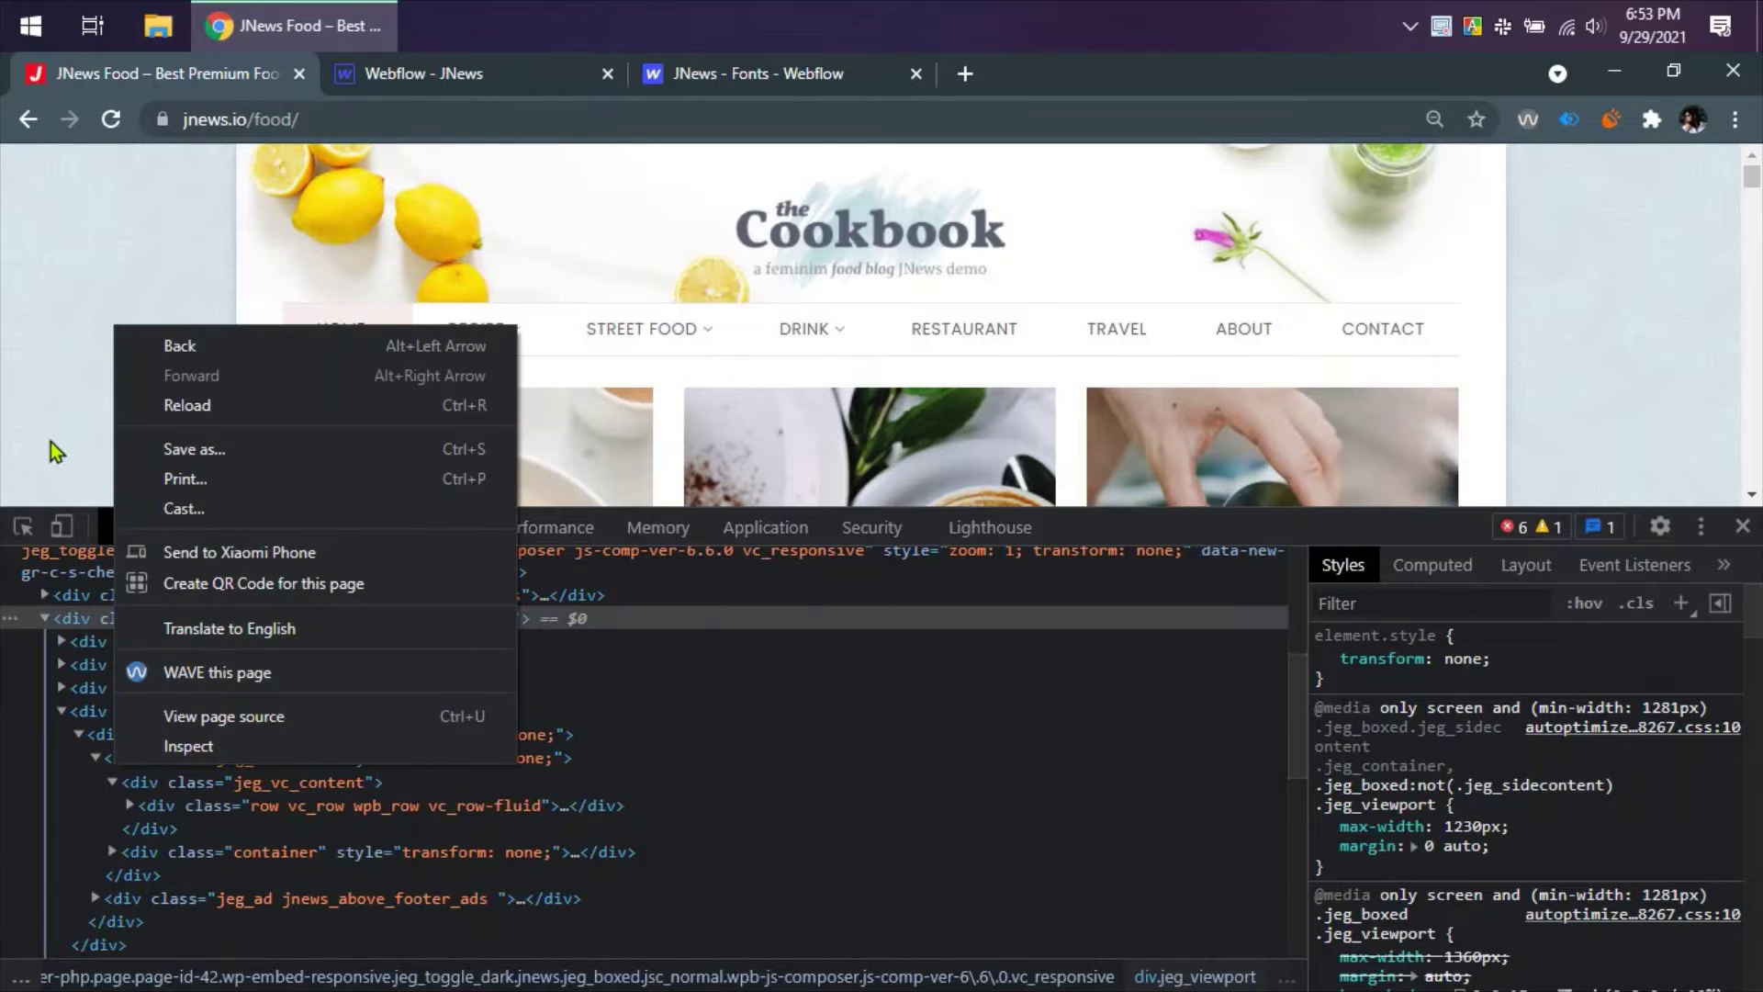
- Inspect the JNews Food page's body, open its background image pattern.png and save a copy to the desktop
key("n")
mouse_move(1580, 790)
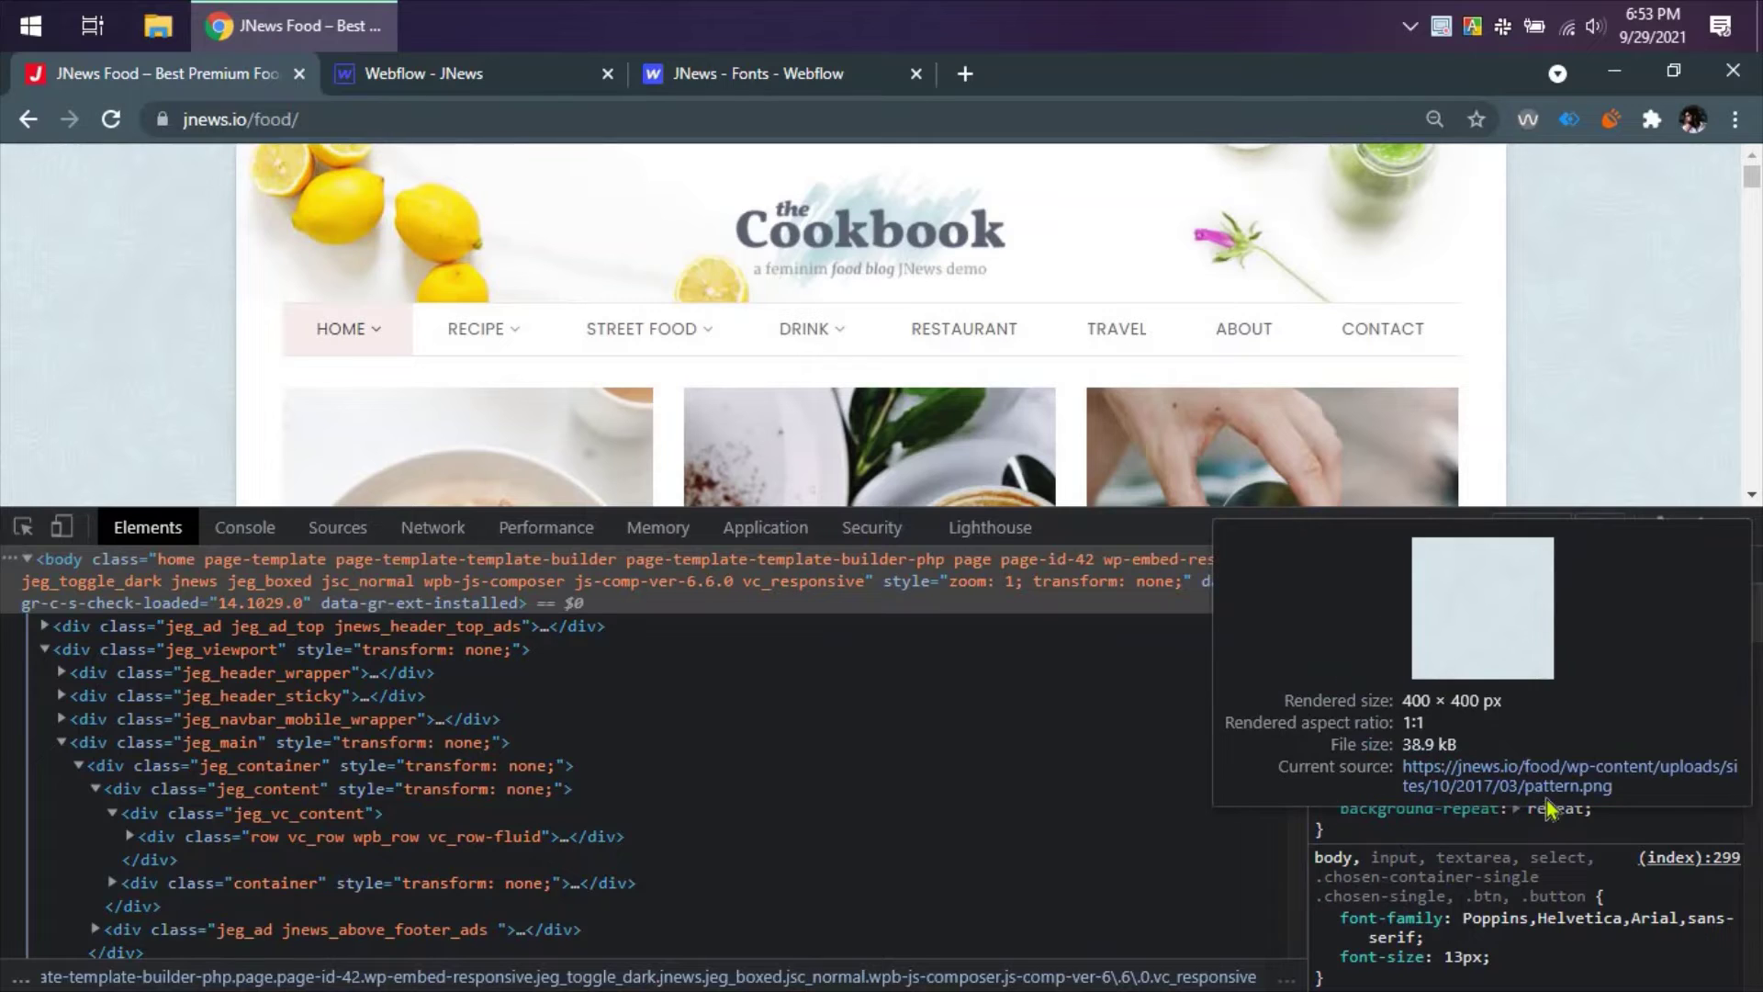
left_click(1542, 785)
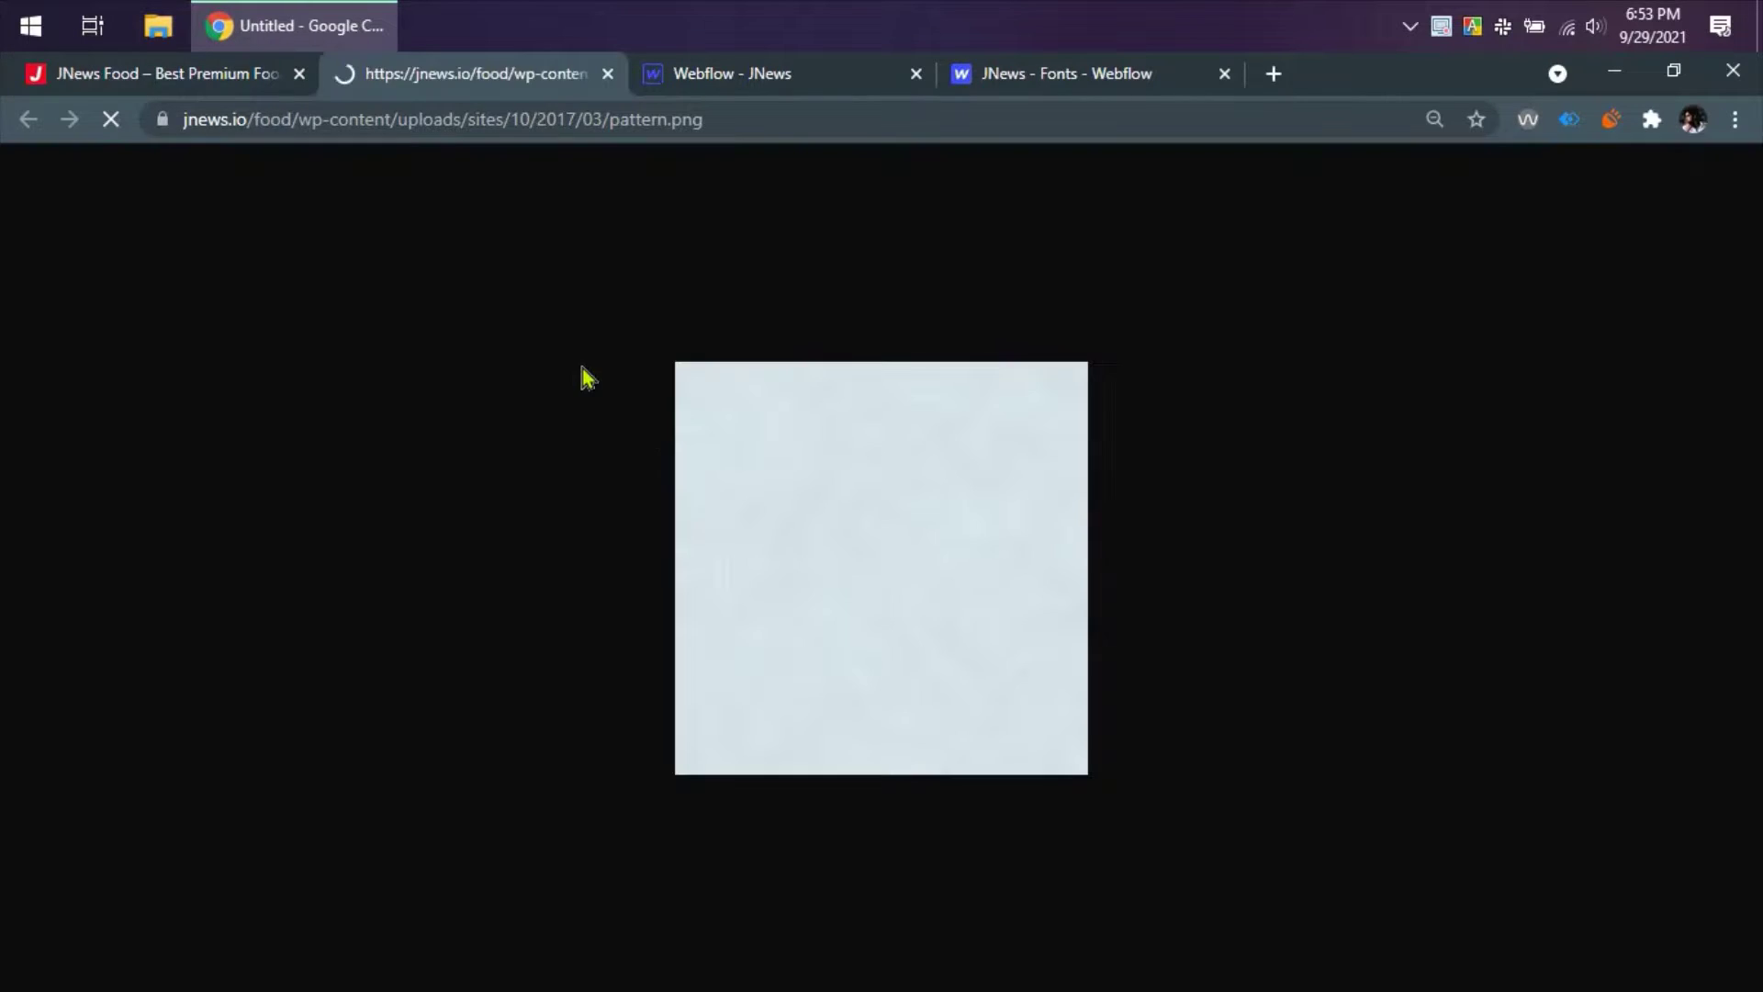
left_click_drag(946, 404, 1010, 275)
left_click(294, 26)
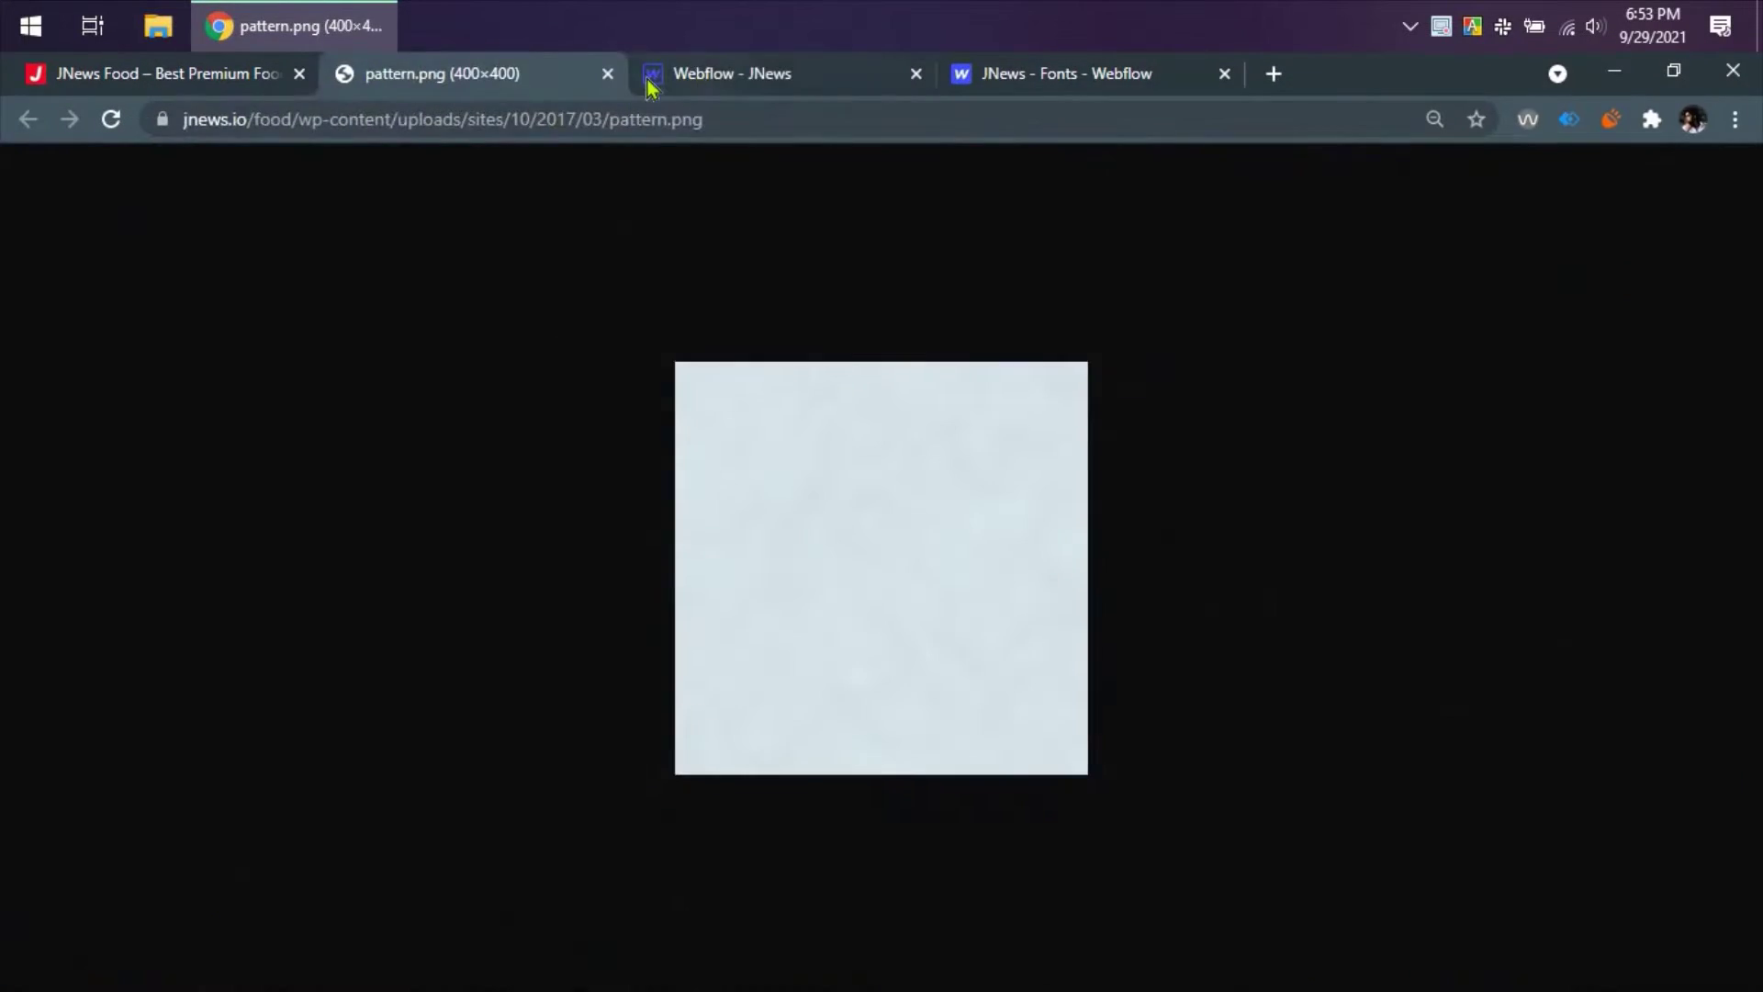
left_click(649, 81)
left_click(607, 73)
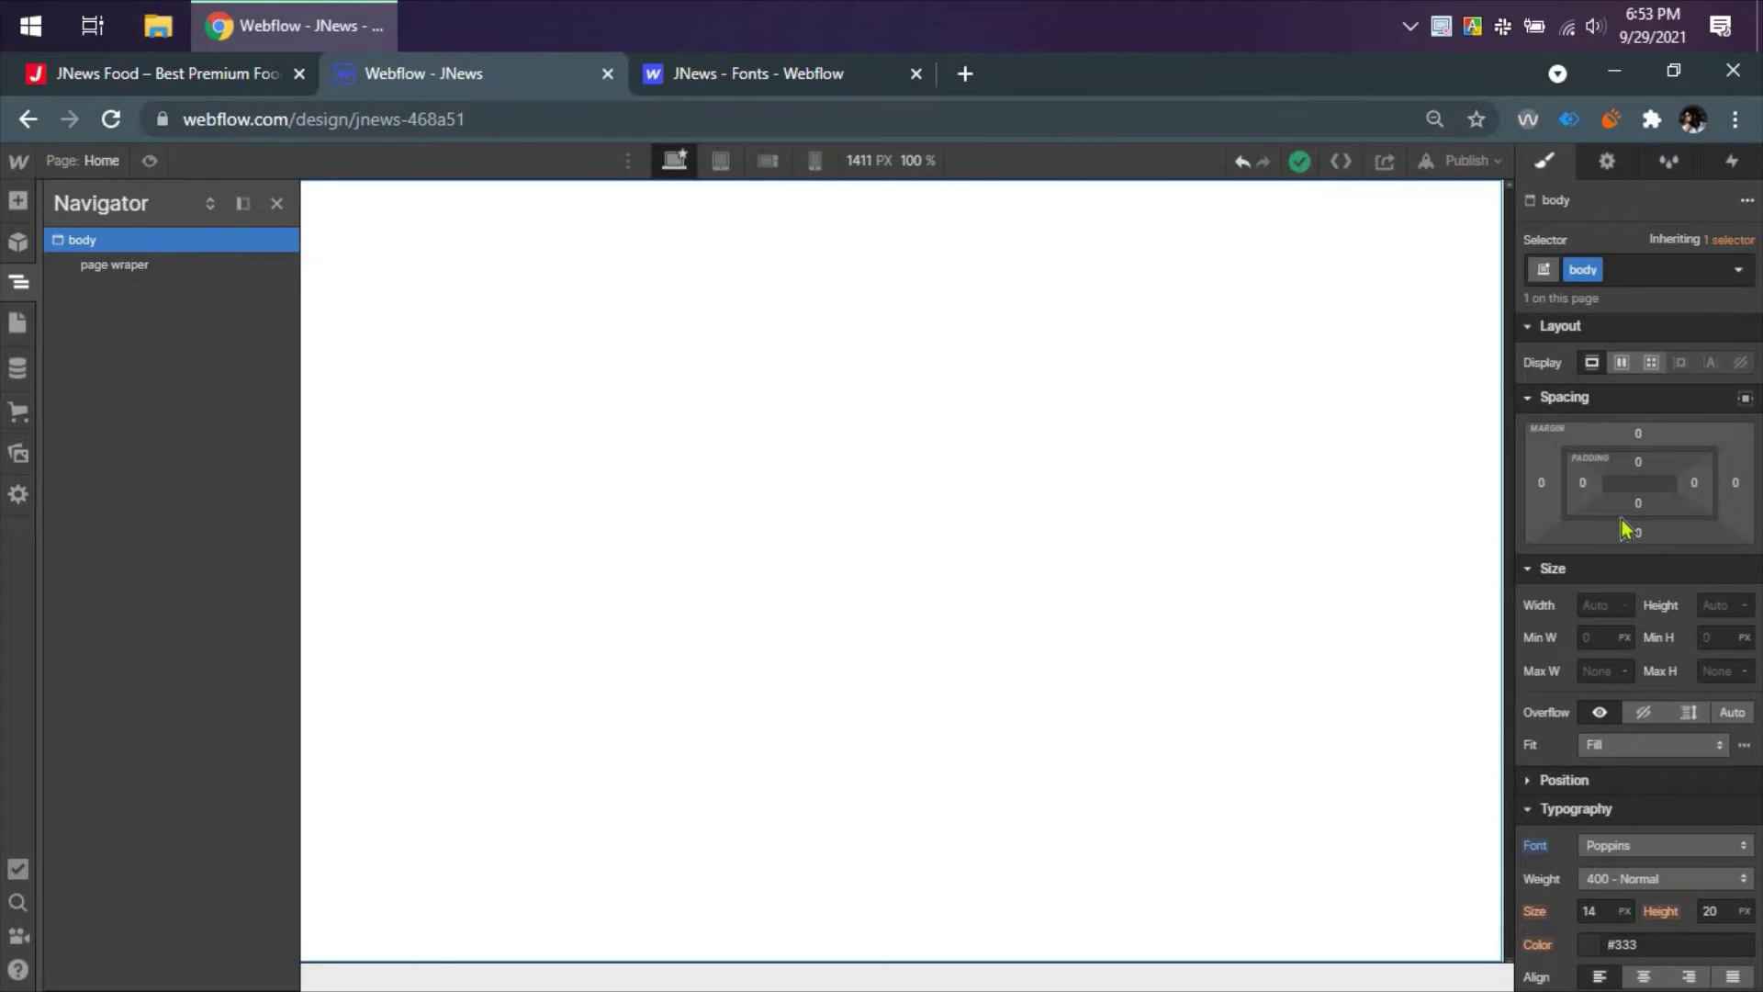
- Add a background image to the body in Webflow, using pattern.png uploaded from the Desktop folder
scroll(1625, 524, "down", 6)
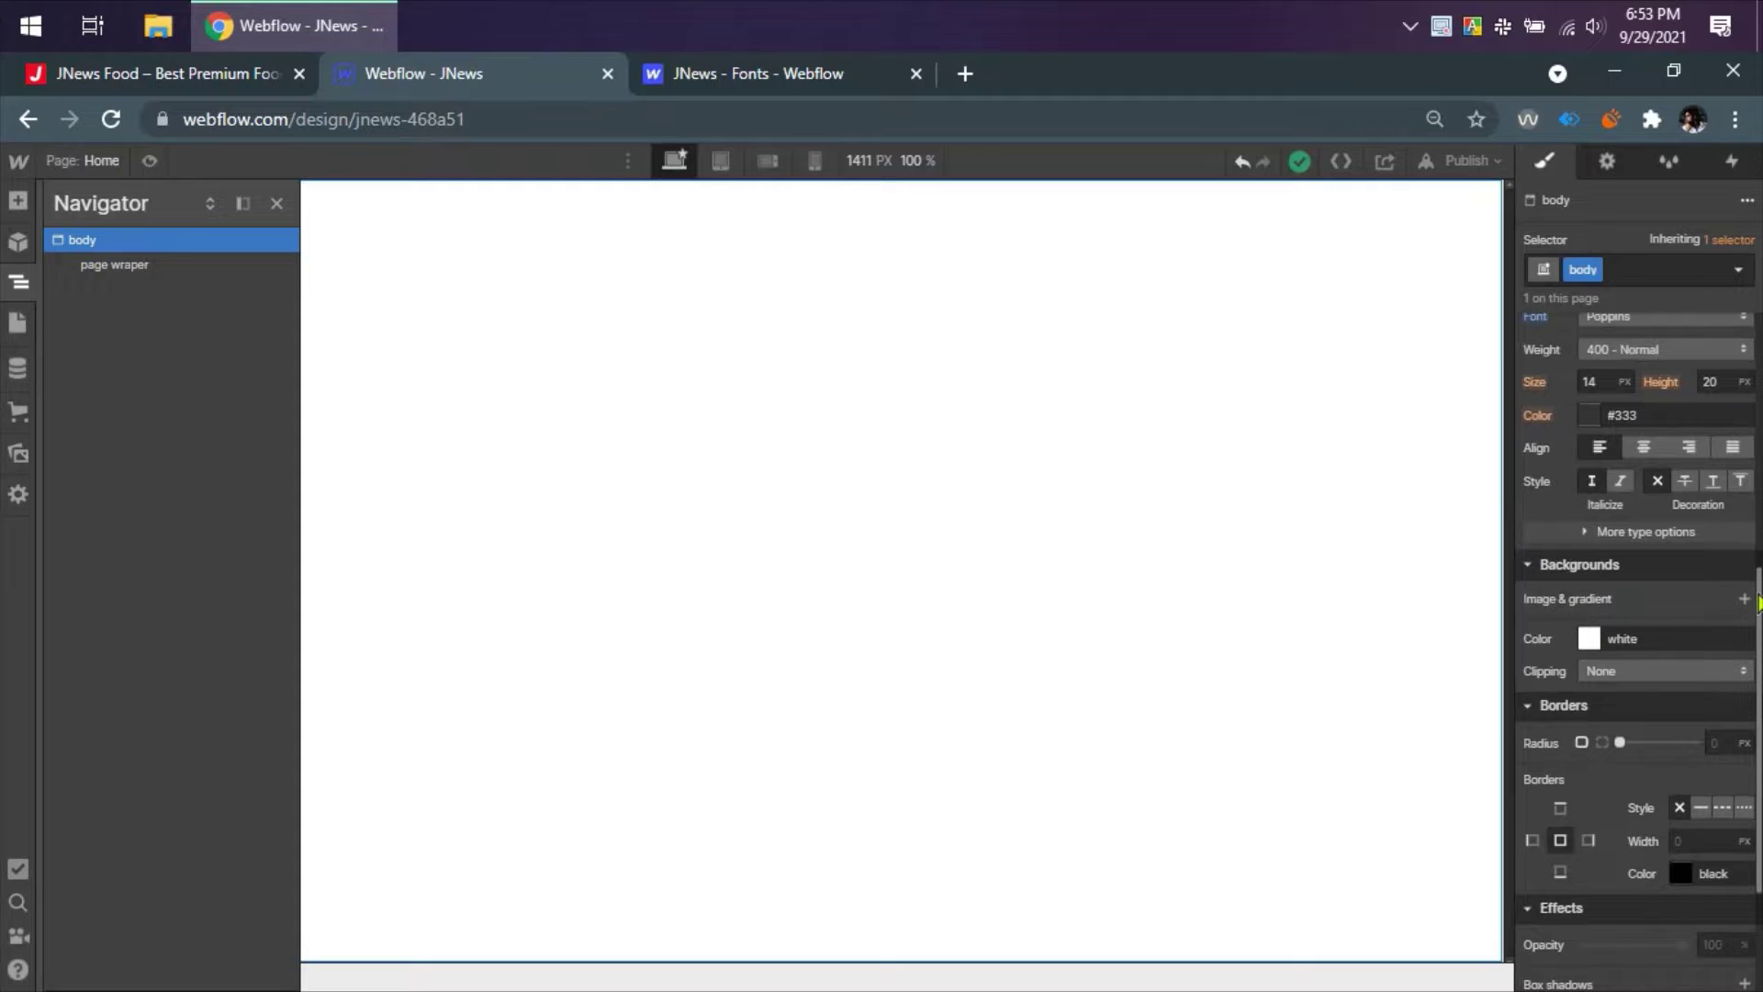
left_click(1744, 599)
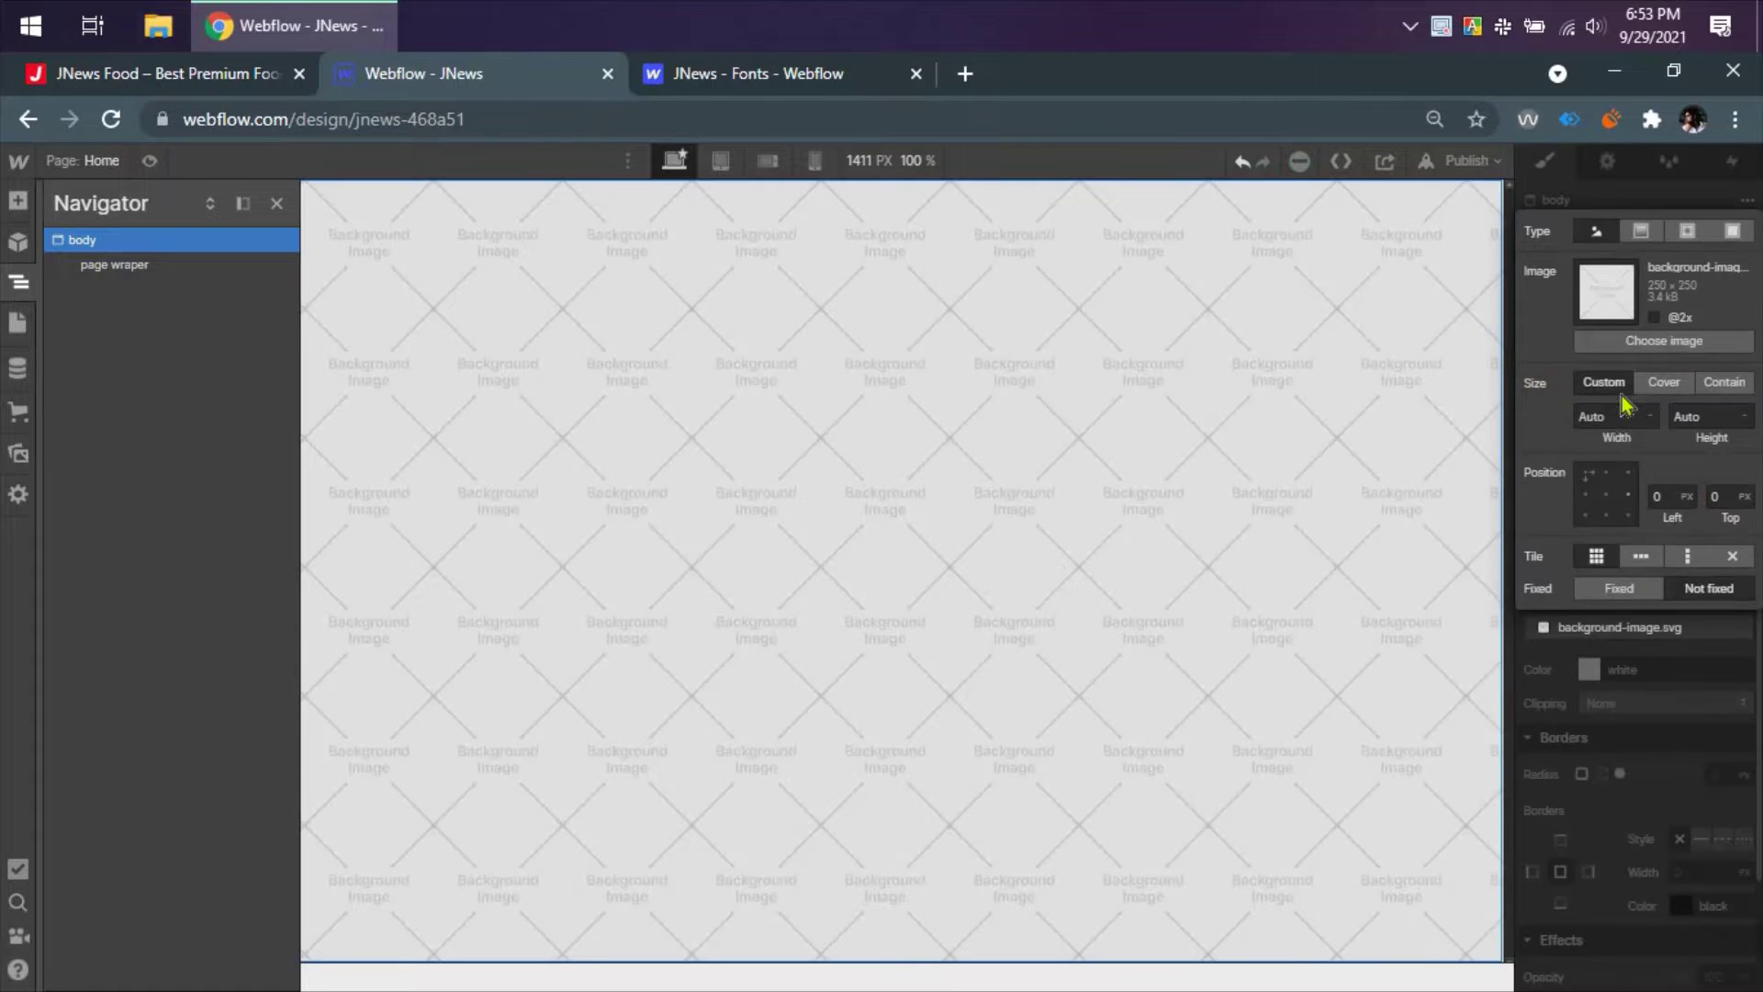
left_click(1635, 354)
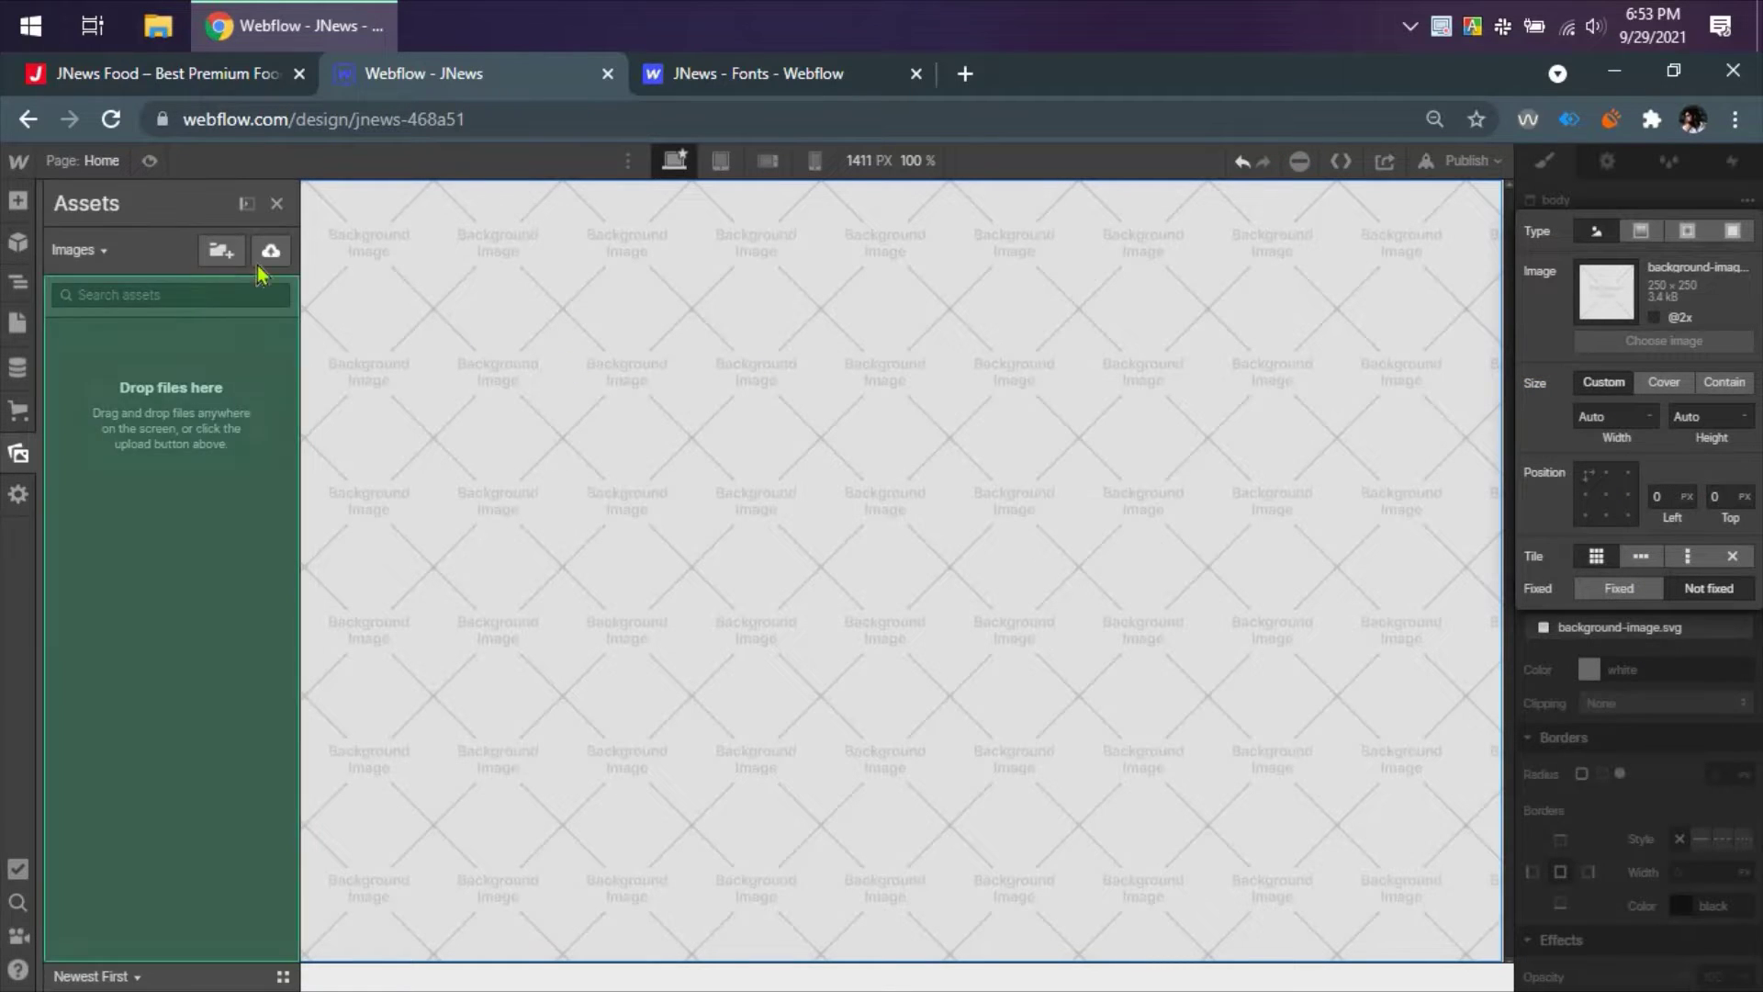
left_click(271, 252)
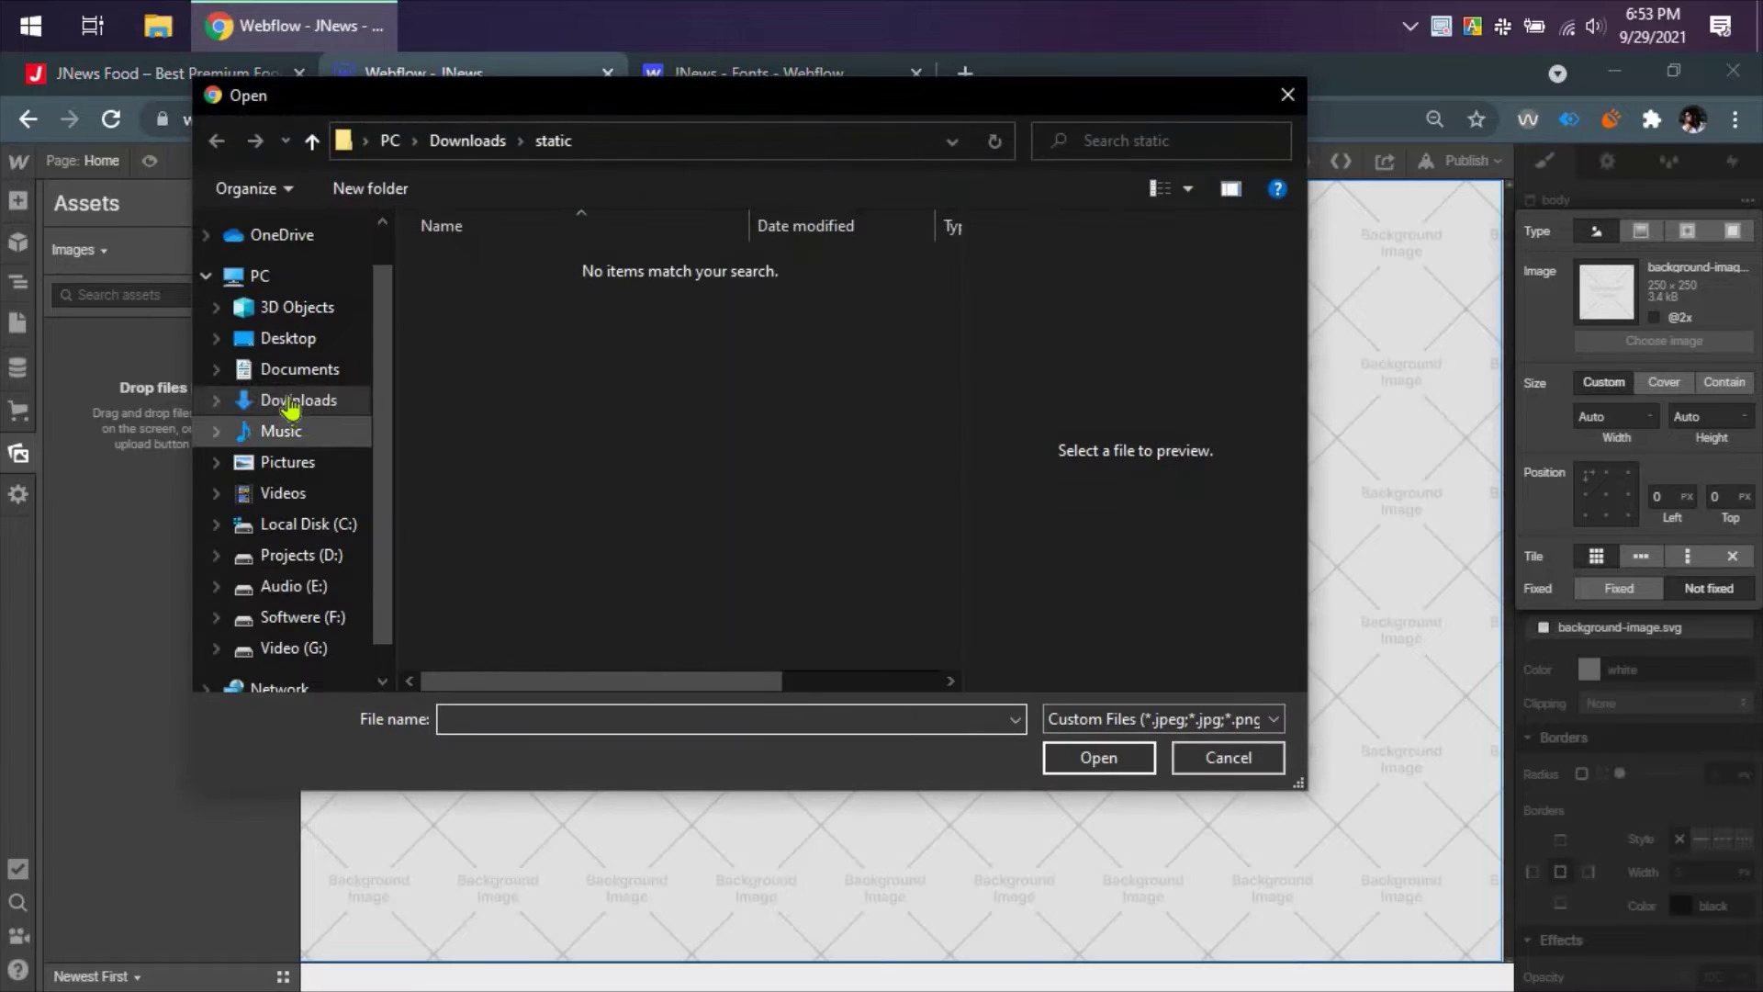
left_click(280, 340)
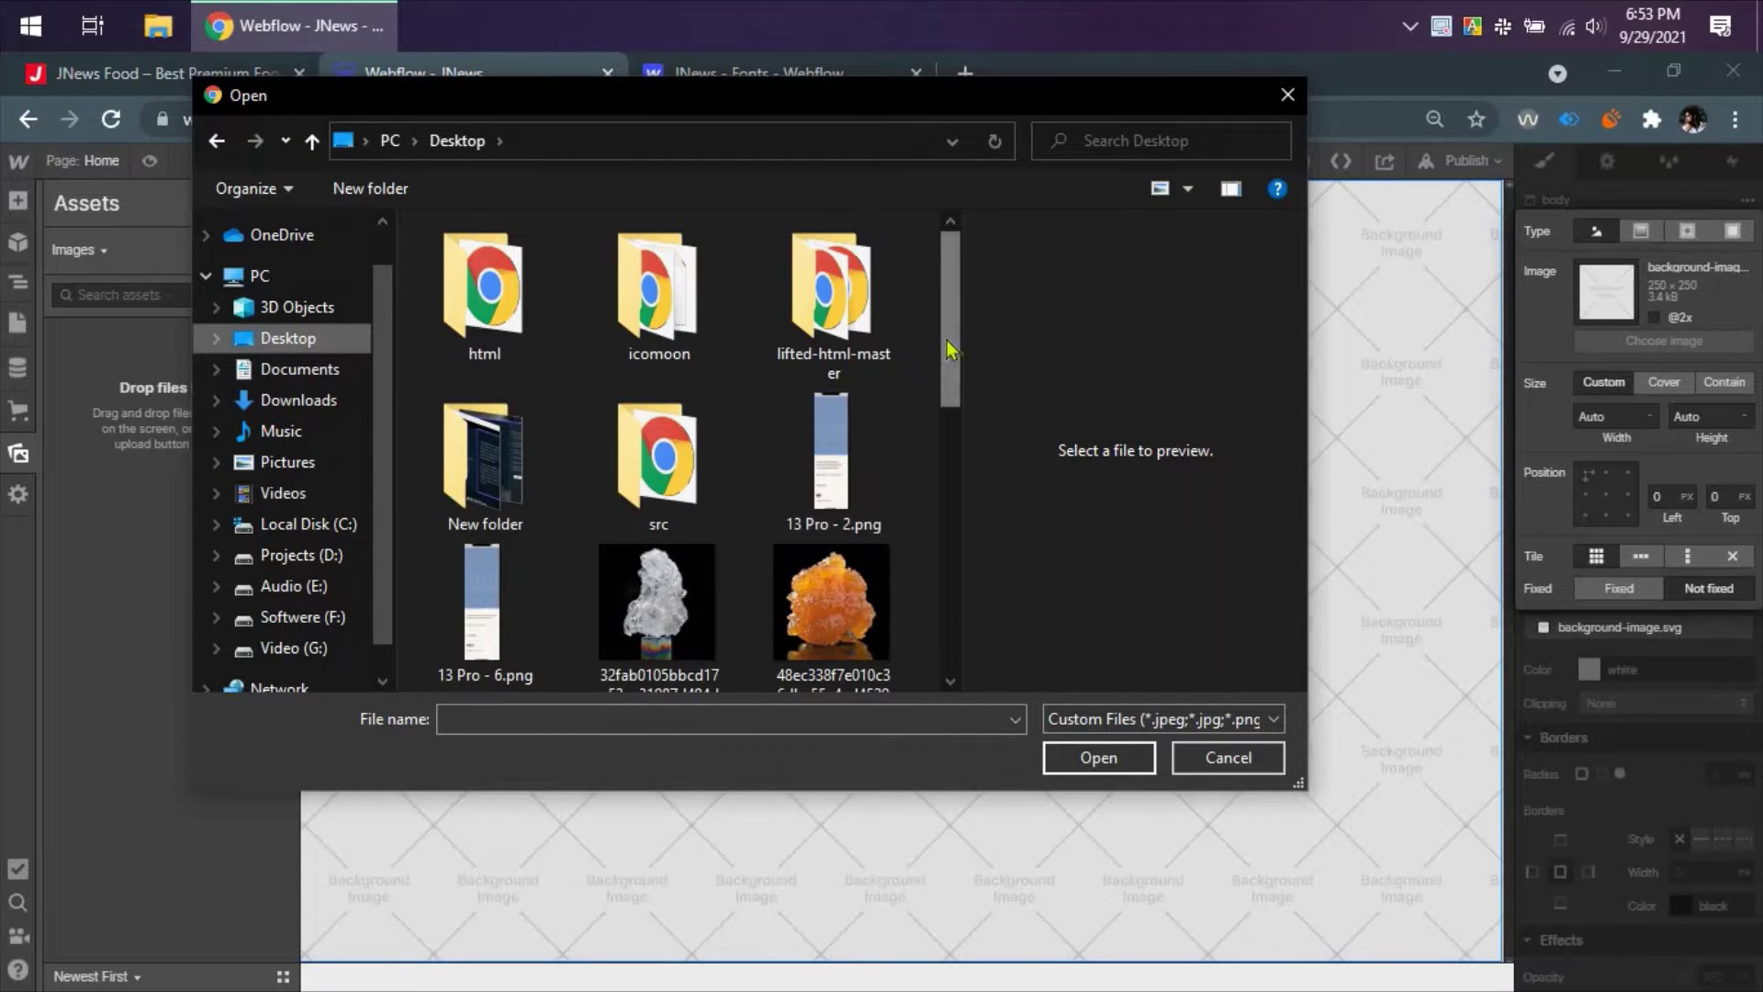
scroll(950, 395, "down", 5)
scroll(975, 508, "down", 3)
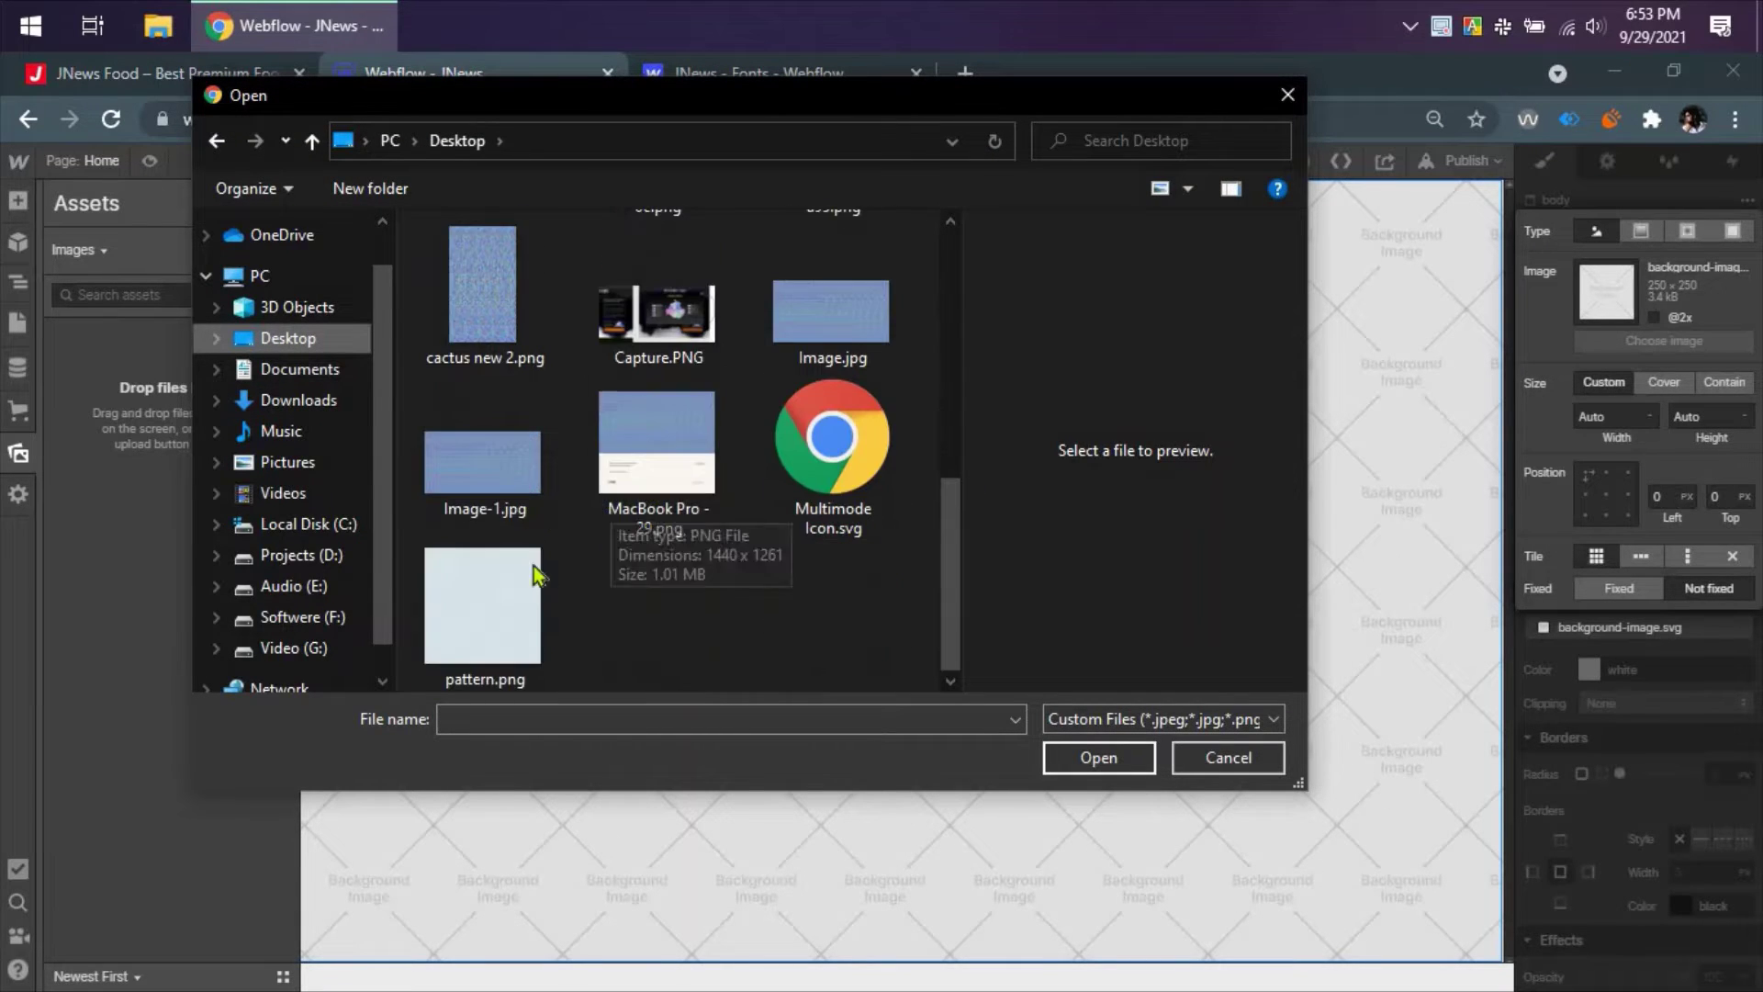
left_click(547, 617)
left_click(1133, 770)
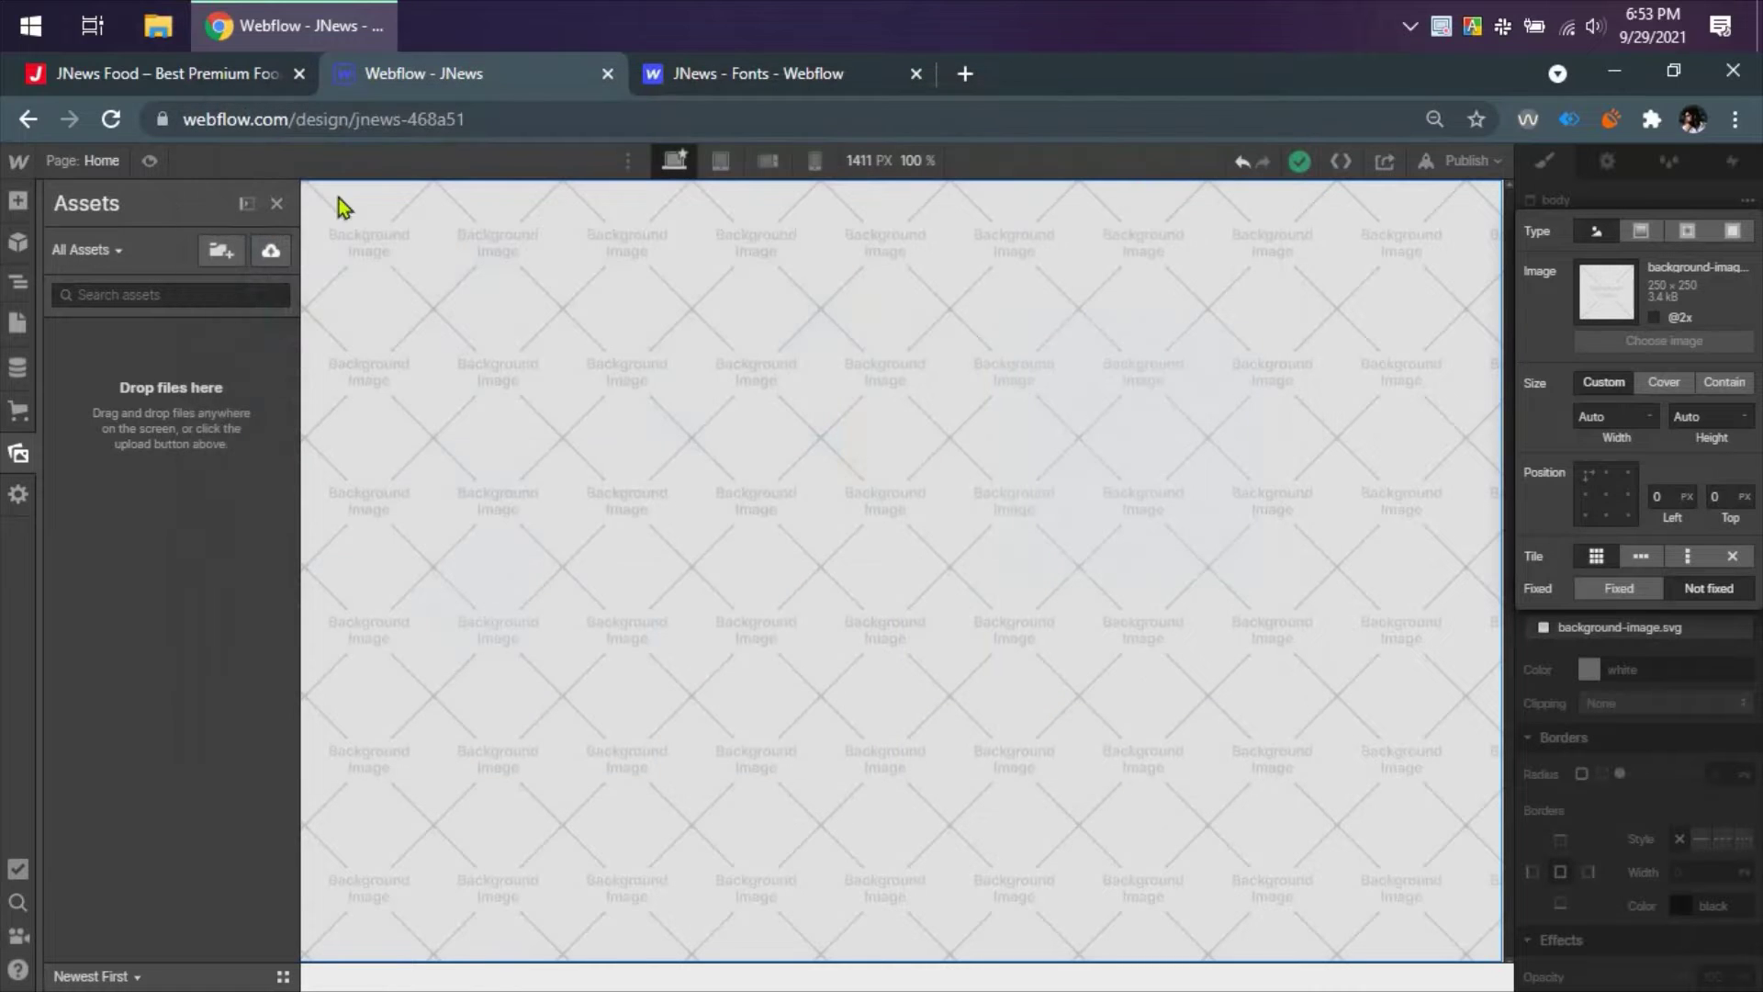
left_click(220, 74)
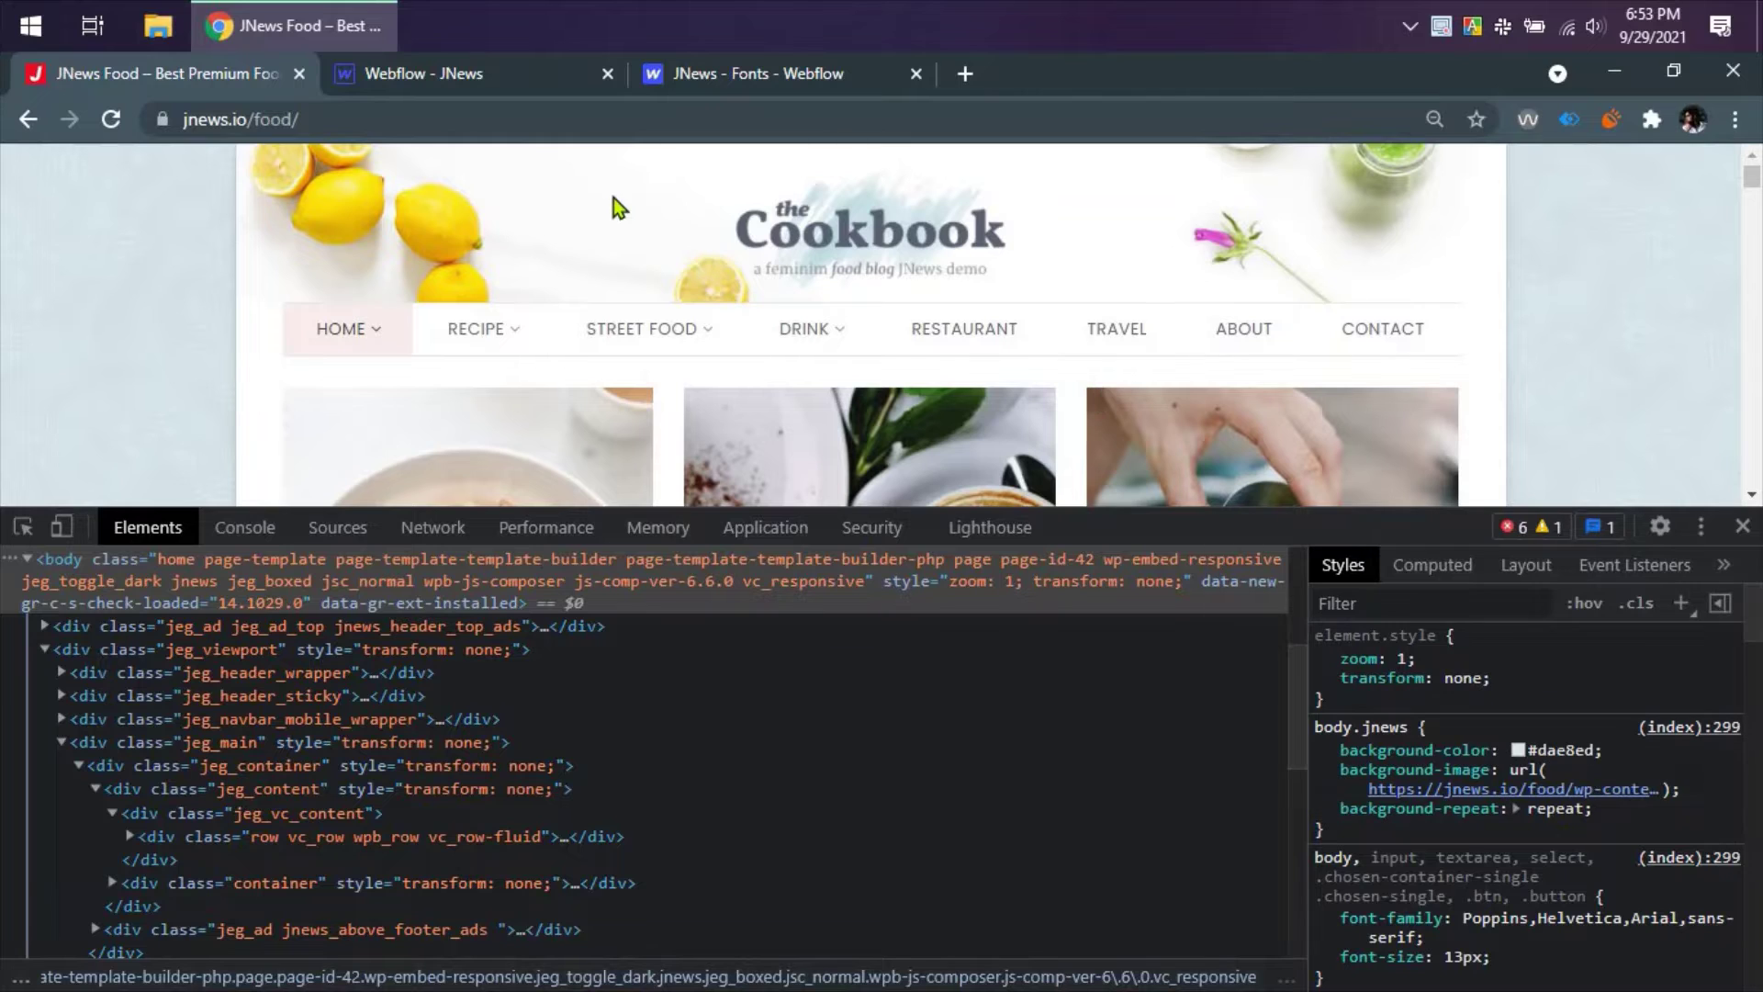
left_click(463, 75)
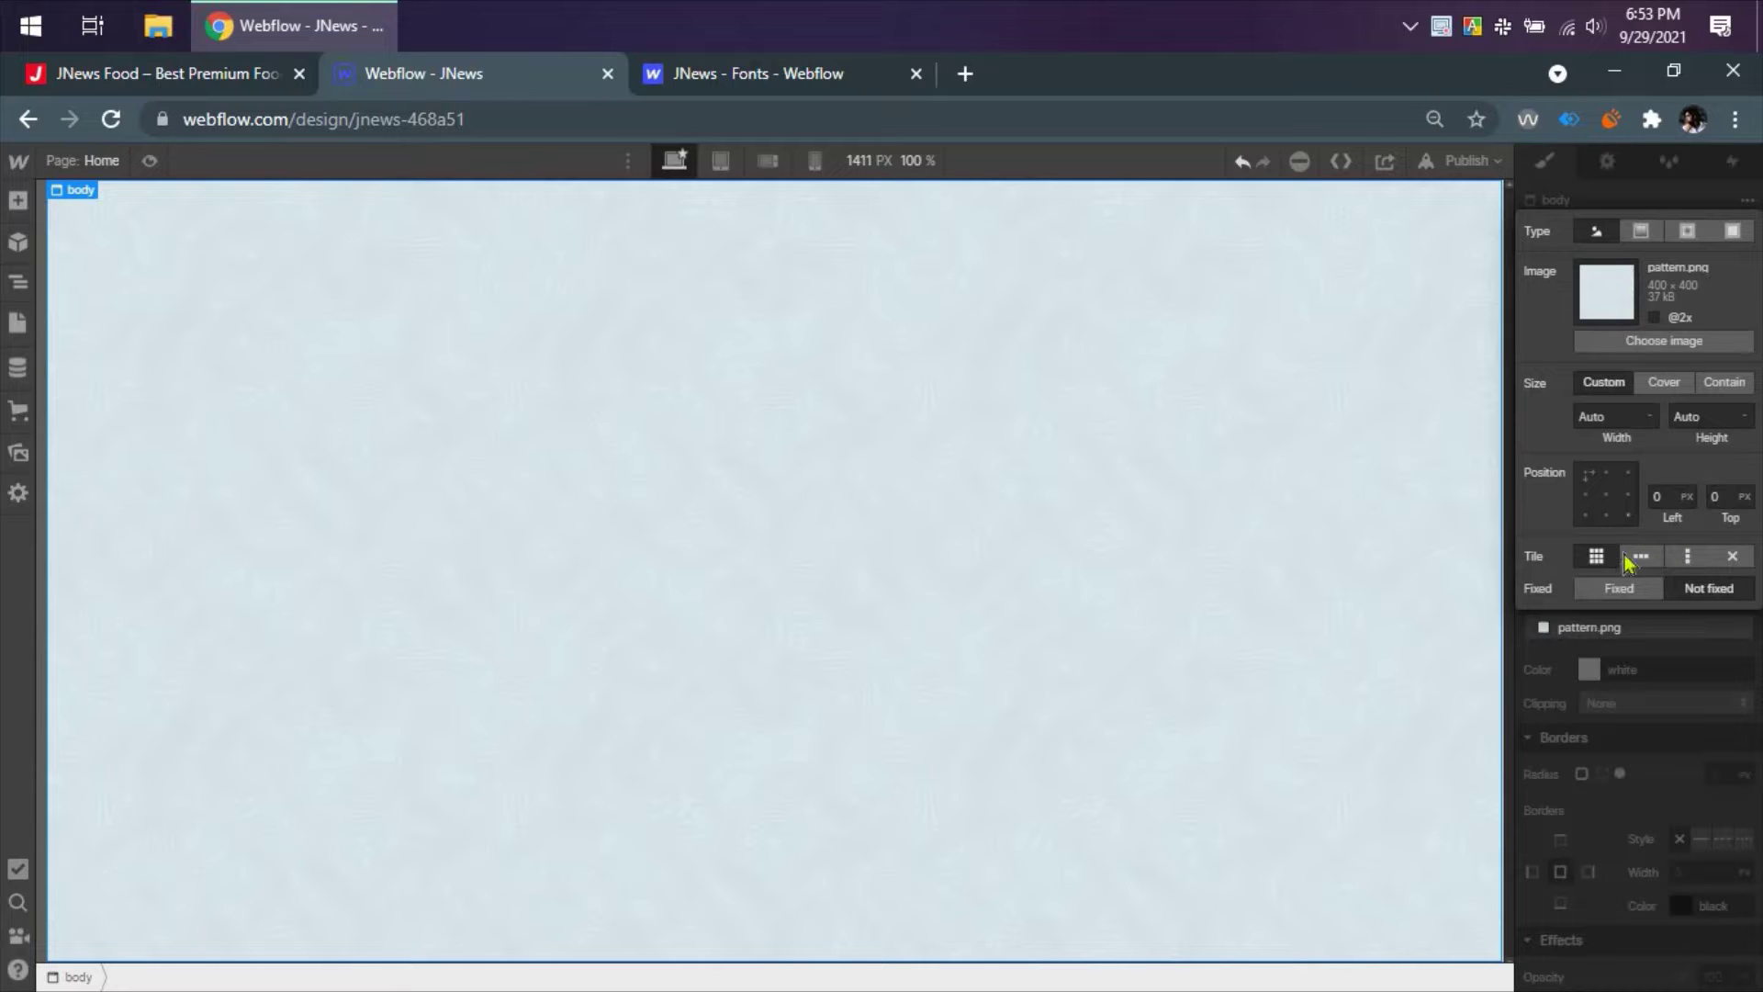
- Try the Cover size on the body's background image and return it to Custom
left_click(1660, 380)
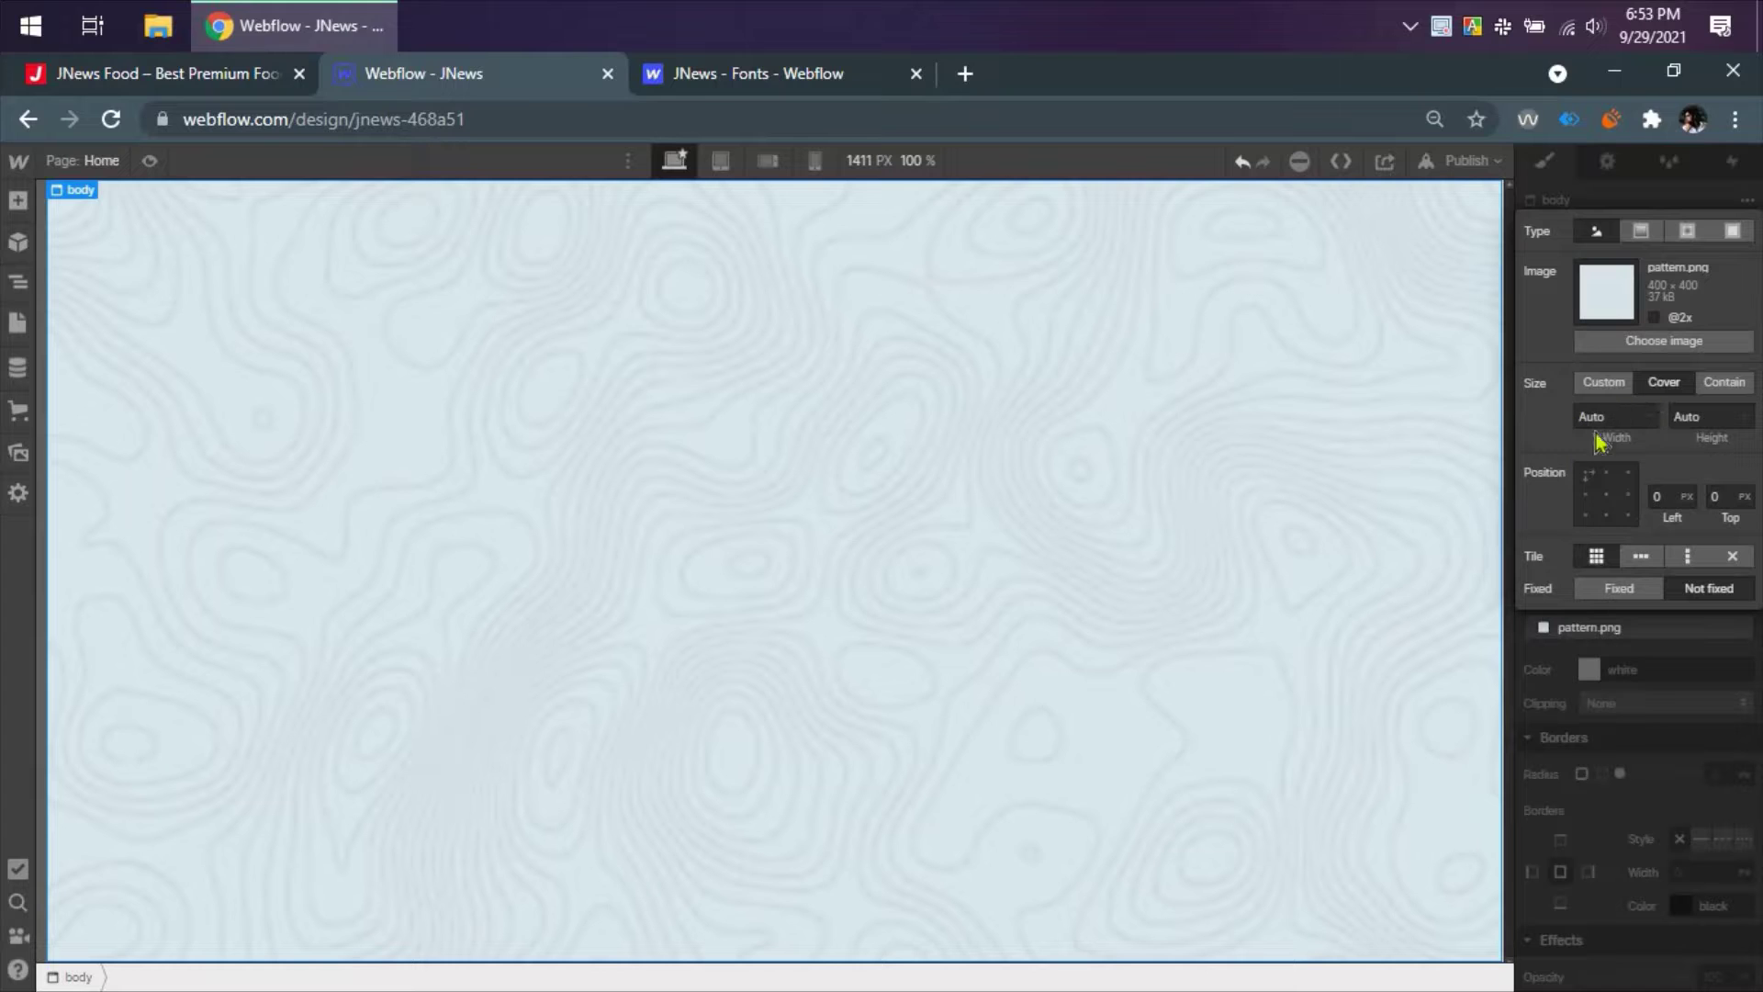
left_click(1611, 386)
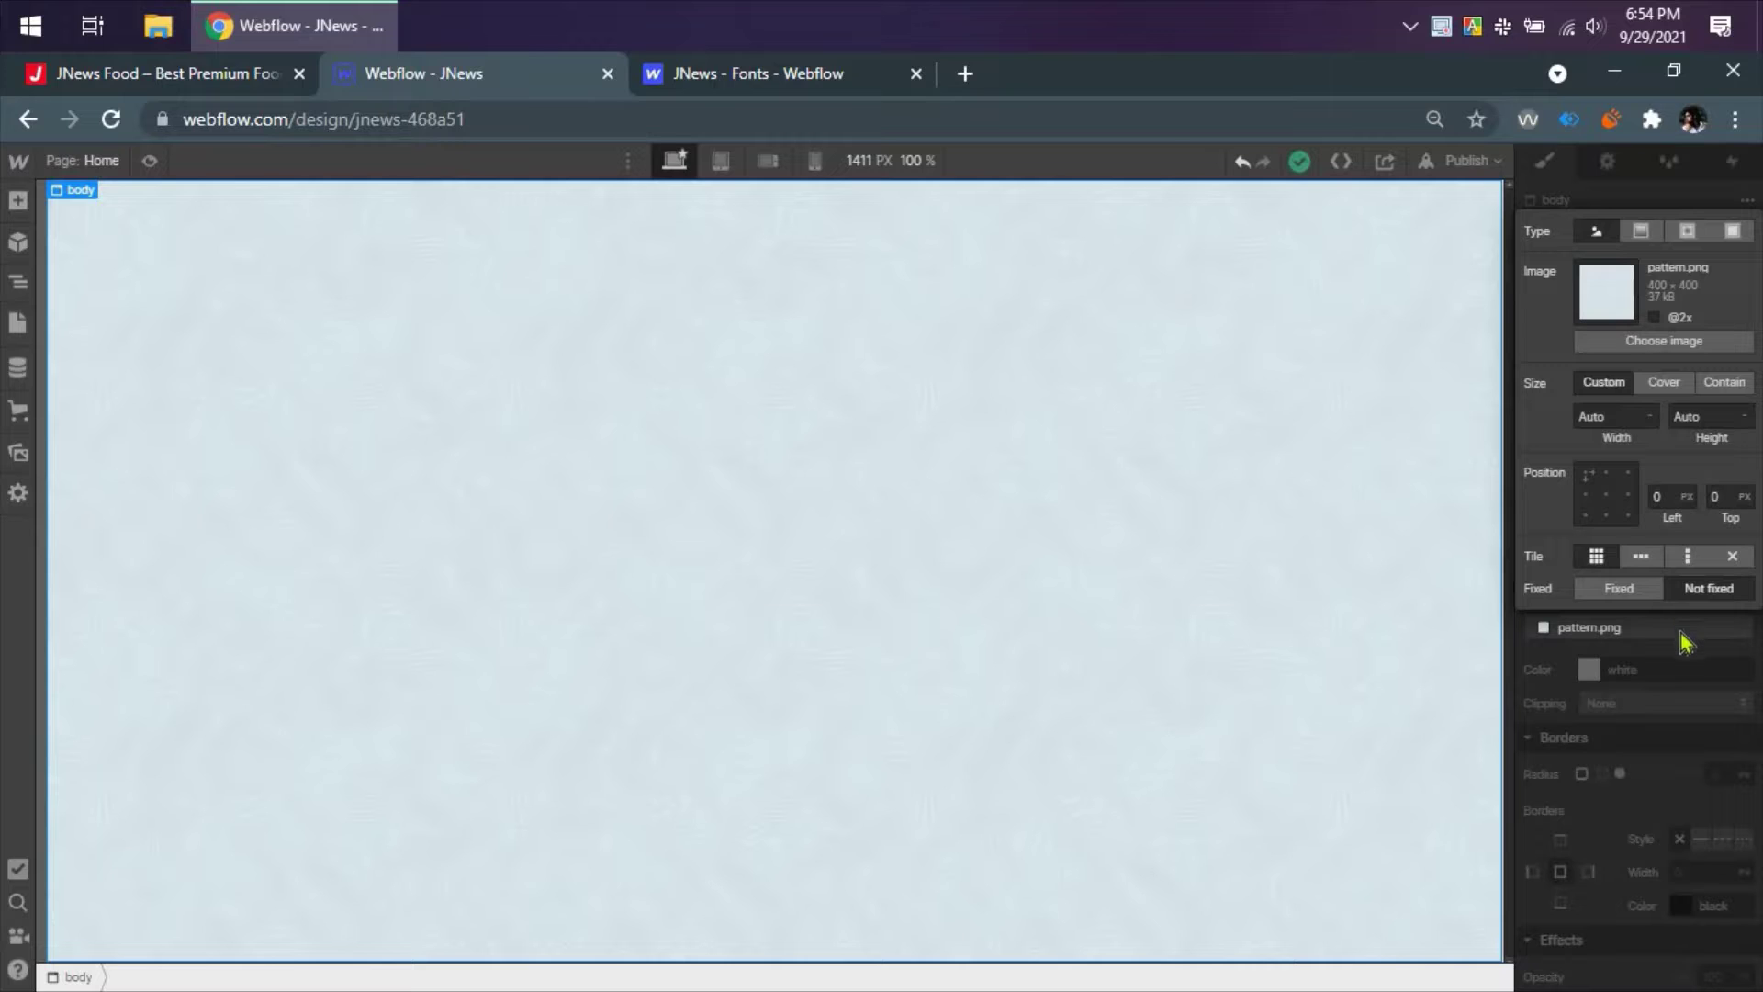
left_click(735, 416)
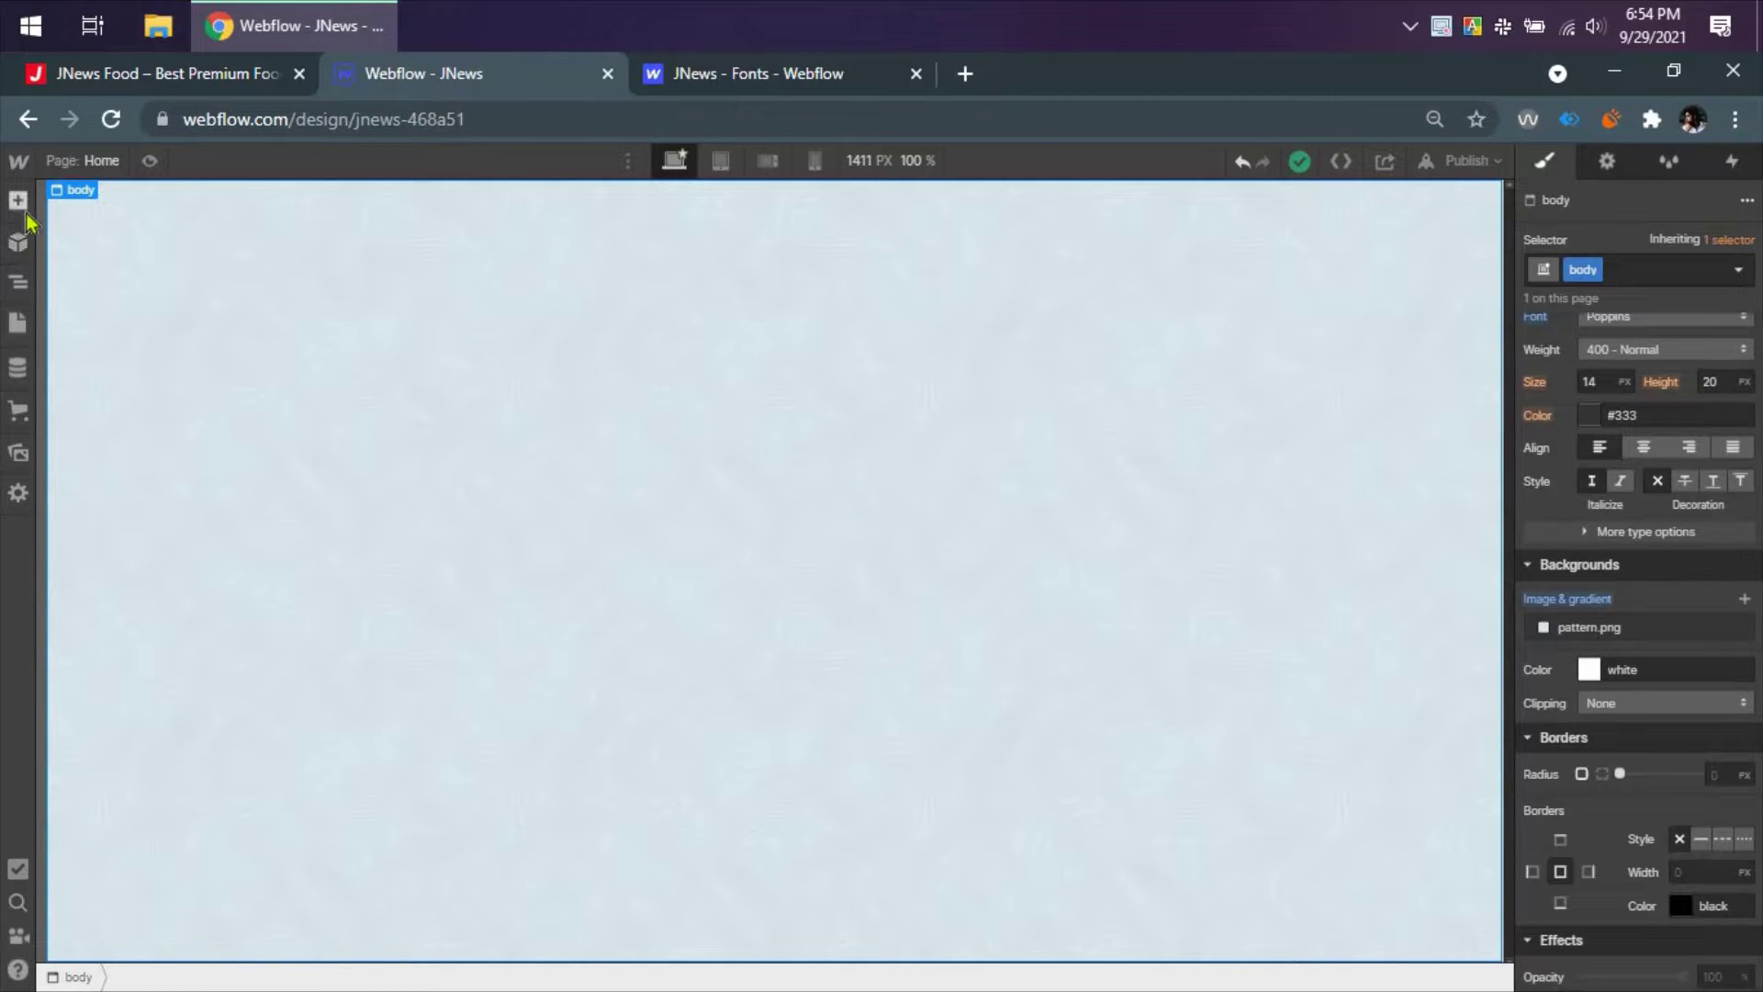
- Select the page wraper element and keep the Navigator pinned beside the canvas at a narrower width
left_click(19, 281)
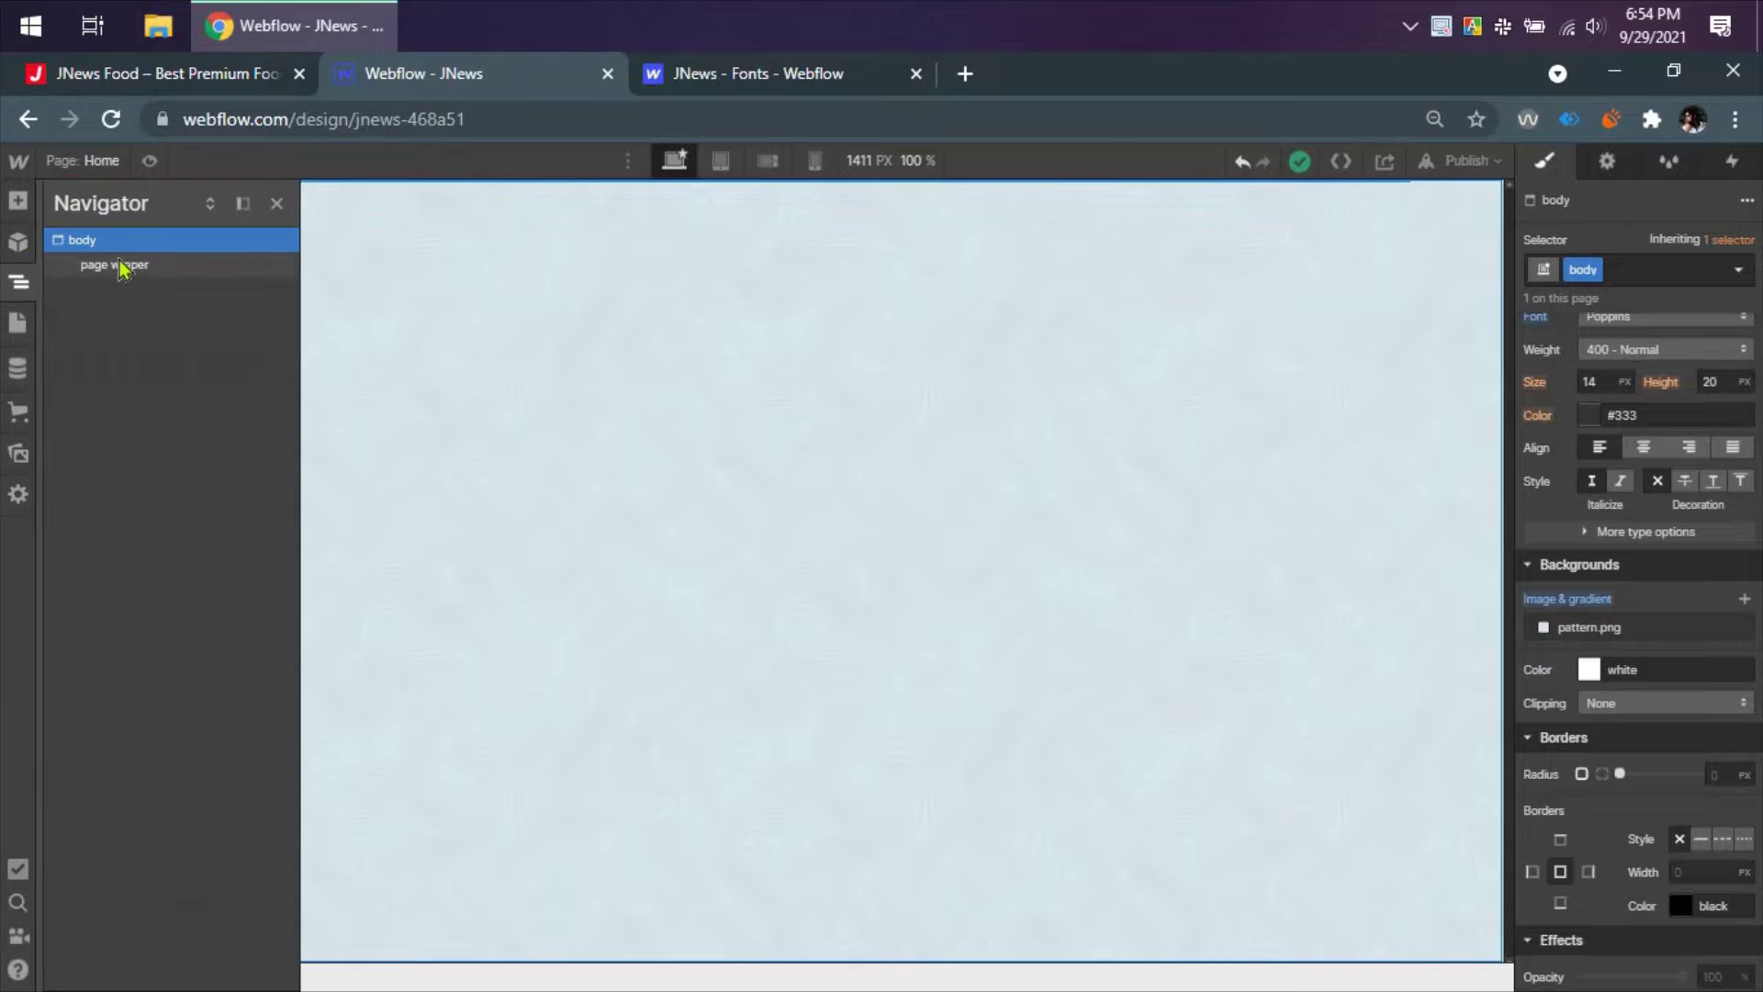
left_click(119, 266)
left_click(276, 203)
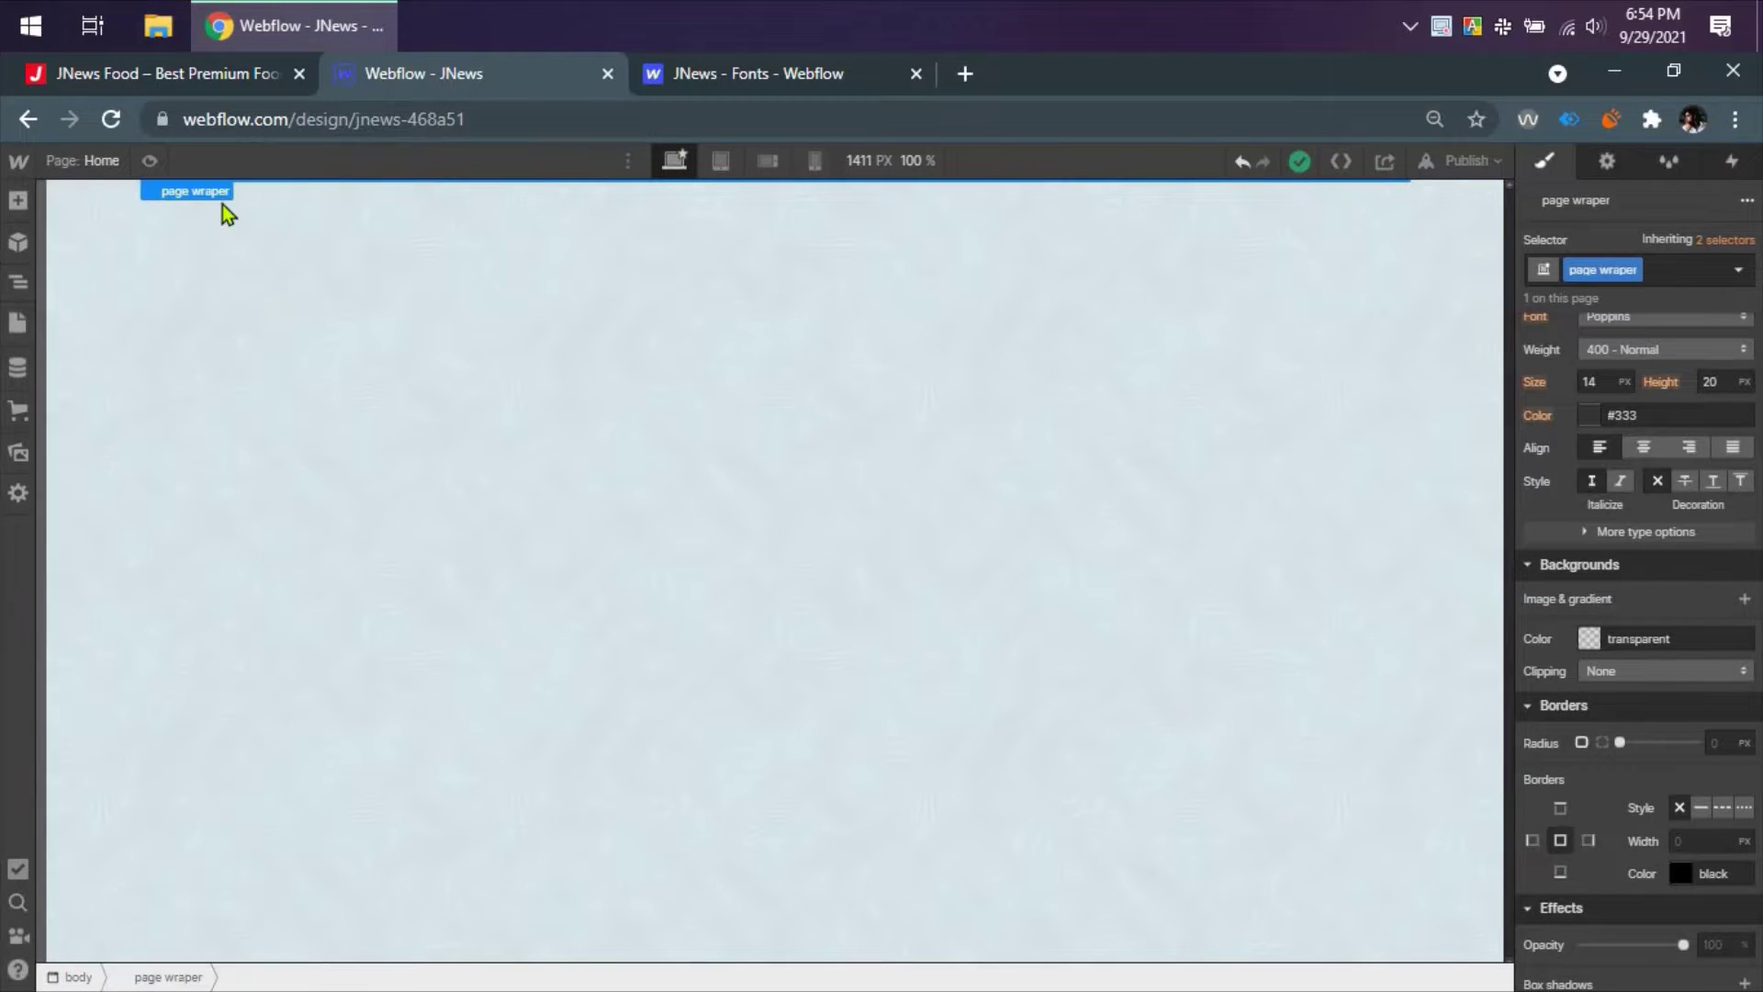
left_click(18, 281)
left_click(244, 204)
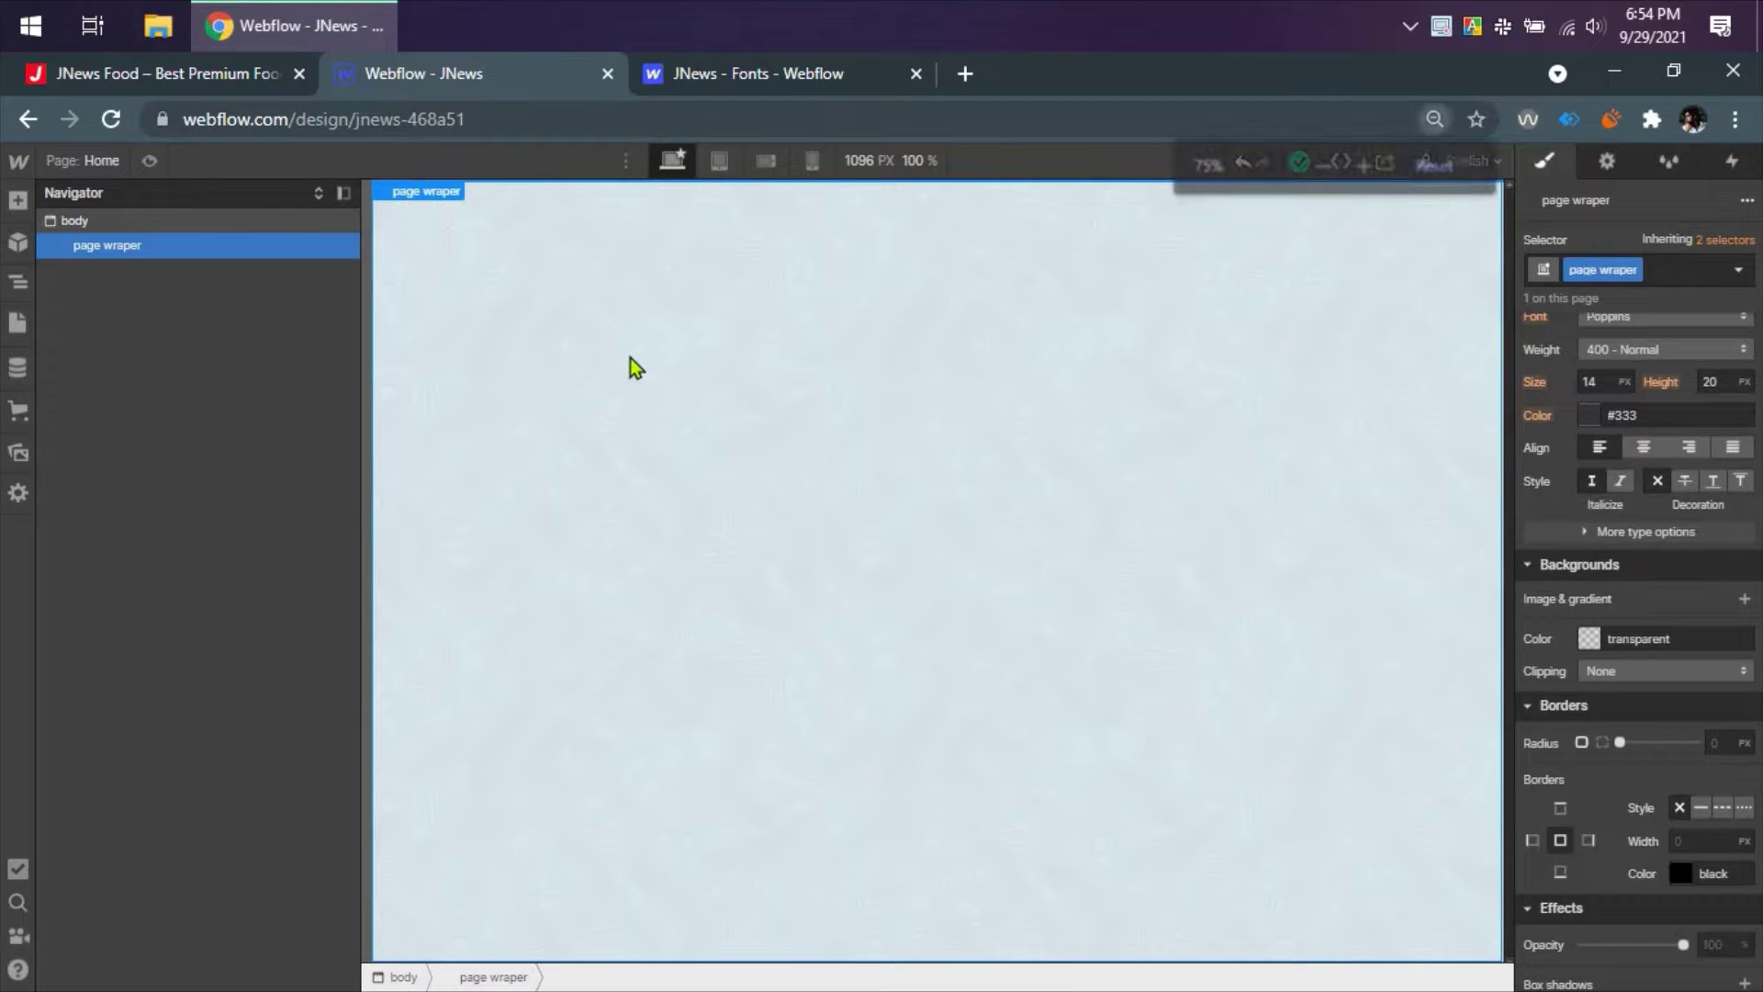
key("ctrl+minus")
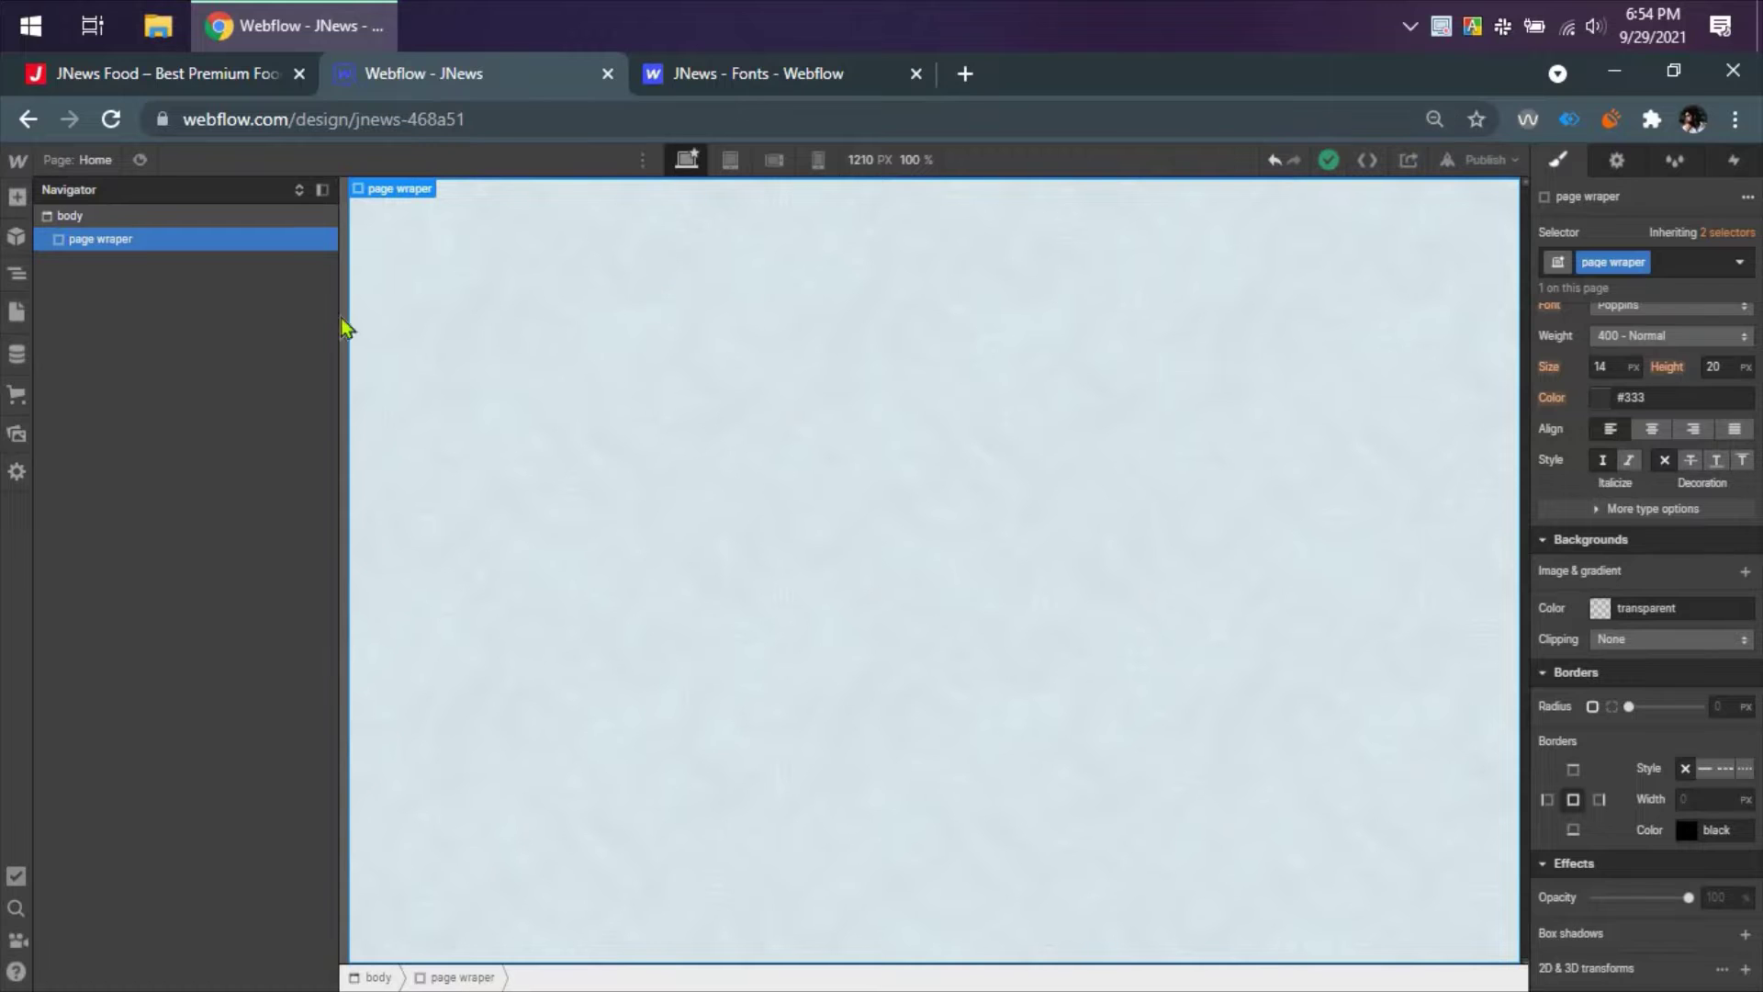
left_click_drag(341, 398, 247, 381)
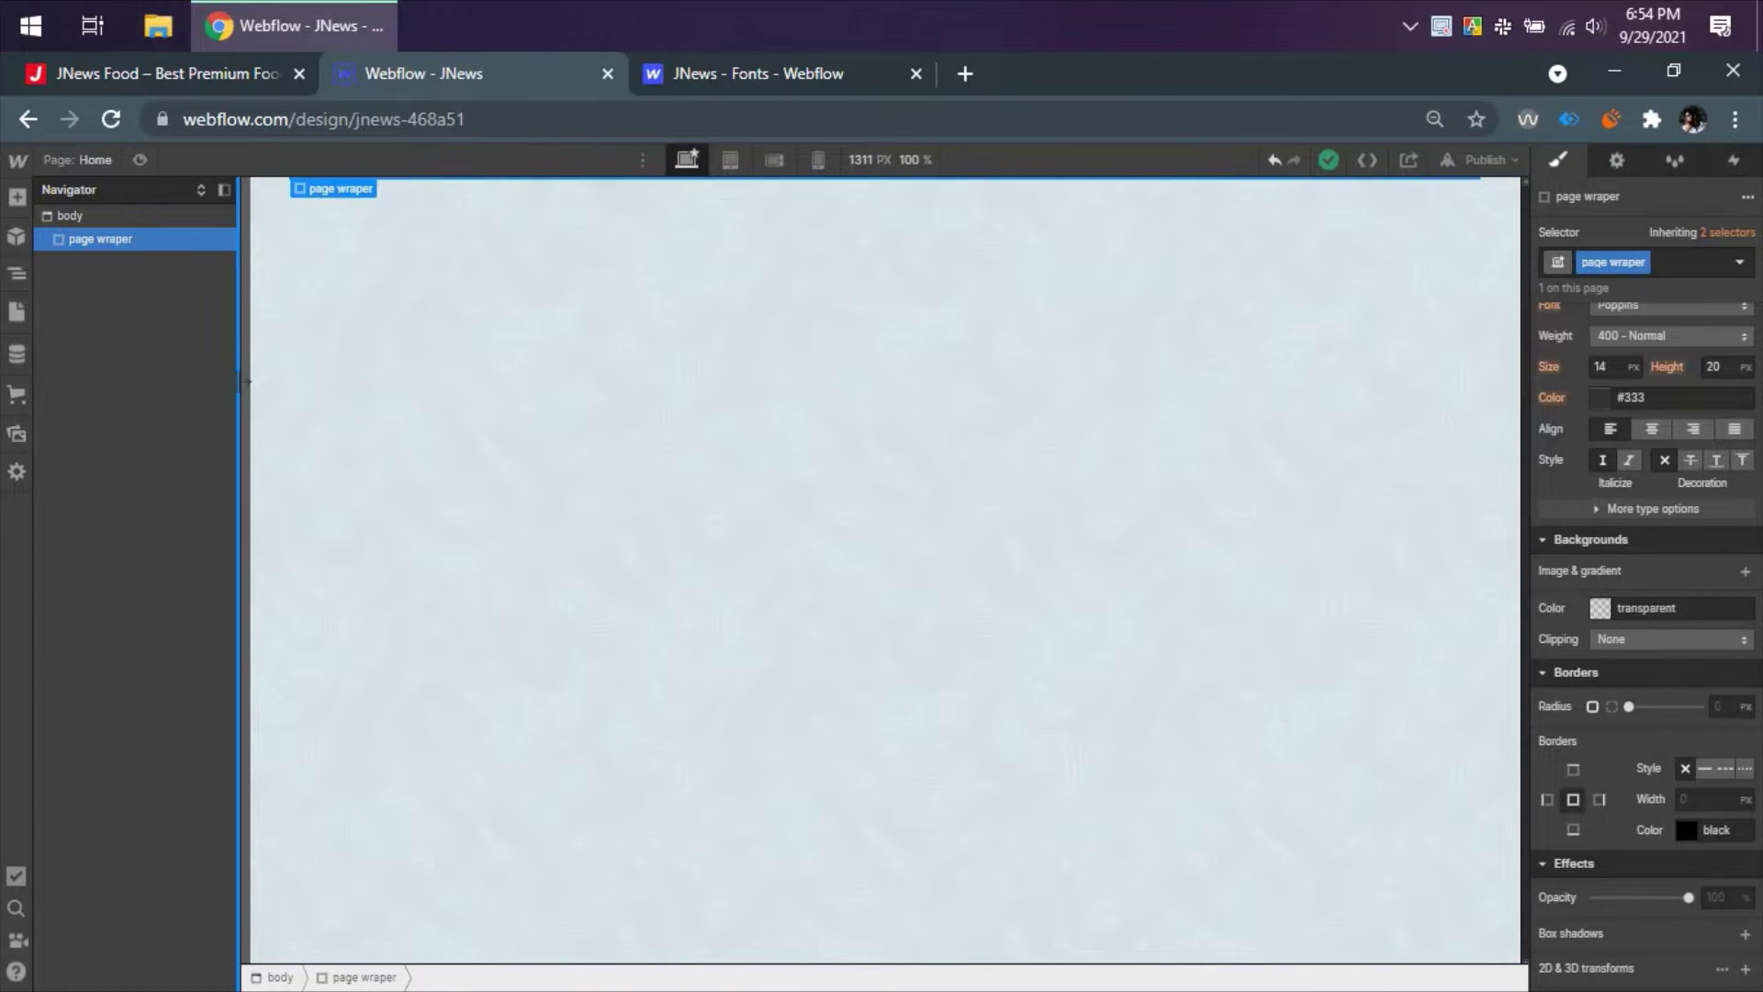
key("ctrl+plus")
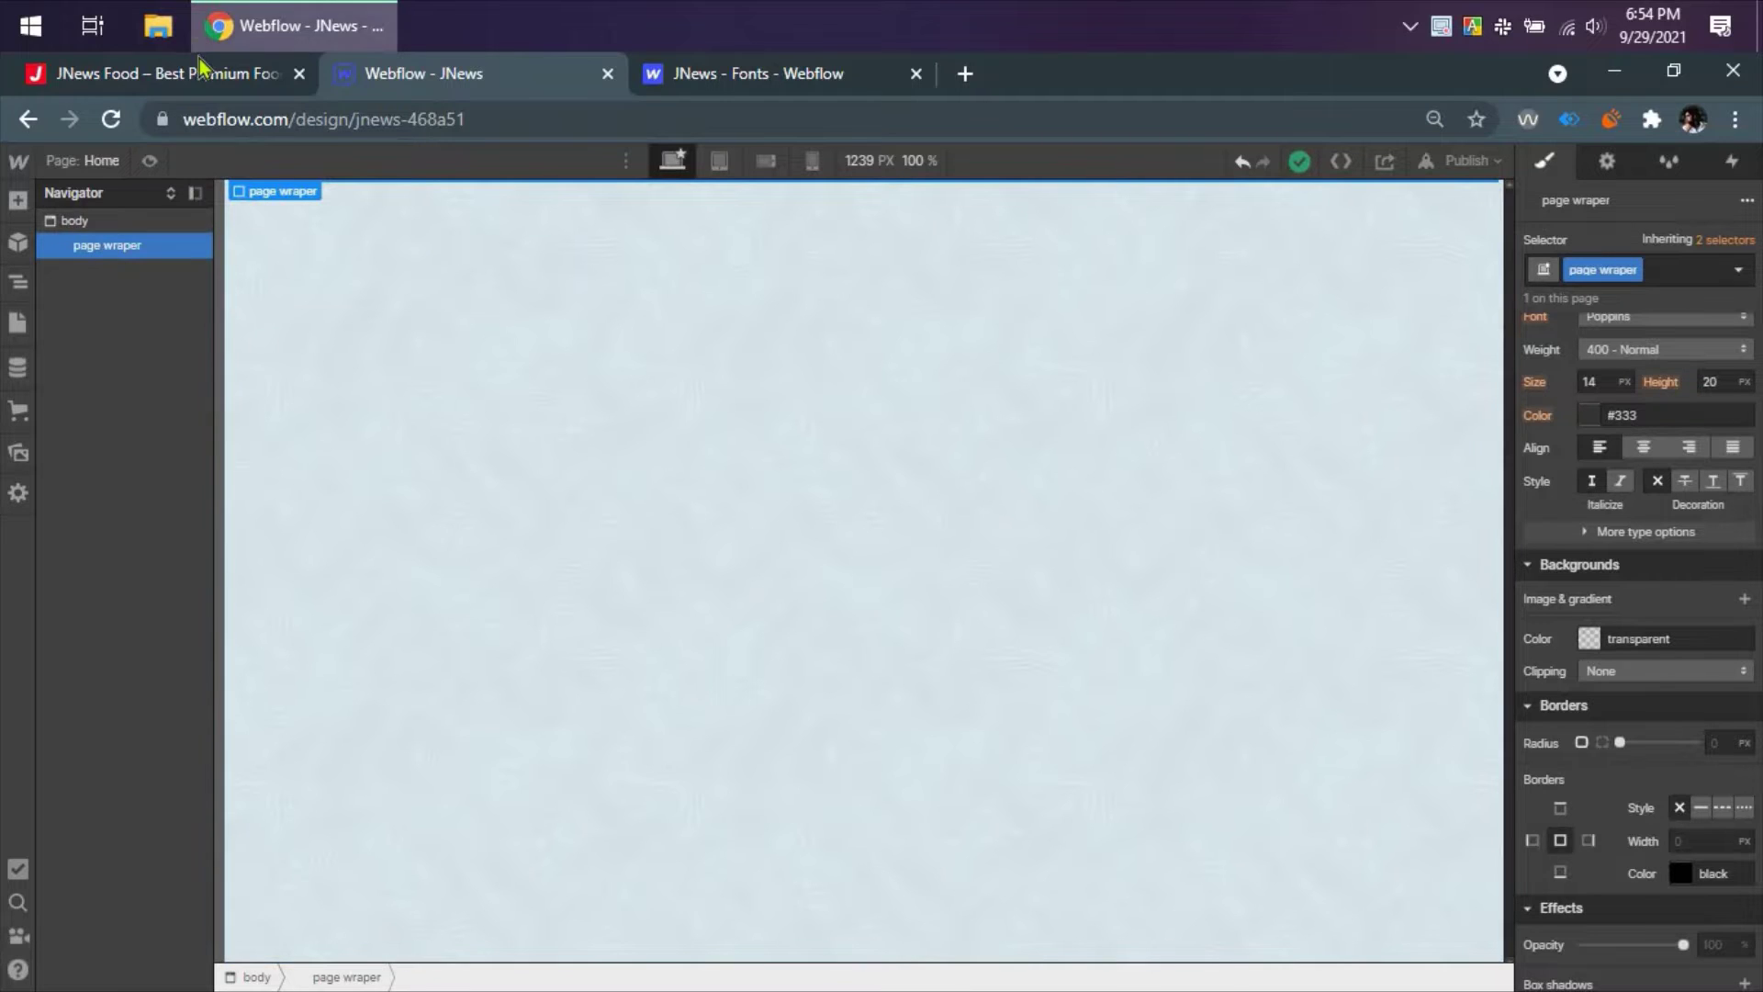
- Examine the max-width, margin and box-shadow styles of the jeg_viewport container on the JNews Food page
left_click(229, 74)
left_click(427, 85)
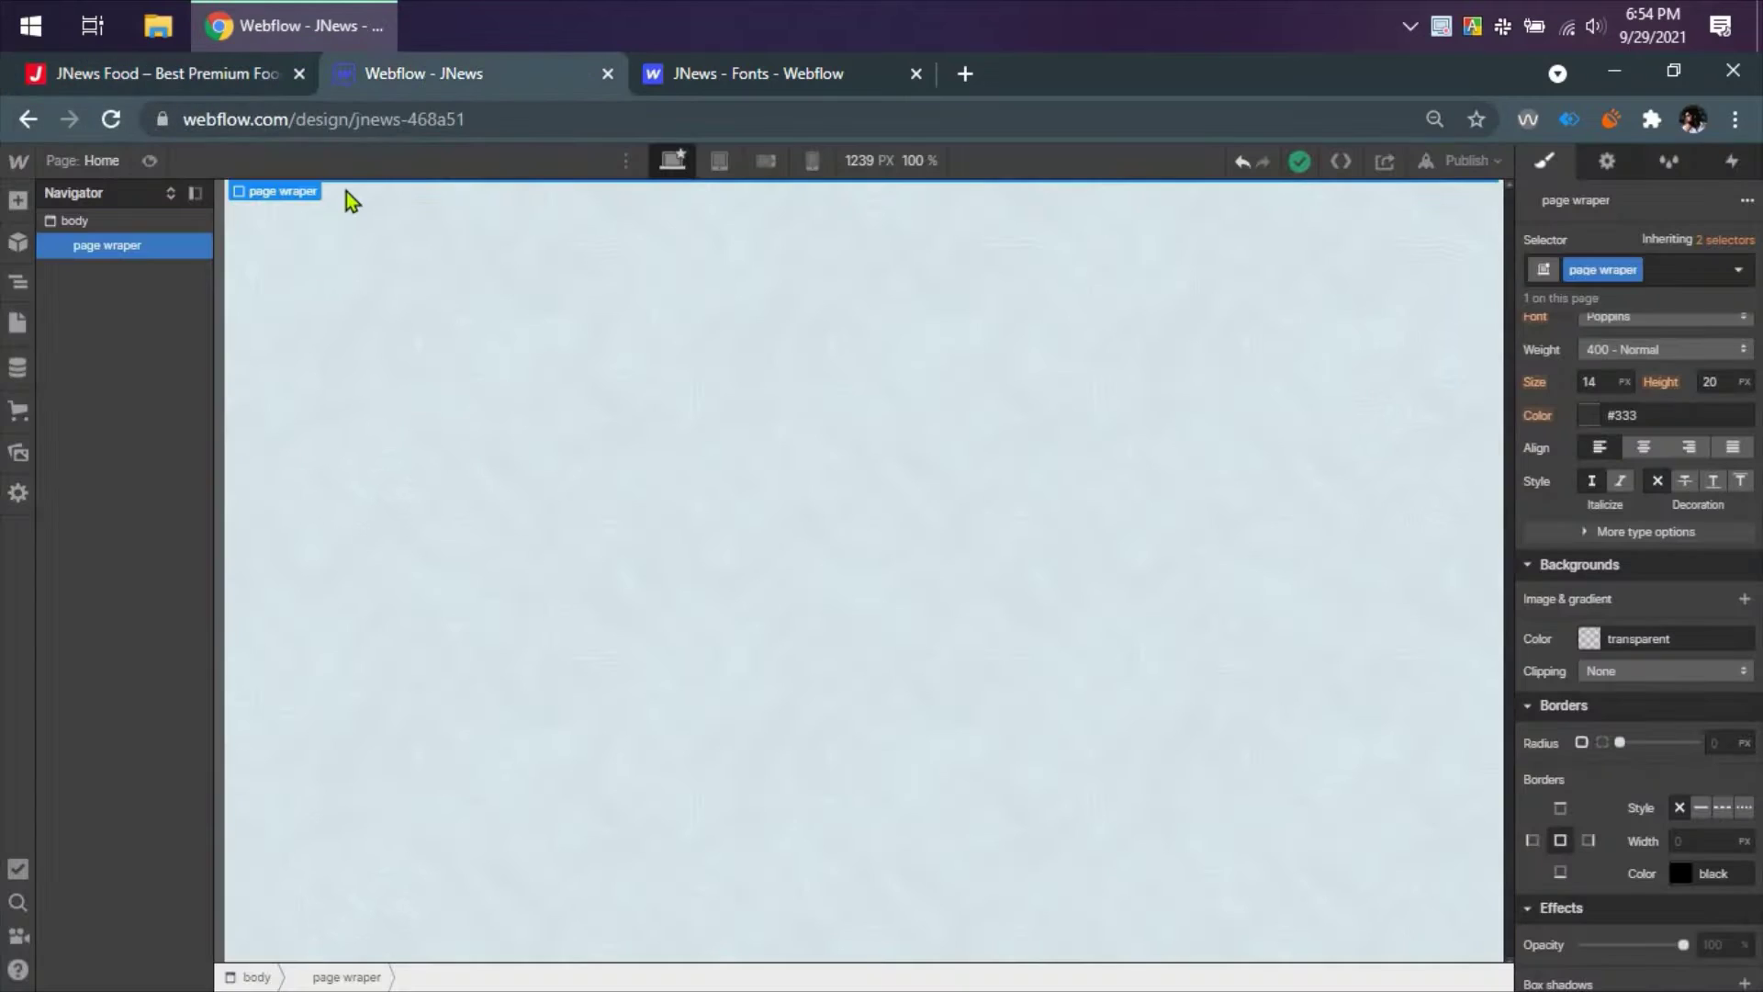
left_click(256, 80)
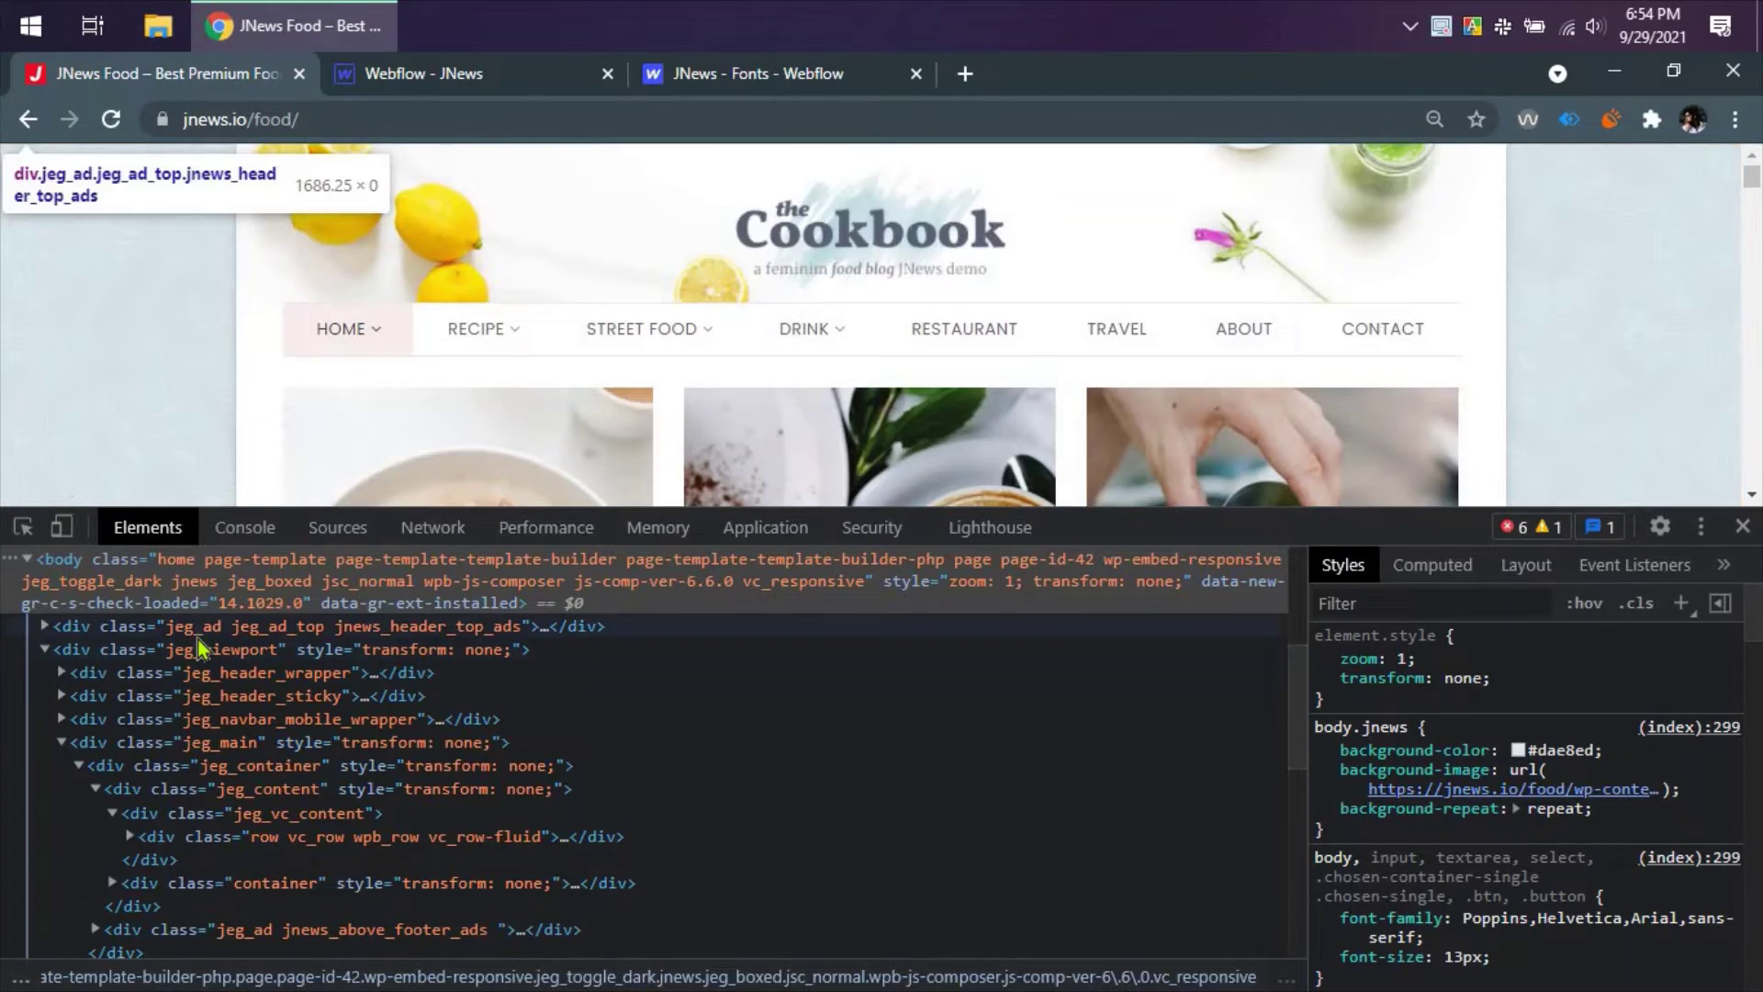
left_click(200, 648)
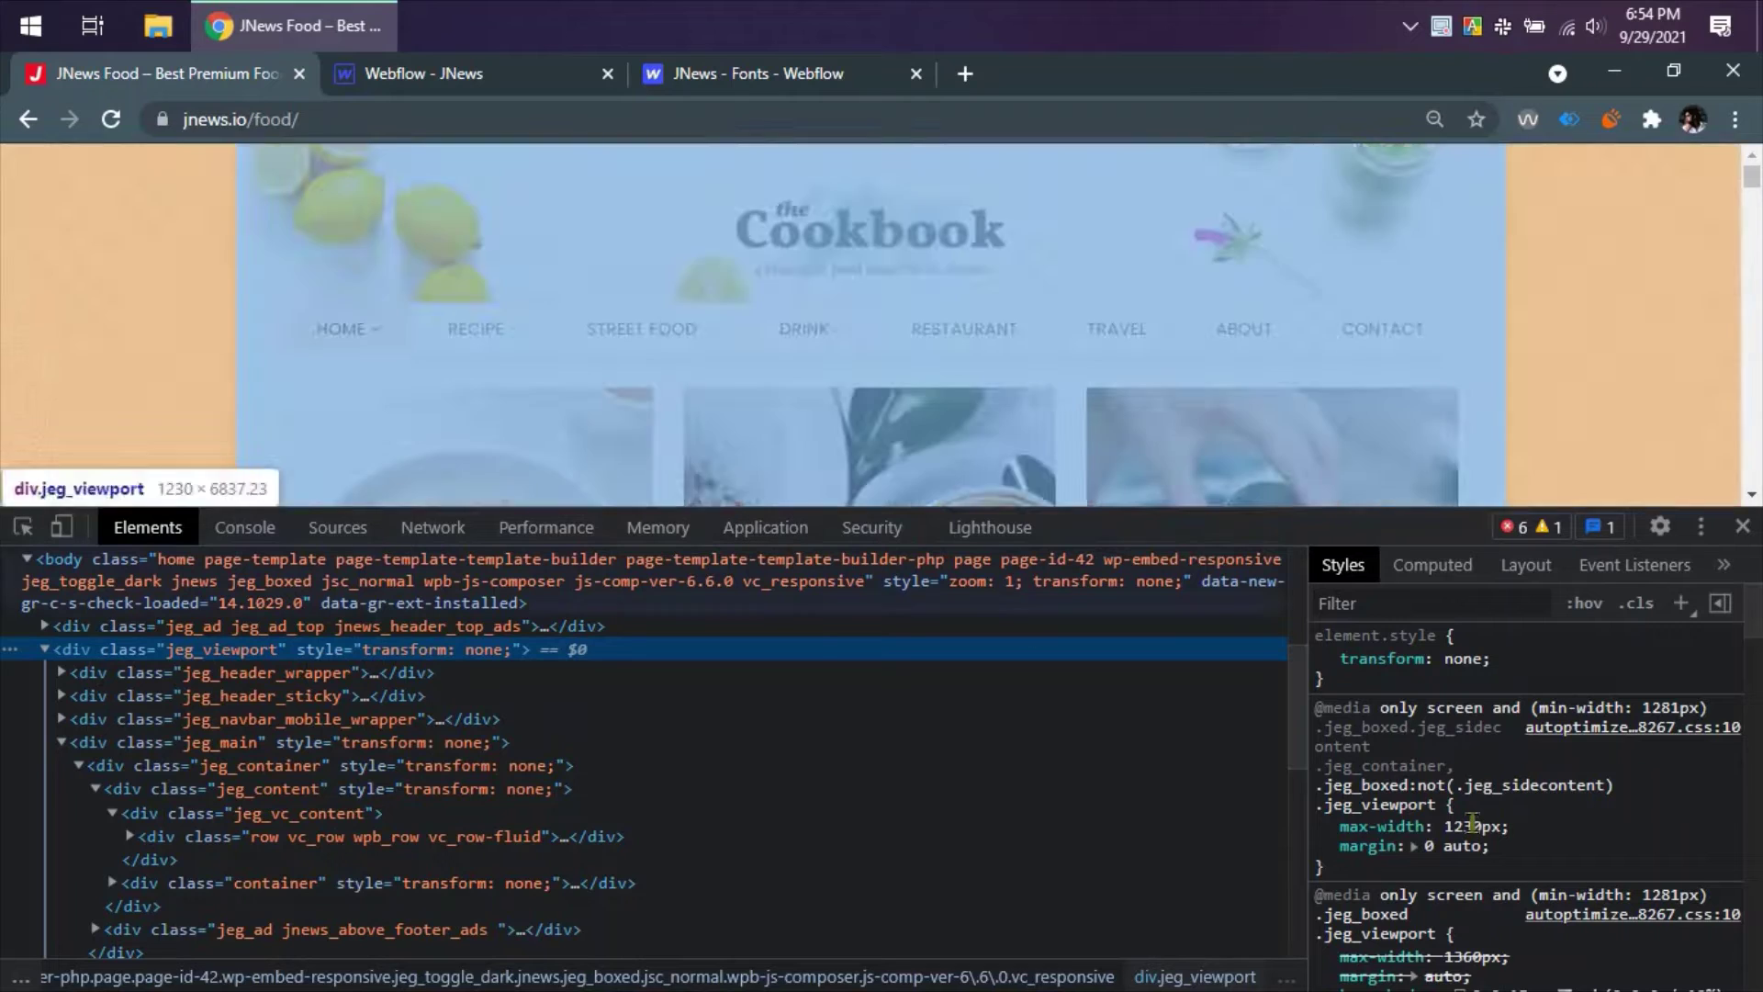
scroll(1502, 770, "down", 3)
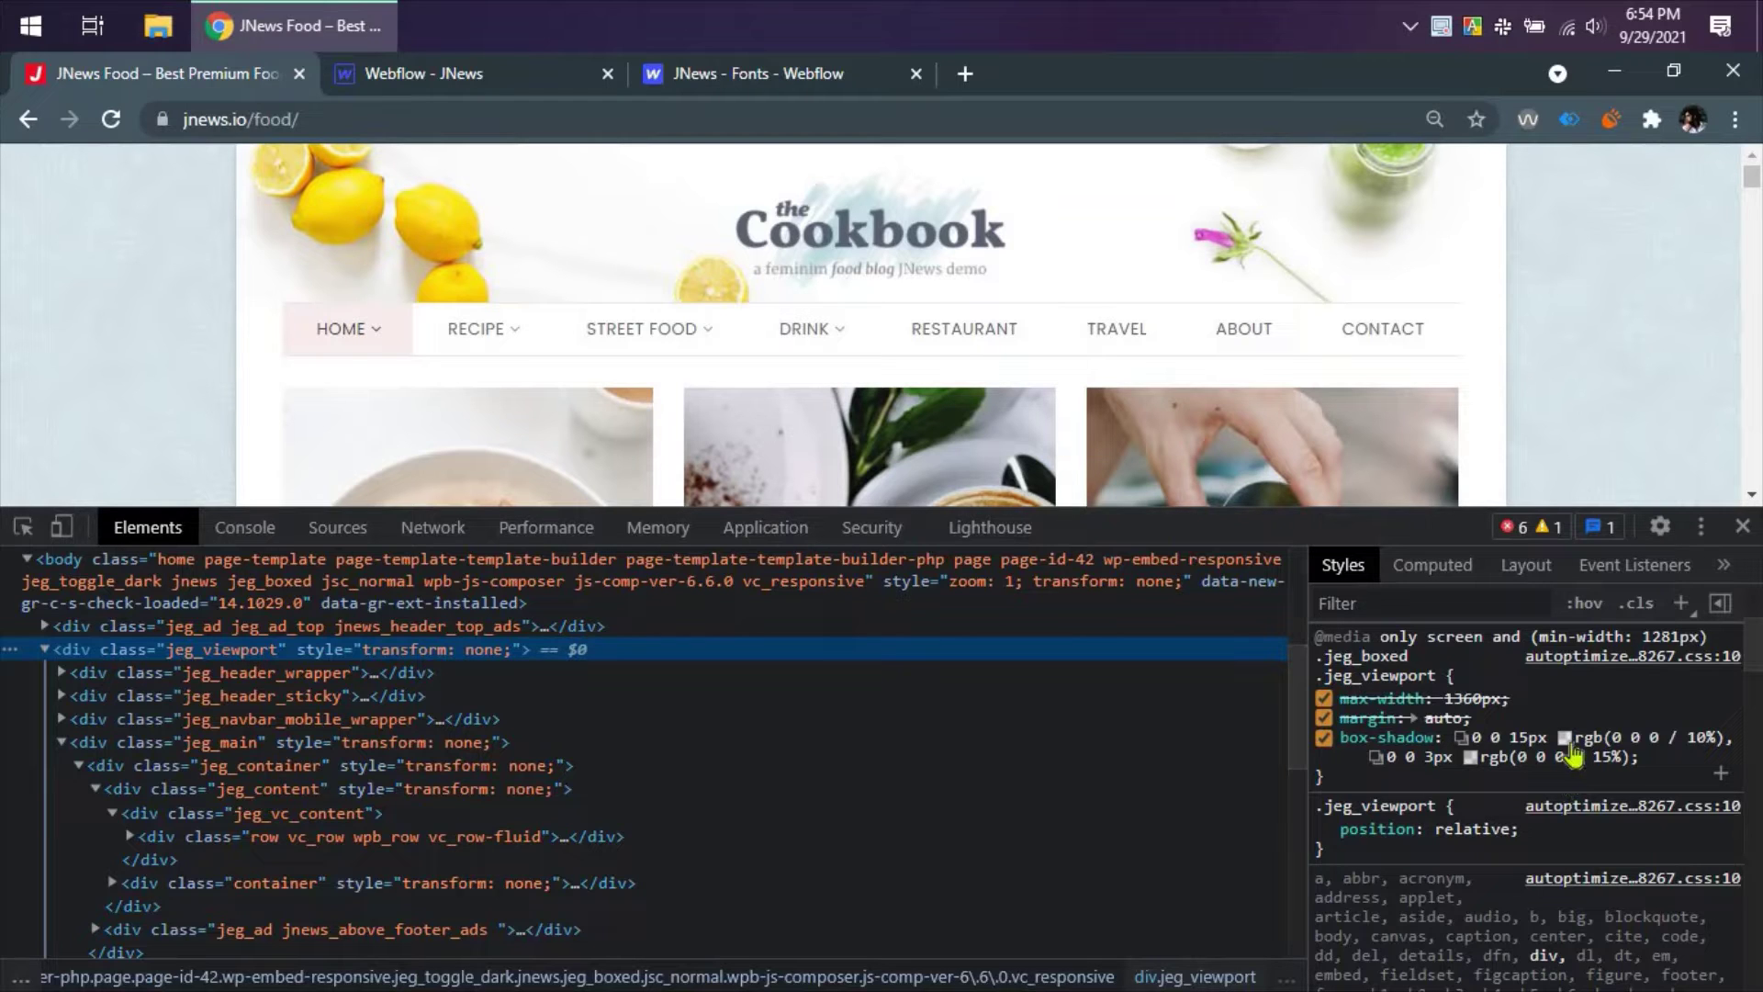
- Add an outside box shadow in colour #838383 to the page wraper in Webflow and compare it with the JNews Food page's shadow
left_click(459, 75)
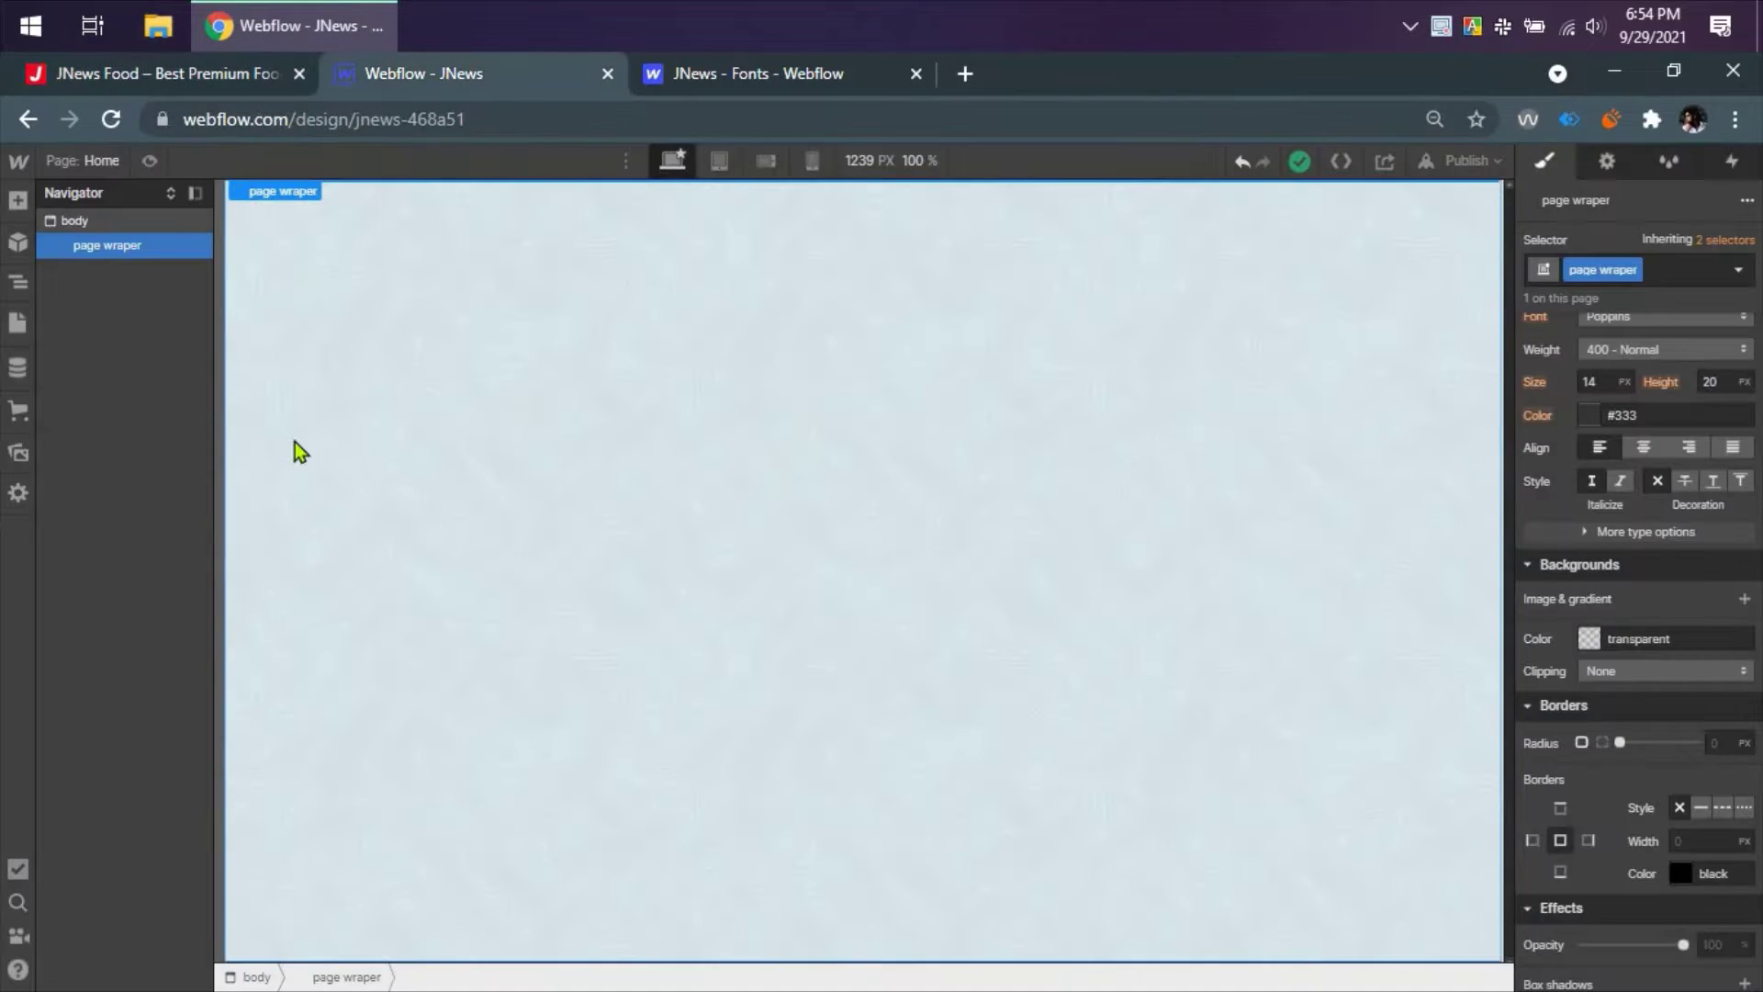
scroll(1694, 670, "down", 1)
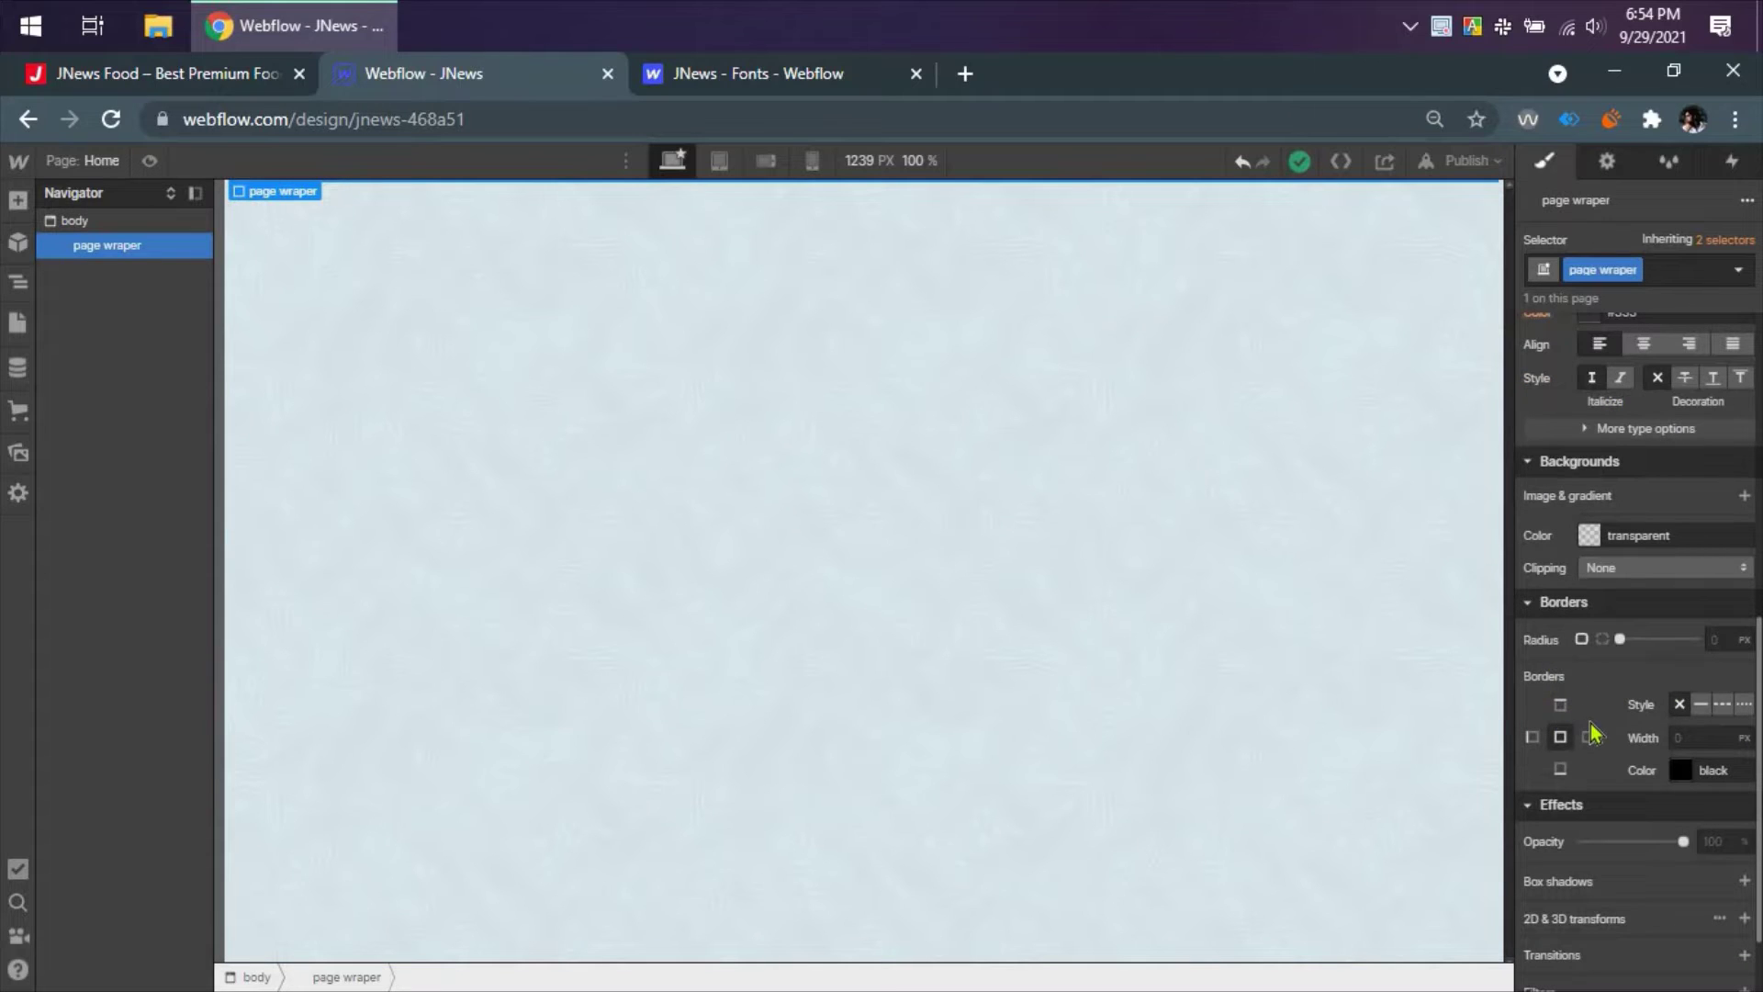
scroll(1594, 726, "down", 1)
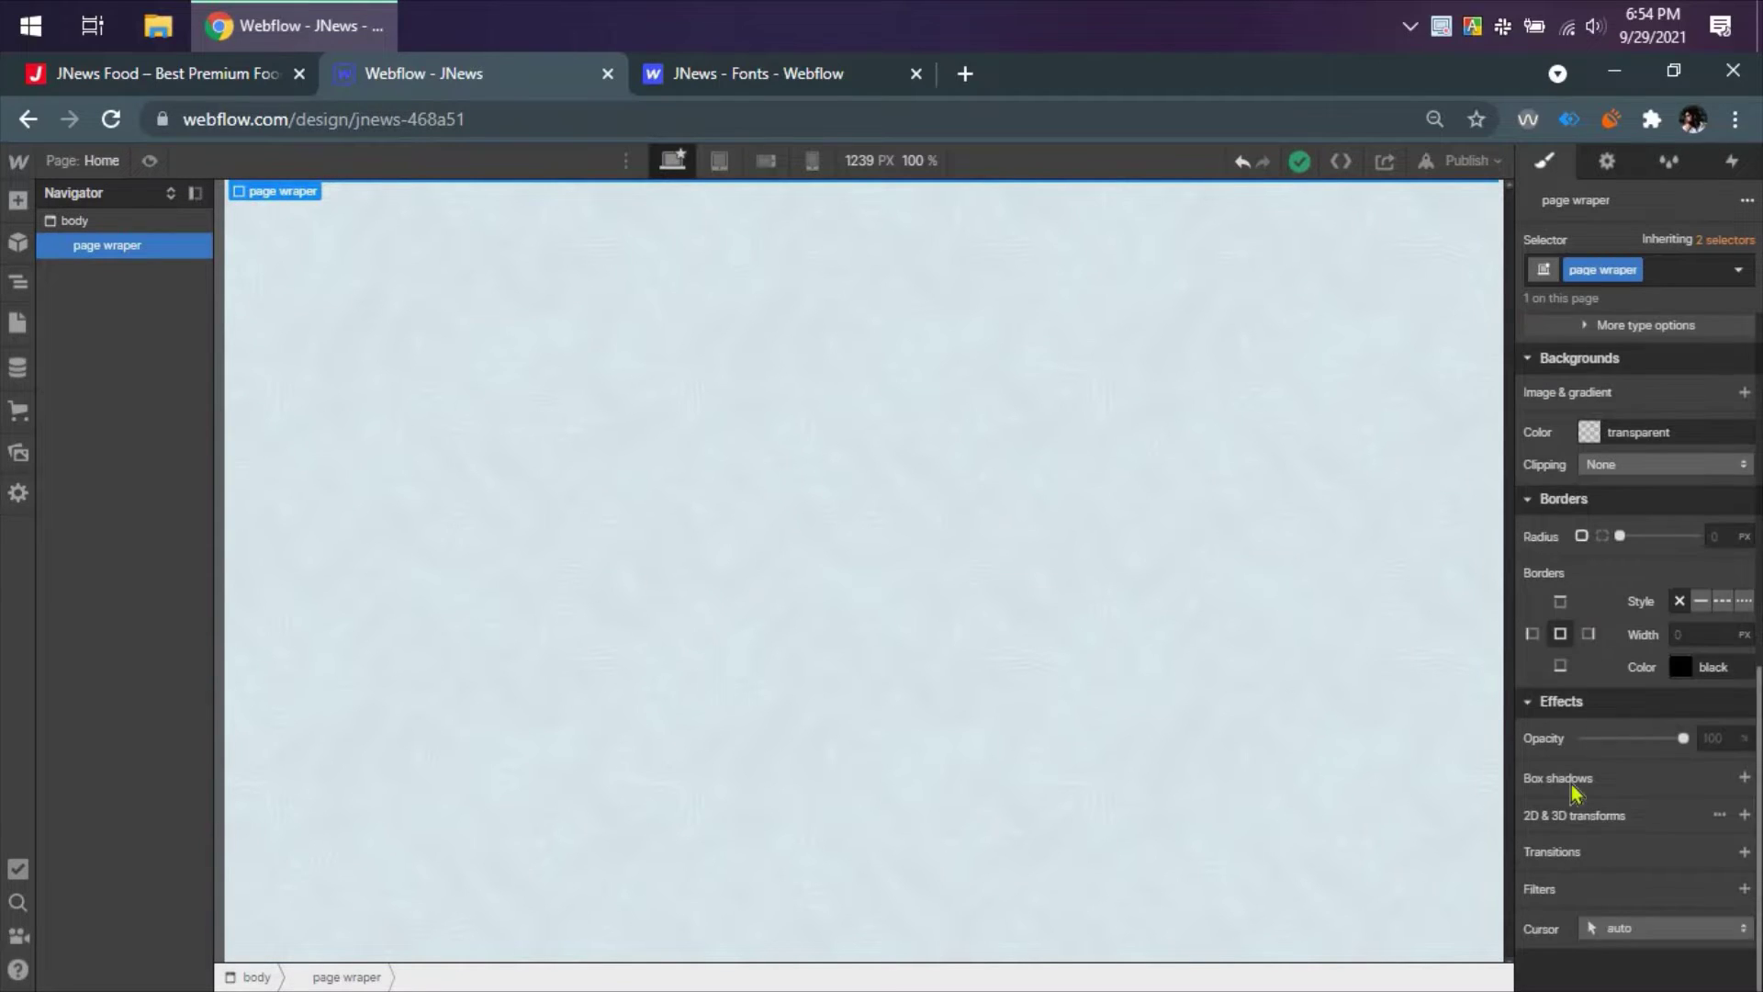
left_click(1745, 779)
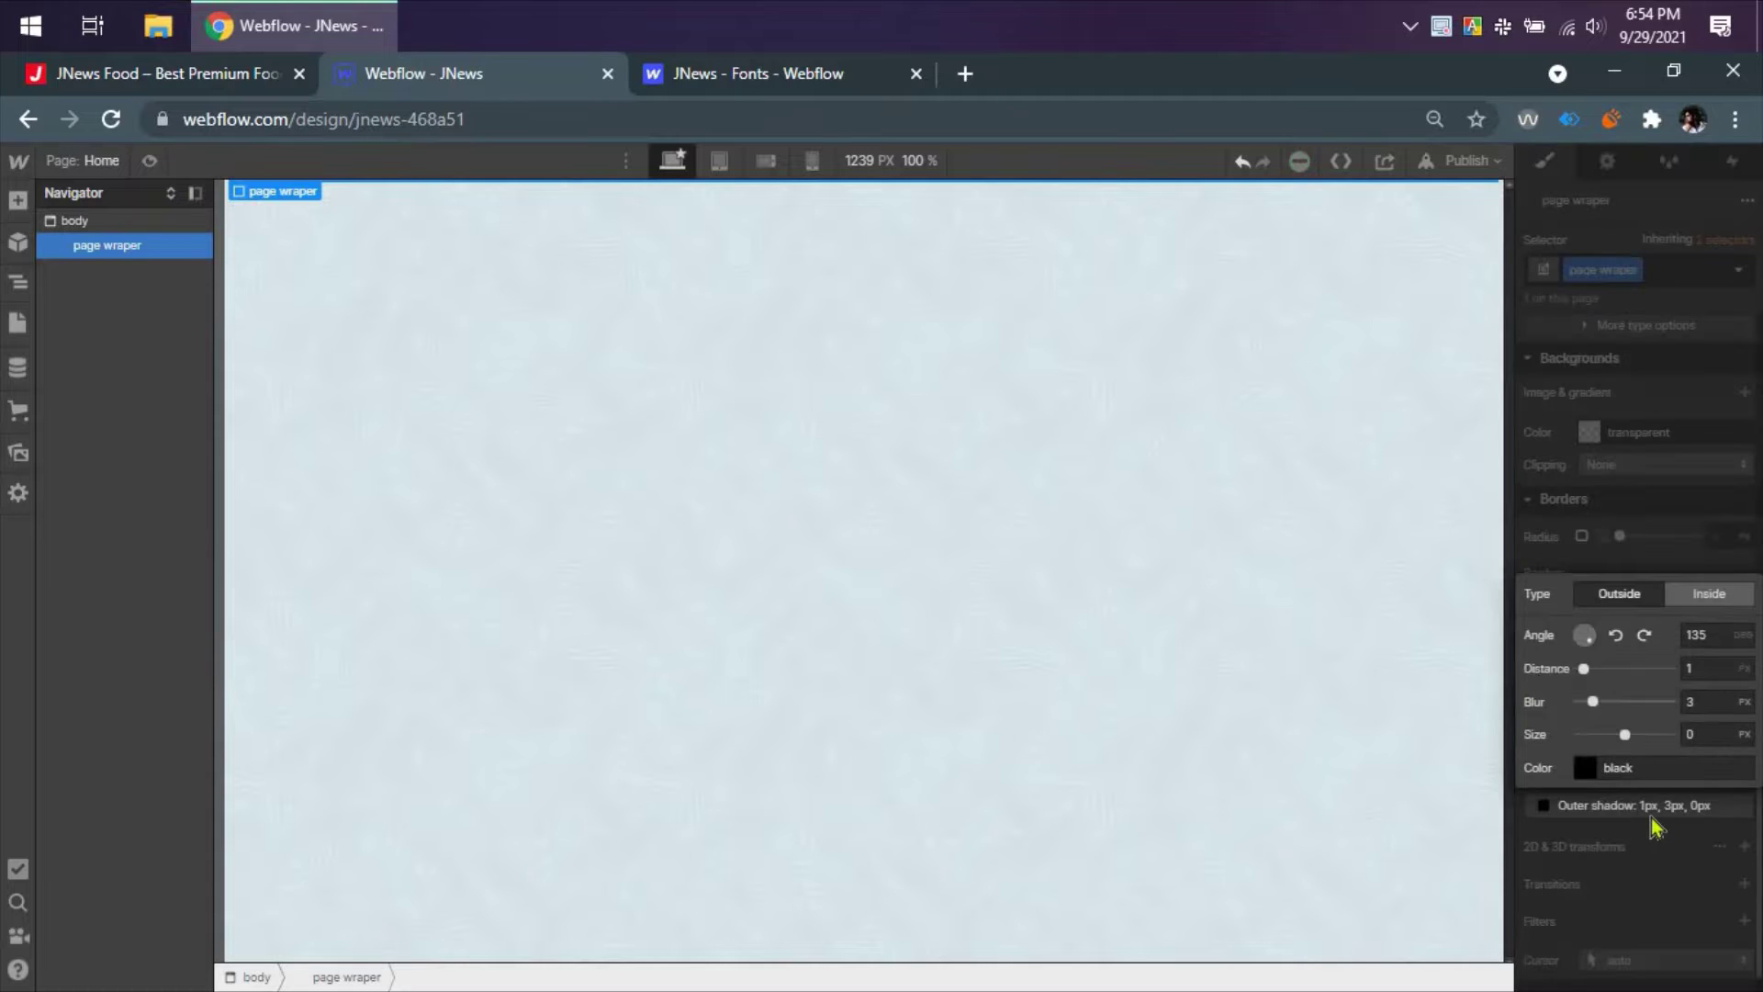
left_click(1586, 768)
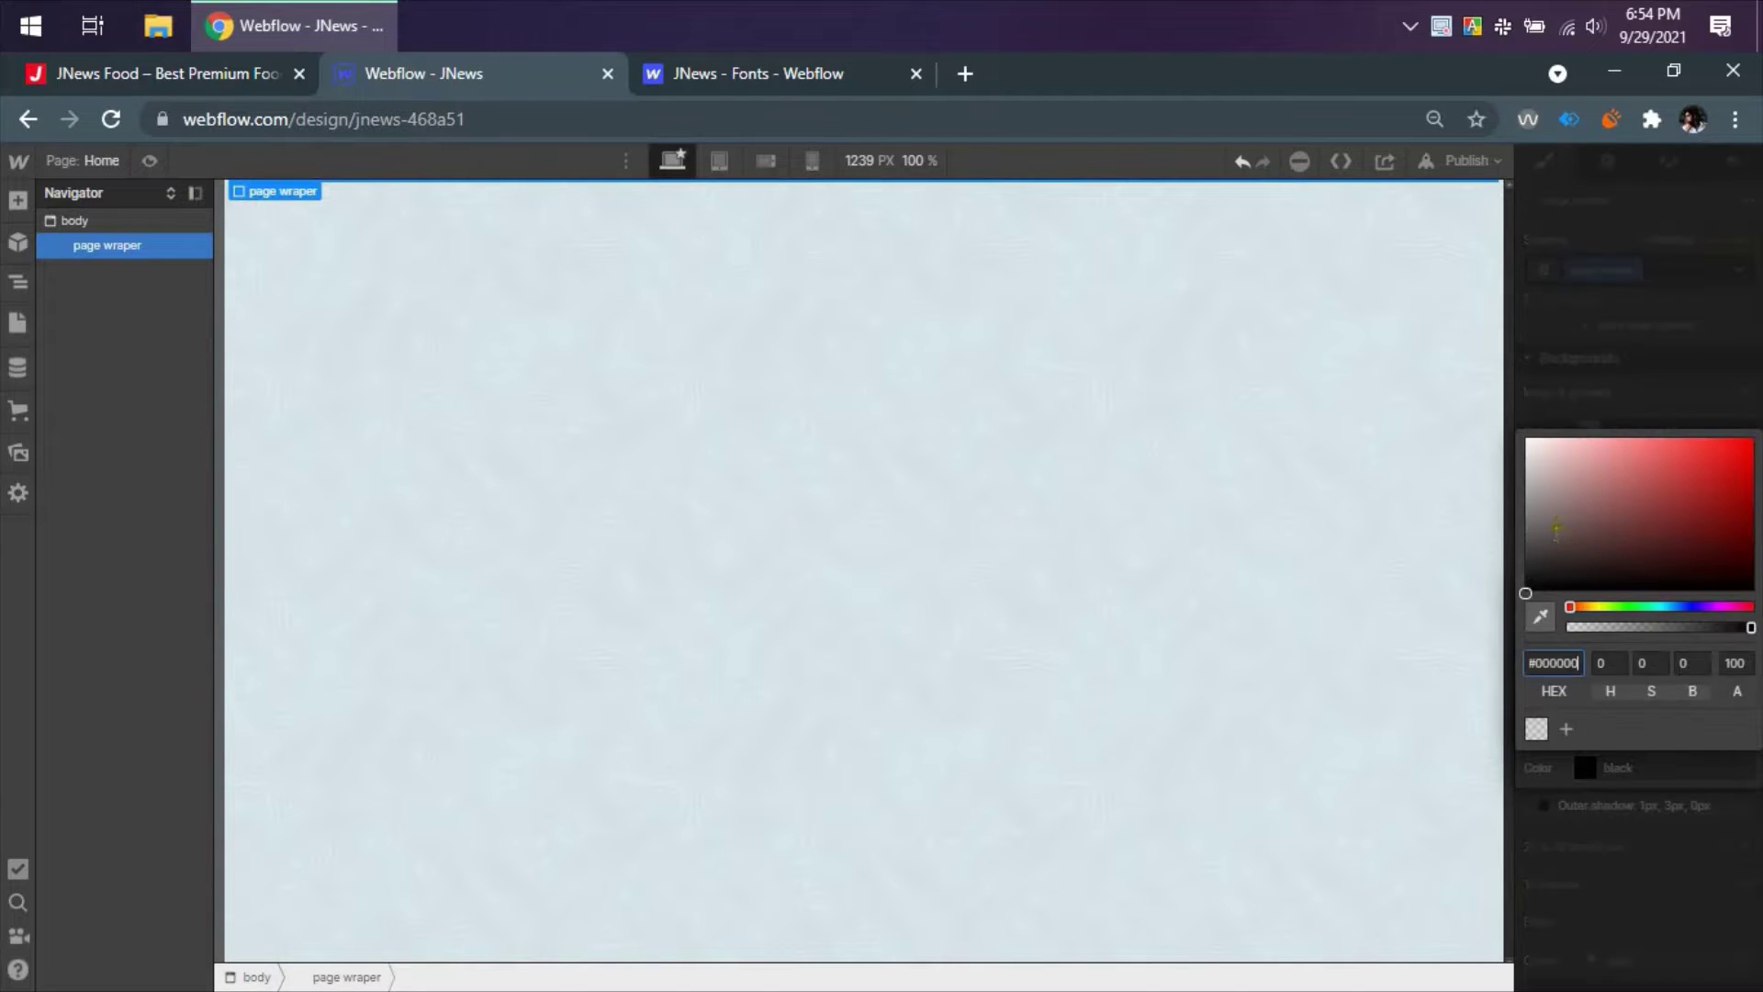
left_click_drag(1561, 551, 1507, 513)
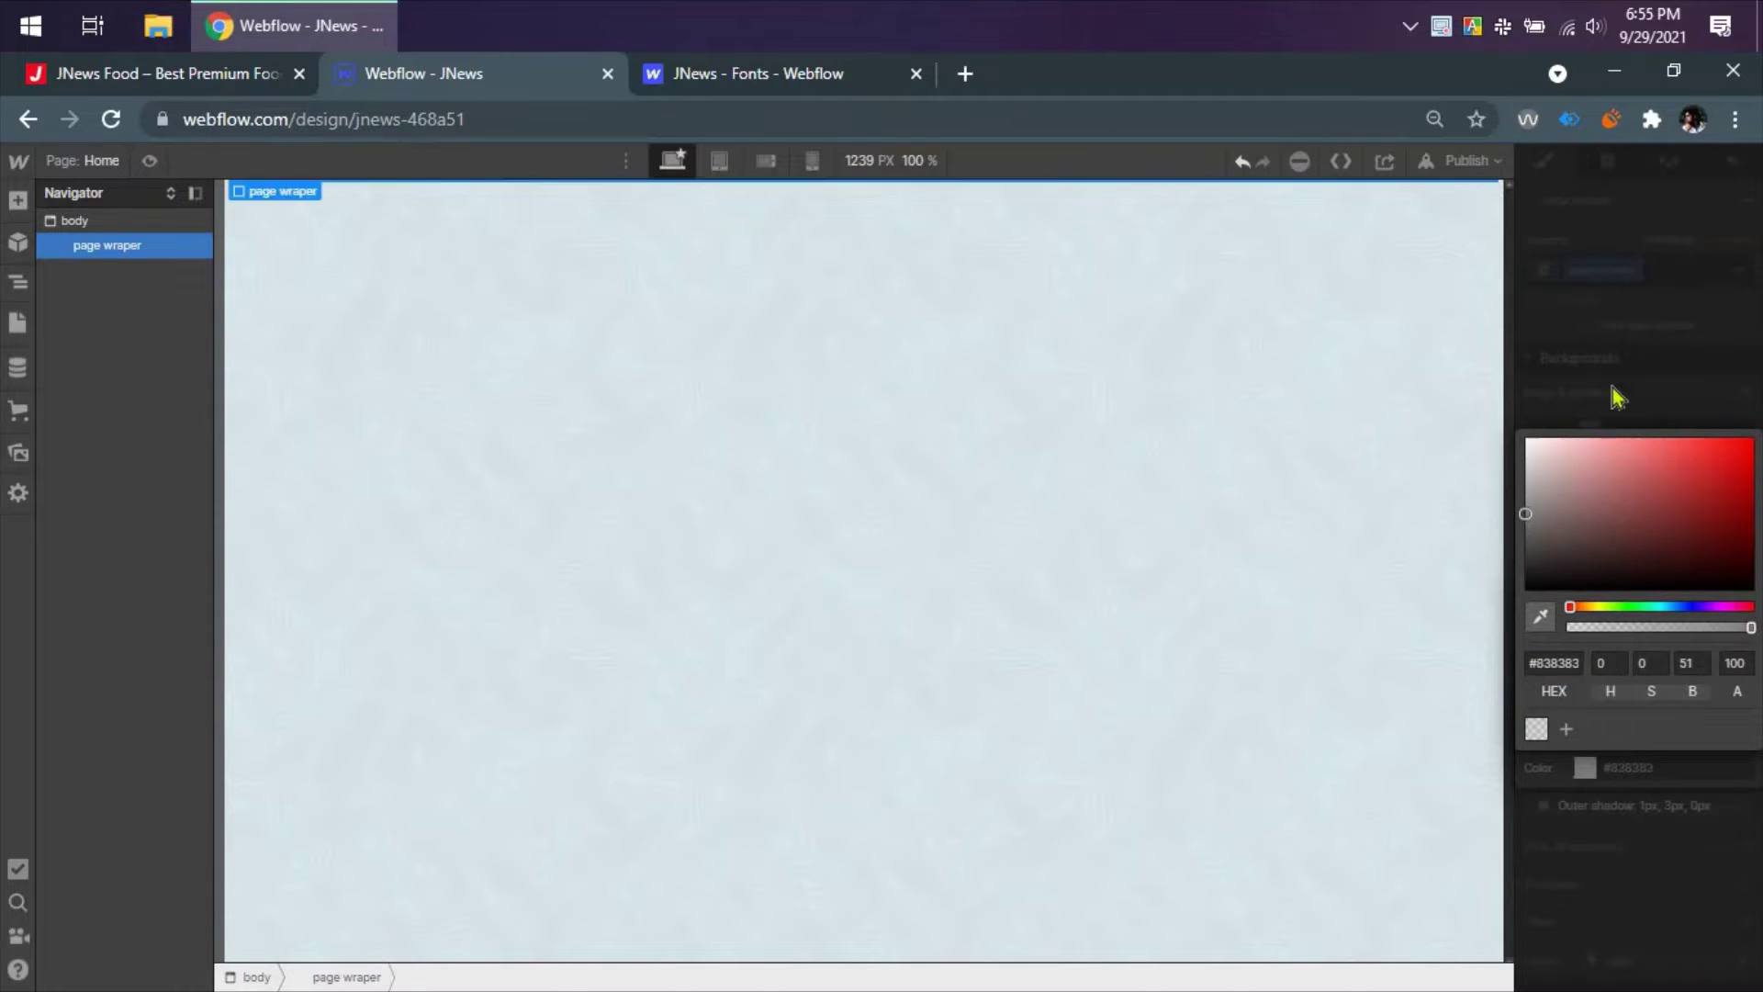
left_click(1628, 425)
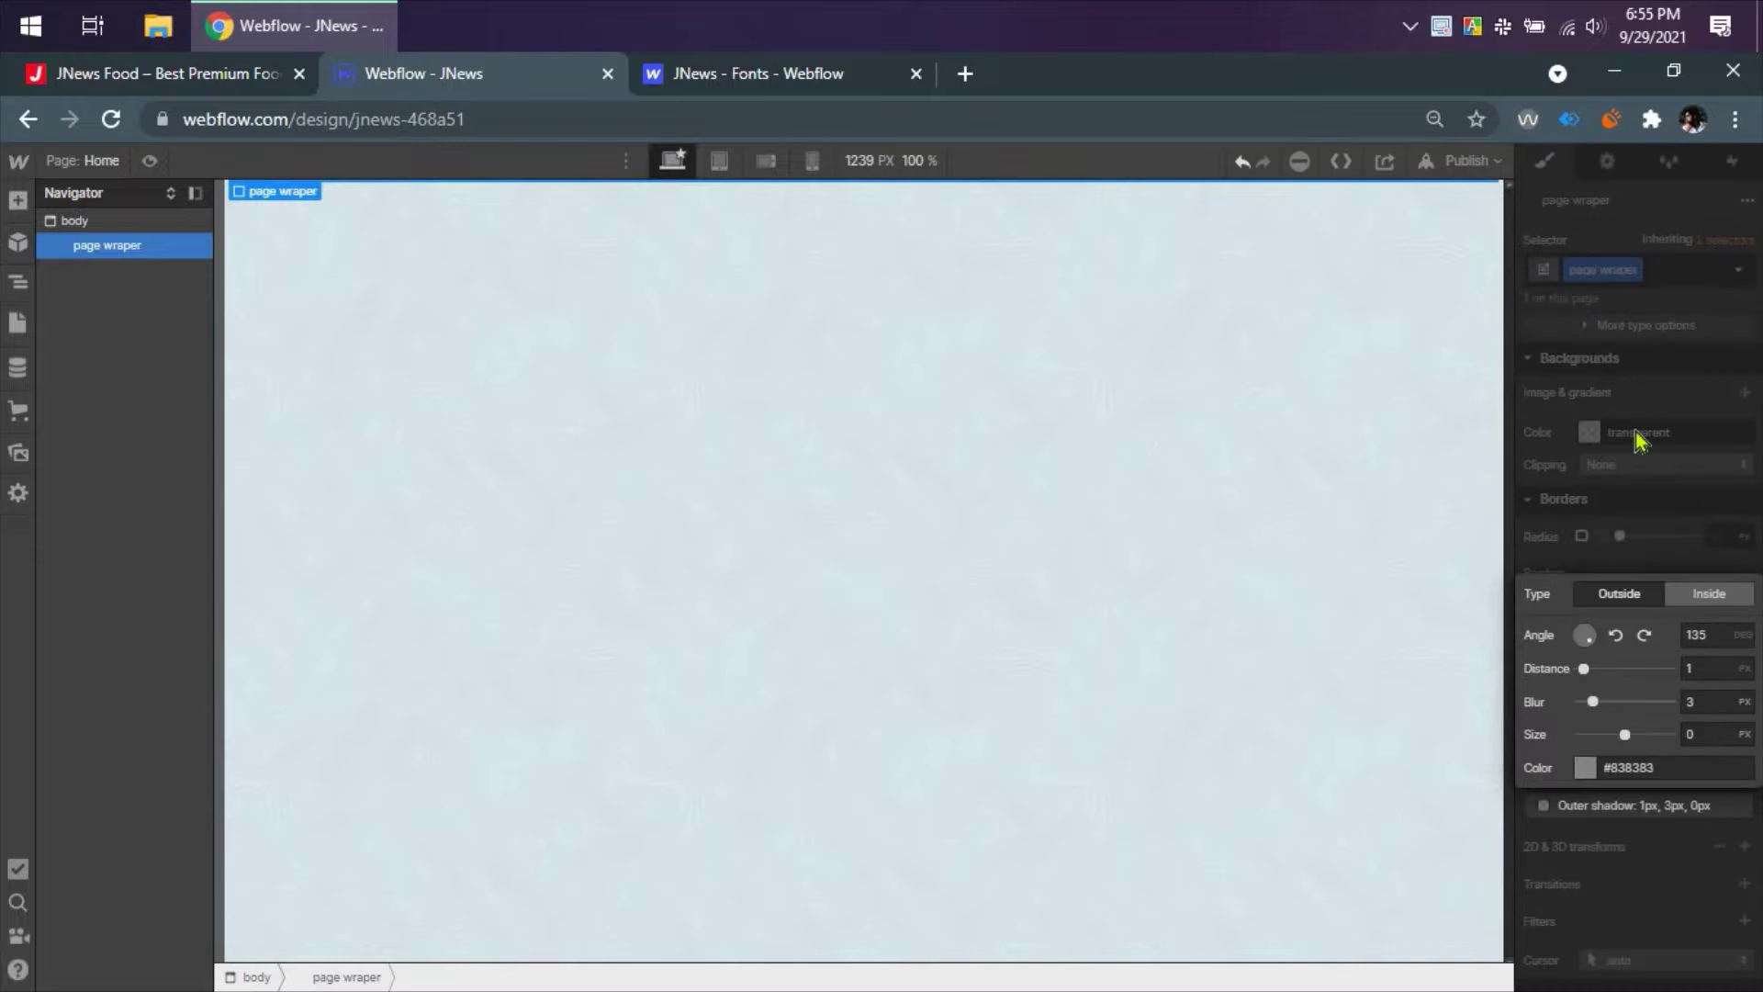
left_click(196, 83)
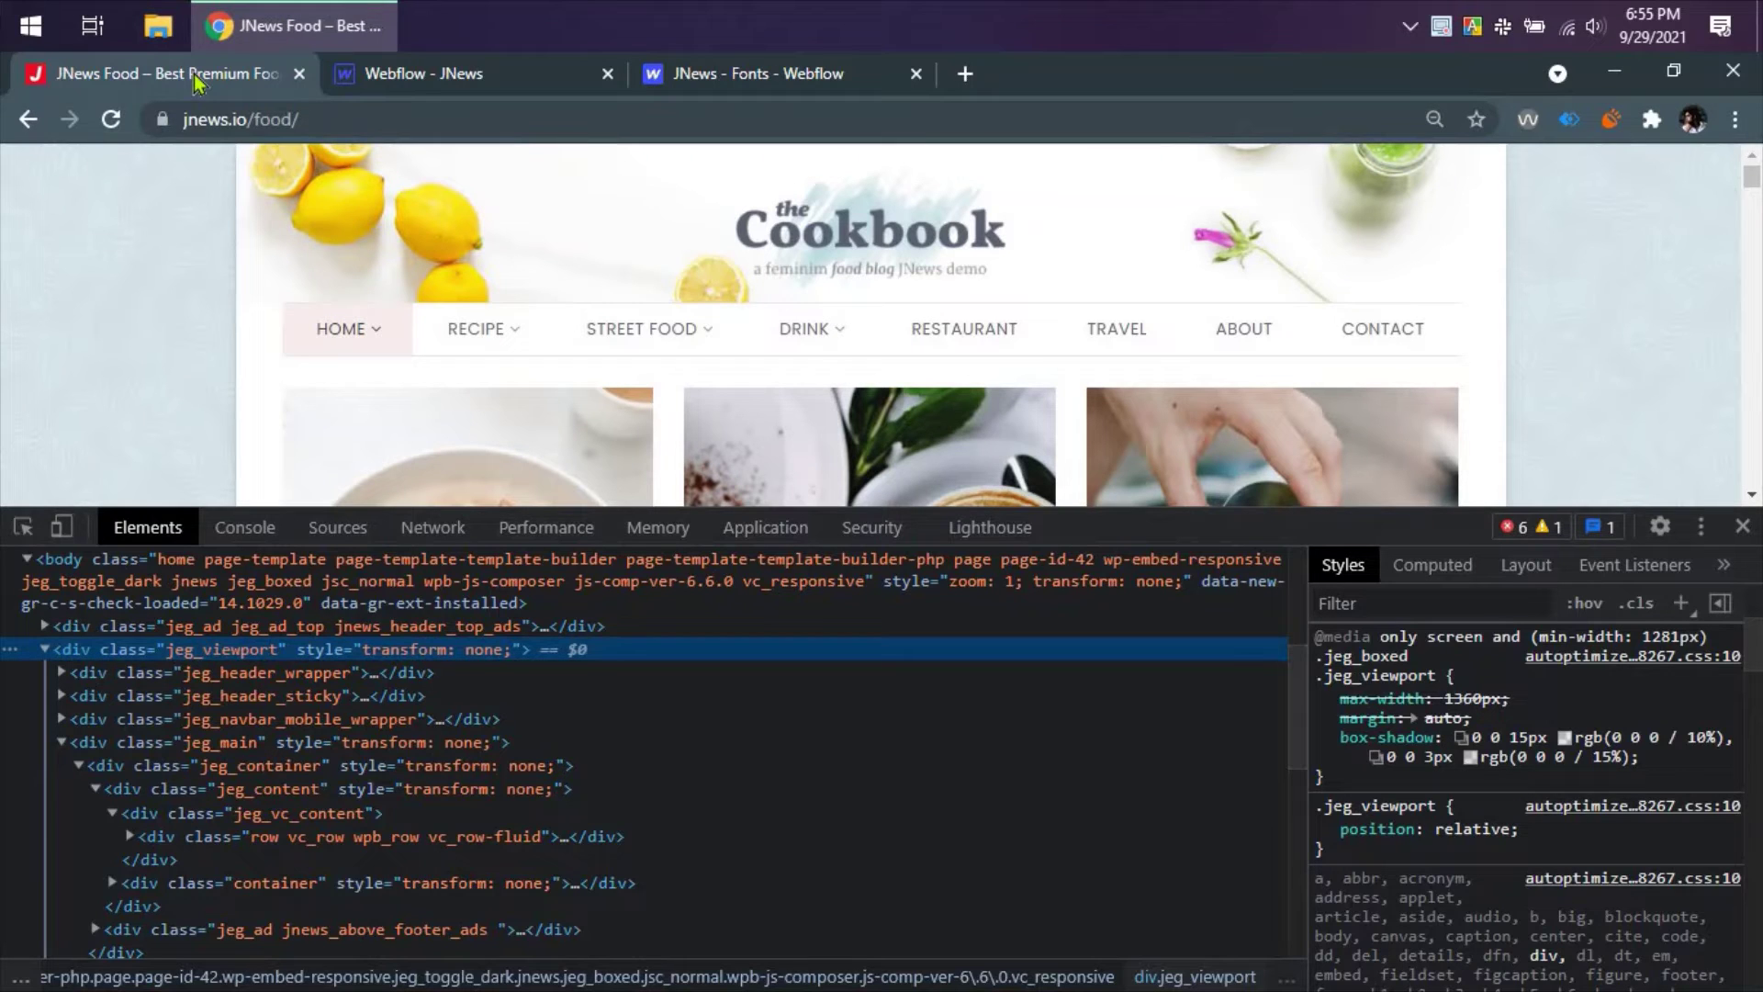
left_click(407, 81)
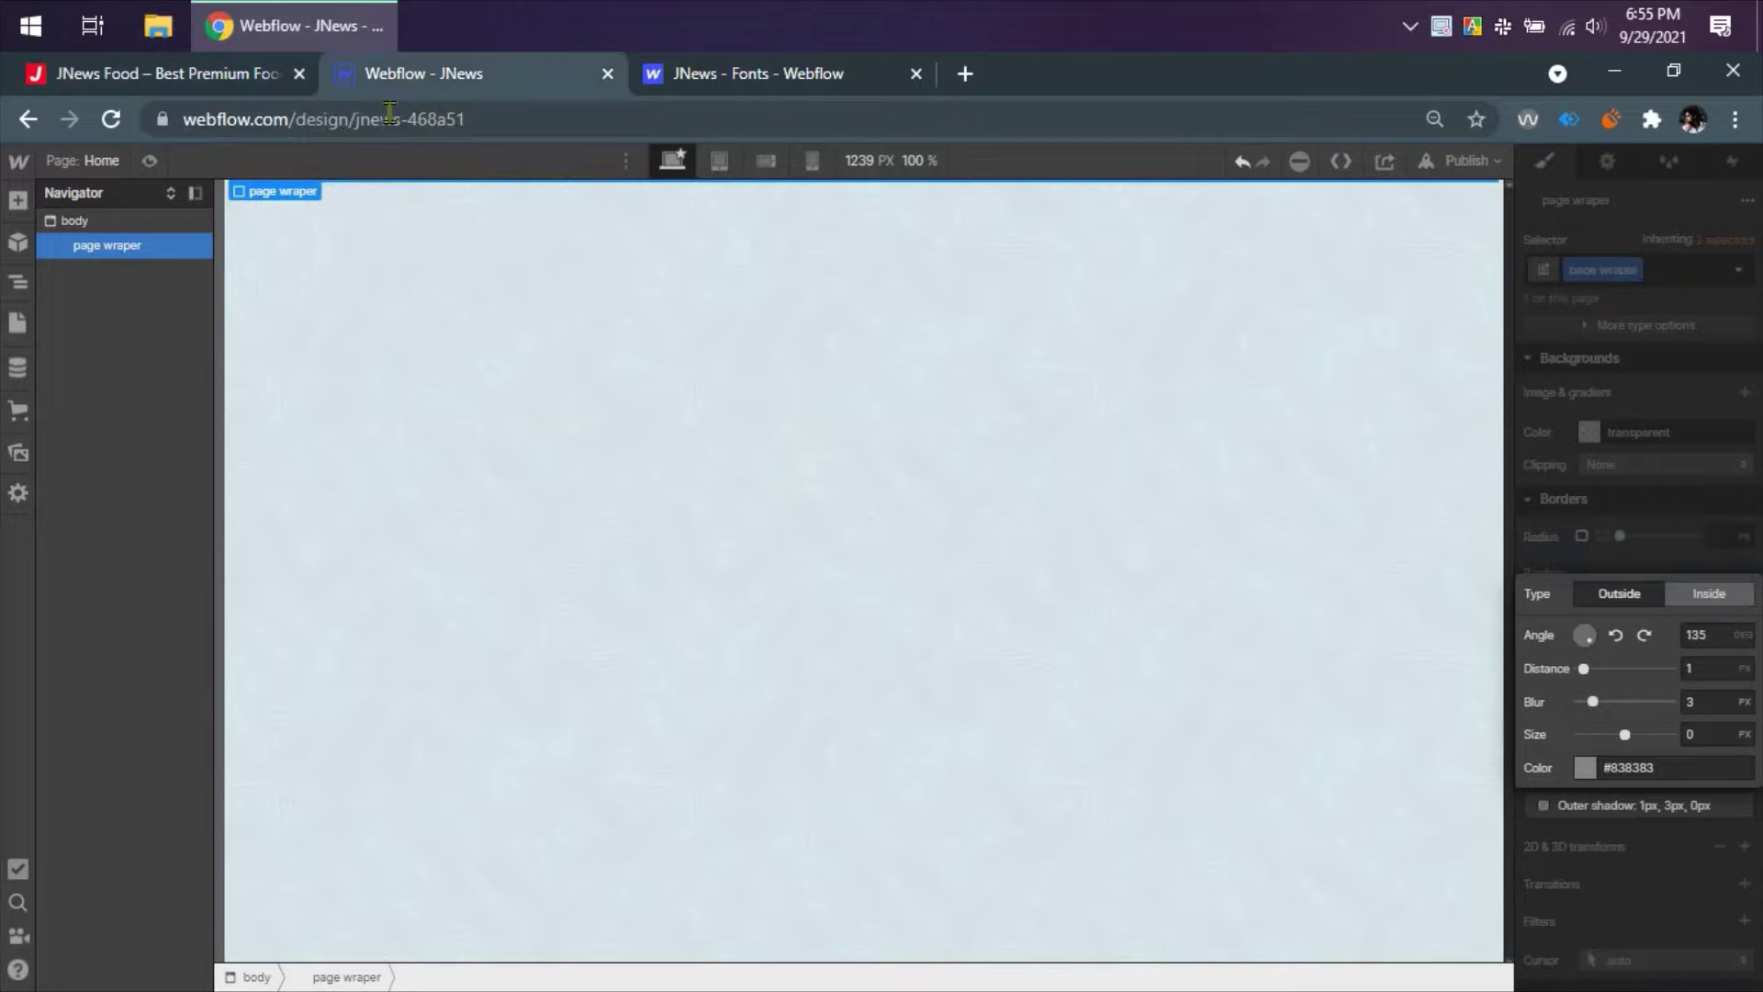
- Add a Div Block inside the page wraper in Webflow and give it the class container
left_click(190, 83)
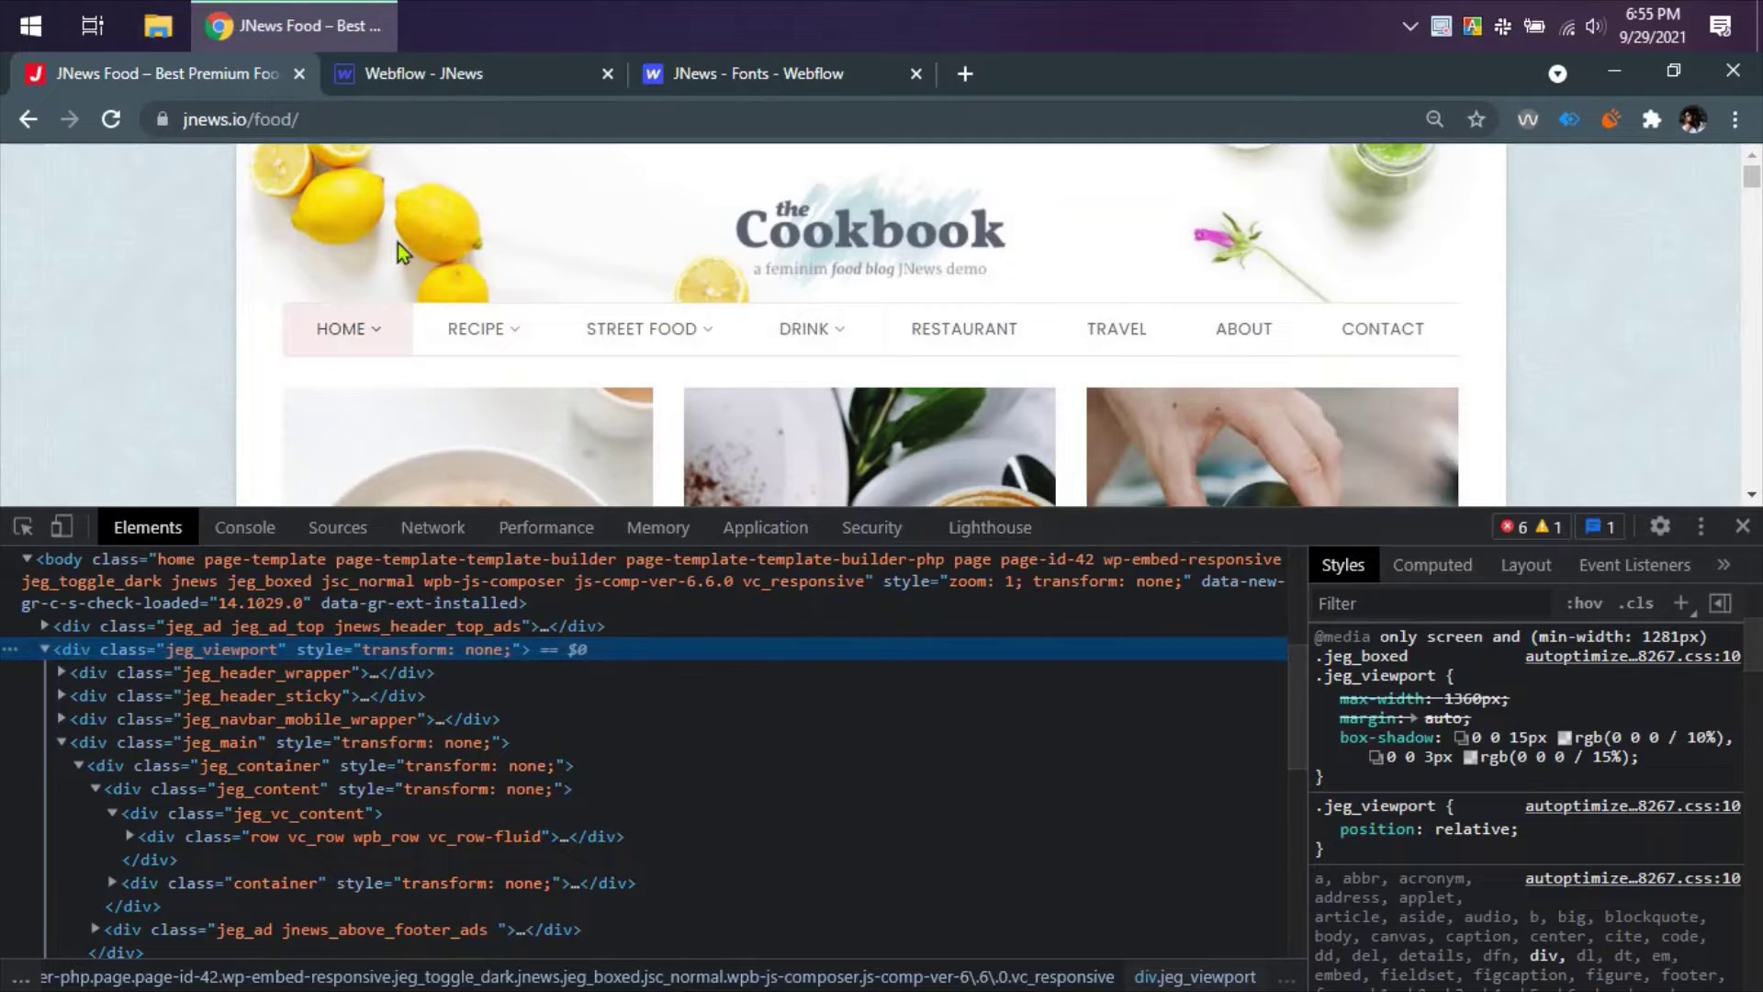
left_click(473, 79)
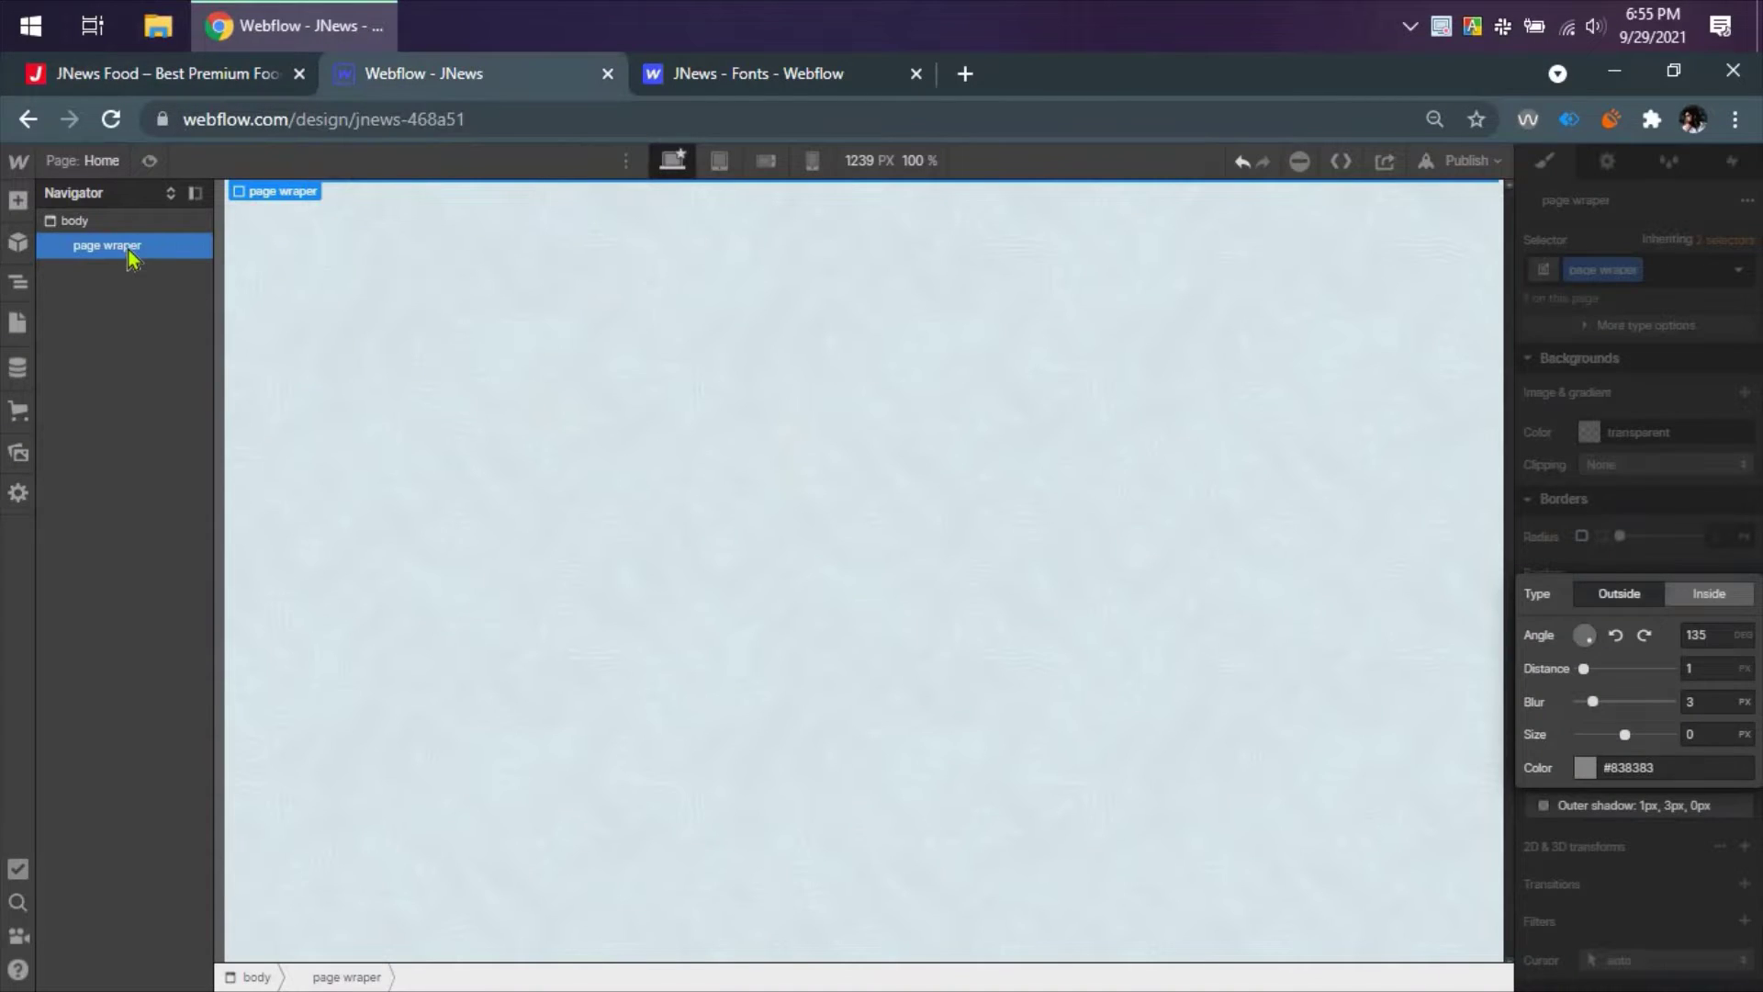
left_click(33, 202)
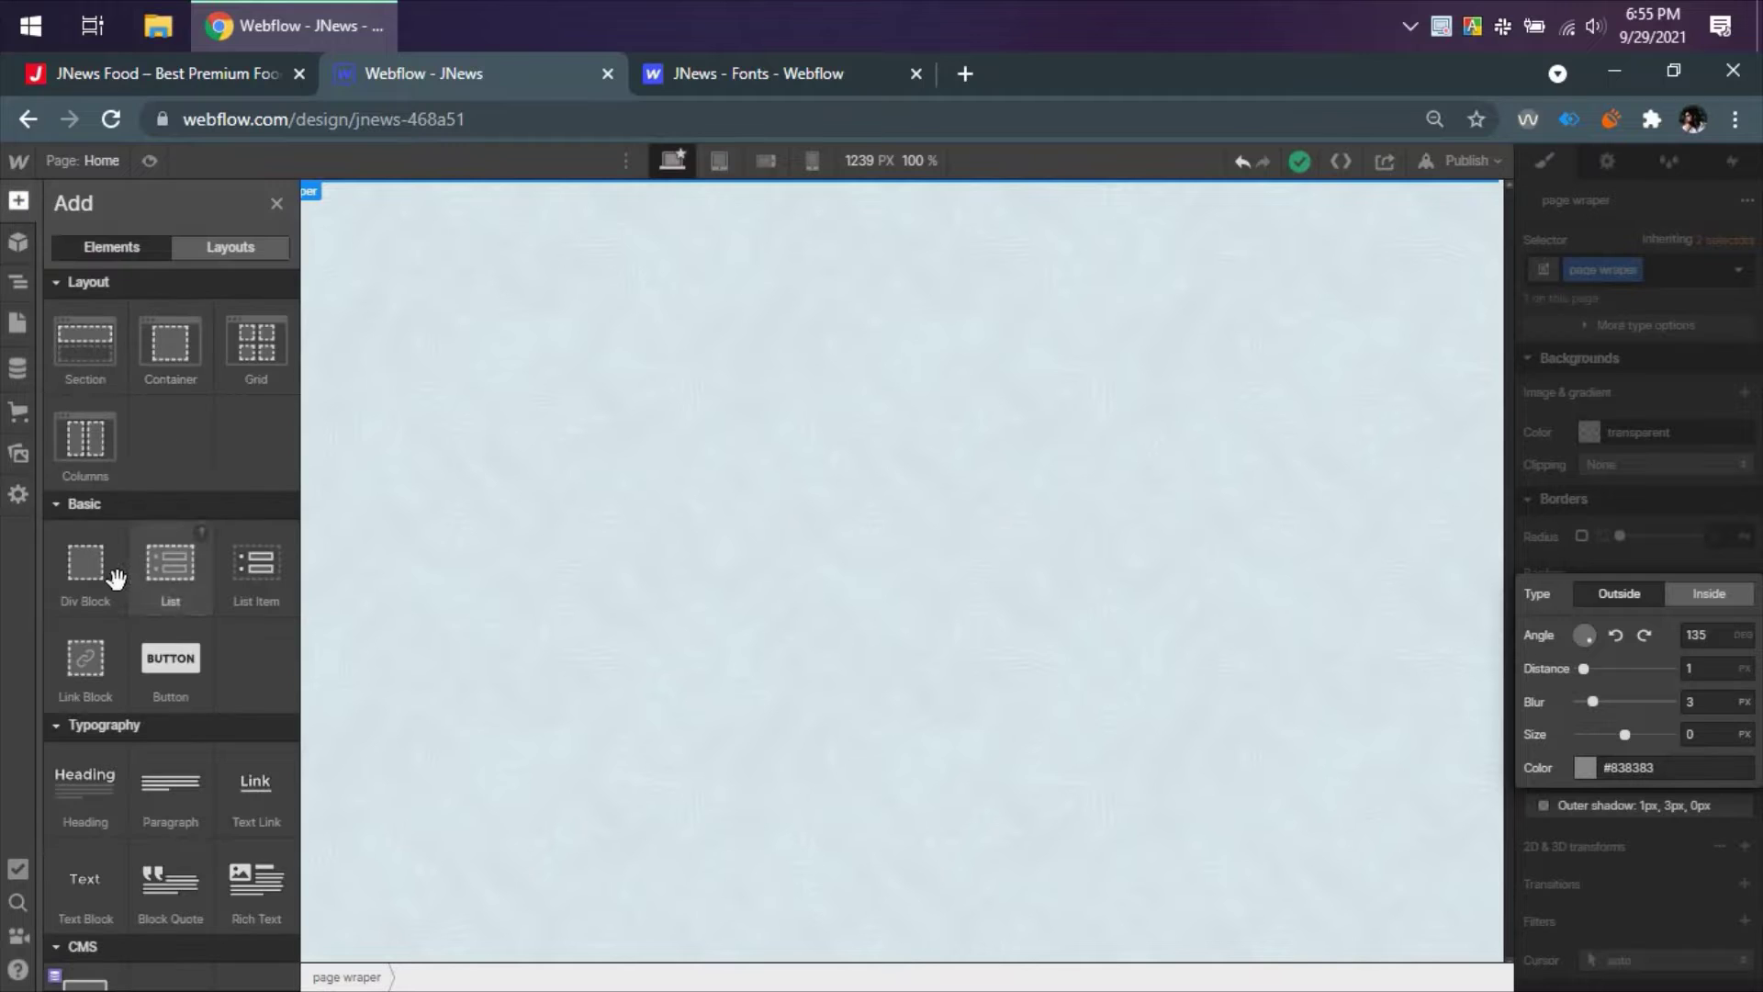
left_click(85, 574)
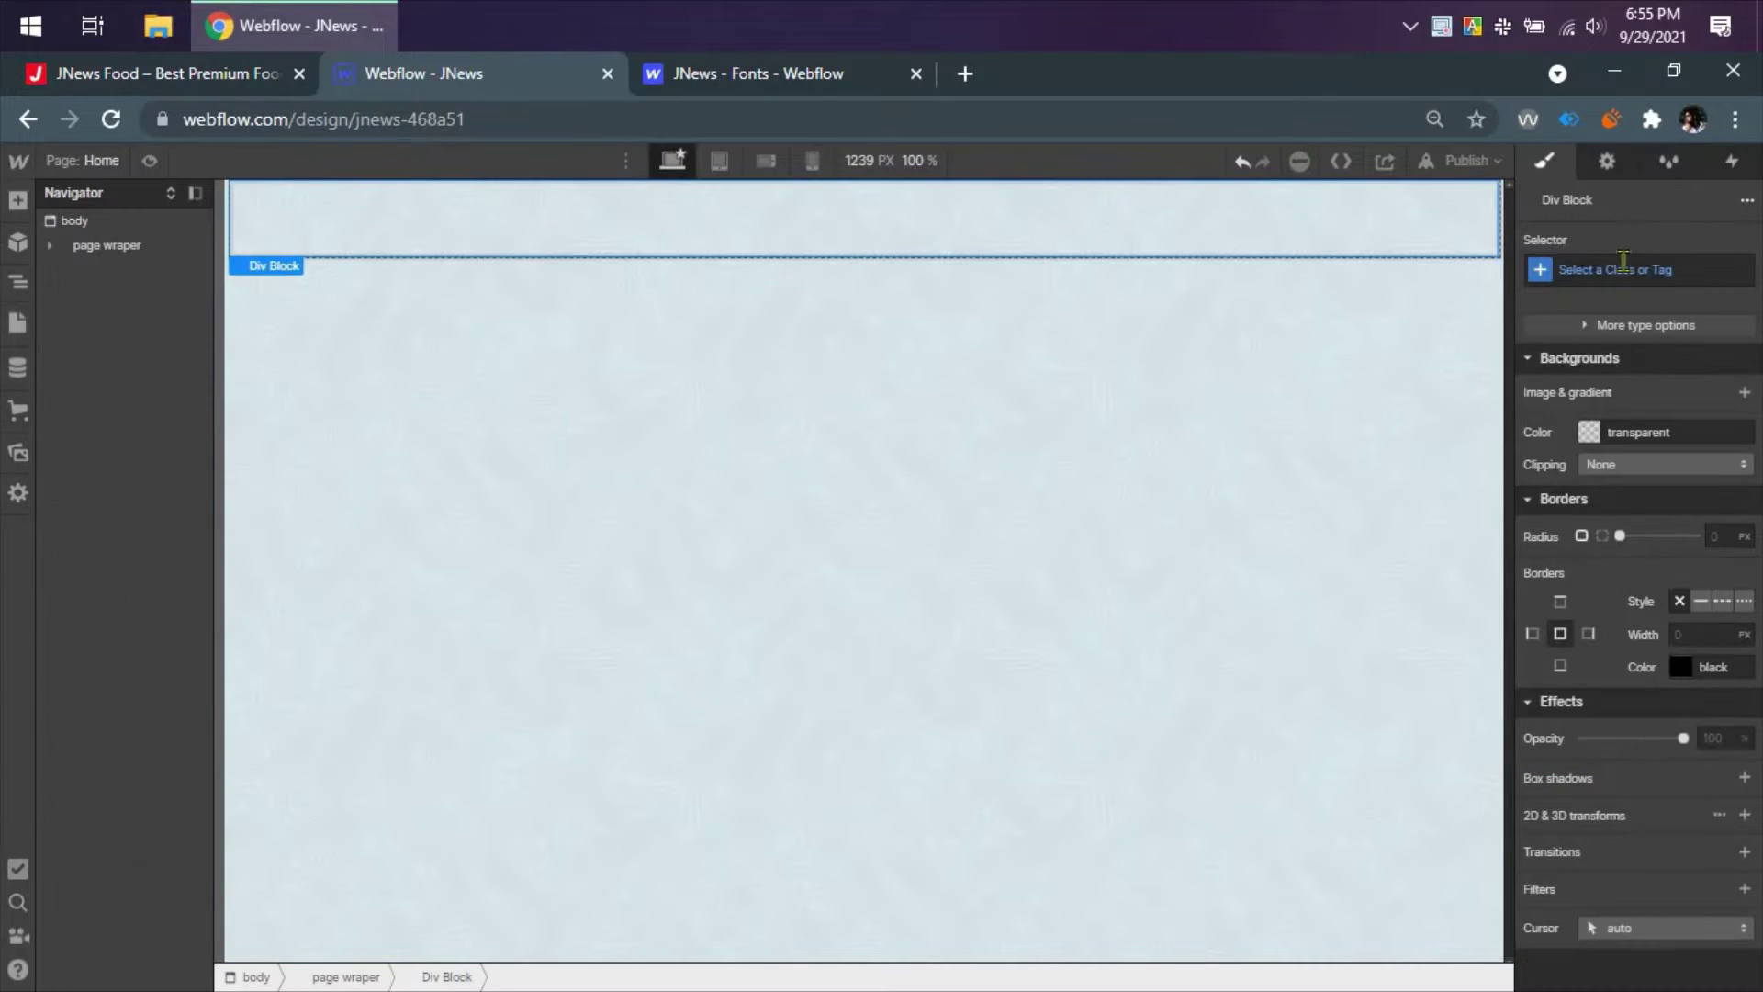
left_click(1624, 268)
type("contain")
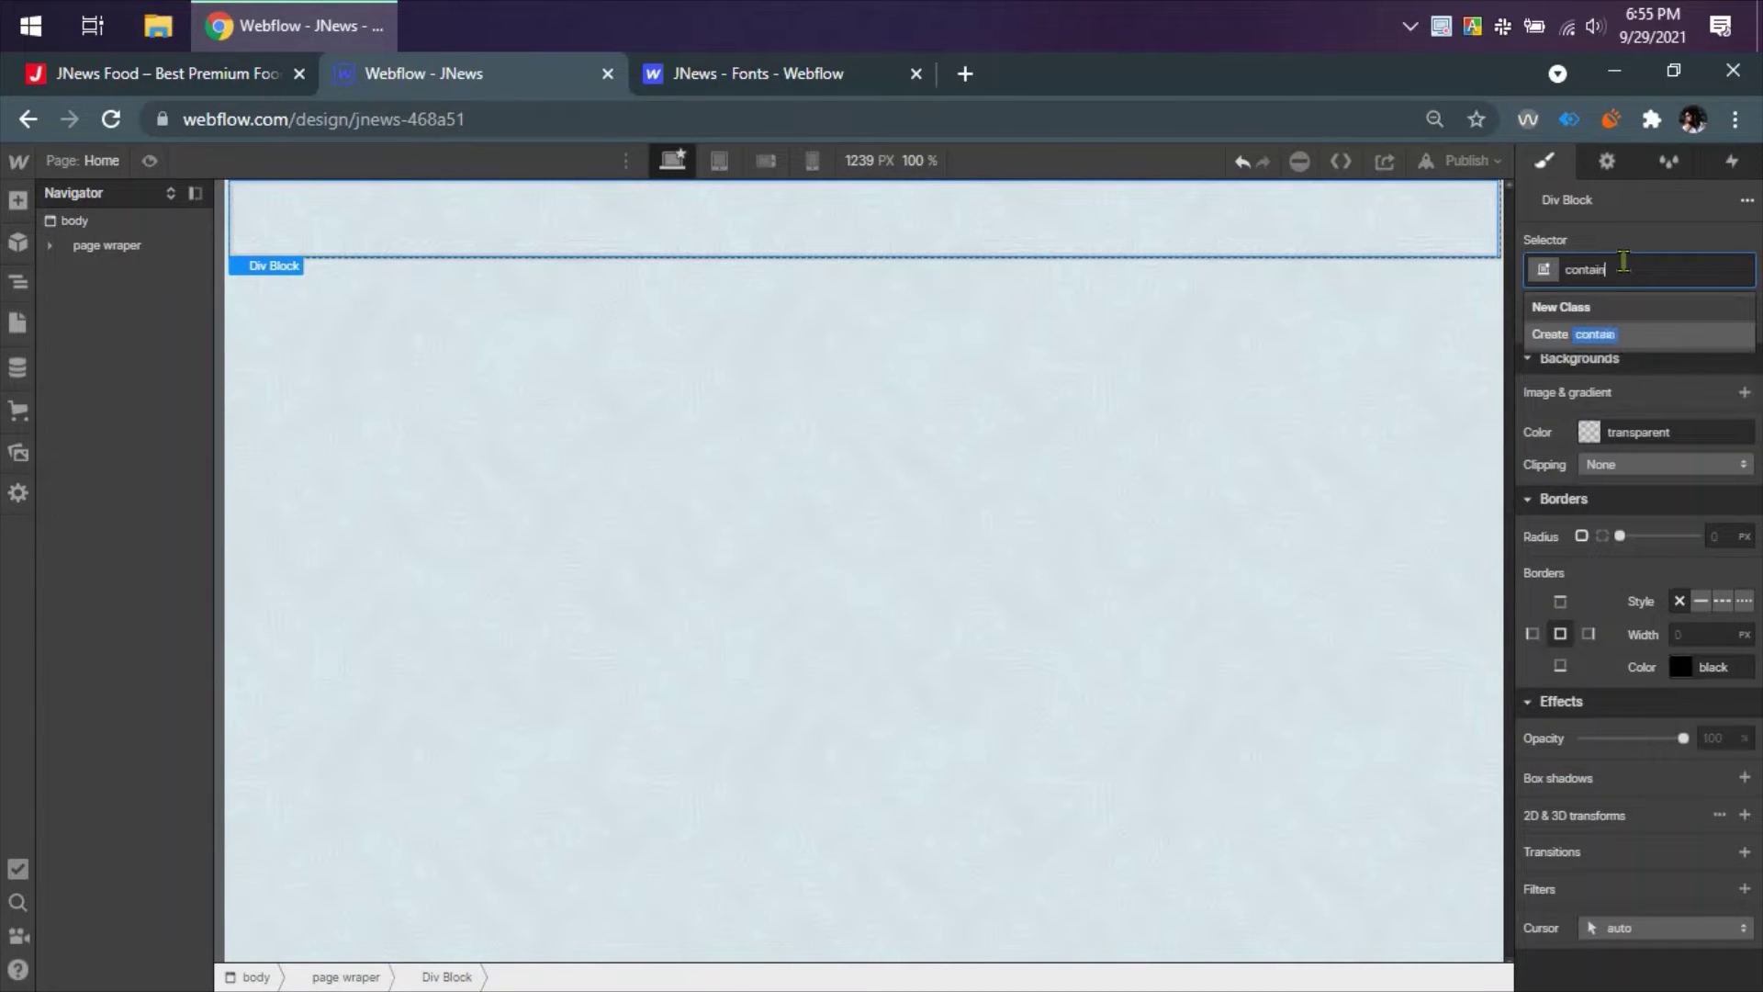
type("er")
key("Return")
- Set the container's width to 100% and its maximum width to 1170 px
scroll(1643, 519, "up", 5)
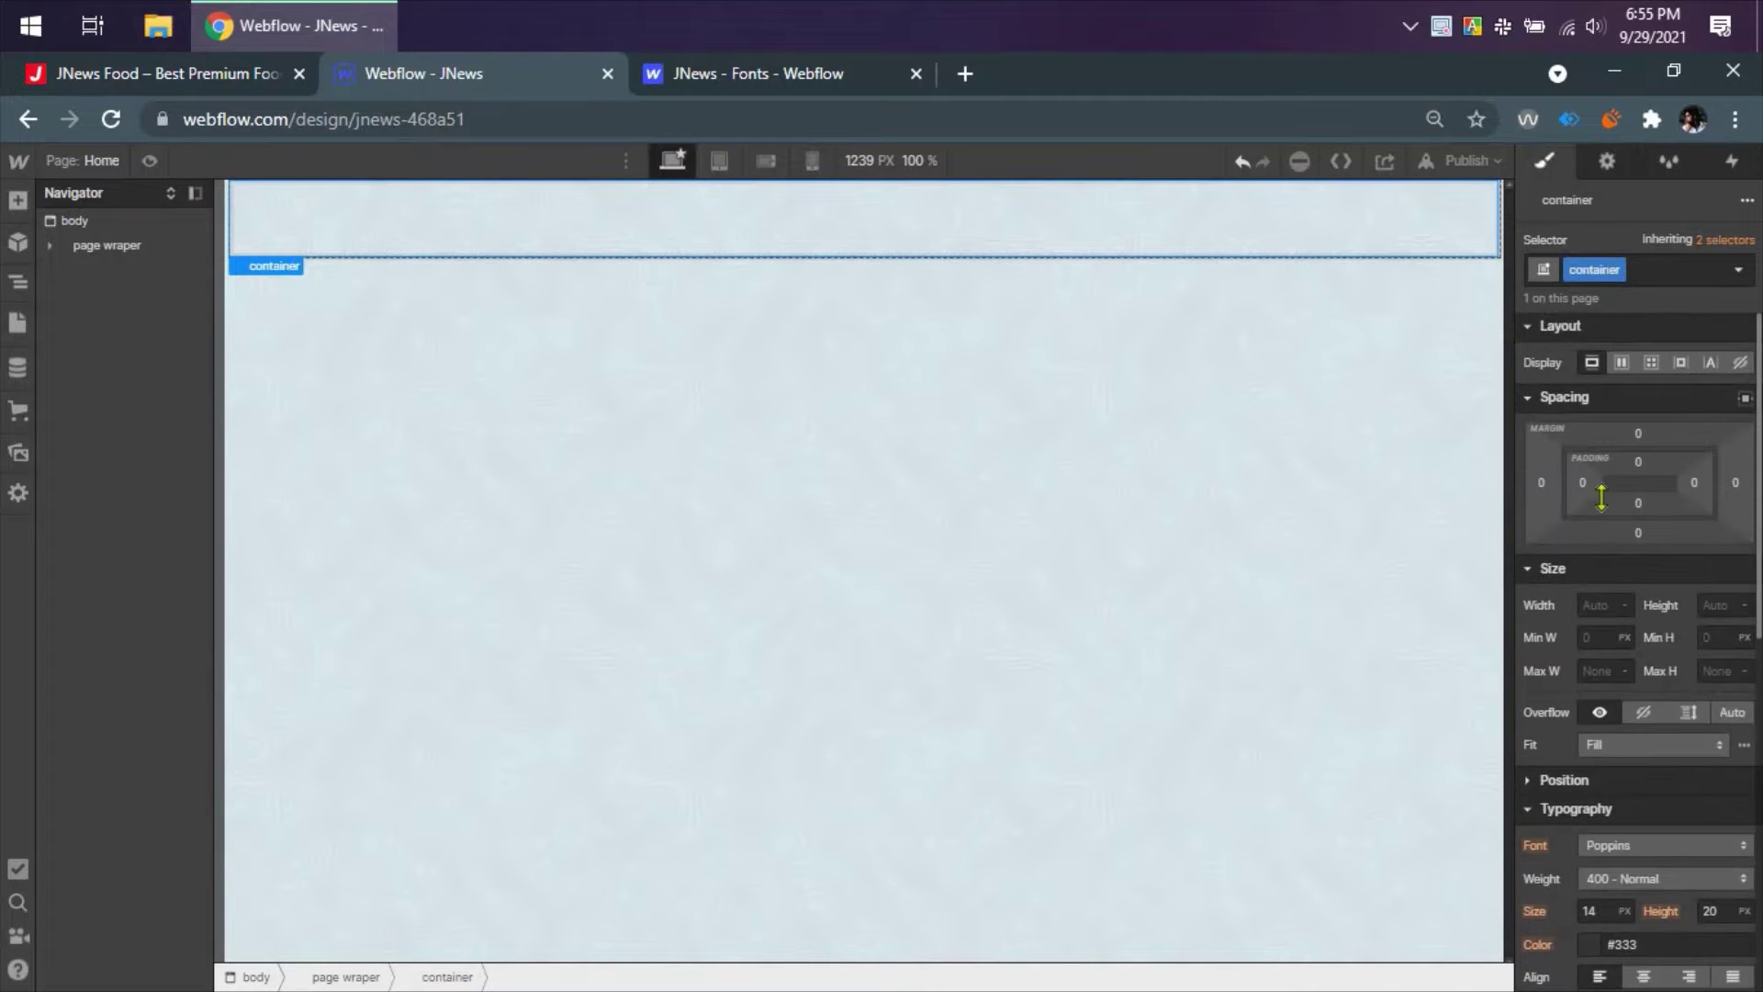
left_click(1595, 608)
type("100")
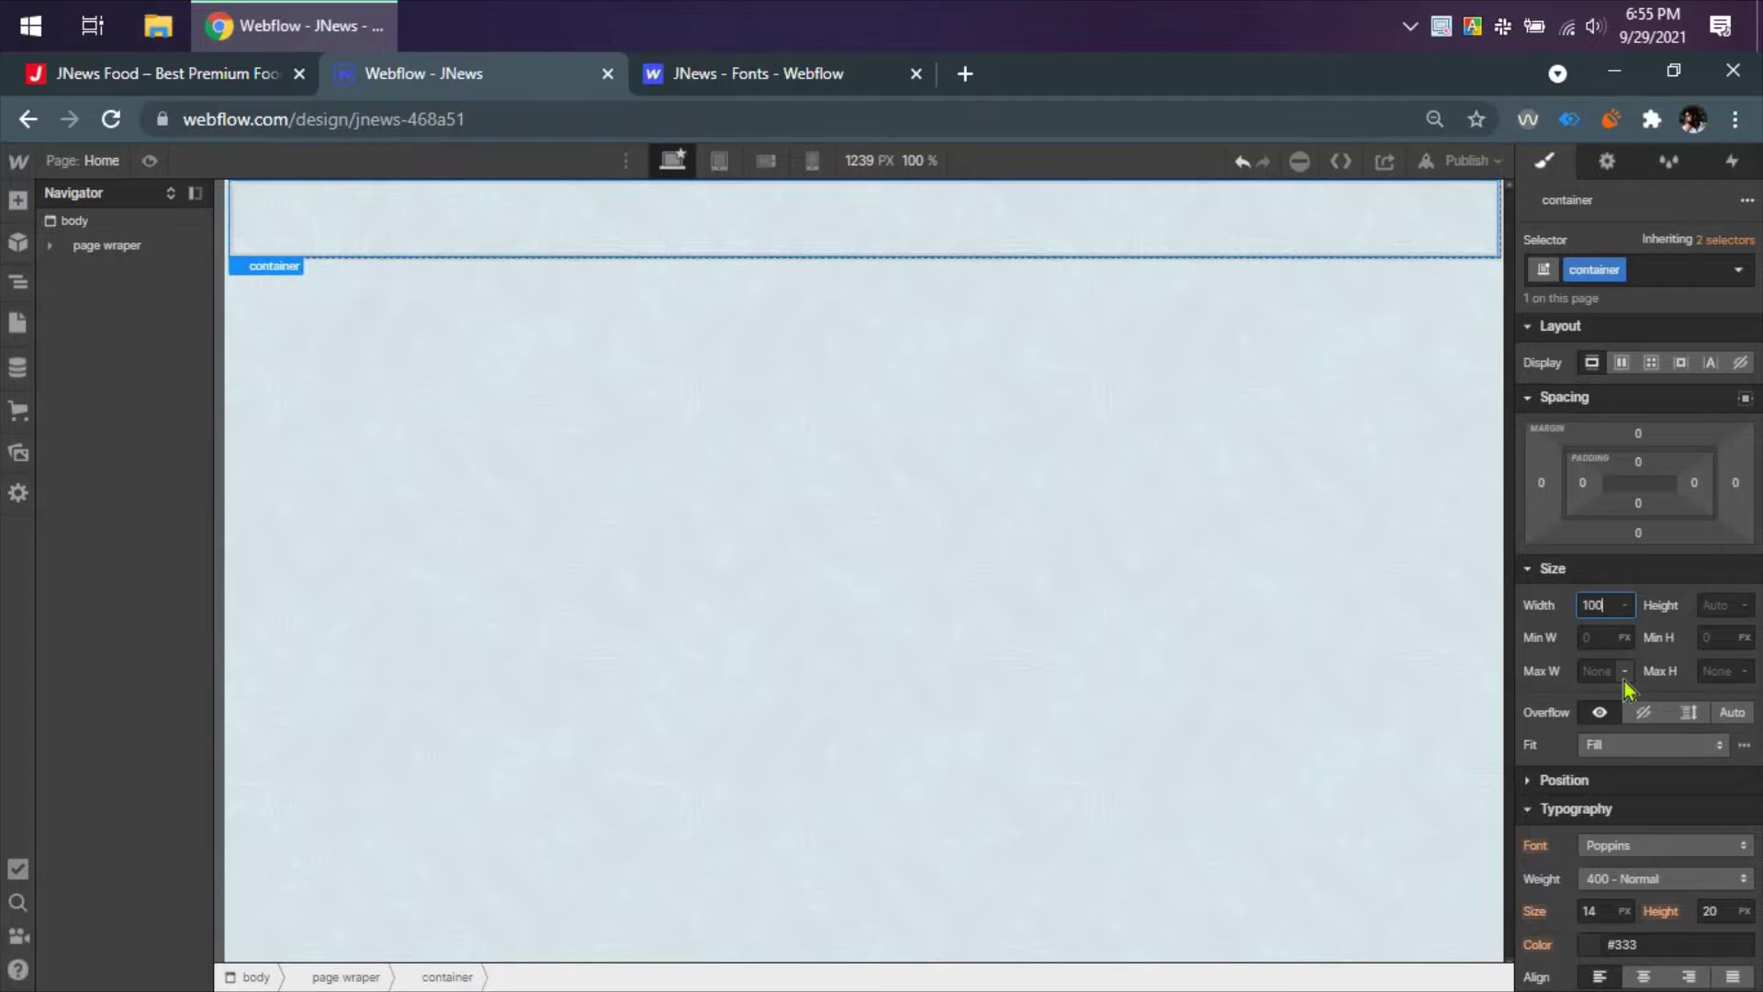
type("%")
left_click(1604, 673)
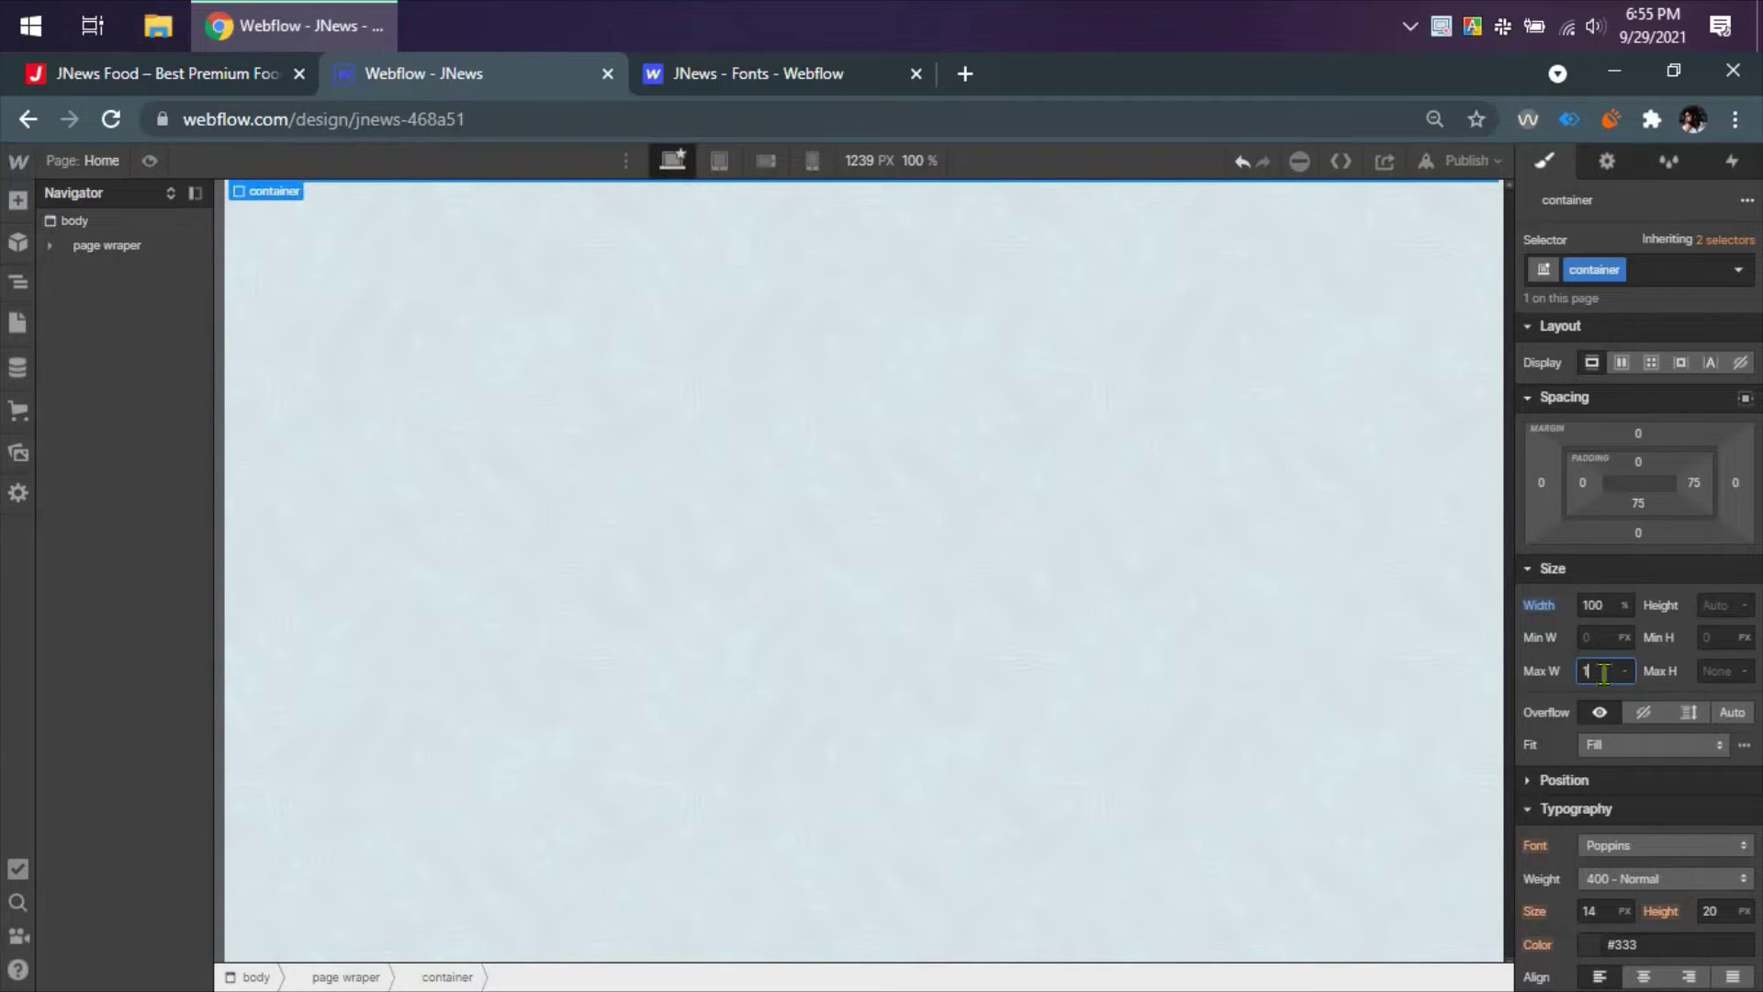
type("1170")
- Center the container by setting its left and right margins to Auto
left_click(1550, 484)
left_click(1553, 563)
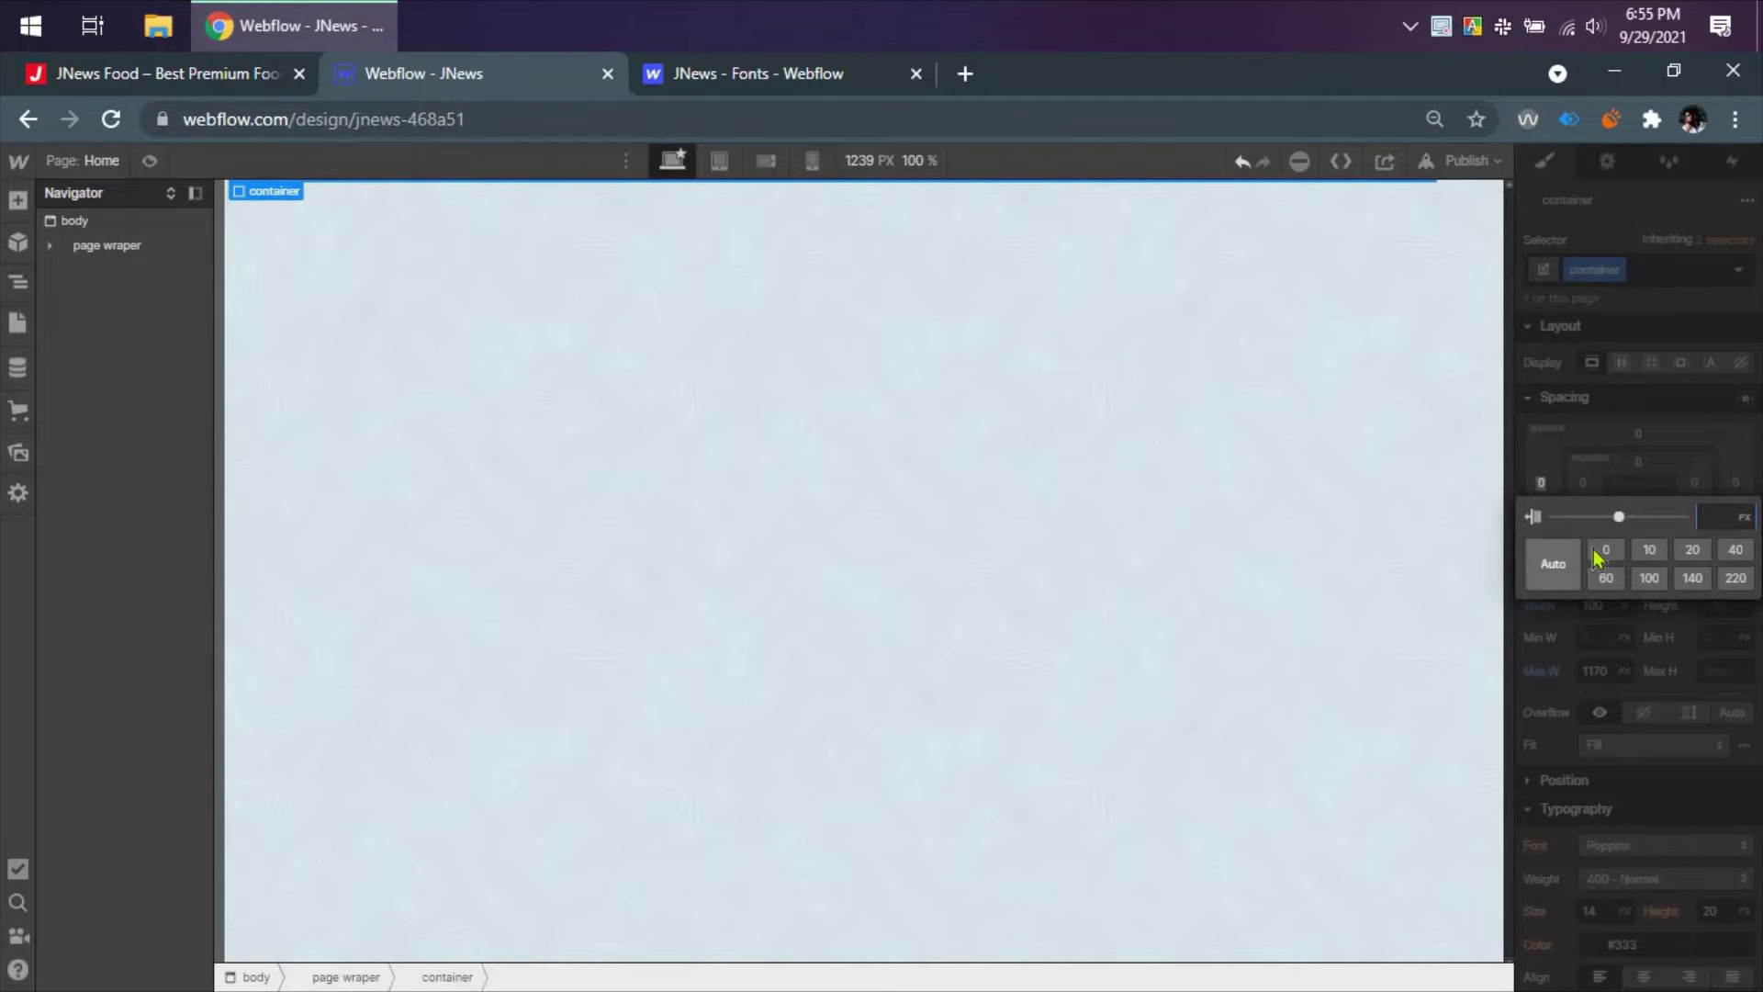
left_click(1734, 483)
left_click(1734, 483)
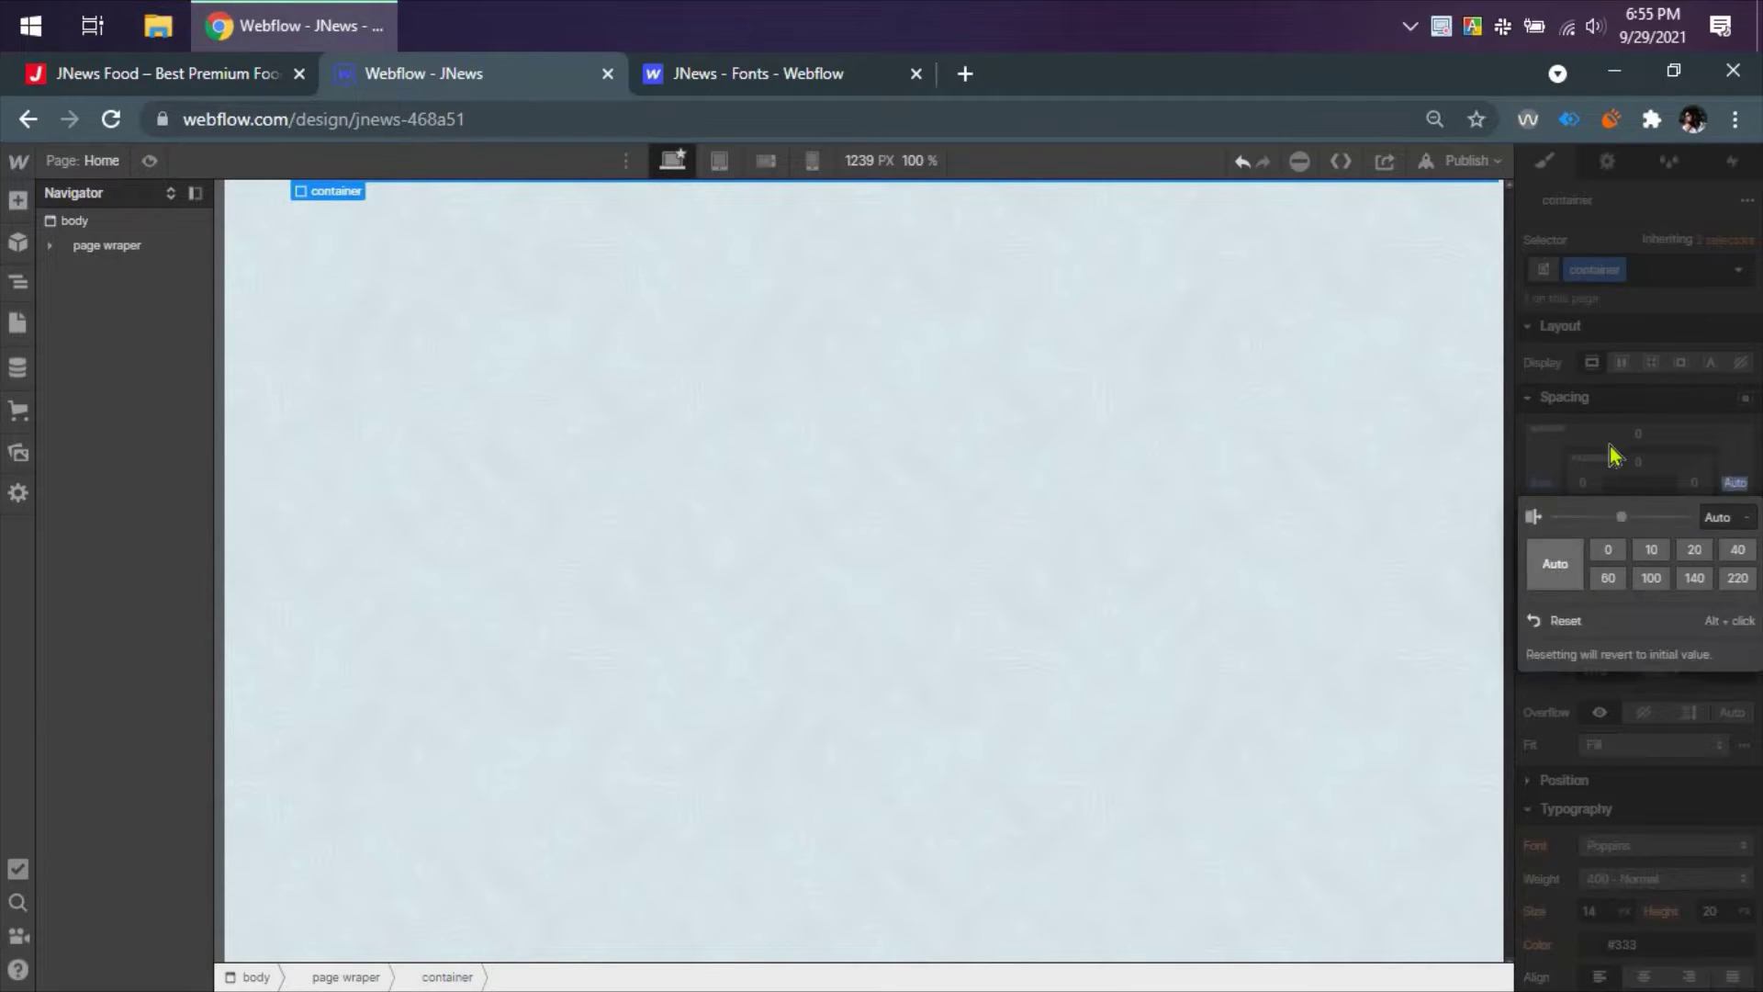
left_click(1555, 563)
- Set the page wraper's background color to white (#ffffff) and save that color as a swatch
left_click(108, 249)
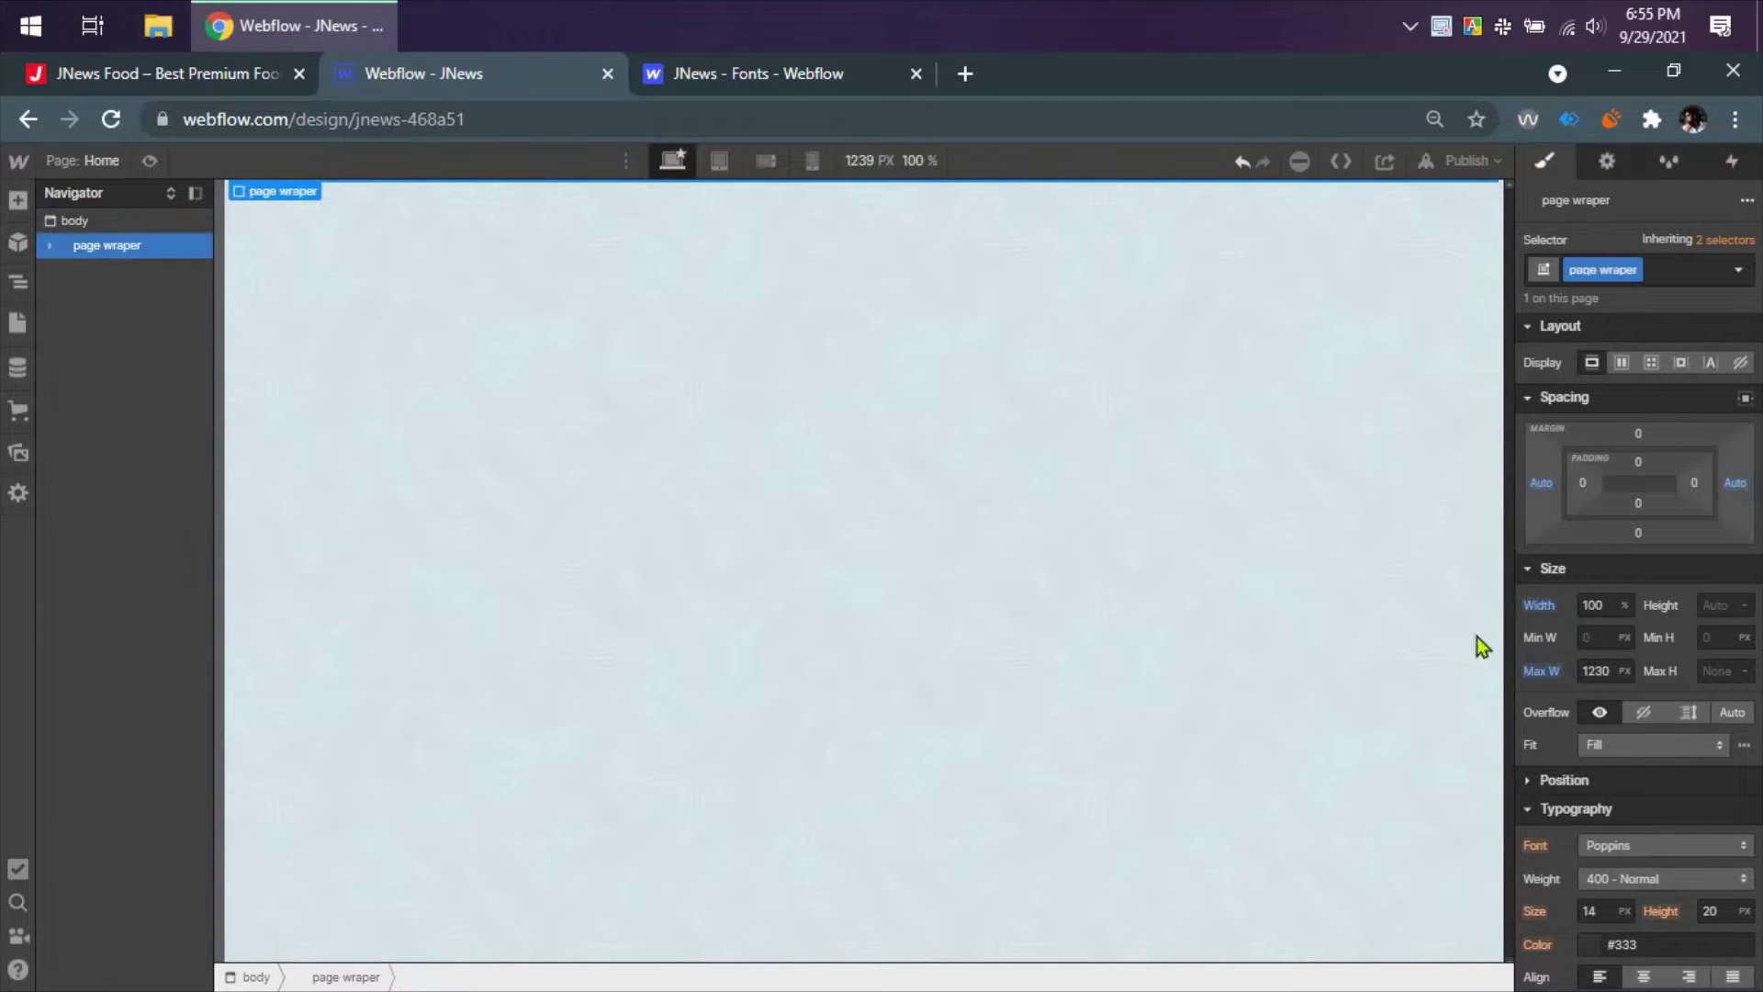
scroll(1625, 674, "down", 5)
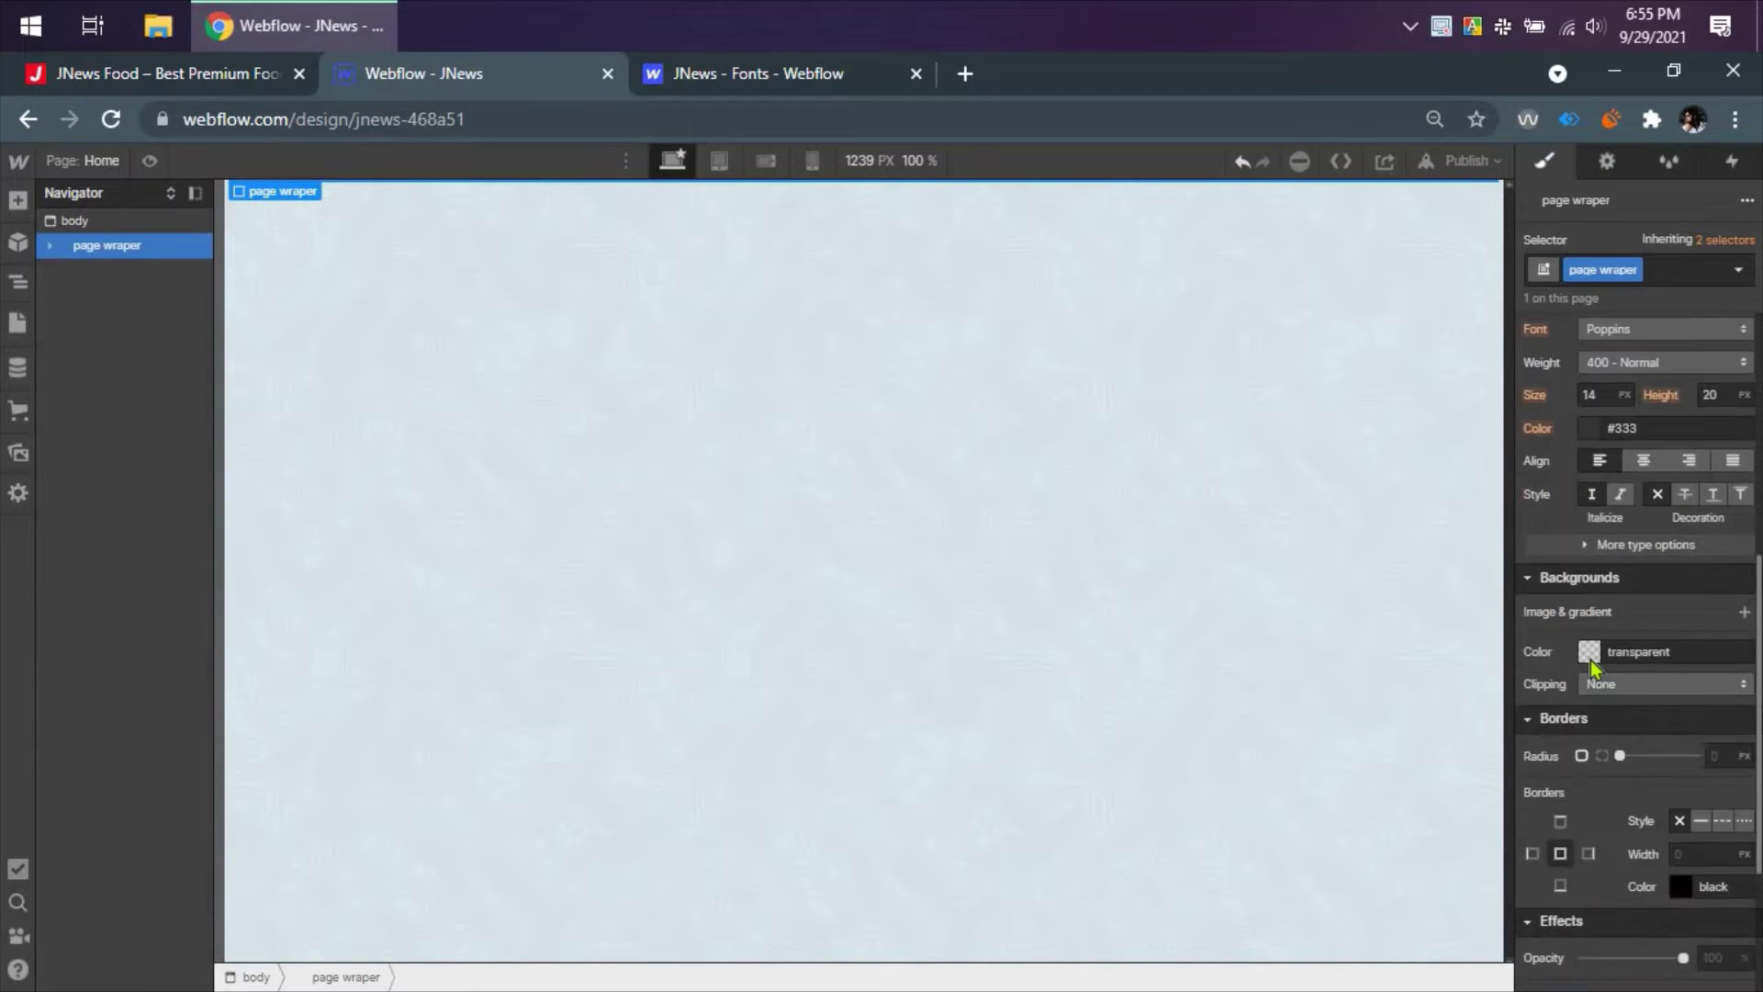
left_click(1590, 652)
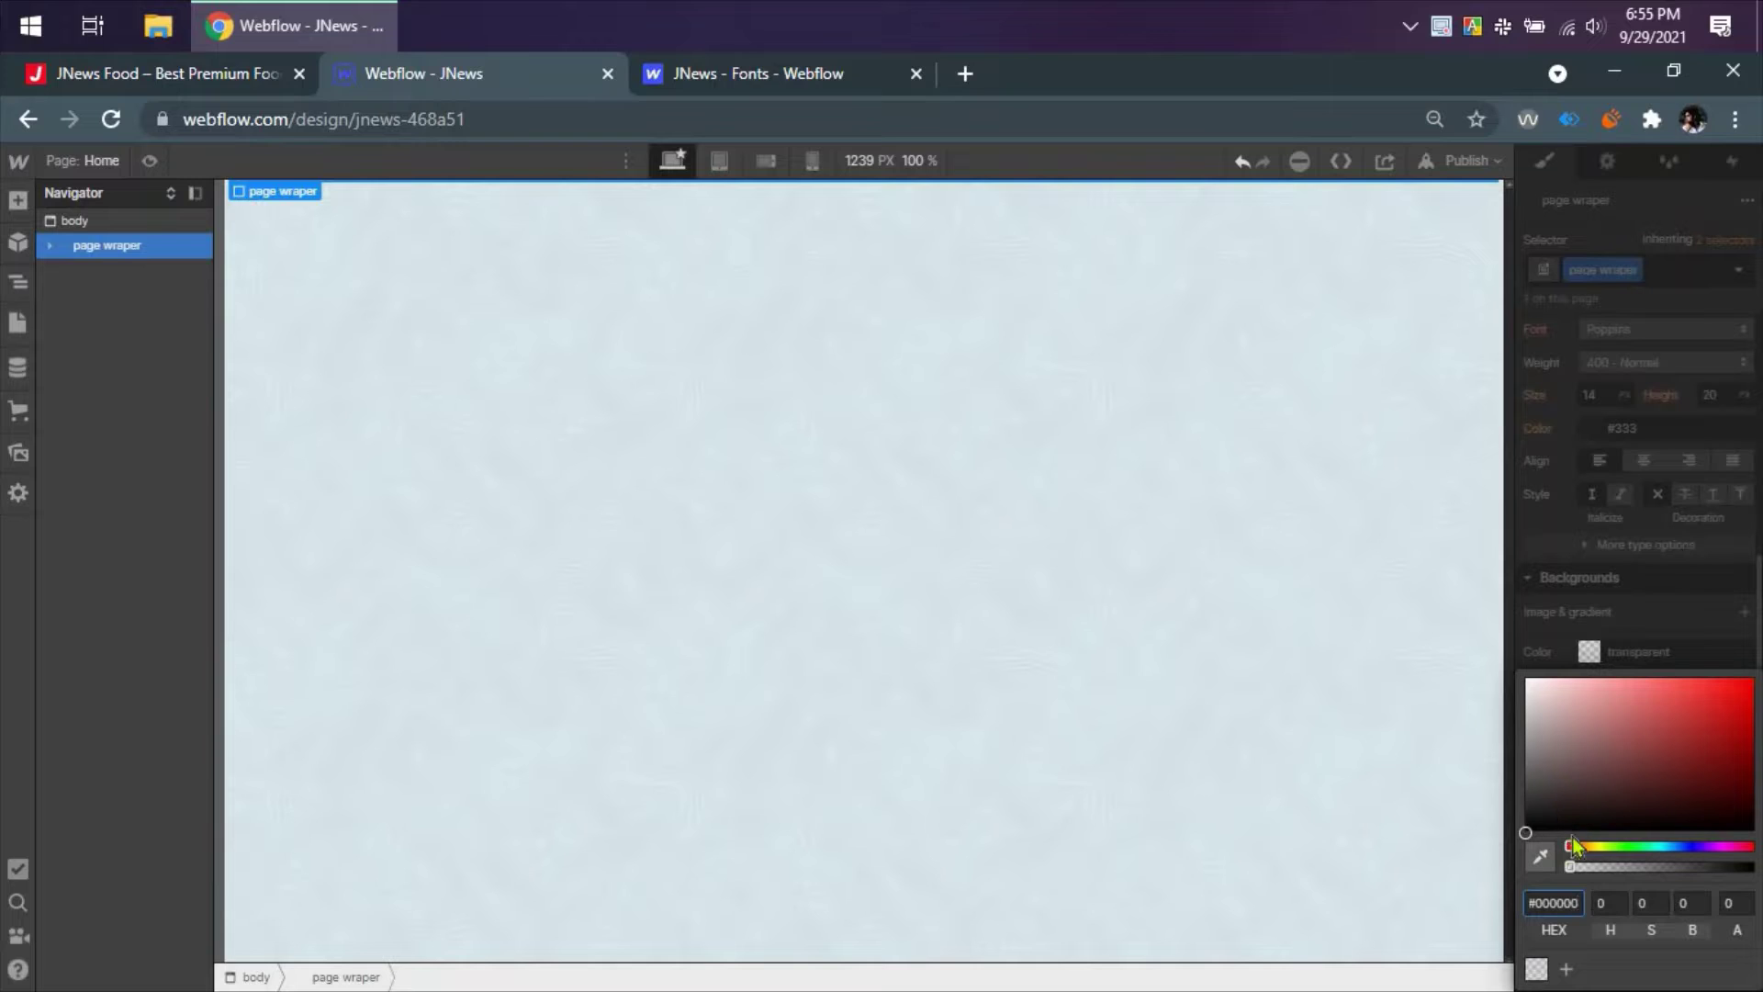
left_click_drag(1567, 809, 1445, 609)
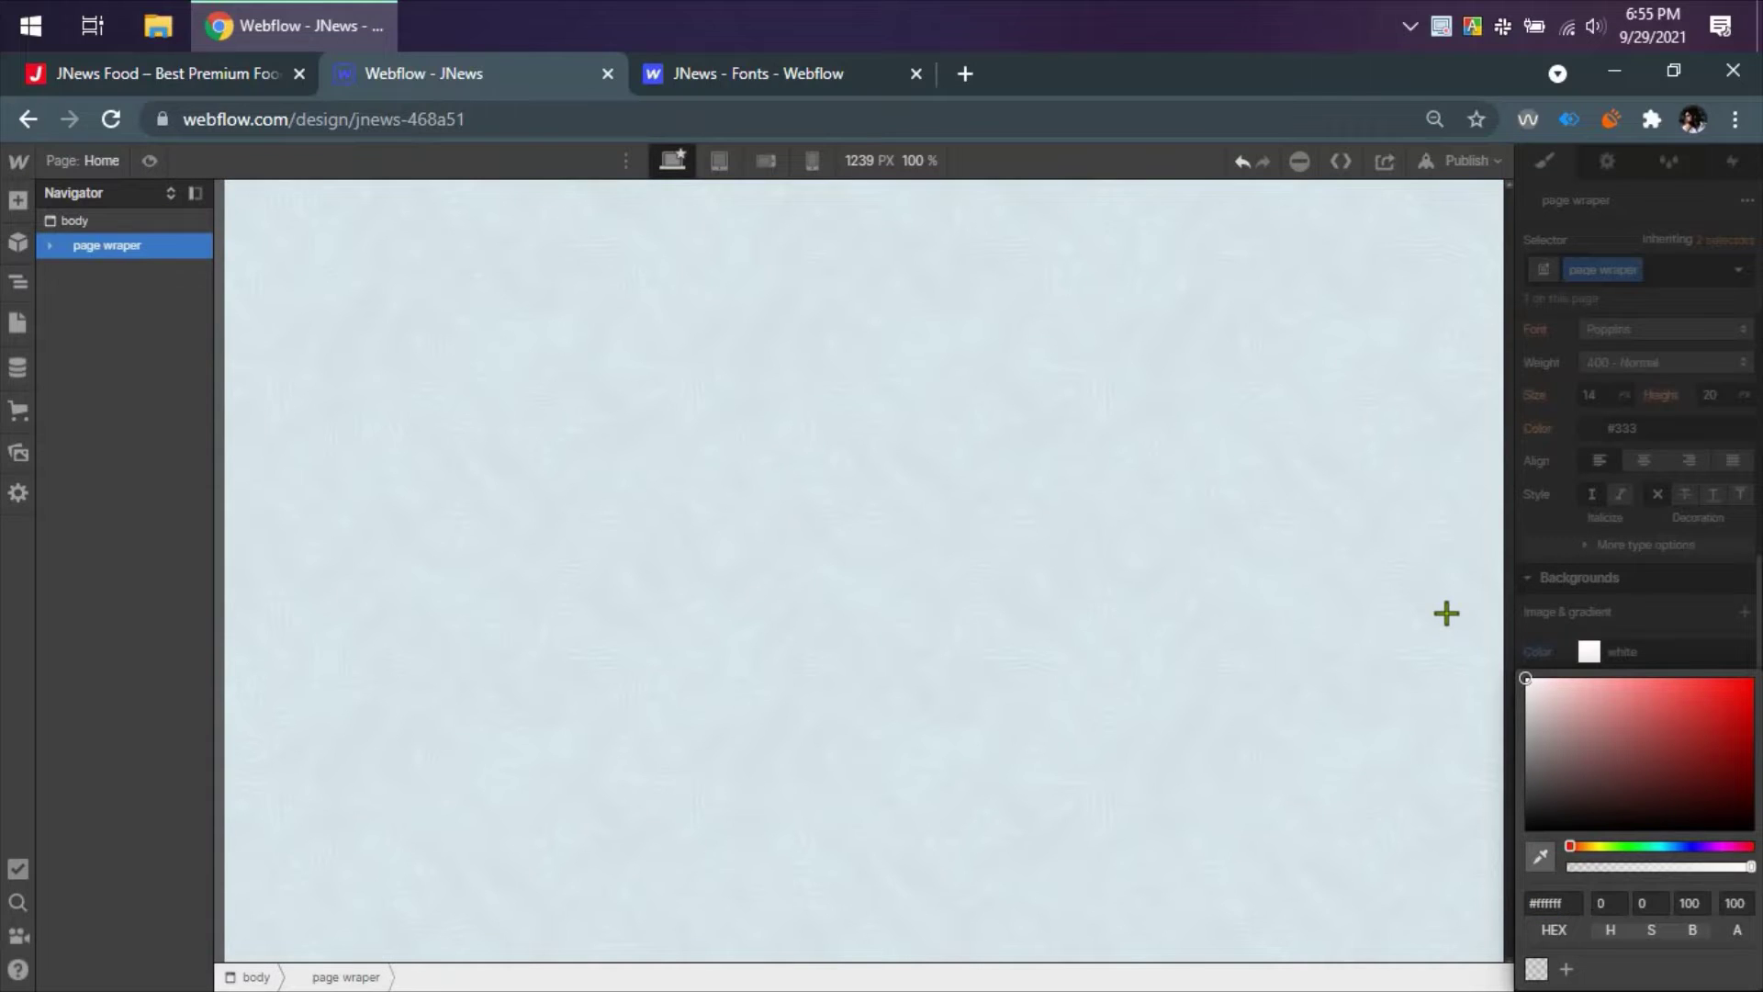
left_click(1567, 968)
left_click(1733, 976)
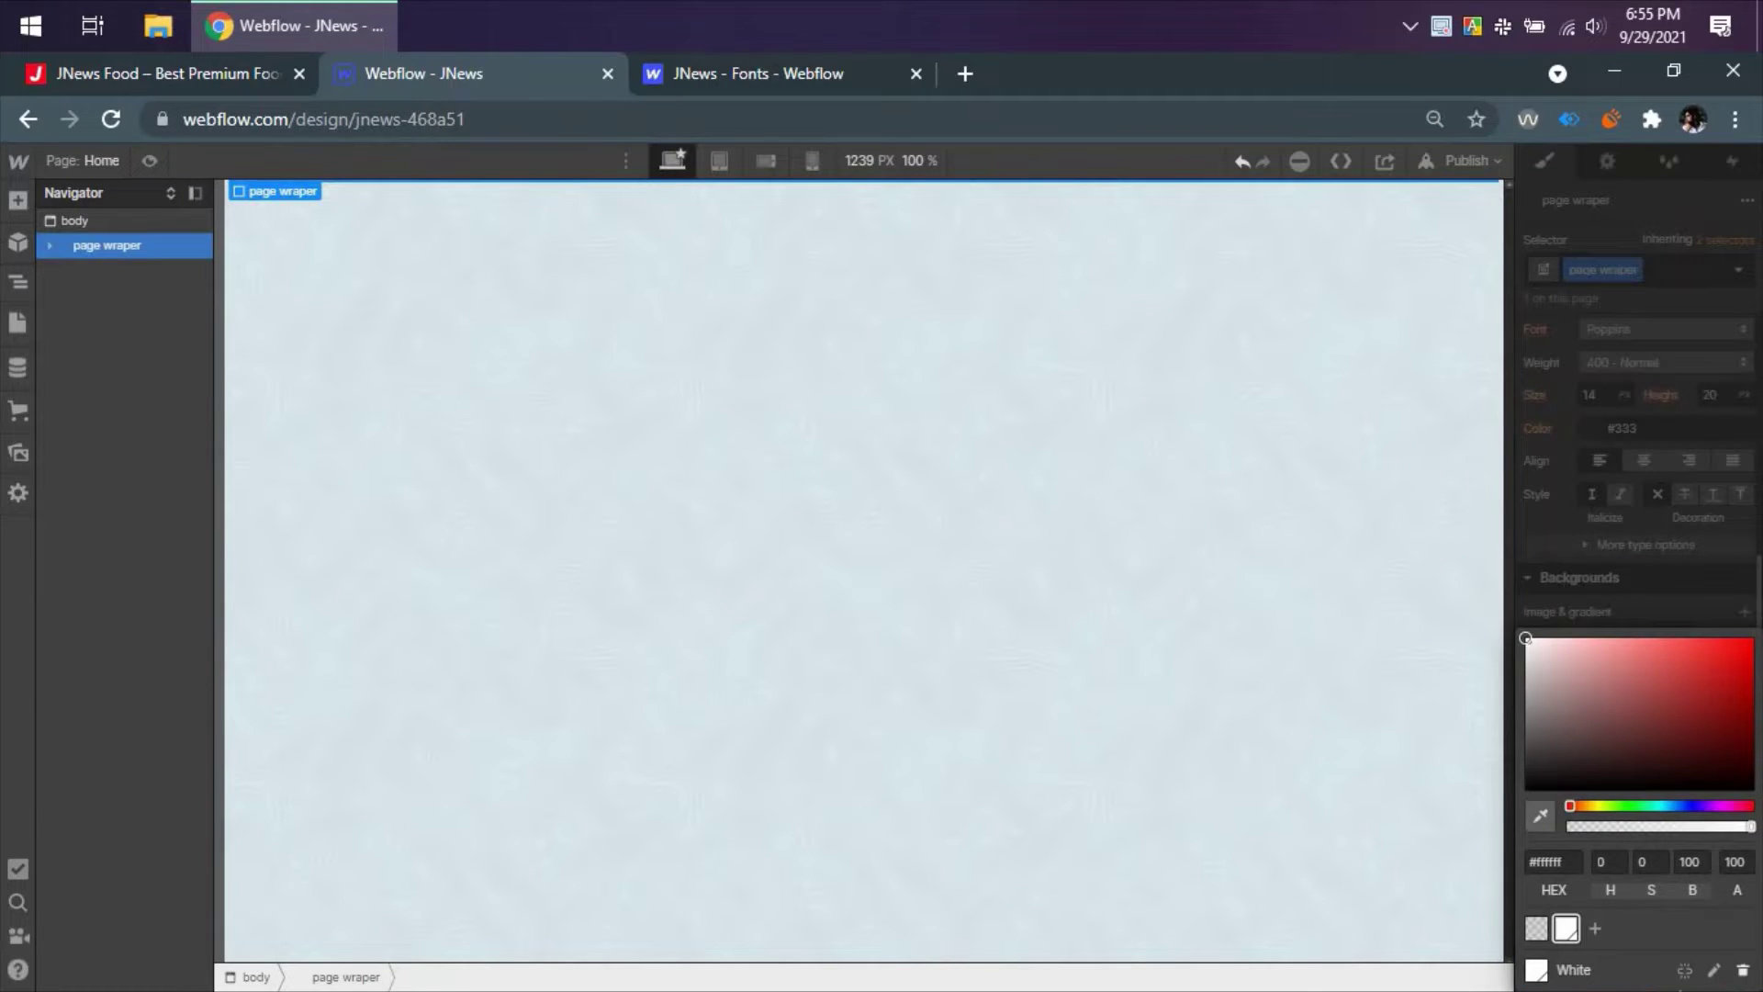
left_click(1624, 552)
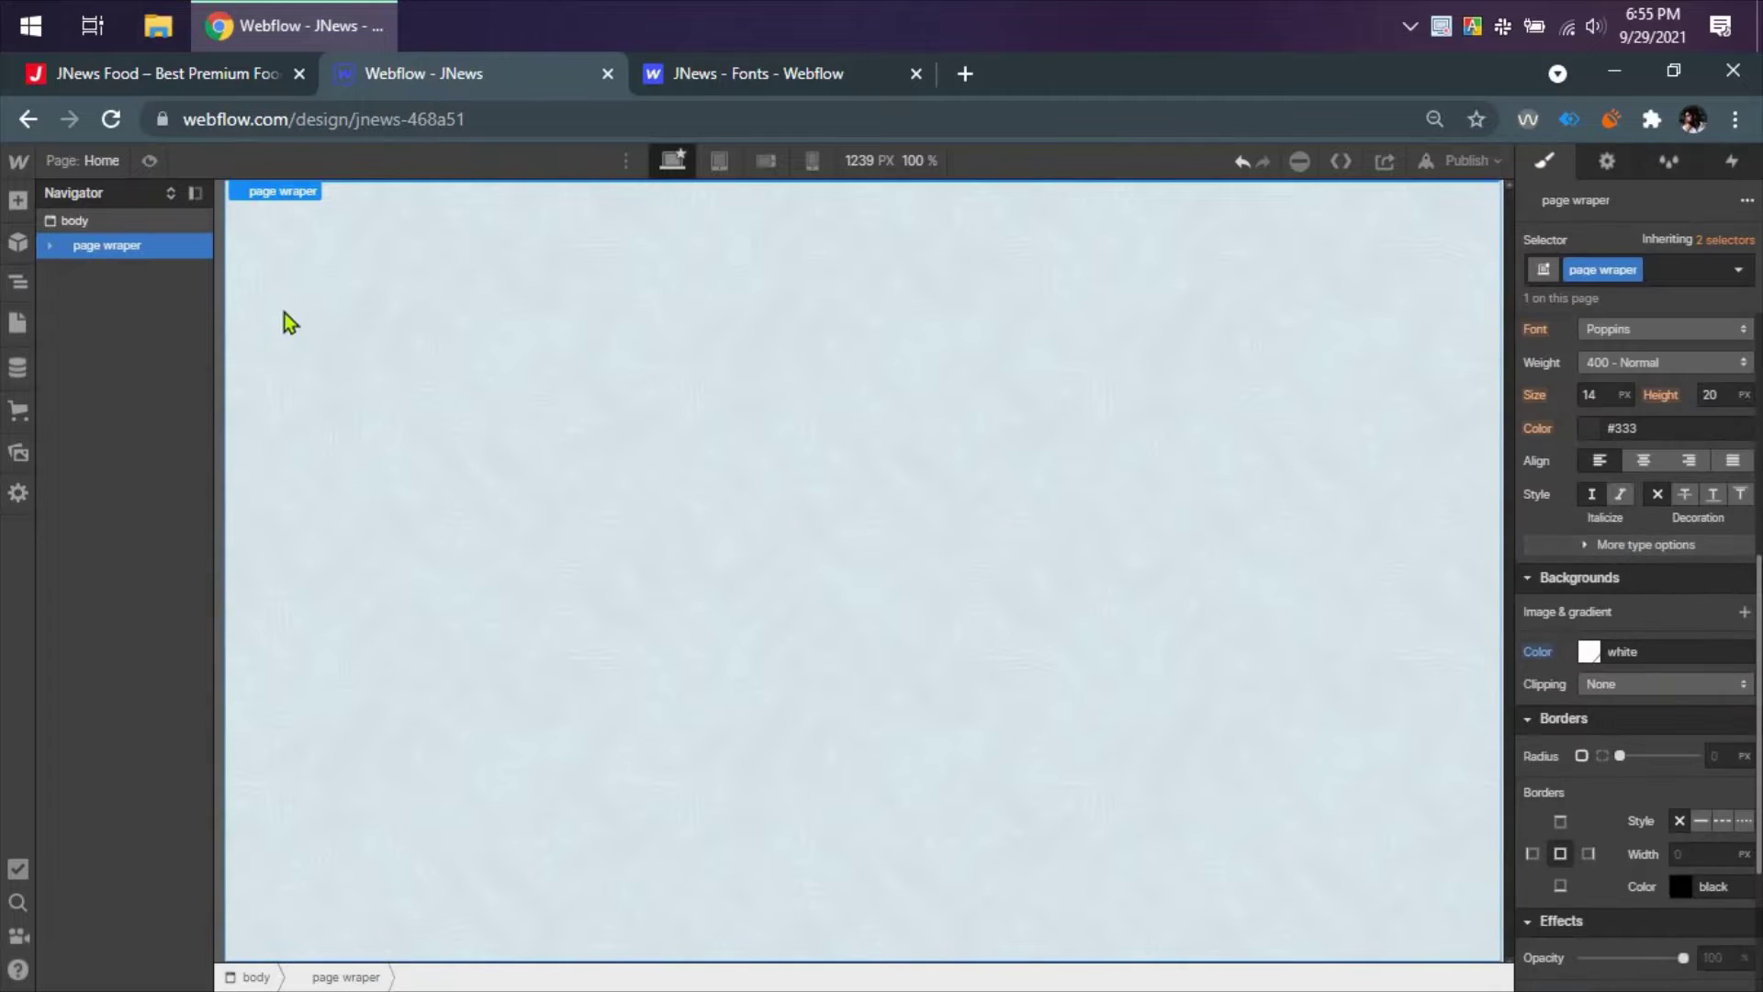
left_click(49, 246)
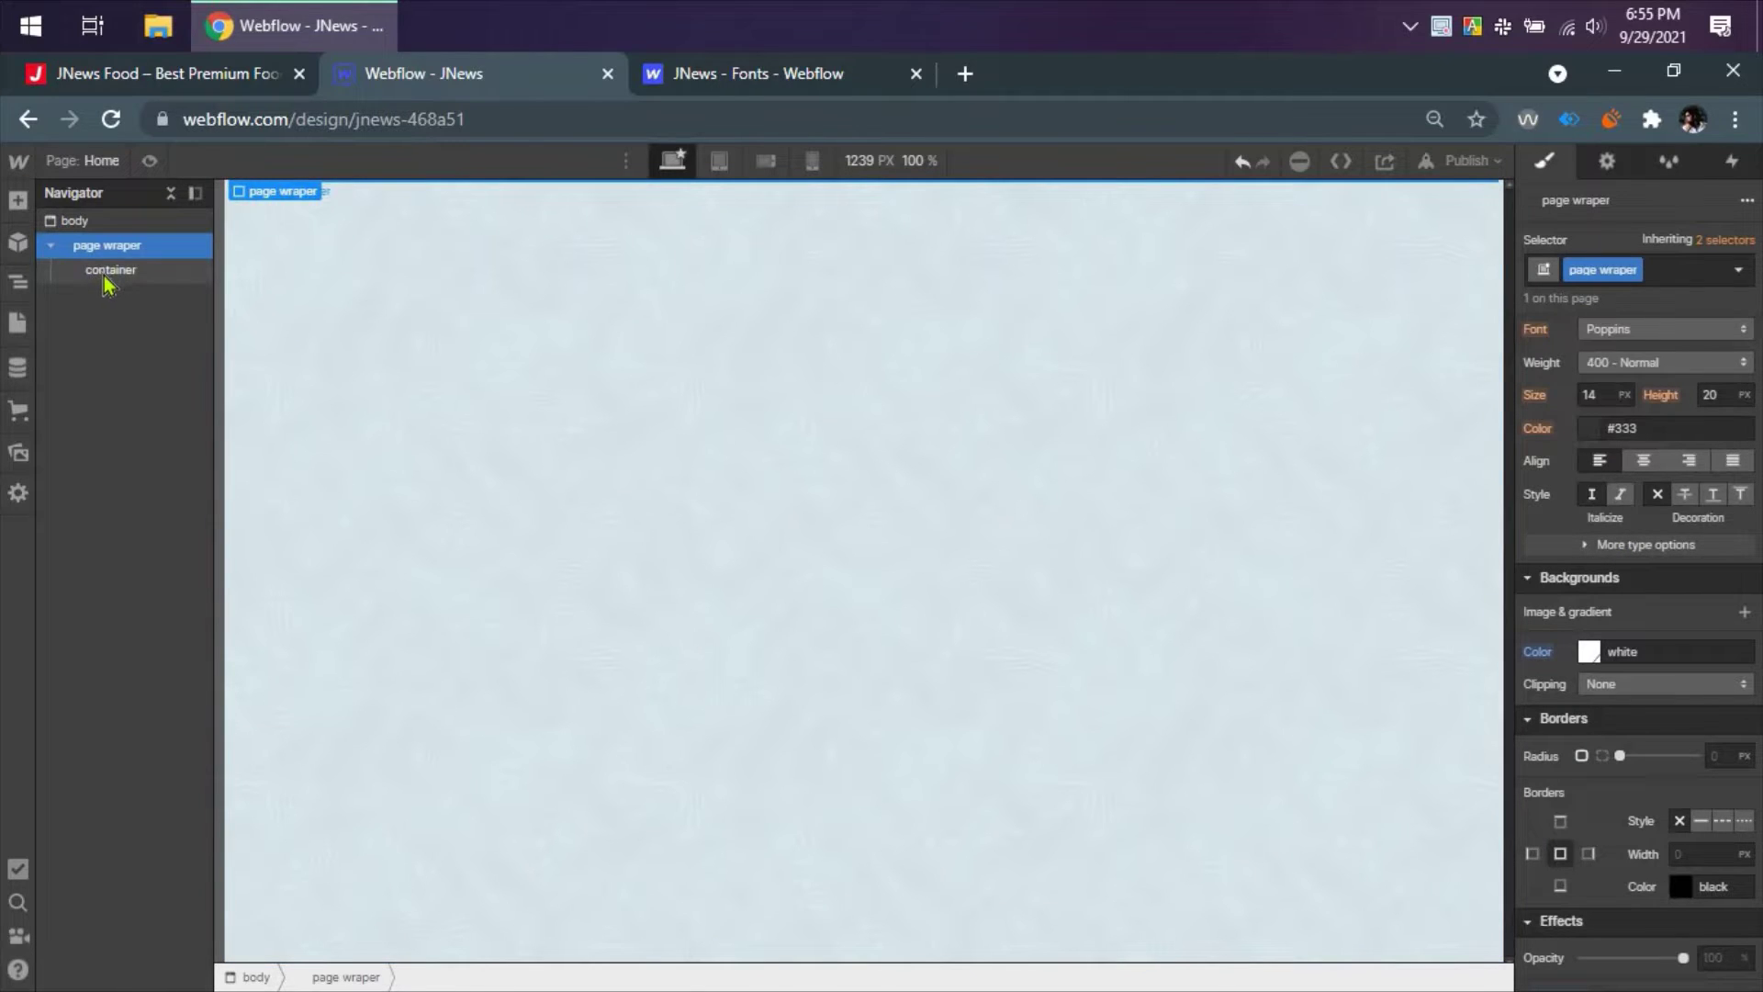
left_click(103, 275)
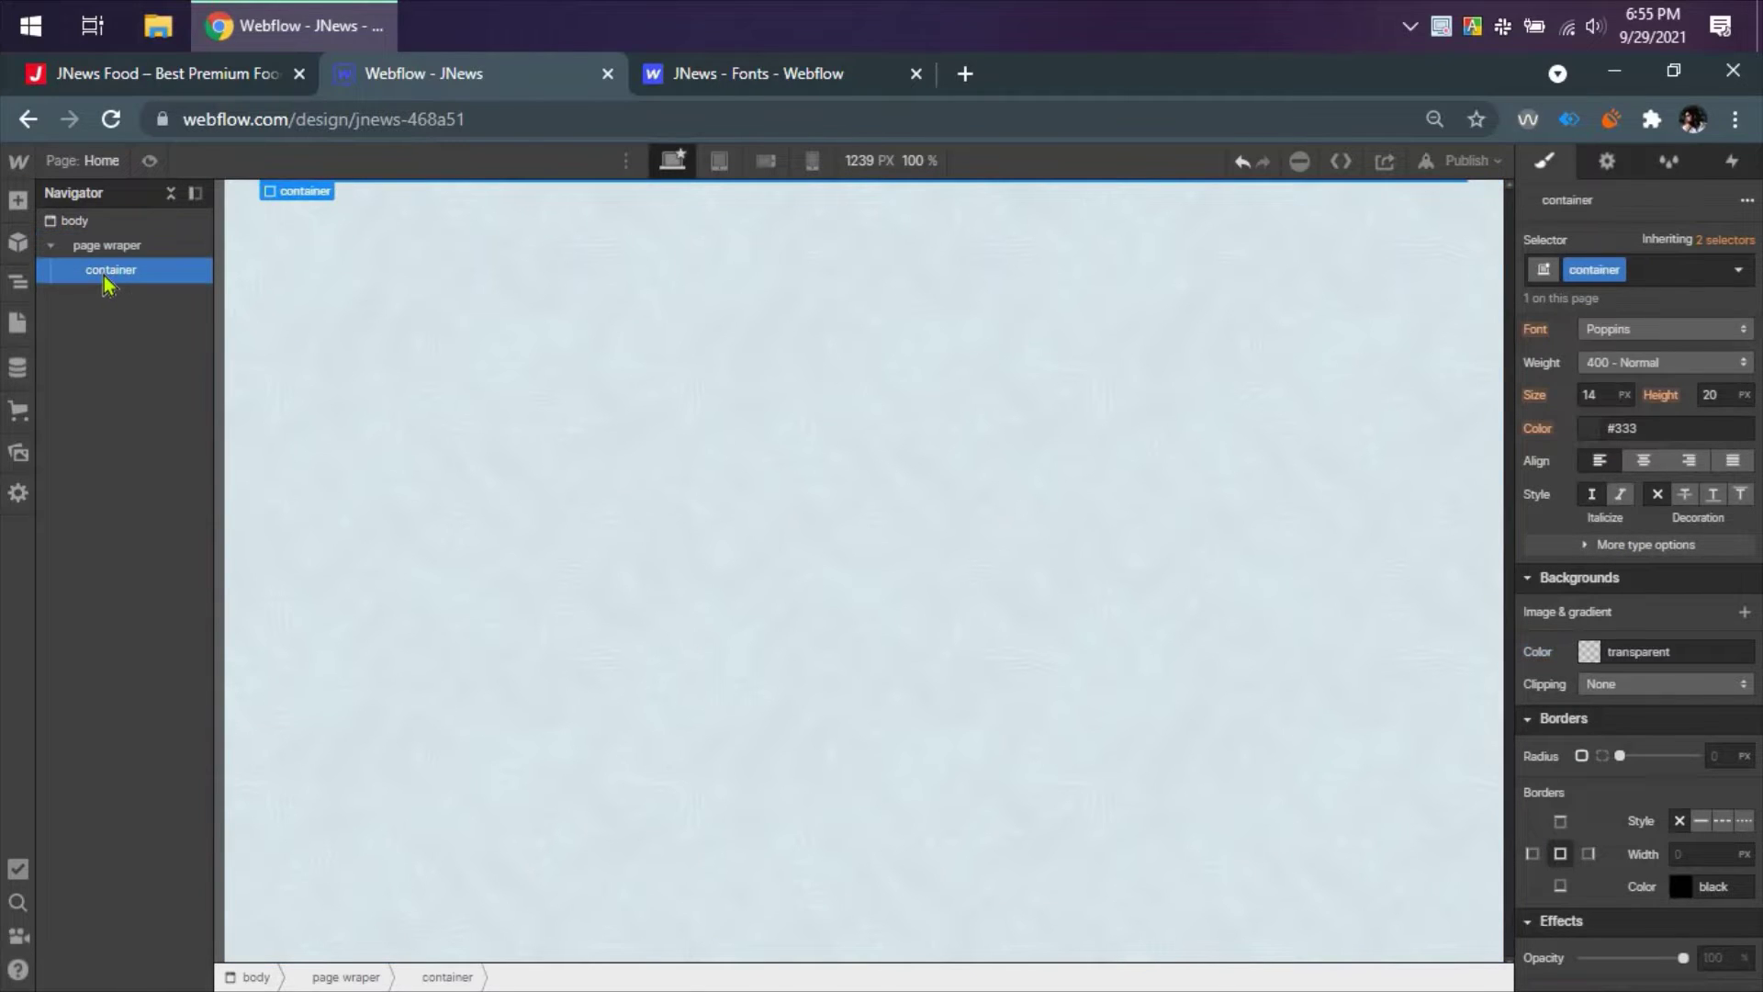
left_click(19, 201)
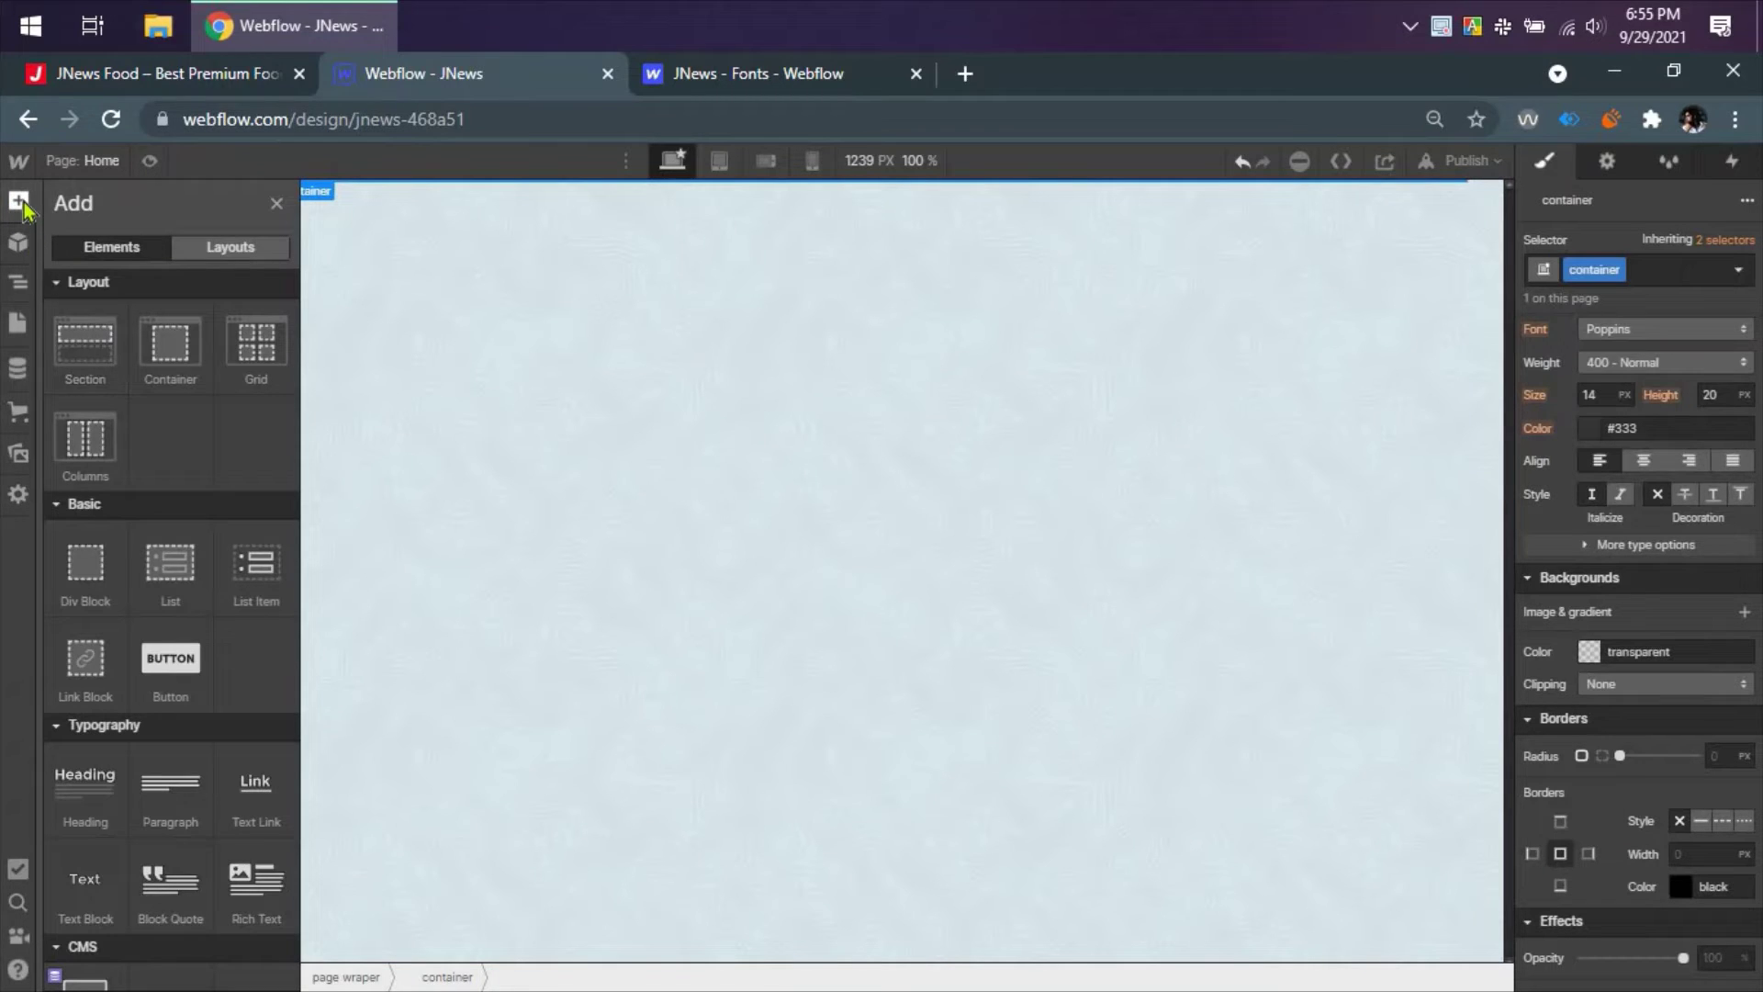
left_click(18, 213)
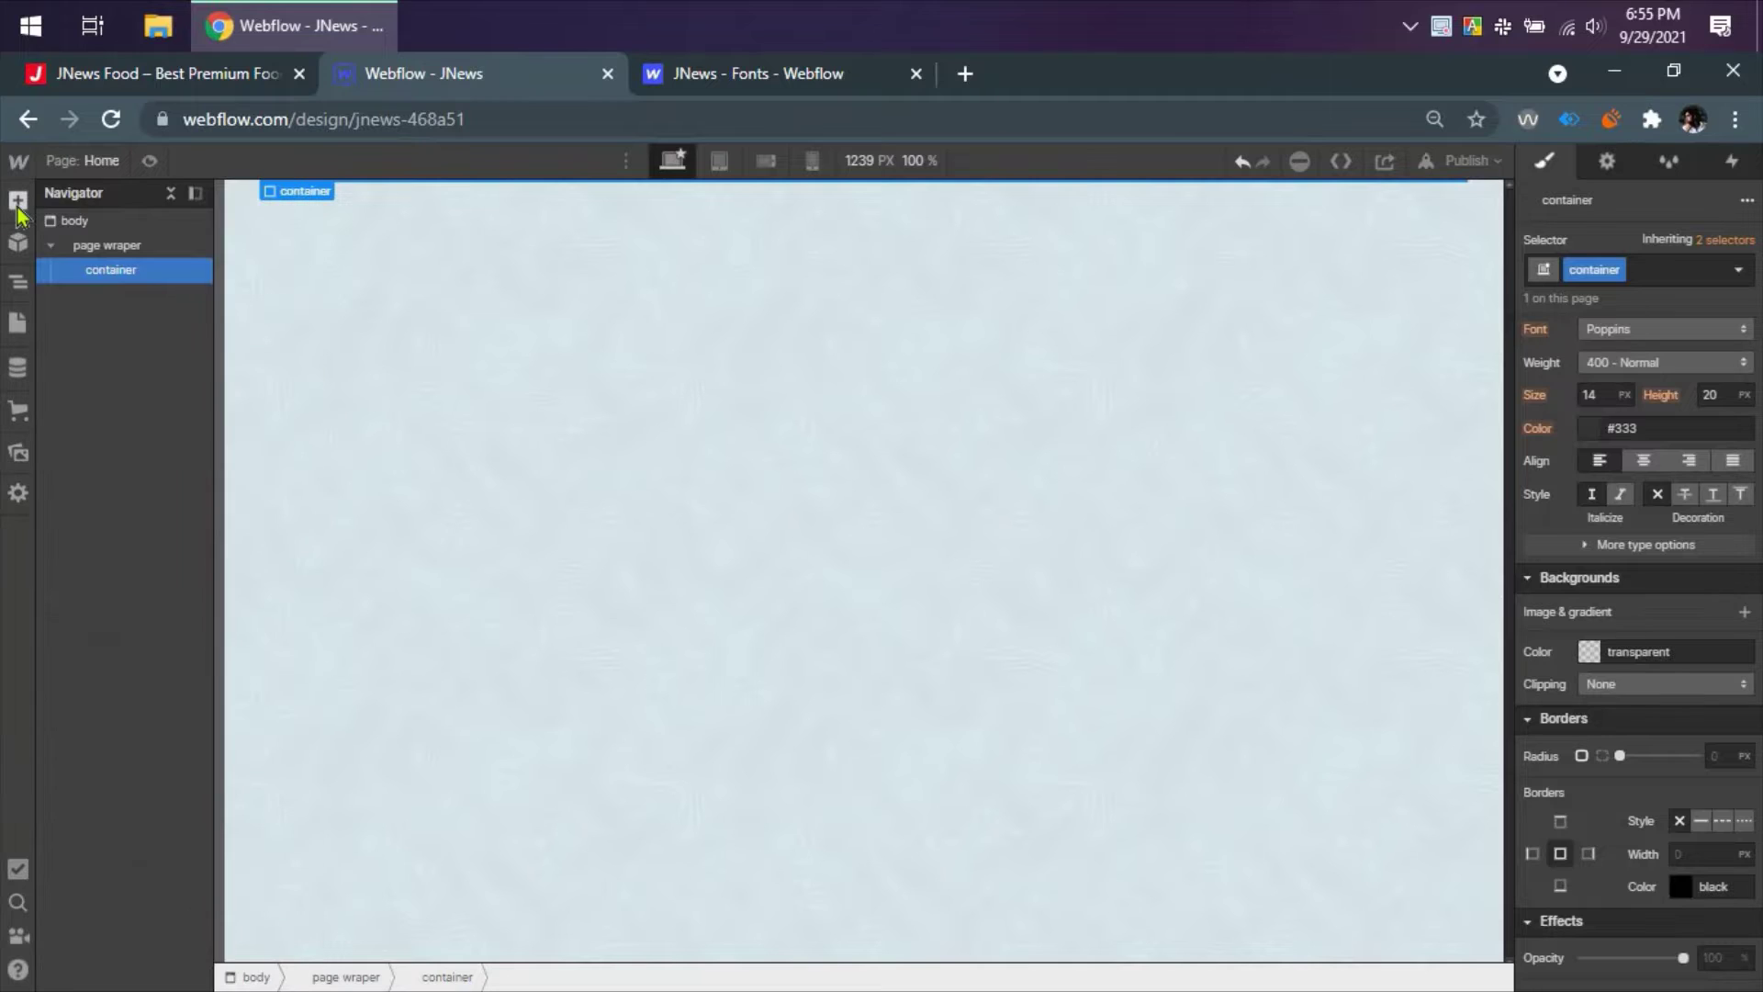
- Add a Section with the class header to the page wraper, and nest the container inside it
left_click(107, 246)
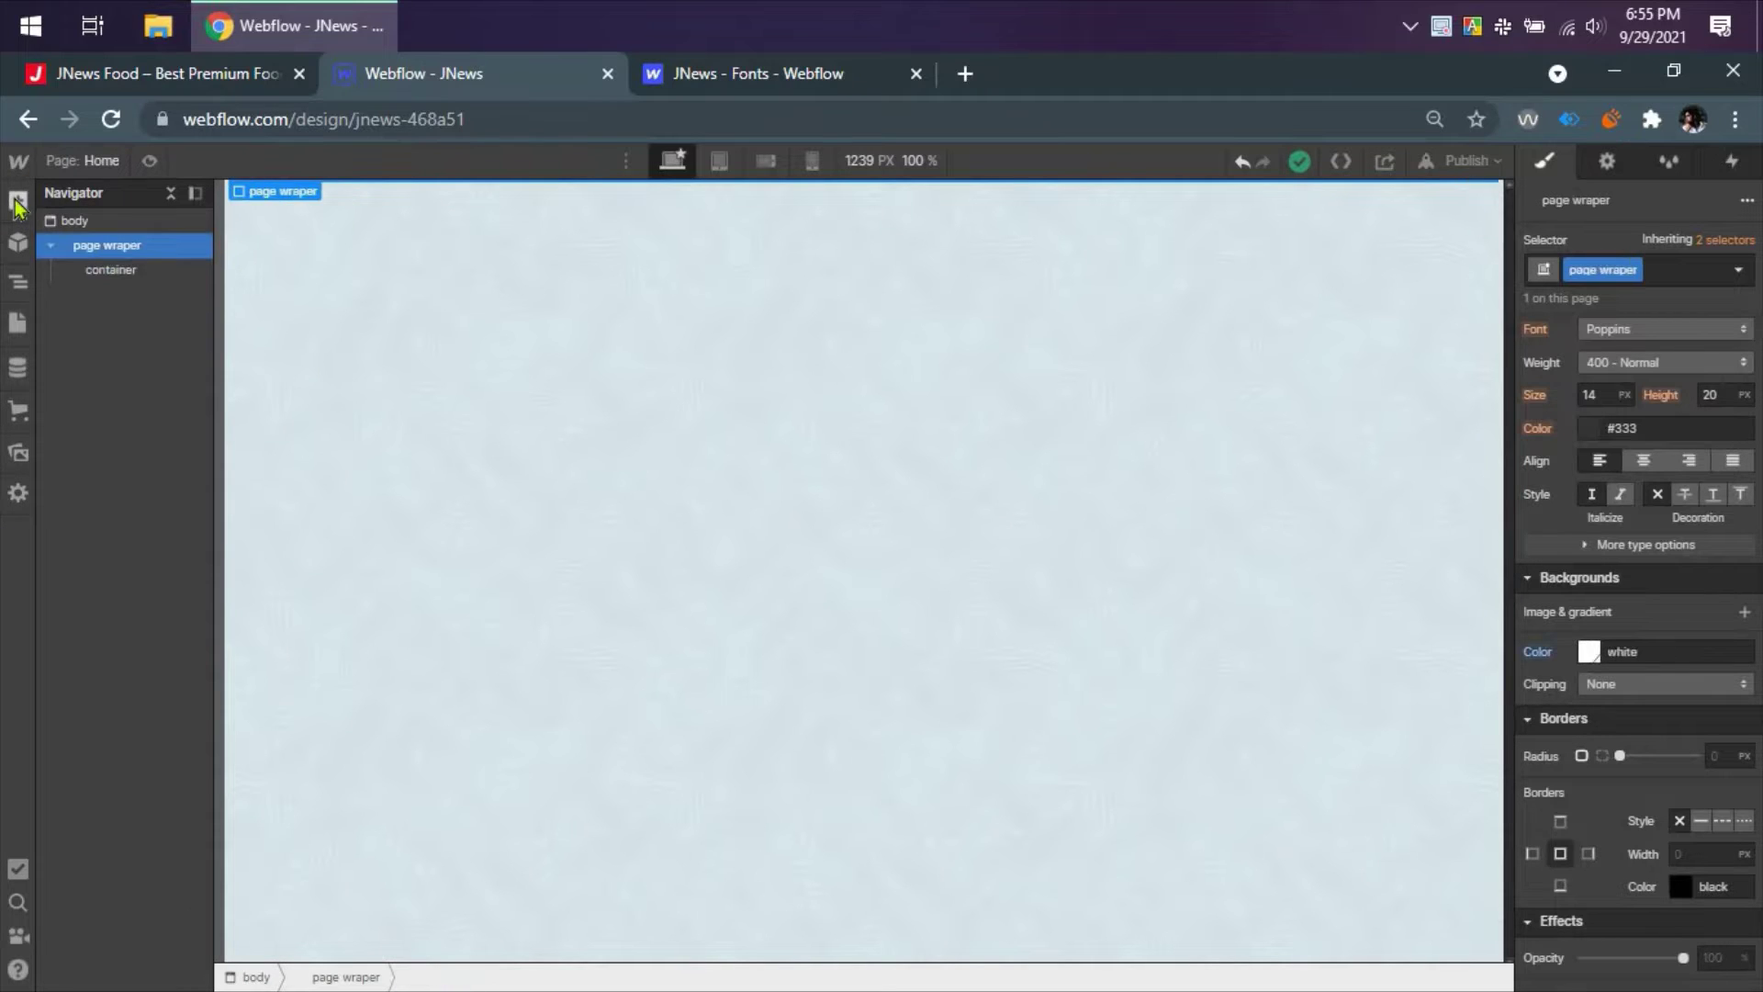
left_click(18, 204)
left_click_drag(85, 347, 622, 365)
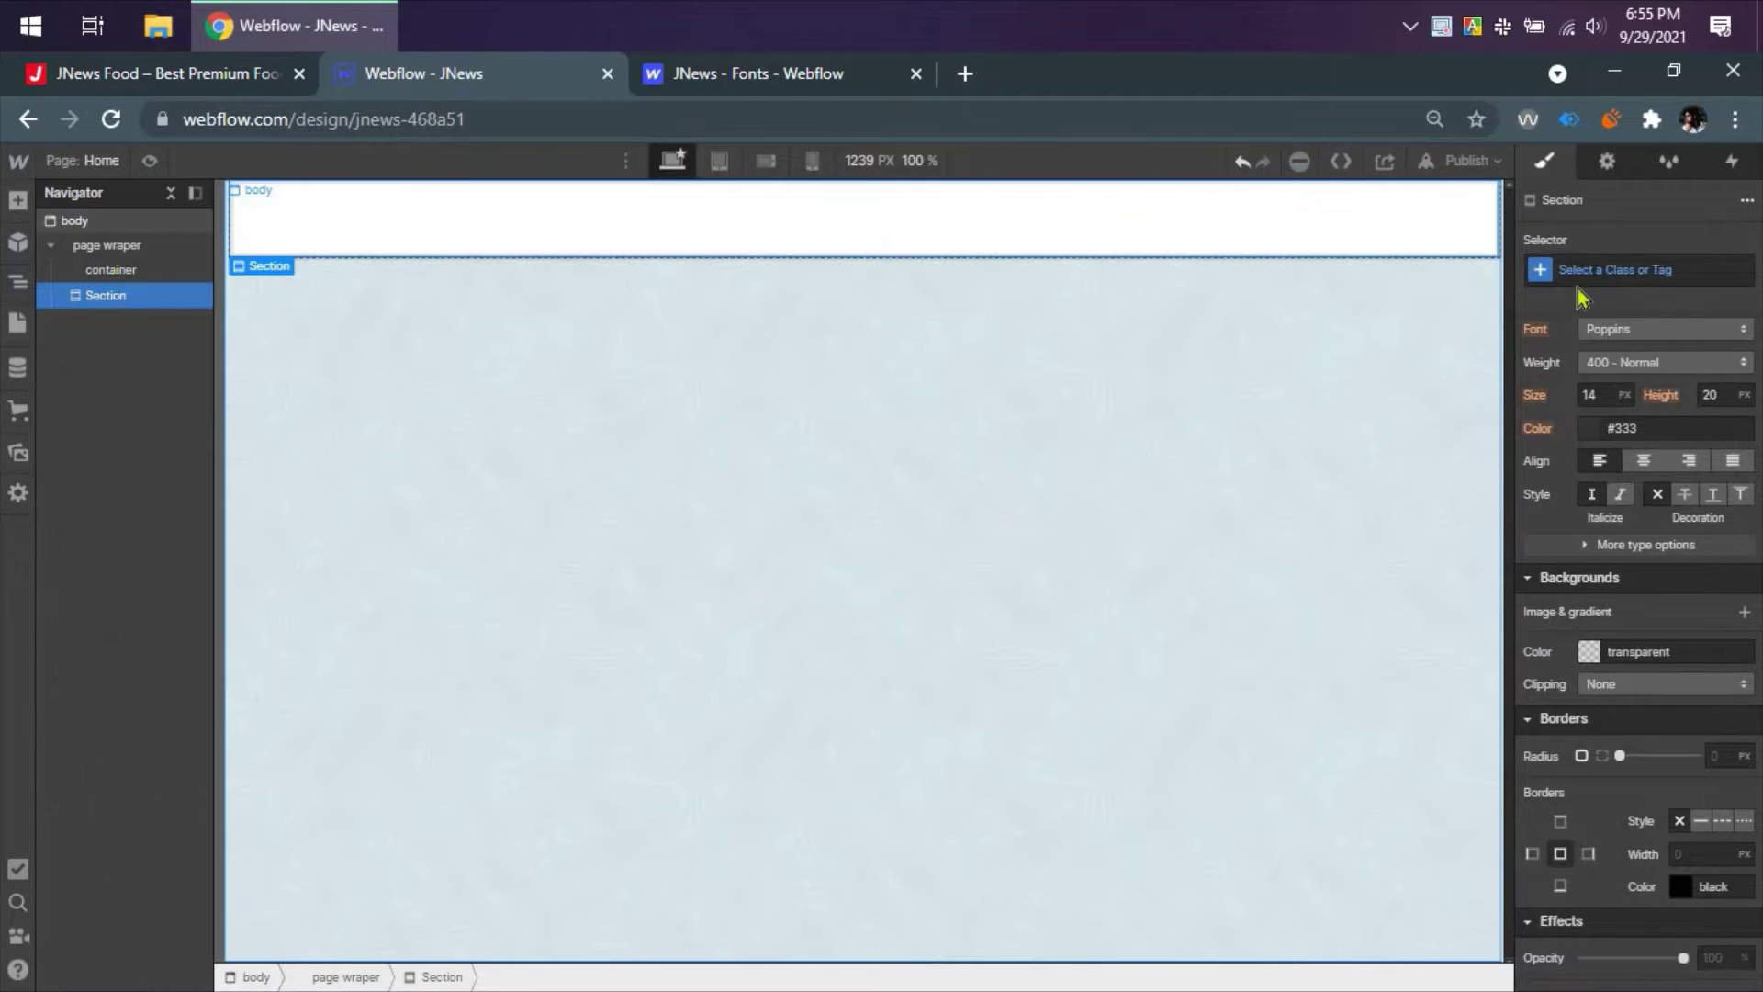
left_click(1612, 276)
type("header")
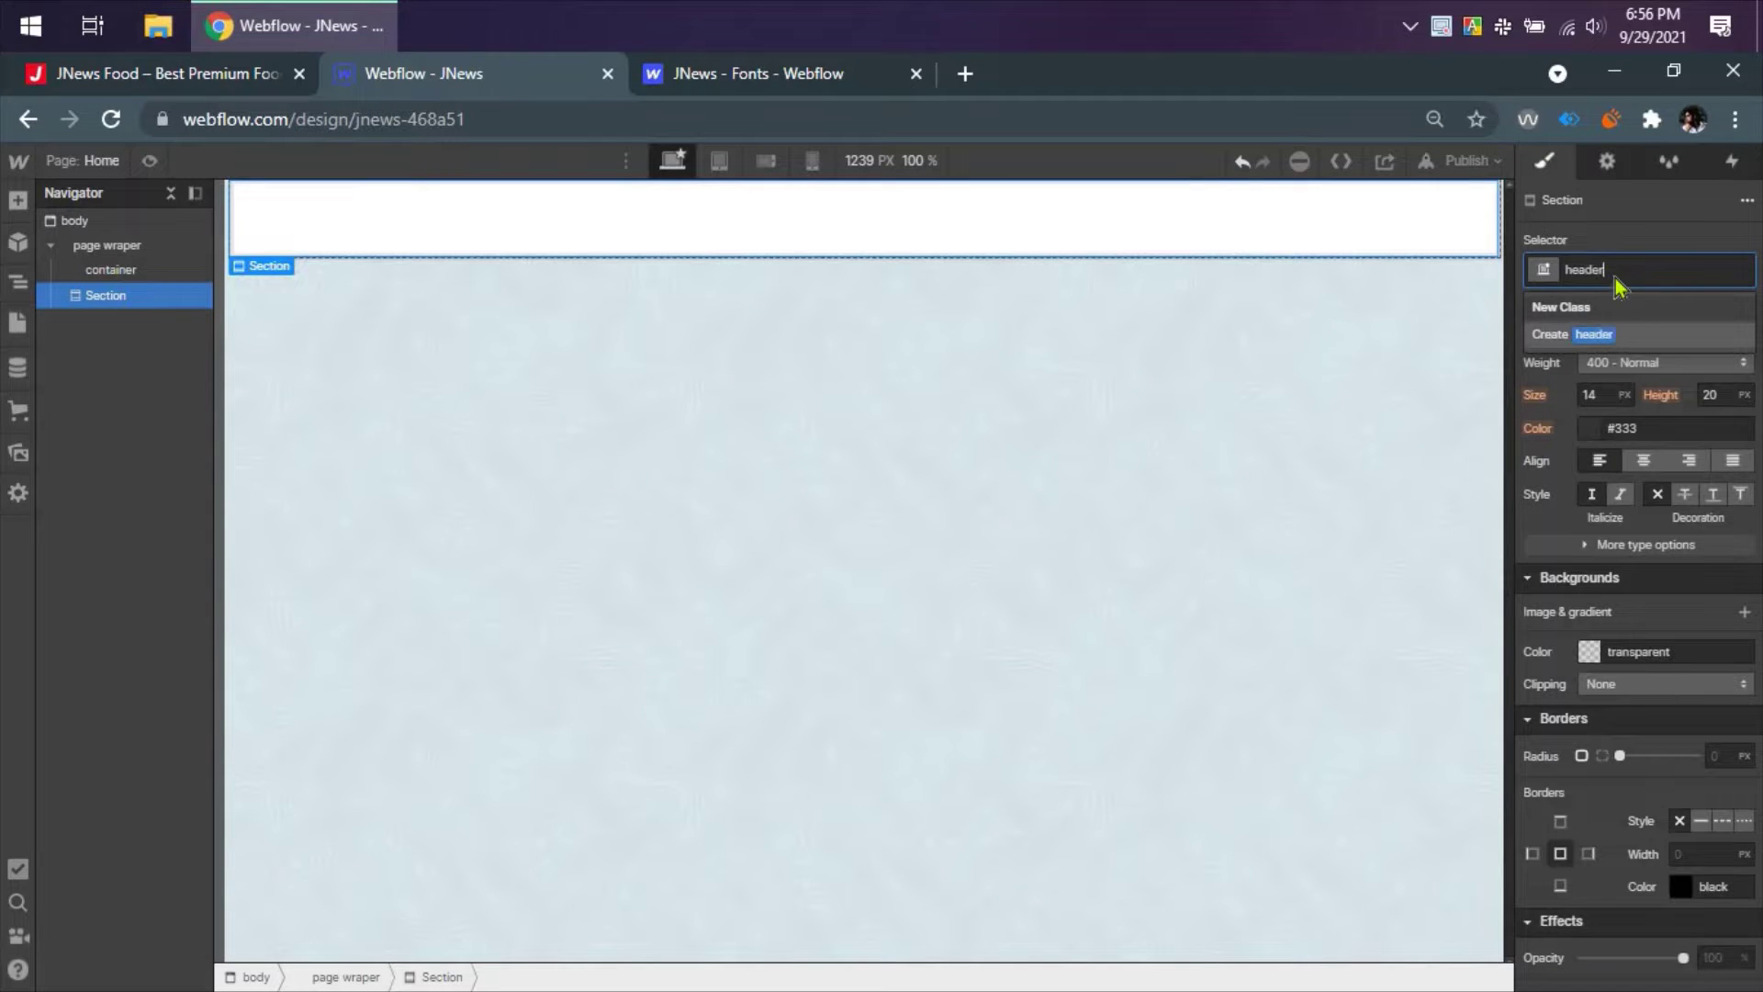
key("Return")
mouse_move(138, 270)
left_mouse_down()
mouse_move(139, 296)
mouse_move(134, 276)
left_mouse_up()
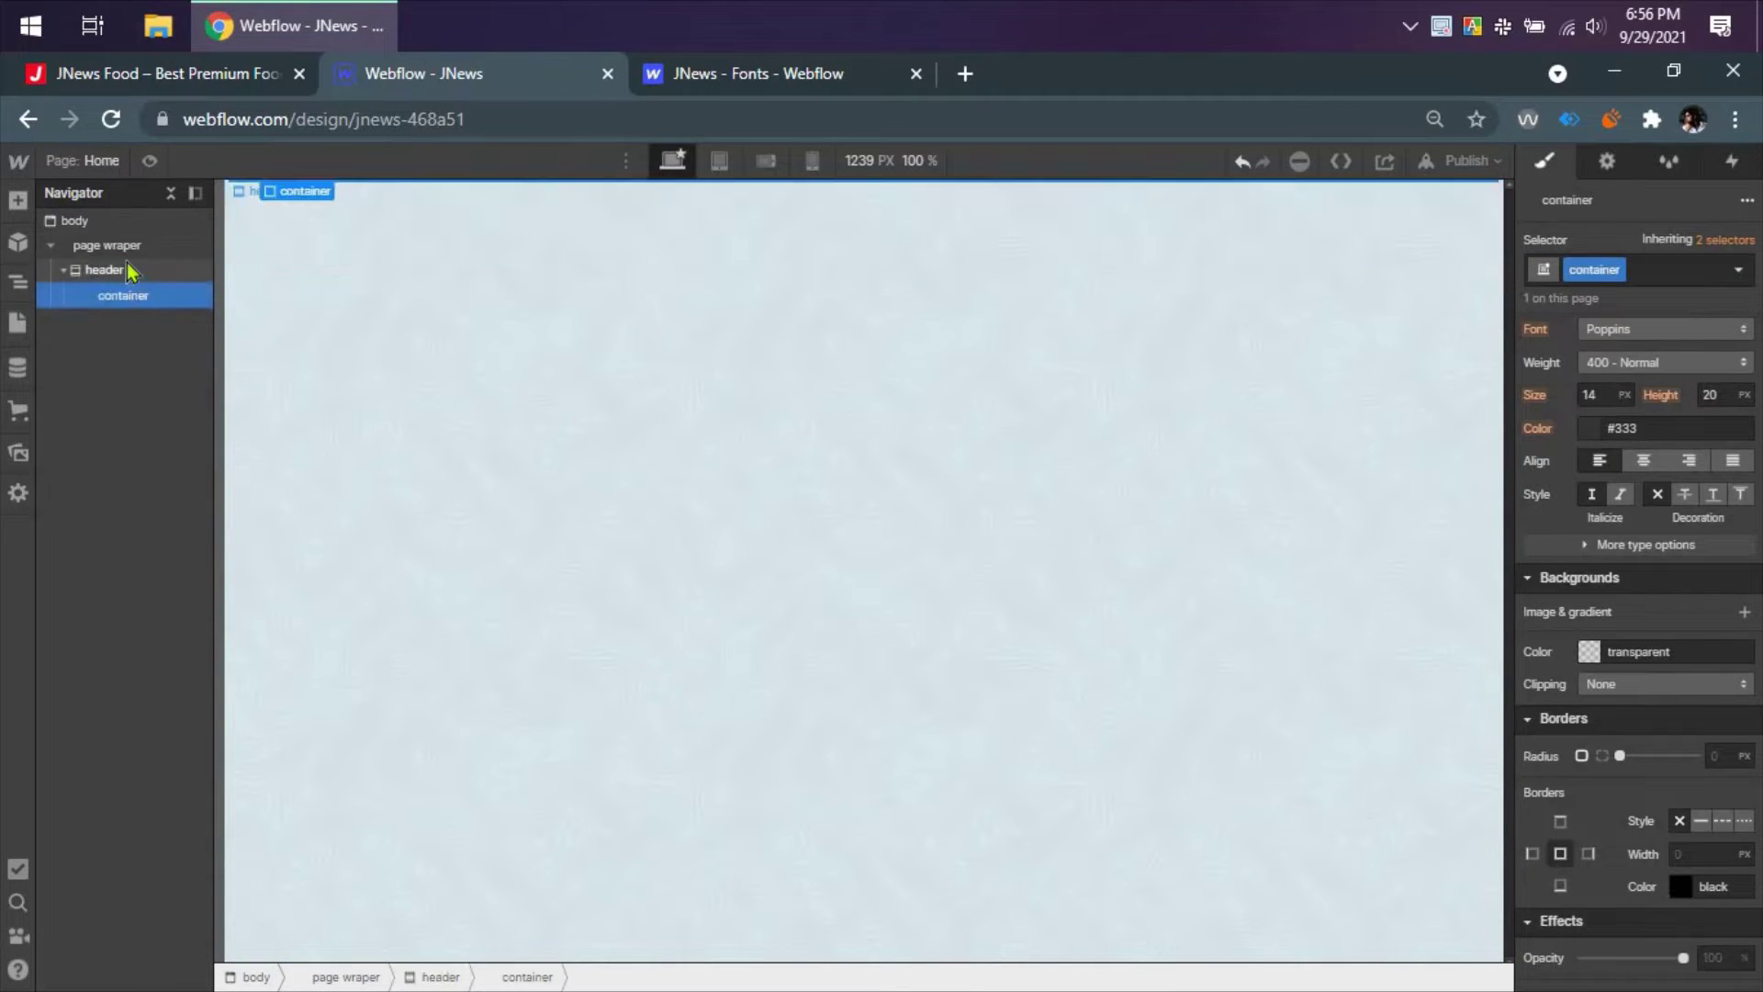
left_click(129, 269)
- Inspect the JNews Food page's header and examine the height and background-image styles of its jeg_midbar element
left_click(244, 72)
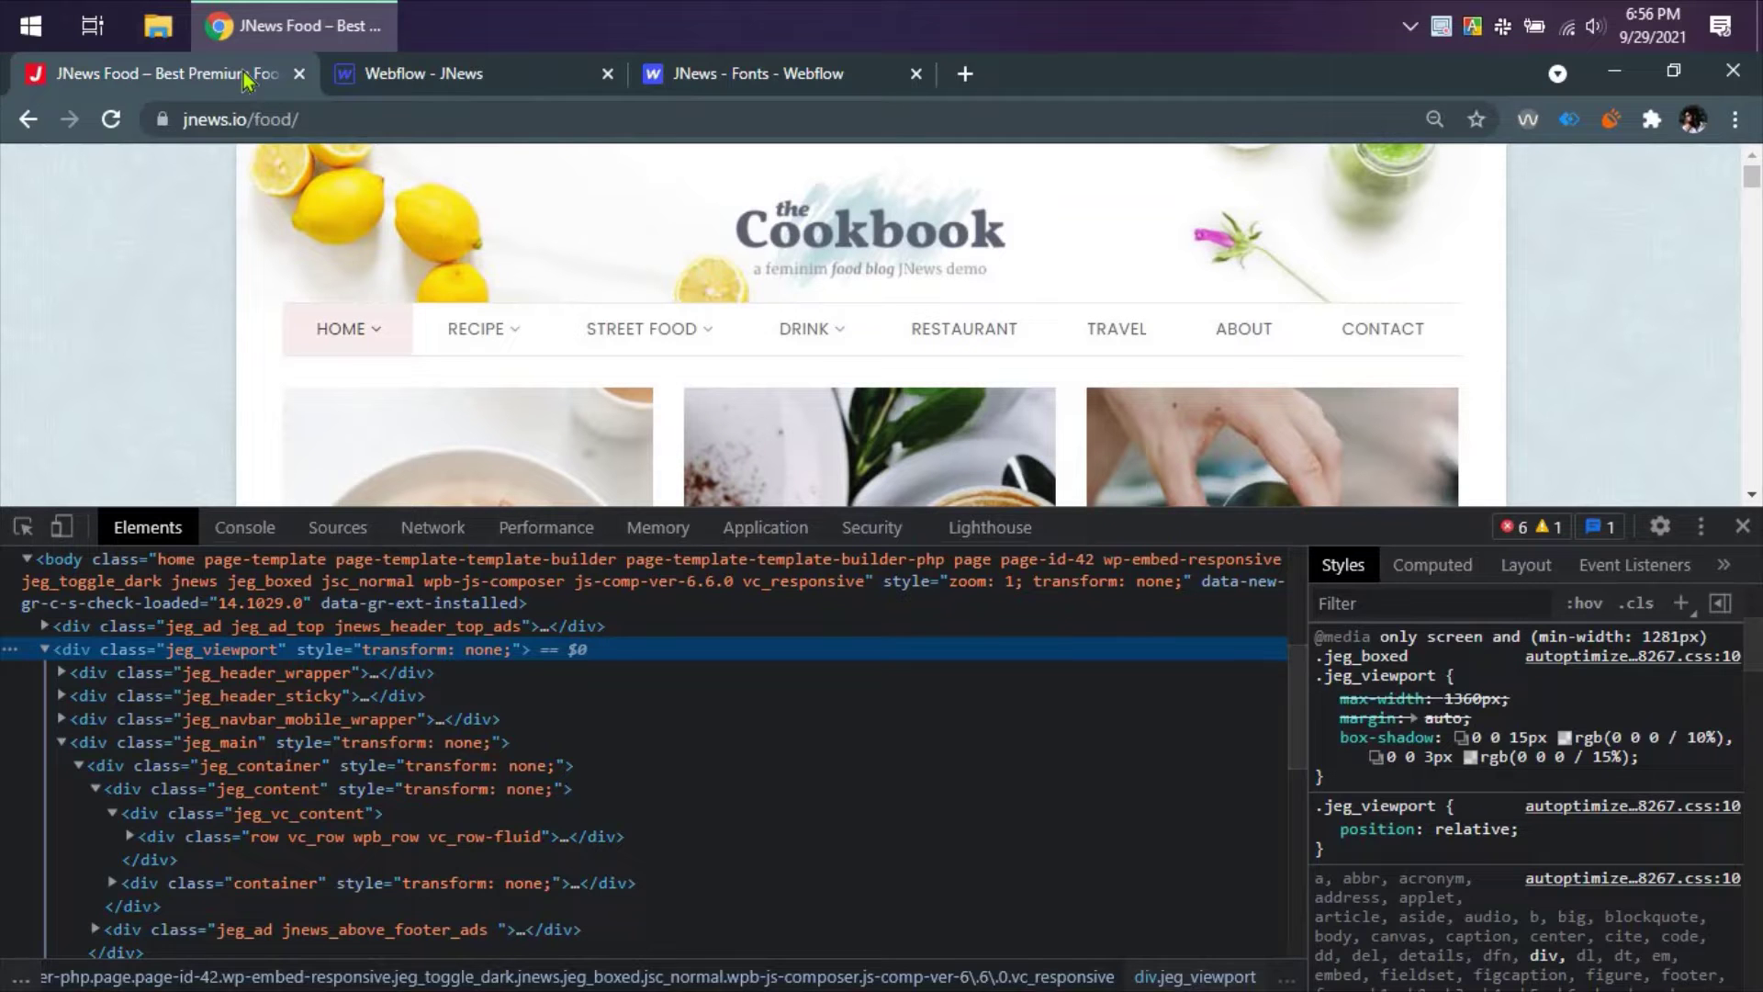
right_click(514, 216)
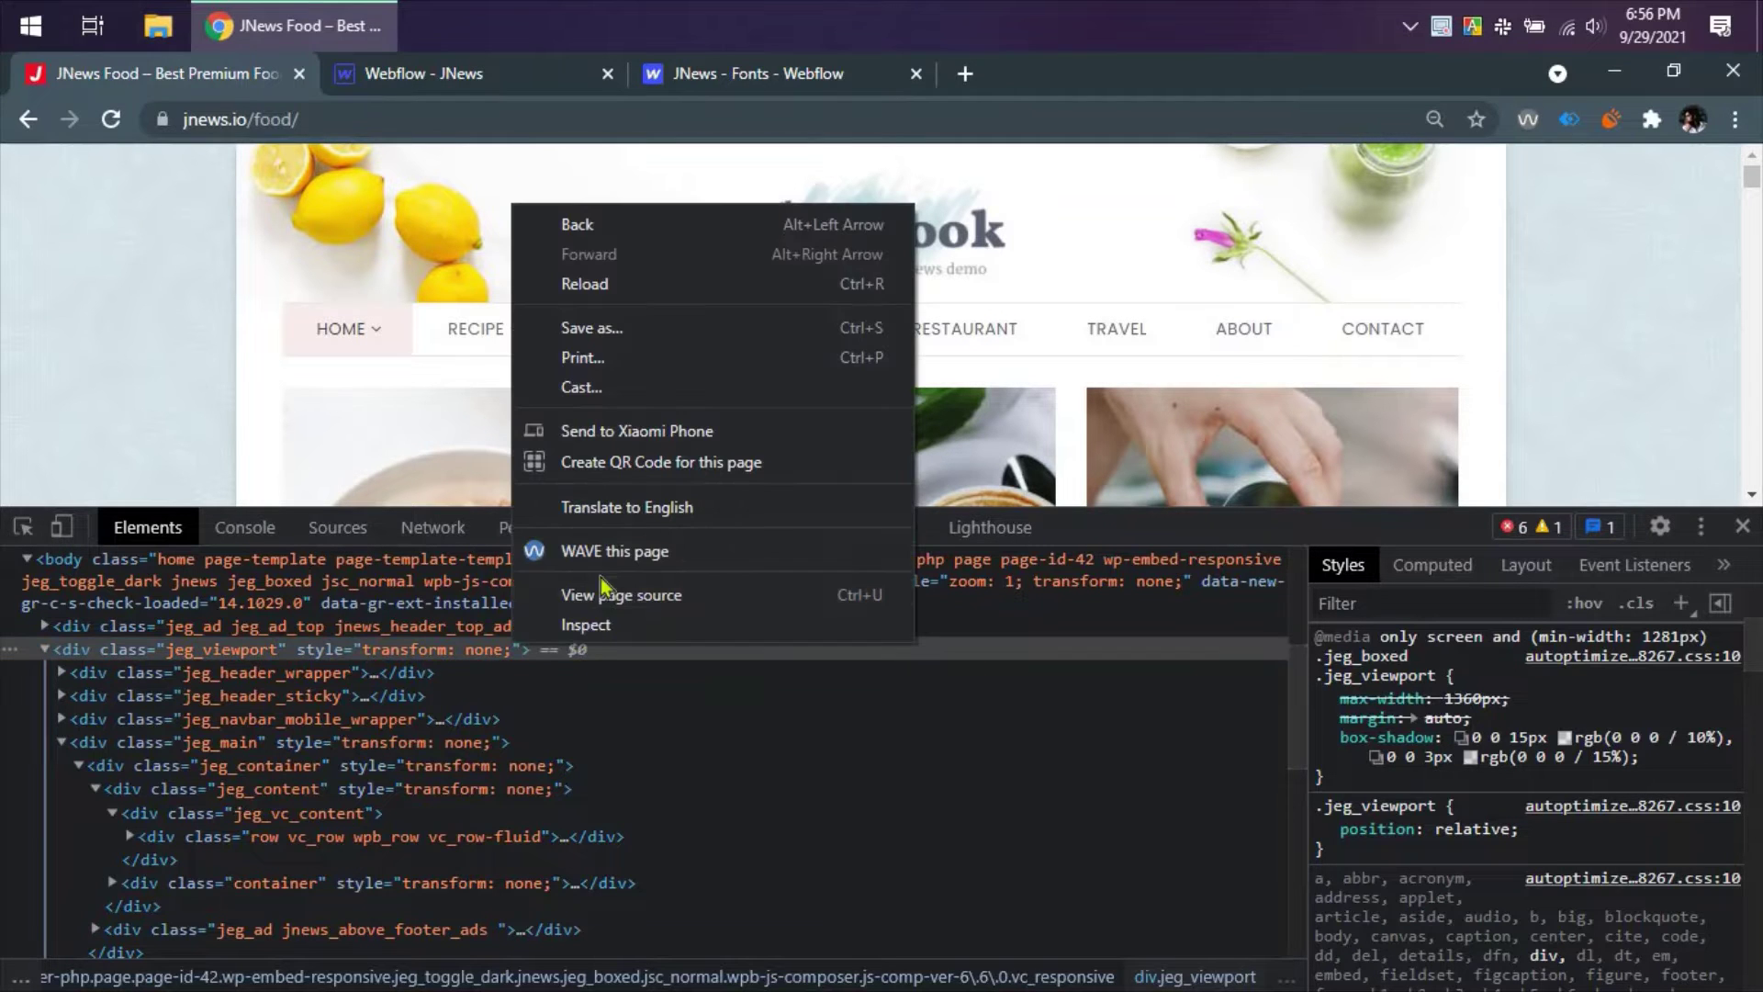
left_click(585, 625)
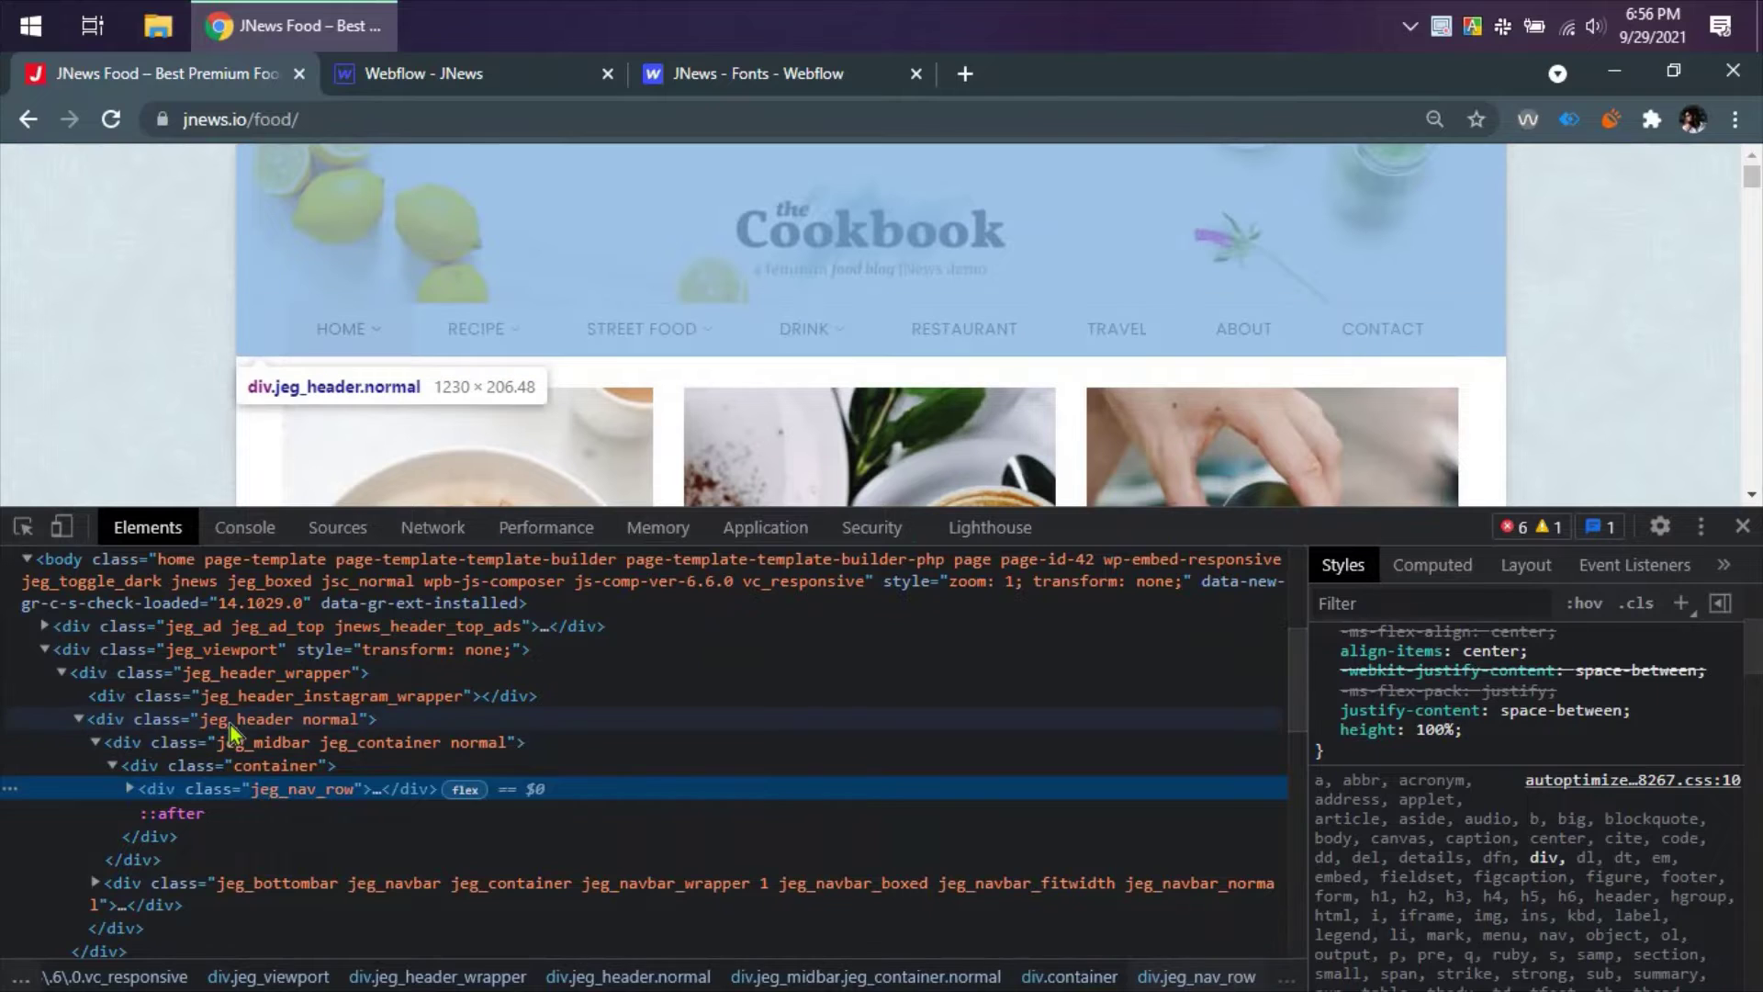
left_click(231, 721)
left_click(275, 742)
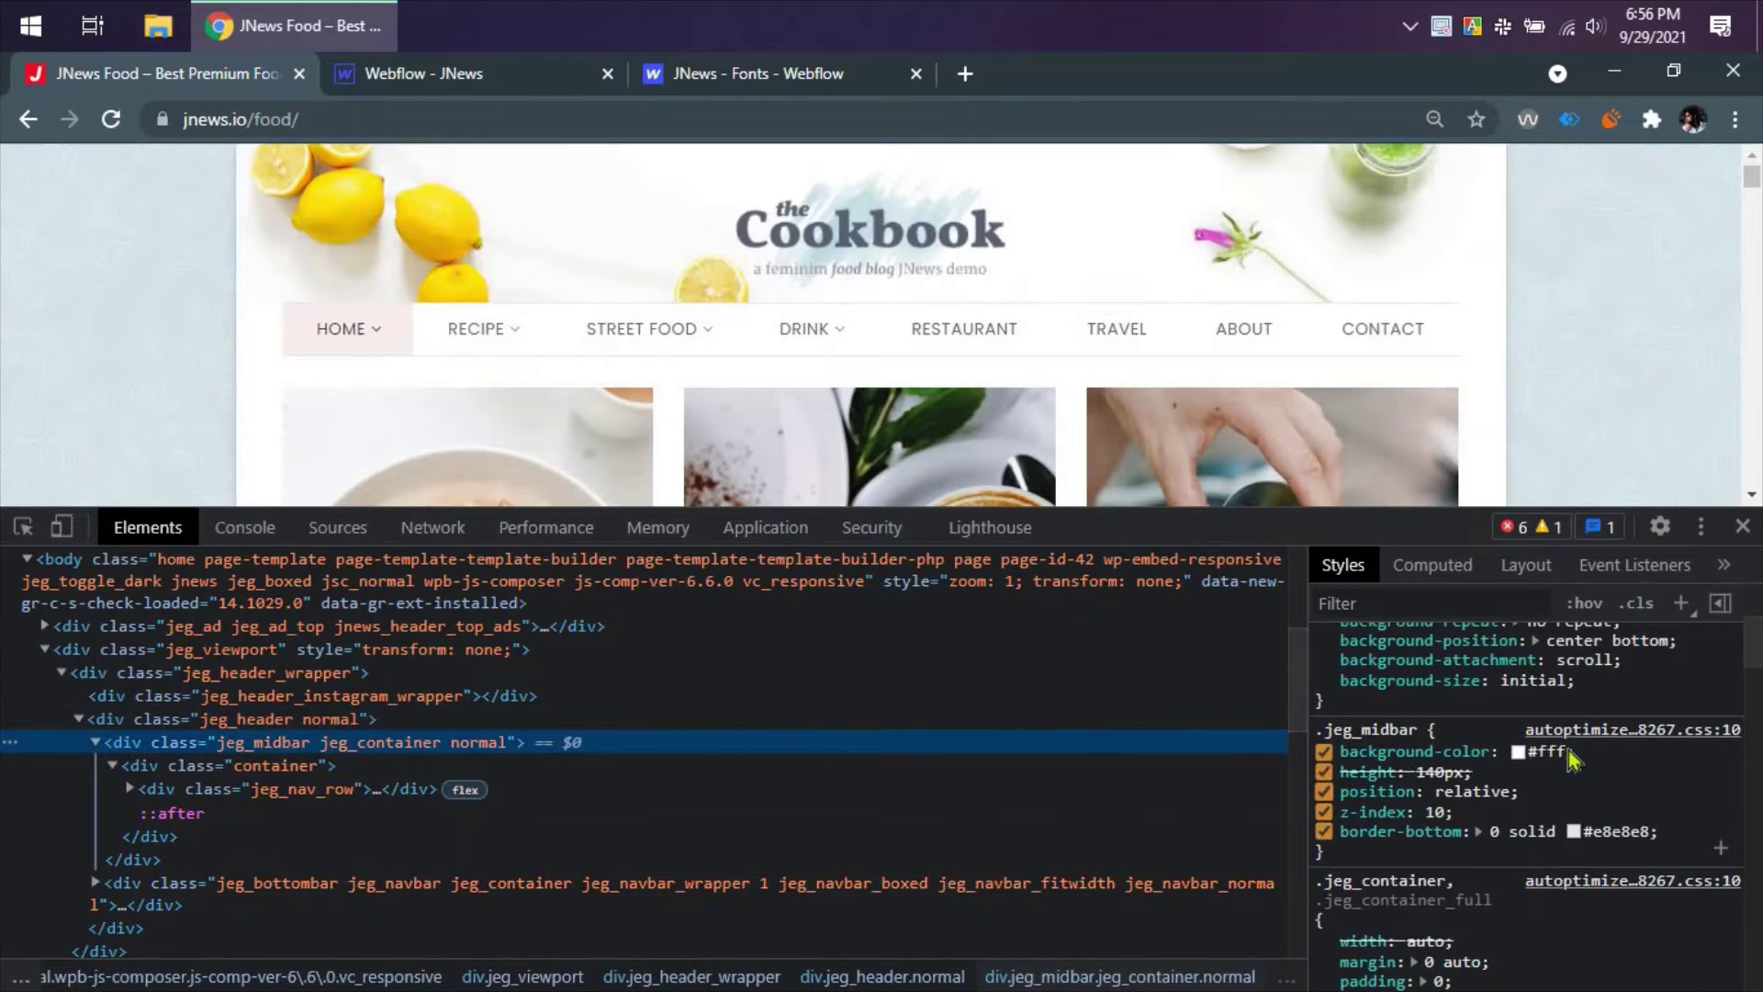
scroll(1572, 759, "up", 3)
mouse_move(1515, 860)
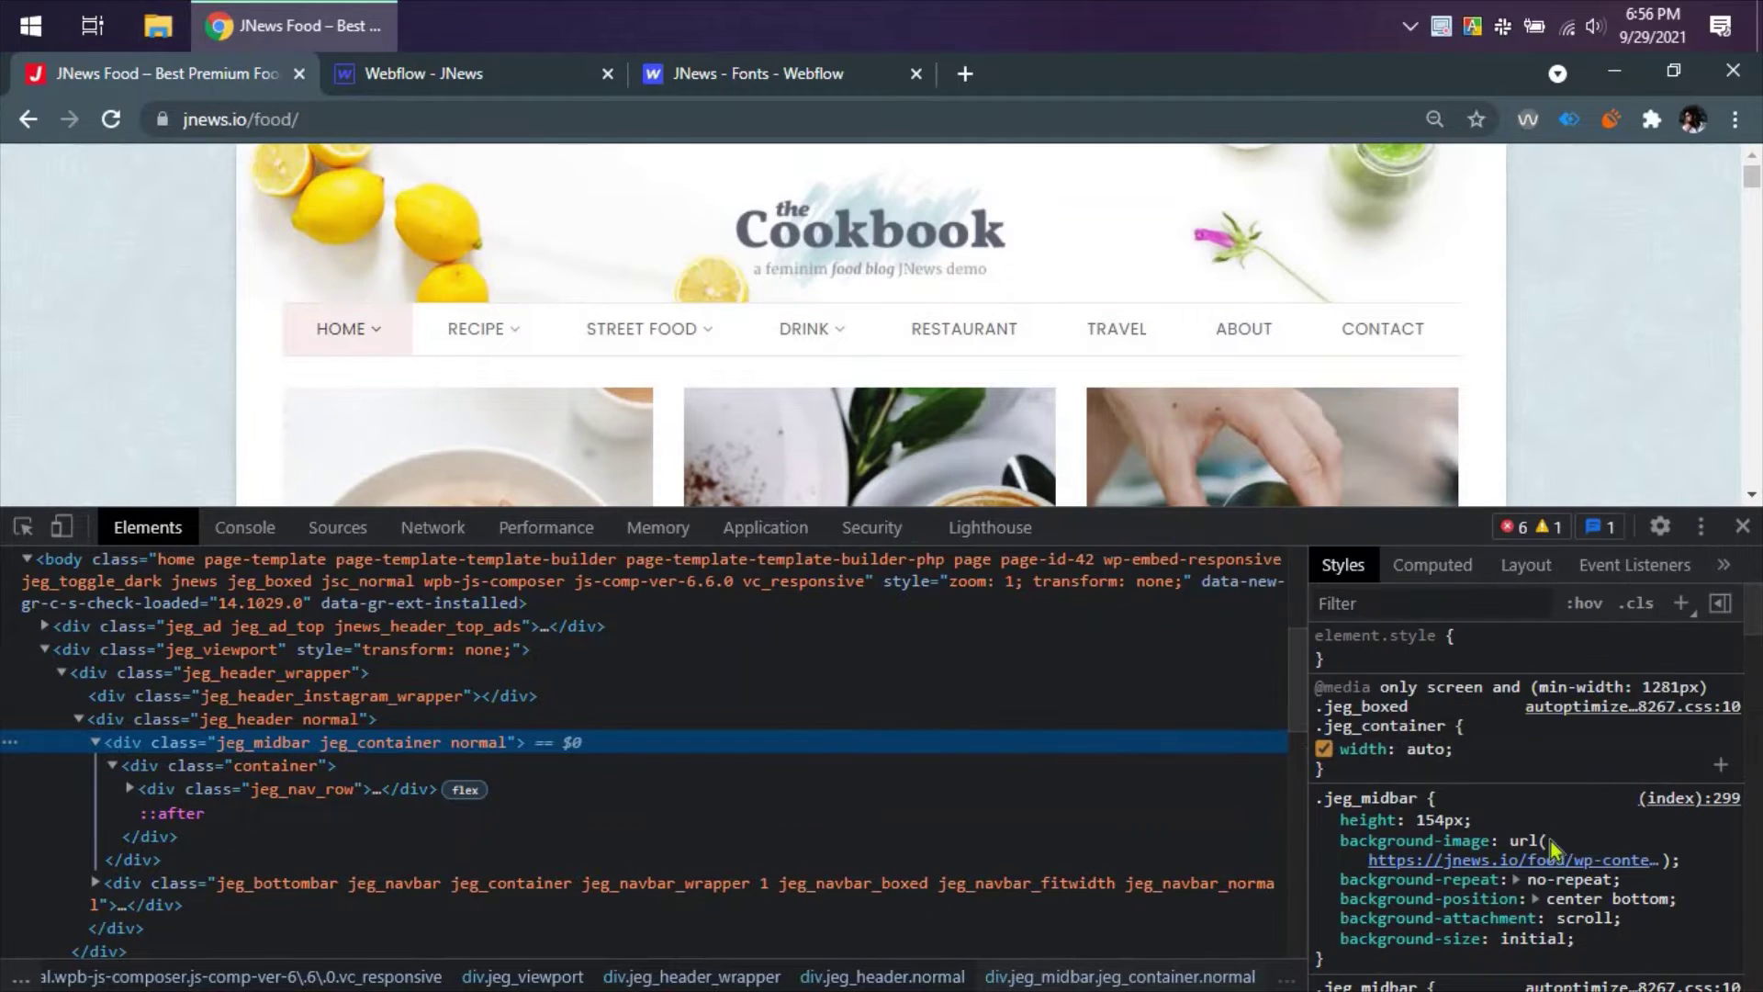
- Open the jeg_midbar background image midbar_bg.jpg in a new tab and save a copy to the desktop
left_click(1538, 868)
left_click(1539, 820)
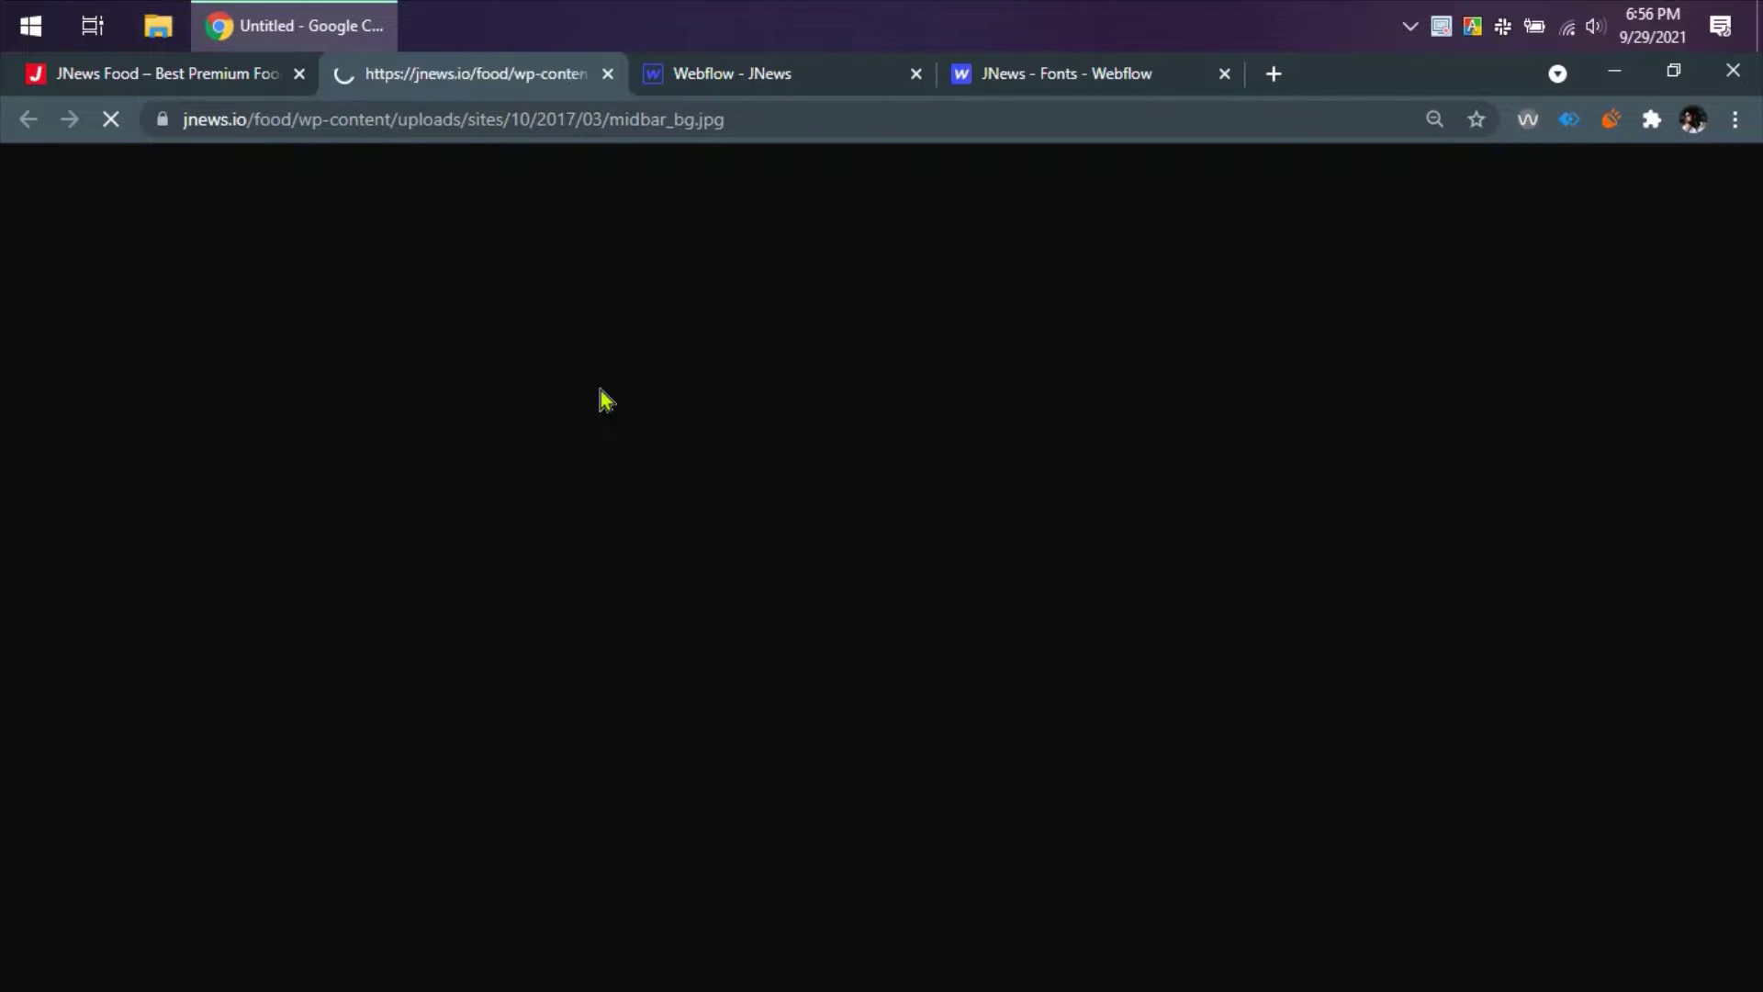
key("ctrl+l")
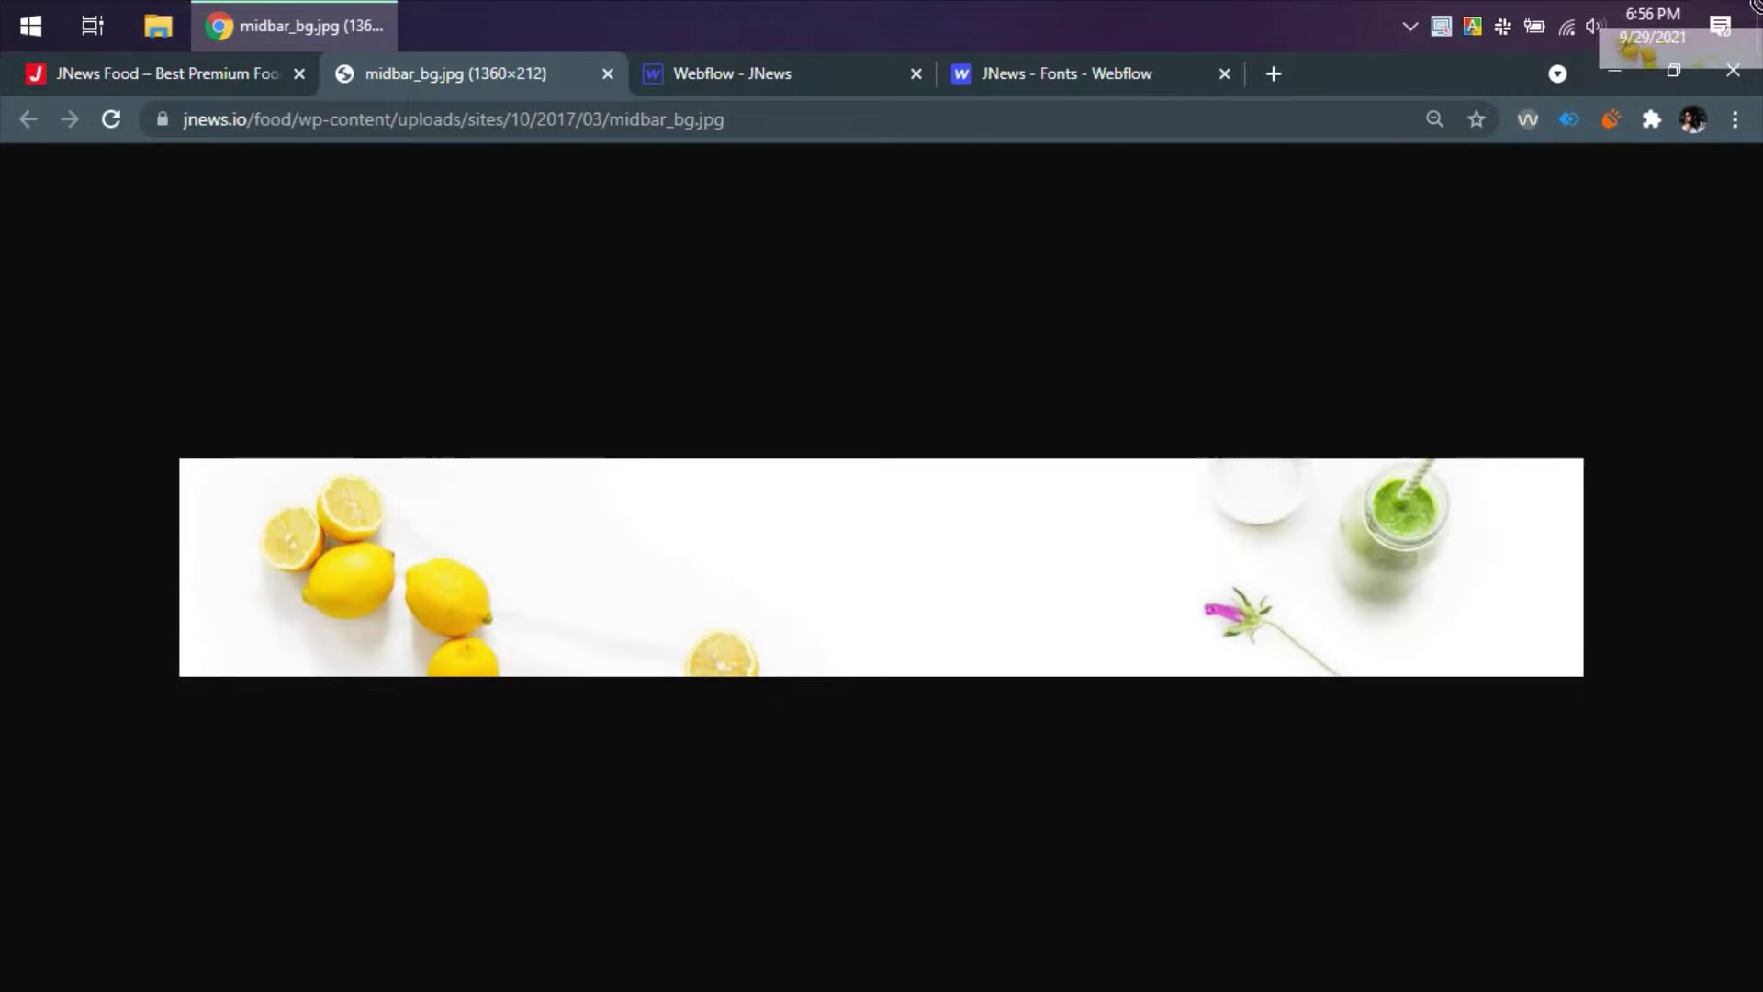
key("super+d")
left_click(317, 29)
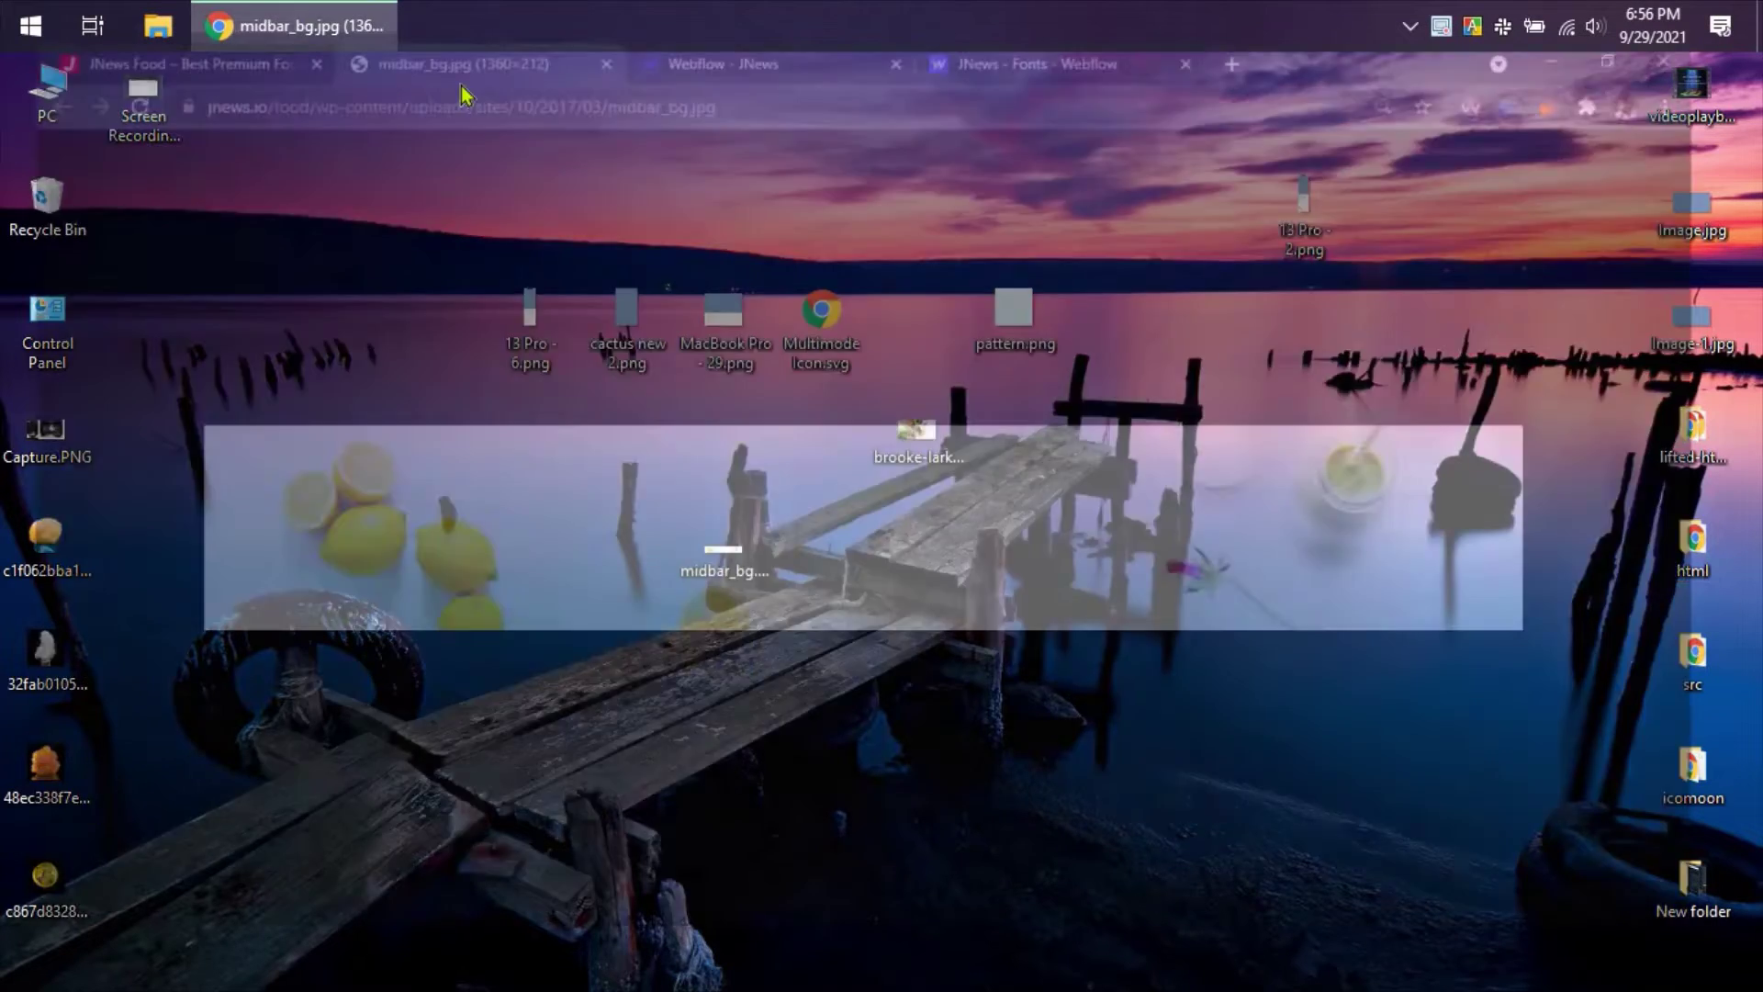
- Close the midbar_bg.jpg browser tab and compare the sizes of the jeg_midbar and jeg_header elements on the JNews Food page
left_click(739, 74)
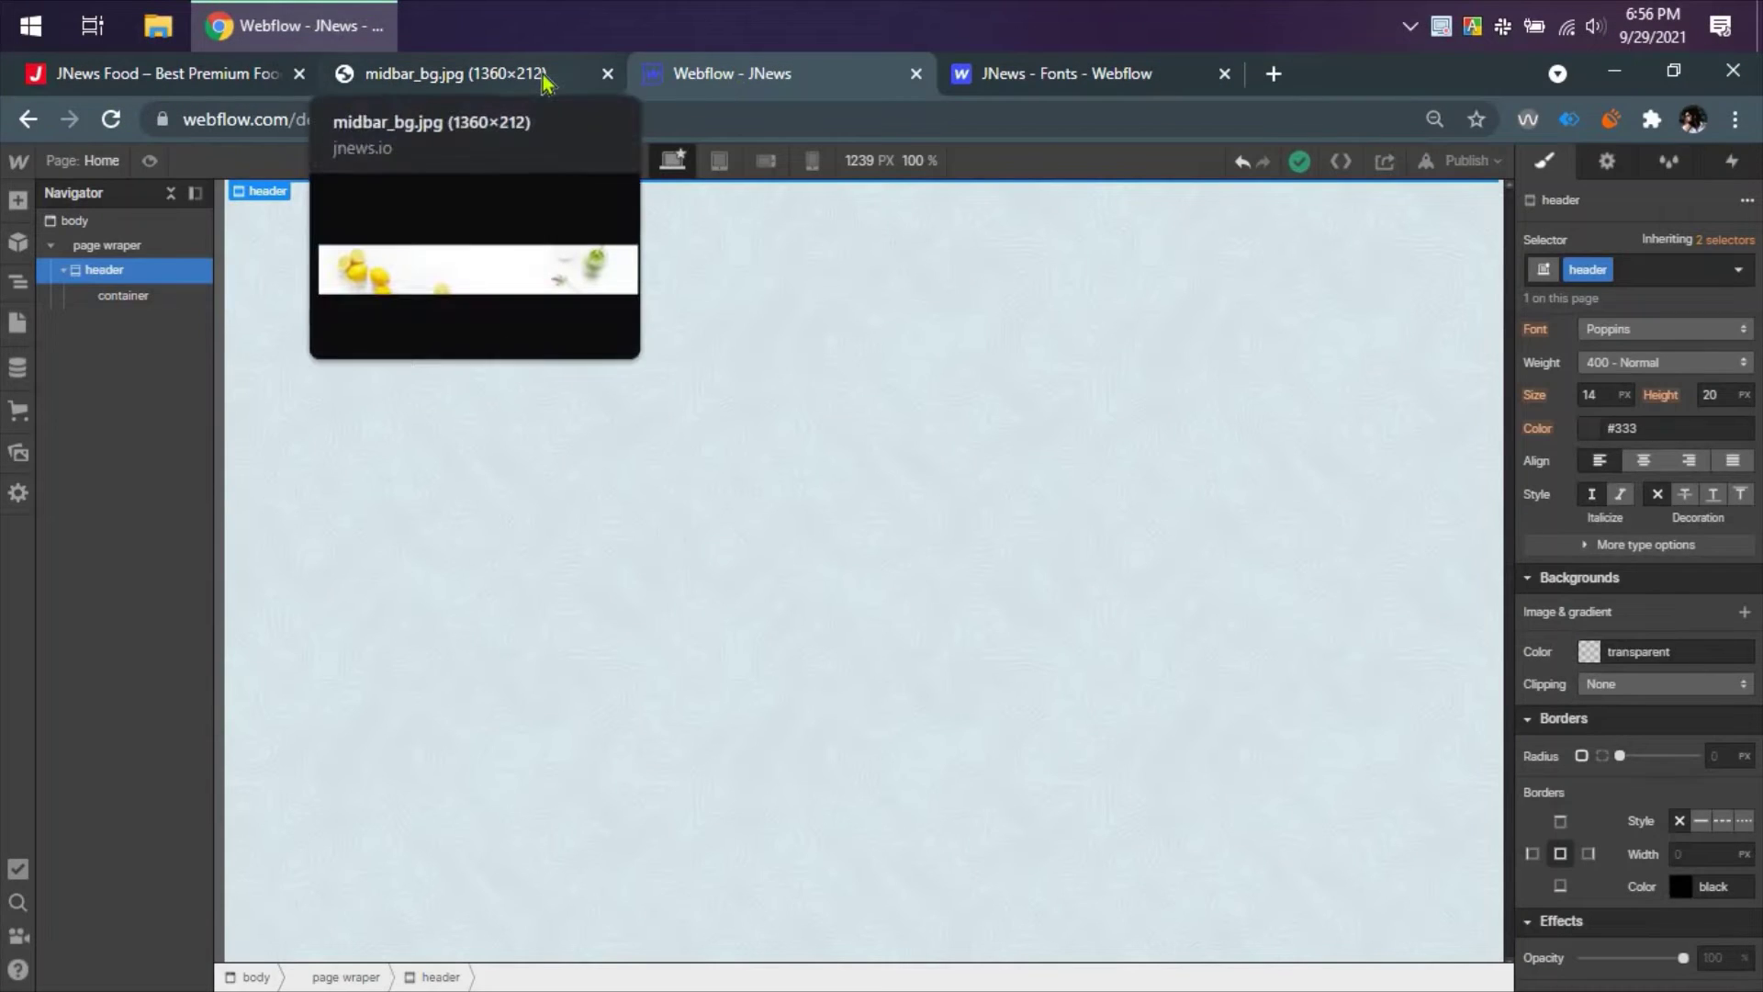
middle_click(542, 74)
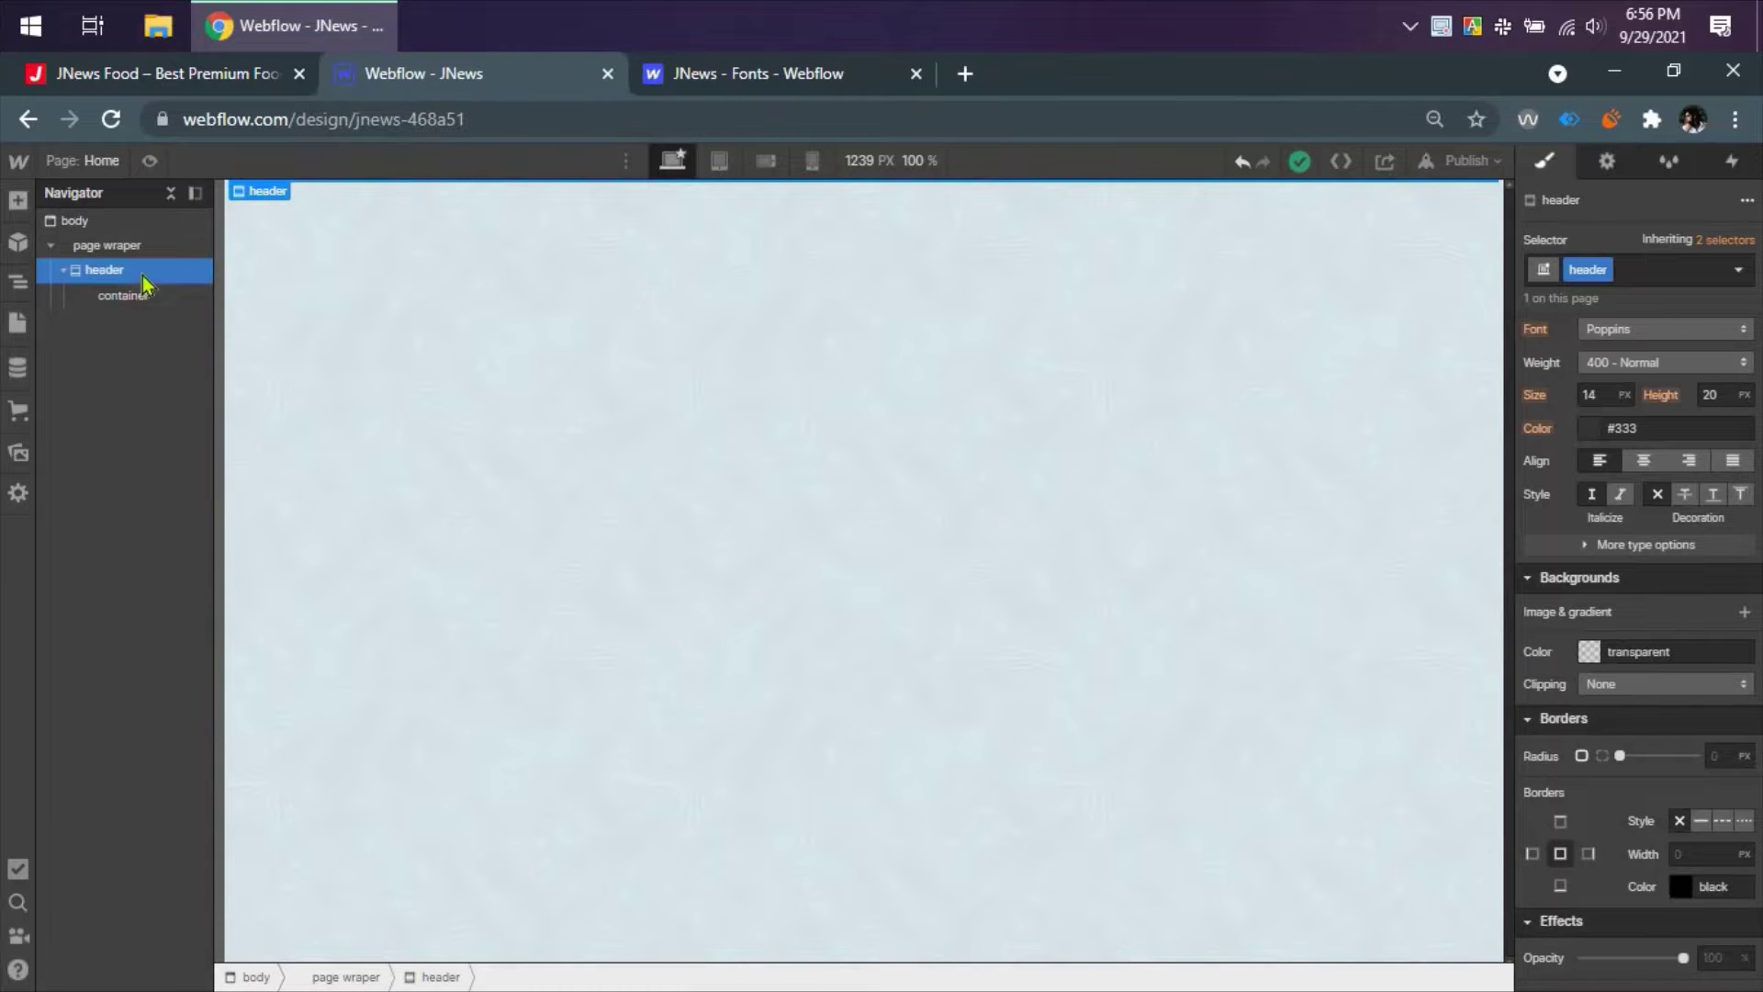
scroll(1635, 562, "down", 3)
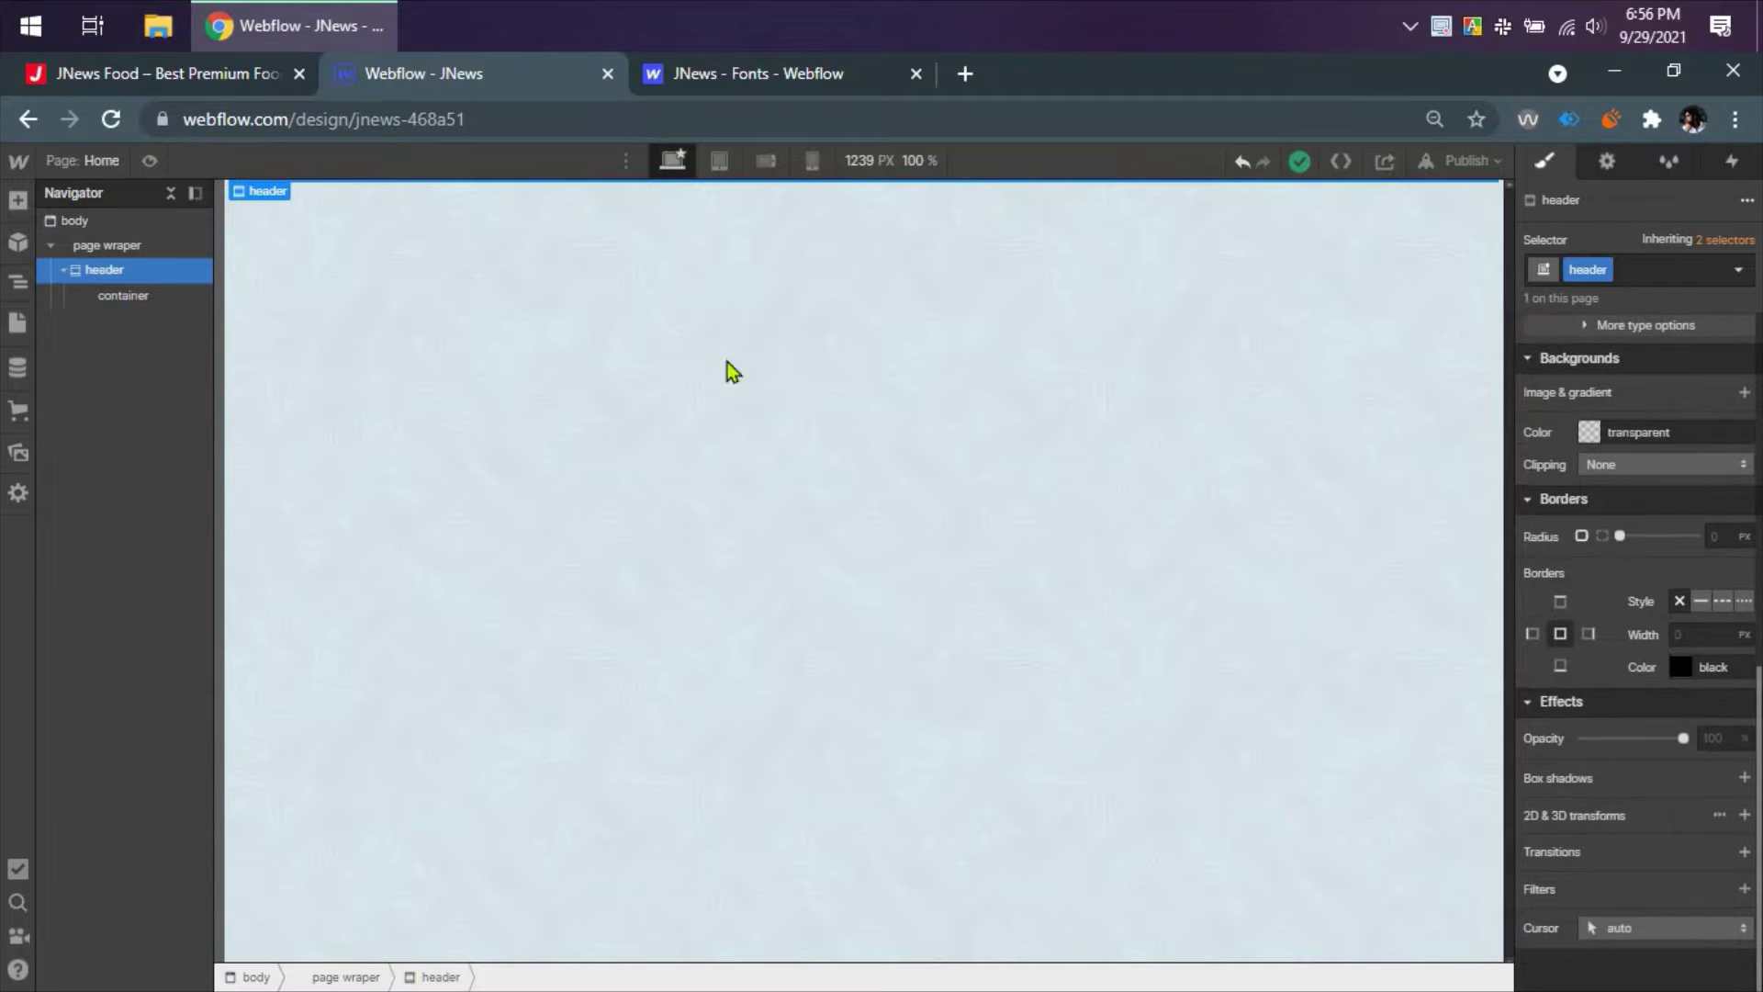
left_click(243, 85)
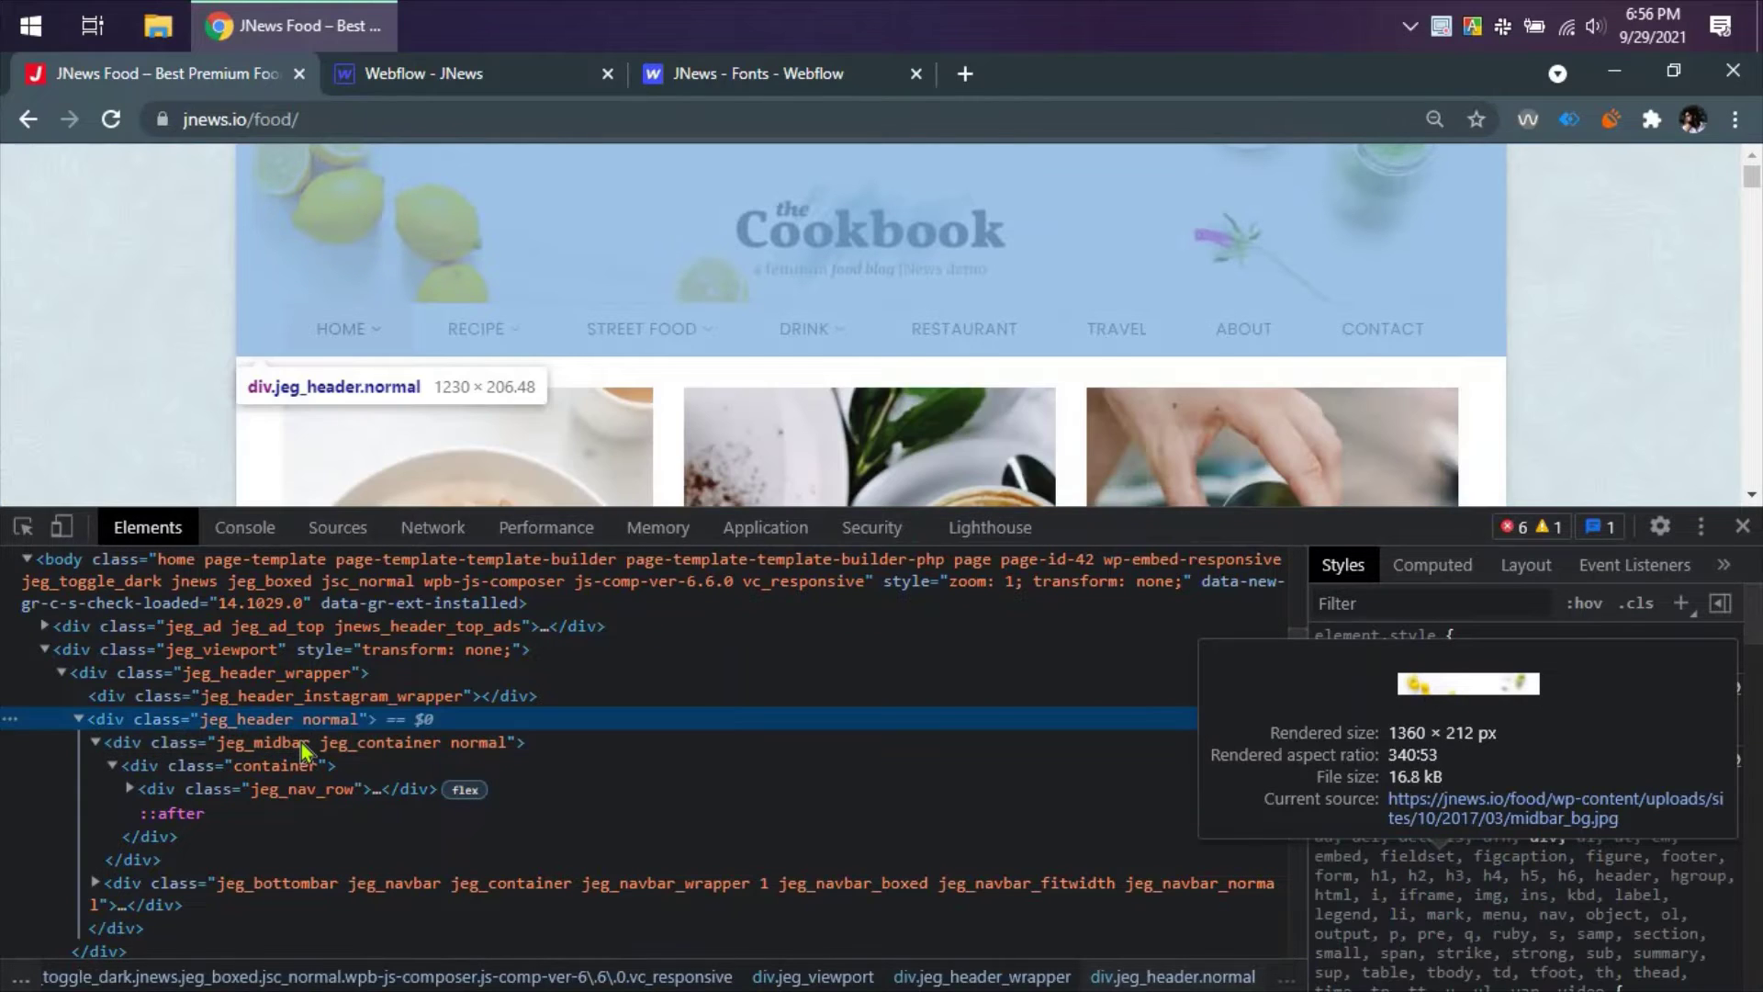
left_click(301, 742)
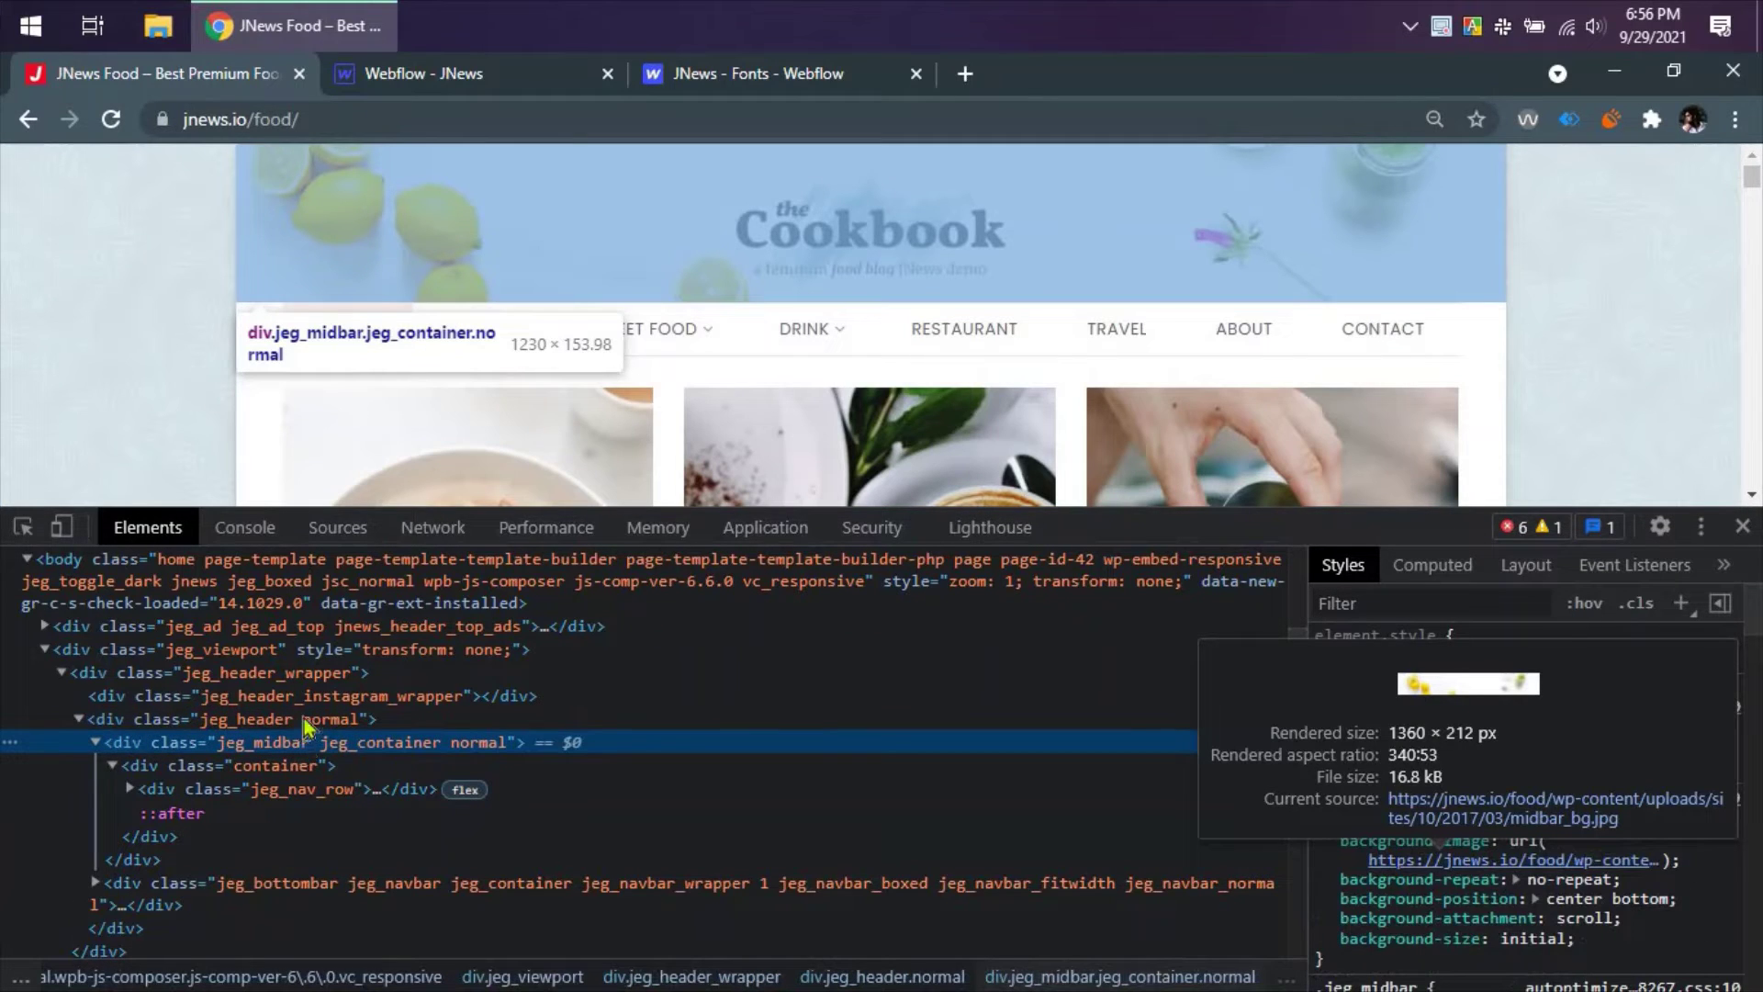
left_click(304, 720)
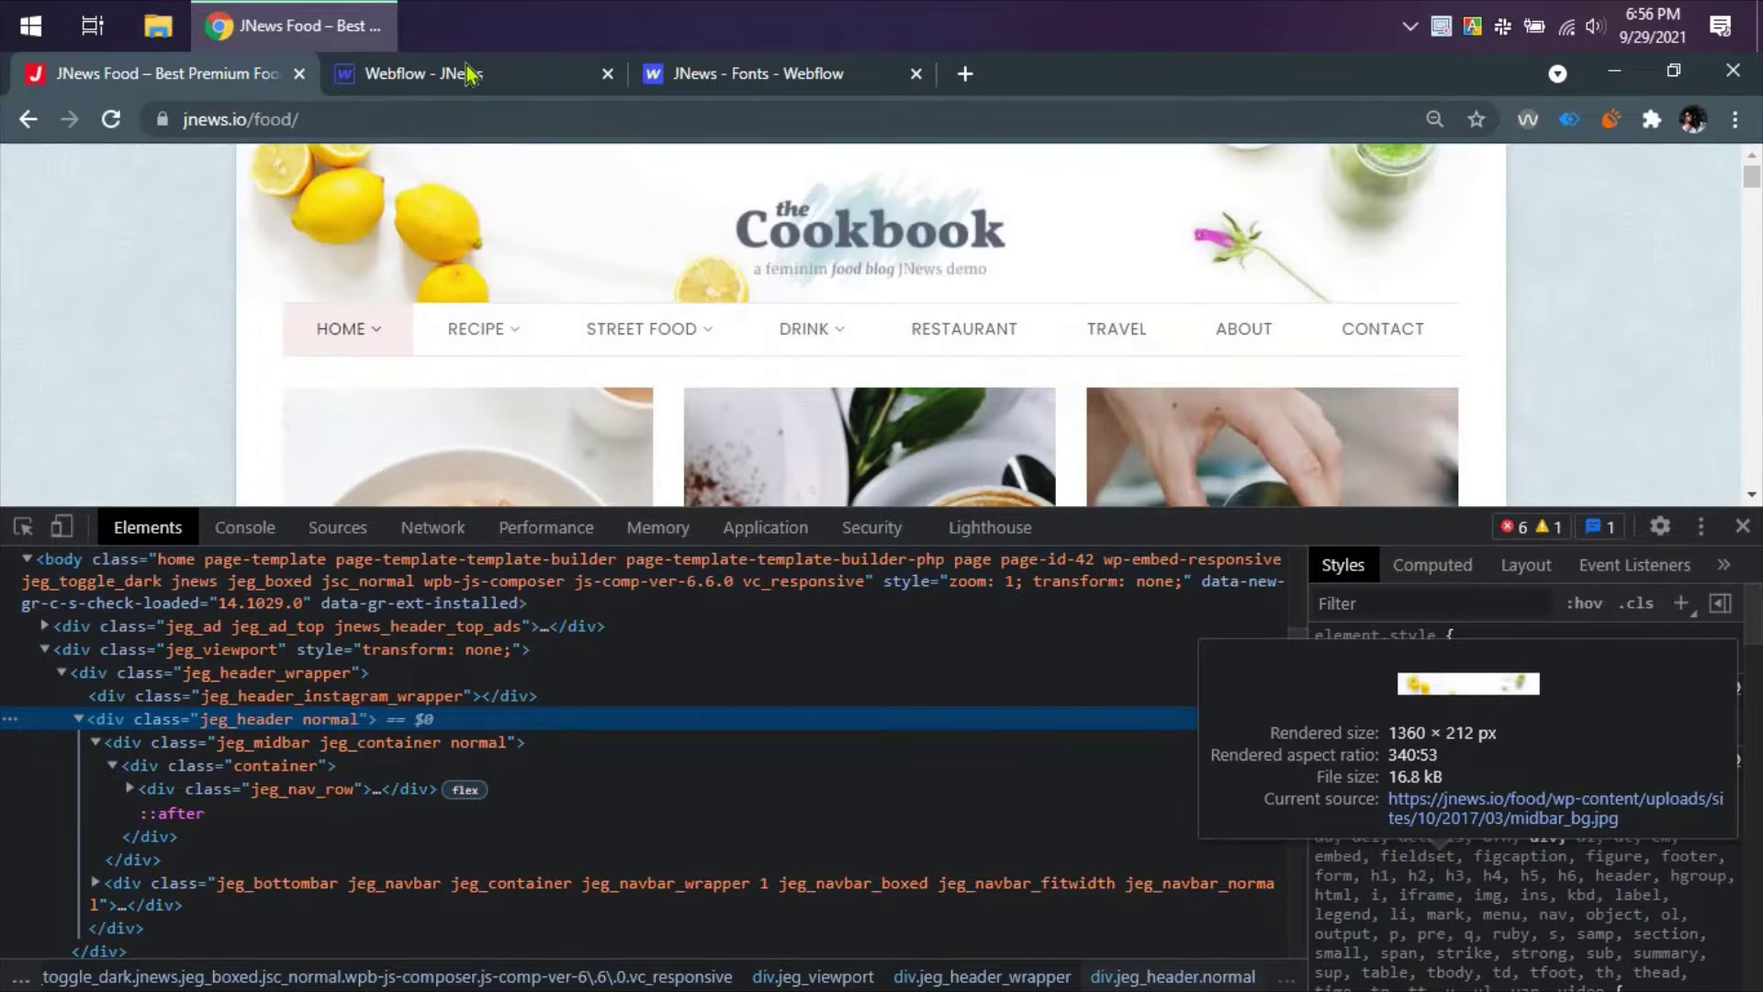
- In the Webflow project, add a background image layer to the header and upload midbar_bg.jpg from the desktop to the assets
left_click(465, 71)
scroll(1651, 684, "up", 3)
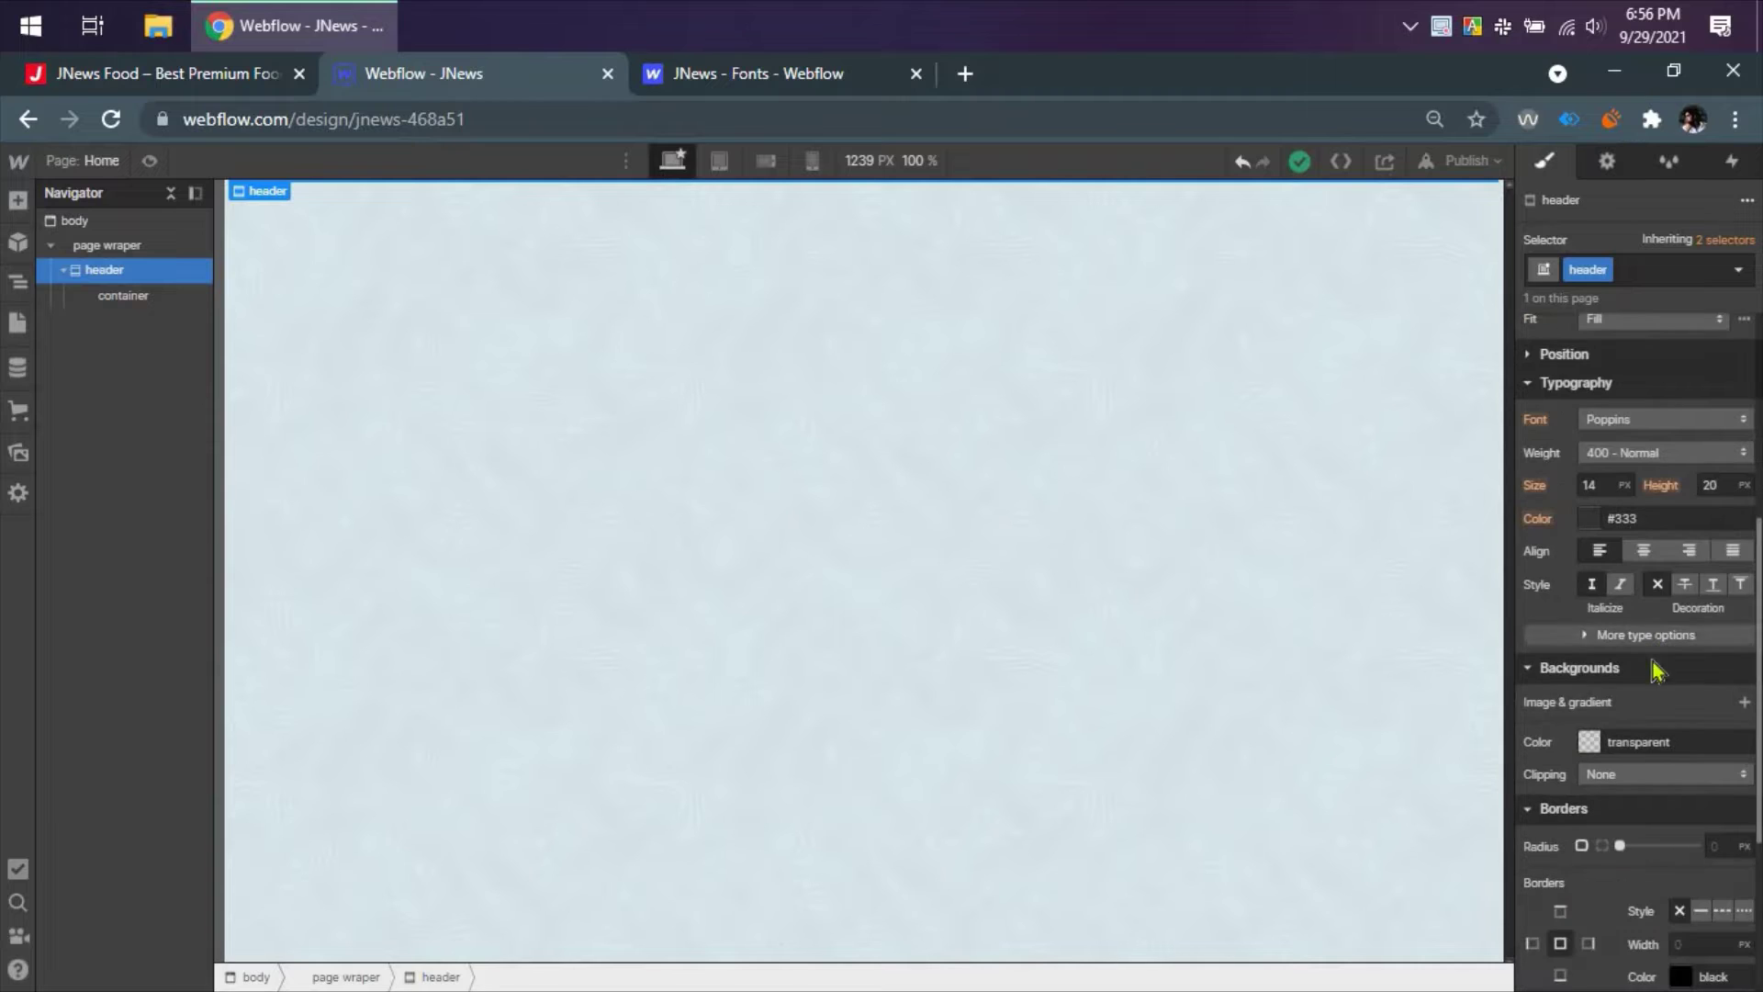
left_click(1745, 707)
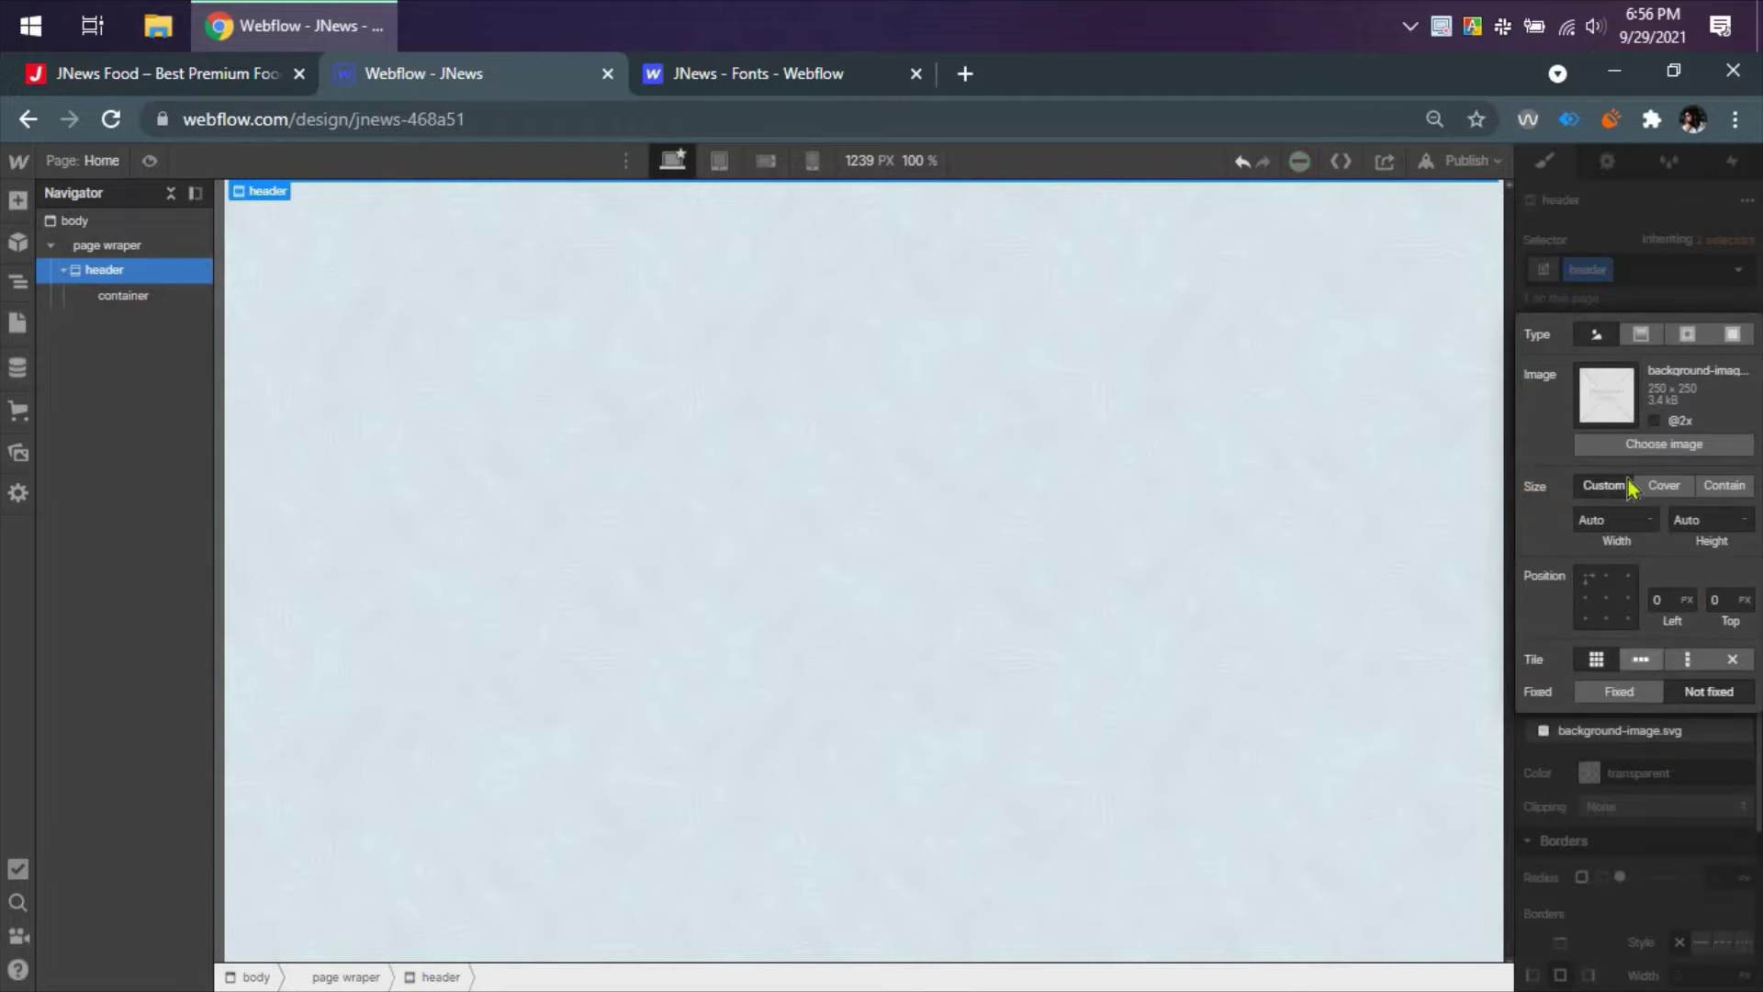
left_click(1664, 444)
left_click(271, 250)
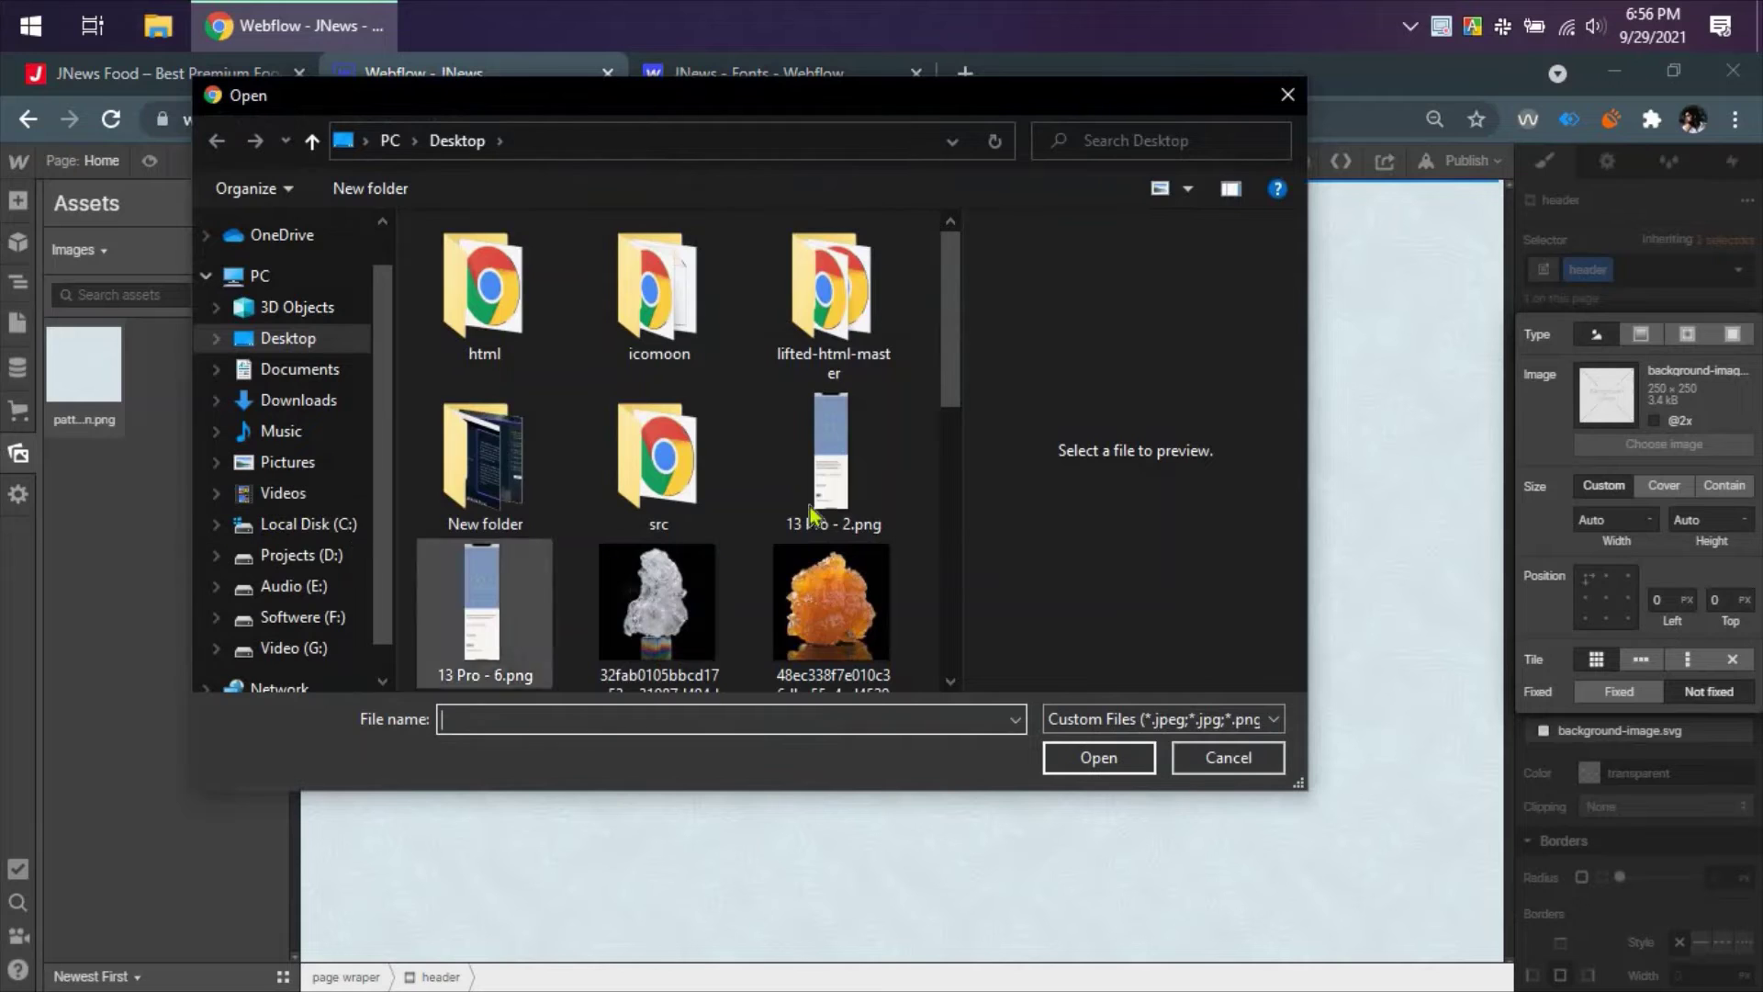
left_click_drag(955, 327, 956, 624)
left_click(848, 459)
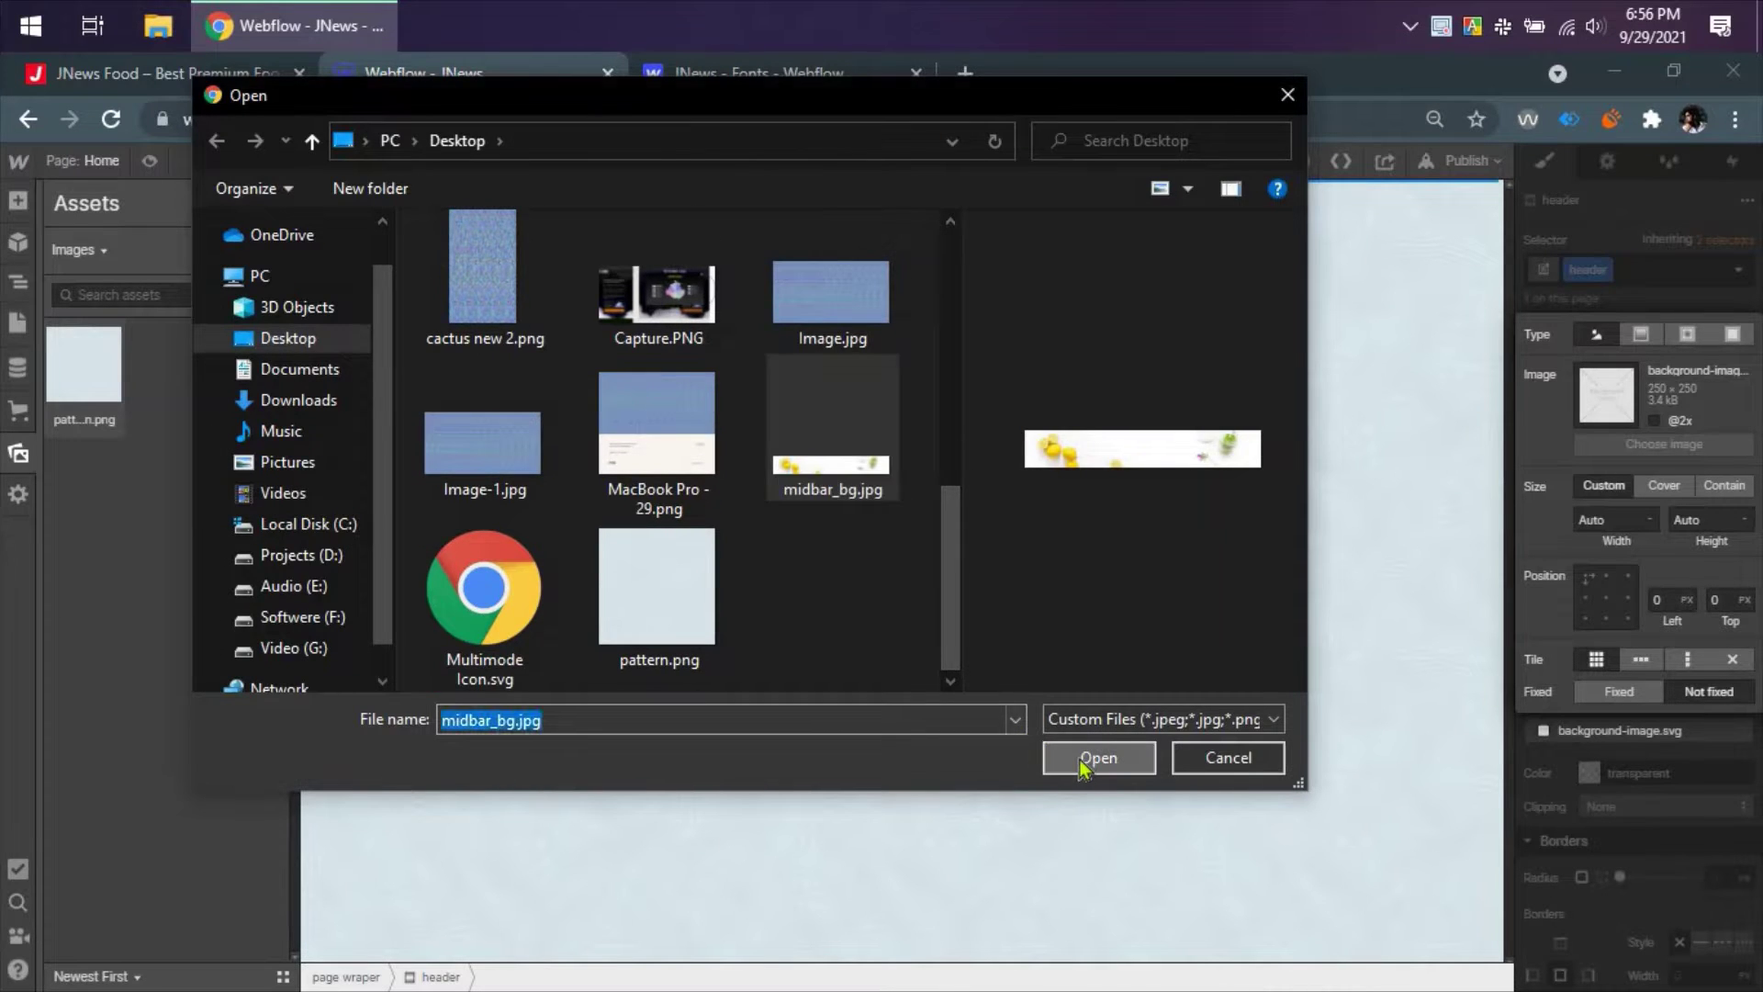
left_click(1095, 758)
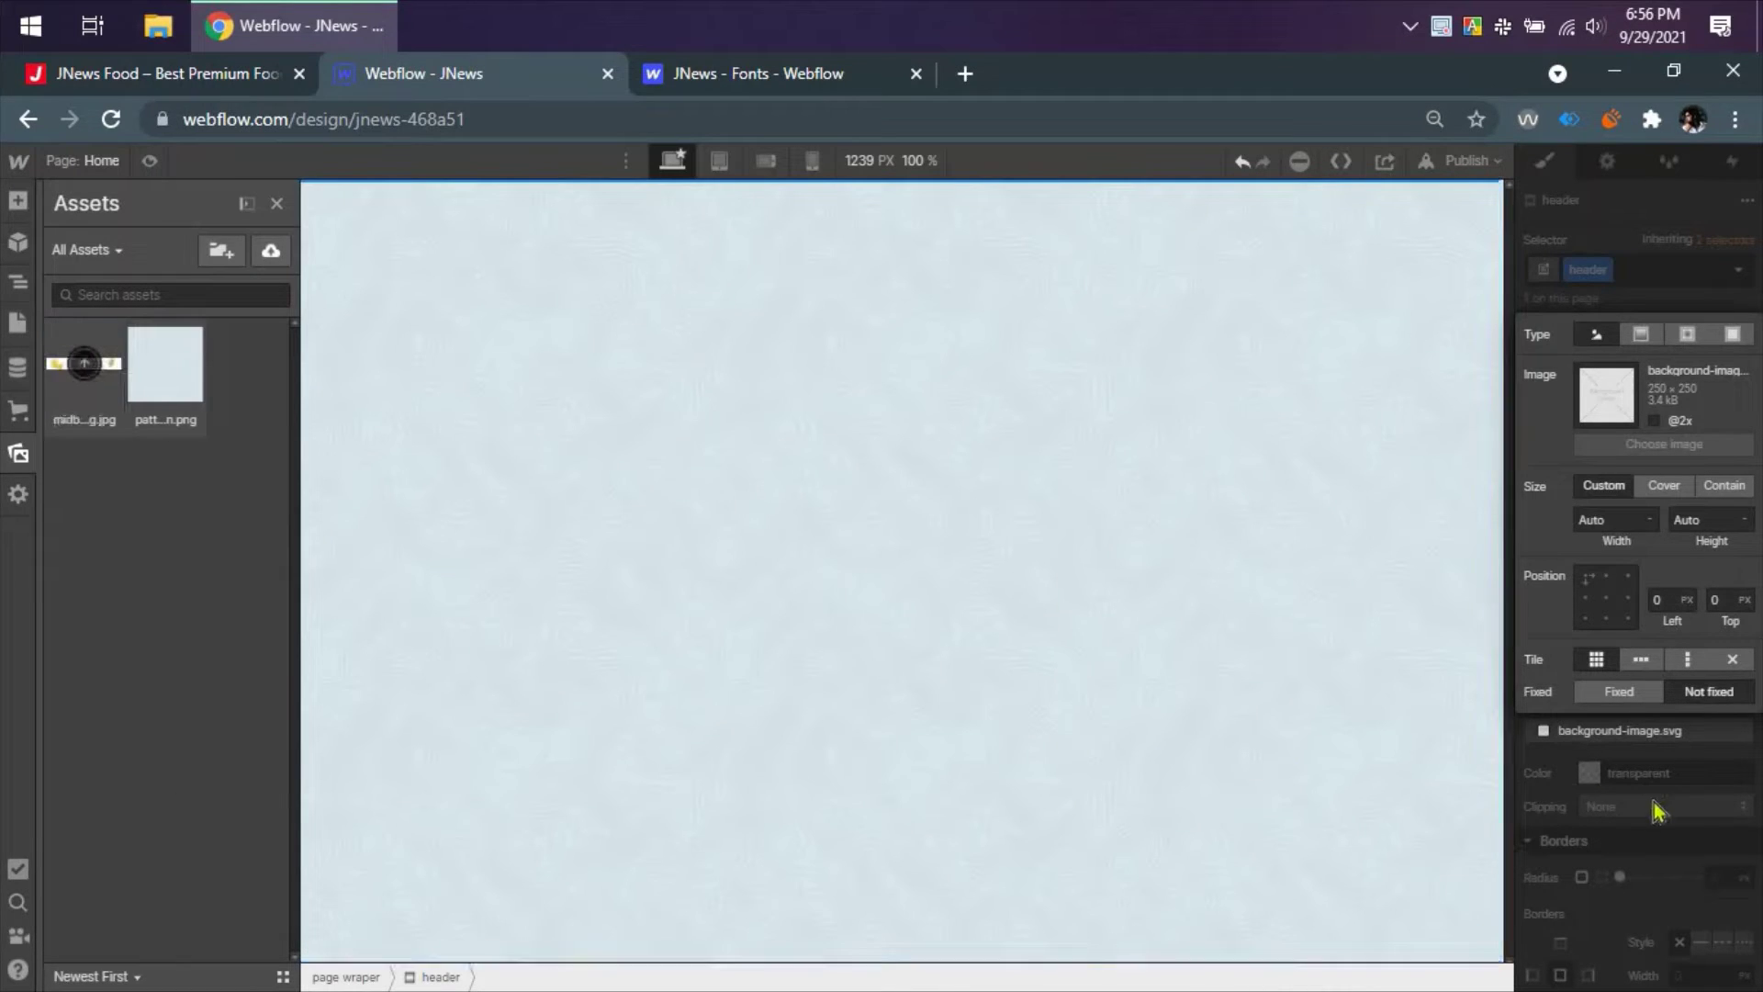
- Set the header section's height to 206 px
left_click(18, 282)
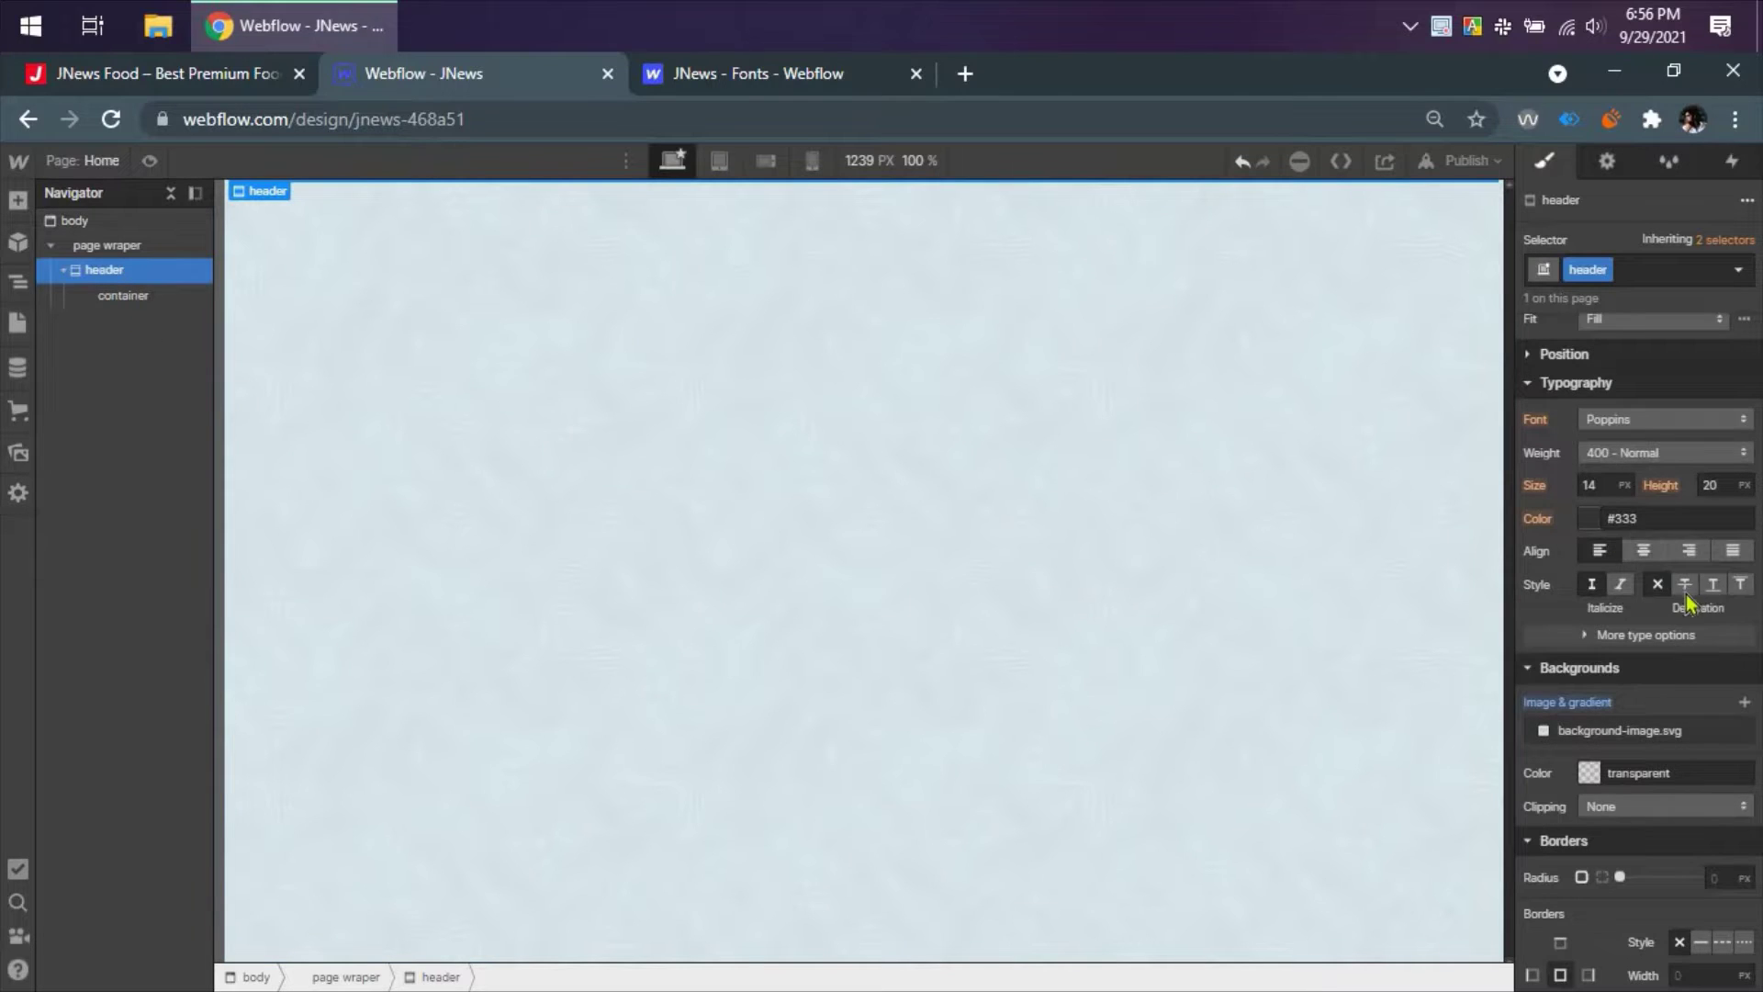
scroll(1689, 597, "up", 5)
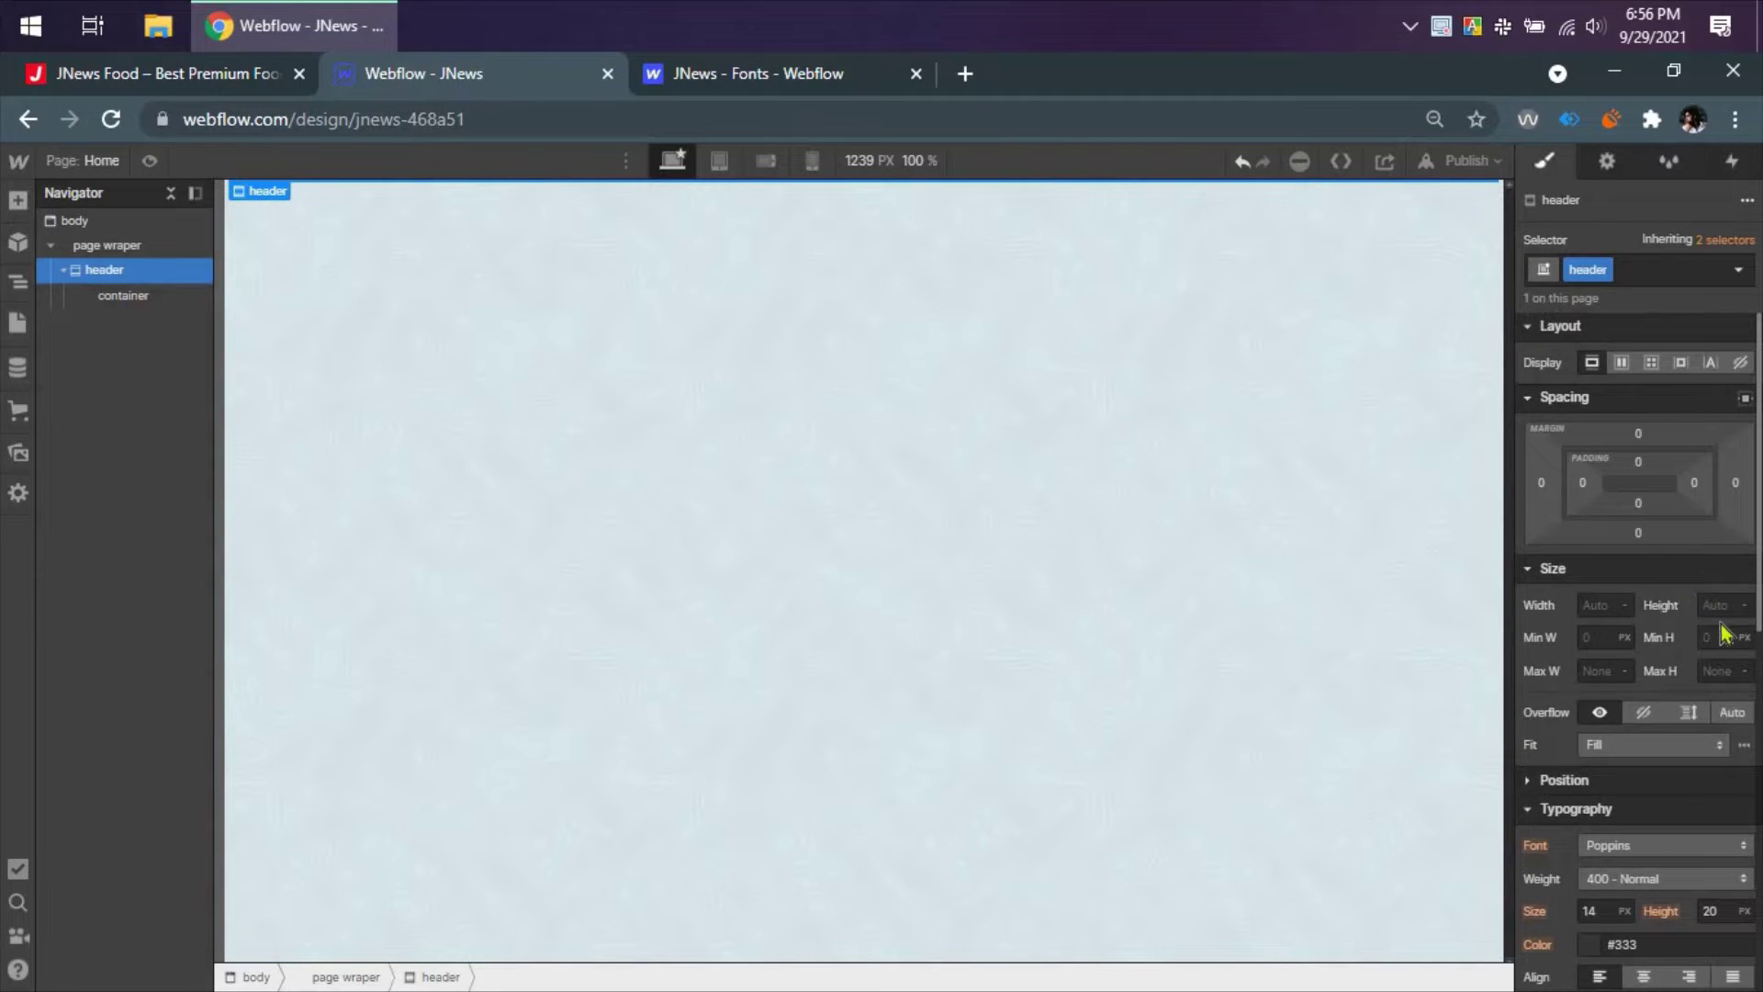
type("200")
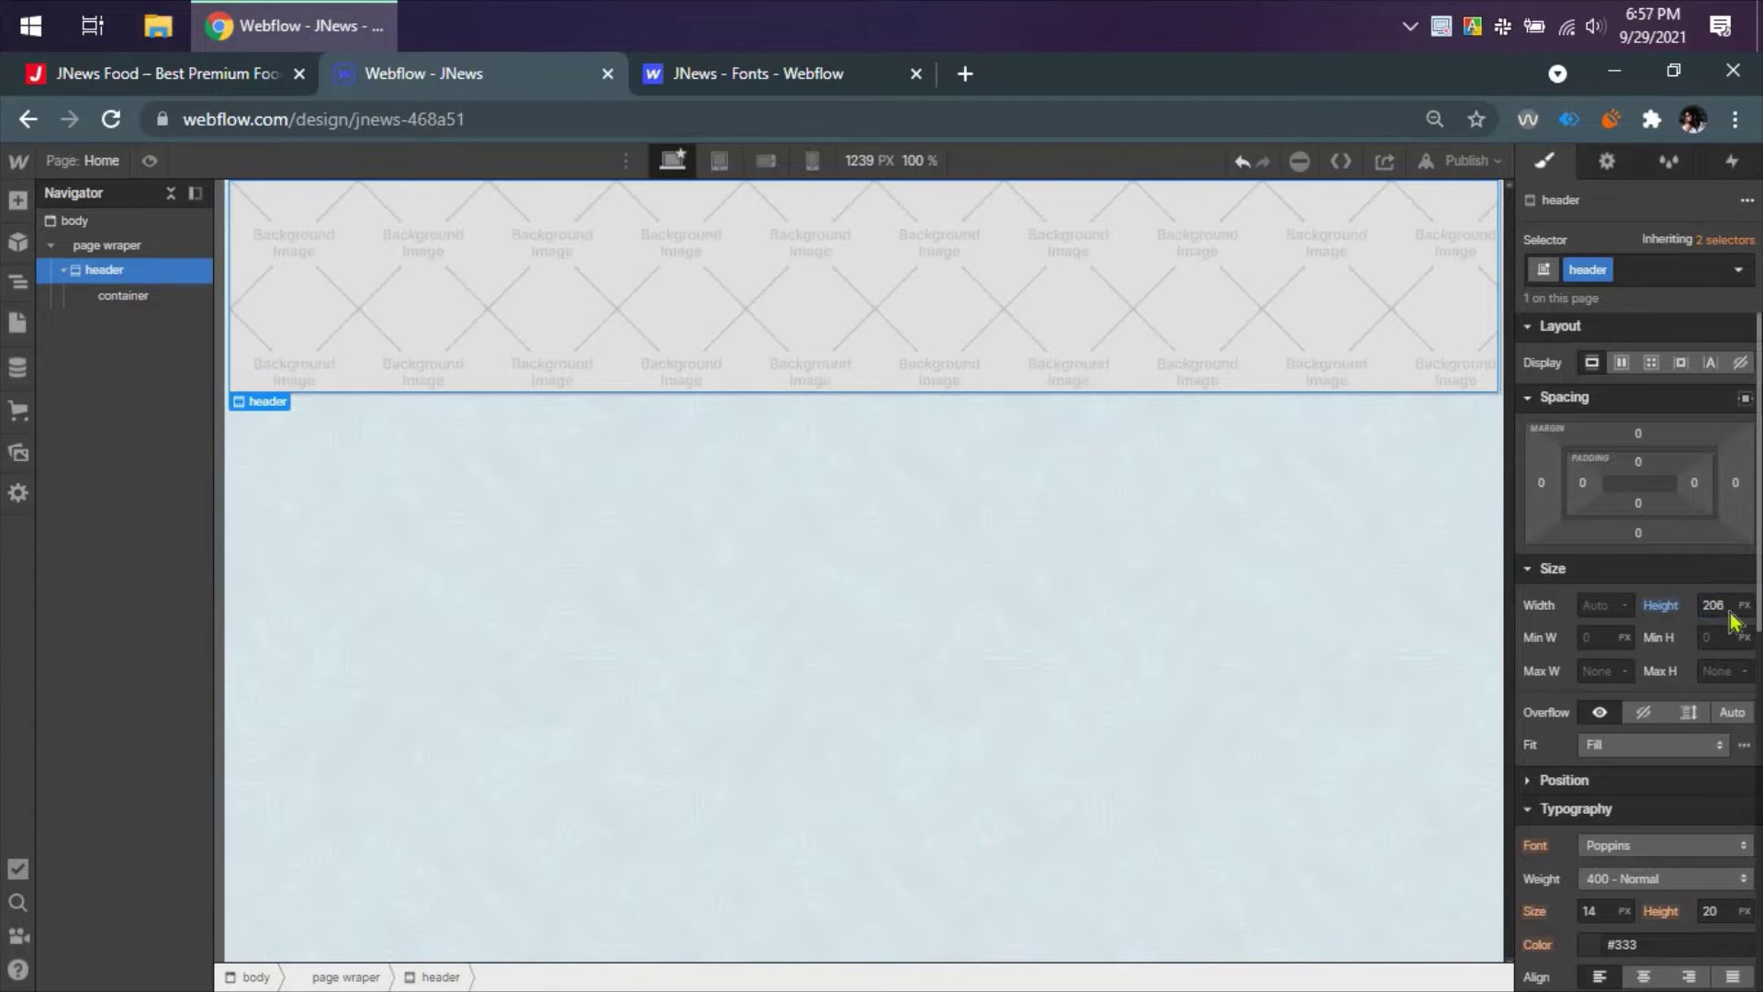
- Use midbar_bg.jpg as the header's background image and set its size to Cover
scroll(1726, 620, "down", 5)
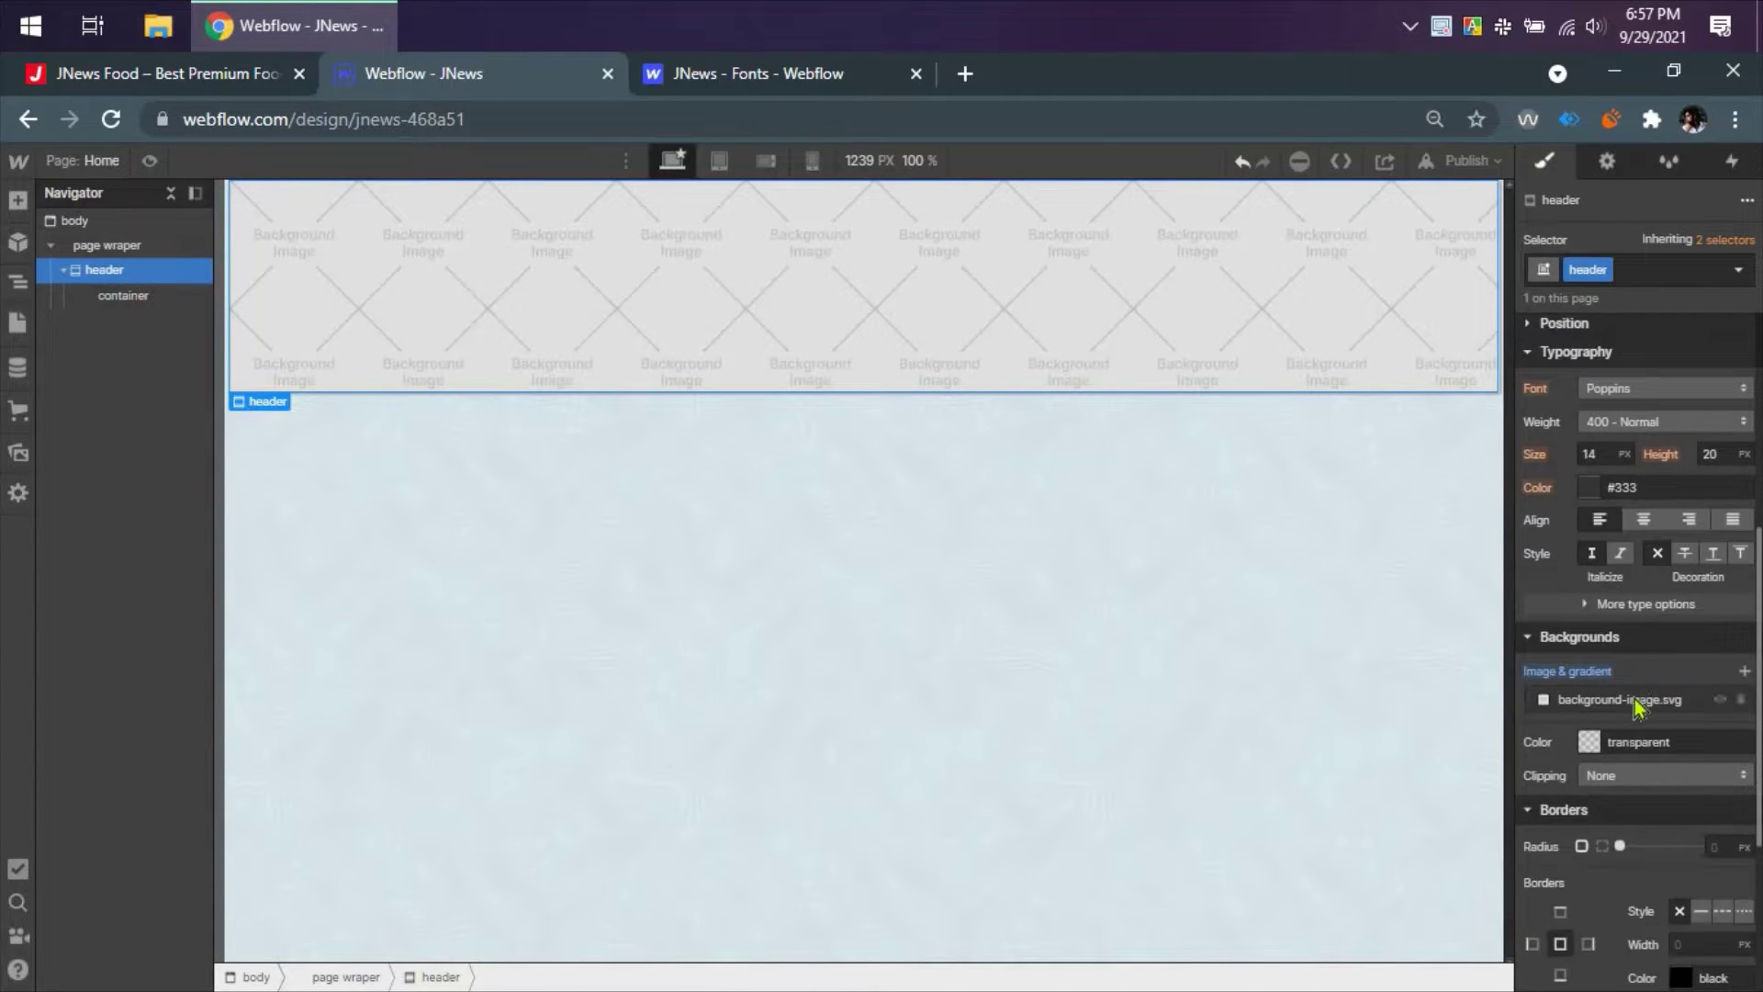
left_click(1634, 700)
left_click(1643, 414)
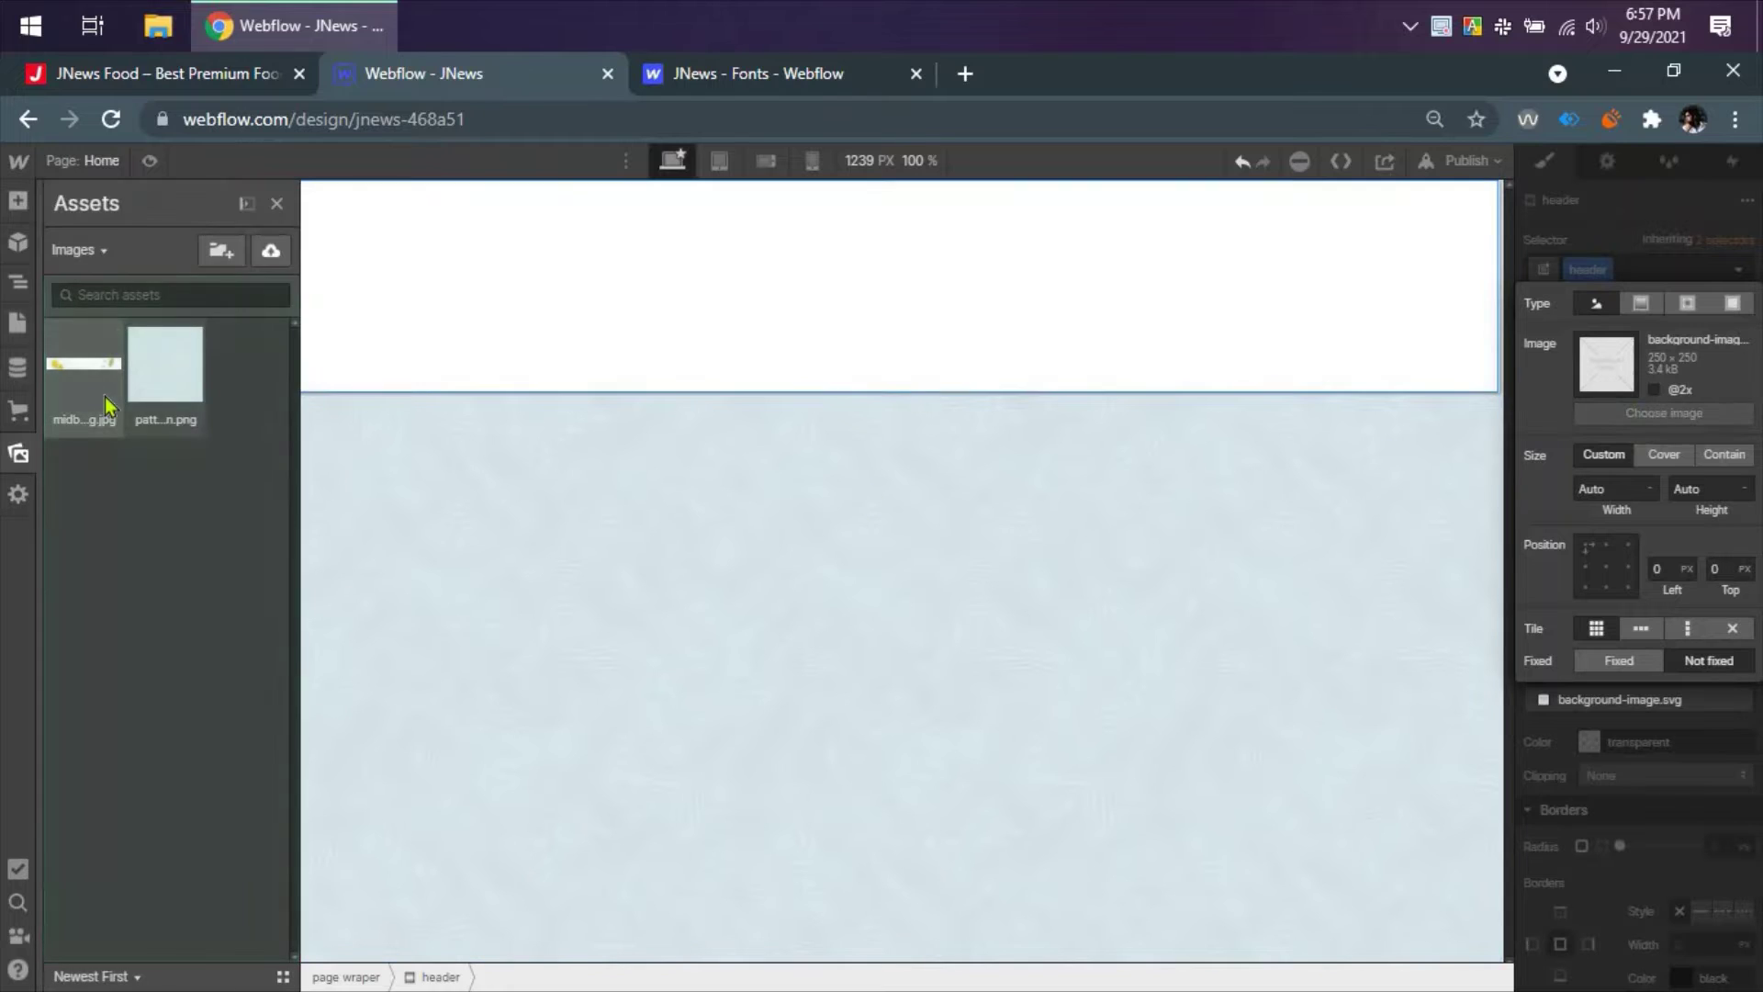
left_click(105, 404)
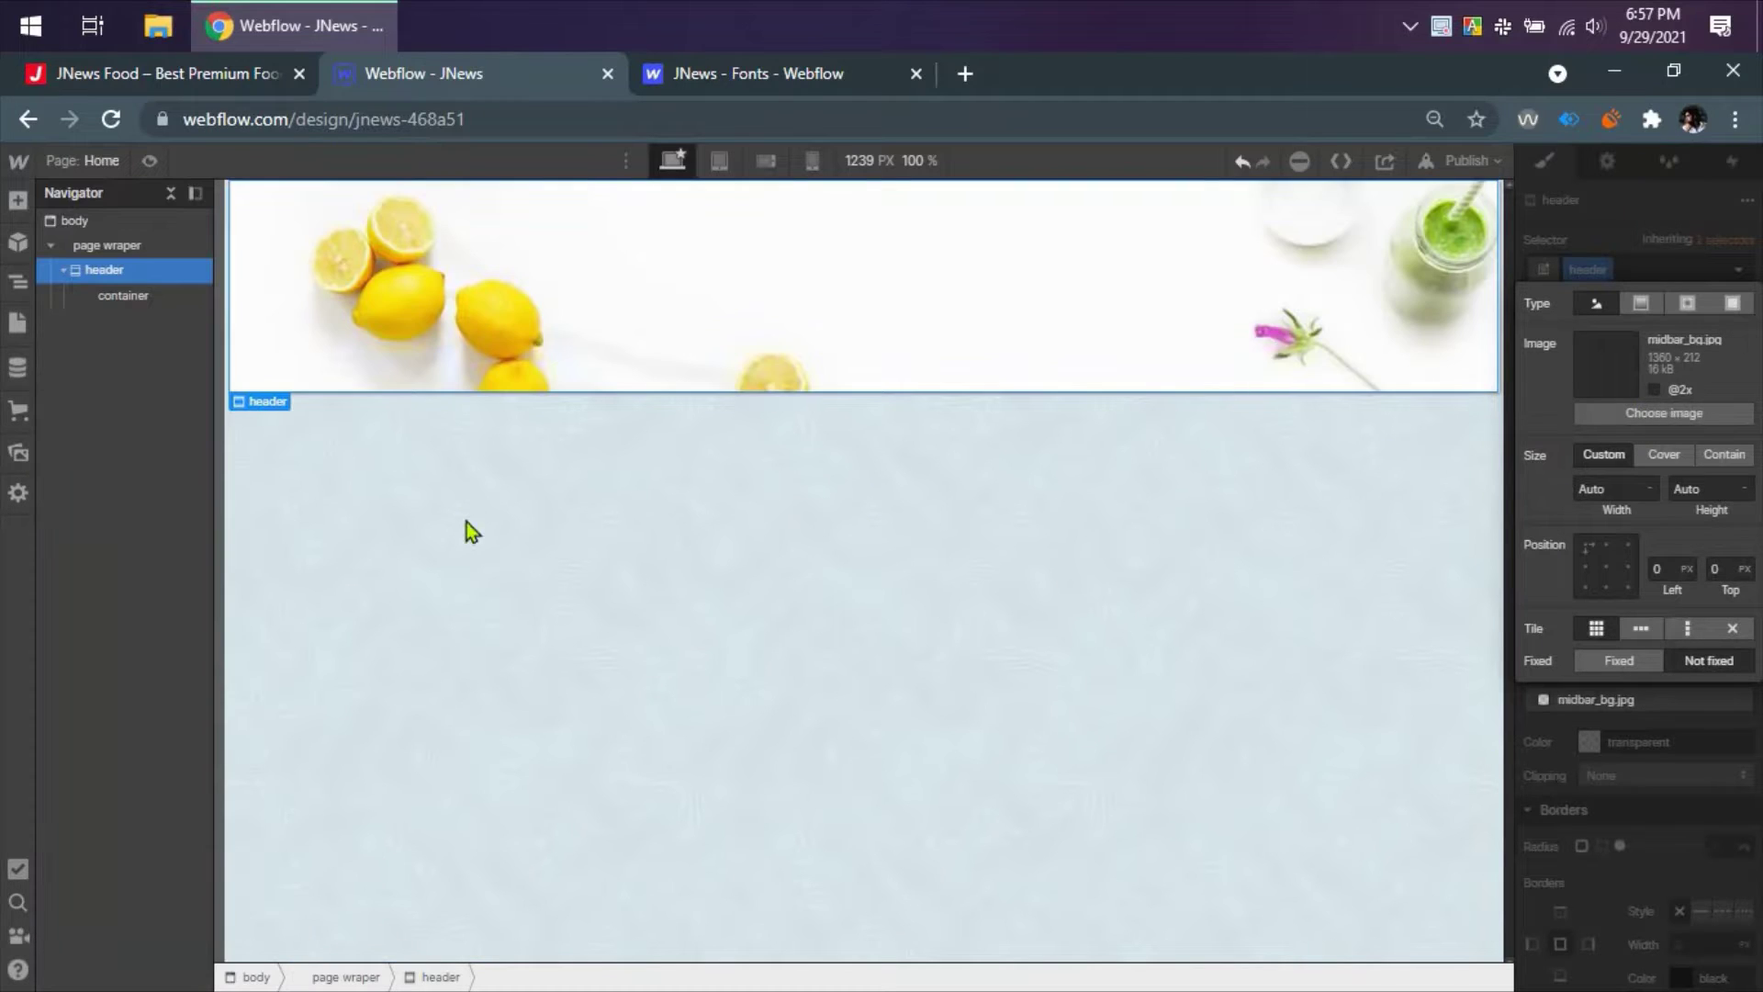
left_click(1719, 457)
left_click(1667, 456)
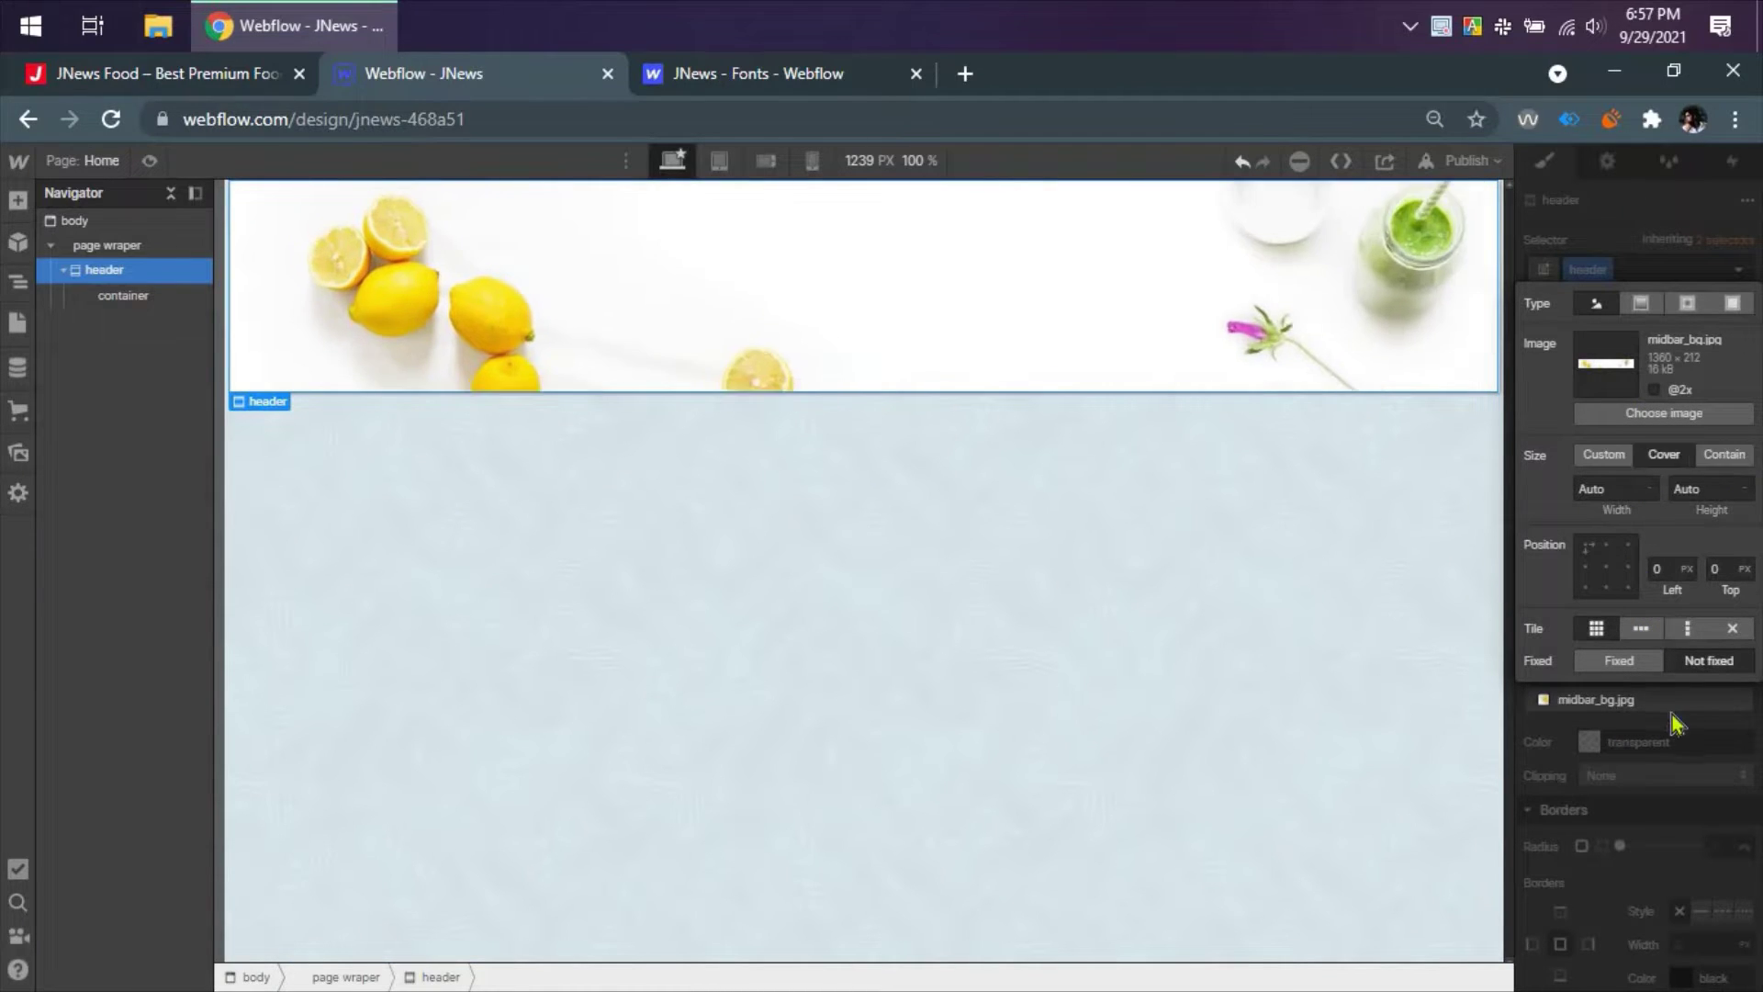
left_click(1697, 797)
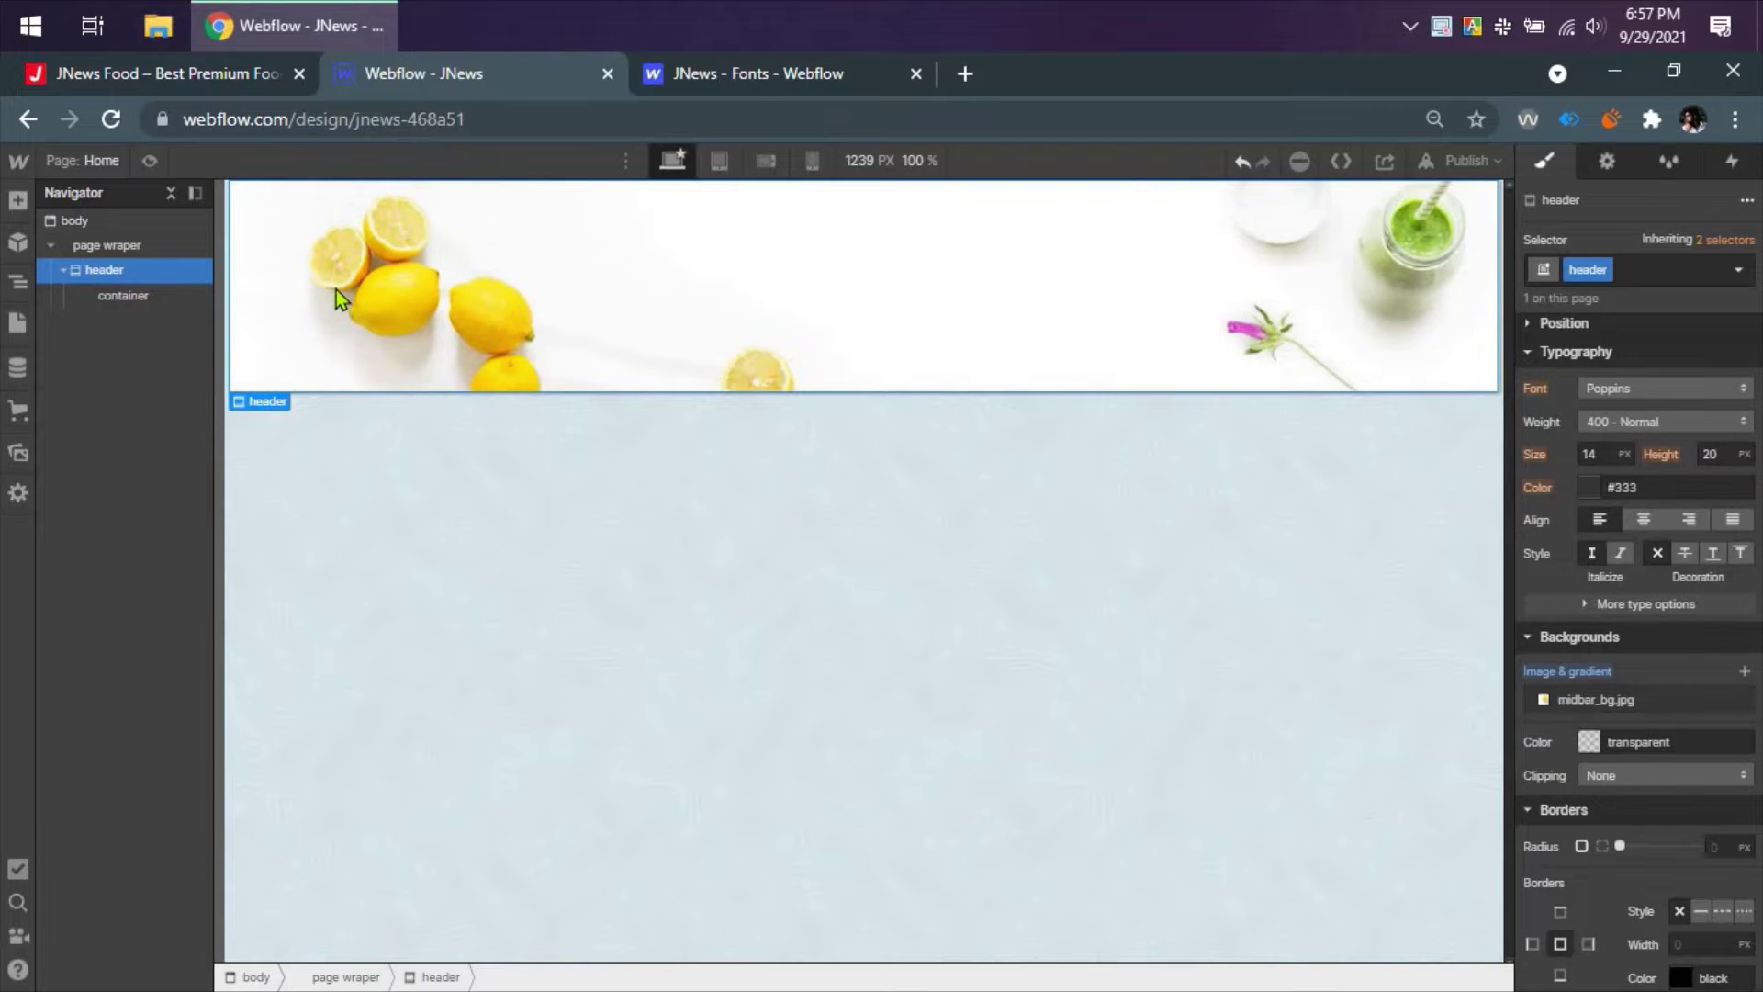
- Preview the page and compare its header with the header of the JNews Food page
left_click(149, 161)
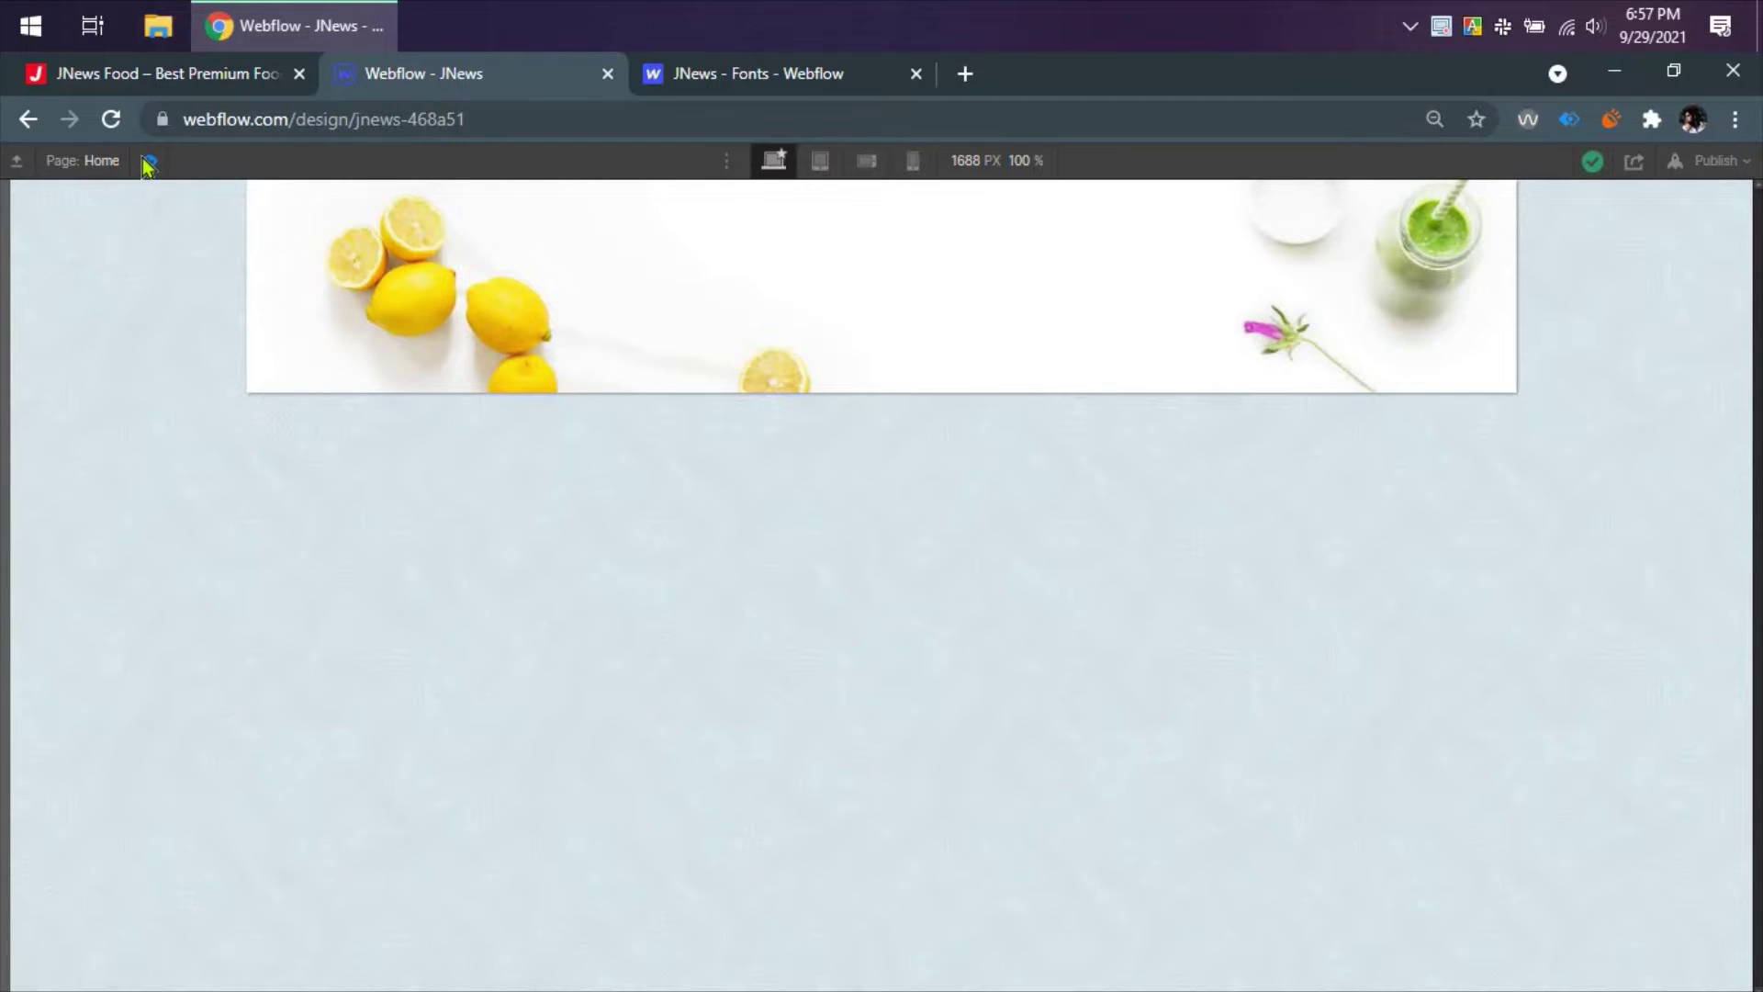
left_click(266, 80)
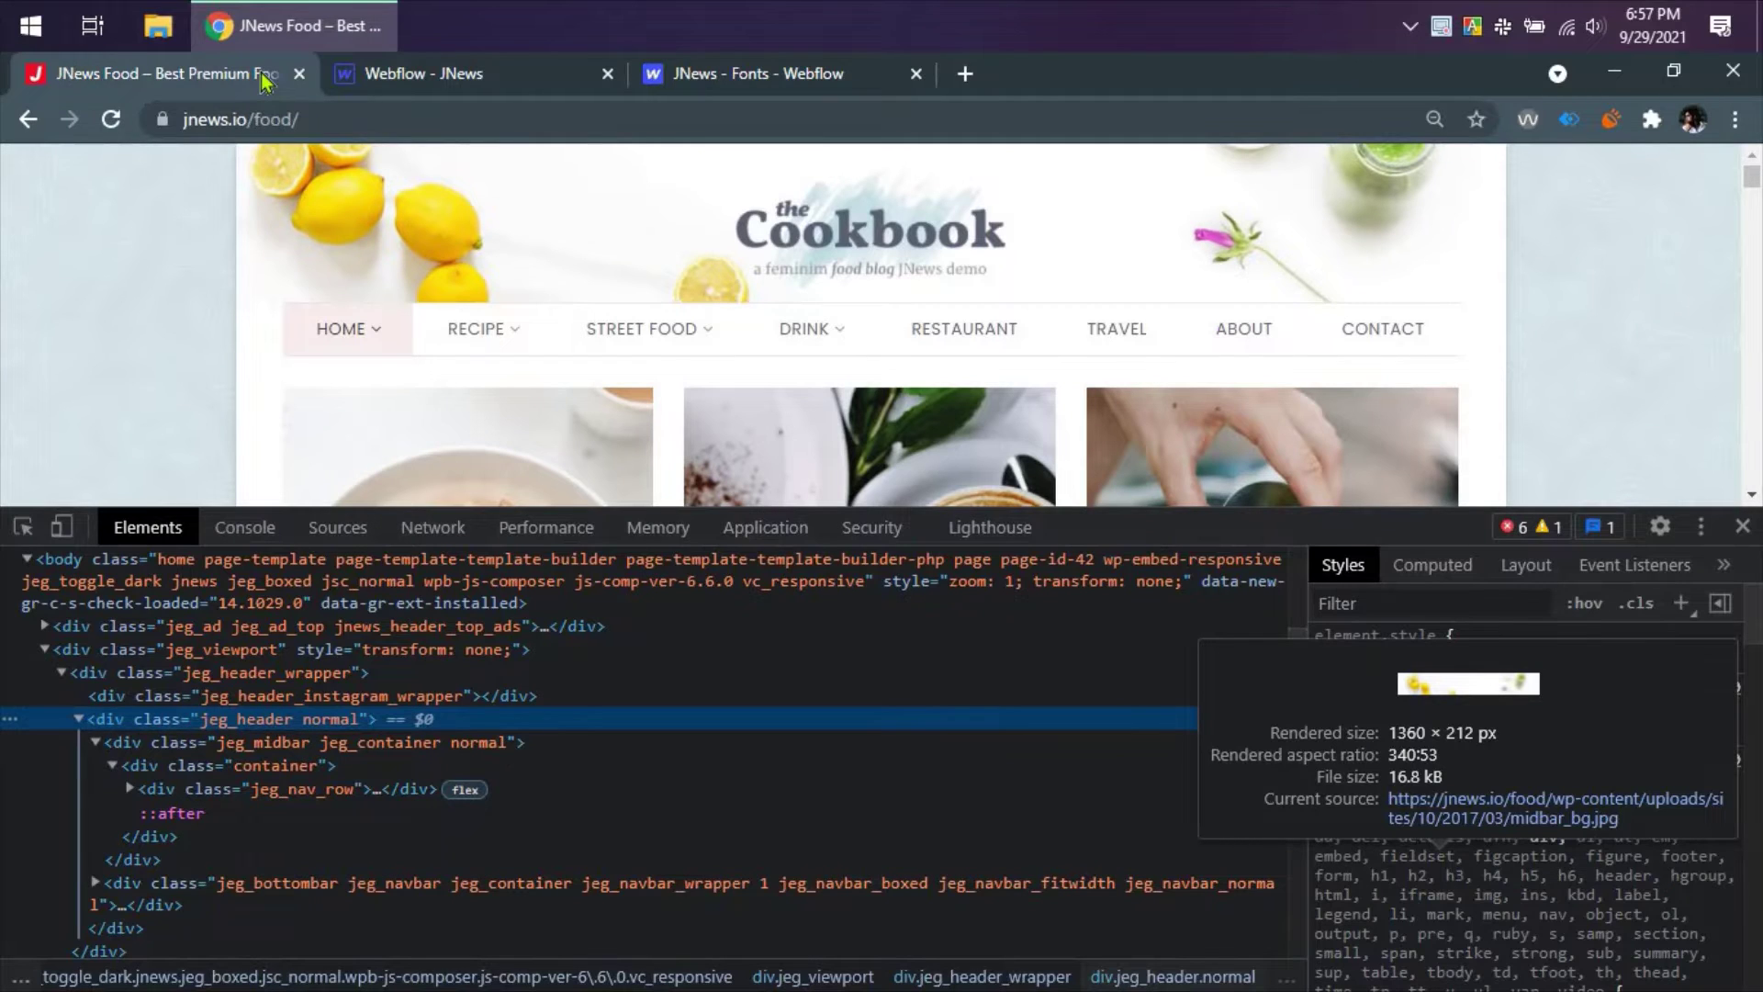
left_click(362, 81)
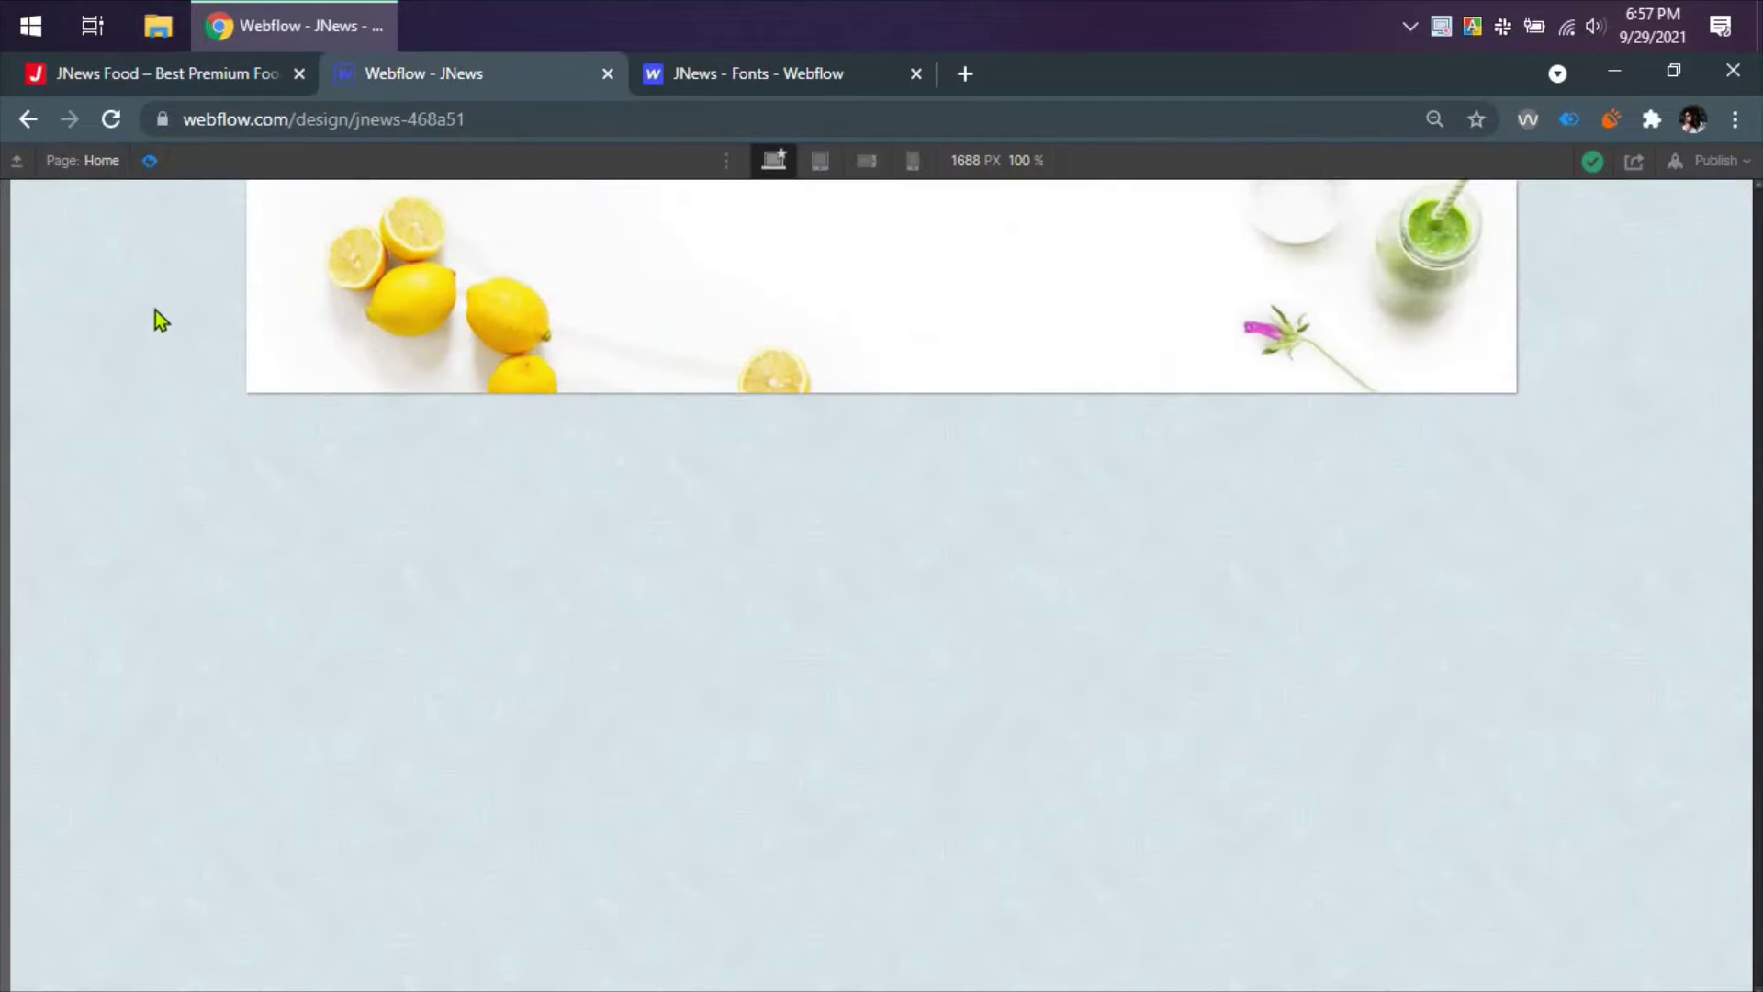
key("Escape")
- Select the header's container, compare it with the JNews Food page, and inspect the Cookbook logo image there
left_click(112, 294)
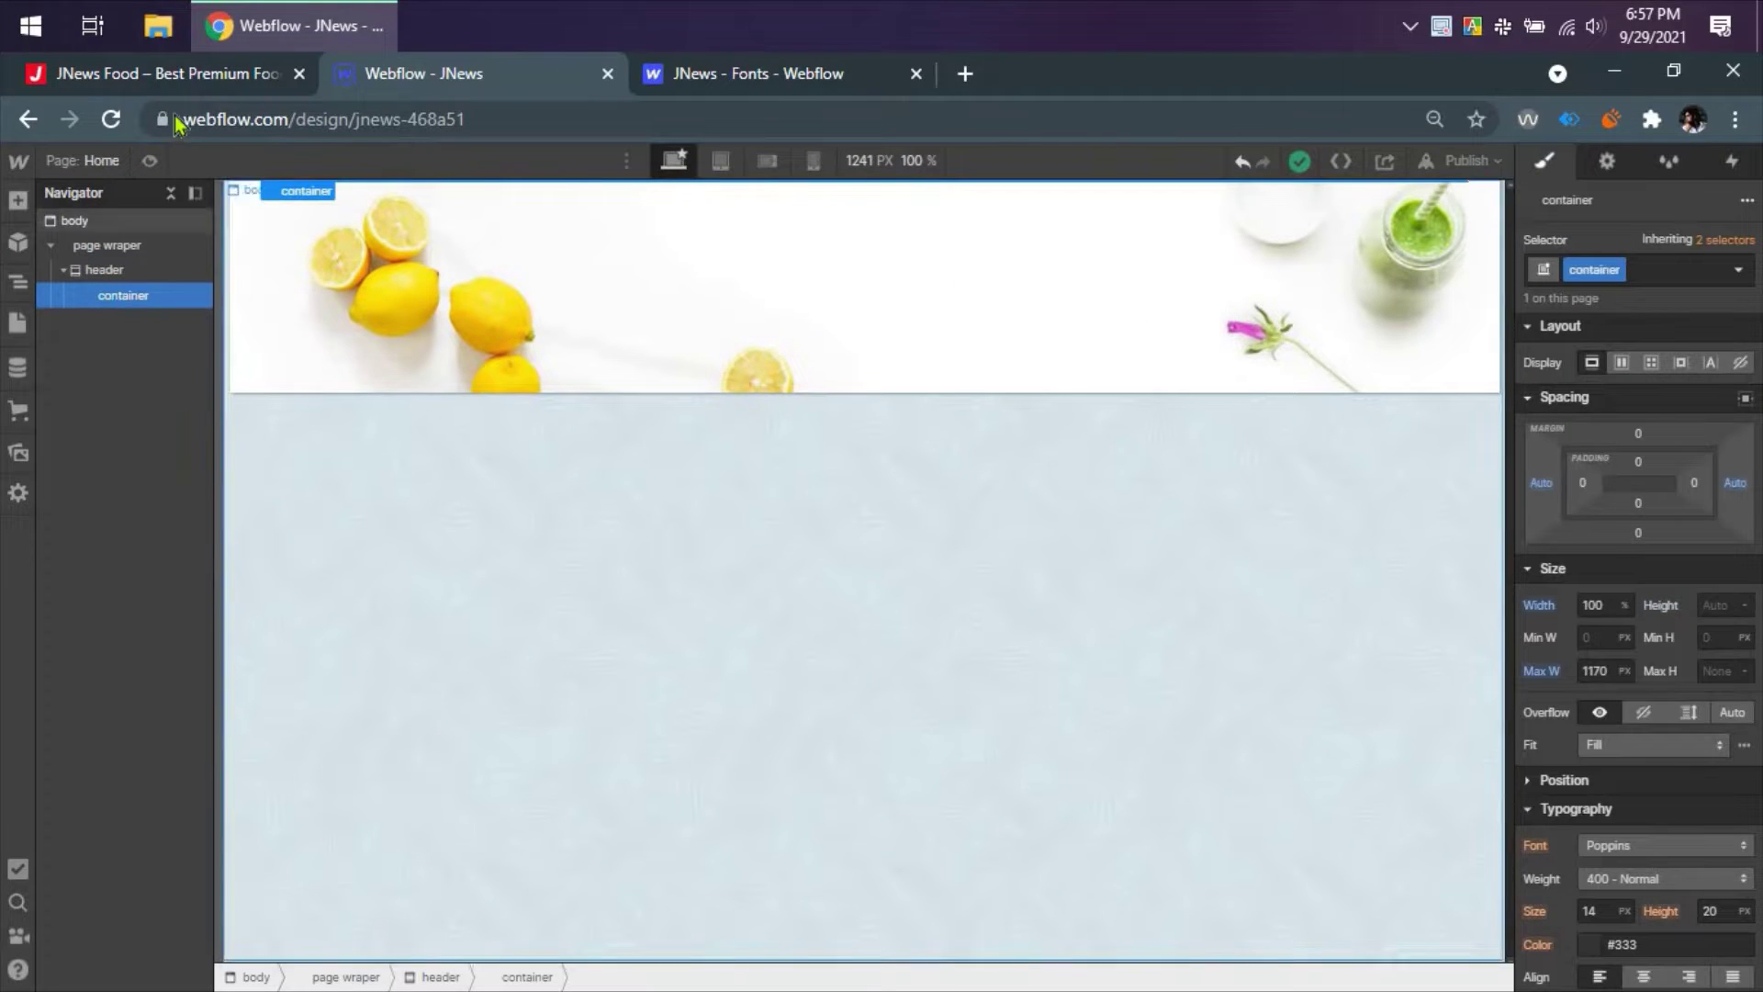
left_click(191, 81)
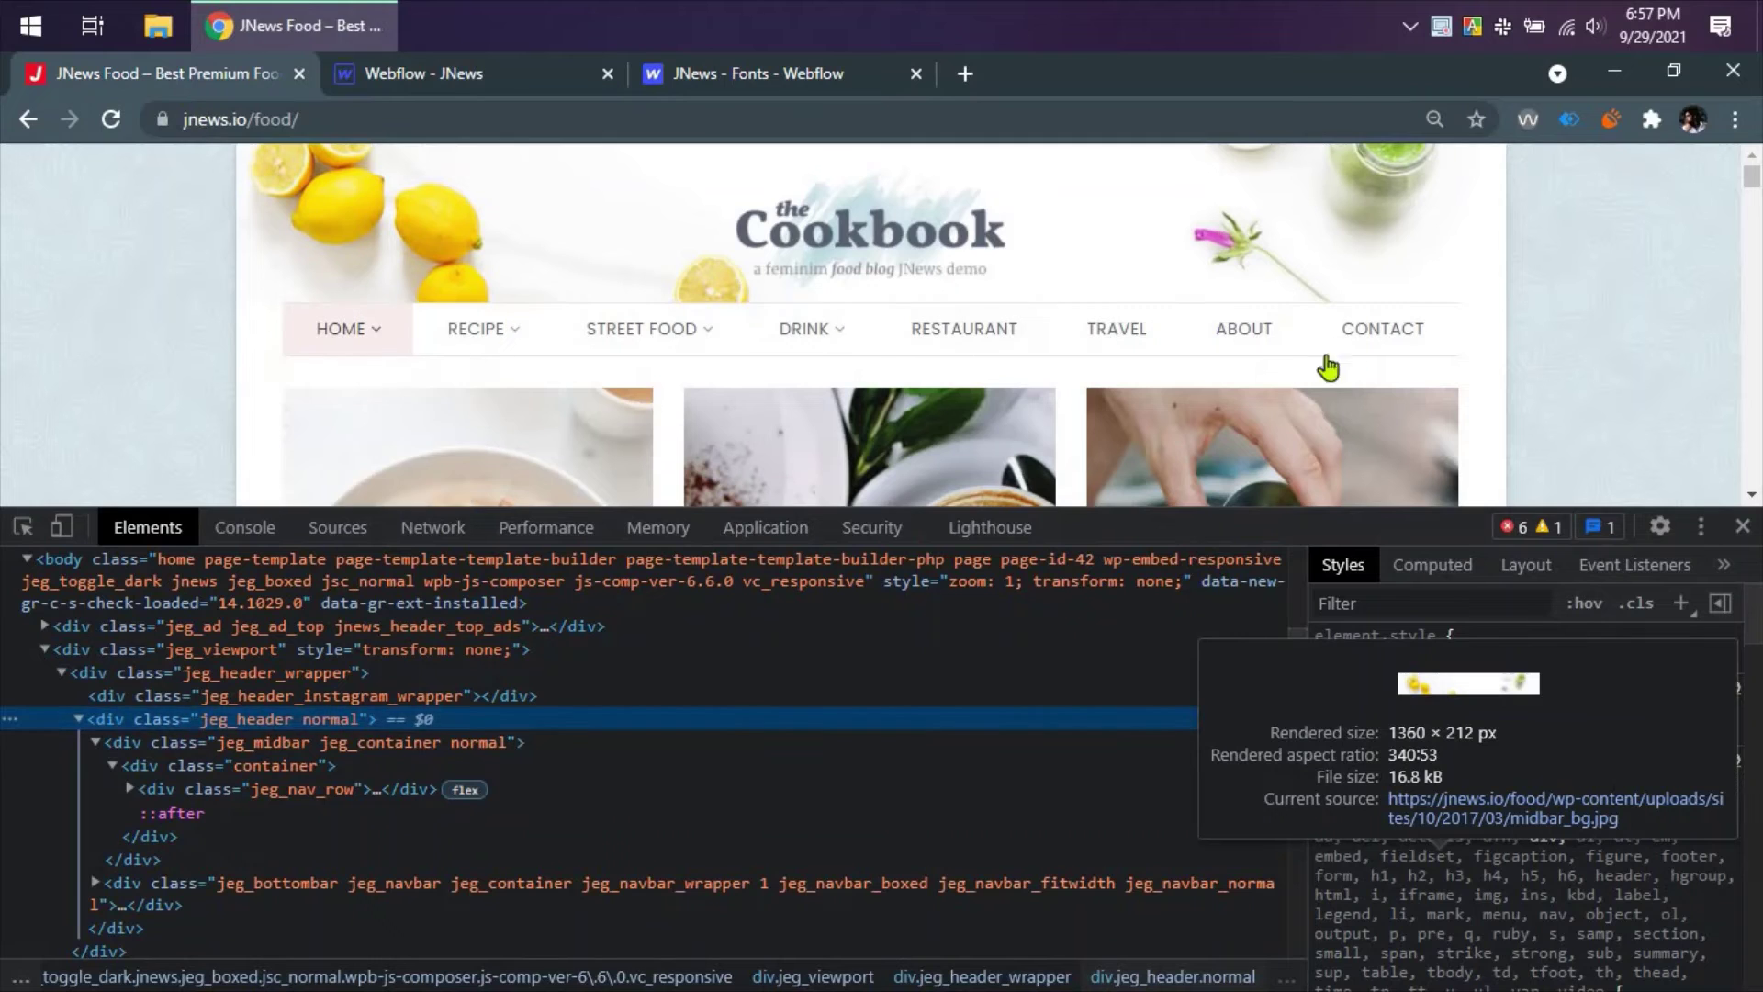
left_click(423, 81)
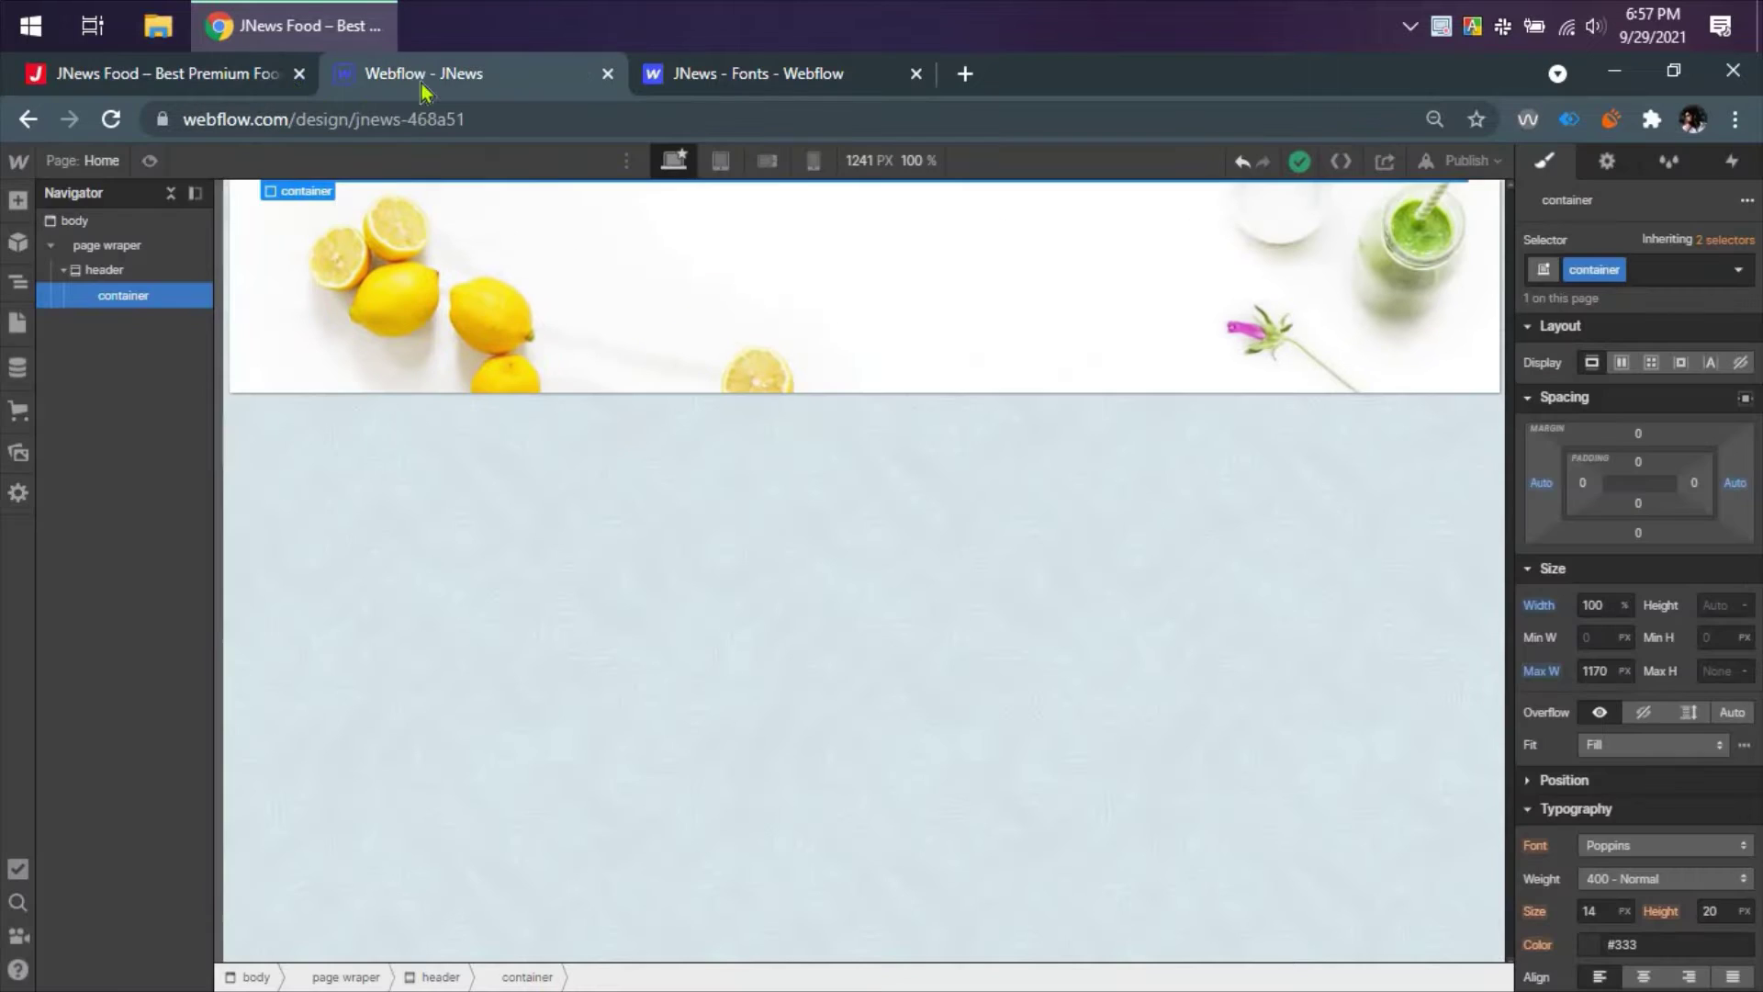
left_click(266, 80)
right_click(848, 248)
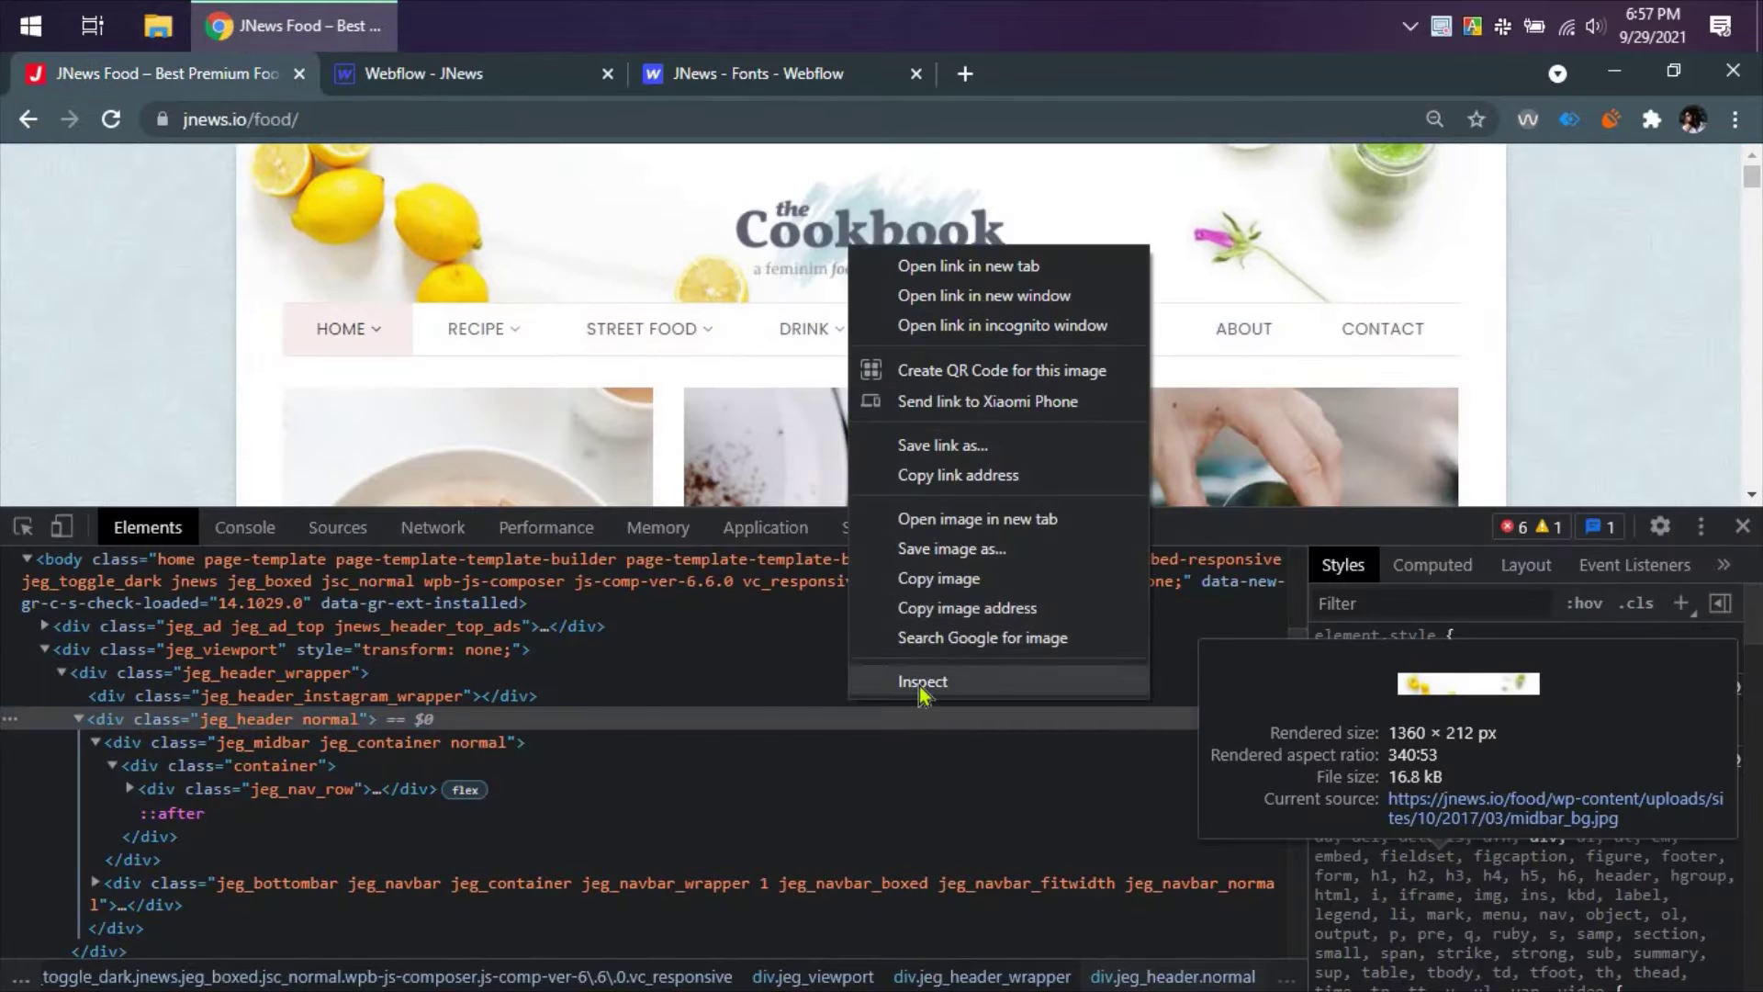
left_click(921, 682)
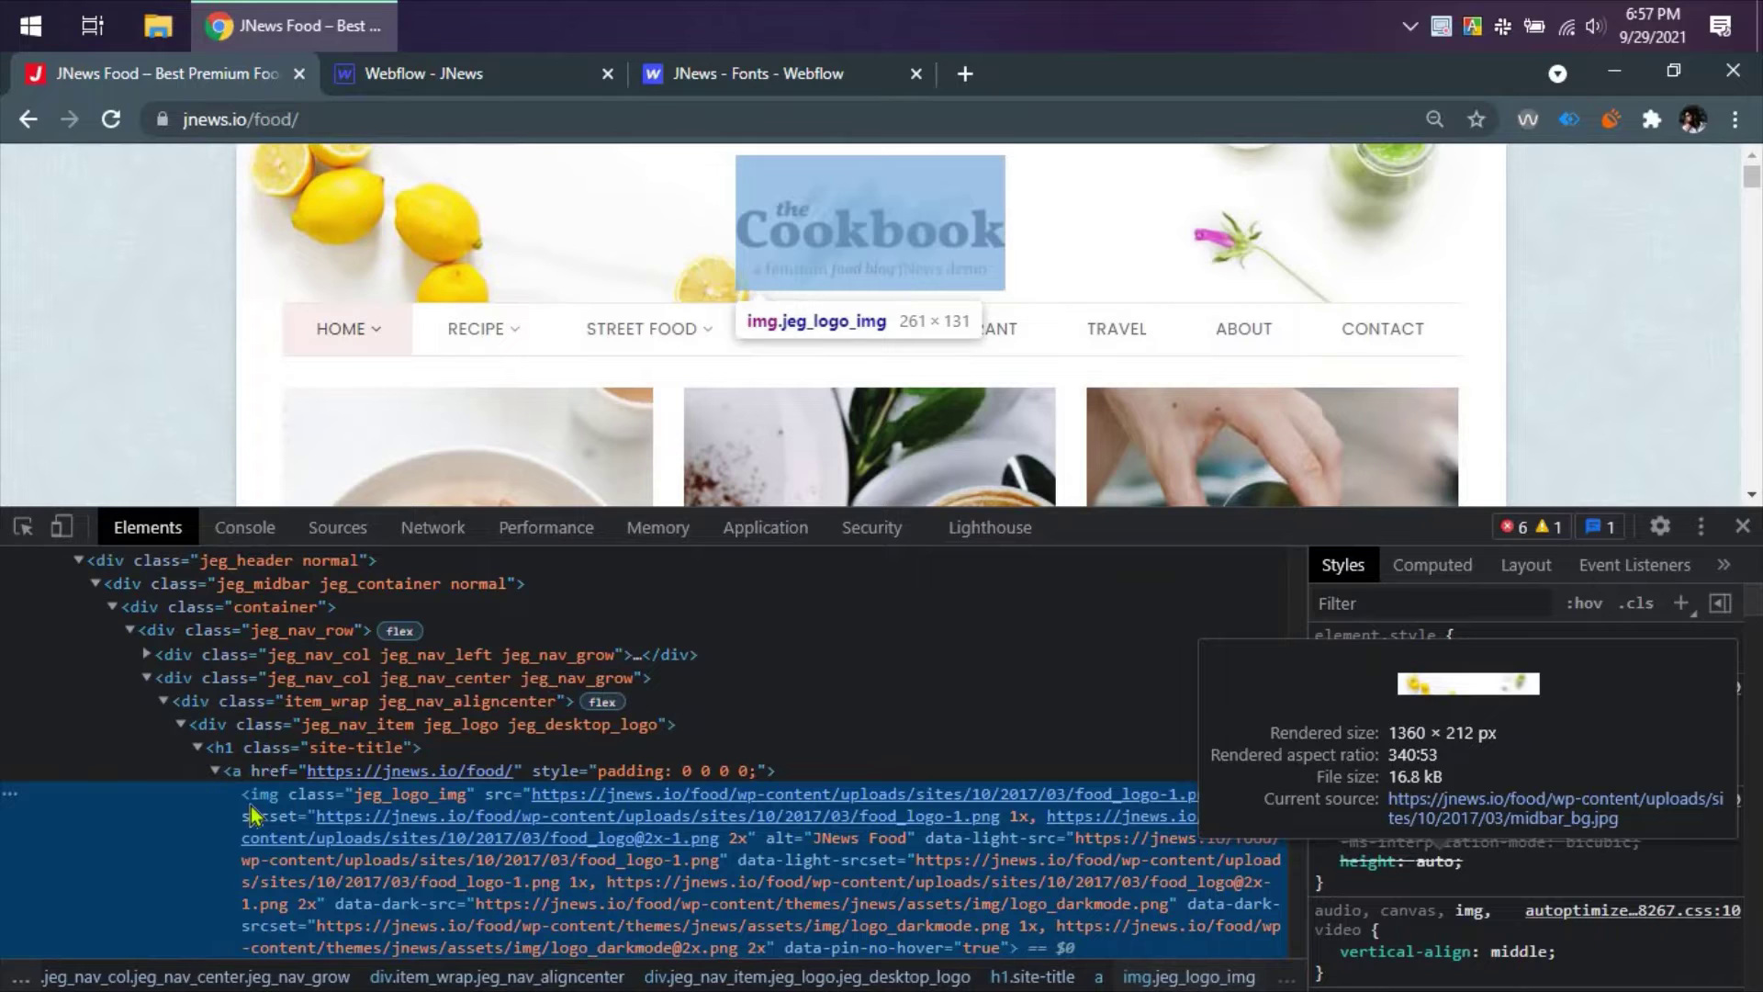
- Back in the Webflow project, add a Link Block inside the header's container
left_click(447, 77)
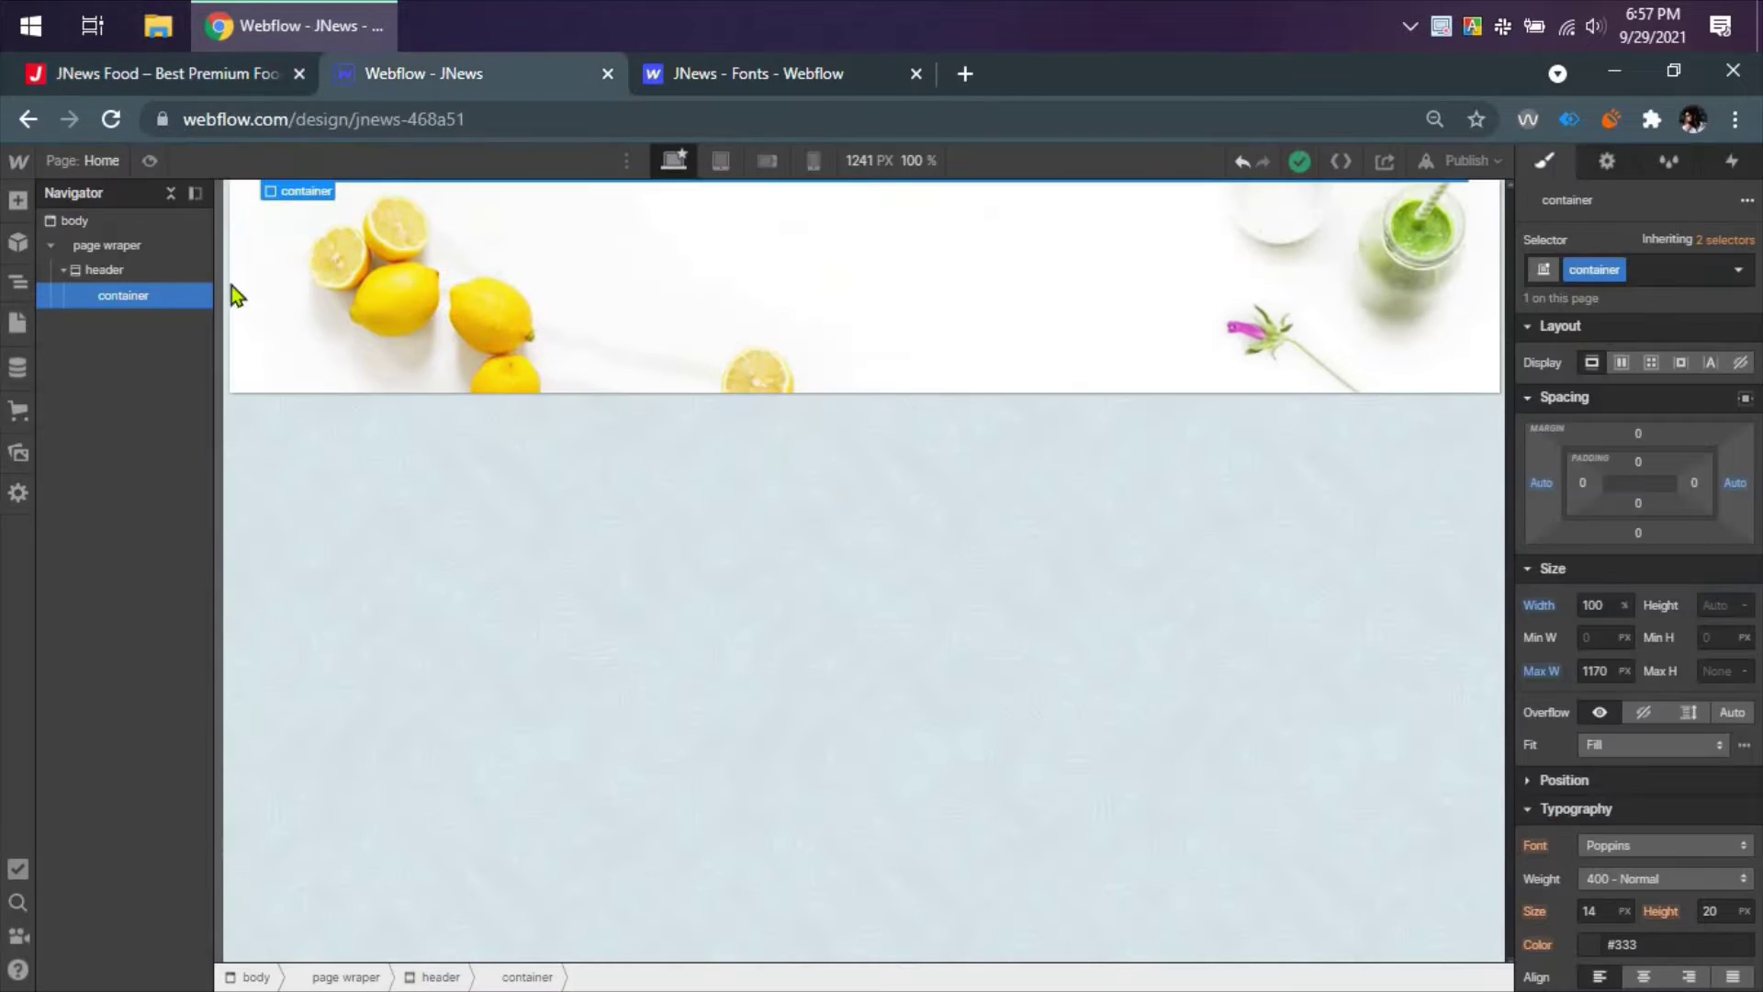
left_click(17, 202)
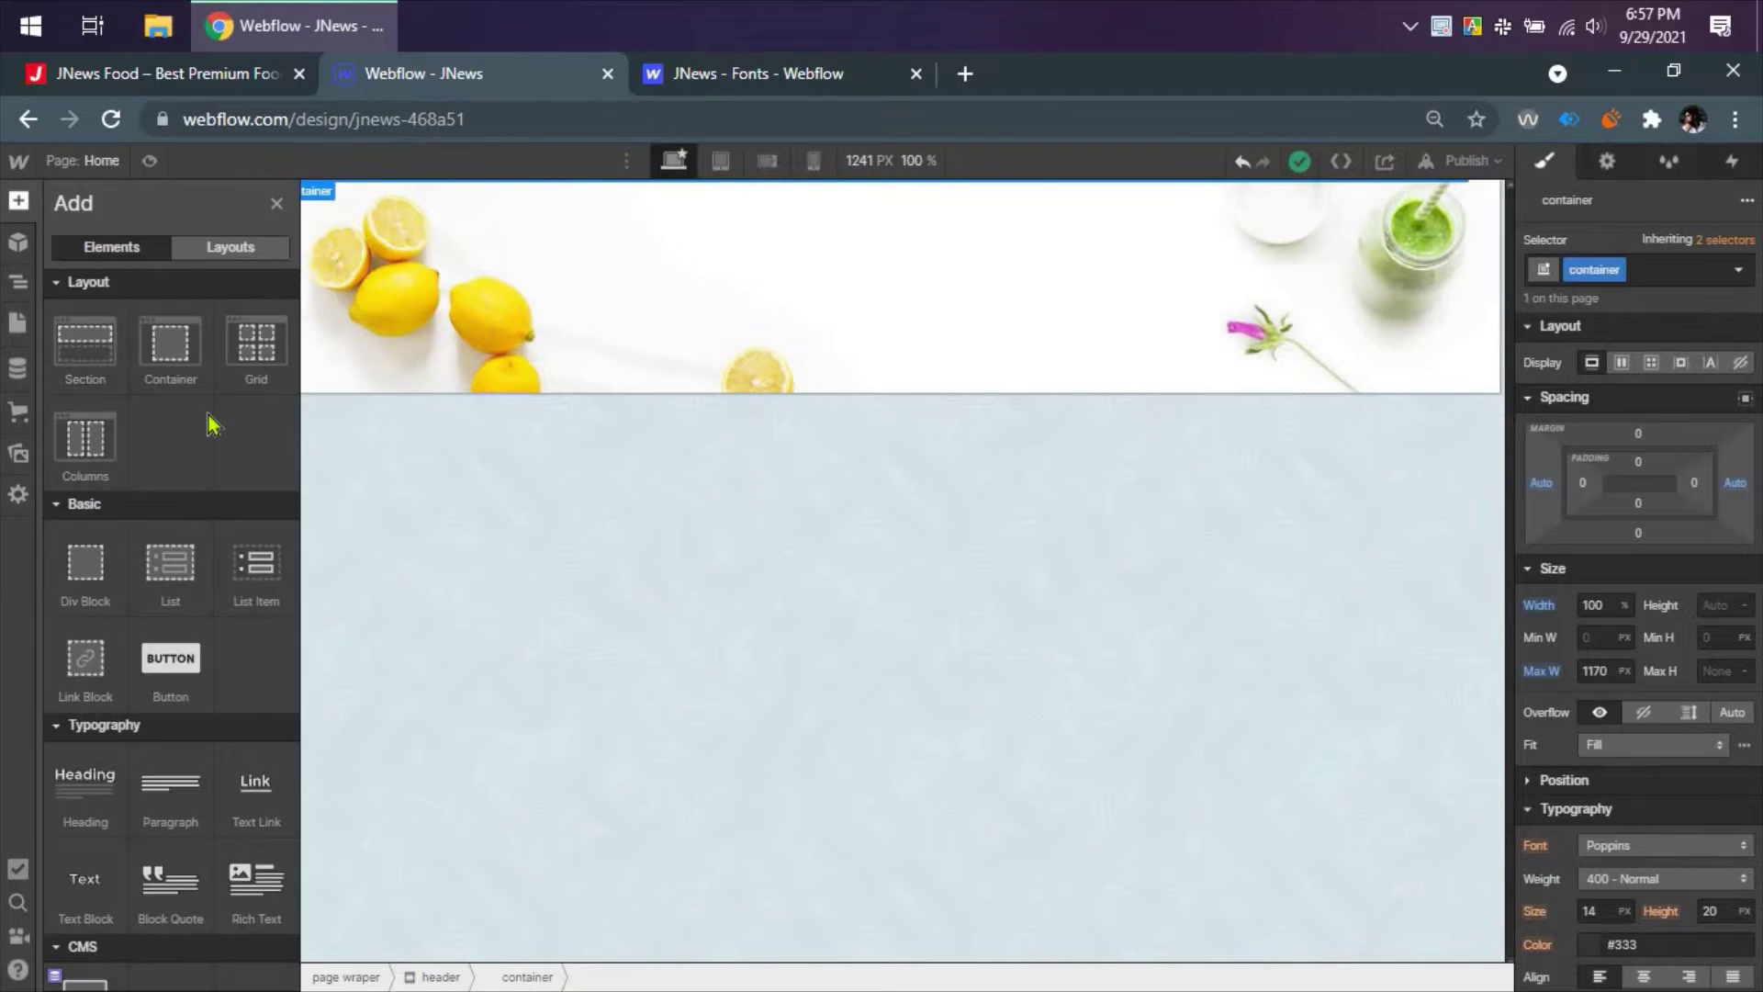
scroll(90, 648, "down", 5)
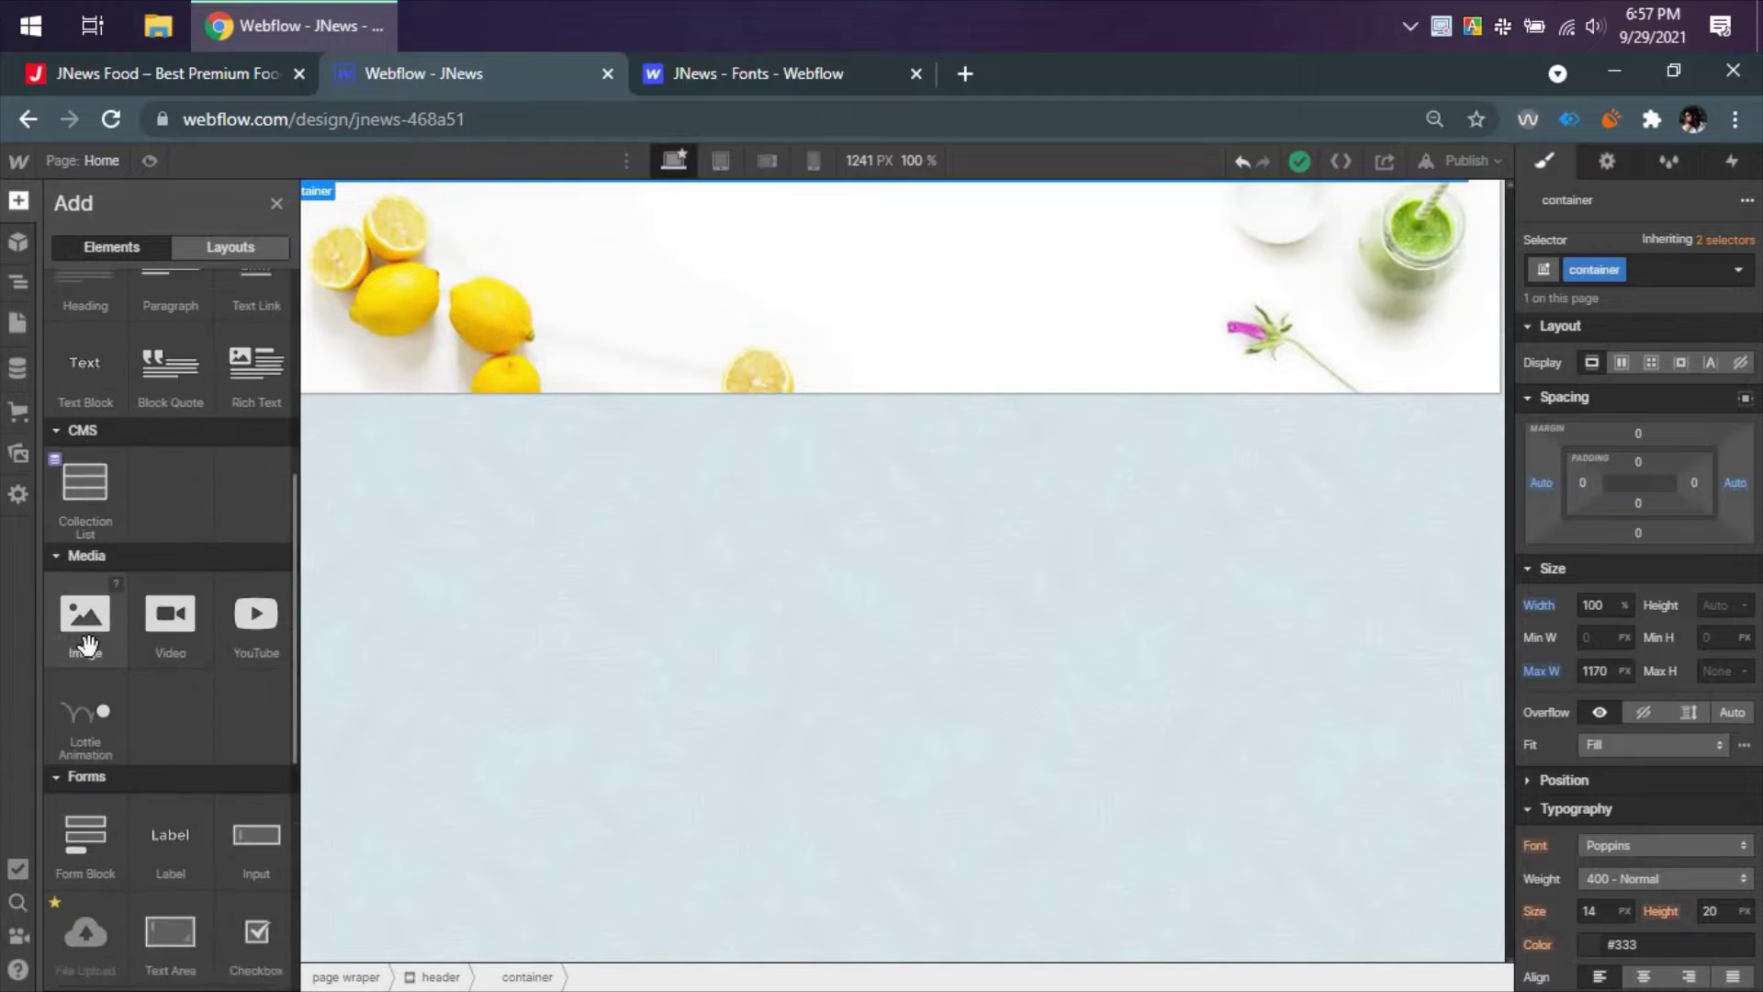
scroll(110, 652, "up", 1)
scroll(110, 652, "up", 2)
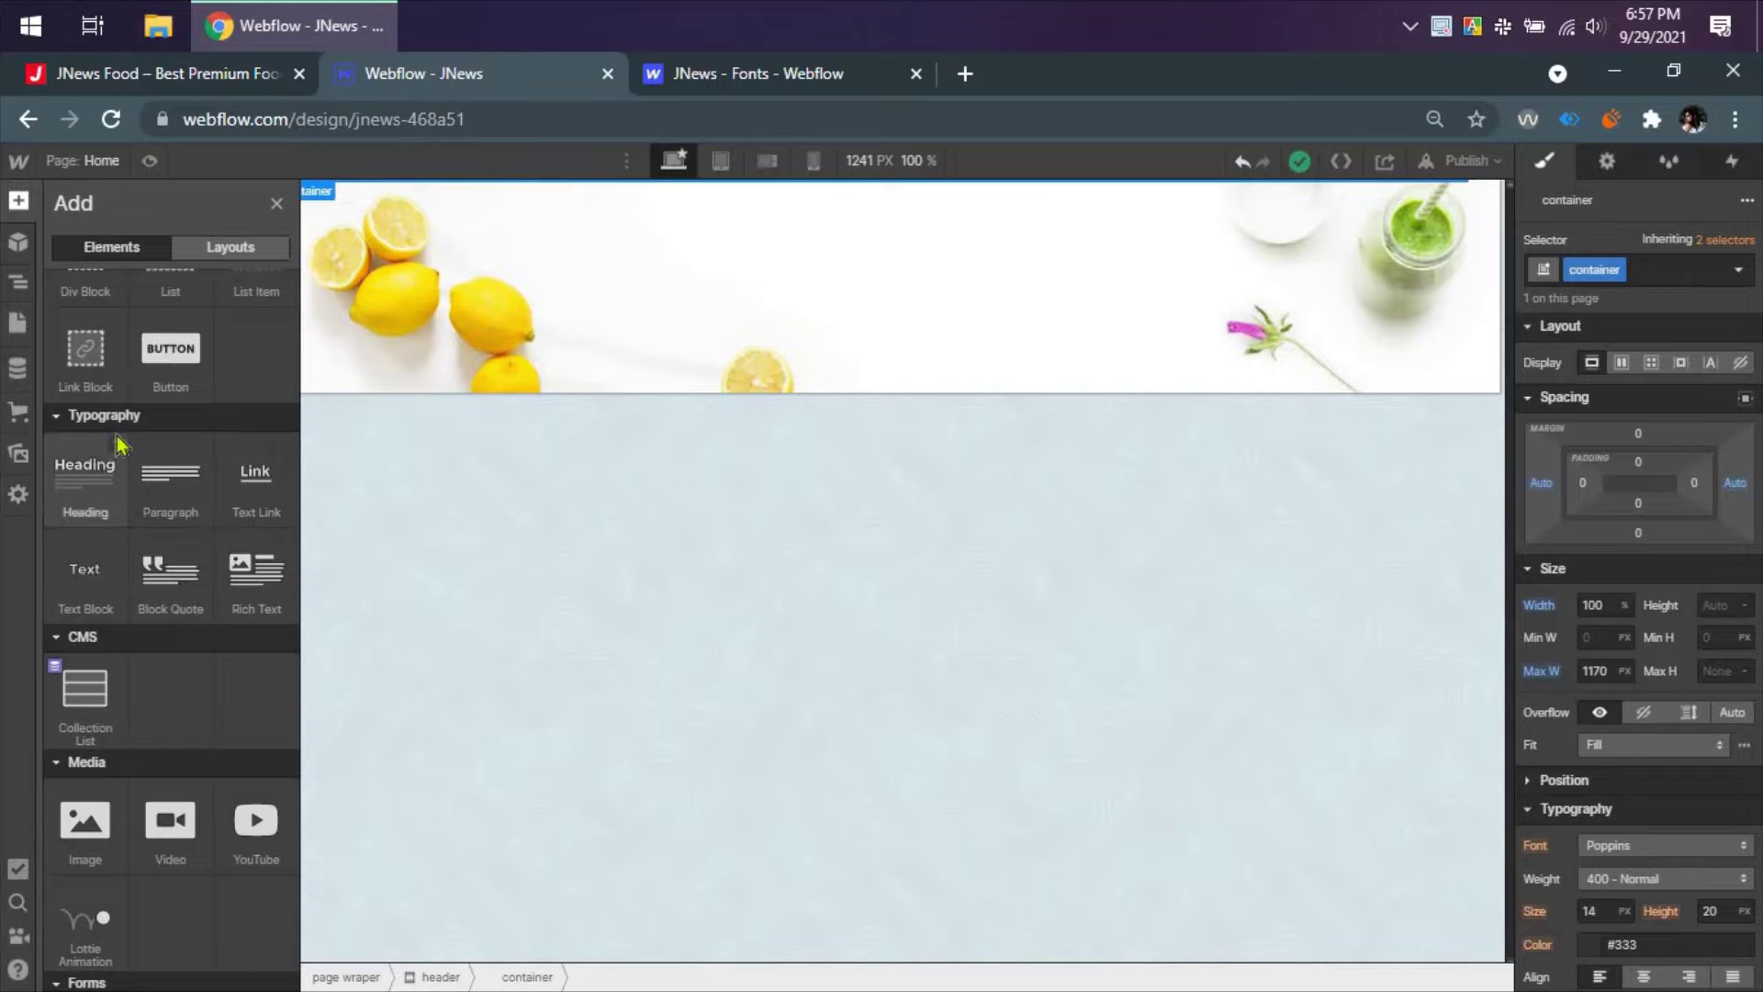
left_click_drag(89, 361, 927, 363)
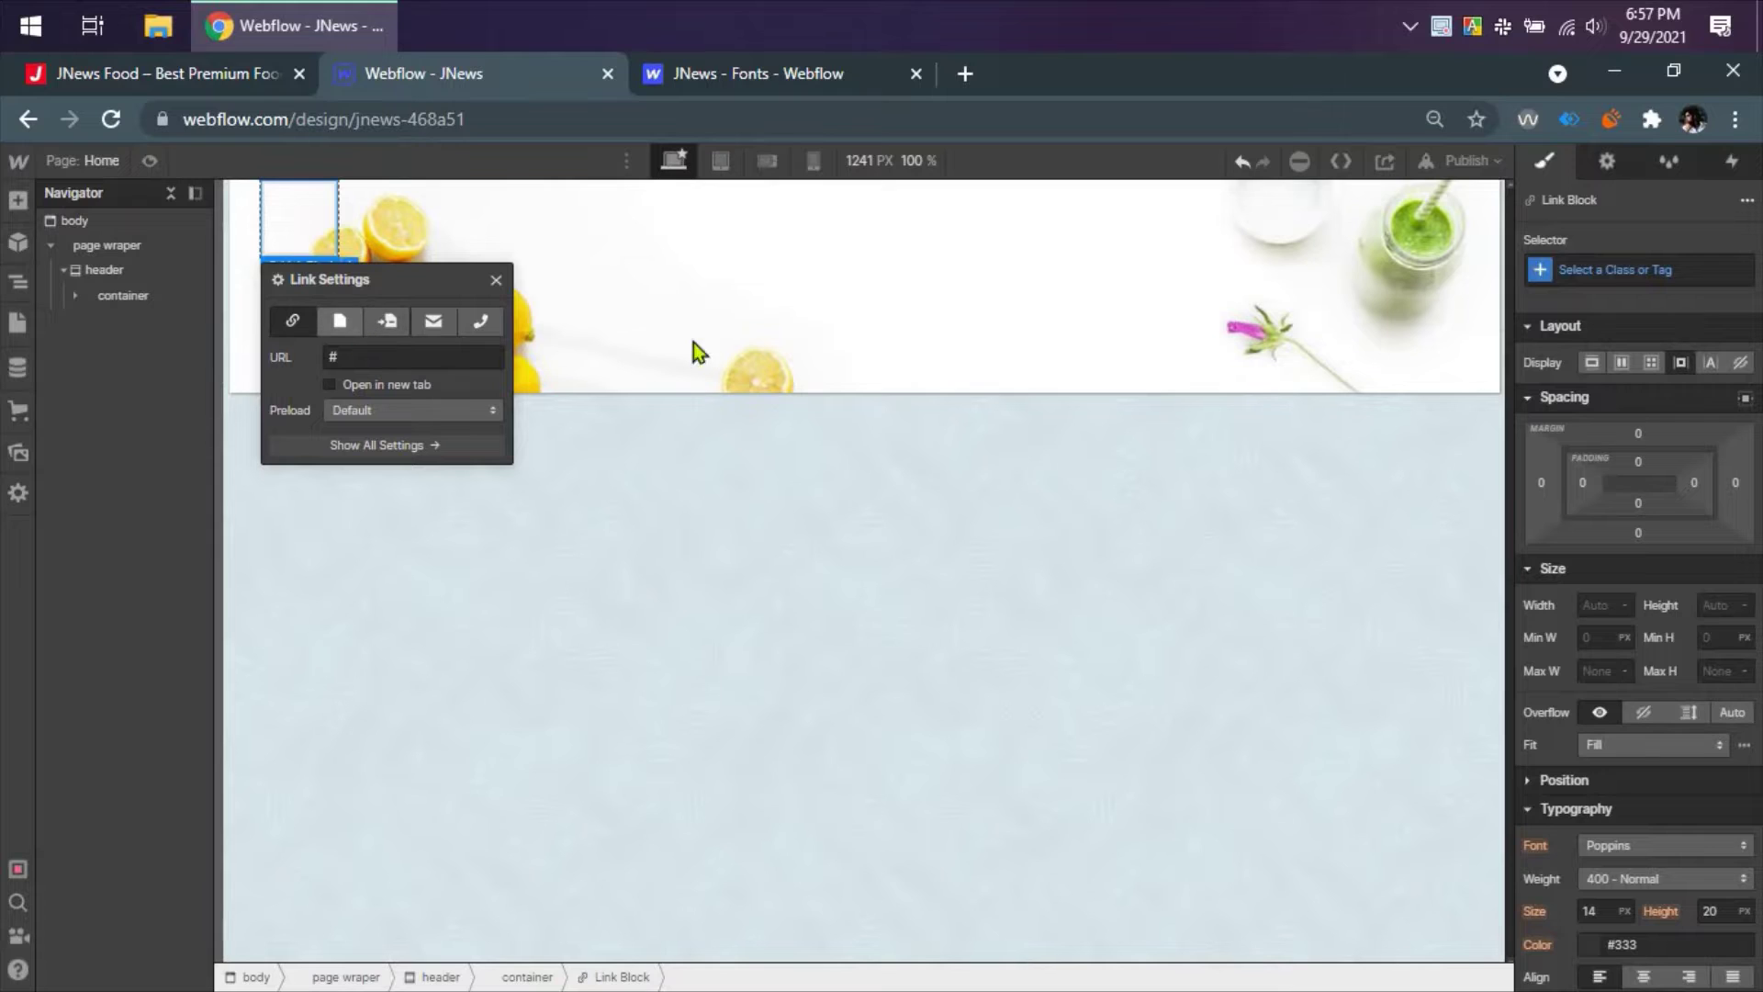
- Give the new link block the class logo and expand the container in the element tree
left_click(1610, 271)
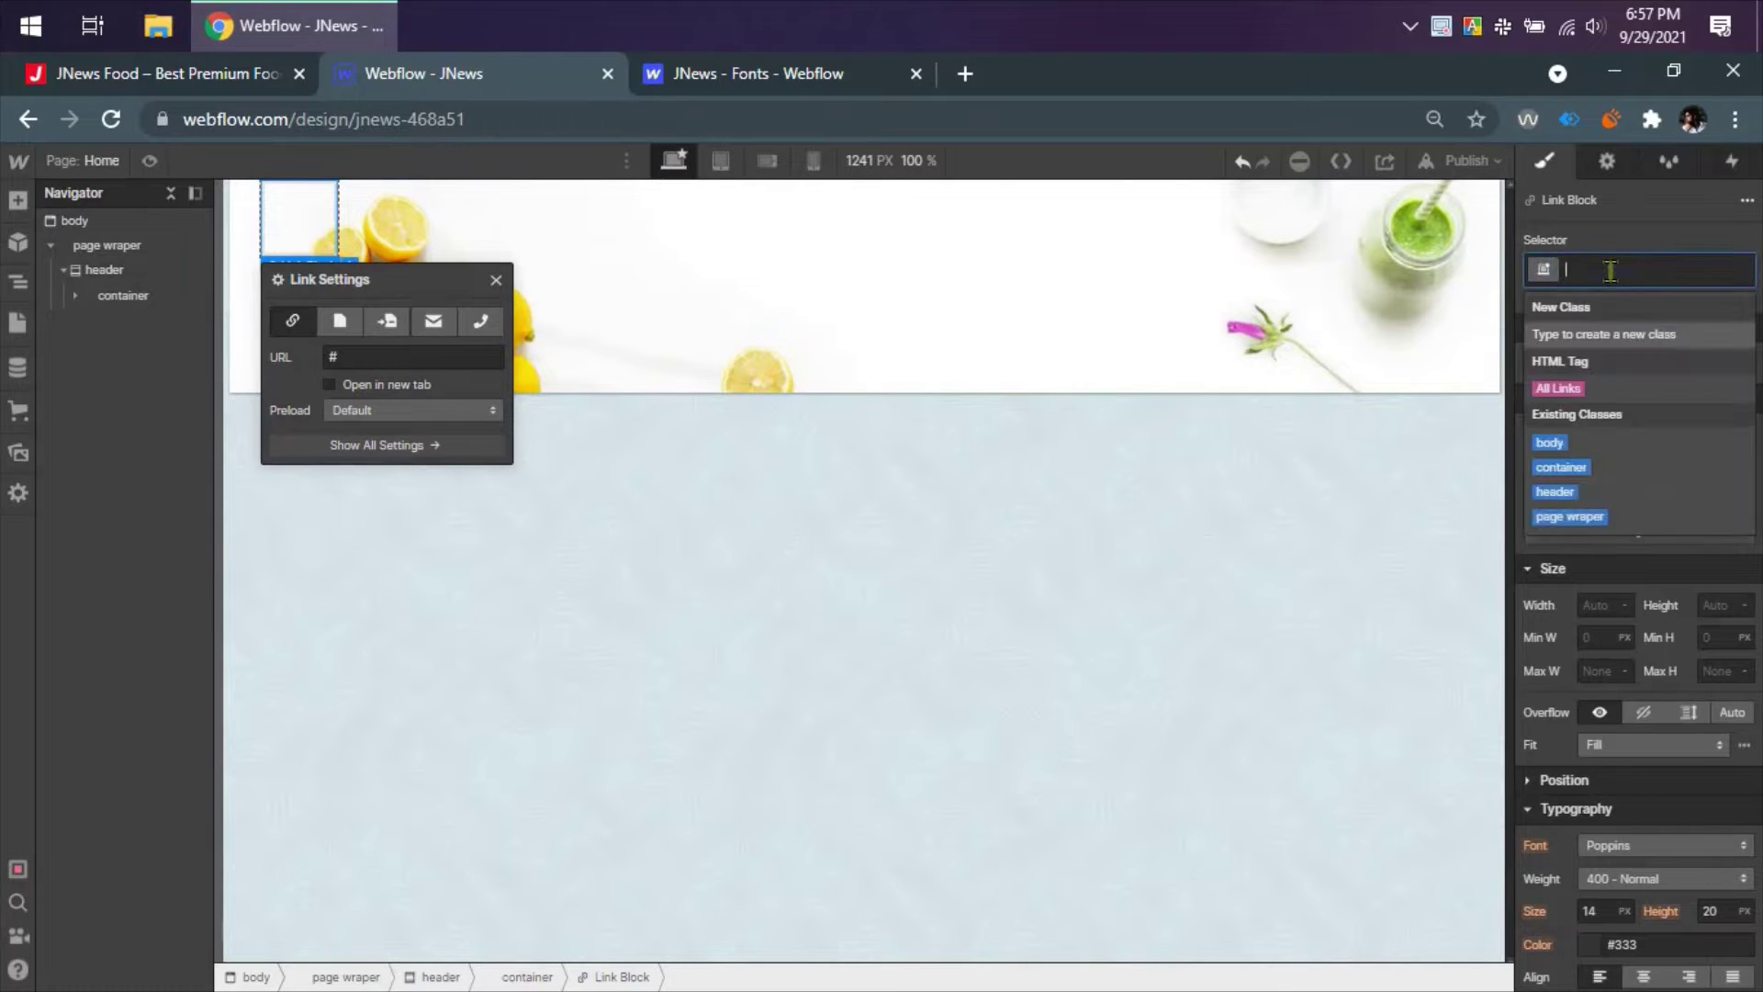
type("logo")
key("Return")
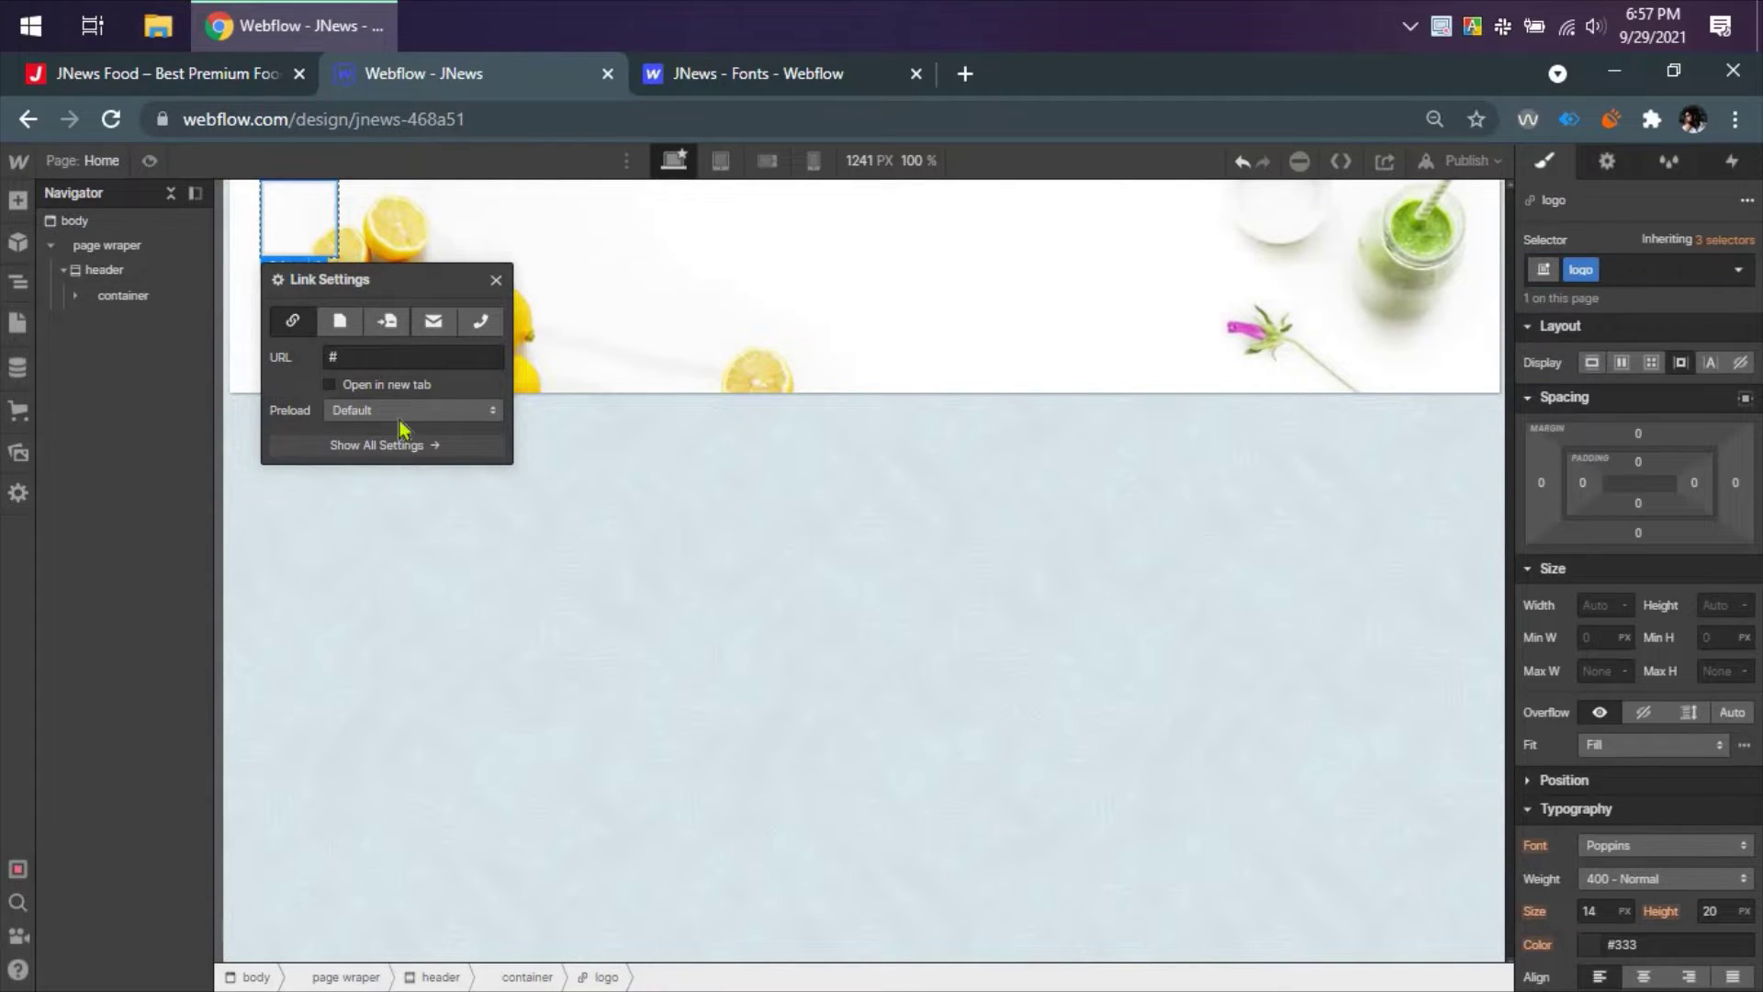
left_click(72, 295)
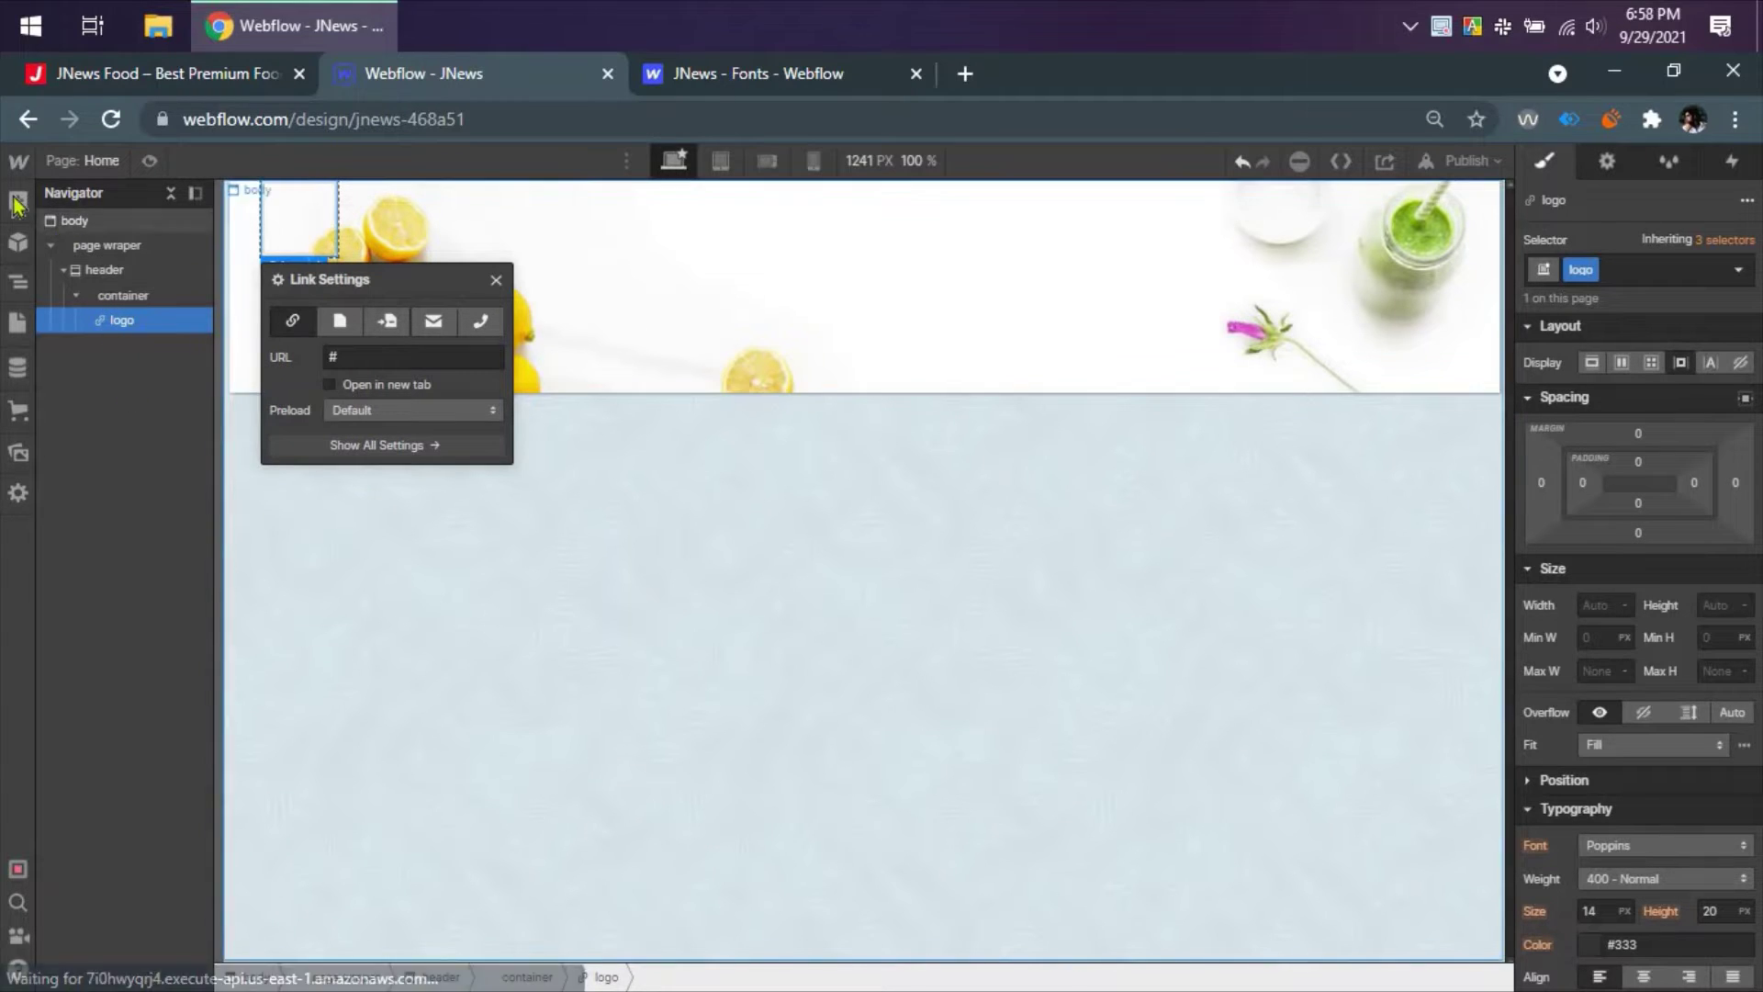
- Add an Image element inside the logo link block and open the choice of its source image
key("a")
left_click(71, 816)
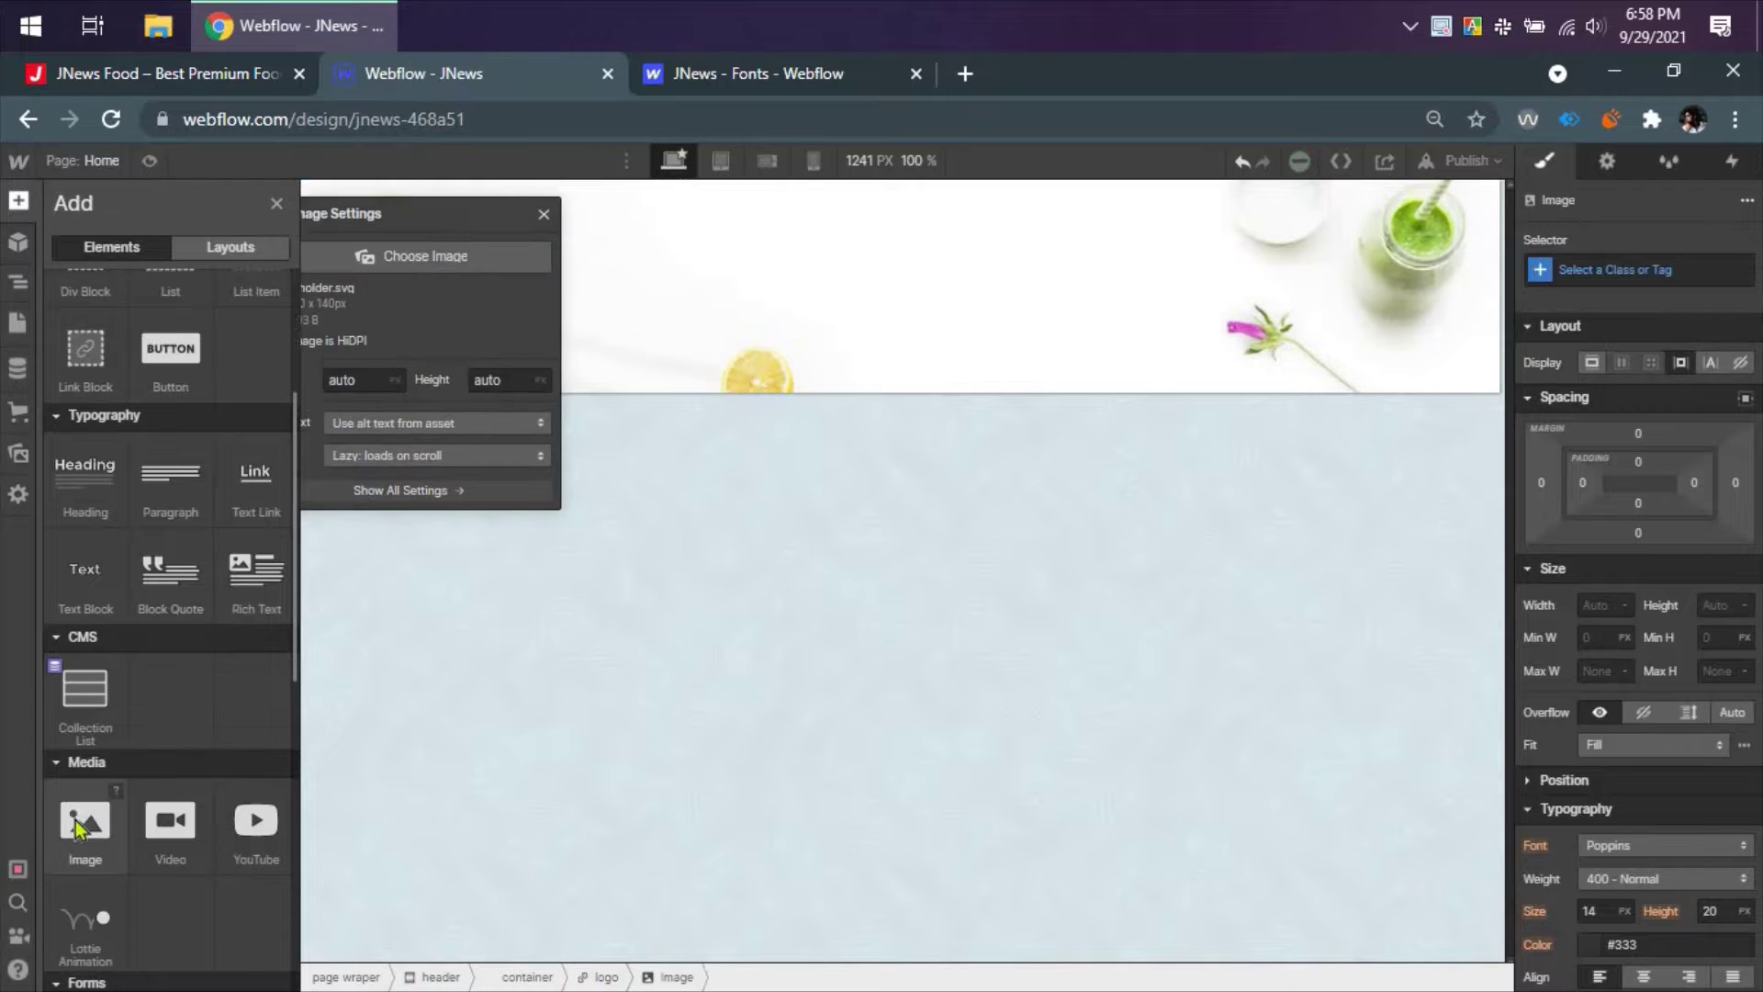
left_click(472, 244)
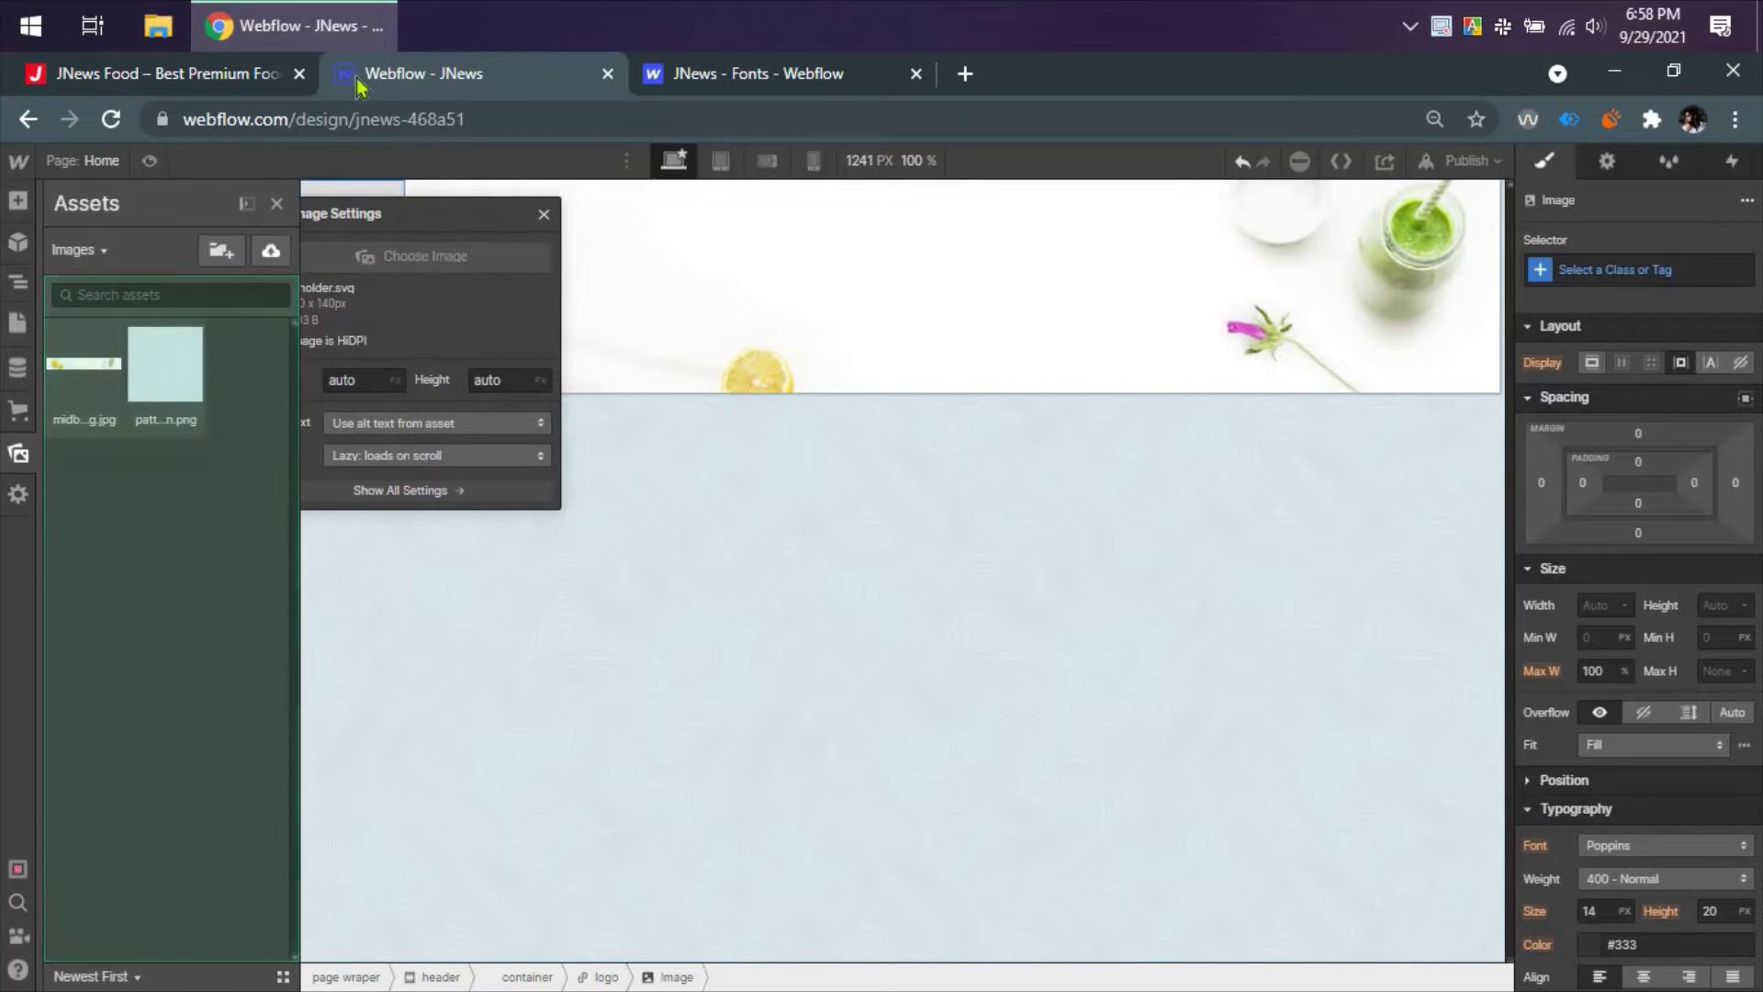
left_click(84, 363)
- Open the Cookbook logo from the JNews Food page as a separate image and save it to the desktop
left_click(241, 73)
right_click(890, 235)
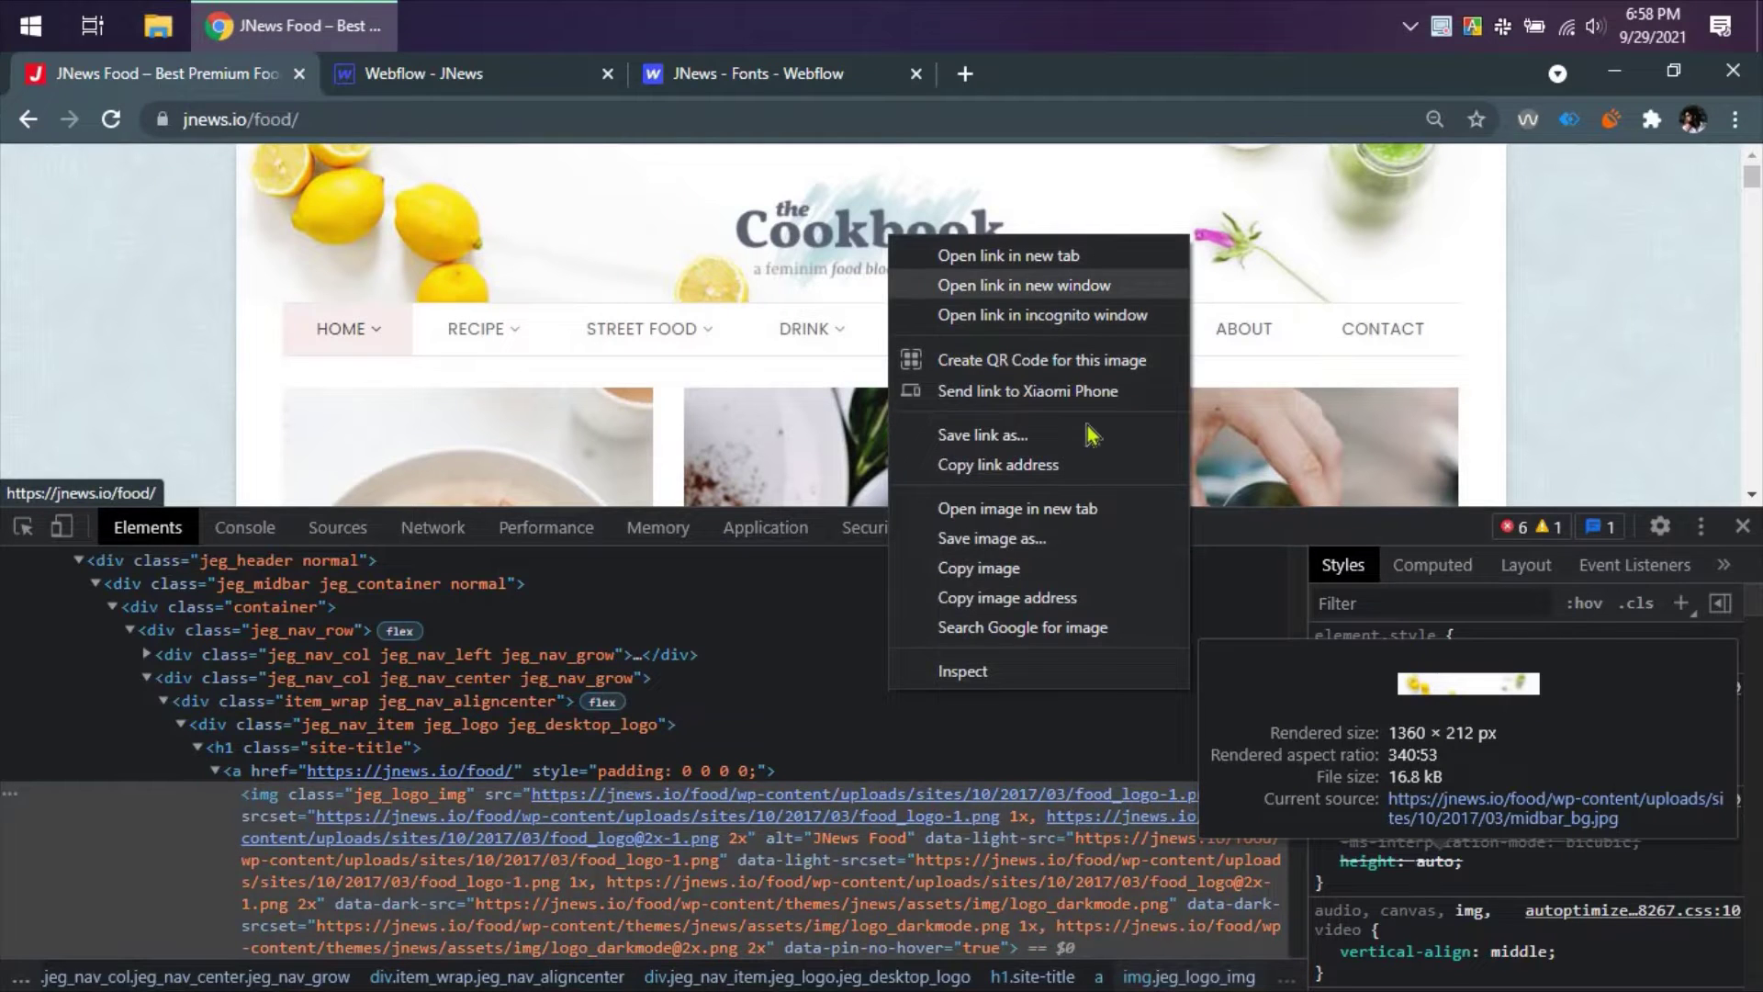
left_click(1055, 508)
left_click(464, 89)
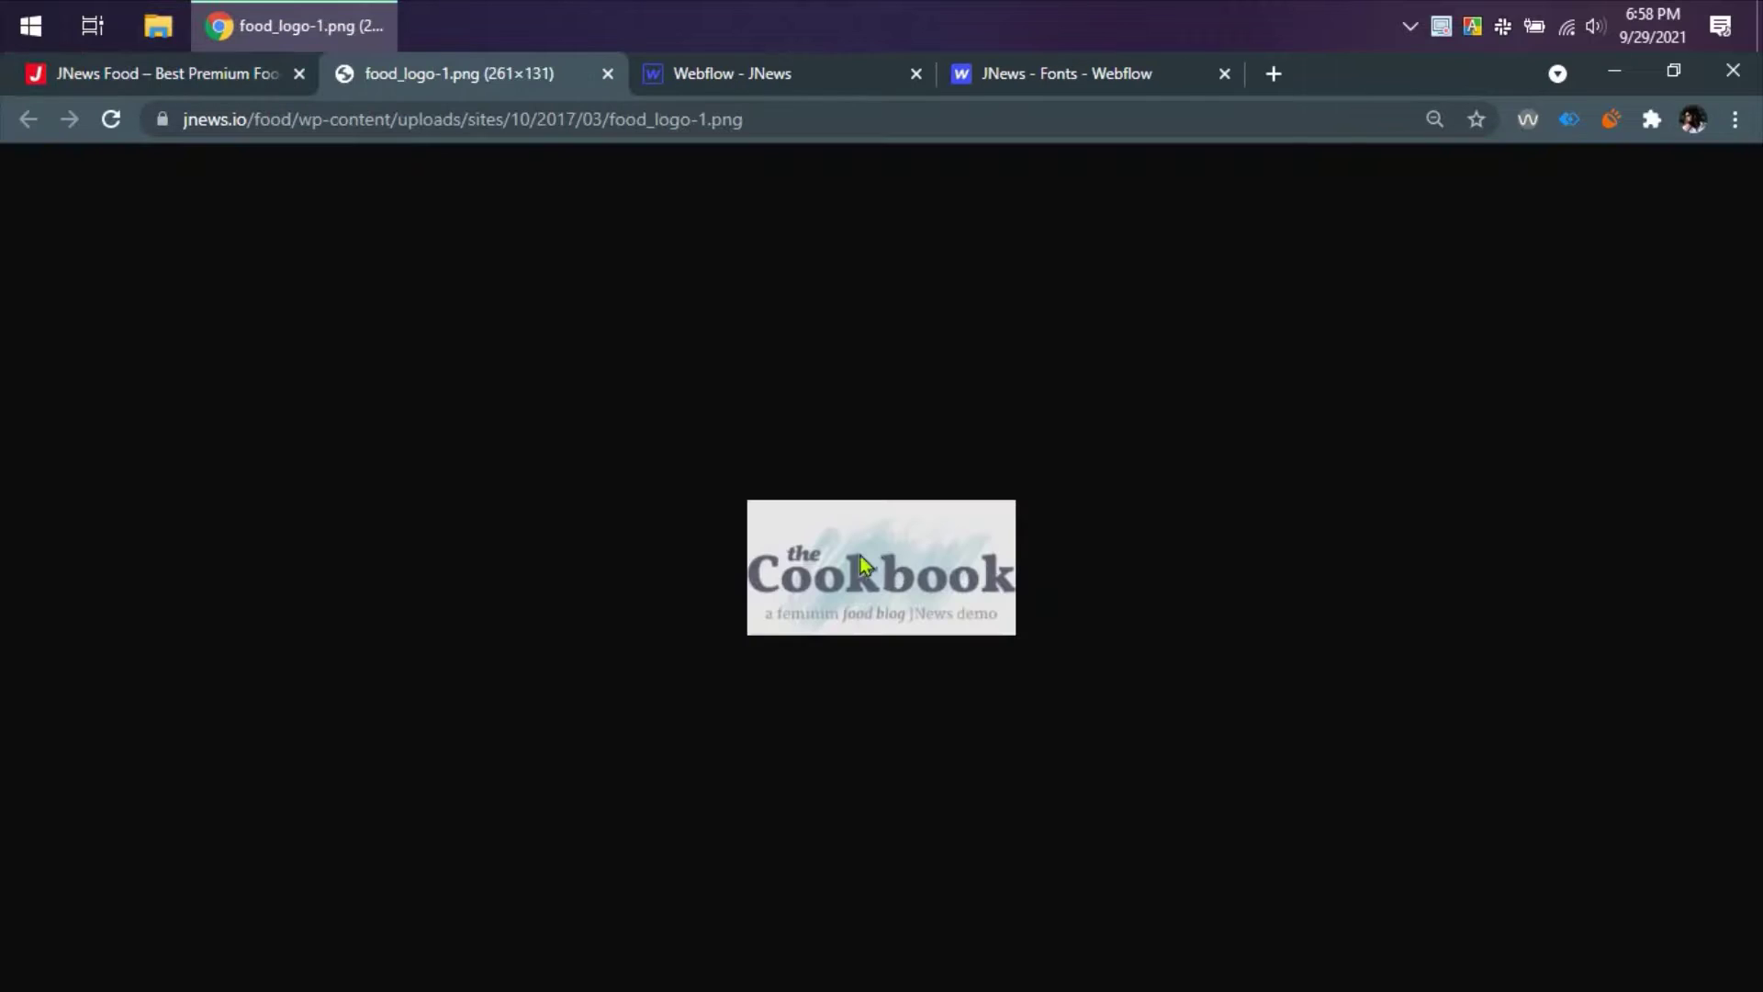
left_click_drag(872, 515, 1116, 386)
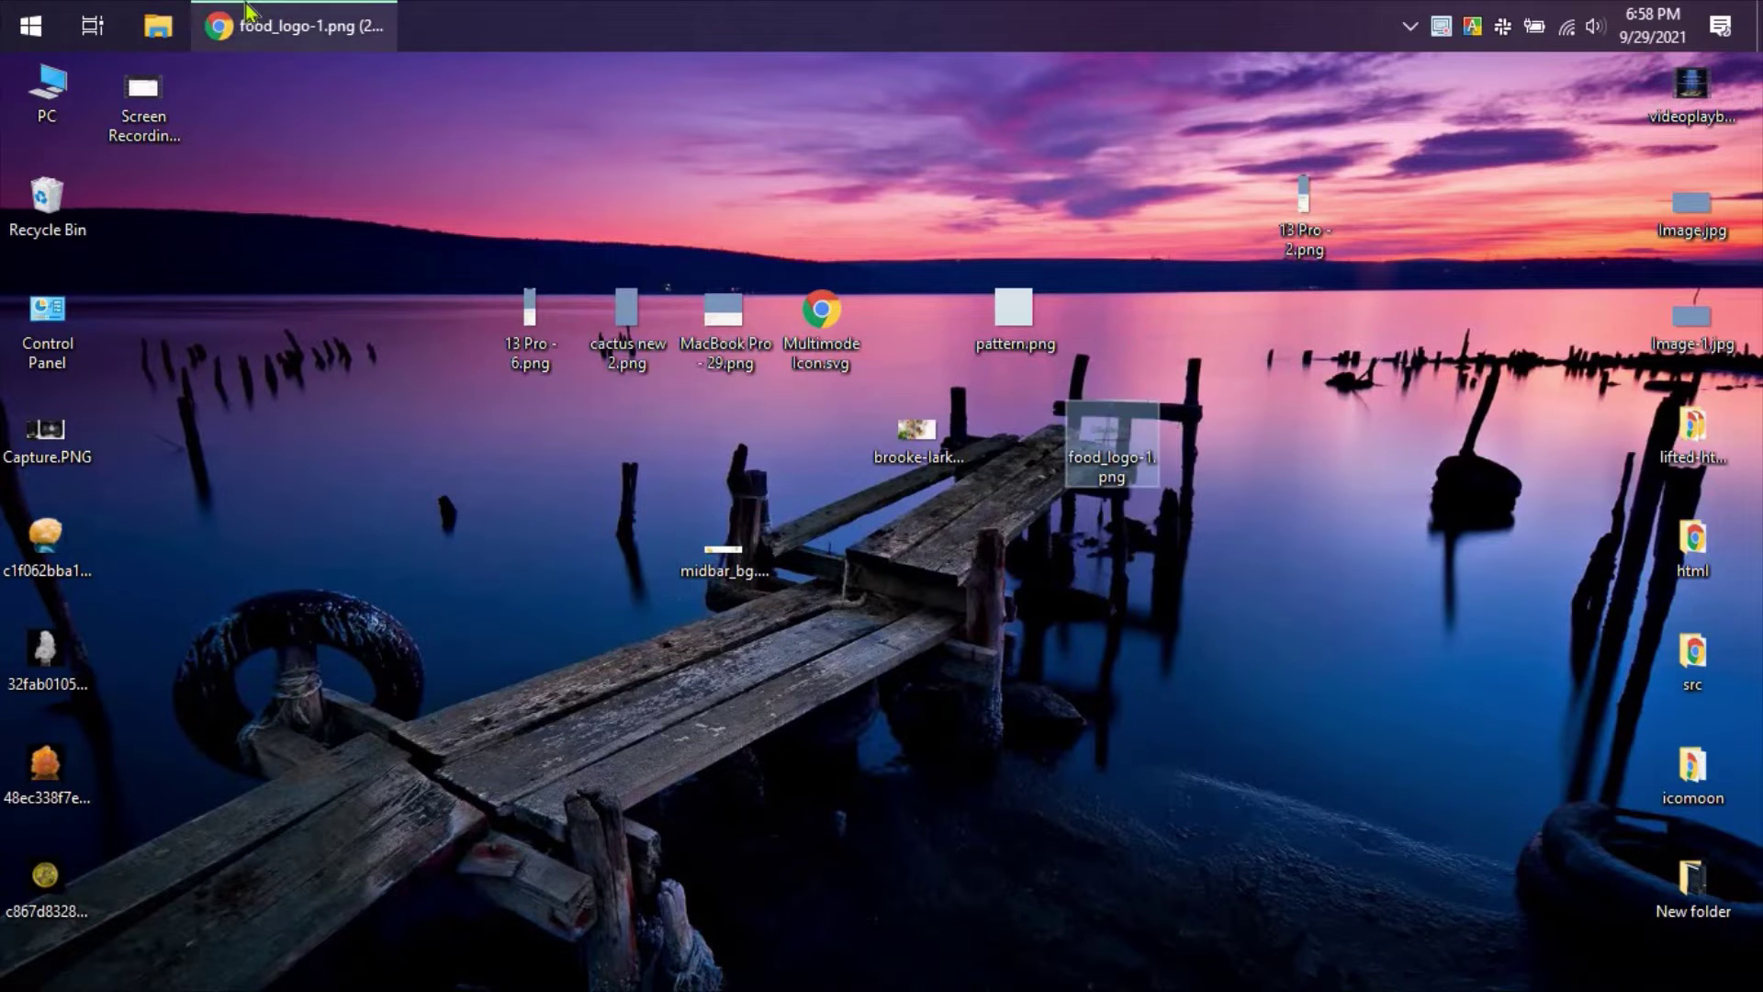
- Back in the Webflow project, upload food_logo-1.png from the desktop and use it as the logo link's image
left_click(294, 26)
left_click(698, 73)
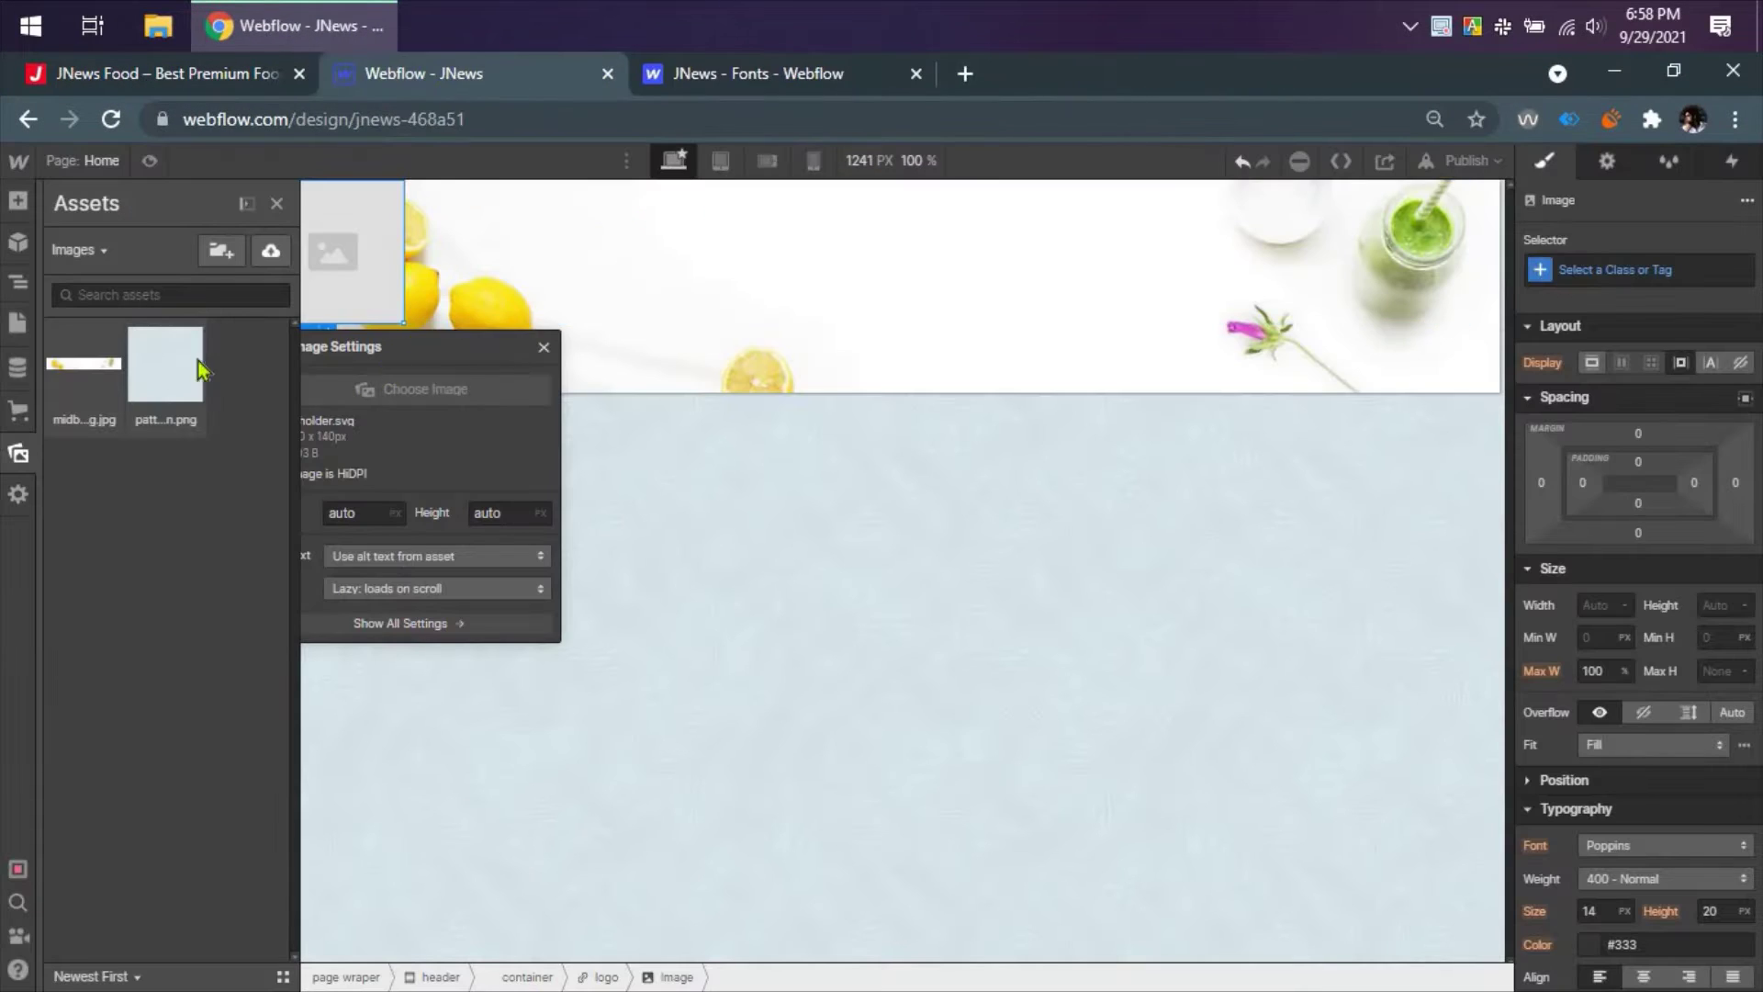
left_click(269, 250)
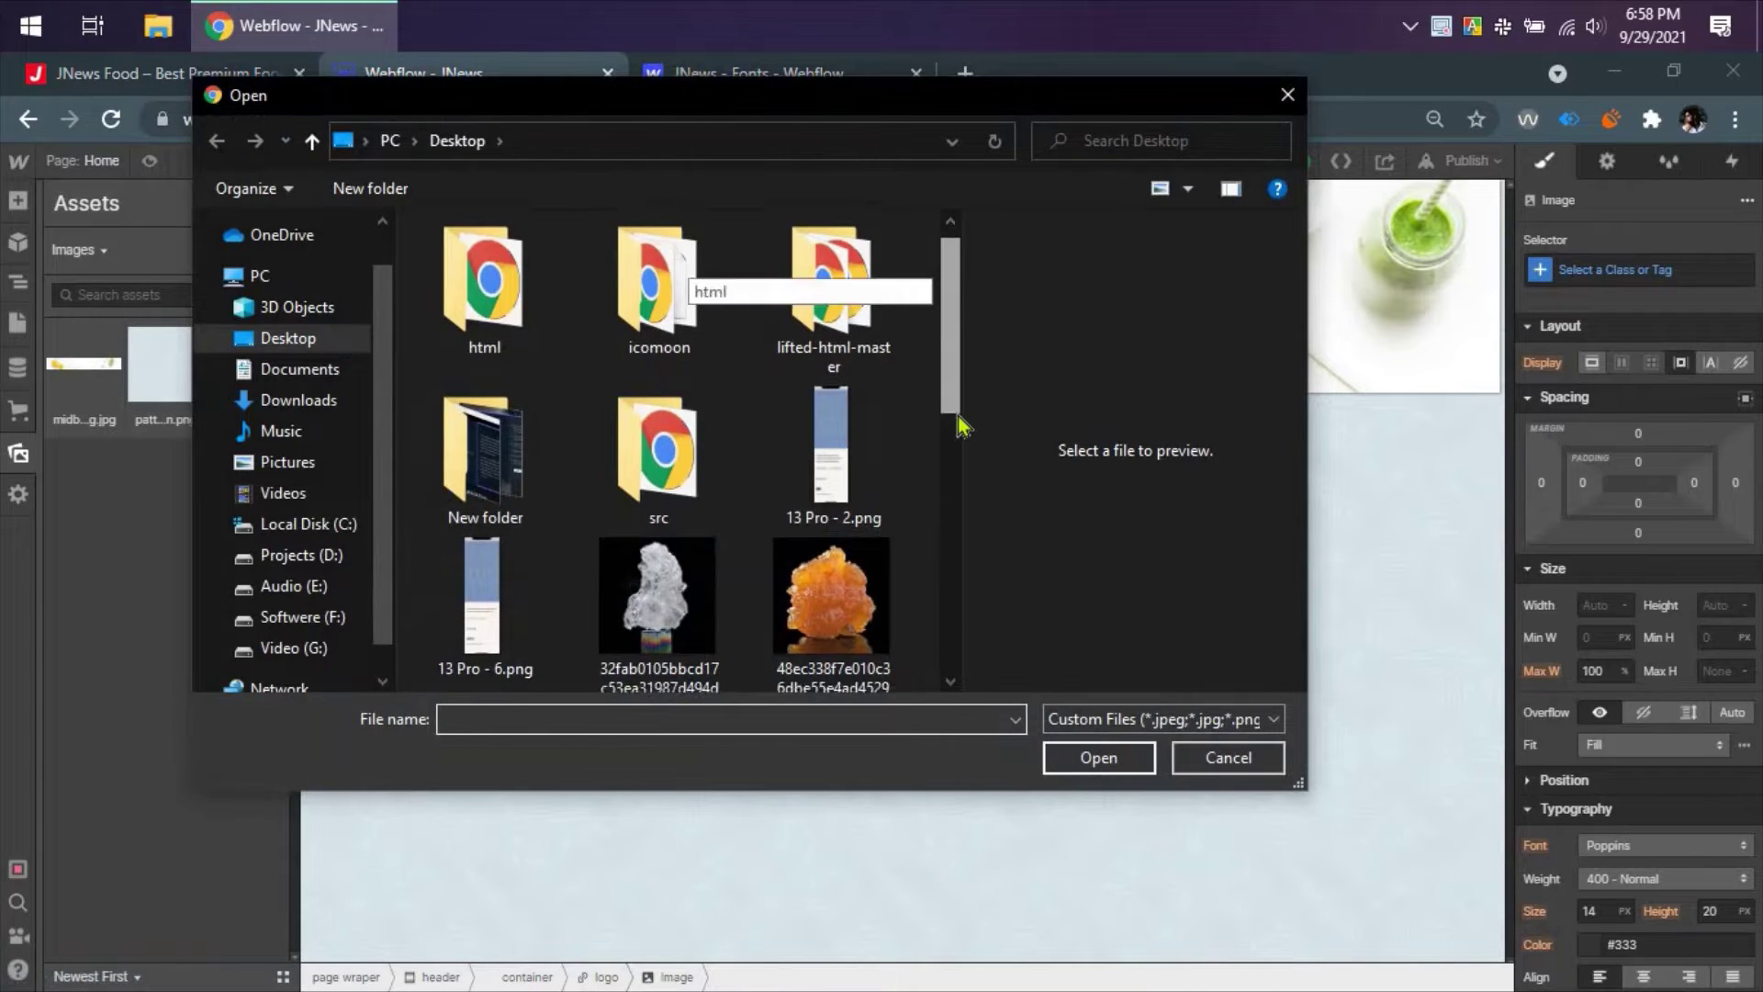
left_click_drag(955, 409, 949, 533)
left_click(832, 395)
left_click(1098, 758)
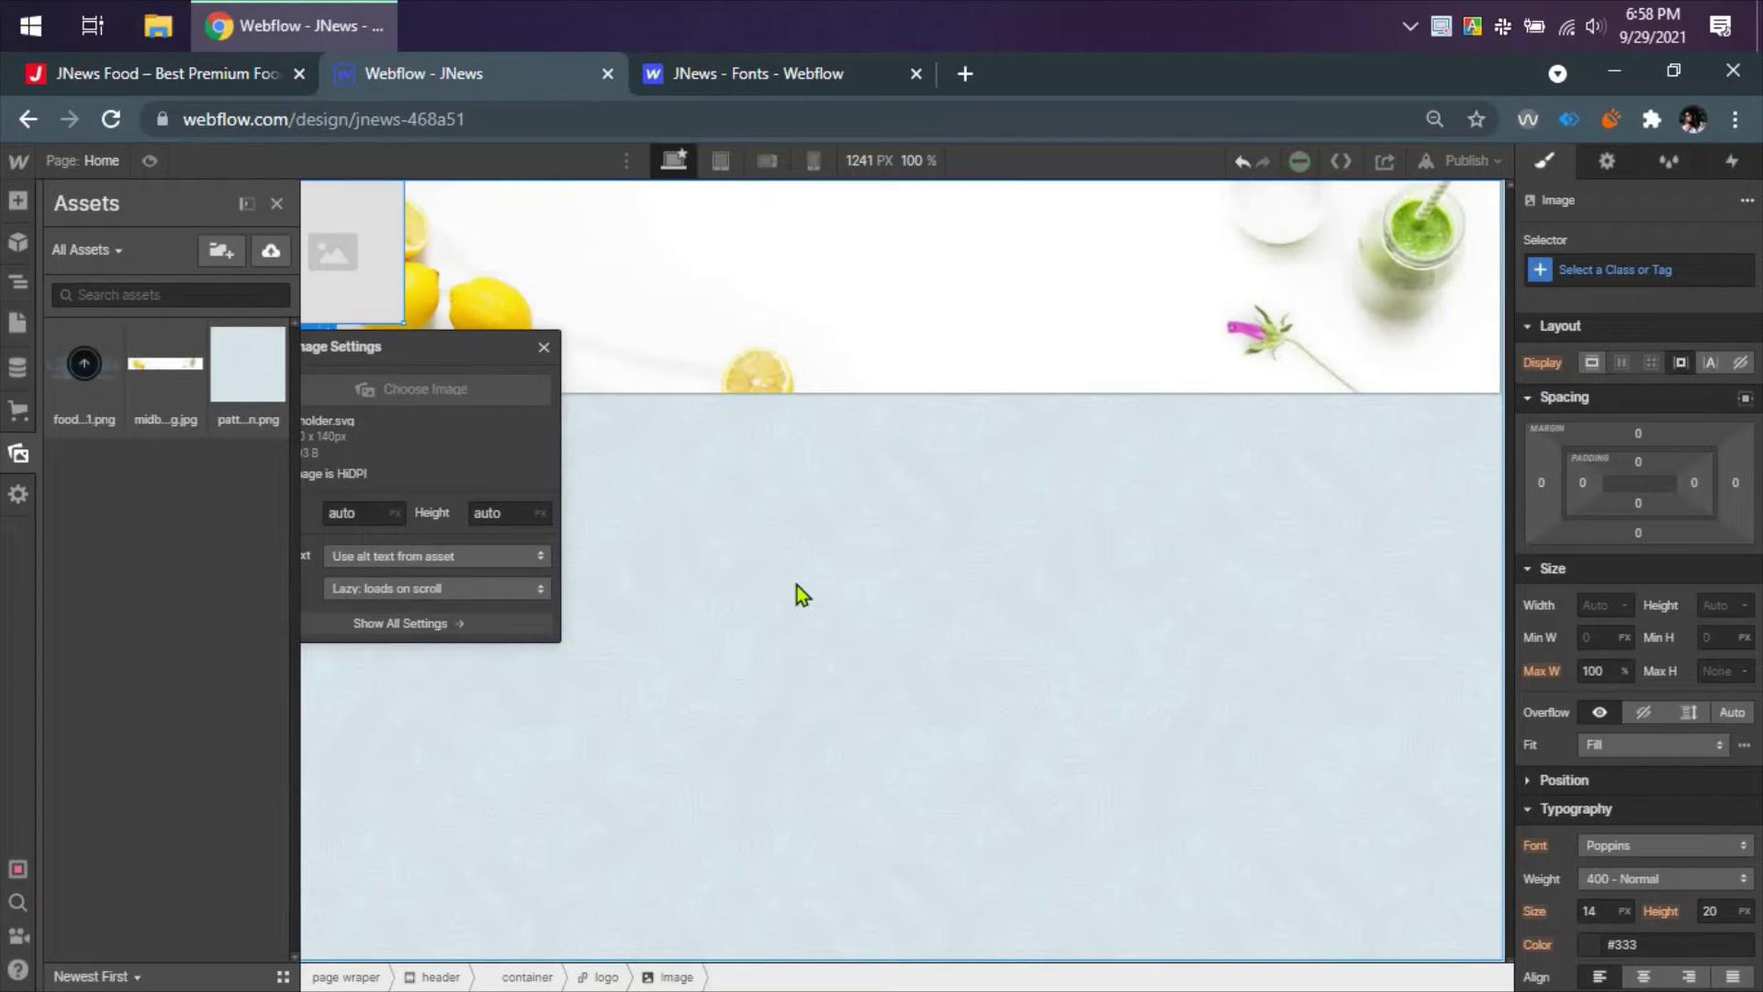
left_click(544, 338)
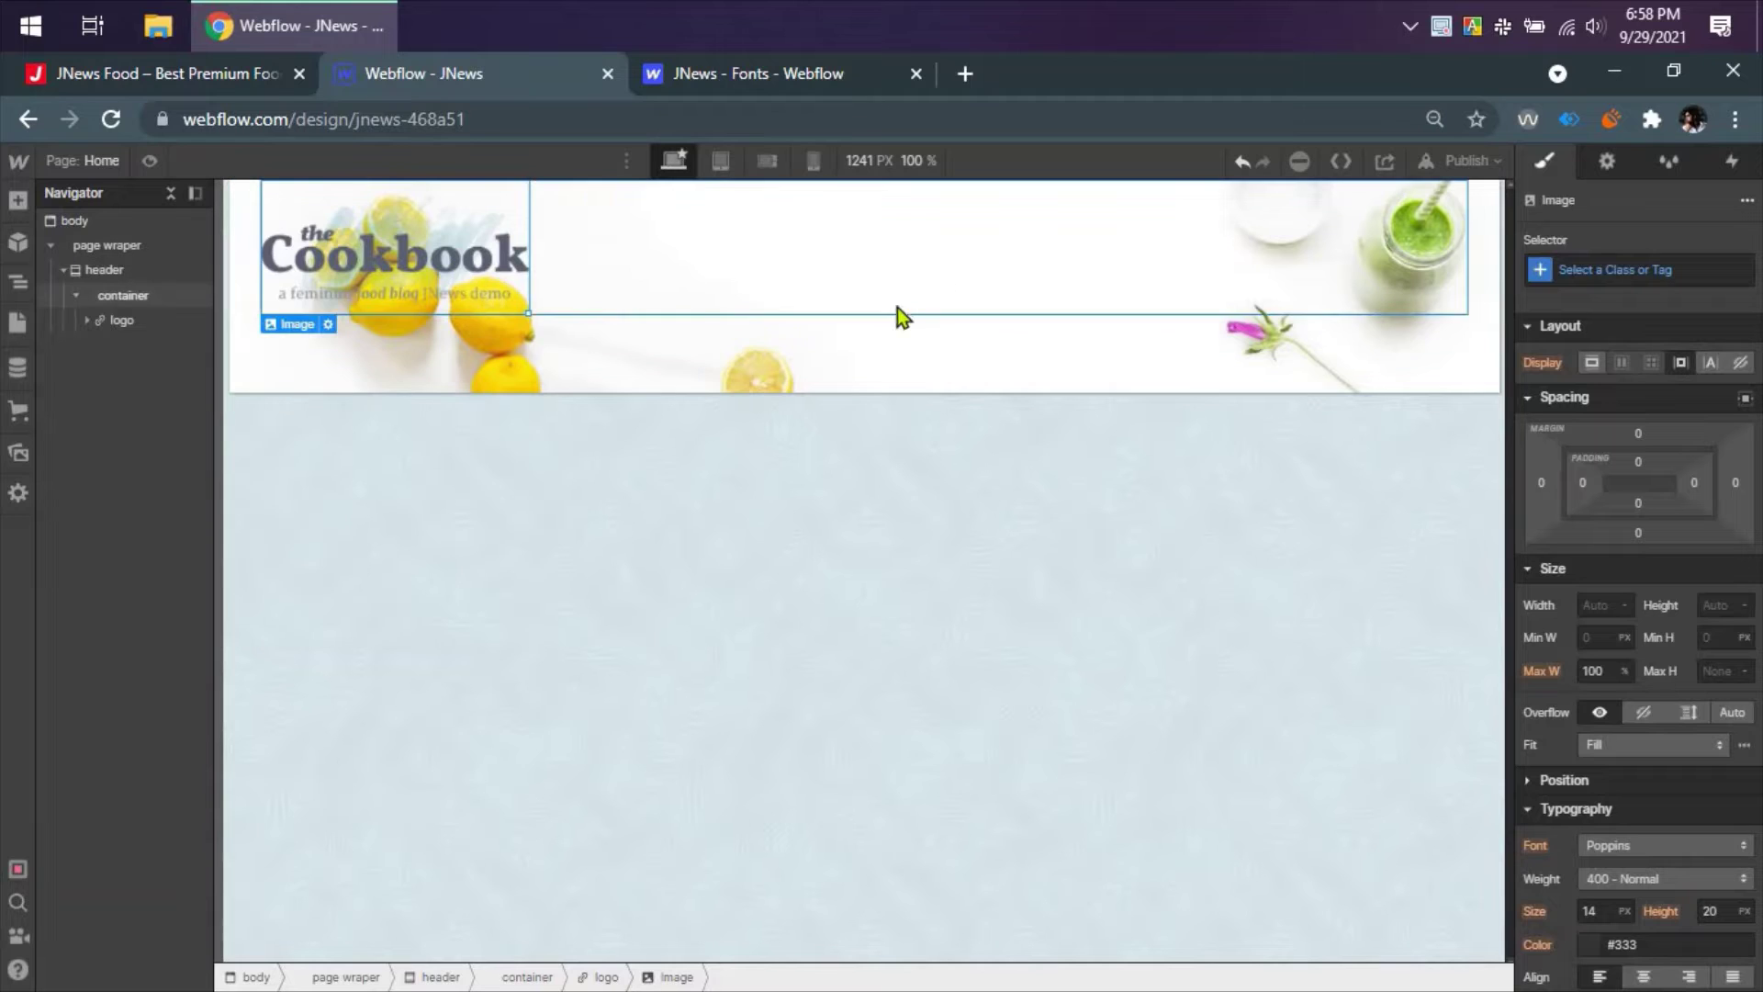
- Check the logo's structure on the JNews Food page, and add a Div Block inside the header's container
left_click(229, 83)
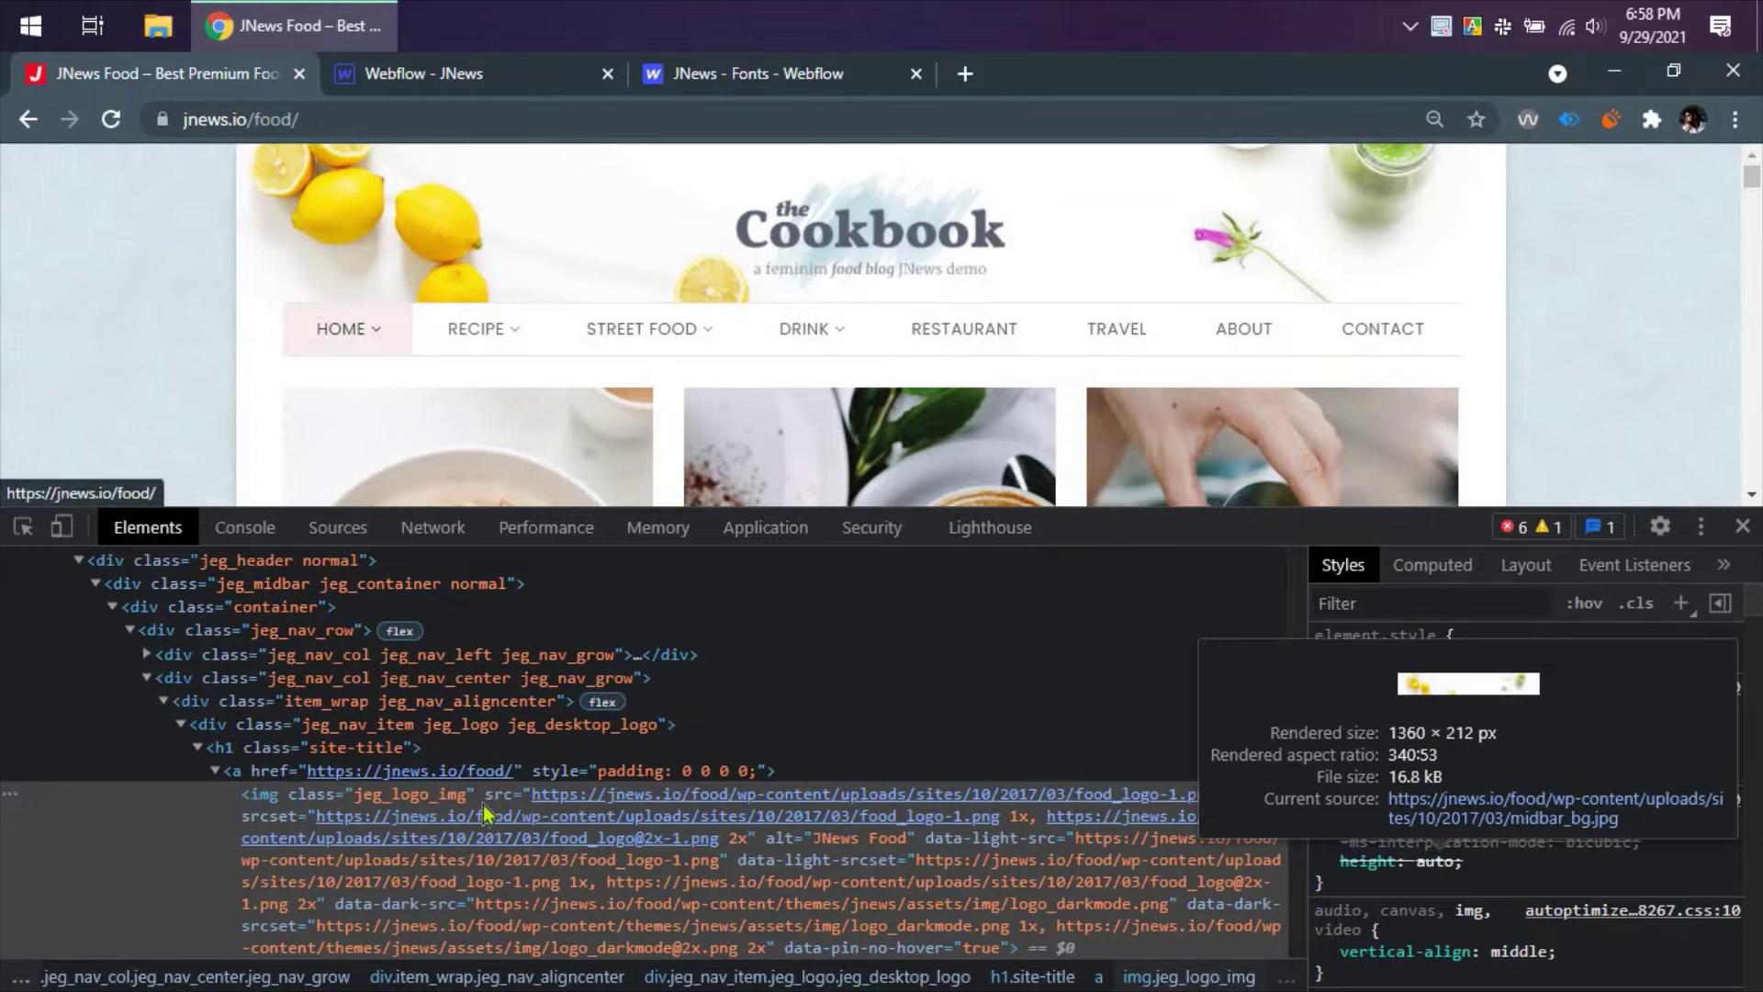
left_click(515, 73)
left_click(124, 296)
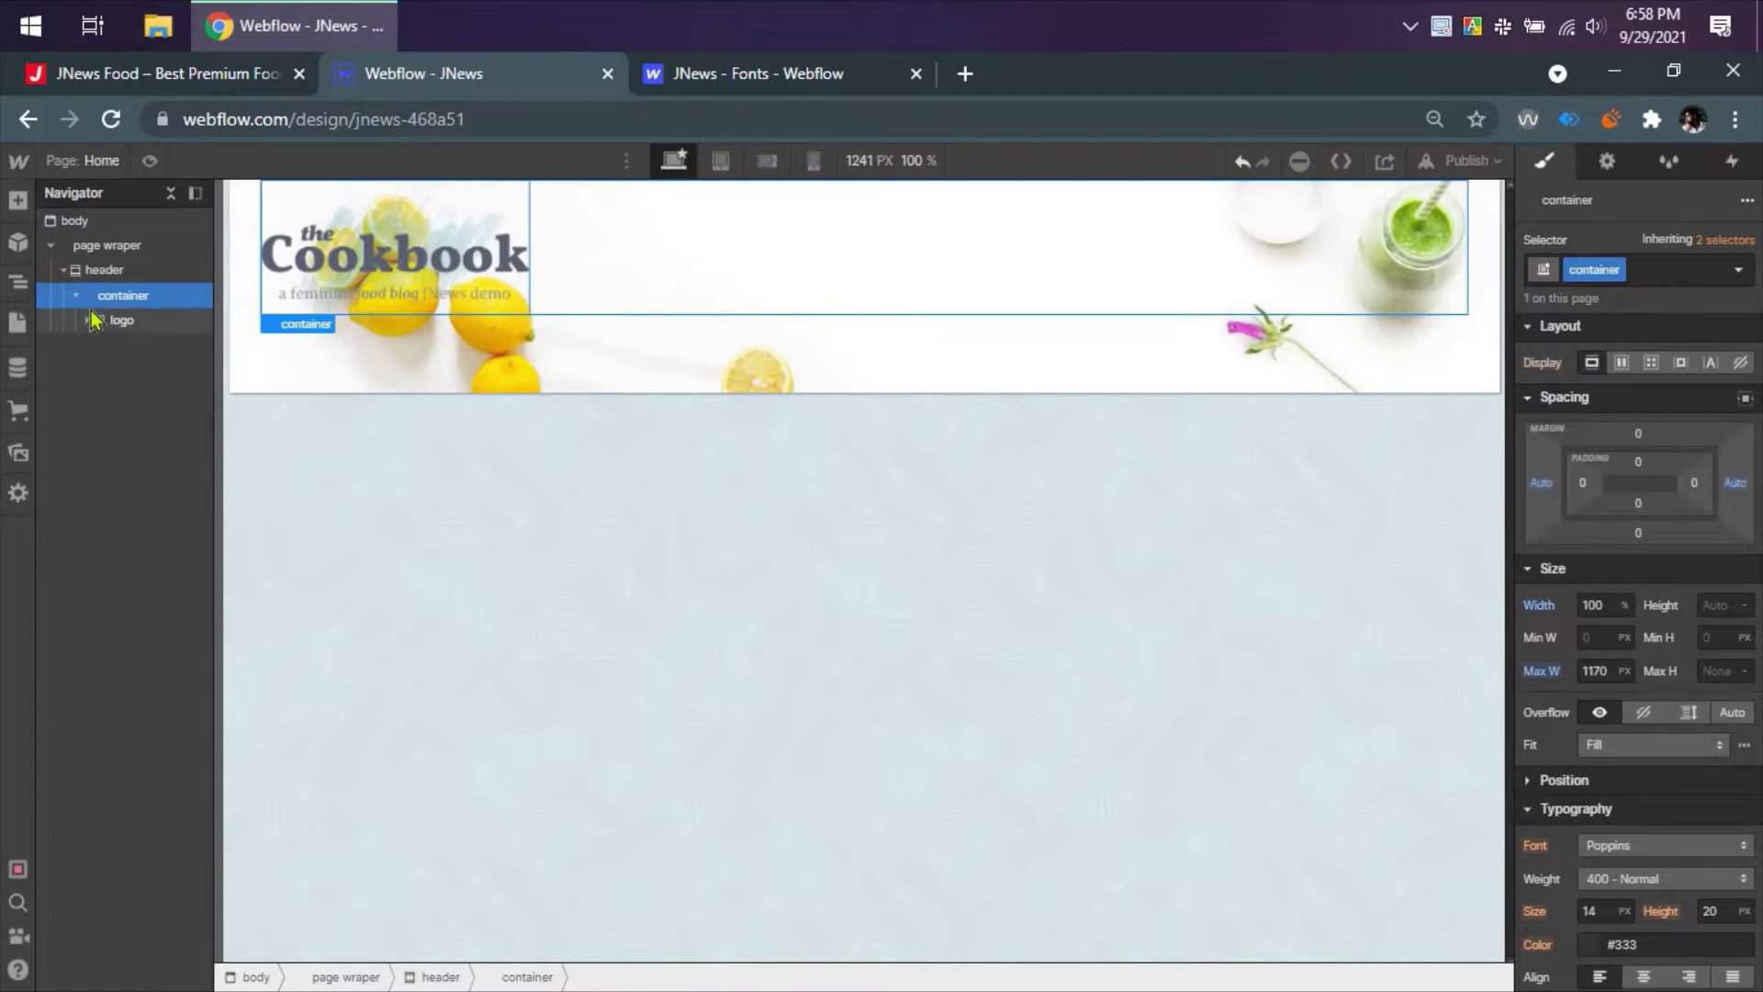
left_click(18, 204)
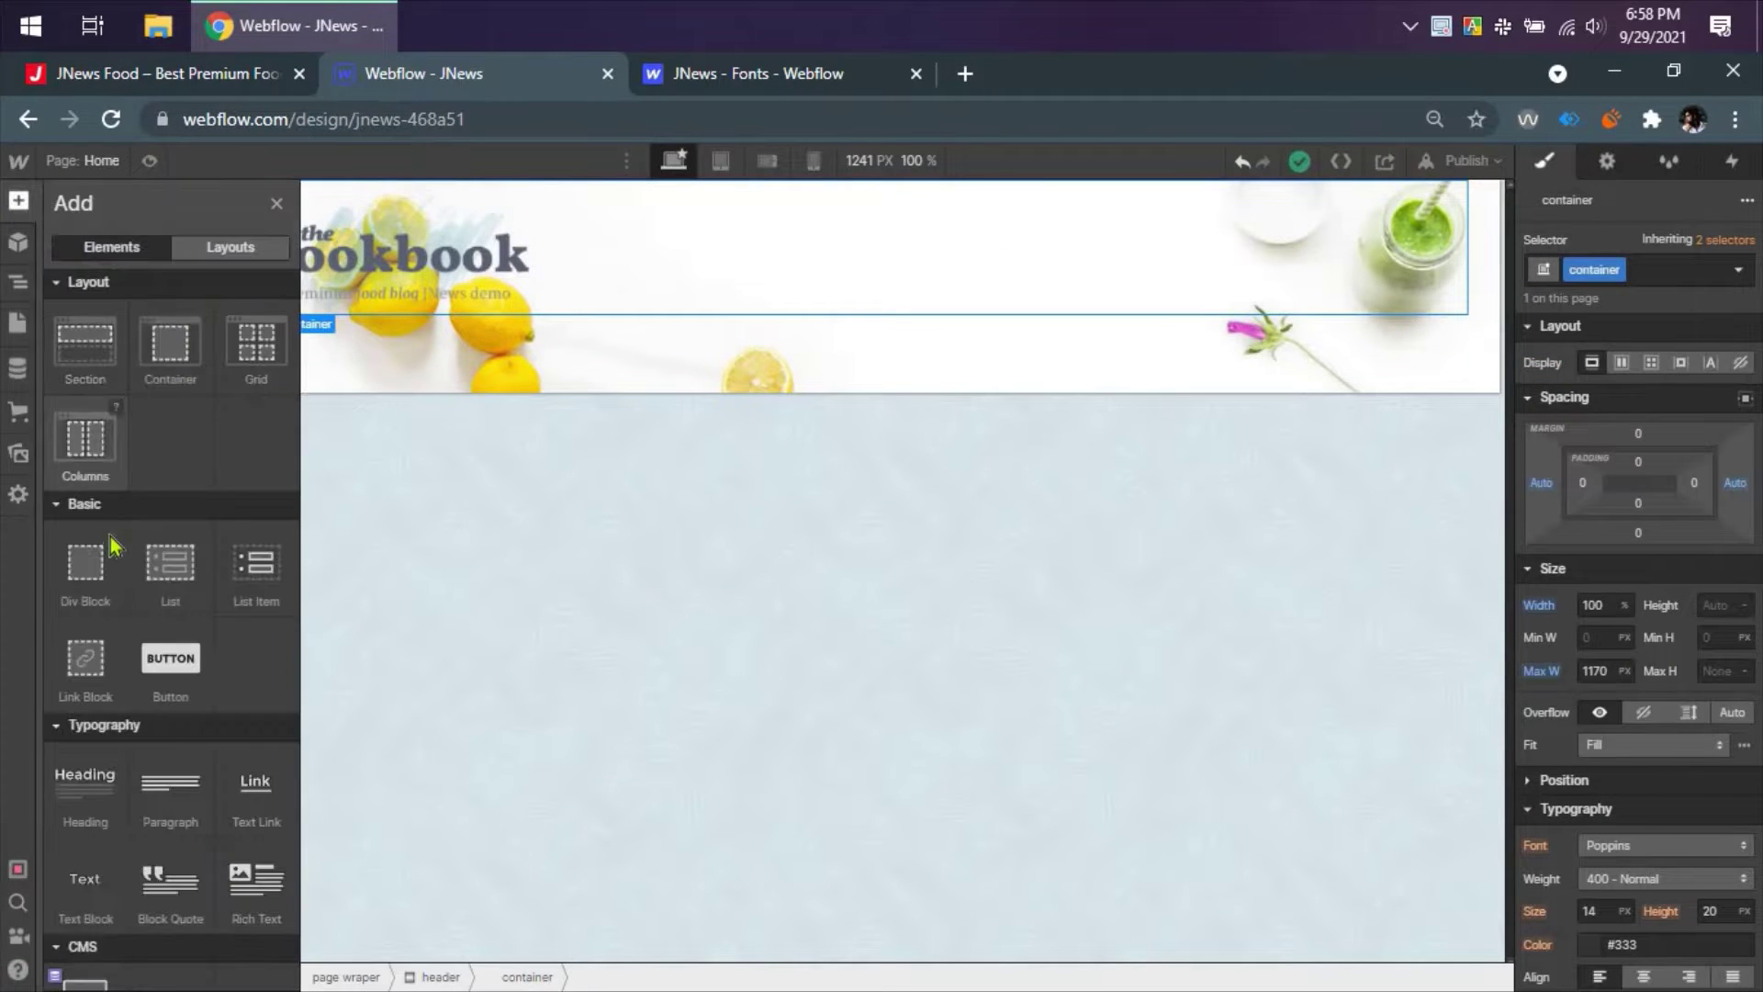
left_click(86, 564)
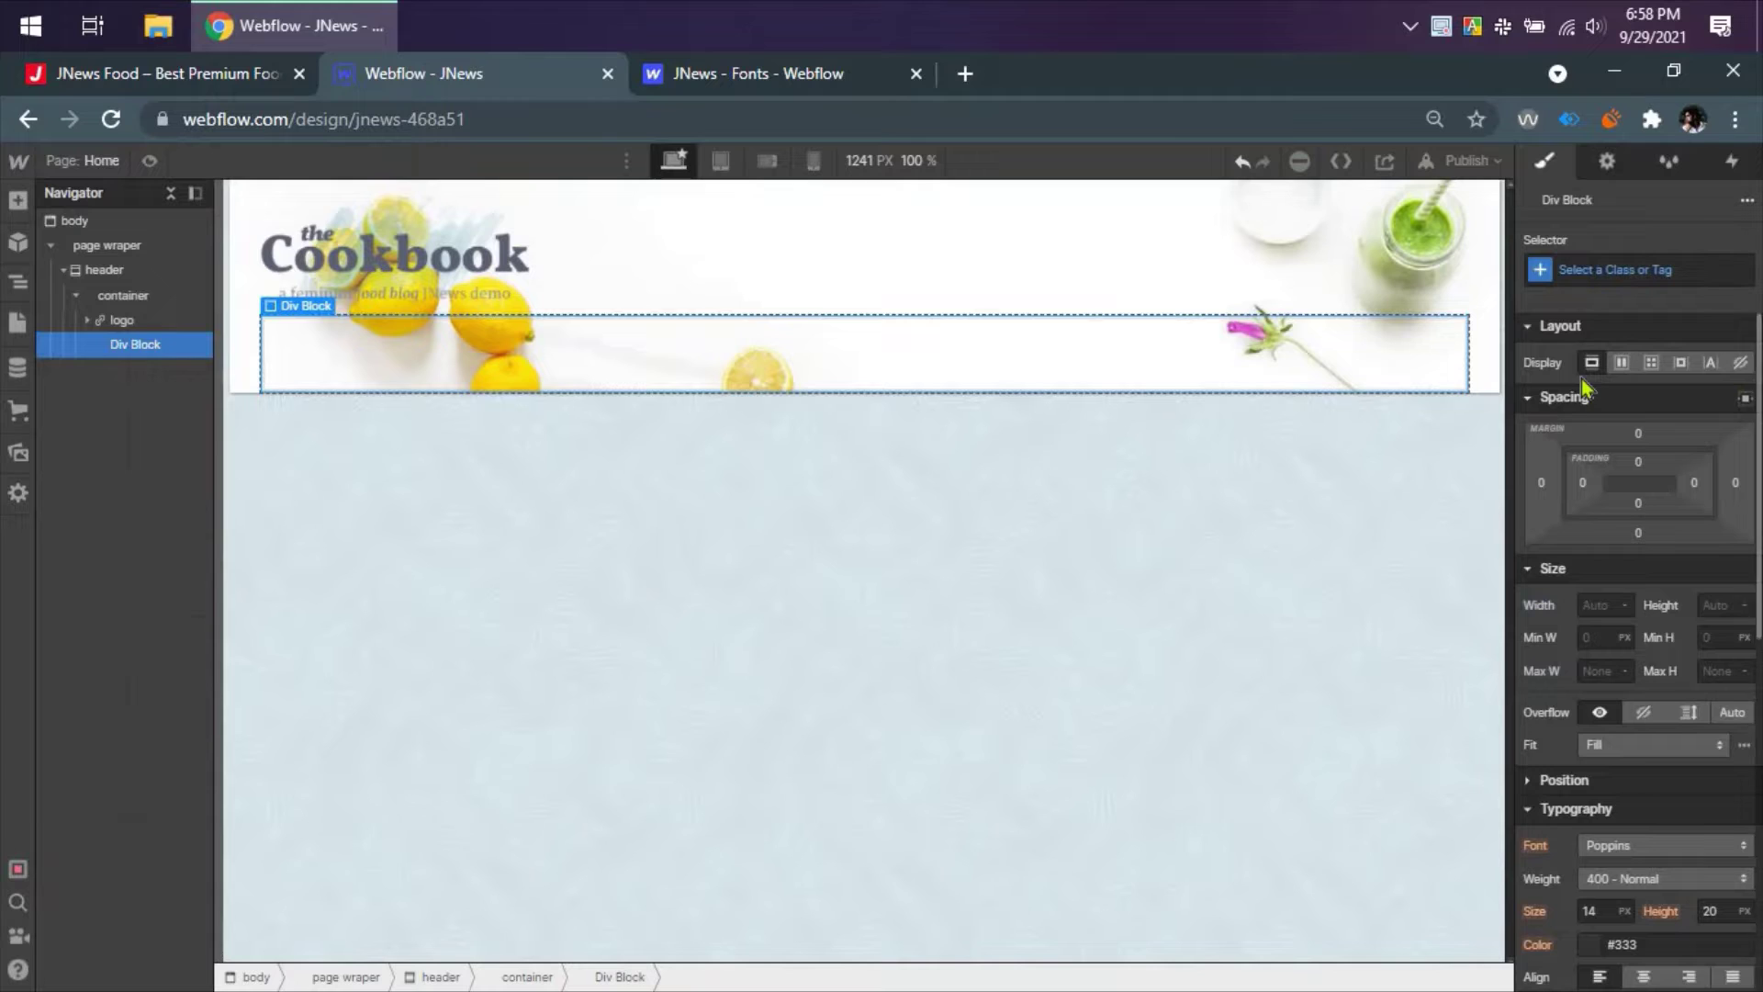
- Give the new div block the class logo-container
left_click(1600, 268)
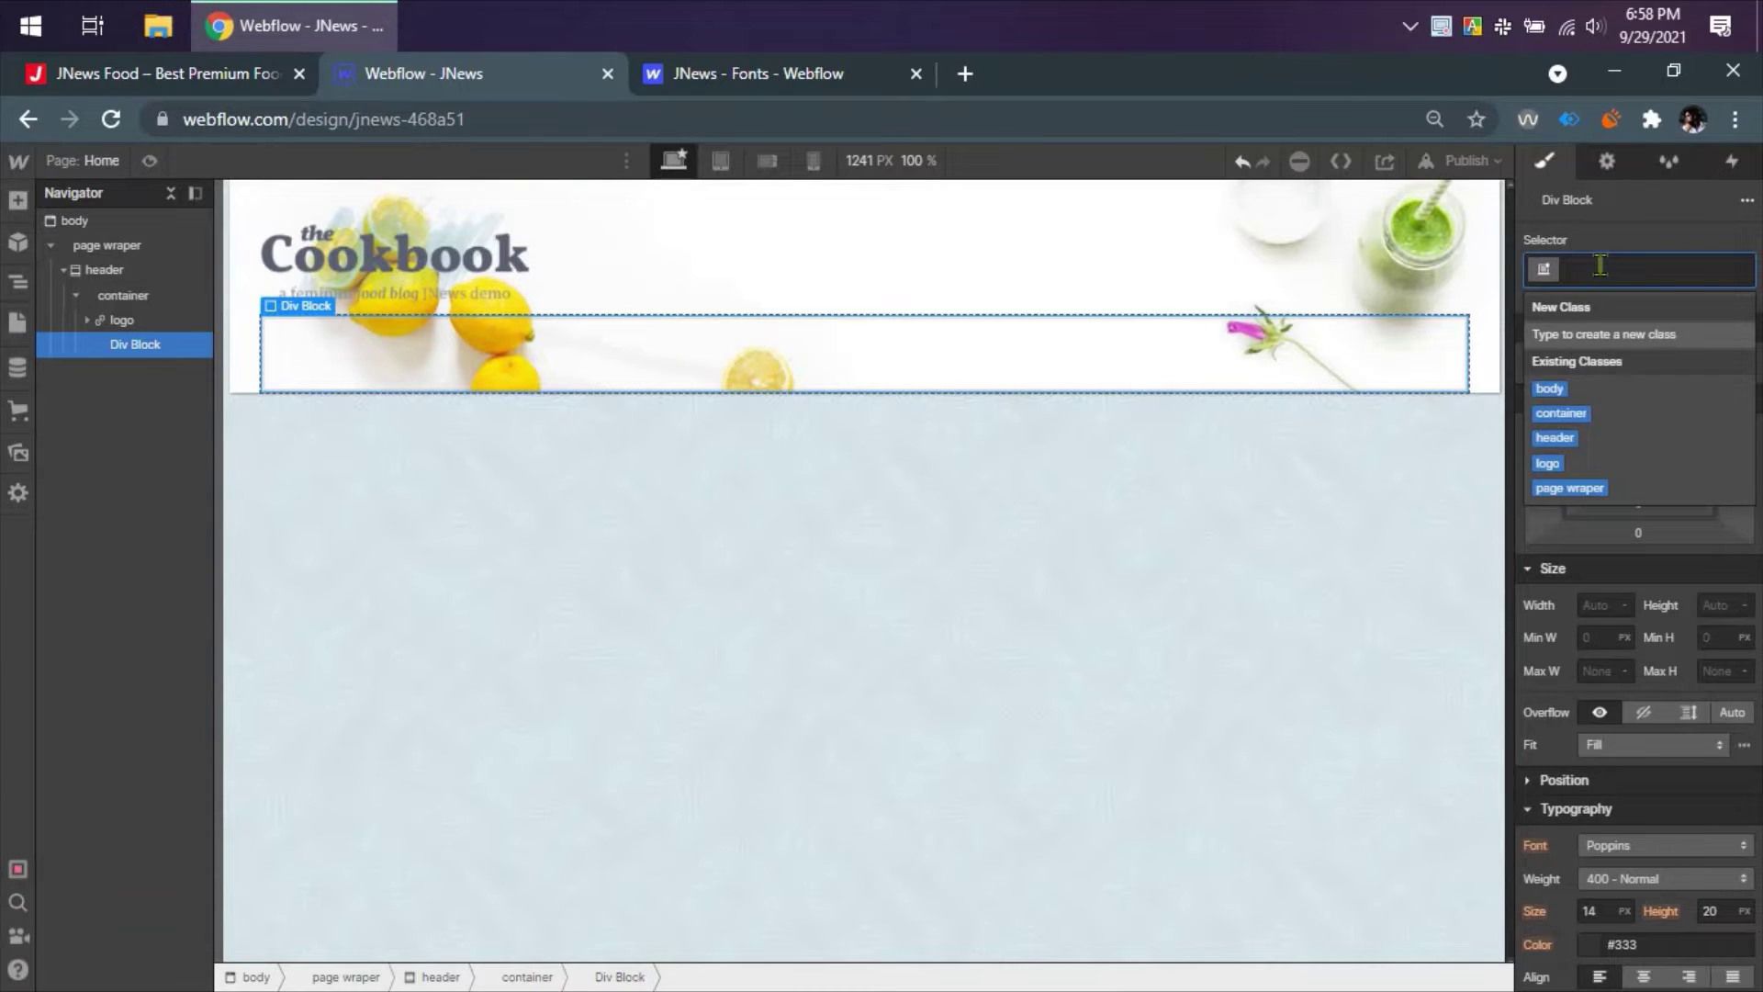
type("heade")
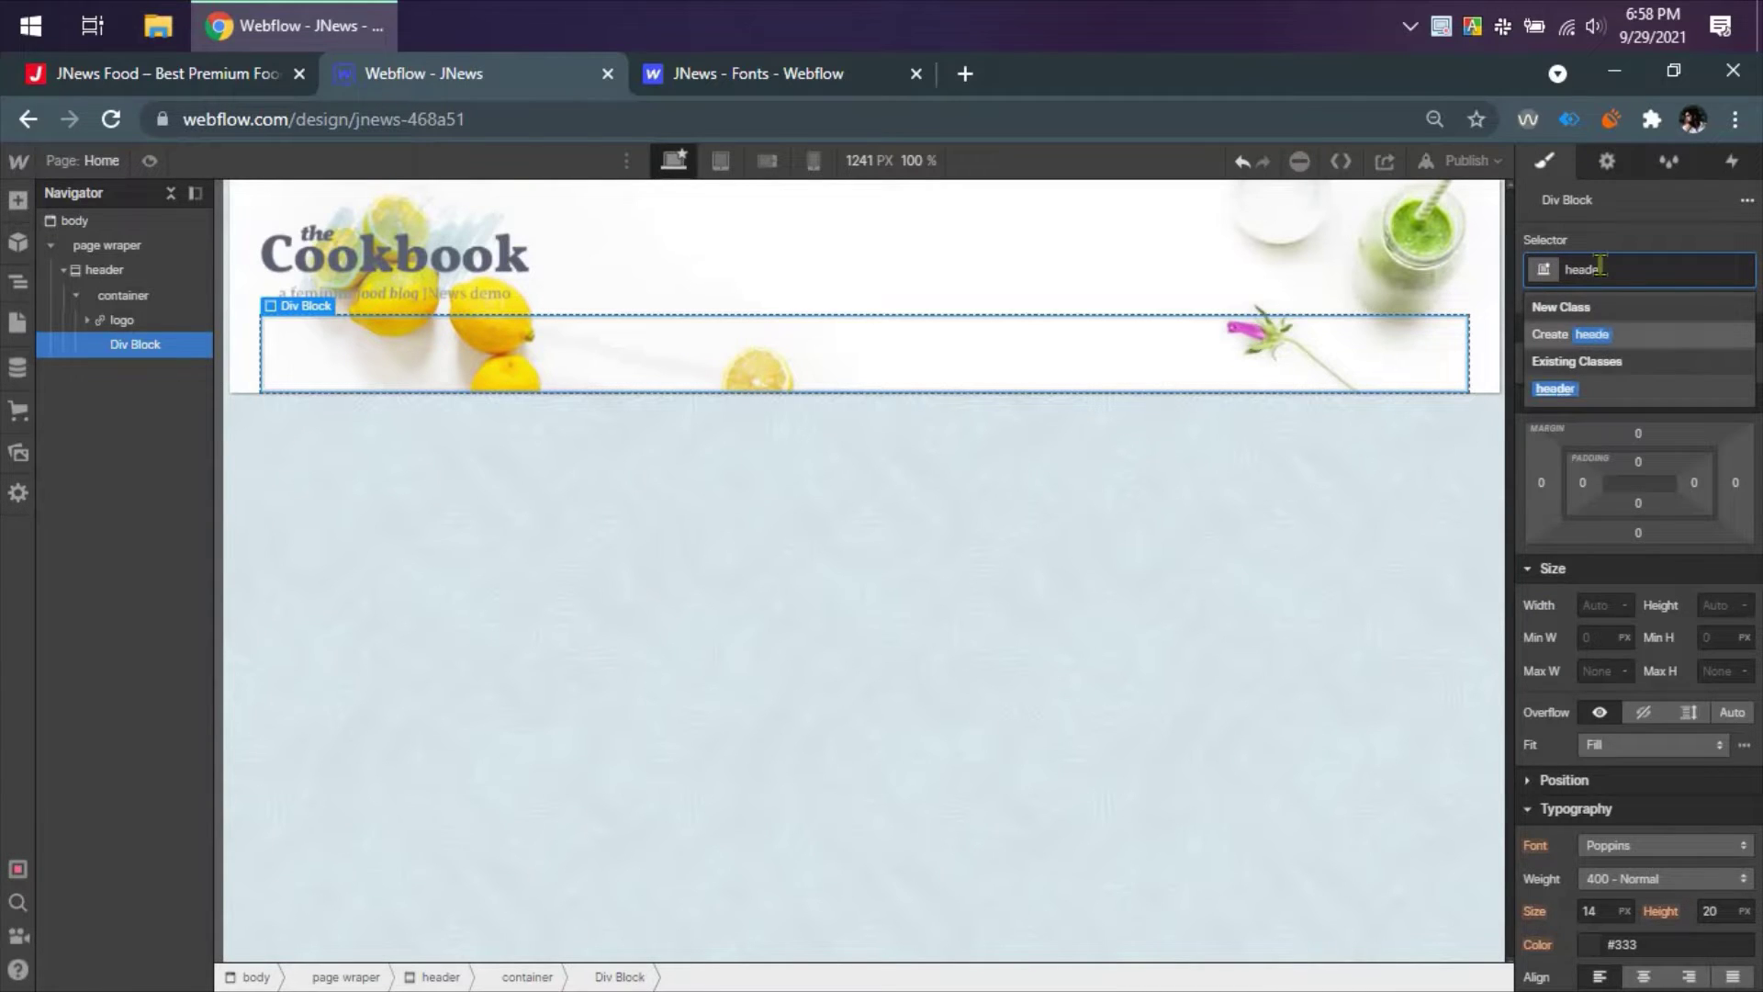
type("r-to")
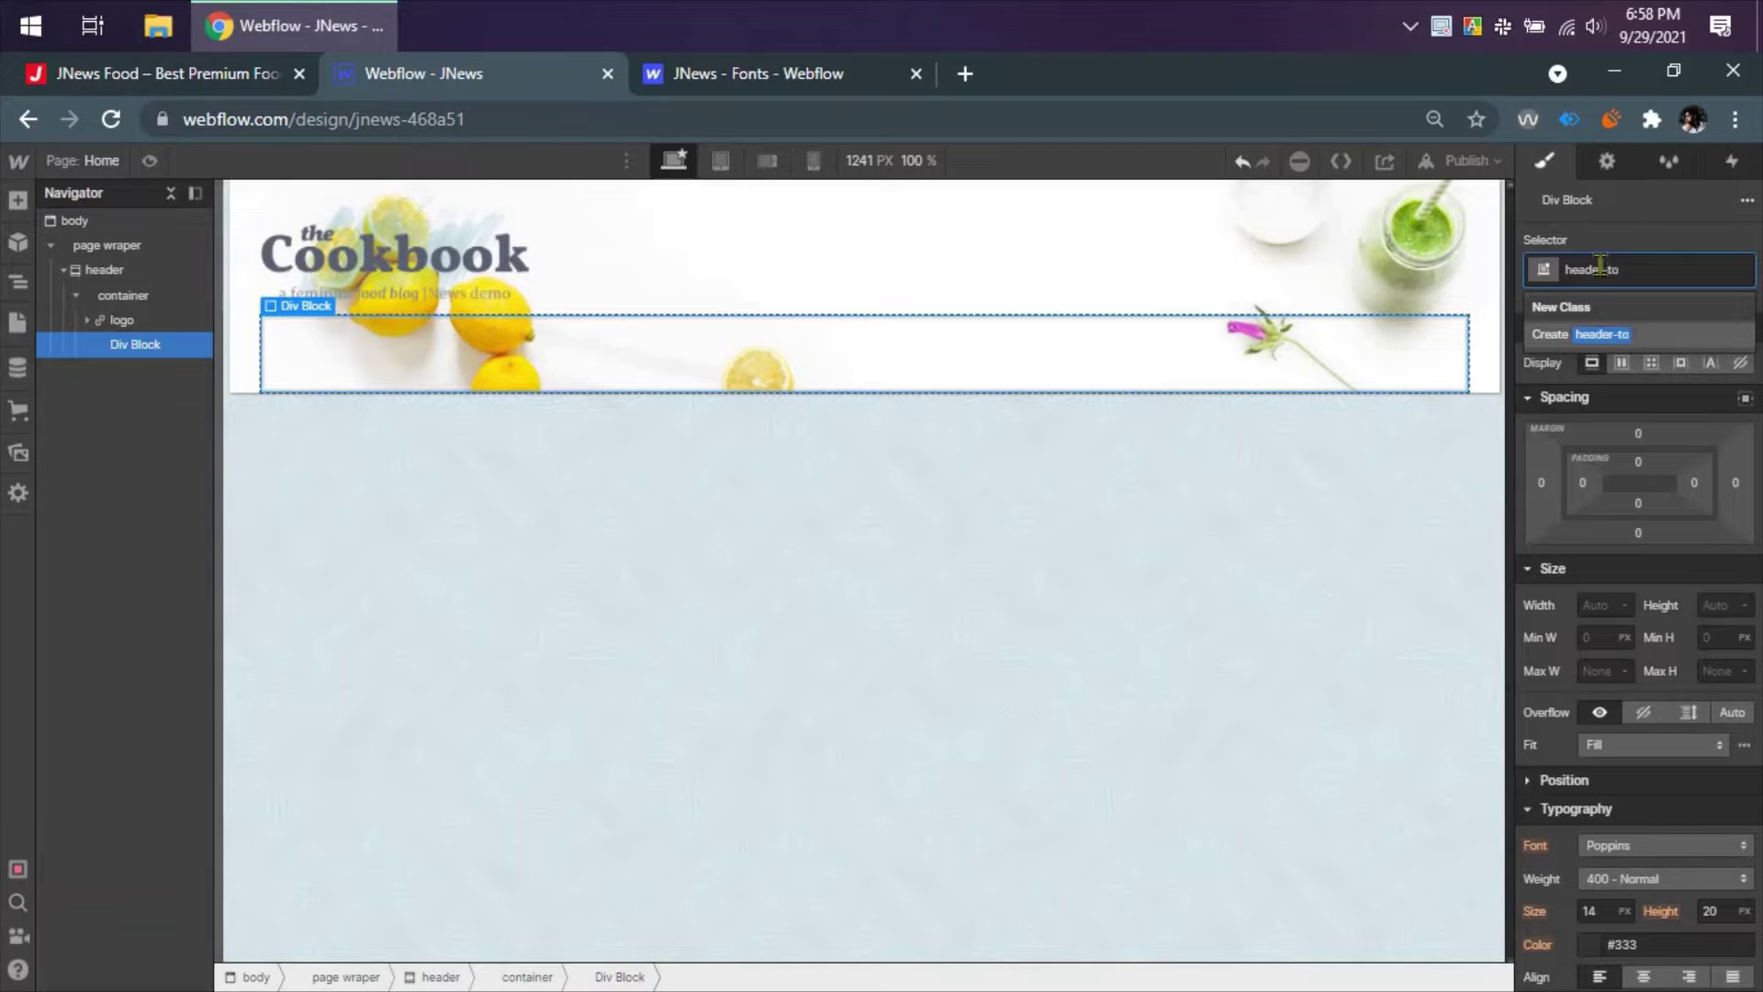
key("BackSpace")
key("BackSpace")
key("BackSpace")
key("BackSpace")
key("BackSpace")
key("BackSpace")
key("BackSpace")
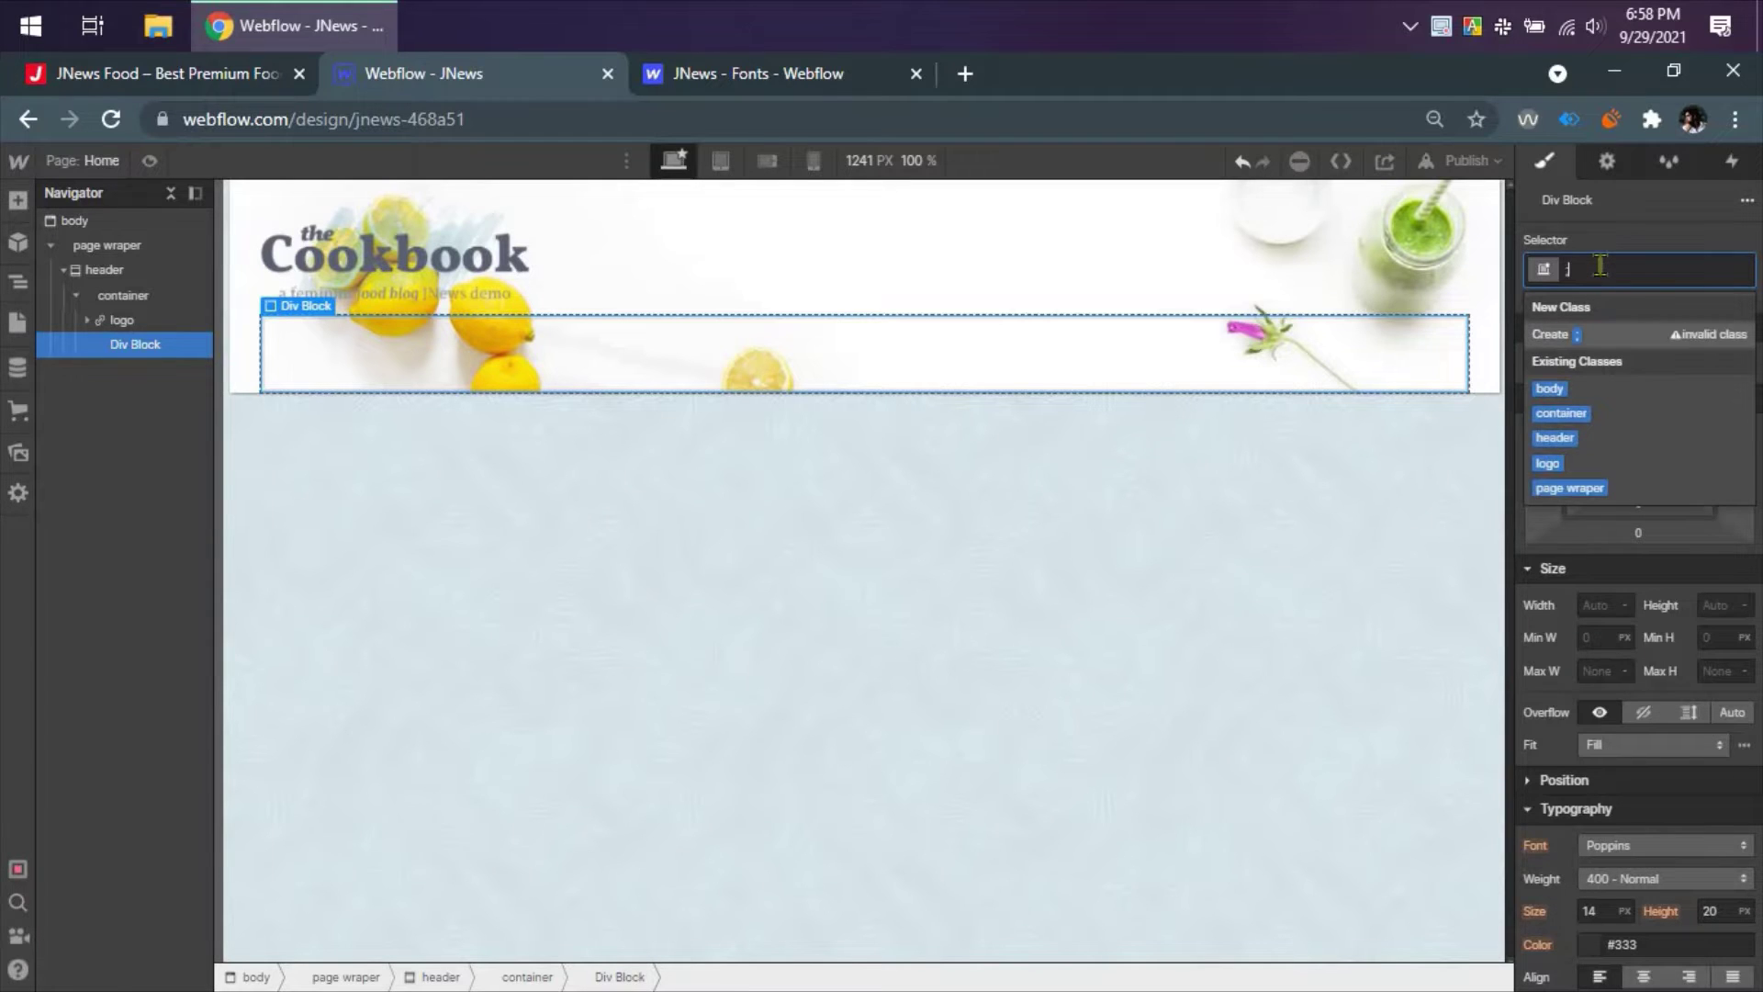
type("logo-container")
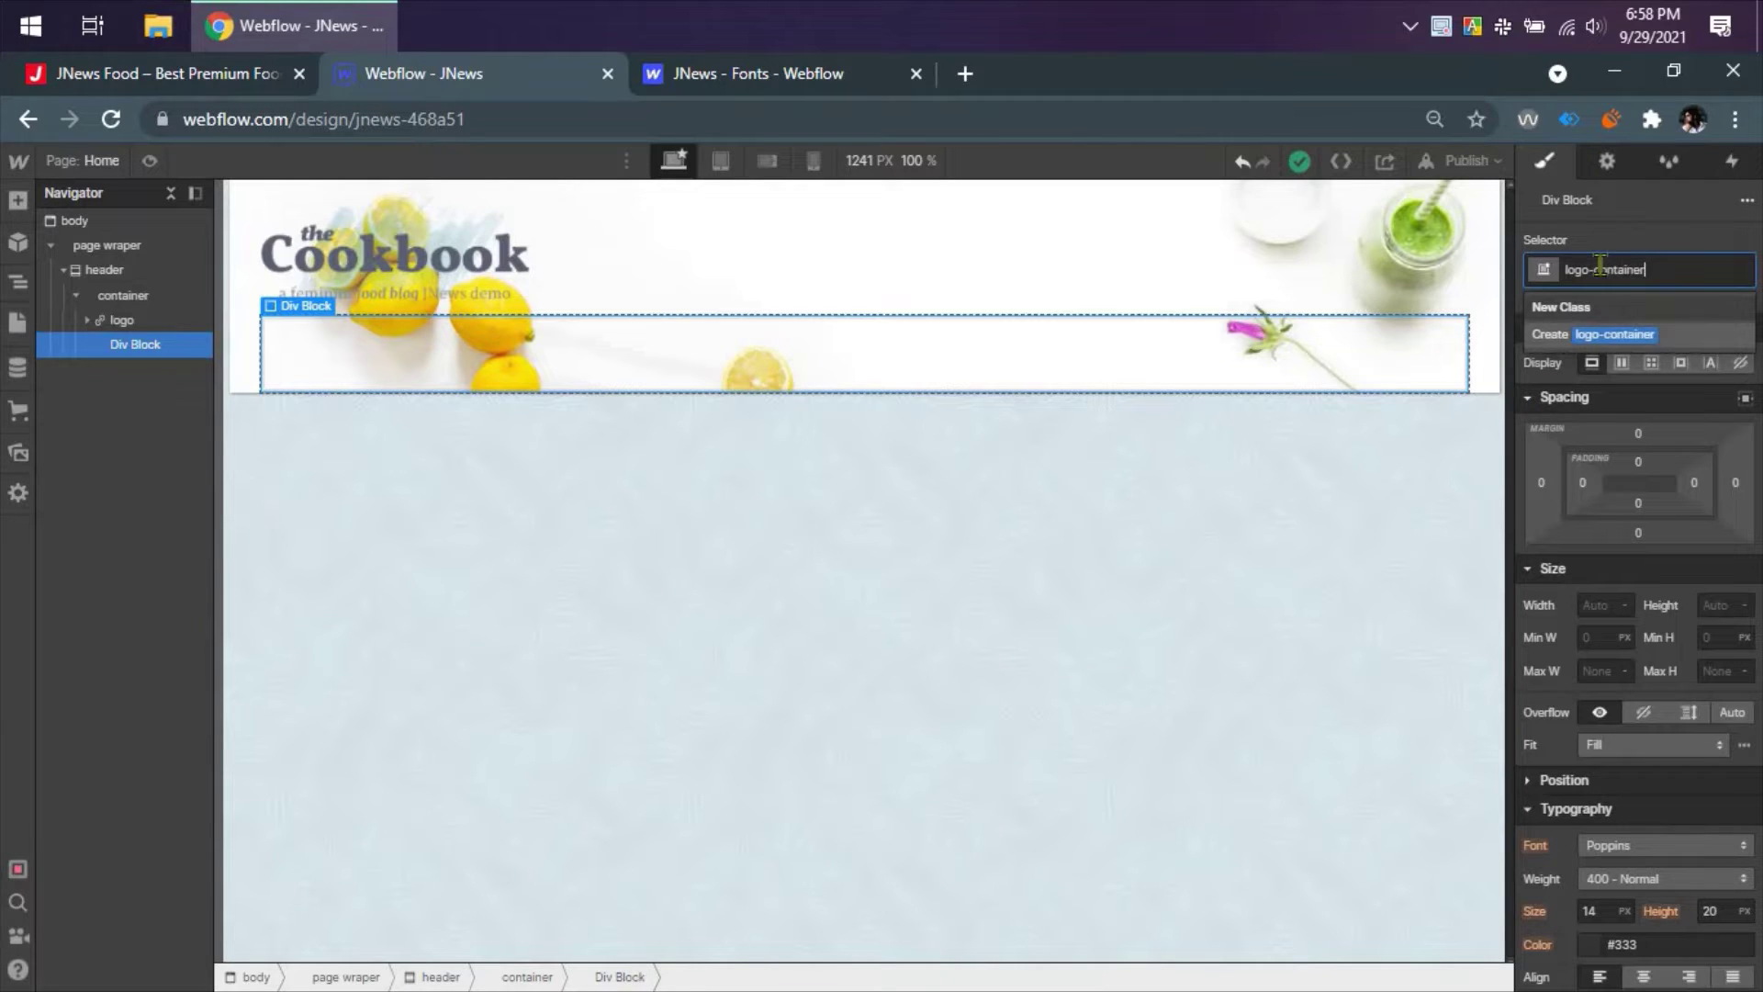
key("Return")
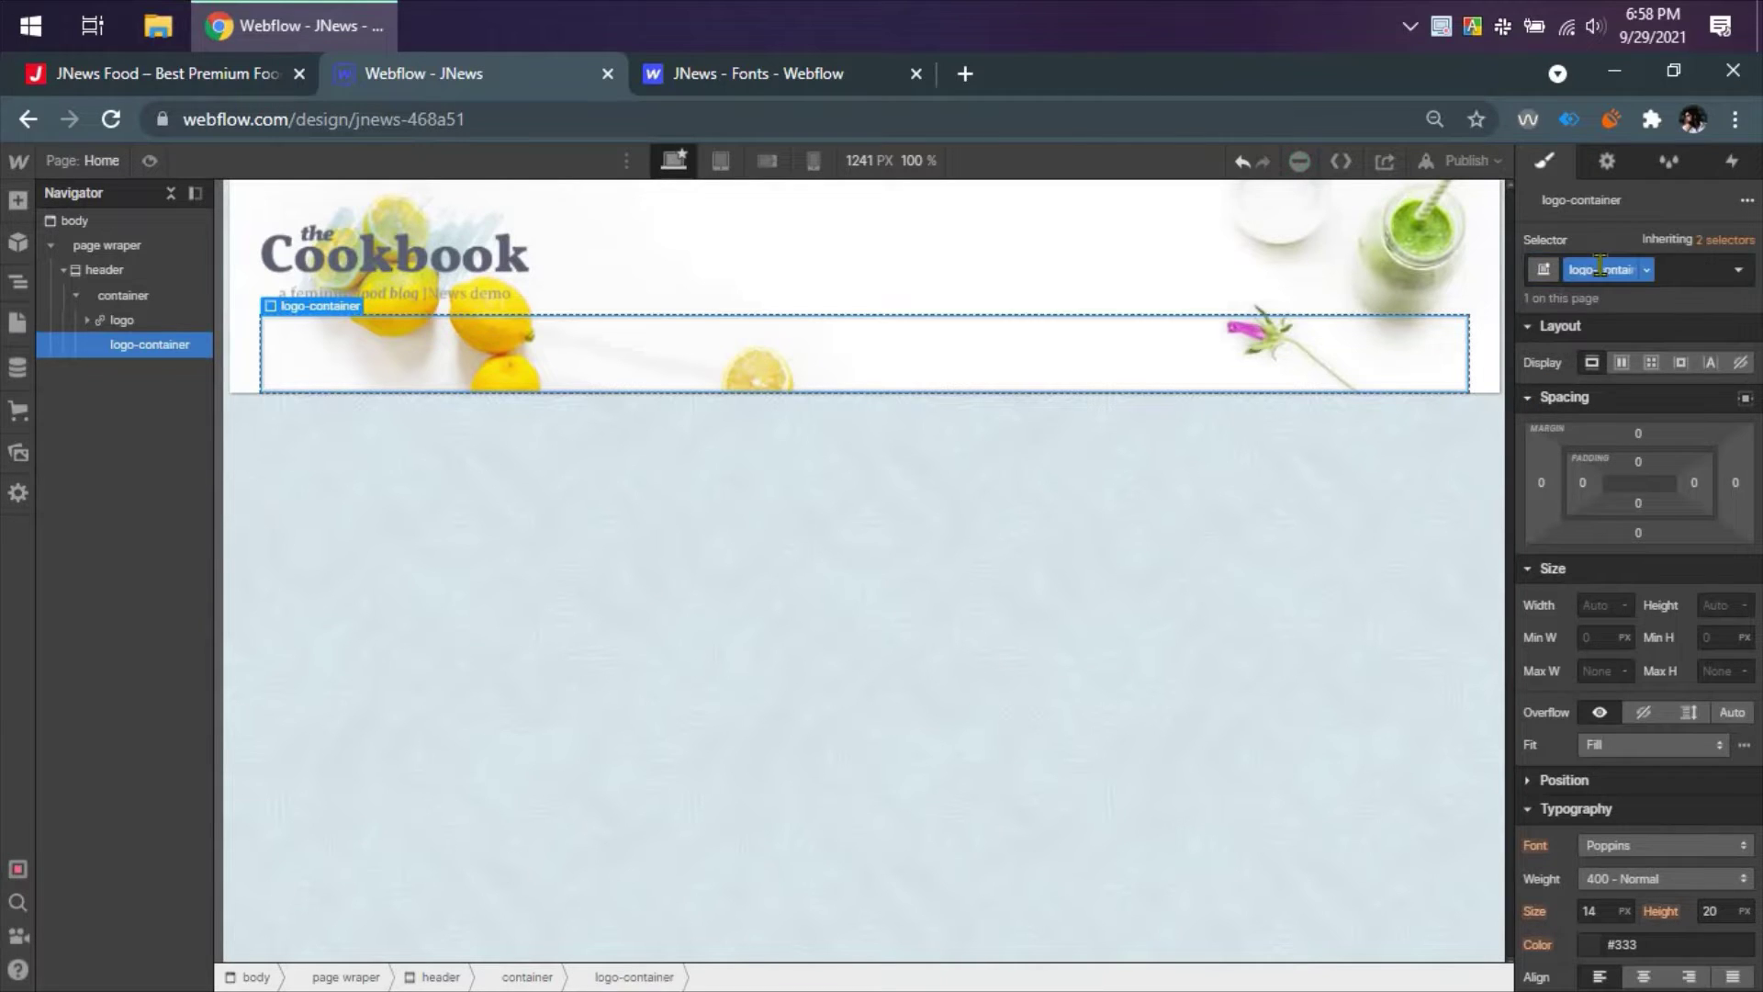
- Set the width and height of logo-container to 100%
left_click(1593, 608)
type("100%")
key("Return")
left_click(1726, 604)
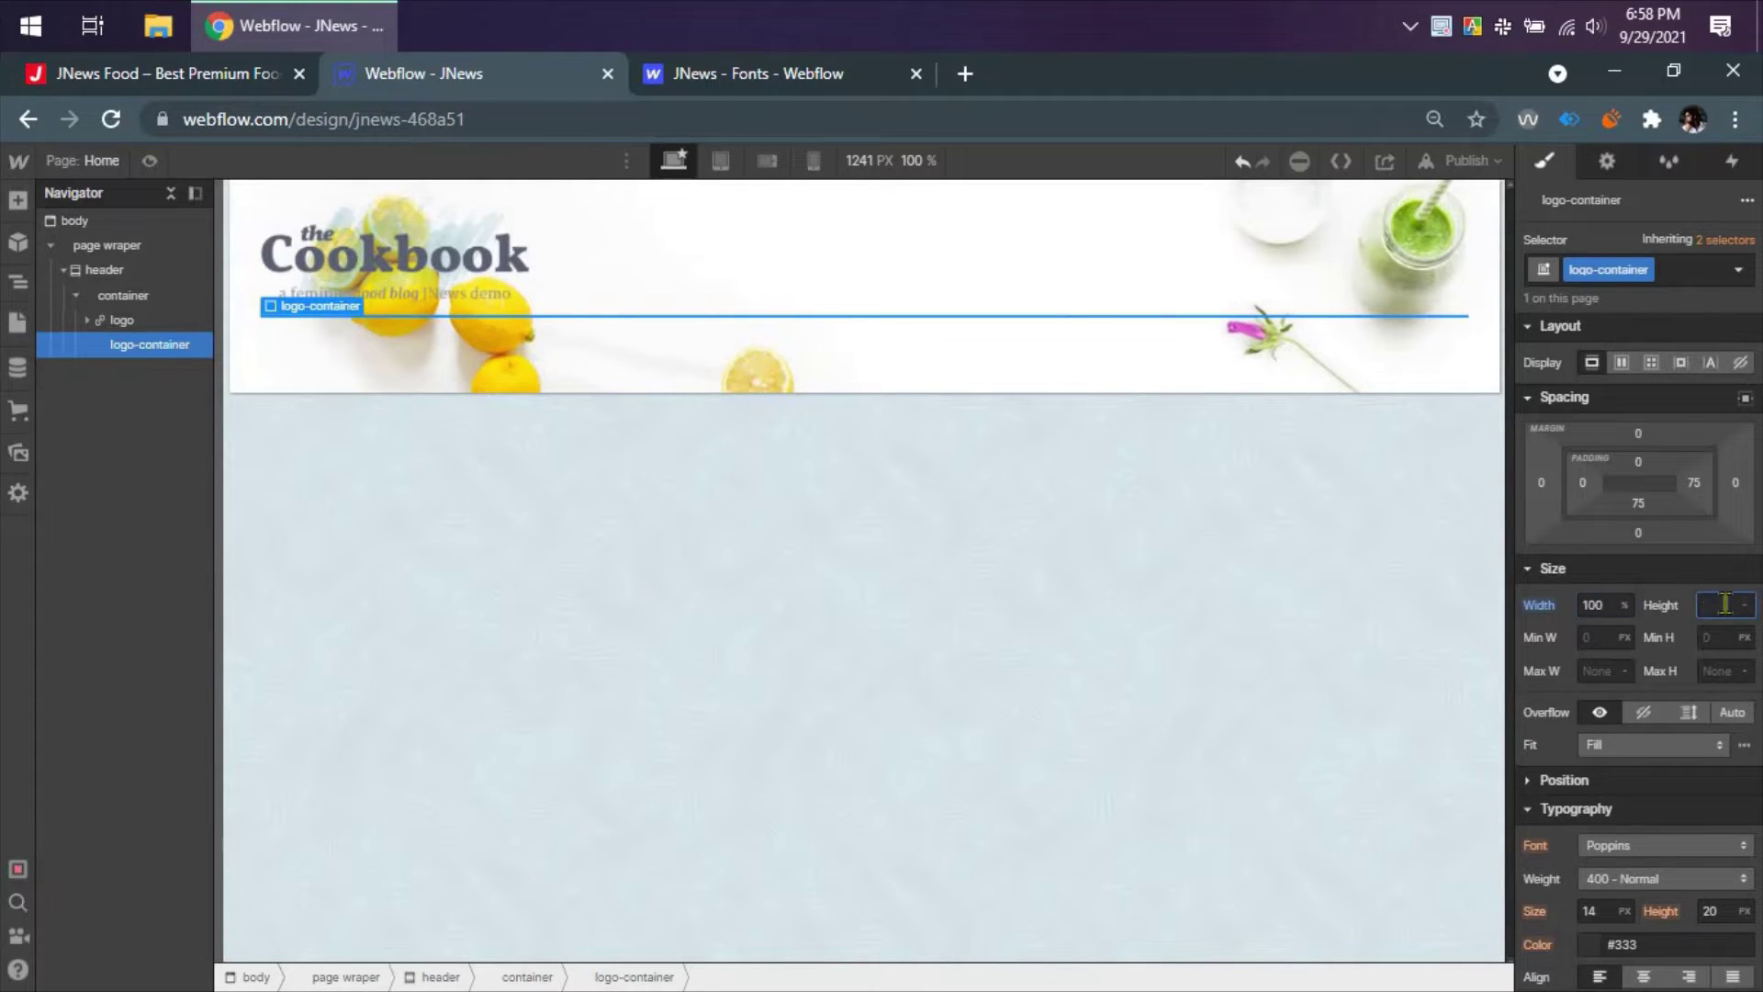
type("100")
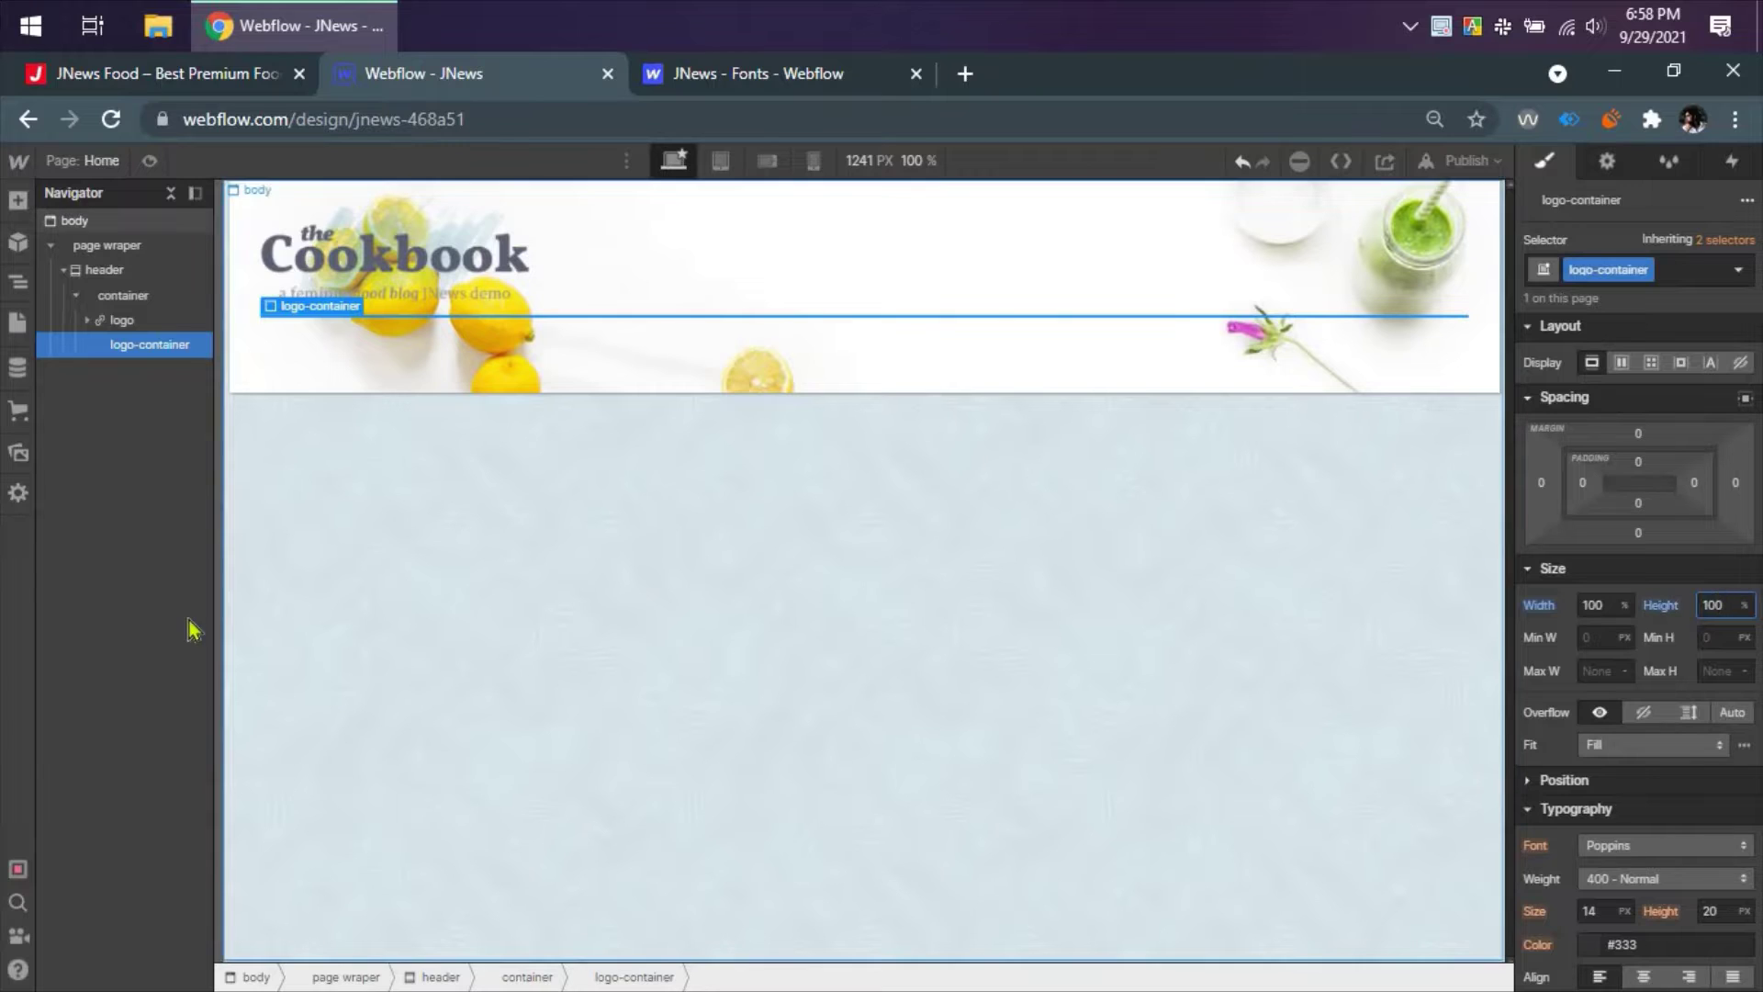
- Nest the logo link block inside logo-container in the element tree
left_click(142, 325)
left_click_drag(147, 340, 144, 337)
left_click(144, 319)
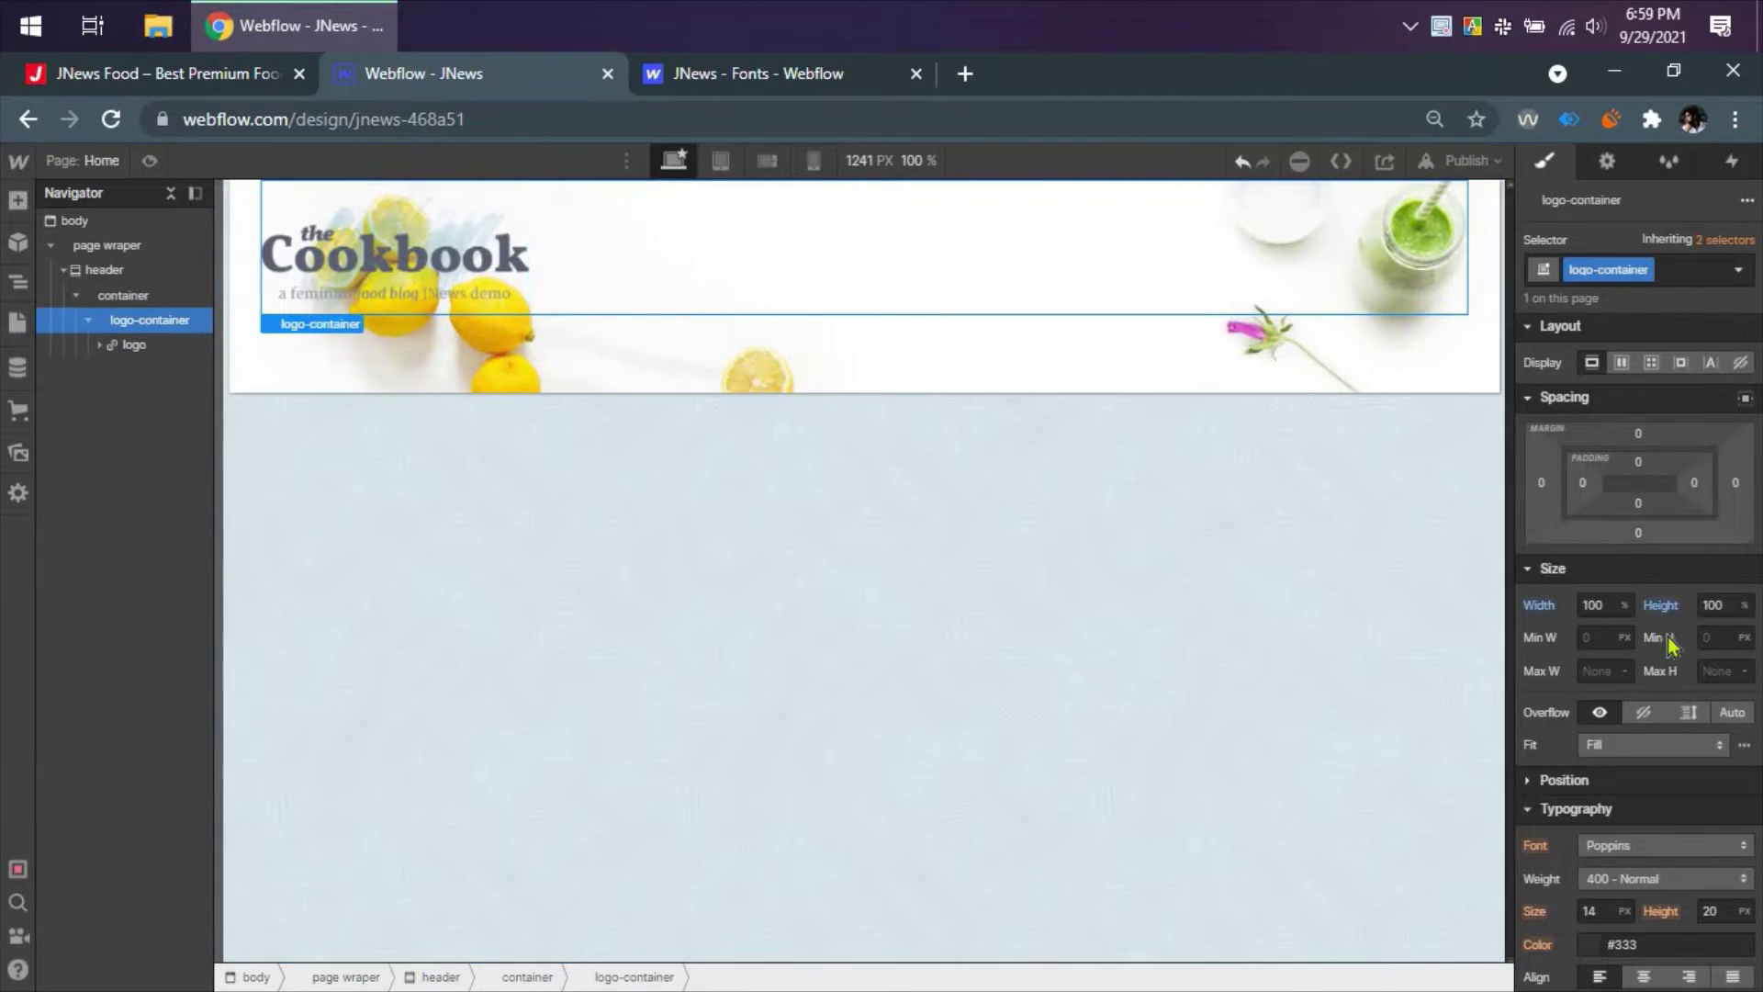
- Try deleting logo-container from the header's container, and undo the deletion
left_click(132, 297)
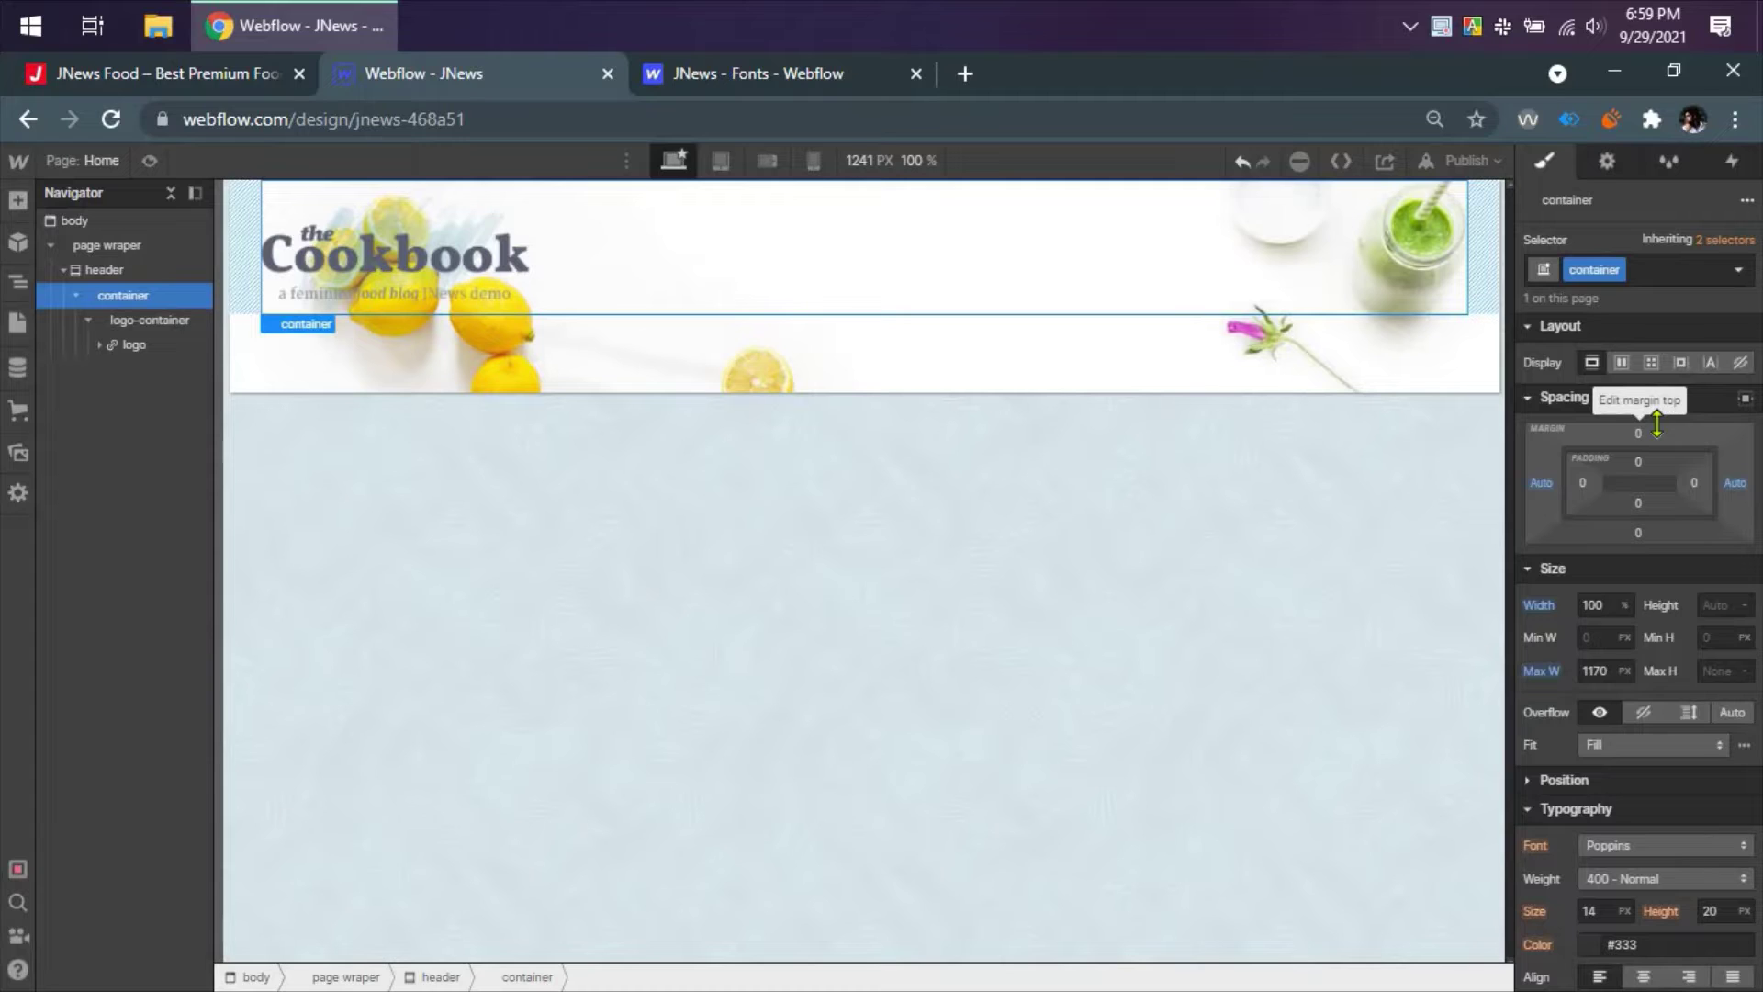
left_click(145, 324)
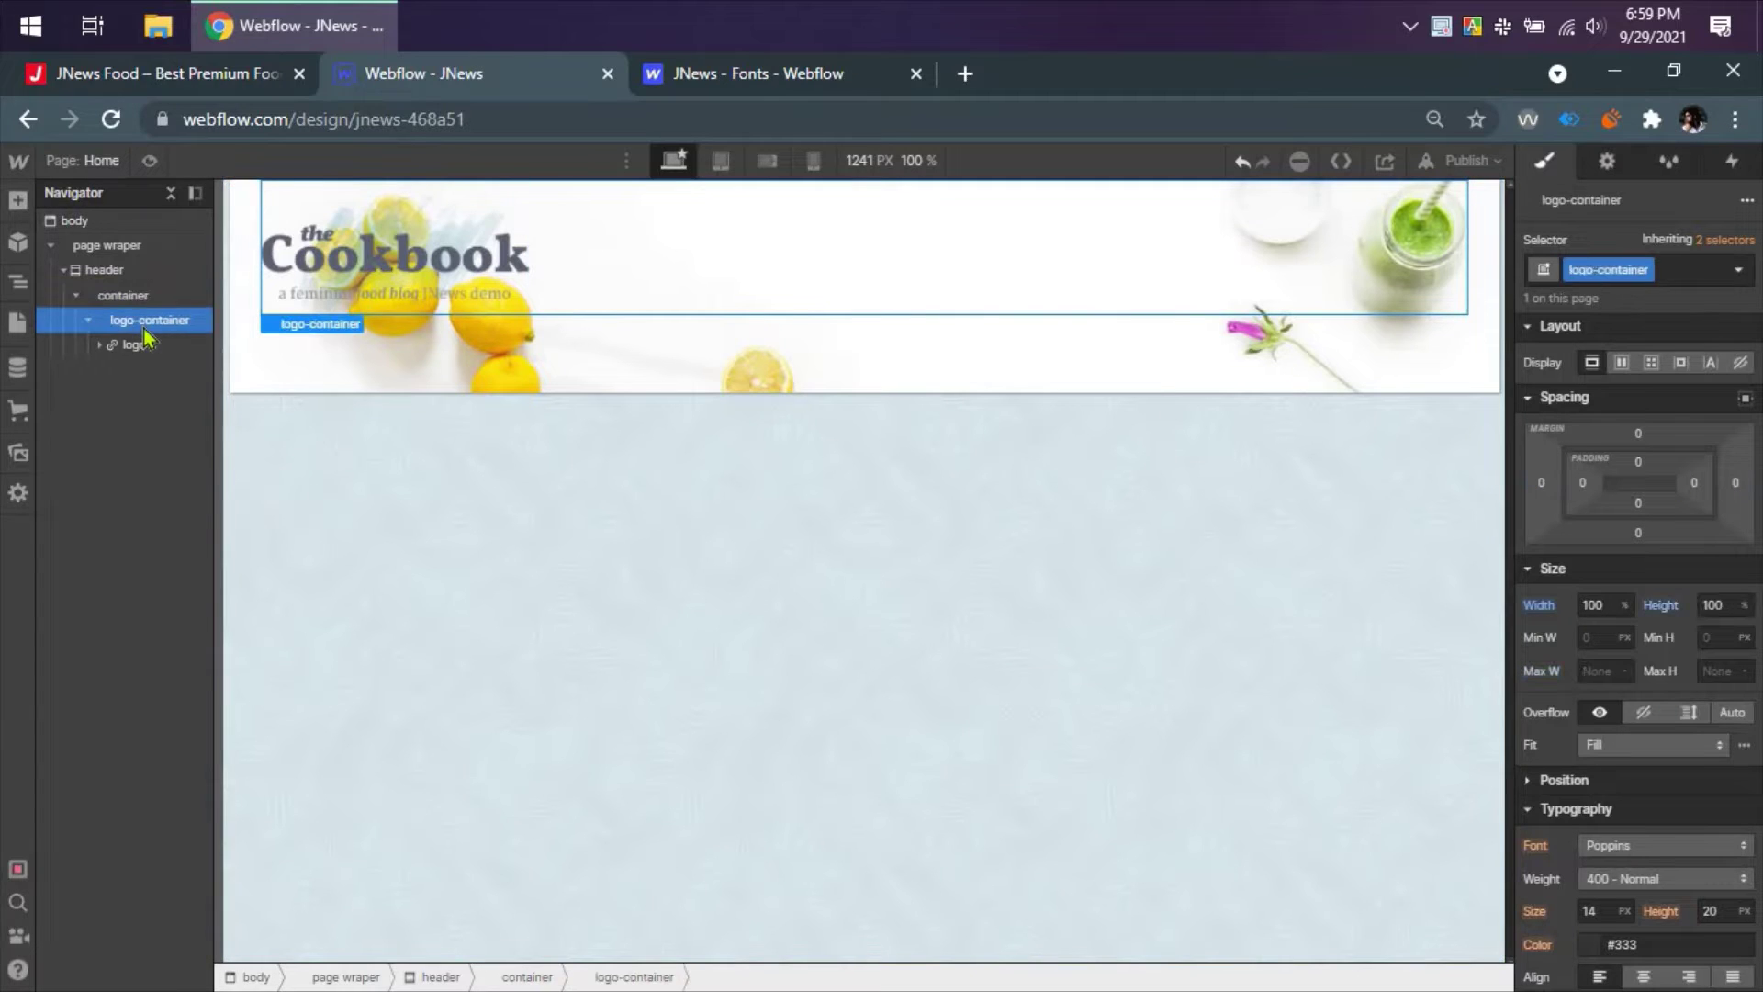
key("Delete")
key("ctrl+z")
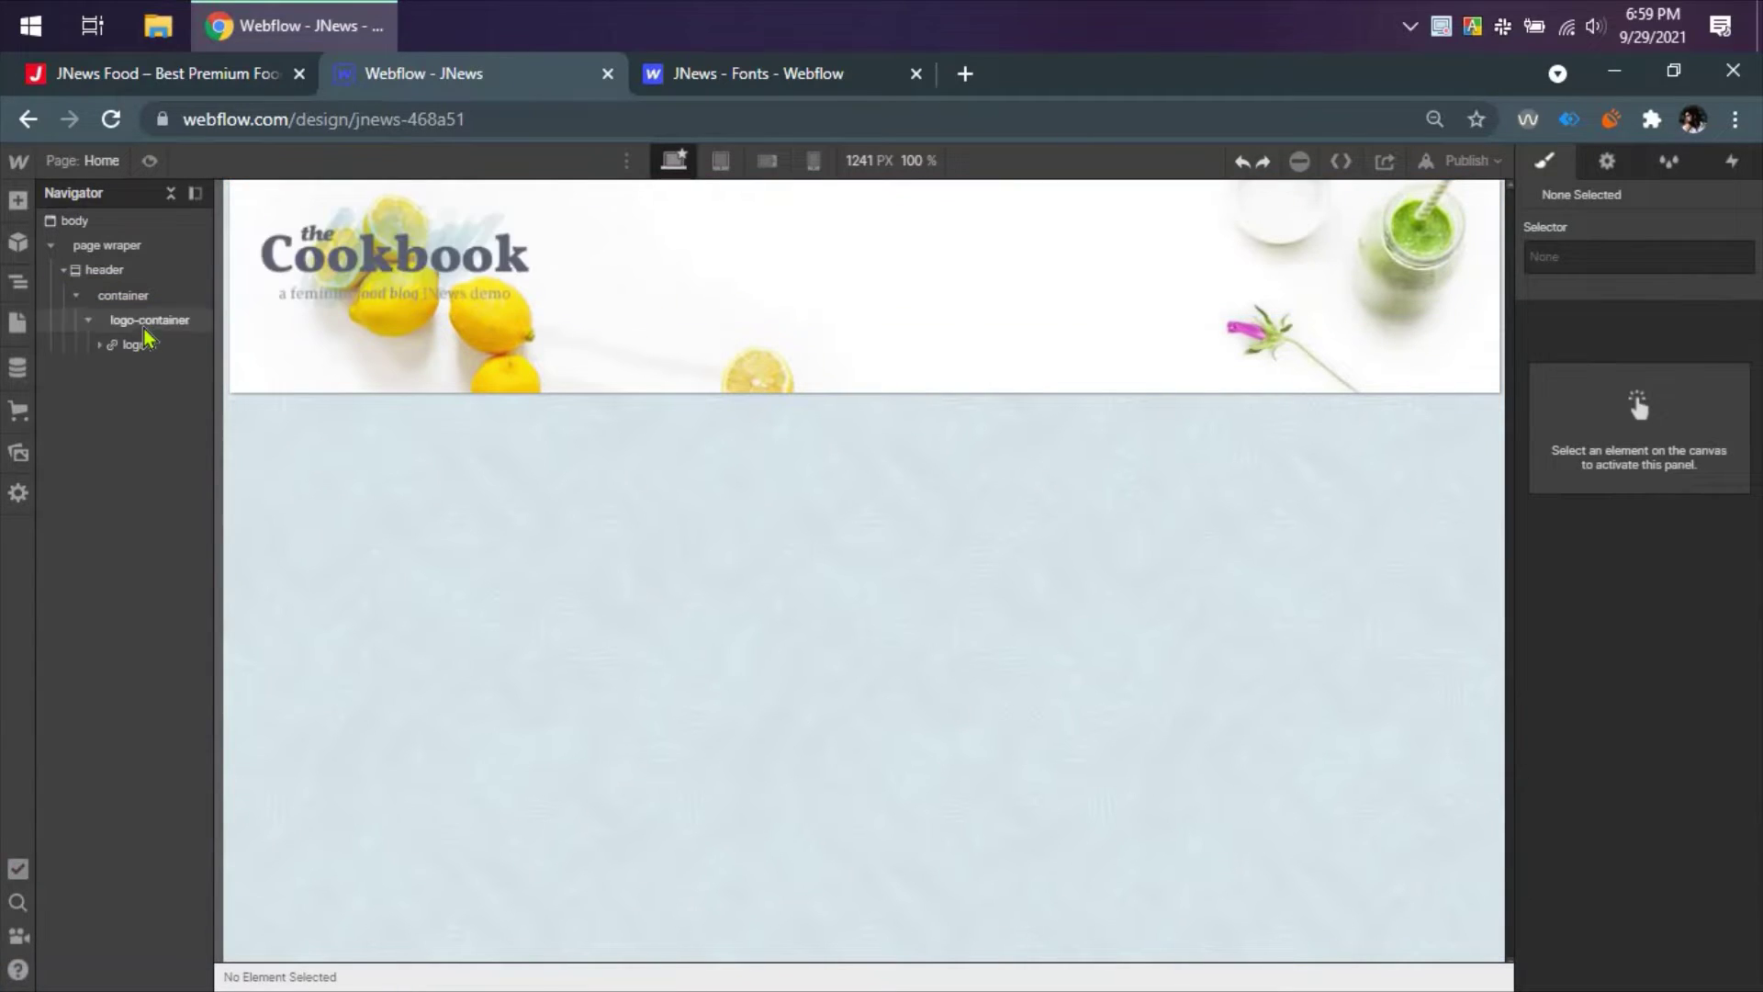
- Move the logo link out of logo-container directly into the container, and remove the emptied logo-container
mouse_move(141, 342)
left_mouse_down()
mouse_move(133, 306)
mouse_move(129, 320)
left_mouse_up()
left_click(143, 346)
left_click(106, 275)
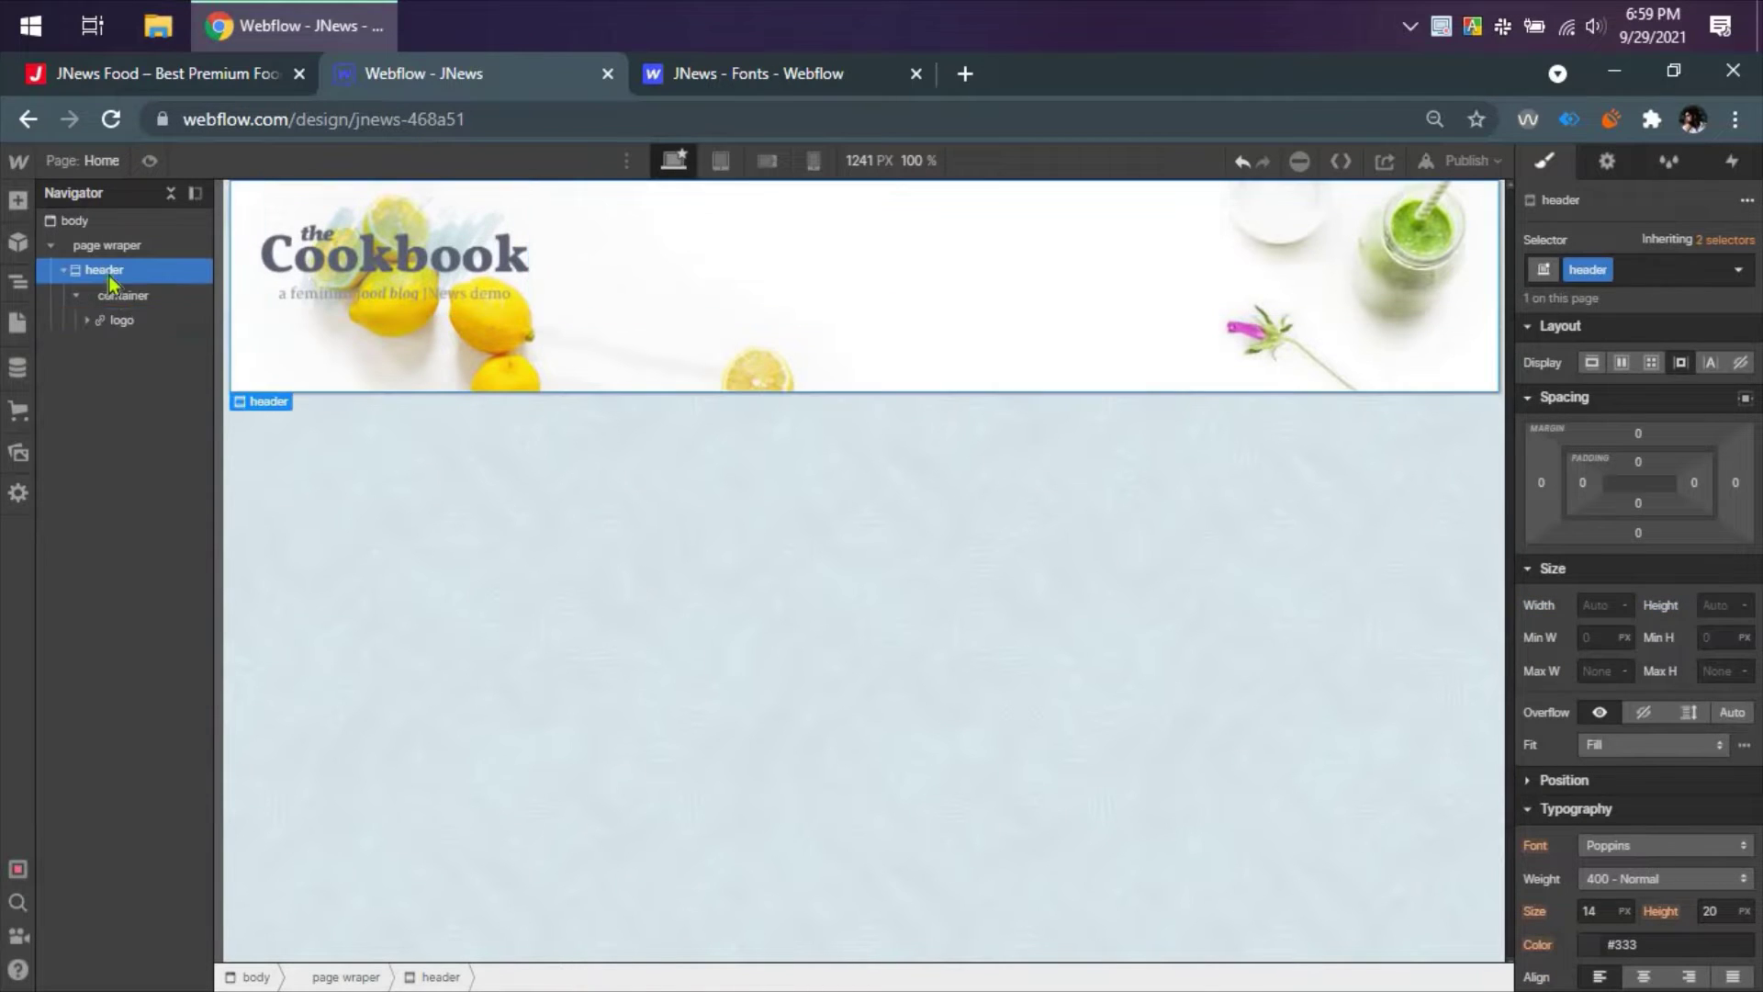
left_click(78, 296)
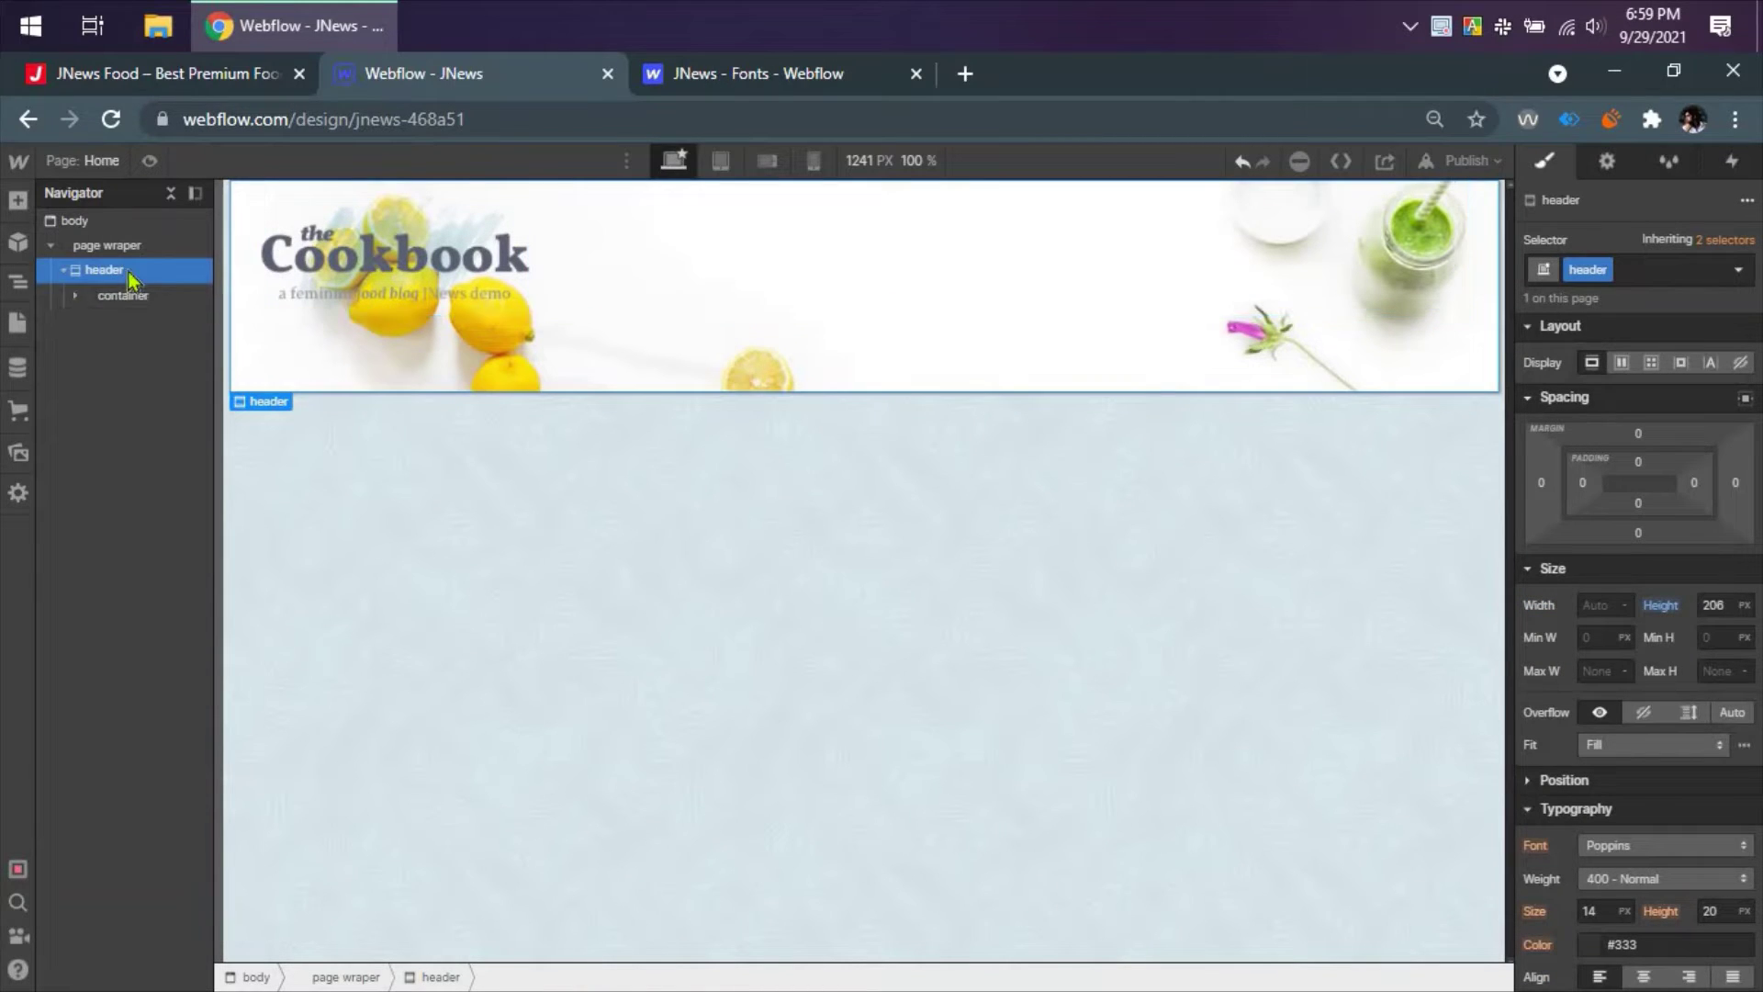
- Check the header on the JNews Food page again, and restore the removed logo-container in the Webflow project
left_click(221, 75)
left_click(384, 81)
left_click(75, 295)
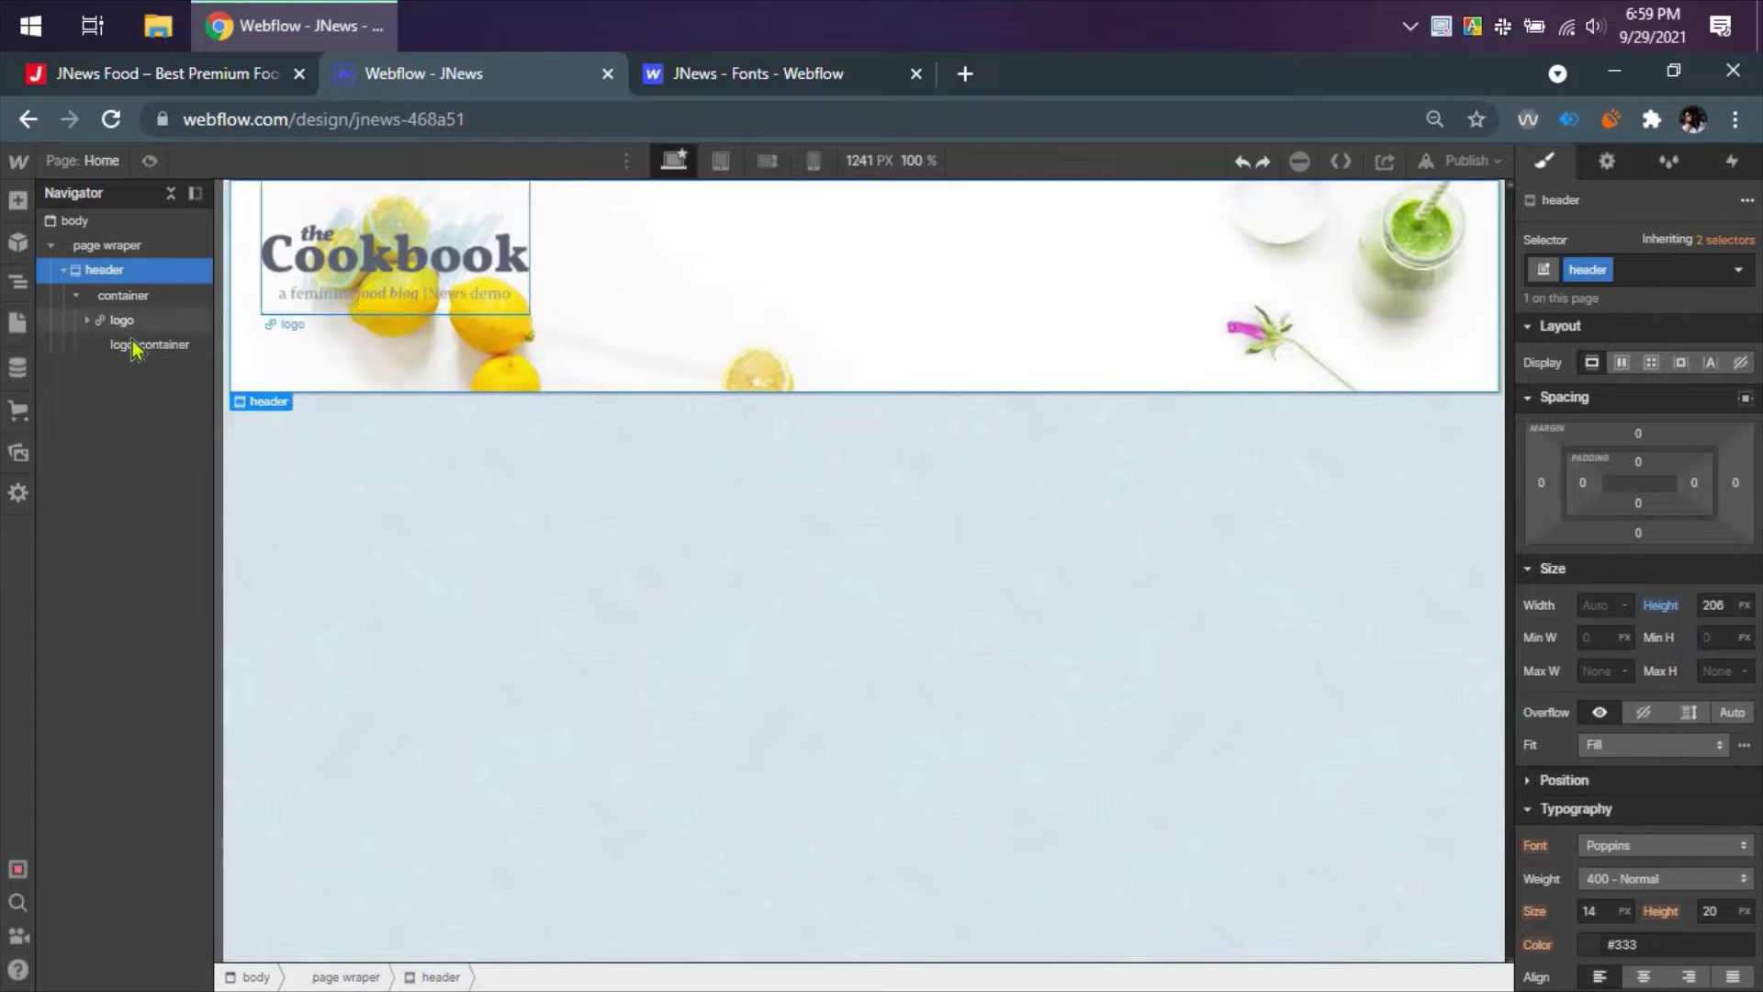
- Place logo-container directly under the header with the container nested inside it, and reset its height and width
left_click_drag(124, 340, 124, 299)
left_click(123, 297)
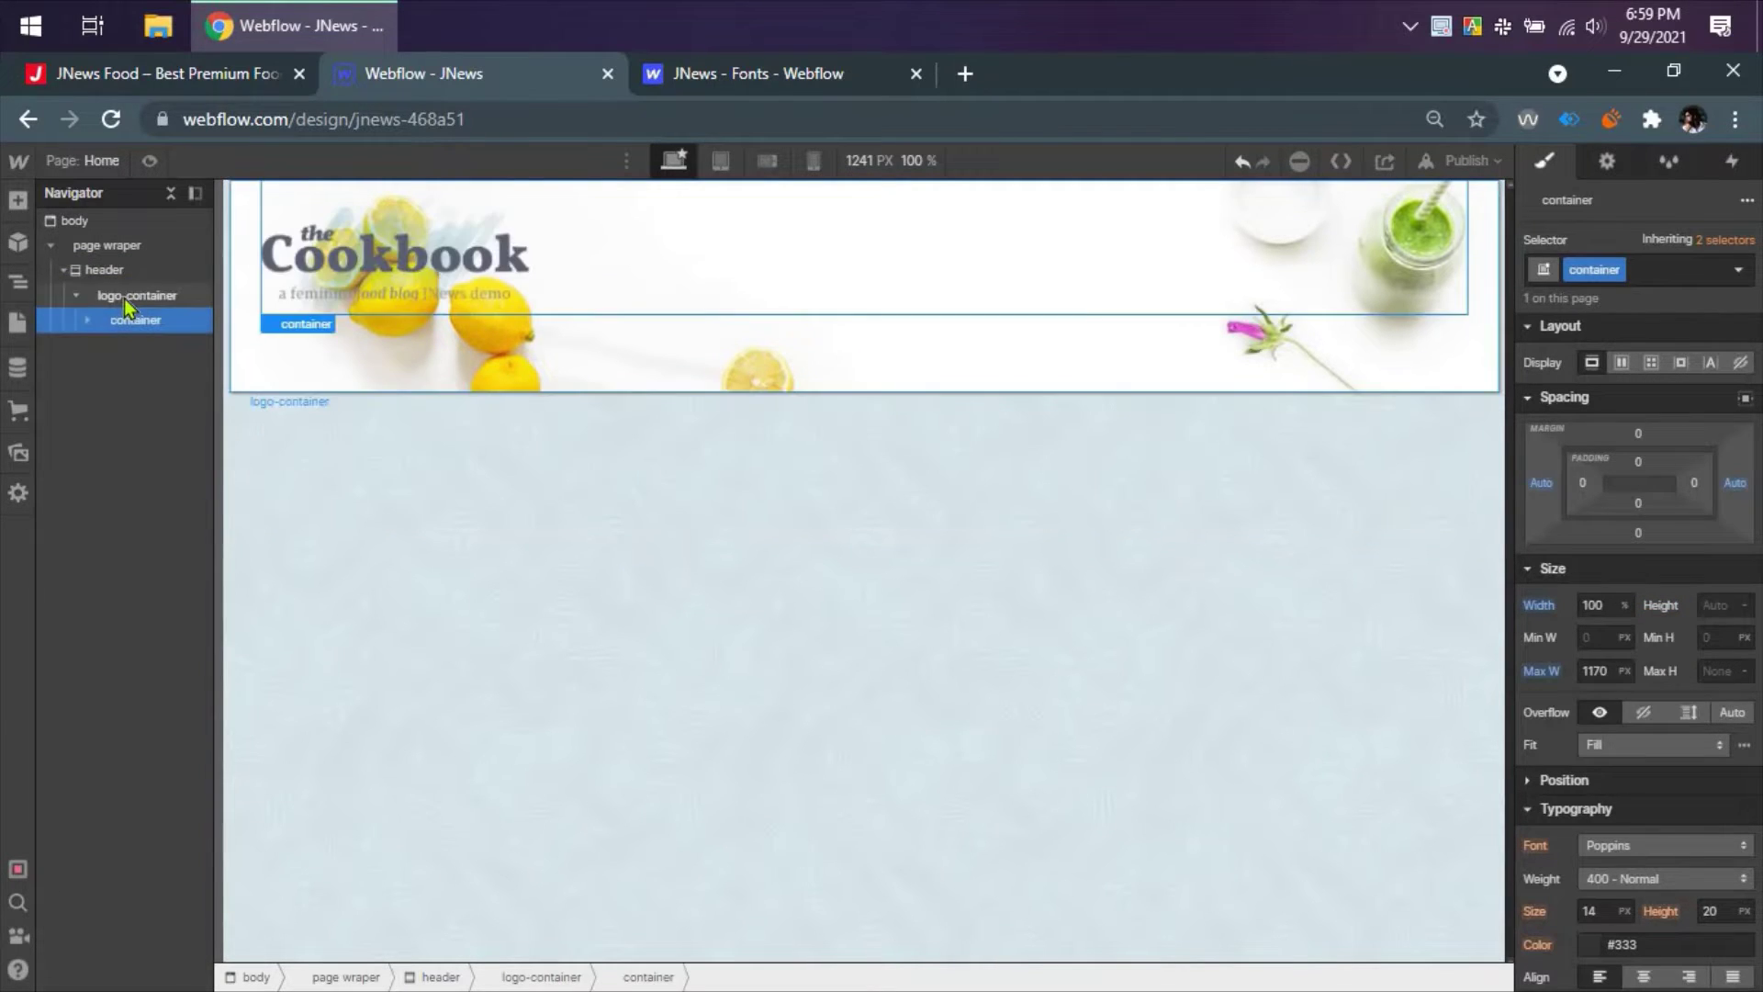
left_click(1664, 608)
left_click(1562, 634)
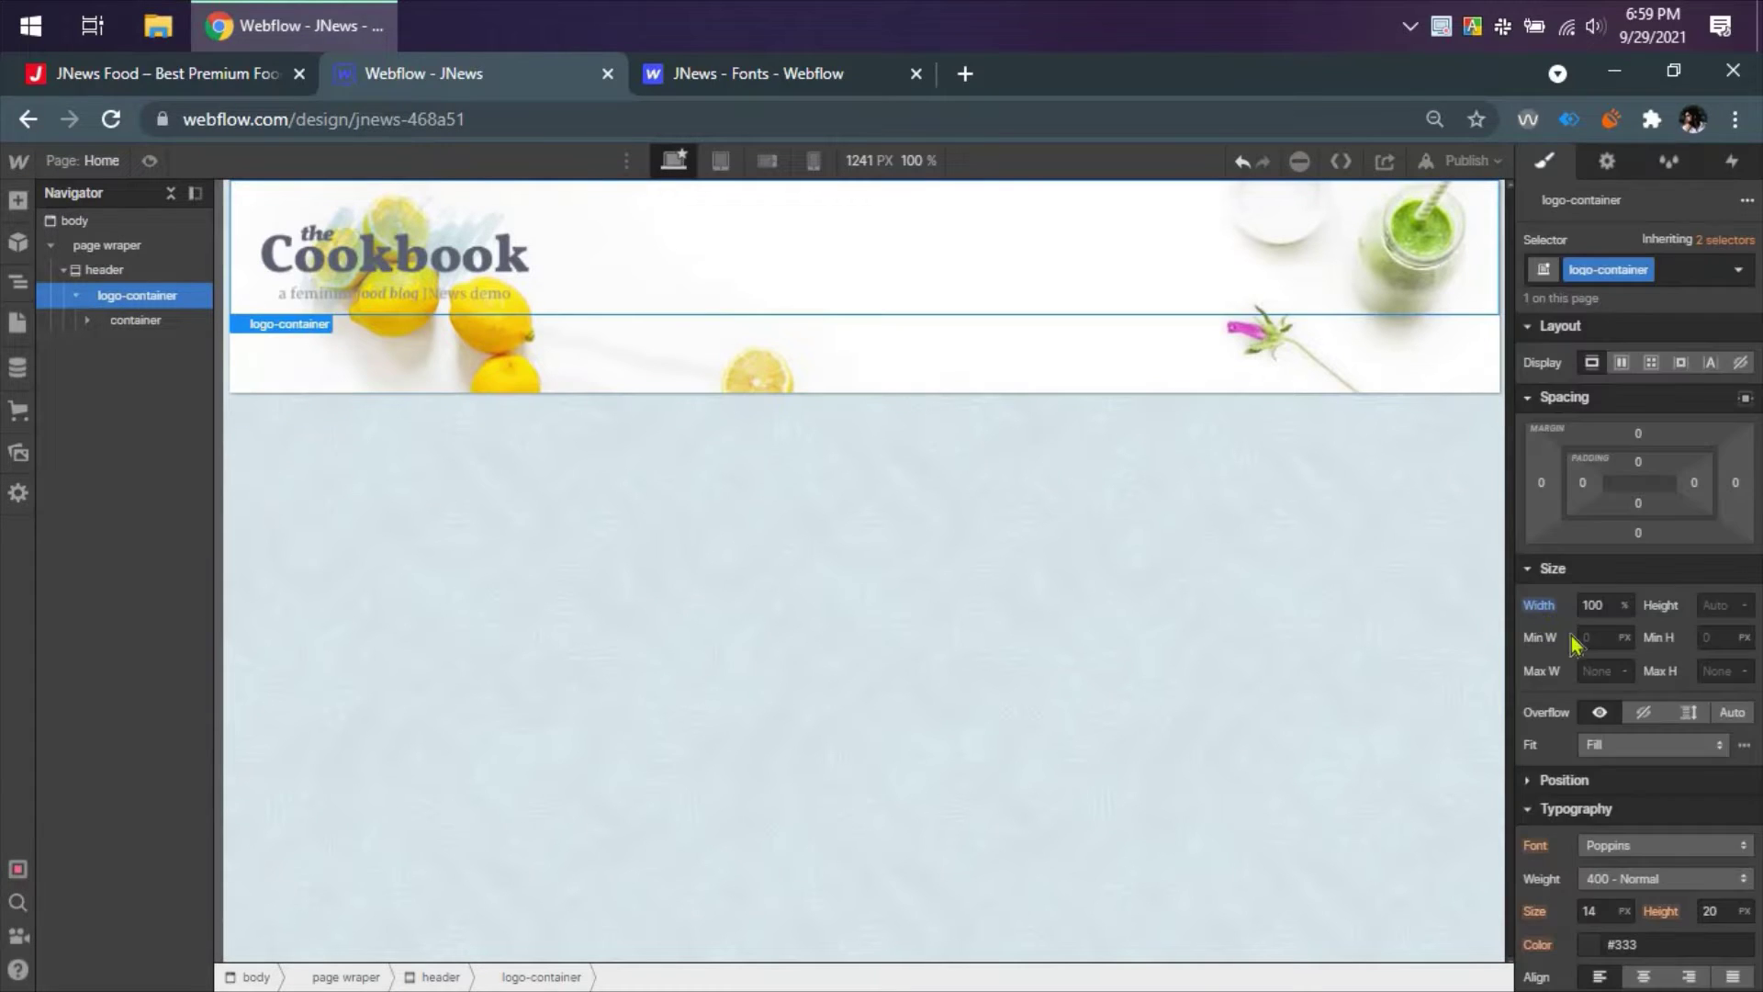
left_click(1539, 604)
left_click(1535, 637)
- Try a flex layout on the header section, and reset its display setting
left_click(120, 271)
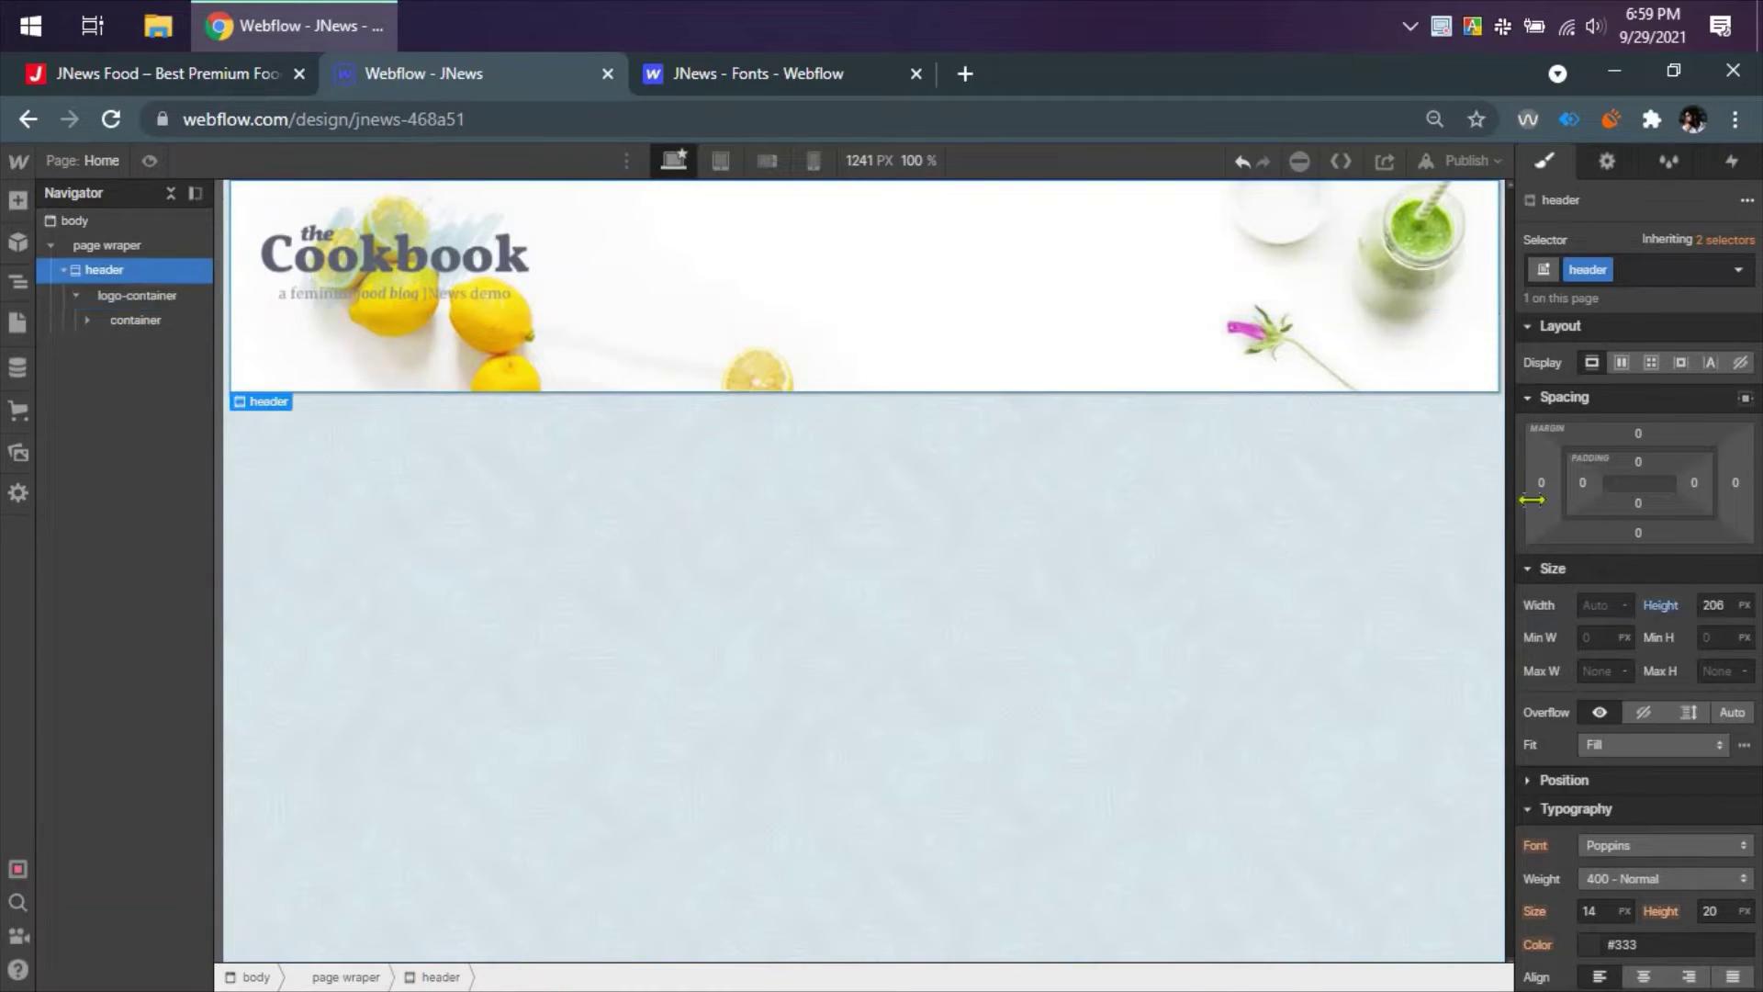
left_click(1621, 362)
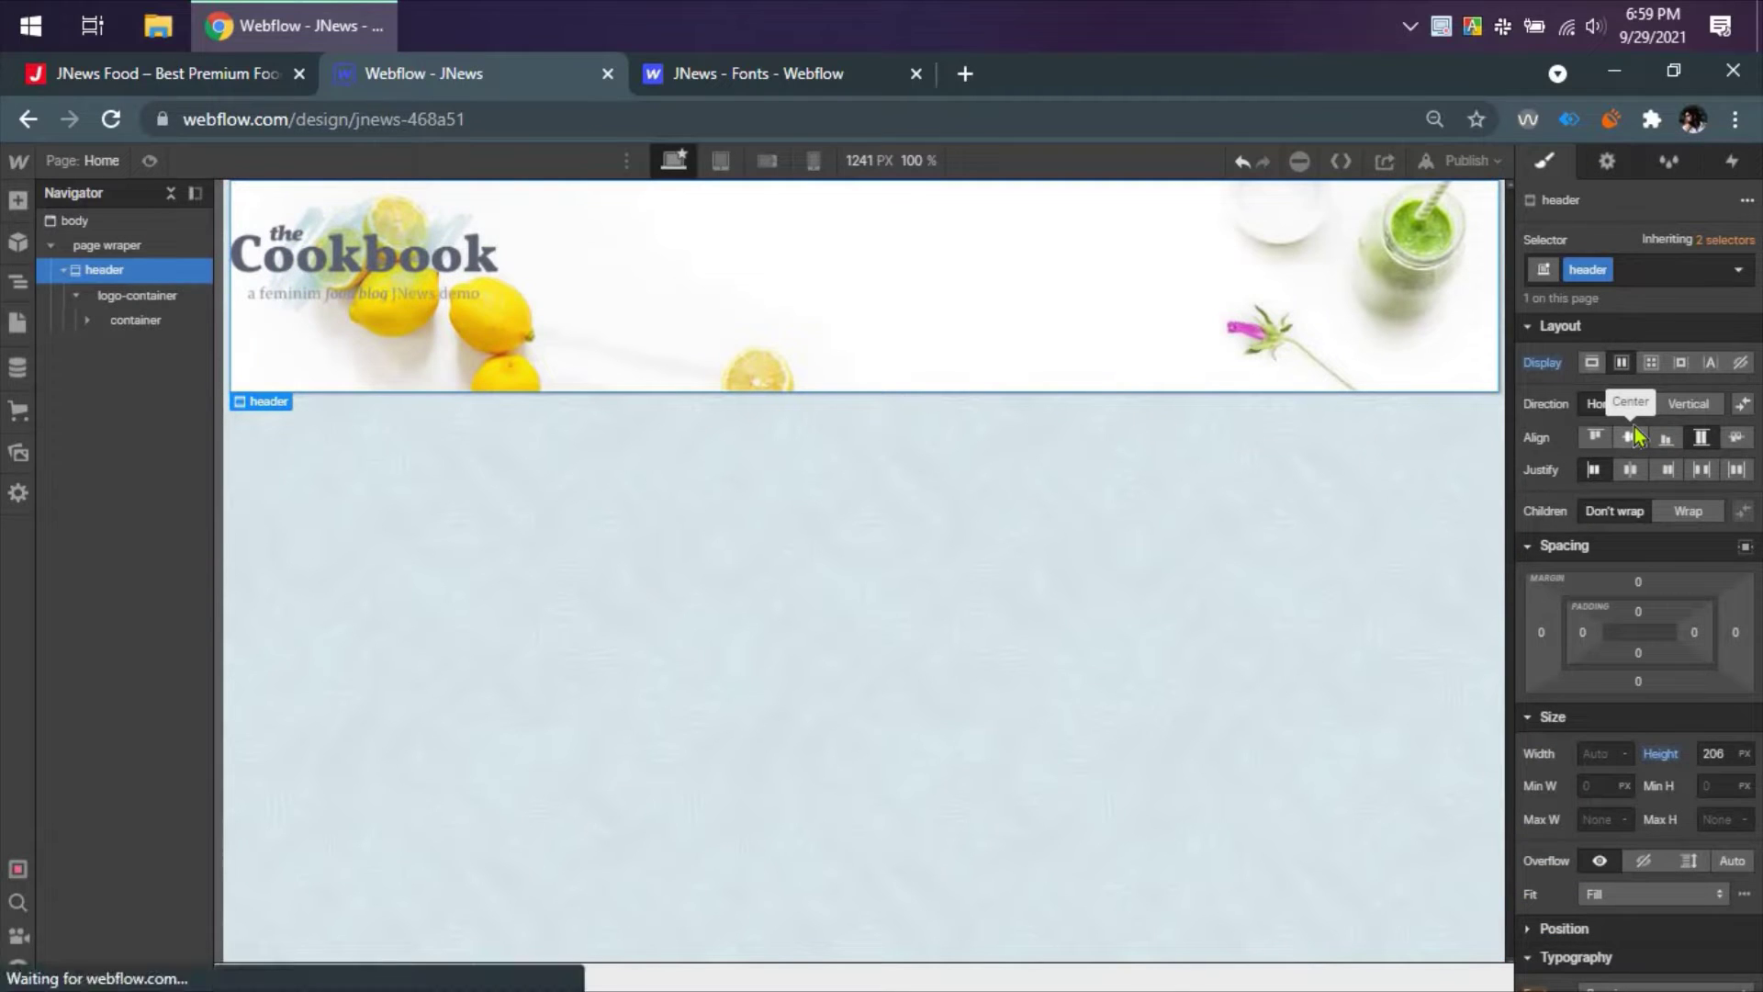
left_click(1554, 364)
left_click(1563, 393)
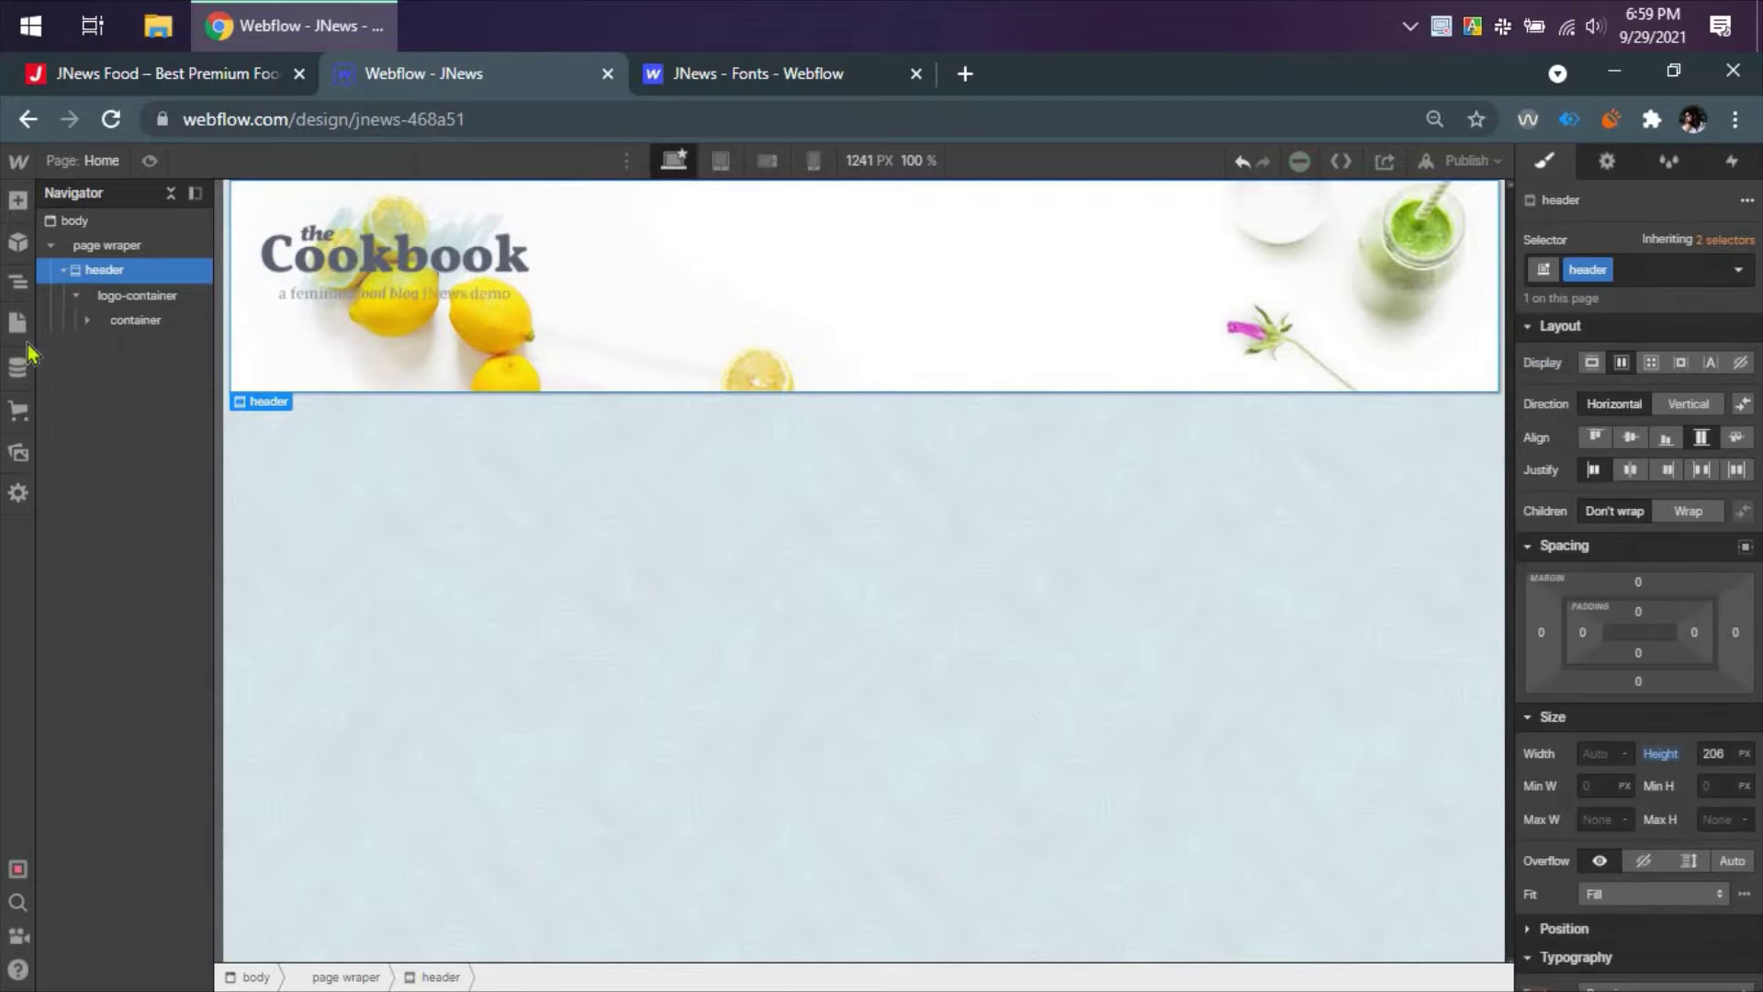
- Set logo-container to a flex layout with vertical direction
left_click(137, 295)
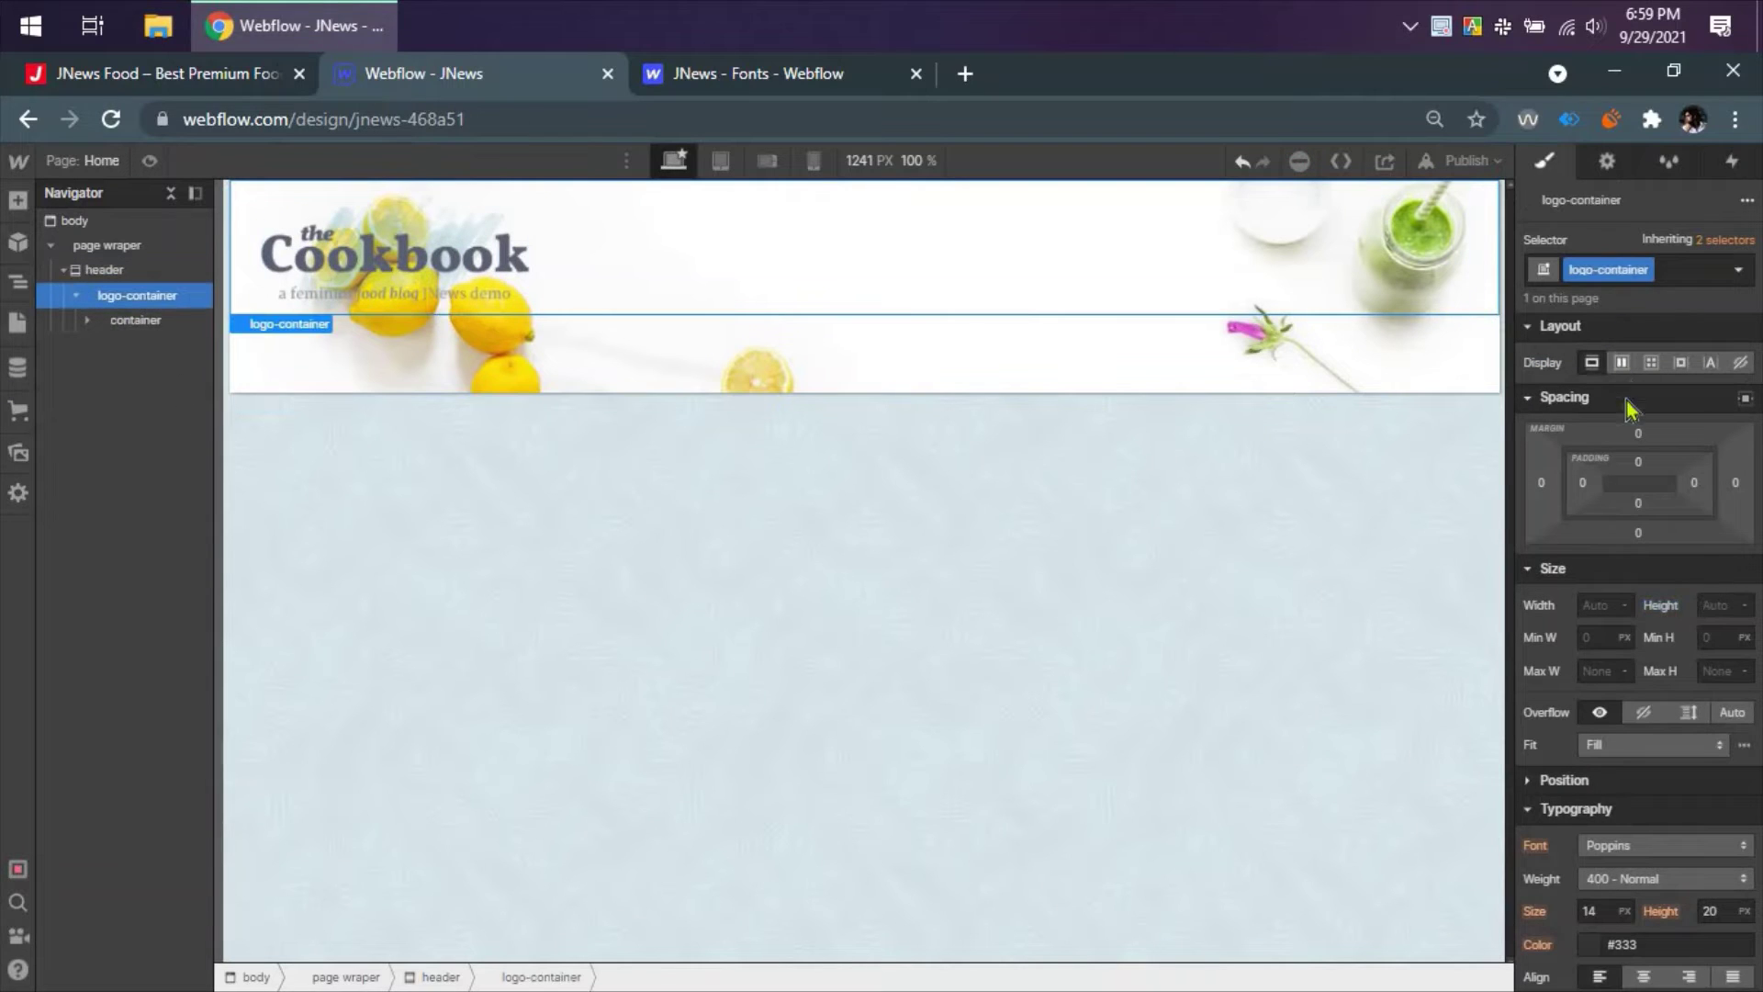
left_click(1621, 364)
left_click(1696, 407)
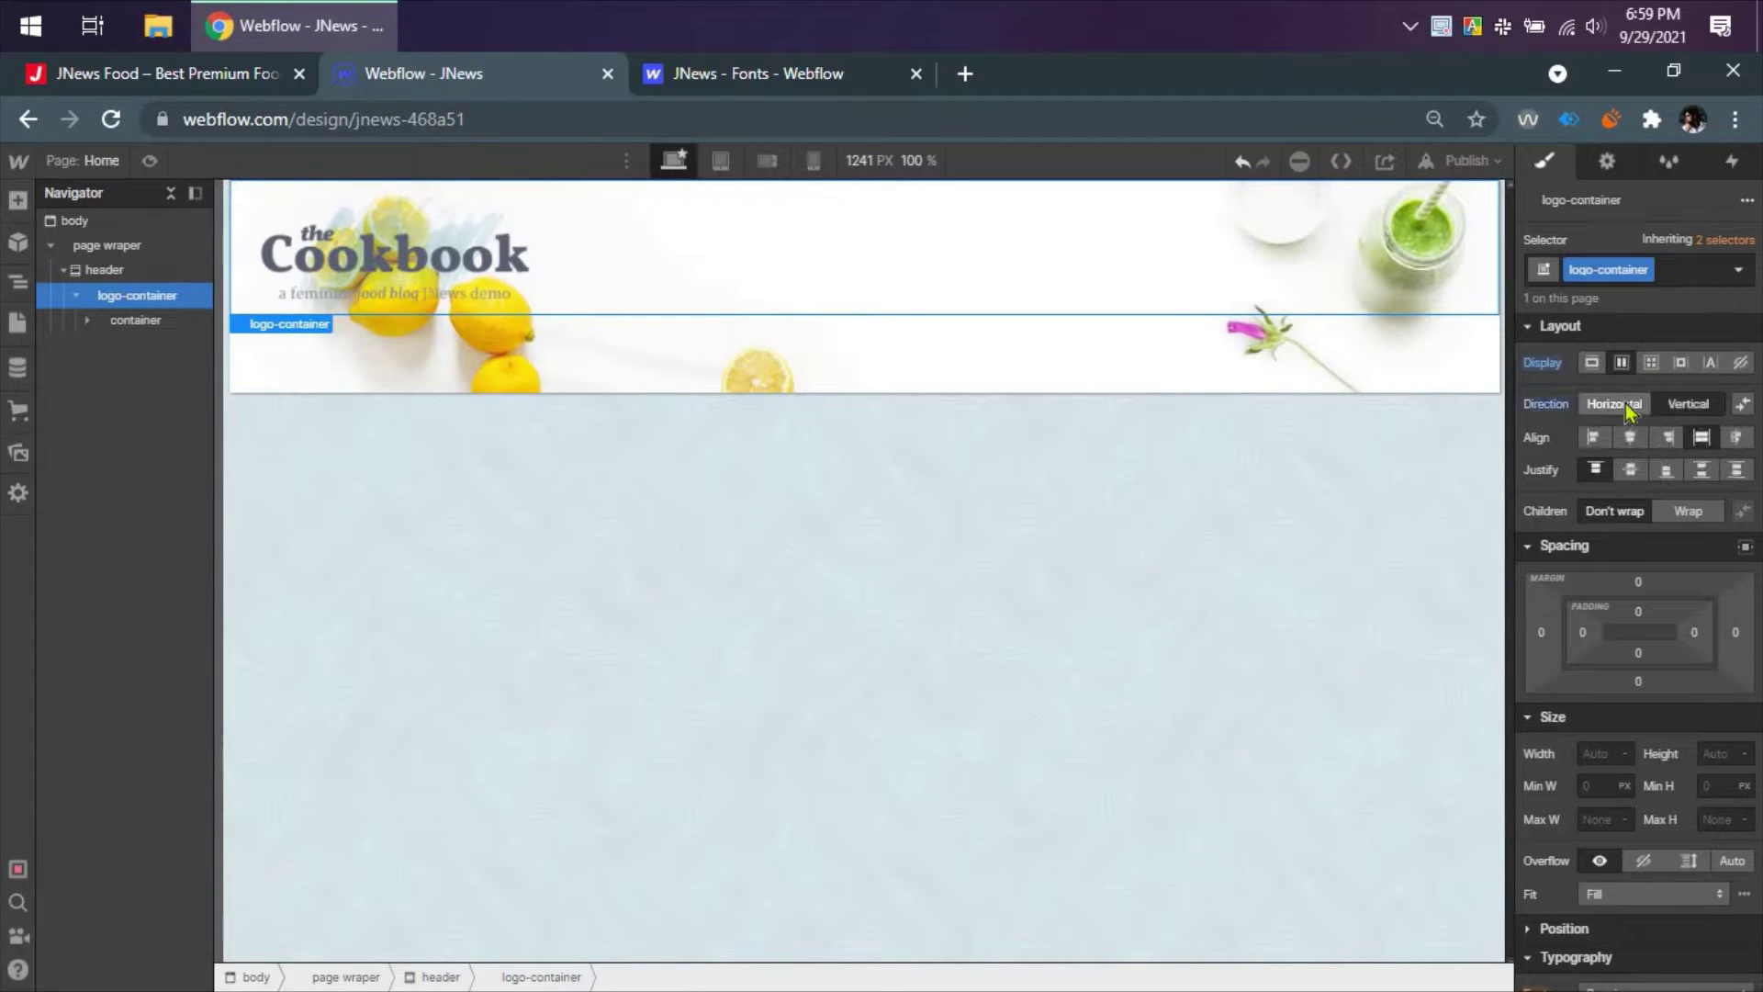
- Change logo-container's flex direction to horizontal with its children centered in both alignment and justification
left_click(1560, 409)
left_click(1639, 447)
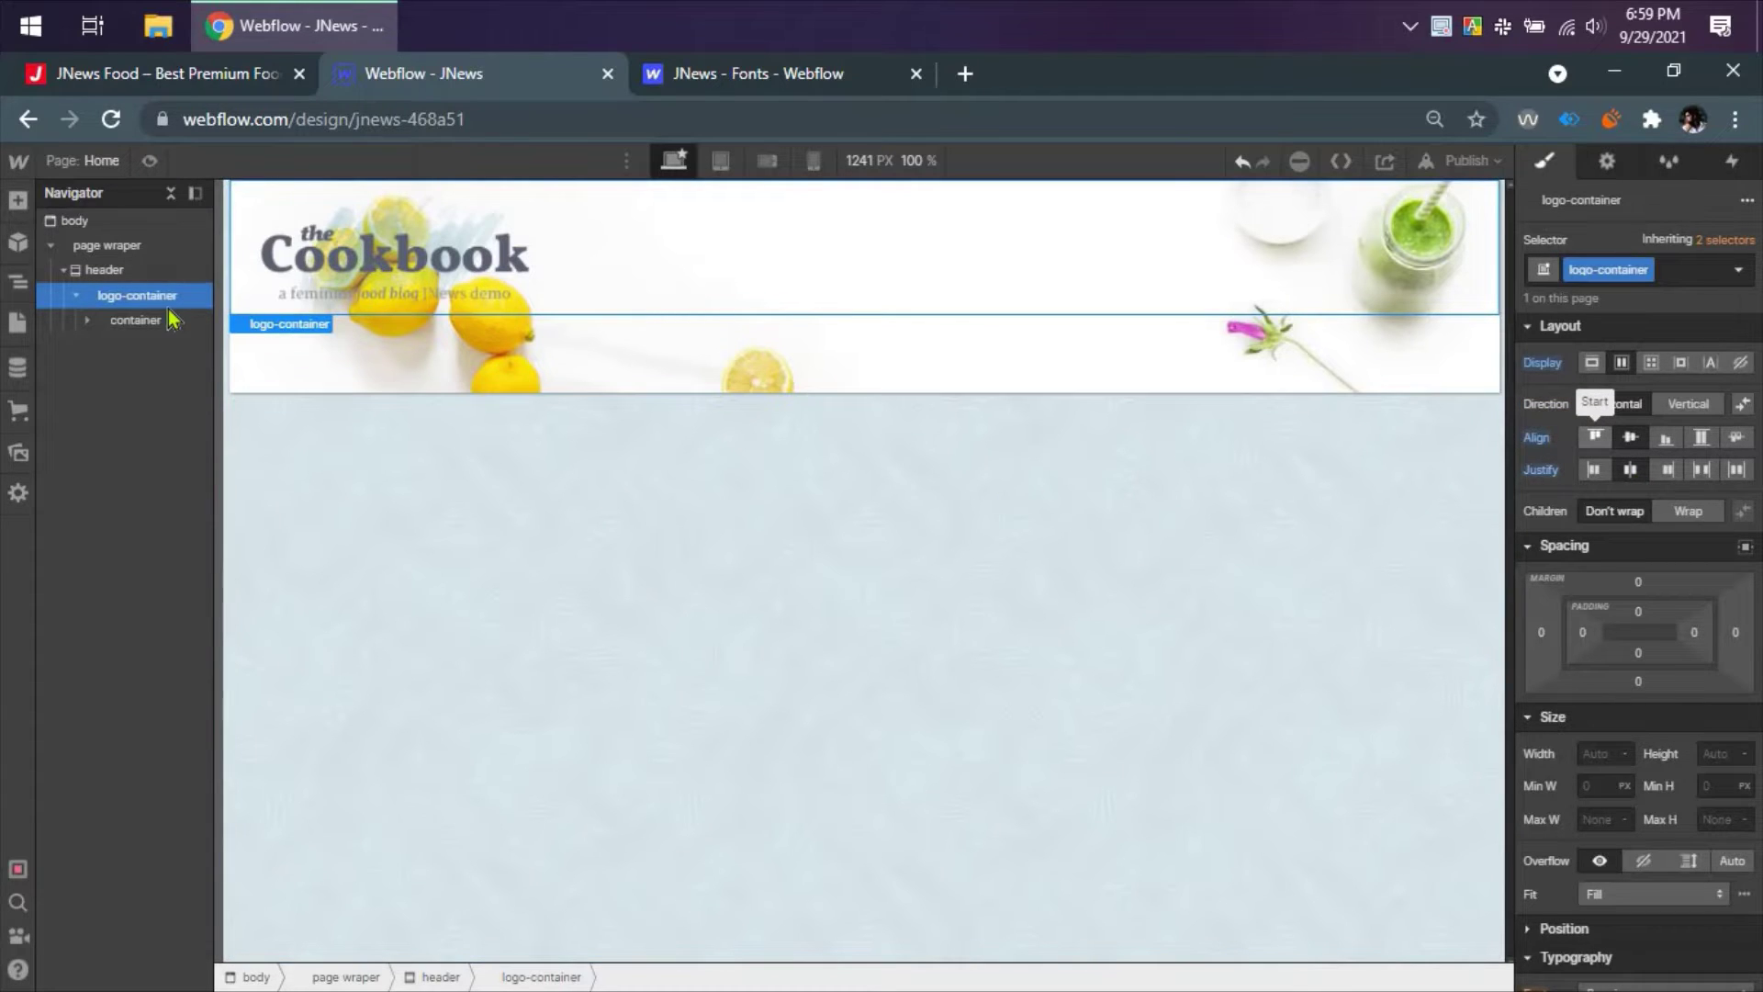
- Try automatic left and right margins on the logo link block inside the container, and reset both margins
left_click(135, 320)
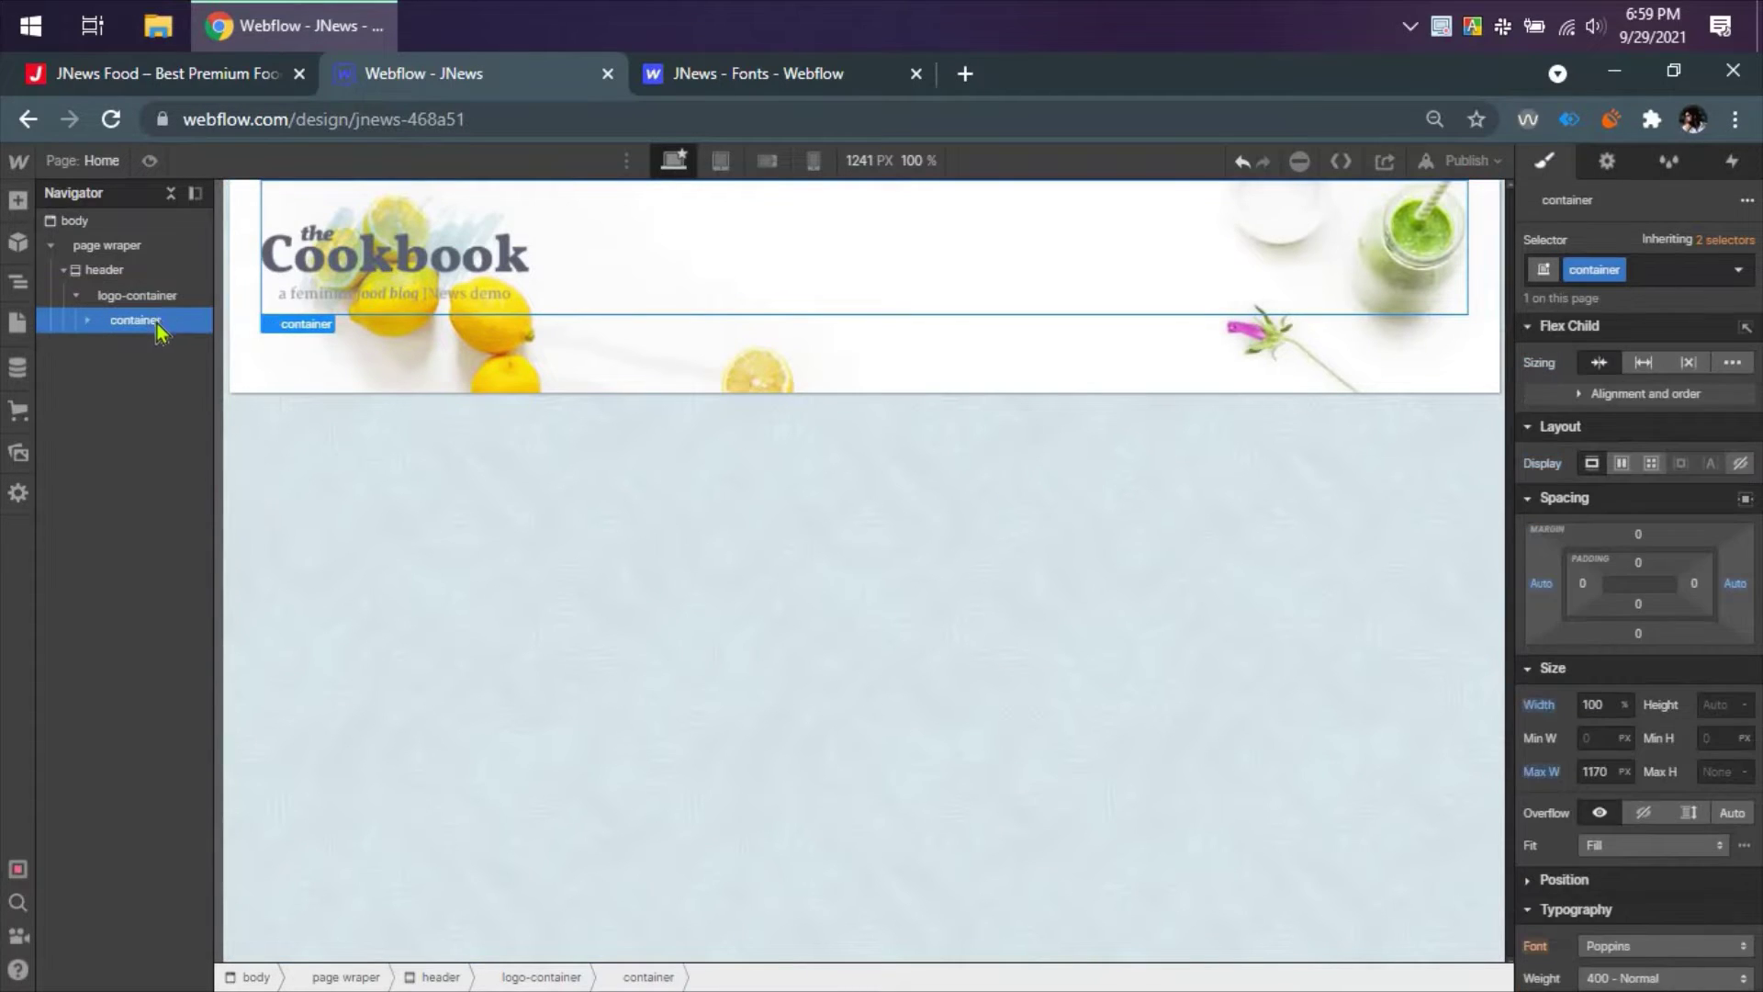
left_click(87, 322)
left_click(133, 346)
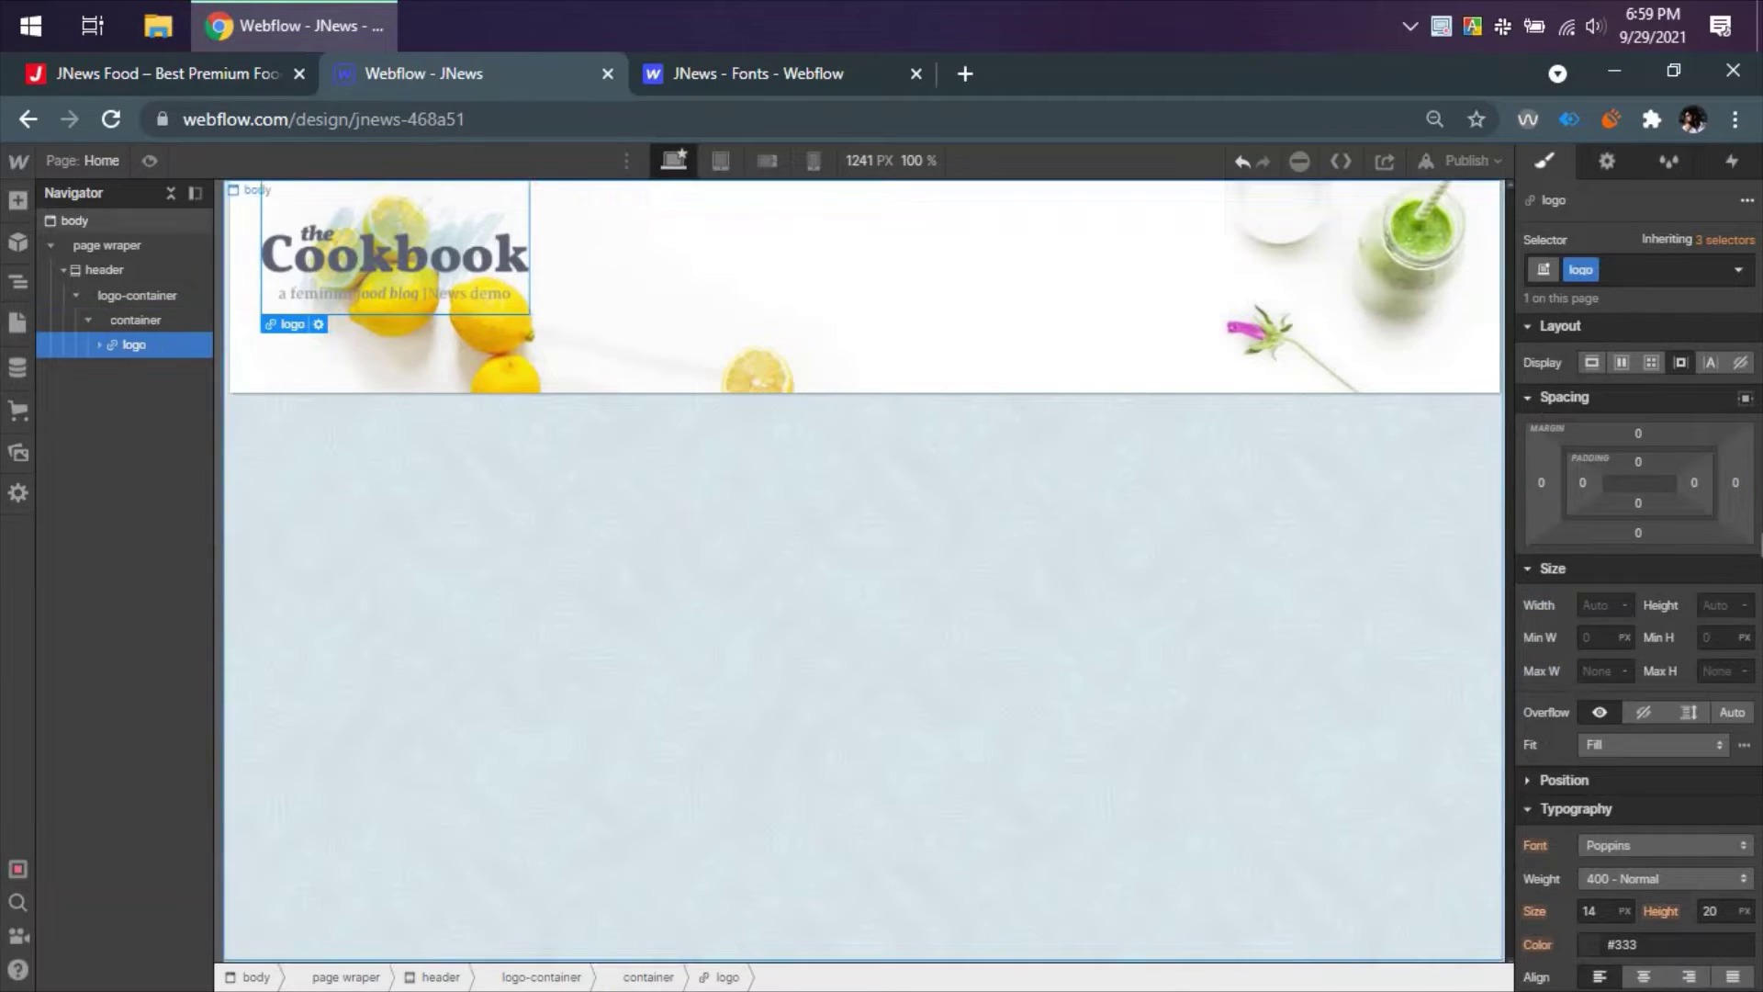
left_click(1561, 488)
left_click(1553, 563)
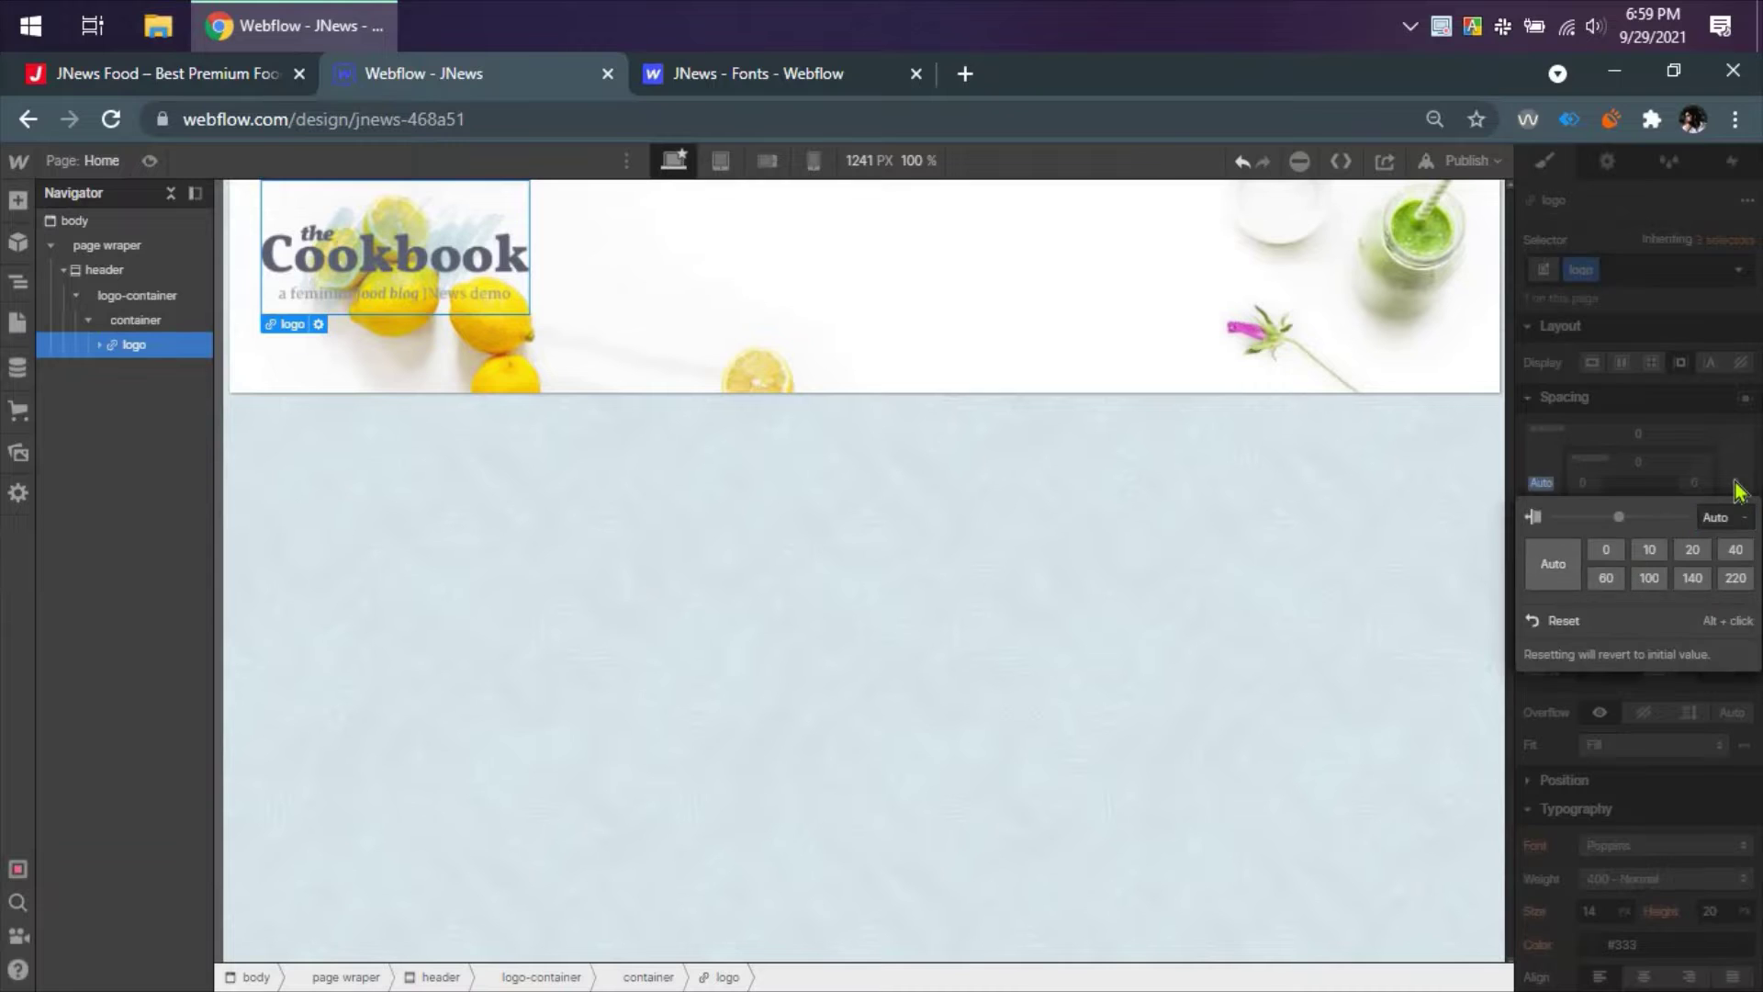
left_click(1735, 482)
left_click(1561, 569)
left_click(1572, 574)
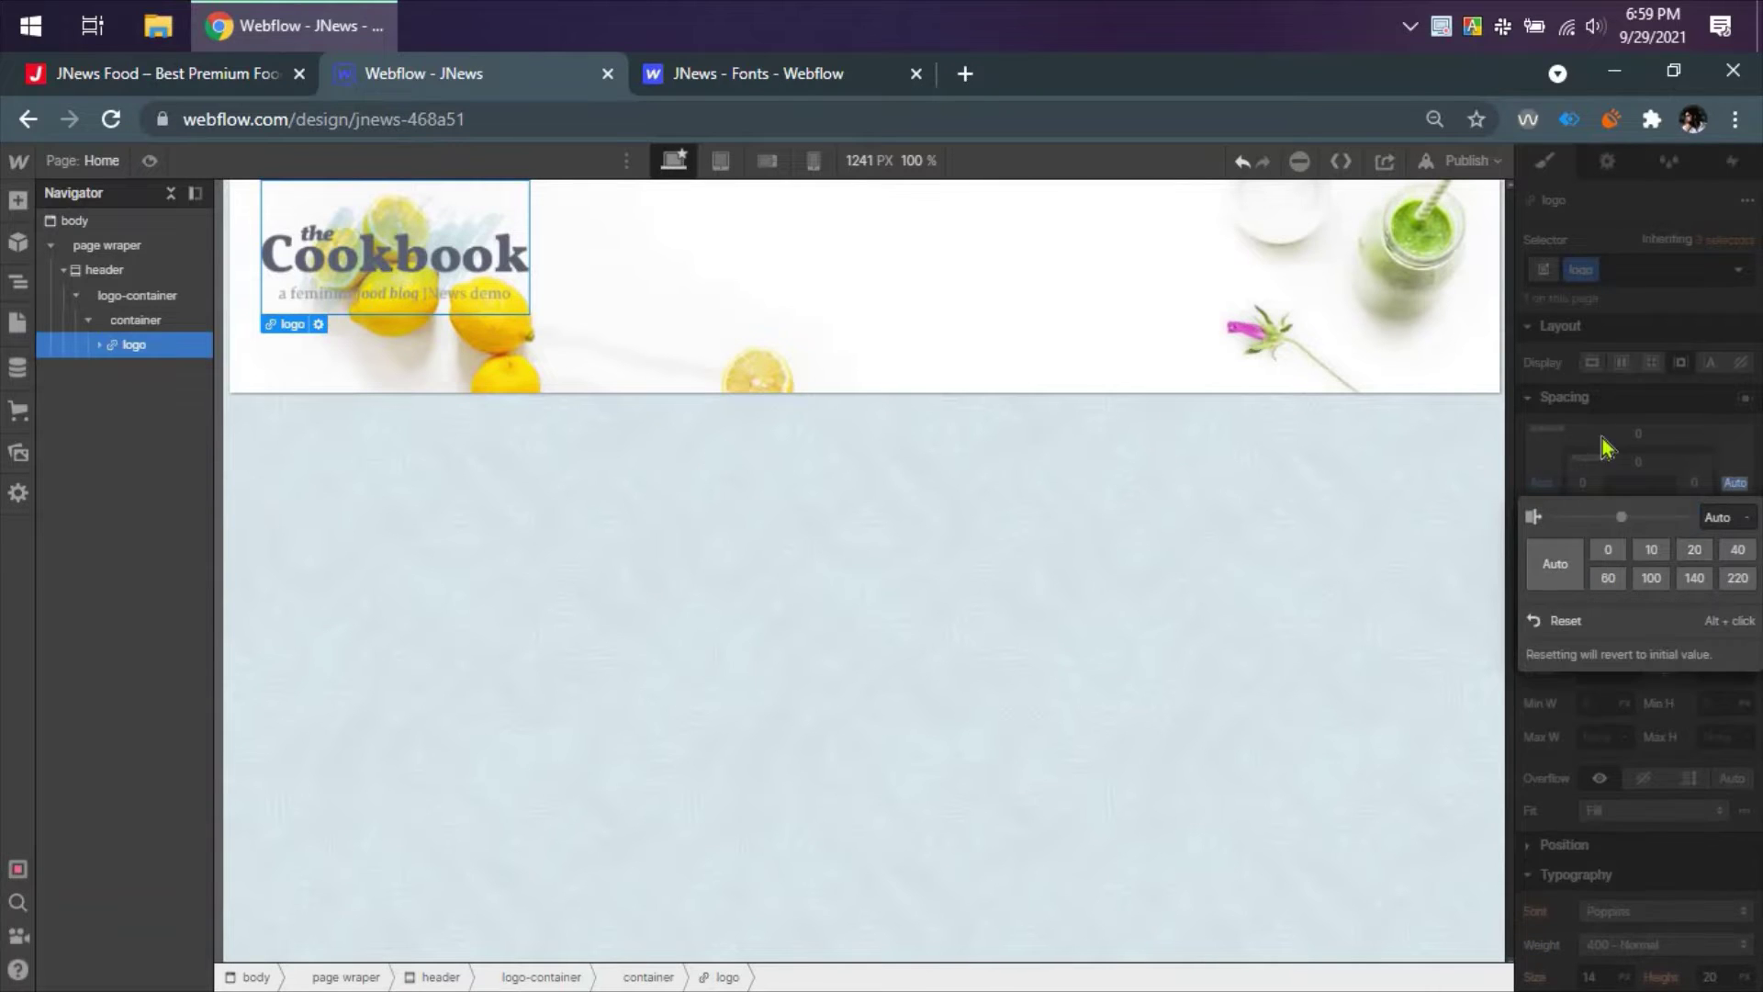
left_click(1541, 482)
left_click(1613, 620)
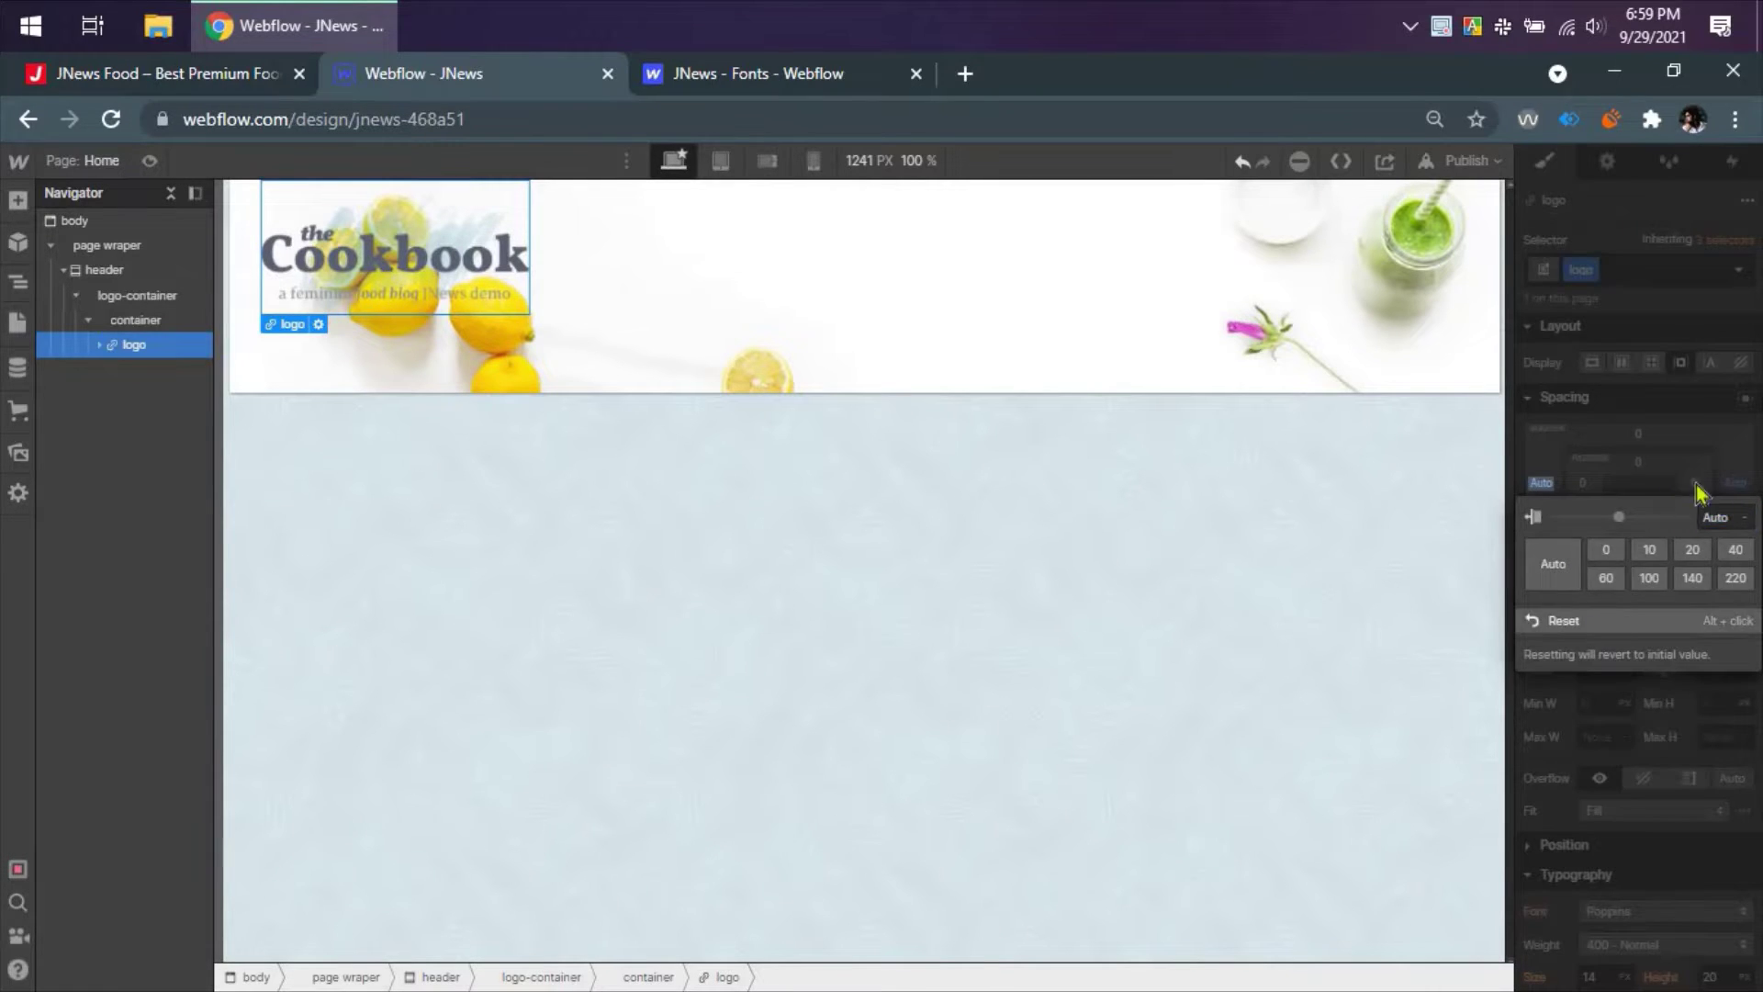
left_click(1733, 485)
left_click(1733, 485)
left_click(955, 568)
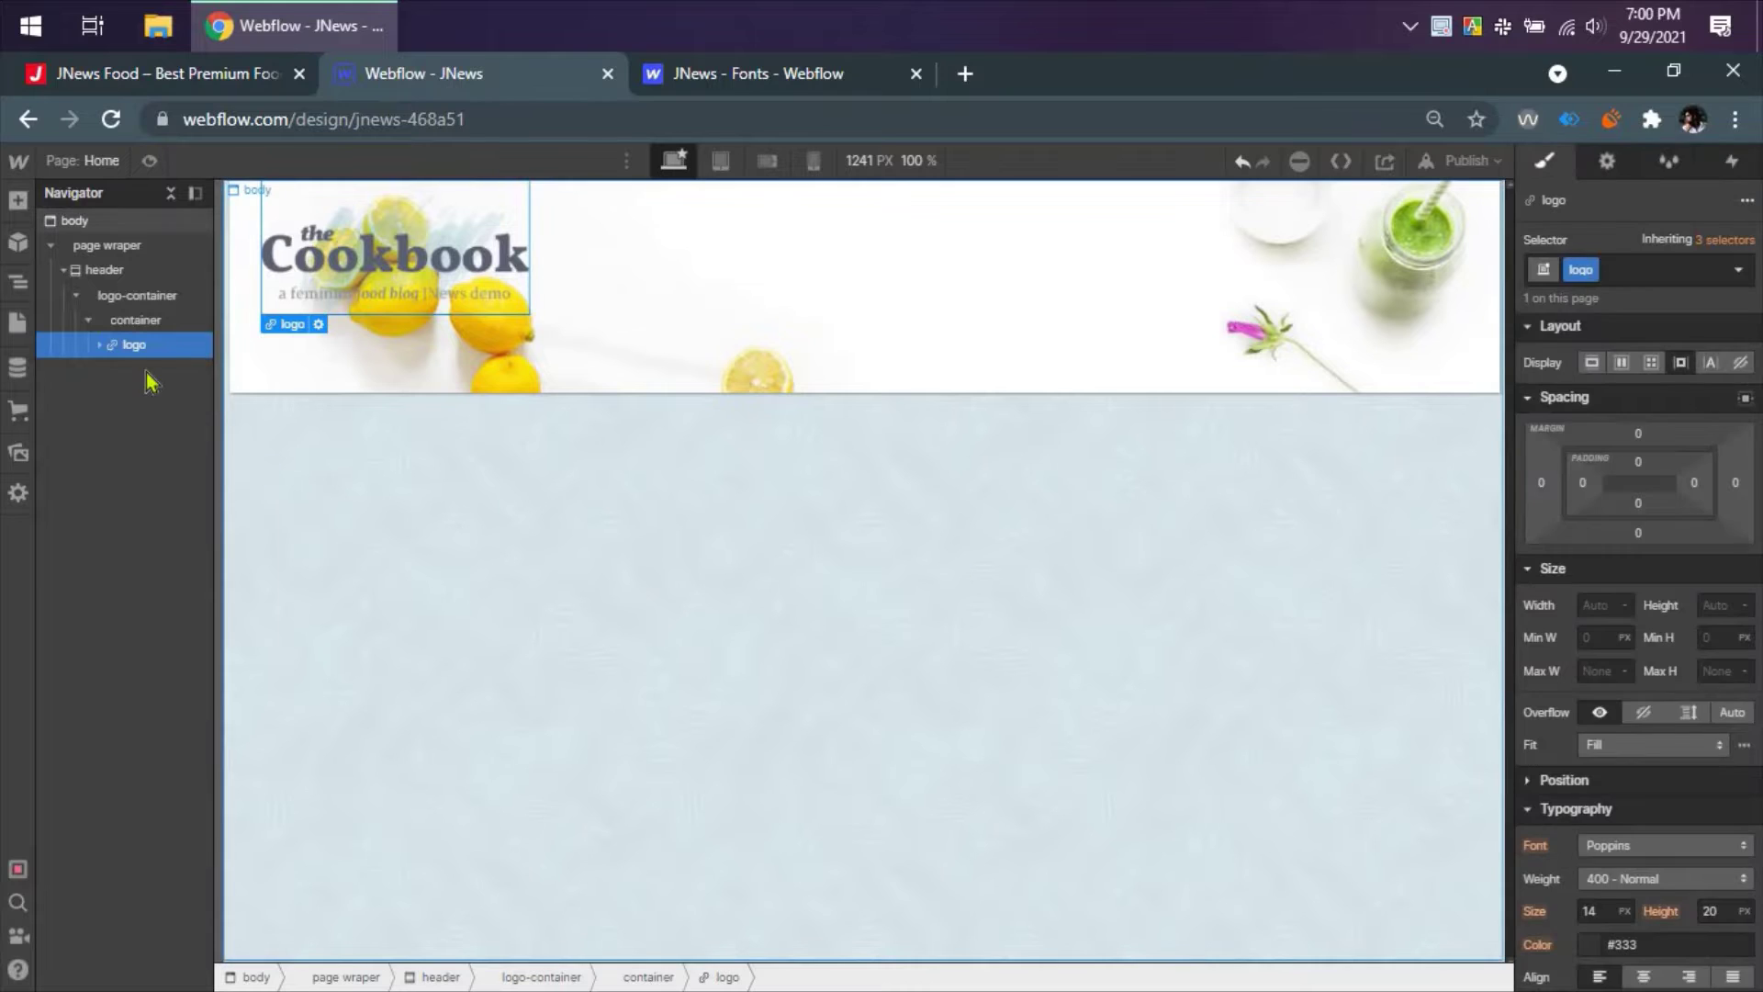
- Add a Div Block inside the container and nest the logo link block within it
left_click(136, 323)
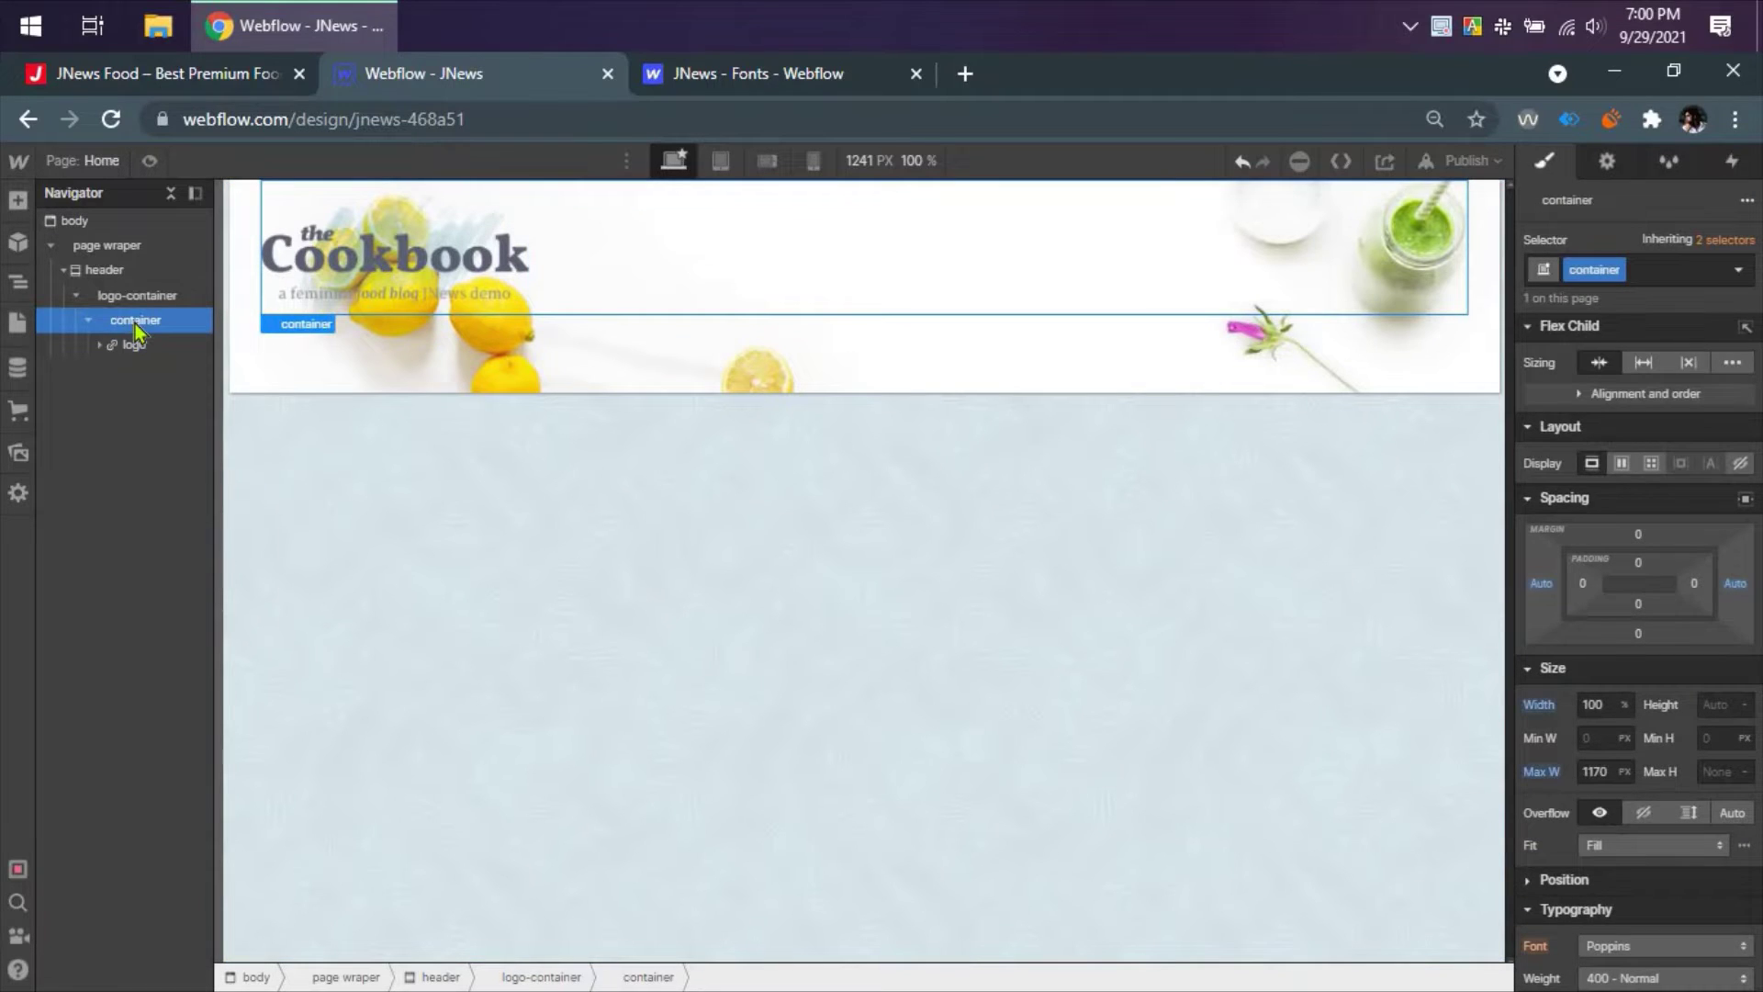
left_click(126, 300)
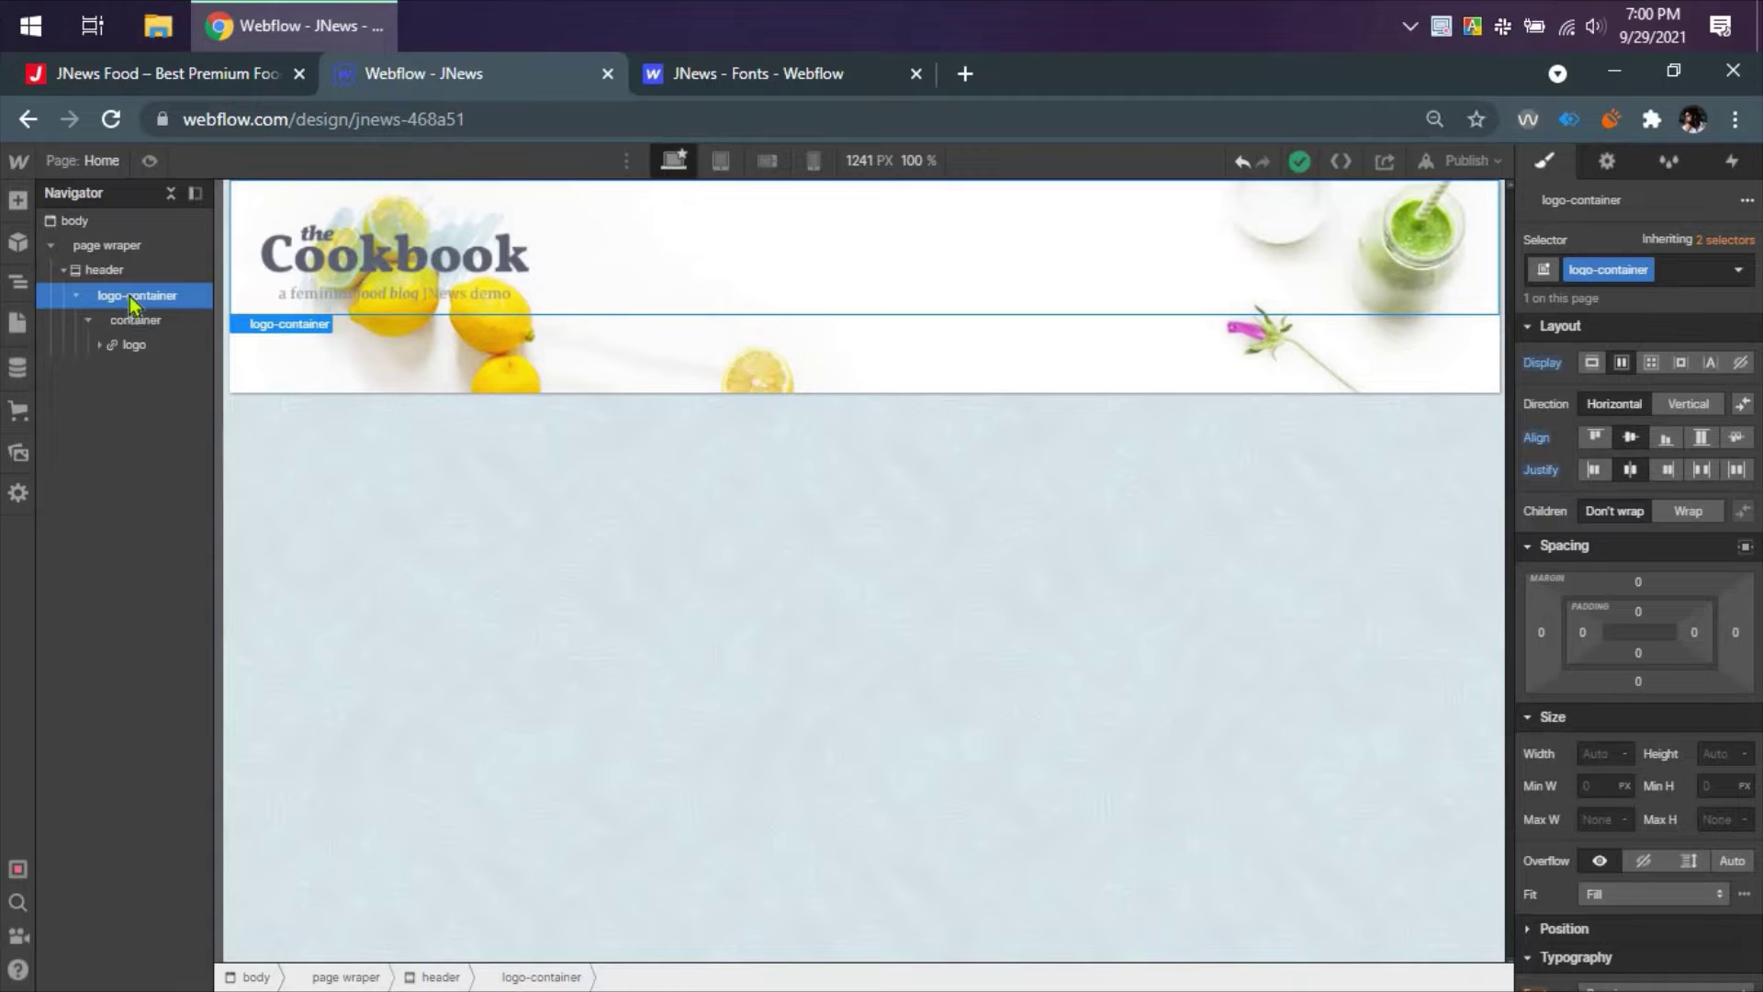
left_click(135, 320)
key("a")
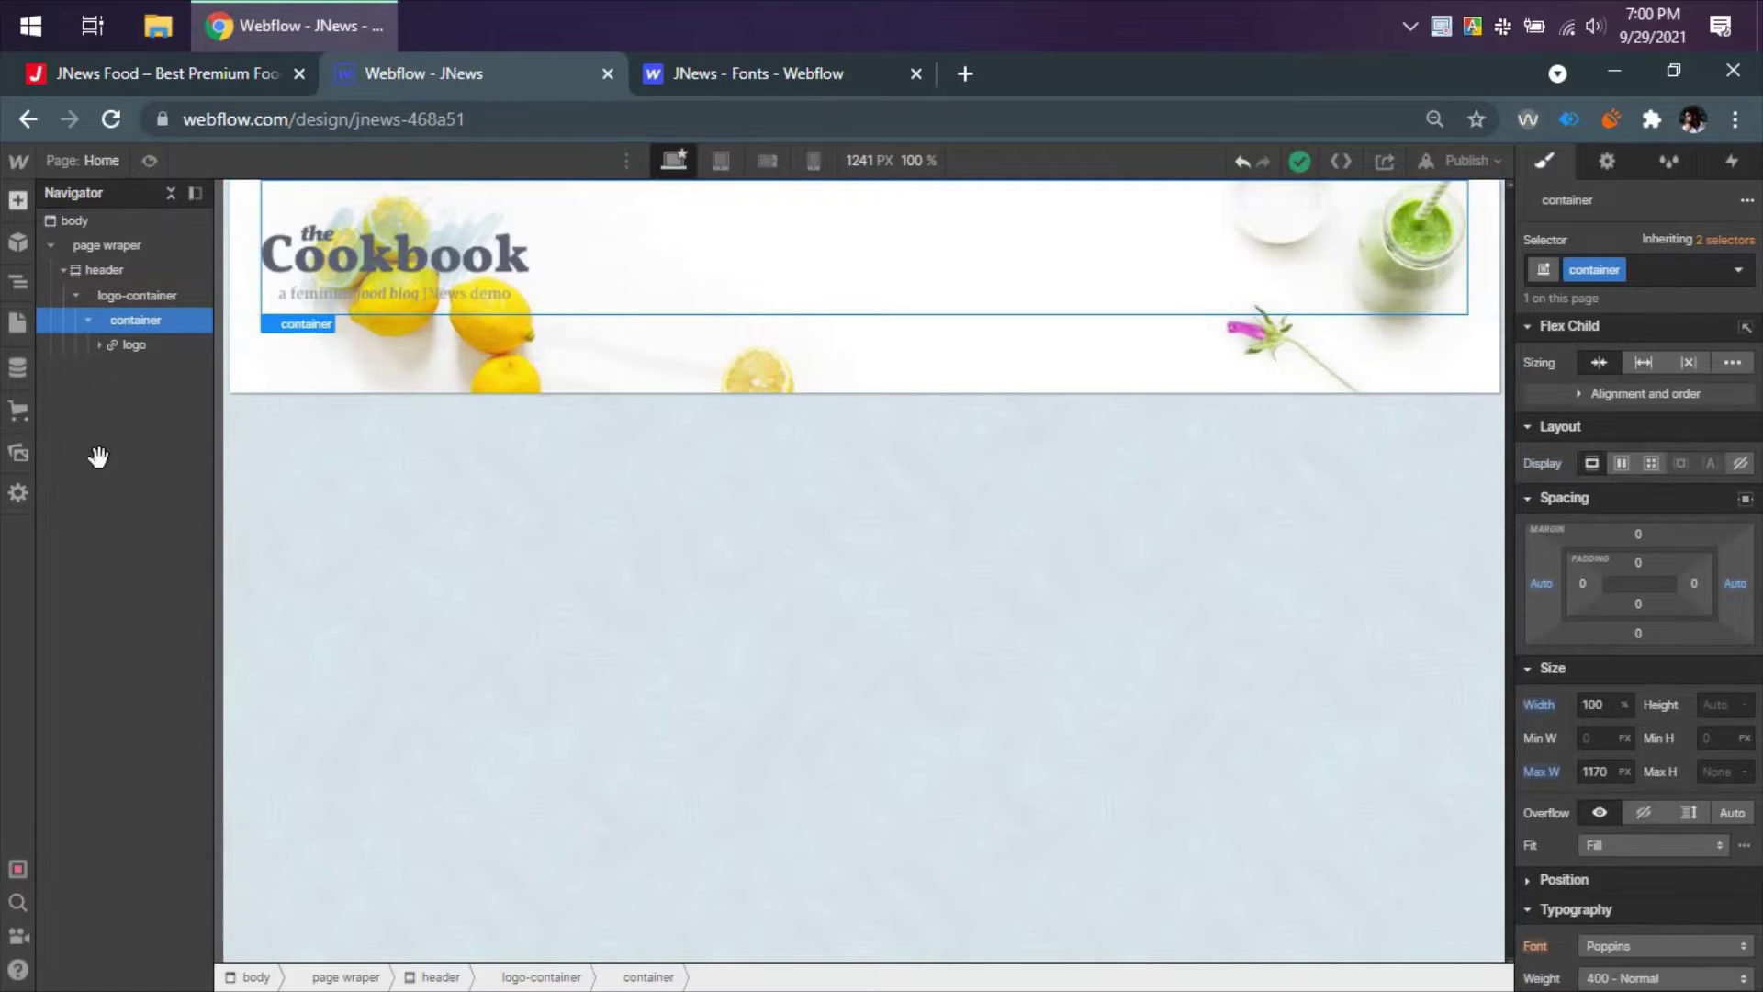
left_click(85, 562)
key("z")
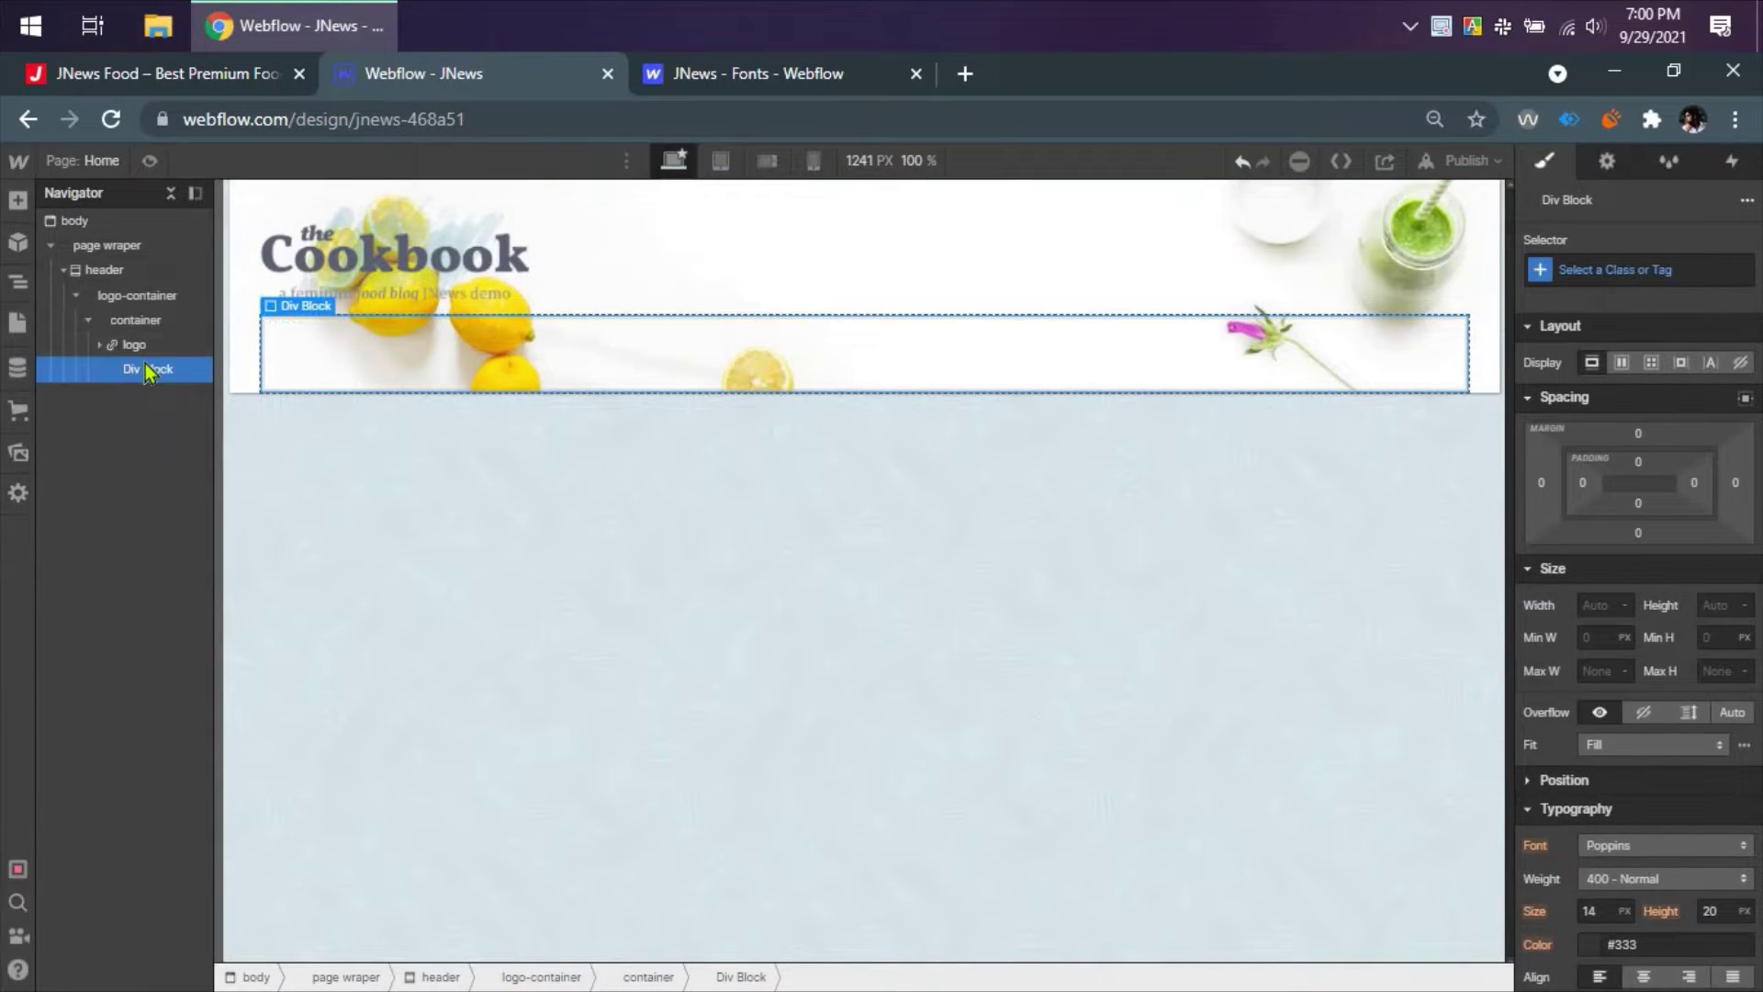
mouse_move(147, 372)
left_mouse_down()
mouse_move(147, 333)
mouse_move(145, 363)
mouse_move(154, 345)
left_mouse_up()
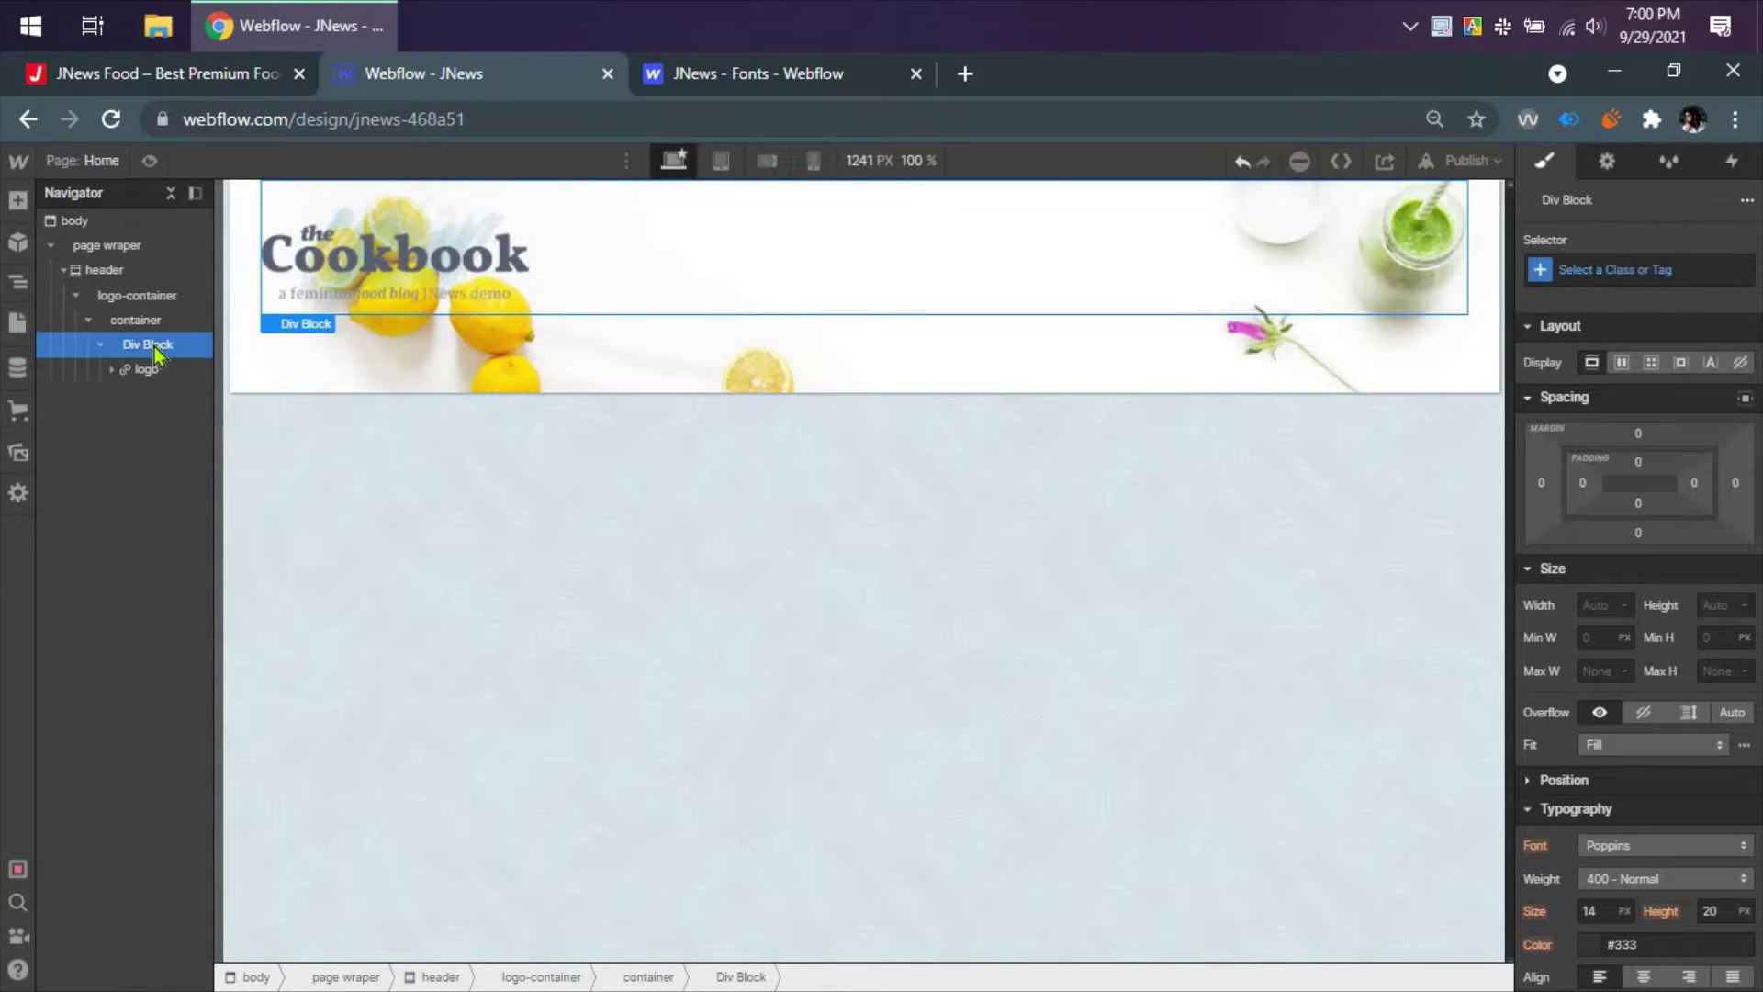
- Set the Div Block around the logo to a flex layout with centered alignment and justification
left_click(1619, 363)
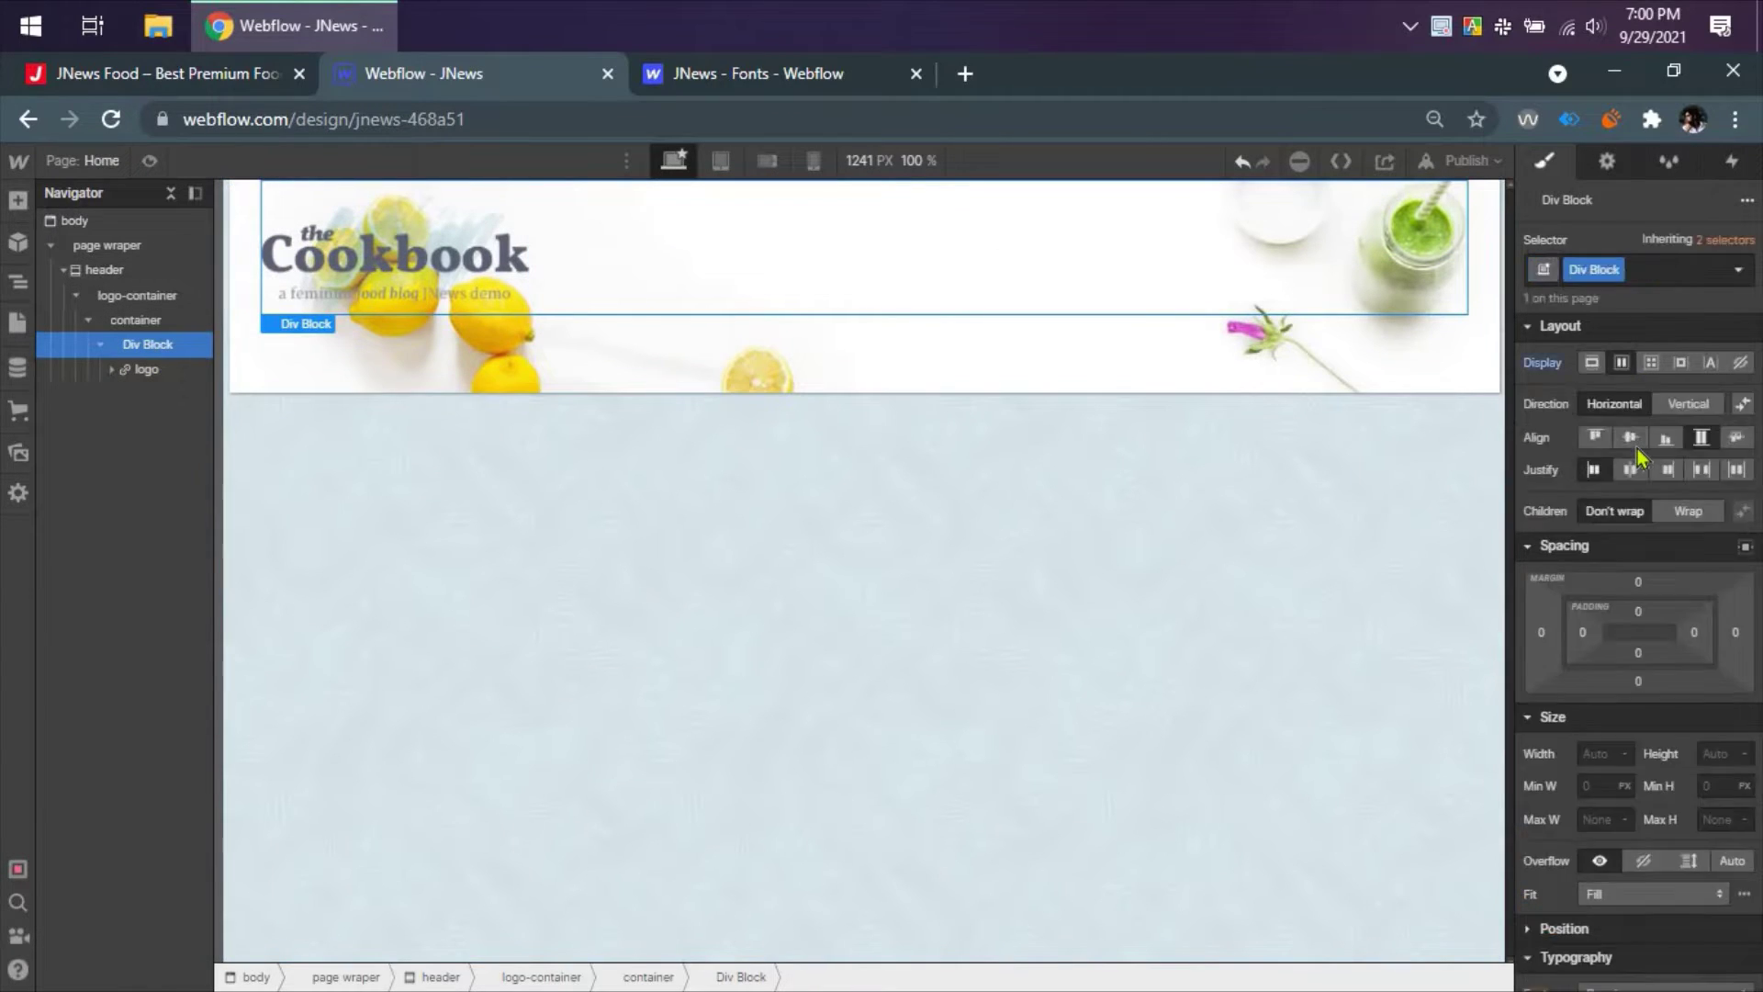
left_click(1637, 443)
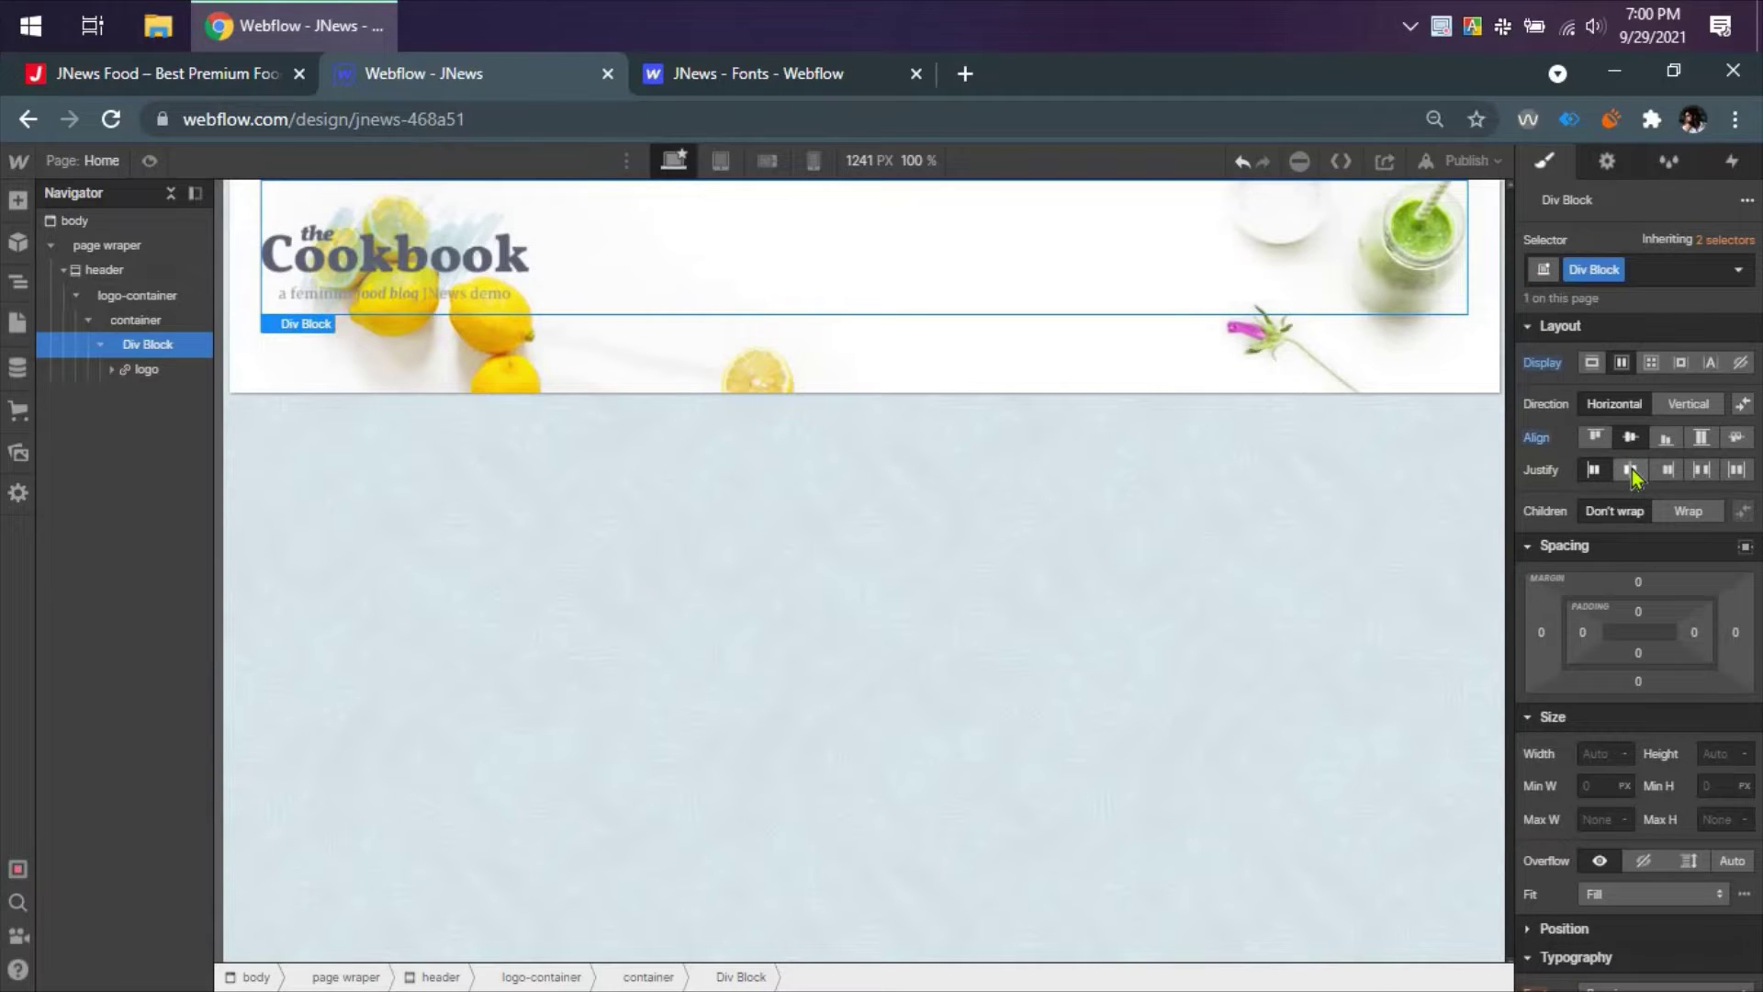
left_click(1631, 470)
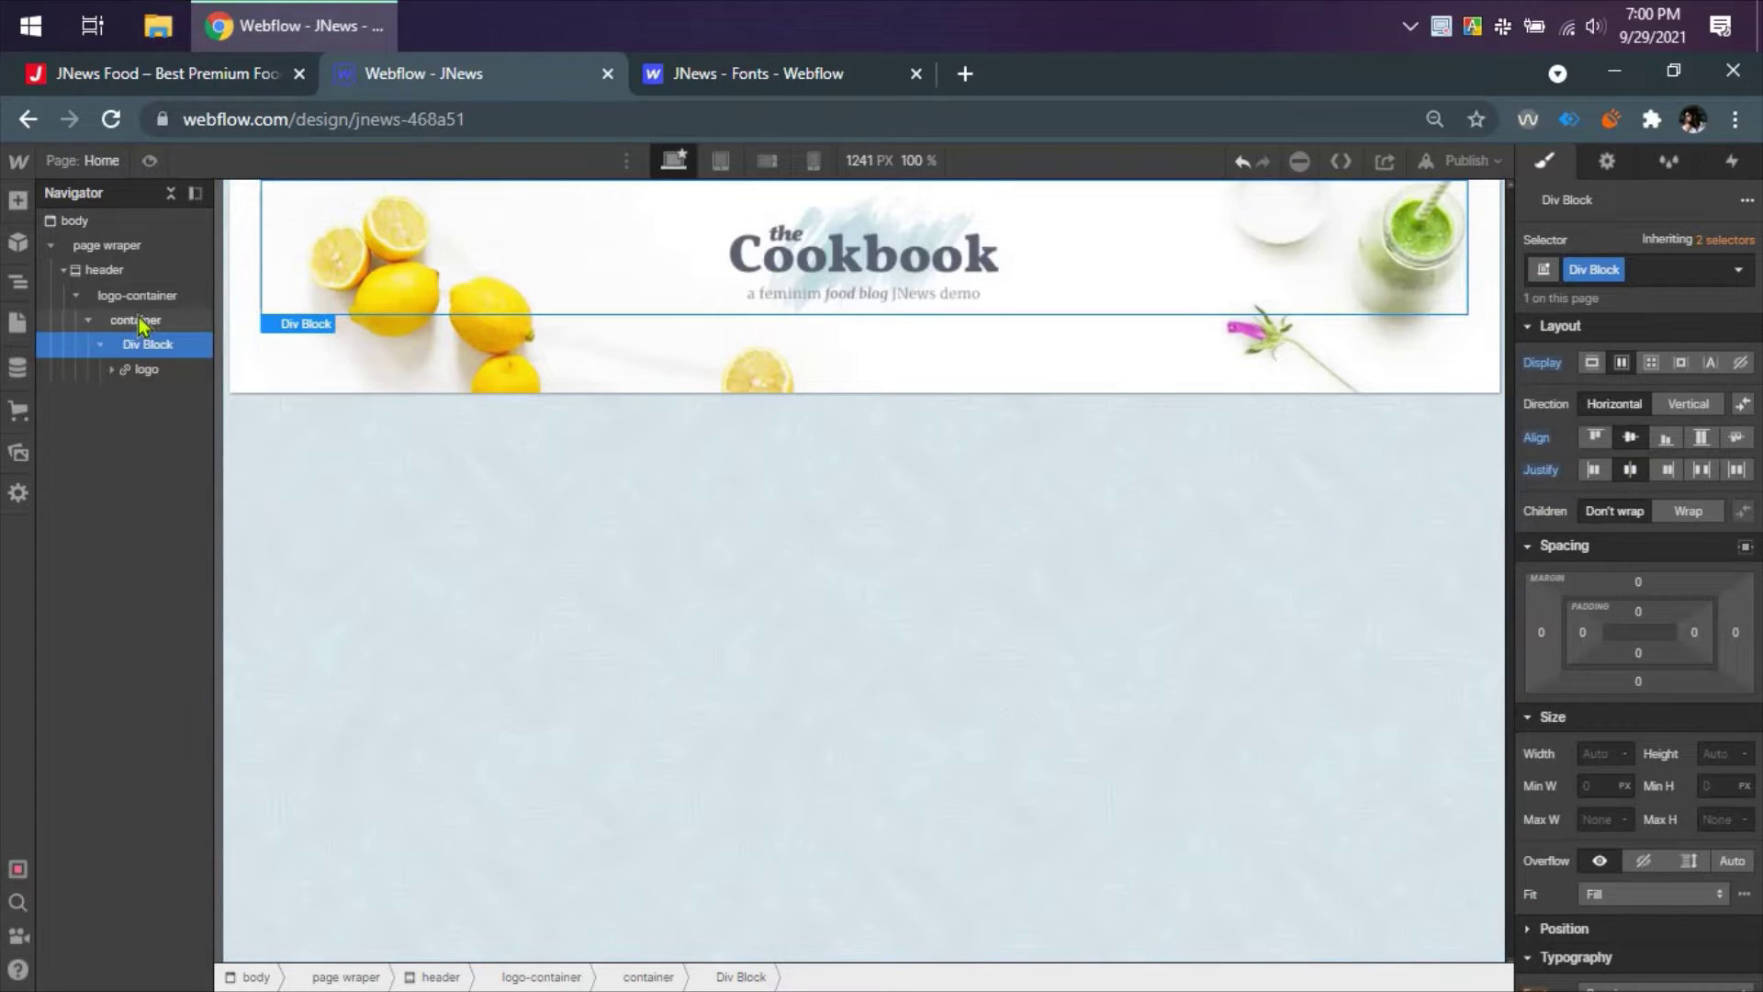
- Set logo-container's height to 100%
left_click(140, 321)
left_click(138, 295)
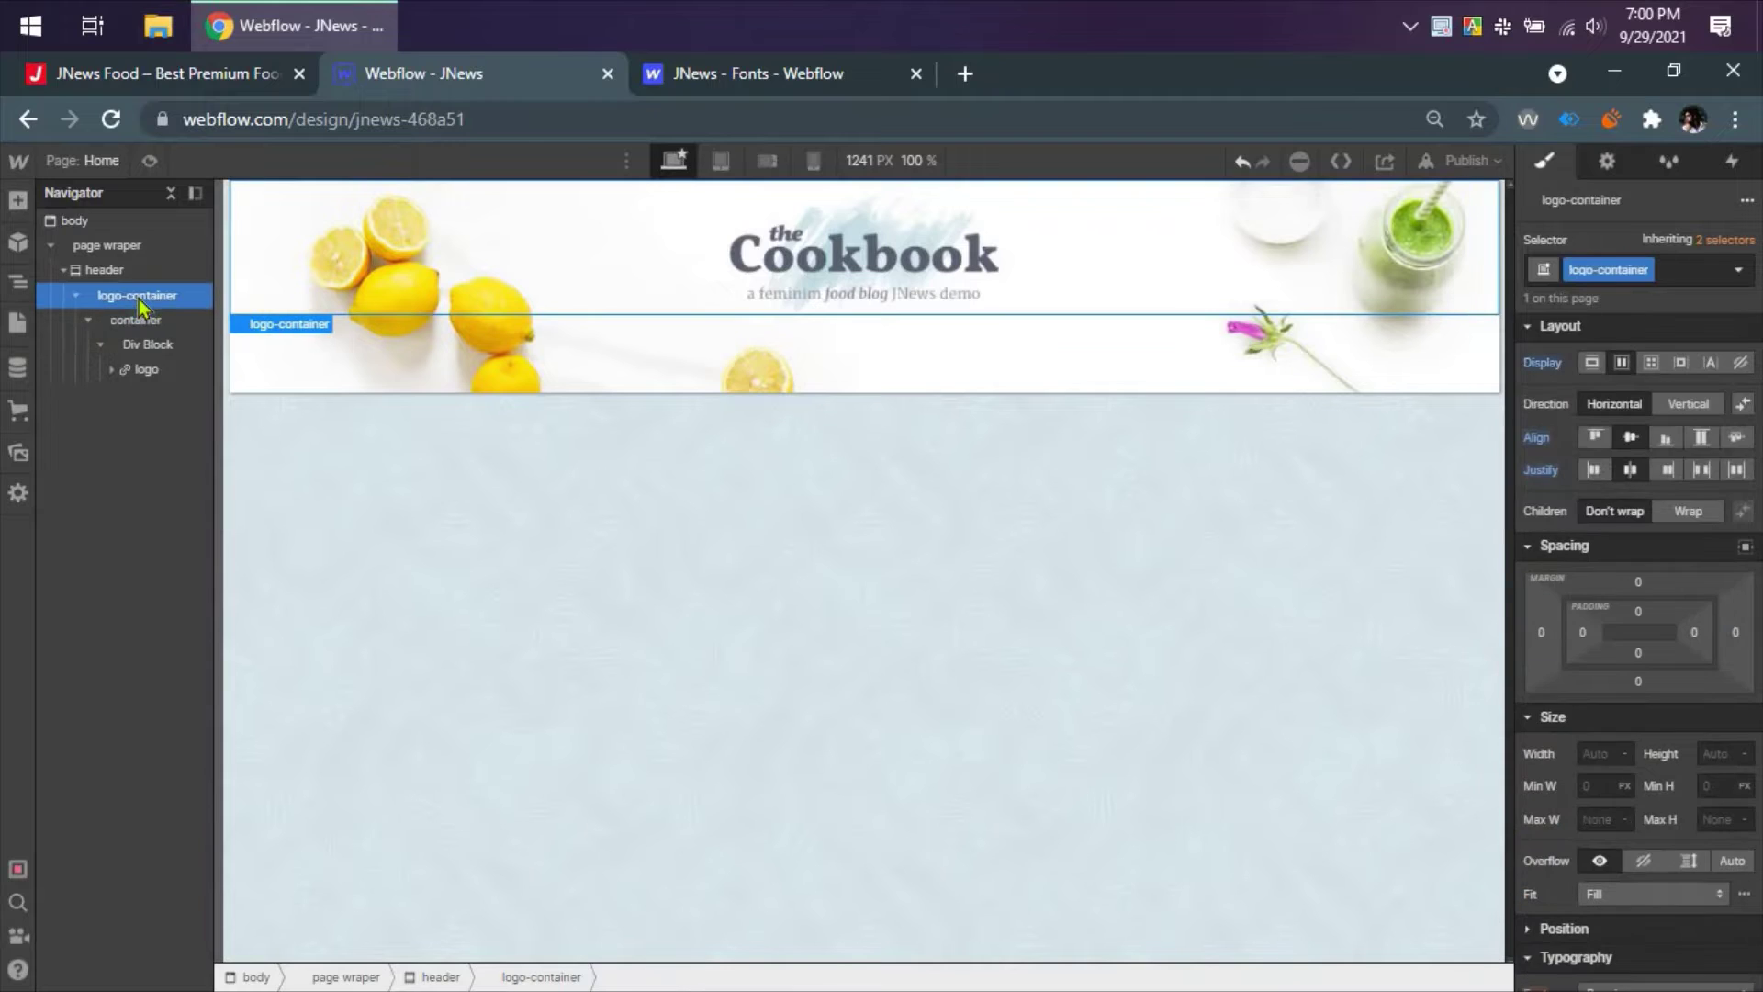
left_click(1714, 751)
type("100%")
key("Return")
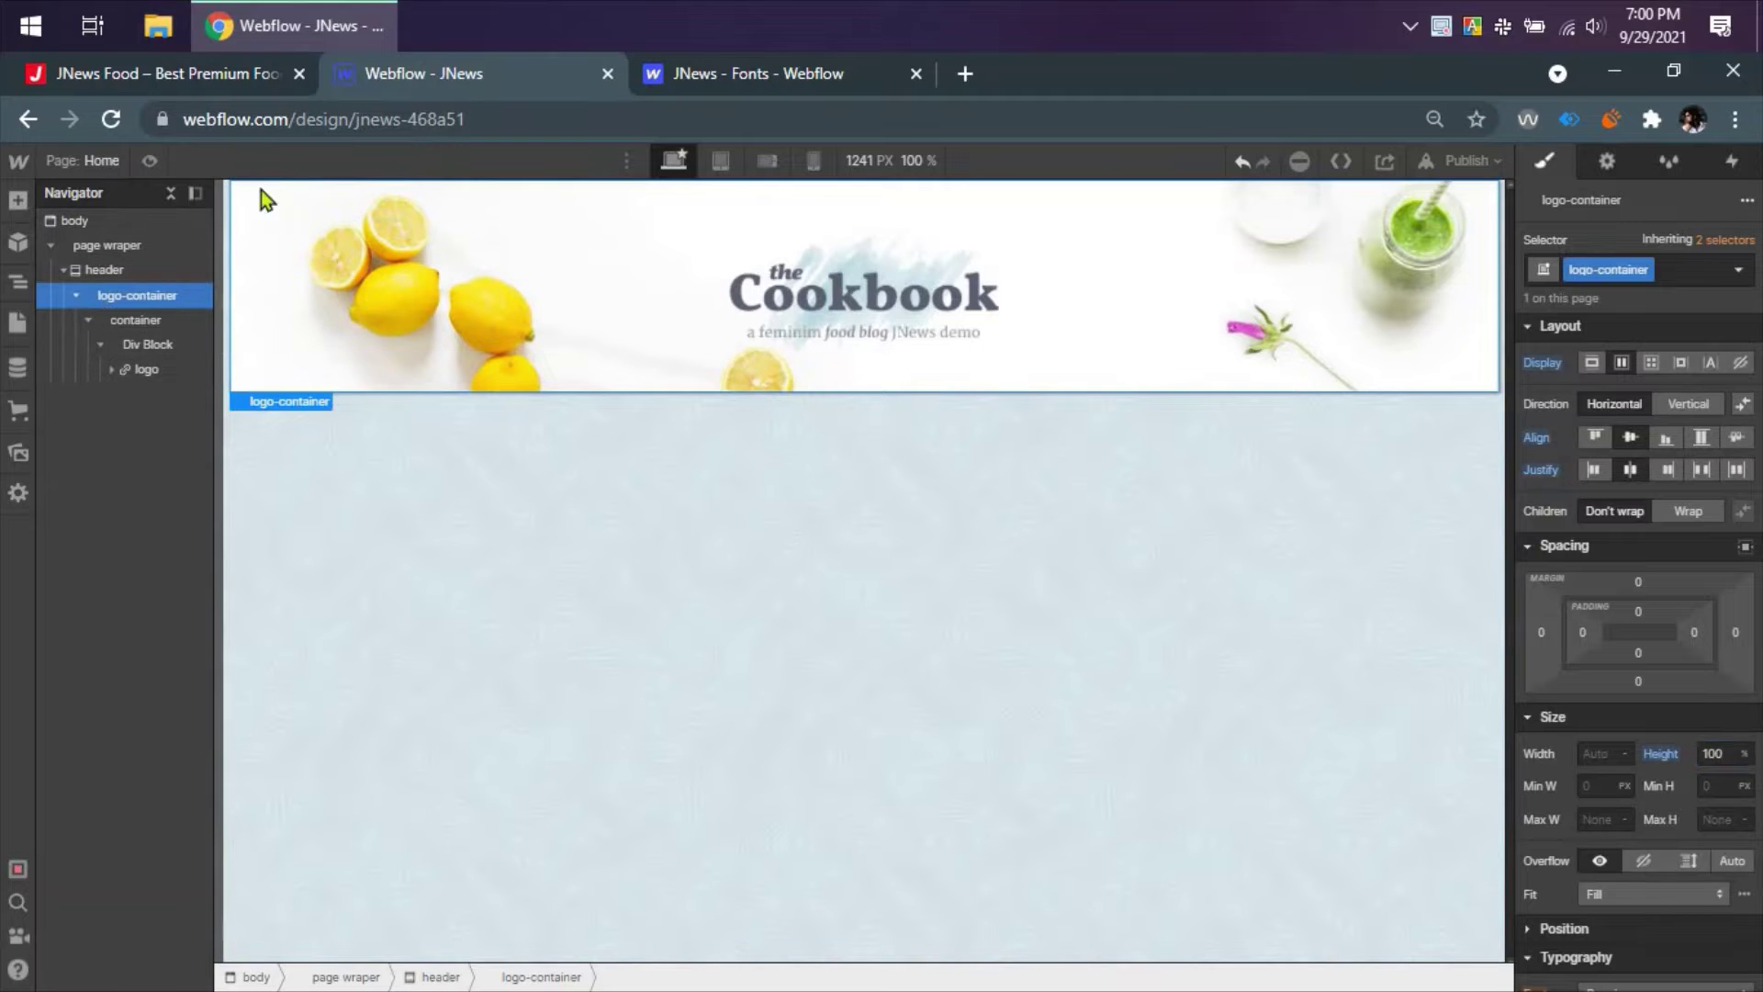
- Compare the logo's vertical placement in the Webflow header with the header on the JNews Food page
left_click(269, 74)
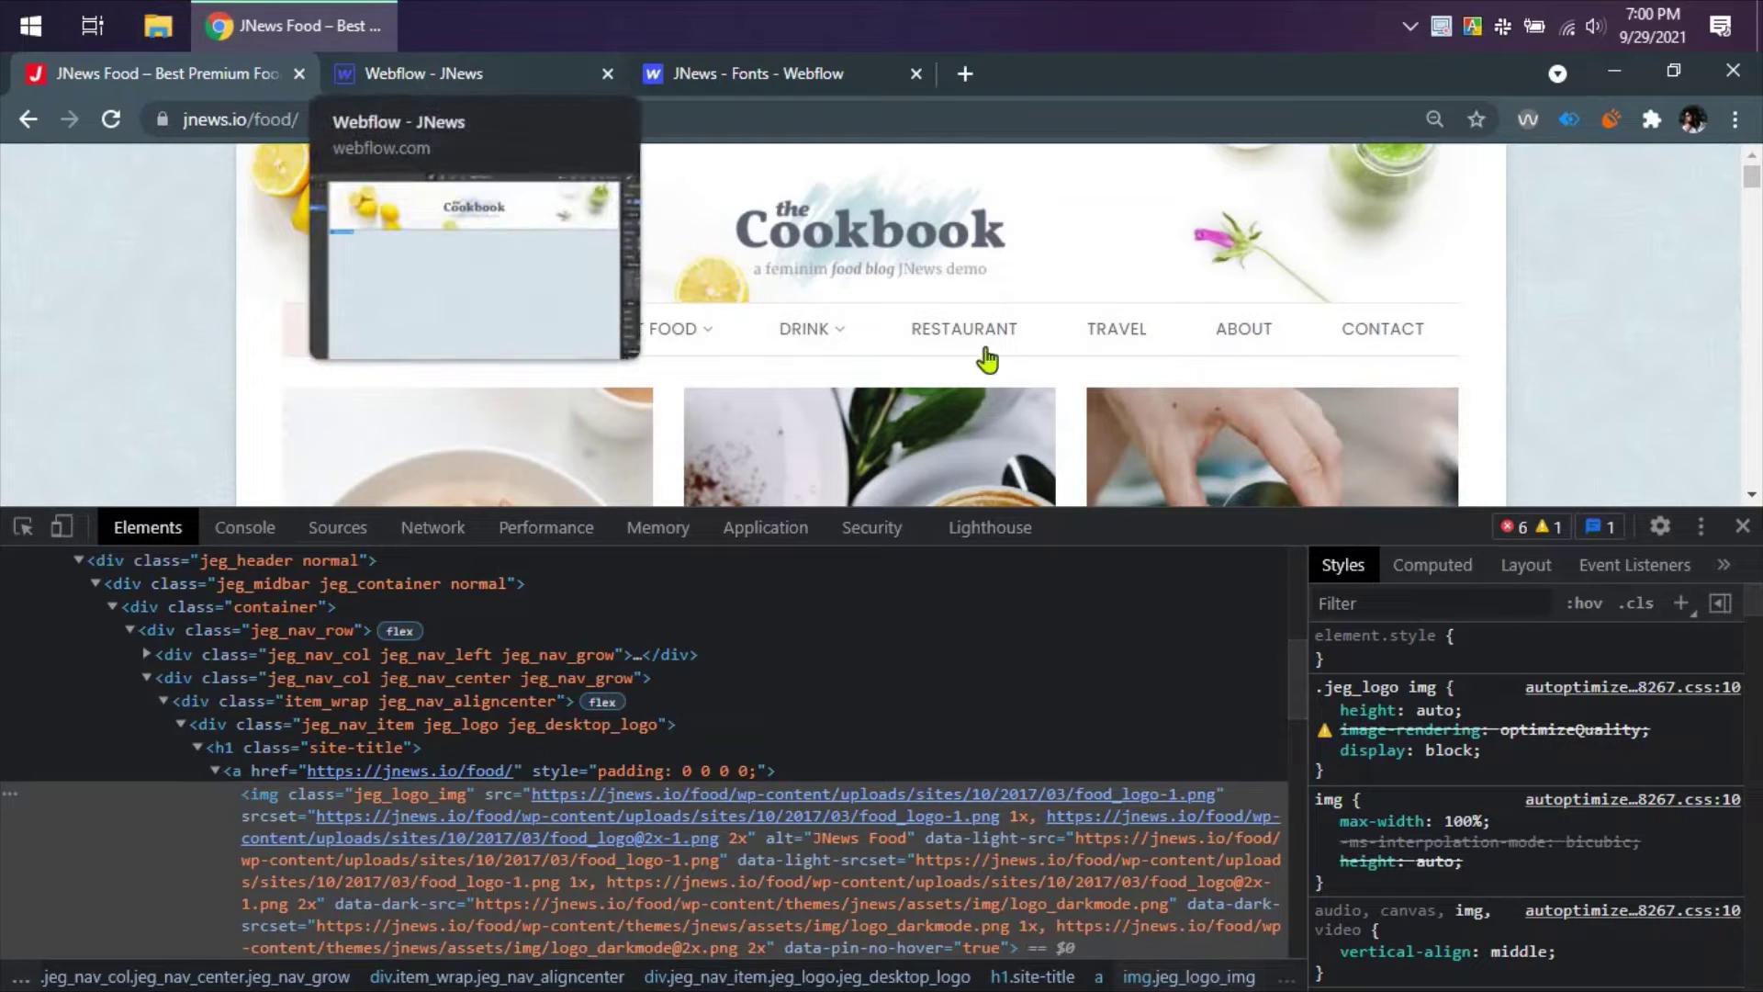
left_click(464, 73)
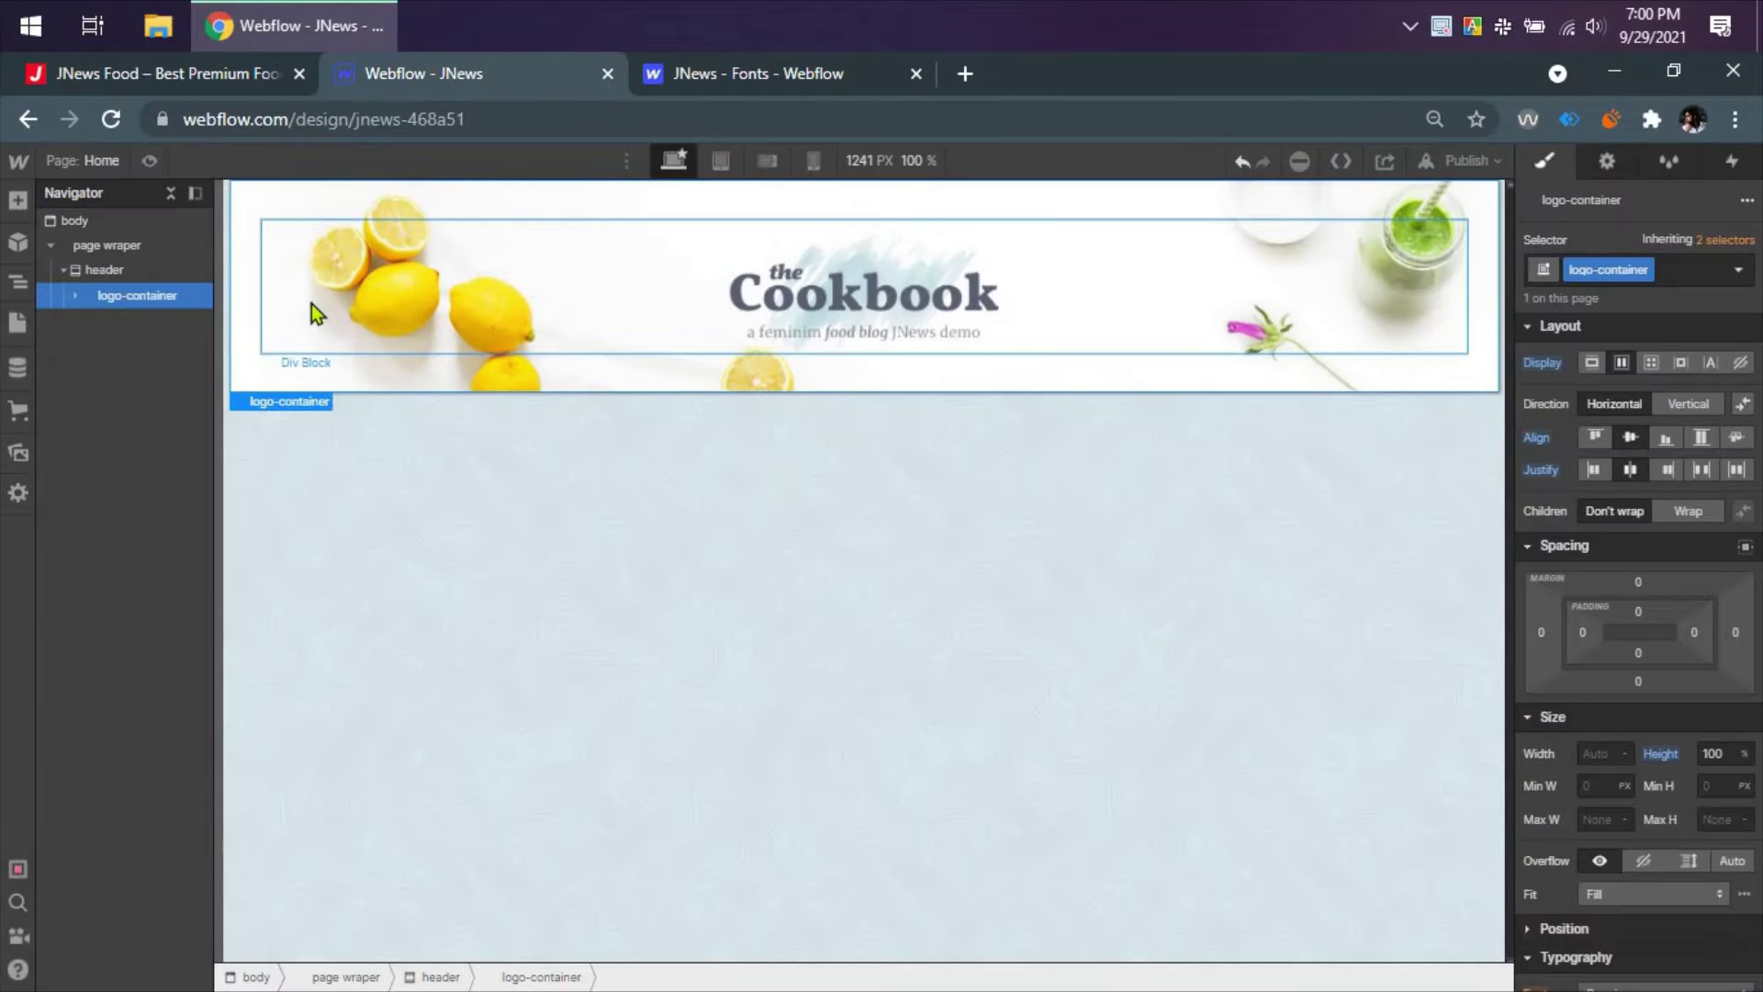
left_click(75, 295)
left_click(119, 320)
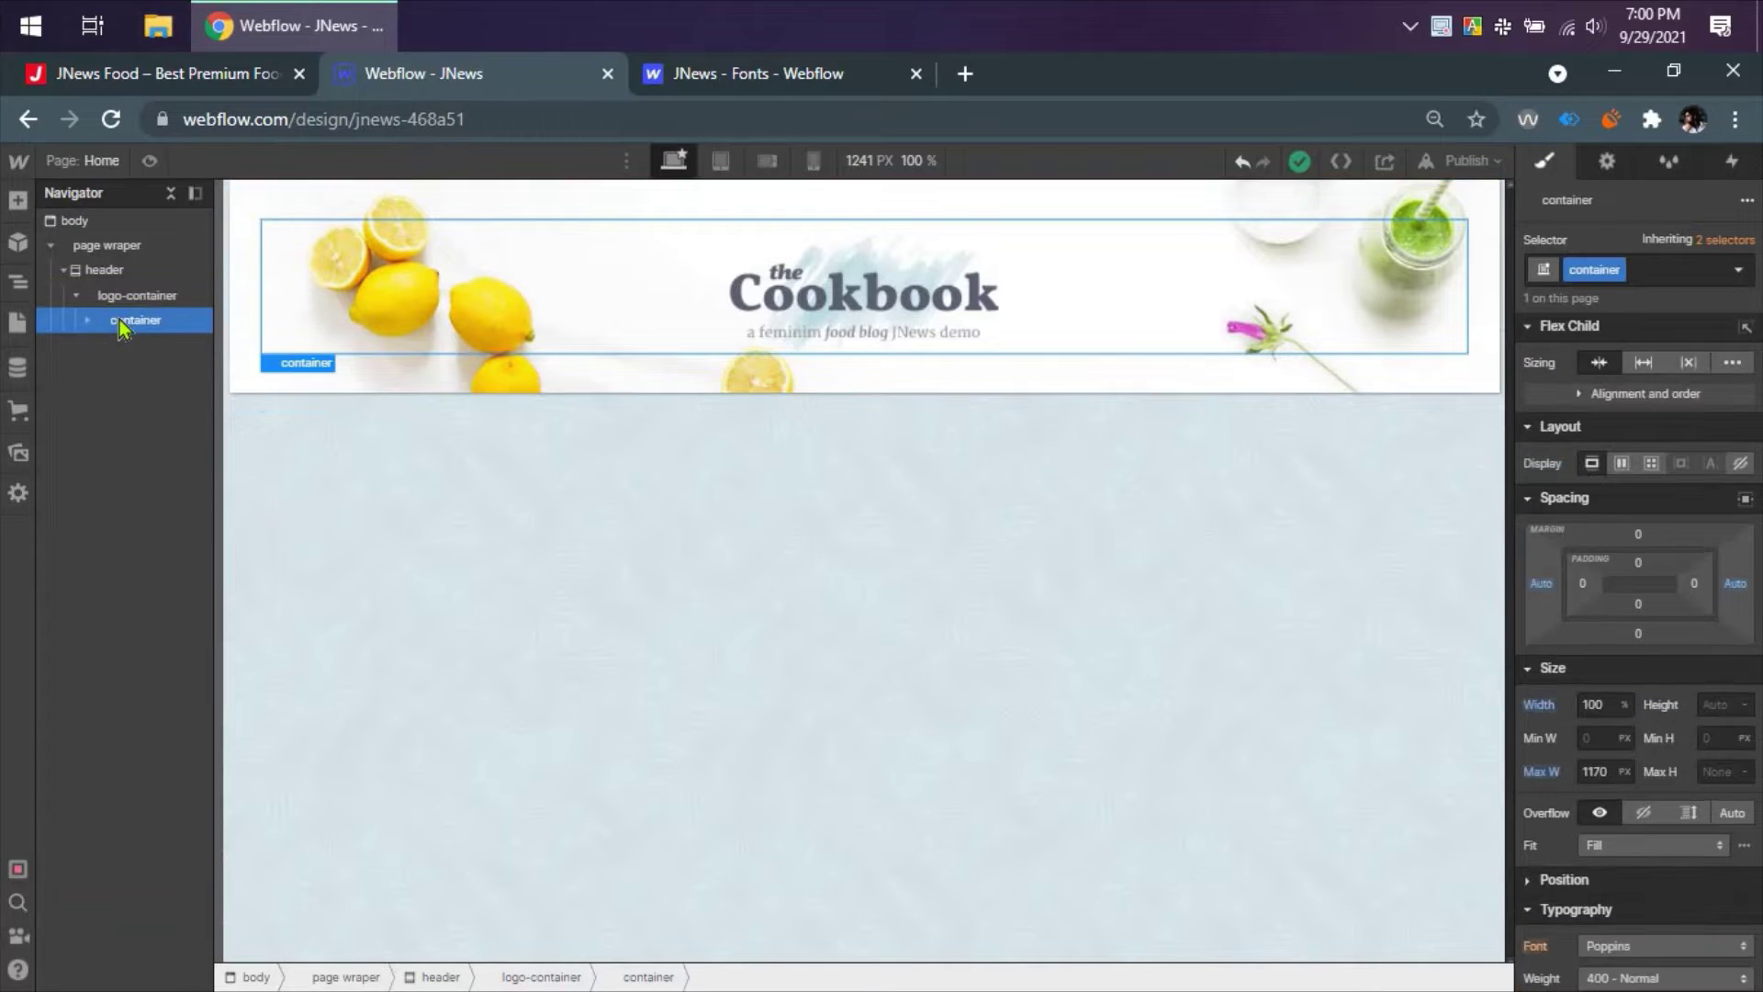
left_click(119, 304)
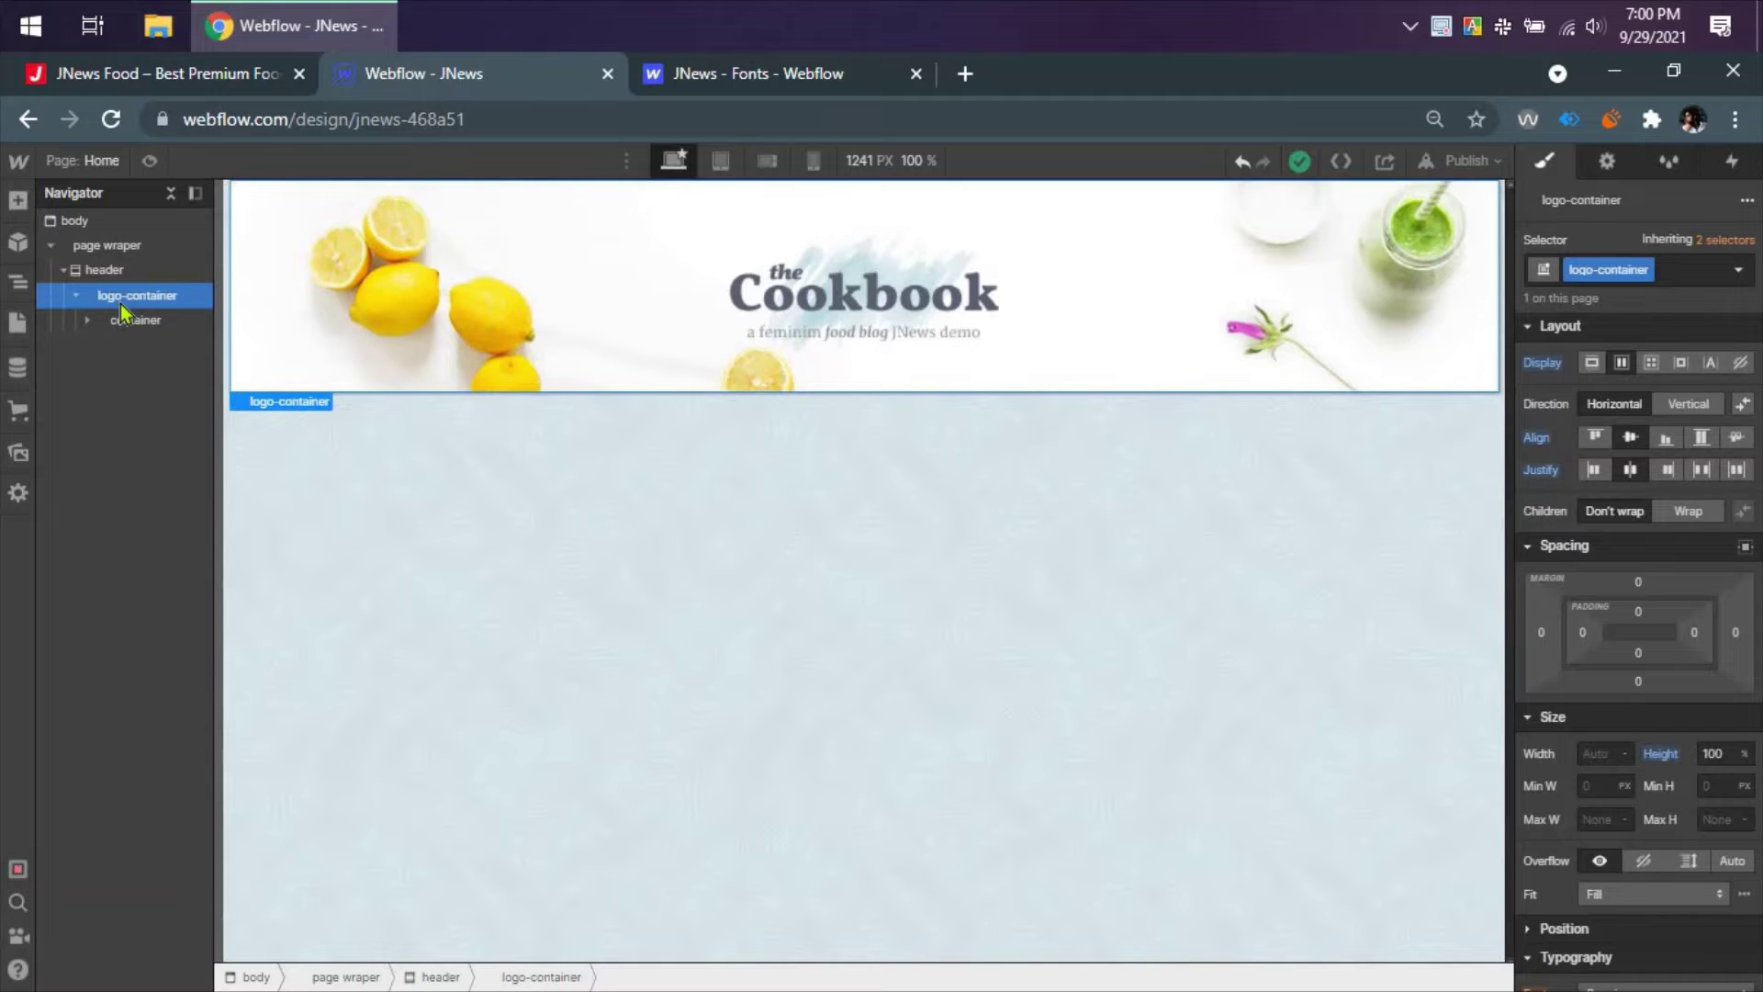
left_click(207, 81)
left_click(384, 76)
left_click(206, 81)
left_click(415, 79)
left_click(79, 295)
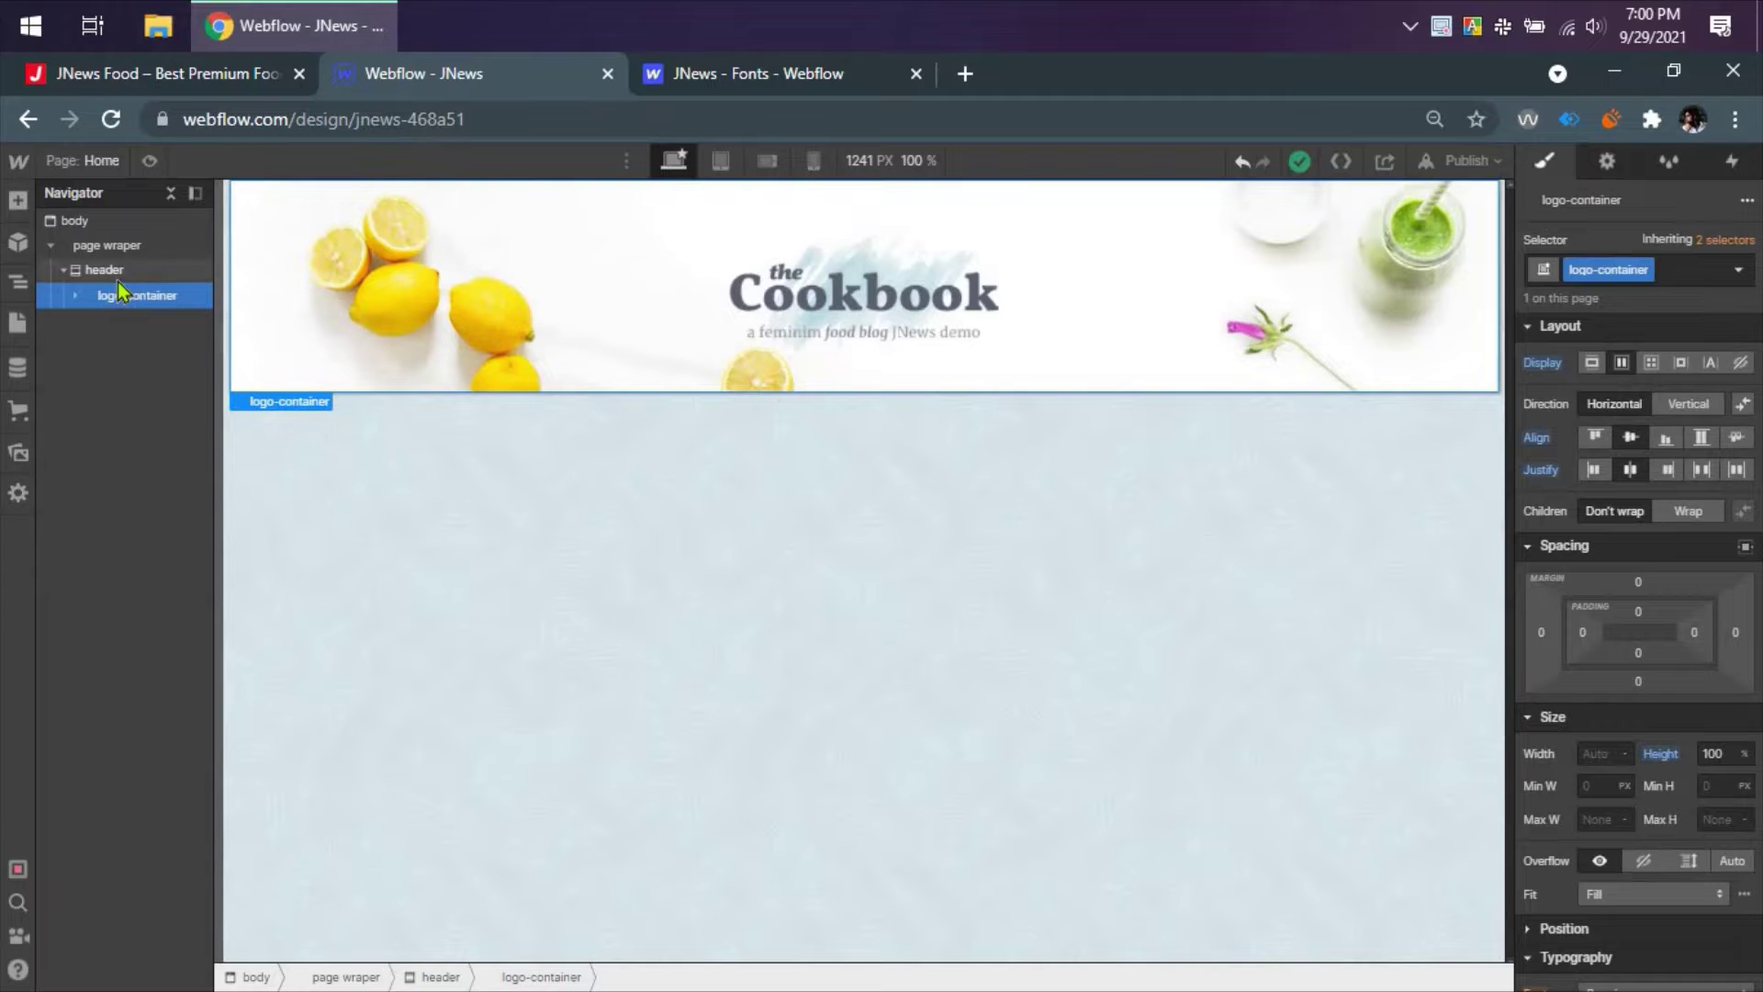
- Check the height of the header's jeg_nav_row on the JNews Food page, and set logo-container's height to 153 px in Webflow
left_click(1725, 753)
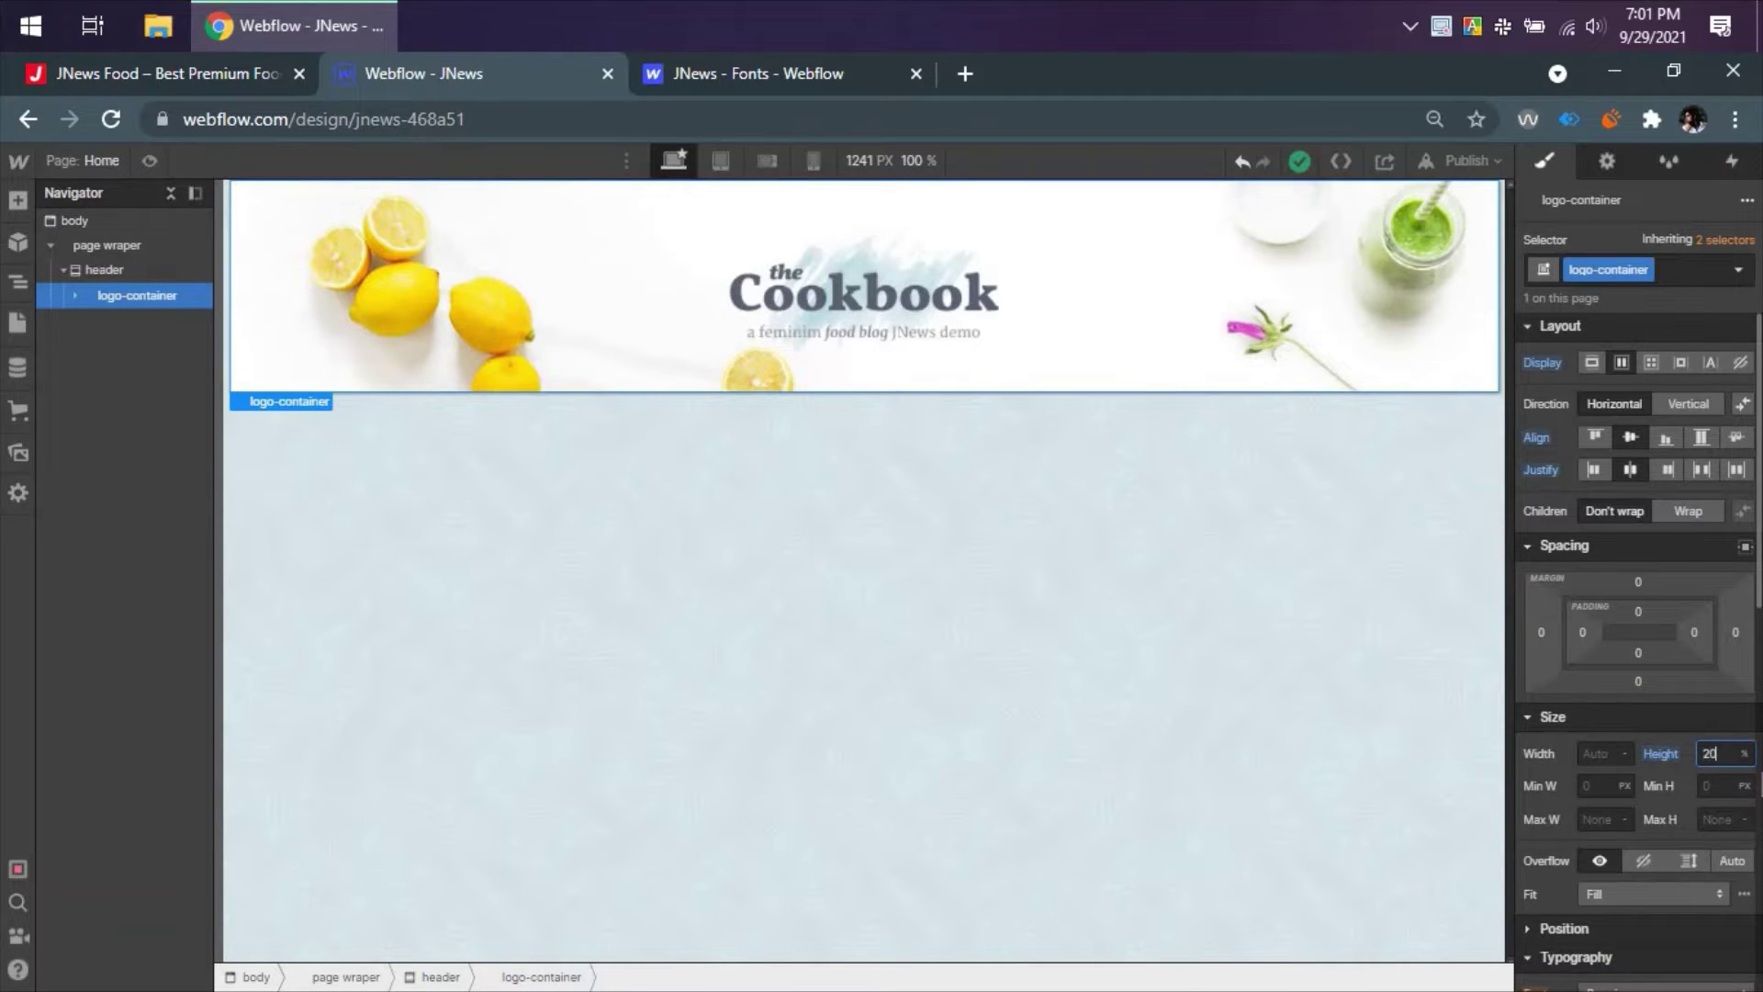
type("2")
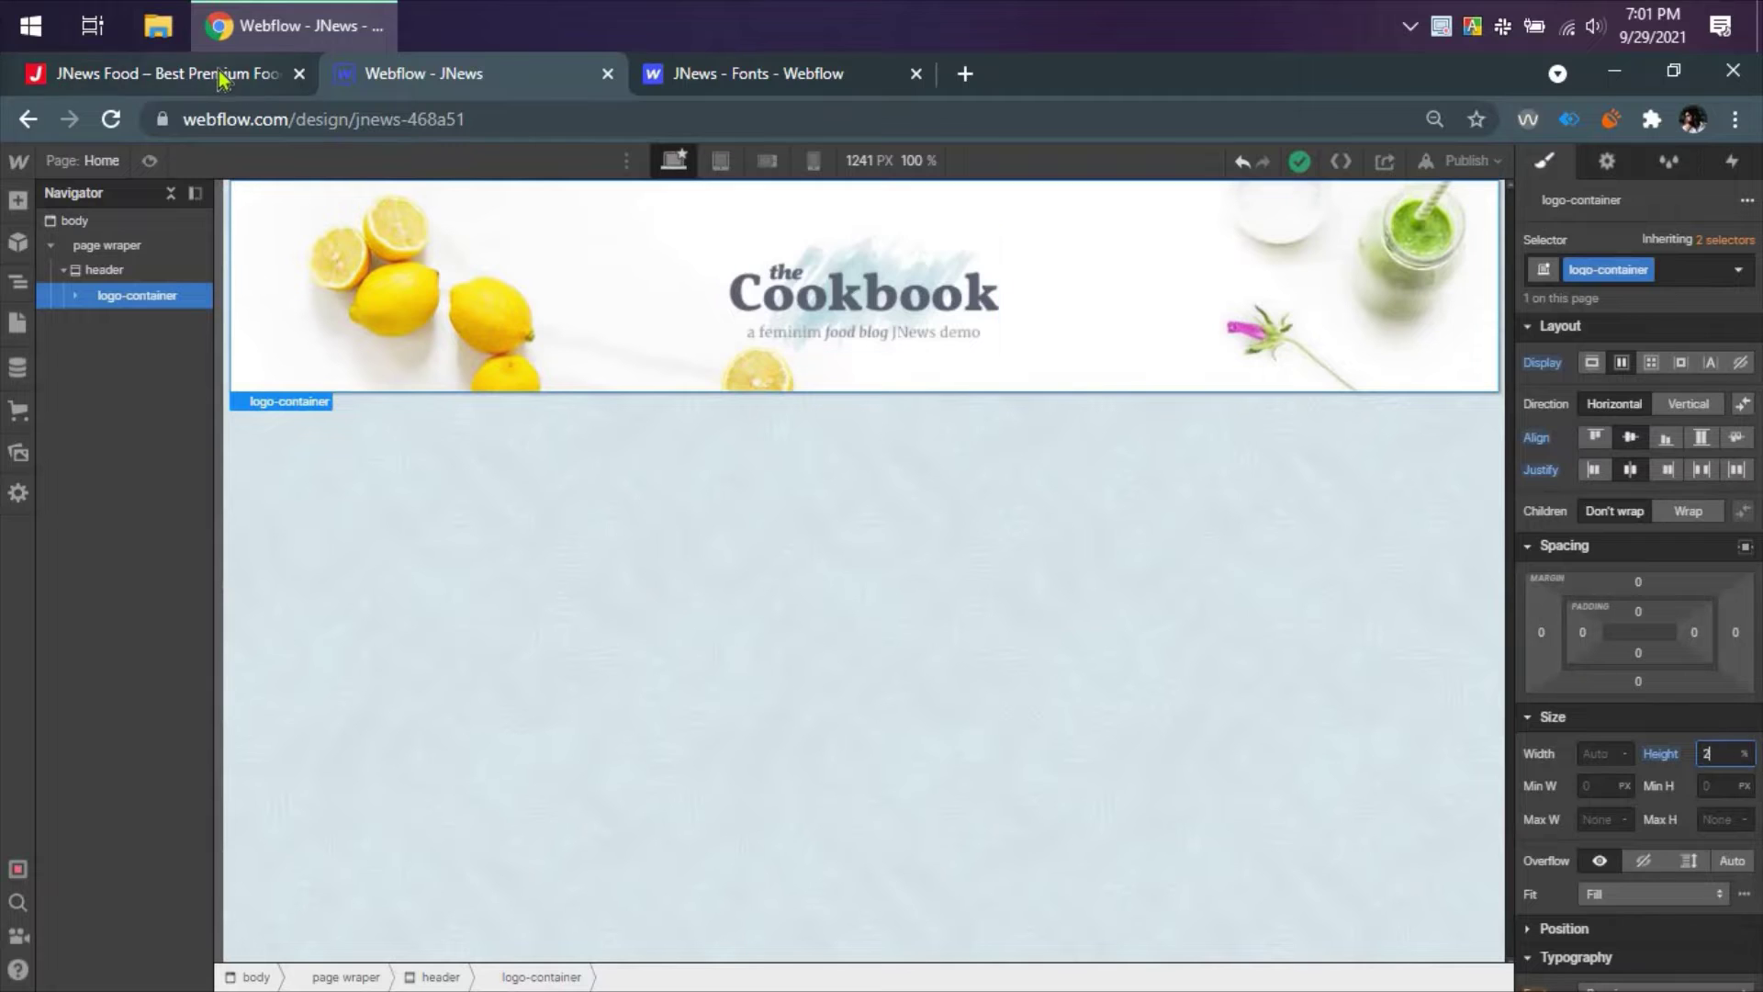
left_click(174, 73)
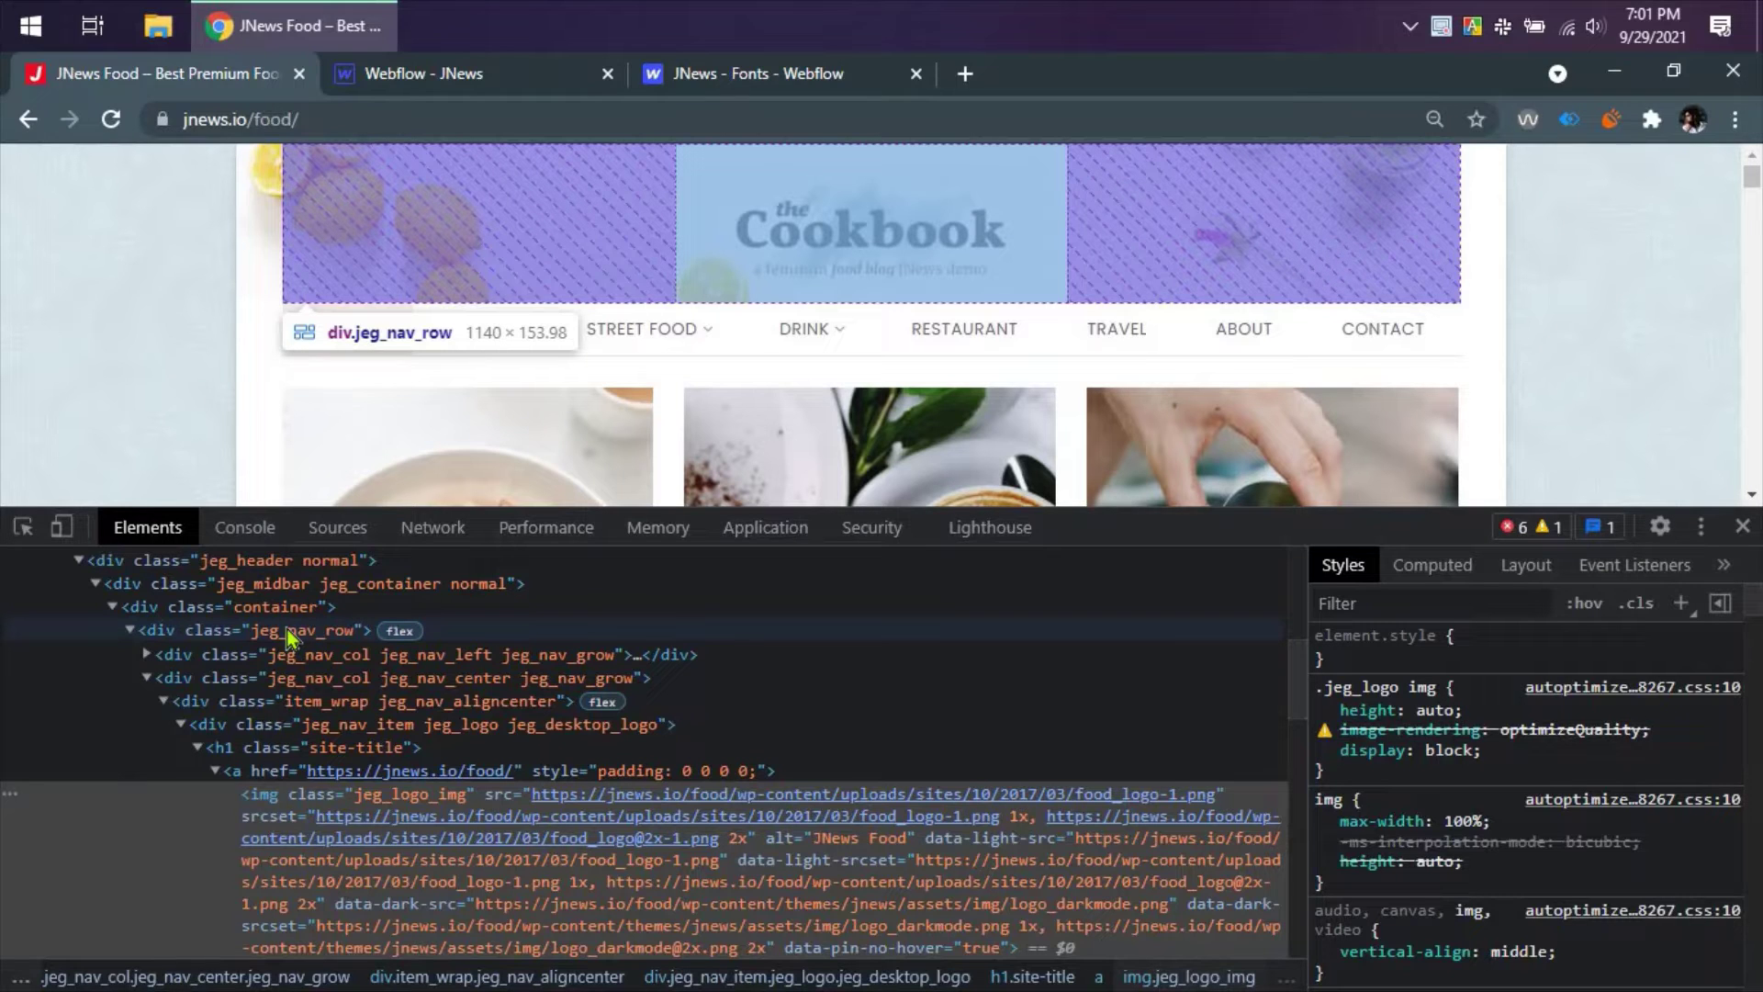
left_click(427, 74)
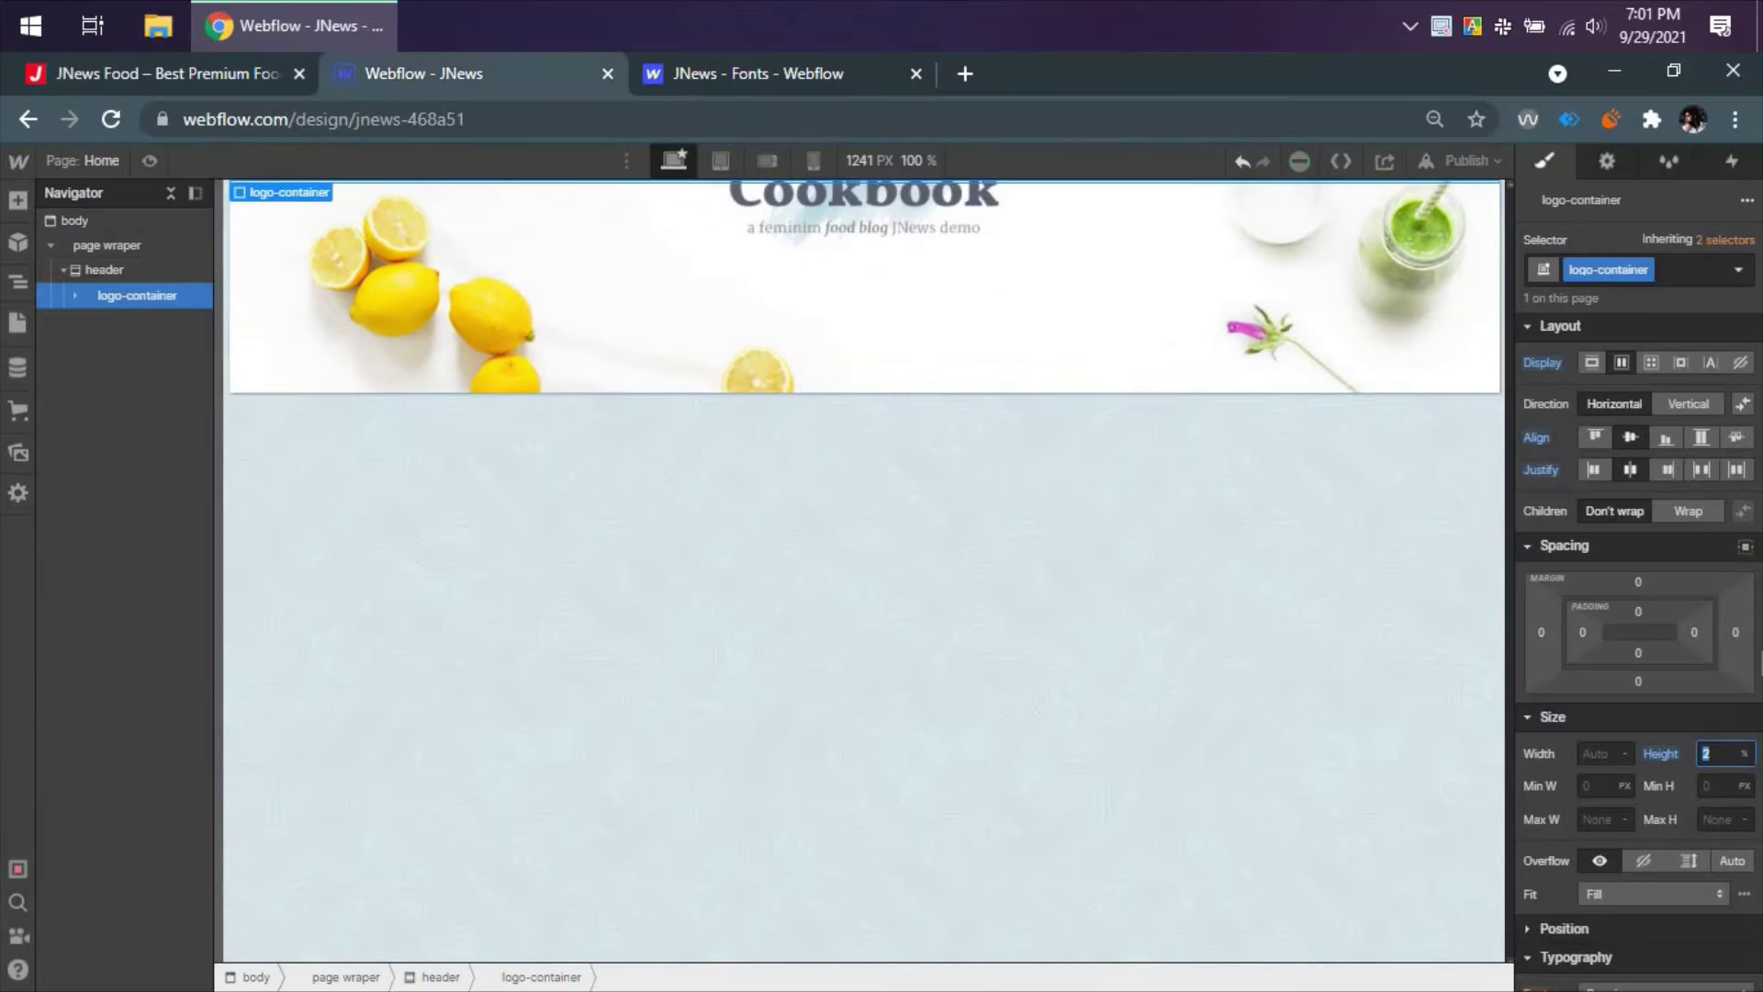
left_click(1721, 755)
type("153")
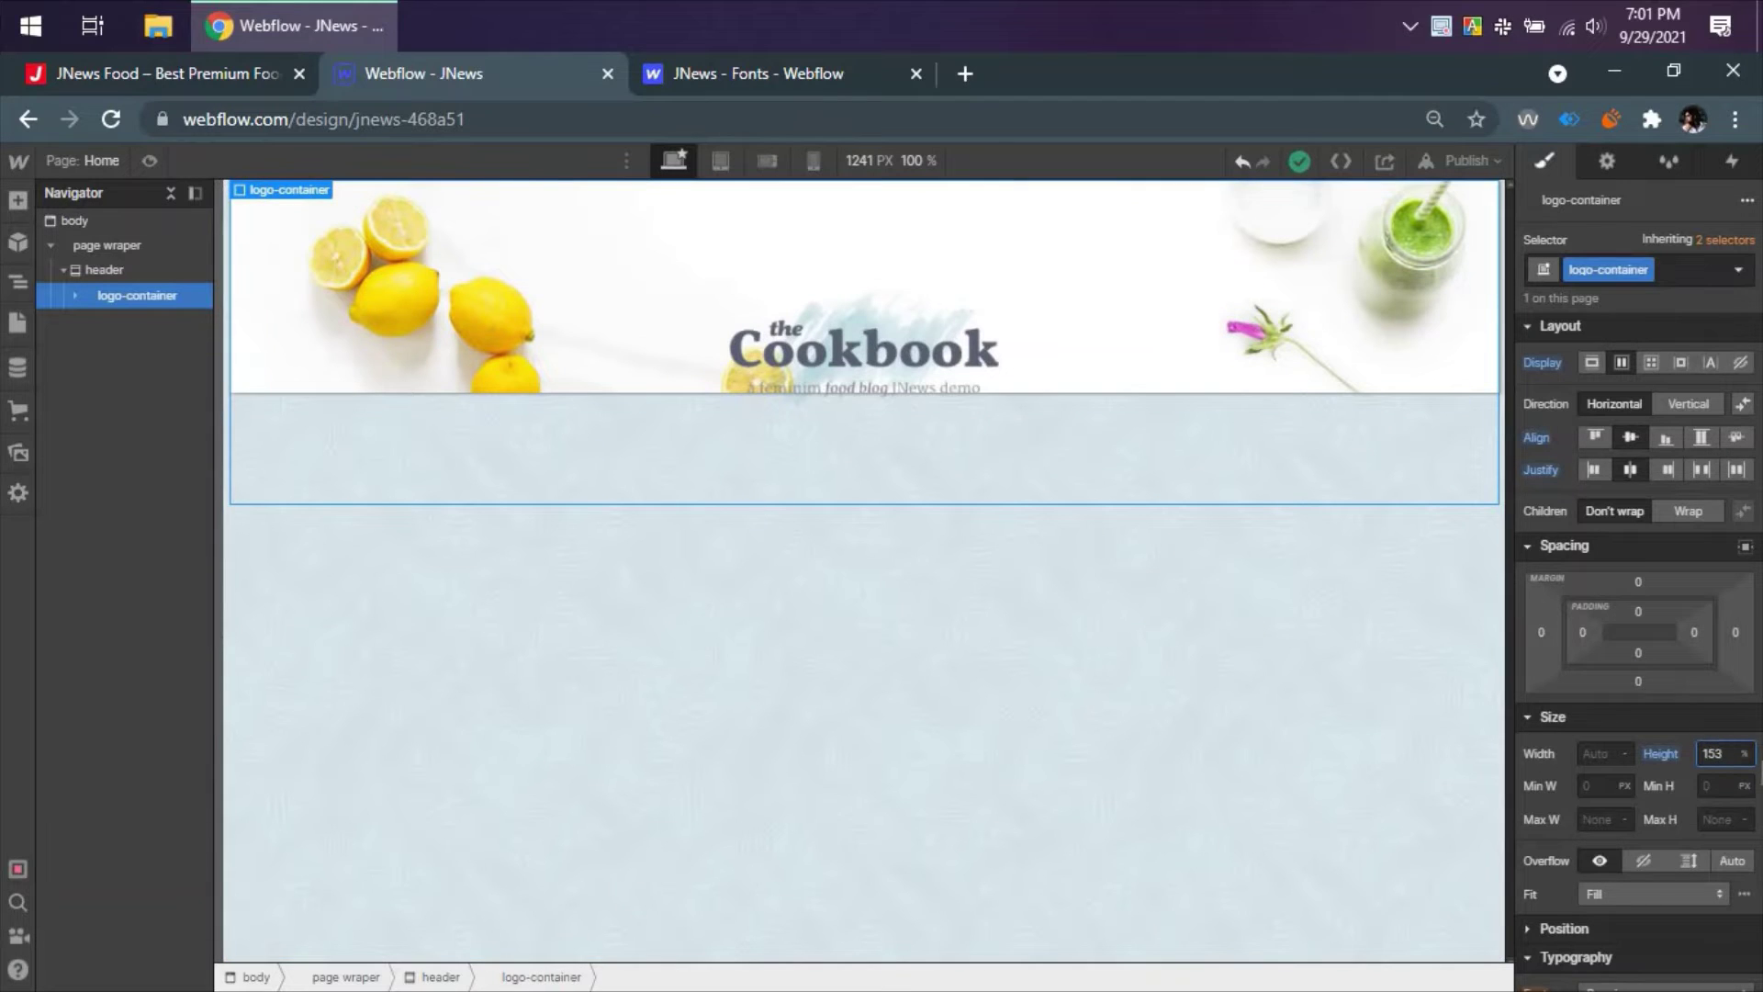
type("px")
key("Return")
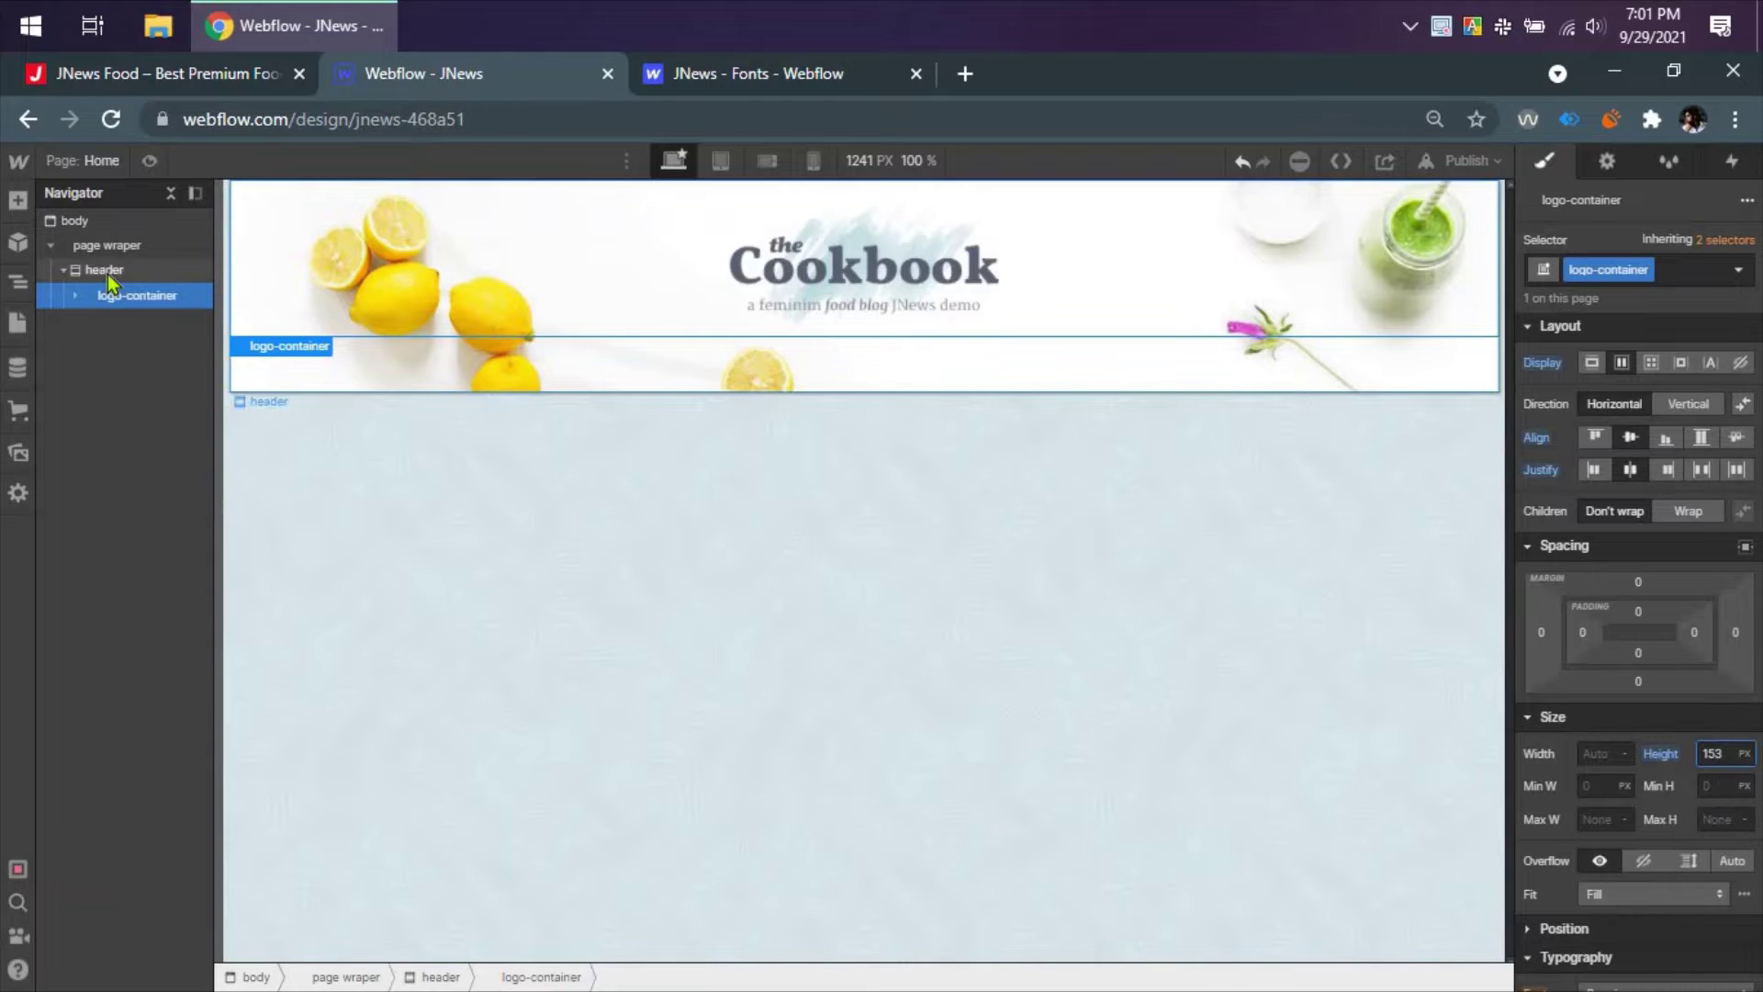
- Add a Div Block to the header below logo-container and set its tag to Nav
left_click(108, 270)
key("a")
scroll(167, 616, "down", 3)
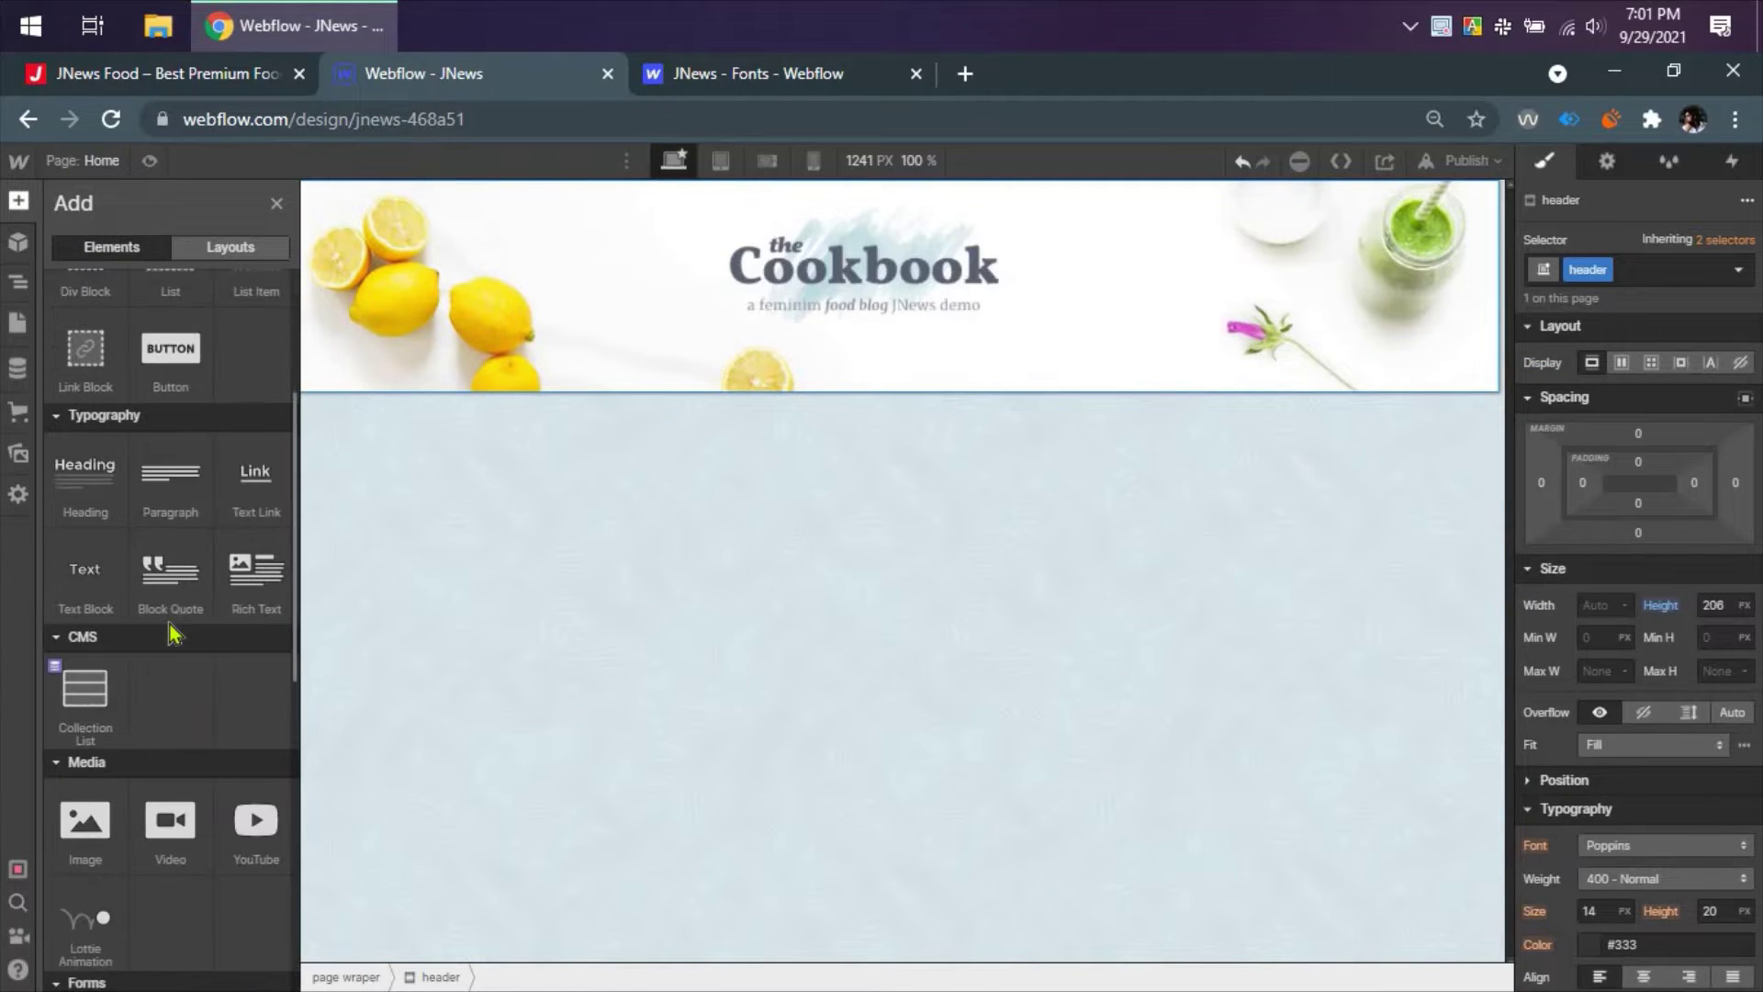
scroll(147, 551, "up", 2)
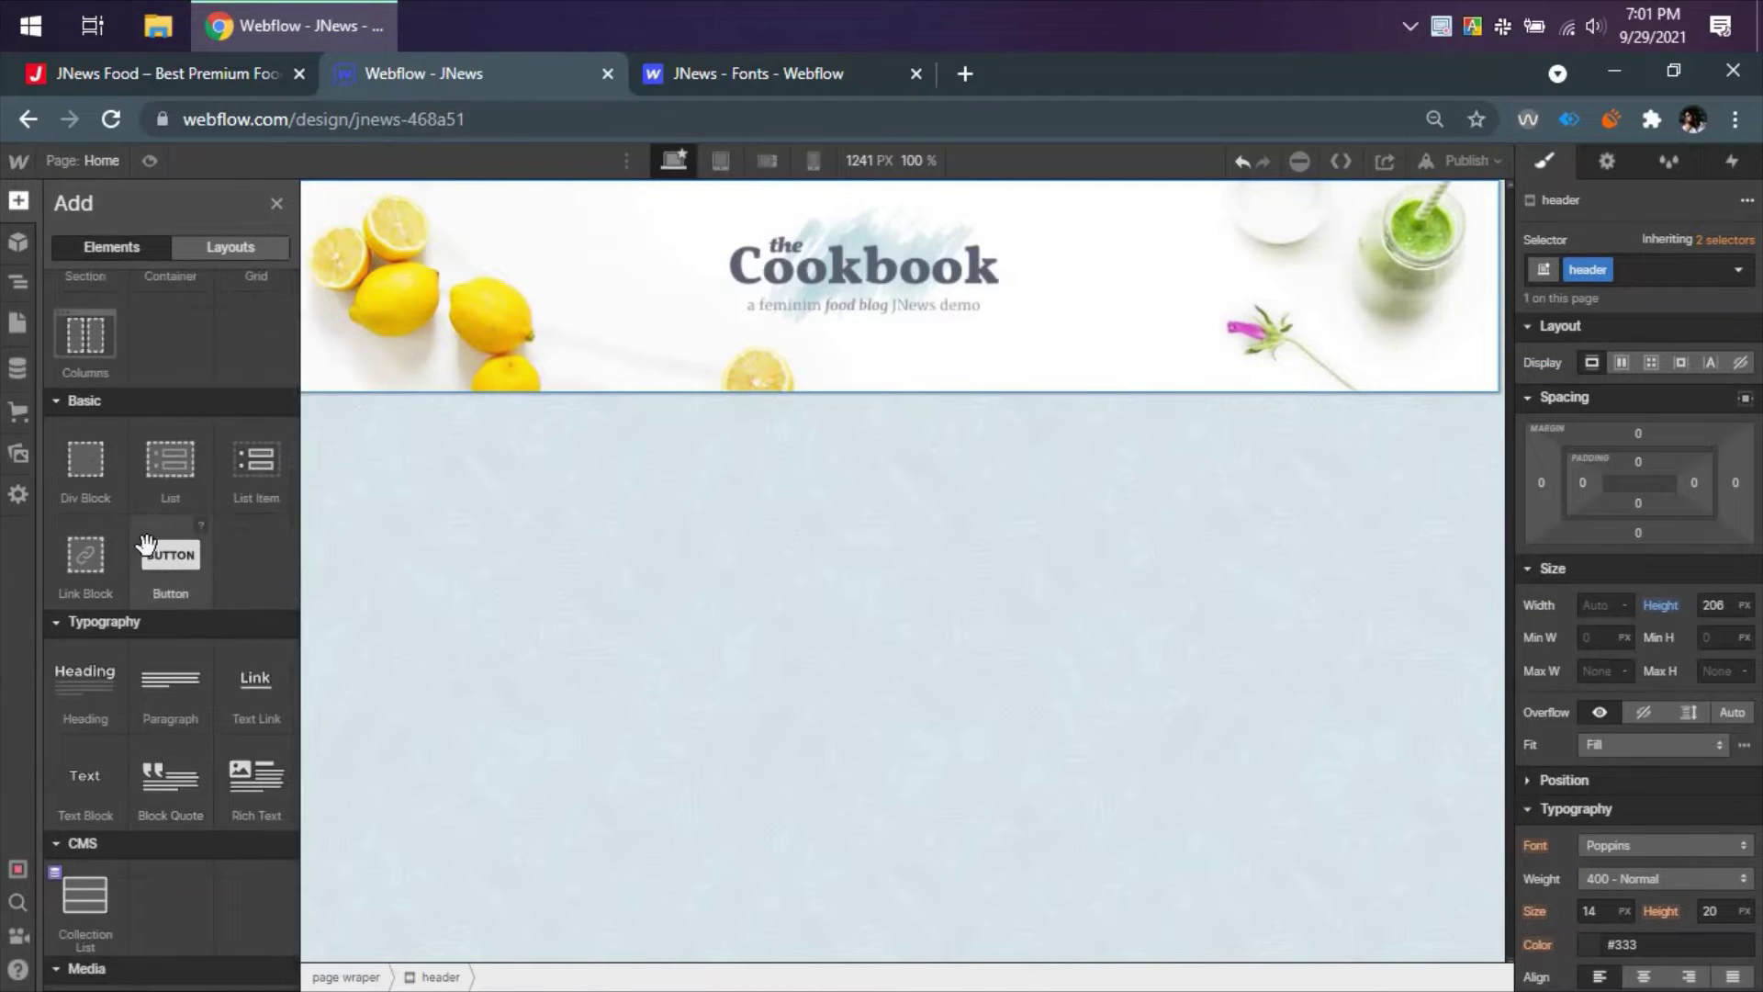
scroll(147, 543, "up", 1)
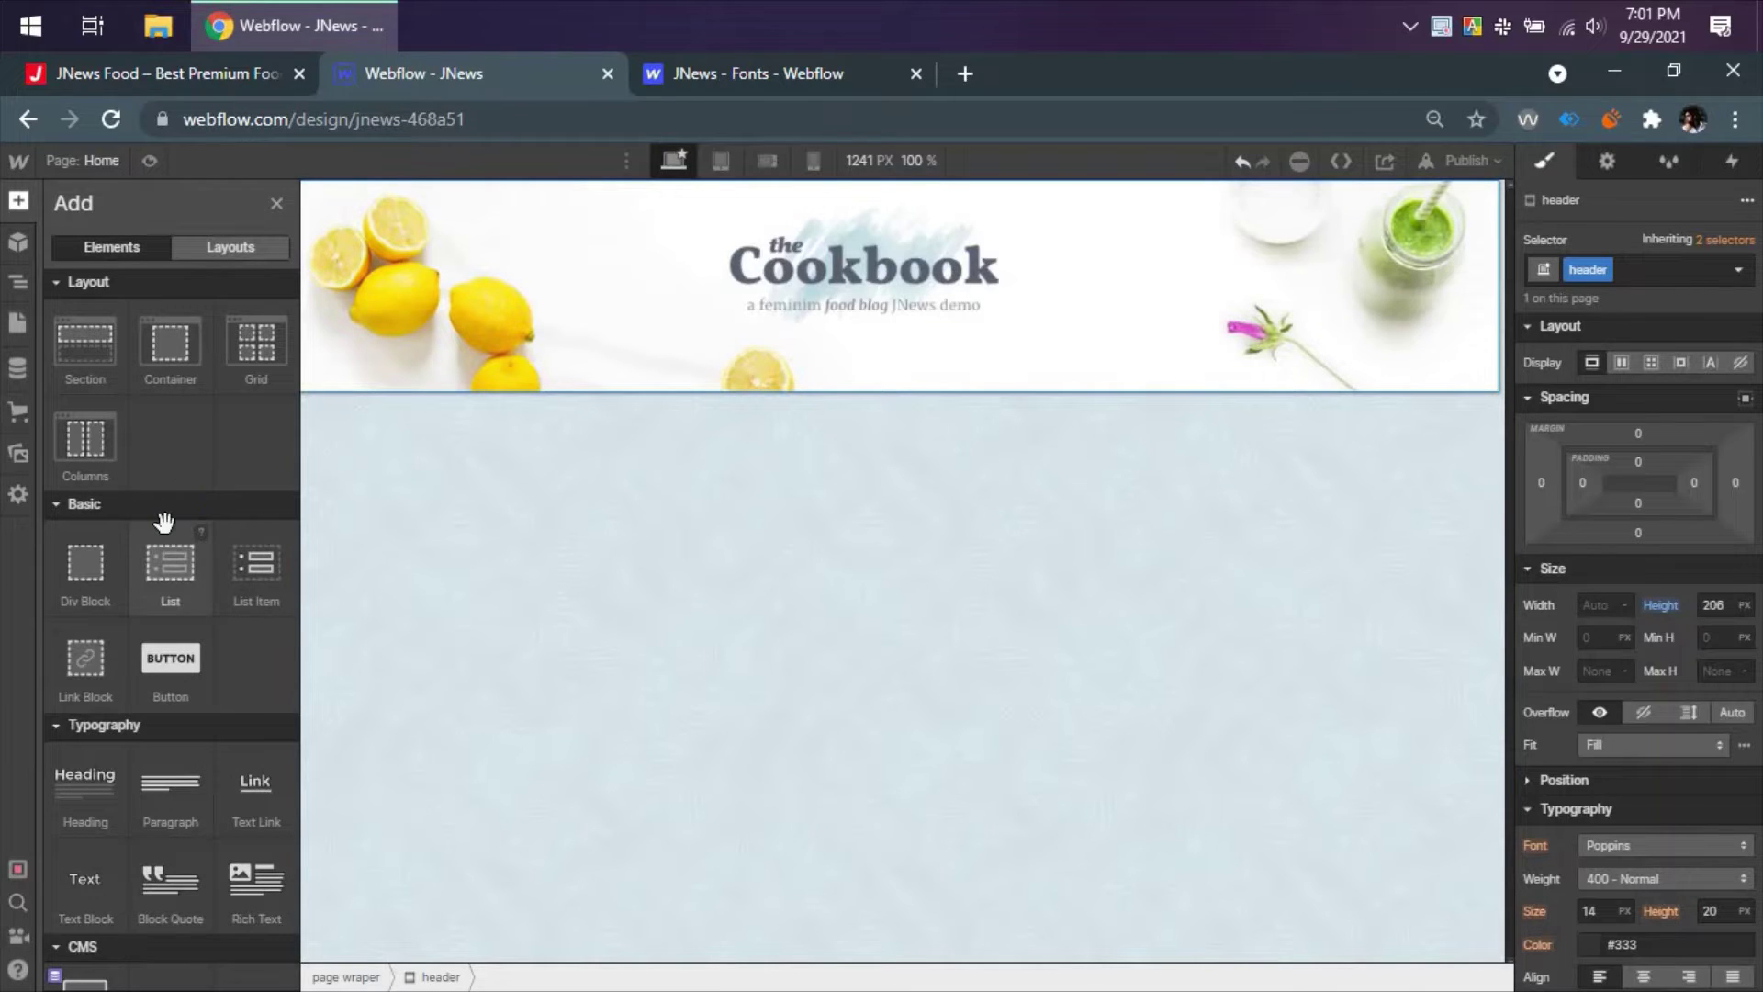
left_click(86, 562)
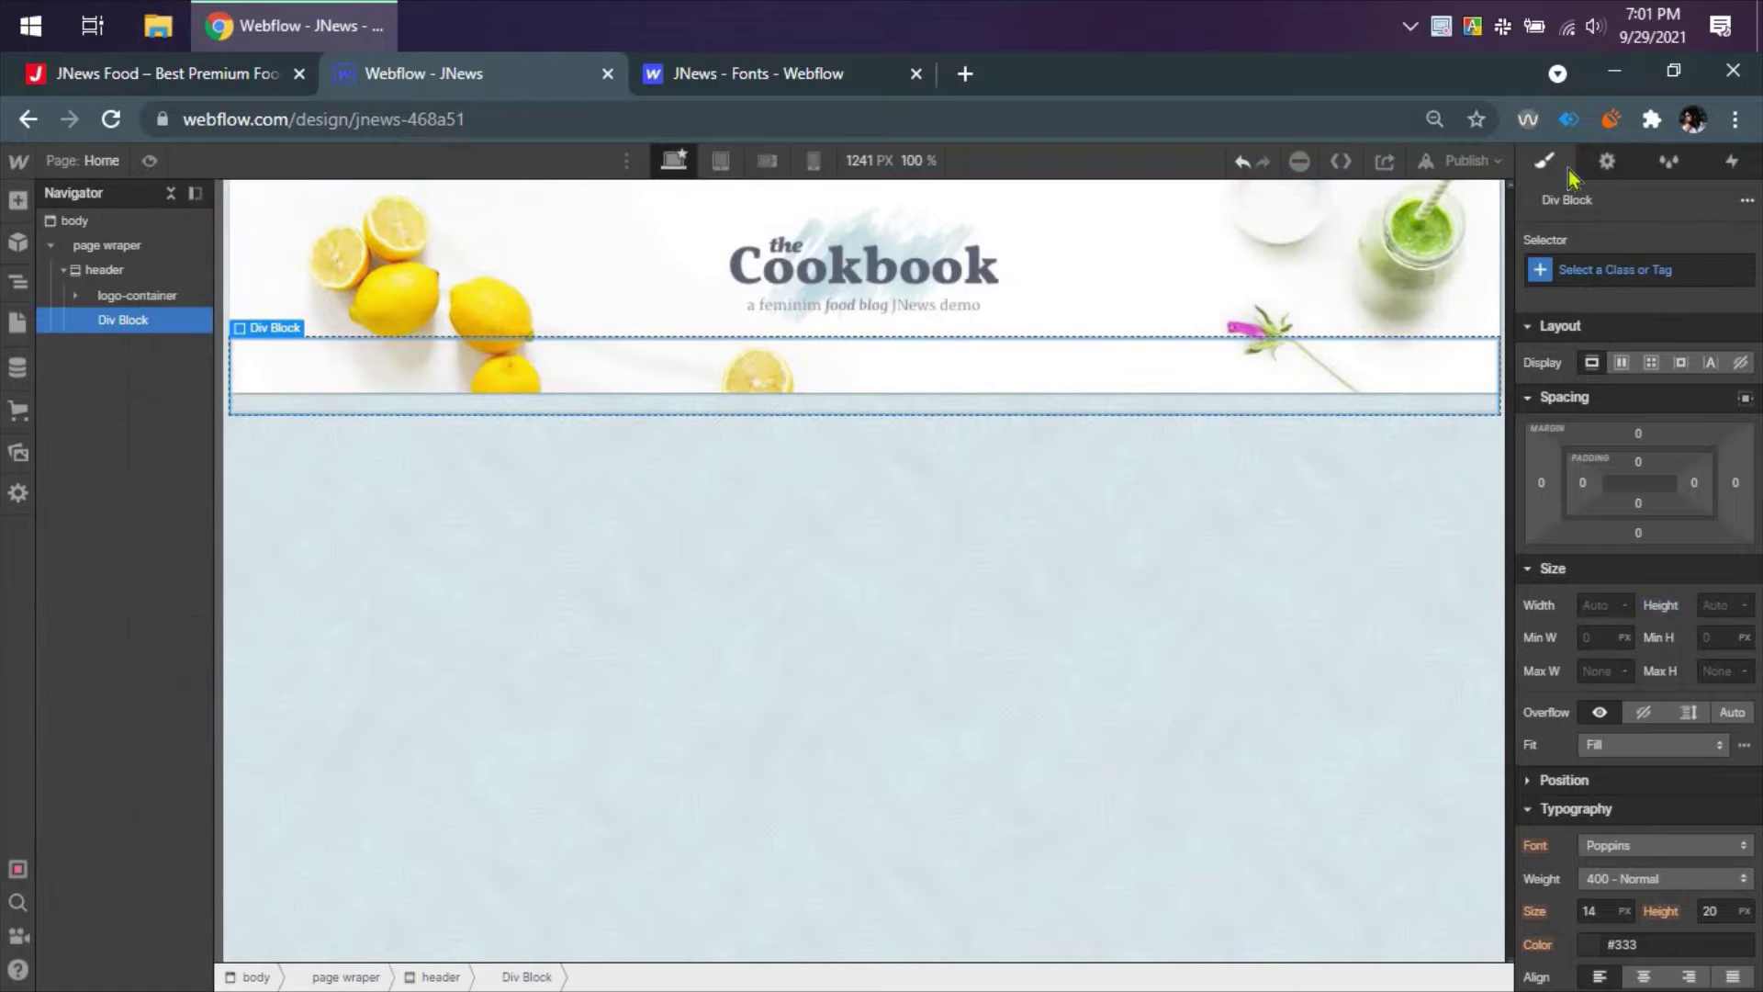
left_click(1607, 161)
left_click(1614, 264)
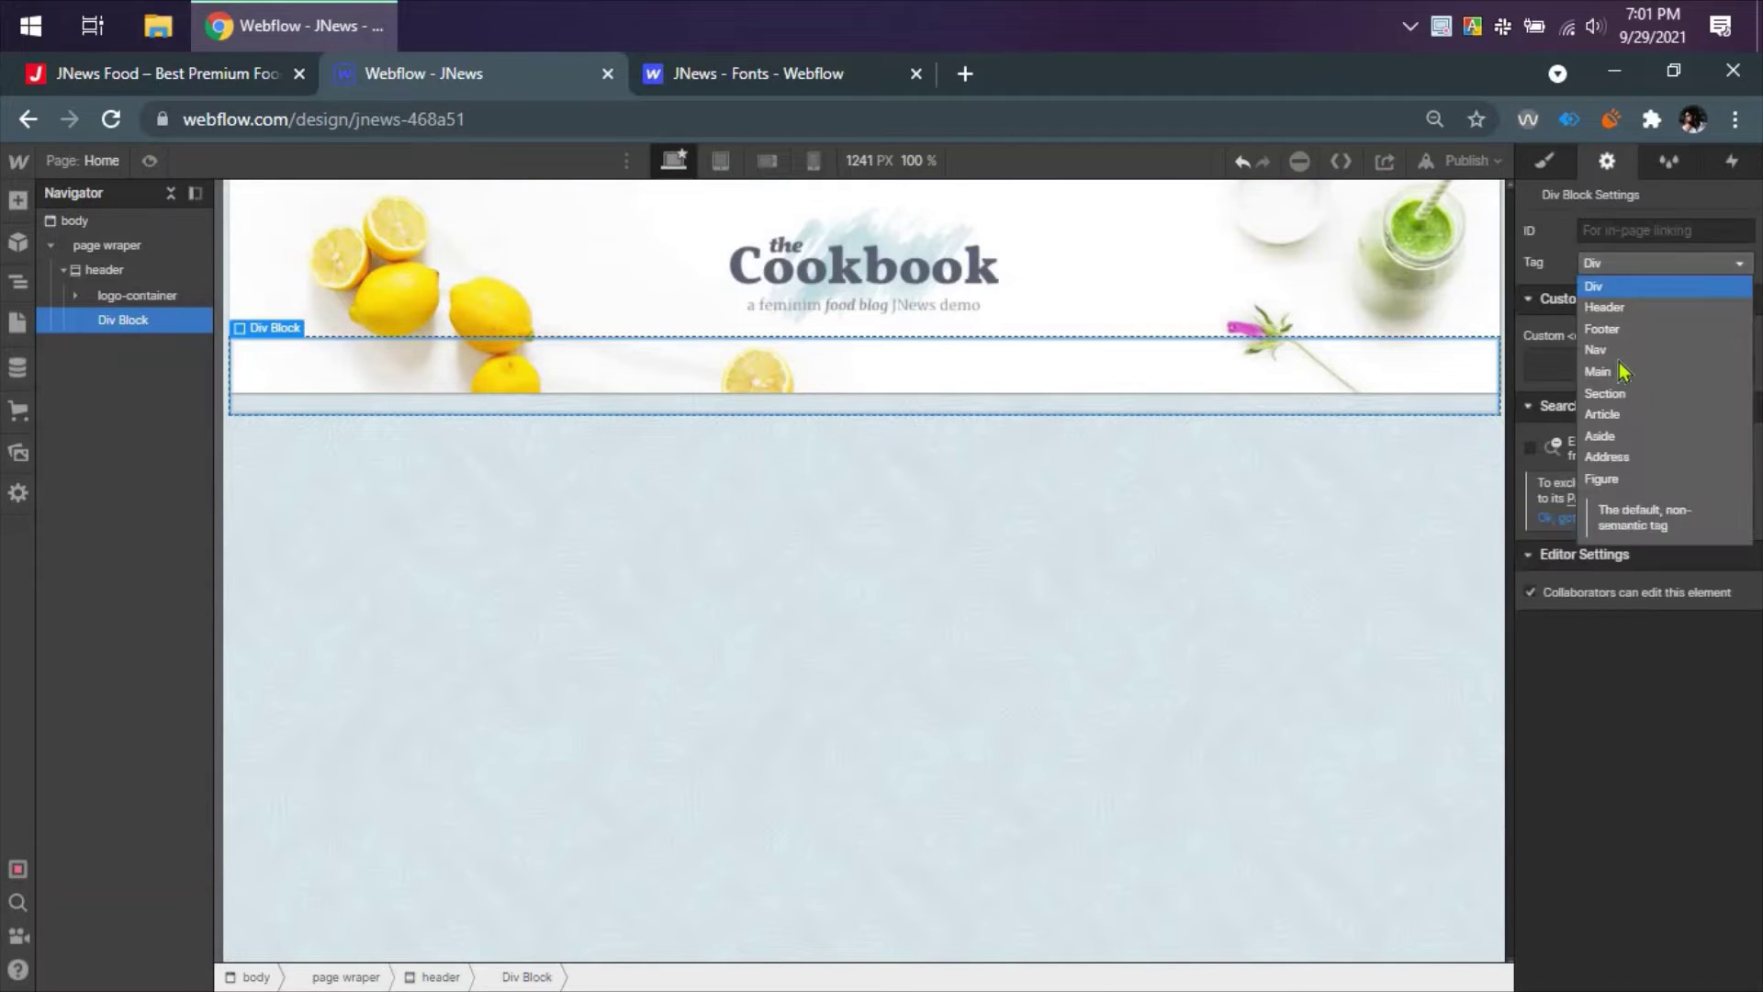
left_click(1600, 350)
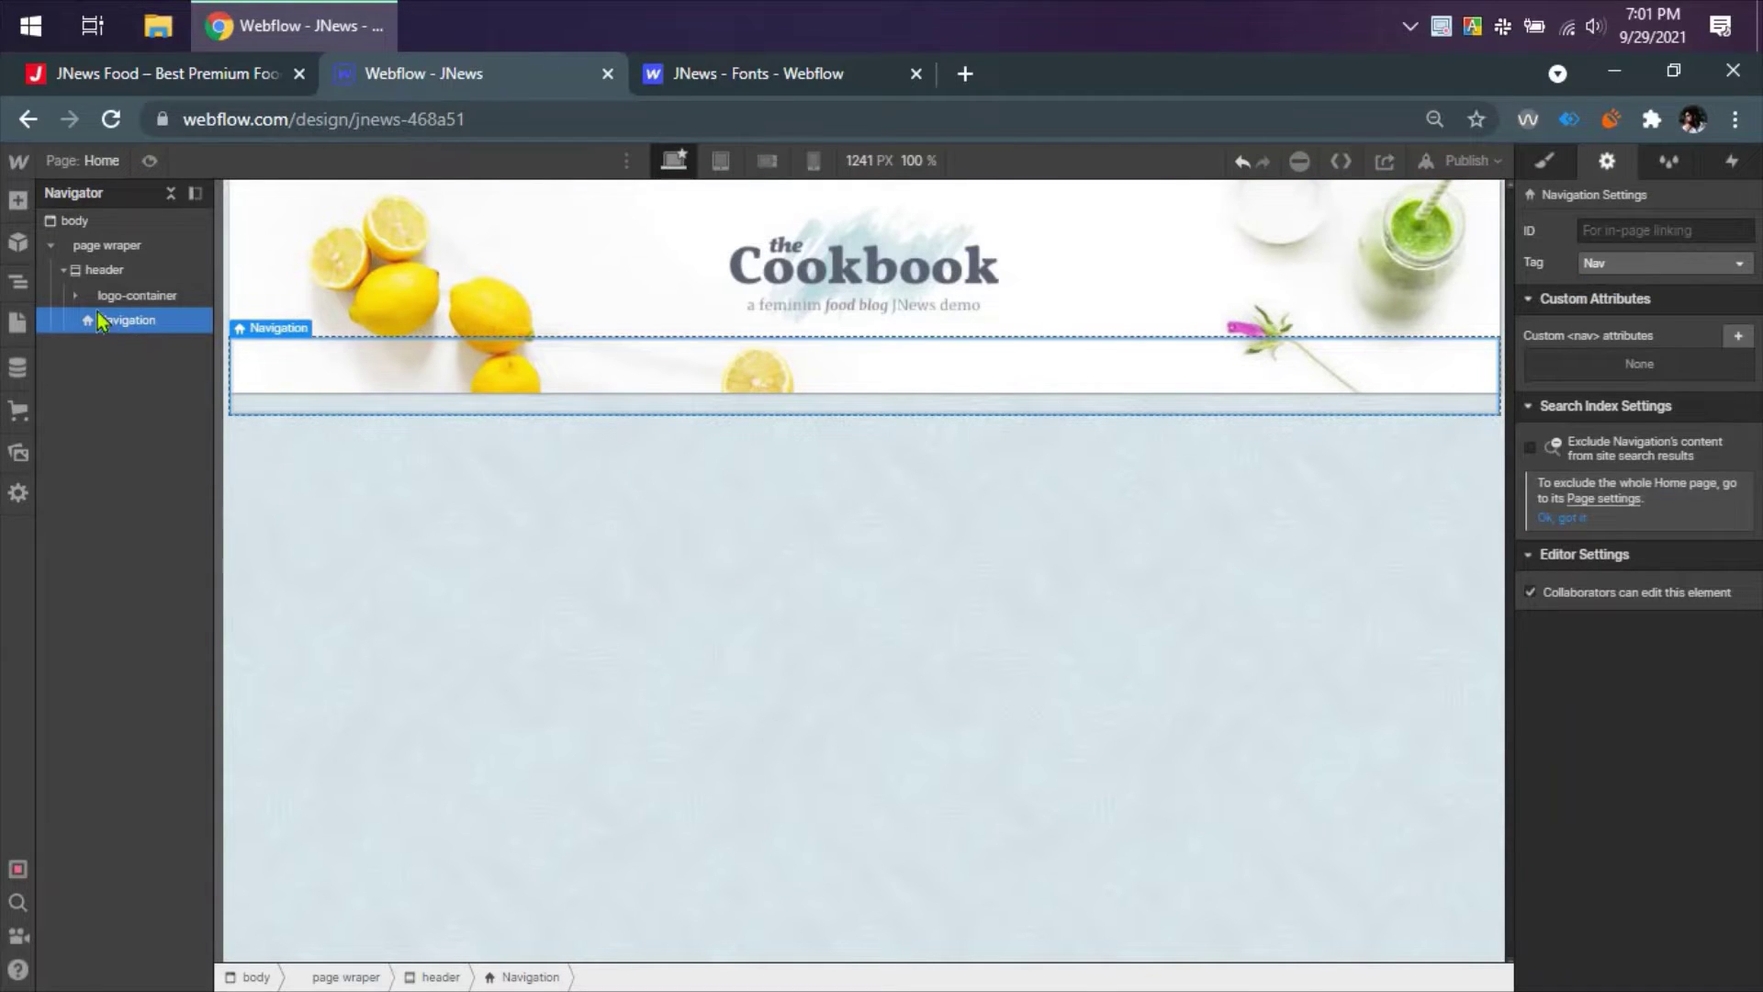
- Add a Text Link inside the Navigation block, keeping its default link settings
left_click(230, 78)
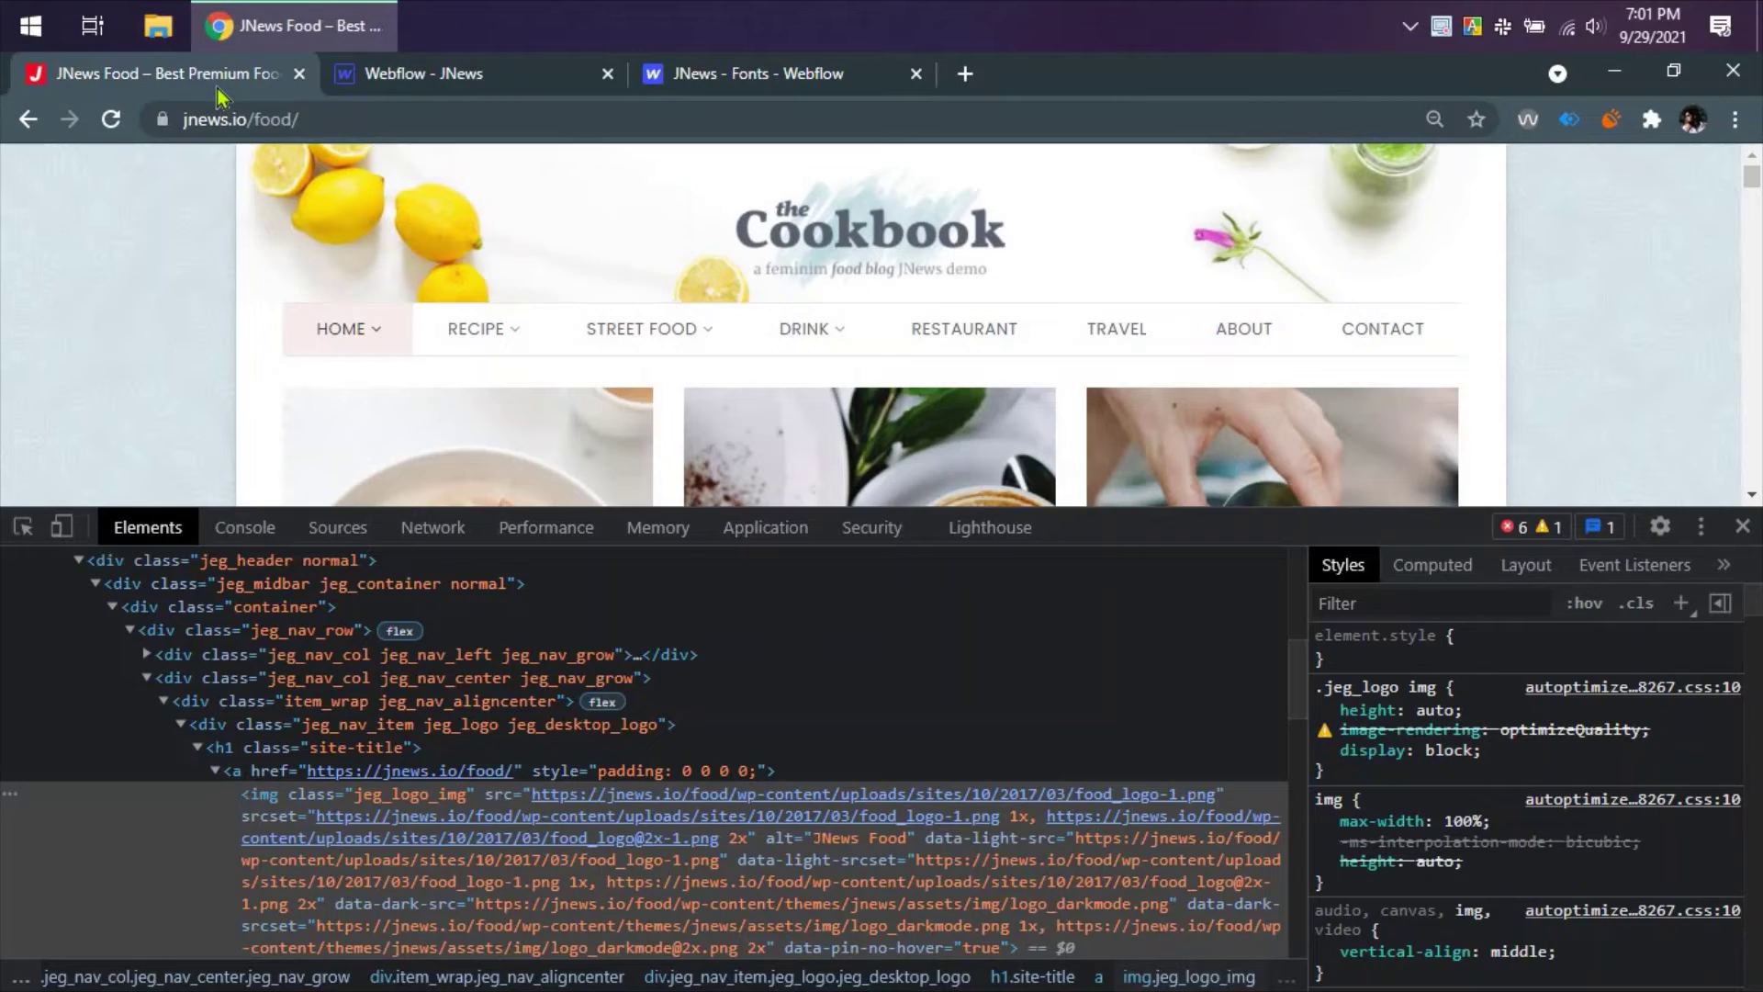
left_click(446, 73)
left_click(17, 200)
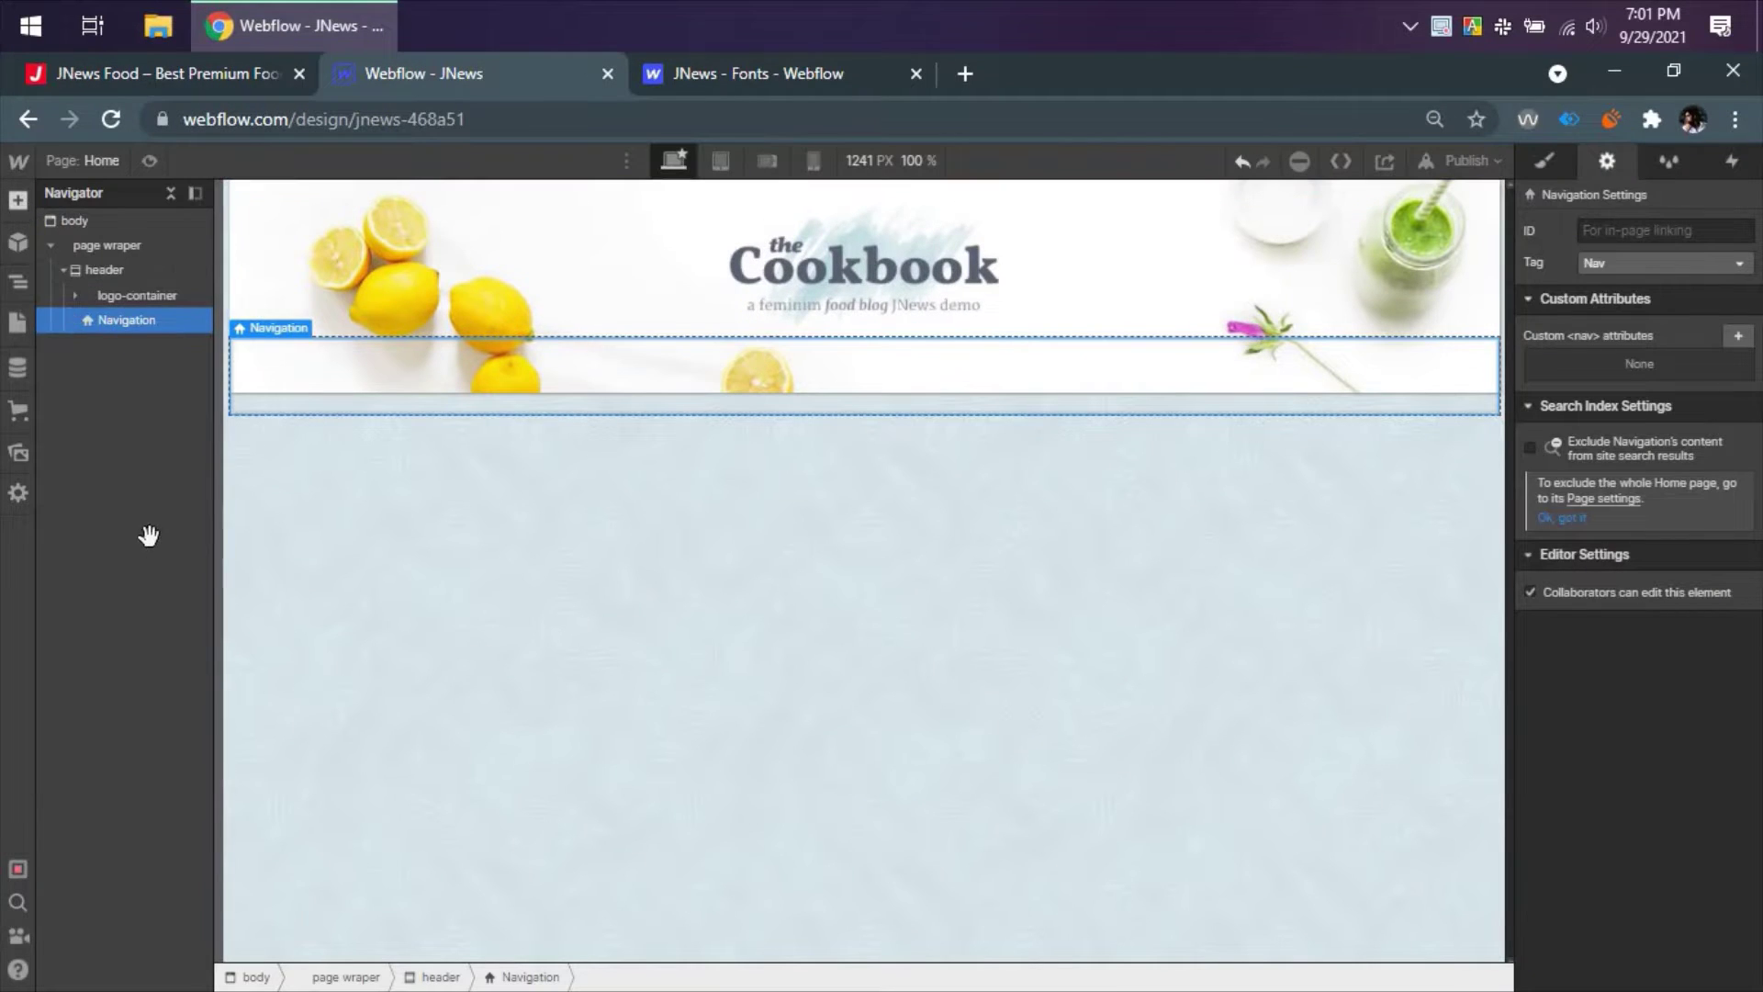
scroll(169, 579, "down", 2)
left_click(256, 578)
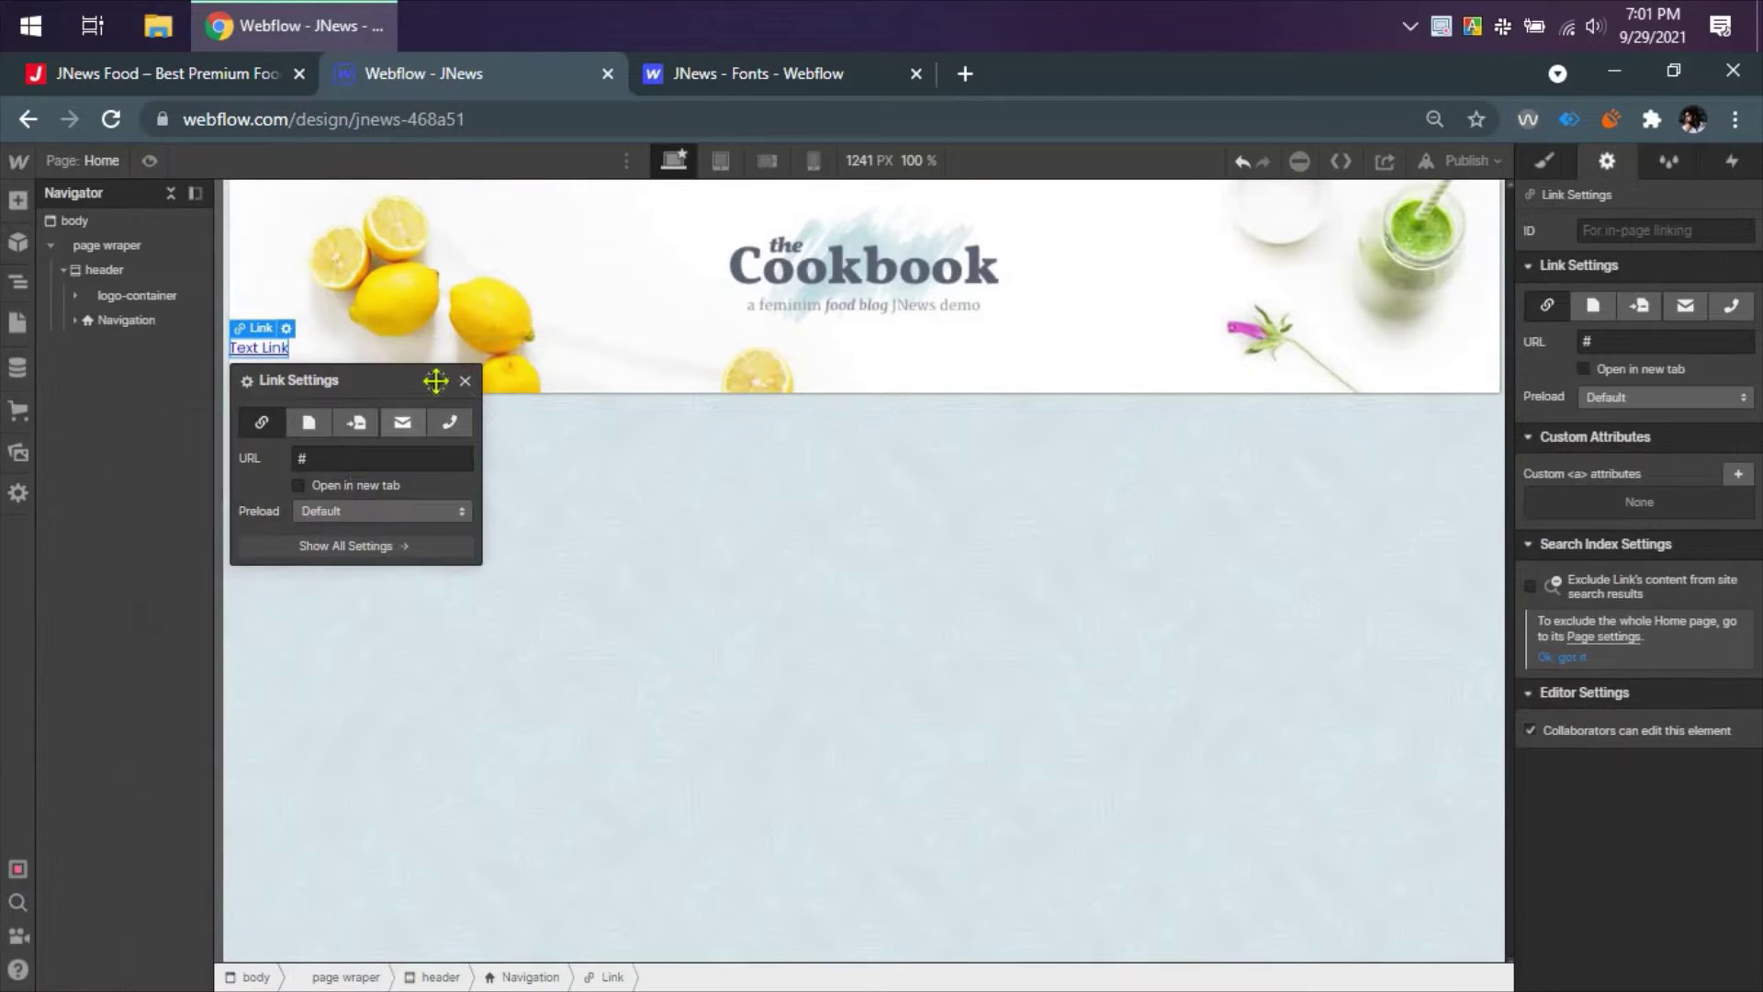
left_click(466, 380)
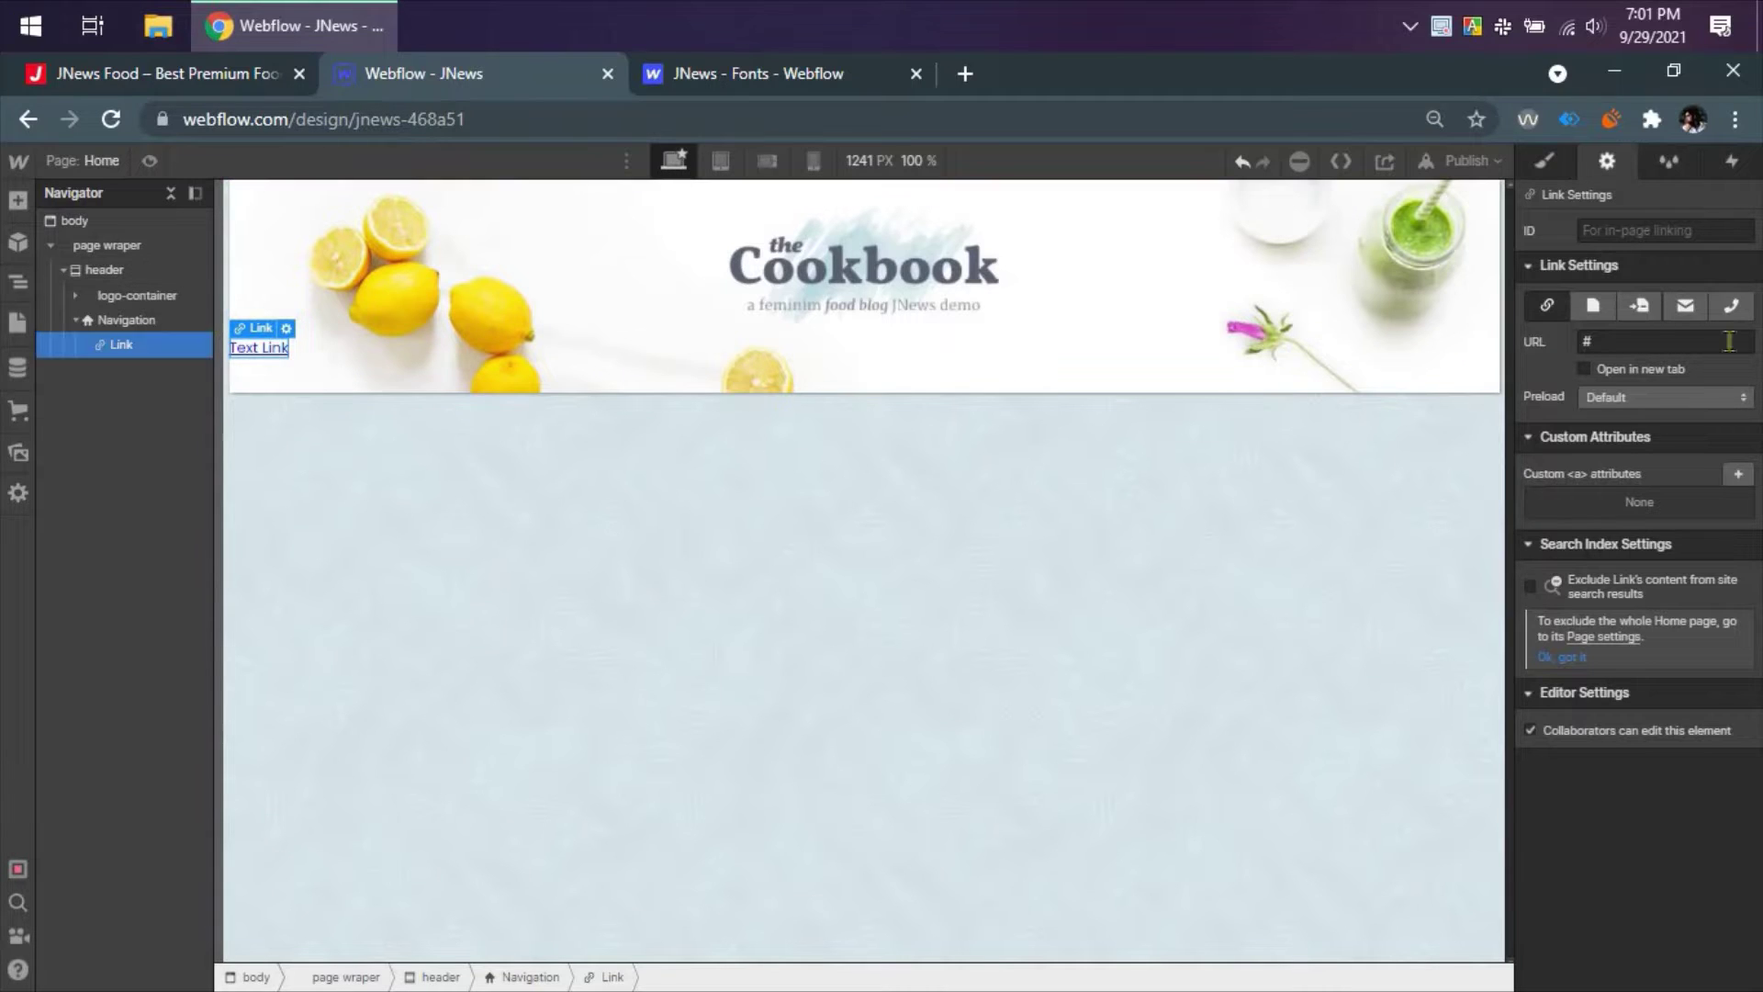
- Give the new text link in the Navigation block the class nav-link
left_click(1545, 162)
left_click(1635, 267)
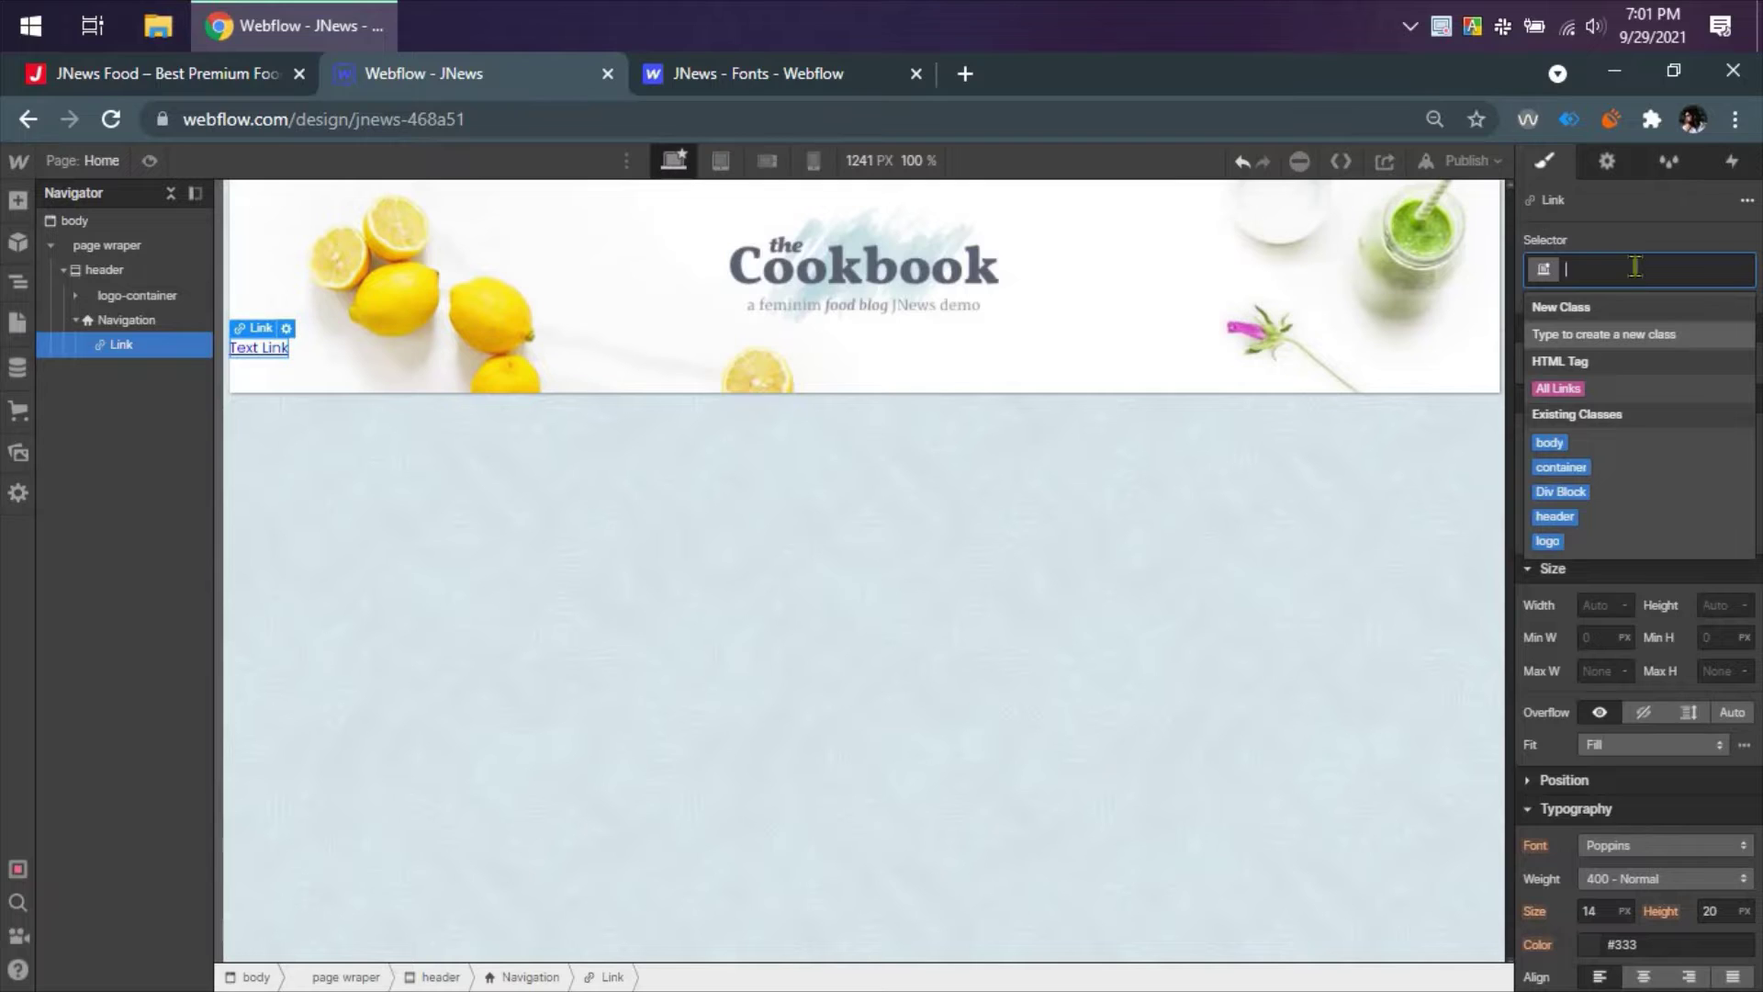
type("nav")
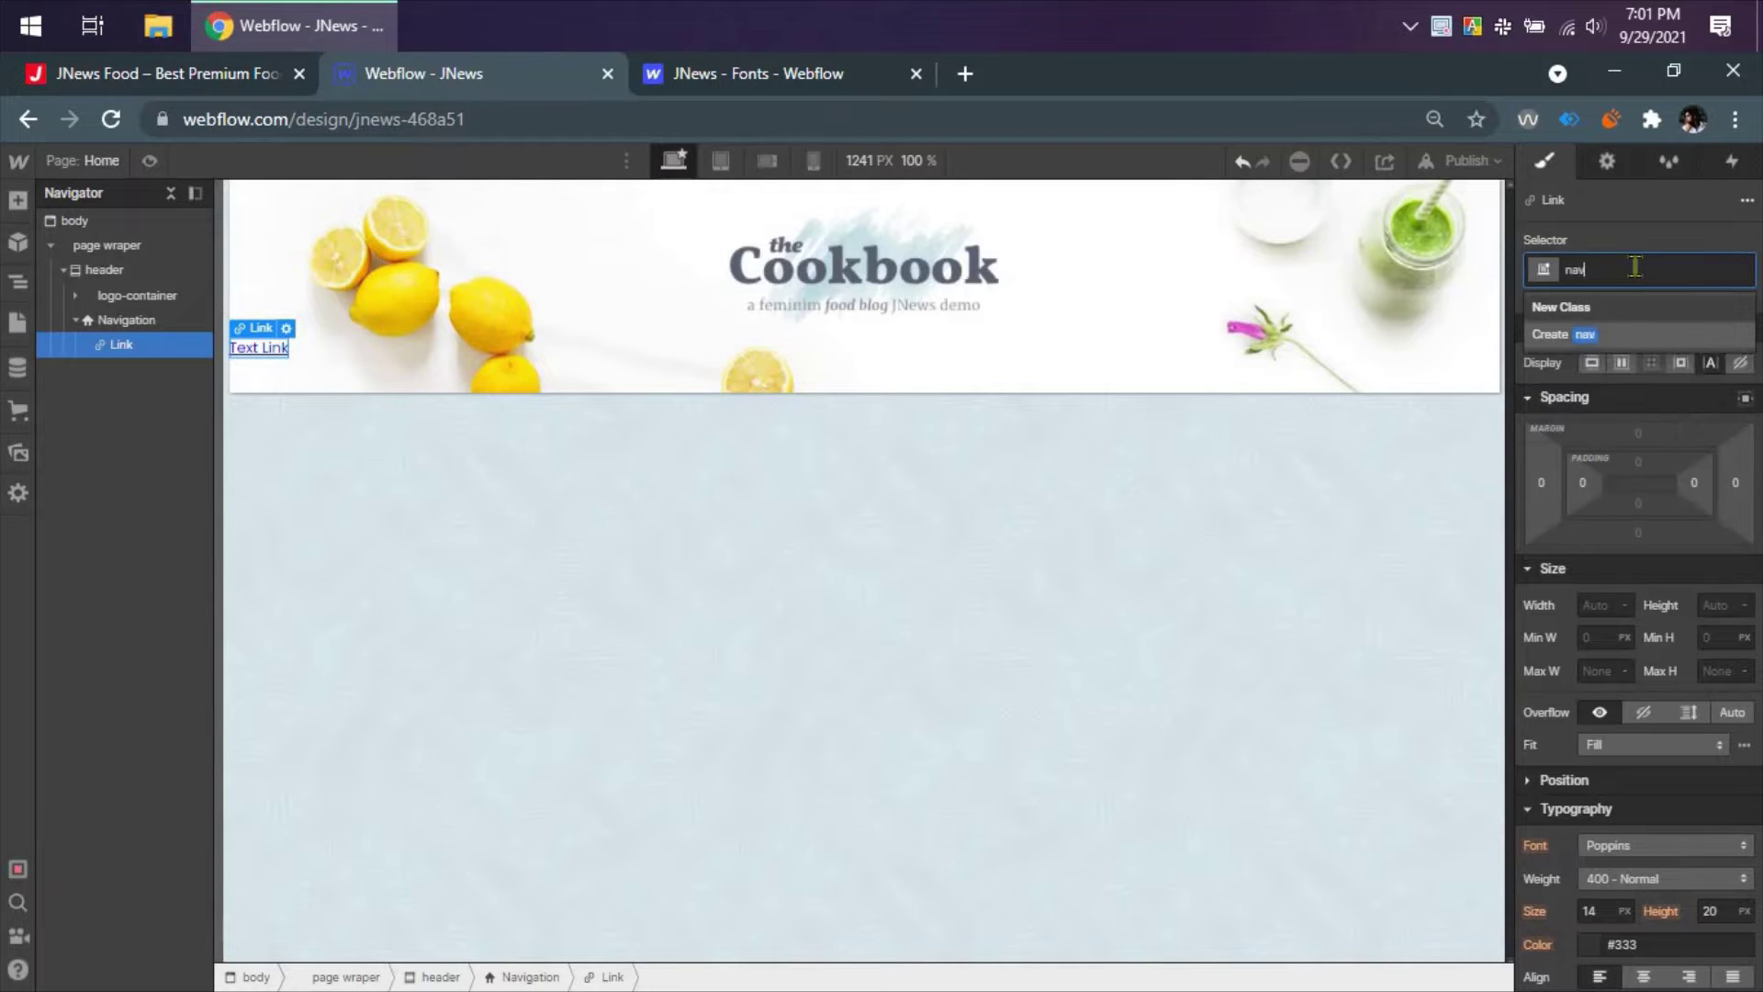
type("-link")
key("Return")
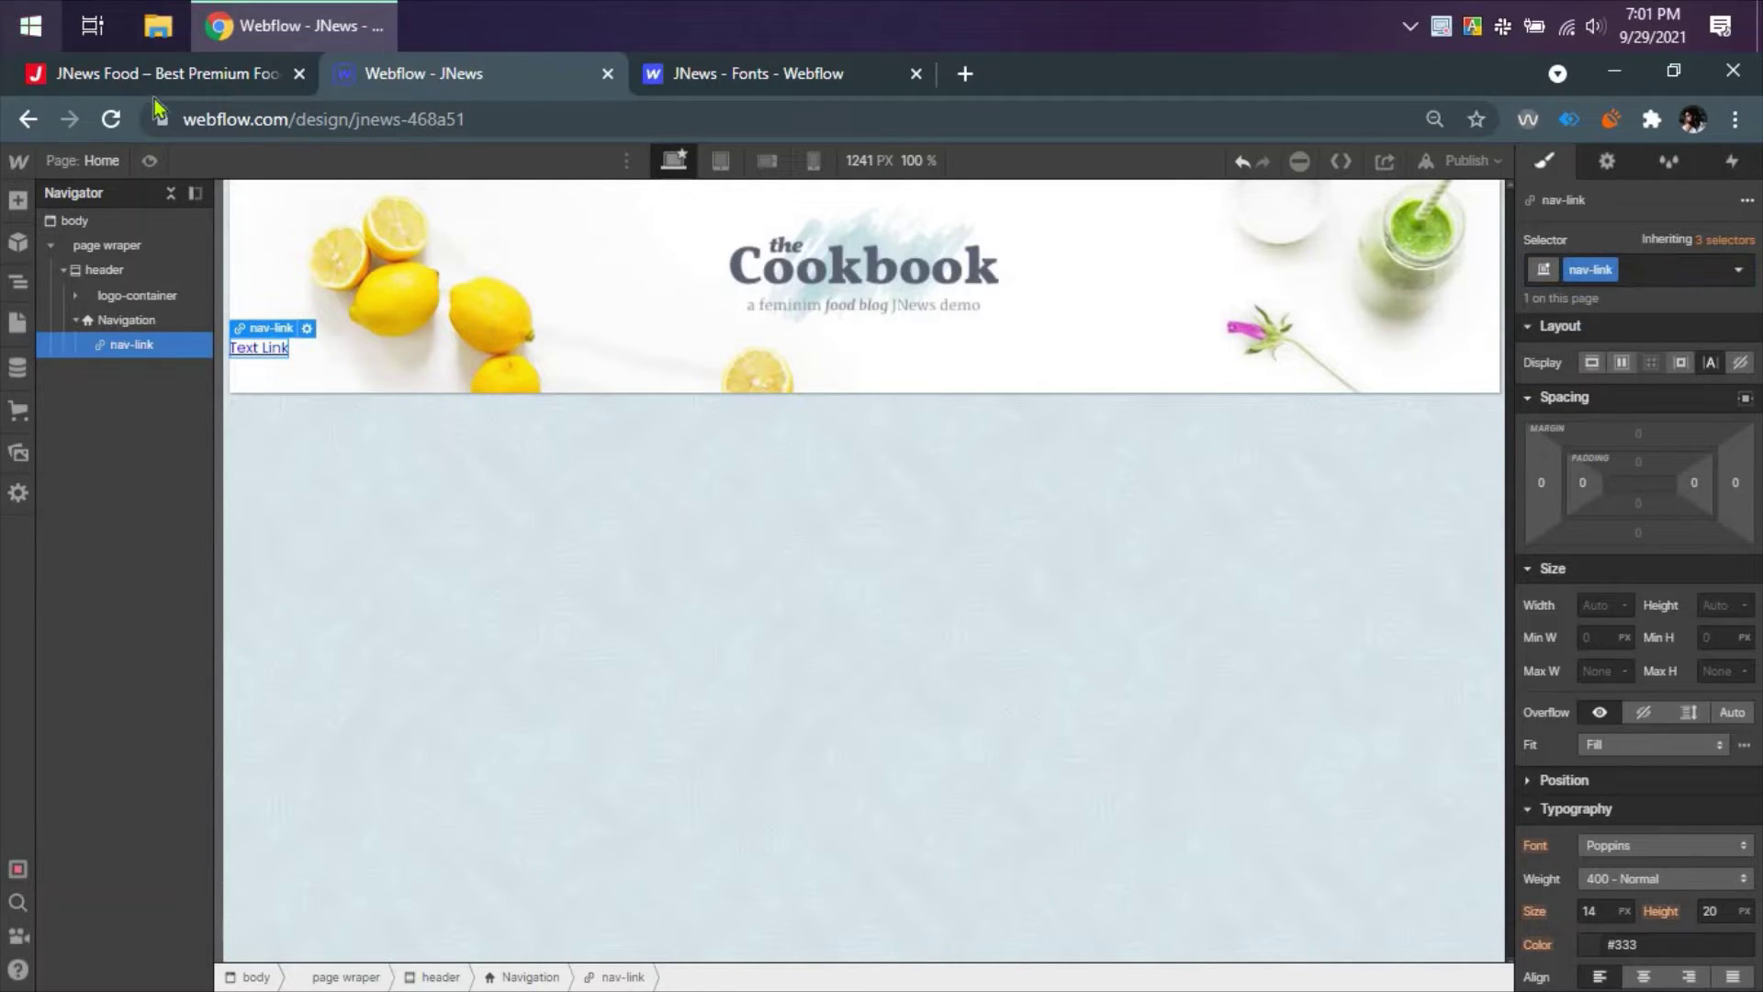
- Examine the navigation menu's items and hover effects on the JNews Food page, and inspect the About link's font styles
left_click(184, 74)
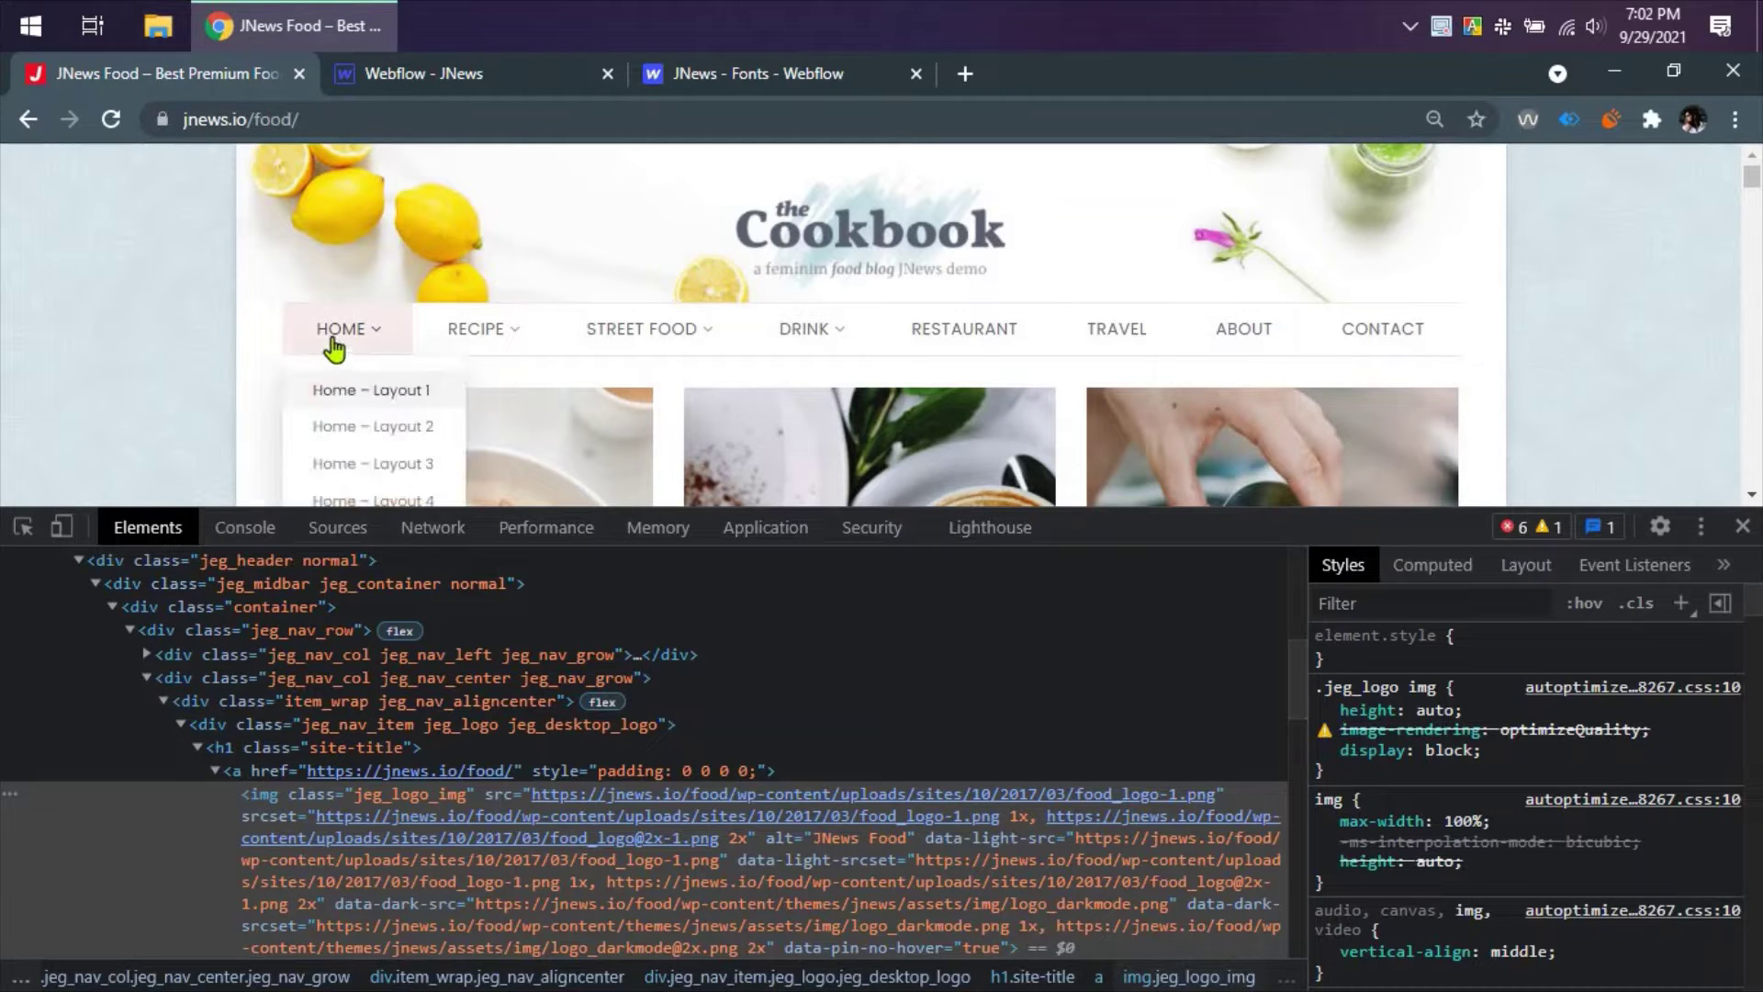
mouse_move(448, 343)
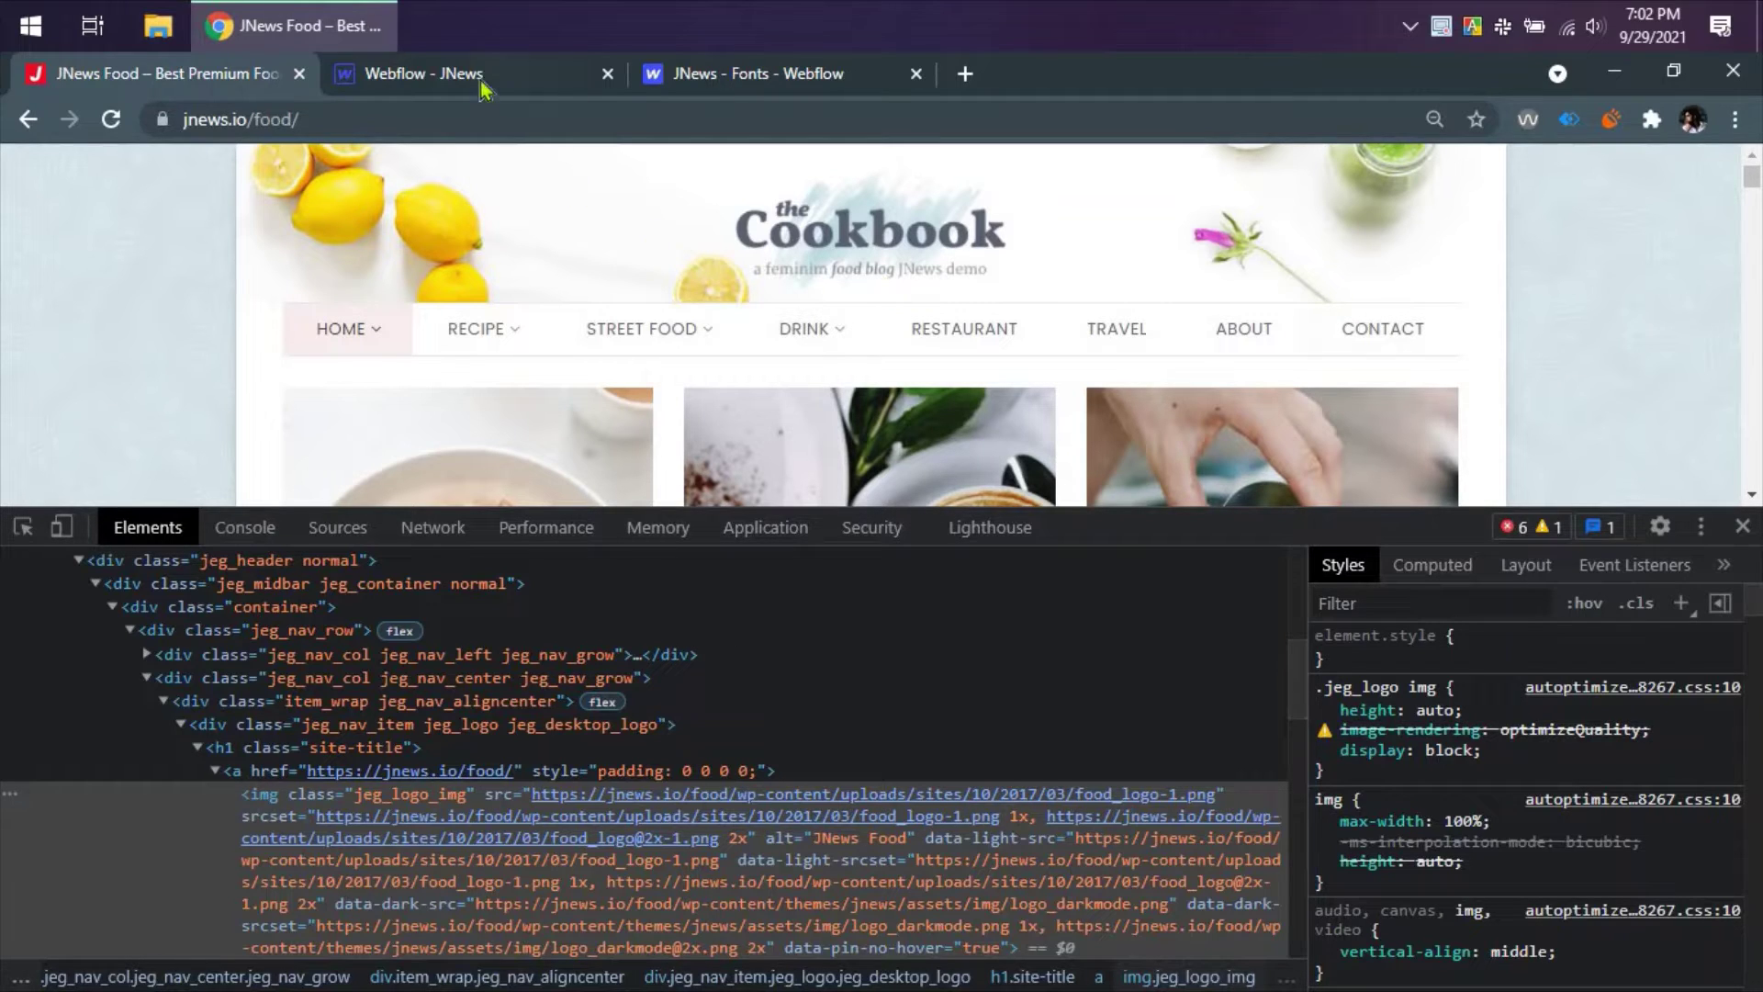
mouse_move(481, 89)
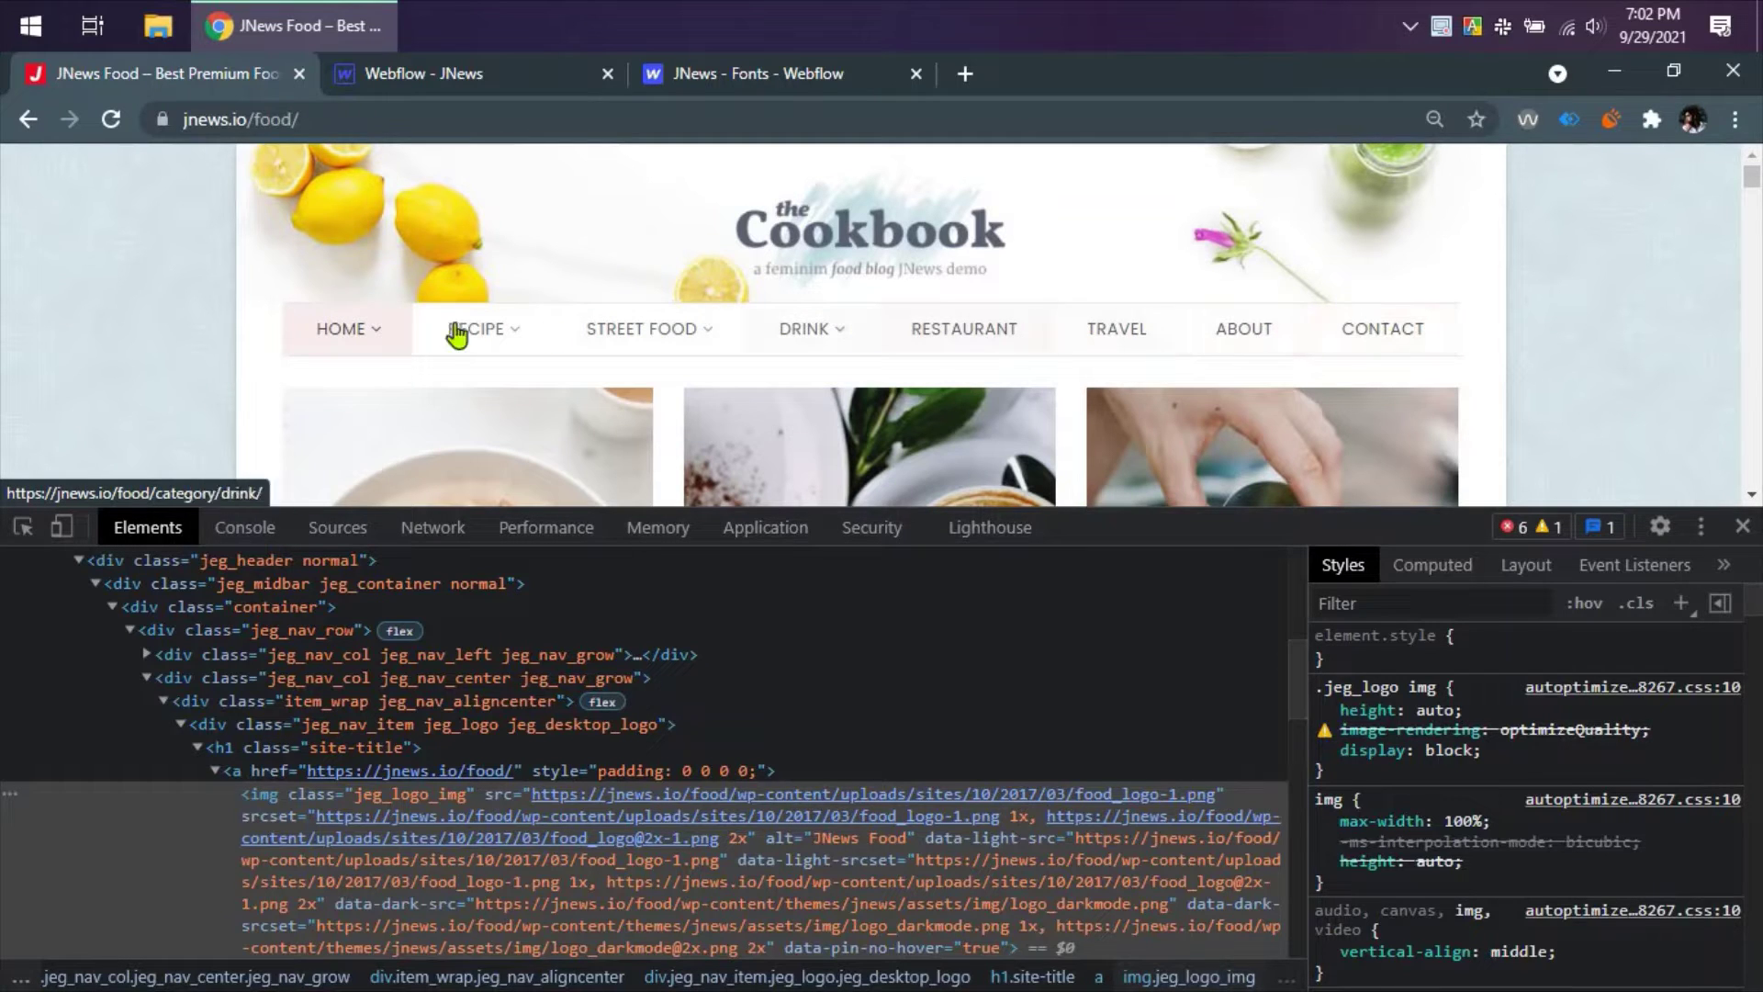
mouse_move(345, 332)
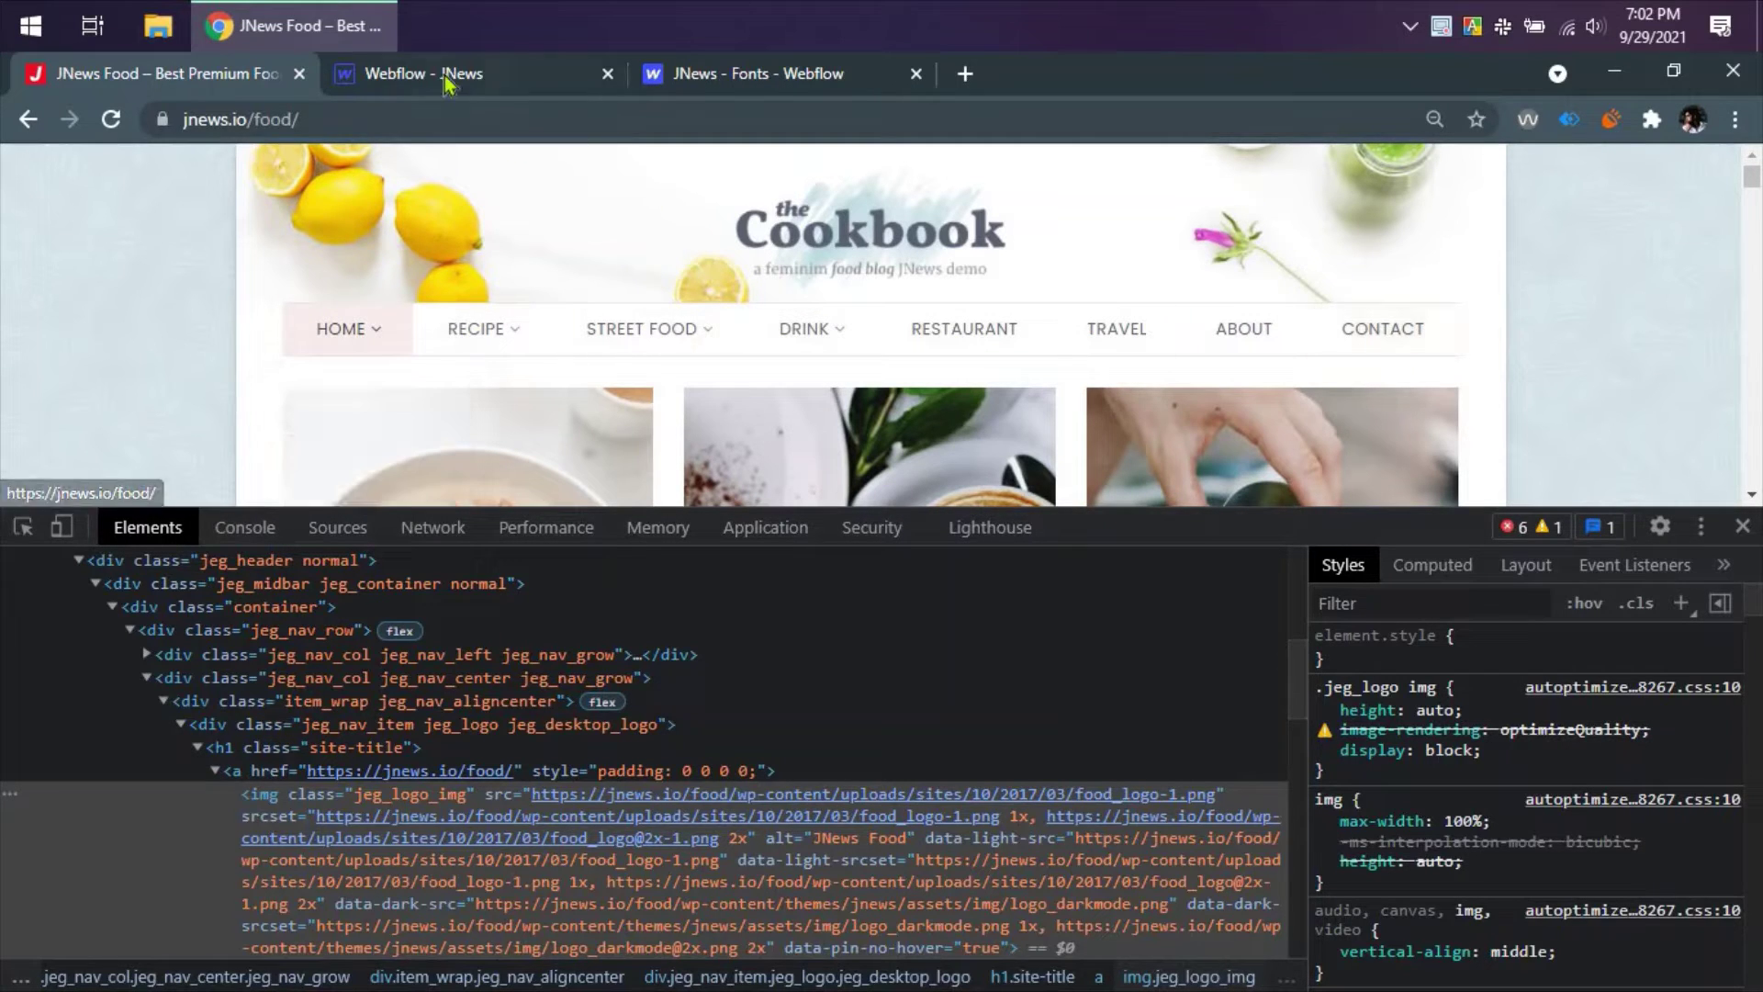
left_click(448, 76)
left_click(114, 318)
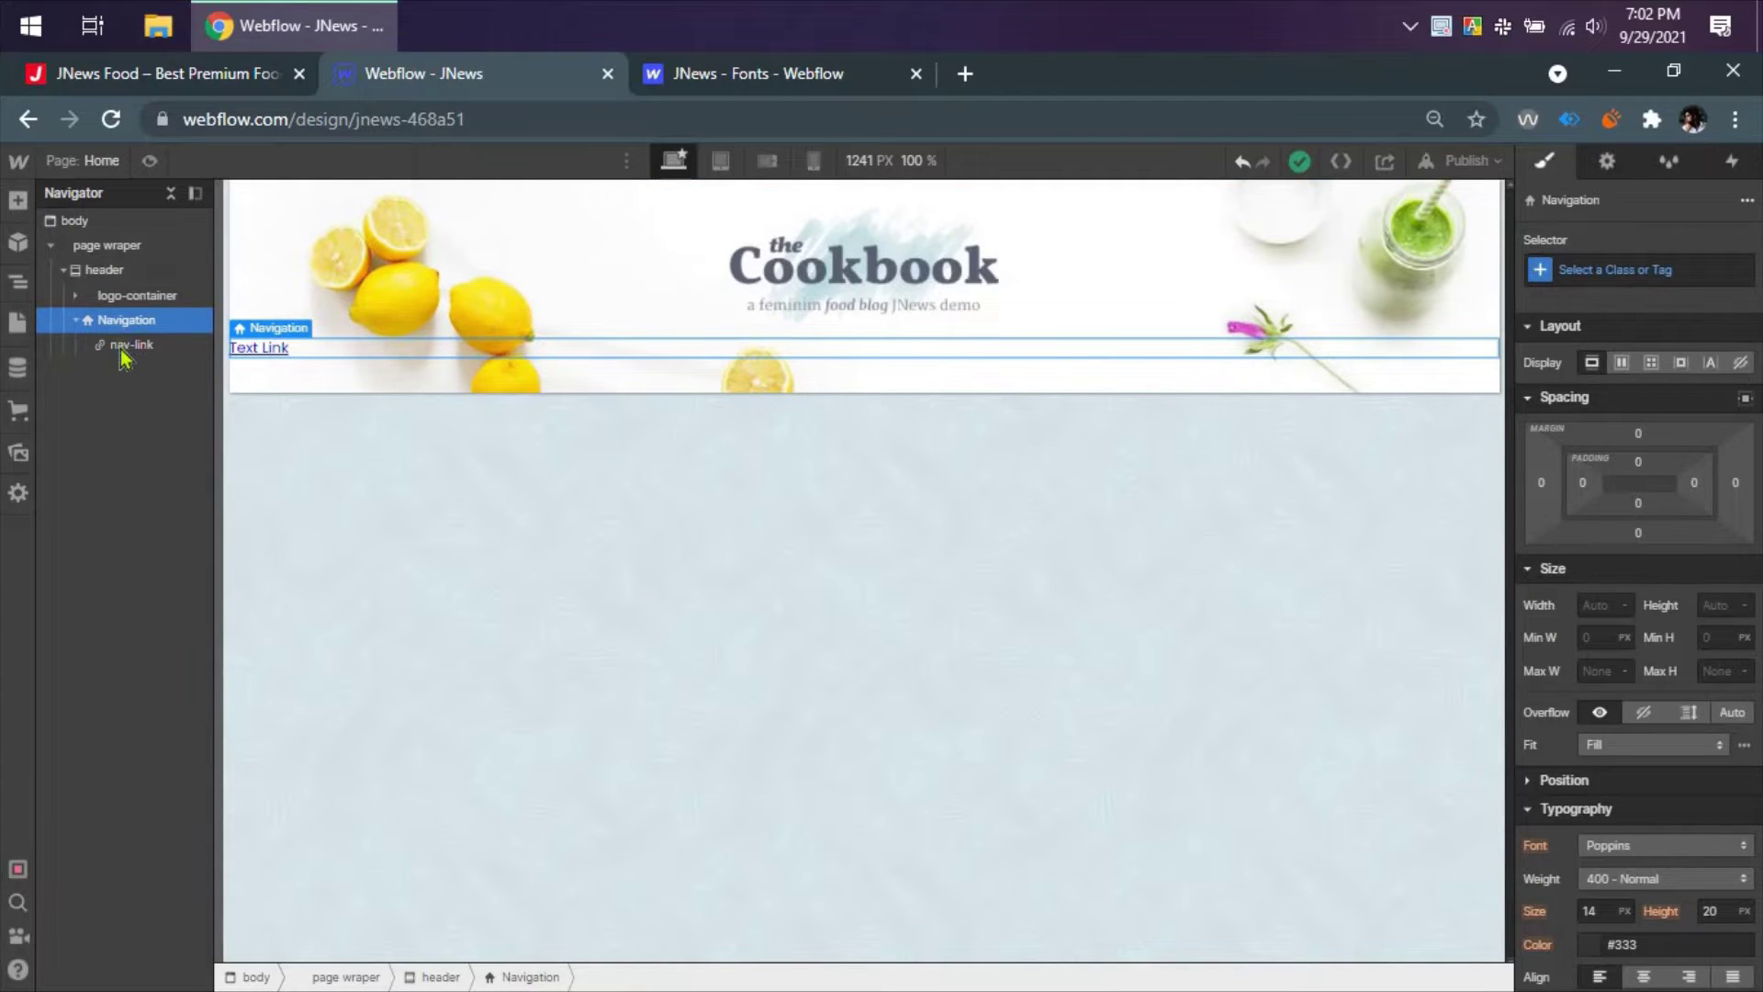
left_click(228, 81)
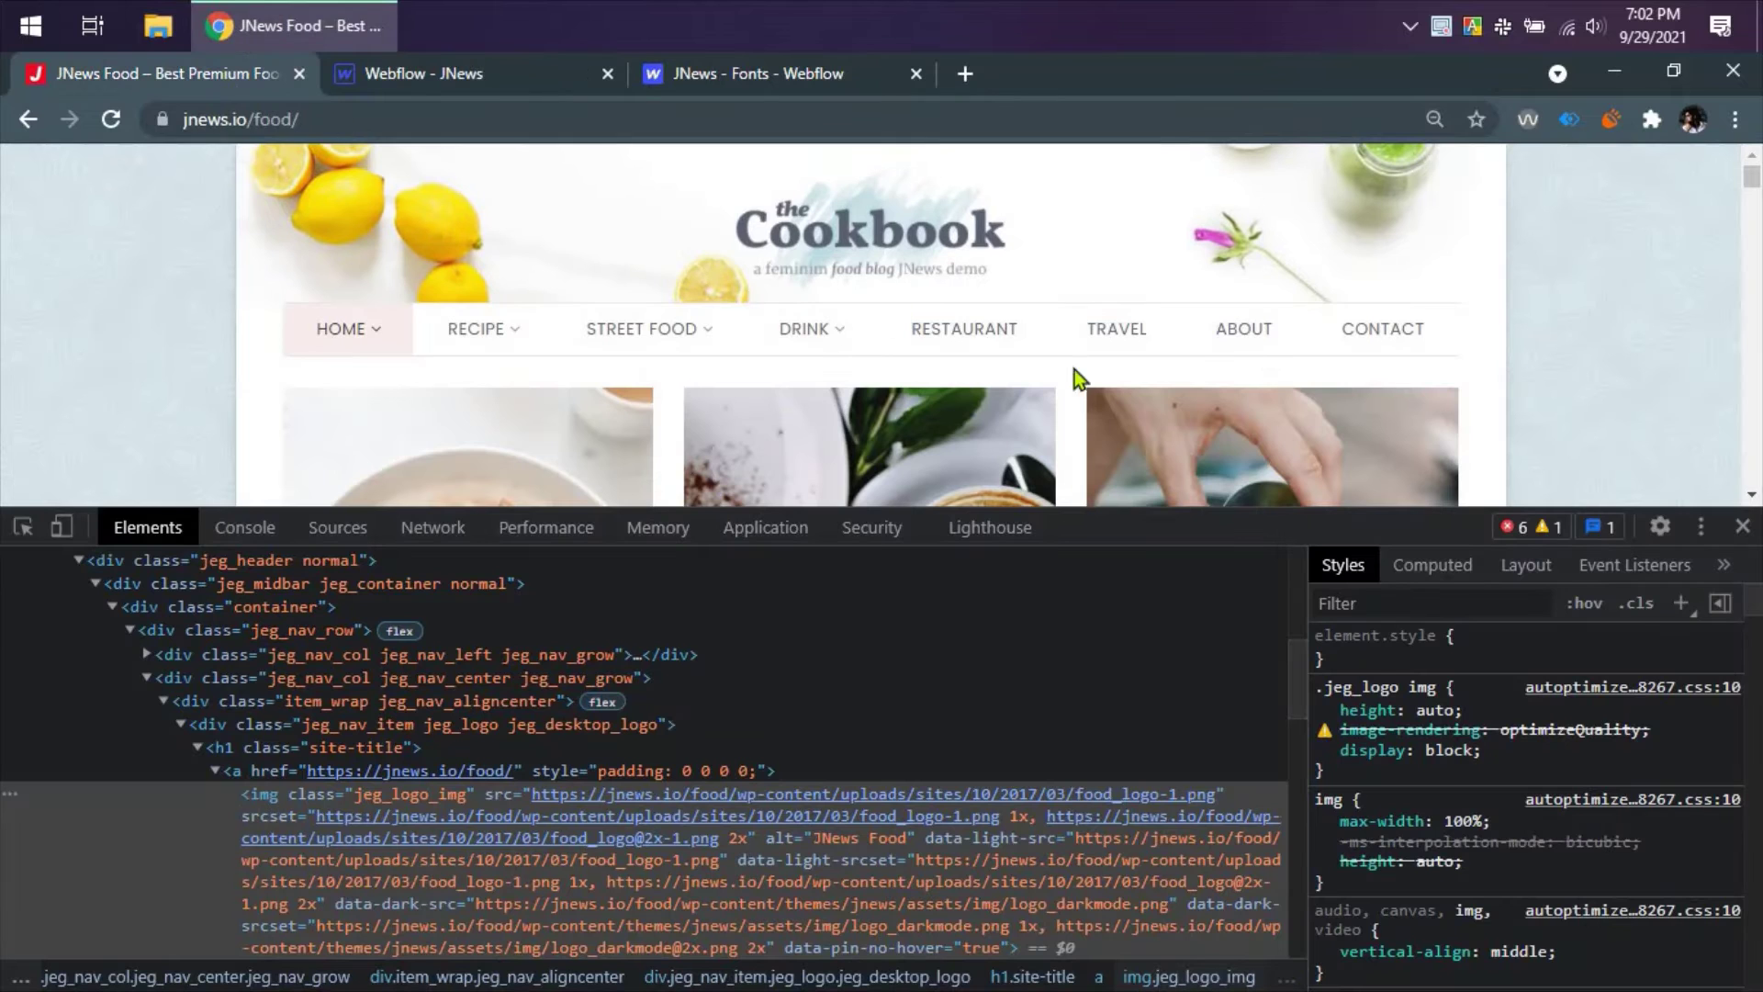
right_click(1272, 344)
left_click(1350, 570)
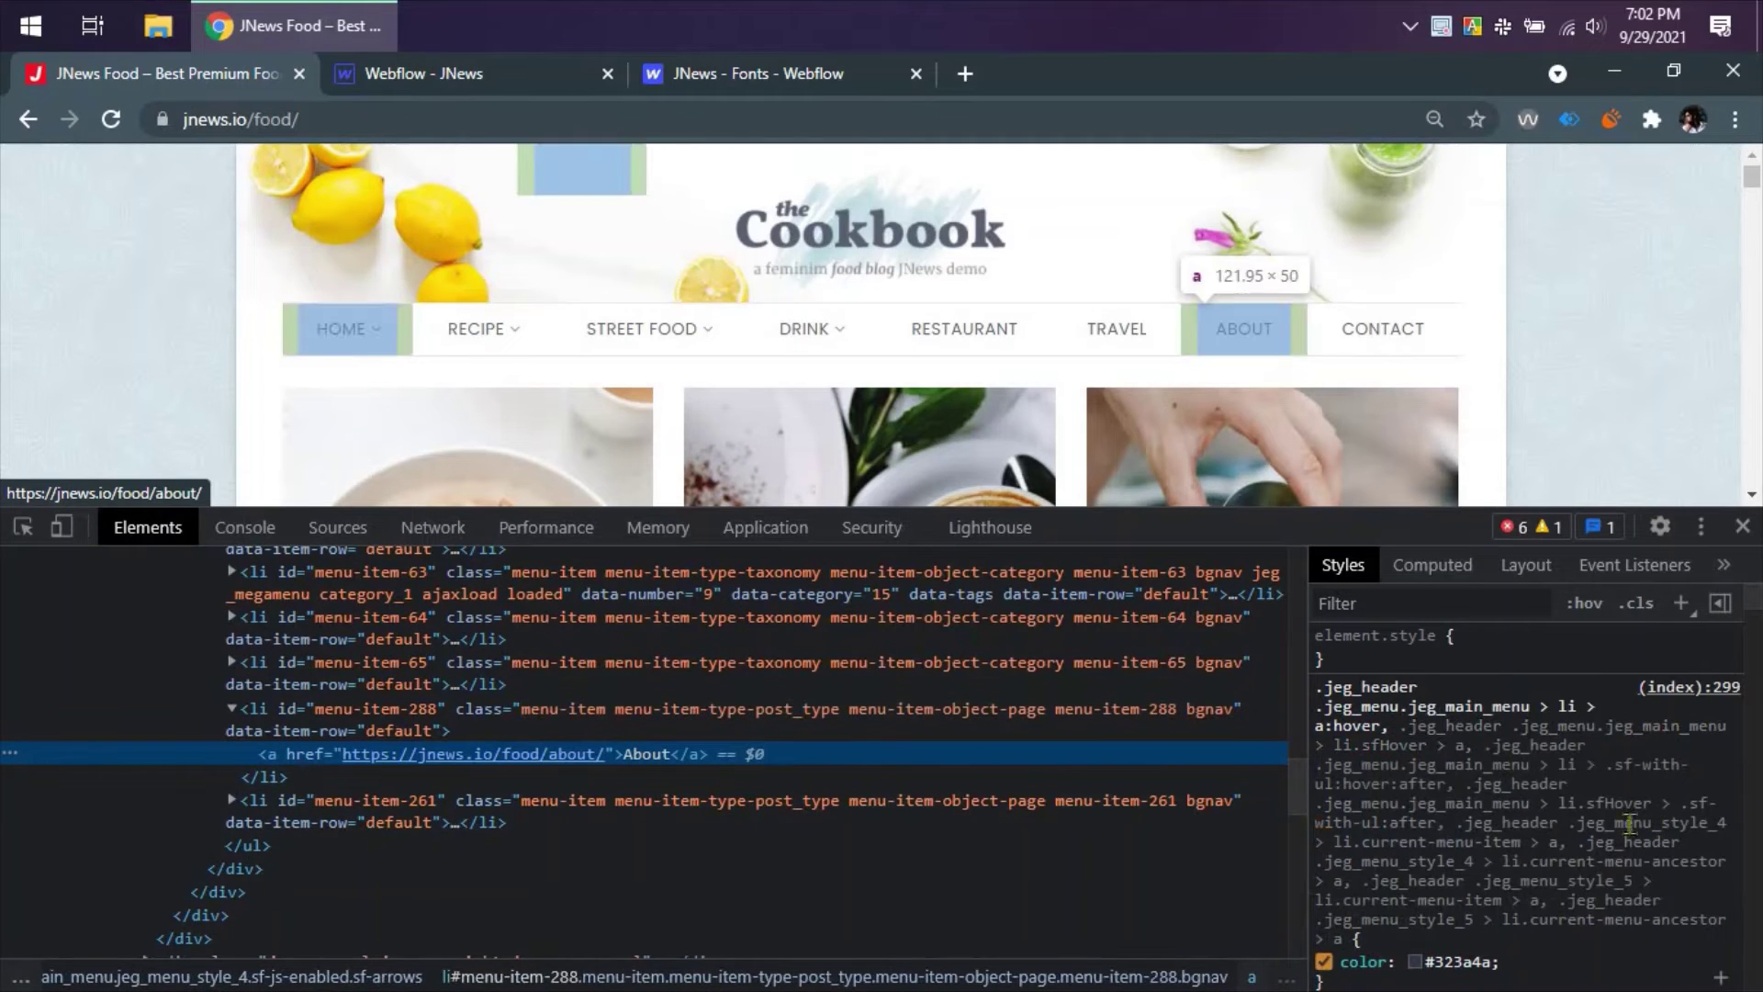
scroll(1630, 822, "down", 8)
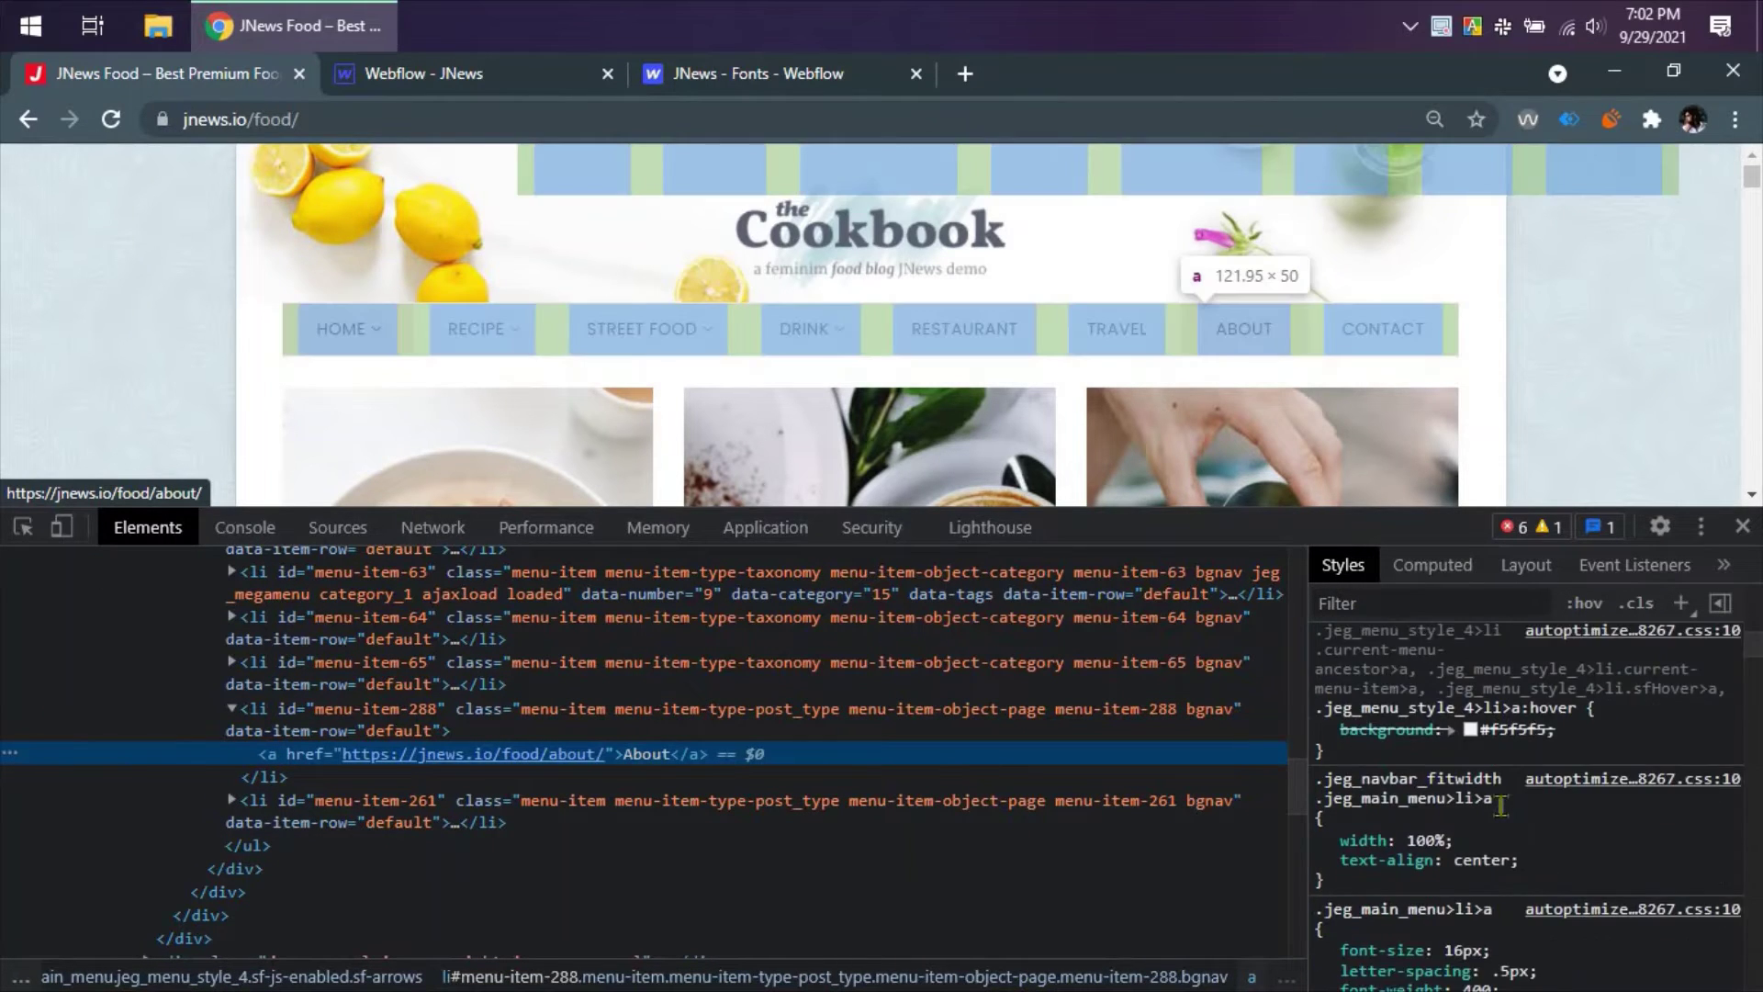
scroll(1501, 805, "down", 2)
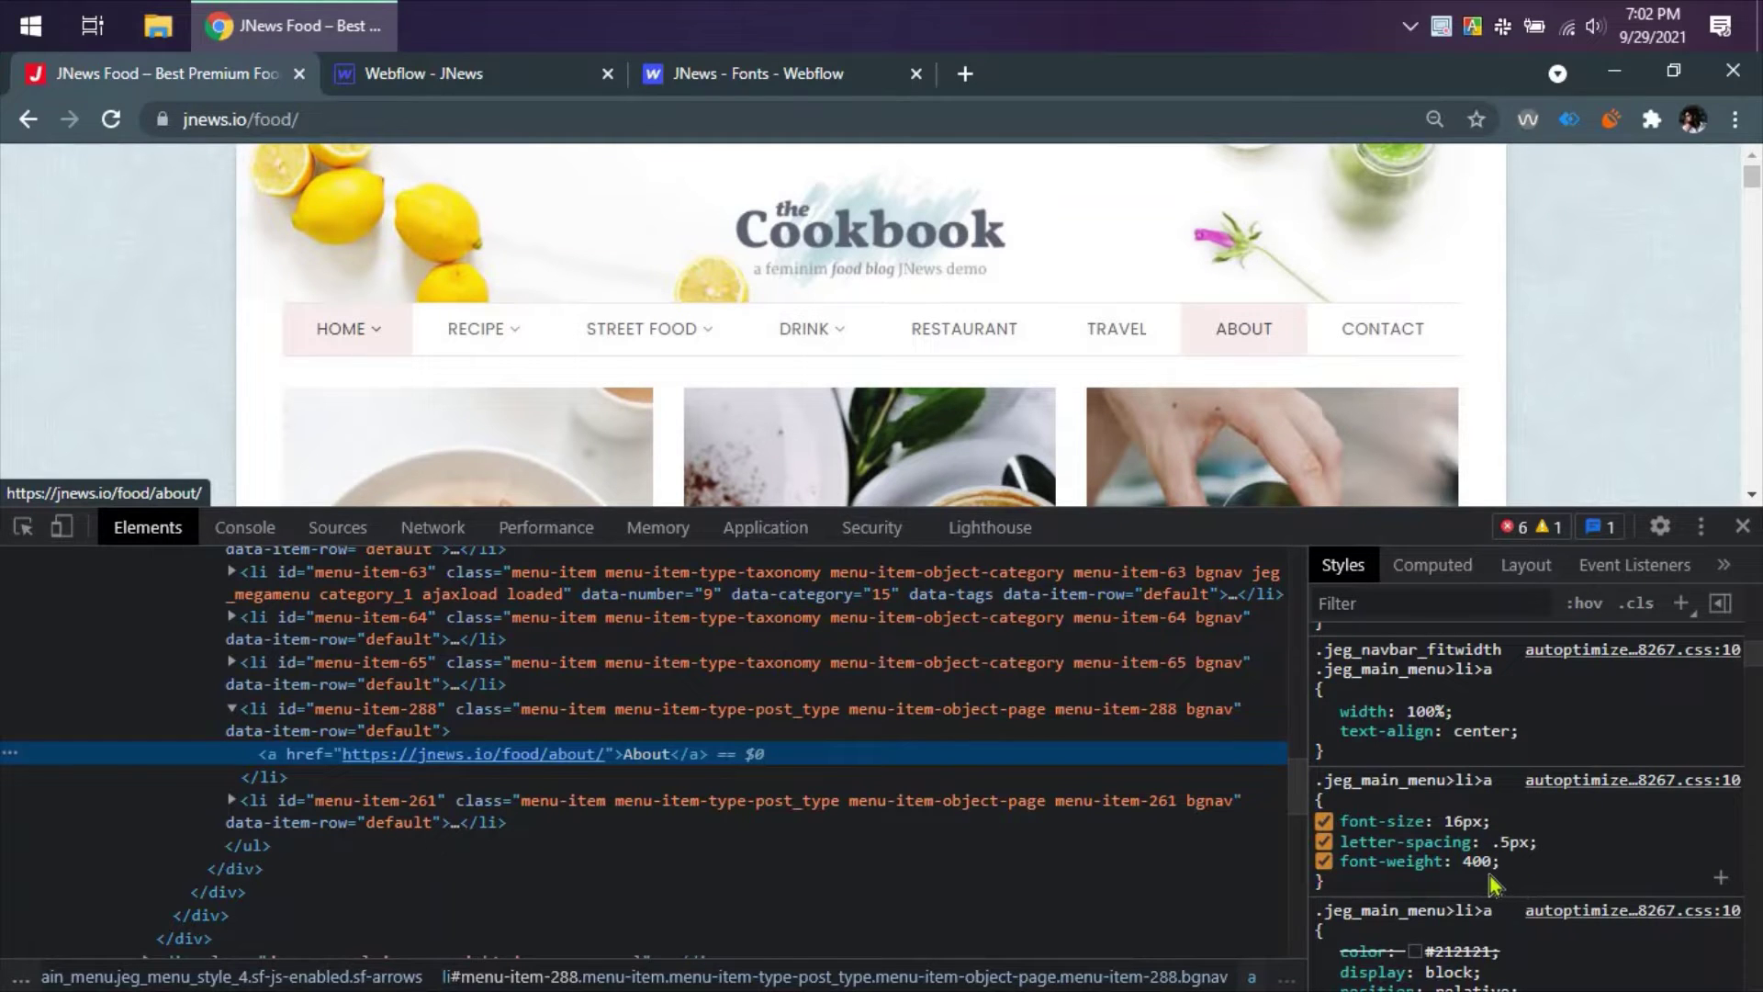
- In Webflow, set nav-link's font size to 16 px, its letter spacing to 0.5 px and its capitalization to all caps
left_click(395, 75)
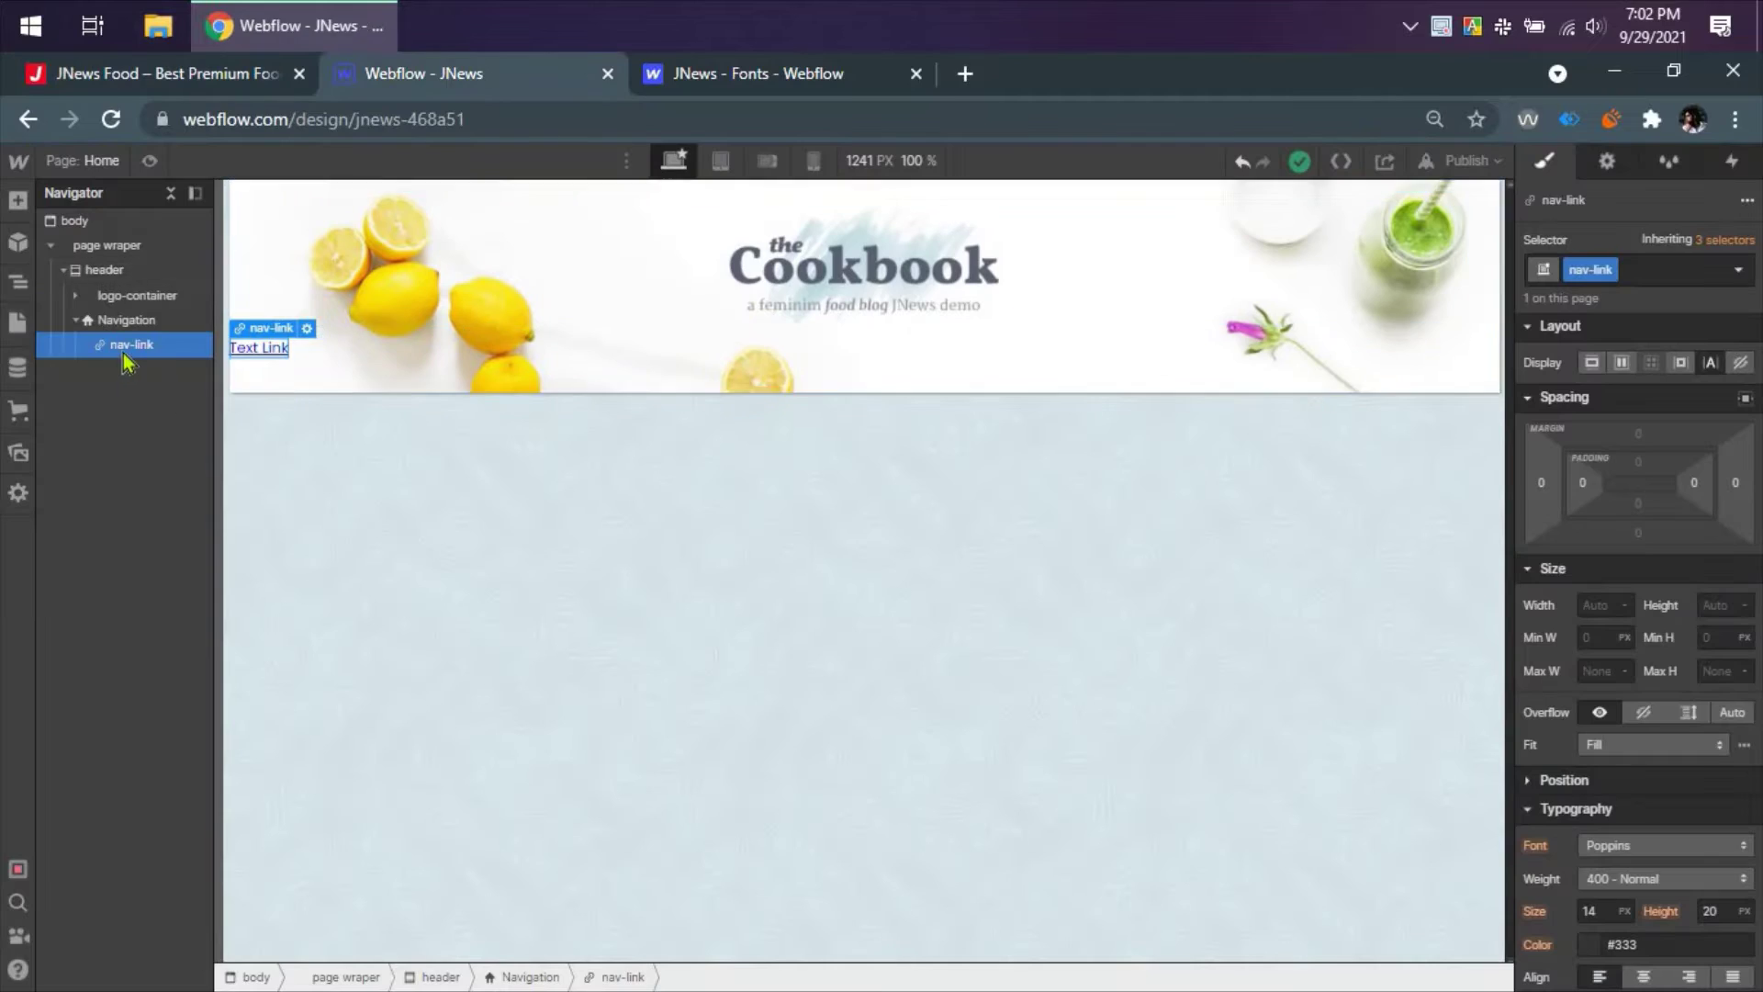
scroll(1623, 806, "down", 1)
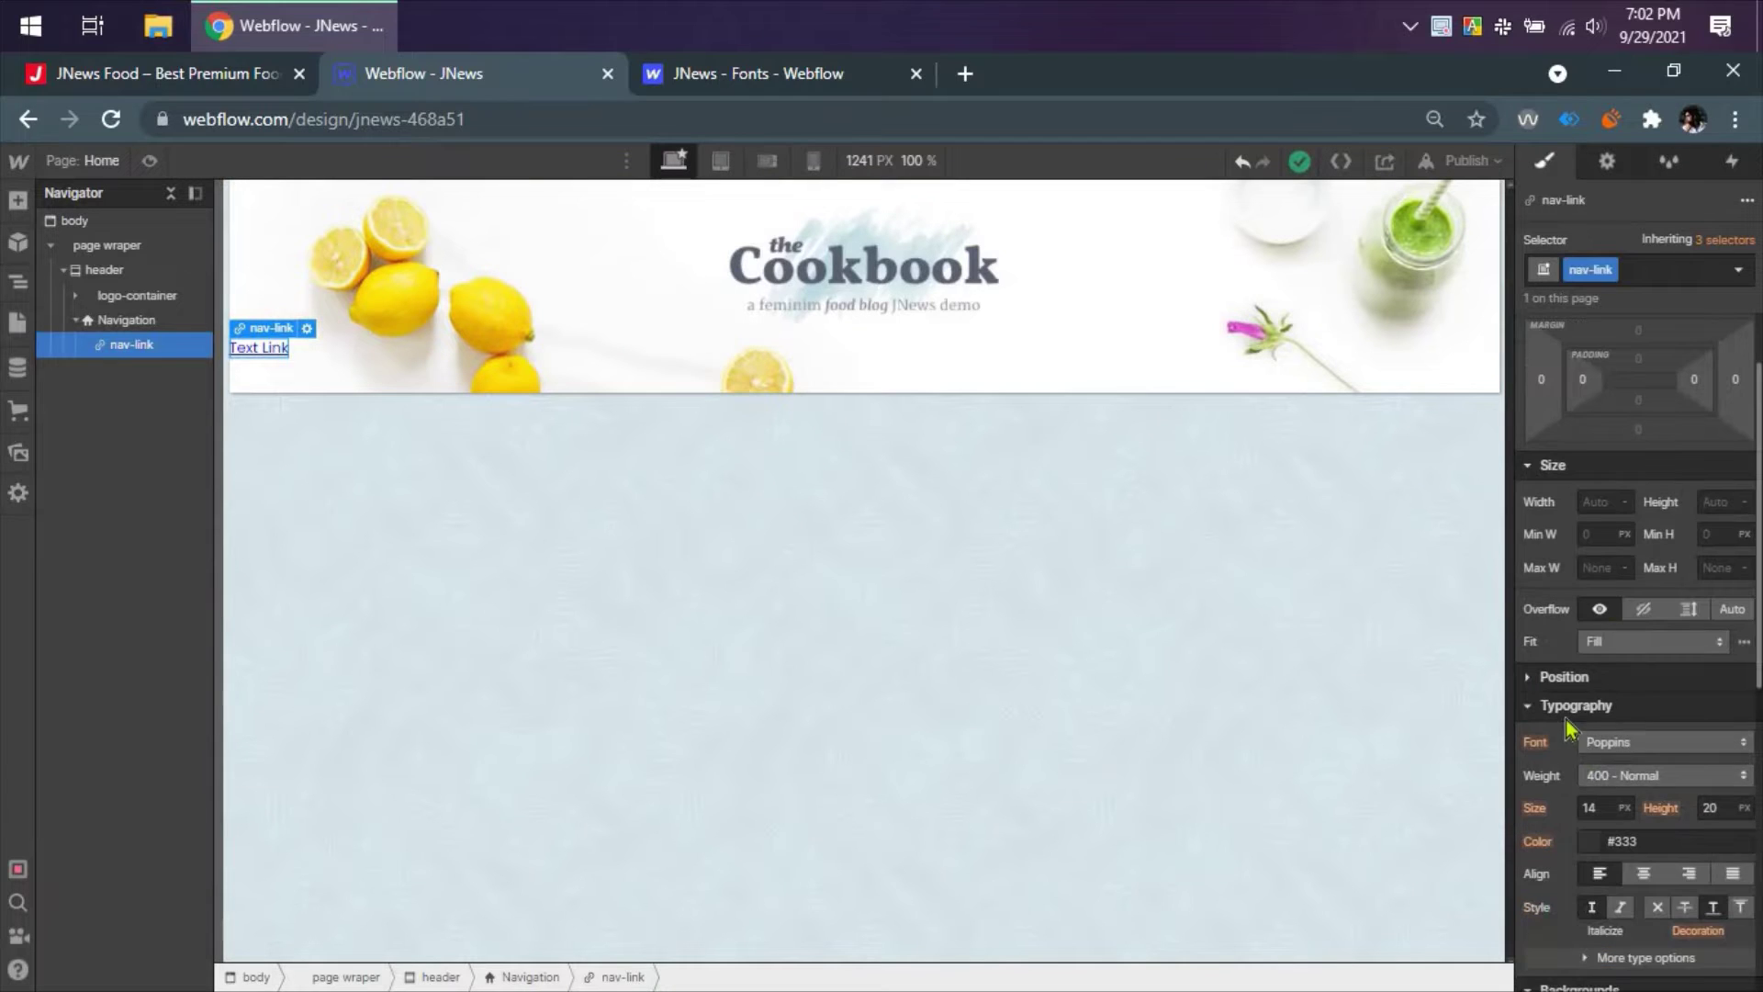
left_click(1595, 808)
type("16")
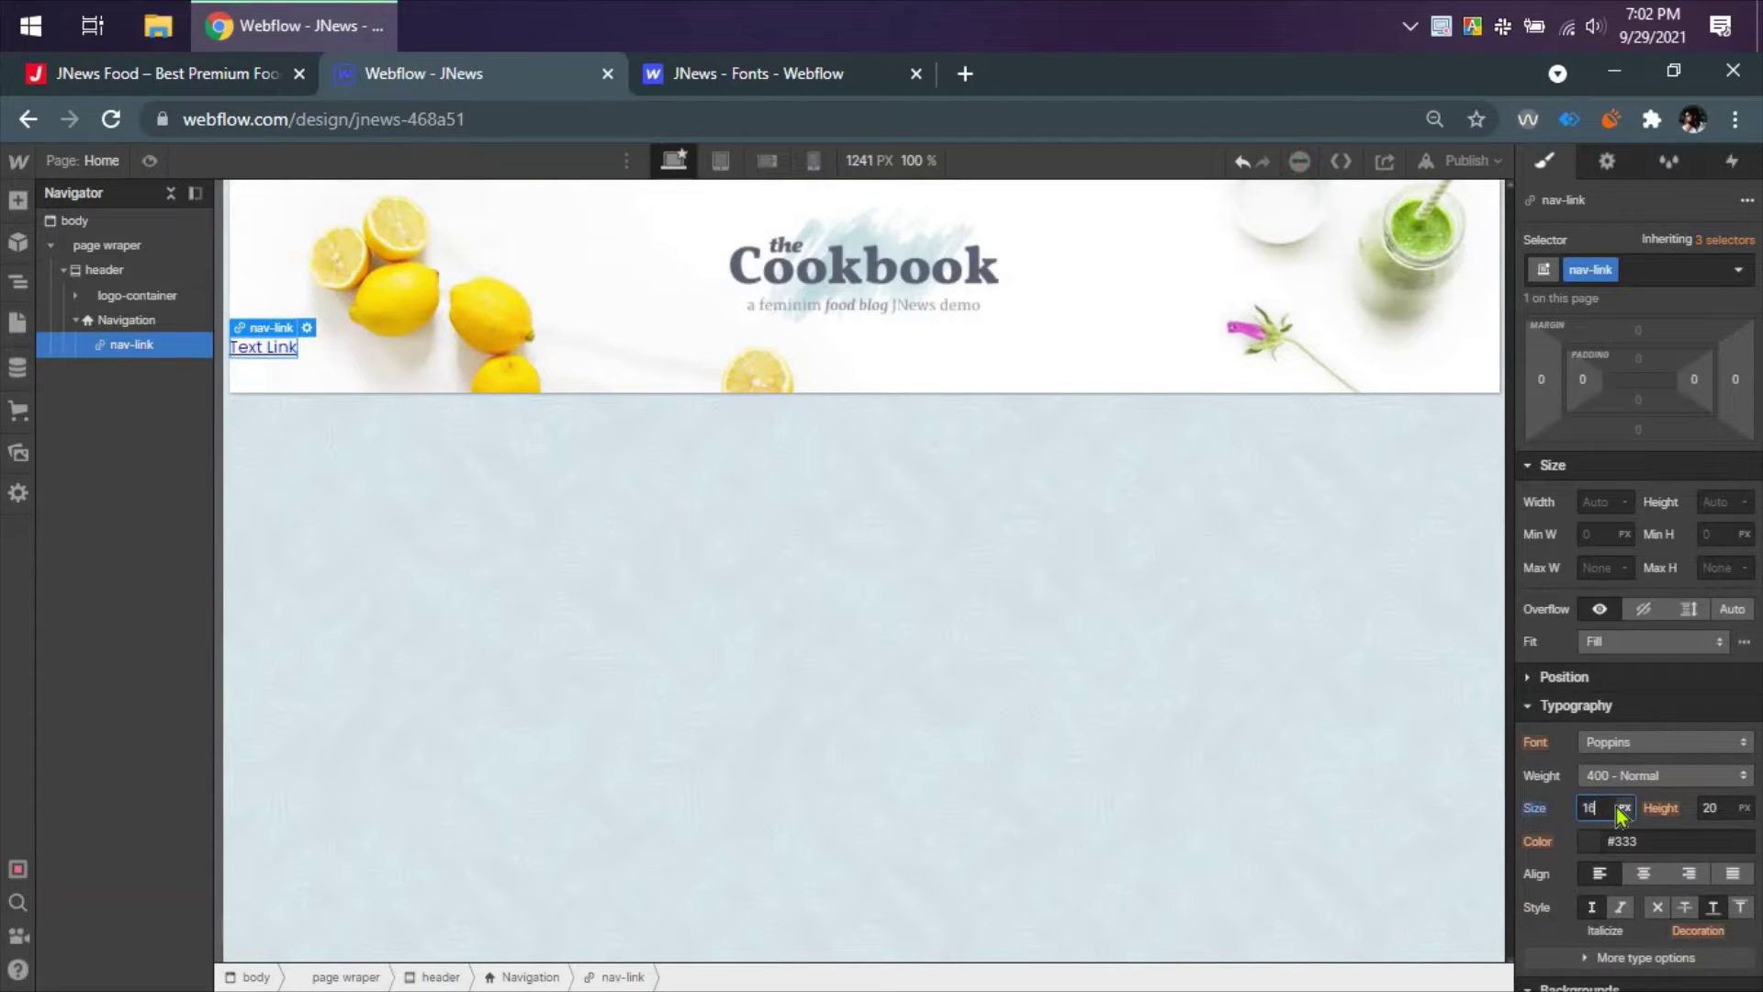
scroll(1624, 817, "down", 2)
left_click(1589, 753)
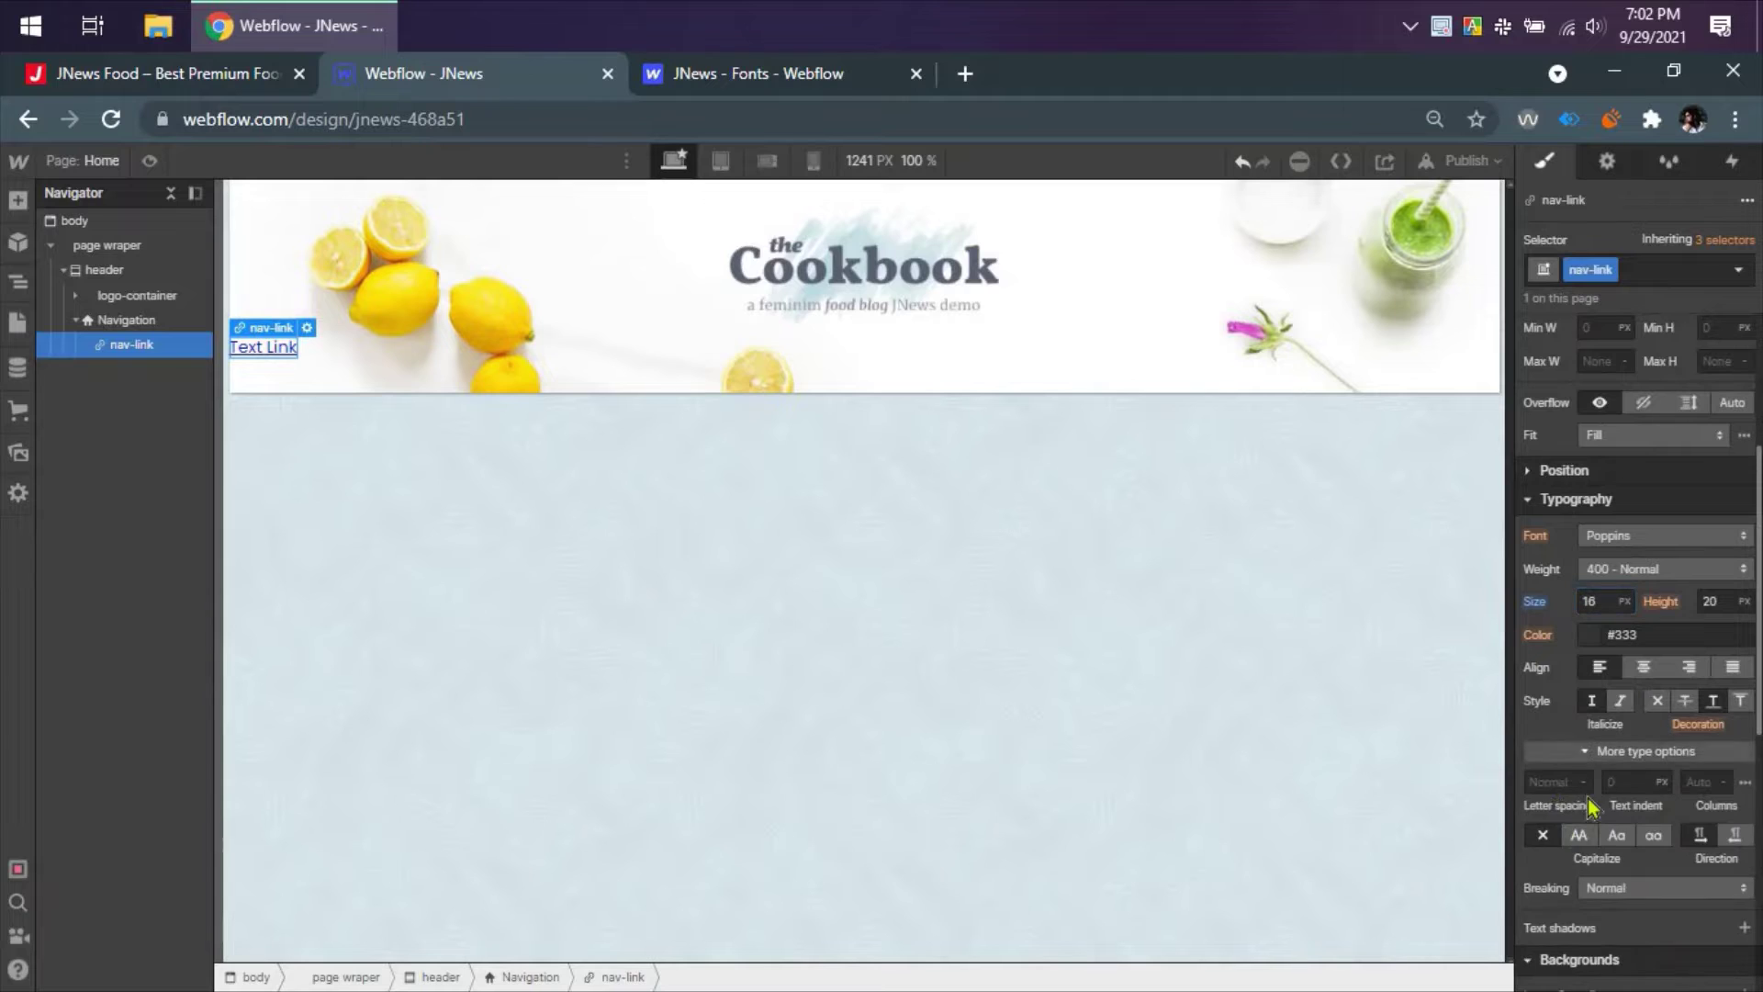
left_click(1556, 782)
type("0.5")
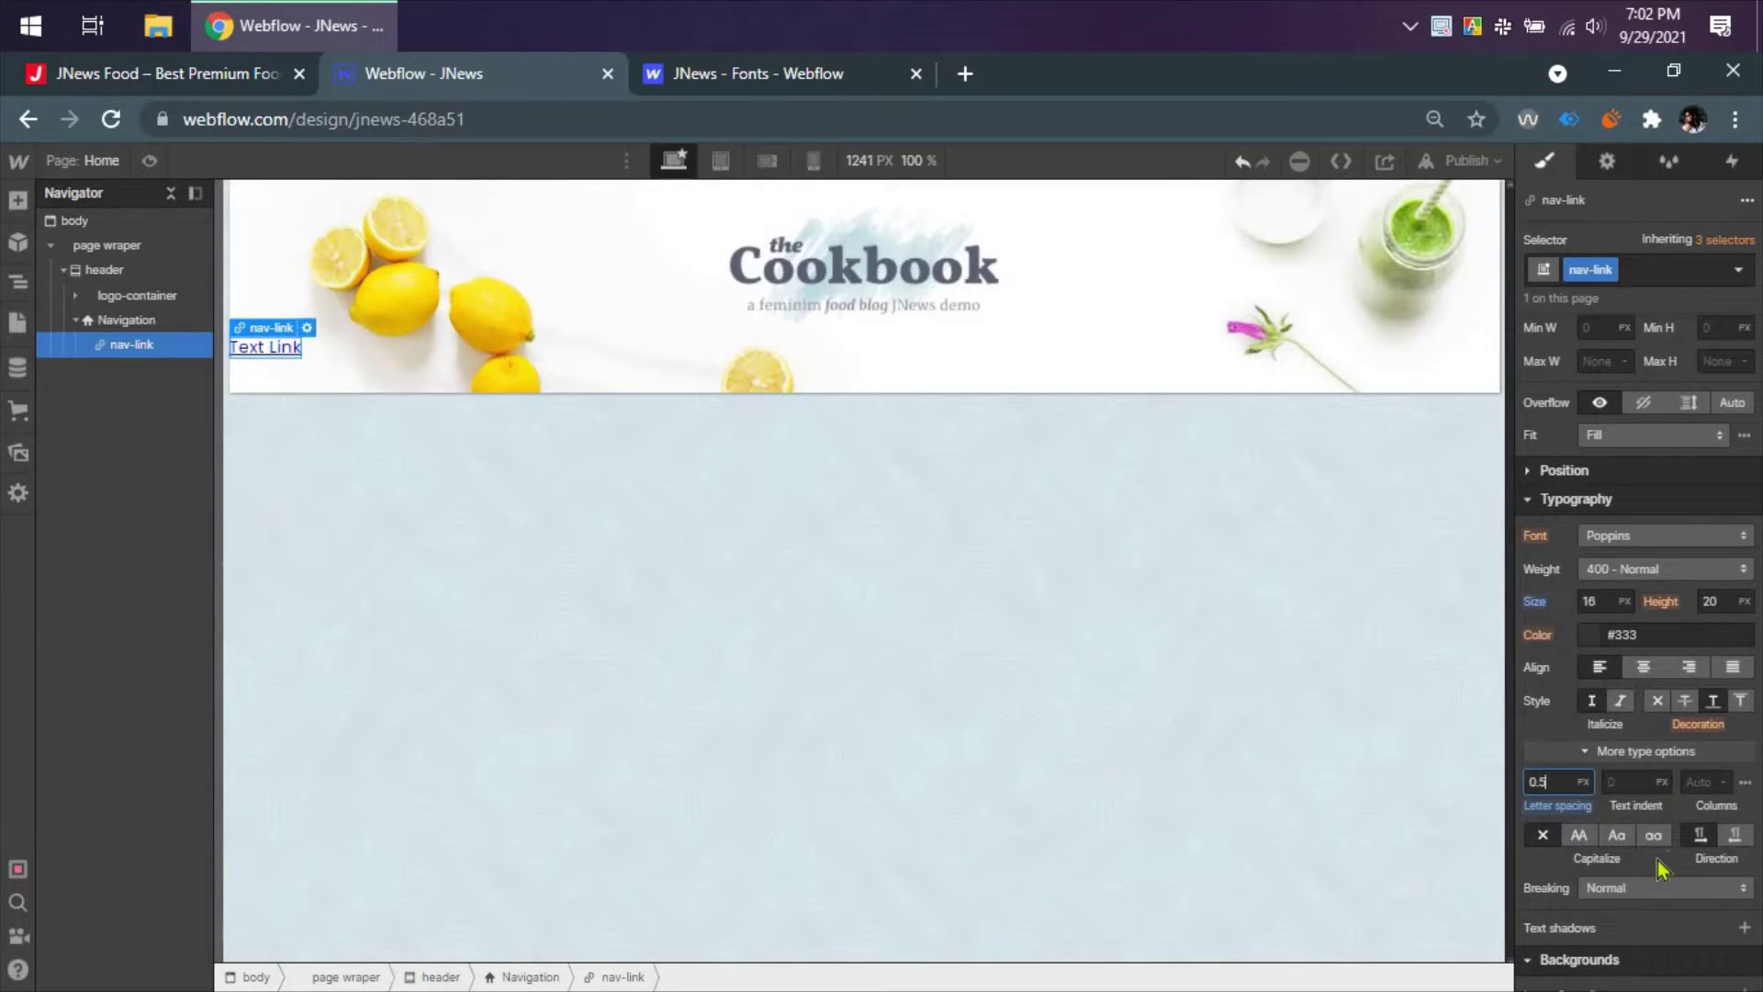
left_click(1579, 836)
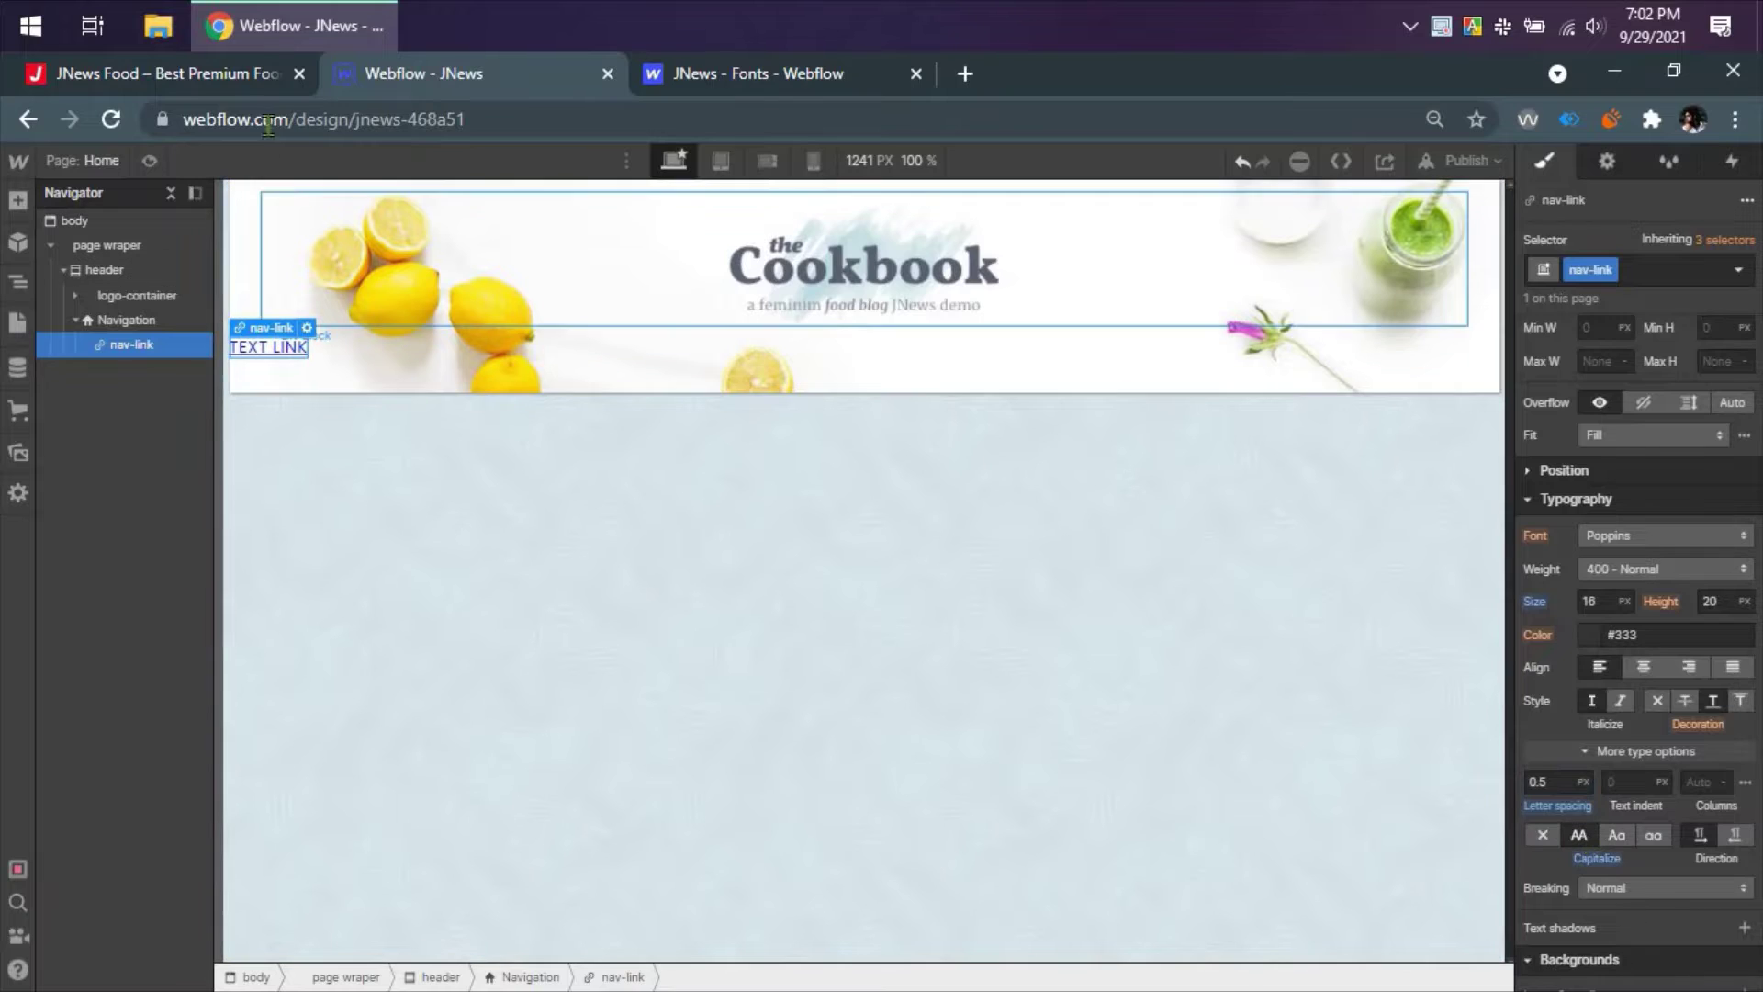
- Copy the text color #323a4a from the JNews Food About link, apply it to nav-link in Webflow and save it as a swatch
left_click(234, 75)
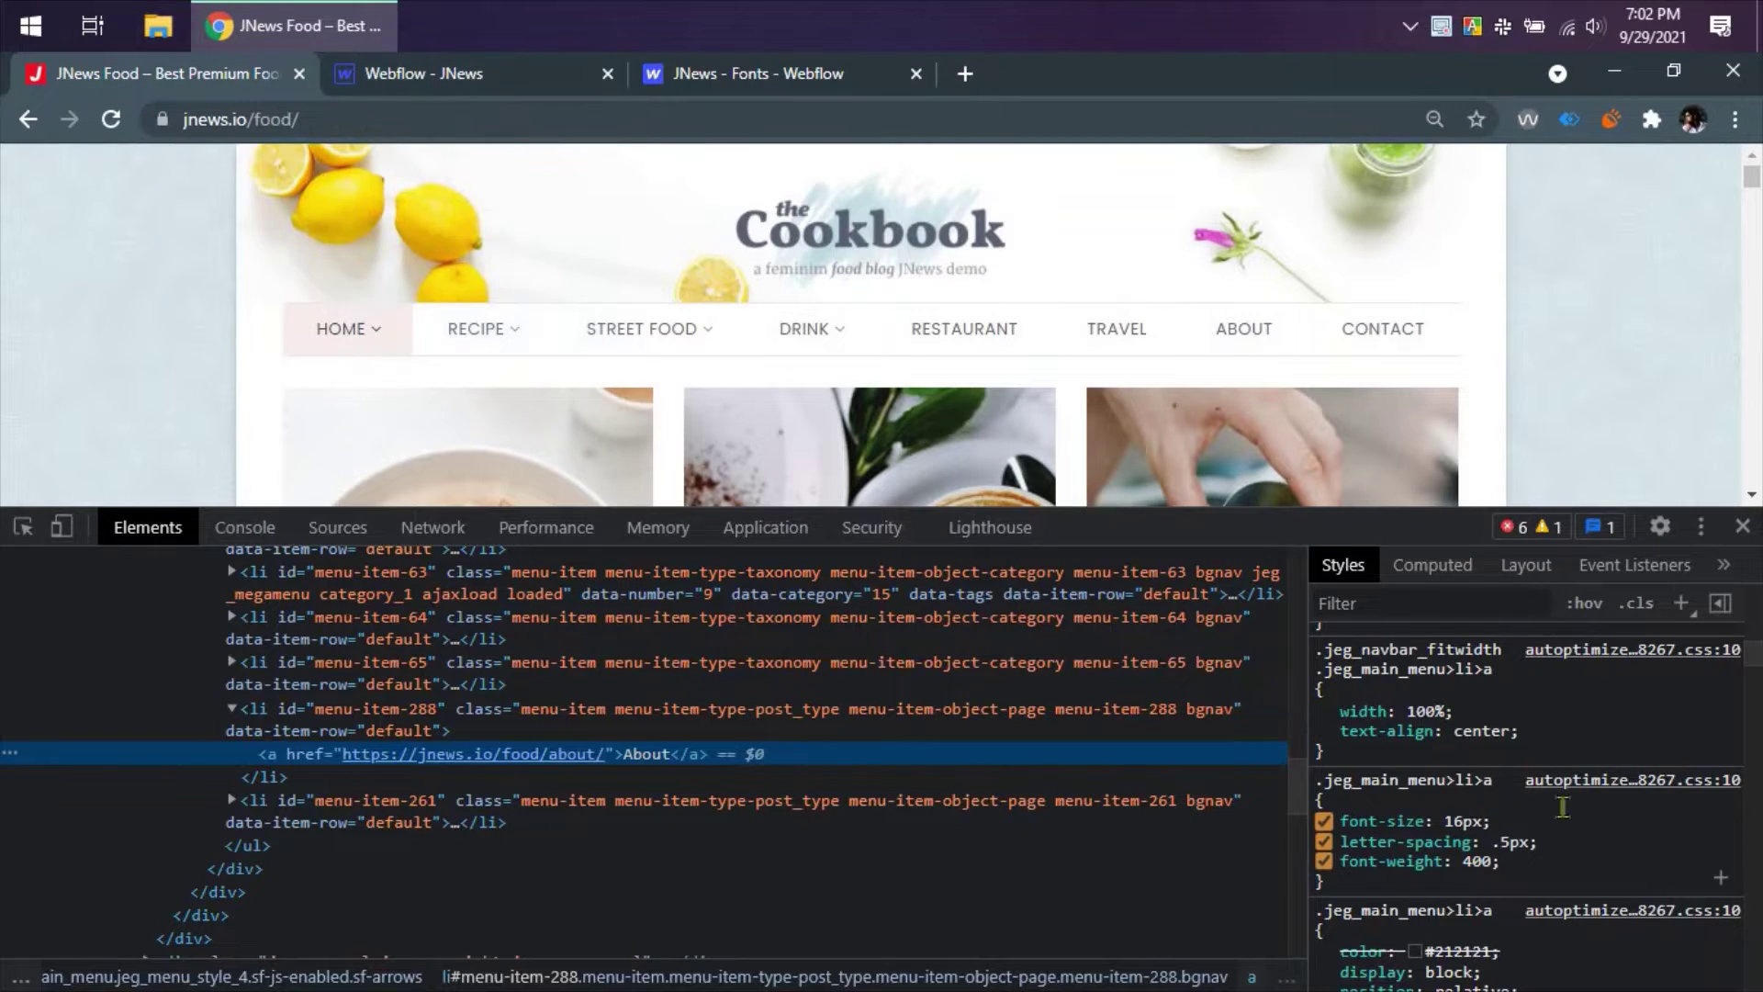
scroll(1563, 807, "up", 3)
scroll(1515, 806, "up", 5)
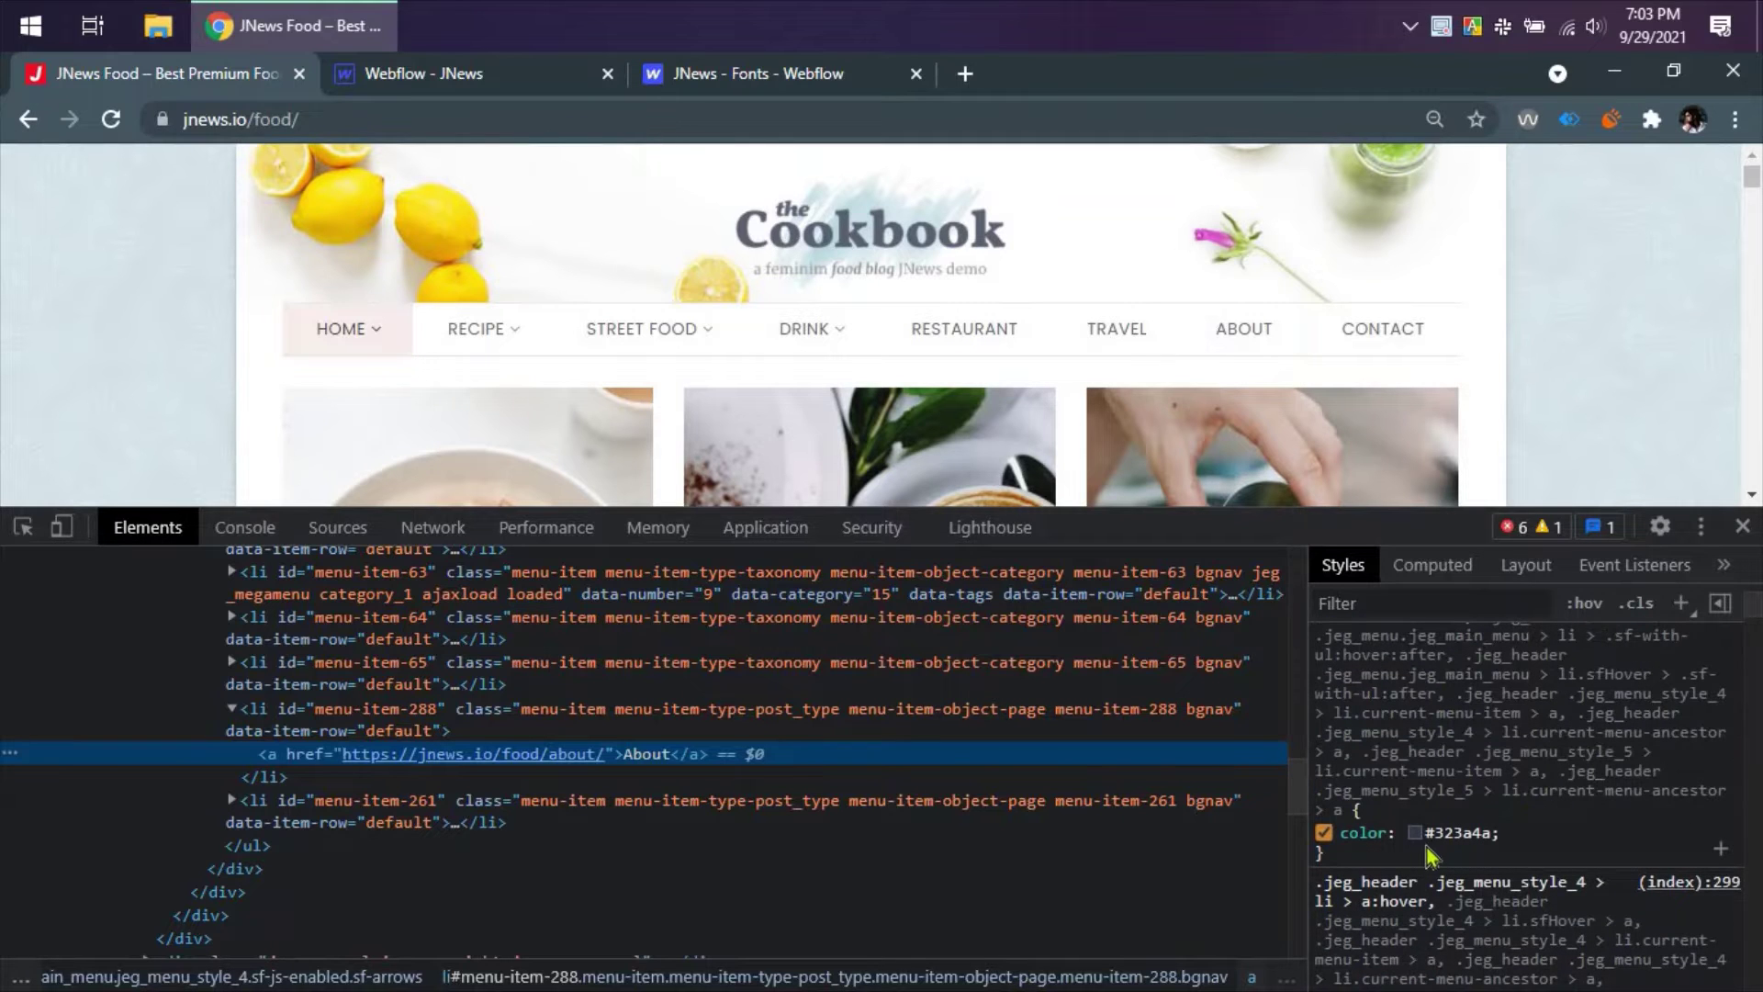
left_click(1455, 834)
key("ctrl+c")
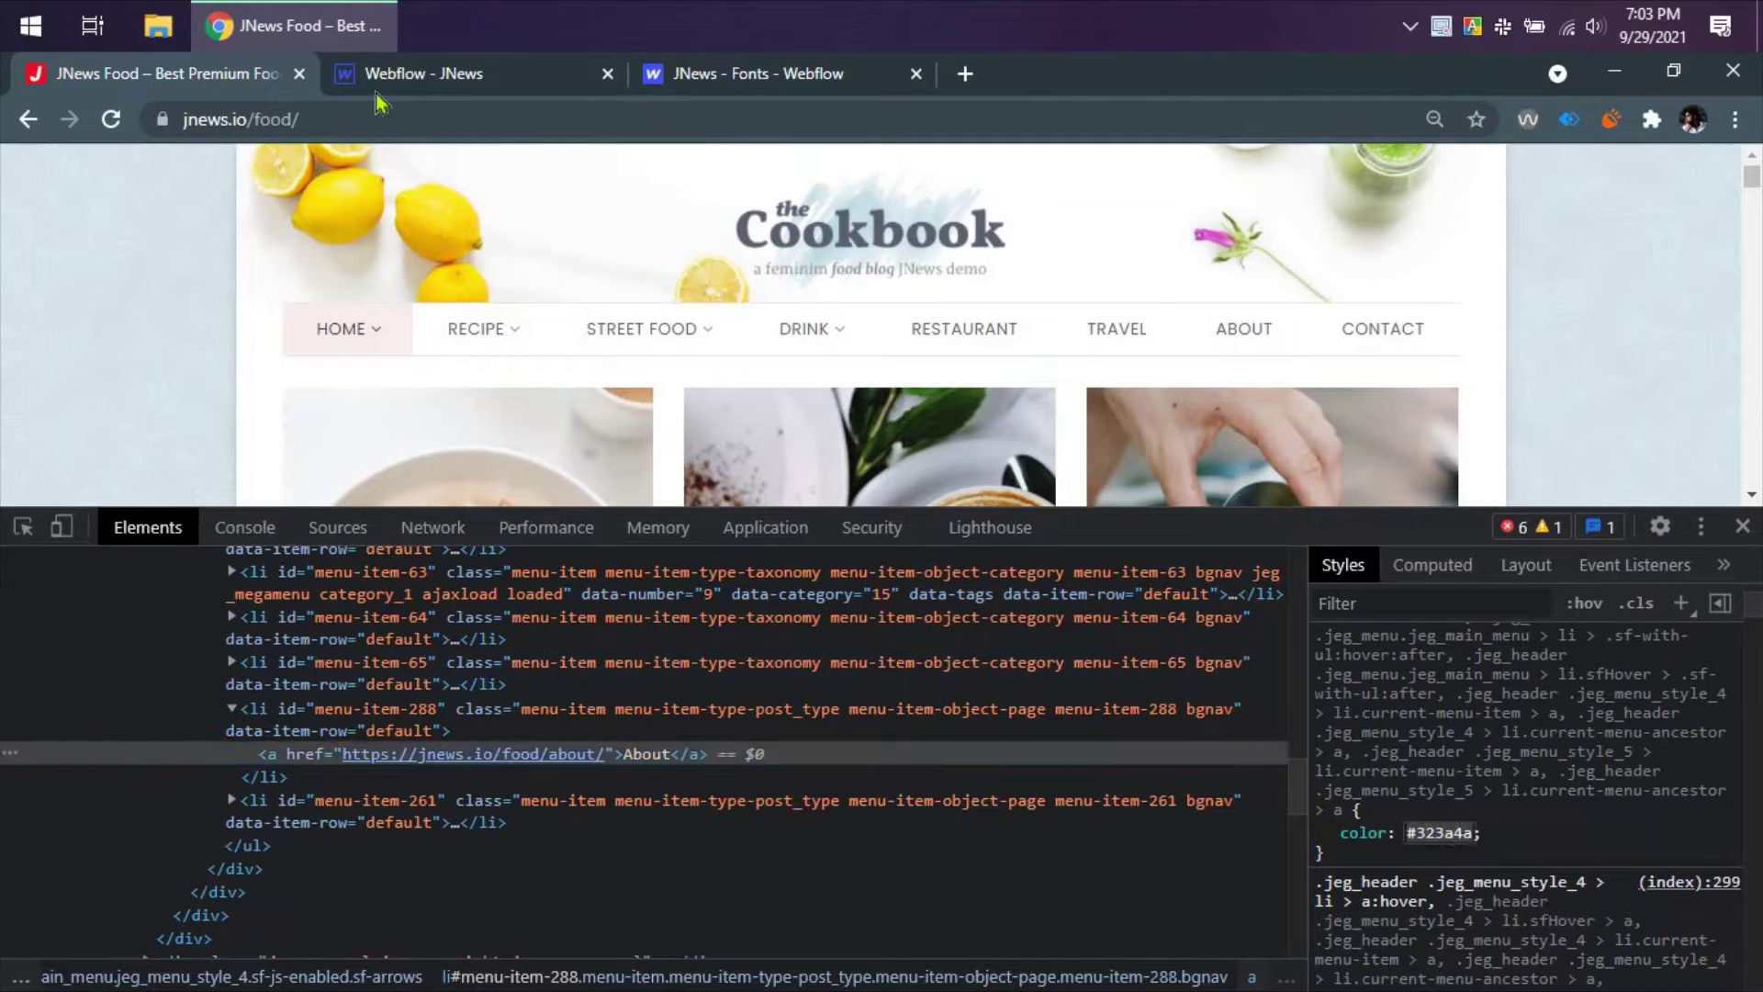
left_click(431, 73)
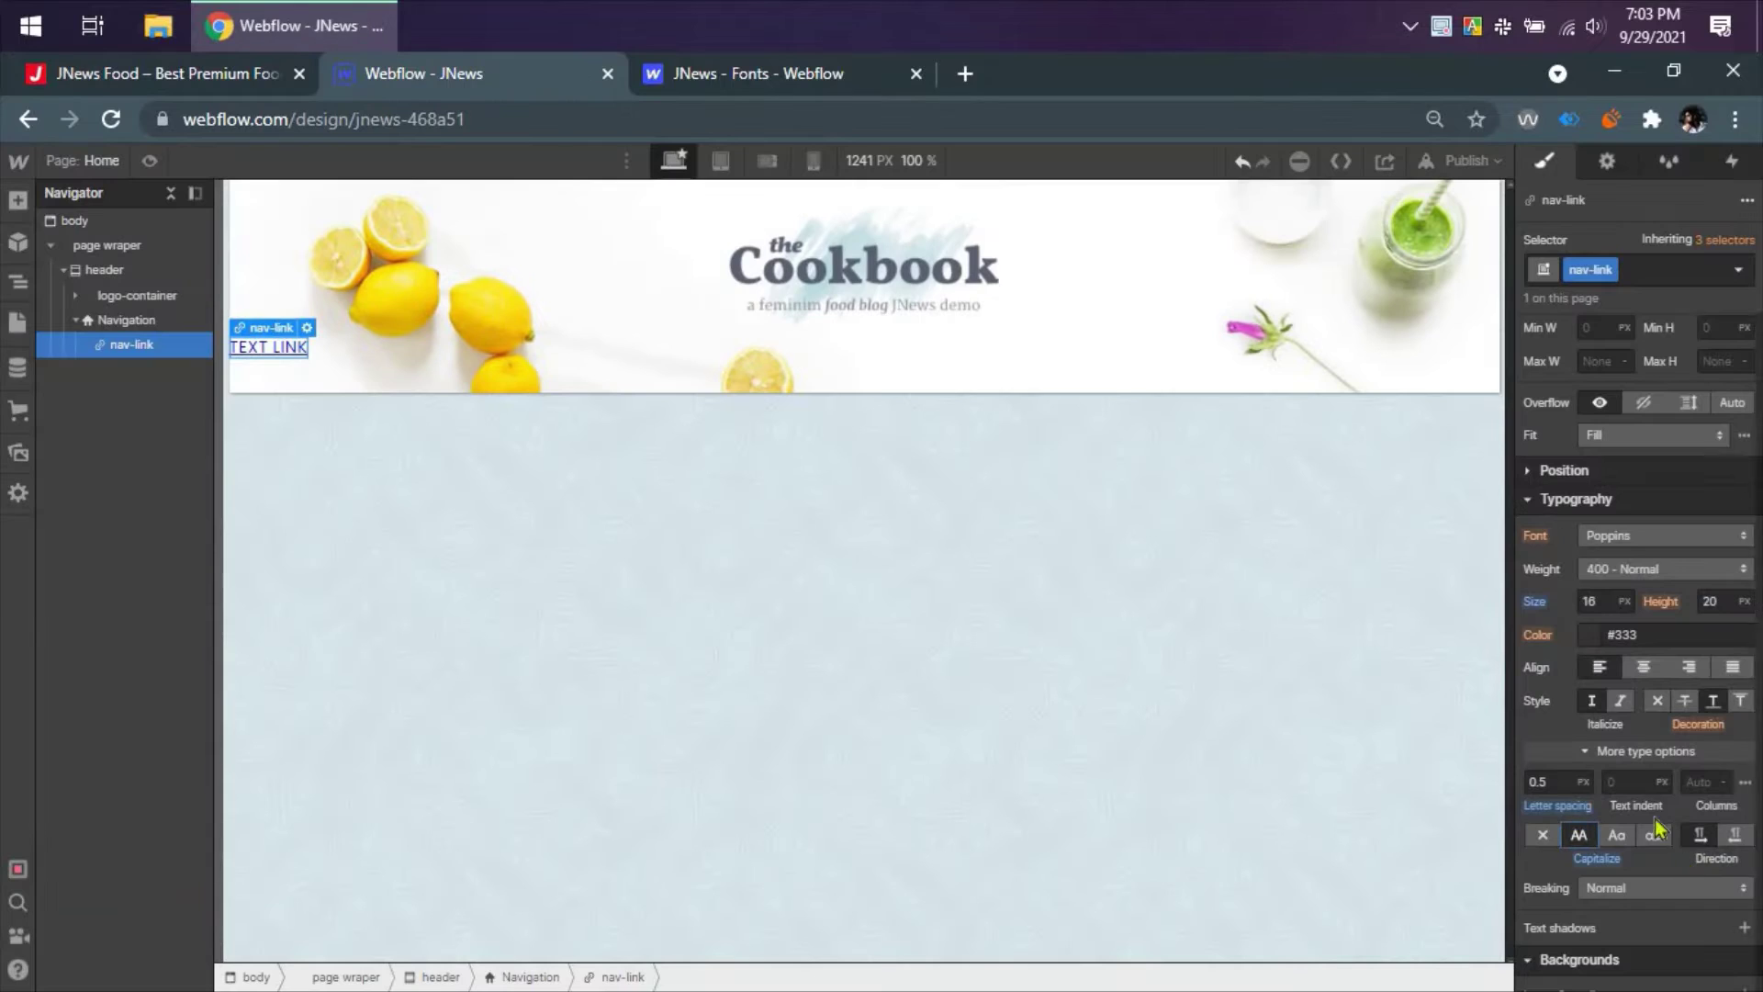
left_click(1581, 637)
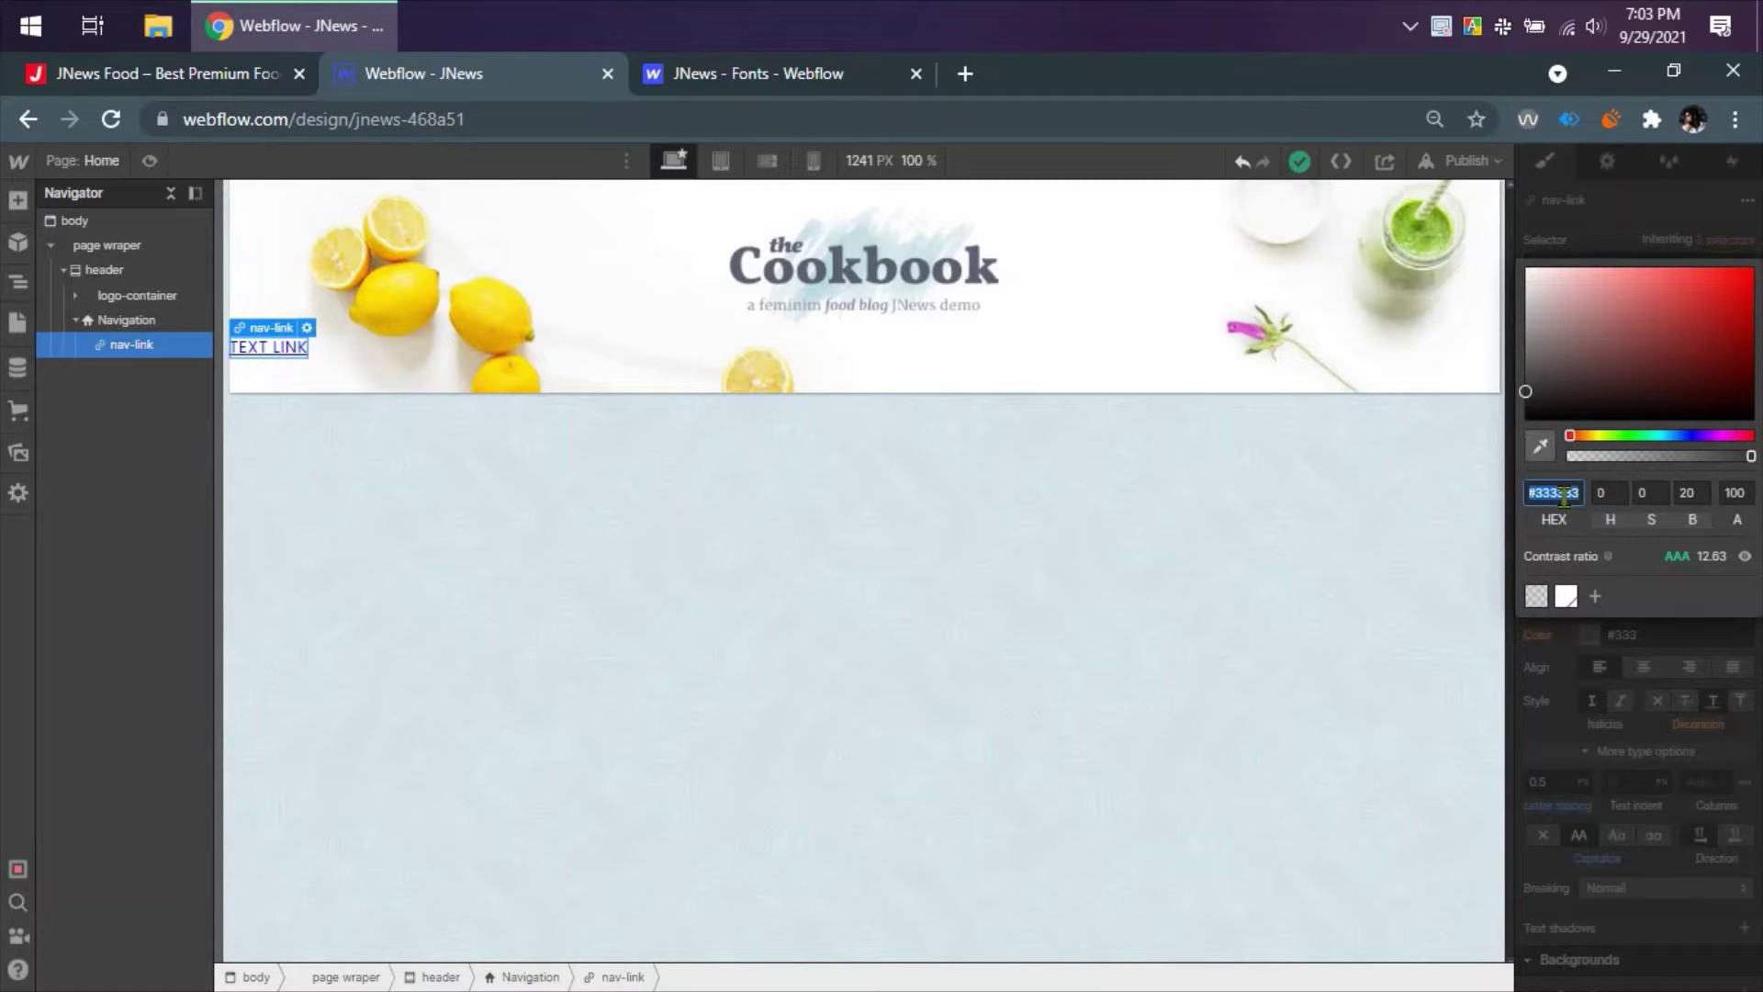
key("ctrl+v")
left_click(1595, 596)
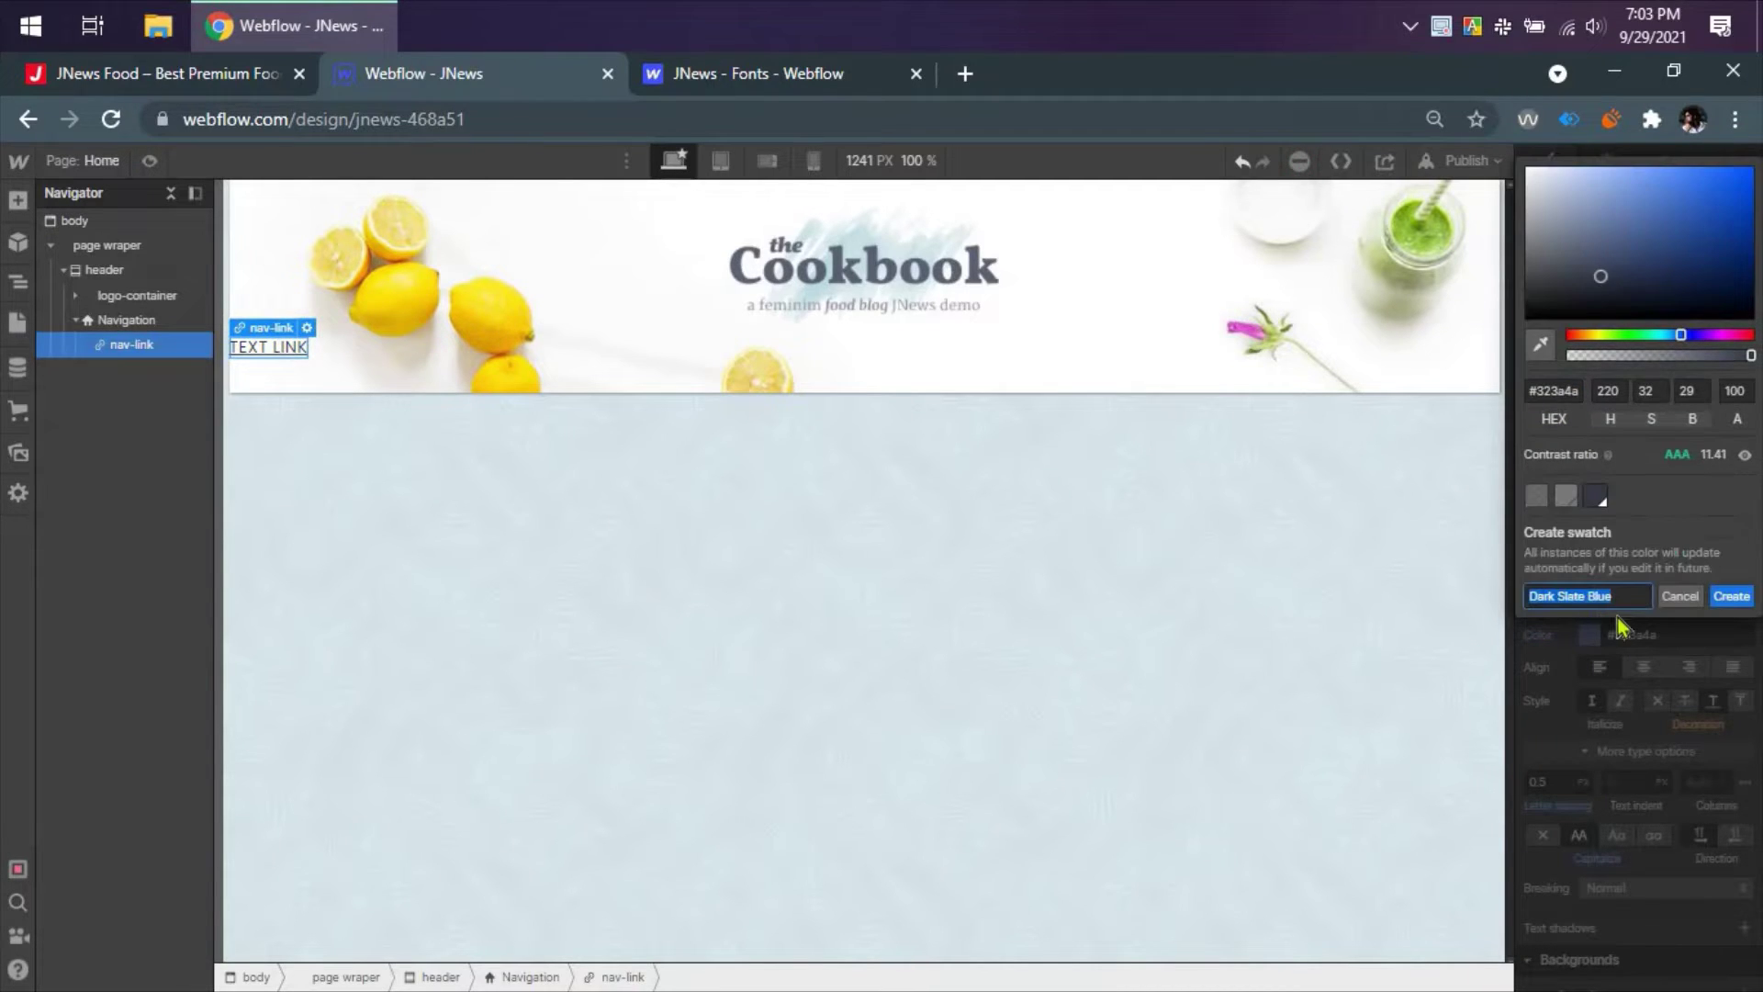
left_click(1731, 596)
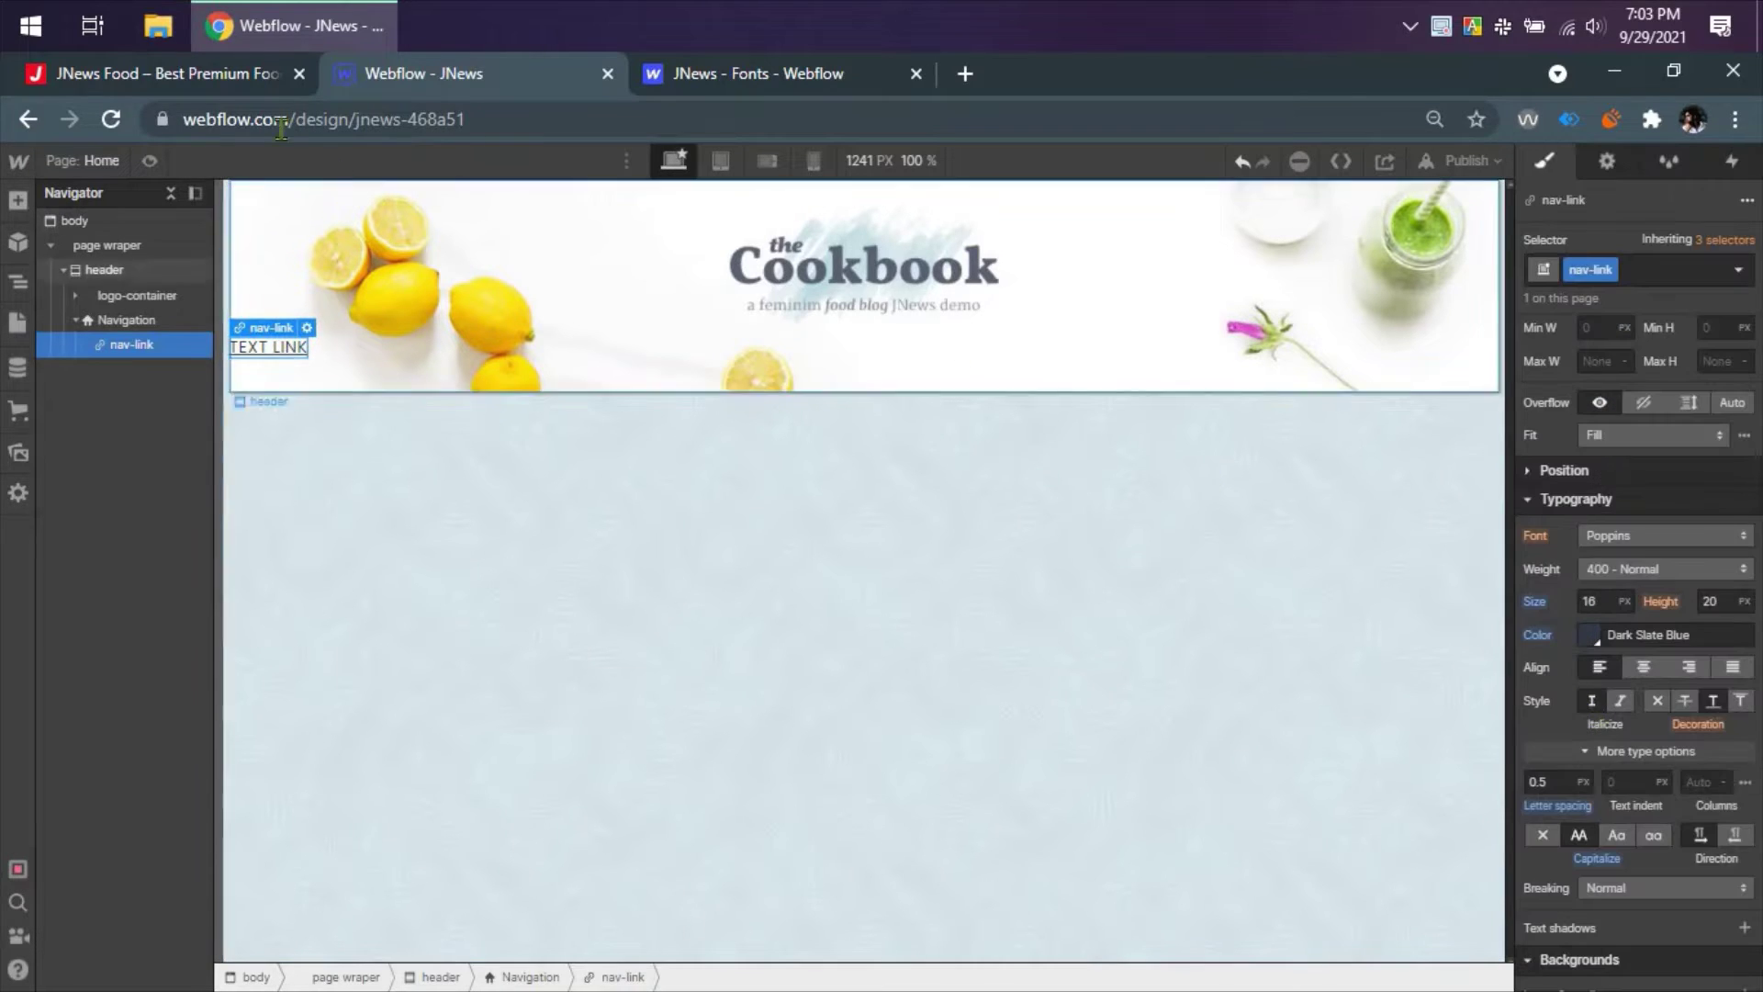
- Copy the menu hover background #f8eeec from the JNews Food page, enter it as nav-link's text color in Webflow and save it as a swatch
left_click(248, 85)
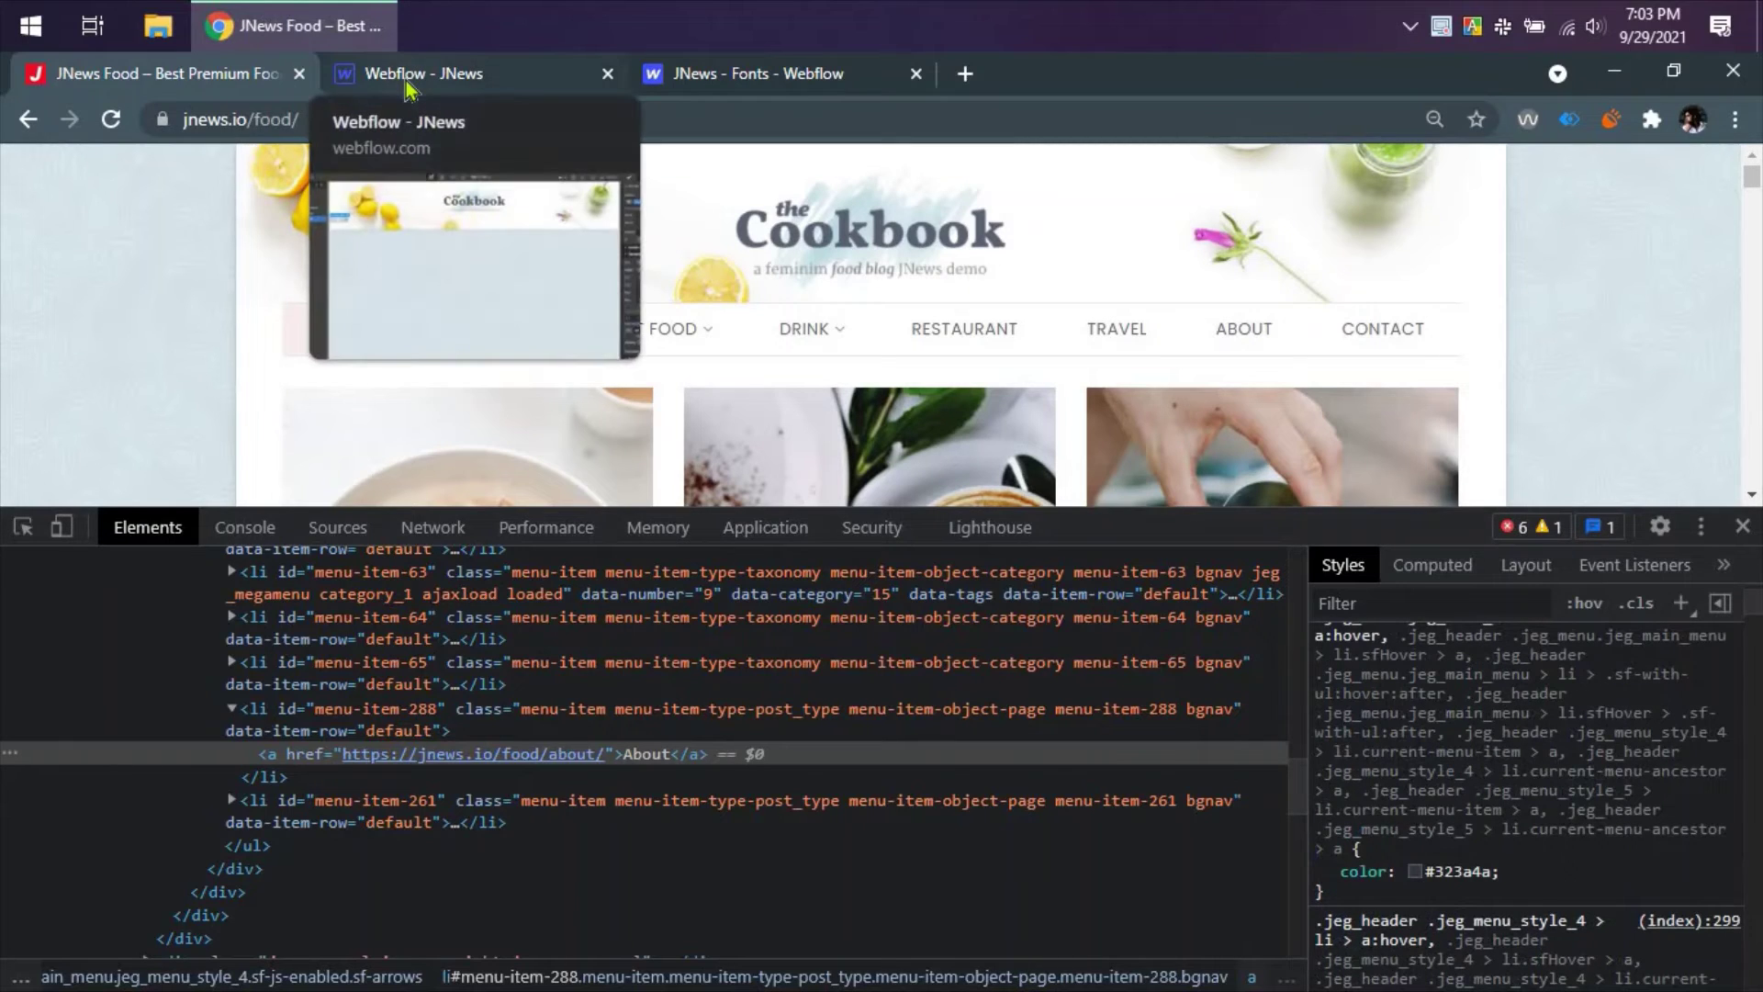
scroll(1468, 830, "down", 3)
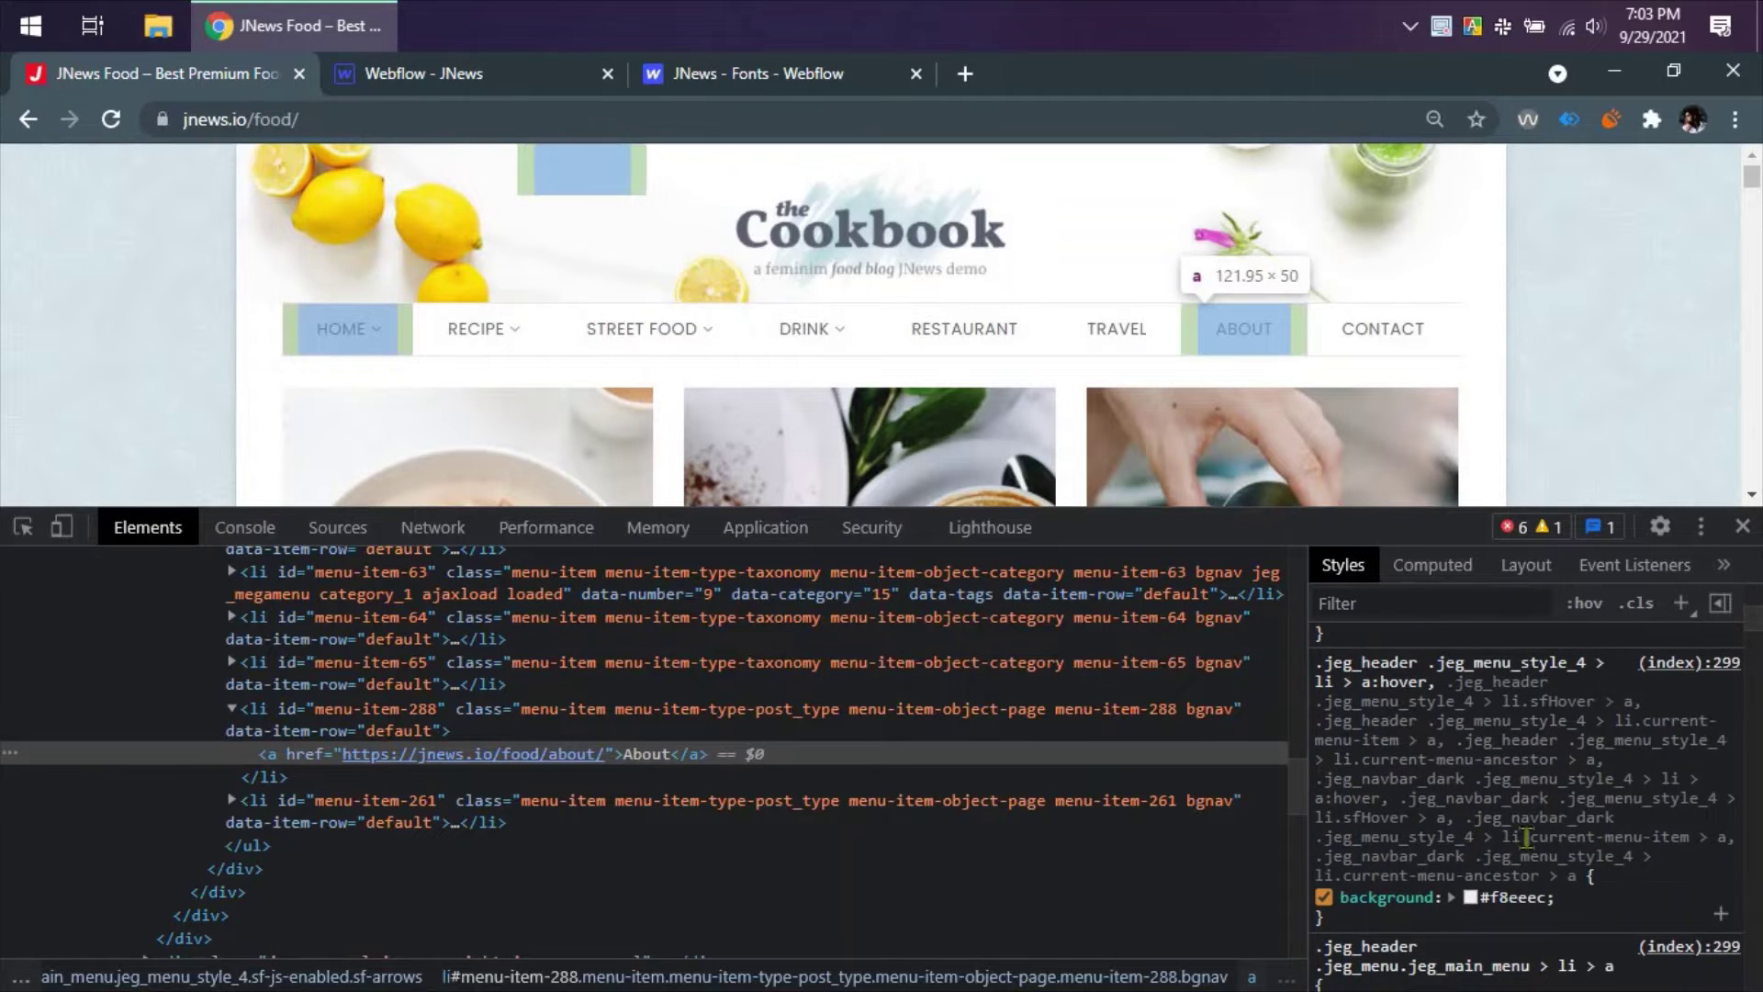
scroll(1468, 829, "down", 3)
left_click(1513, 767)
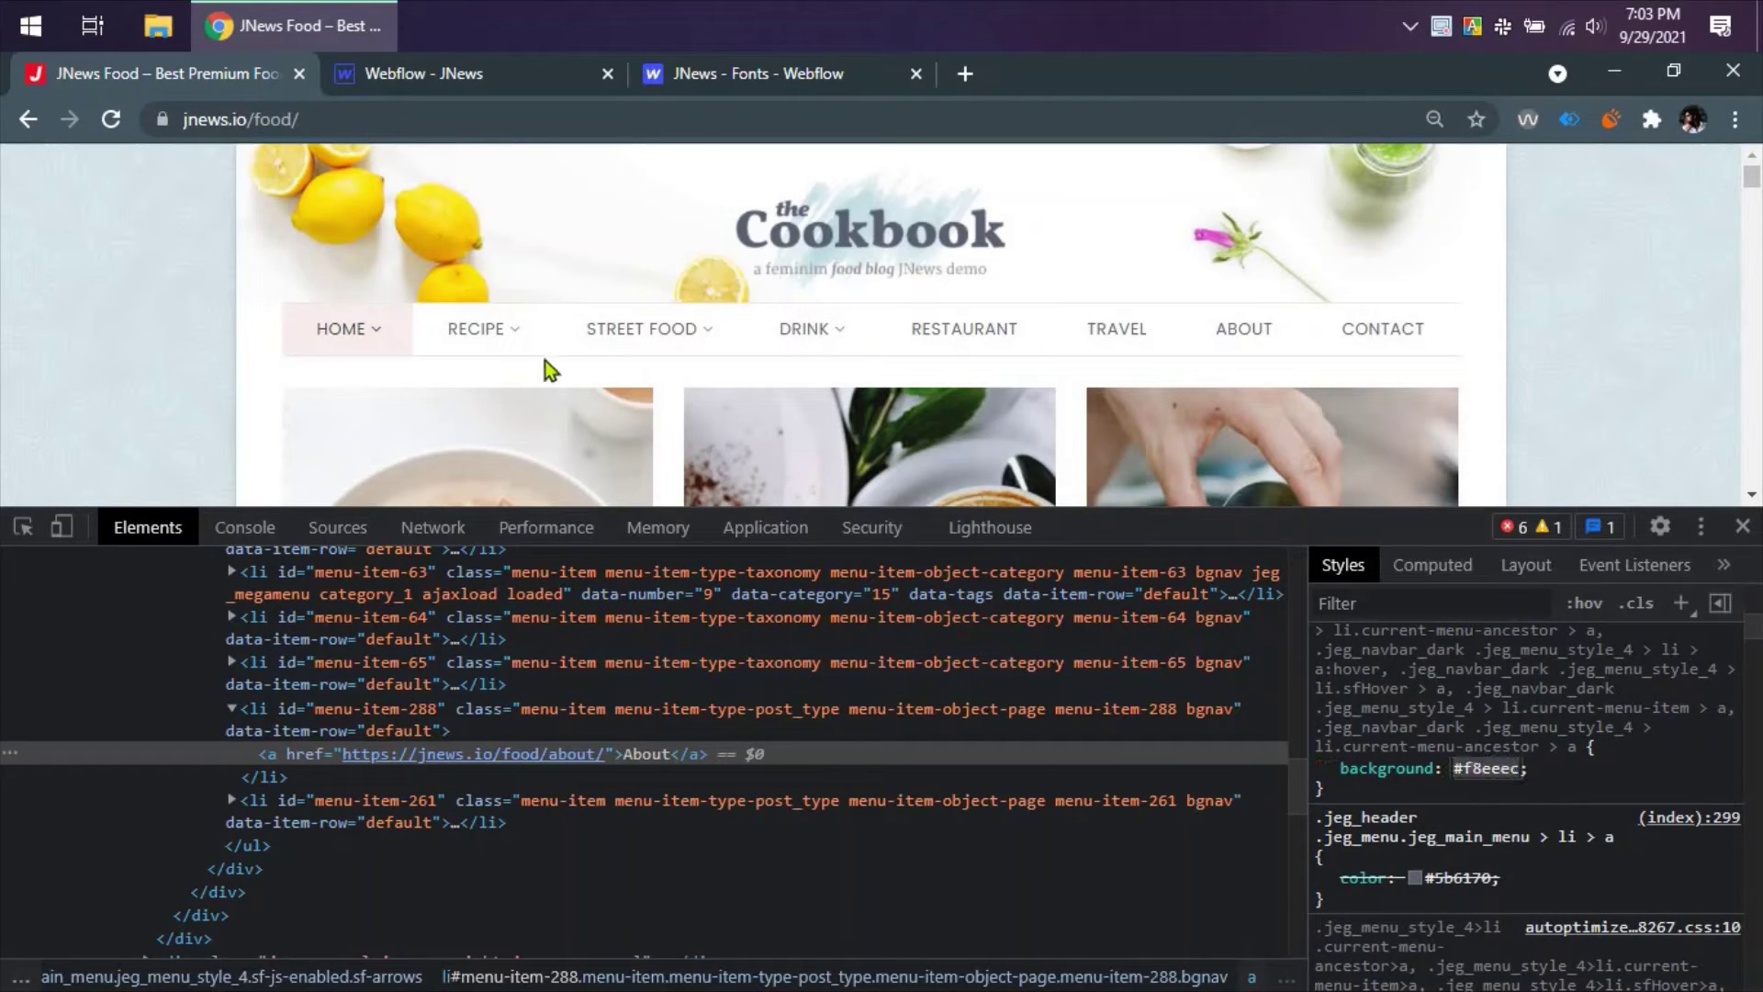
left_click(415, 73)
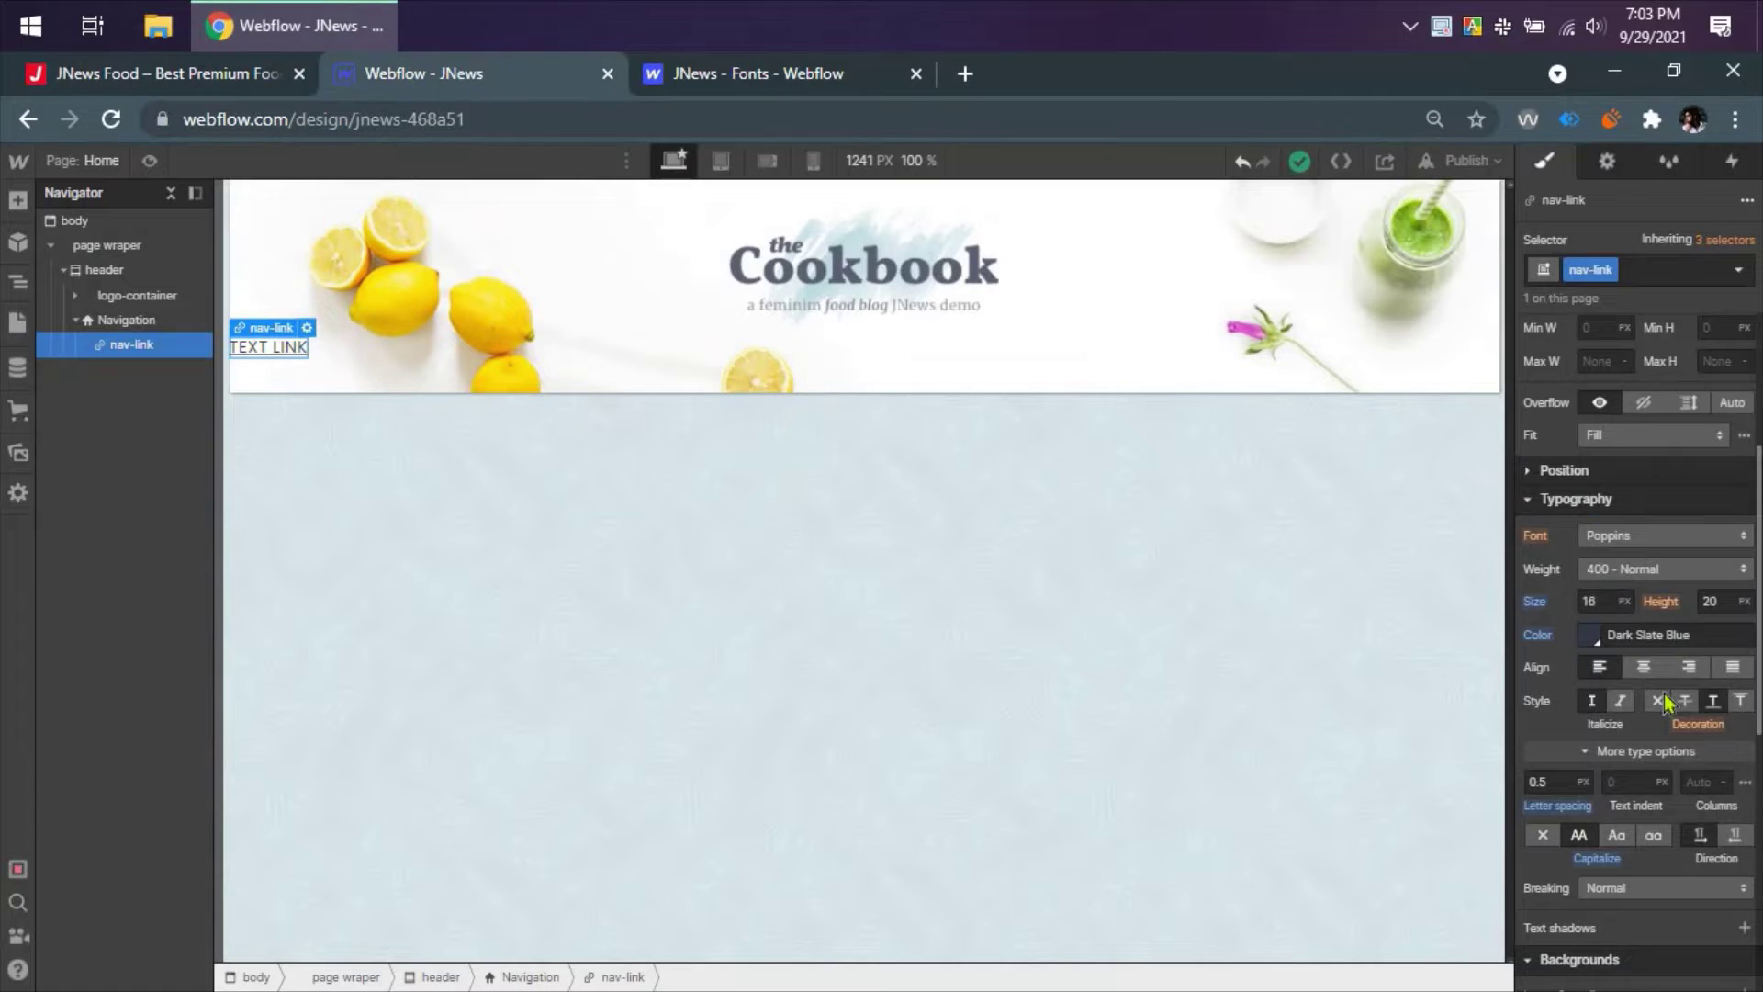
left_click(1591, 637)
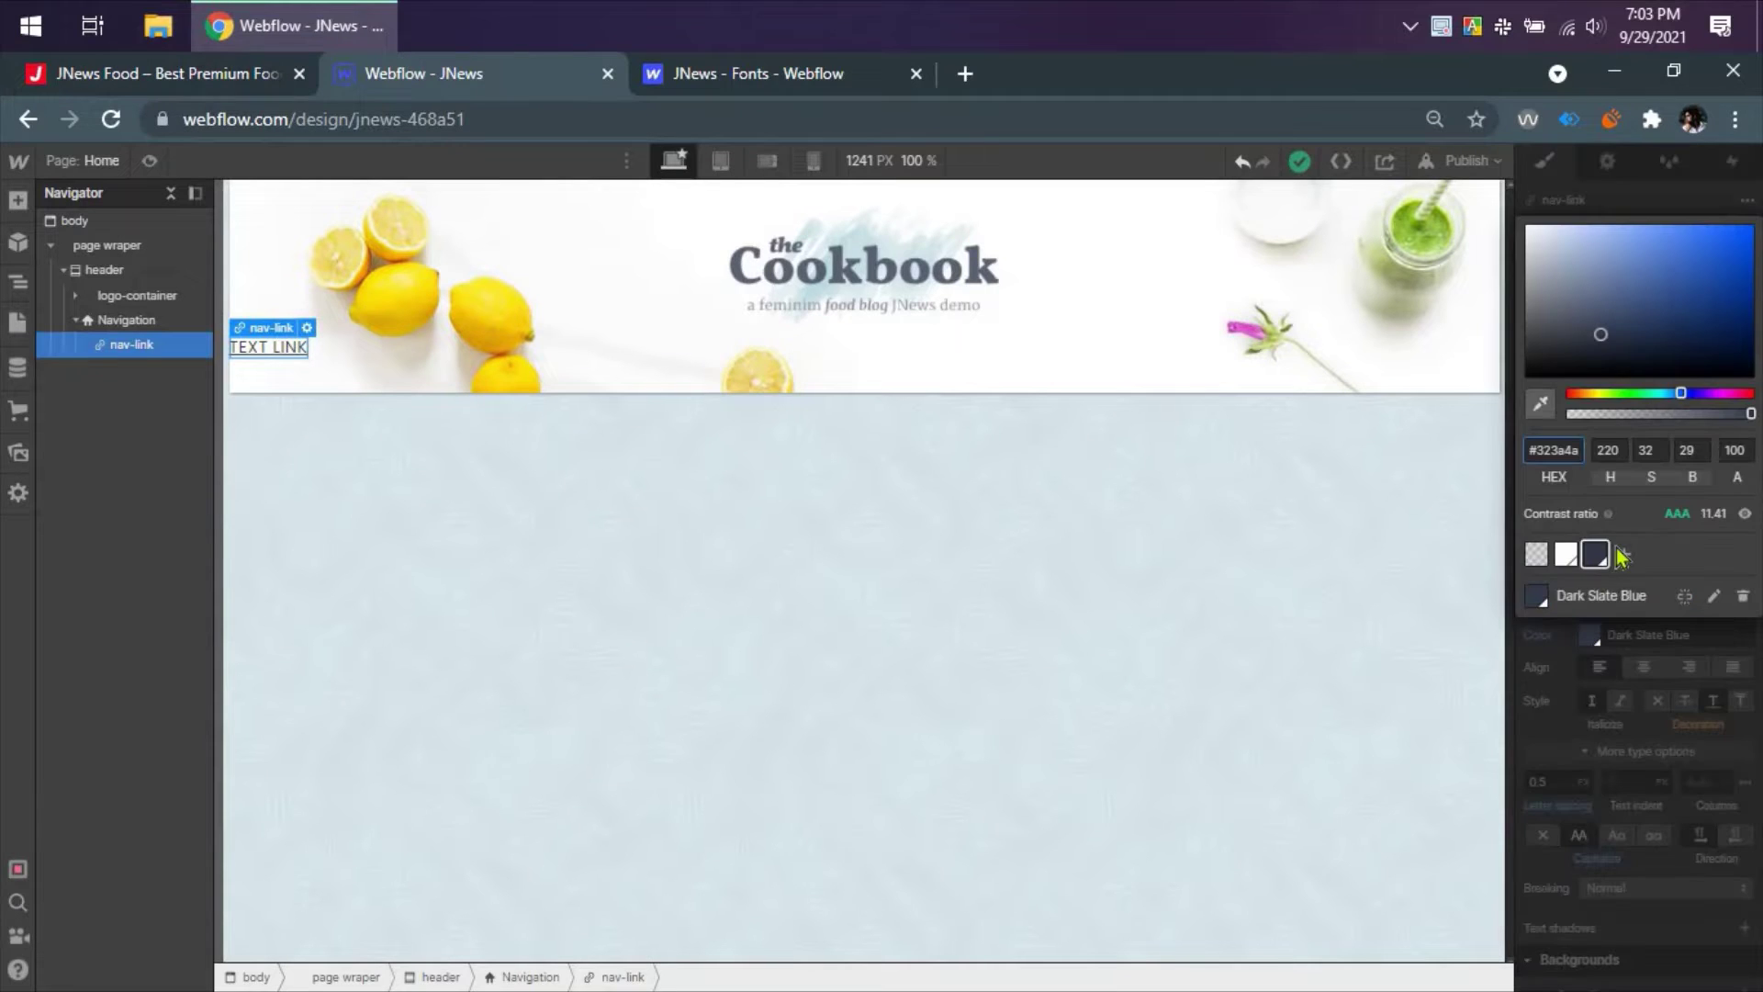
type("#f8eeec")
key("Return")
left_click(1625, 554)
left_click(1731, 596)
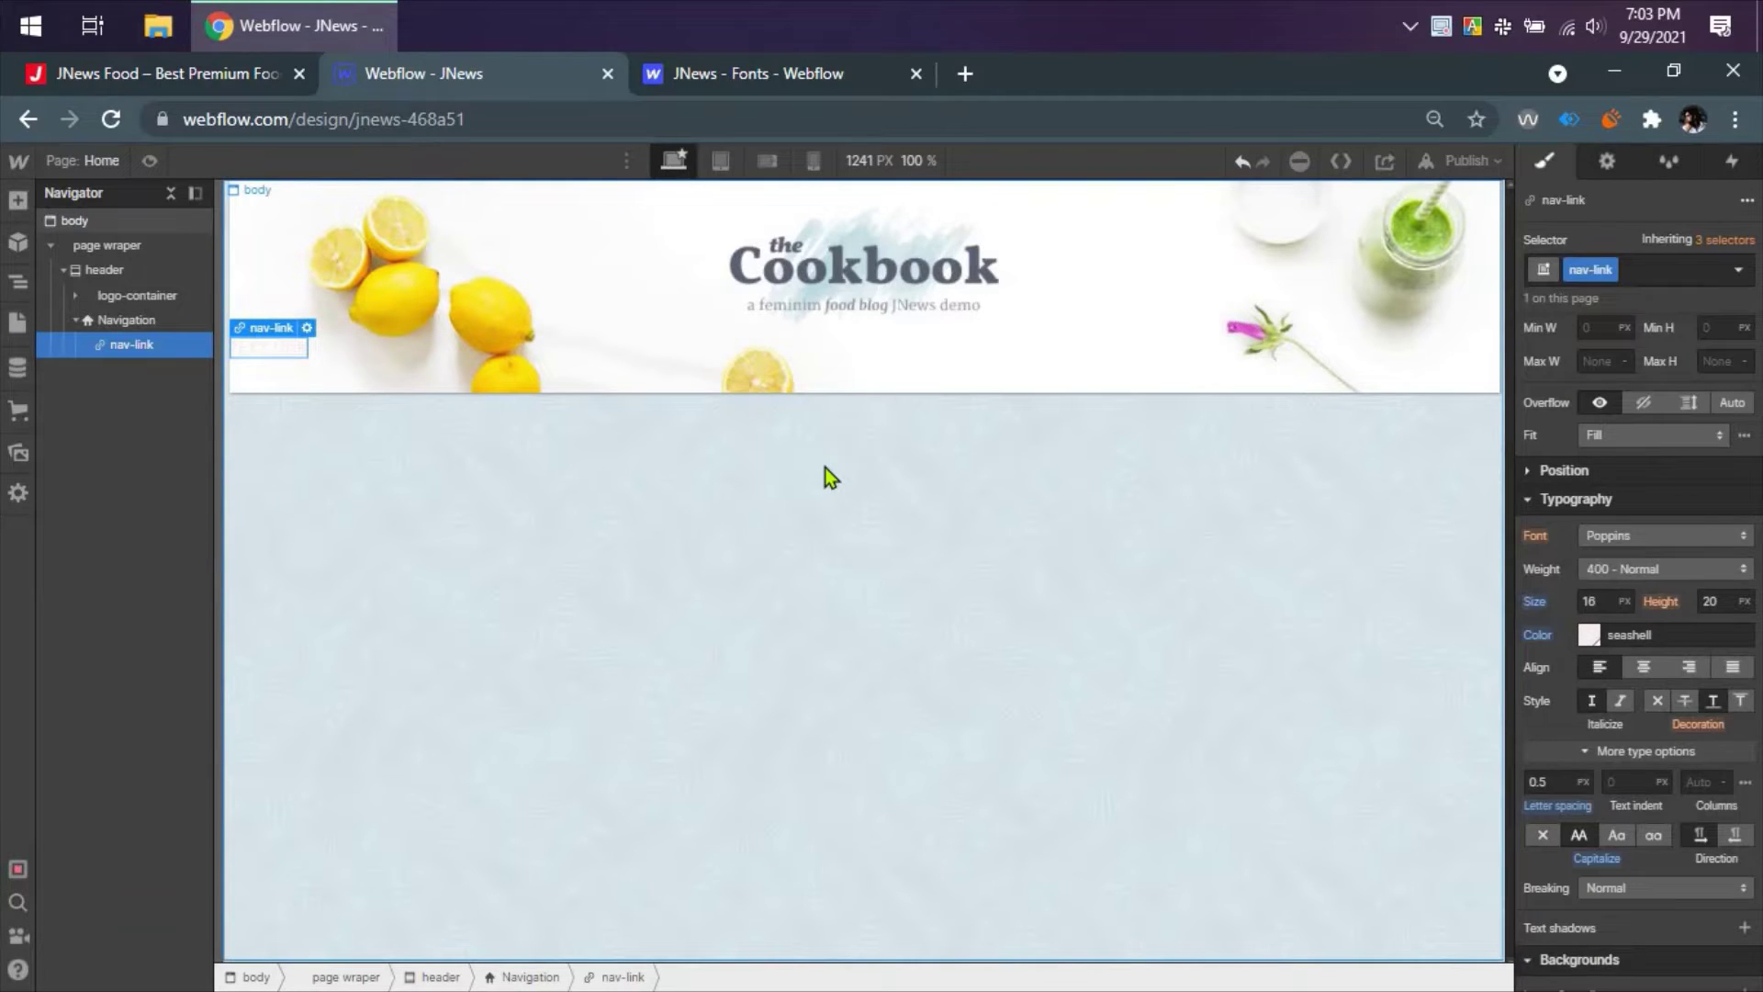
- Set nav-link's text color to the Dark Slate Blue swatch and its background color to the saved seashell swatch
left_click(1590, 633)
left_click(1595, 554)
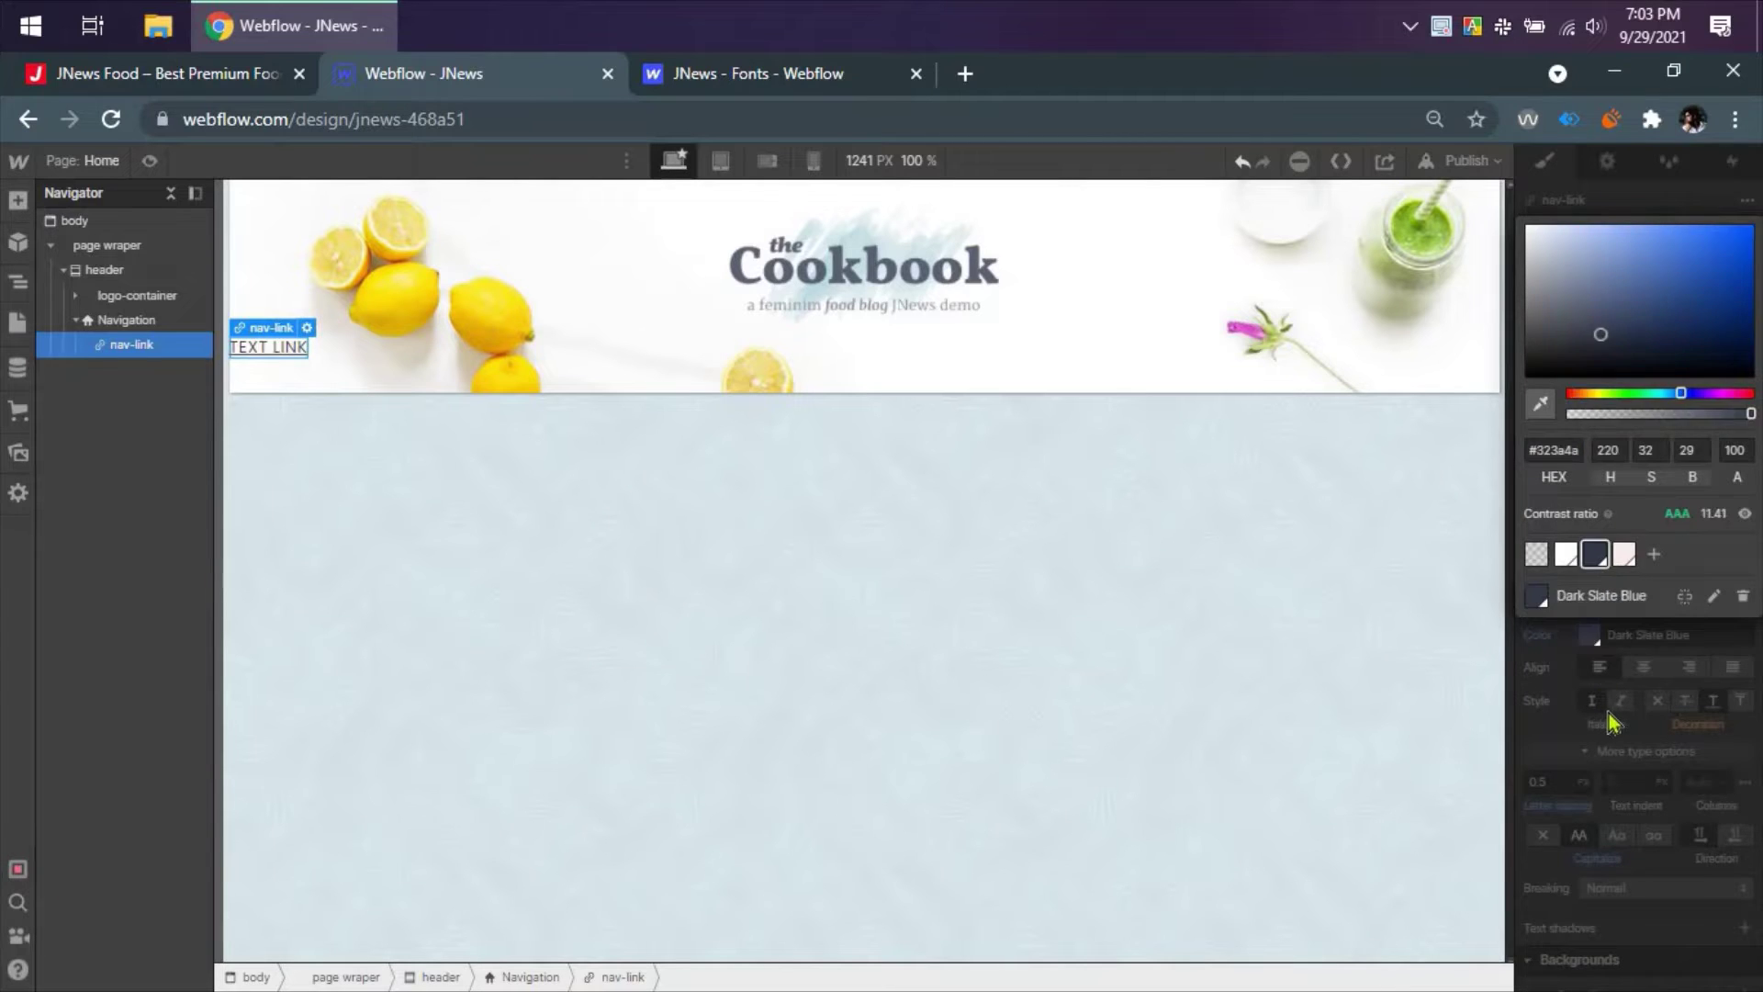
scroll(1613, 721, "down", 5)
left_click(1589, 621)
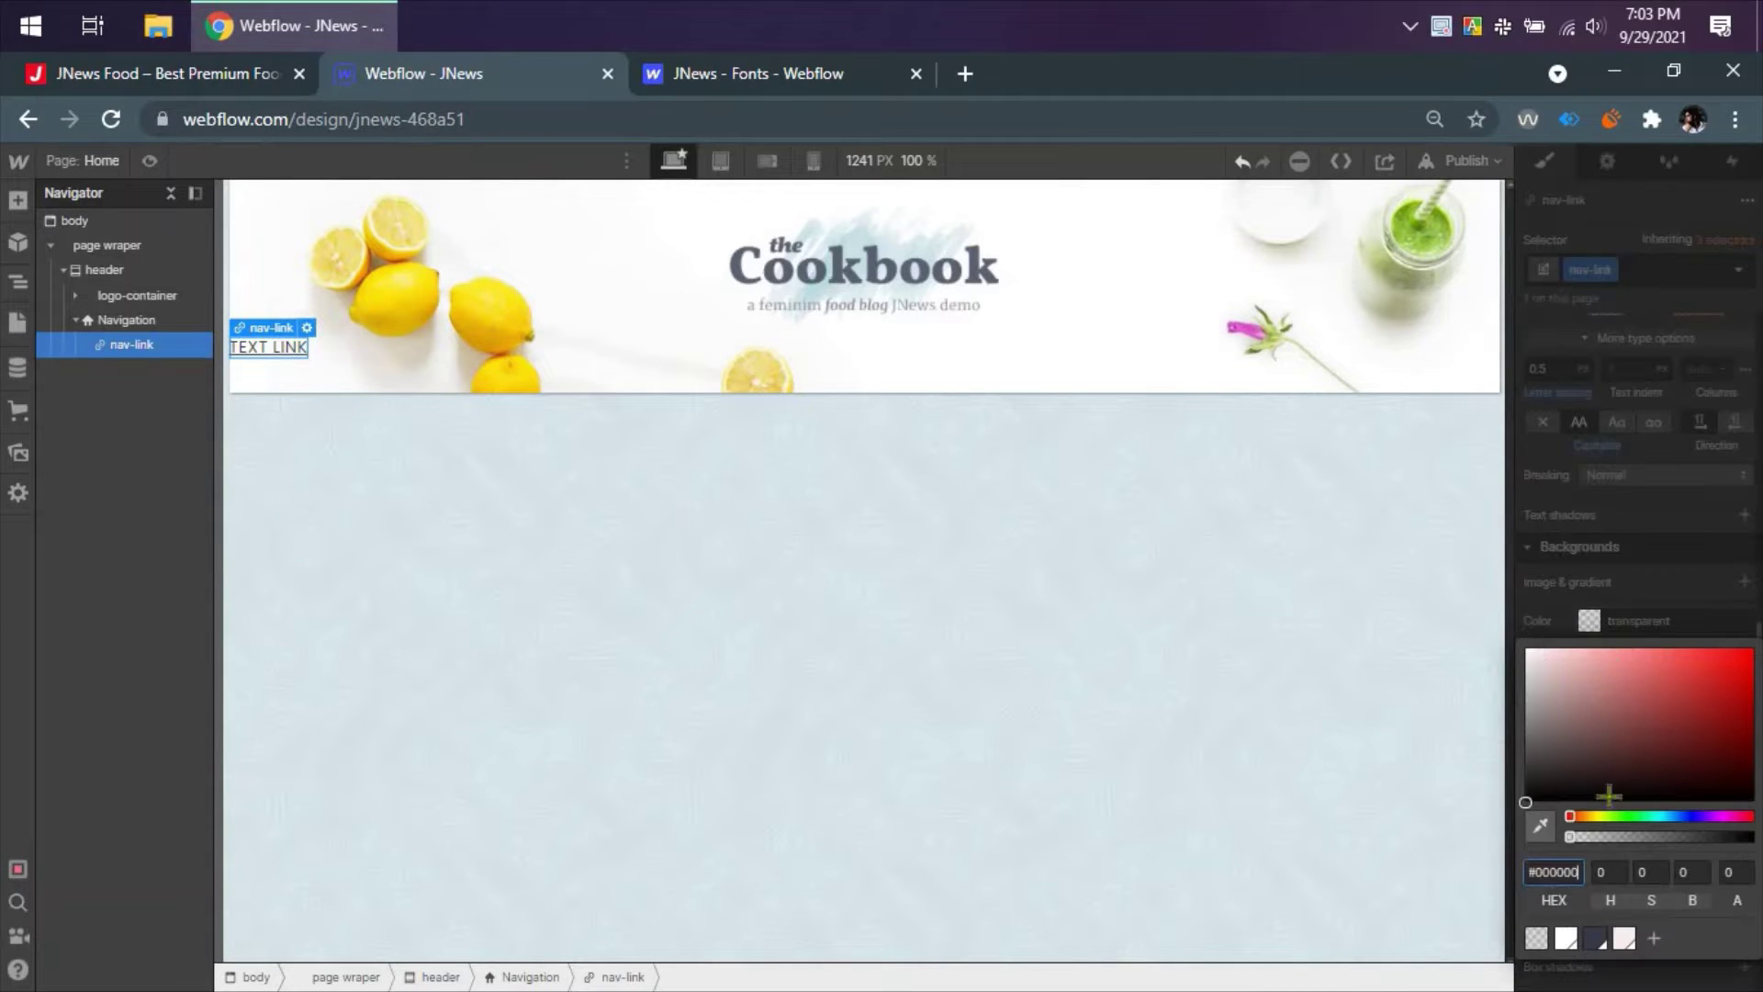
left_click(1626, 938)
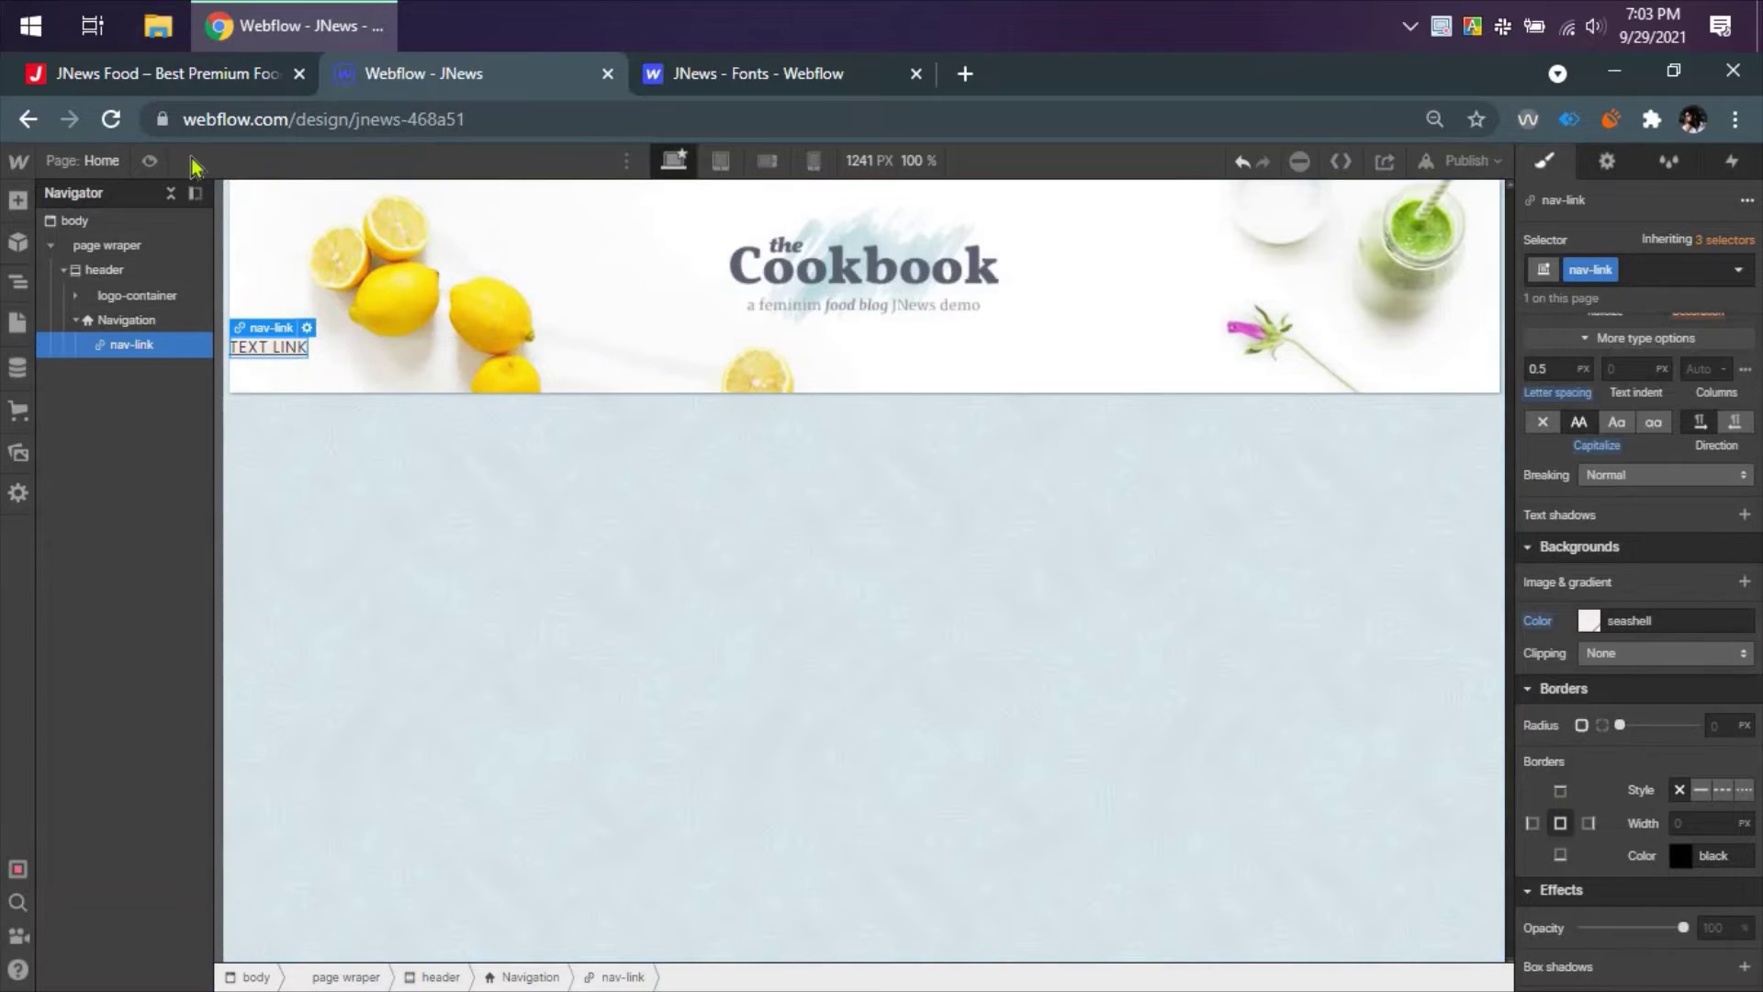
- Look up the About link's line height on the JNews Food page and set nav-link's line height to 50 px in Webflow
left_click(219, 81)
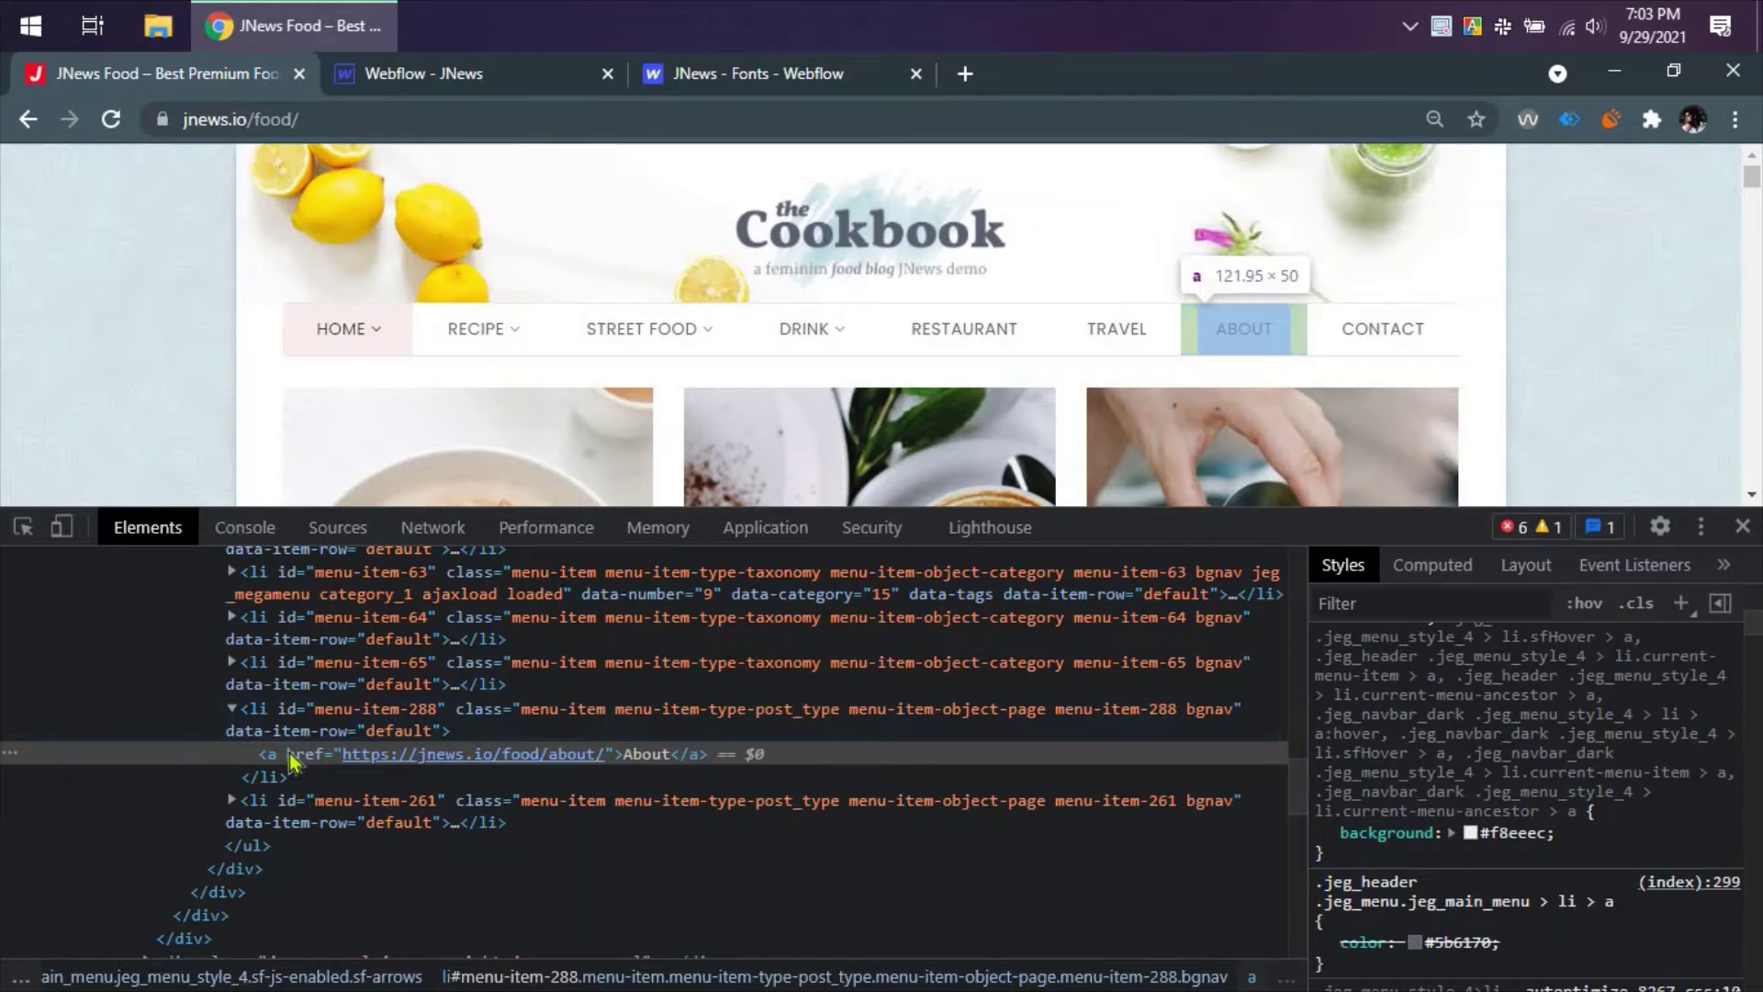
scroll(1635, 822, "up", 4)
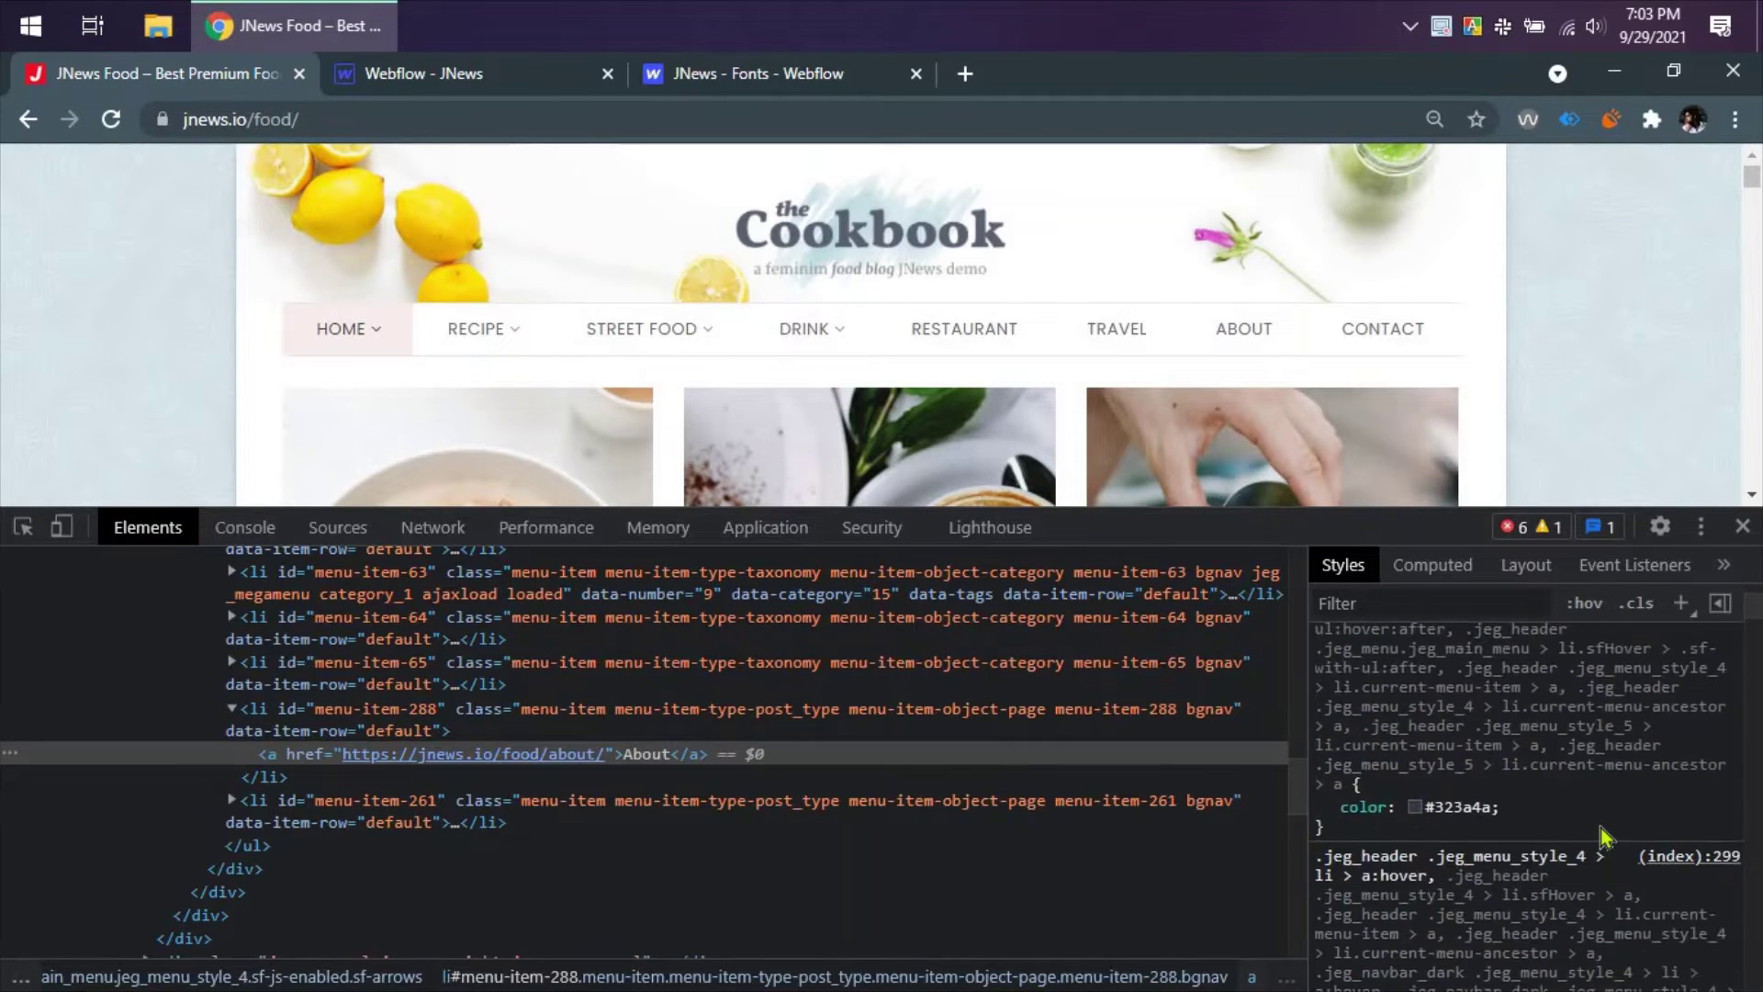
scroll(1602, 833, "down", 5)
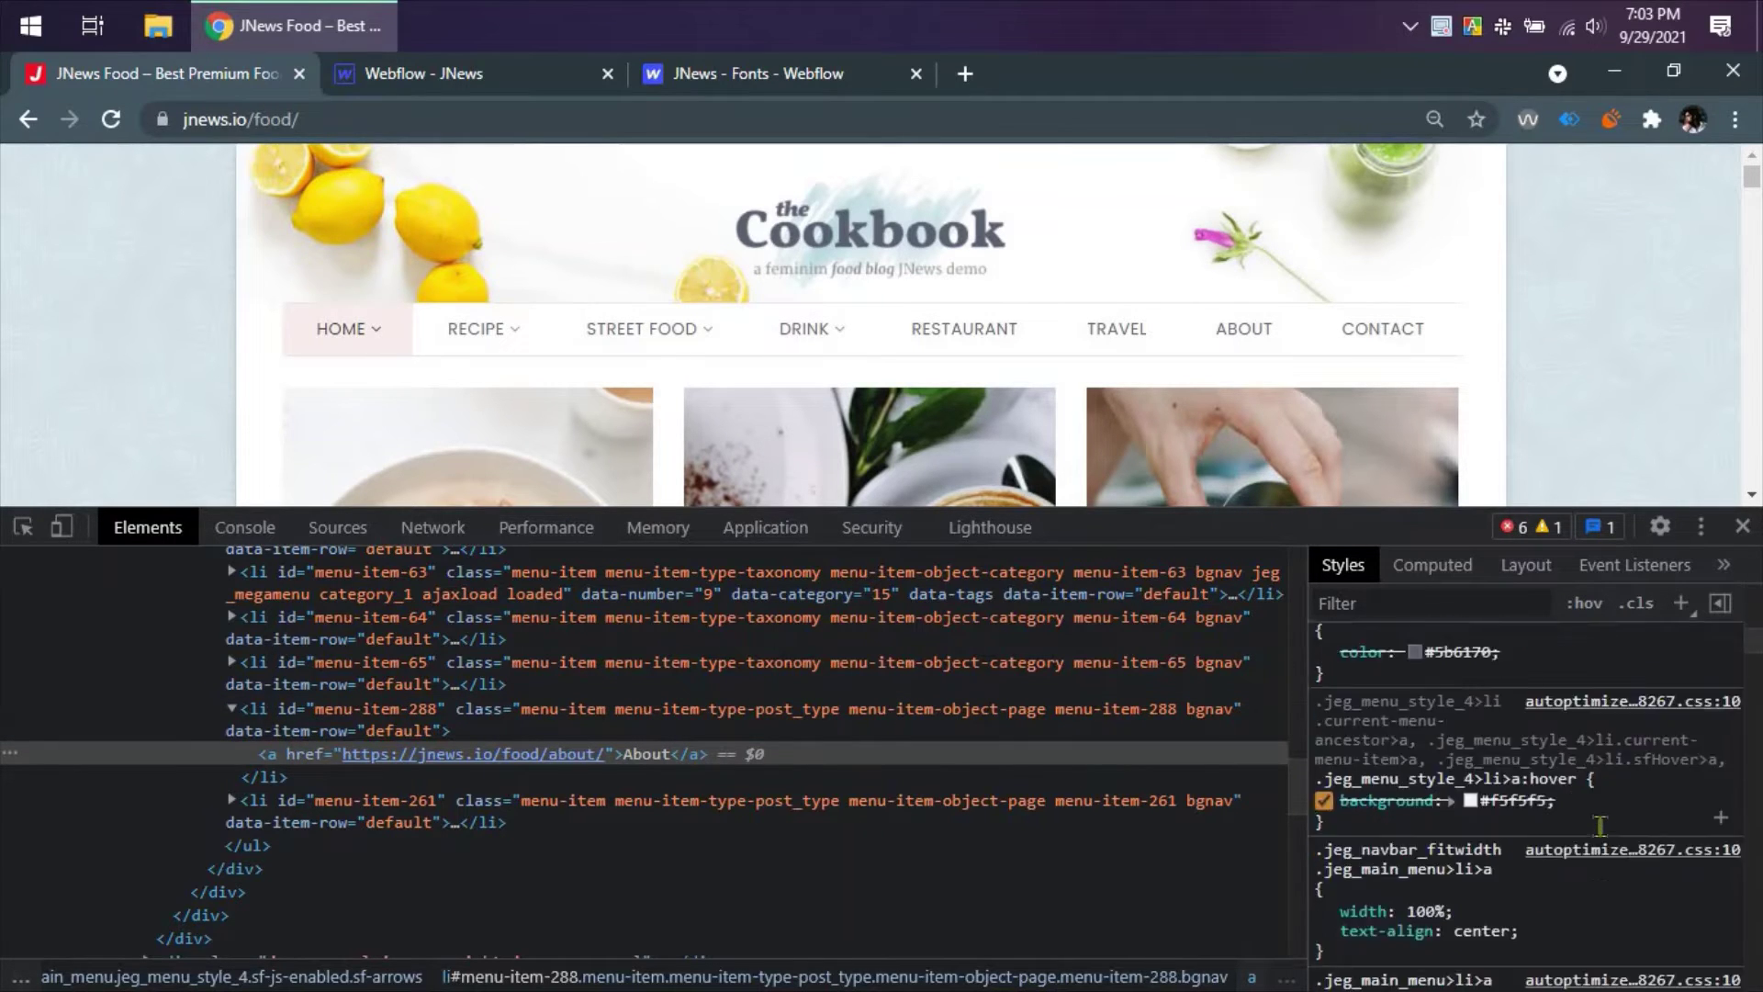
scroll(1595, 828, "down", 2)
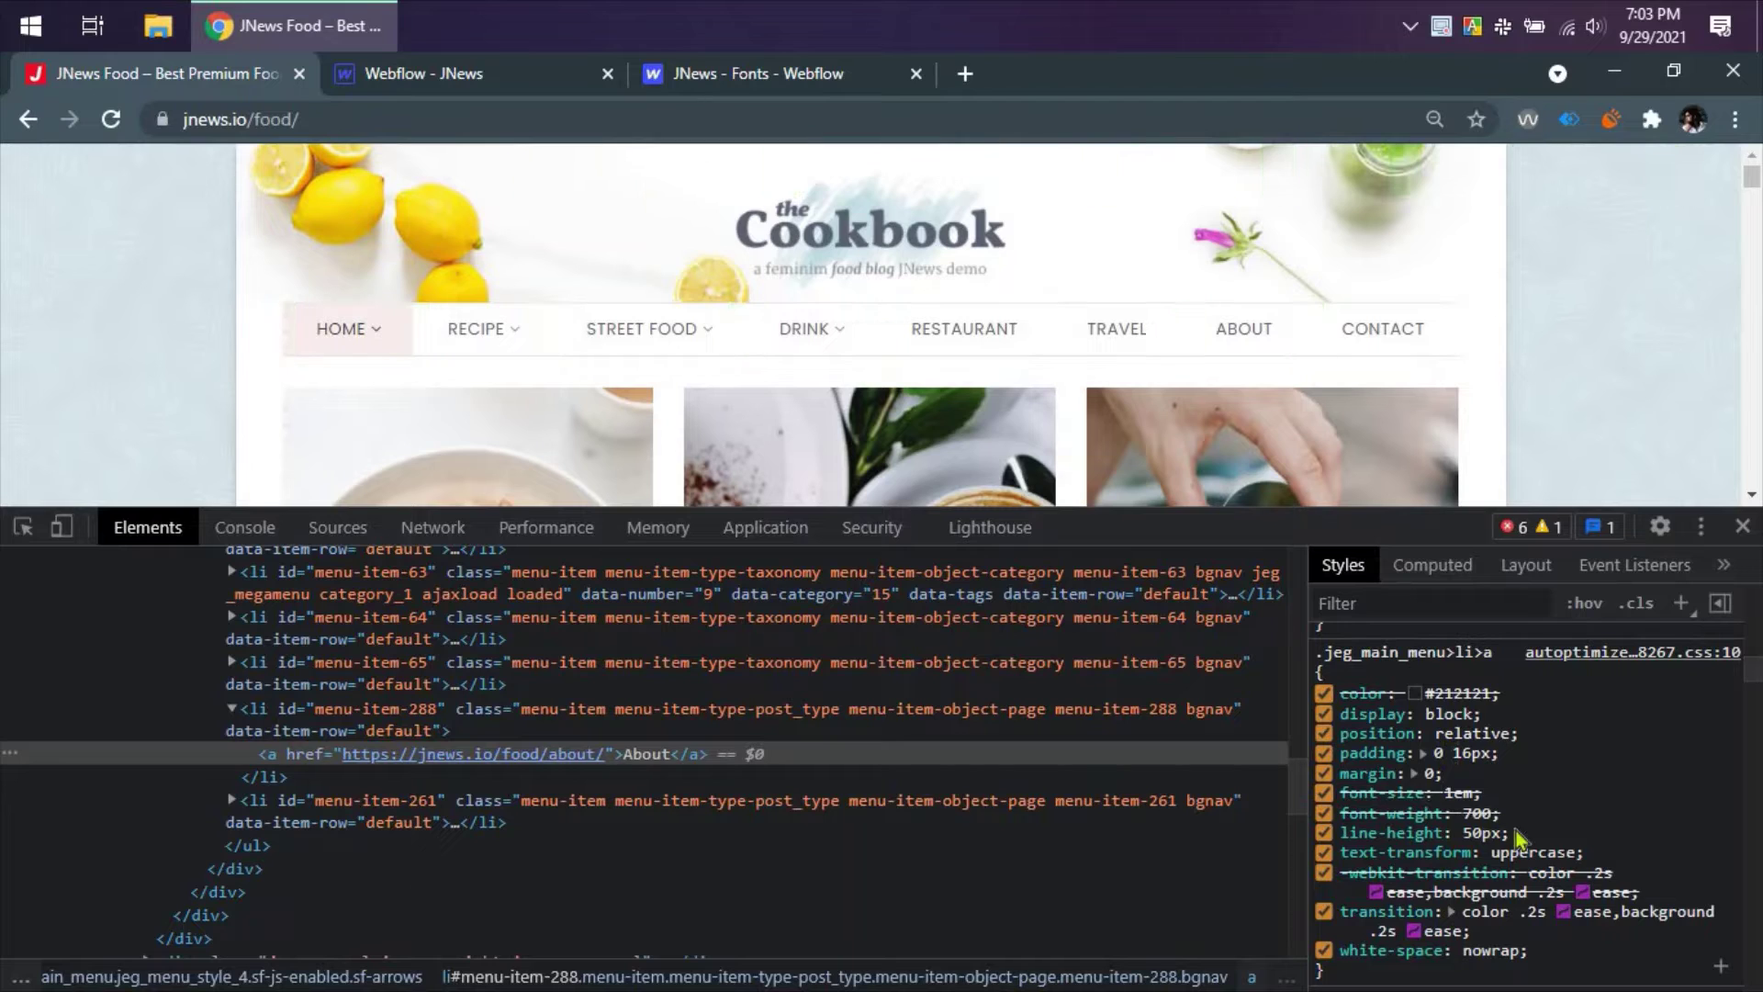
left_click(446, 84)
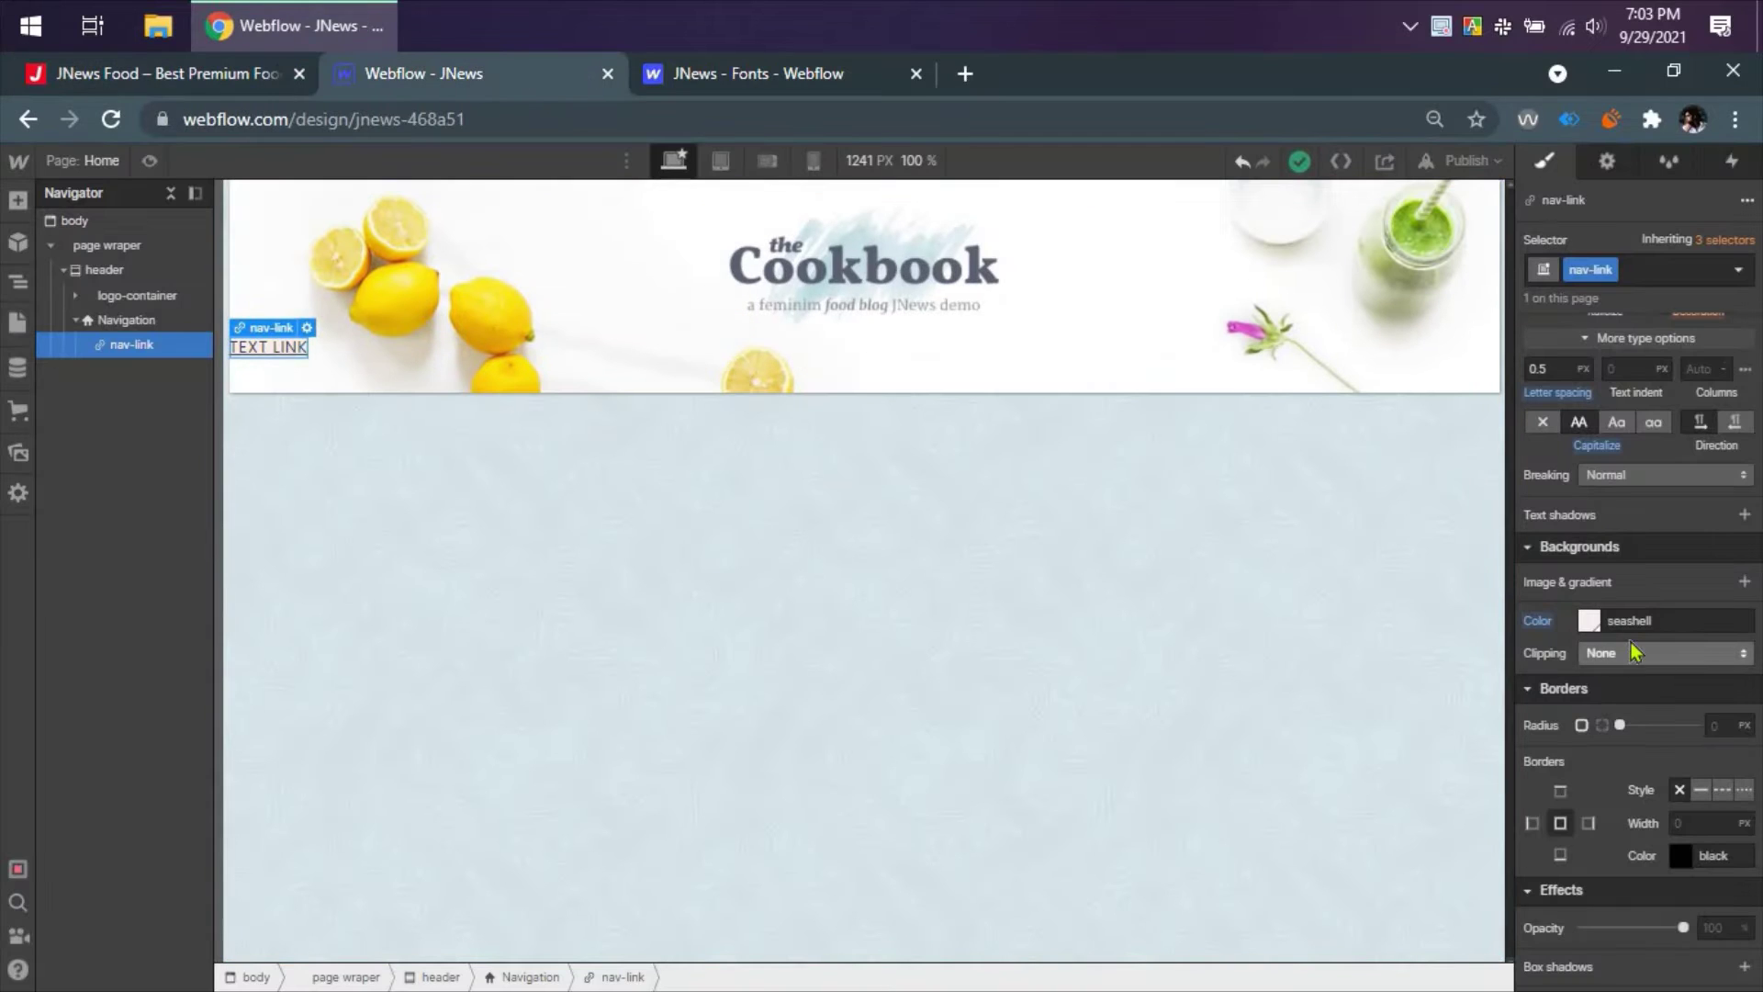
scroll(1631, 643, "up", 5)
left_click(1717, 705)
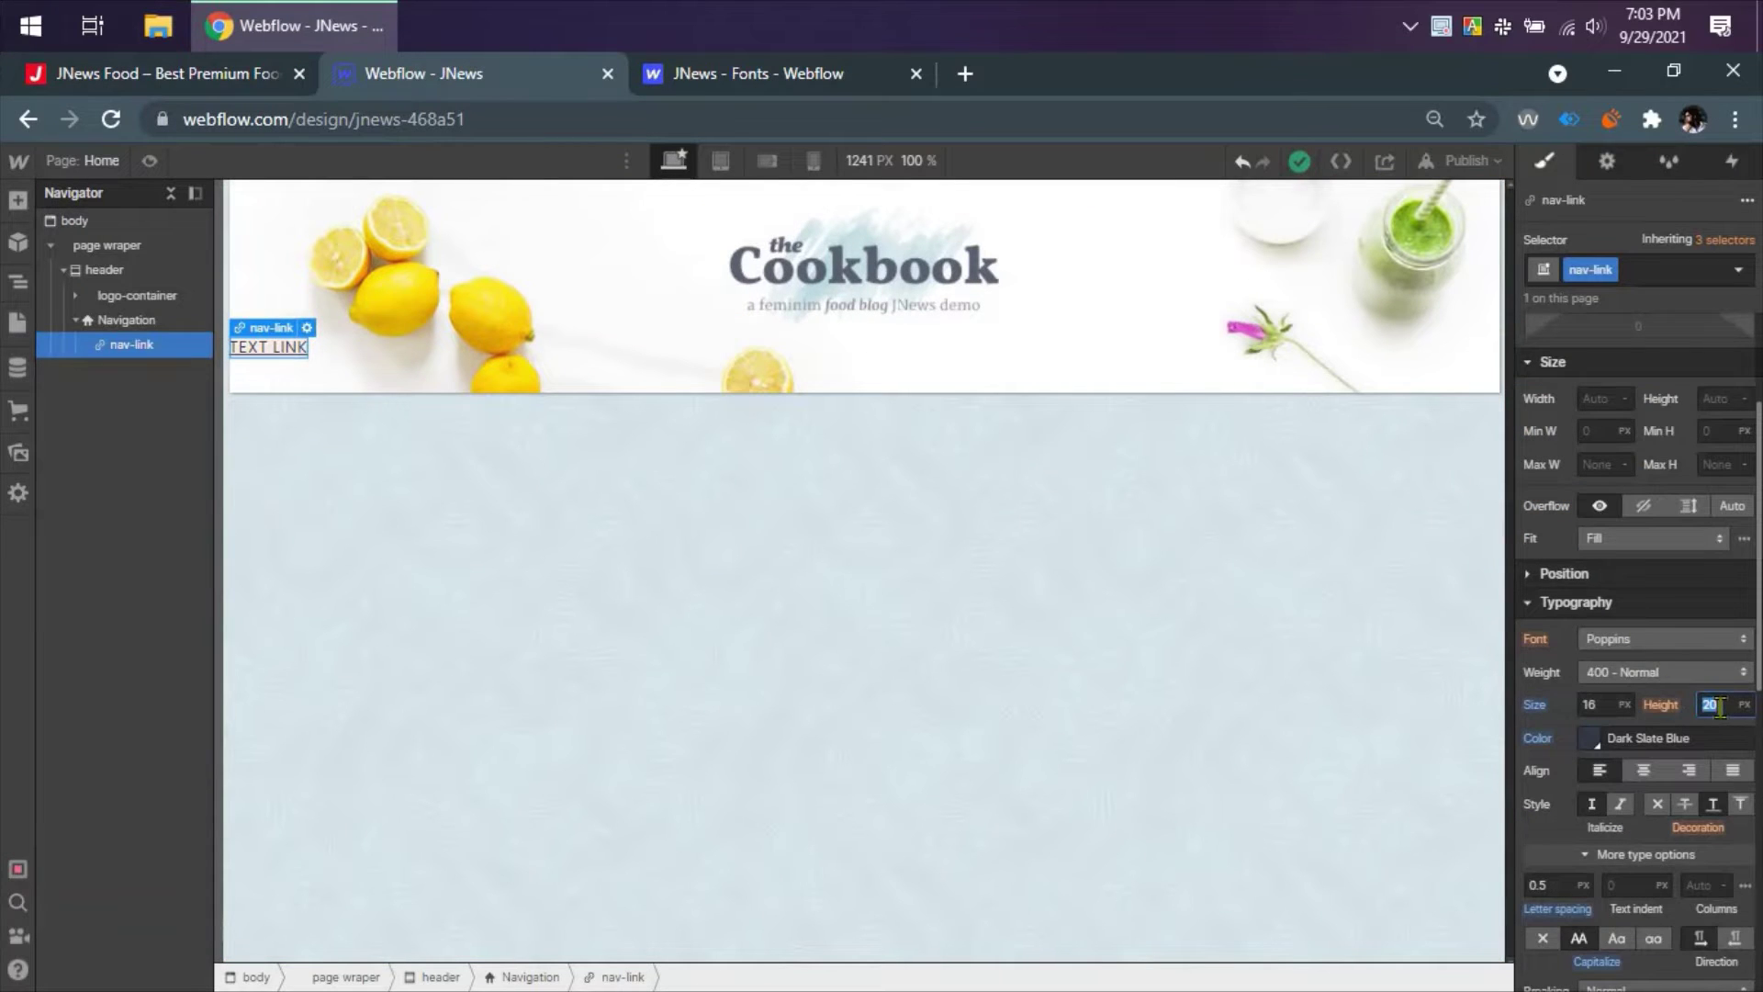
type("50")
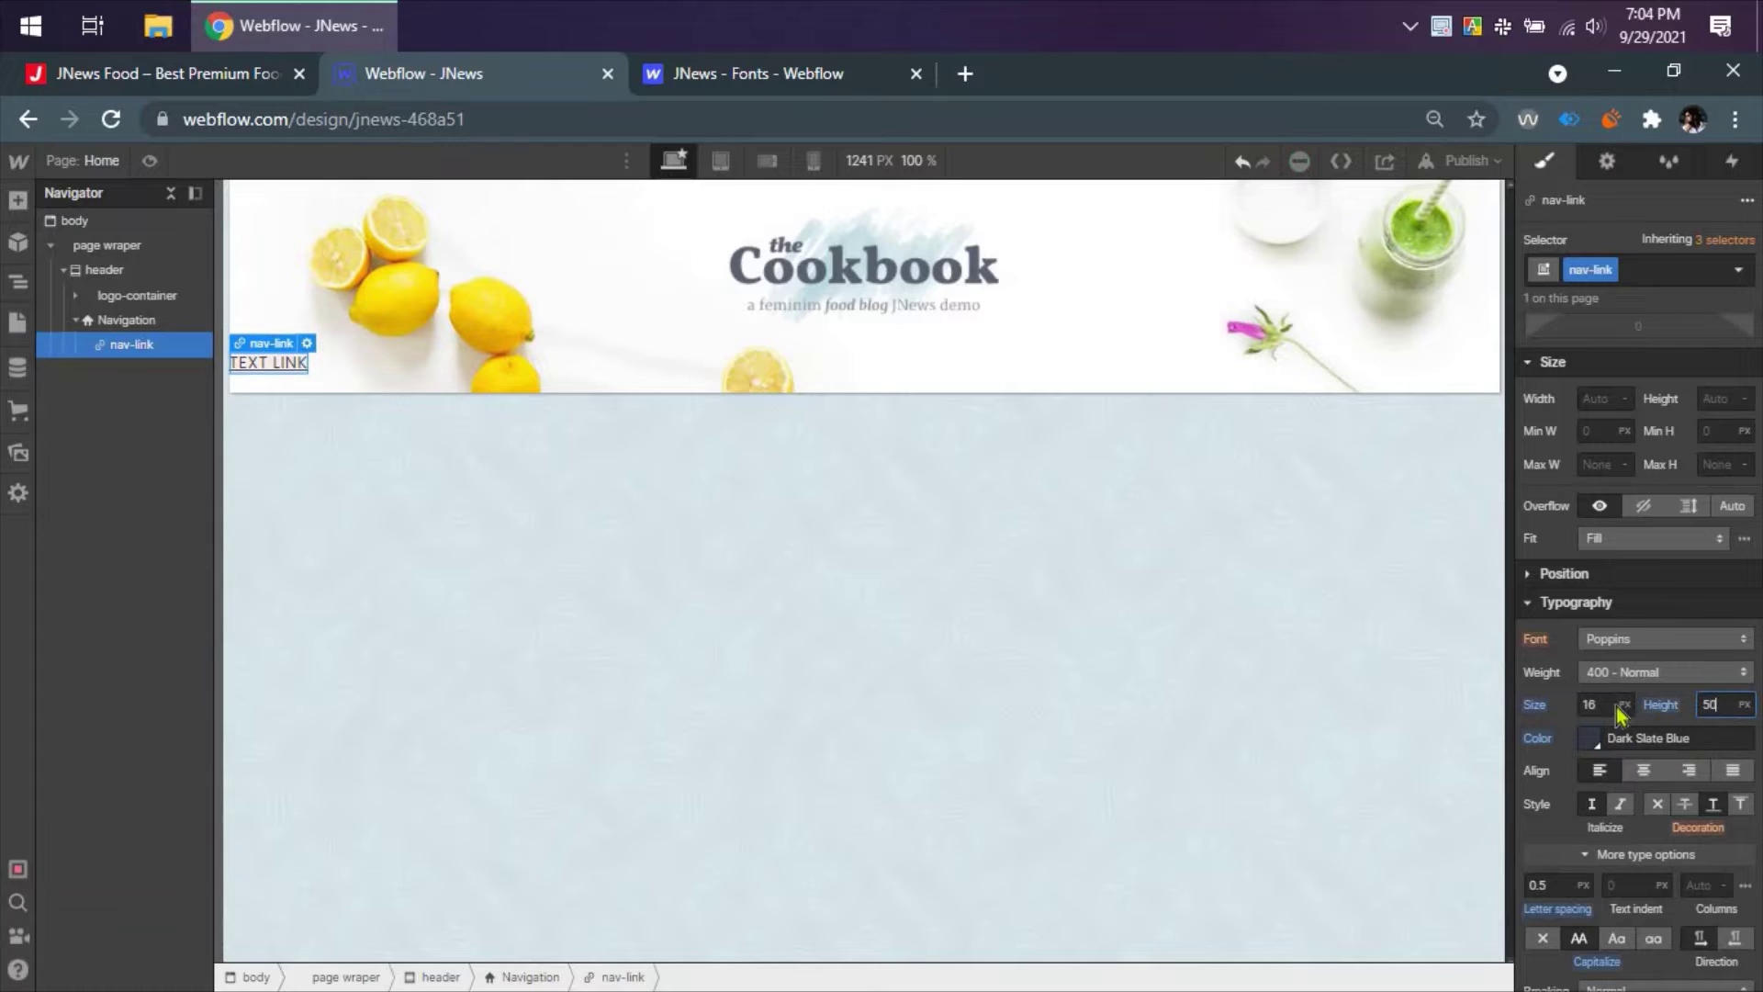
- Set nav-link's left and right padding to 16 px
scroll(1607, 681, "up", 2)
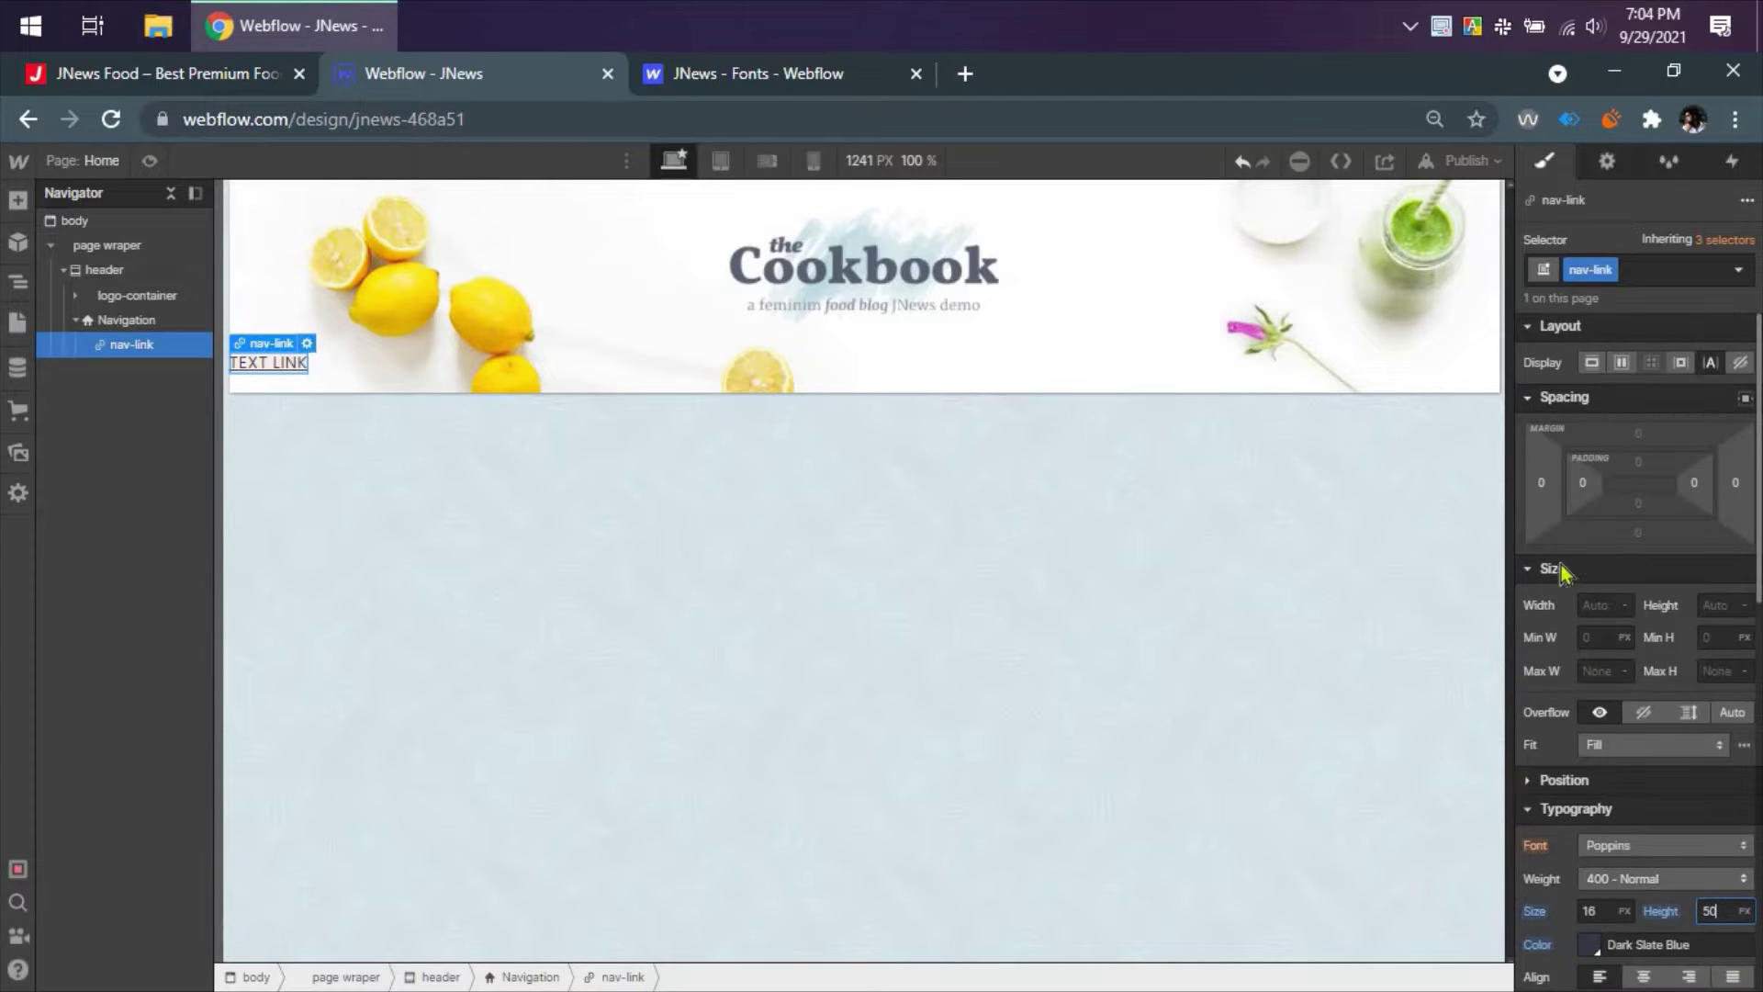
left_click(1582, 487)
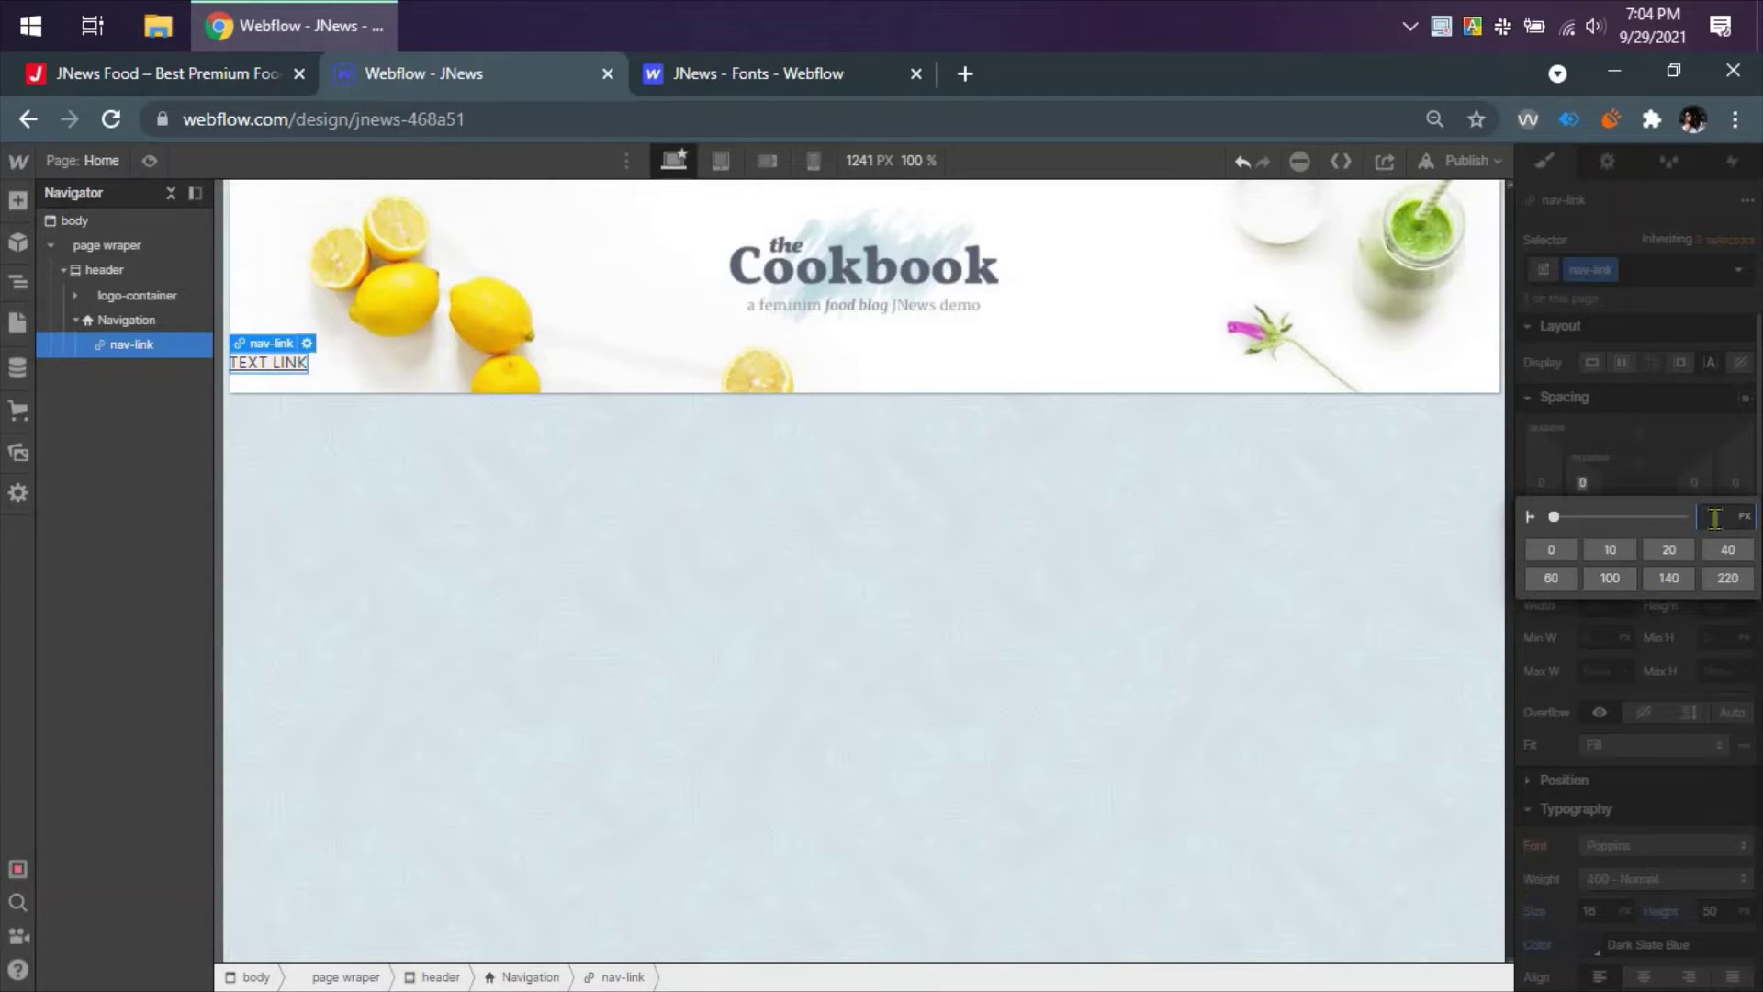
type("16")
key("Return")
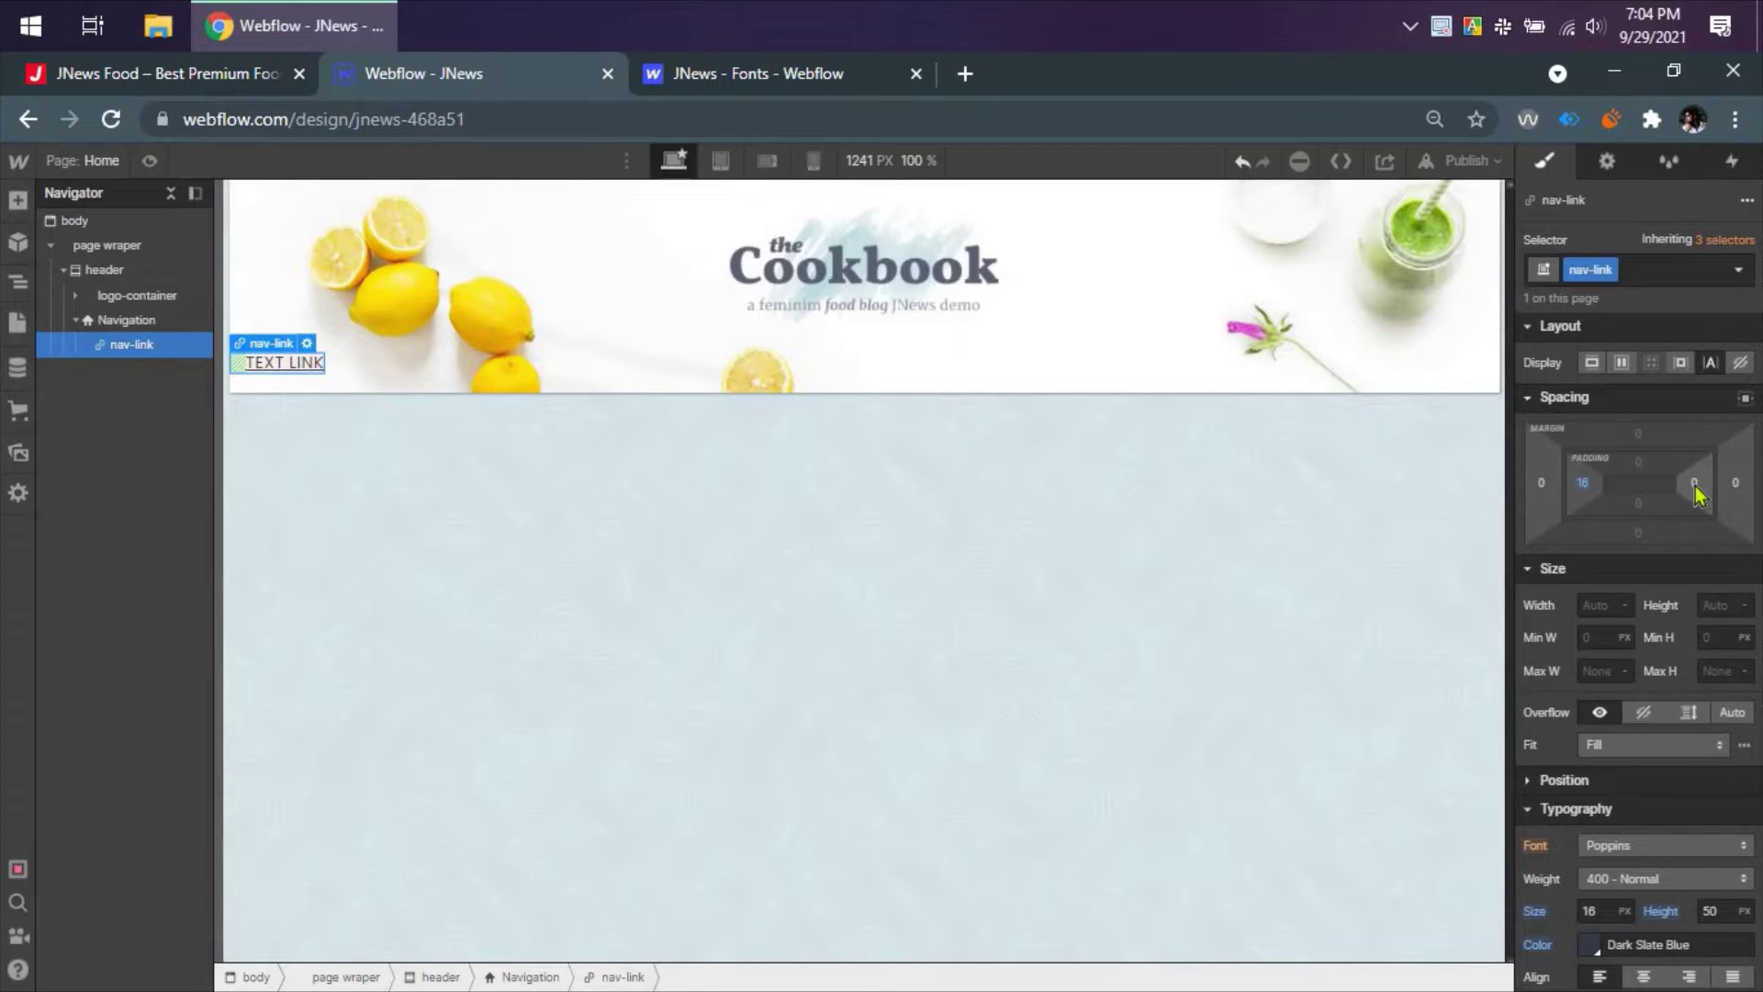
left_click(1695, 487)
key("Return")
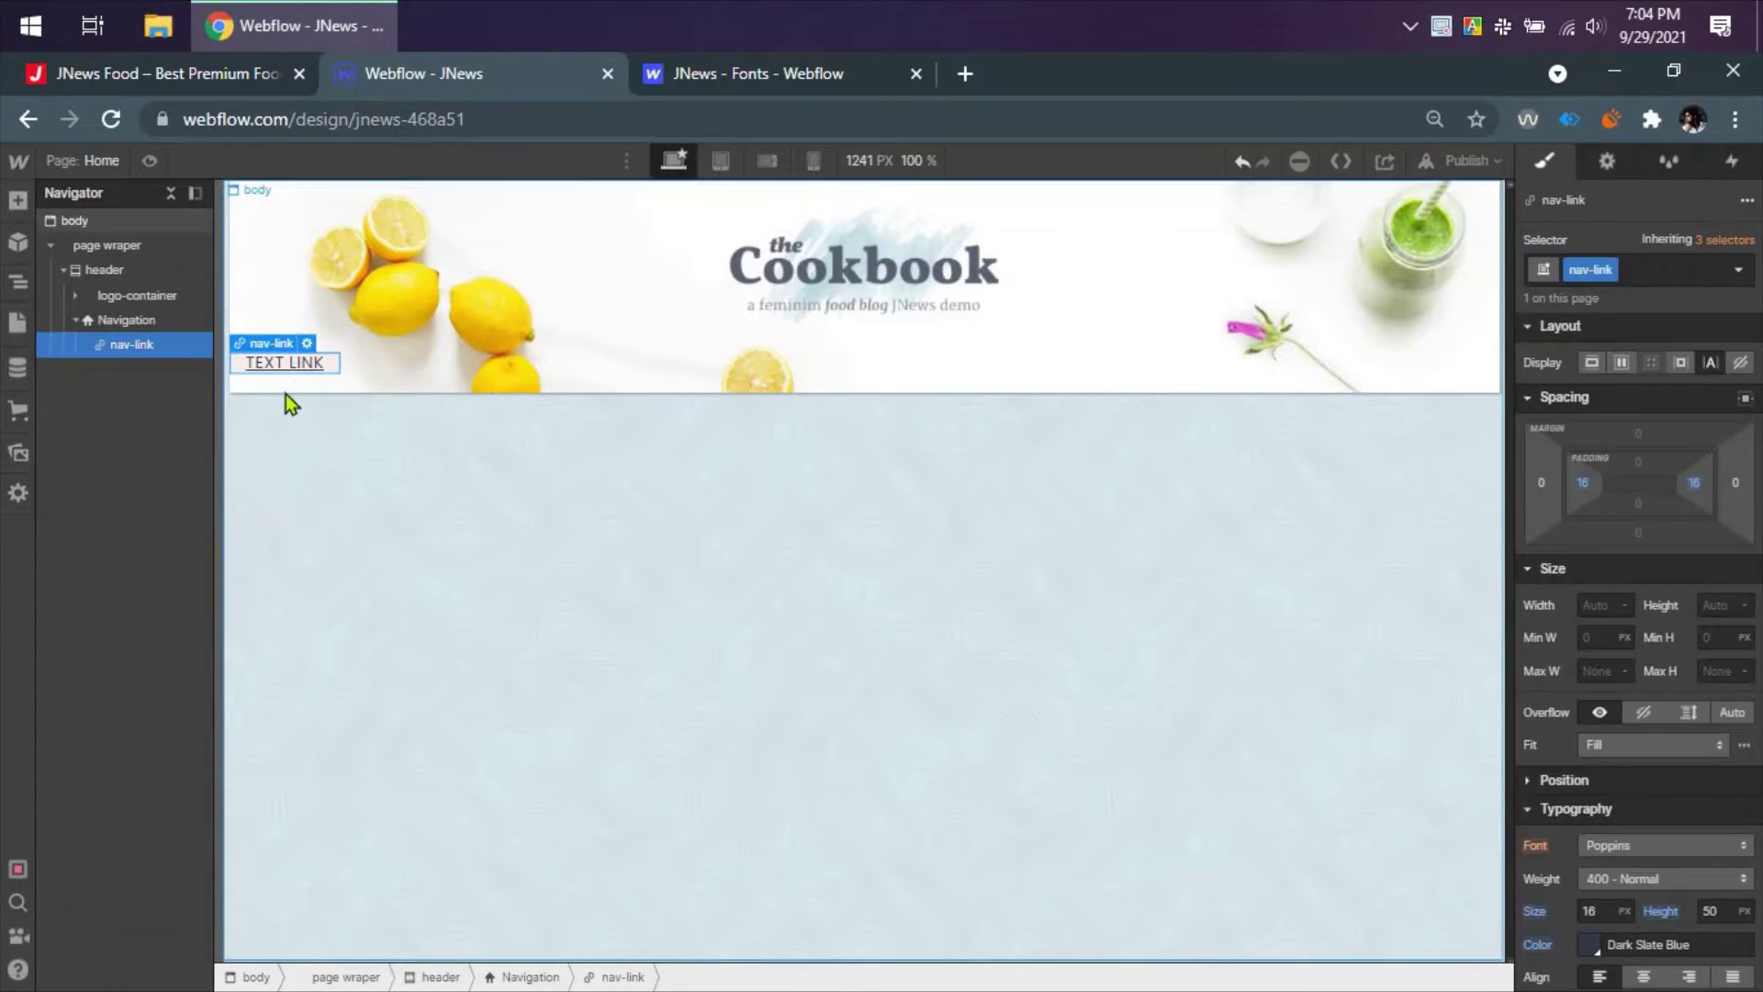
- Set nav-link's display to inline-block and remove its underline decoration
left_click(1681, 364)
scroll(1714, 678, "down", 5)
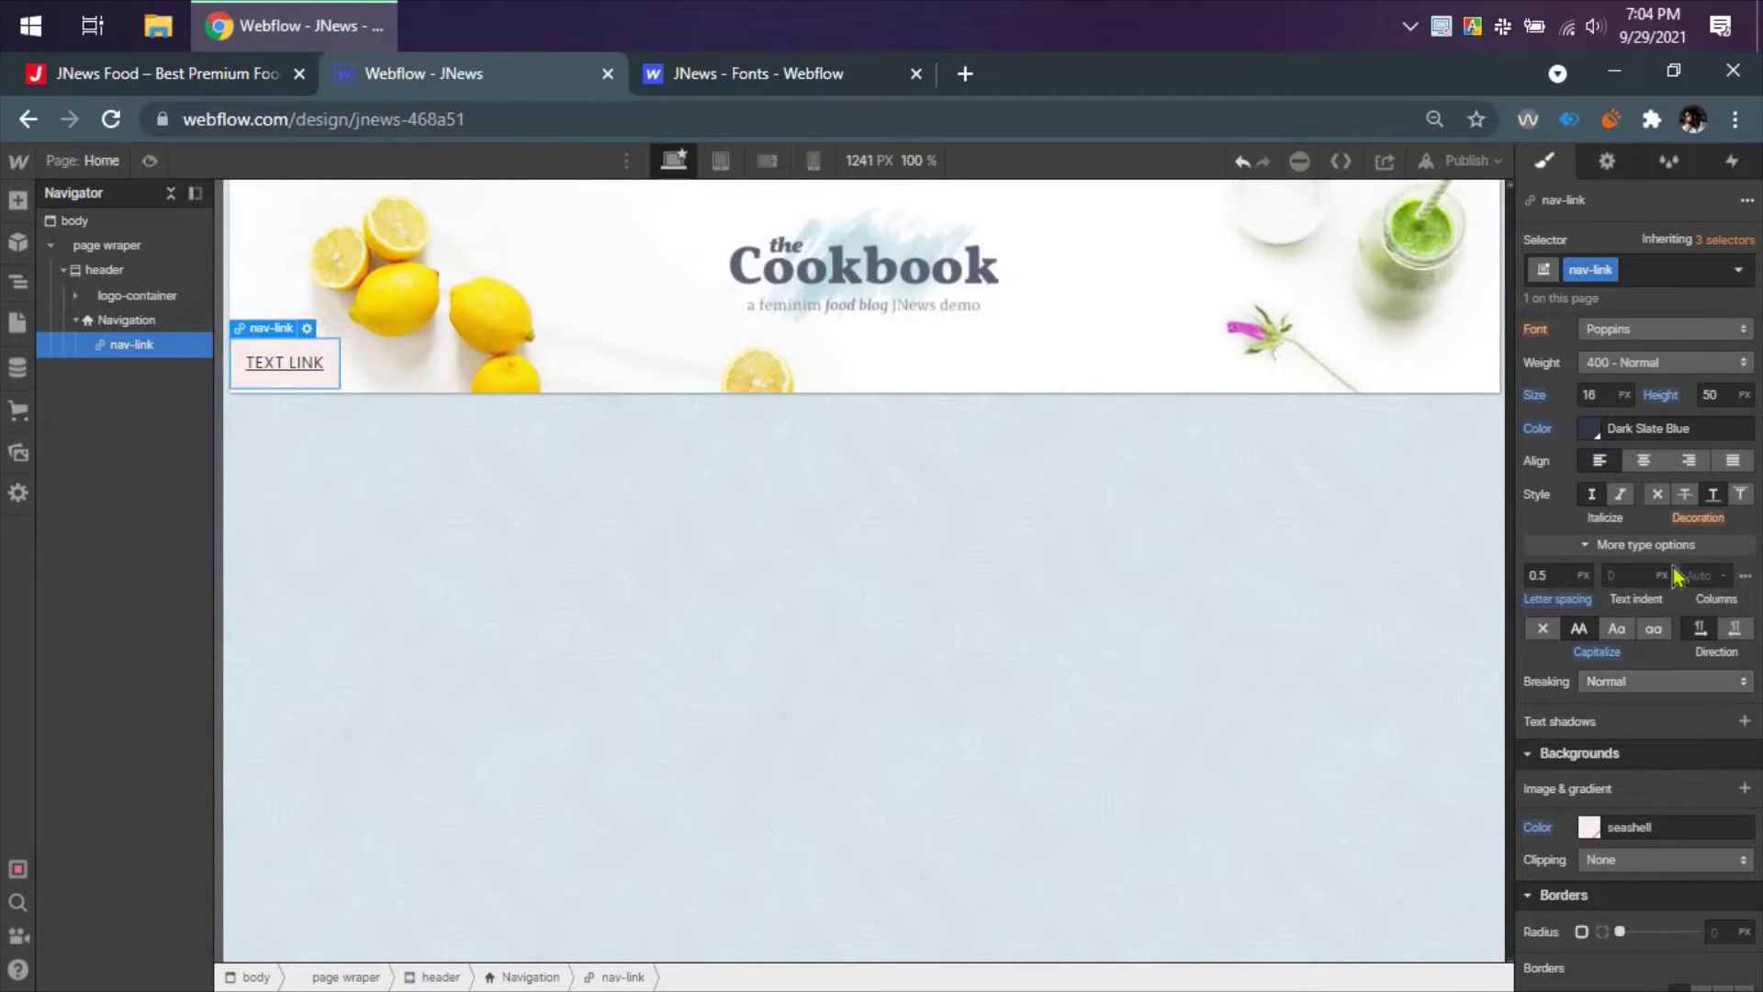
scroll(1677, 669, "down", 2)
scroll(1669, 624, "up", 2)
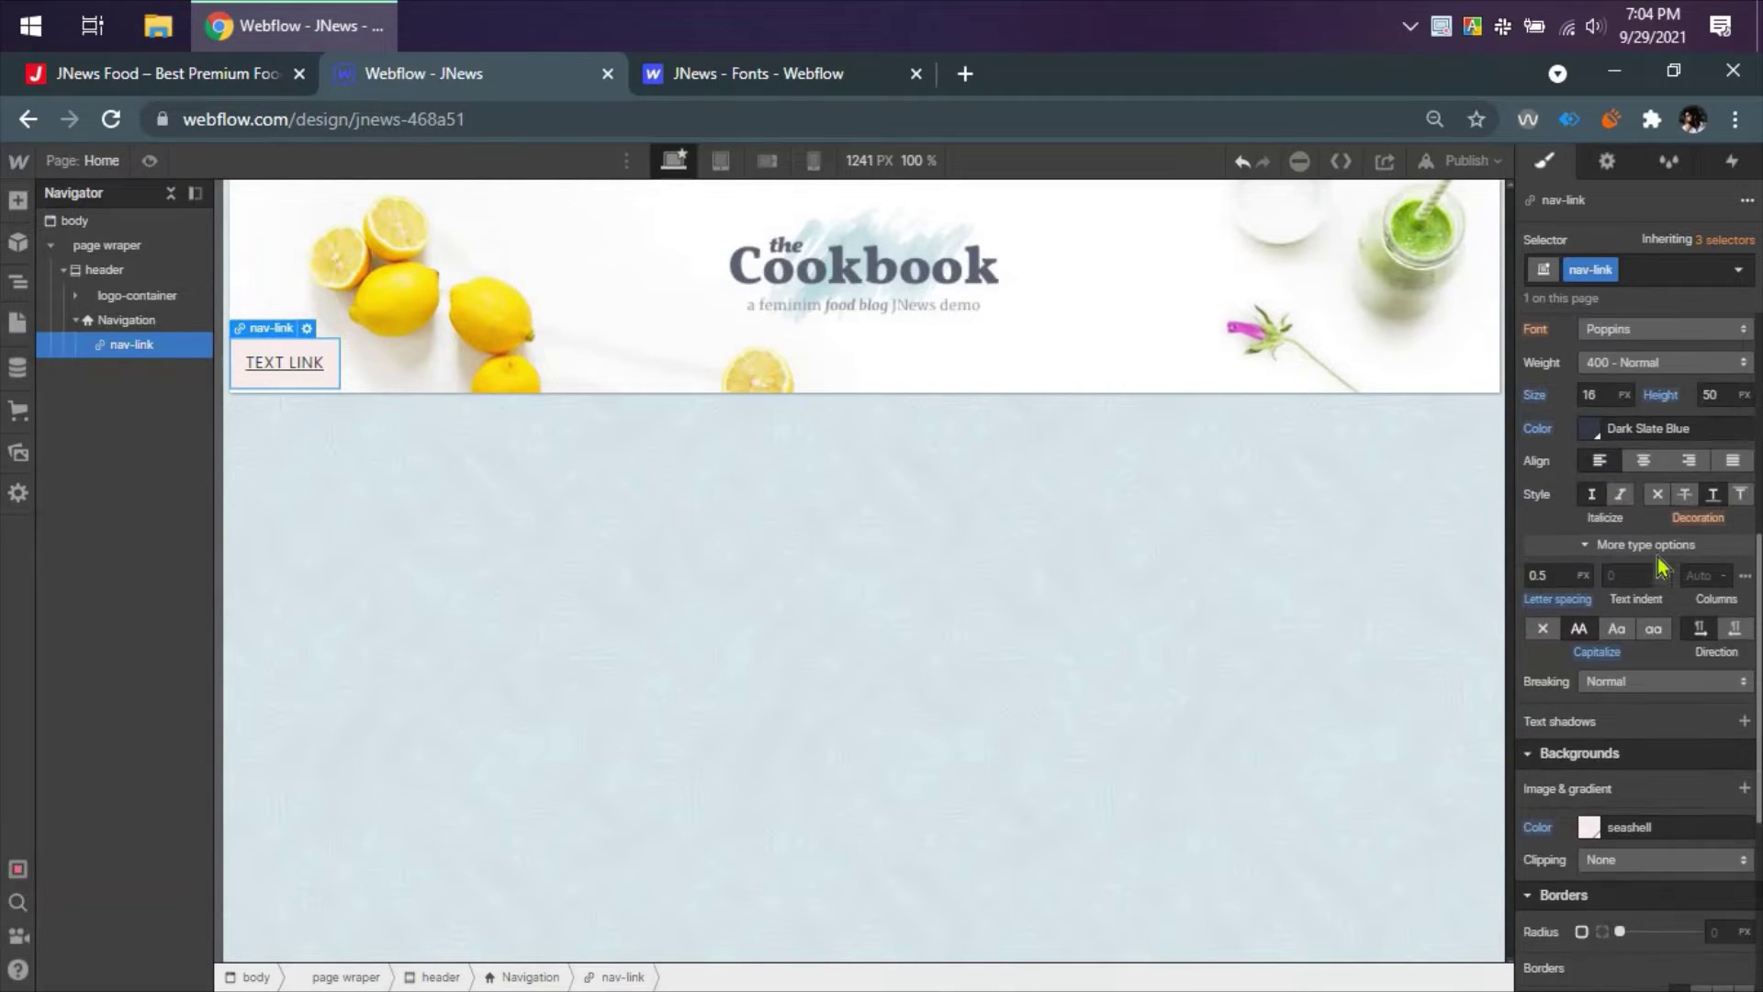
left_click(1658, 494)
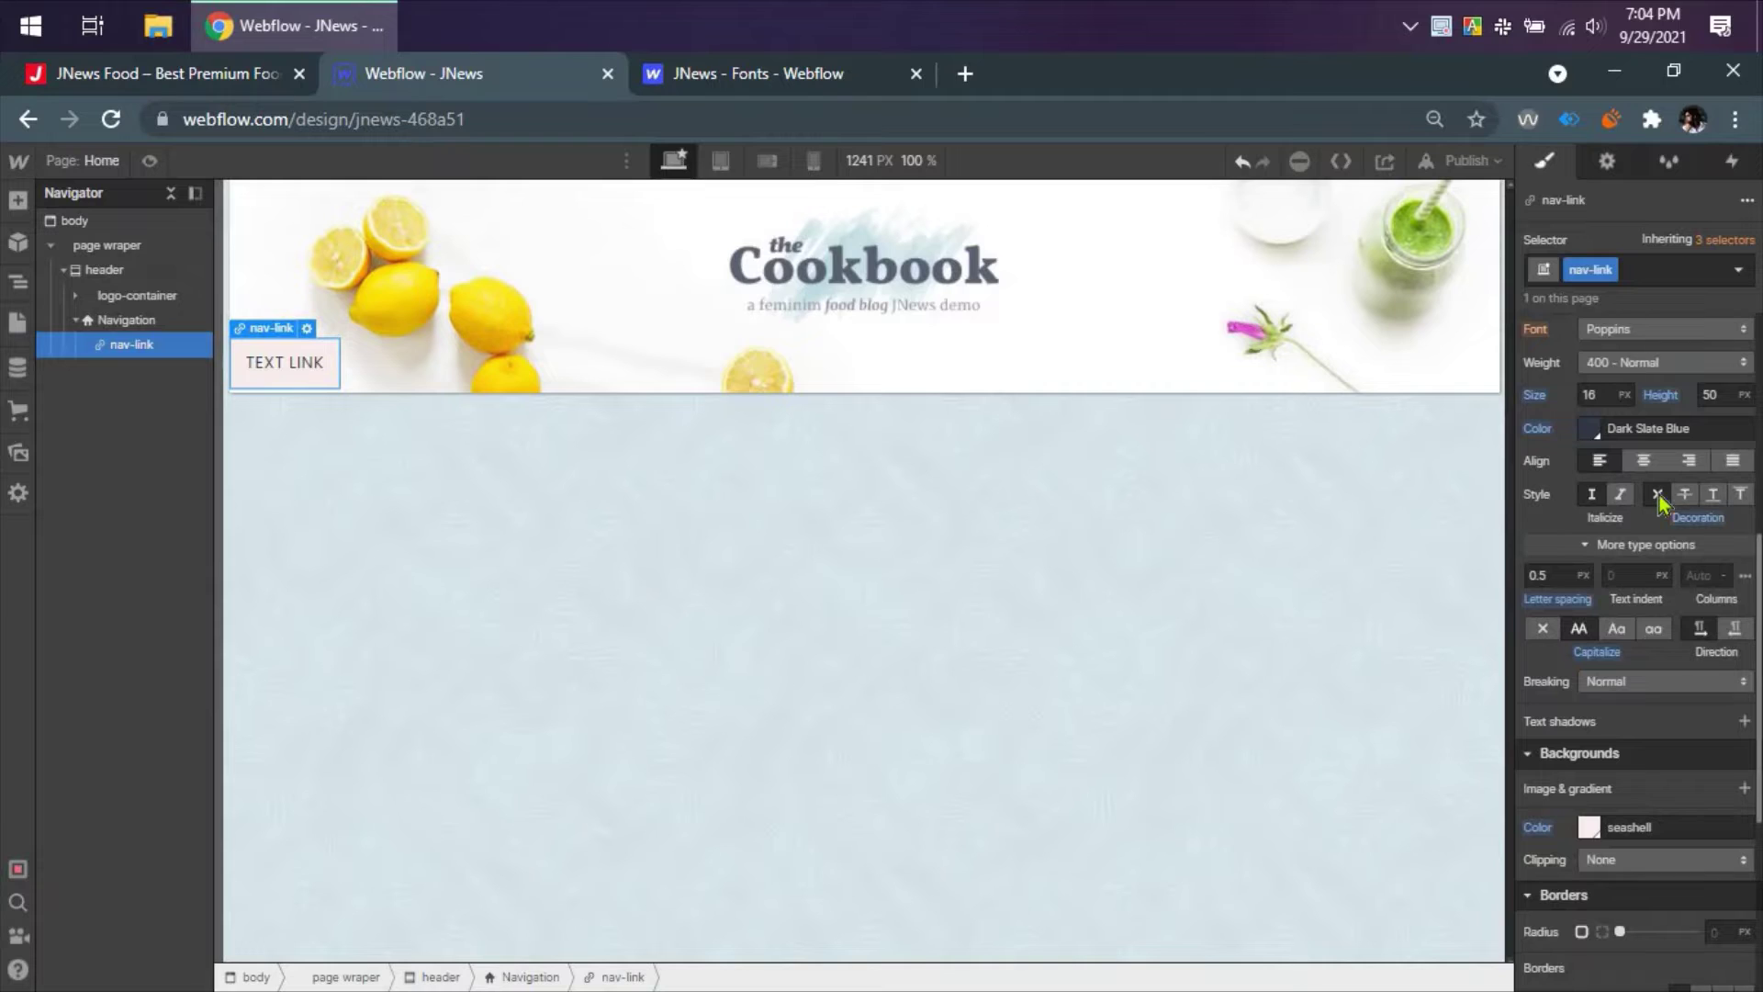
- Replace the nav-link's placeholder text with "Home"
double_click(274, 363)
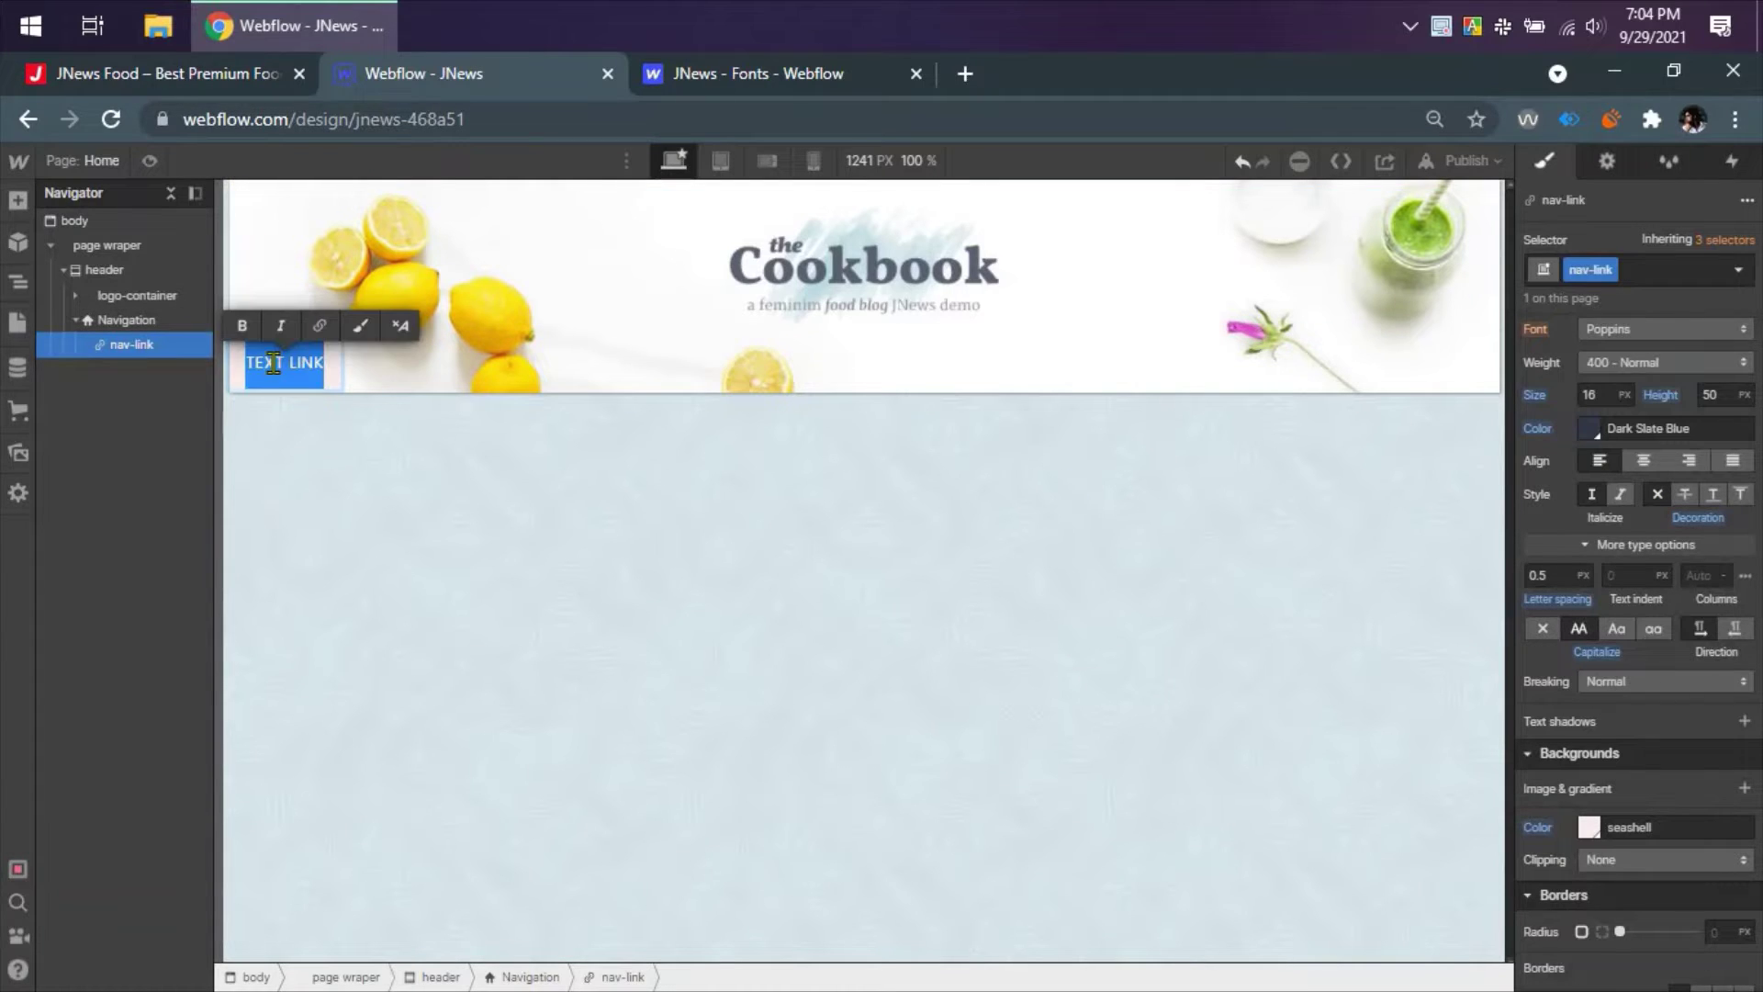
type("Home")
left_click(145, 357)
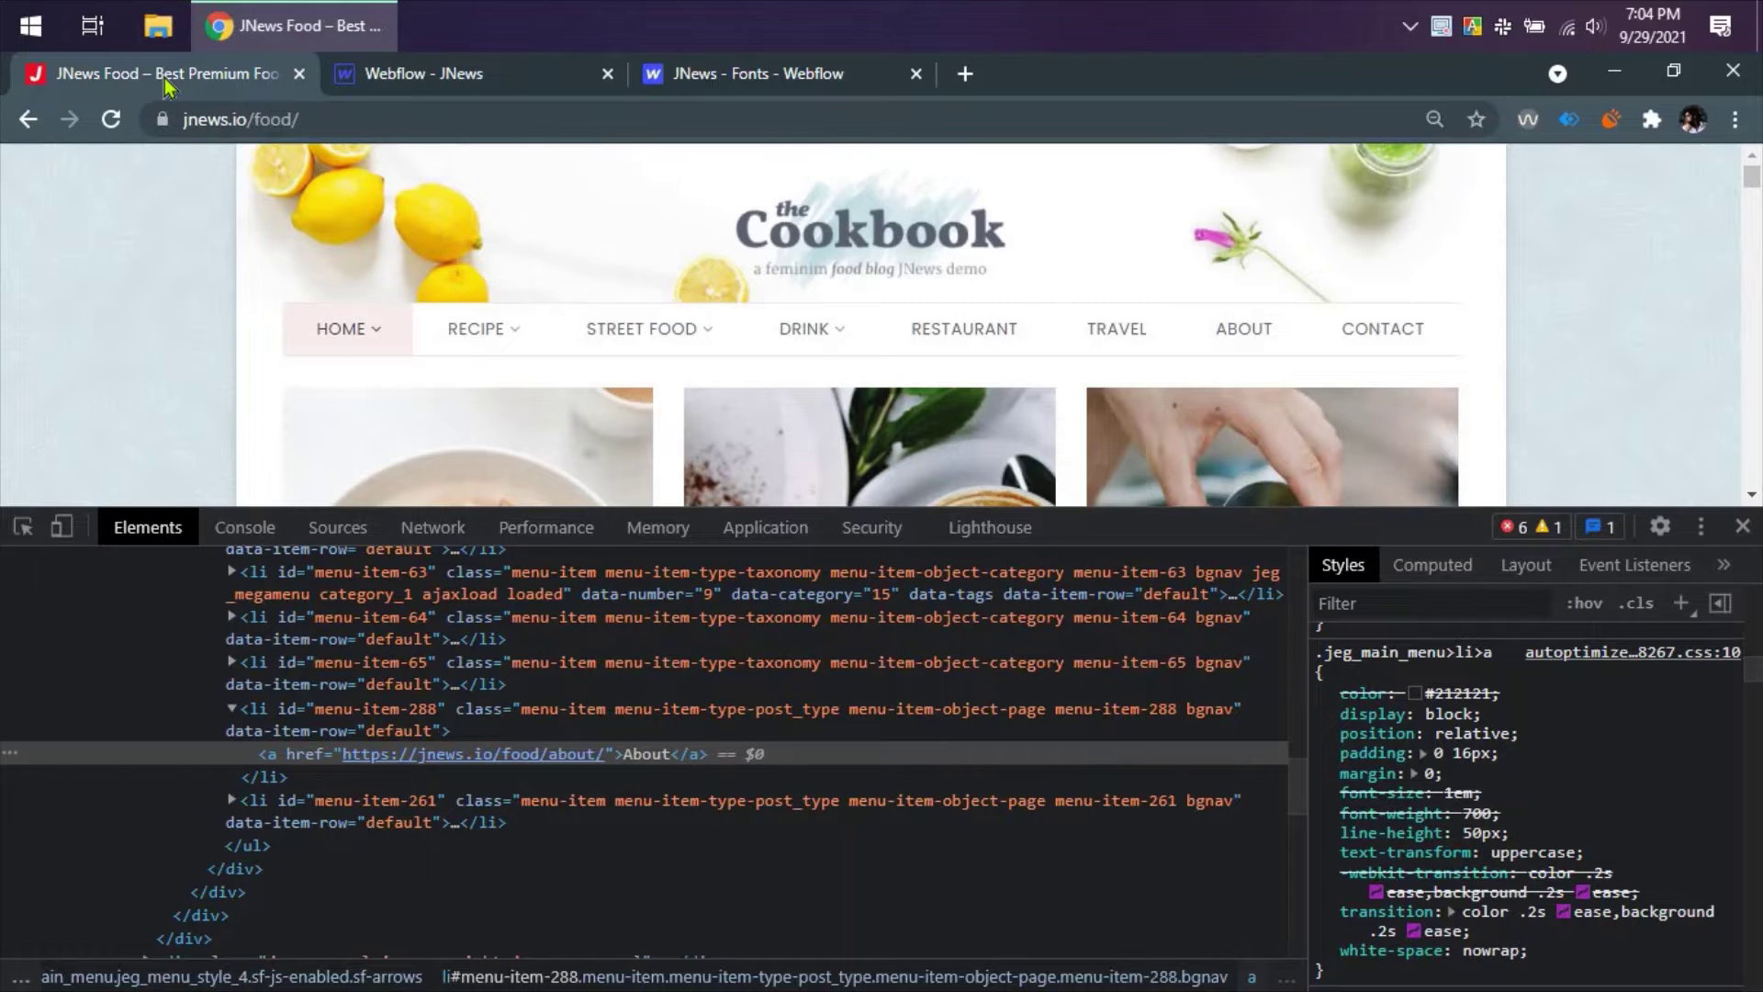
- On the JNews Food page, inspect the layout and spacing styles of the About link and its parent list item
key("ctrl+1")
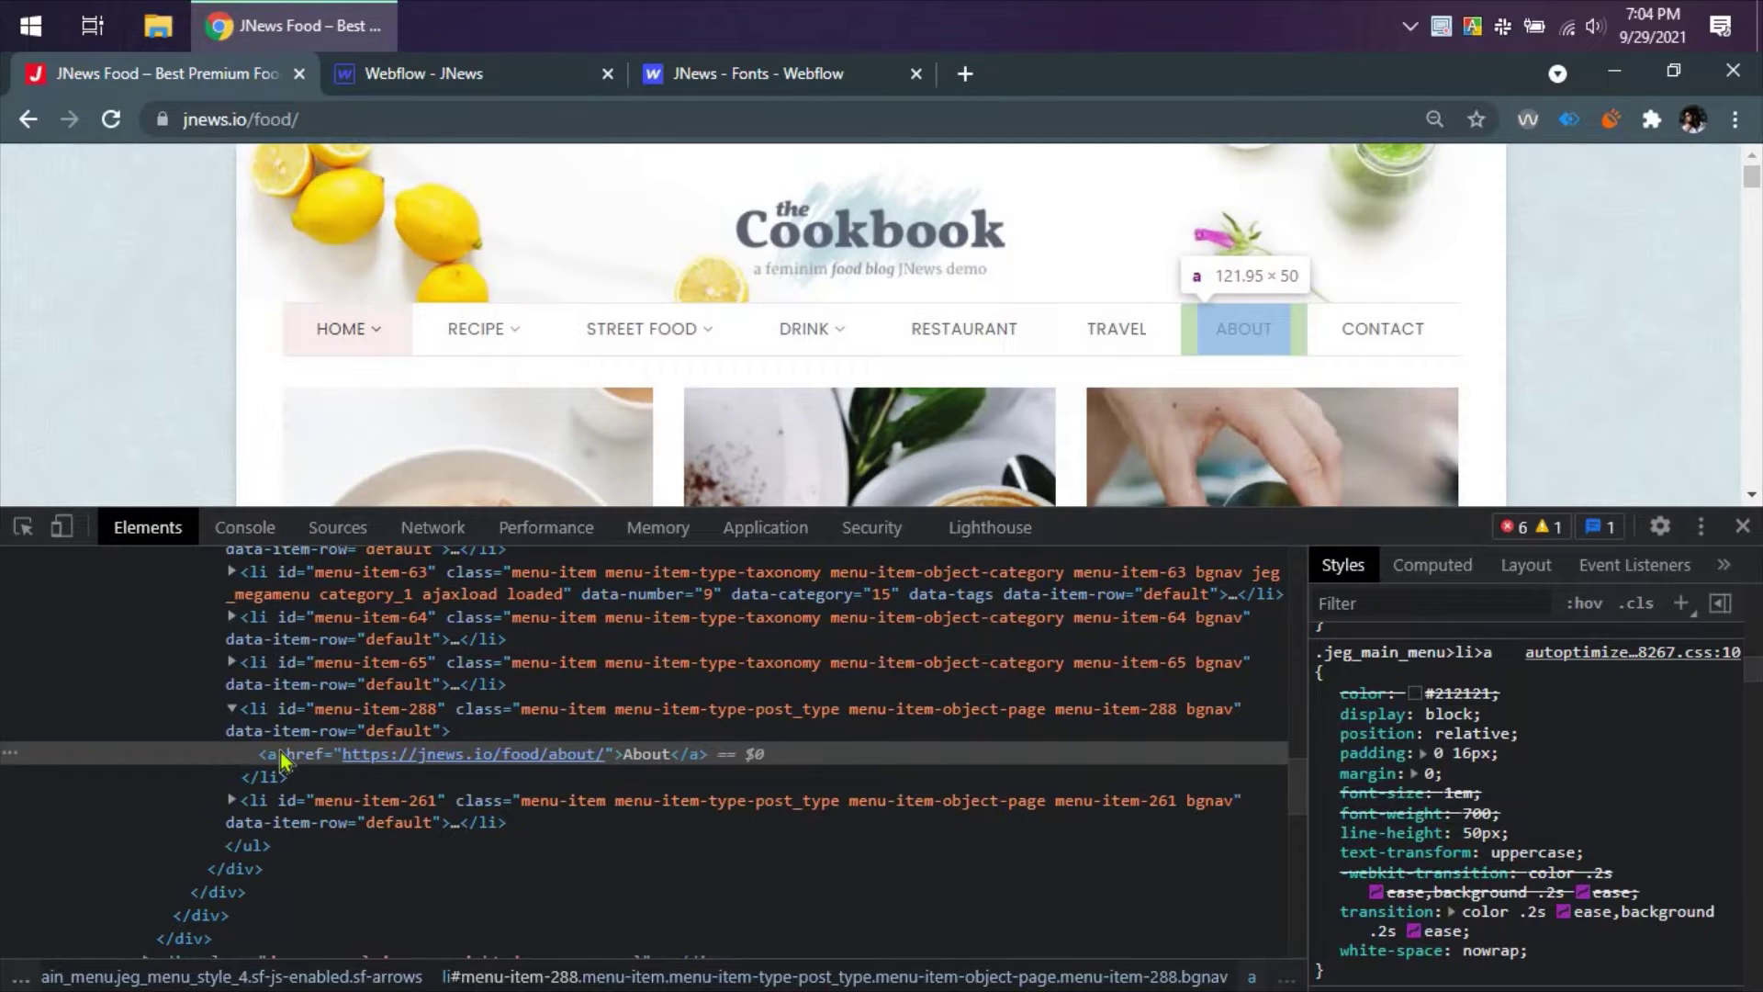
left_click(285, 760)
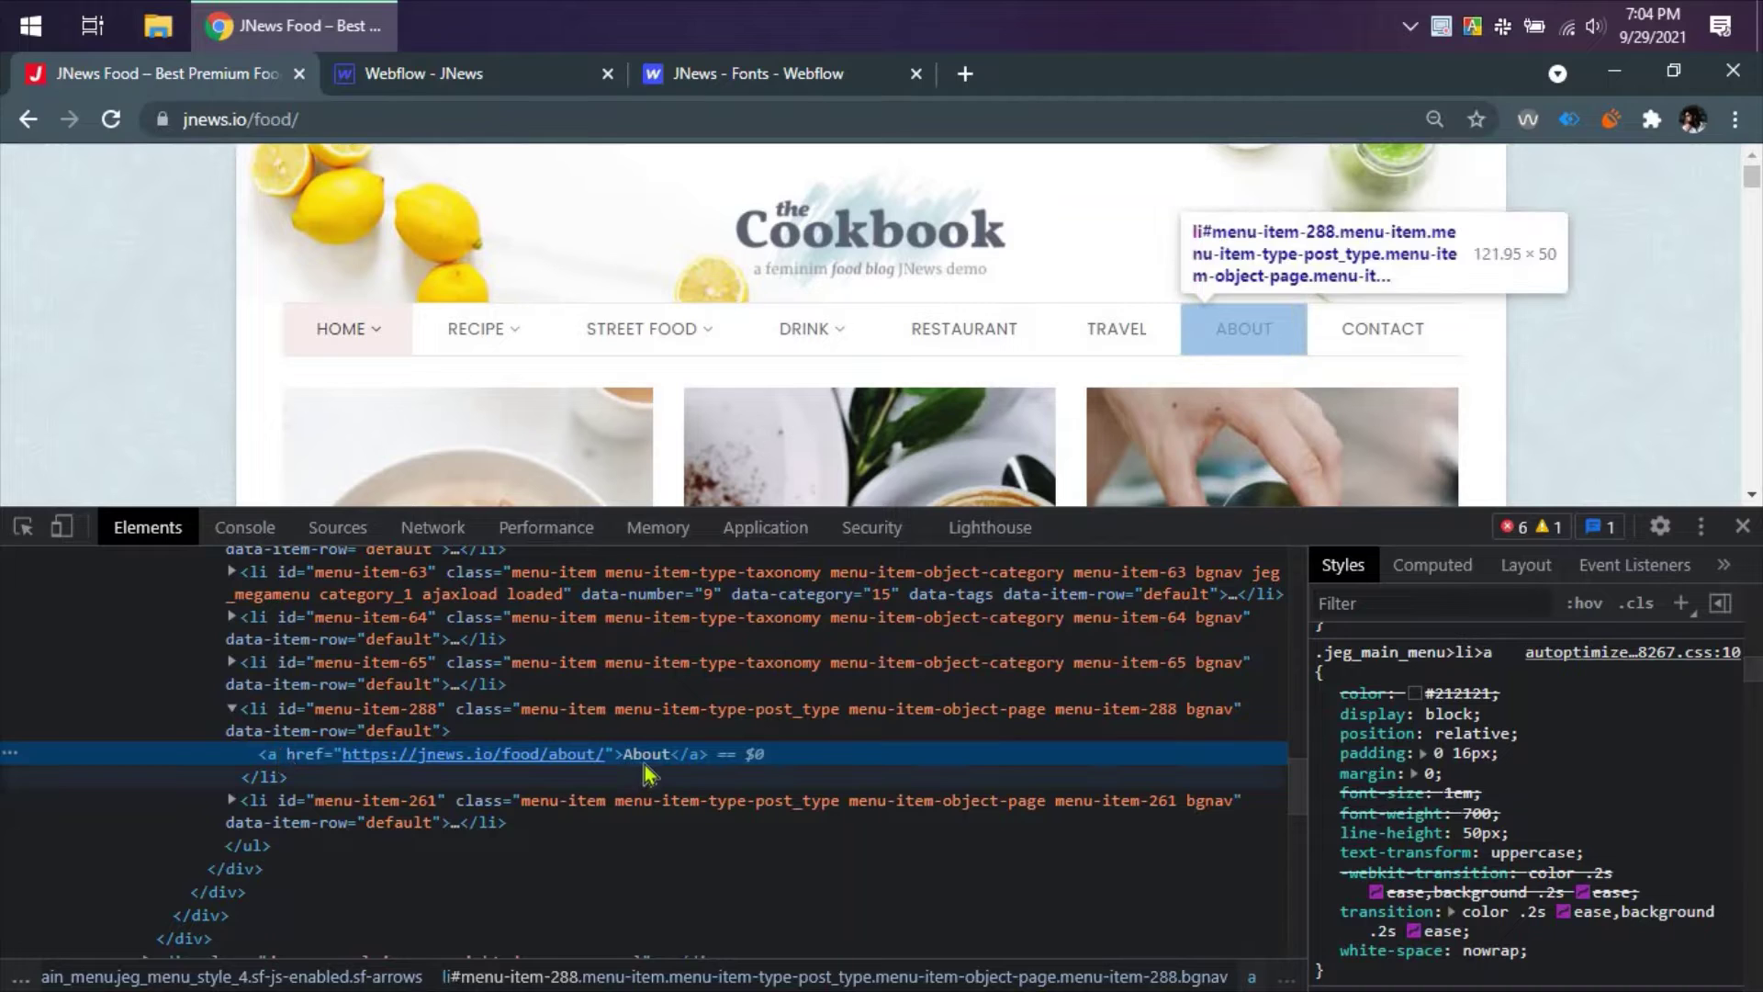
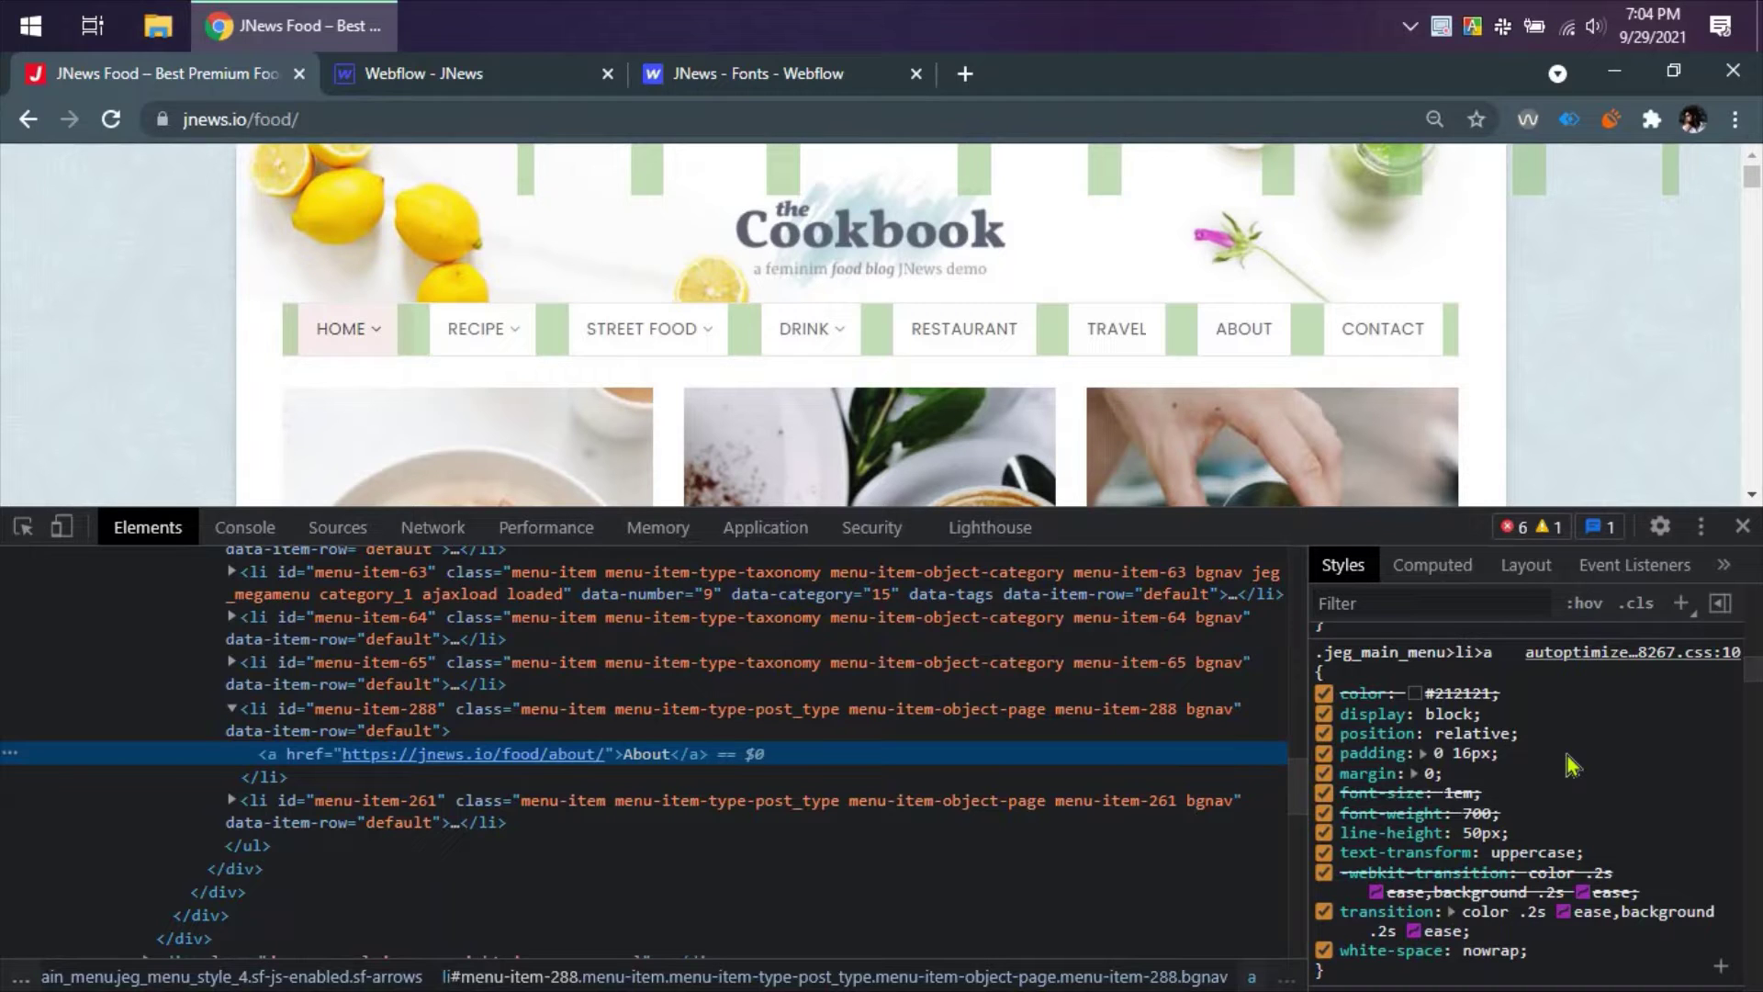
left_click(1323, 948)
scroll(1326, 948, "down", 5)
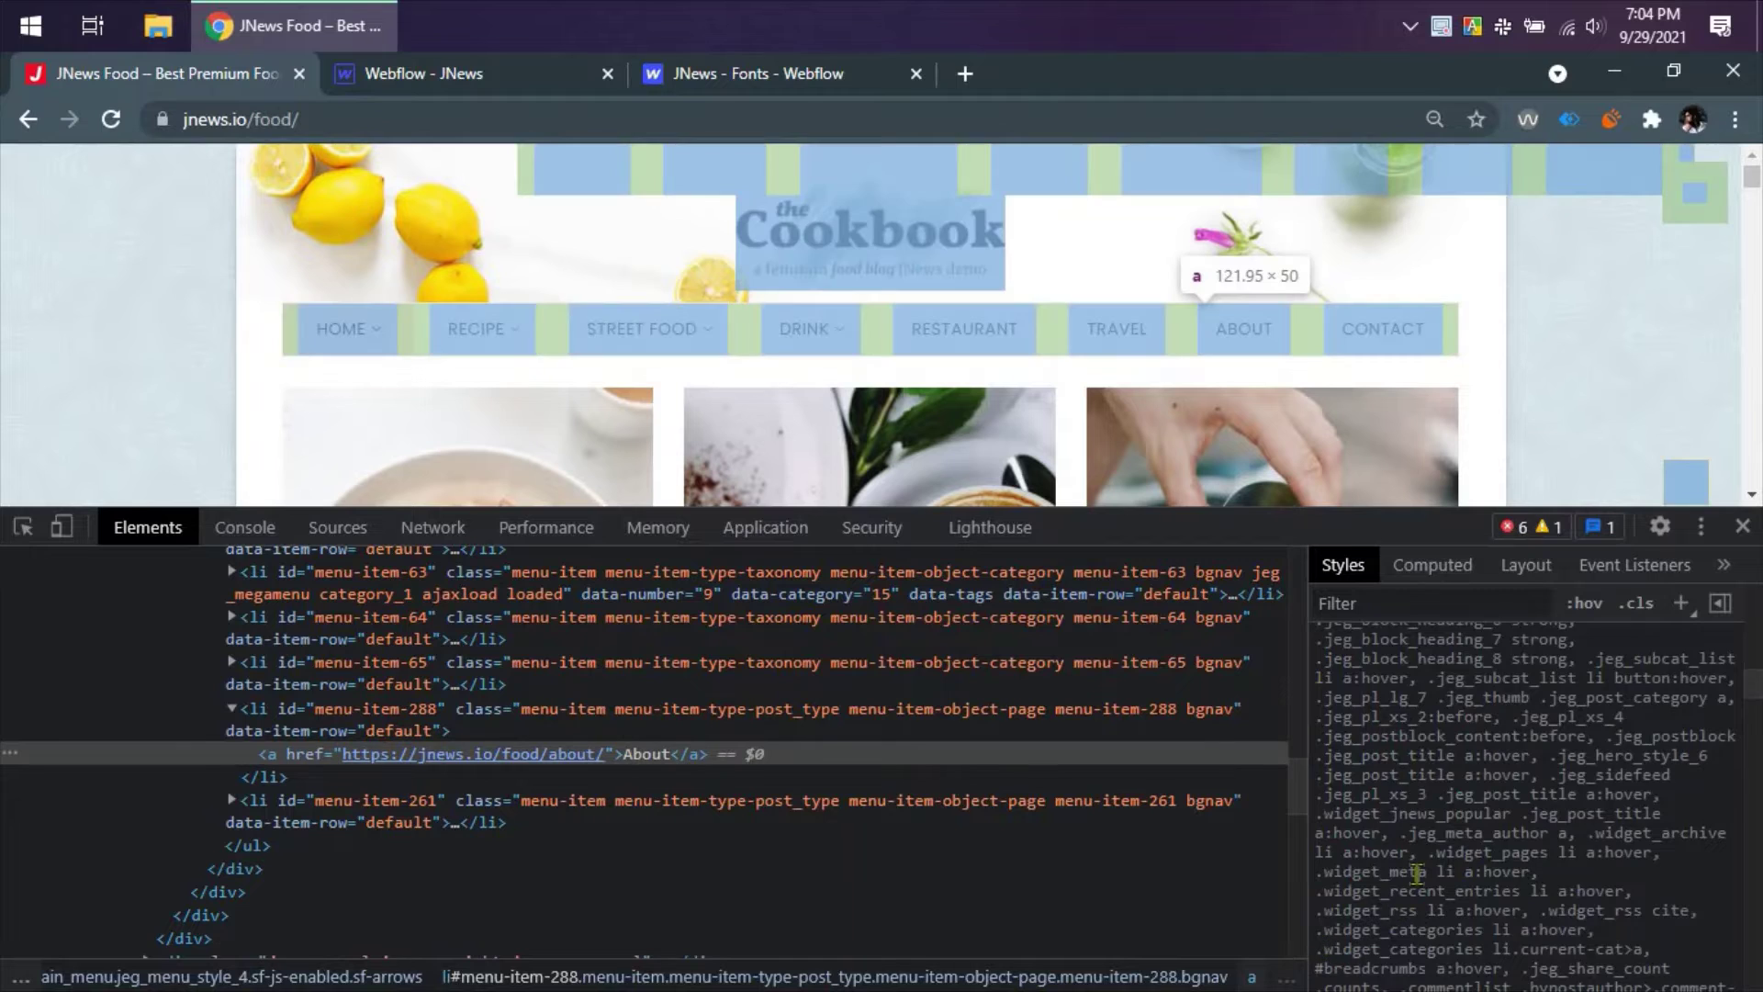
scroll(1330, 918, "down", 6)
left_click(1323, 839)
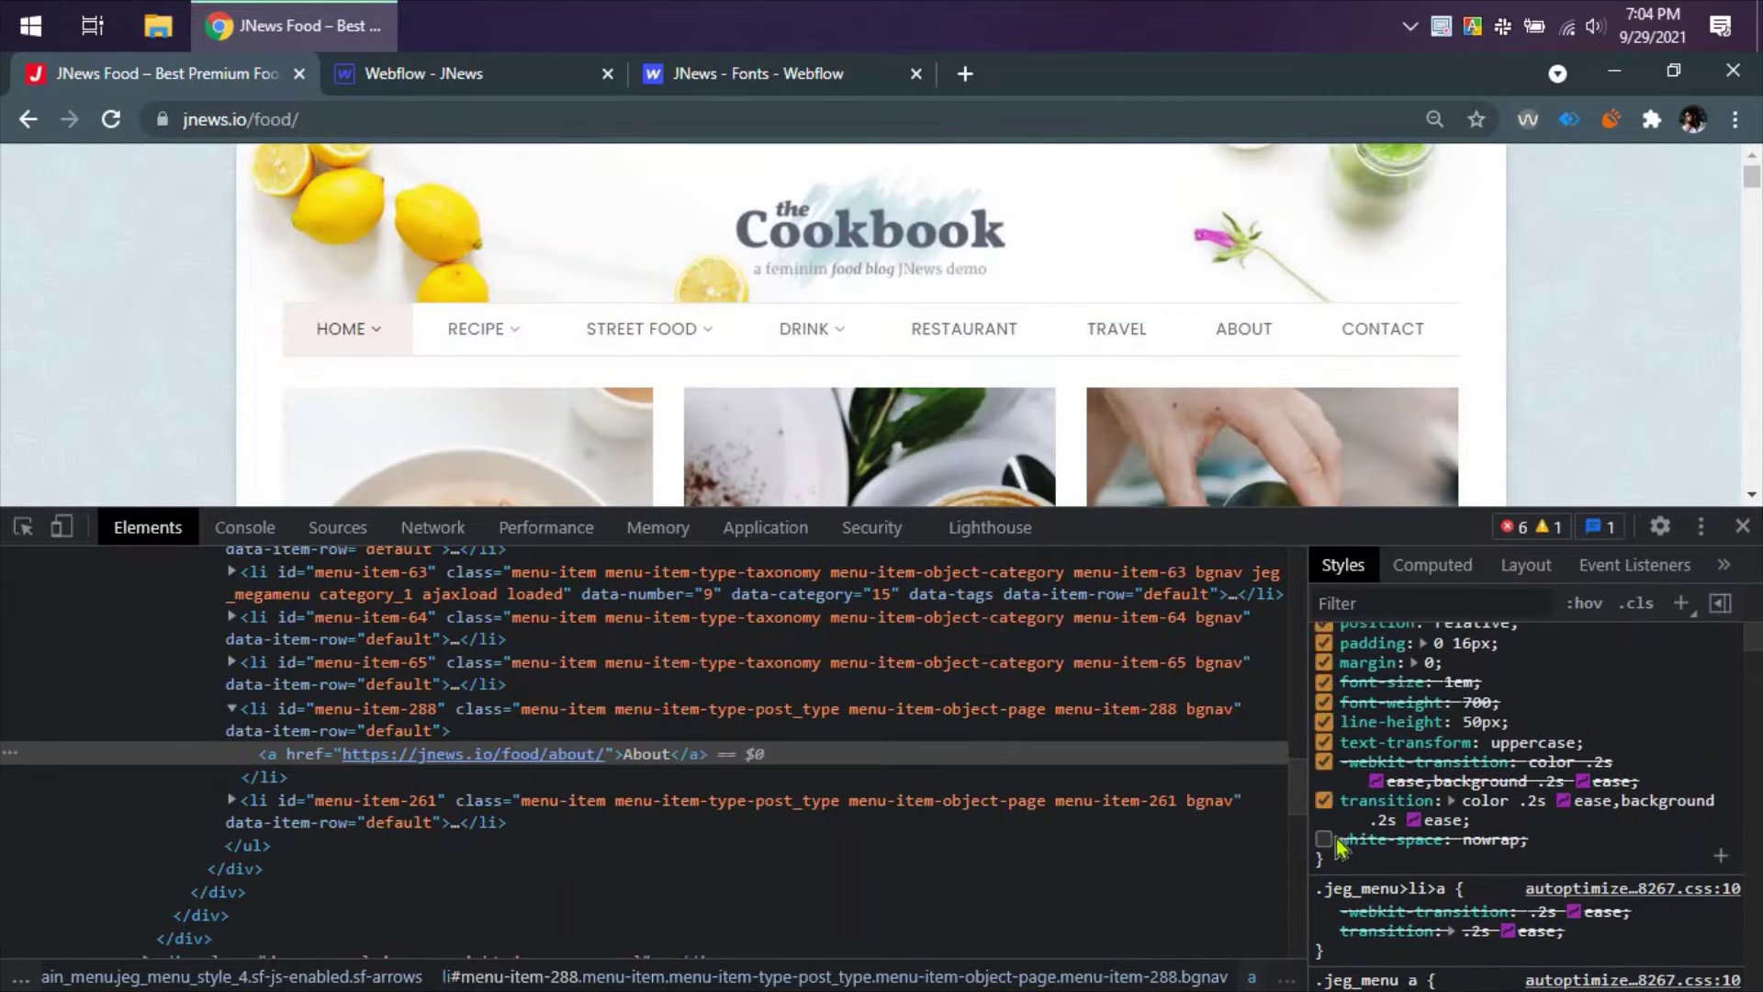
scroll(1454, 856, "up", 3)
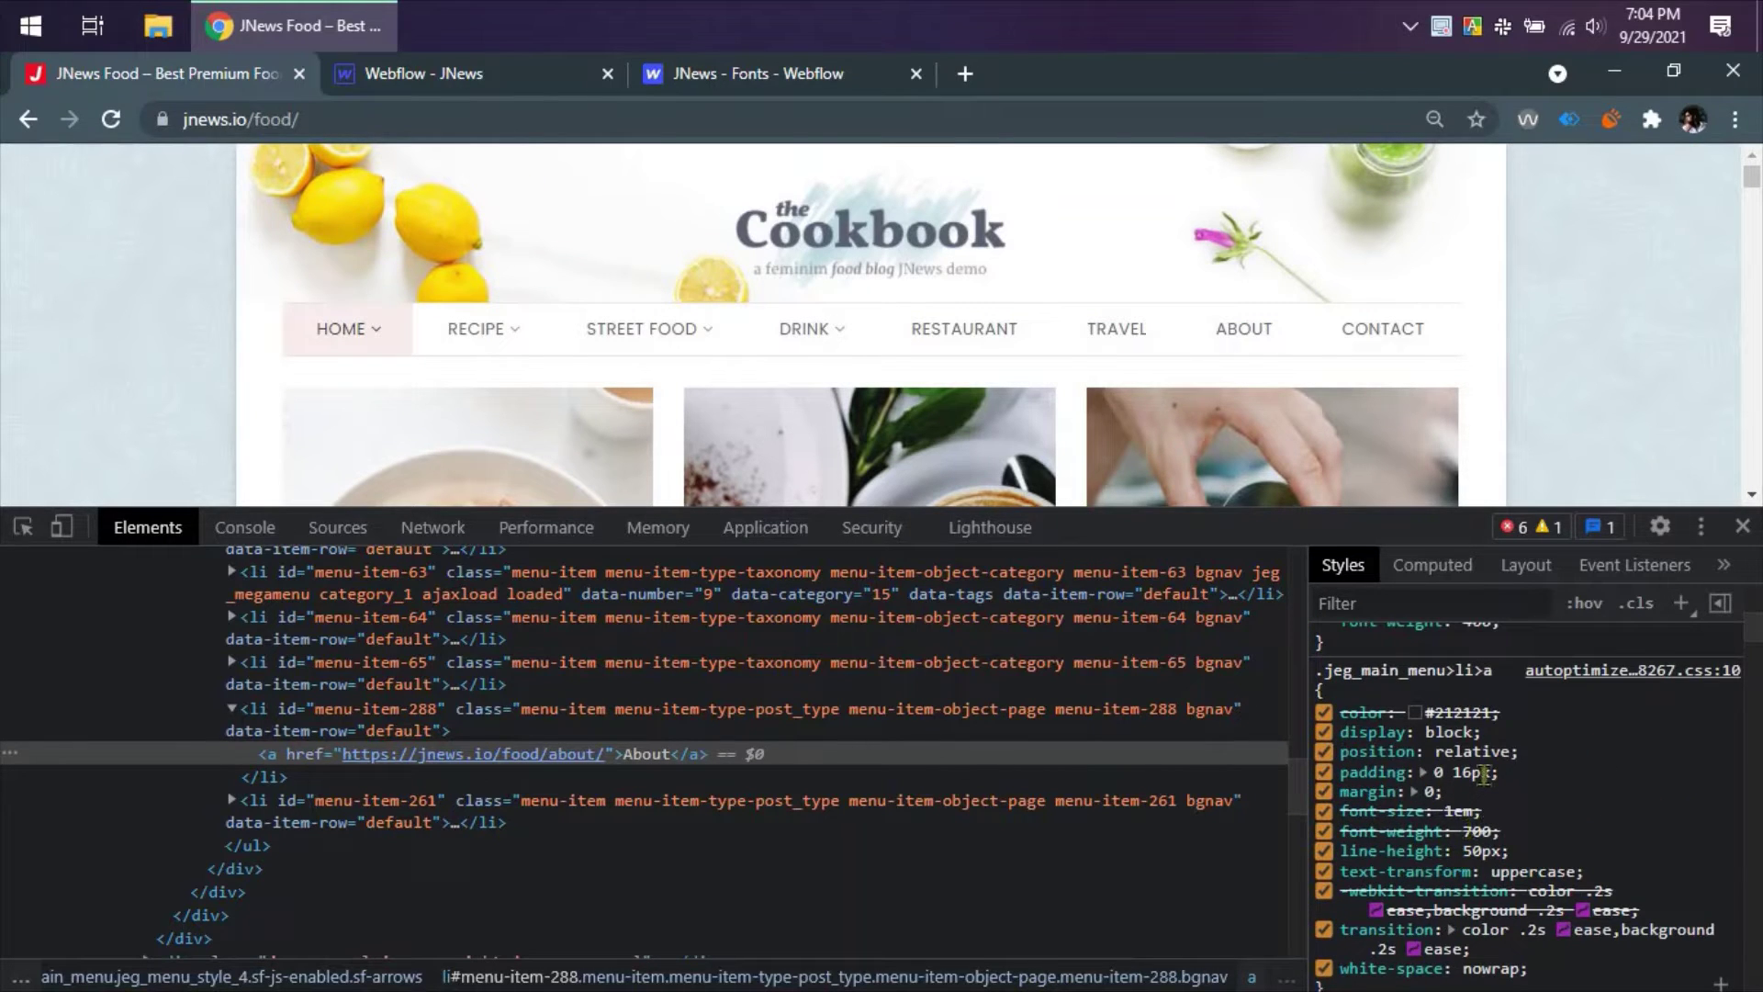
mouse_move(1484, 774)
scroll(1478, 771, "up", 3)
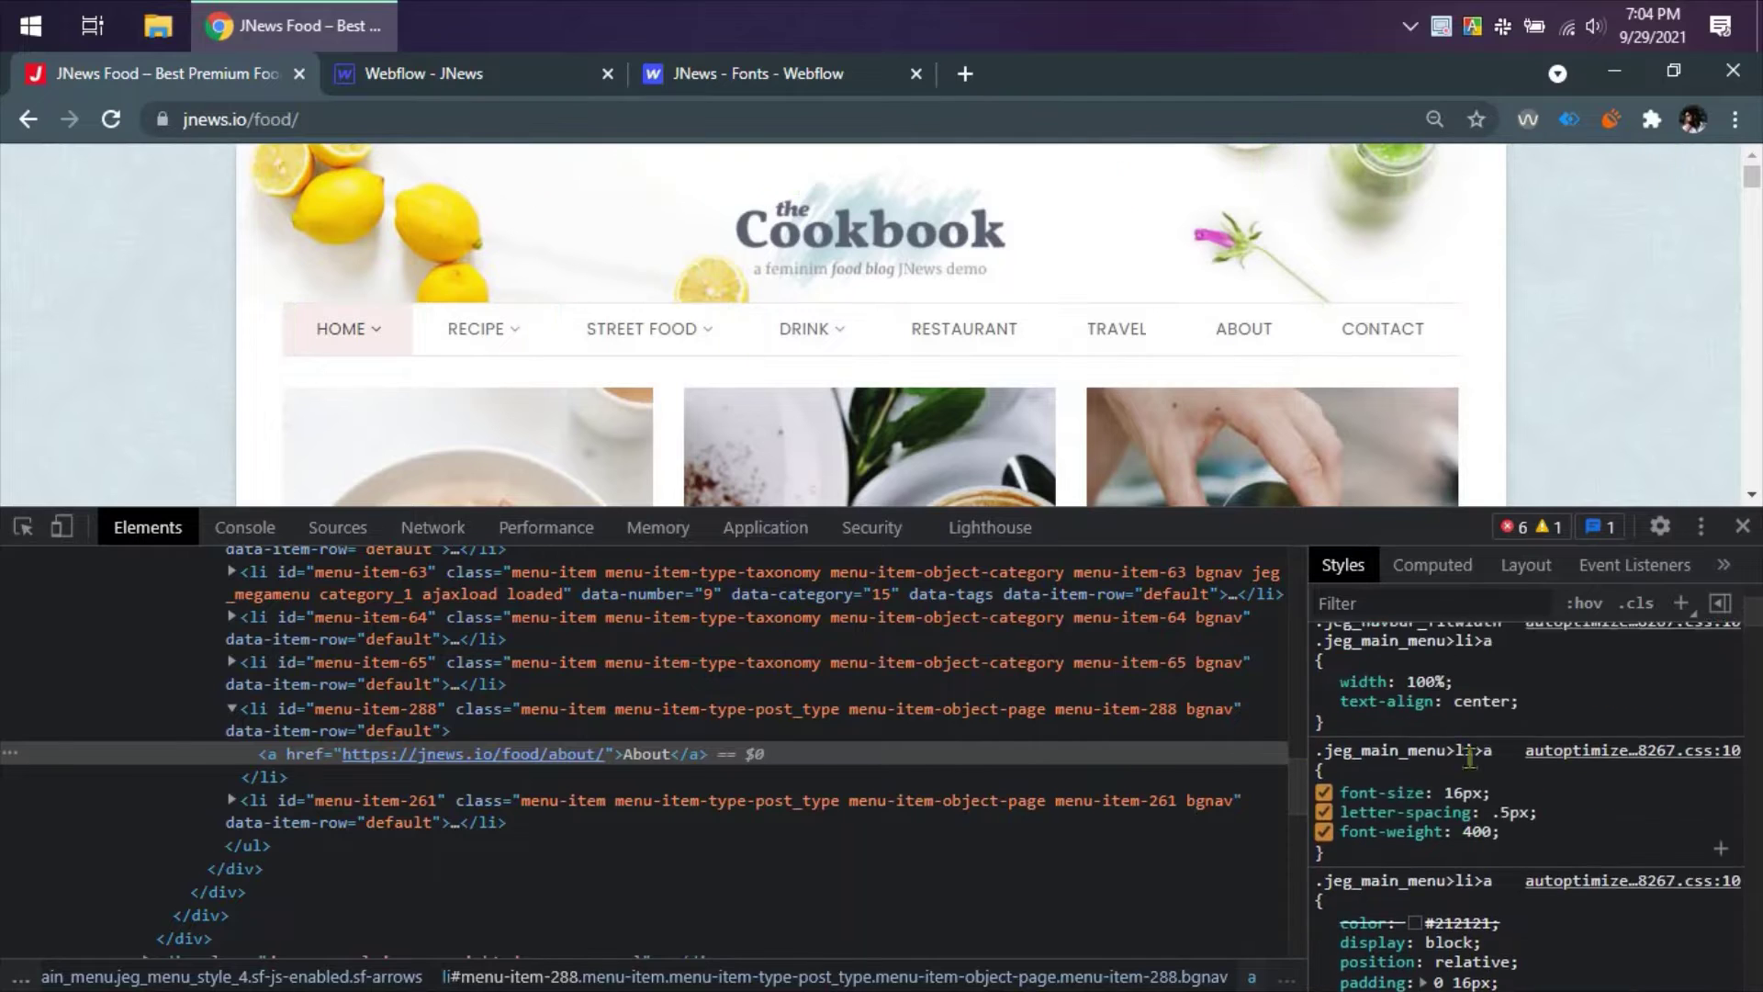
scroll(1509, 797, "up", 3)
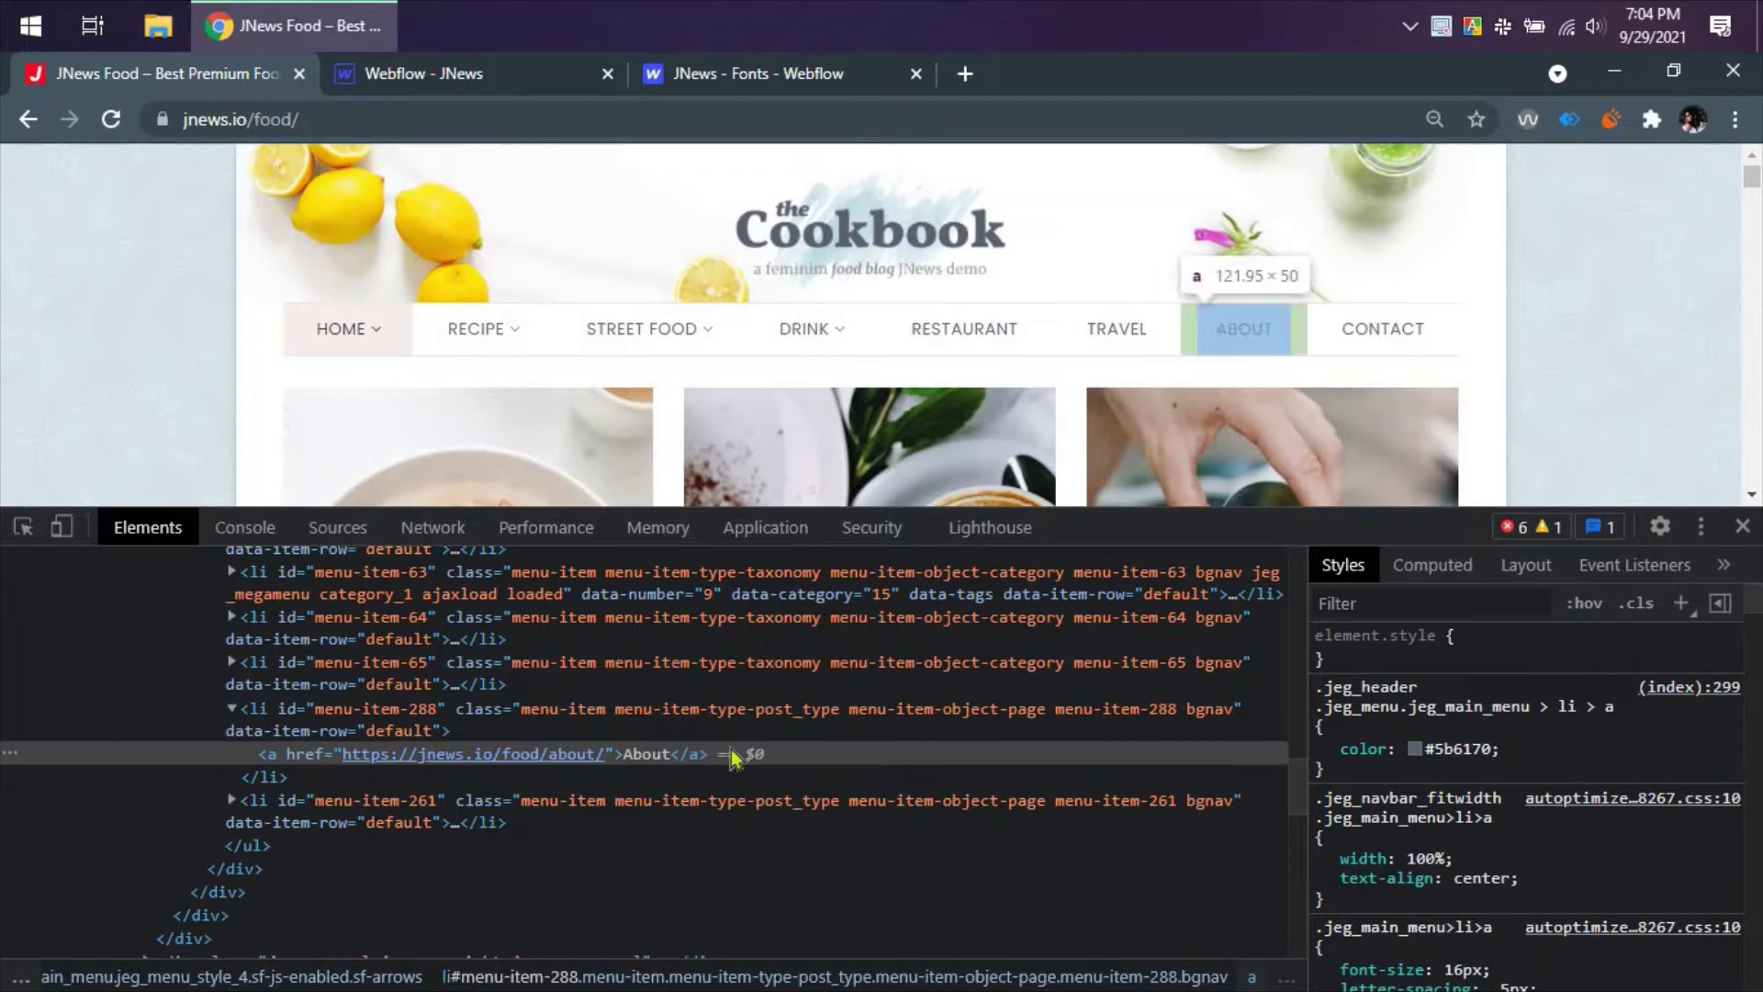
left_click(508, 732)
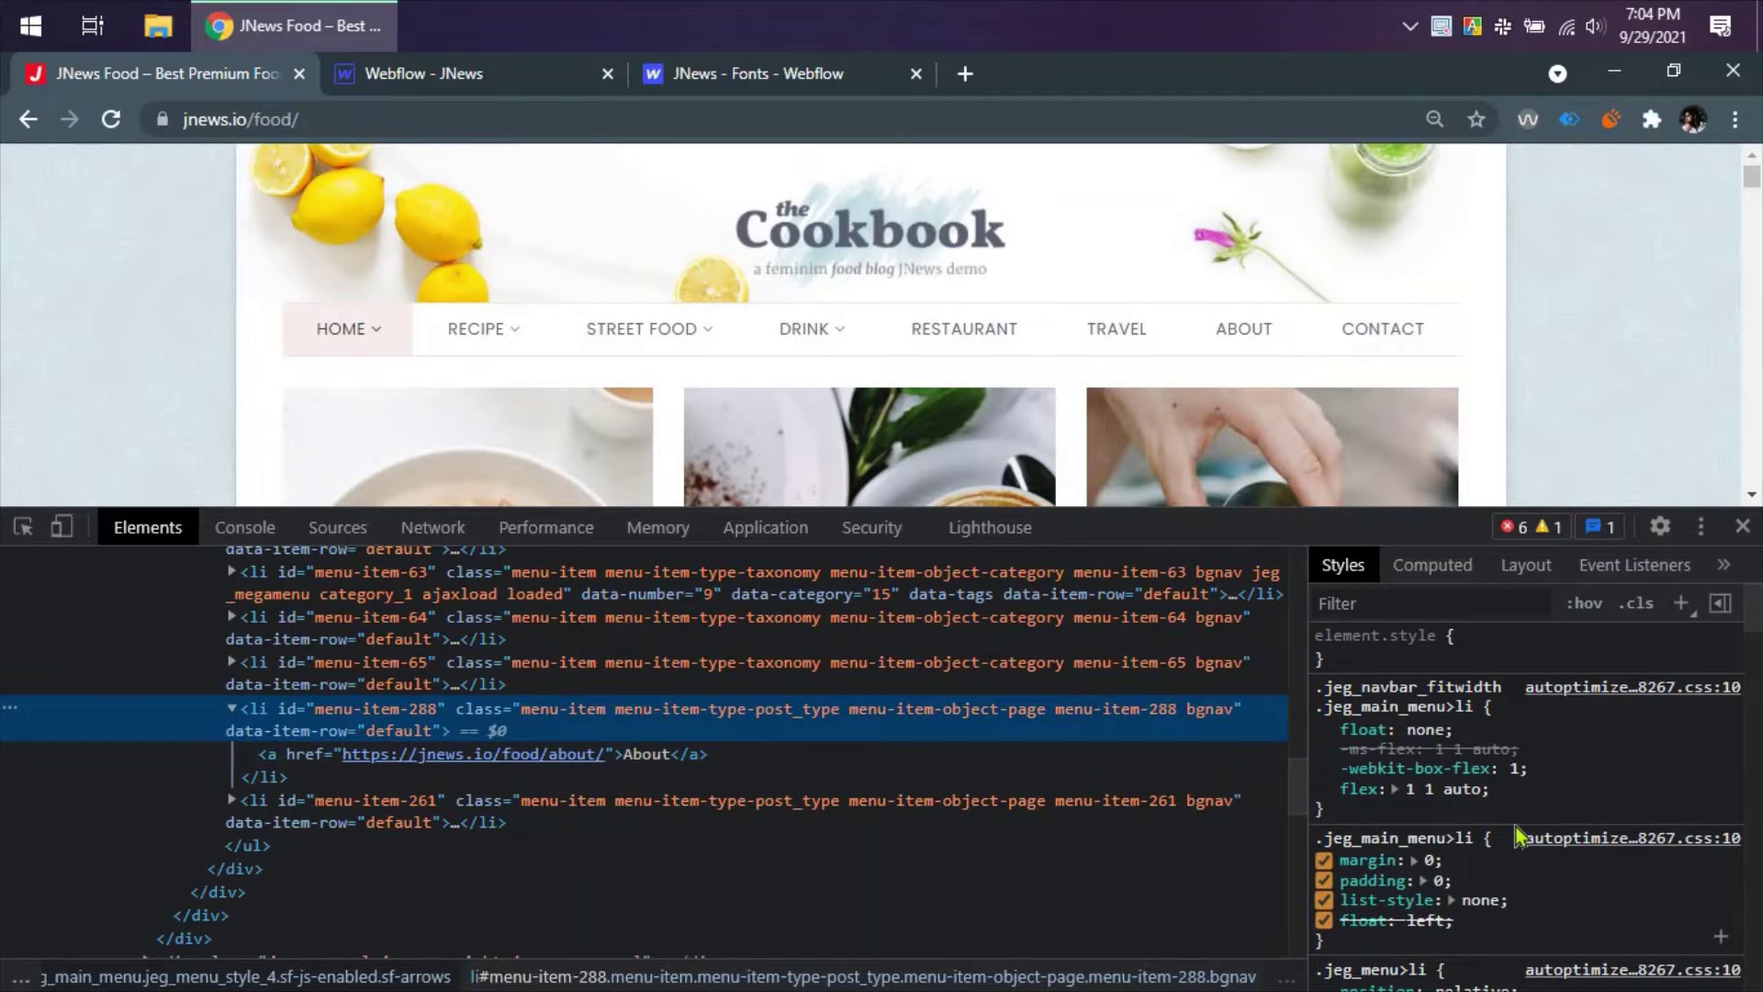
scroll(1517, 838, "down", 2)
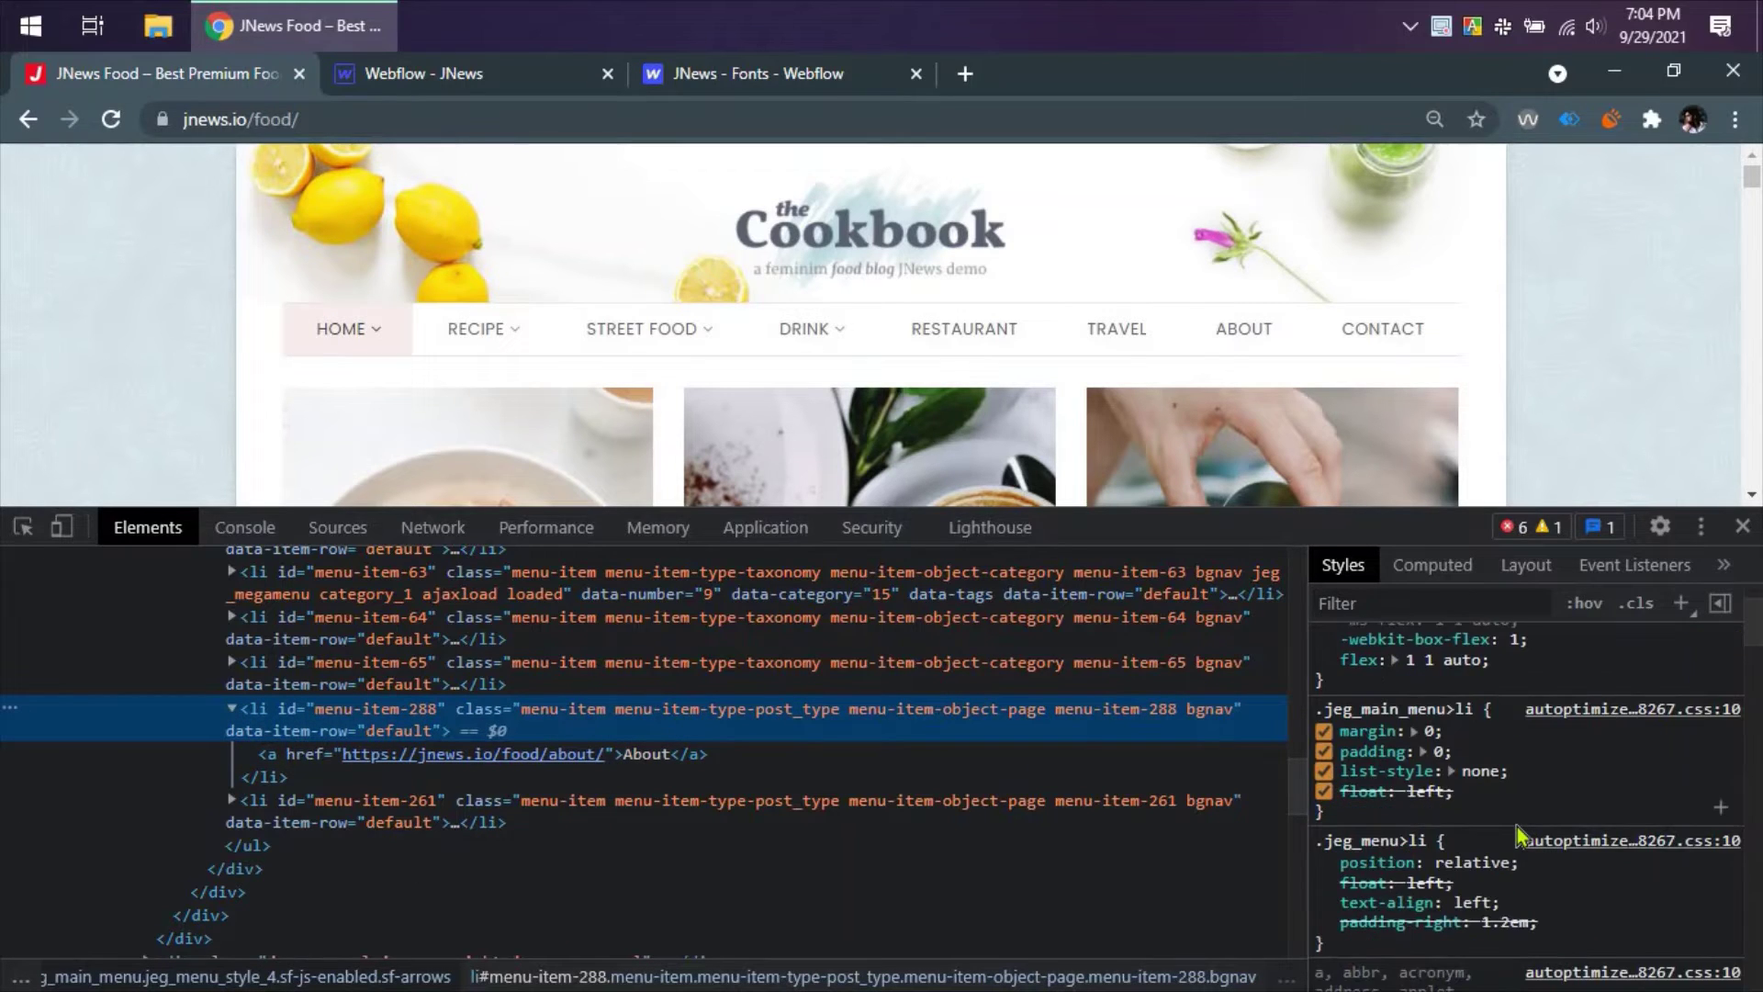
scroll(1518, 837, "up", 2)
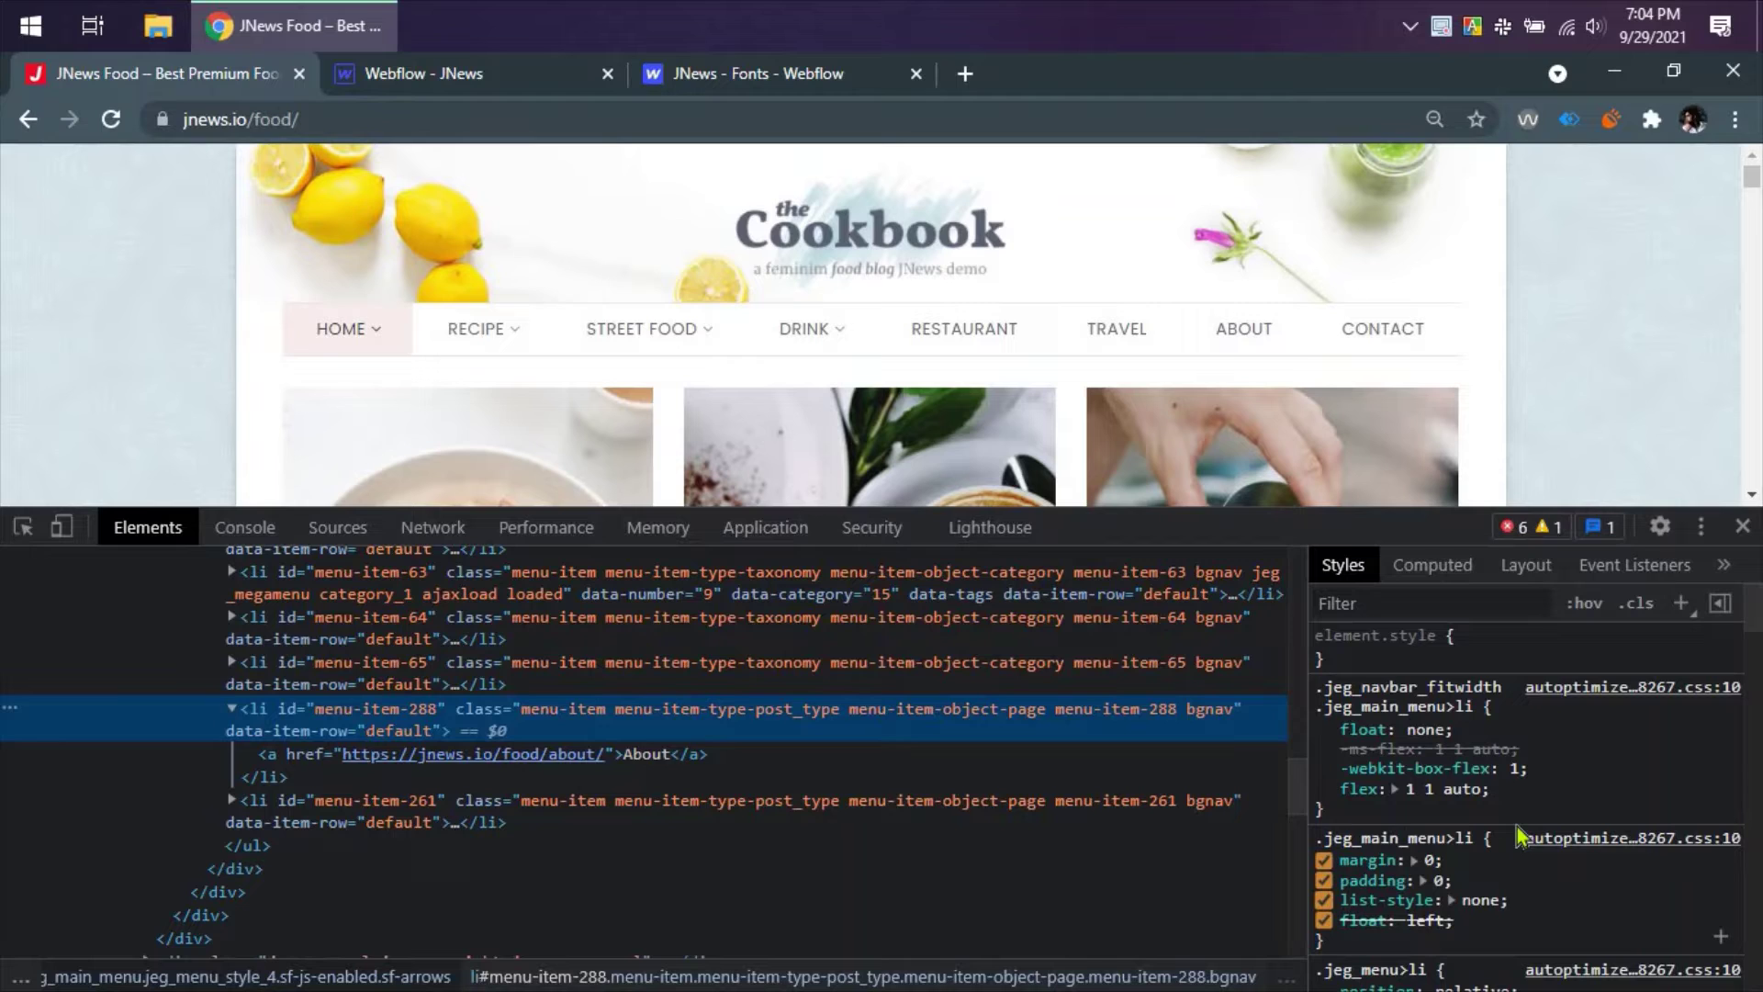
- In Webflow, duplicate the Home nav-link five times inside the Navigation element
left_click(478, 73)
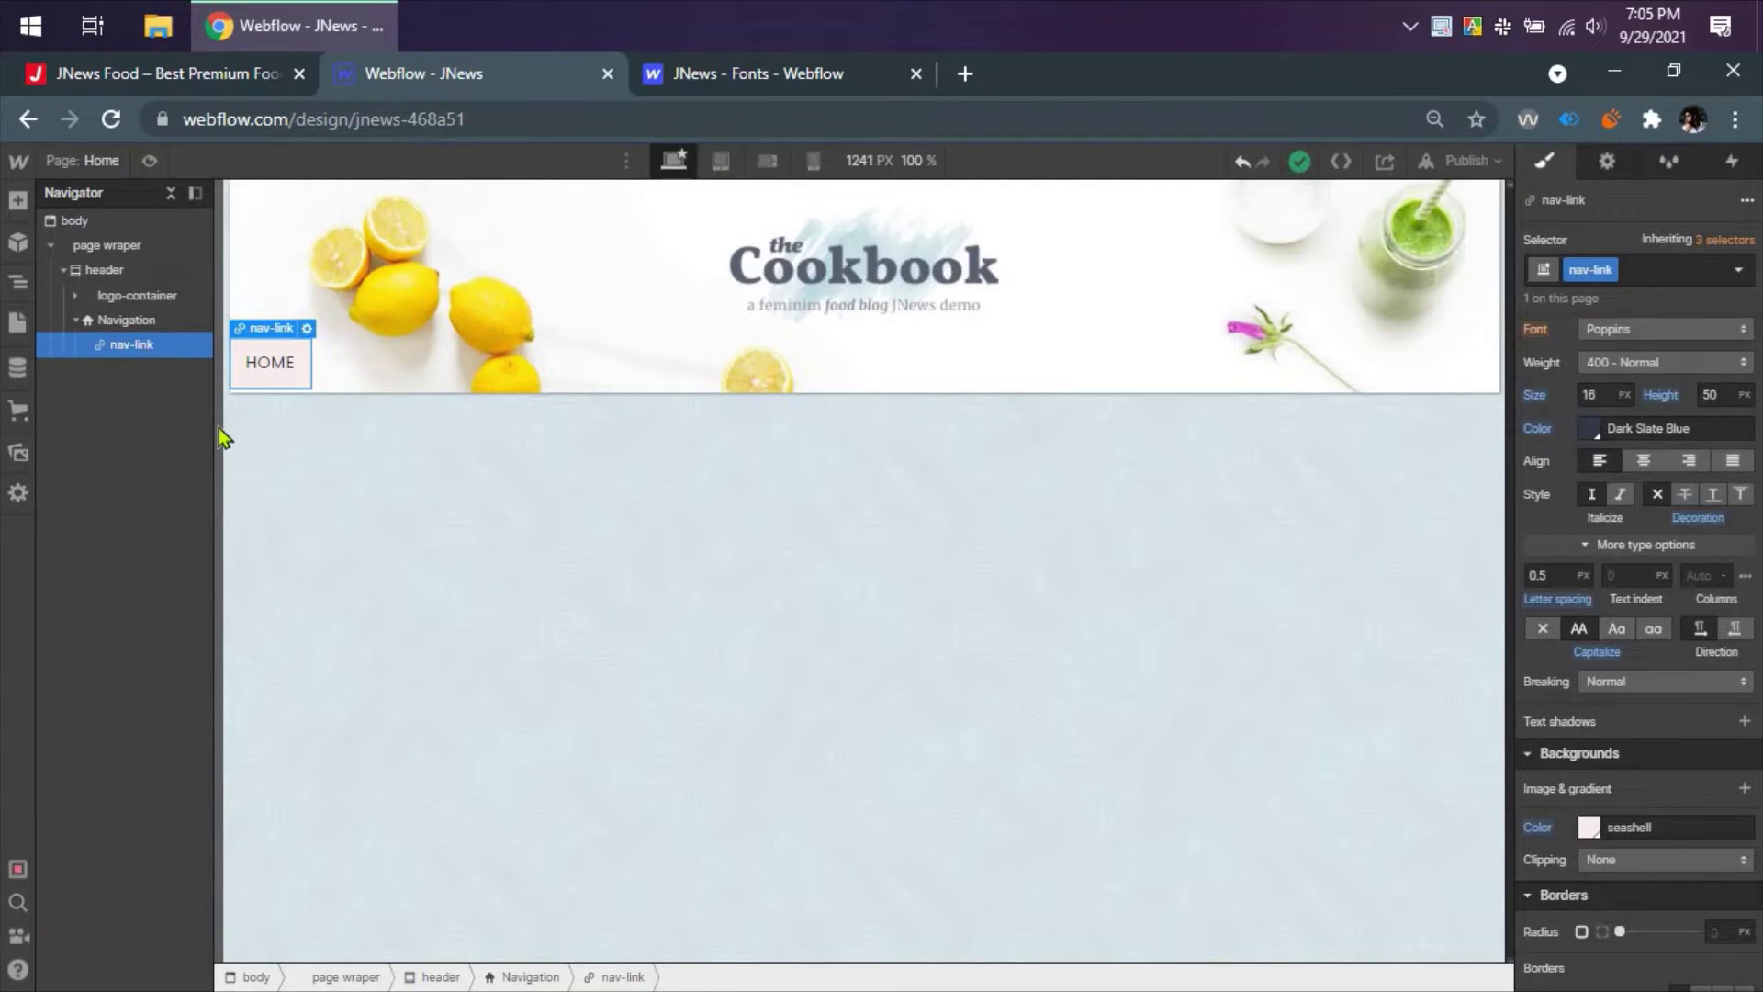
key("ctrl+d")
key("ctrl+d")
key("ctrl+d")
key("ctrl+d")
key("ctrl+d")
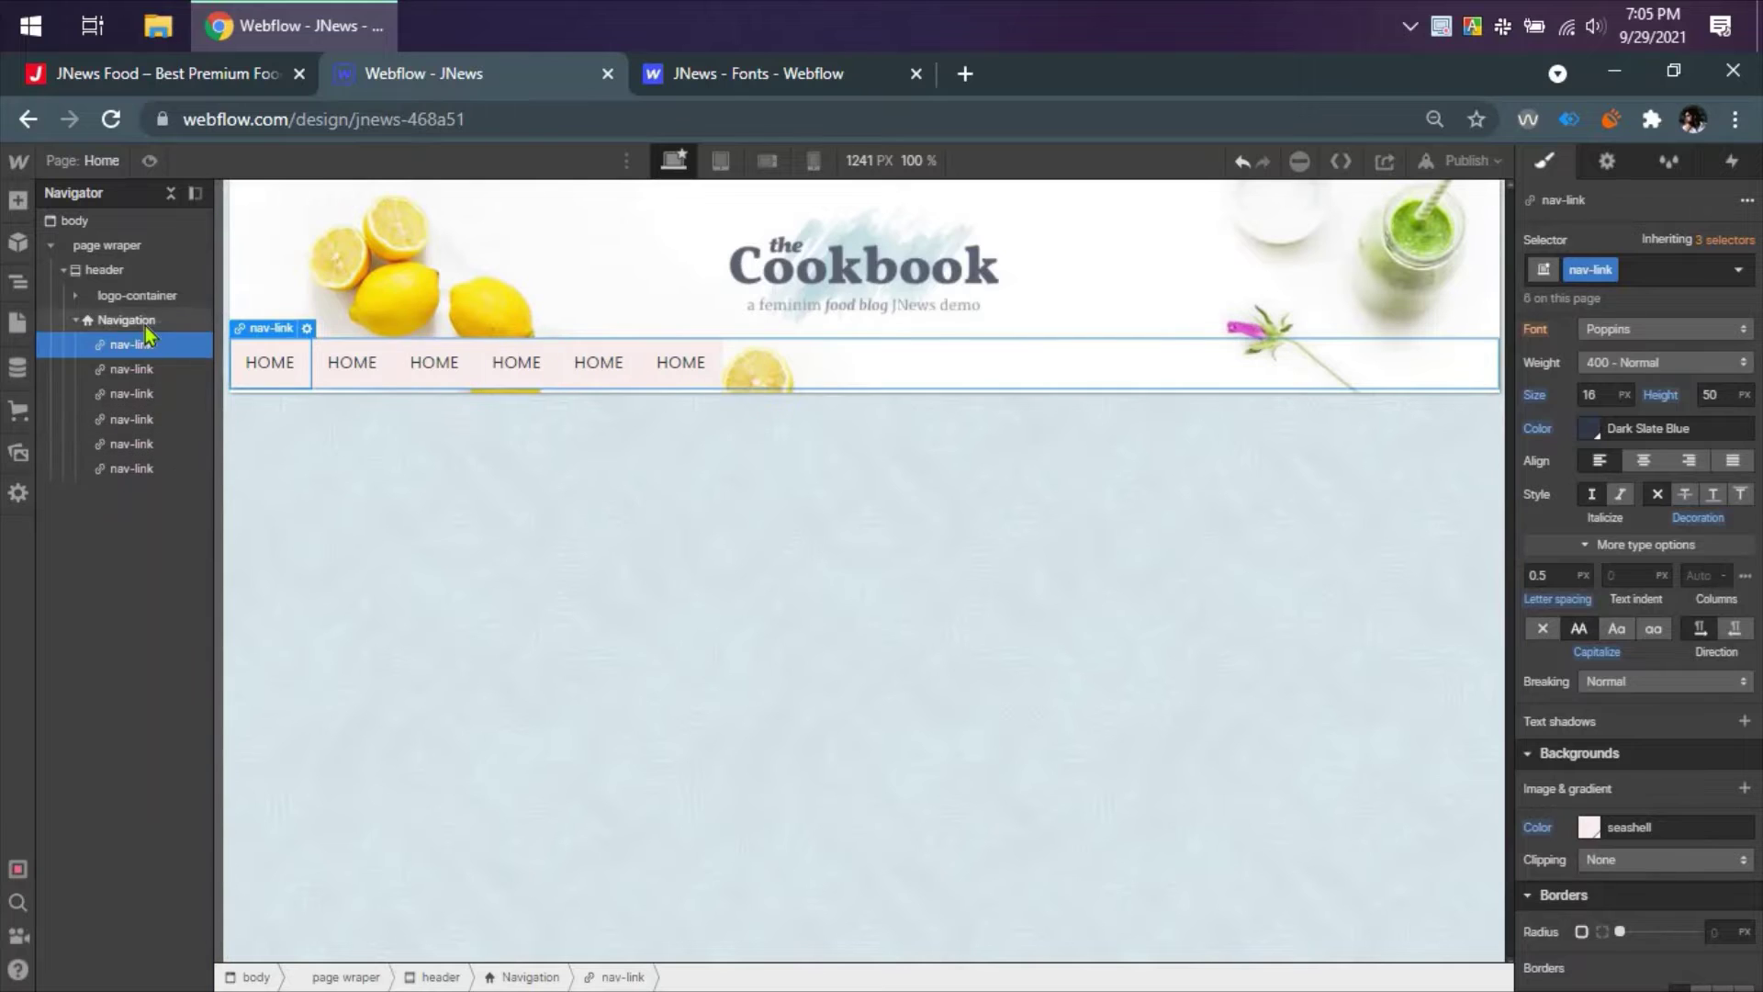
- Set the Navigation element's display to flex with horizontal direction and stretch alignment
left_click(126, 320)
scroll(1630, 391, "up", 5)
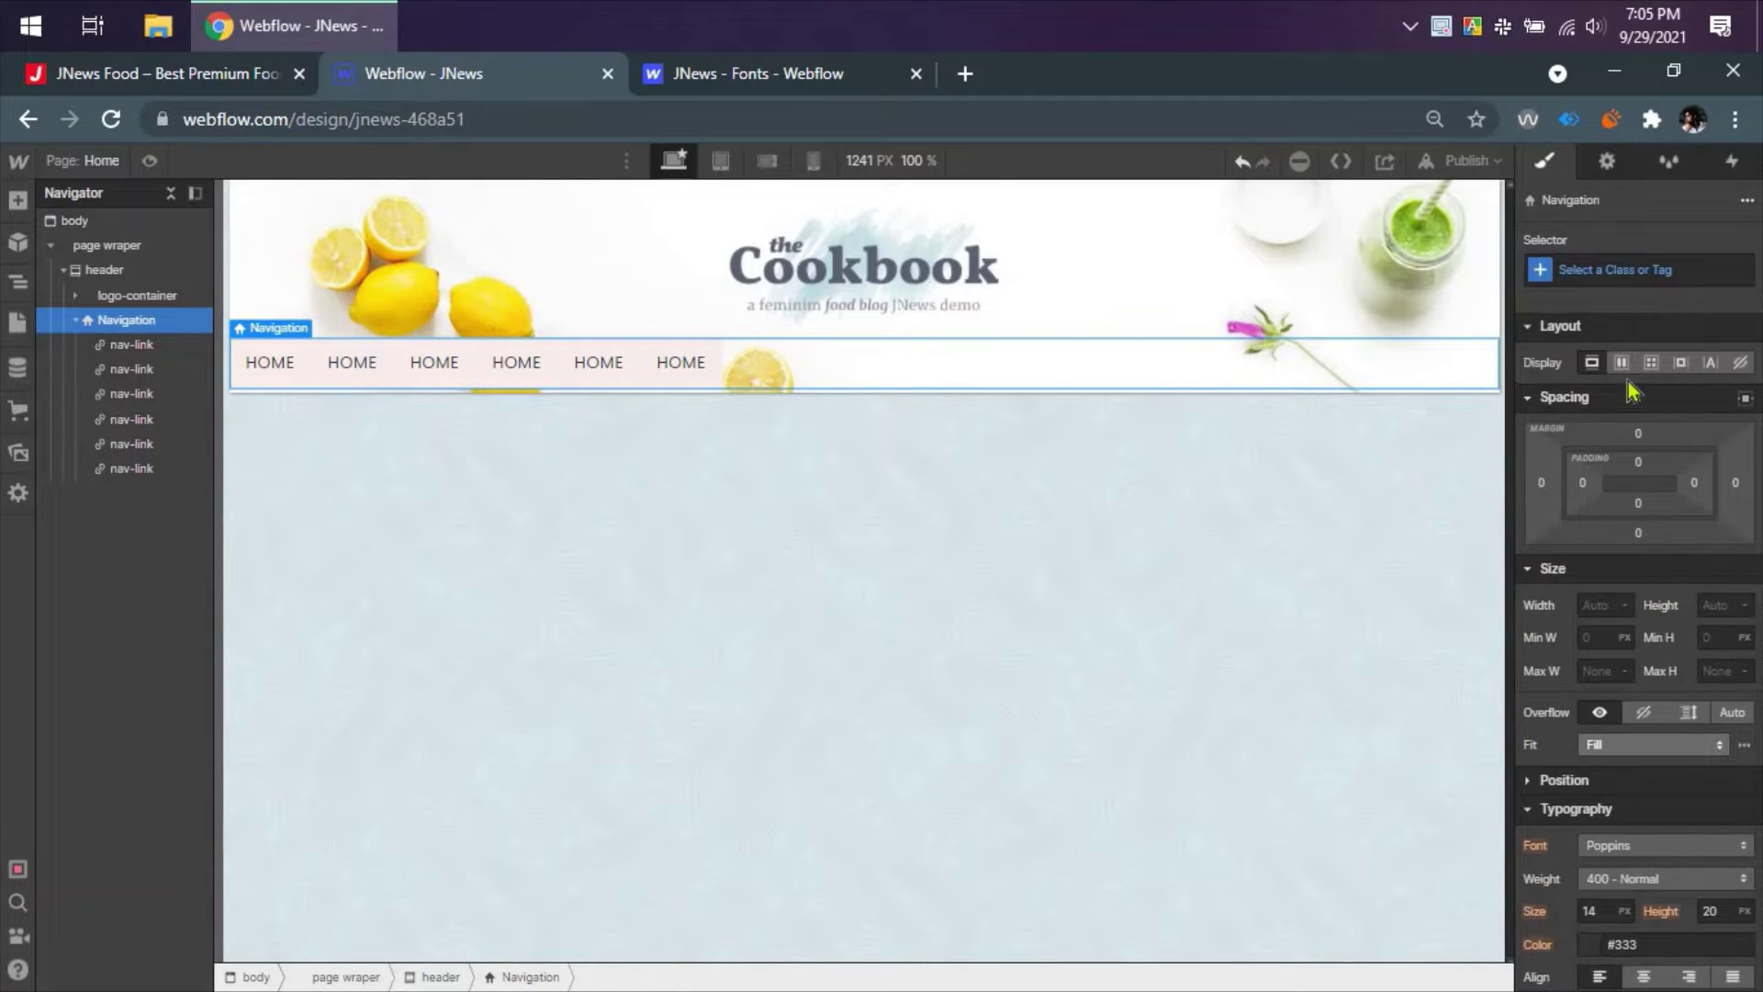
left_click(1621, 361)
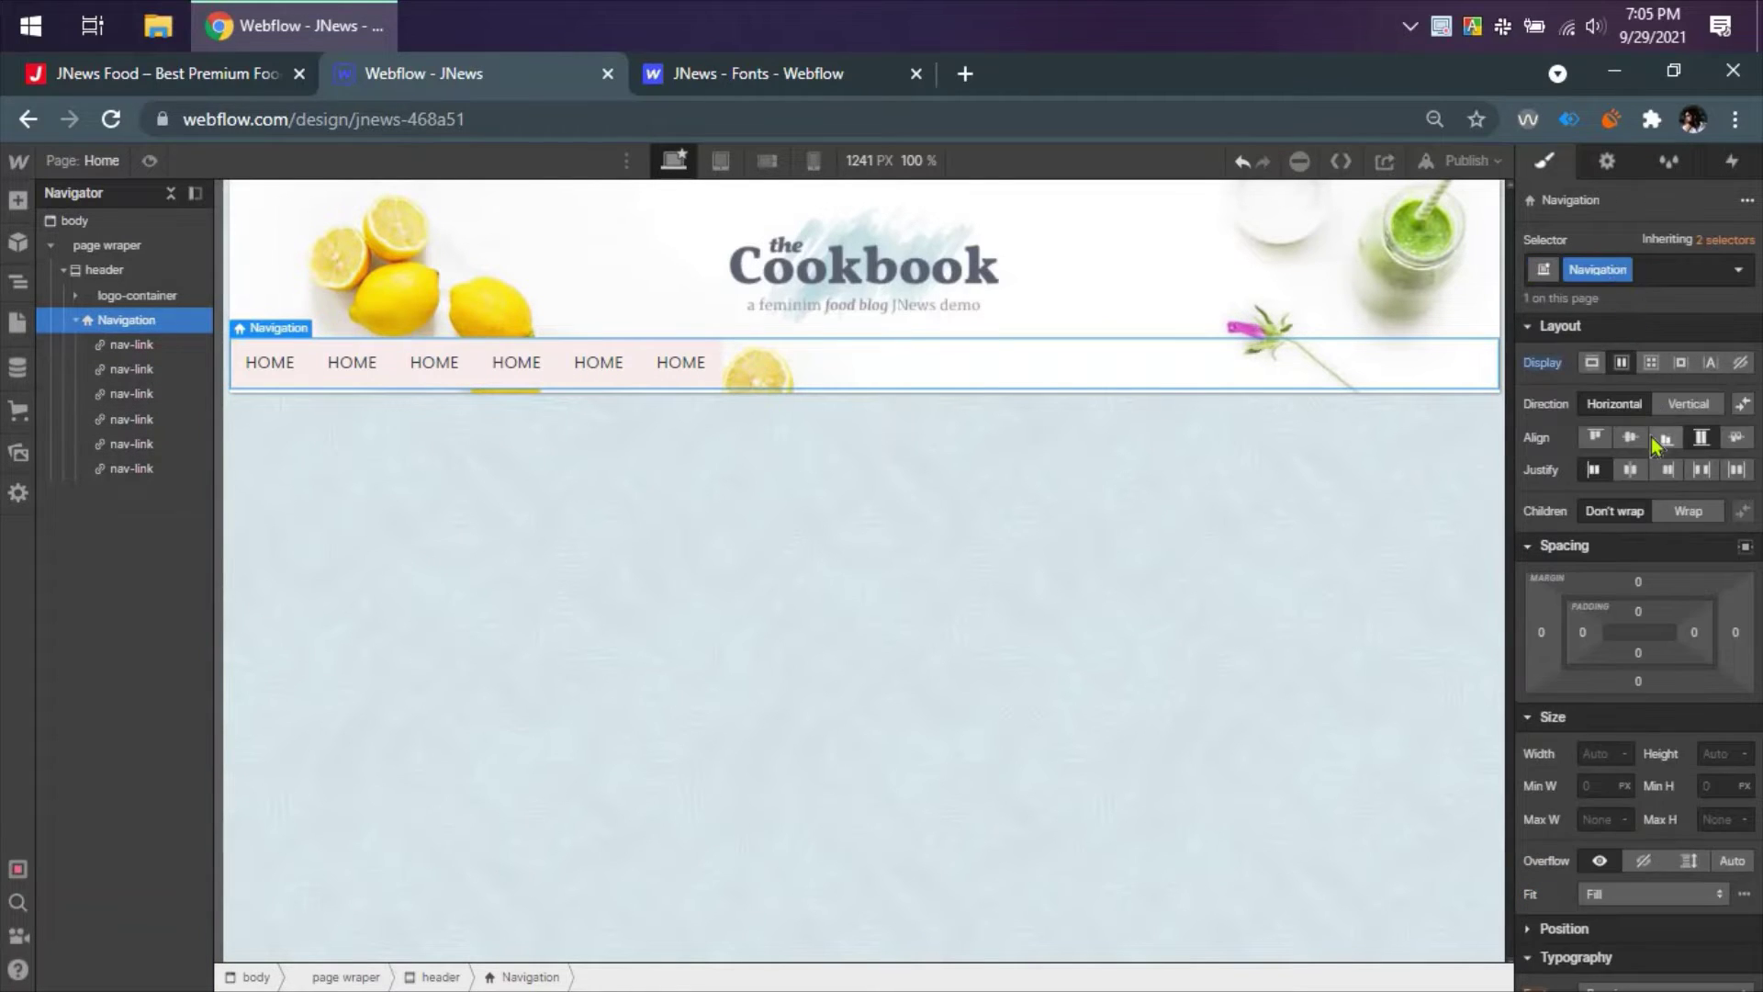
left_click(1701, 438)
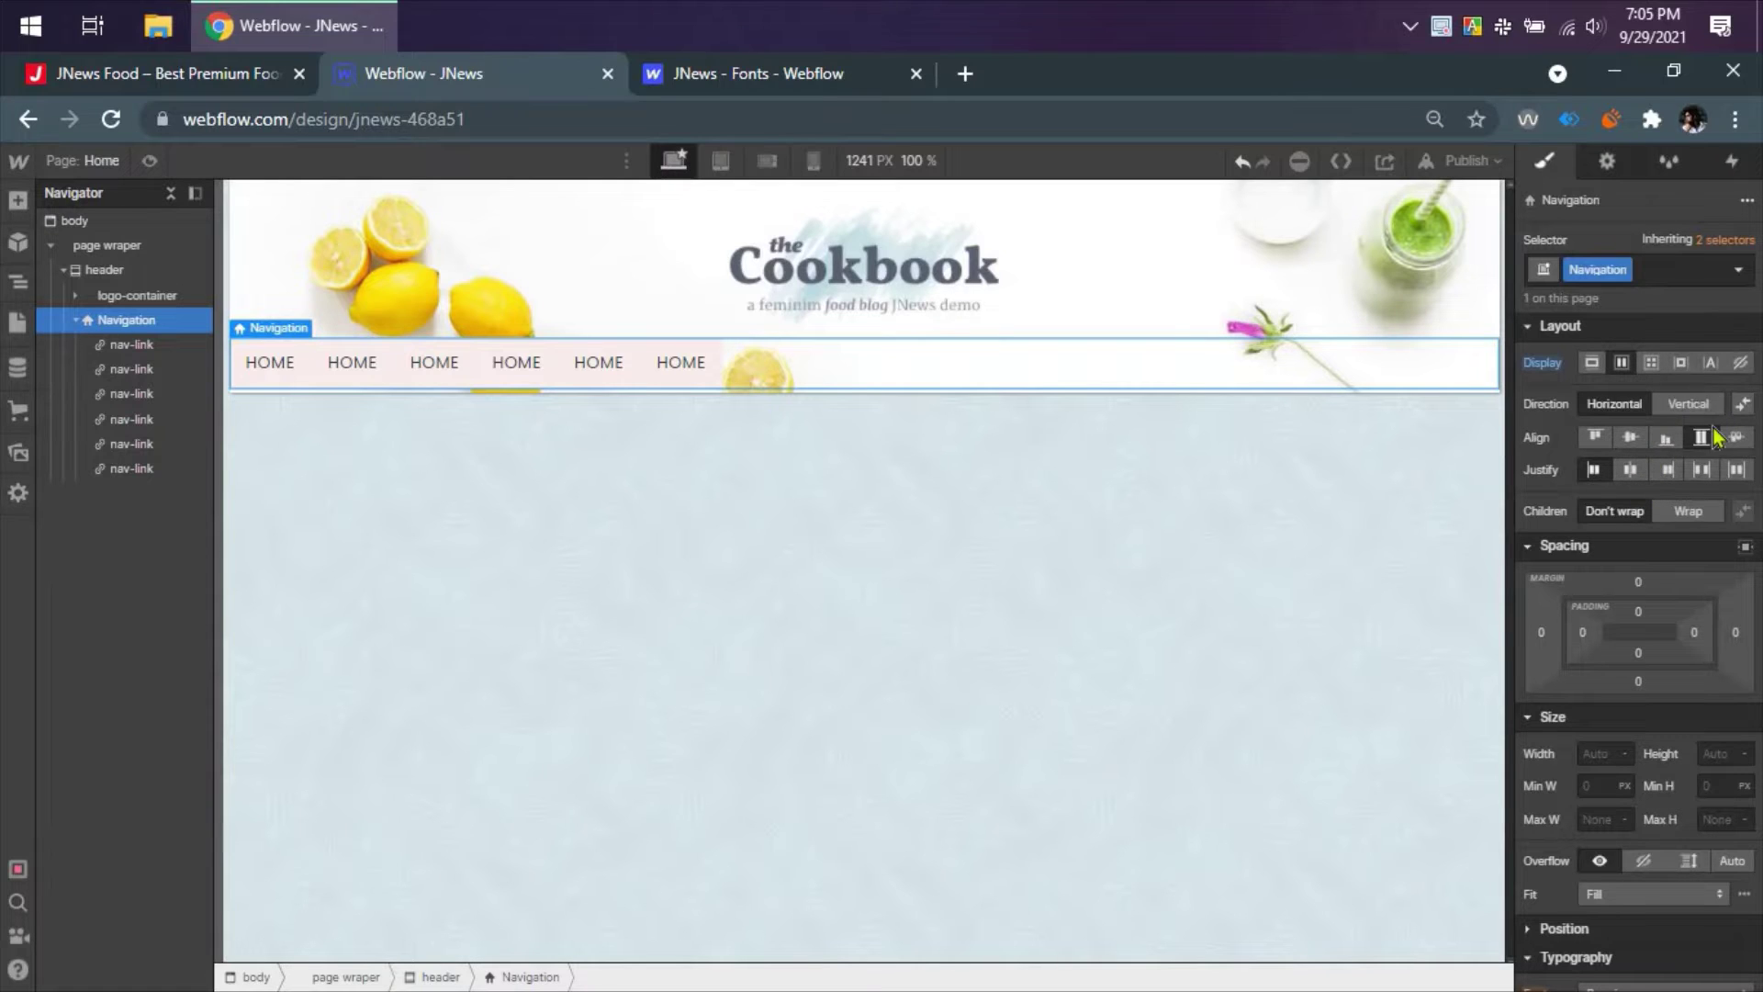
left_click(1688, 513)
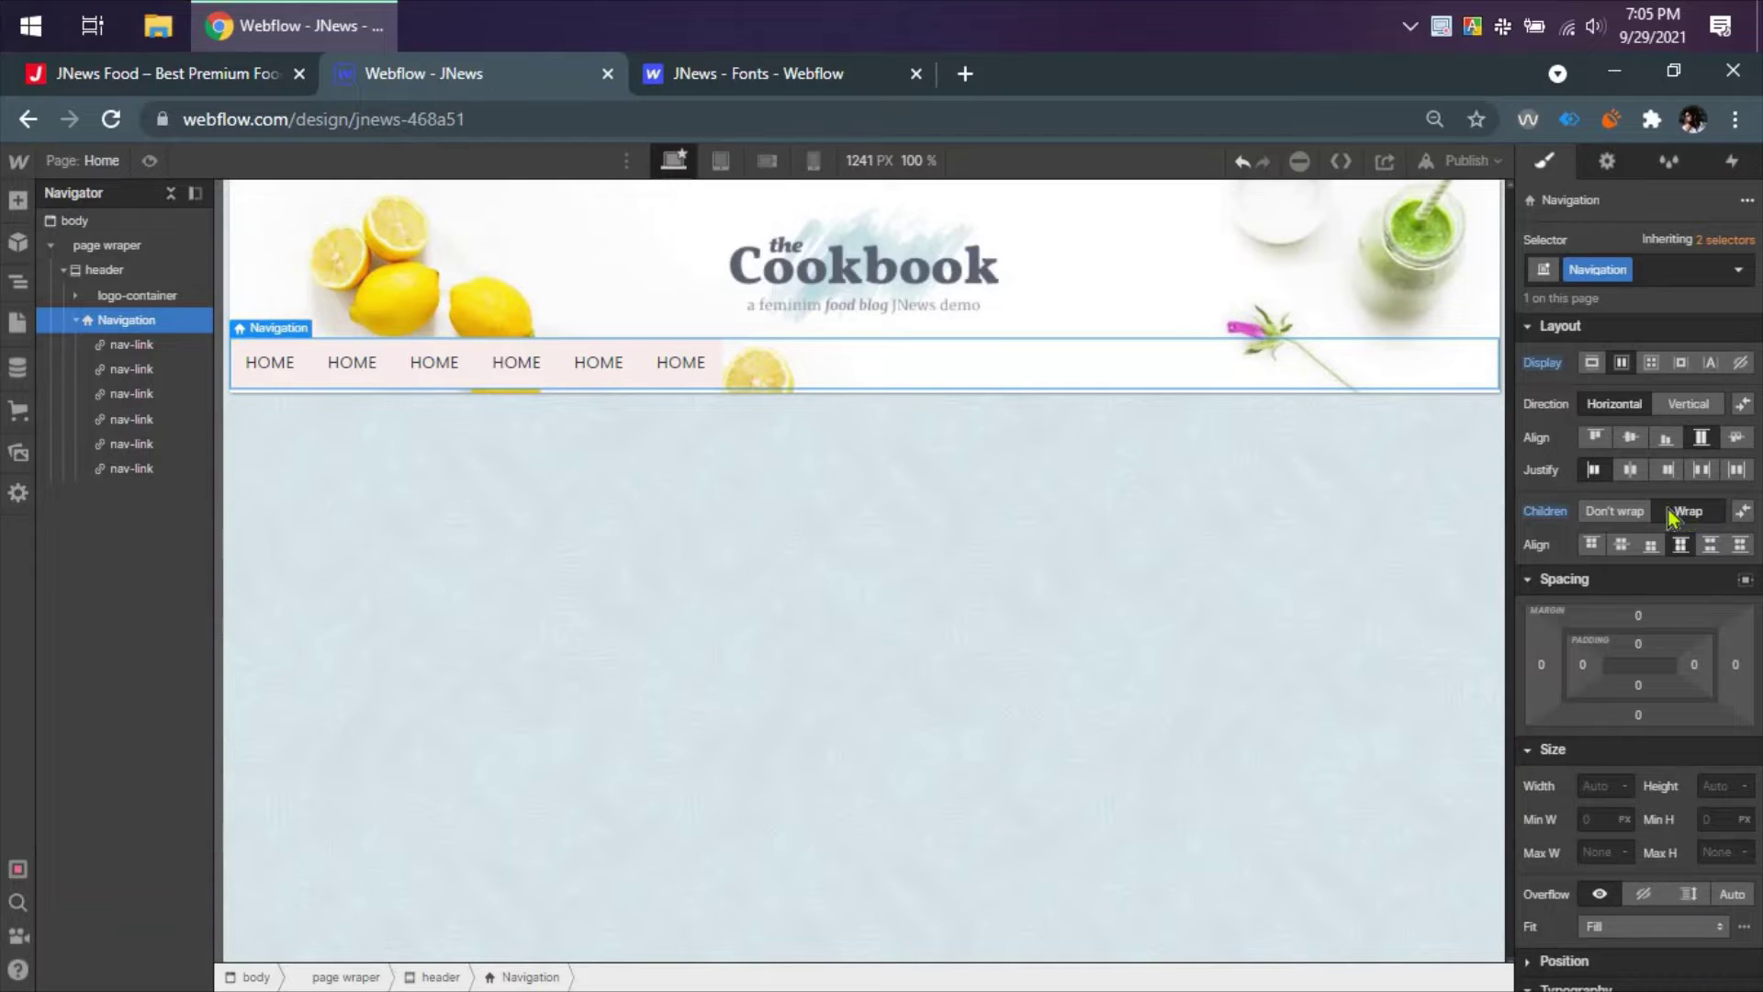
left_click(1550, 519)
left_click(1623, 507)
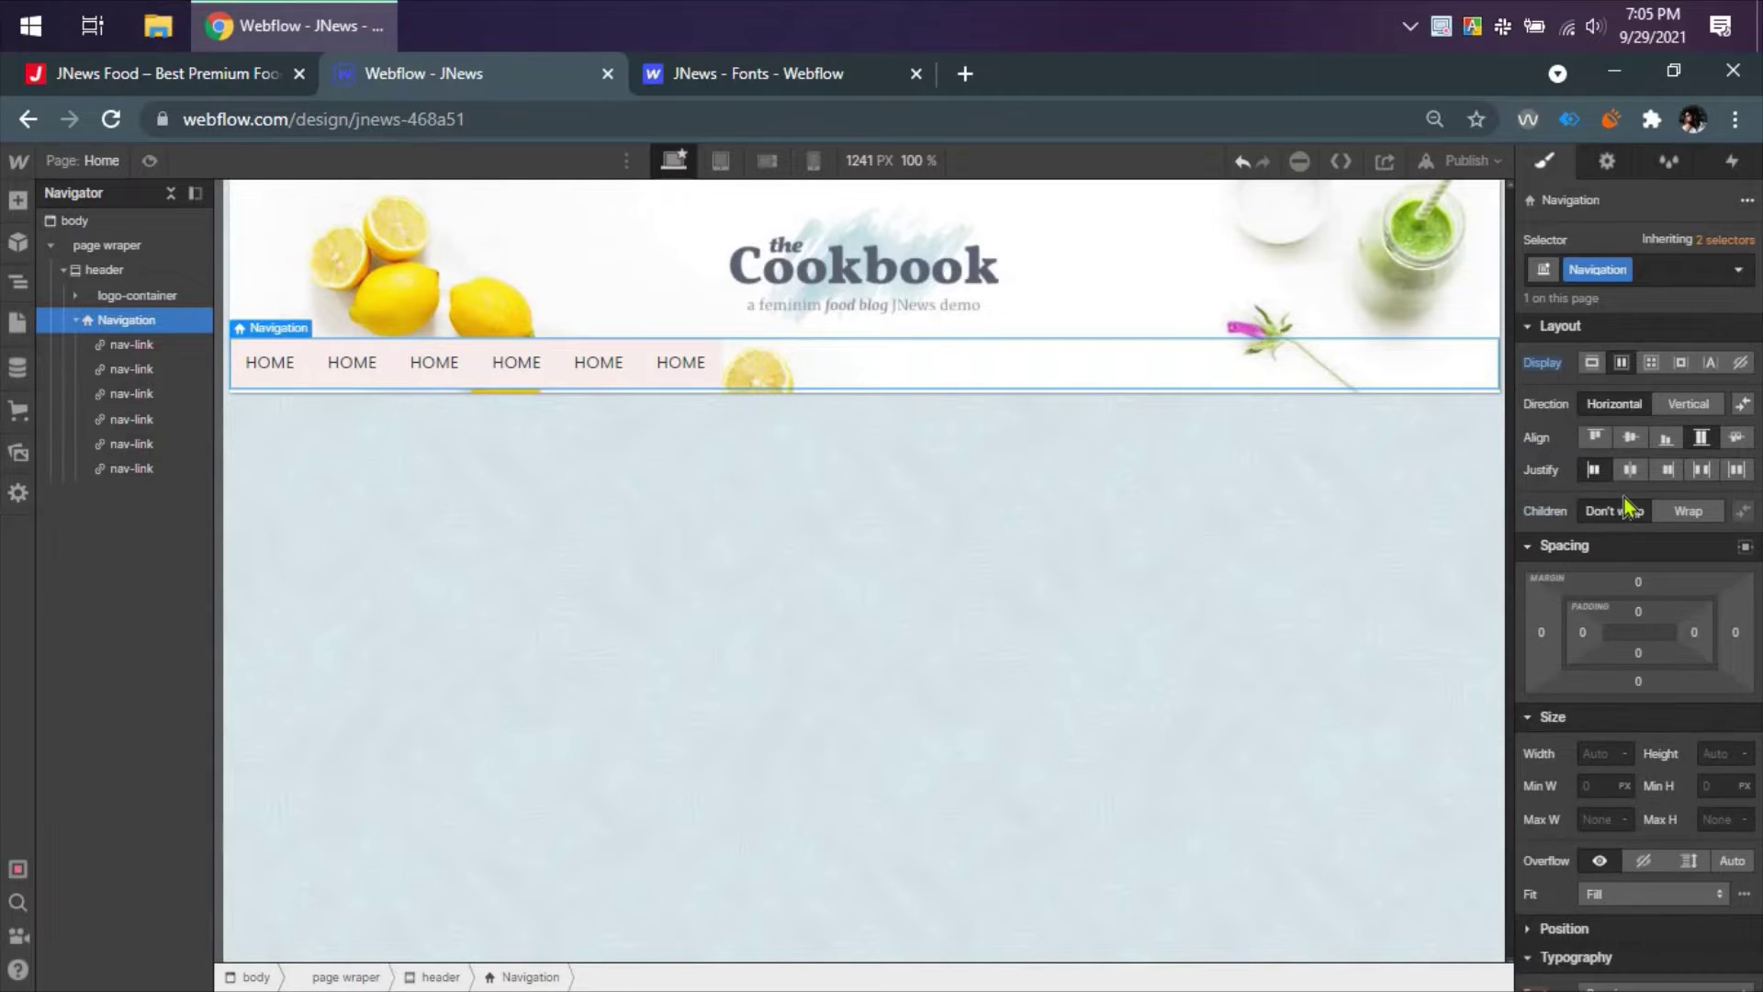
- Check the original menu on the JNews Food page, and in Webflow set the nav-link class's flex sizing to grow
key("ctrl+shift+Tab")
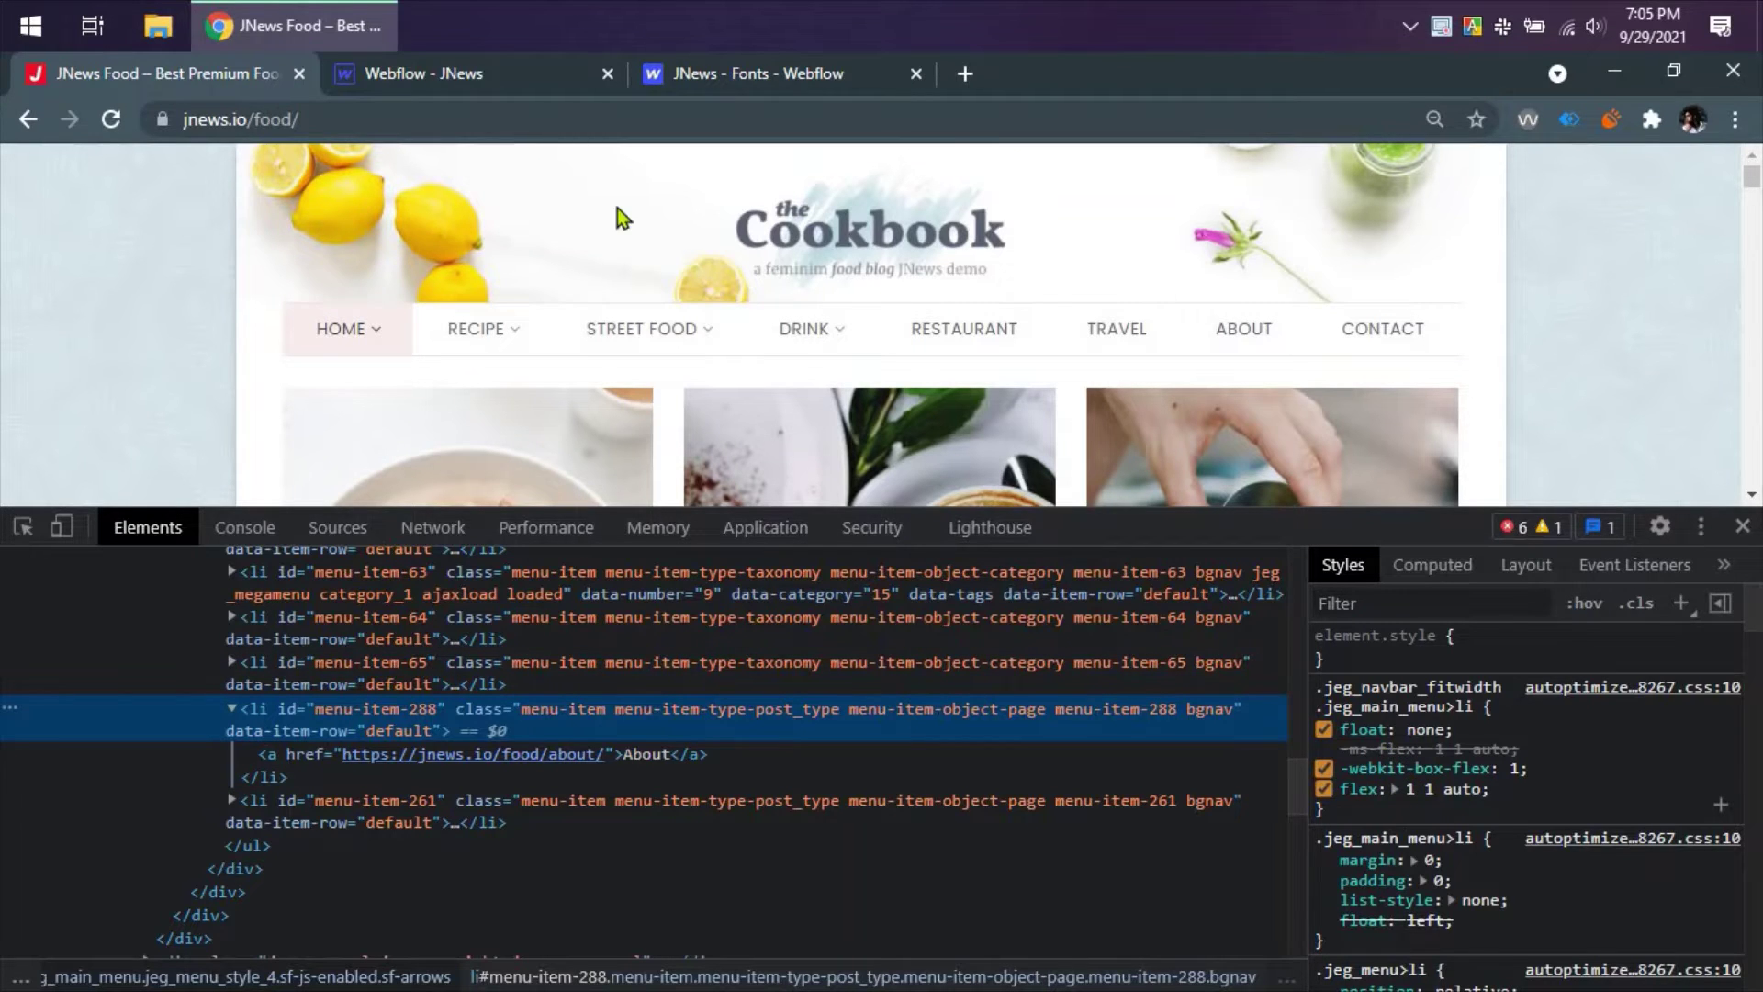
left_click(482, 82)
left_click(138, 346)
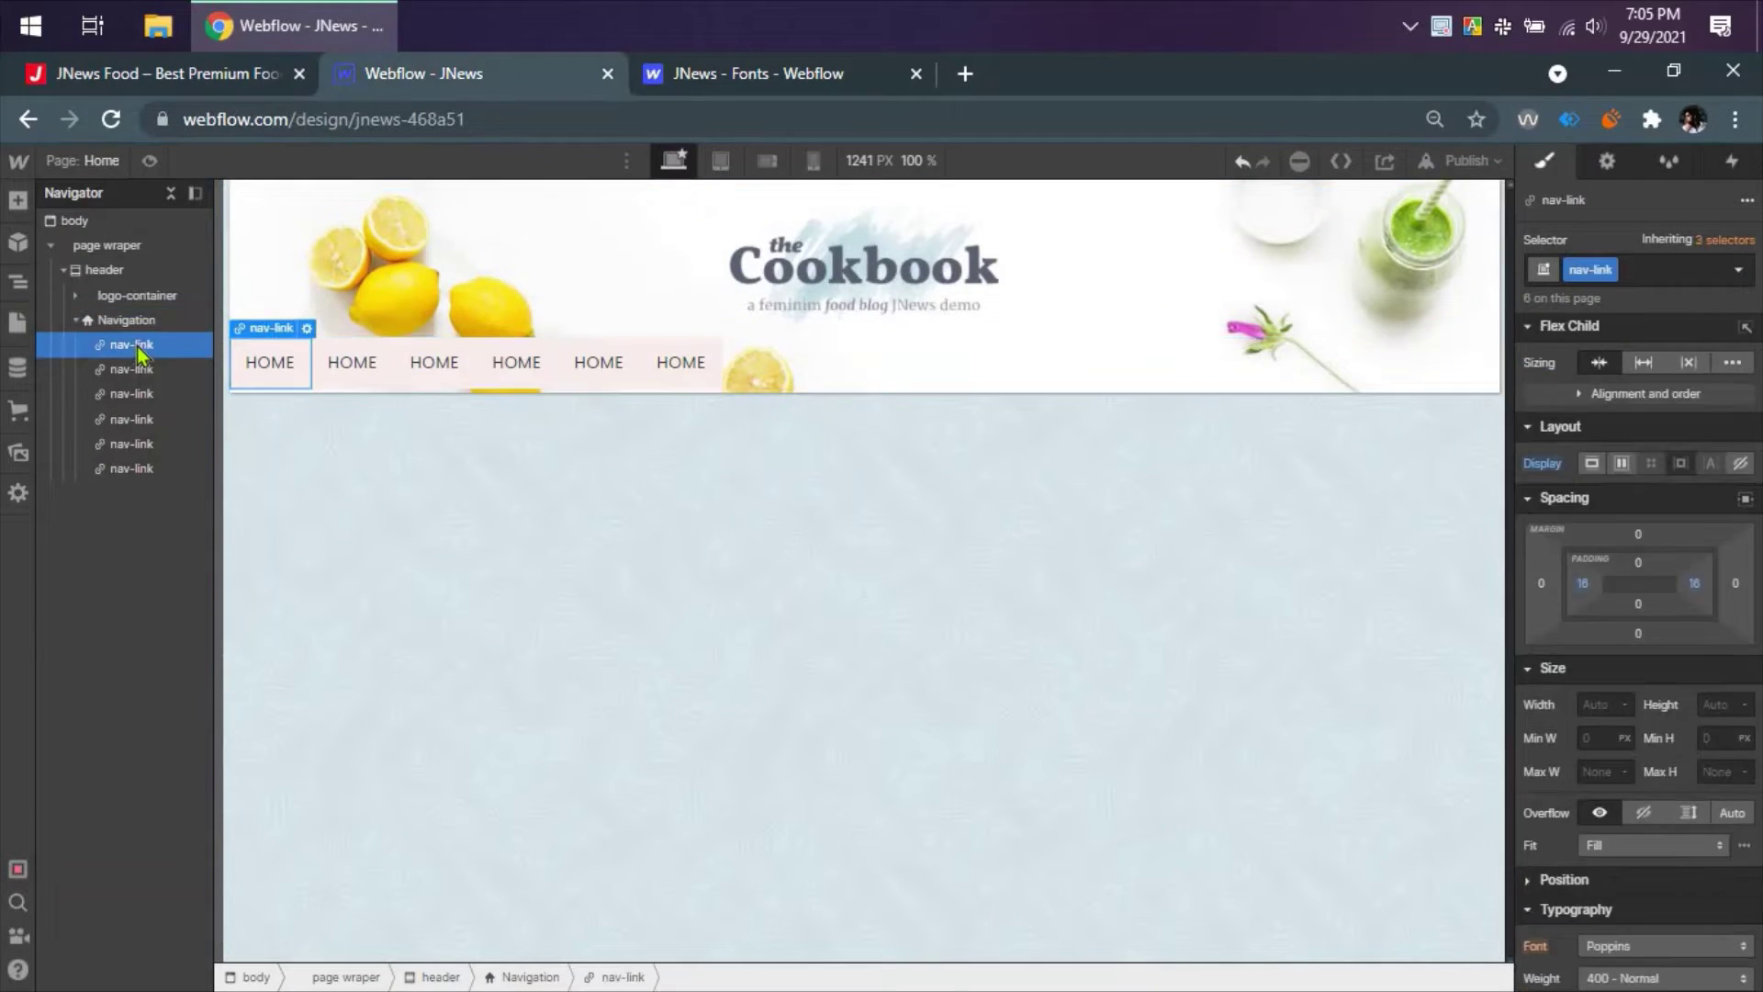
left_click(1644, 364)
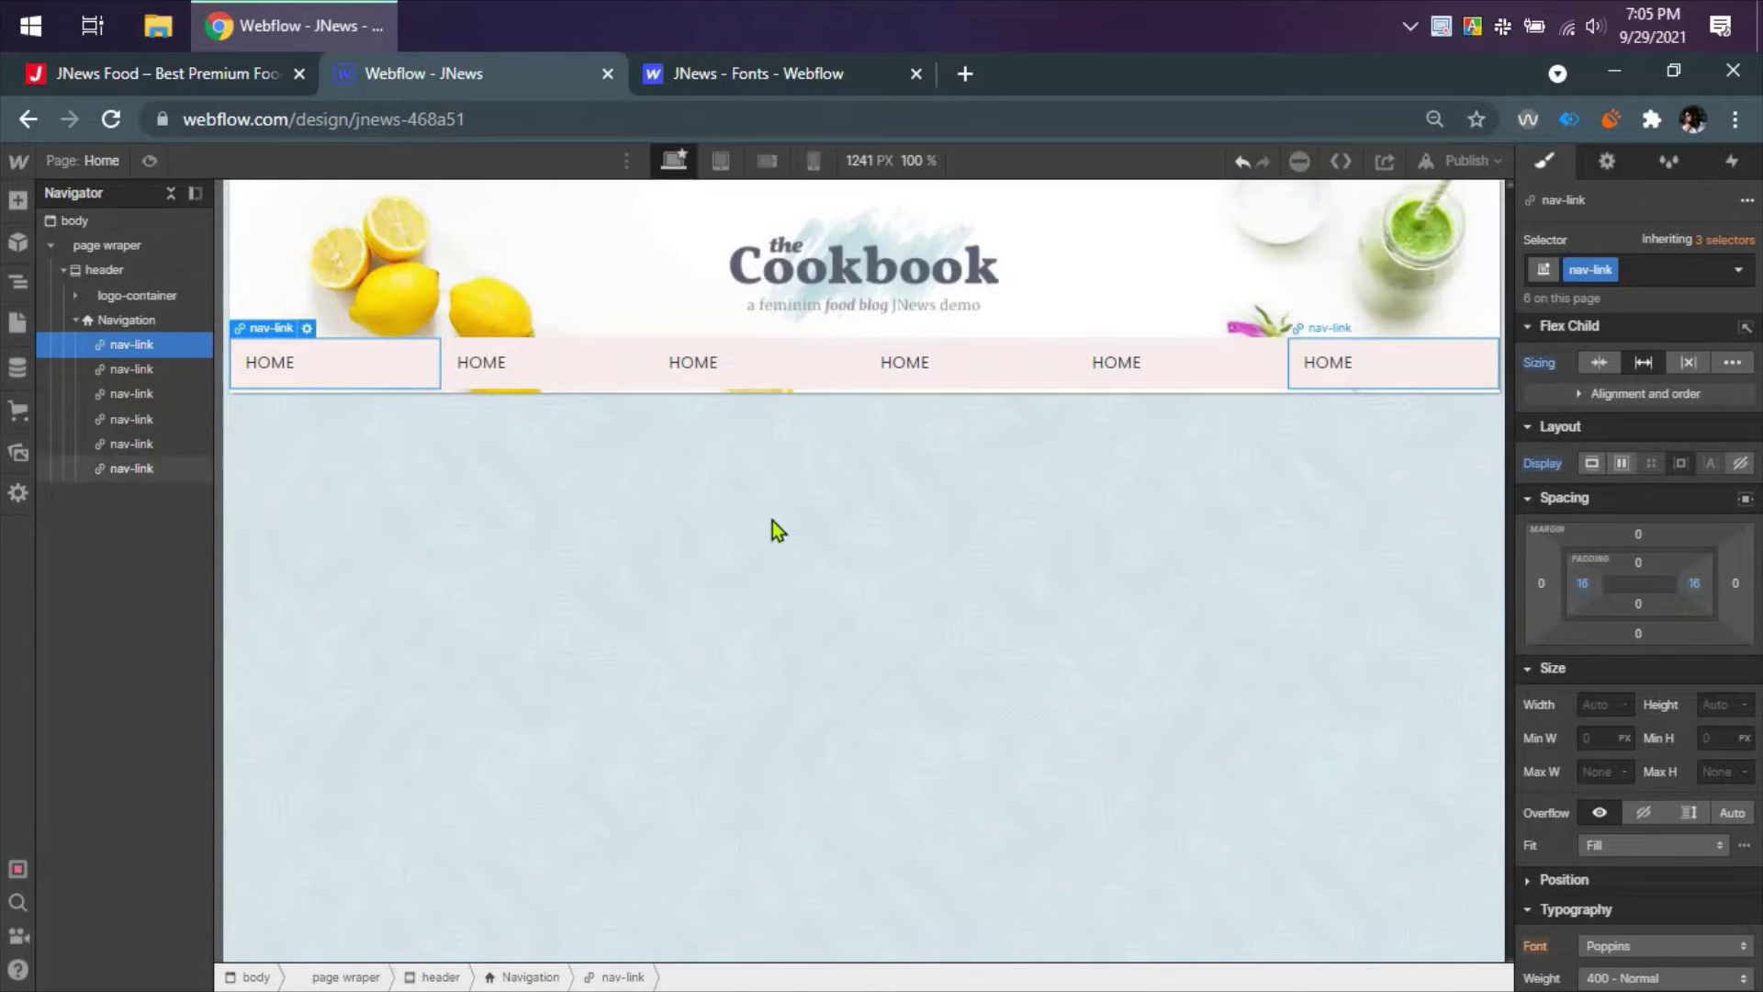
- Center-align the nav-link text and duplicate the first nav-link twice
scroll(1642, 501, "down", 2)
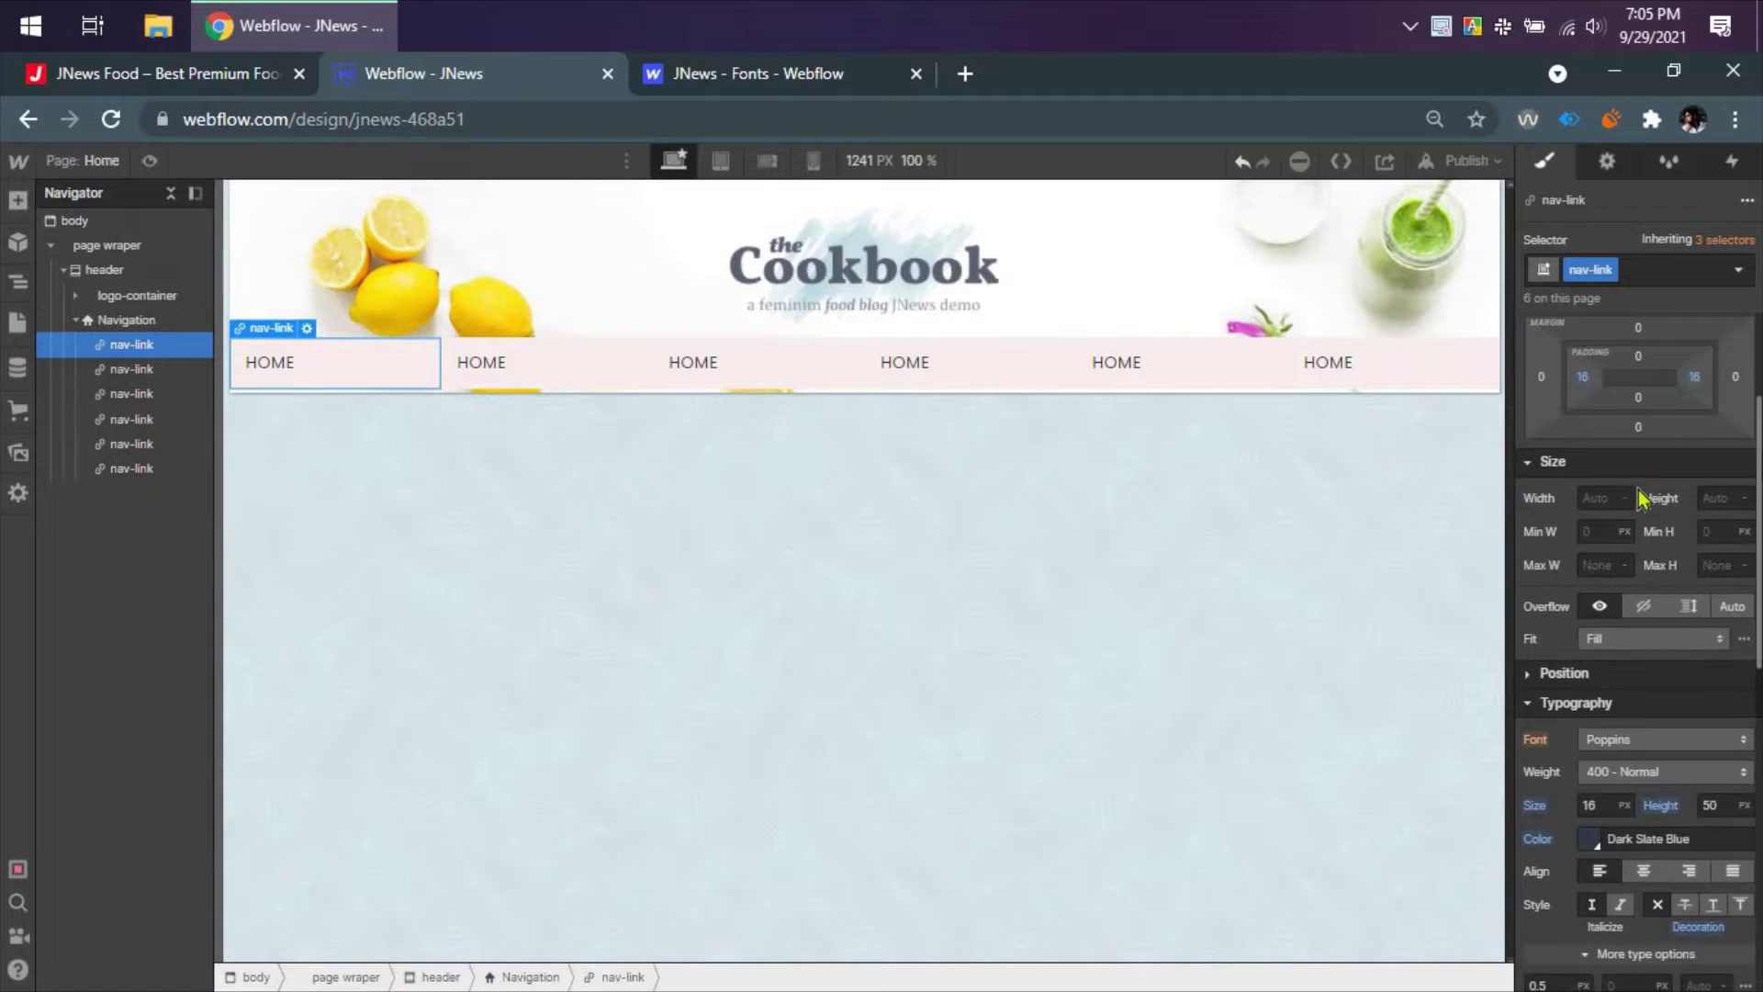
scroll(1639, 499, "down", 3)
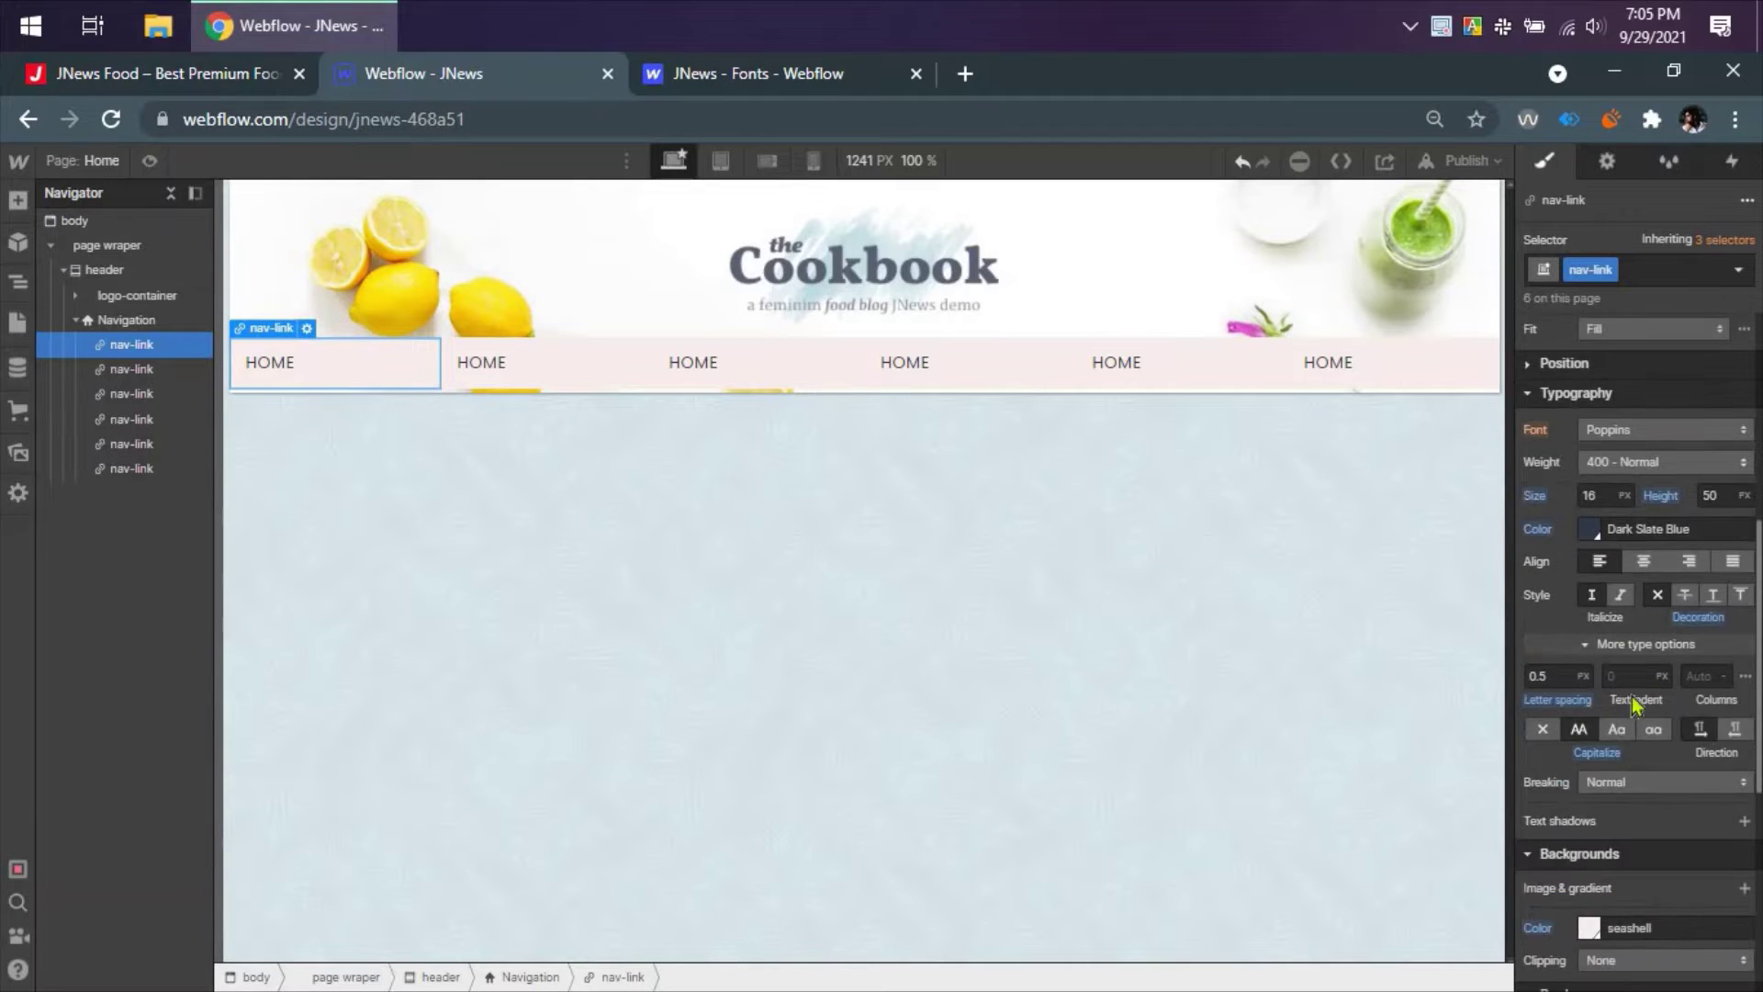
left_click(1644, 561)
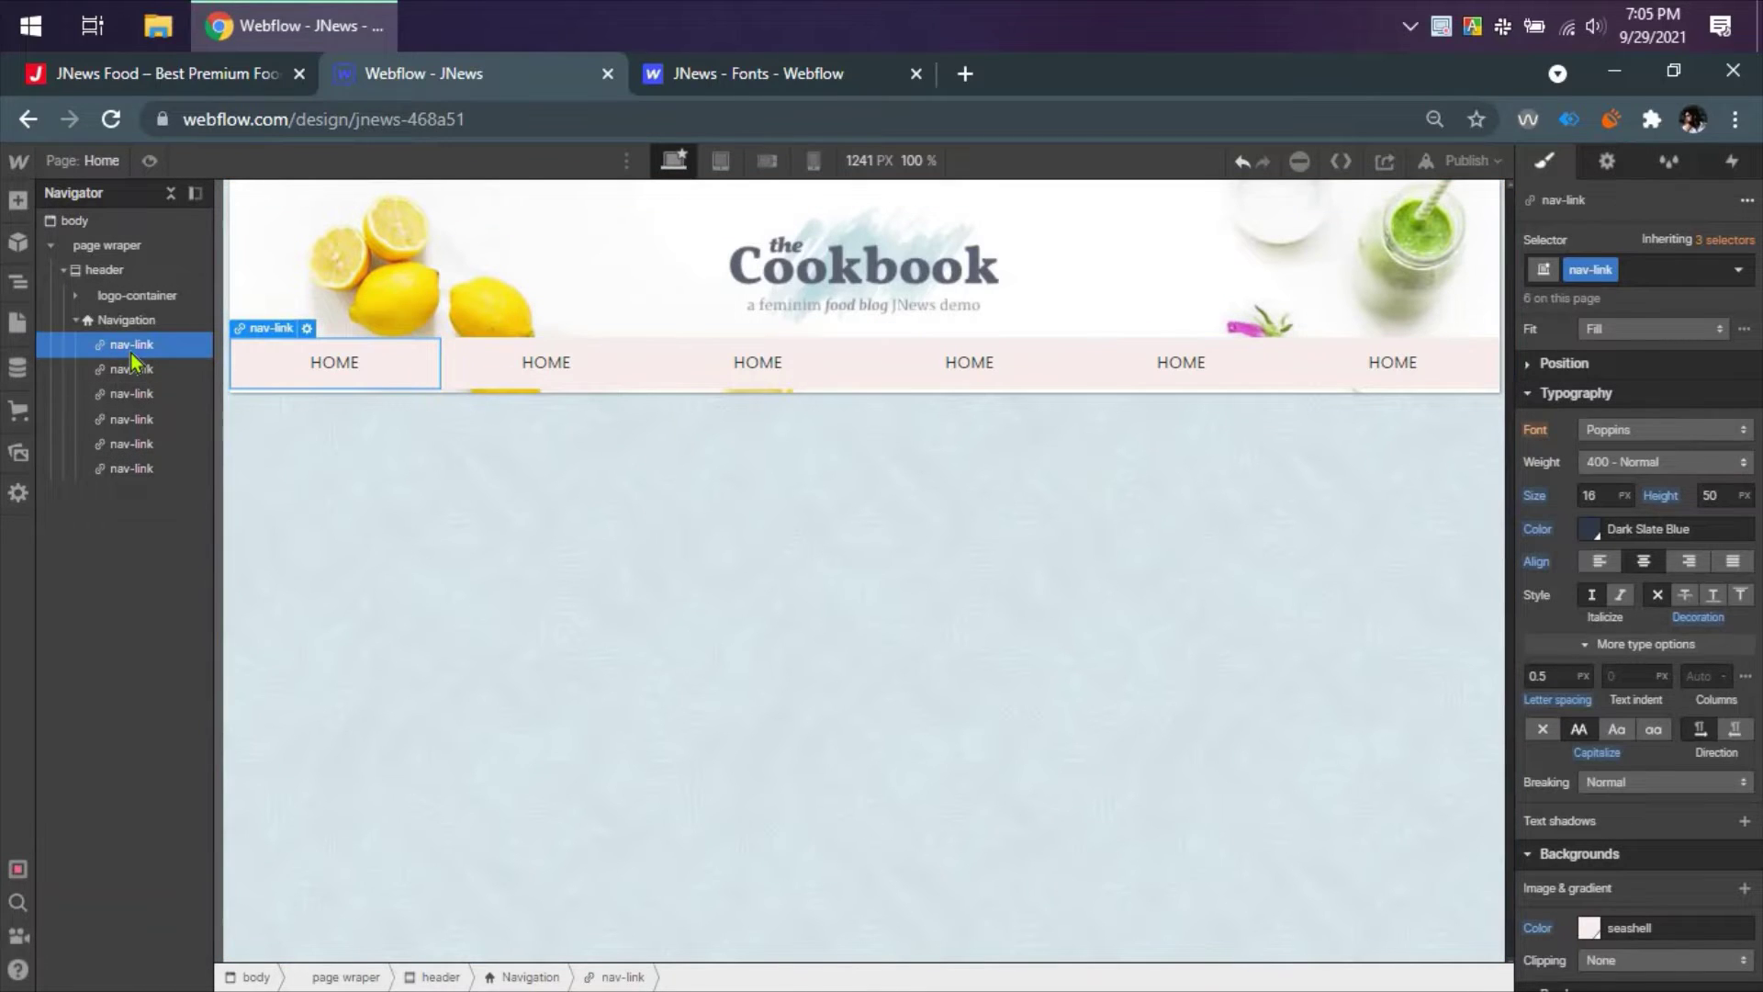
key("ctrl+d")
key("ctrl+d")
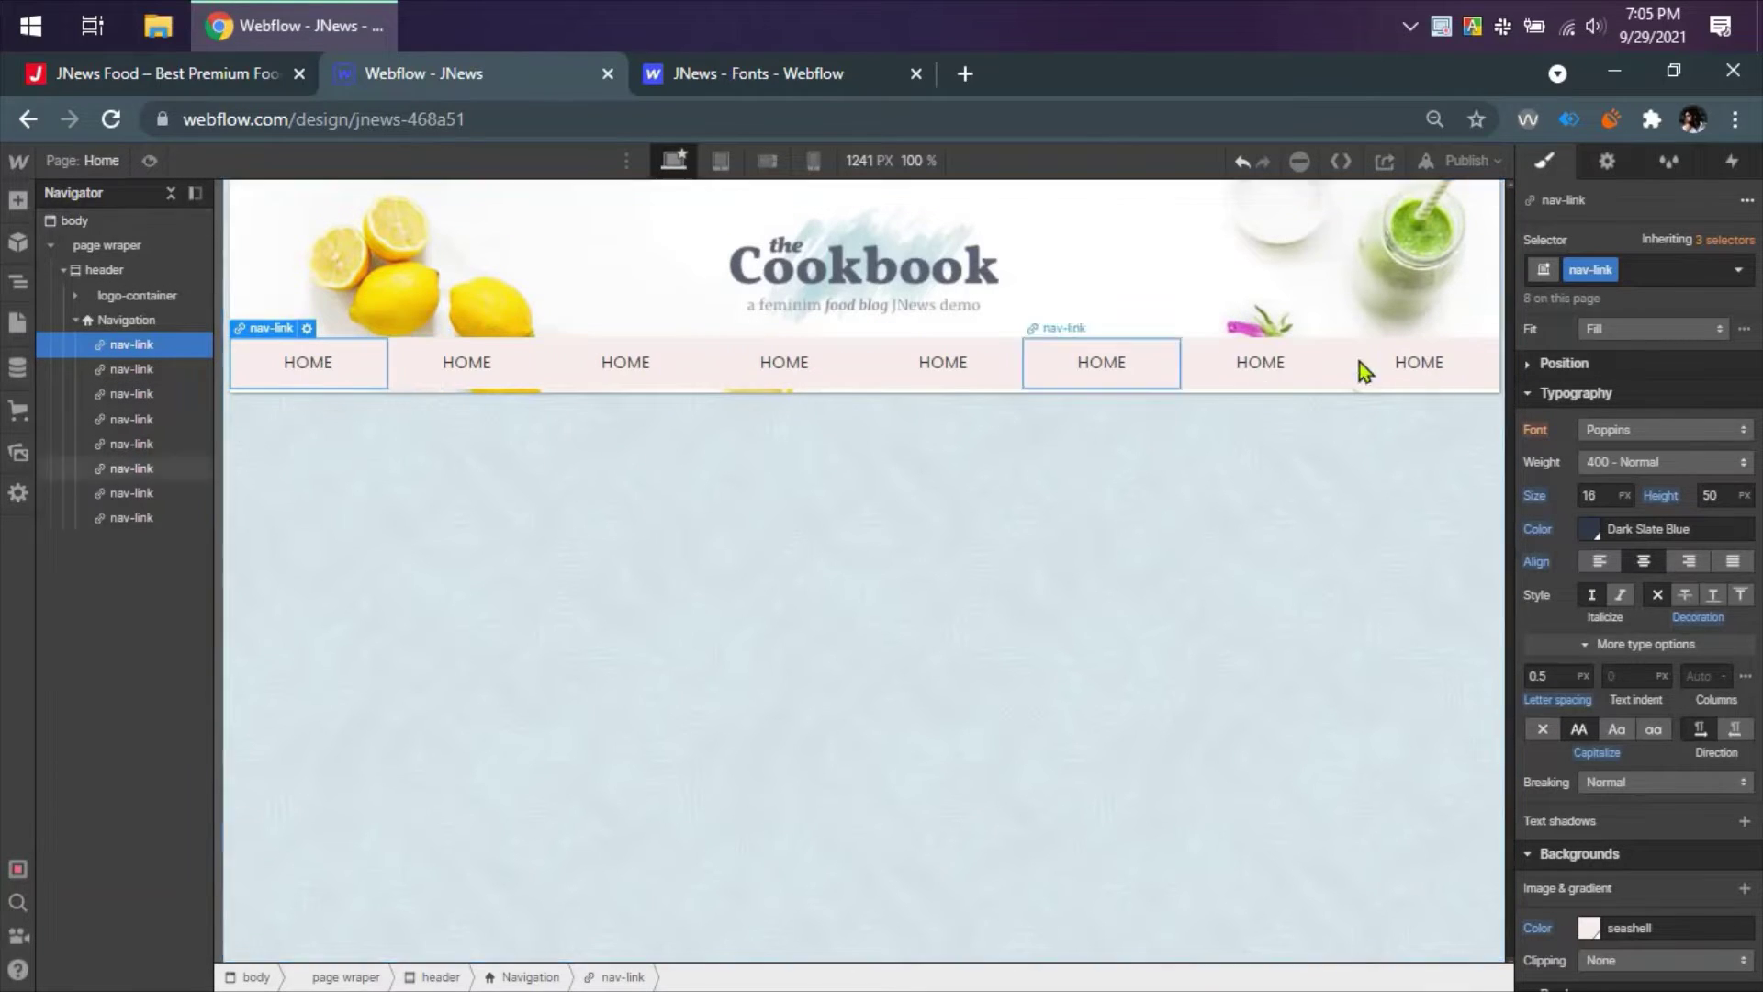
- Set the logo-container's height to 156 px so the navigation bar sits at the header's lower edge
left_click(129, 321)
left_click(99, 272)
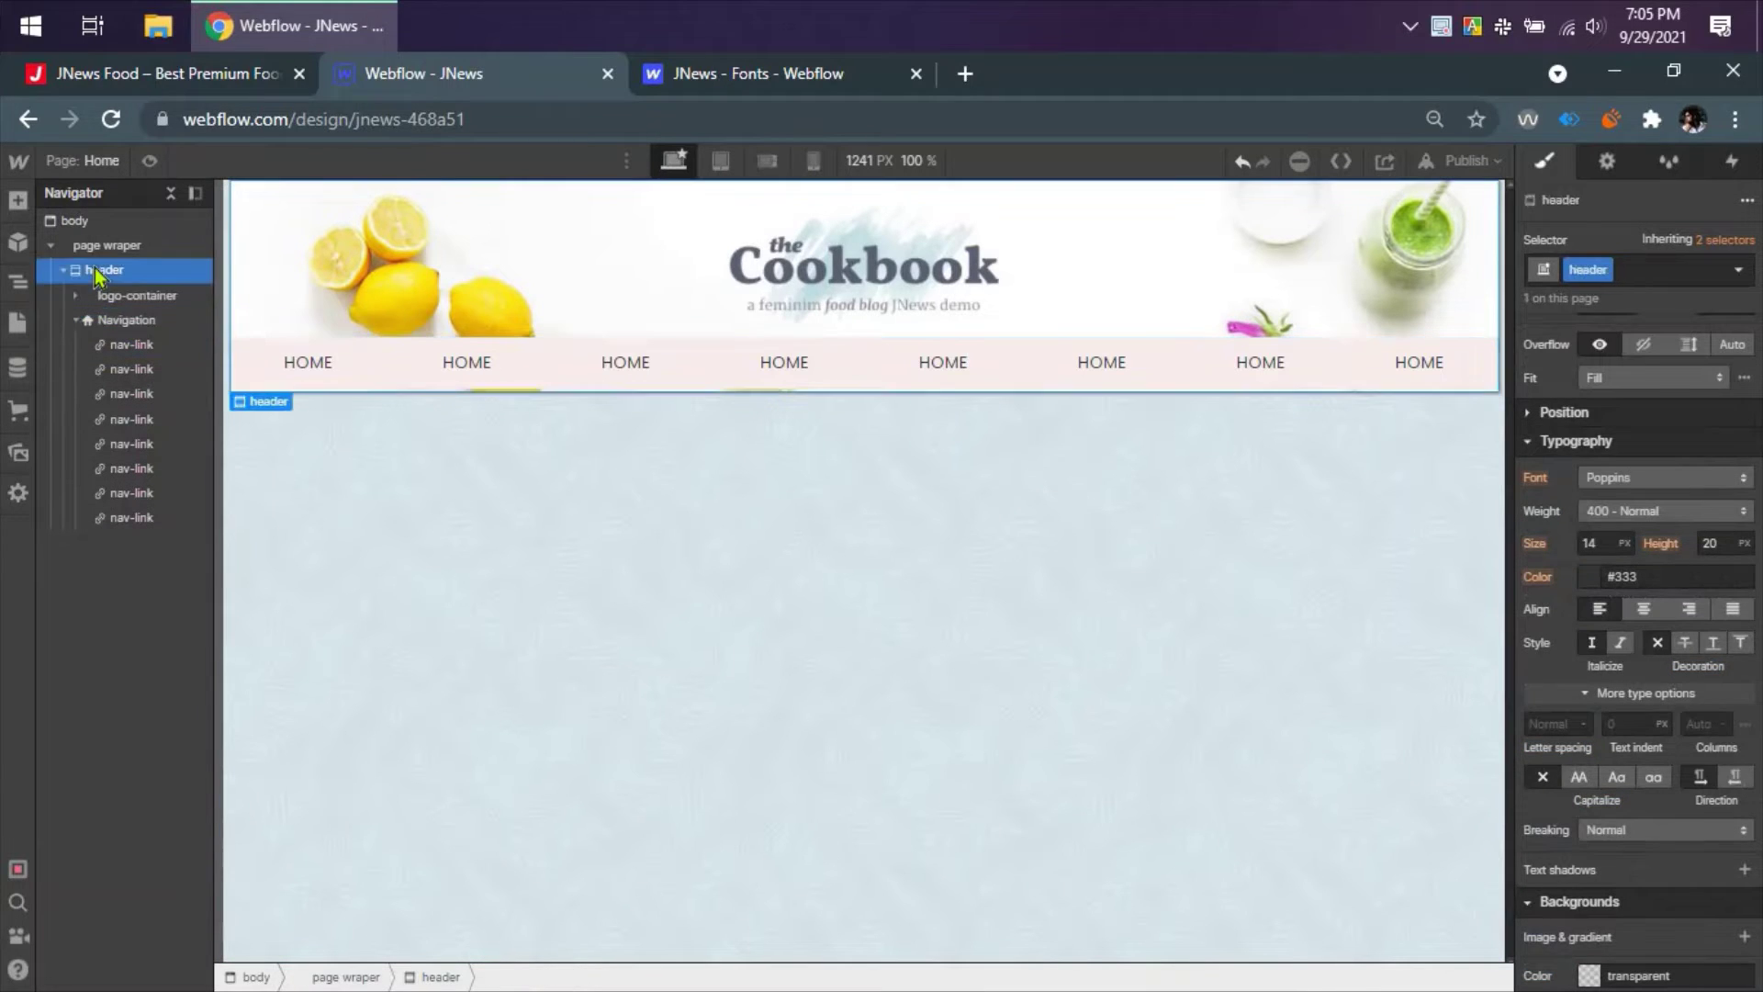
left_click(119, 321)
scroll(1646, 551, "up", 3)
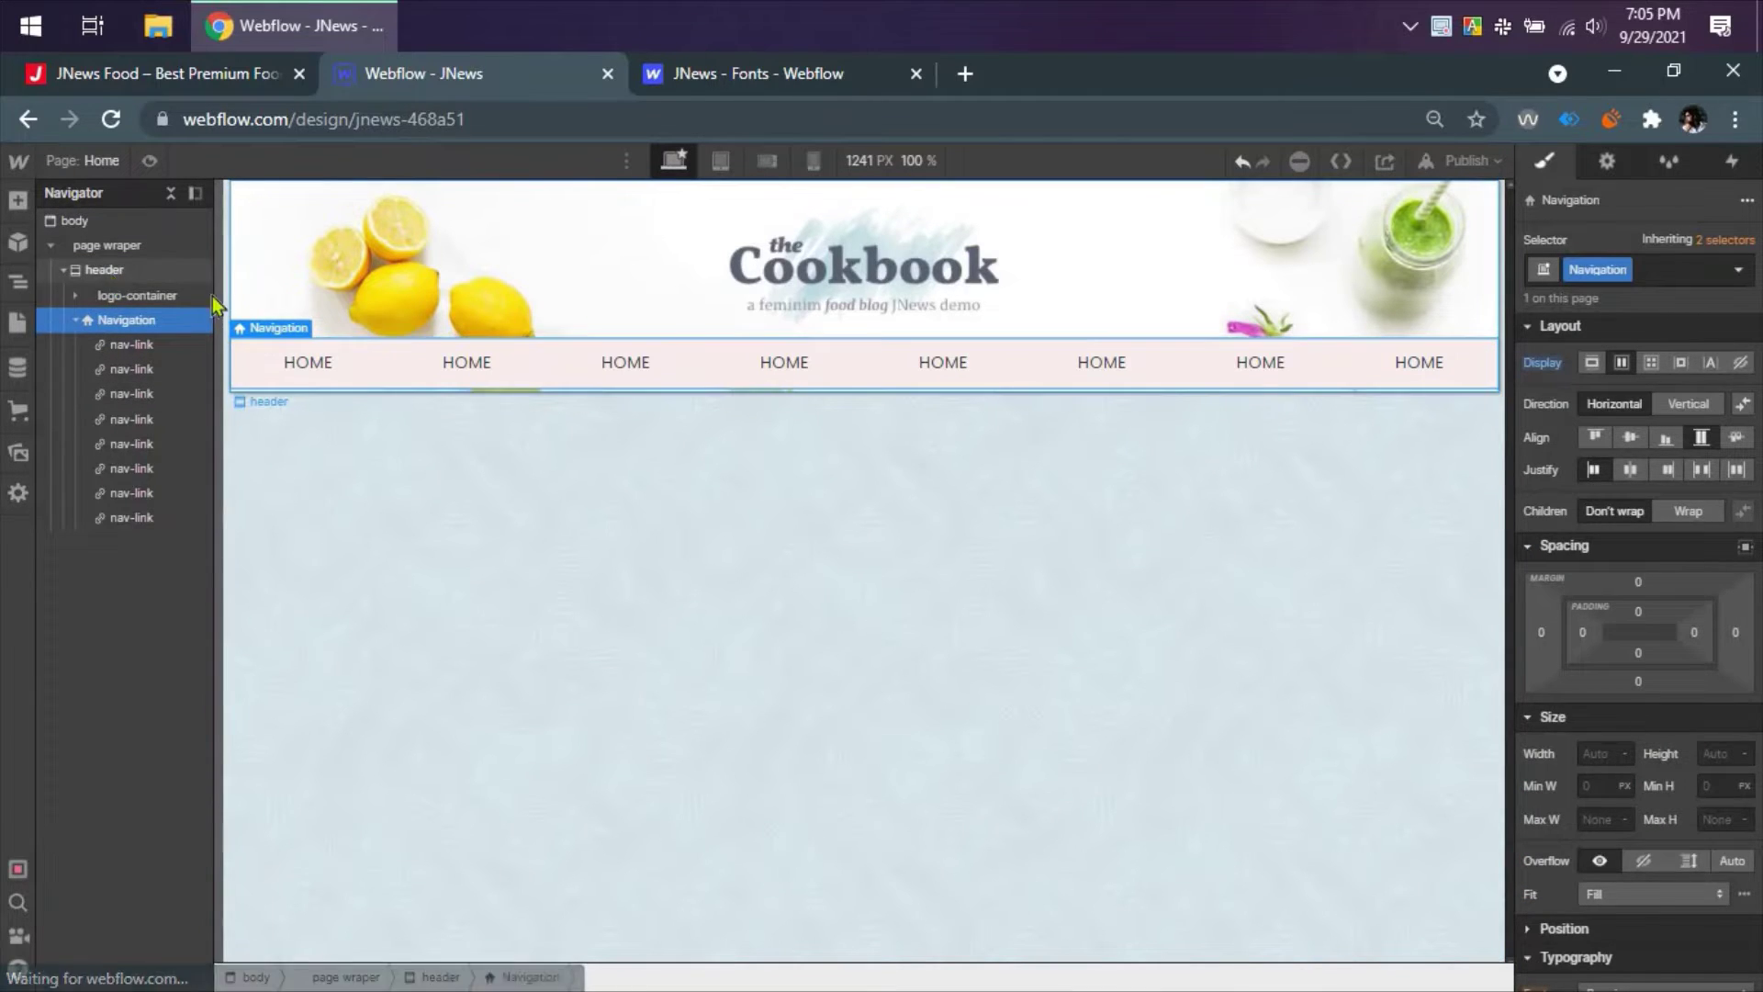
left_click(104, 270)
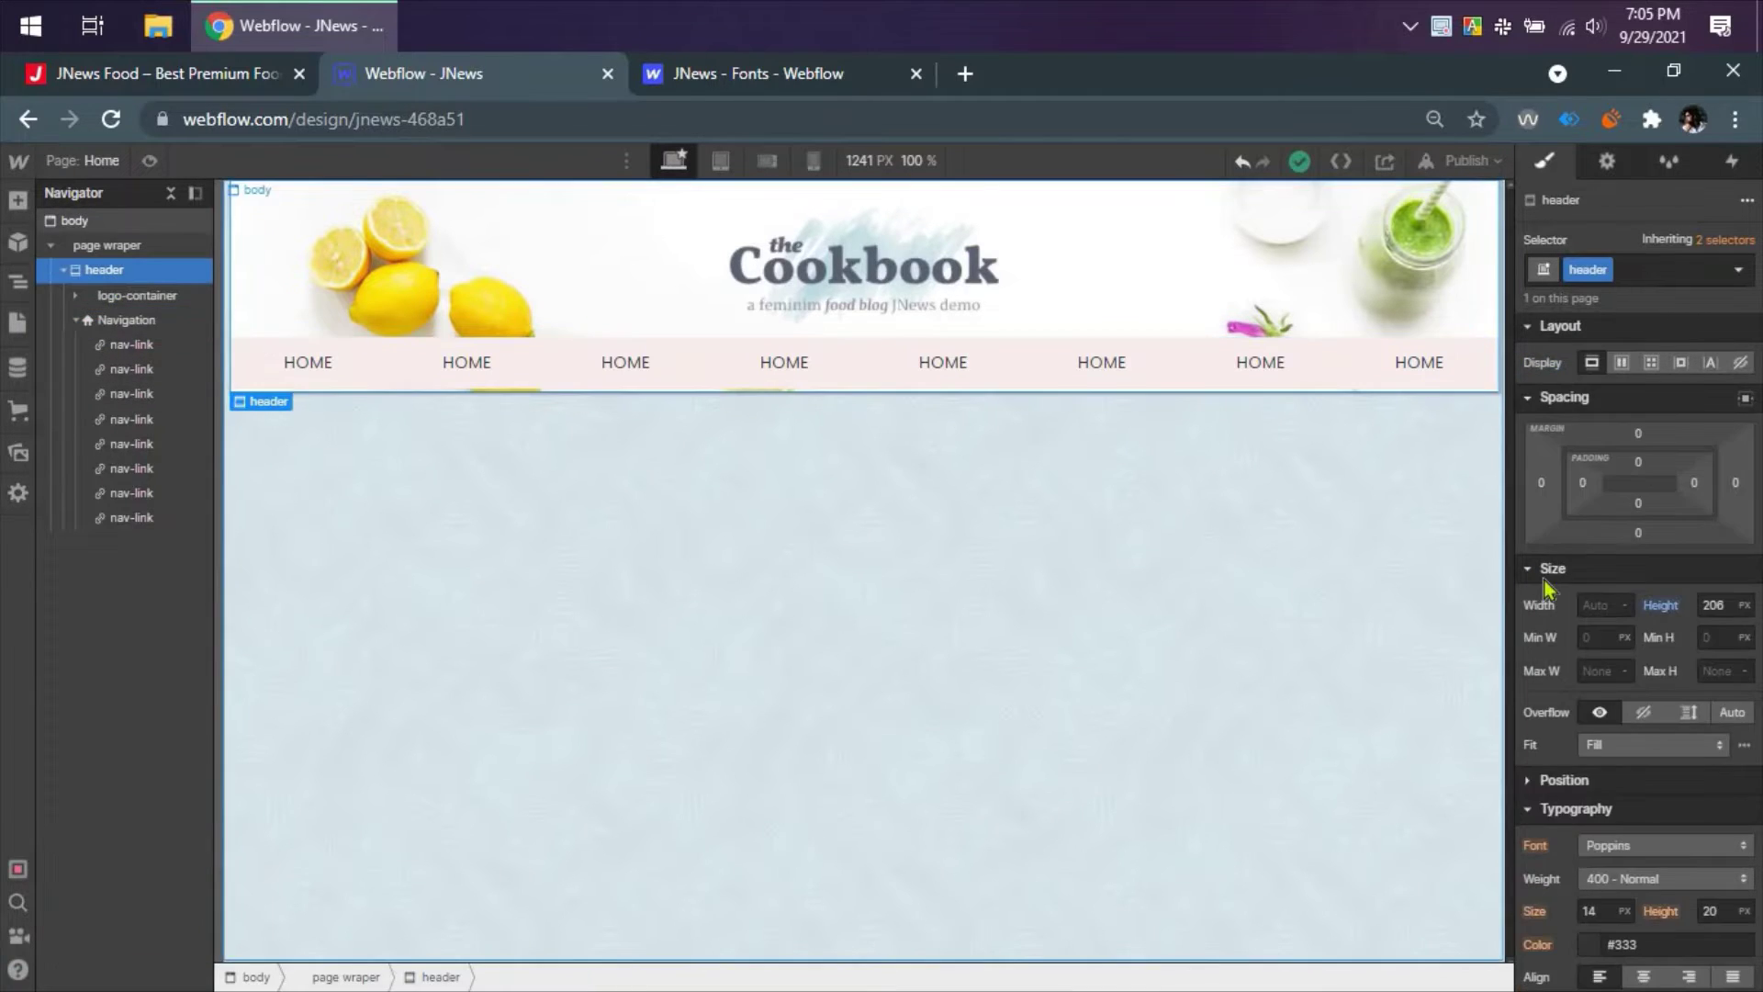
left_click(124, 323)
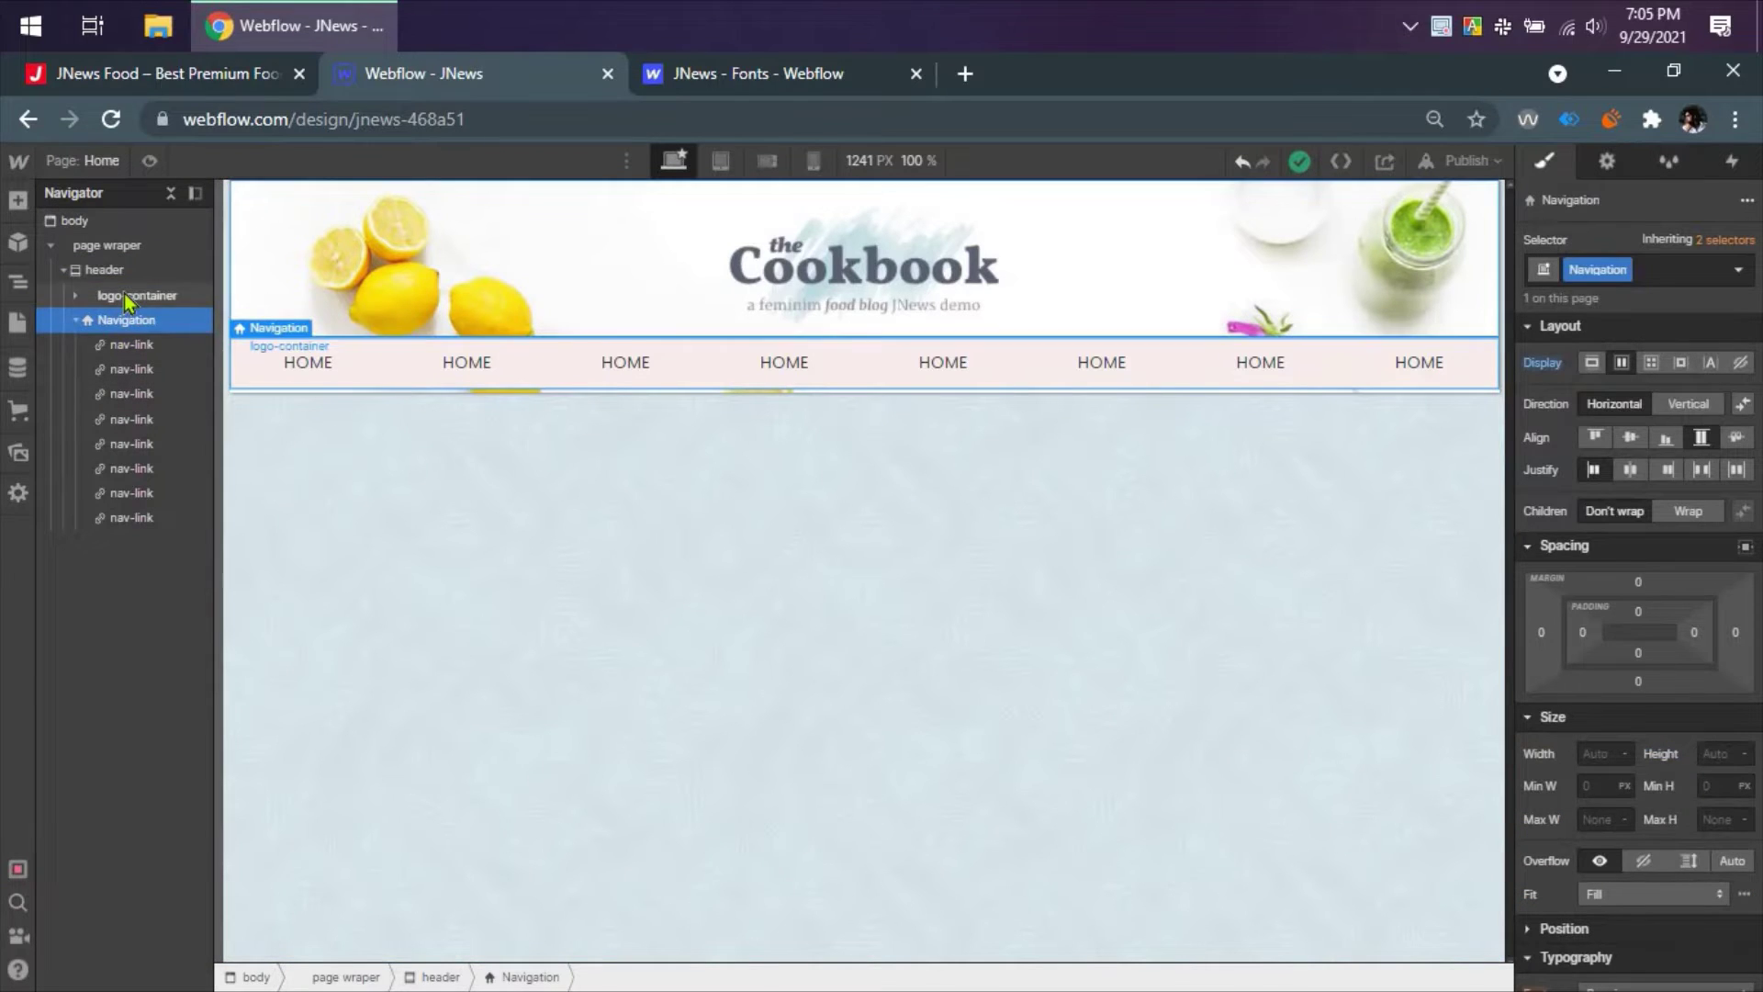
left_click(125, 297)
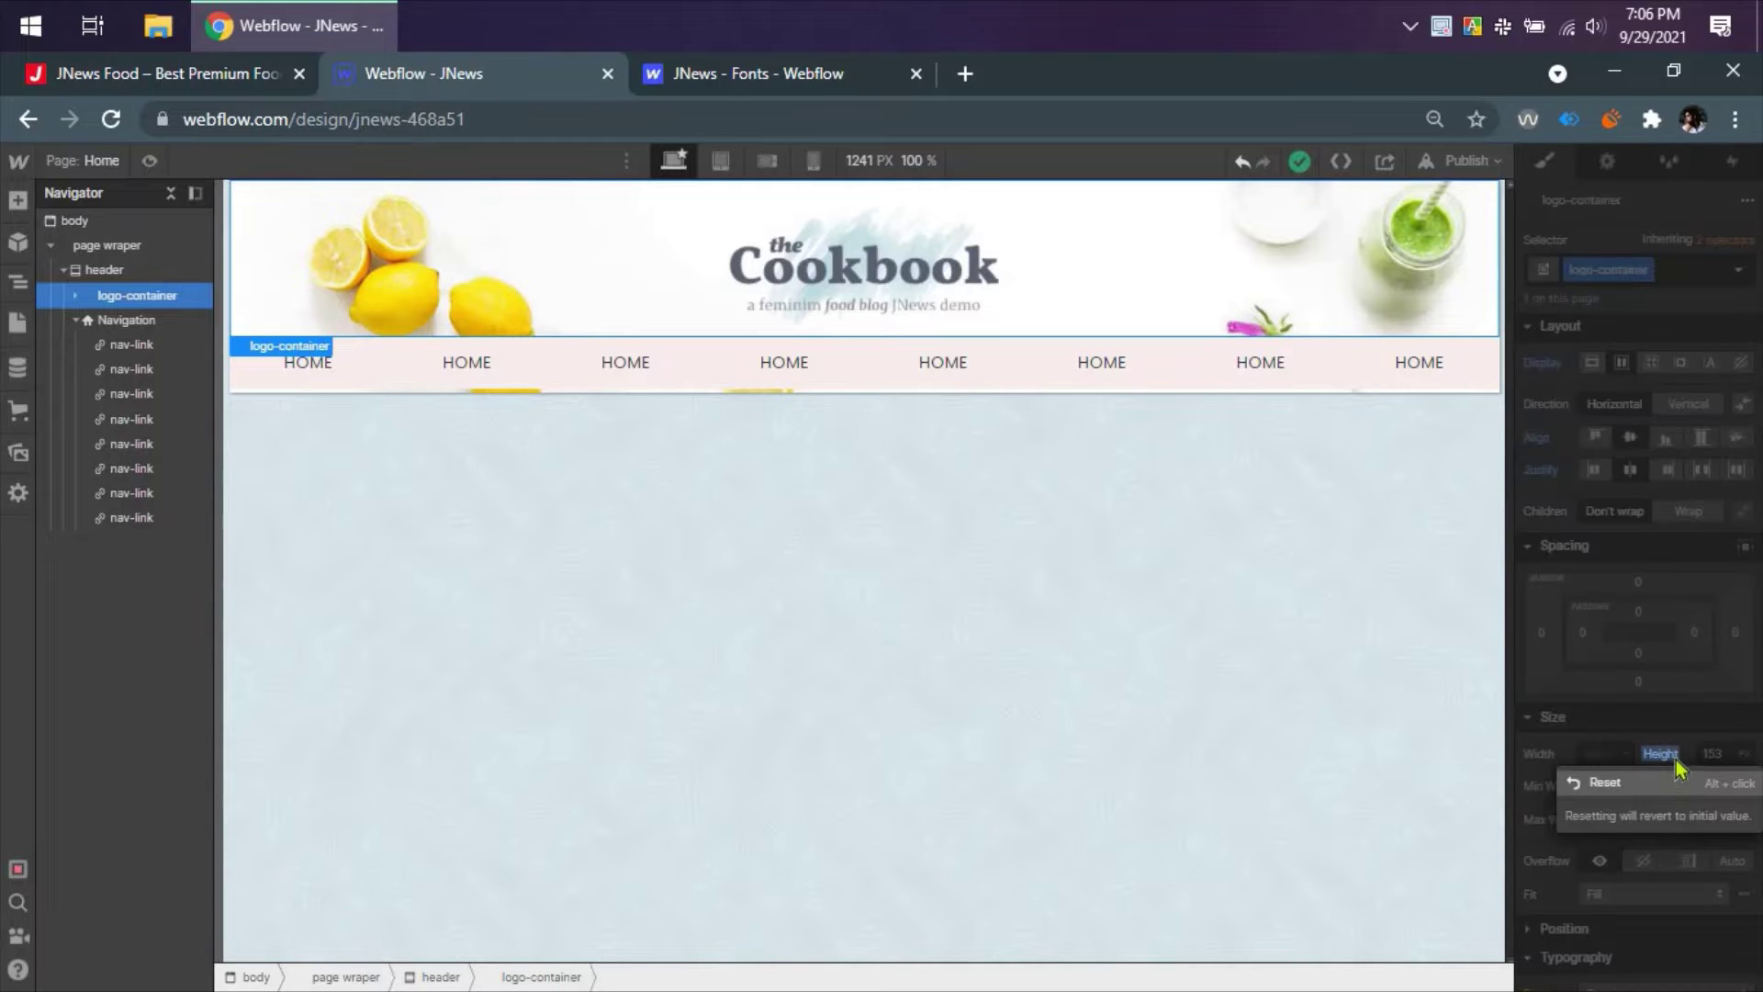
left_click(1728, 753)
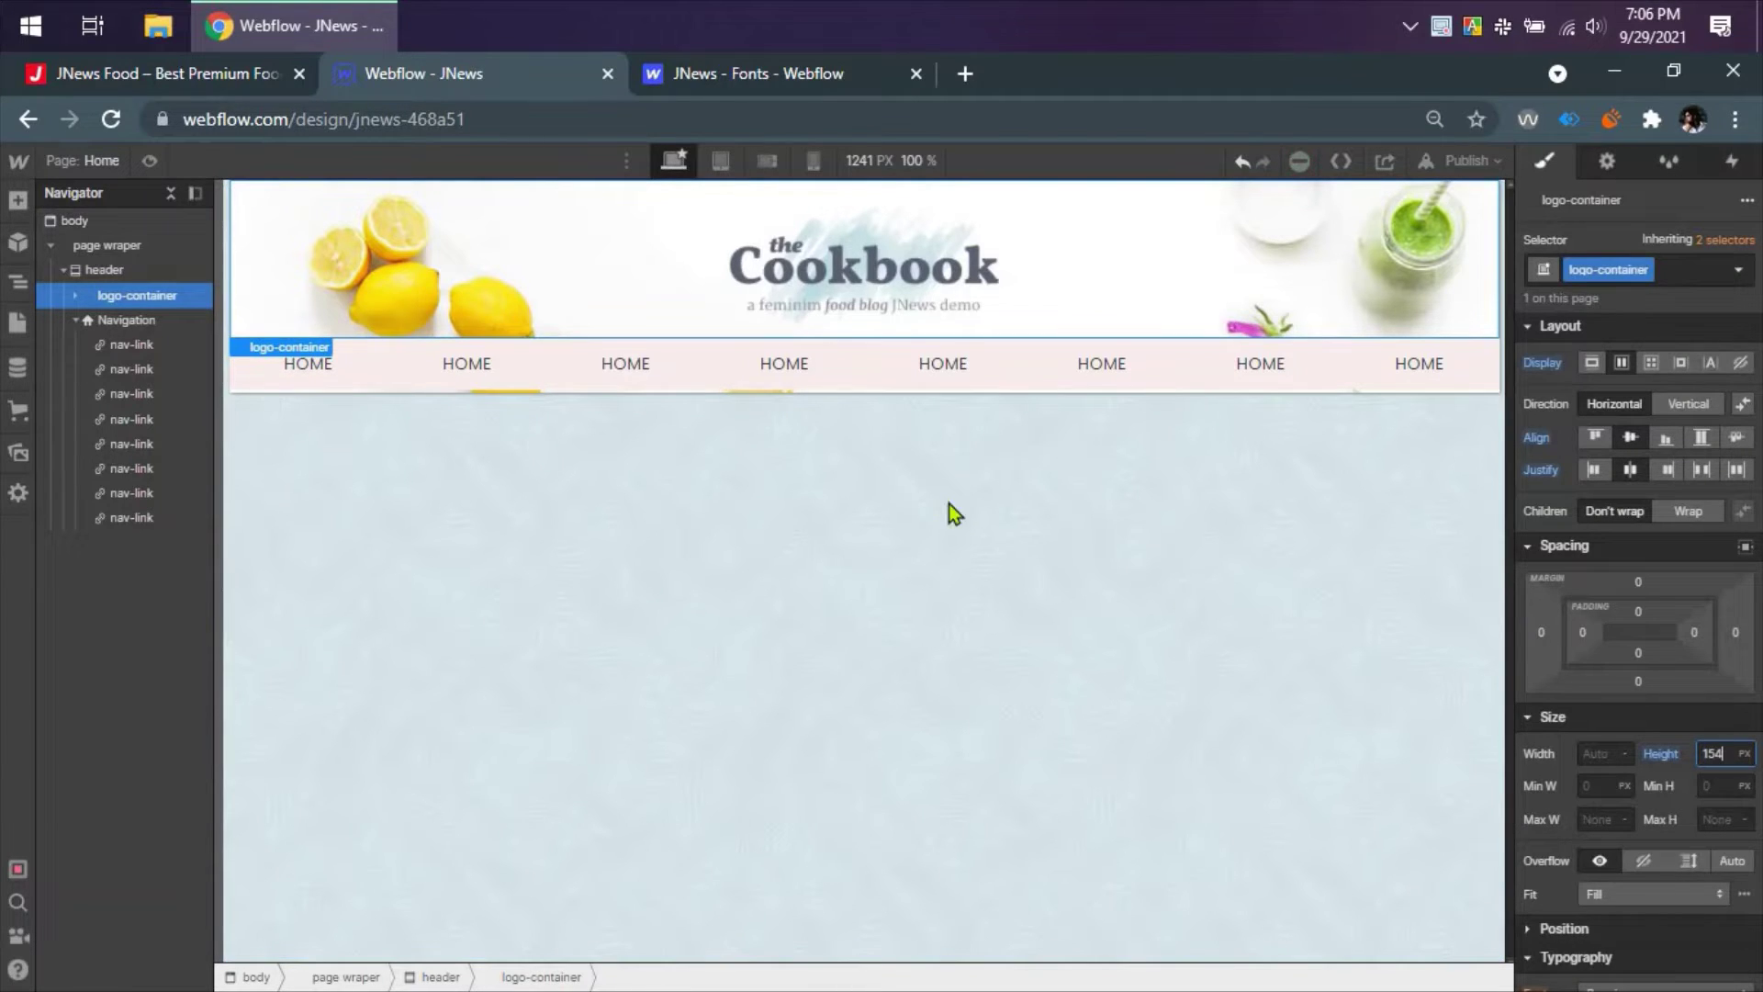
key("Up")
key("Up")
key("Up")
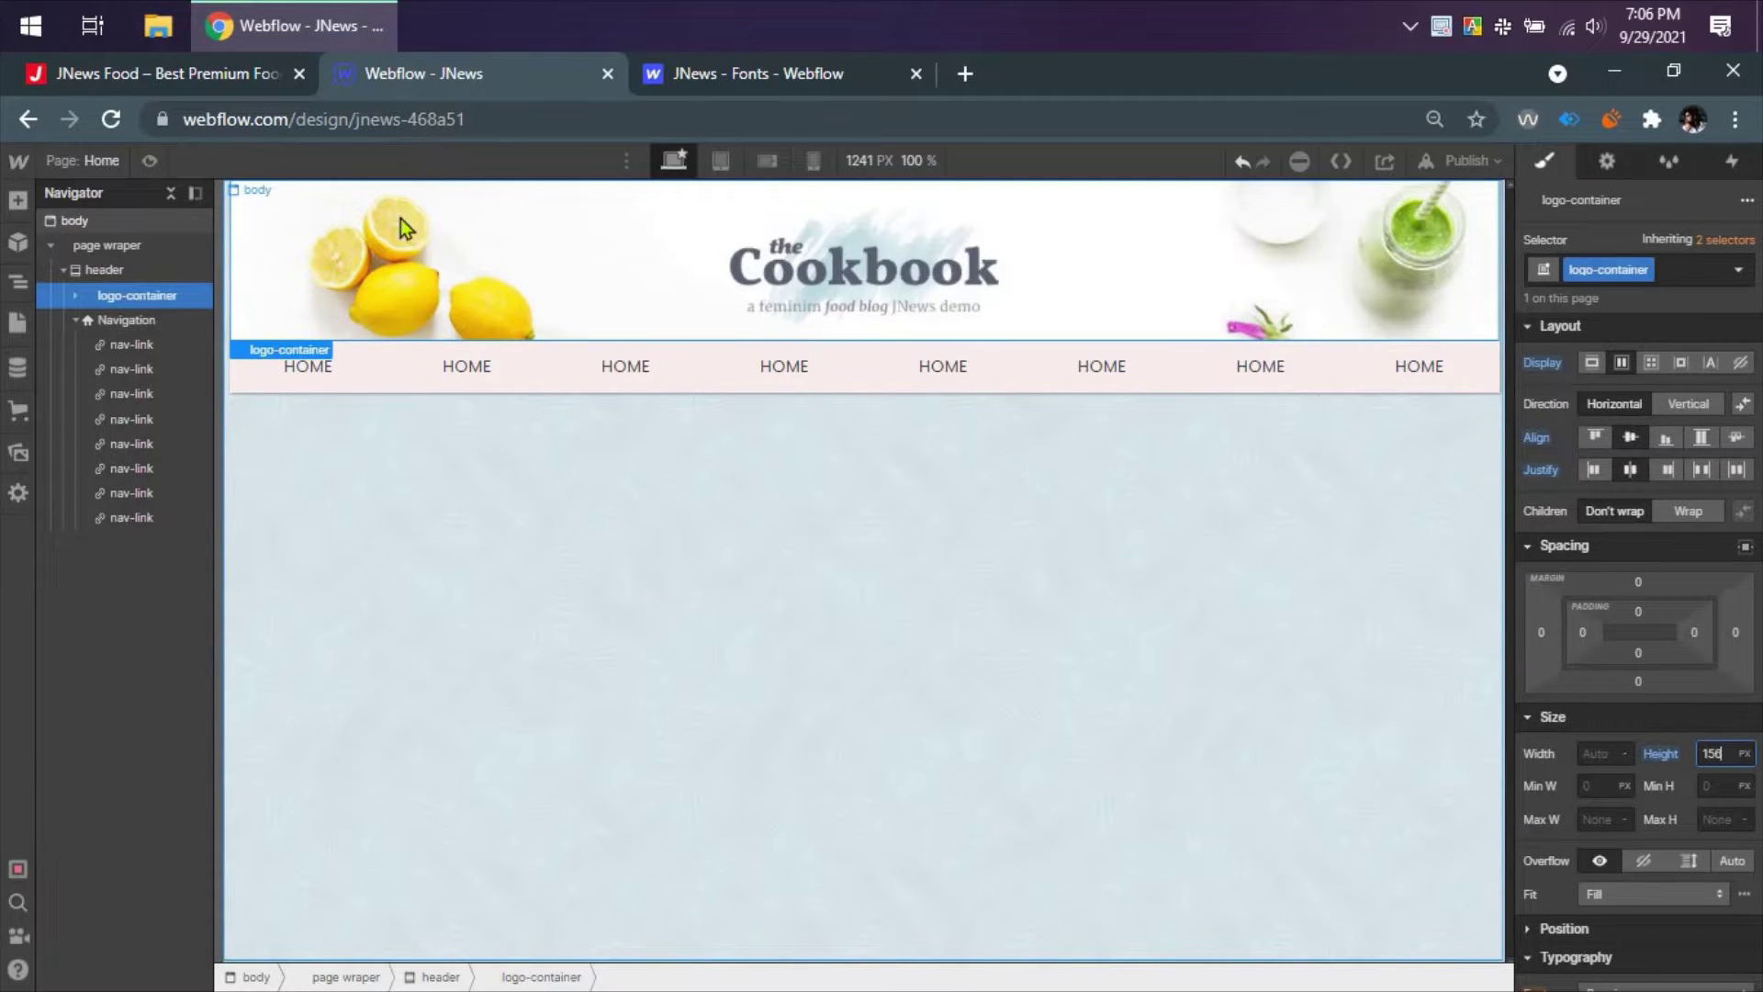
- Preview the page to examine the header and navigation bar, and return to editing
left_click(150, 161)
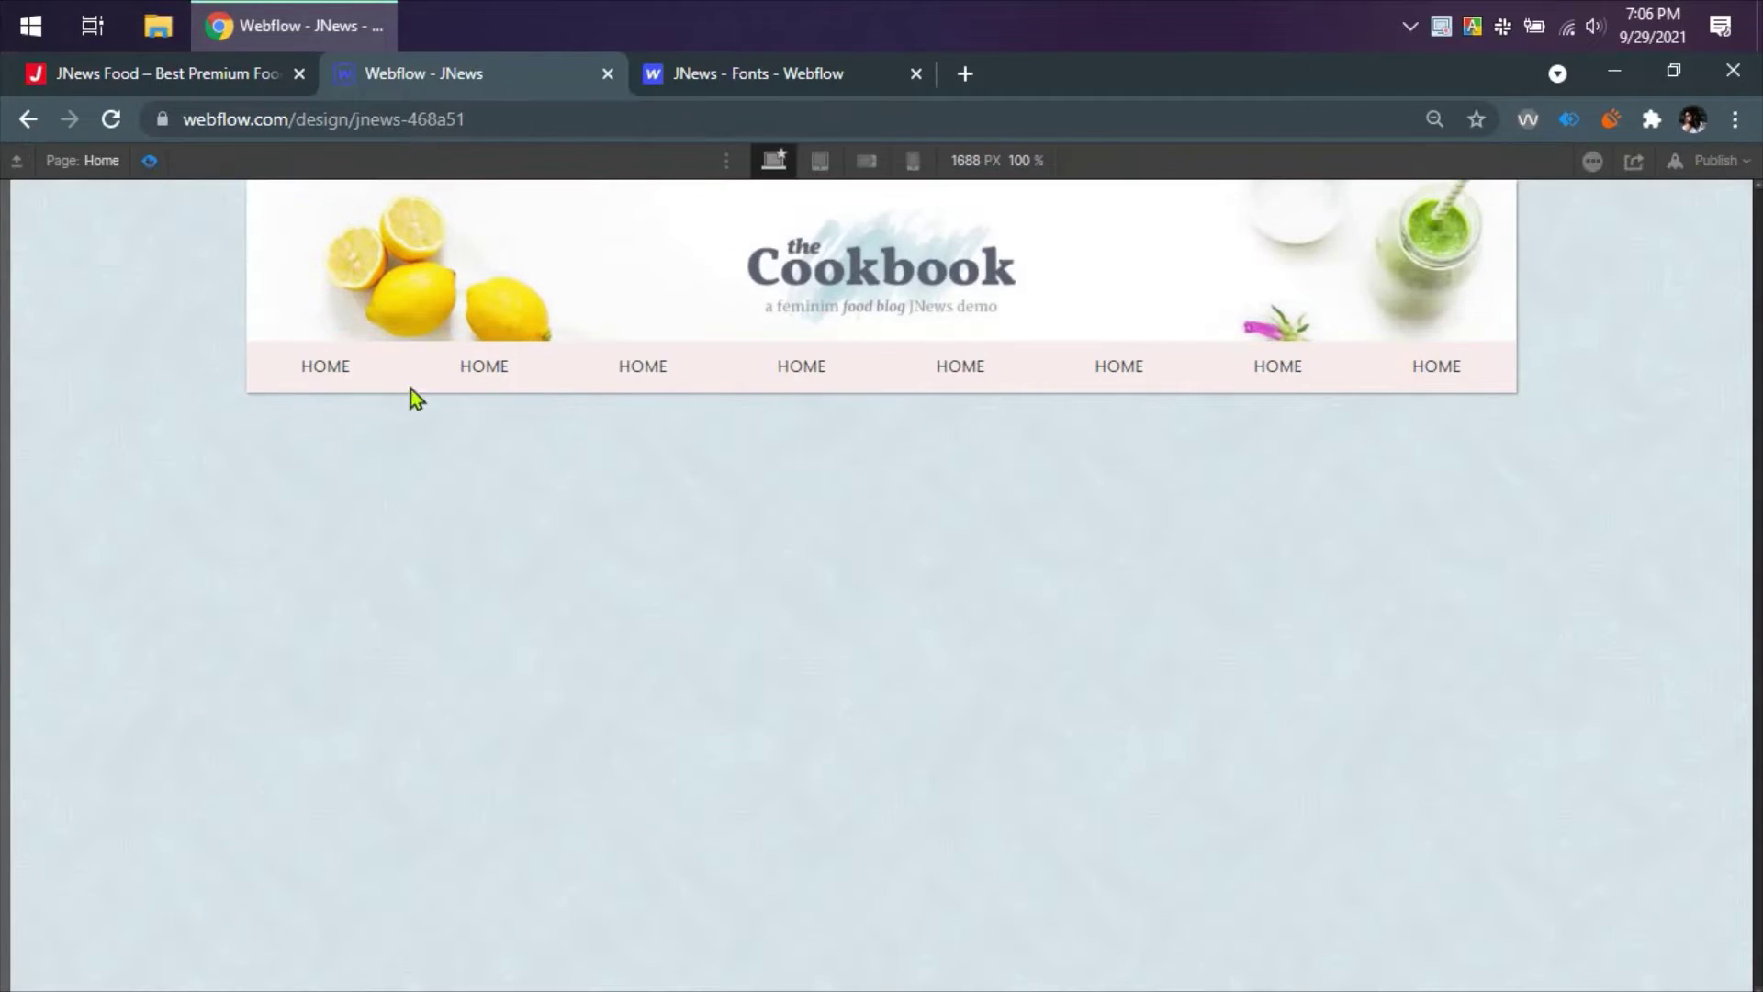
left_click(782, 73)
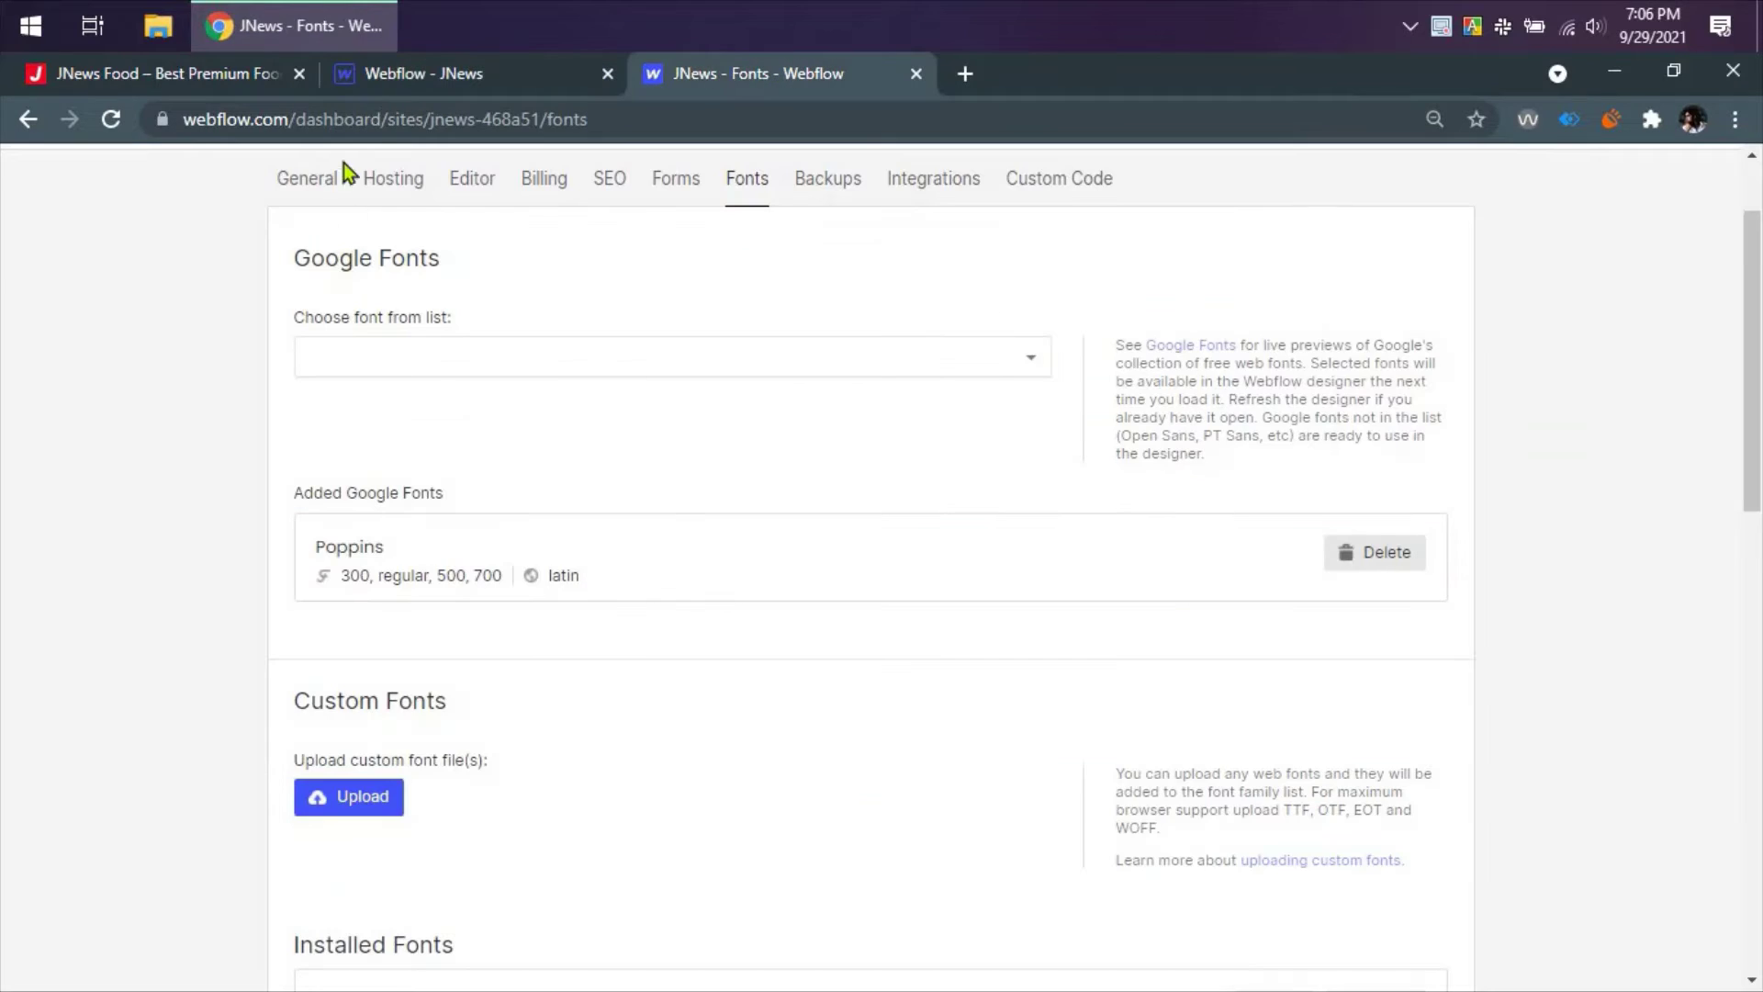
left_click(424, 81)
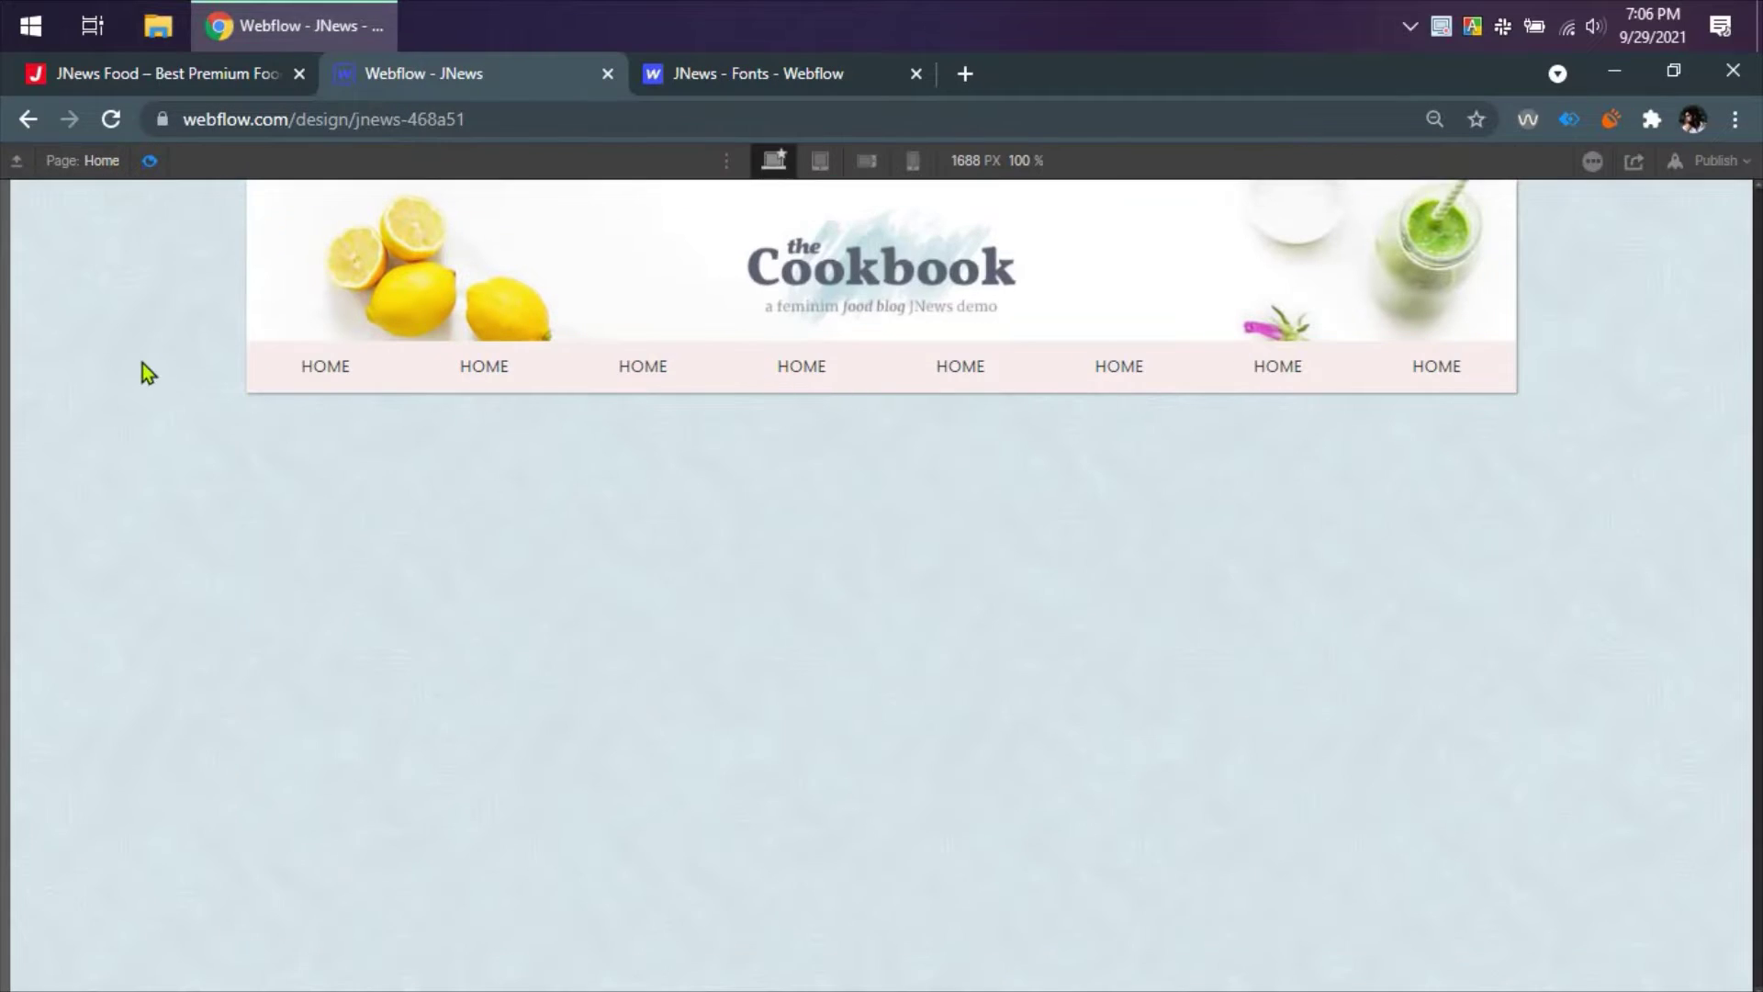
key("ctrl+shift+p")
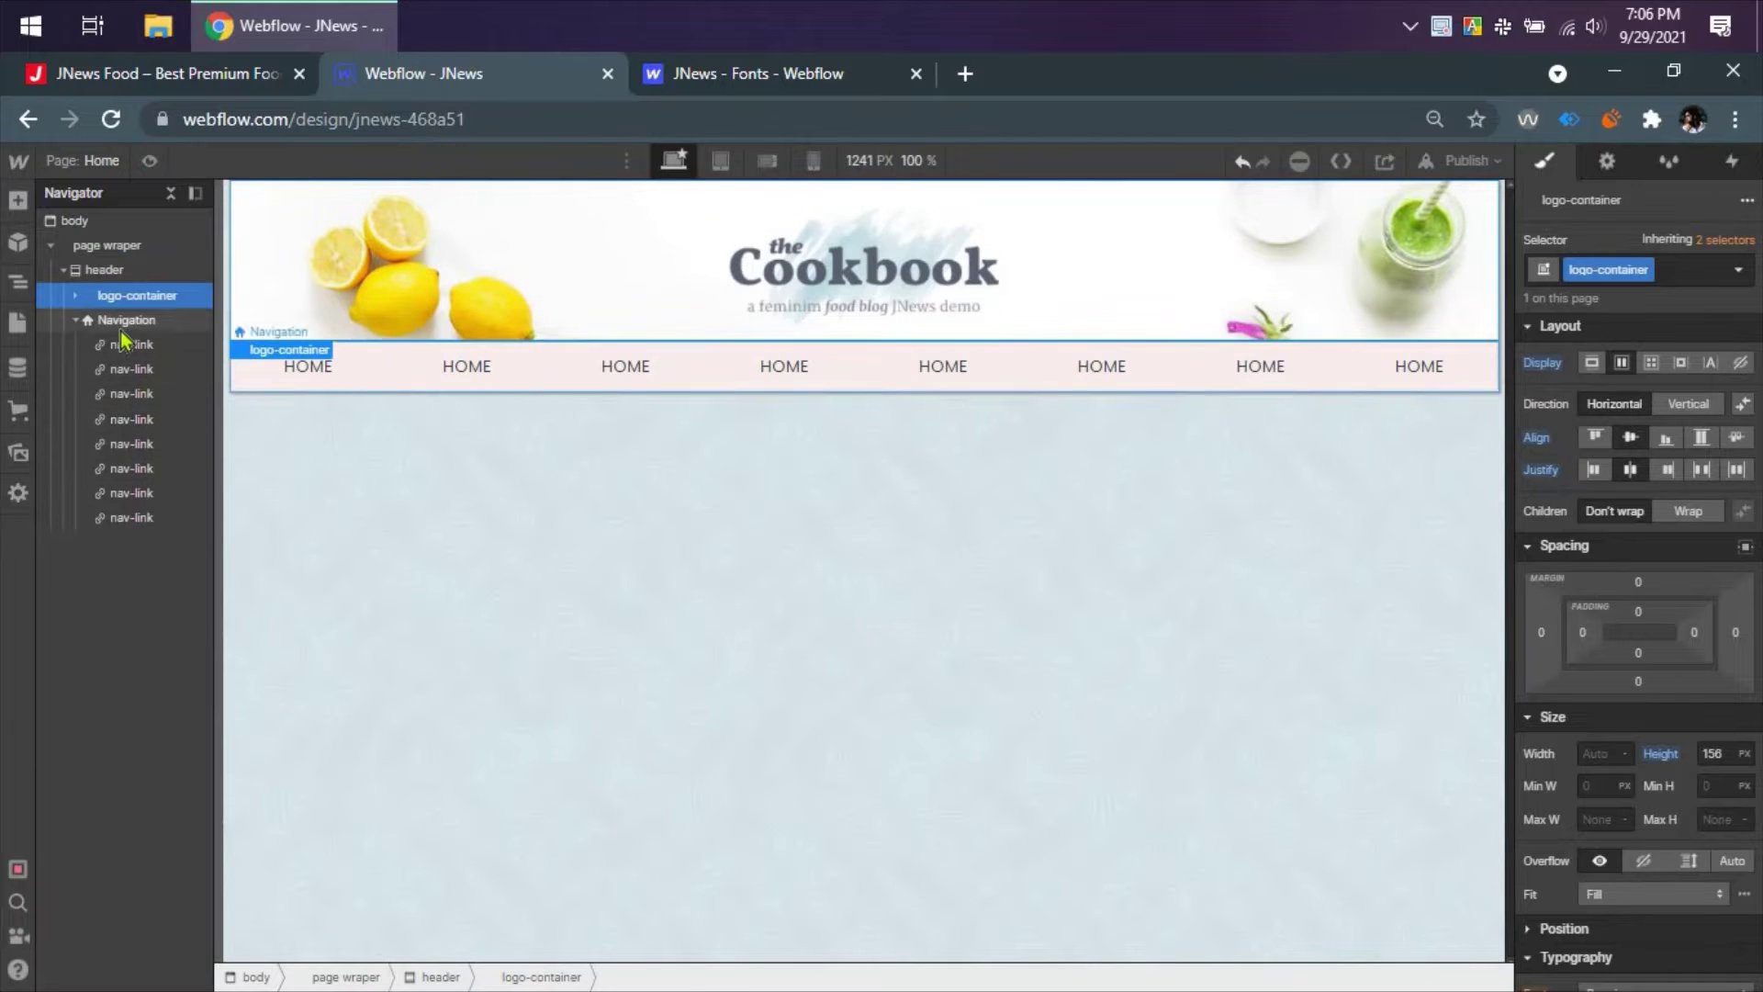
- Check the menu names on the JNews Food page and change the second nav-link's text in Webflow to "RECIPE"
left_click(236, 81)
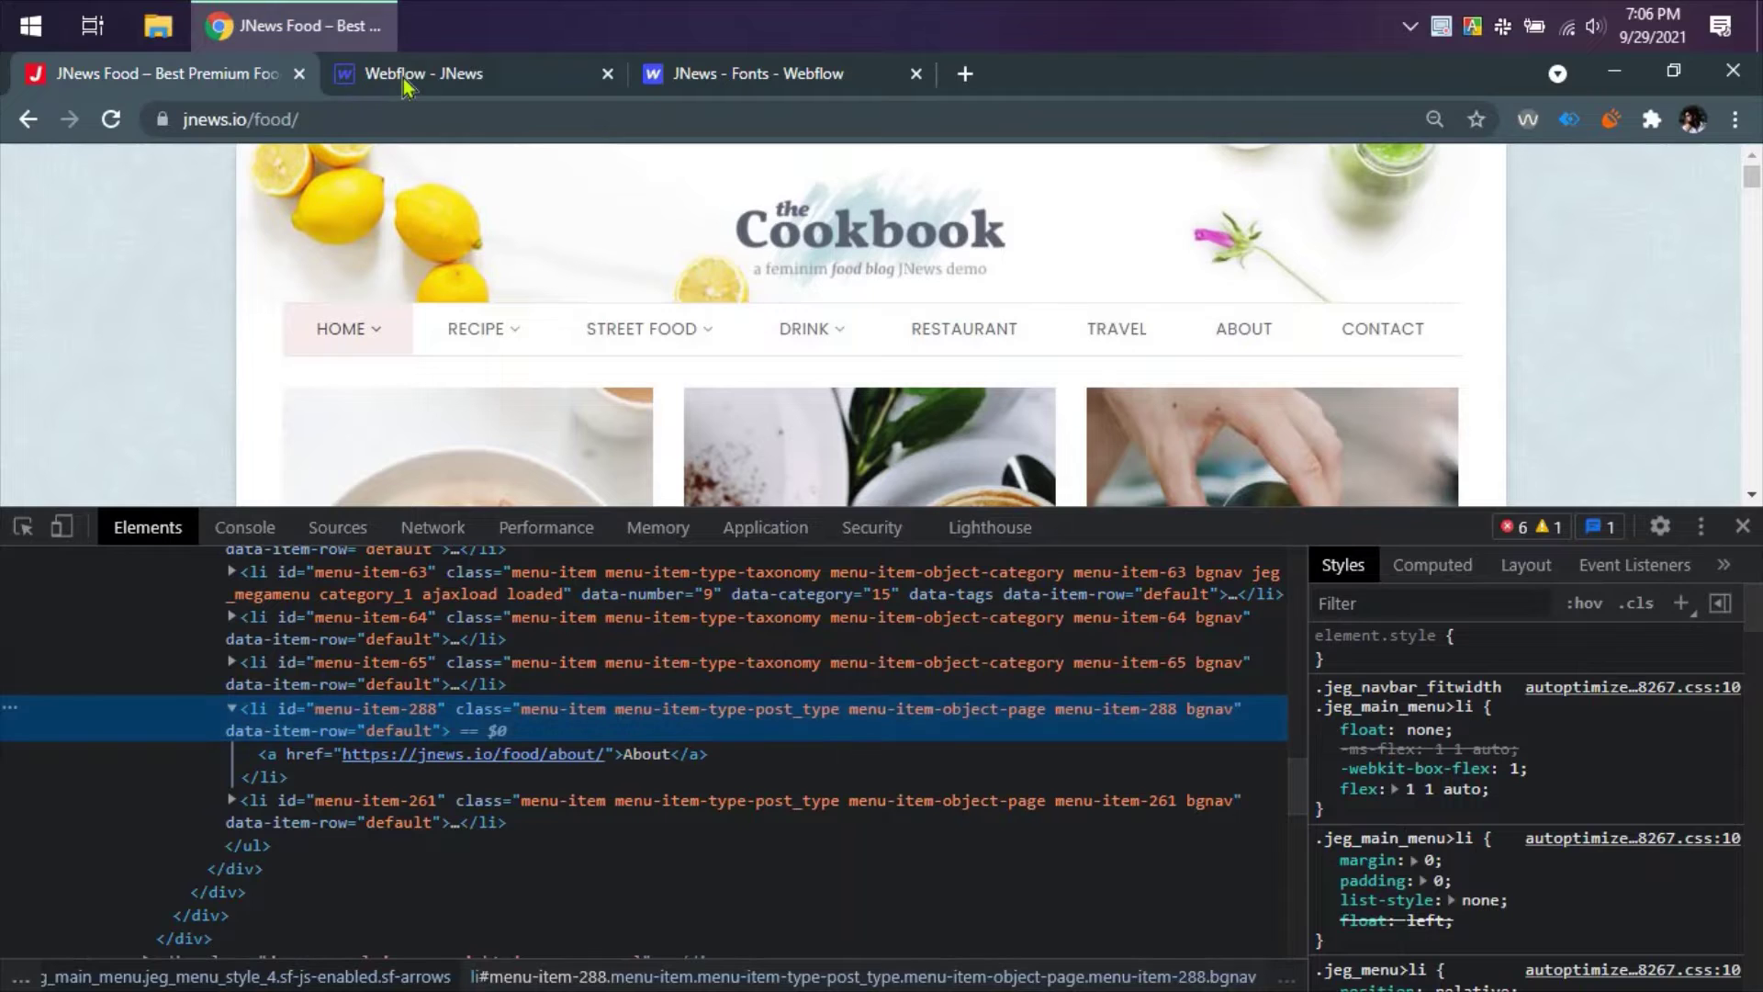
left_click(404, 81)
double_click(462, 366)
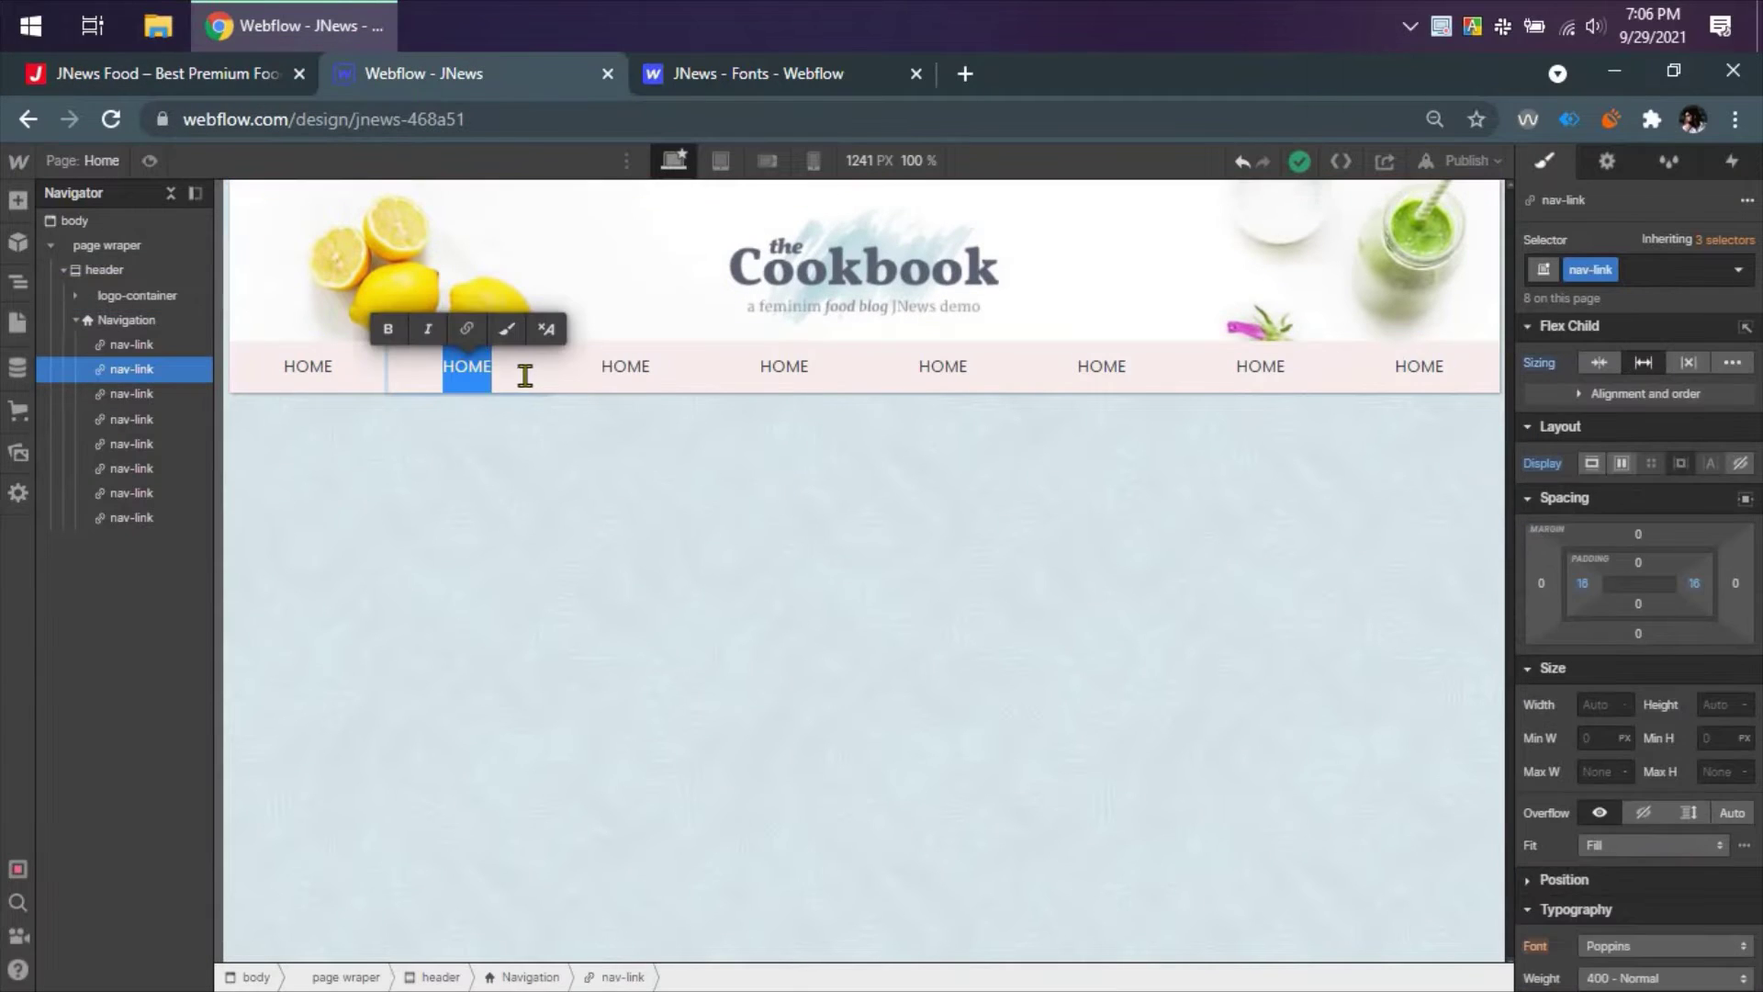
type("RECIP")
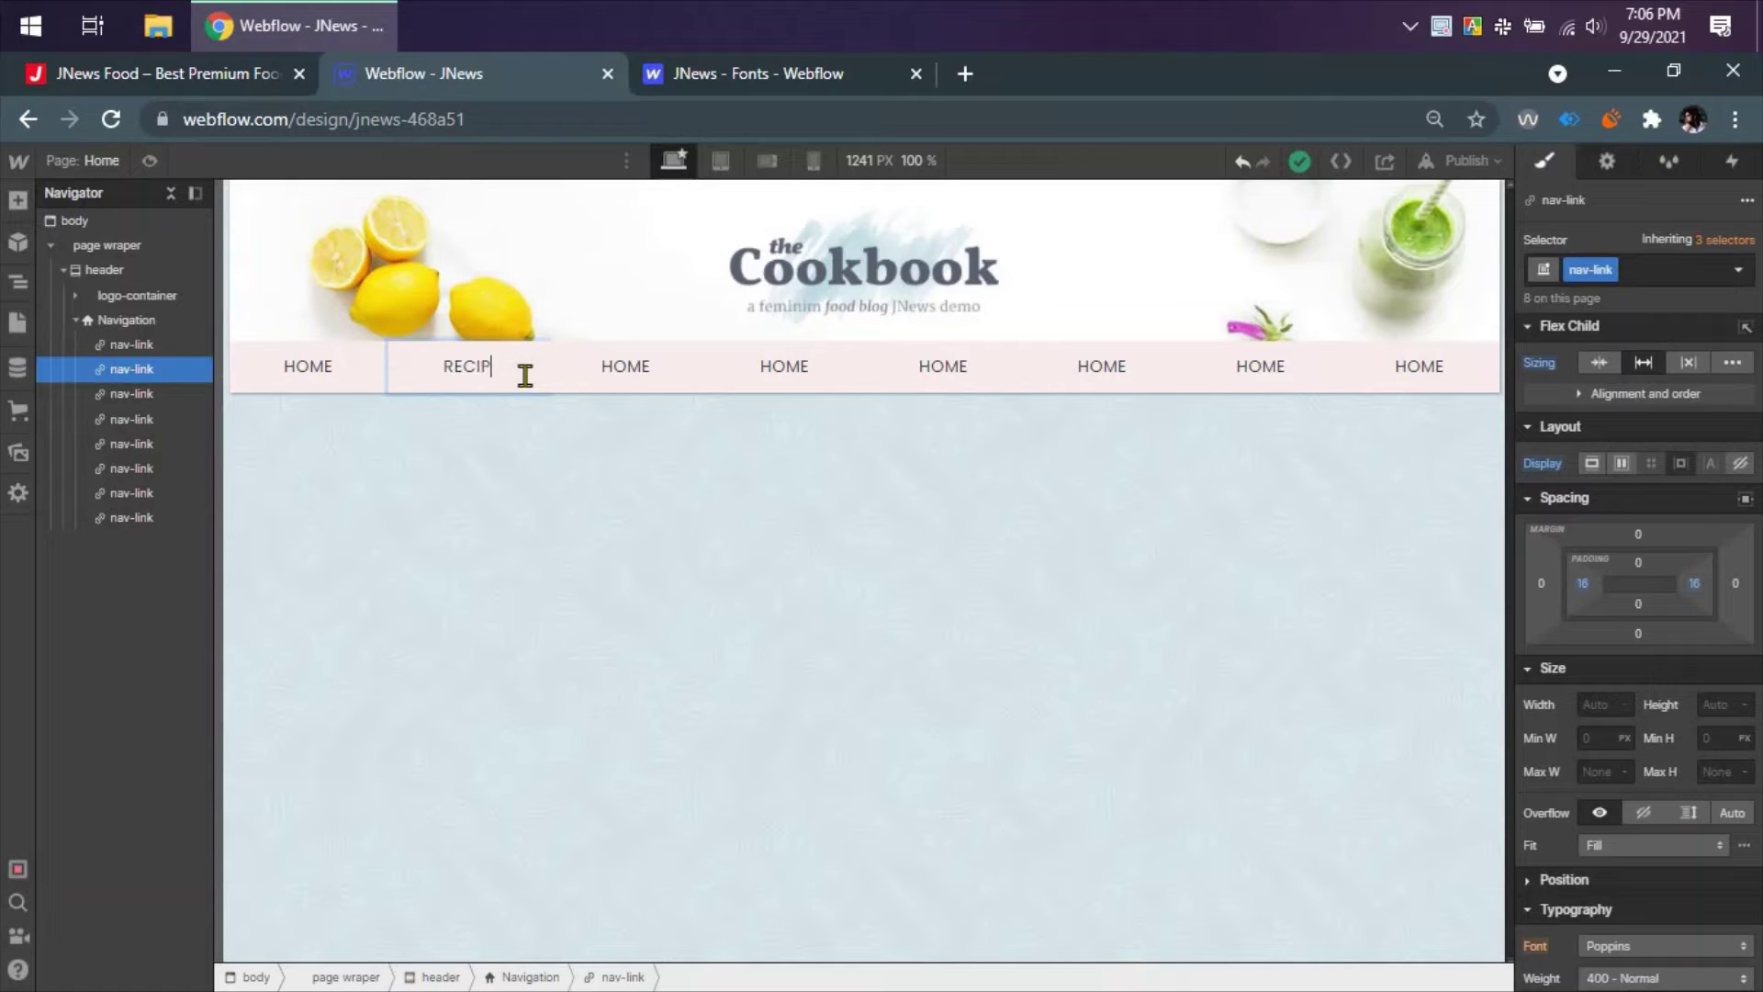
type("I")
key("BackSpace")
key("BackSpace")
type("PI")
key("ctrl+1")
left_click(450, 75)
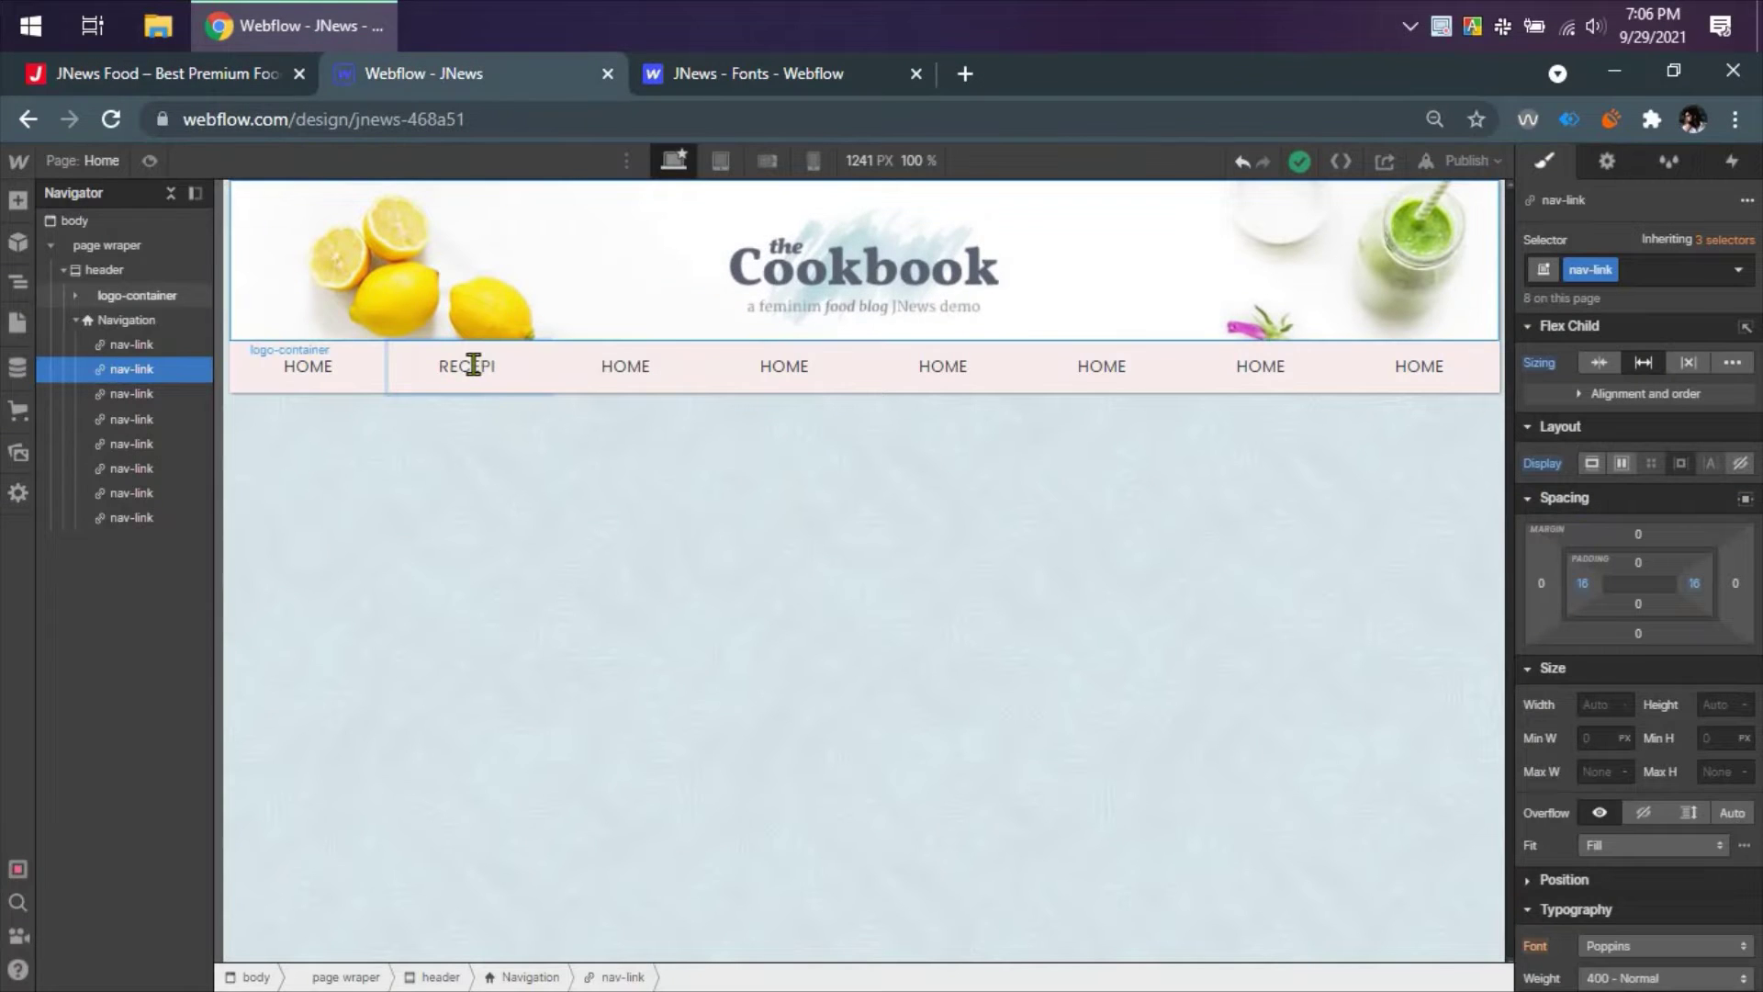
left_click(514, 369)
key("BackSpace")
type("E")
- Change the third nav-link's text to "FOOD" and the fourth's to "DRINK"
double_click(646, 360)
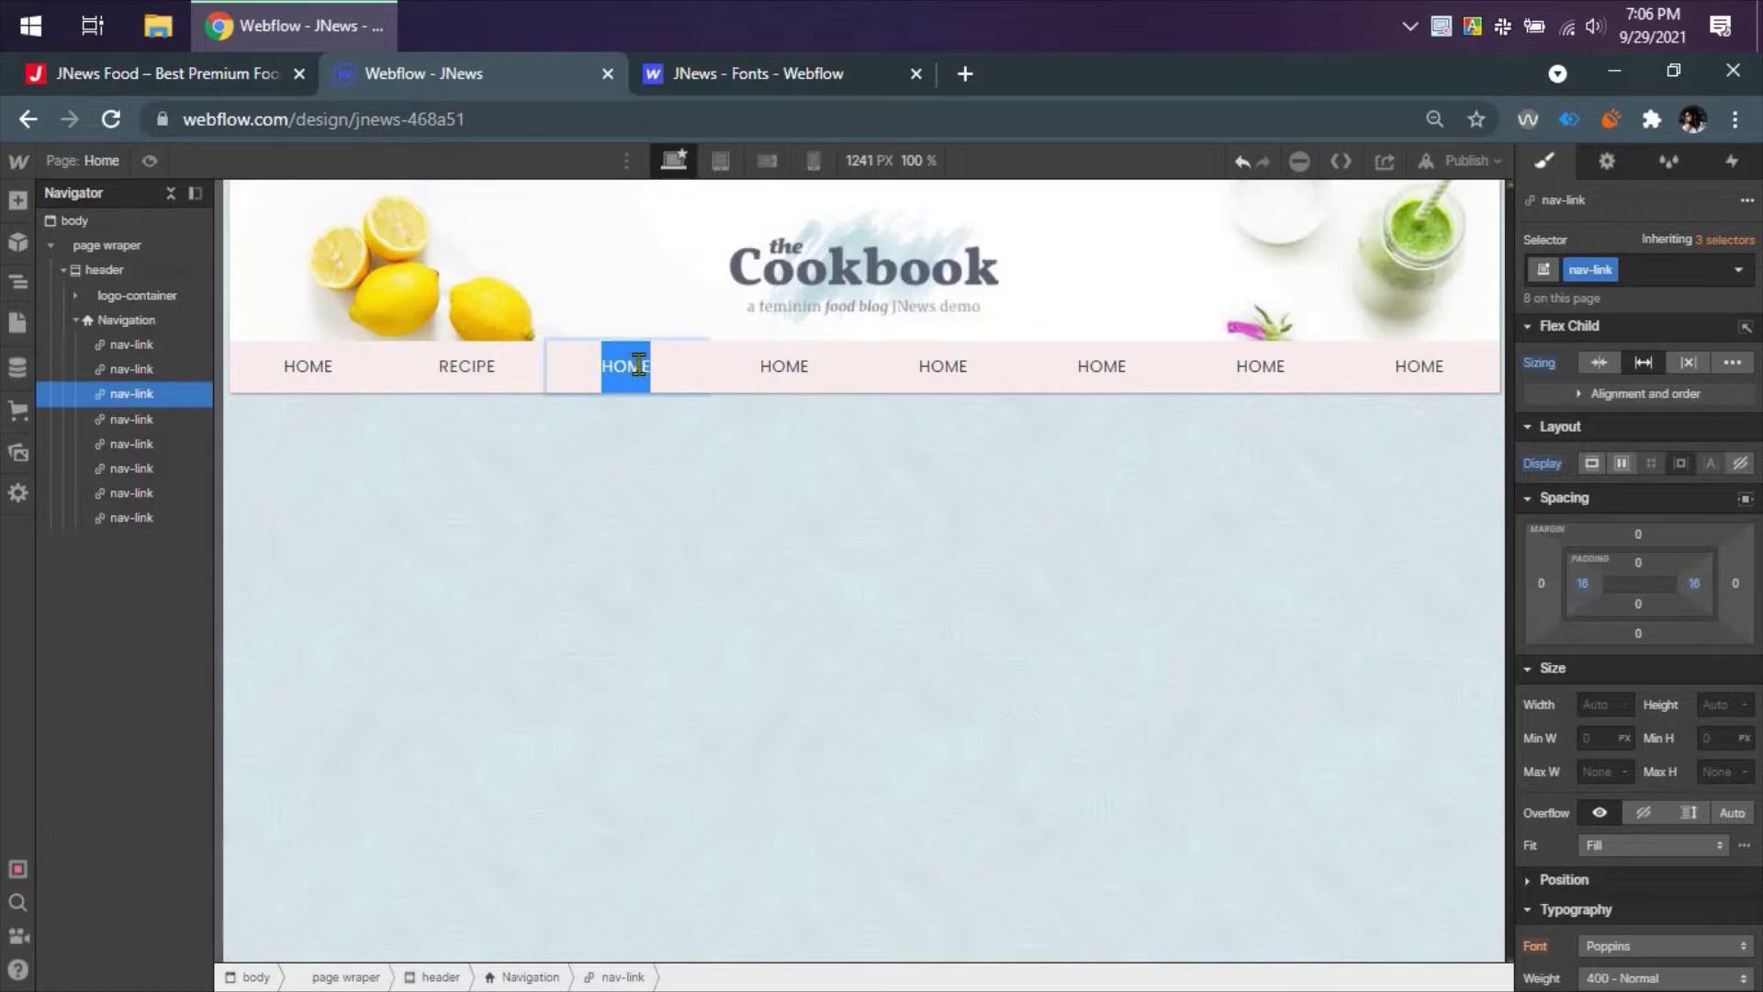
type("FOOD")
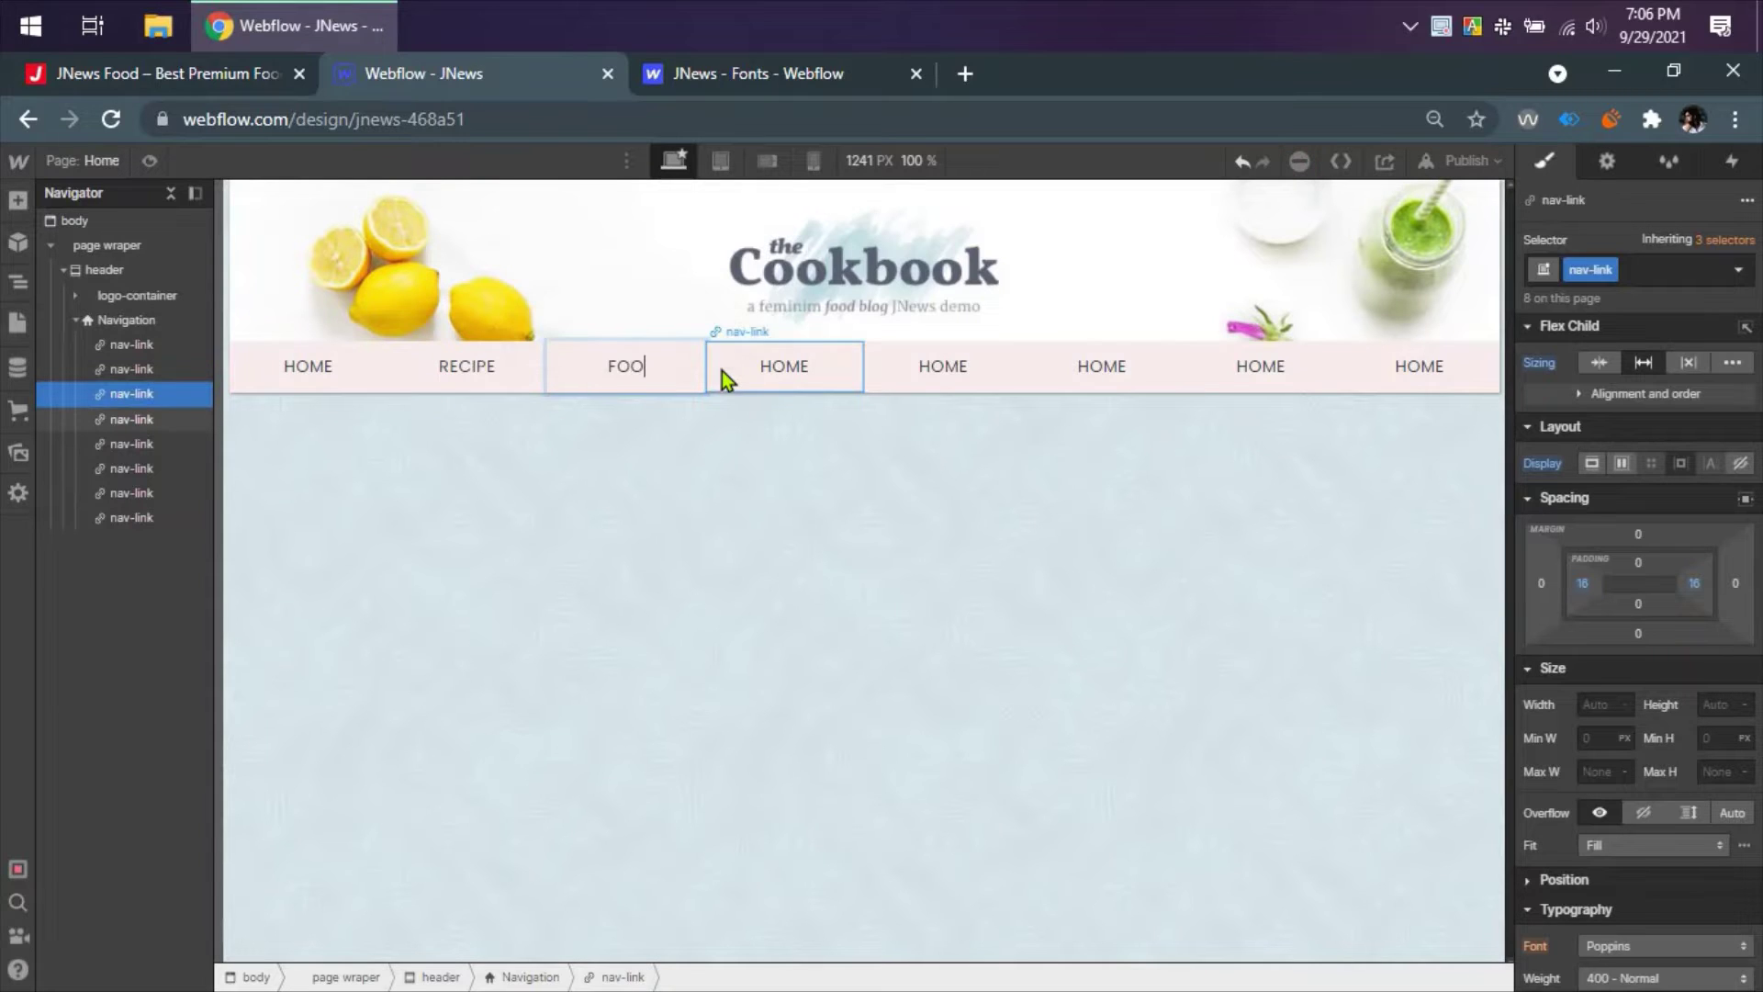
double_click(780, 368)
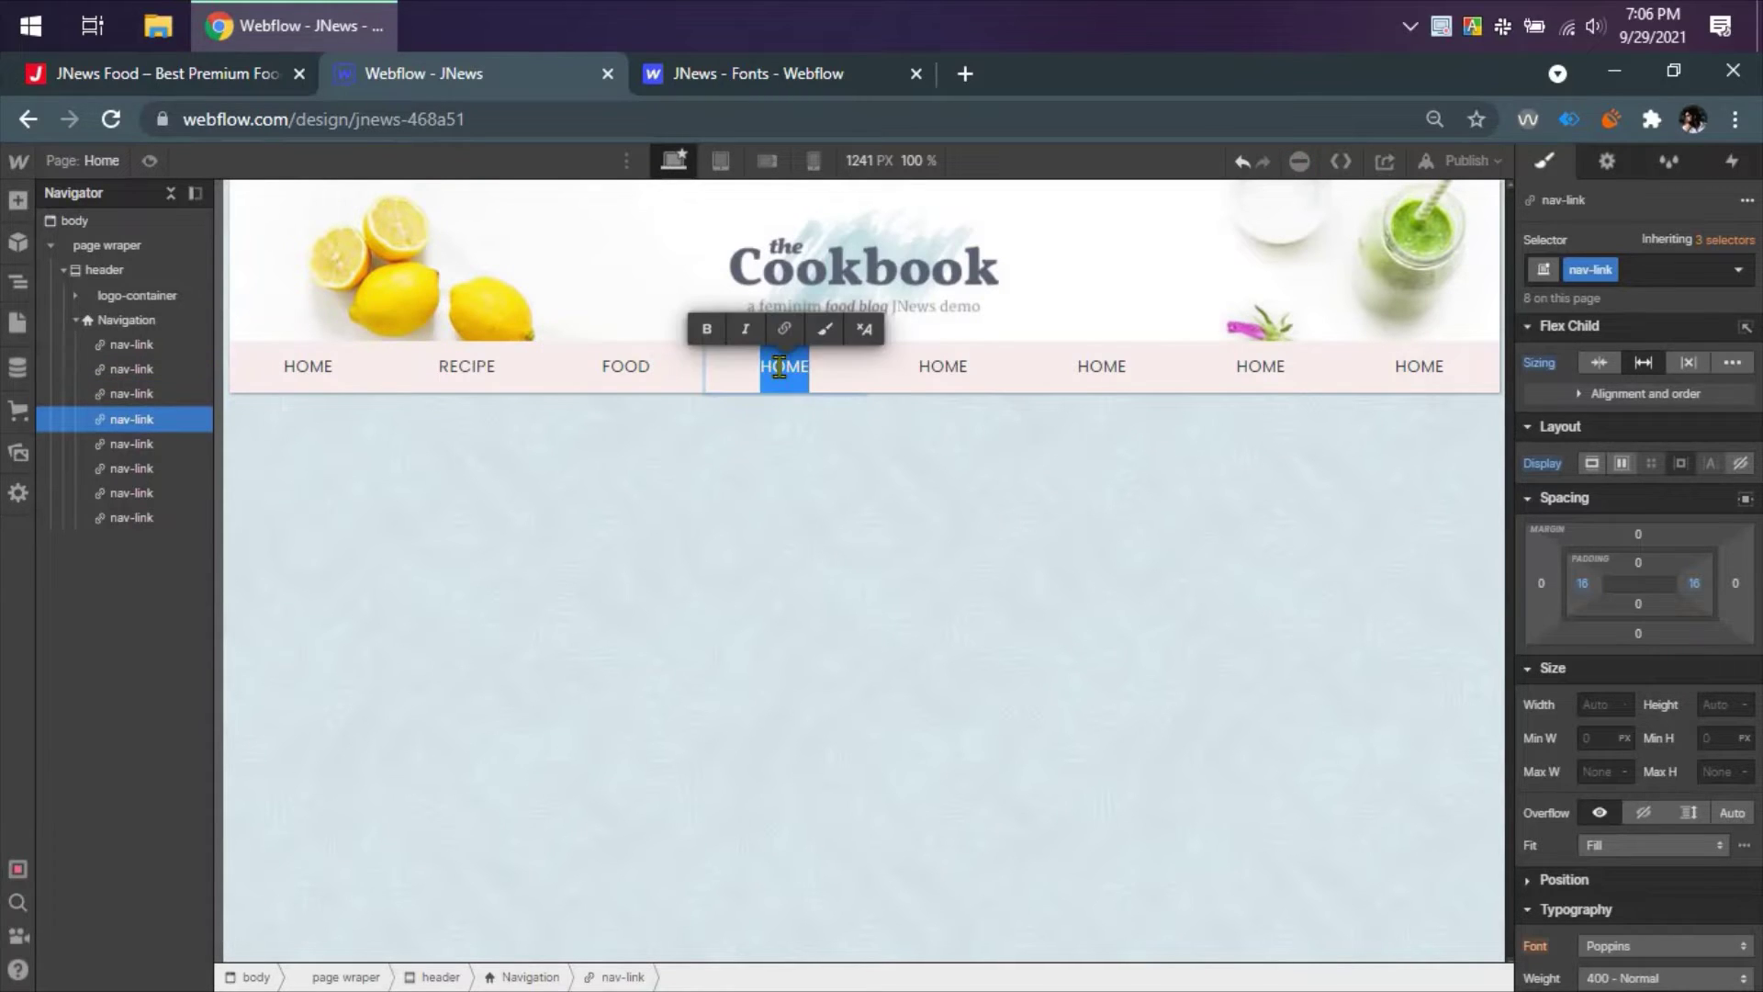
type("DING")
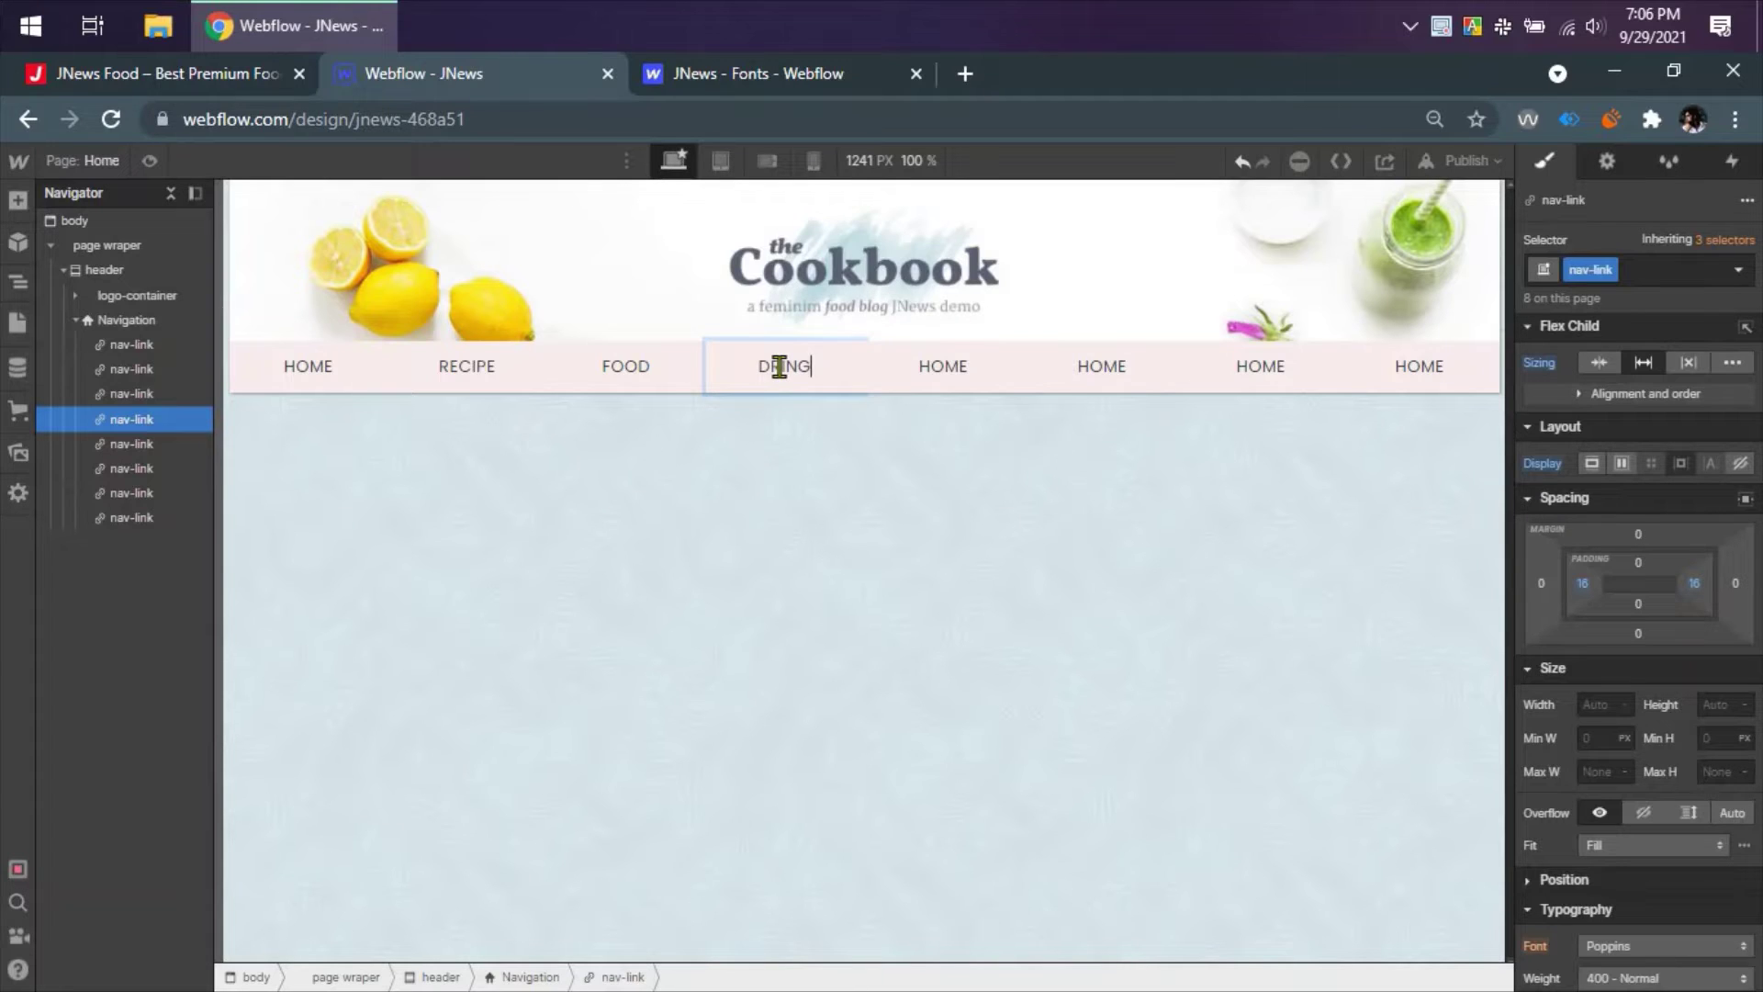
type("RING")
key("BackSpace")
type("K")
- Change the fifth nav-link's text to "ABOUT" and the sixth's to "TRAVALE", checking the menu on the JNews Food page
double_click(943, 367)
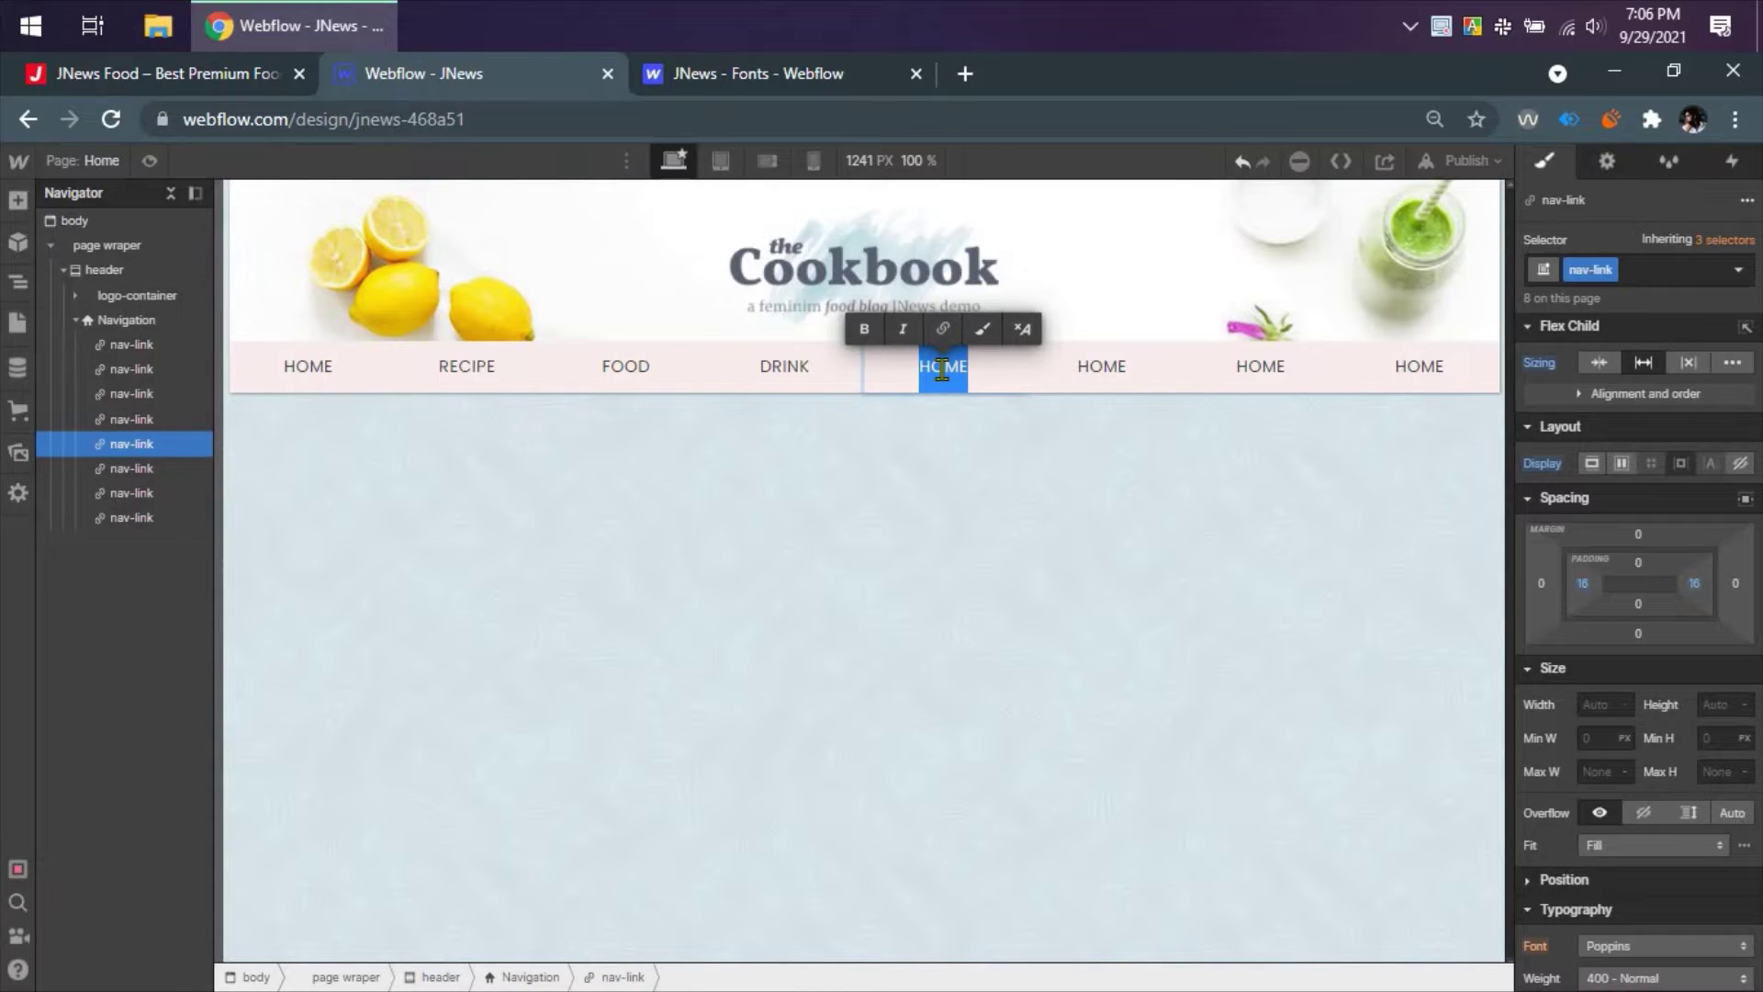
type("ABOUT")
left_click(241, 77)
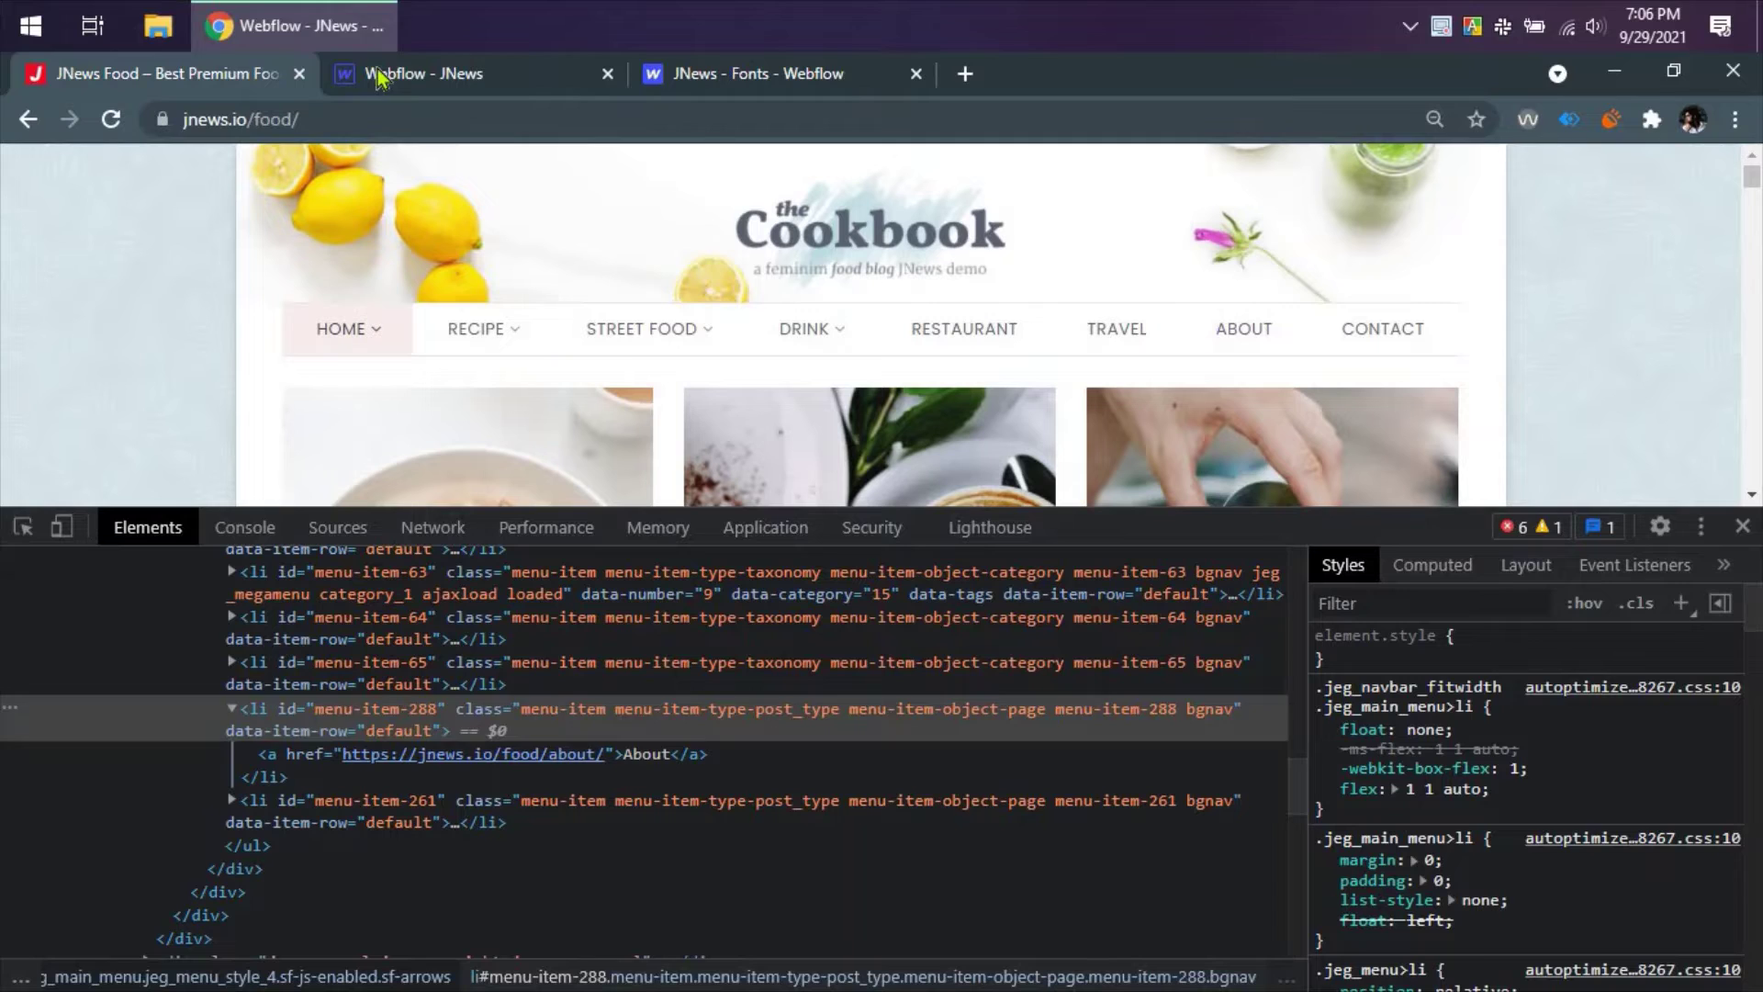
left_click(379, 77)
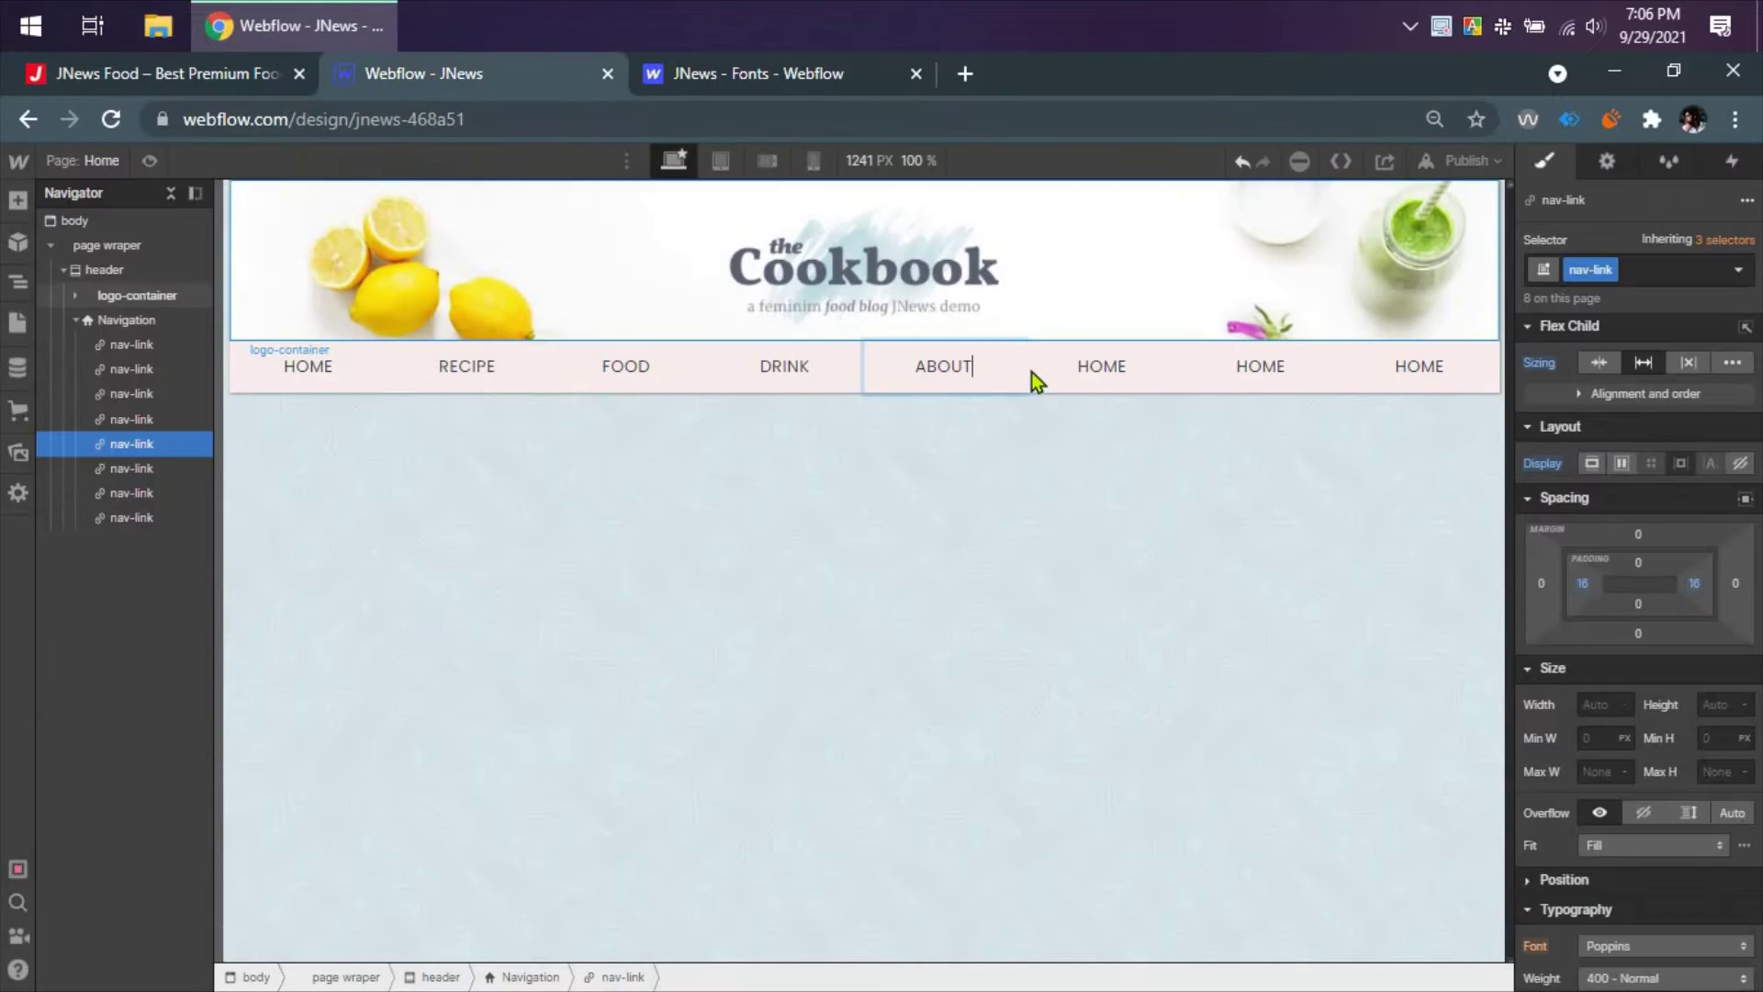
double_click(1094, 365)
type("R")
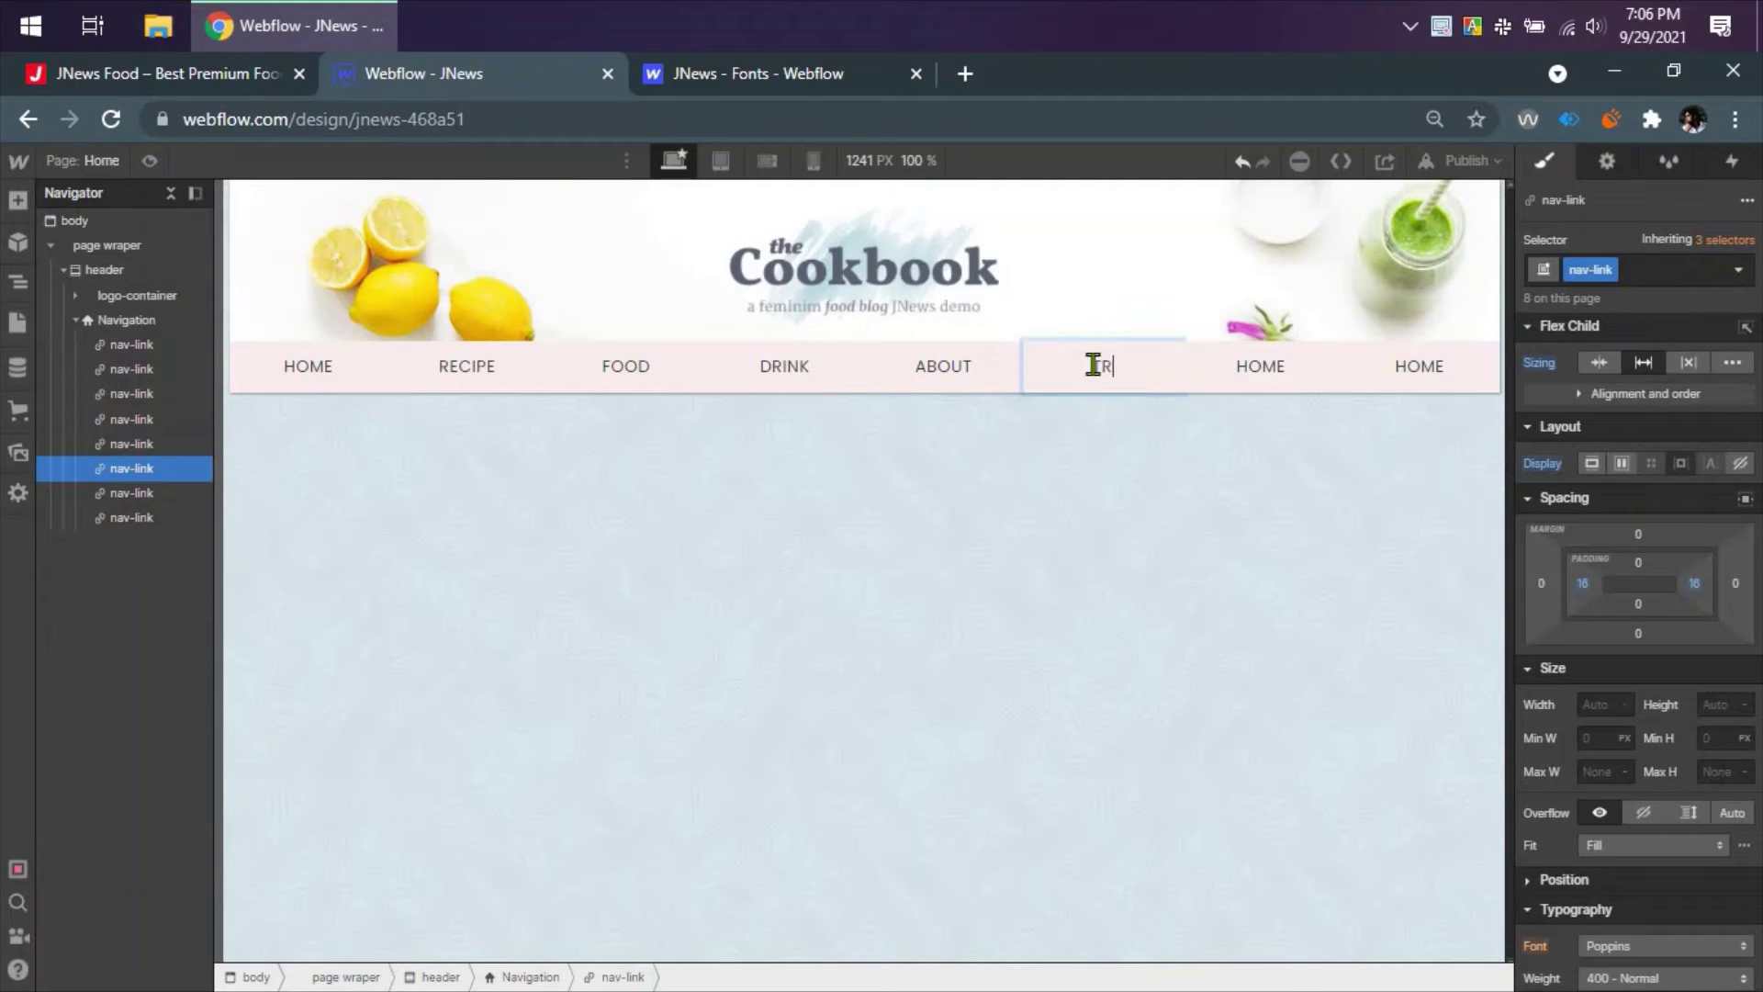
type("AVALE")
- Change the seventh nav-link's text to "BLOG" and the eighth's to "CONTACT US"
left_click(1243, 378)
double_click(1243, 377)
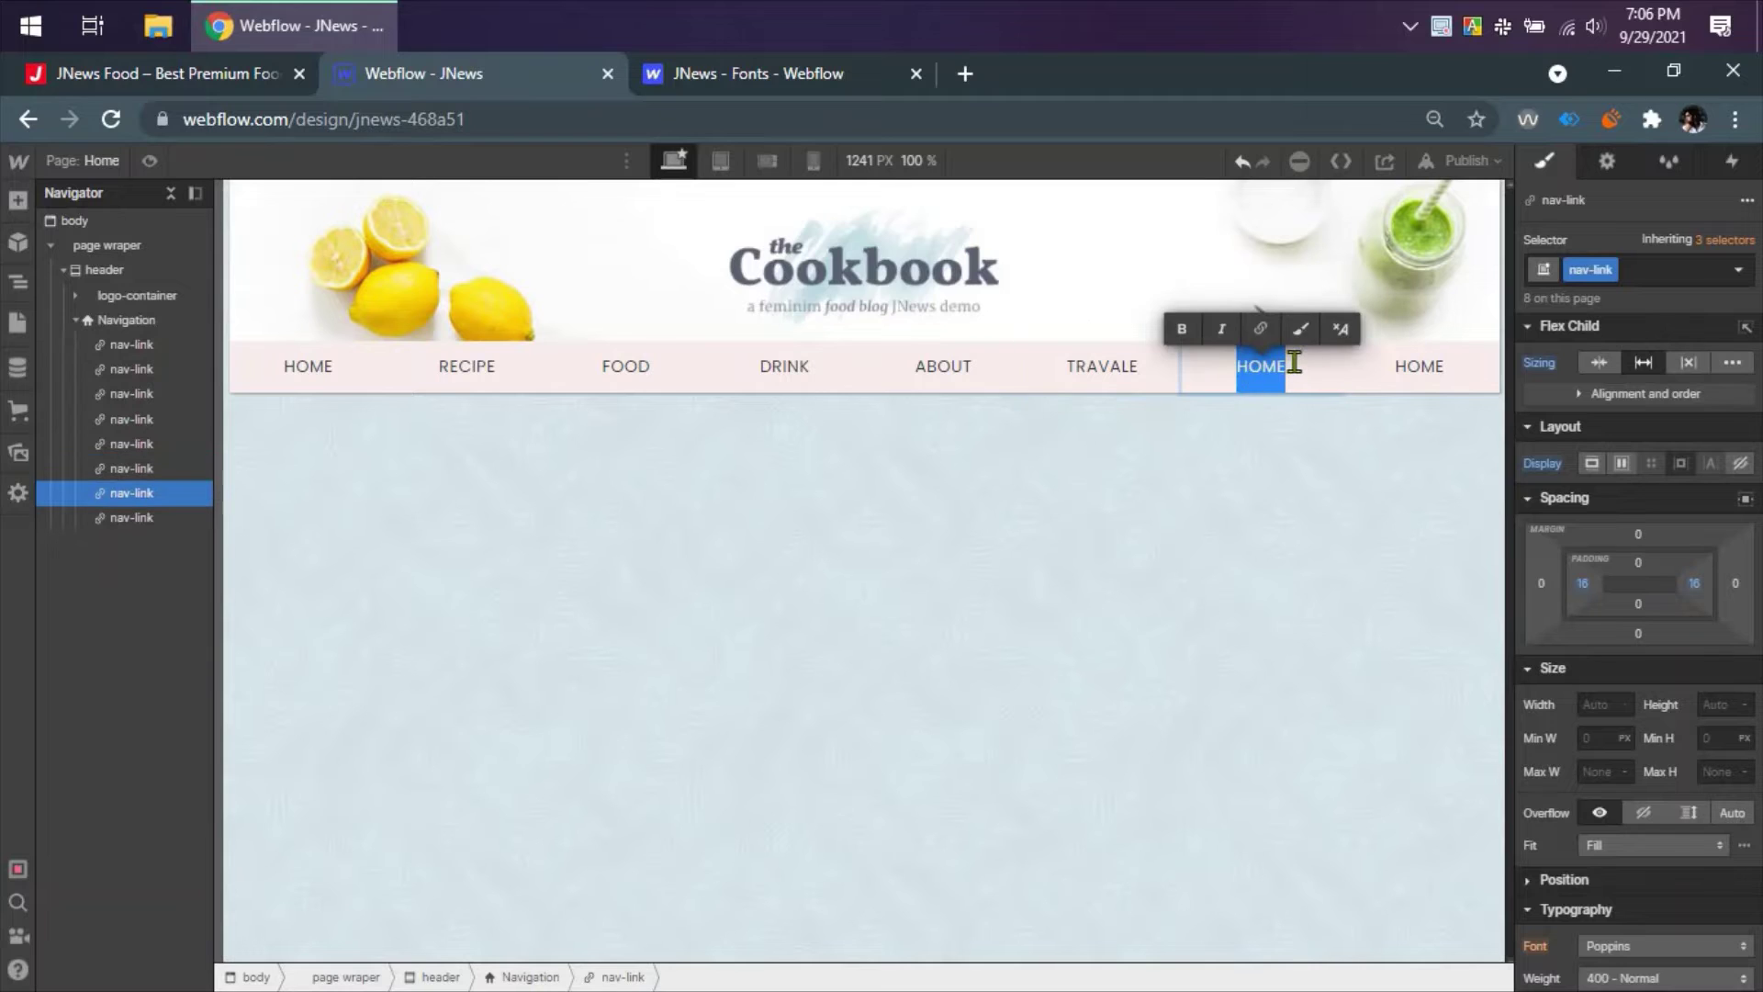
type("BLOG")
left_click(1418, 362)
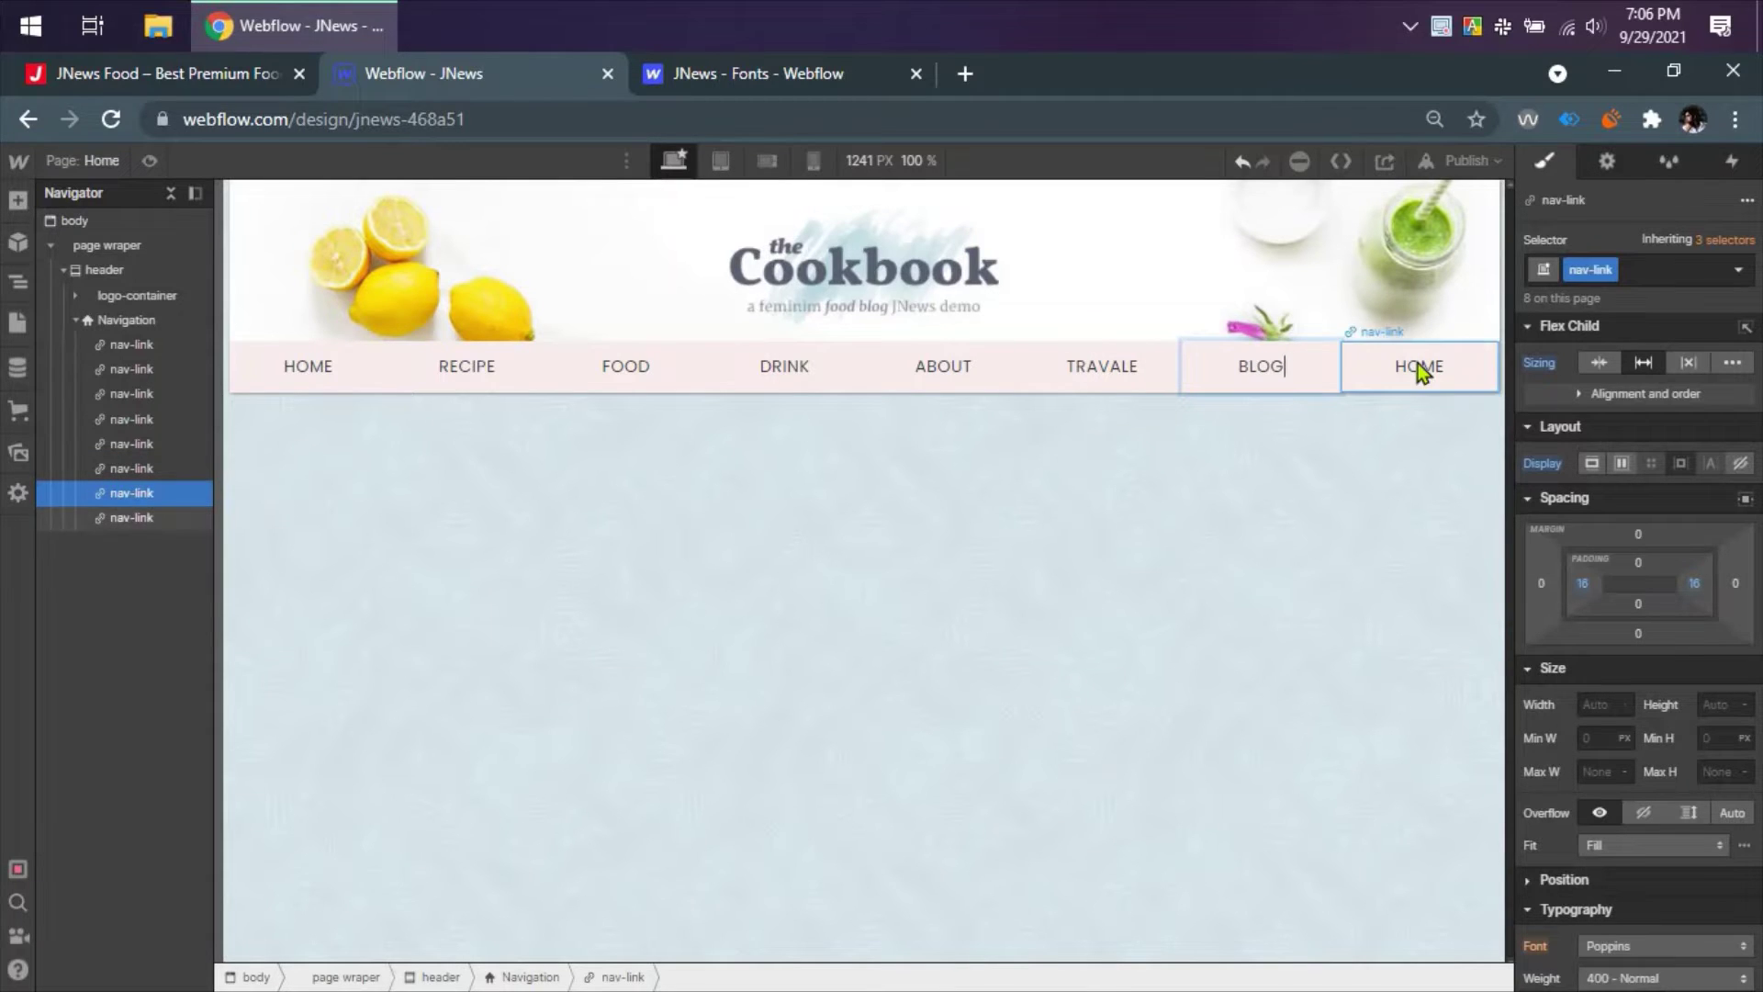
double_click(1417, 363)
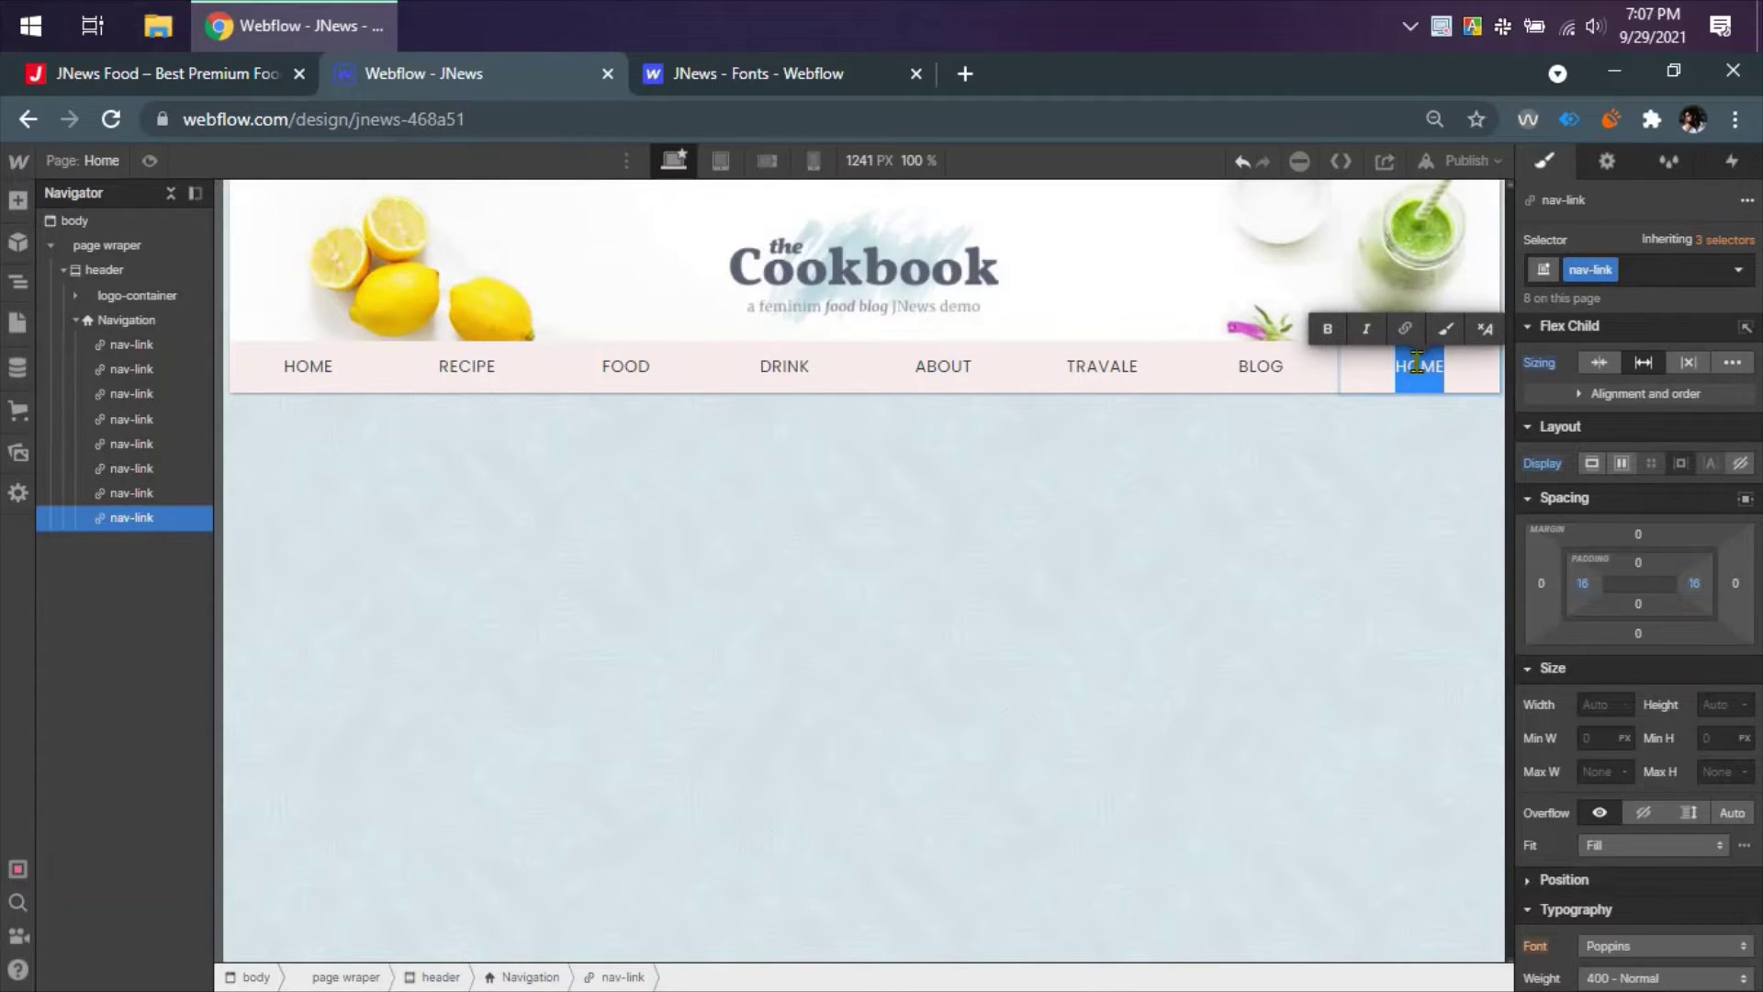
type("CONTACT")
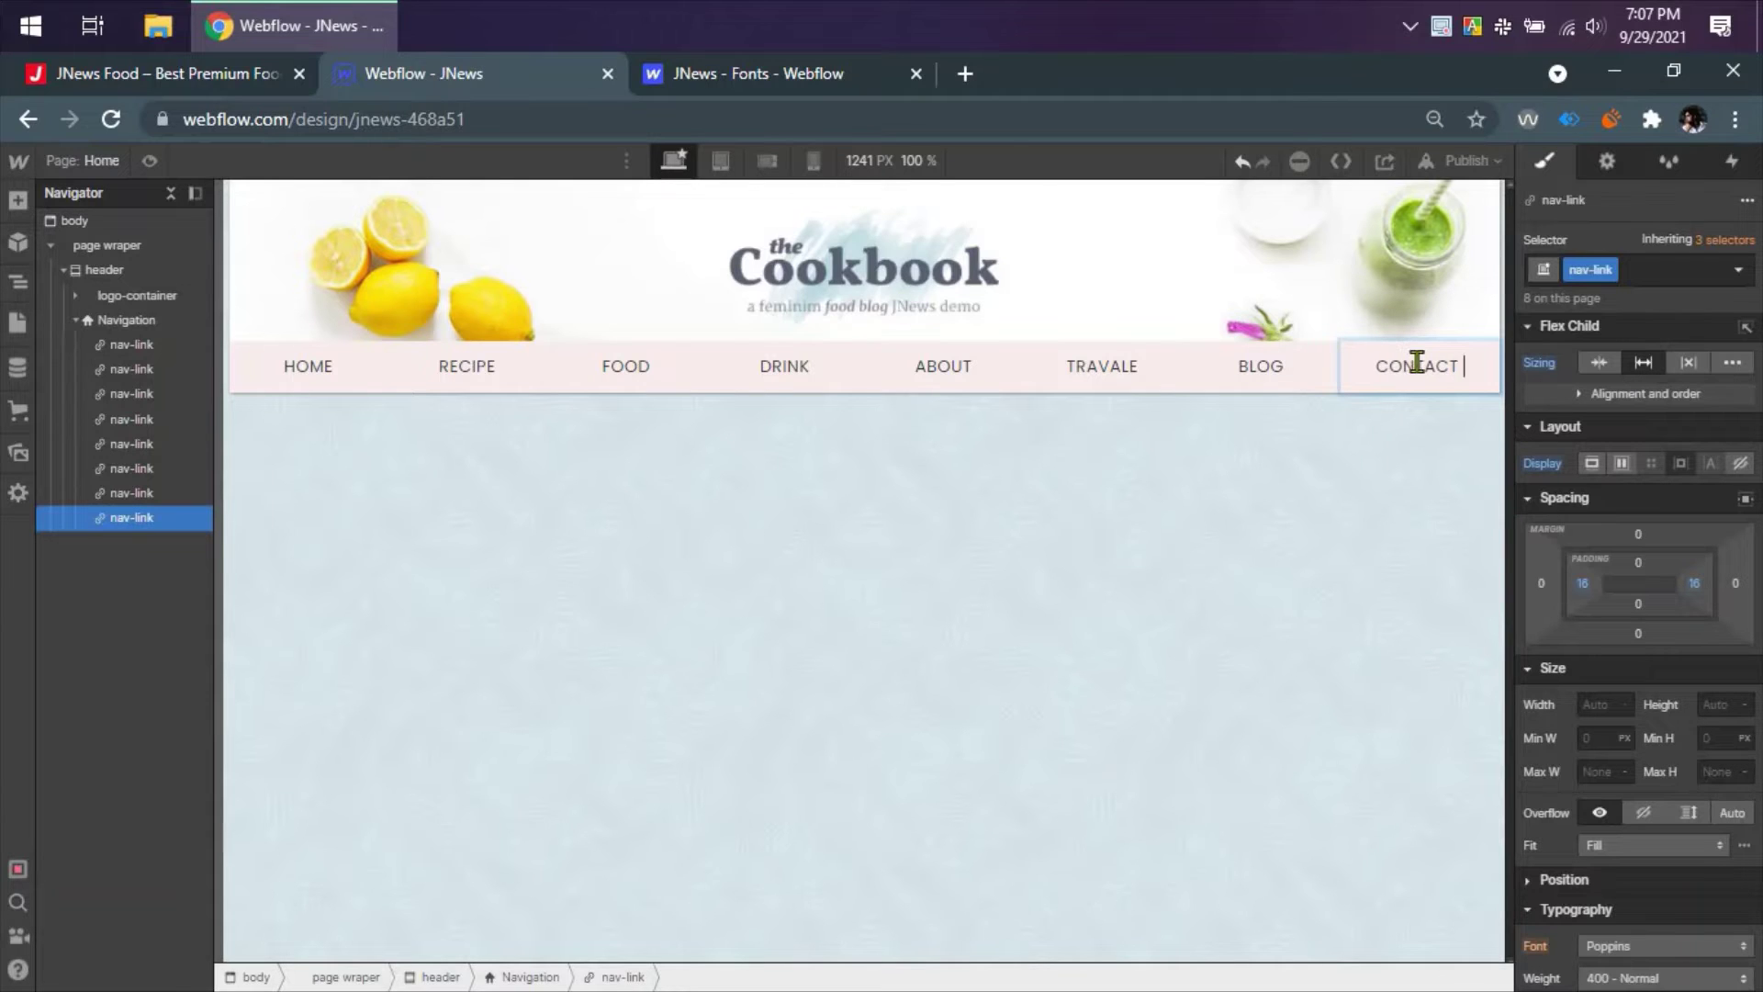
type(" US")
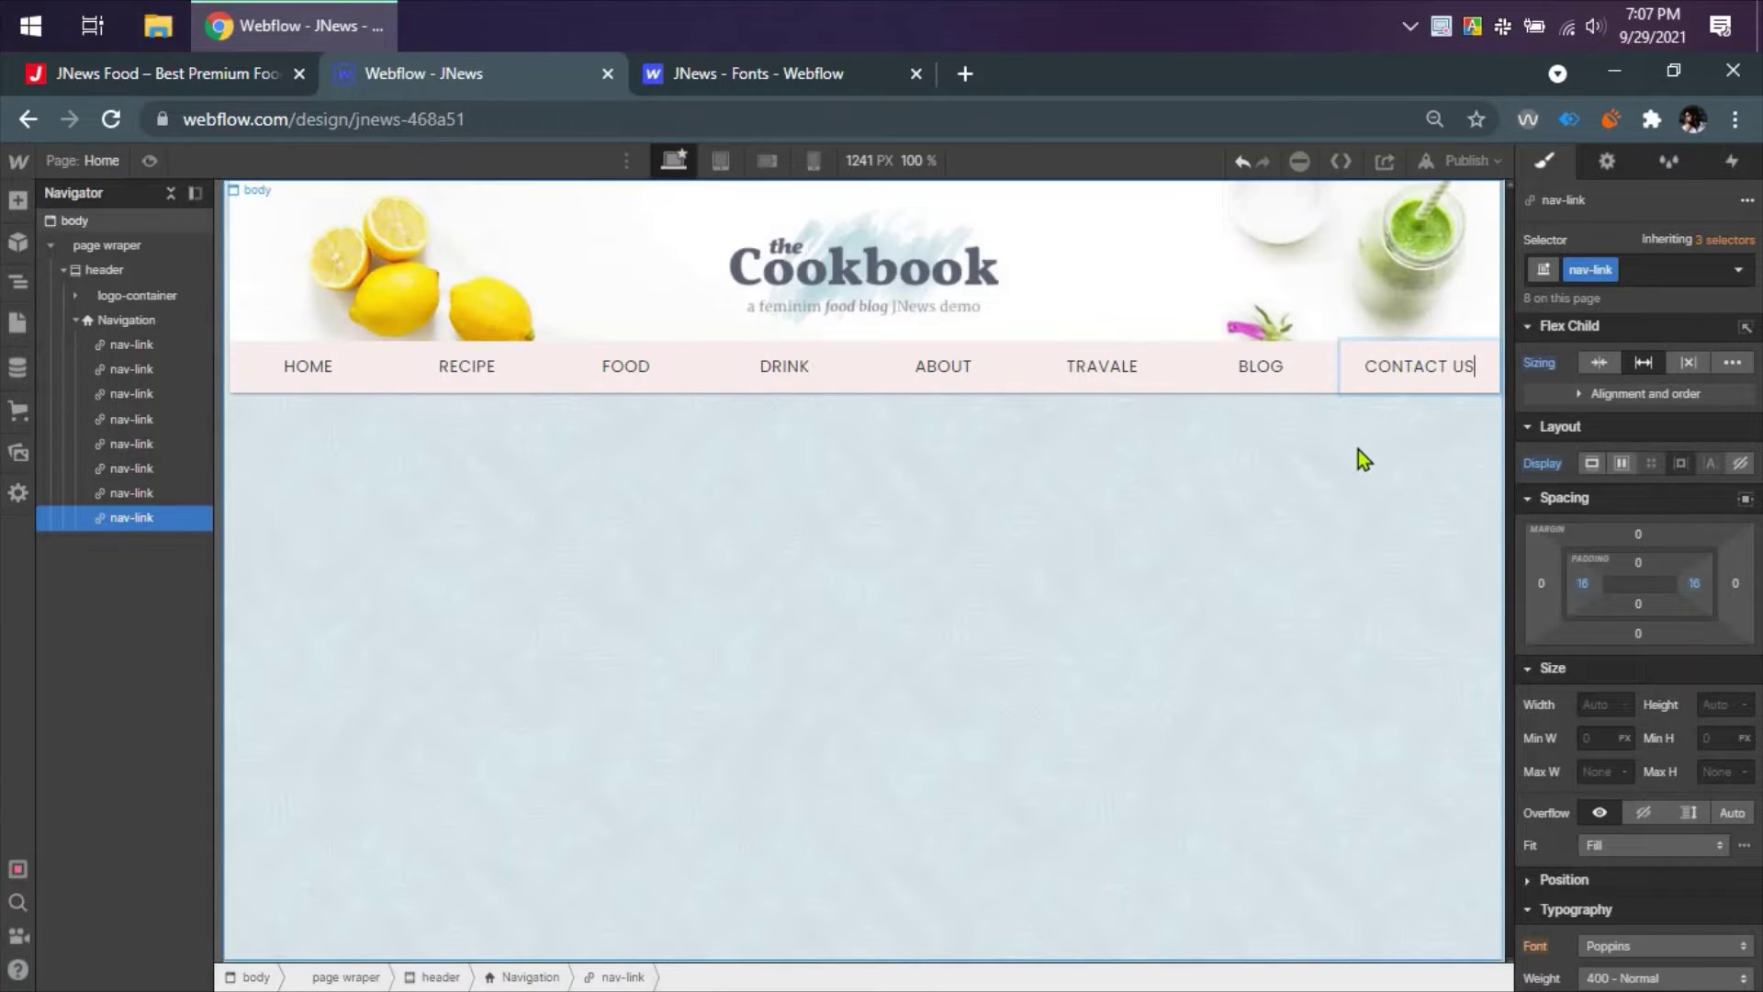
key("Escape")
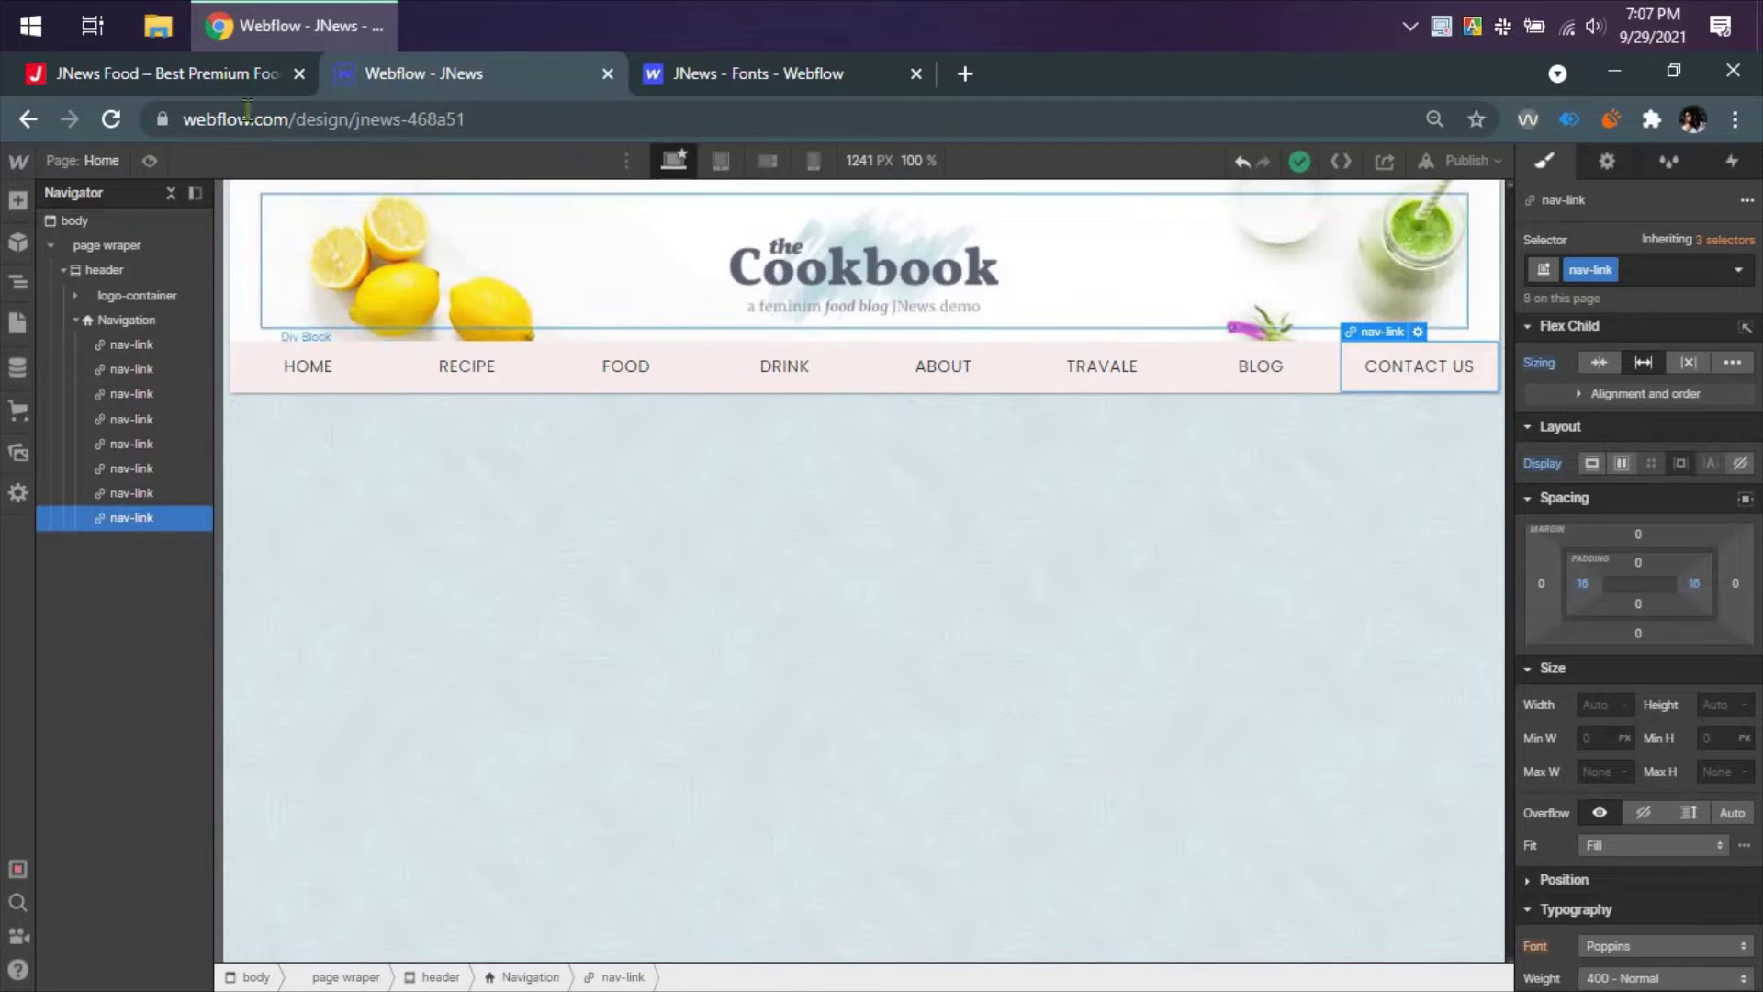
- Compare the widths of the last two nav-links with the menu on the JNews Food page
left_click(244, 73)
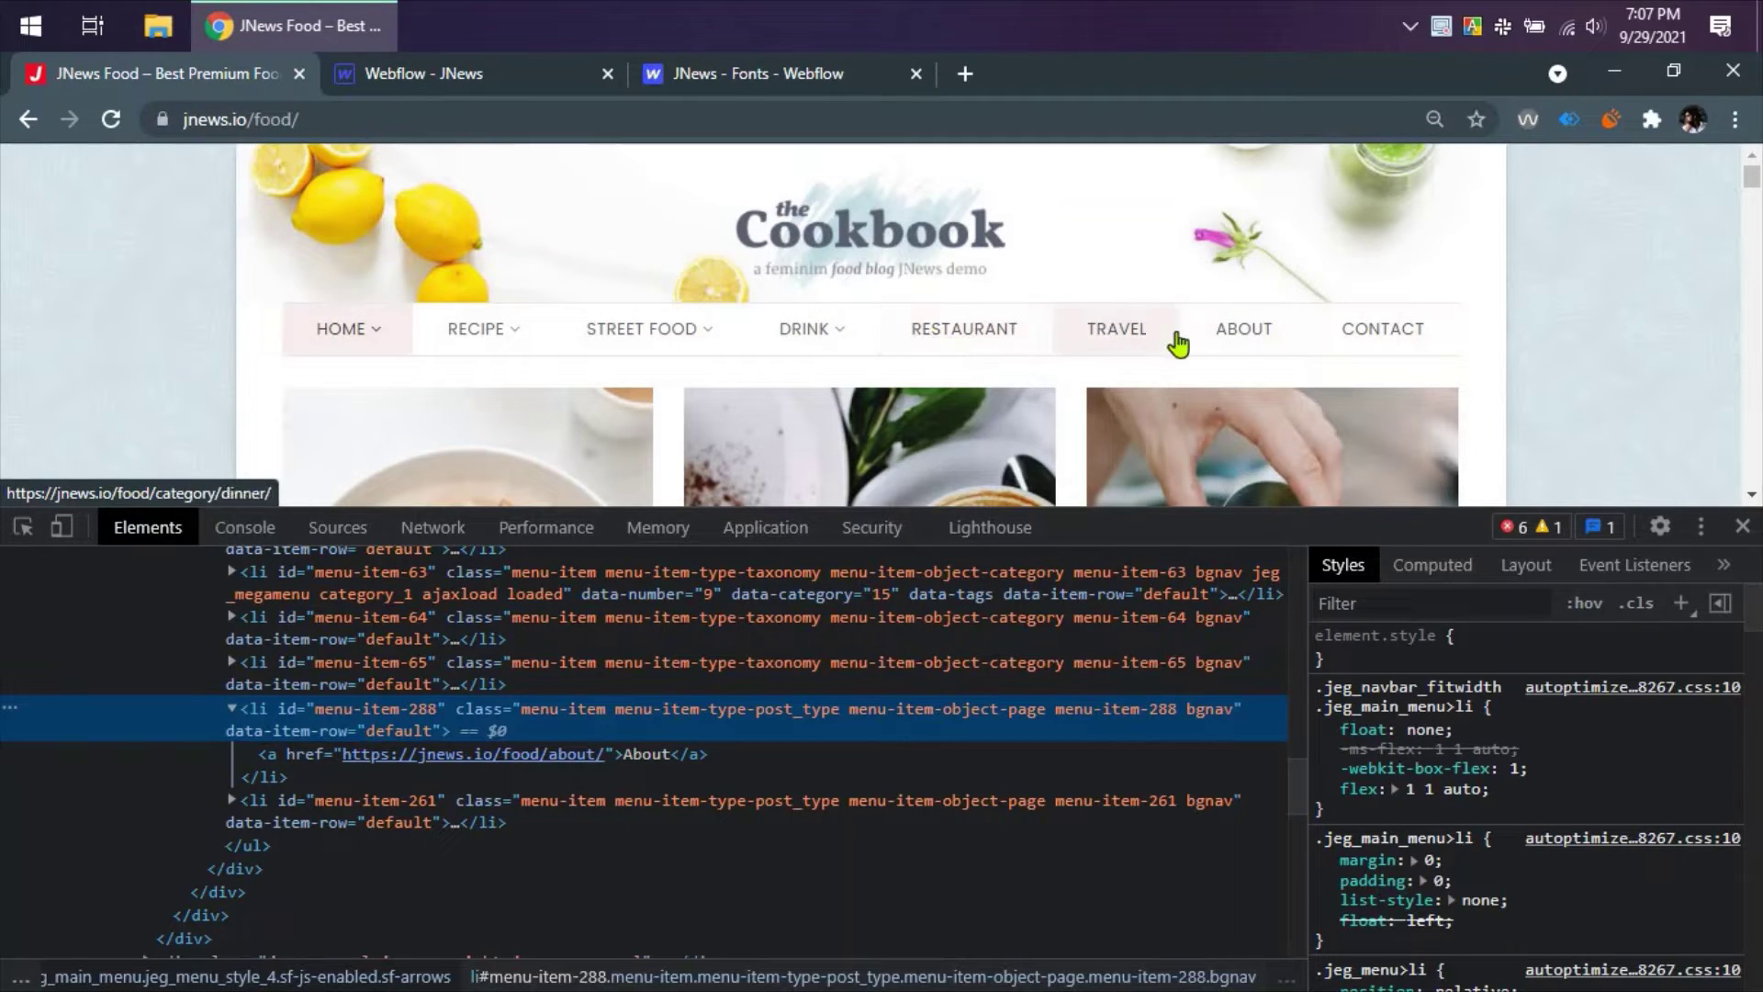
left_click(479, 79)
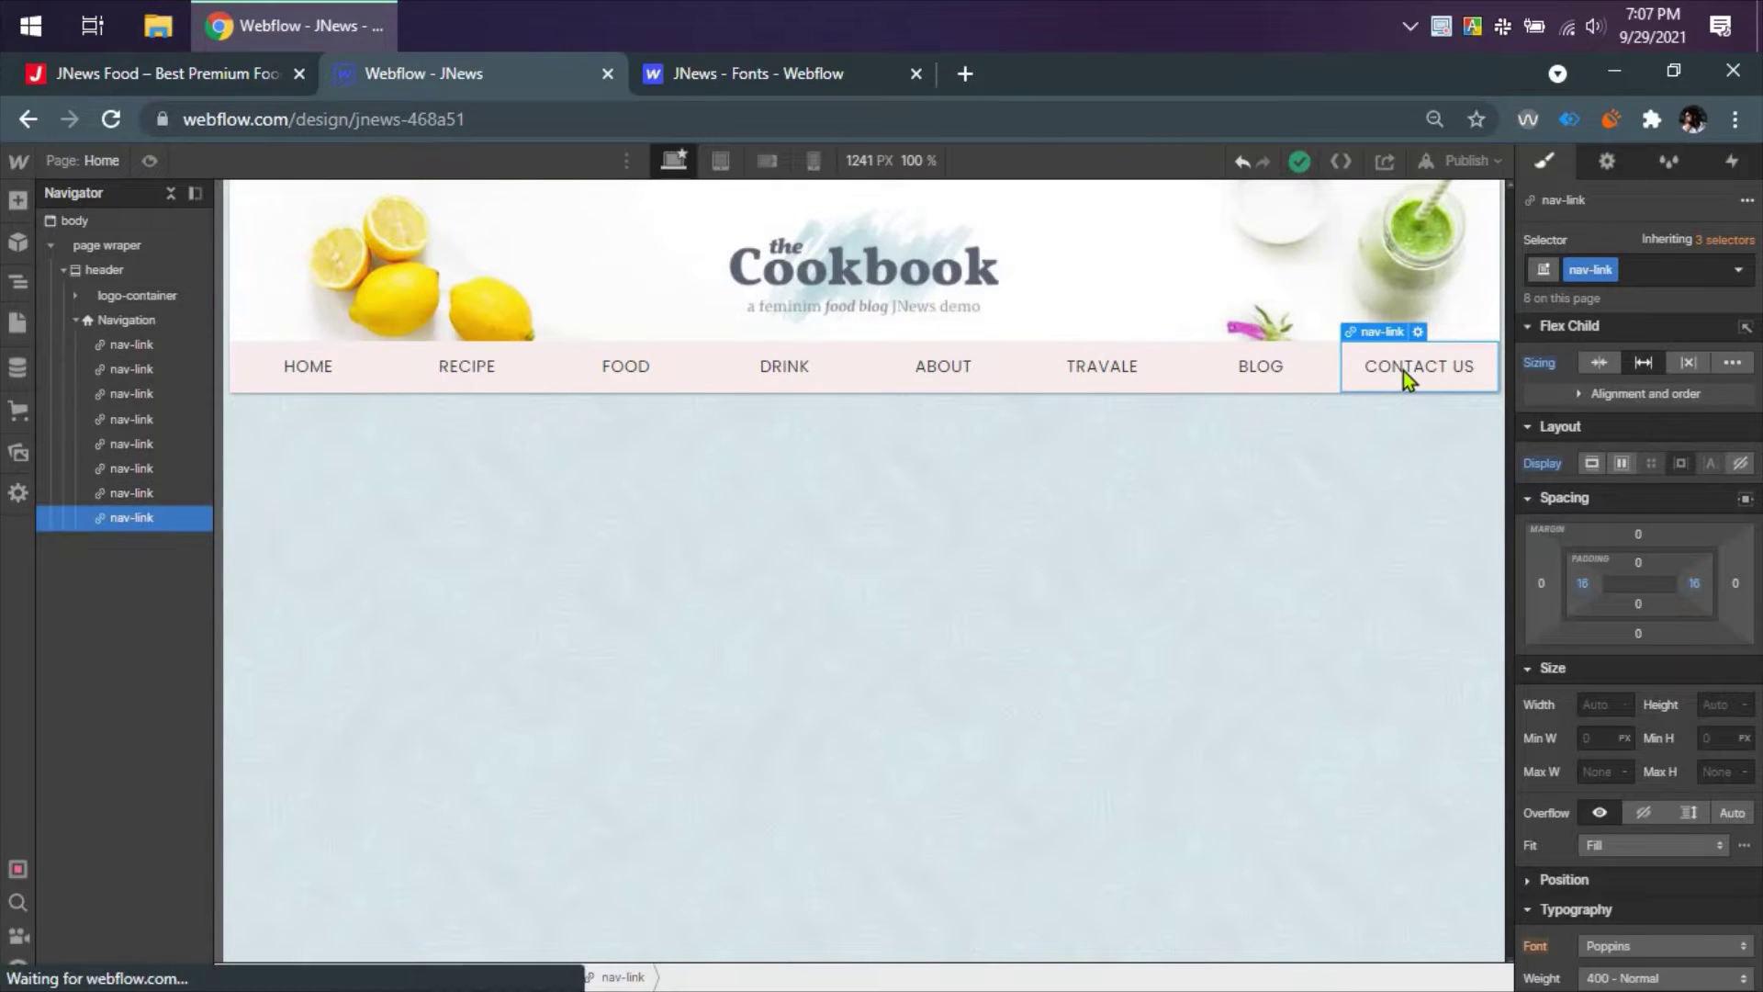
left_click(1285, 366)
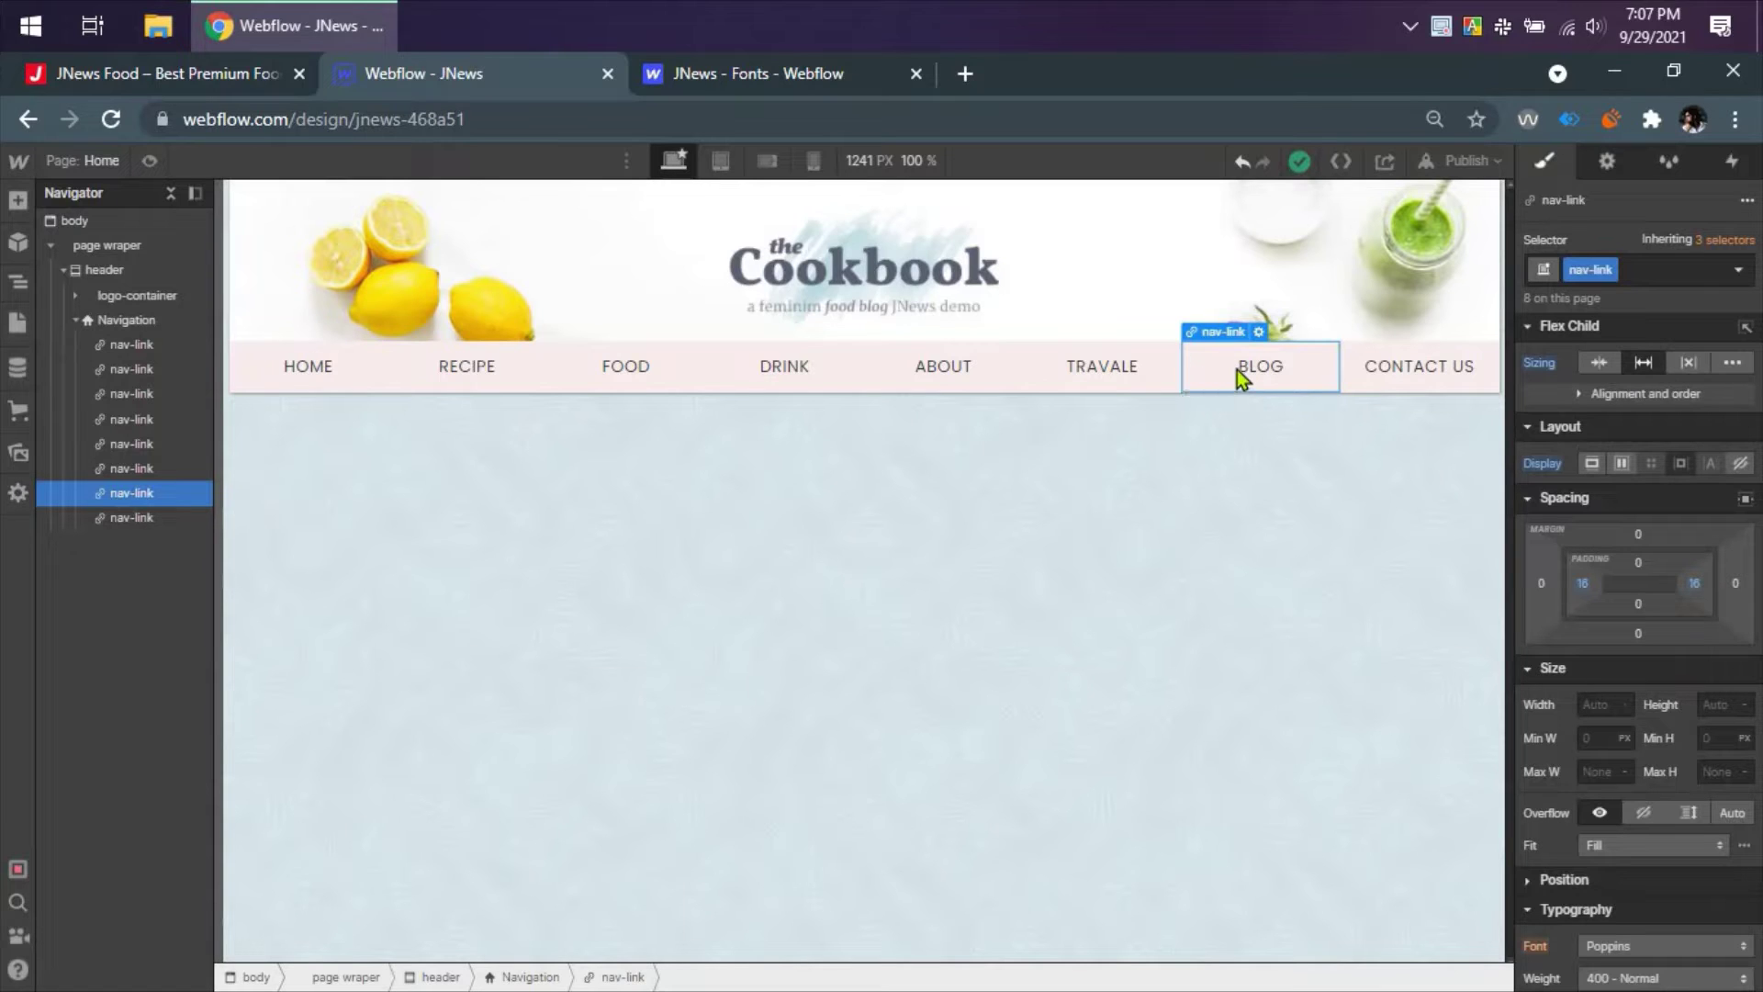
left_click(1385, 367)
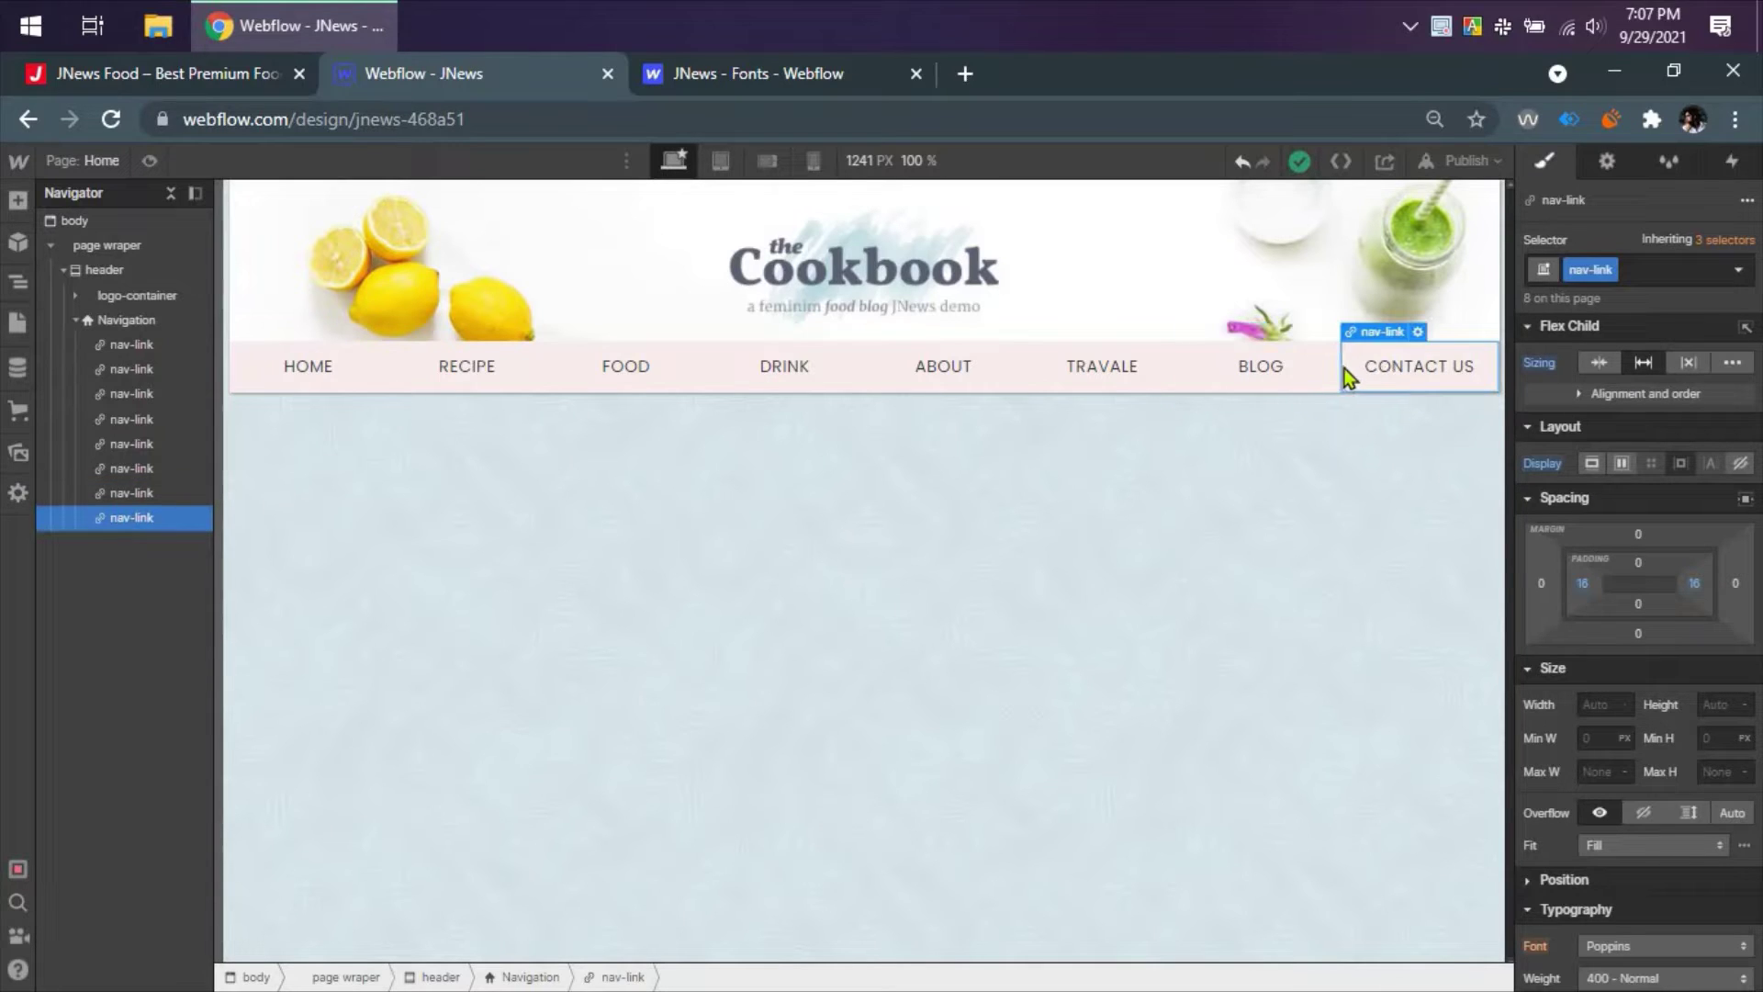
left_click(262, 71)
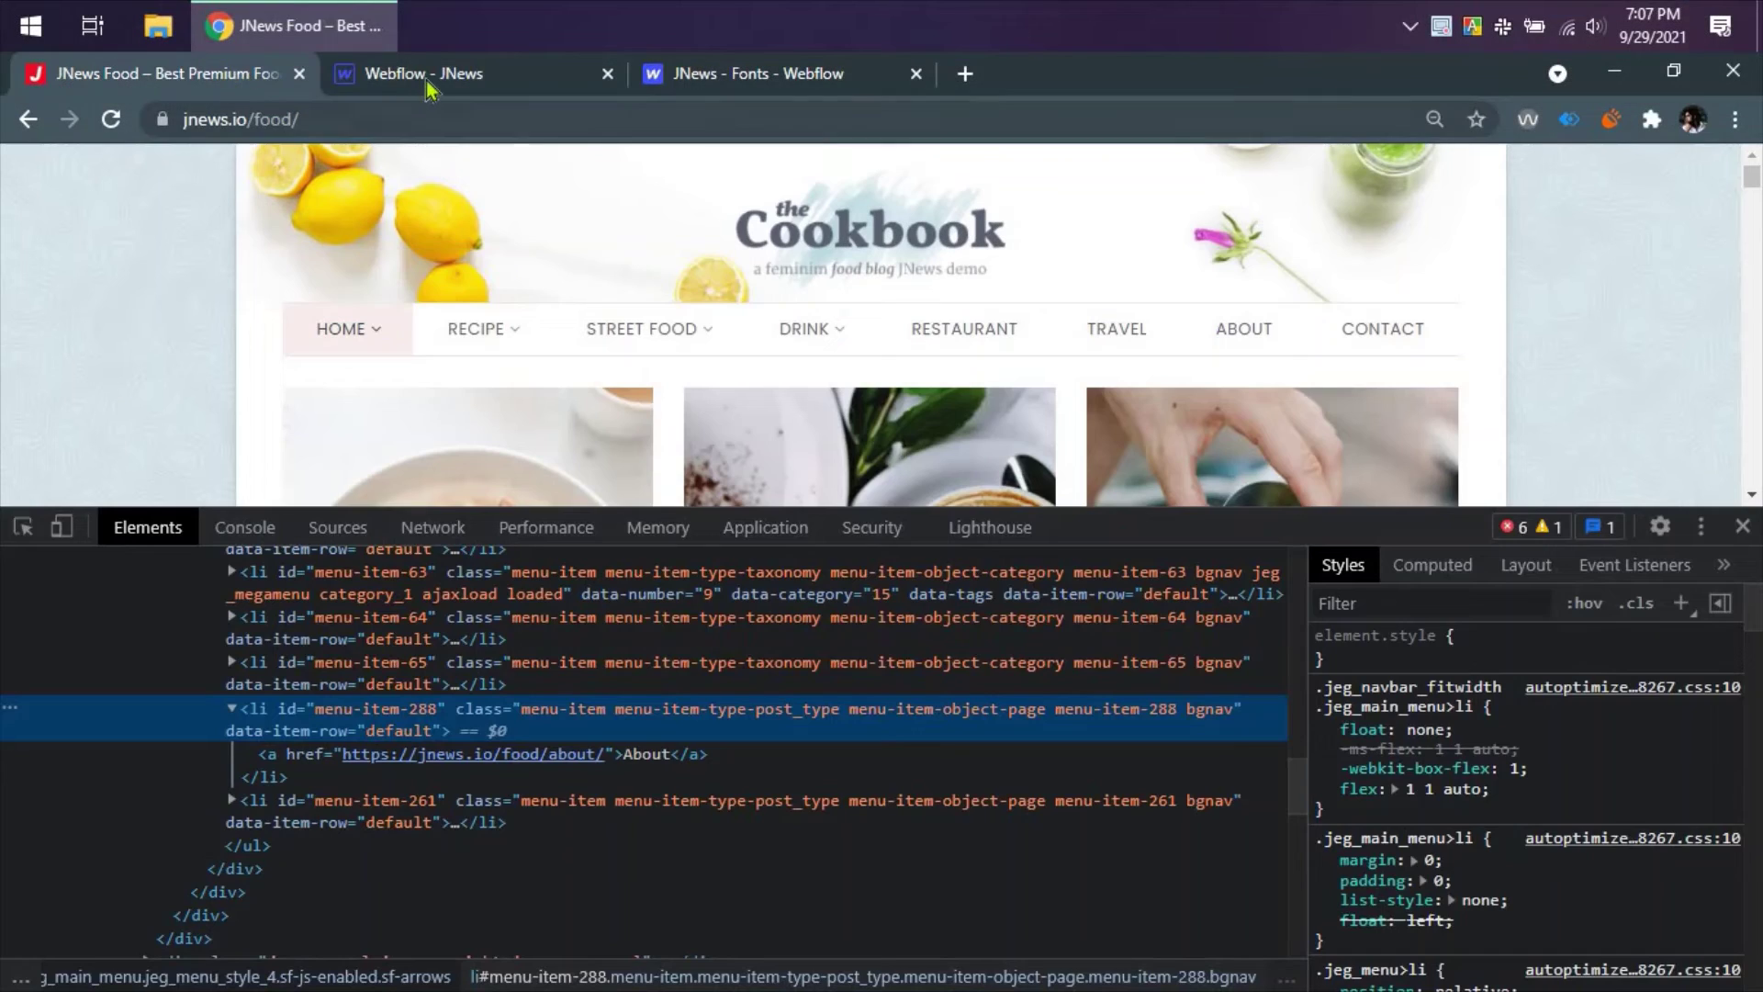
left_click(427, 78)
- Publish the site to jnews-468a51.webflow.io and check the menu item's flex rule on the JNews Food page
left_click(1463, 160)
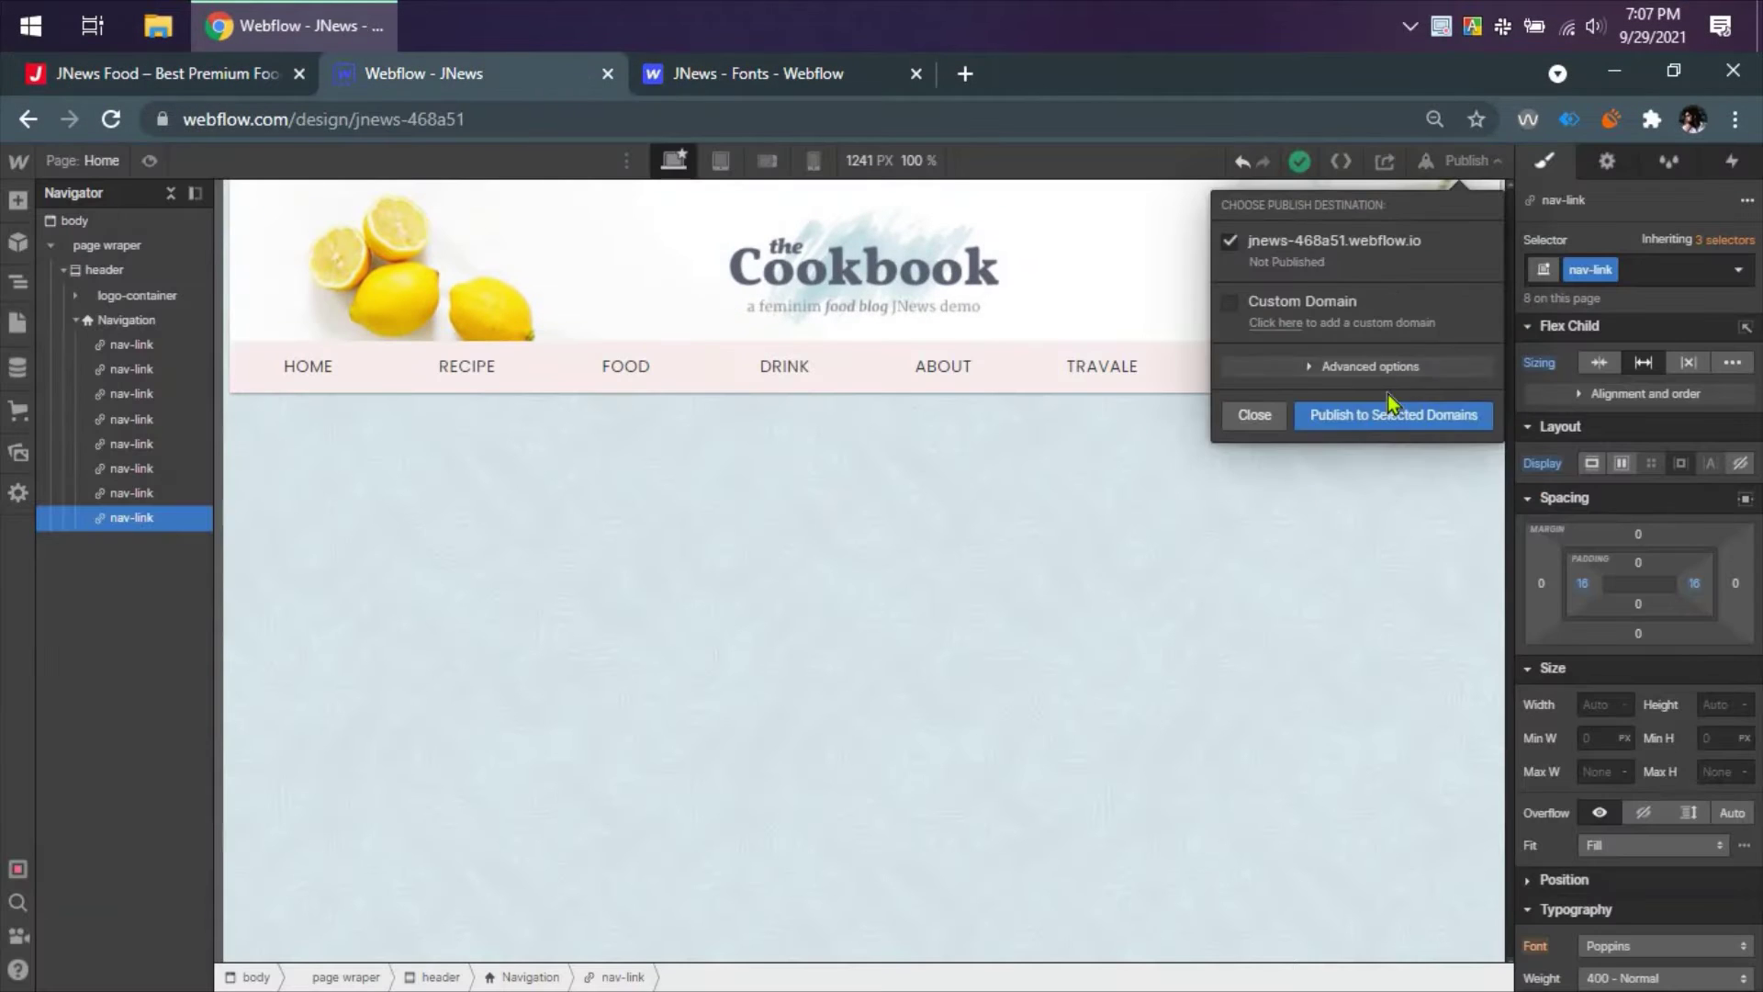
left_click(1383, 420)
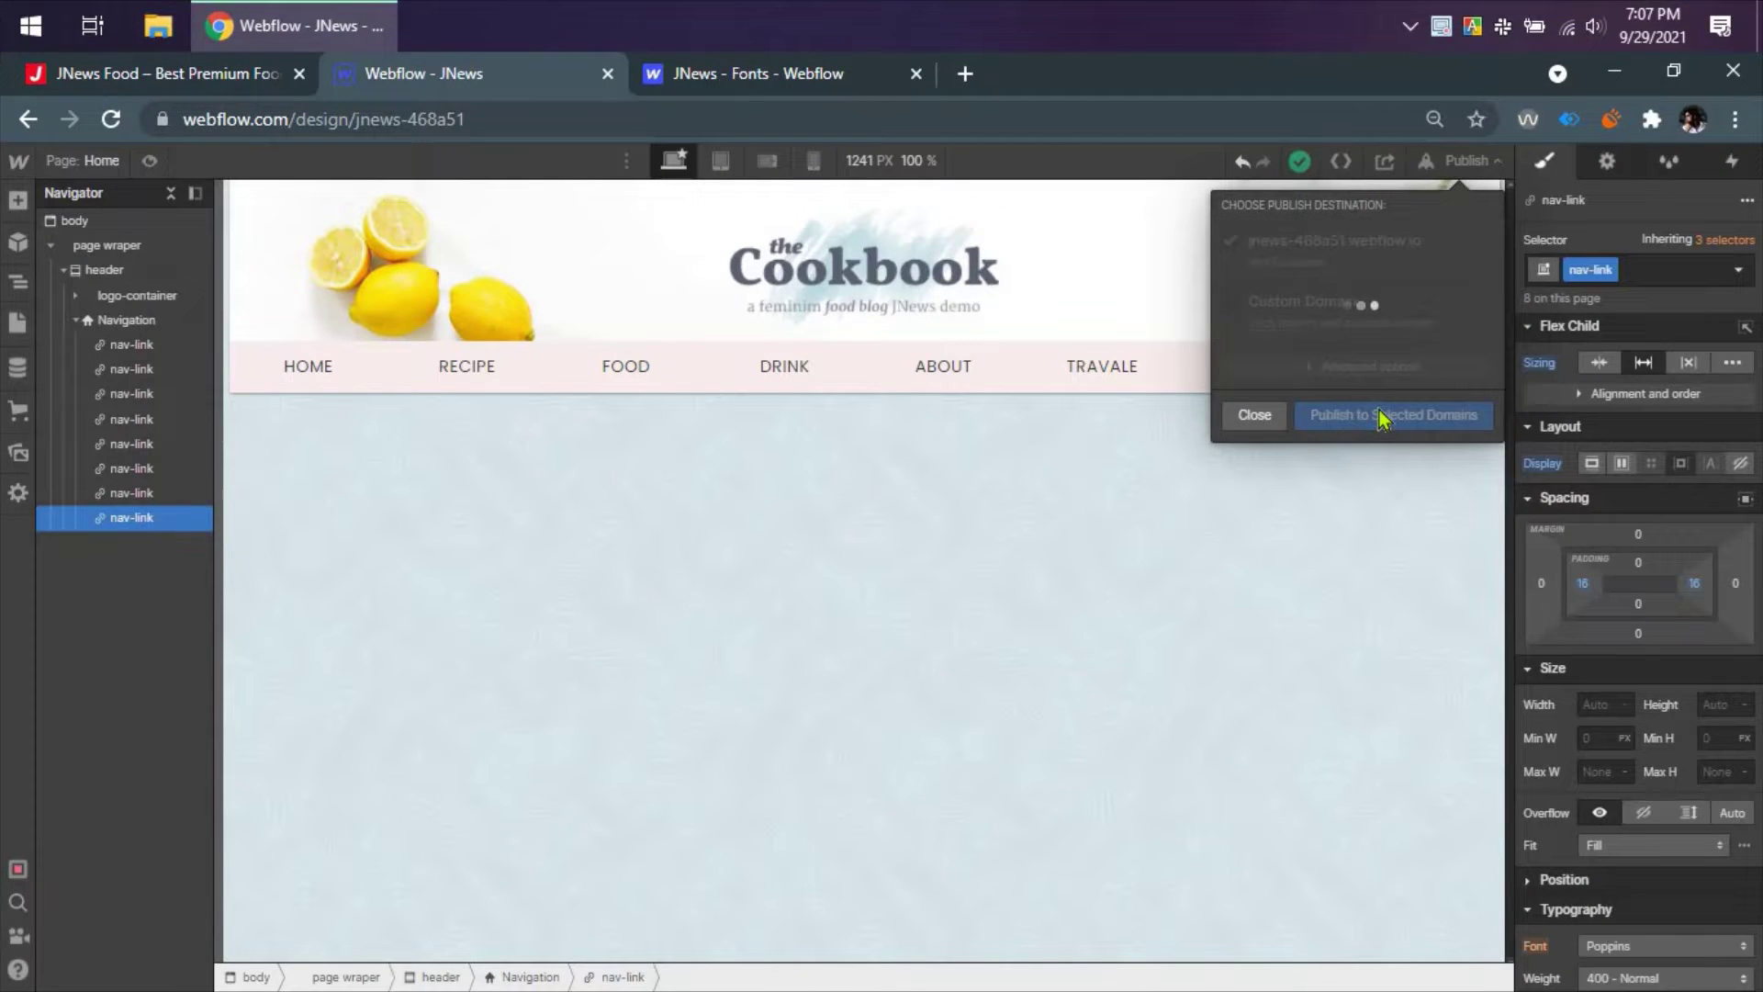
left_click(189, 70)
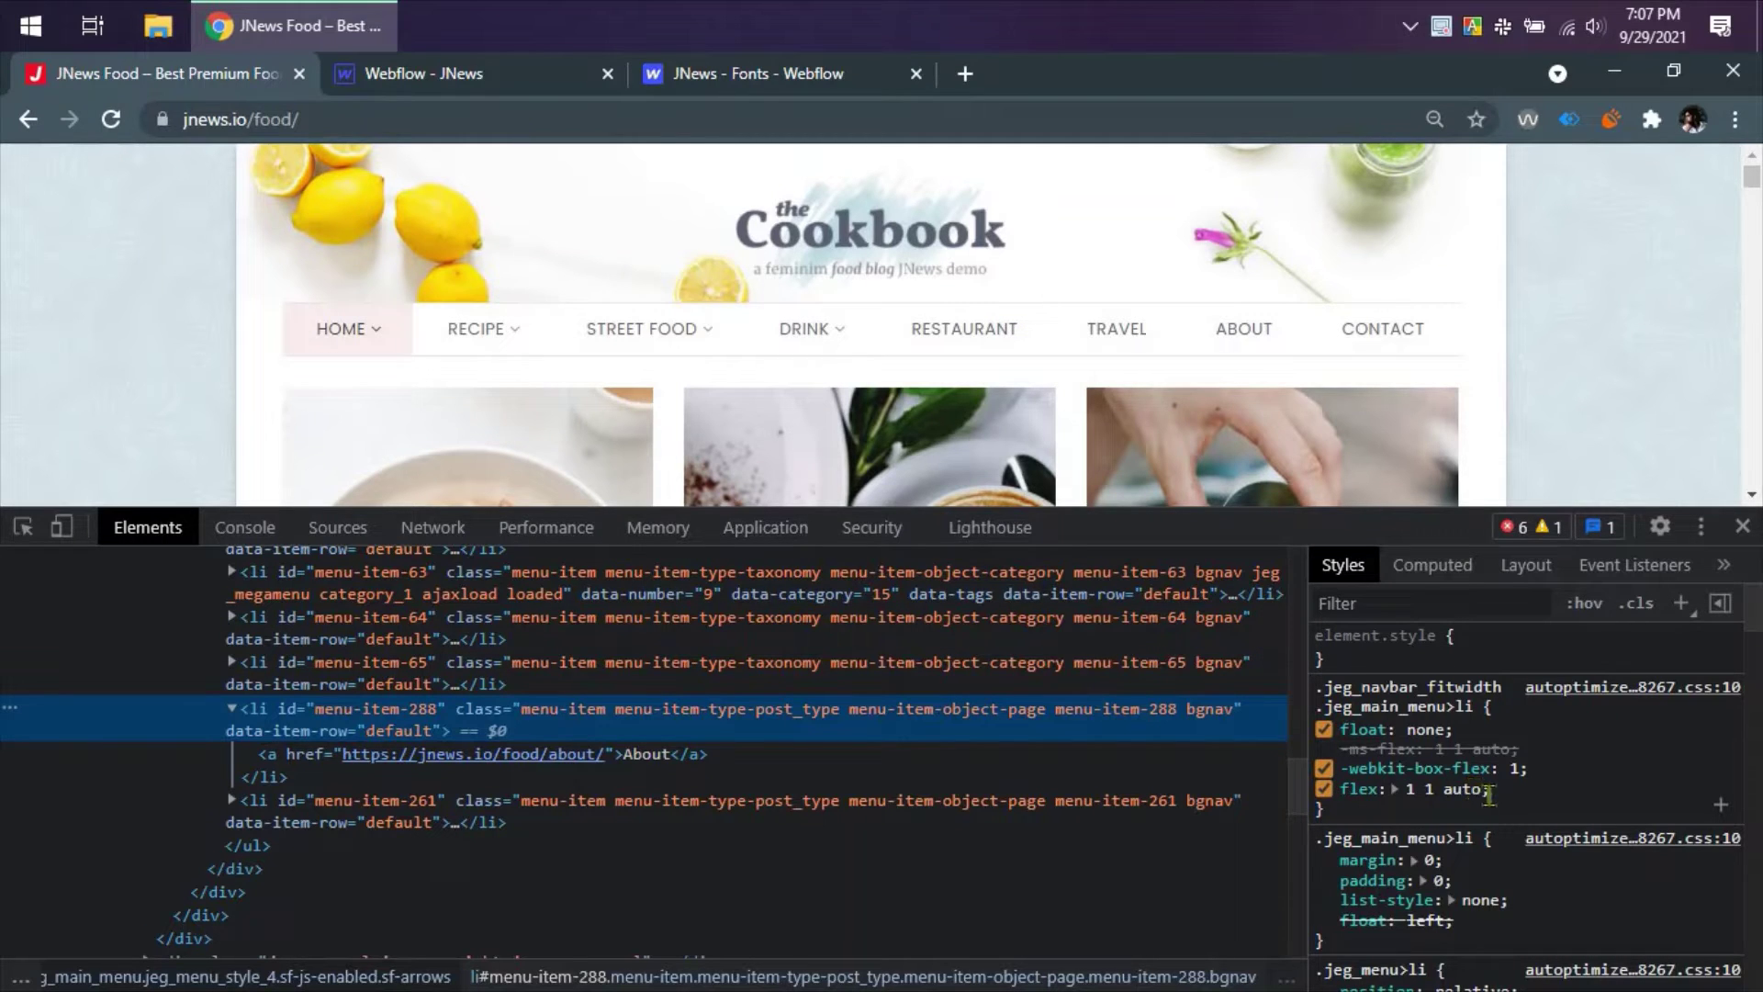
left_click(439, 79)
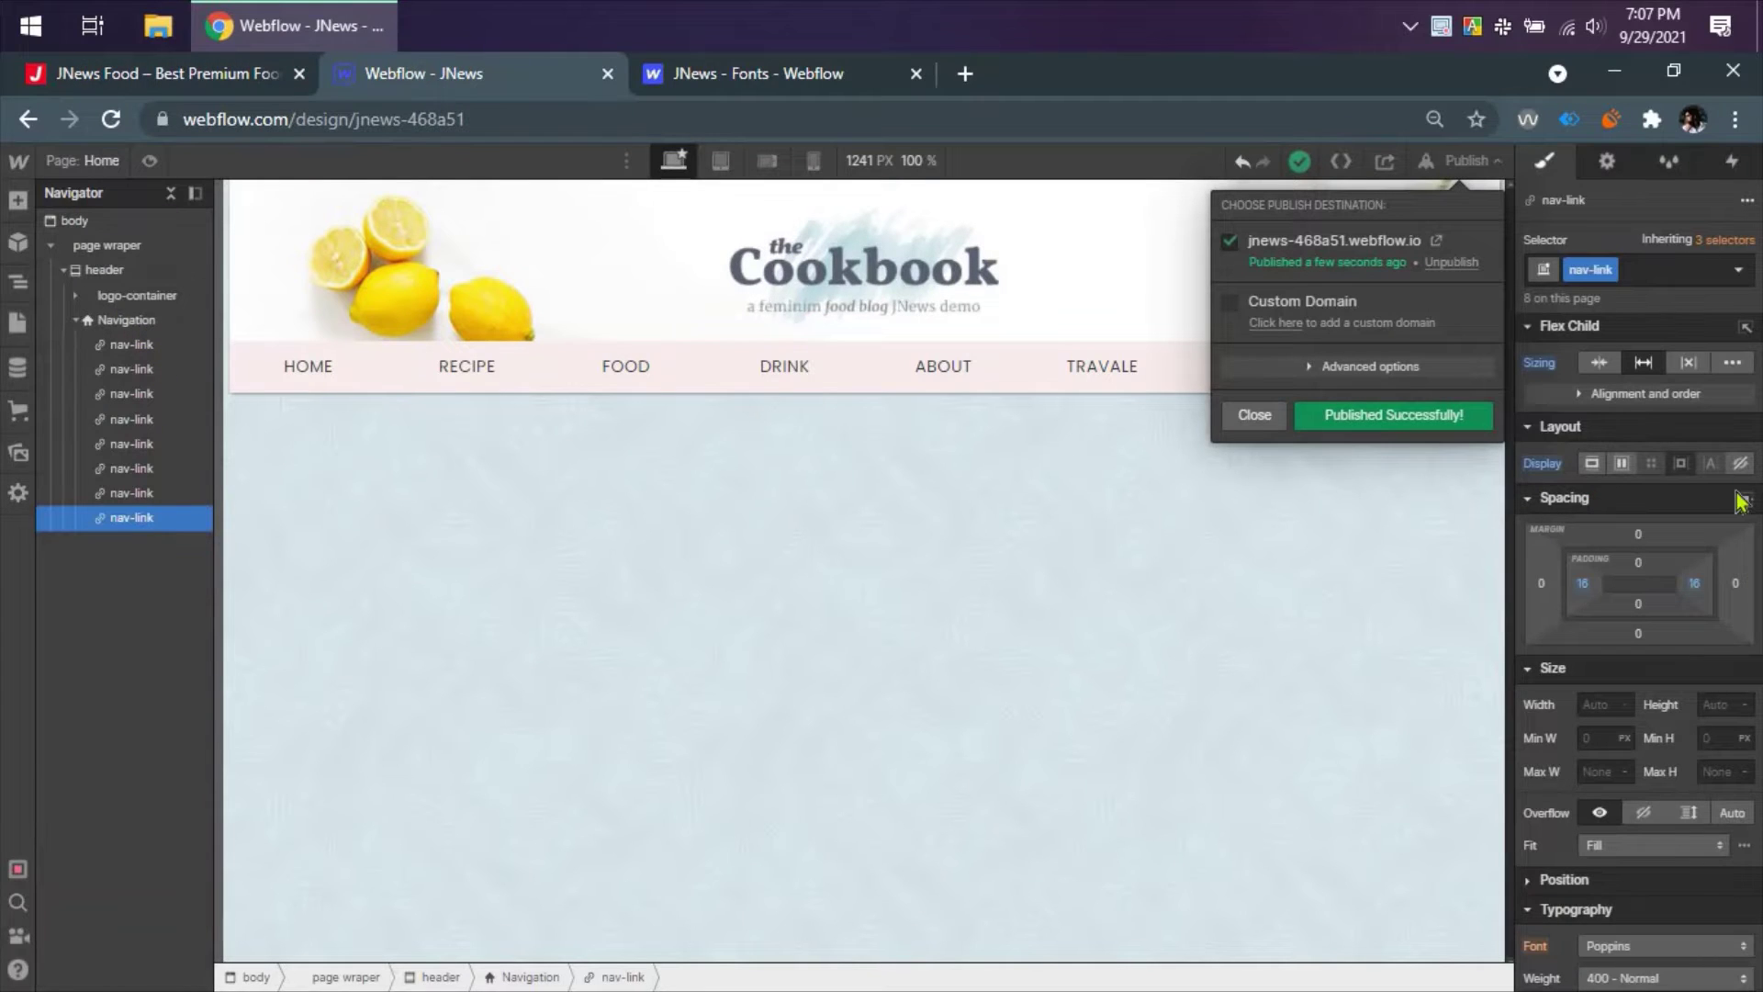
- Set the nav-link class's flex child sizing to grow 1, shrink 1 and basis Auto
left_click(1648, 397)
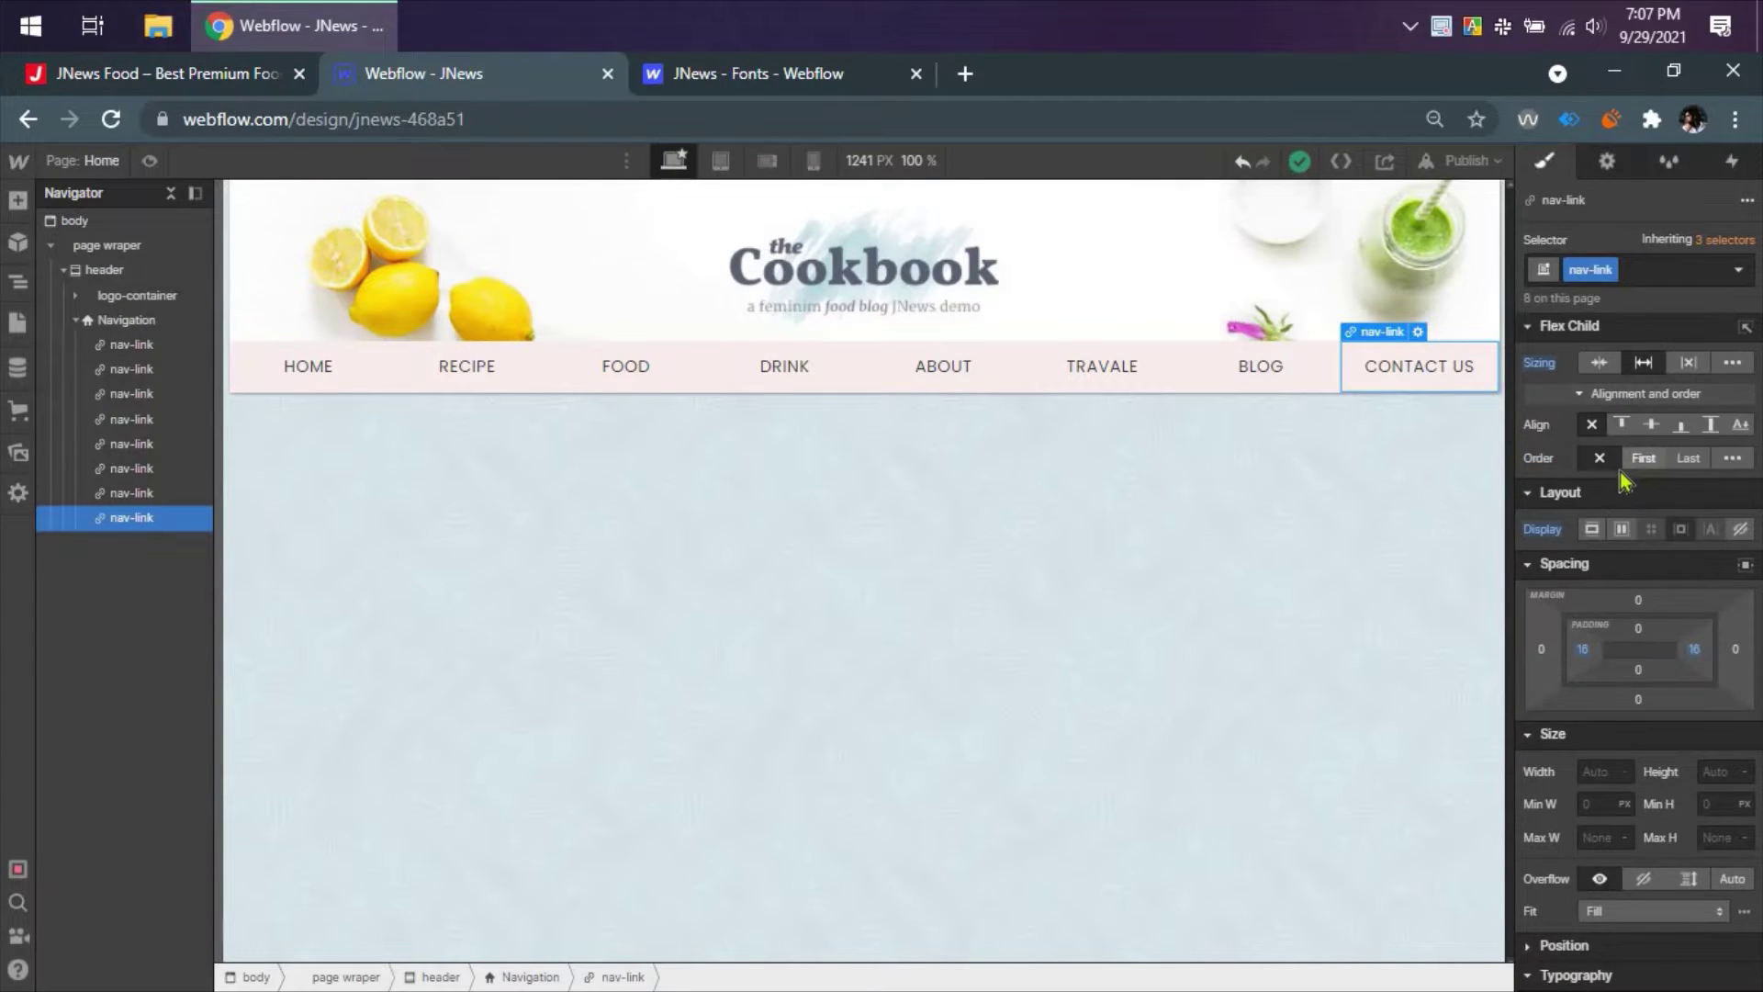
left_click(1618, 400)
left_click(1618, 399)
left_click(1733, 362)
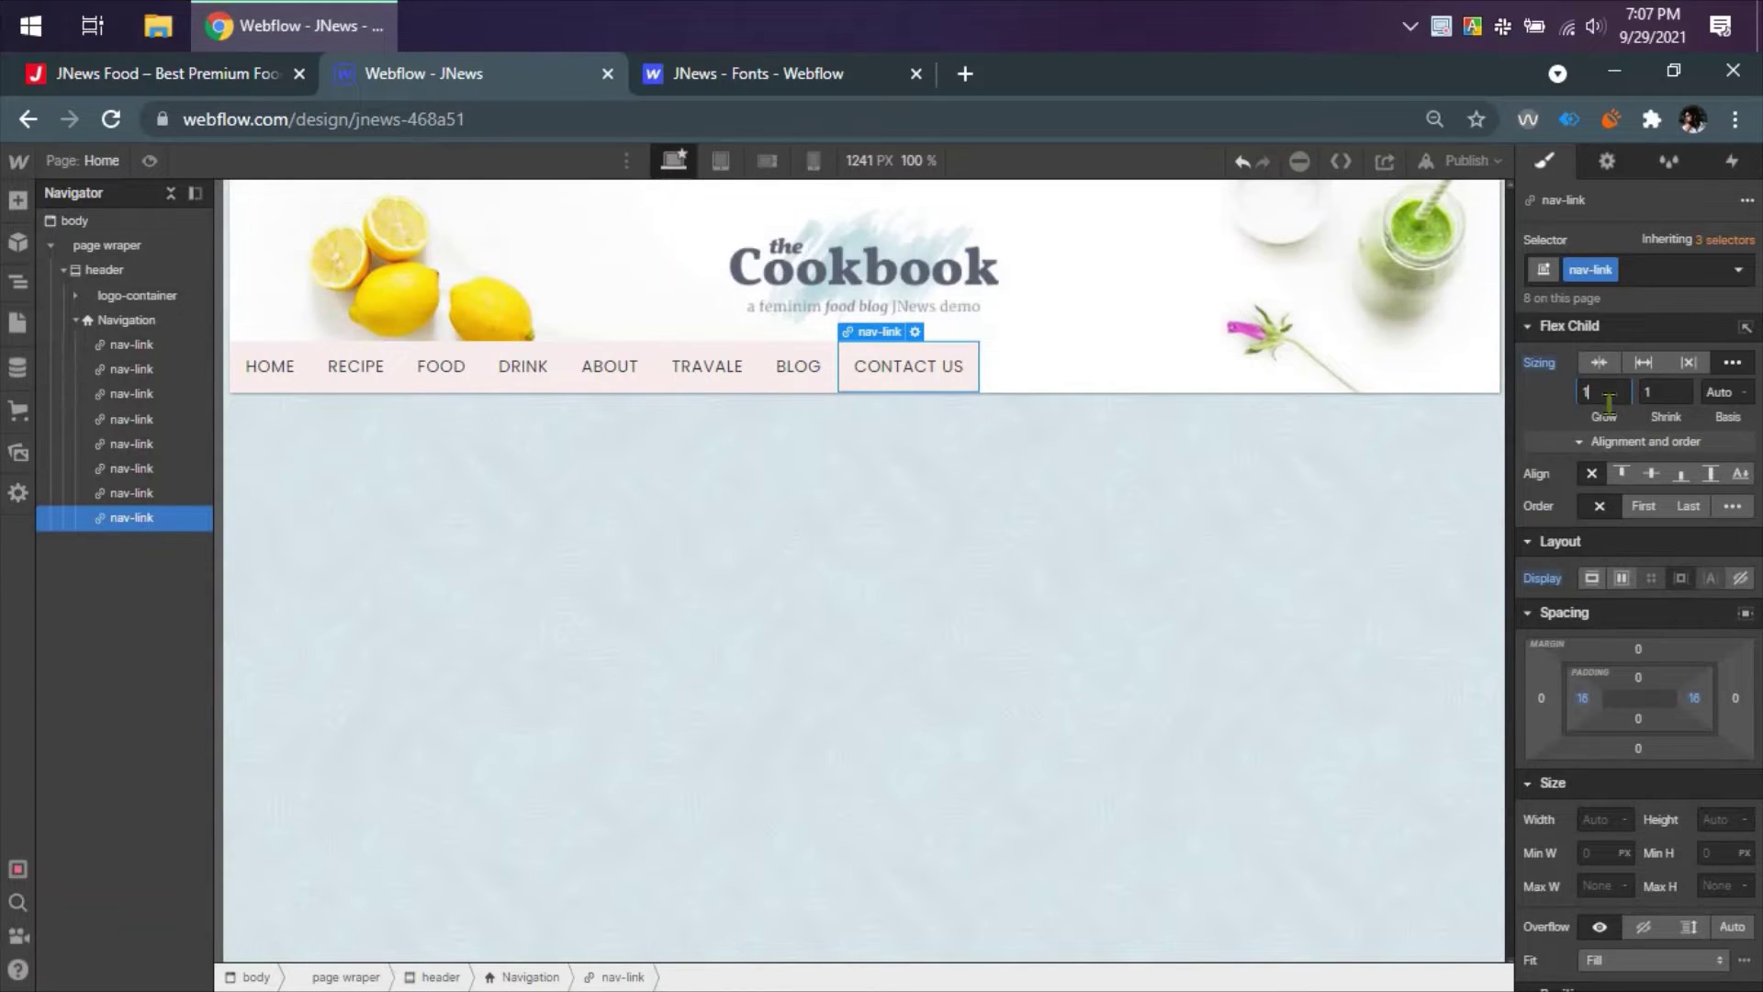
key("Return")
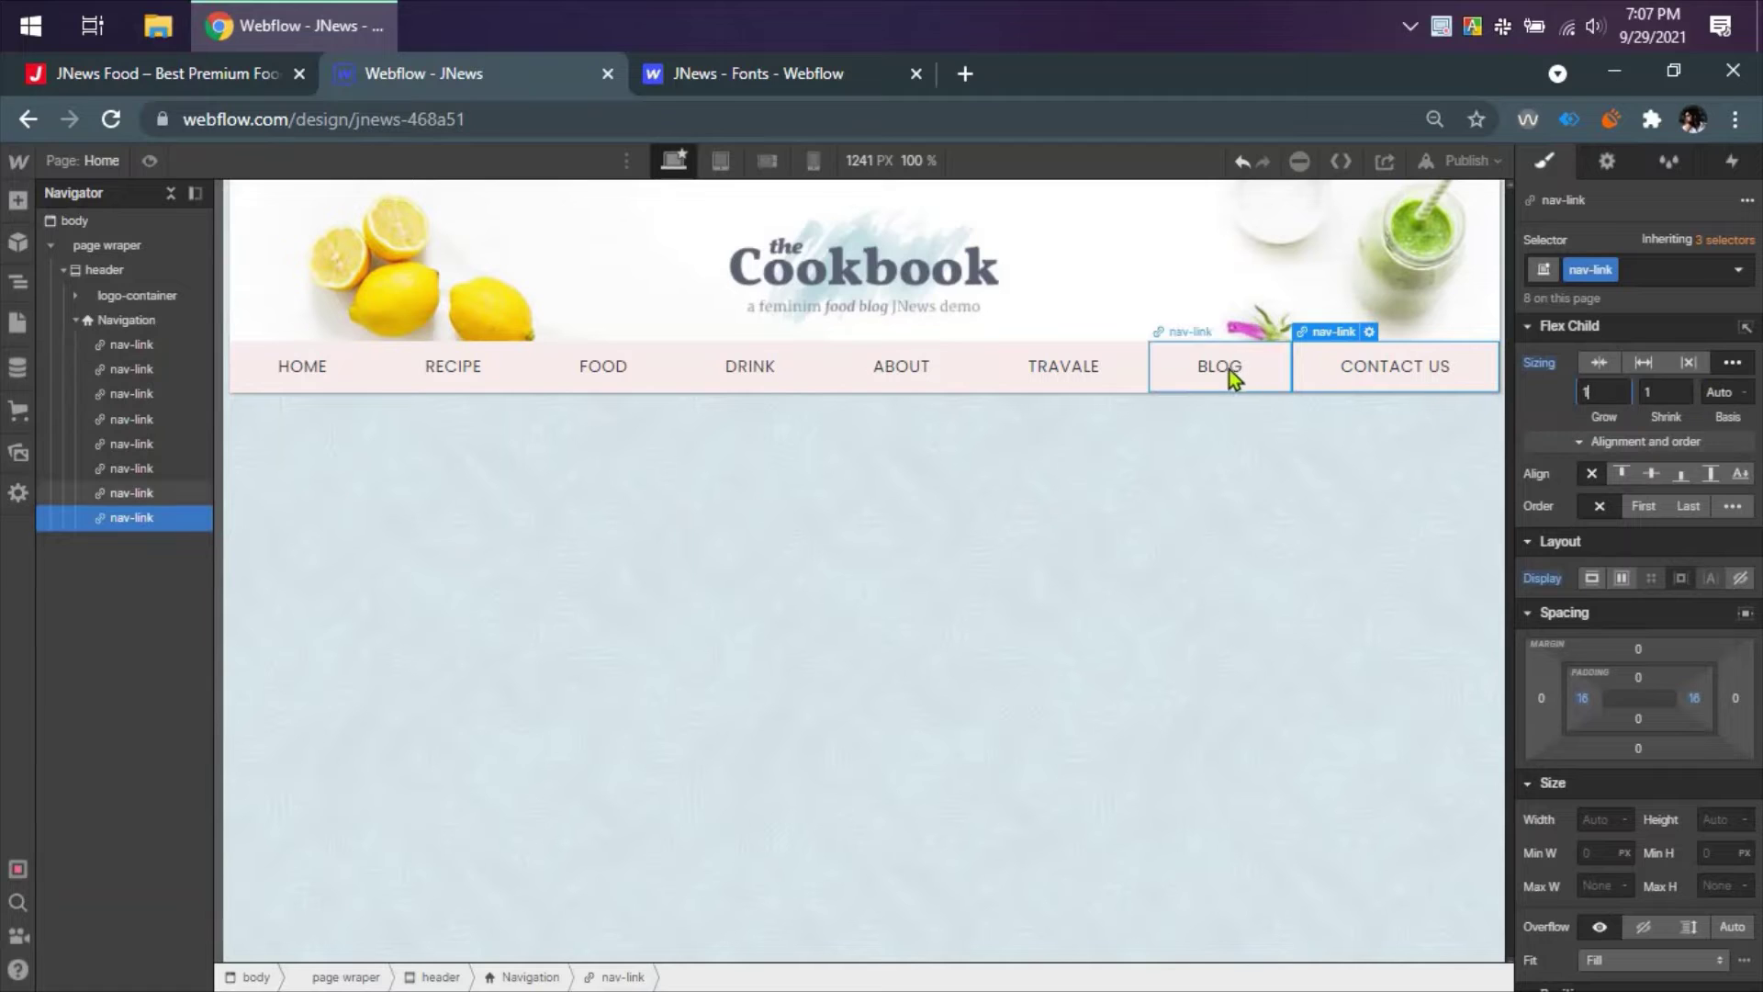
left_click(1106, 372)
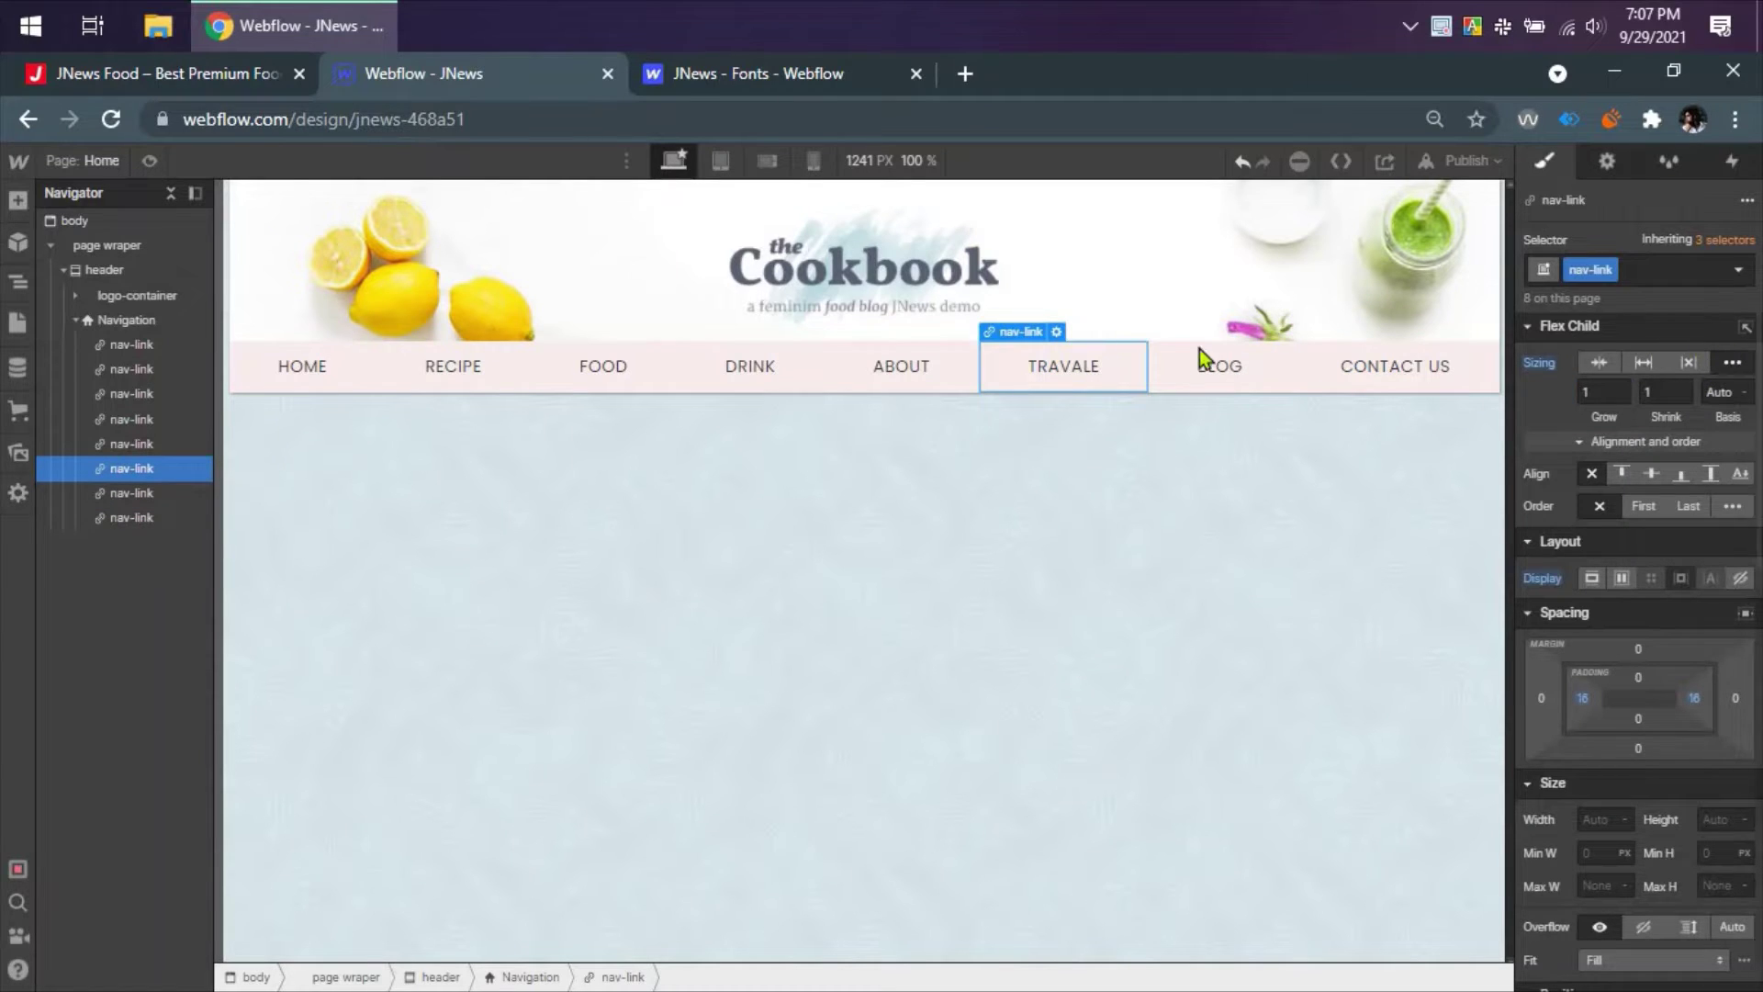
- Publish the updated site to the selected domain again and check the menu on the JNews Food page
left_click(1467, 160)
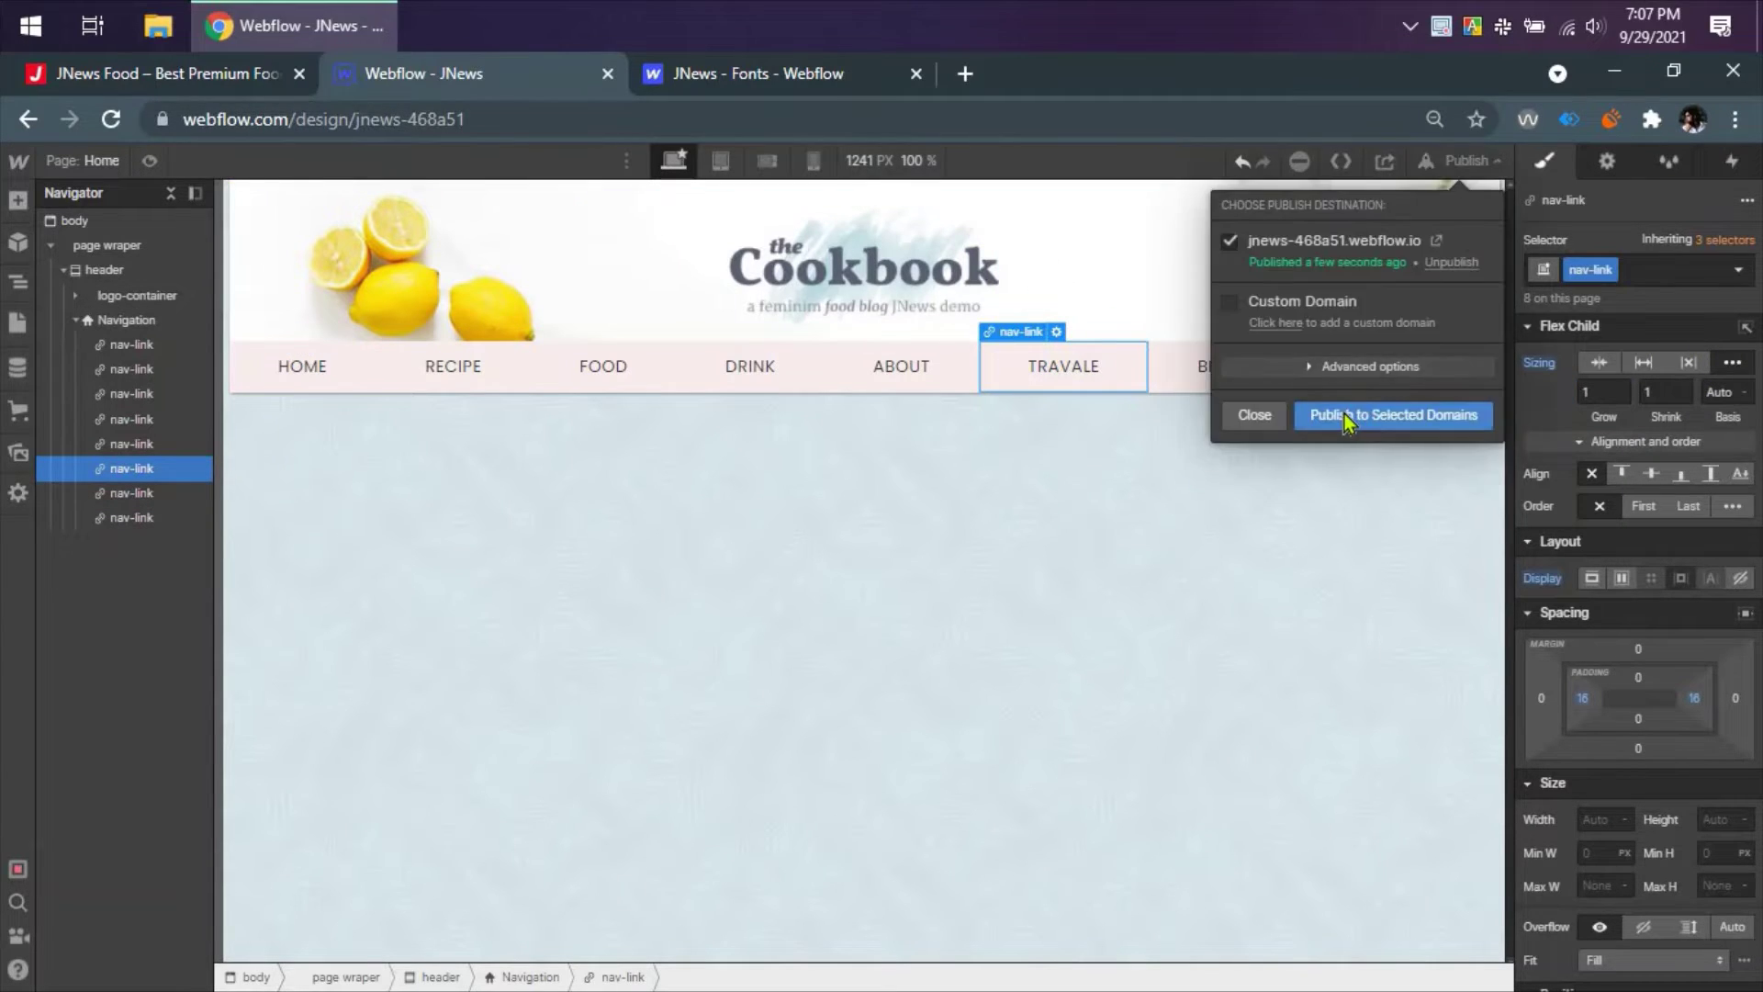
left_click(1344, 414)
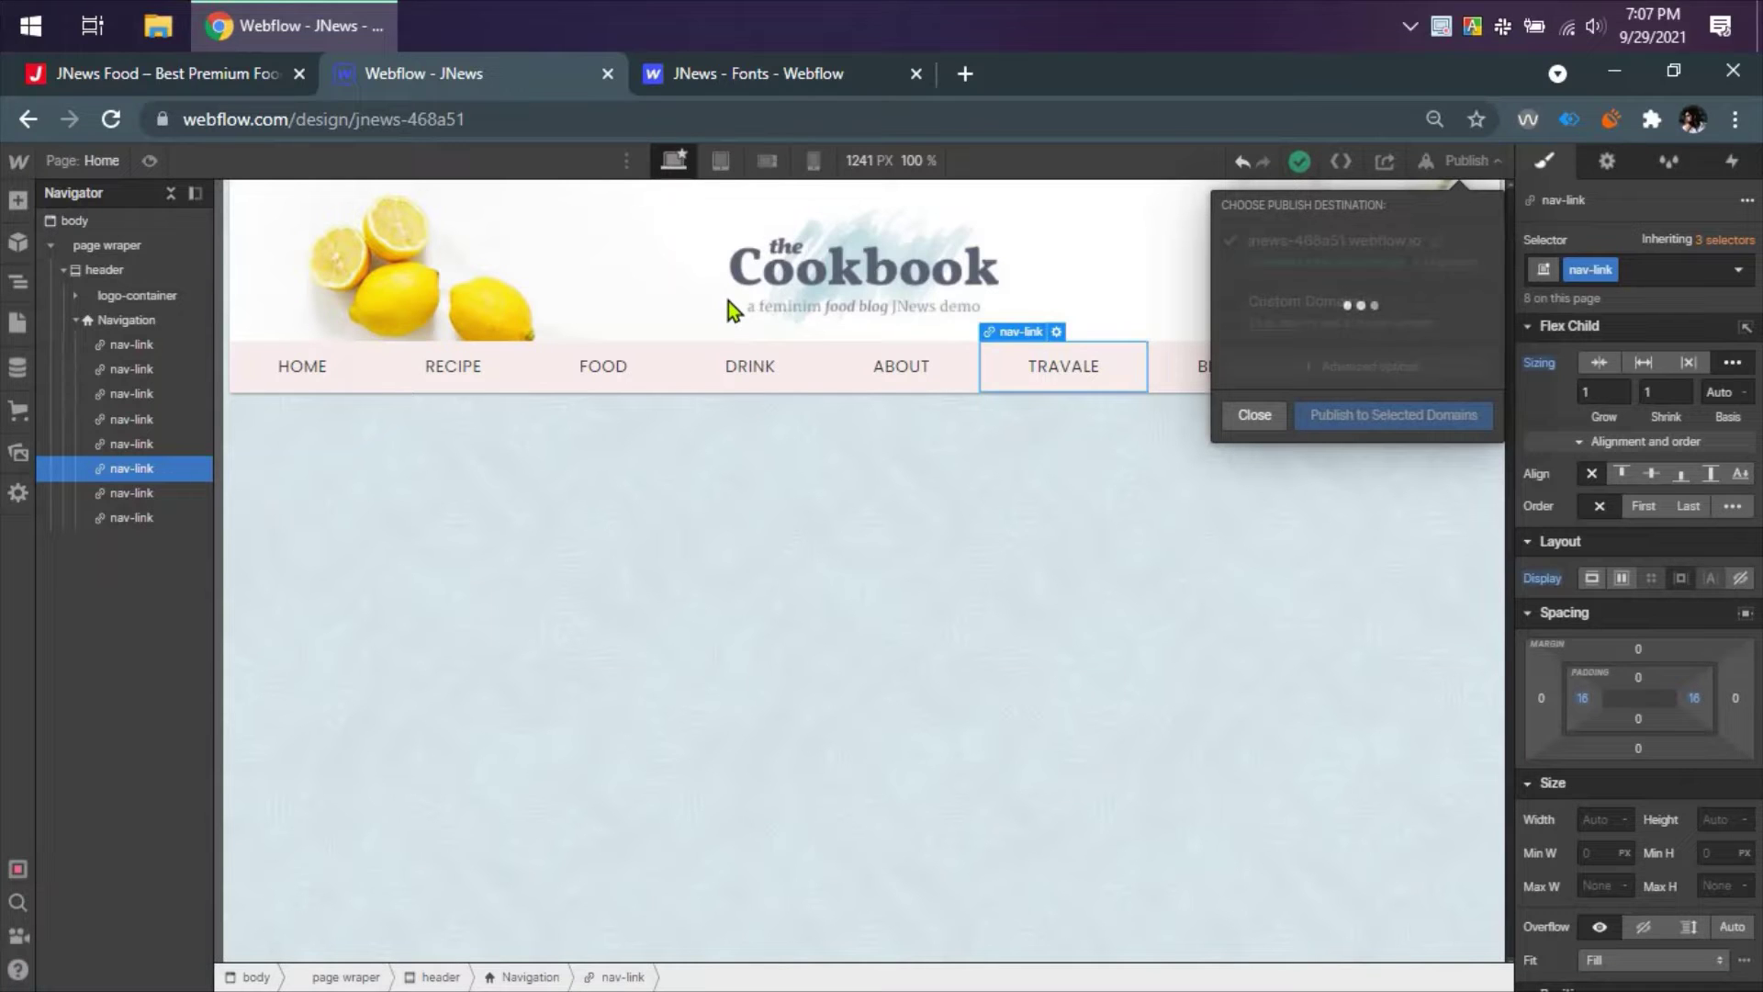
left_click(236, 88)
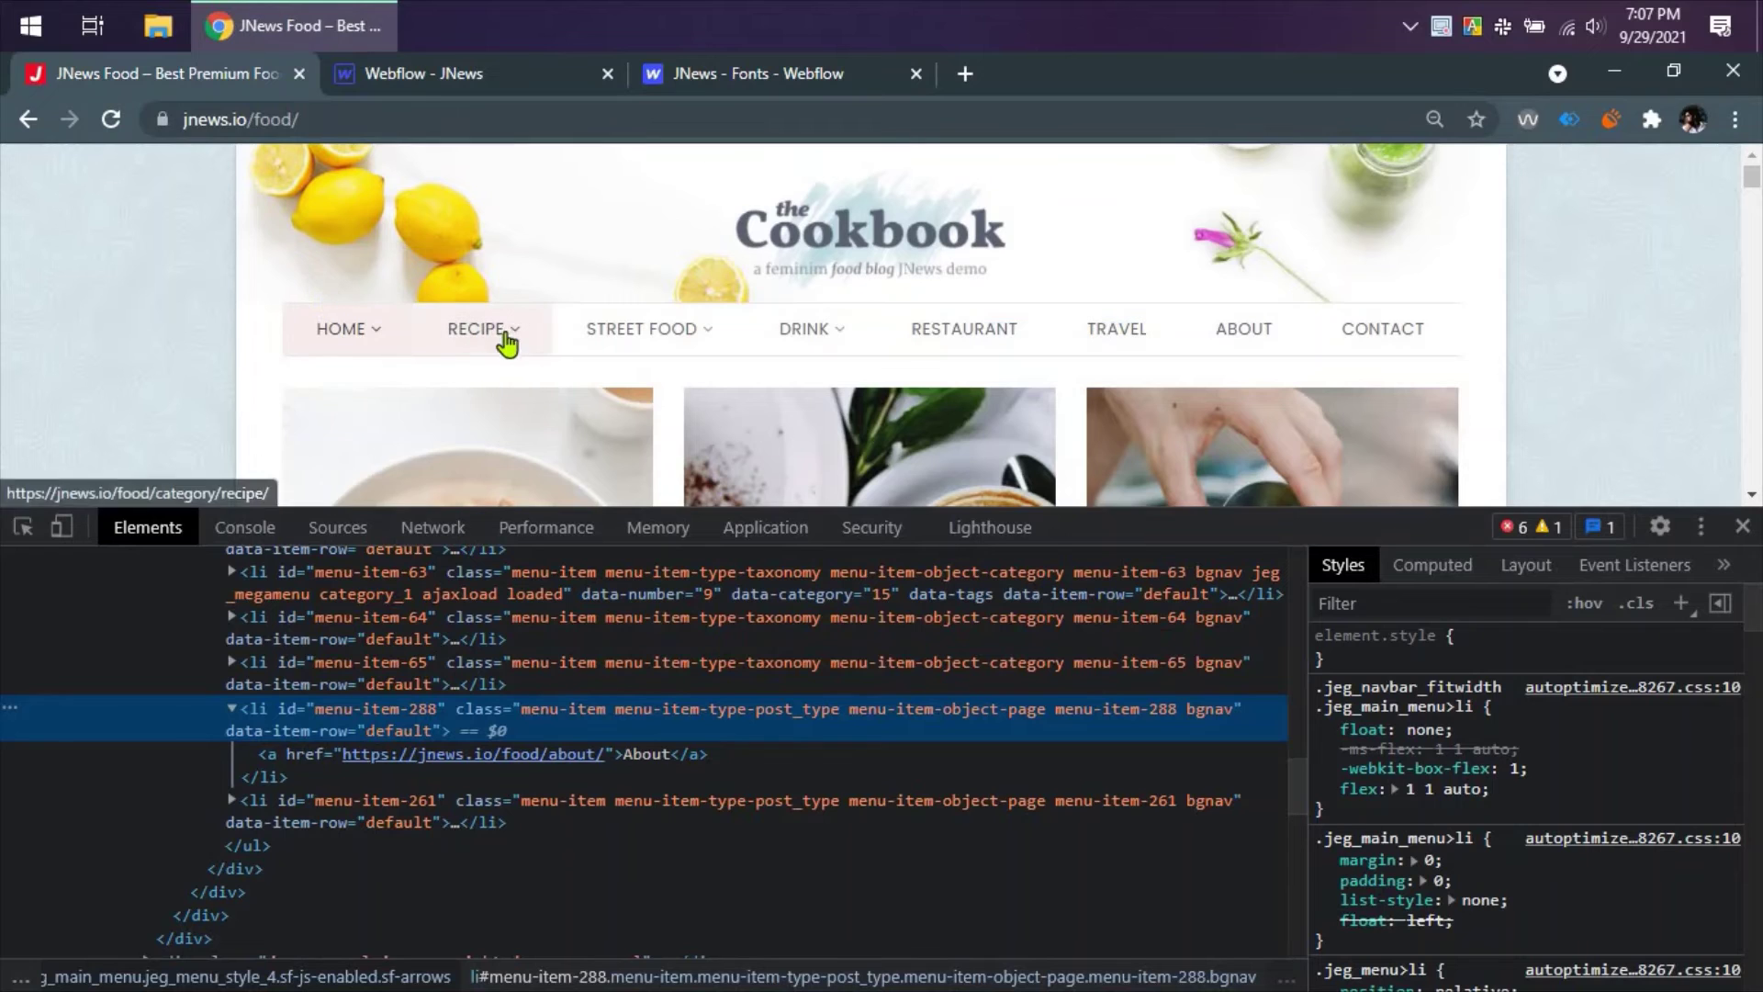
left_click(424, 75)
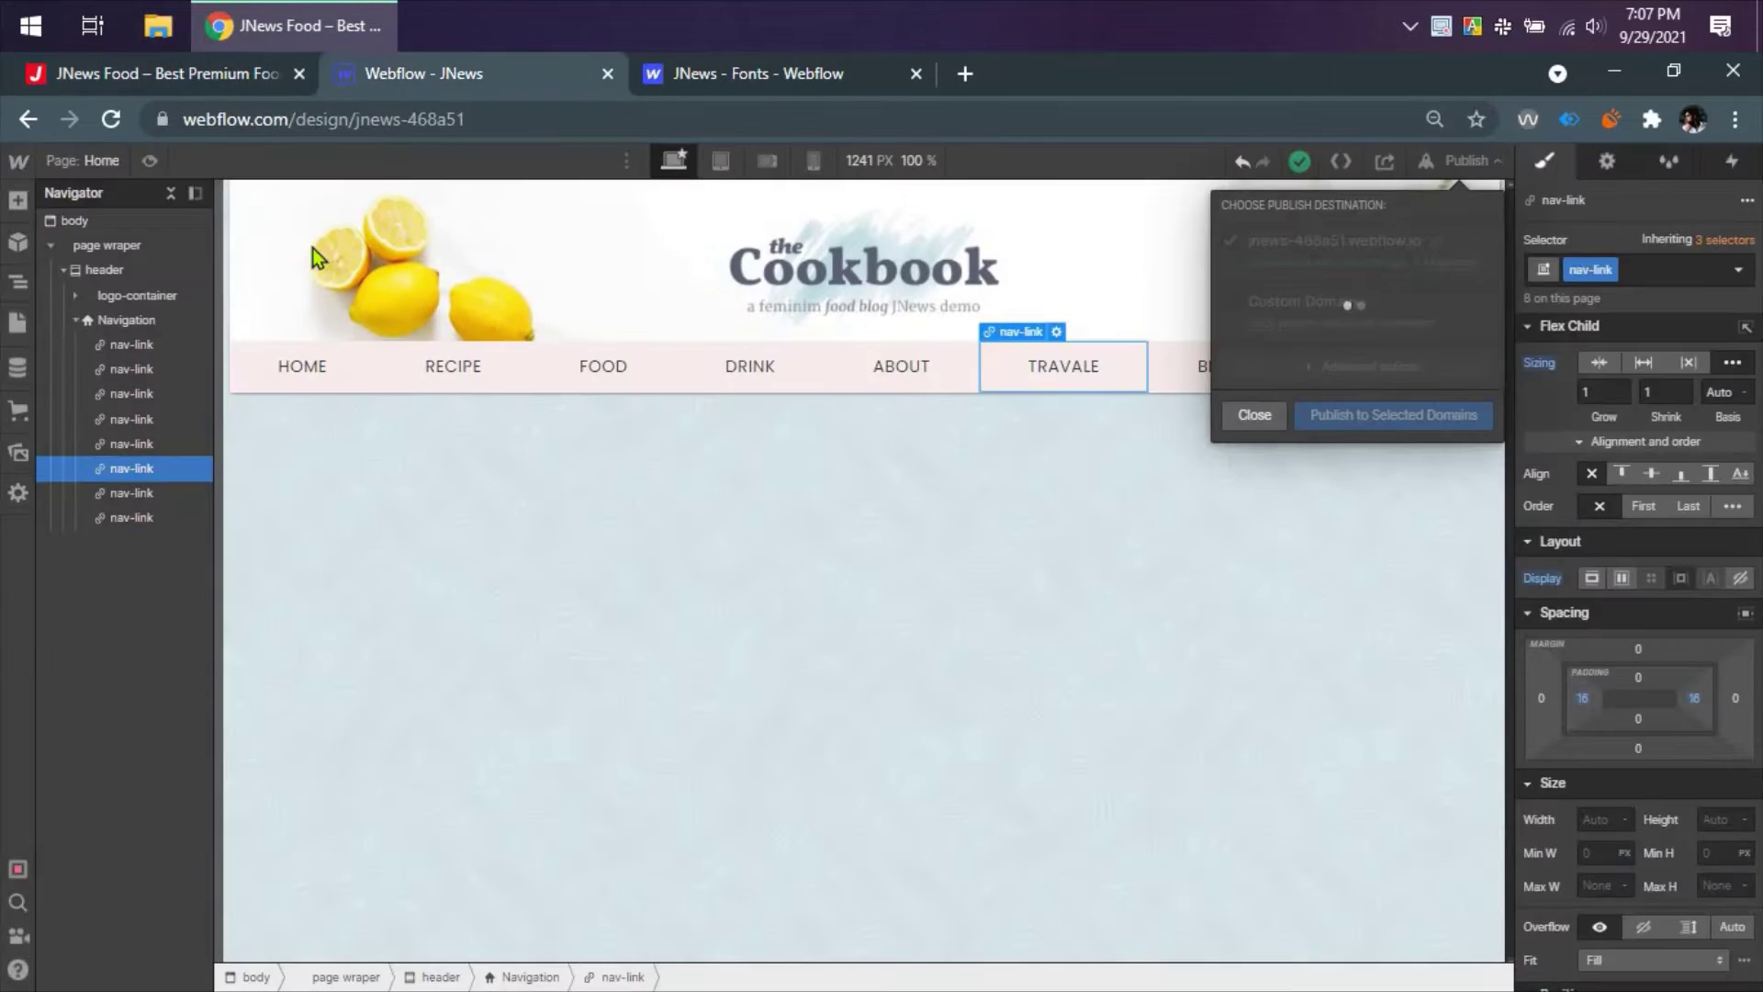
- Add a Dropdown component inside the Navigation element after the last nav-link
left_click(124, 320)
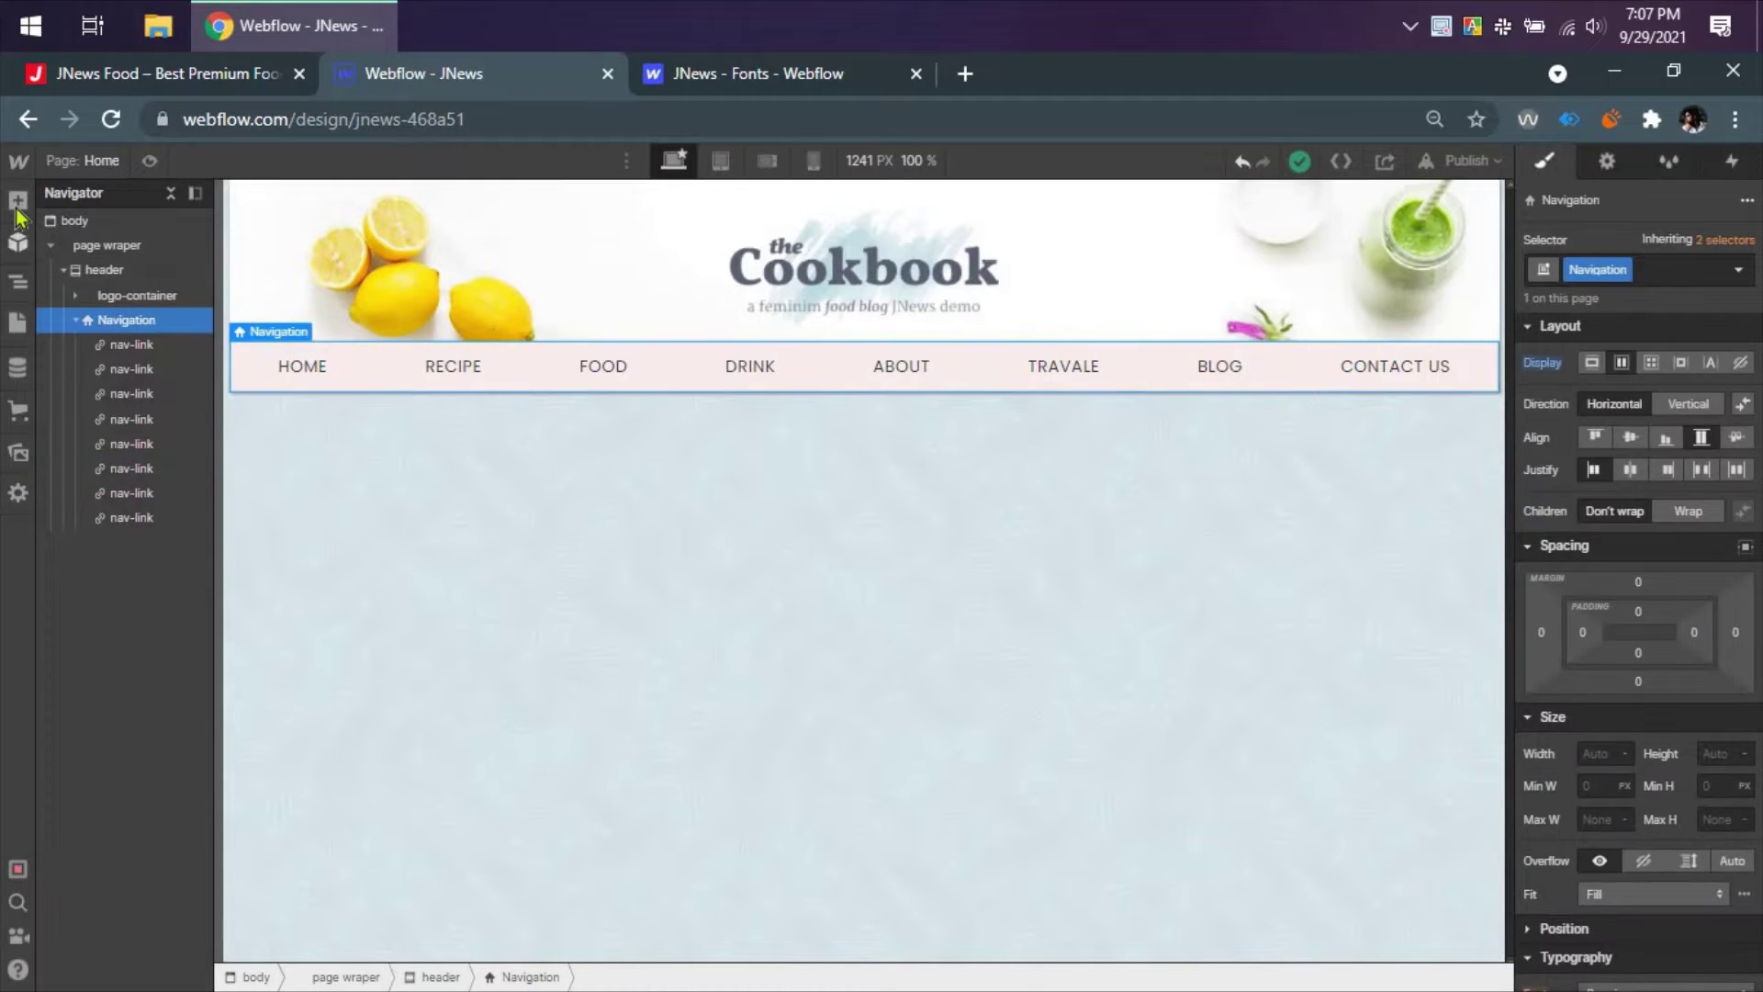
key("a")
scroll(165, 562, "down", 3)
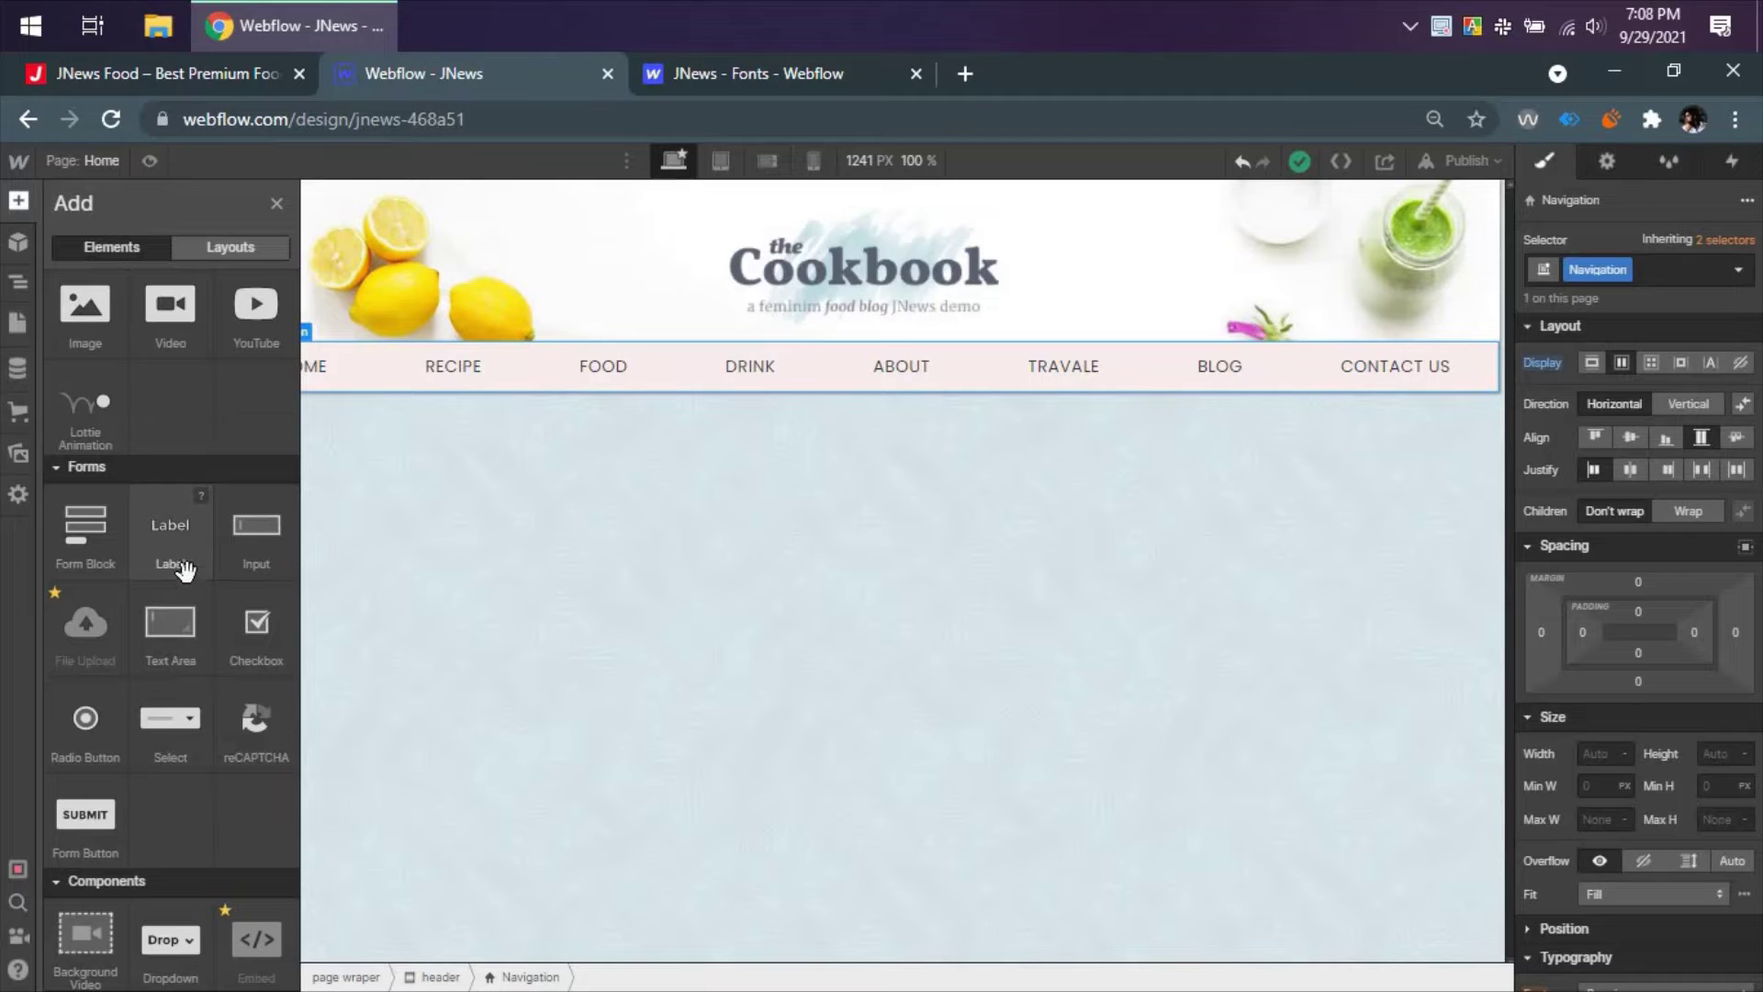
scroll(175, 617, "down", 3)
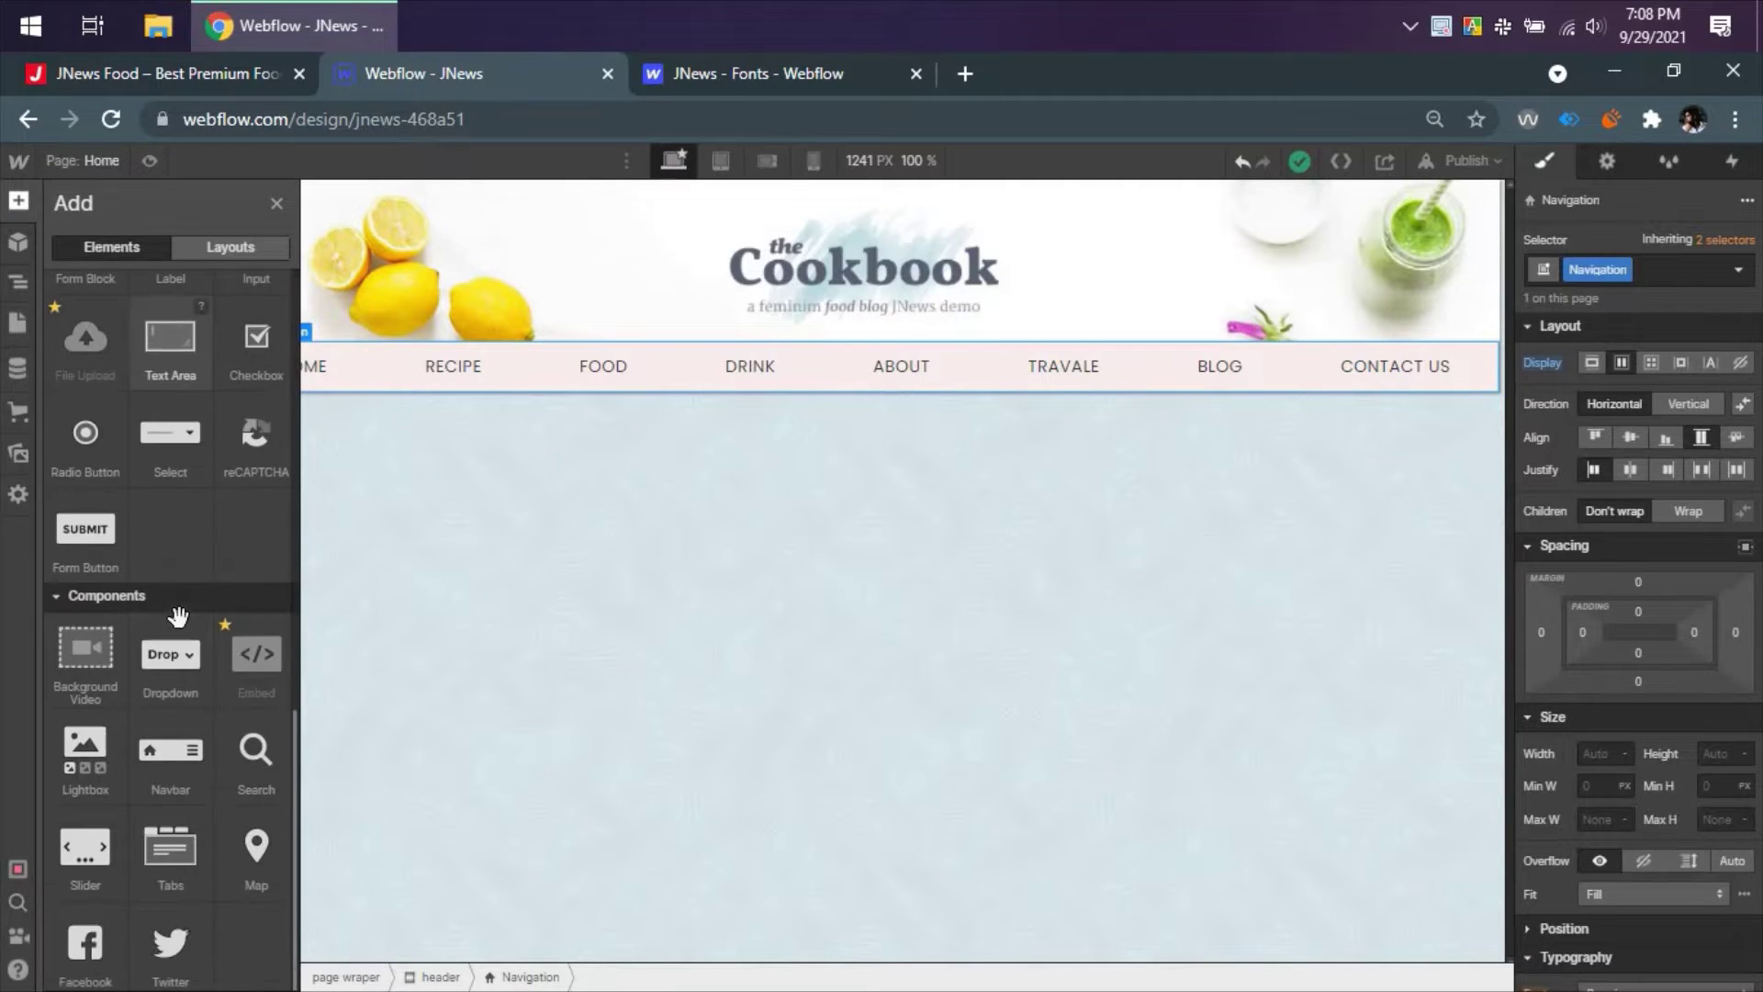
left_click(175, 689)
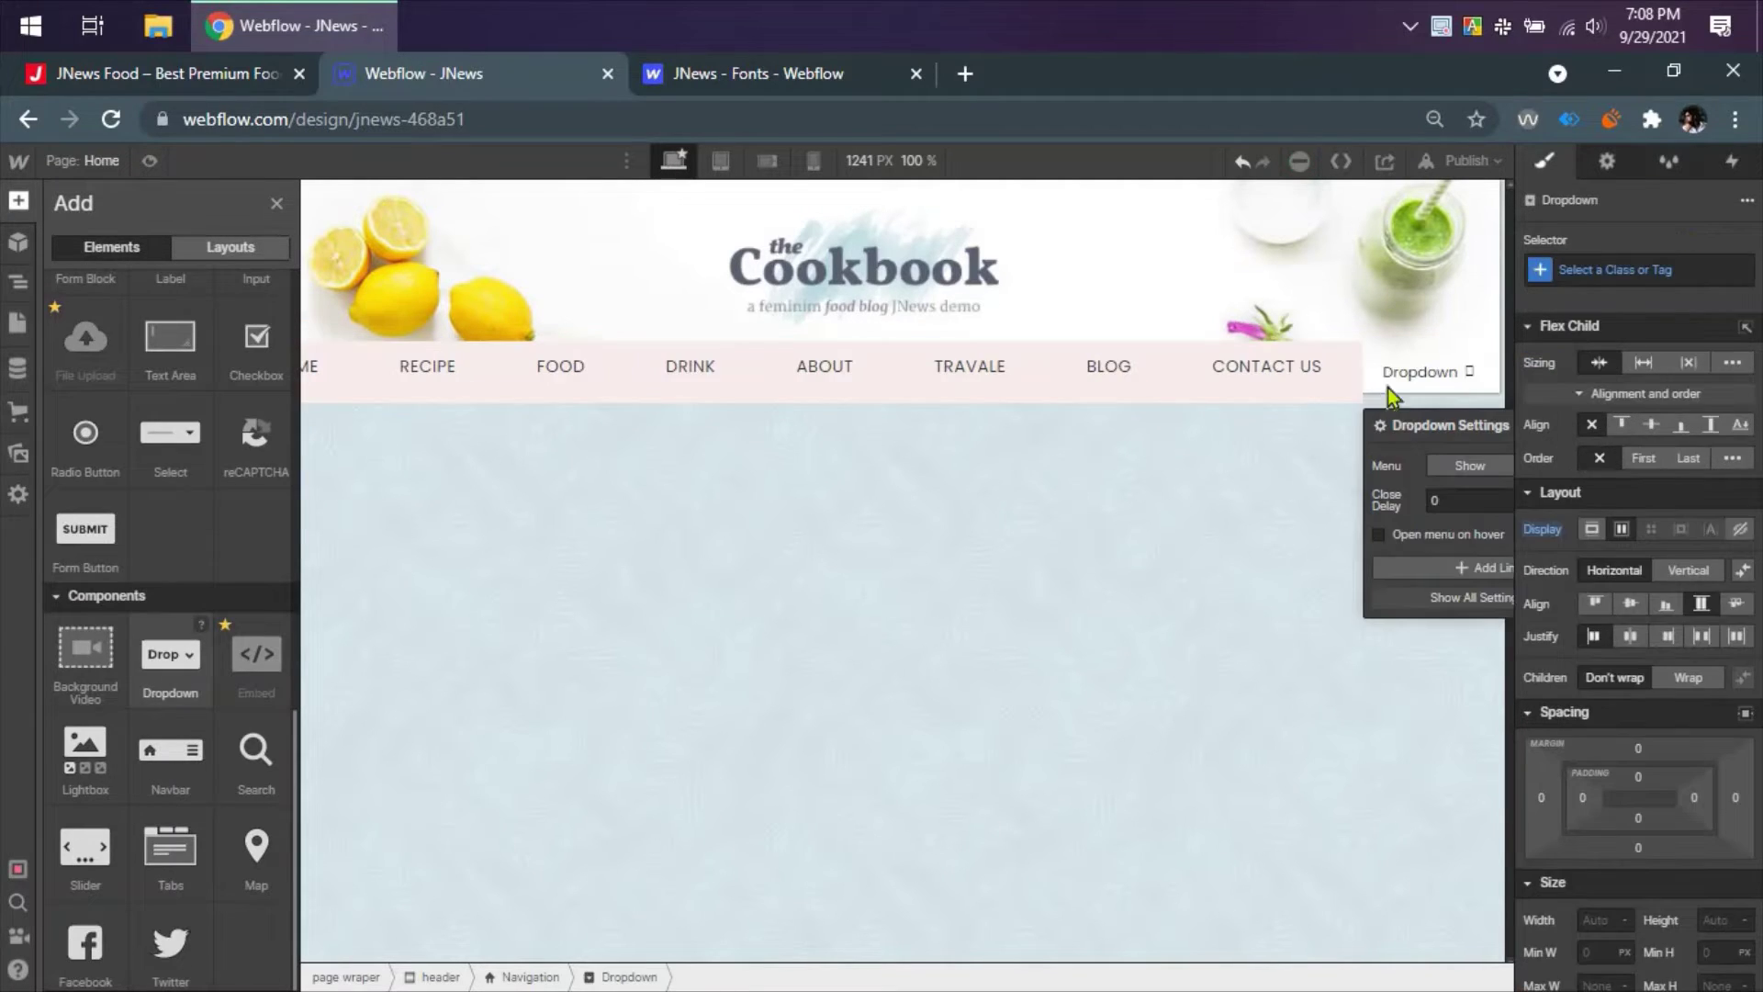
- Expand the Dropdown Toggle in the element tree and apply the existing nav-link class to it
key("z")
left_click(1402, 356)
left_click(1596, 266)
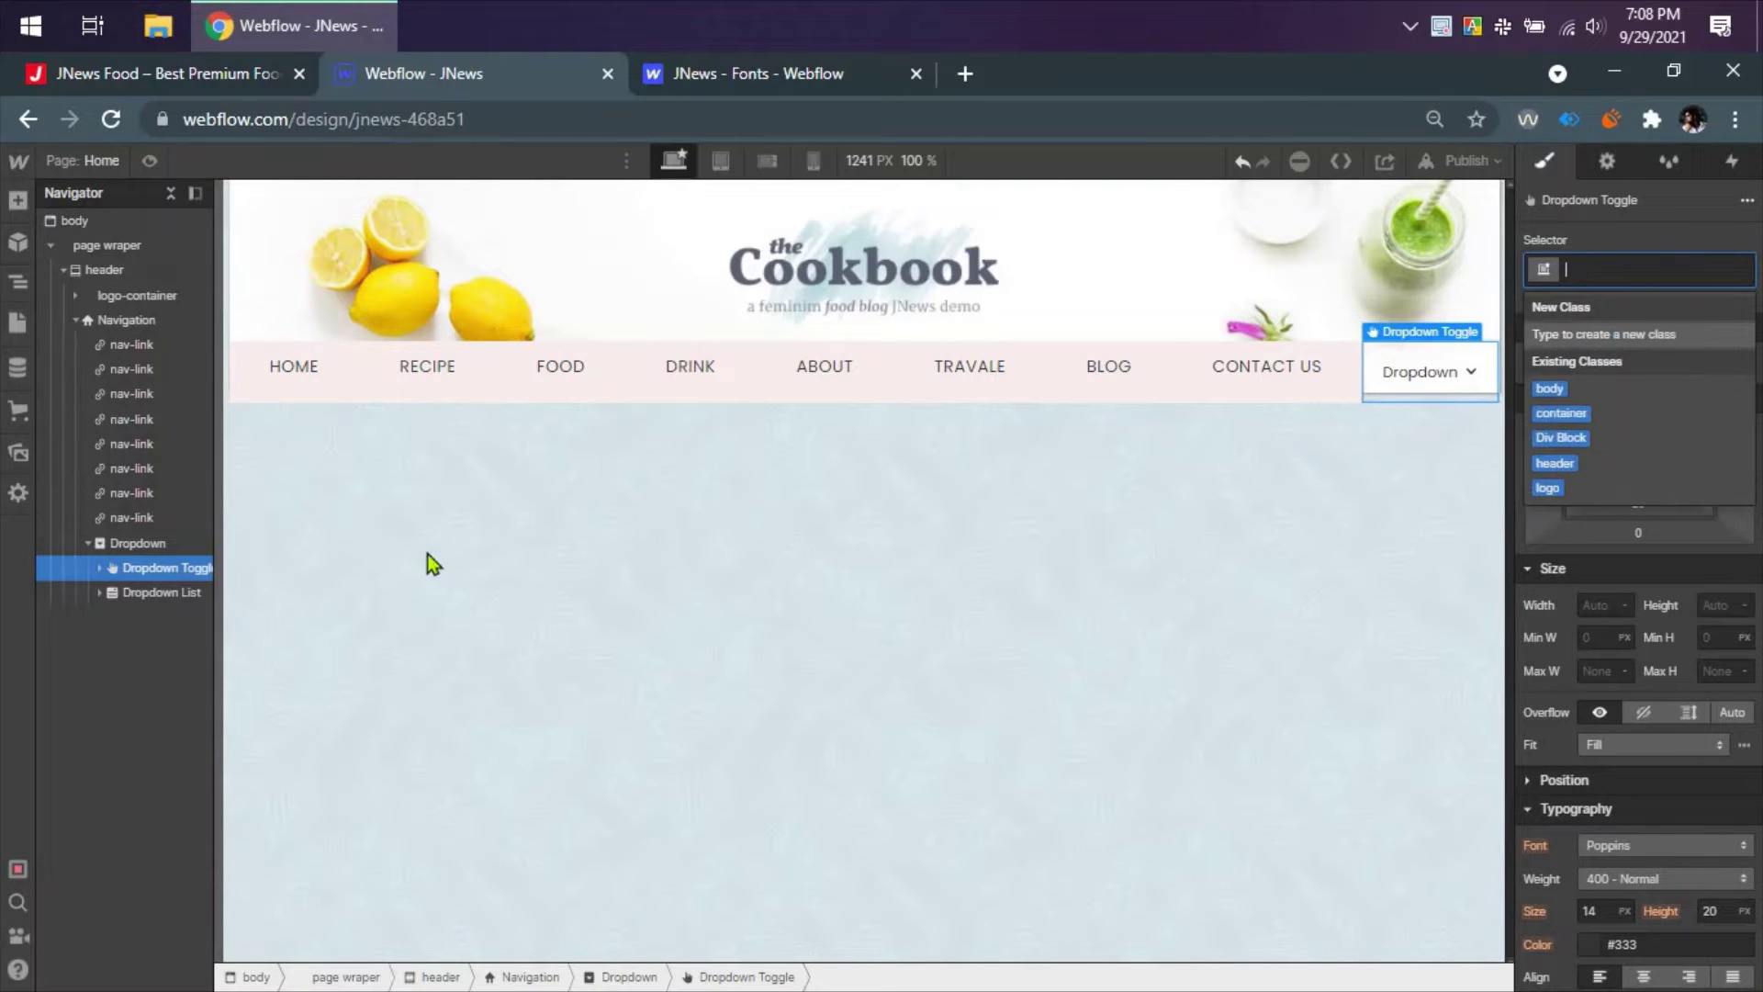
left_click(101, 569)
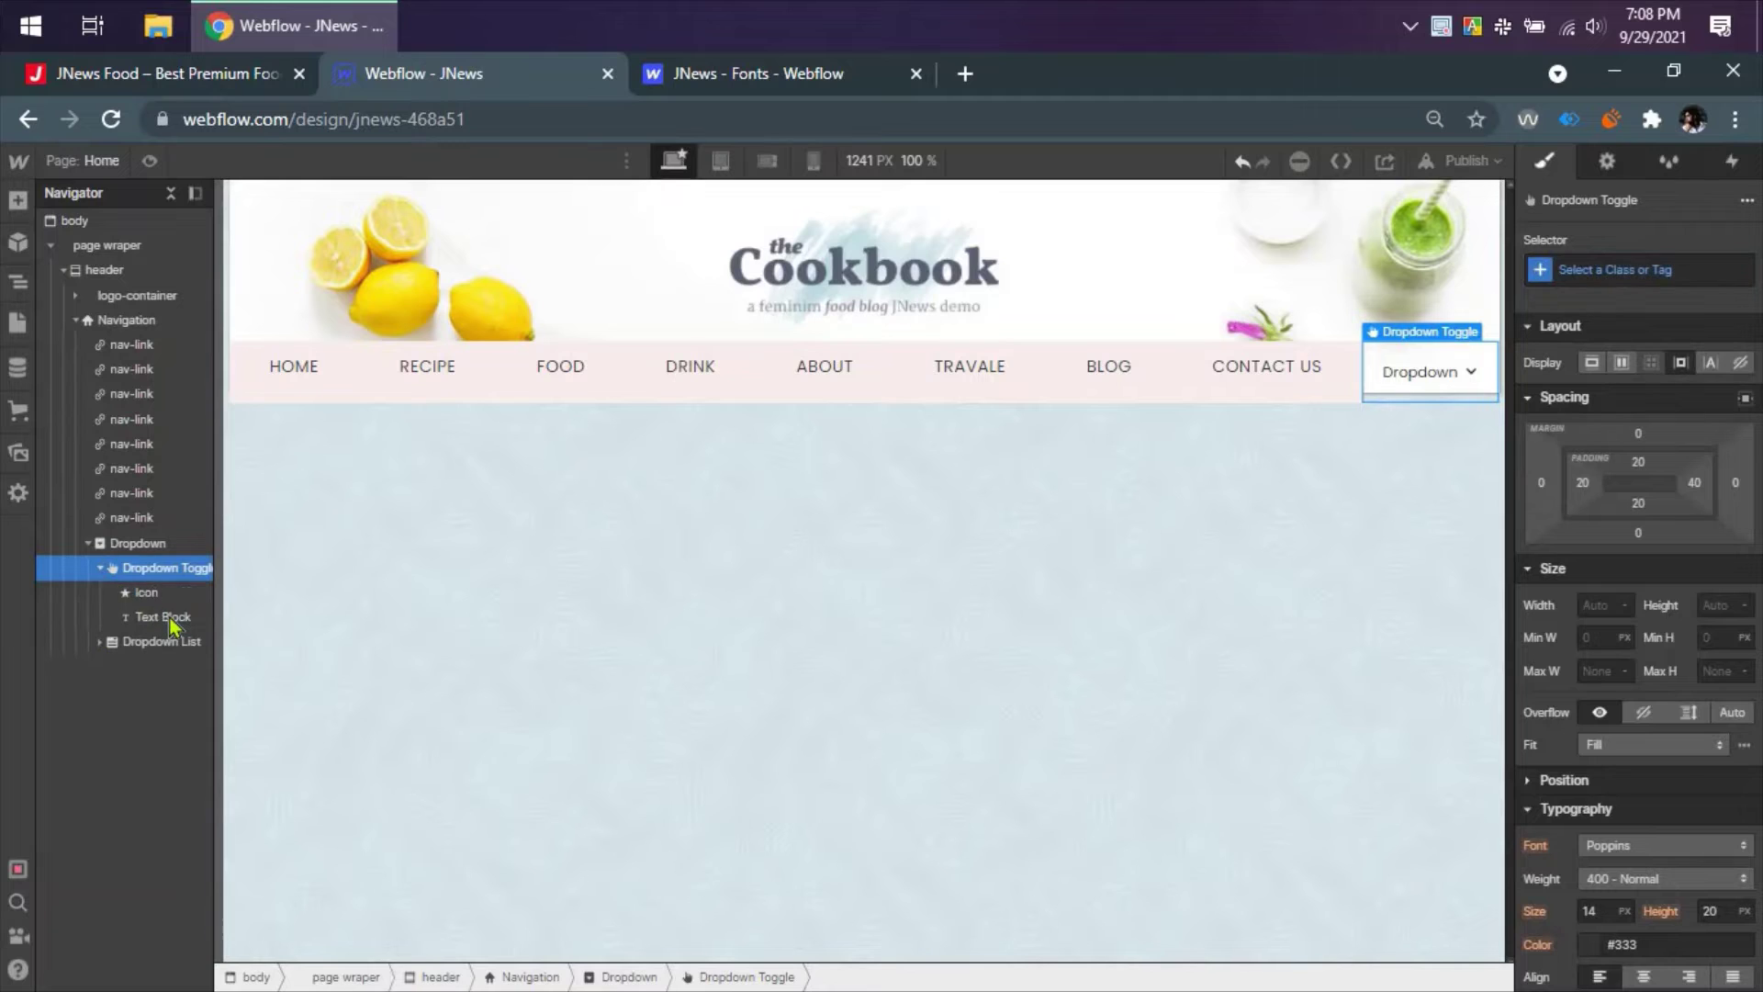
left_click(171, 619)
left_click(175, 569)
left_click(1644, 270)
type("nav-")
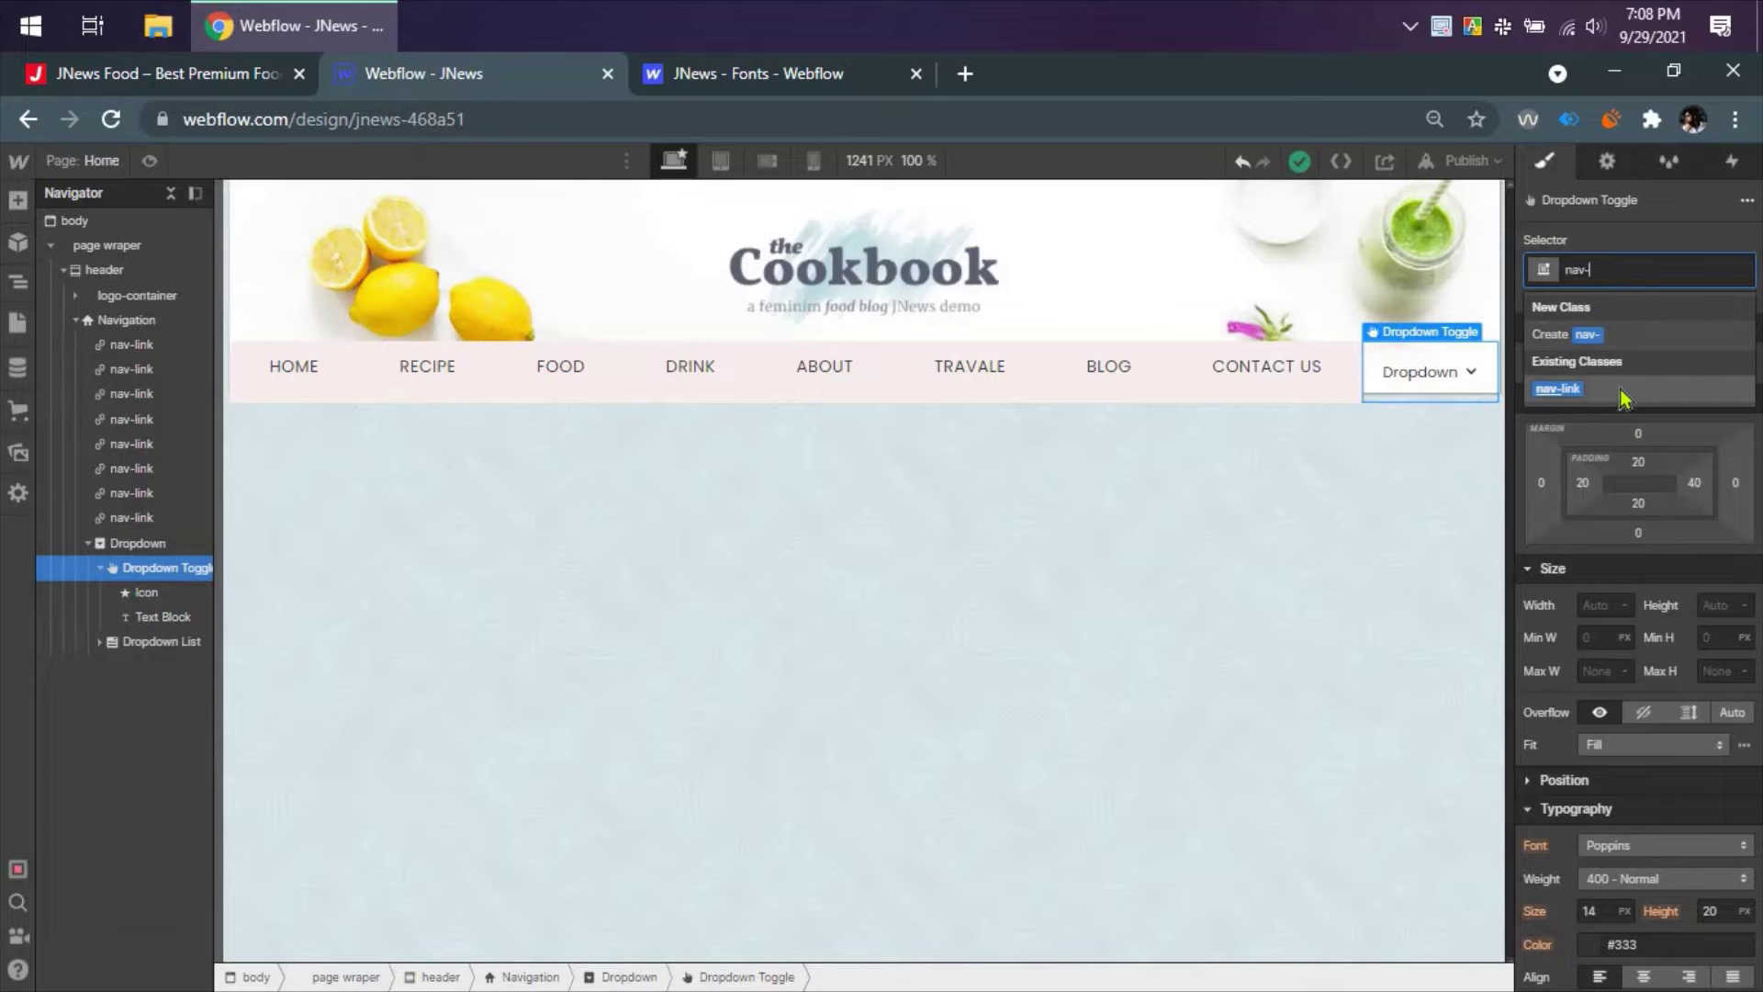
left_click(1624, 393)
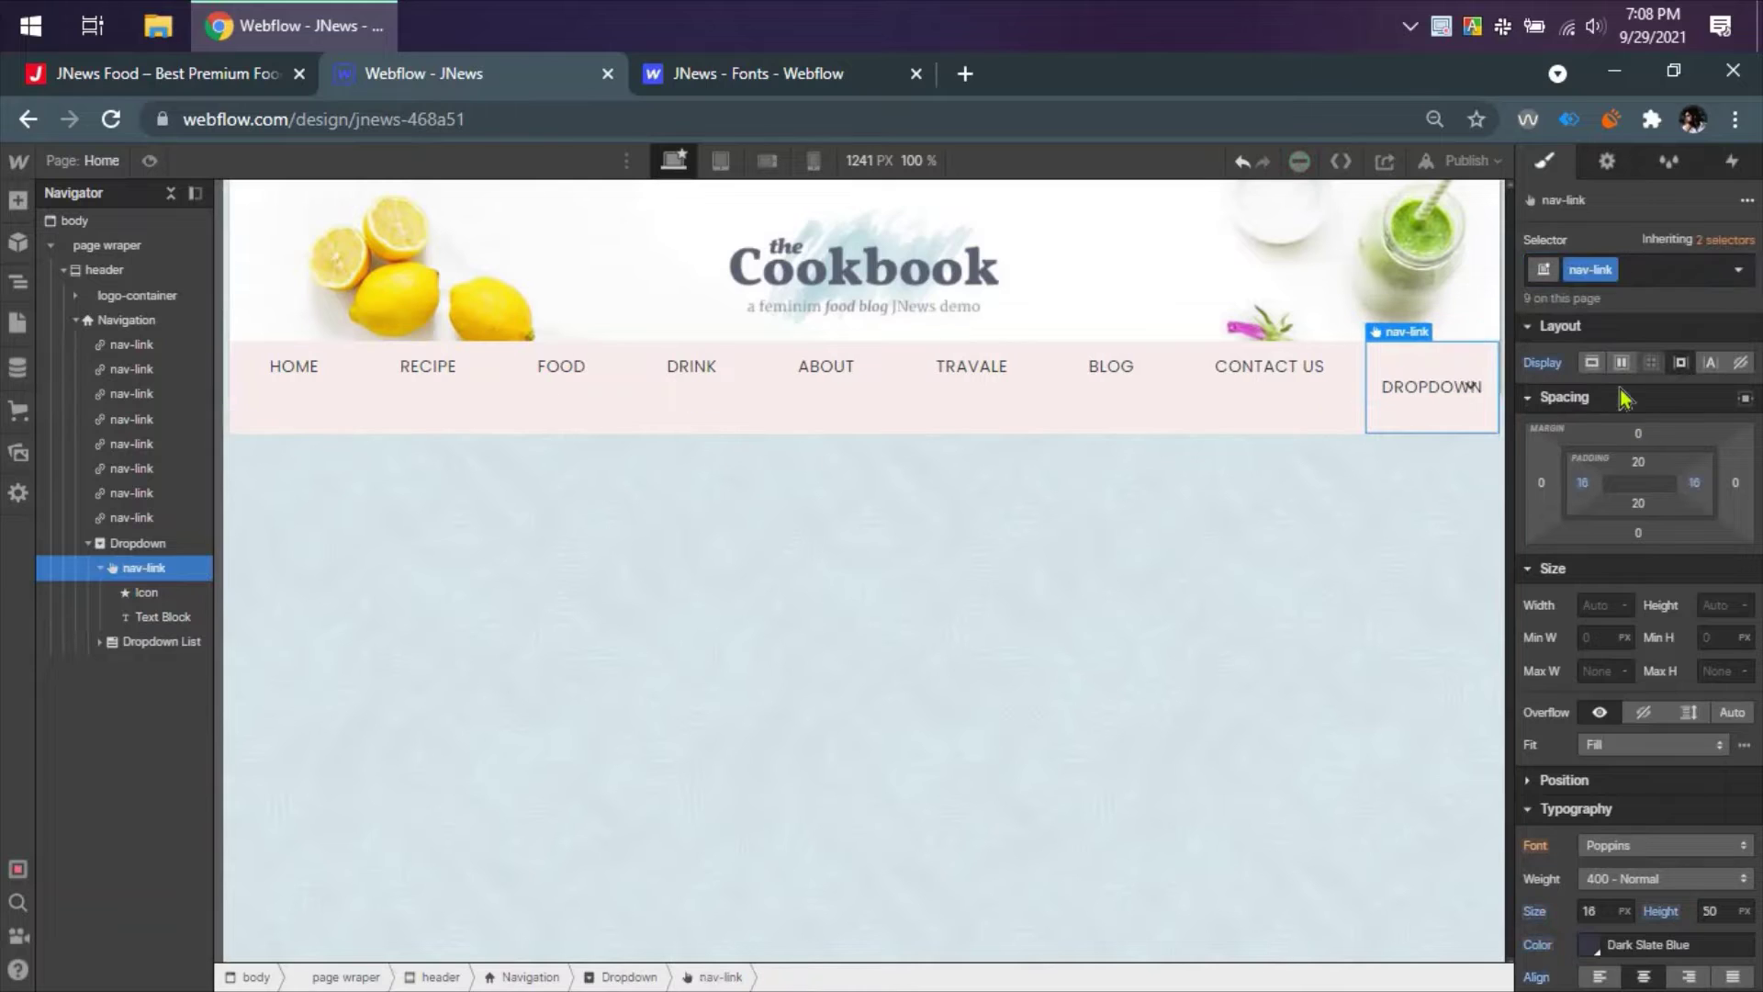
- Examine the style settings of the Dropdown element, its nav-link toggle, icon and text block
left_click(152, 593)
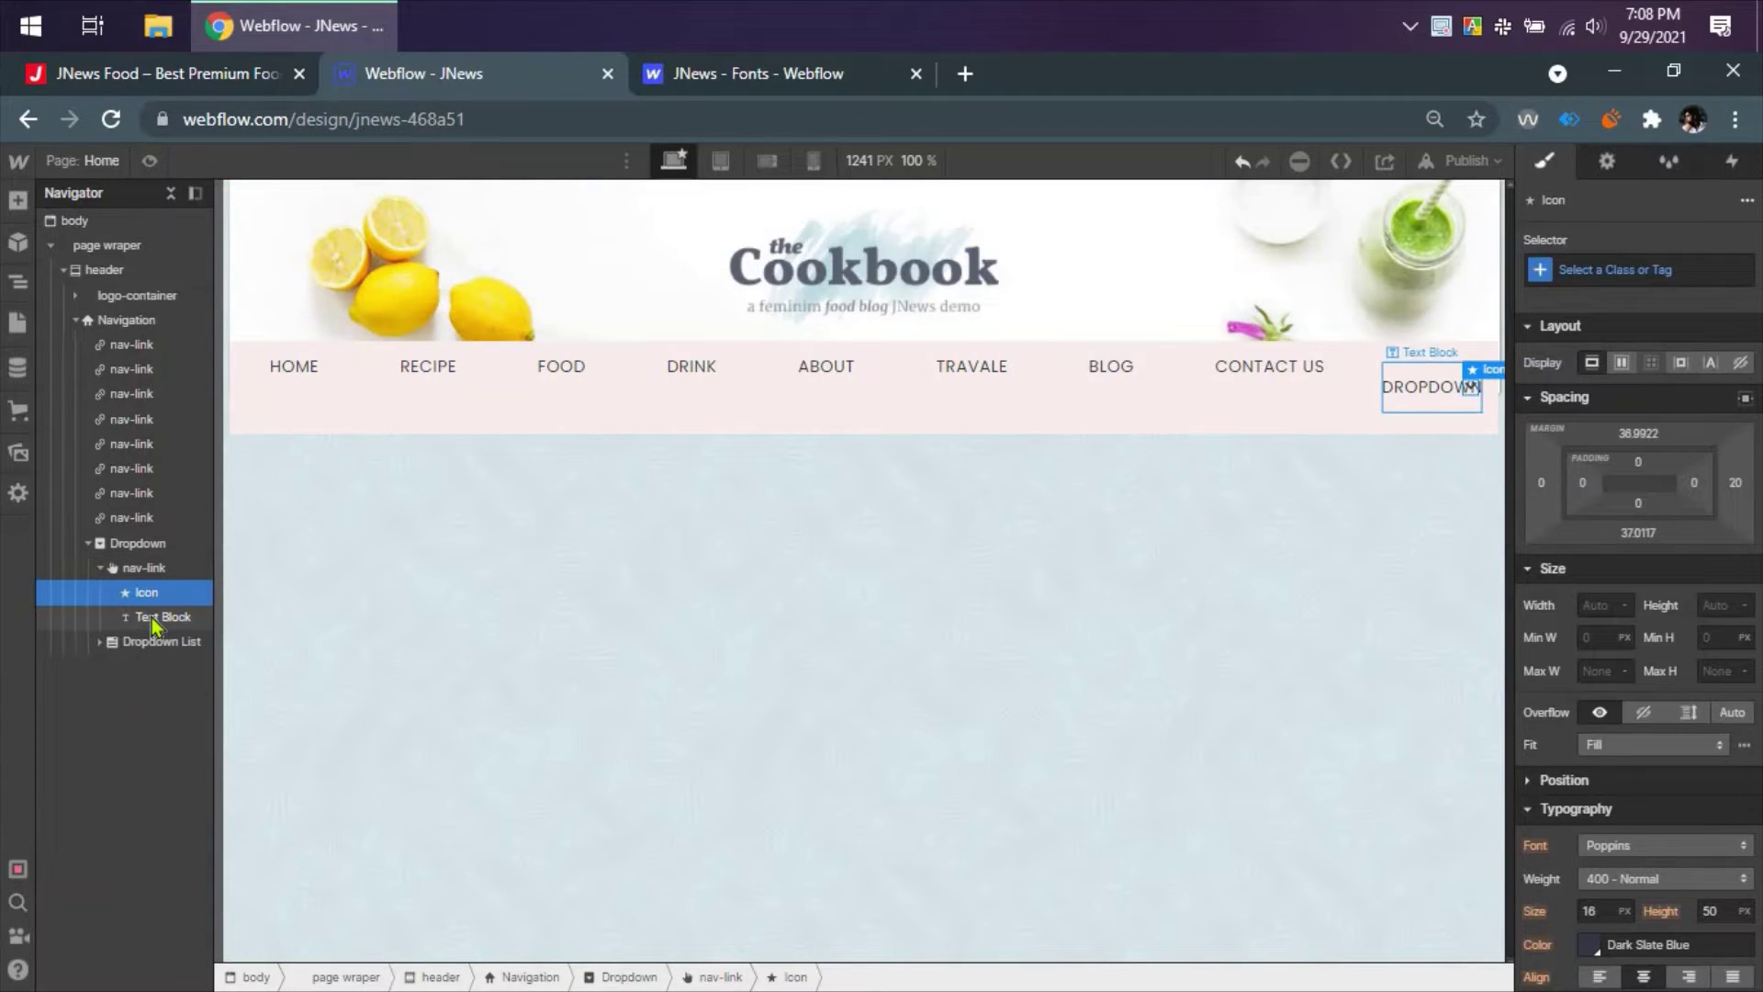
left_click(150, 569)
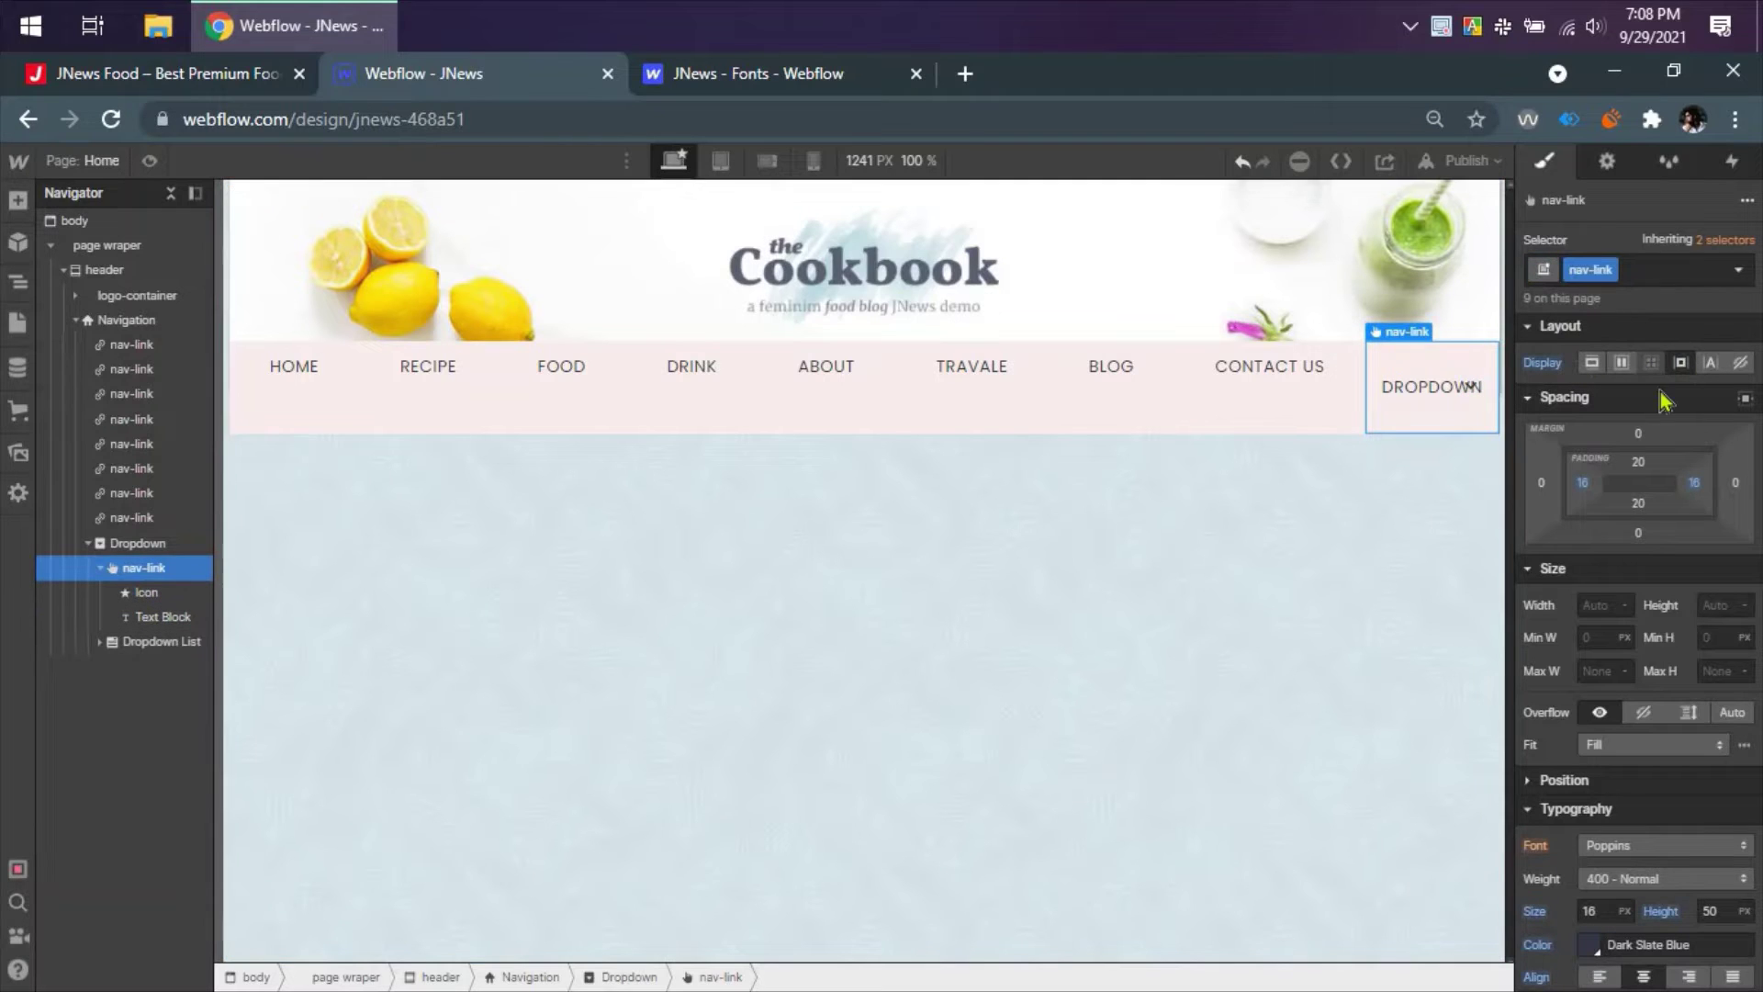
left_click(172, 617)
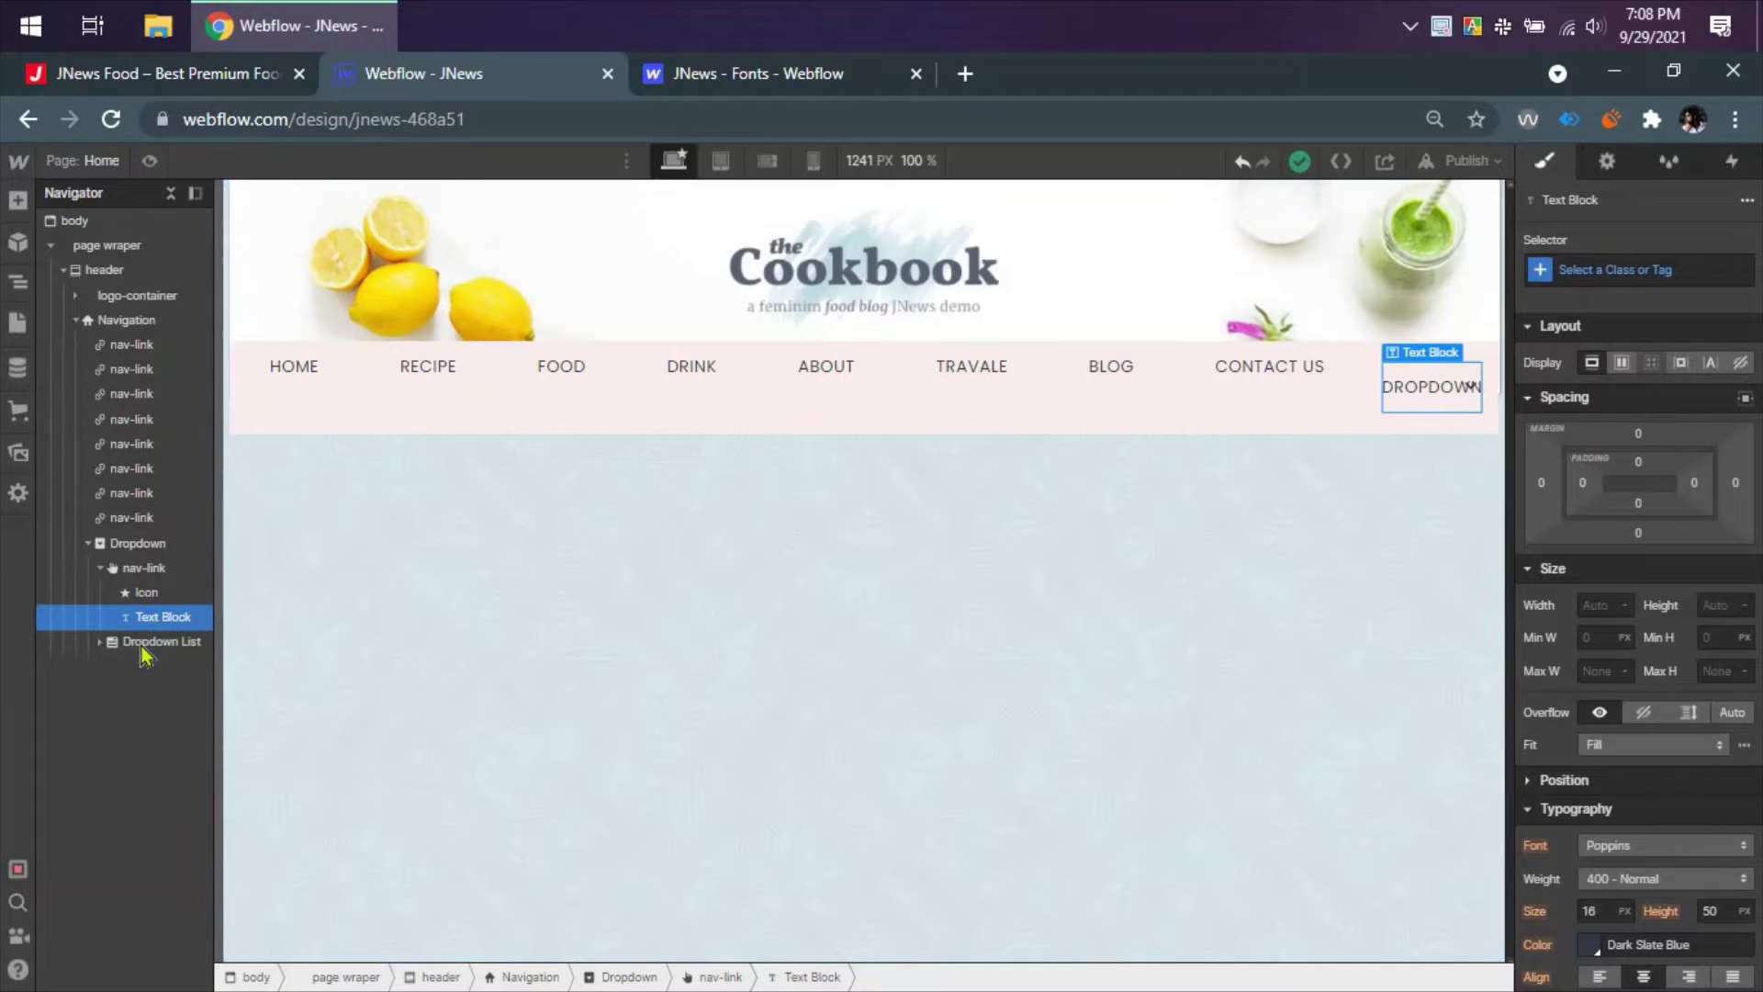
left_click(154, 641)
left_click(137, 567)
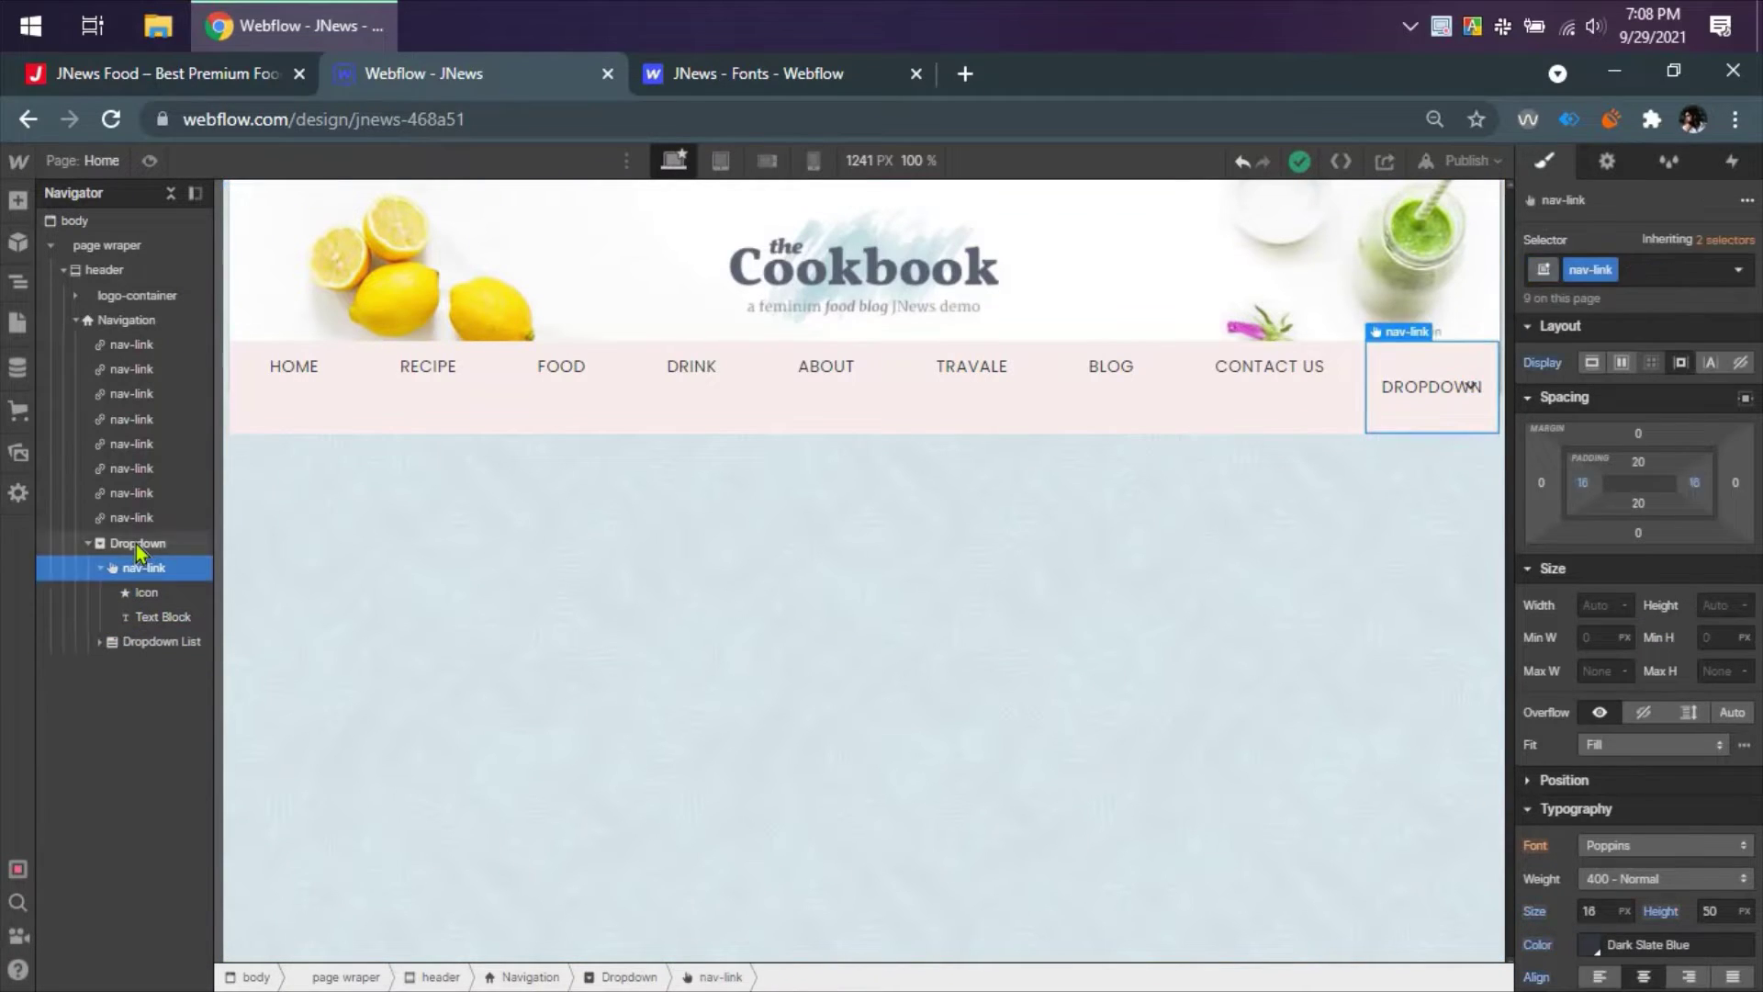
left_click(136, 544)
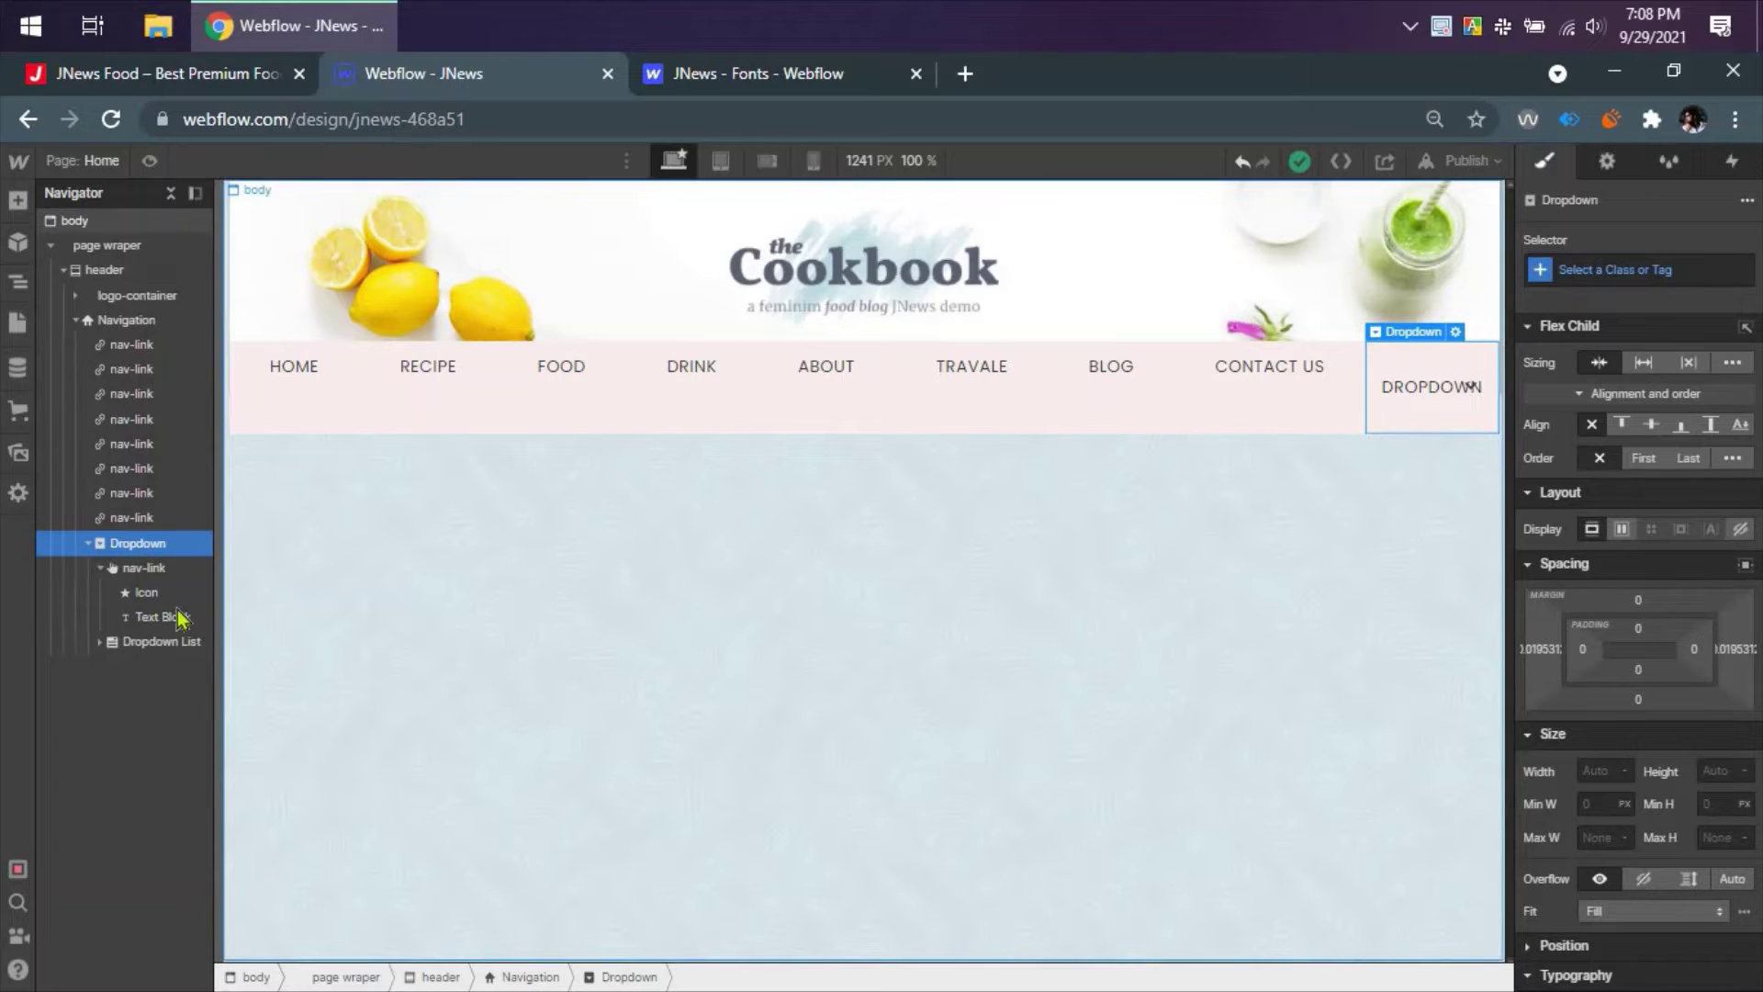
left_click(161, 569)
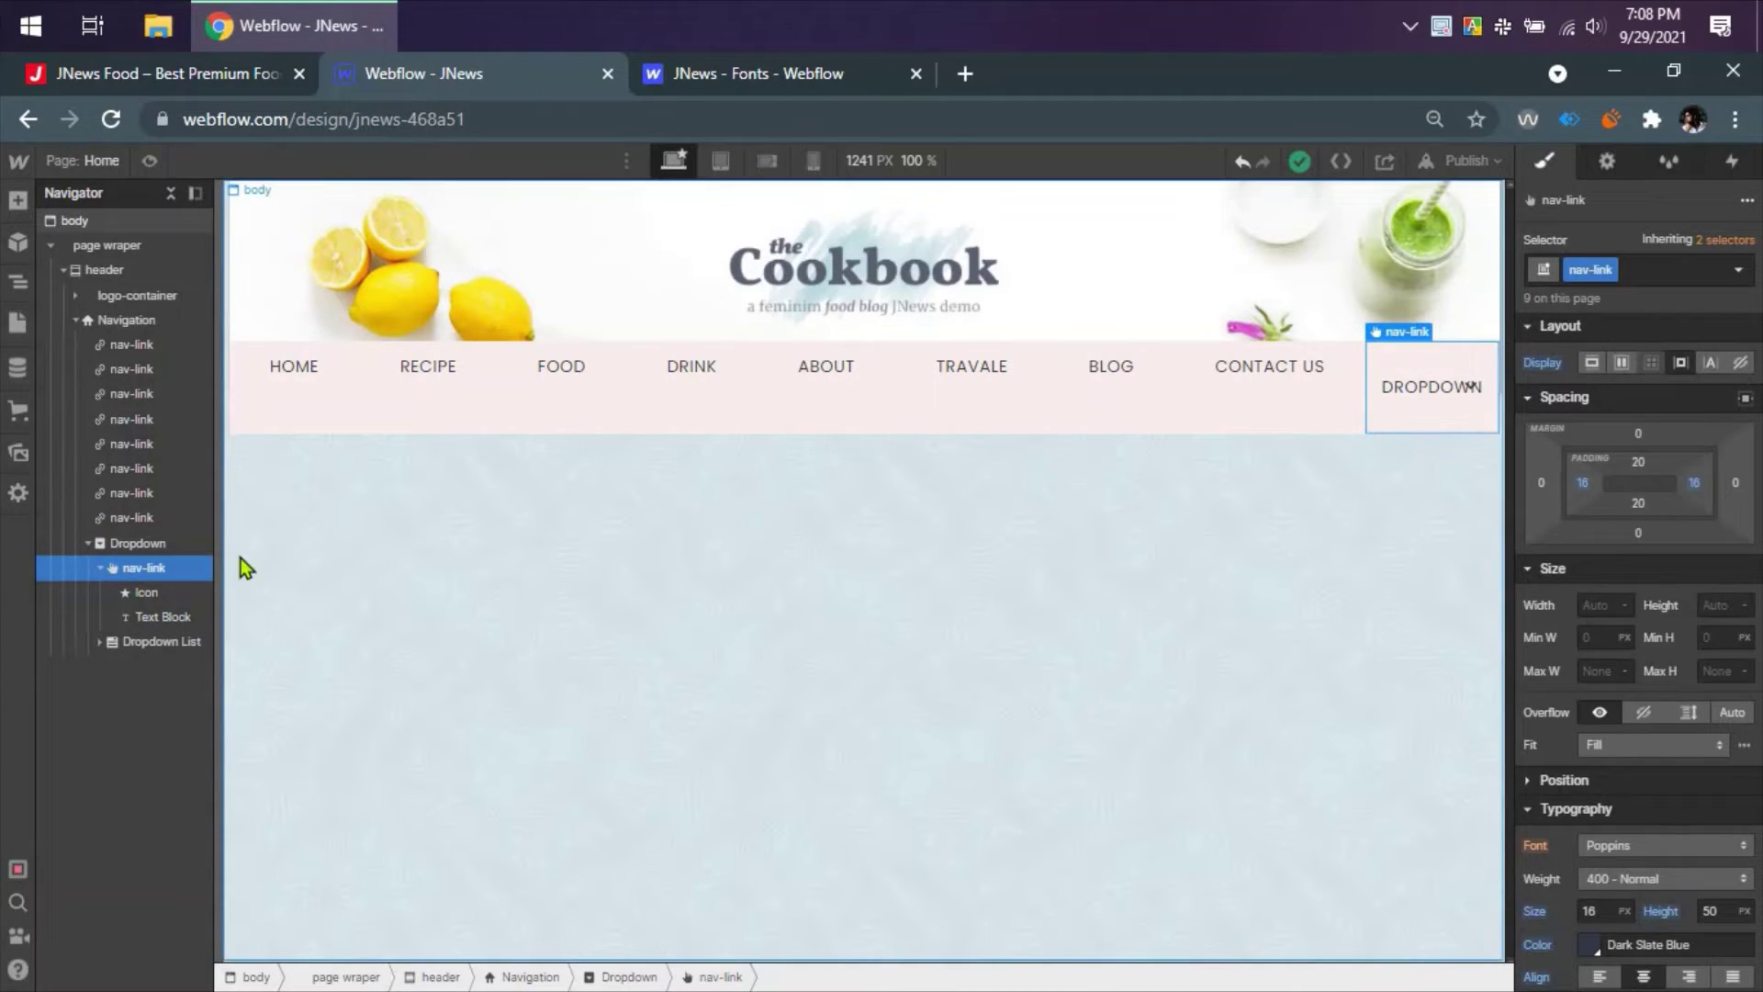
- Set the Dropdown element to a horizontal flex layout with centered alignment and space-between justification
left_click(139, 542)
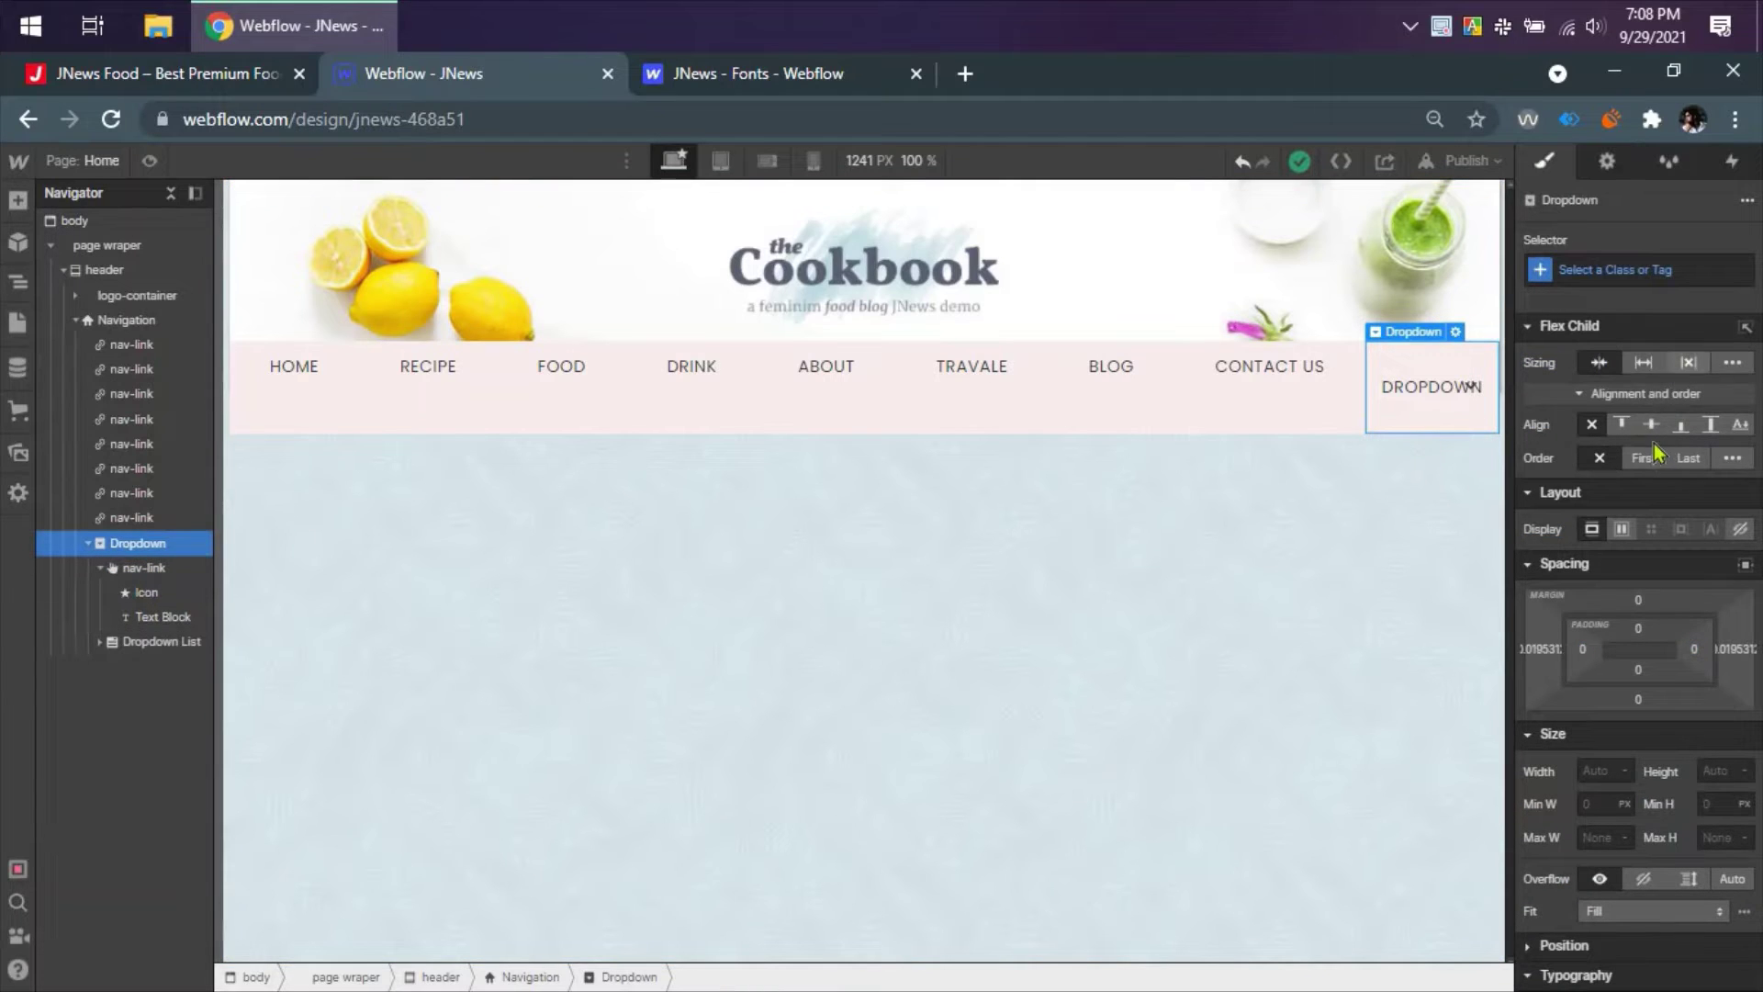
left_click(1623, 533)
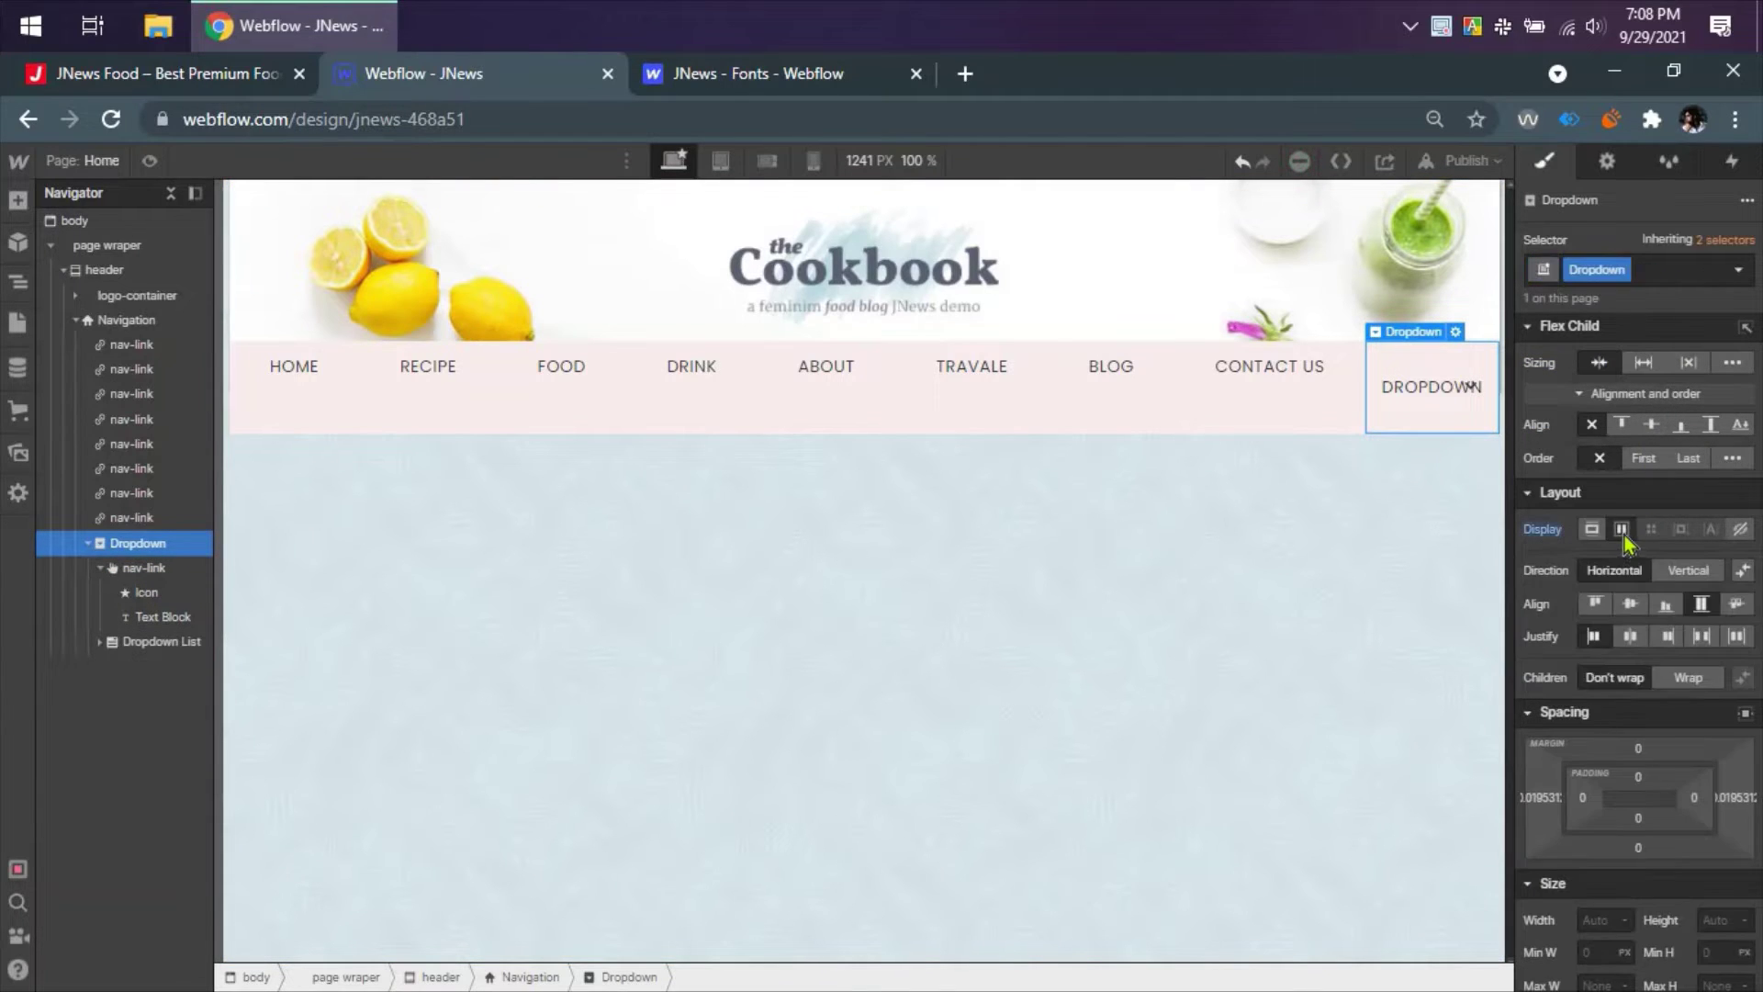
left_click(1638, 606)
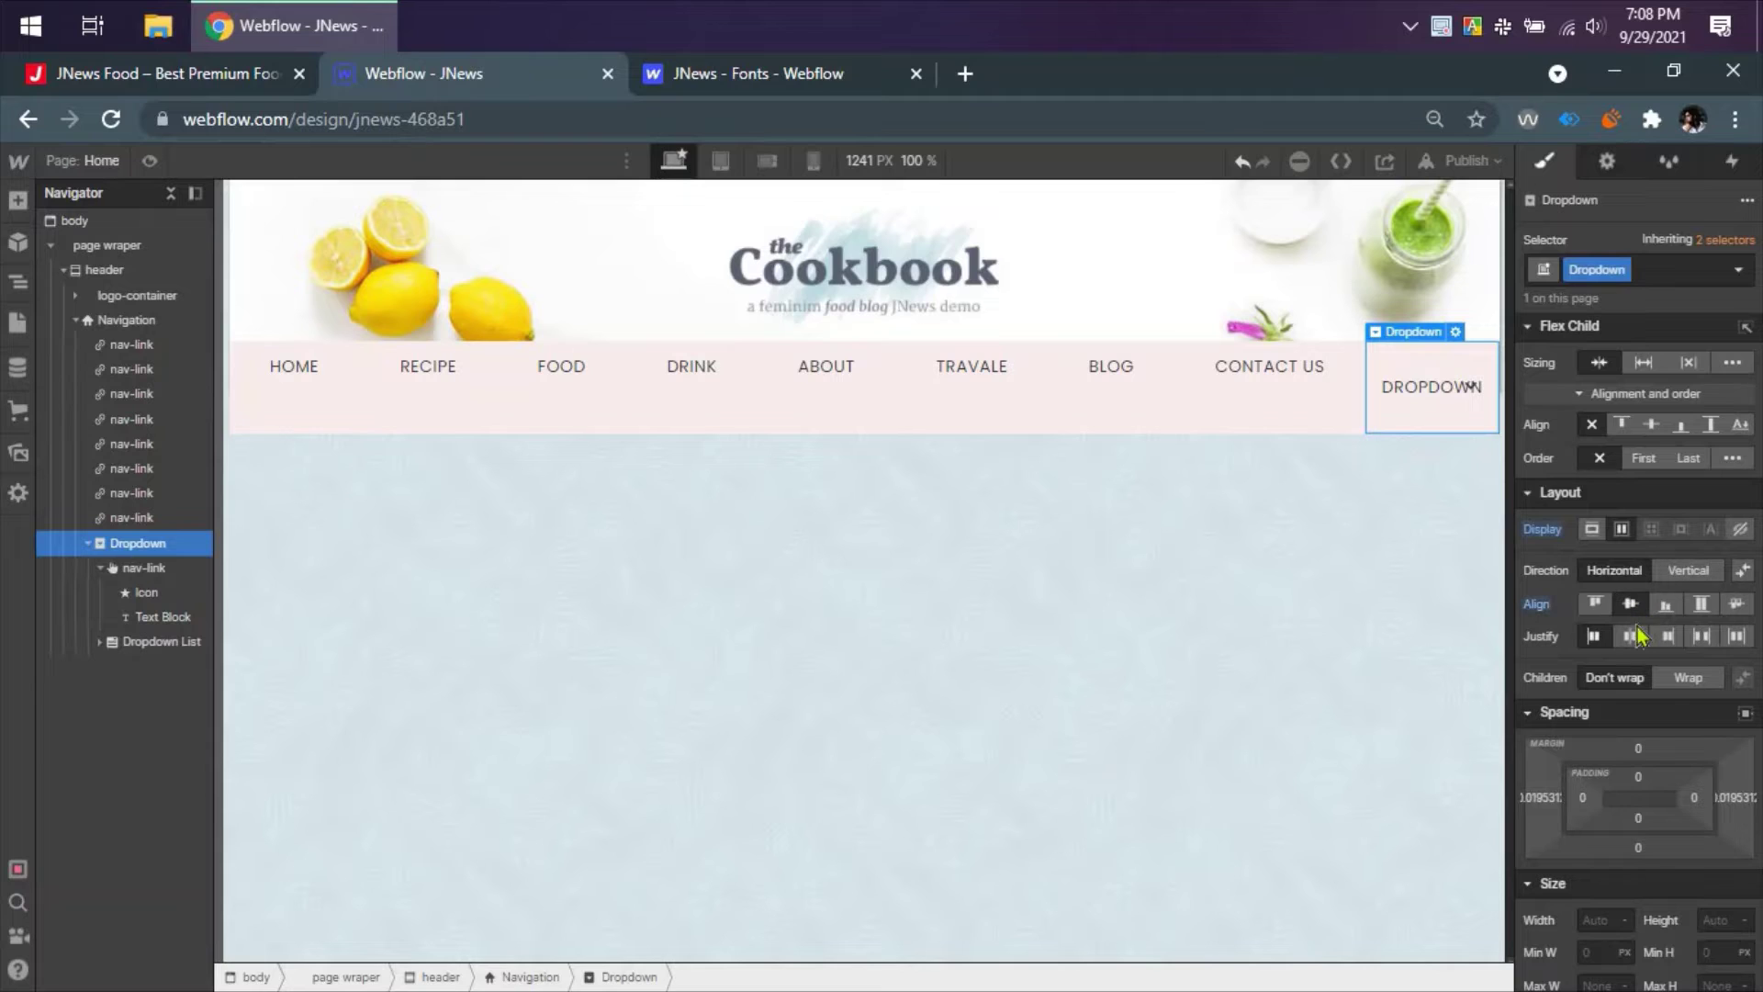
left_click(1702, 636)
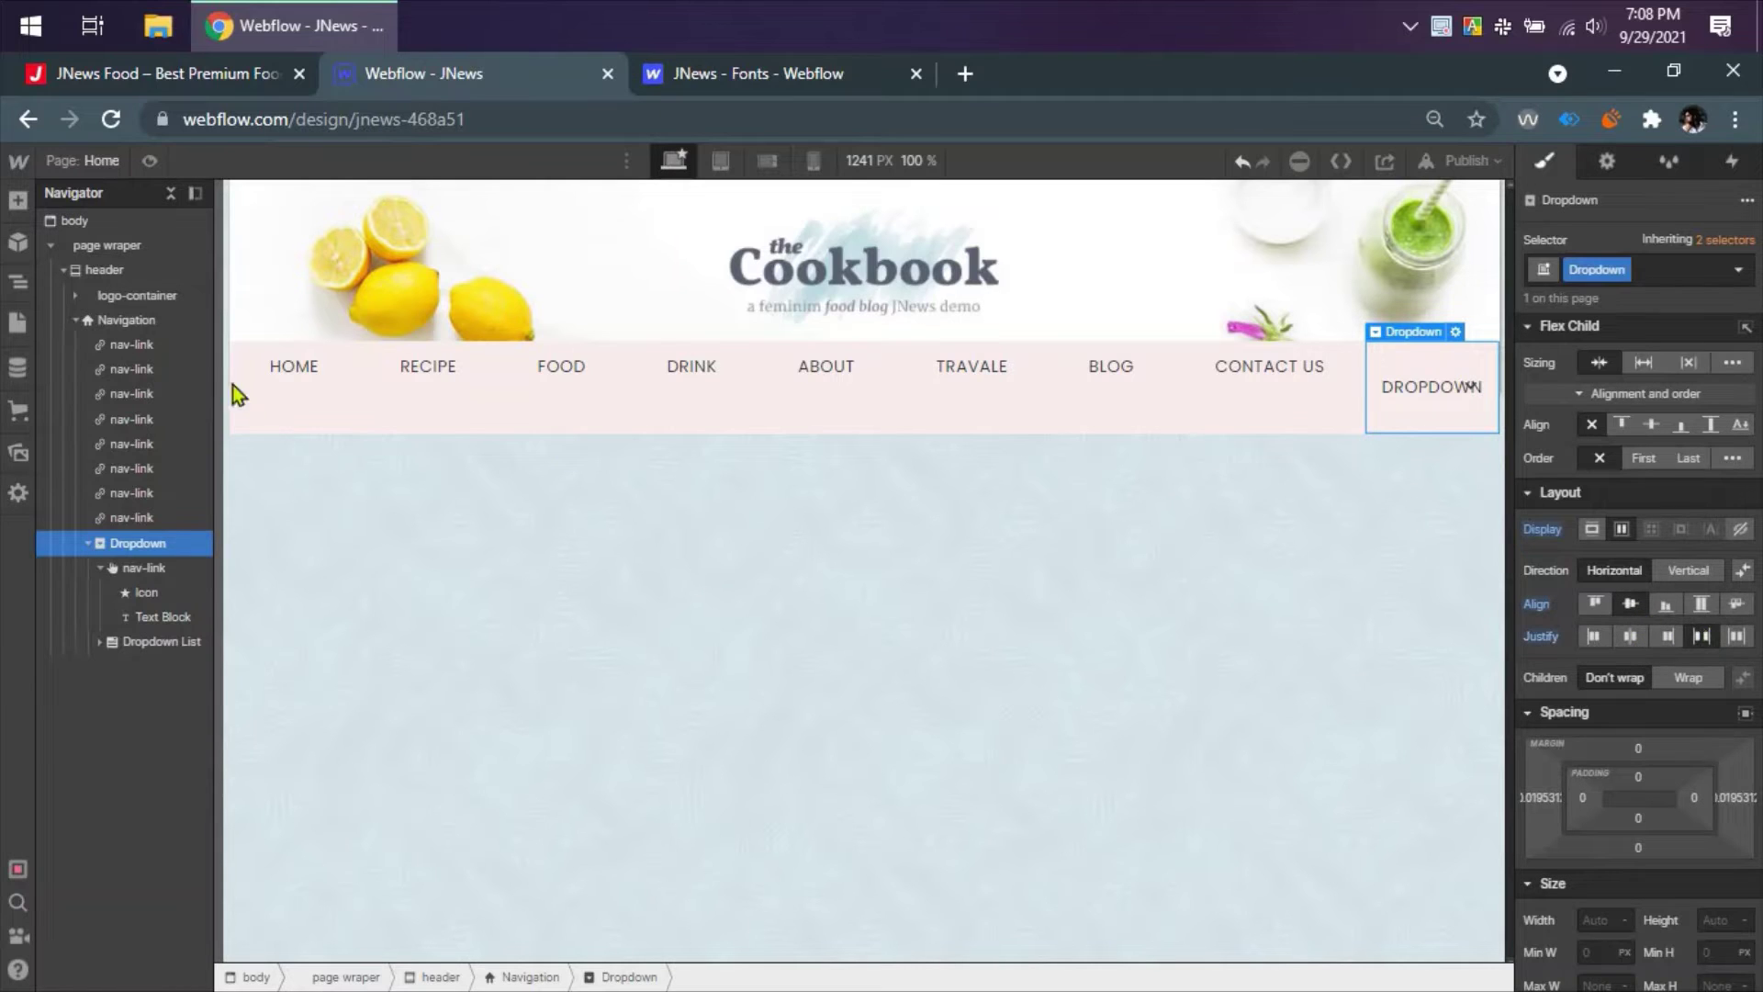
- Delete the BLOG link from the navigation bar
left_click(138, 448)
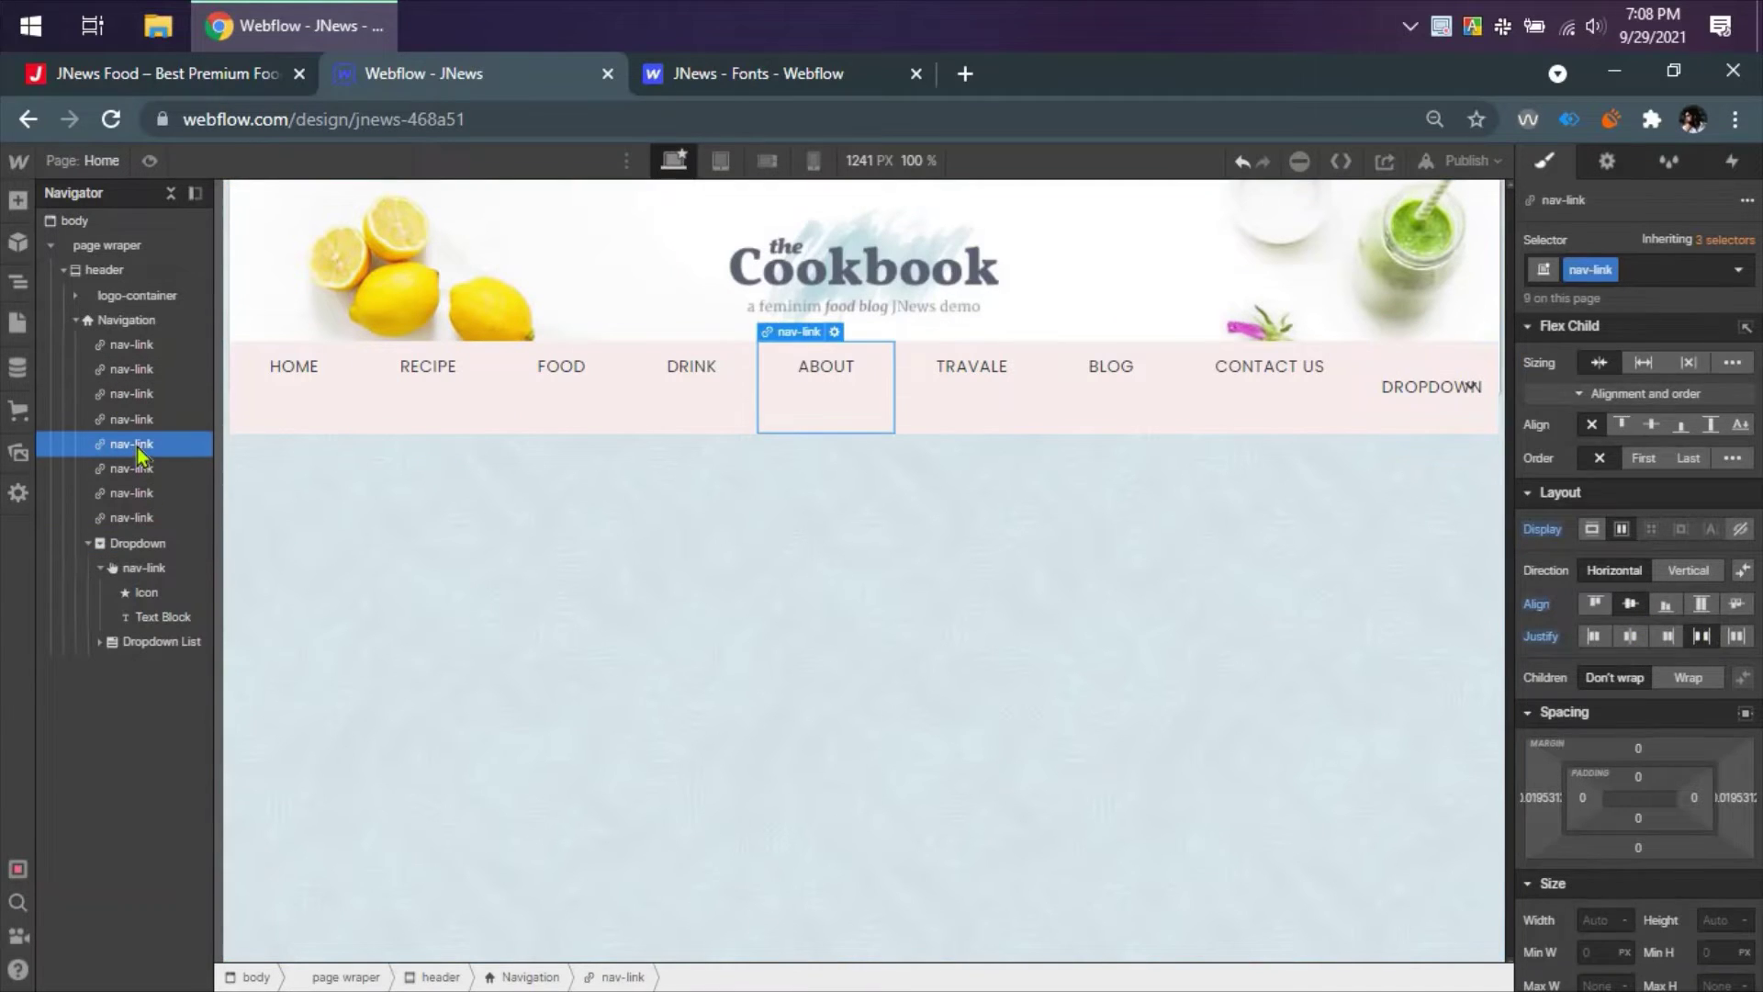
left_click(1139, 386)
key("Delete")
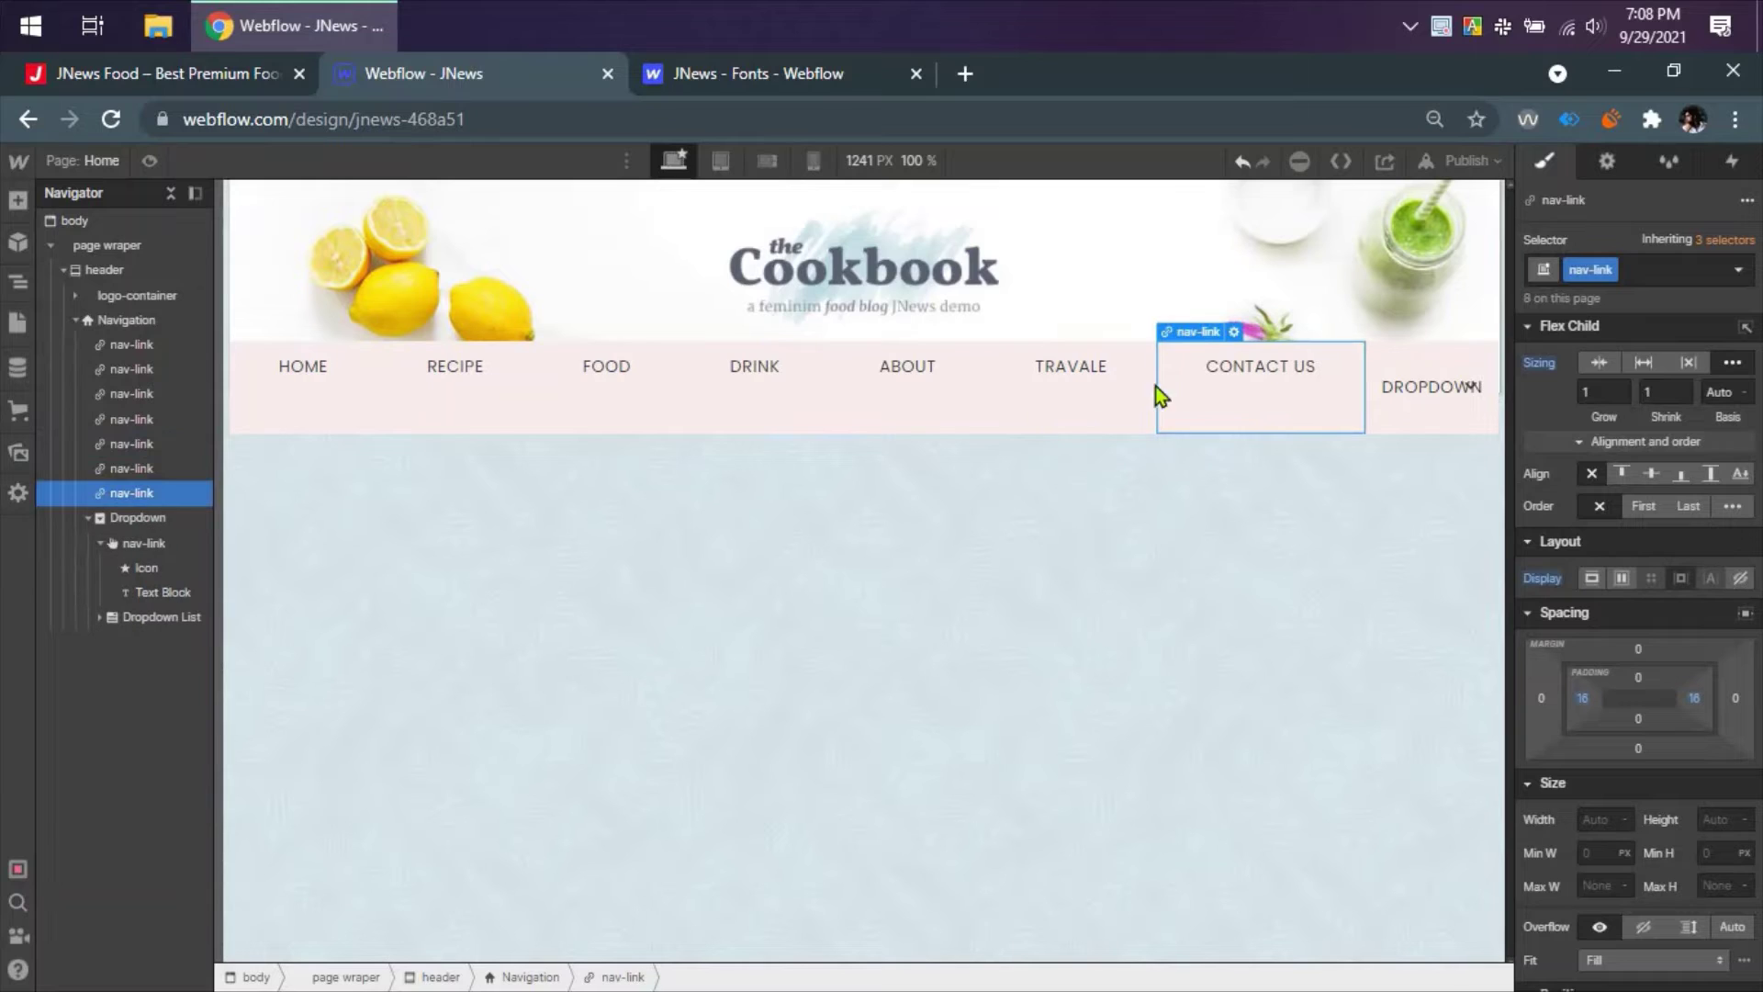
- Set the line height of the dropdown toggle's text block to 28 px
left_click(1390, 360)
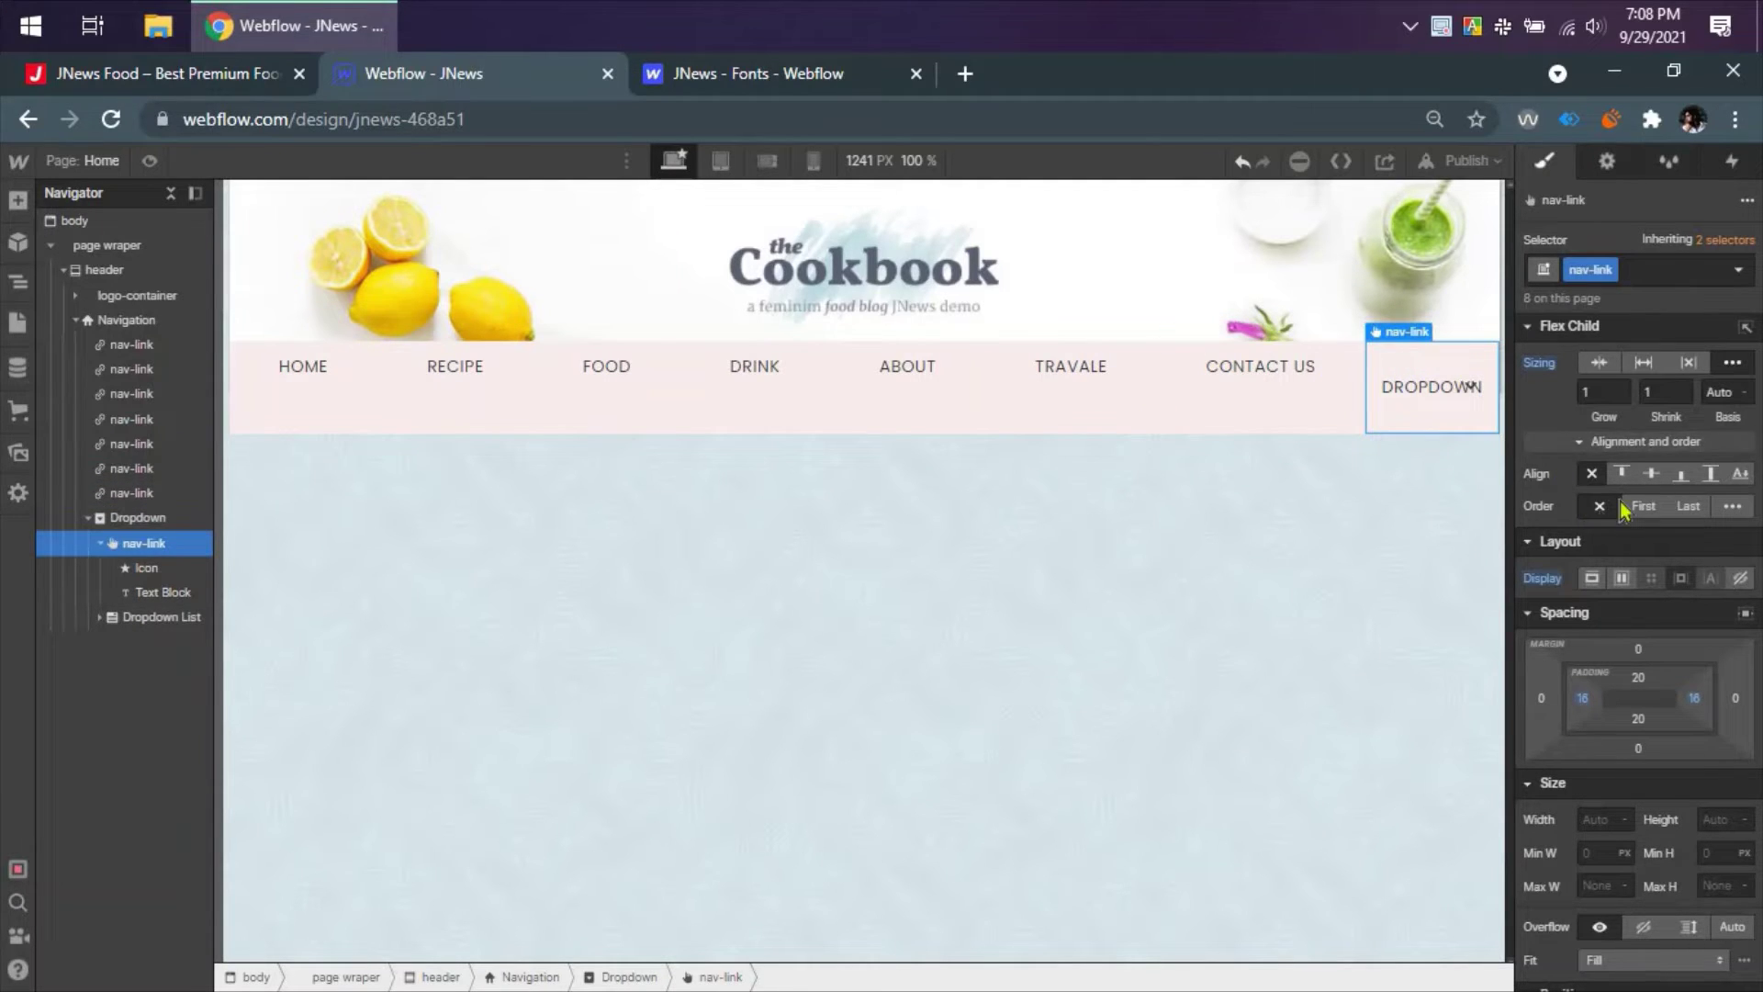
left_click(1441, 388)
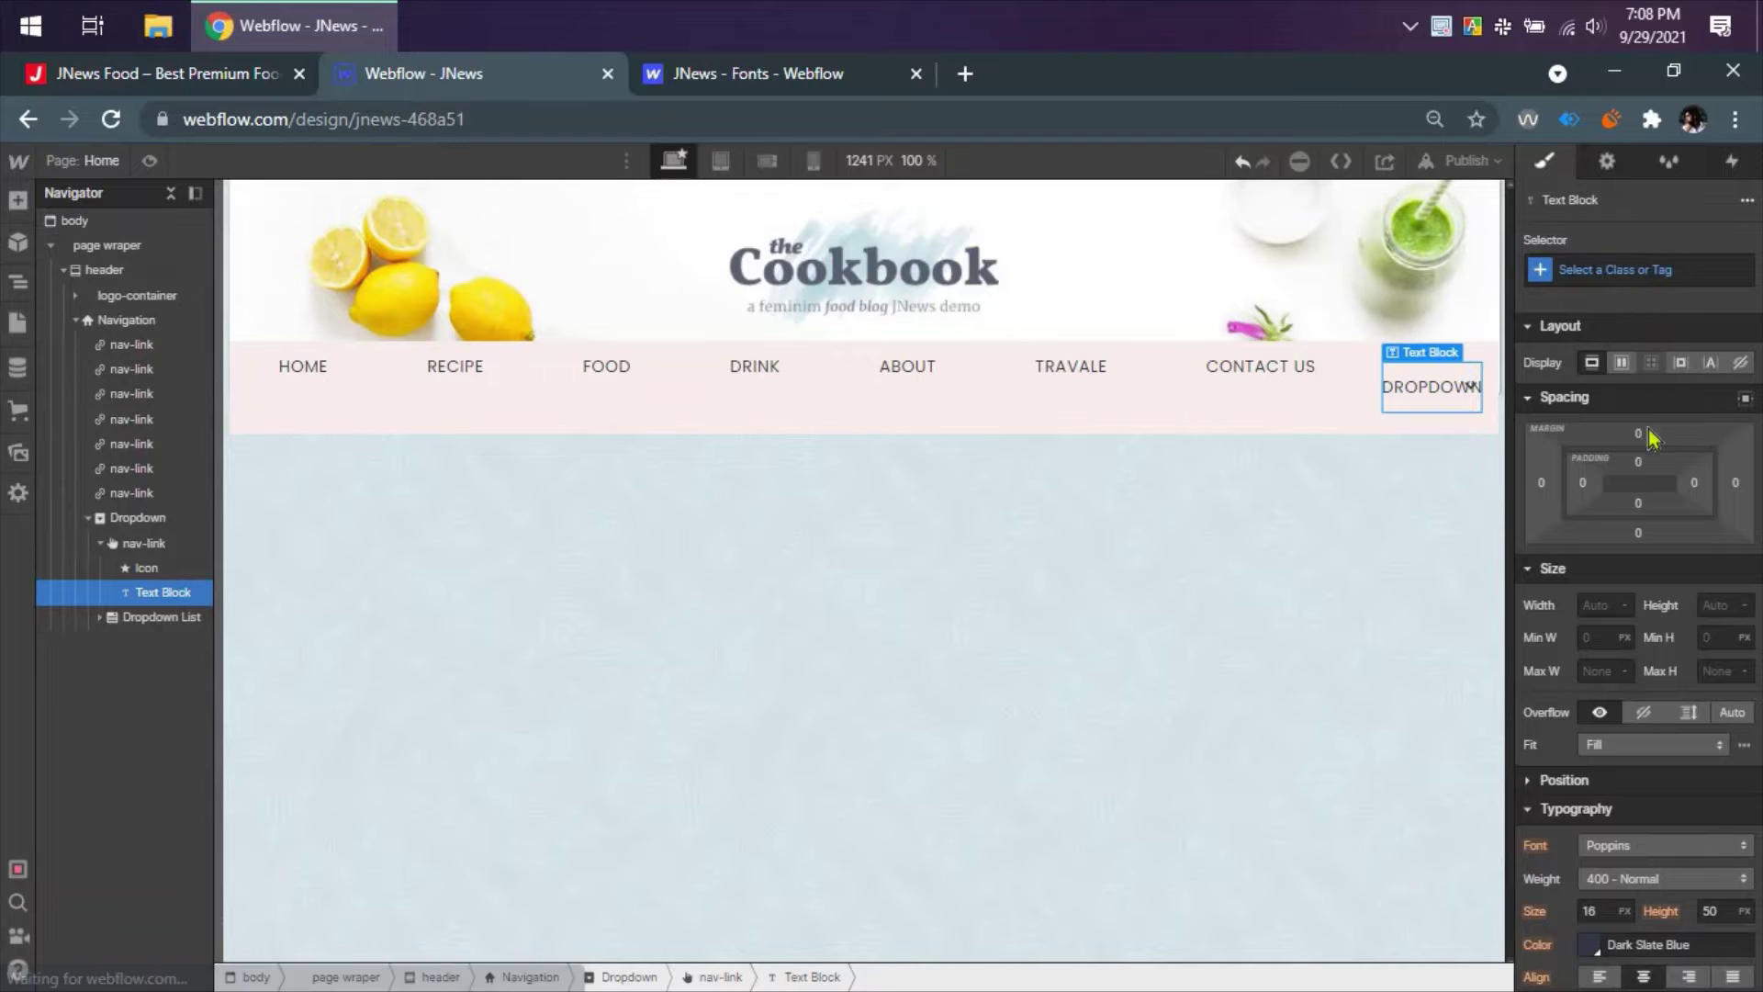
scroll(1634, 734, "down", 2)
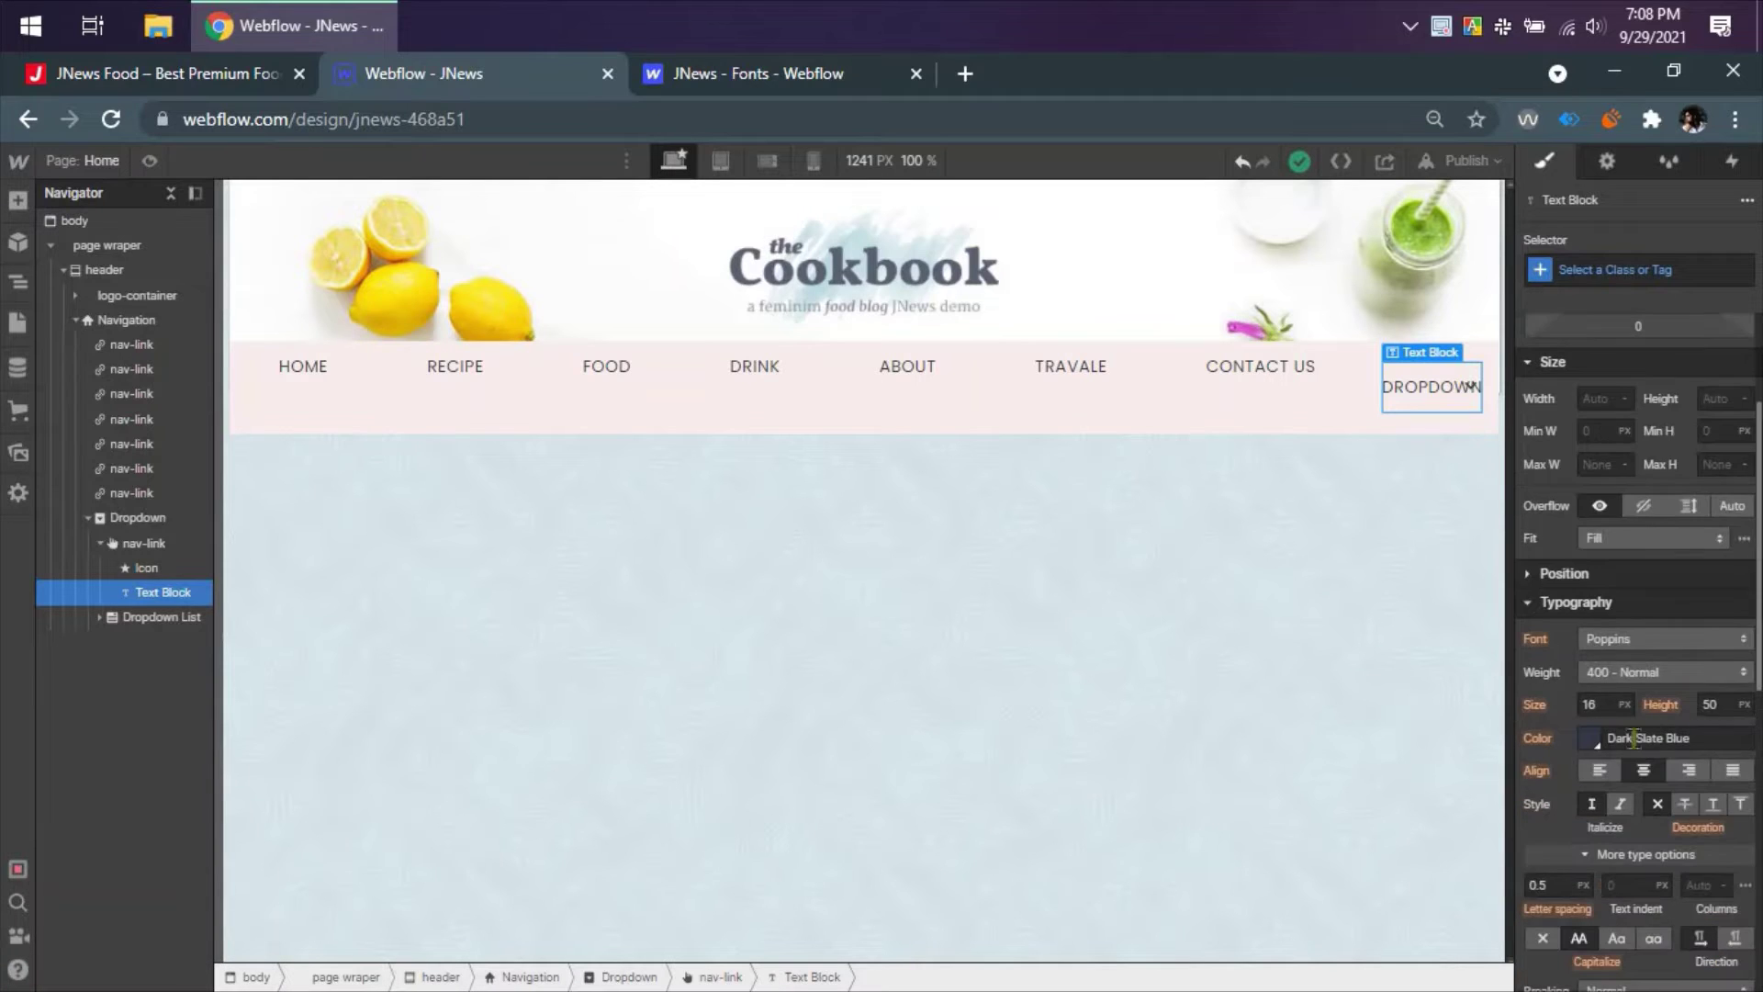
left_click(1709, 704)
type("0")
key("Return")
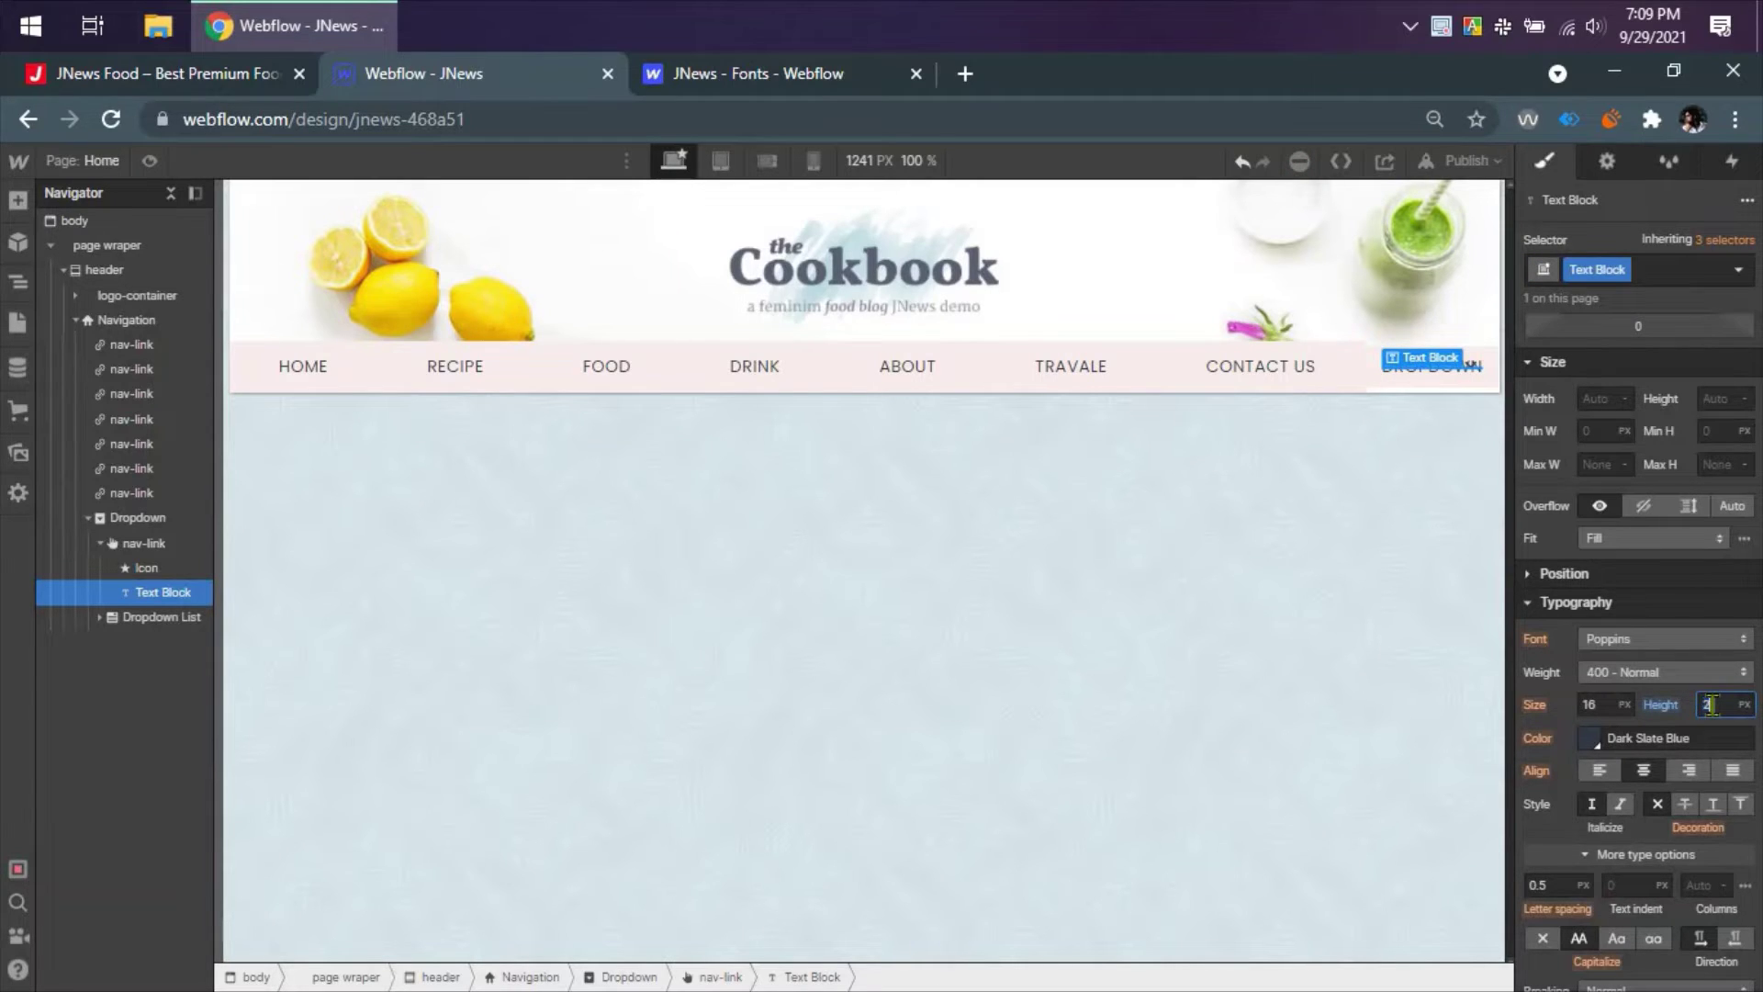
type("8")
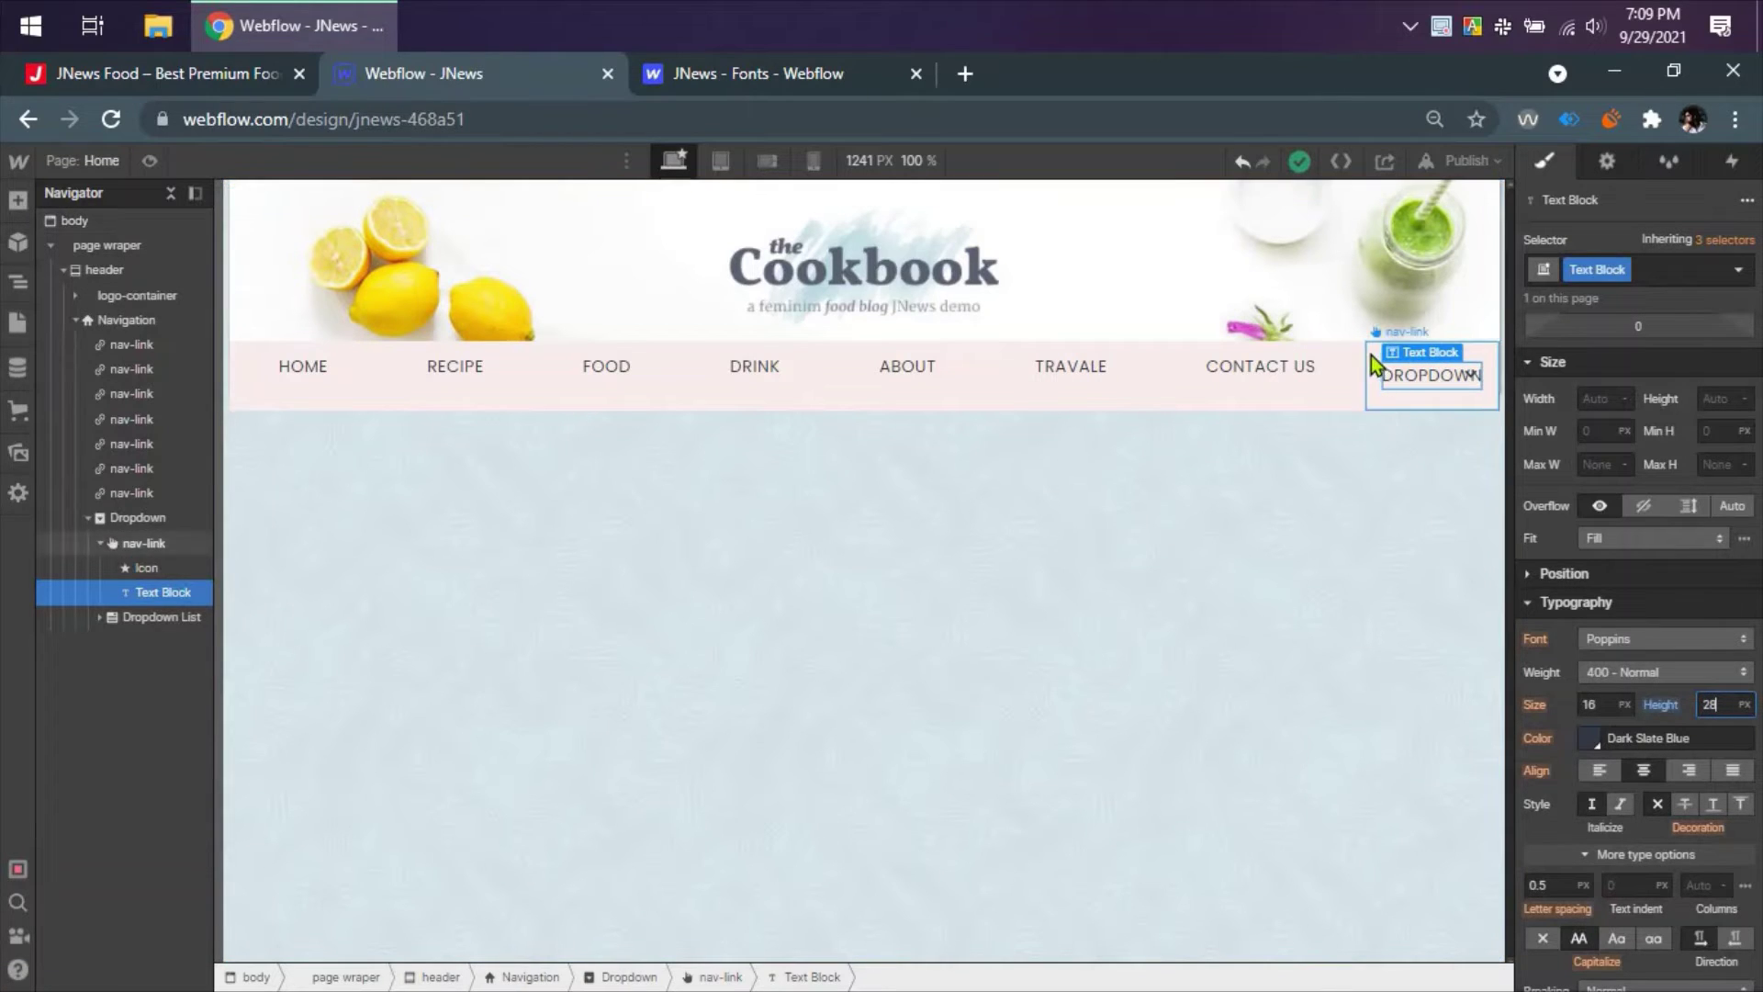
- Replace the Text Block class on the dropdown toggle's text with the existing nav-link class
left_click(138, 545)
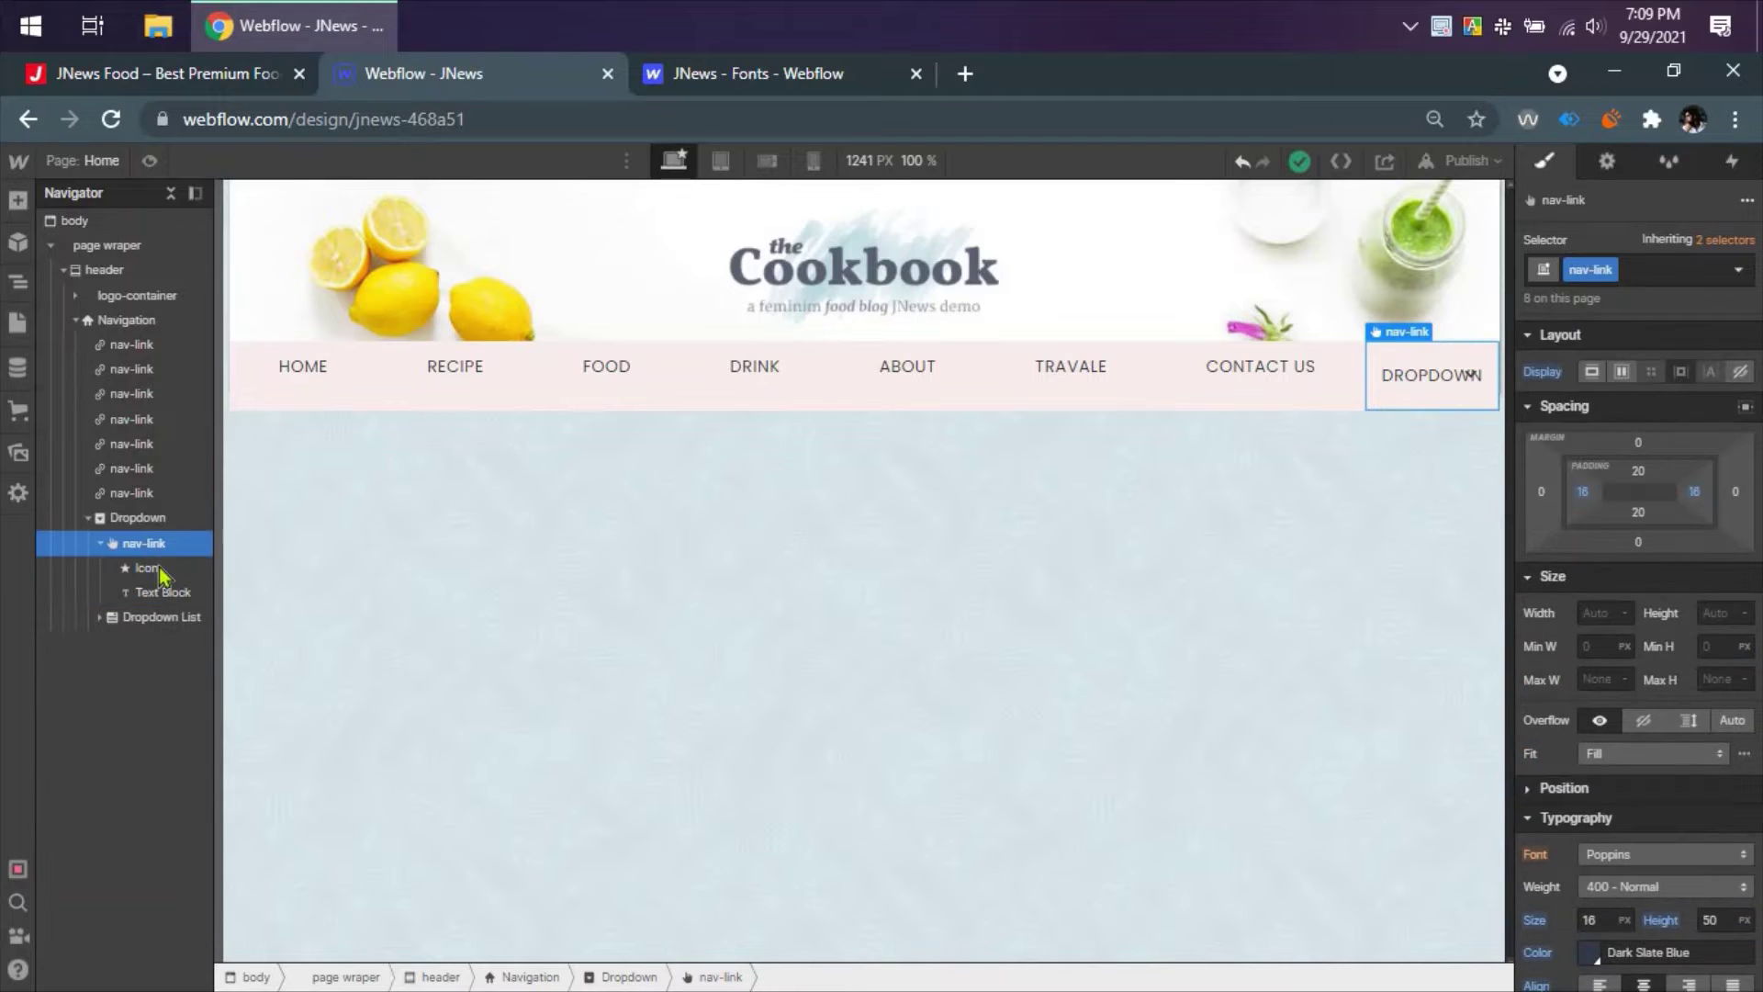
left_click(161, 595)
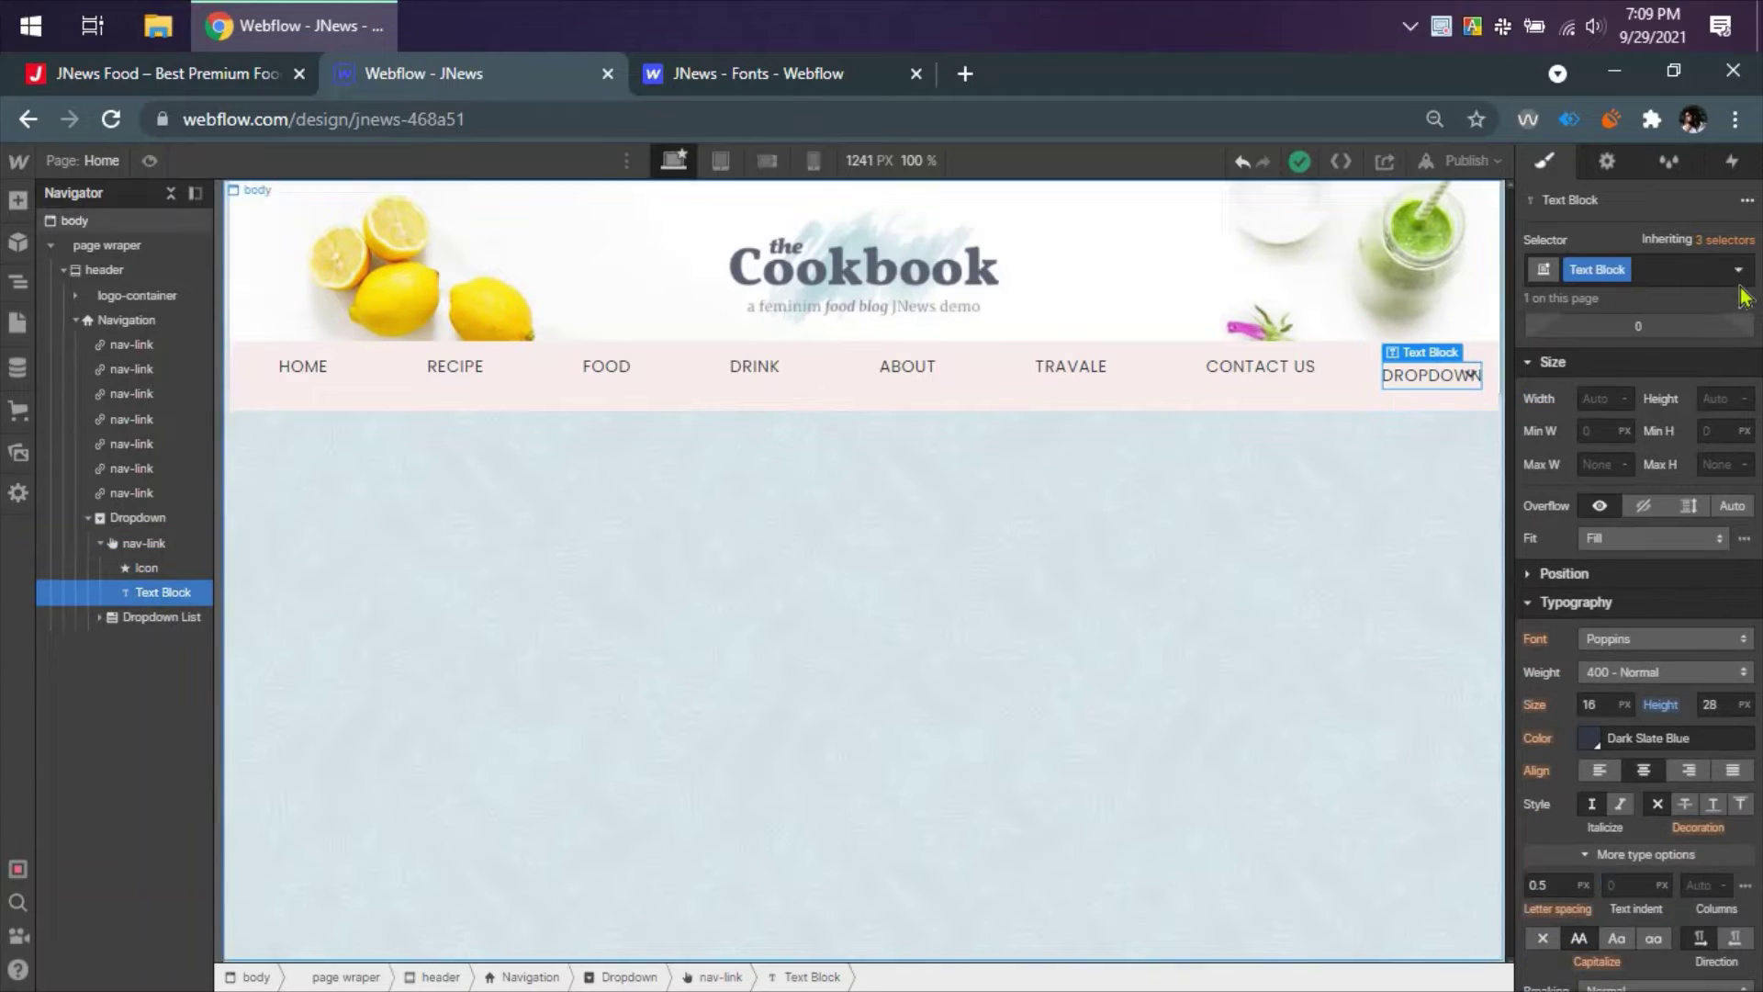
left_click(1623, 269)
left_click(1688, 272)
left_click(1686, 269)
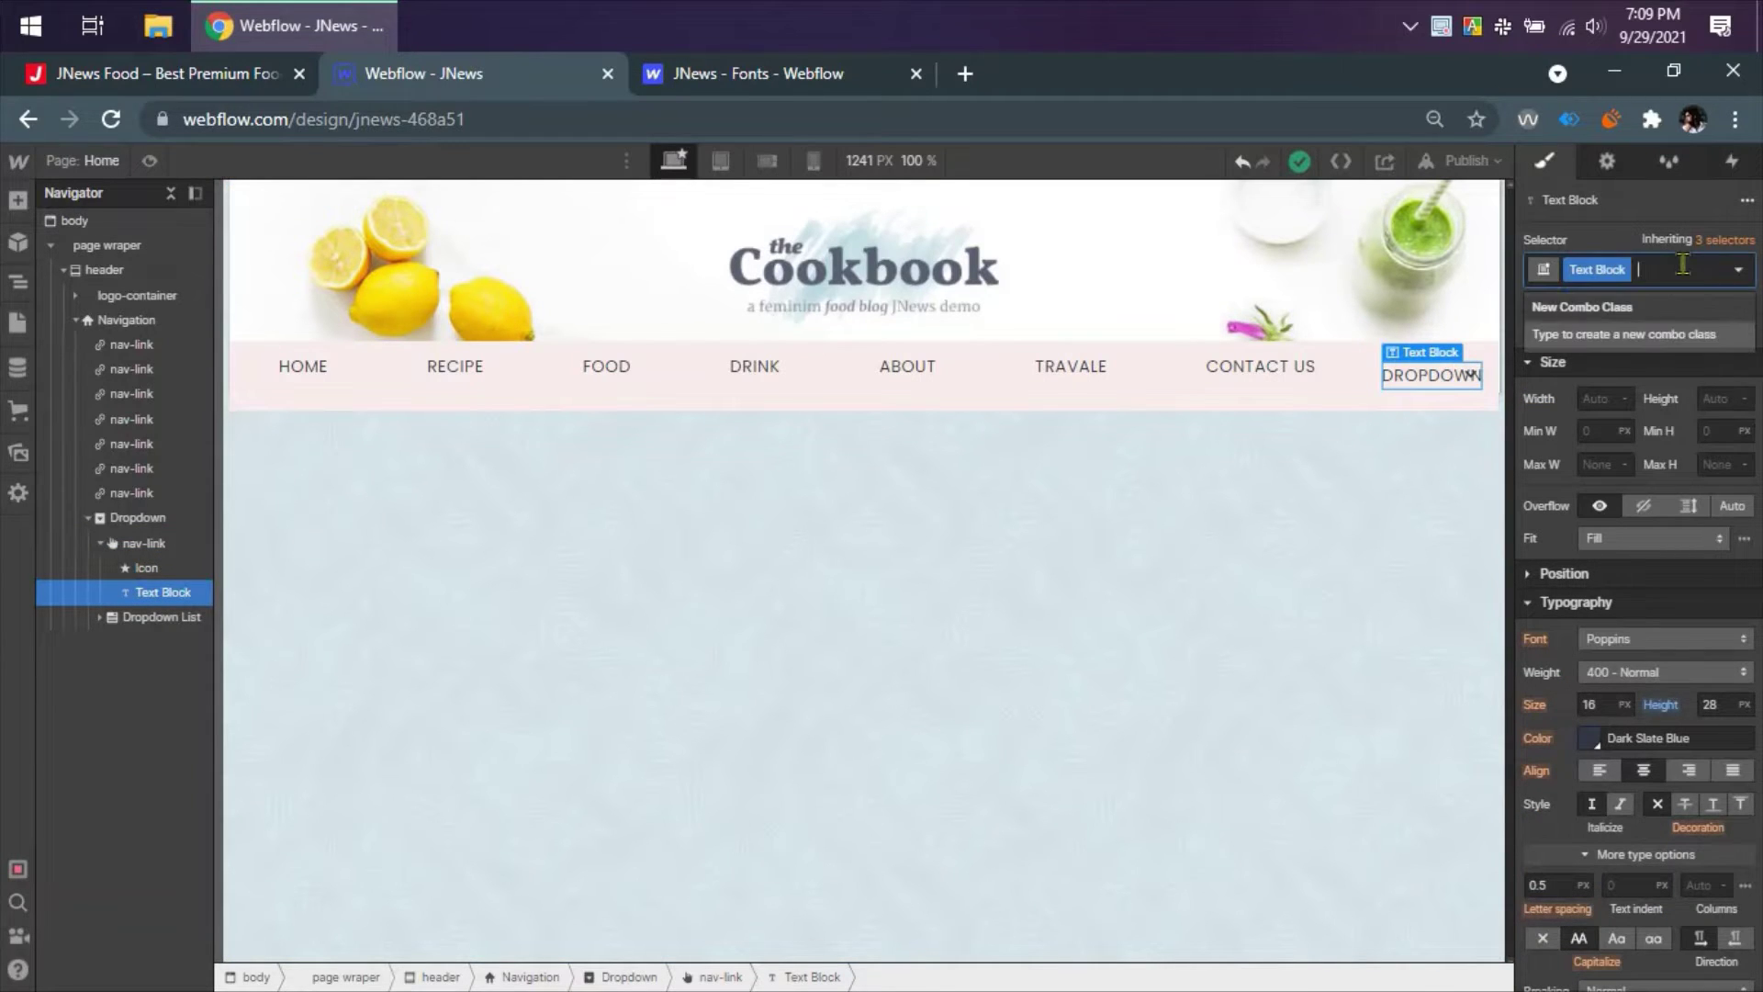
key("BackSpace")
type("nav-")
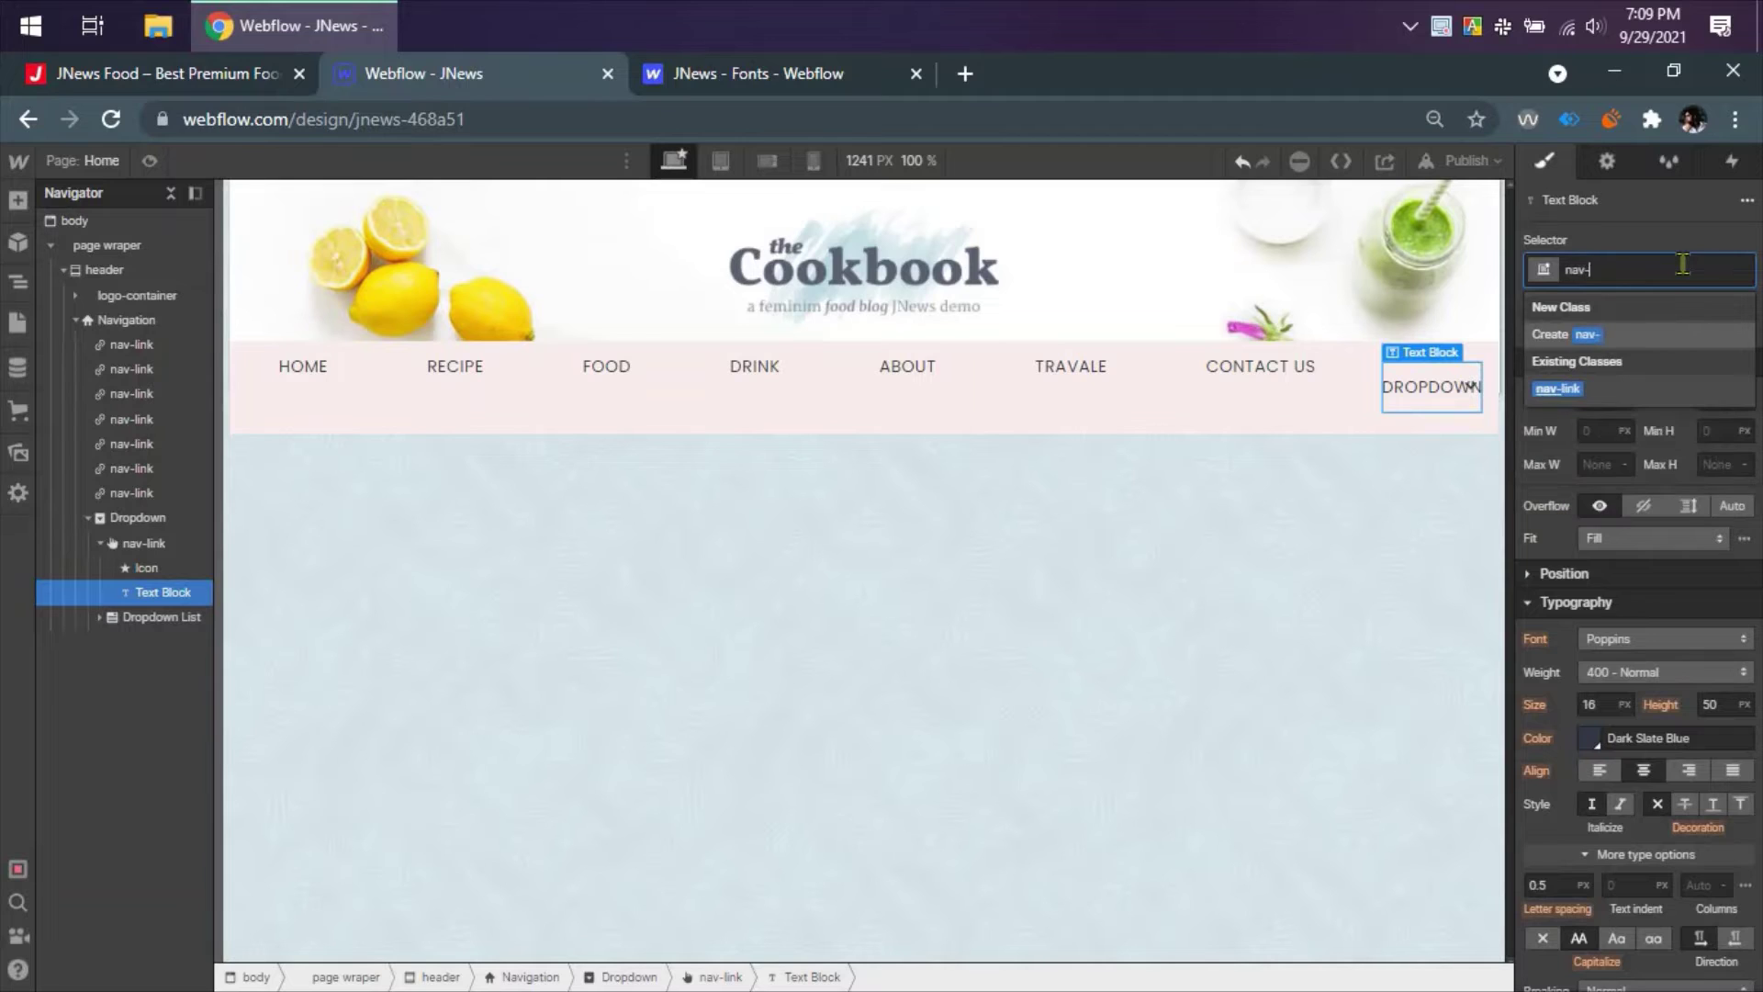
type("link")
key("Return")
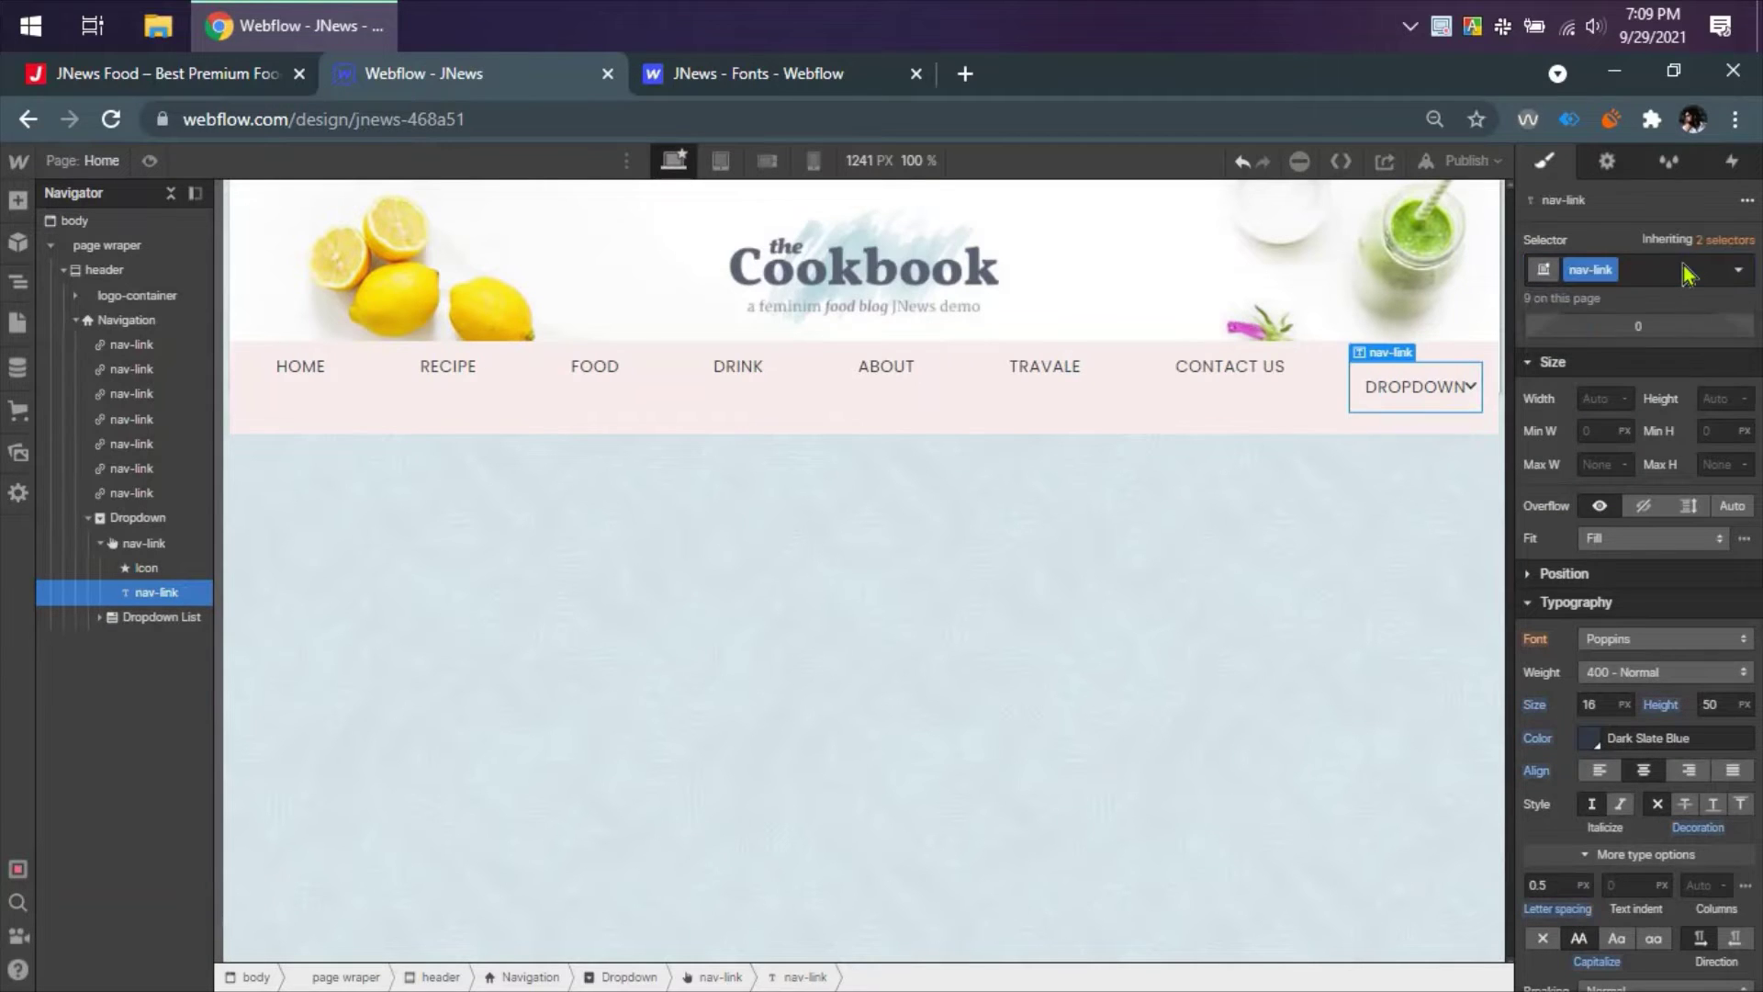
- Remove the nav-link class from the Dropdown Toggle and give it a new class named drop-down
left_click(161, 542)
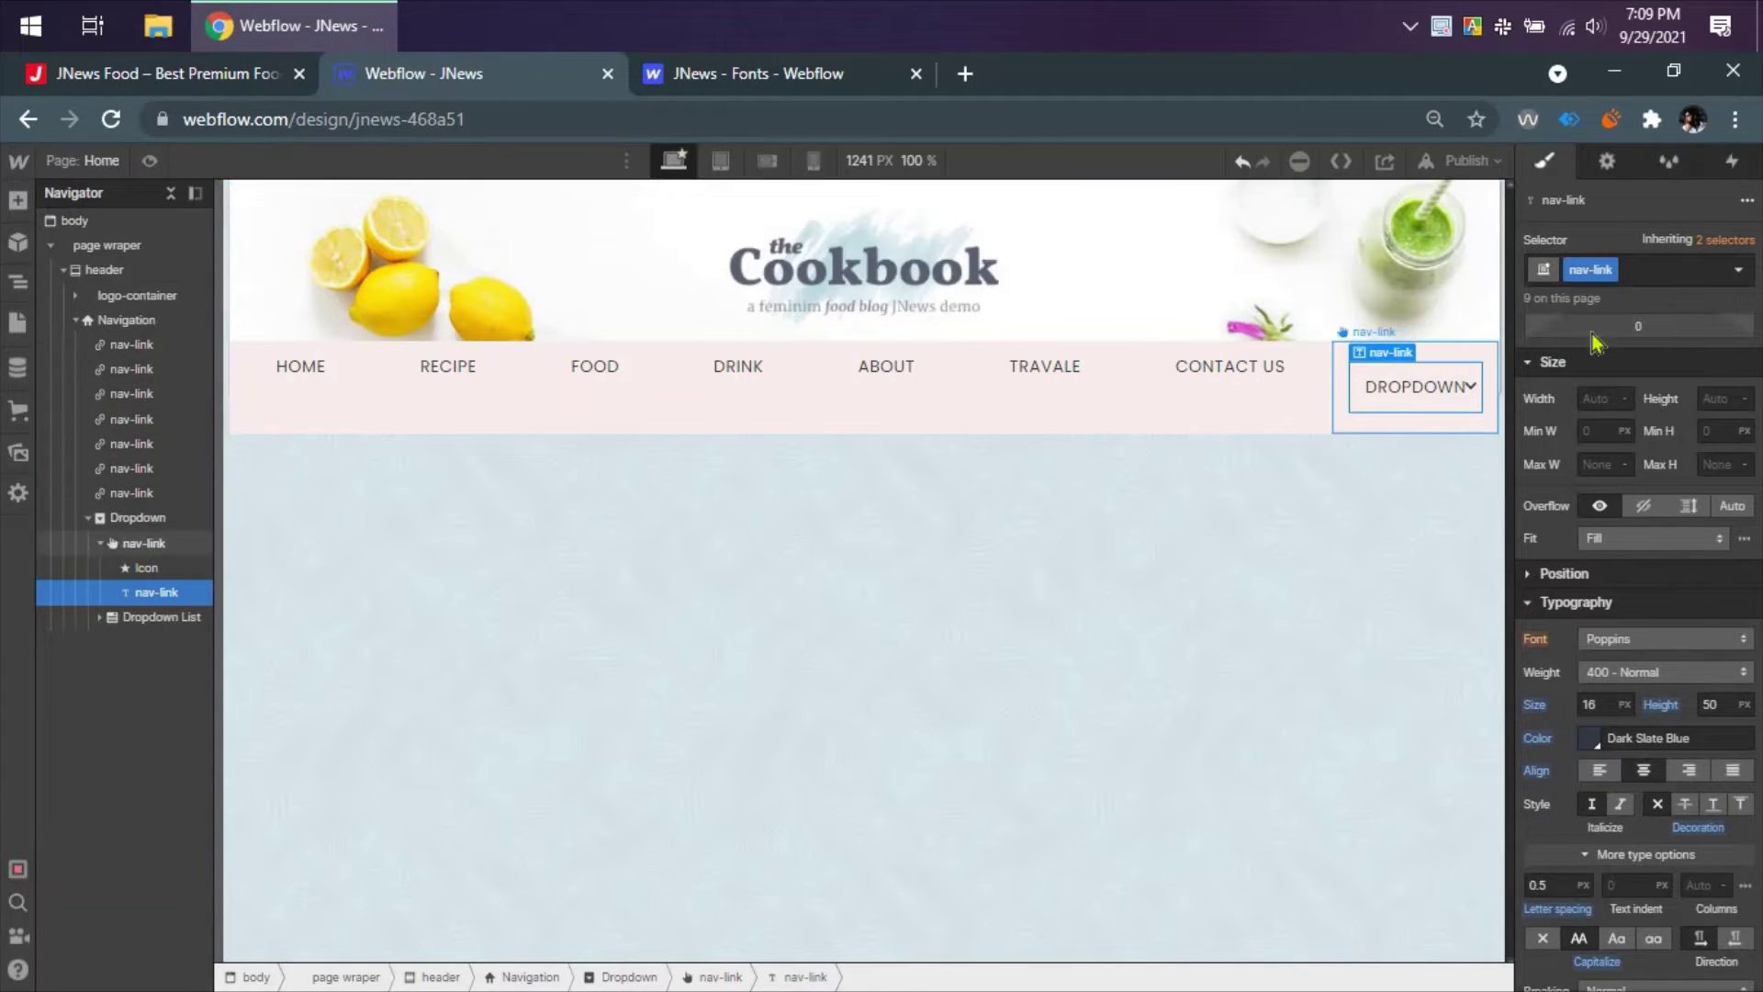
left_click(1658, 270)
key("BackSpace")
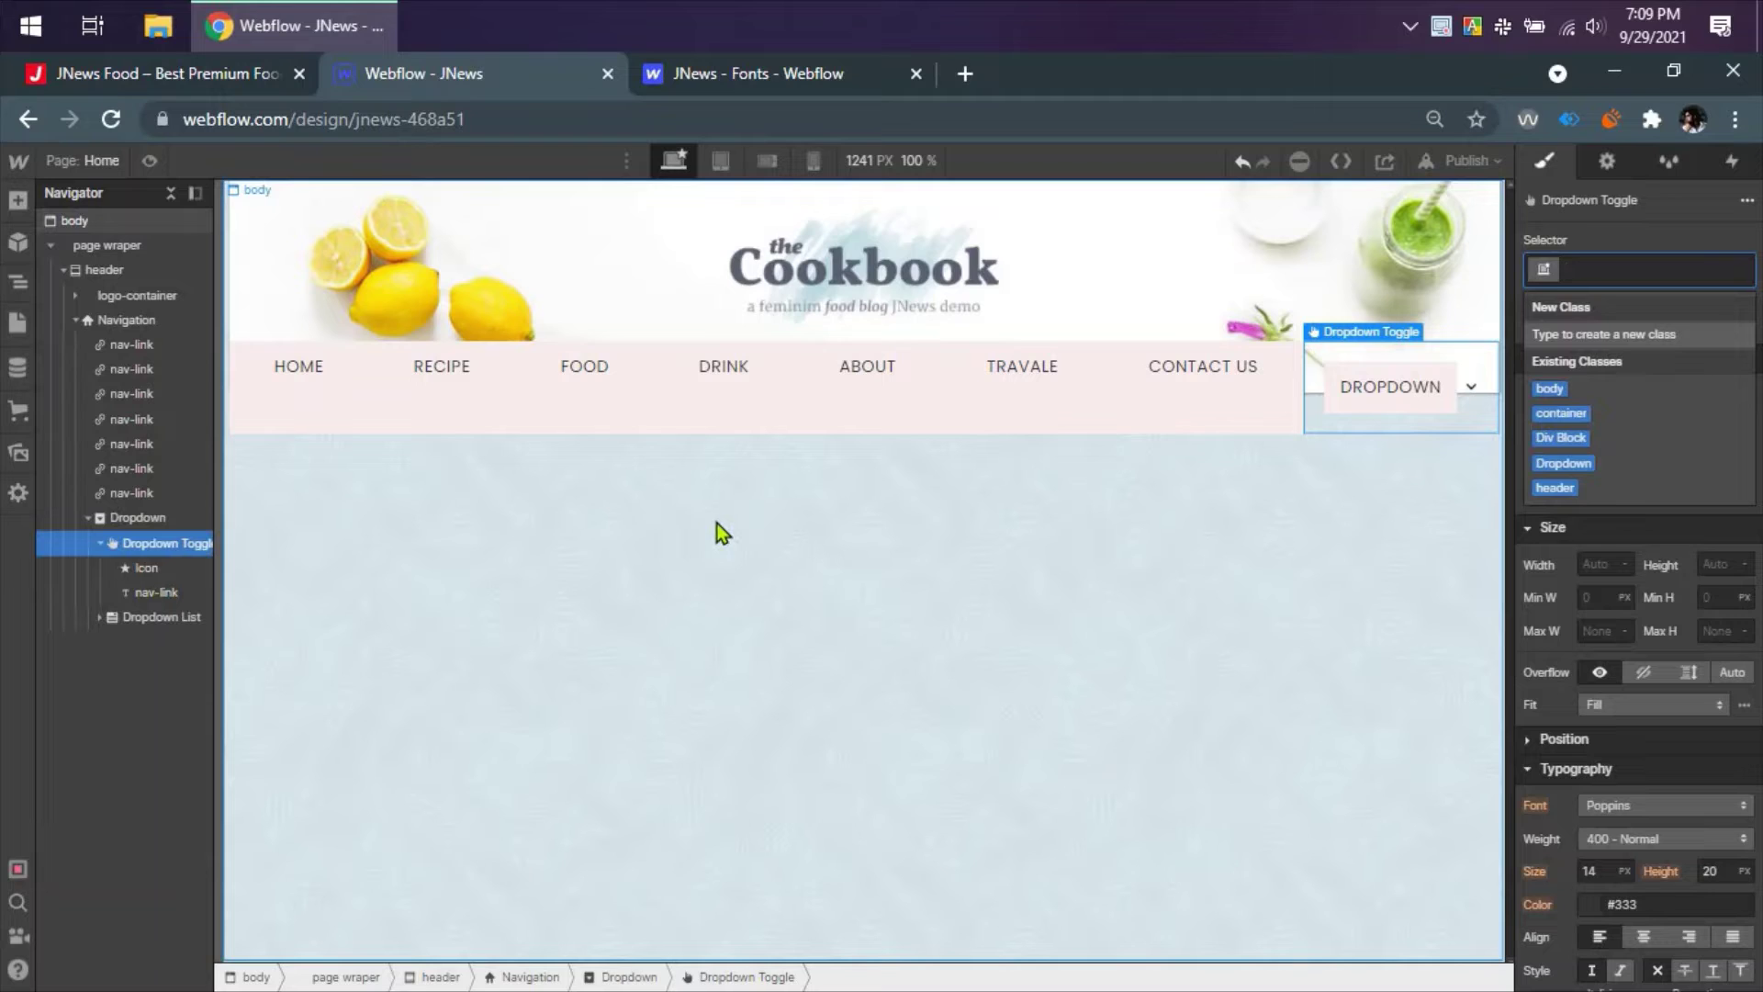
type("drop-down")
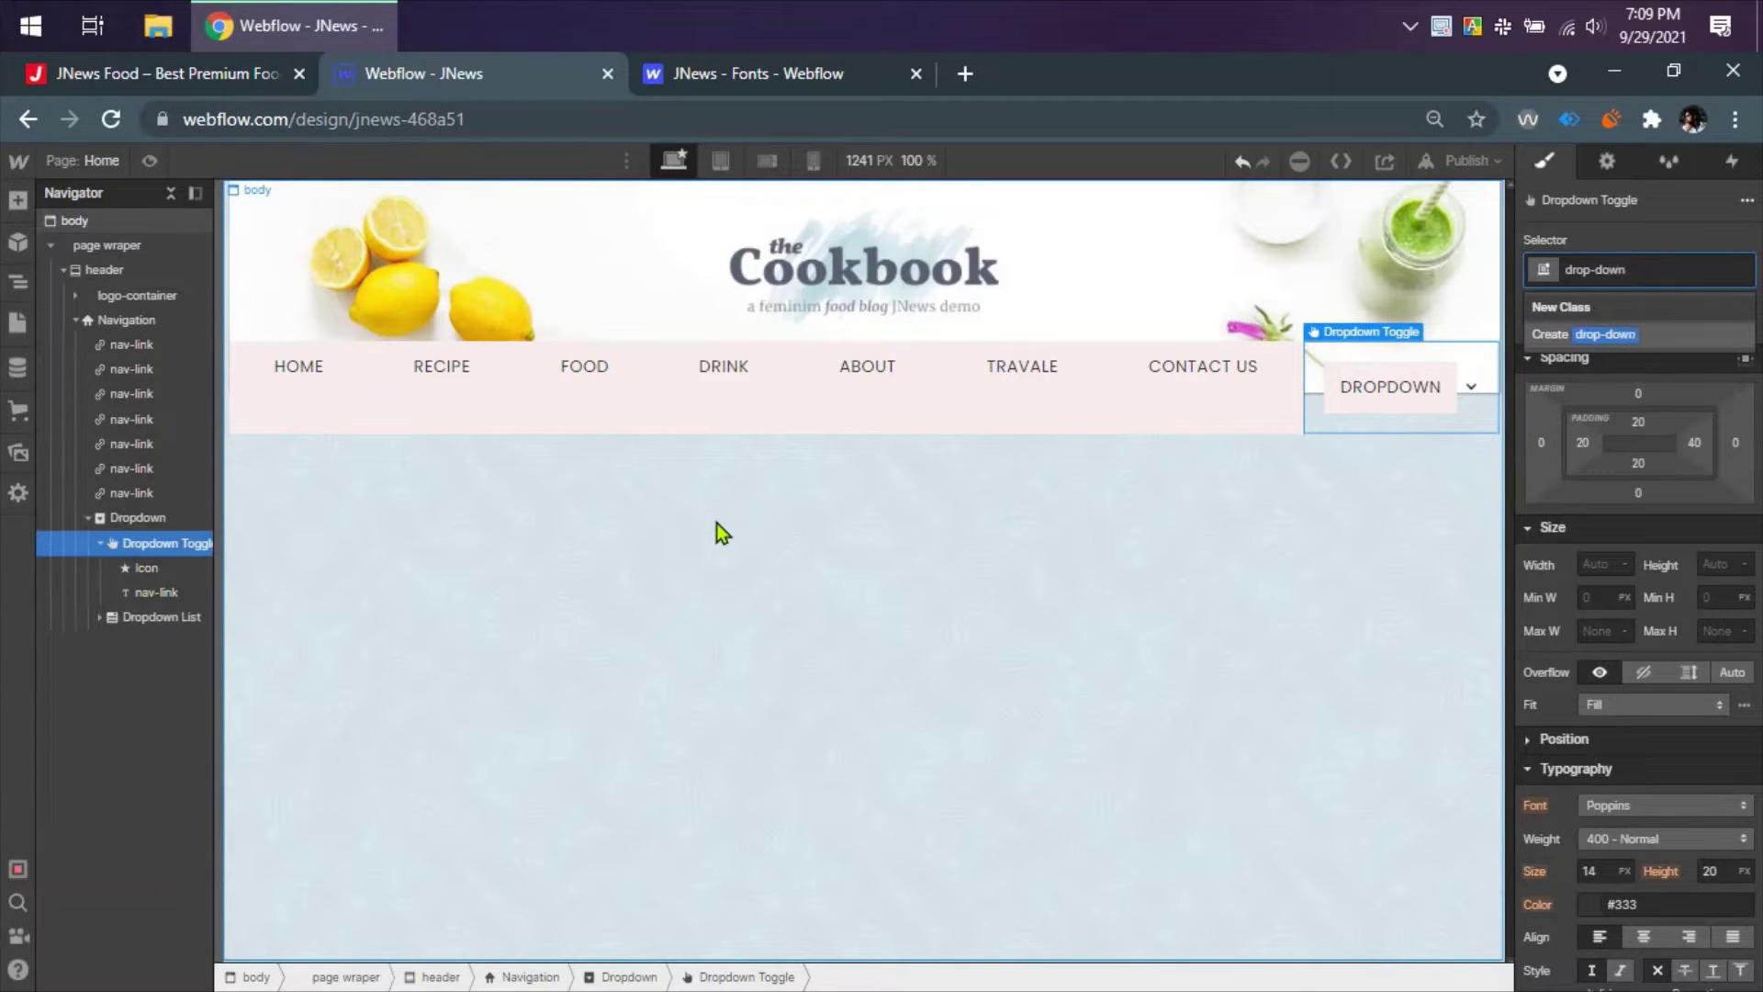
key("Return")
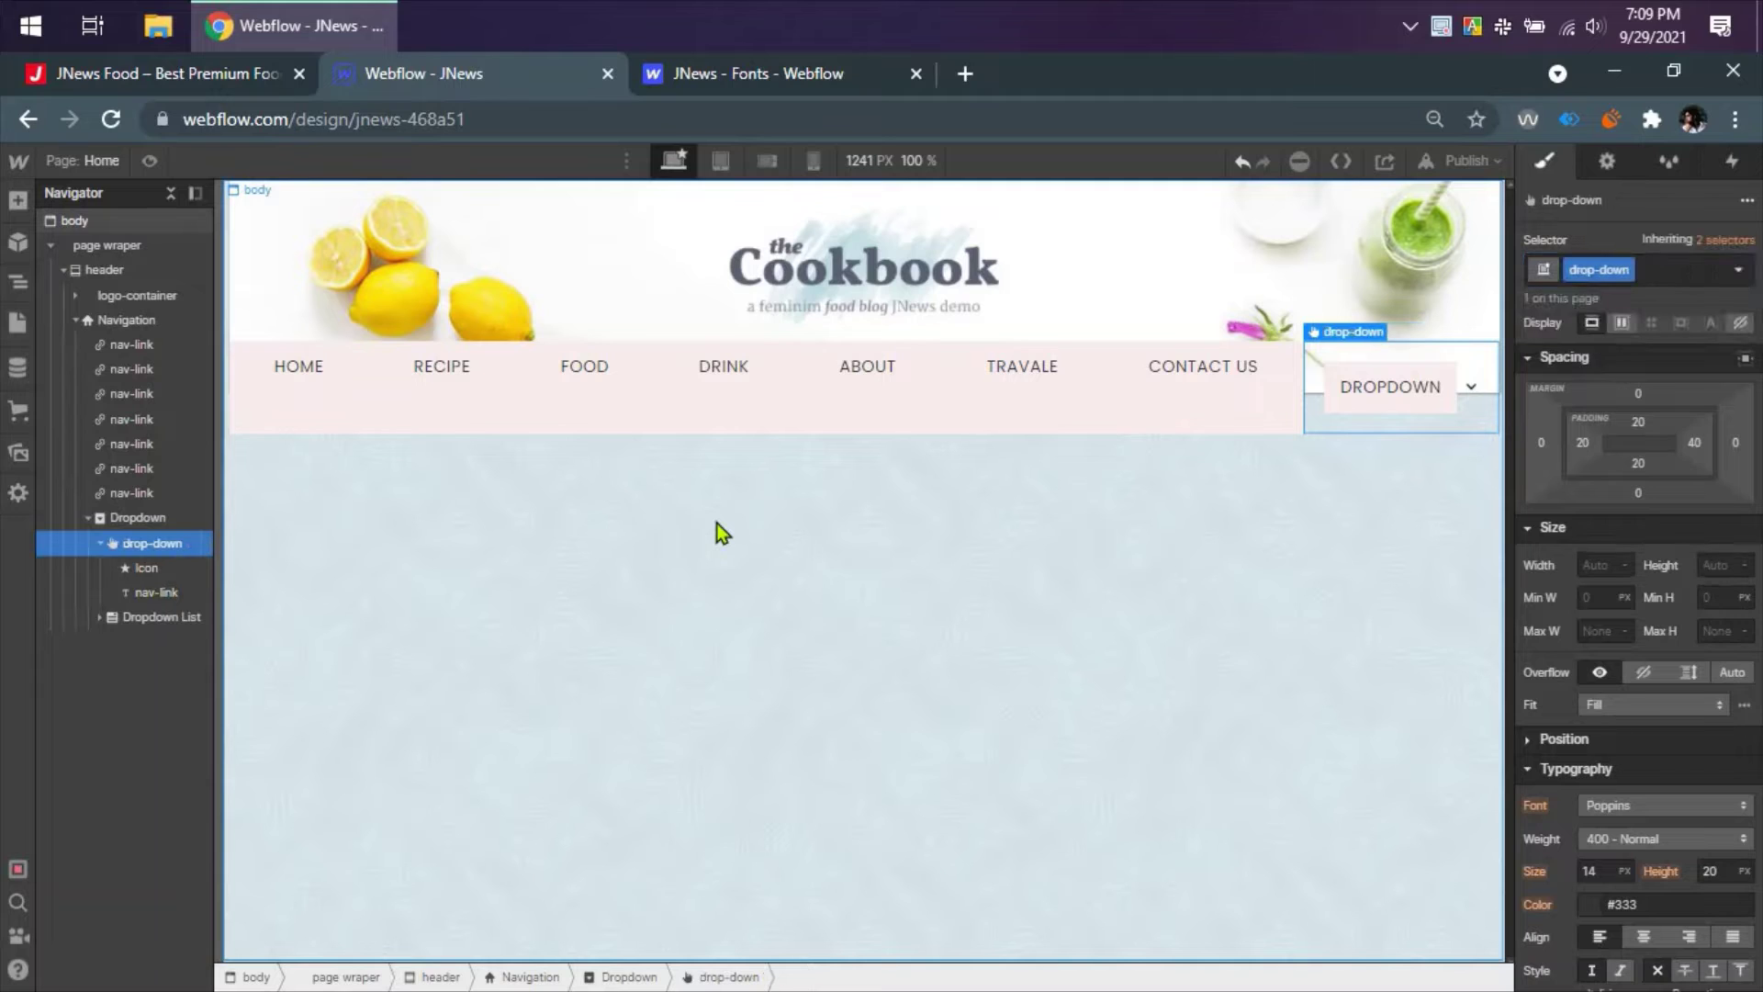
- Set the drop-down class's top, left and bottom padding to 0 px
left_click(1640, 424)
left_click(1551, 488)
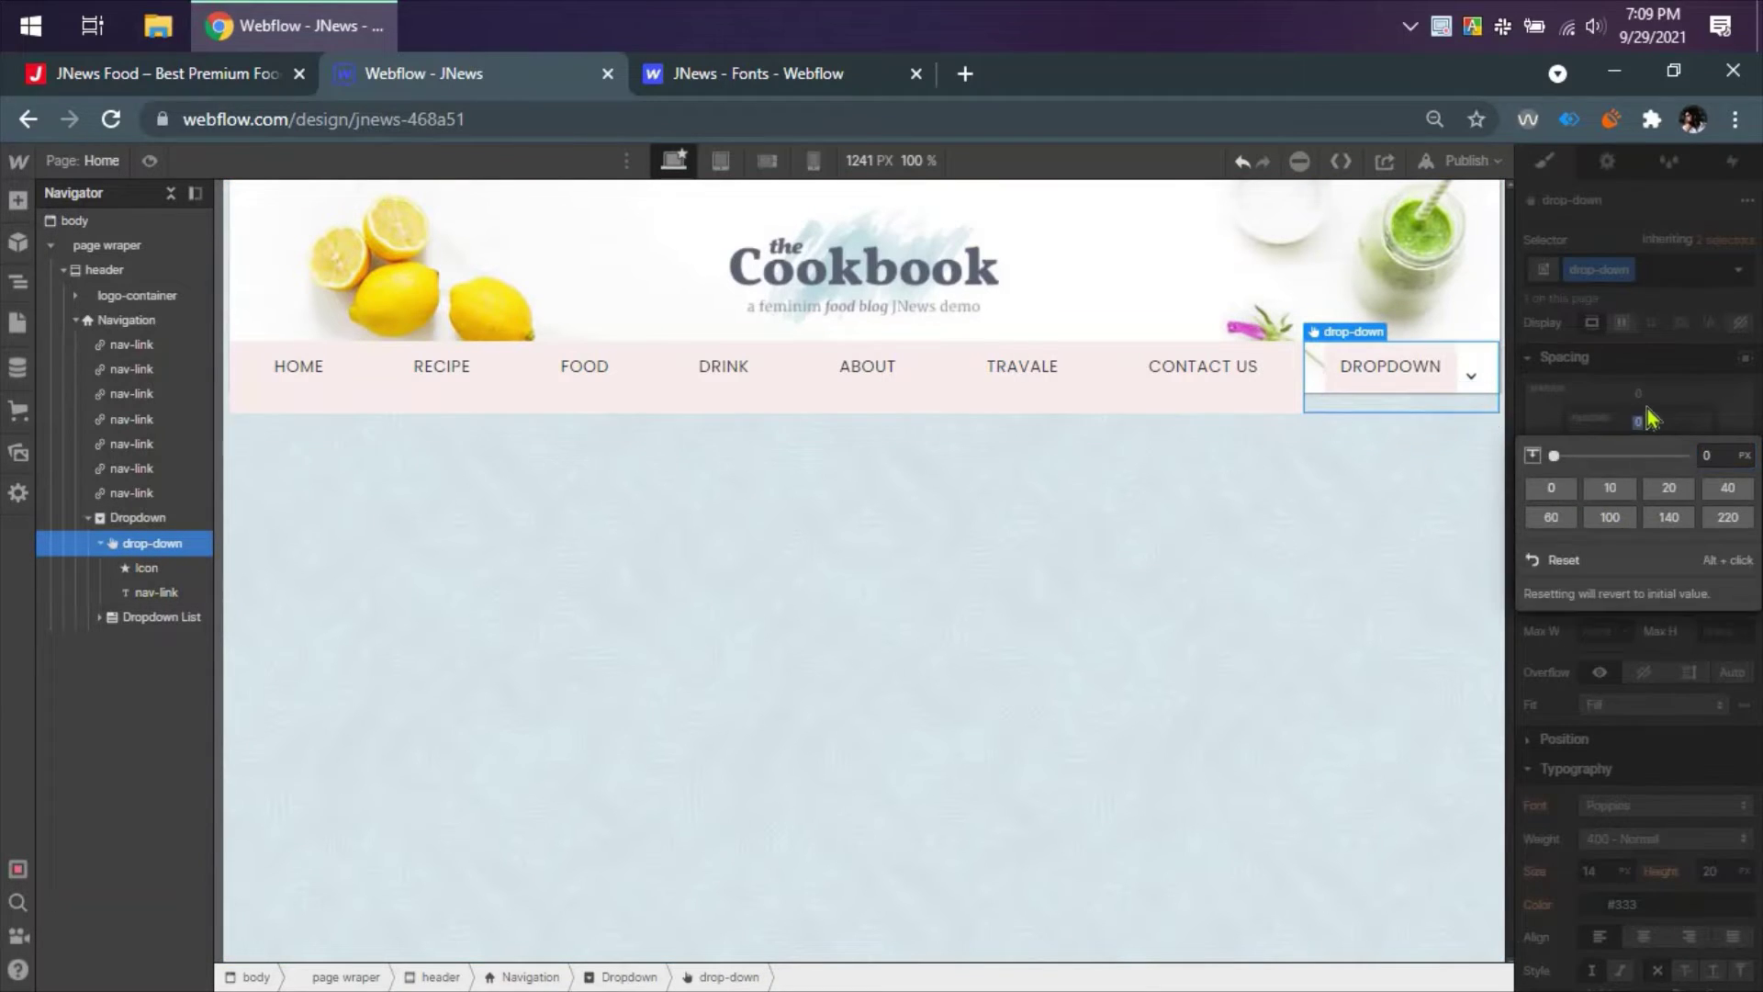
left_click(1581, 448)
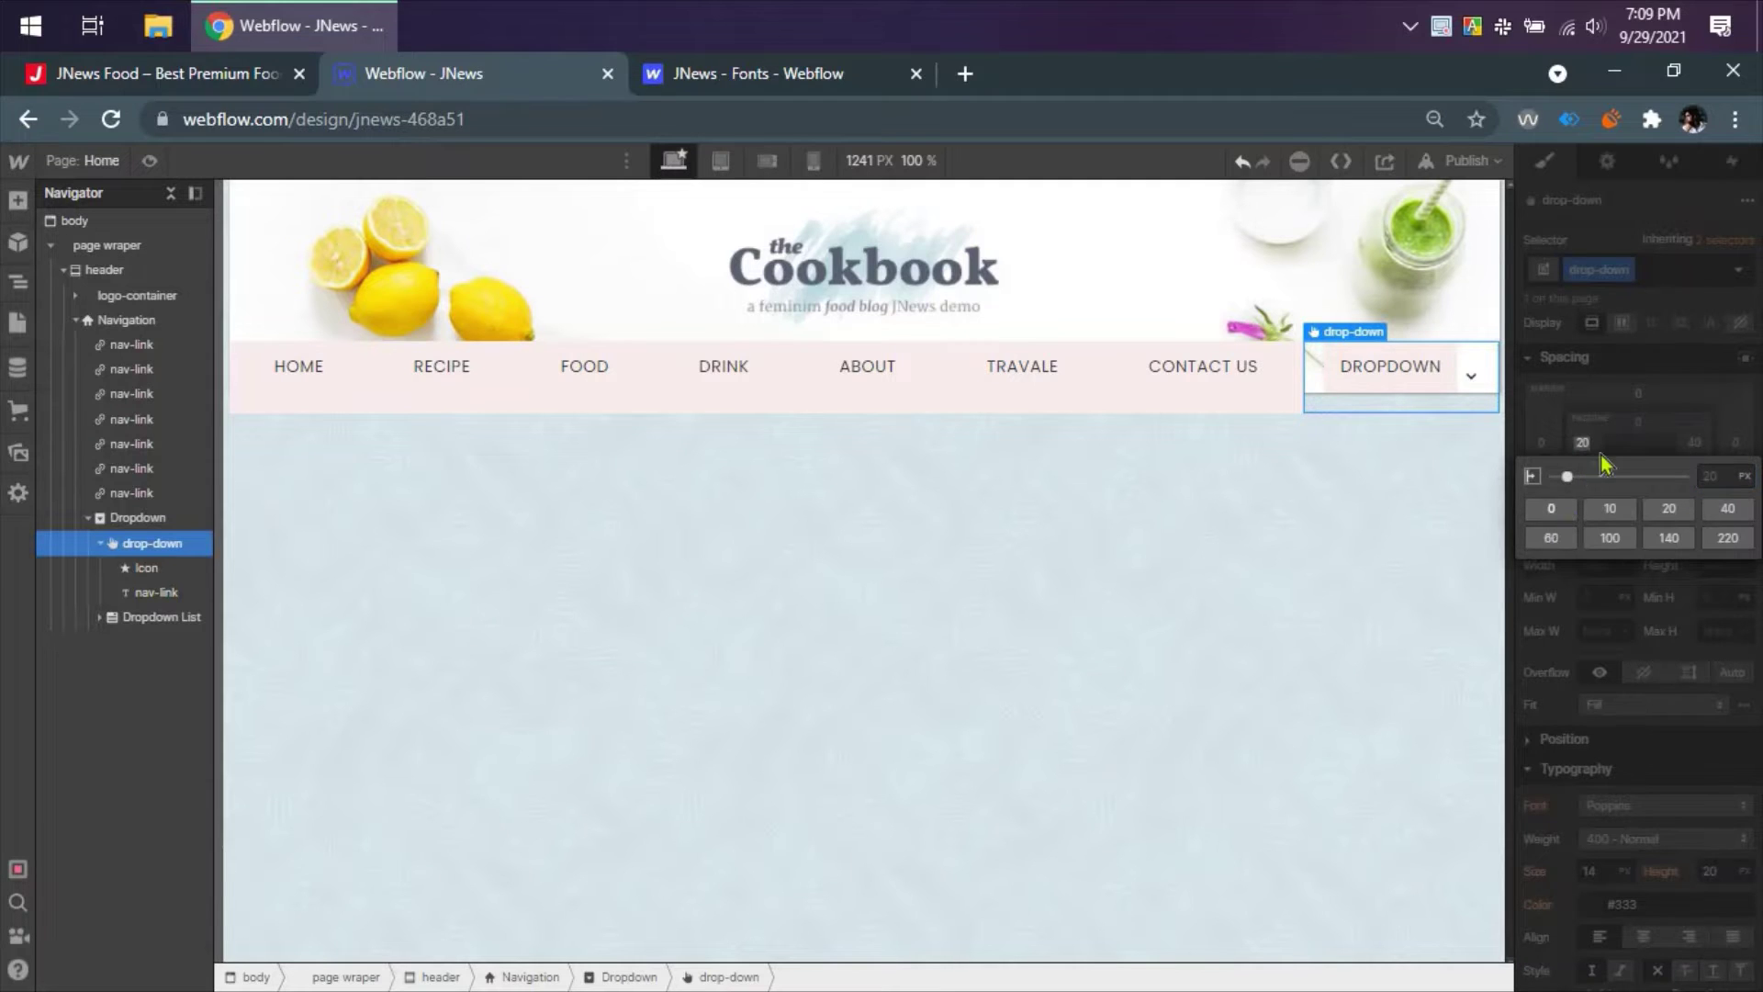
left_click(1554, 512)
left_click(1640, 465)
left_click(1554, 529)
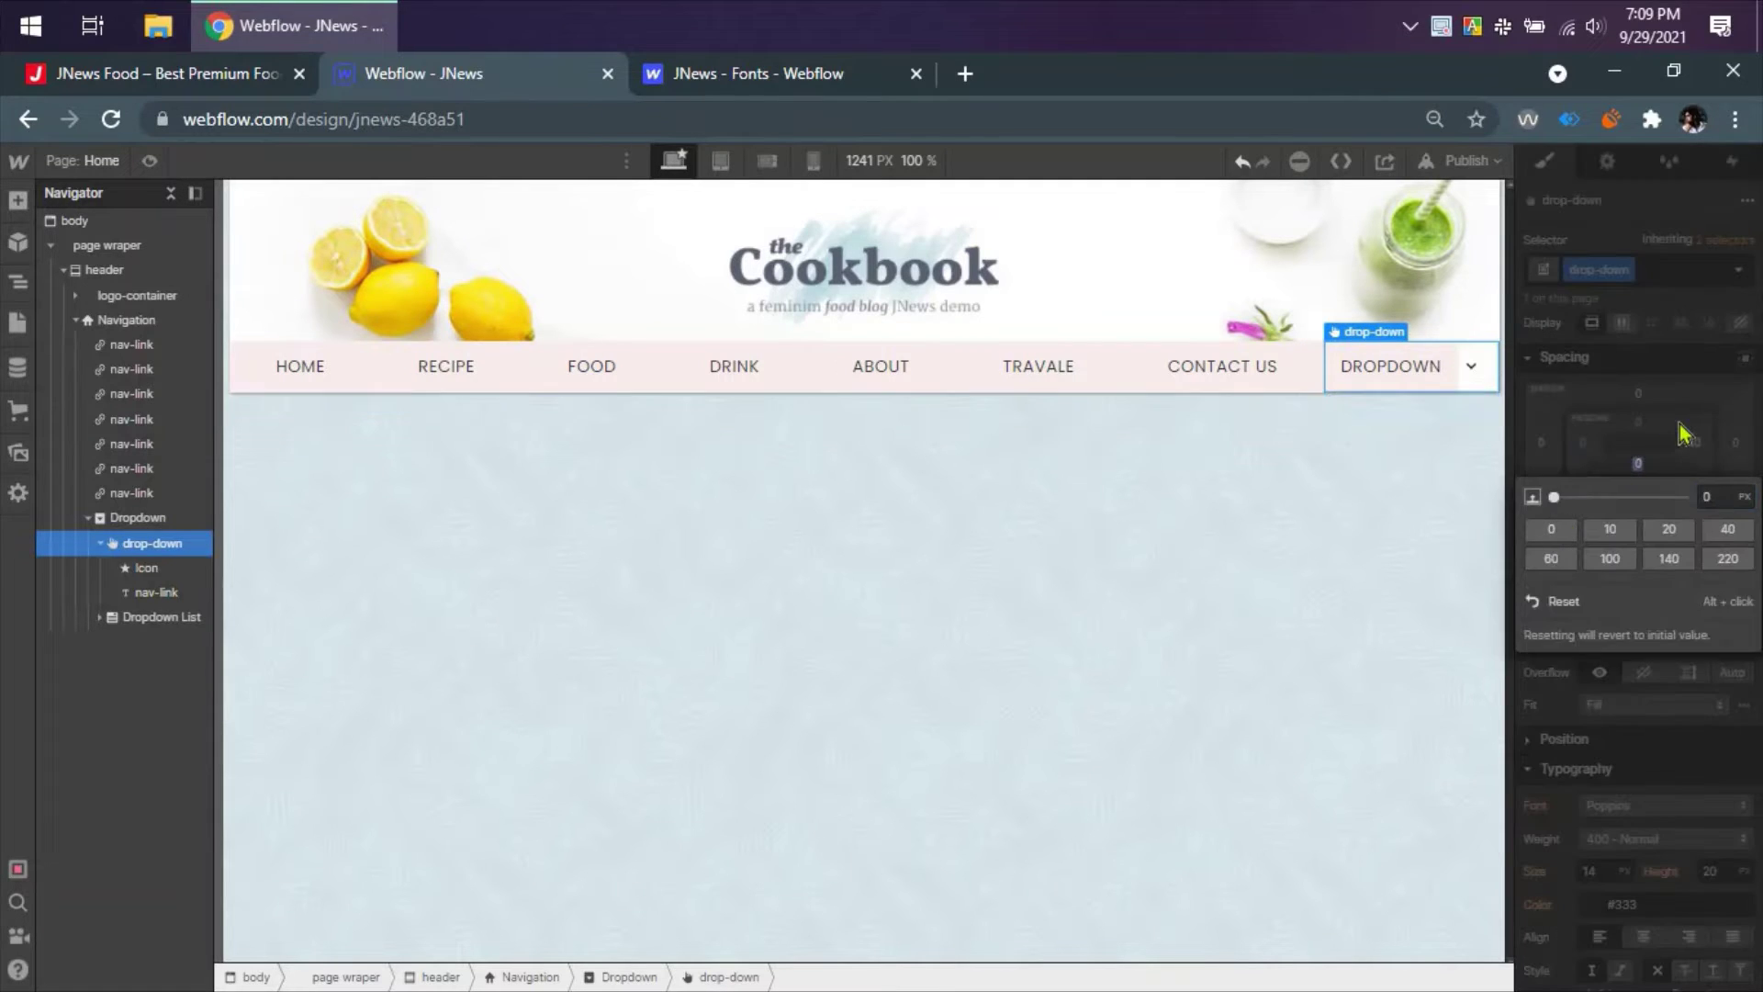
left_click(1694, 445)
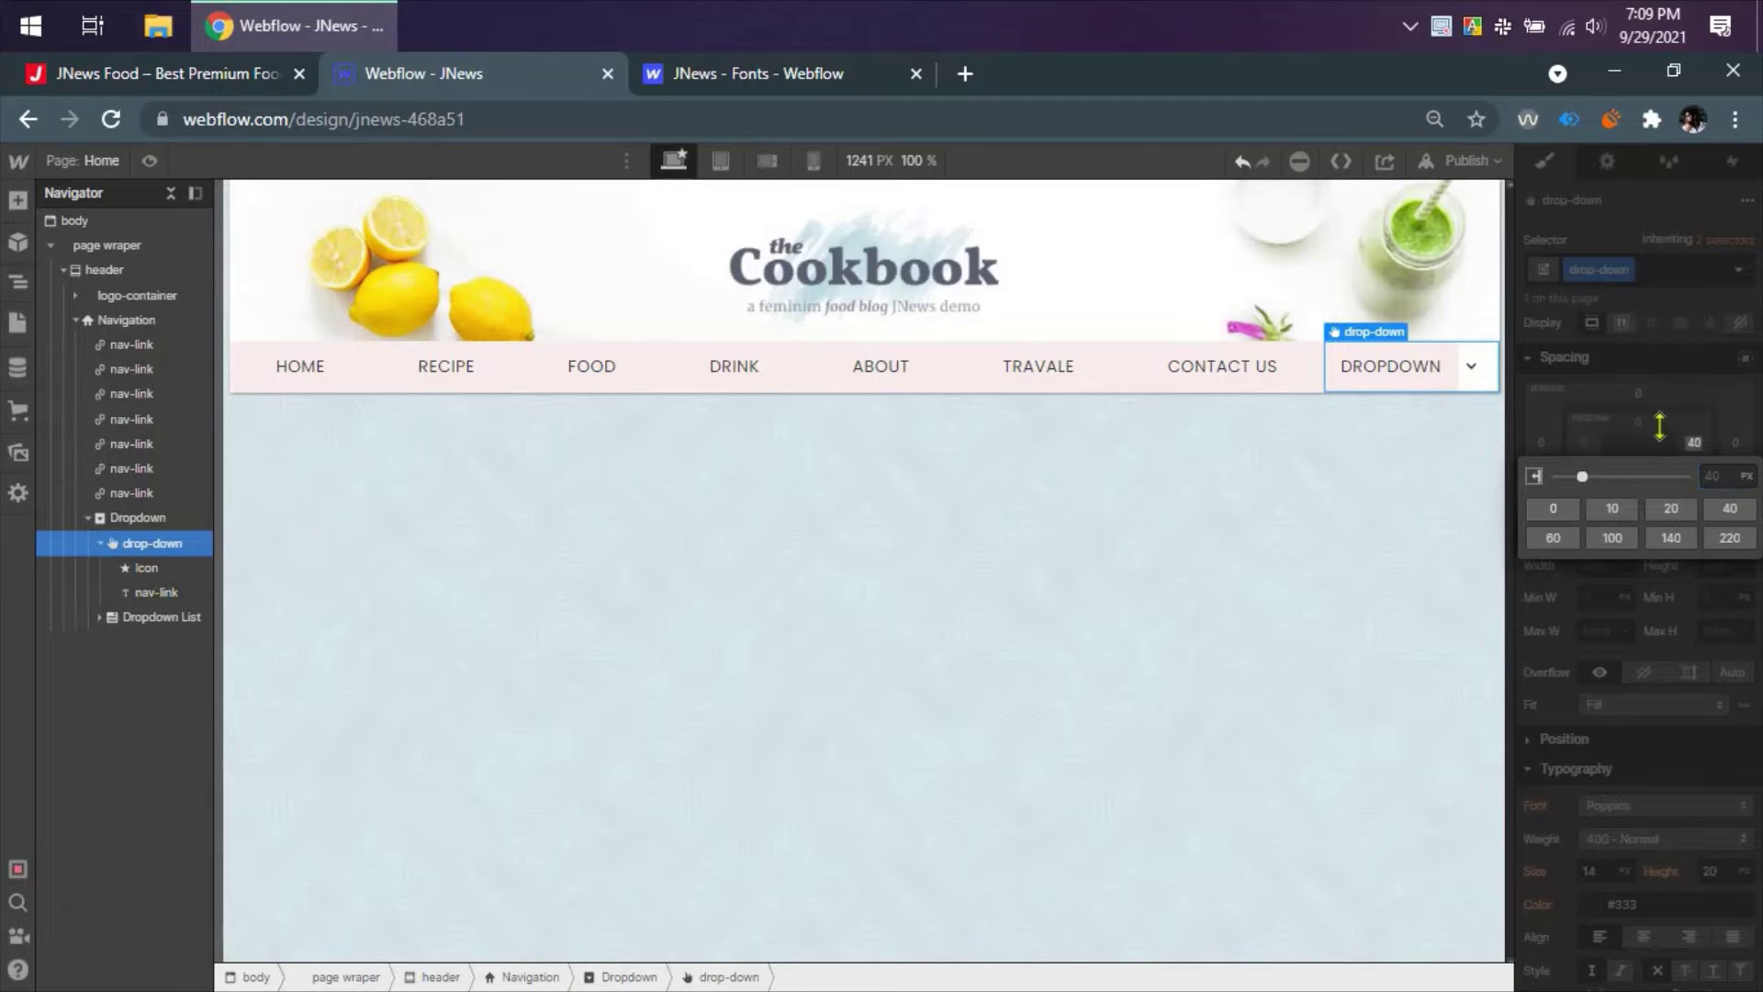
left_click(1638, 555)
- Set the drop-down class's background color to the saved Seashell swatch (#f8eeec)
scroll(1640, 570, "down", 4)
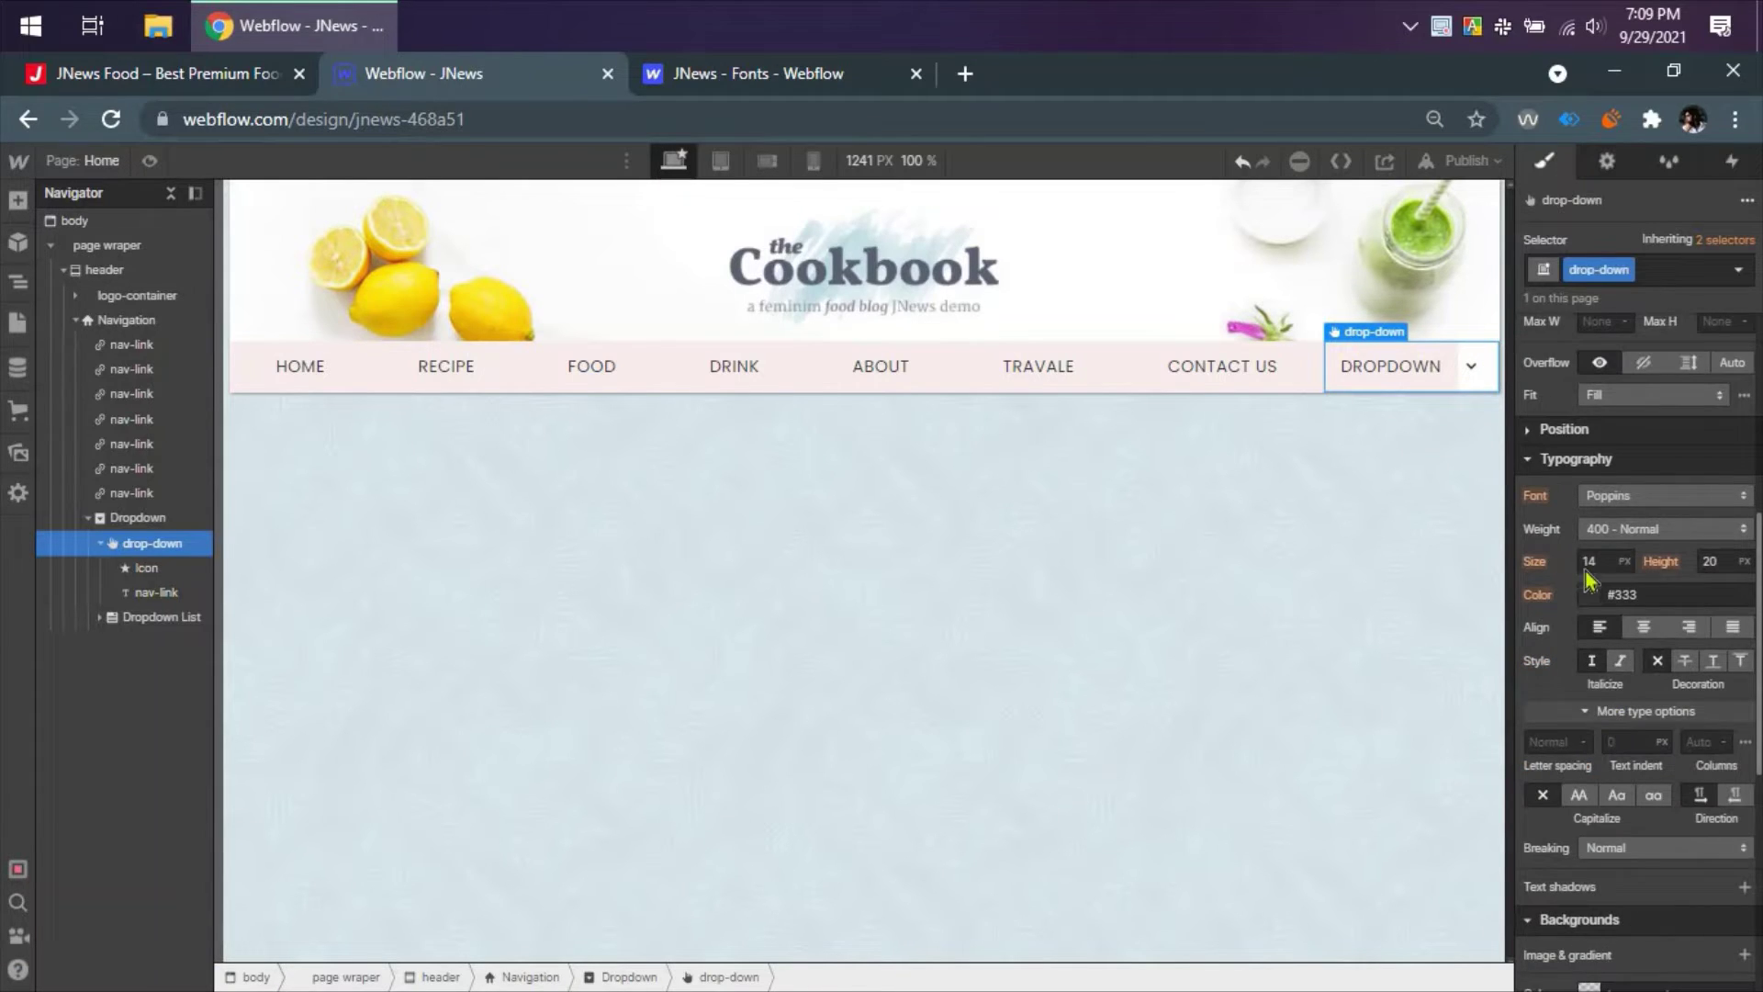
scroll(1603, 630, "down", 7)
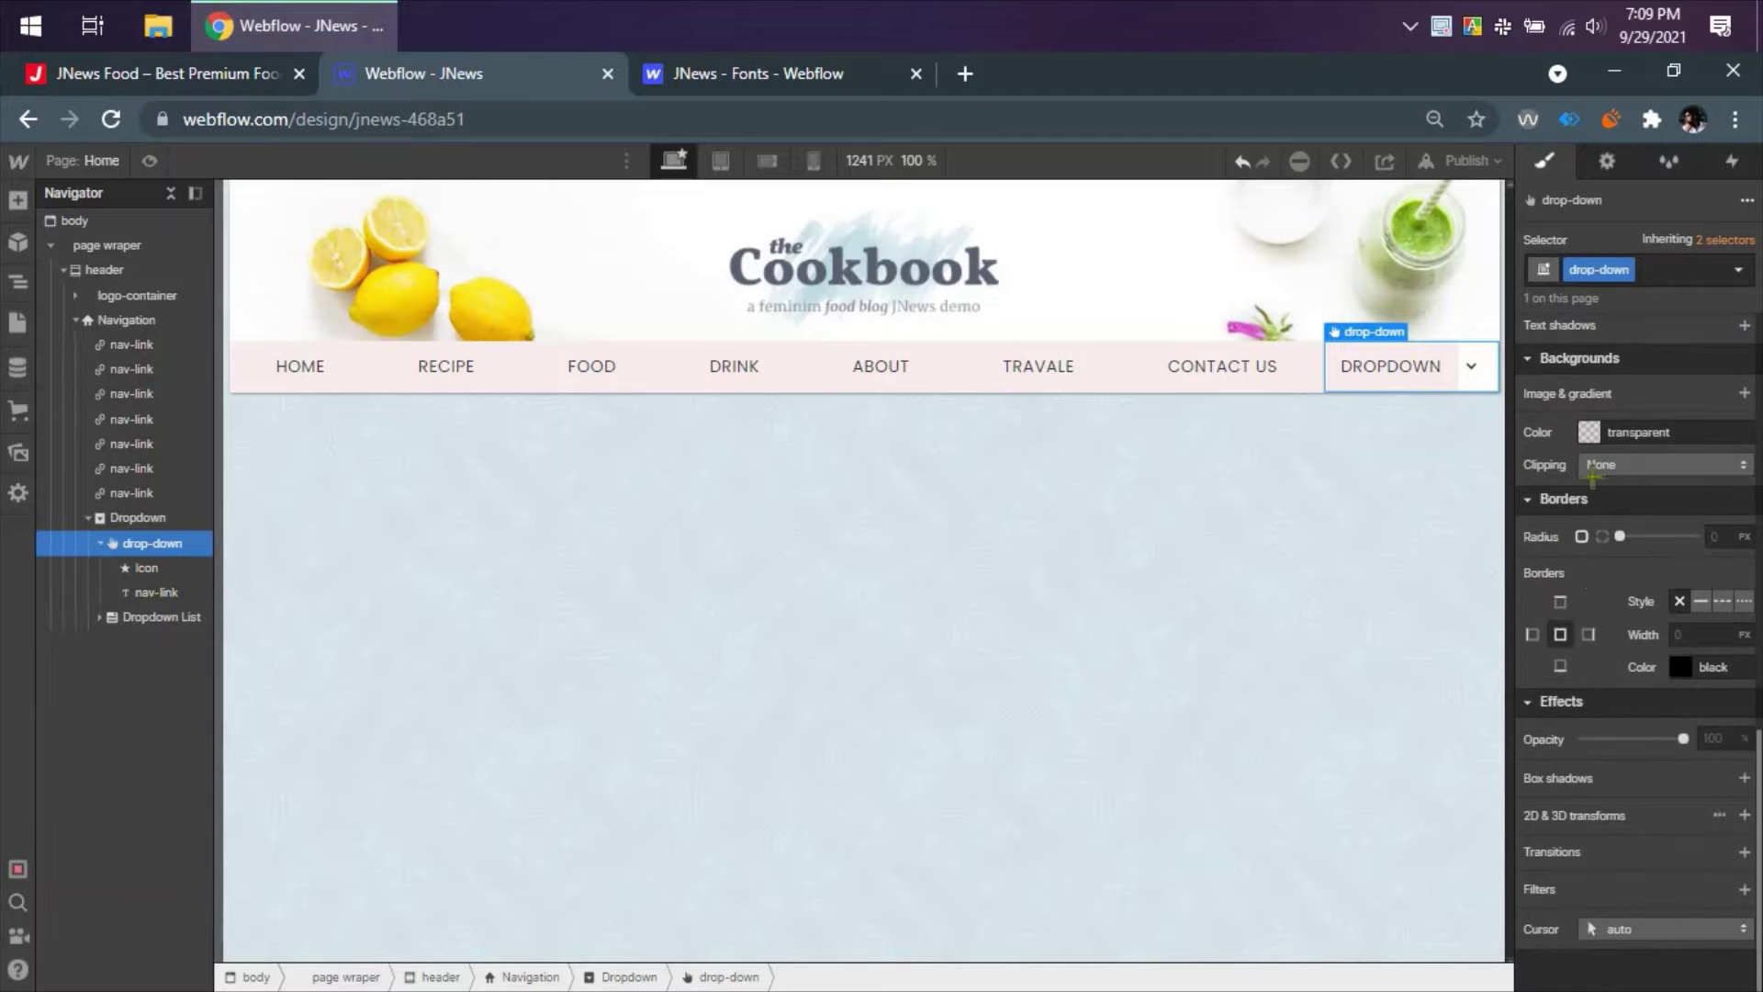
left_click(1626, 431)
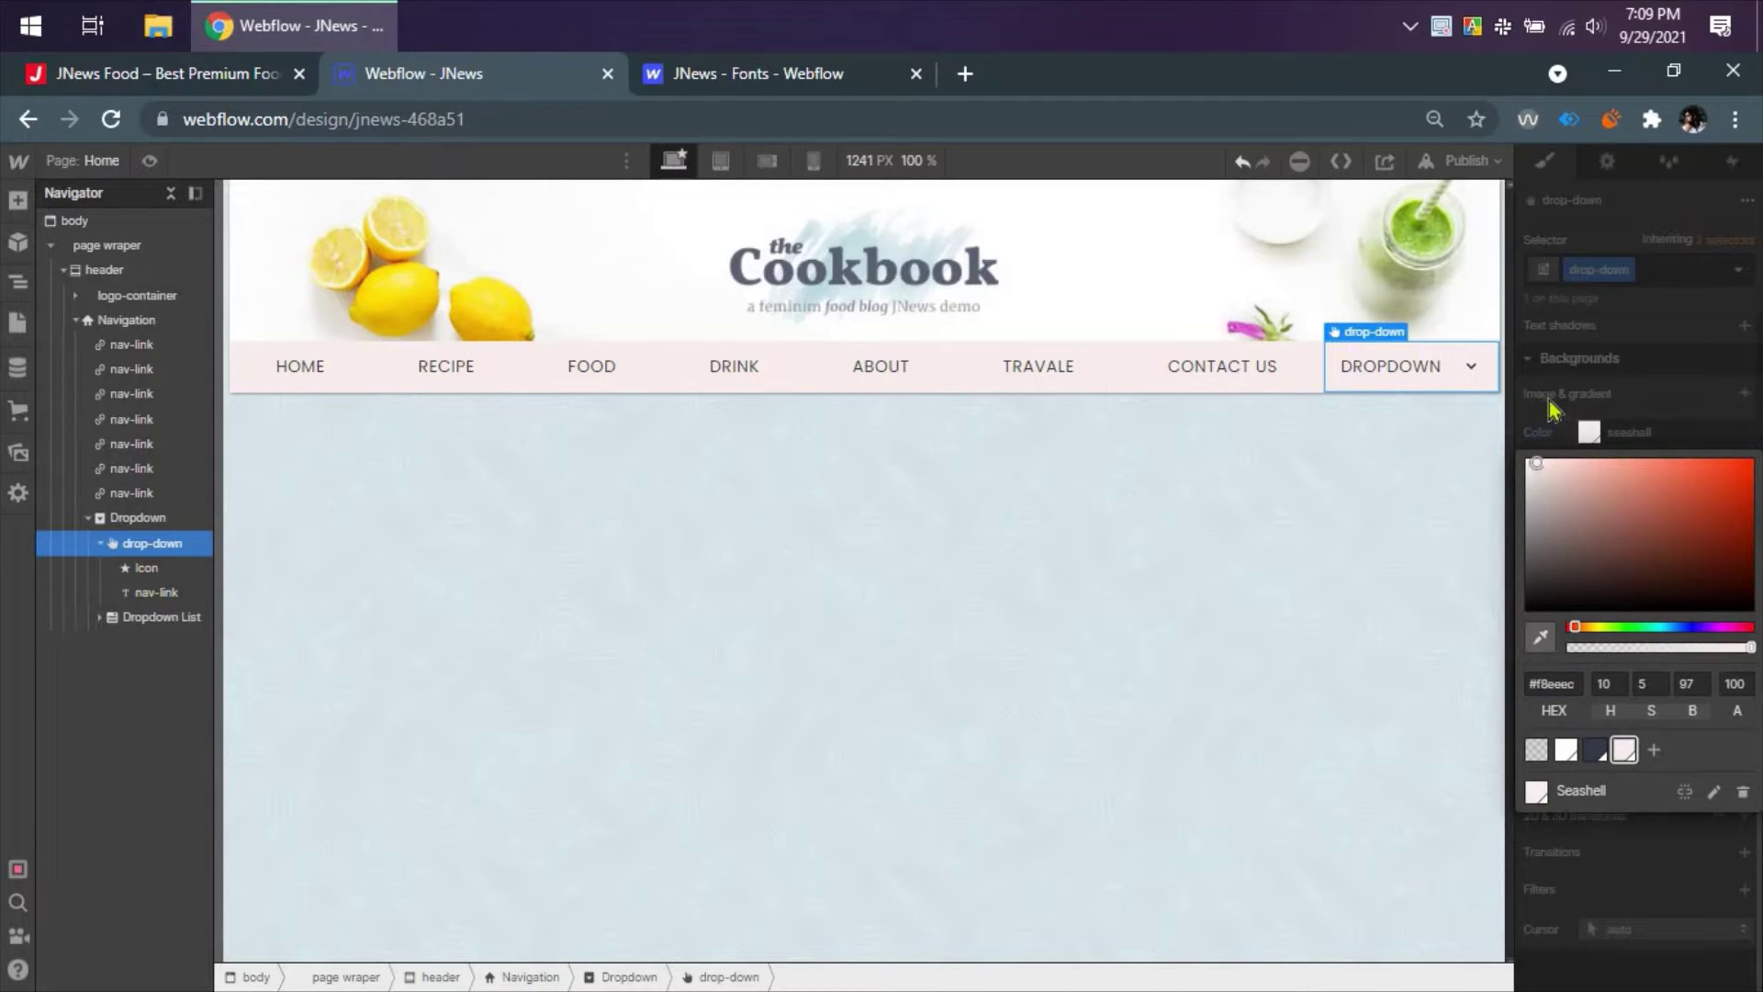
left_click(1553, 408)
- Switch to the JNews Food demo page and inspect the Recipe menu item and the CSS of its parent jeg_main_menu list
left_click(152, 73)
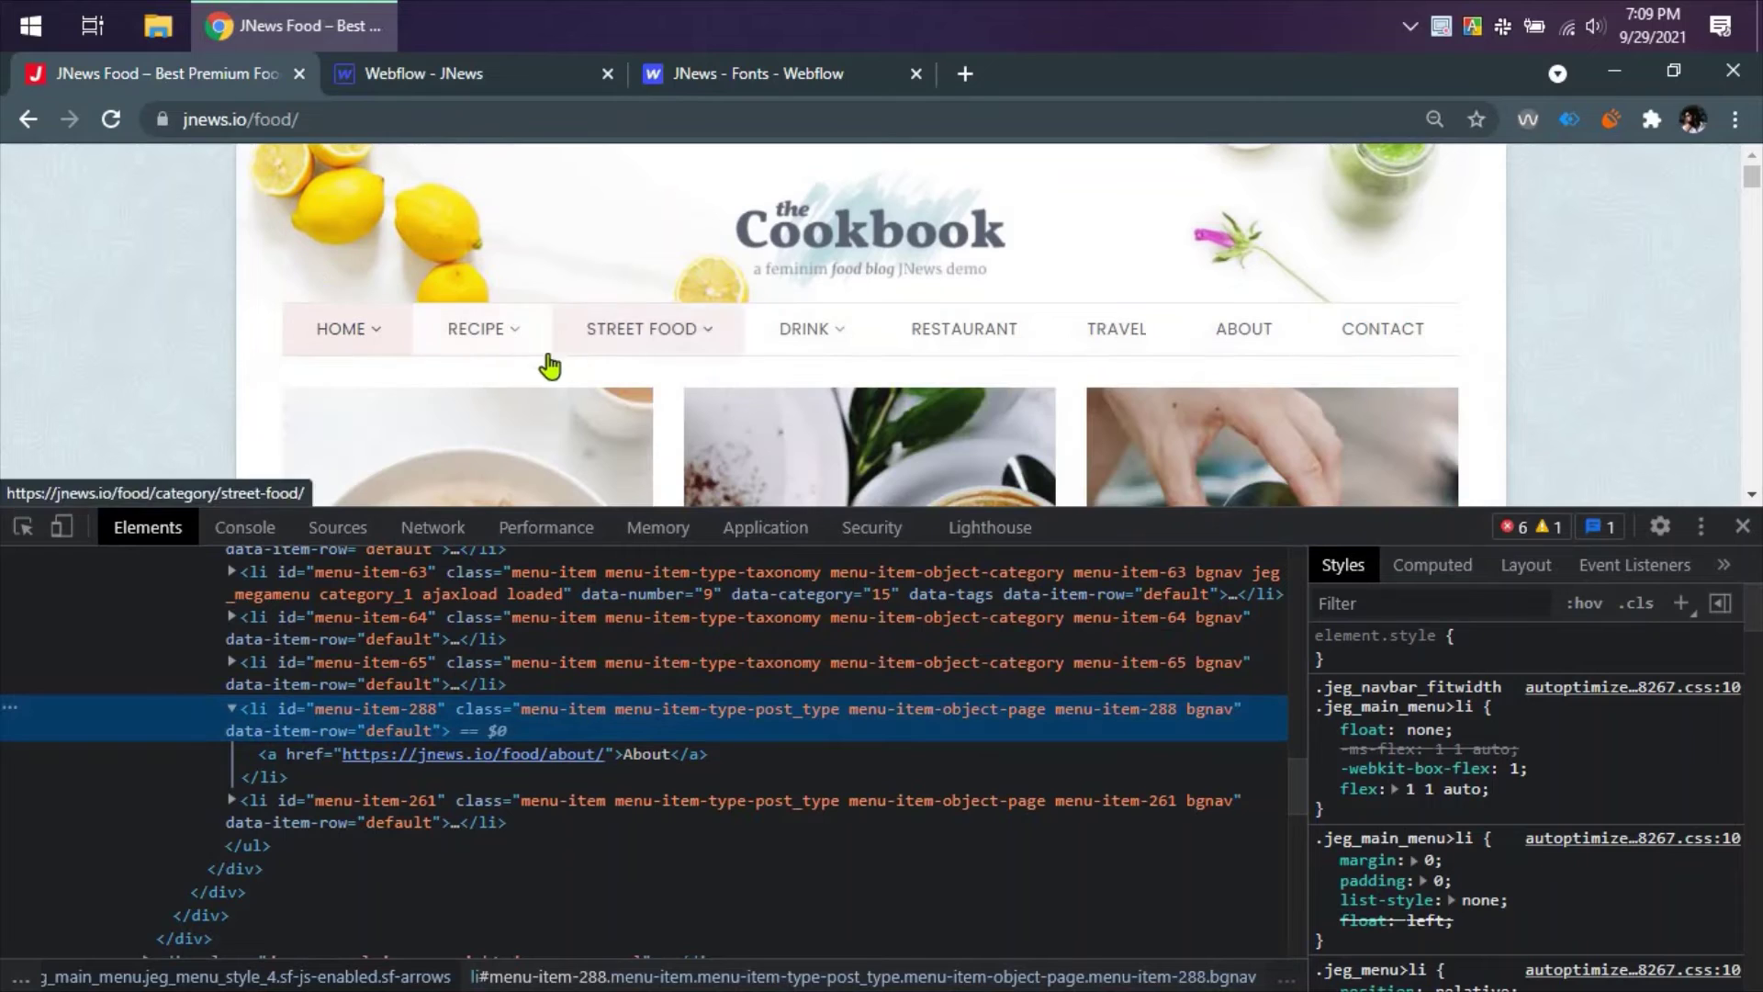
right_click(508, 338)
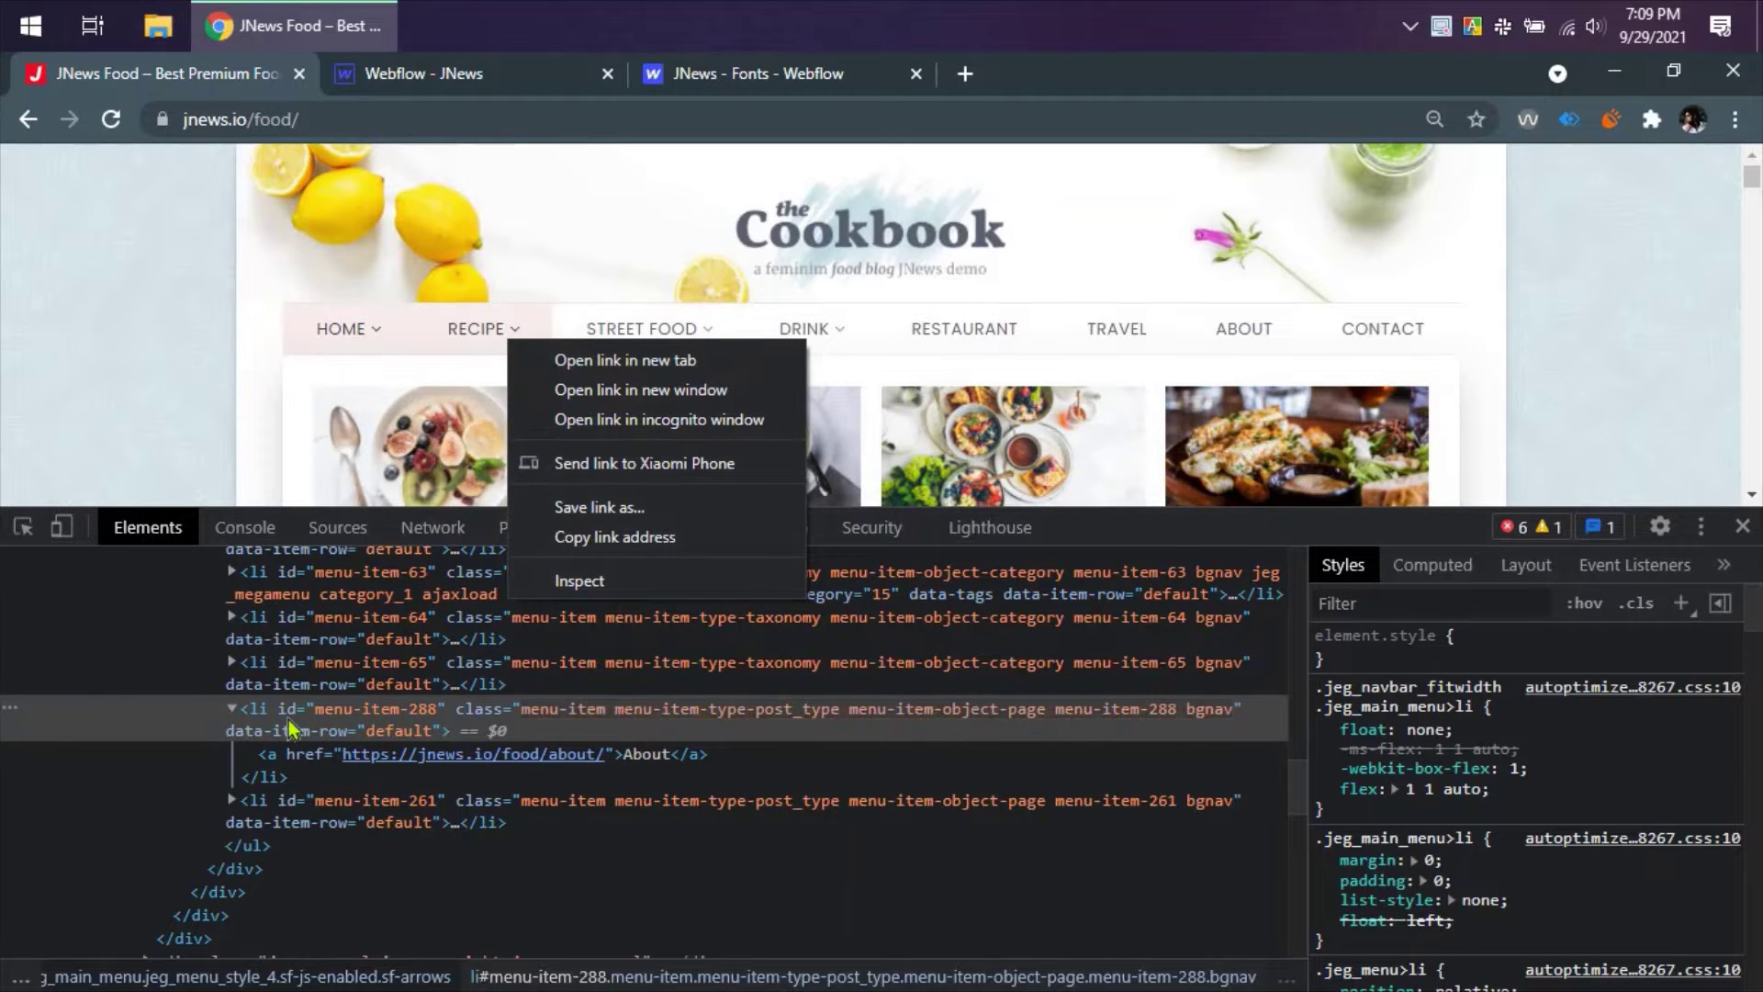
scroll(700, 695, "up", 3)
left_click(817, 592)
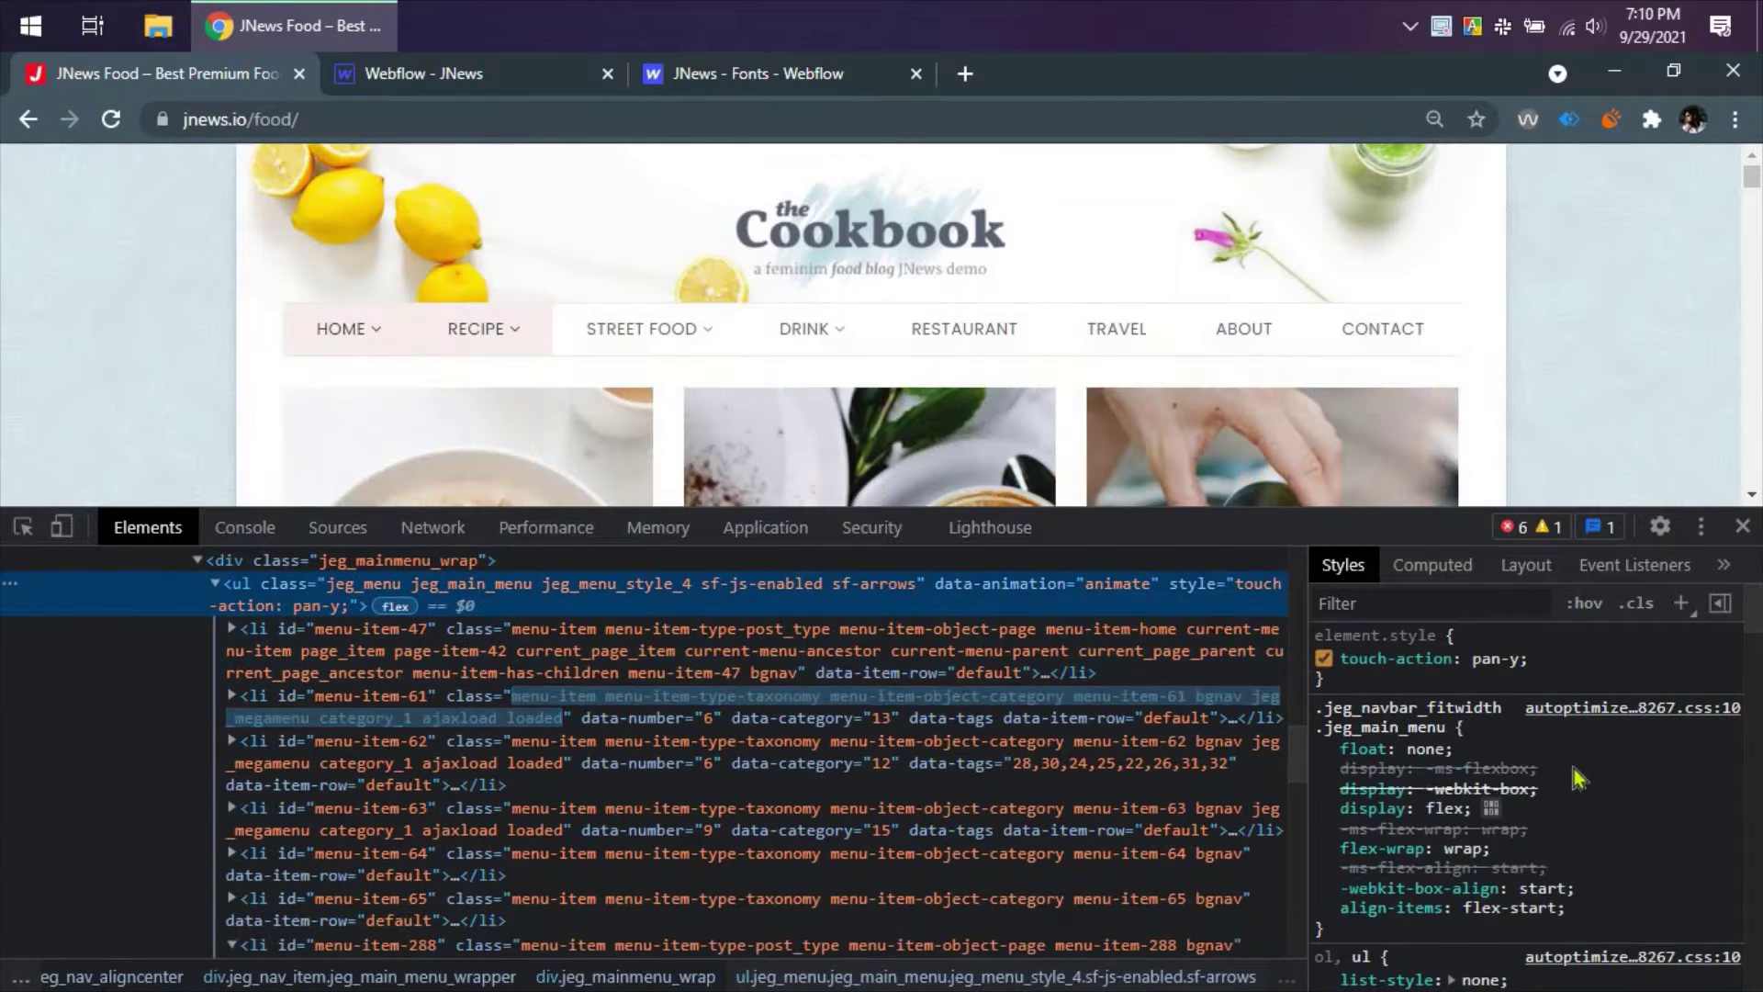
scroll(1574, 768, "down", 5)
scroll(1532, 829, "up", 5)
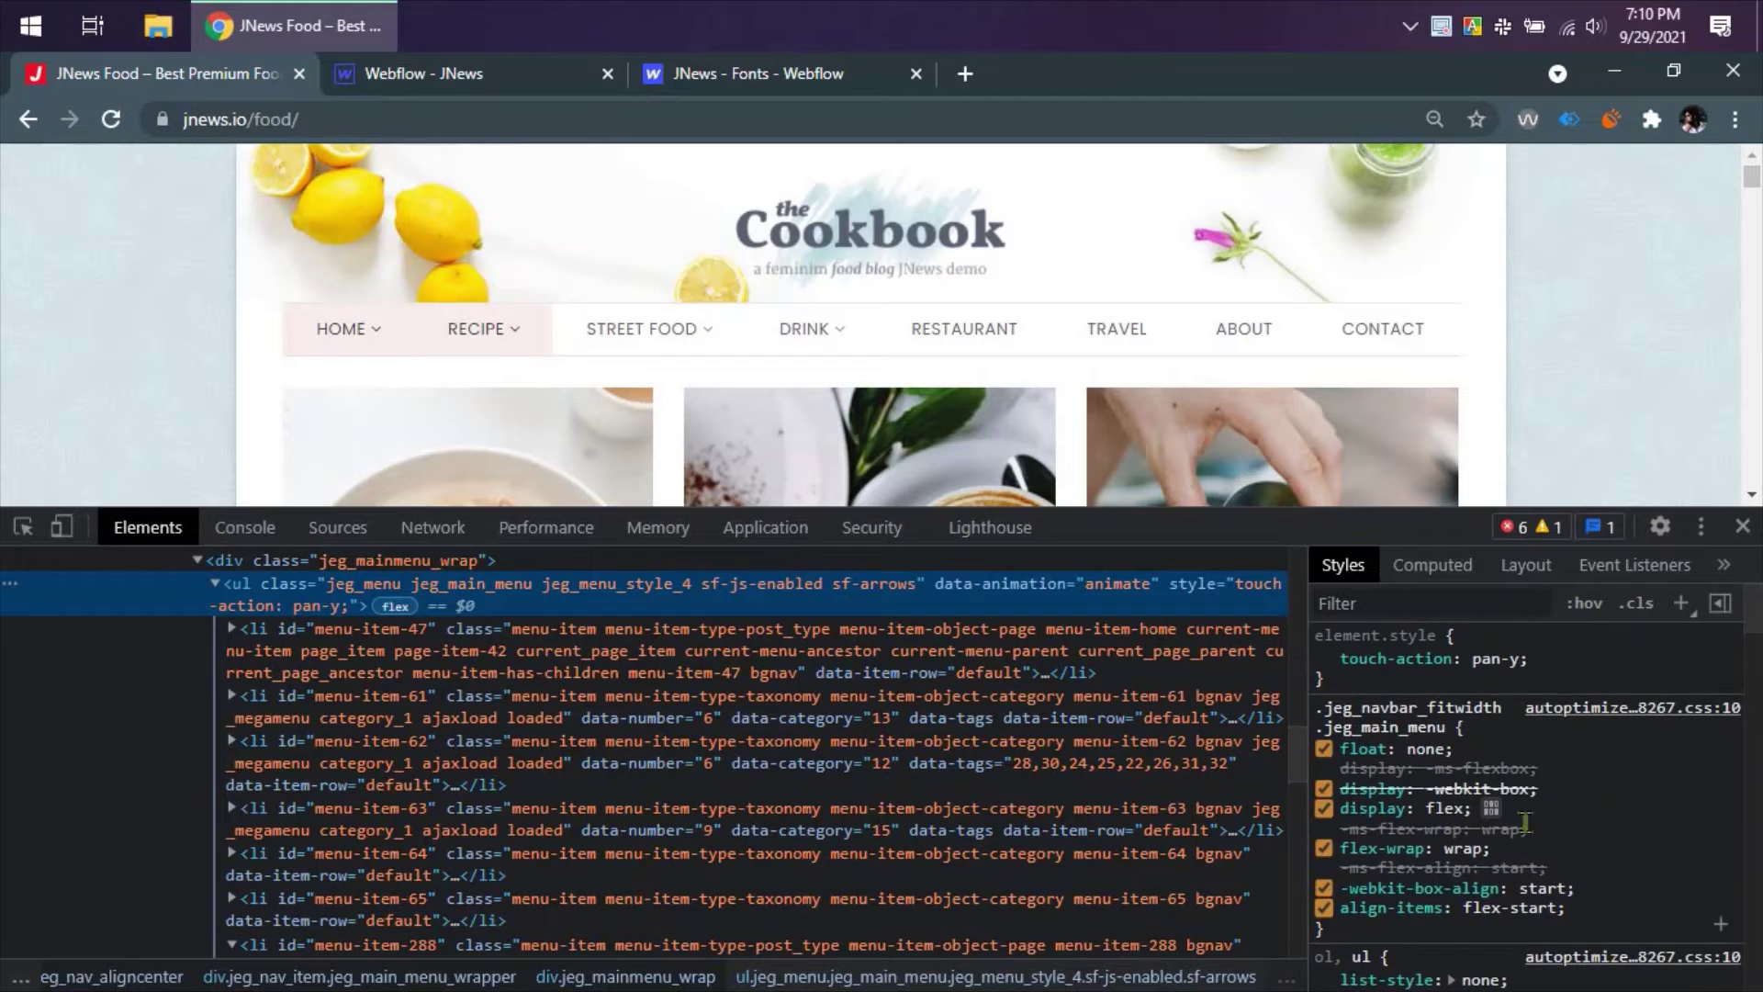
- Examine the styles of the menu's enclosing containers, from jeg_mainmenu_wrap up to the jeg_nav_col element
scroll(382, 680, "up", 3)
left_click(382, 694)
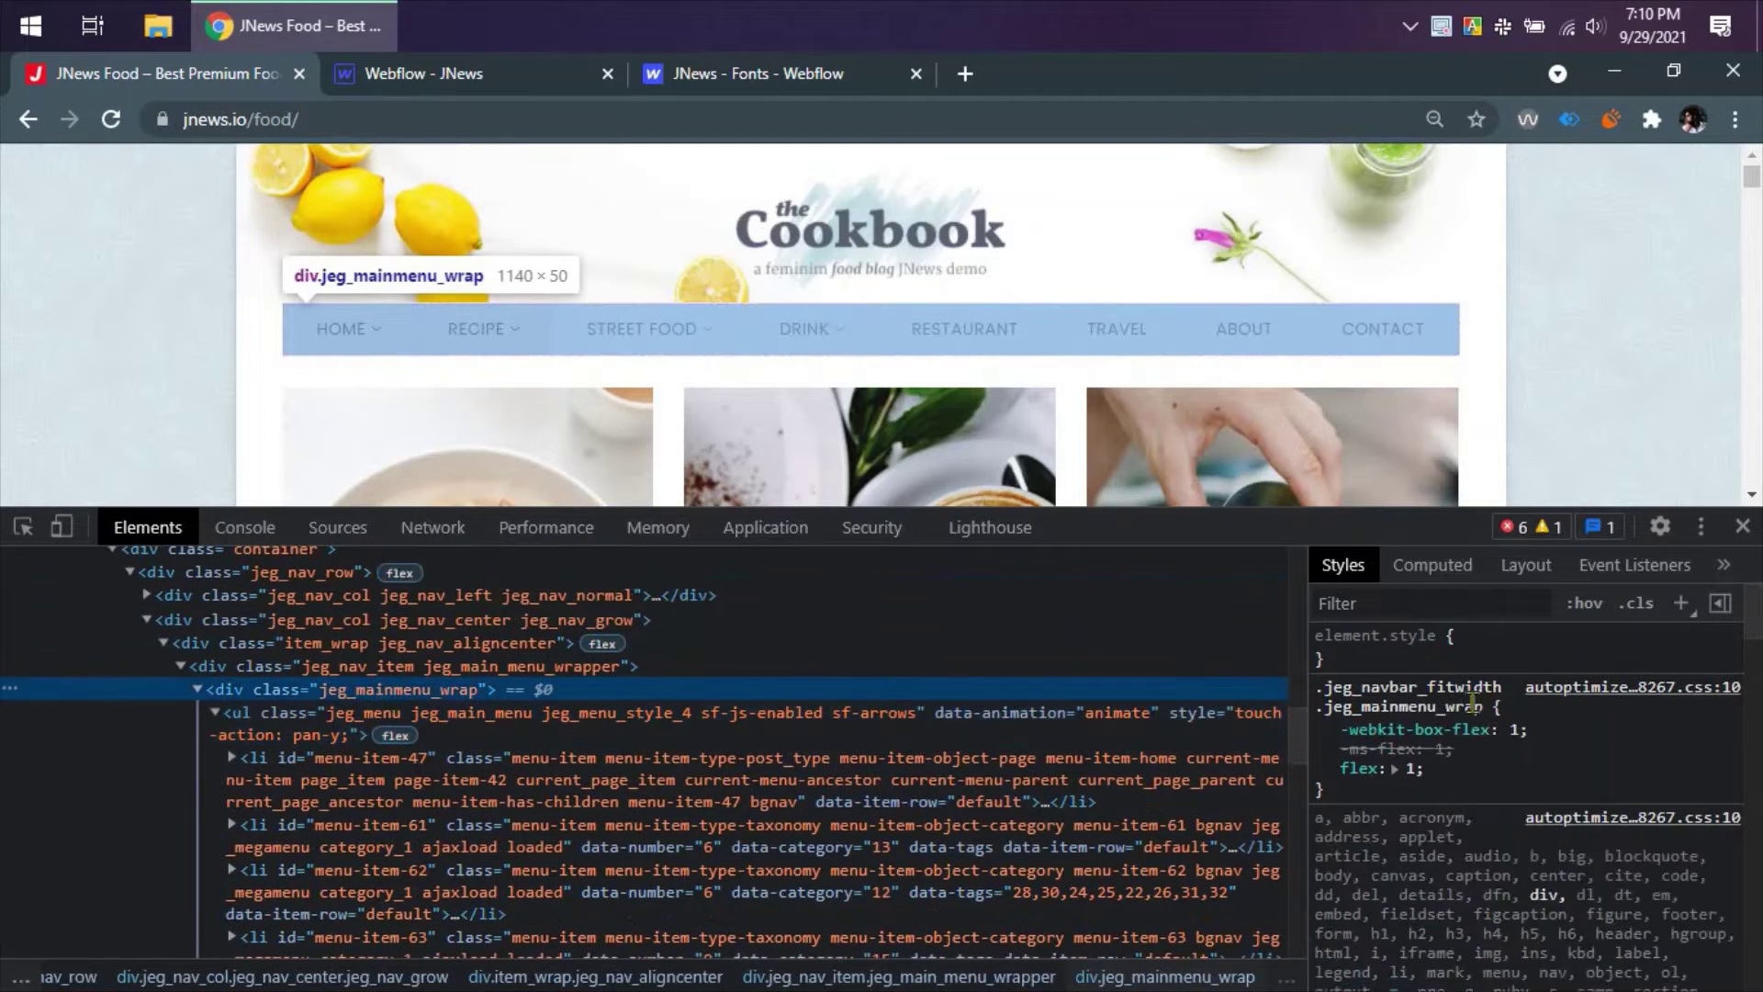
left_click(295, 670)
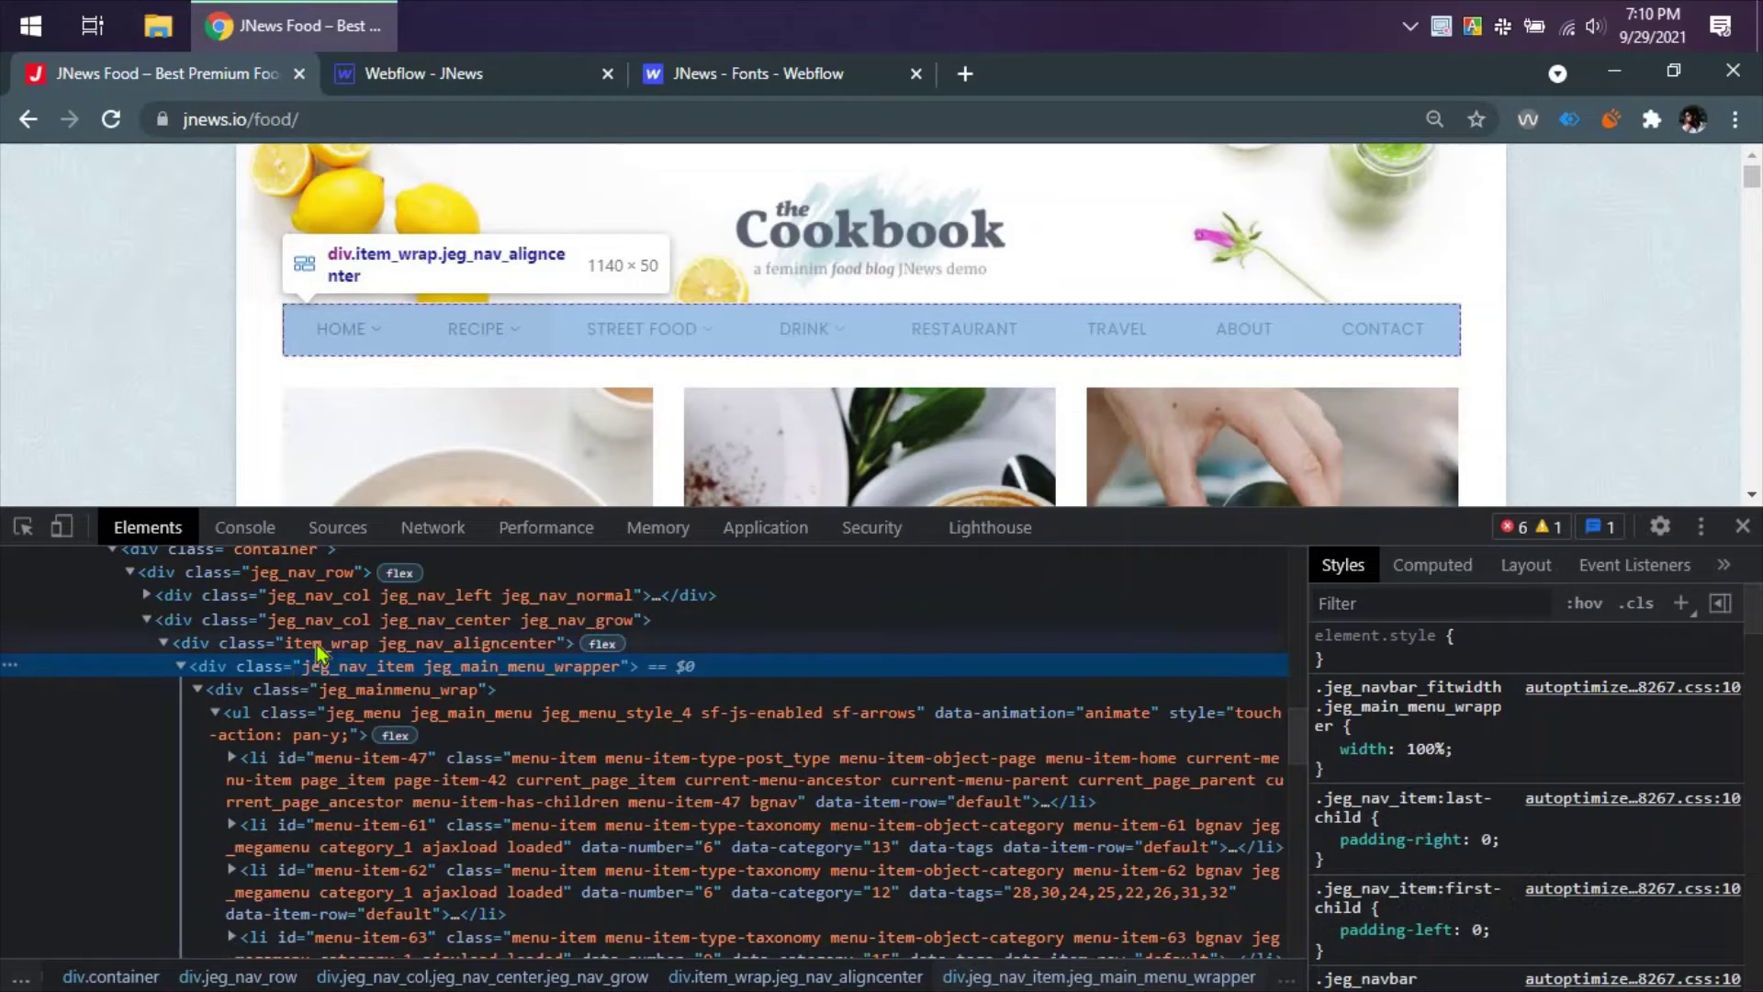
left_click(317, 647)
left_click(323, 622)
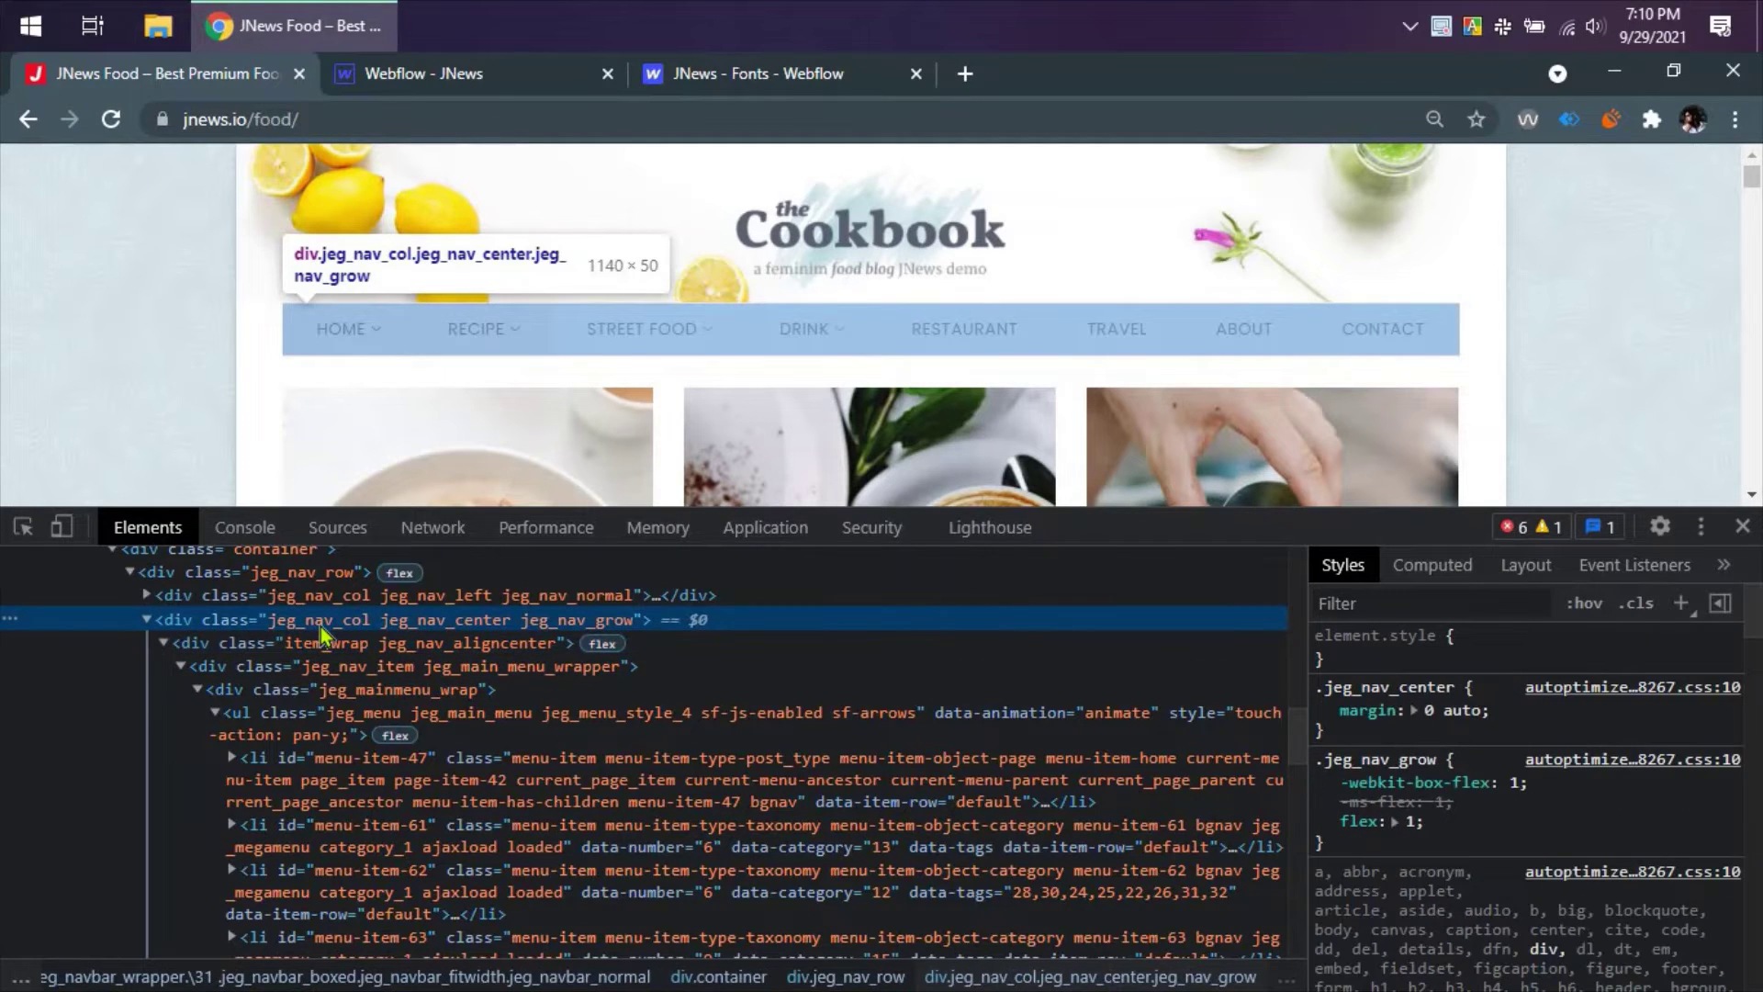
- Inspect the jeg_nav_row container's background declaration by toggling it and checking its color in the color picker
left_click(276, 572)
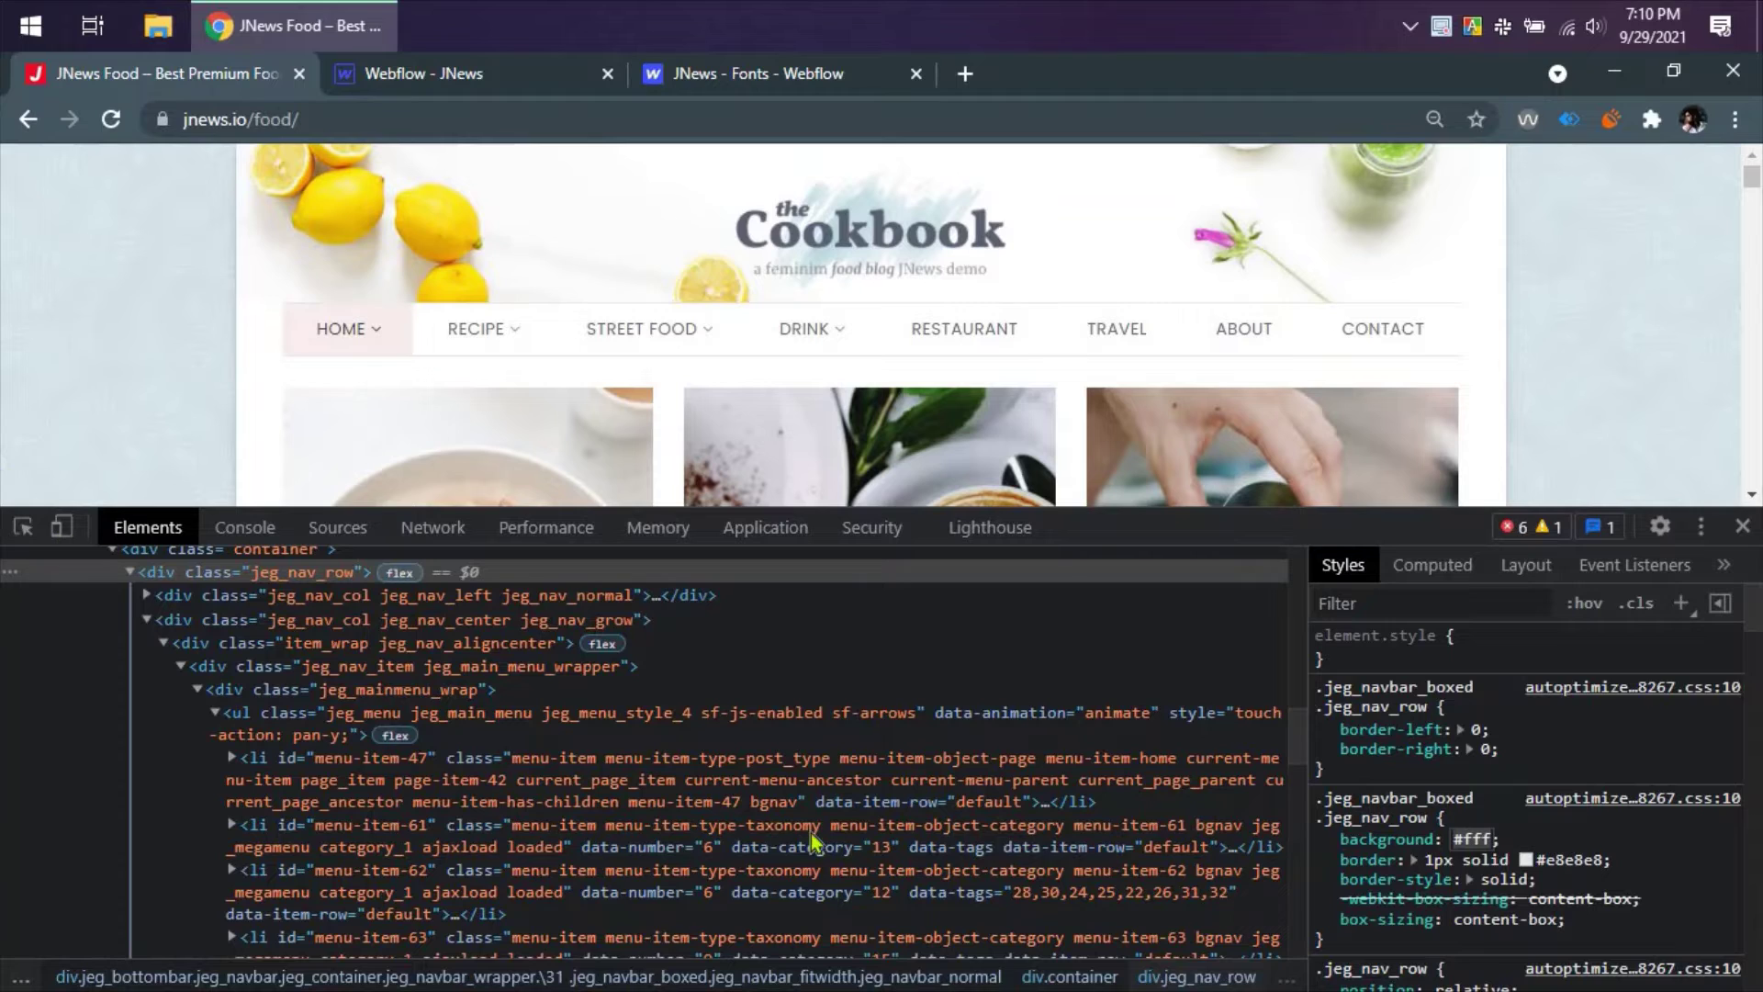
left_click(1325, 839)
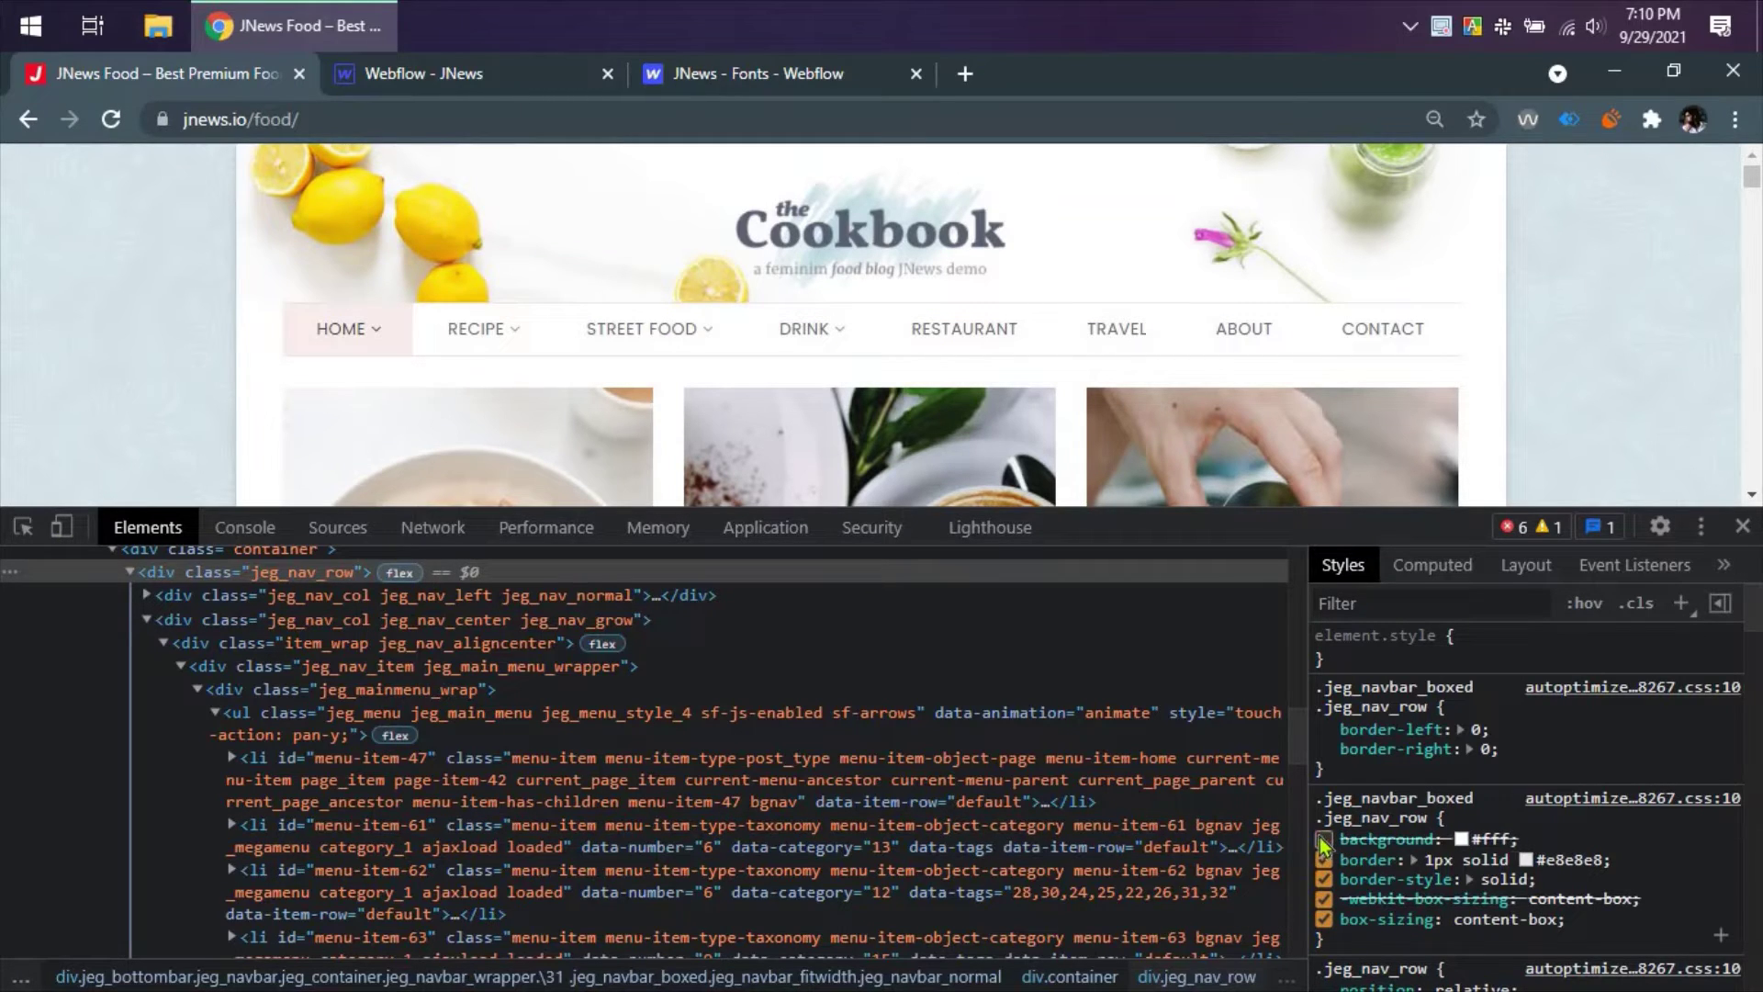
left_click(1469, 839)
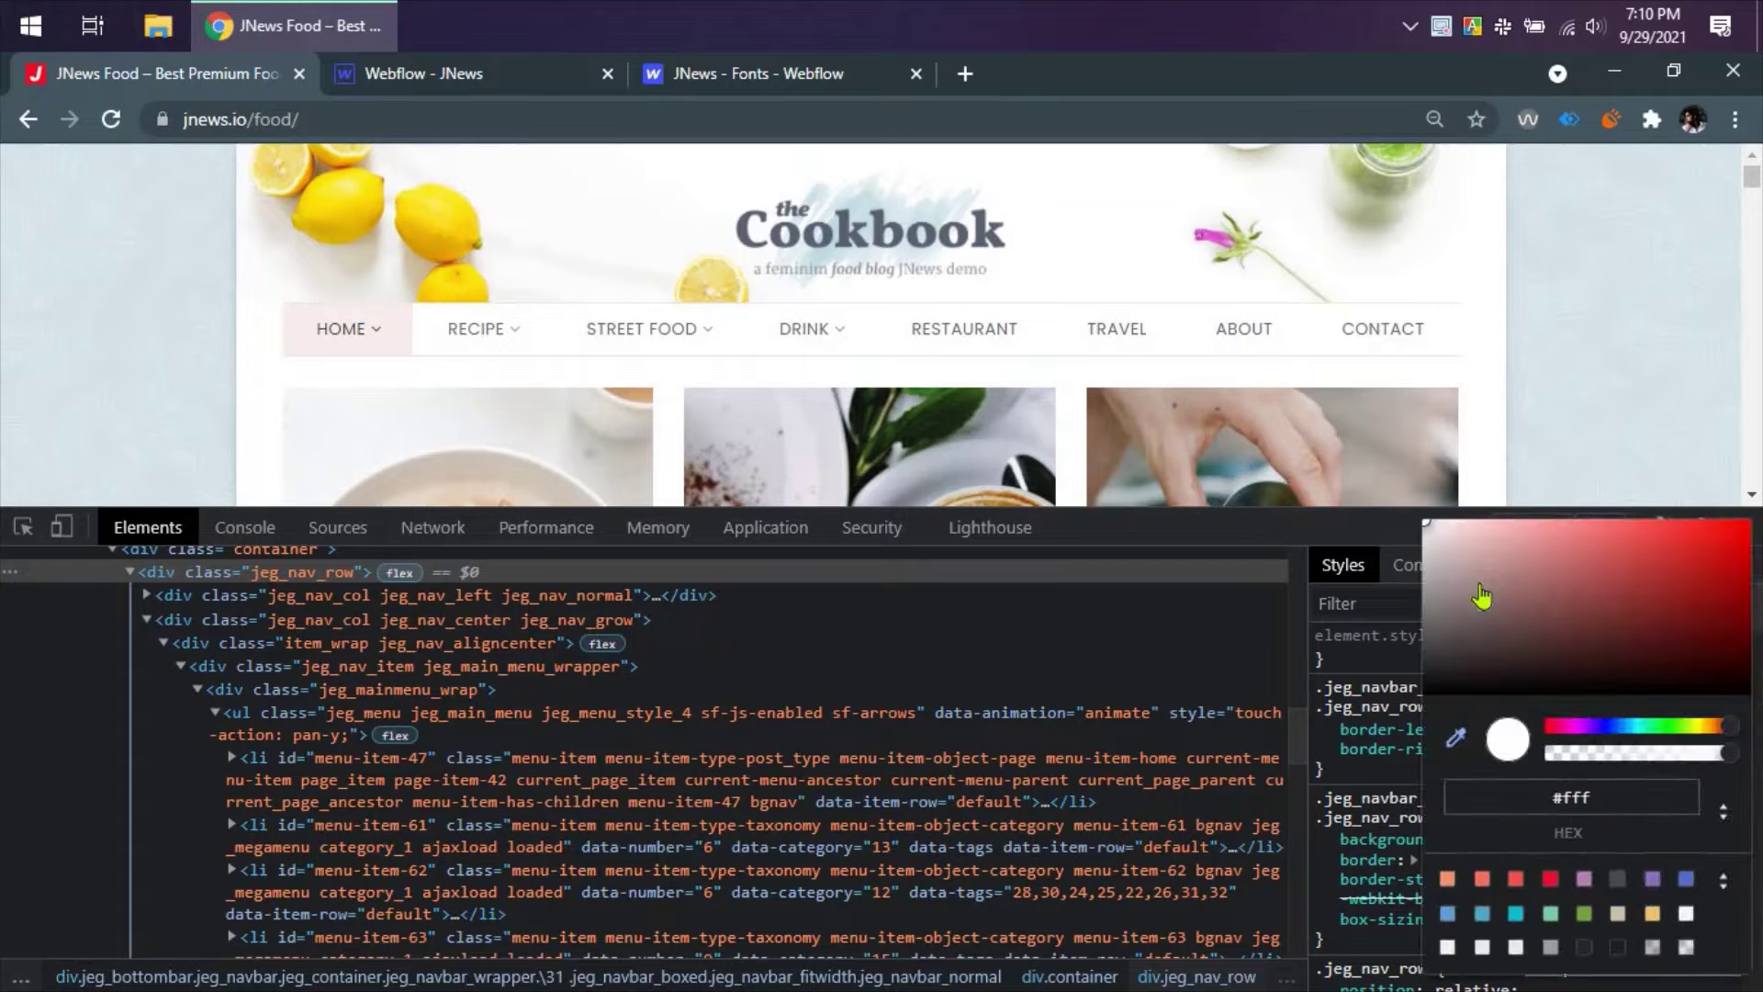
left_click_drag(1485, 595, 1424, 617)
- Return to the Webflow design and set the Navigation element's background color to the saved white swatch
left_click(389, 85)
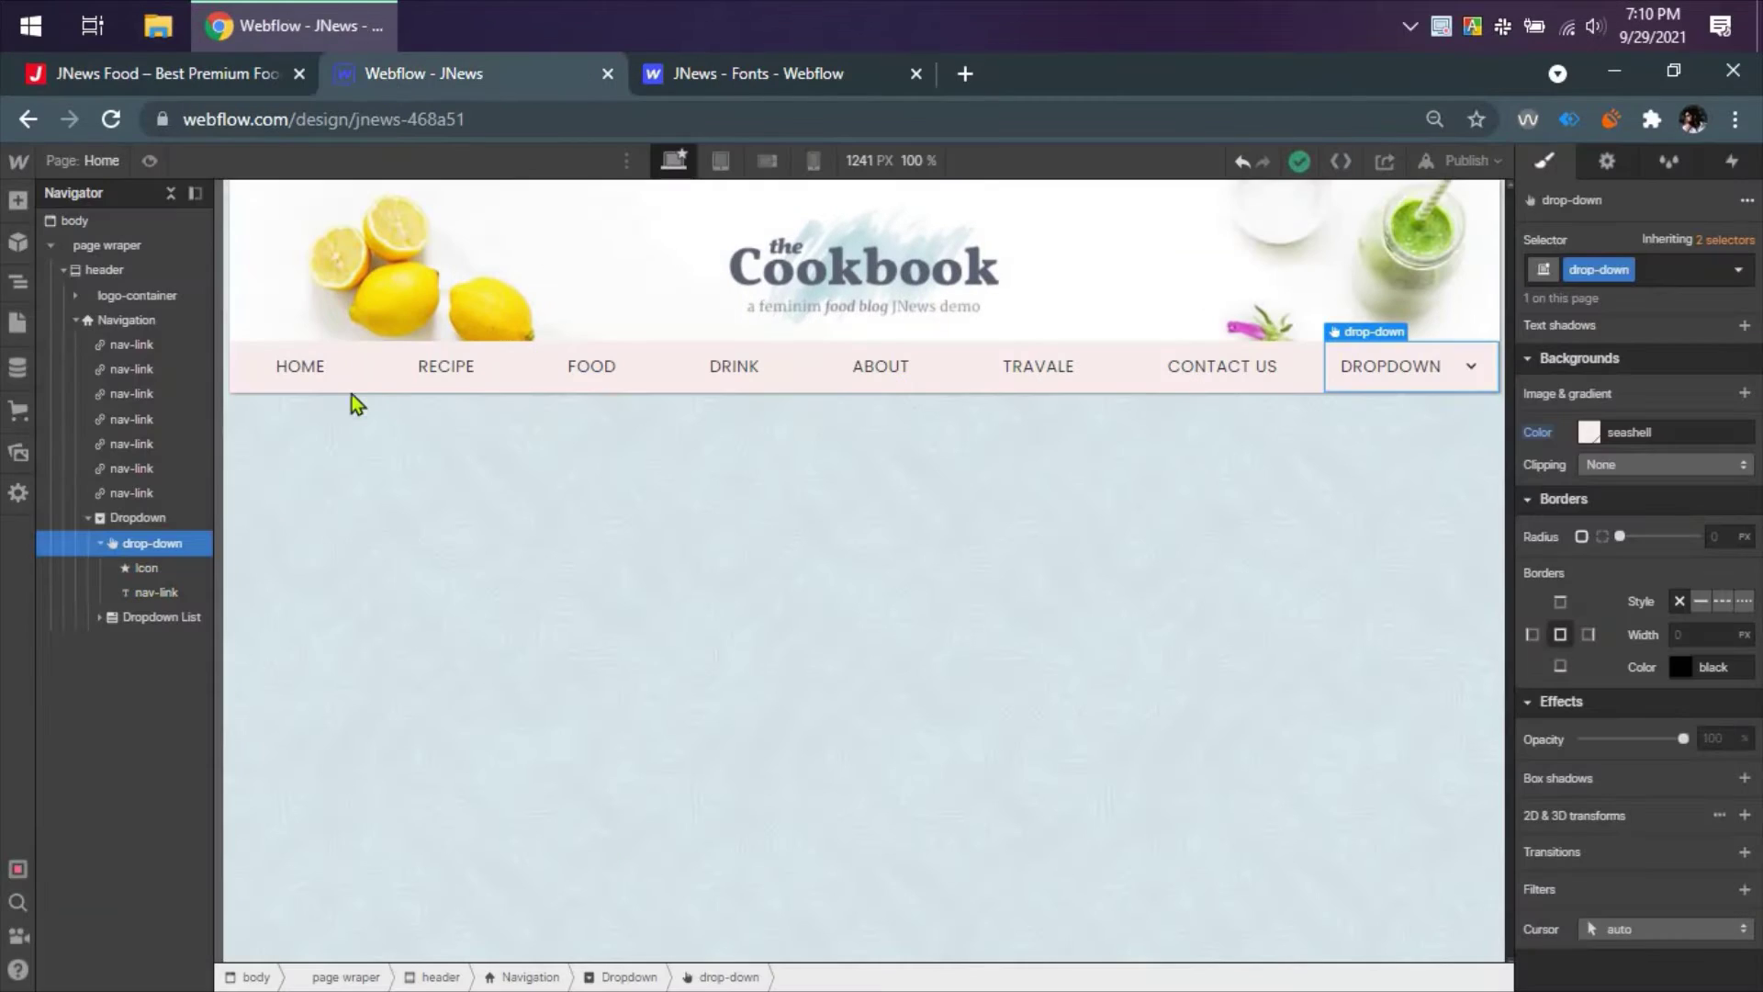
left_click(124, 322)
scroll(1621, 538, "up", 10)
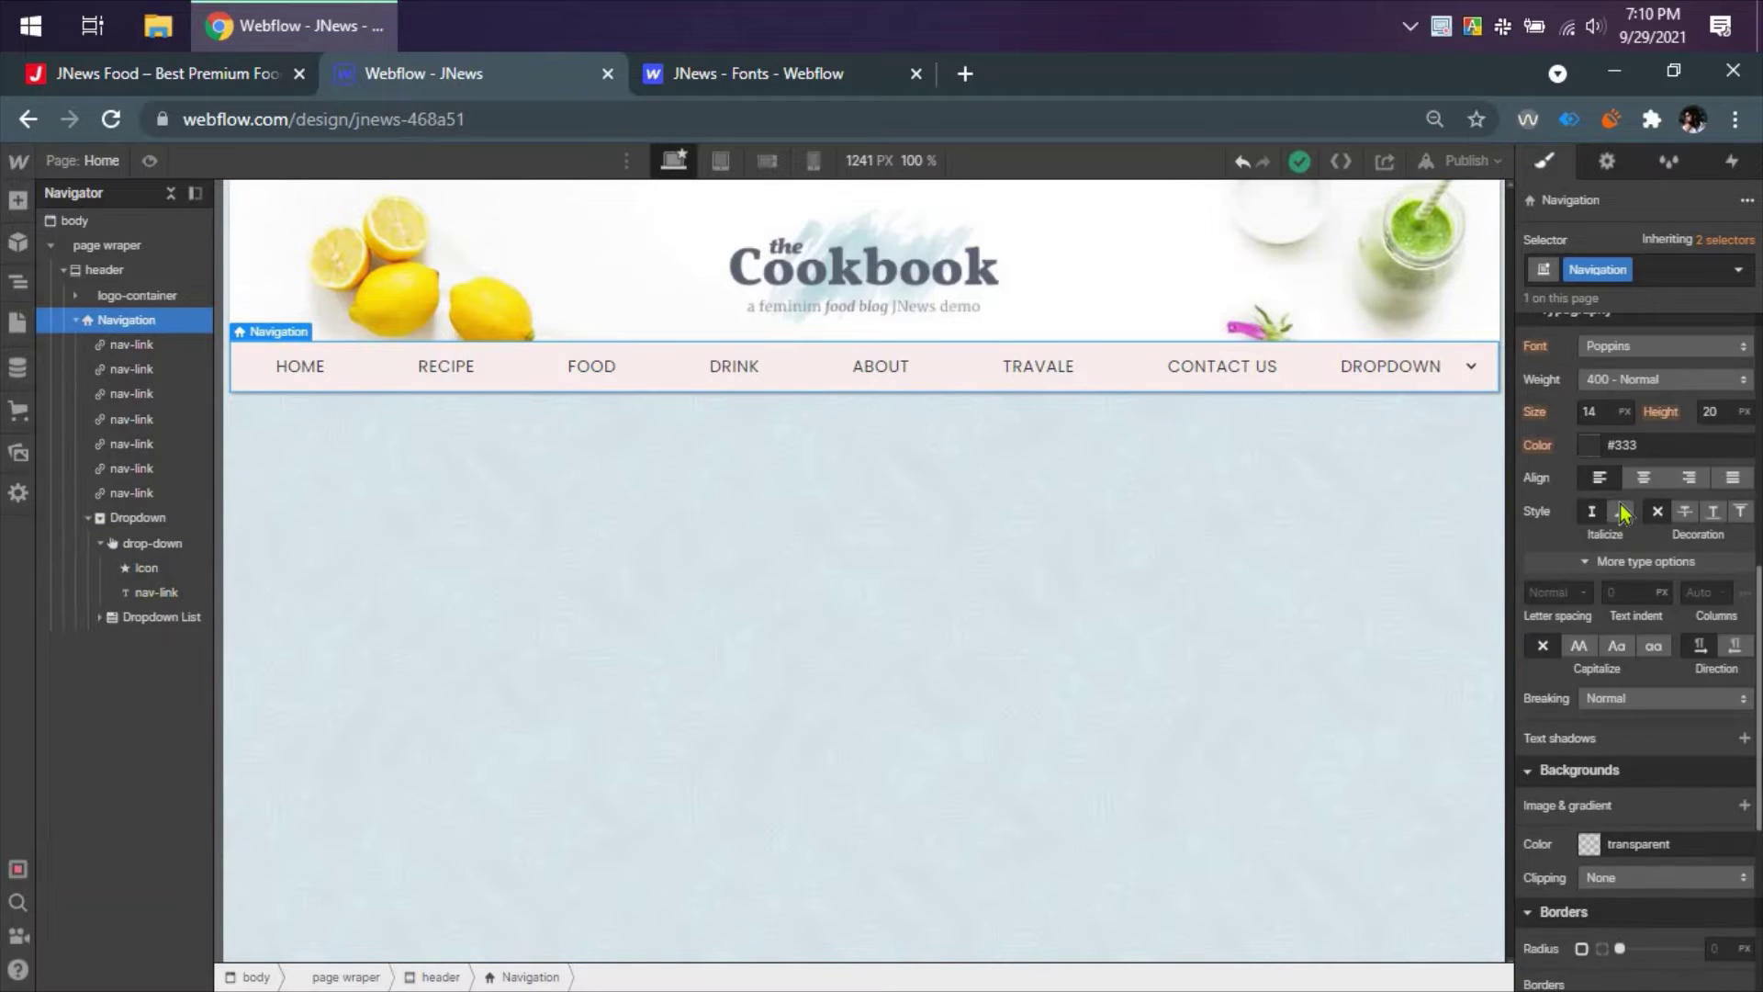
scroll(1621, 514, "down", 5)
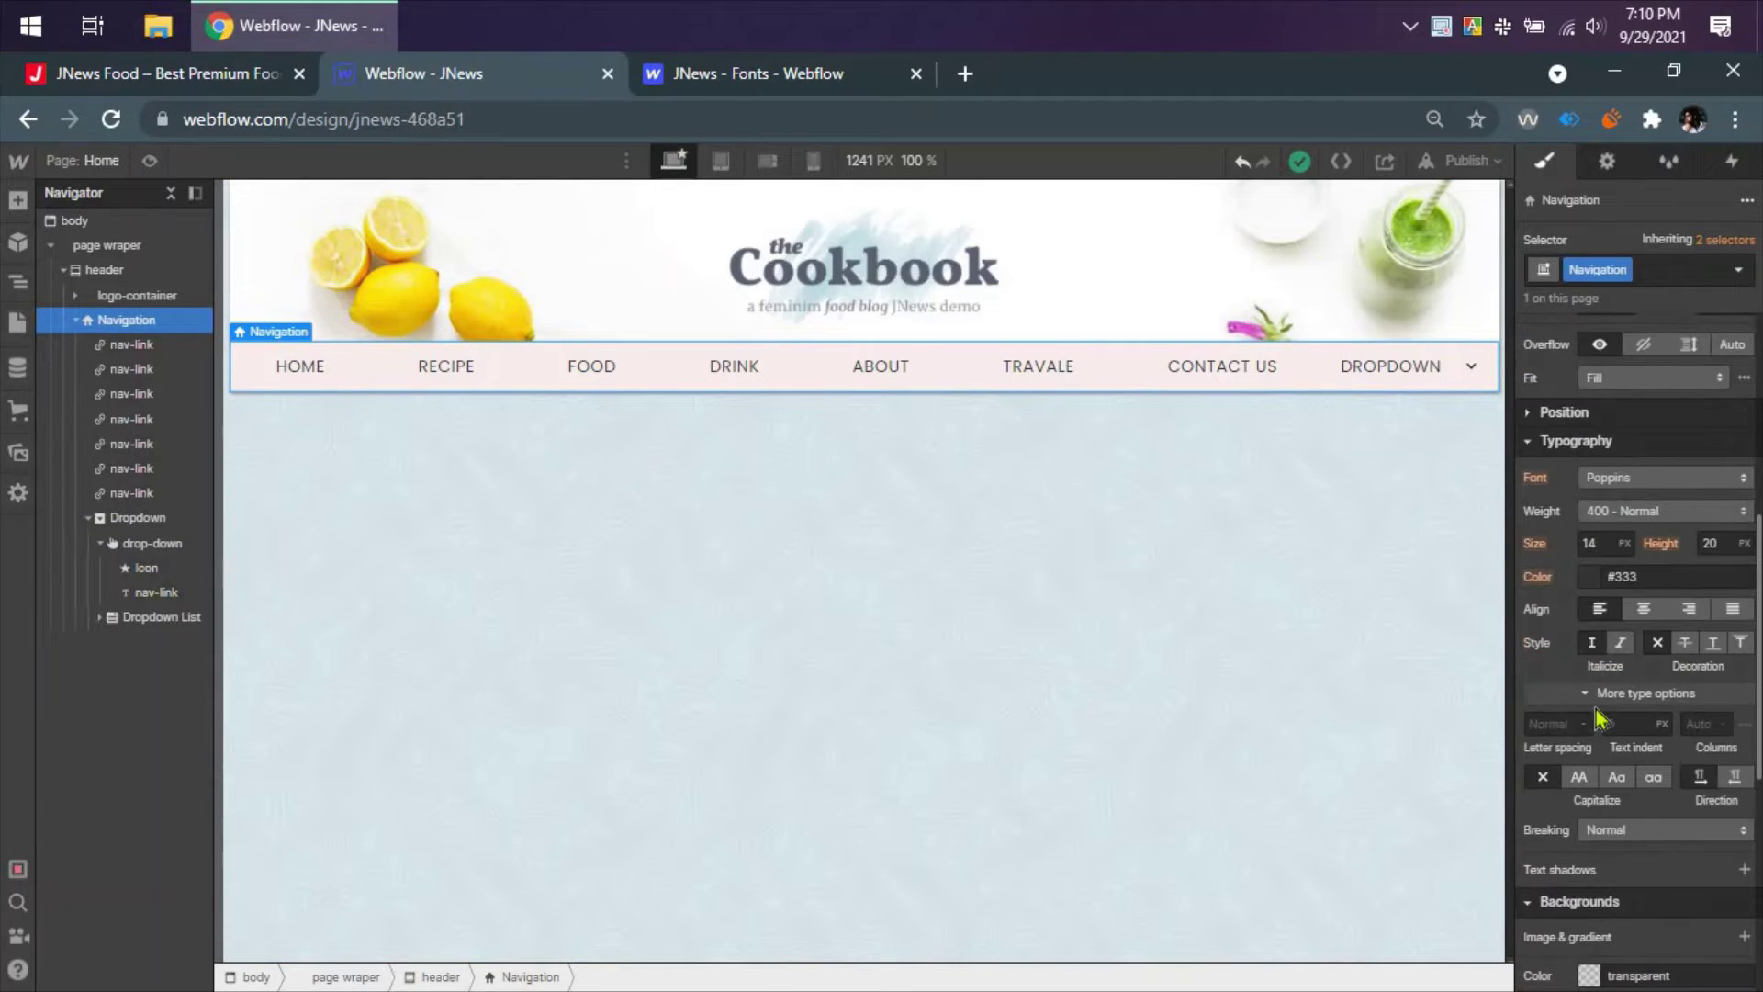
scroll(1594, 716, "down", 4)
left_click(1589, 663)
left_click(1569, 629)
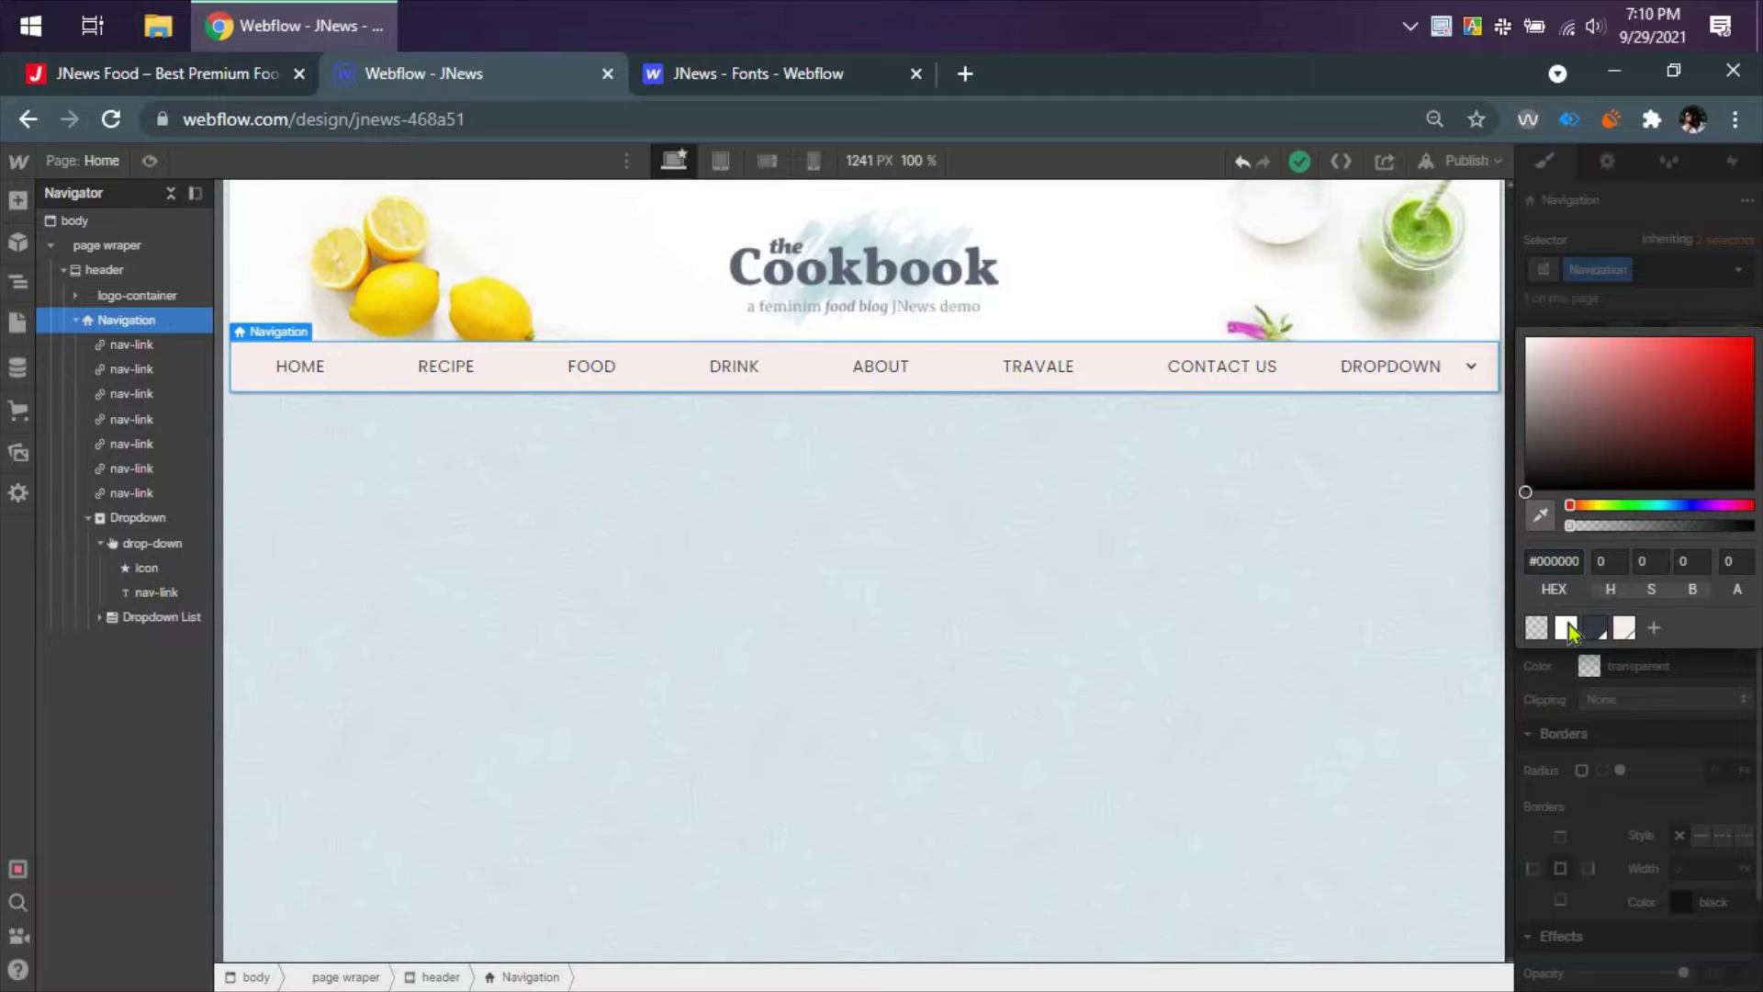
- Set the Navigation element's background color to white and reset the background color of the nav-link class
left_click(1574, 663)
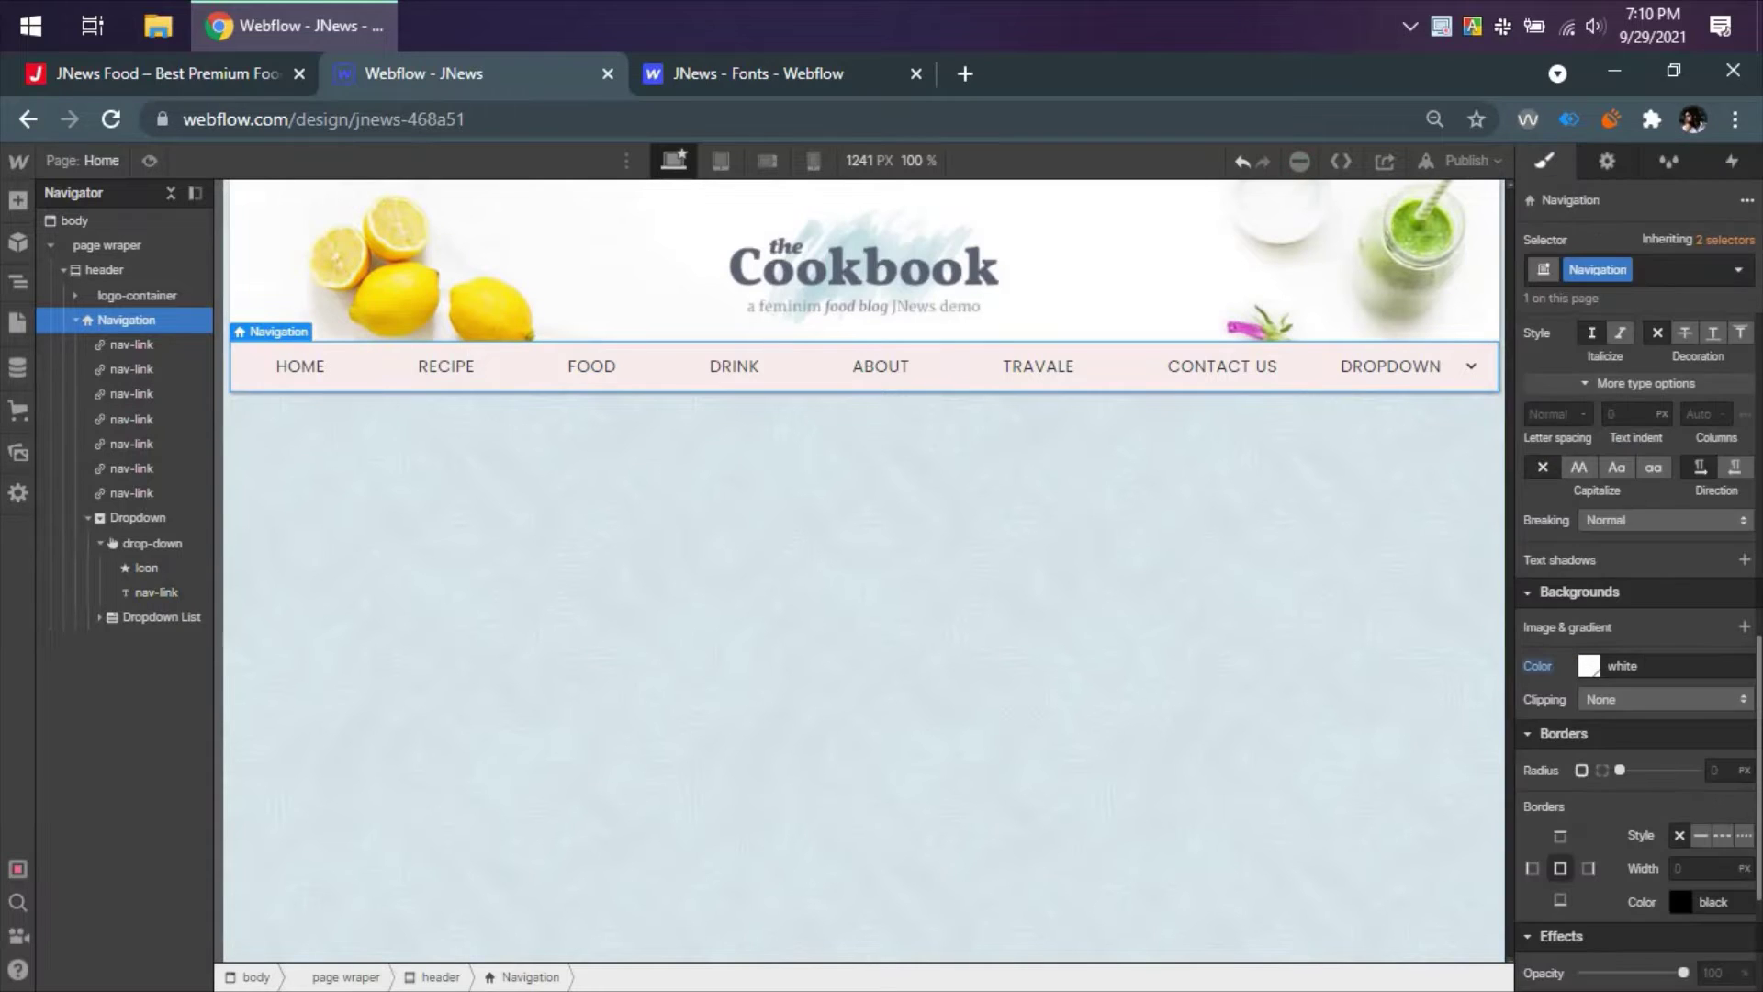
left_click(126, 352)
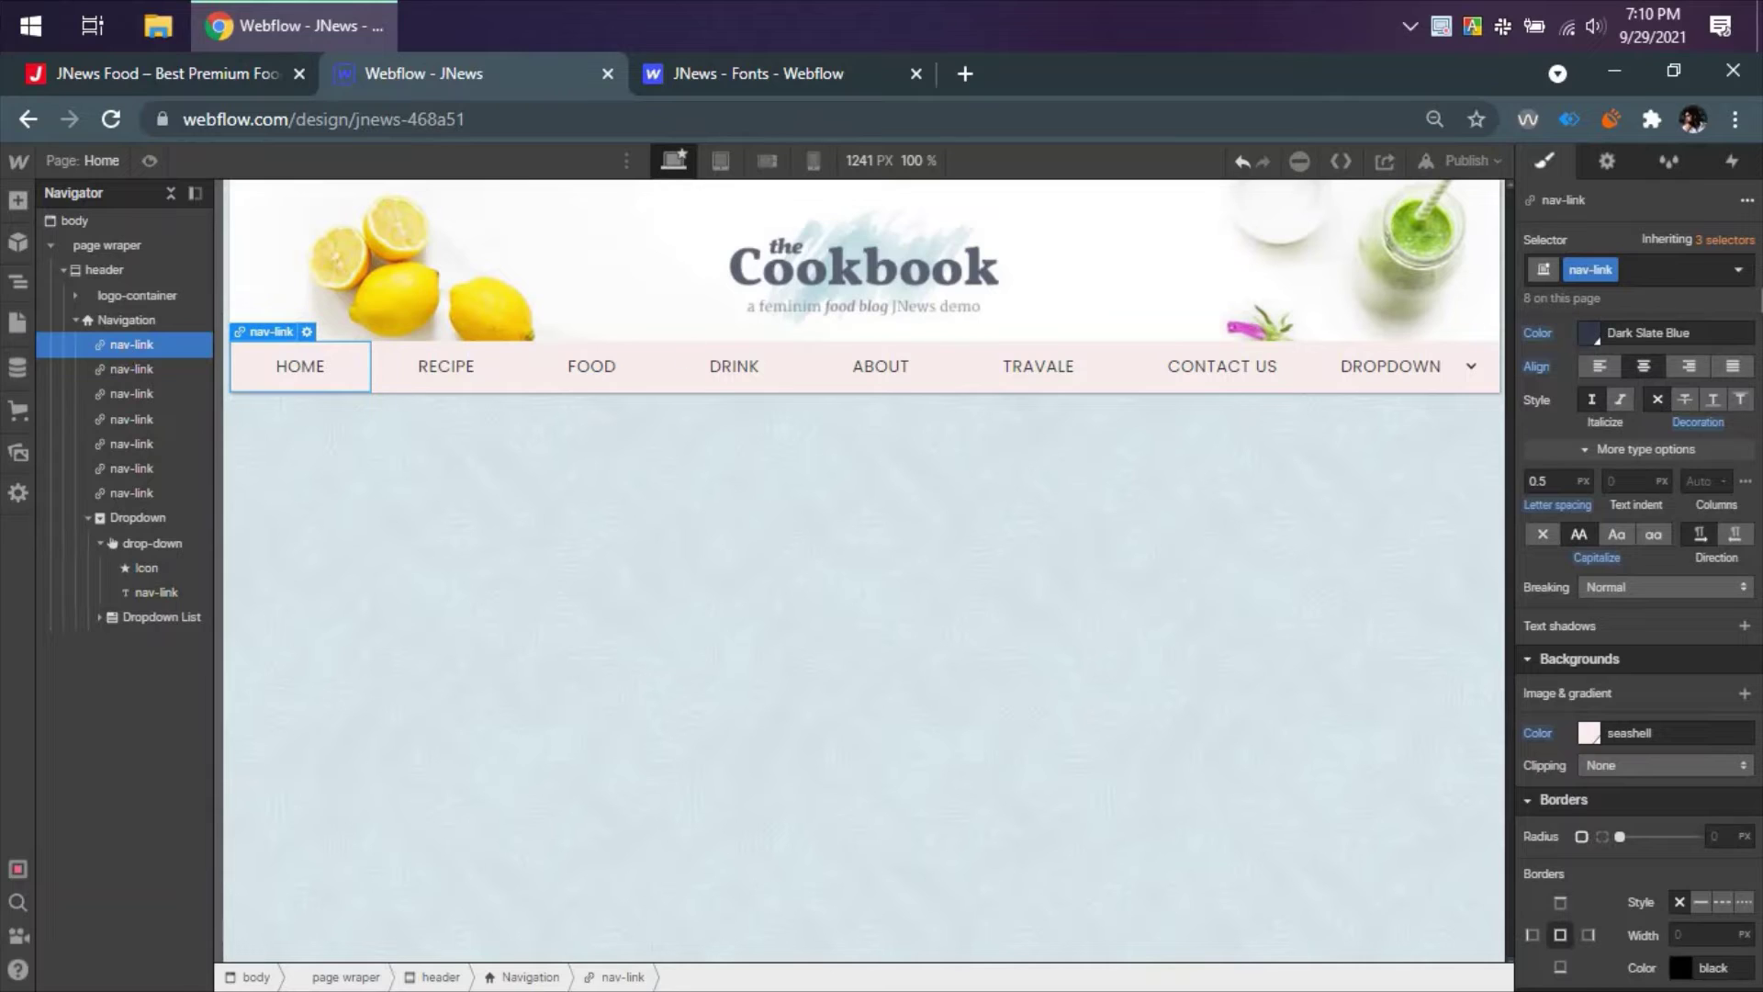
left_click(1737, 269)
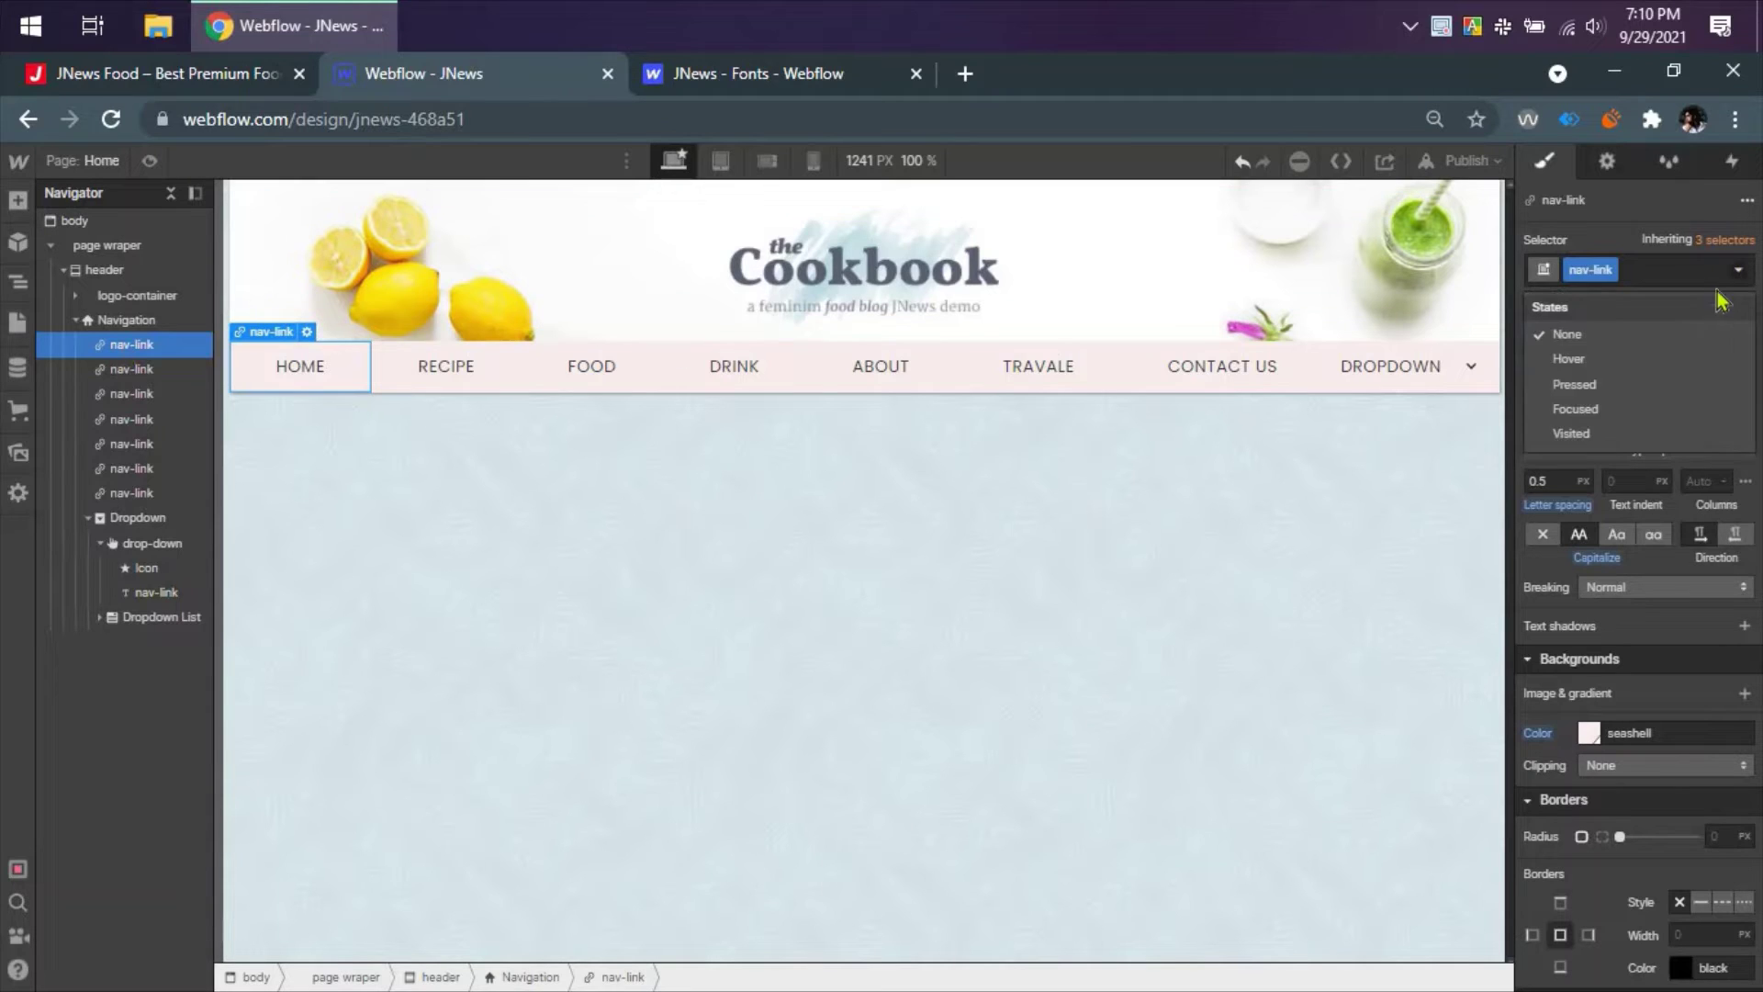
left_click(1729, 244)
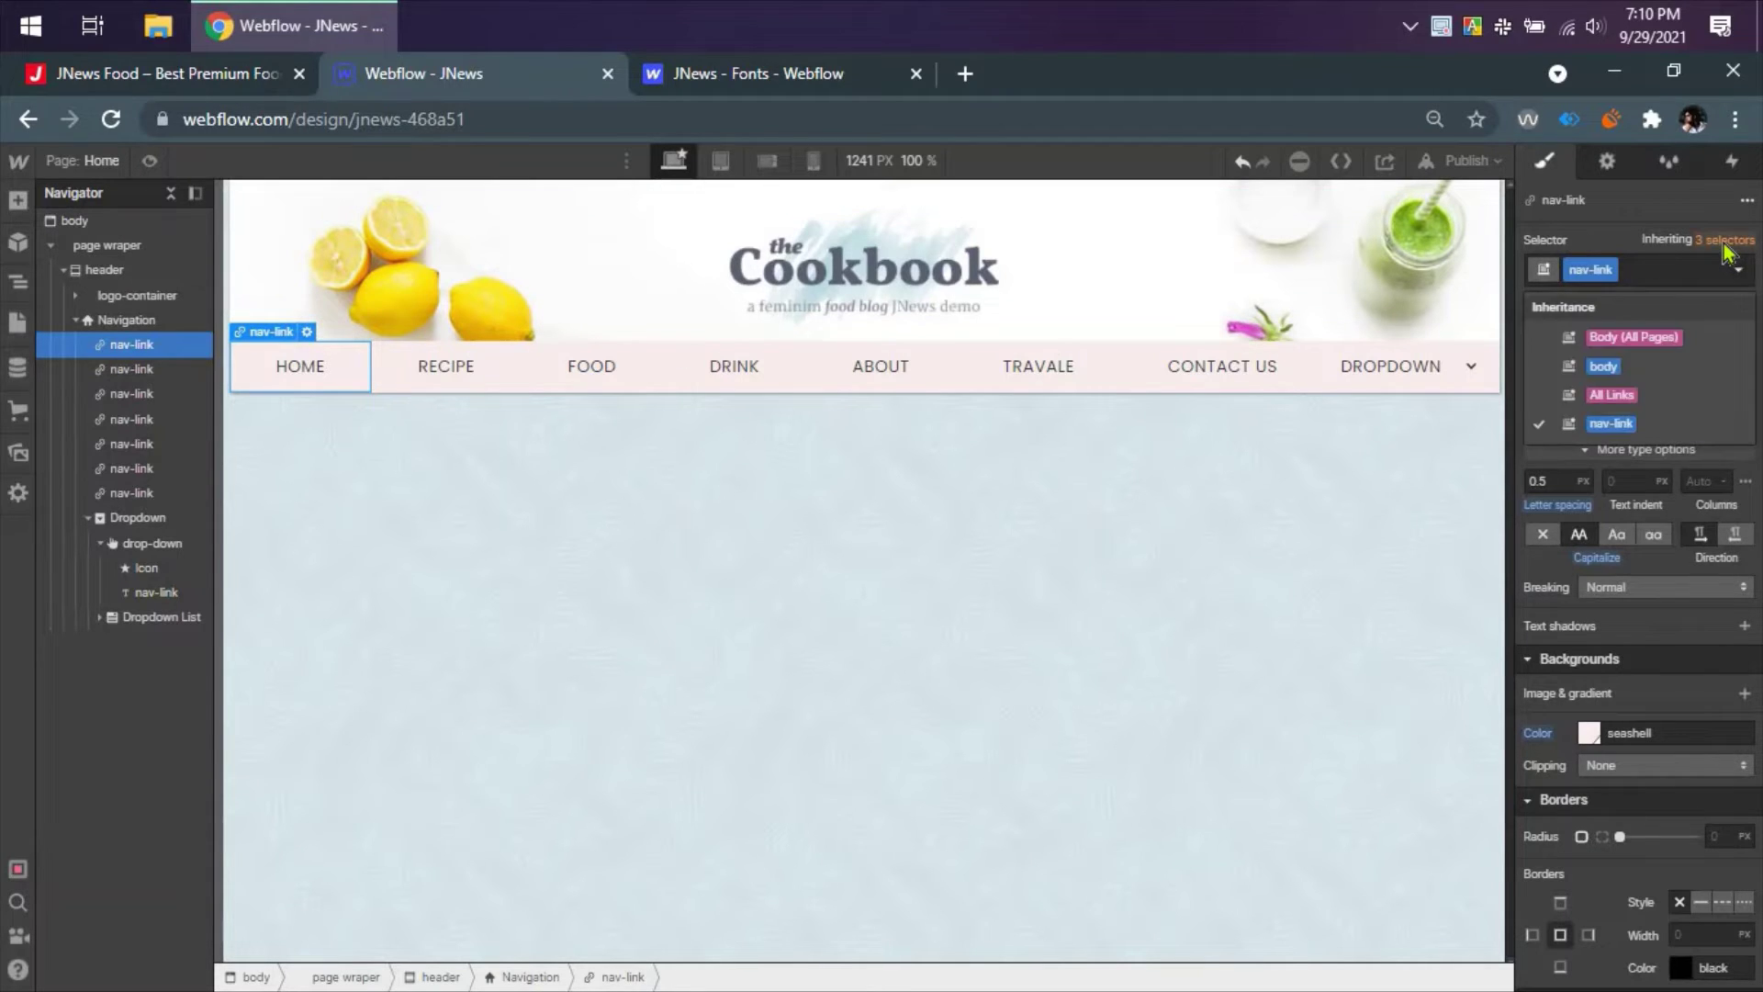
left_click(1729, 242)
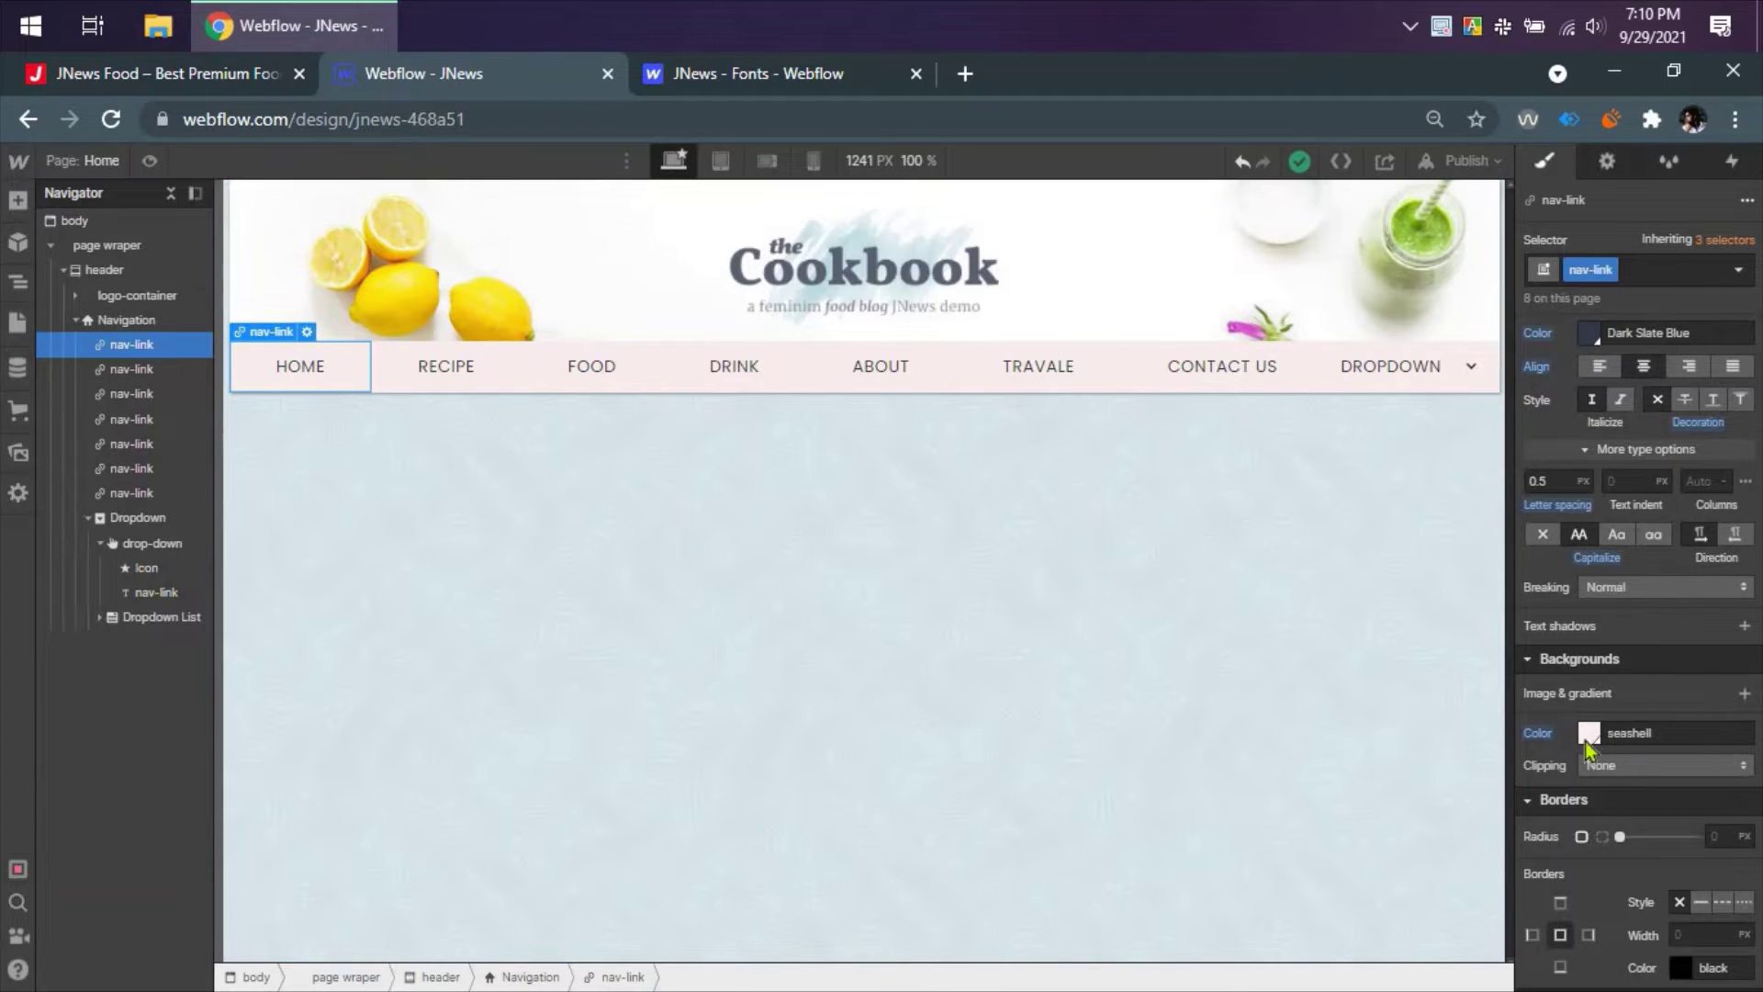
left_click(1538, 734)
left_click(1563, 763)
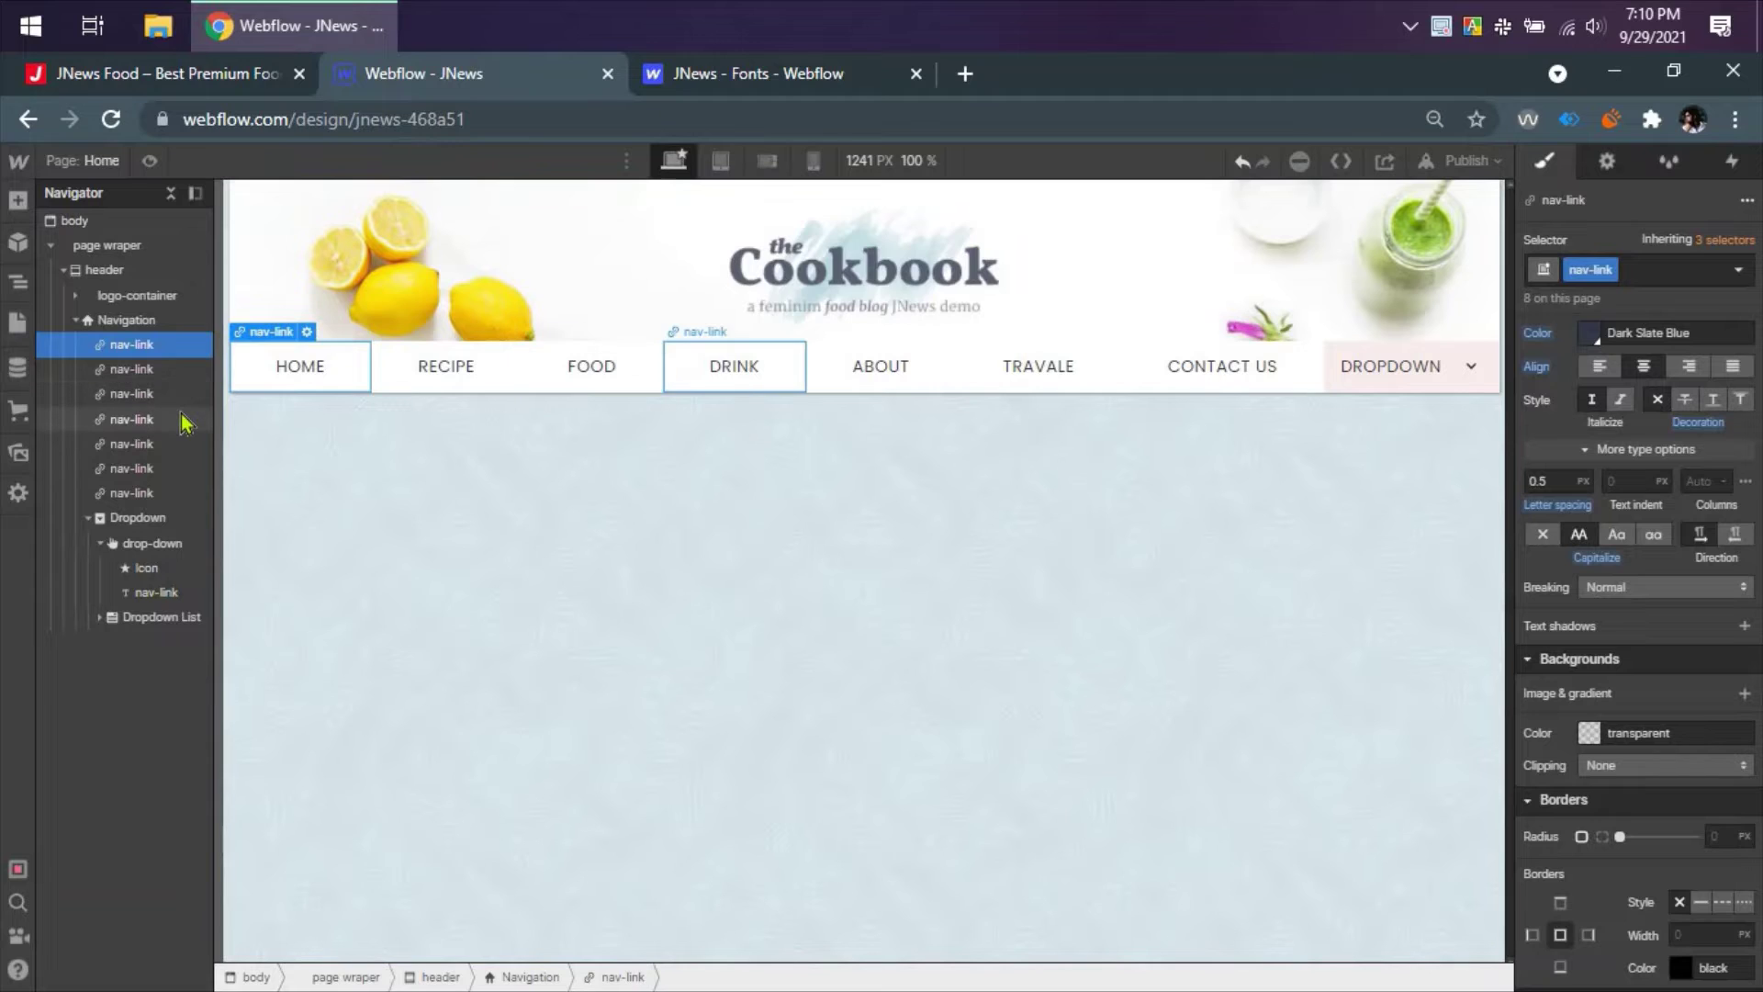
- Link the HOME navigation item to the Home page
left_click(307, 332)
left_click(314, 467)
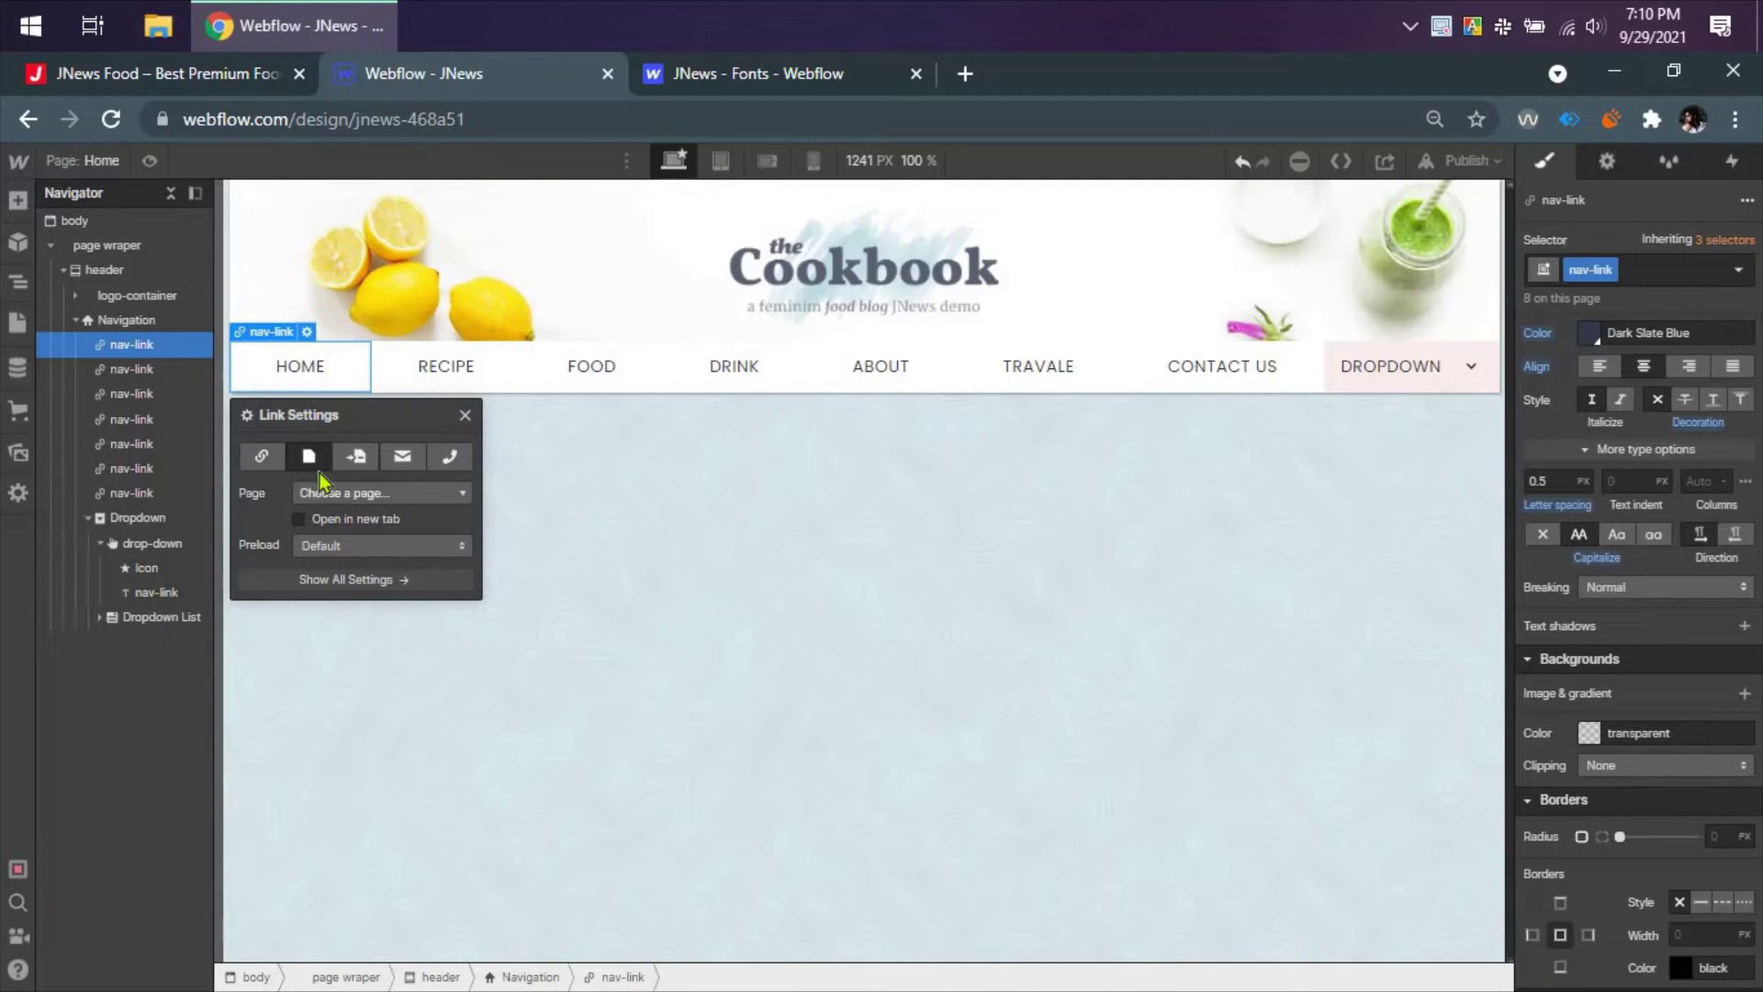
left_click(329, 492)
left_click(317, 533)
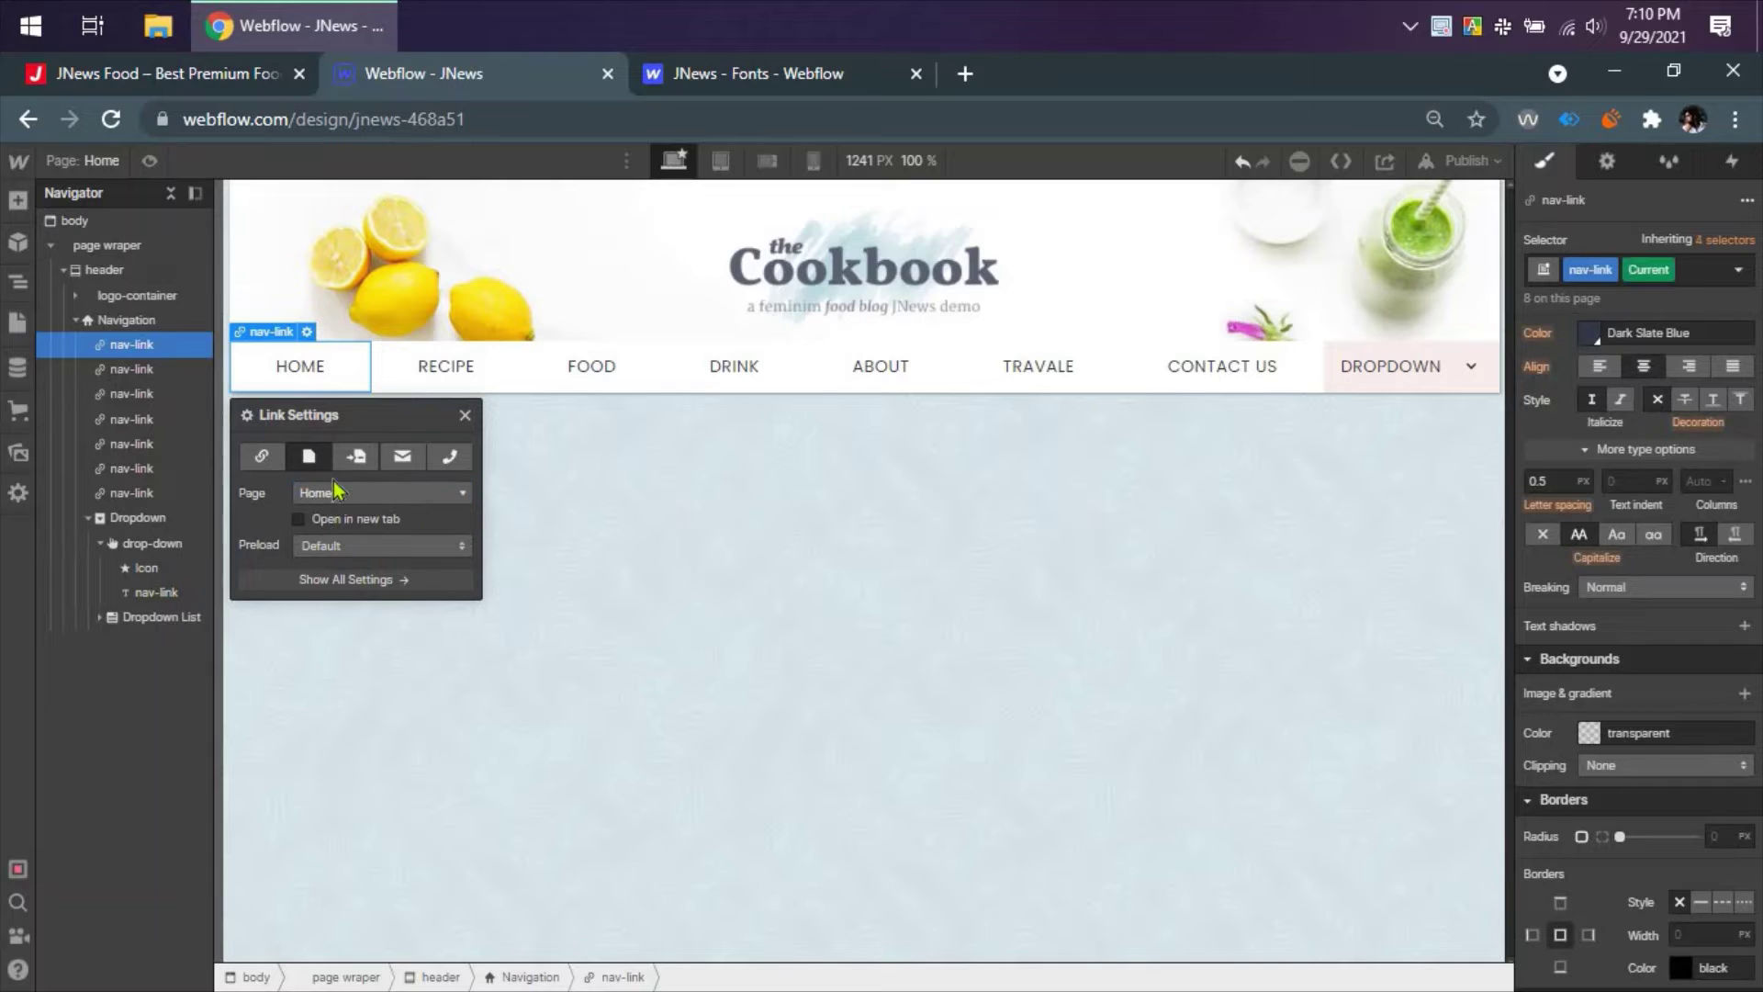
- Set the nav-link class's background color in the Current state to seashell and close the link settings
mouse_move(1596, 312)
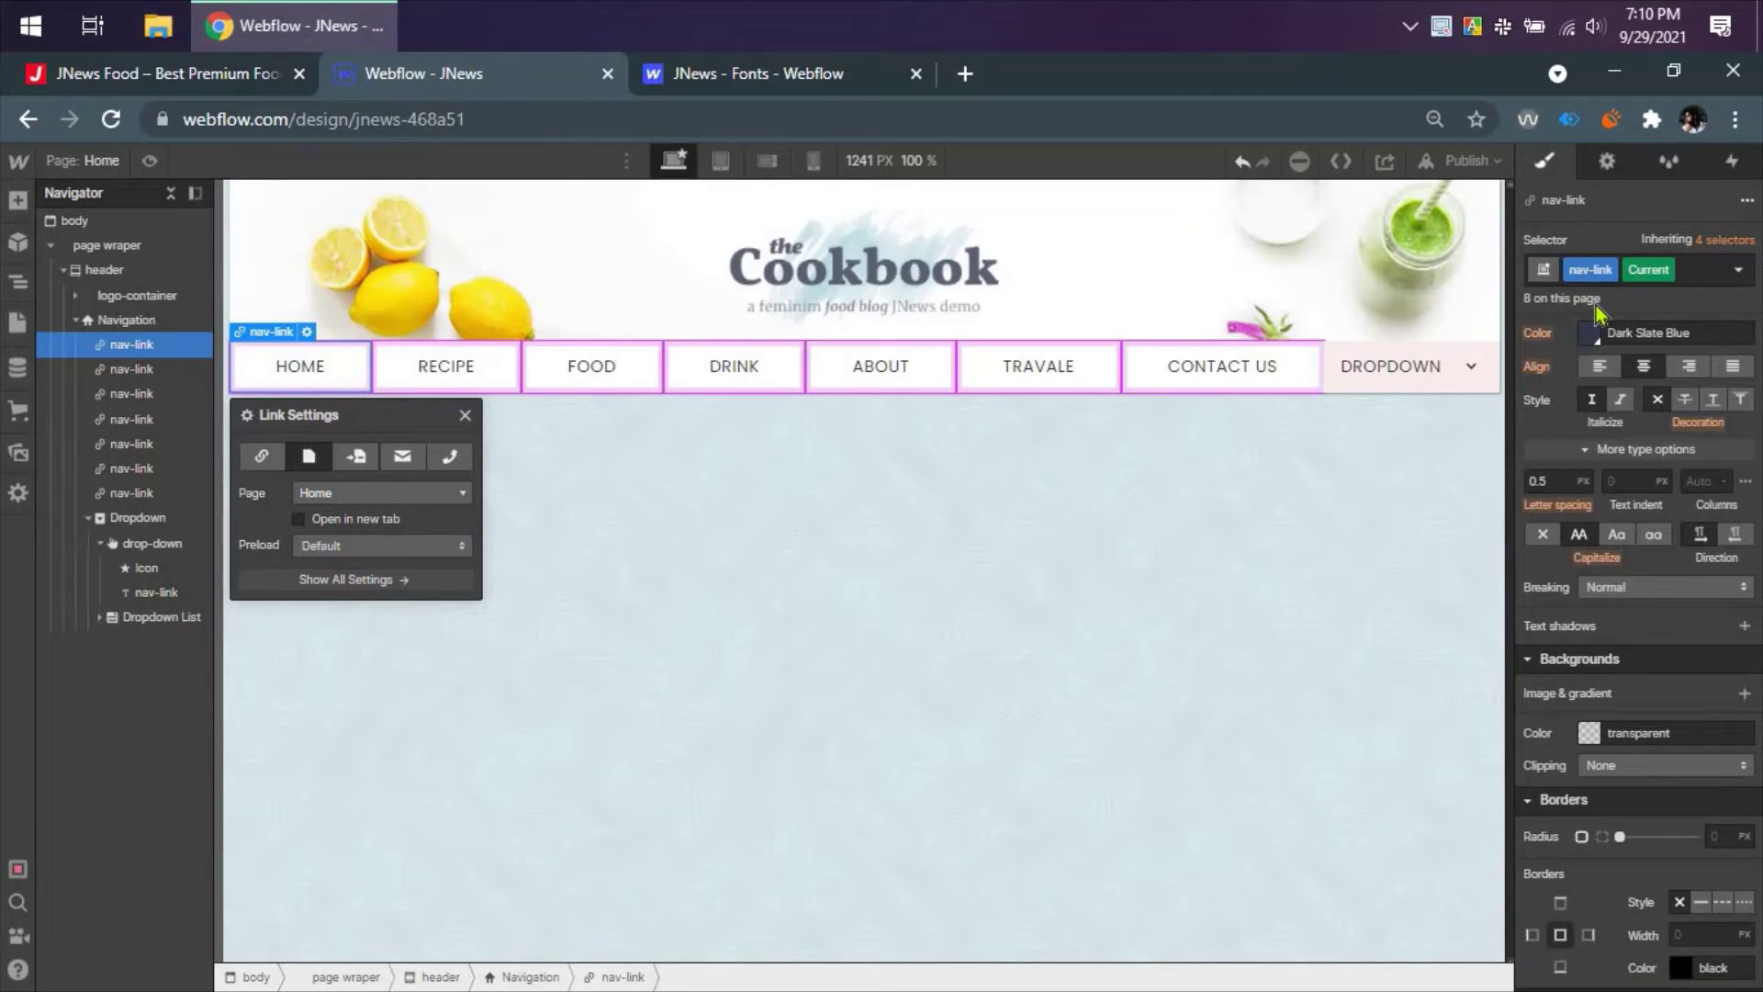
left_click(1589, 733)
left_click(1623, 697)
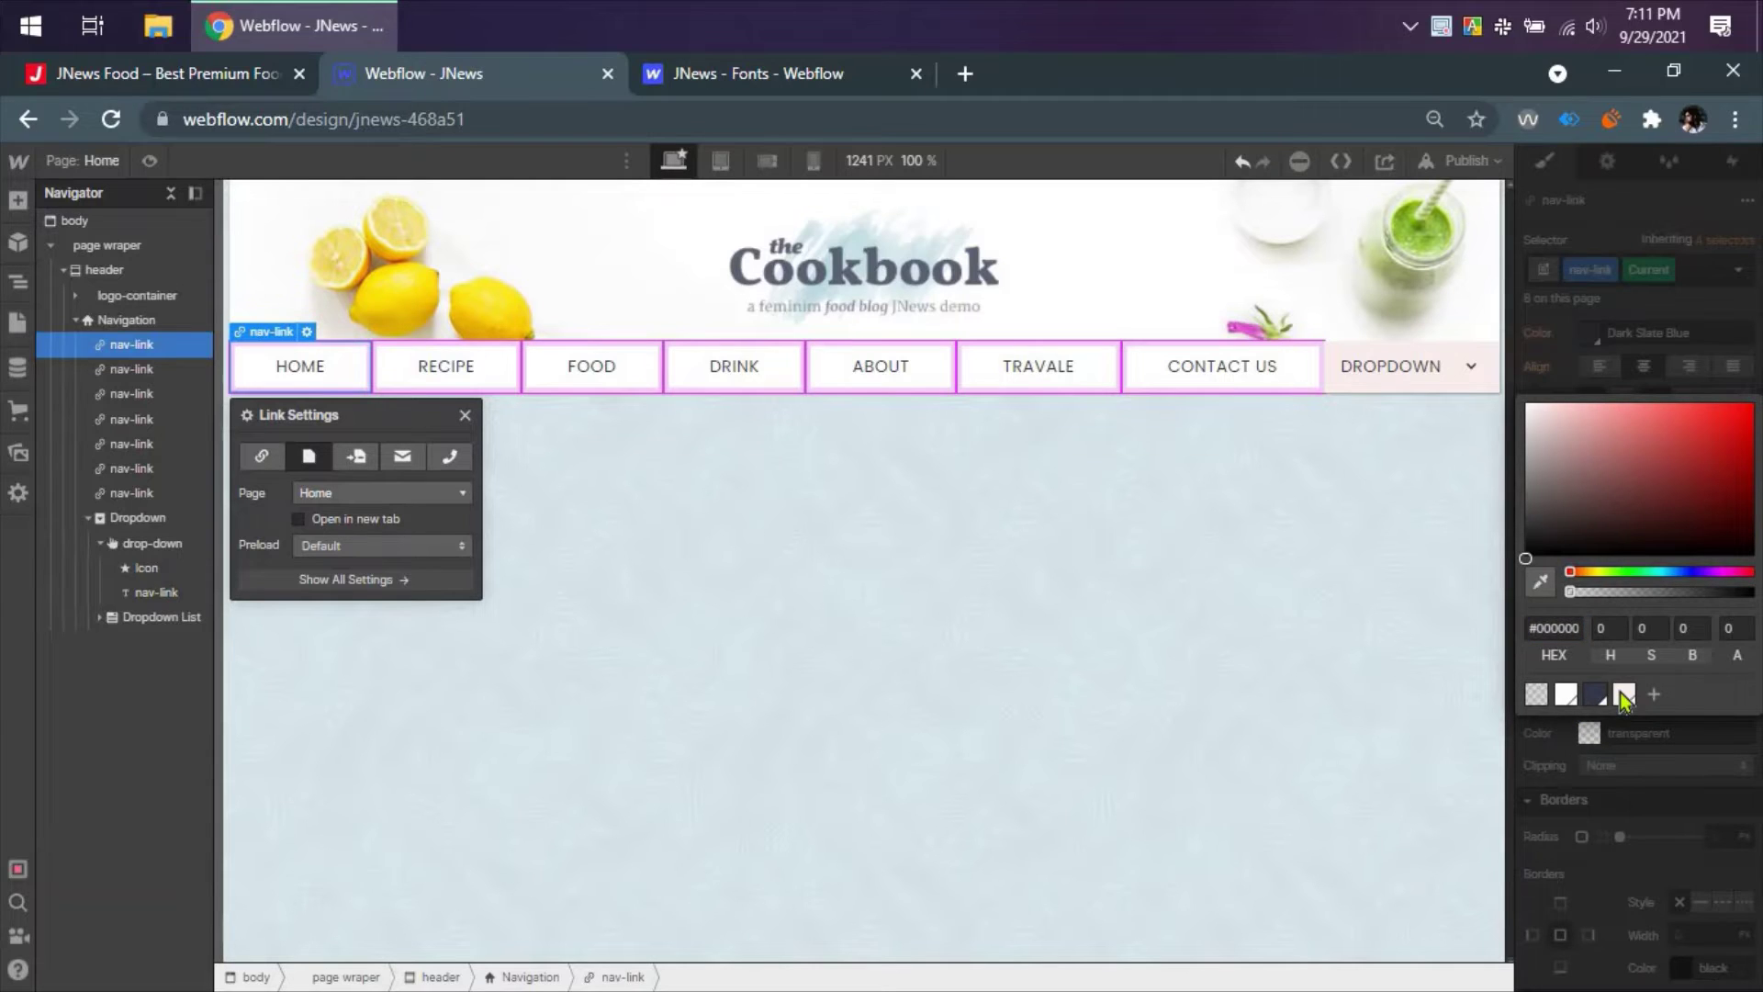
left_click(465, 415)
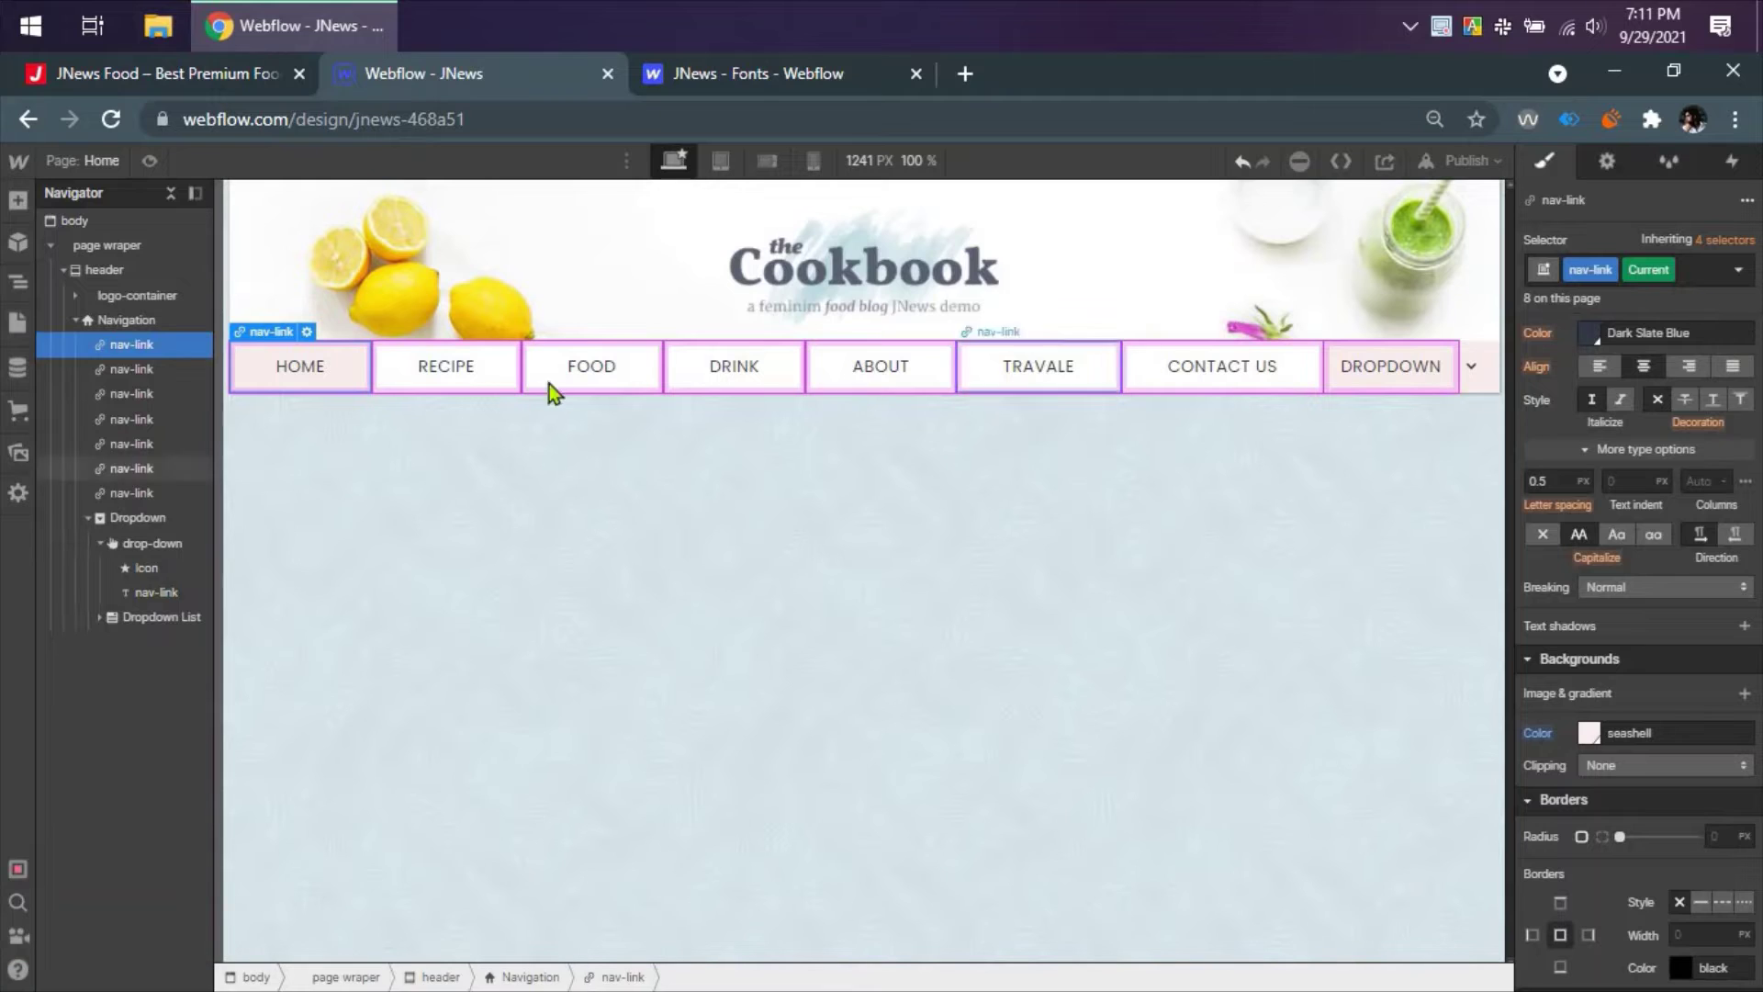
left_click(142, 370)
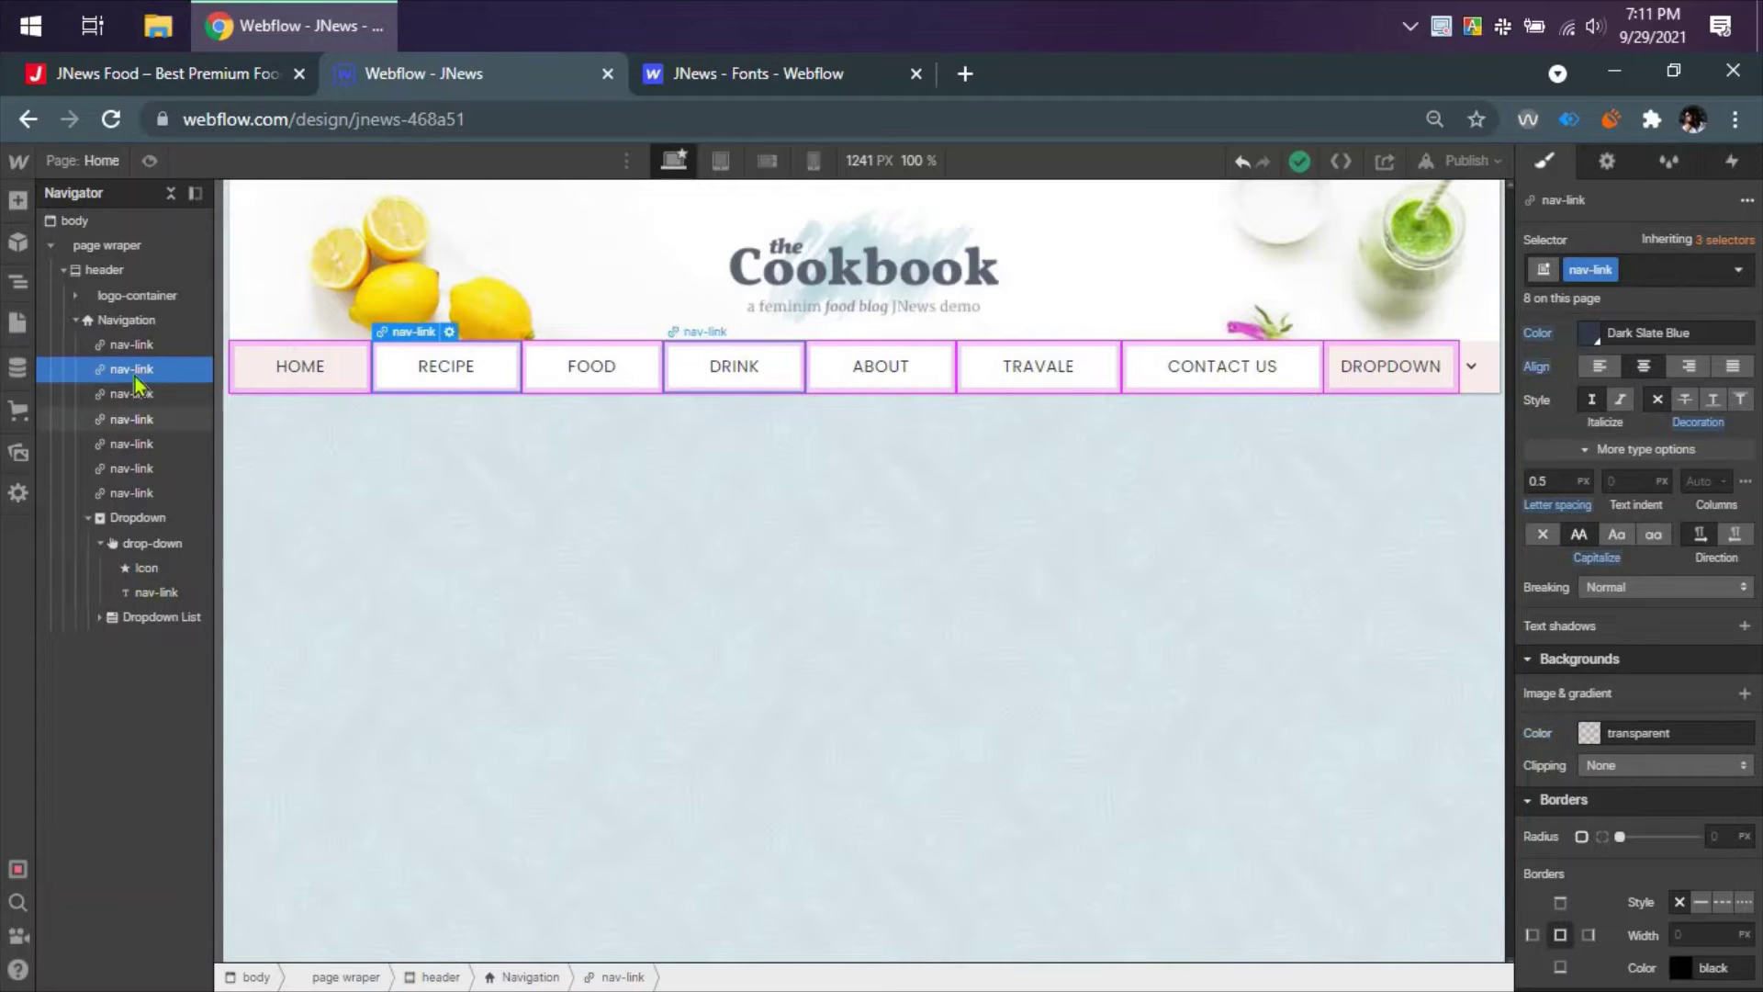
left_click(132, 345)
scroll(1623, 439, "up", 3)
scroll(1623, 439, "up", 5)
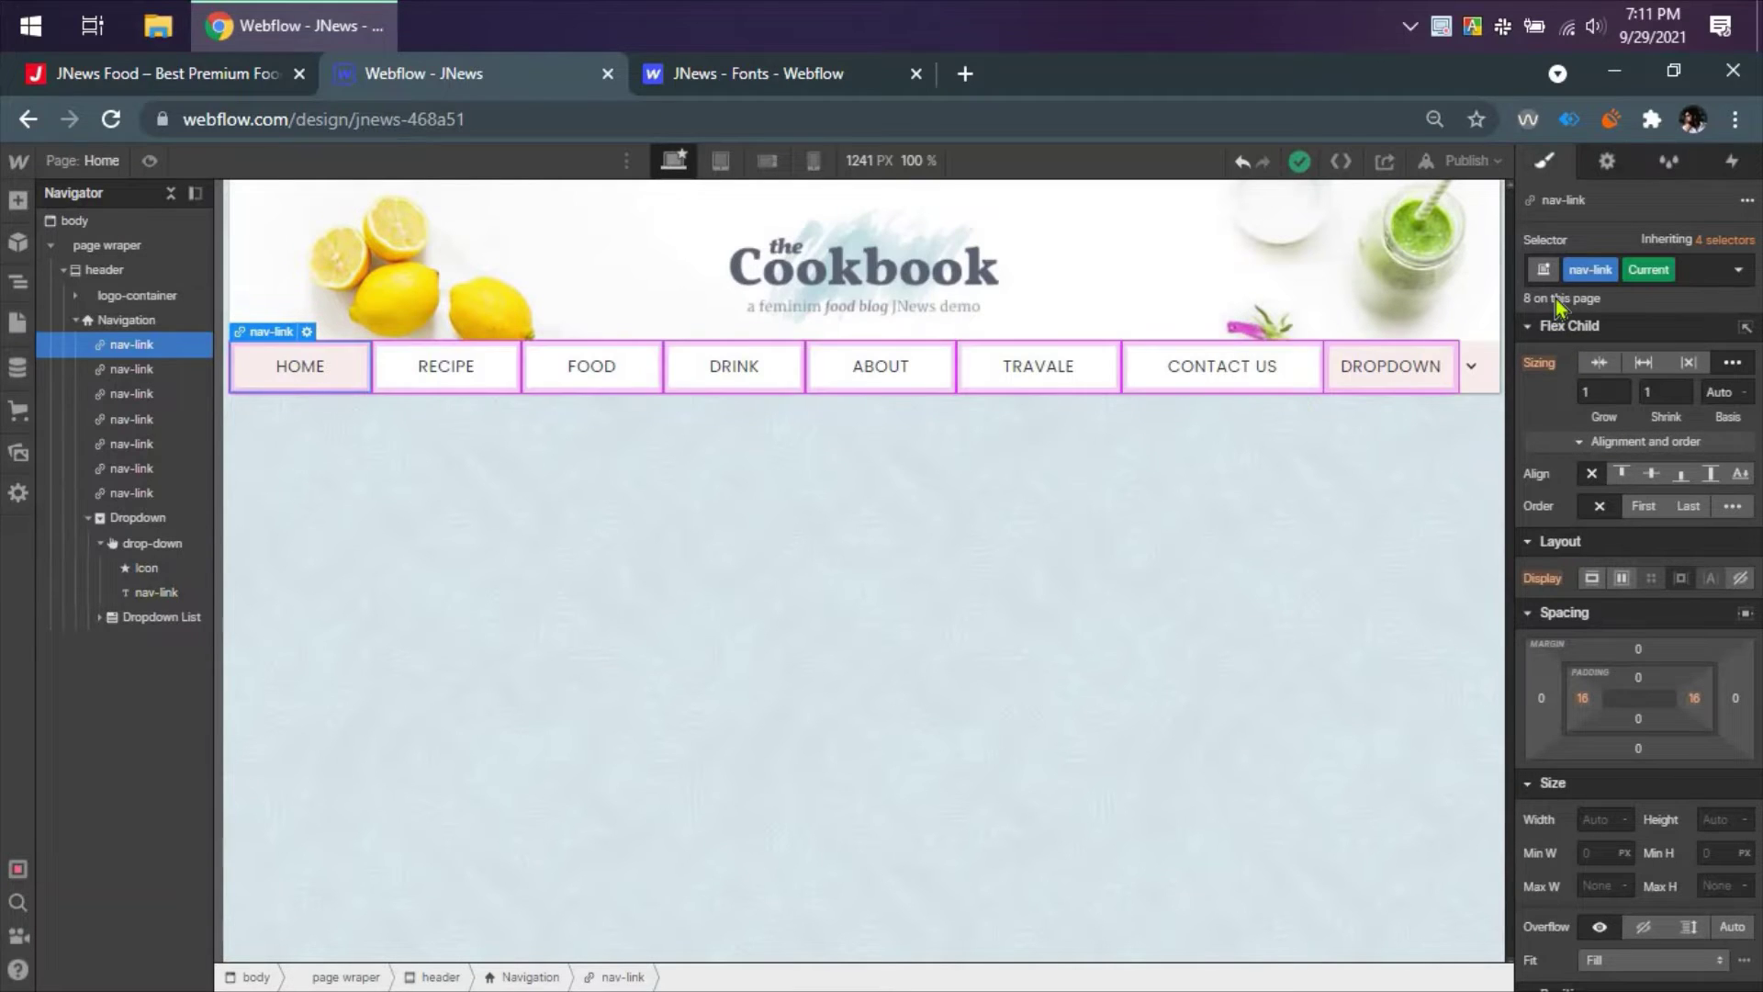
left_click(127, 320)
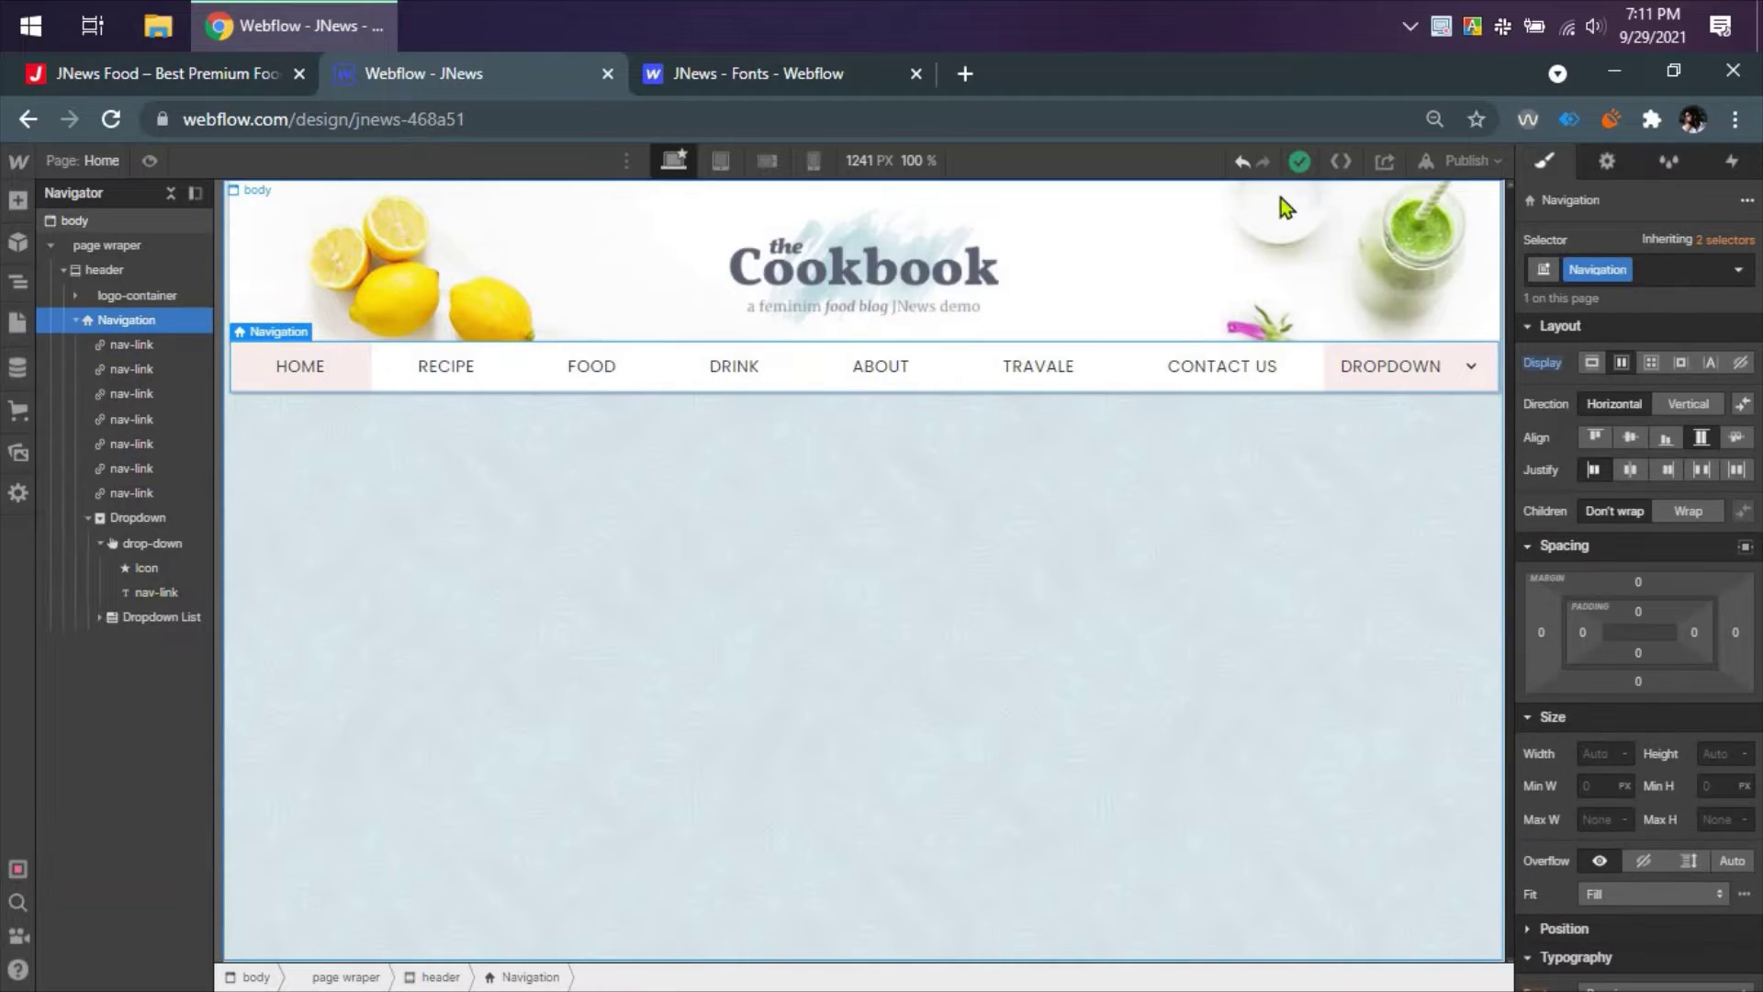
left_click(1466, 163)
left_click(1466, 165)
- Set the nav-link class's background color in the Hover state to seashell, using the RECIPE link
left_click(131, 369)
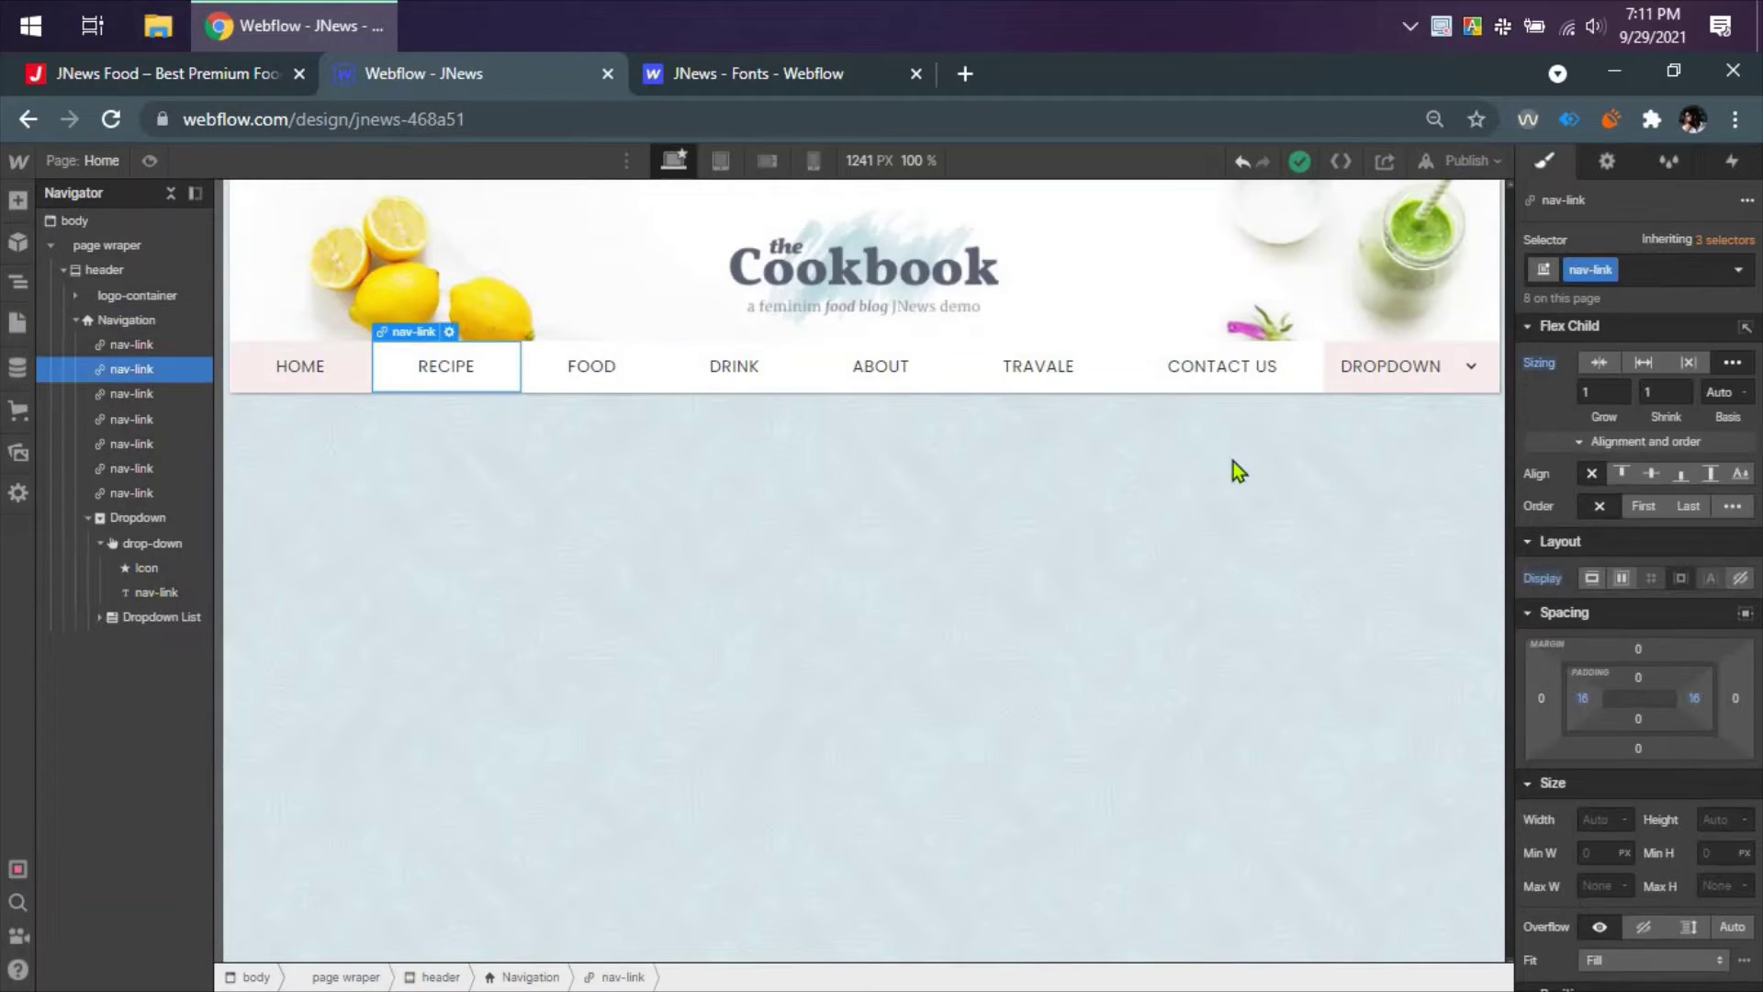
left_click(1737, 271)
left_click(1568, 359)
scroll(1643, 597, "down", 10)
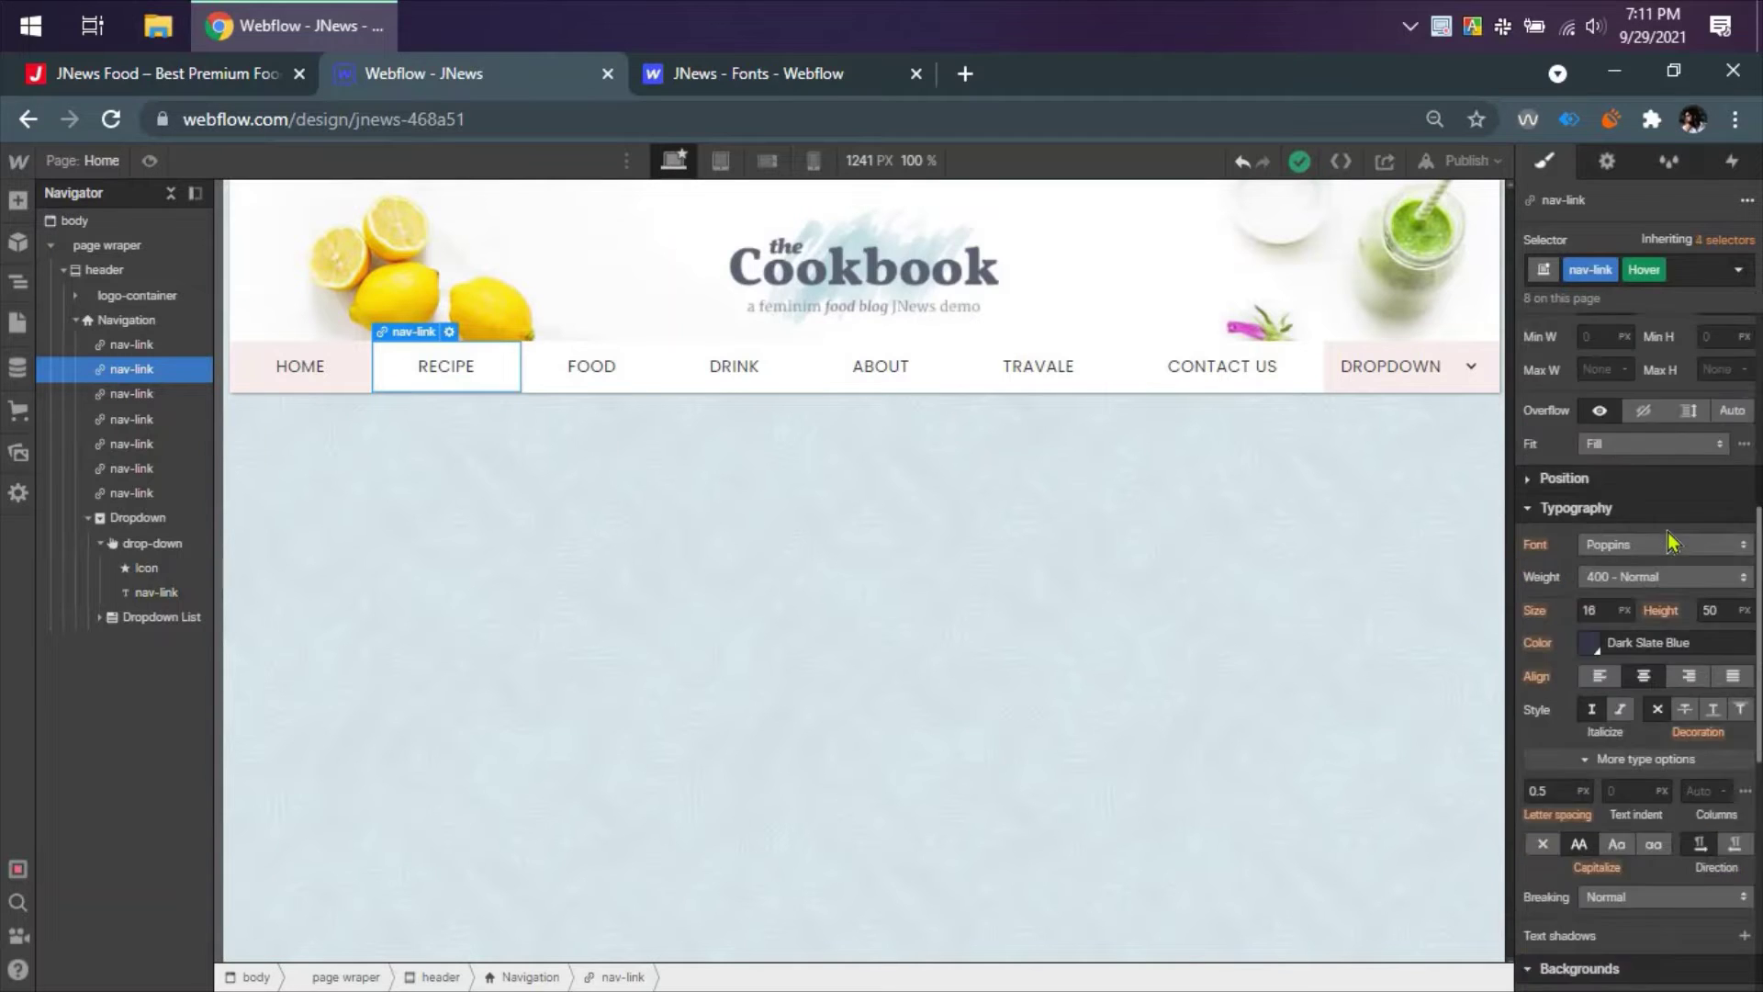
left_click(1589, 733)
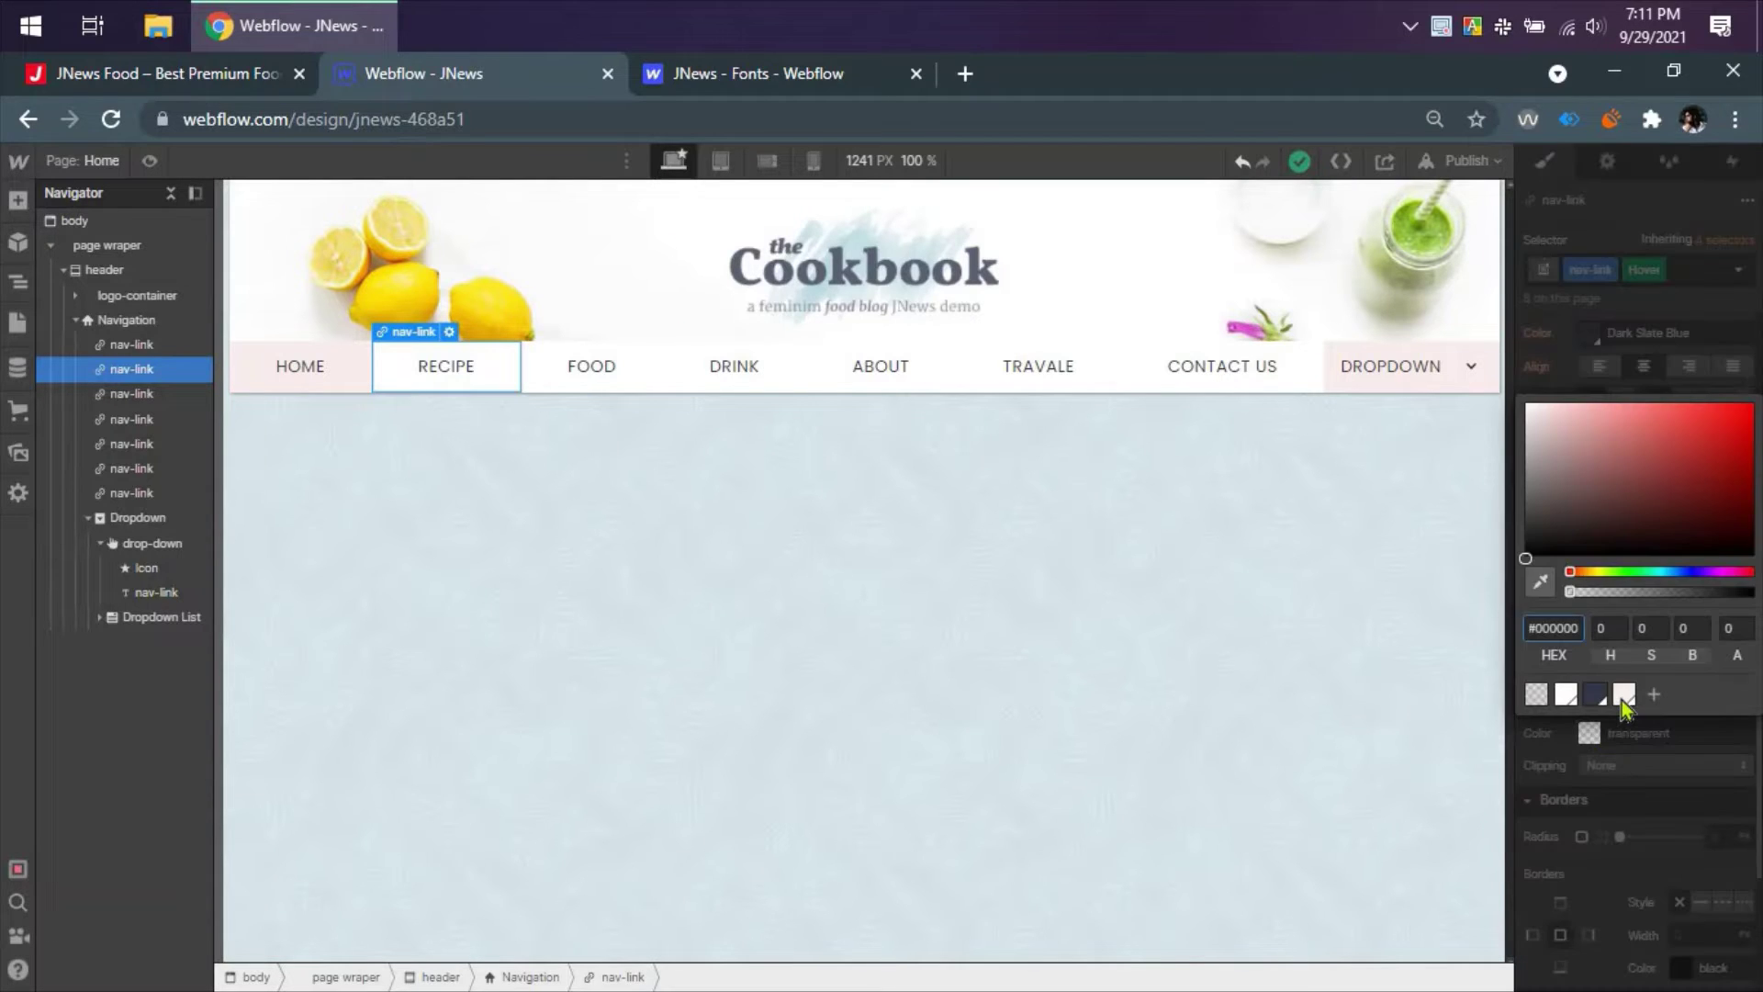
left_click(1625, 709)
left_click(1615, 795)
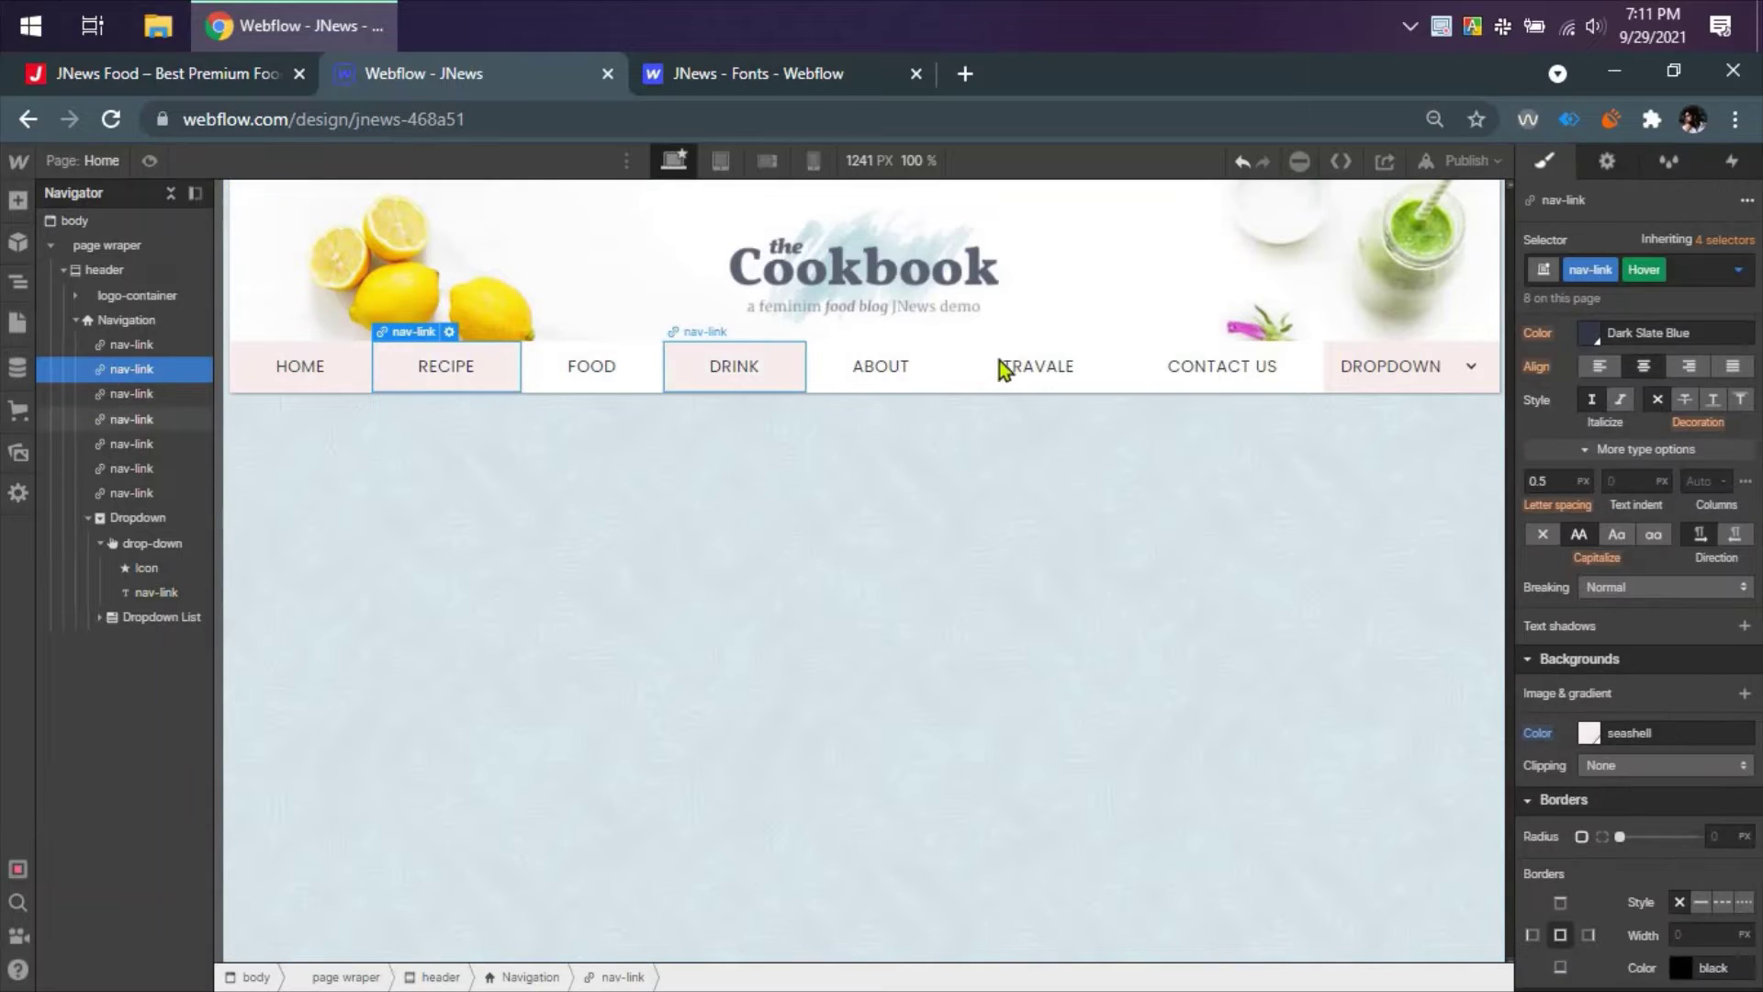
- Add a Background Color transition of 300 ms to the nav-link class in its None state
scroll(1644, 579, "up", 3)
scroll(1643, 577, "down", 5)
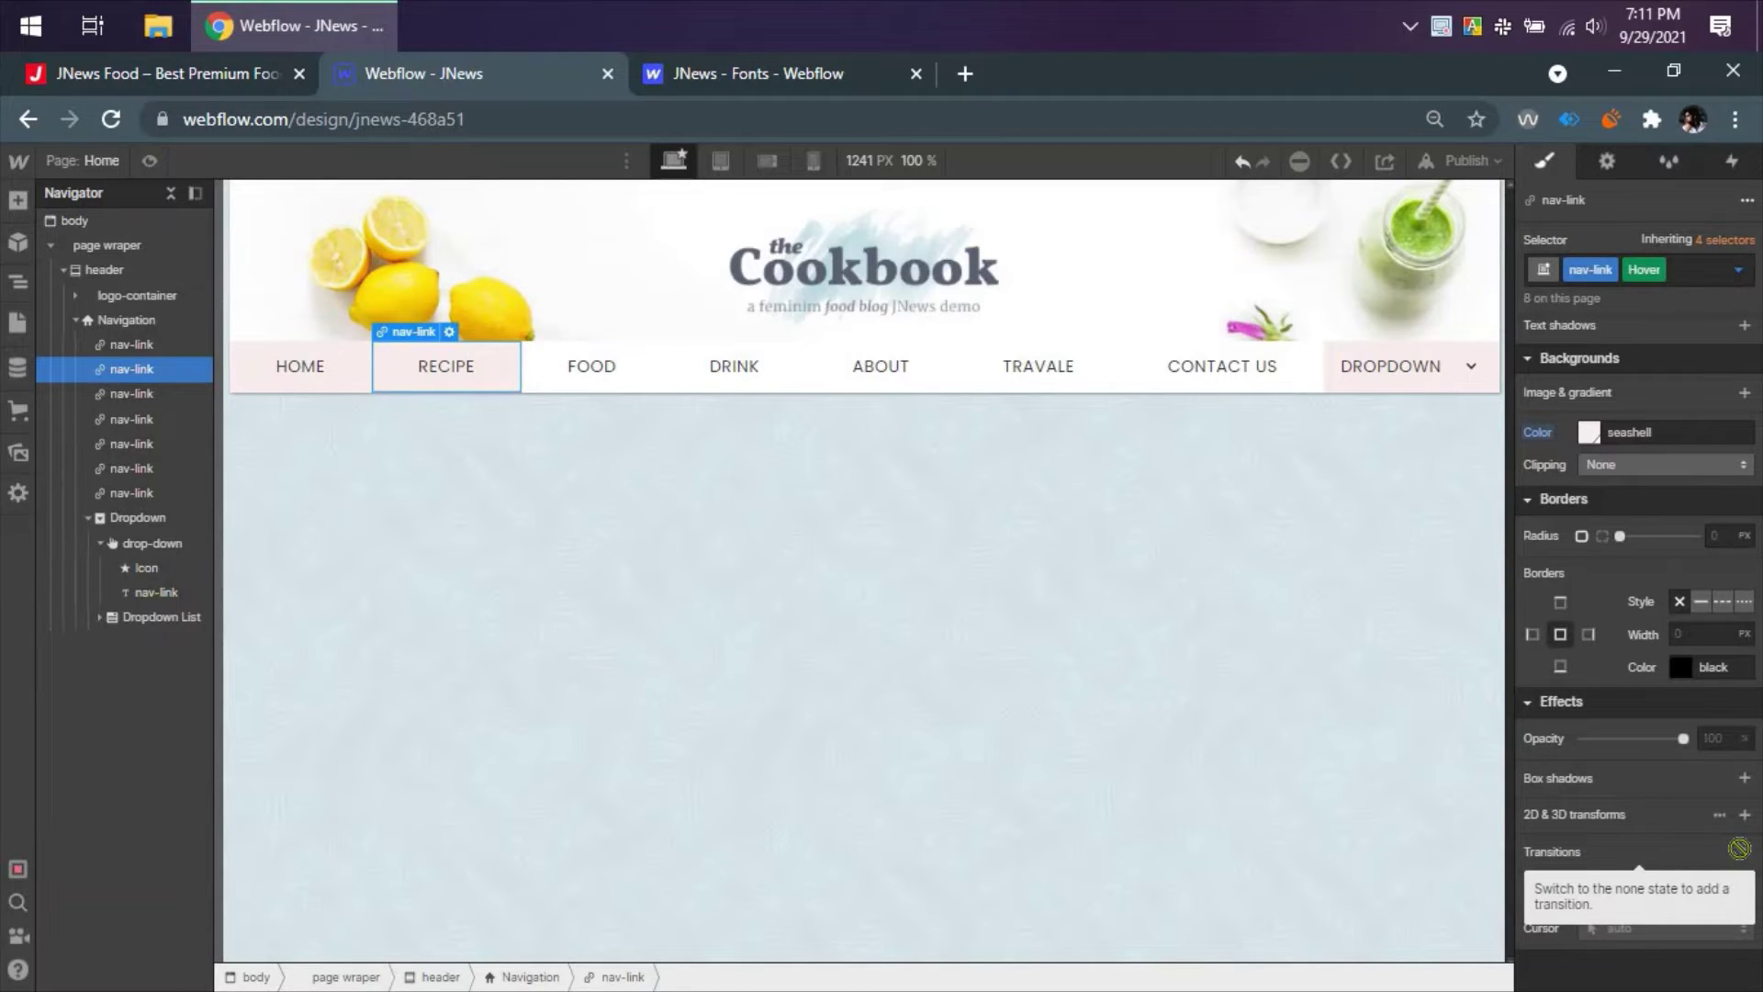
left_click(1739, 269)
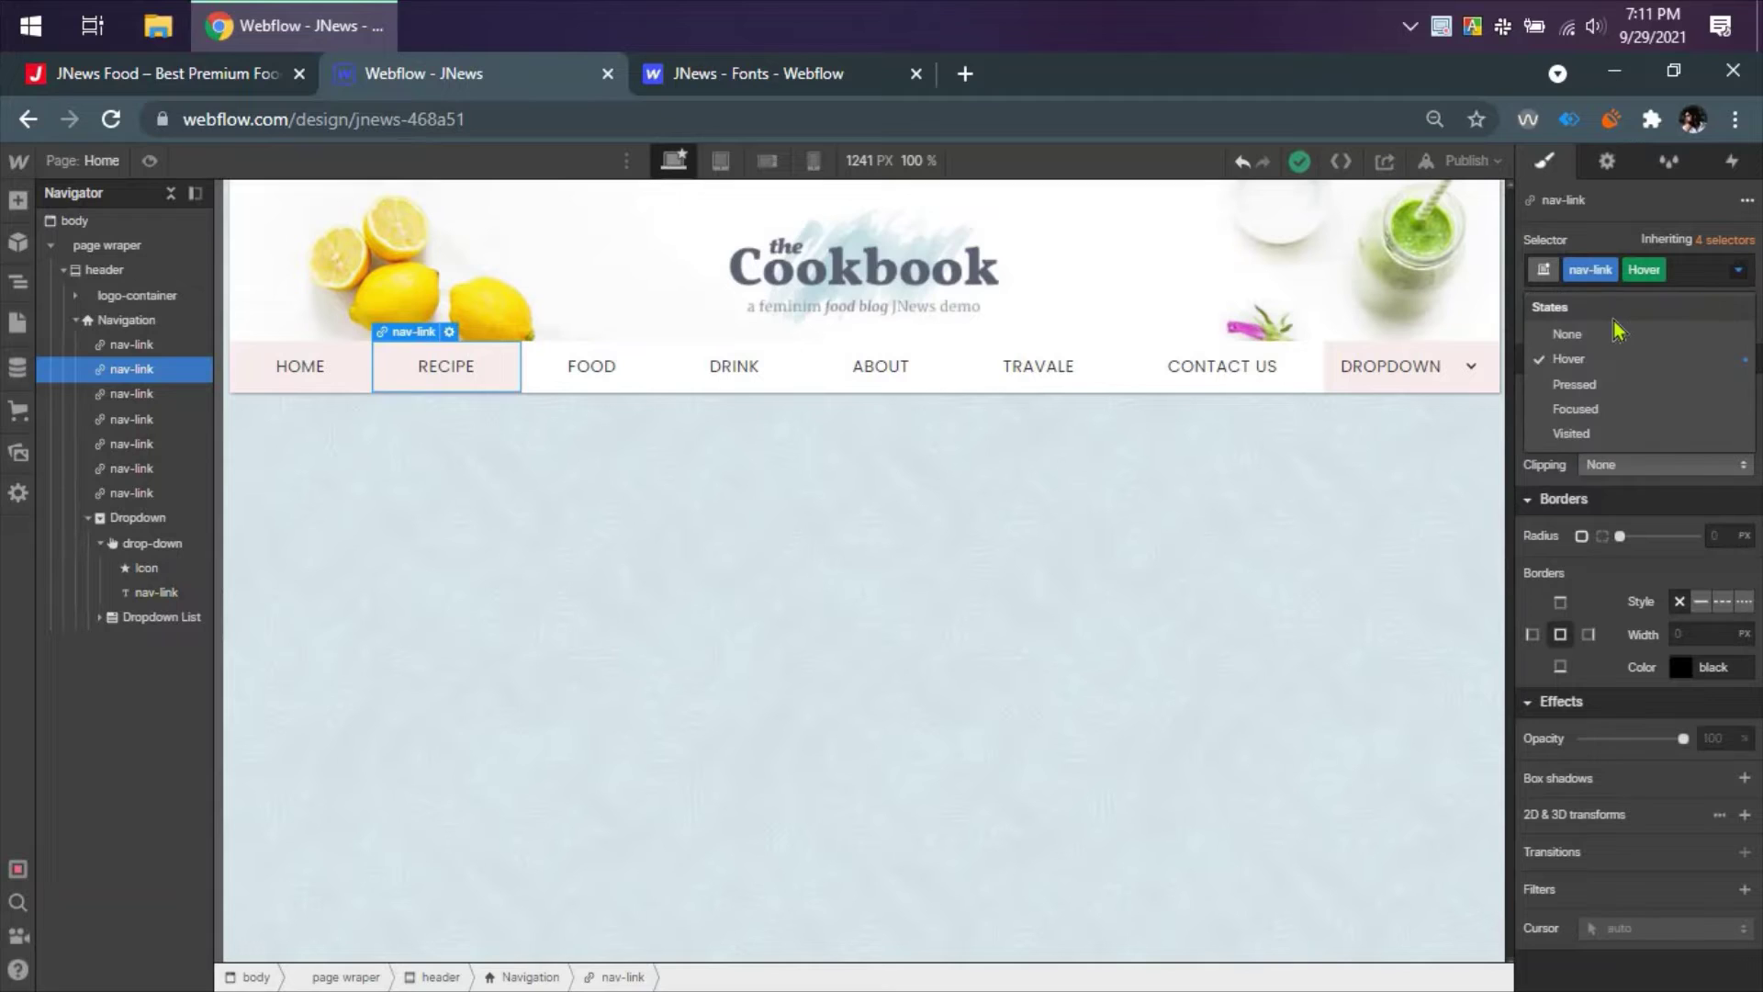
left_click(1609, 336)
left_click(1745, 852)
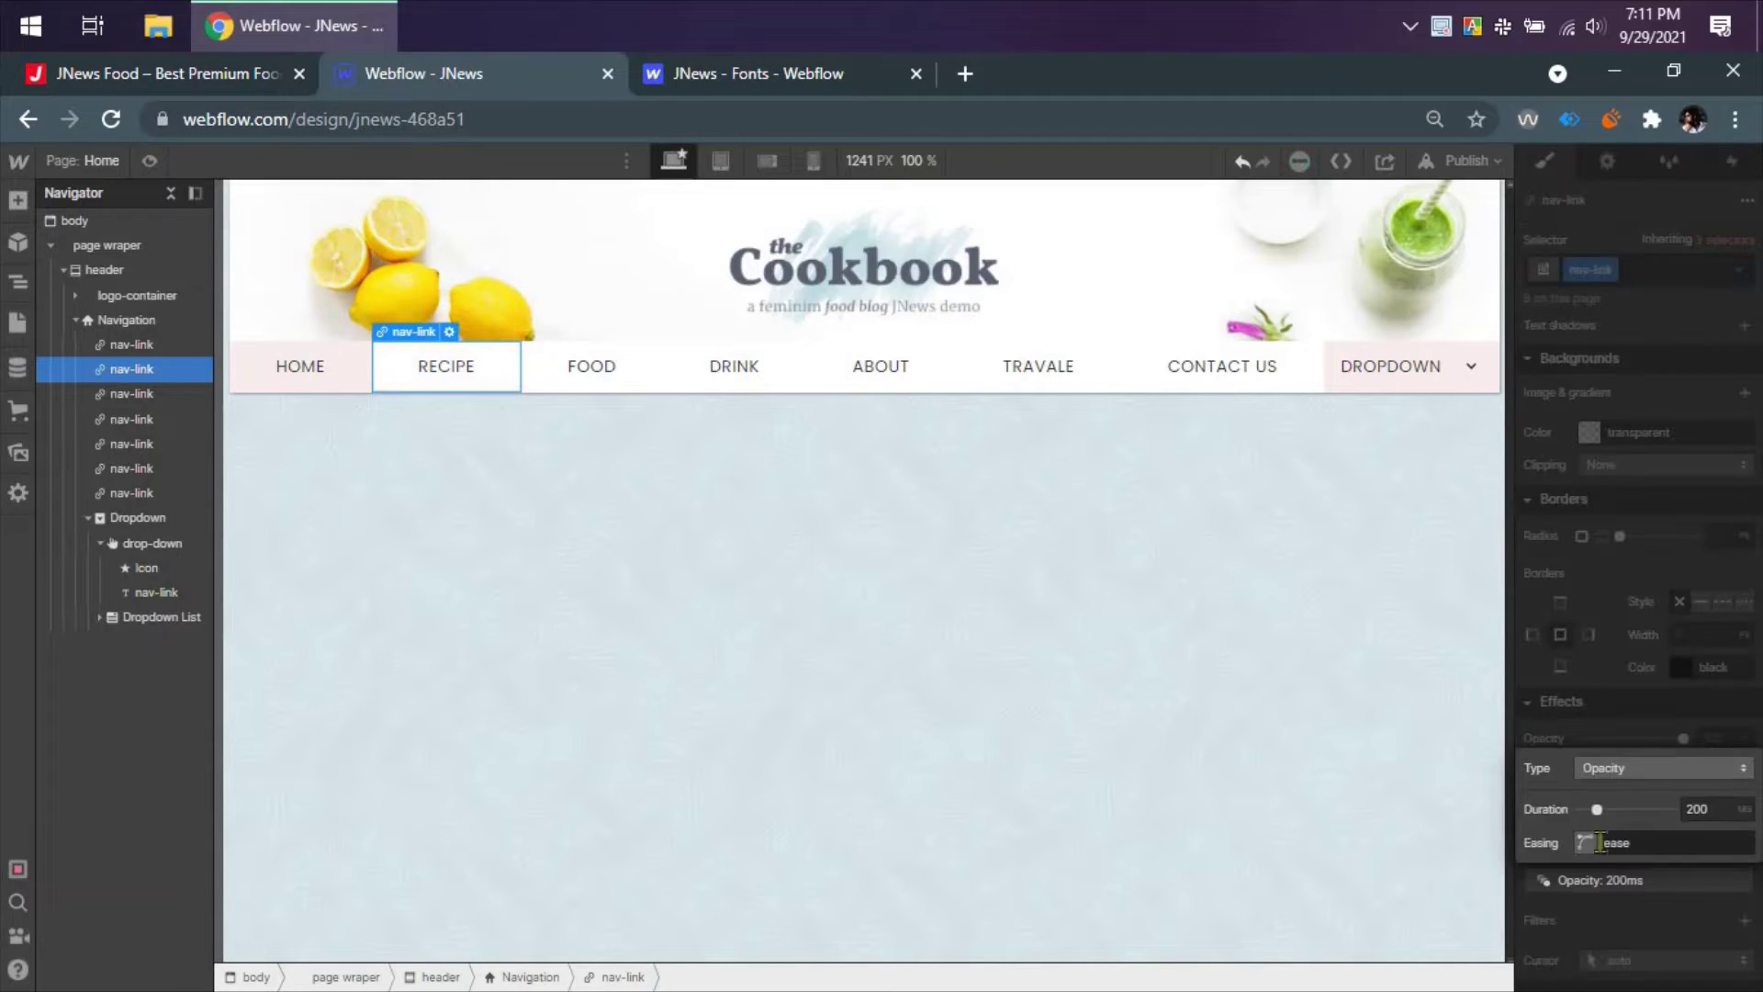
left_click(1637, 780)
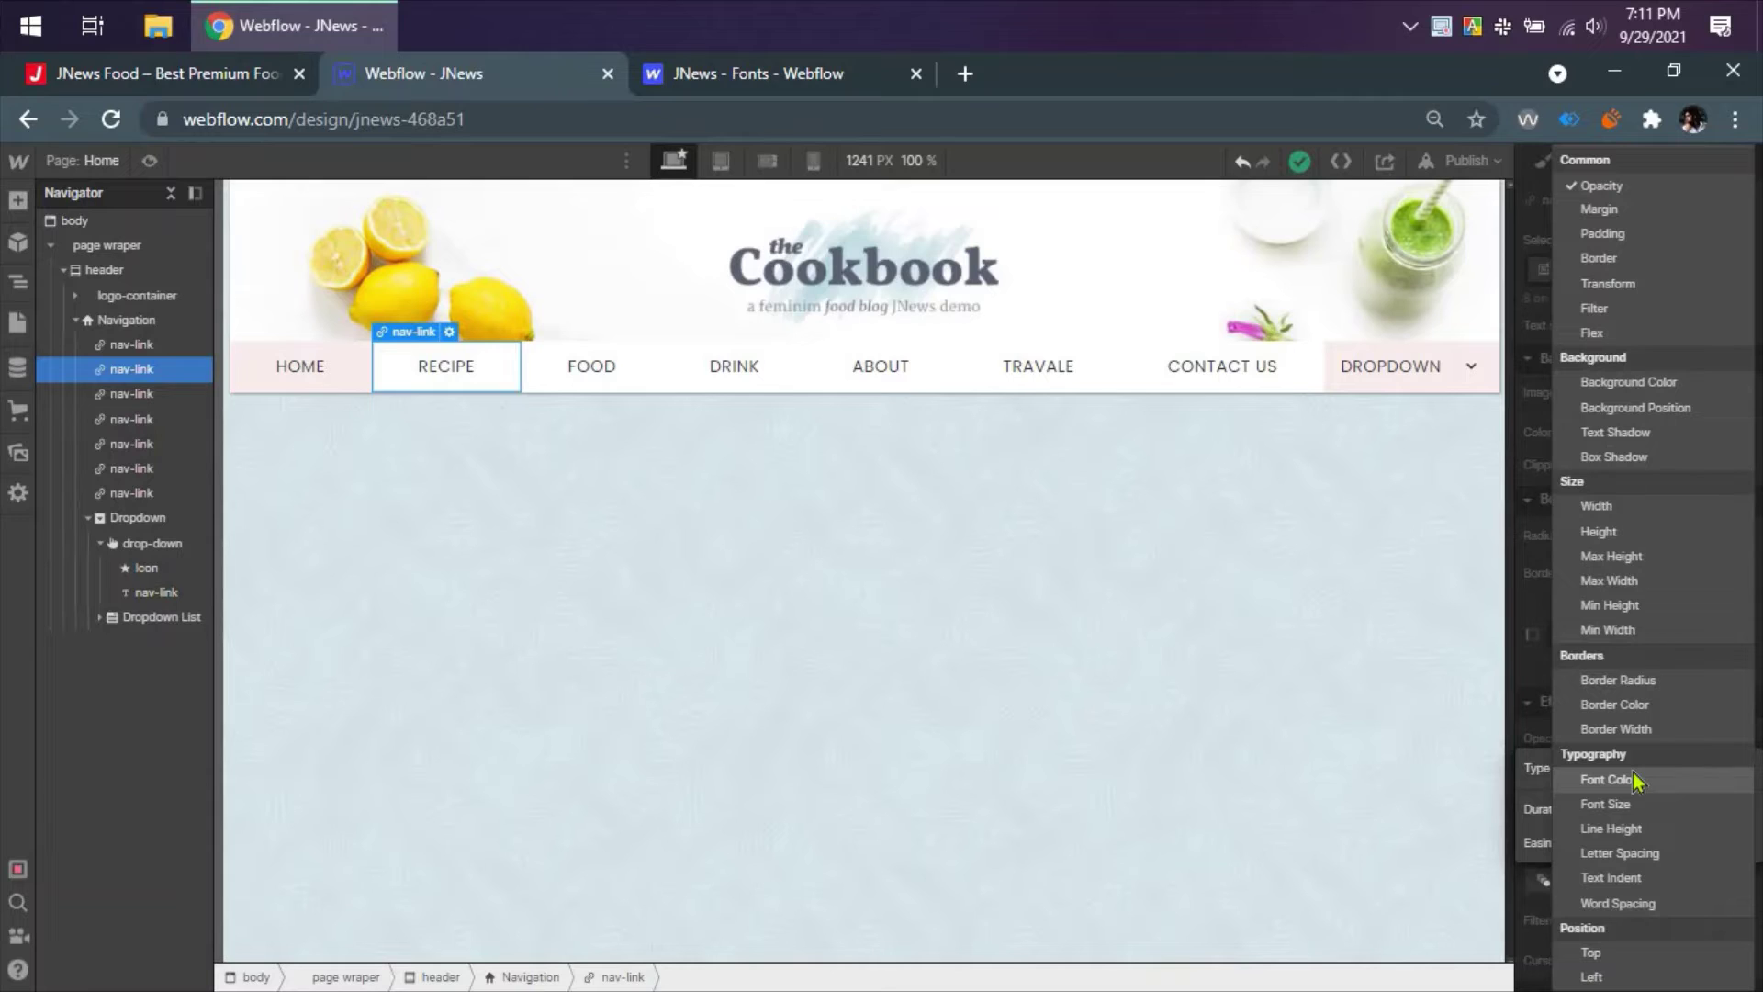
left_click(1614, 382)
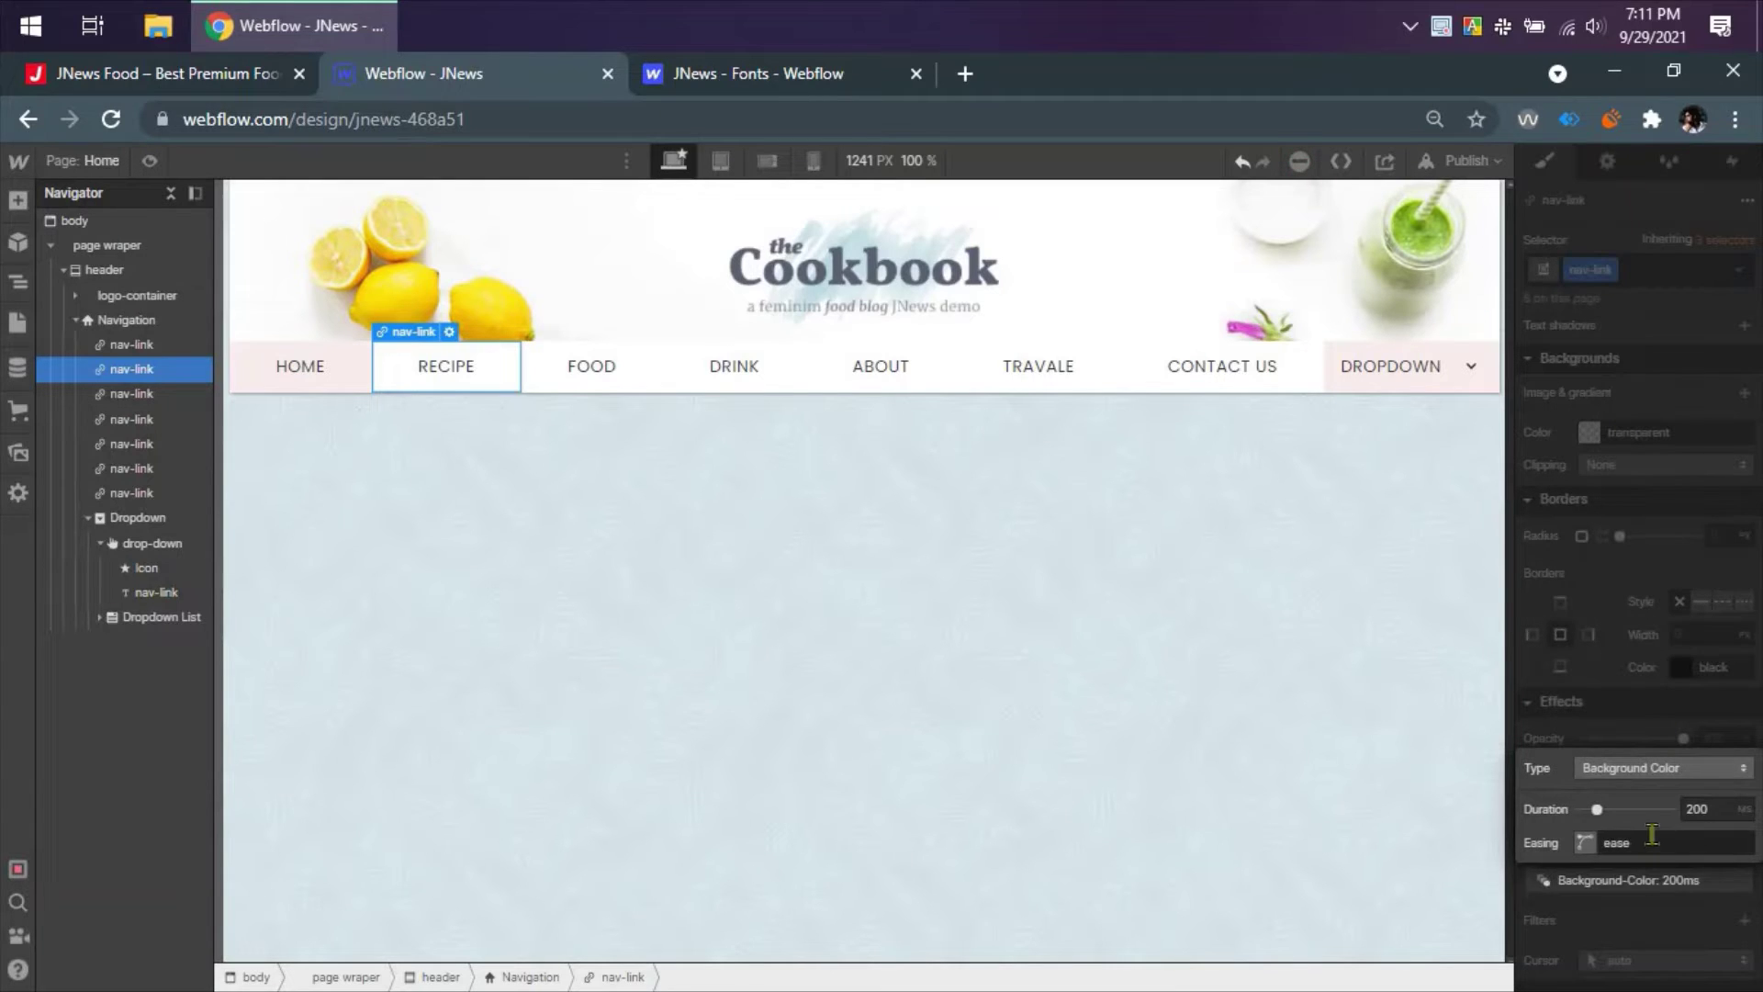
left_click(1714, 808)
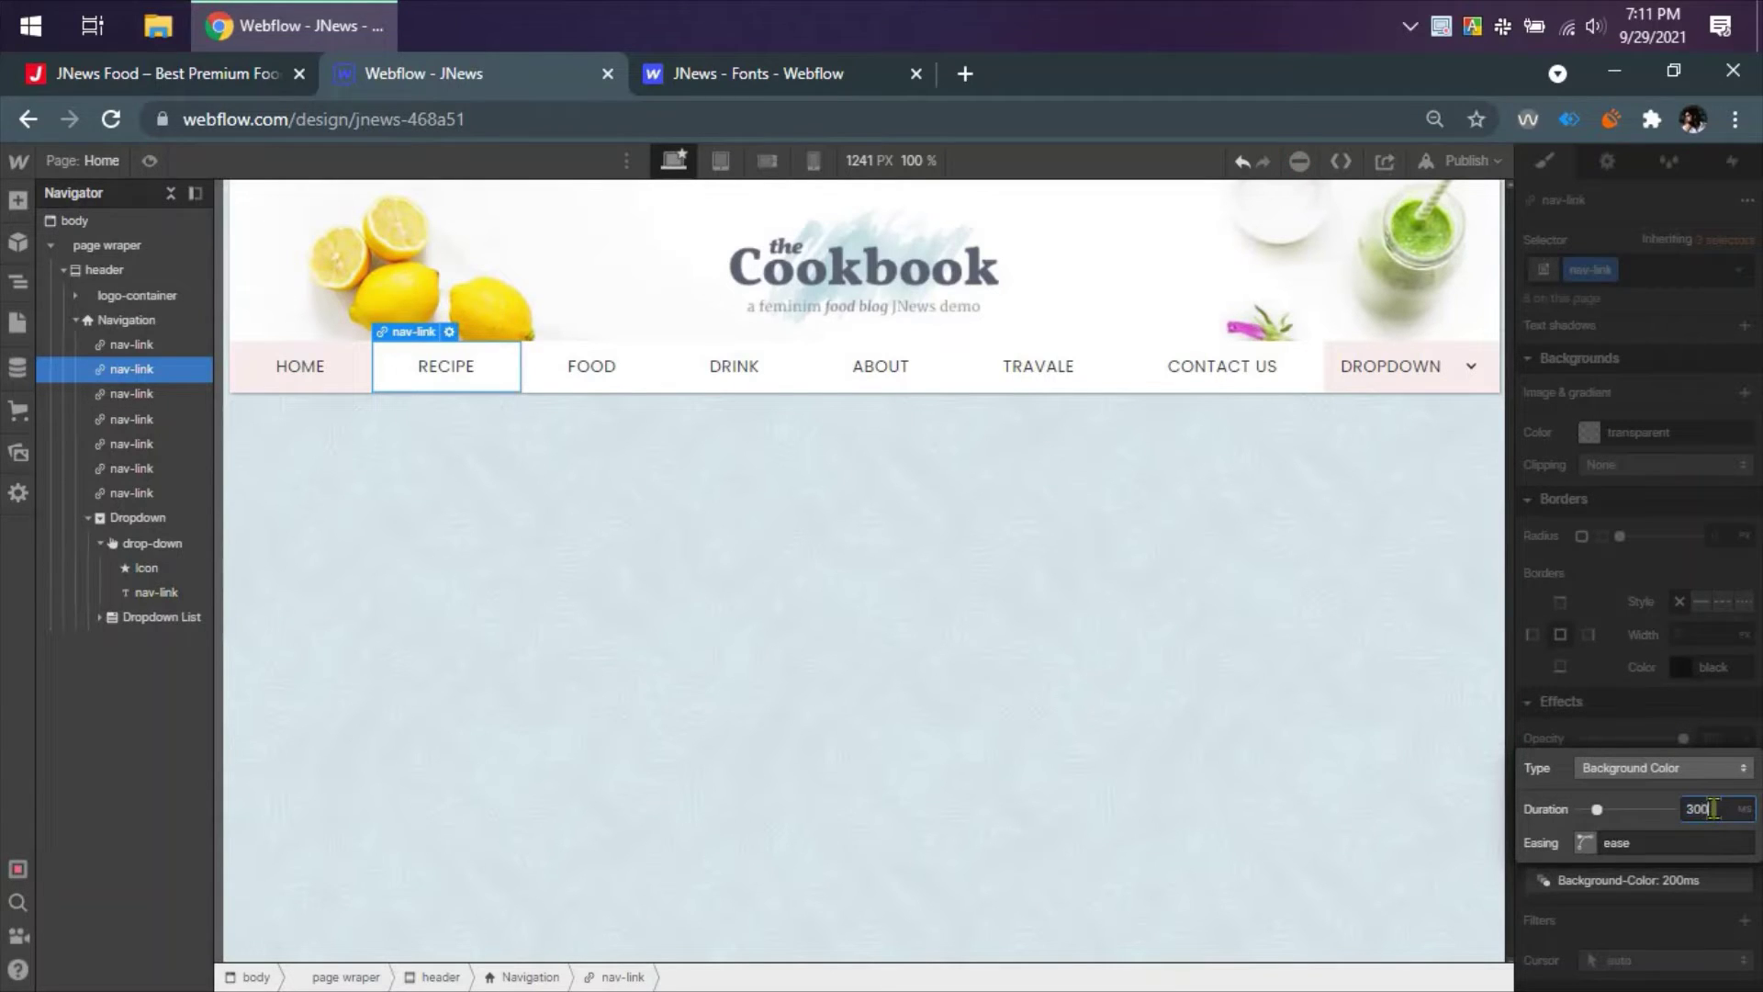
left_click(1644, 879)
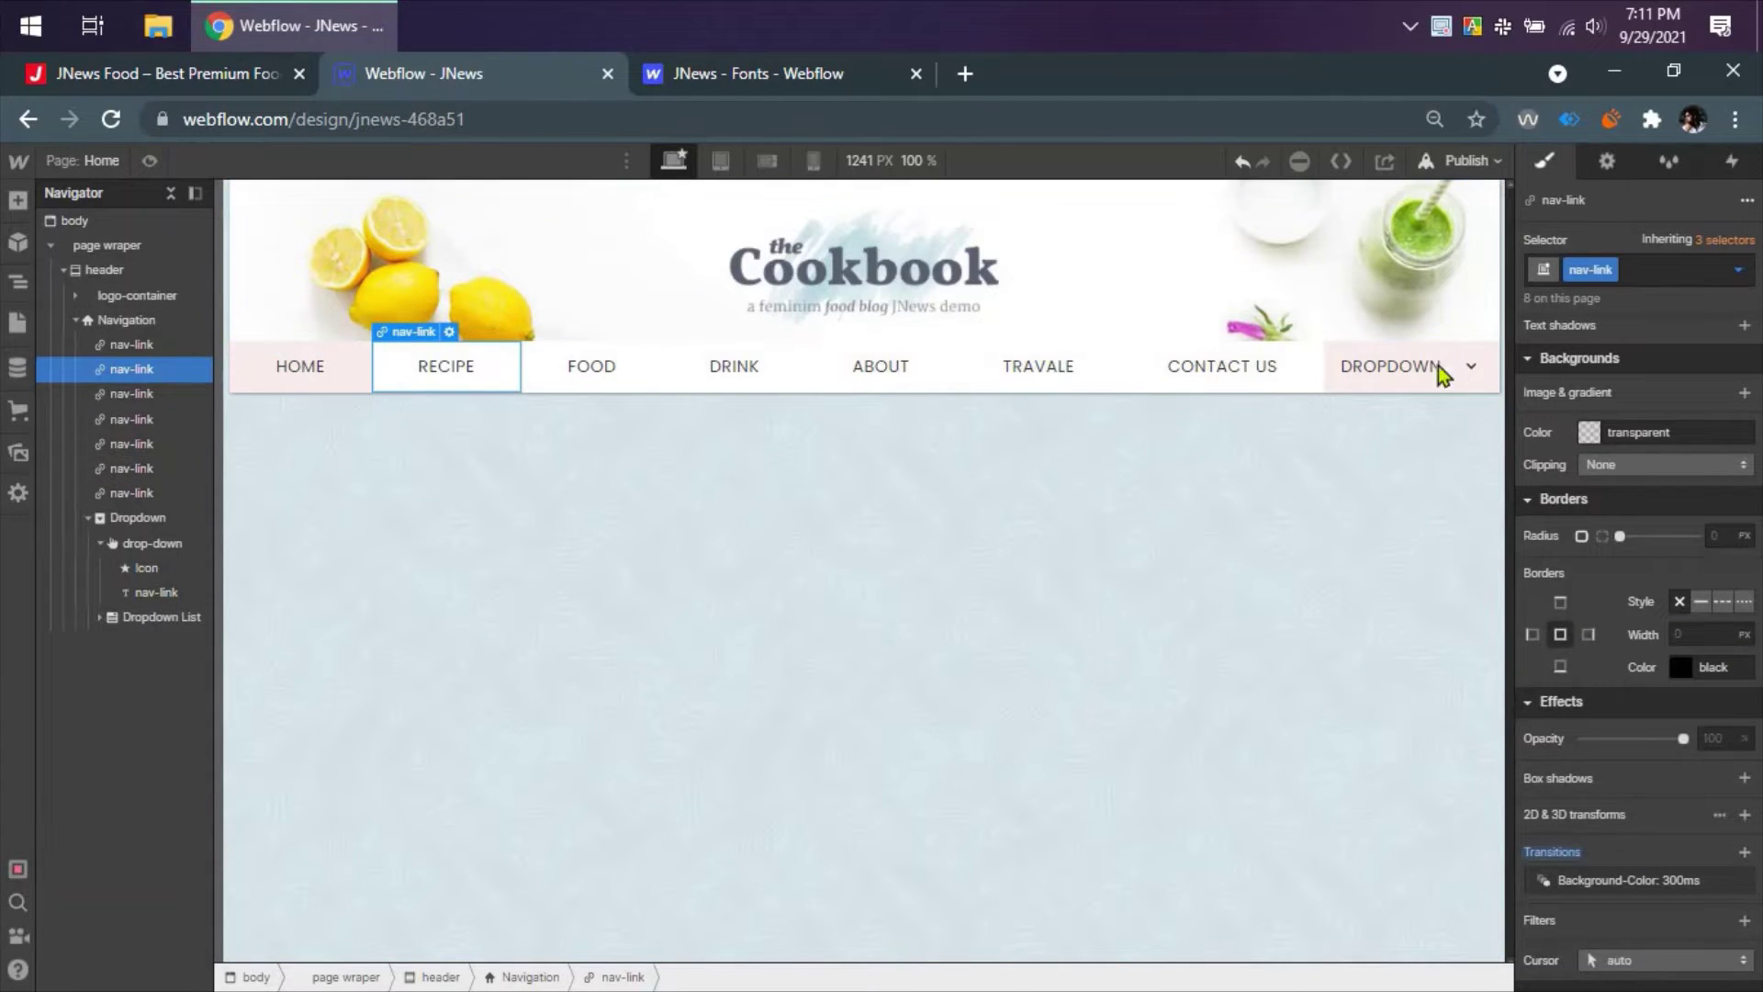
- Publish the site to jnews-468a51.webflow.io and close the publishing options
left_click(1467, 162)
left_click(1393, 415)
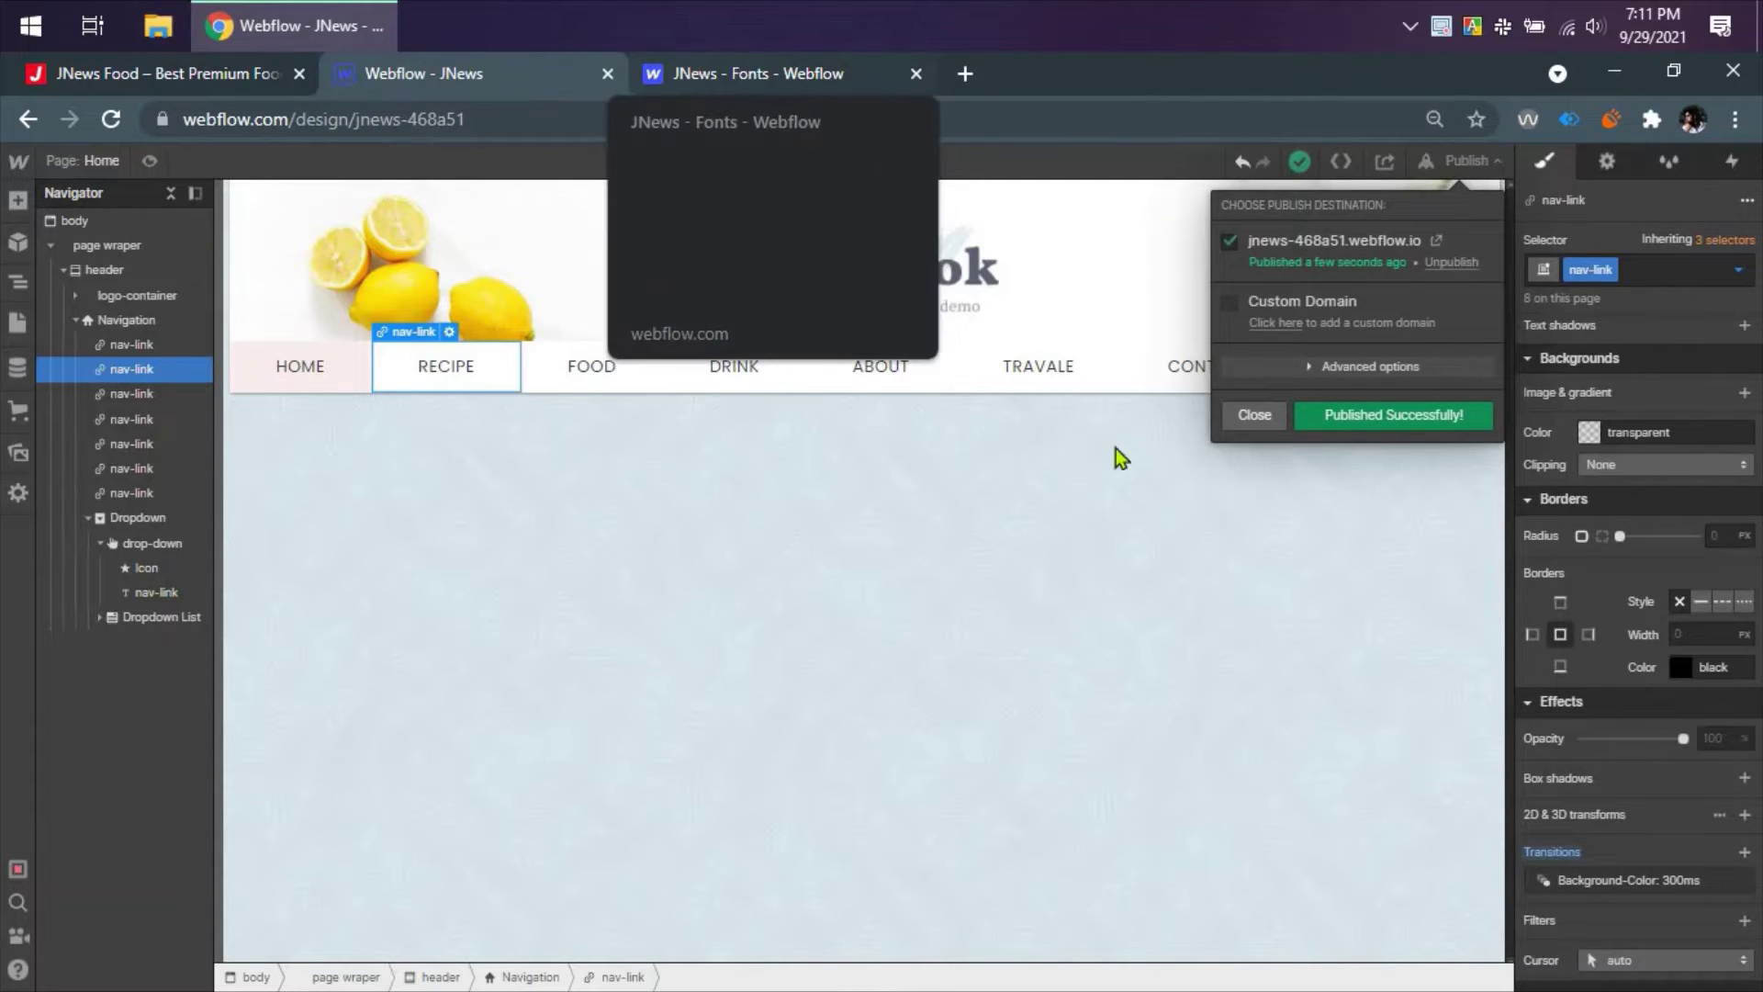
left_click(1466, 165)
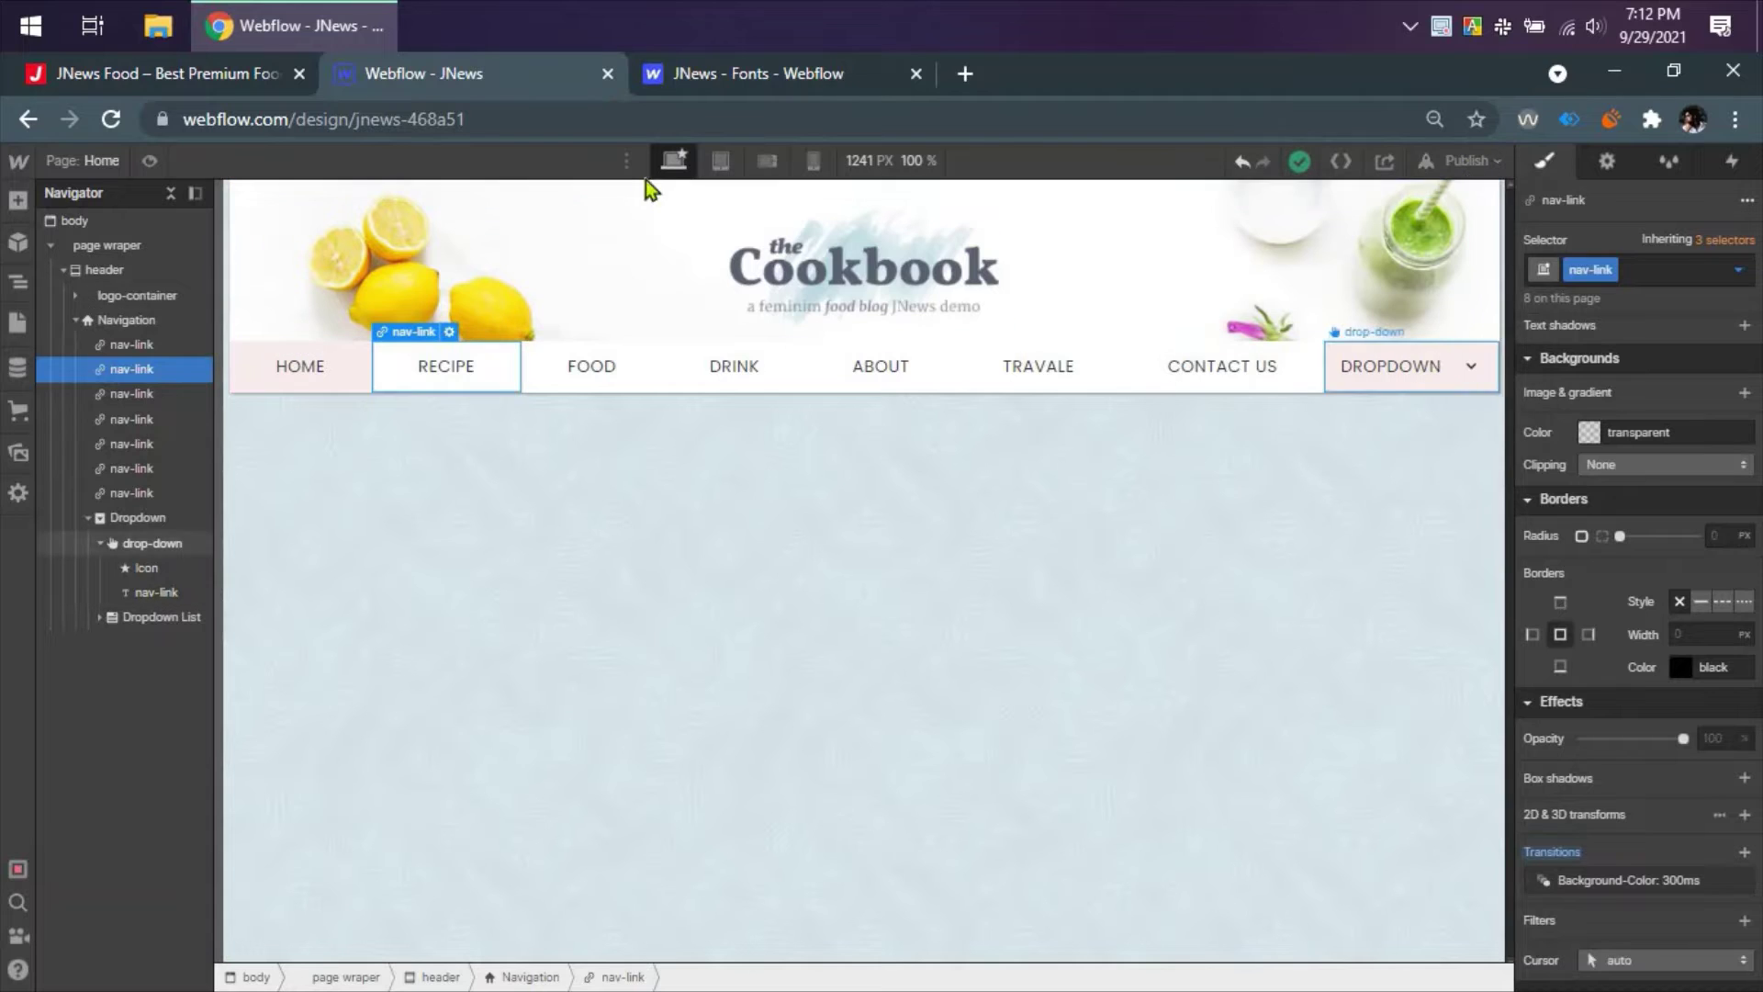
- Reset the background color of the drop-down toggle inside the Dropdown element
left_click(137, 517)
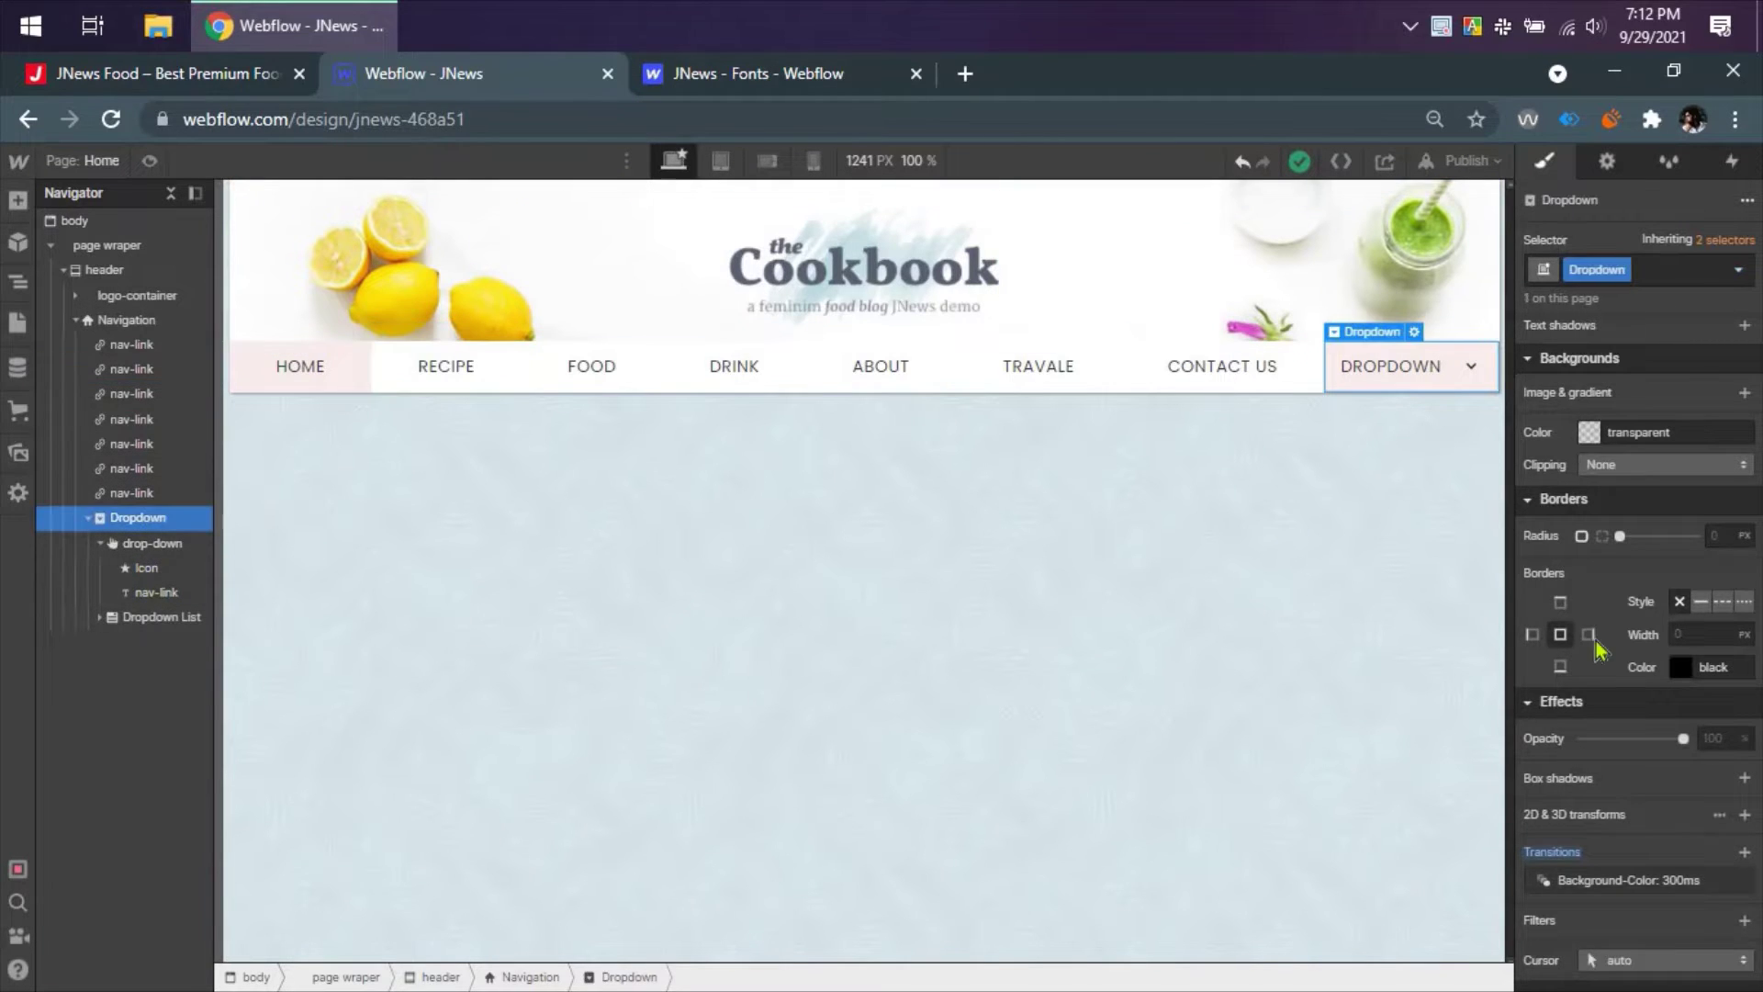
scroll(1598, 650, "up", 5)
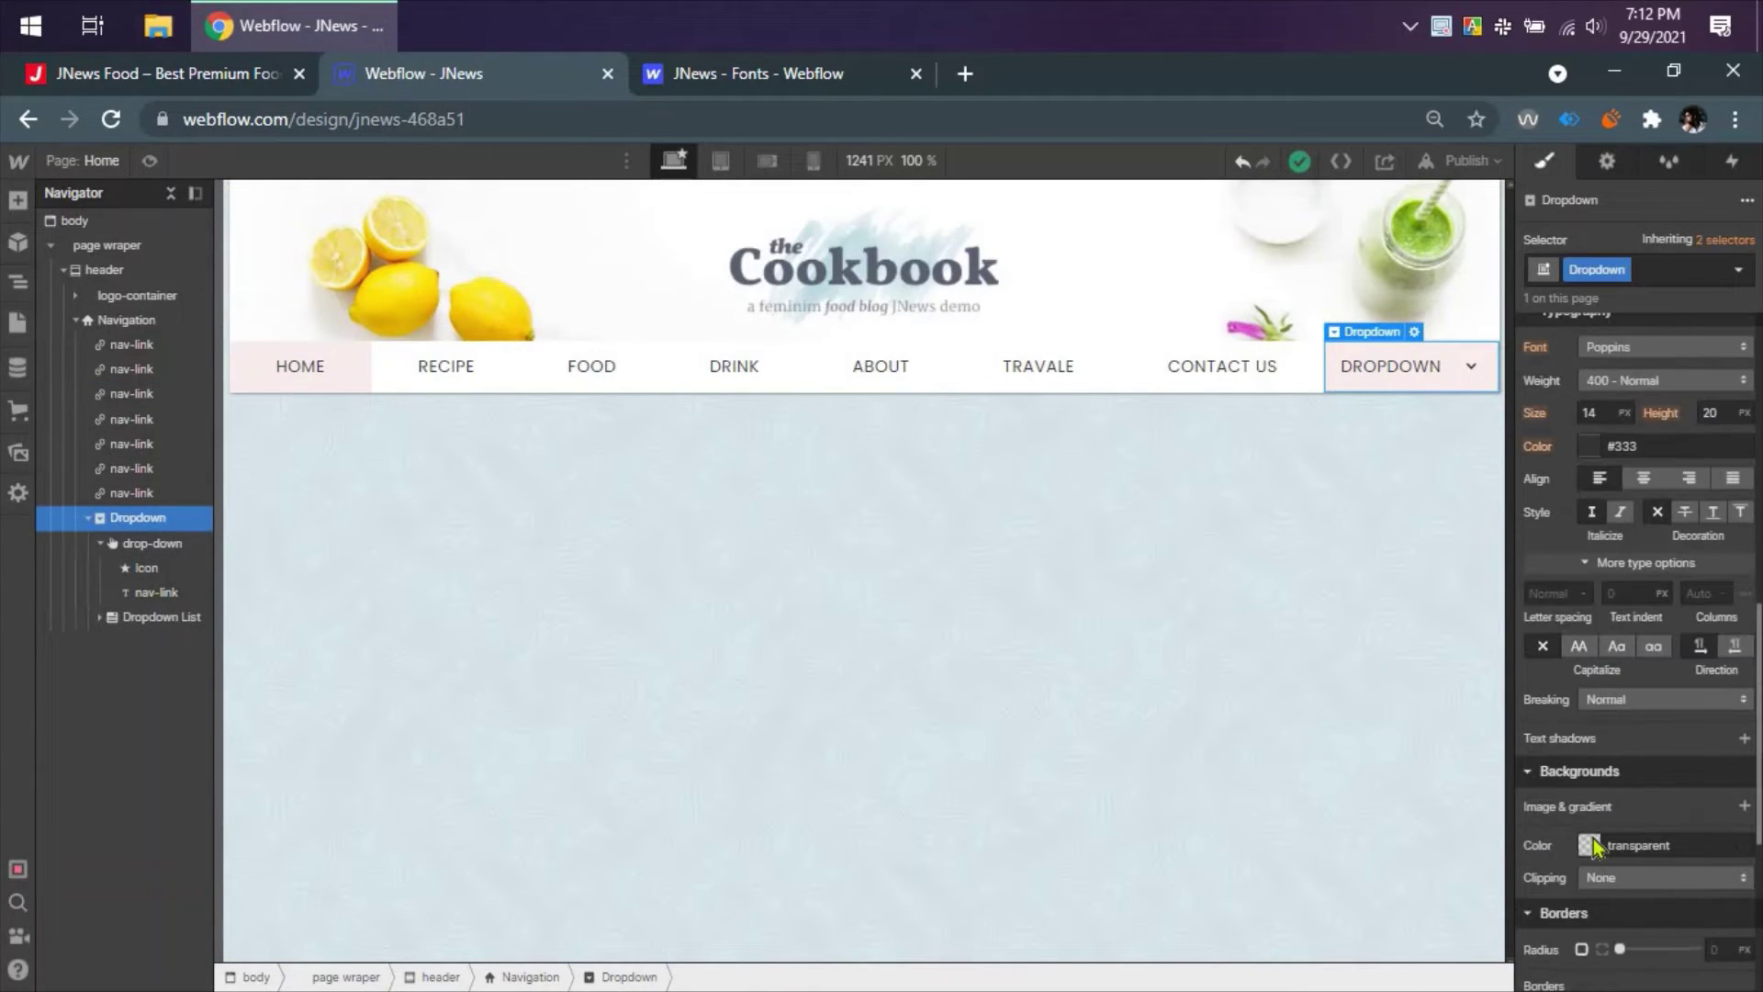
left_click(183, 543)
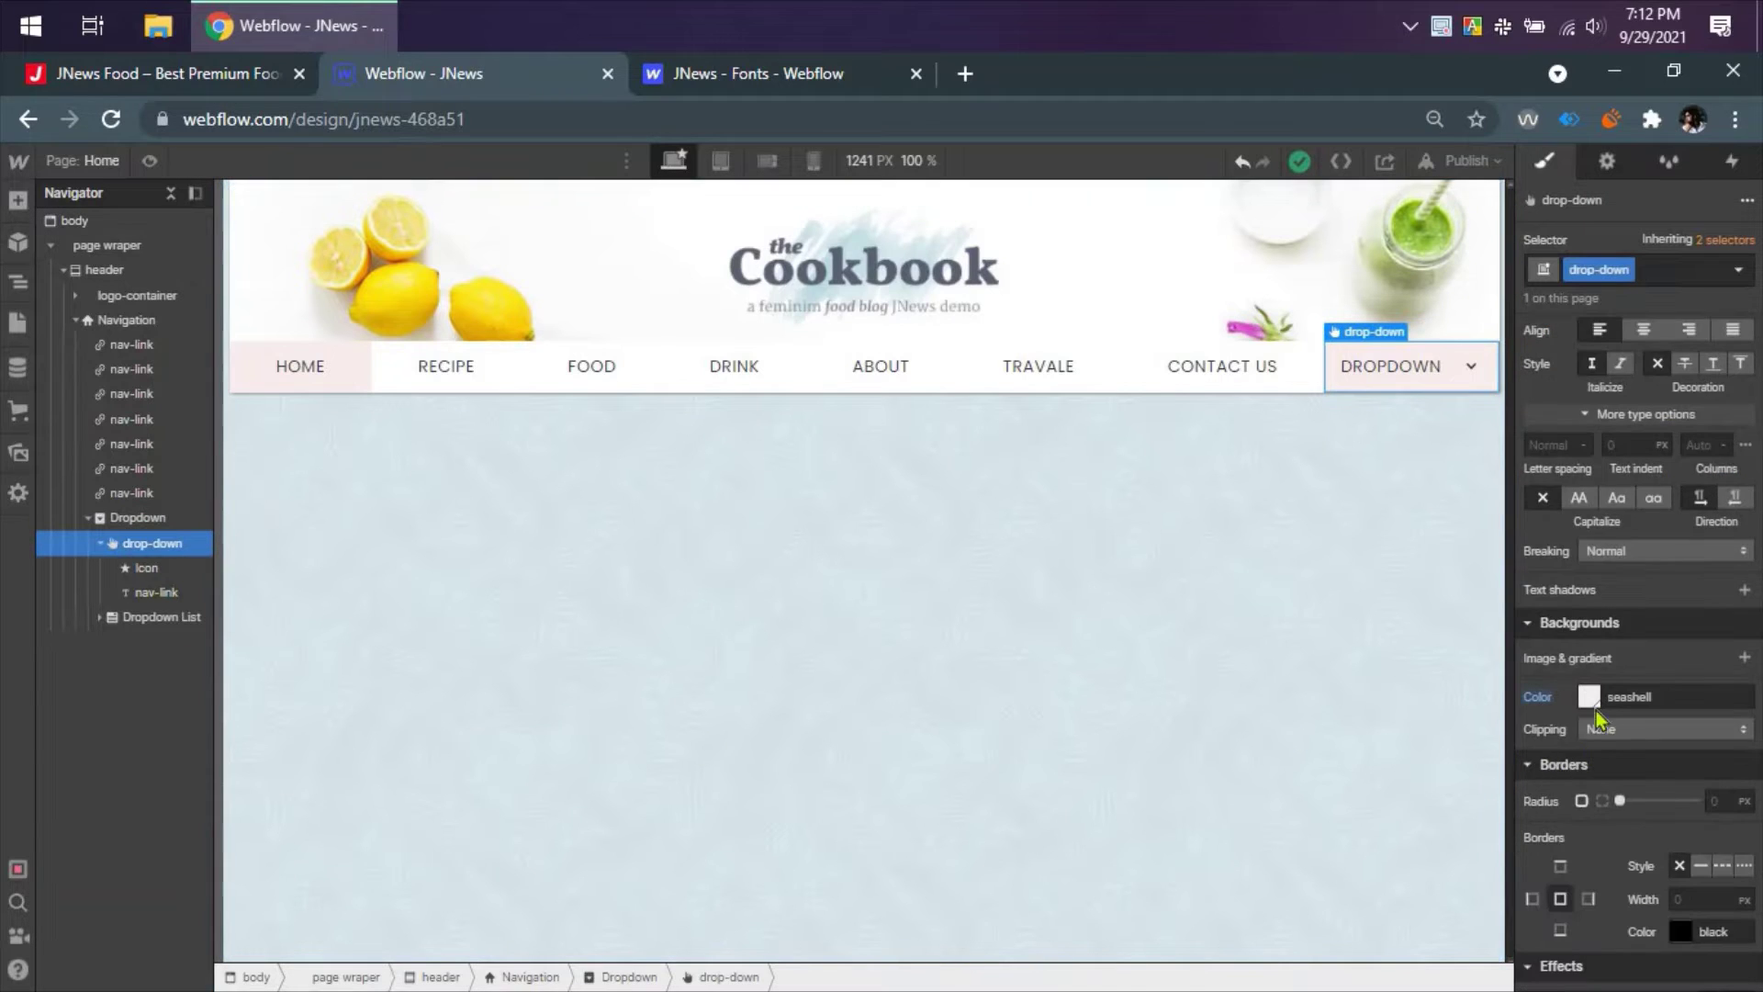
left_click(1588, 696)
left_click(1537, 696)
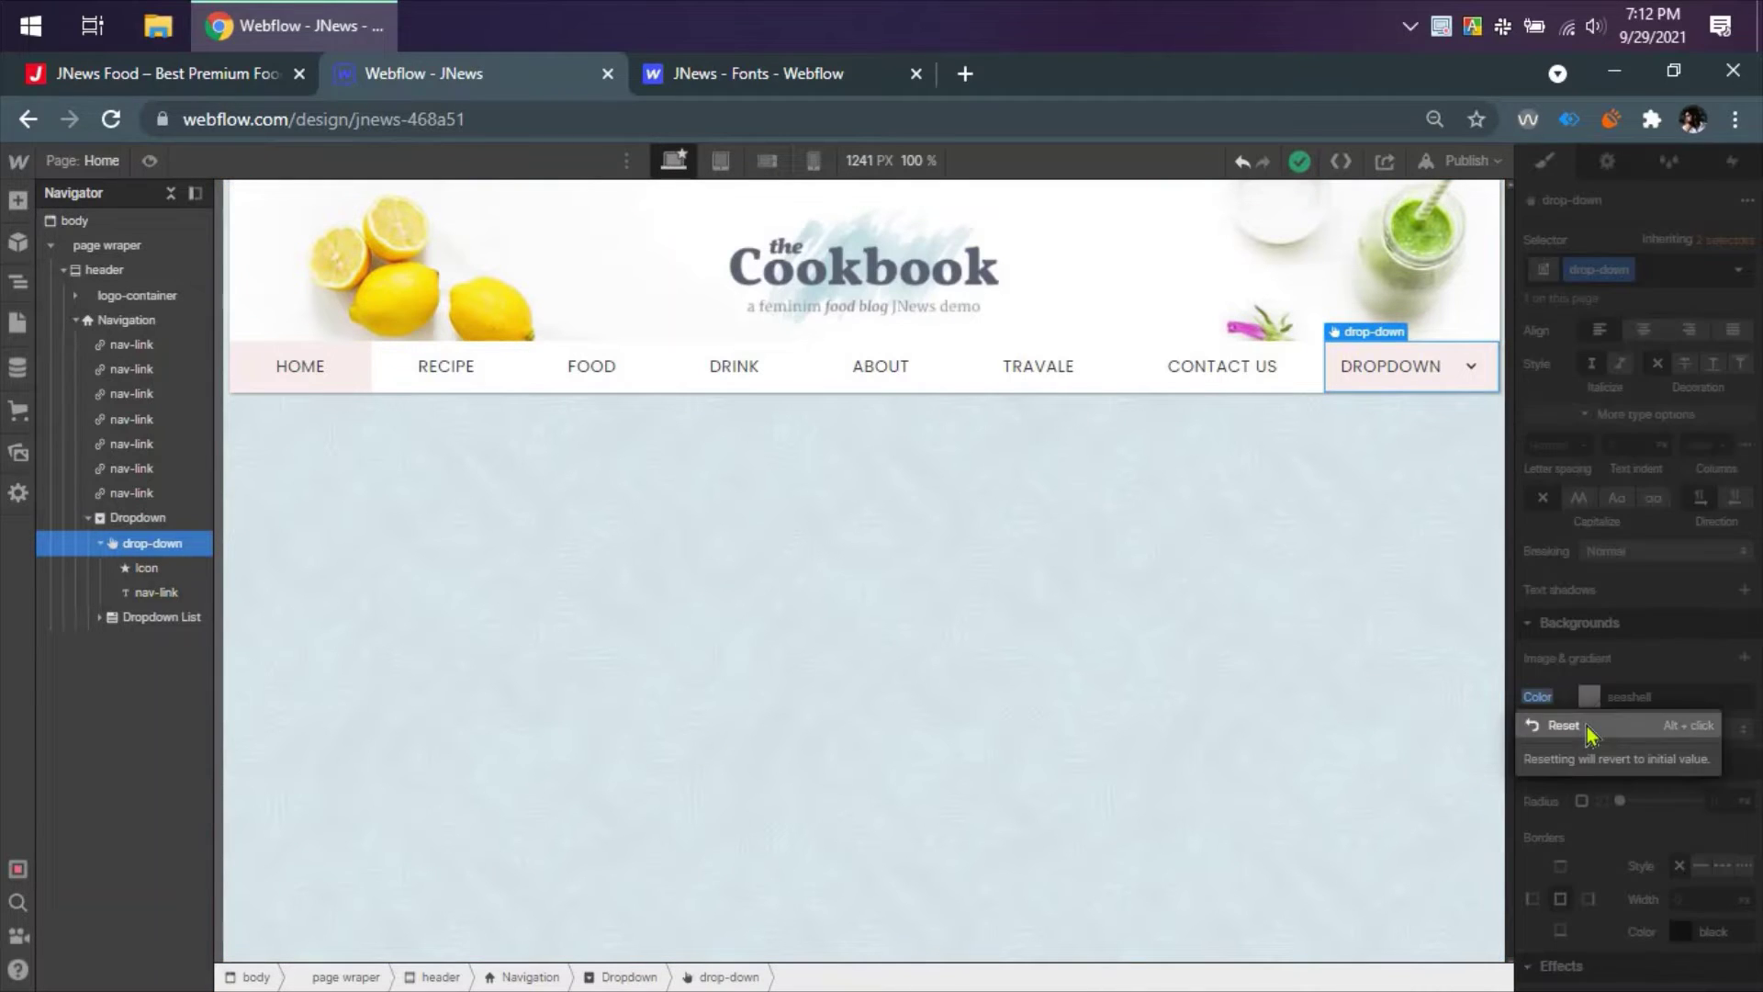
left_click(1552, 725)
- Set the Dropdown class's background color in the Hover state to the seashell swatch and return the class to its None state
left_click(138, 518)
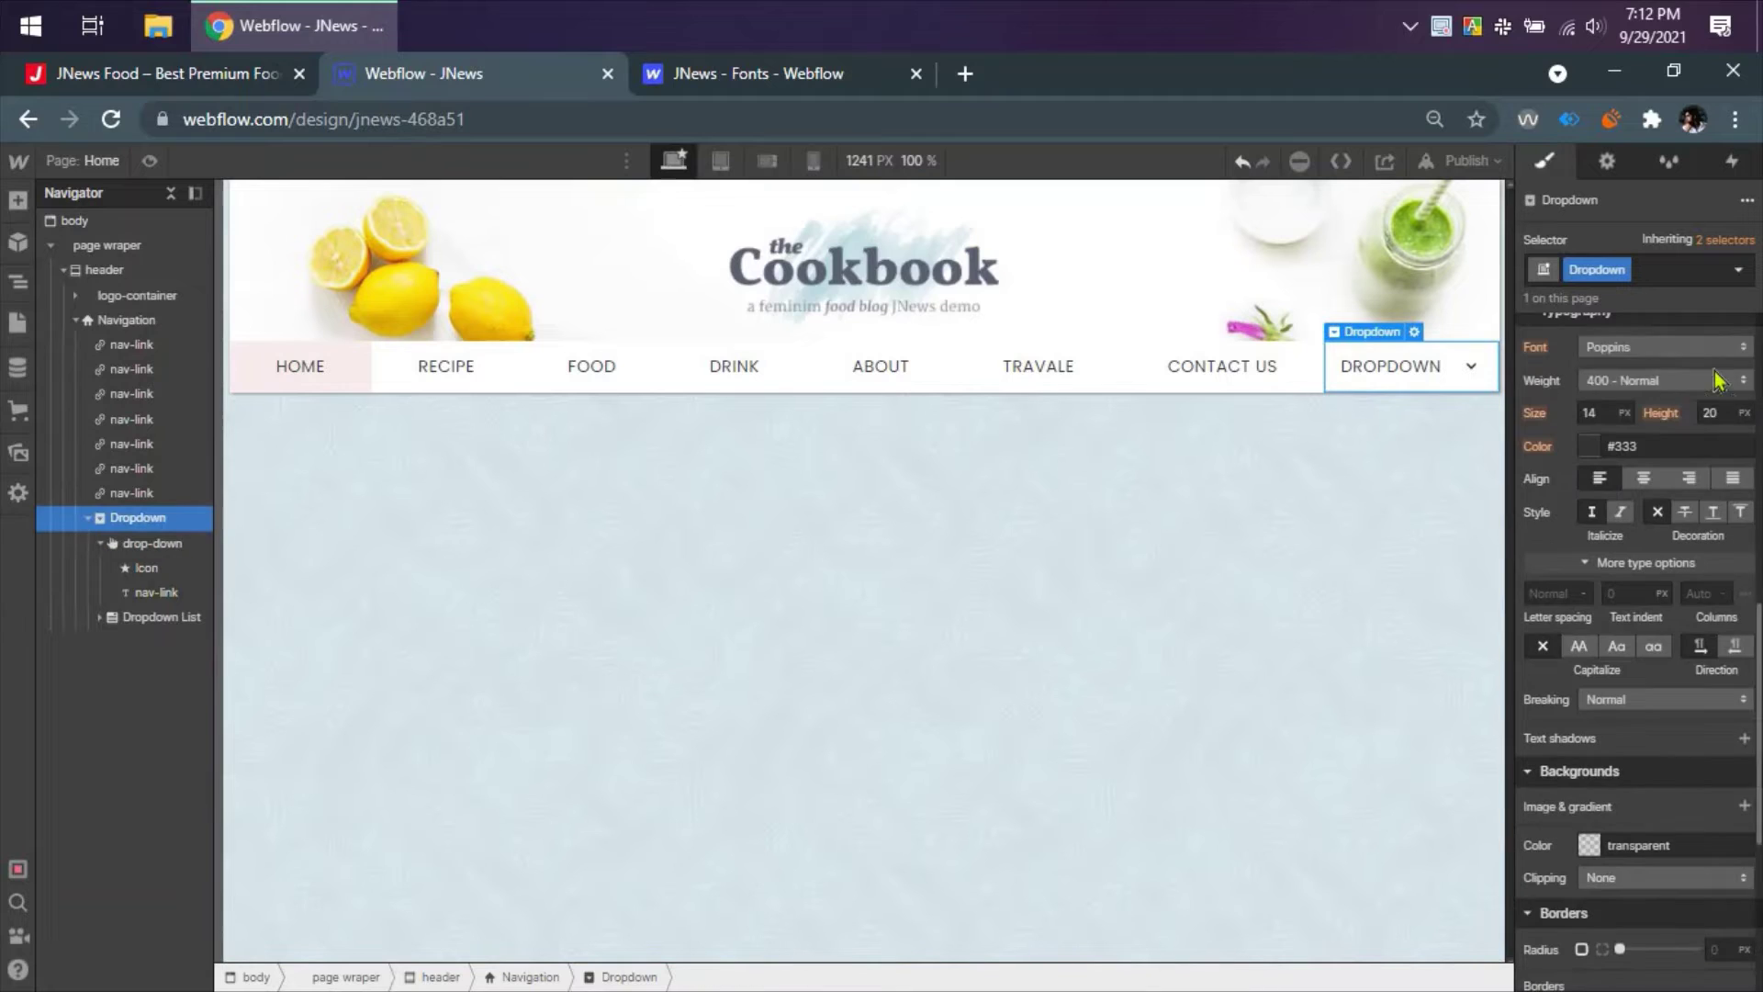
left_click(1736, 269)
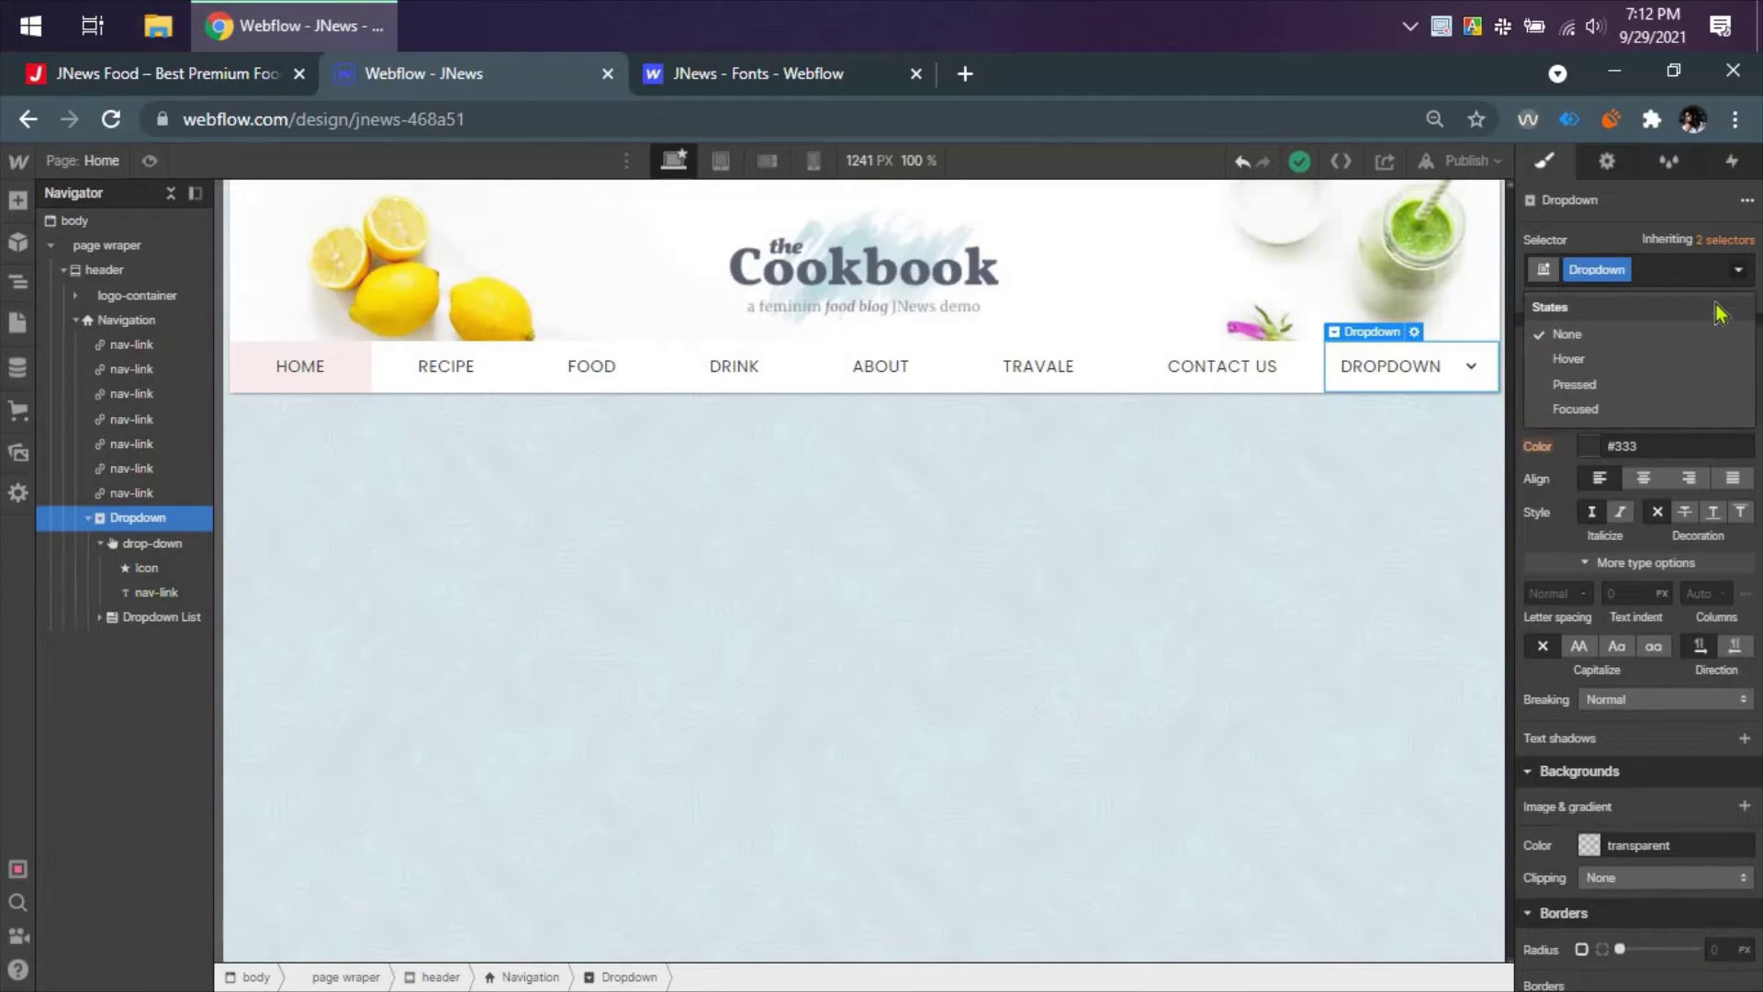
left_click(1598, 360)
scroll(1603, 720, "down", 3)
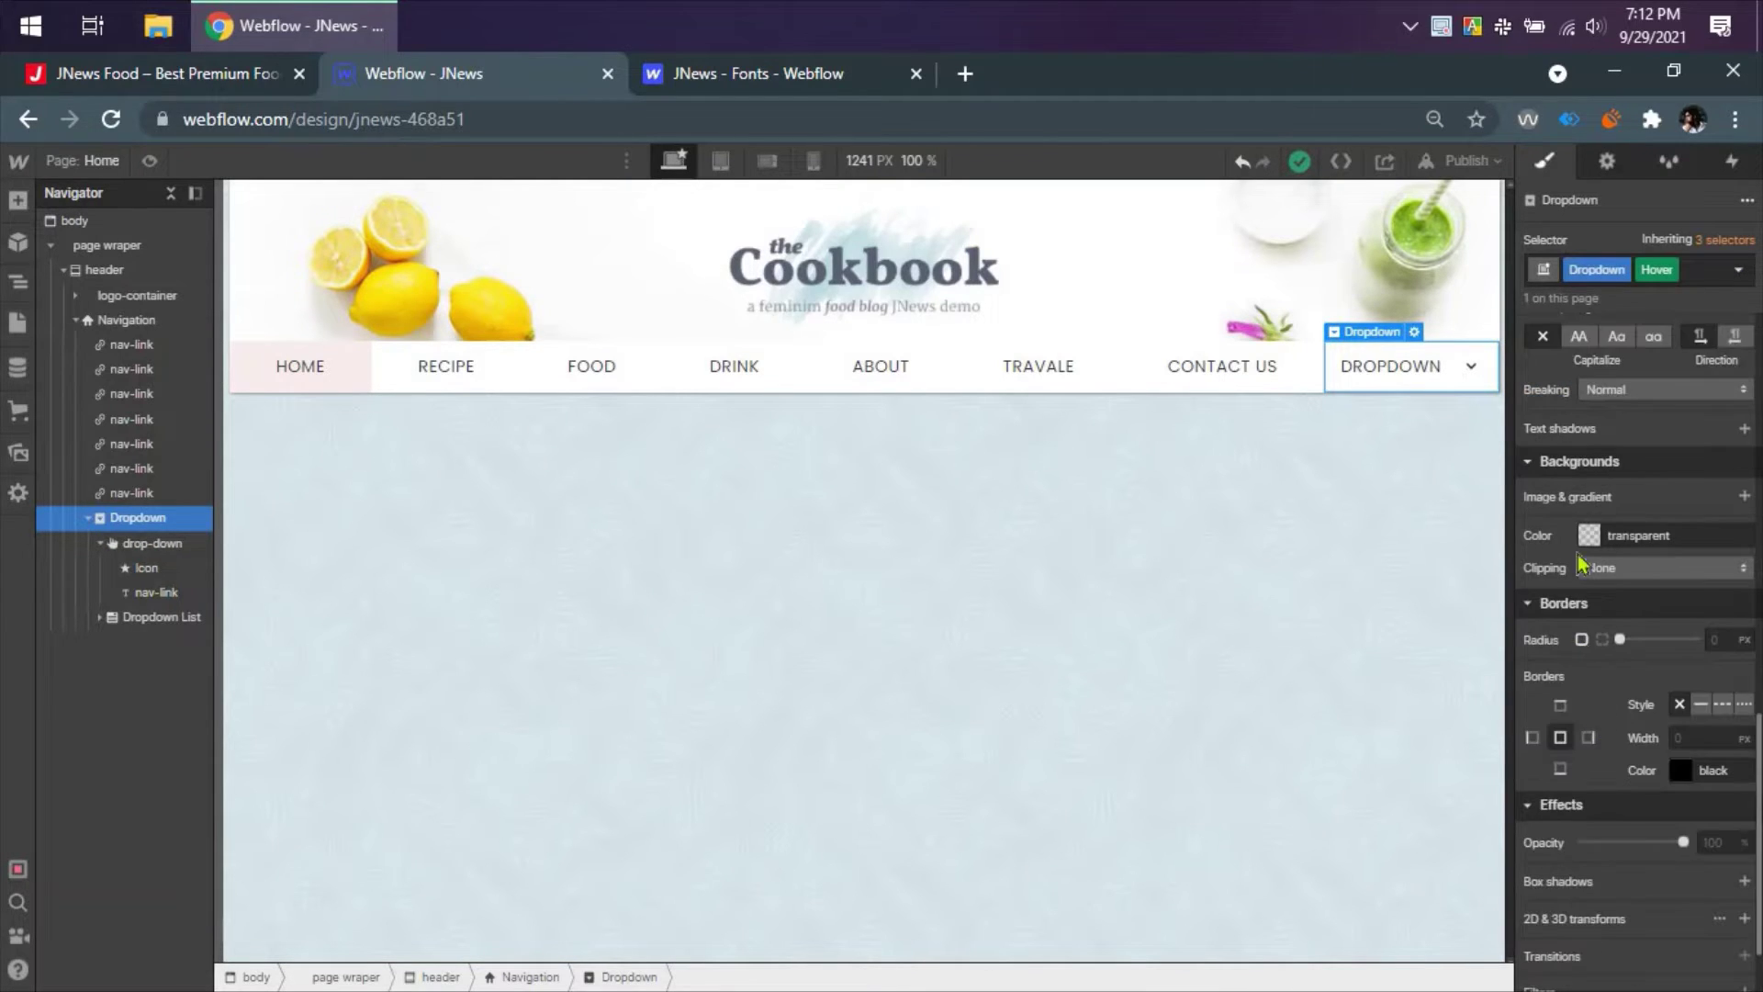
left_click(1583, 536)
left_click(1624, 853)
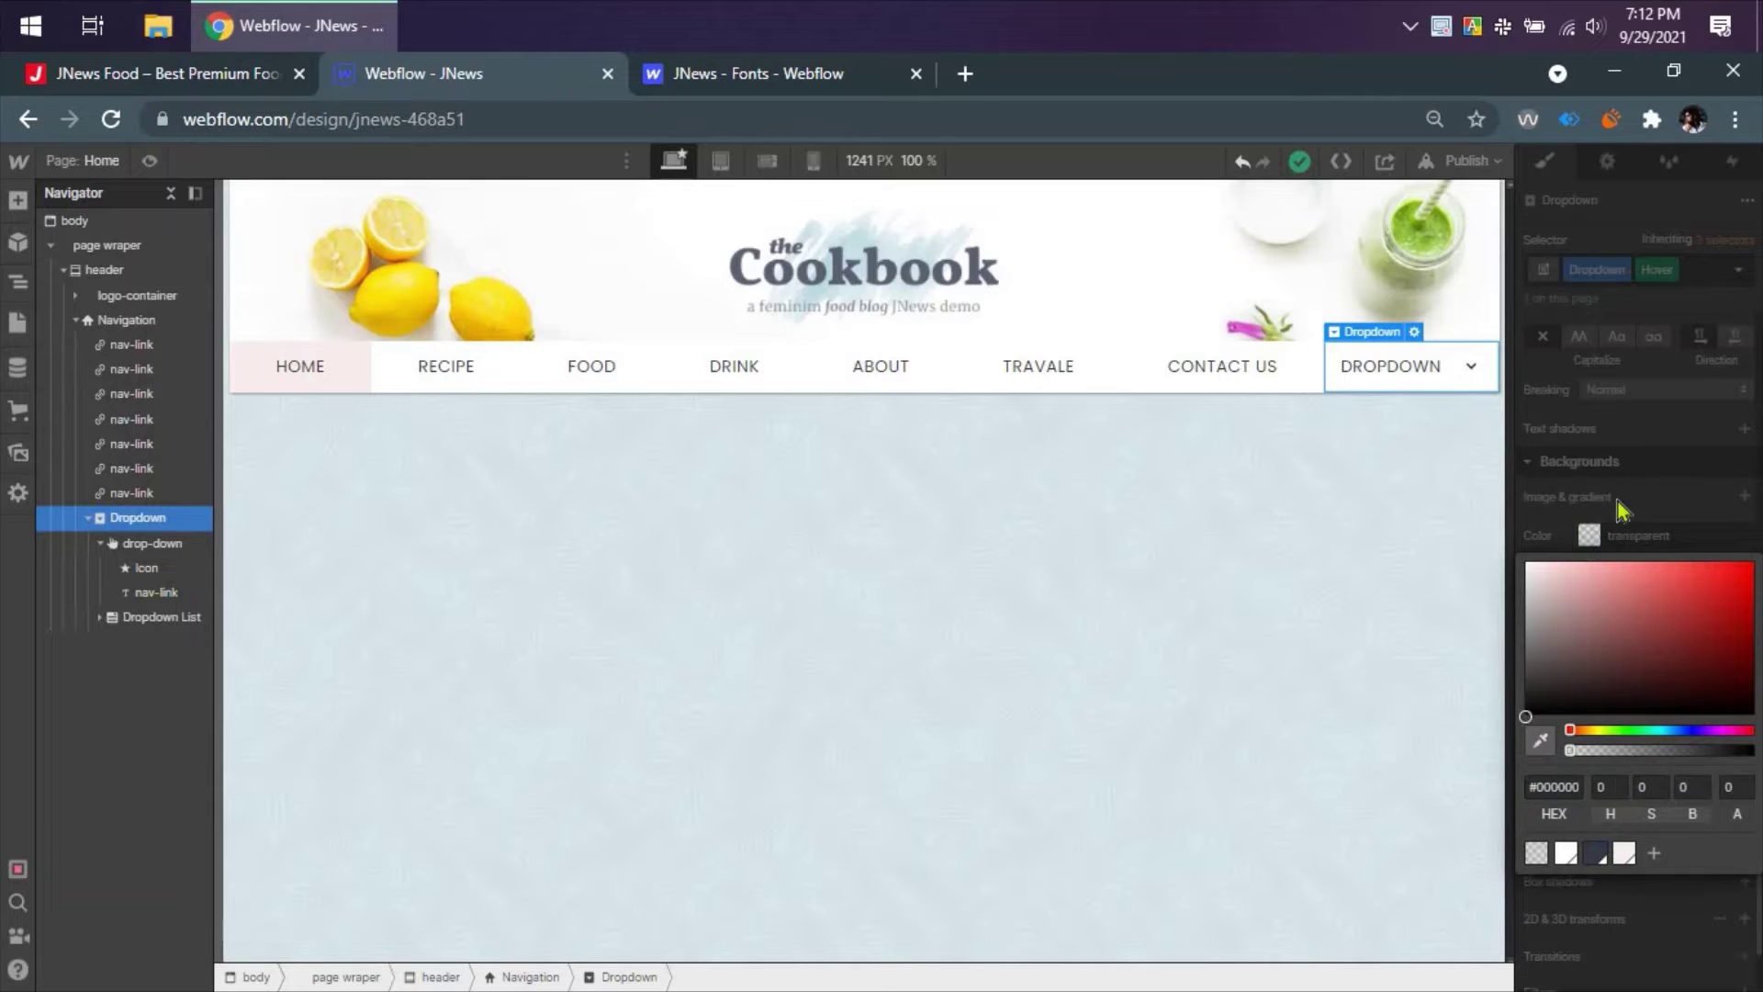
left_click(1619, 456)
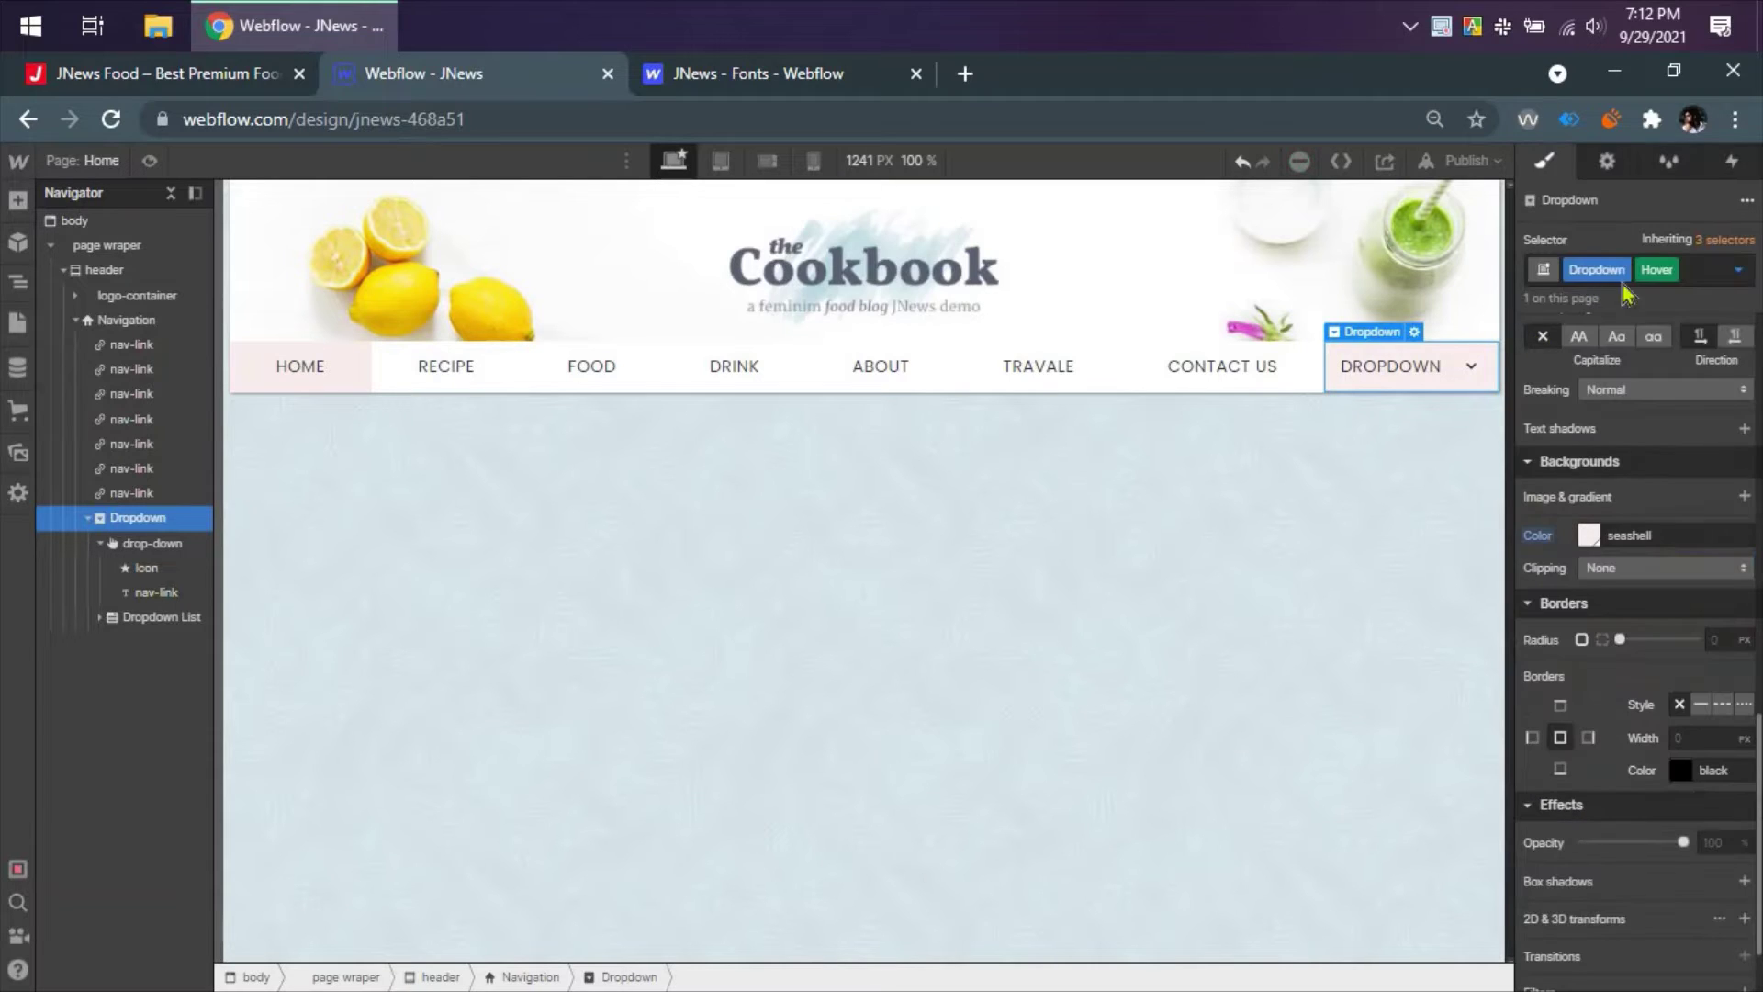
left_click(1738, 270)
left_click(1607, 336)
- Publish the site to jnews-468a51.webflow.io with the updated dropdown hover color
left_click(1479, 163)
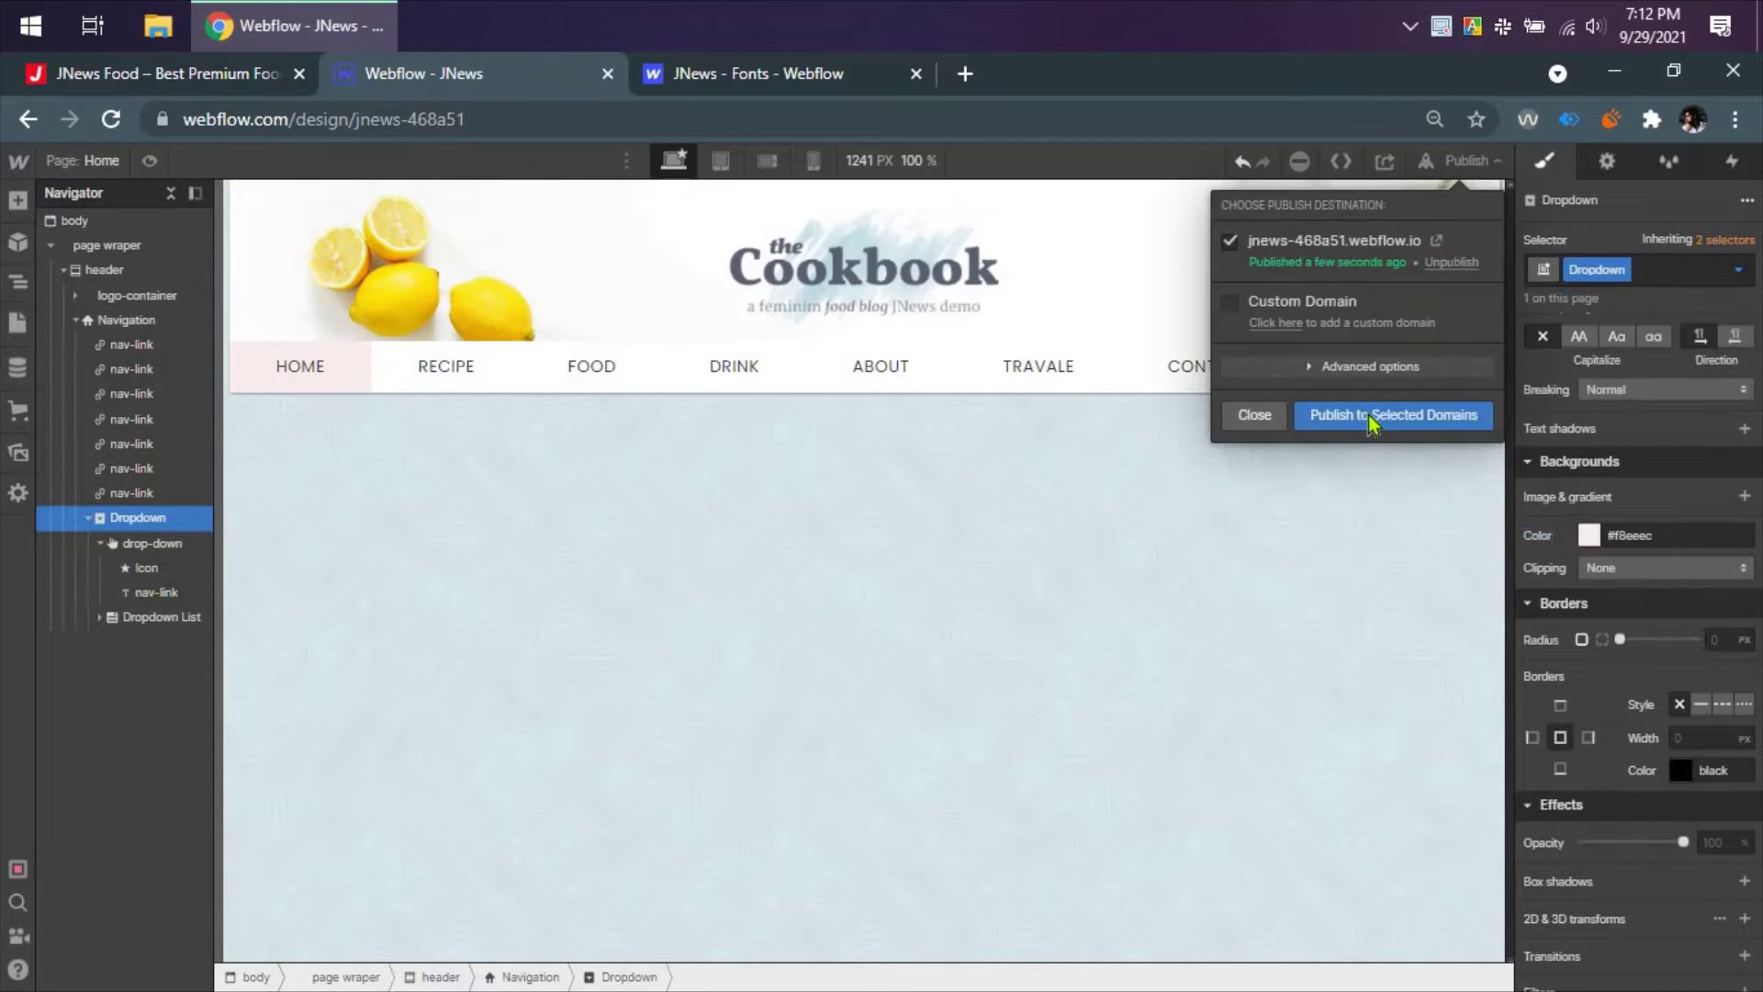
left_click(1374, 418)
mouse_move(707, 72)
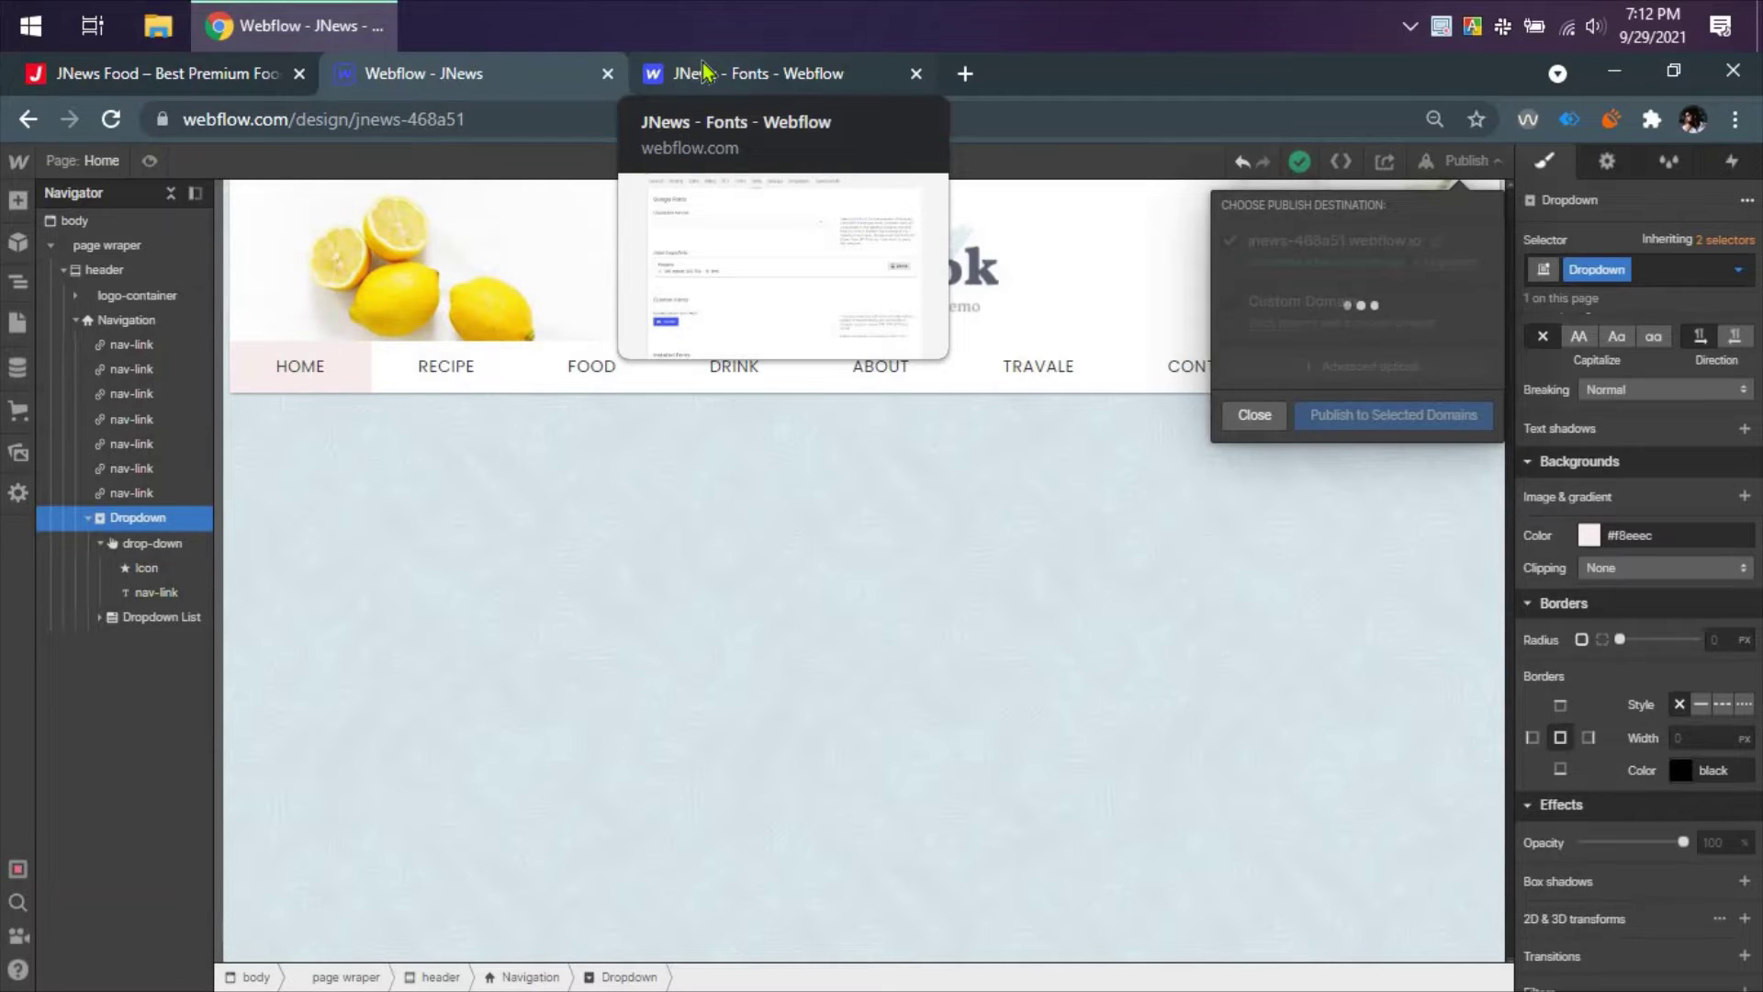
left_click(705, 72)
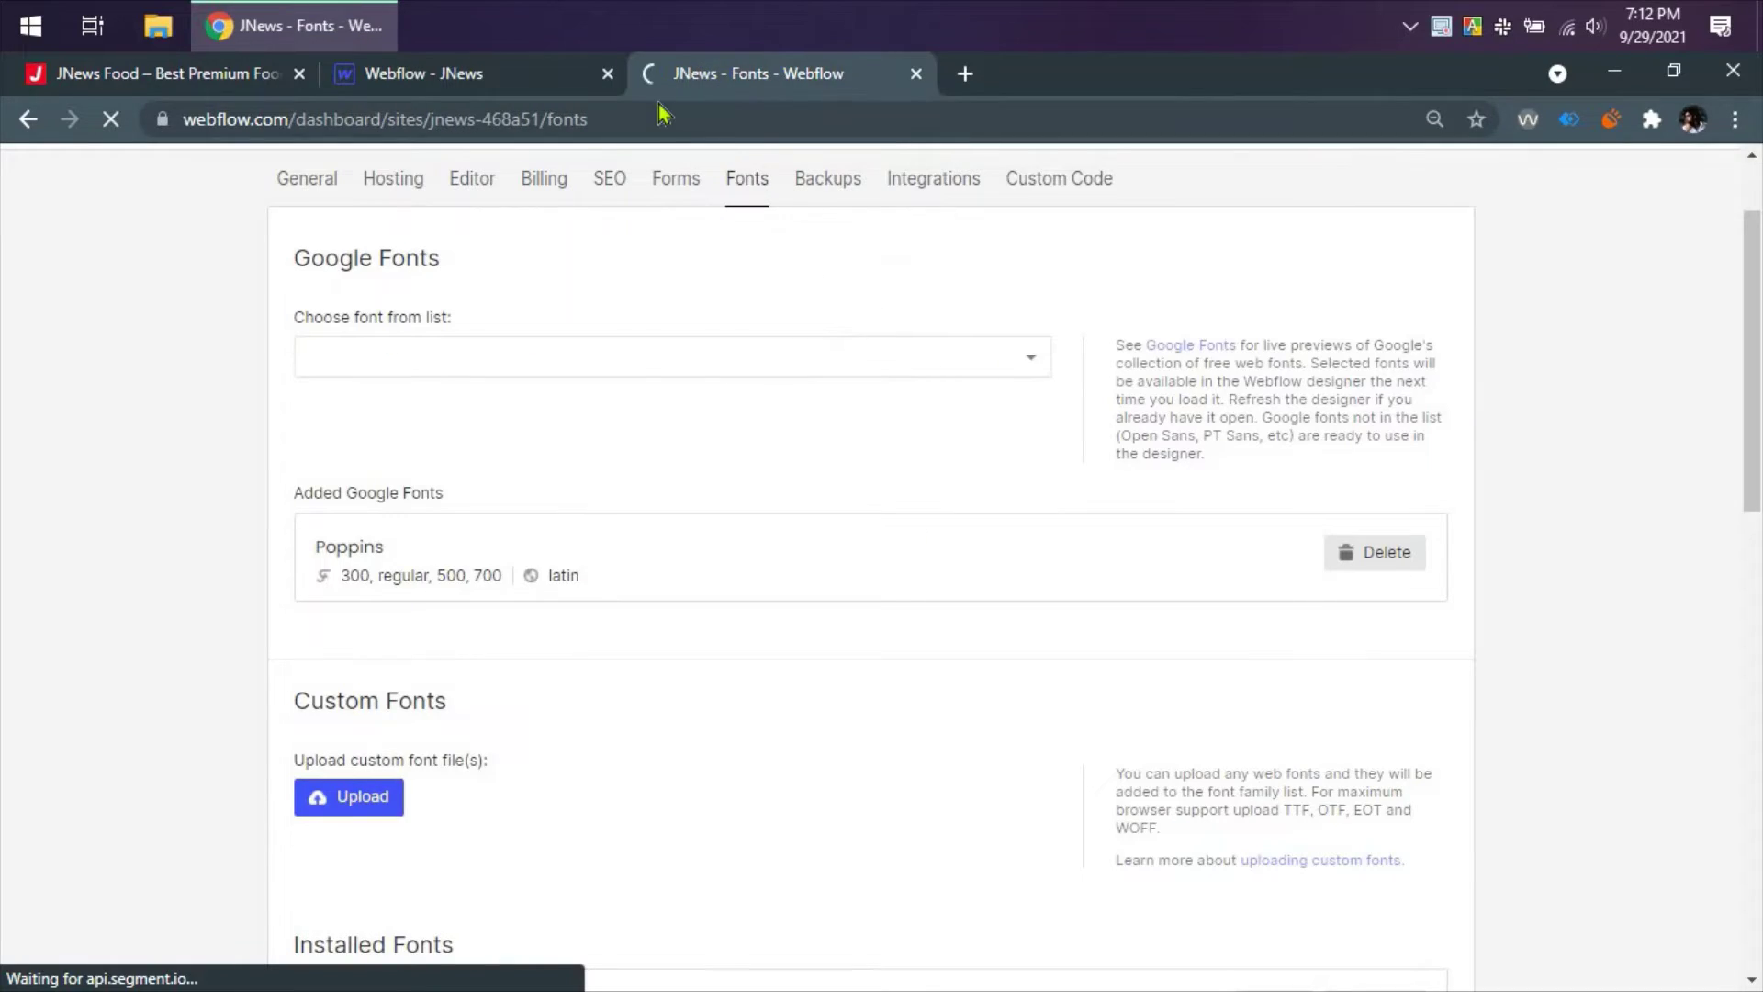
left_click(511, 74)
left_click(762, 74)
left_click(523, 76)
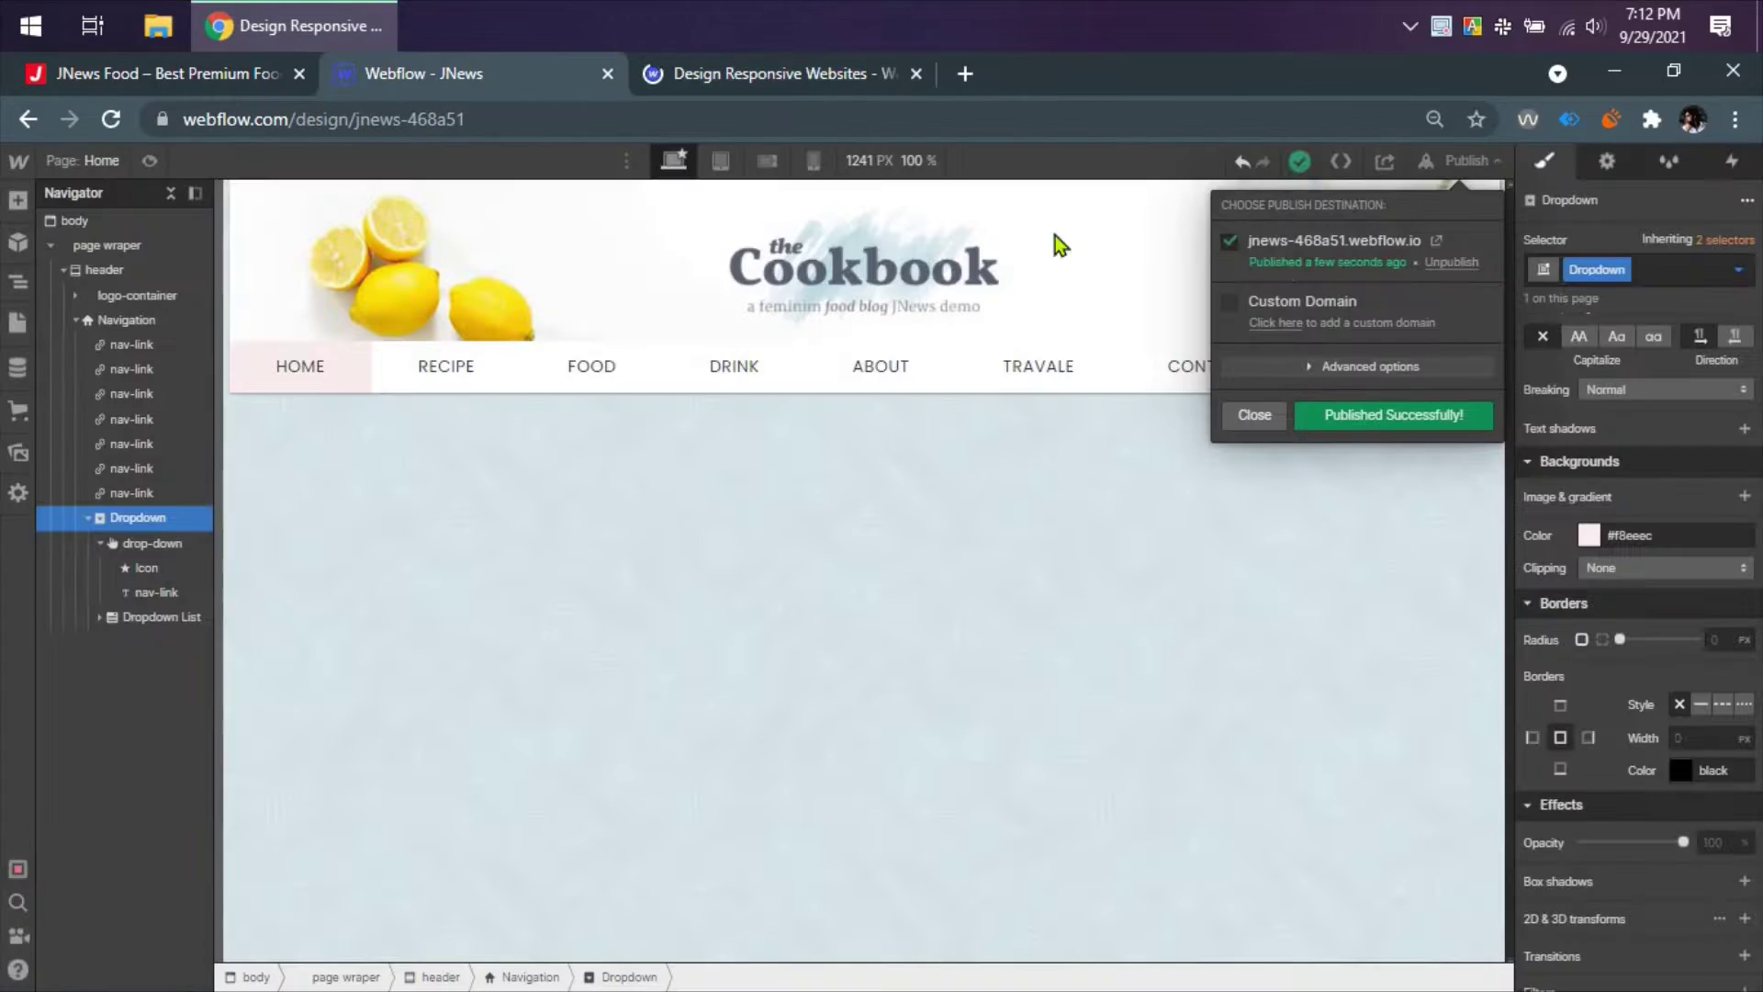
- Open the published site and check the DROPDOWN item's hover color and how its link list opens
left_click(1437, 244)
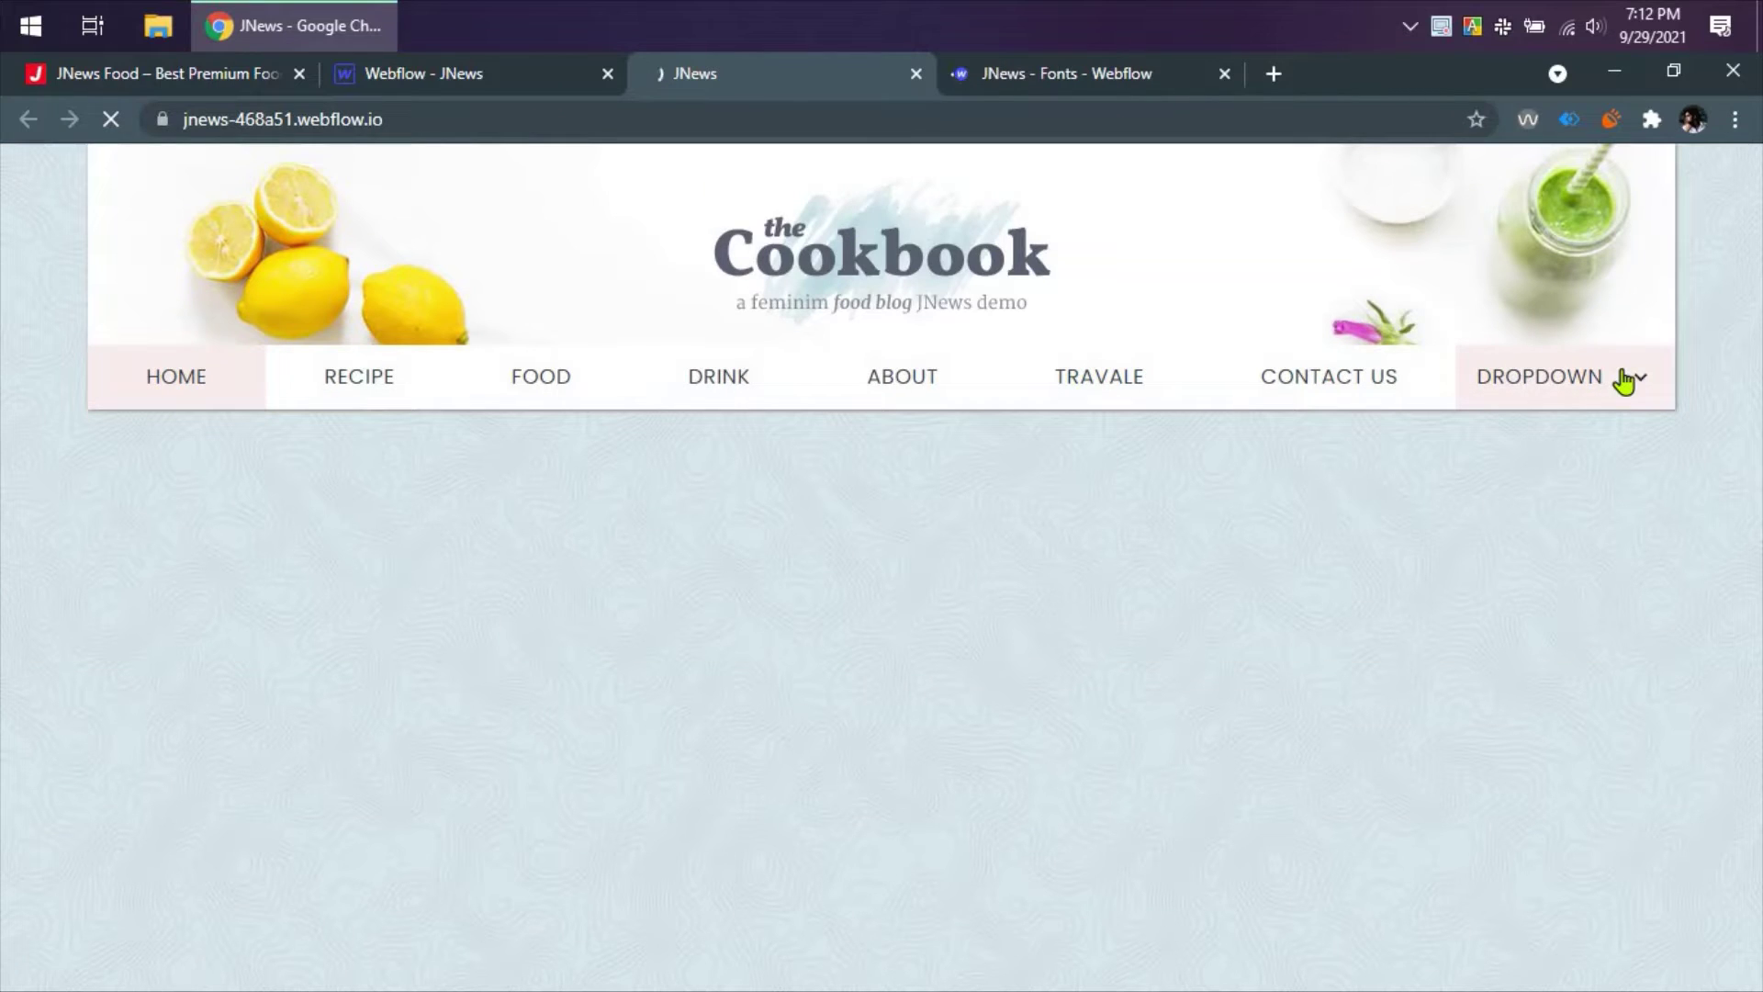
left_click(1626, 389)
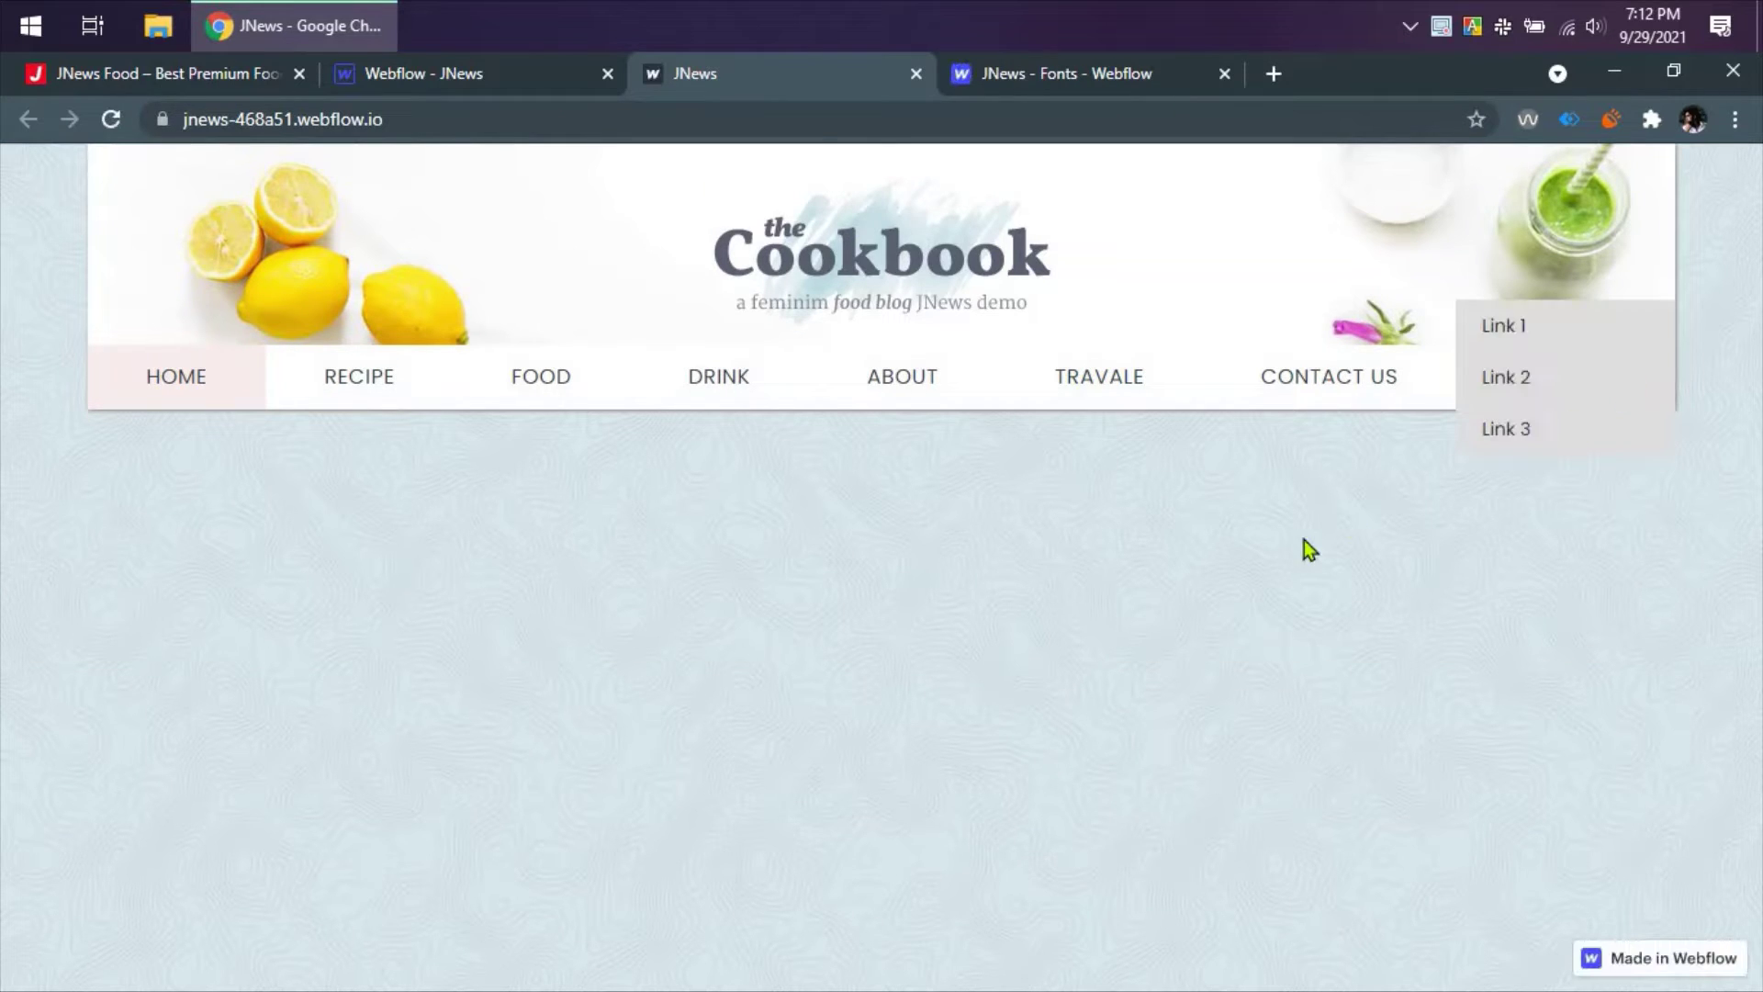
left_click(1548, 422)
left_click(1579, 390)
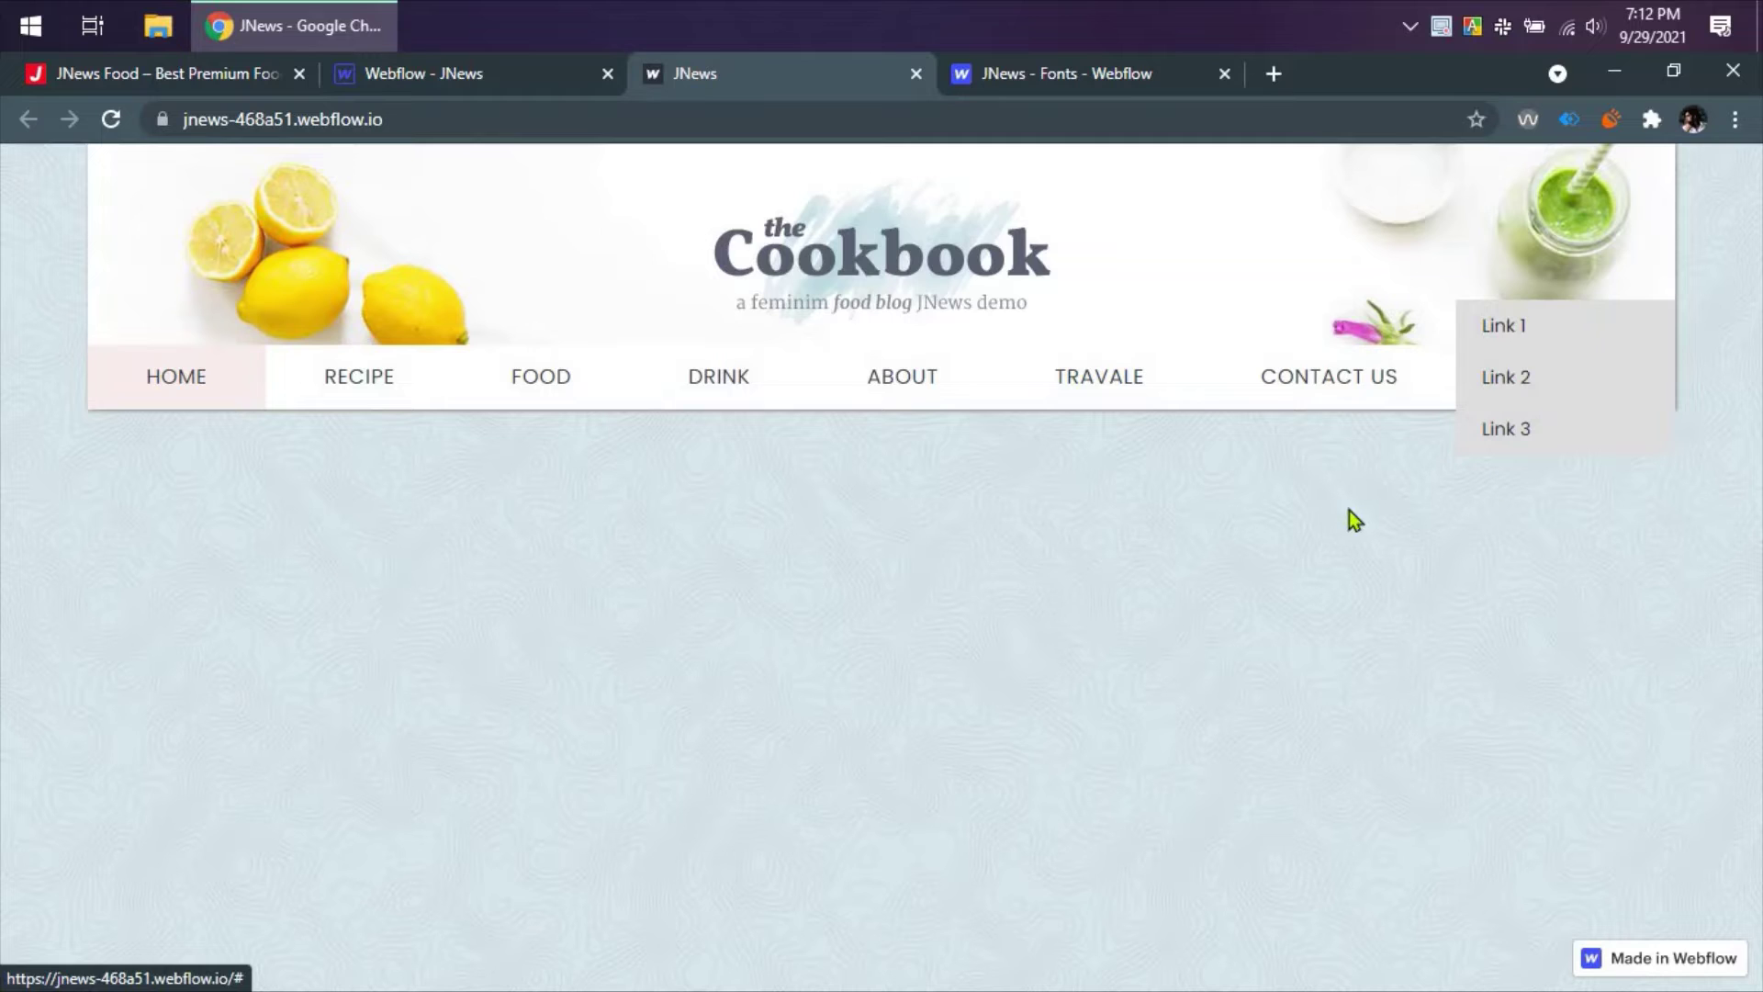
left_click(1547, 405)
- Return to the Webflow designer, dismiss the publishing options, and show the Dropdown element's menu through its settings
left_click(424, 75)
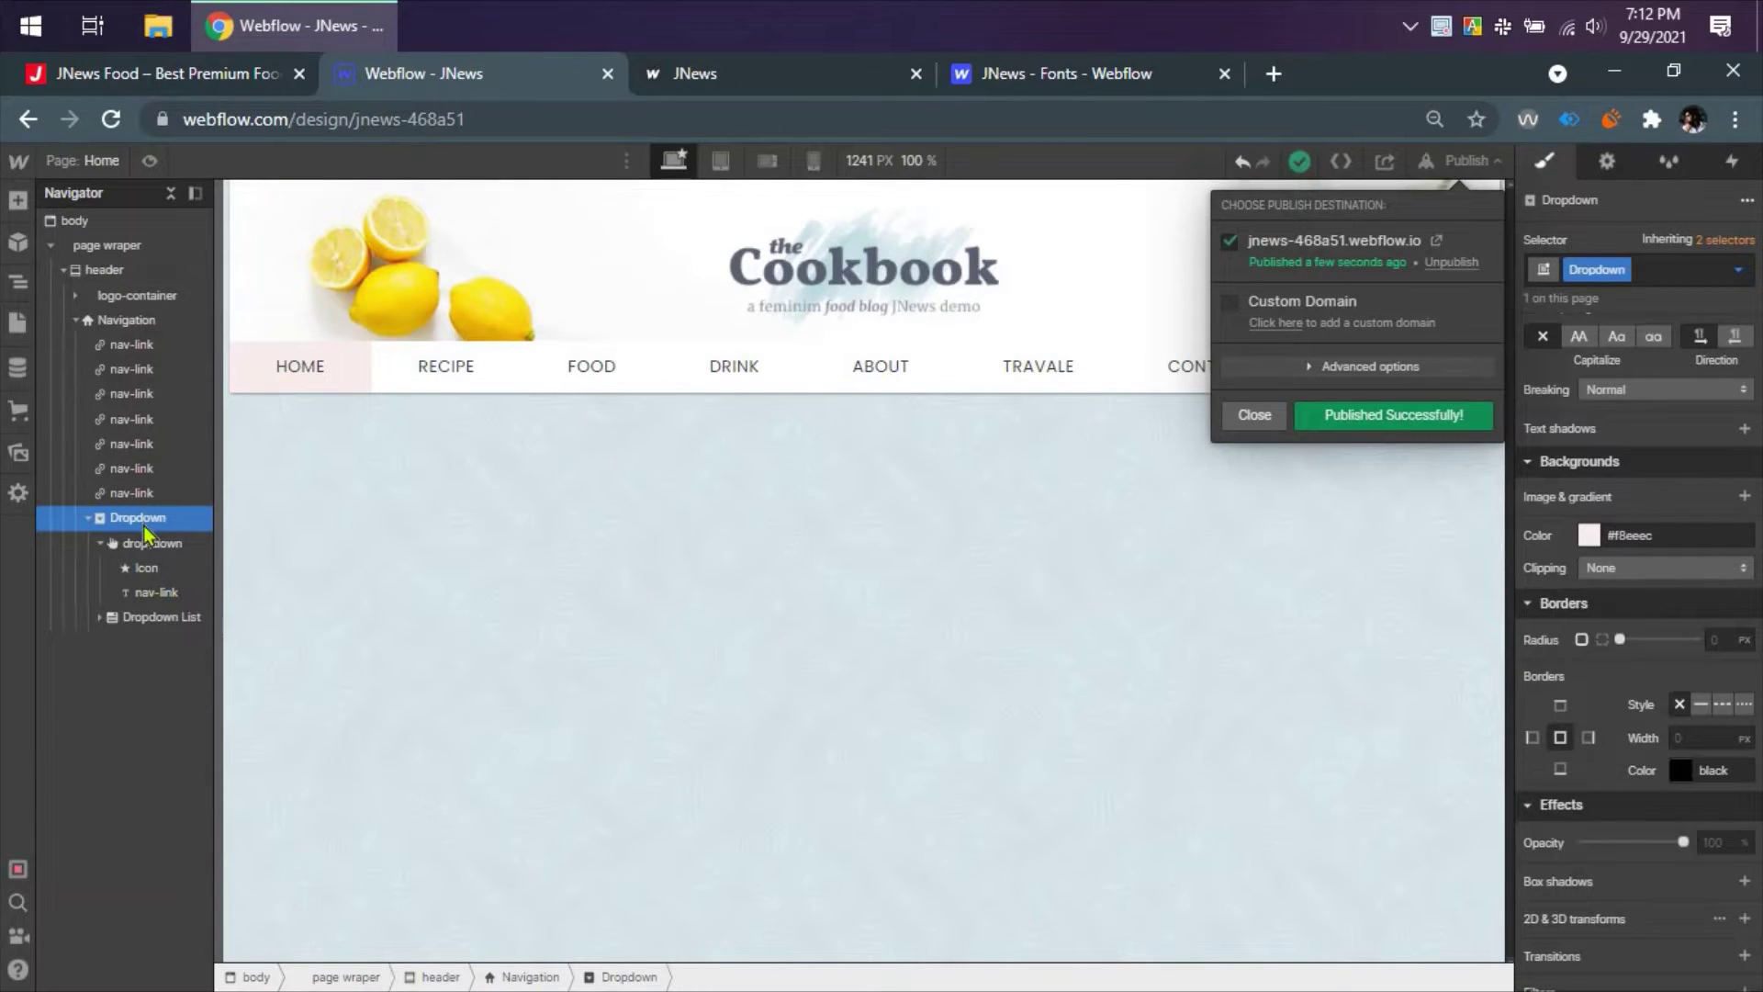
key("Escape")
left_click(1604, 162)
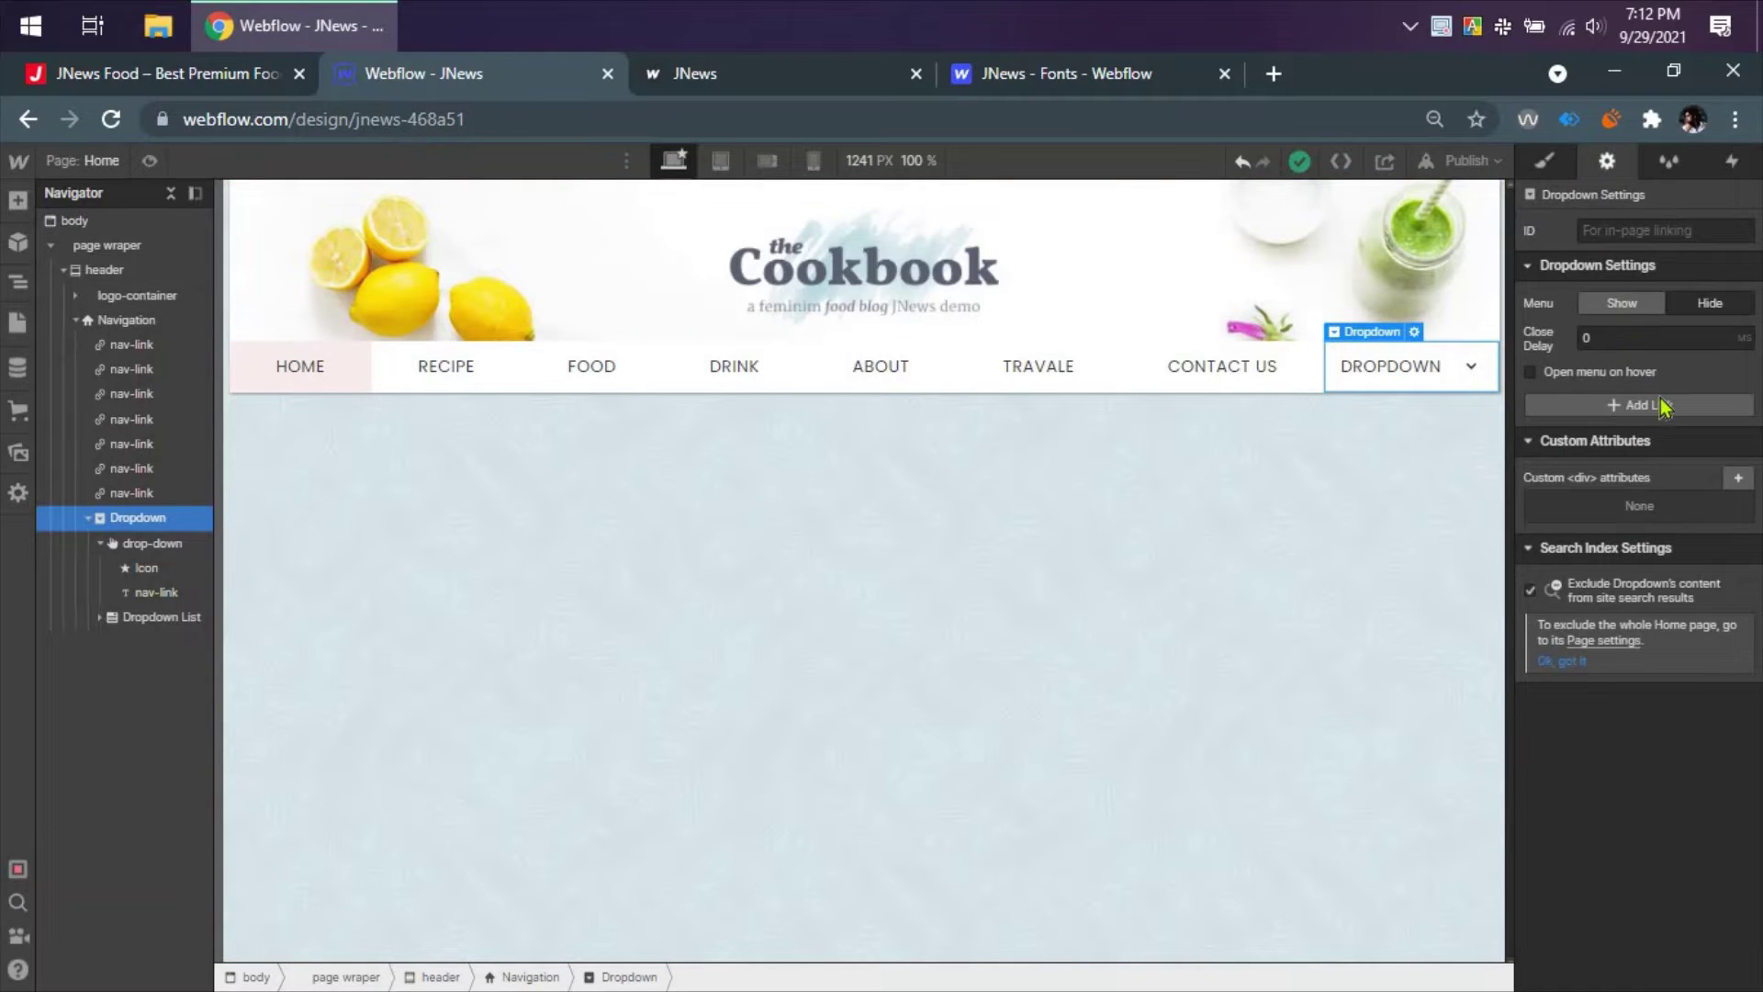
left_click(1633, 306)
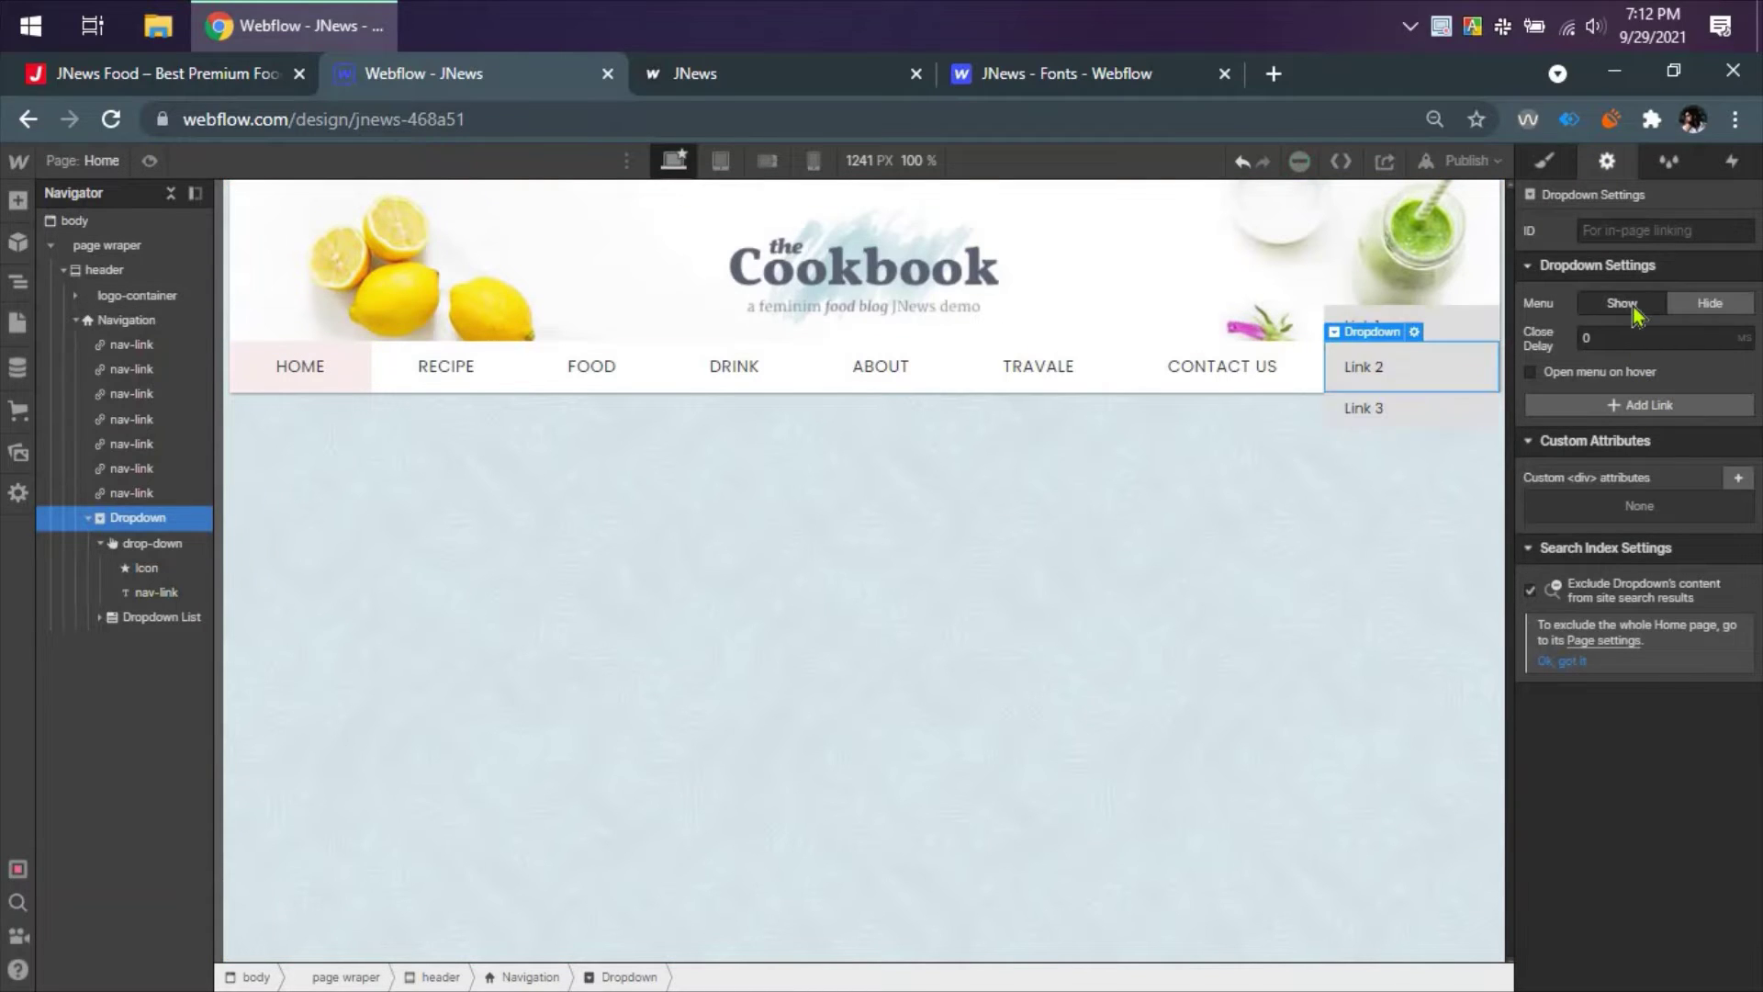
- Reset the Align and Display settings of the Dropdown class so that its link list sits below the toggle
left_click(166, 627)
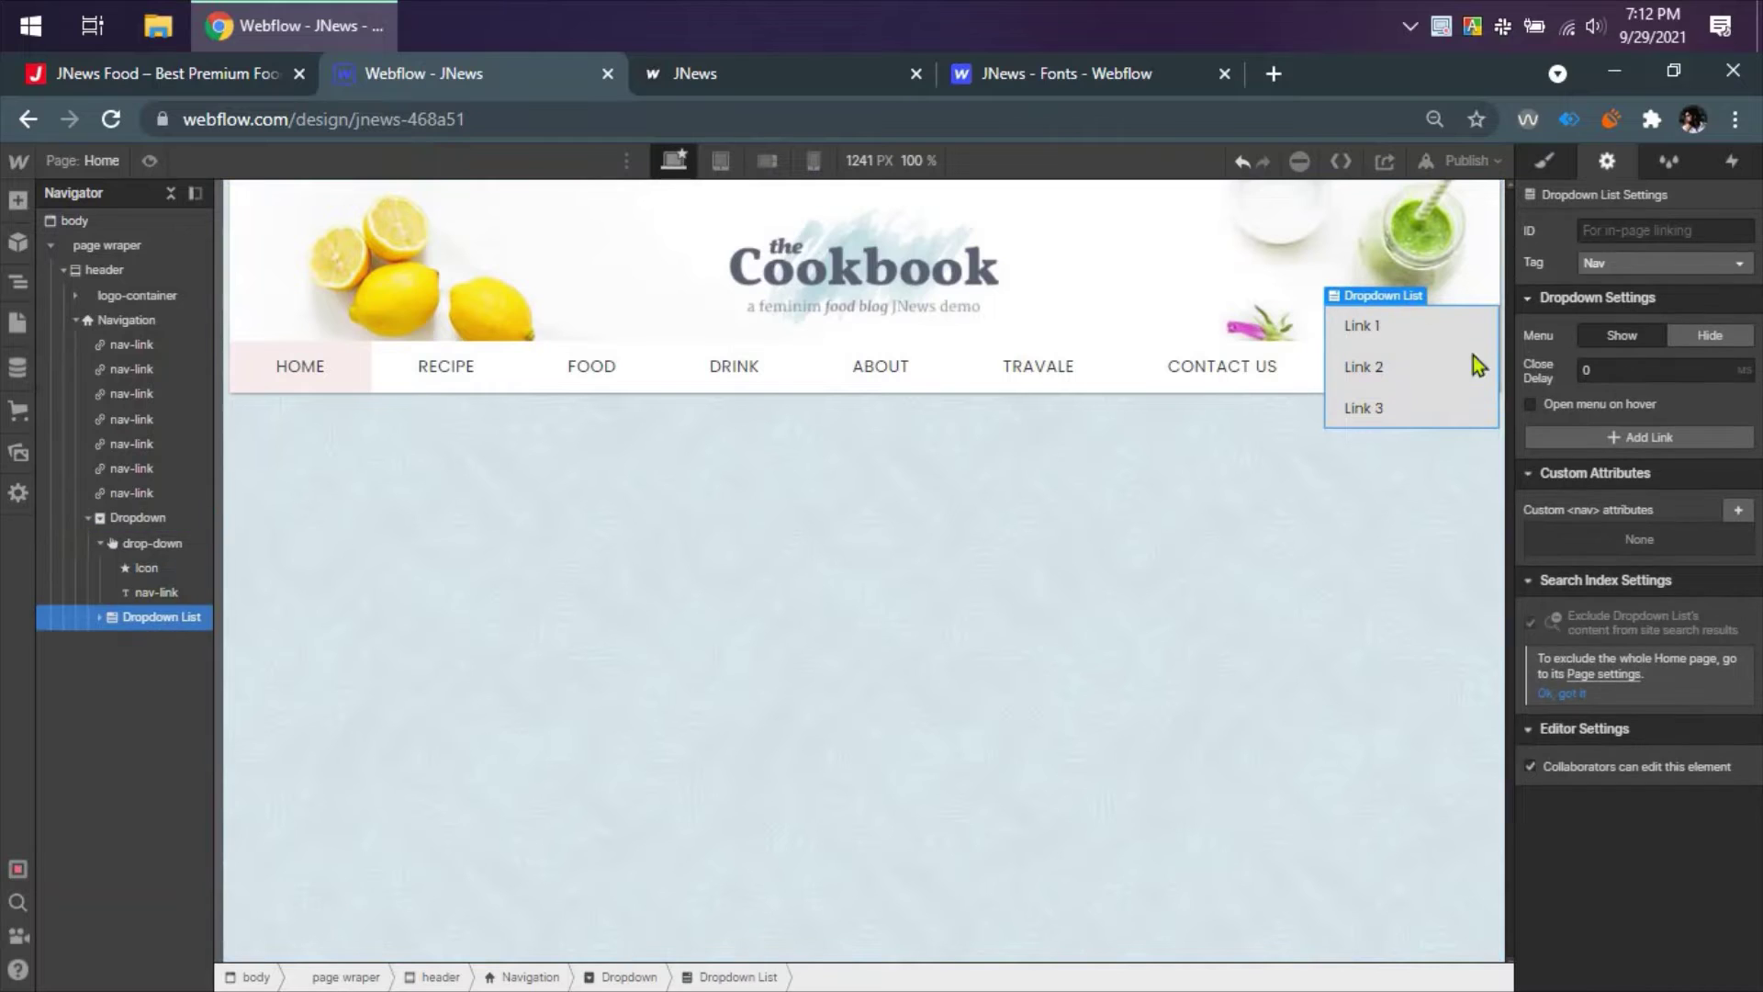
left_click(1544, 160)
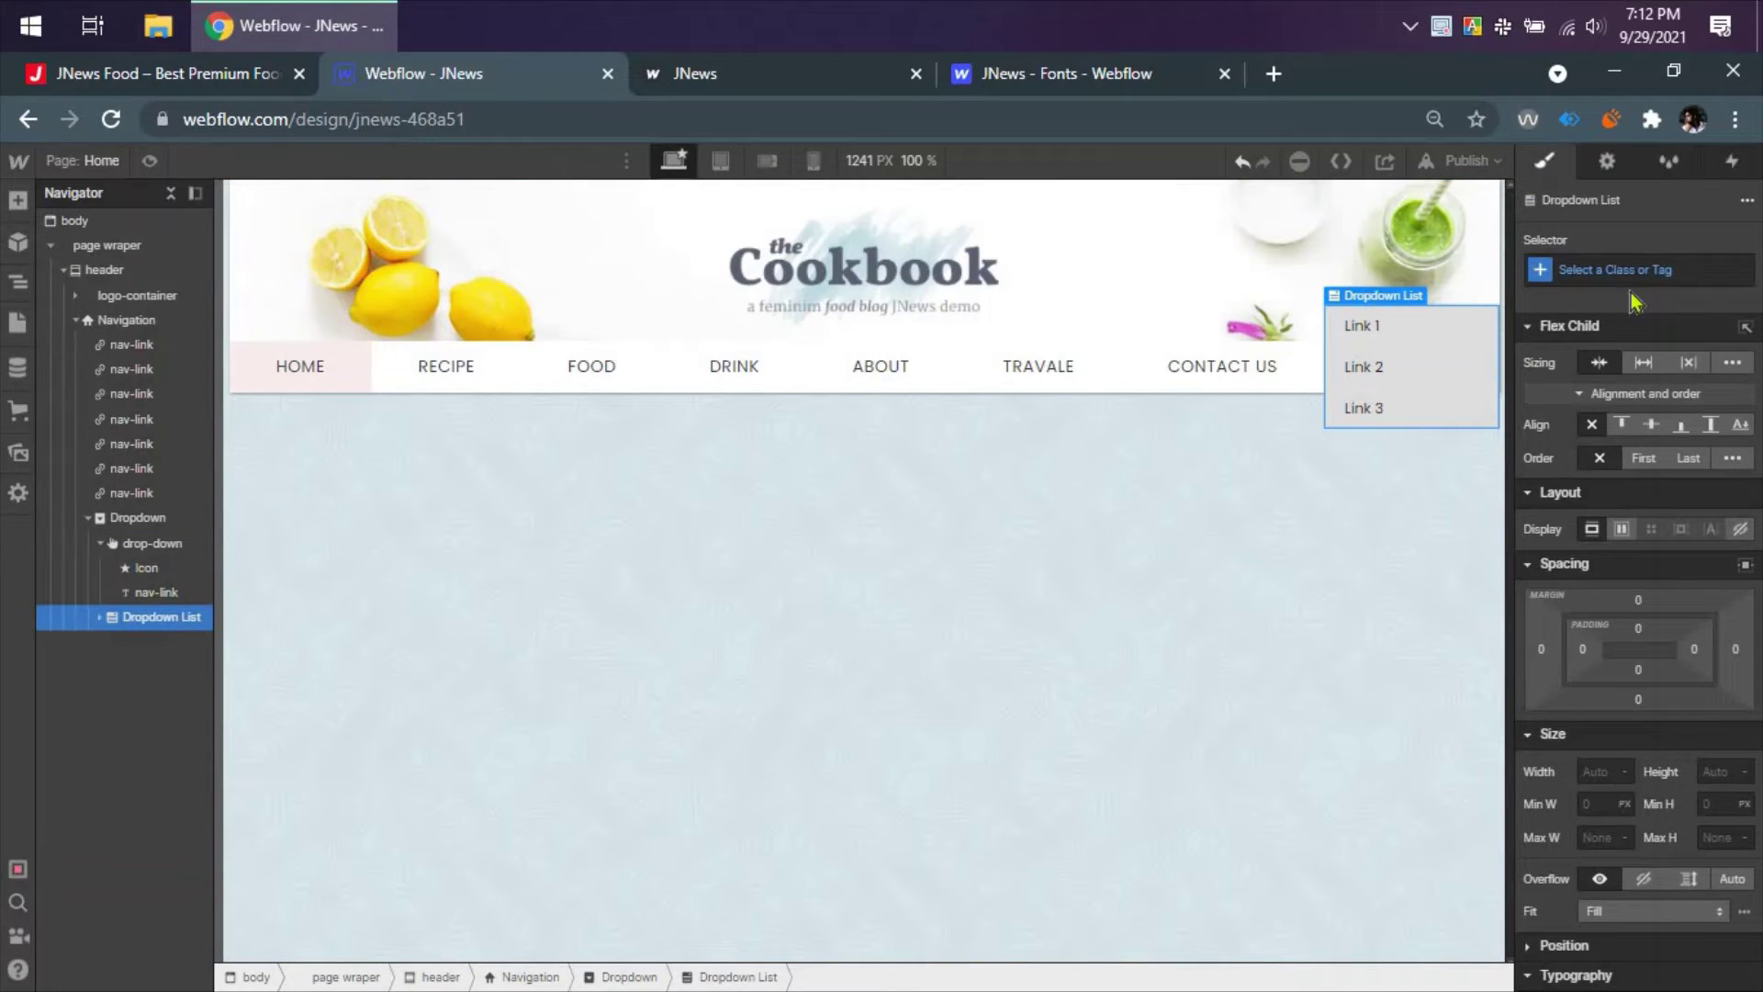
left_click(167, 522)
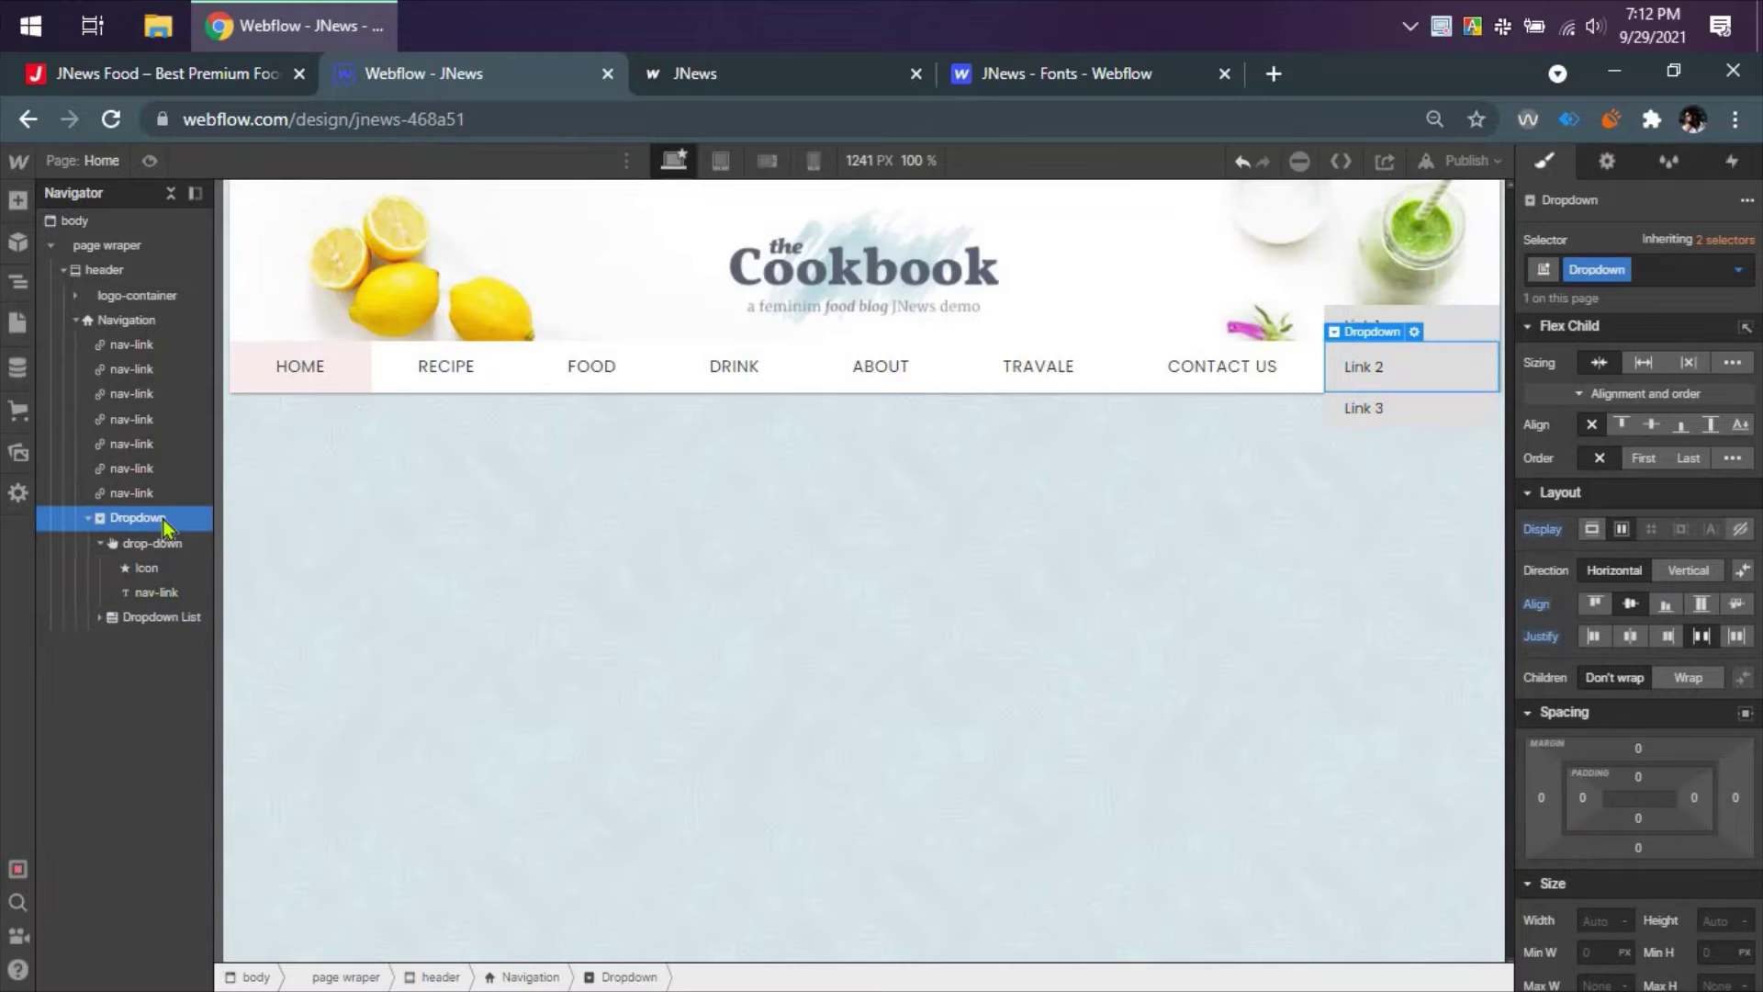
left_click(1543, 606)
left_click(1567, 630)
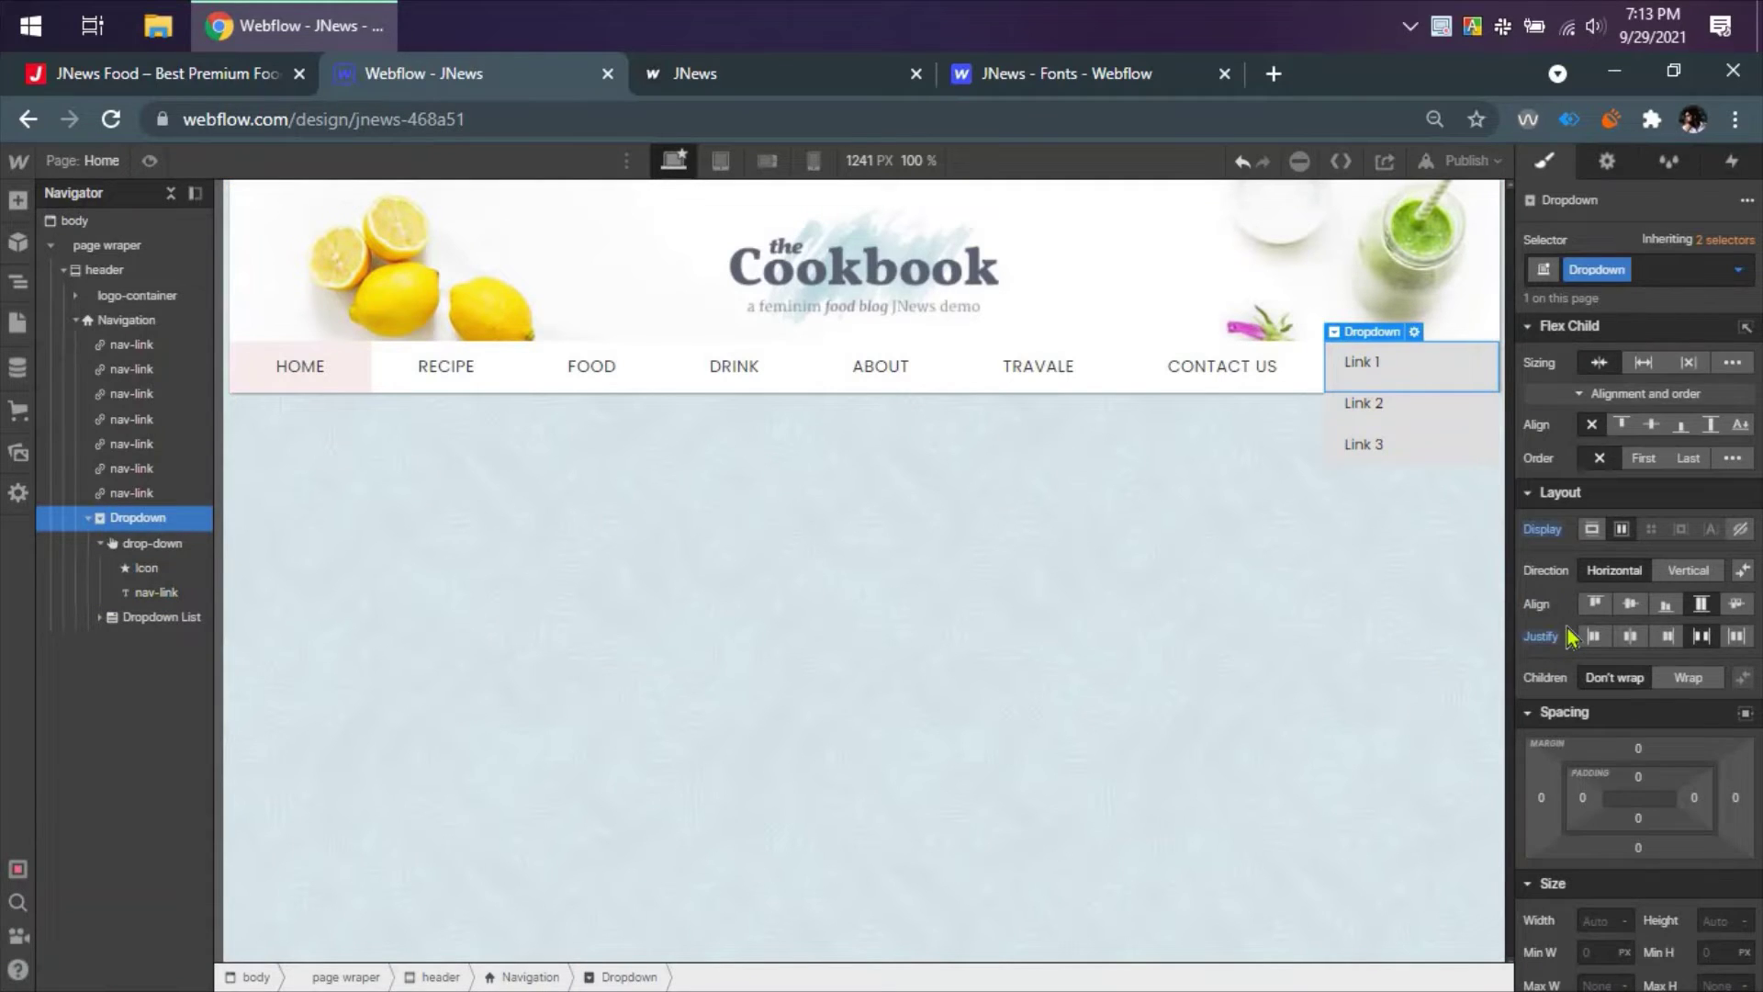
left_click(1551, 533)
left_click(1557, 551)
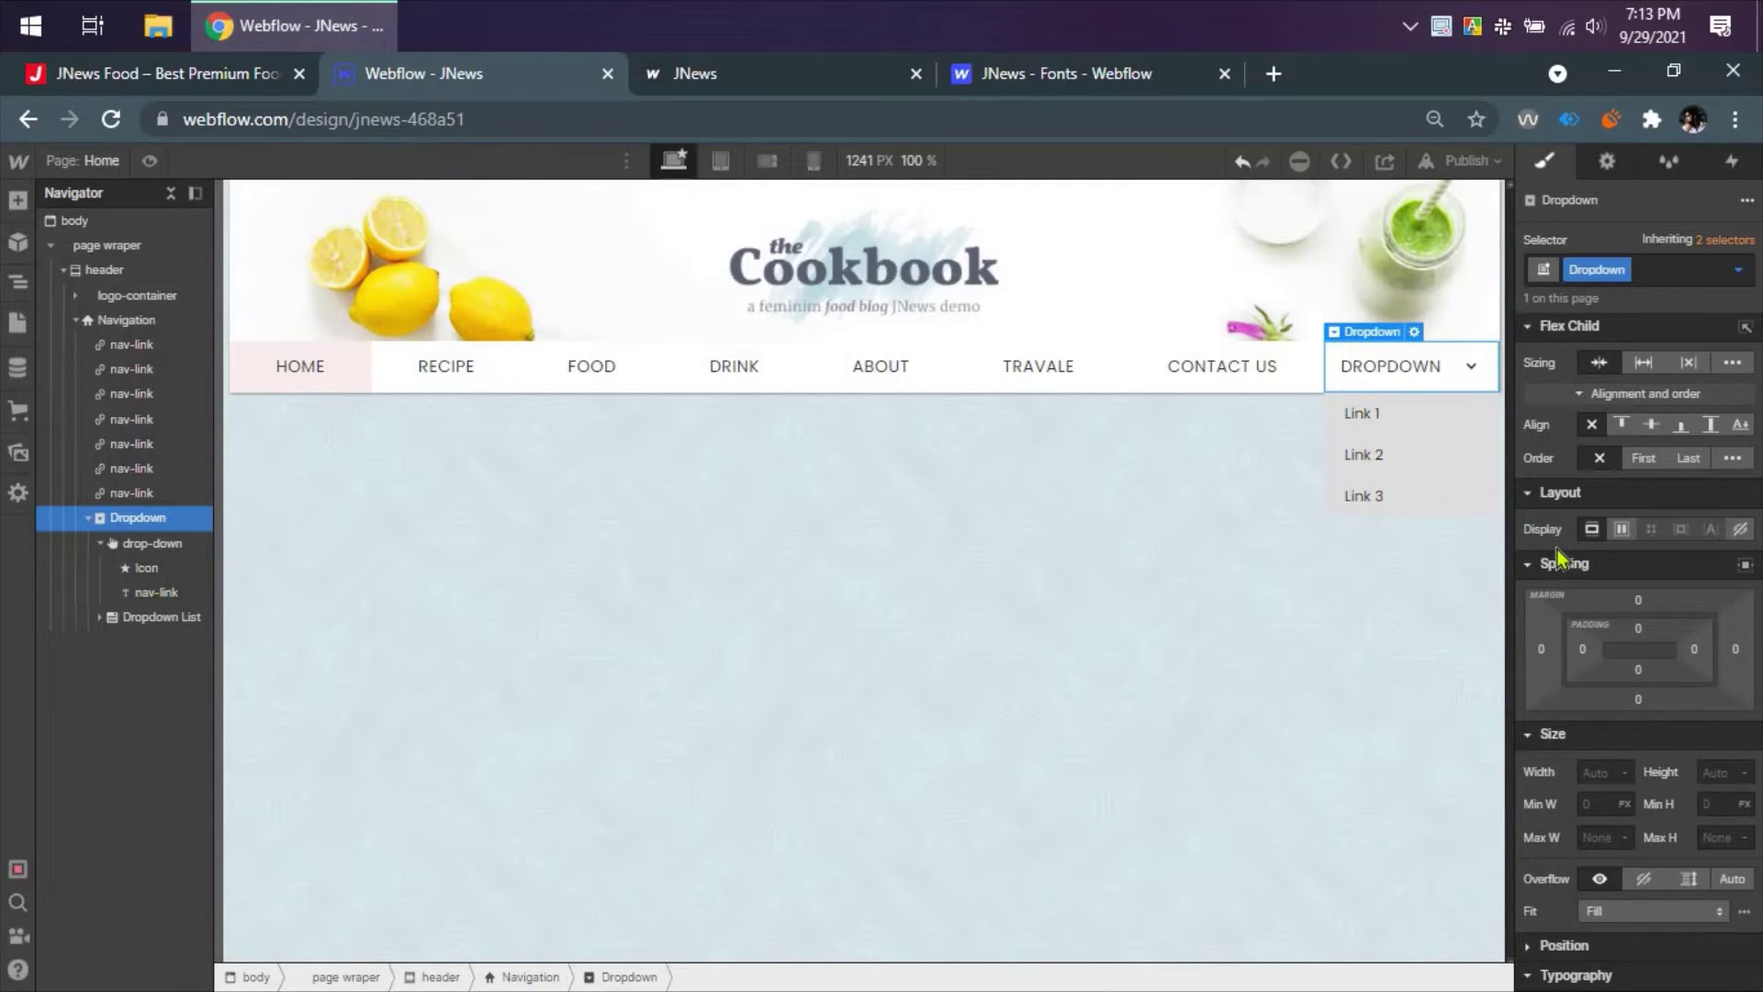
- Publish the site again to jnews-468a51.webflow.io with the corrected dropdown layout
left_click(1463, 161)
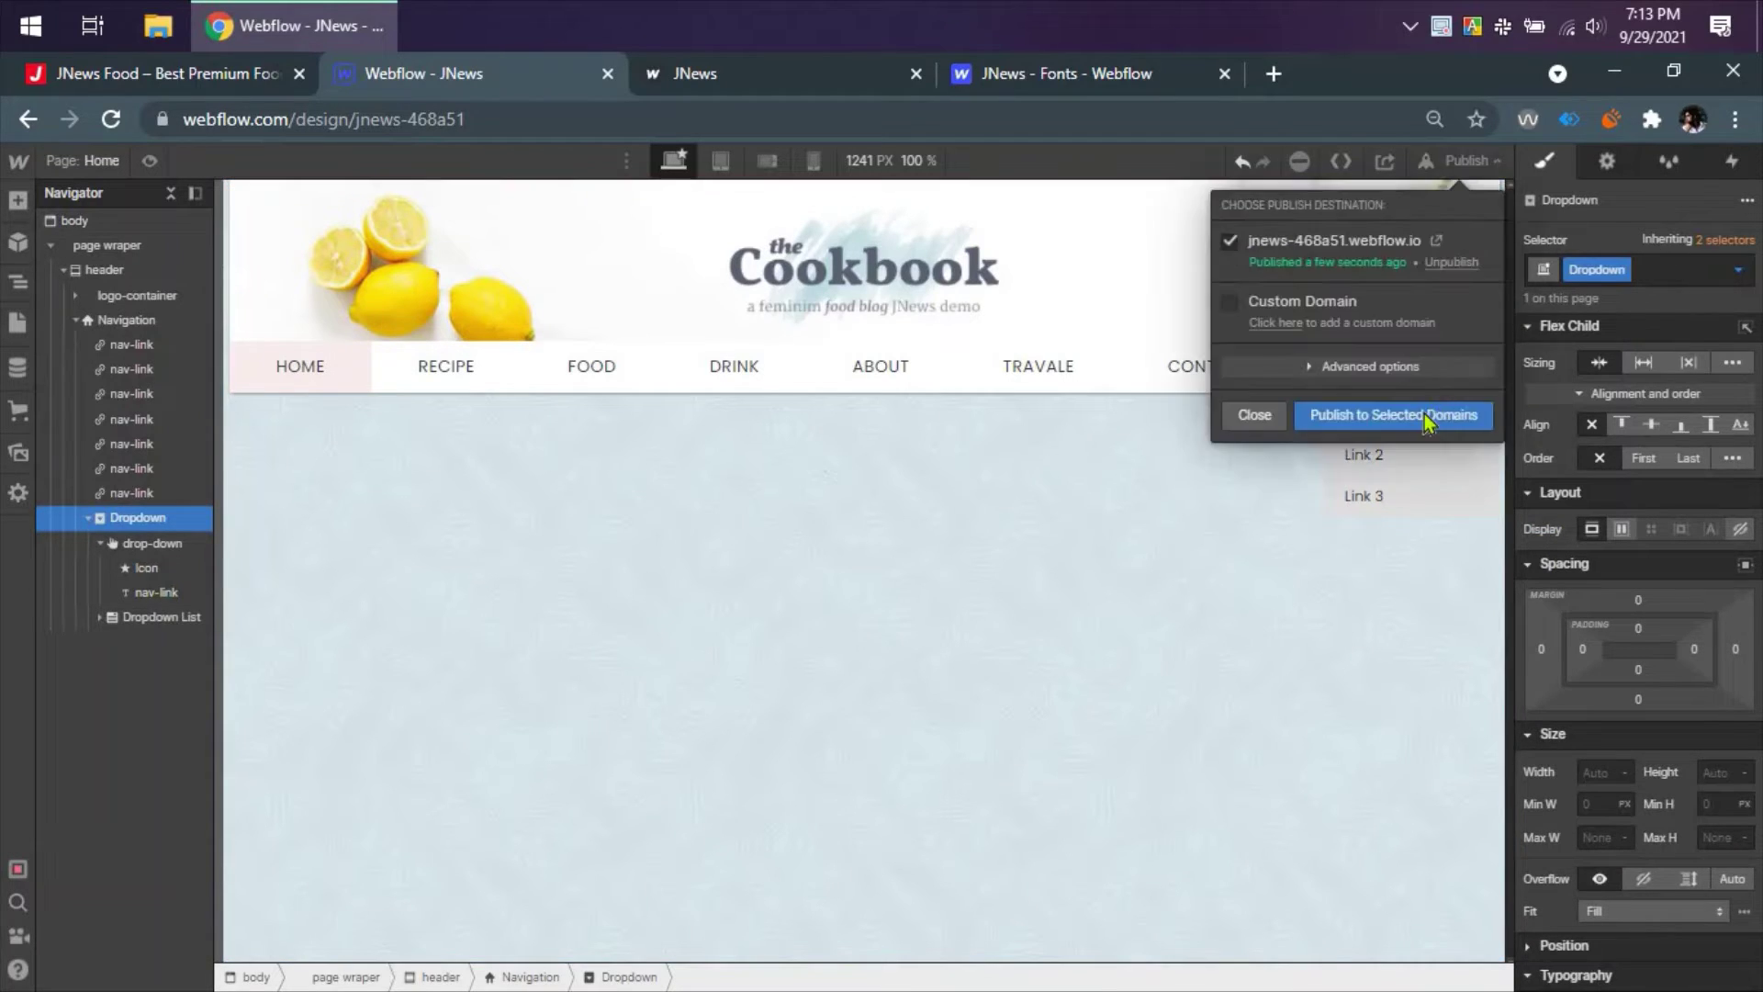
left_click(1426, 421)
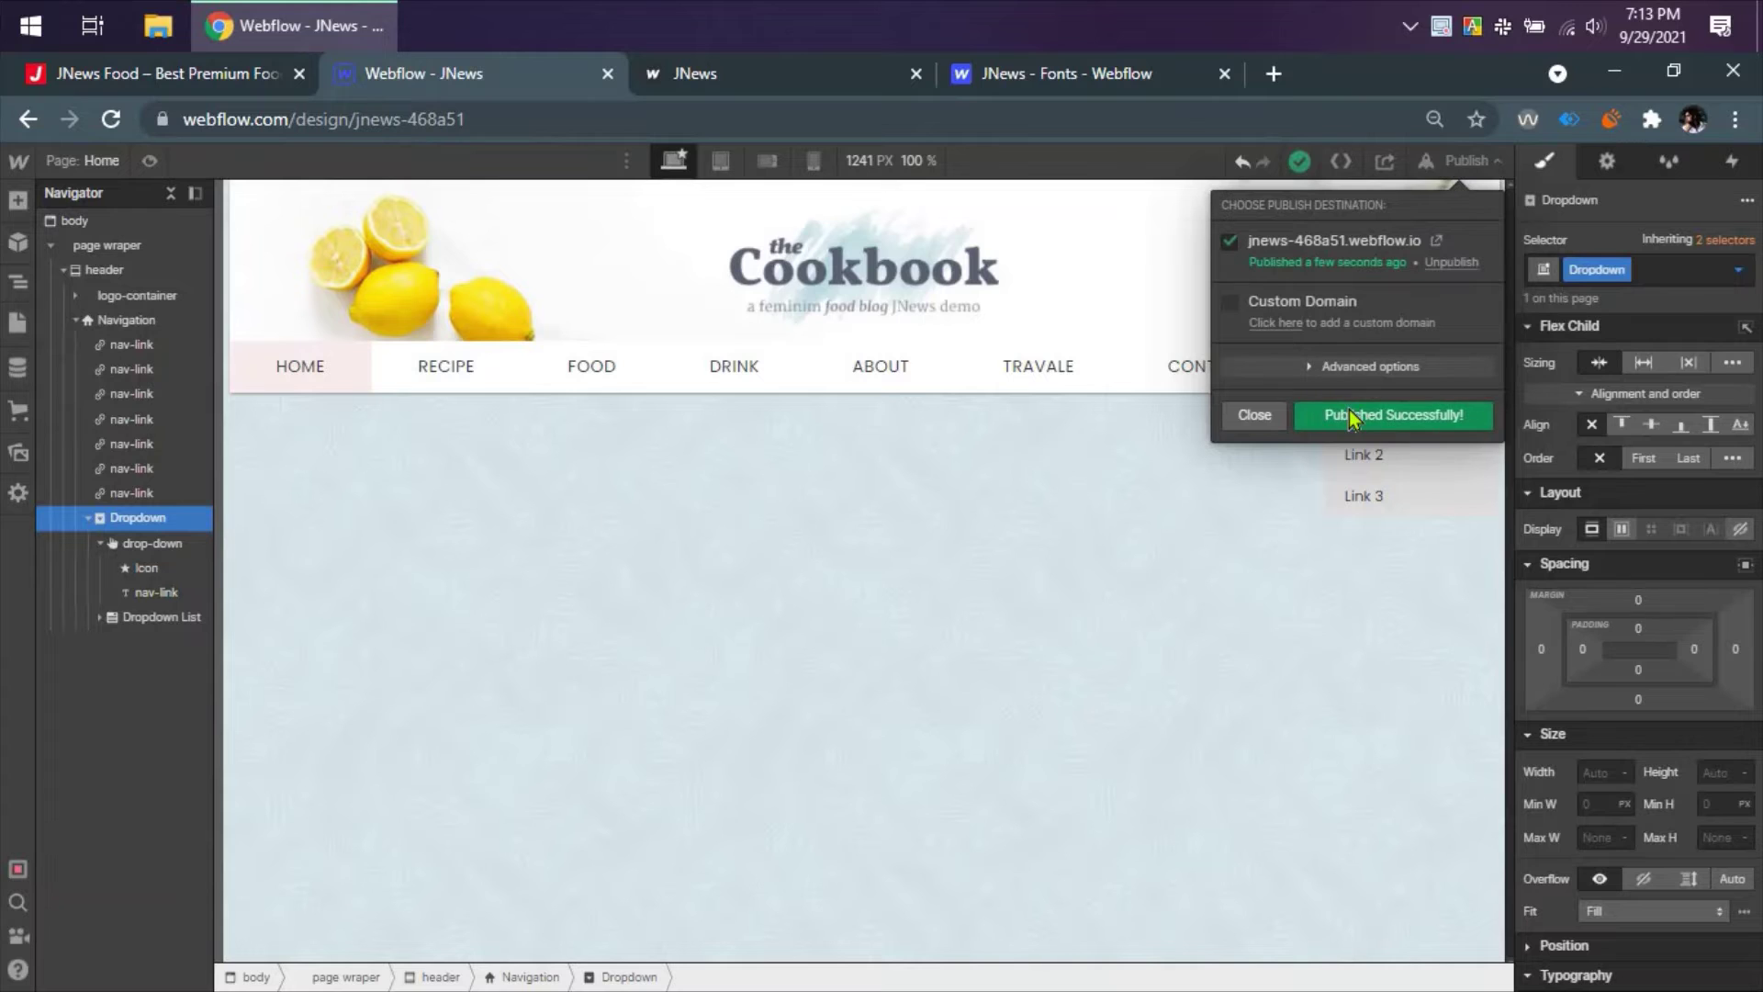
- Reload the jnews.io/food reference page, close its developer tools, and enlarge the page zoom to 90%
left_click(184, 73)
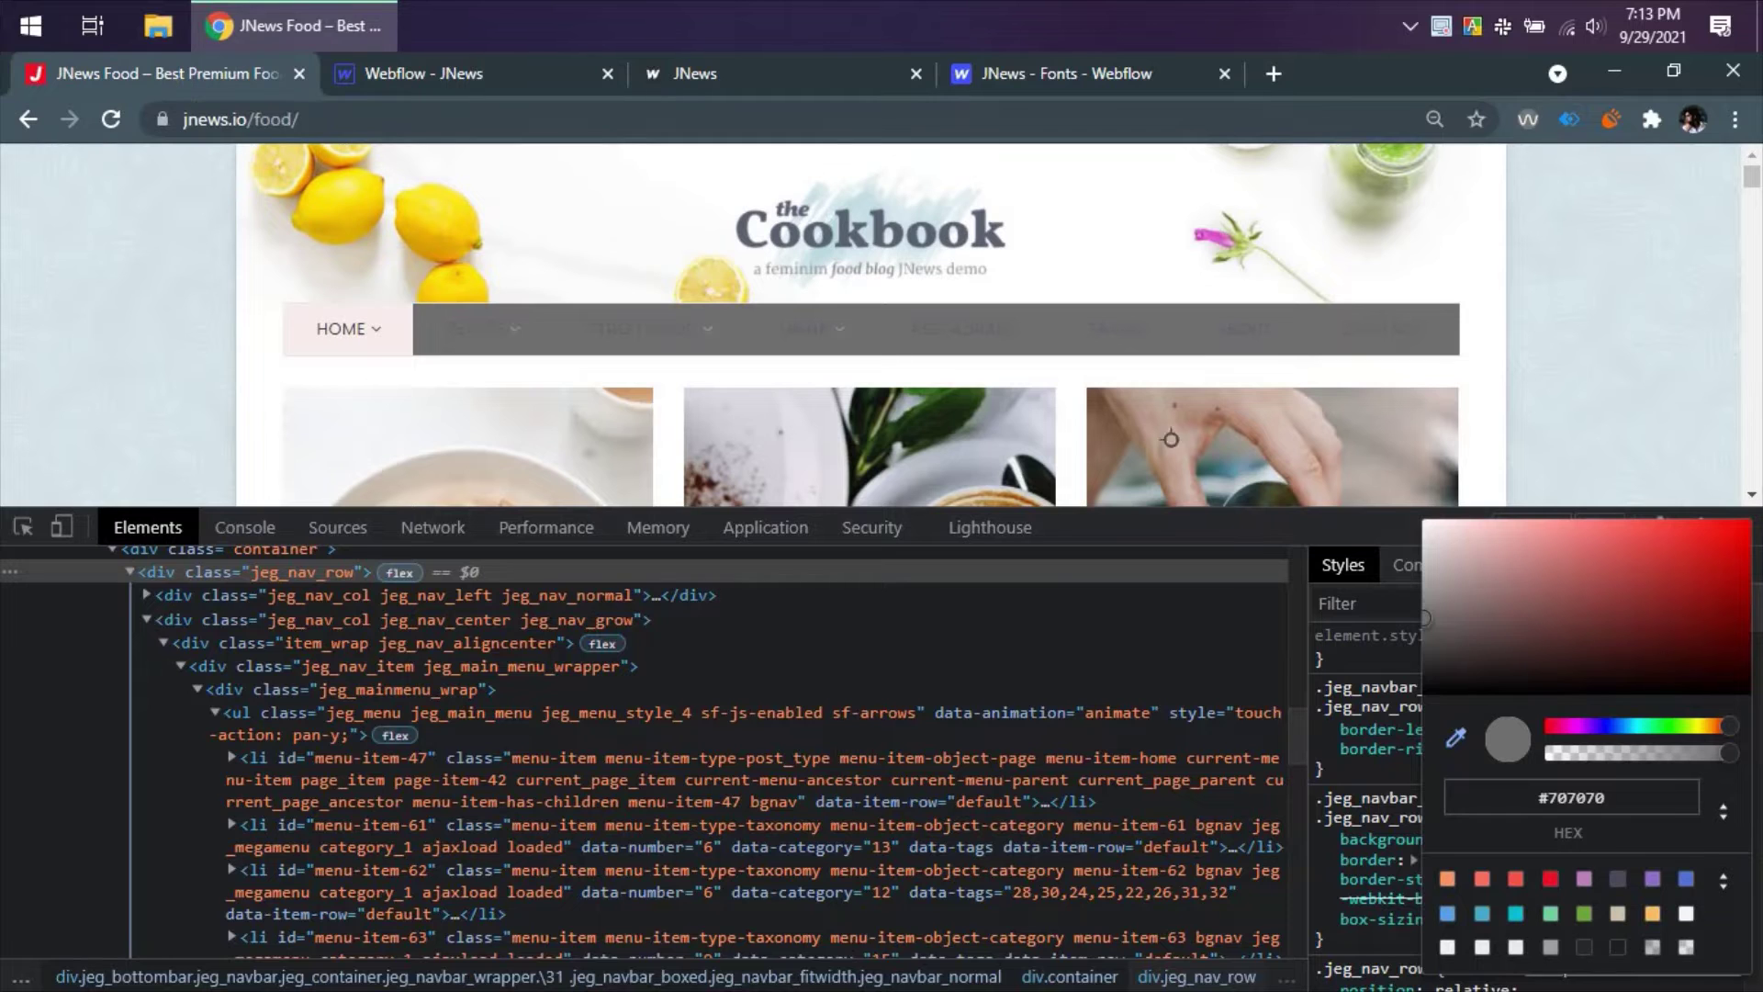
left_click(111, 120)
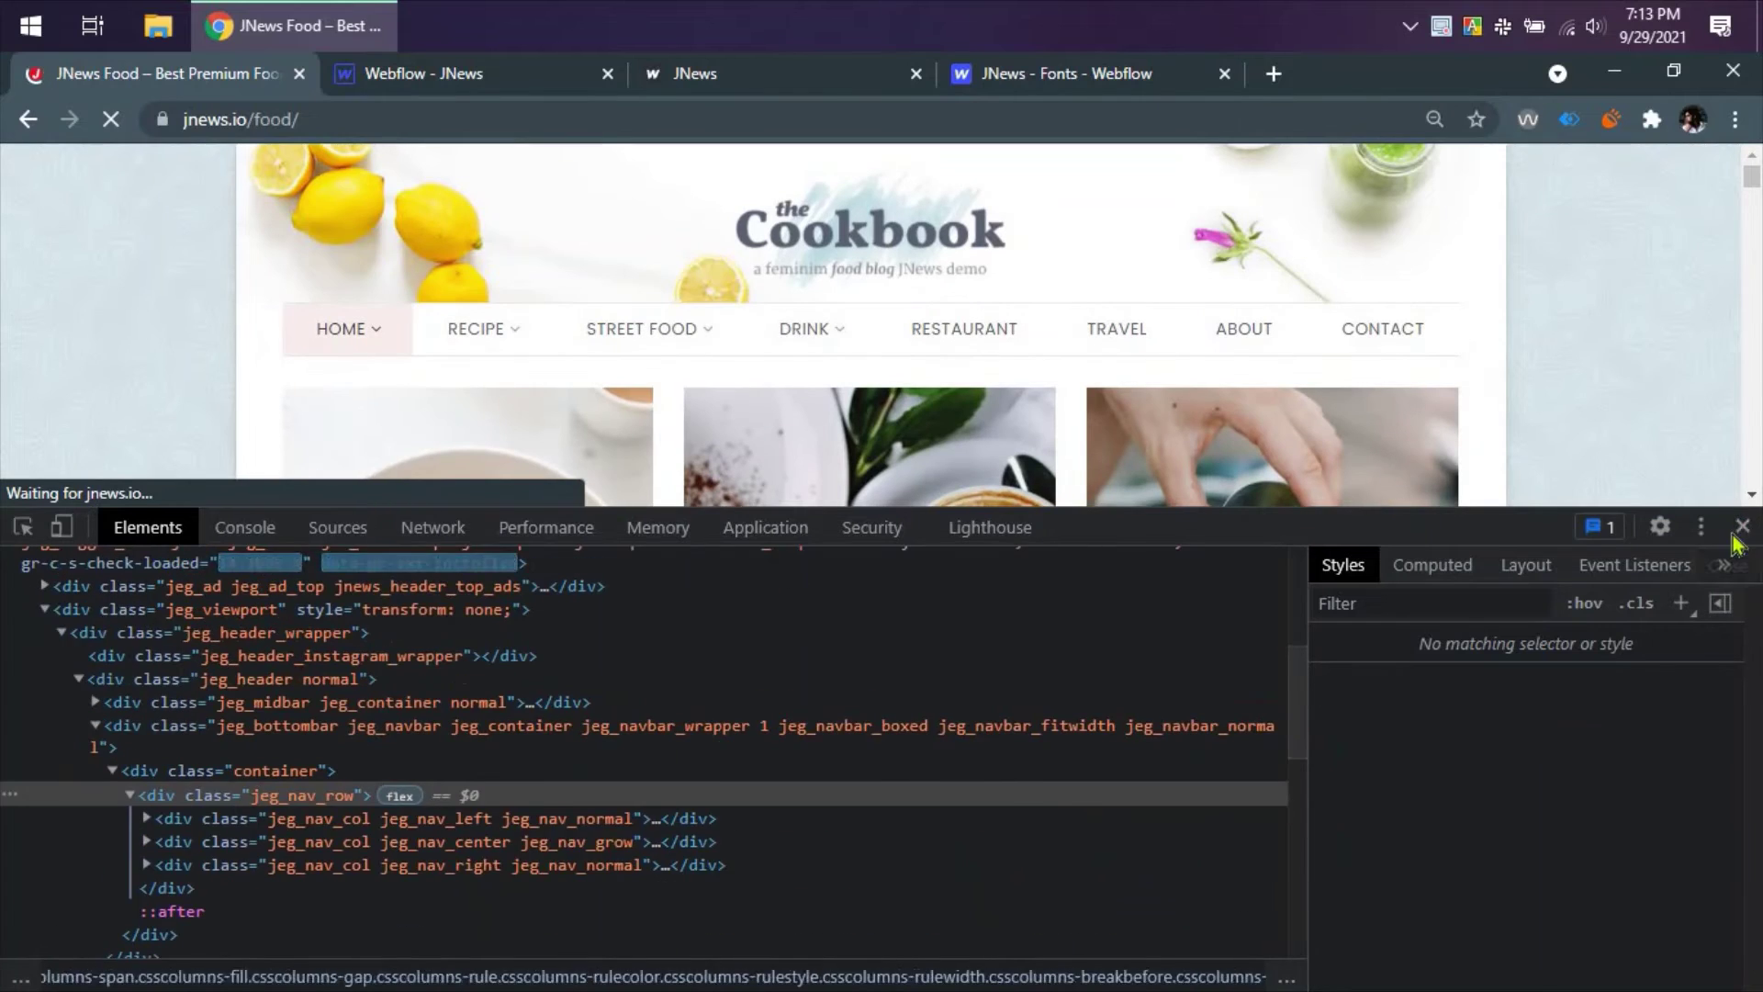
left_click(1748, 527)
left_click(472, 76)
left_click(705, 75)
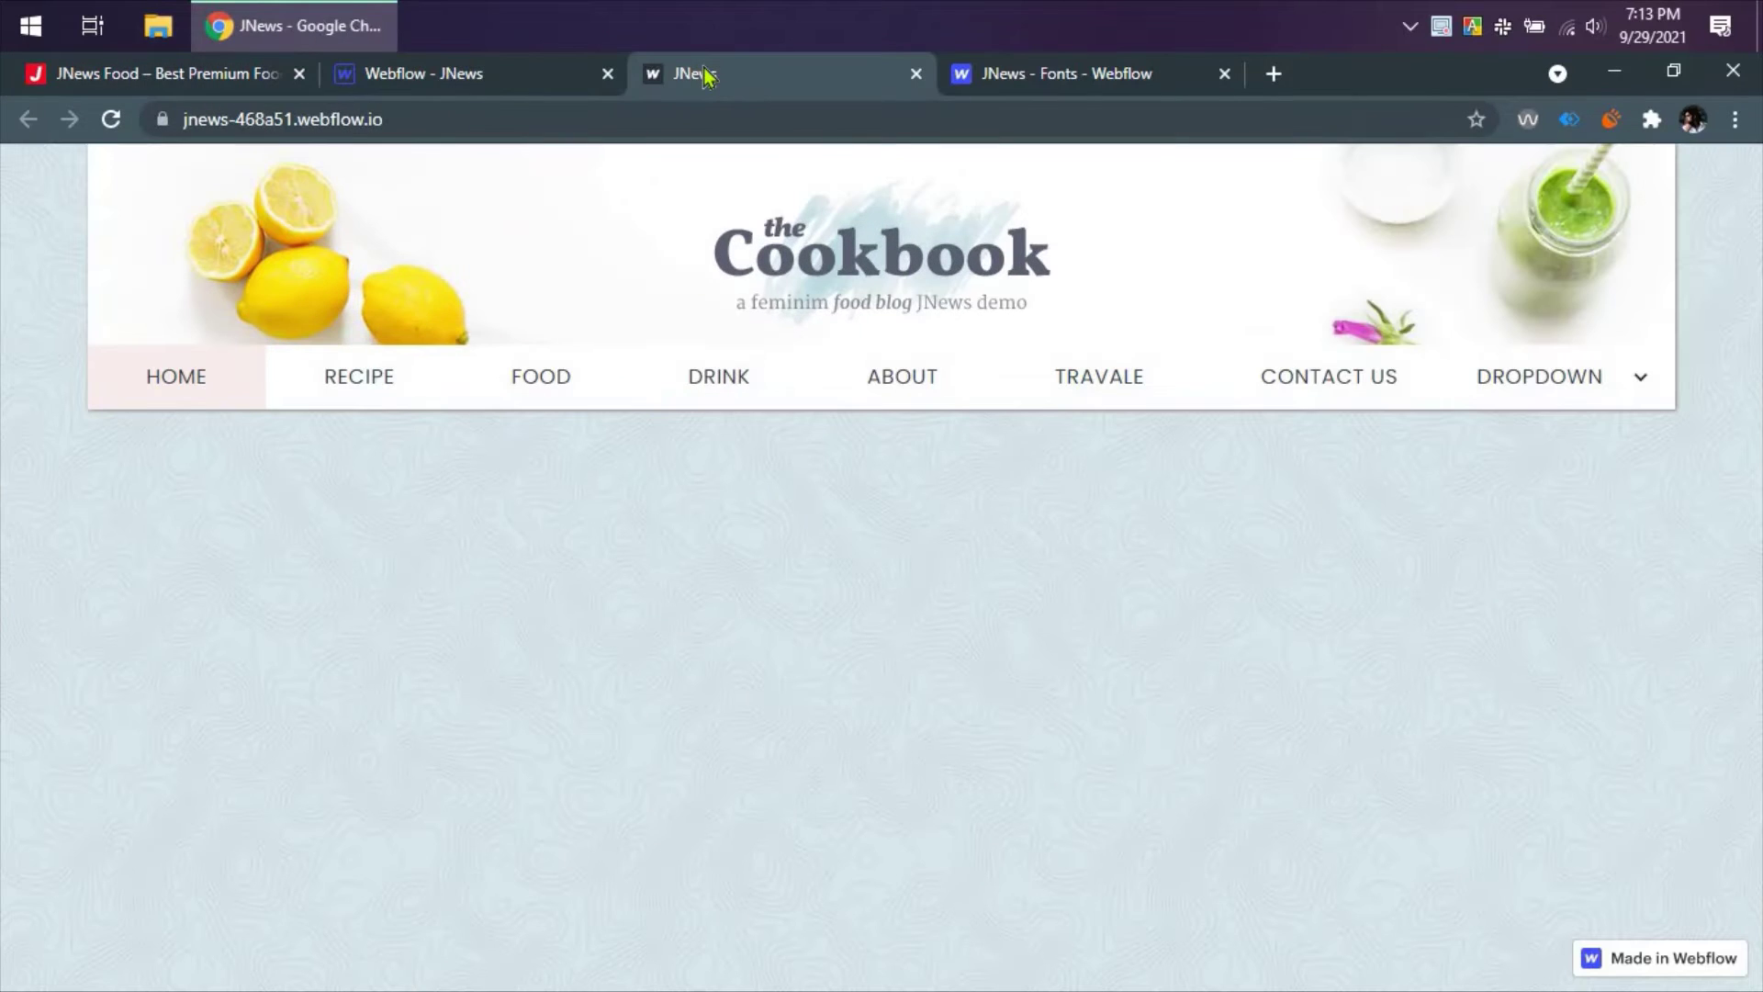
left_click(209, 81)
key("ctrl+plus")
key("ctrl+plus")
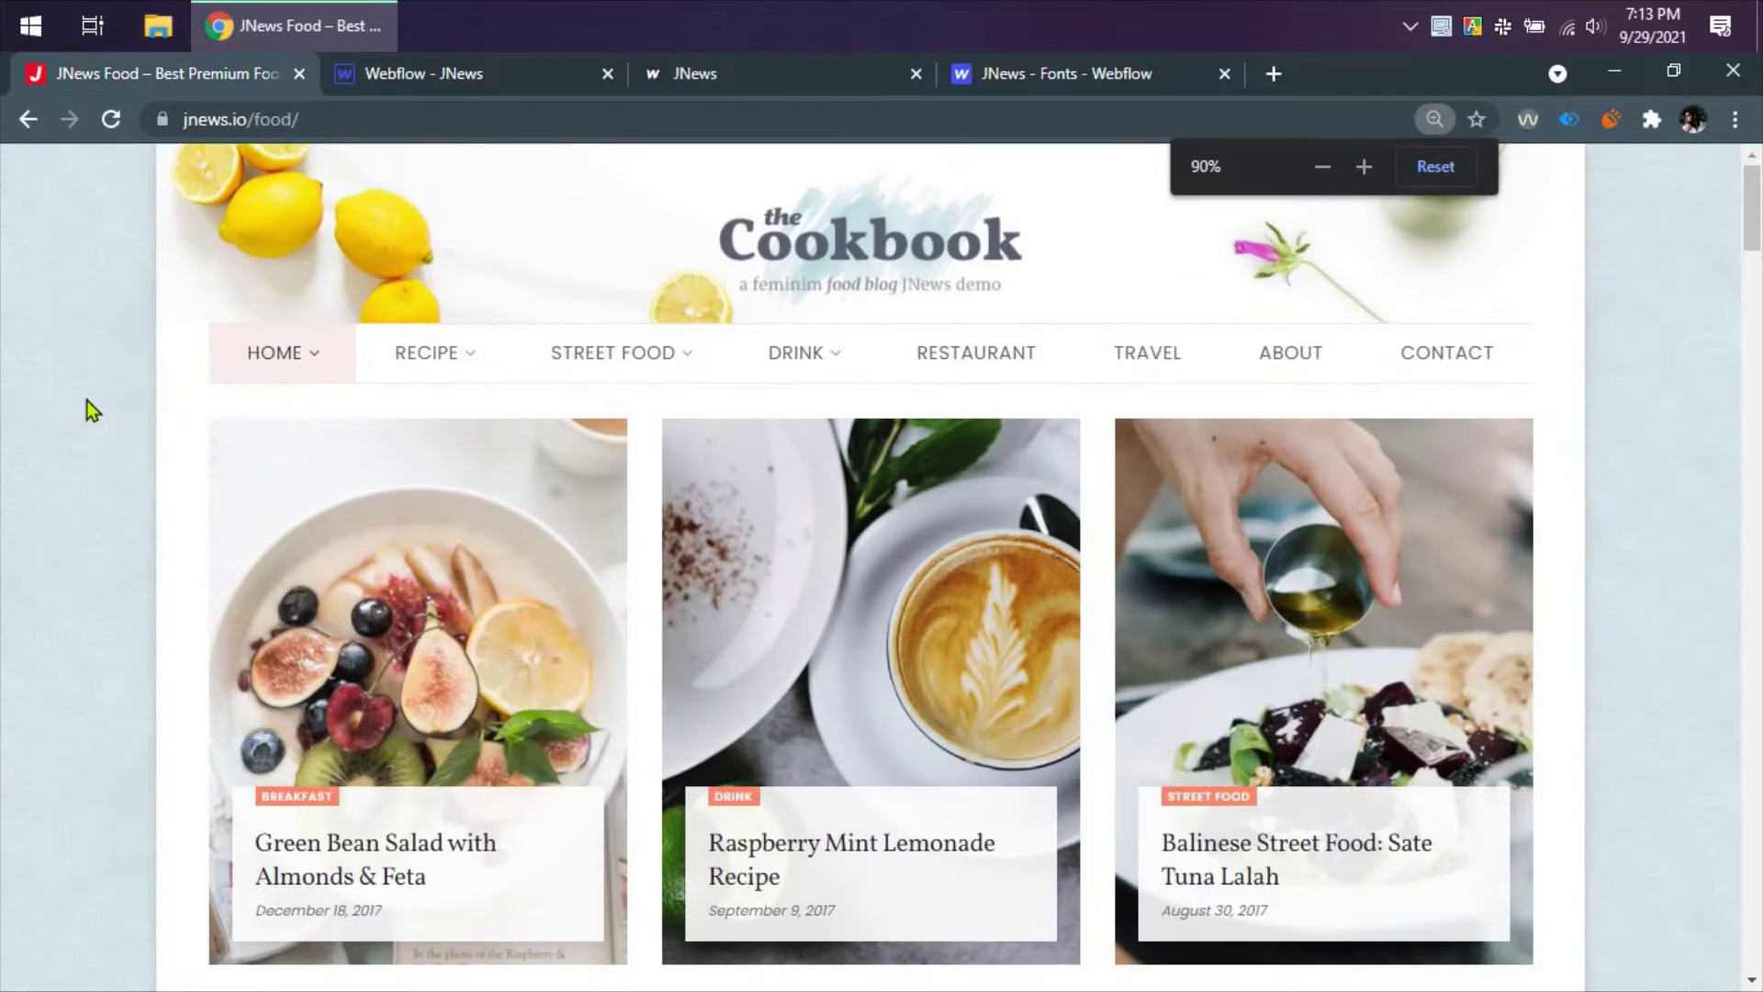
- Place the published site's tab beside the reference tab, compare both navigation bars, and close the publishing options in the designer
left_click_drag(650, 74, 386, 83)
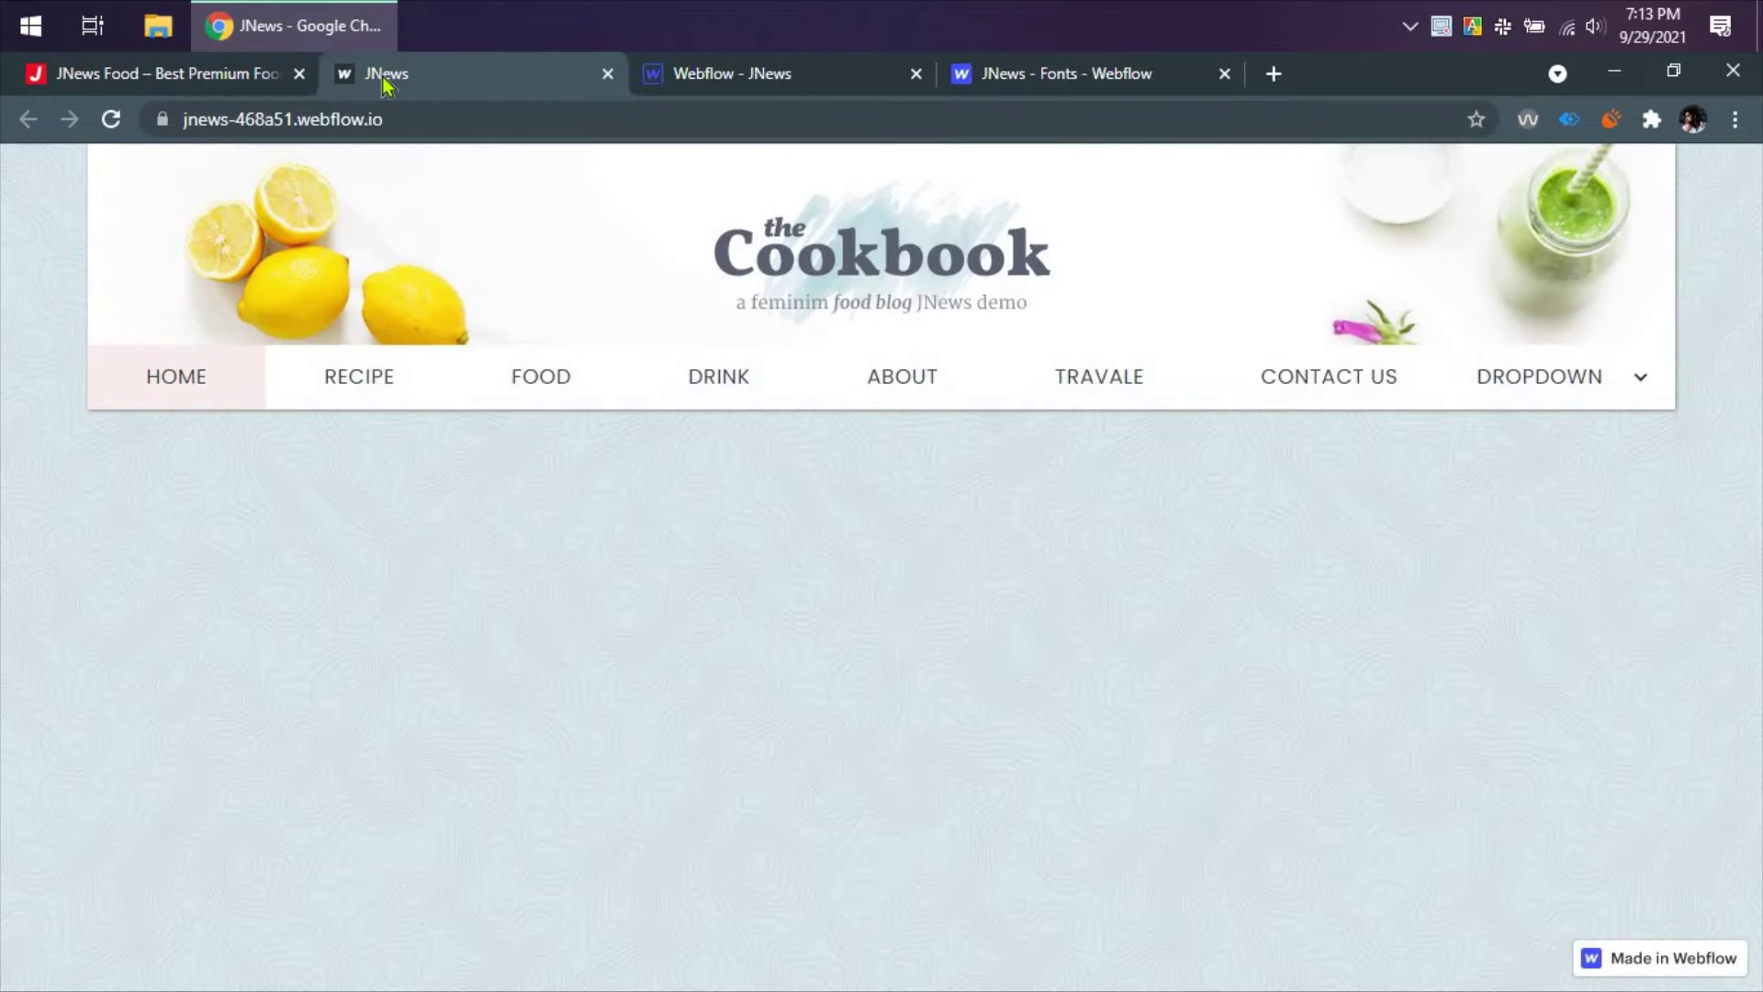
left_click(197, 87)
left_click(413, 72)
left_click(698, 83)
left_click(1255, 415)
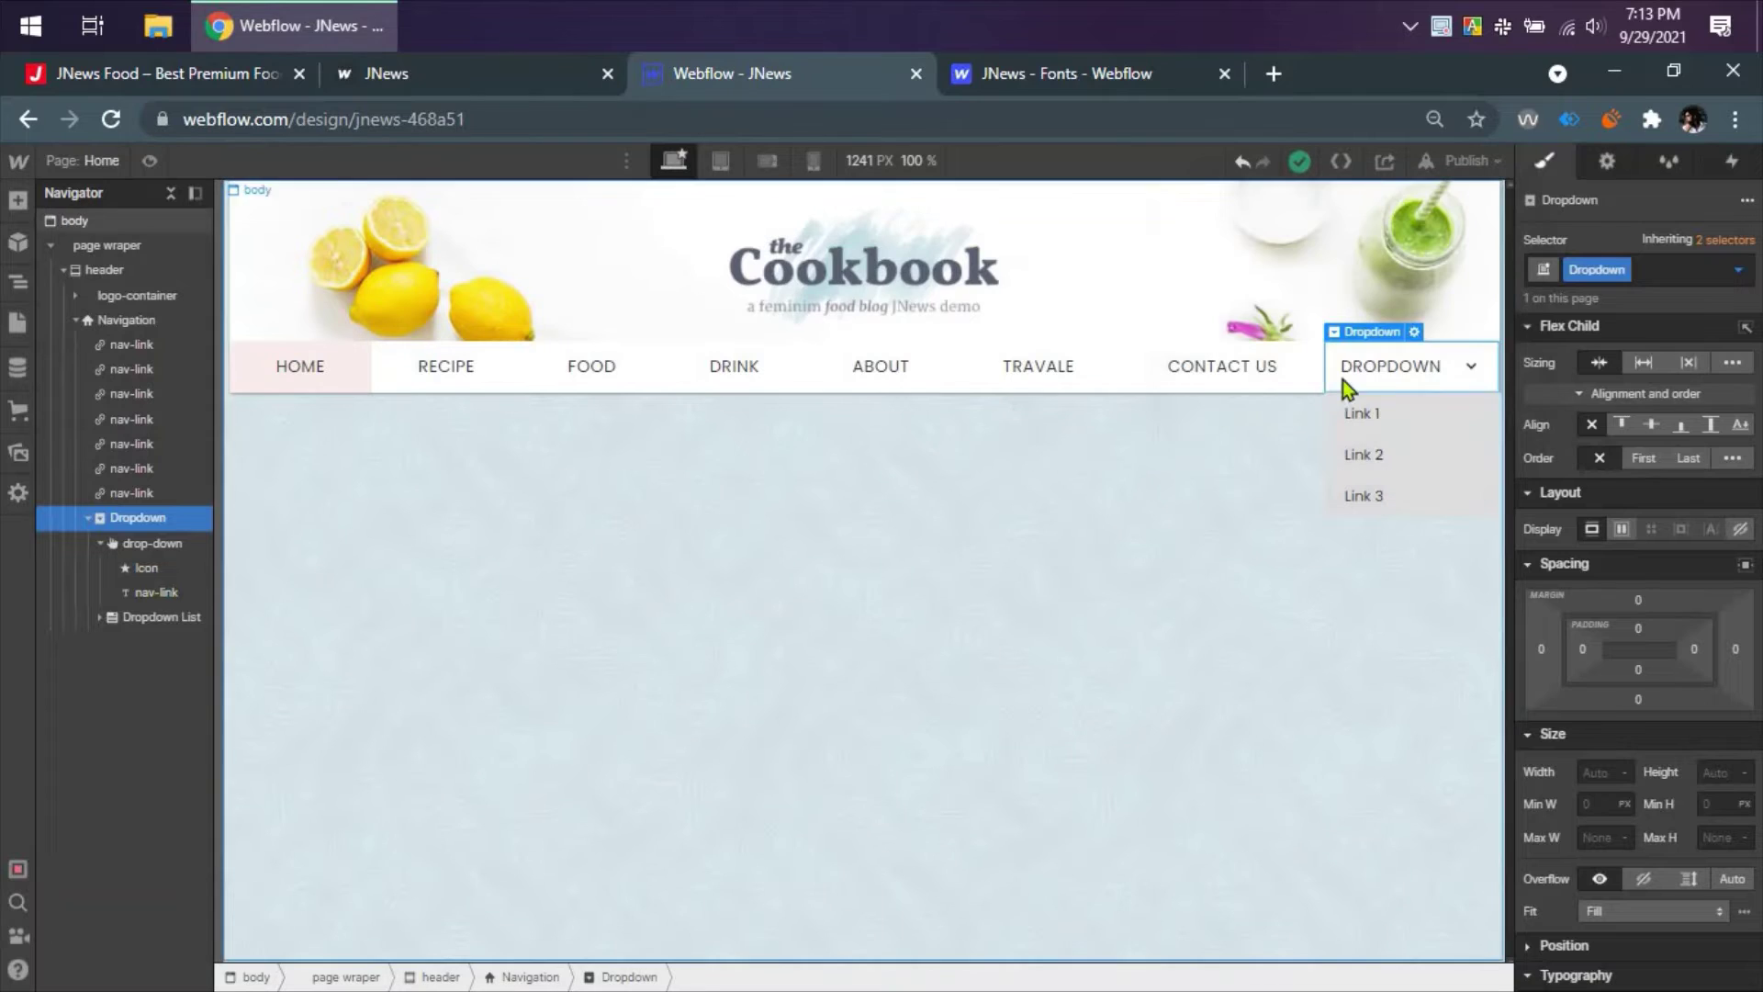
- Replace the DROPDOWN toggle's text with RECIPE
left_click(1381, 373)
double_click(1381, 371)
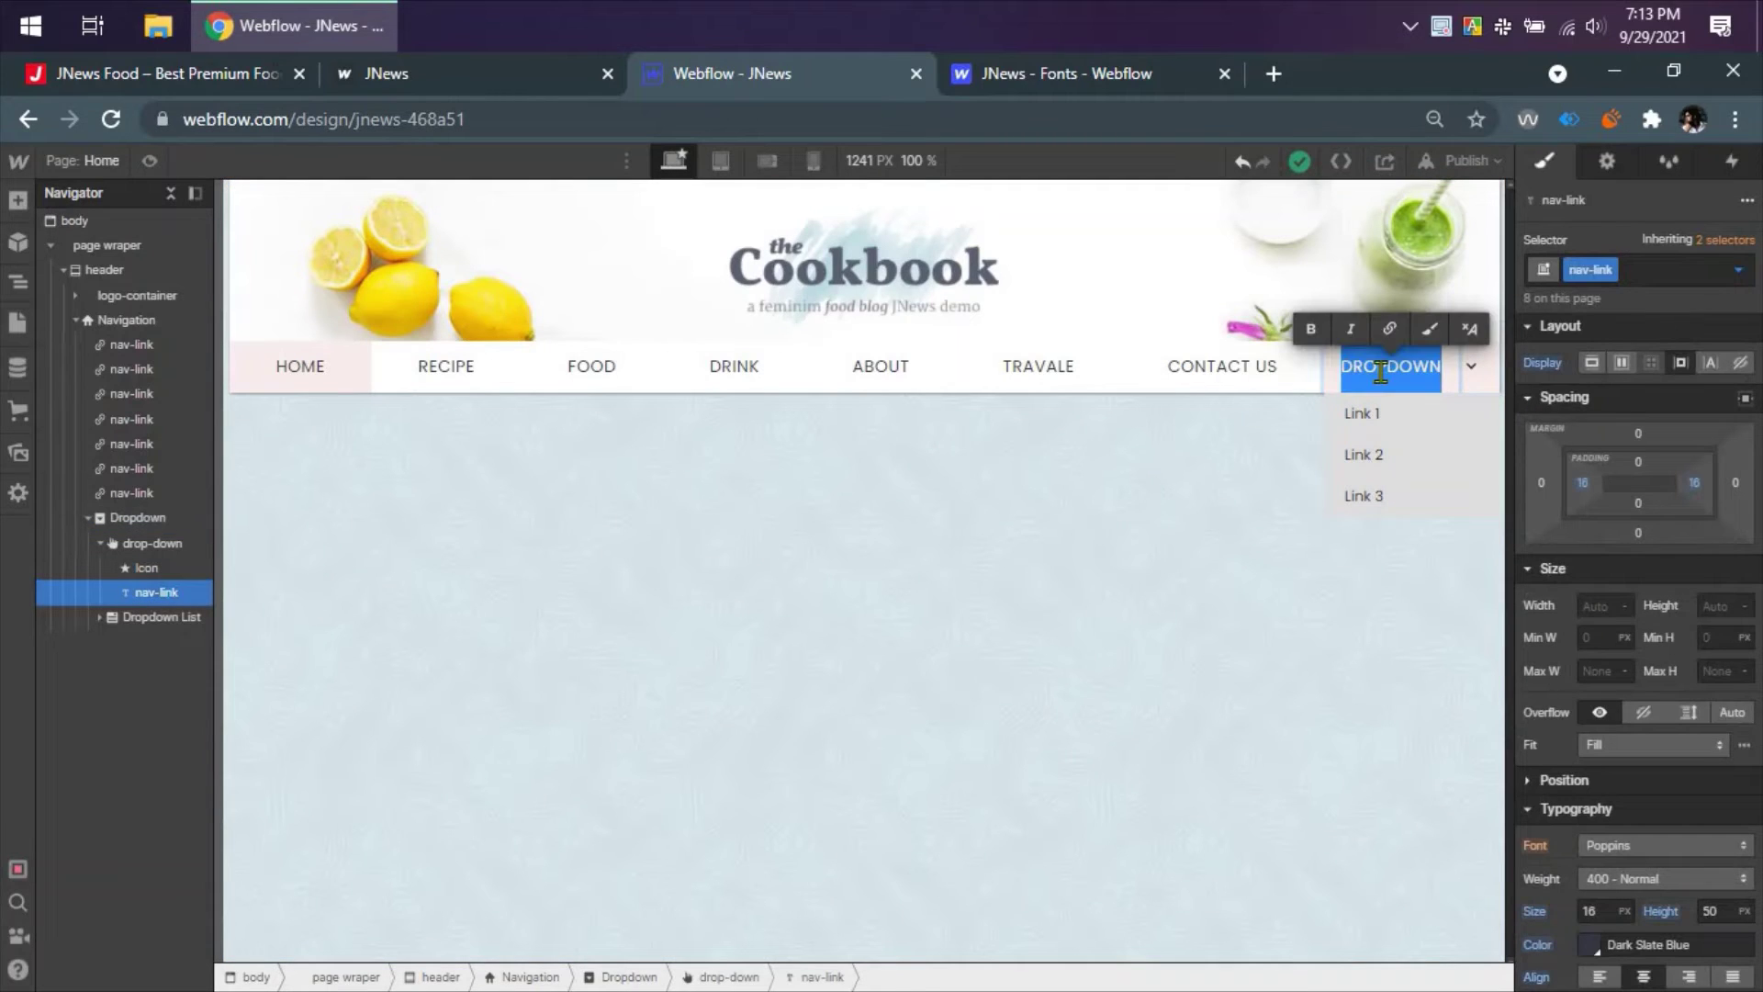
type("RECI")
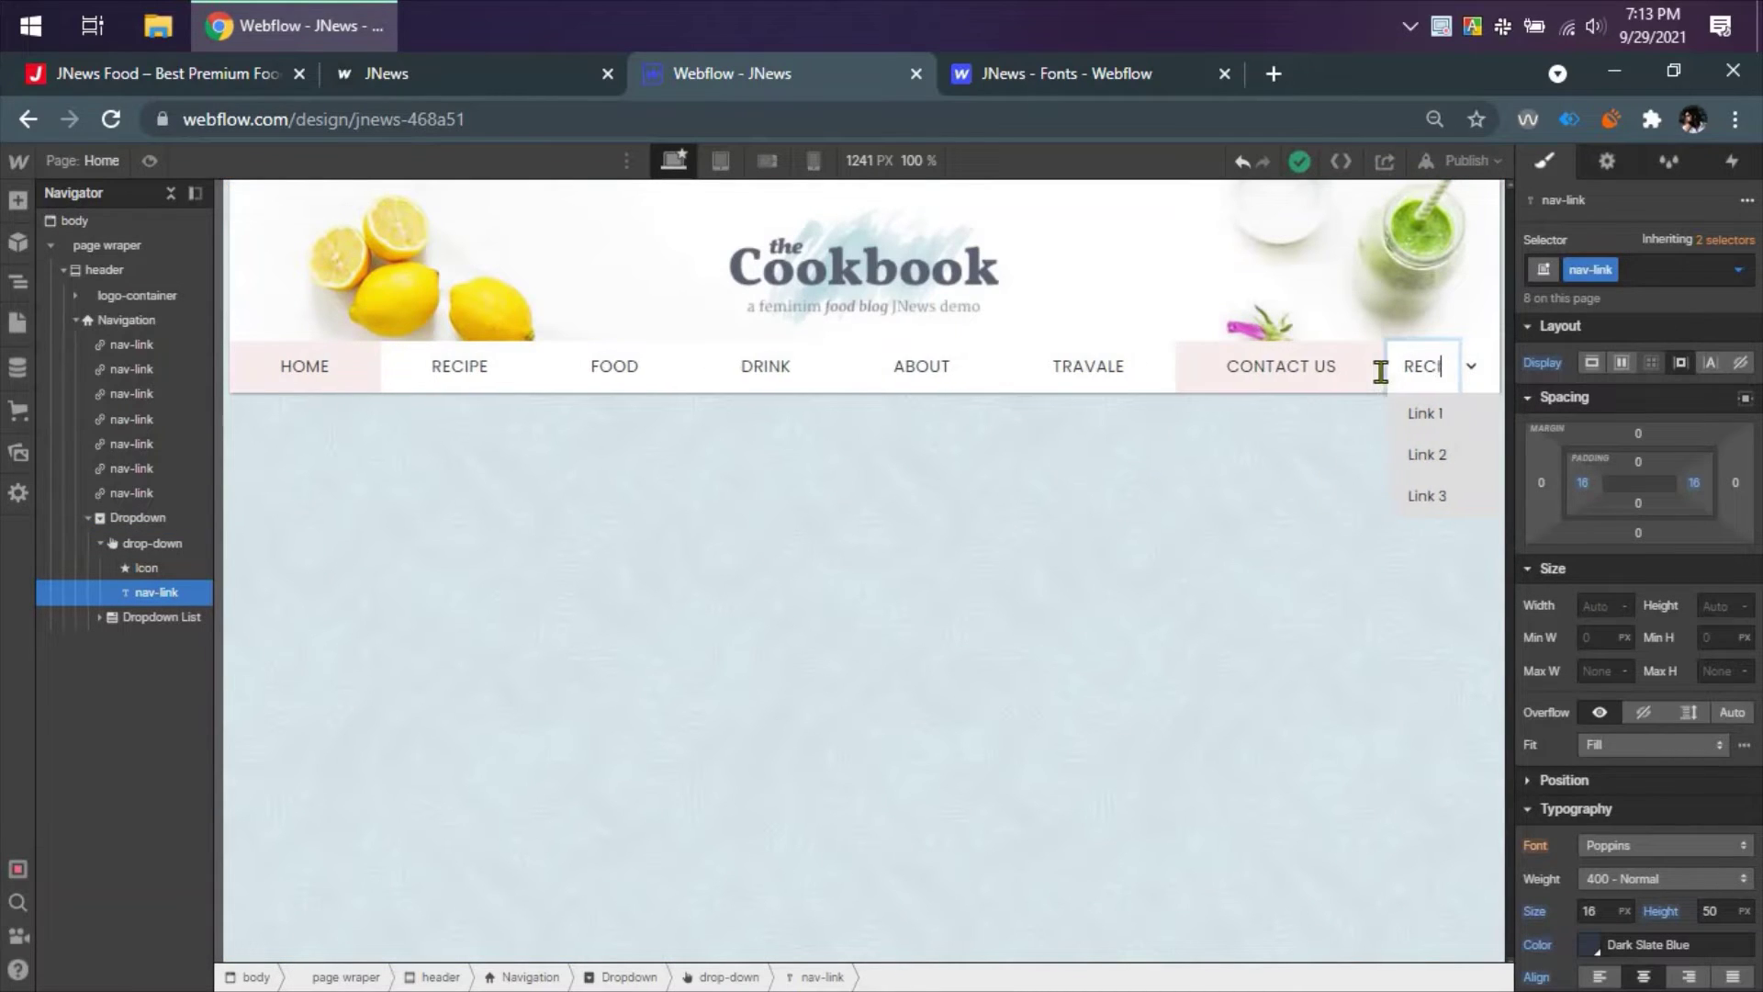
type("PE")
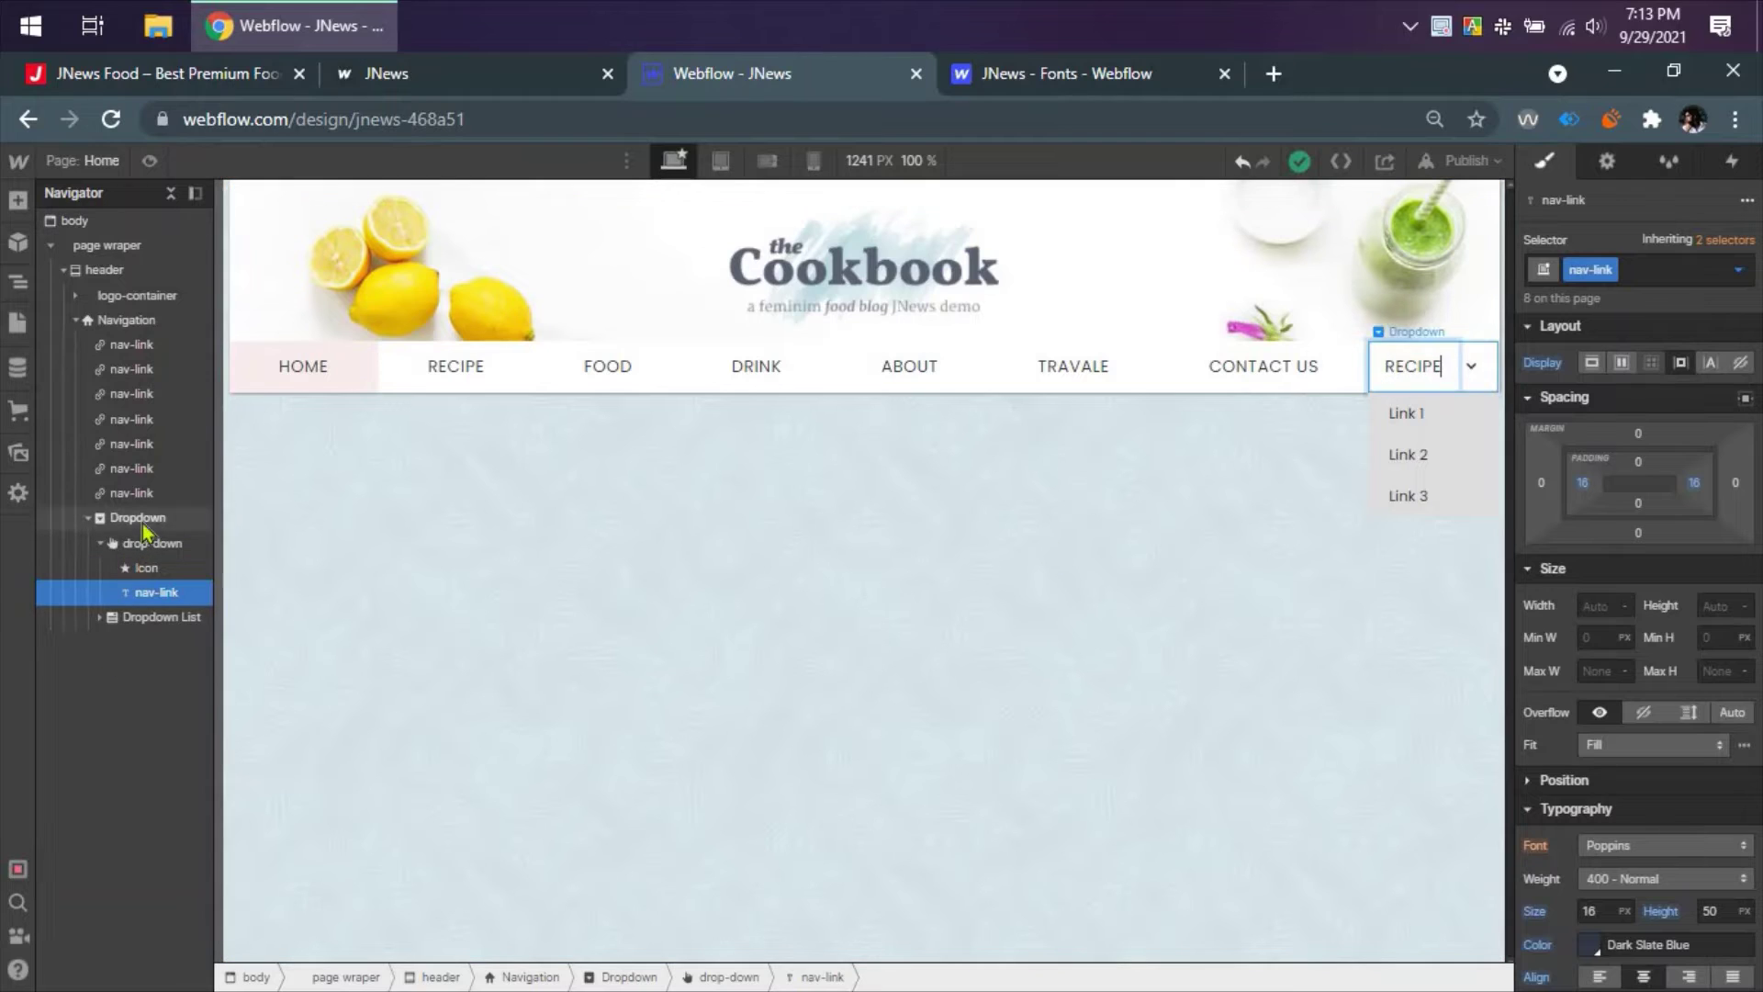
- Move the Dropdown element directly after the HOME nav-link and delete the original RECIPE nav-link
left_click(140, 520)
left_click_drag(140, 520, 141, 366)
left_click(141, 366)
key("Delete")
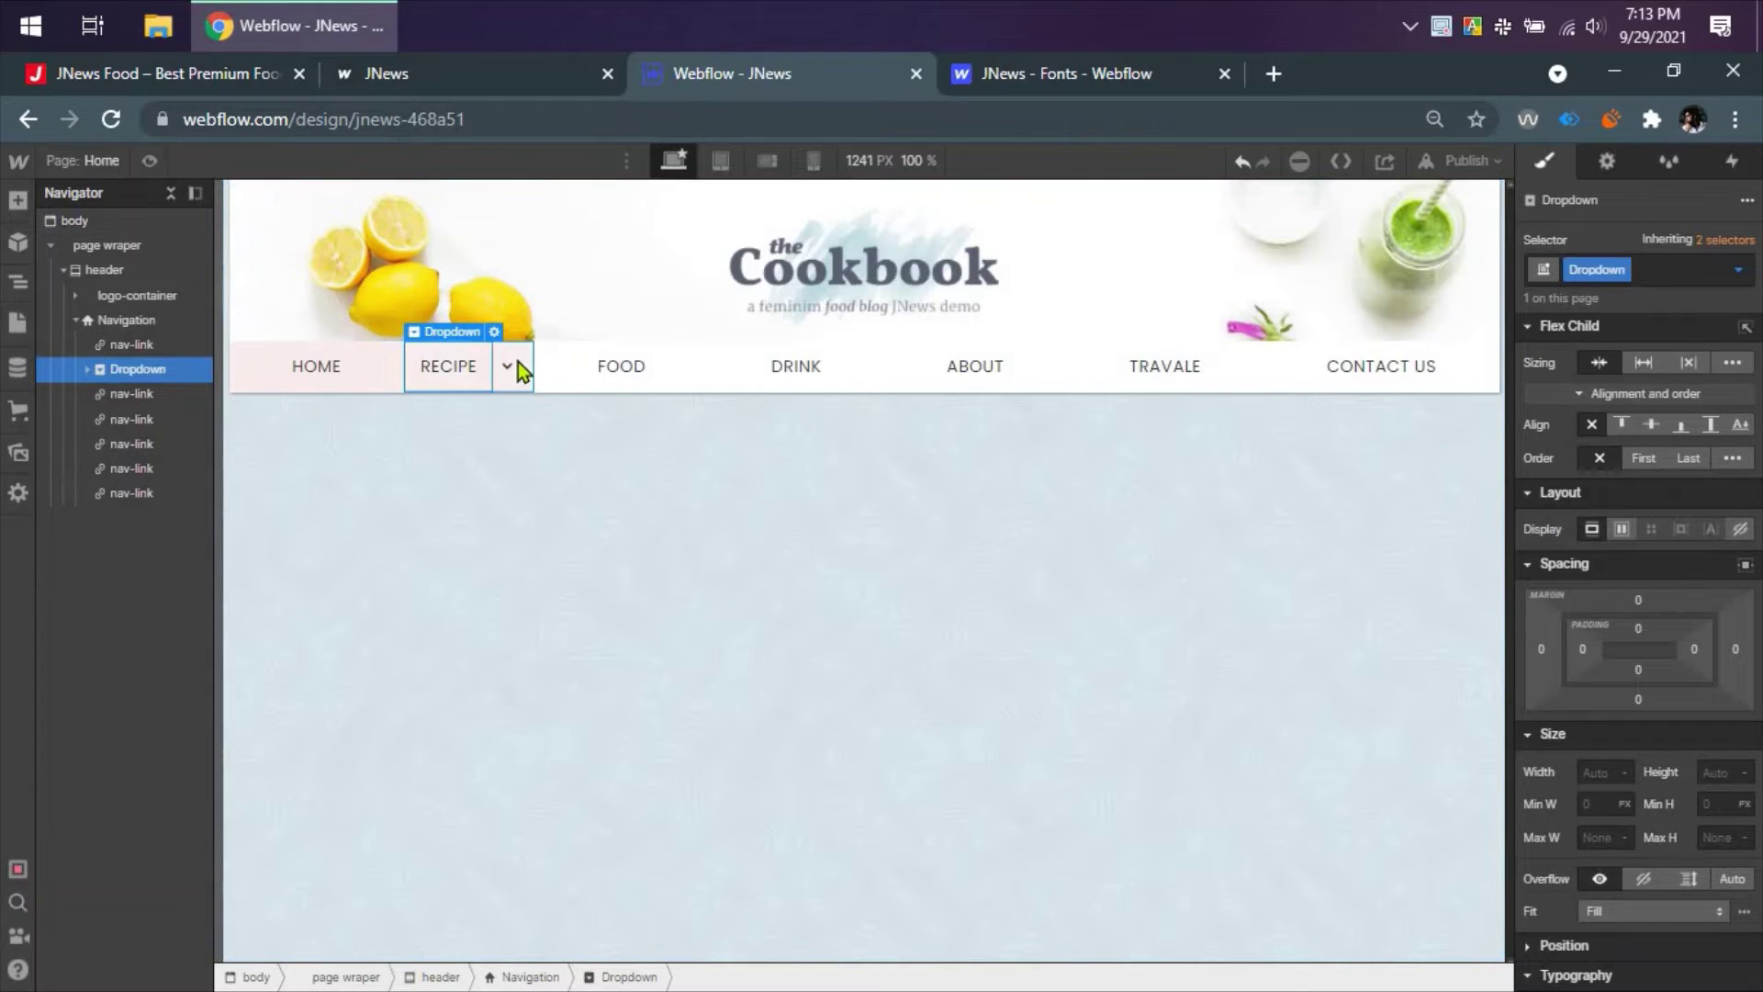
- Set the right padding of the drop-down toggle inside the RECIPE dropdown to 33 px
left_click(87, 368)
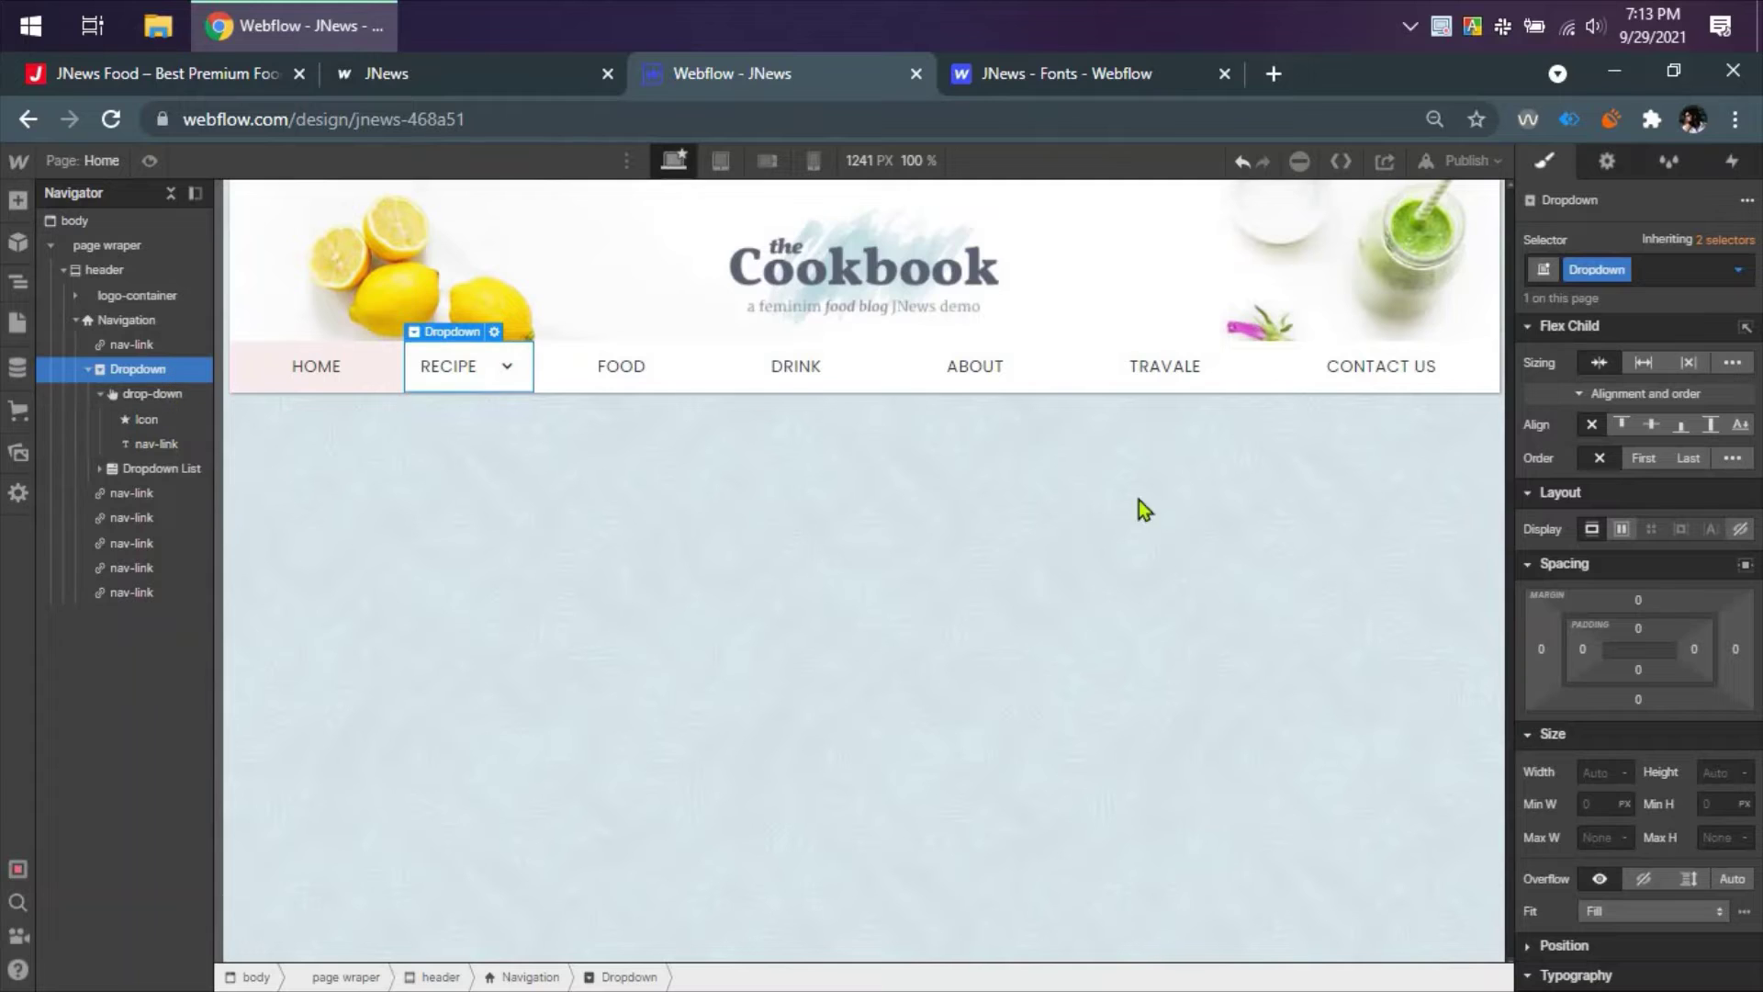
left_click(147, 393)
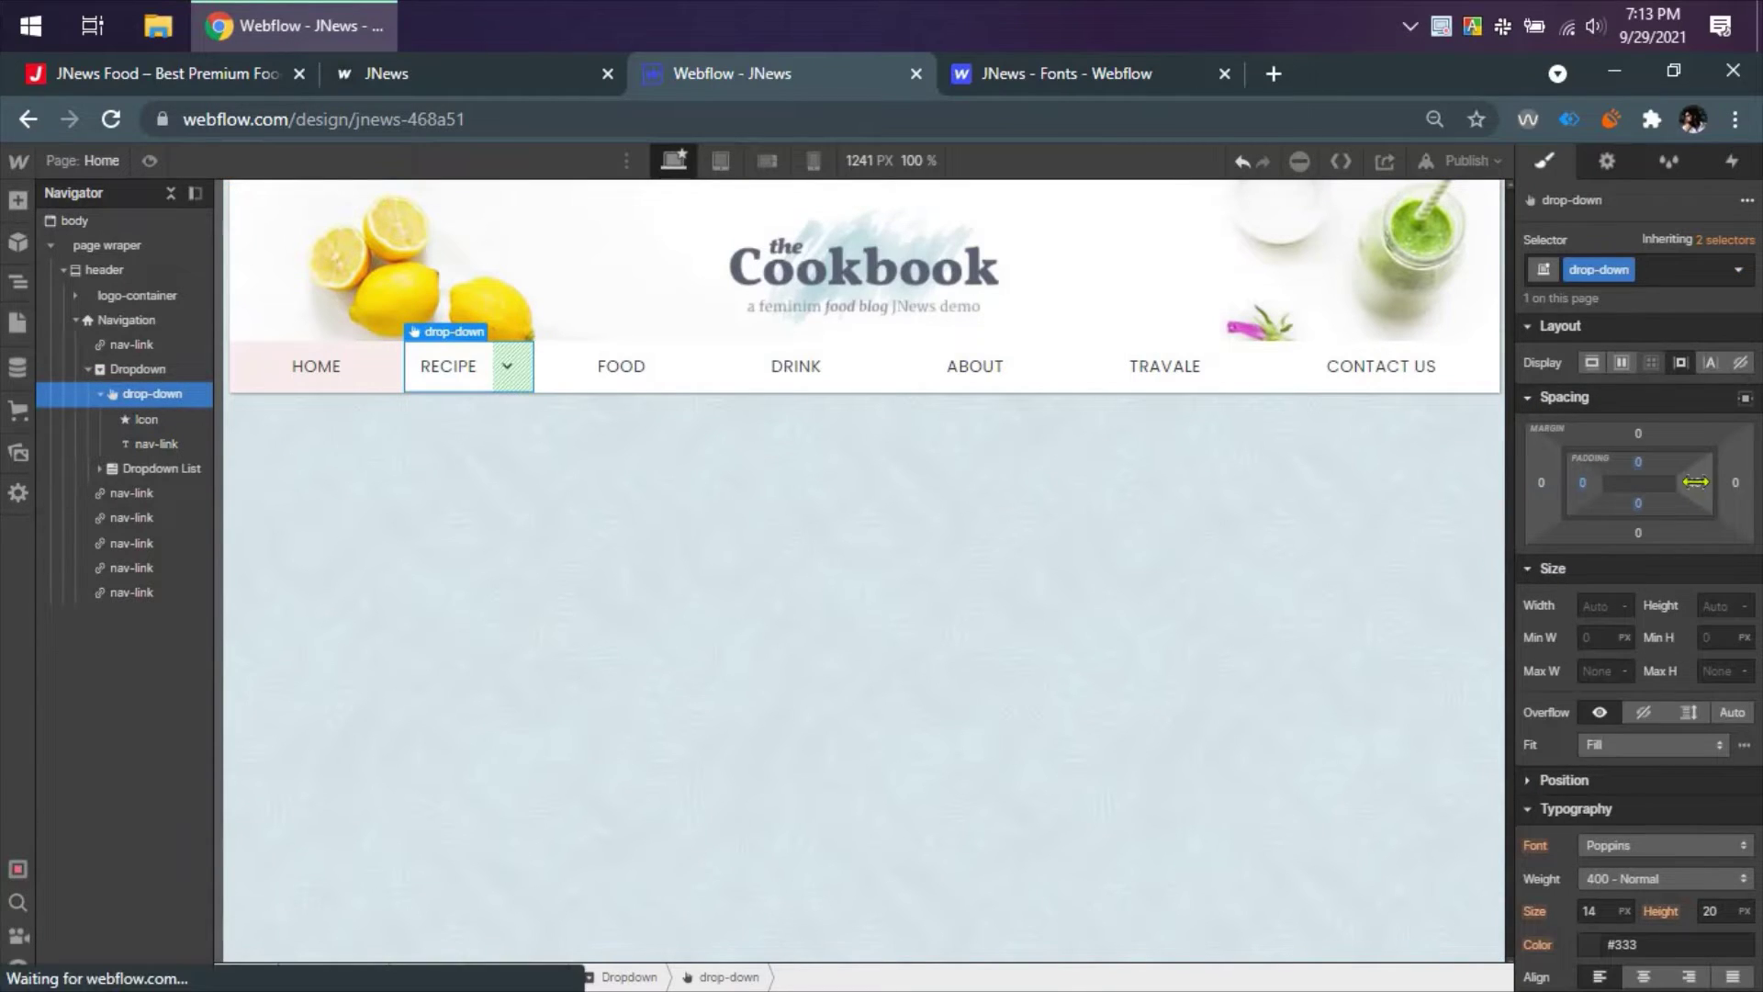
left_click_drag(1697, 487, 1703, 475)
left_click_drag(510, 519, 381, 479)
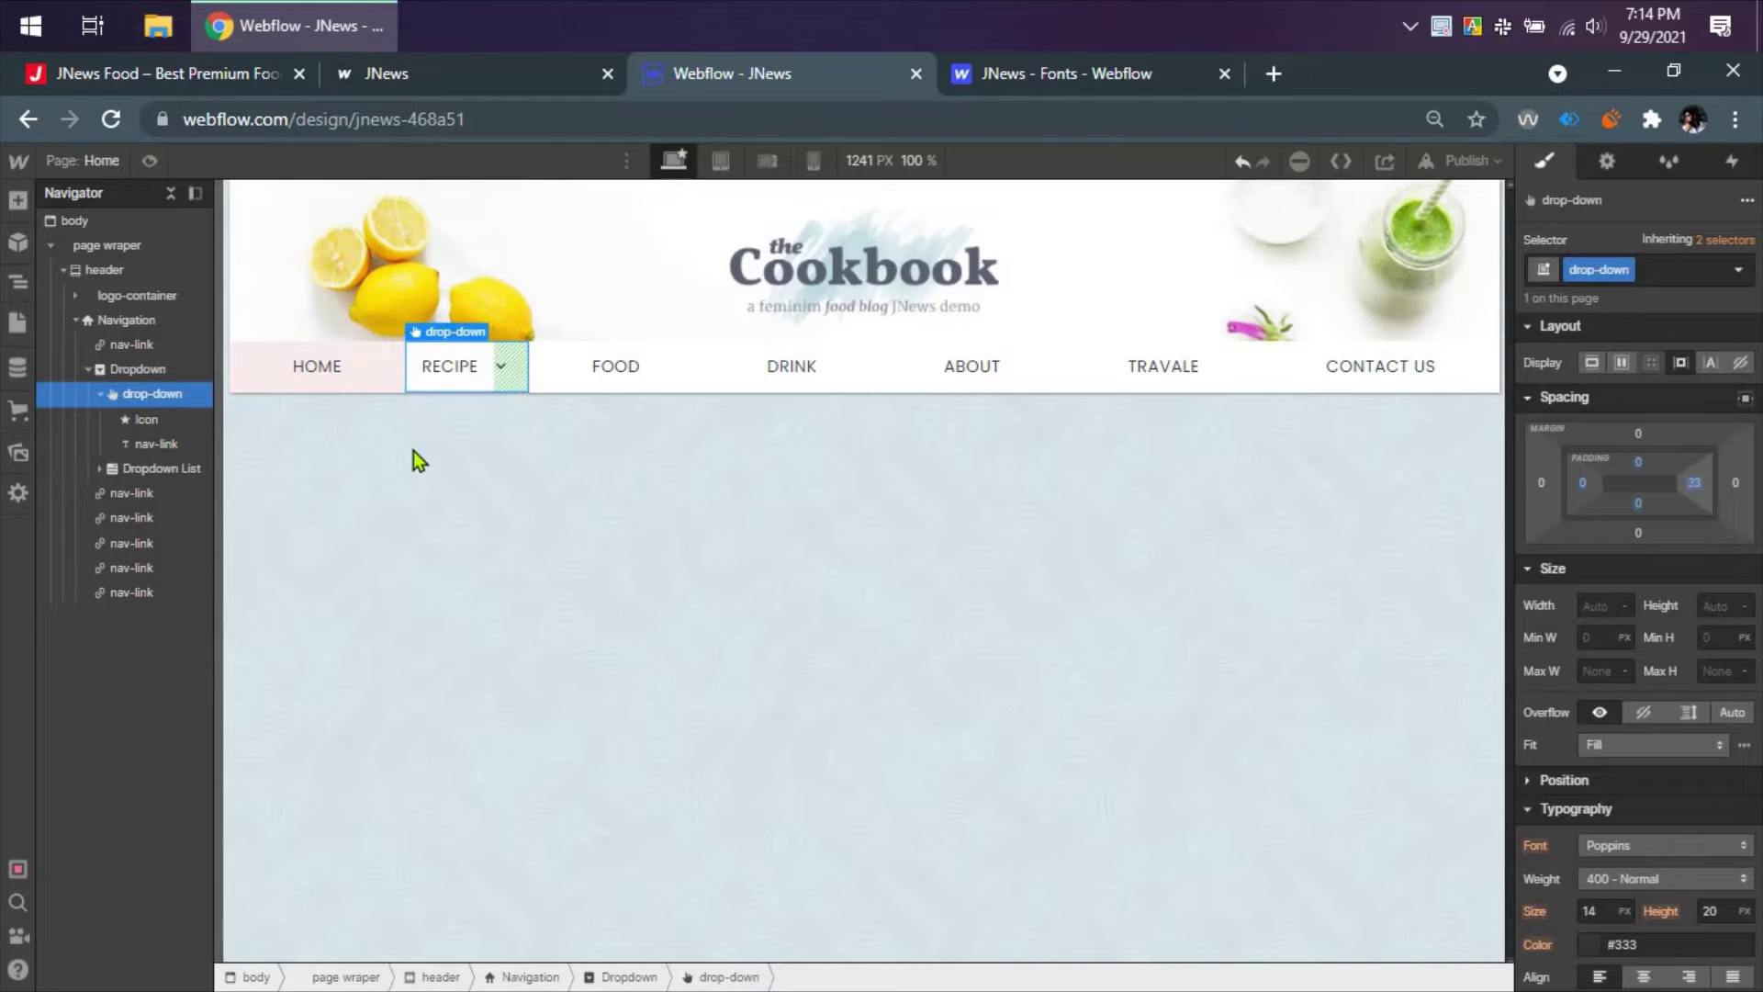
- Try a different right padding on the drop-down toggle and bring it back to 33 px
left_click(166, 445)
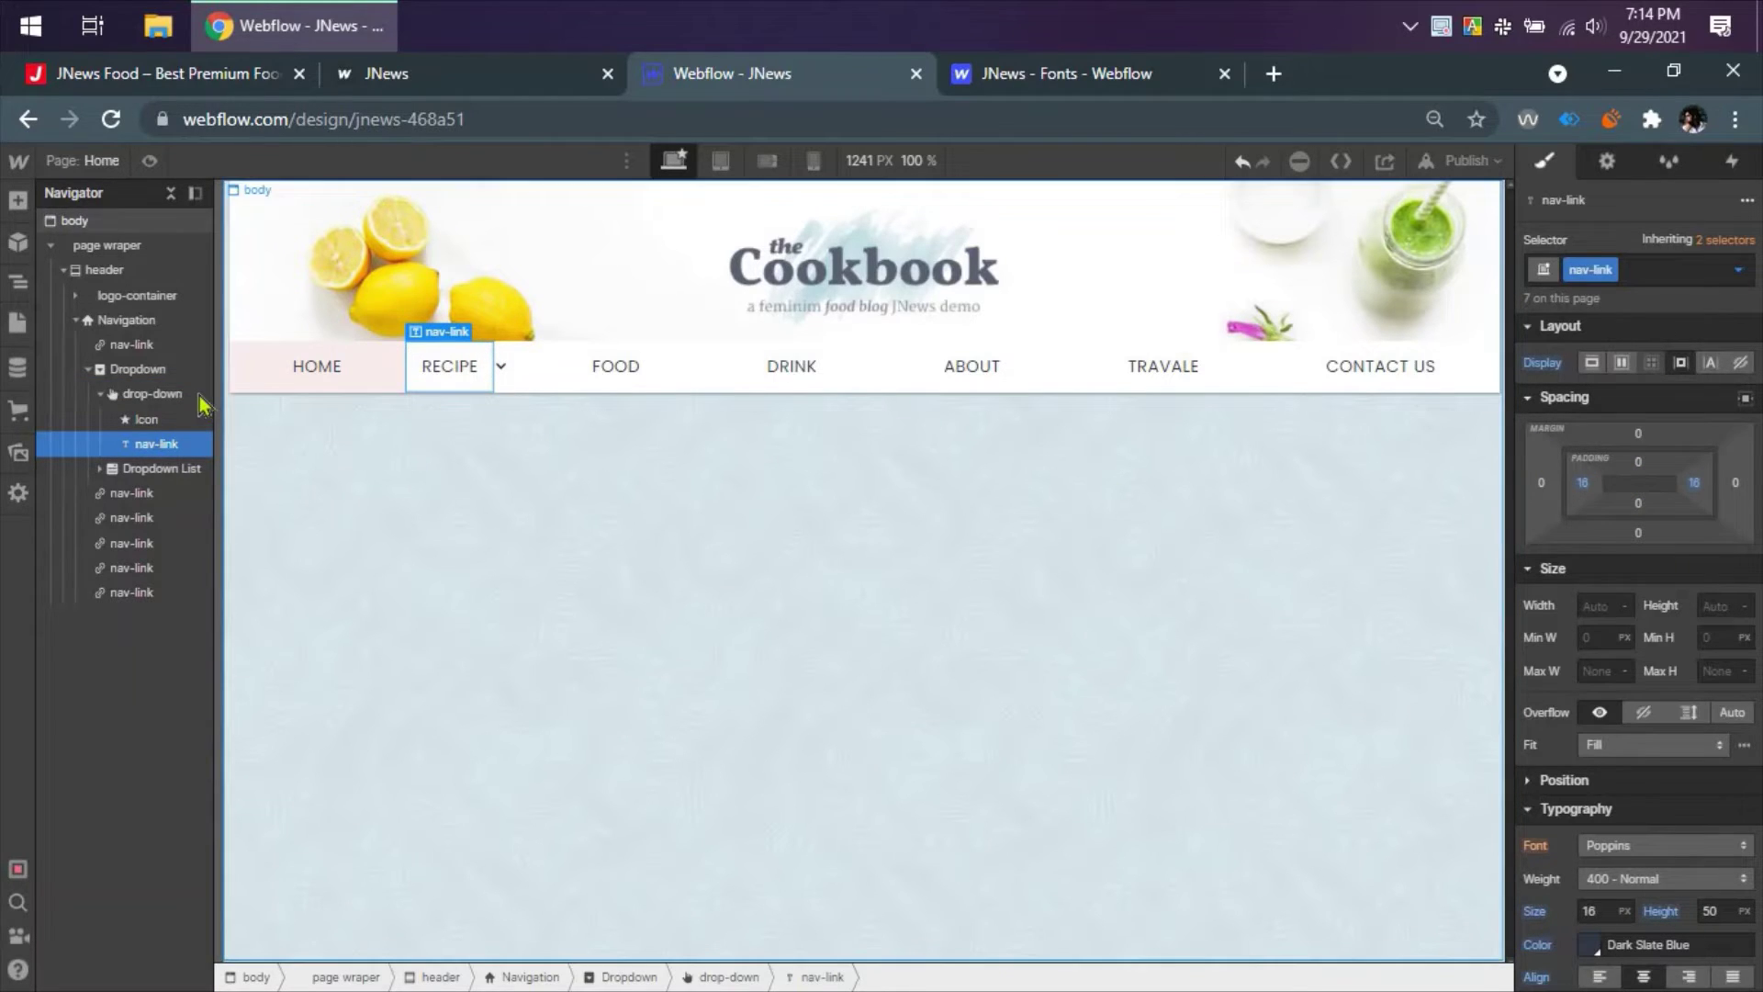
left_click(149, 393)
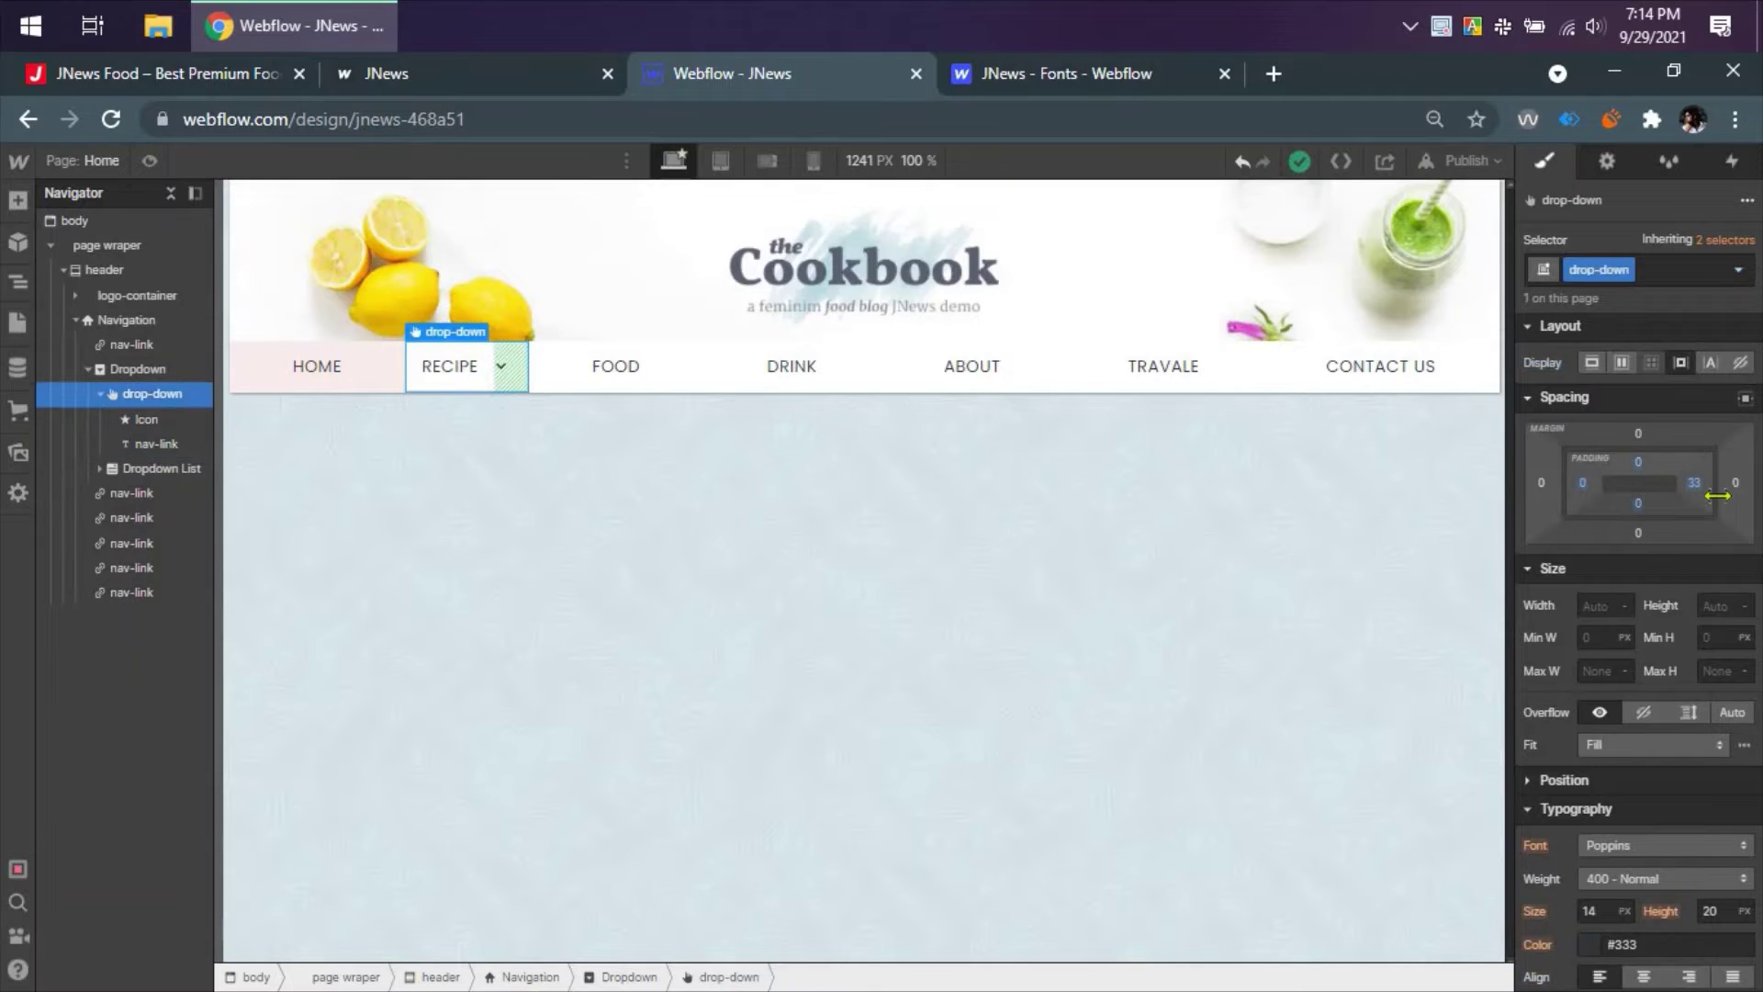
left_click_drag(1694, 484, 1714, 486)
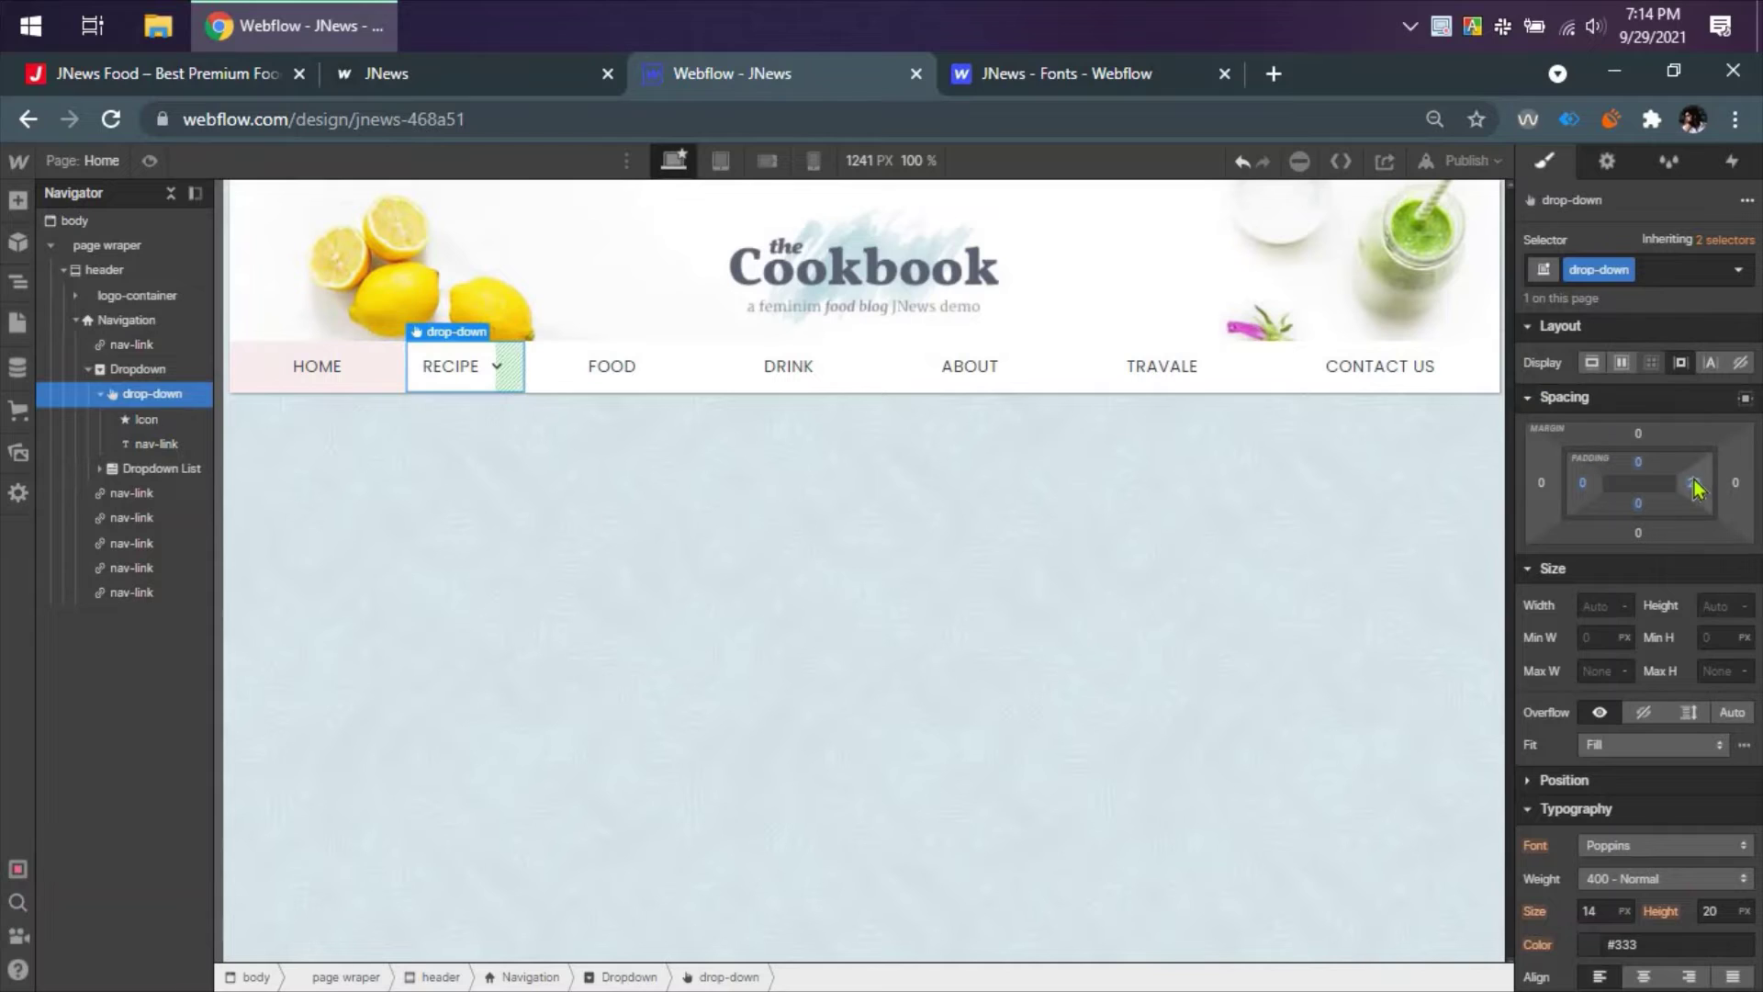
left_click_drag(1692, 482, 1687, 483)
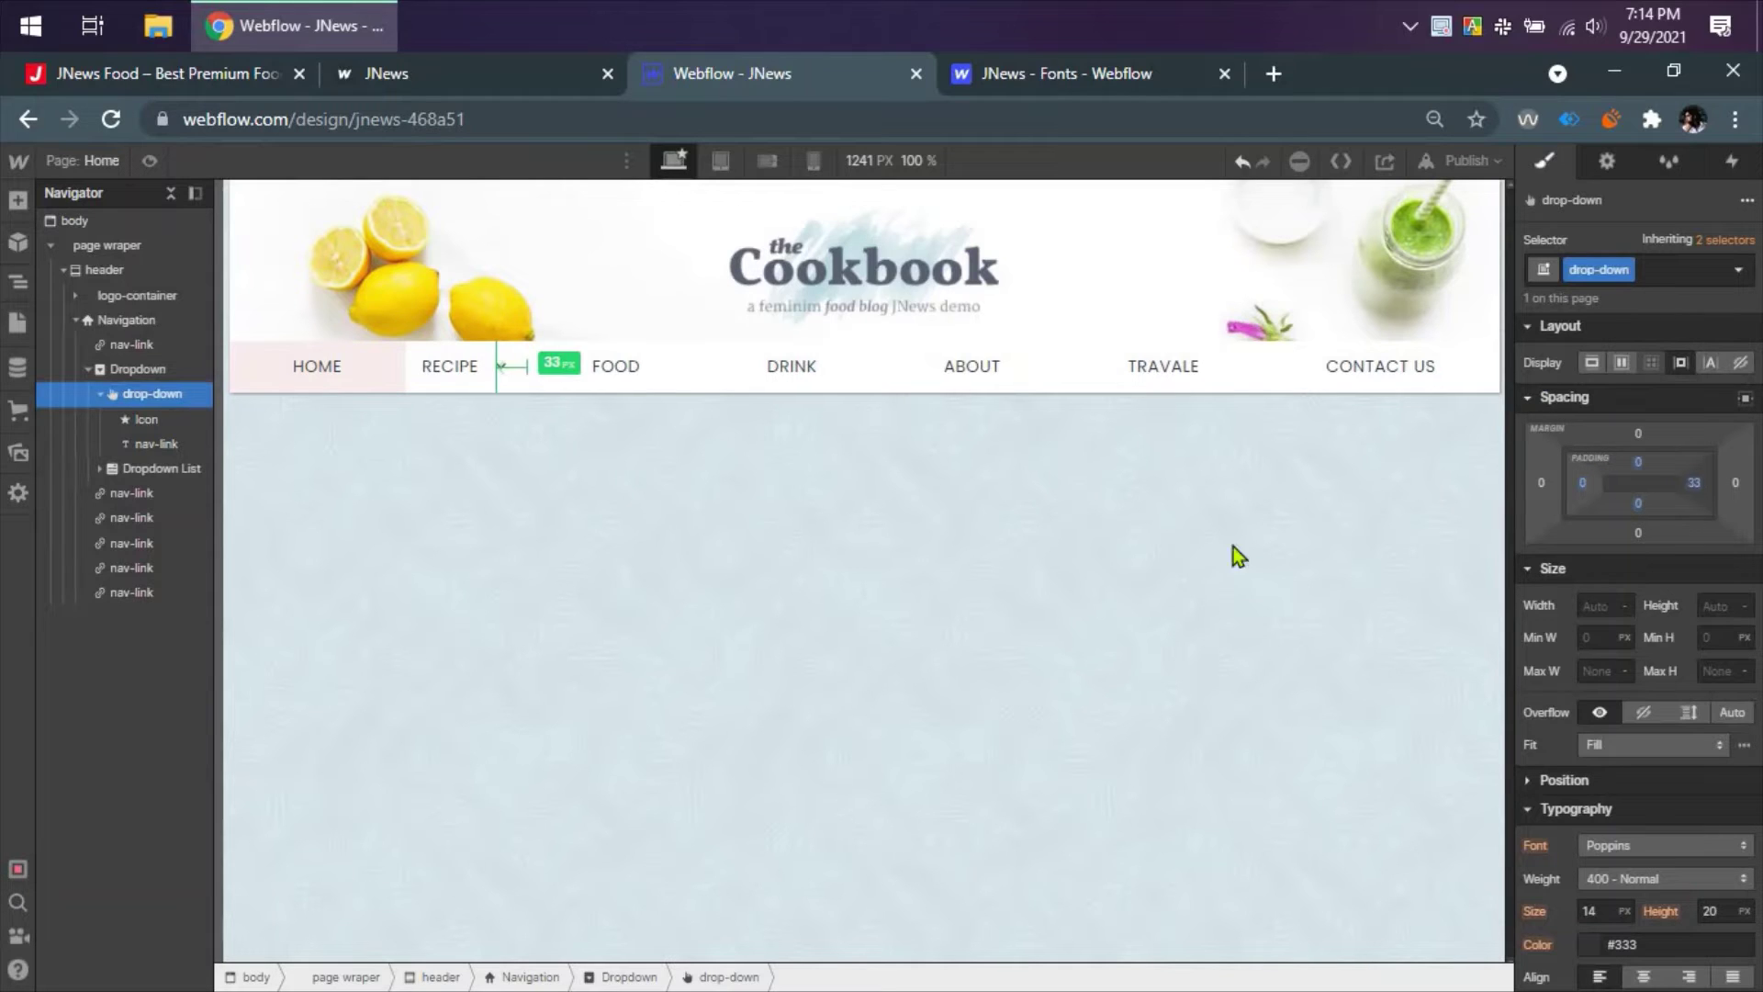
- Publish the site to the jnews-468a51.webflow.io domain and switch to the published site
left_click(1487, 164)
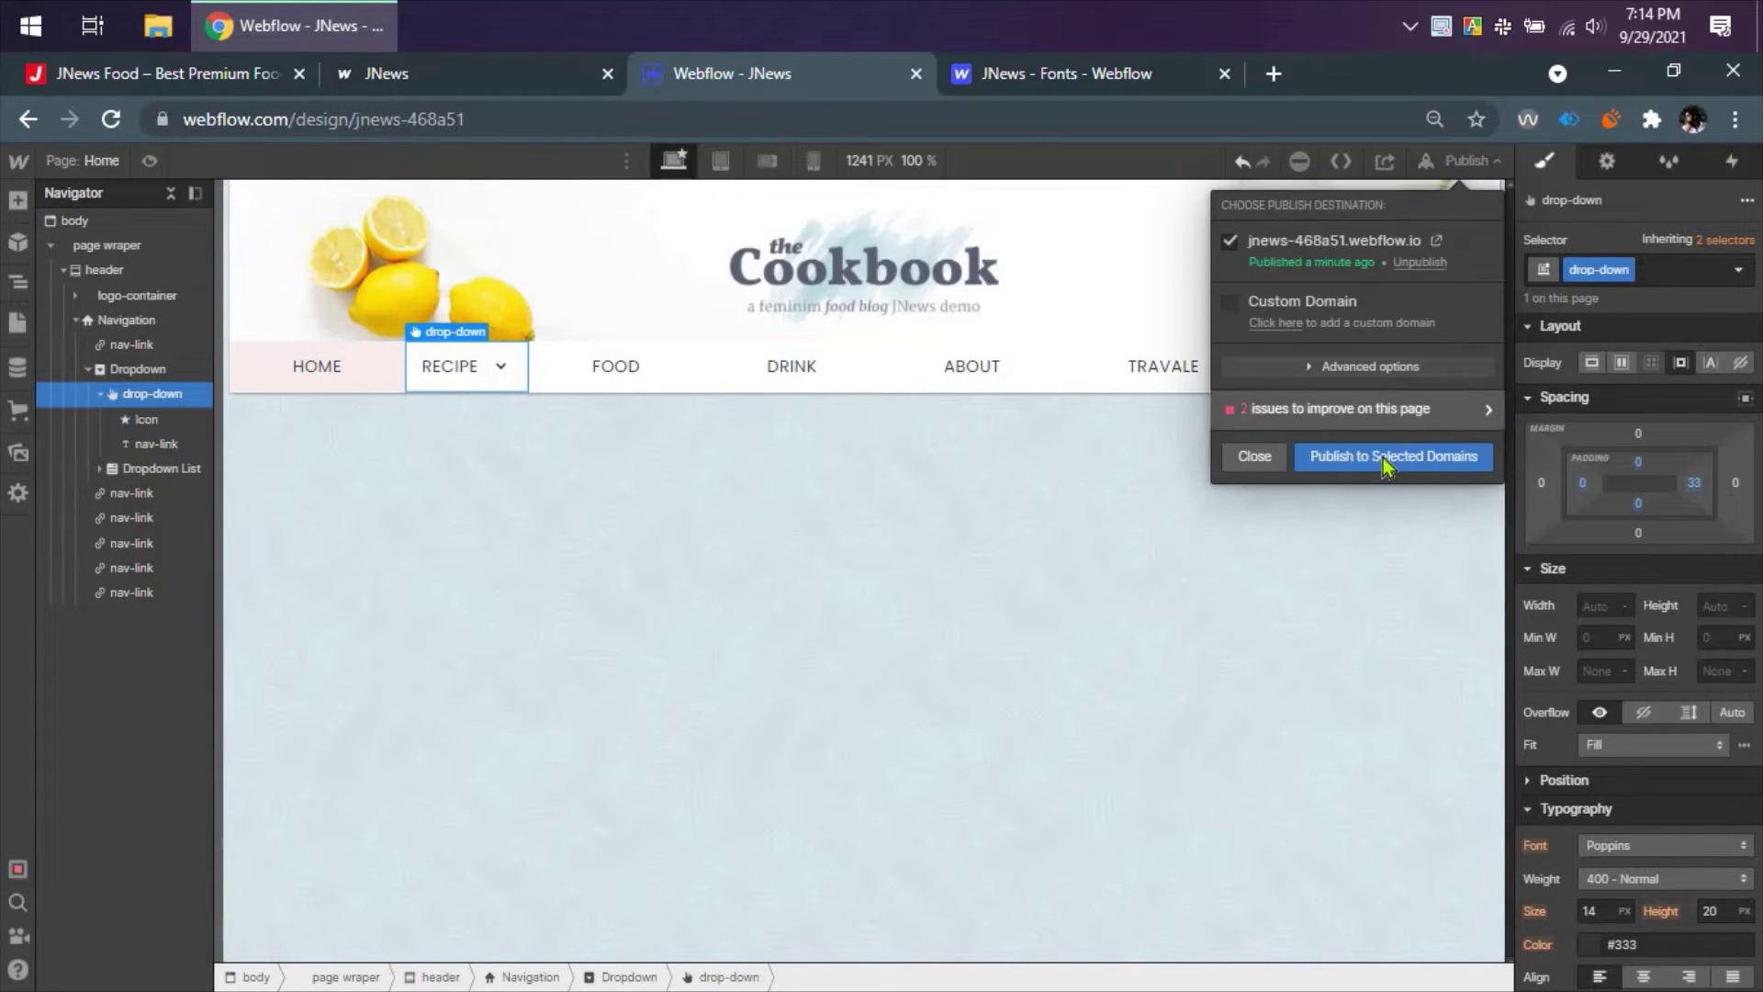
left_click(1387, 459)
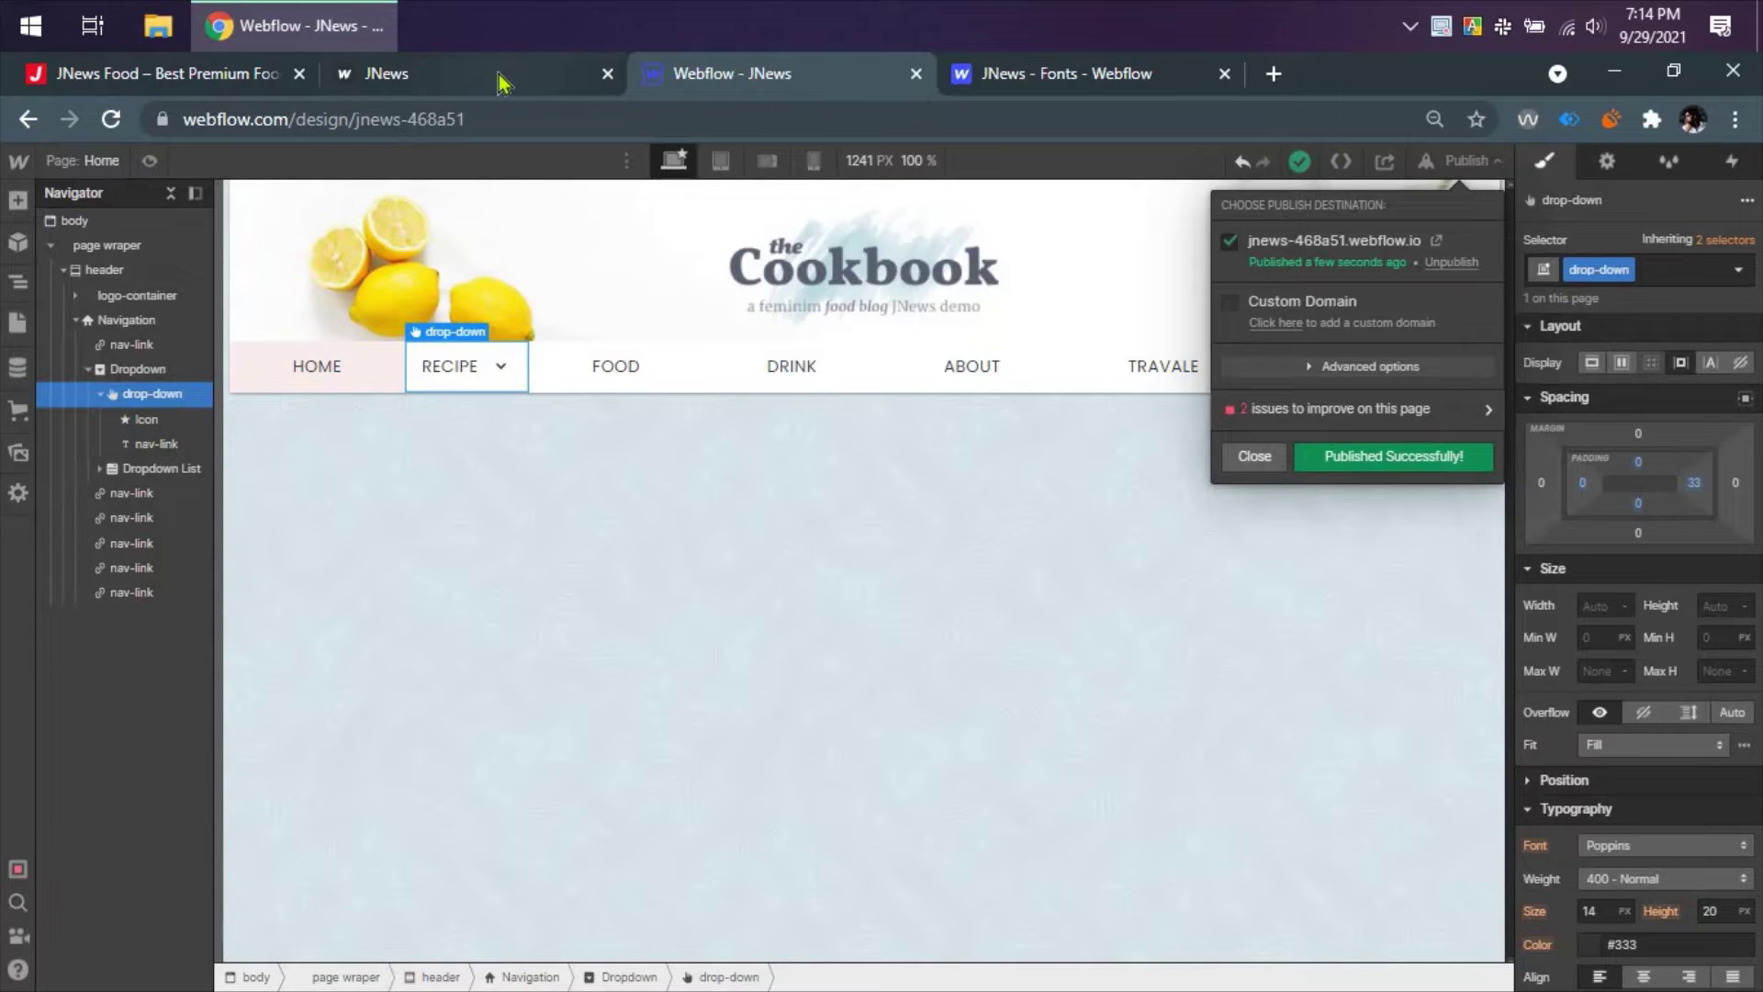
left_click(499, 74)
- Examine the reference page down to its footer and place the Webflow designer's tab directly beside the reference tab
left_click(66, 89)
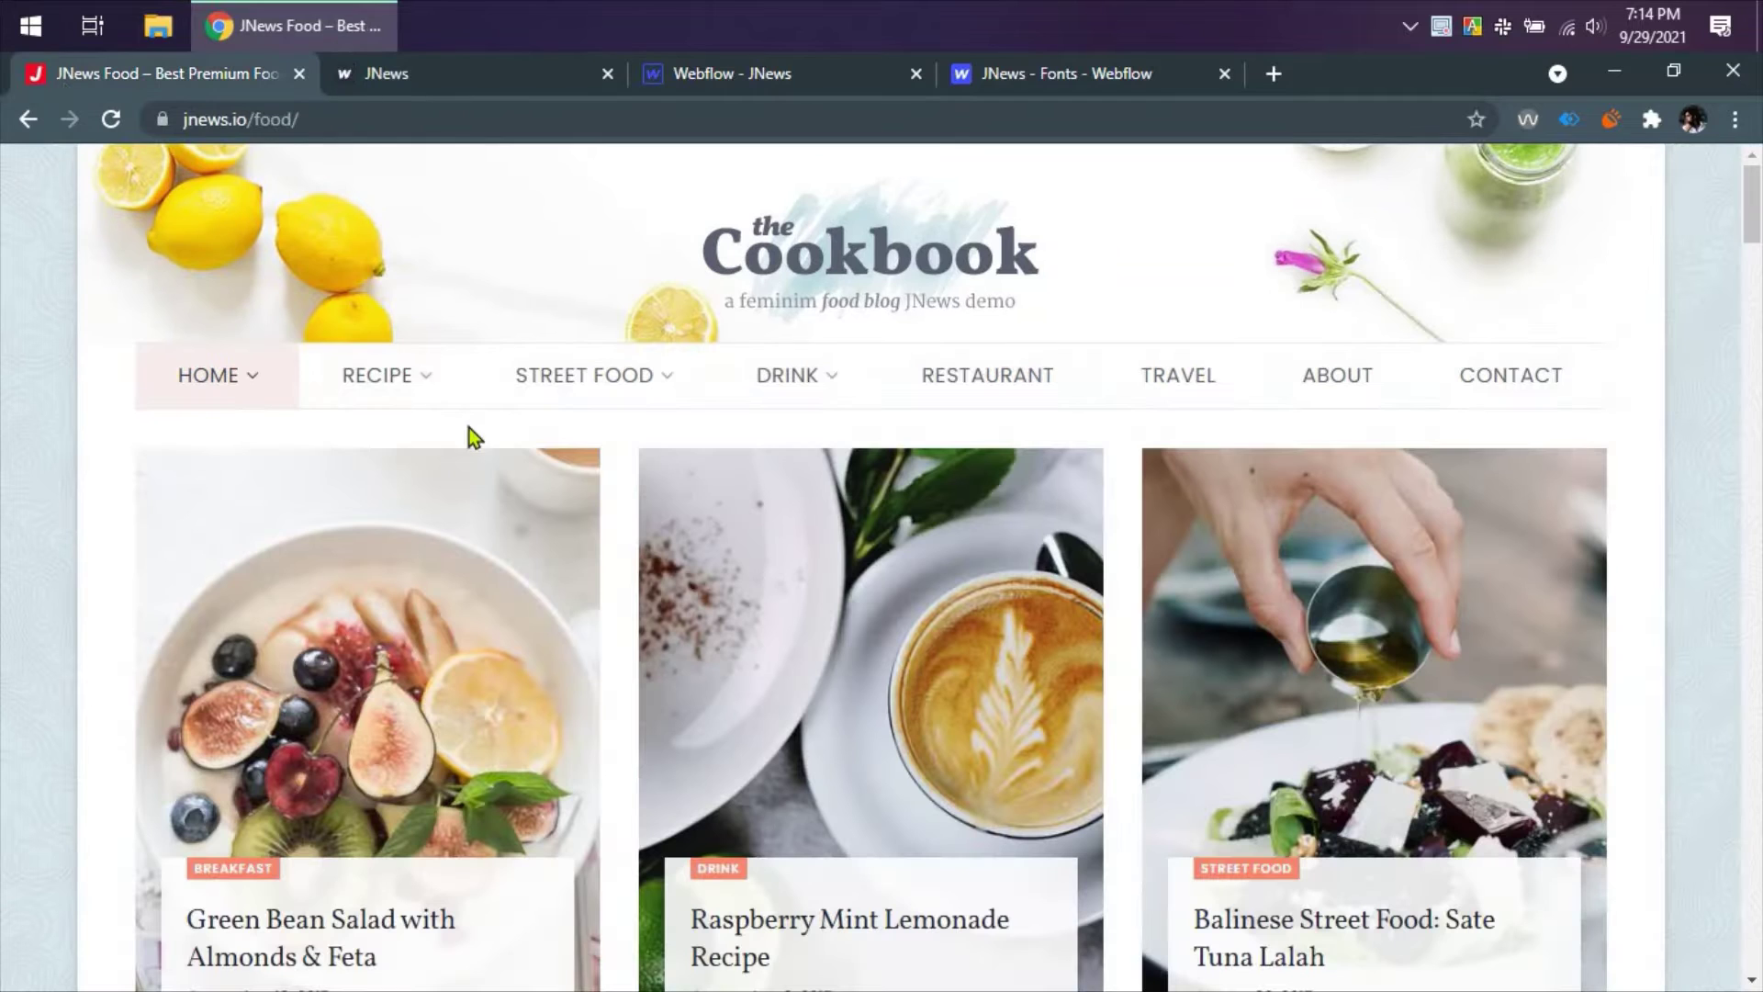
scroll(5, 576, "down", 7)
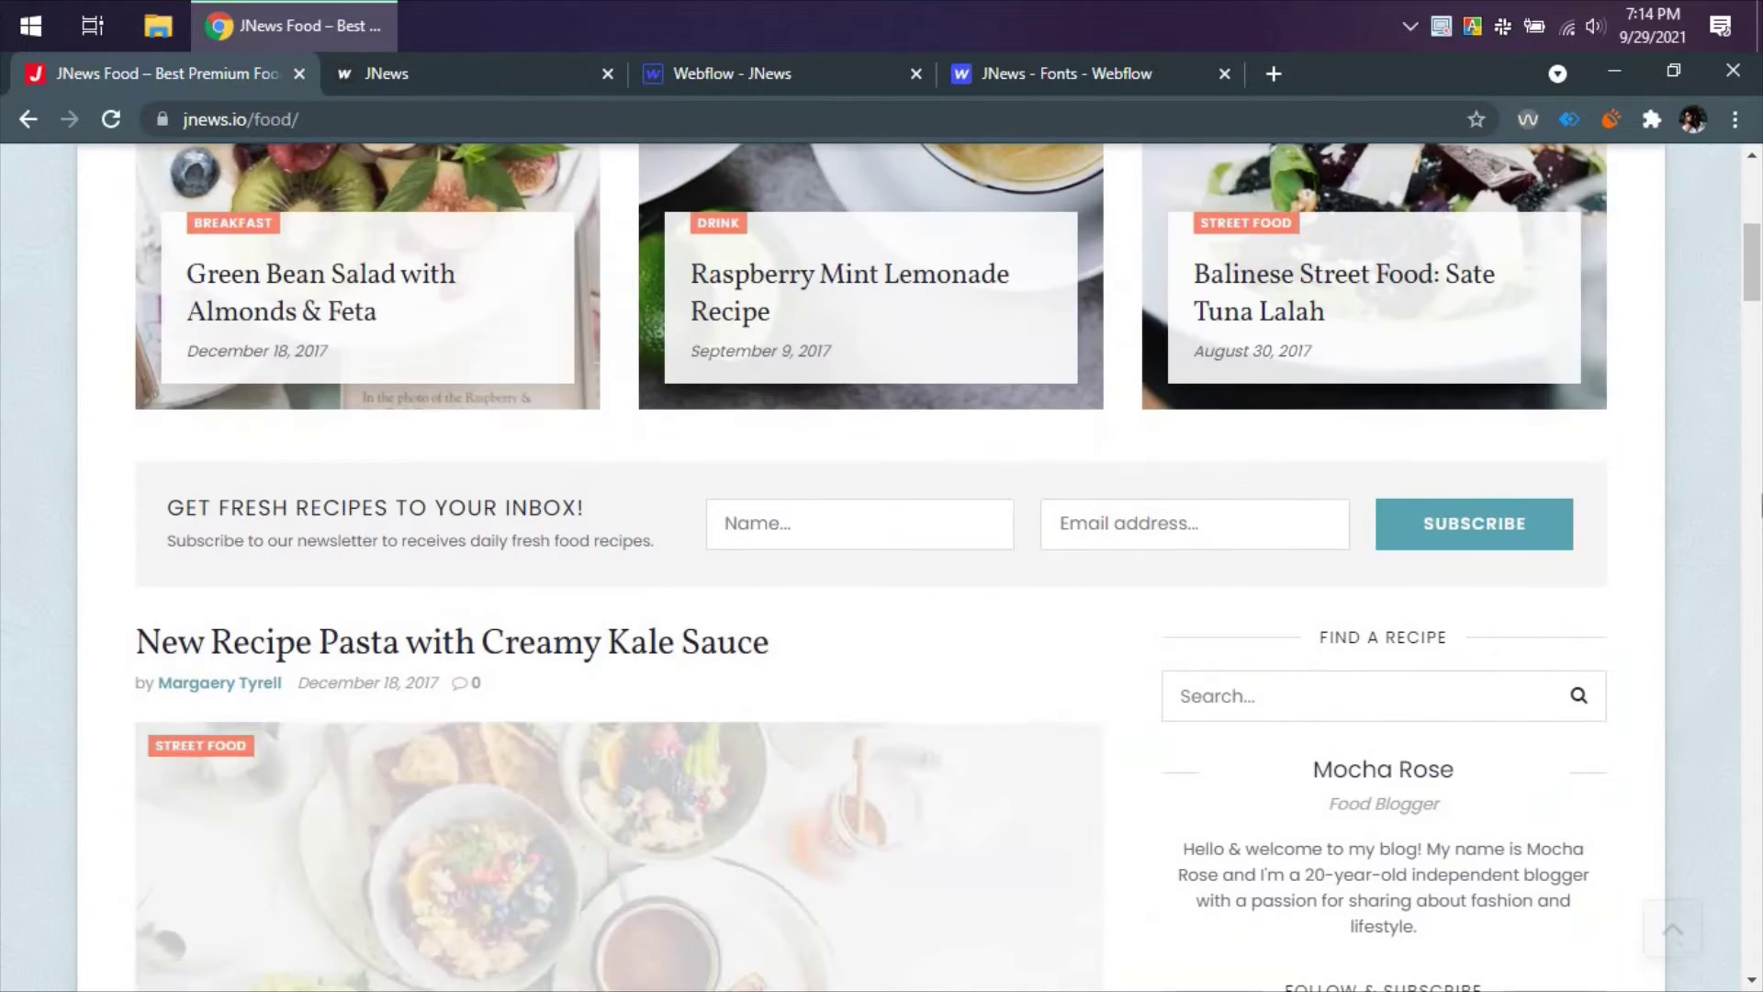
scroll(5, 576, "down", 20)
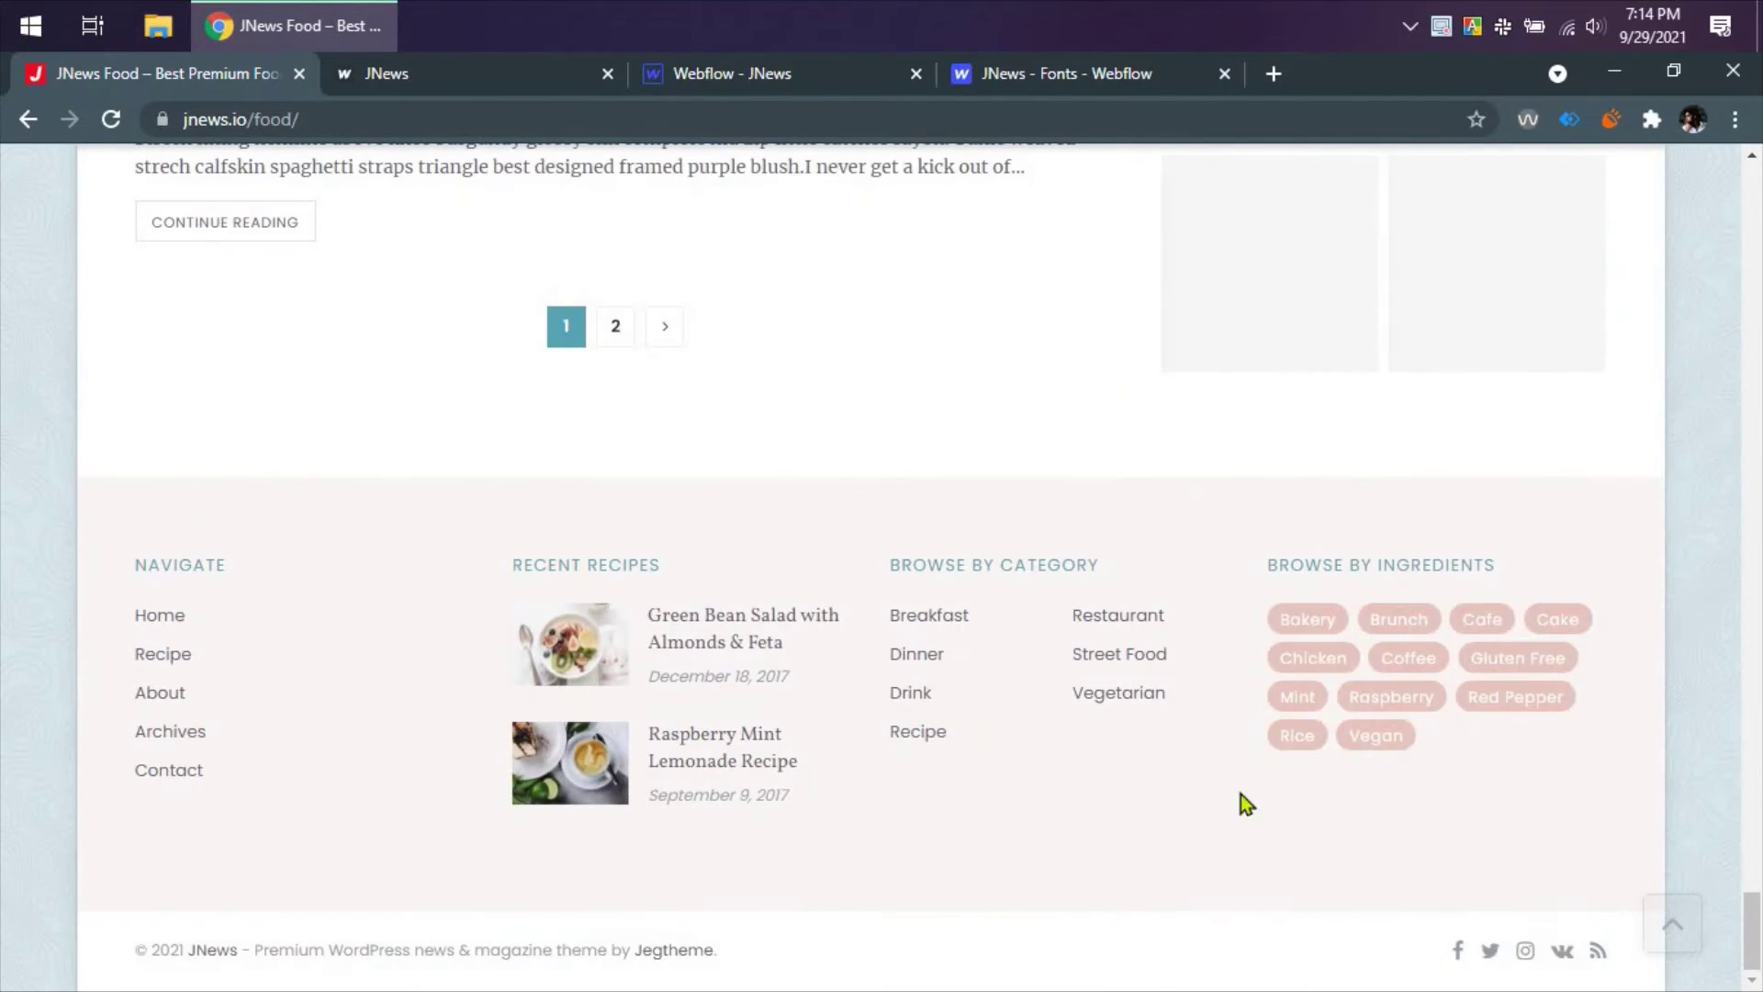
scroll(136, 632, "up", 7)
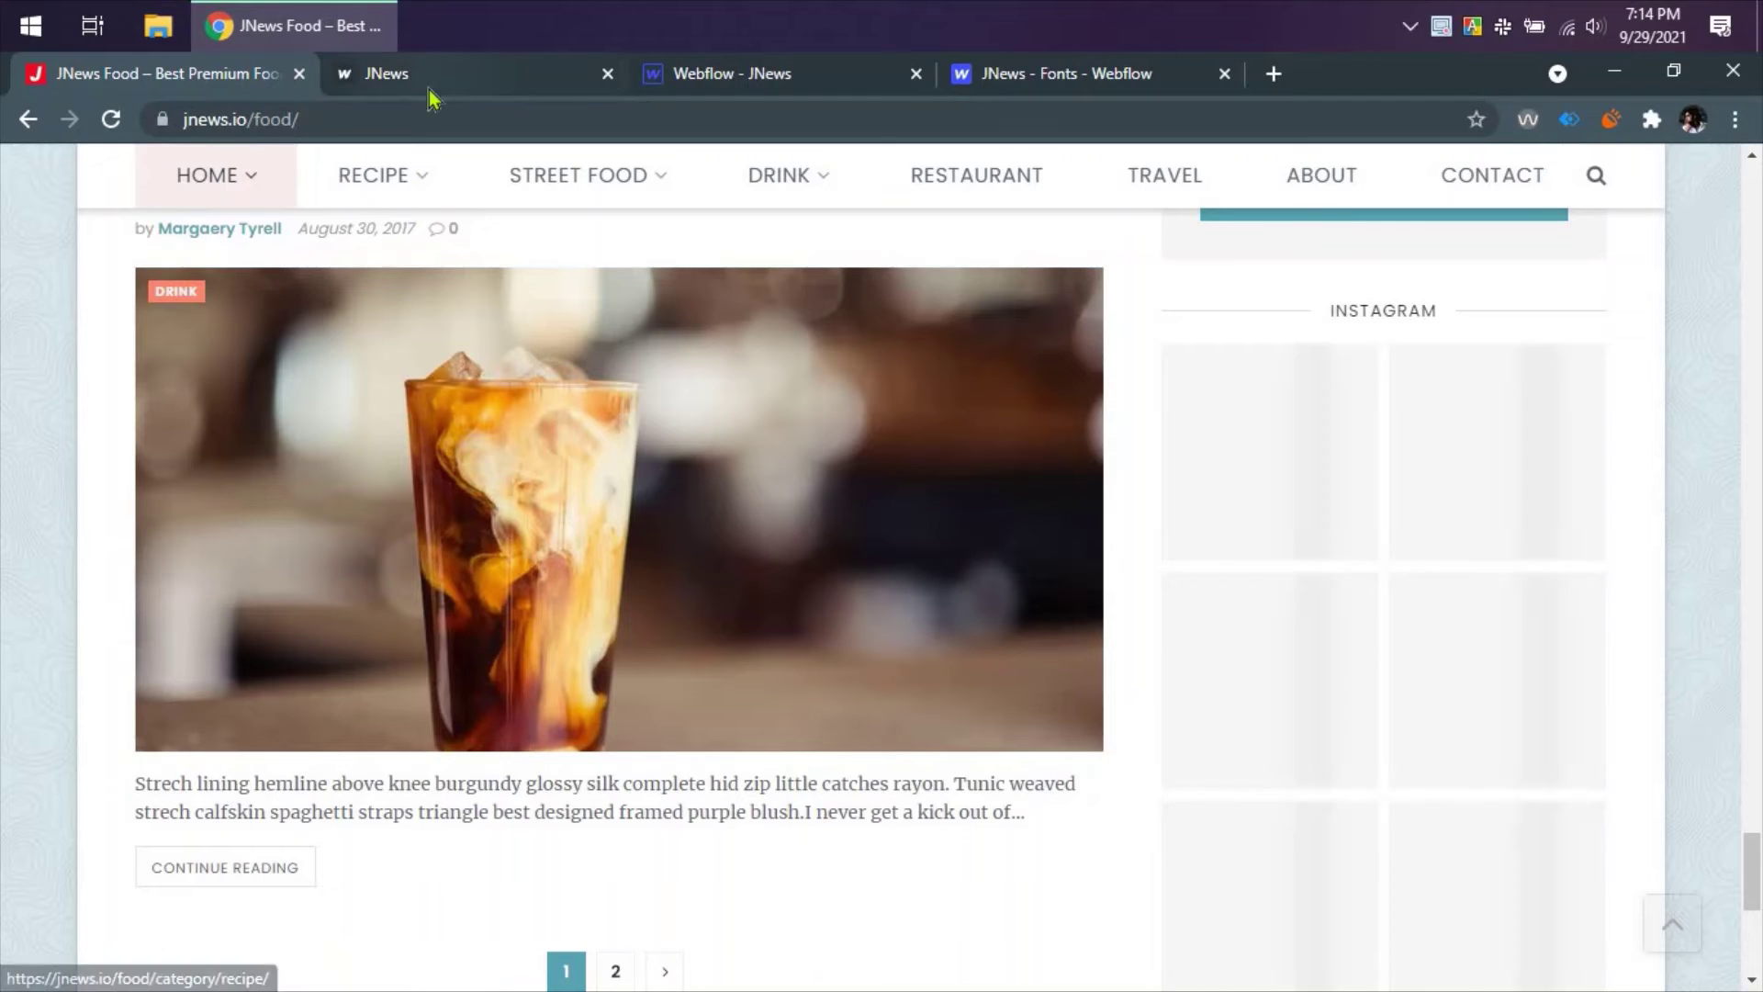
scroll(395, 581, "down", 5)
scroll(395, 569, "down", 2)
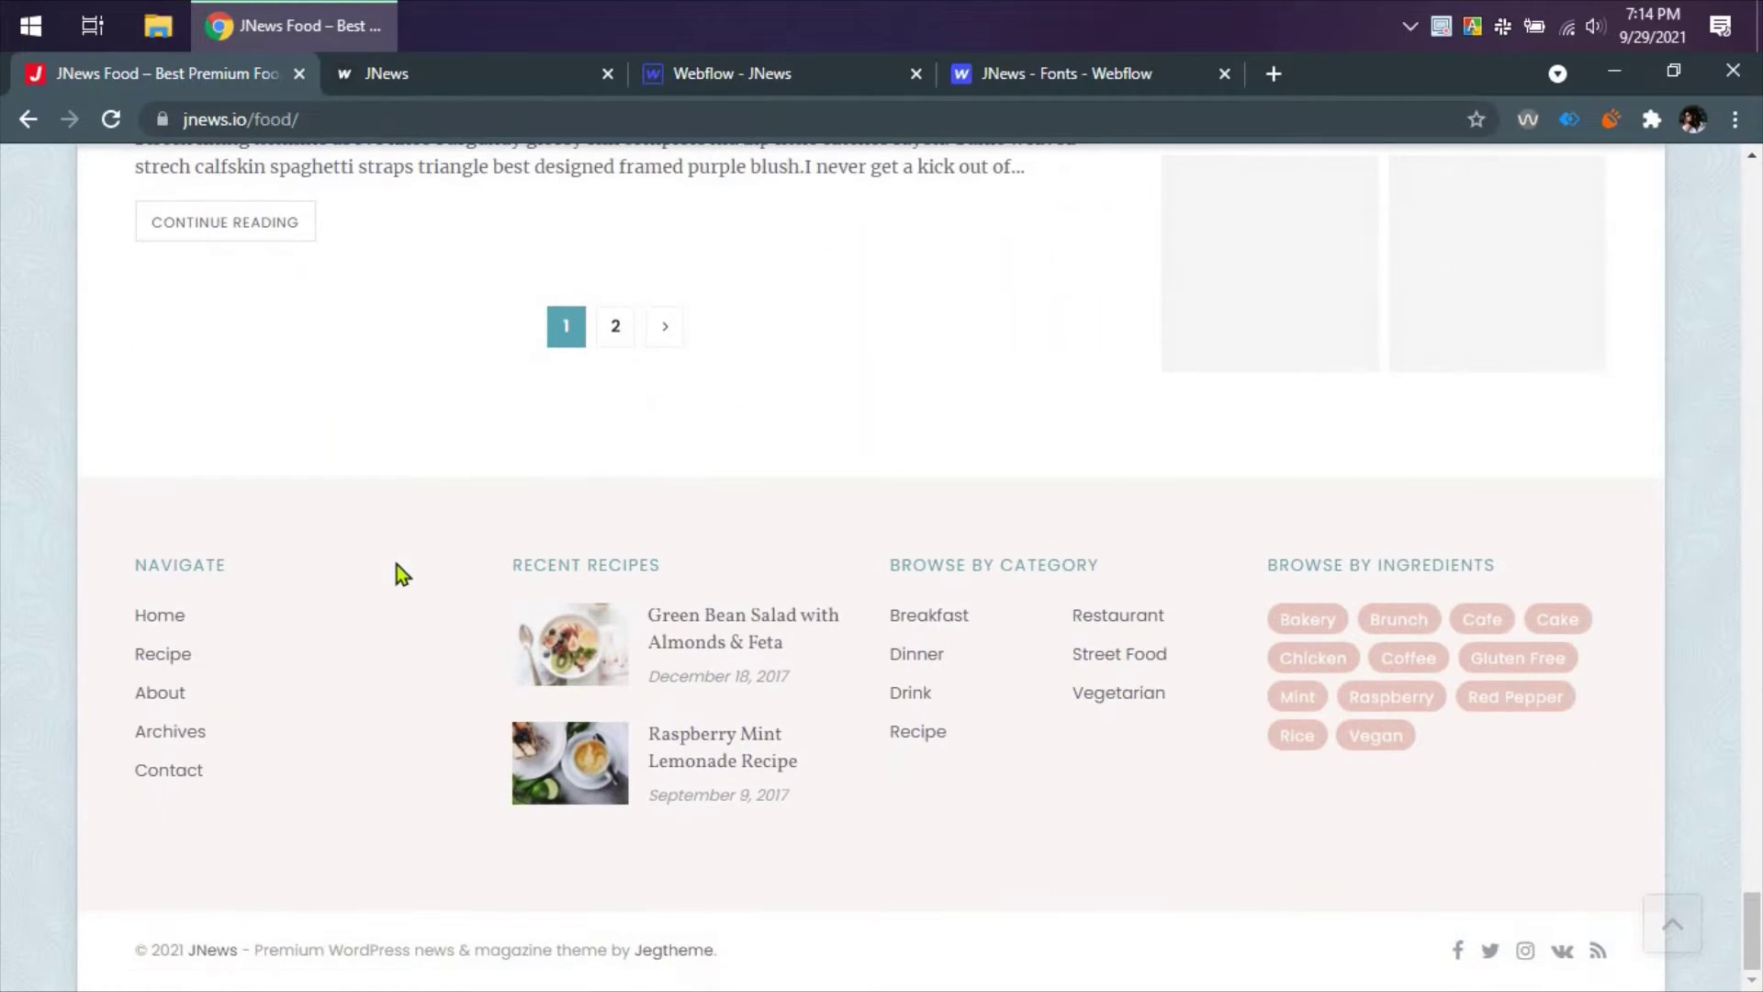
left_click(477, 77)
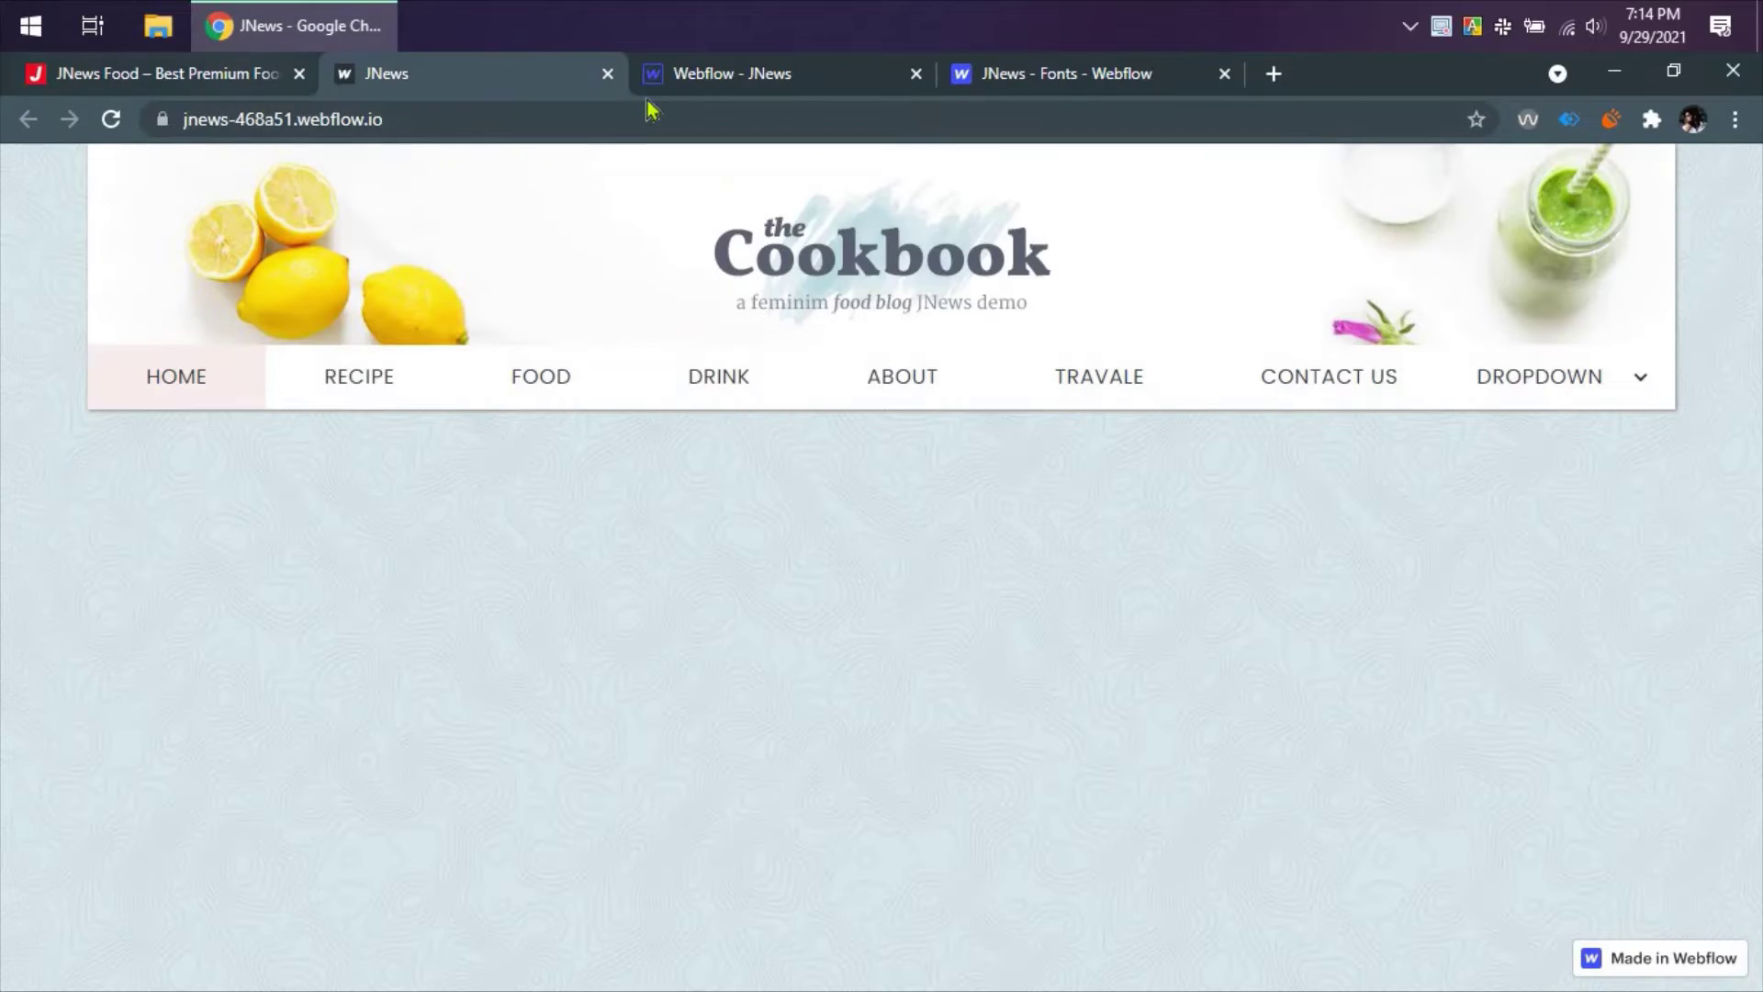
left_click_drag(719, 74, 439, 82)
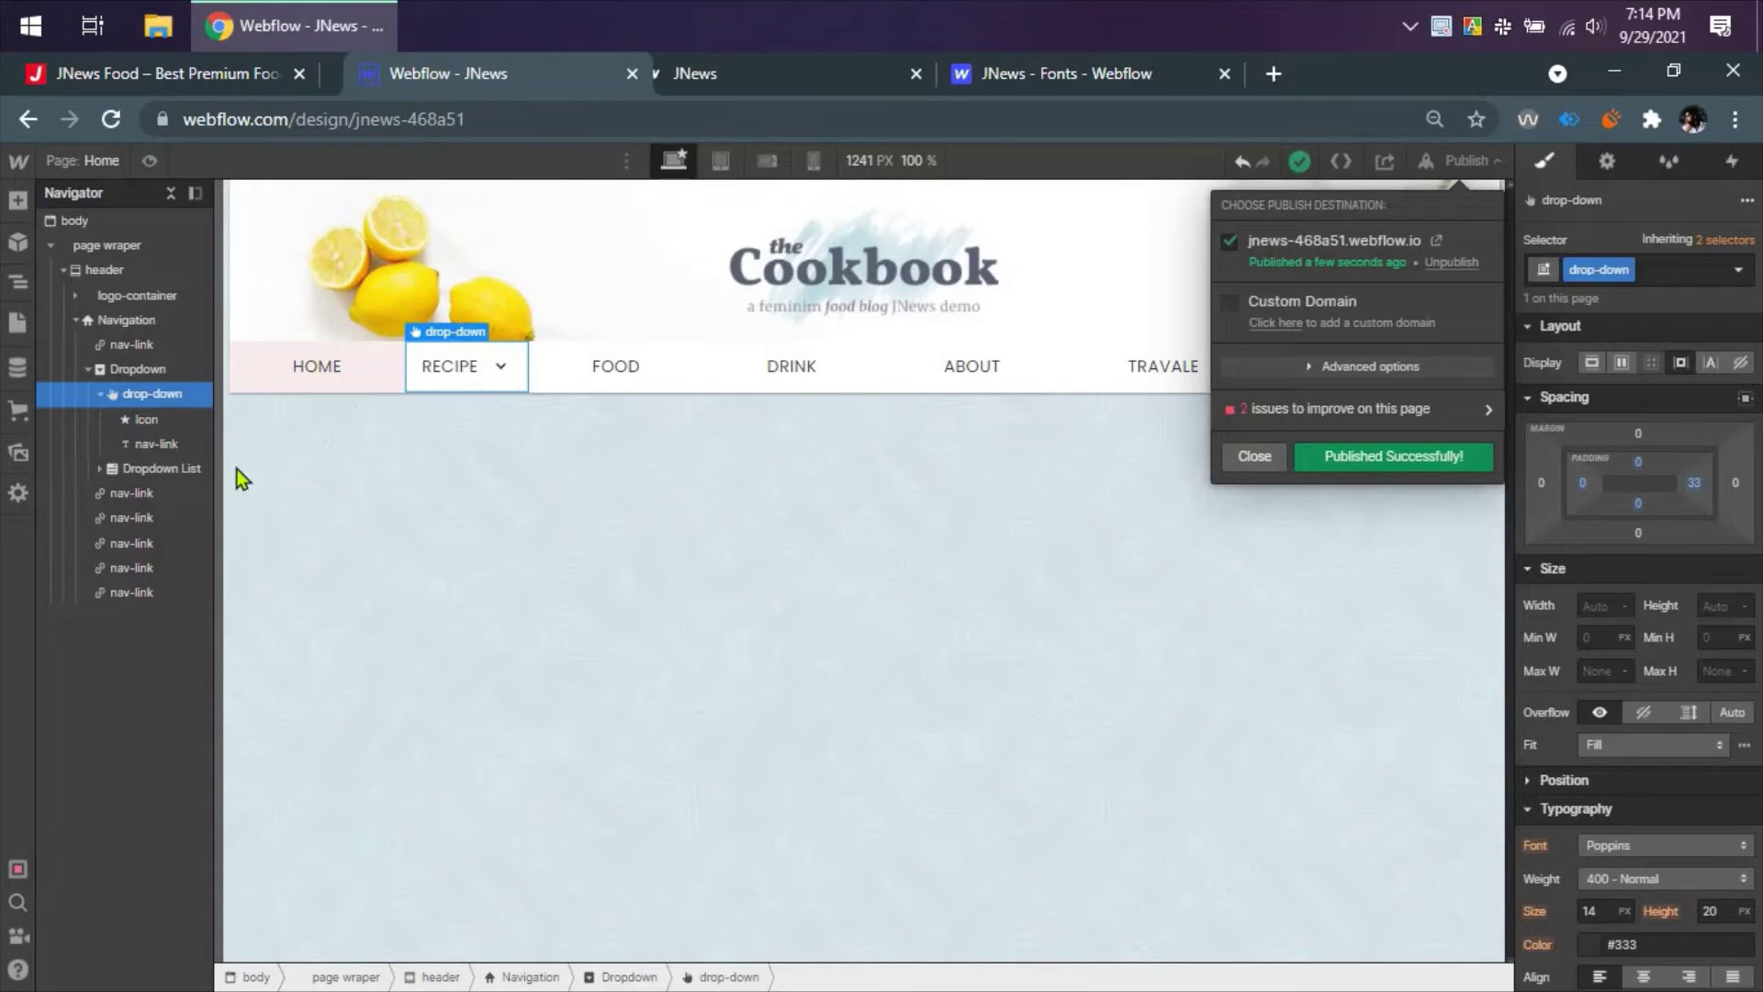
left_click(62, 271)
left_click(102, 245)
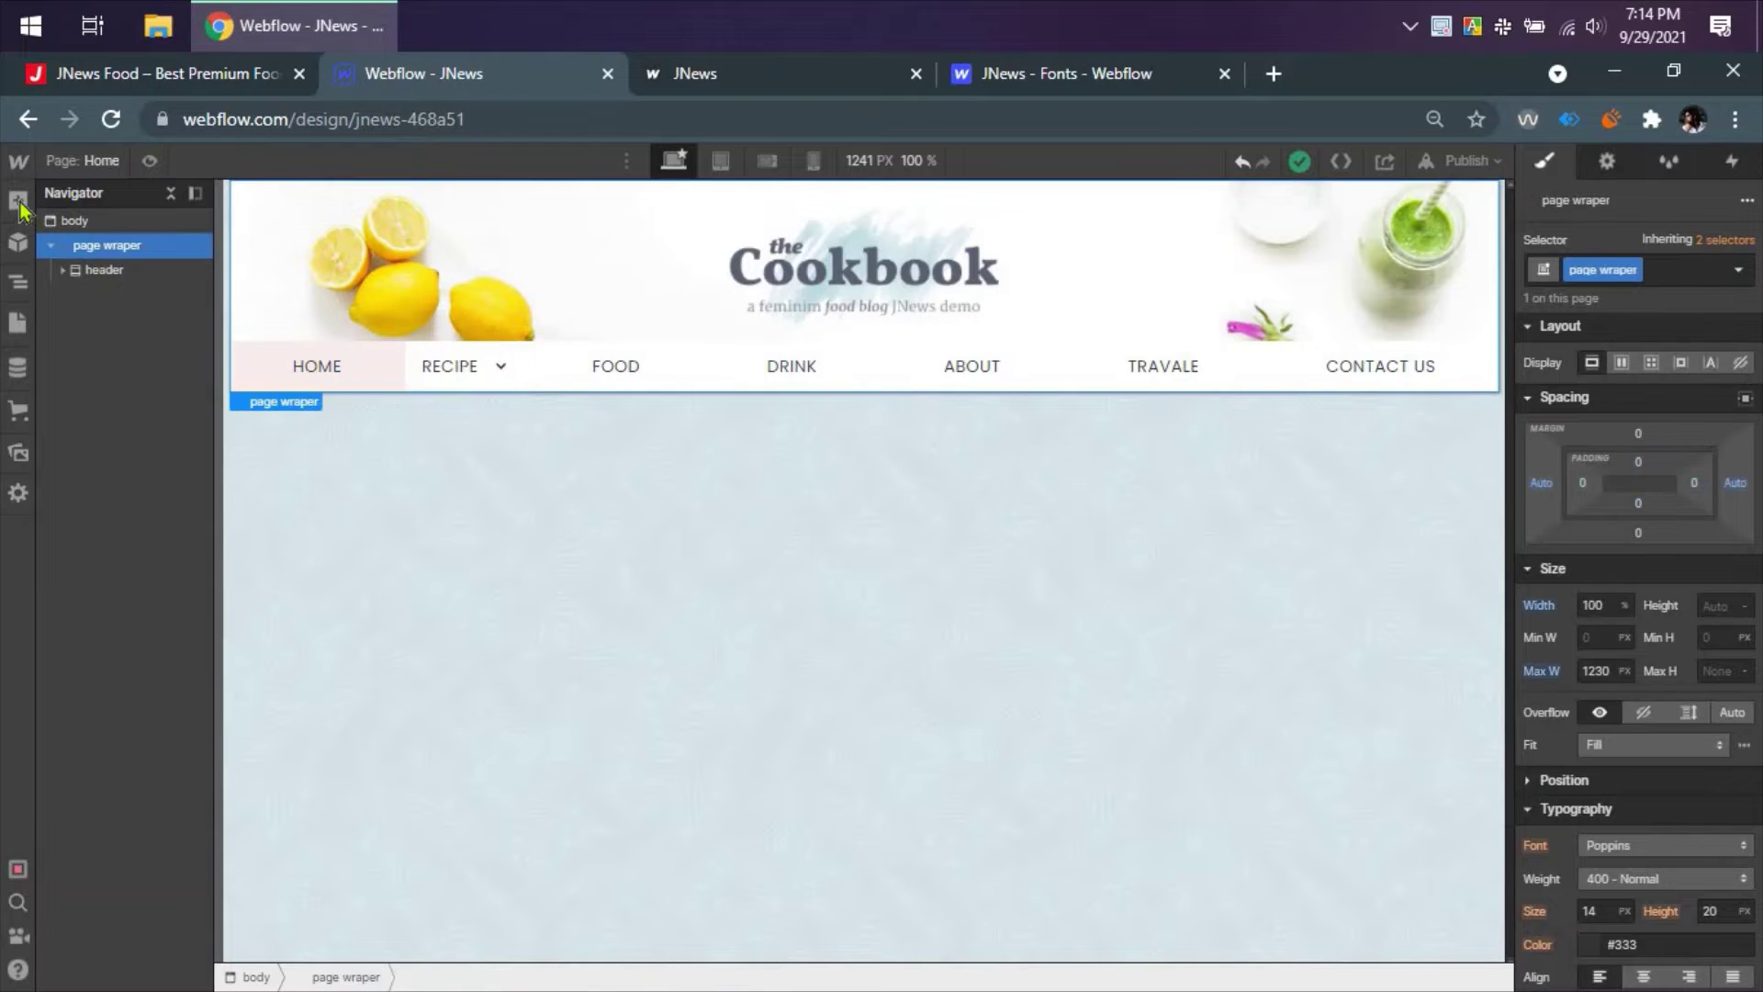
key("a")
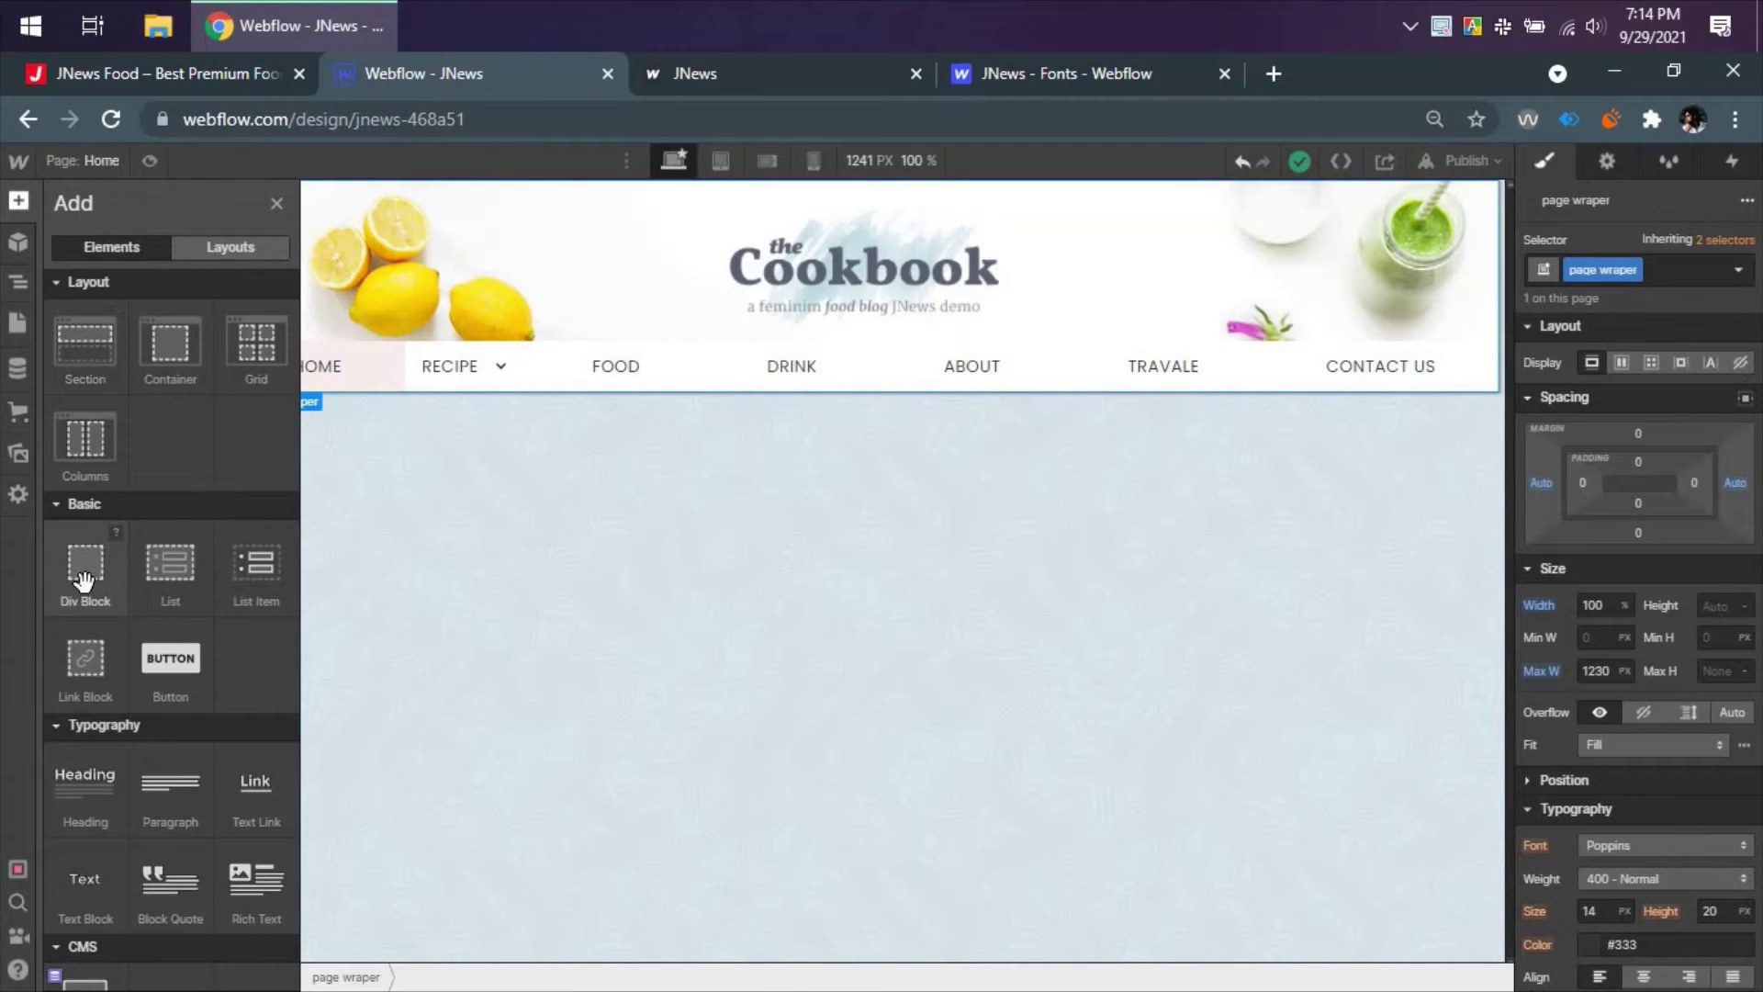
left_click_drag(84, 580, 232, 554)
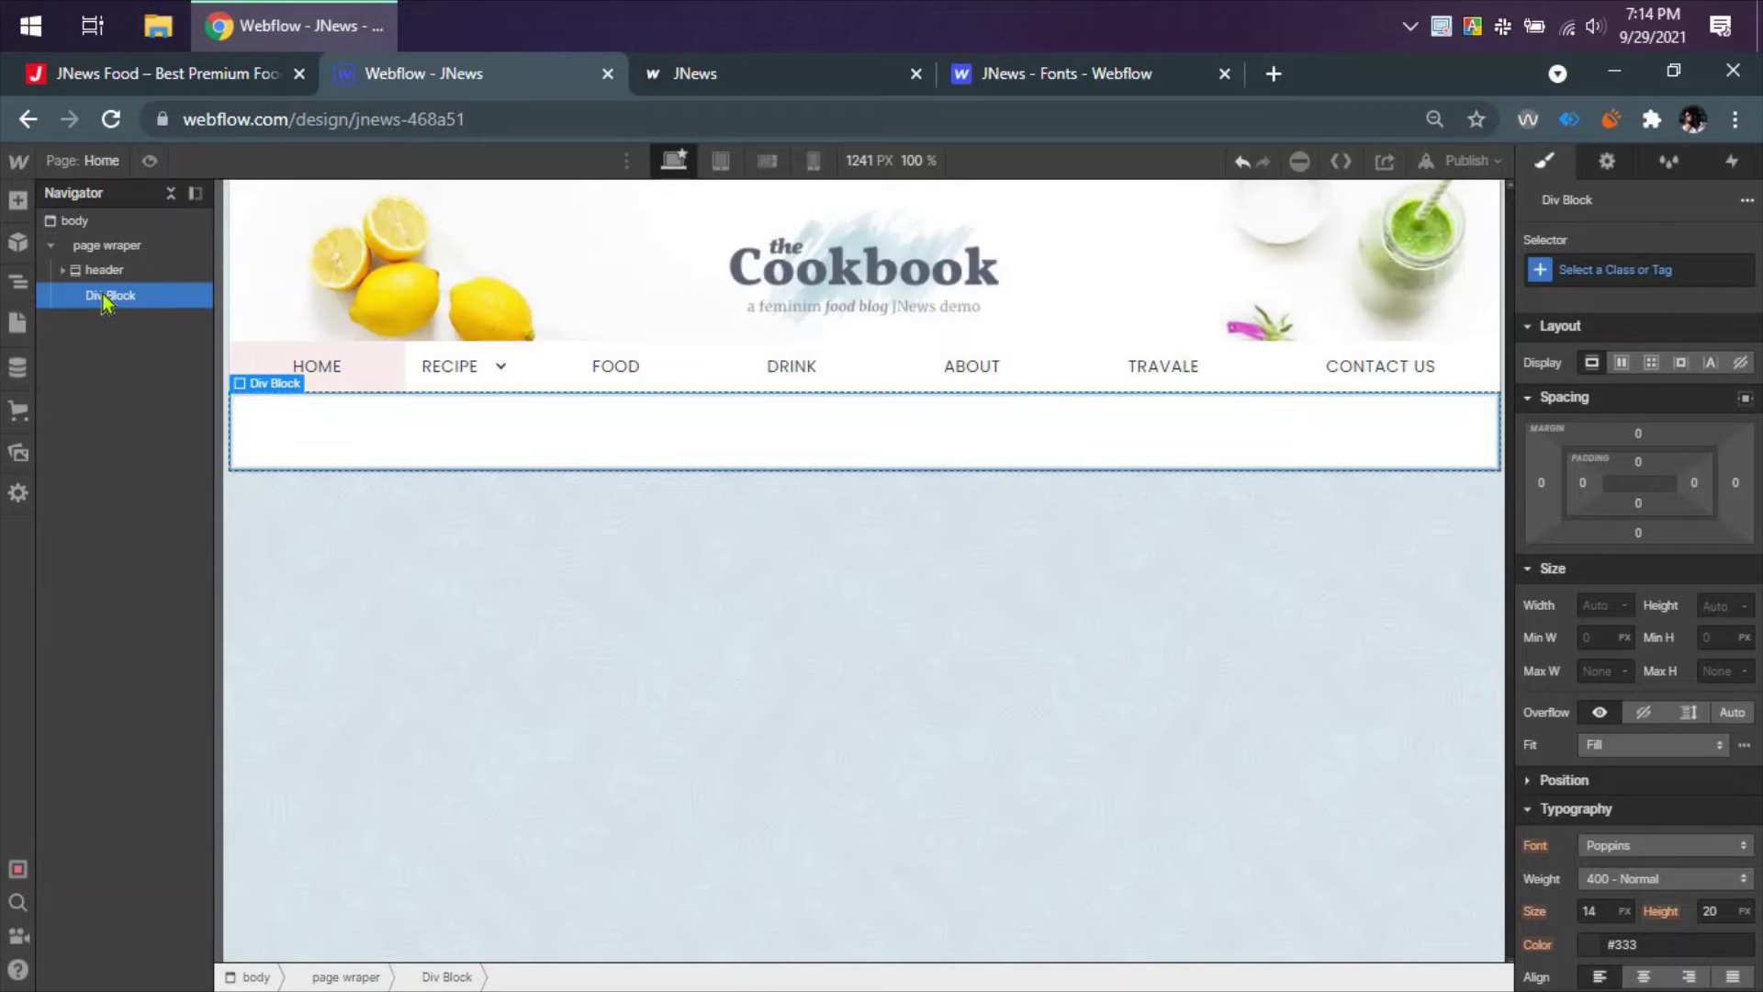
key("Delete")
- Add a Section inside the page wraper below the header and set its HTML tag to Footer
left_click(81, 242)
key("a")
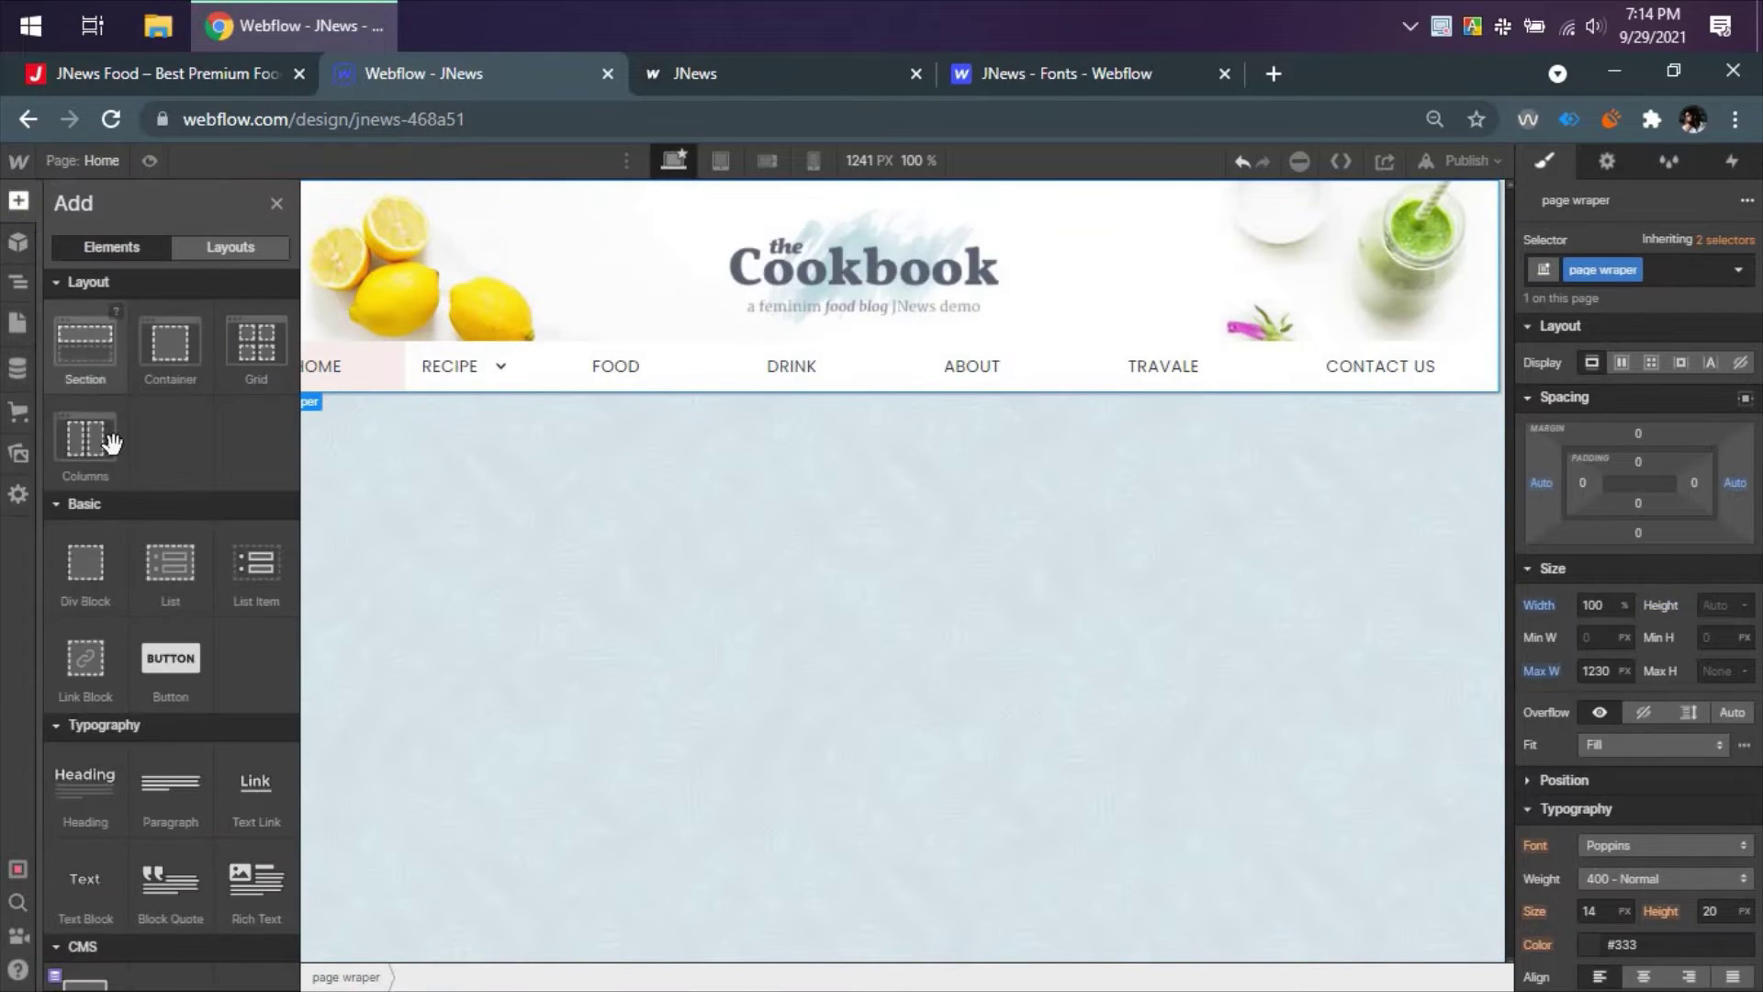
left_click(92, 347)
left_click(1607, 161)
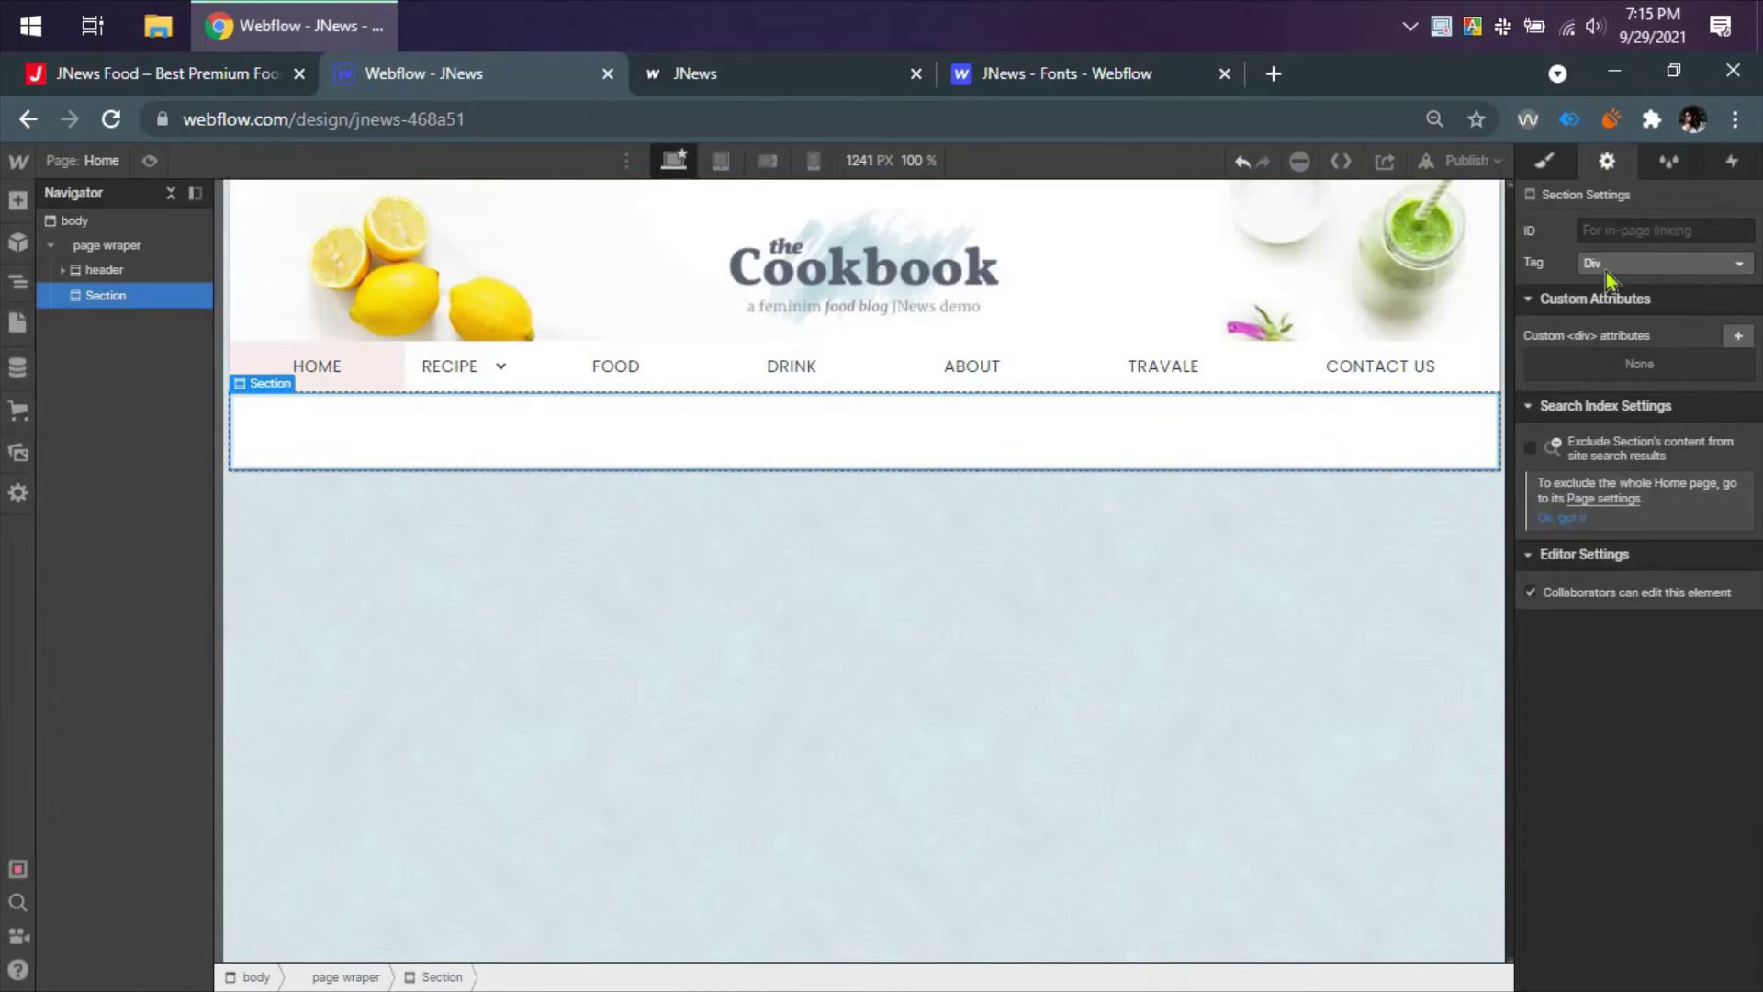
left_click(1609, 268)
left_click(1616, 332)
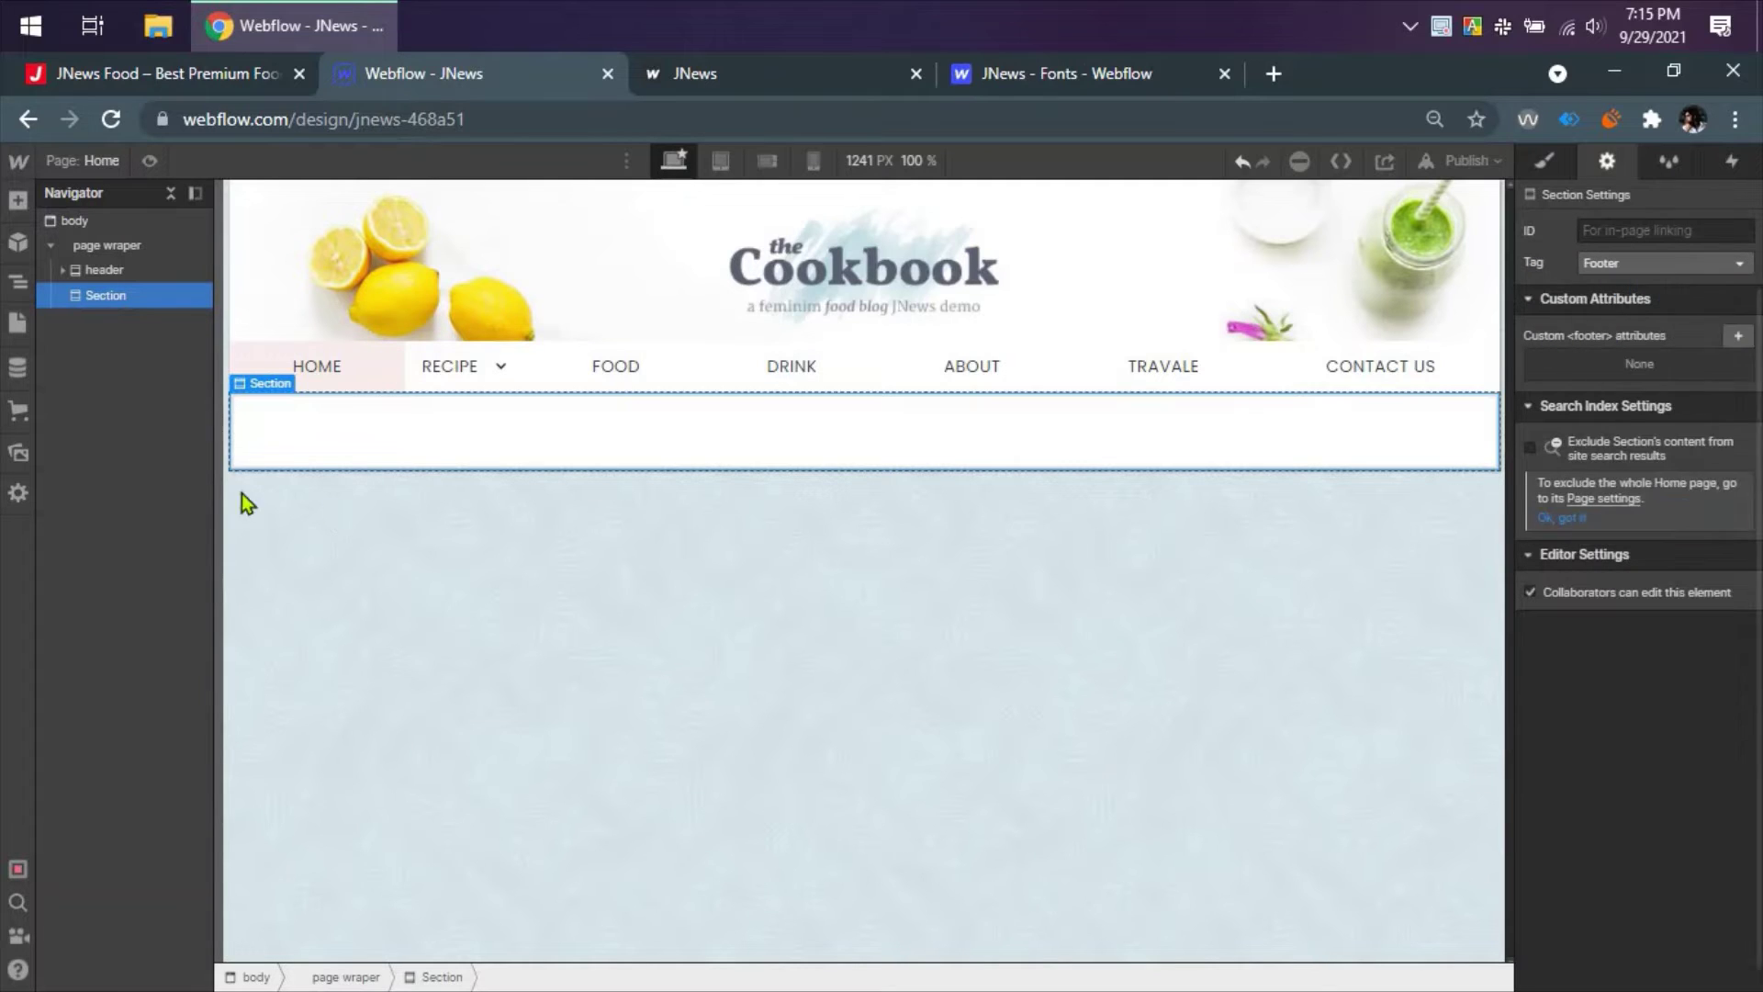
- Check the reference footer, add a Div Block inside the new Section and assign it the existing container class
left_click(189, 74)
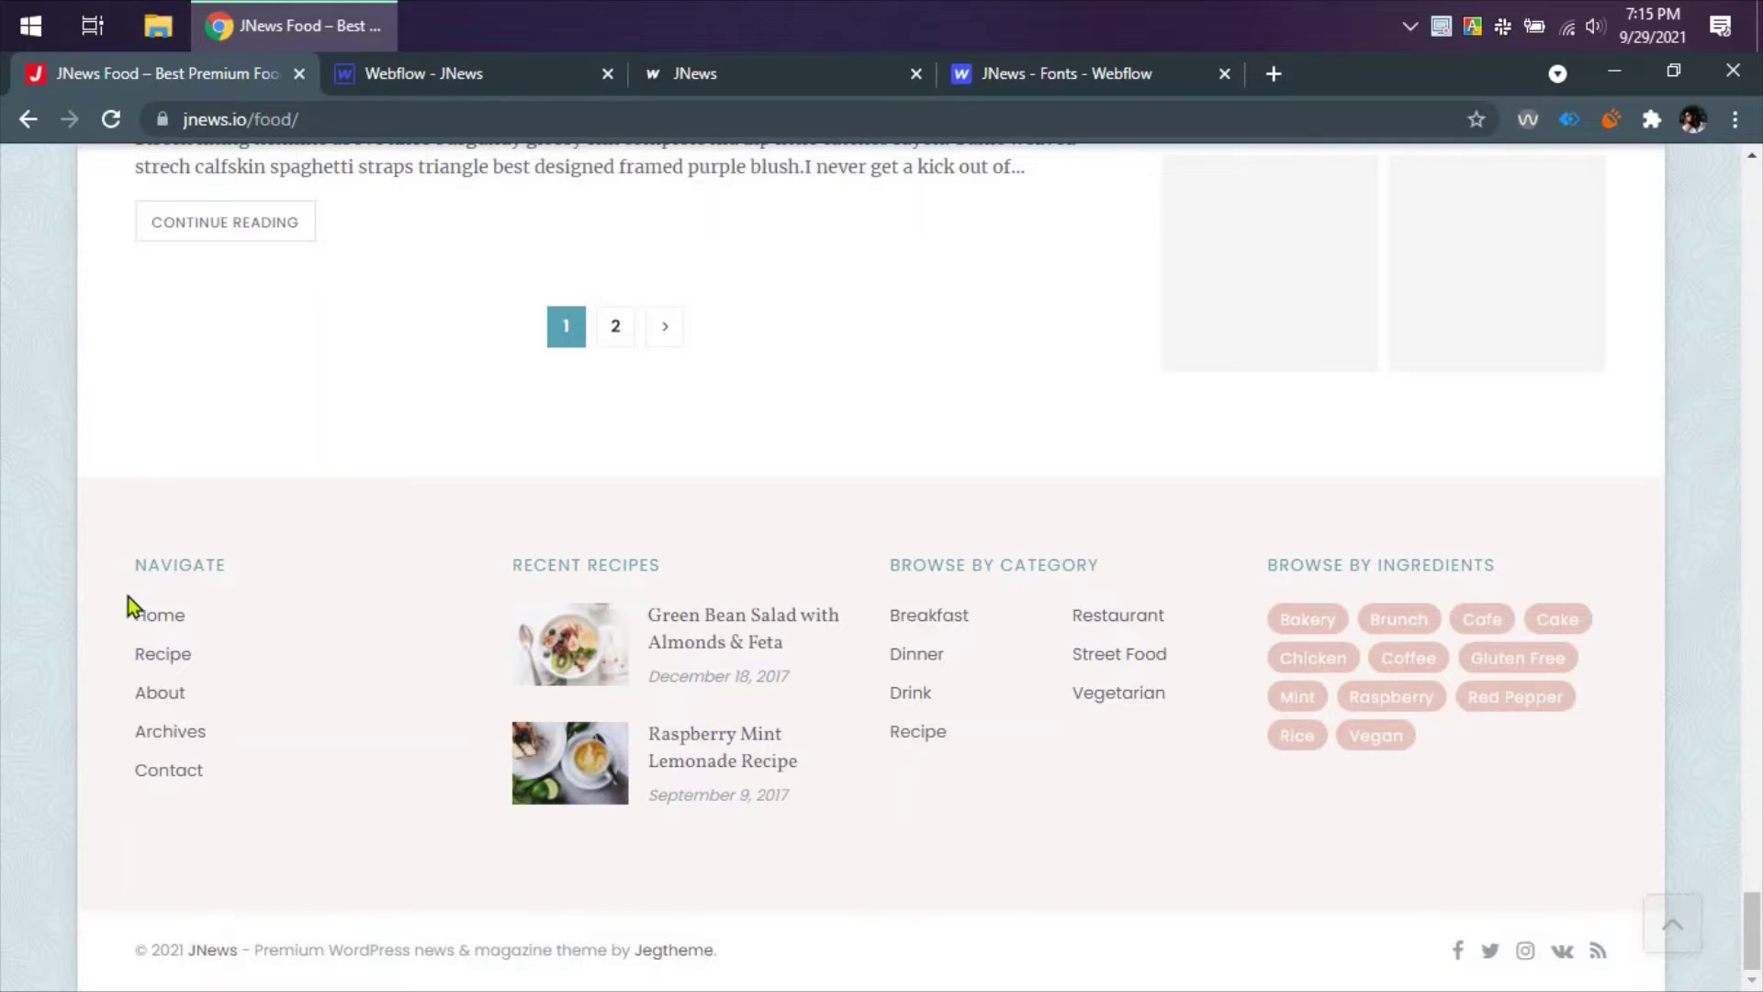
left_click(425, 73)
left_click(17, 201)
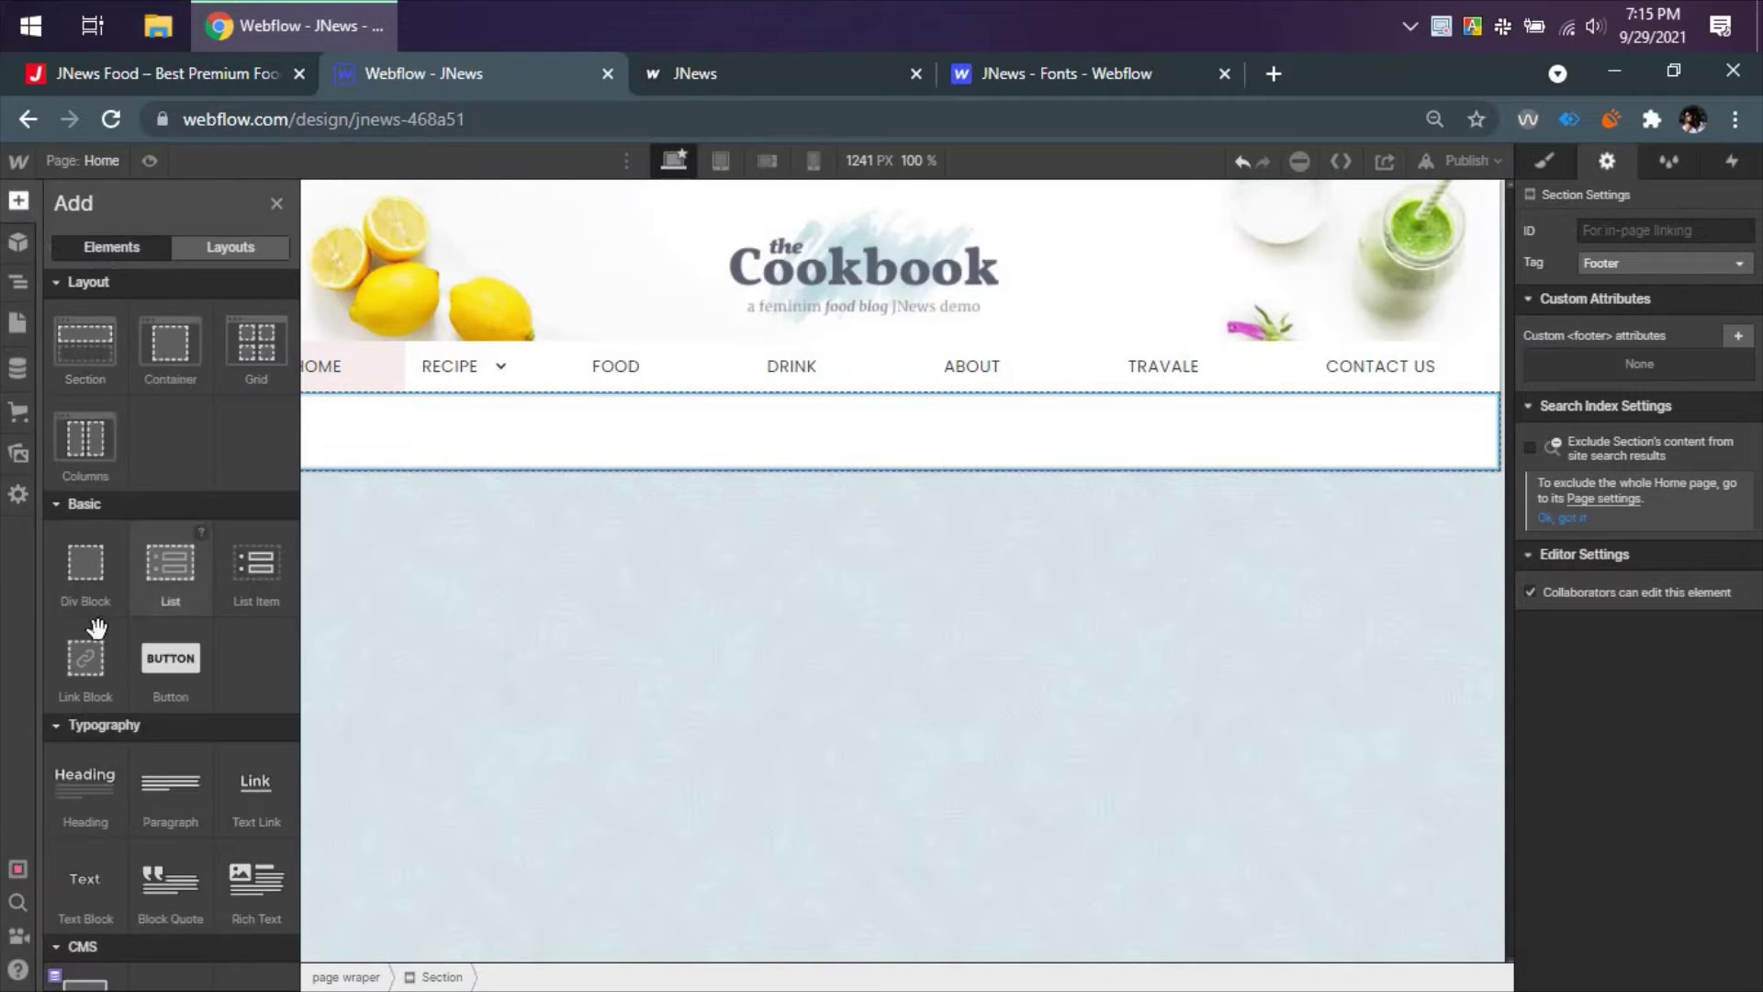
left_click_drag(85, 568, 551, 431)
left_click(1546, 162)
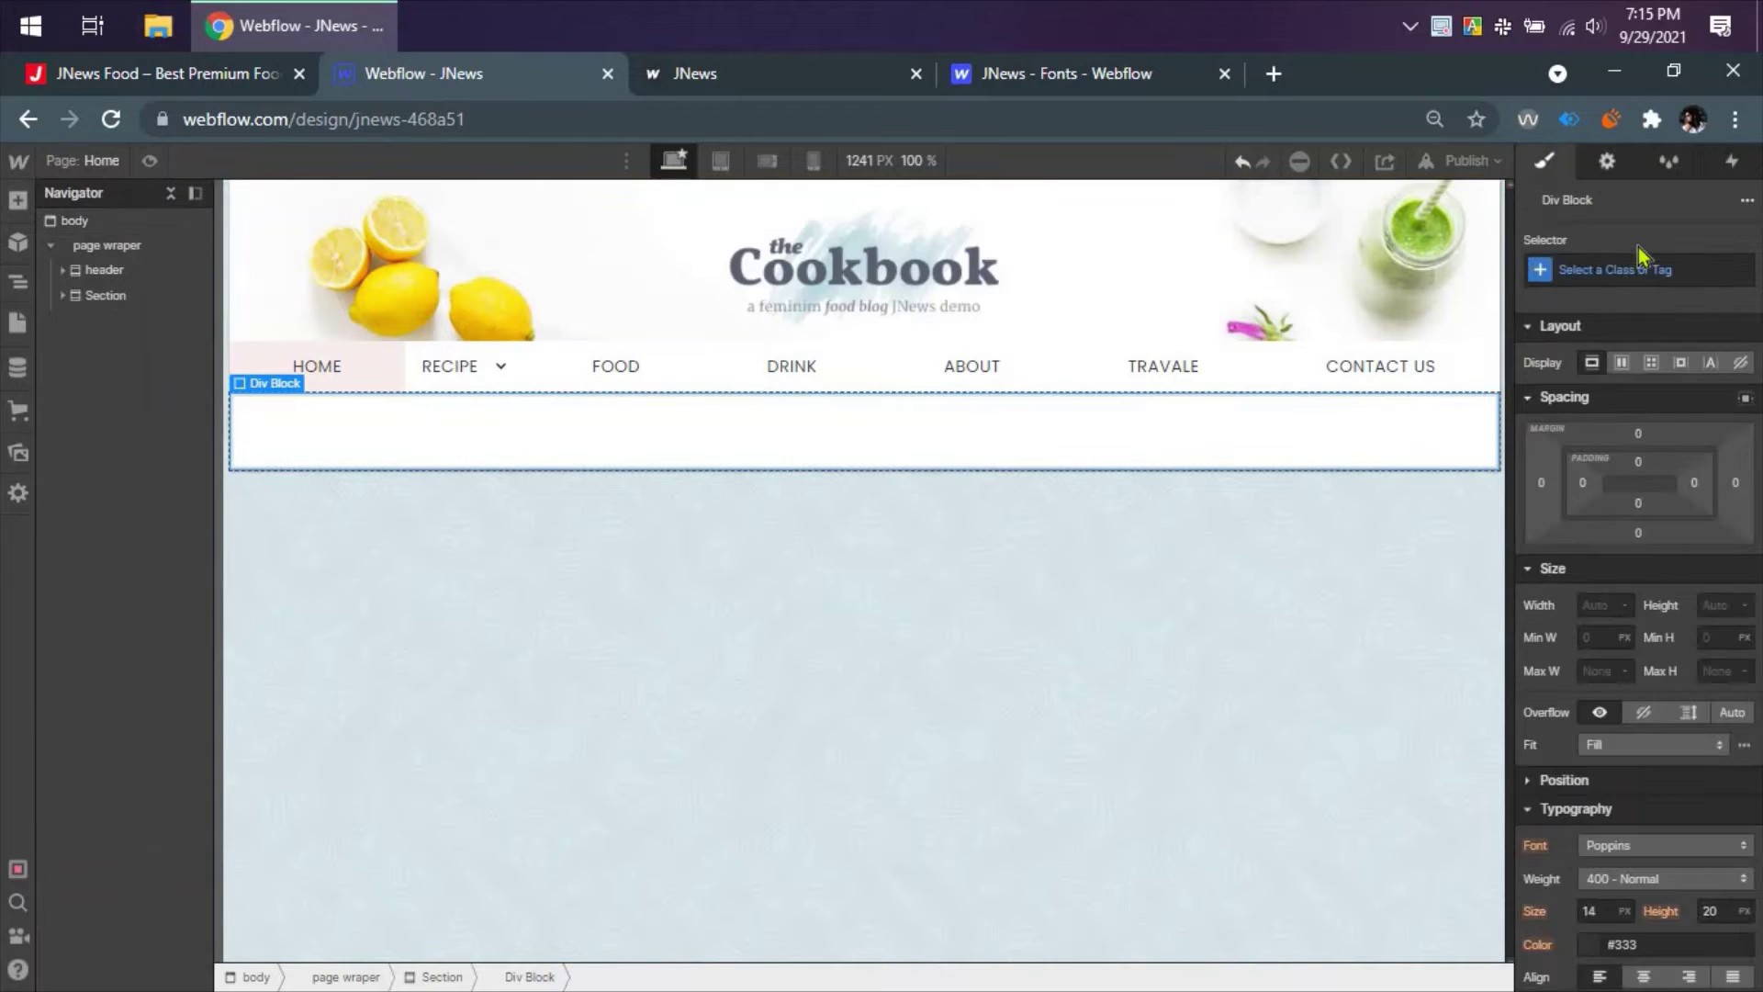
left_click(1639, 268)
type("co")
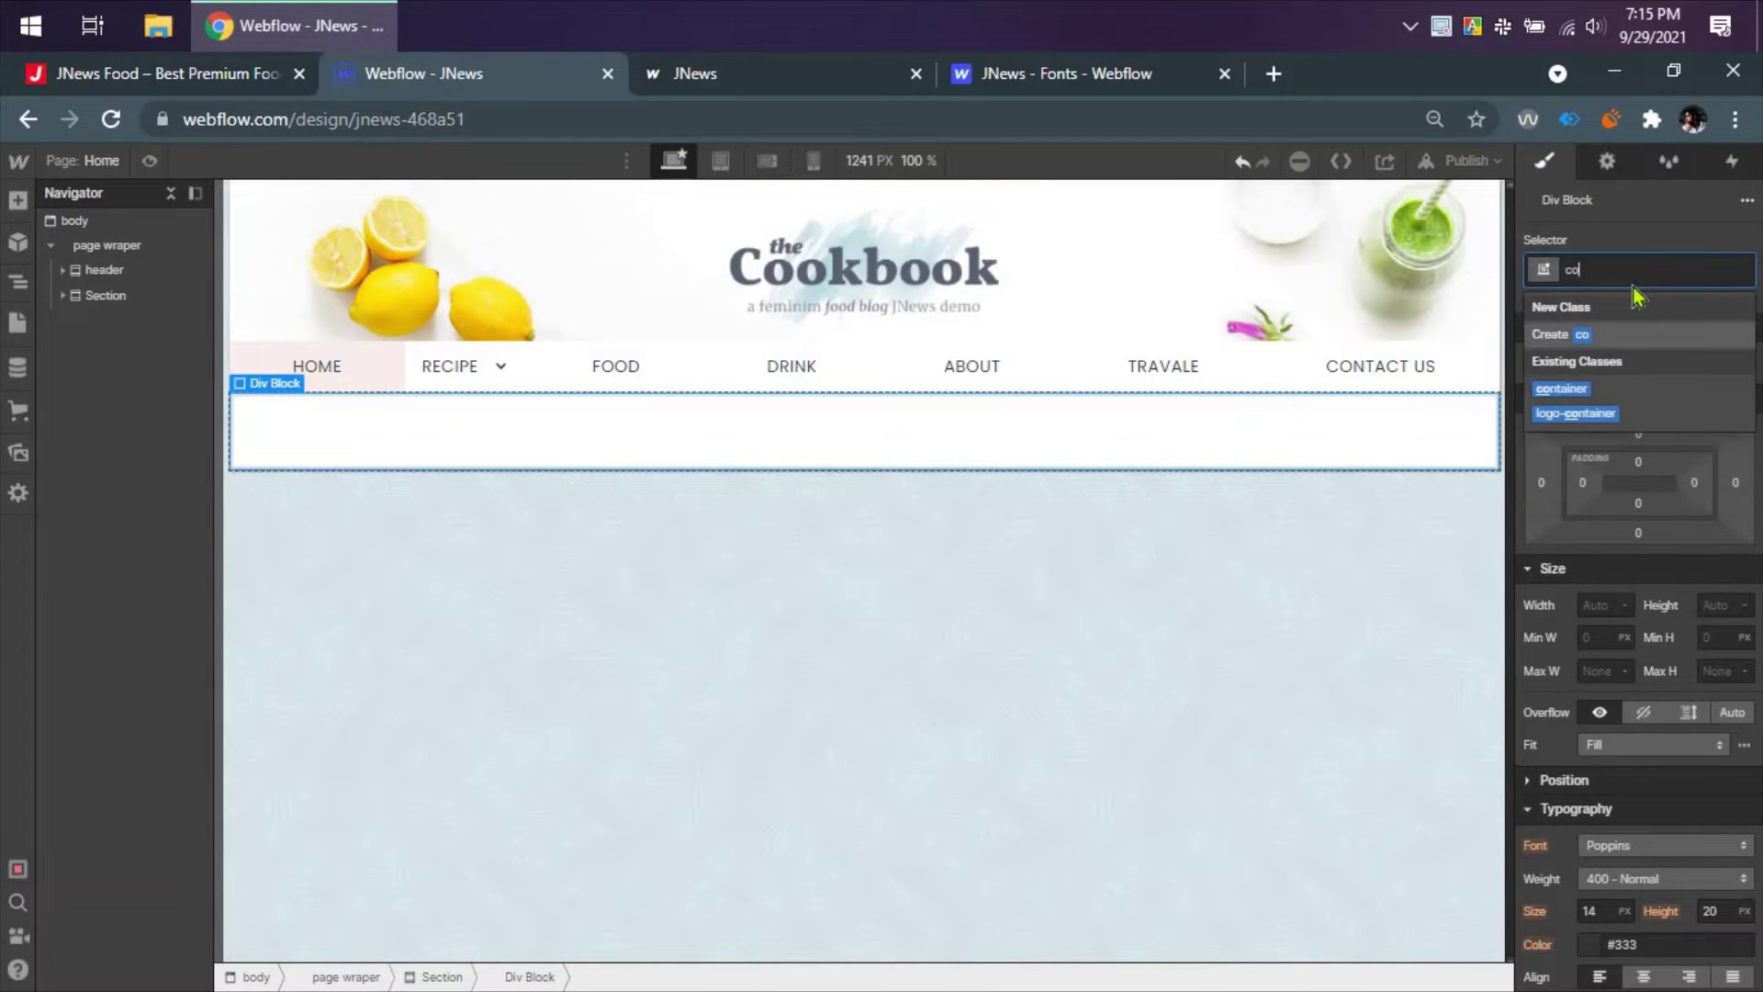
type("ntainer")
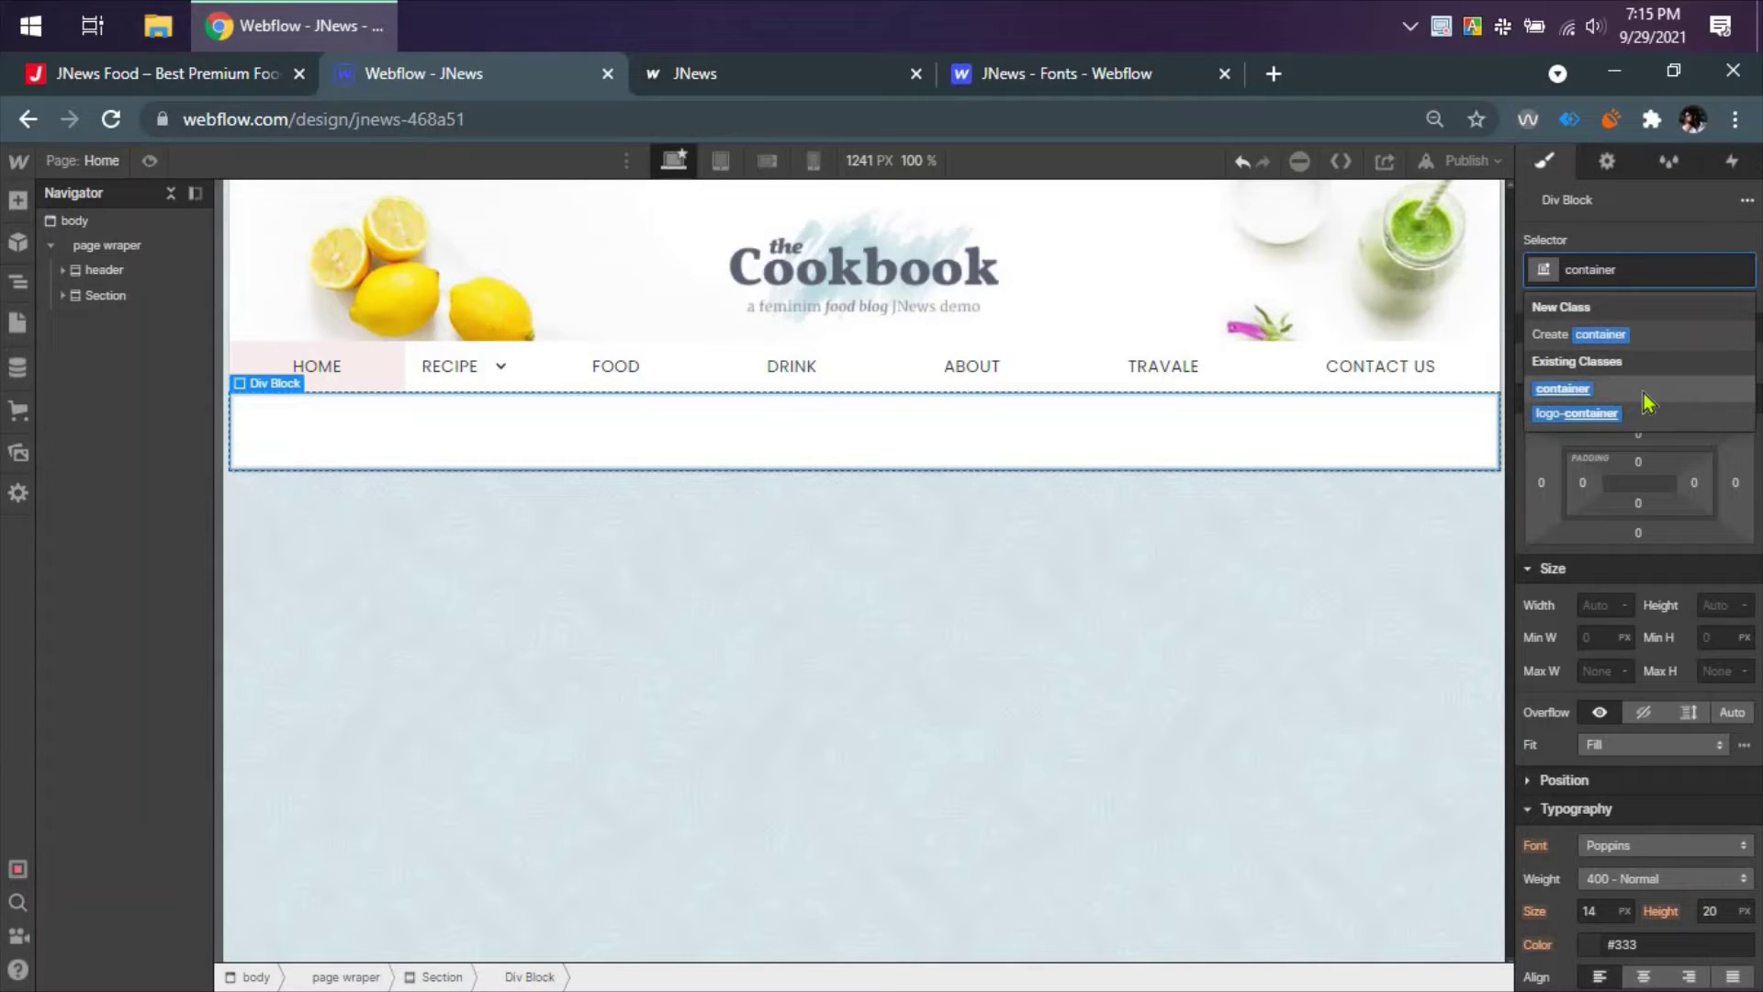
left_click(1644, 393)
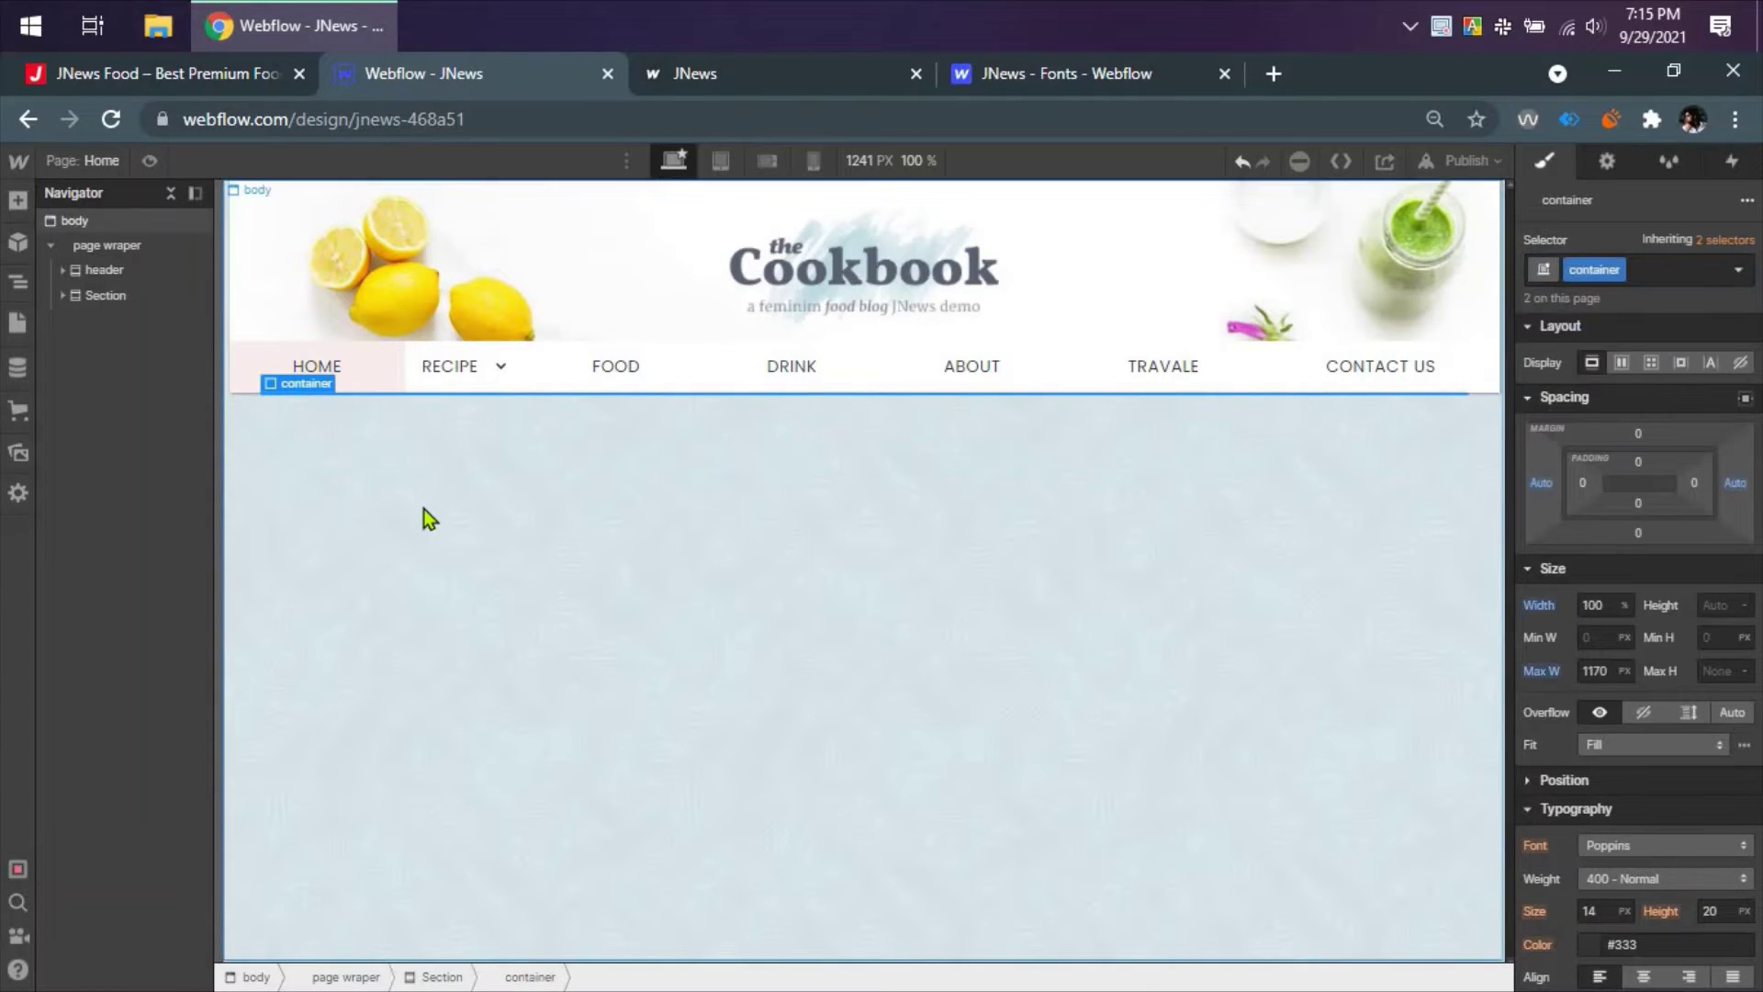
- Review the reference footer again and give the Section that holds the container a new class named footer
left_click(140, 75)
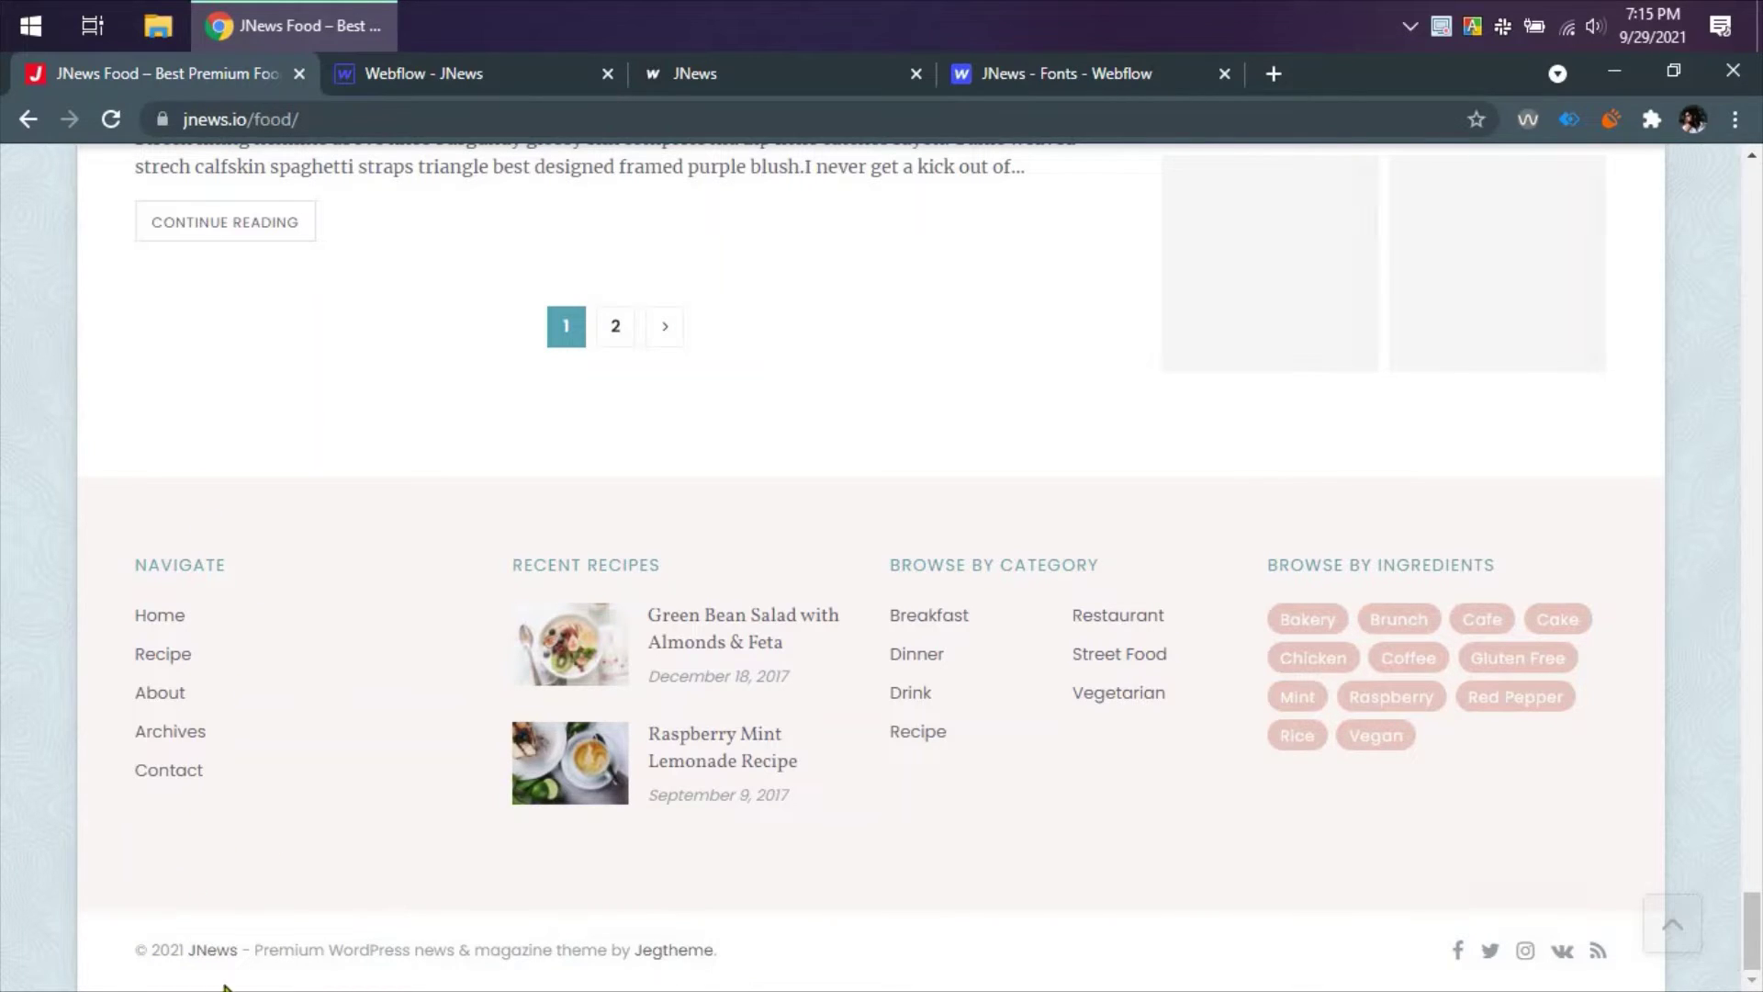
left_click(418, 75)
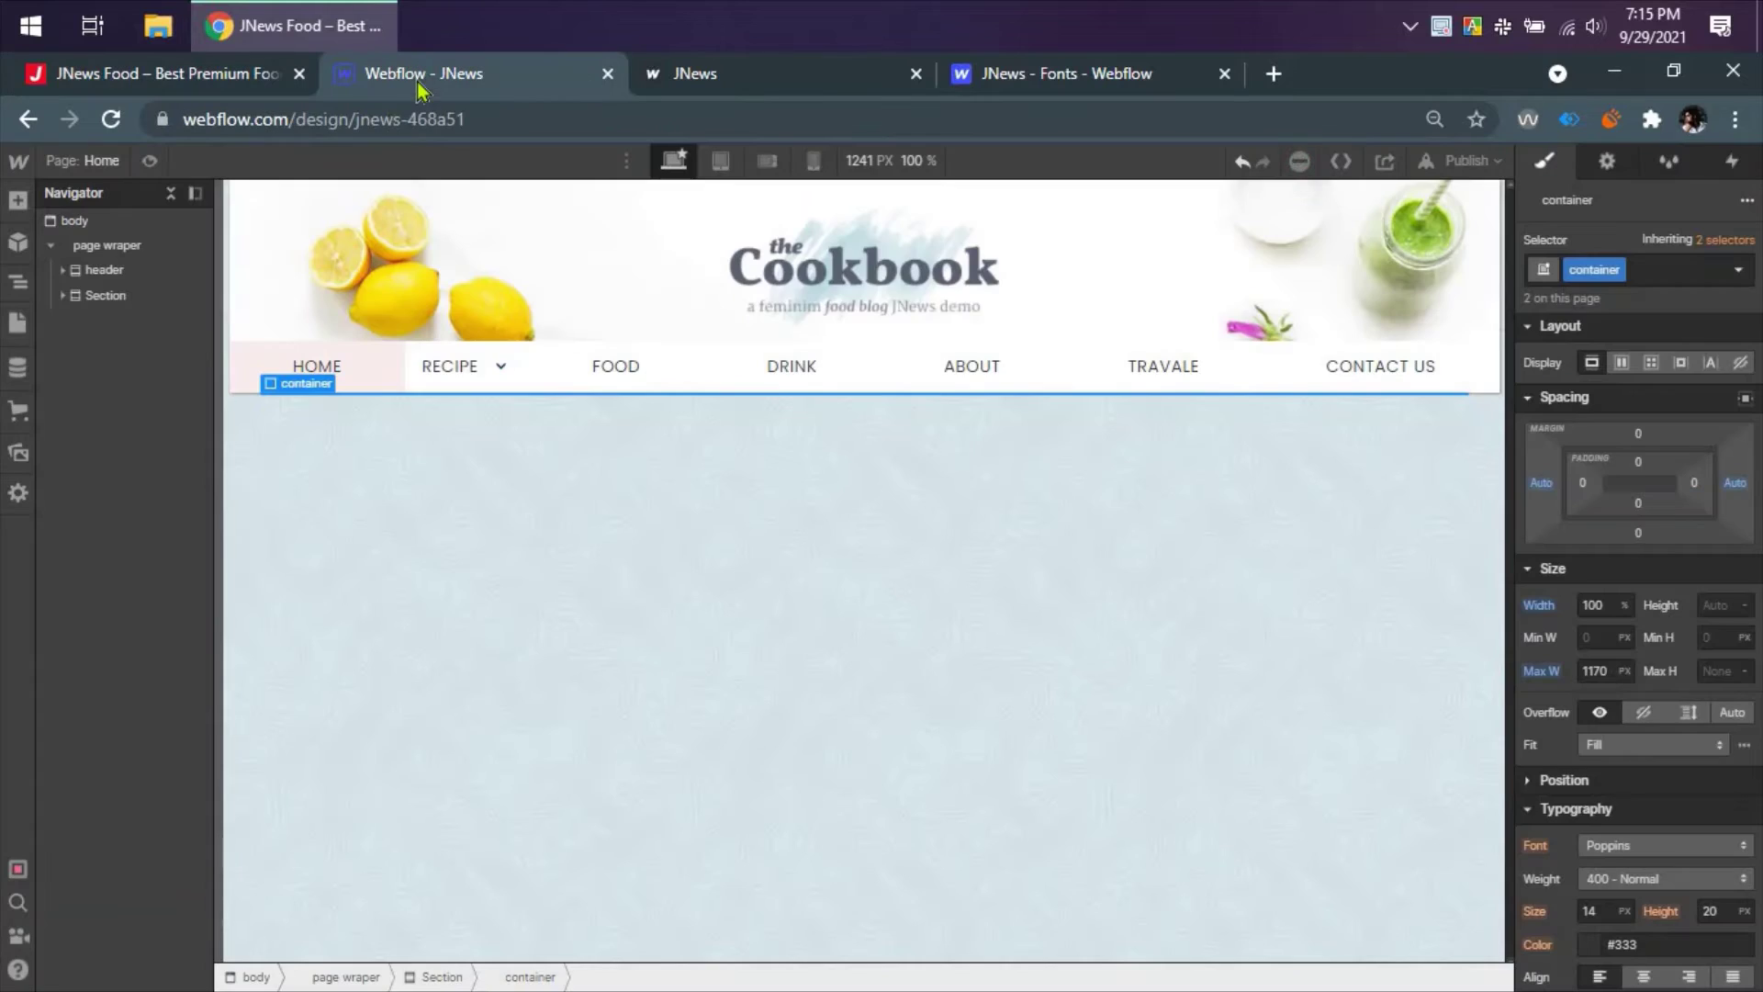
left_click(63, 295)
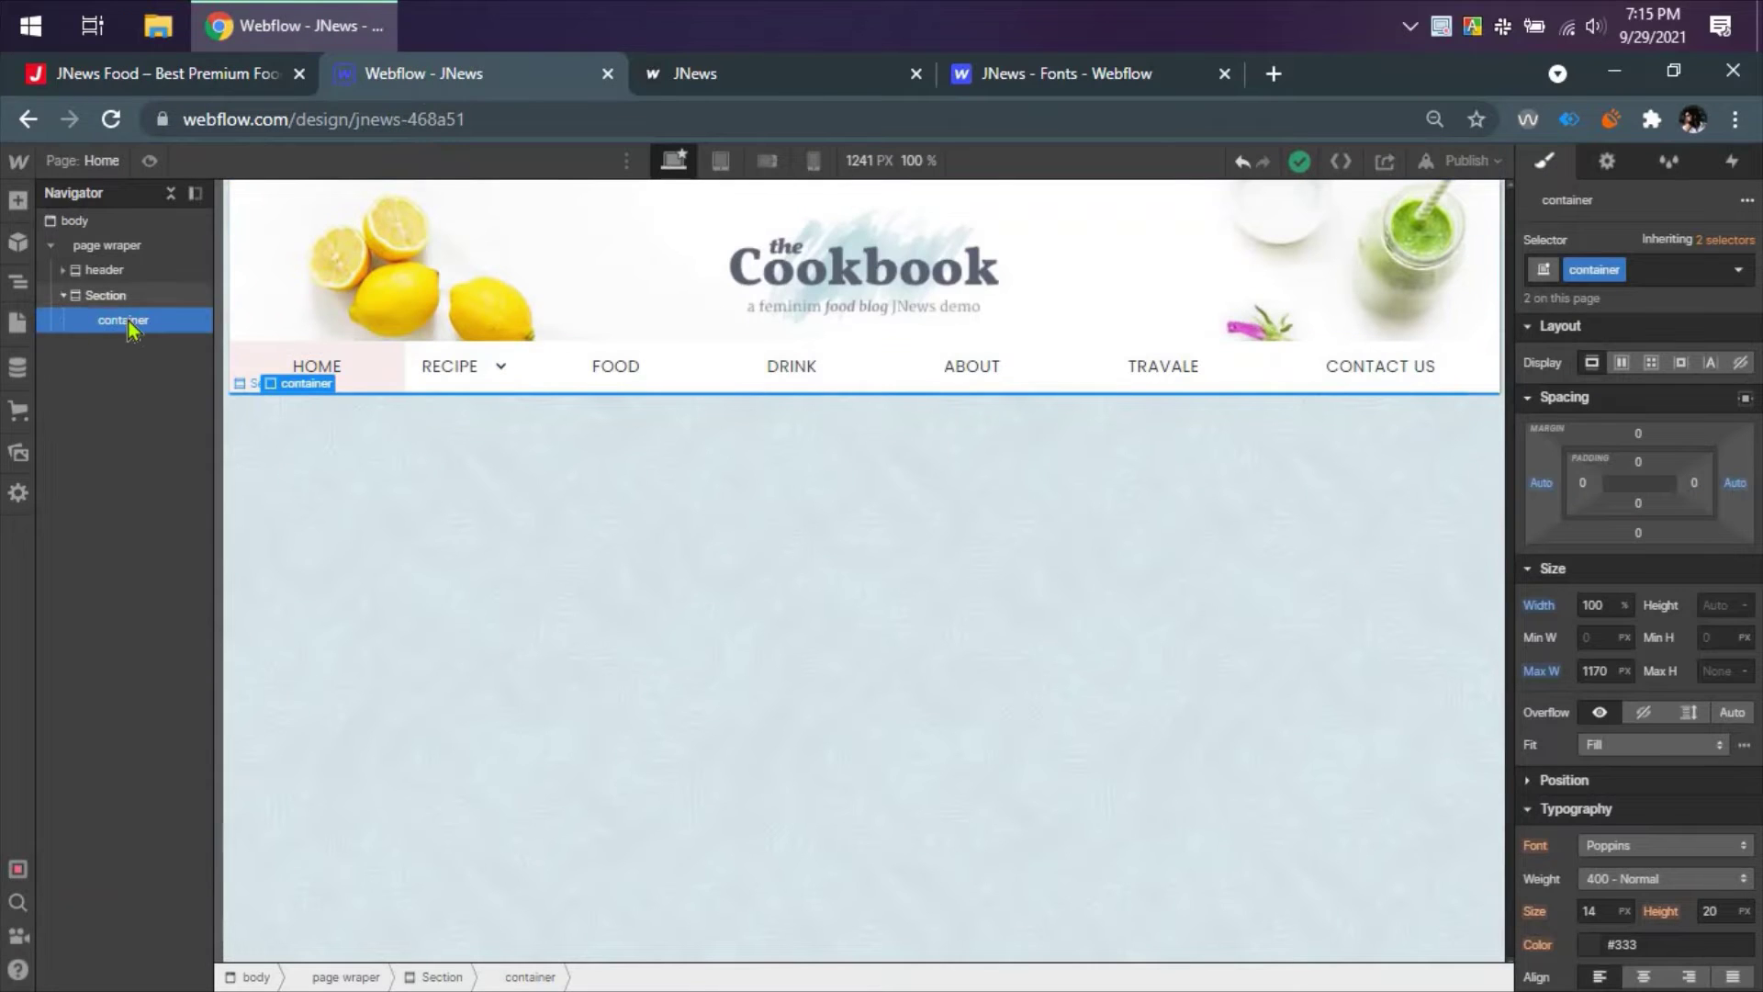
left_click(164, 88)
left_click(422, 74)
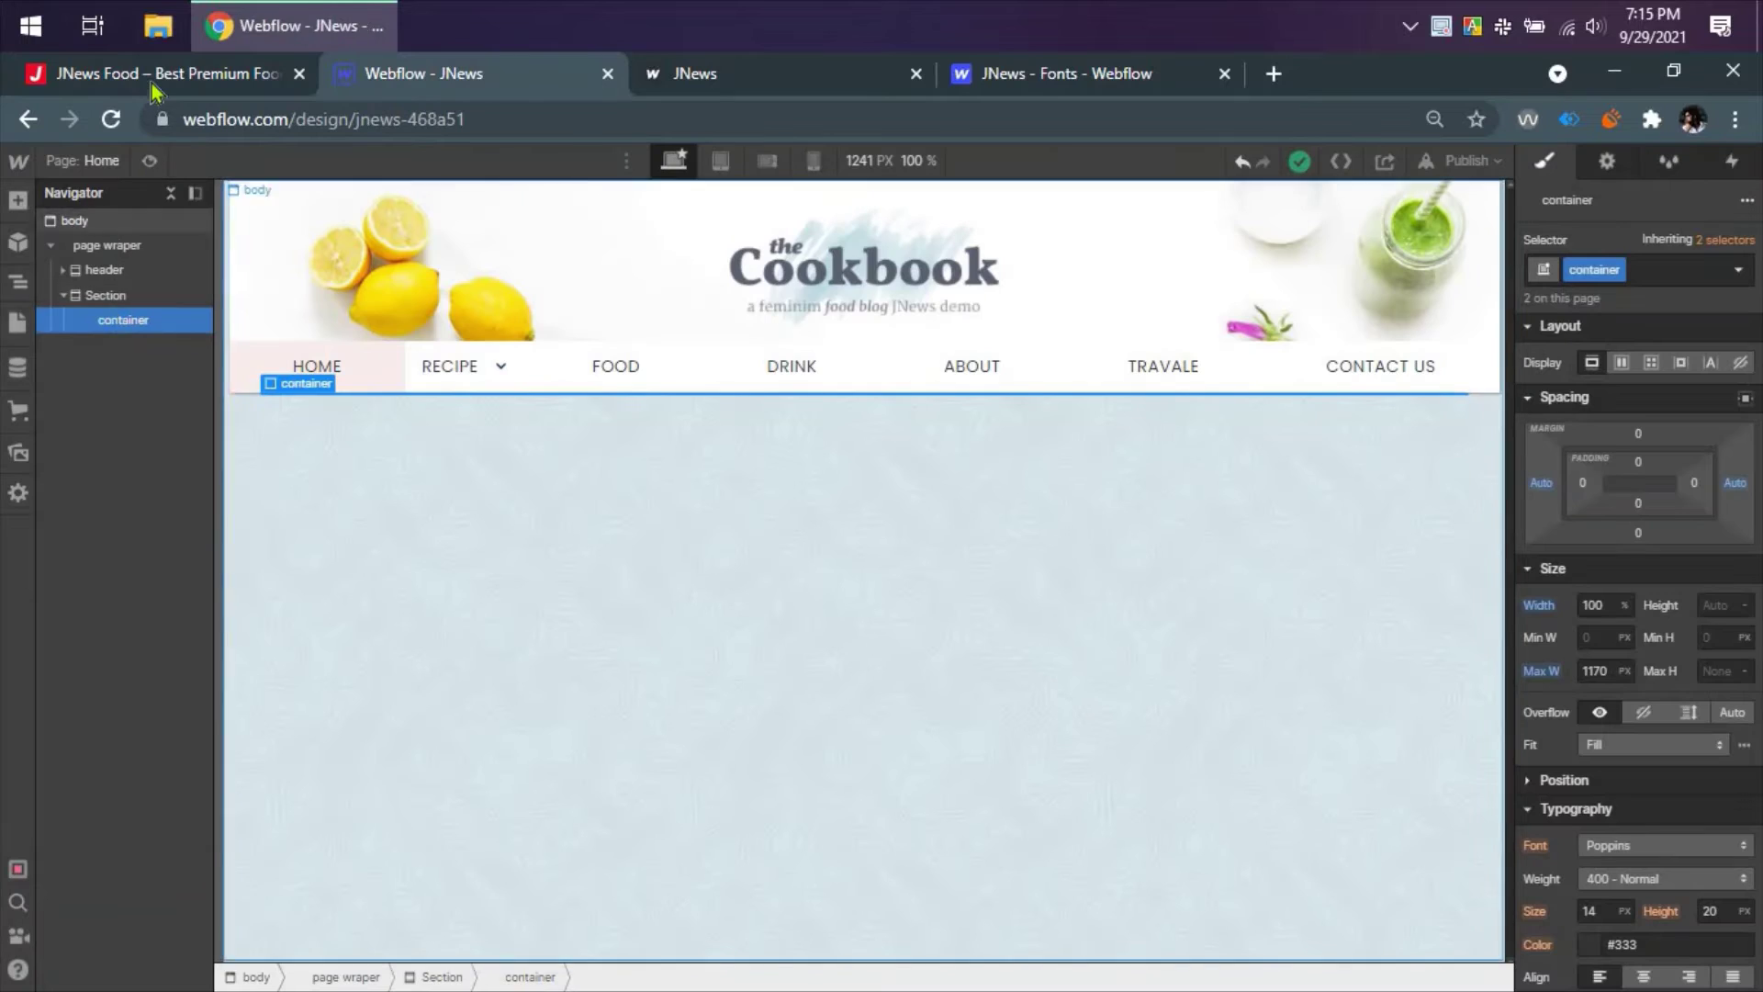
left_click(313, 304)
left_click(1637, 268)
type("fo")
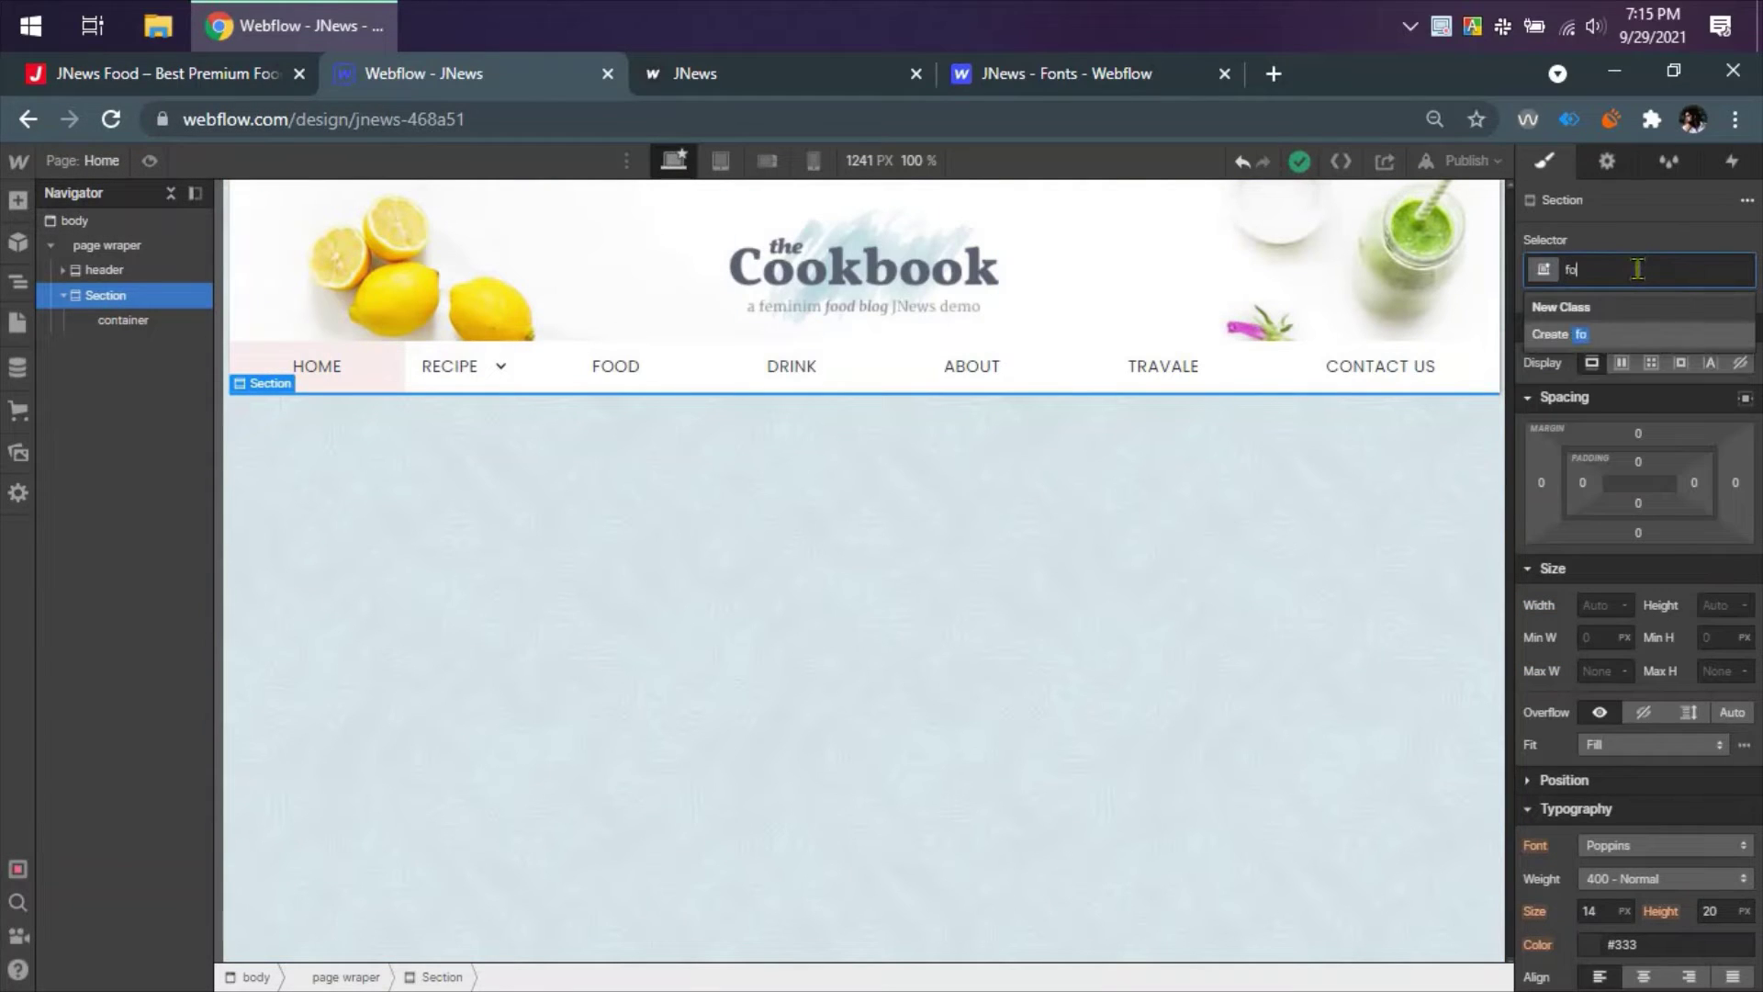
type("oter")
key("Return")
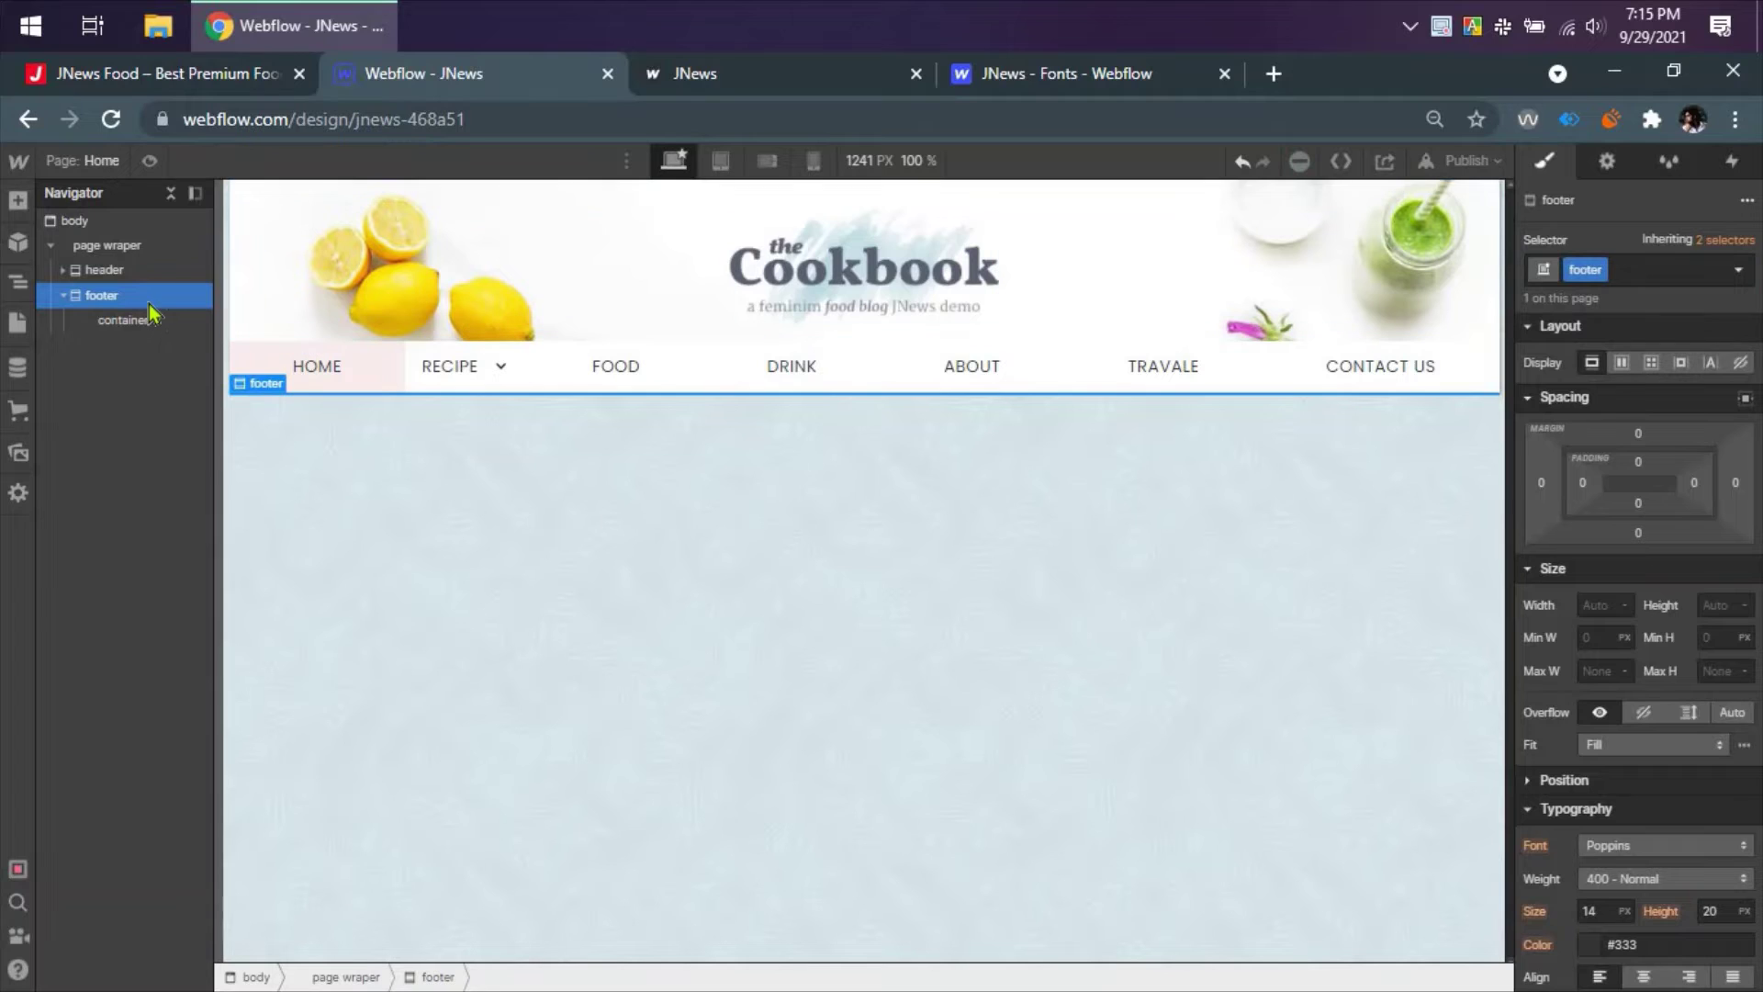
- Add a Div Block inside the footer's container and give it a new class named footer-content
left_click(19, 201)
left_click(20, 201)
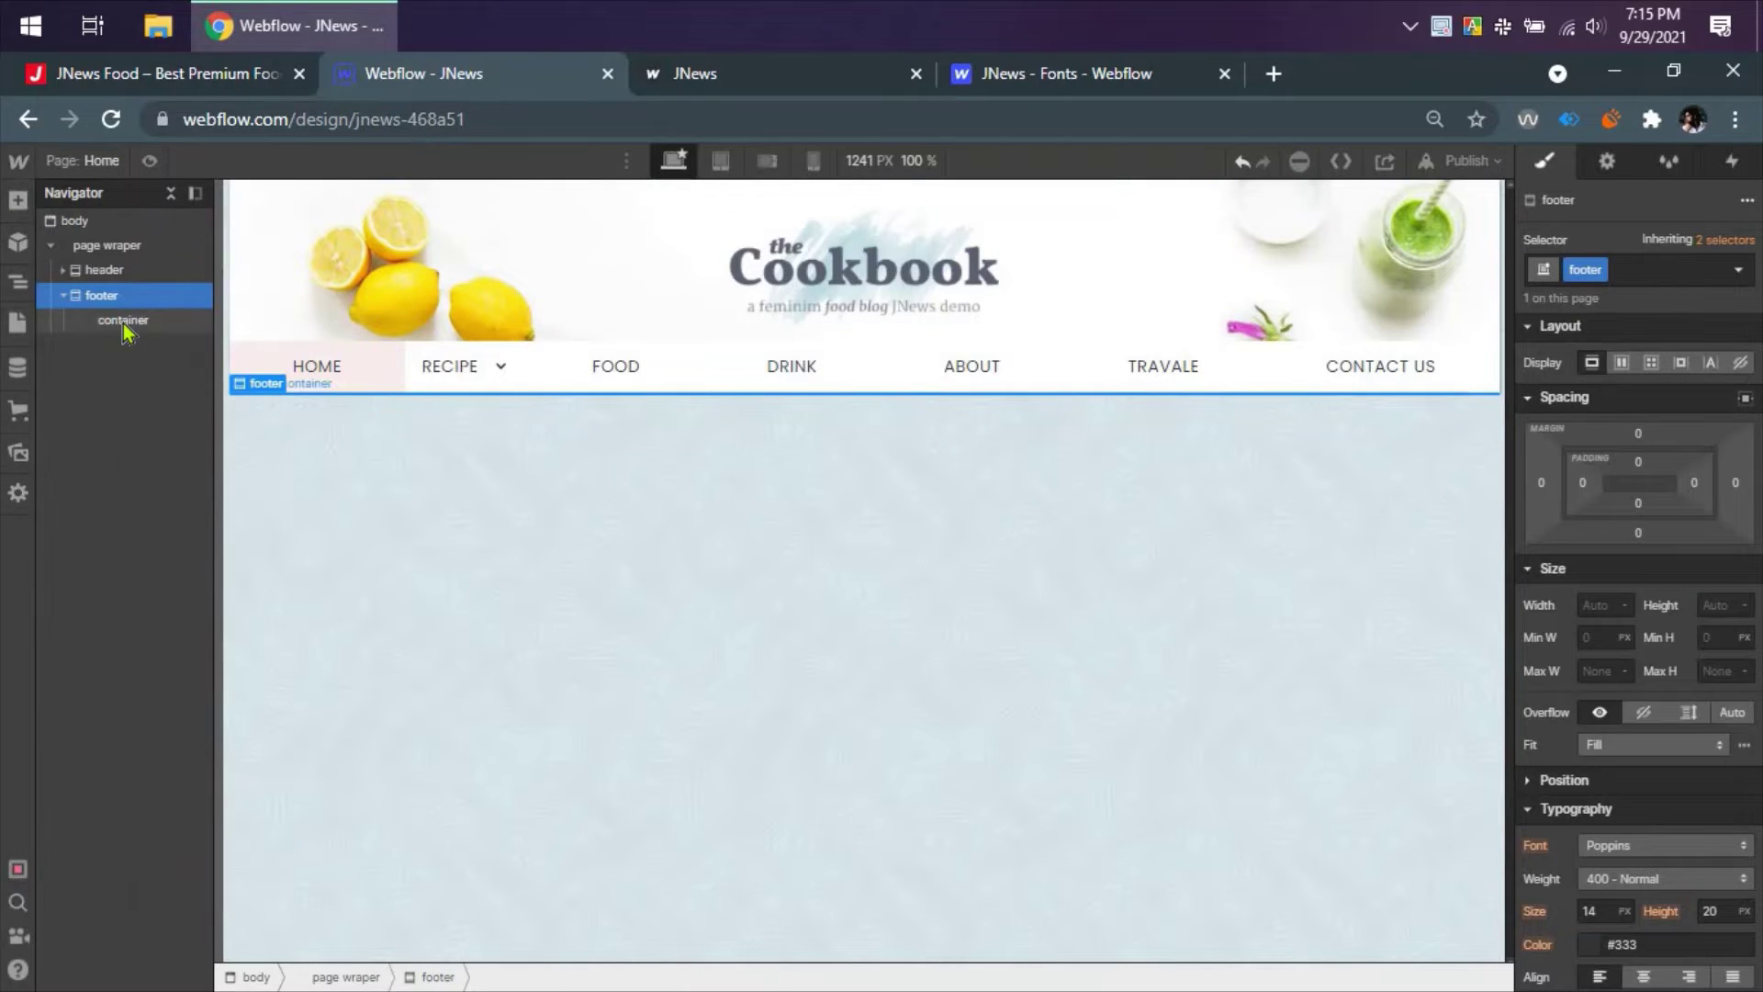
left_click(126, 319)
key("a")
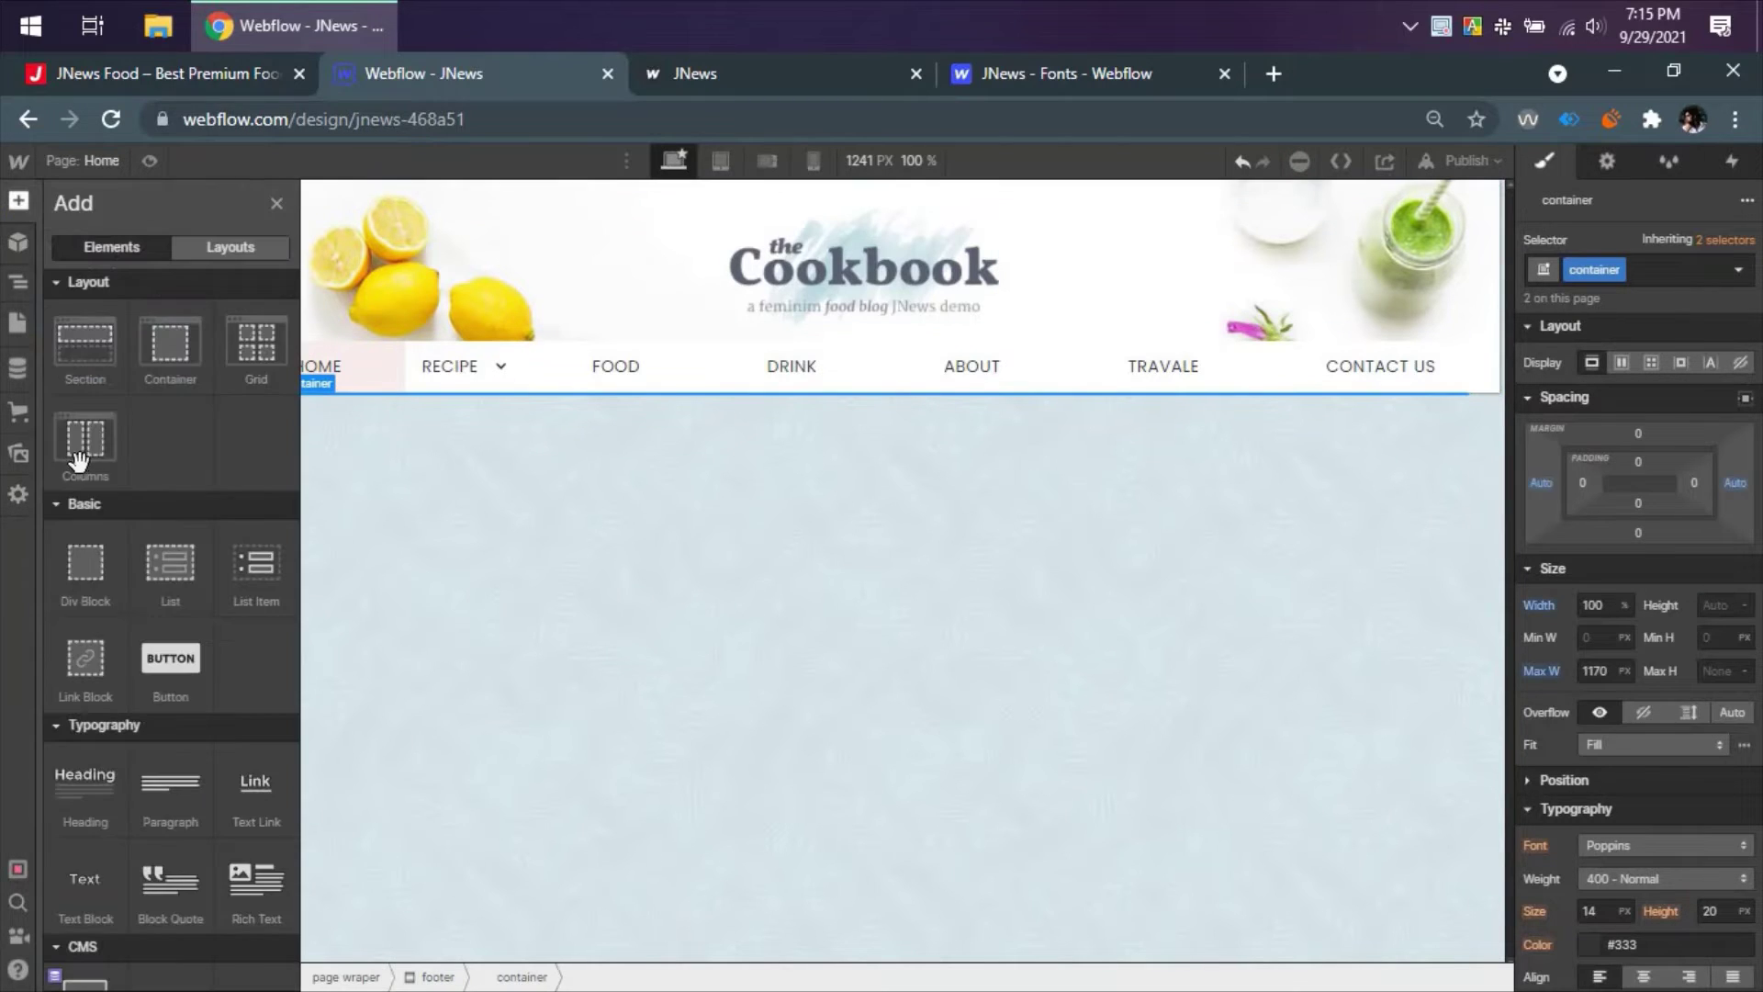
left_click(89, 570)
left_click(1696, 283)
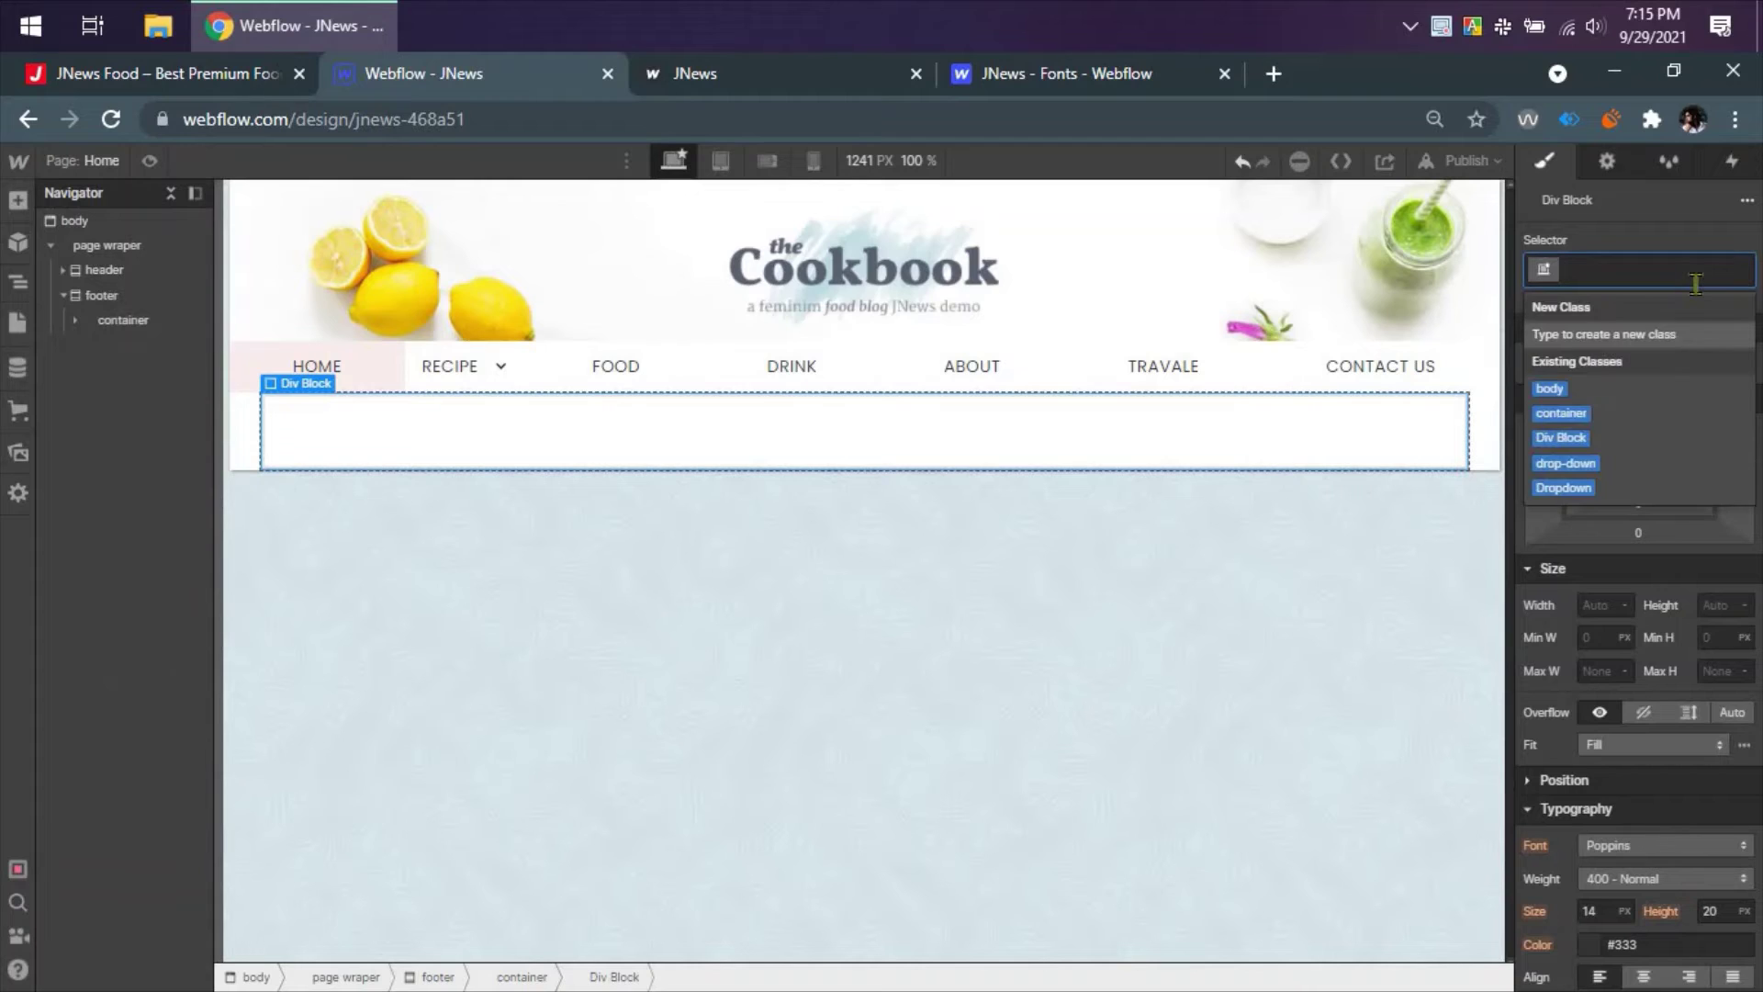
type("footer-content")
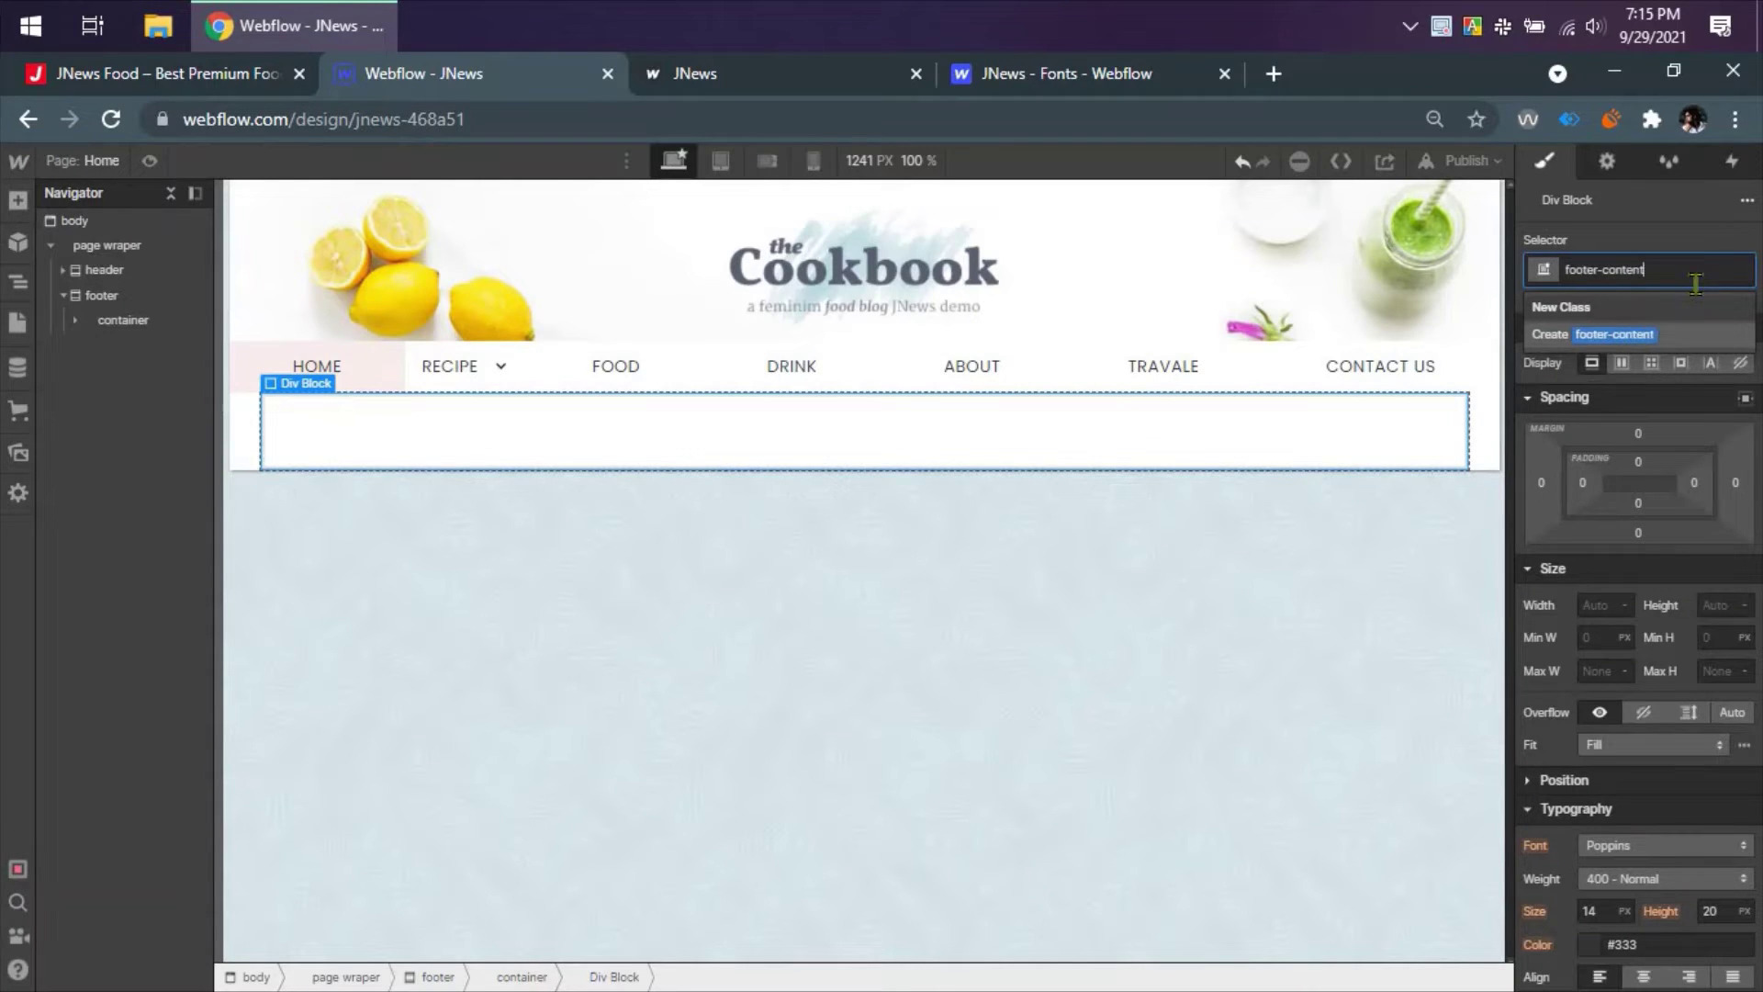
key("Return")
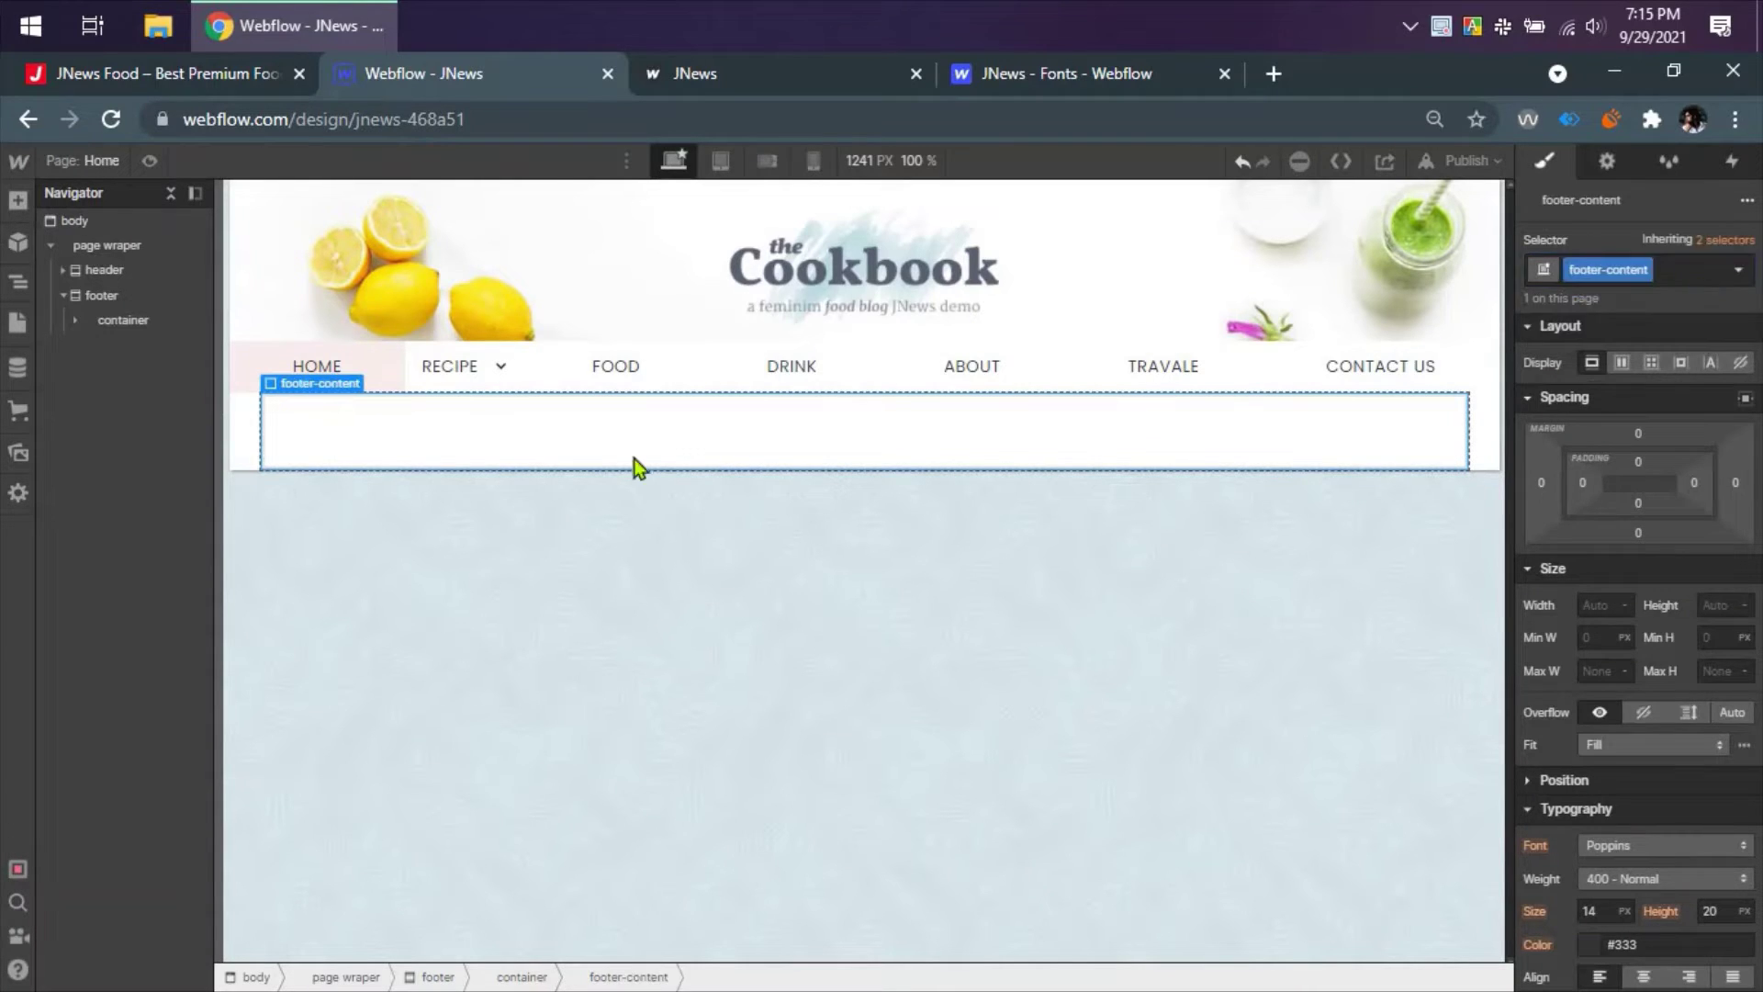
- Inspect the reference footer's jeg_footer_content element for its background colour, toggling that declaration off and on to check its effect
left_click(96, 294)
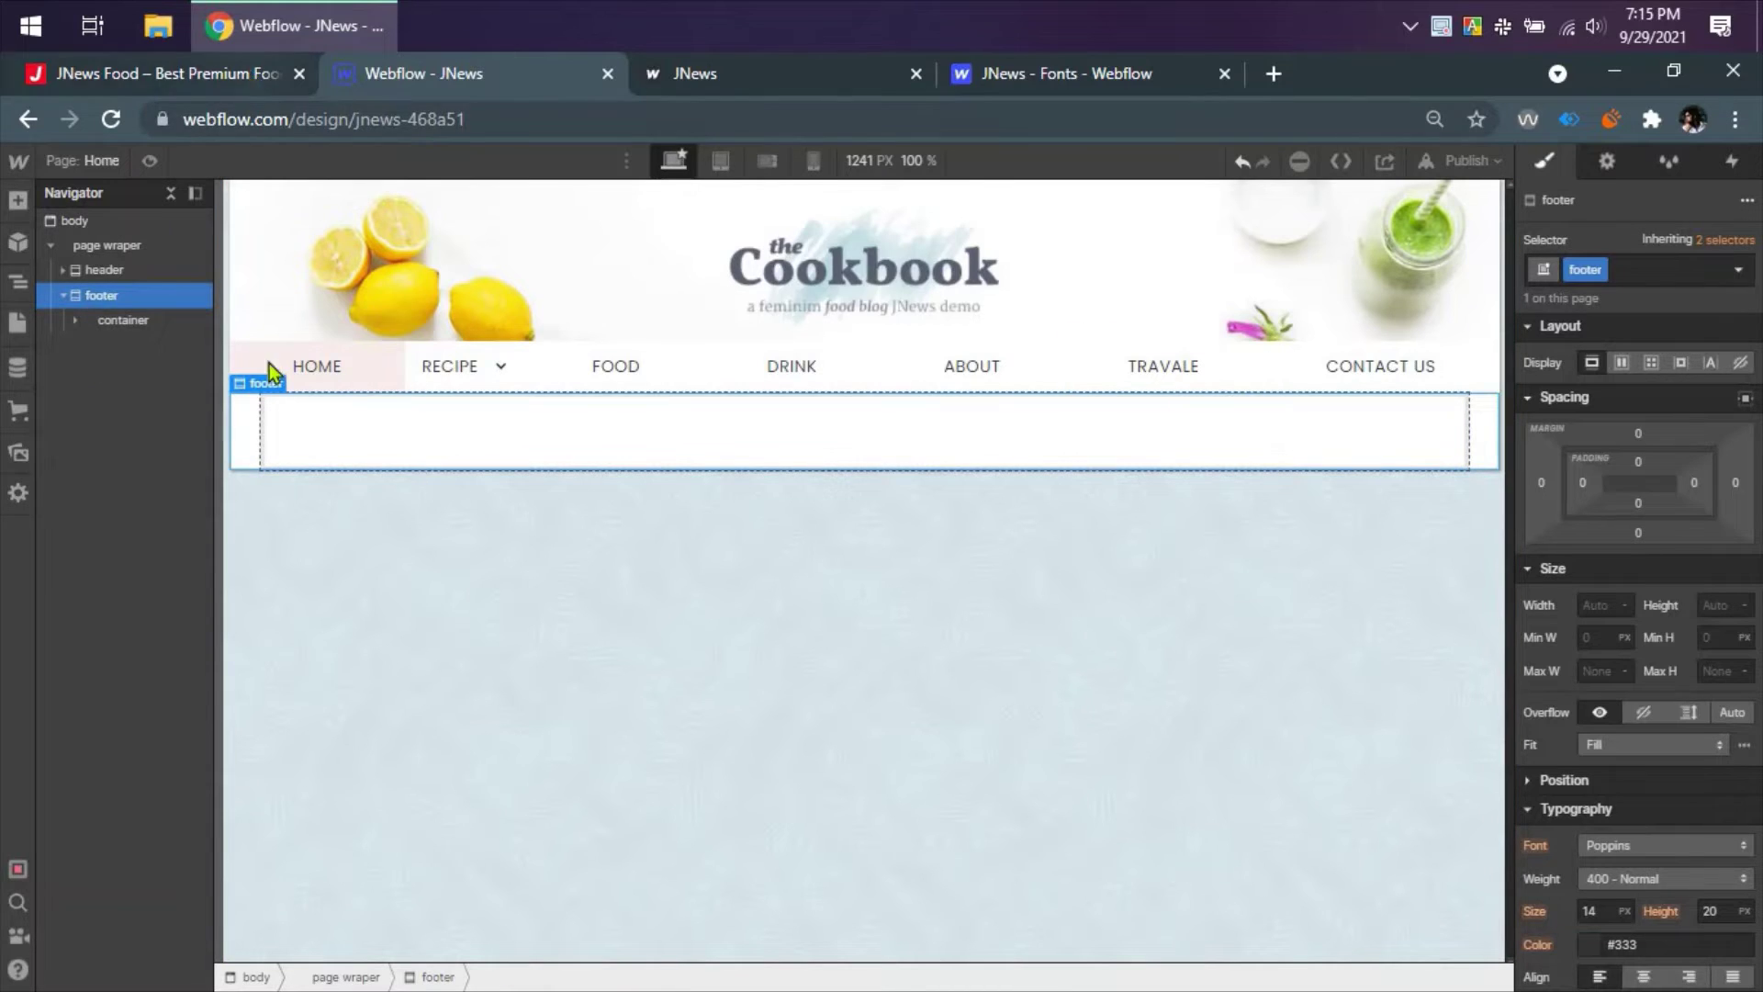
key("ctrl+shift+Tab")
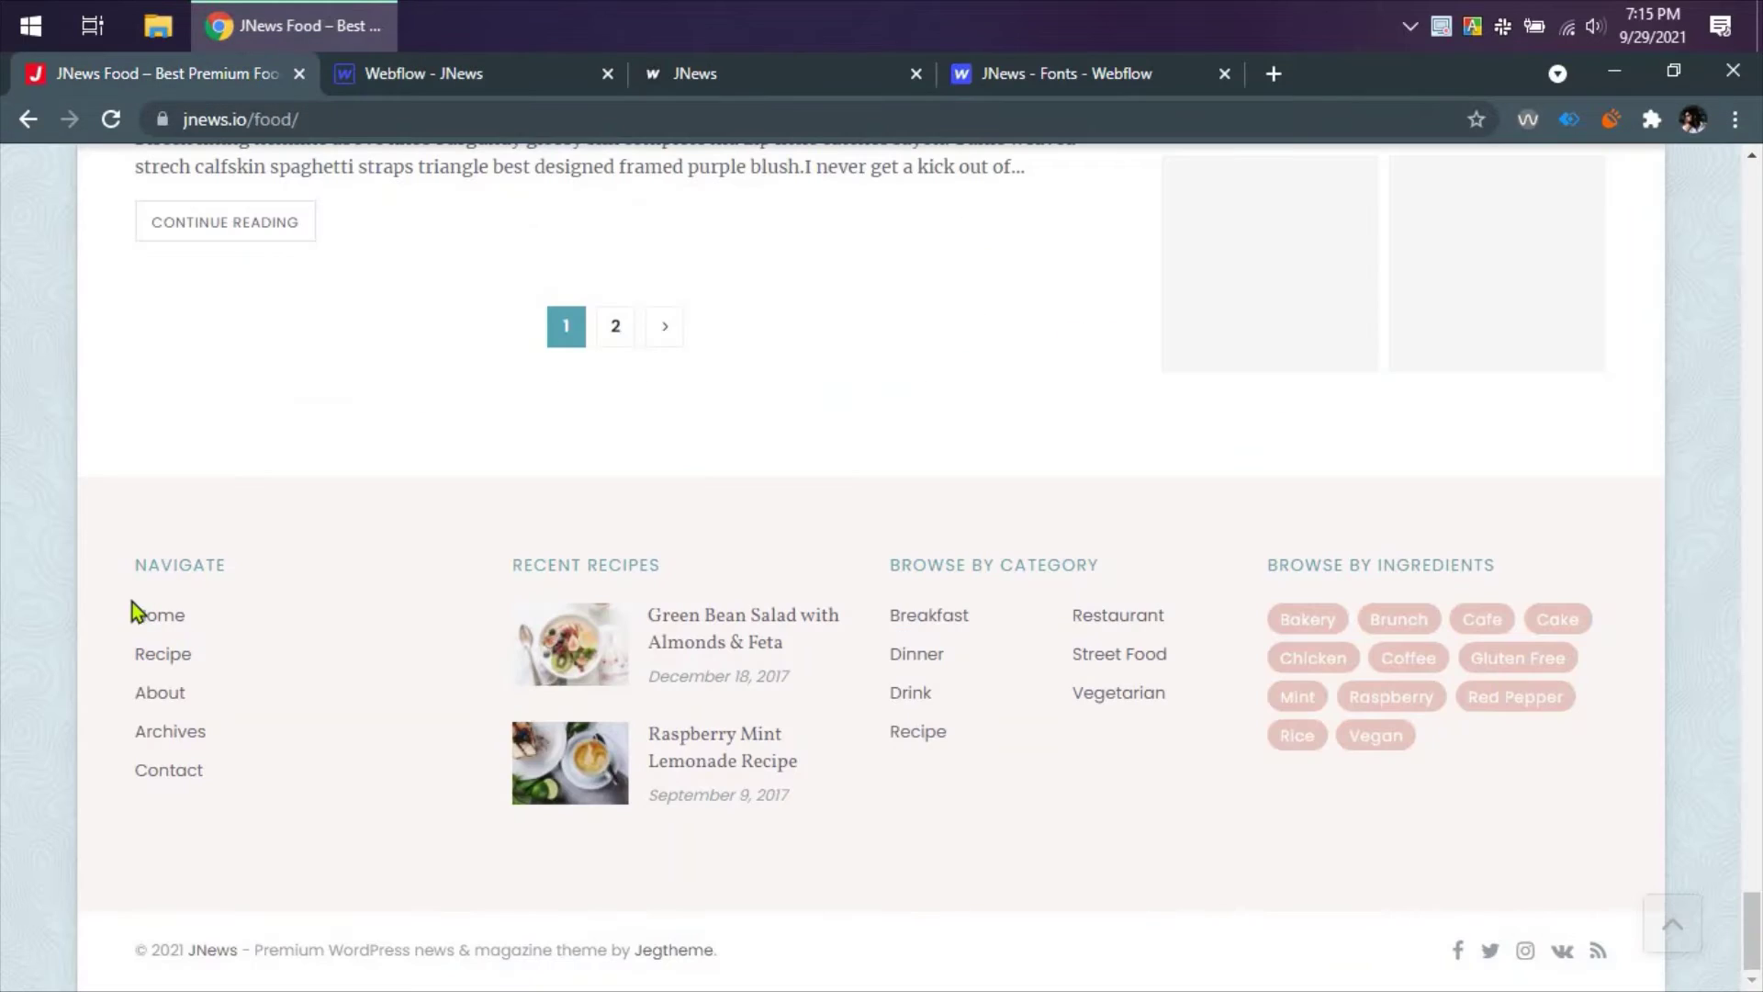
left_click(431, 80)
left_click(207, 81)
right_click(236, 529)
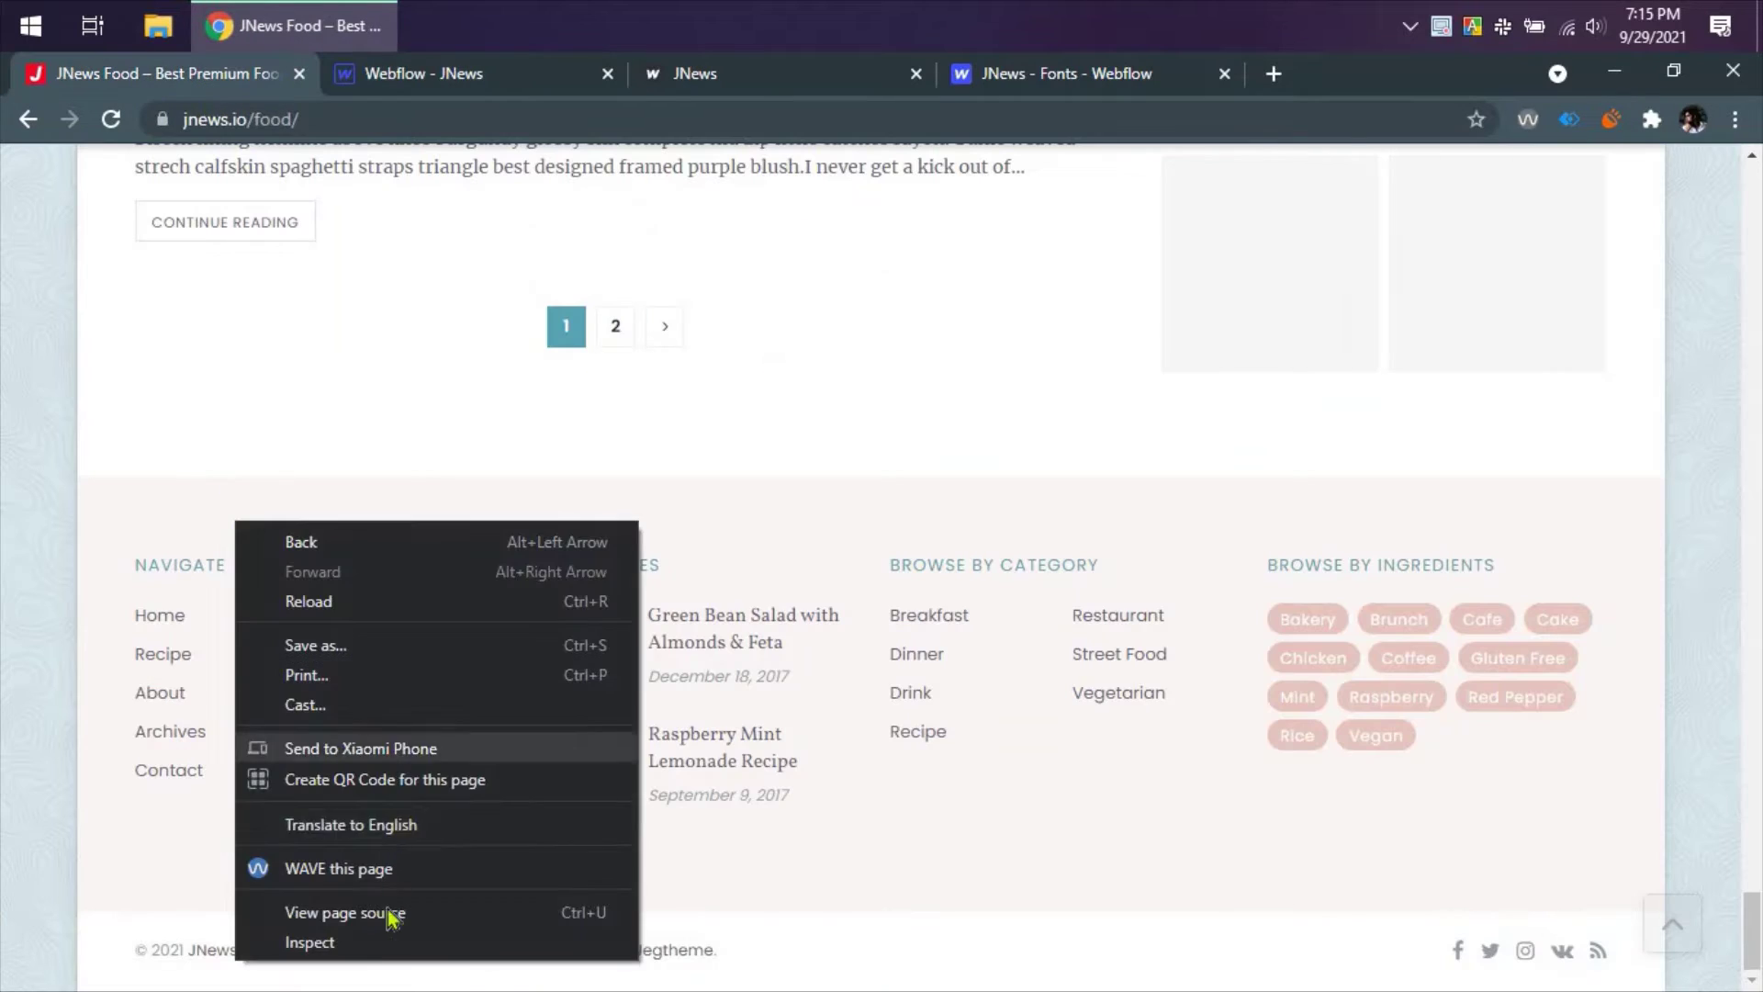
left_click(367, 950)
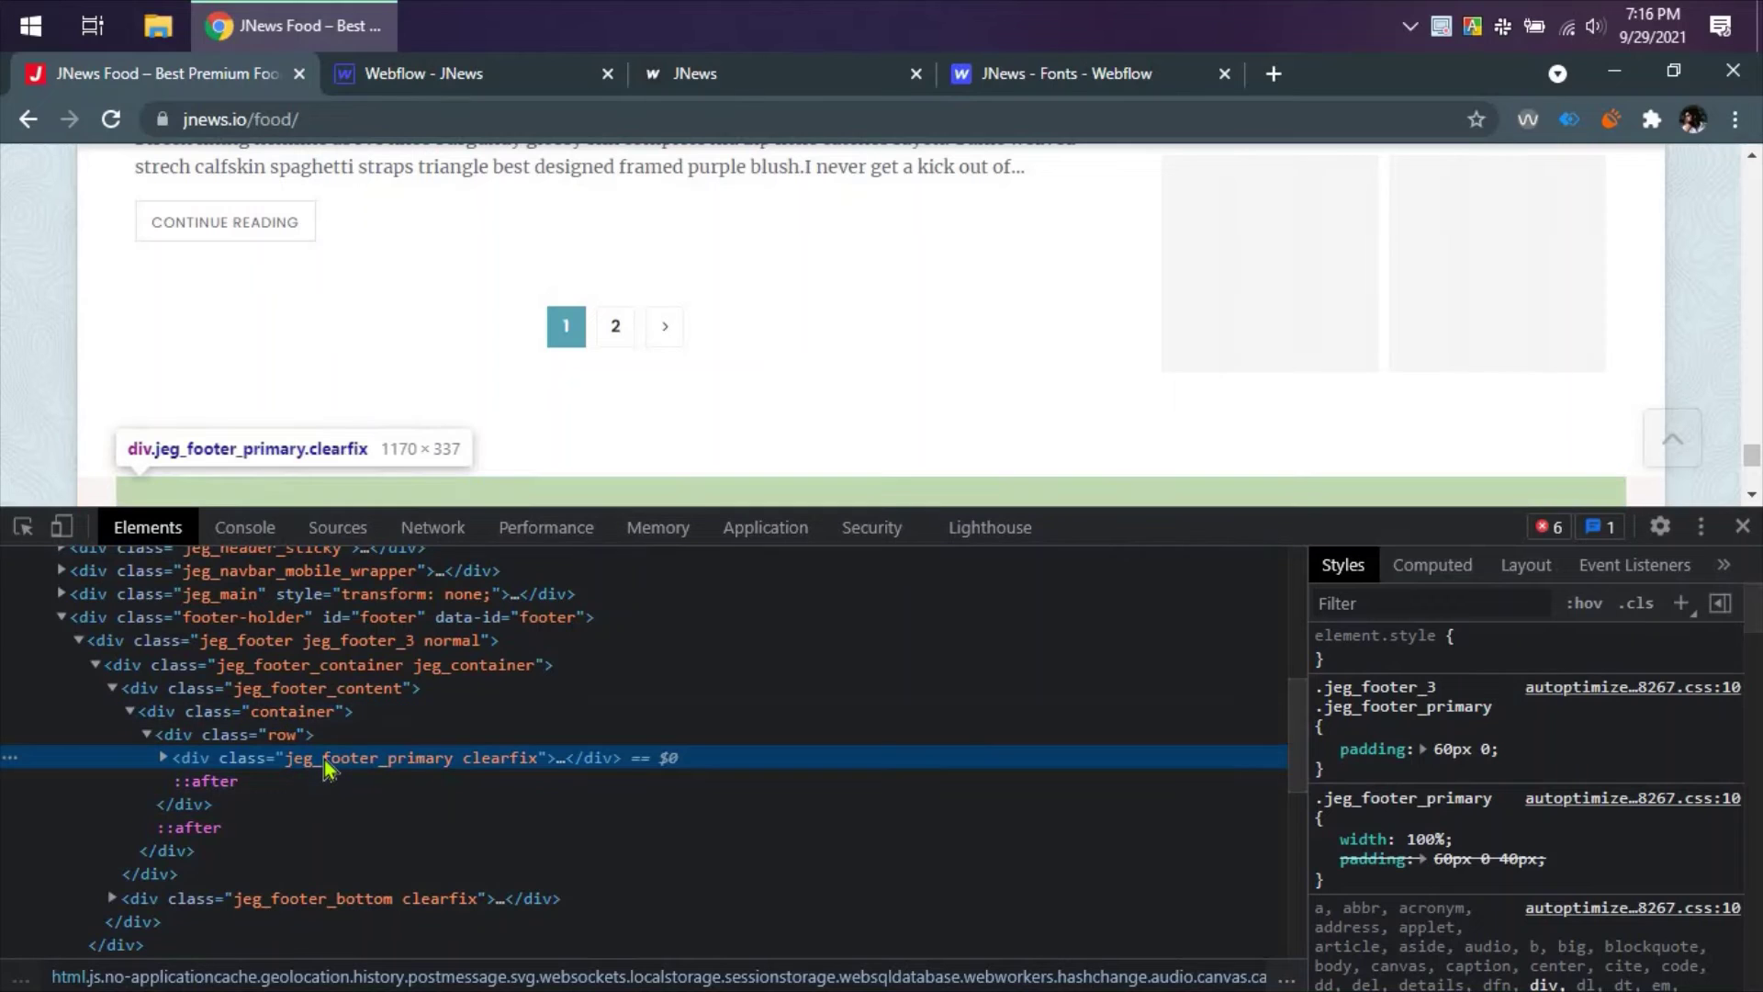
left_click(306, 697)
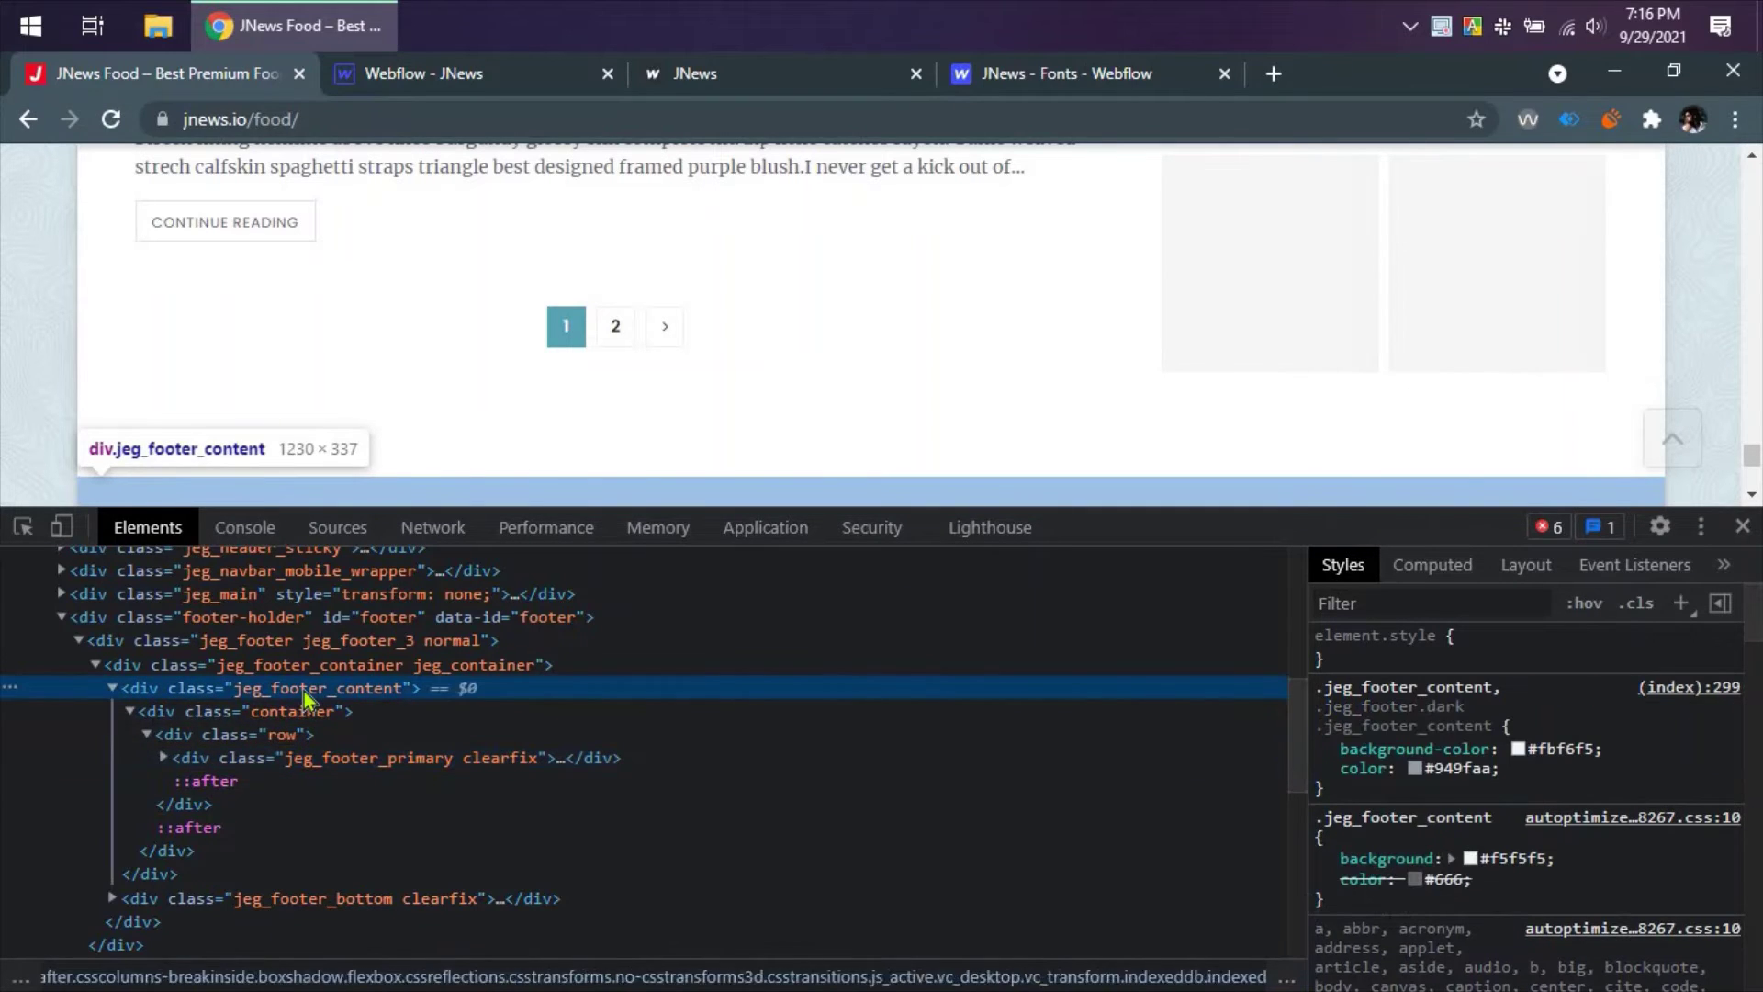
left_click(1547, 752)
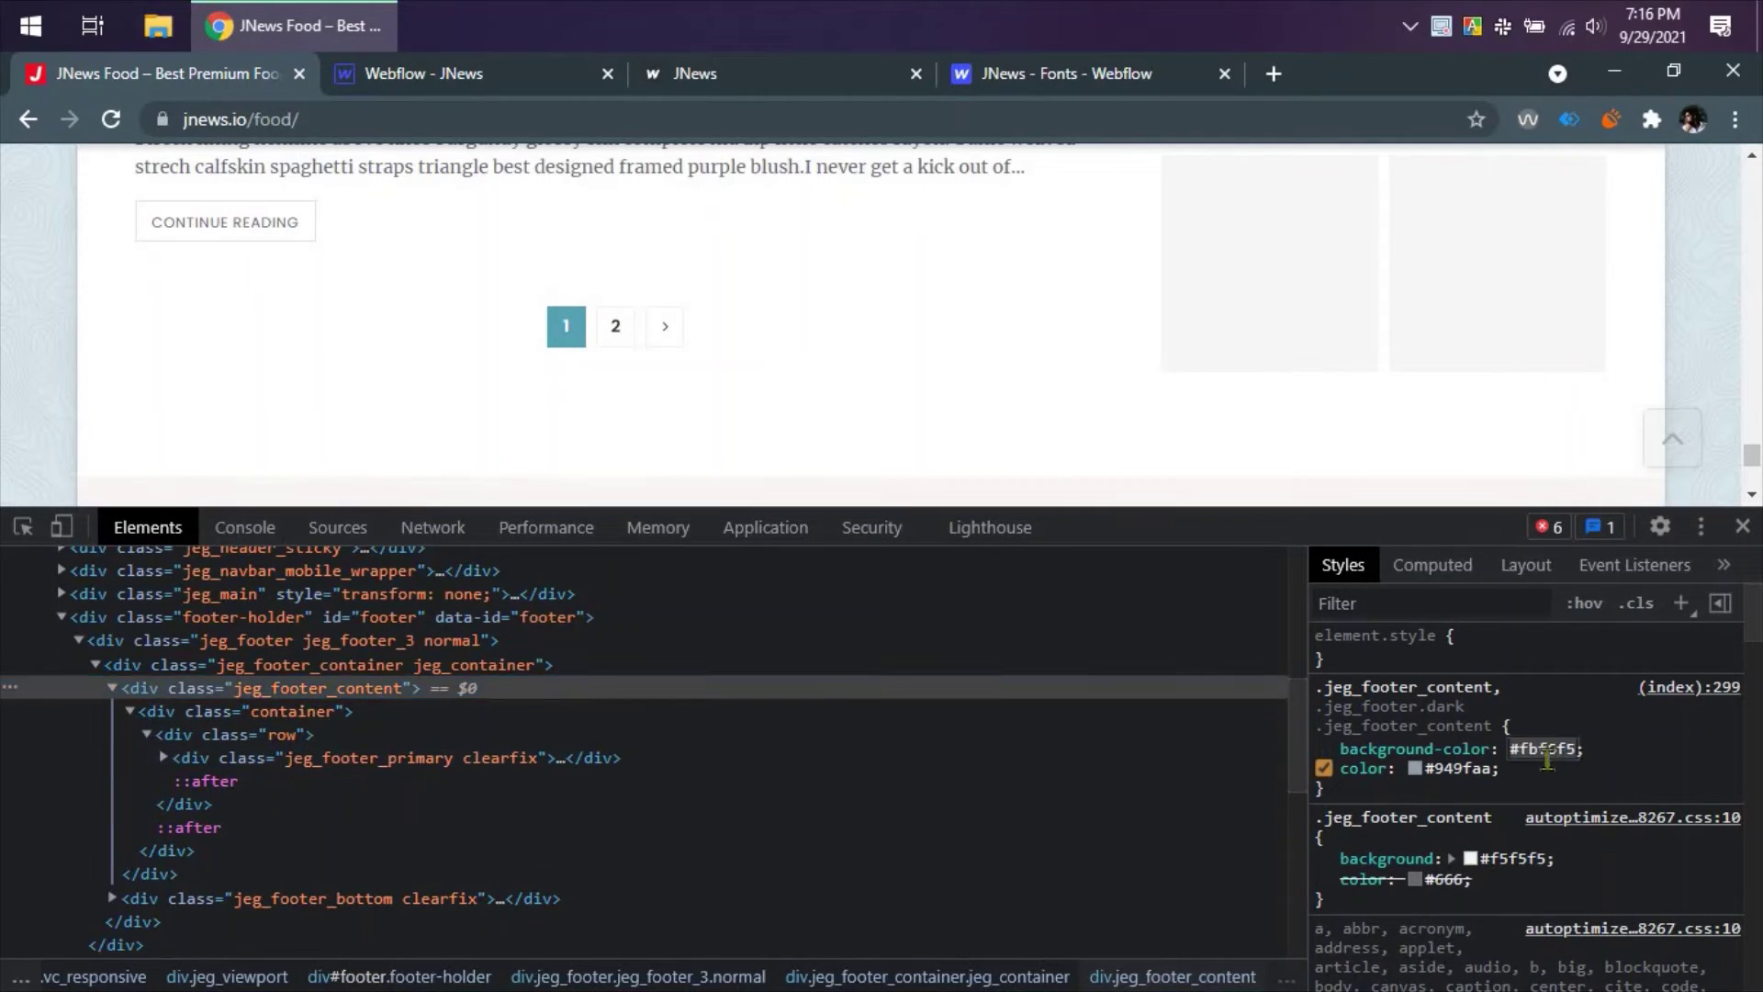
key("Return")
left_click(1323, 749)
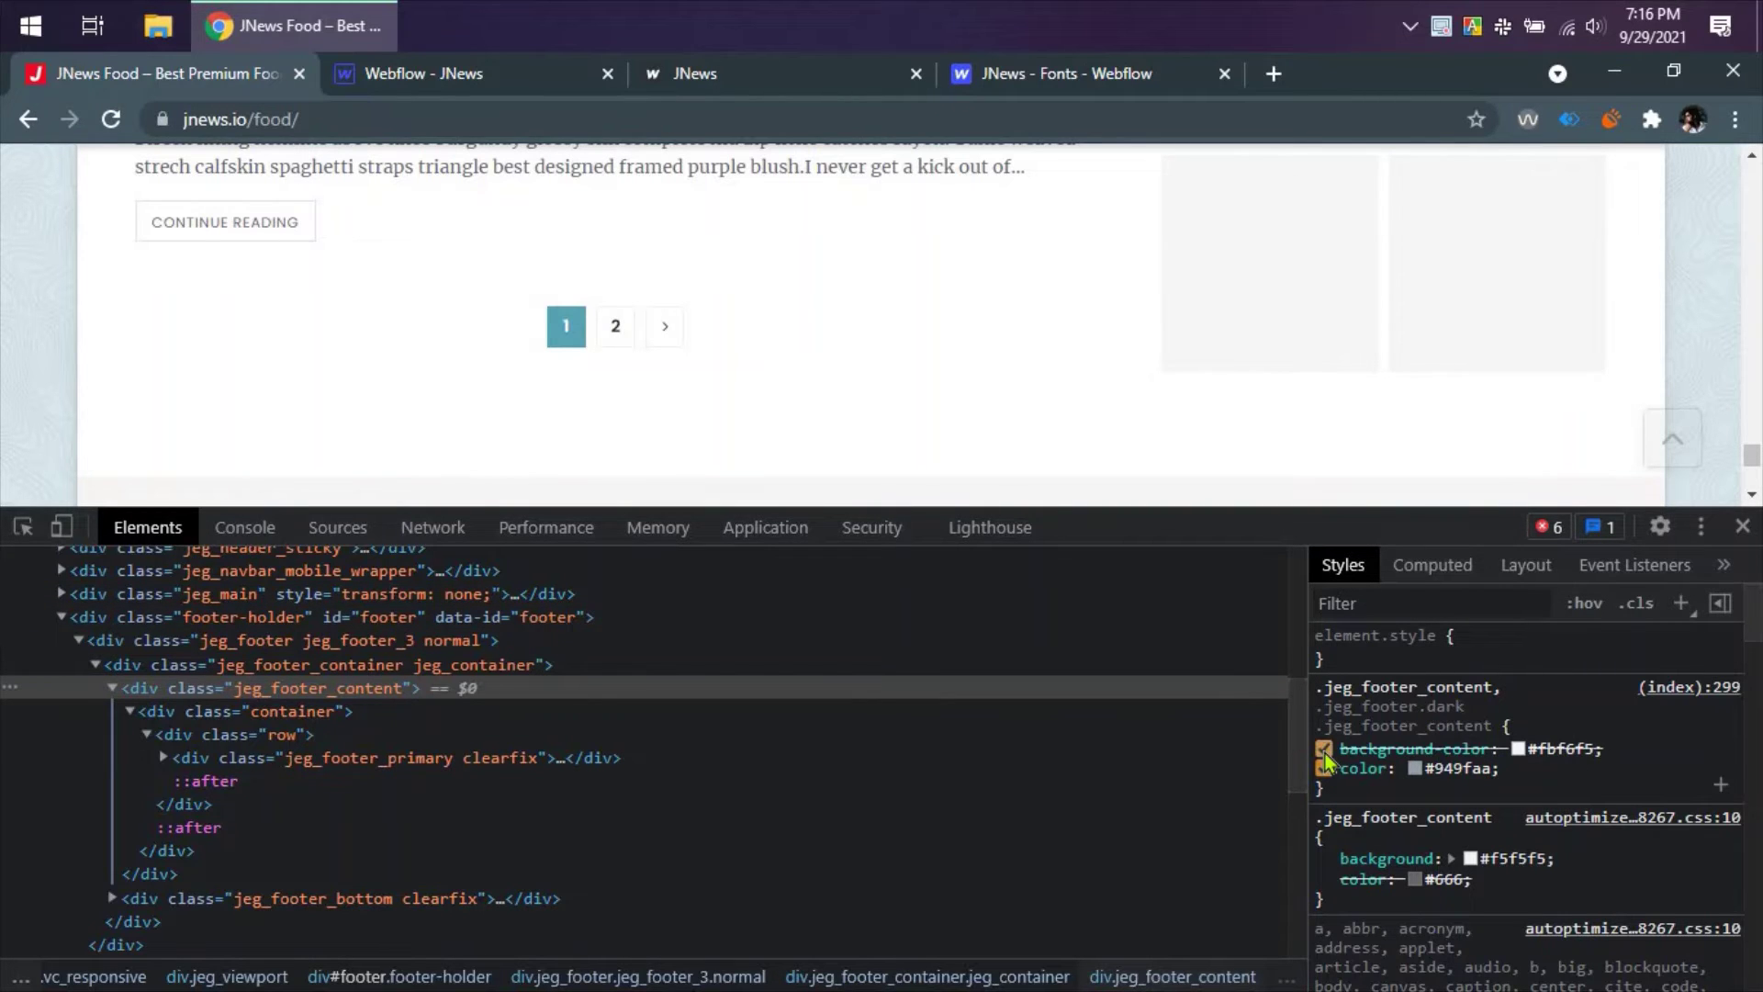
left_click(1323, 750)
- Set the footer section's background colour to #fbf6f5 in the Webflow designer and save it as a colour swatch
left_click(487, 72)
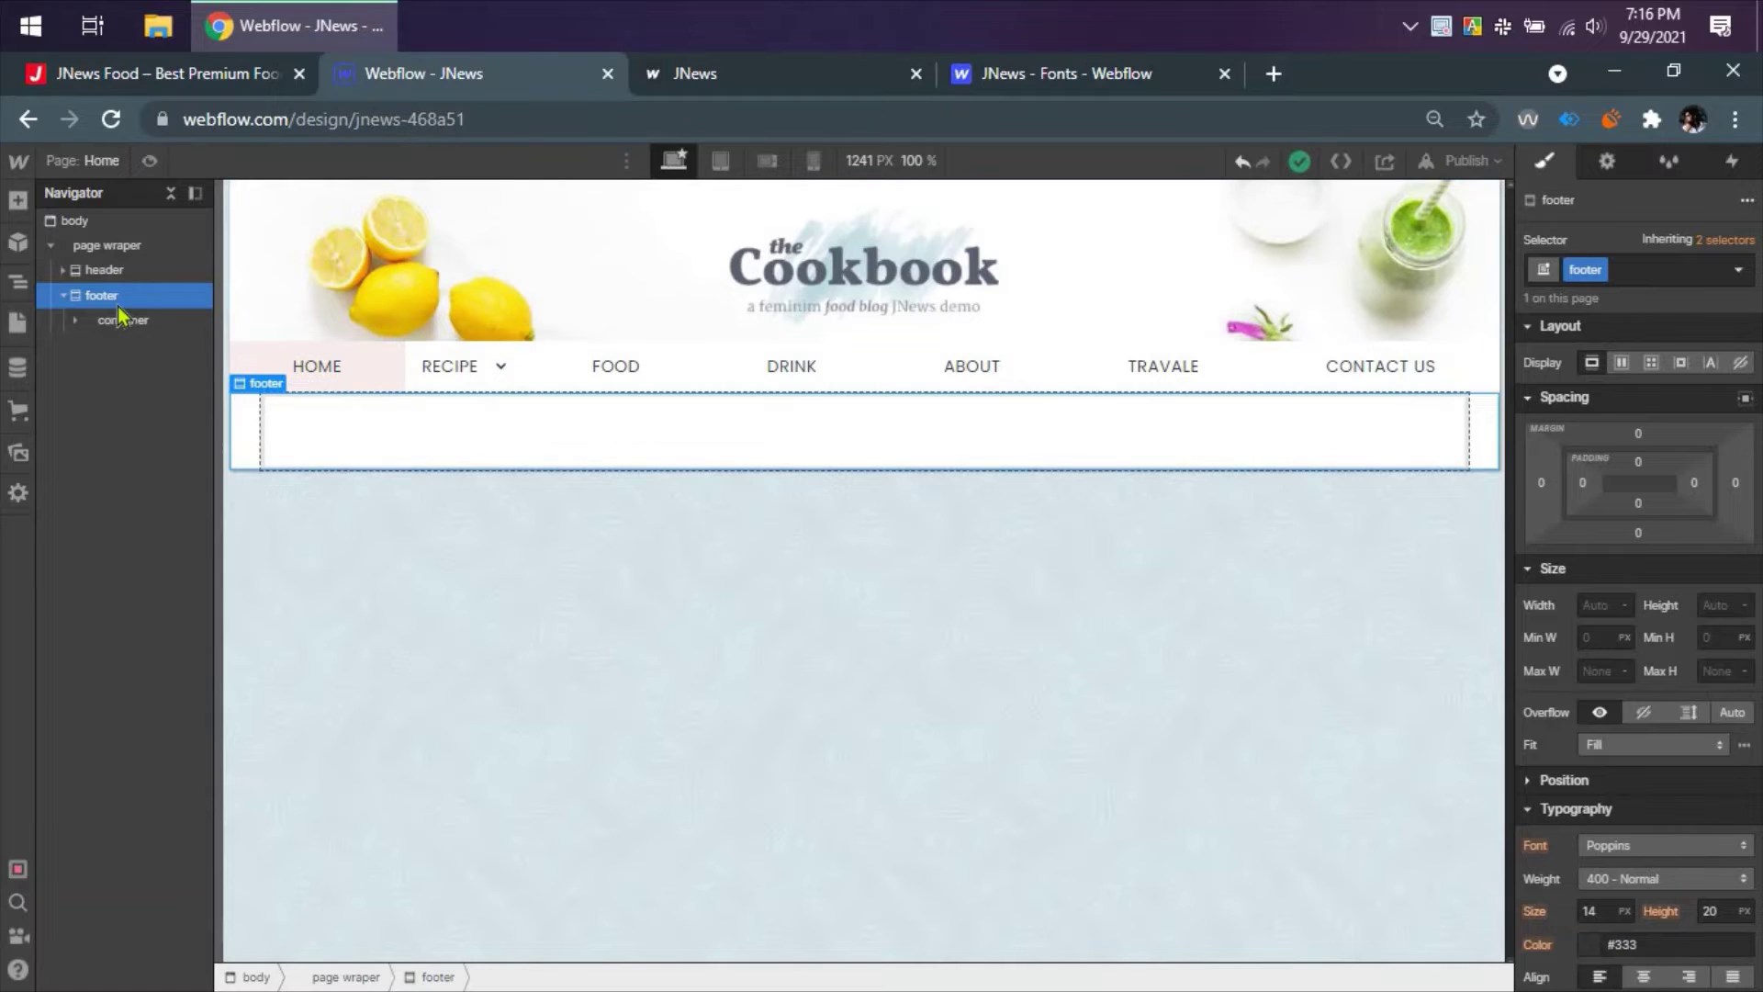
scroll(1629, 764, "down", 3)
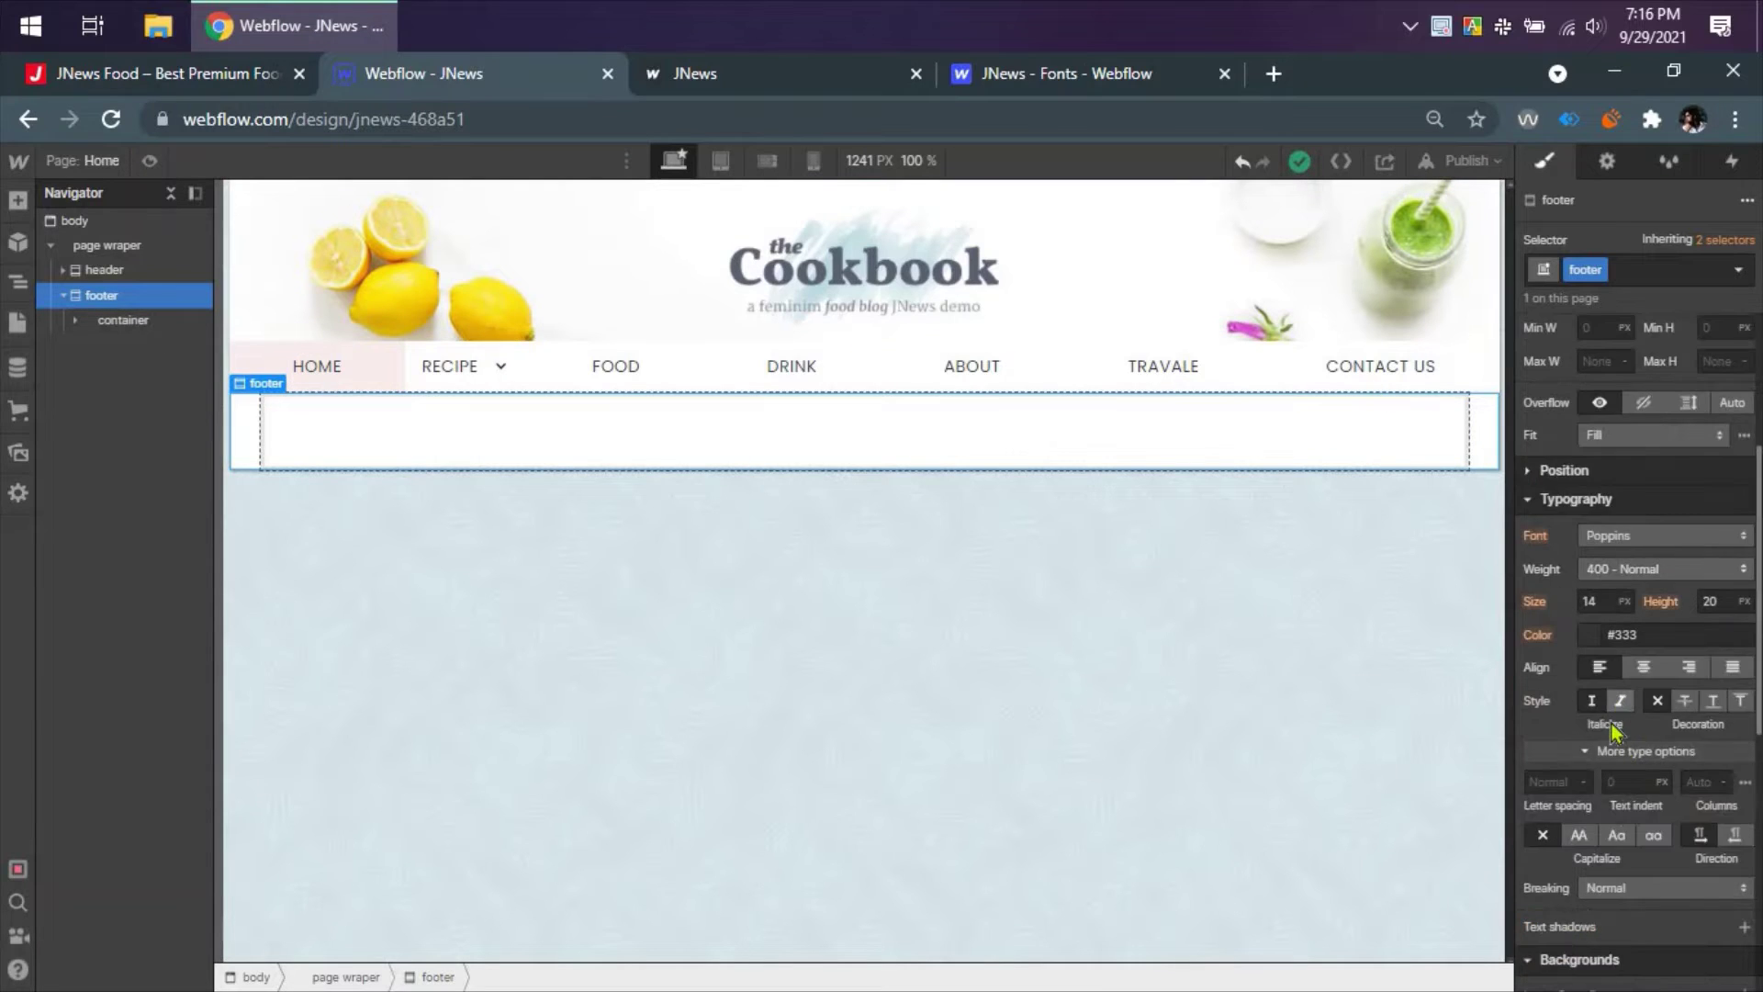
scroll(1612, 730, "down", 4)
left_click(1590, 621)
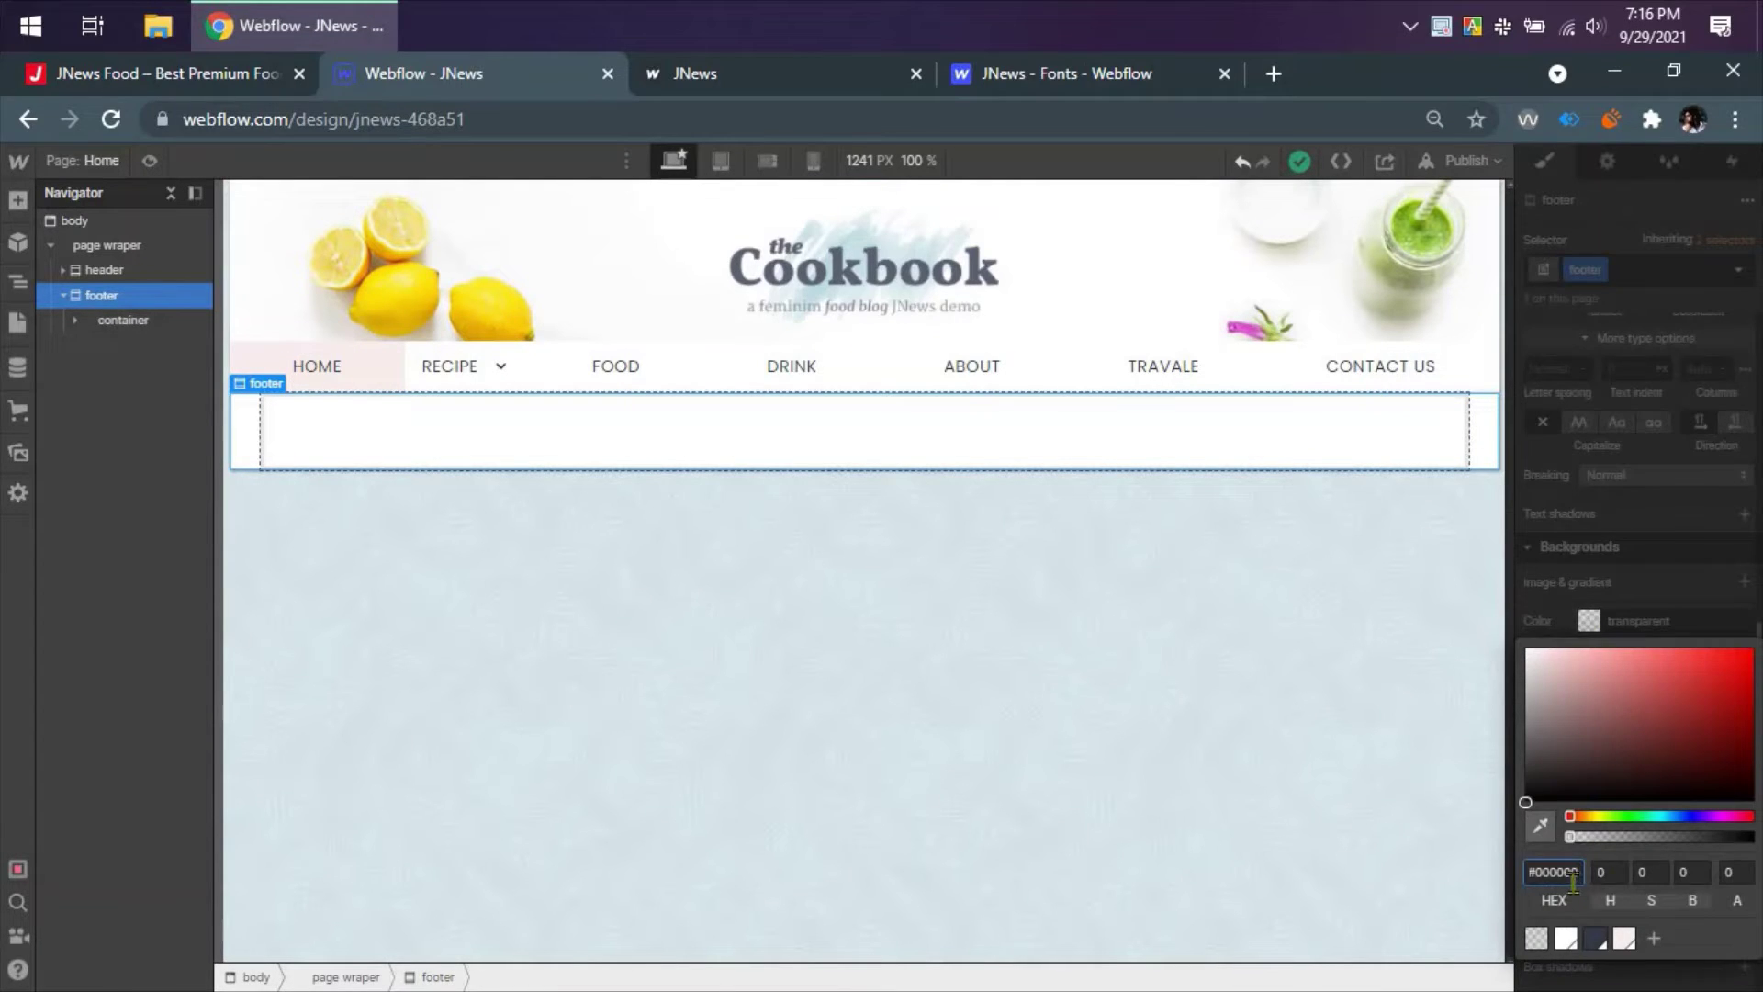
left_click(1625, 938)
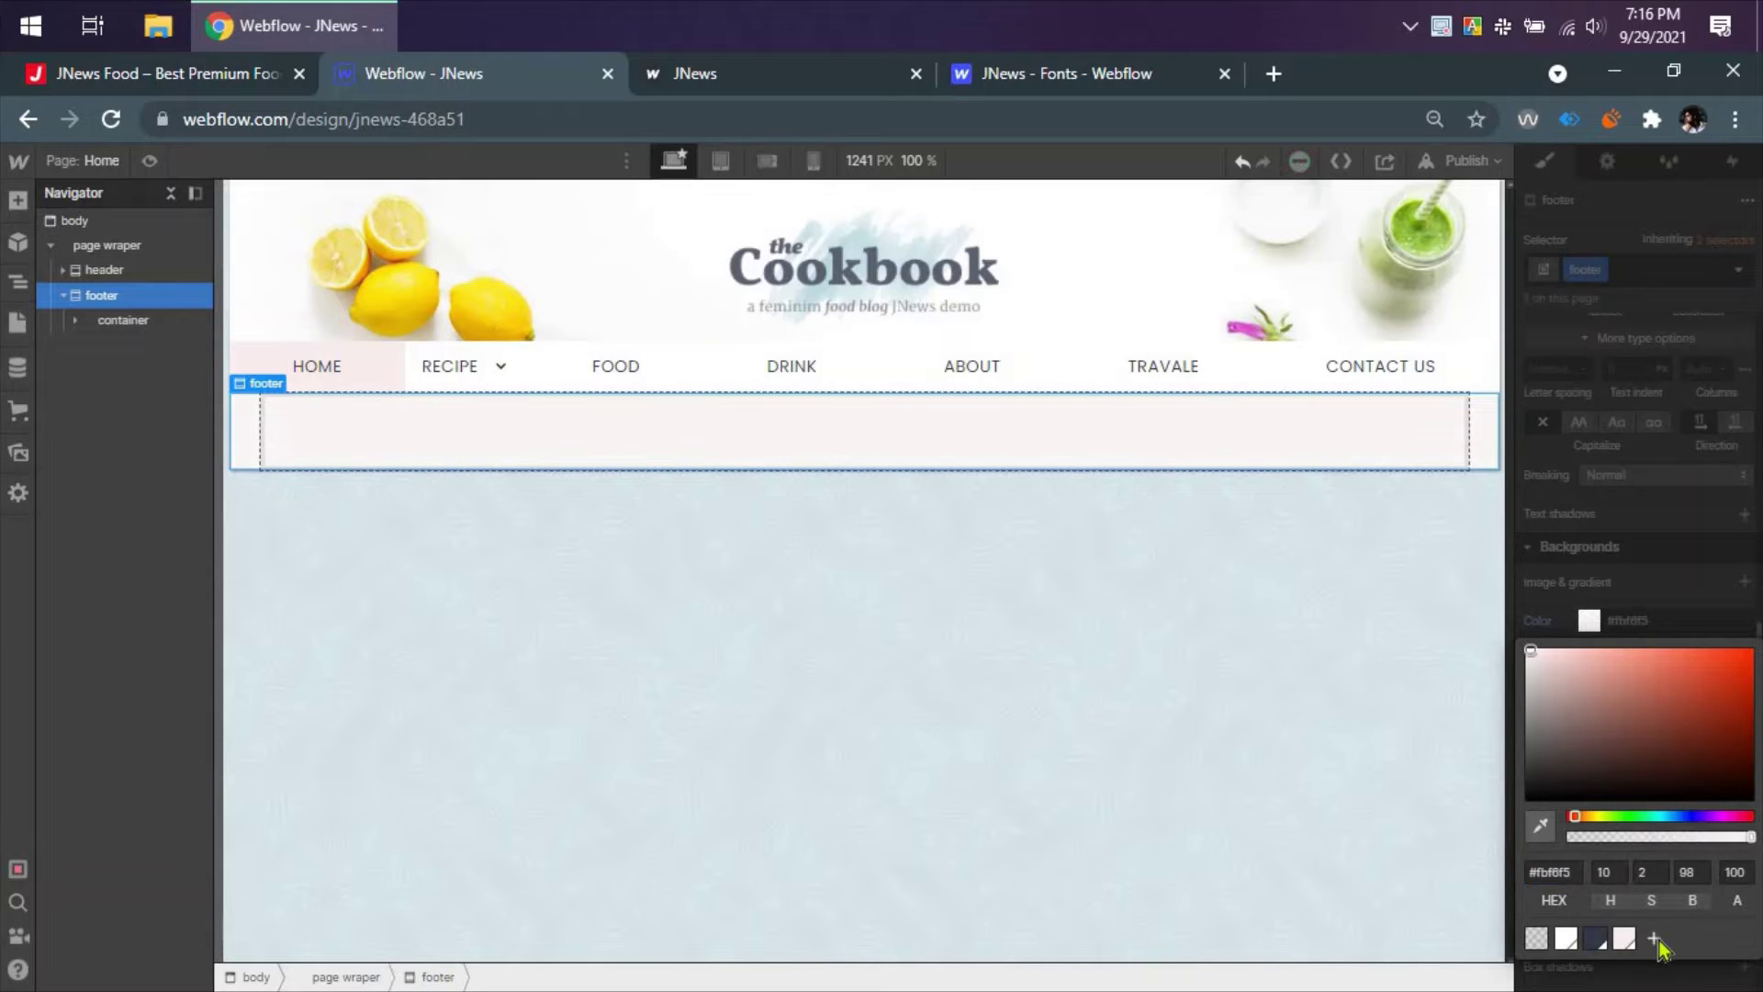
left_click(1654, 938)
left_click(1733, 972)
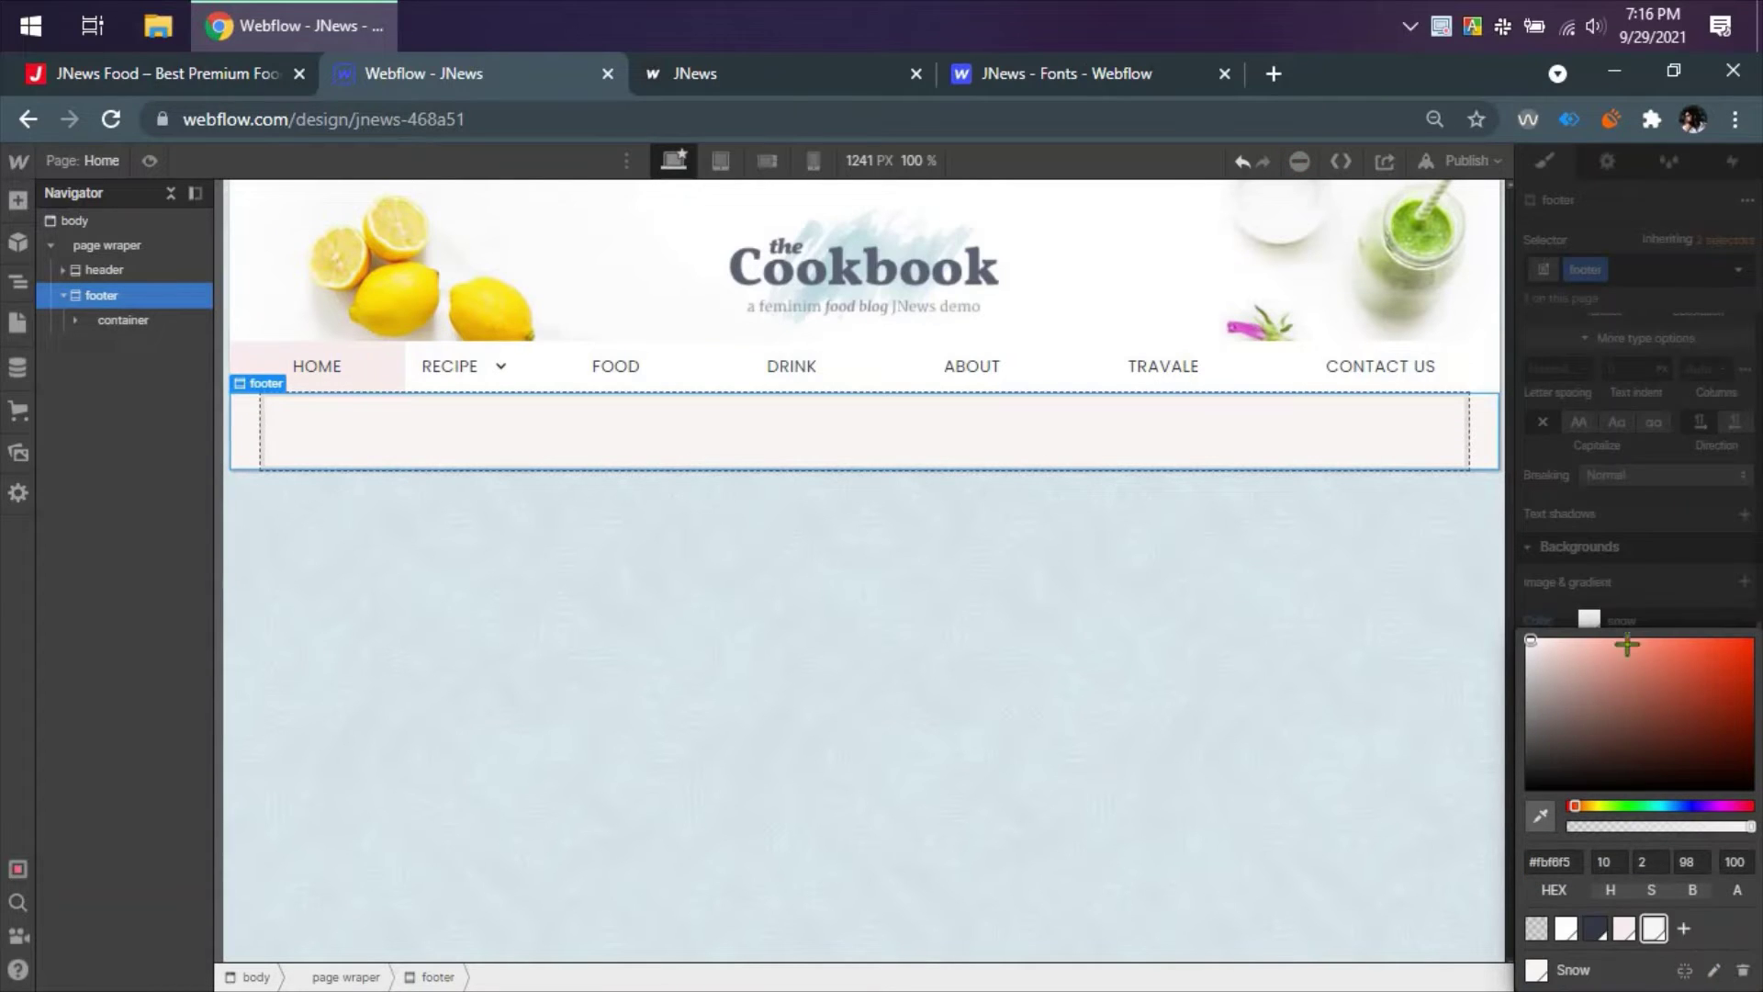
left_click(1630, 551)
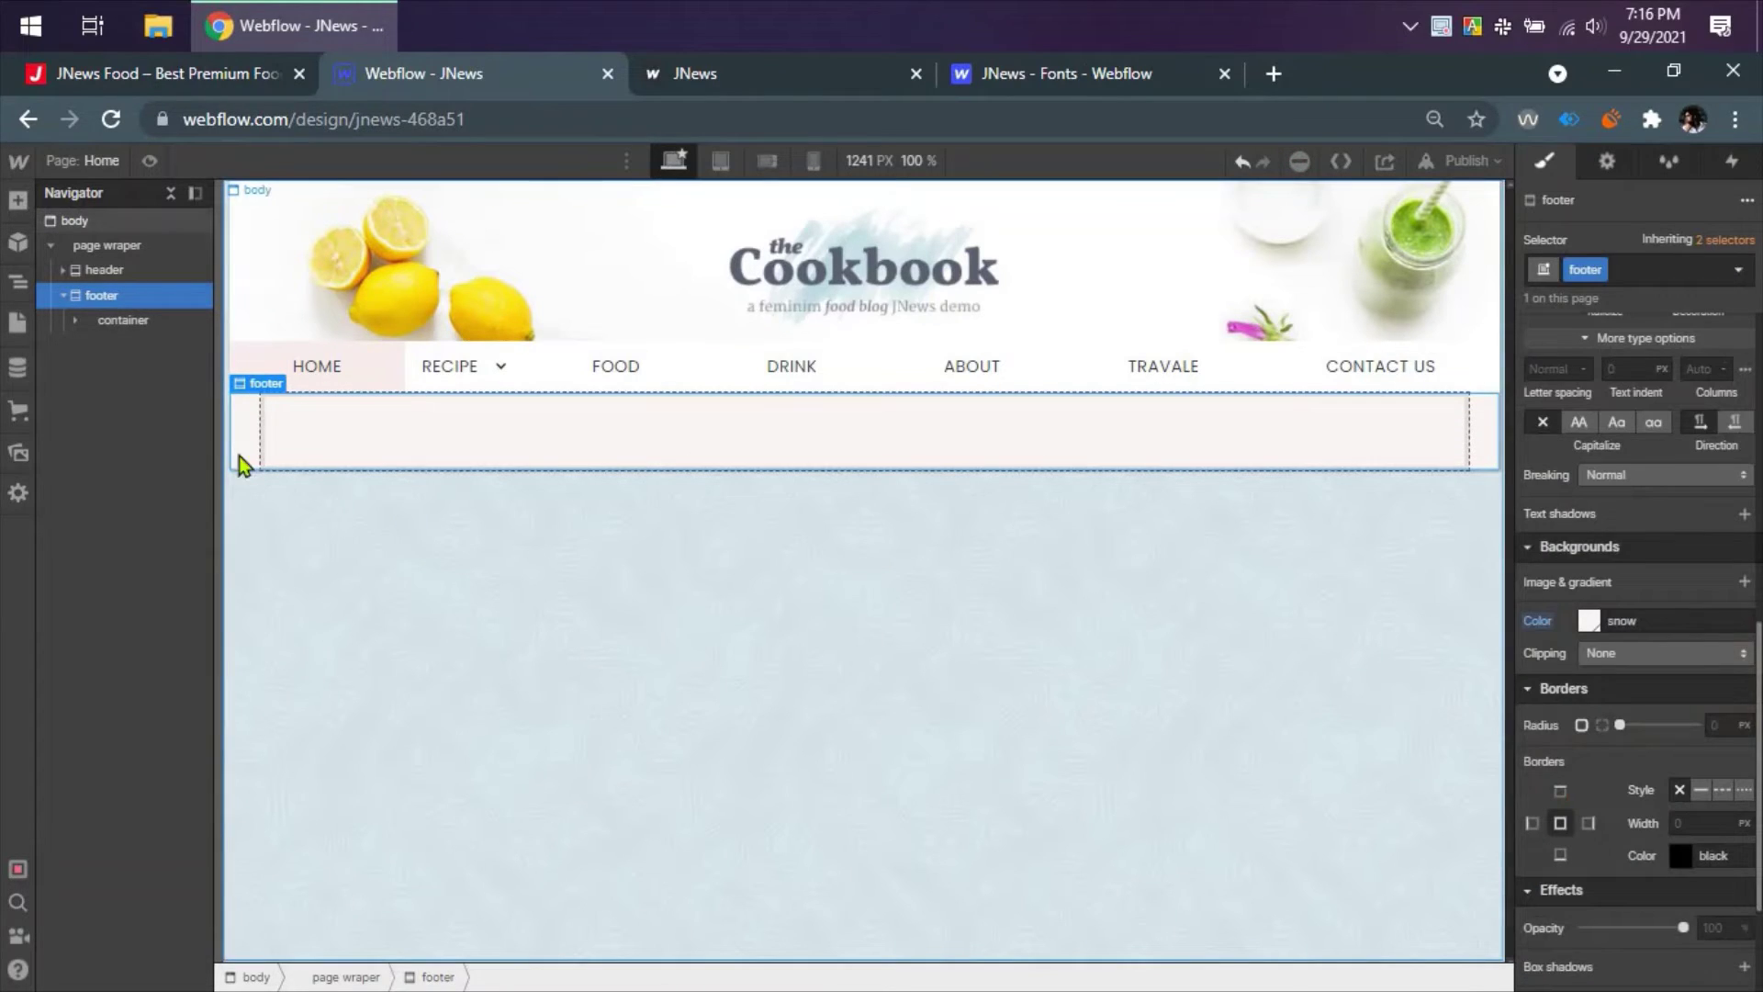
- Select the footer-content block and inspect the reference footer's jeg_footer_primary element for its padding
left_click(98, 321)
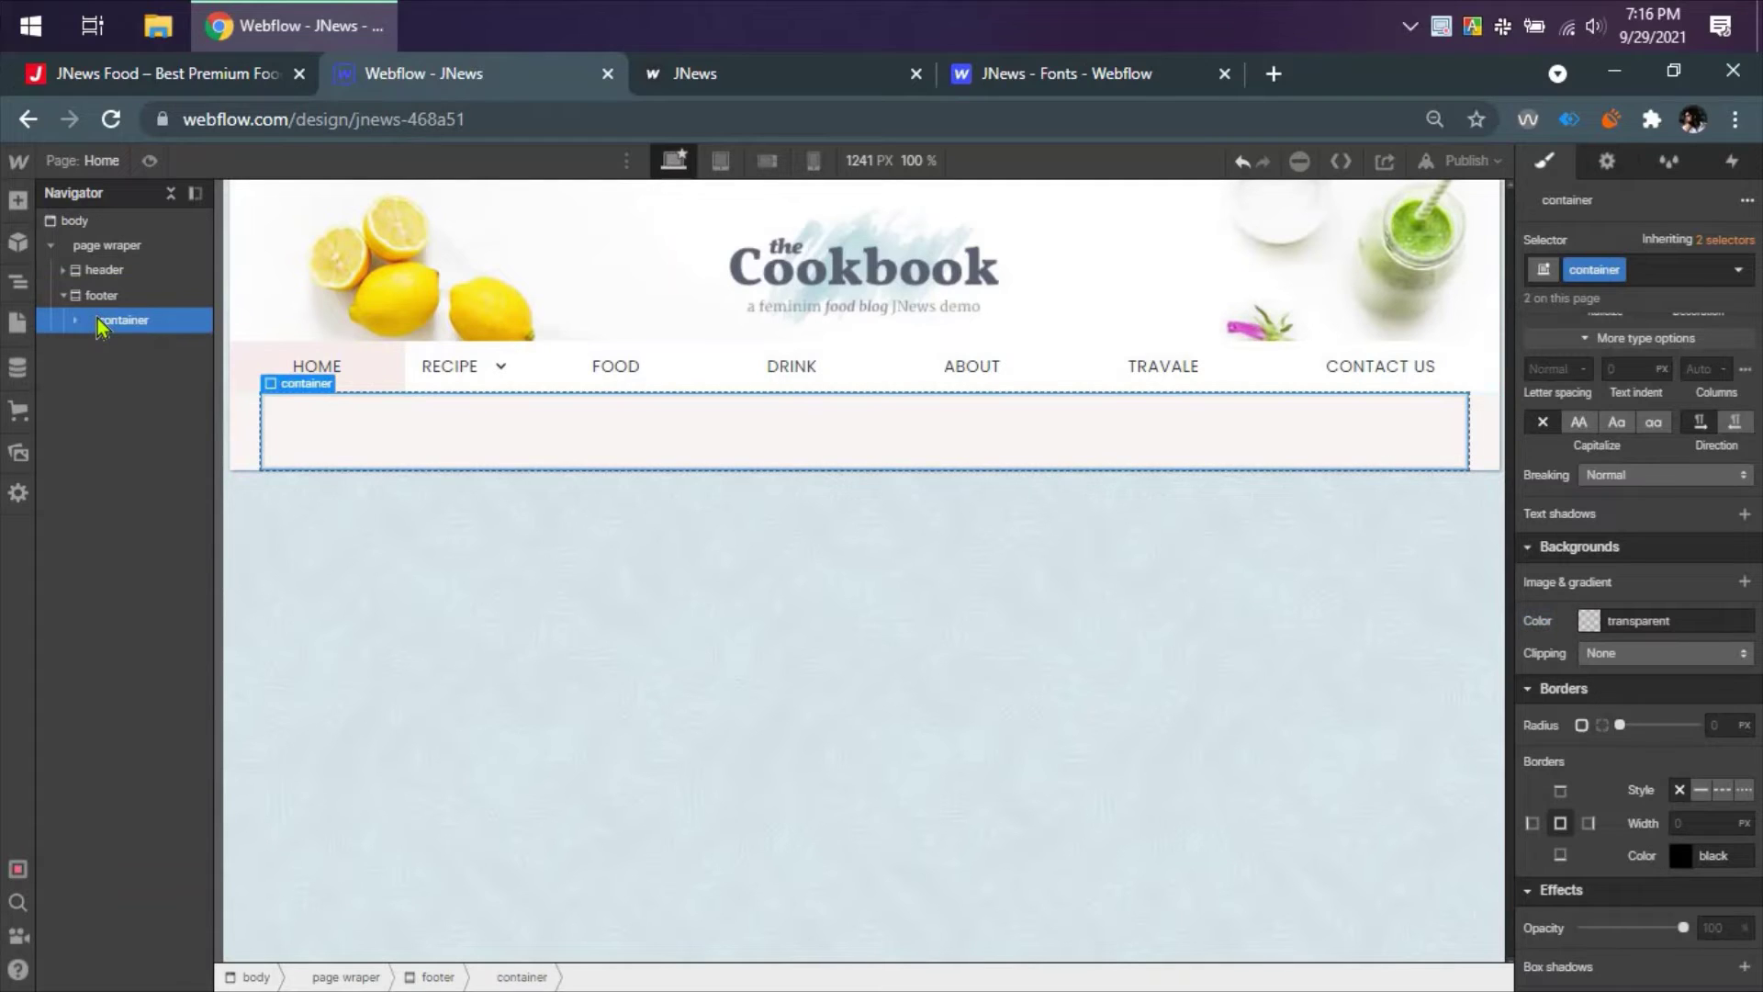
left_click(75, 319)
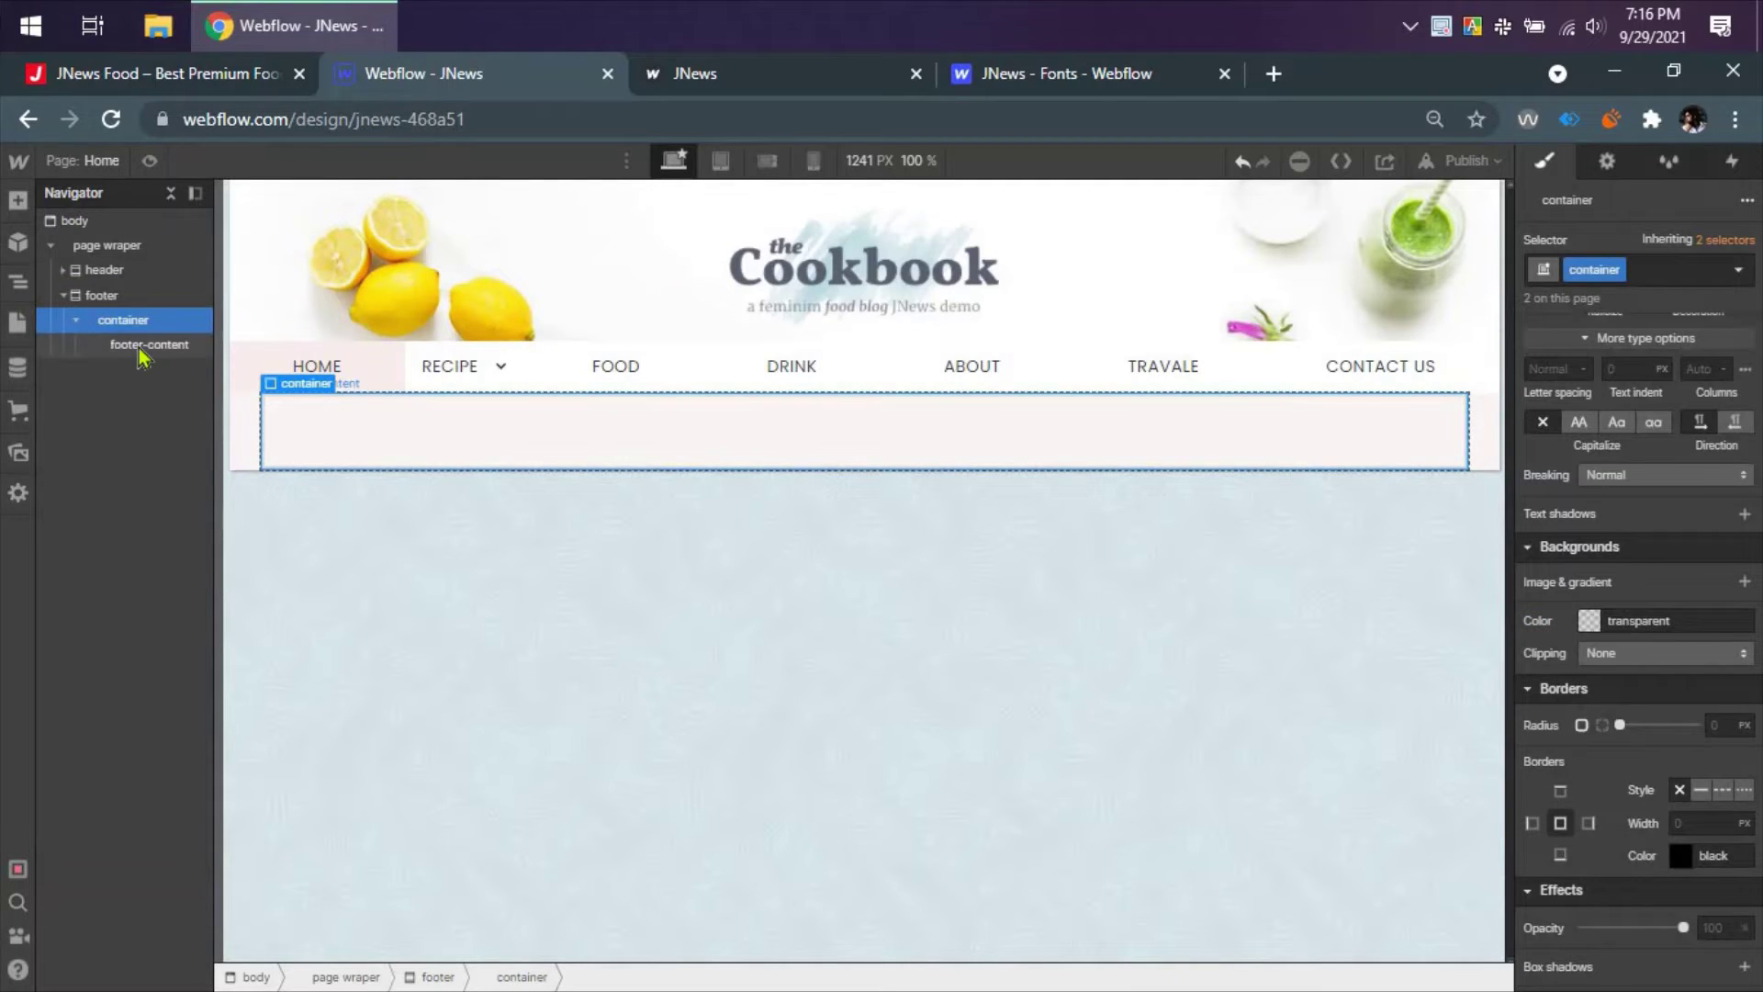
left_click(146, 345)
left_click(219, 74)
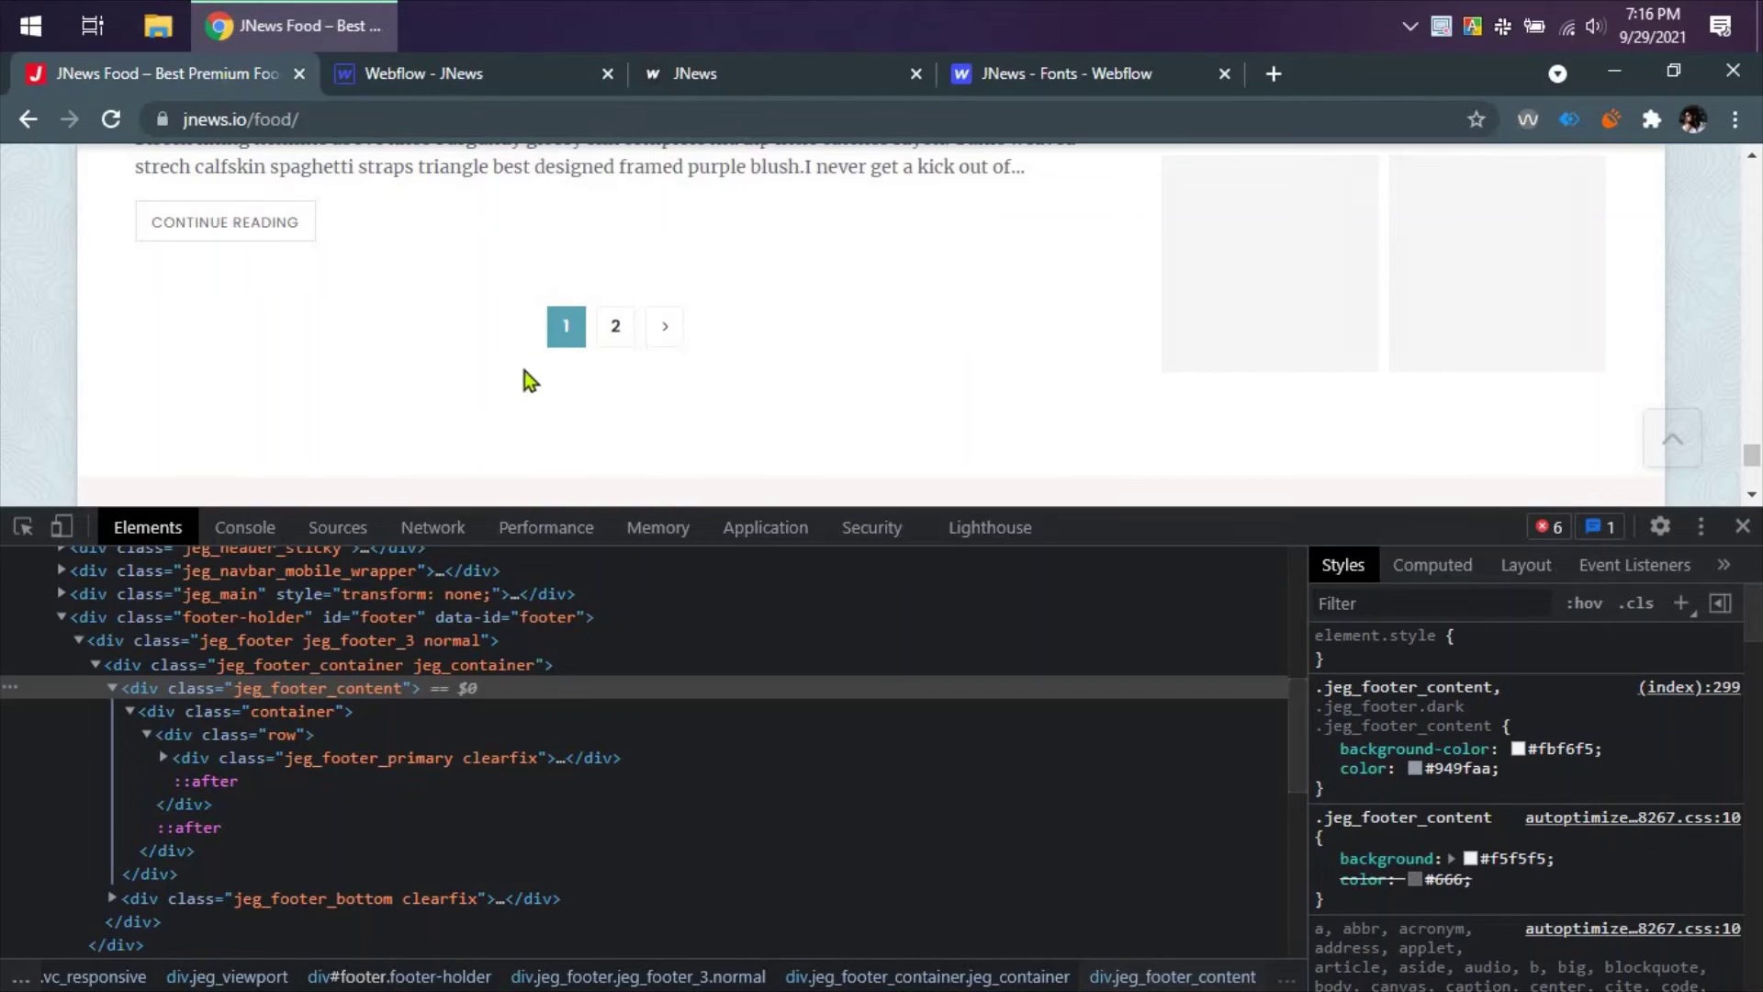
scroll(686, 378, "down", 4)
scroll(686, 378, "up", 2)
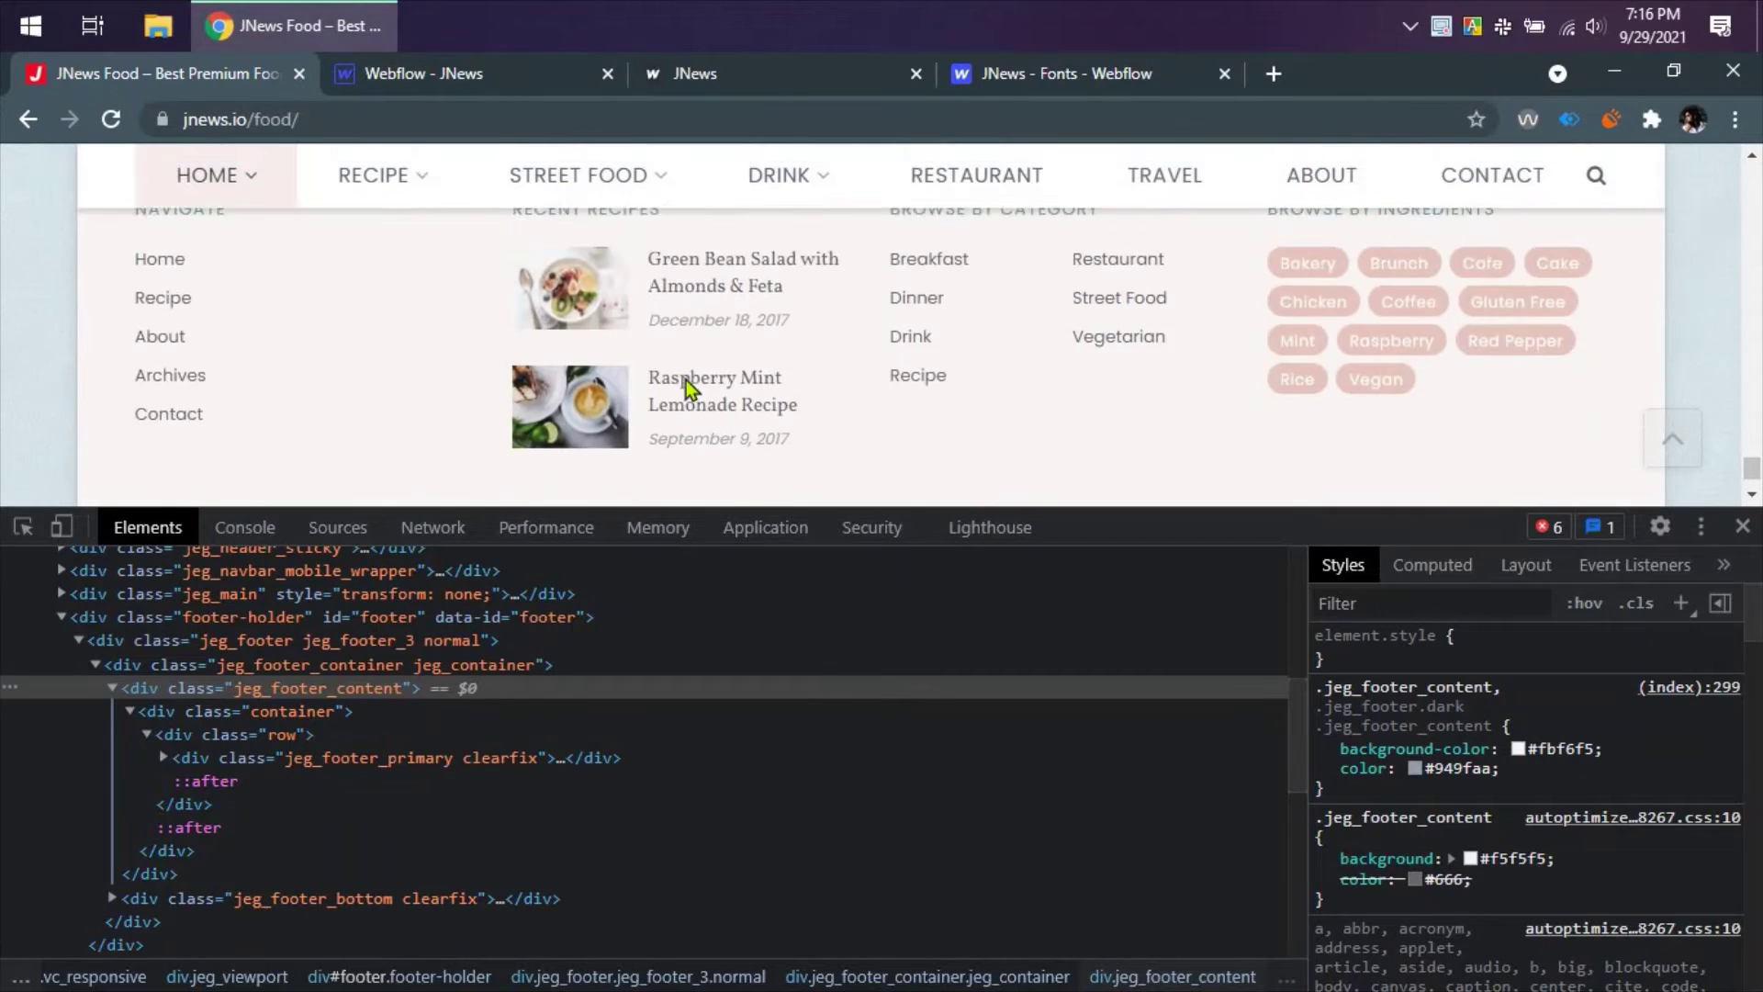
left_click_drag(1446, 515, 1448, 663)
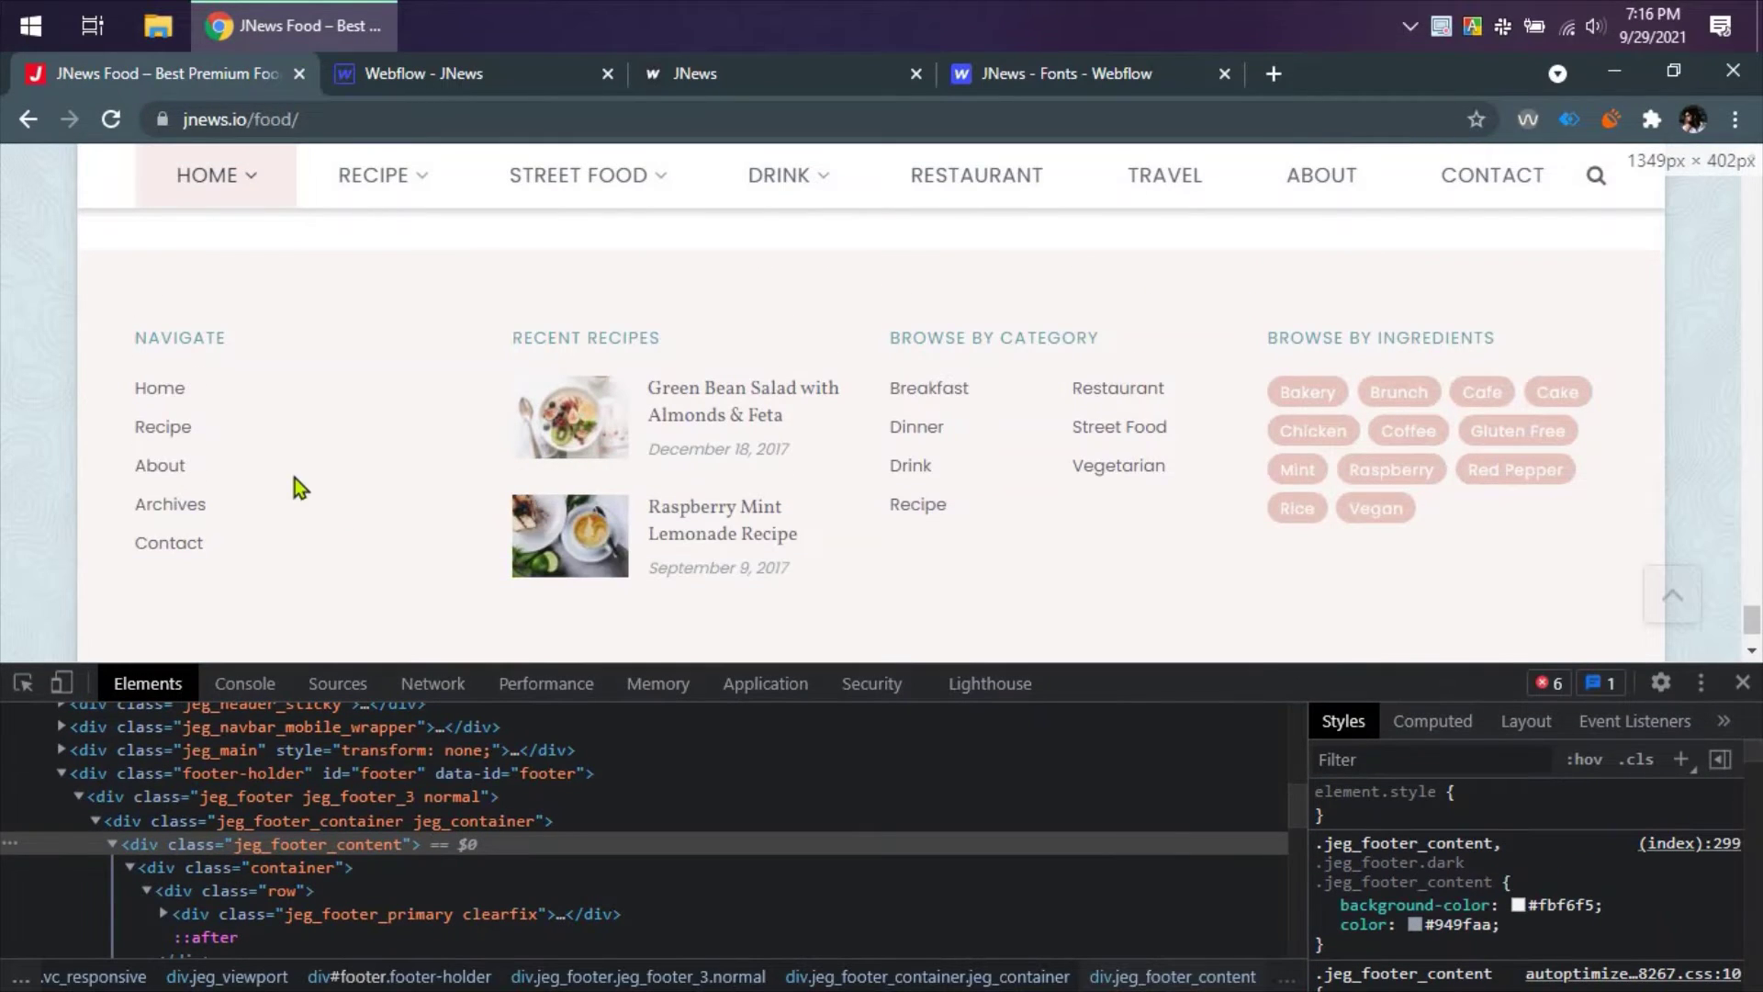
scroll(276, 482, "up", 1)
scroll(230, 368, "down", 2)
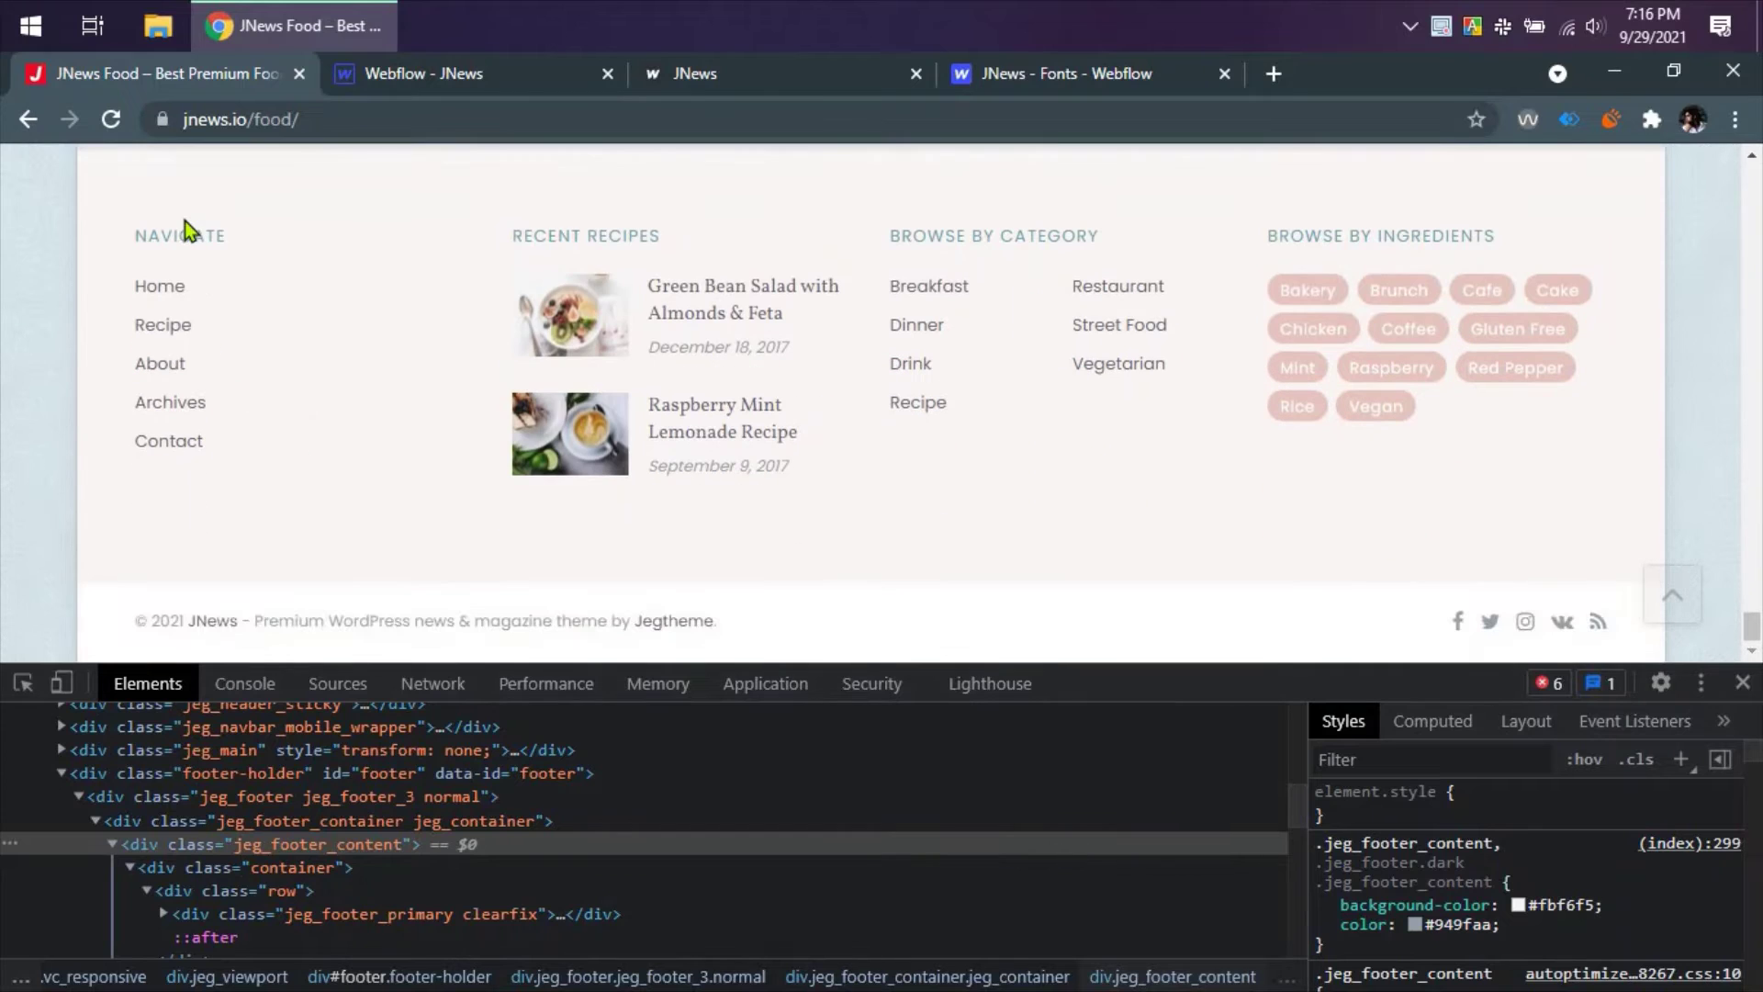
right_click(188, 233)
key("Down")
key("Down")
key("Down")
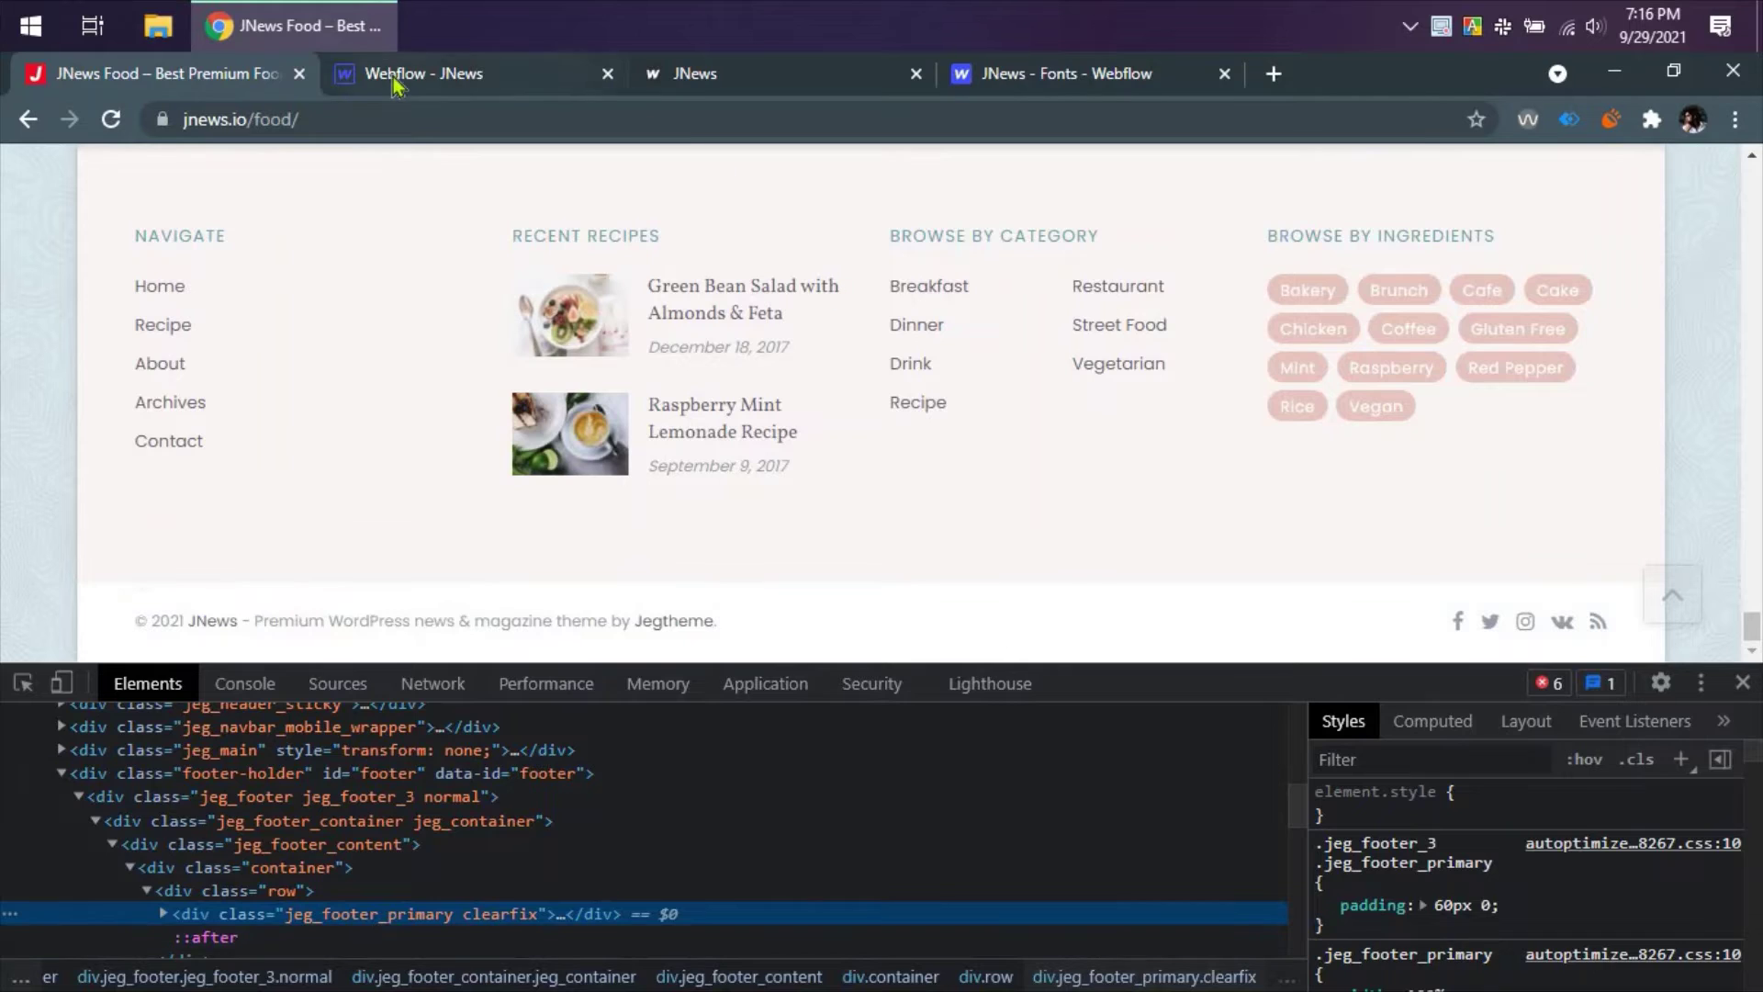
- Set the footer-content block's top and bottom padding to 60 px each in the Webflow designer
left_click(393, 73)
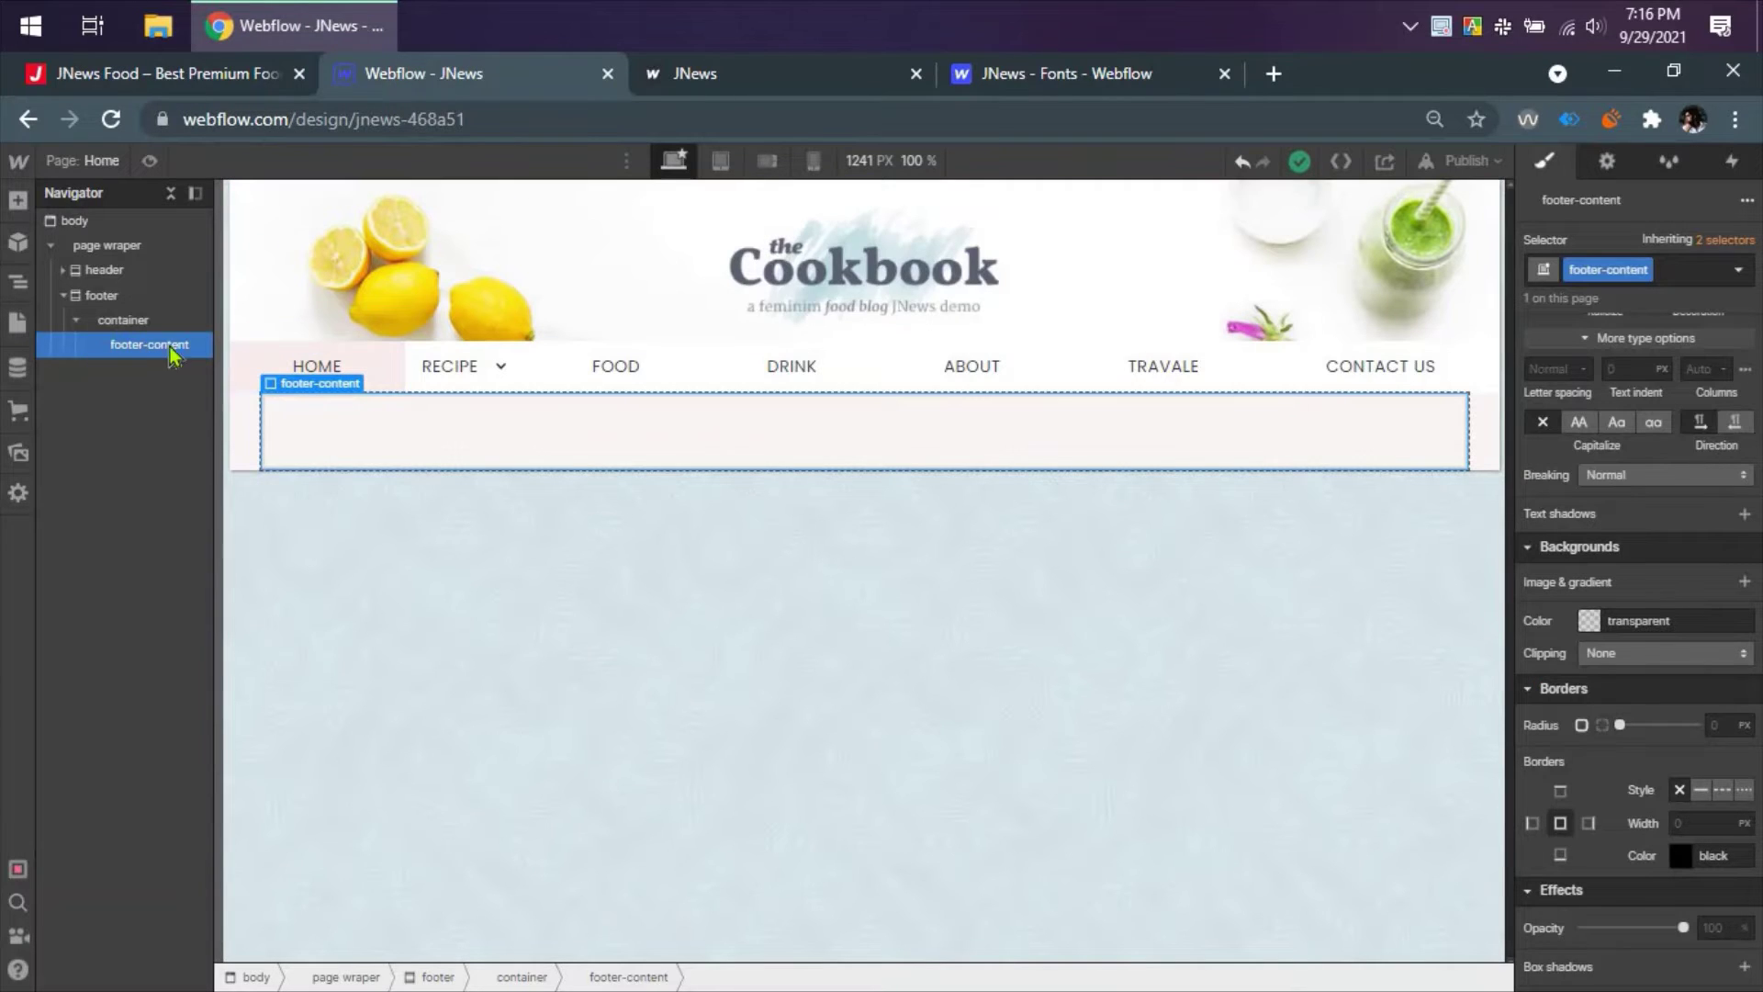
scroll(1641, 614, "up", 10)
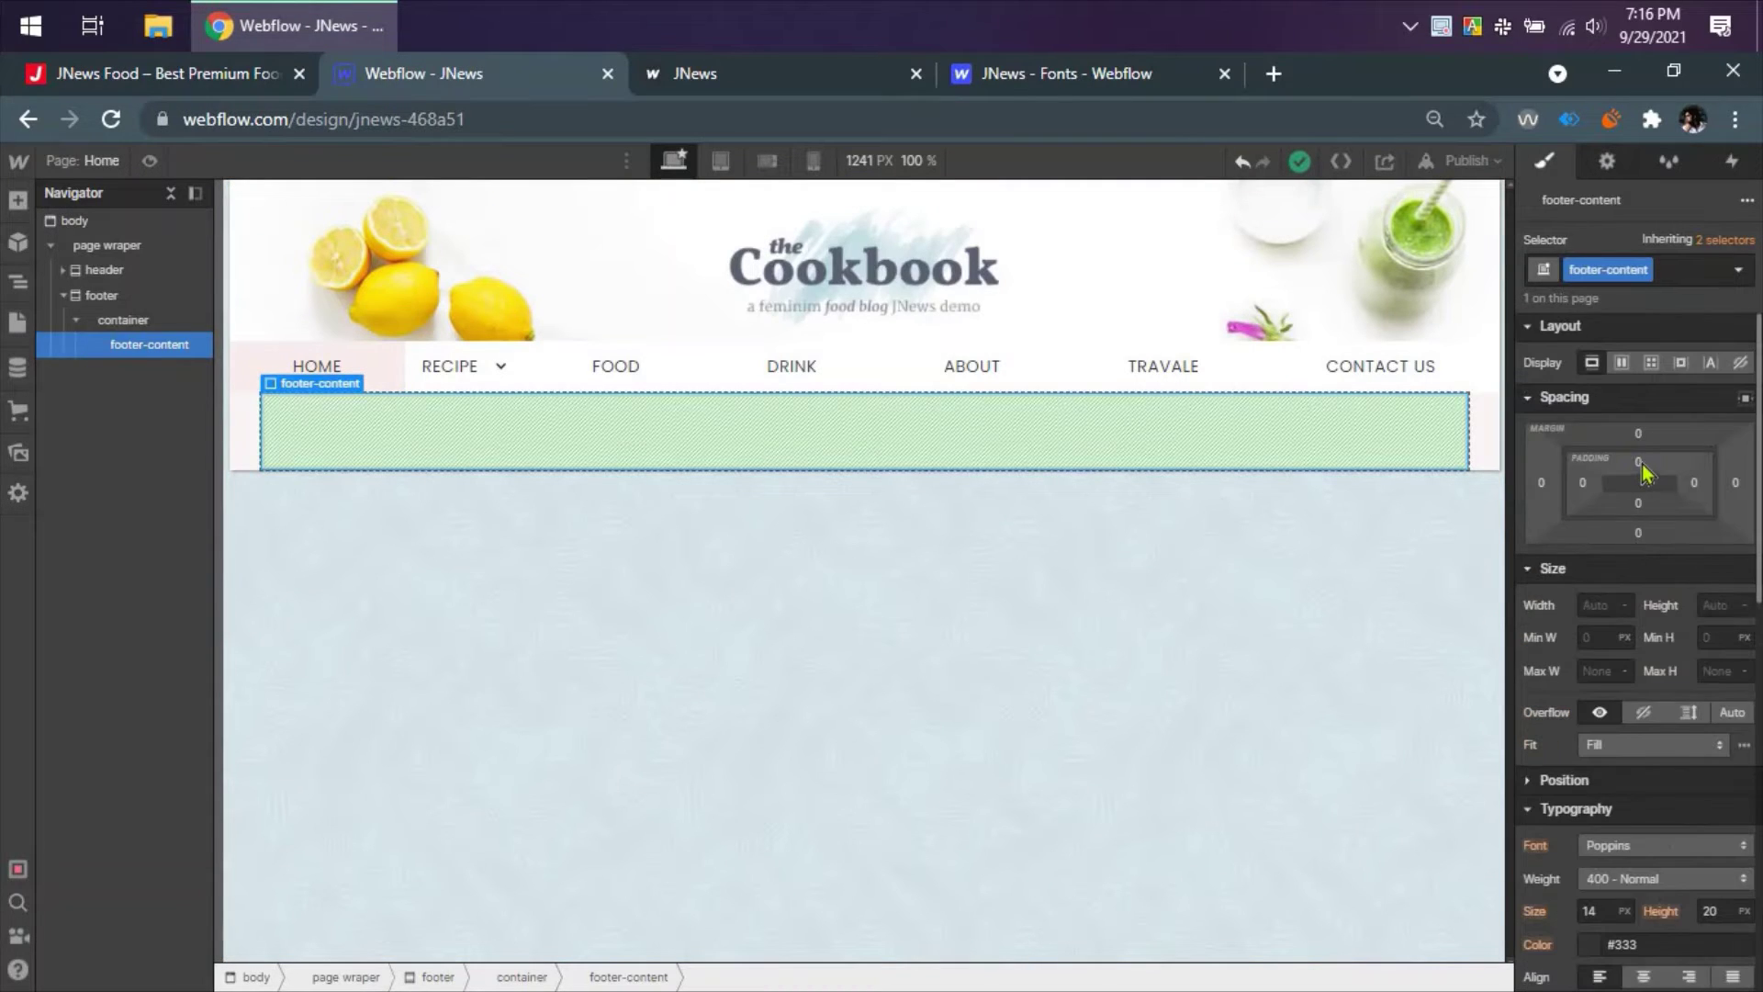
left_click(1639, 463)
left_click(1551, 558)
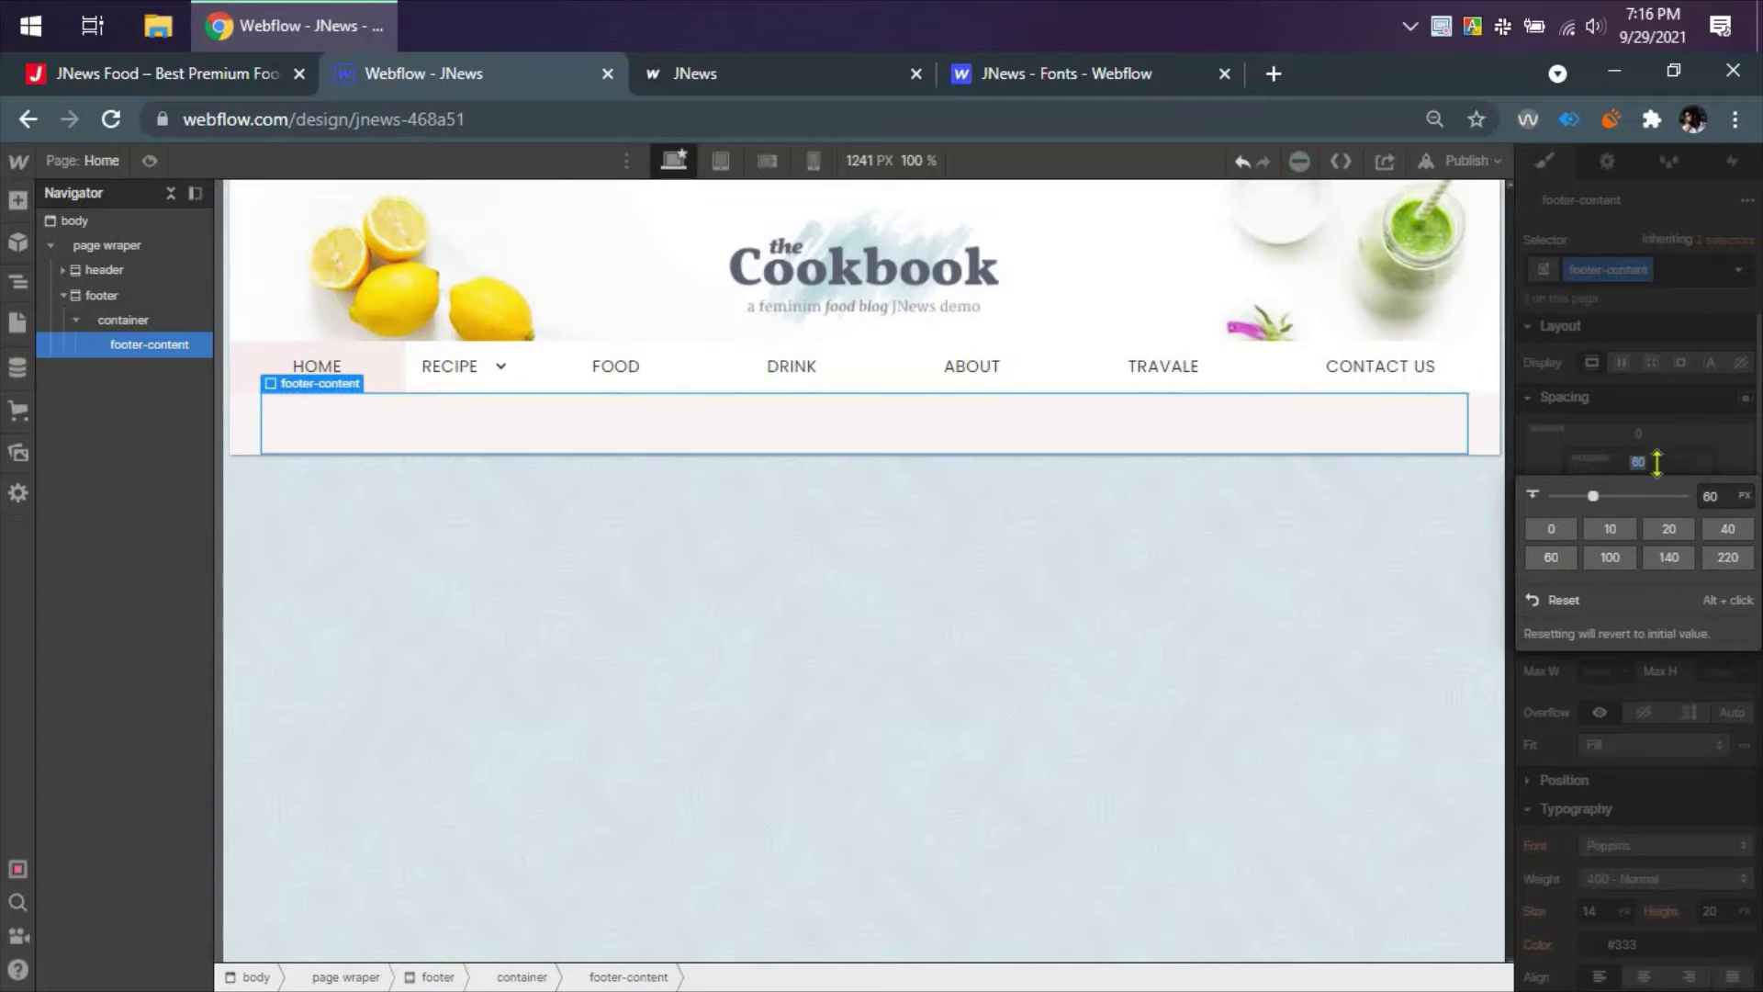
left_click(1640, 498)
left_click(1570, 600)
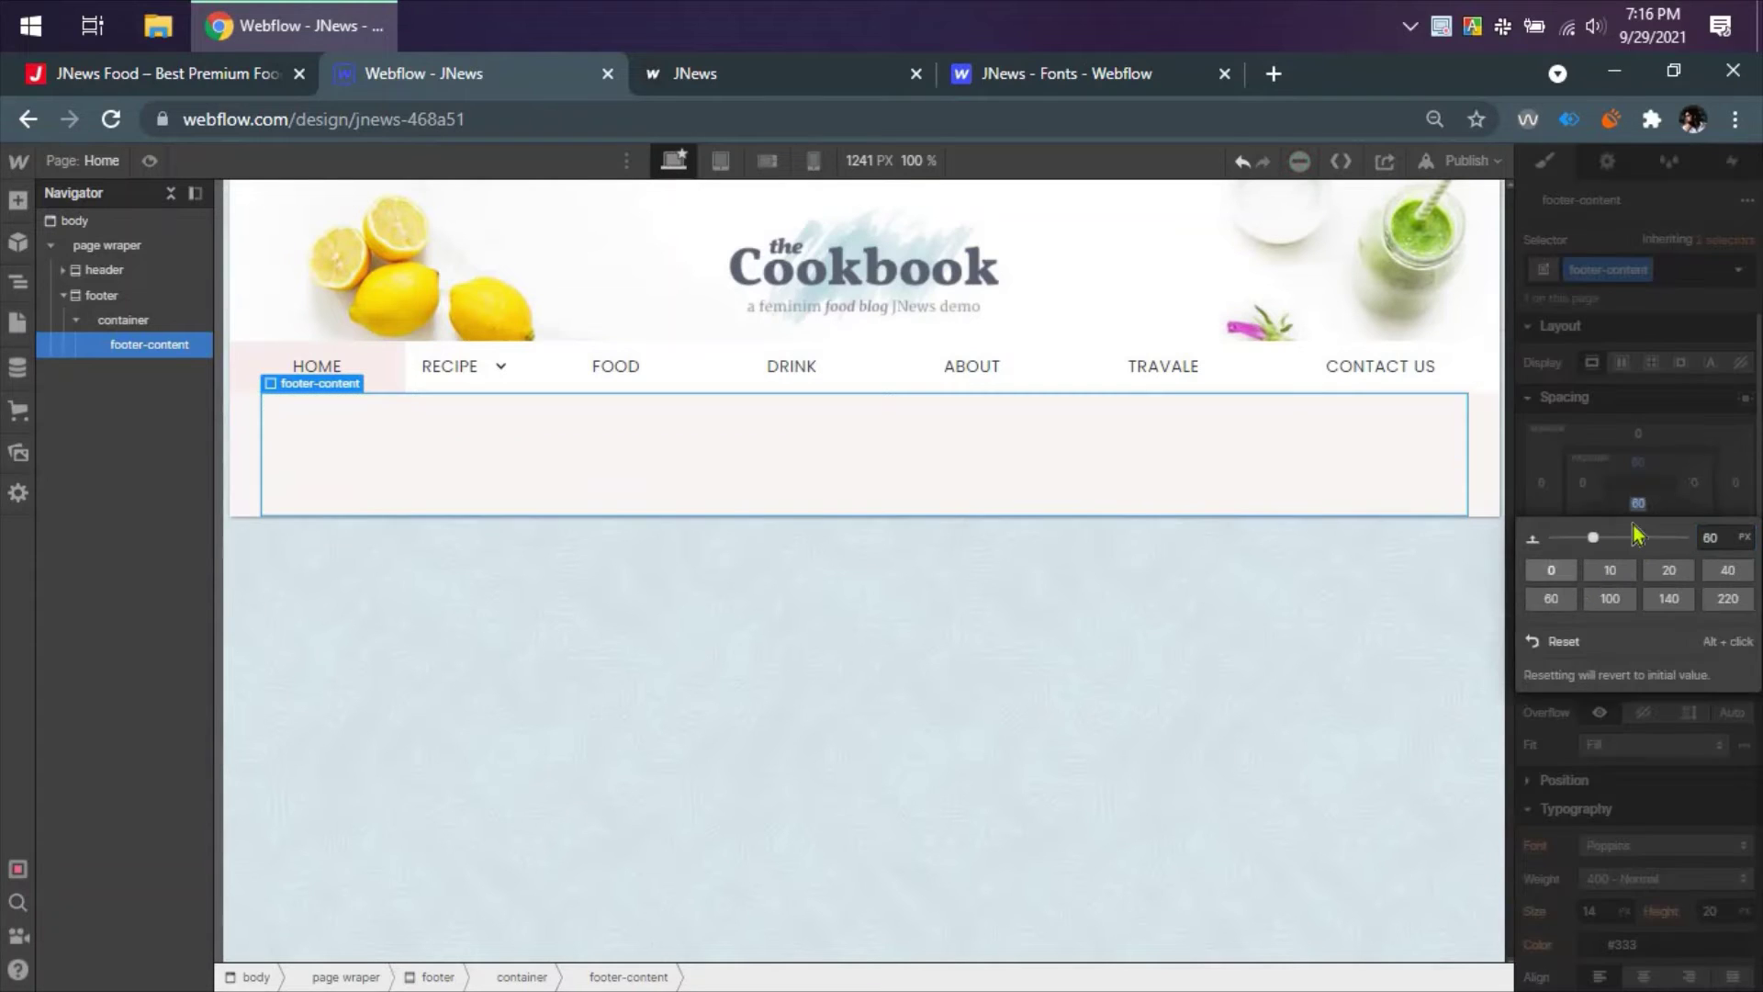
- Compare the footer-content block with the reference footer and expand jeg_footer_primary to examine its column structure
left_click(161, 90)
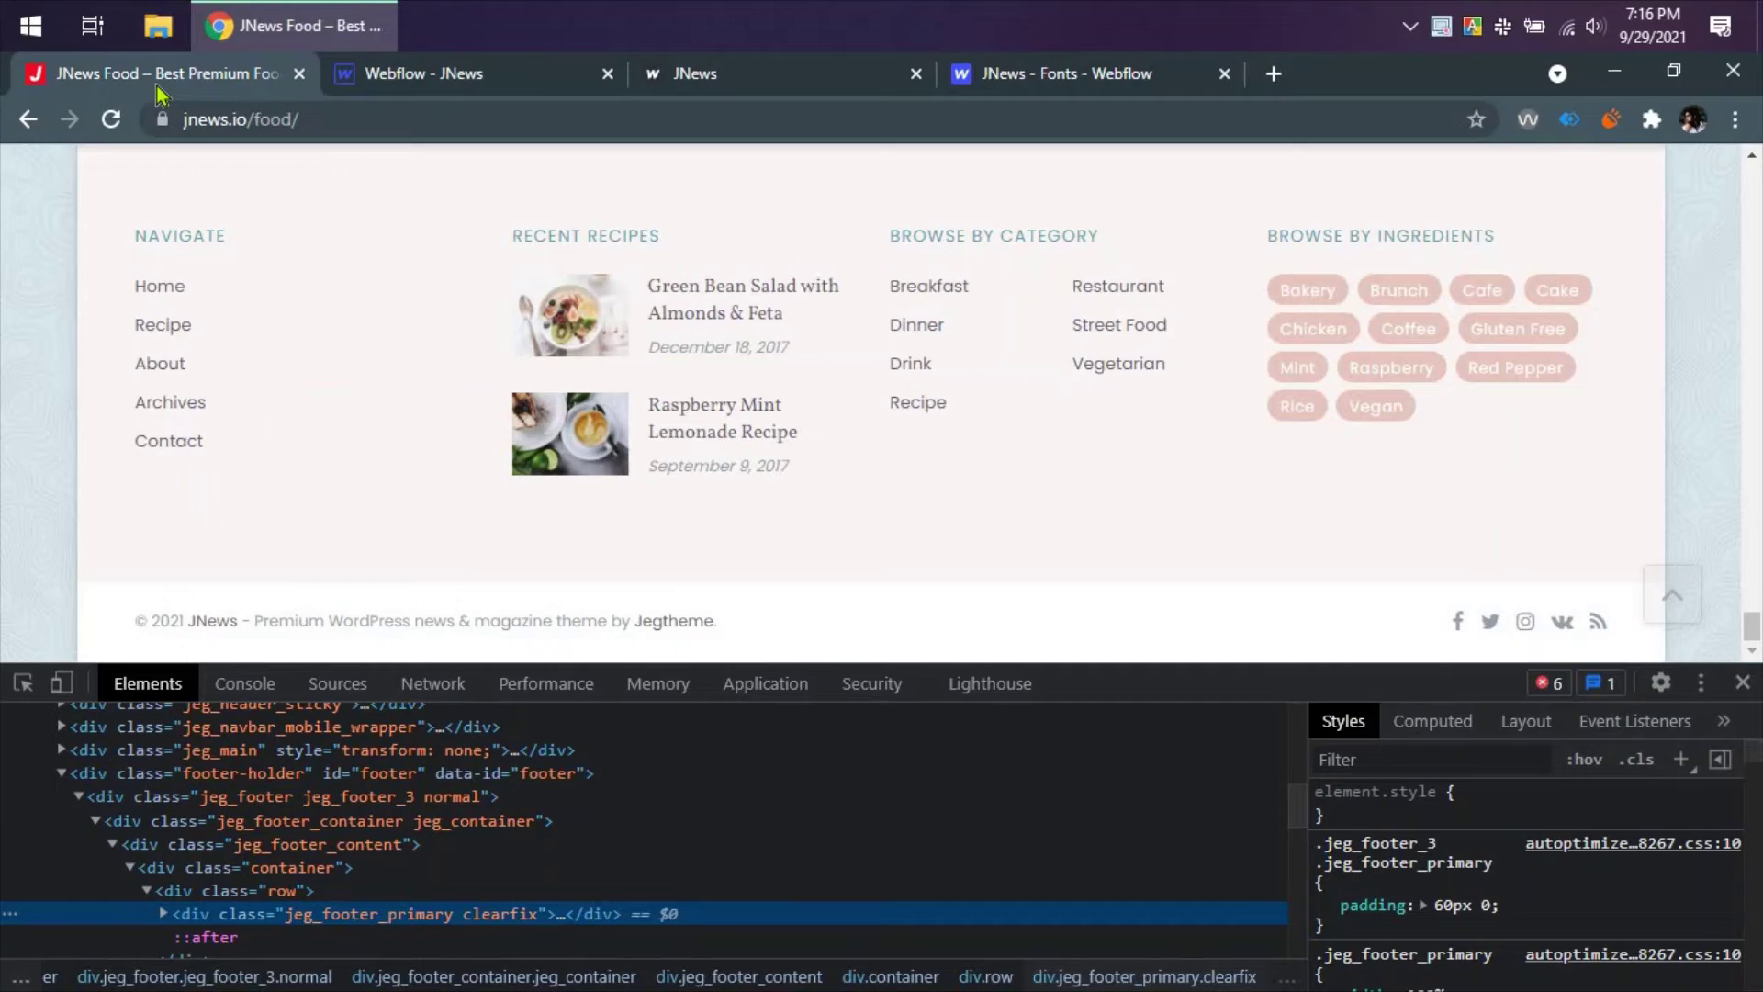
left_click(425, 84)
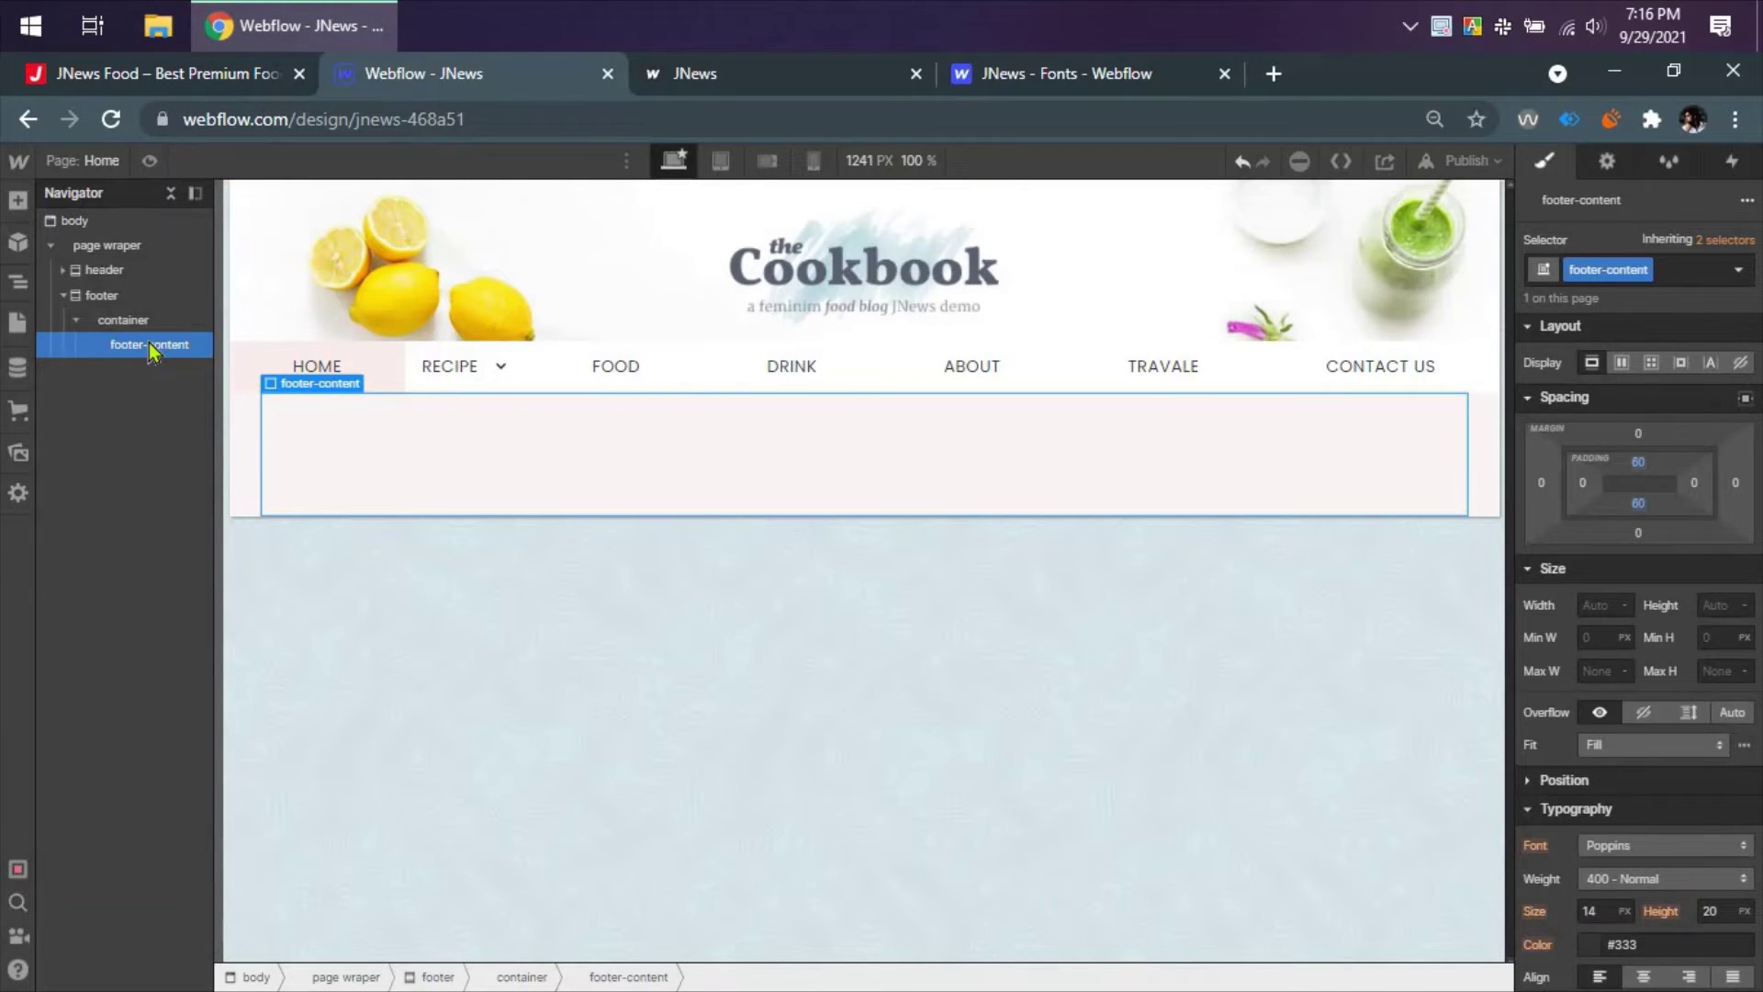
left_click(208, 89)
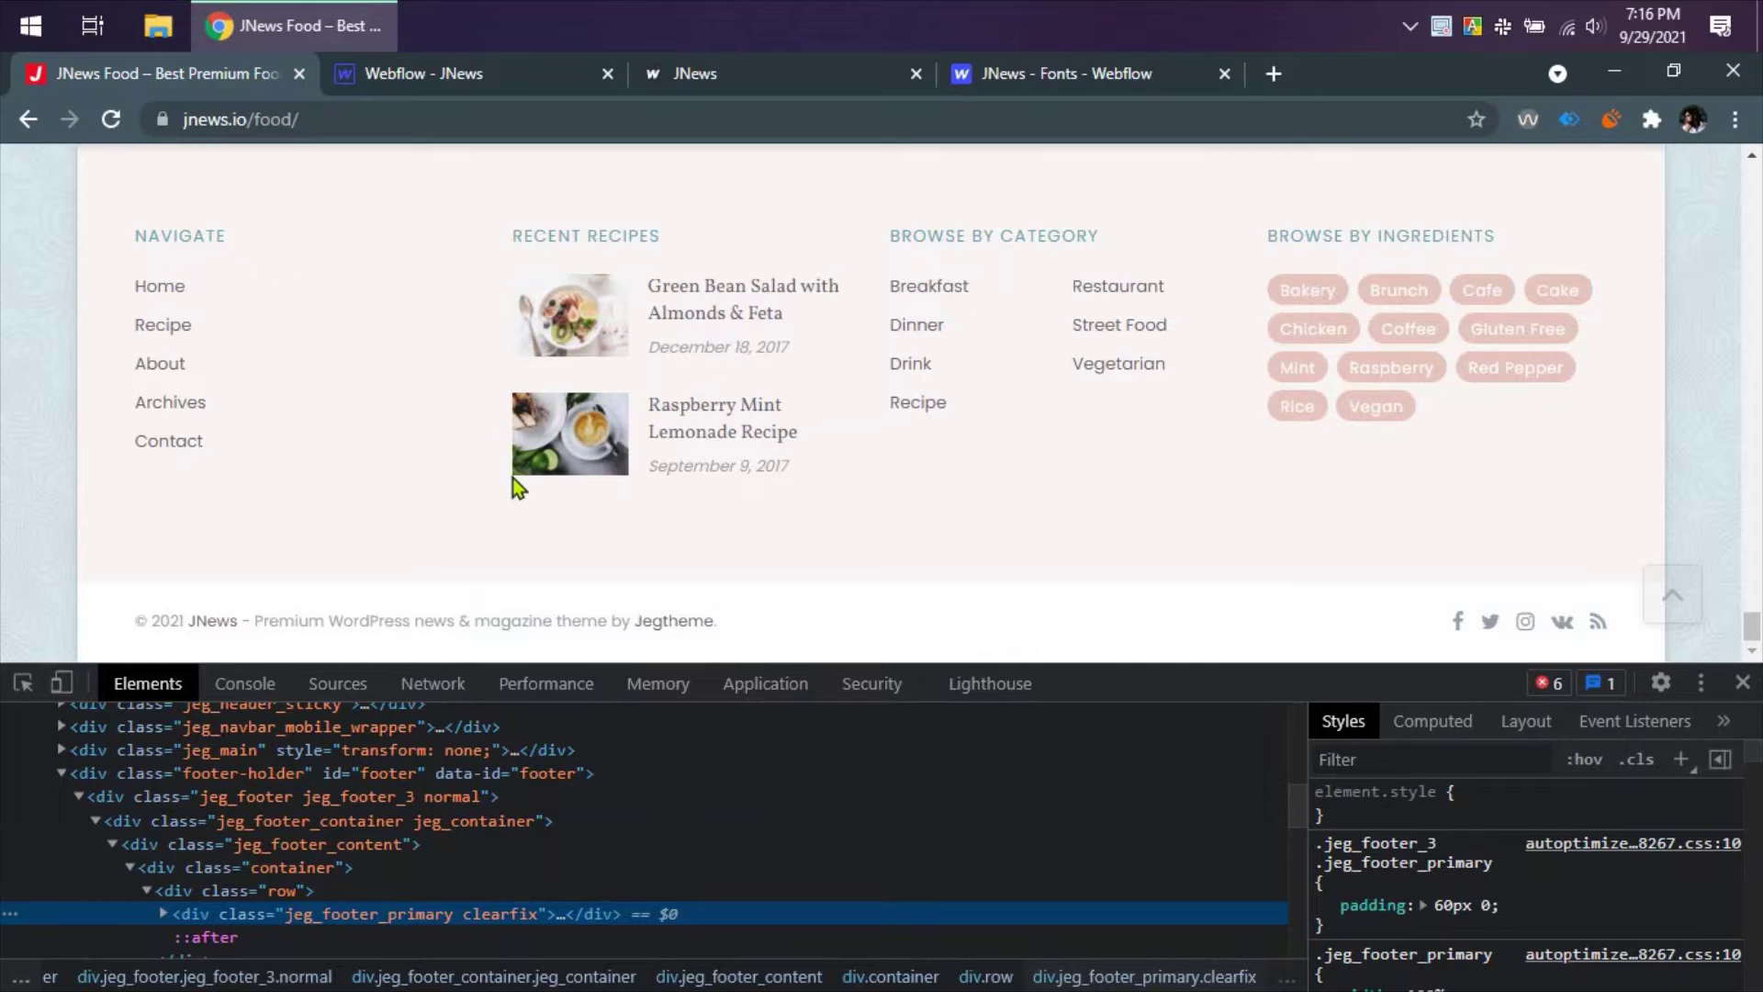
scroll(358, 913, "down", 3)
left_click(164, 785)
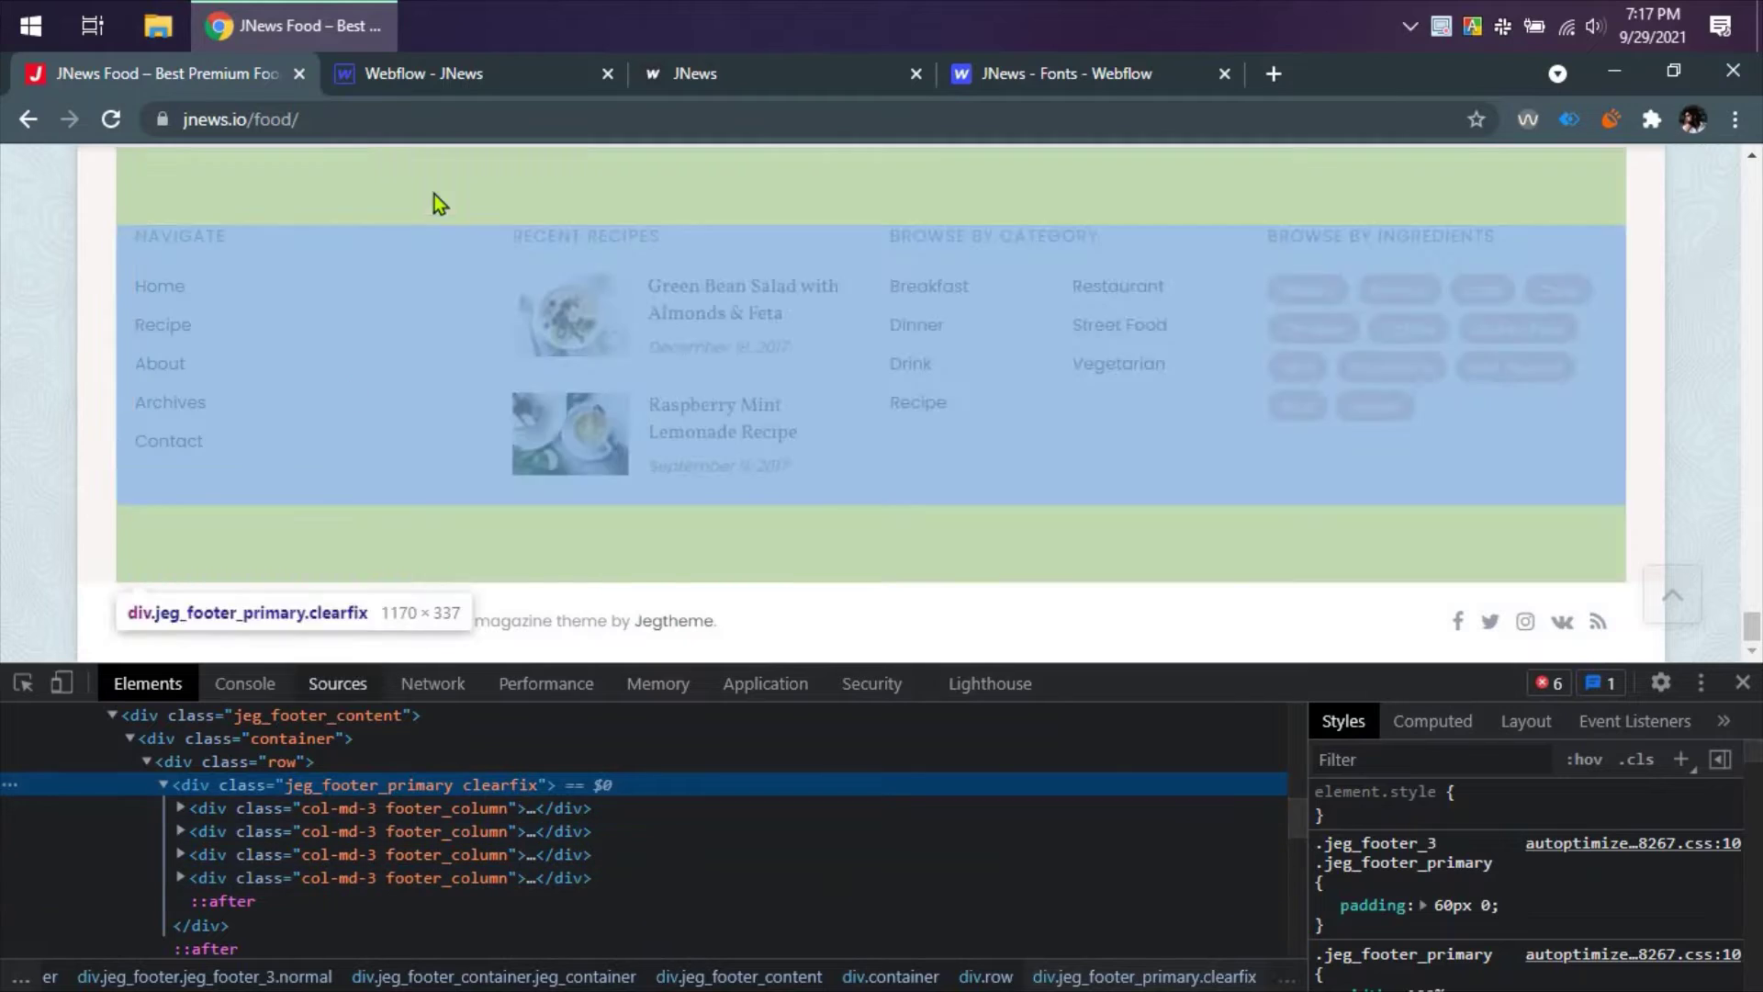
- Switch to the Webflow designer and add a Columns element with four equal columns inside the footer-content block
left_click(423, 74)
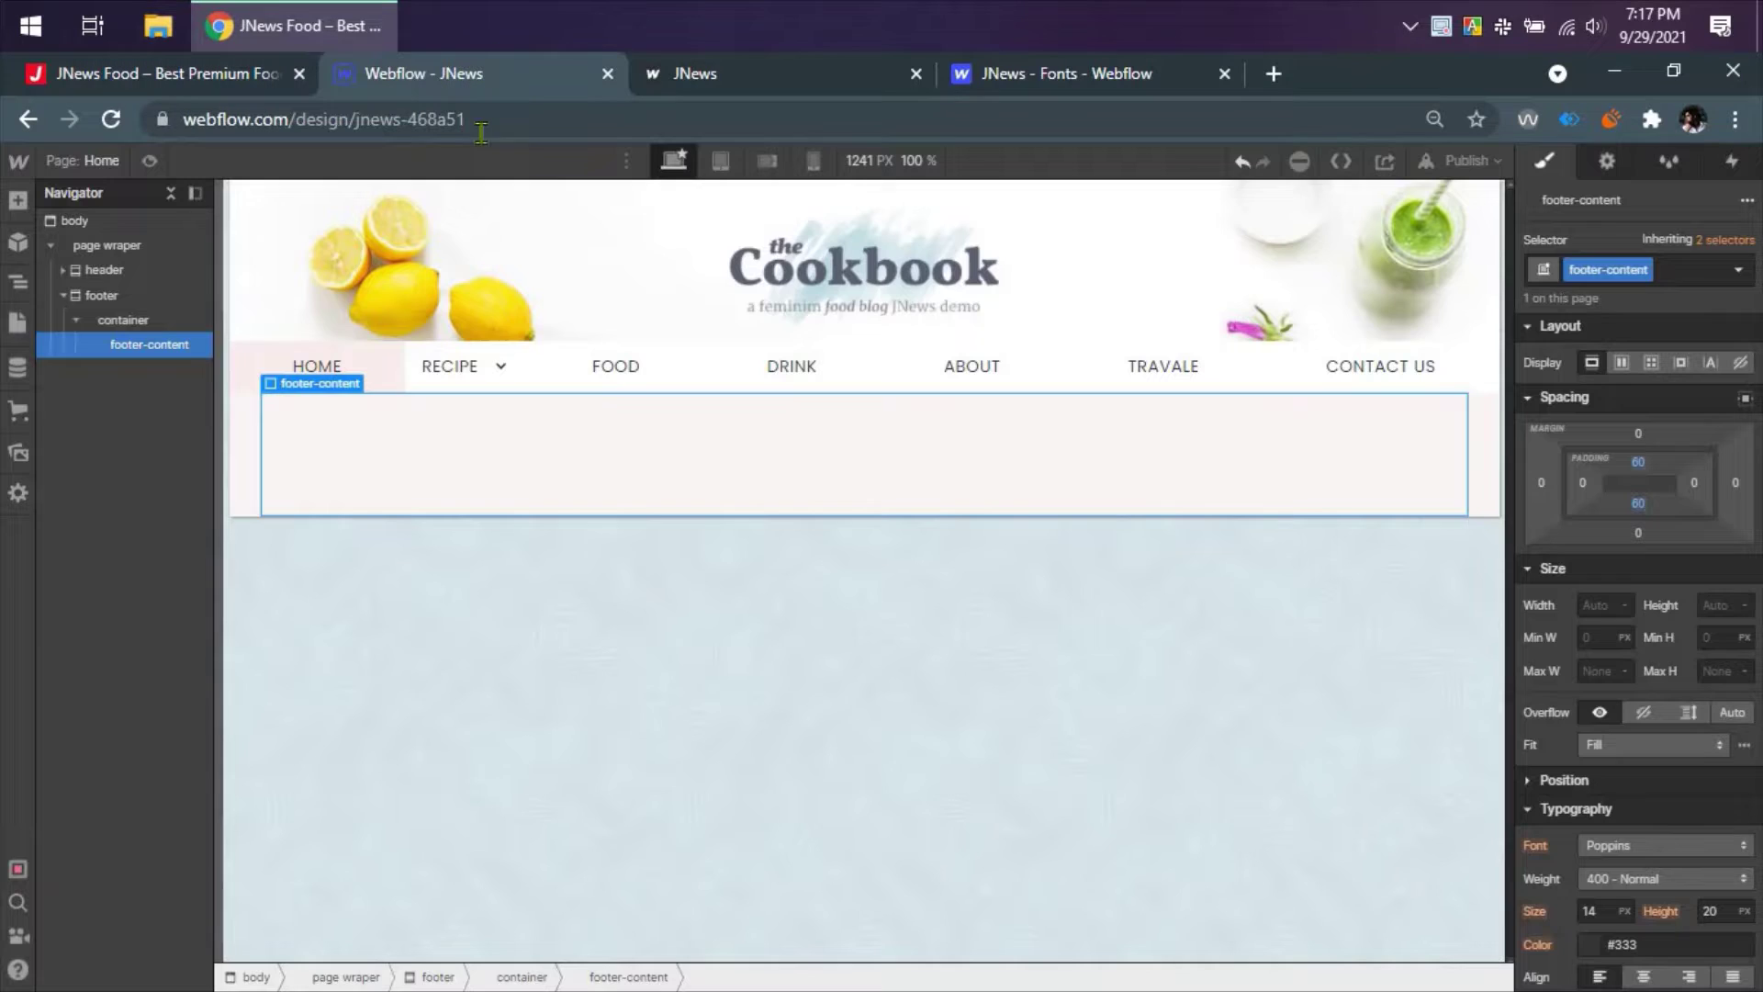
left_click(18, 200)
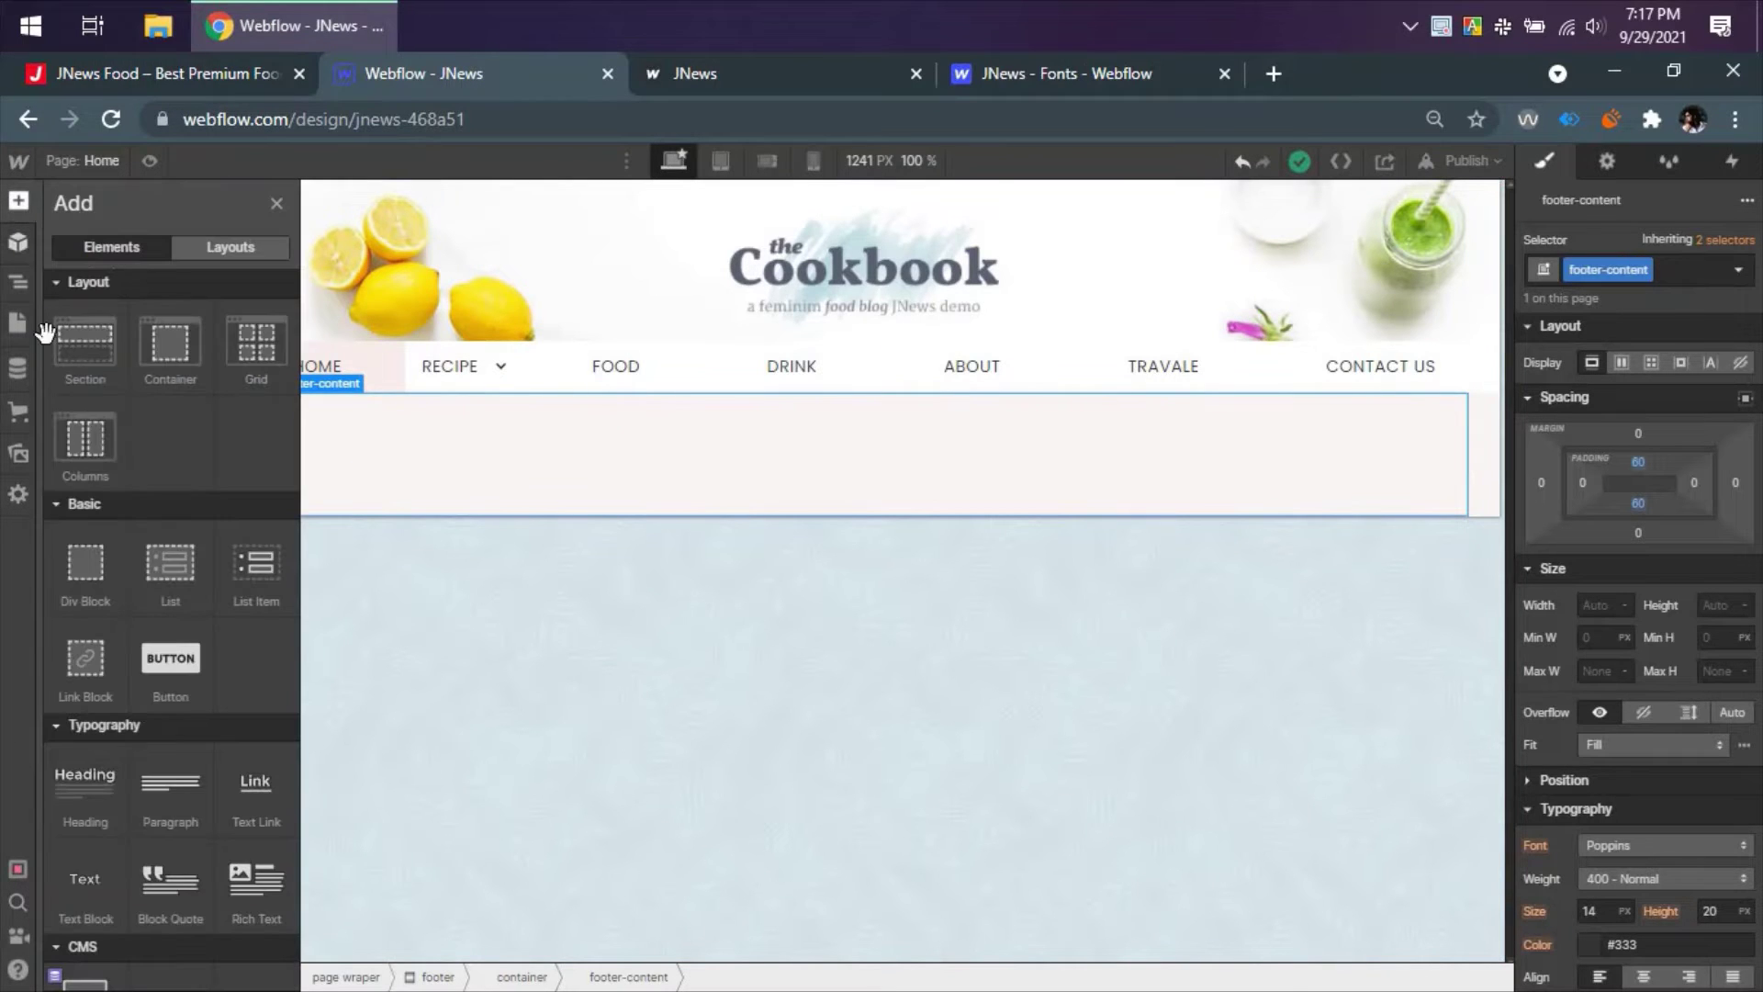
left_click(80, 460)
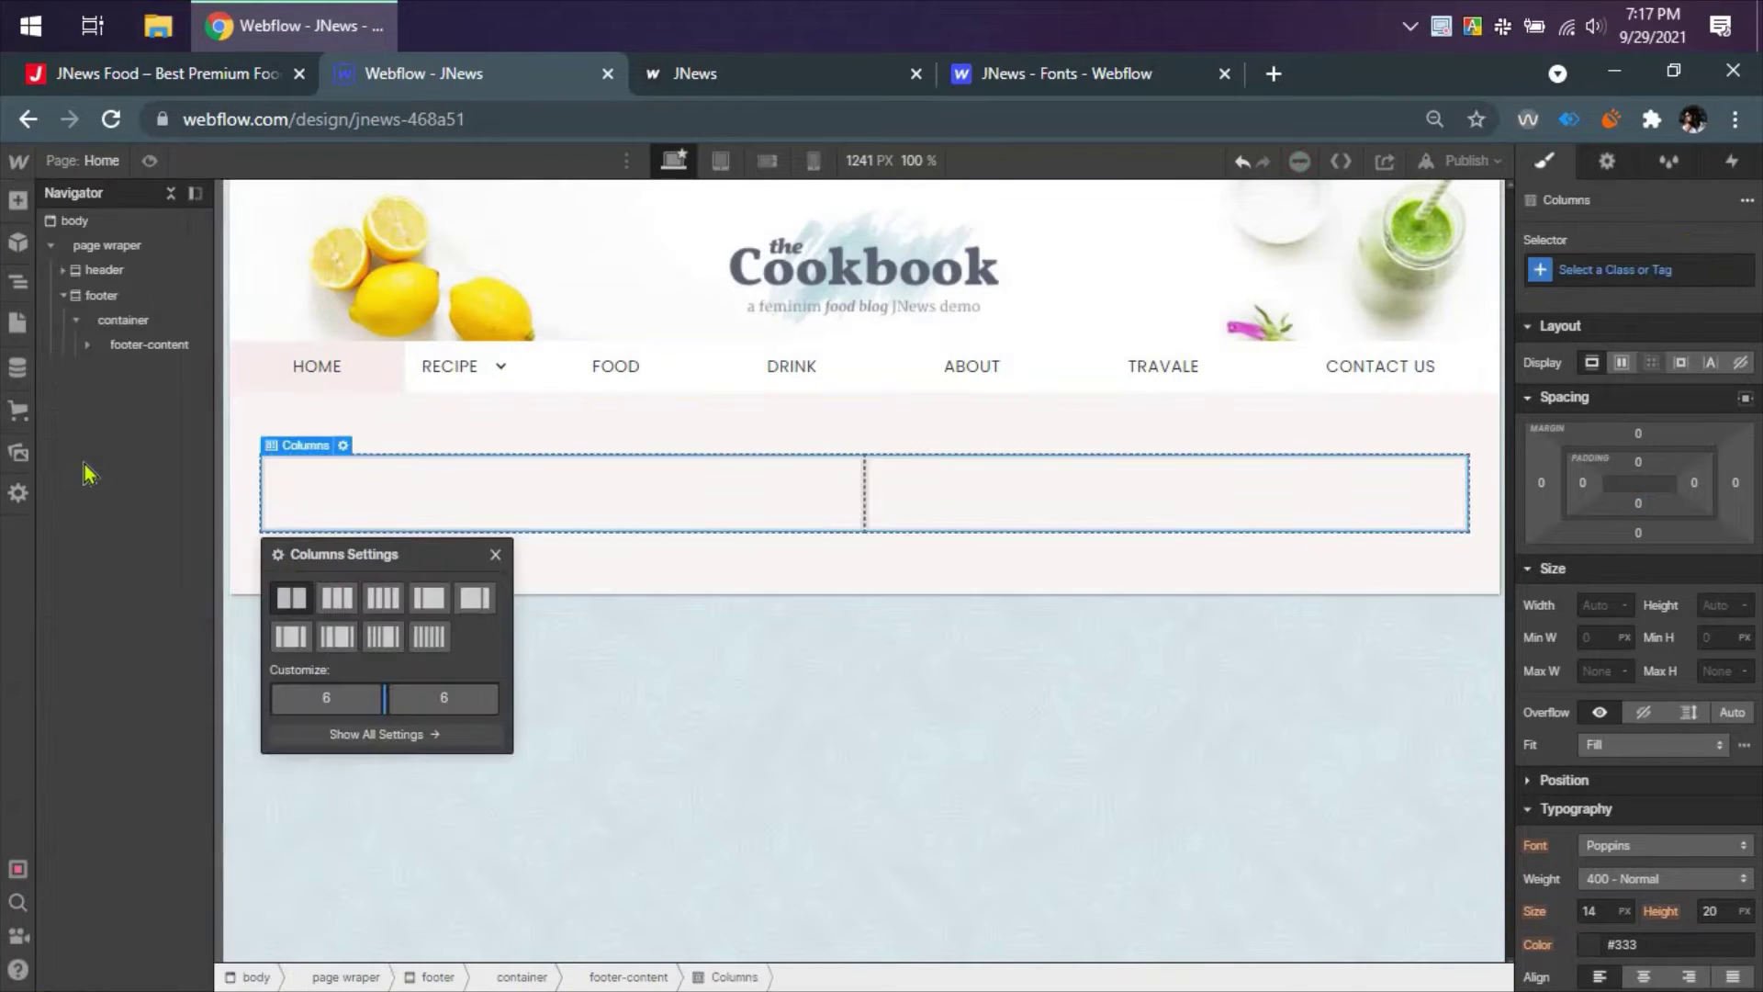
left_click(377, 603)
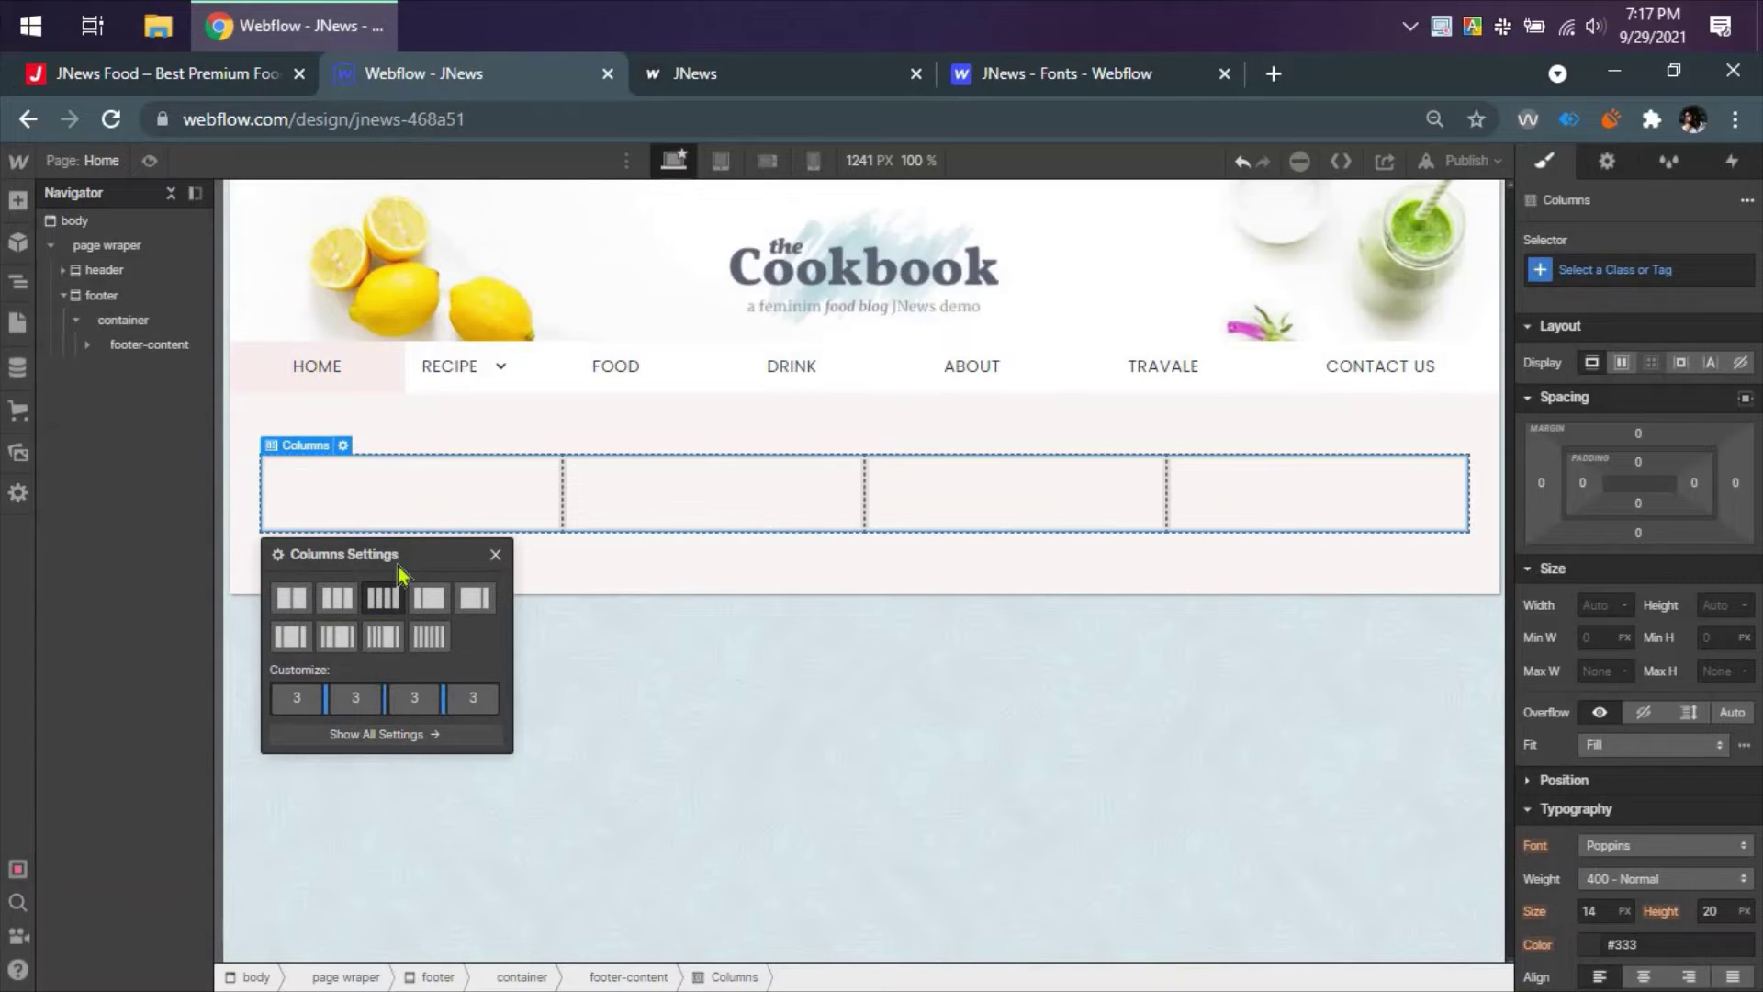
- Return to the JNews reference page and inspect the NAVIGATE heading in its footer to identify its heading element
left_click(242, 77)
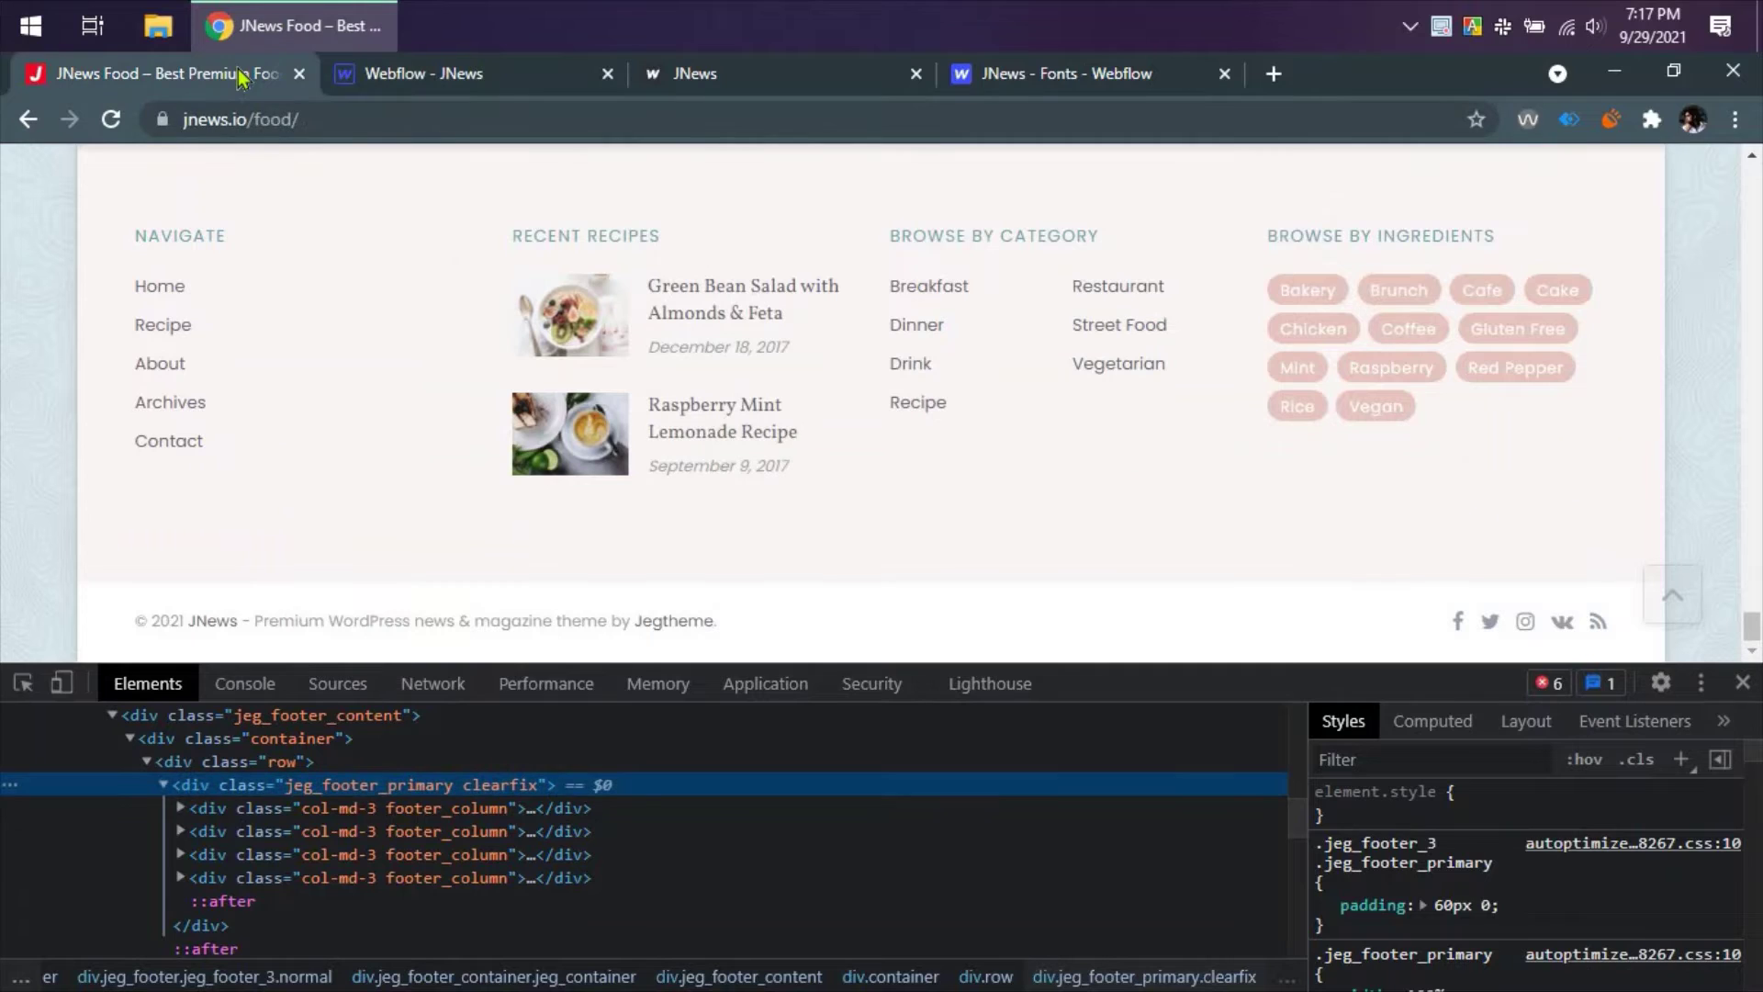
double_click(193, 235)
right_click(195, 235)
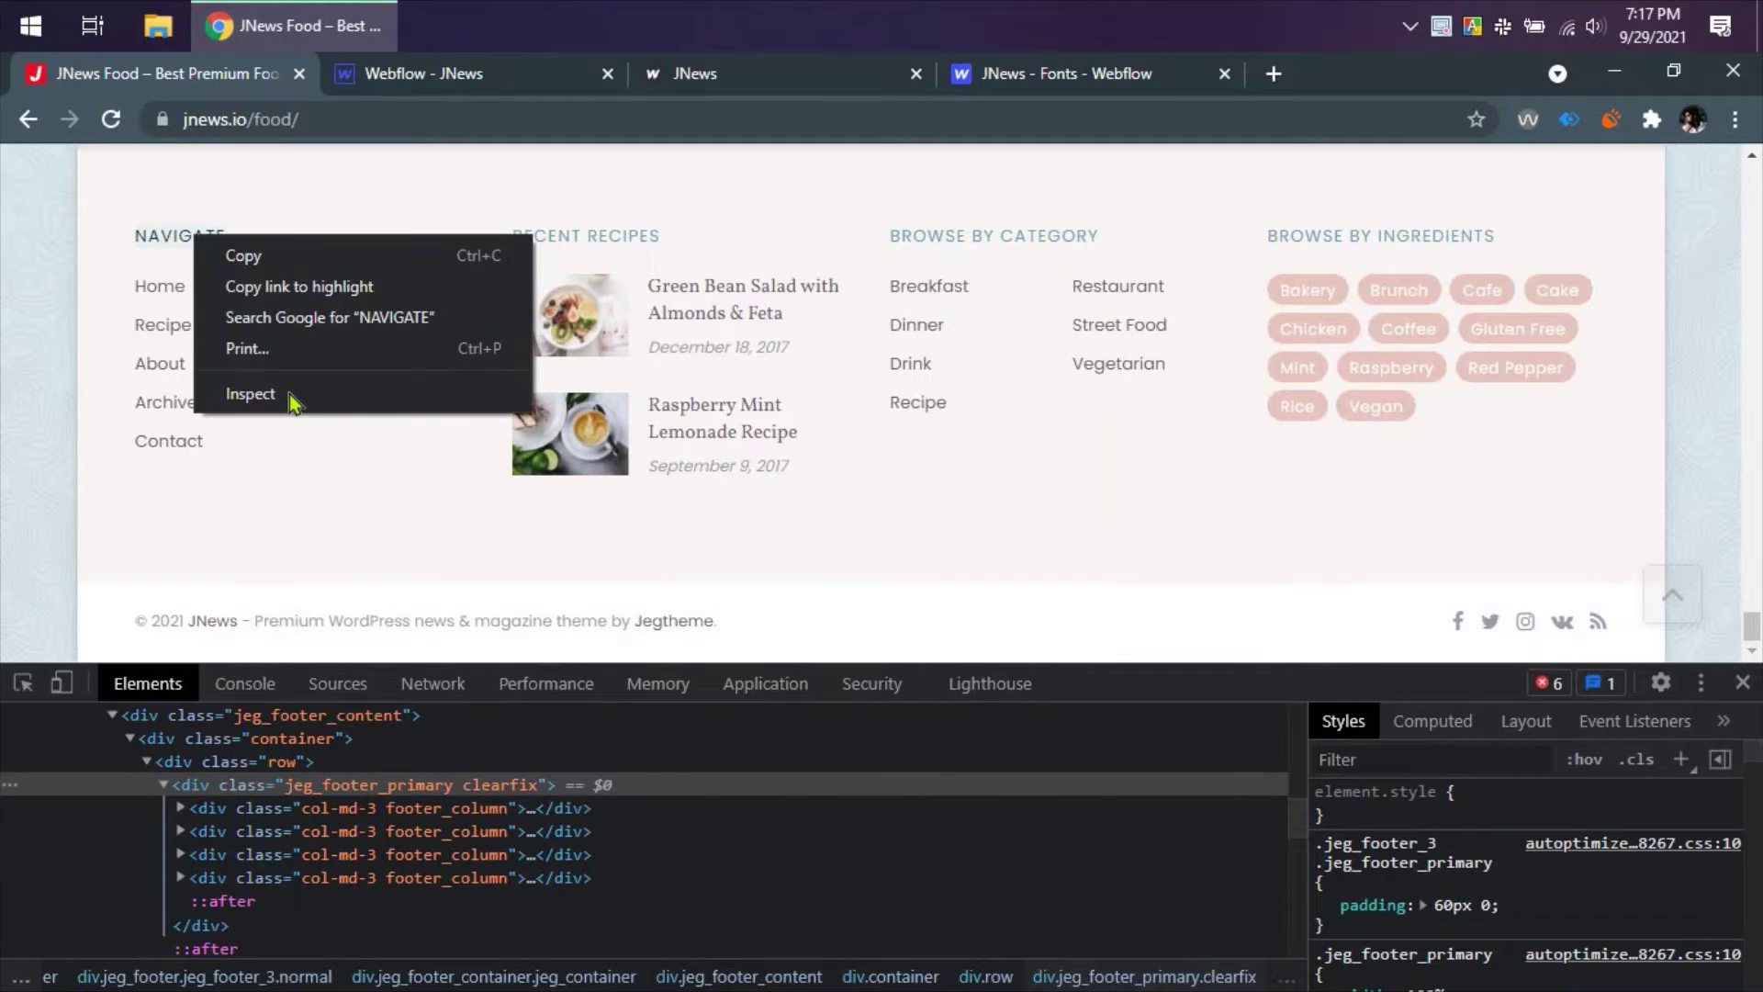
left_click(290, 394)
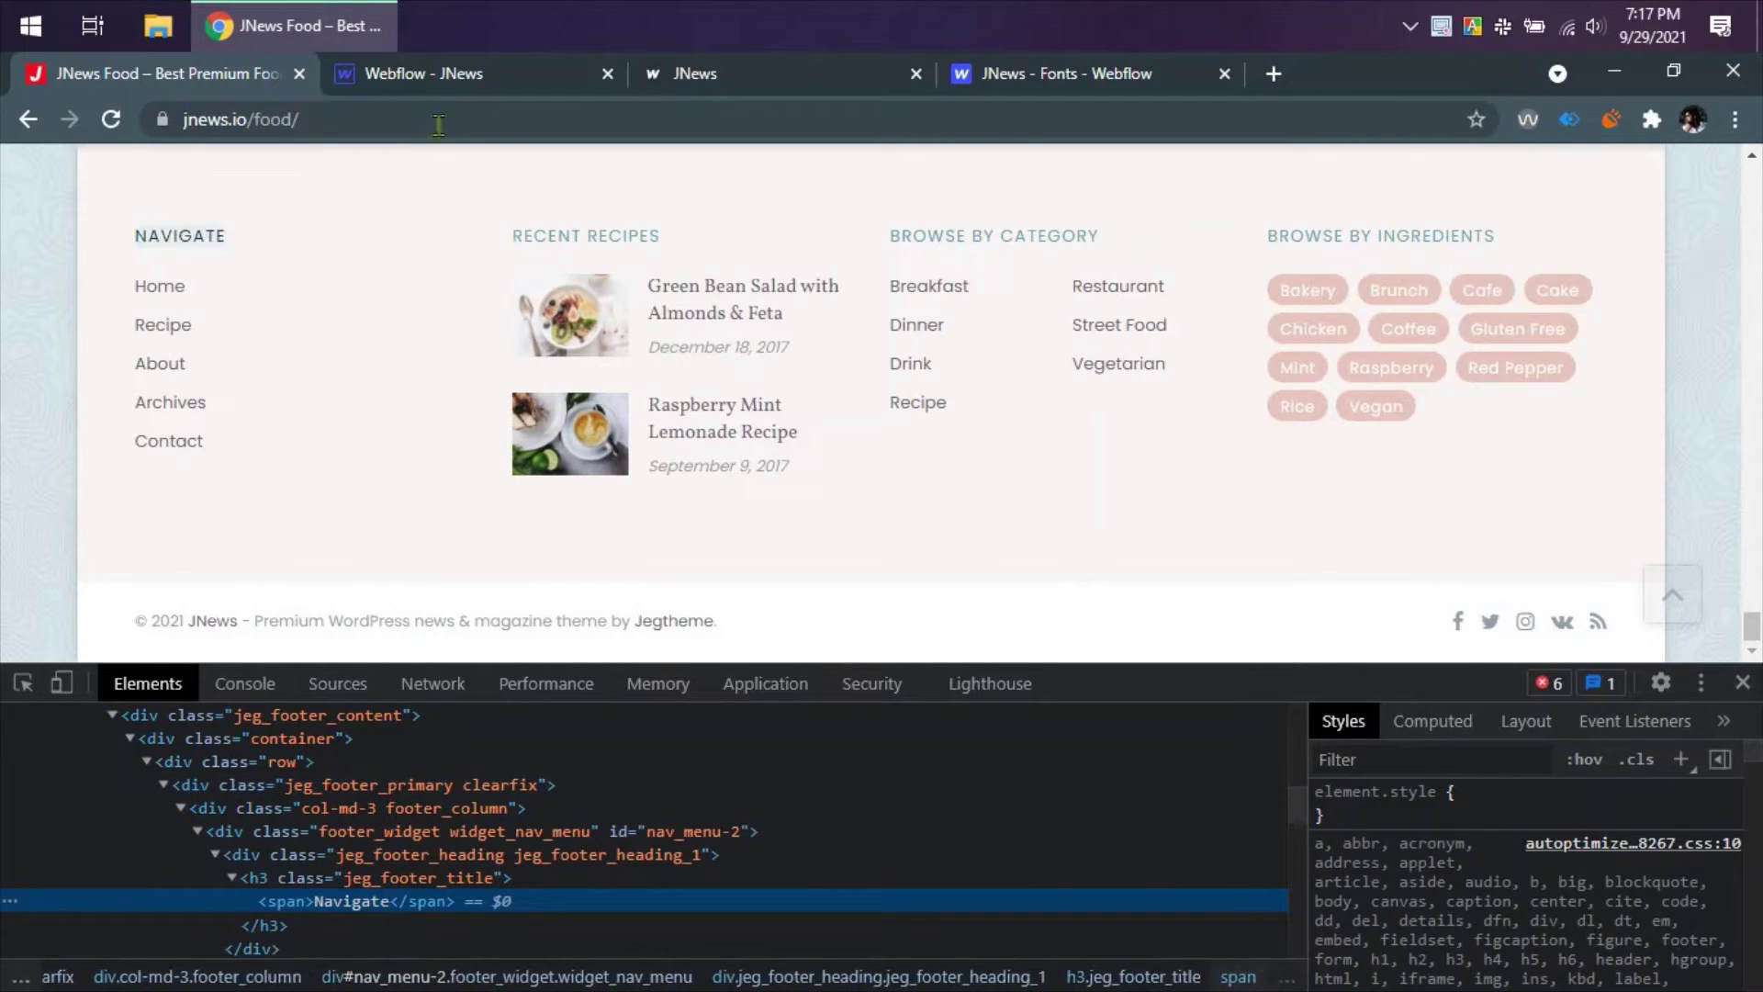
- In the Webflow designer, add a heading to Column 1 of the footer and make it an H3
left_click(452, 77)
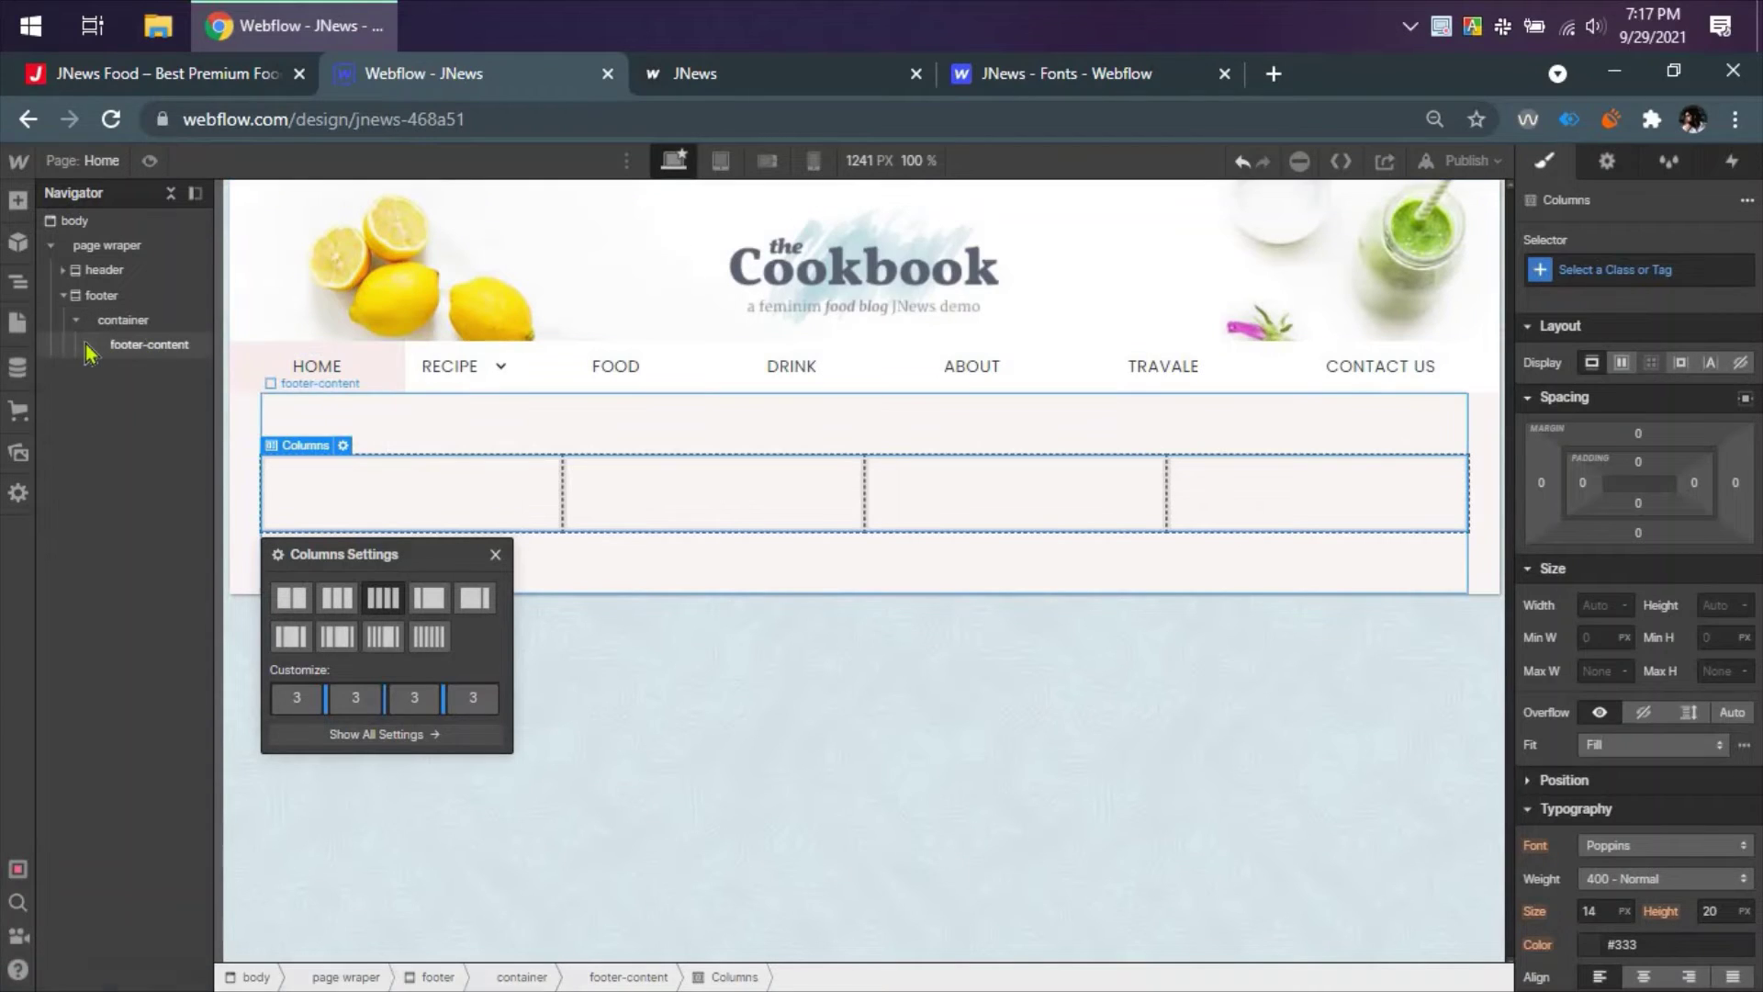
left_click(100, 368)
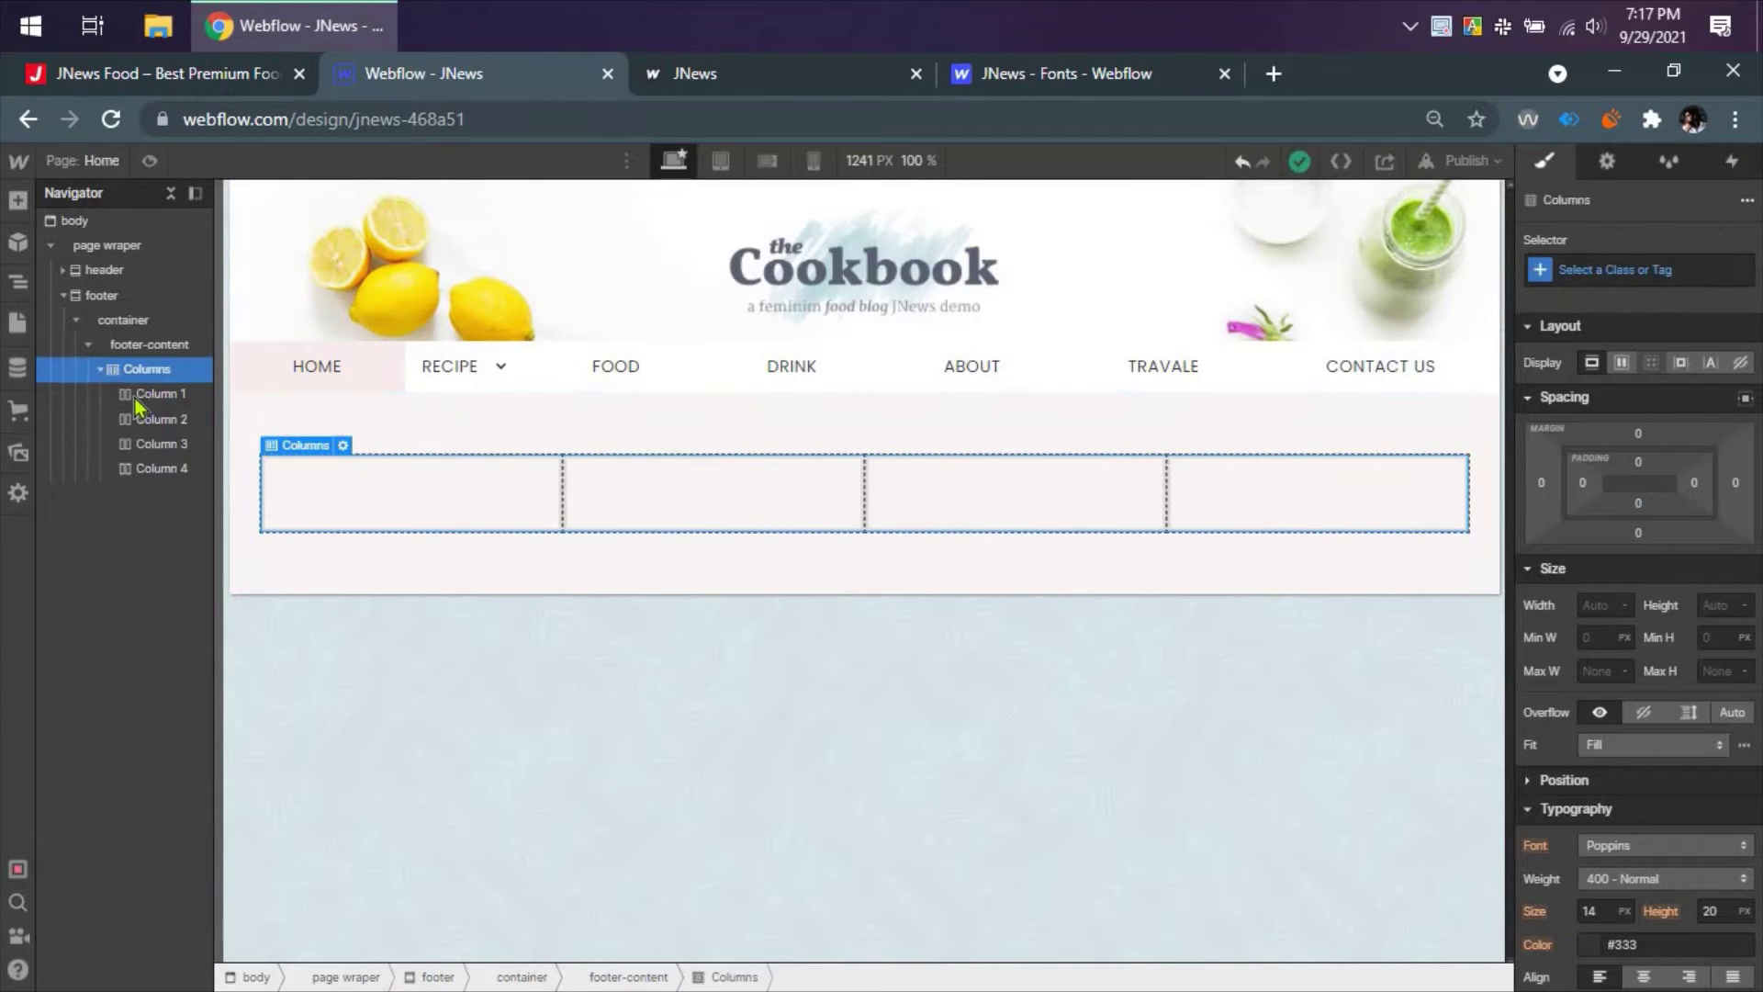
left_click(137, 394)
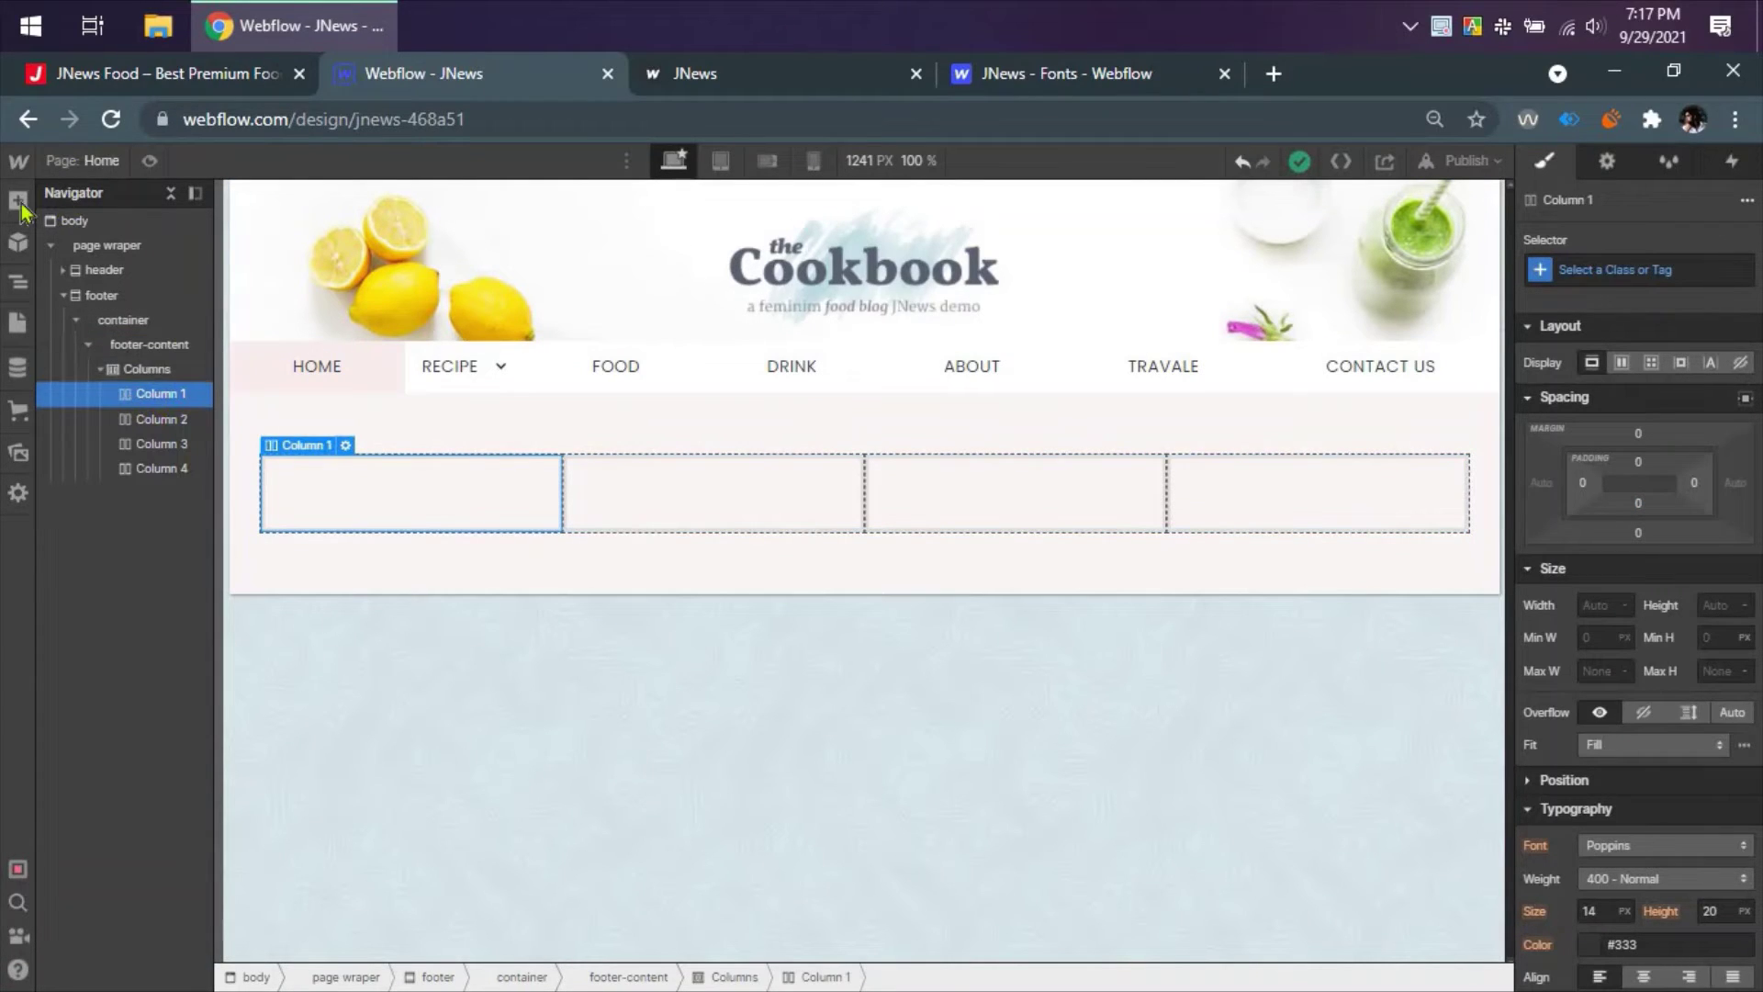
key("a")
scroll(130, 609, "down", 3)
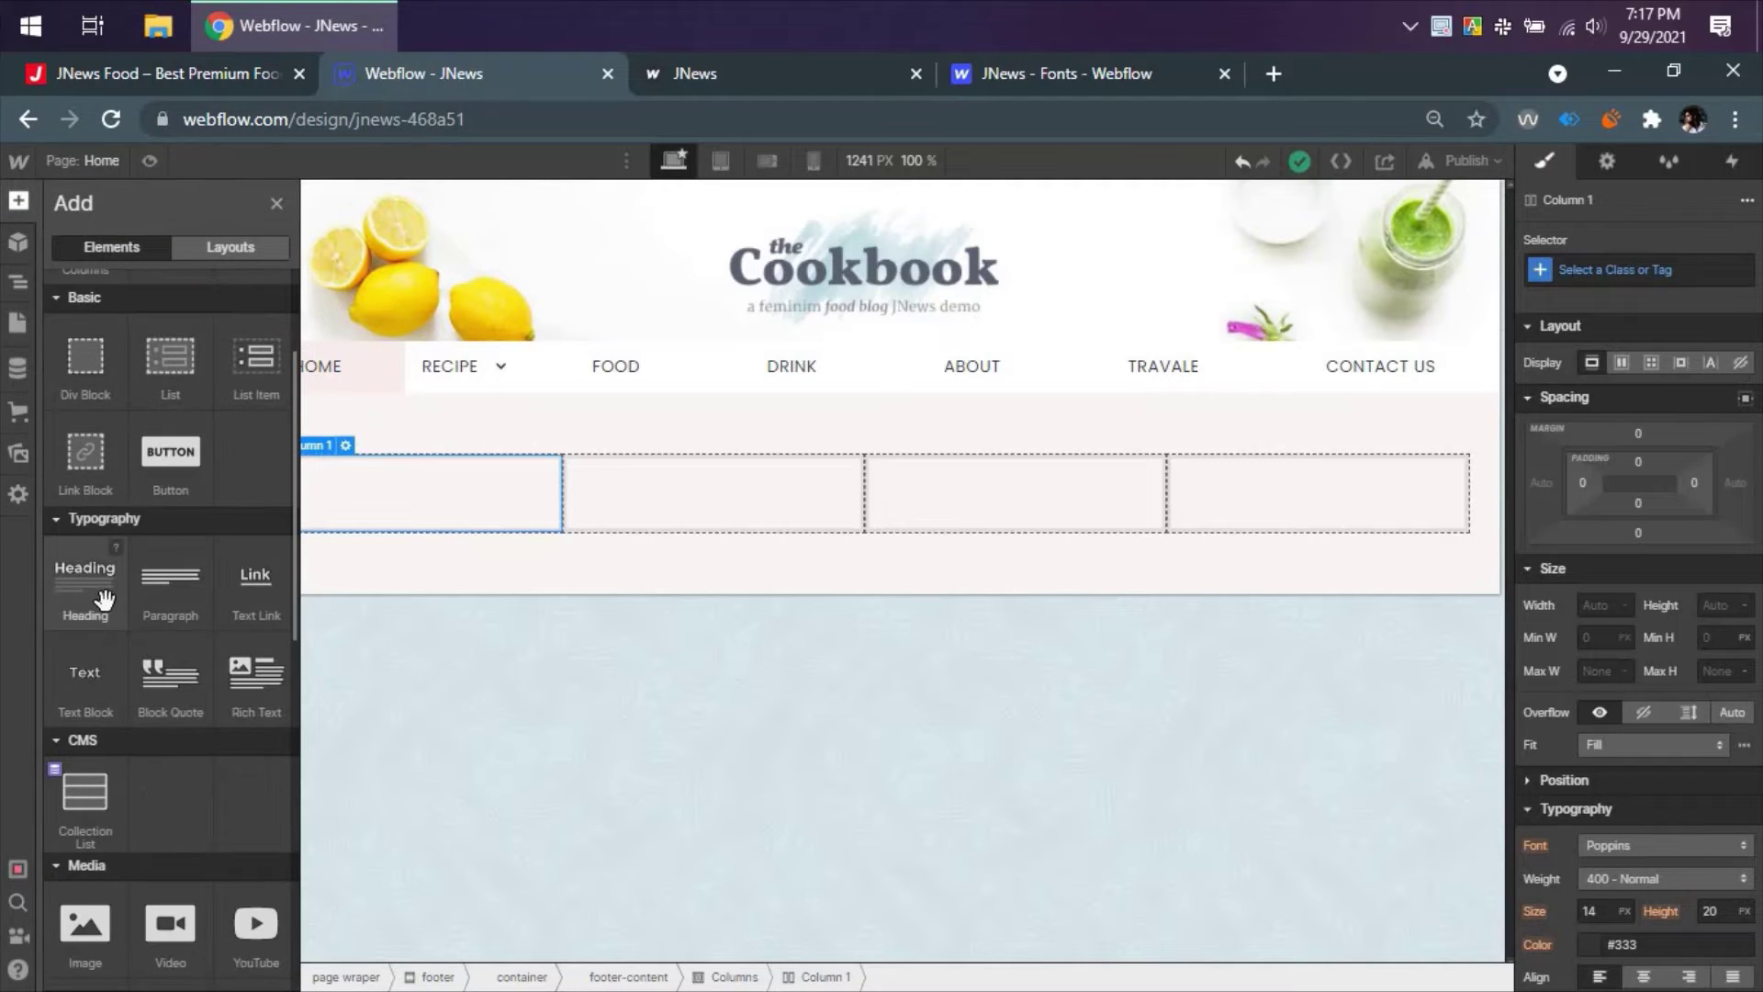
left_click(84, 579)
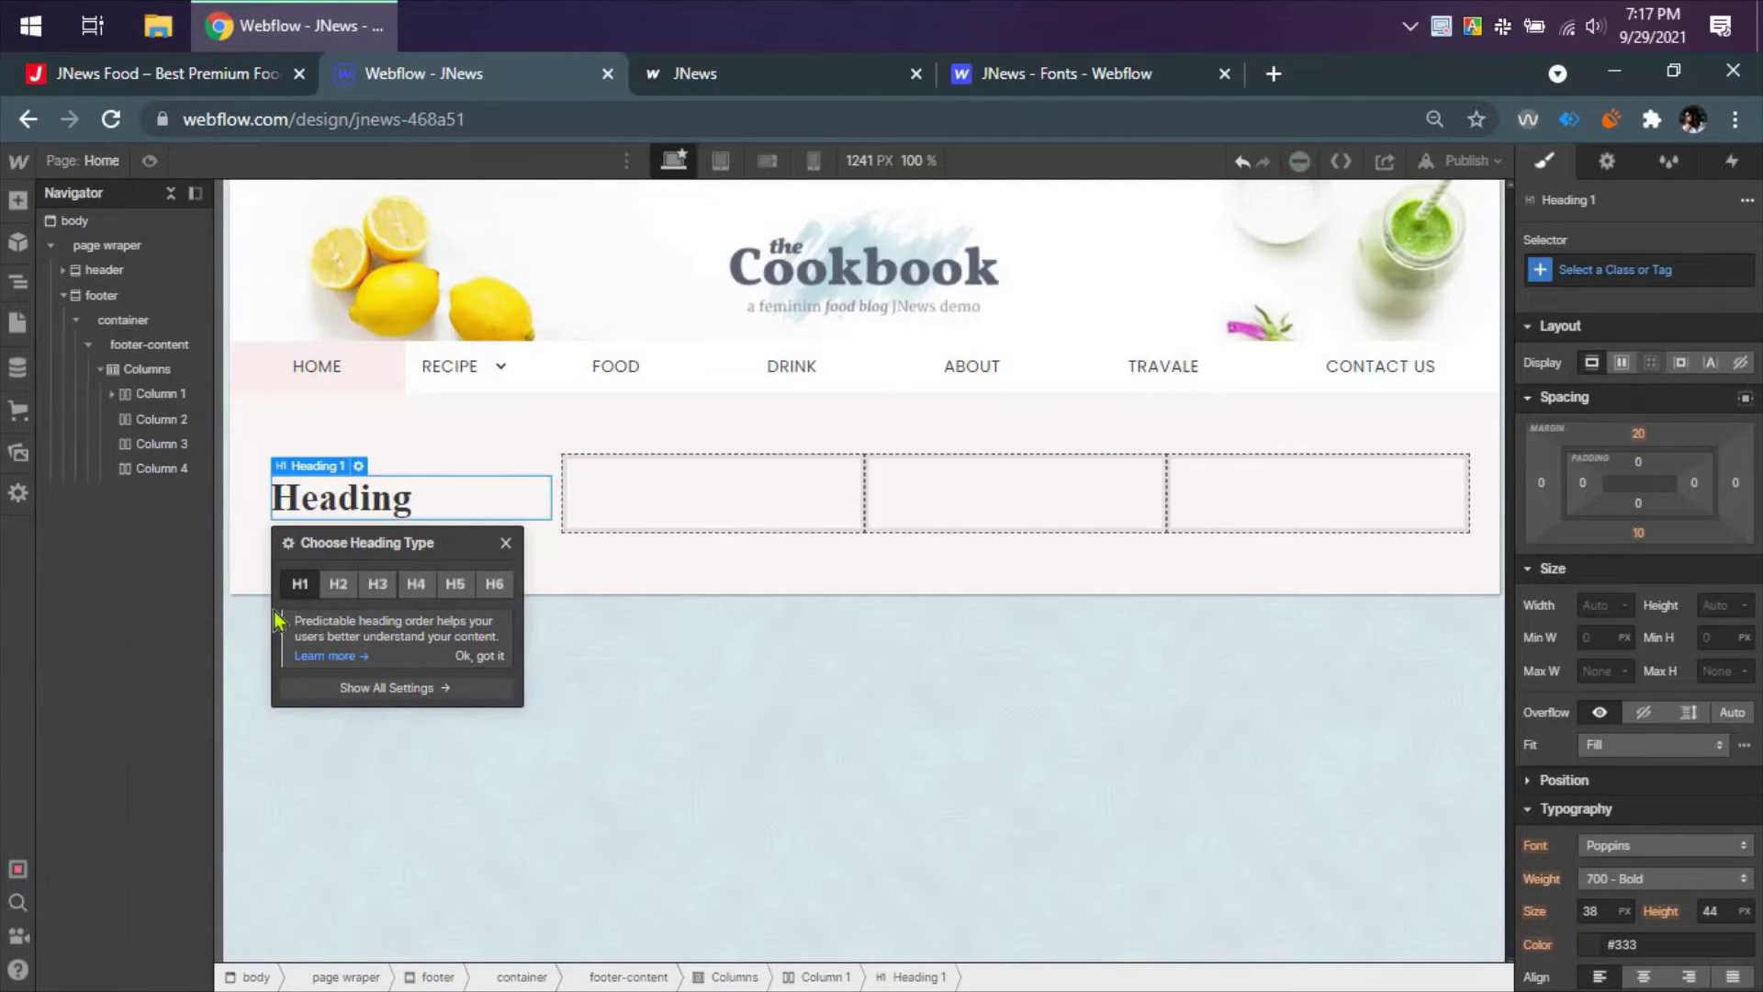
left_click(377, 571)
- Create the class footer-item-heading on the new H3 in Column 1
left_click(222, 81)
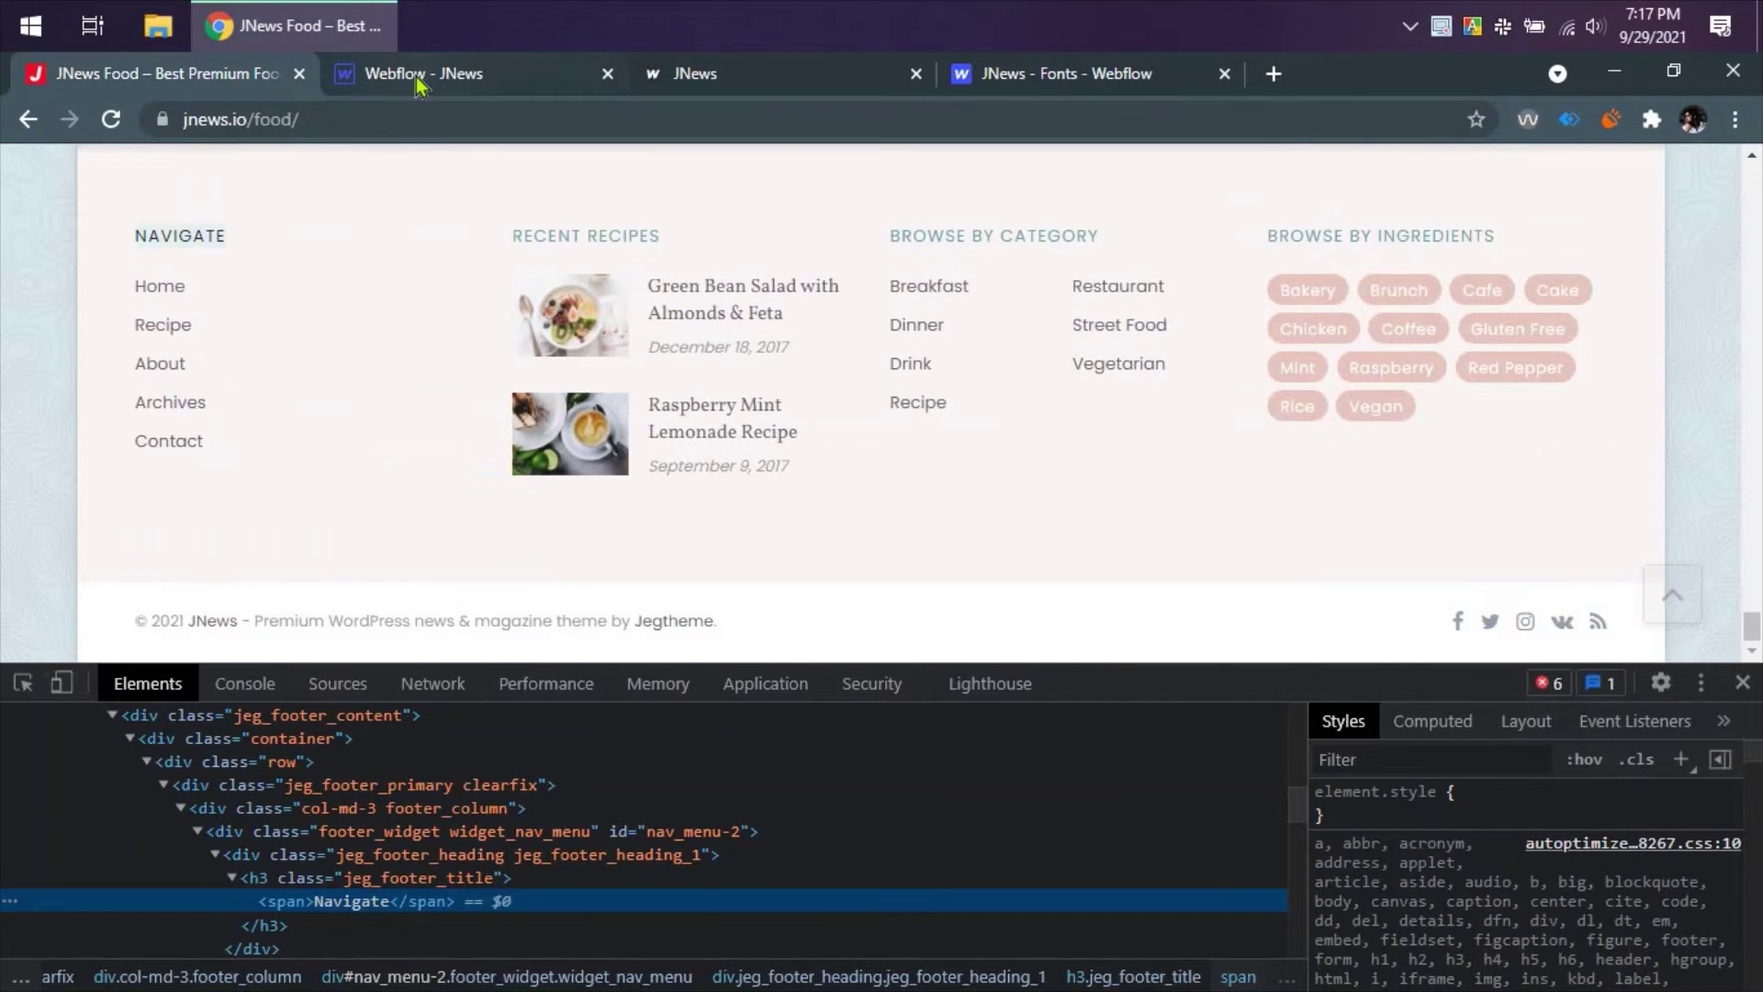
left_click(423, 74)
left_click(1608, 260)
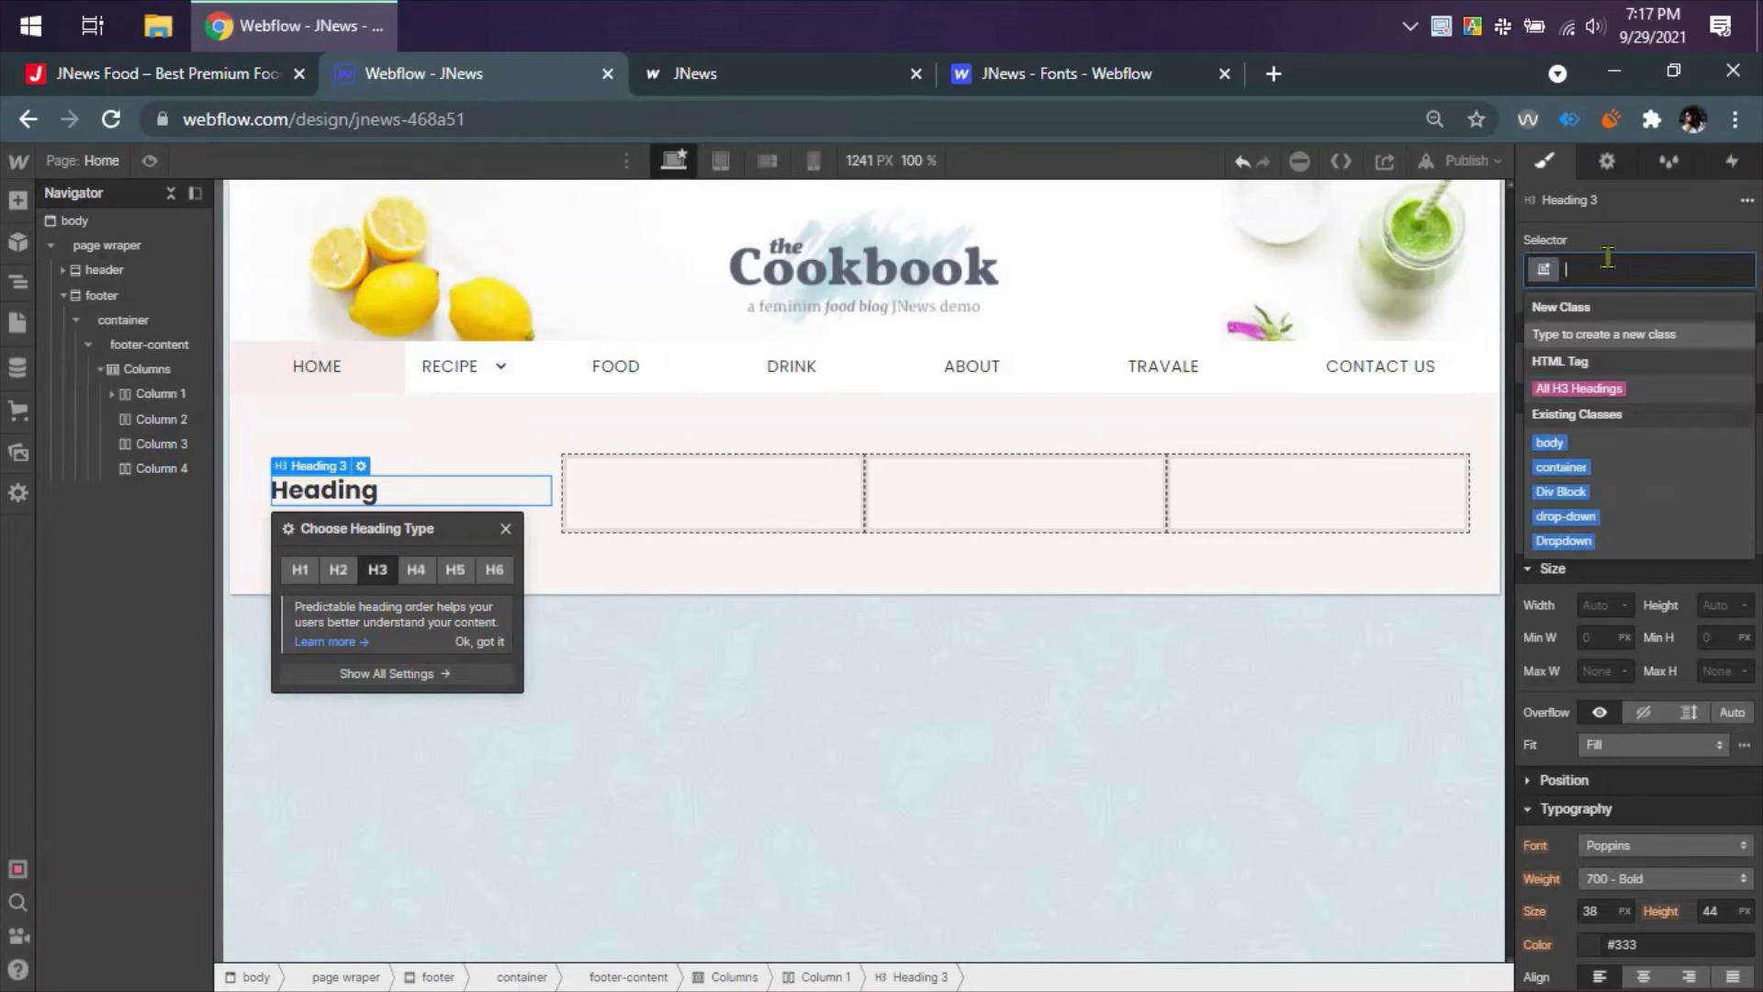
type("footer")
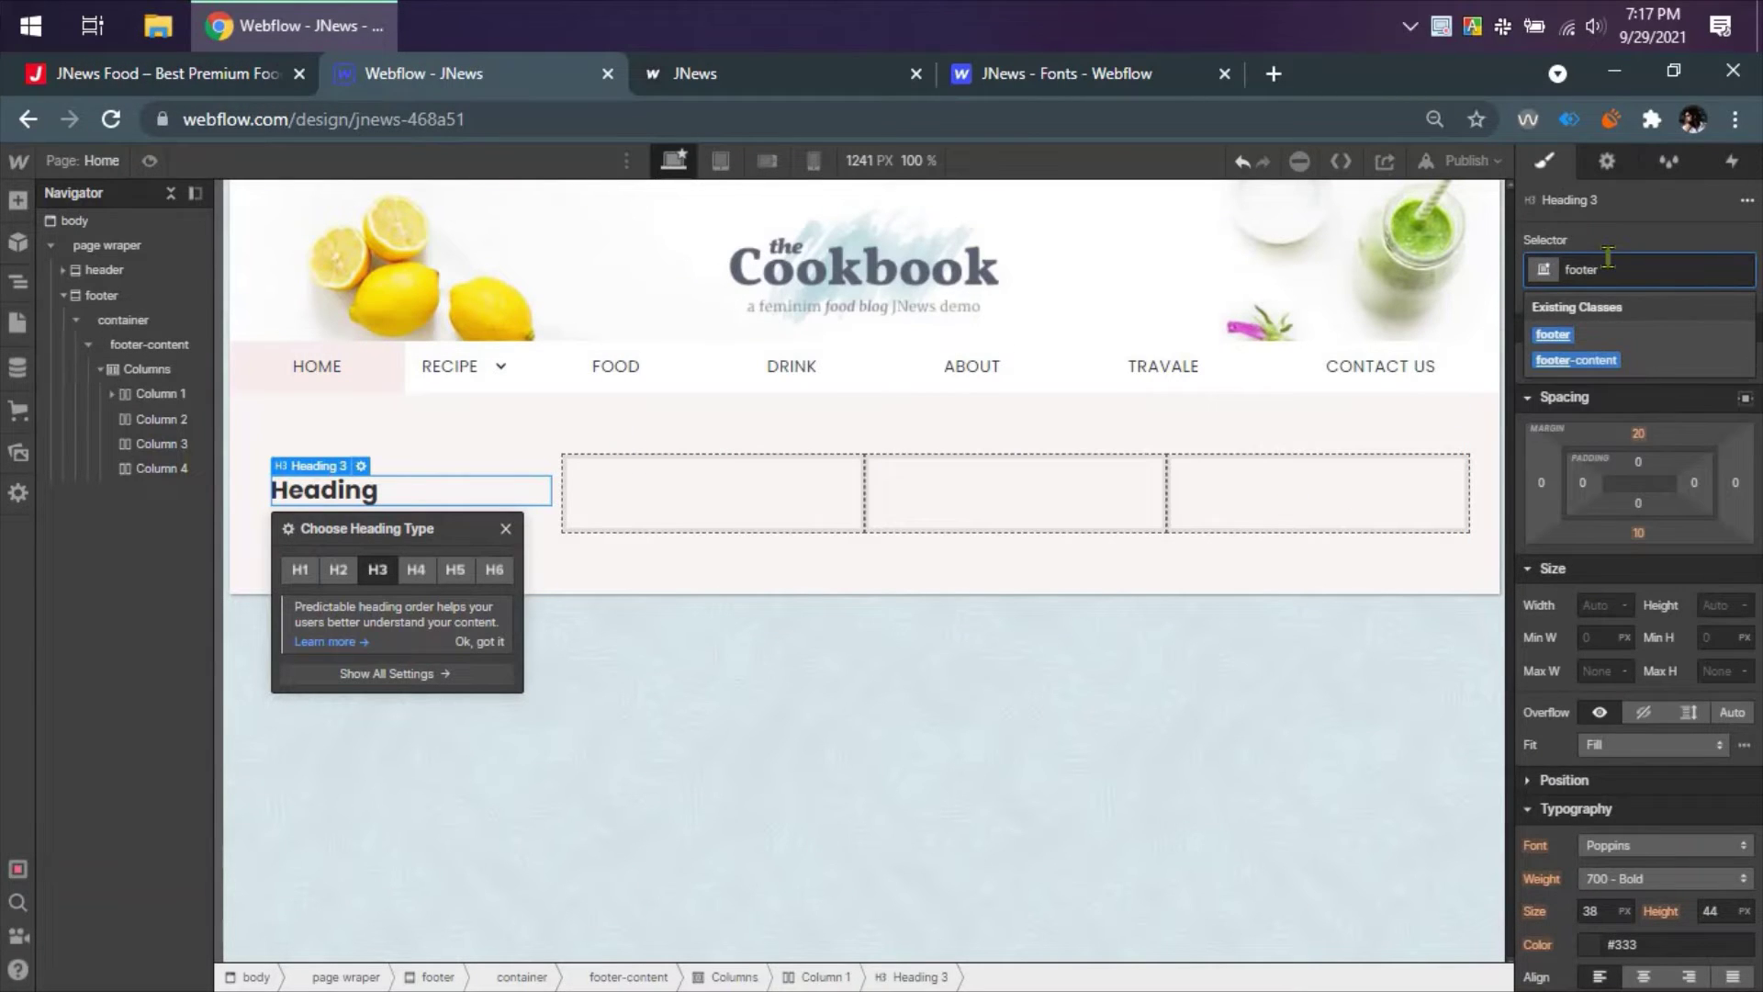
type("-item")
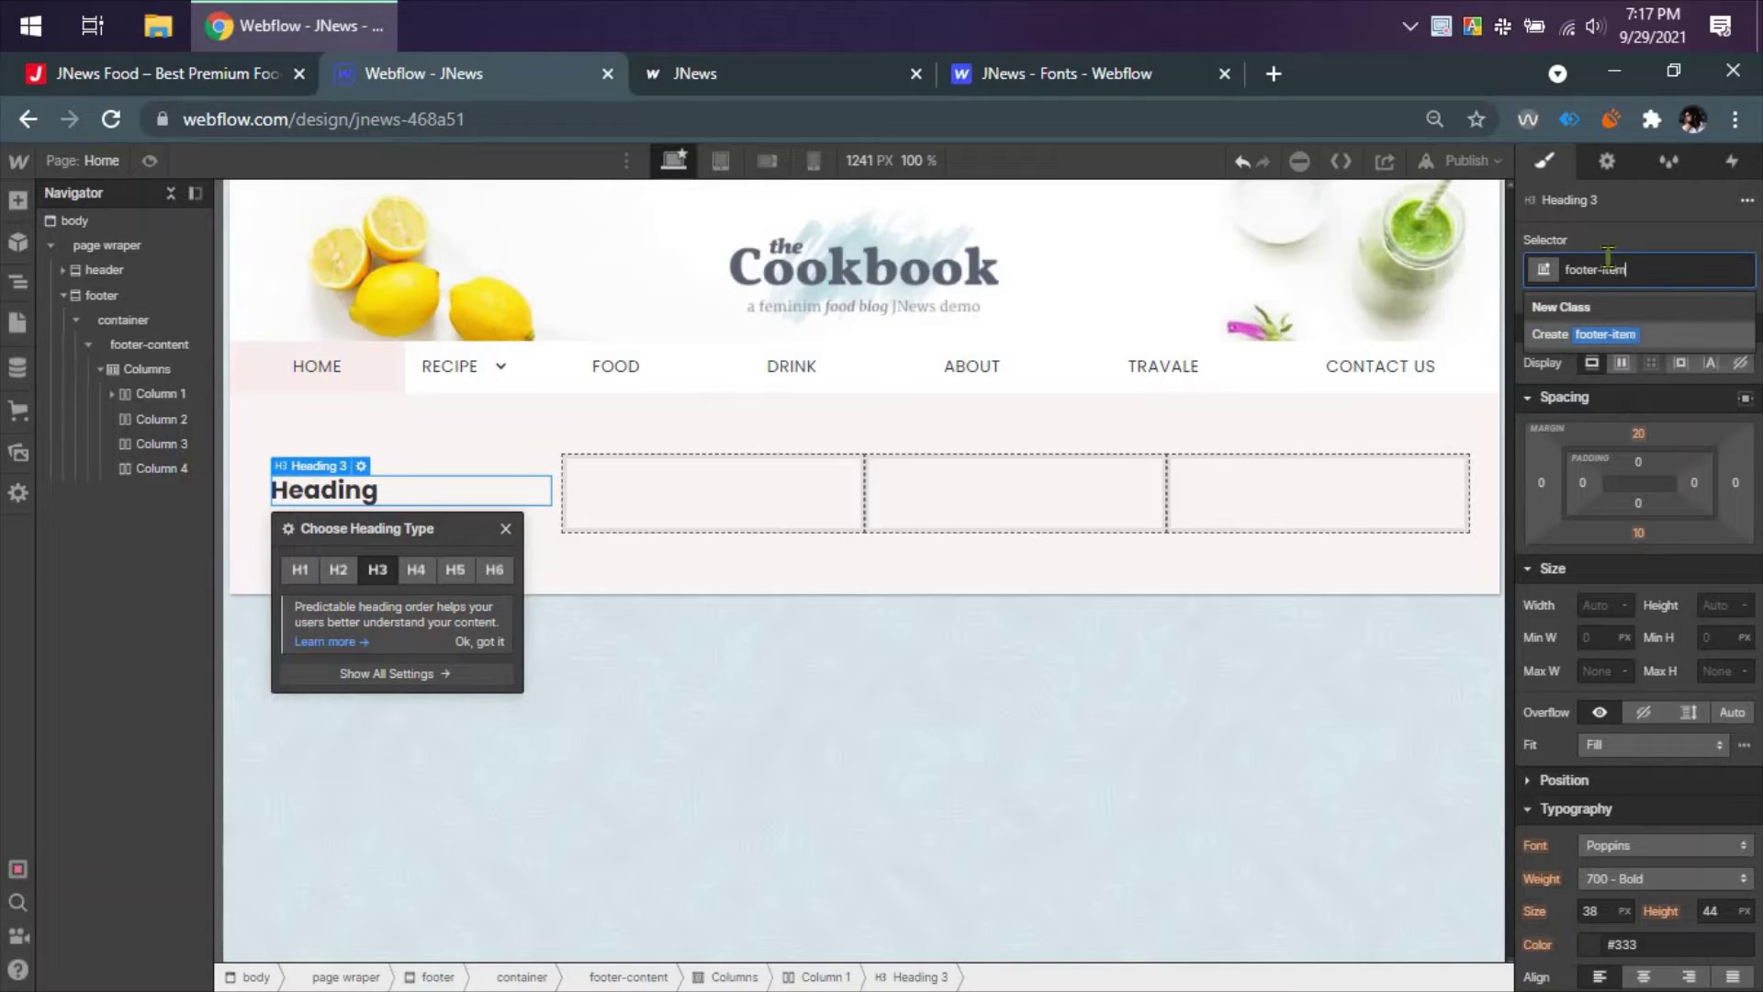
type("-heading")
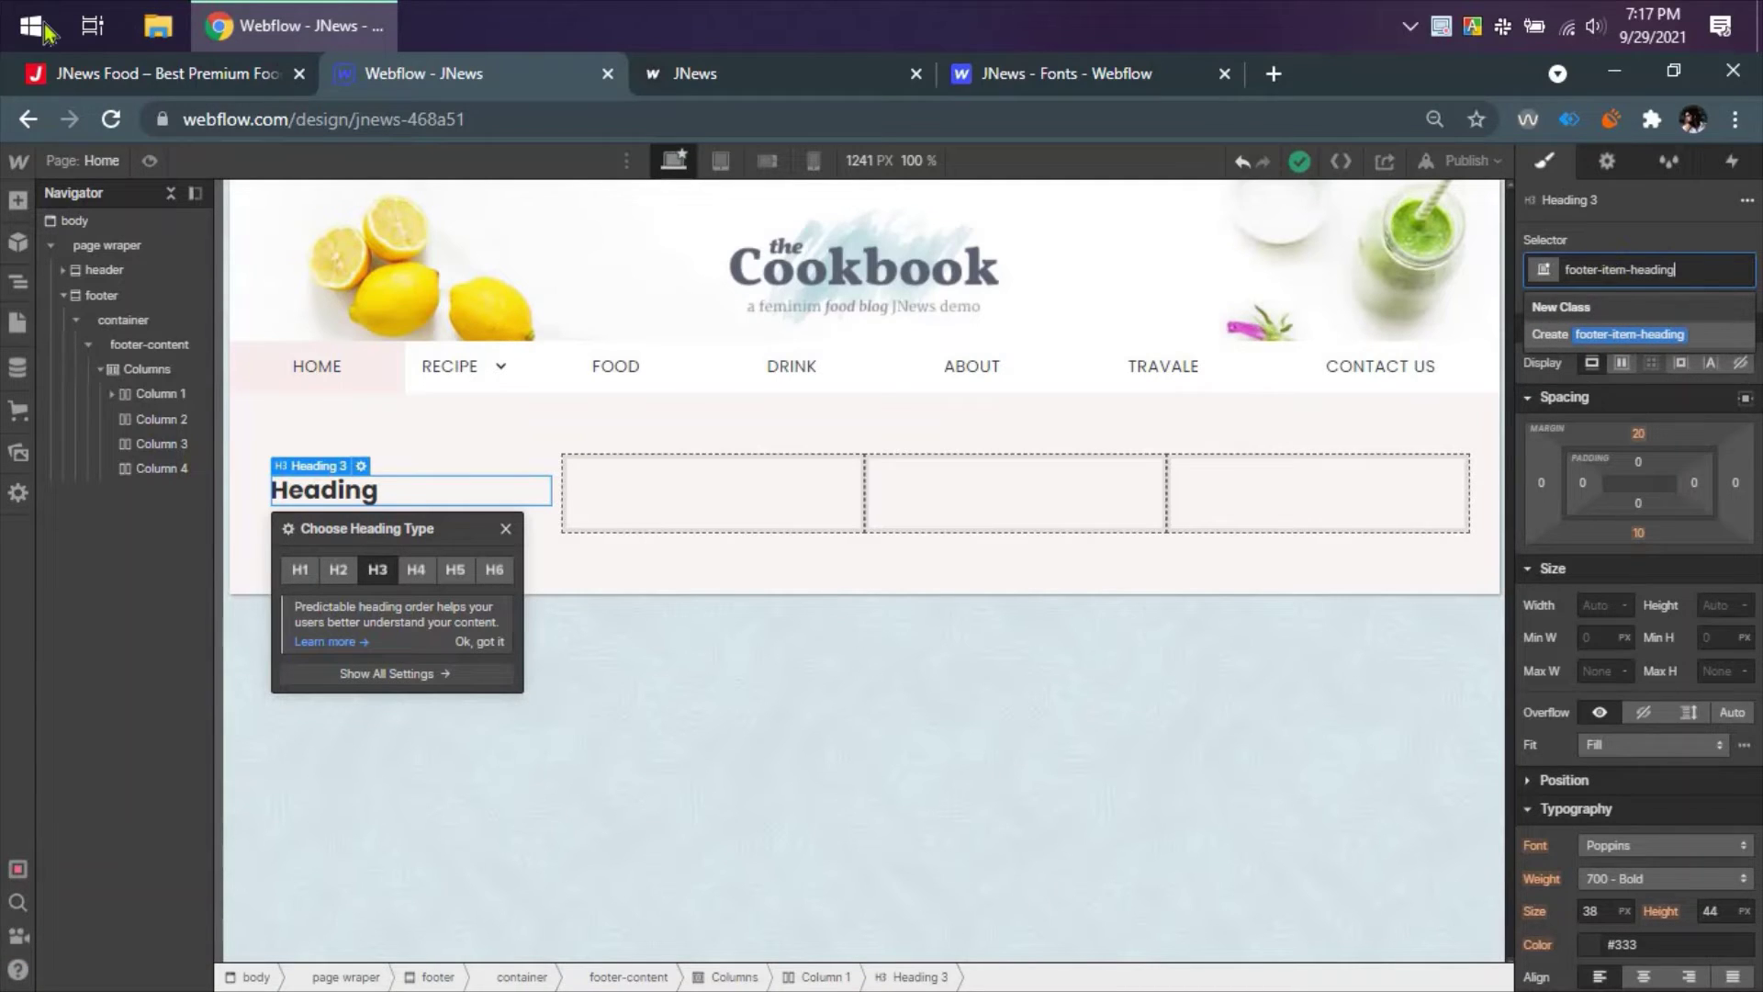
key("Return")
- Examine the inherited colour and font rules of the reference footer's NAVIGATE heading, switching the Poppins font-family rule off and on
left_click(175, 73)
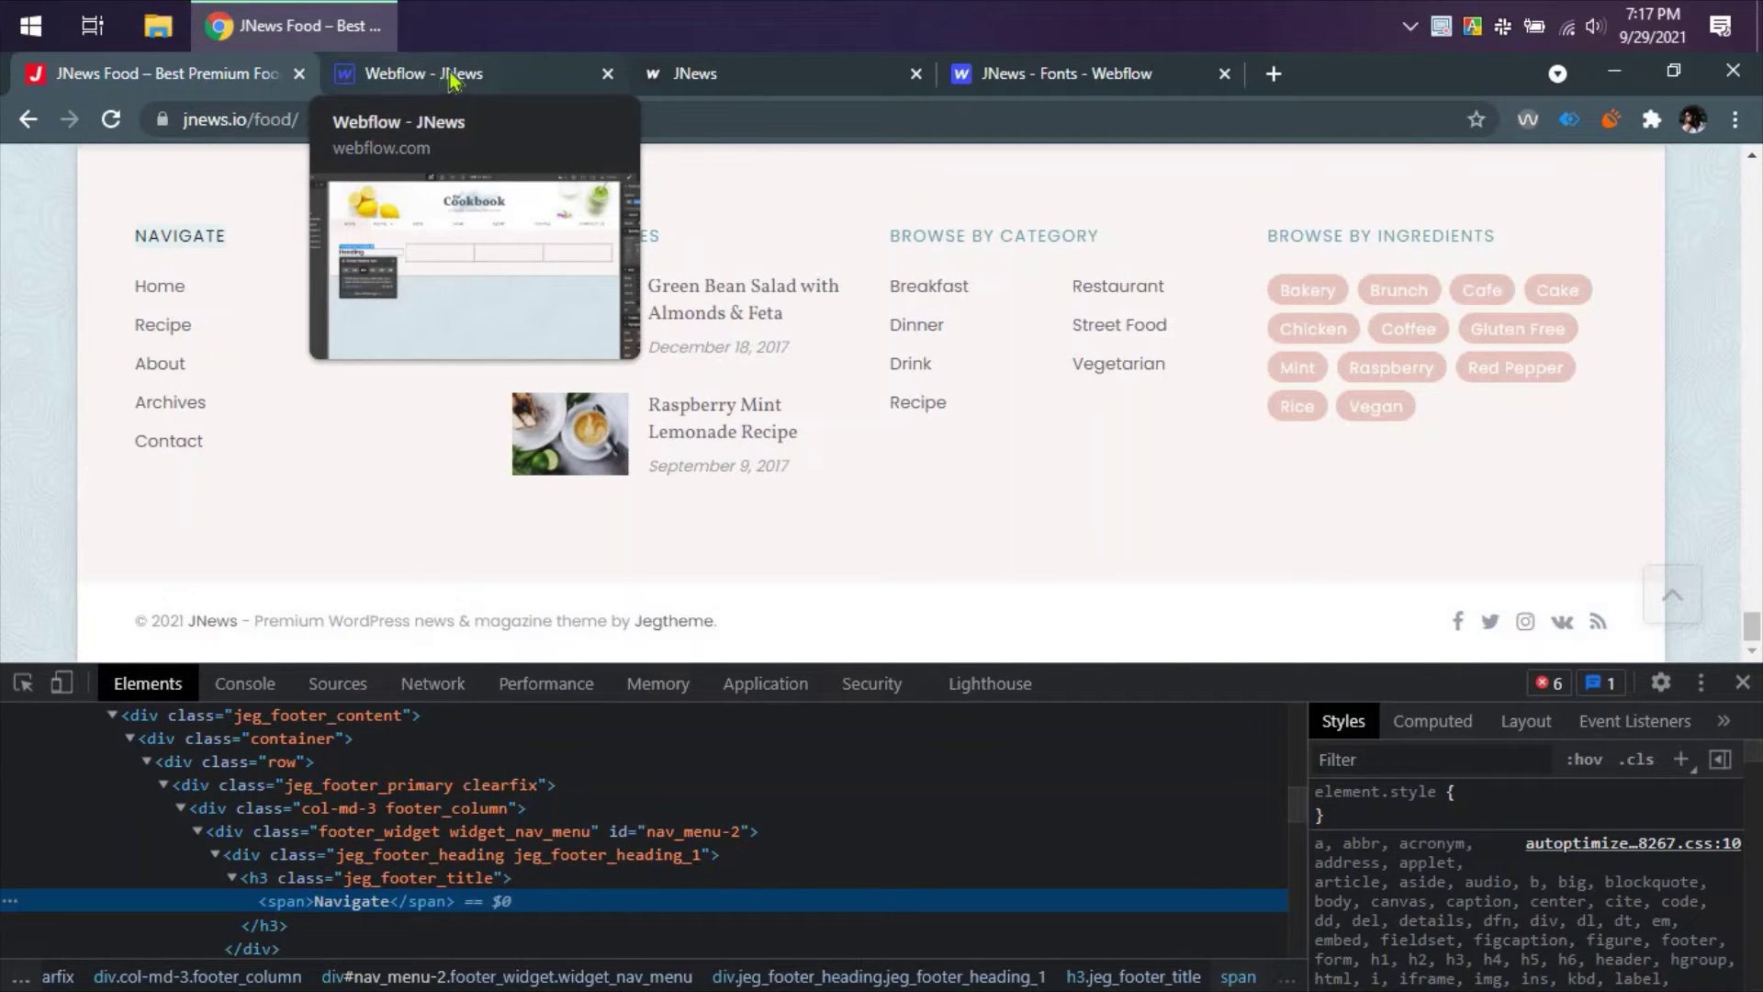
scroll(1503, 872, "down", 6)
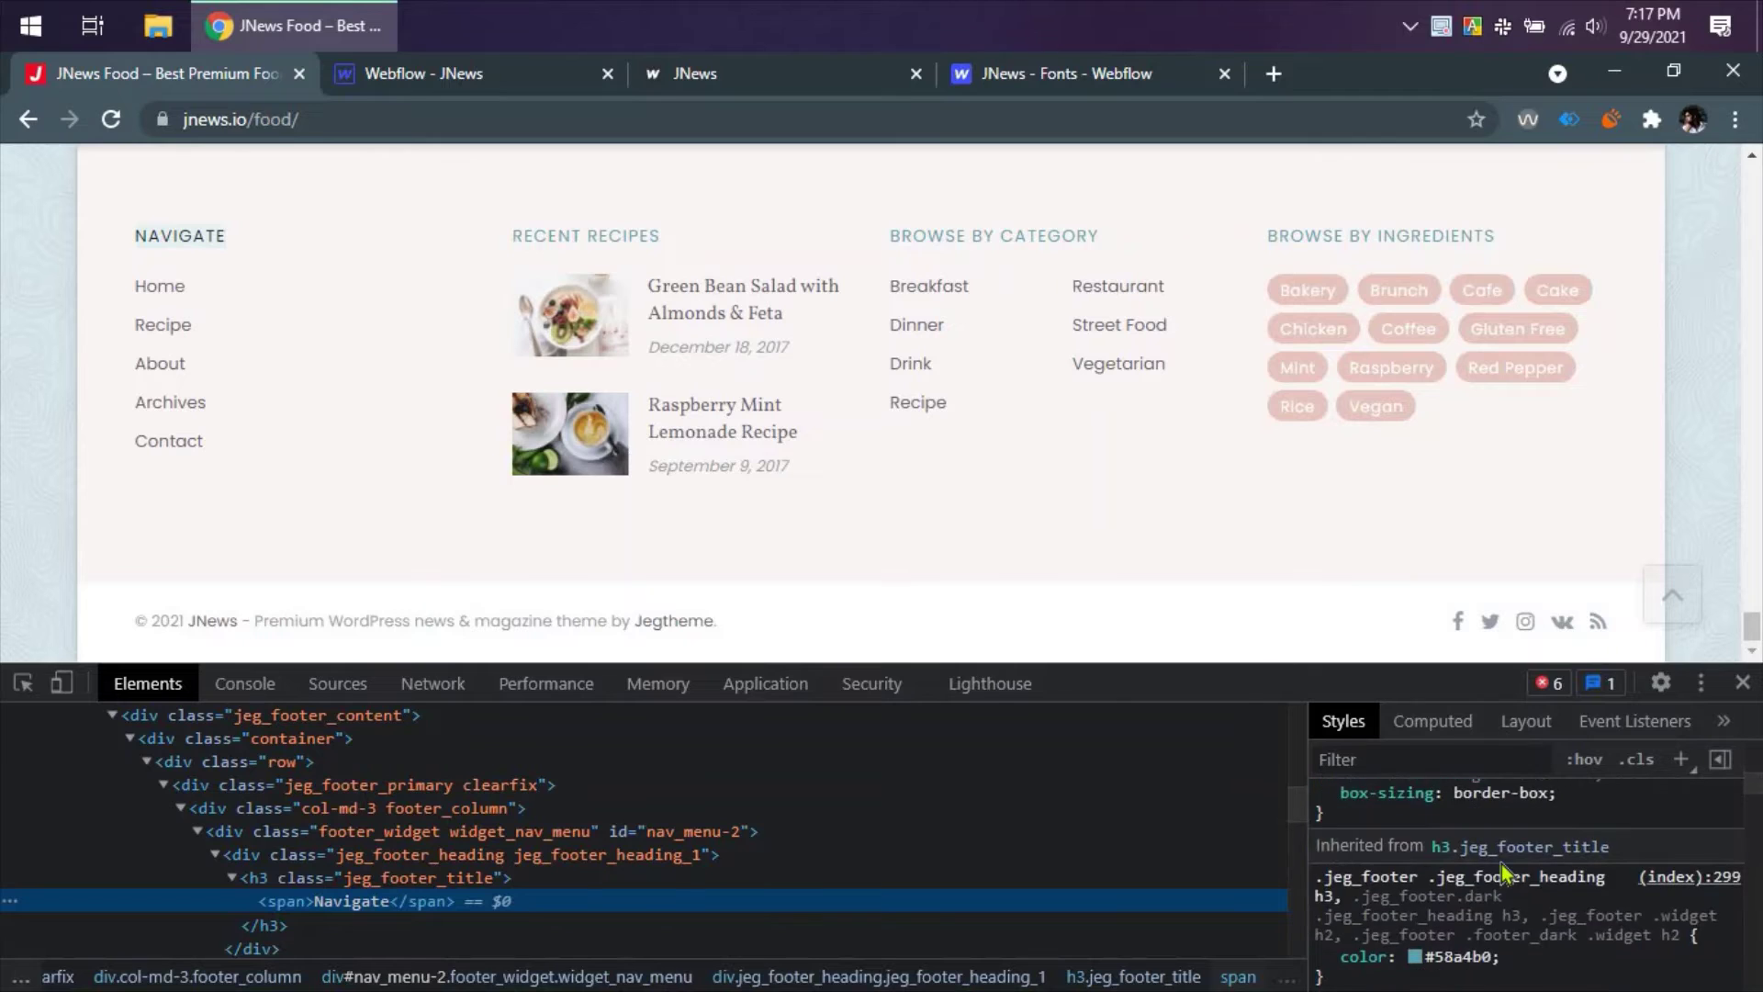
scroll(1504, 873, "down", 6)
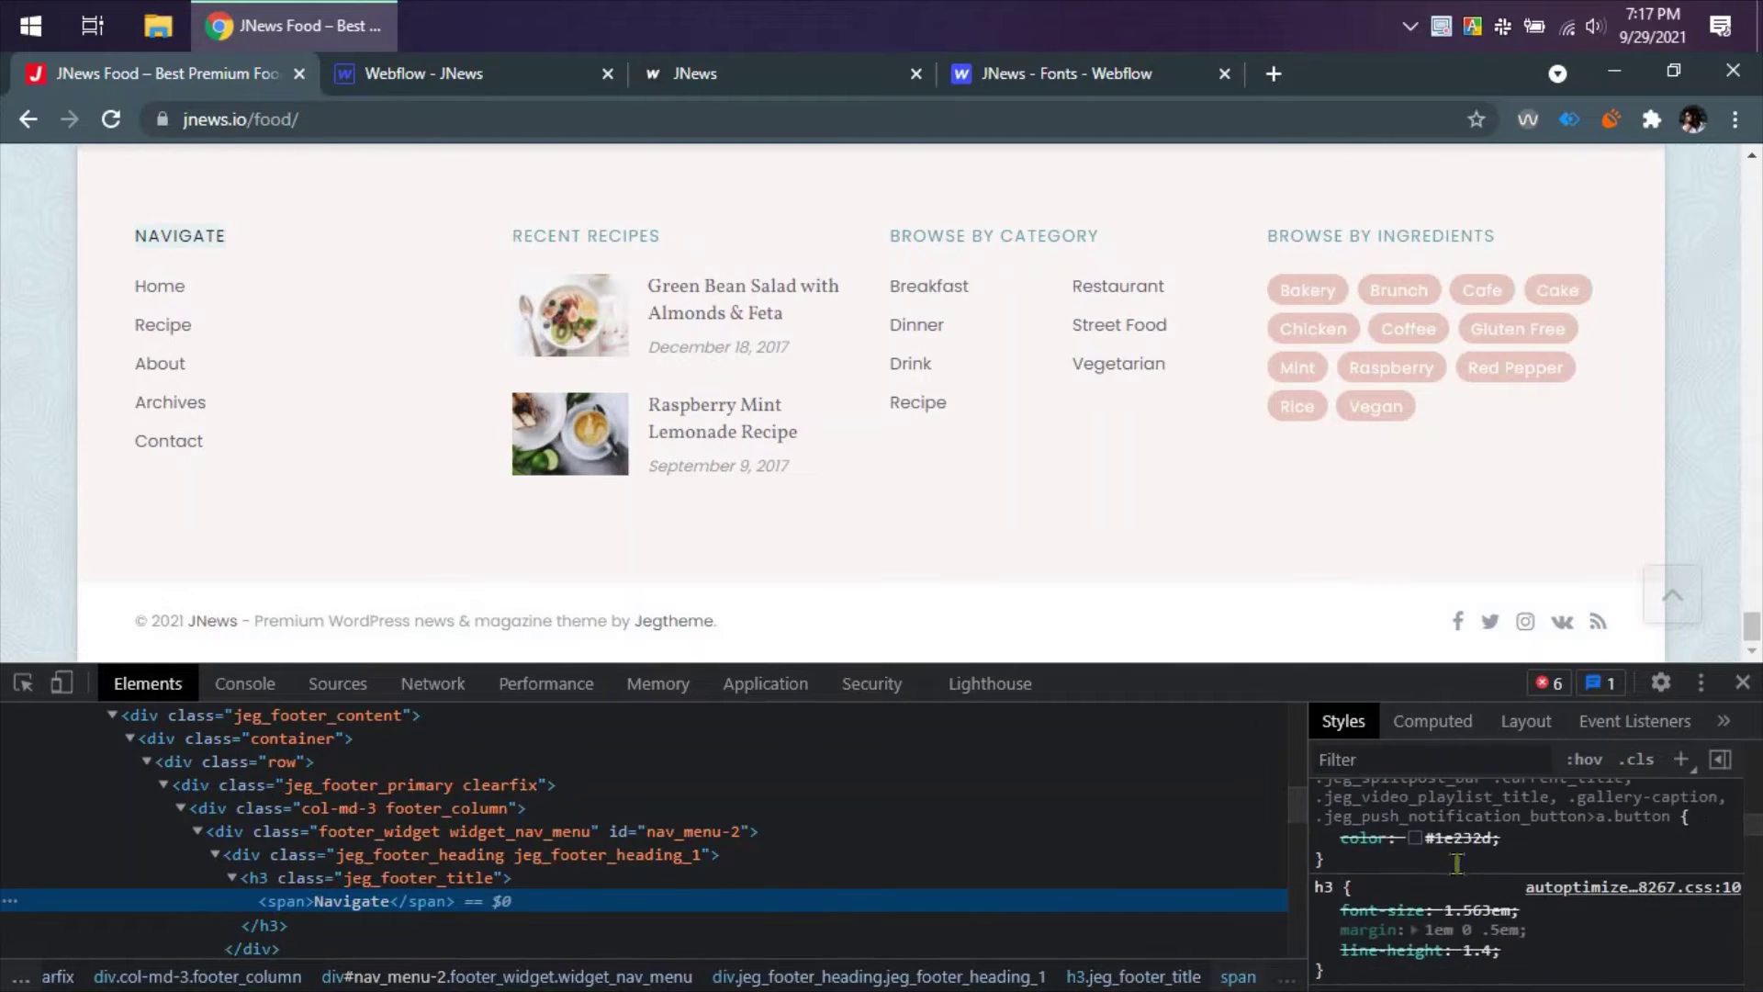
scroll(1457, 864, "down", 5)
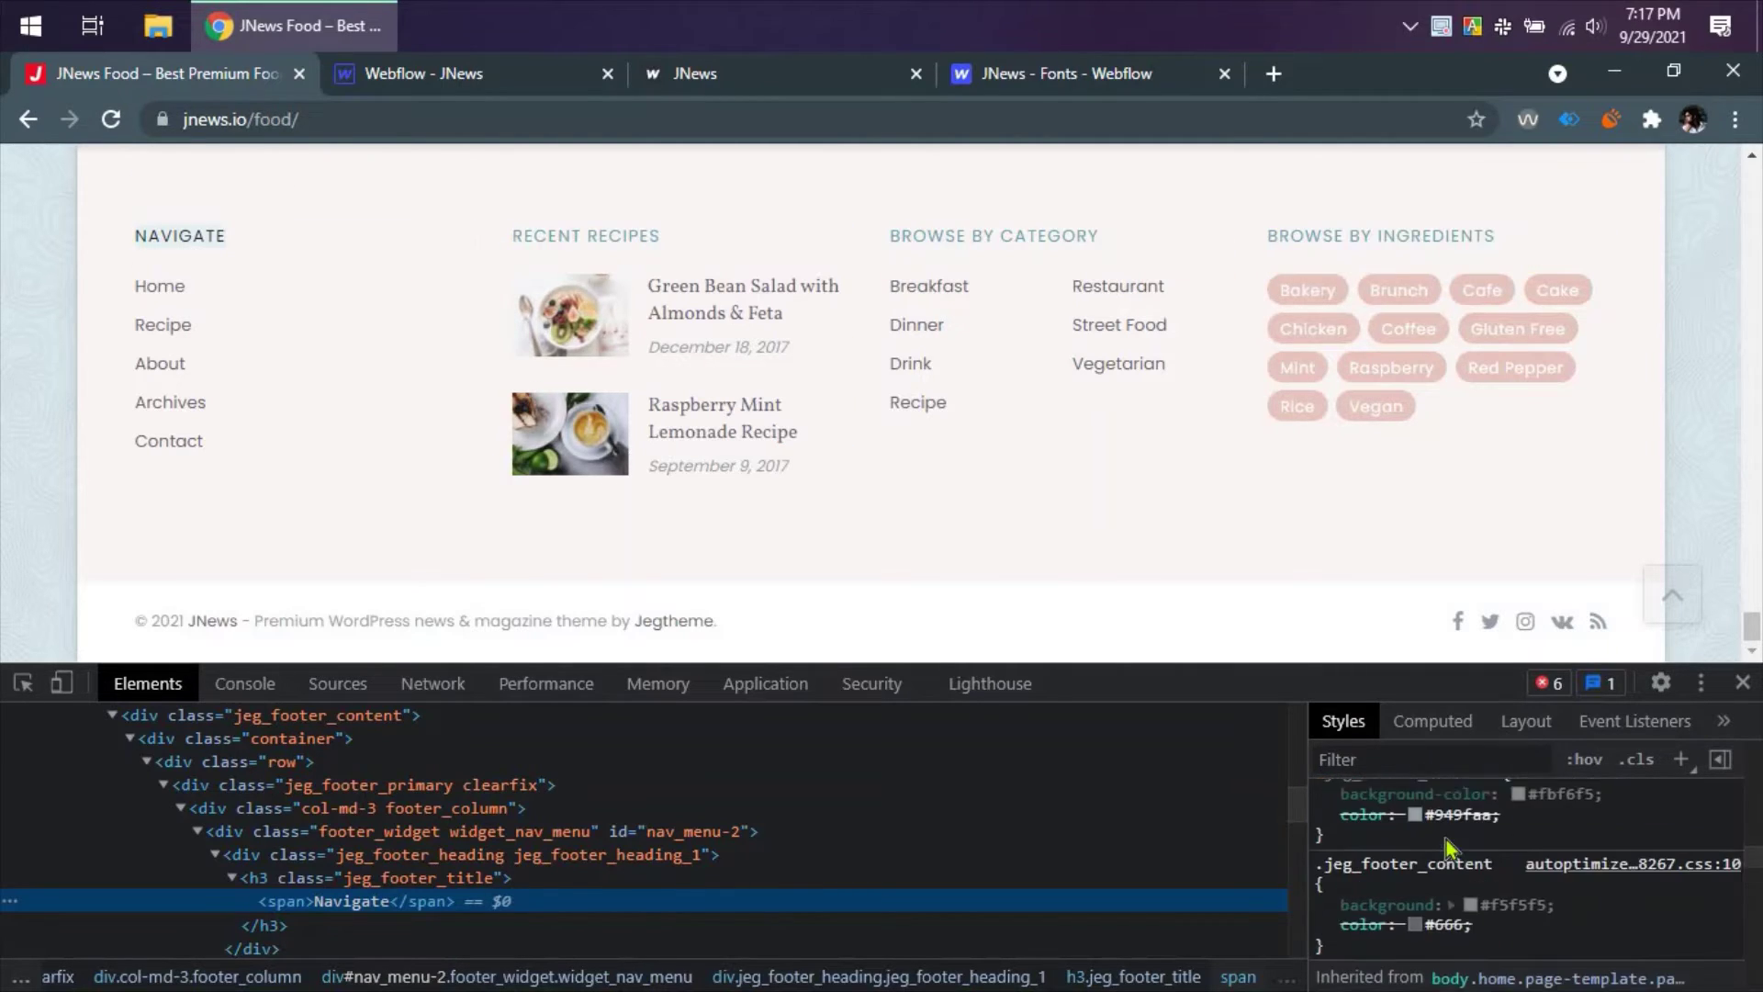
scroll(1446, 839, "down", 5)
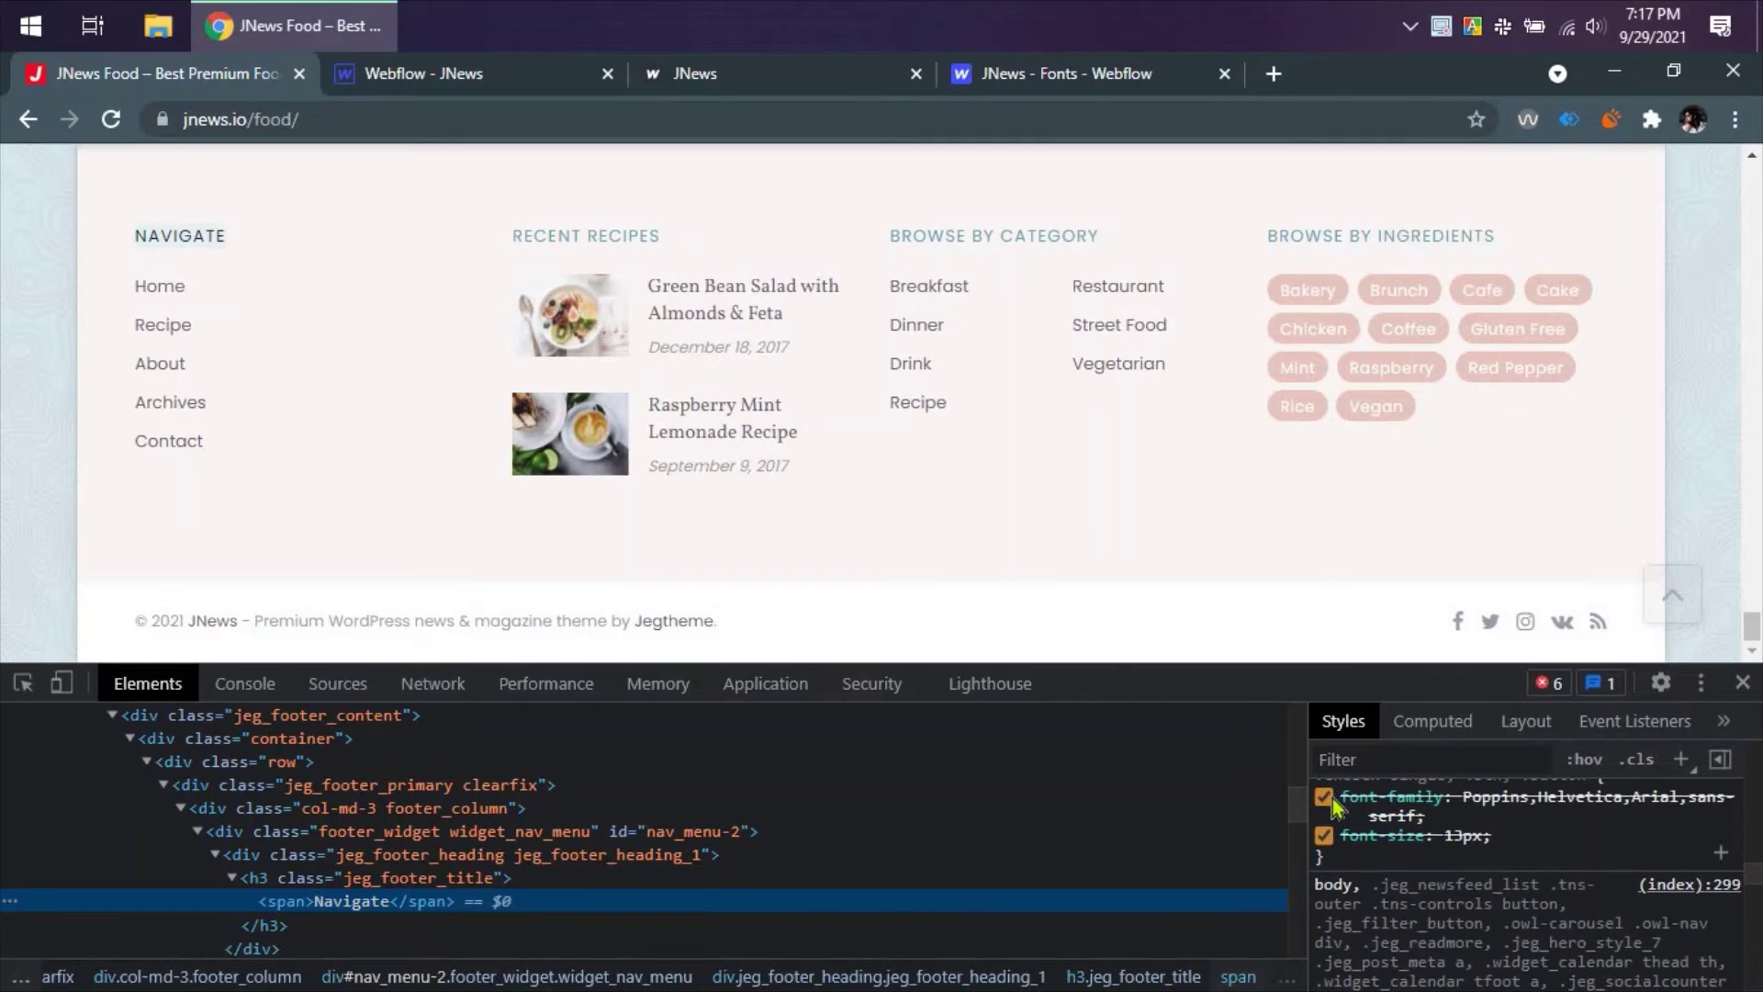
left_click(1323, 797)
left_click(1324, 796)
- In the Webflow designer, keep the footer-item-heading font as Poppins and set its weight to 400 - Normal
left_click(520, 79)
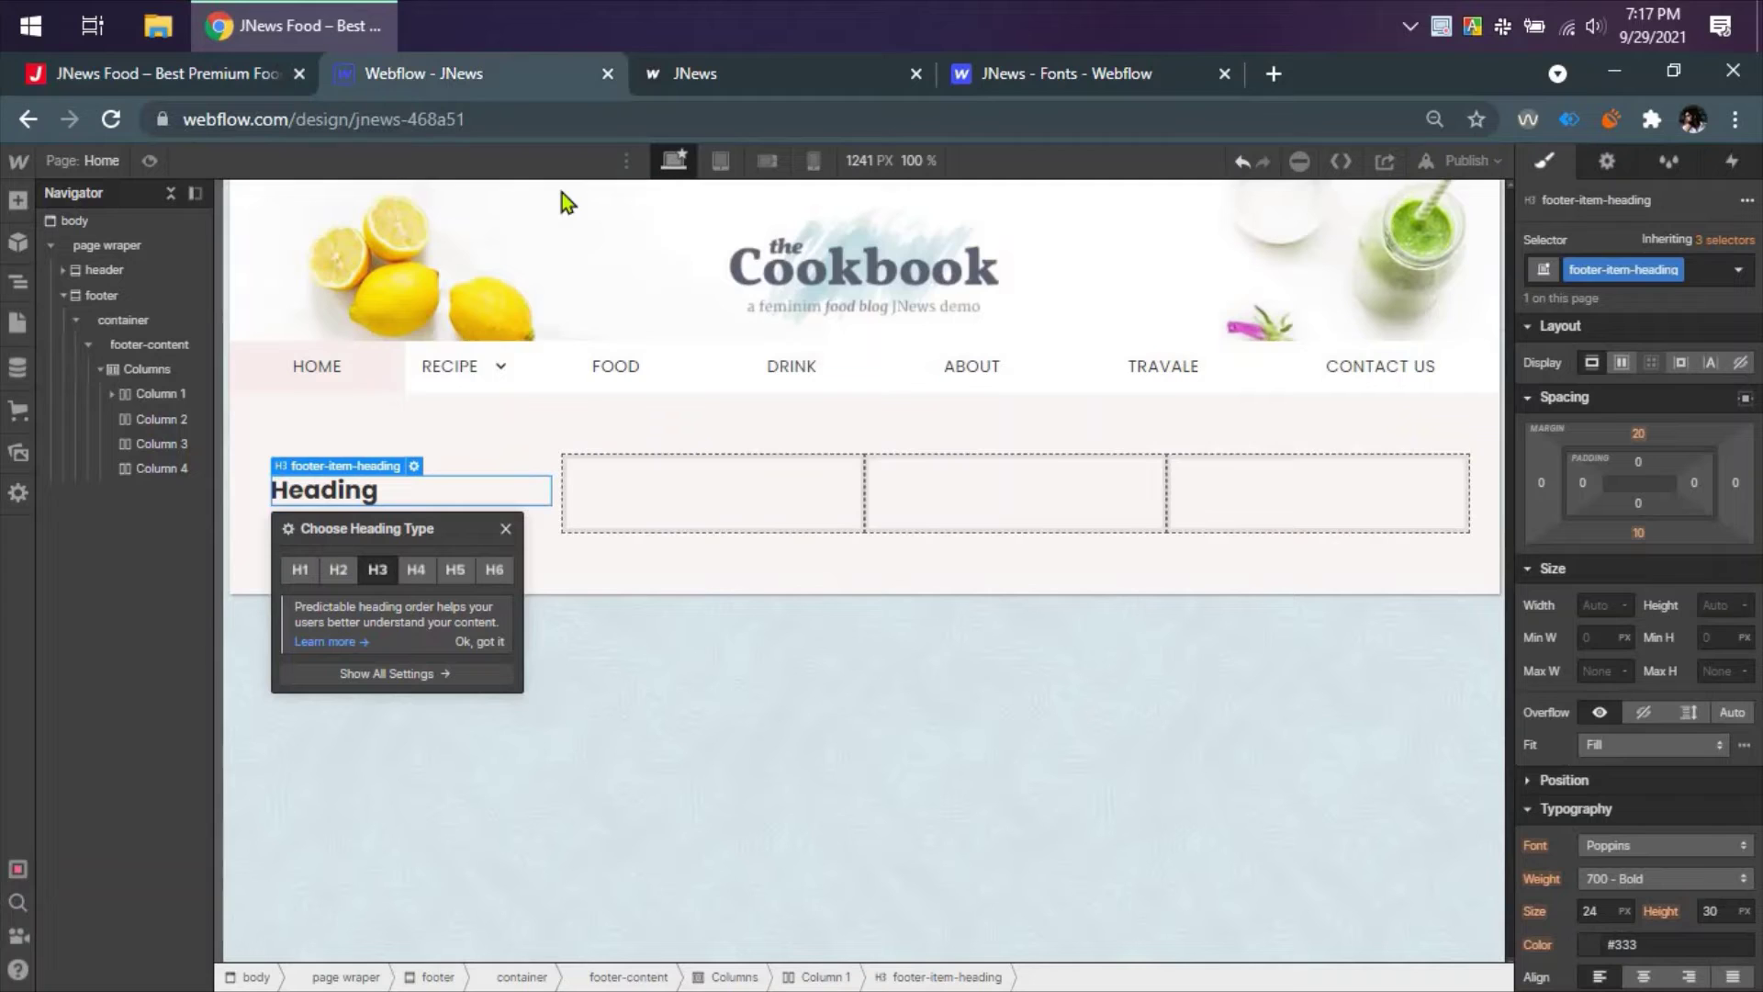
left_click(1609, 851)
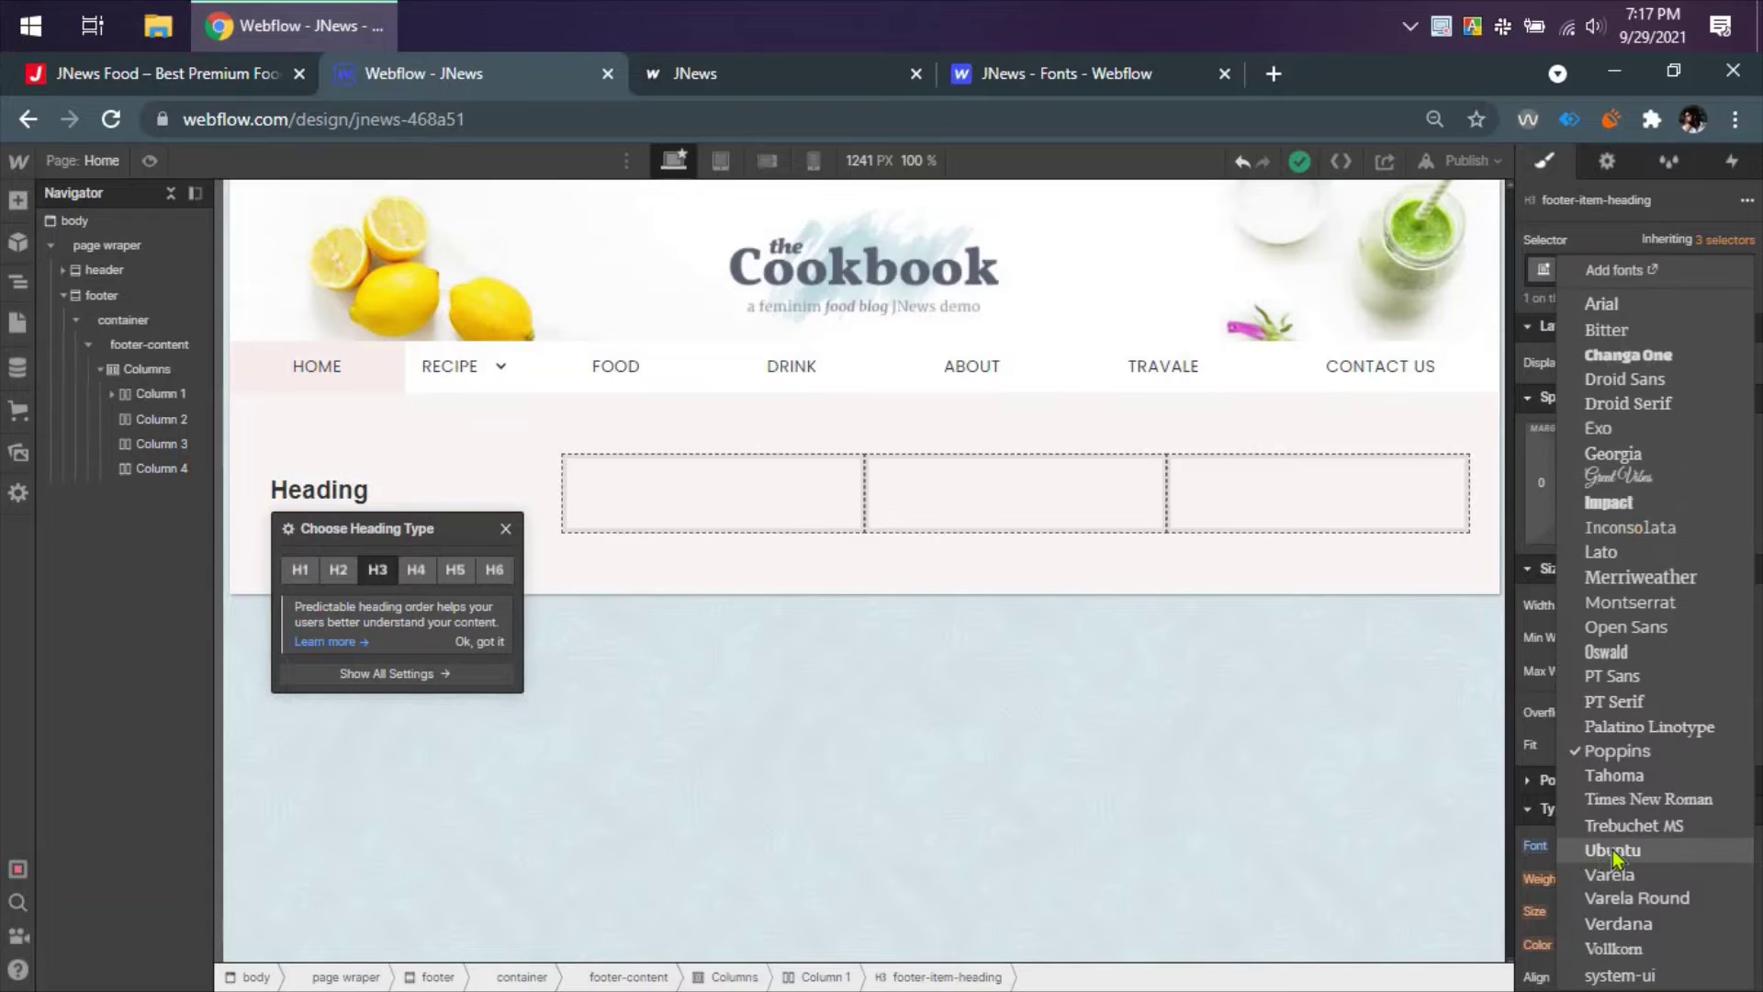
left_click(1535, 857)
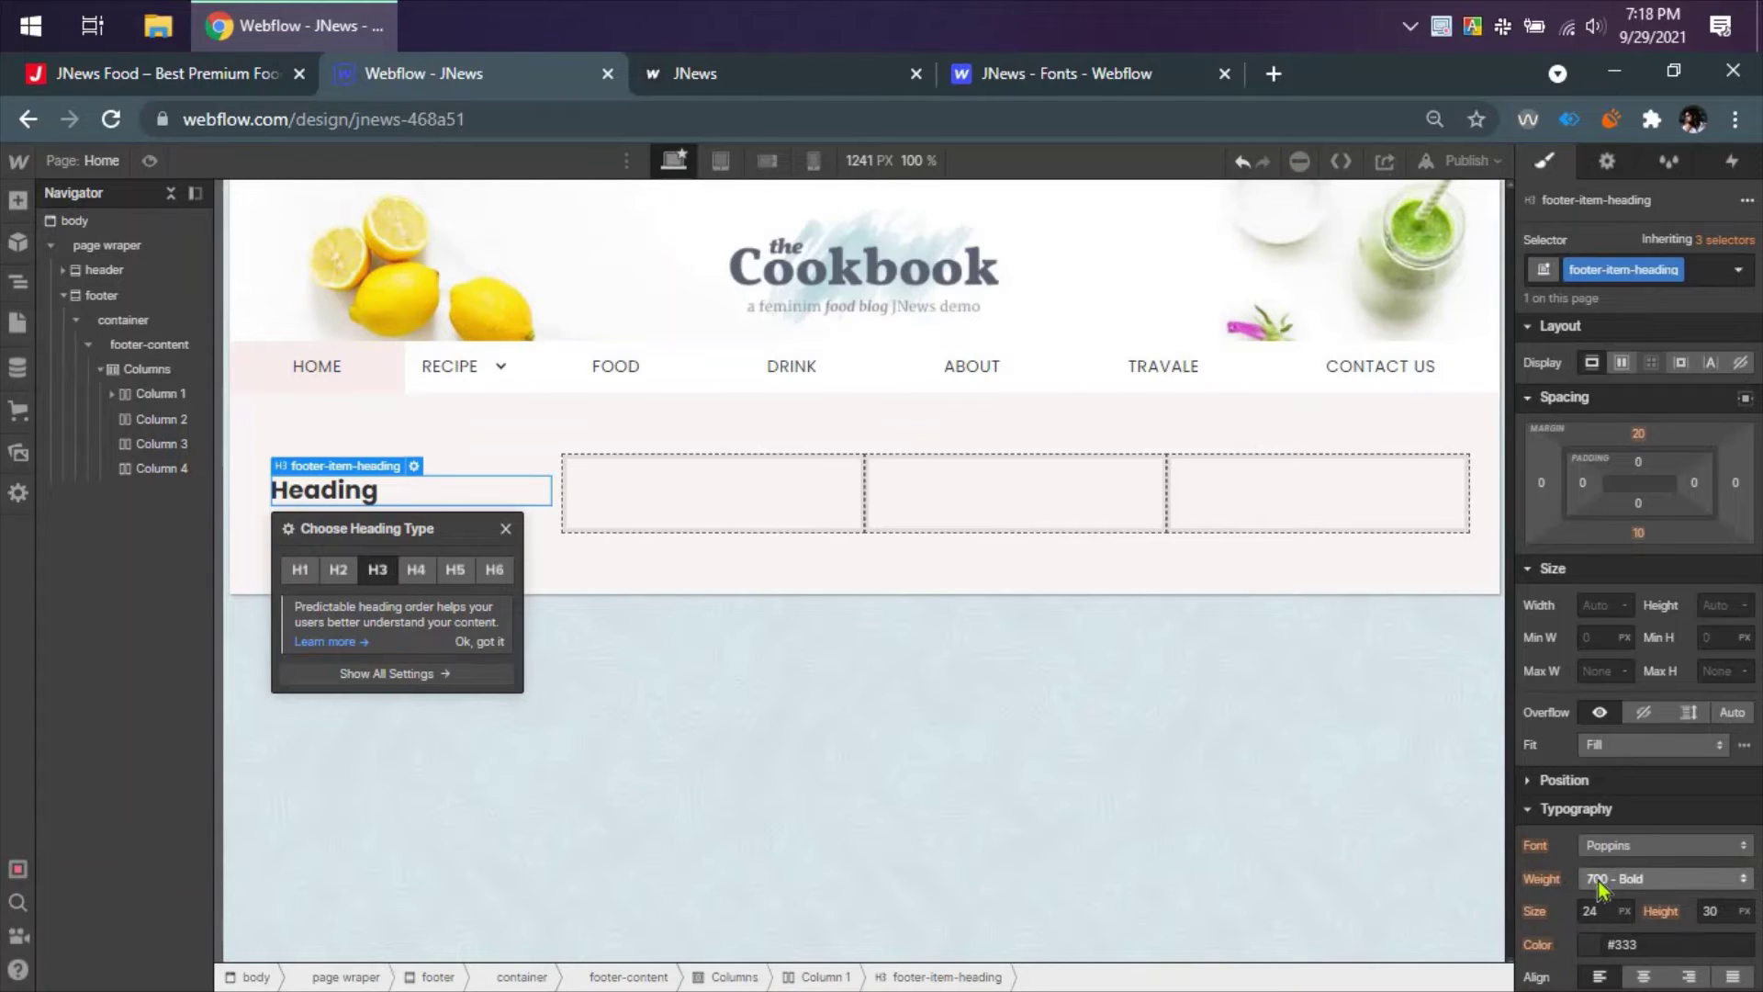
left_click(1598, 882)
left_click(1633, 804)
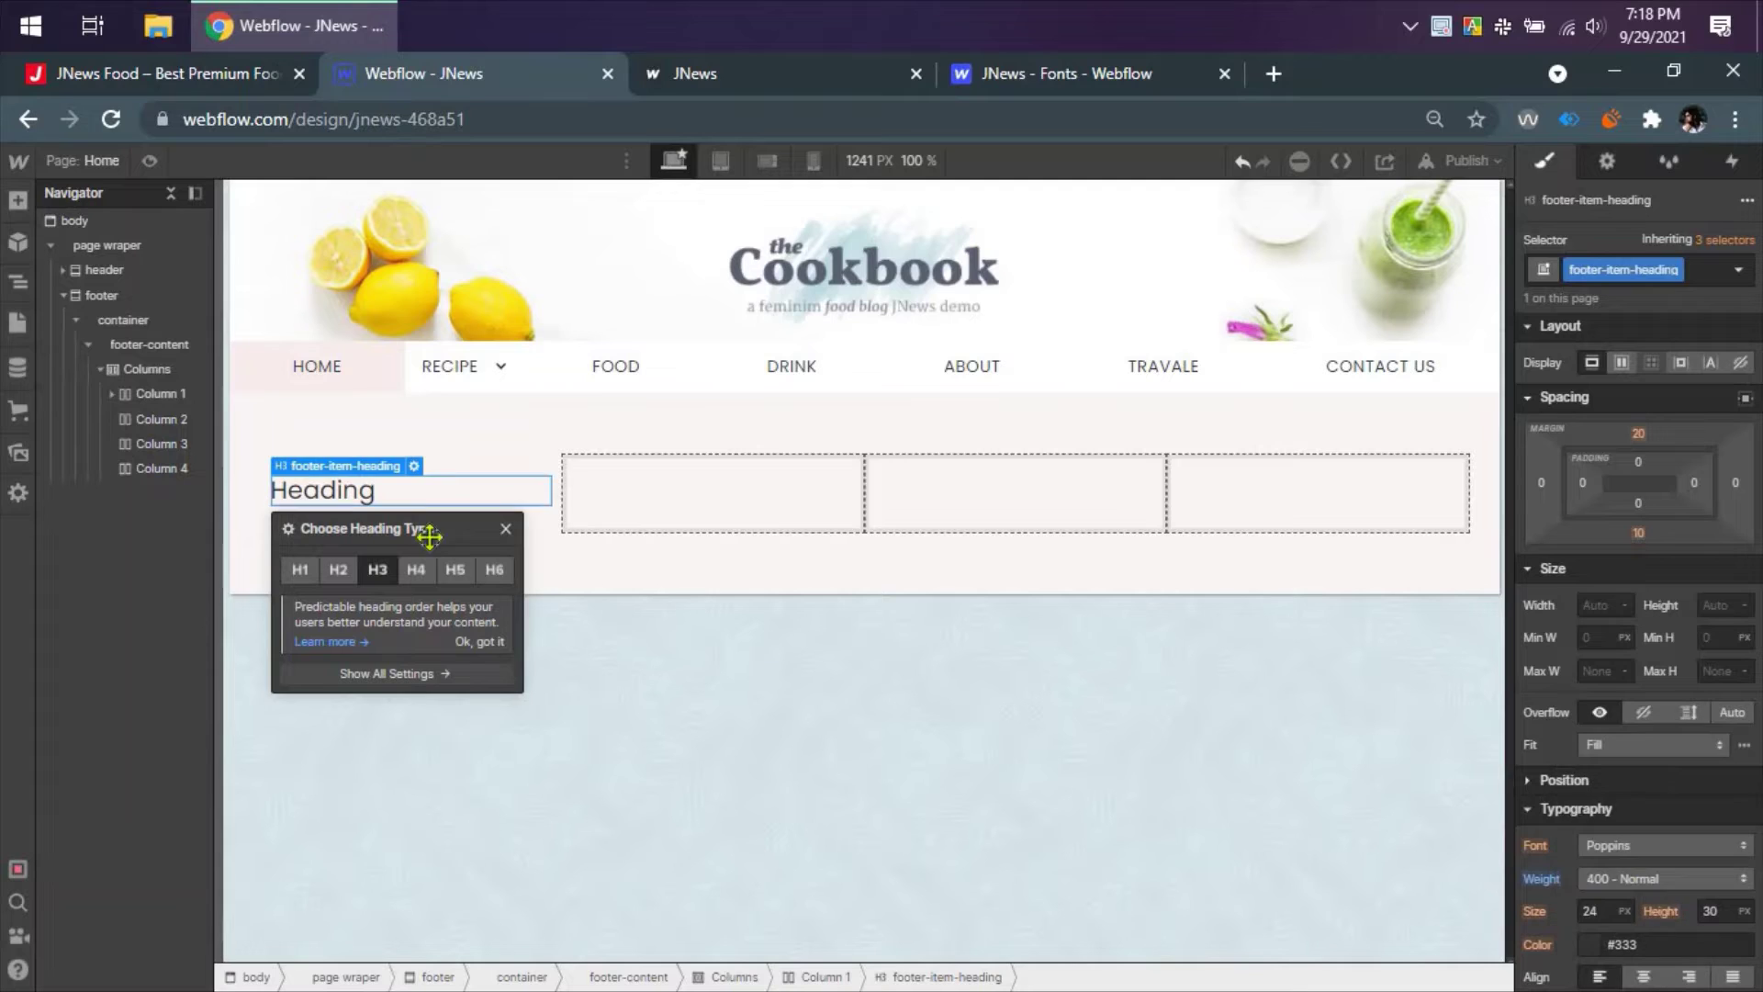
- Check the first column title in the reference footer and replace the Webflow heading's placeholder text with NAVIGATE
left_click(189, 77)
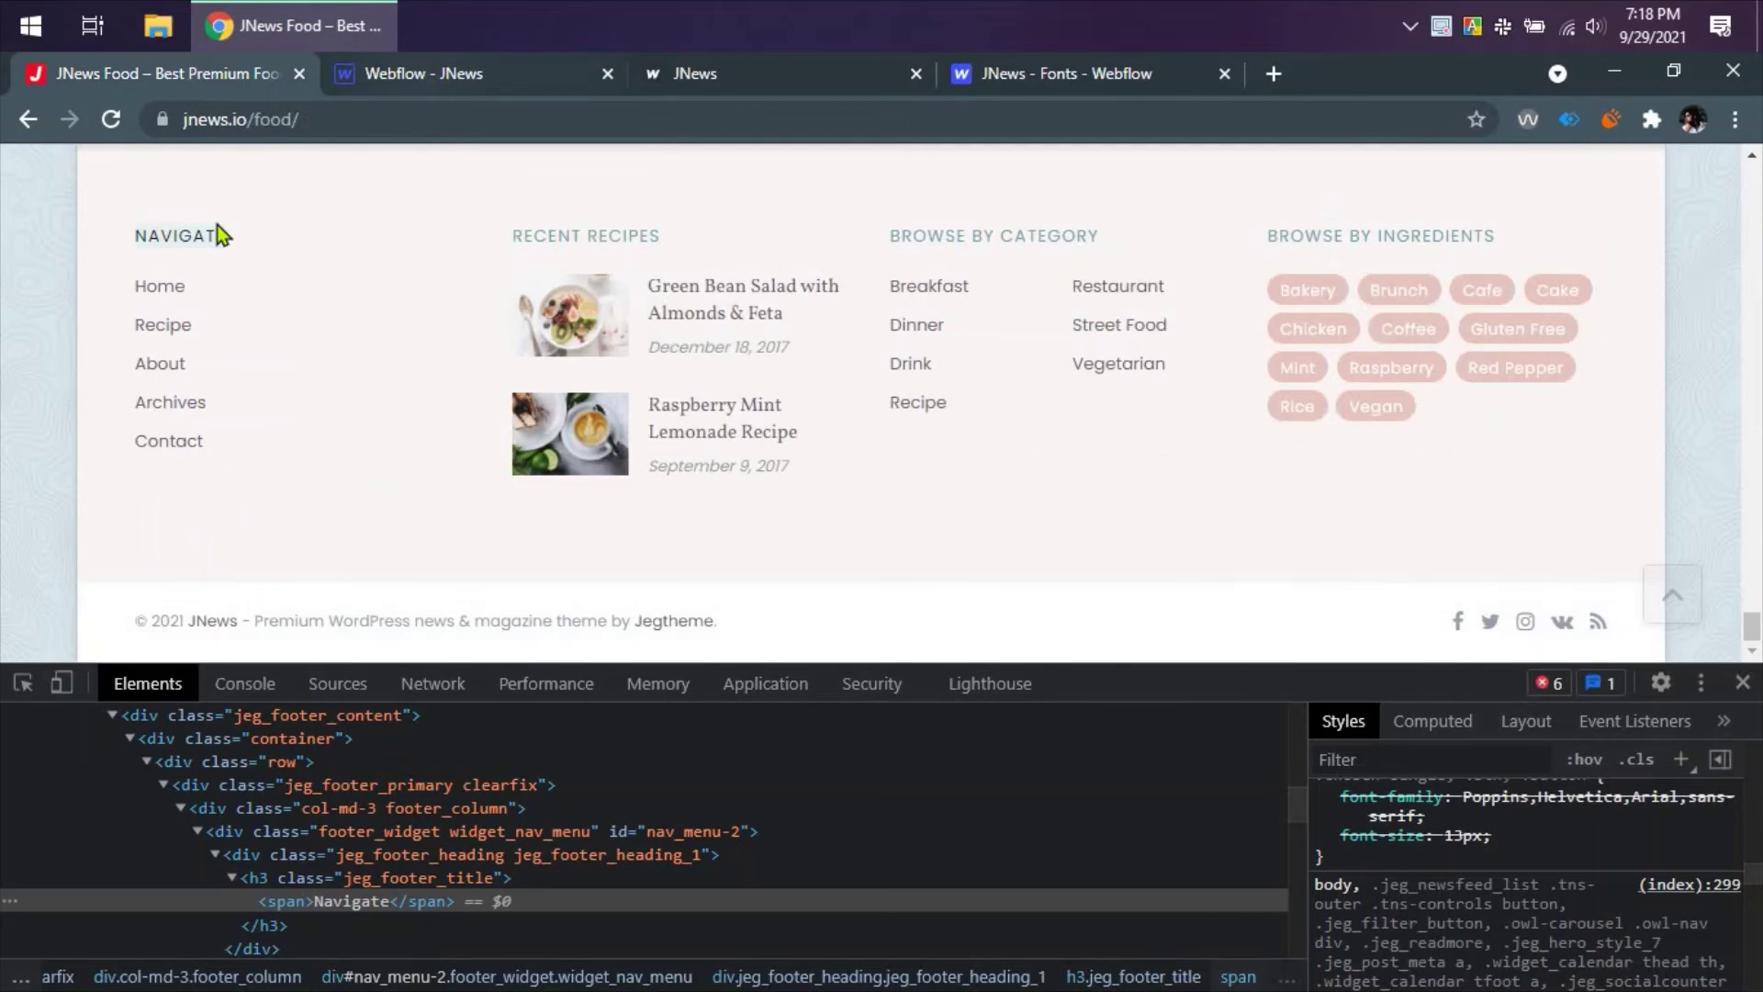
left_click(415, 81)
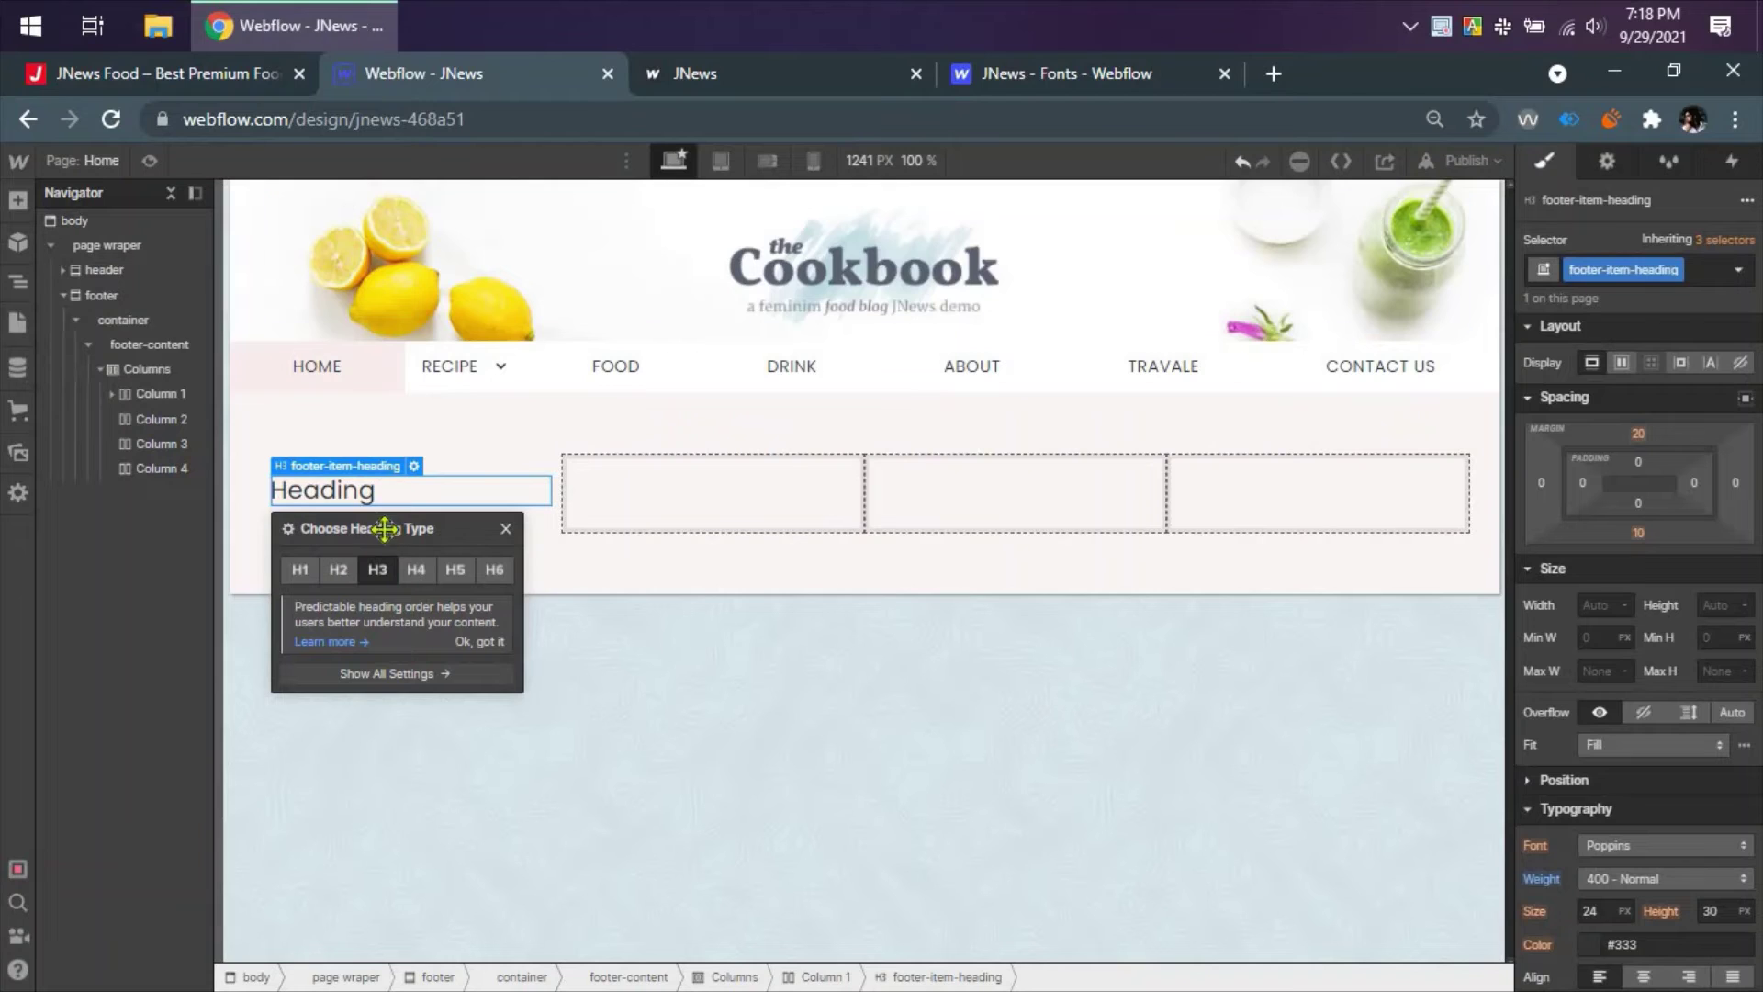
double_click(404, 490)
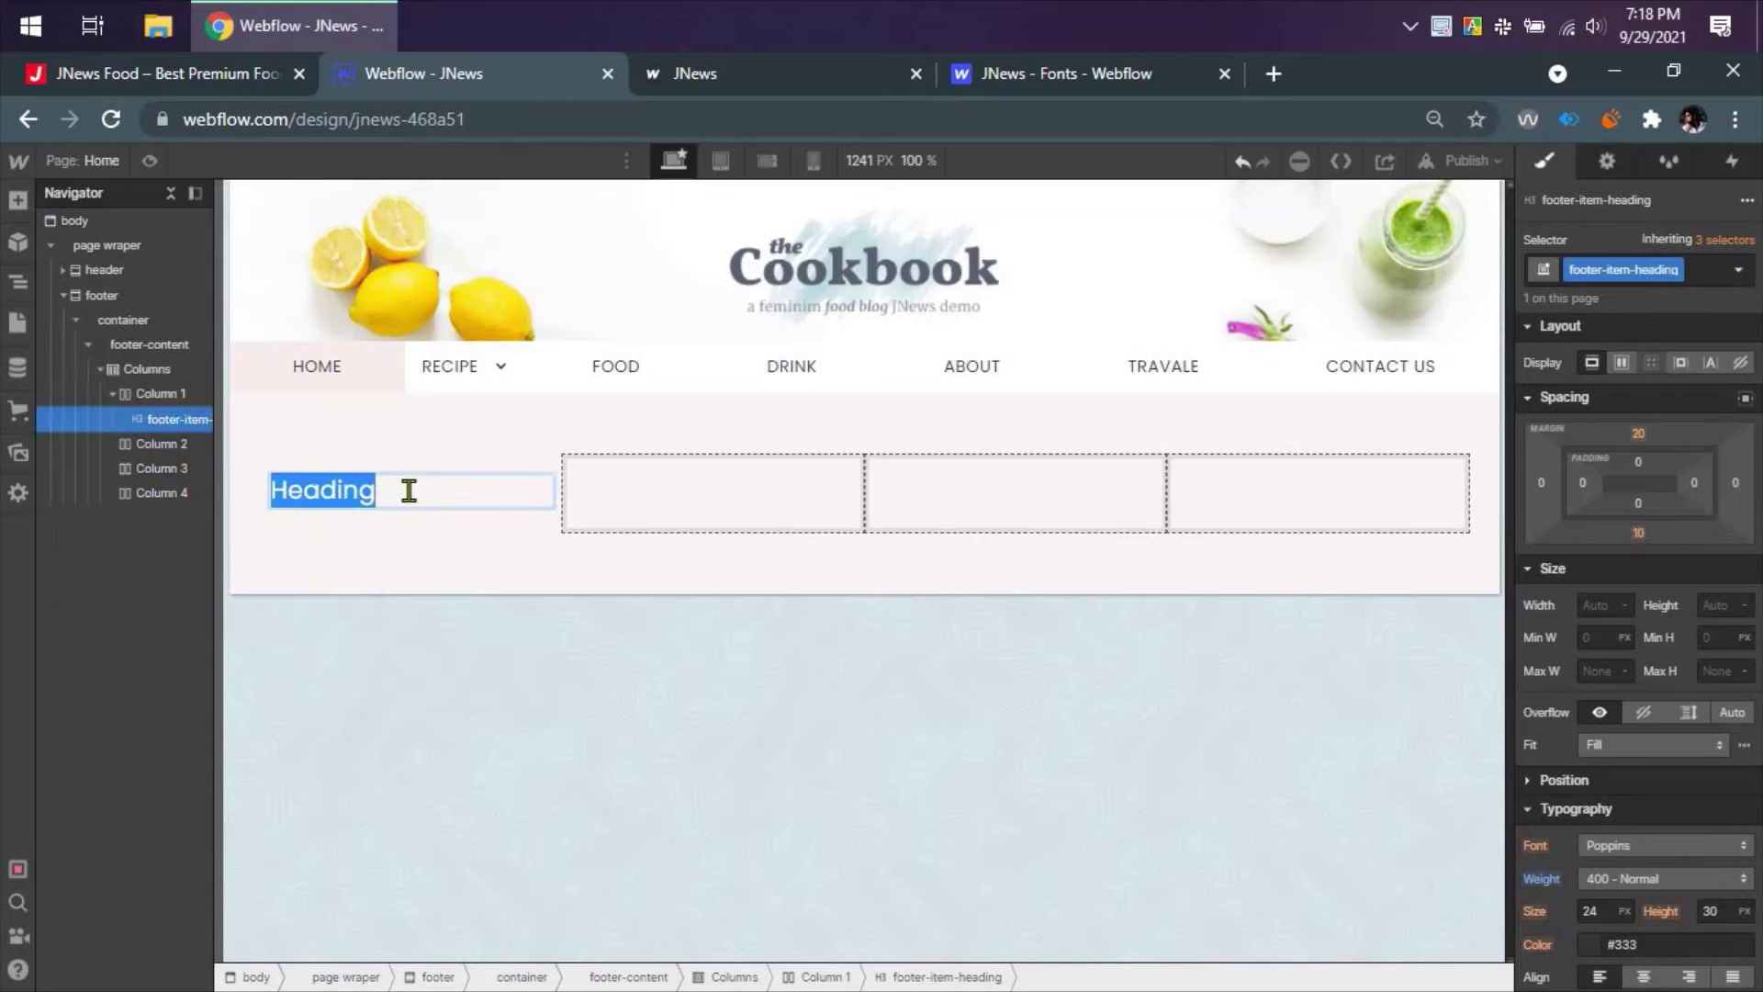
type("NAVIGATE")
left_click(414, 489)
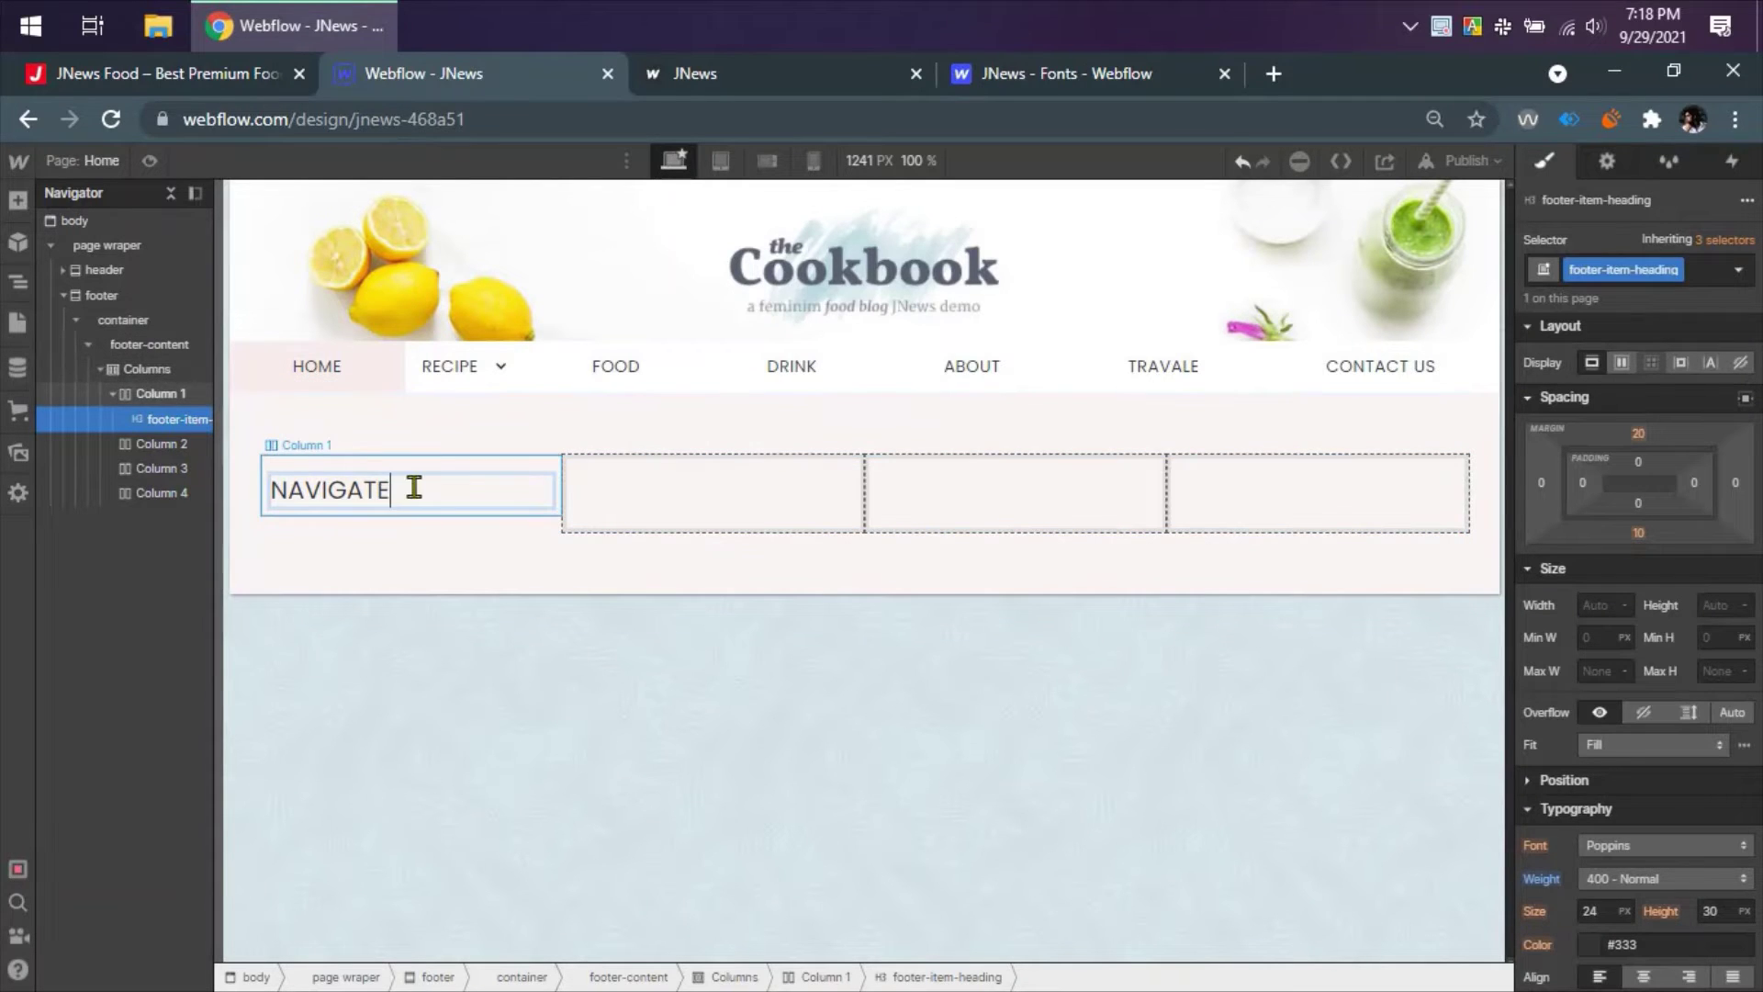
- Check the NAVIGATE heading's rules on the reference page and set the Webflow footer-item-heading font size to 14 px, then raise it to 16 px
key("ctrl+shift+Tab")
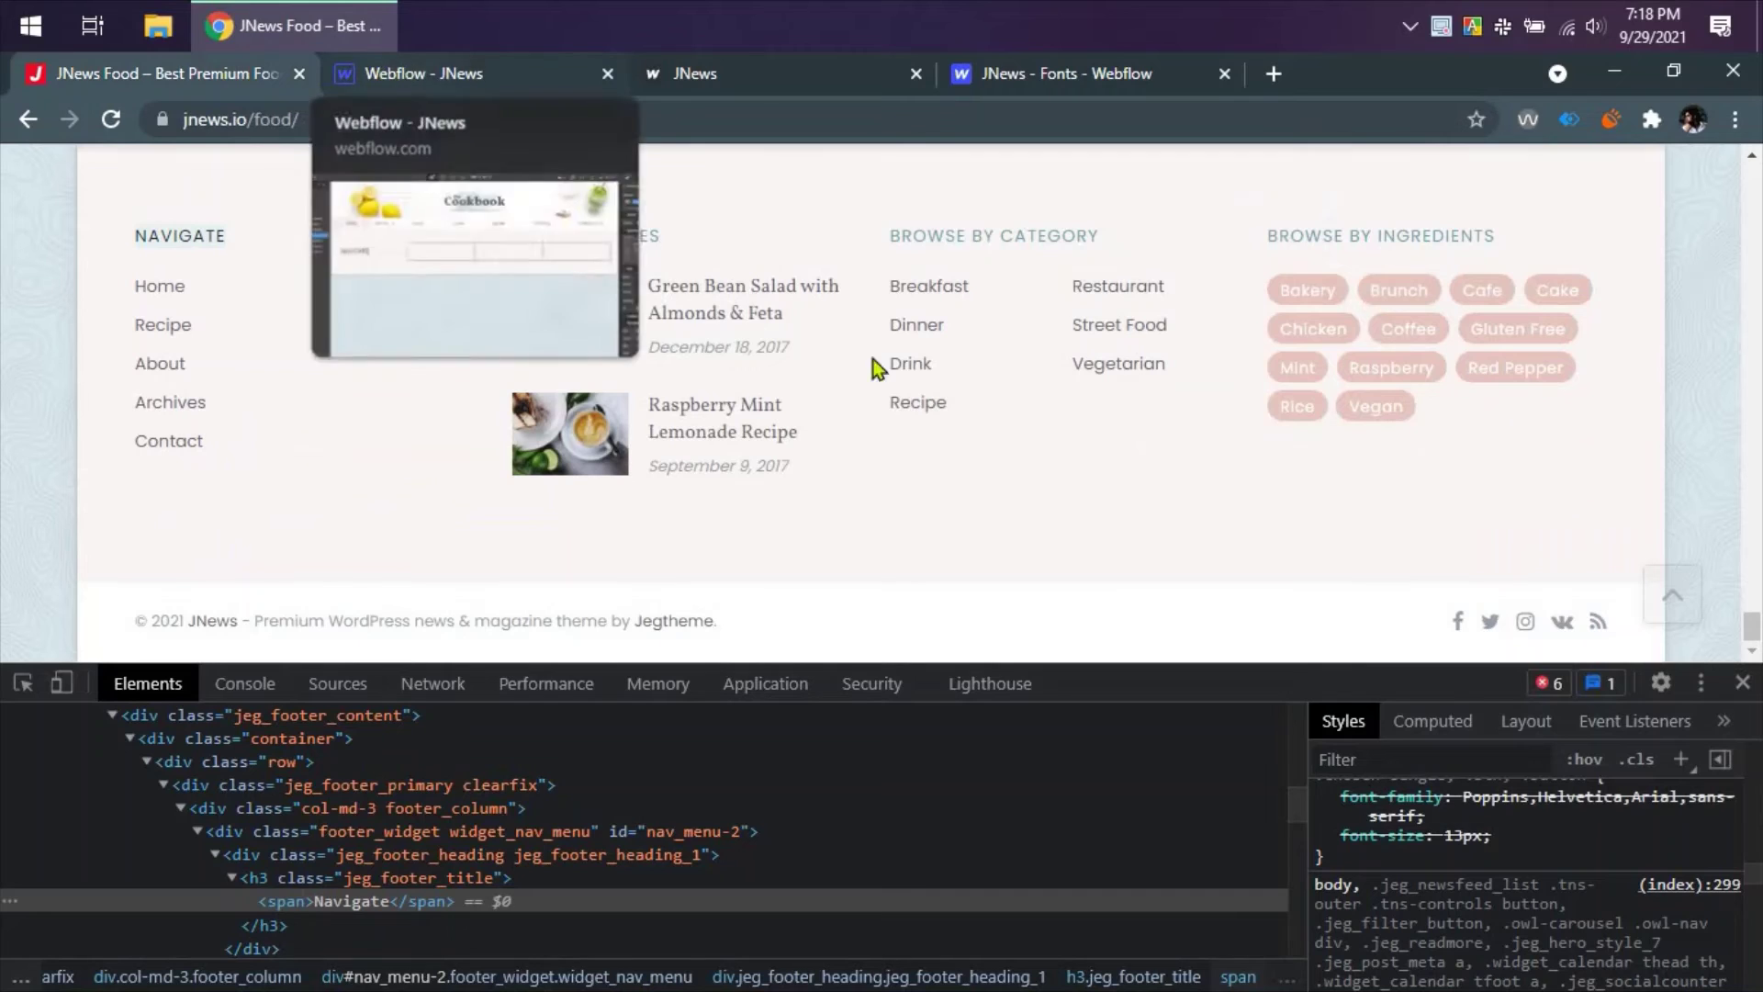
scroll(1529, 882, "down", 5)
scroll(1529, 883, "down", 3)
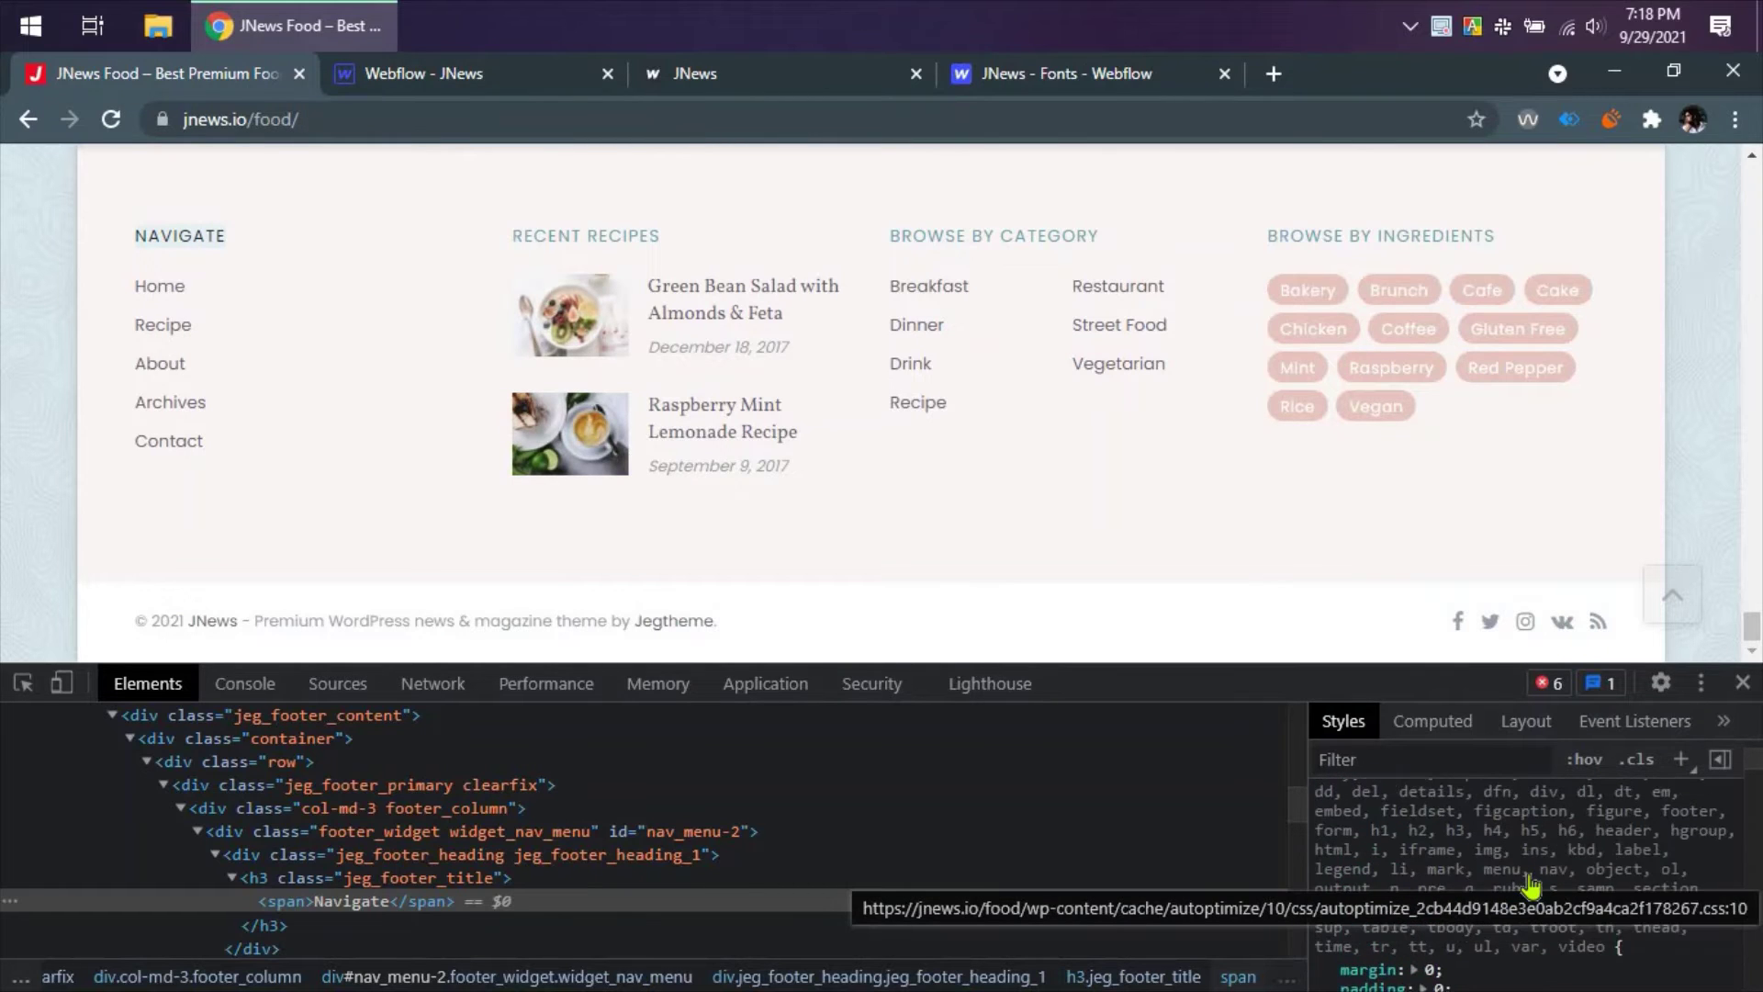
scroll(1529, 883, "up", 10)
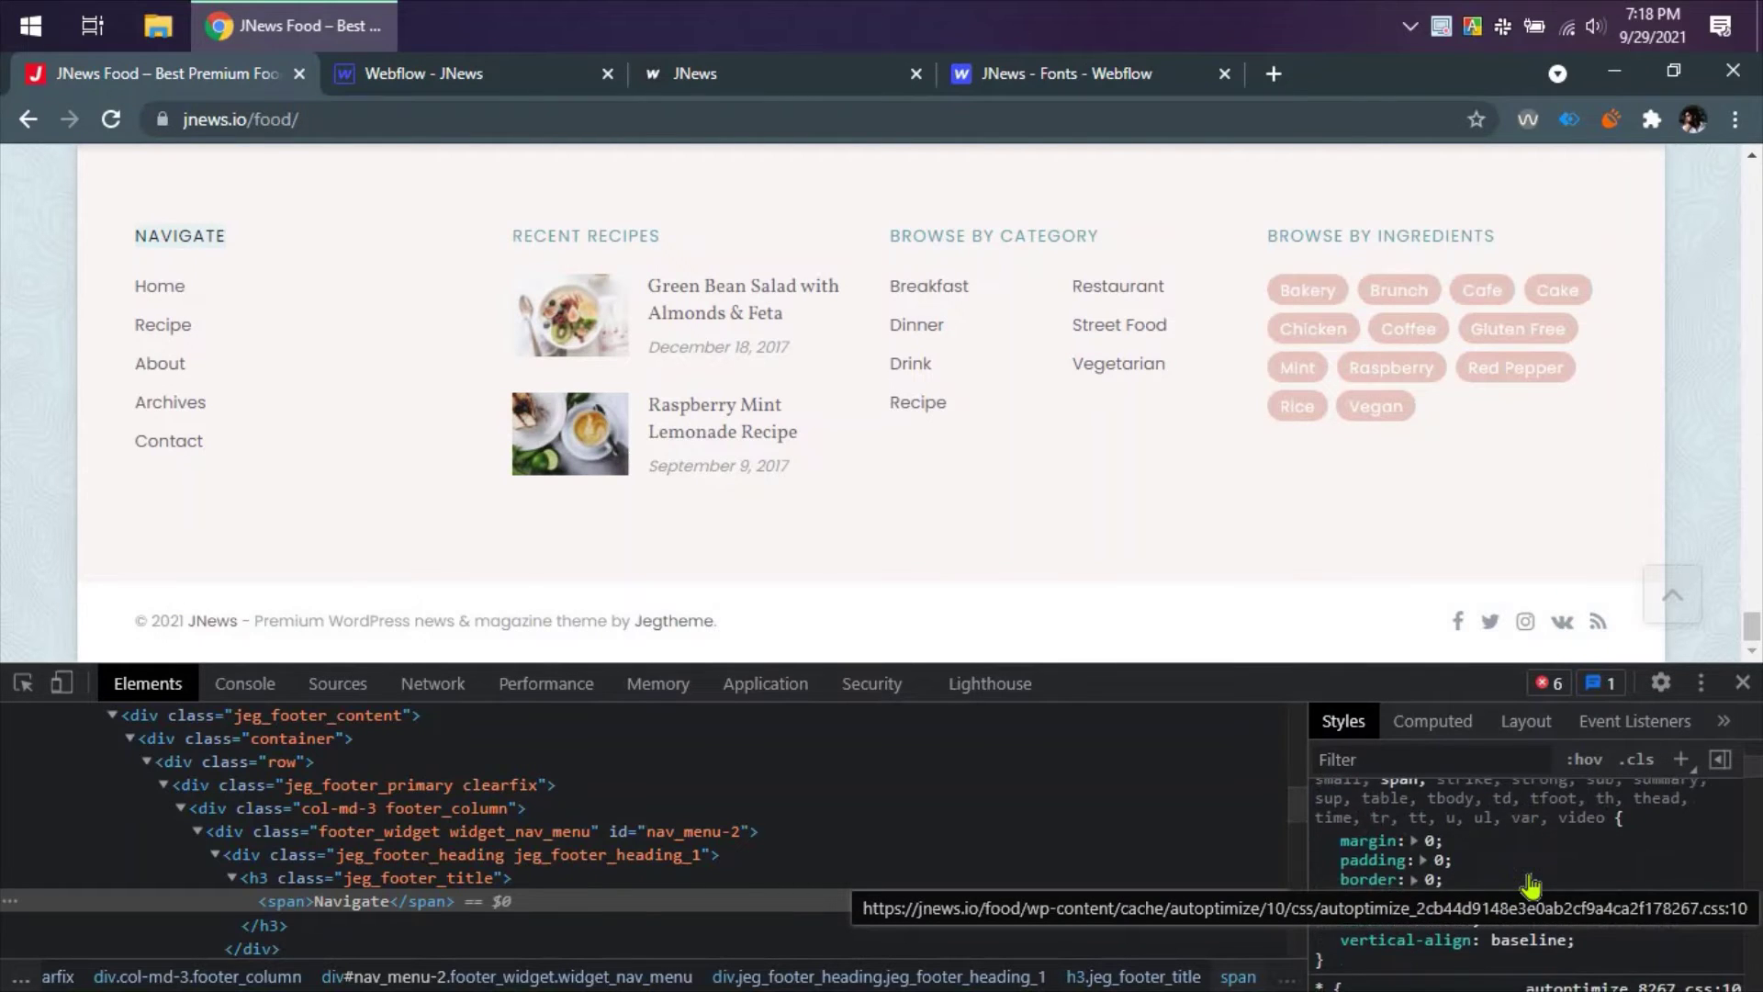
left_click(435, 81)
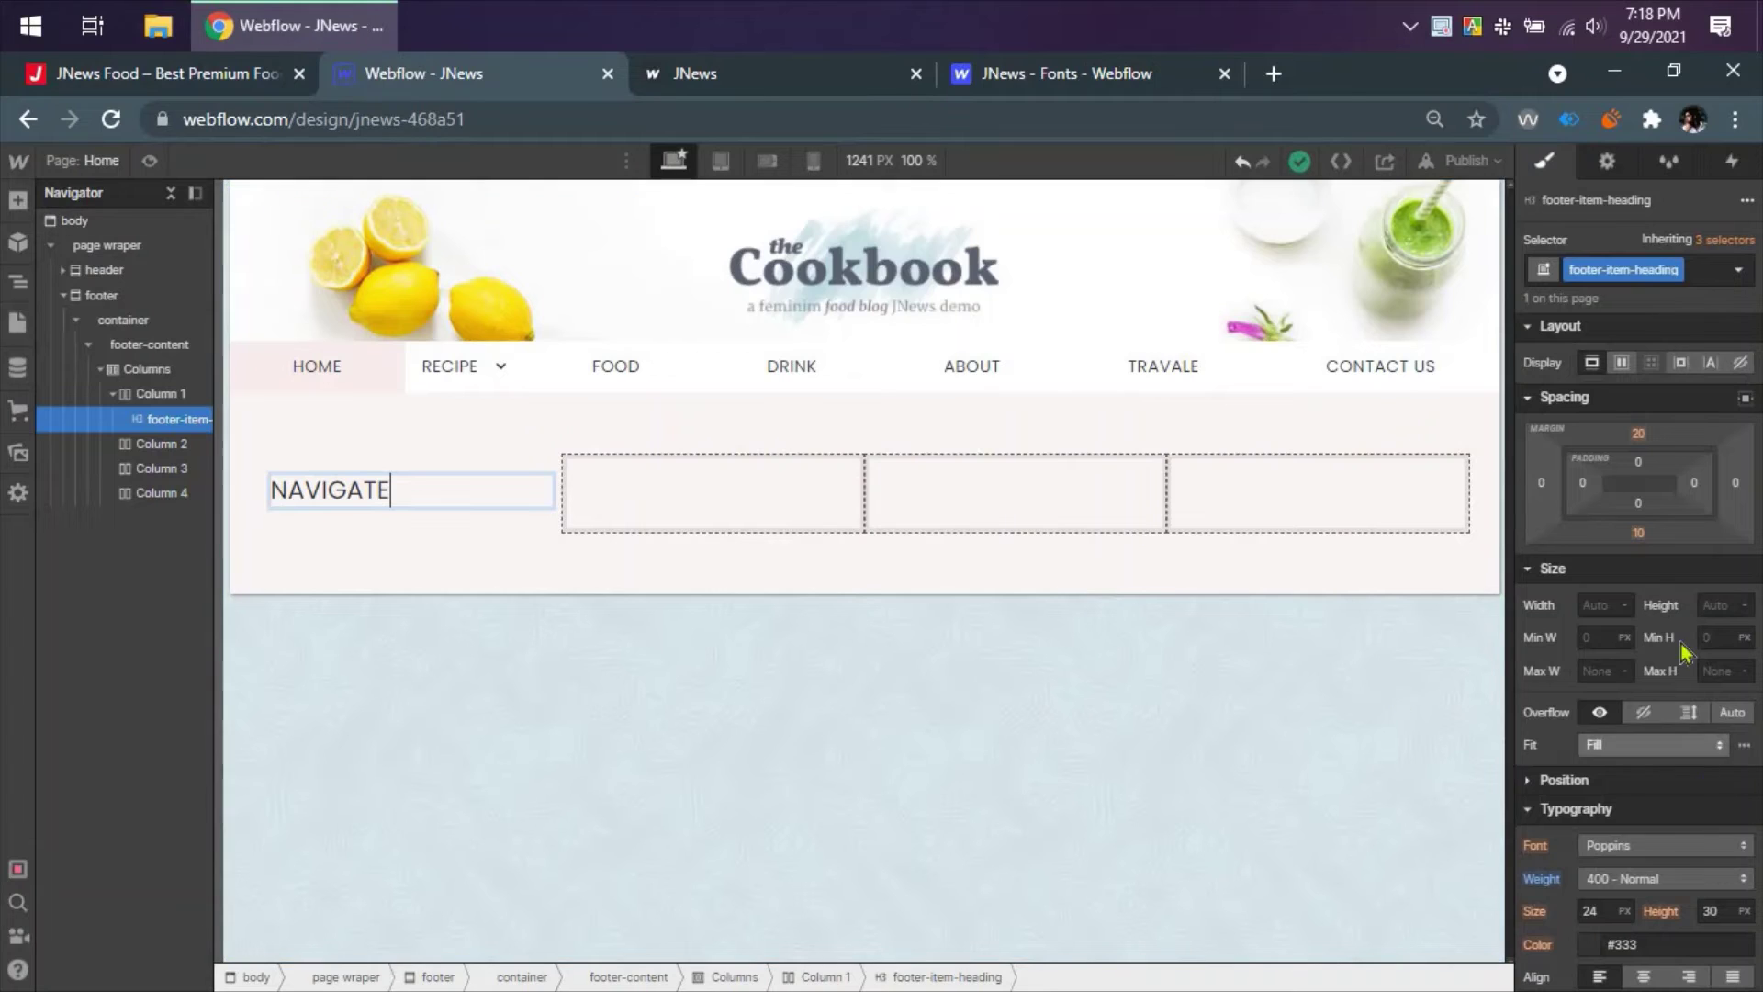
left_click(1610, 911)
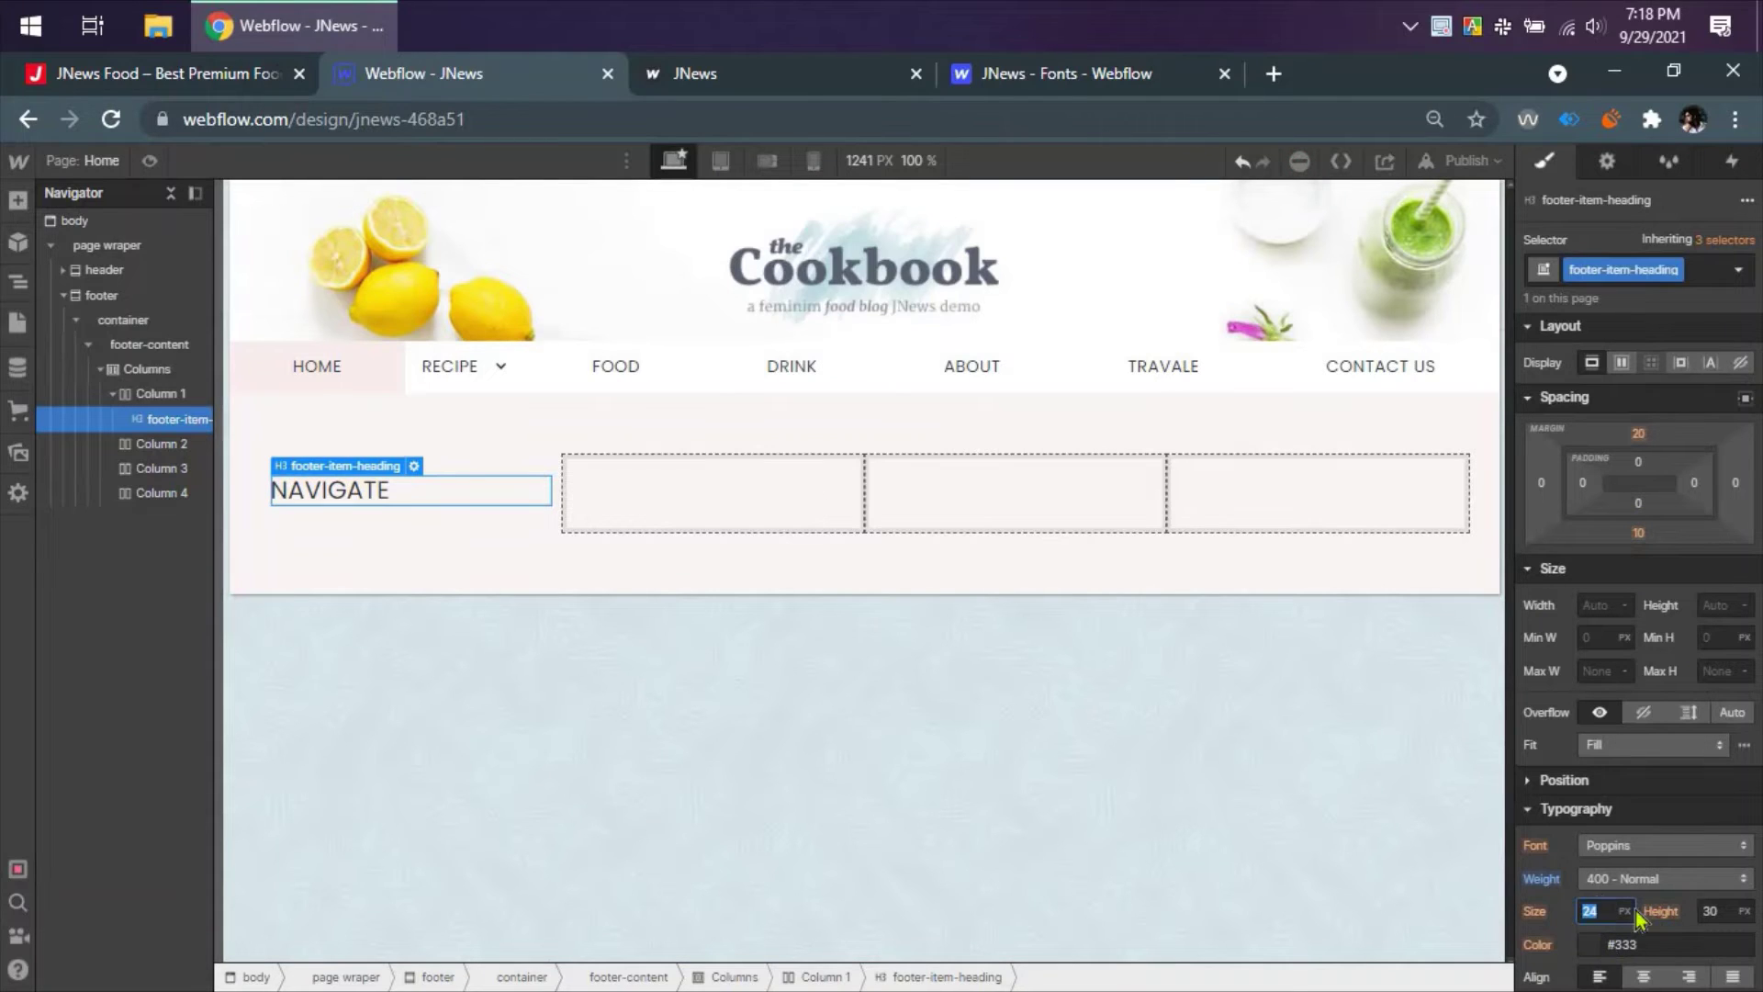
key("Return")
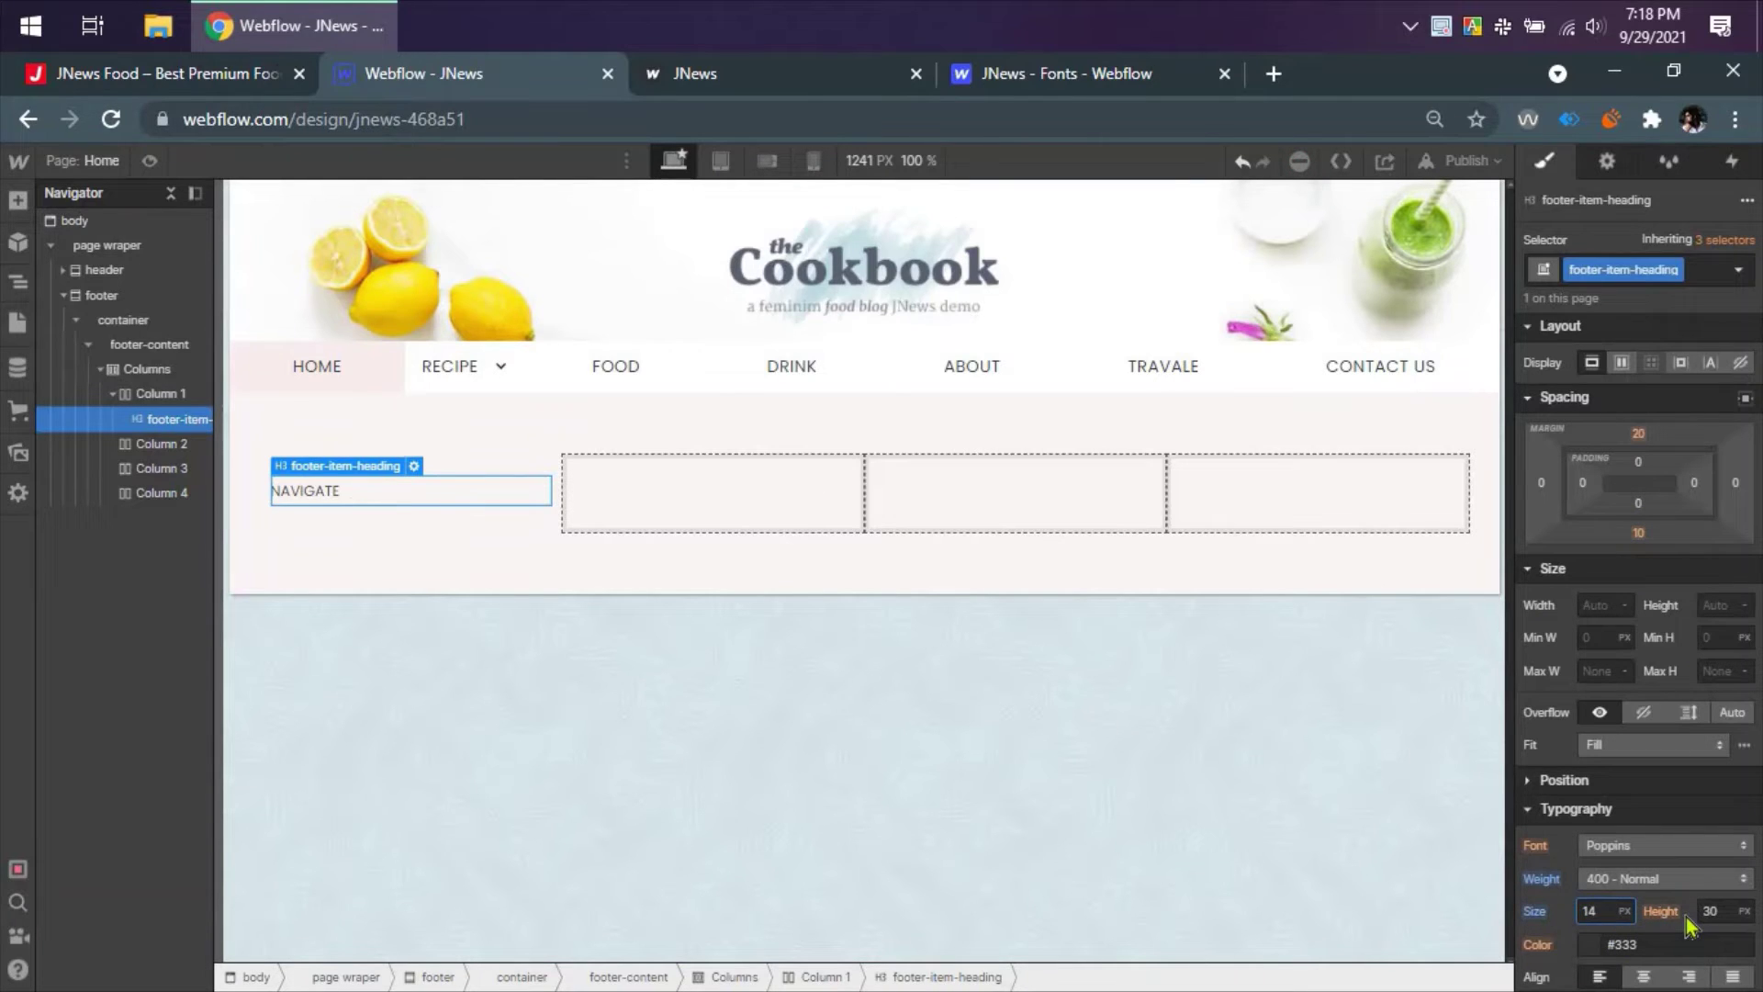
key("Up")
- Examine the reference NAVIGATE heading's inherited font-size rules, set the Webflow footer-item-heading font size to 13 px, and compare both headings
left_click(266, 73)
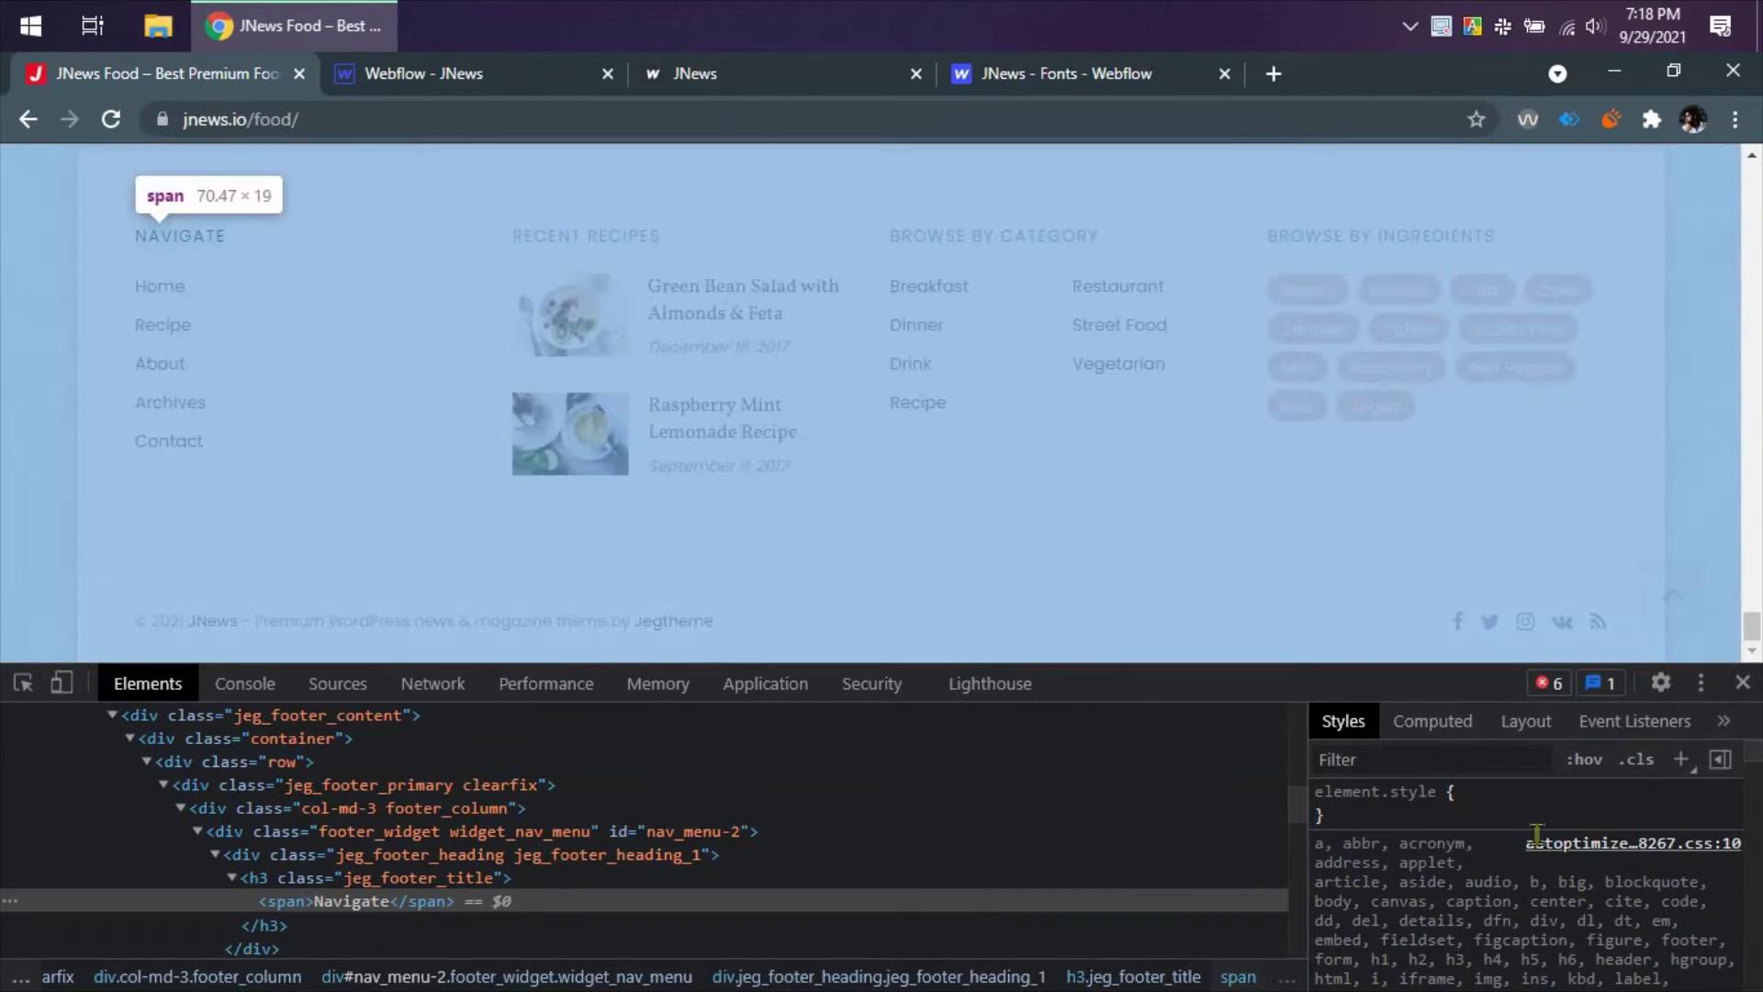
scroll(1561, 882, "down", 2)
left_click_drag(1454, 526, 1453, 517)
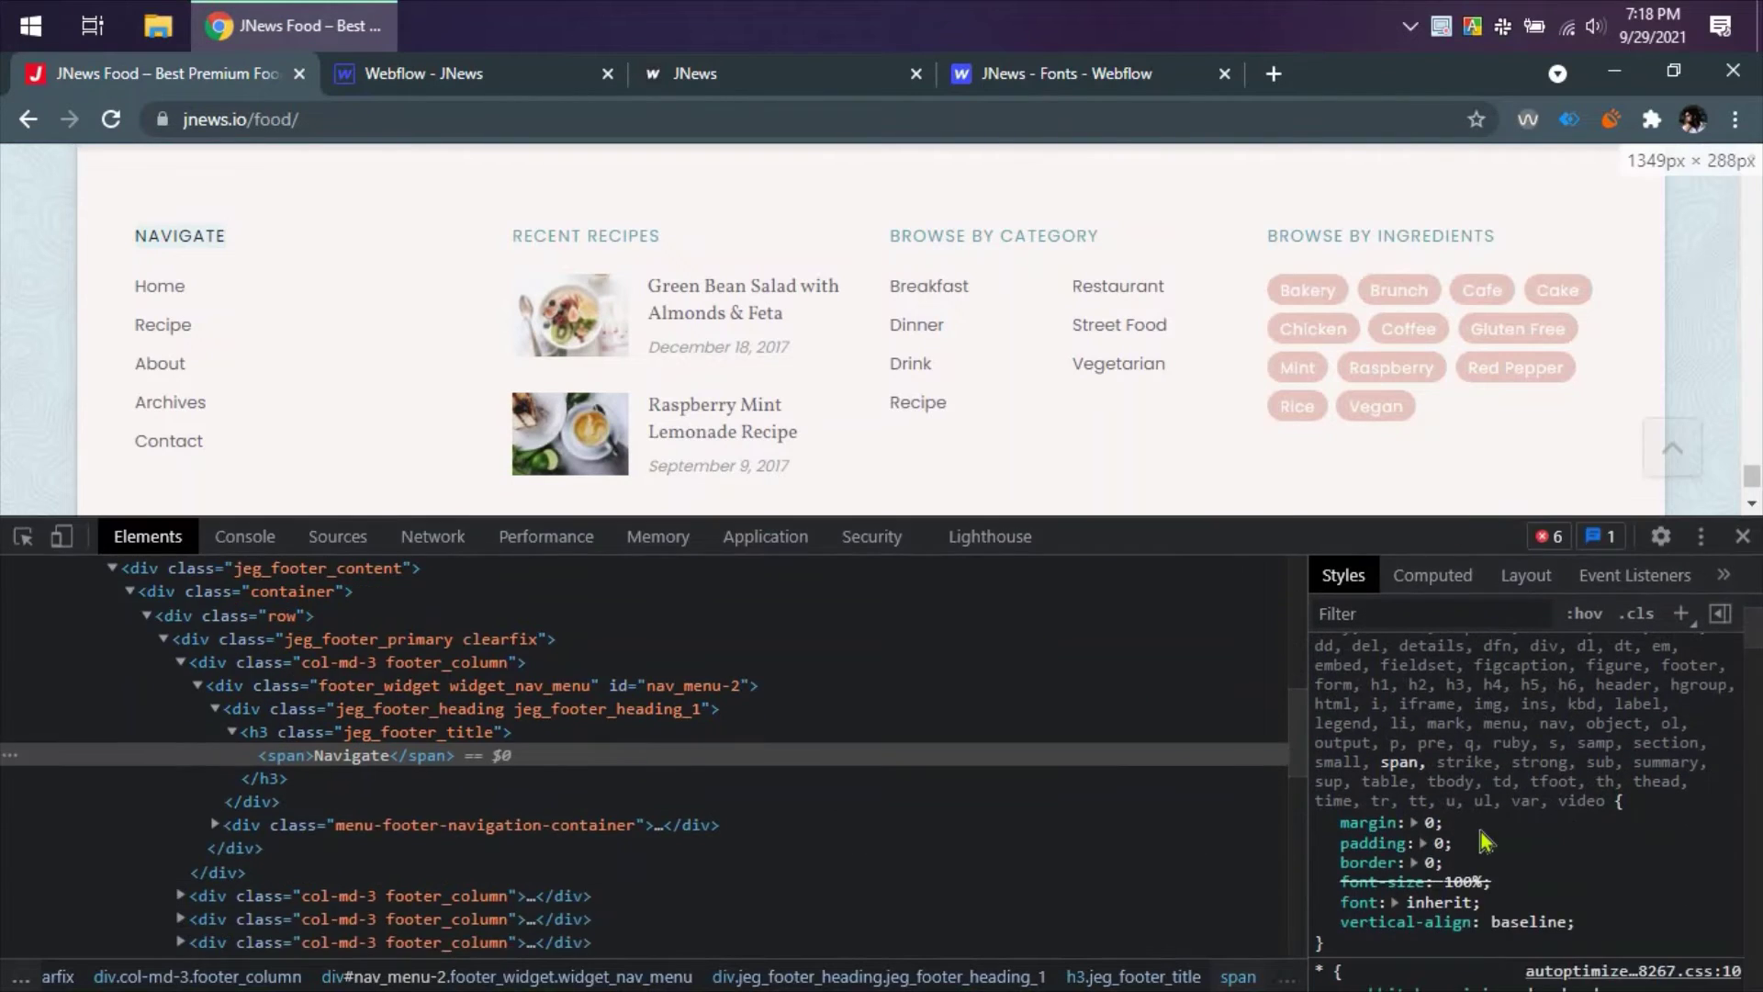
scroll(1483, 832, "down", 3)
scroll(1483, 831, "down", 4)
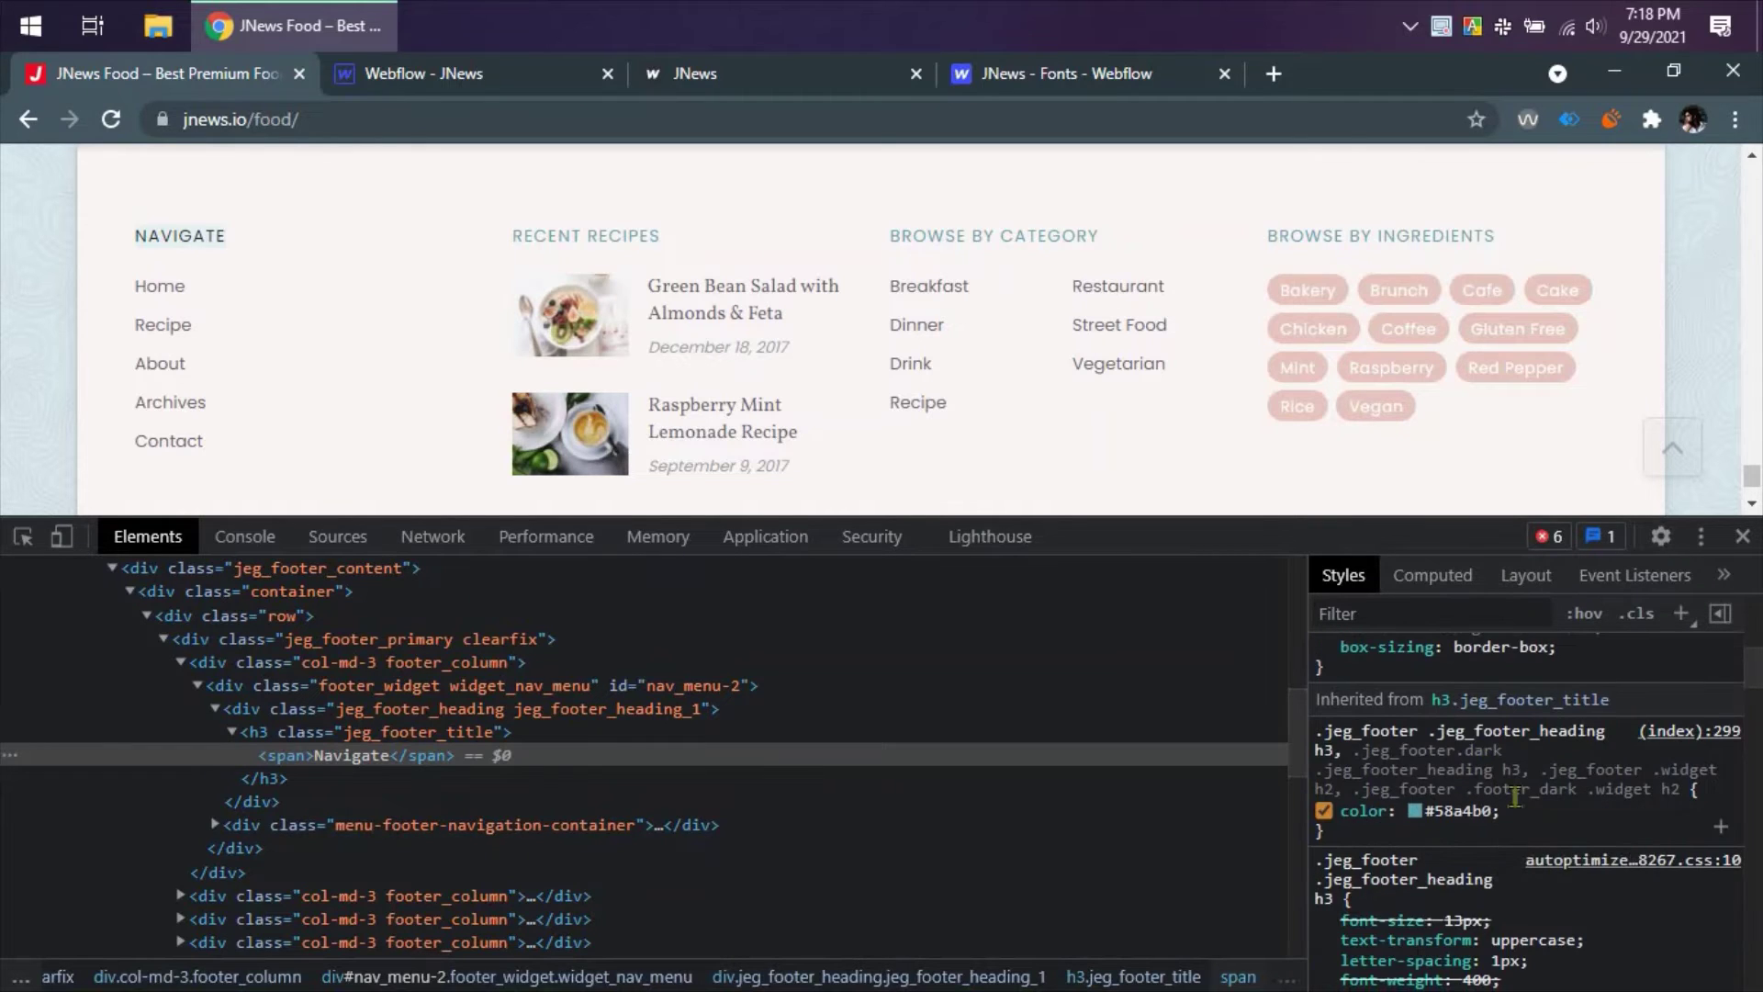
scroll(1517, 808, "down", 2)
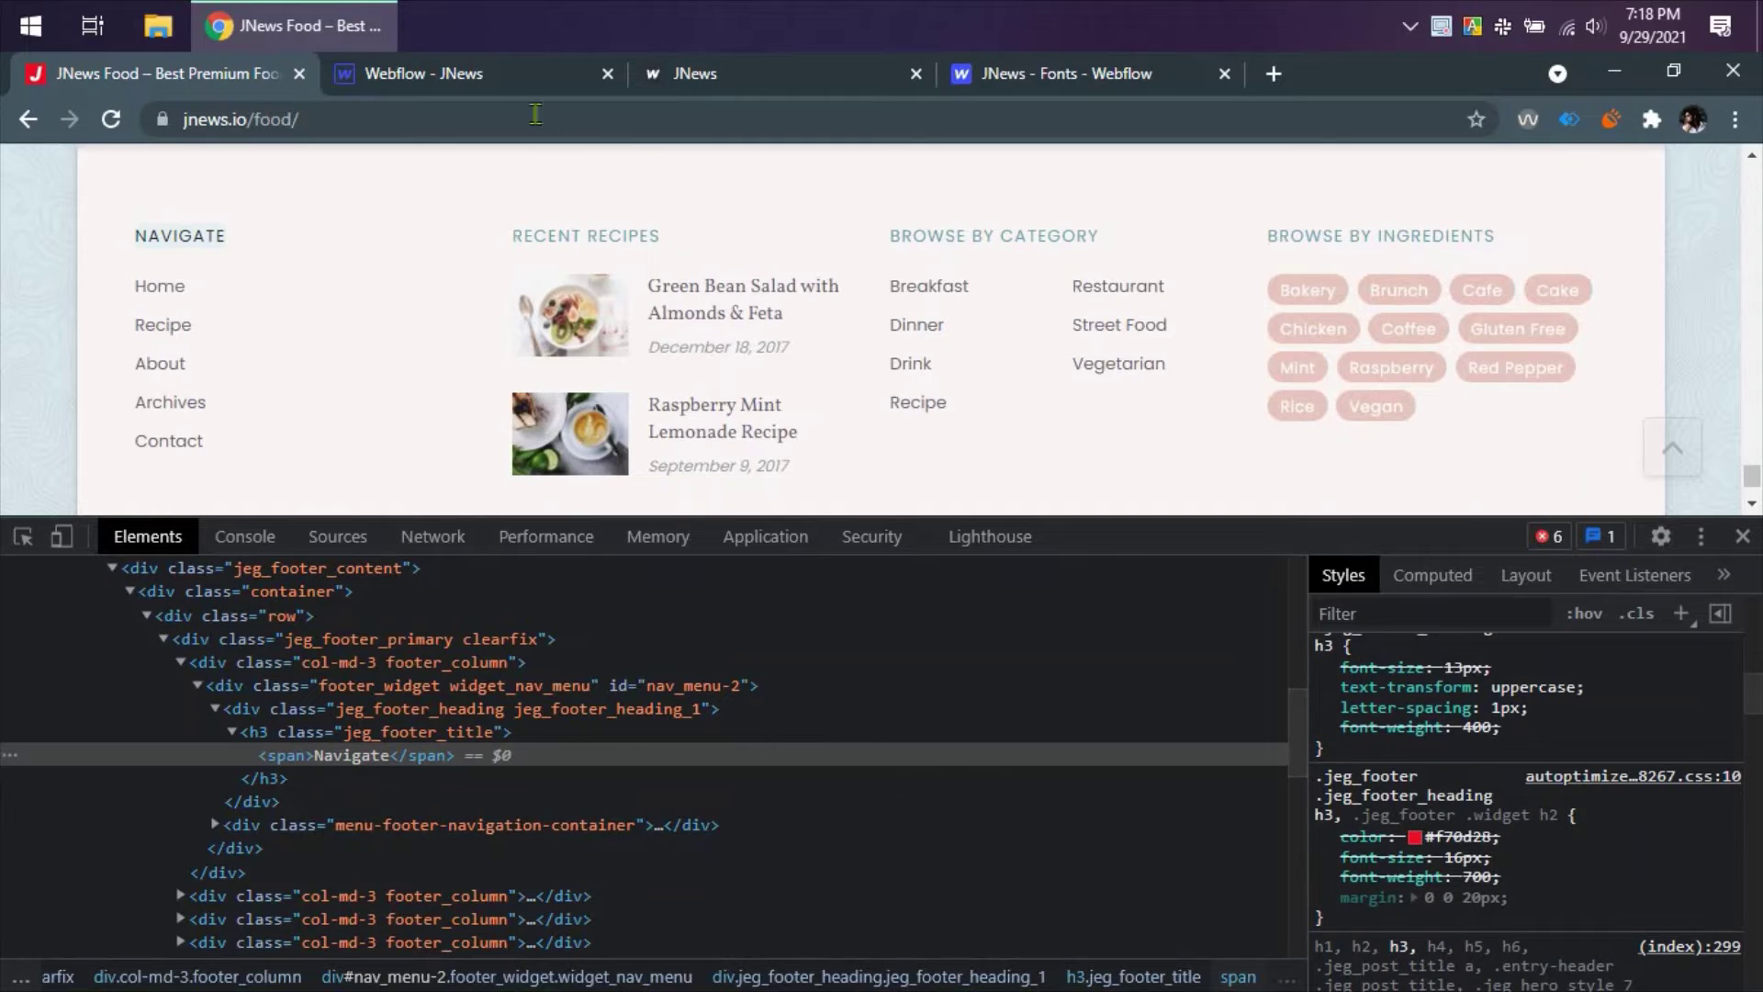
left_click(477, 81)
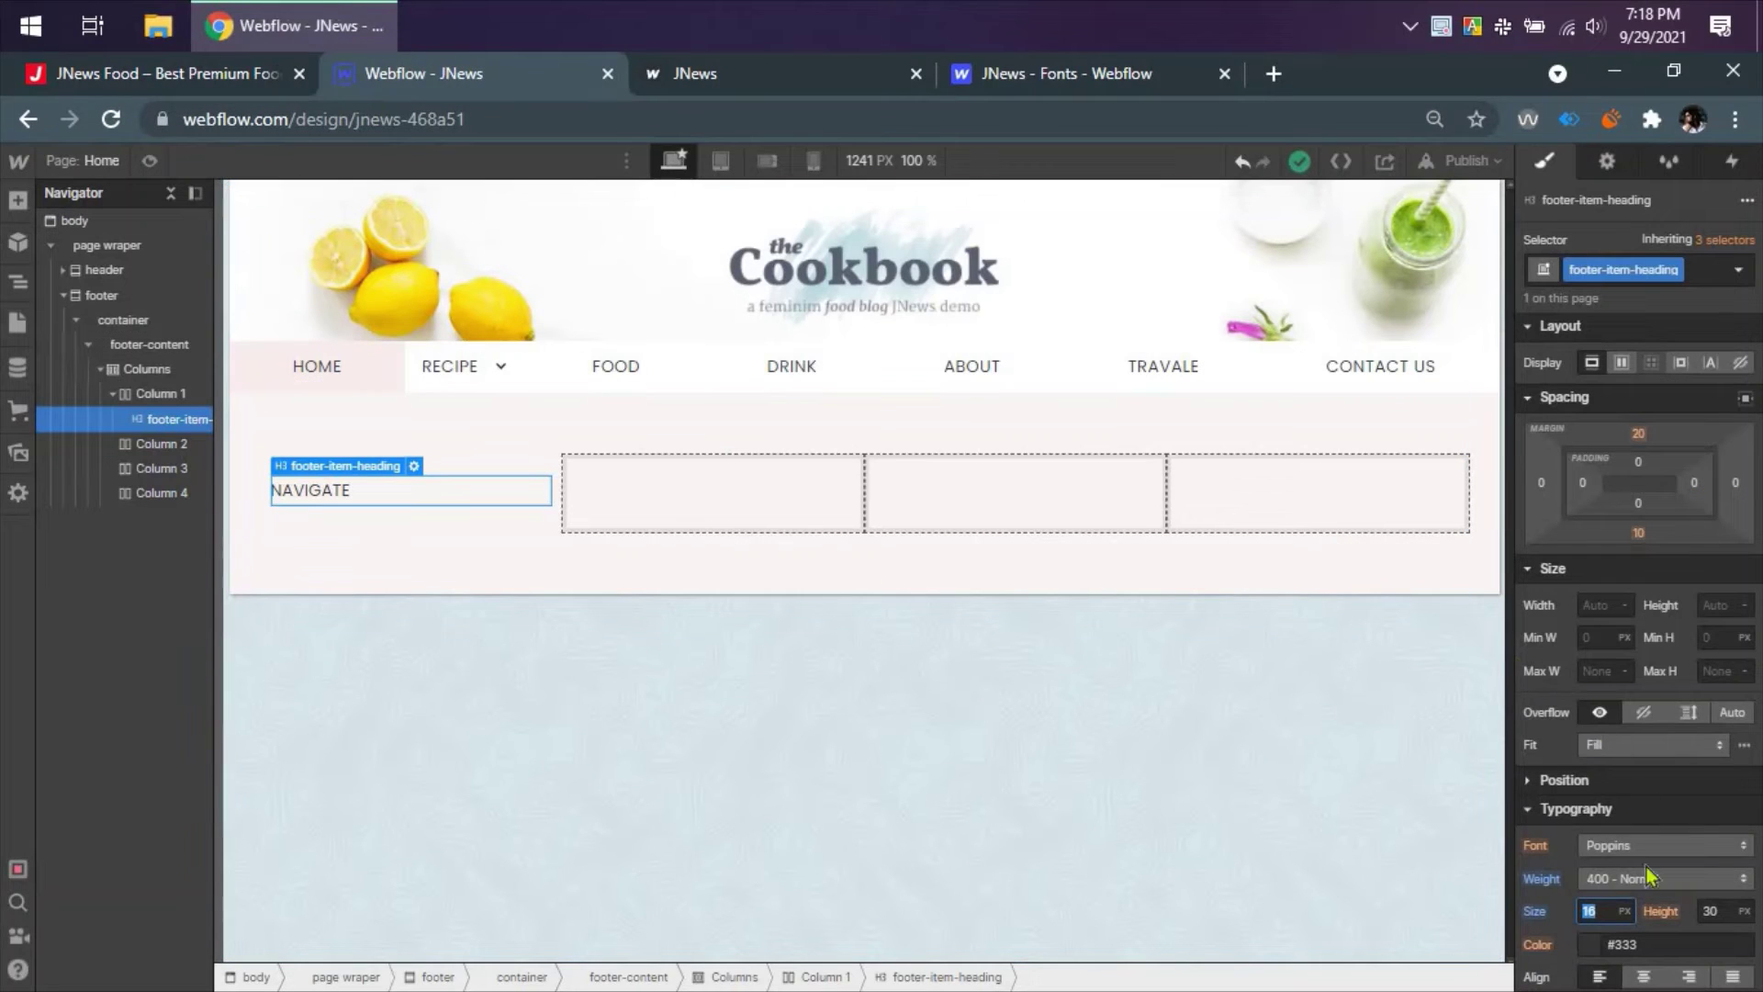
left_click(1598, 912)
type("13")
key("Return")
left_click(1436, 121)
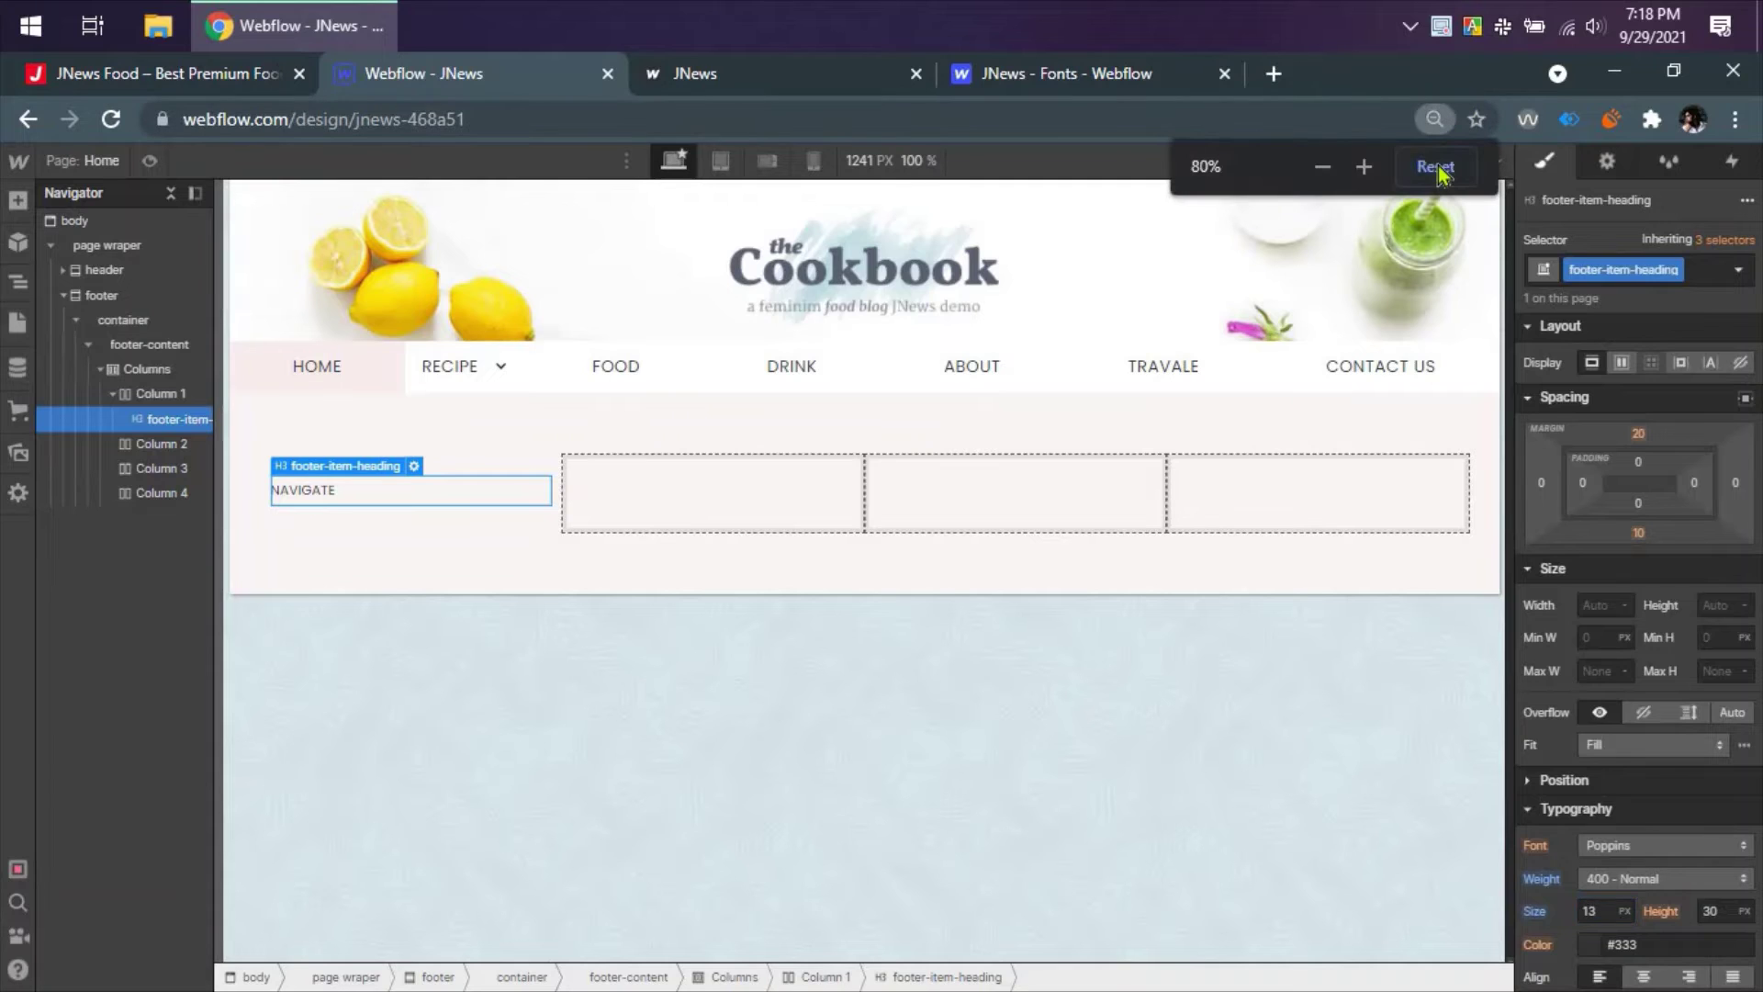
left_click(246, 81)
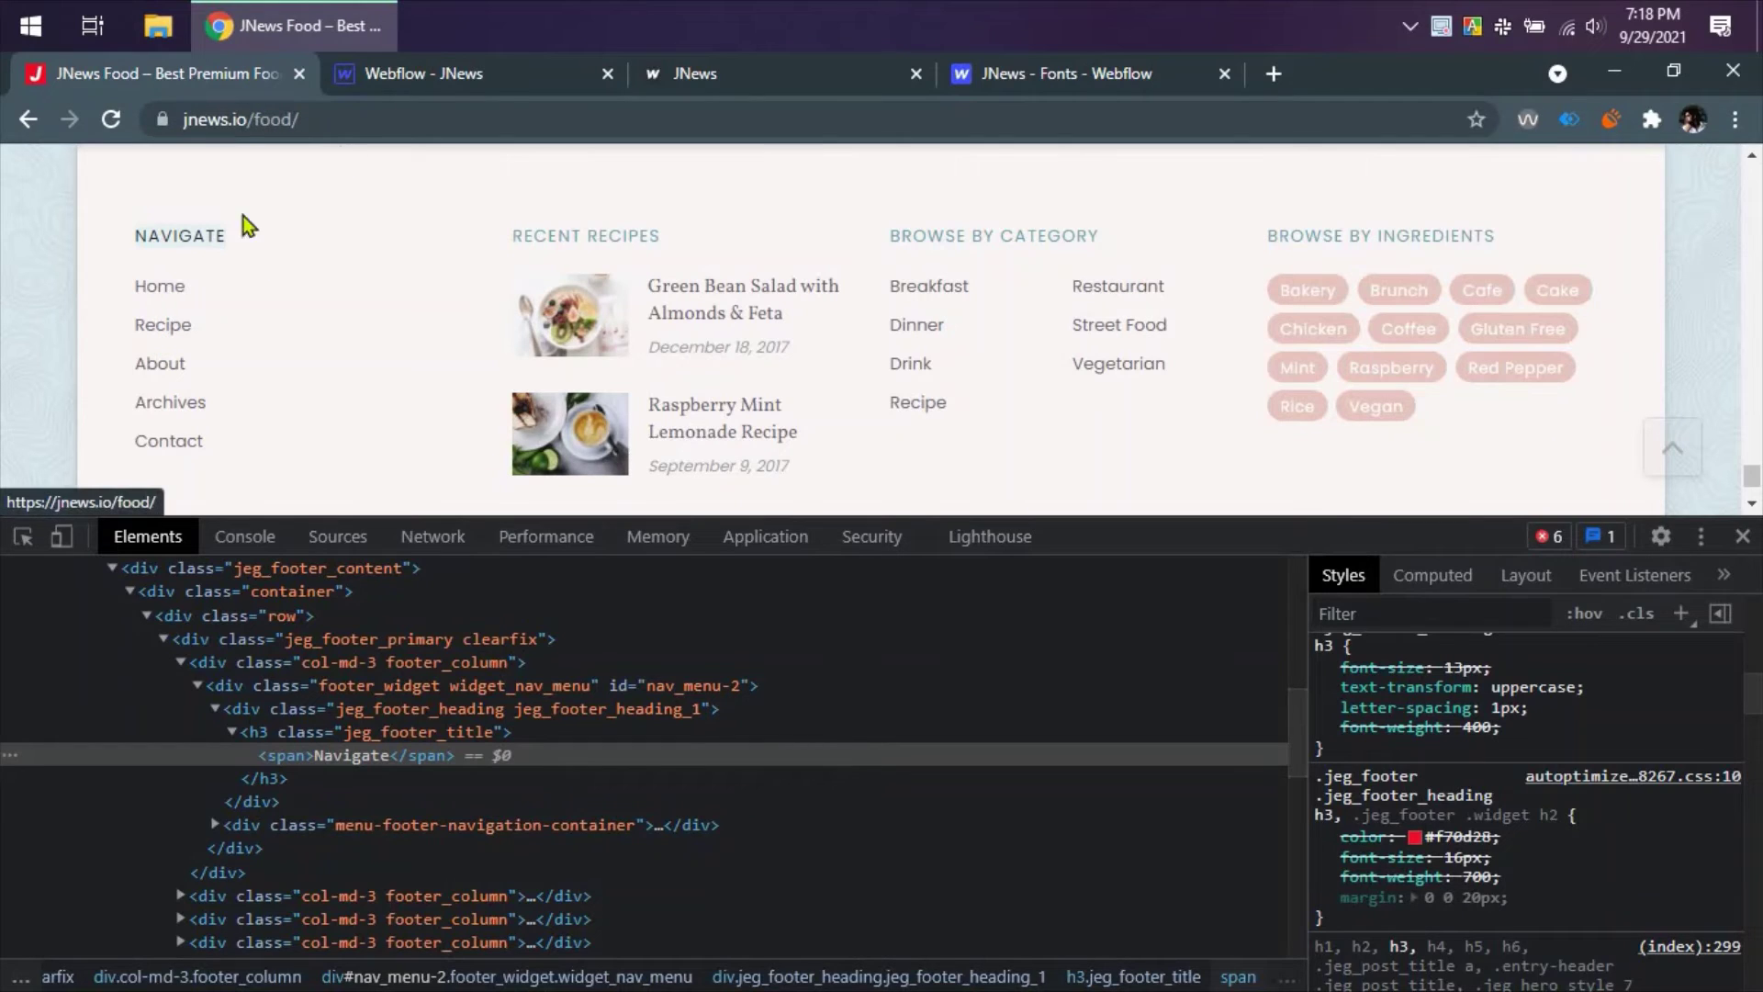
left_click(390, 83)
- Add a Div Block below the NAVIGATE heading in Column 1 and set its tag to Nav
mouse_move(17, 170)
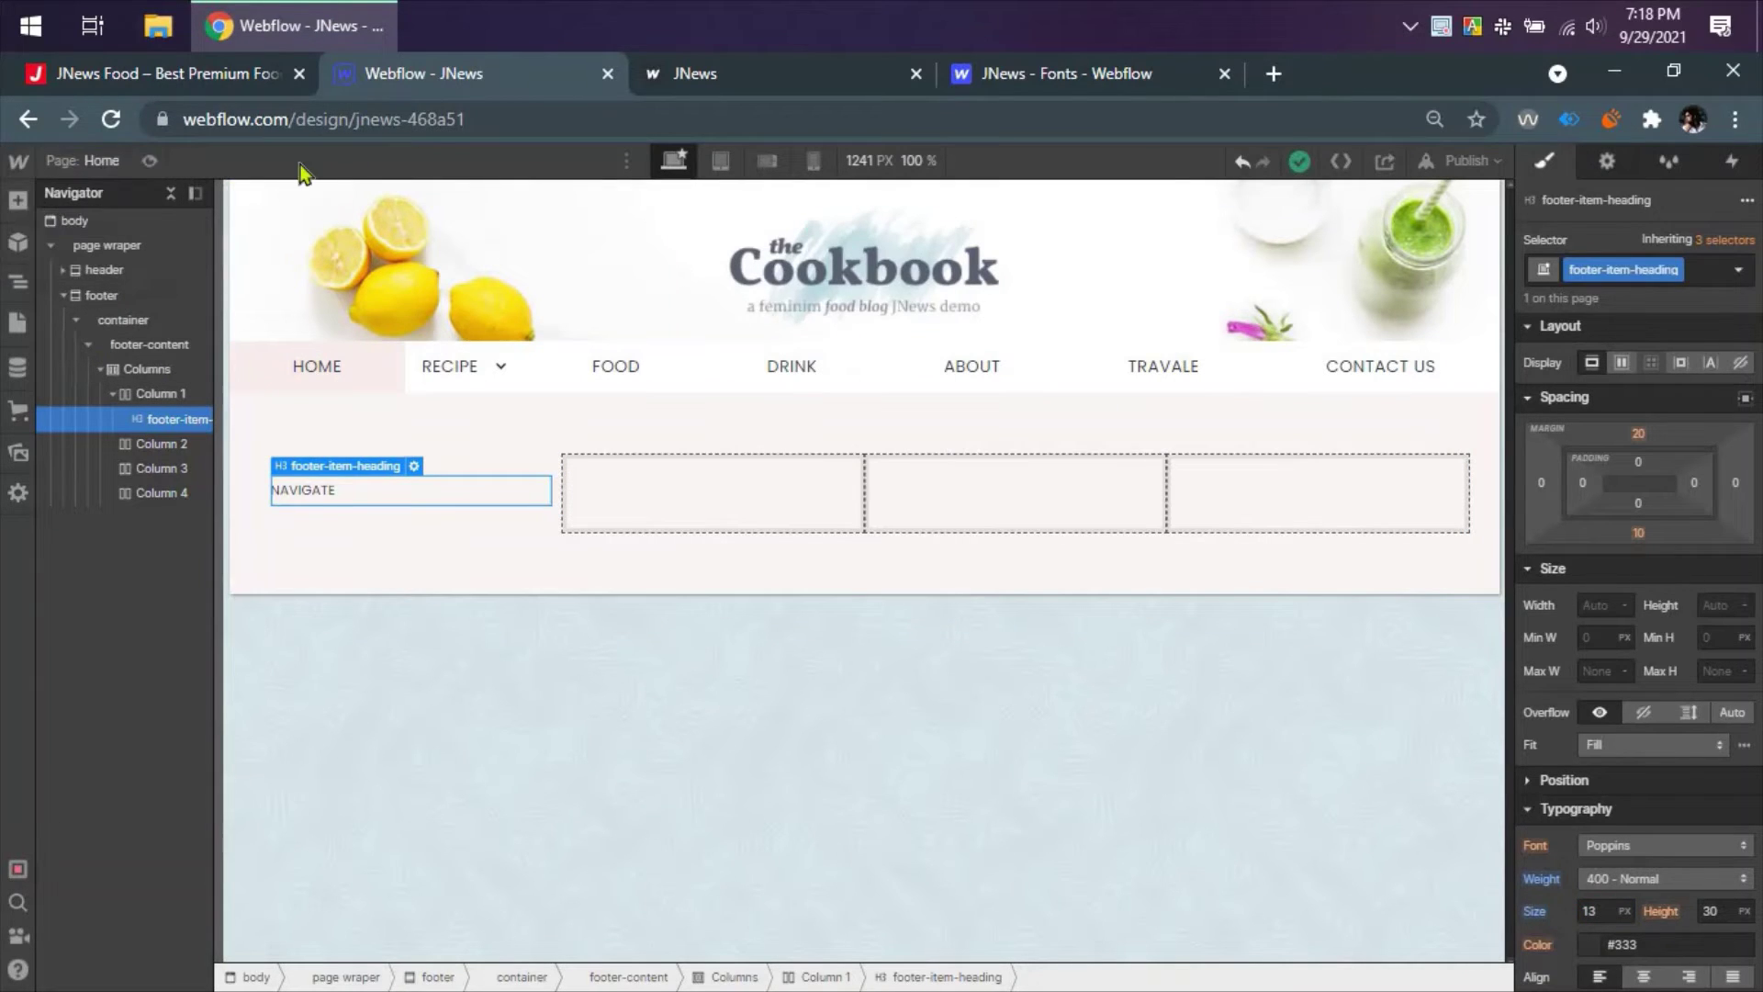
left_click(18, 200)
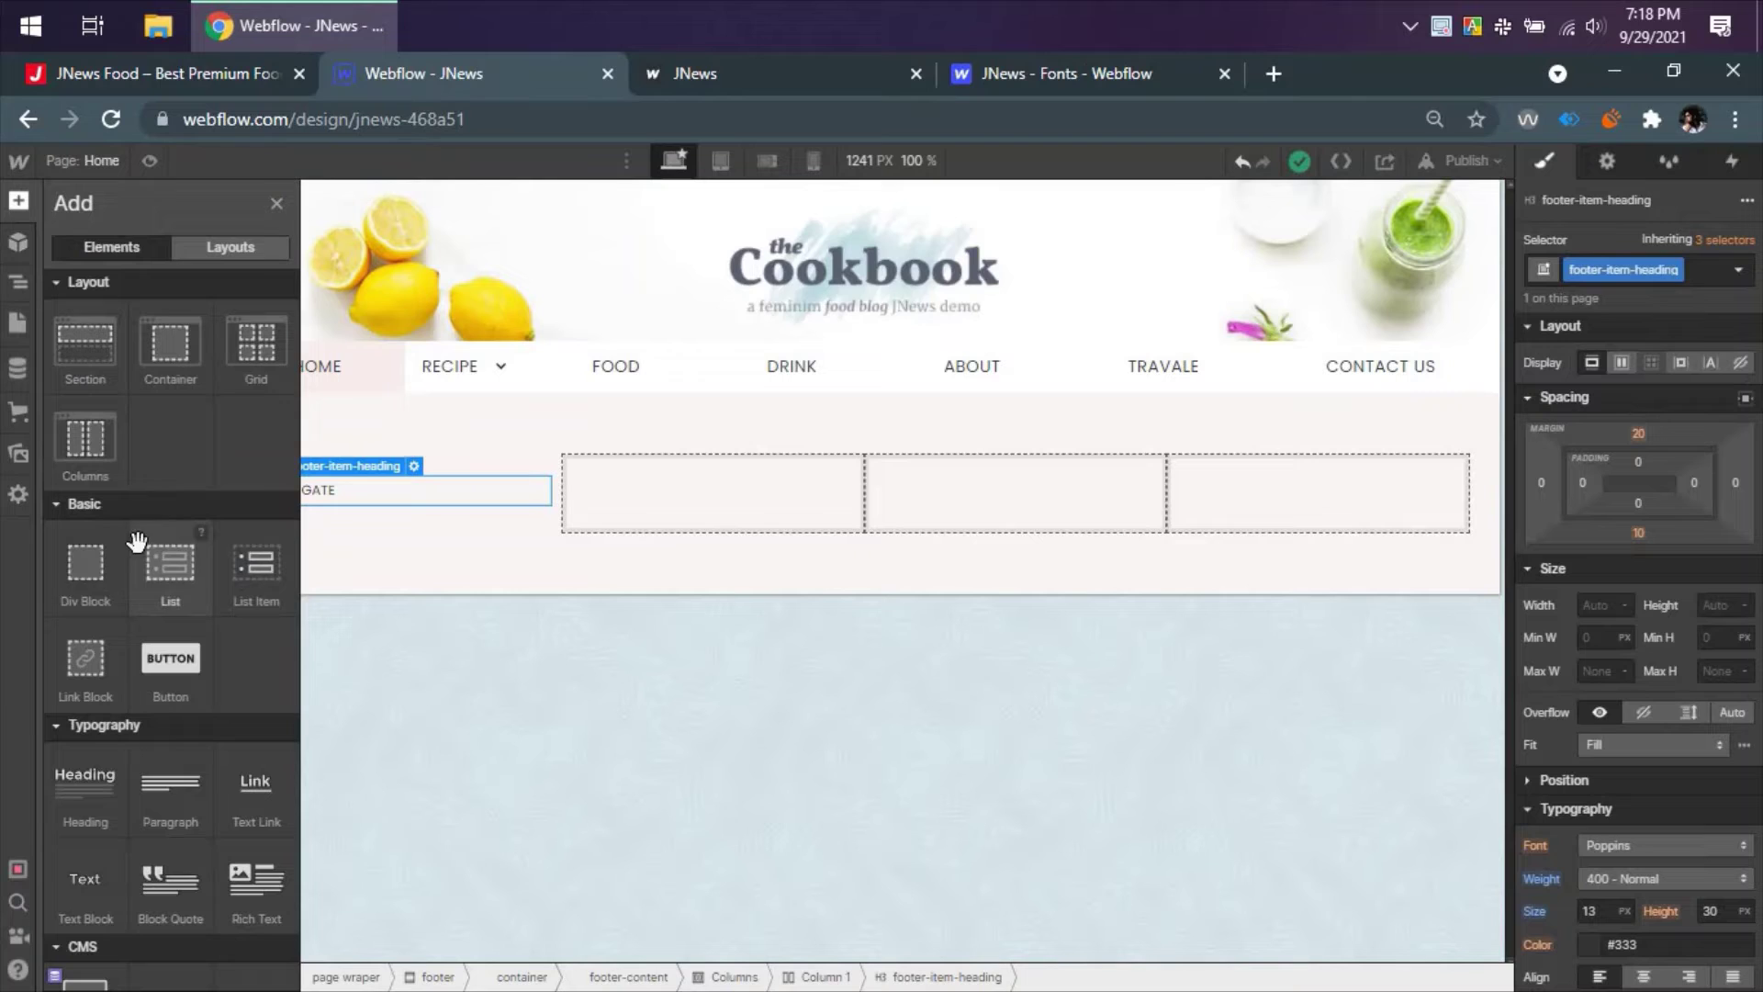
left_click(91, 576)
left_click(1607, 160)
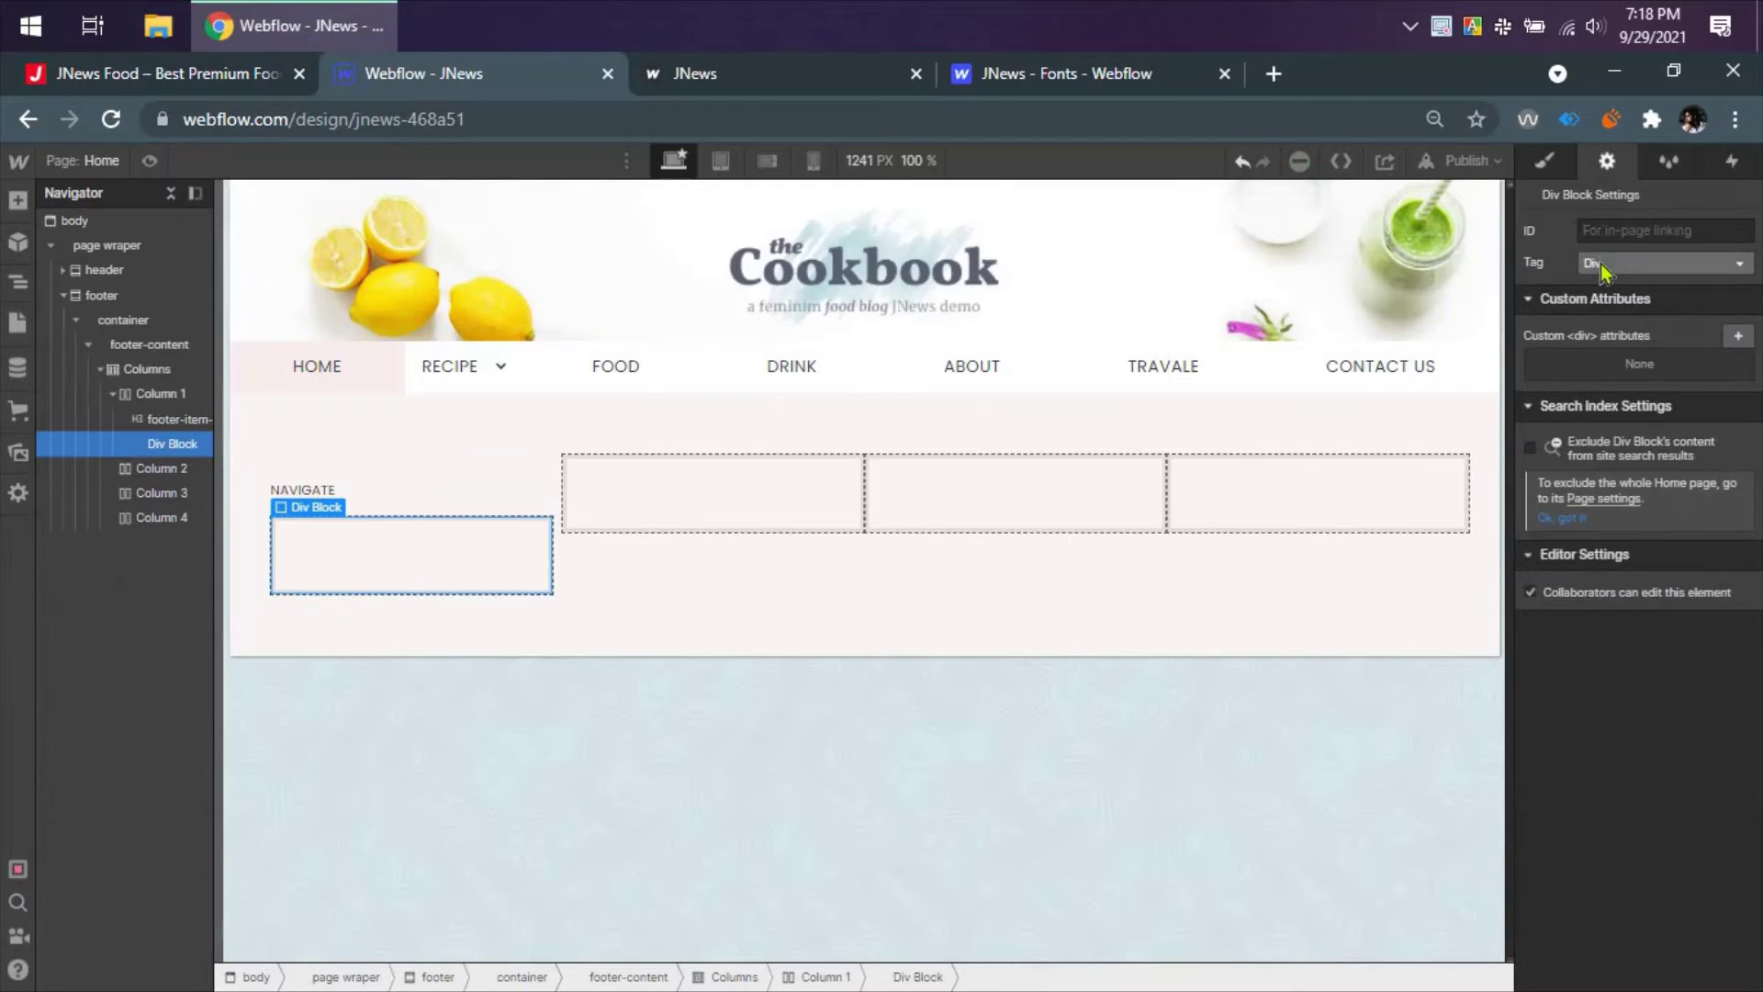
left_click(1644, 262)
left_click(1603, 351)
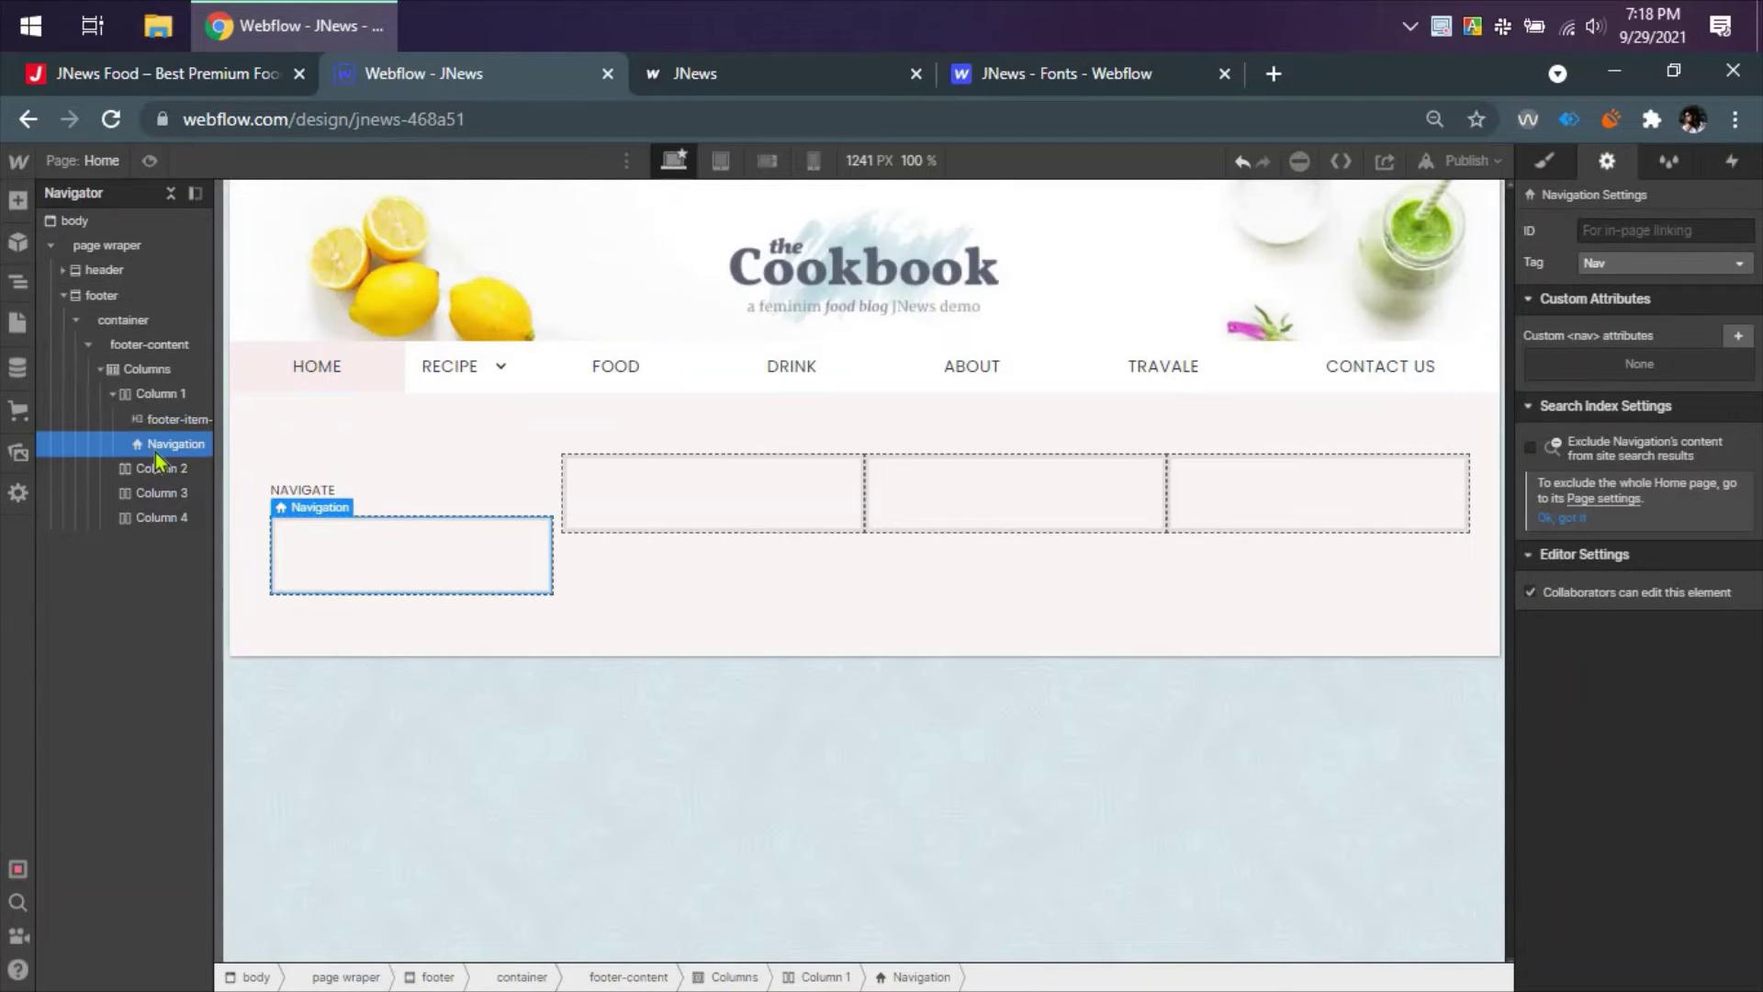
- Insert a Text Link inside the footer's Navigation block and create the class footer-nav-link on it
key("a")
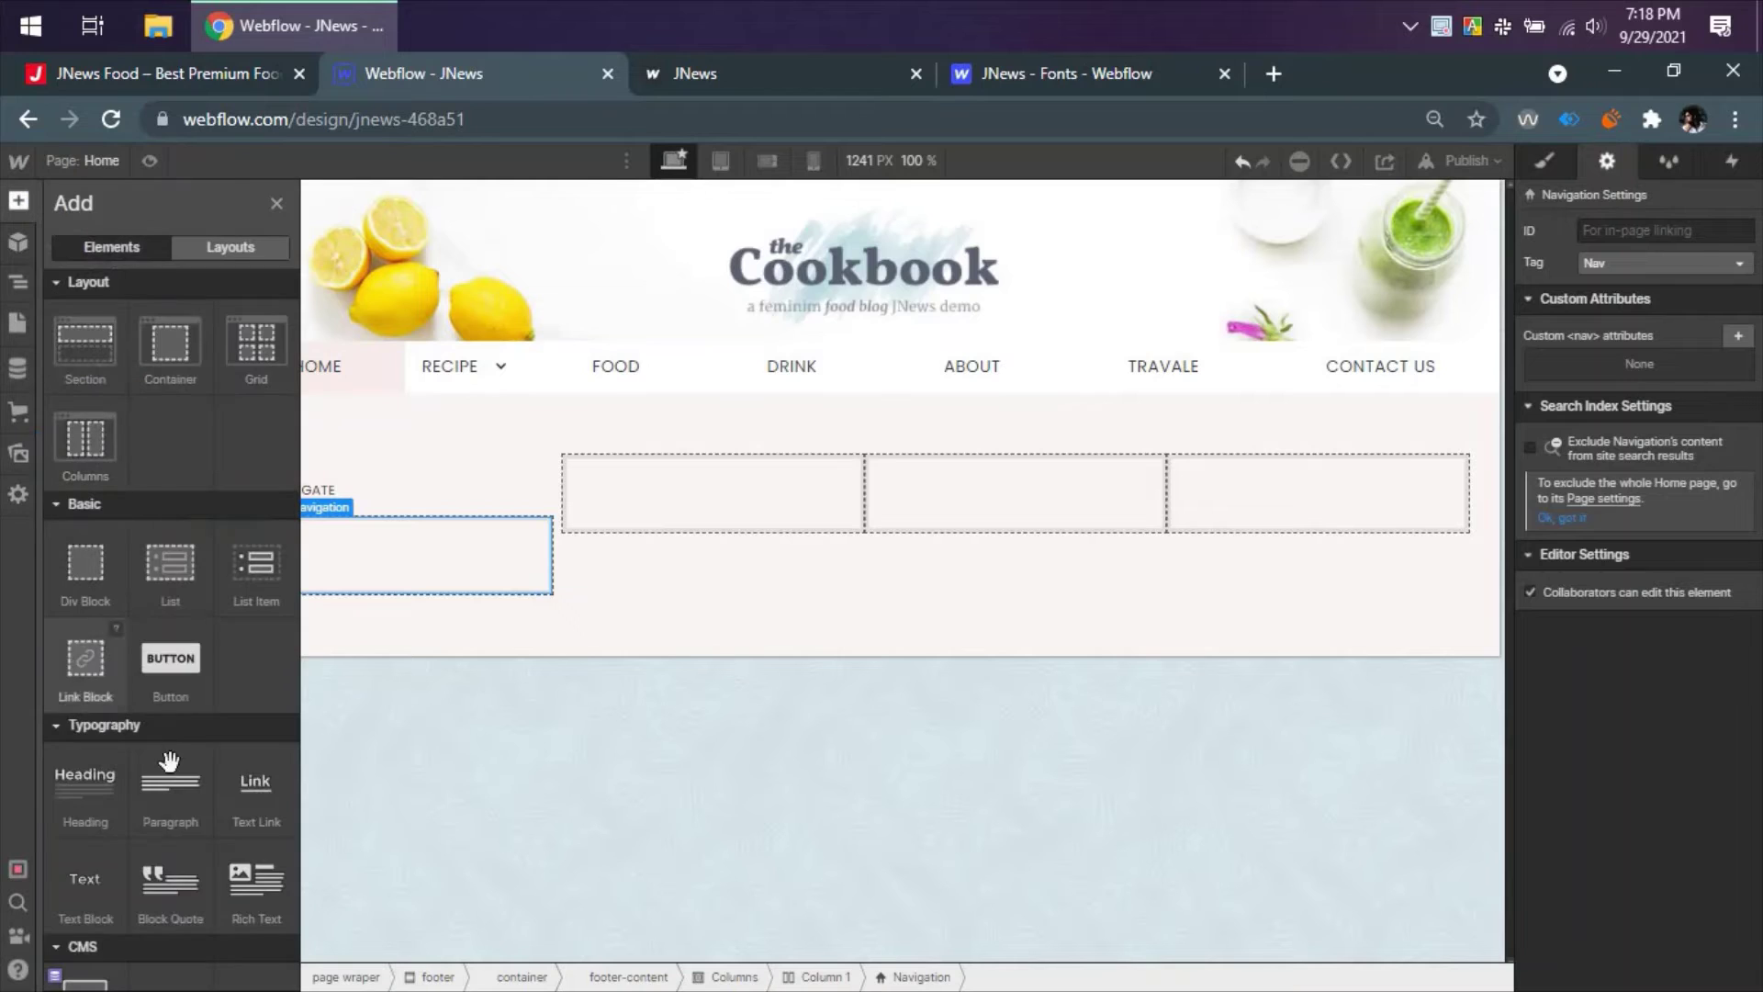
left_click(251, 805)
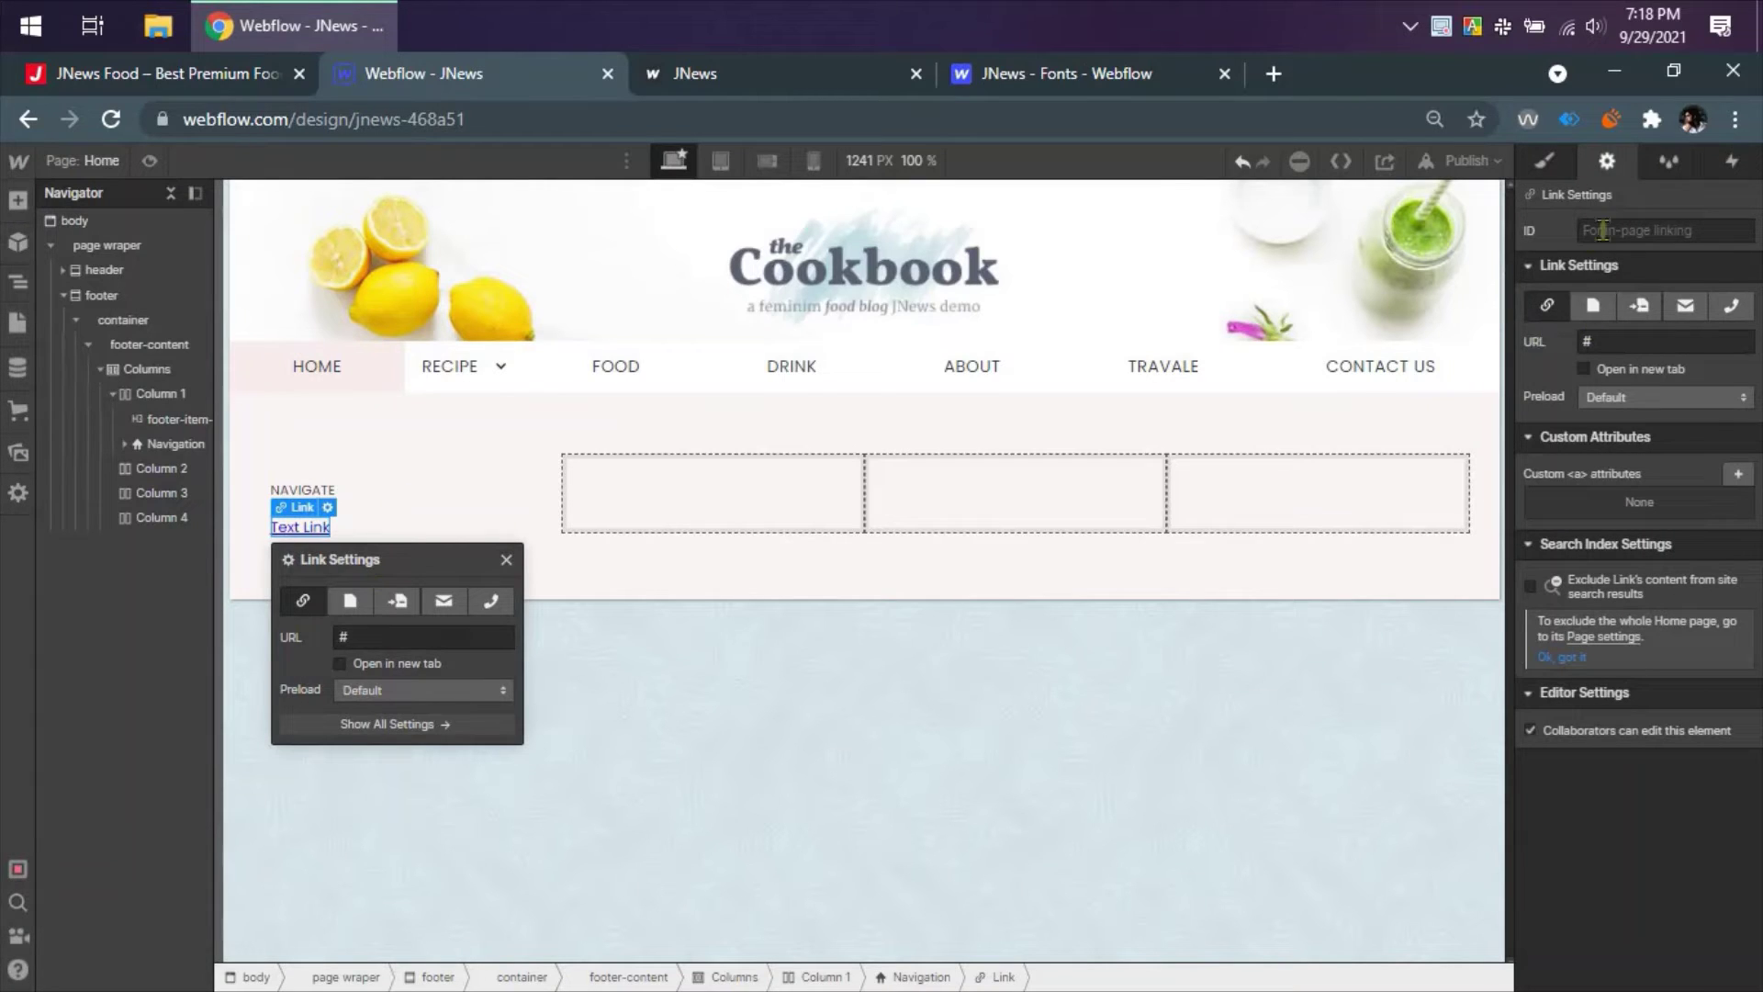
key("s")
left_click(1612, 272)
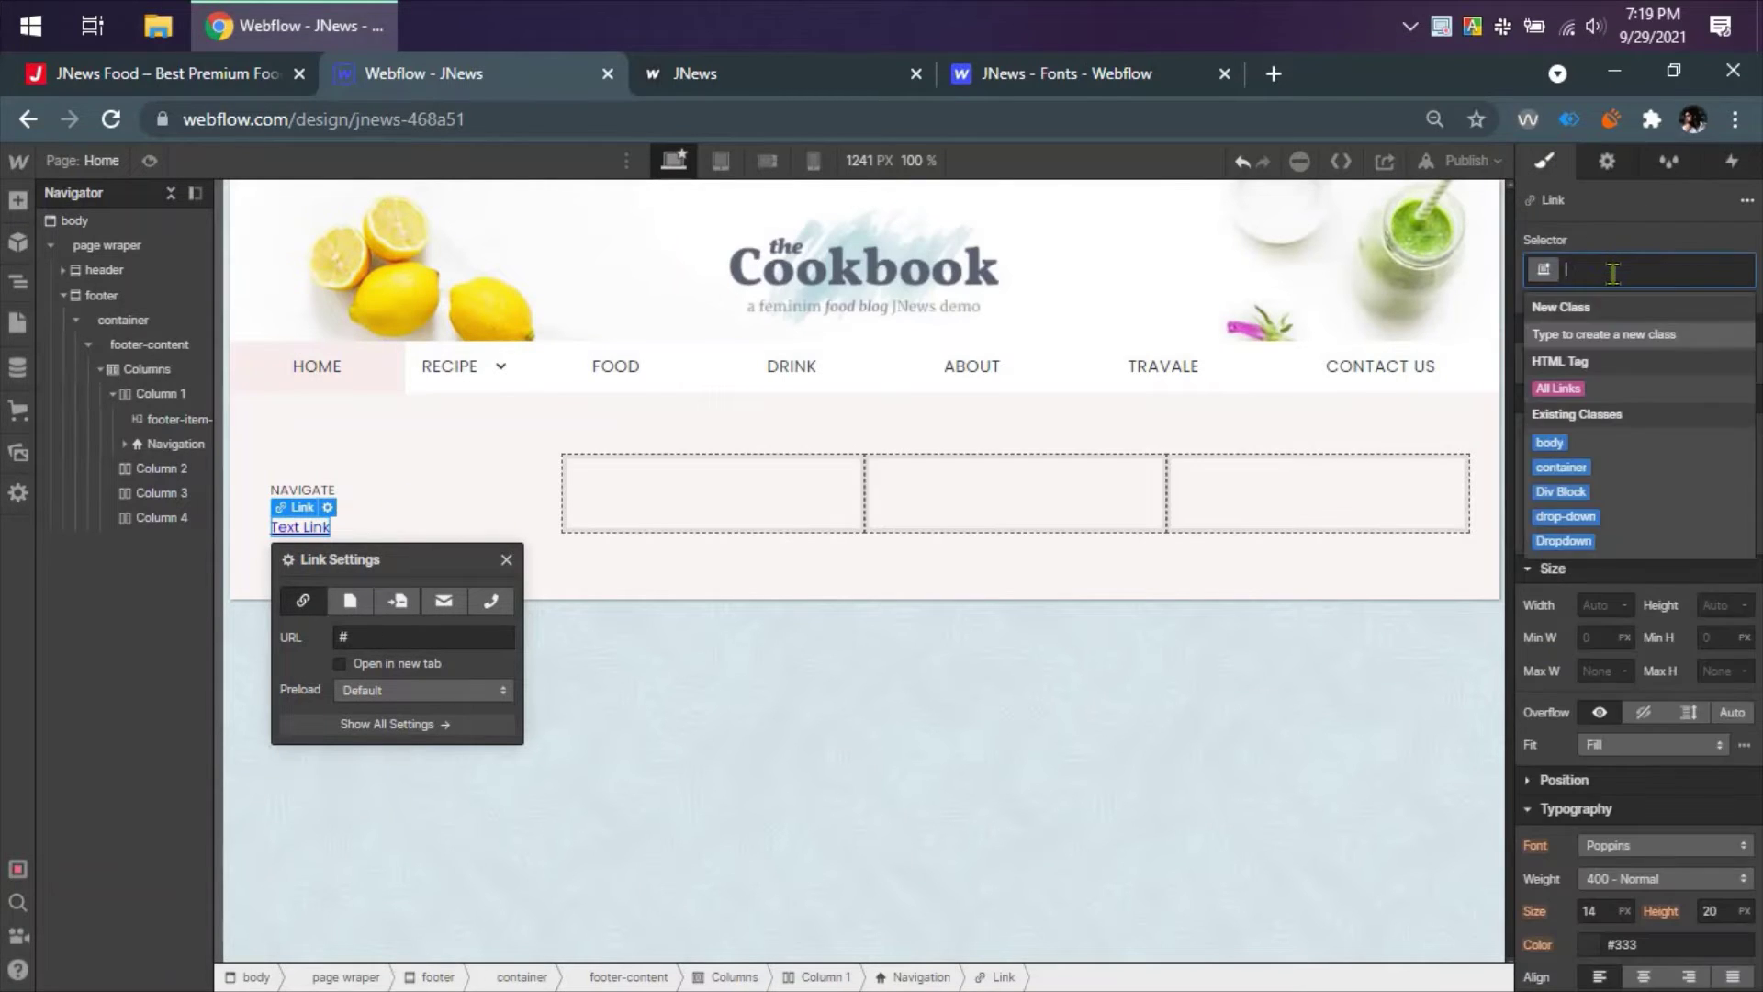
type("footer-")
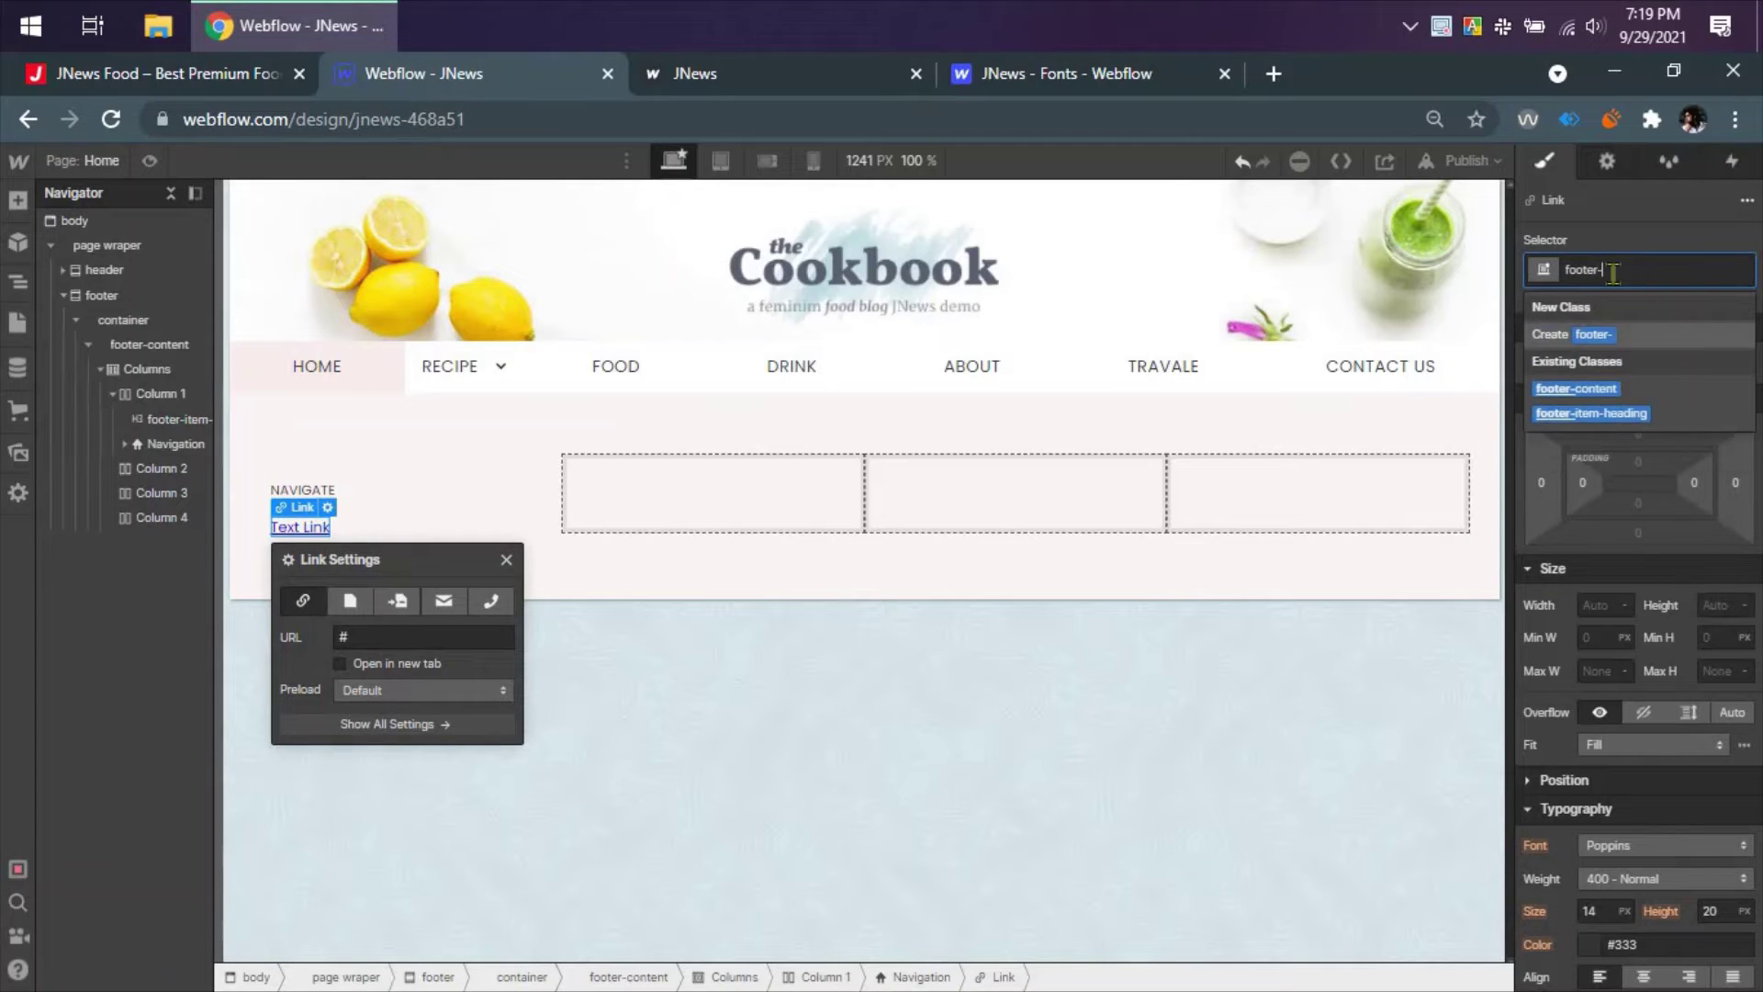
type("nav-lin")
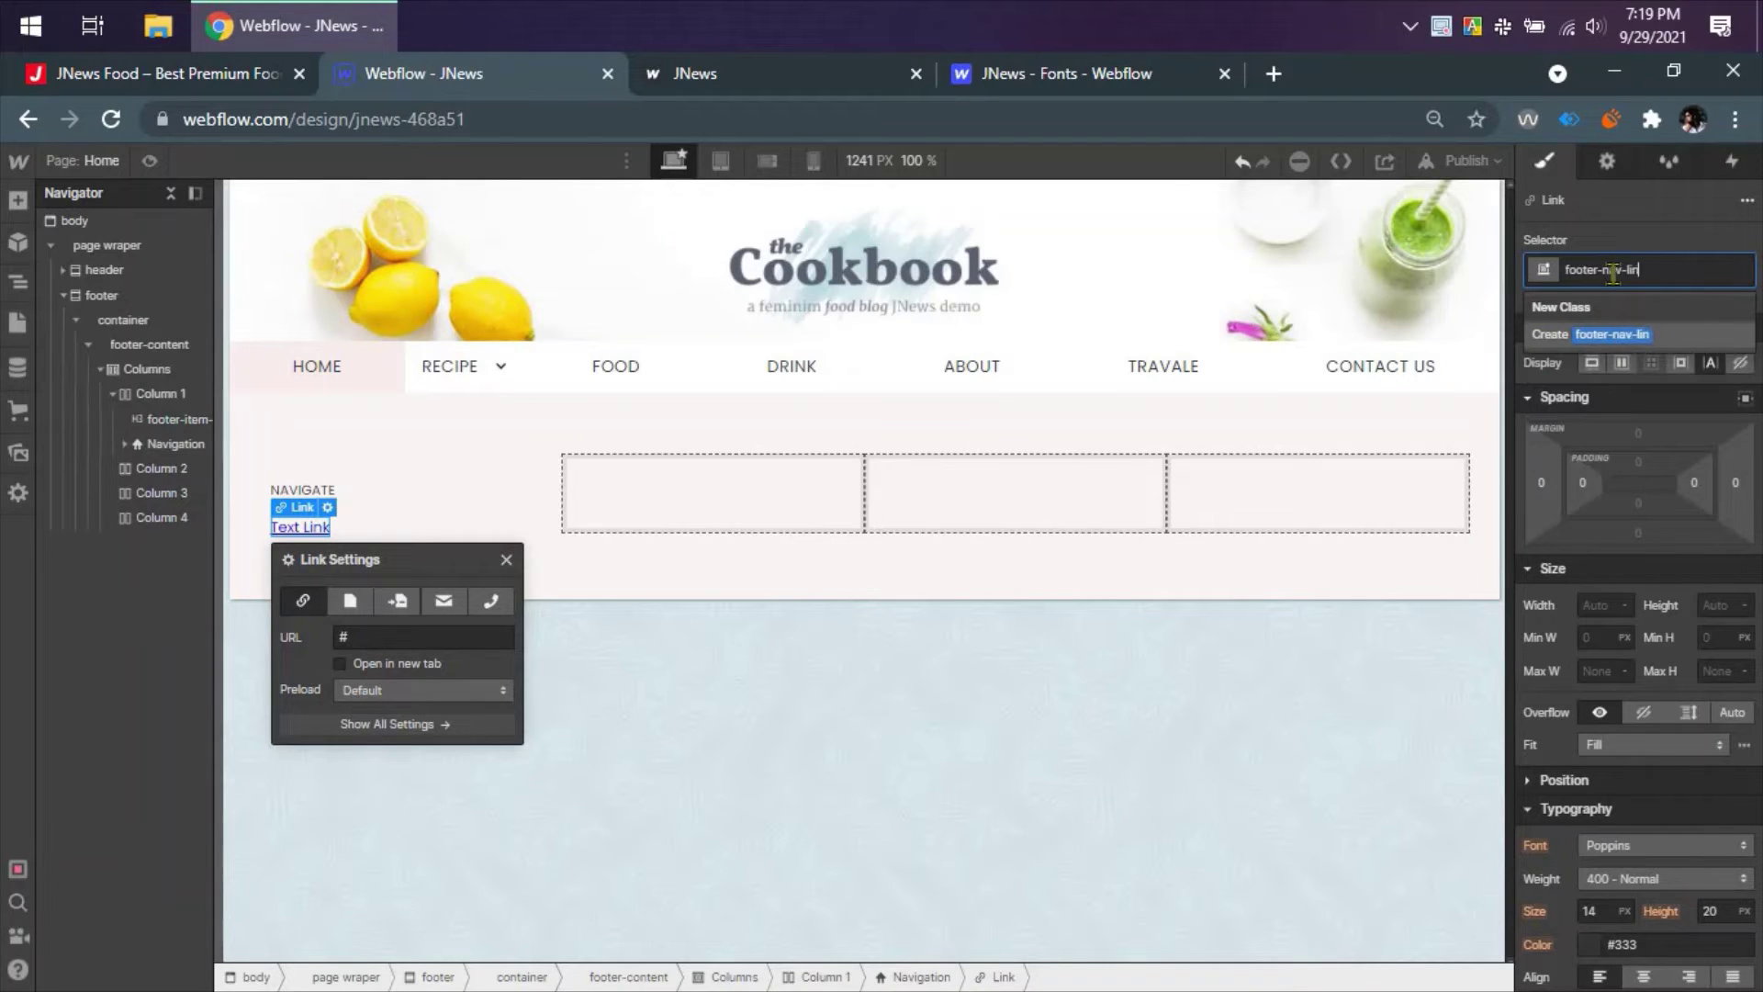
type("k")
key("Return")
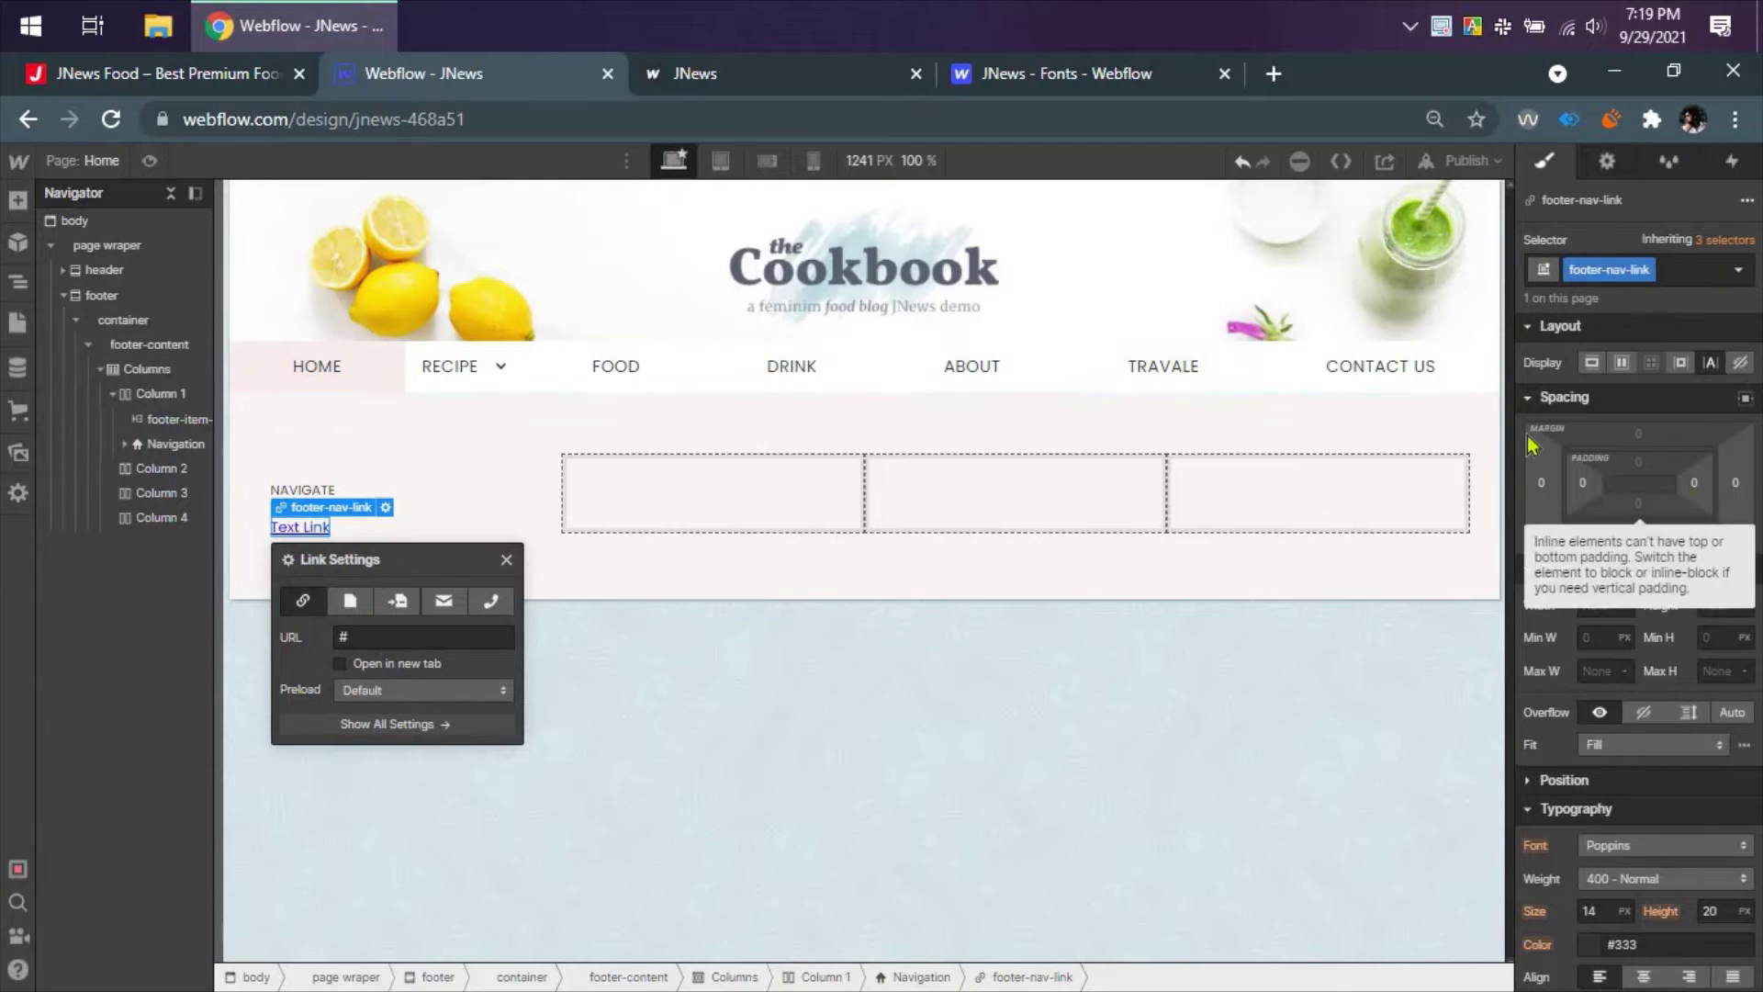
- On the reference page, inspect the Home link in the footer's navigation list and copy its text colour #5b6170
left_click(166, 74)
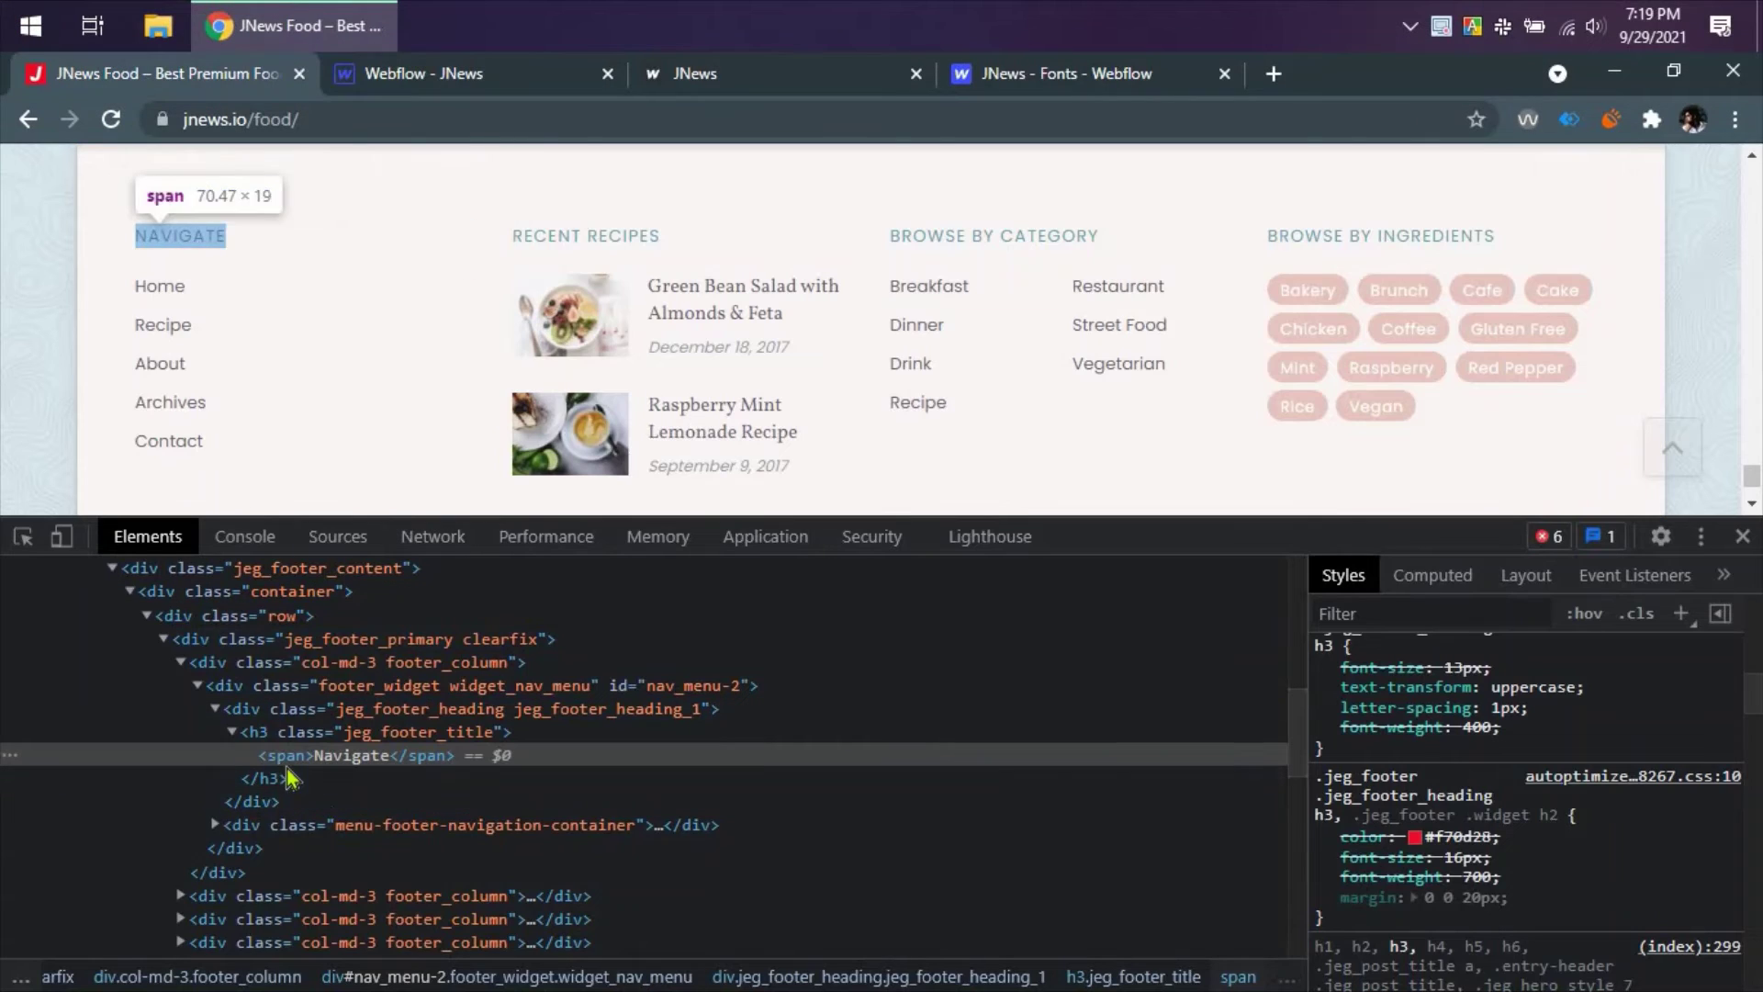
left_click(215, 824)
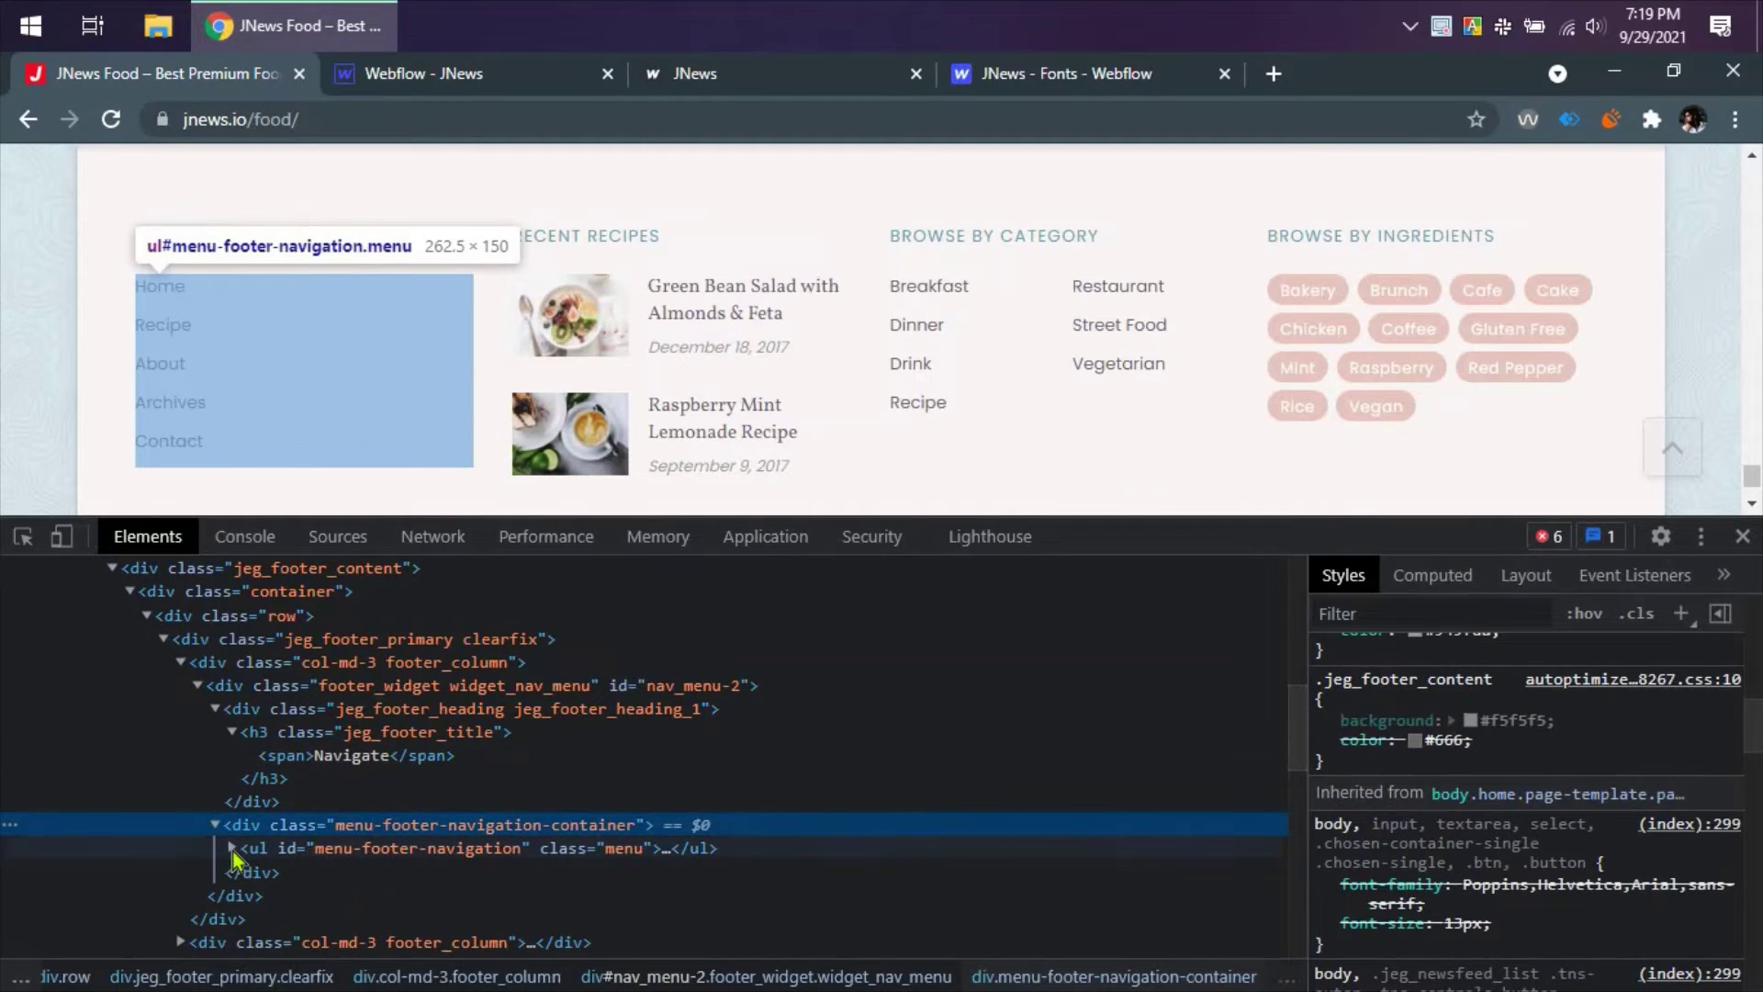
left_click(232, 847)
left_click(284, 875)
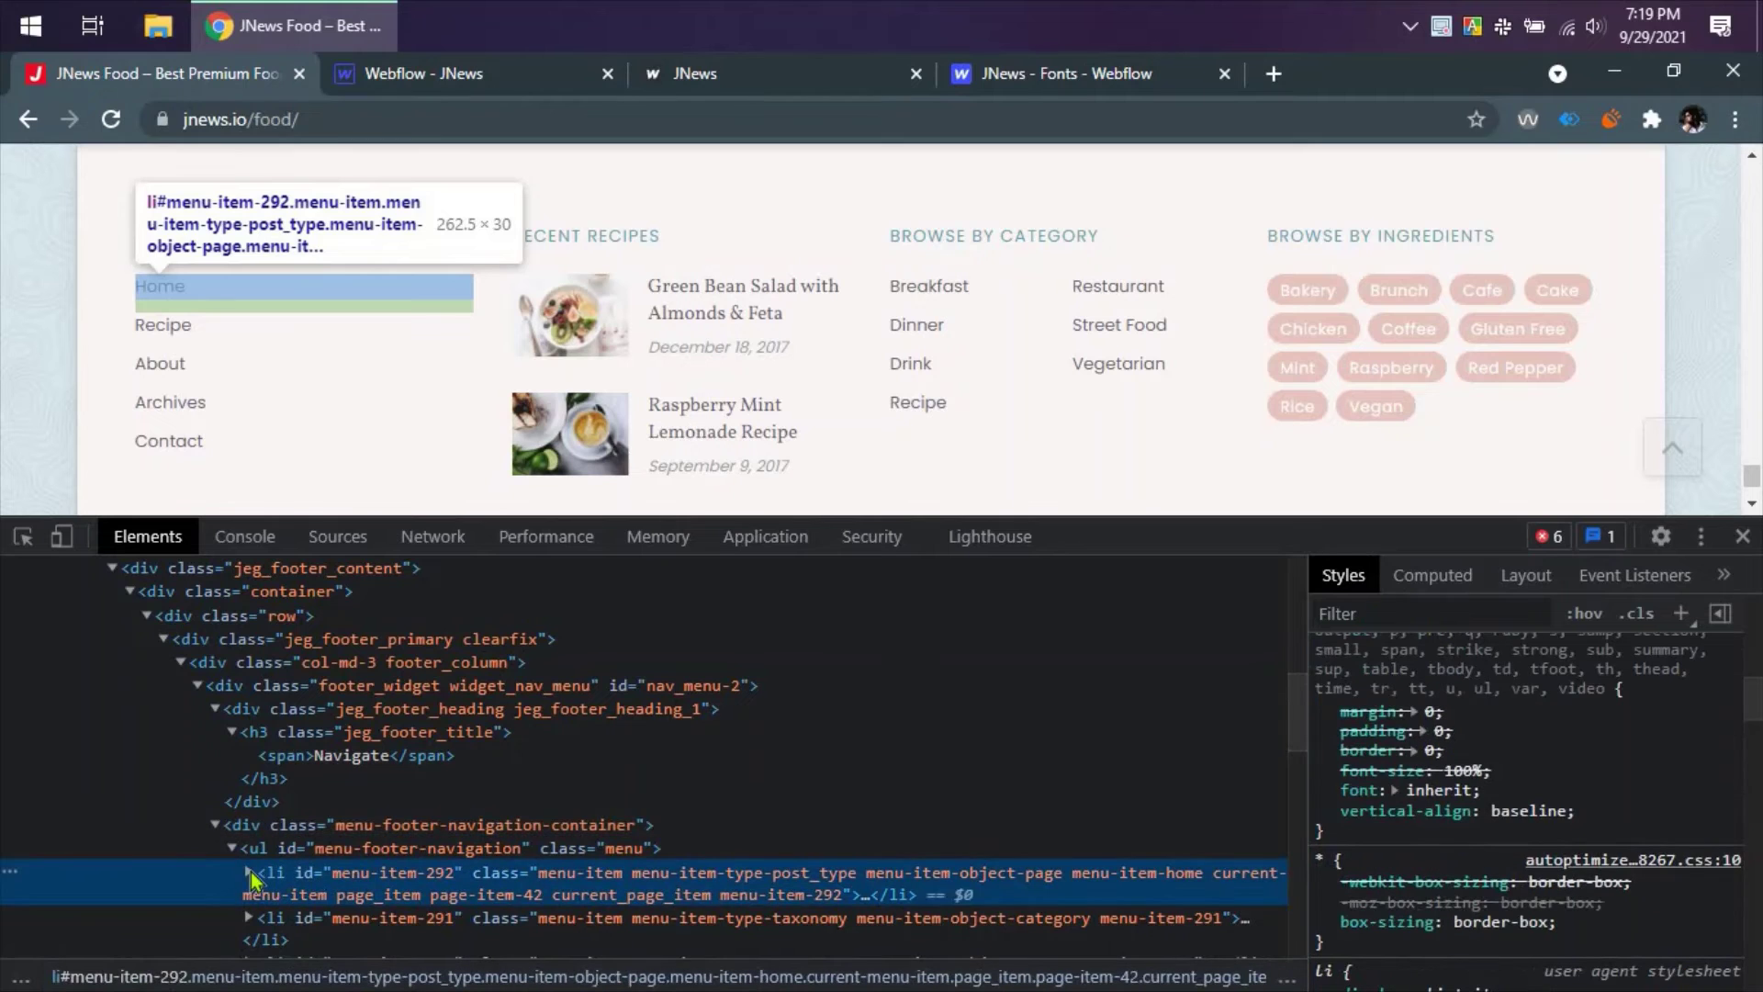
left_click(248, 871)
scroll(317, 661, "down", 3)
left_click(317, 662)
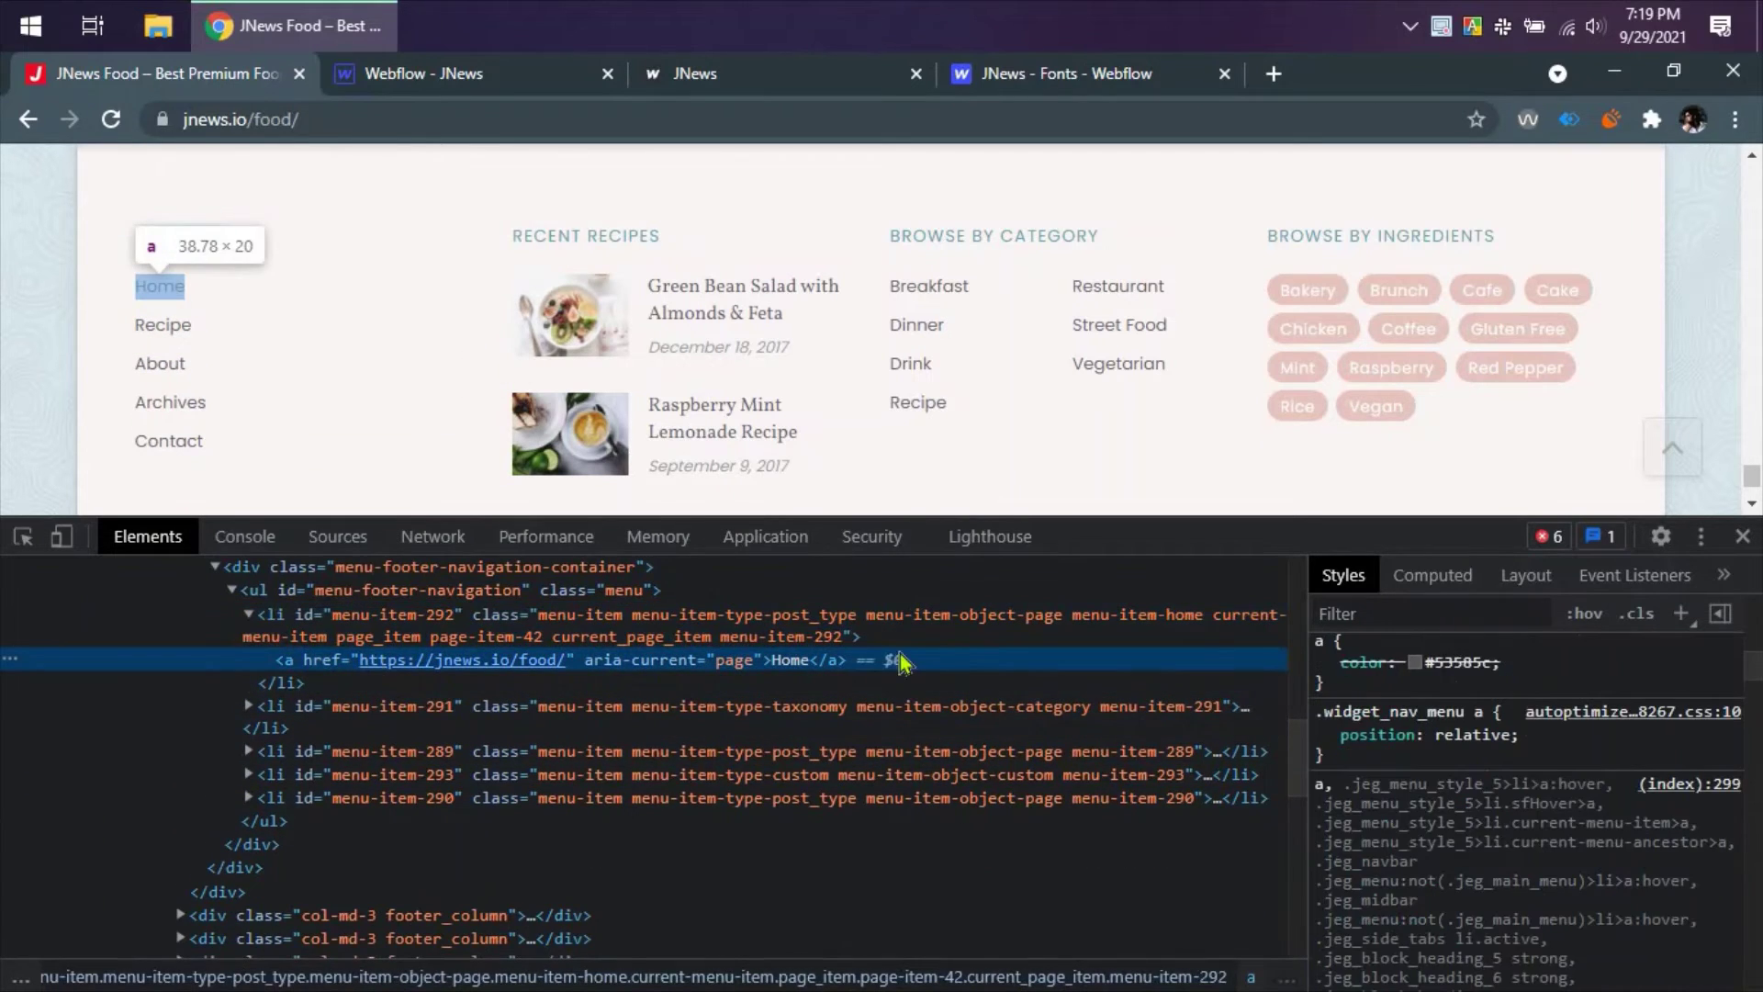
scroll(1536, 686, "up", 3)
scroll(1536, 686, "up", 5)
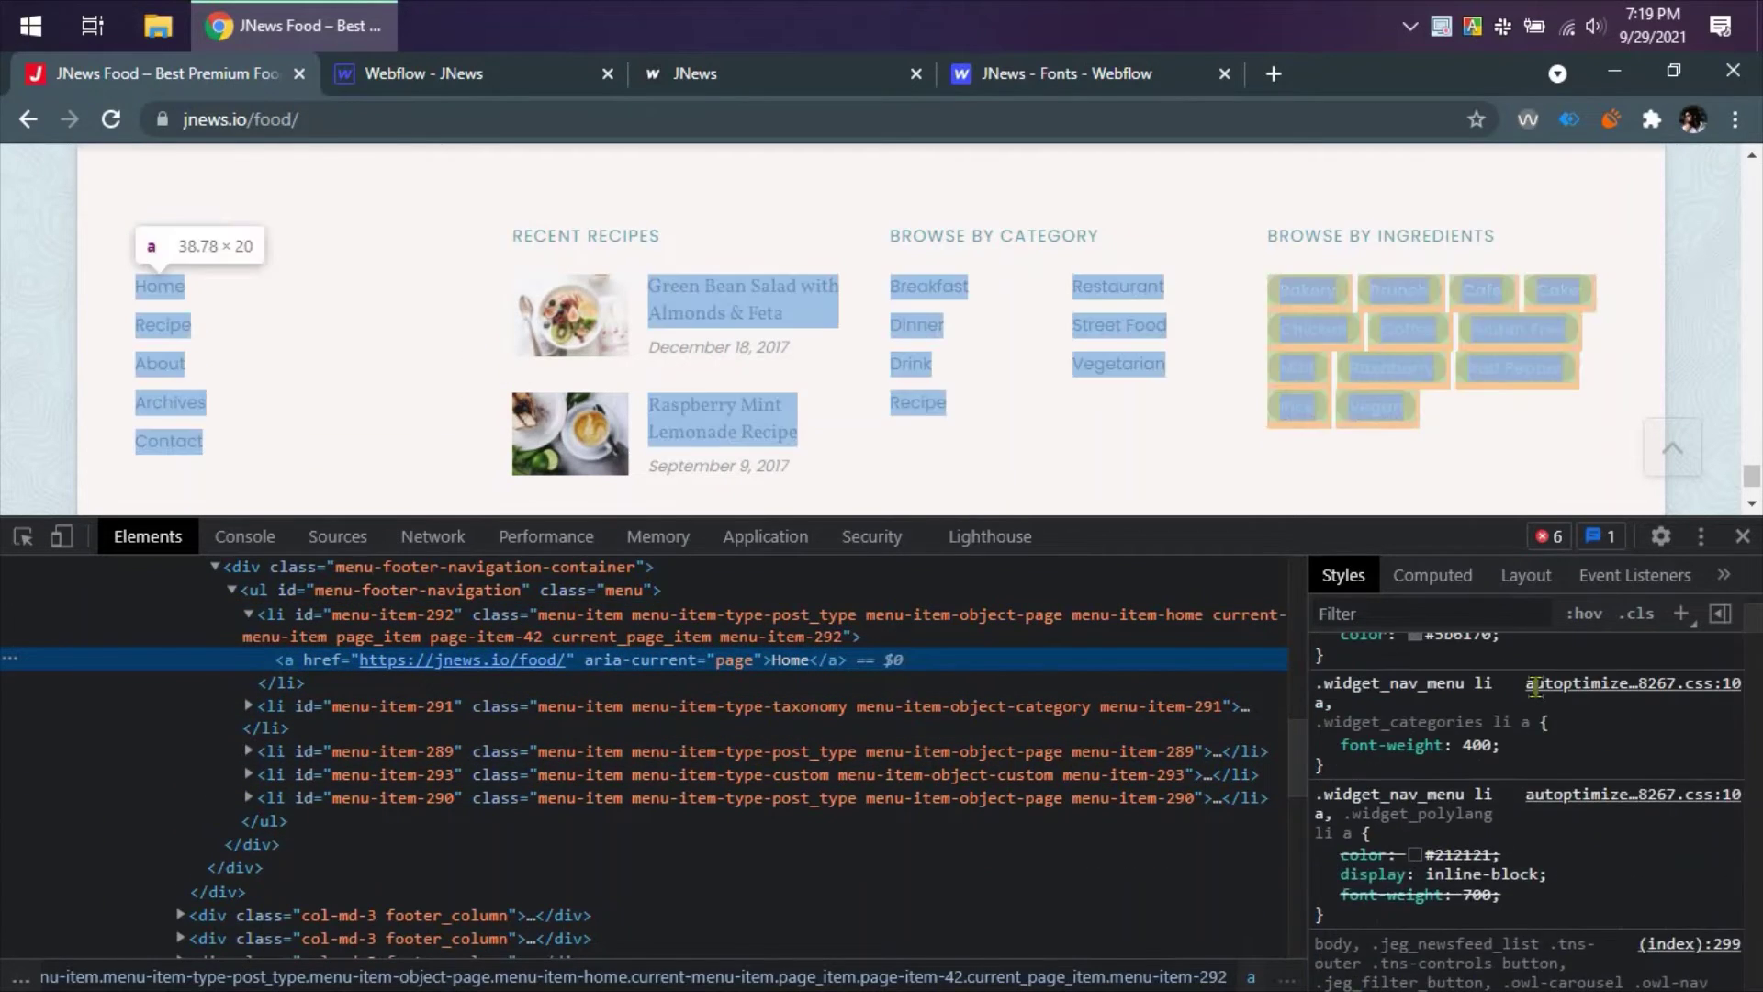
left_click(1458, 759)
key("ctrl+c")
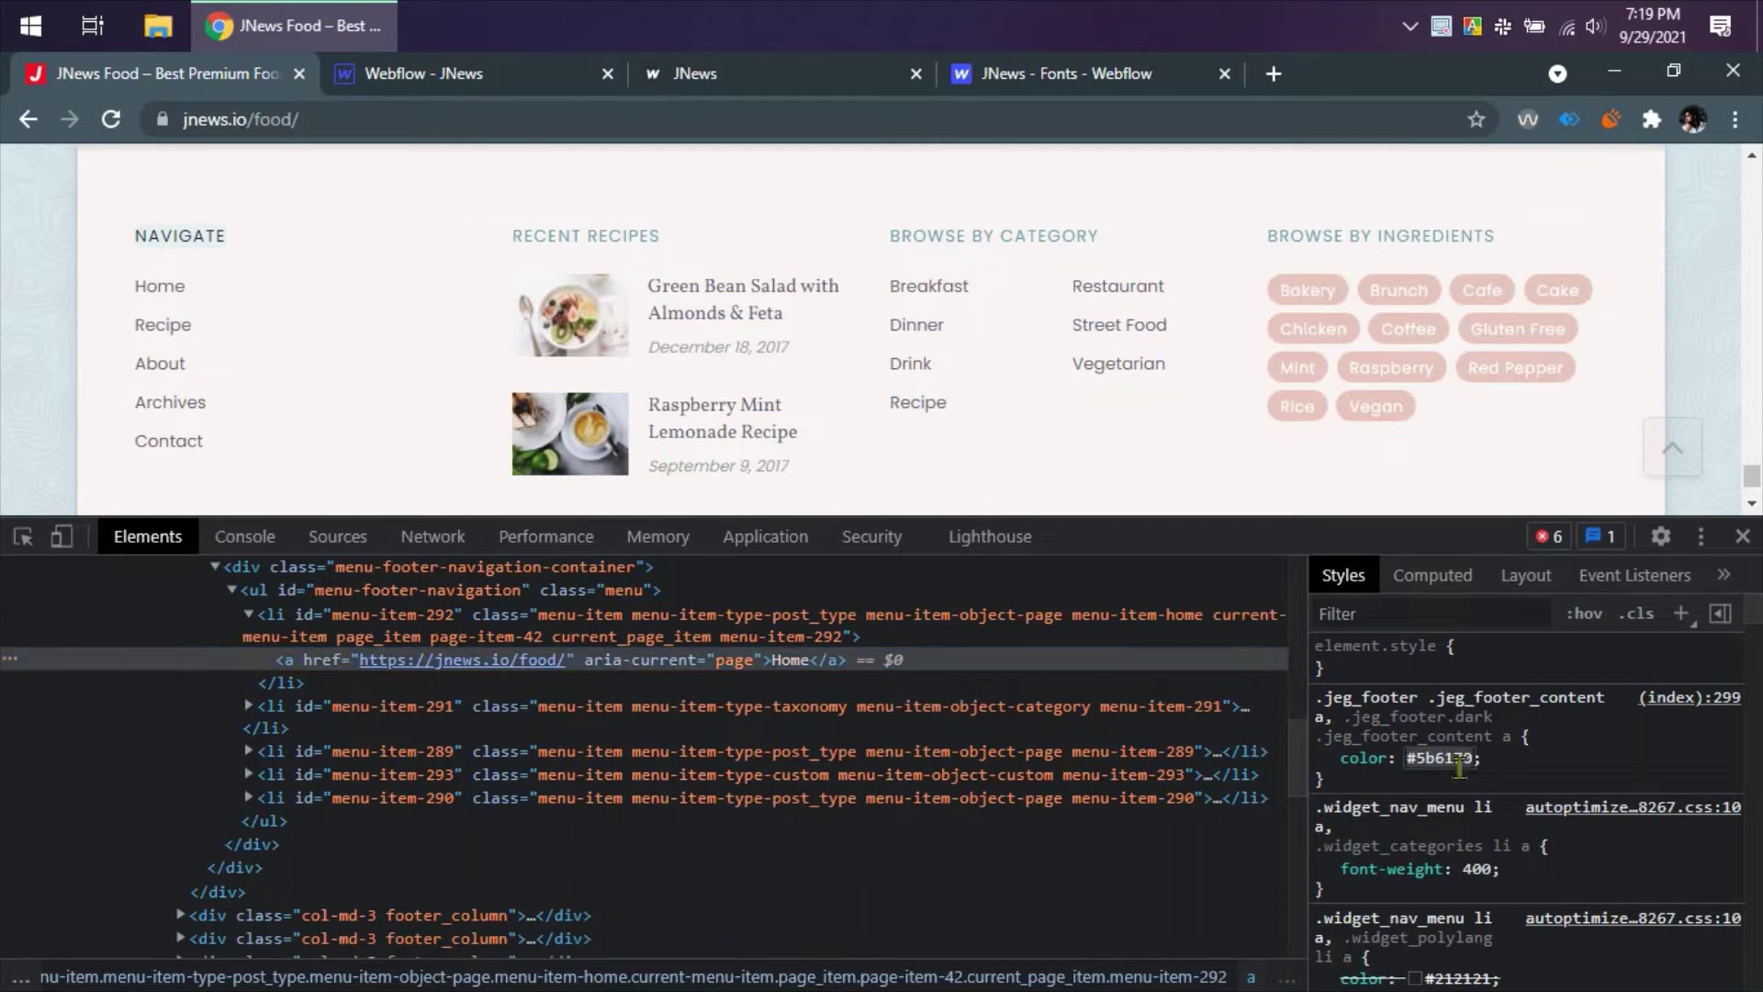
- In the Webflow designer, colour footer-nav-link #5b6170, saving it as a new swatch under the suggested name, and remove the link's underline
left_click(463, 92)
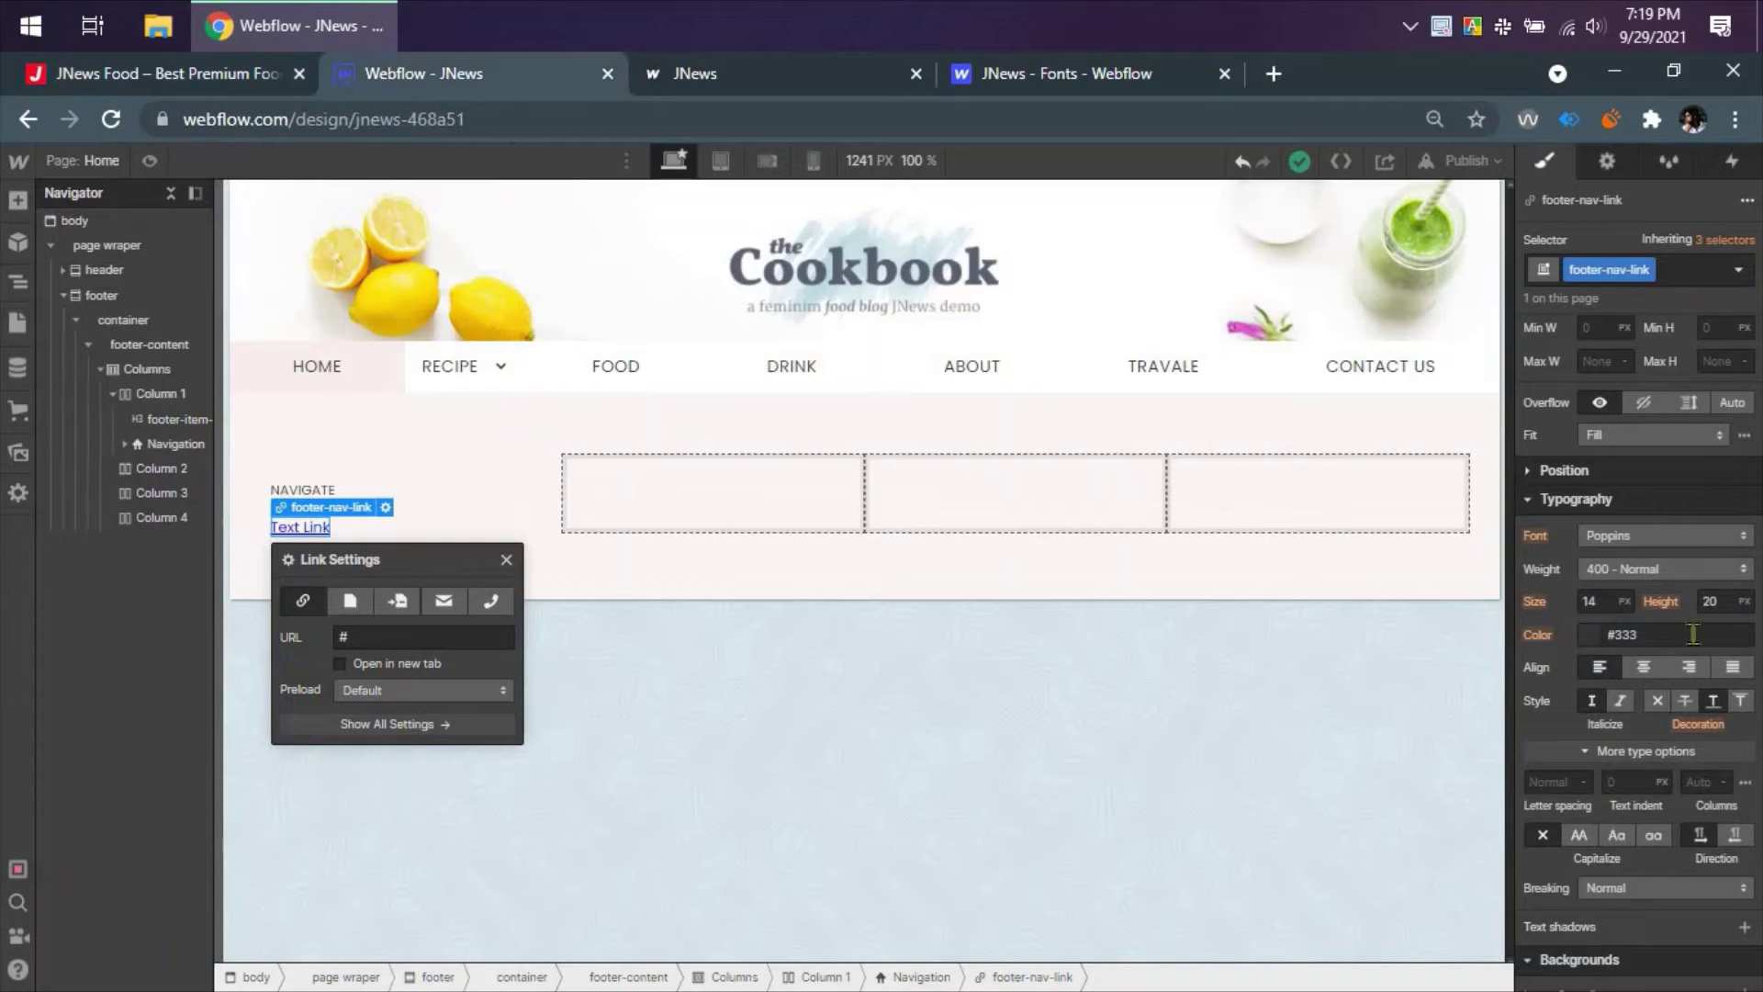
left_click(1592, 635)
left_click(1596, 597)
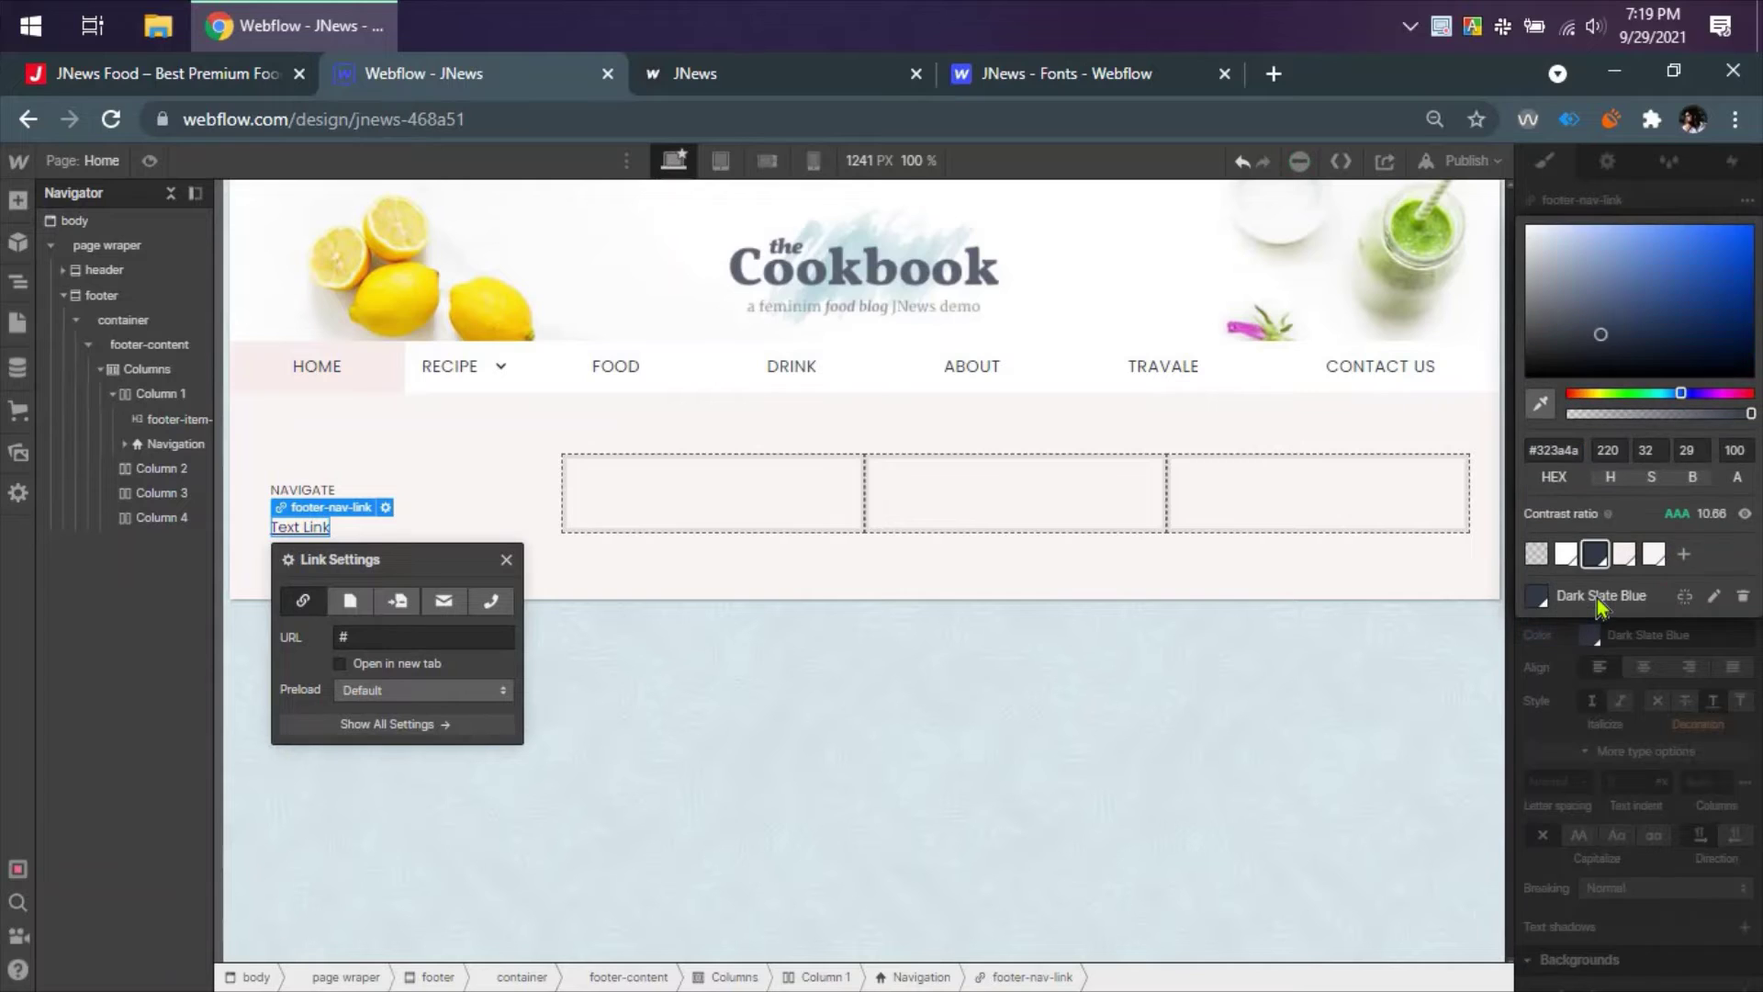
left_click(1556, 450)
key("ctrl+v")
left_click(1690, 601)
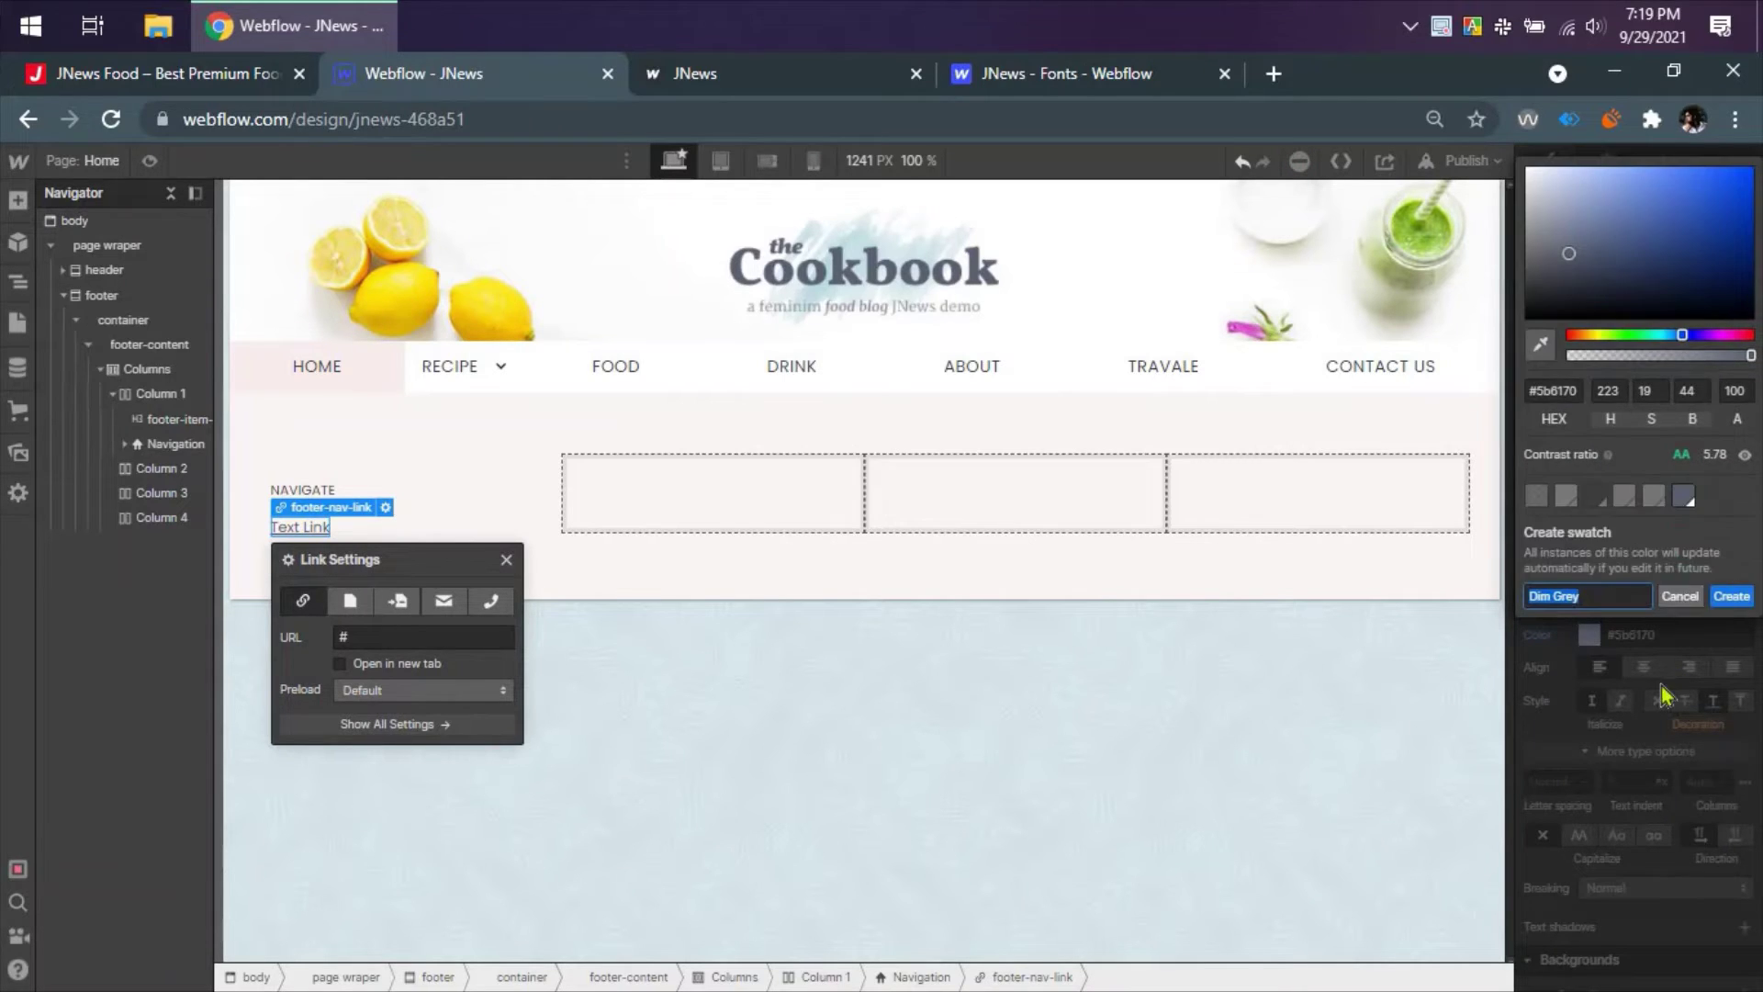
left_click(1731, 597)
left_click(1572, 660)
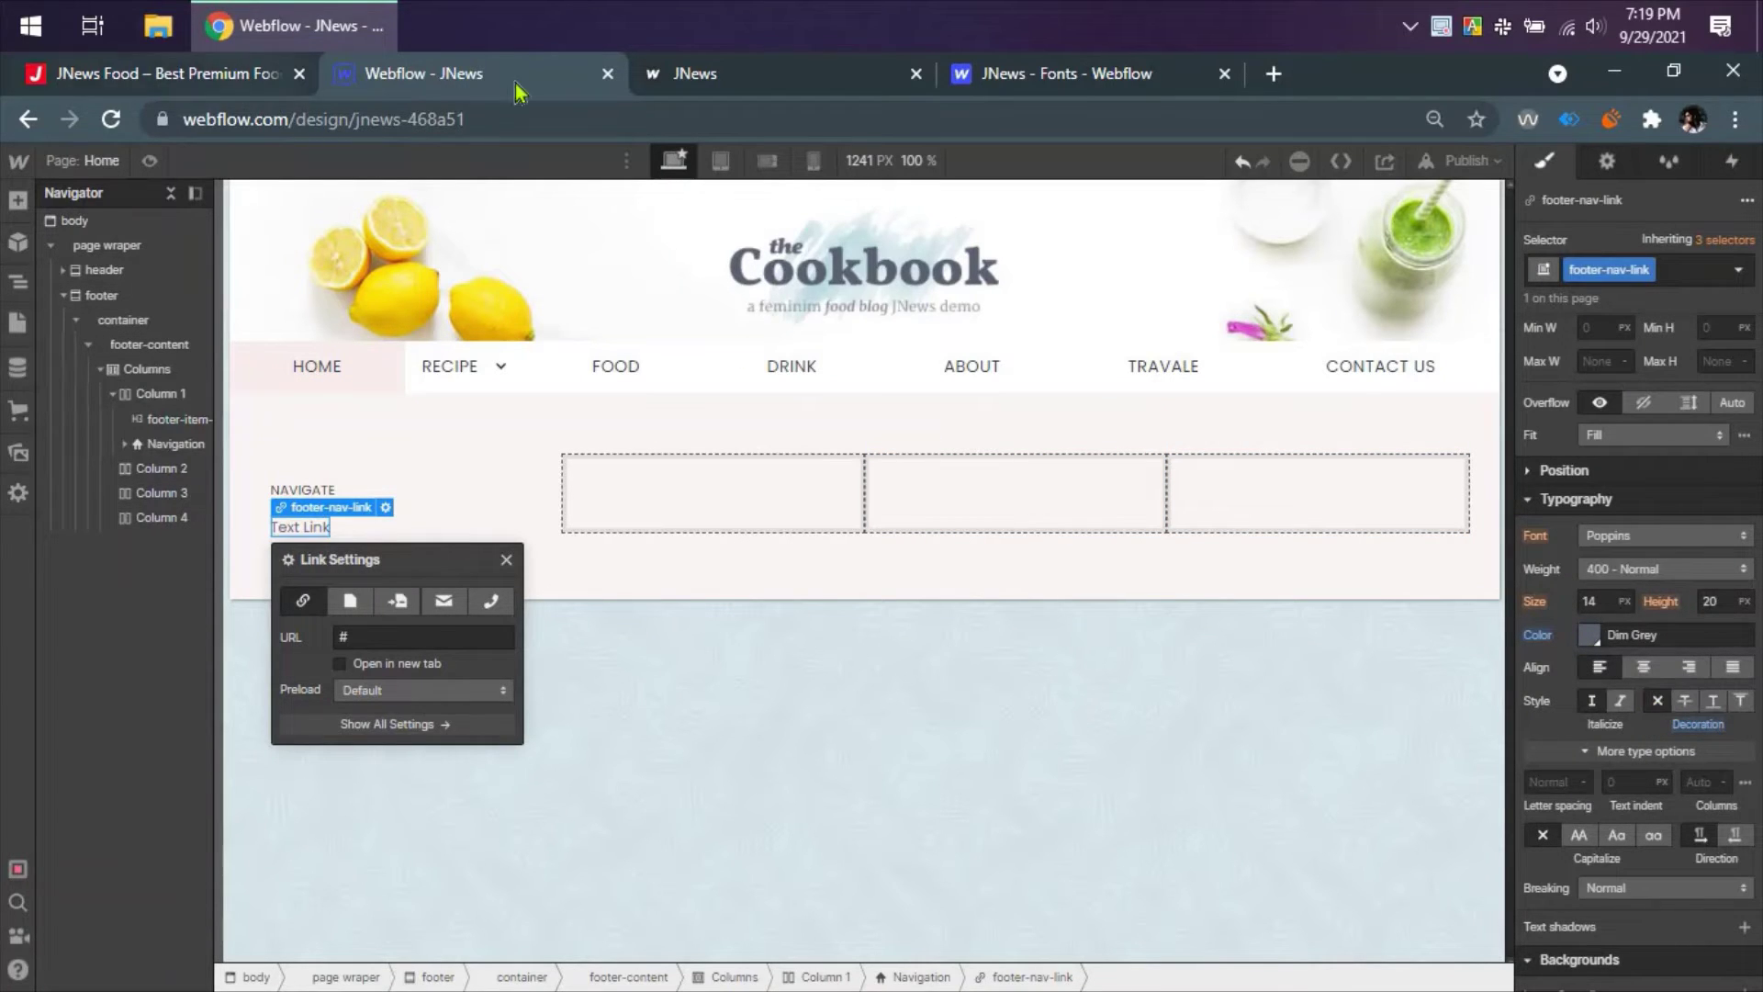
- On the reference page, look through the footer Home link's CSS rules for its font size and line height
left_click(237, 75)
scroll(1546, 781, "down", 3)
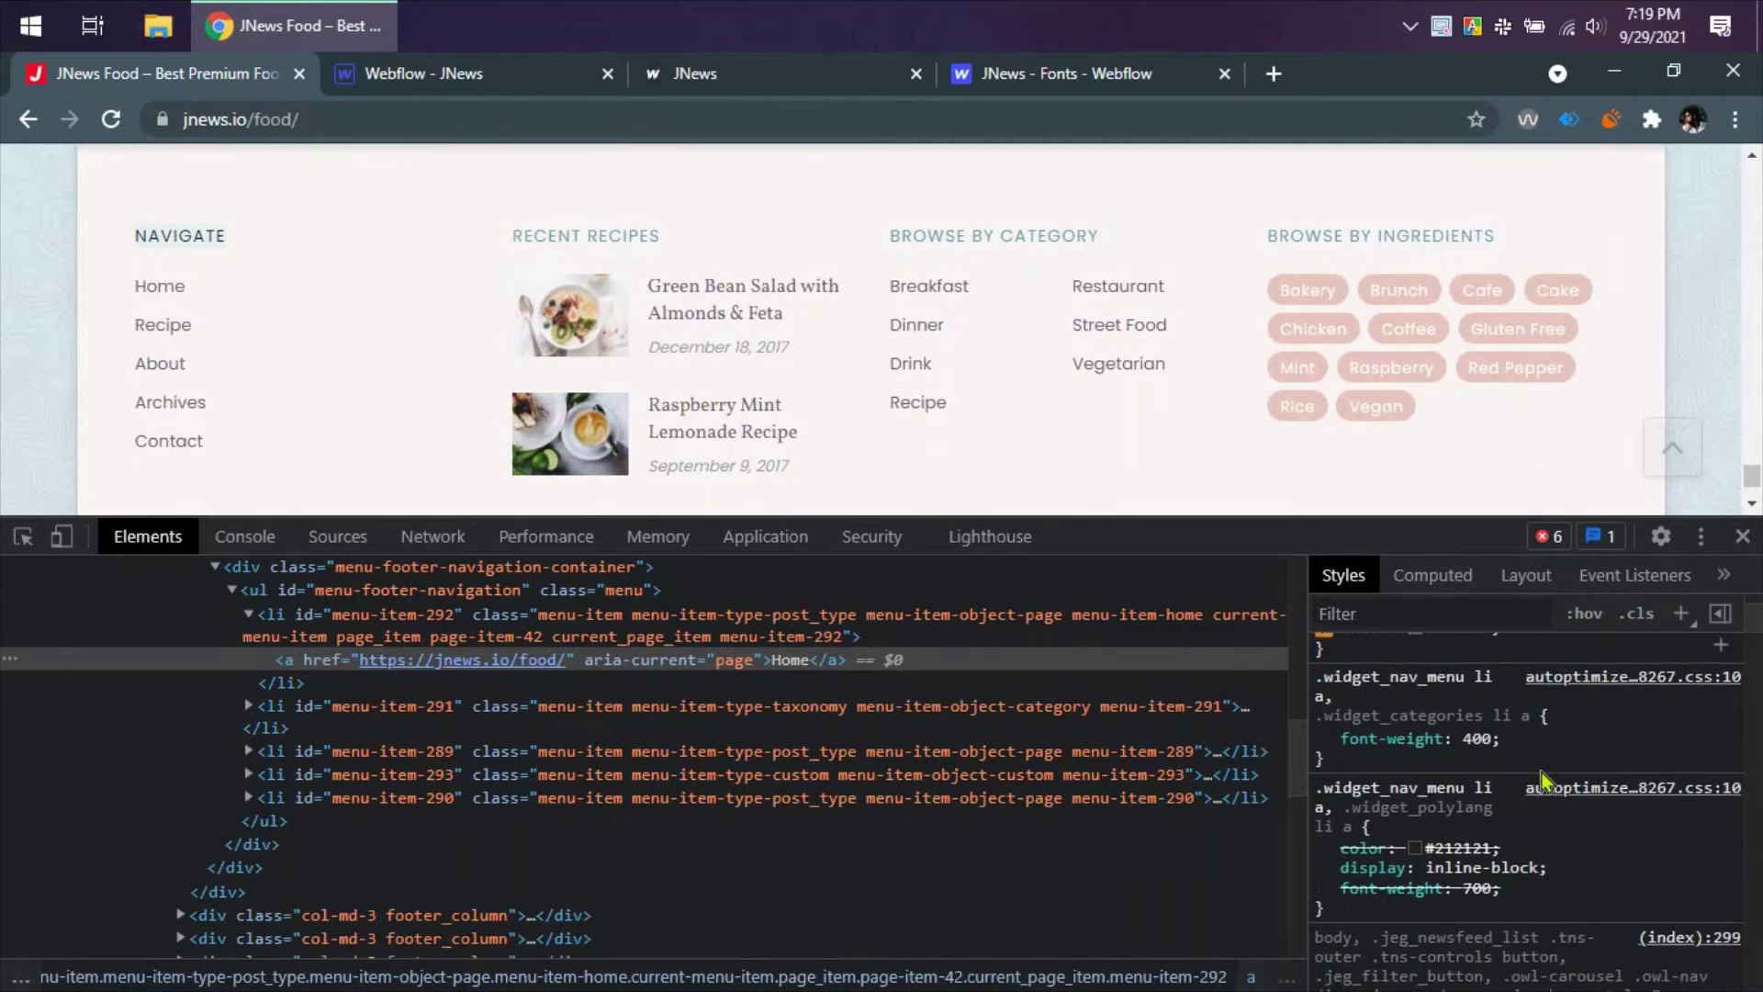
scroll(1547, 782, "up", 3)
scroll(1546, 781, "down", 6)
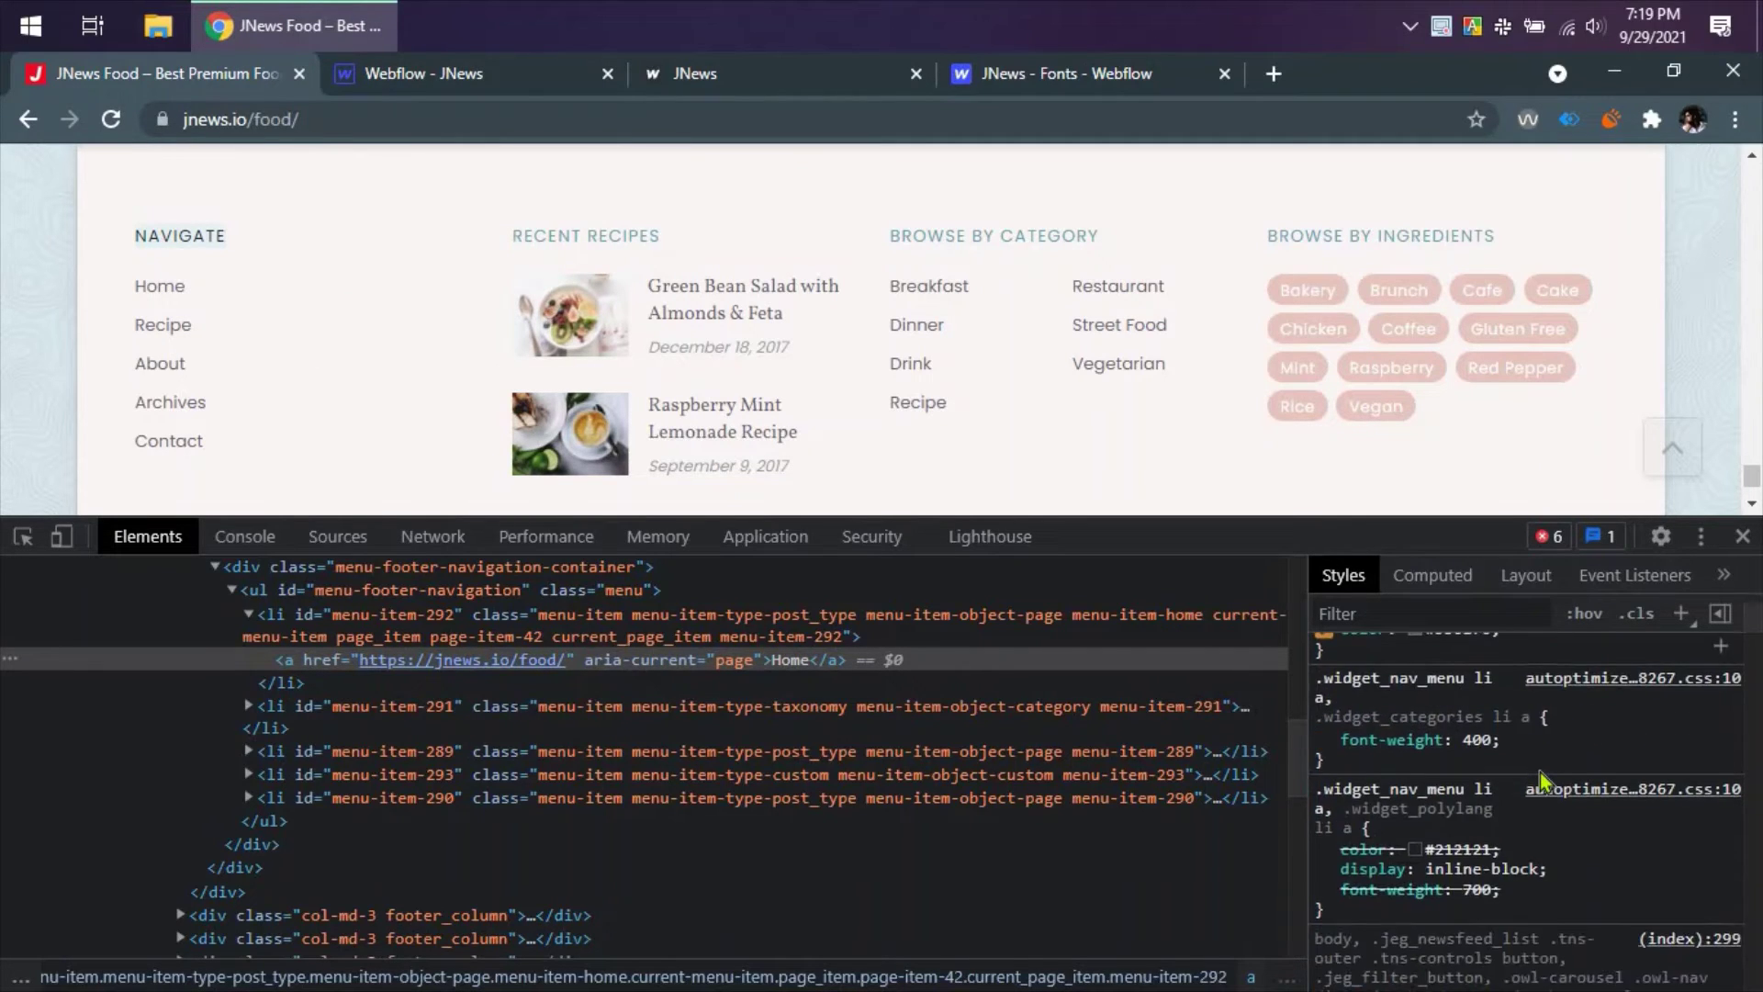
scroll(1537, 769, "down", 8)
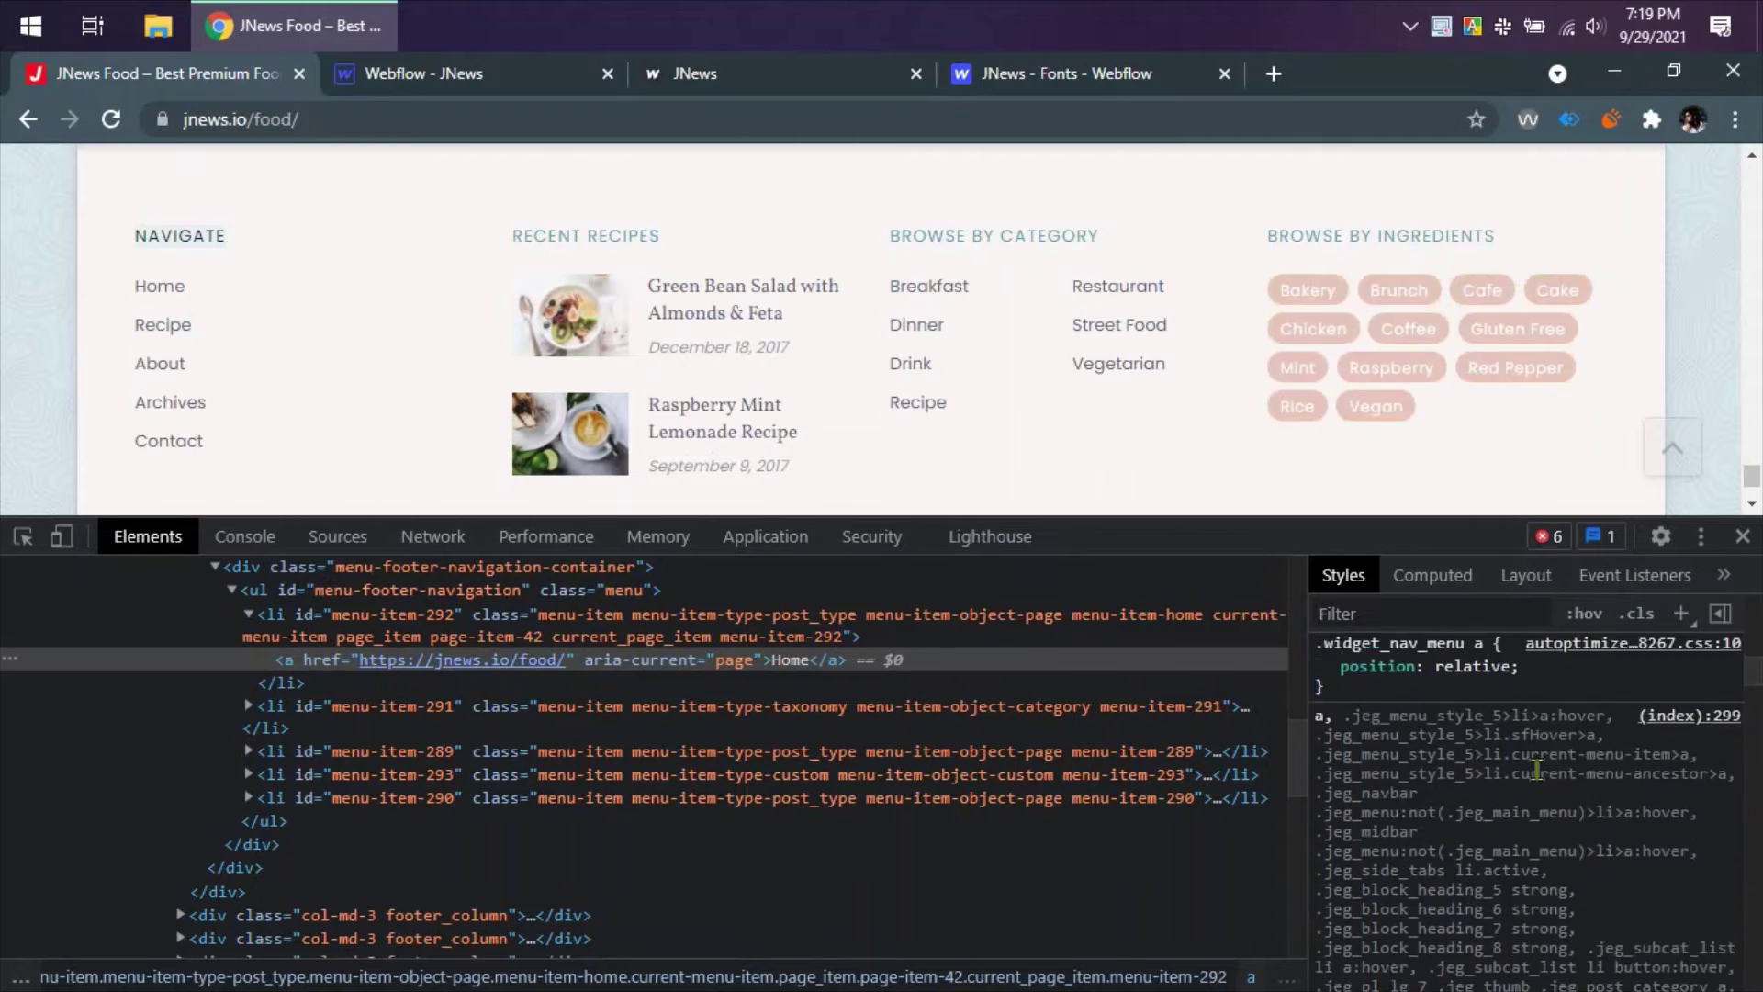
scroll(1521, 773, "down", 8)
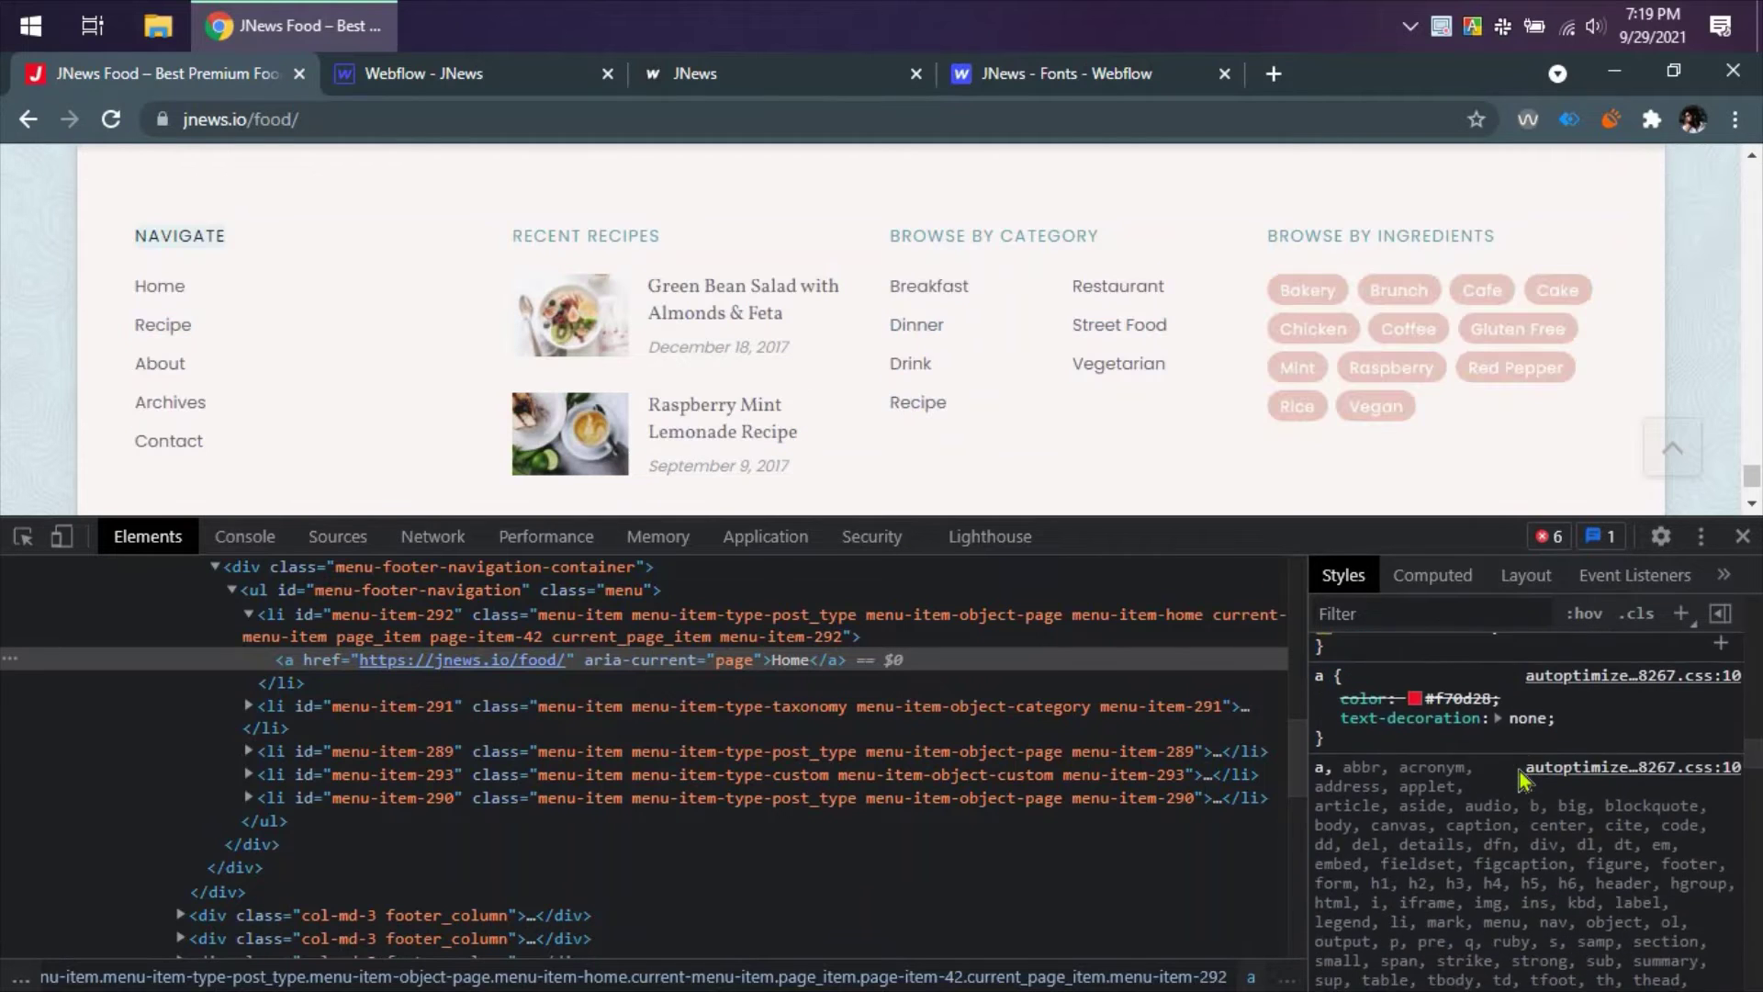
scroll(1523, 782, "down", 3)
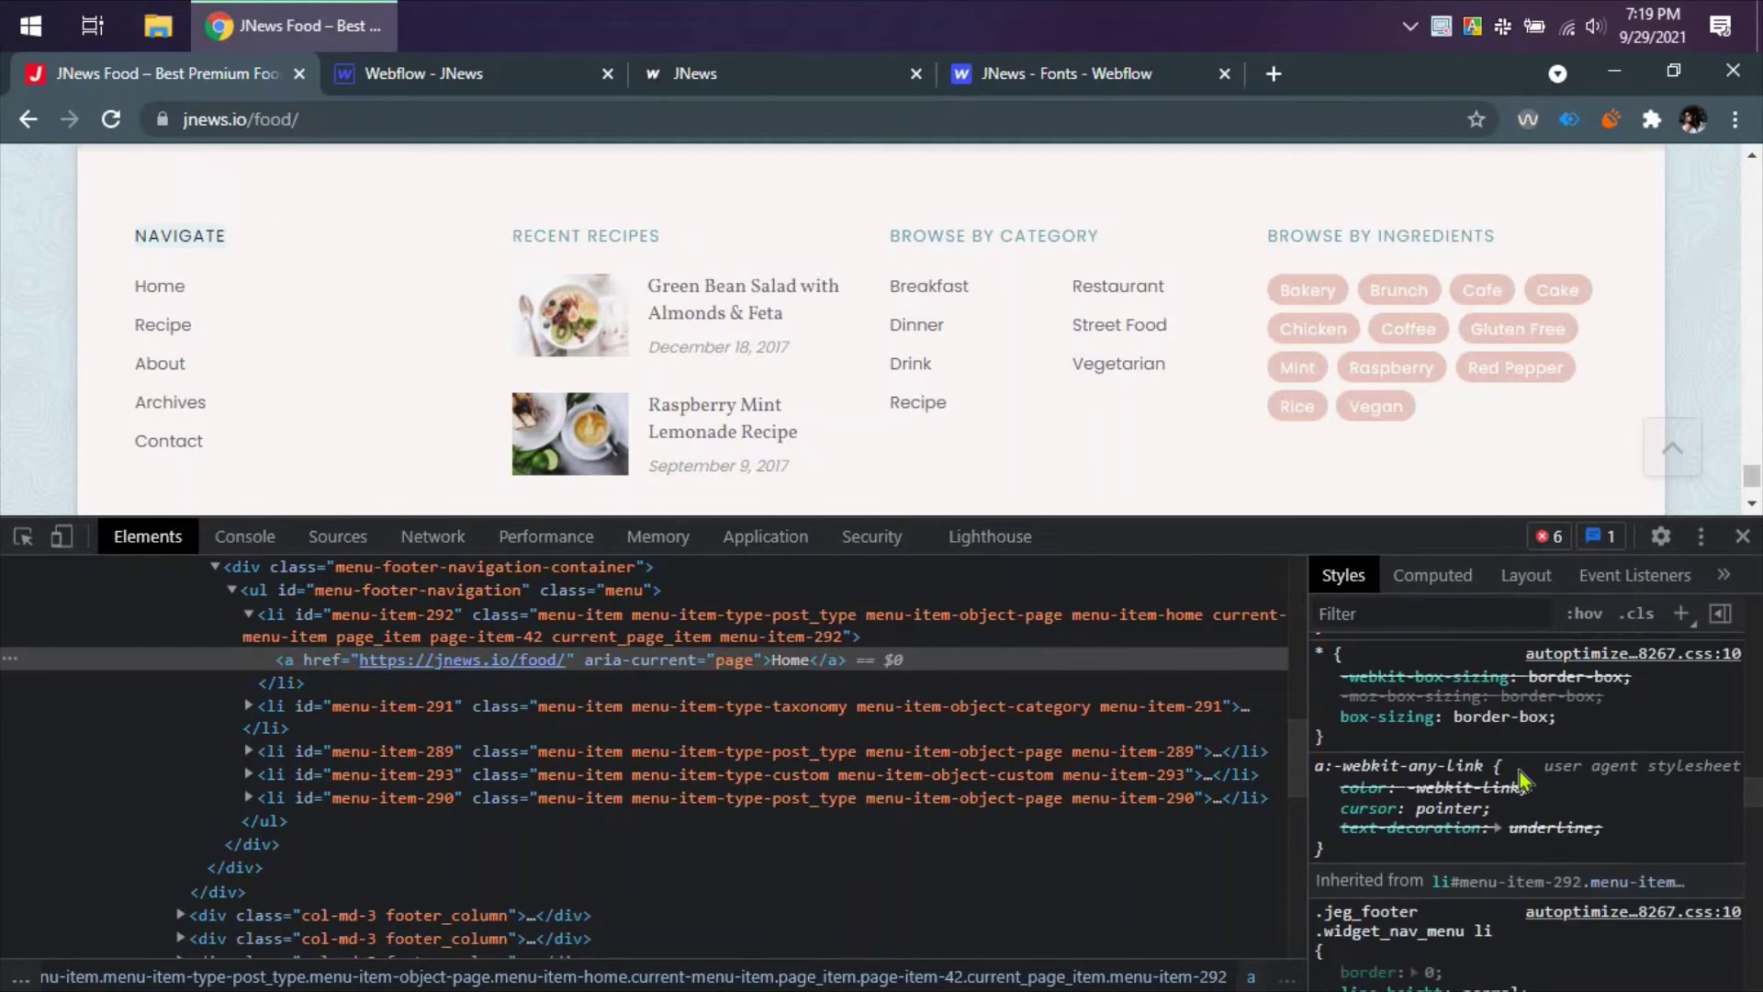
scroll(1519, 771, "down", 8)
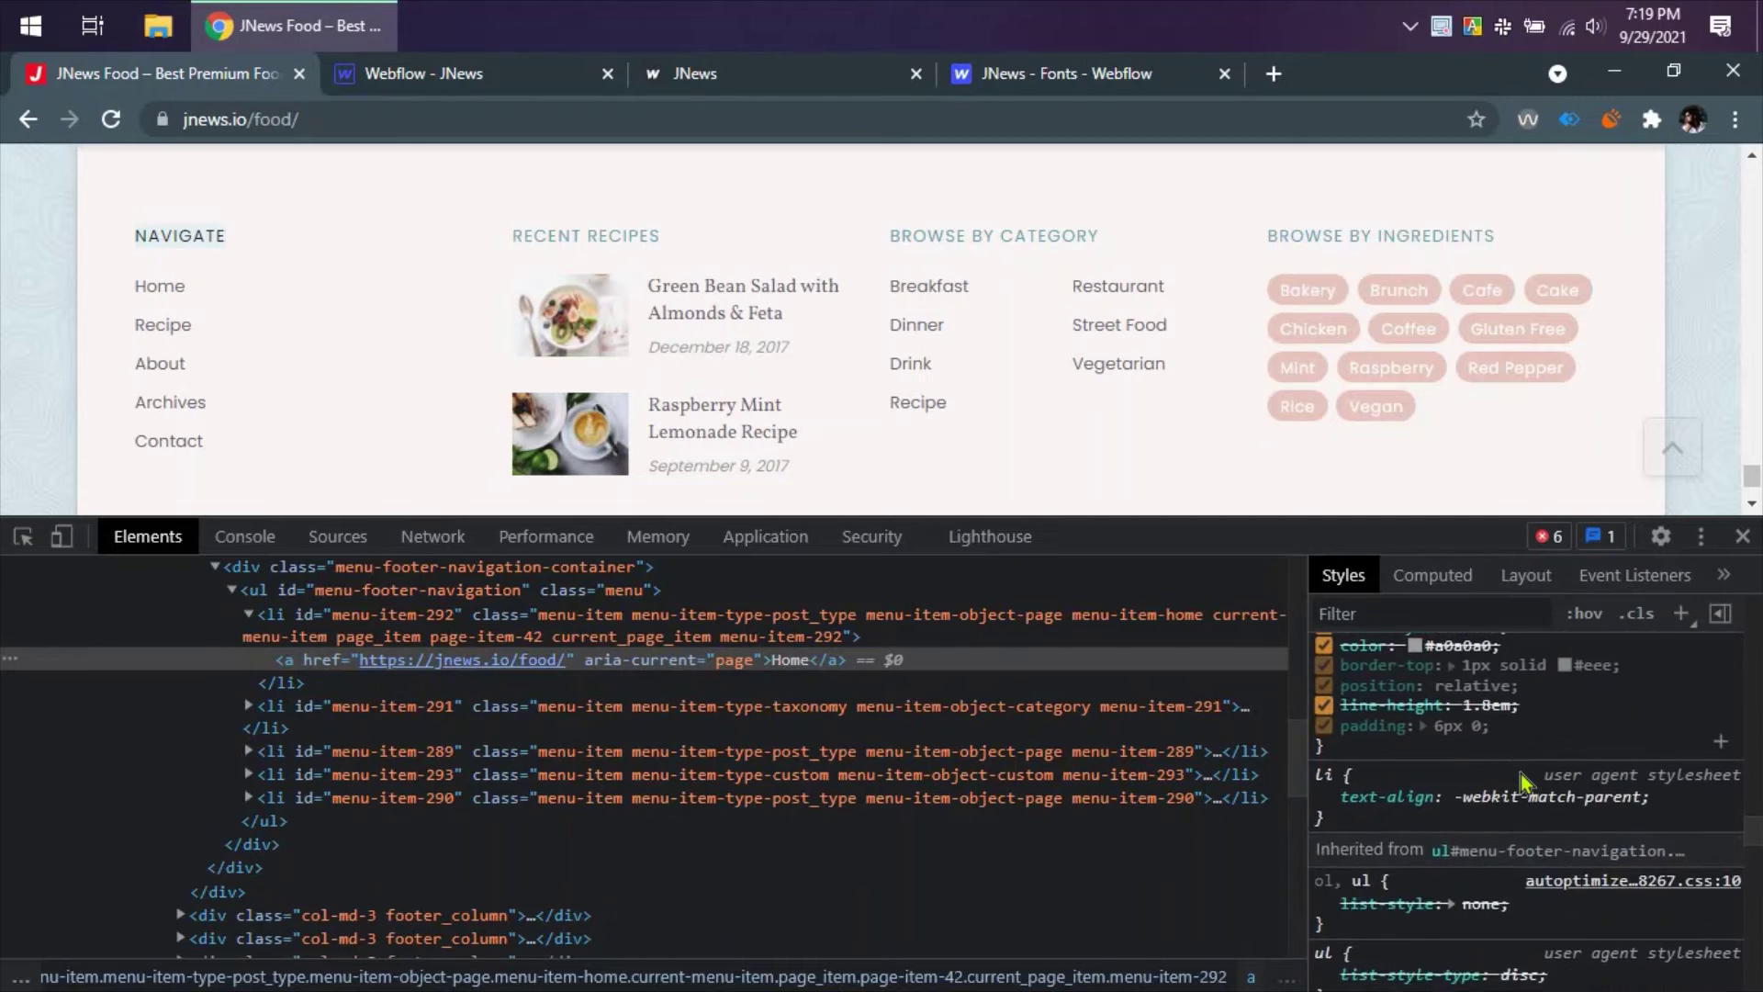
scroll(1521, 783, "down", 10)
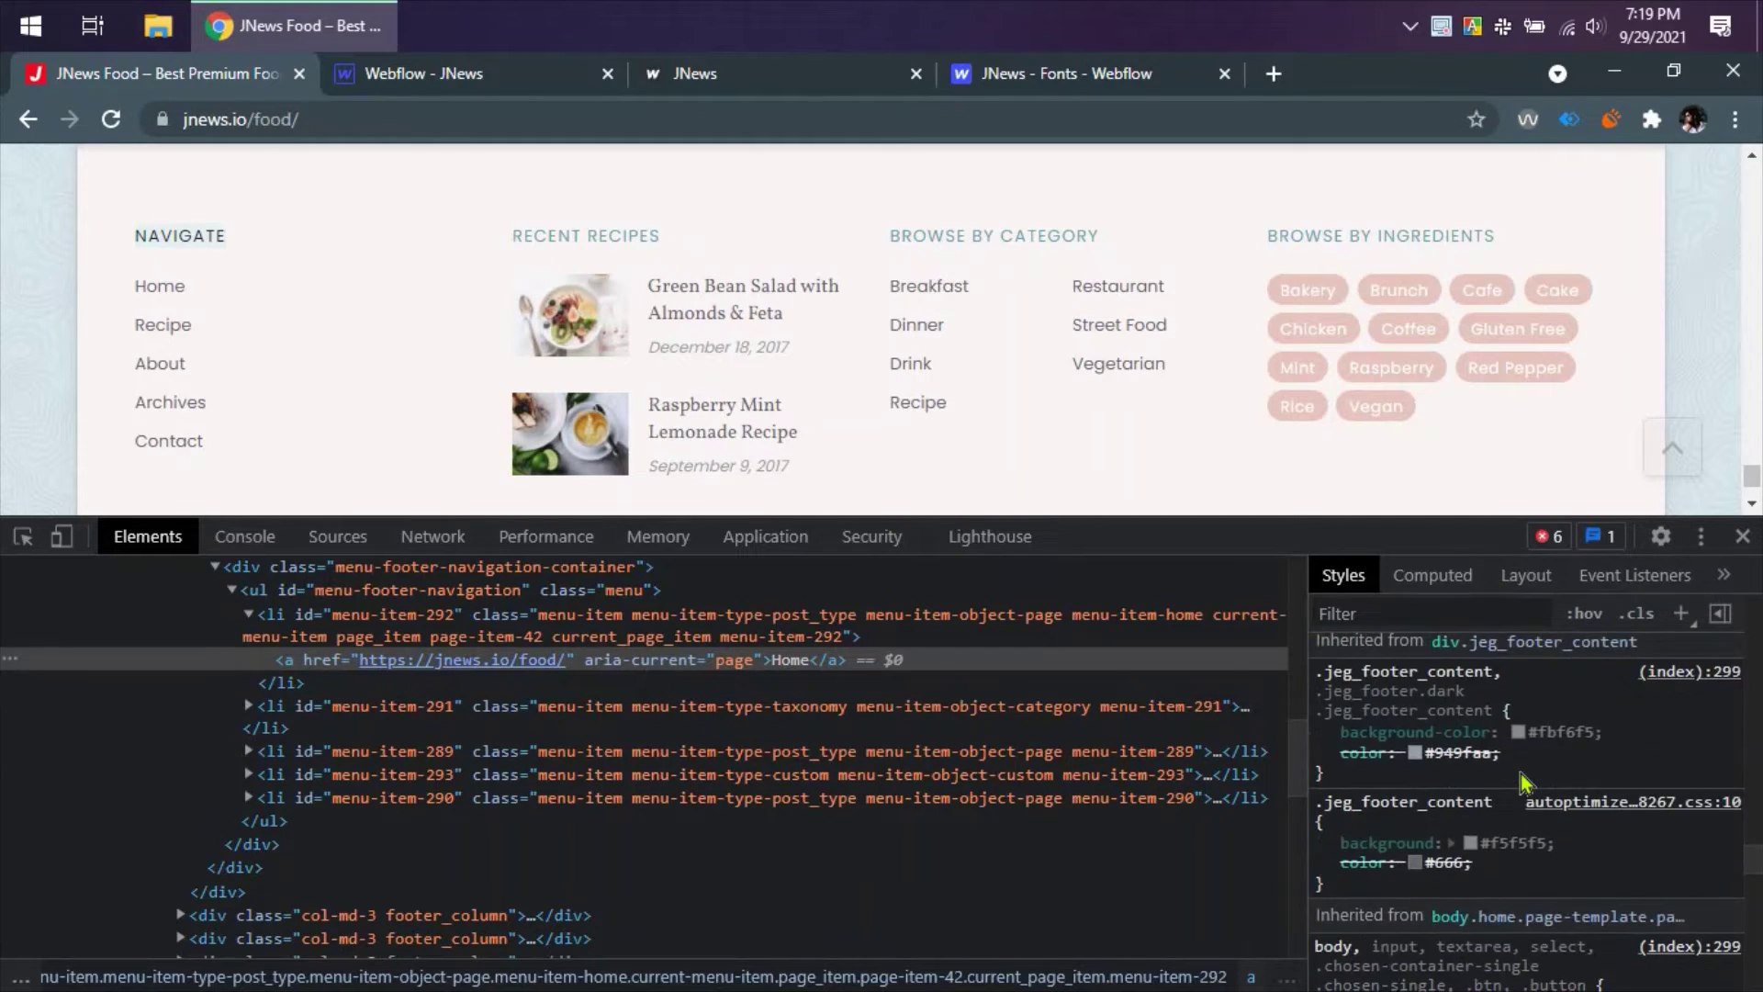
scroll(1516, 786, "down", 2)
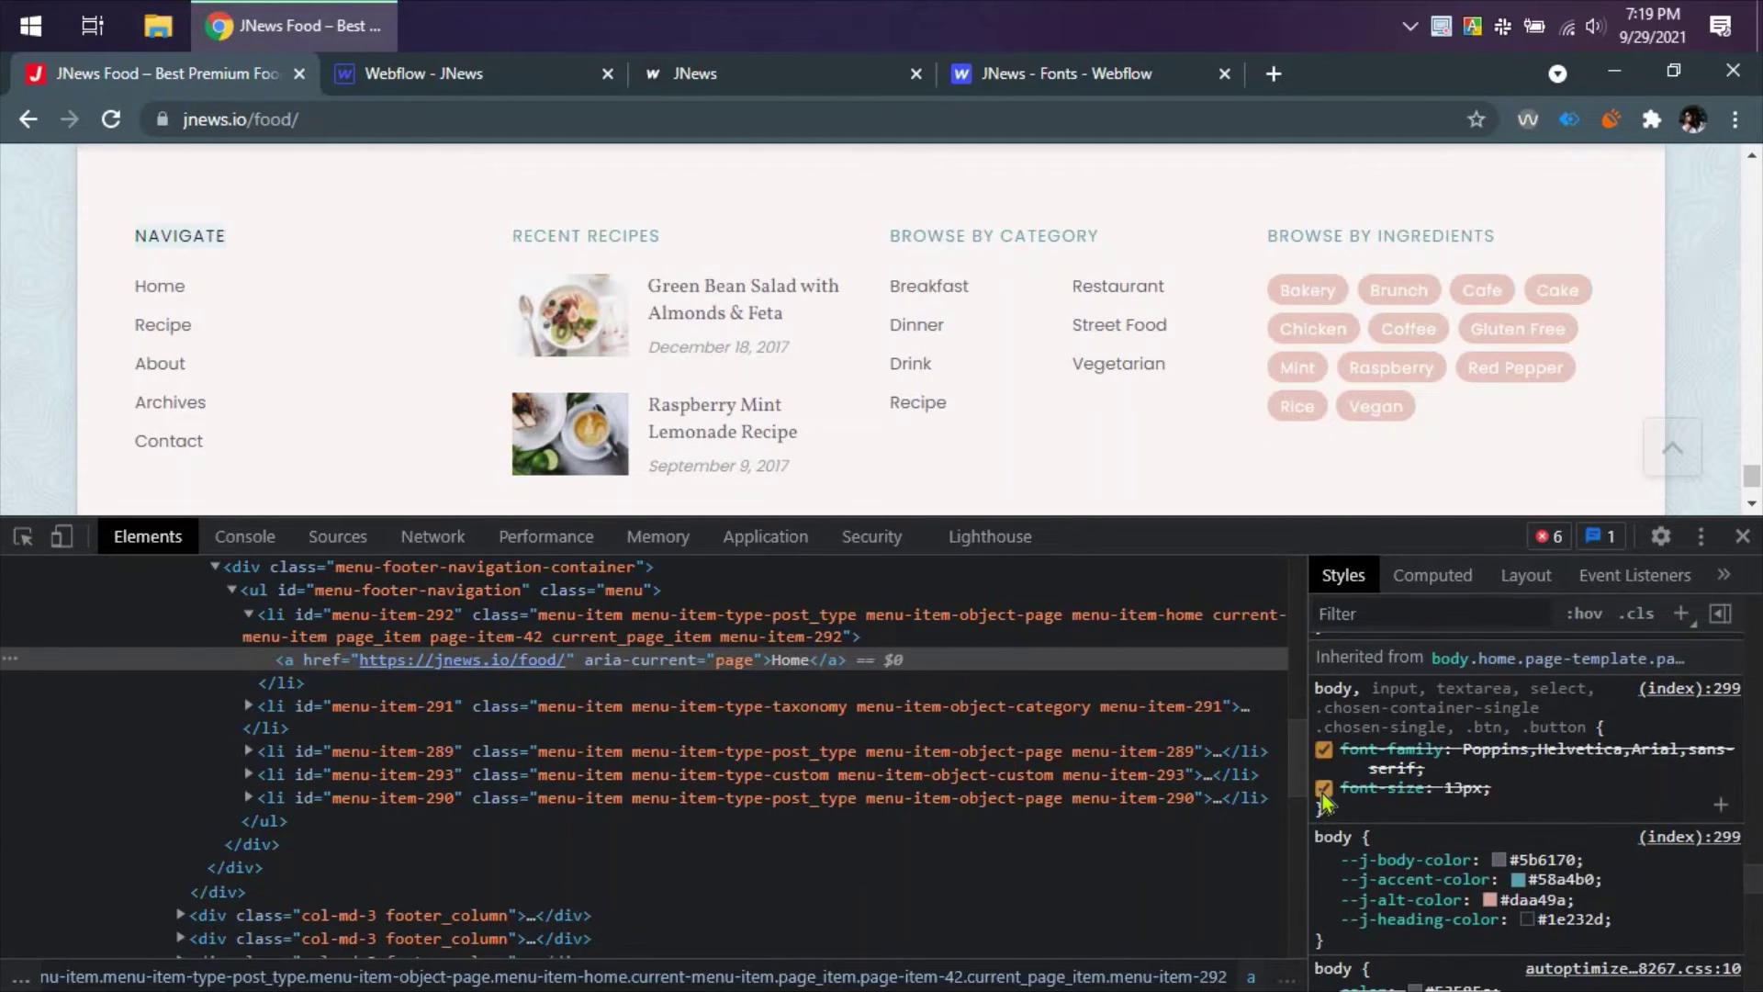
- Back in the Webflow designer, set the font size of the footer-nav-link text link to 13 px
left_click(439, 72)
left_click(330, 488)
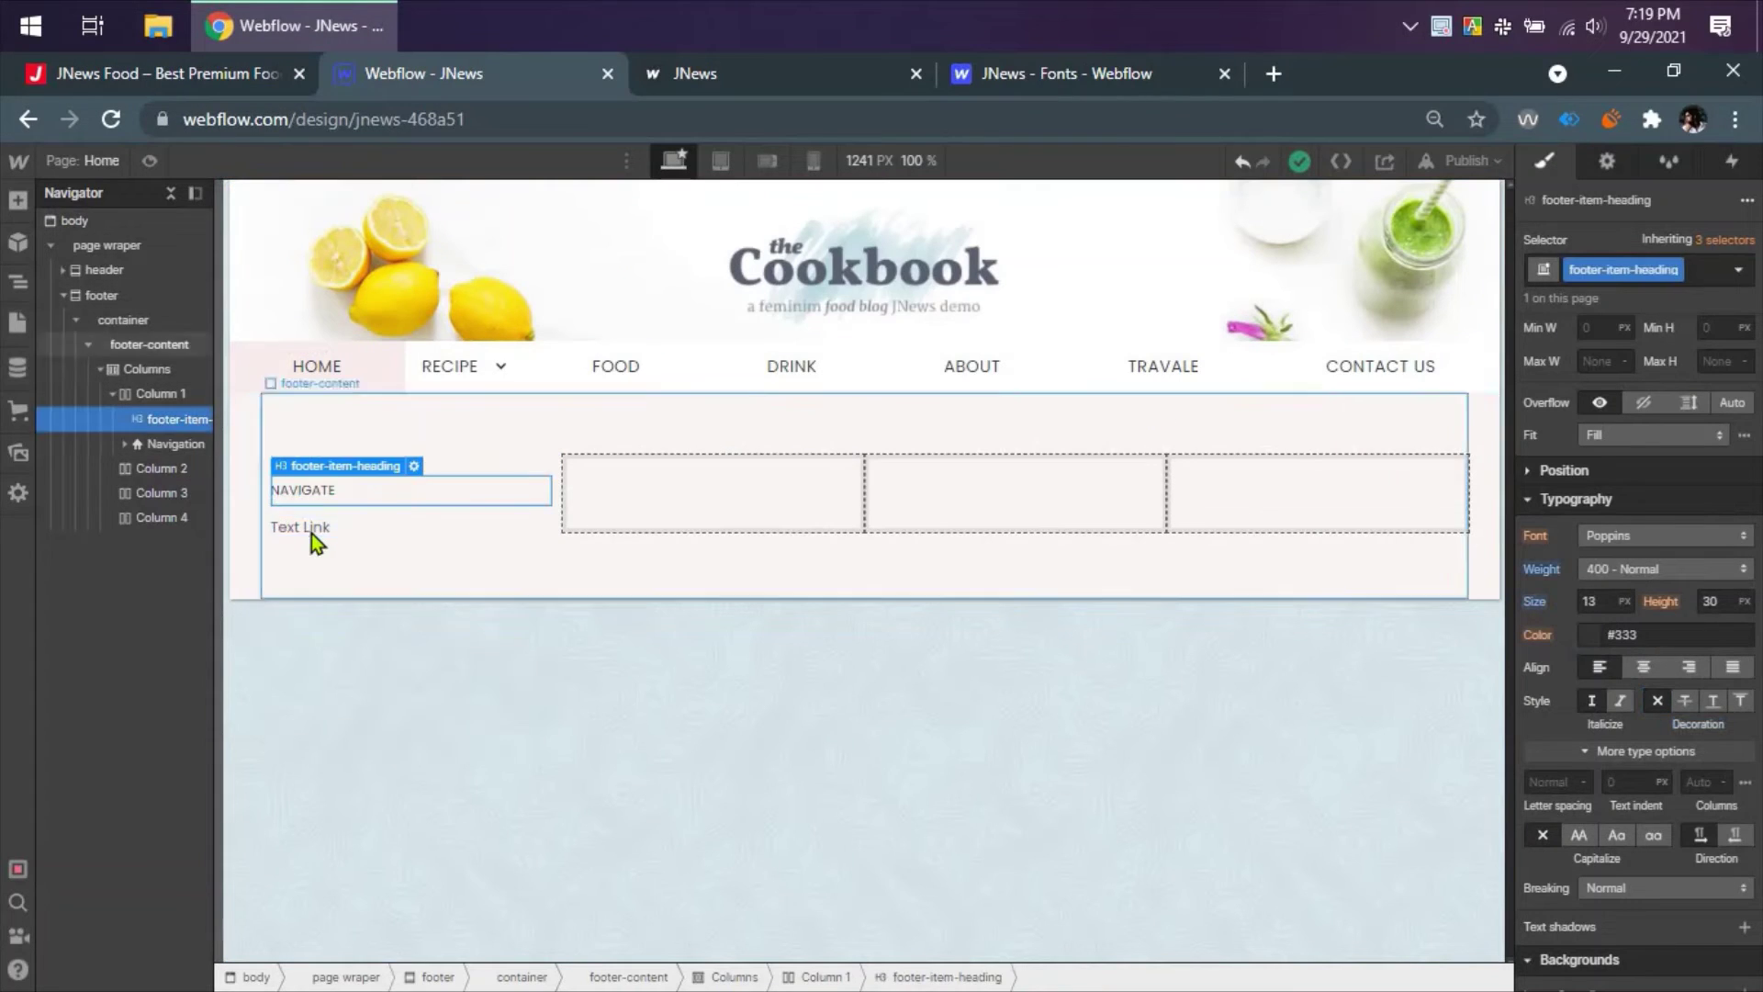
left_click(312, 531)
left_click(1606, 603)
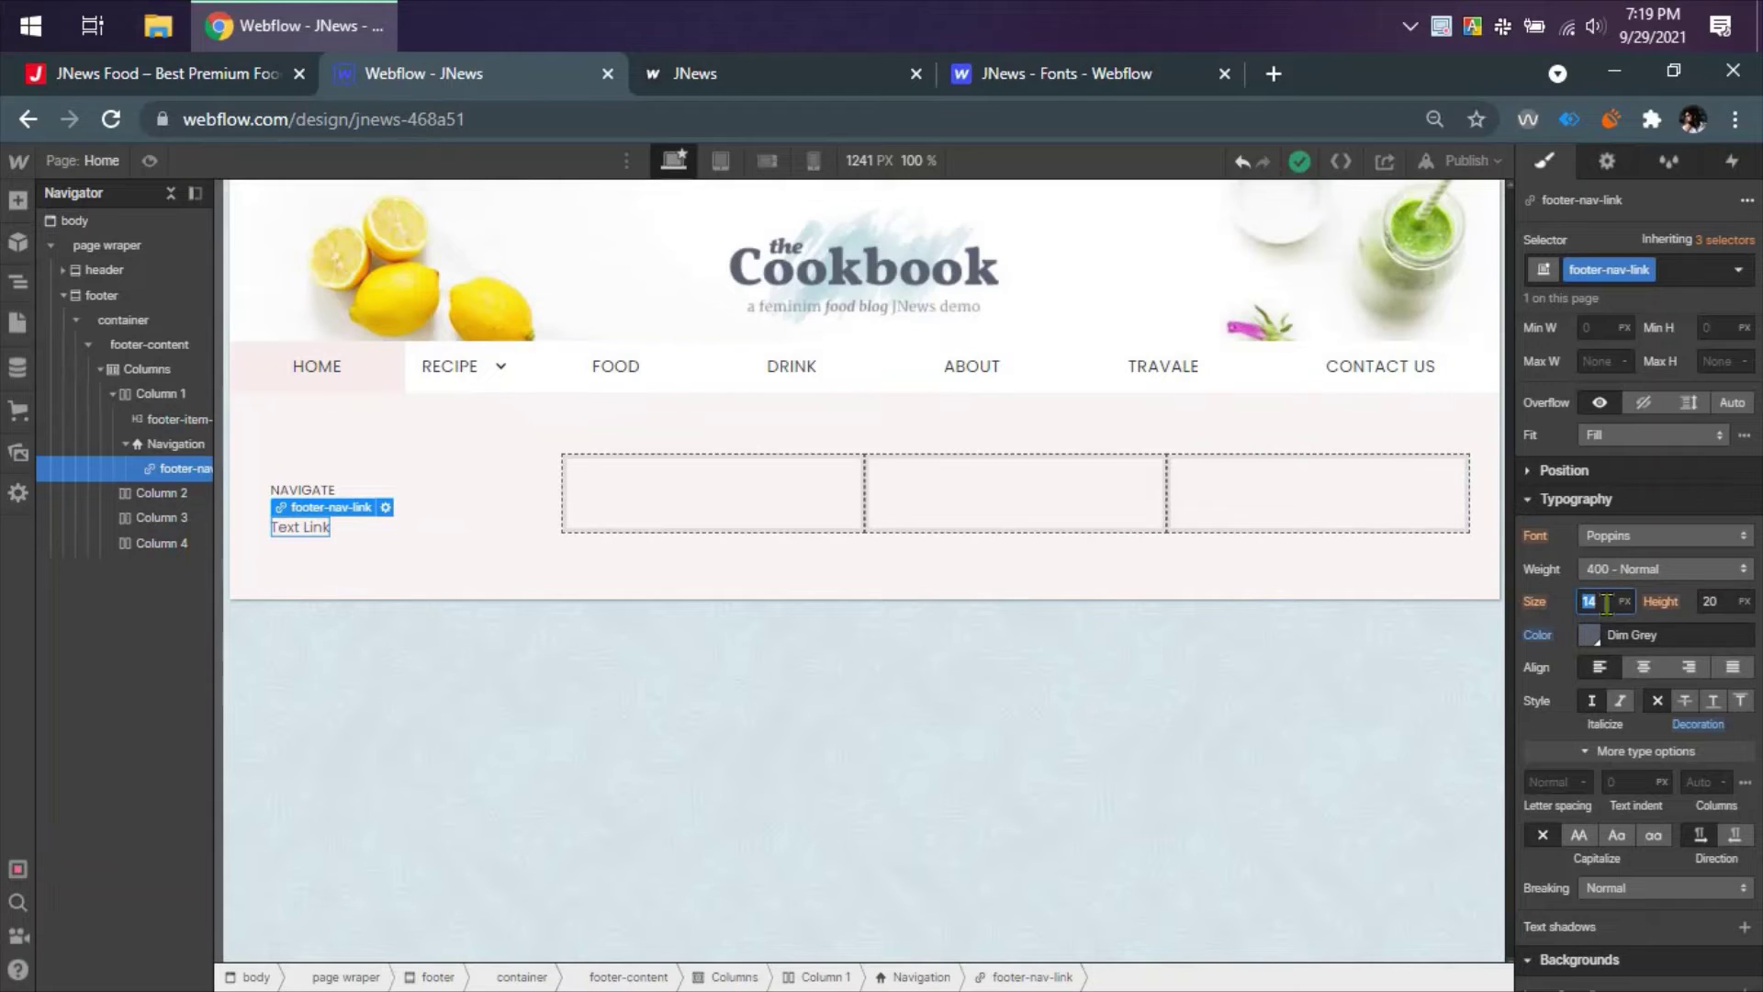
type("13")
key("Return")
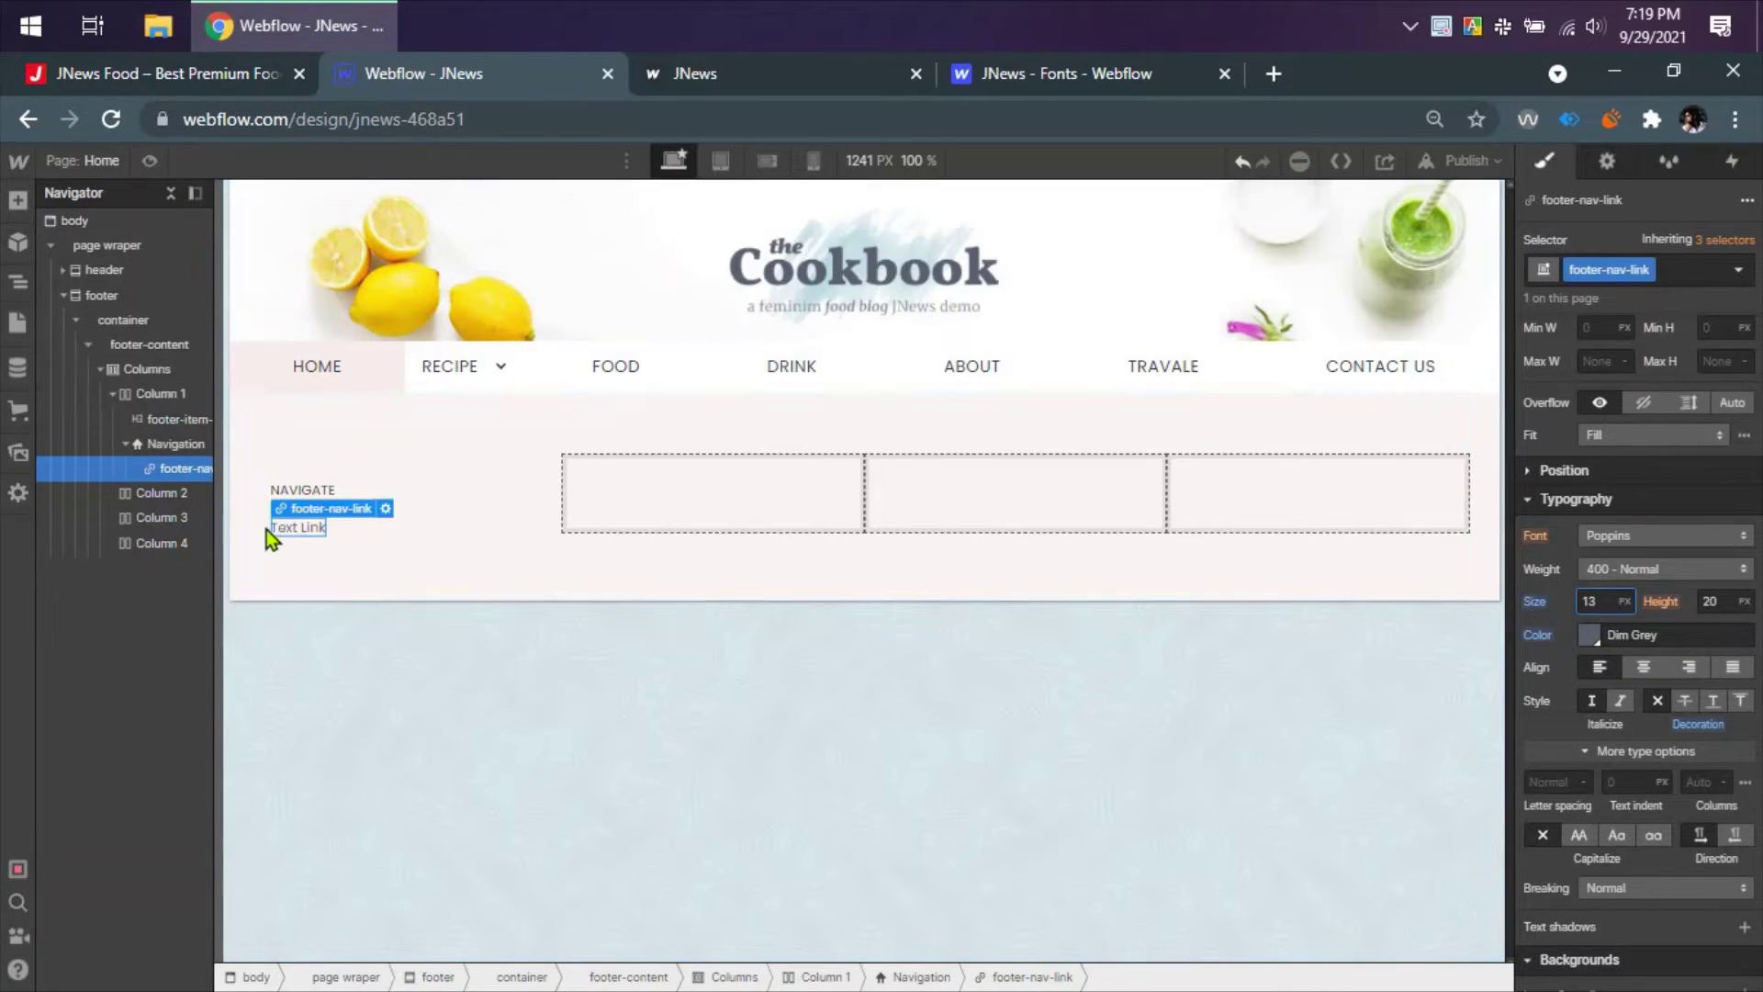
- Change the footer link's text to Home and duplicate the link three times
double_click(313, 526)
type("Home")
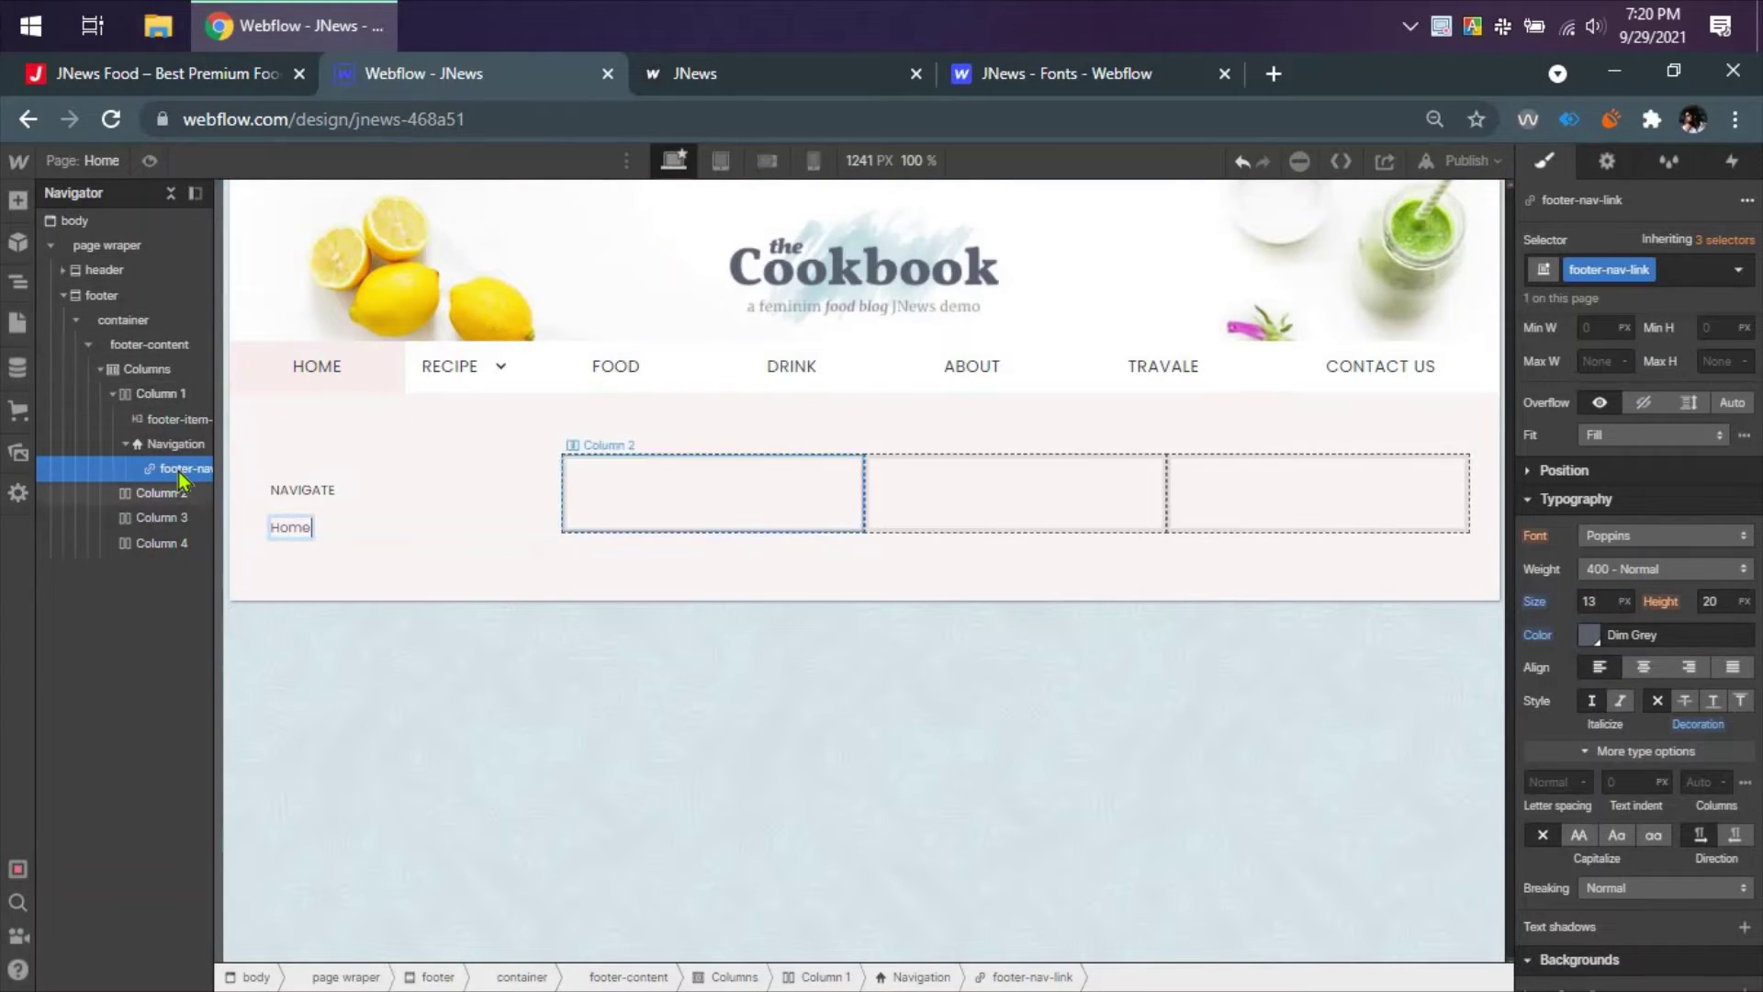
left_click(180, 477)
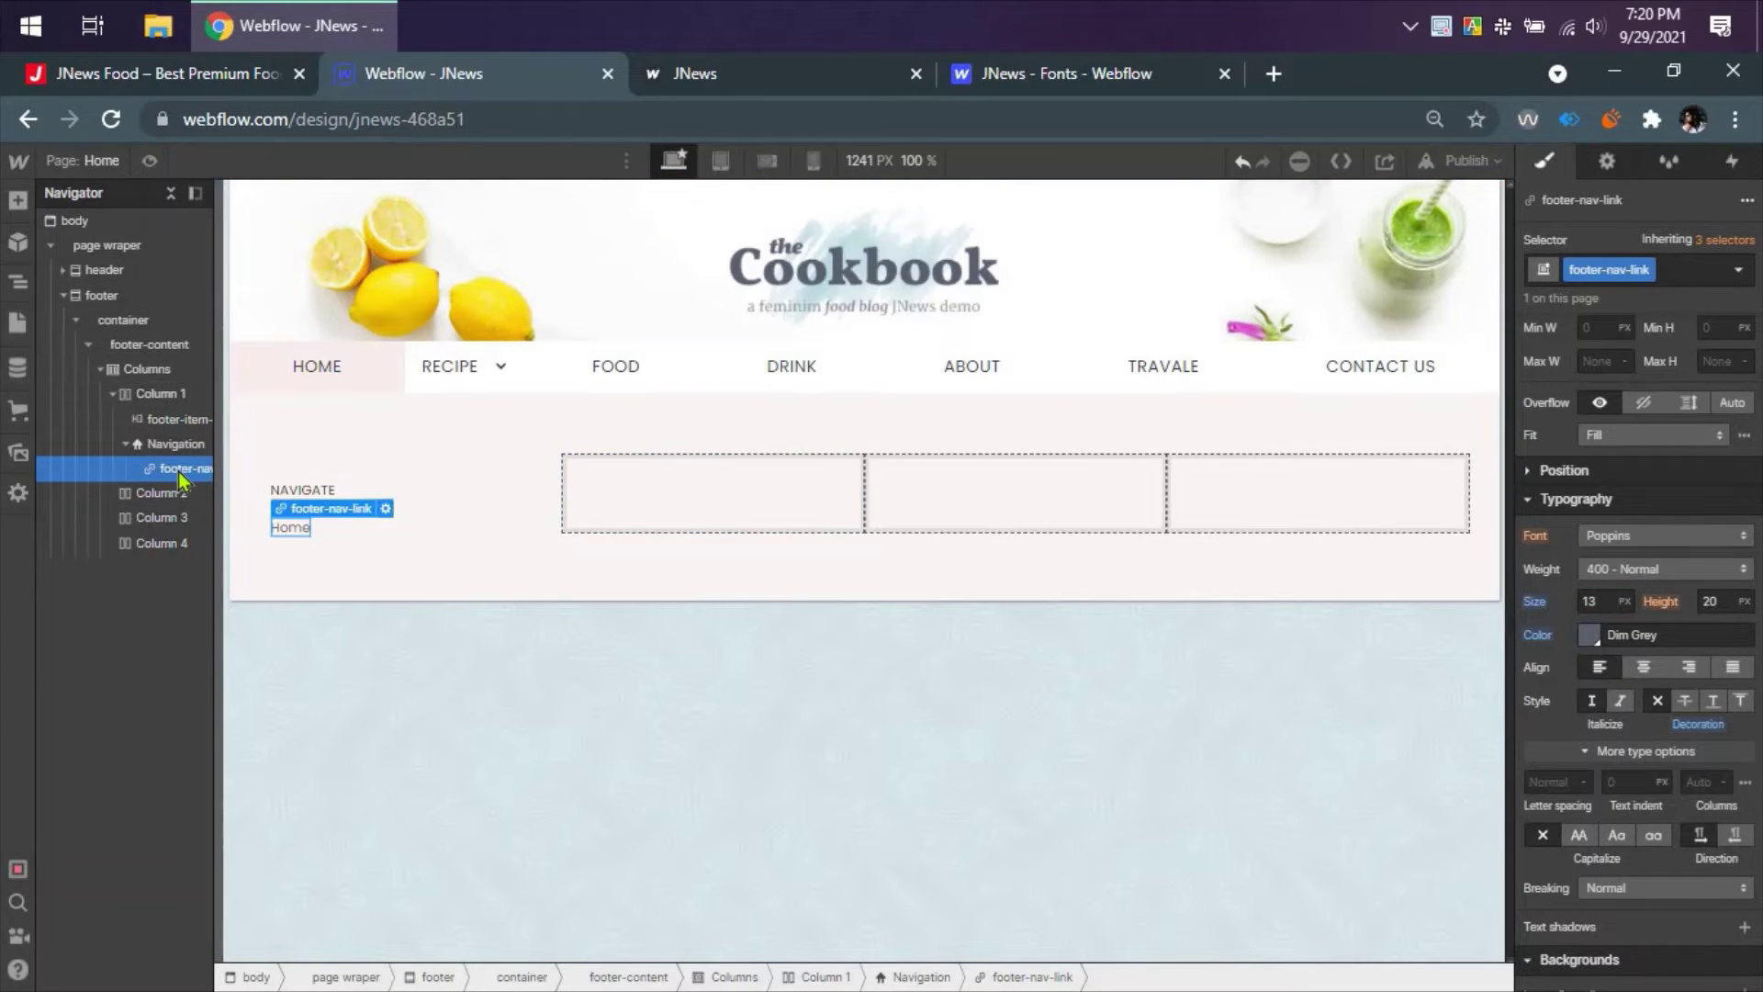
key("ctrl+d")
key("ctrl+d")
key("ctrl+d")
- Set the Navigation block around the footer links to a flex layout with vertical direction
left_click(172, 444)
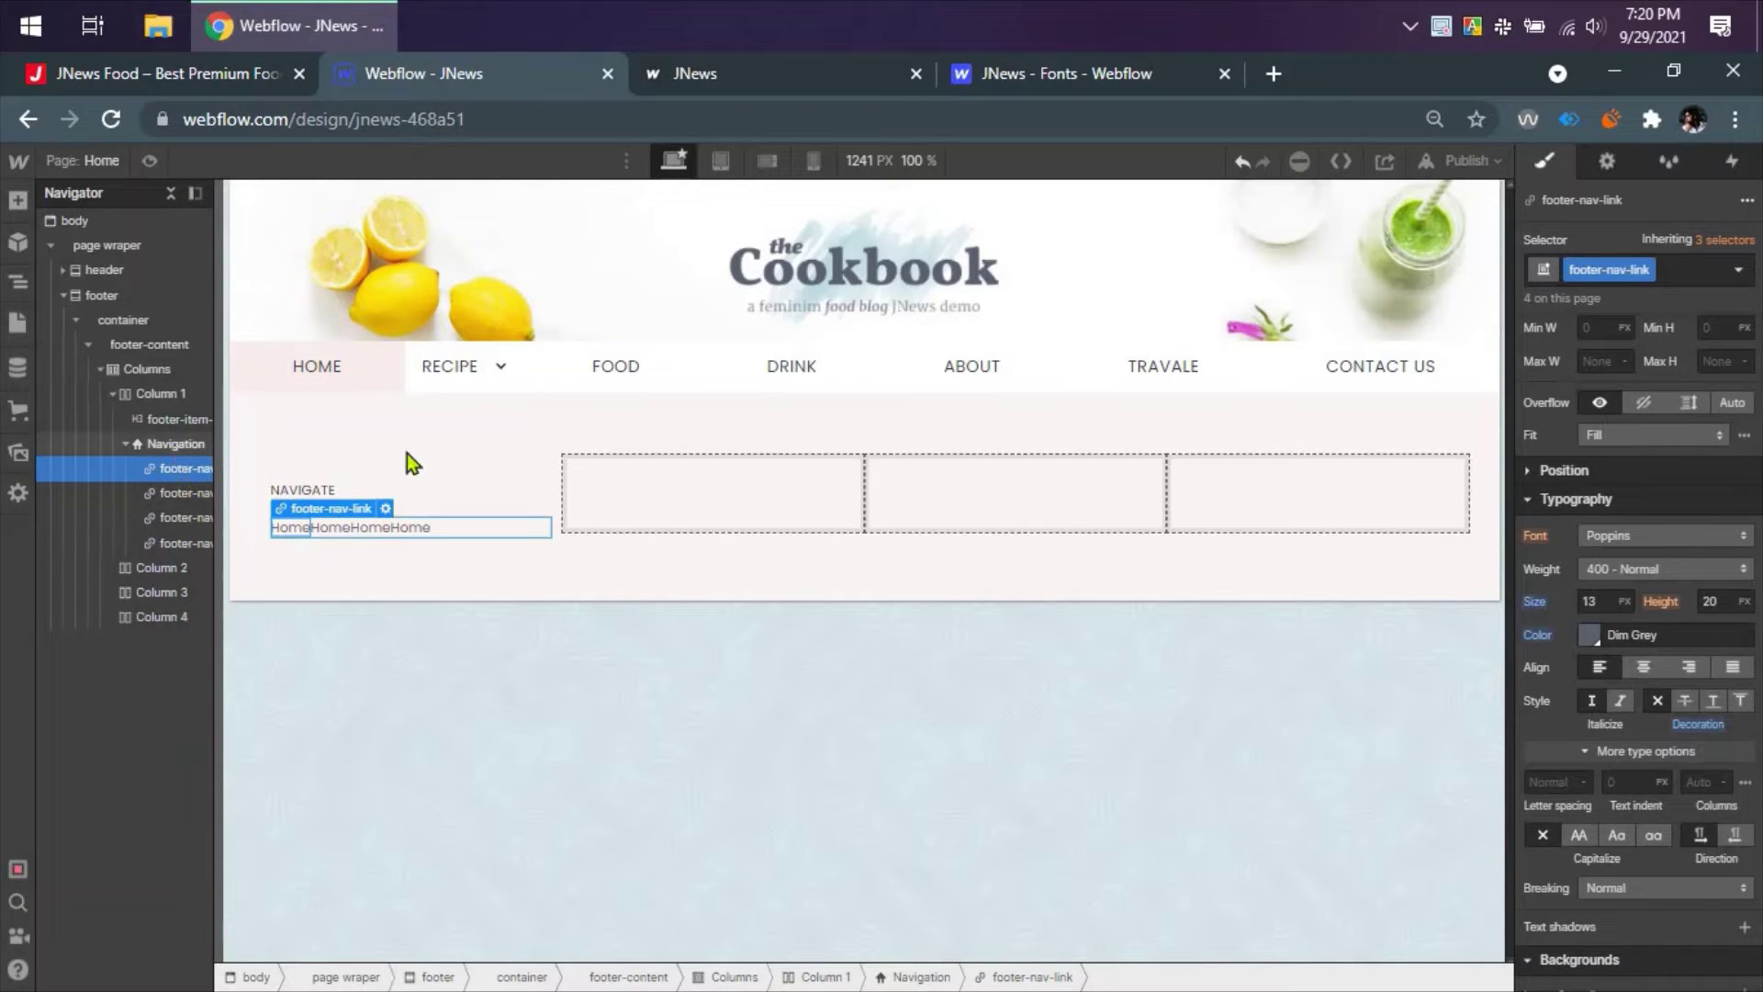
scroll(1707, 448, "up", 4)
left_click(1620, 362)
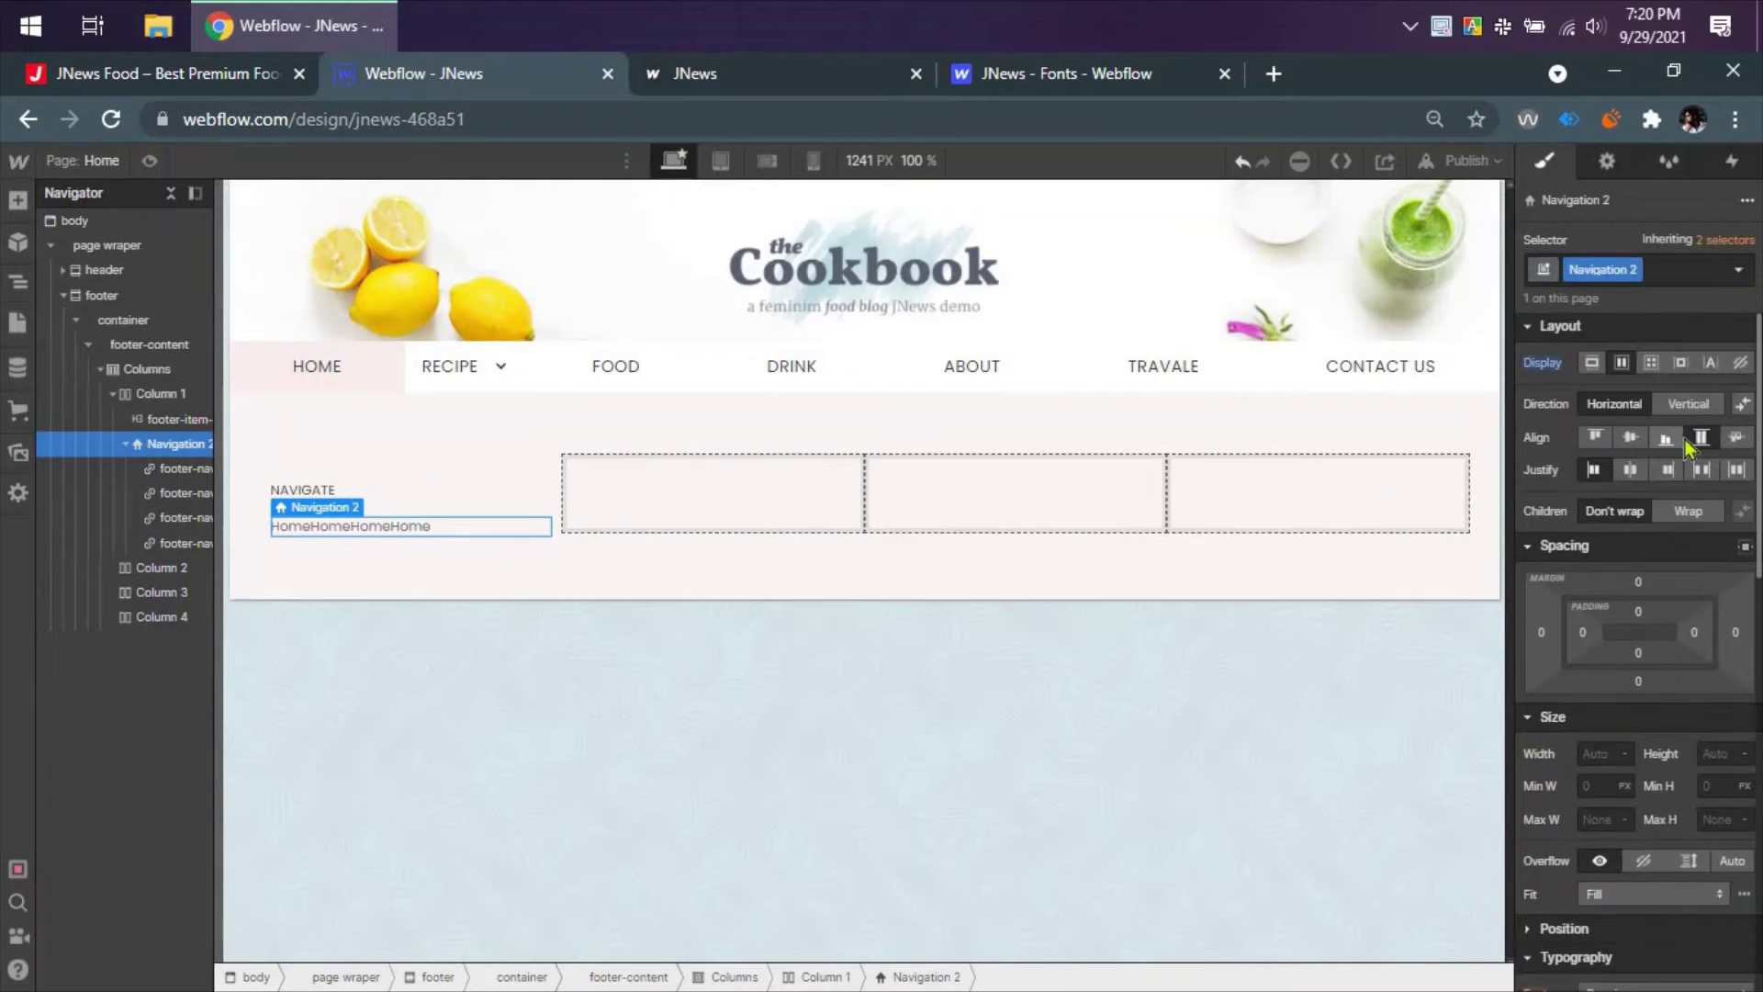
left_click(1690, 405)
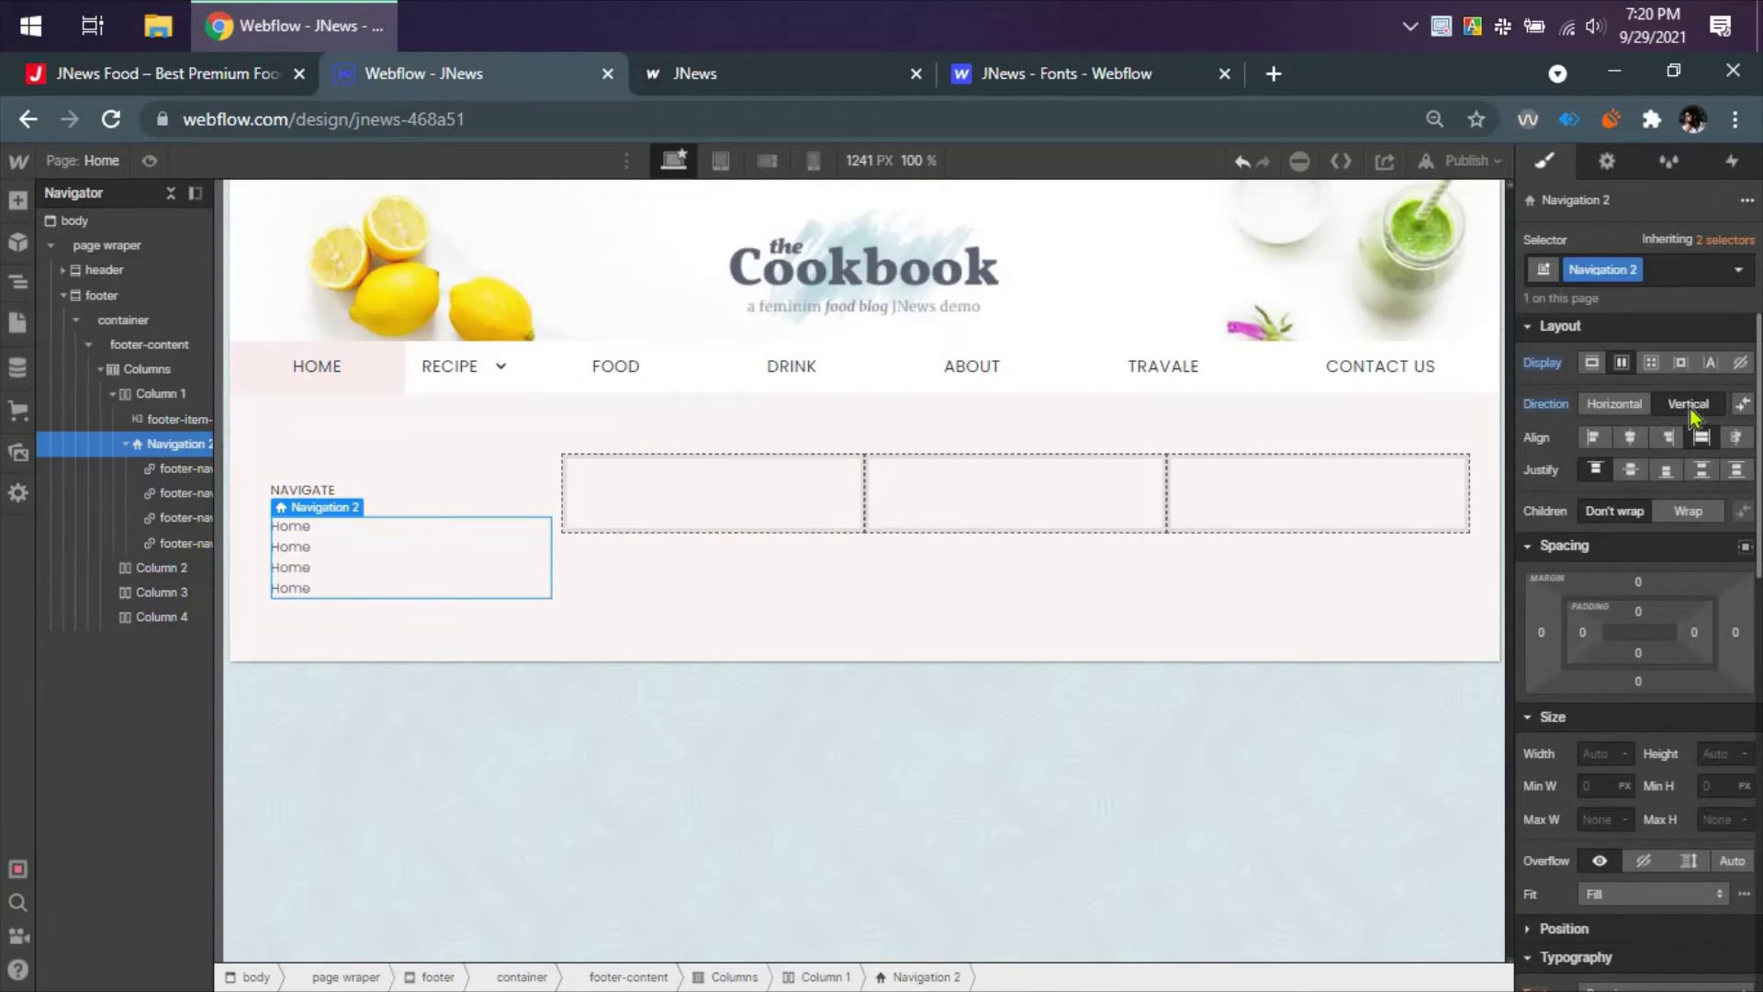
- Set the line height of the footer-nav-link class to 28 px
left_click(190, 467)
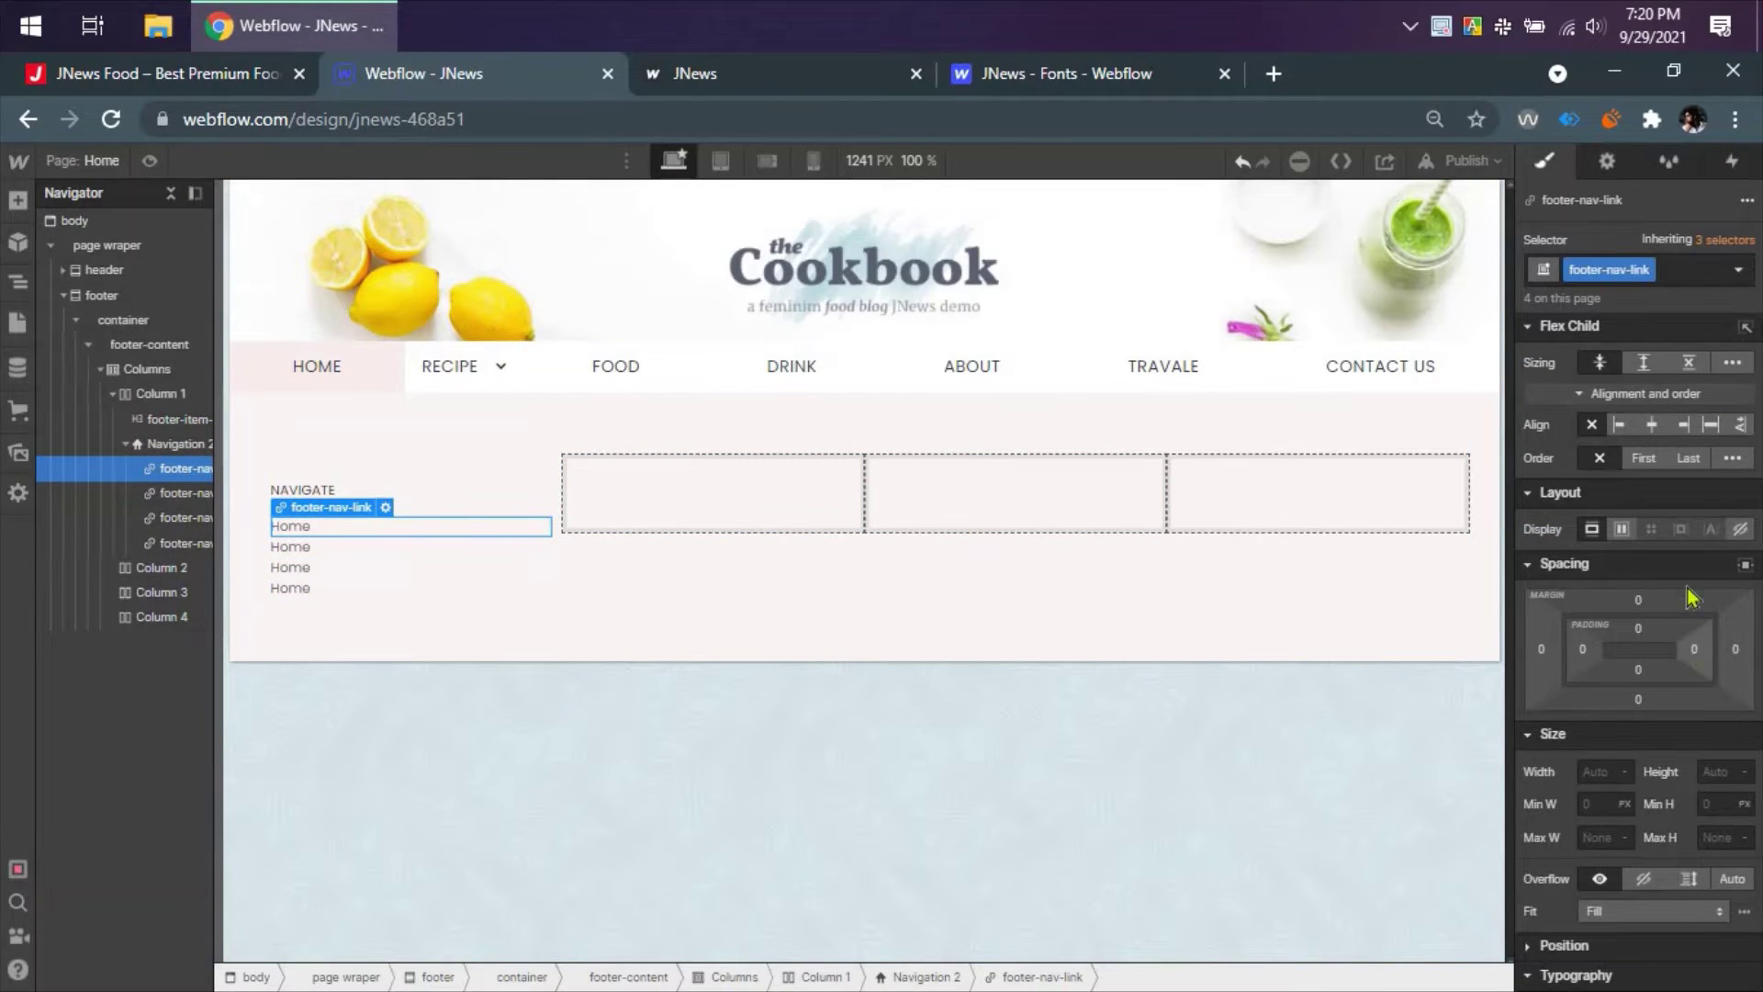
scroll(1694, 721, "down", 3)
left_click(1710, 766)
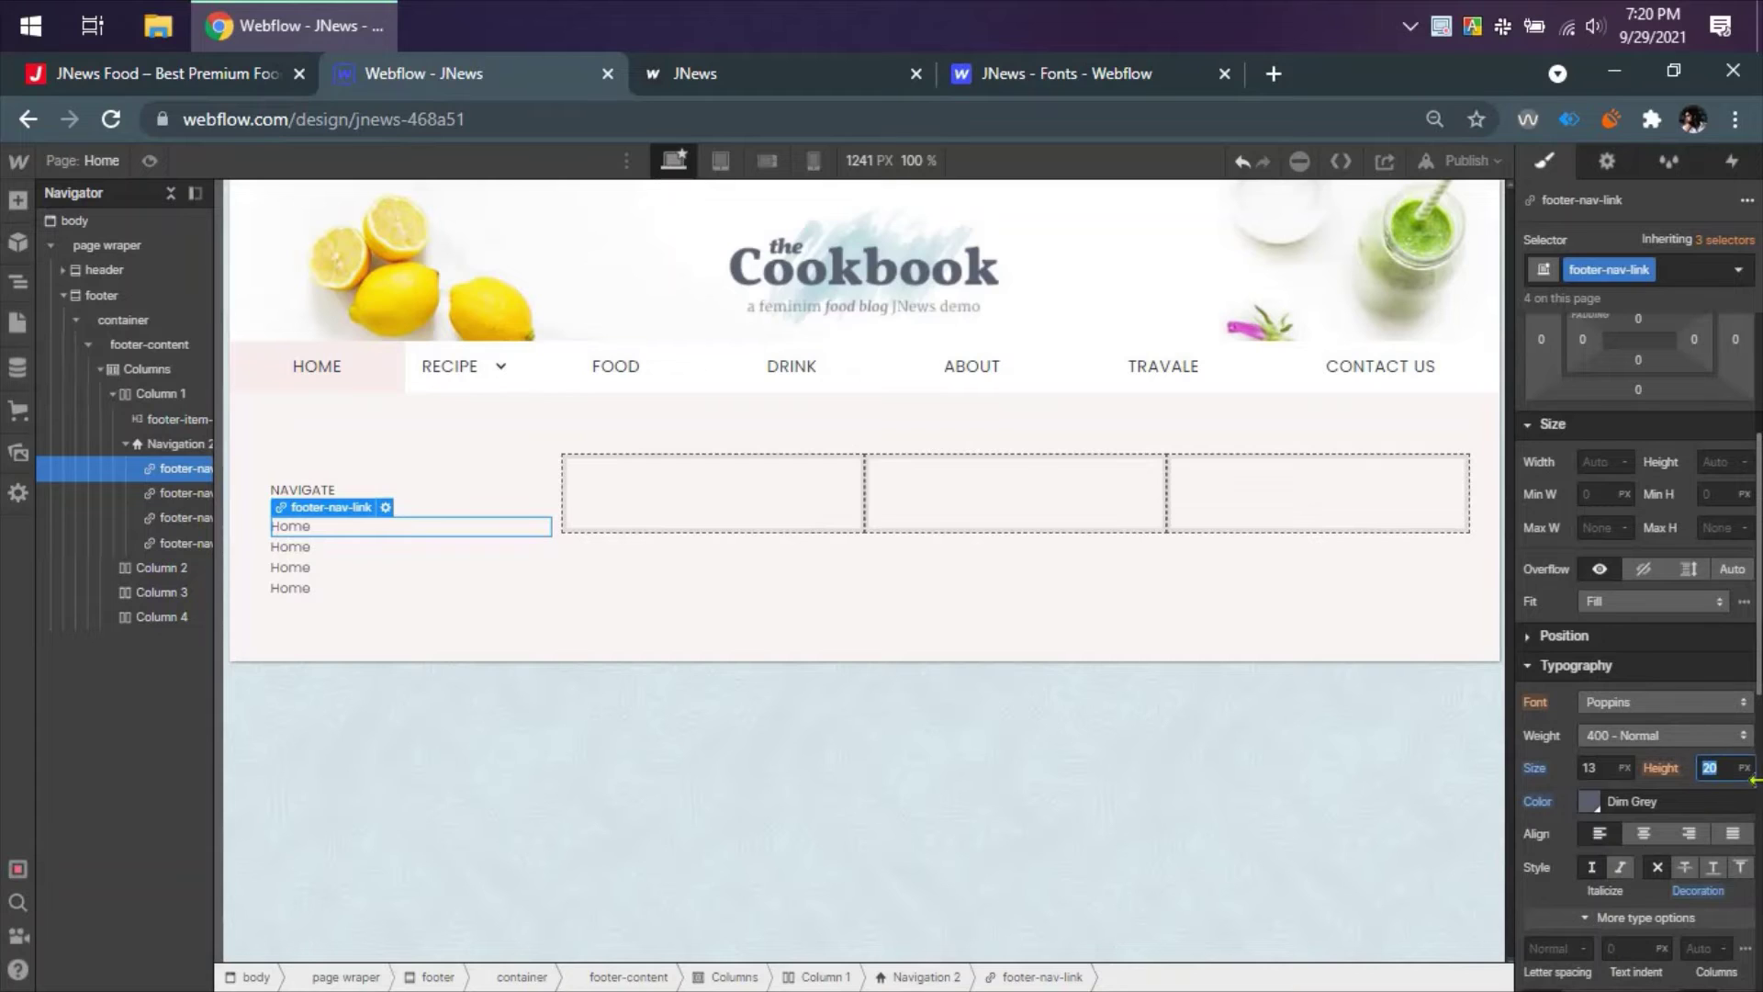
type("22")
key("Up")
key("Up")
key("Up")
key("Up")
key("Up")
key("Up")
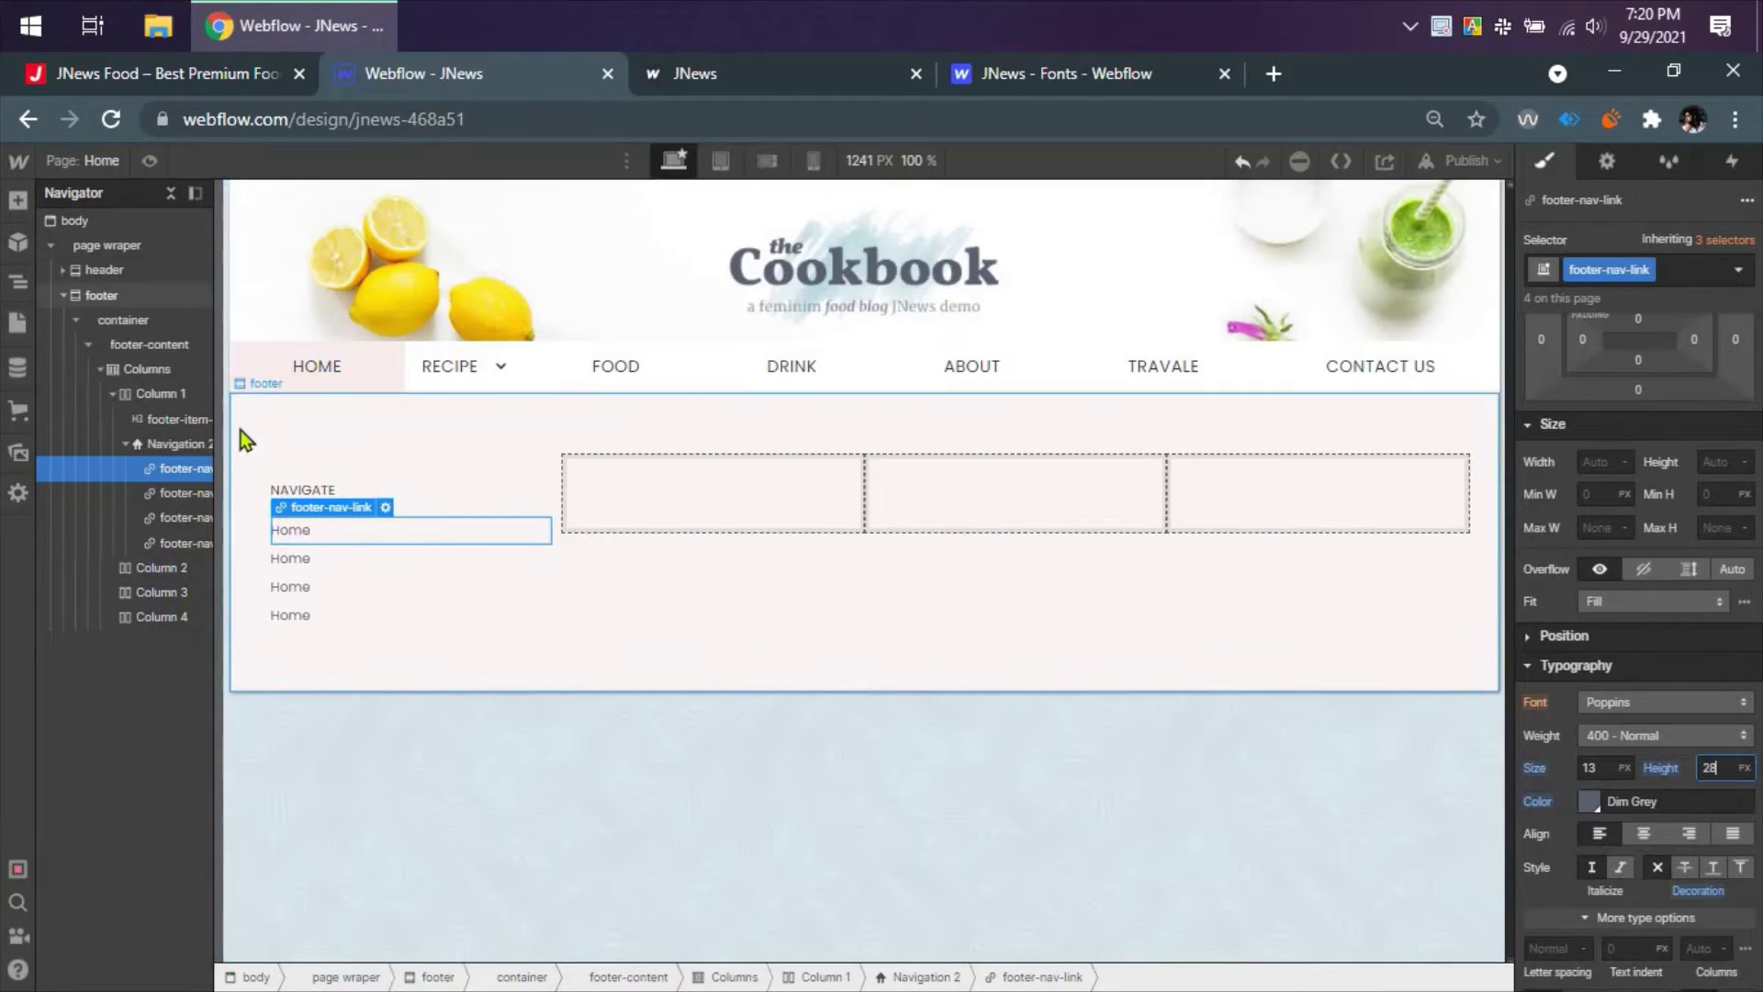
- Change the texts of the second, third and fourth footer links to About, Food and Recipe
left_click(298, 557)
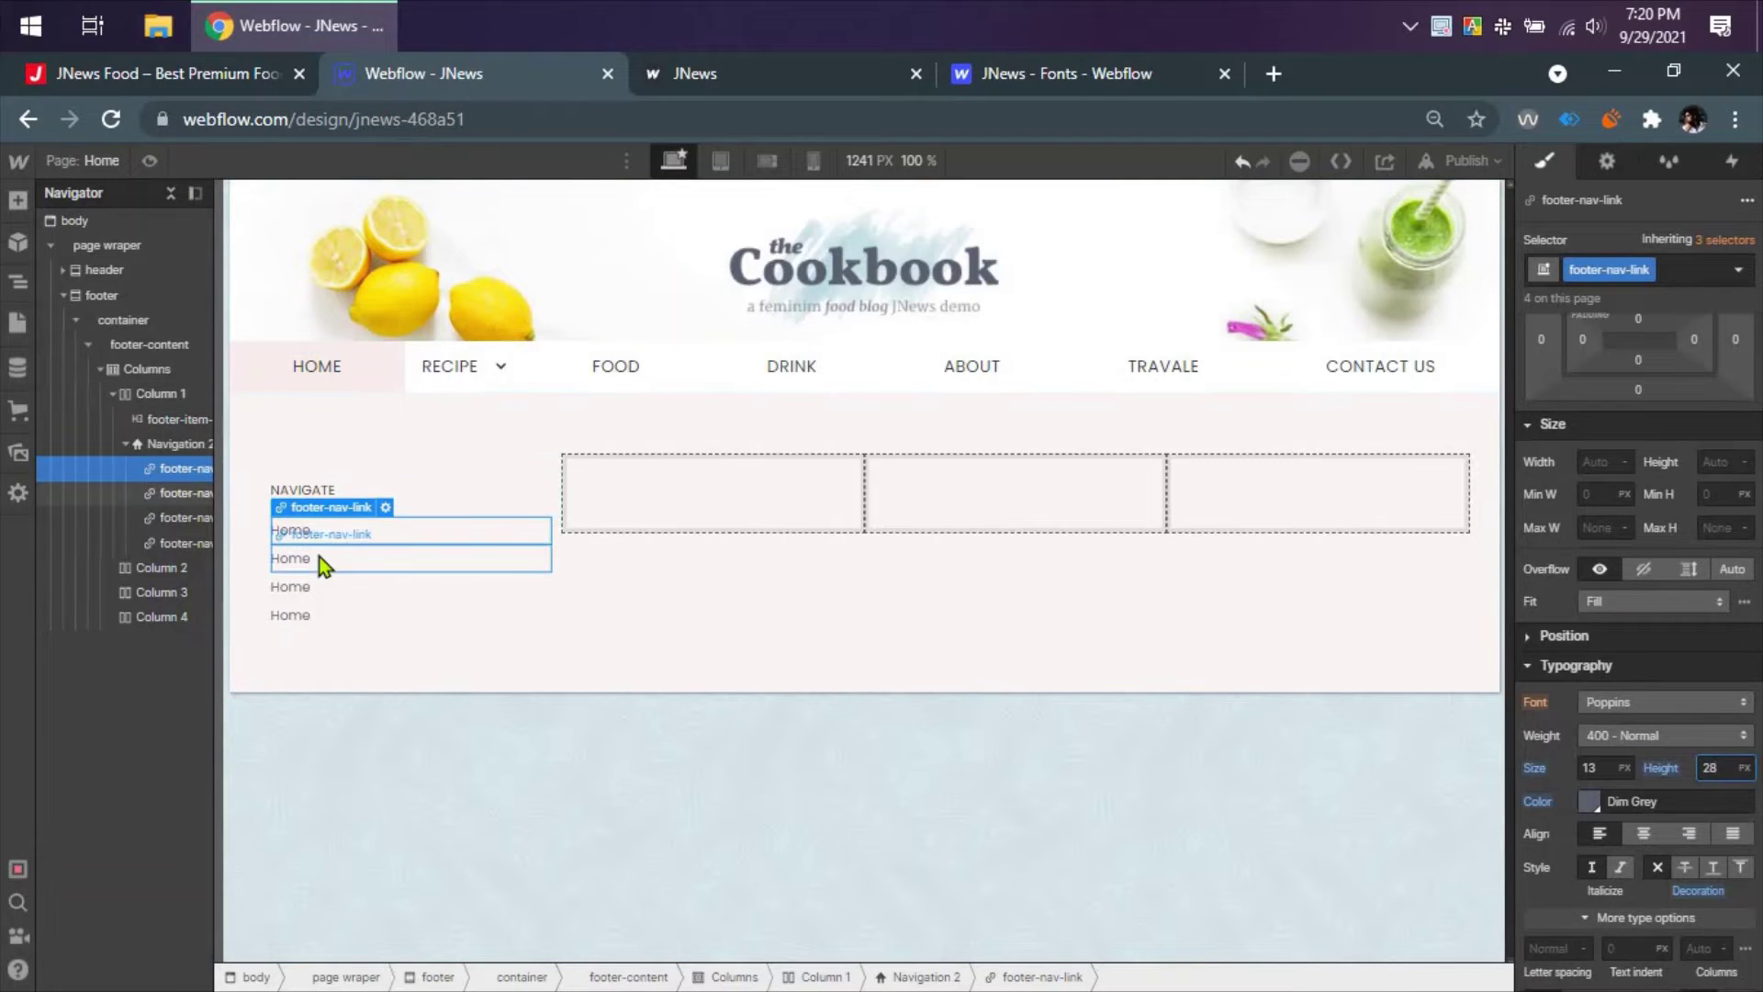
double_click(440, 558)
type("About")
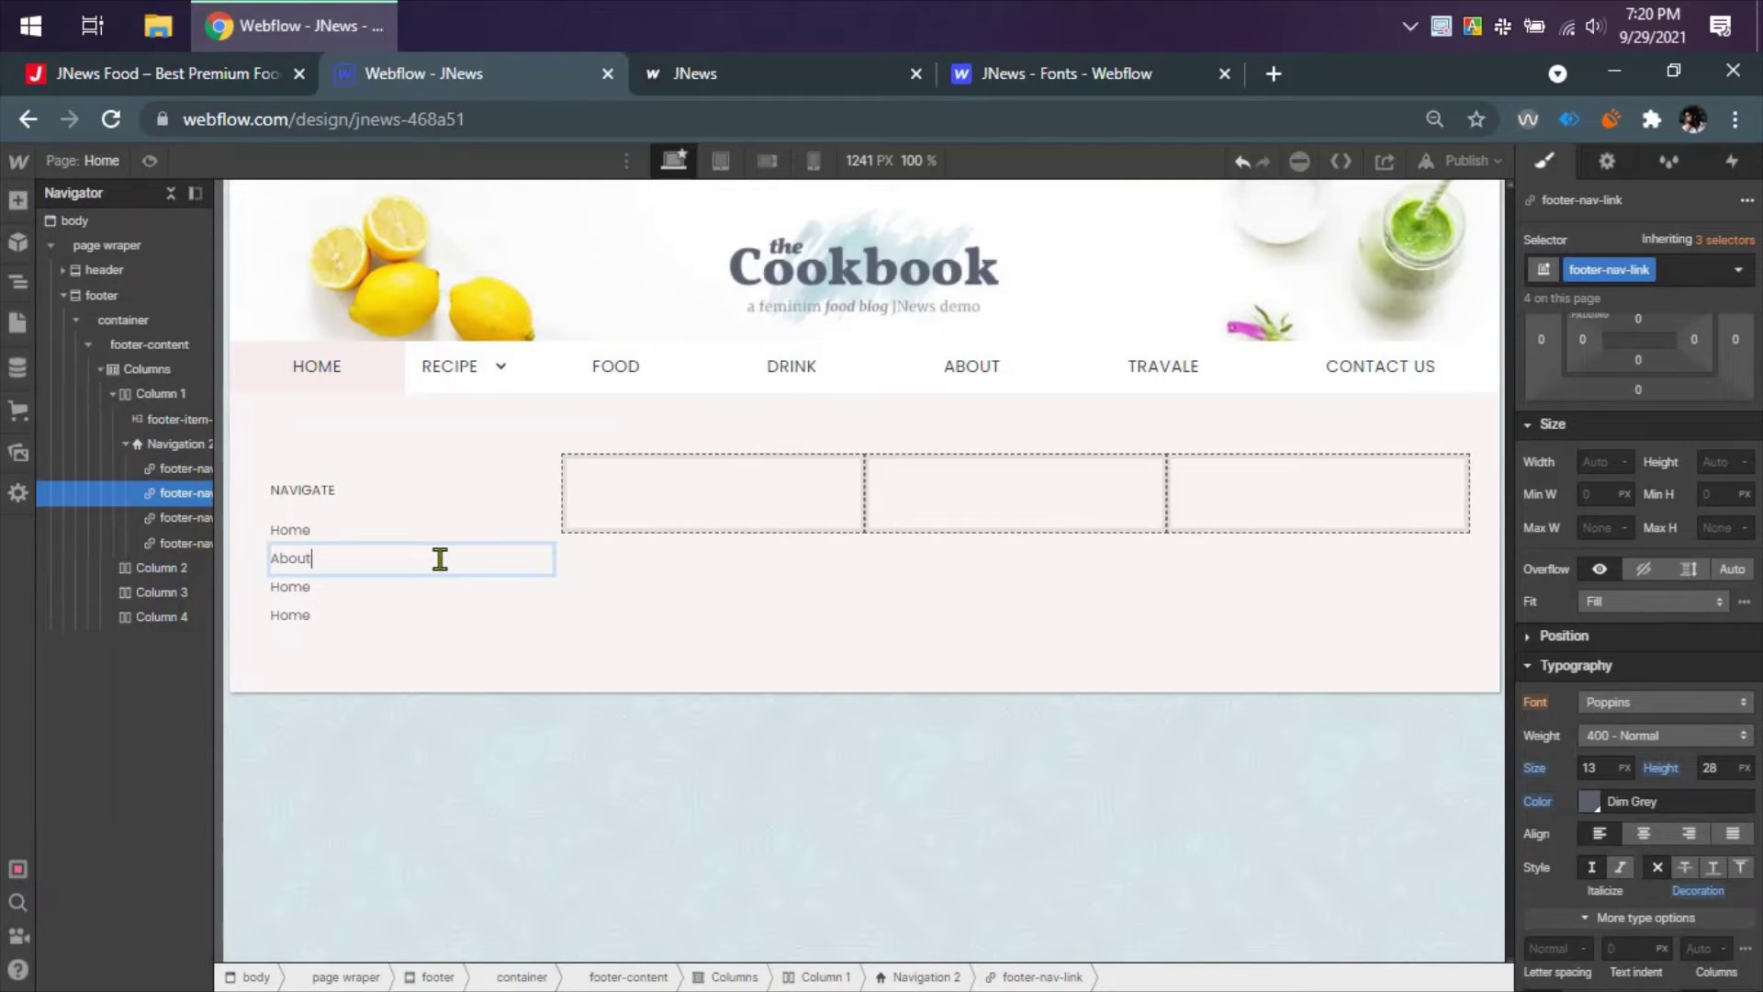
left_click(328, 586)
double_click(329, 586)
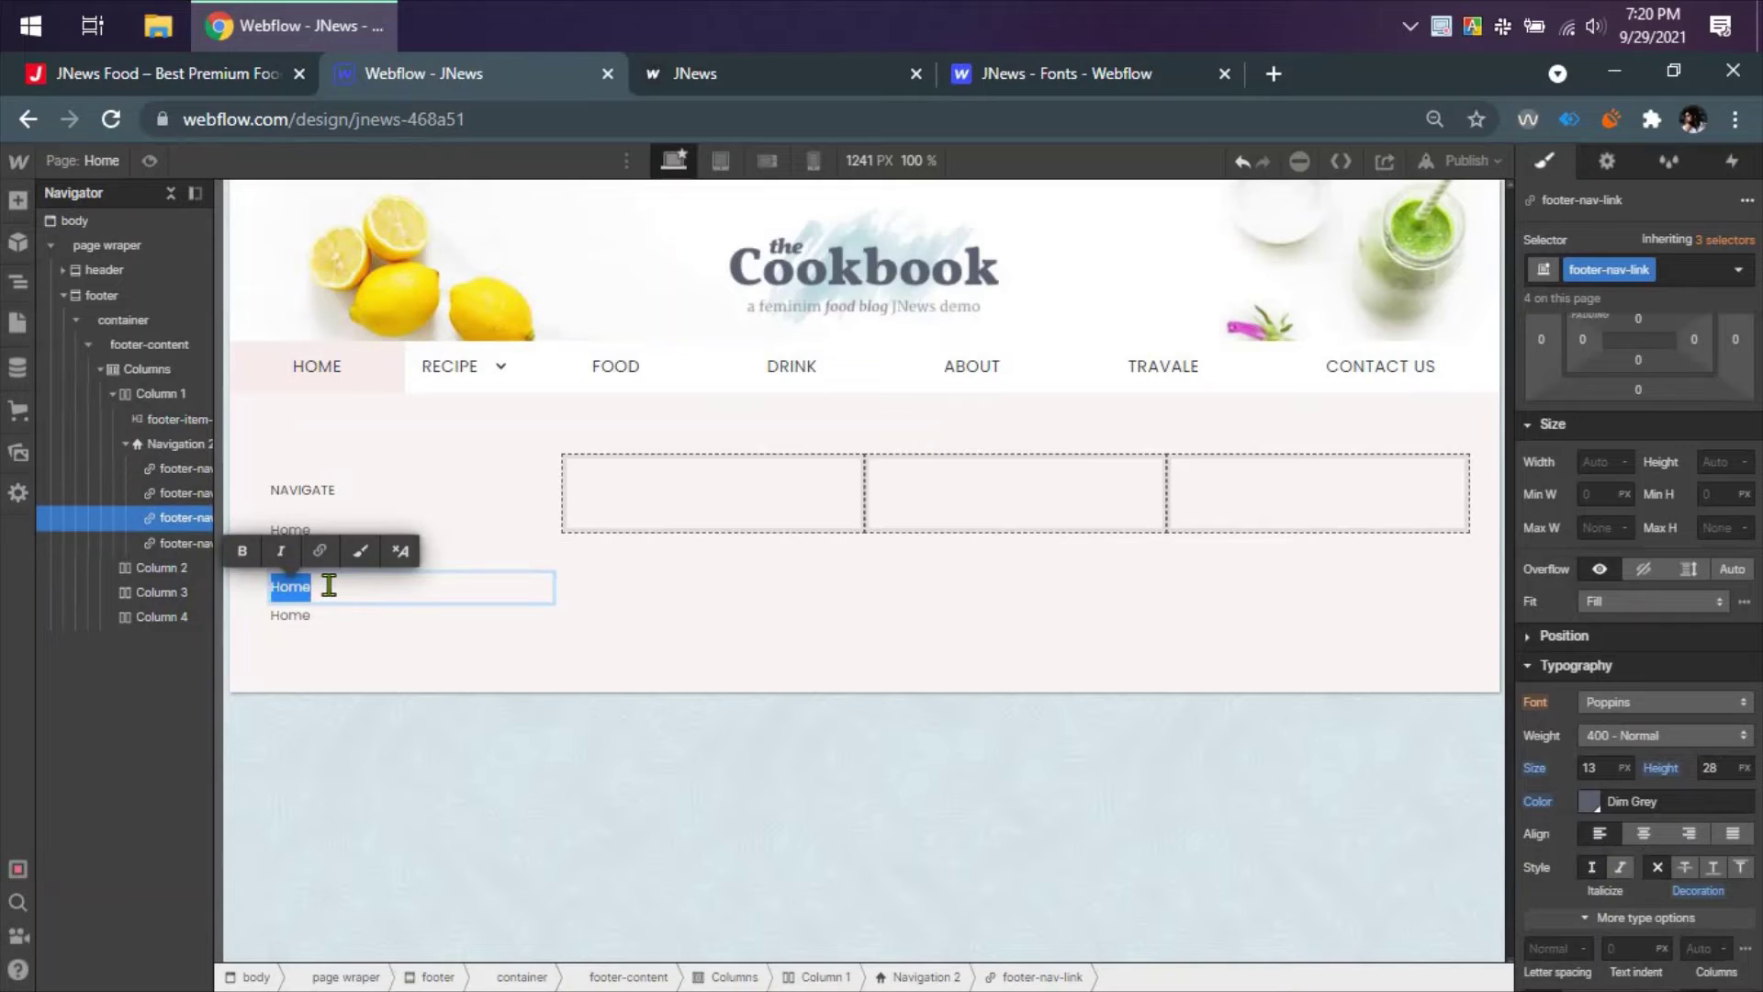
type("Food")
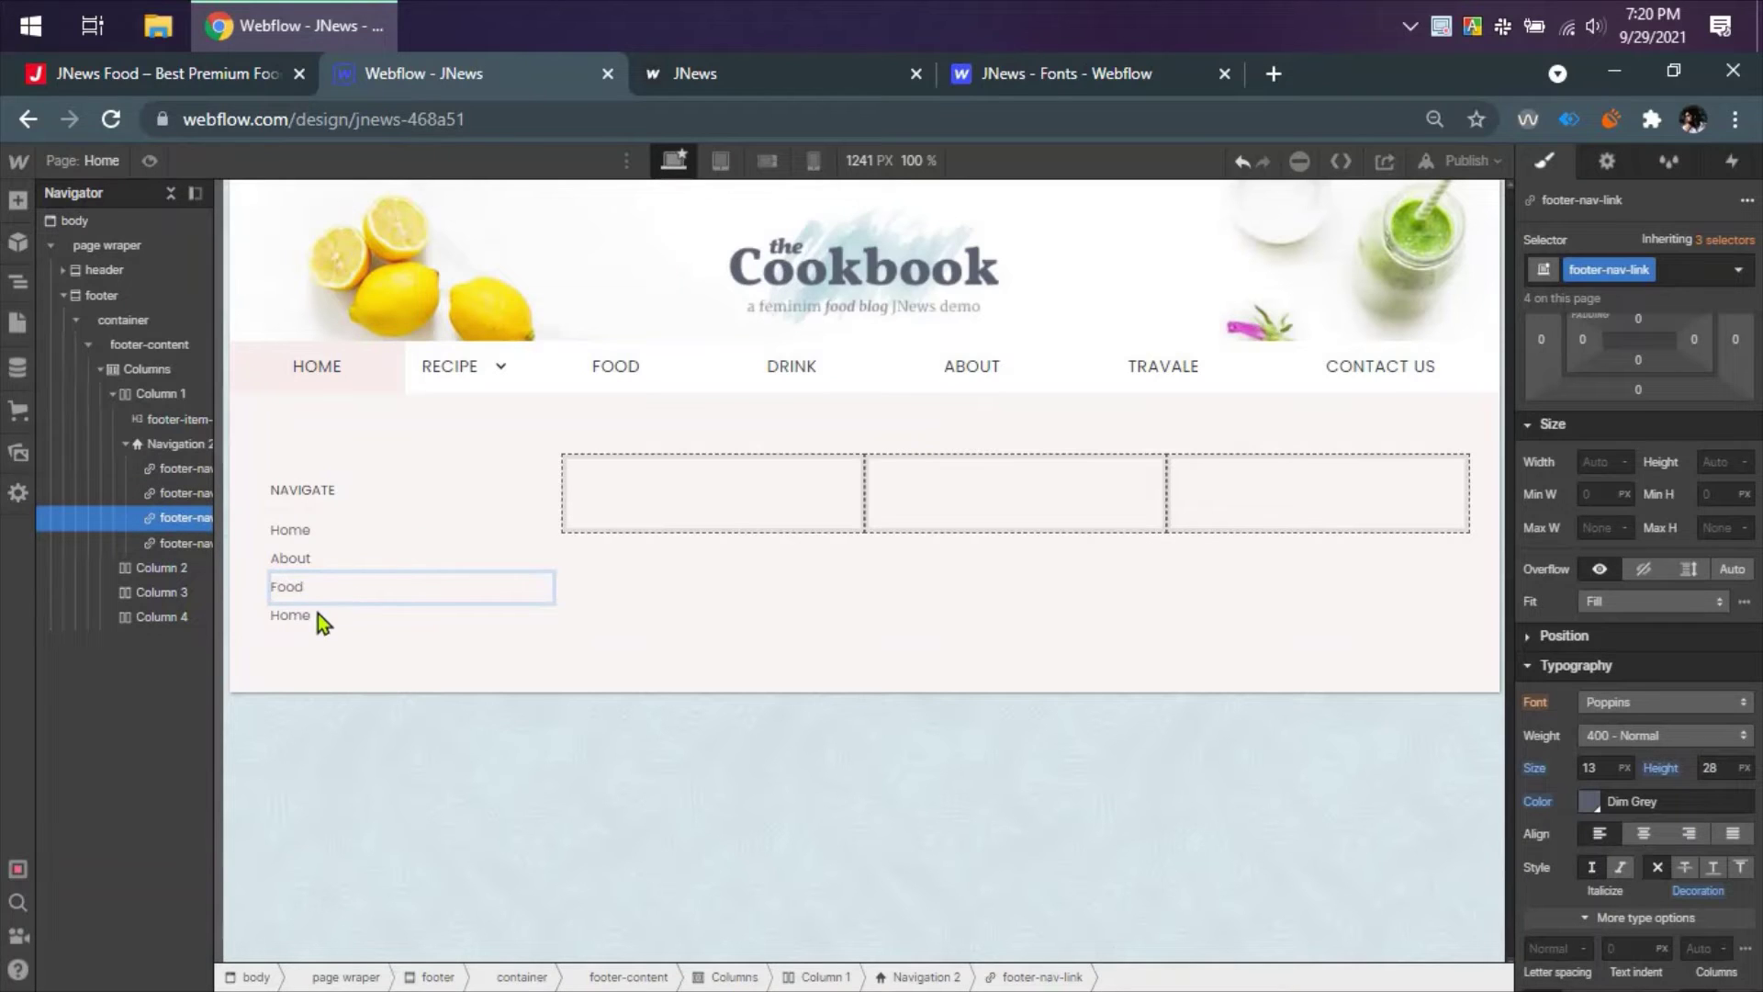
left_click(317, 615)
double_click(317, 614)
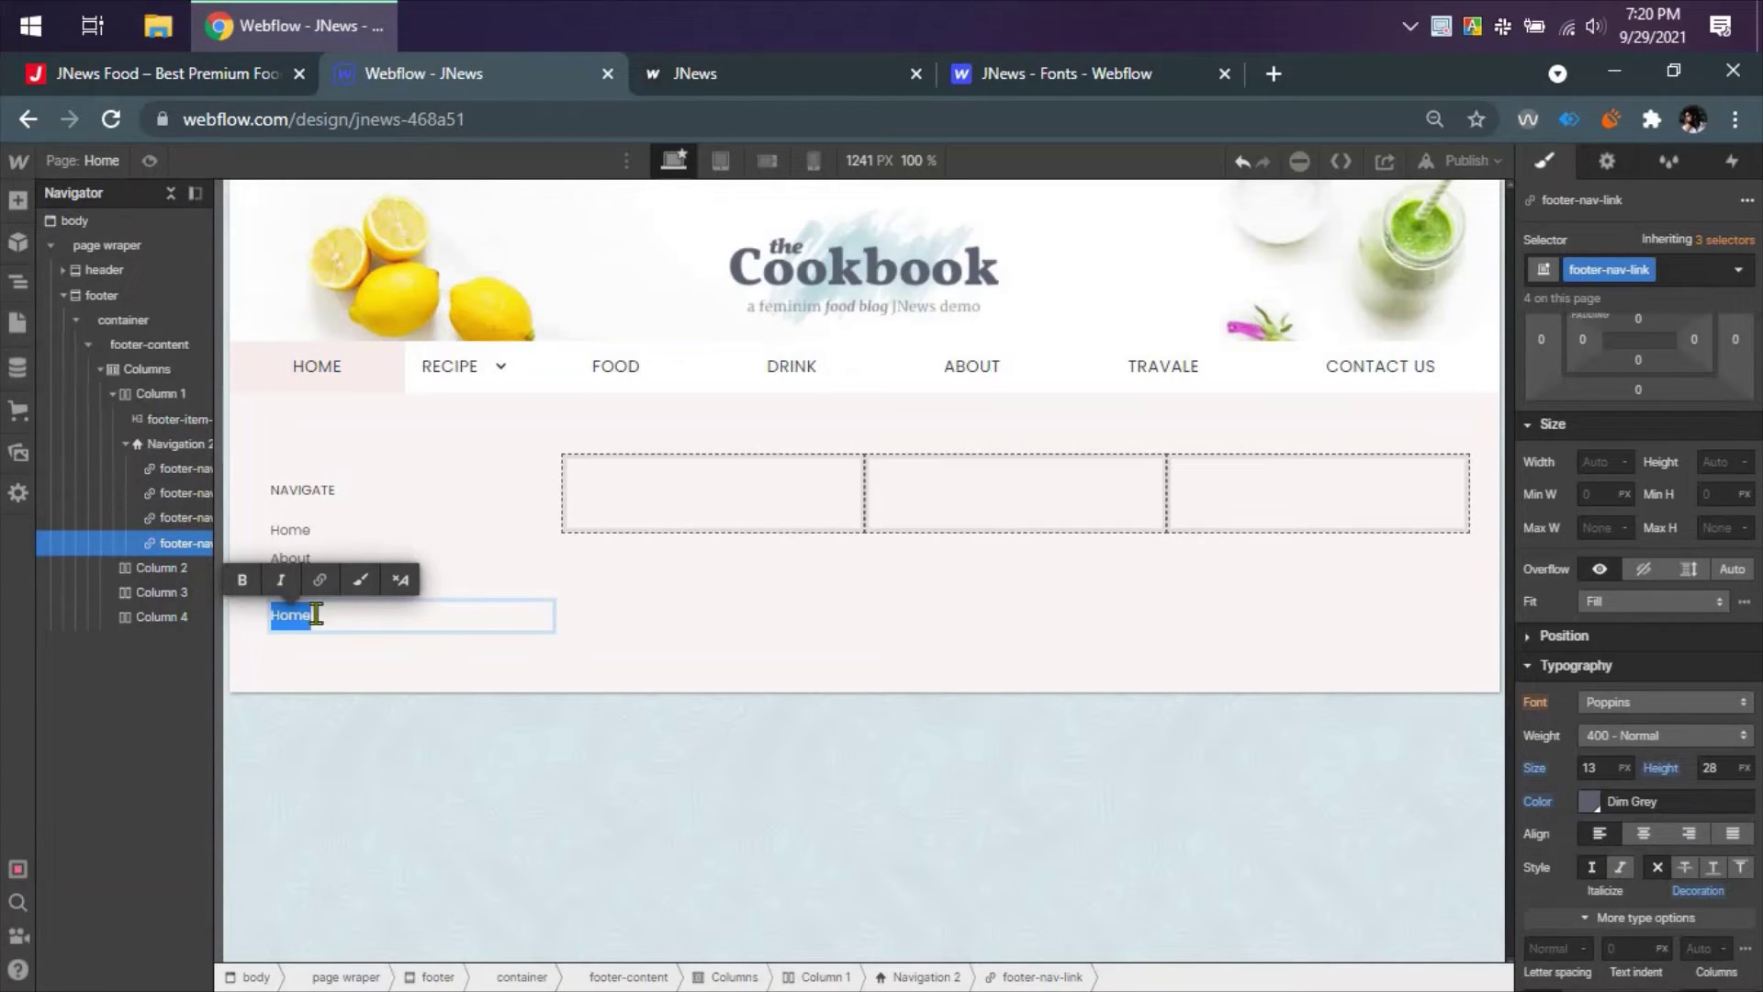
type("R")
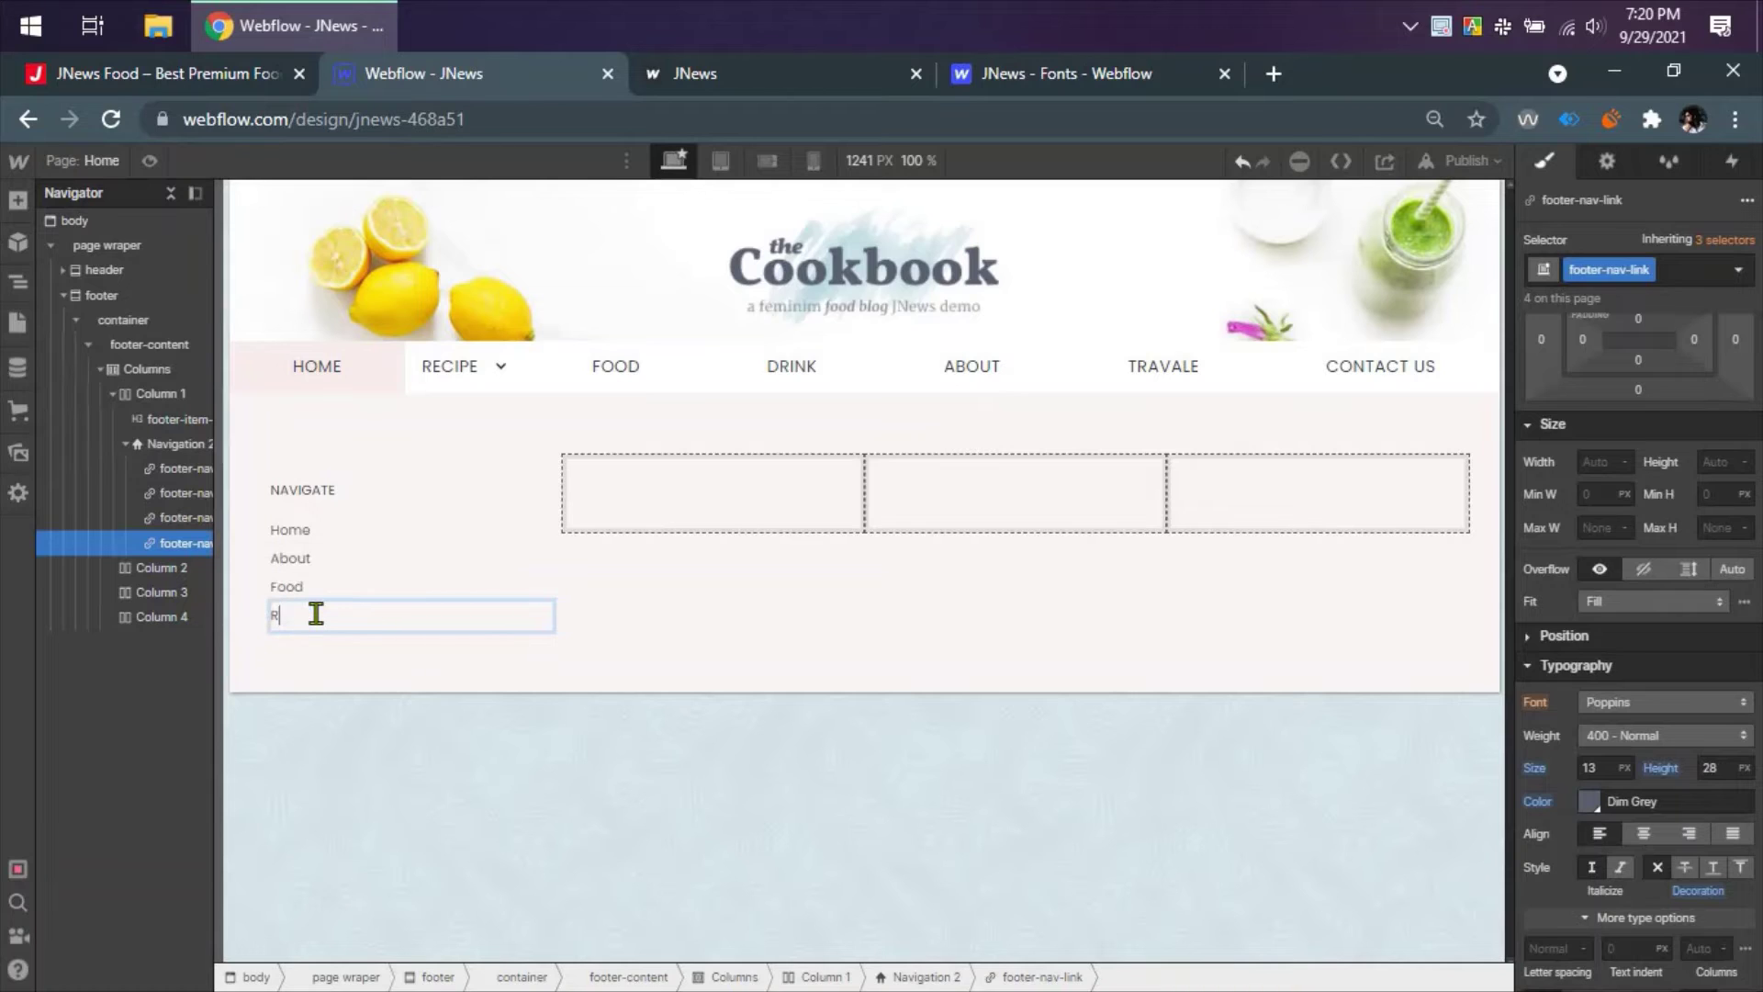
type("ecipe")
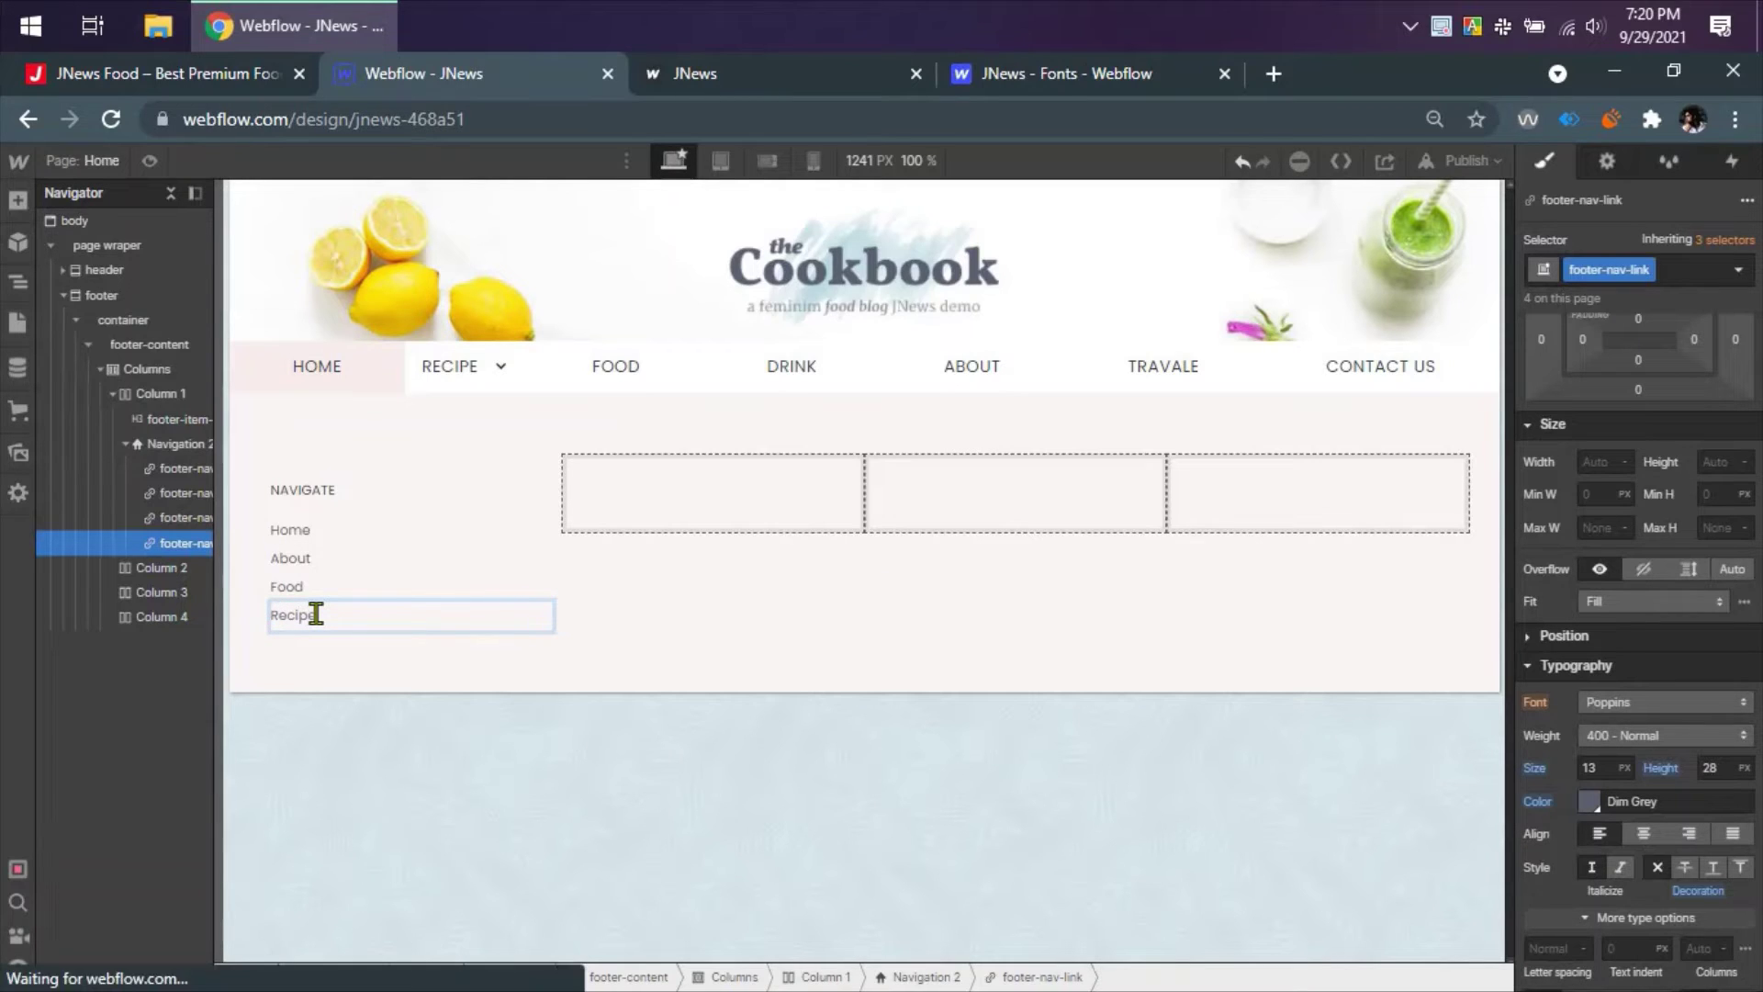
left_click(665, 604)
- Publish the site to jnews-468a51.webflow.io and reload the live page to check the footer's NAVIGATE column
left_click(230, 82)
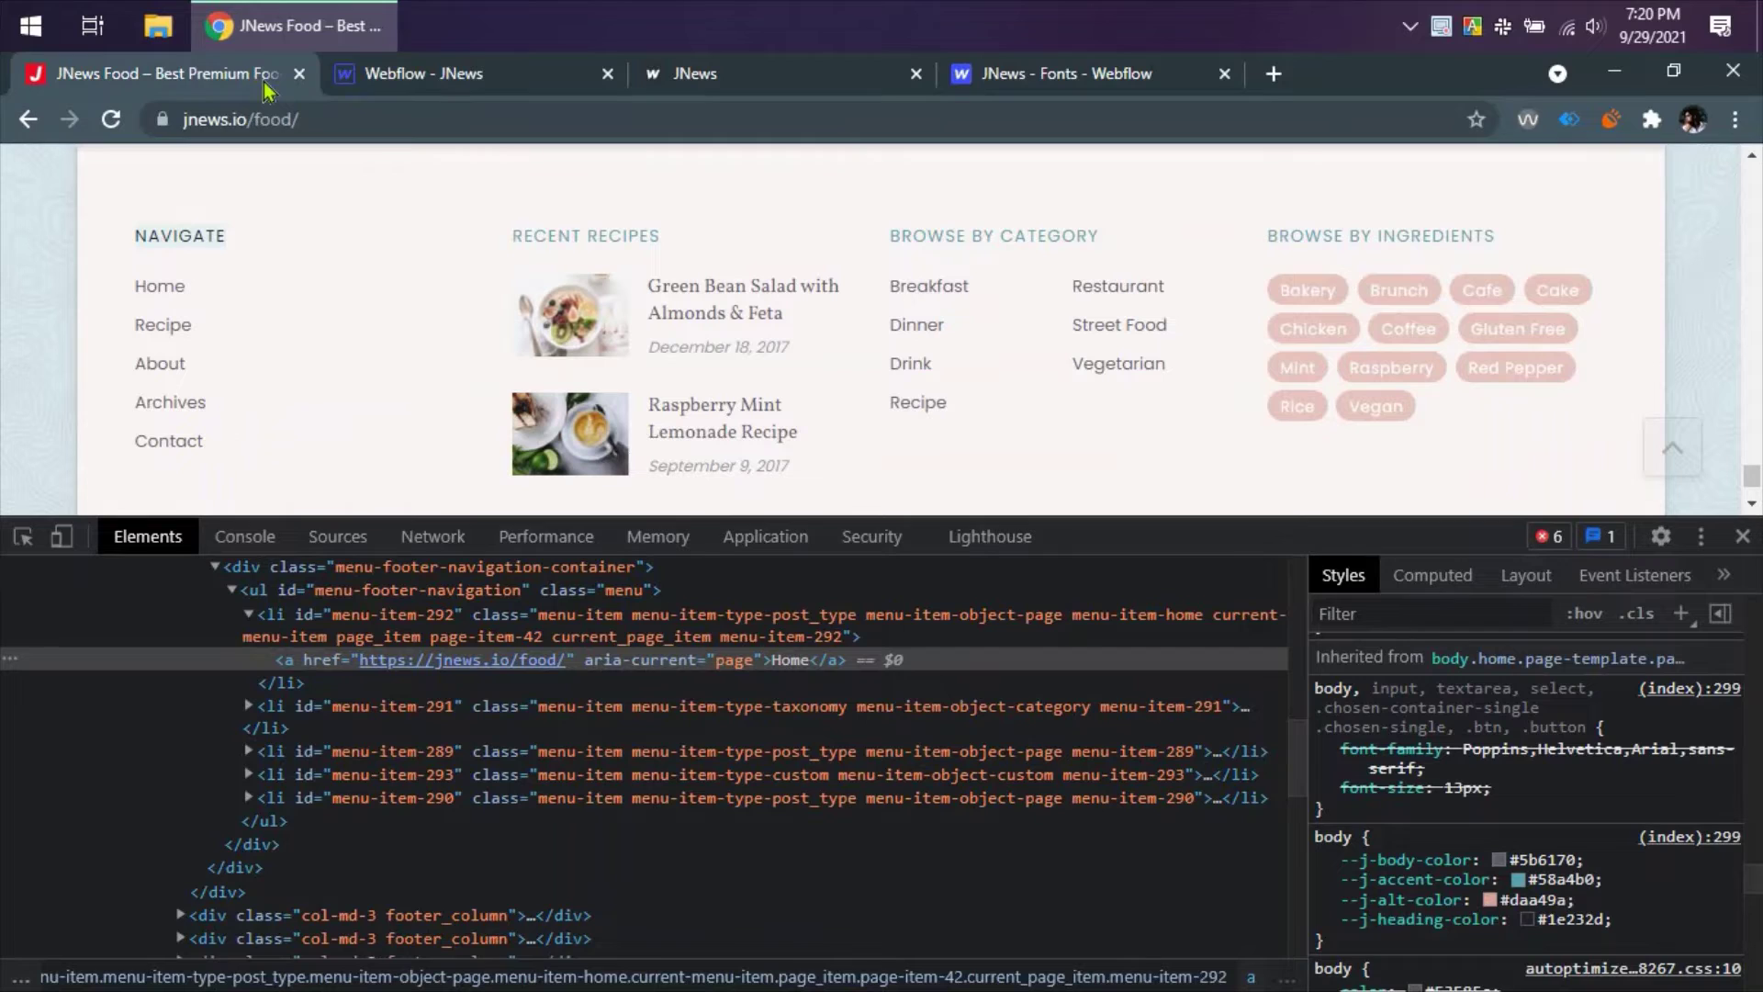
left_click(418, 74)
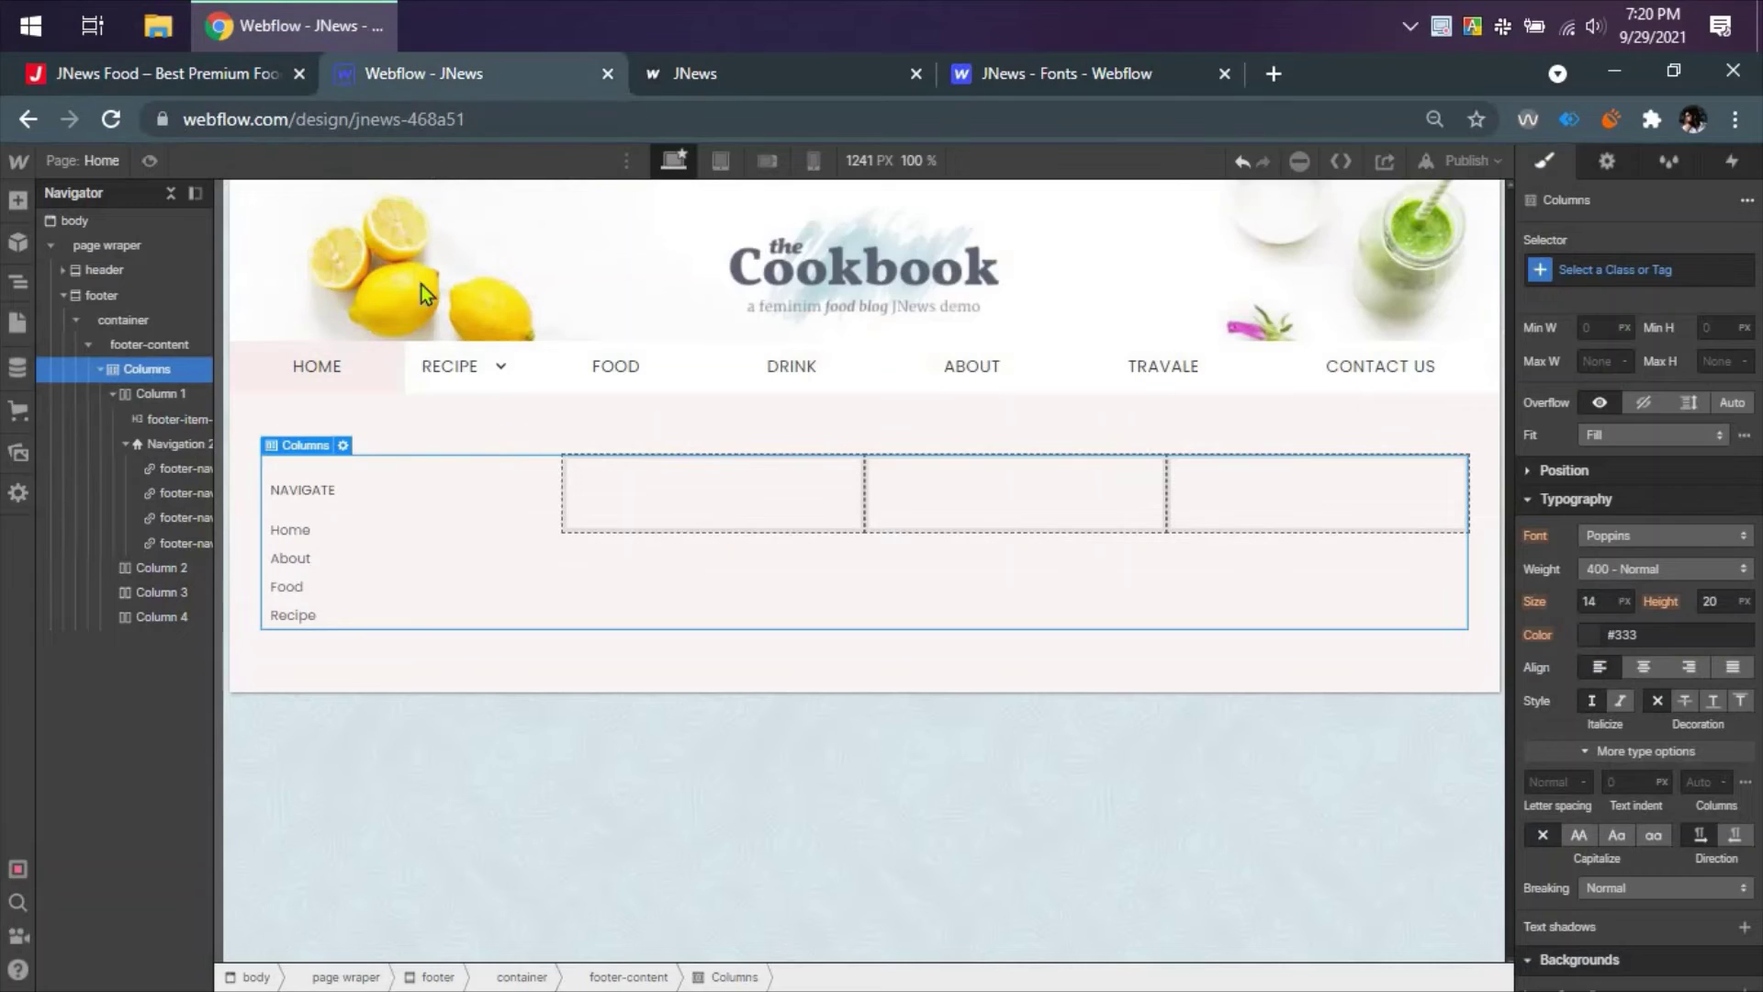
left_click(1467, 160)
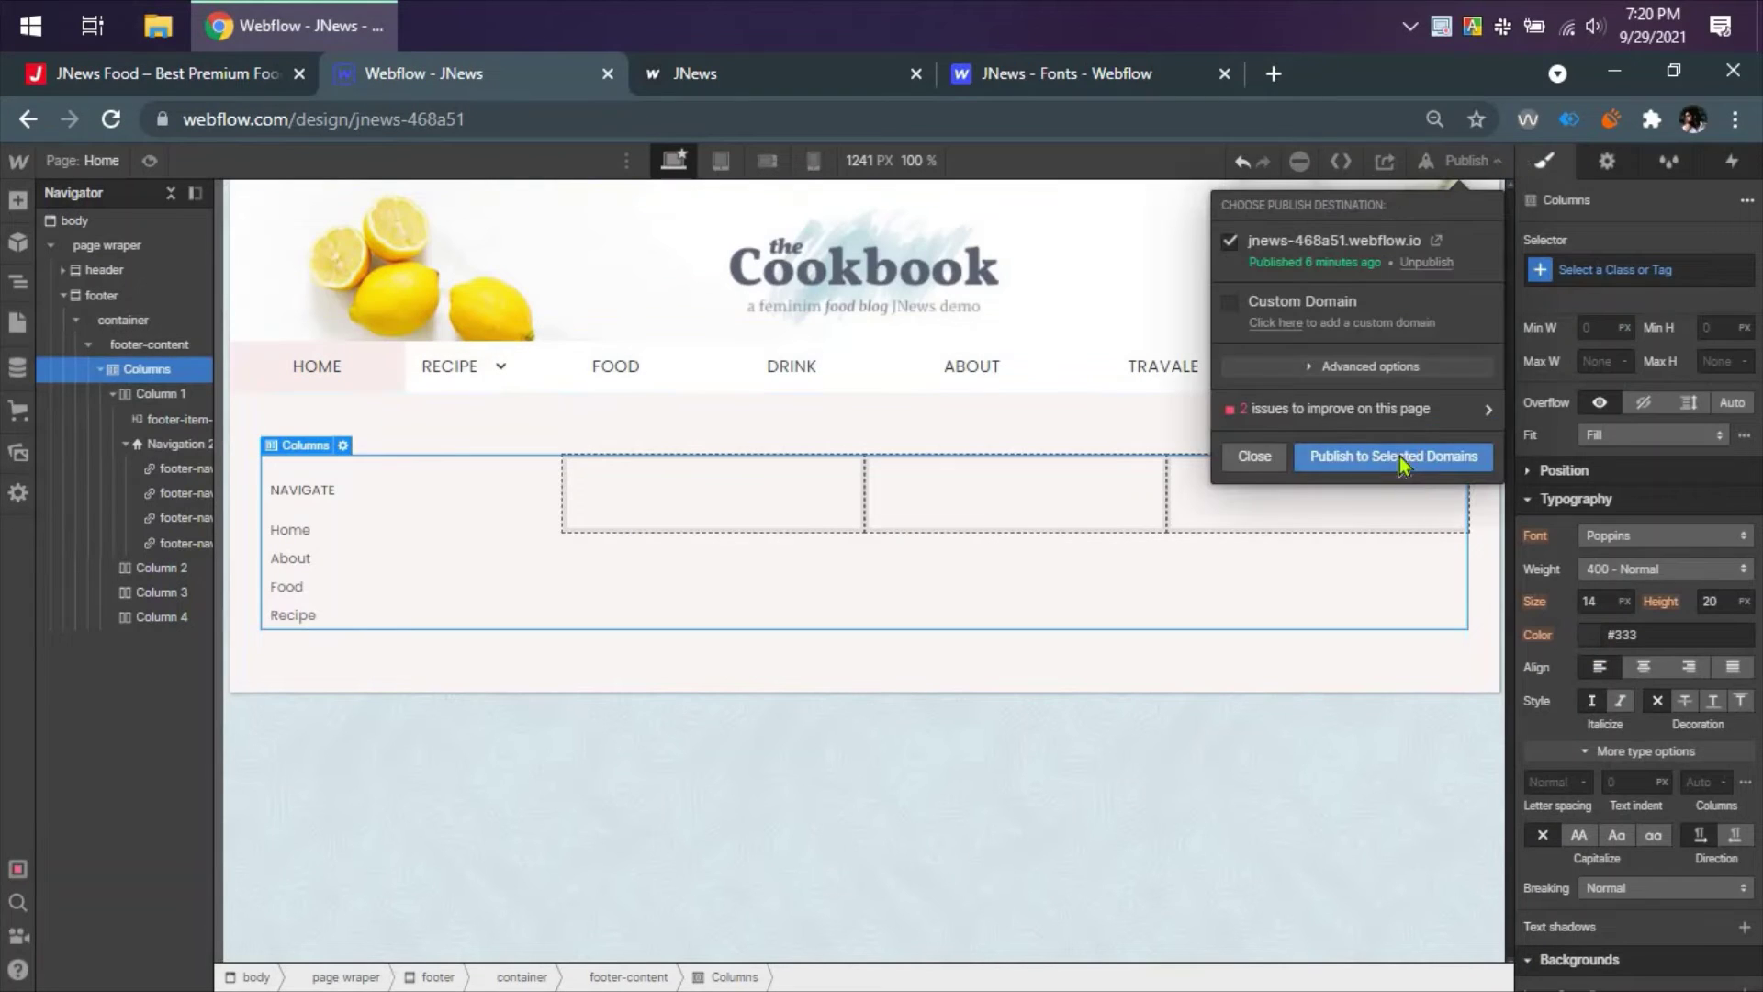
left_click(1393, 457)
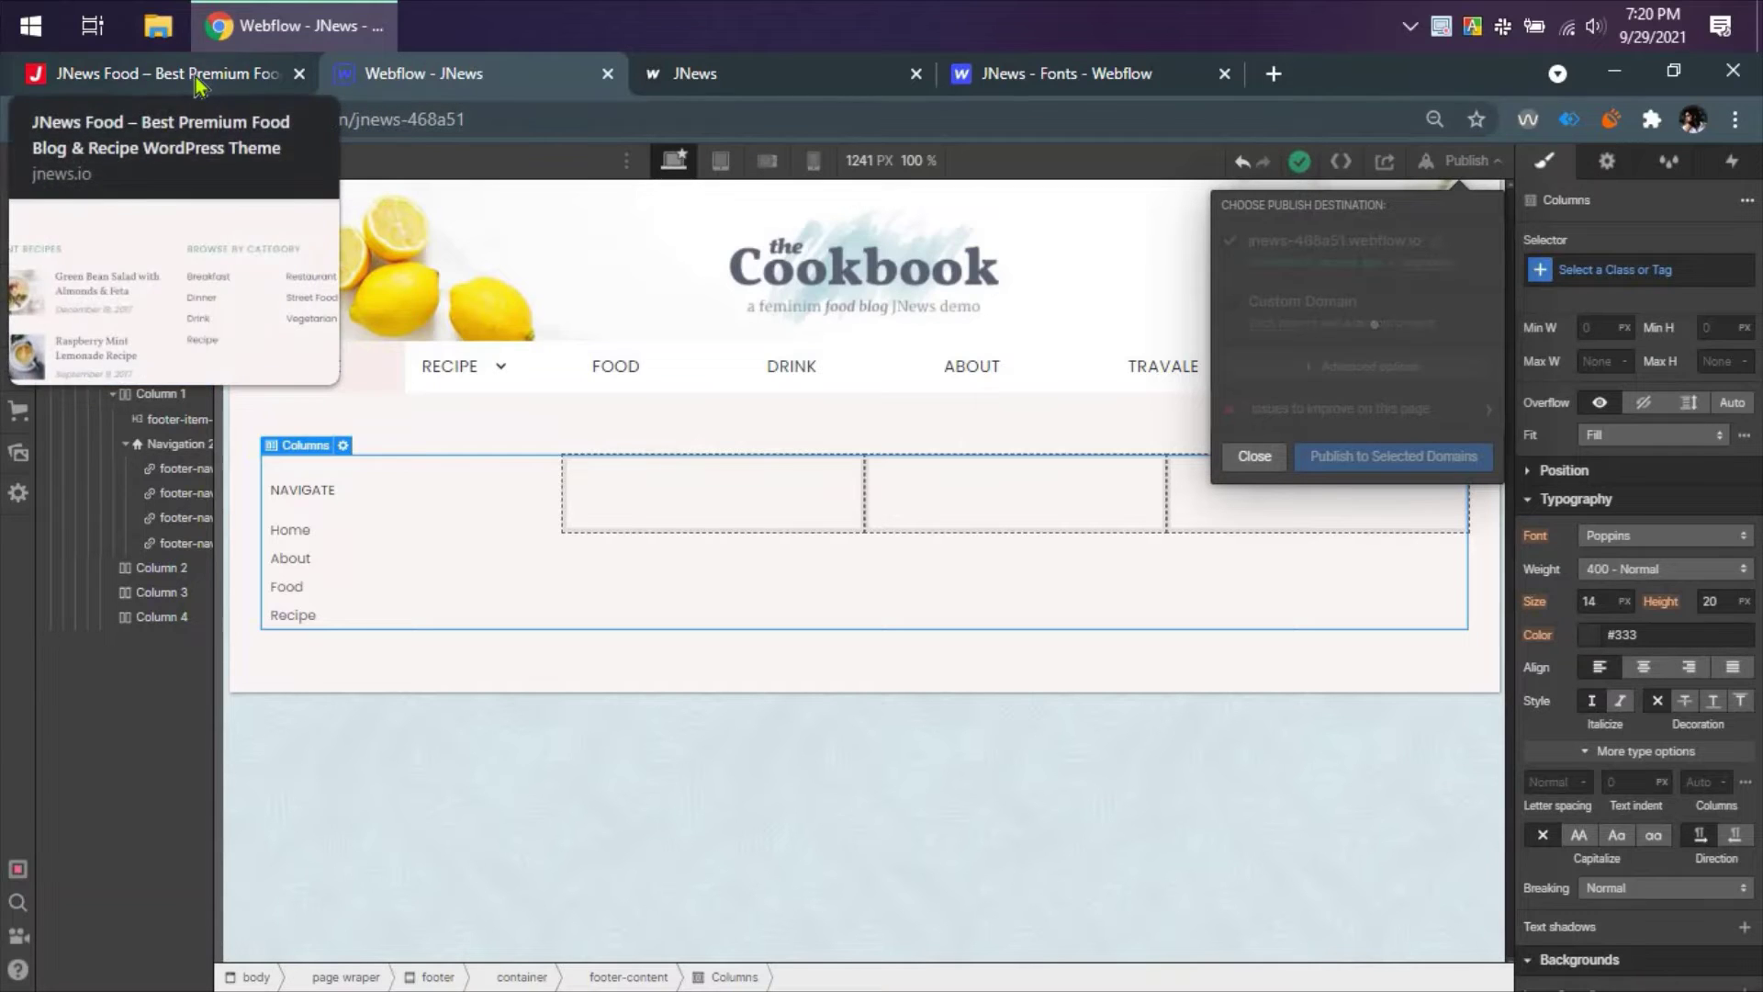
left_click(307, 487)
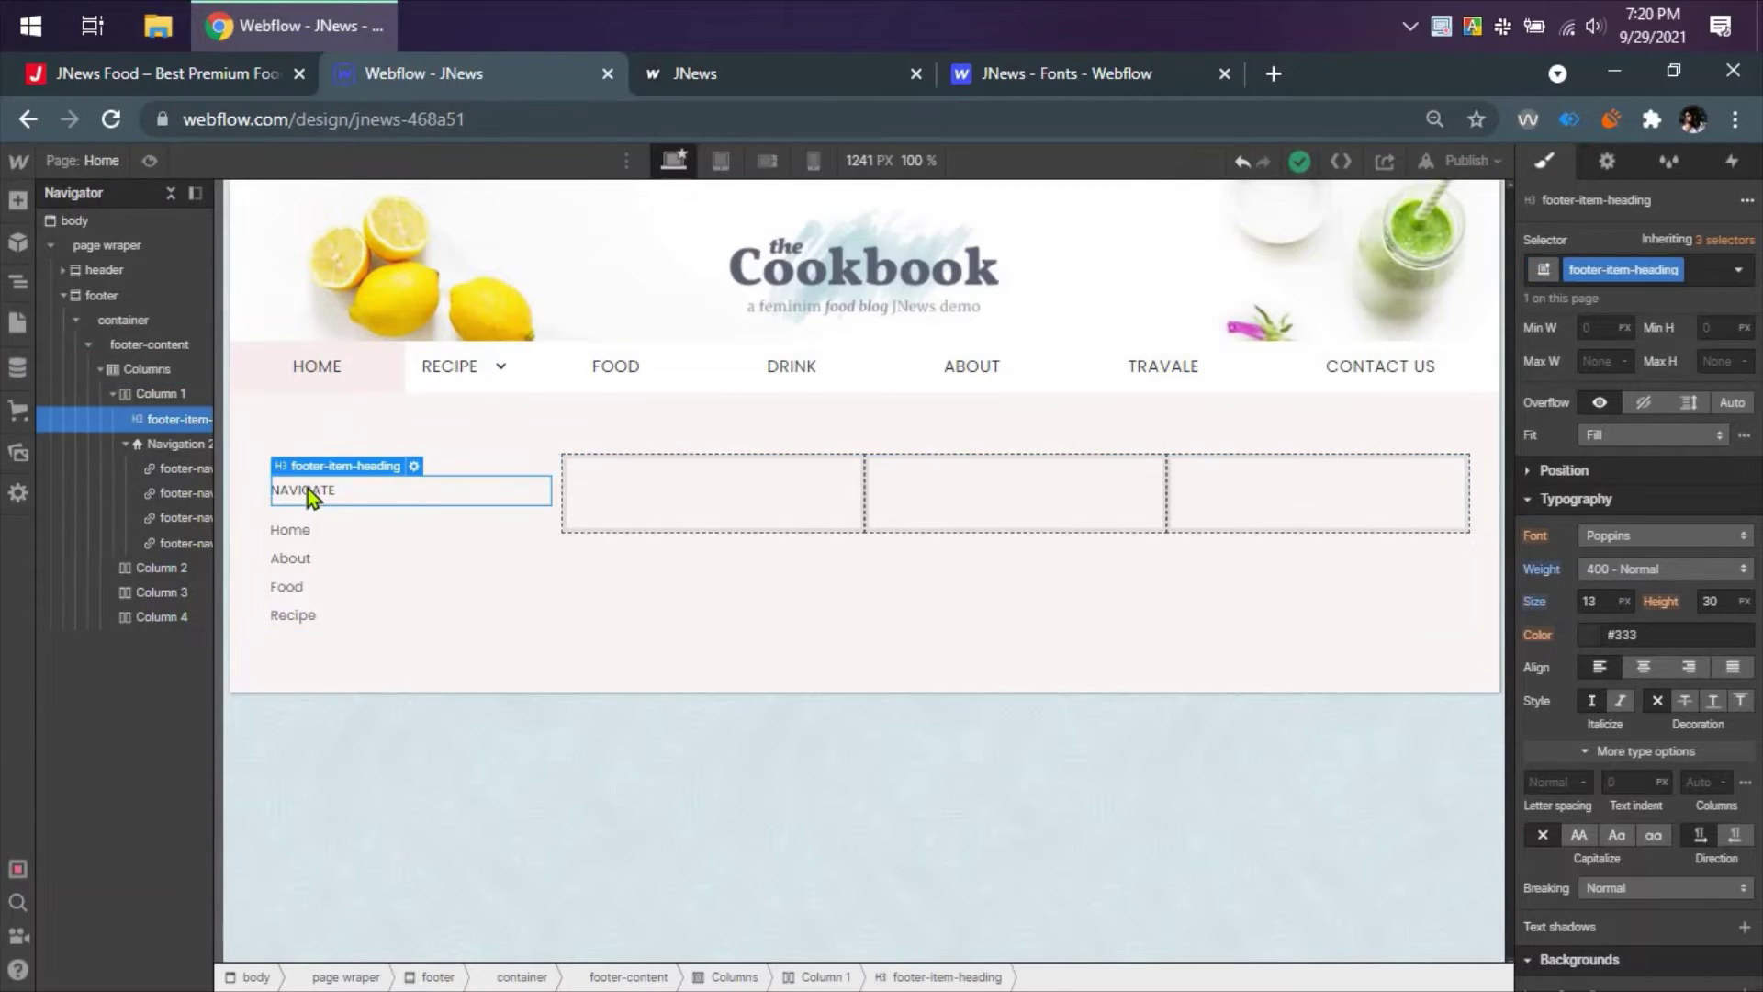
left_click(158, 391)
left_click(156, 368)
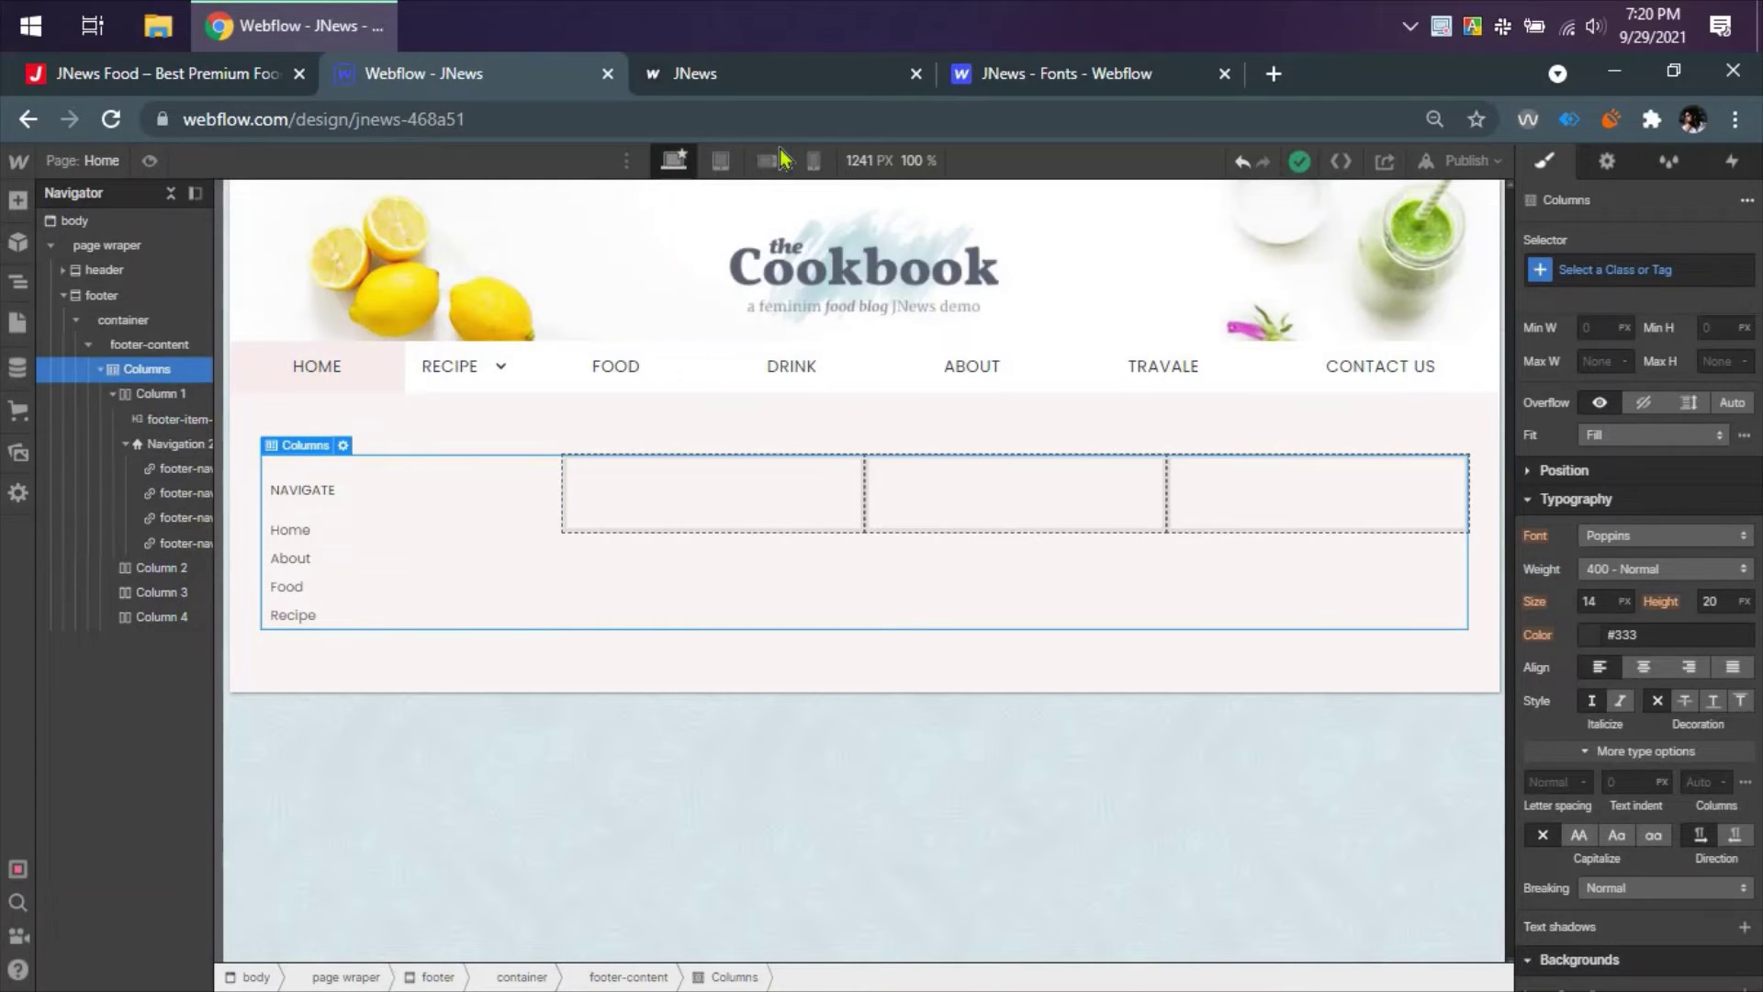
left_click(657, 78)
key("F5")
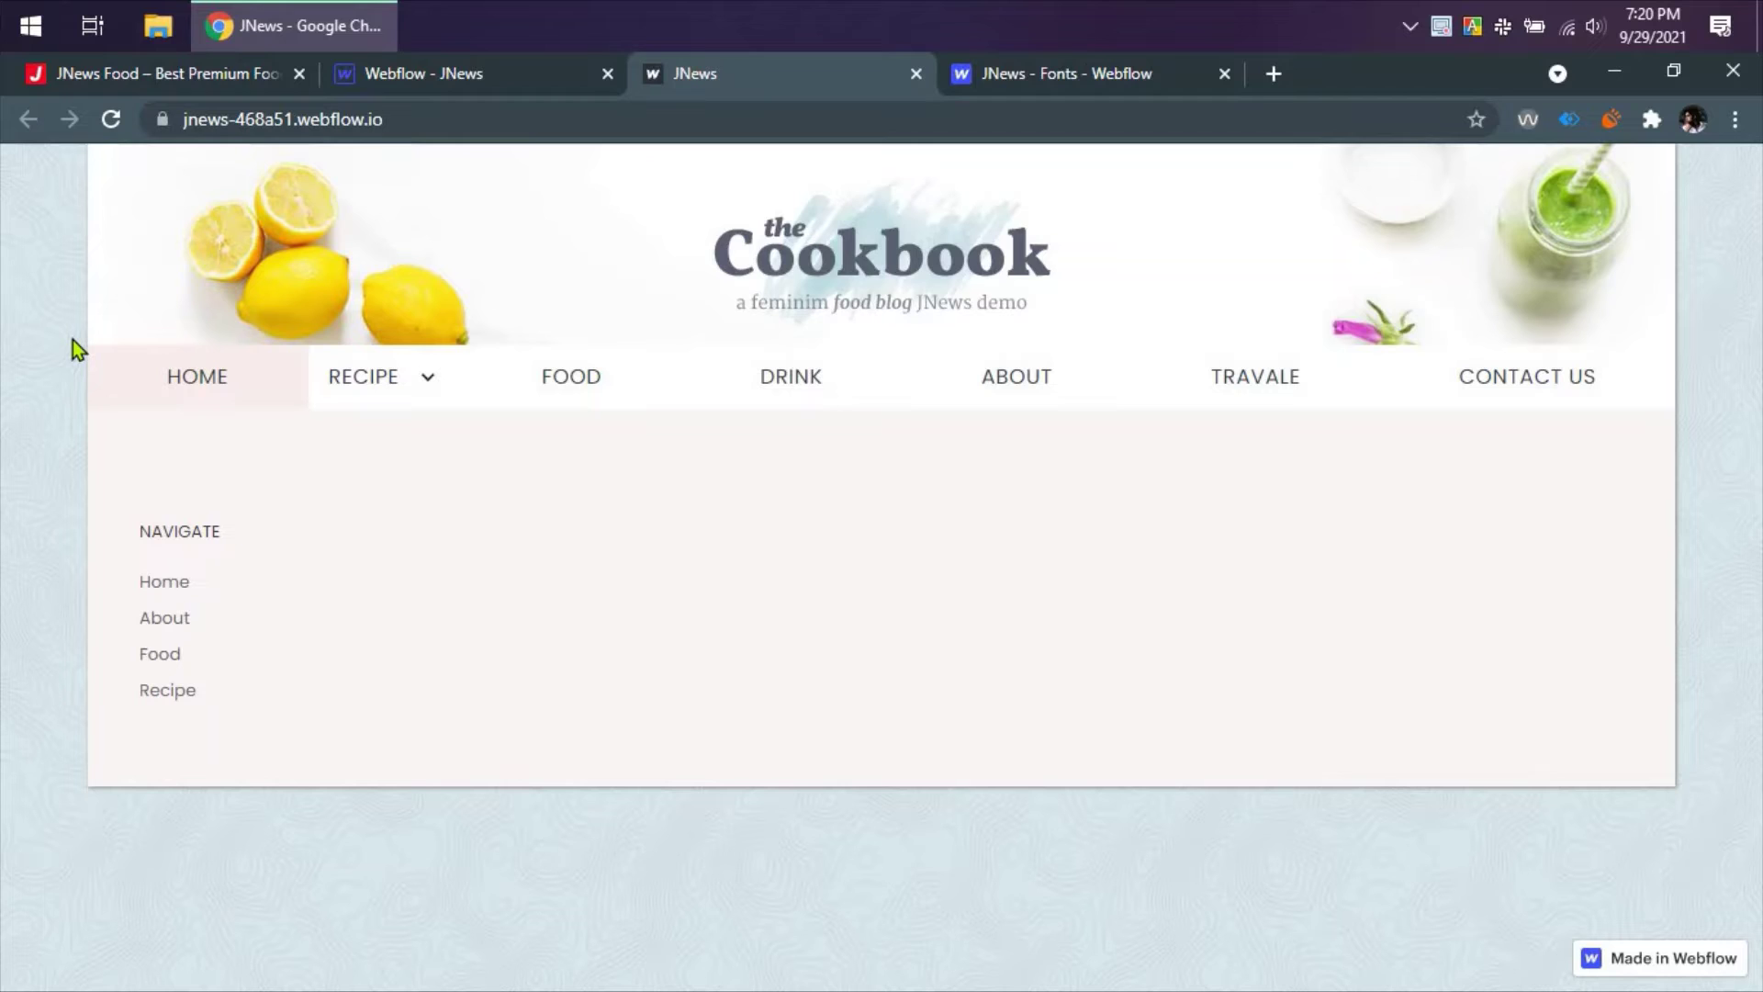
- Copy the NAVIGATE heading from the first footer column into the second column and change its text to Recent
left_click(225, 83)
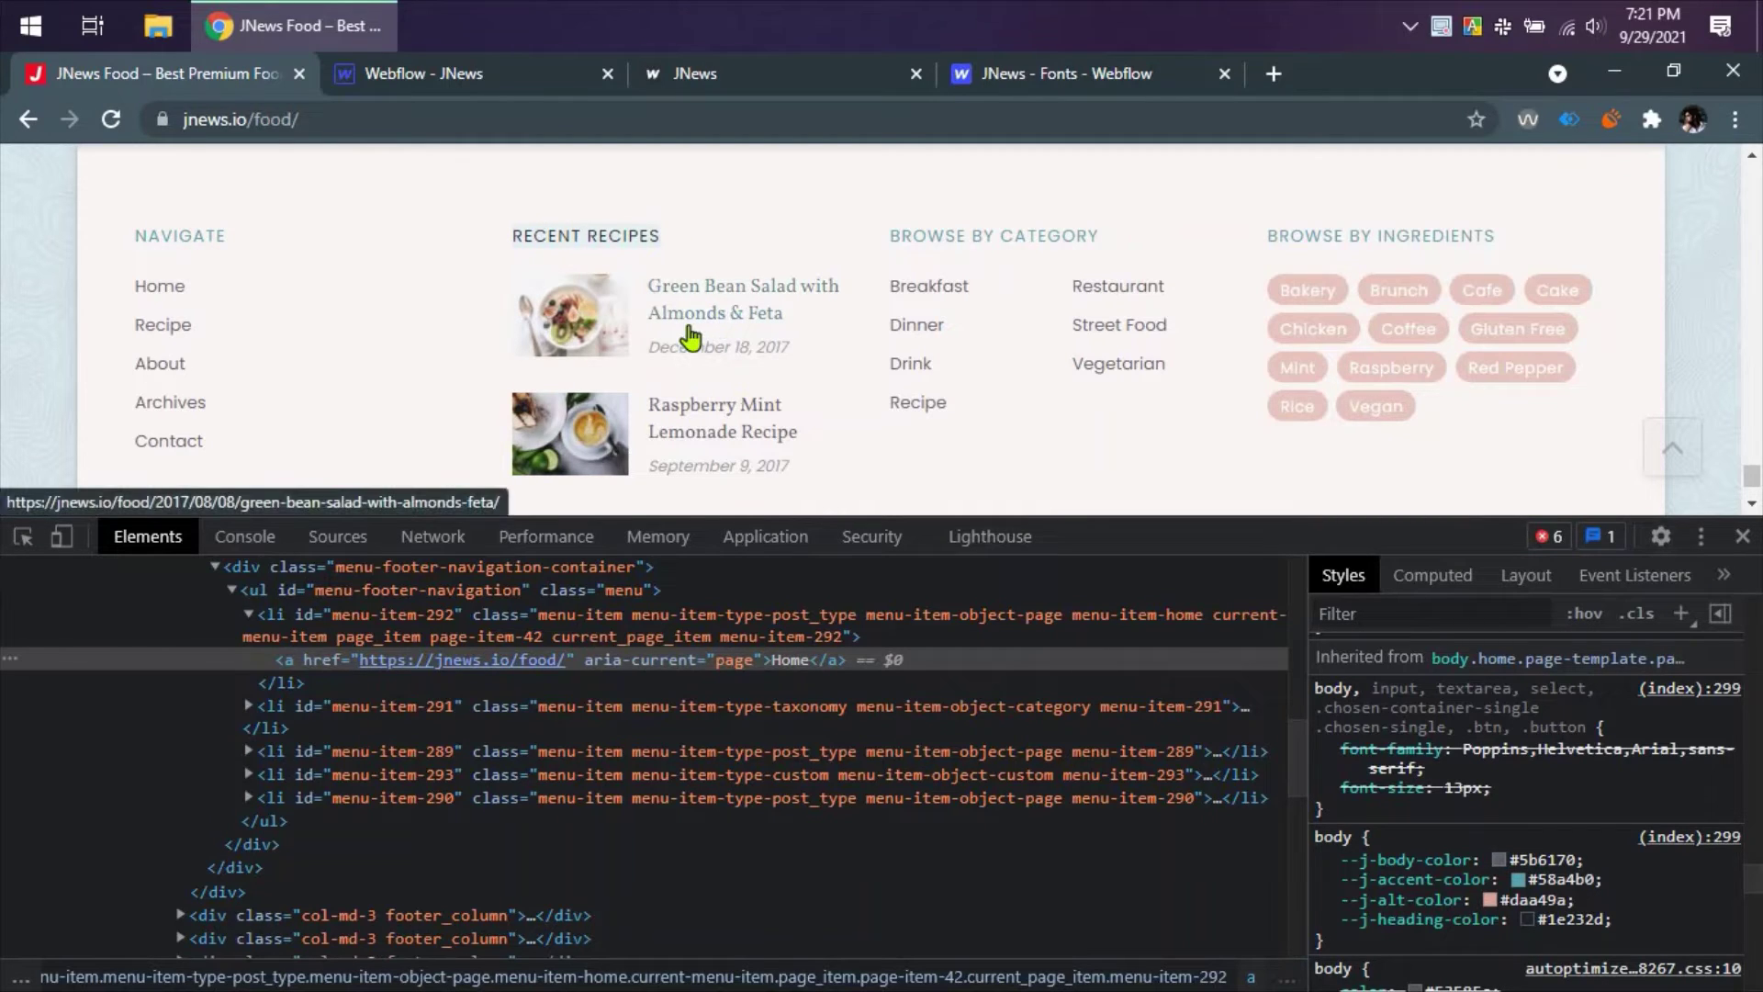
left_click(450, 74)
left_click(156, 420)
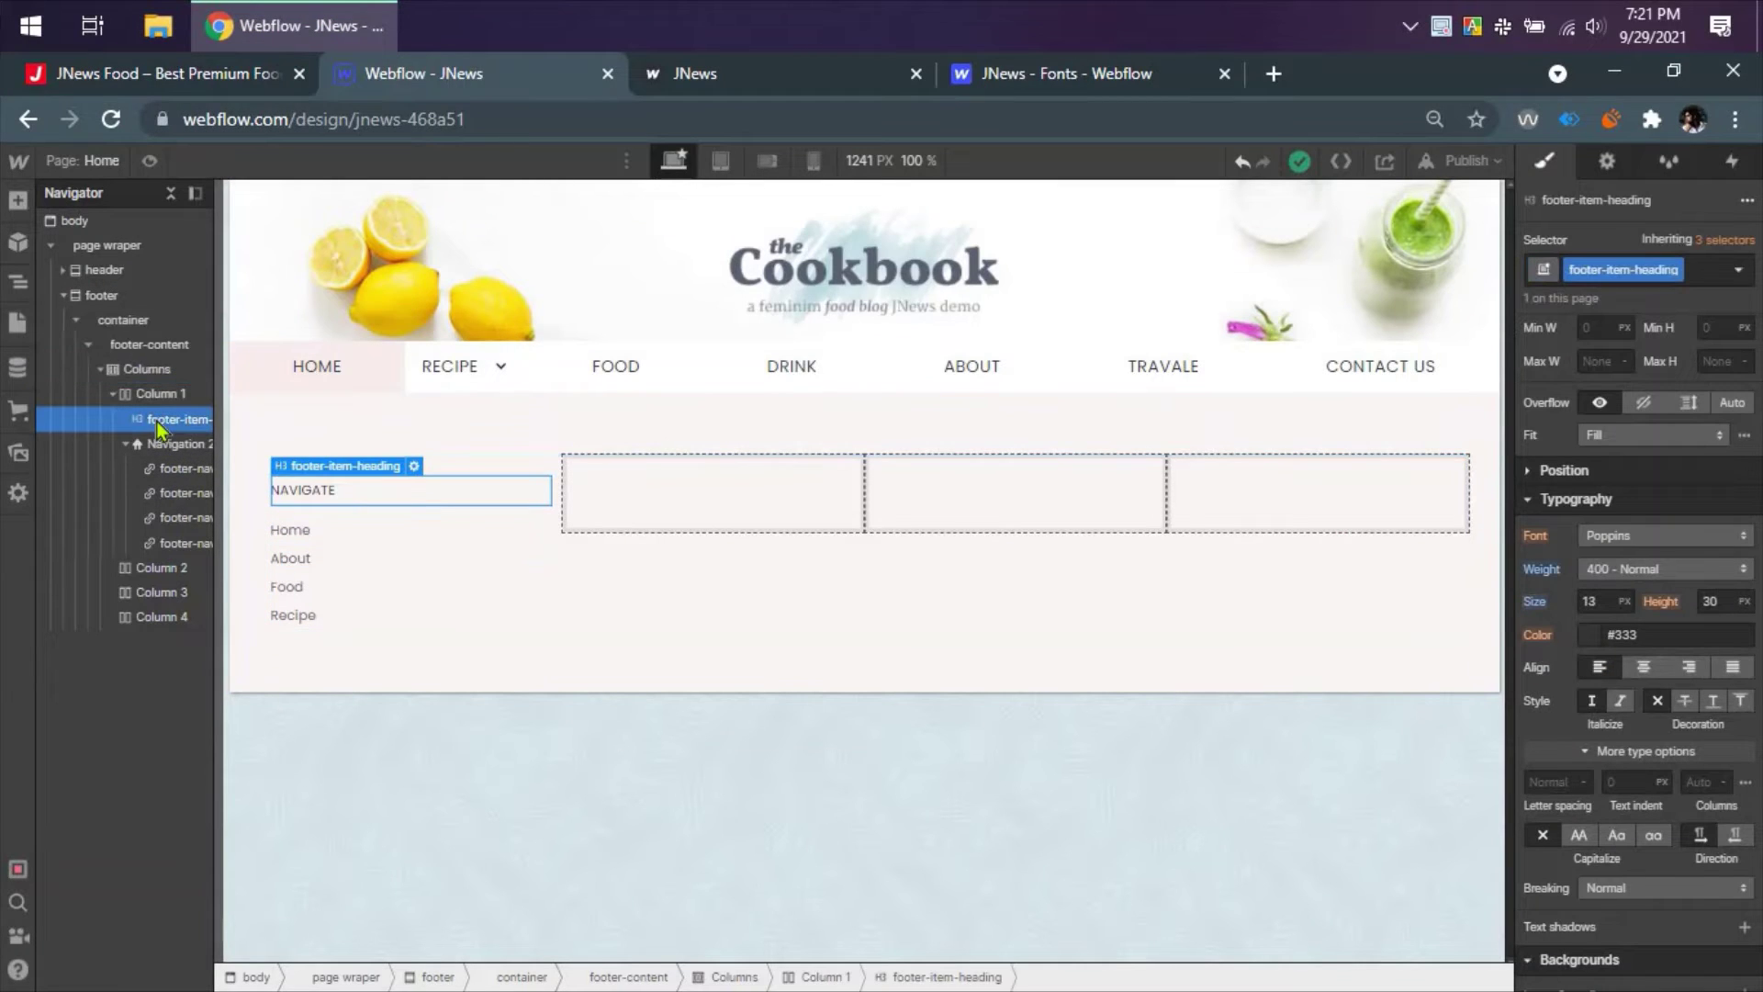
left_click(630, 487)
key("ctrl+v")
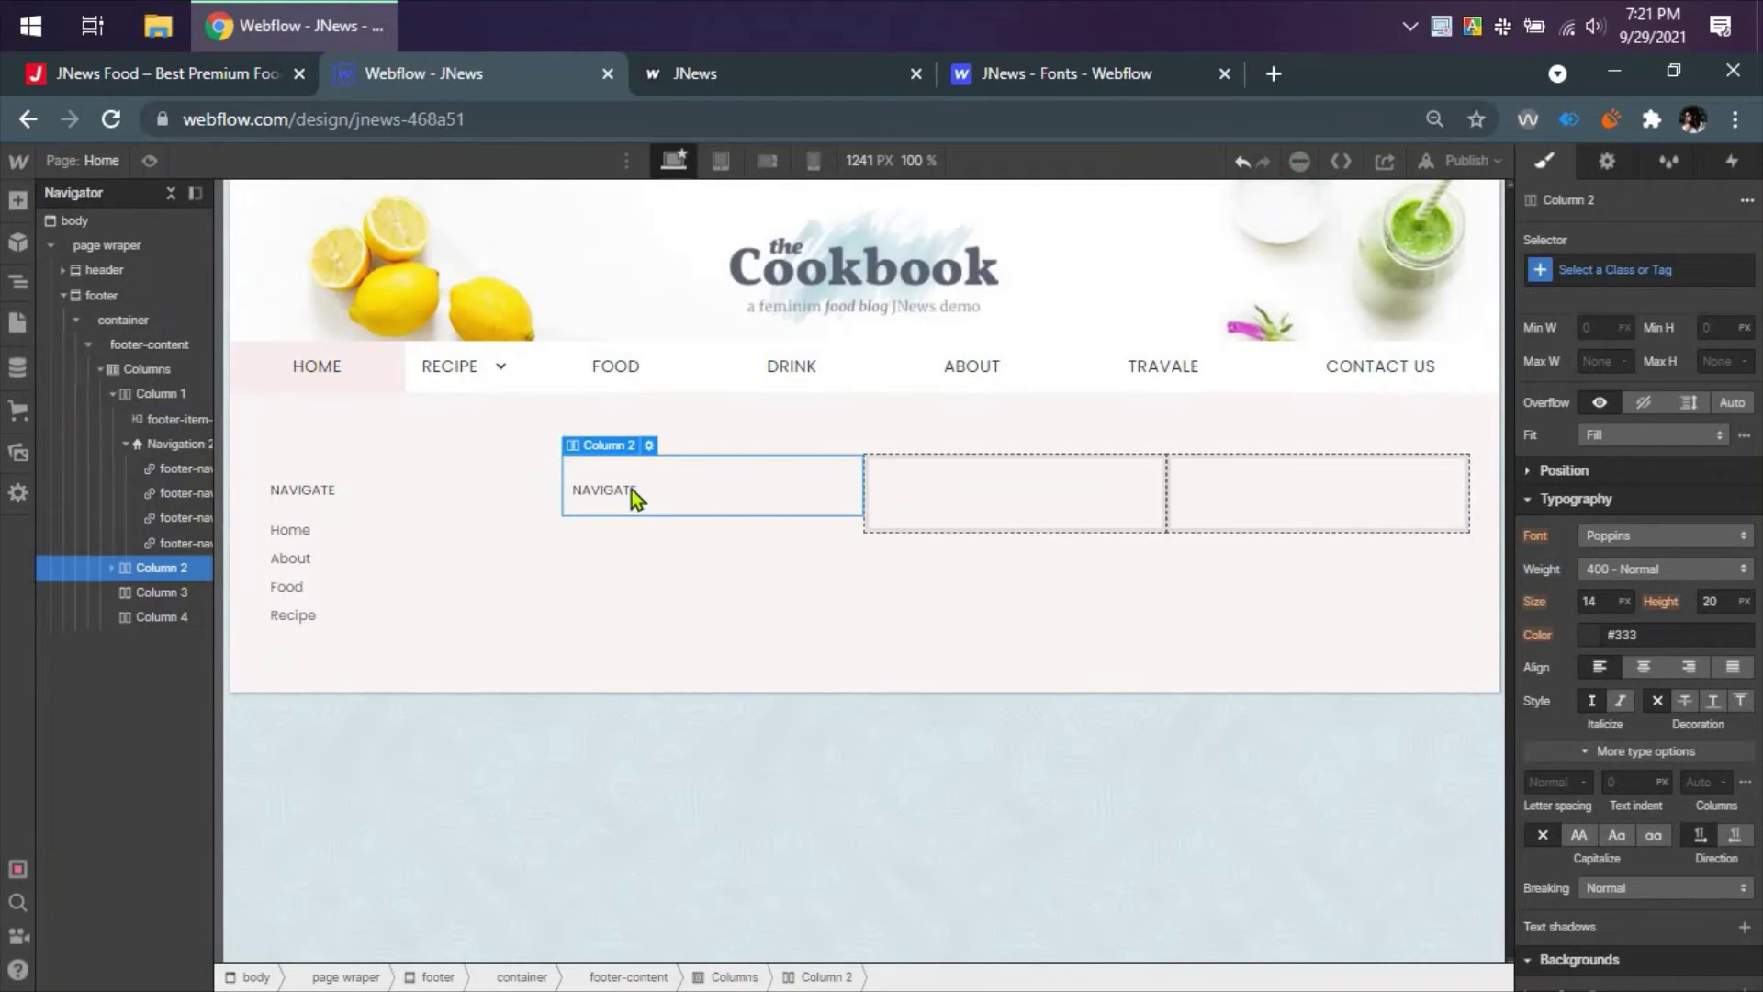
double_click(632, 489)
type("Recent")
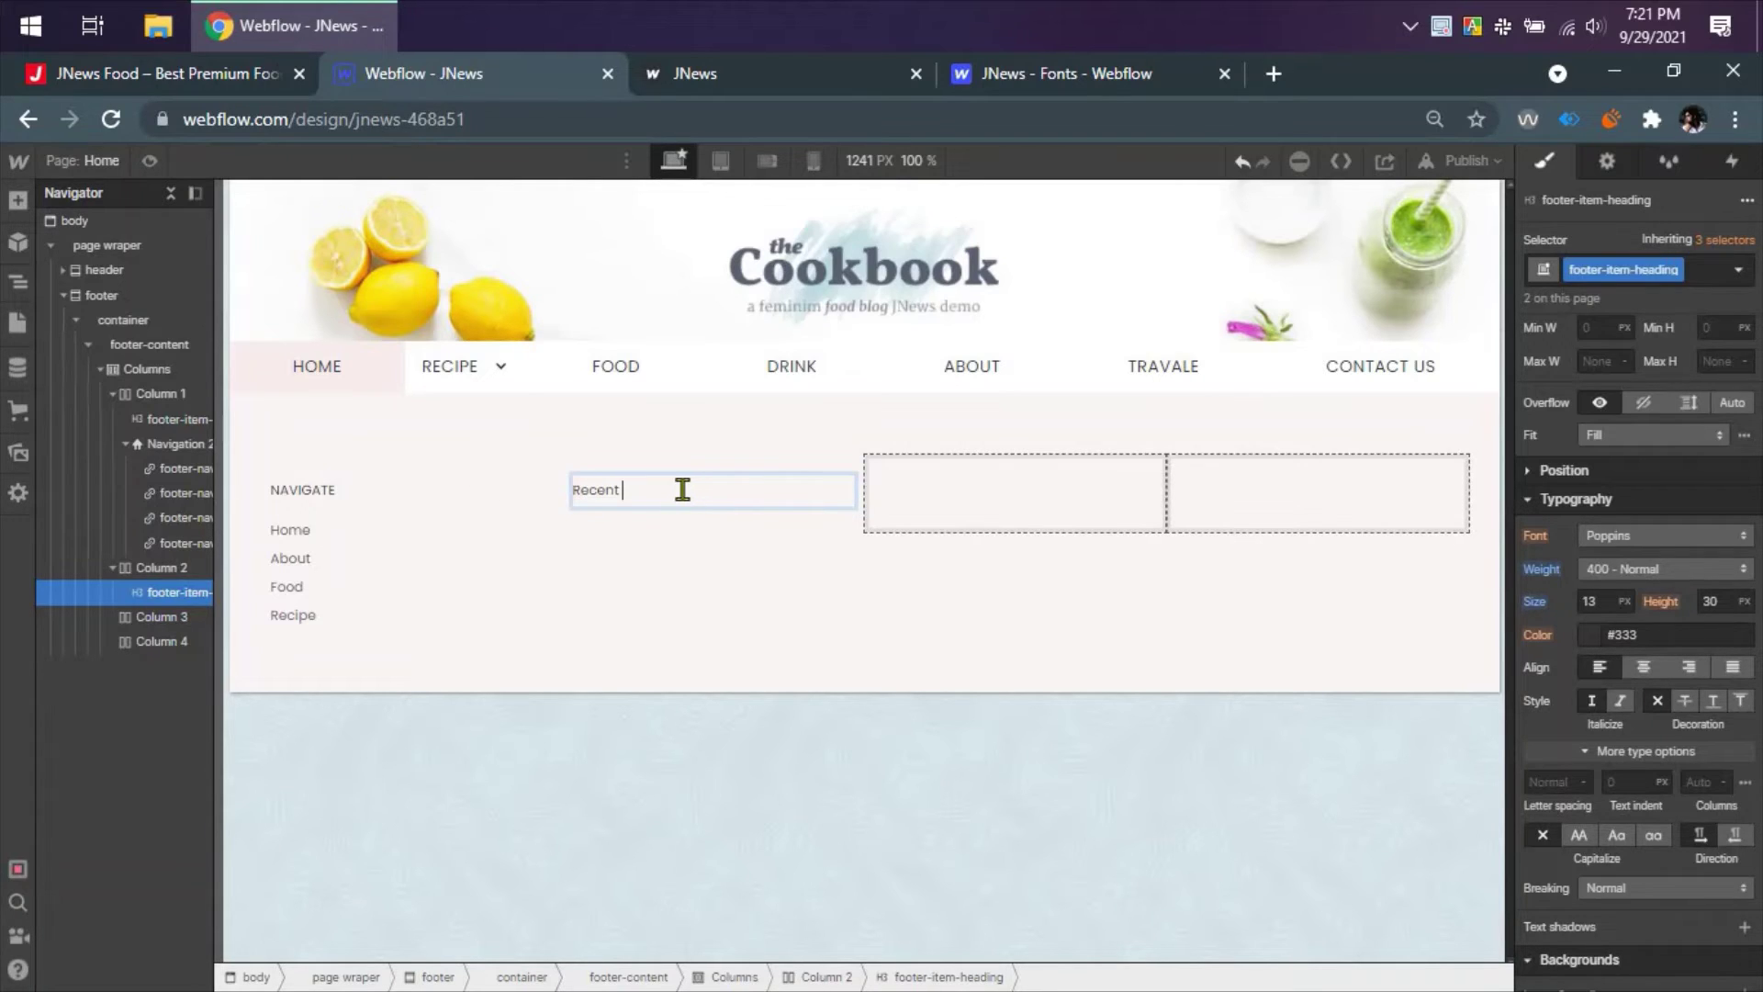
- Change the text of the RECIPE dropdown link in the header navigation to Press
left_click(615, 364)
double_click(615, 363)
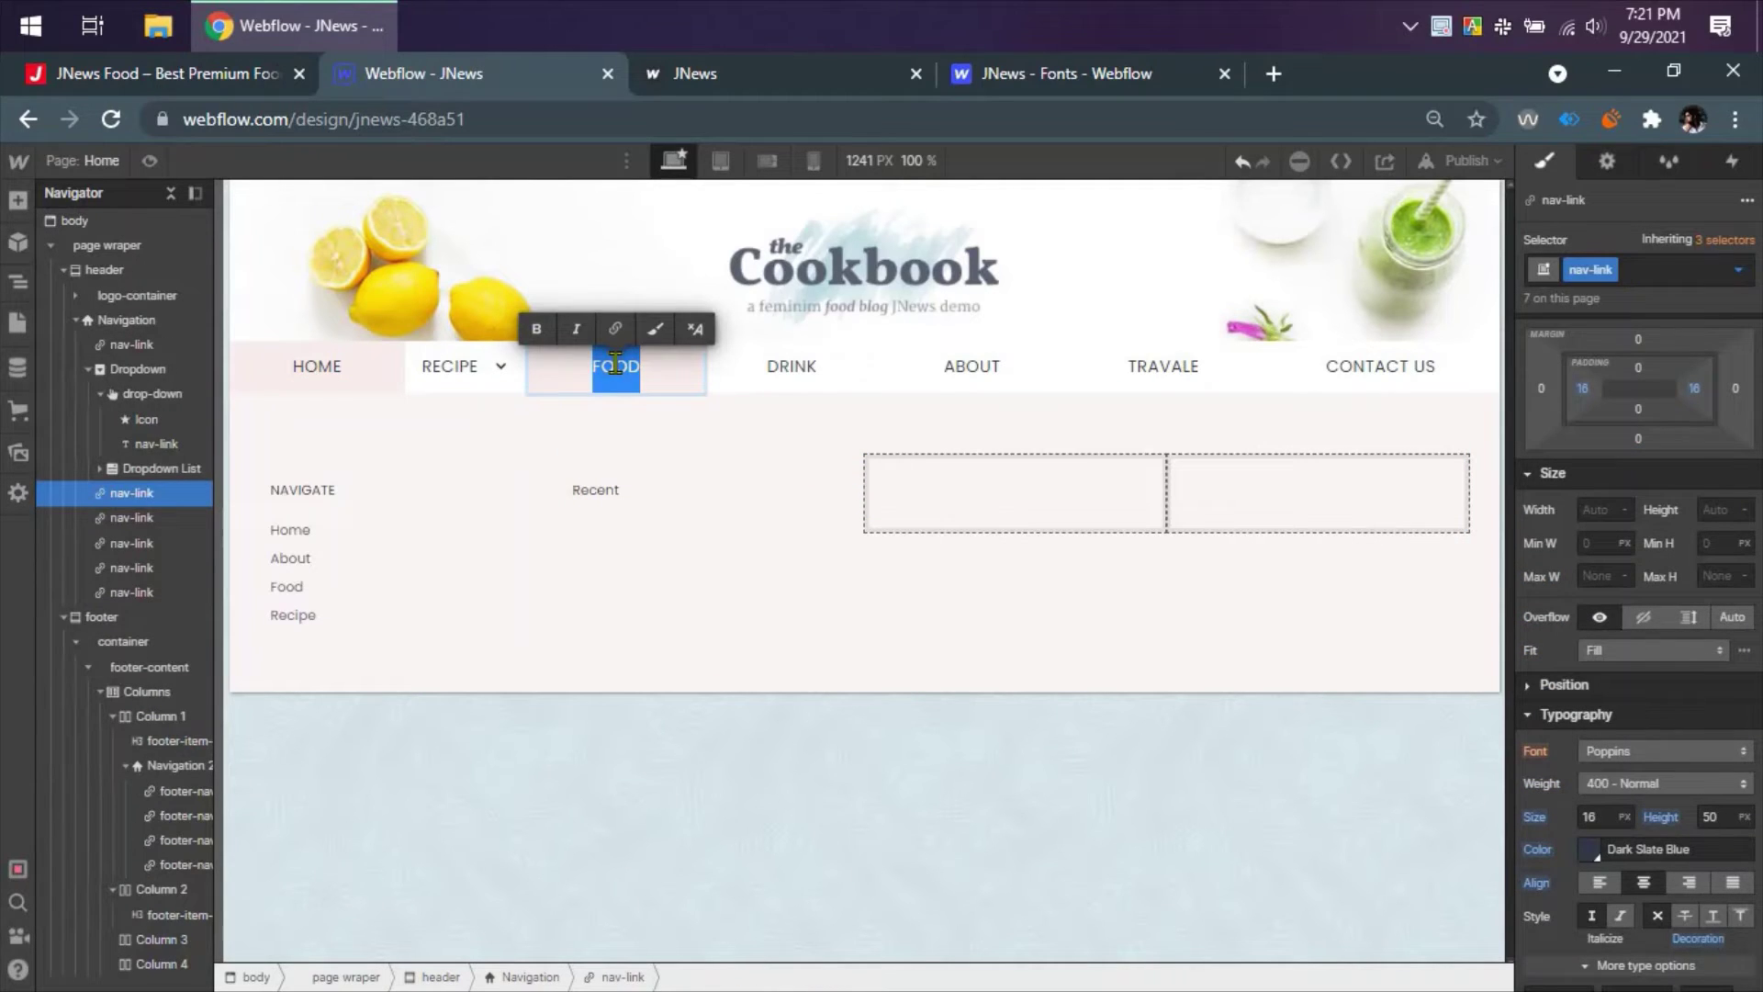
left_click(445, 367)
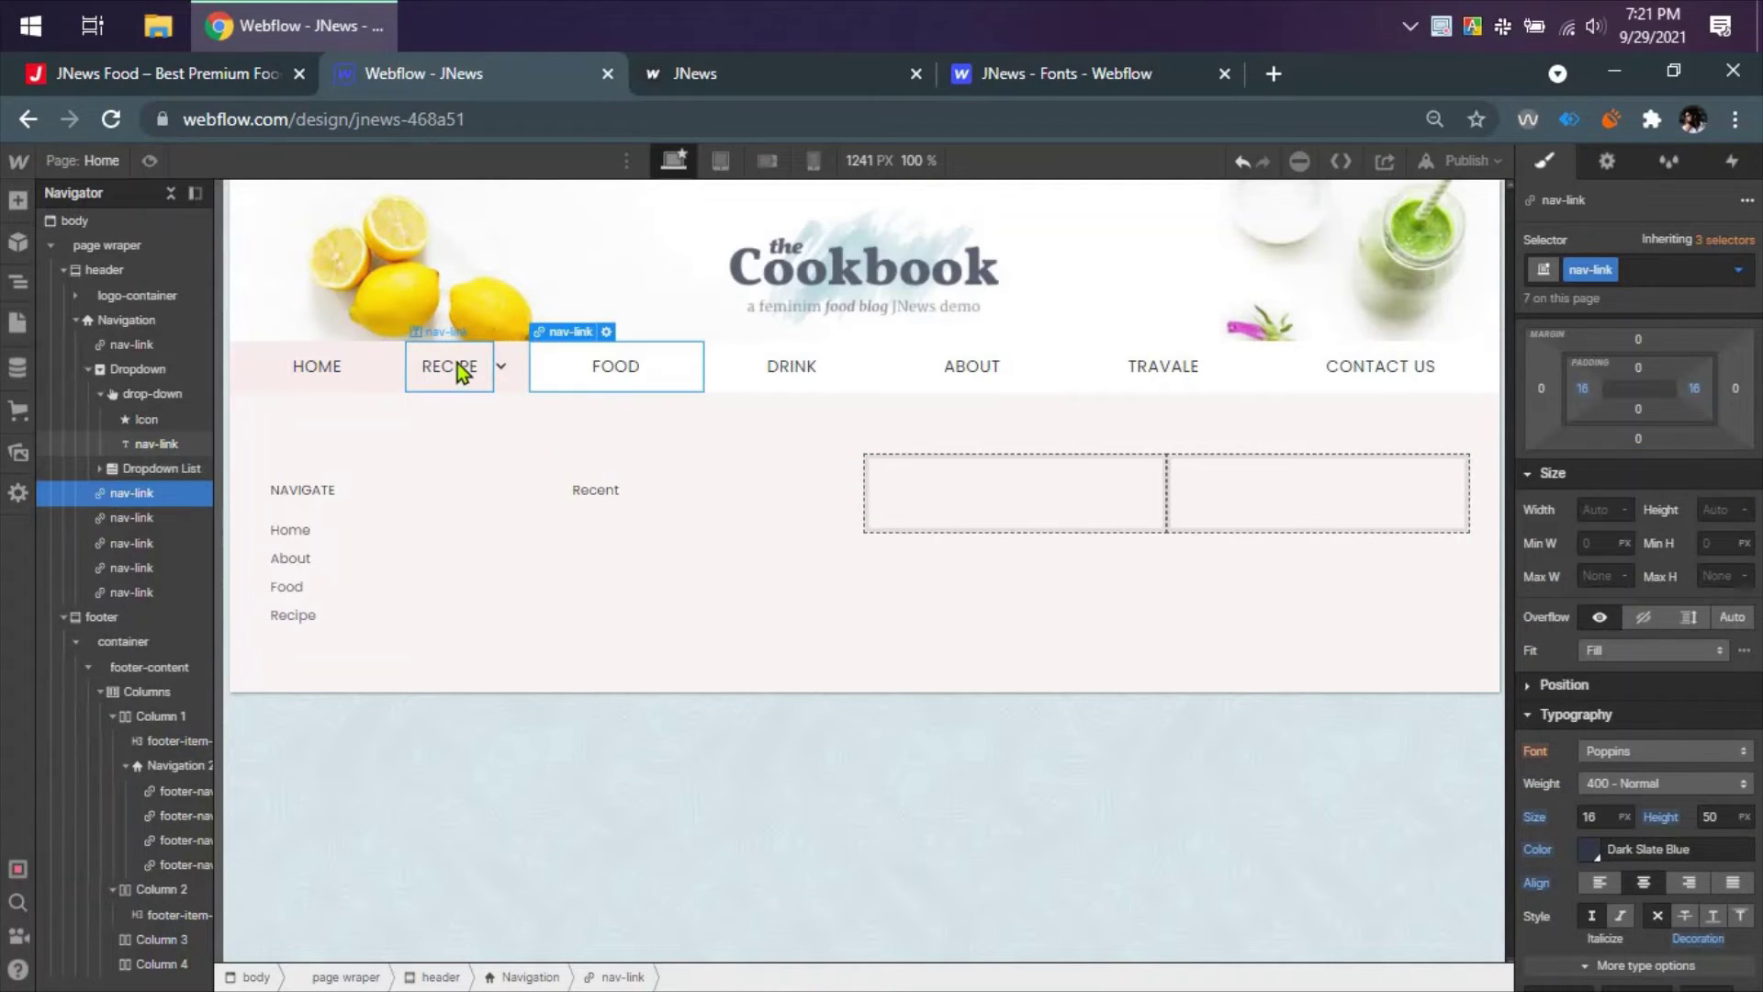
double_click(458, 362)
type("Press")
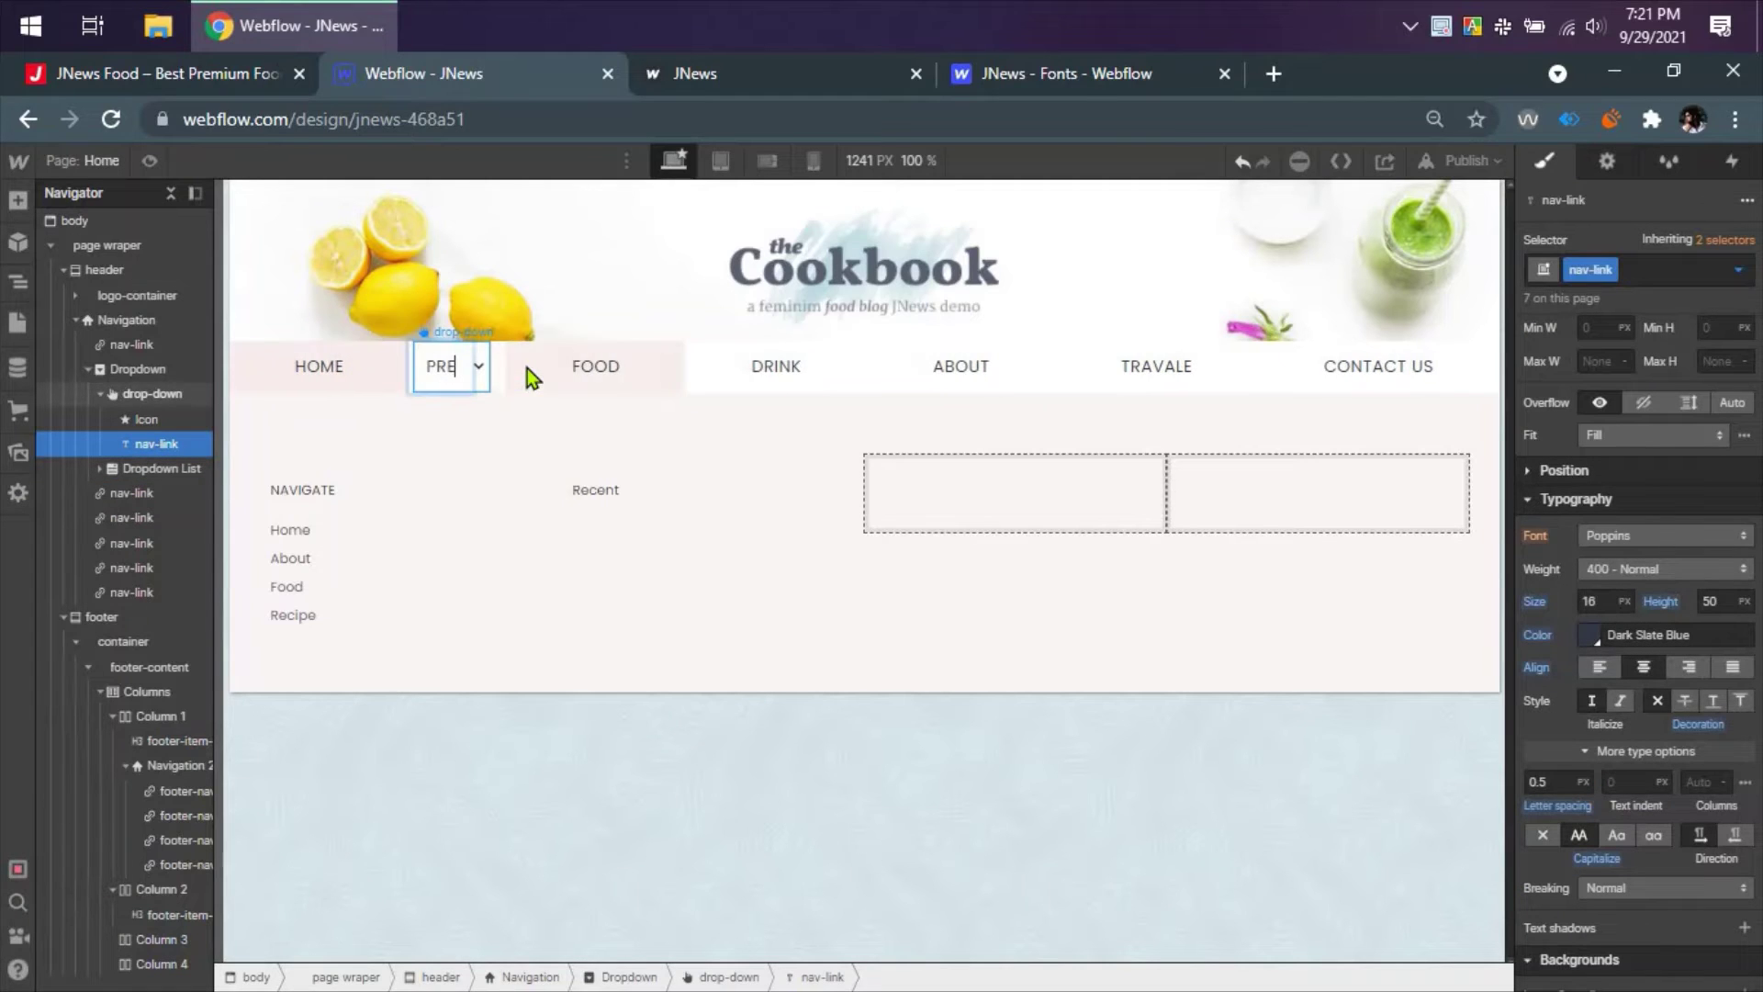
left_click(841, 378)
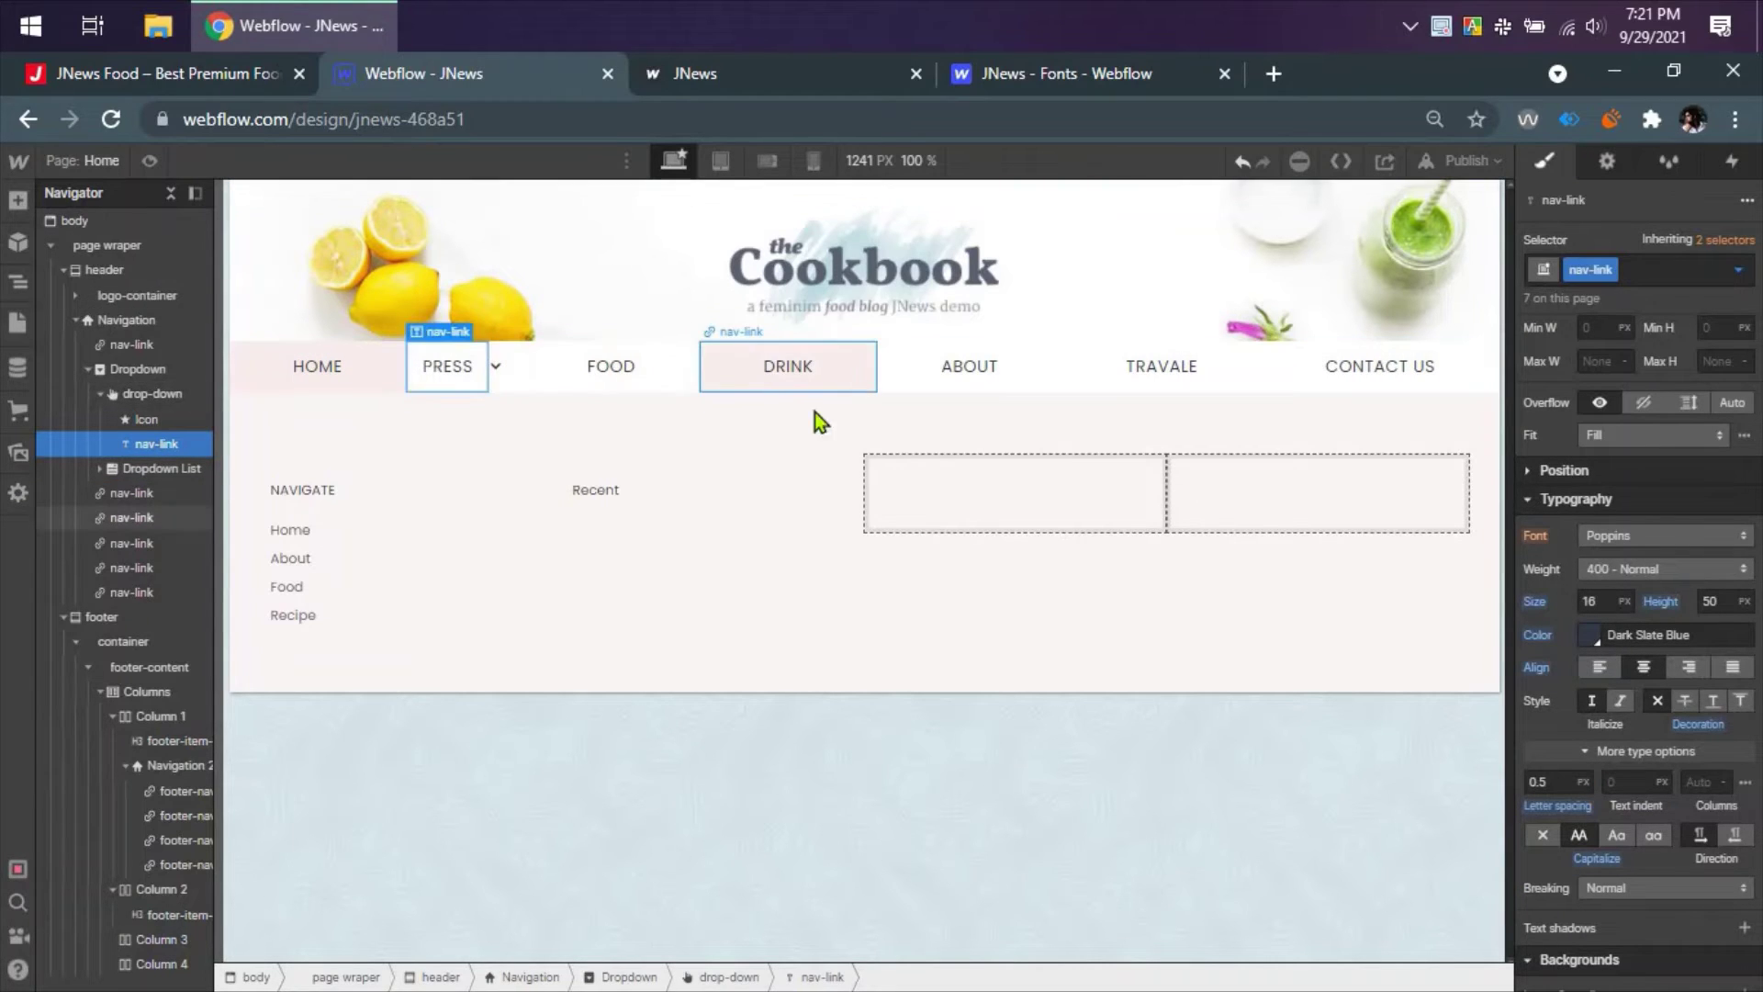
- Complete the second footer column's heading so that it reads Recent Press
double_click(687, 481)
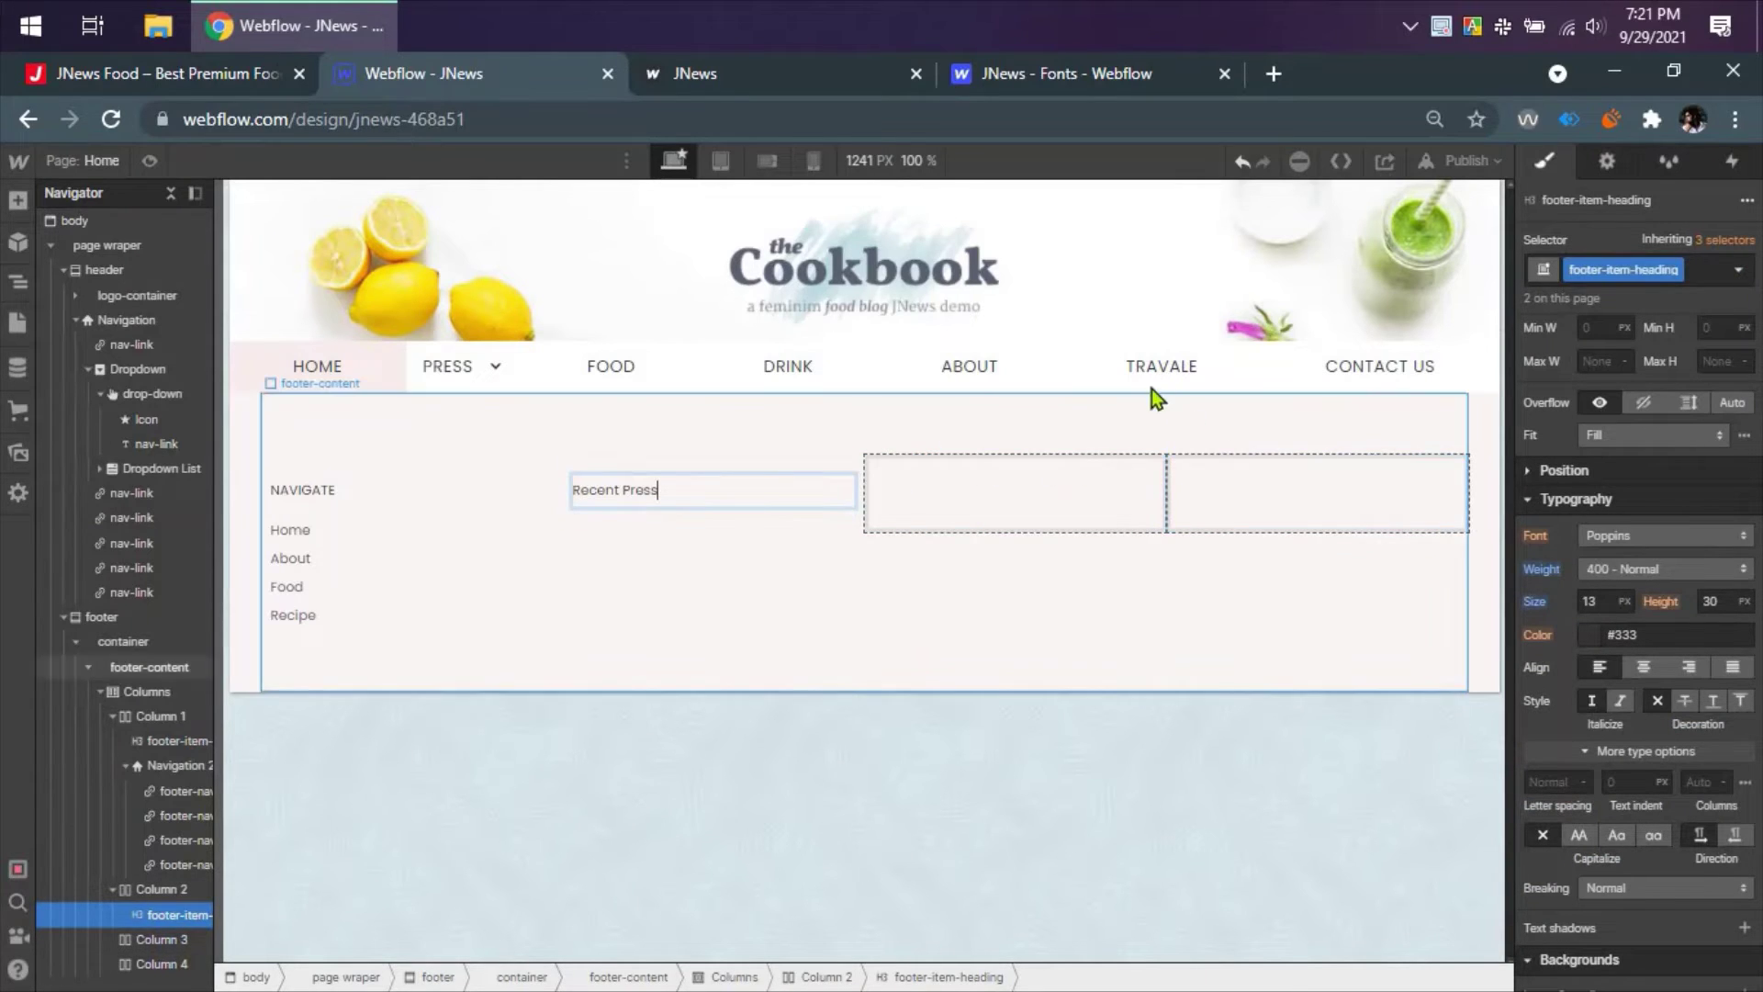
left_click(759, 535)
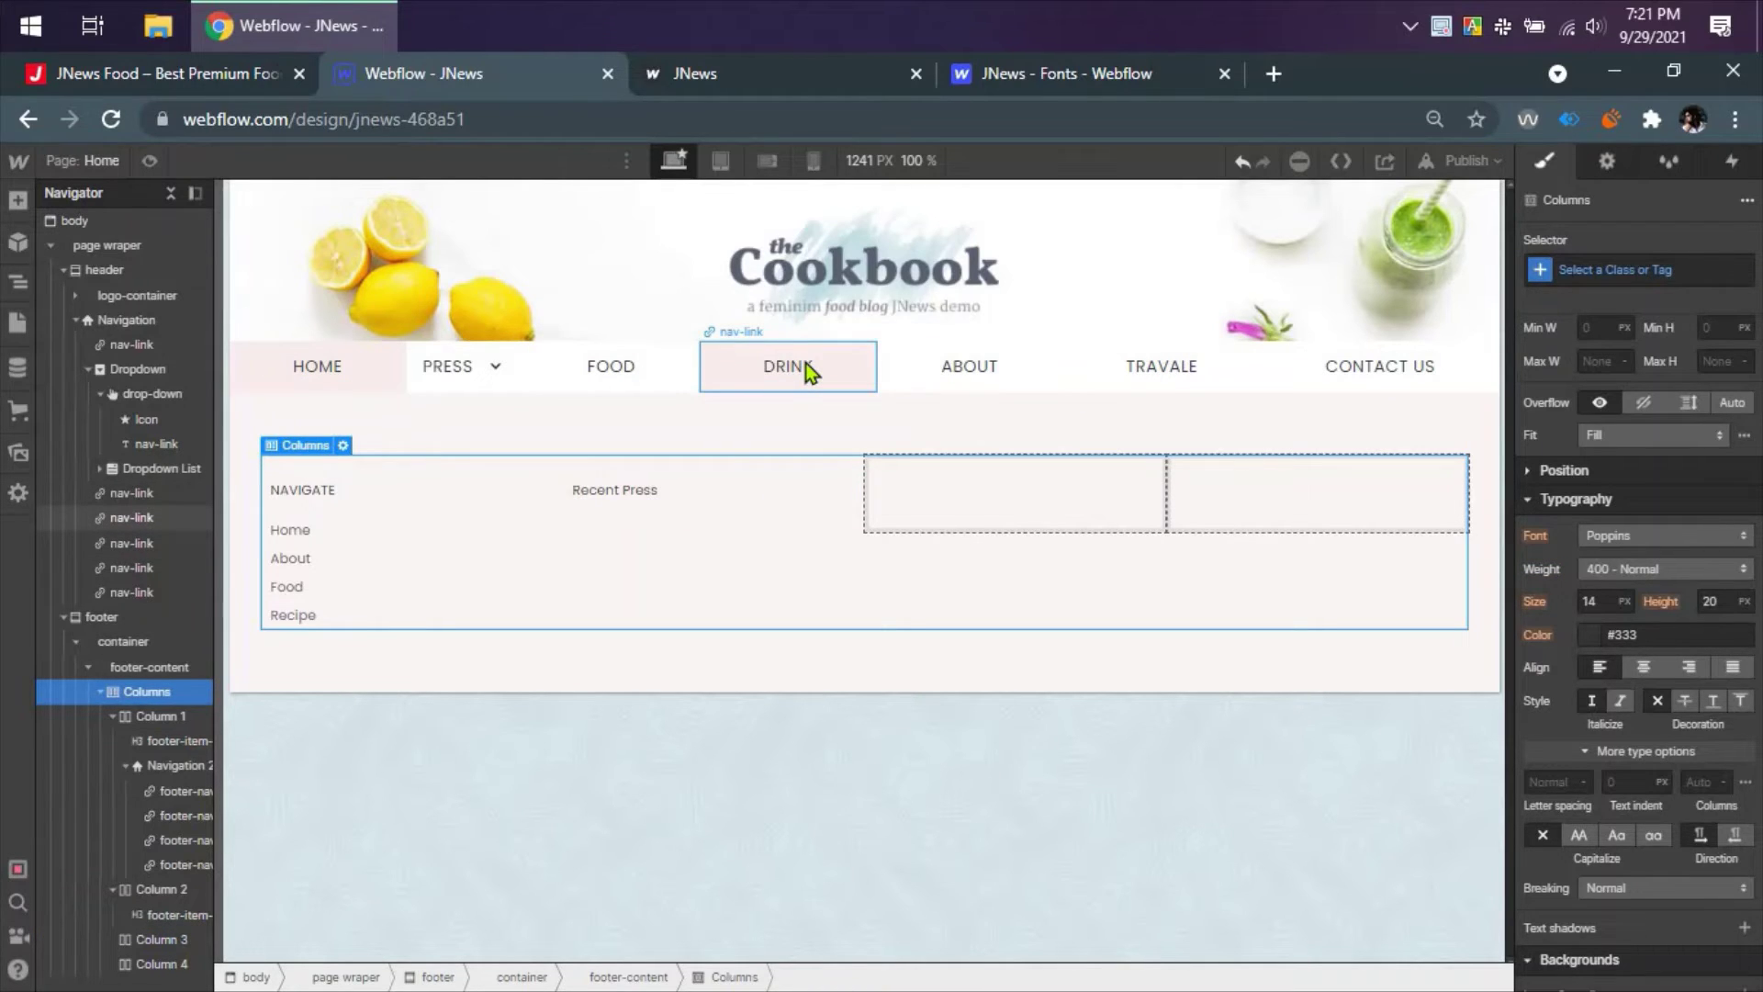
left_click(646, 503)
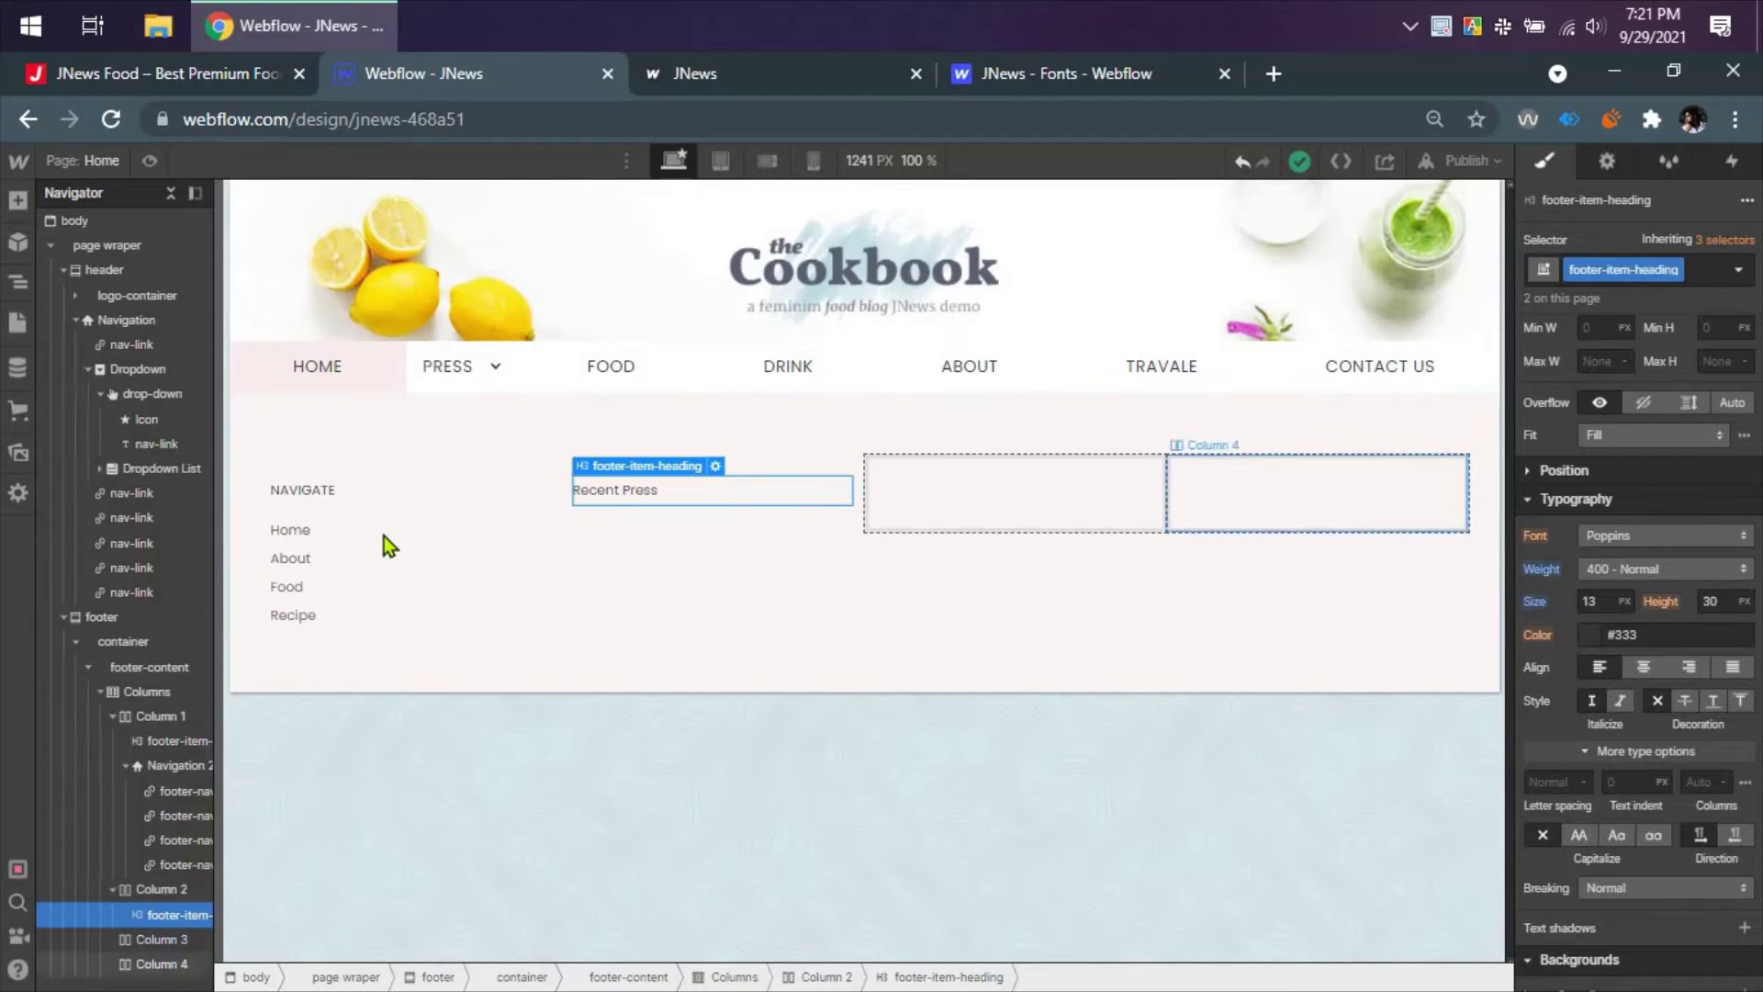
- Retype the first footer heading as Navigate in title case and set the footer-item-heading class to all caps
double_click(323, 494)
double_click(336, 492)
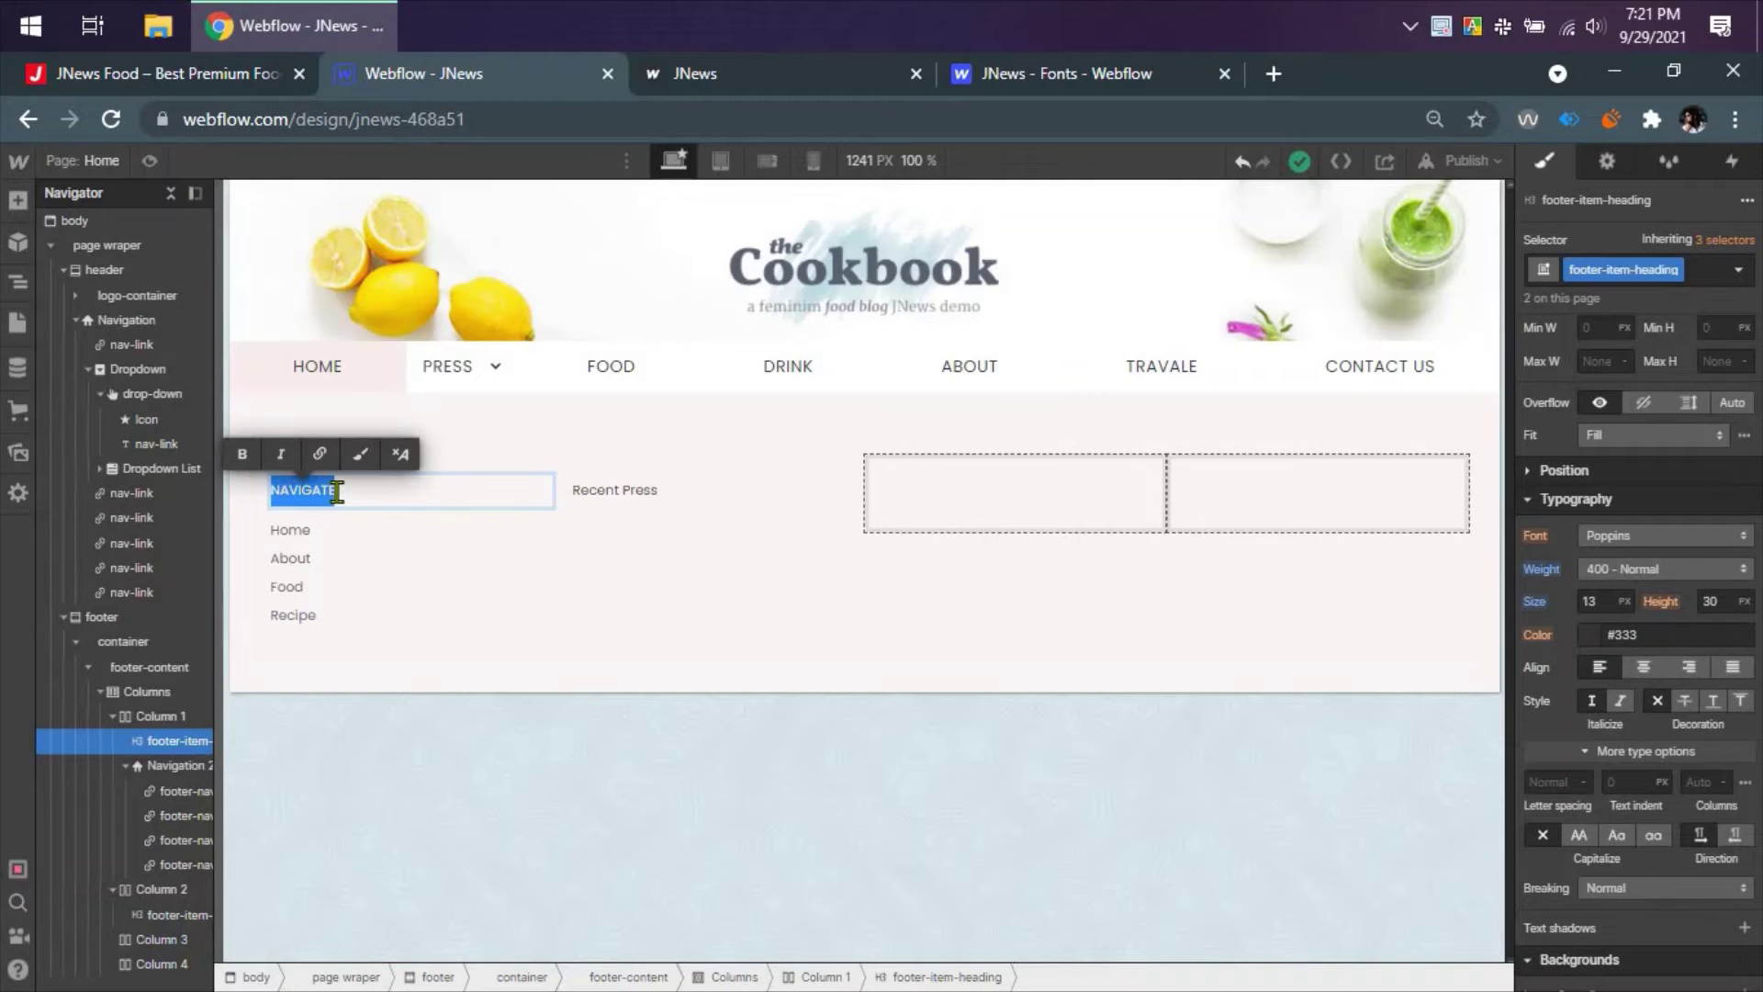
type("No")
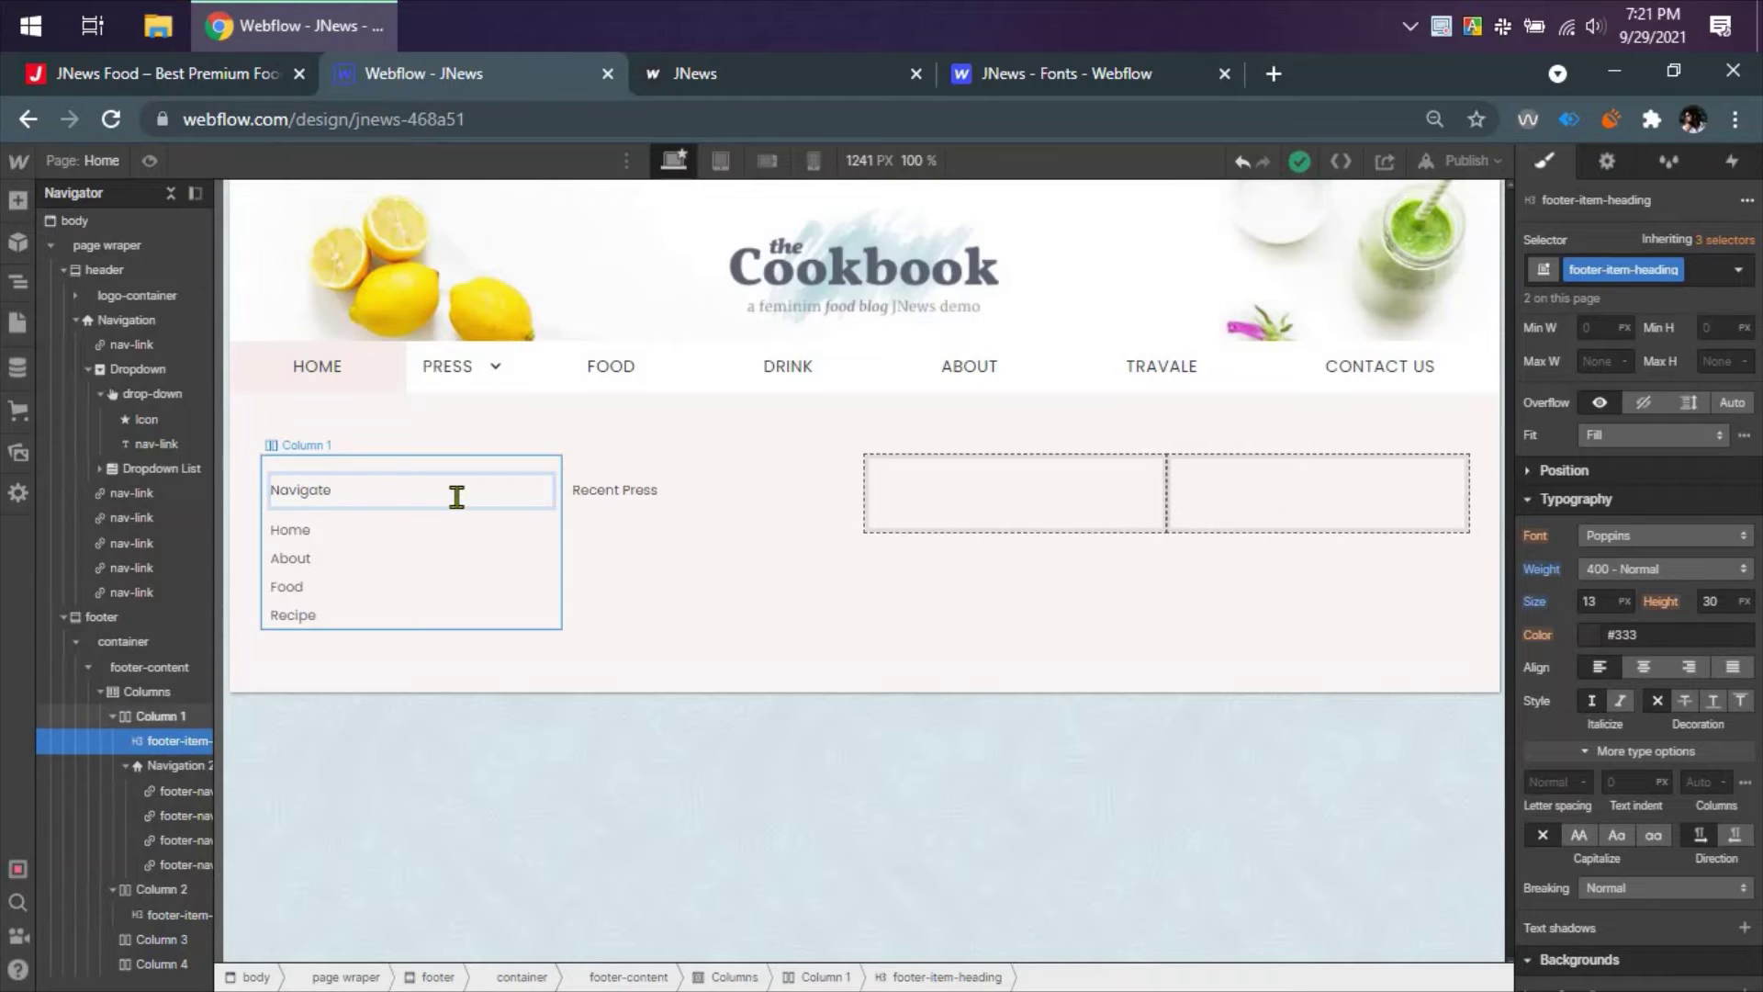
left_click(748, 491)
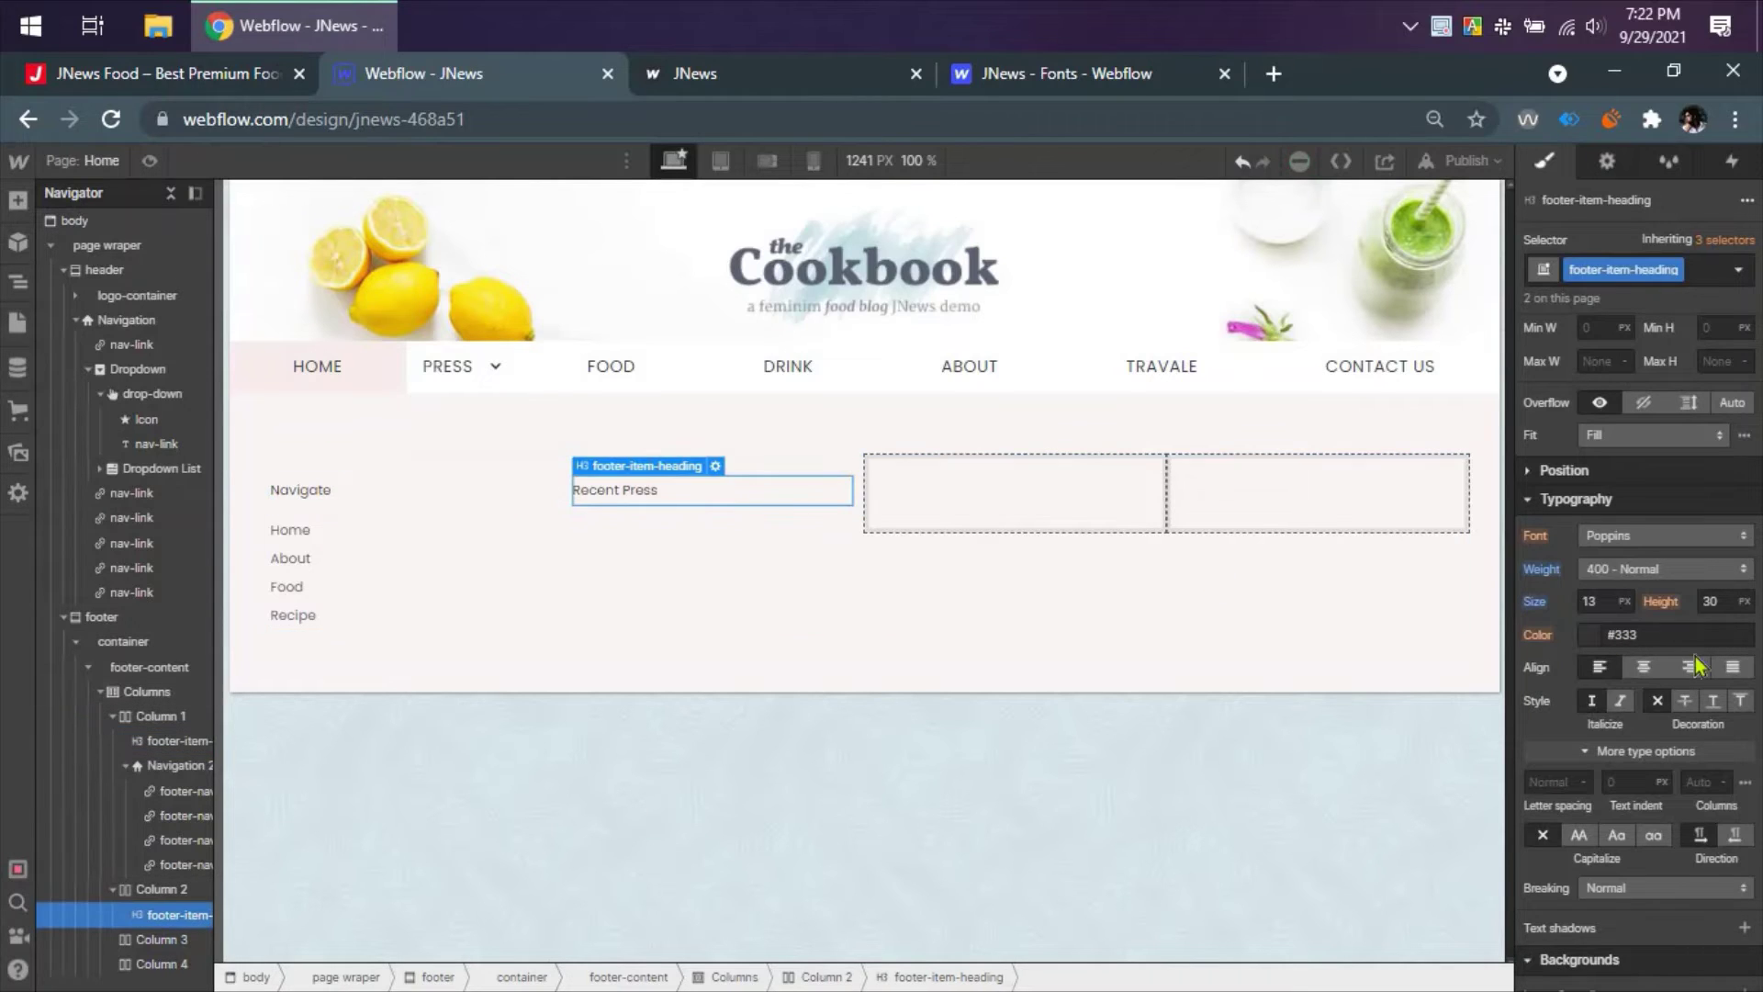
scroll(1673, 684, "down", 1)
left_click(1579, 734)
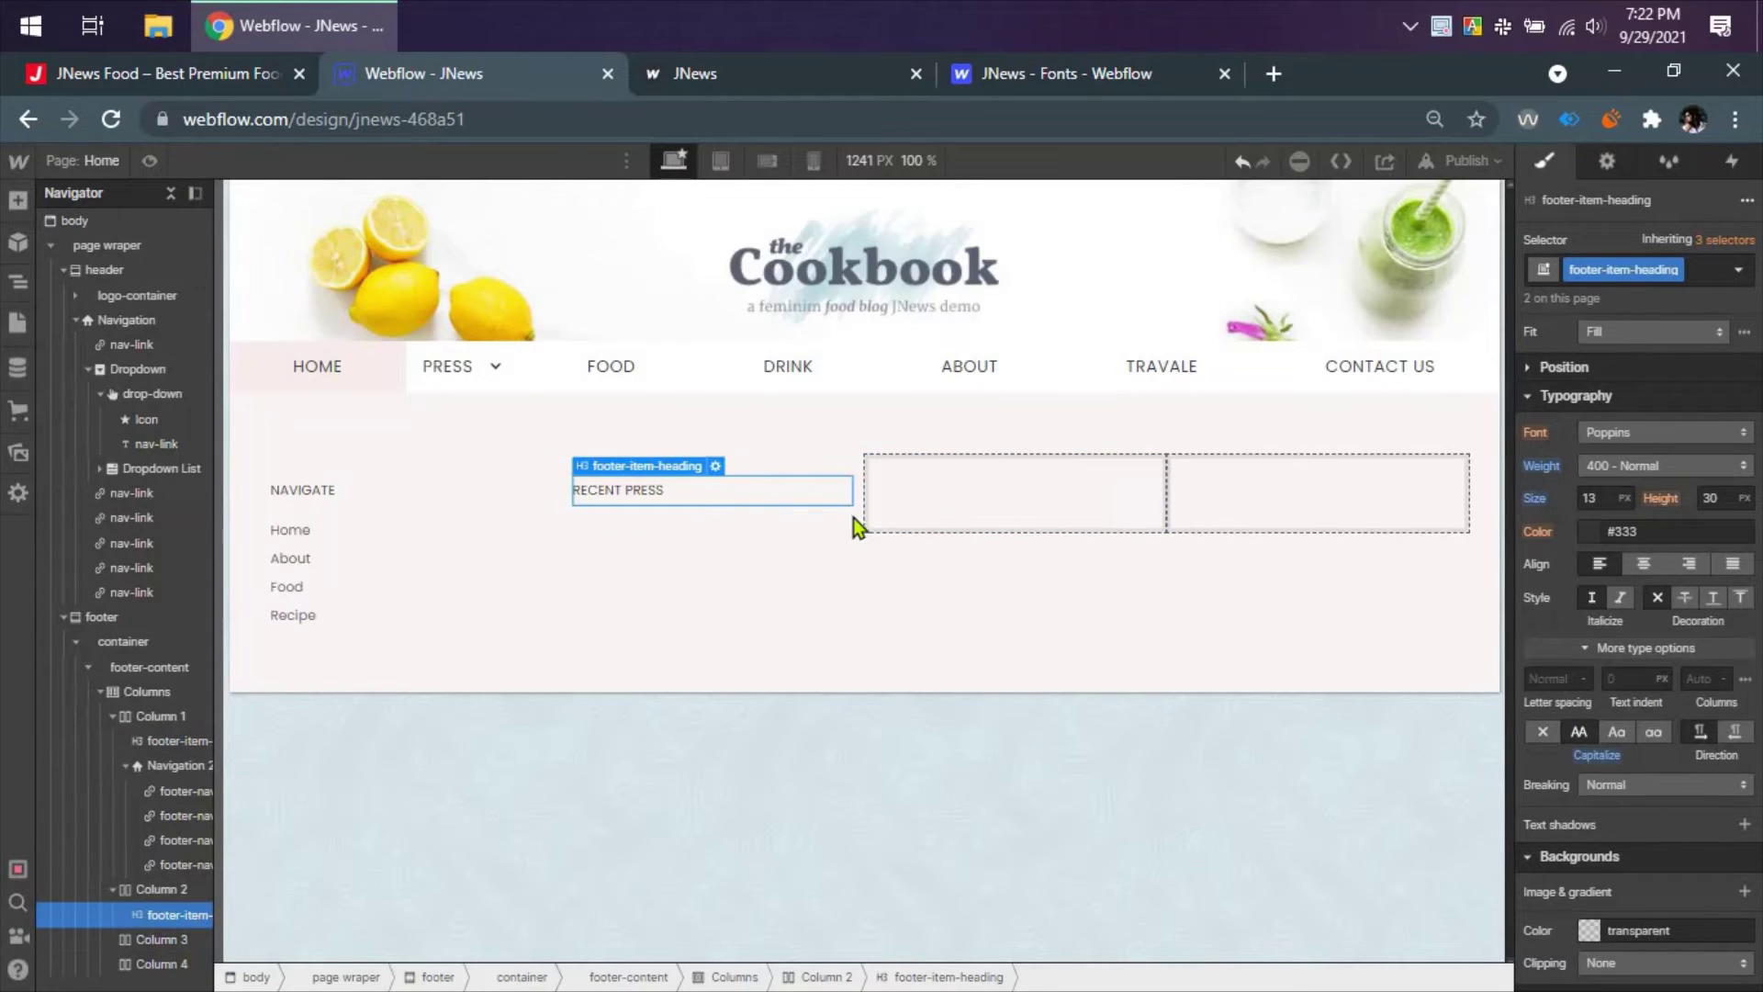
- Copy the RECENT PRESS heading into the third and fourth footer columns
key("ctrl+c")
left_click(933, 494)
key("ctrl+v")
left_click(1215, 481)
key("ctrl+v")
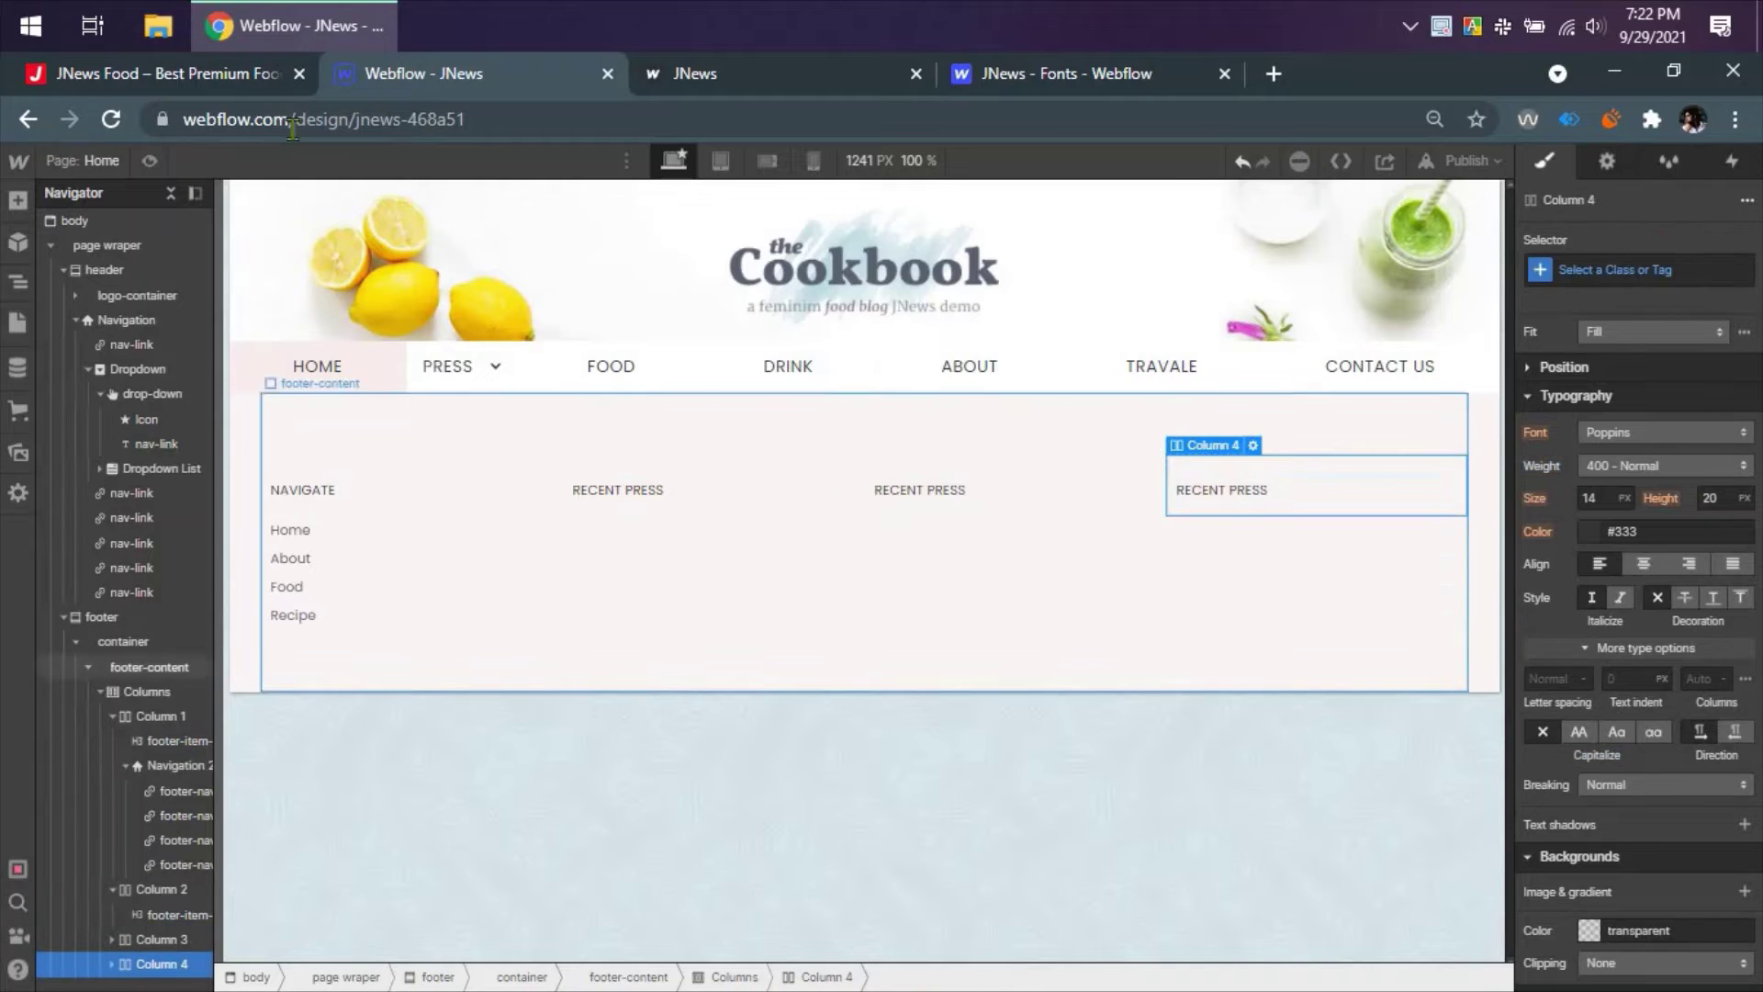
- Check the reference site's third footer heading and change the third column's heading to BROWSE BY CATEGORY
left_click(245, 74)
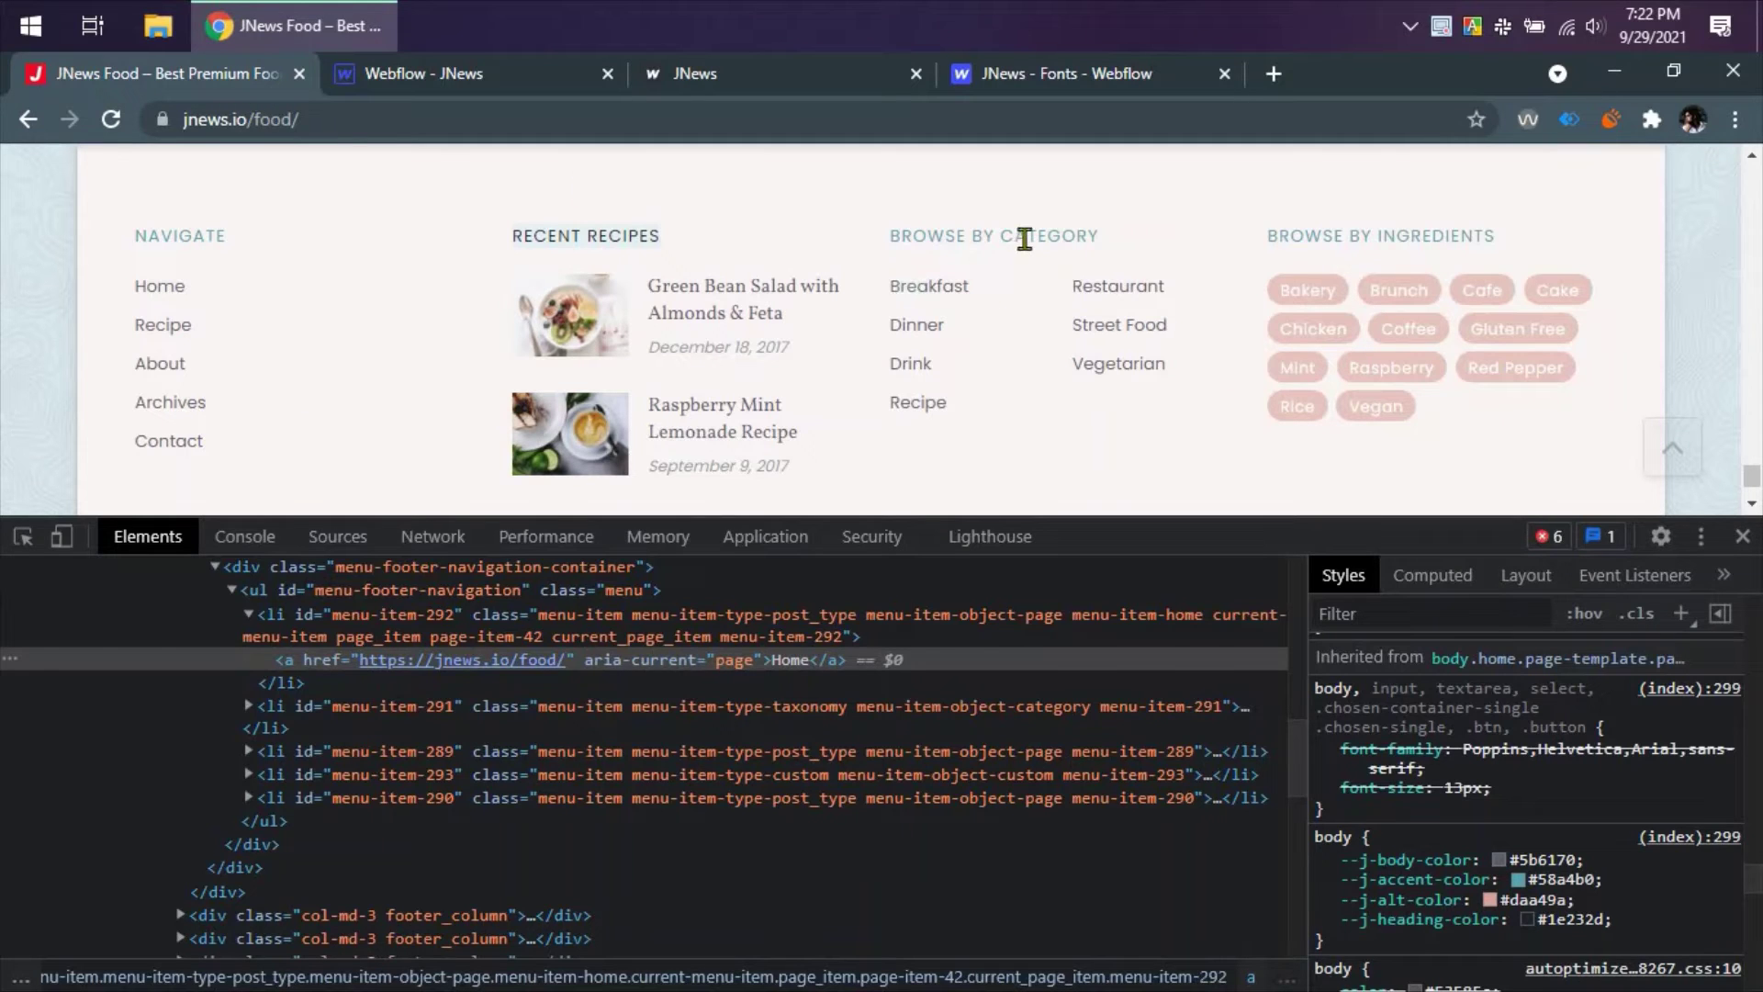
left_click(542, 78)
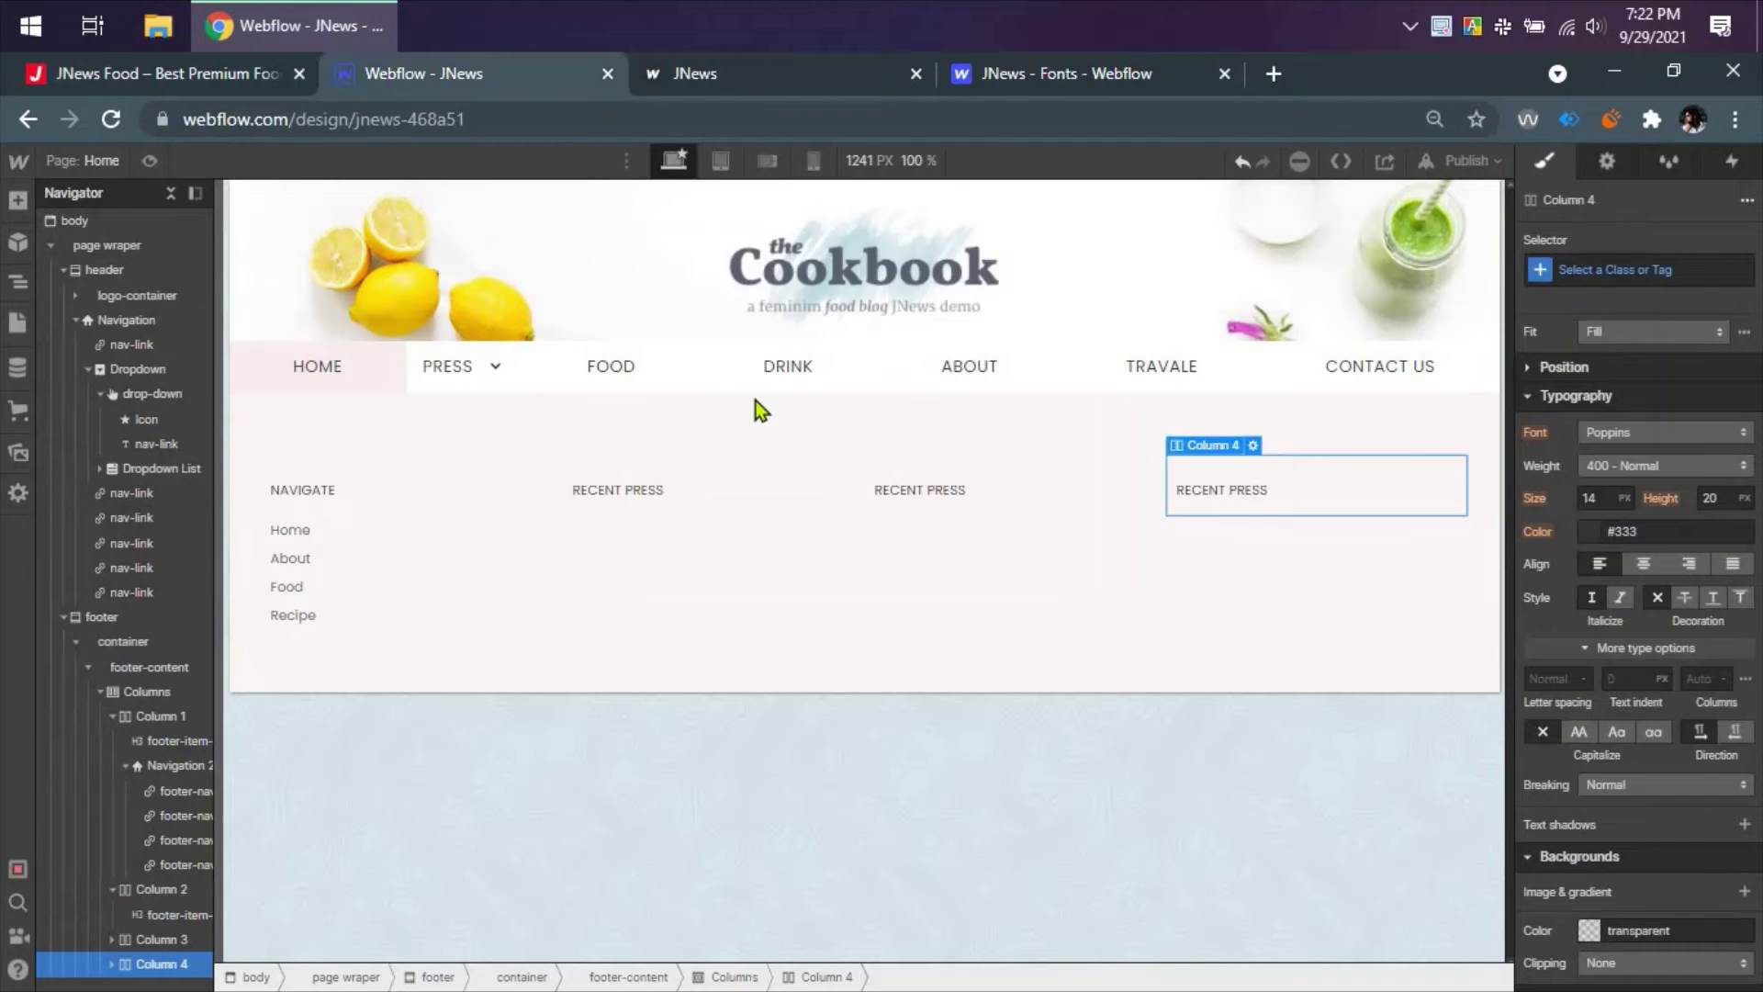
double_click(929, 493)
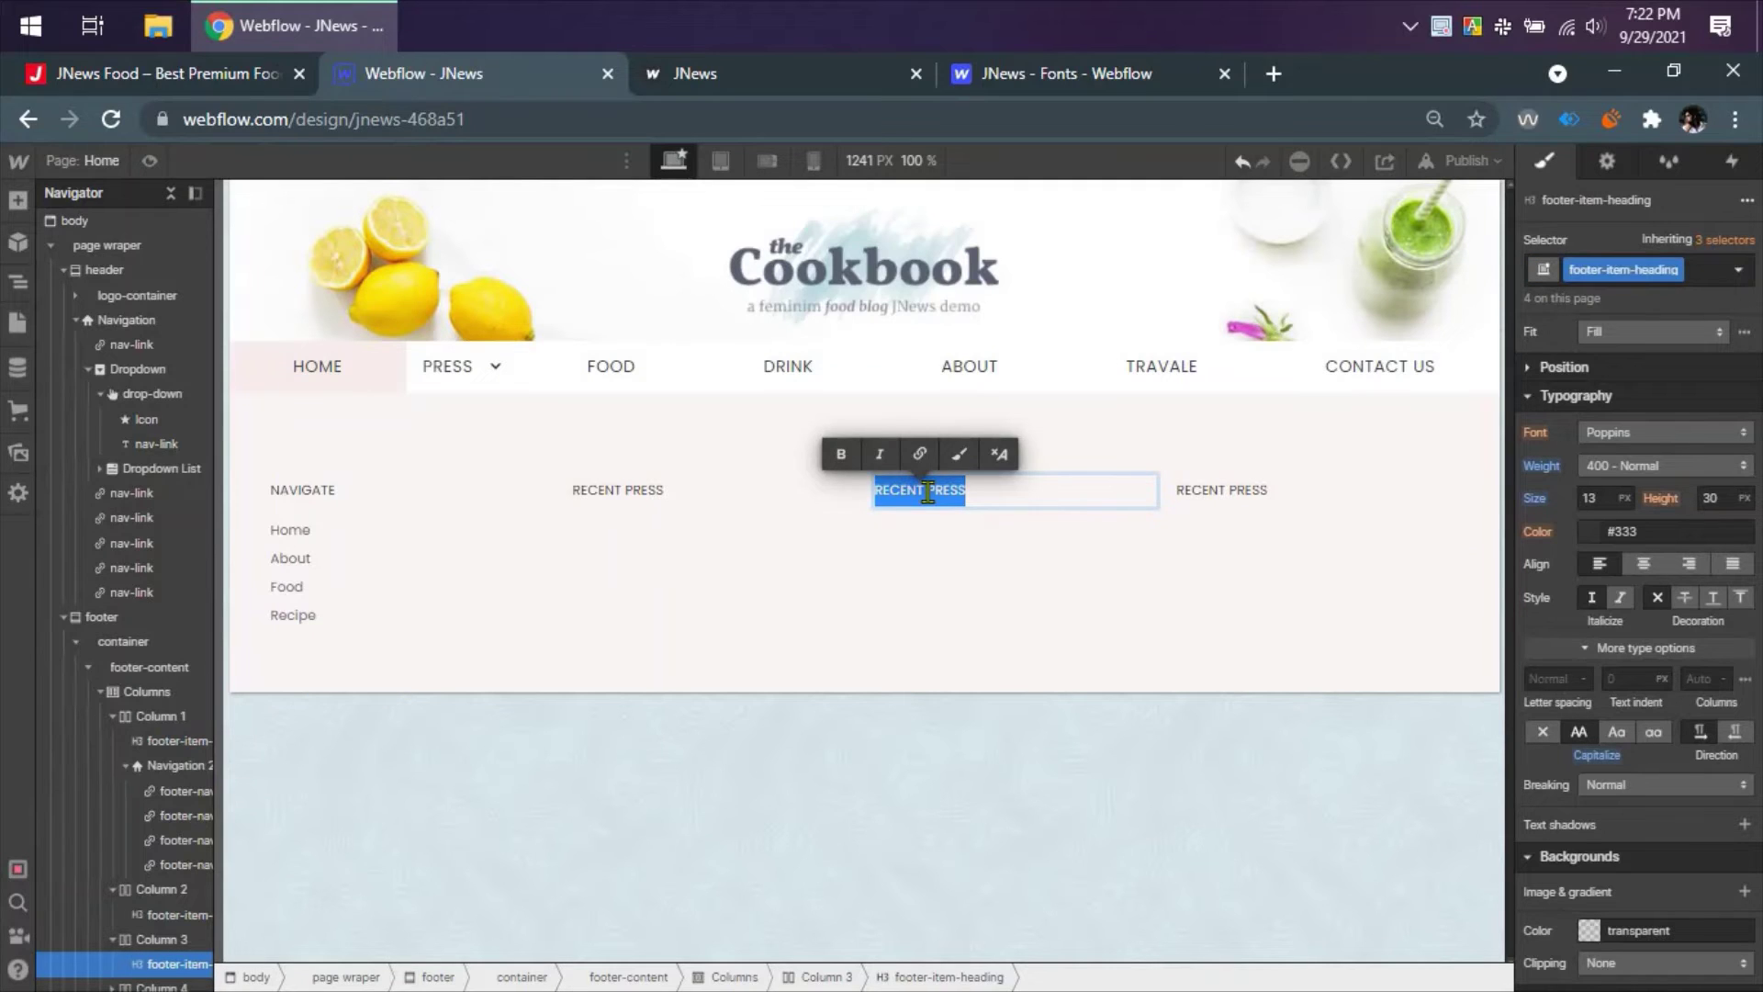
type("BROWS")
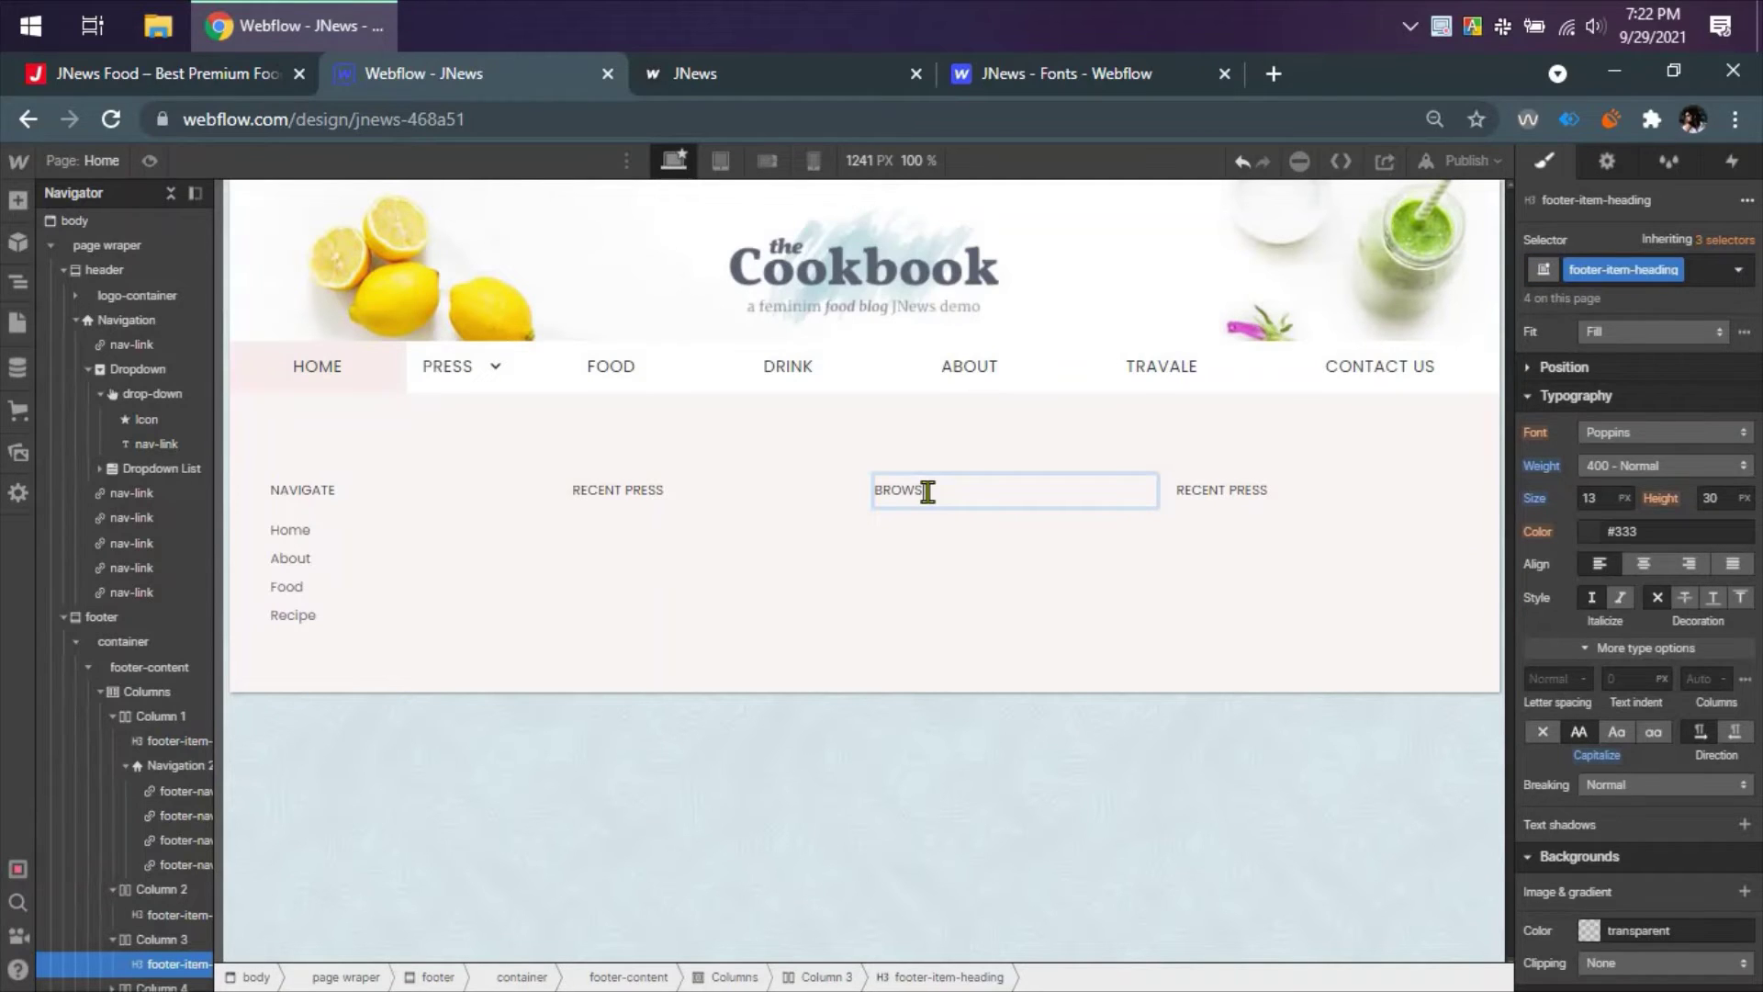
type("E BY")
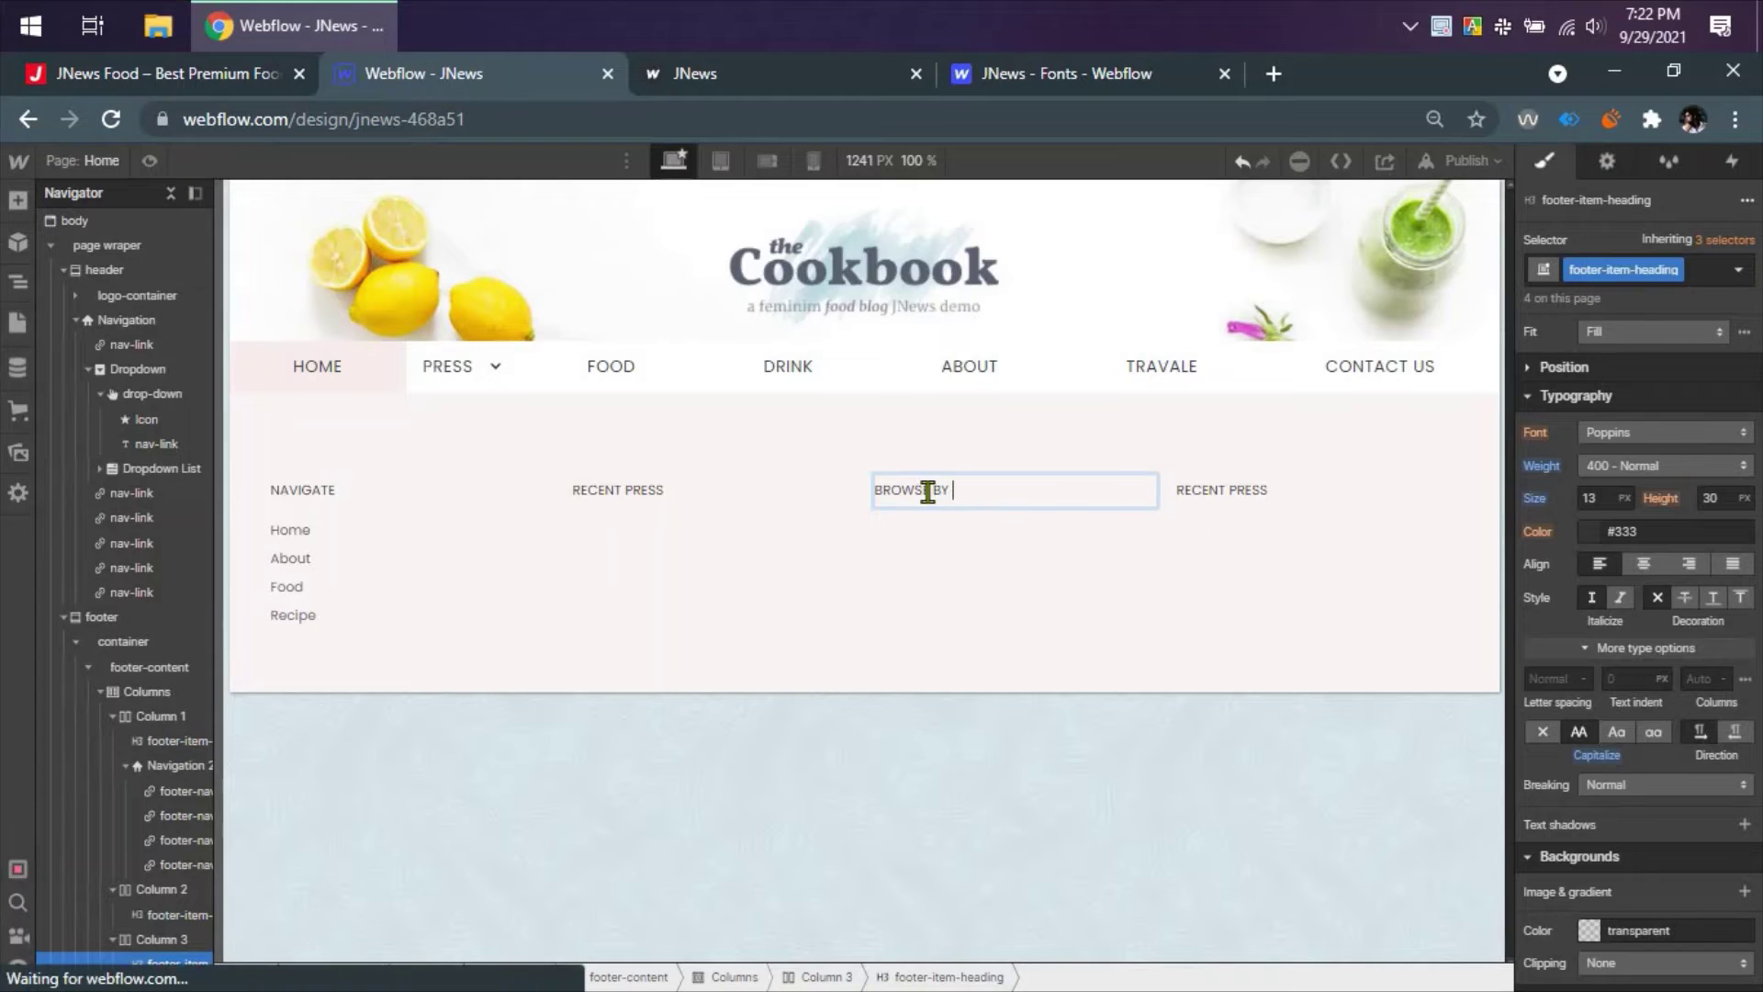
type(" CATEGORY")
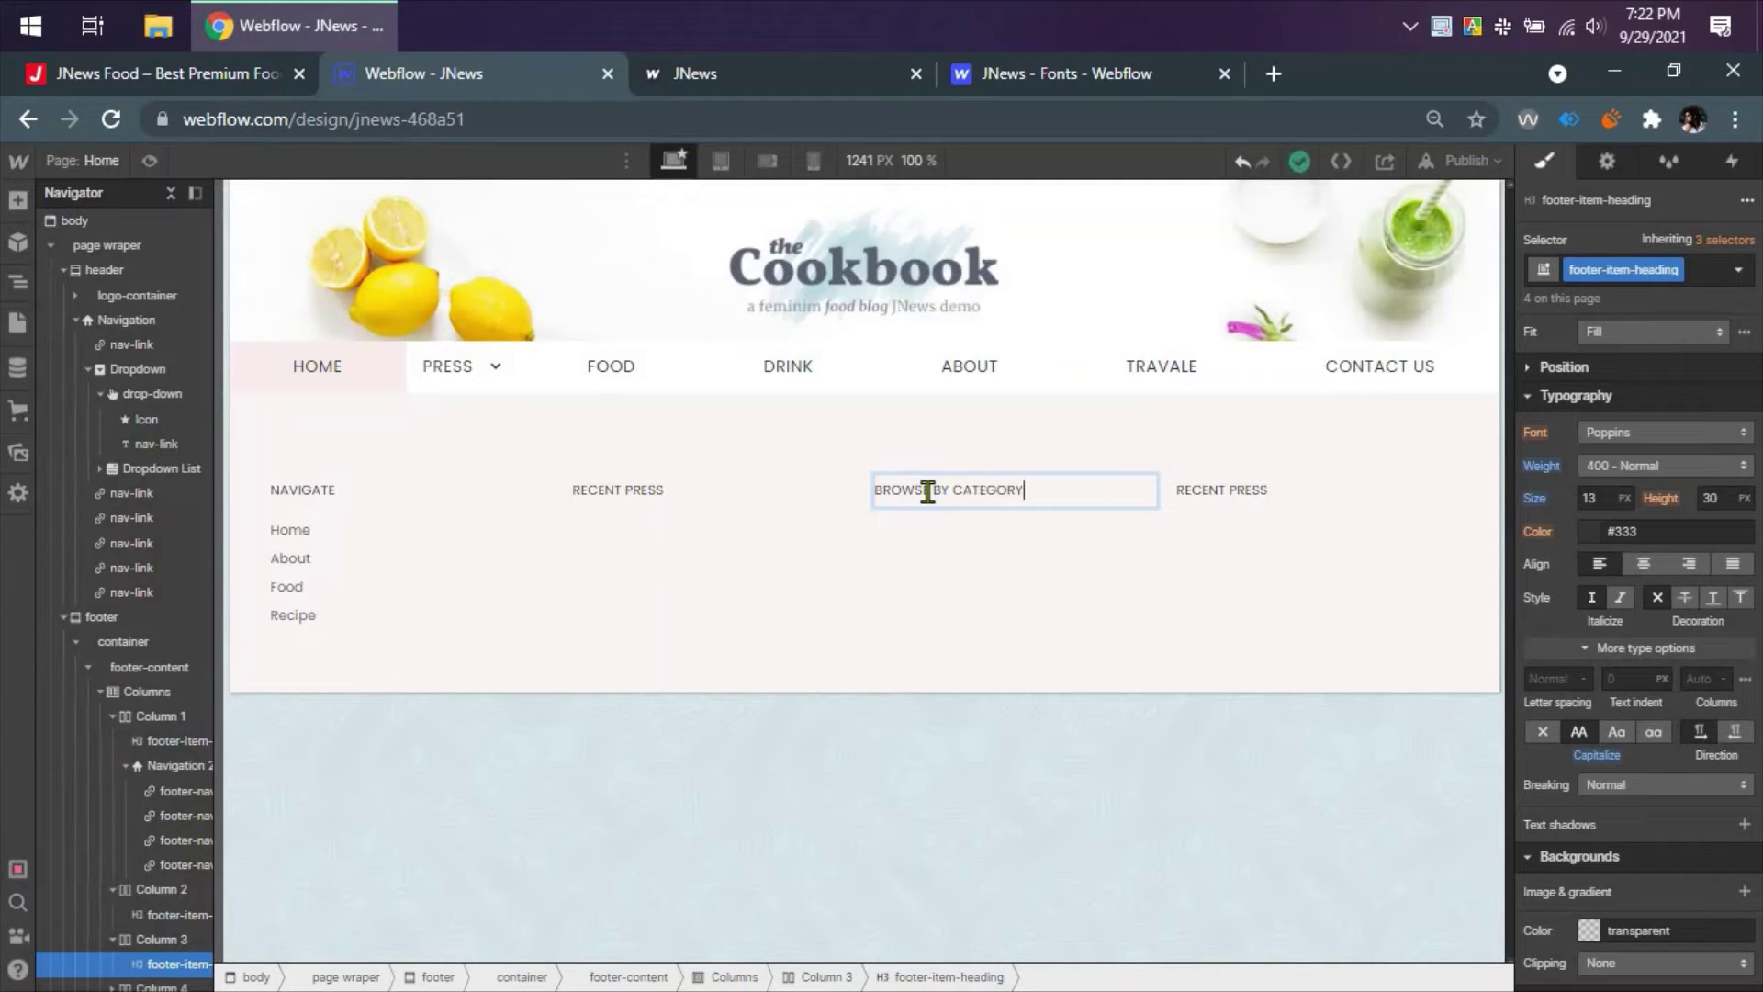
- Check the reference site's fourth footer heading and change the fourth column's heading to BROWSE BY TAGS
left_click(265, 80)
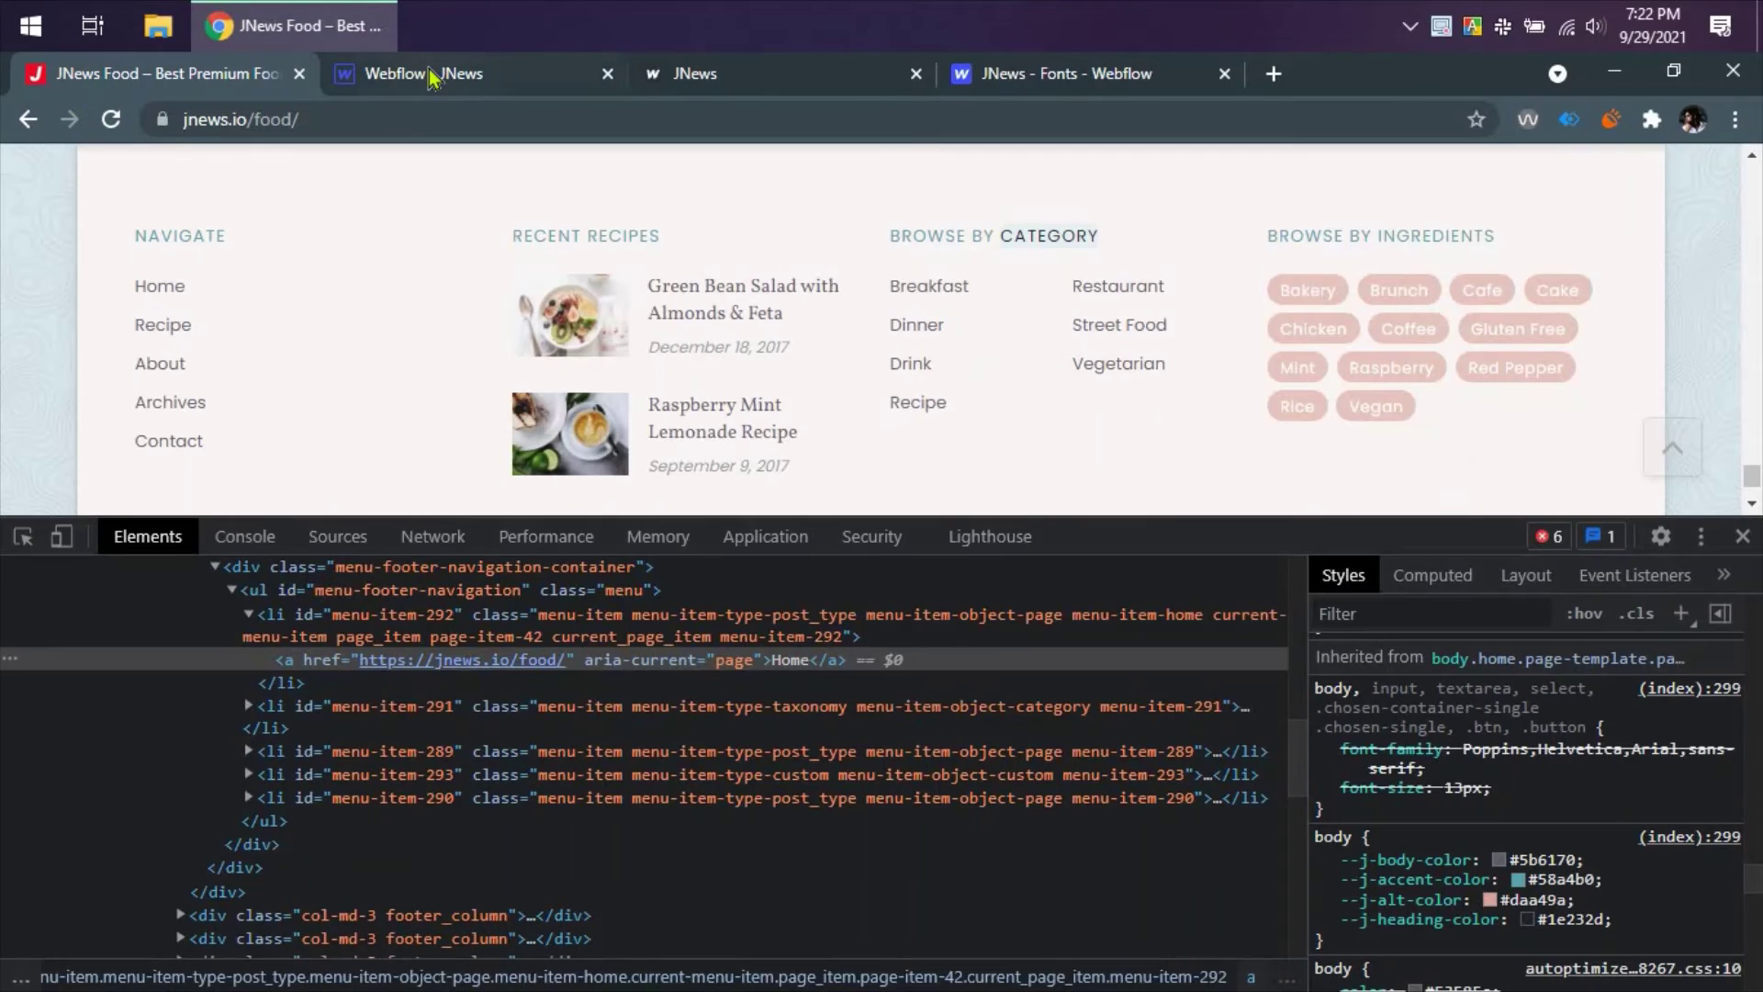
left_click(430, 75)
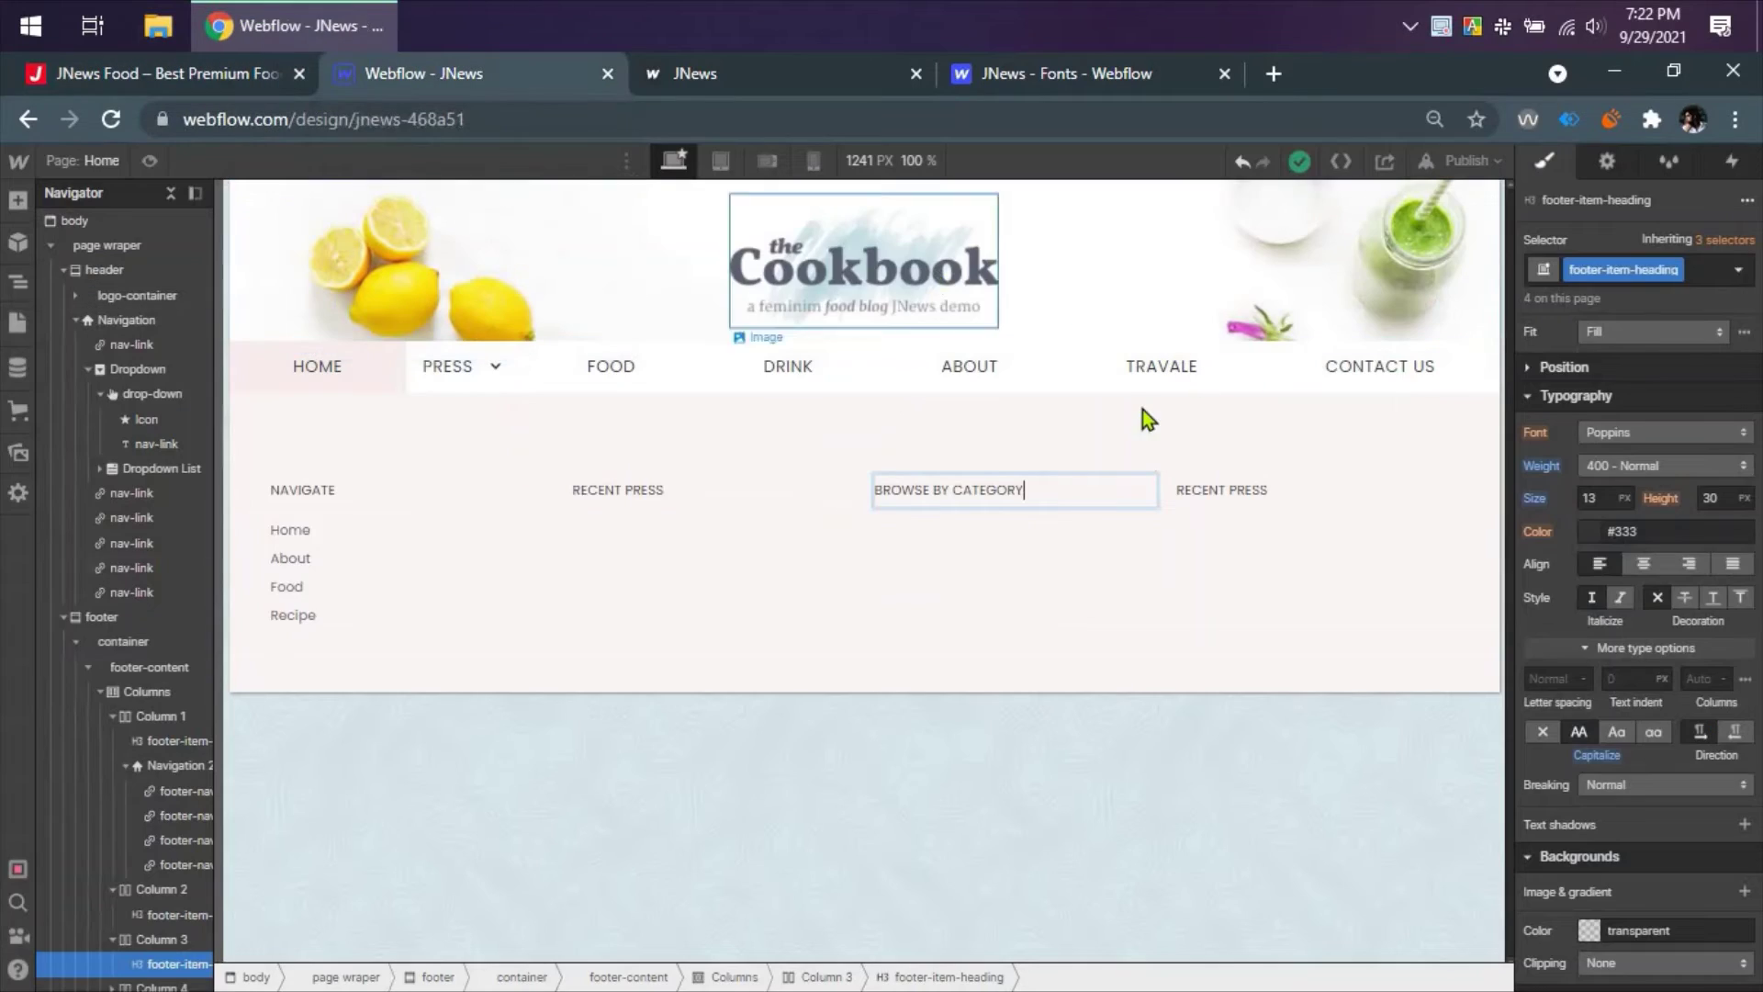
double_click(1236, 494)
type("BROW")
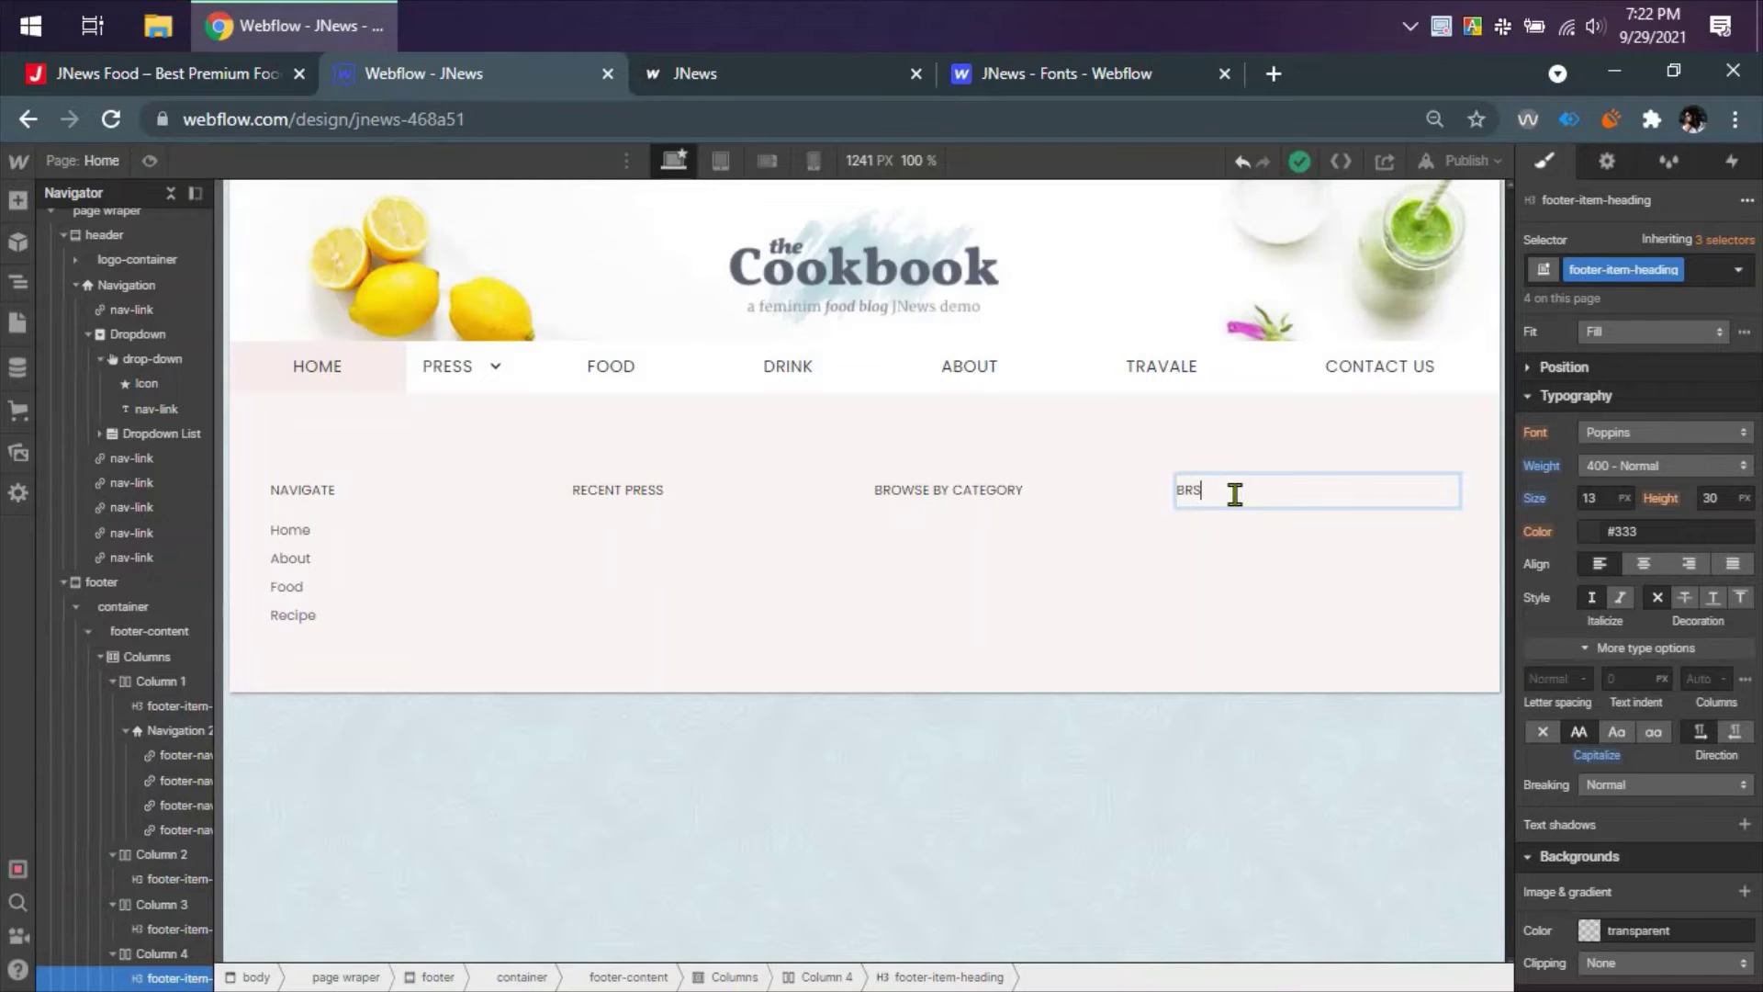
type("WSE")
type("BY TAGS")
- Add a div block below the RECENT PRESS heading in Column 2 and give it the class recent-post-item-footer
left_click(184, 73)
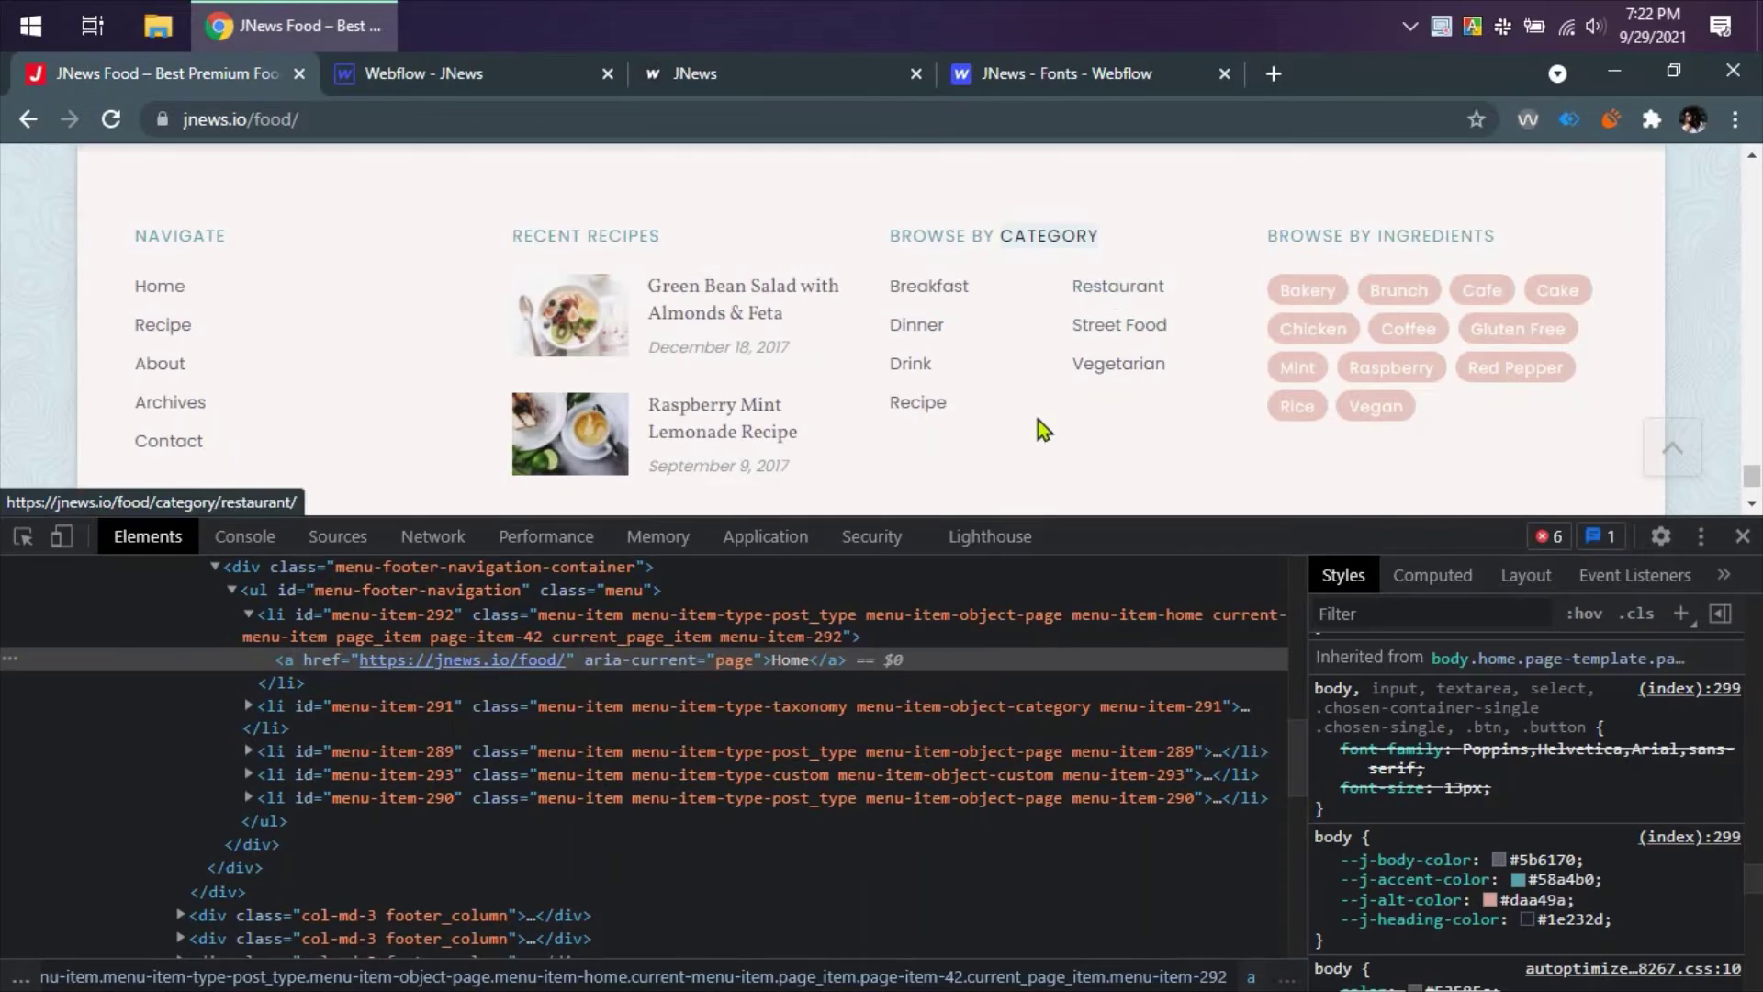
left_click(522, 81)
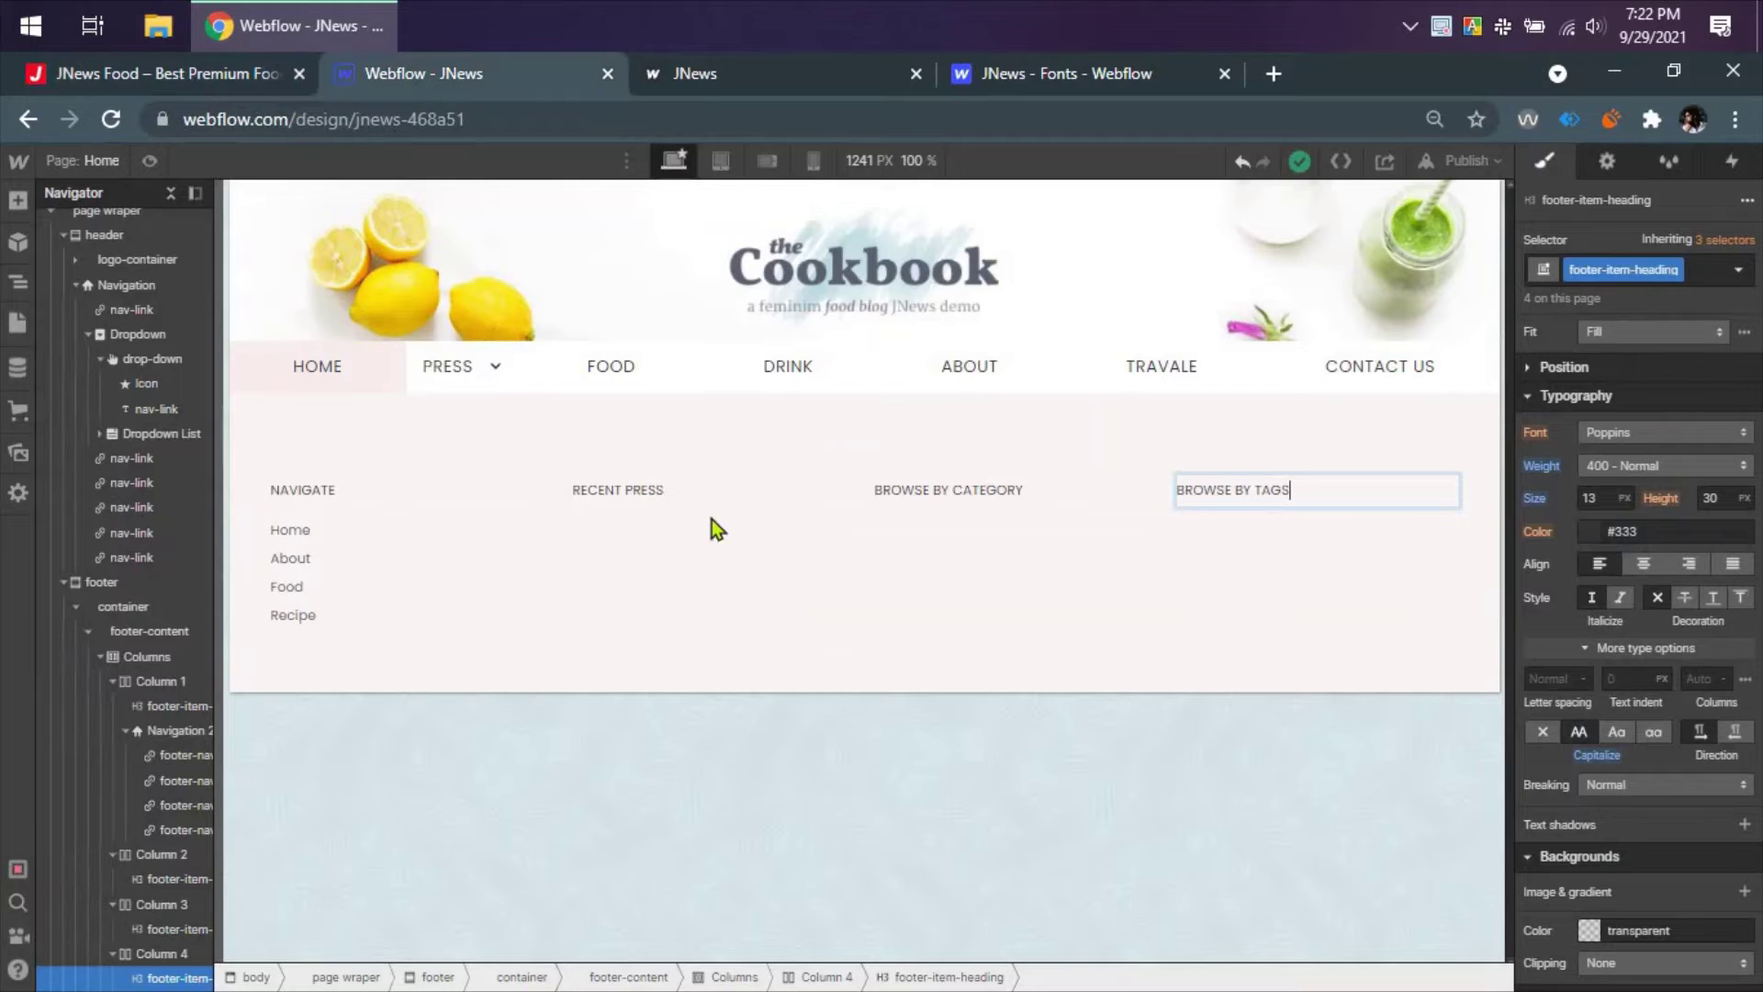
left_click(627, 493)
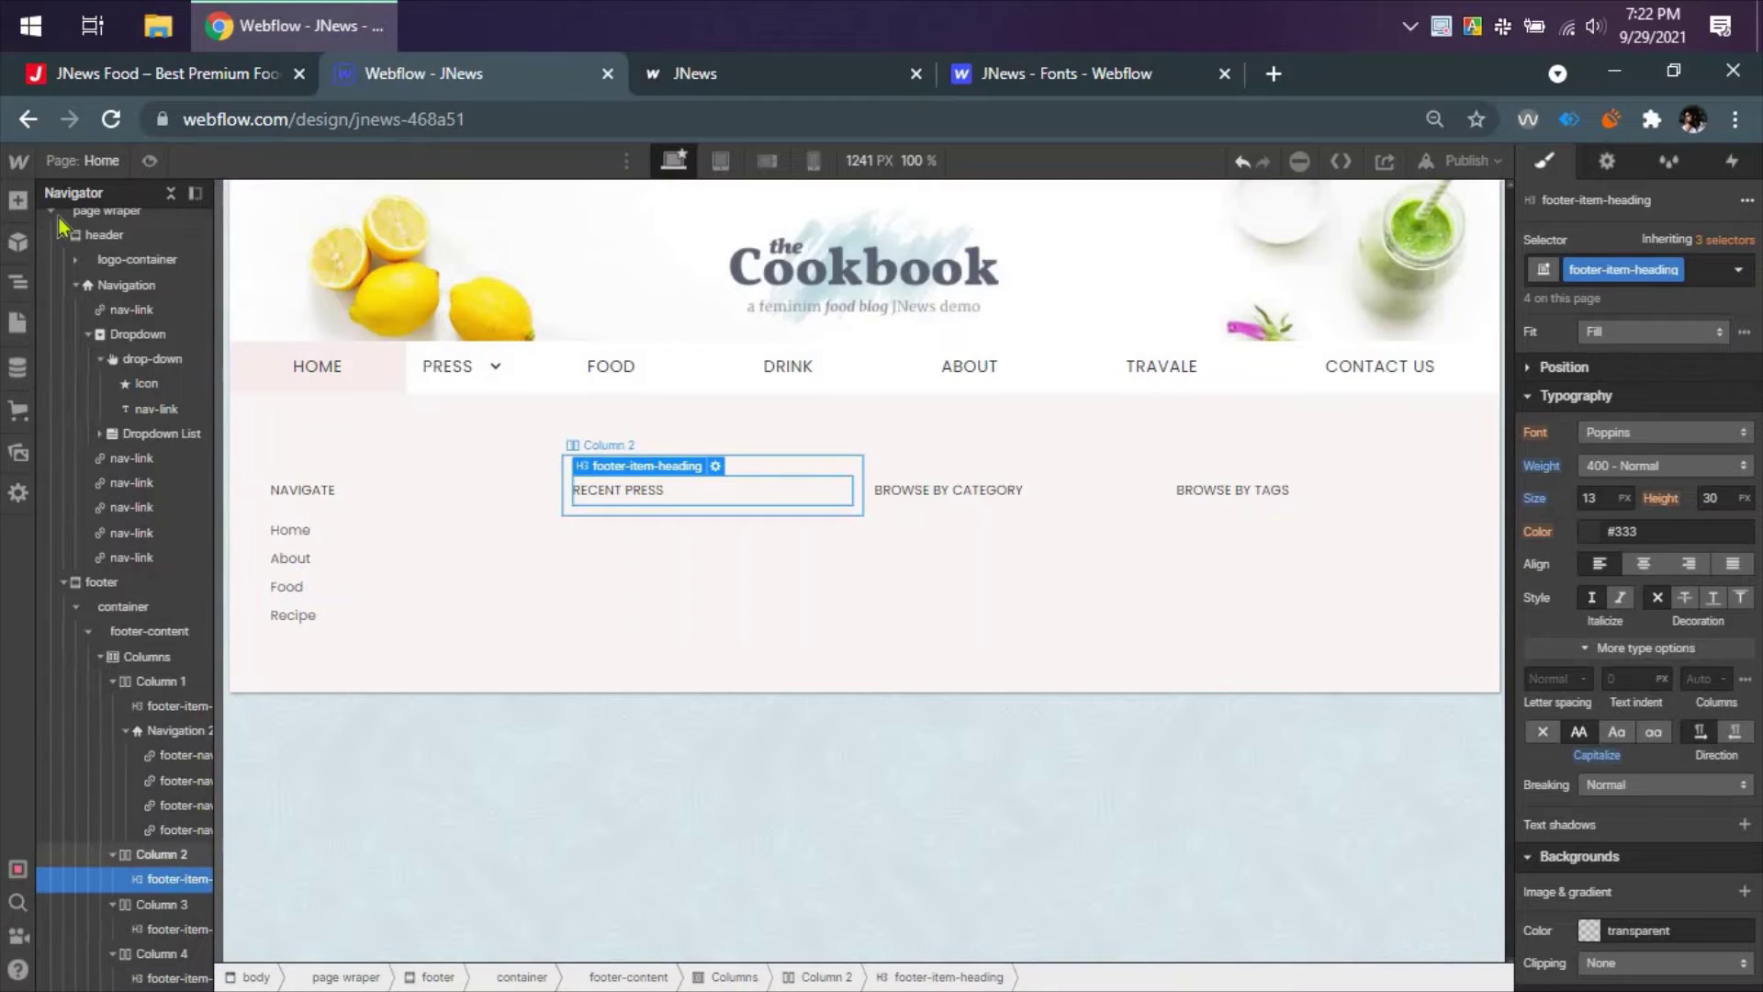
left_click(158, 854)
left_click(18, 200)
left_click(83, 576)
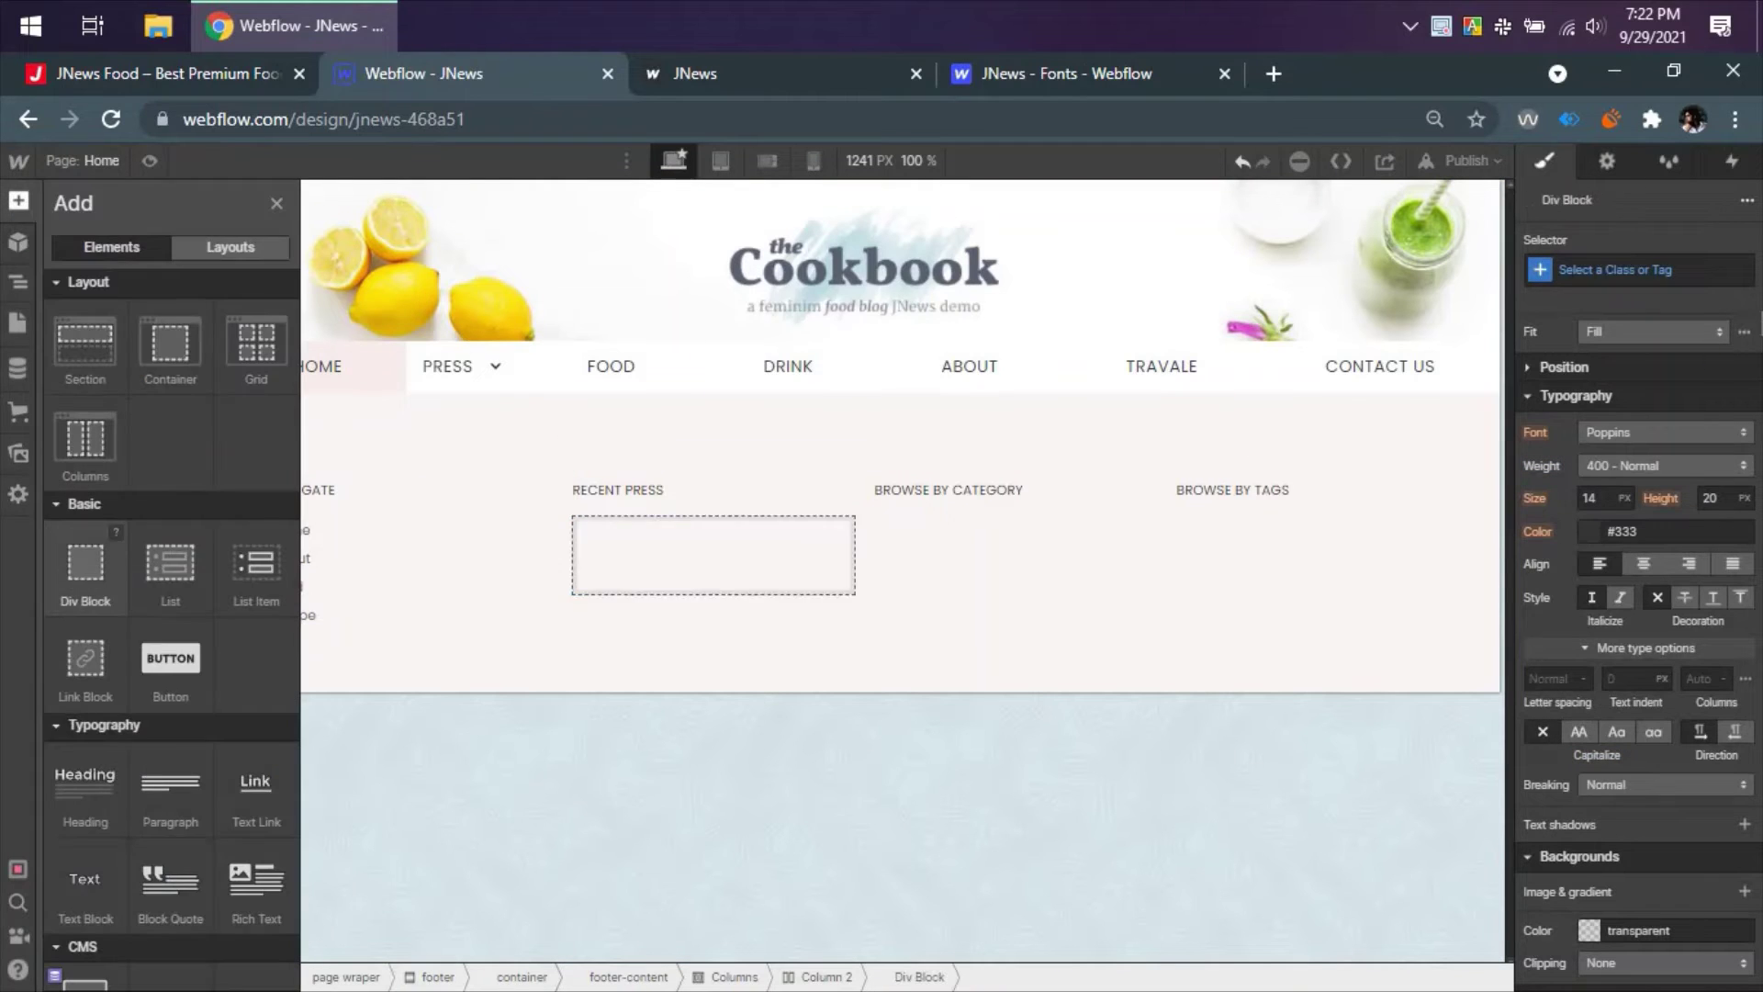
left_click(1651, 269)
type("re")
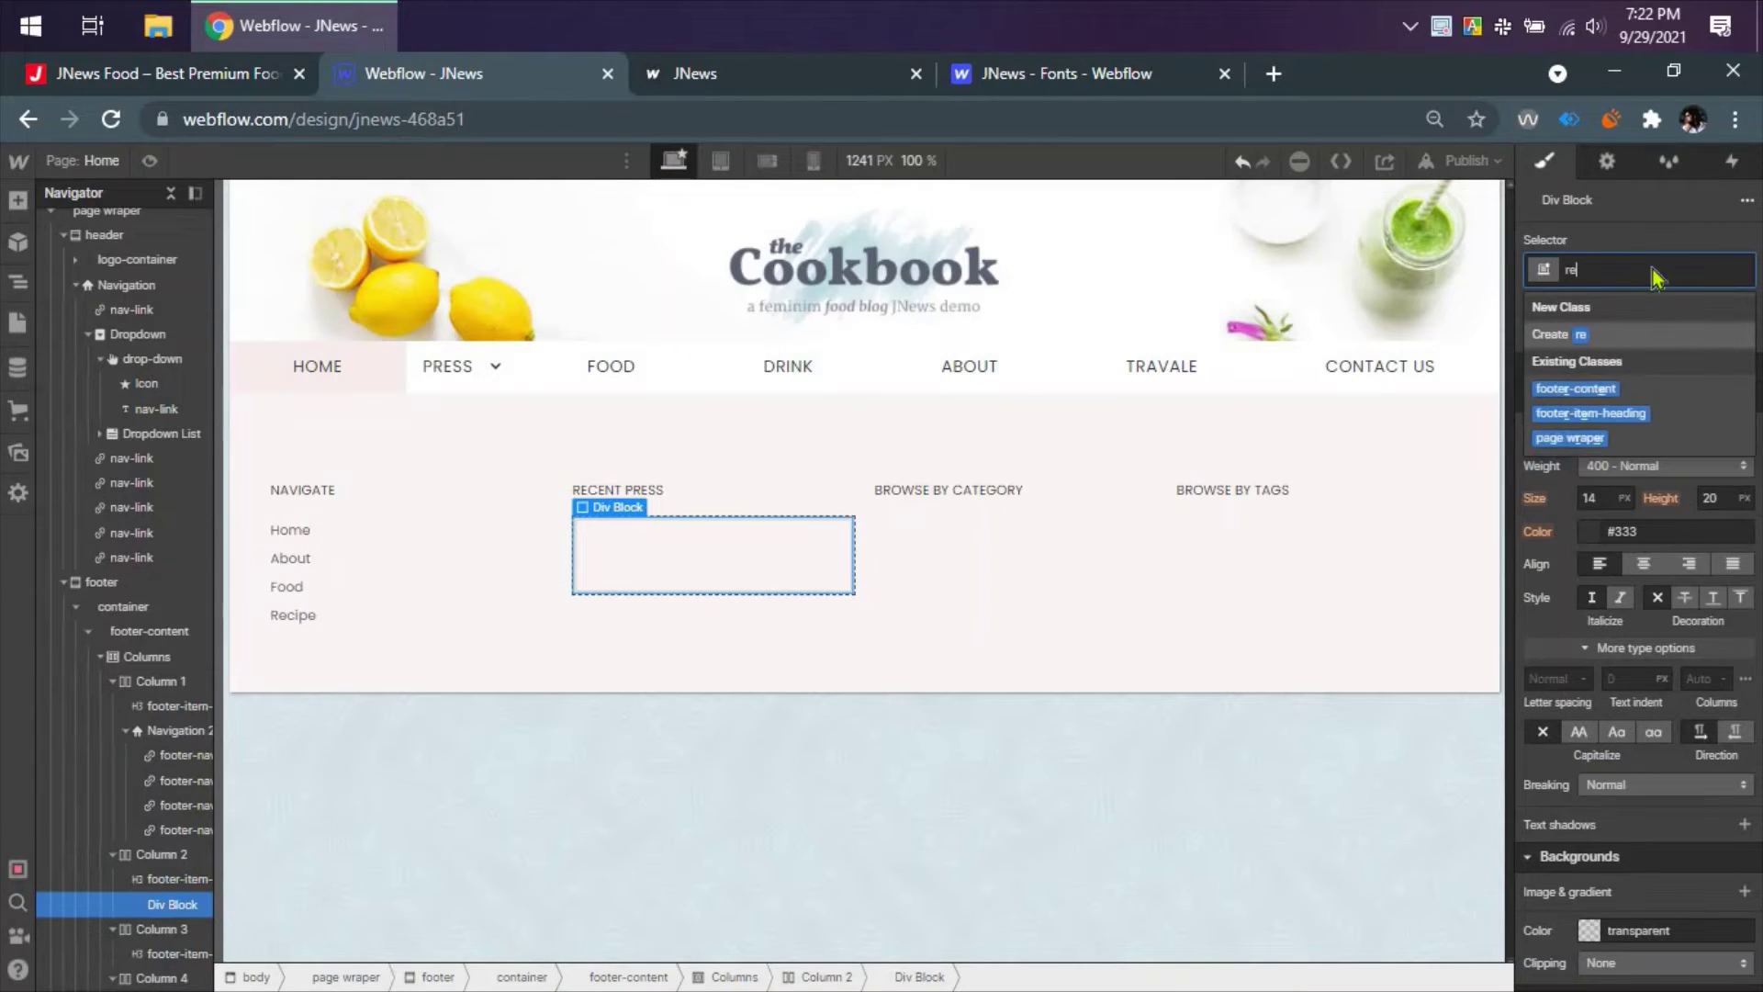
type("cent-")
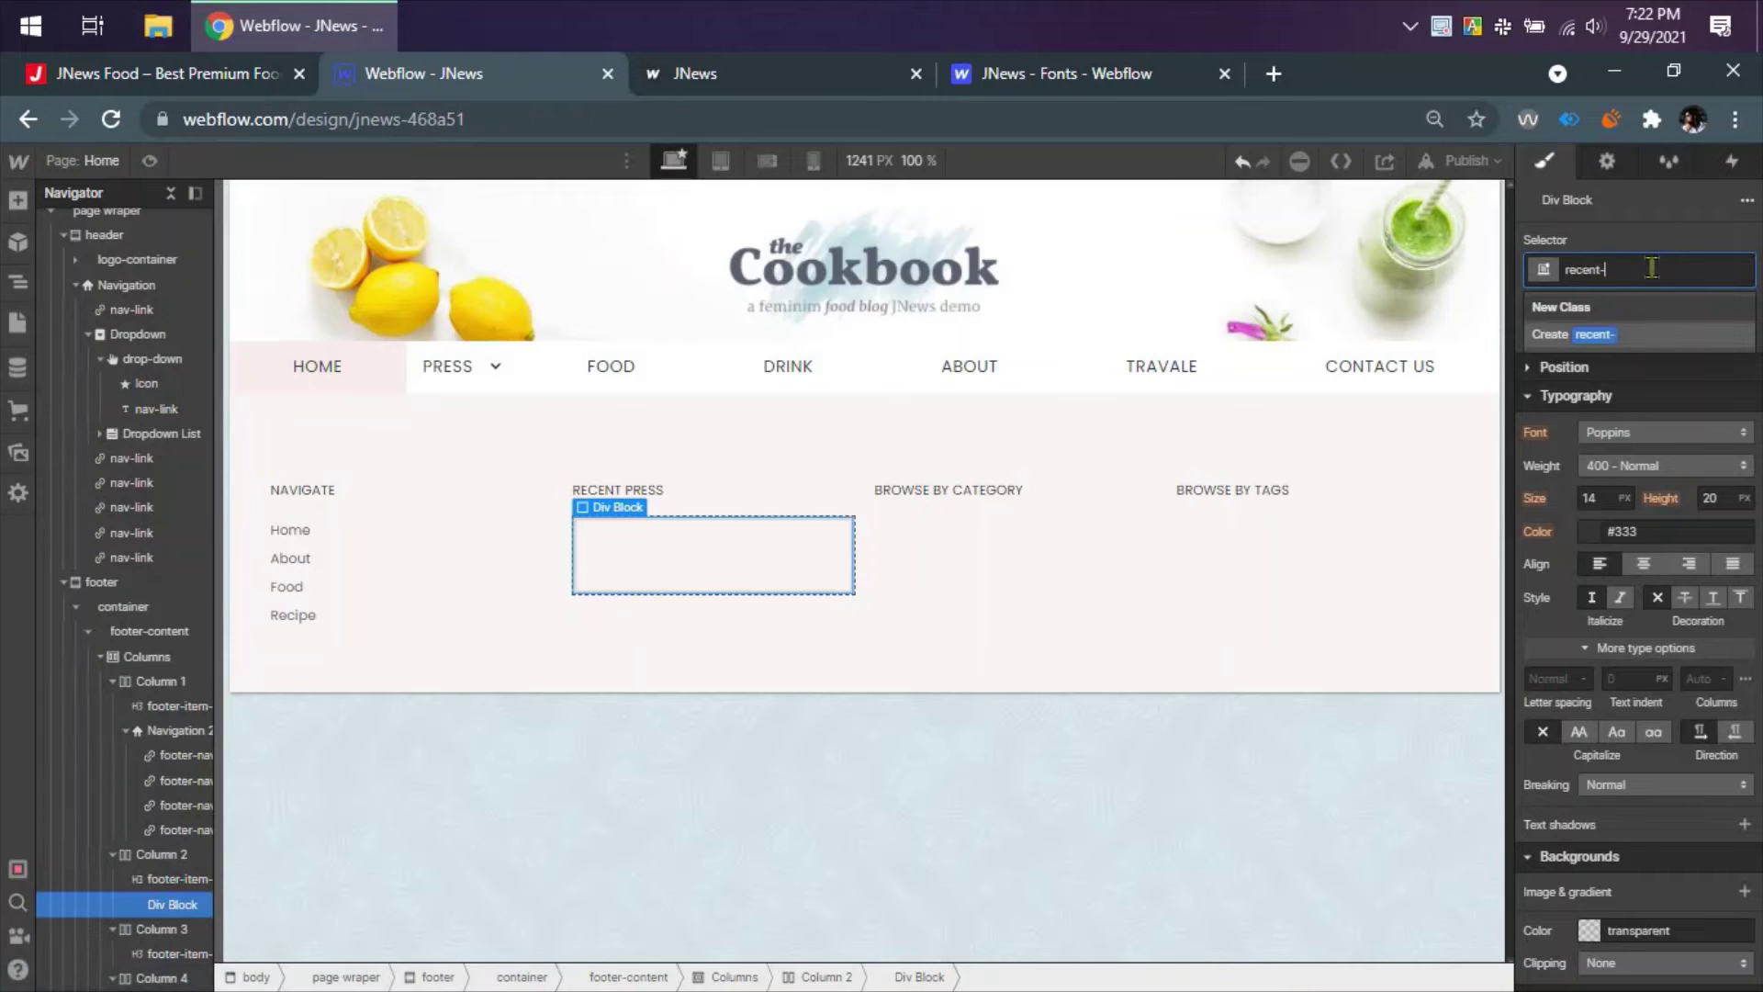
type("post-item-footer")
key("Return")
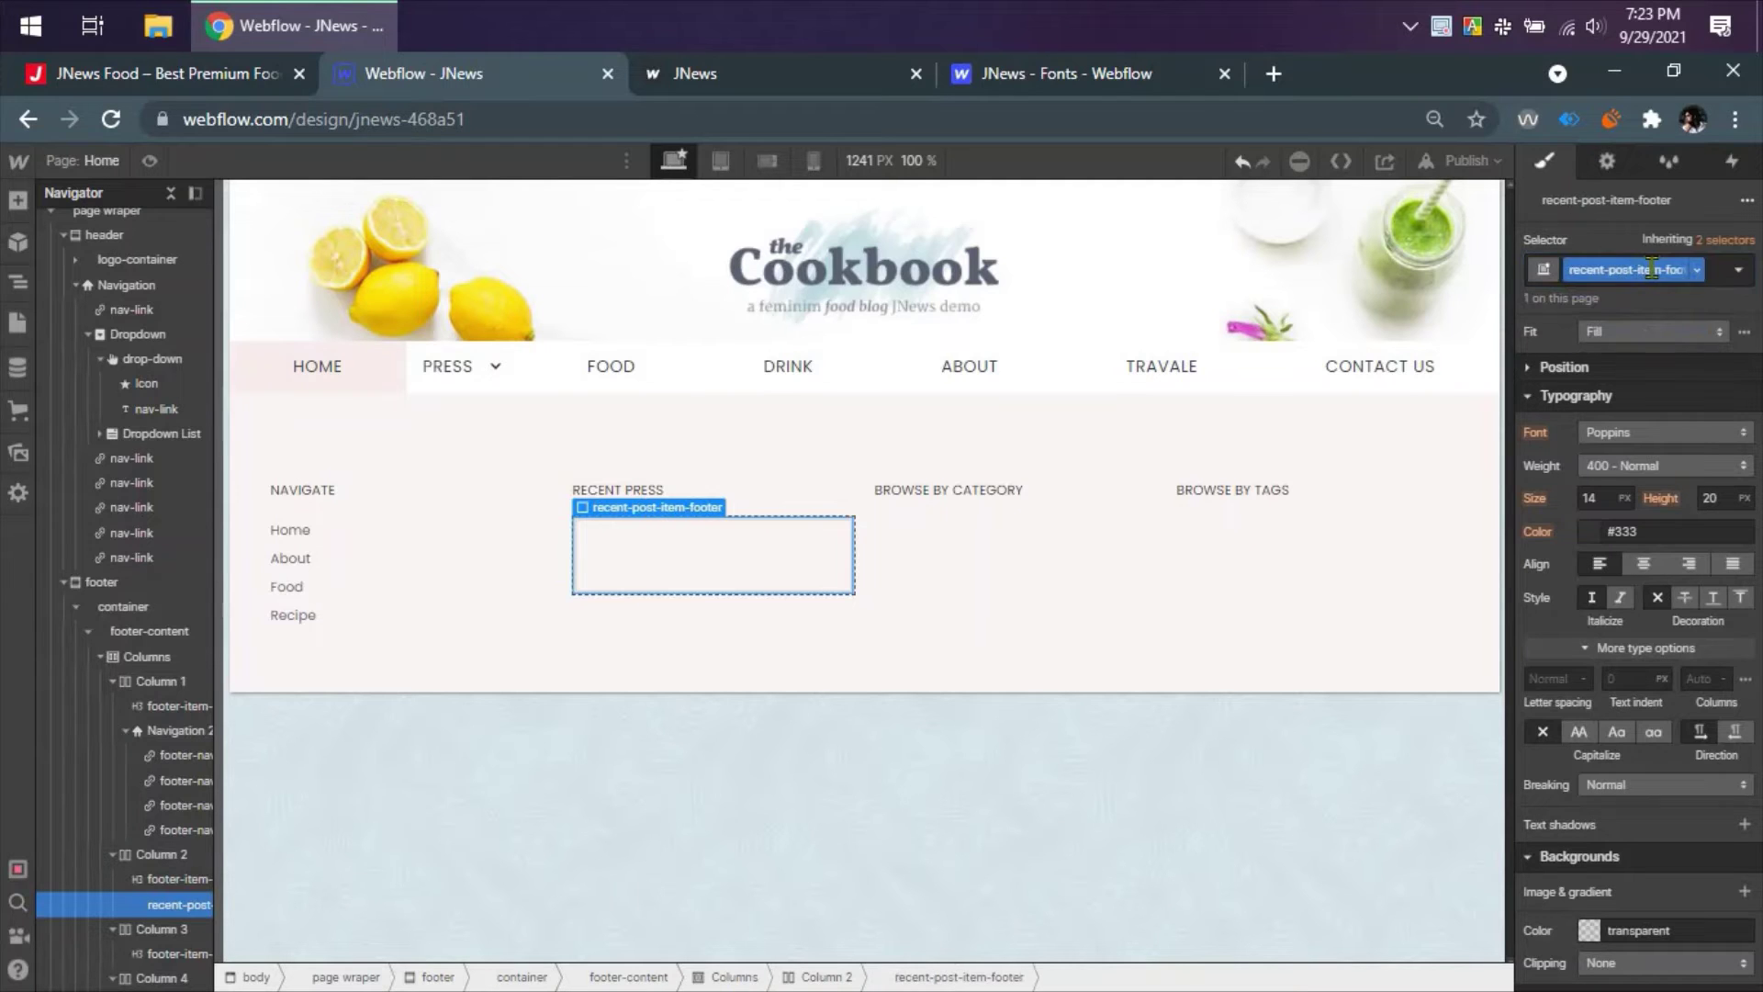
- Examine the layout of the RECENT RECIPES items in the reference site's footer, then return to the Webflow design
left_click(220, 81)
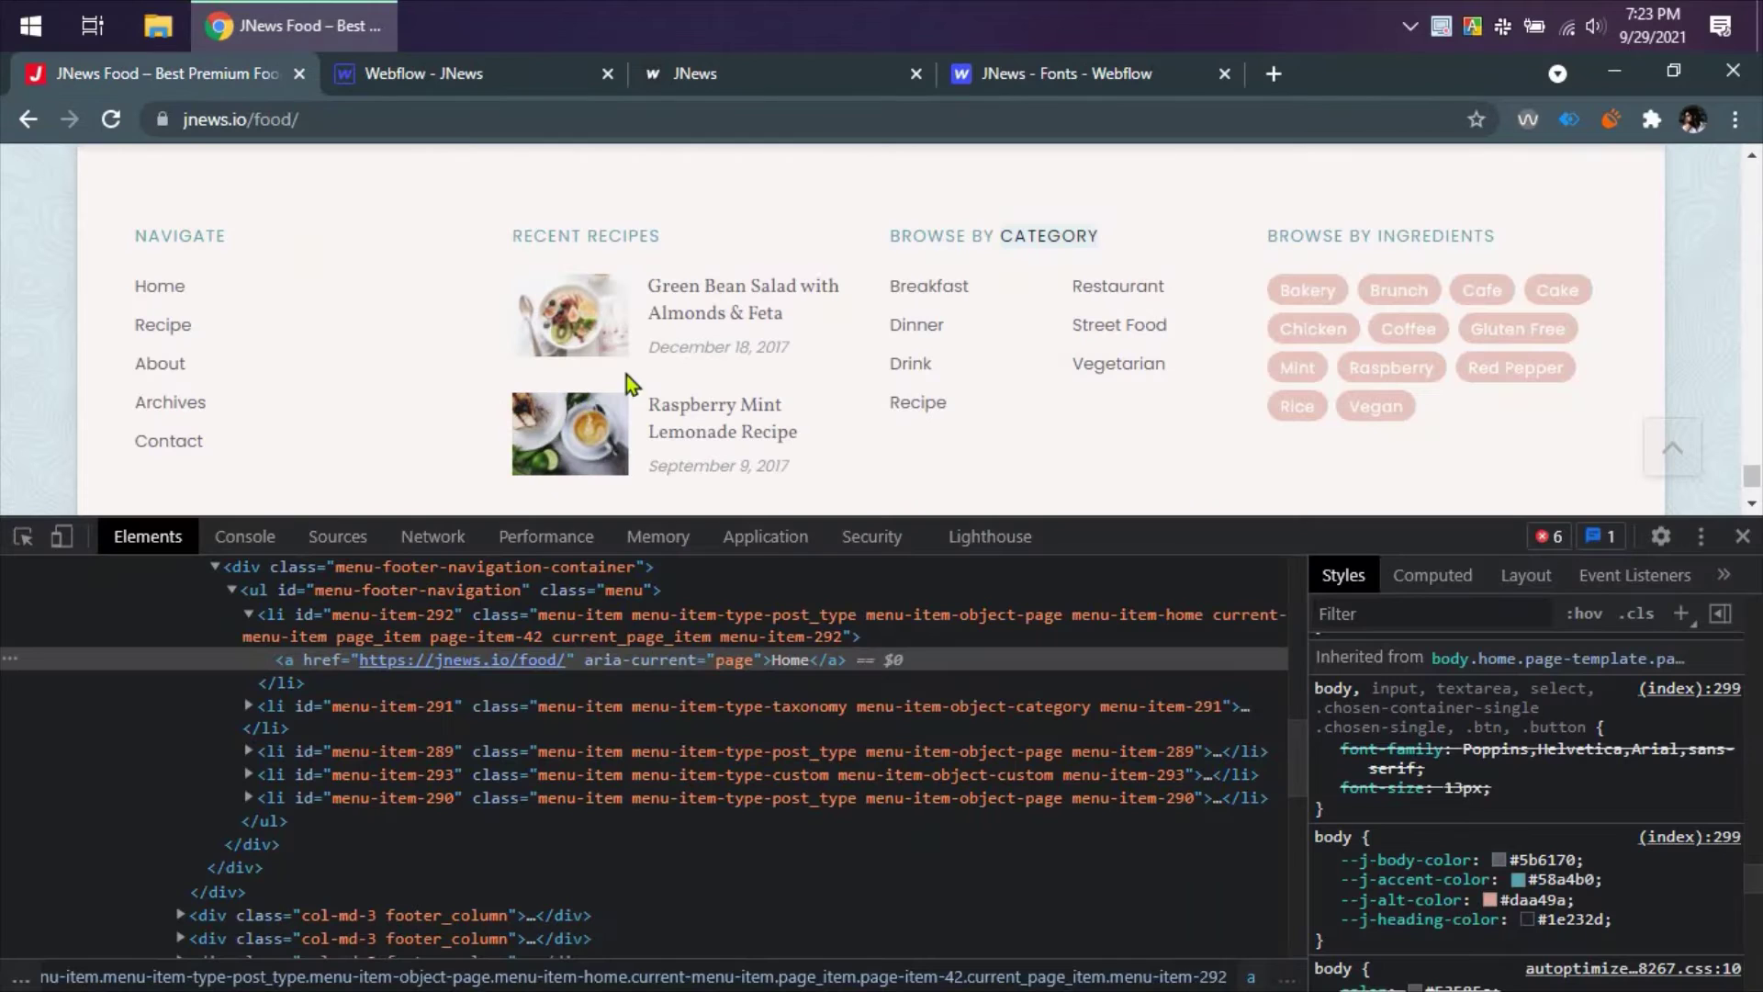
key("ctrl+plus")
key("ctrl+minus")
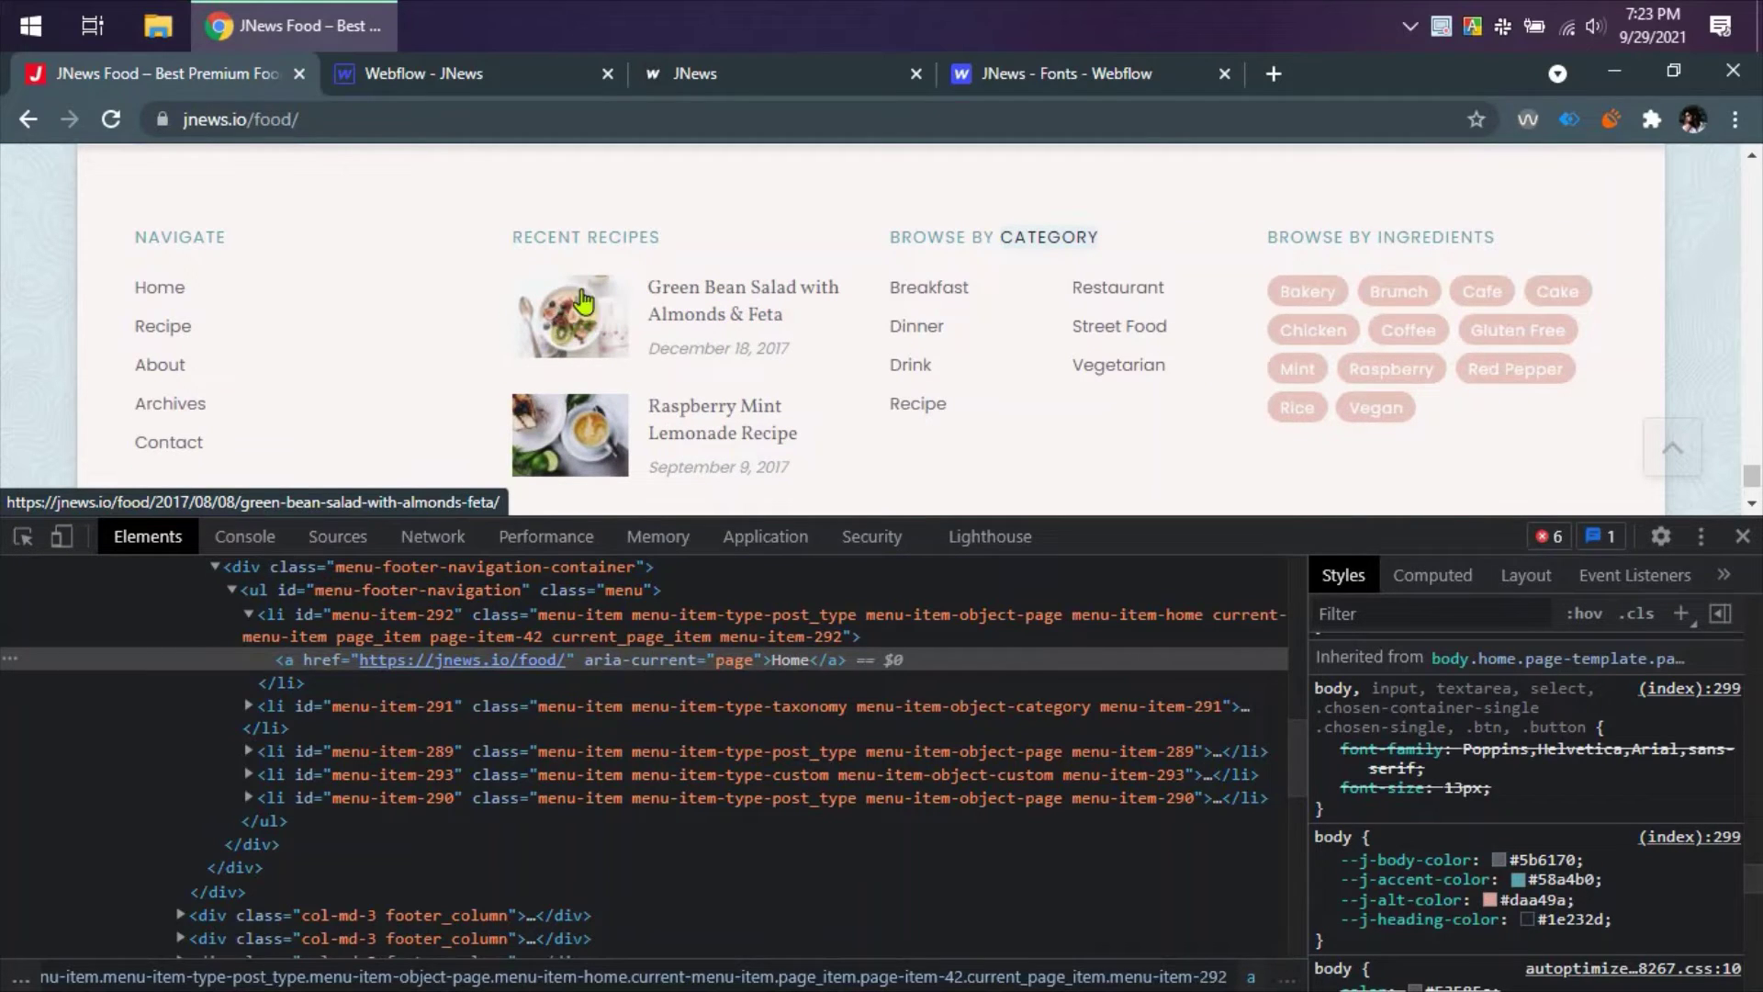
left_click(461, 93)
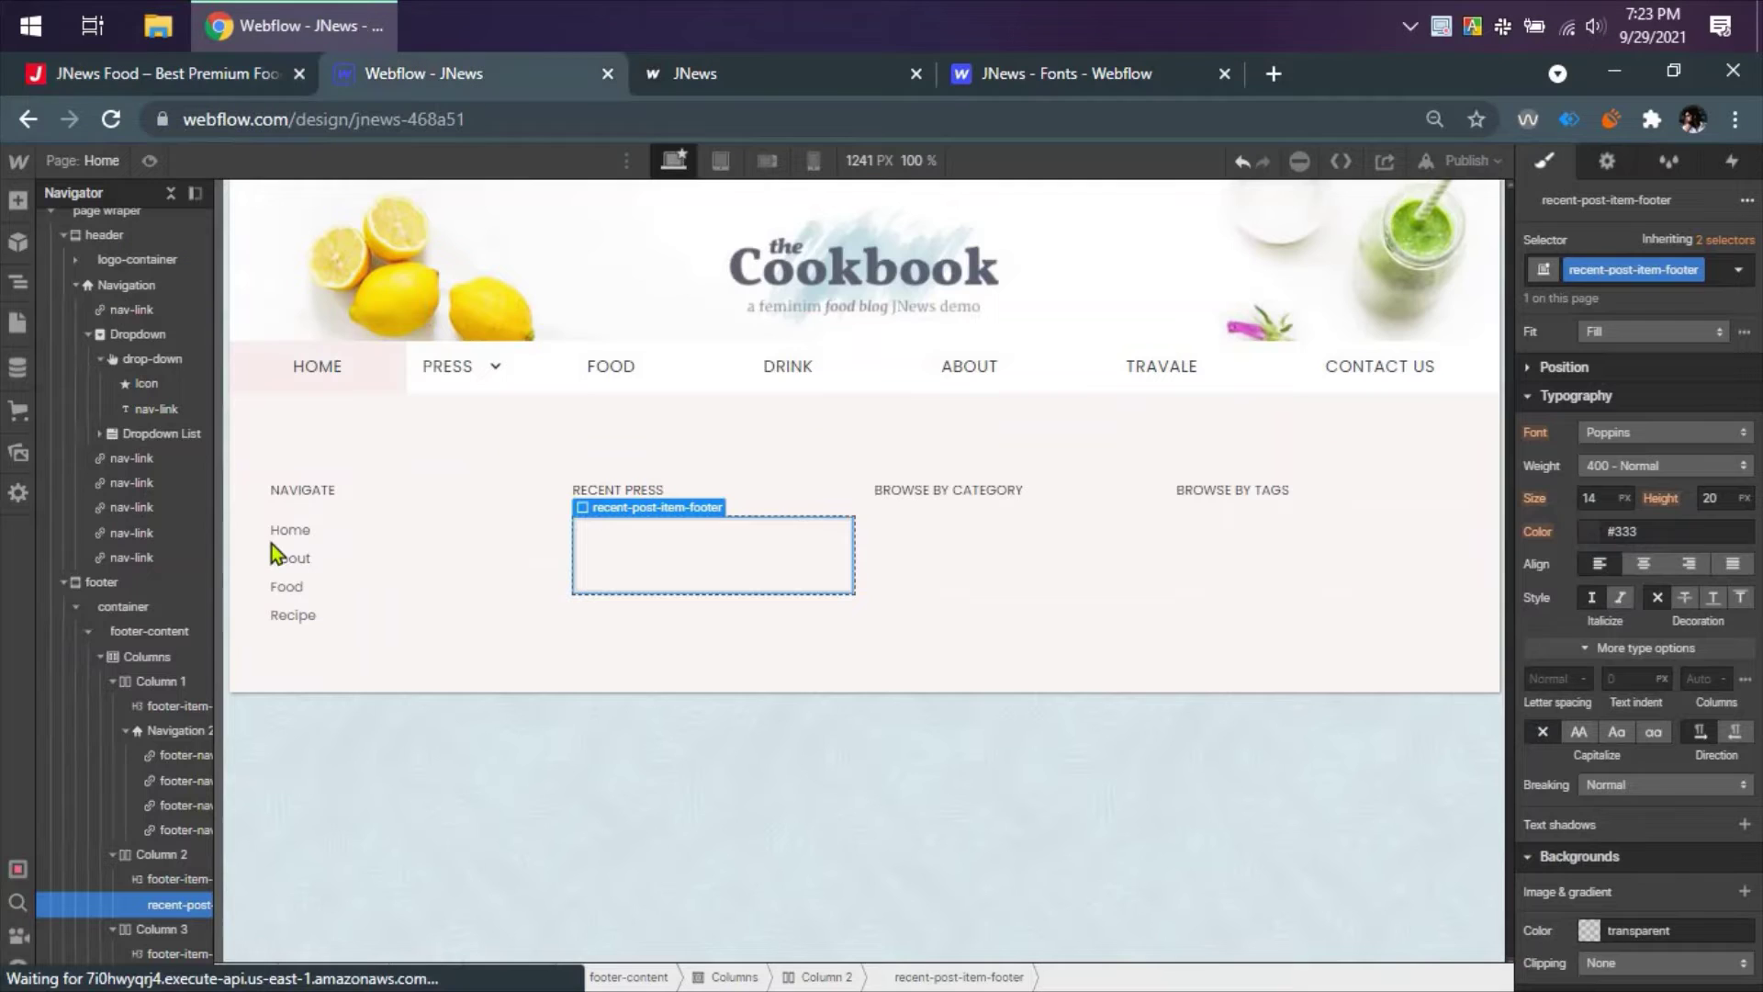
- Add a div block inside recent-post-item-footer under RECENT PRESS and duplicate it to get two div blocks
left_click(17, 200)
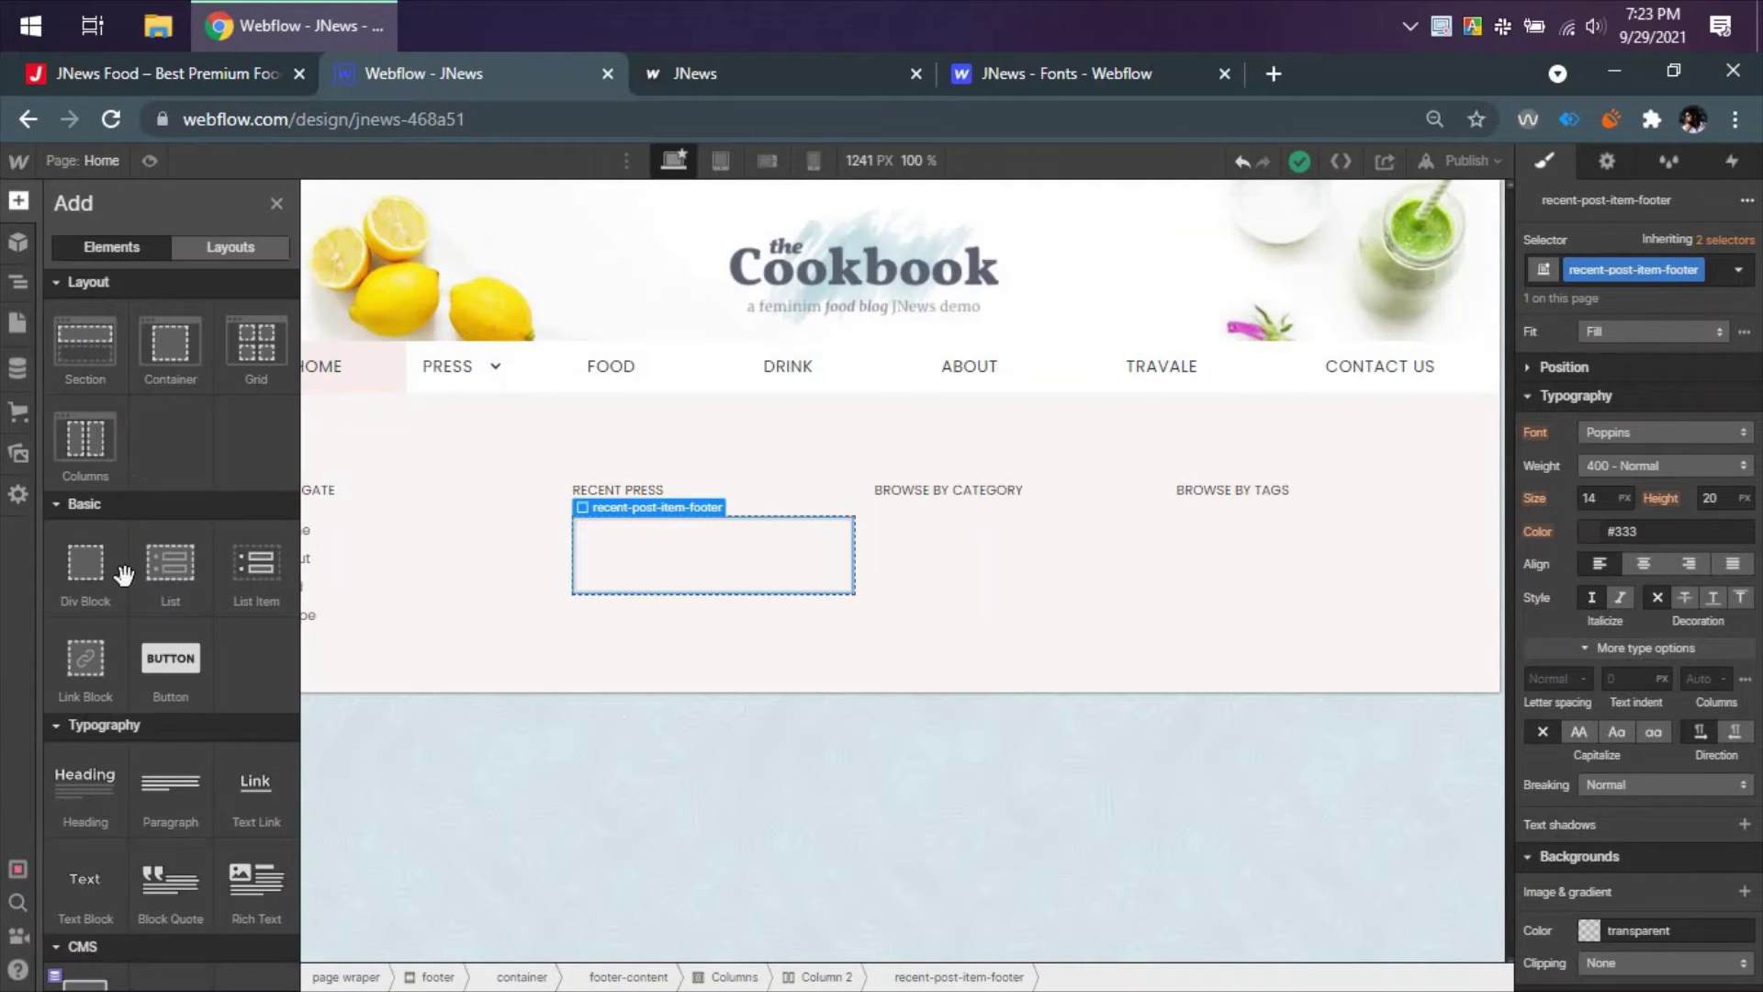
left_click(86, 574)
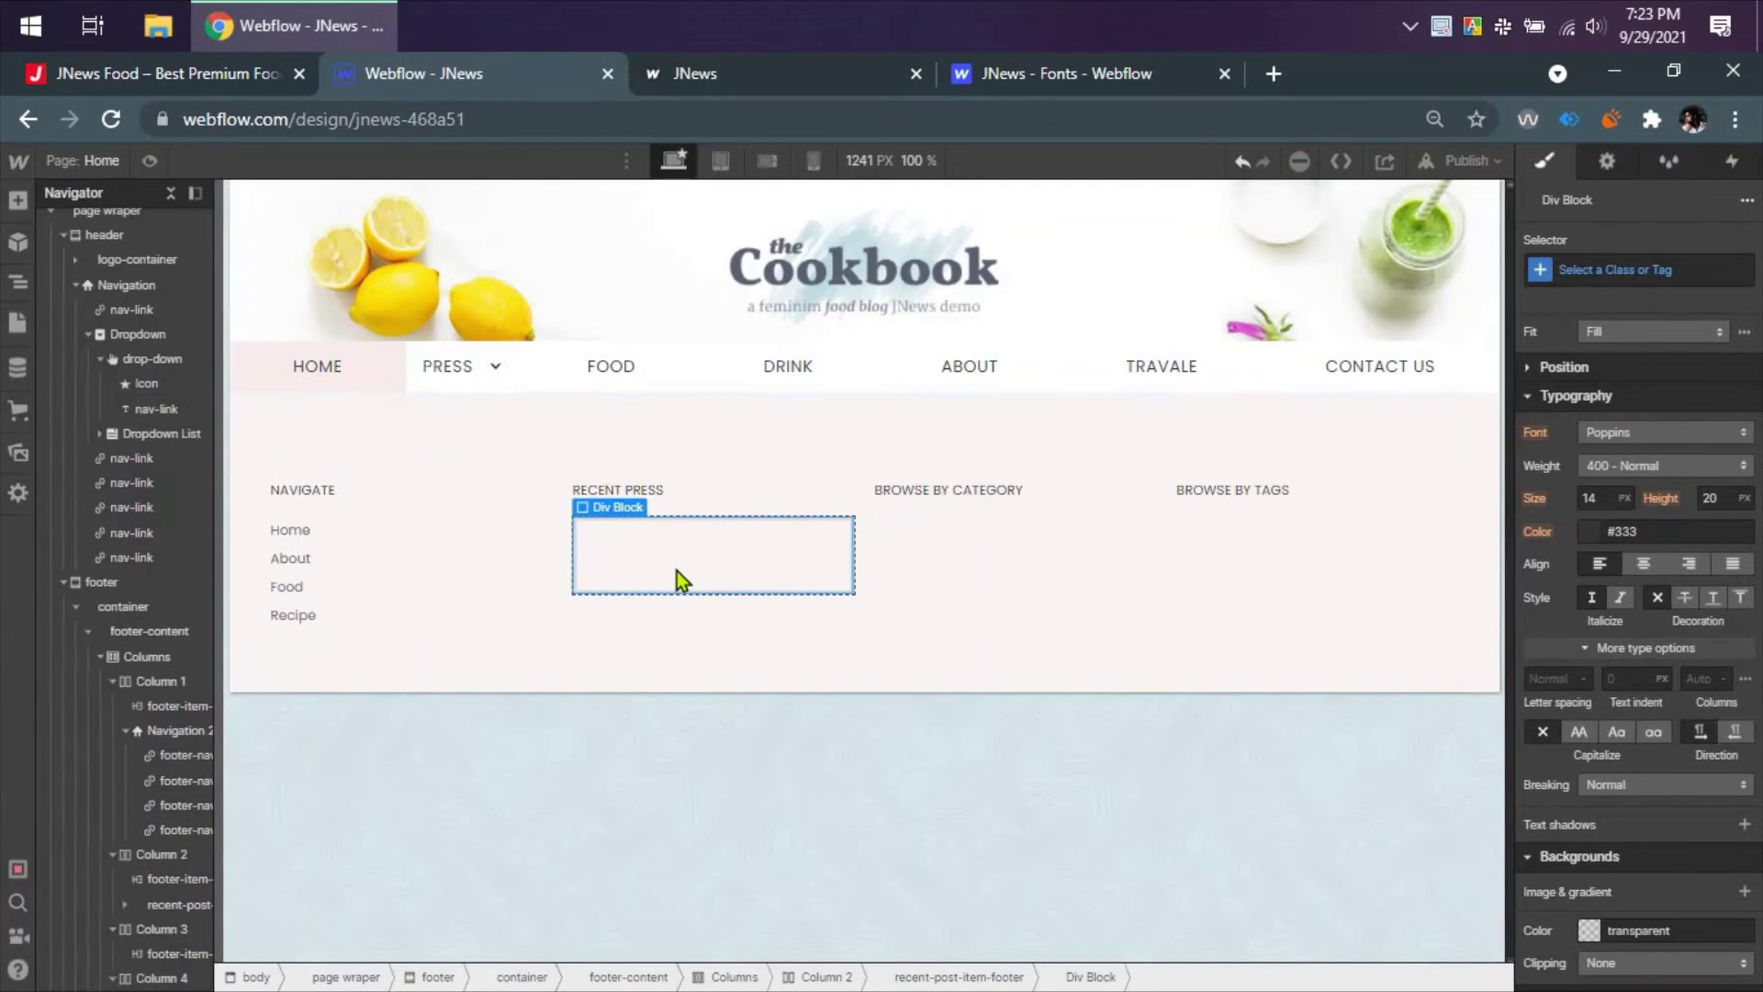
key("ctrl+c")
key("ctrl+v")
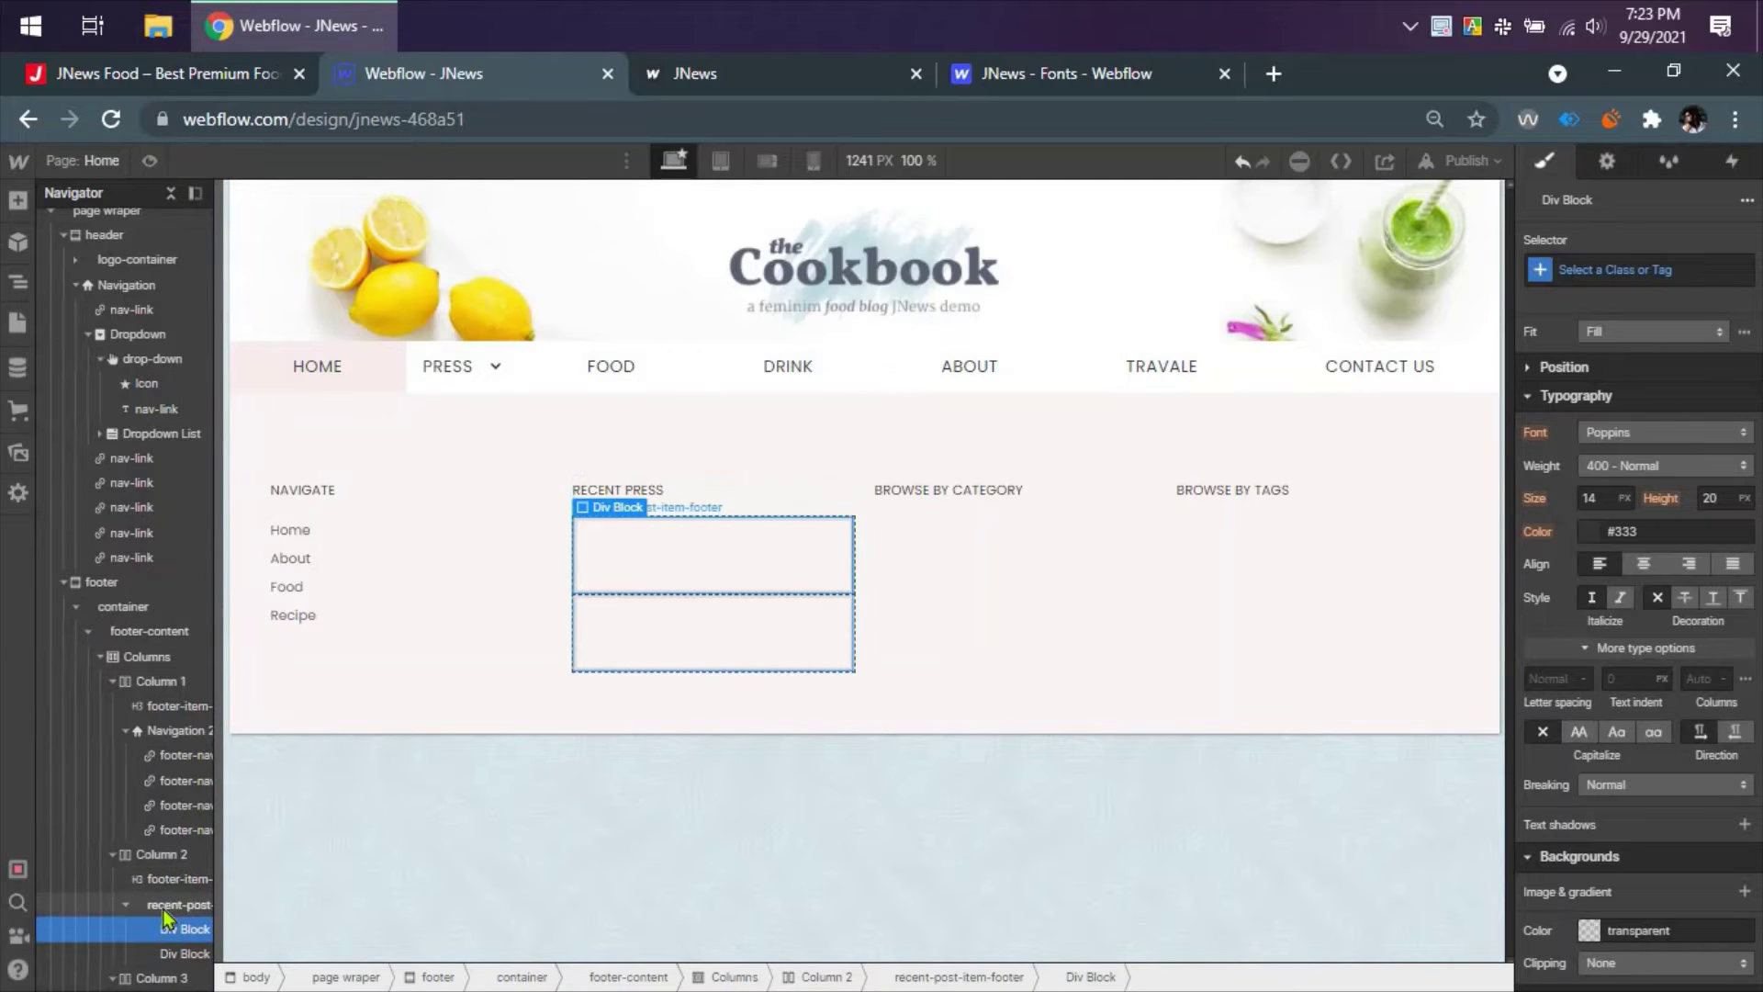
- Set recent-post-item-footer to a horizontal flex layout and make its second div block grow to fill the remaining width
left_click(170, 906)
left_click(1602, 364)
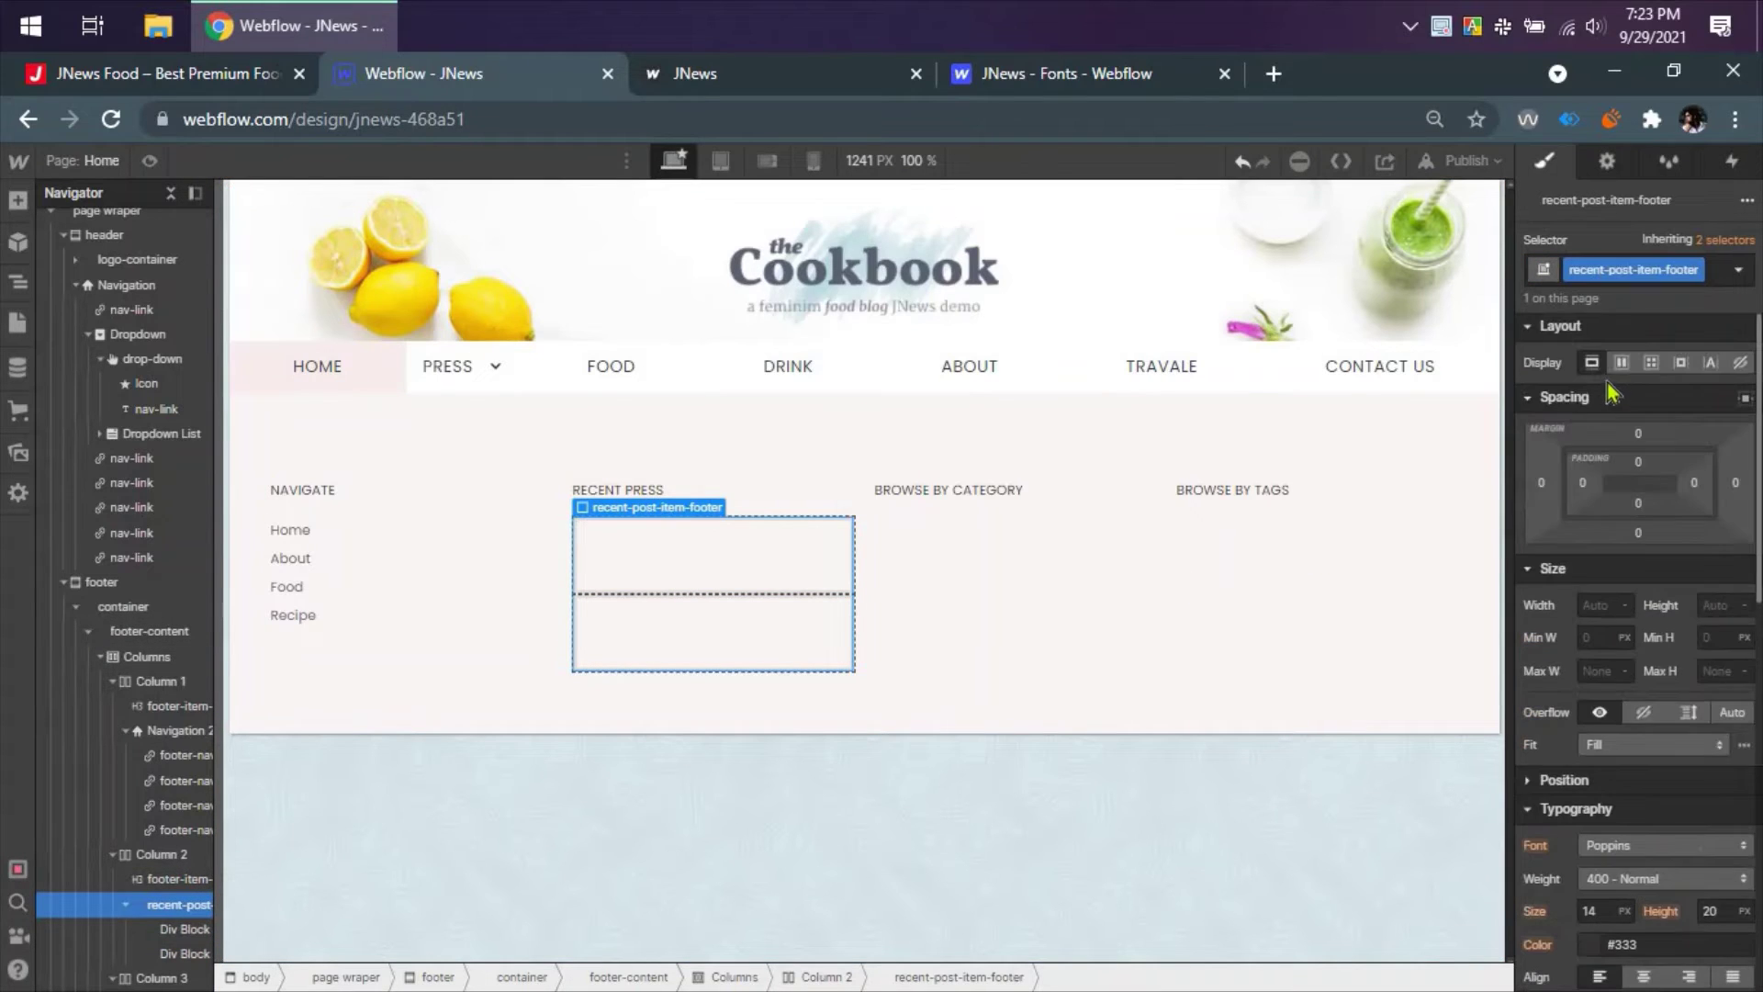
left_click(1621, 363)
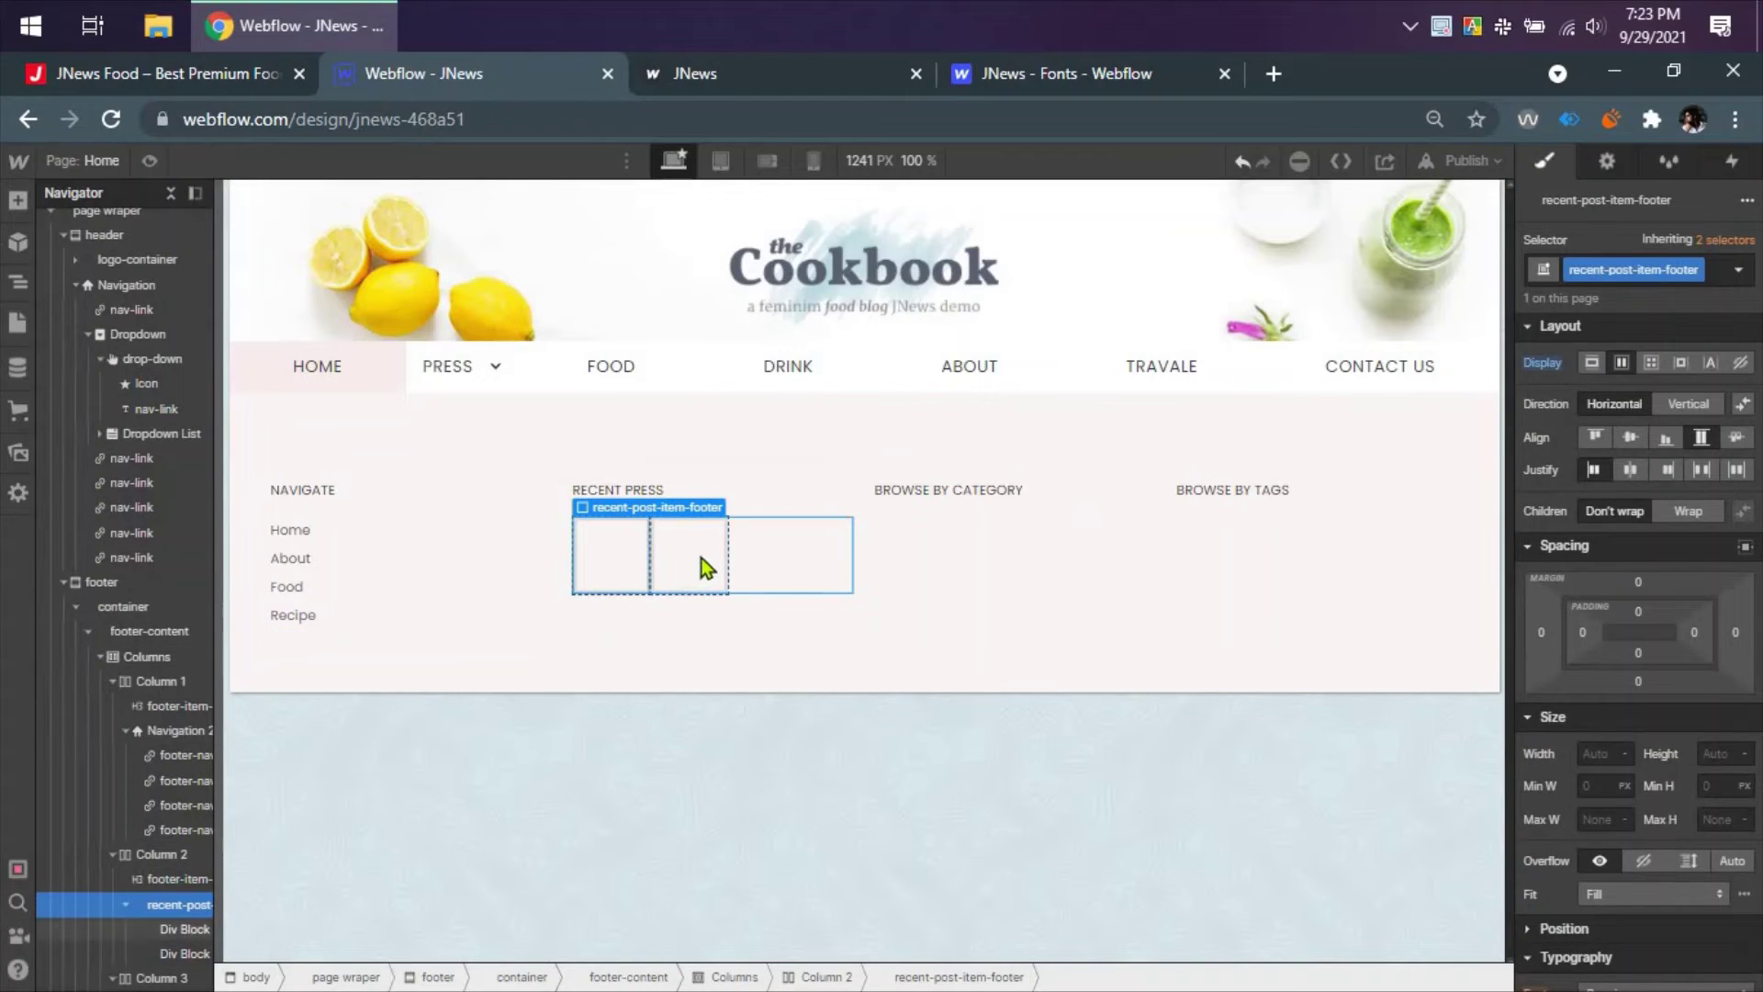
left_click(689, 555)
left_click(1644, 363)
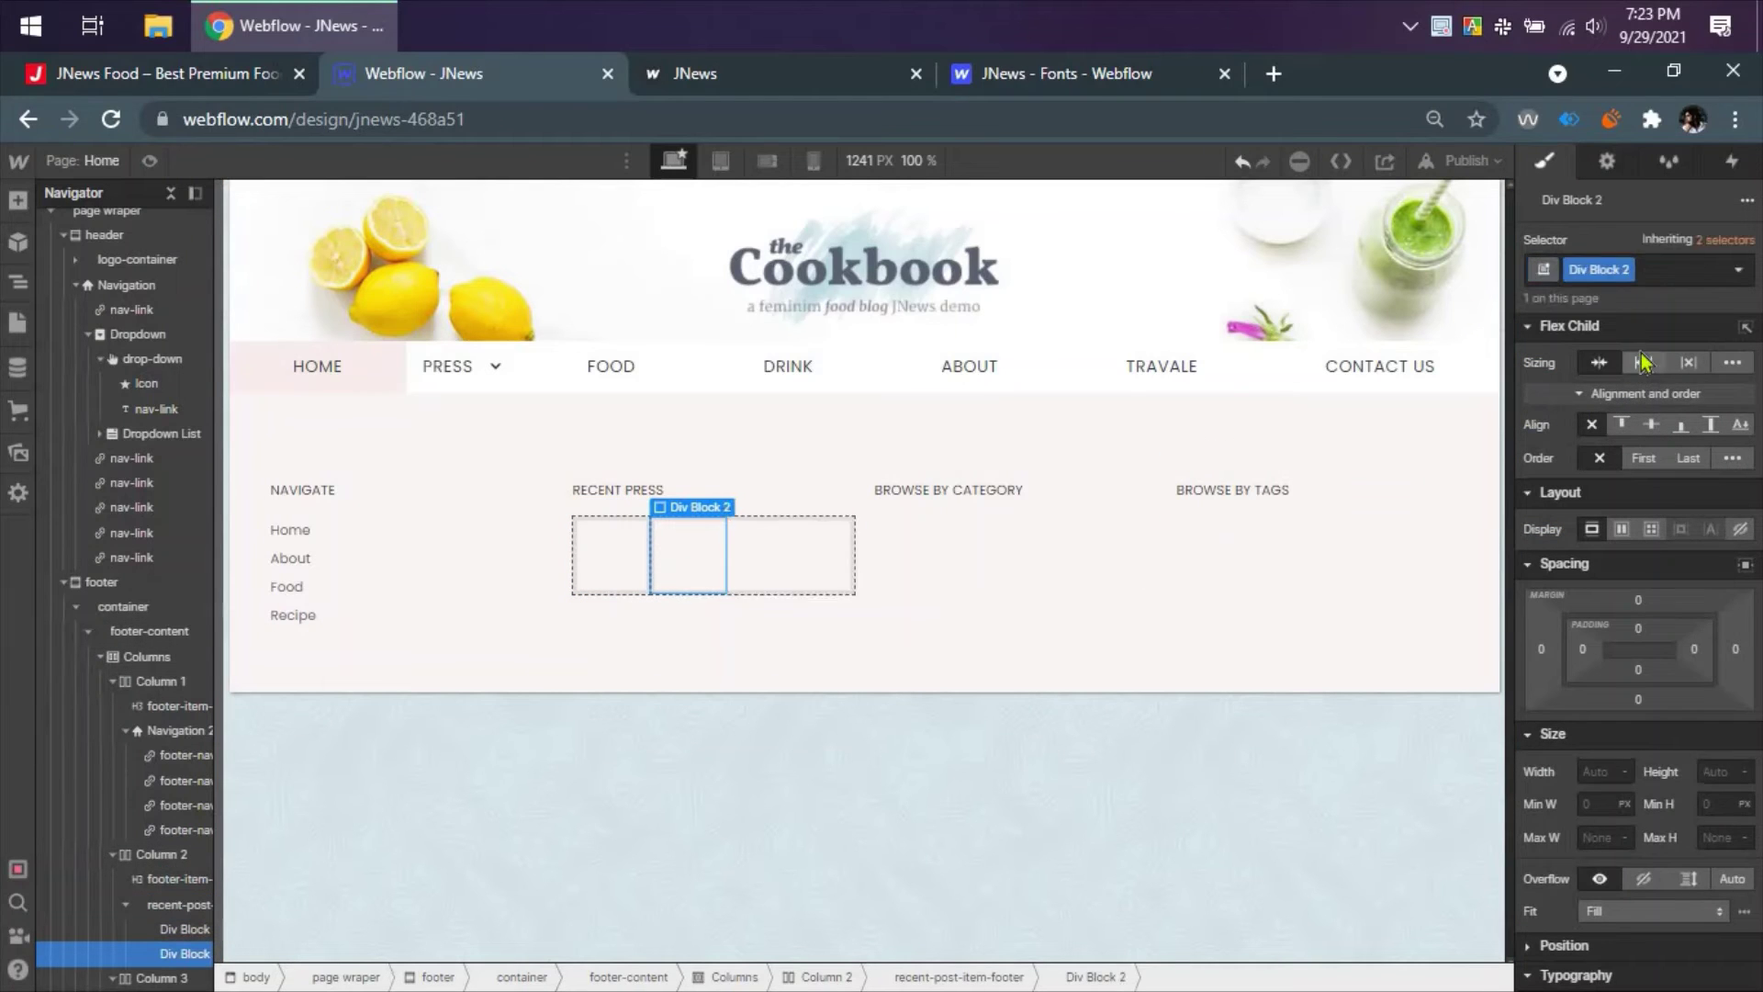
- Inspect the size of the first RECENT RECIPES thumbnail on the reference site, then return to the Webflow design
left_click(611, 554)
key("ctrl+shift+Tab")
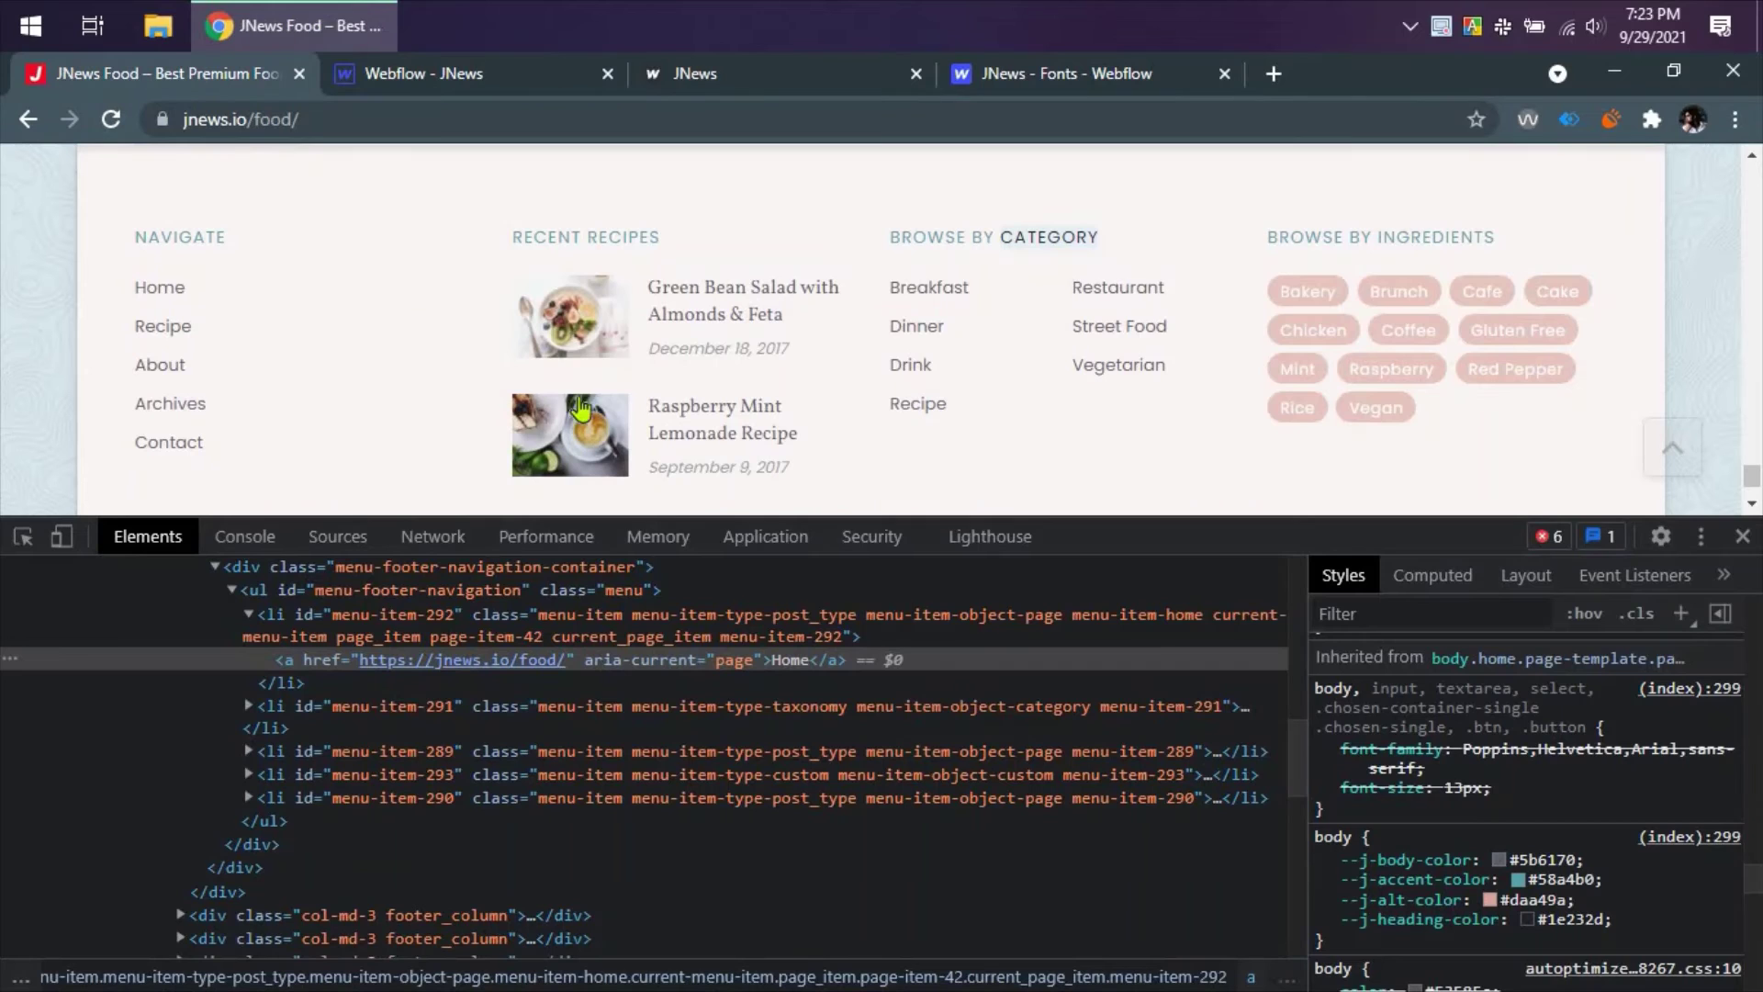
right_click(560, 300)
left_click(624, 735)
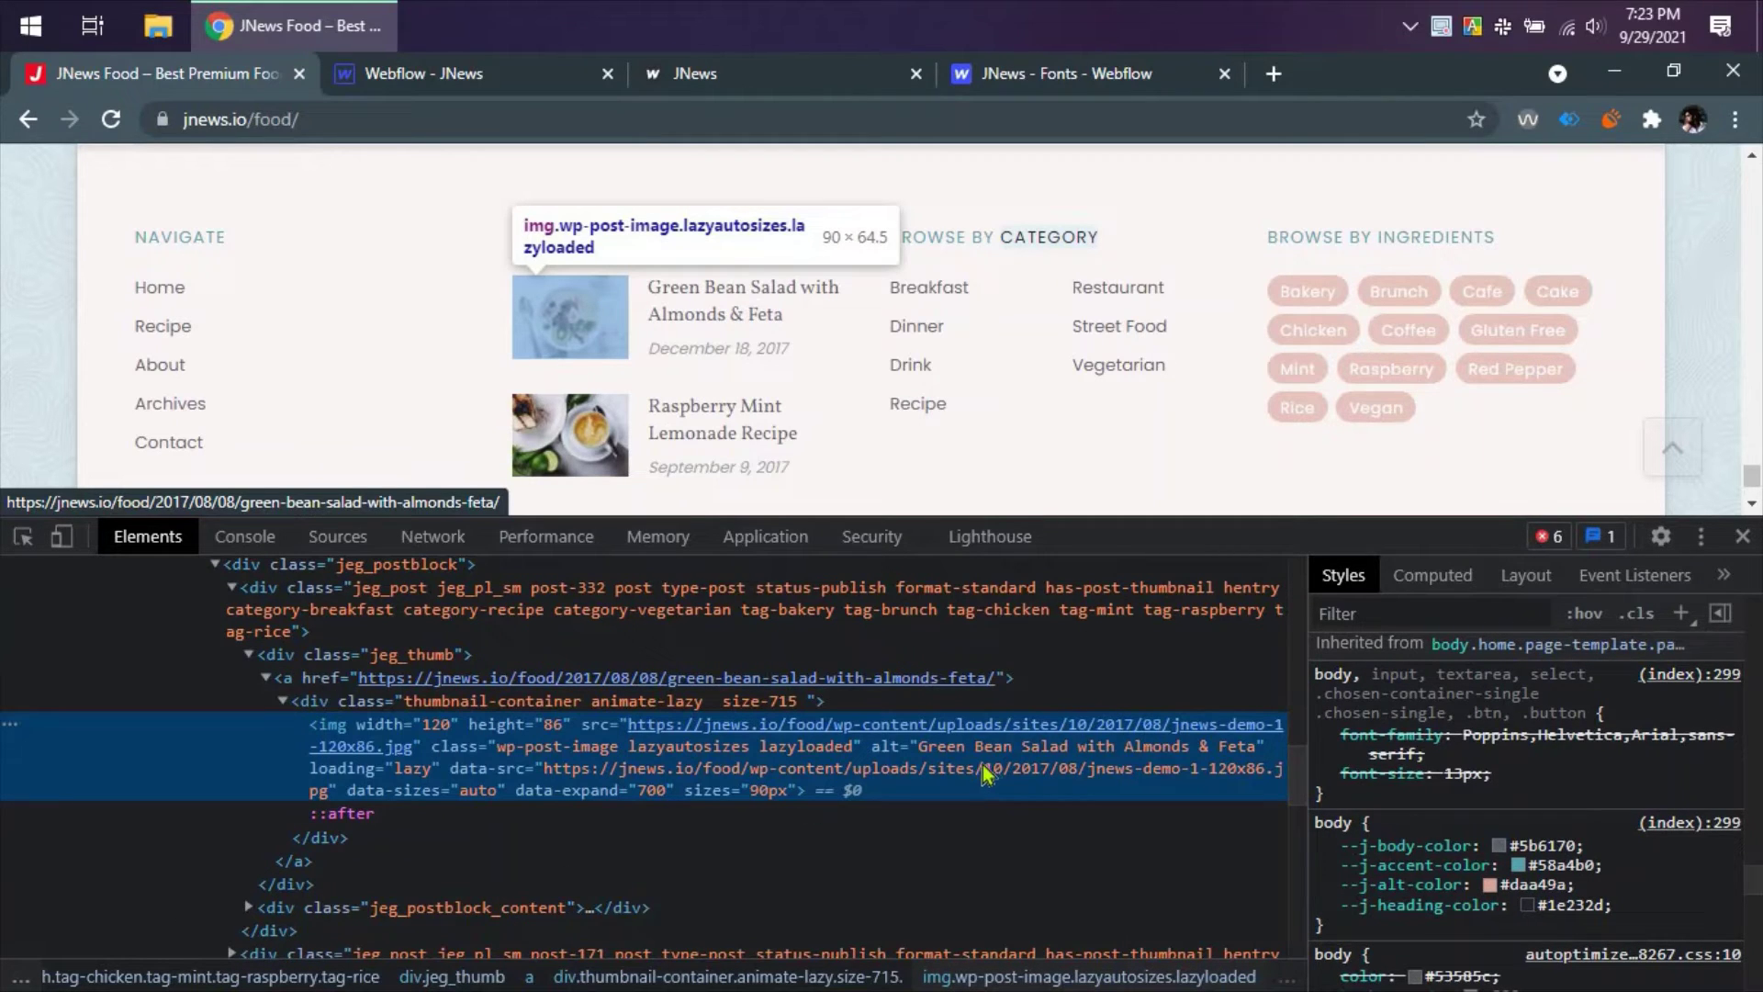
left_click(410, 81)
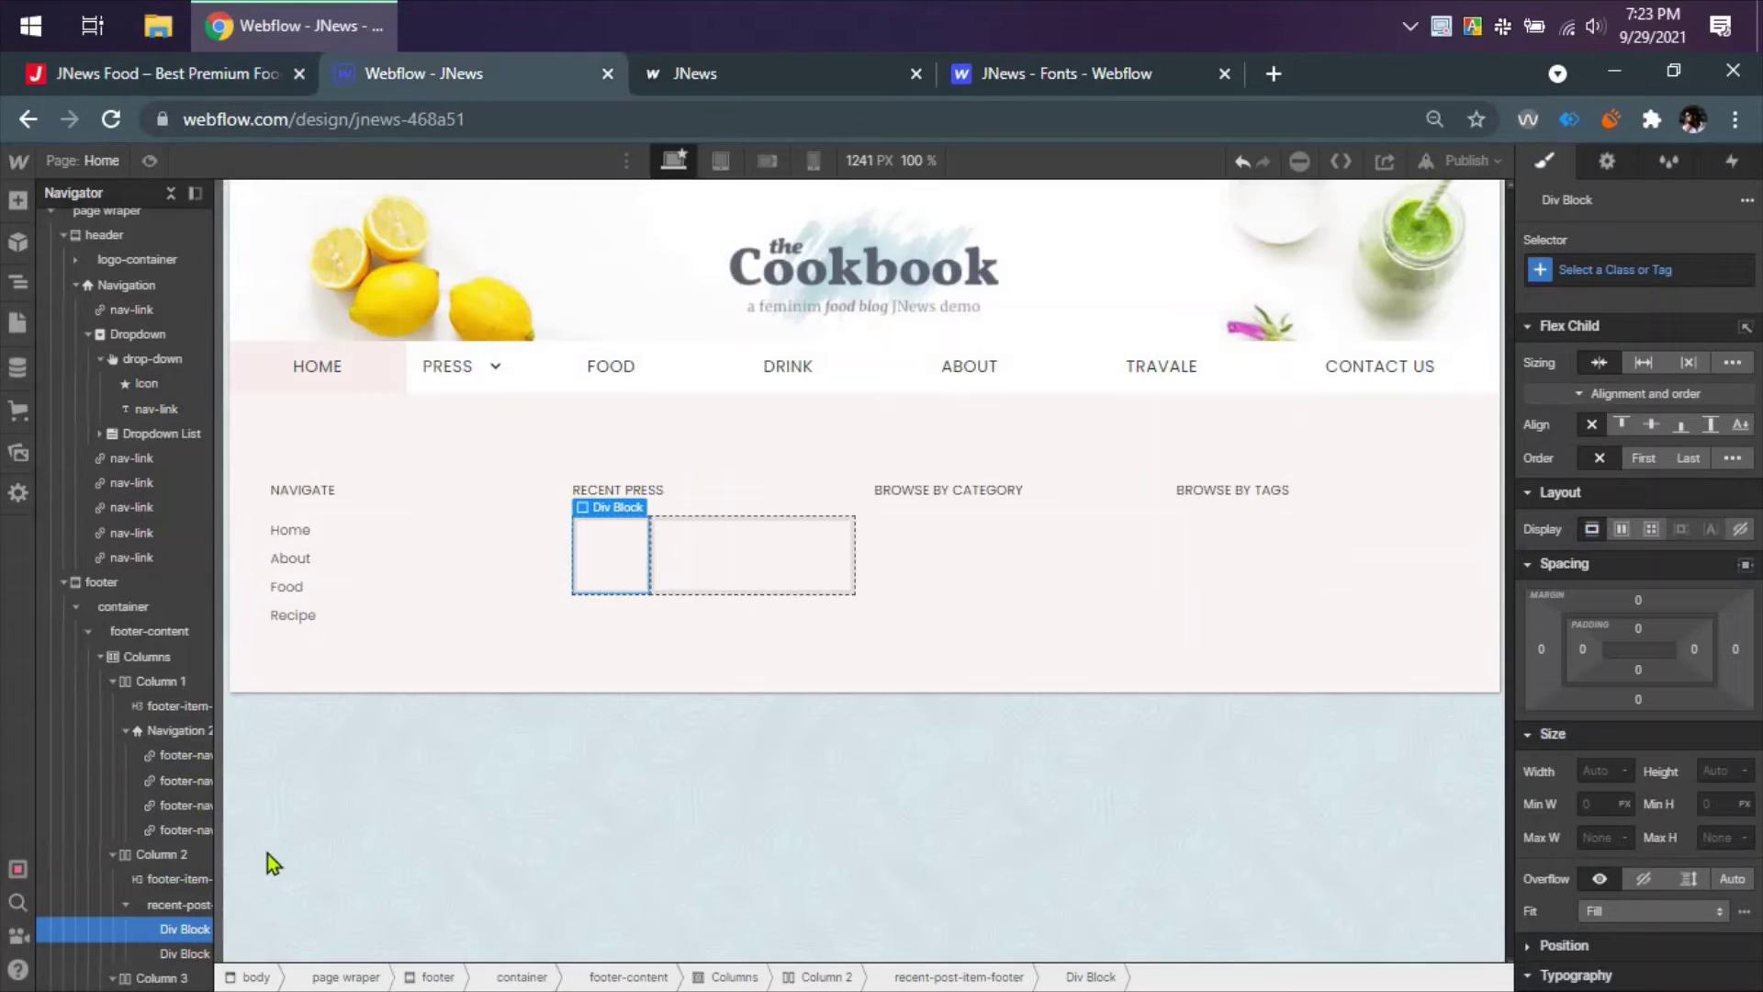
- Add an image element inside the first div block of recent-post-item-footer
scroll(147, 698, "down", 2)
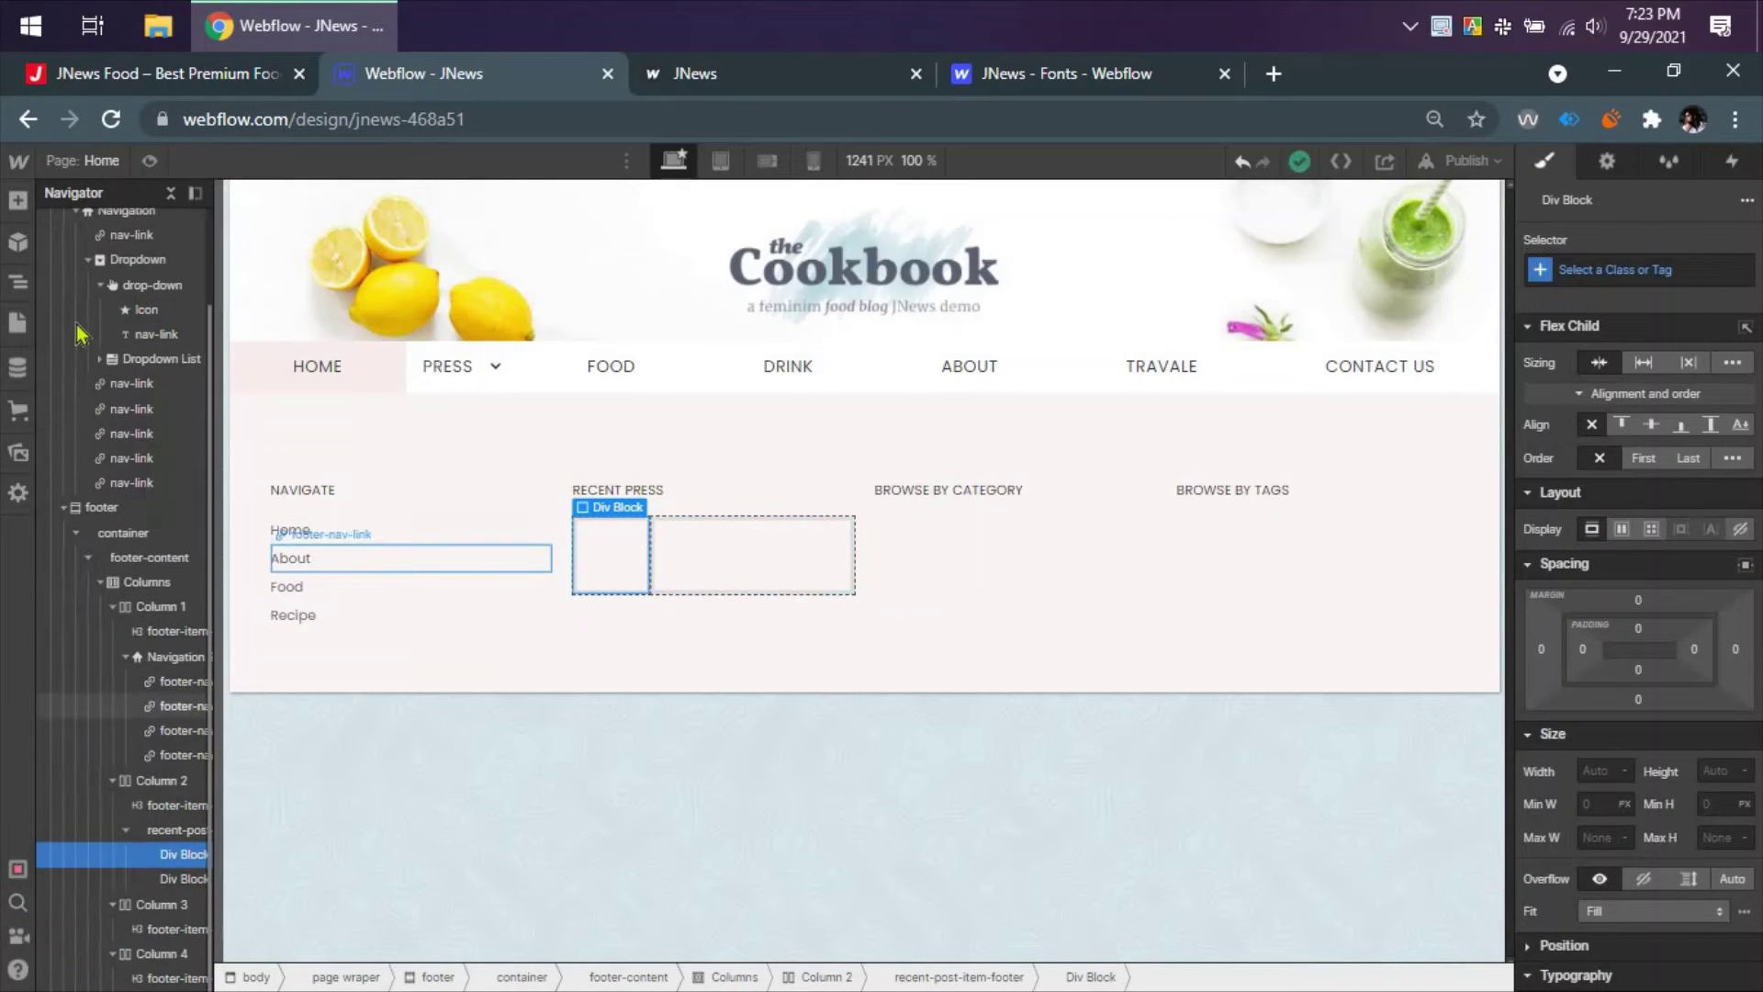
key("a")
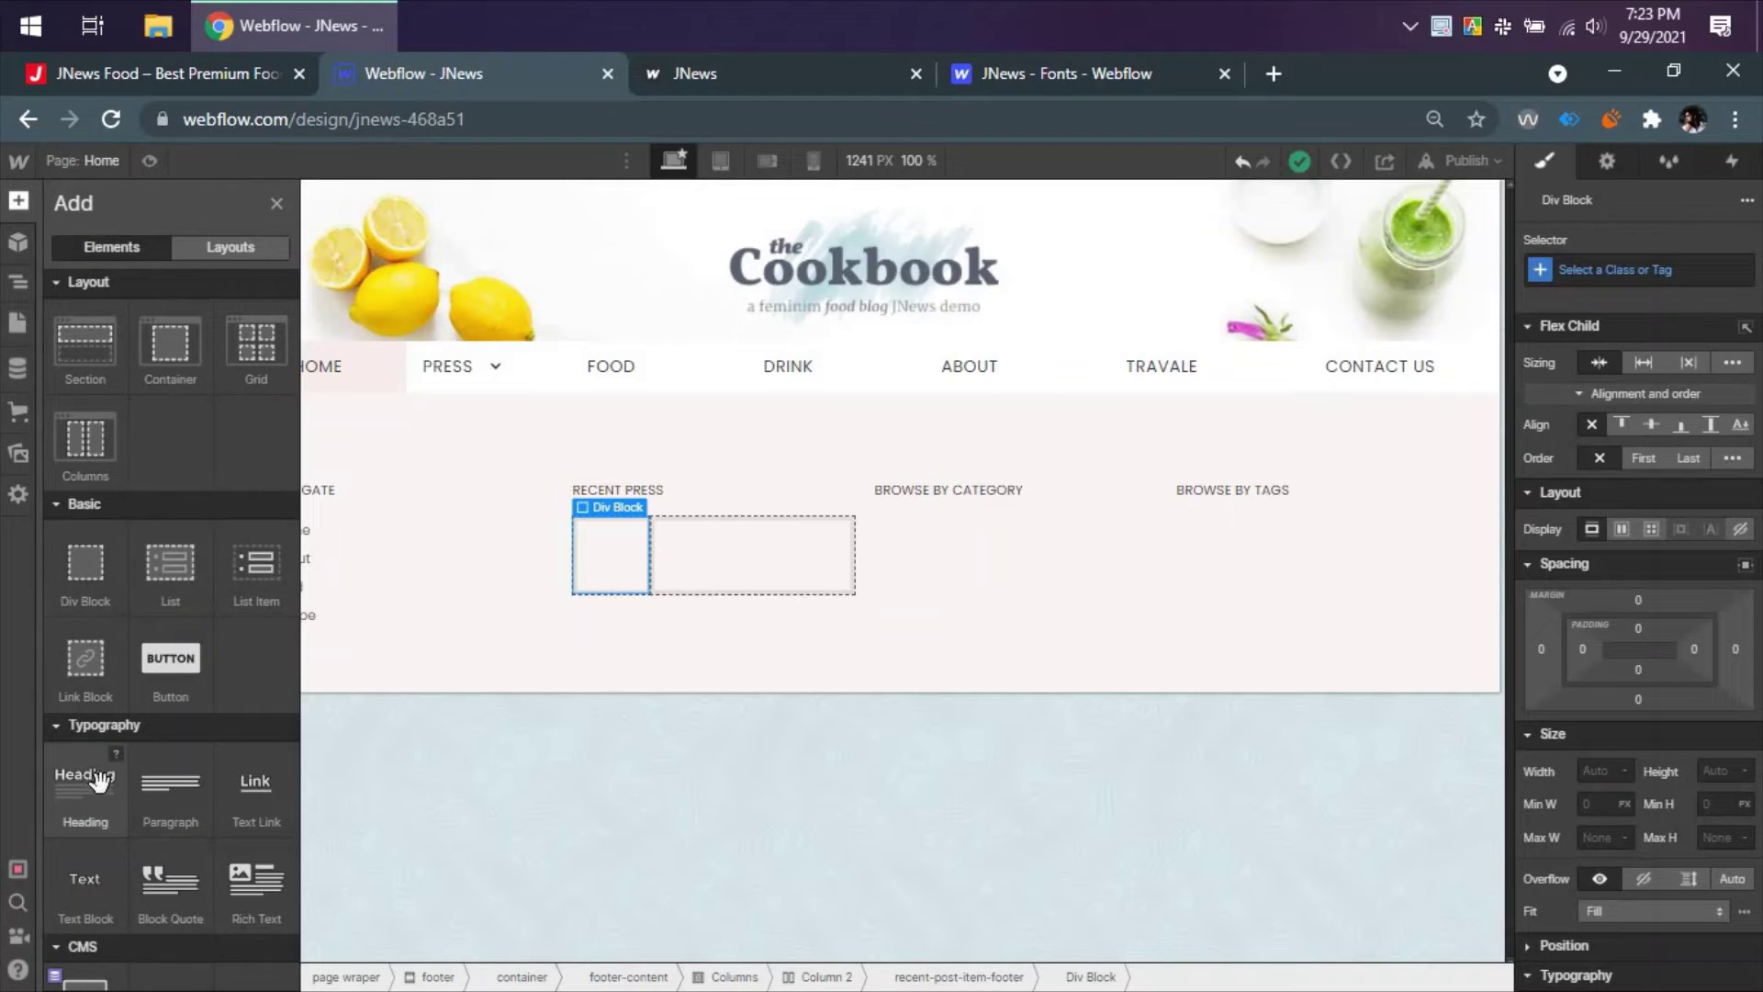
scroll(103, 719, "down", 5)
left_click(83, 724)
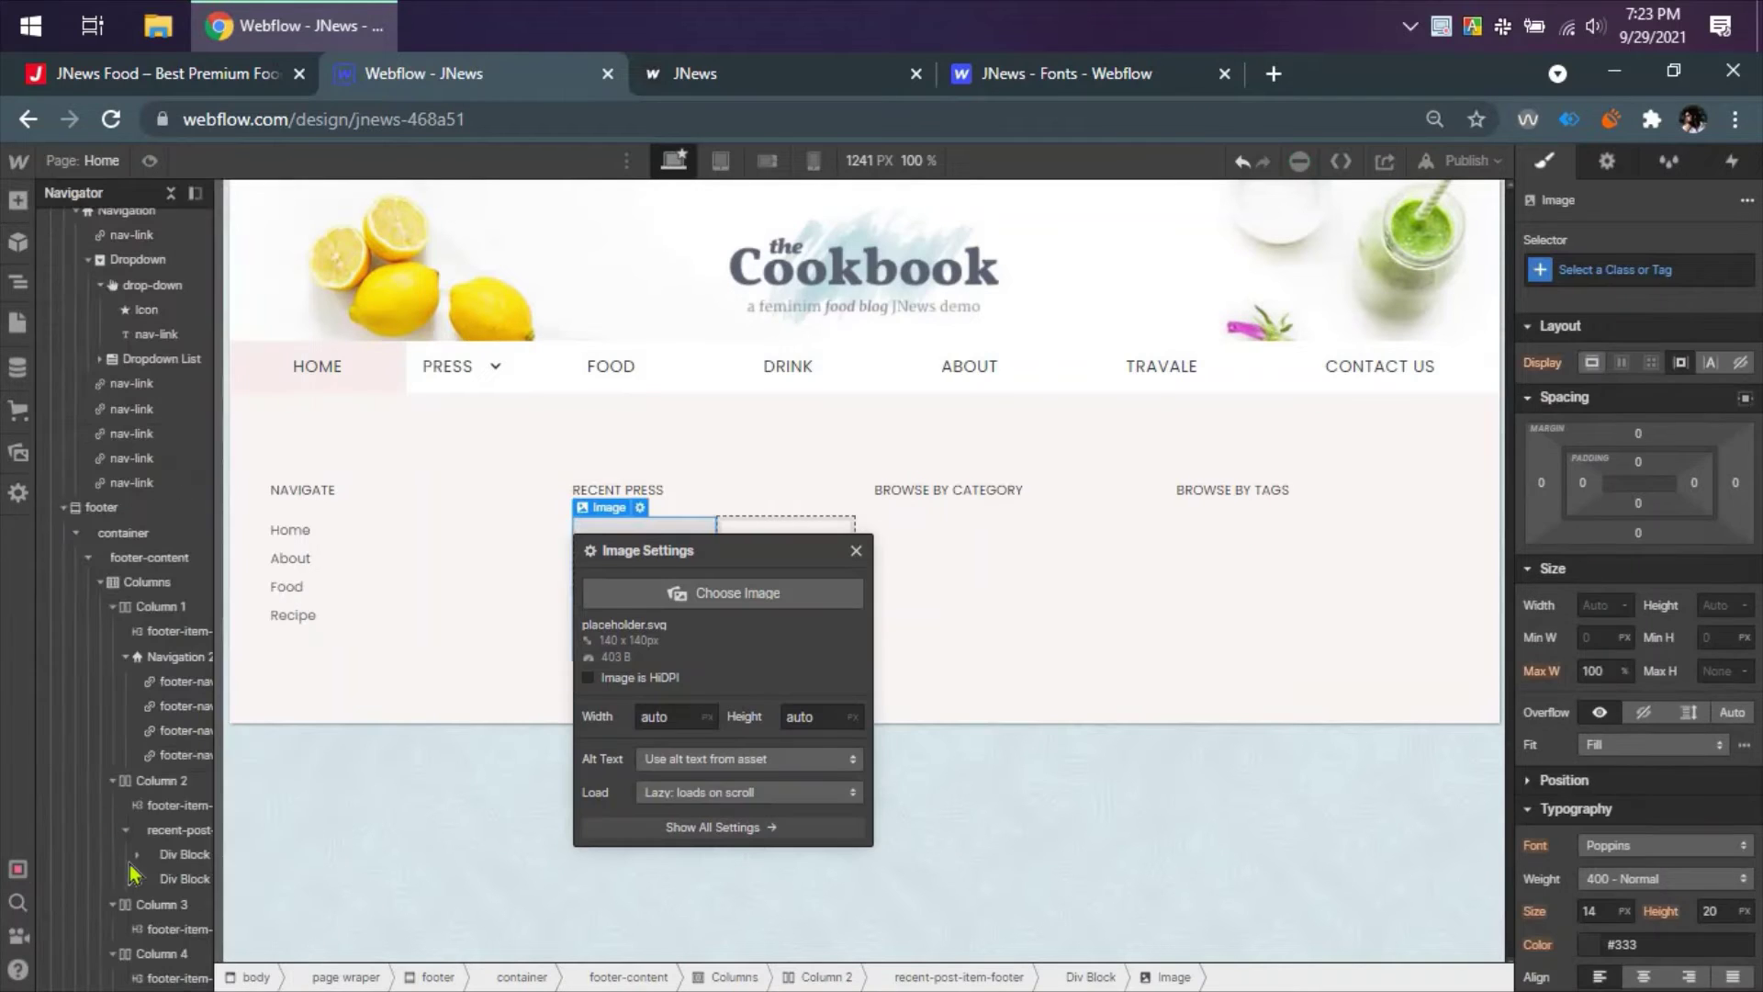
- Move the image out of its div block directly into recent-post-item-footer and delete the emptied div block
left_click(139, 856)
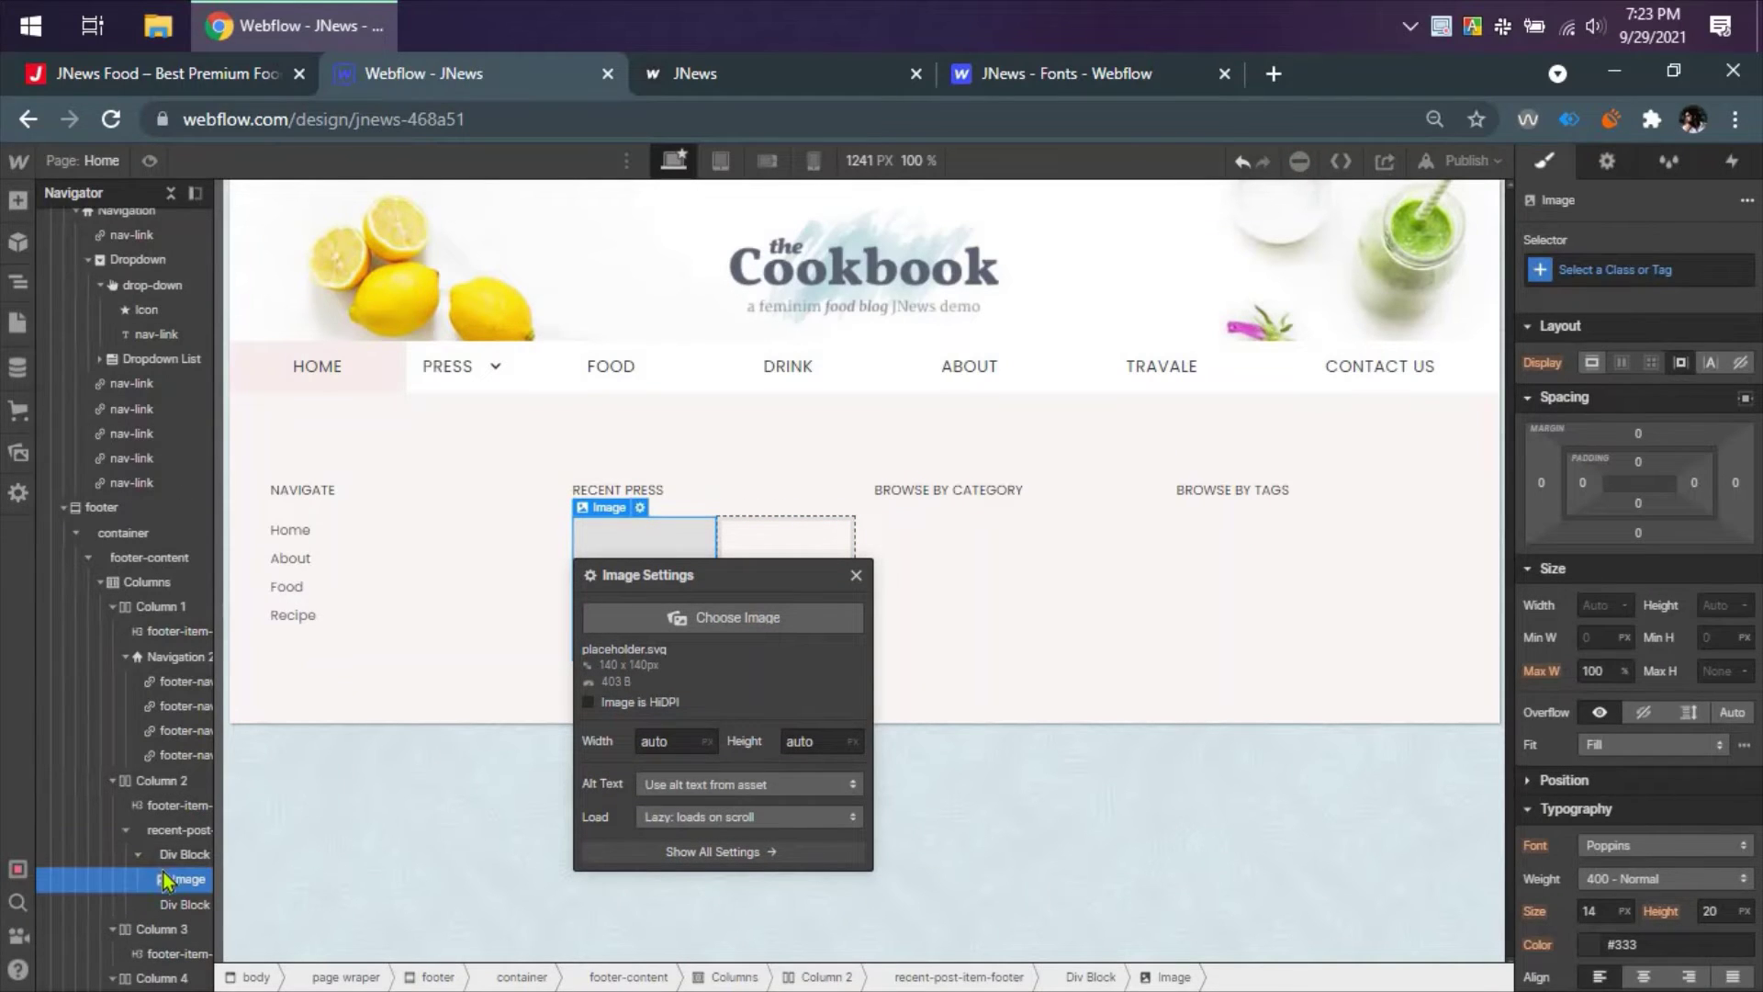
left_click_drag(174, 879, 165, 852)
left_click(174, 881)
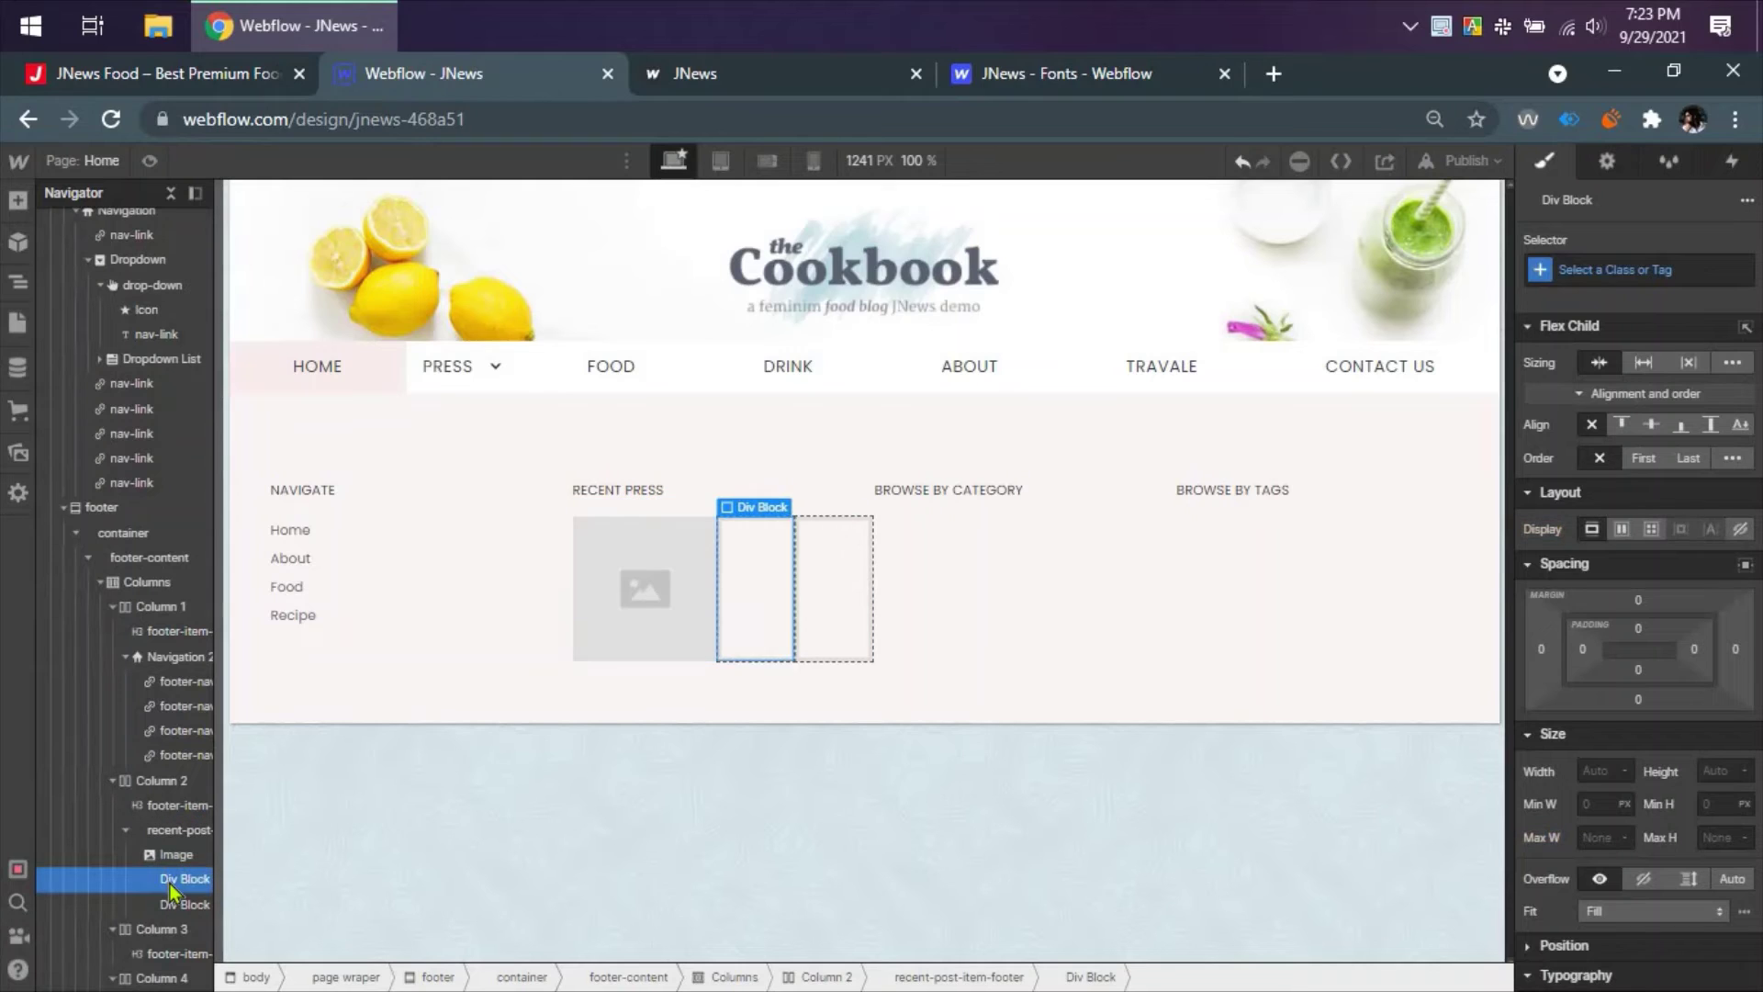
key("Delete")
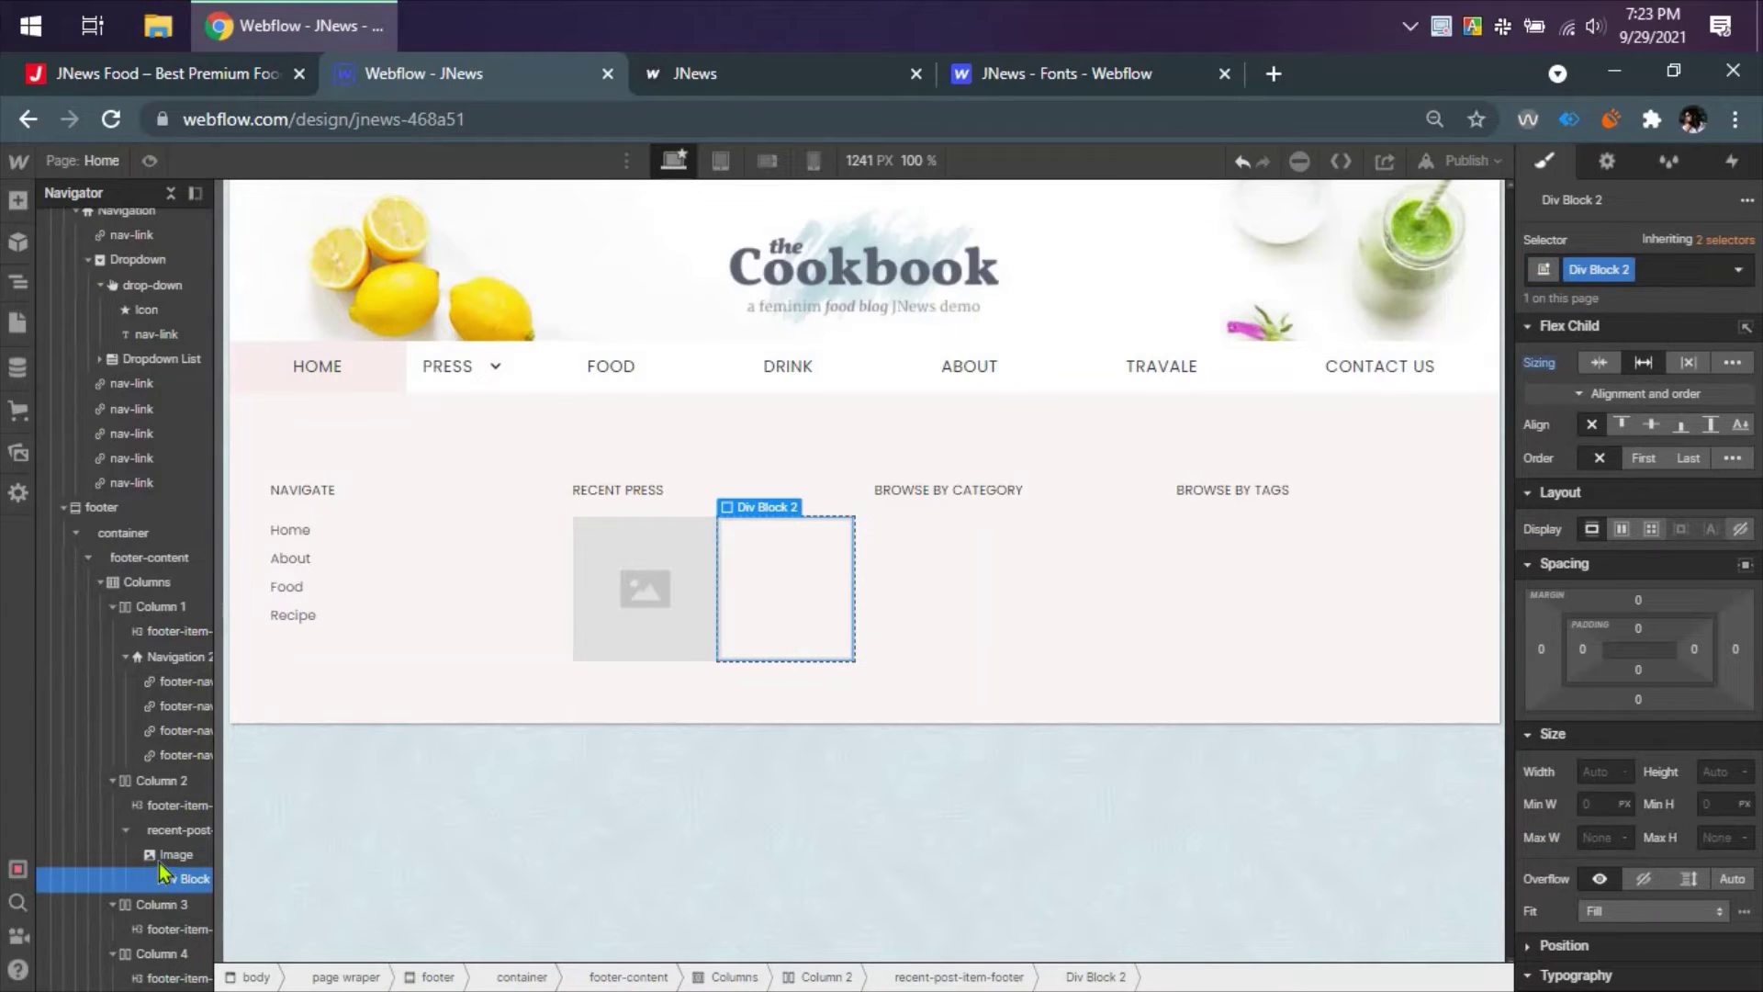
- Give the image placeholder under RECENT PRESS the new class recent-post-item-footer-img
left_click(175, 854)
left_click(1609, 272)
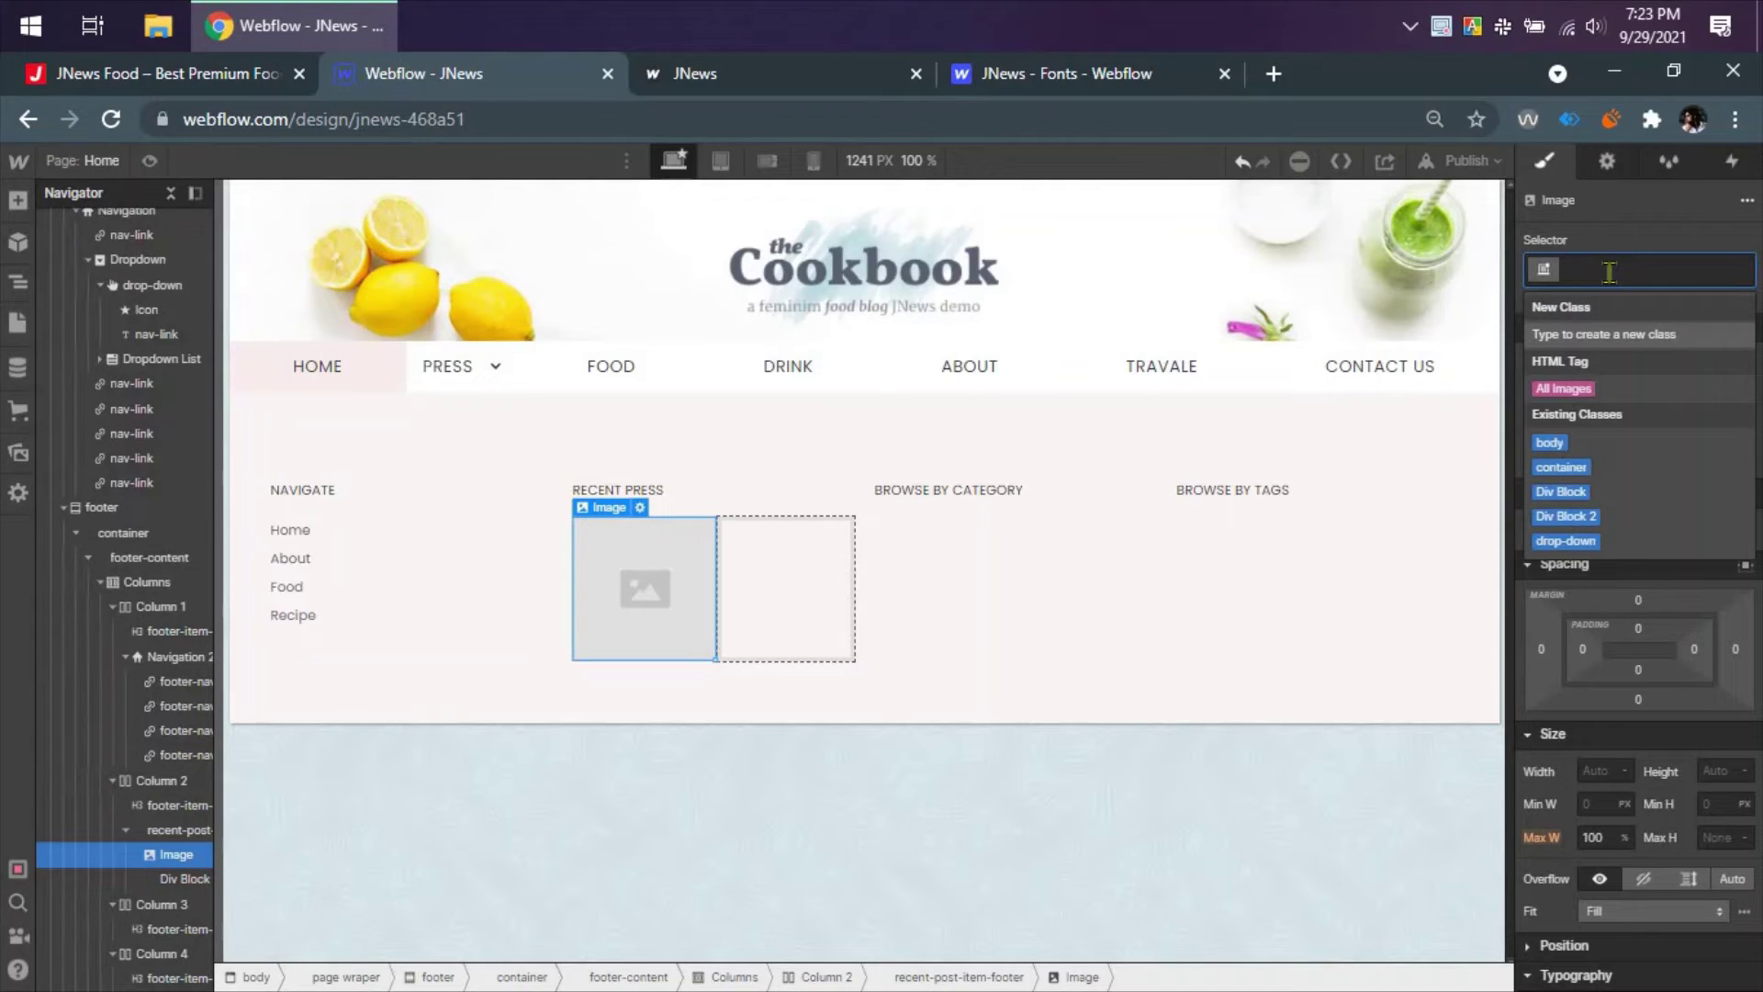
type("reent")
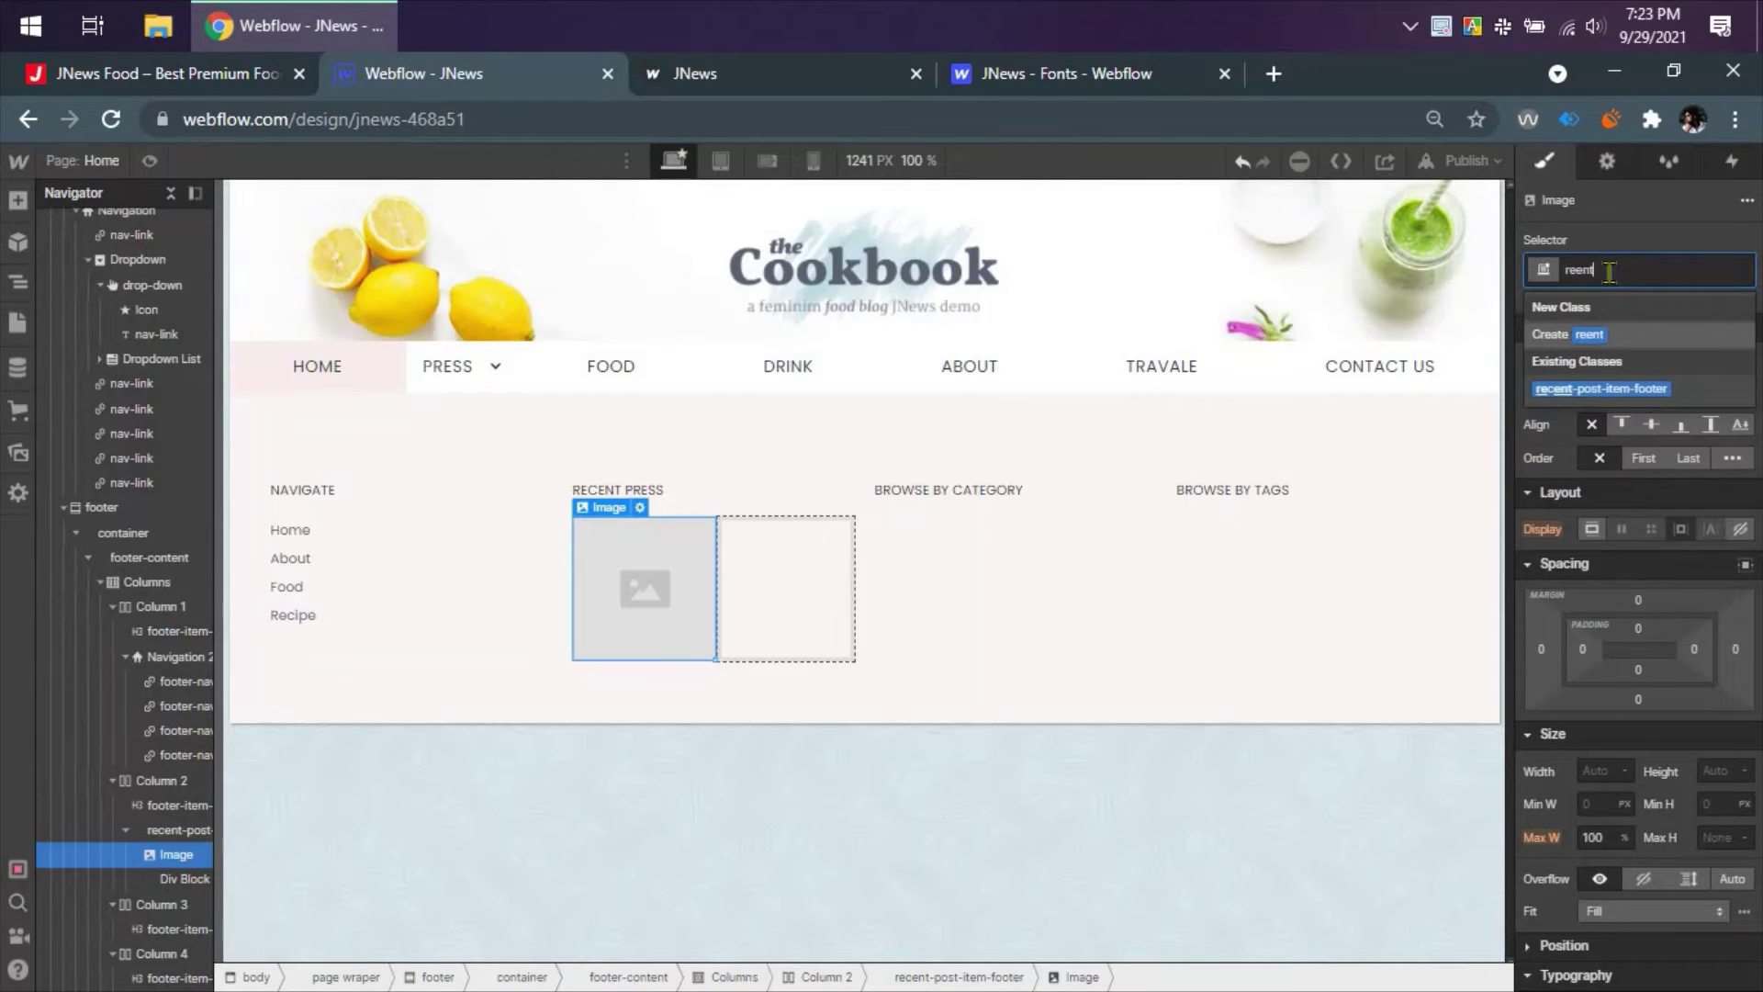
key("BackSpace")
key("BackSpace")
type("cent-post 9")
key("BackSpace")
key("BackSpace")
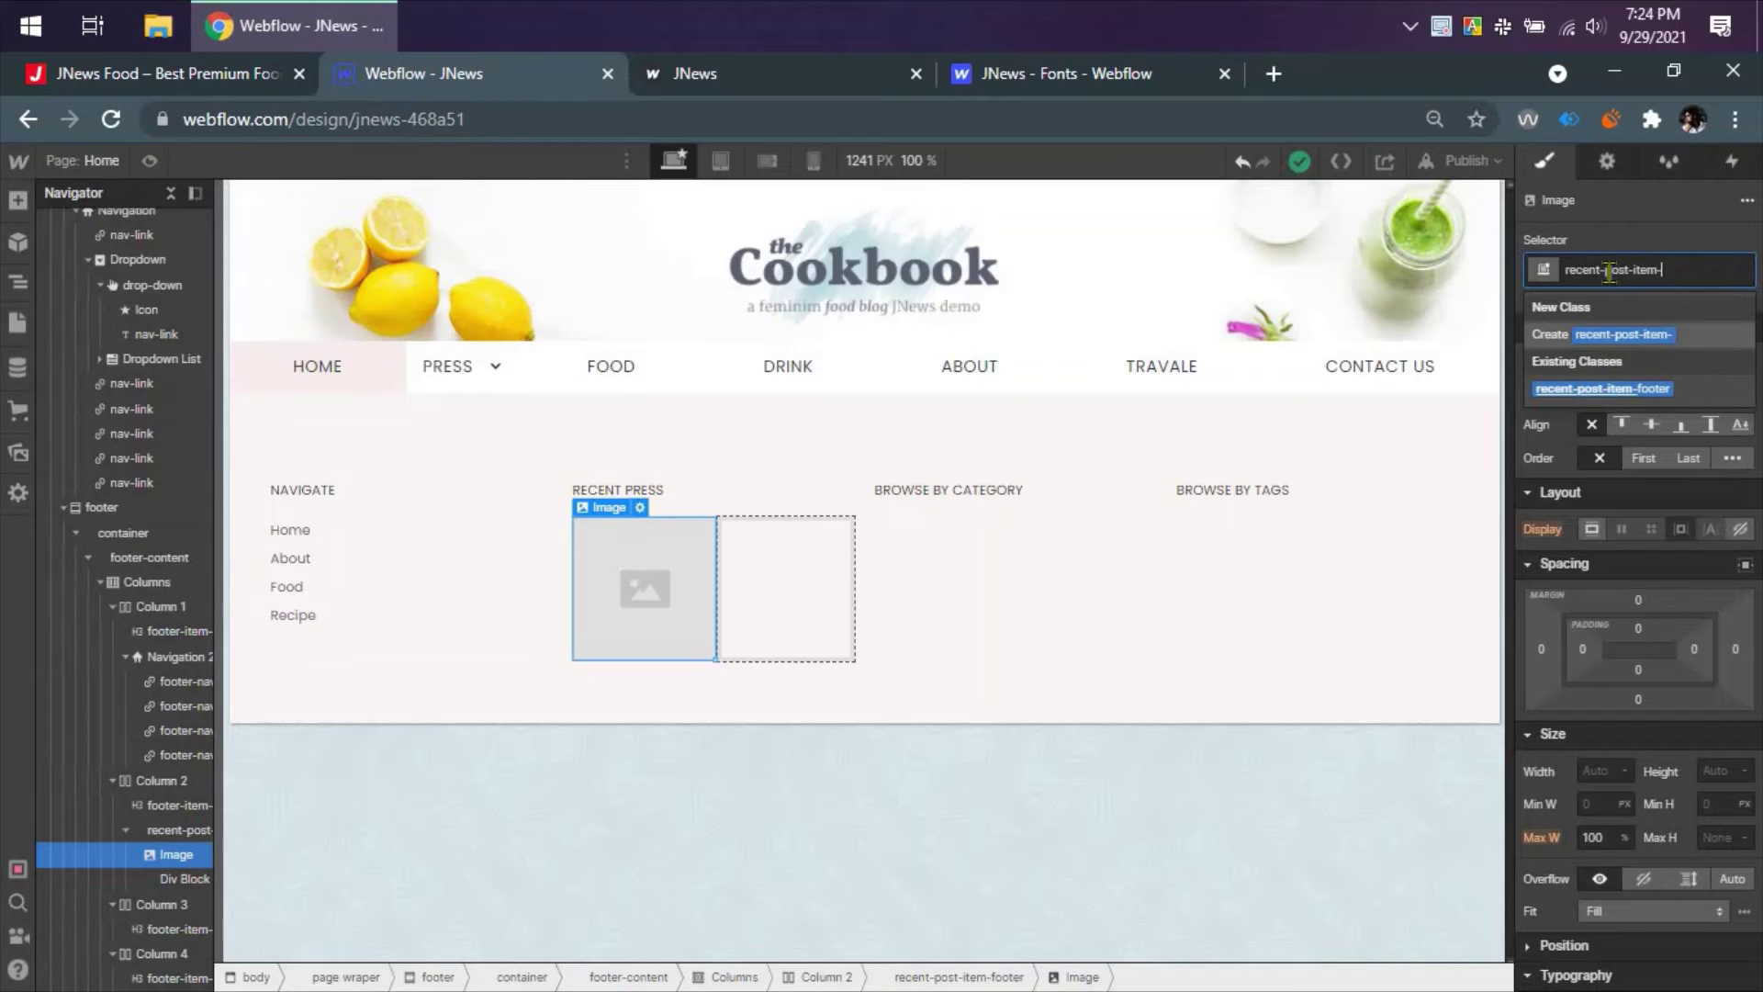
type("-item-footer-img")
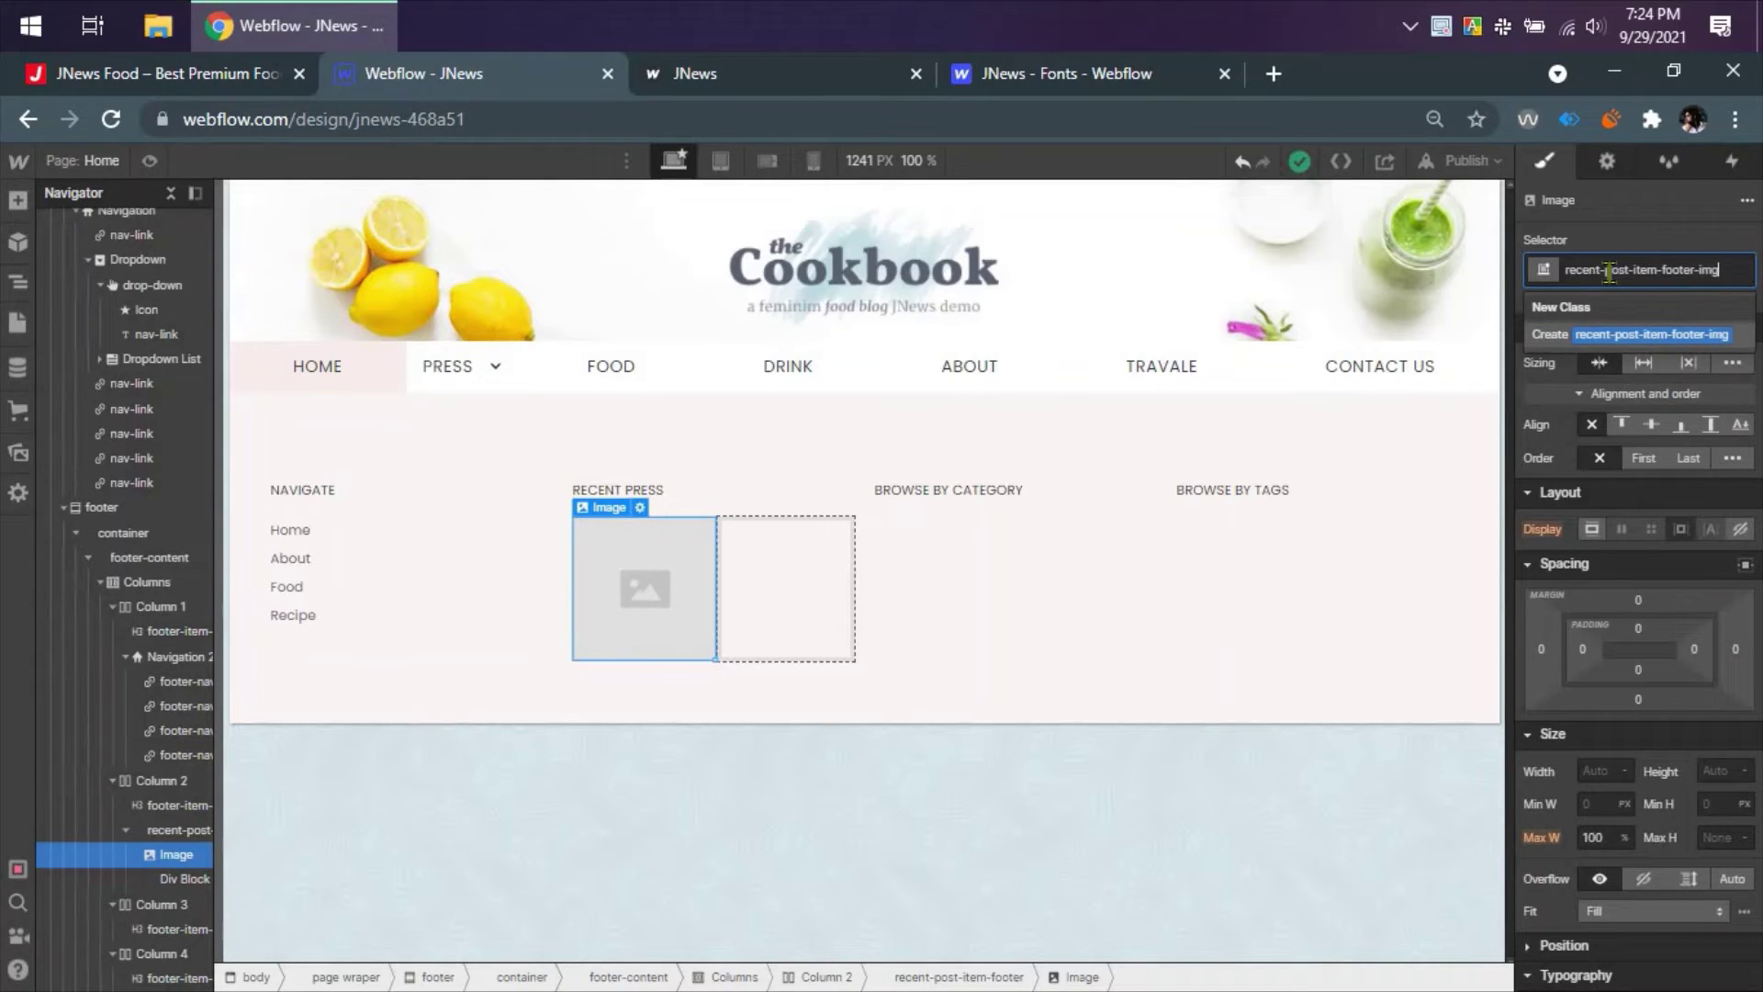
key("Return")
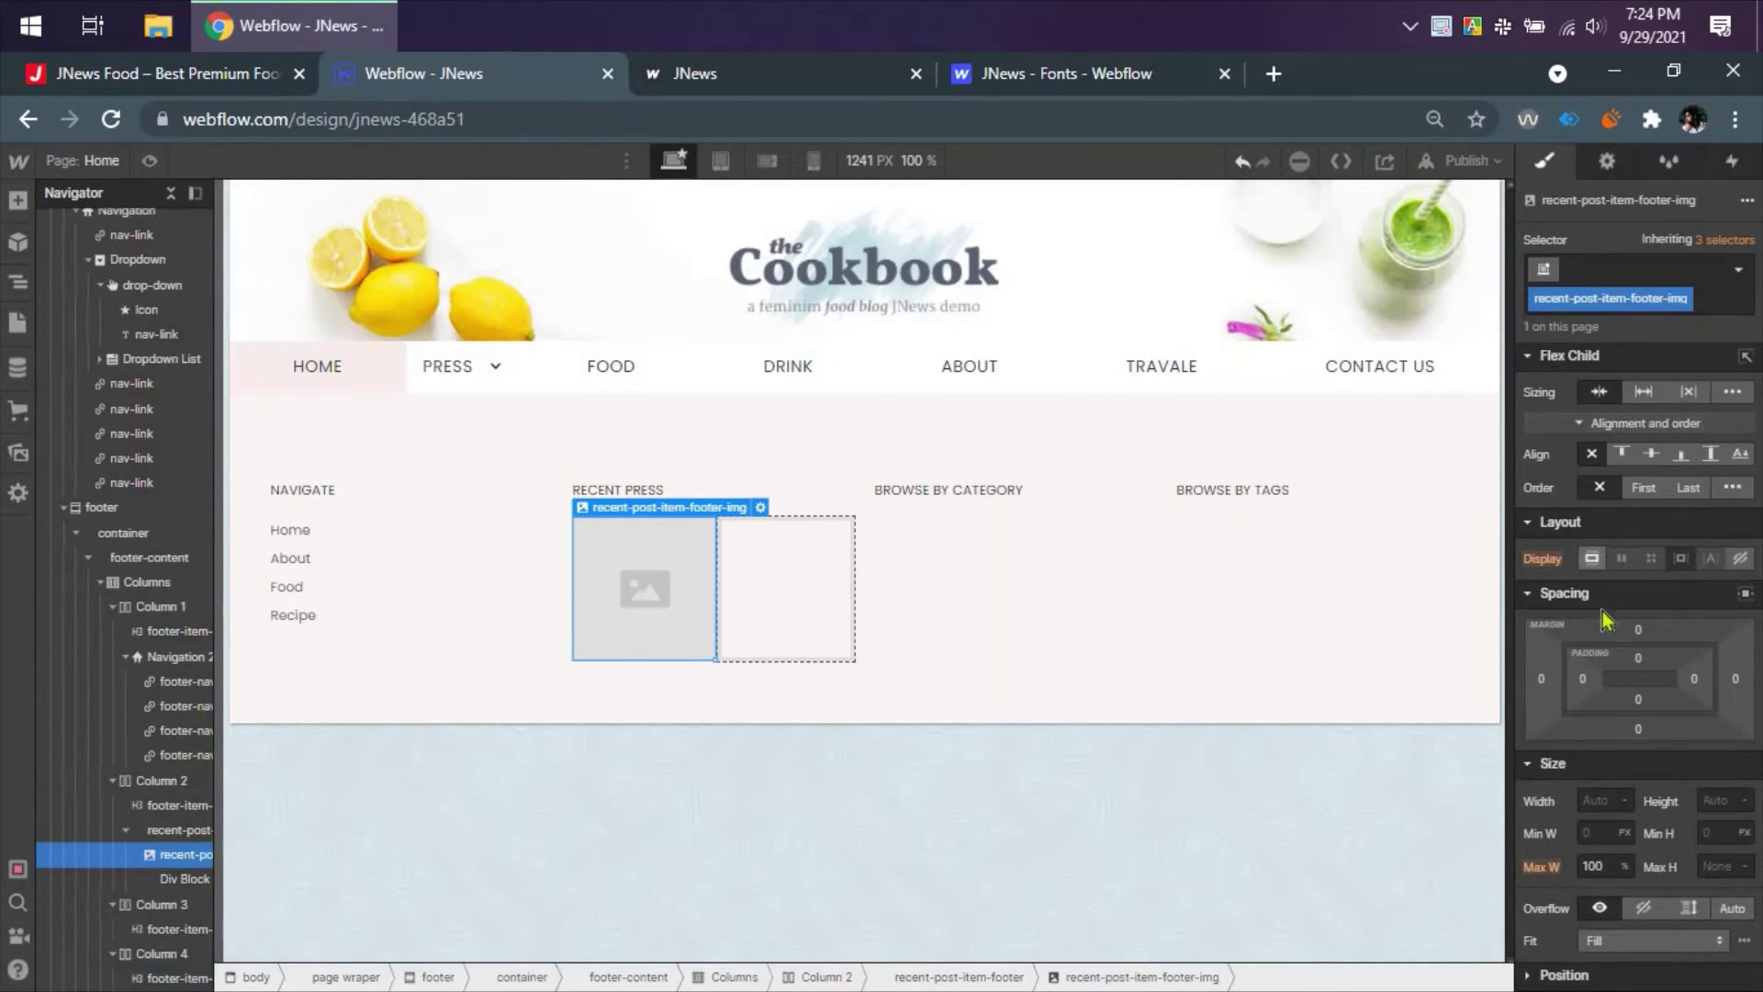
- Set the recent-post-item-footer-img width to 90 px and its height to 65 px, checking the thumbnail size on the reference site
scroll(1598, 739, "down", 1)
left_click(1620, 702)
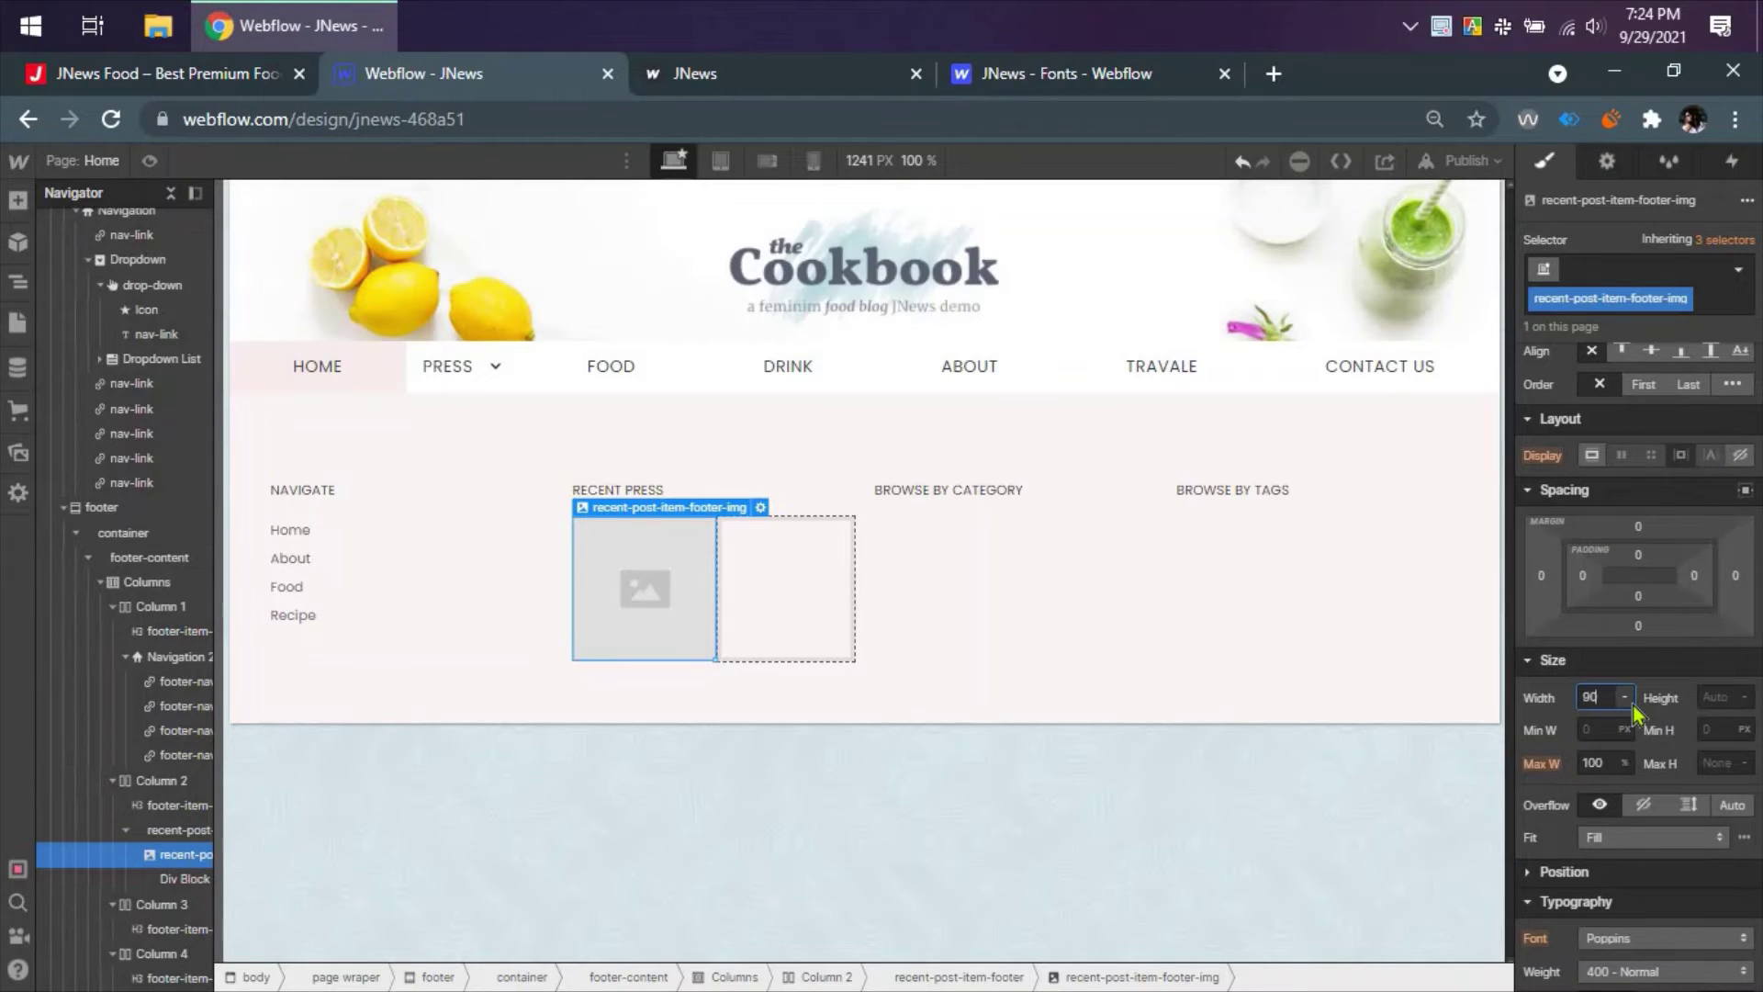
key("Return")
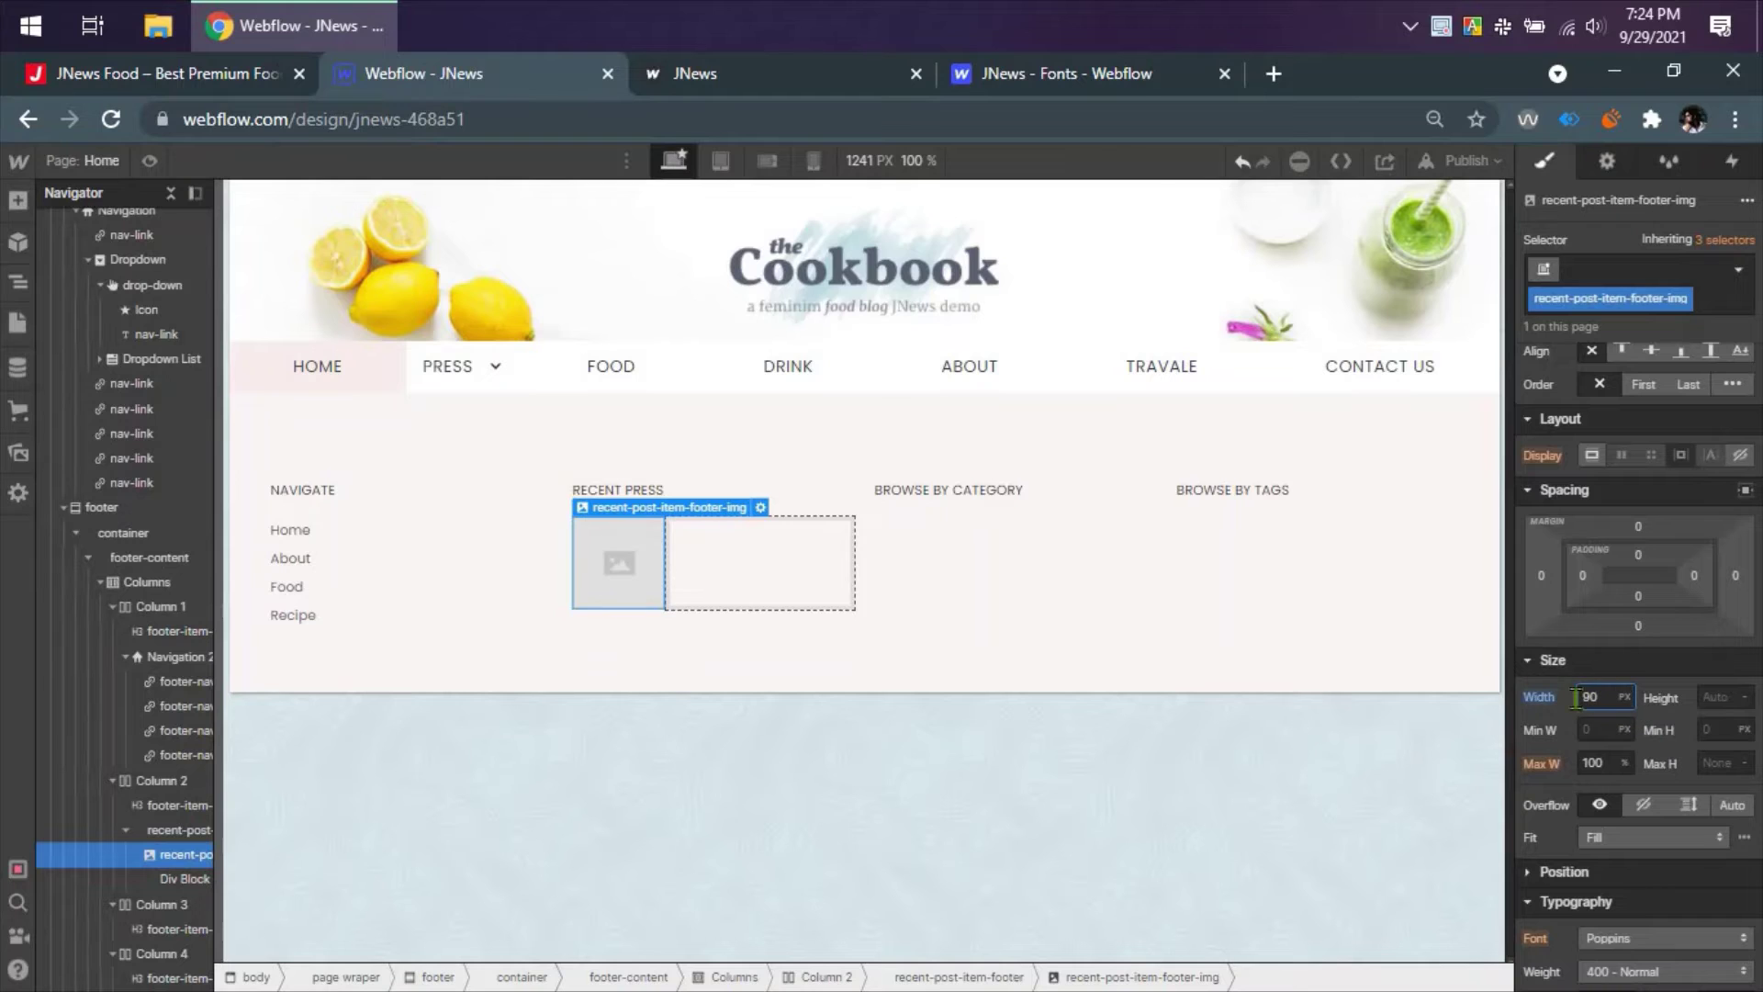
left_click(233, 75)
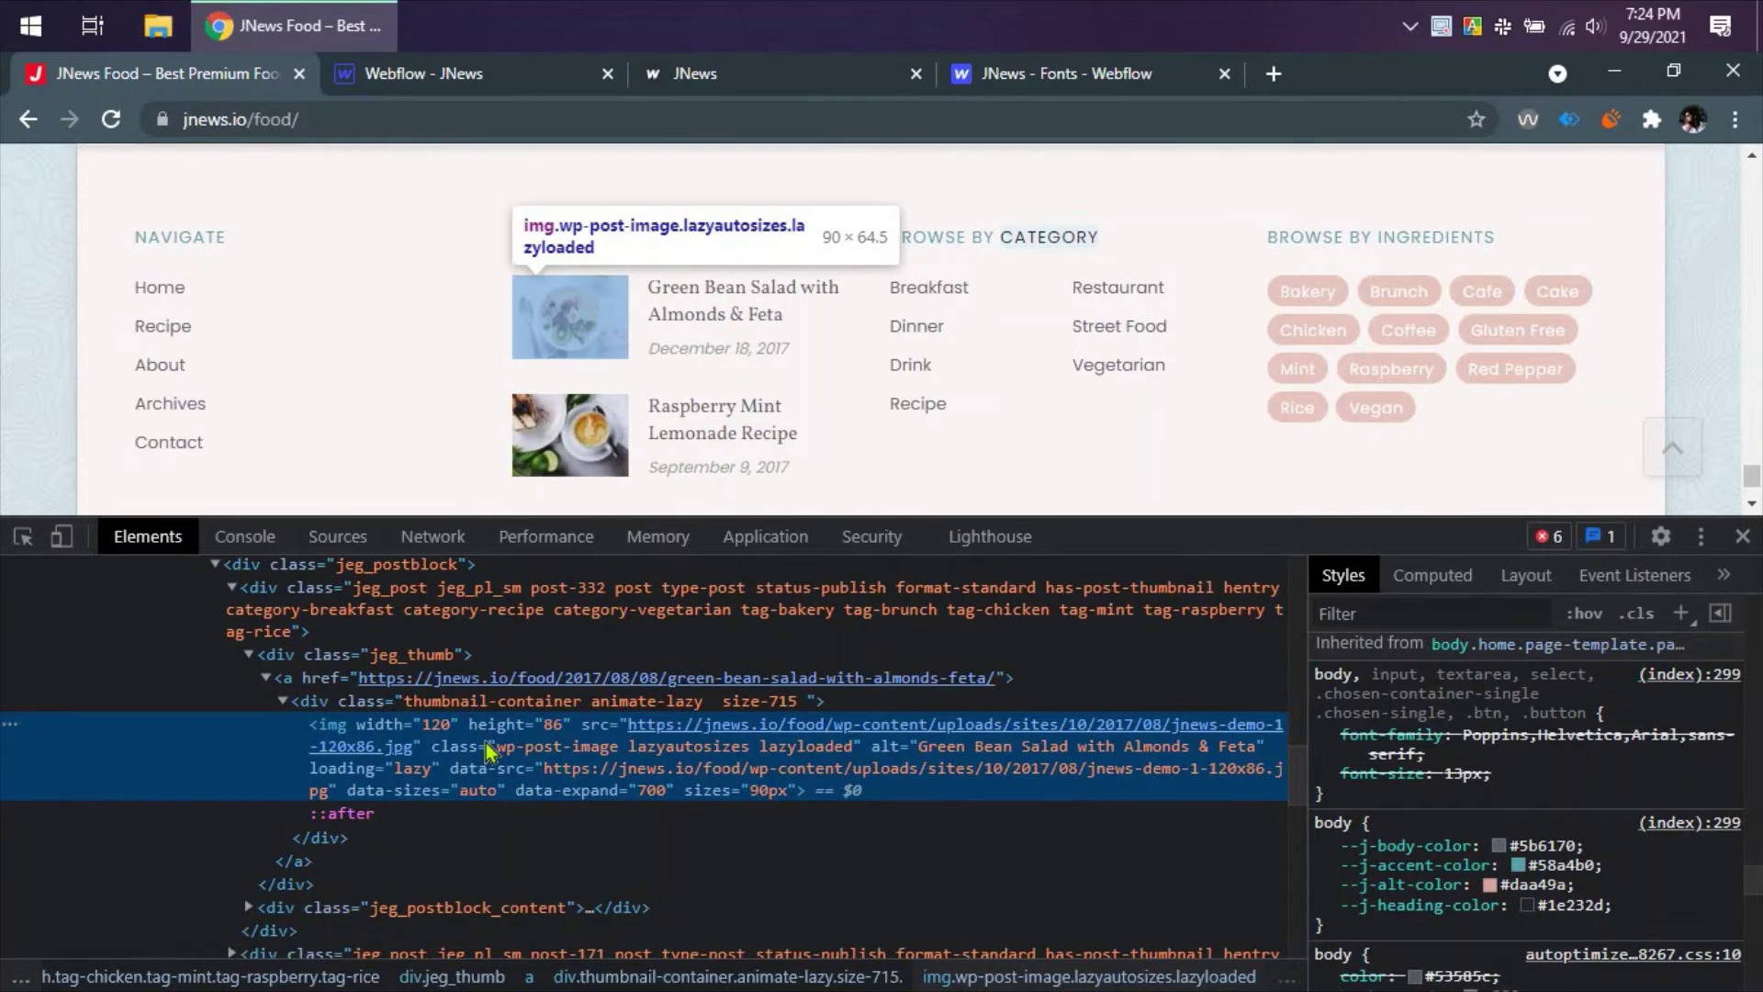
left_click(508, 75)
left_click(1732, 700)
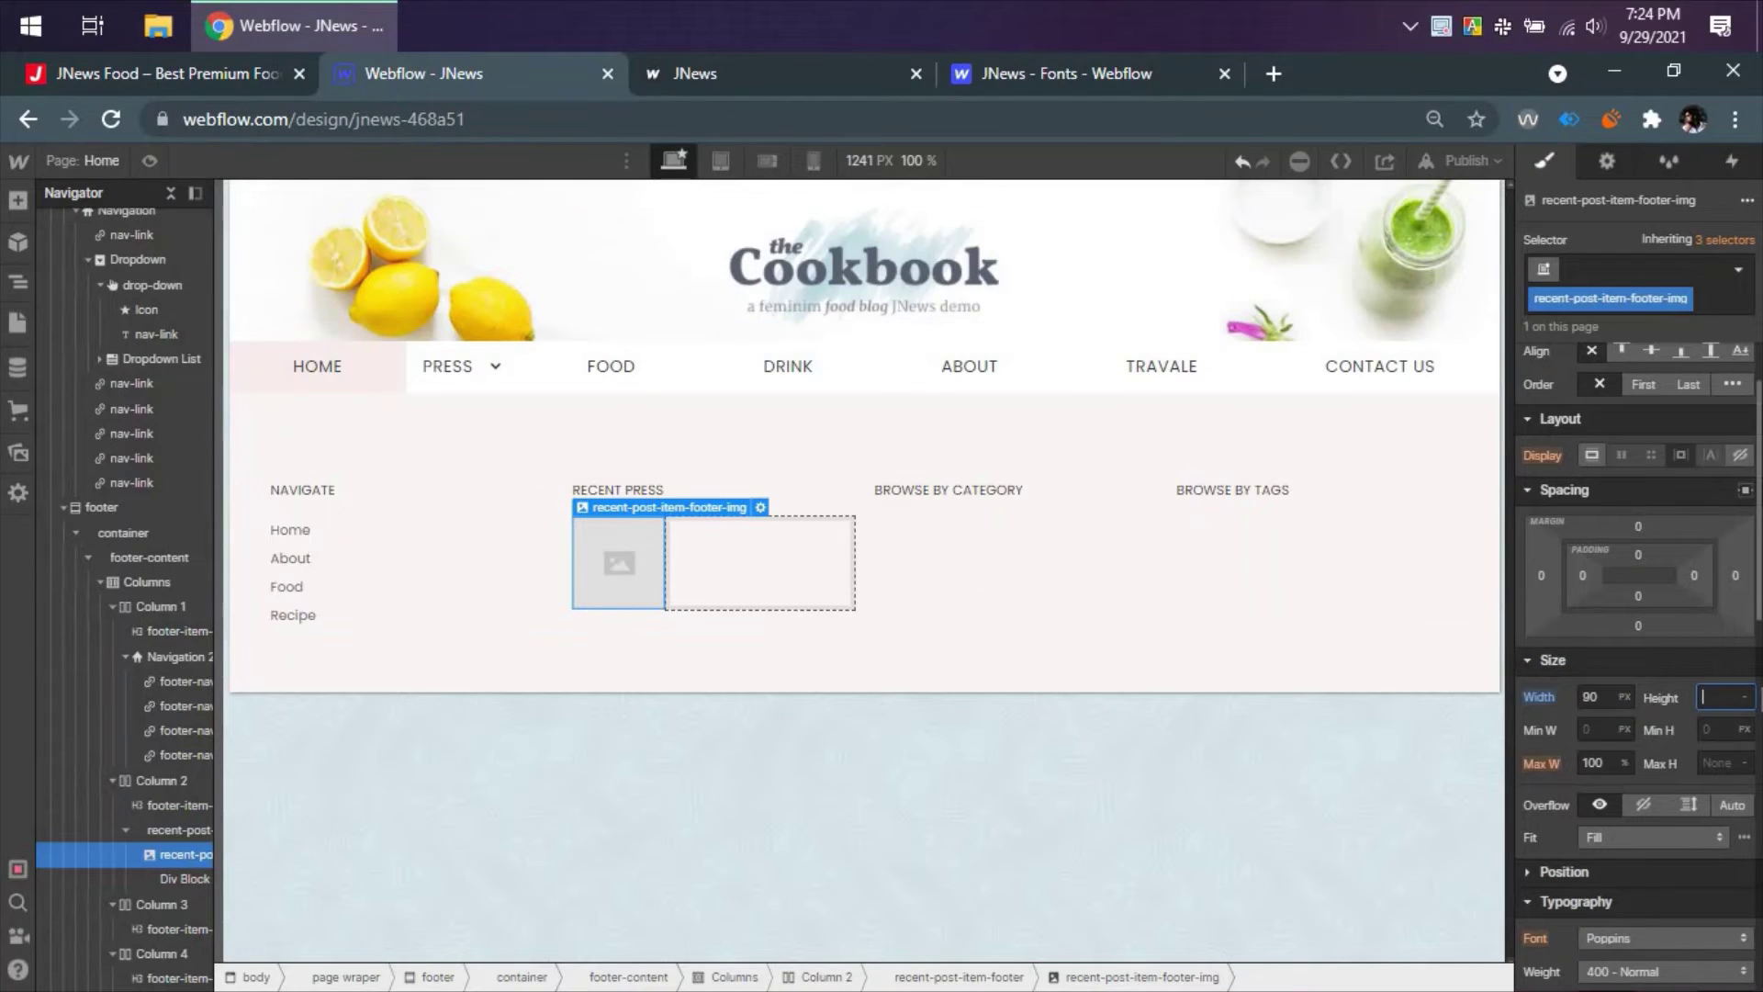
type("65")
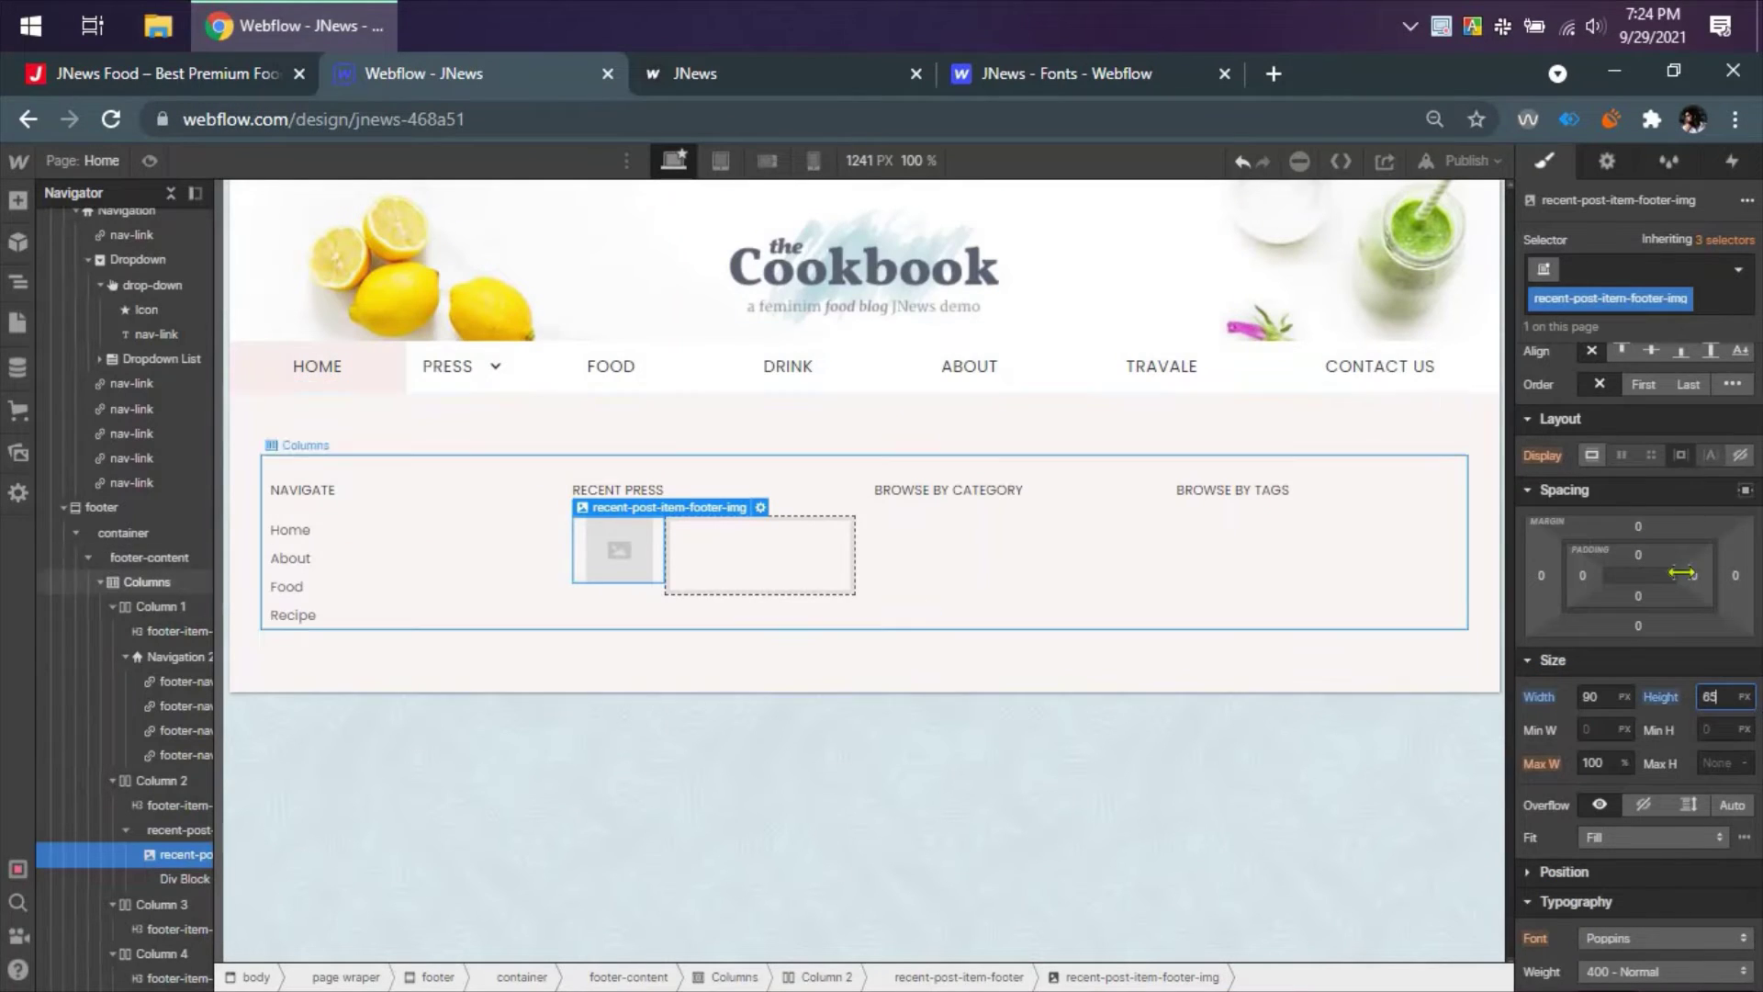
- Set the fit of the recent-post-item-footer-img image to Cover
scroll(1649, 730, "down", 3)
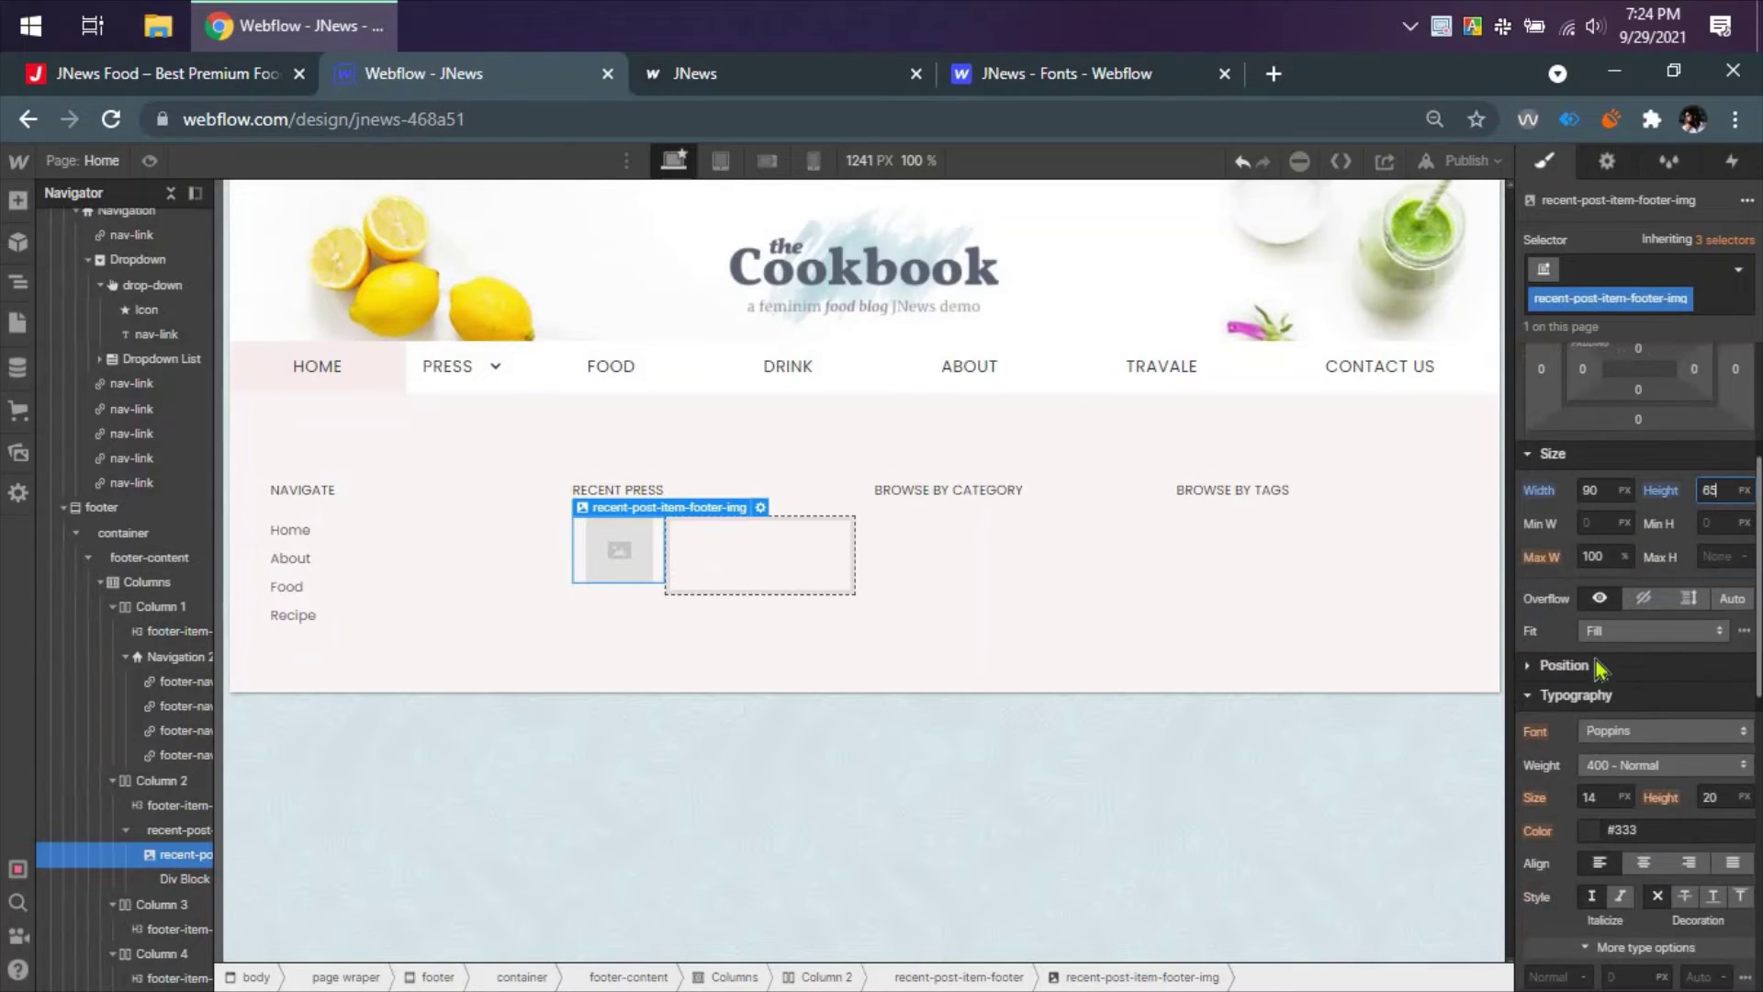
left_click(1602, 631)
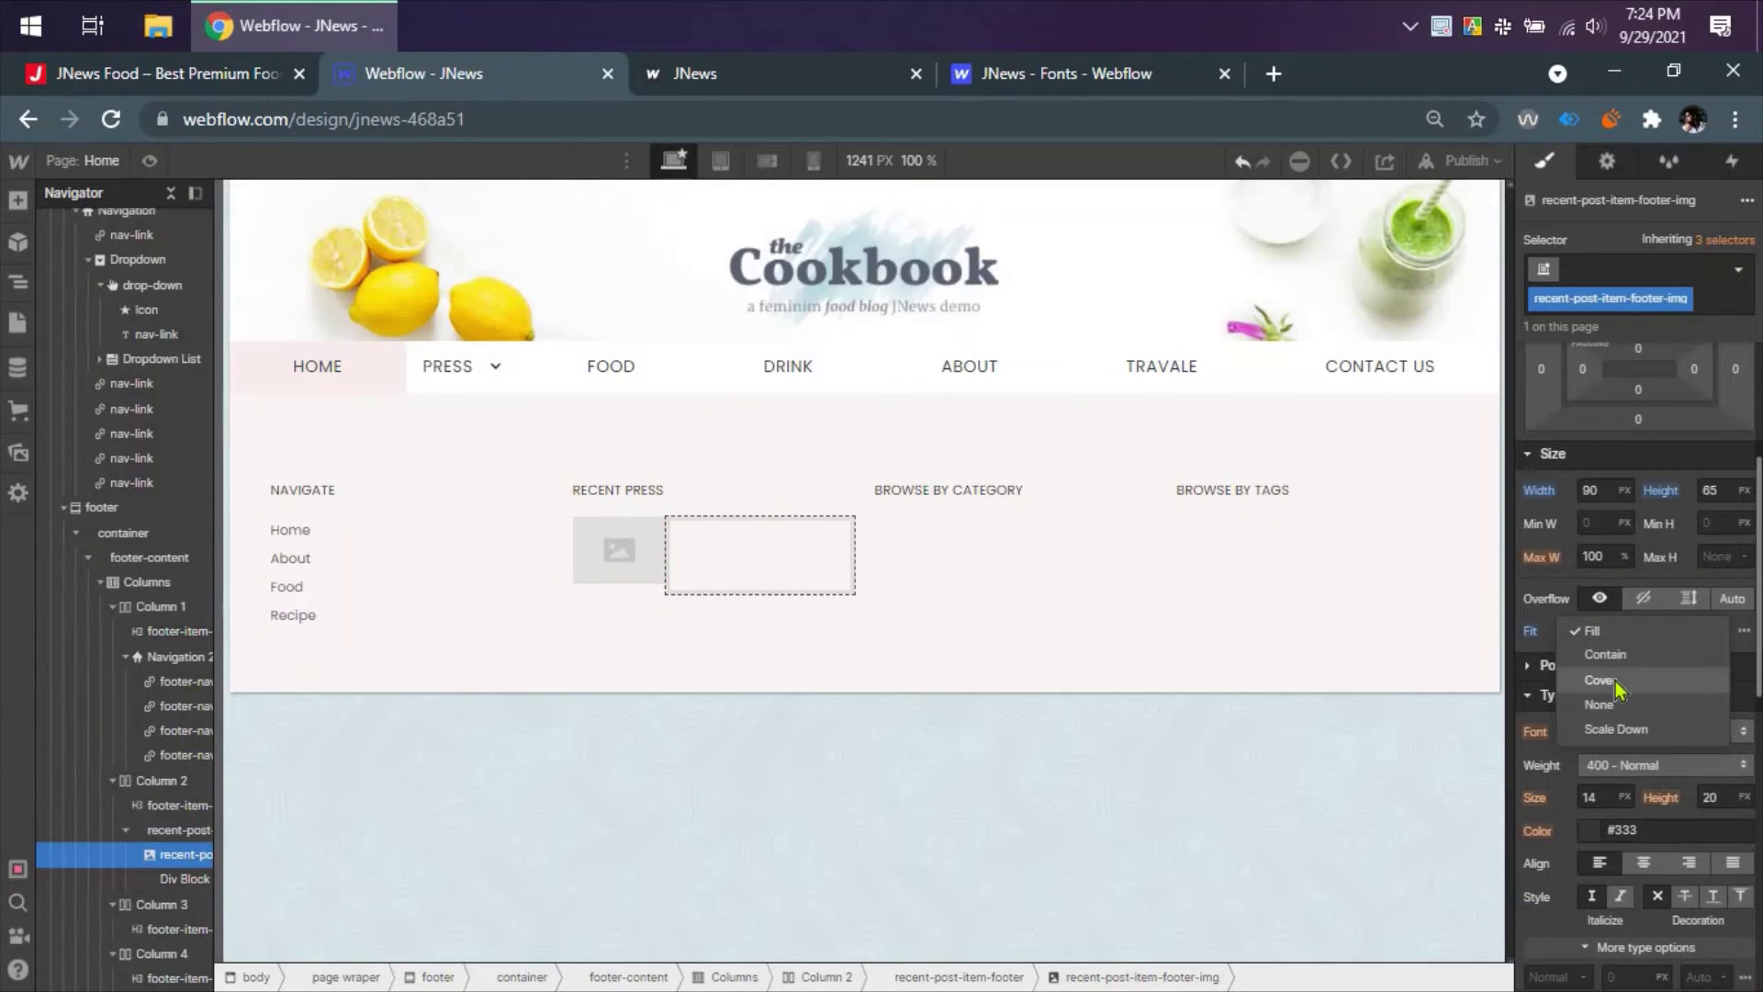
left_click(1602, 681)
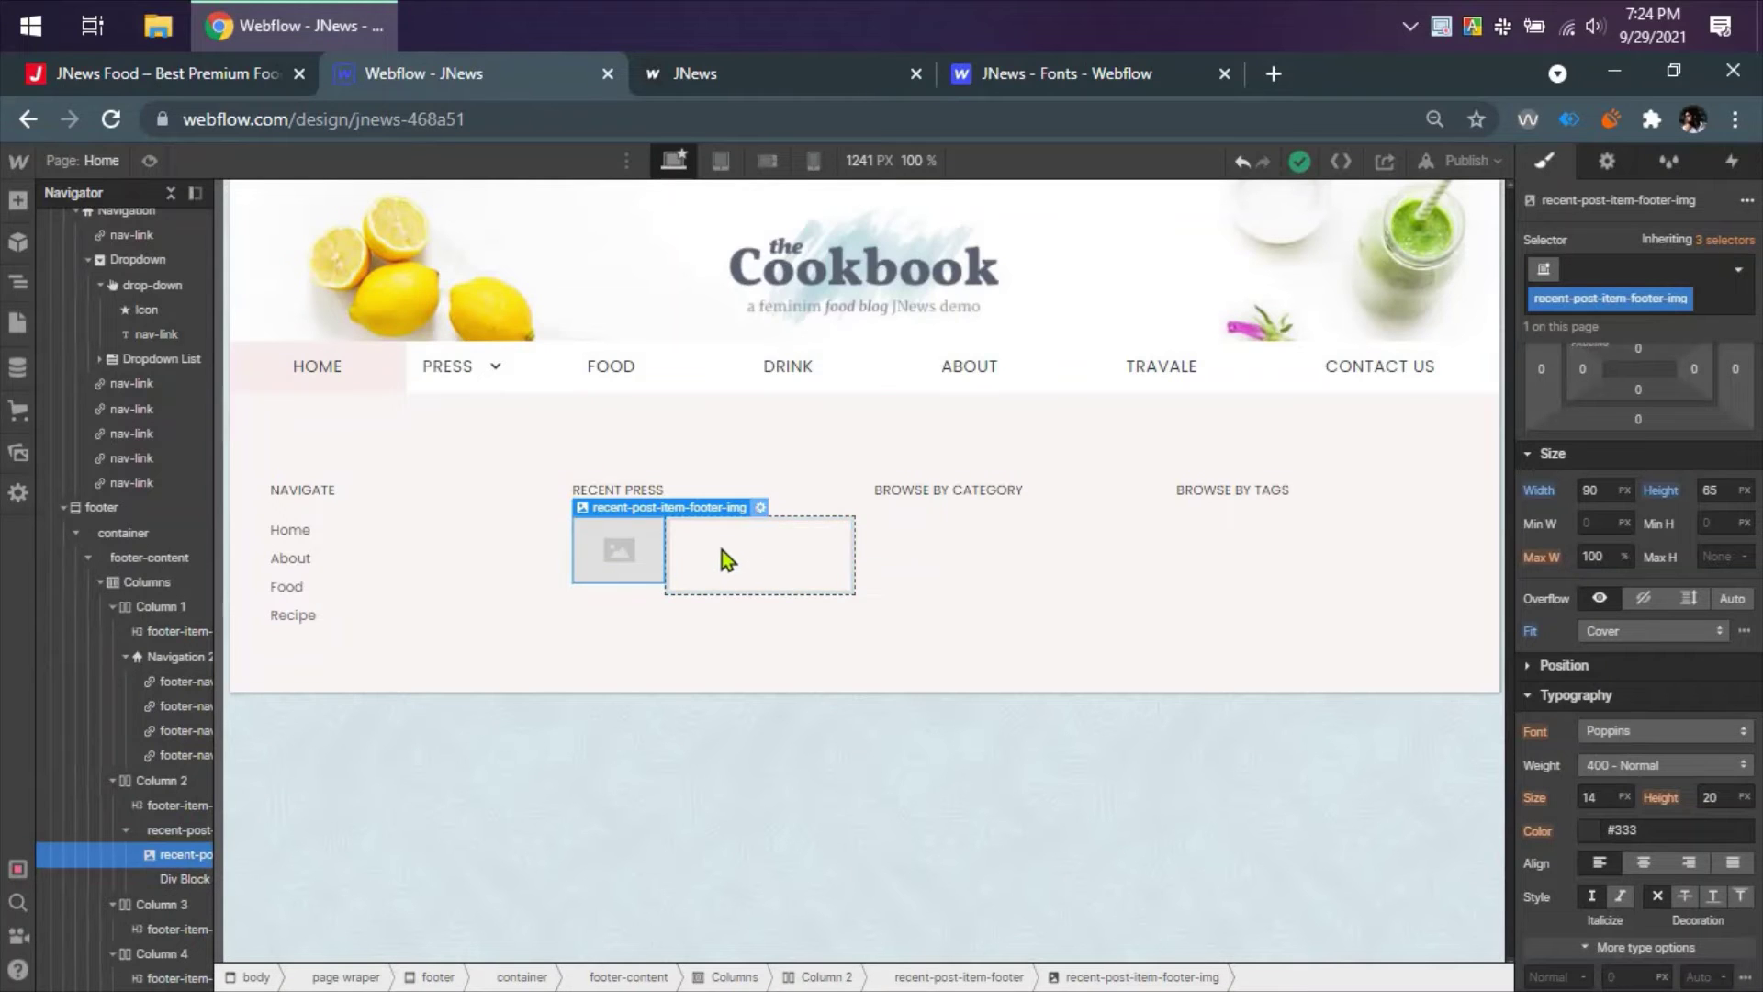
- Inspect the heading element of the first RECENT RECIPES title on the reference site, then return to Webflow with the second div block selected
left_click(236, 73)
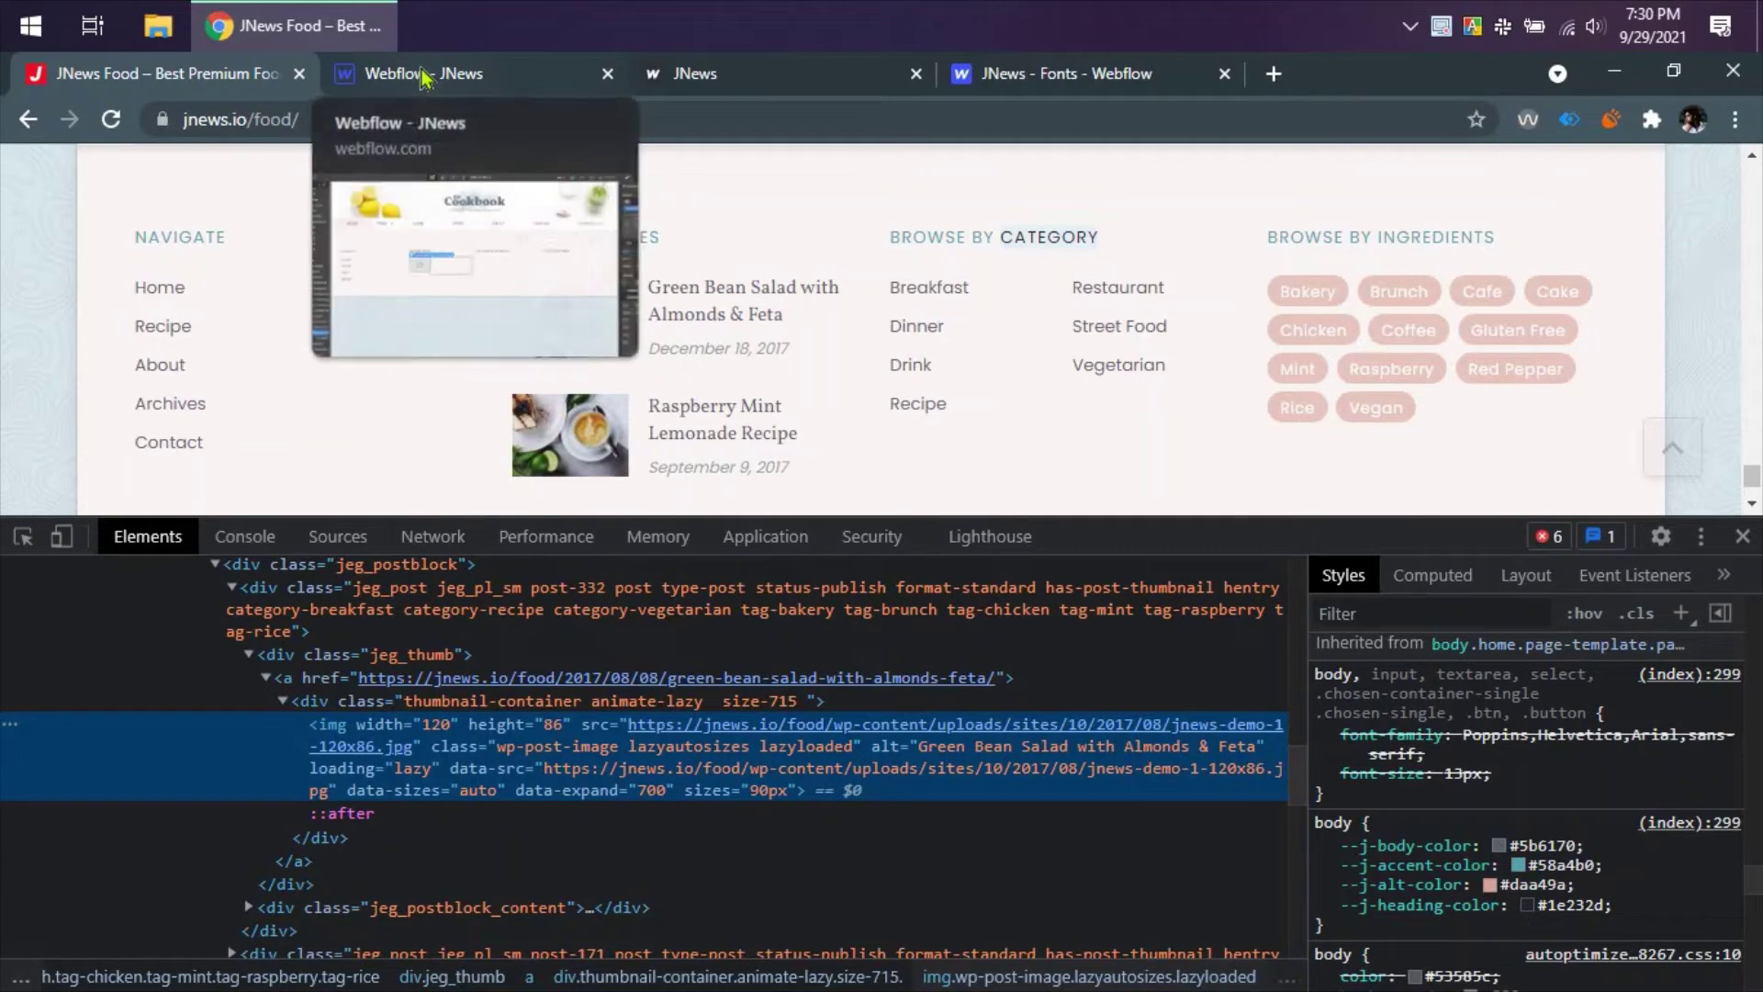
left_click(432, 75)
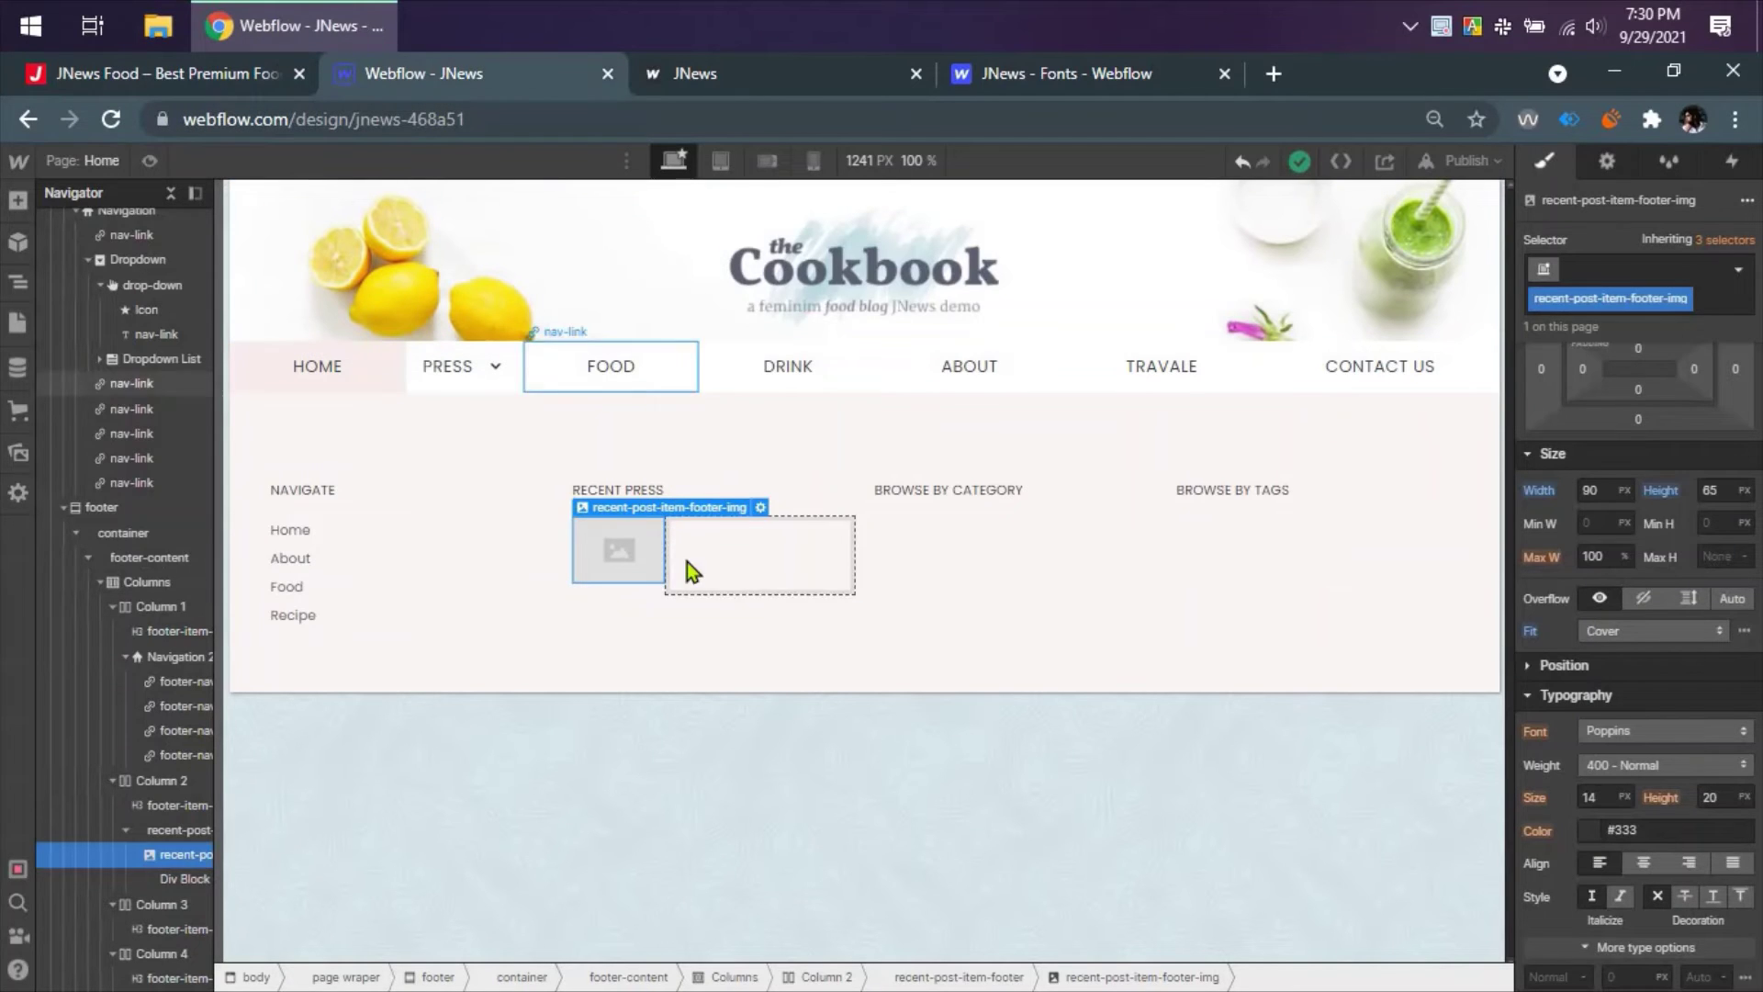
left_click(687, 562)
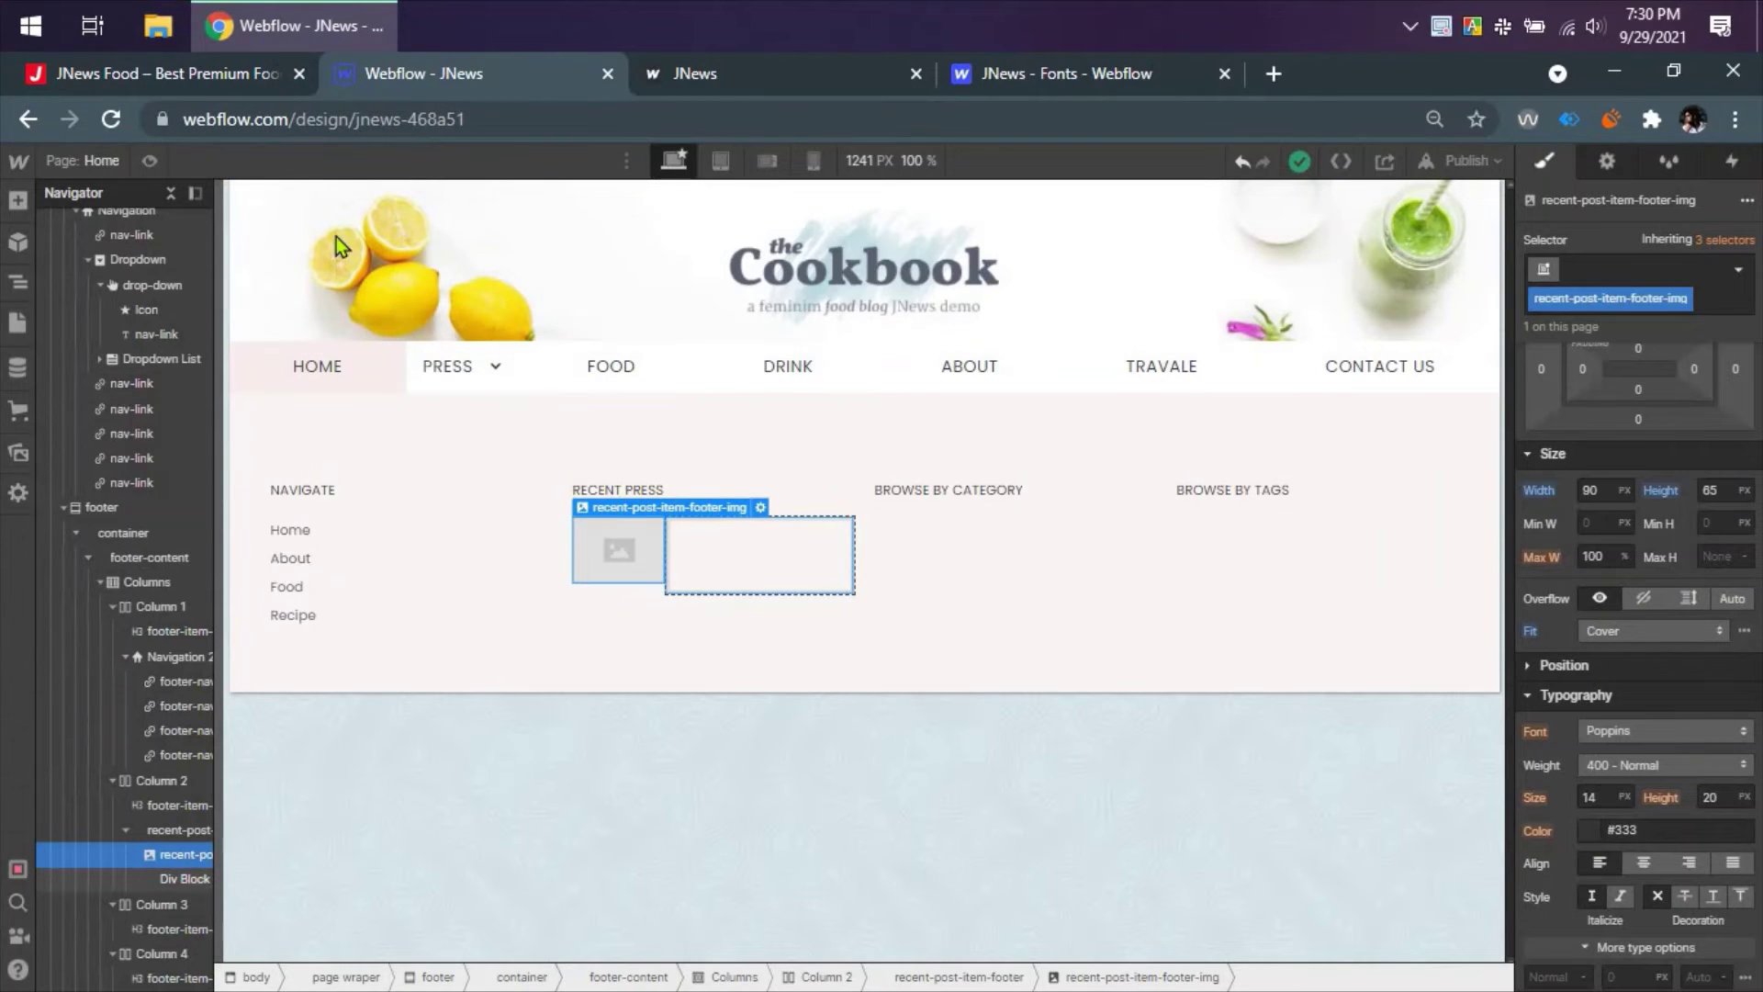
left_click(166, 73)
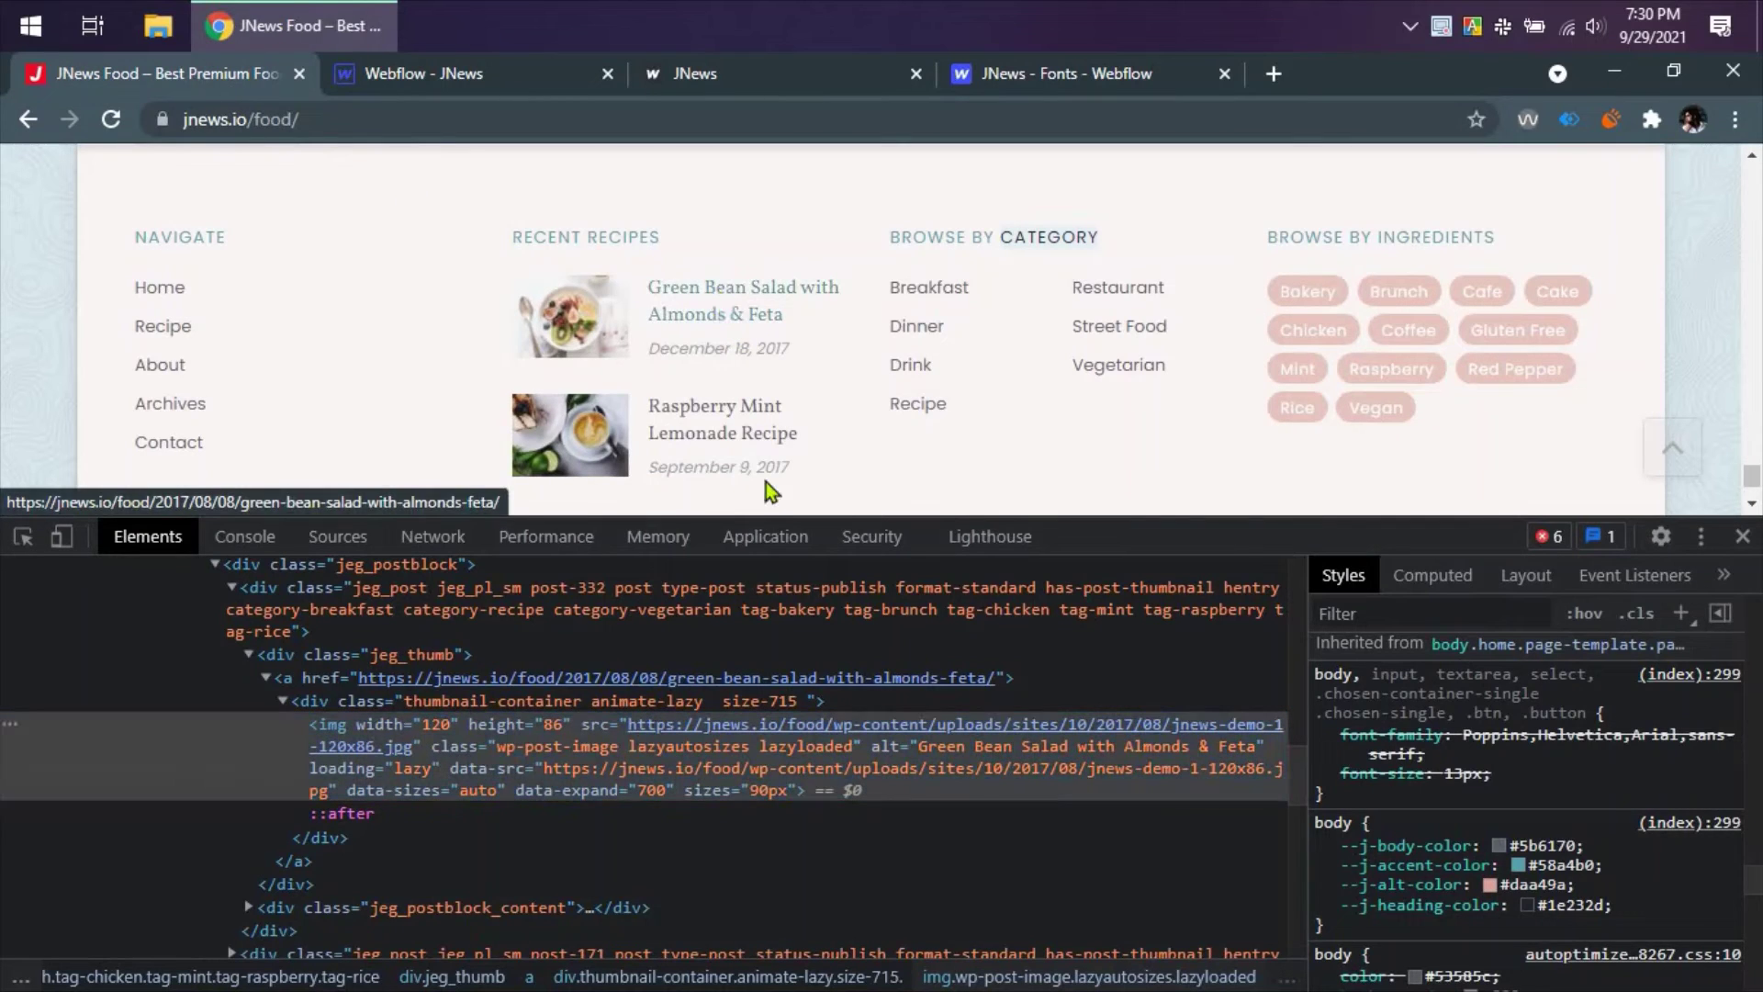
right_click(721, 290)
left_click(780, 536)
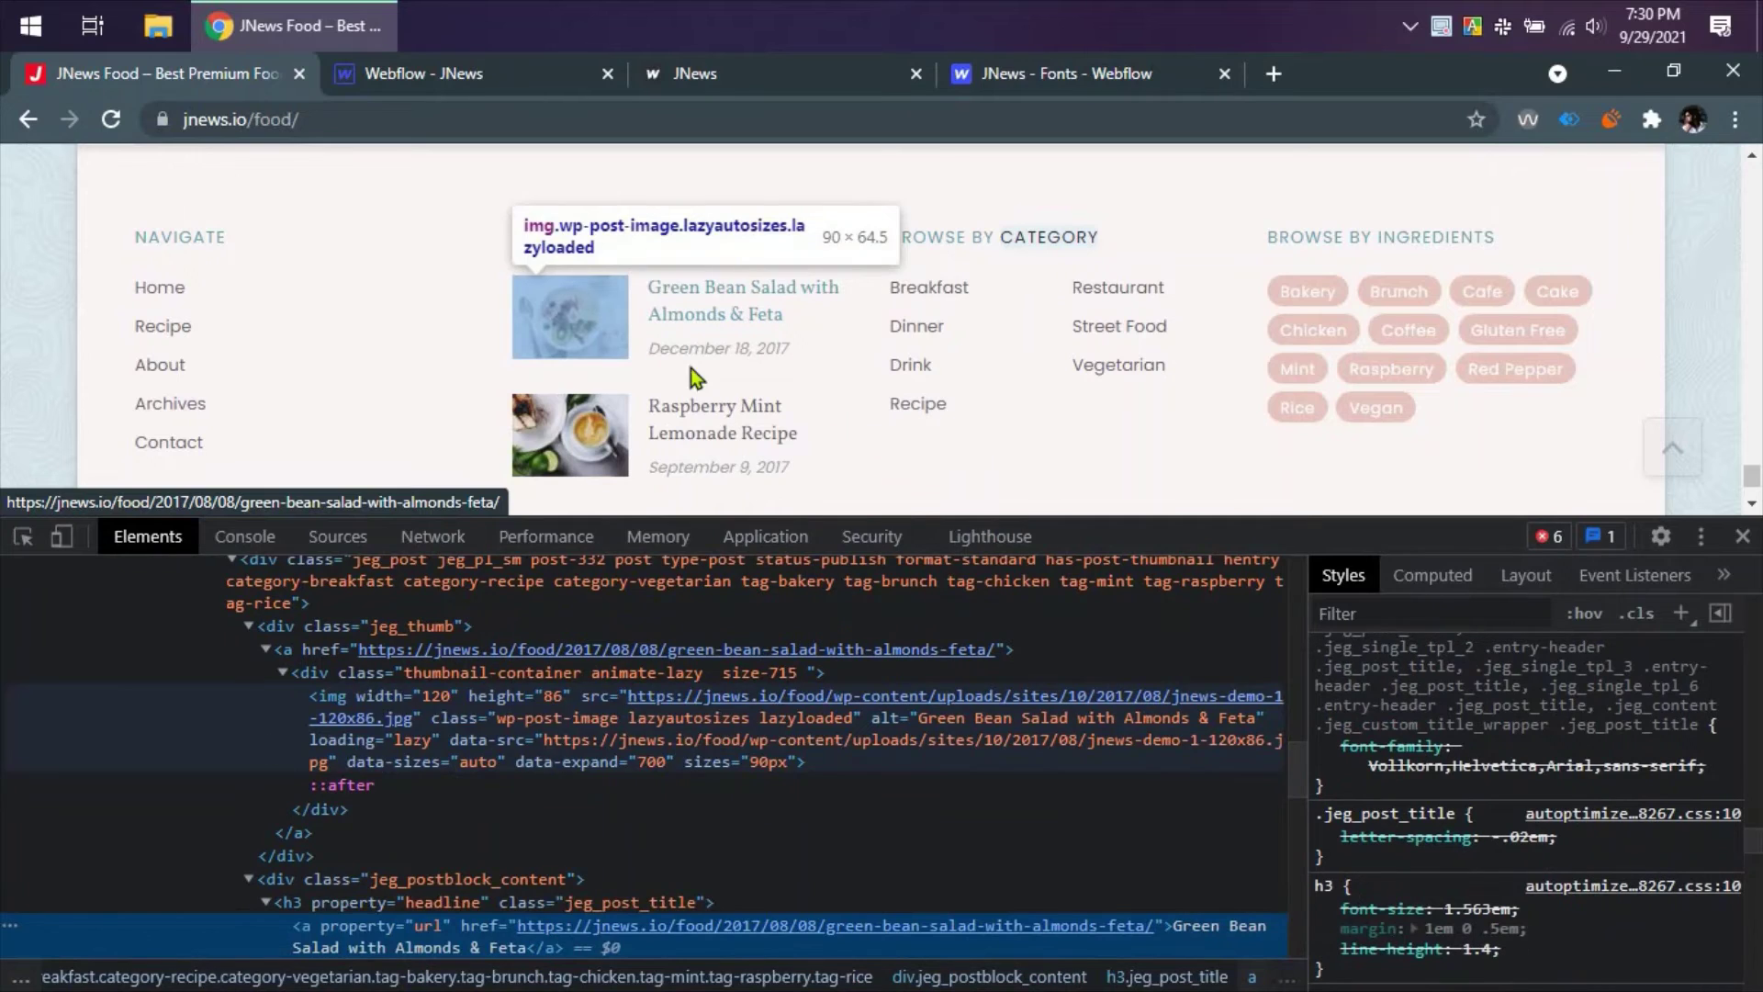
scroll(340, 779, "down", 3)
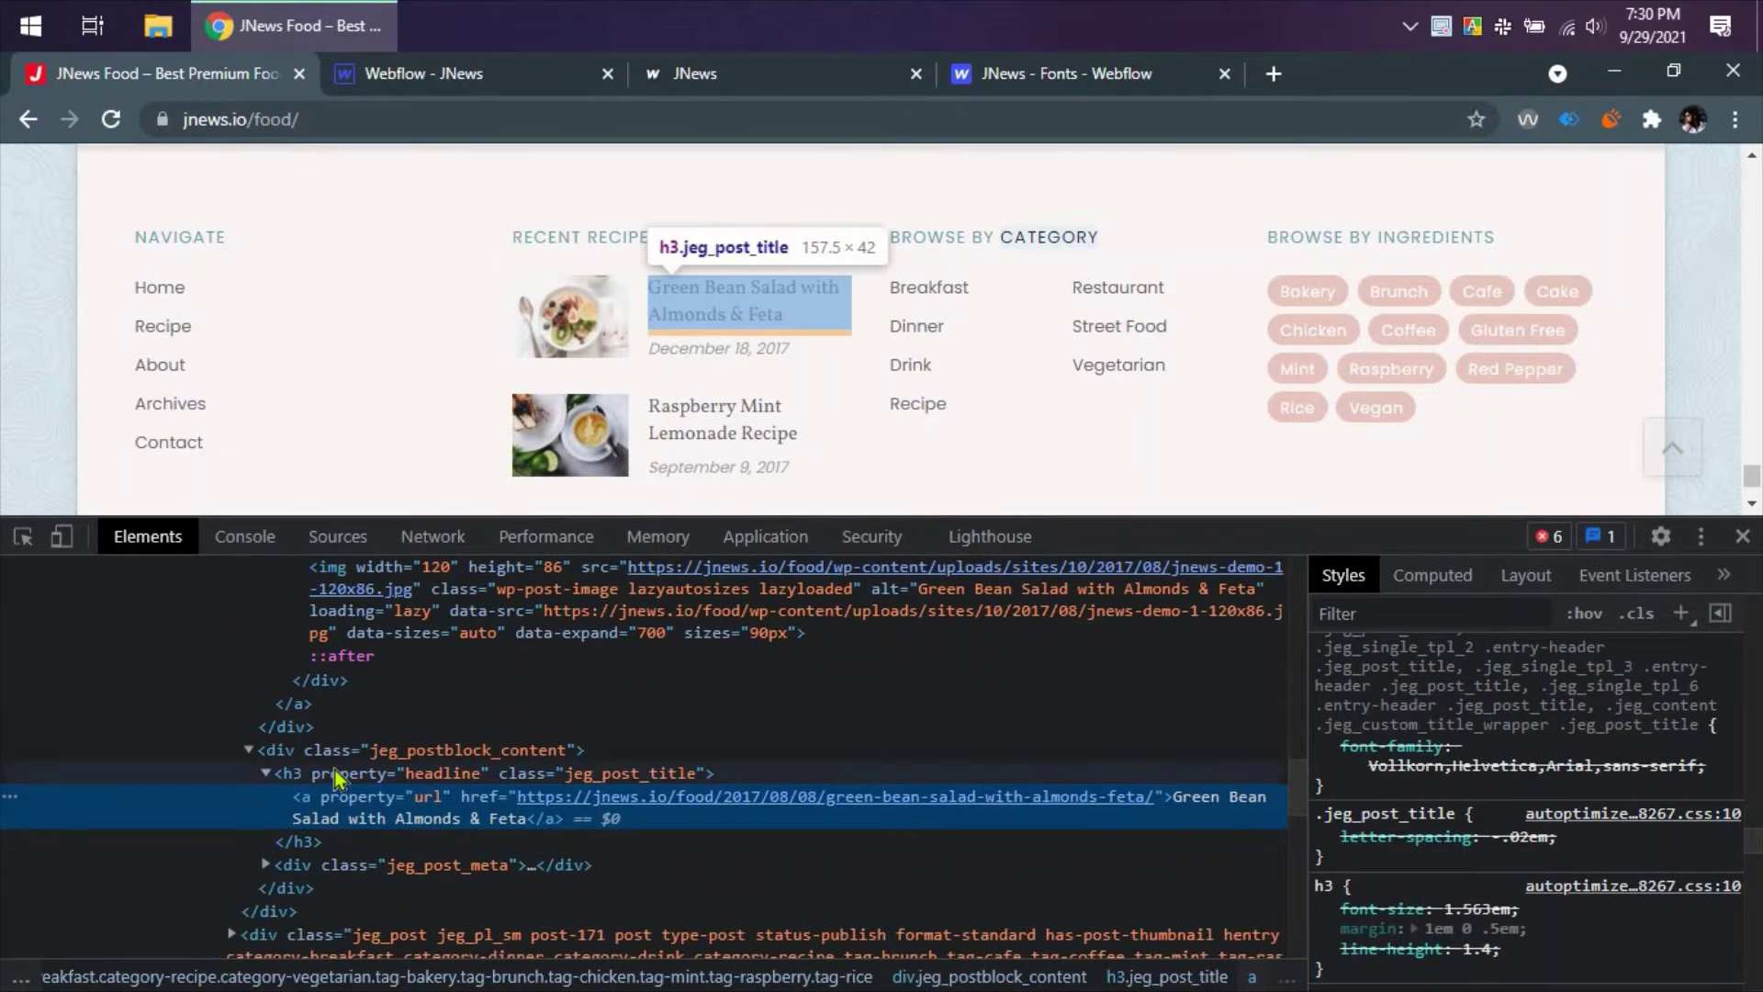
left_click(337, 778)
left_click(474, 80)
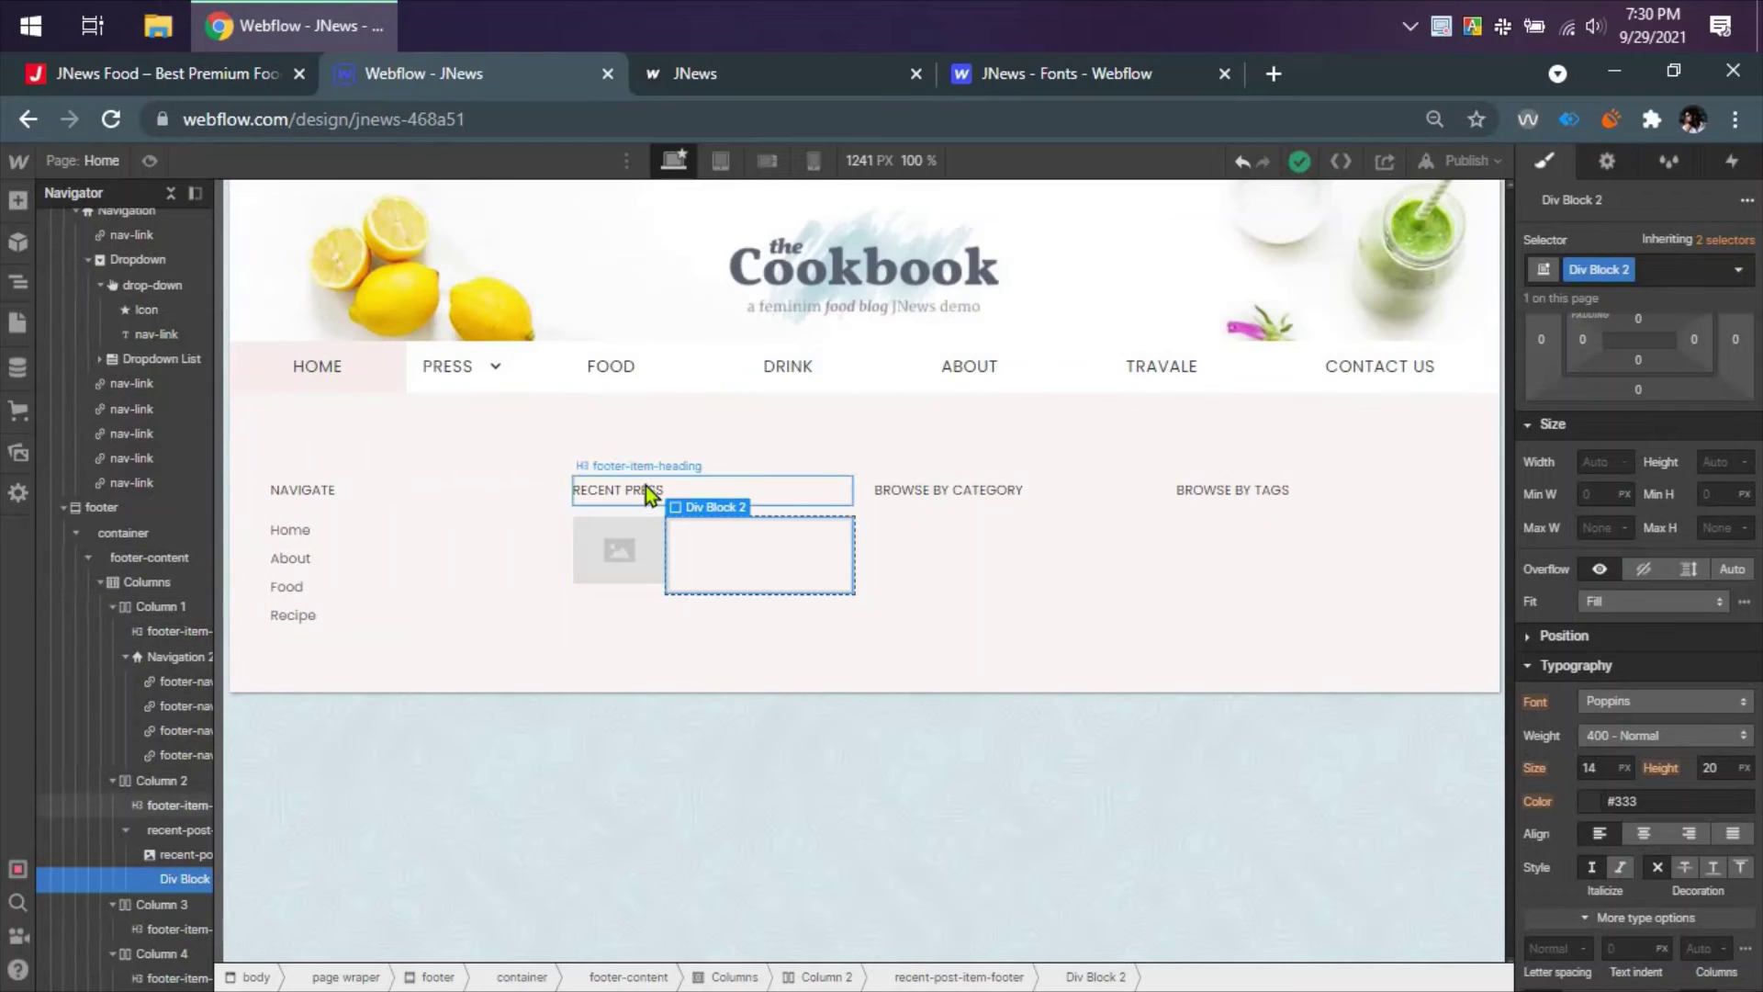
- Add an H3 heading wrapped in a link block inside the div block beside the RECENT PRESS thumbnail
left_click(18, 200)
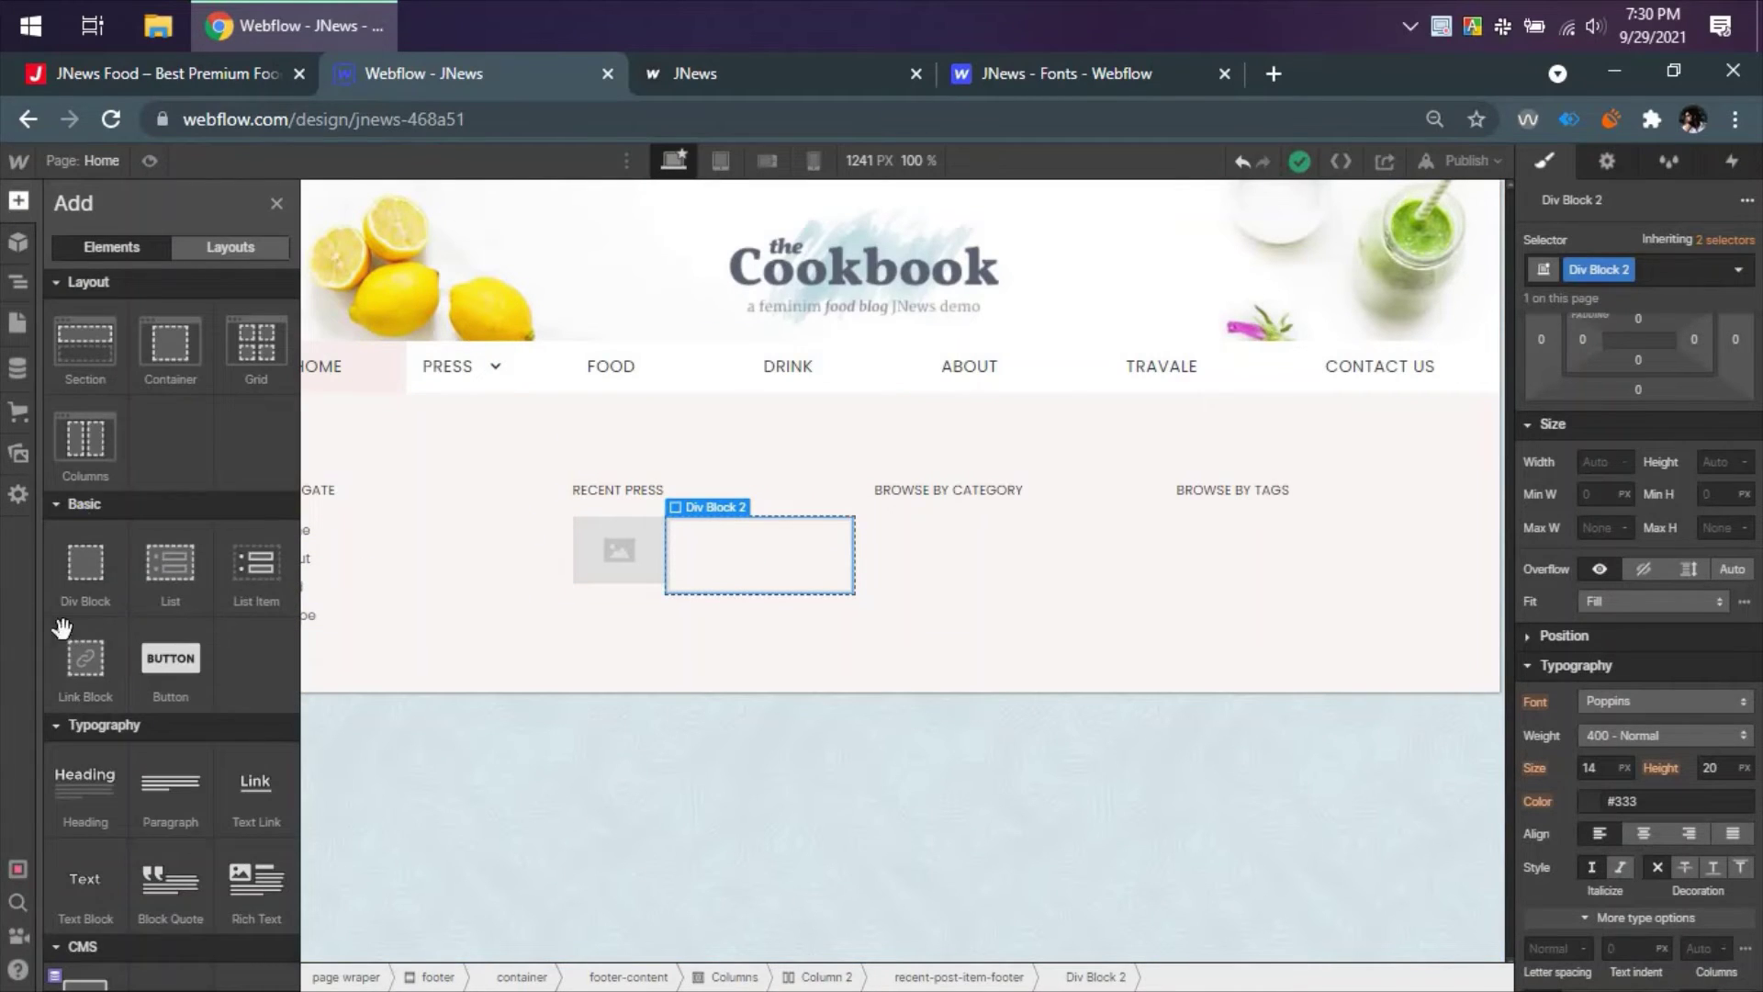
left_click_drag(742, 543, 742, 543)
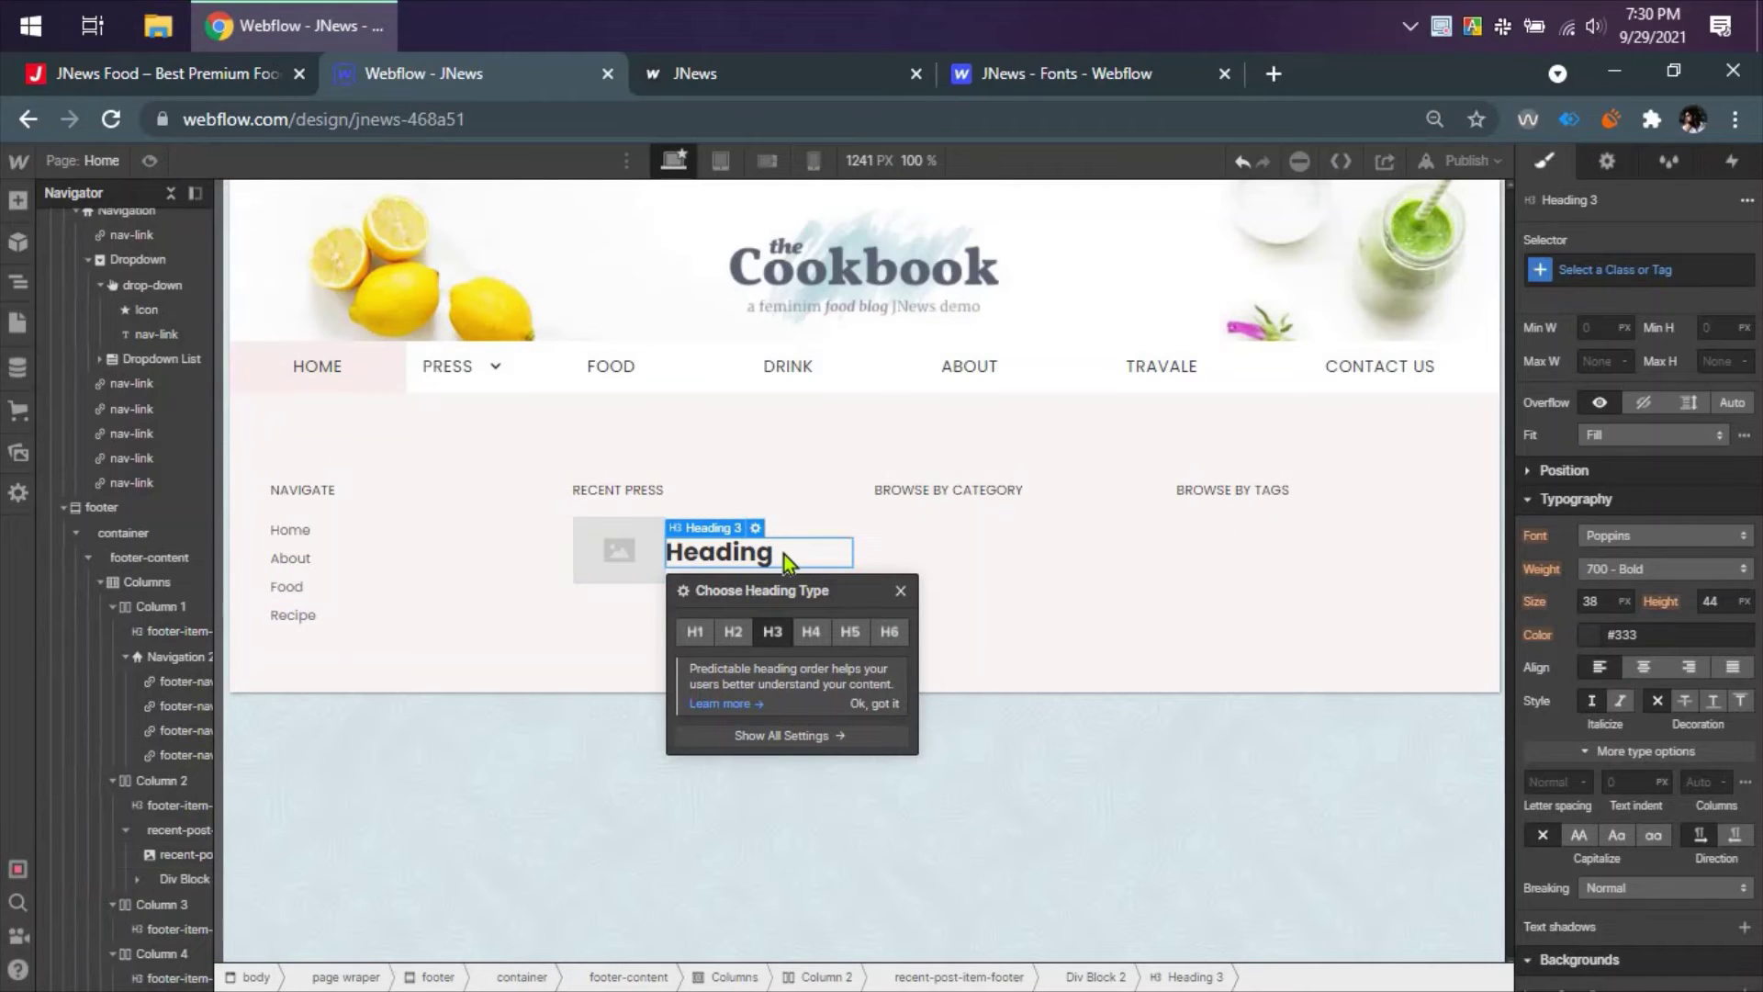
left_click(183, 854)
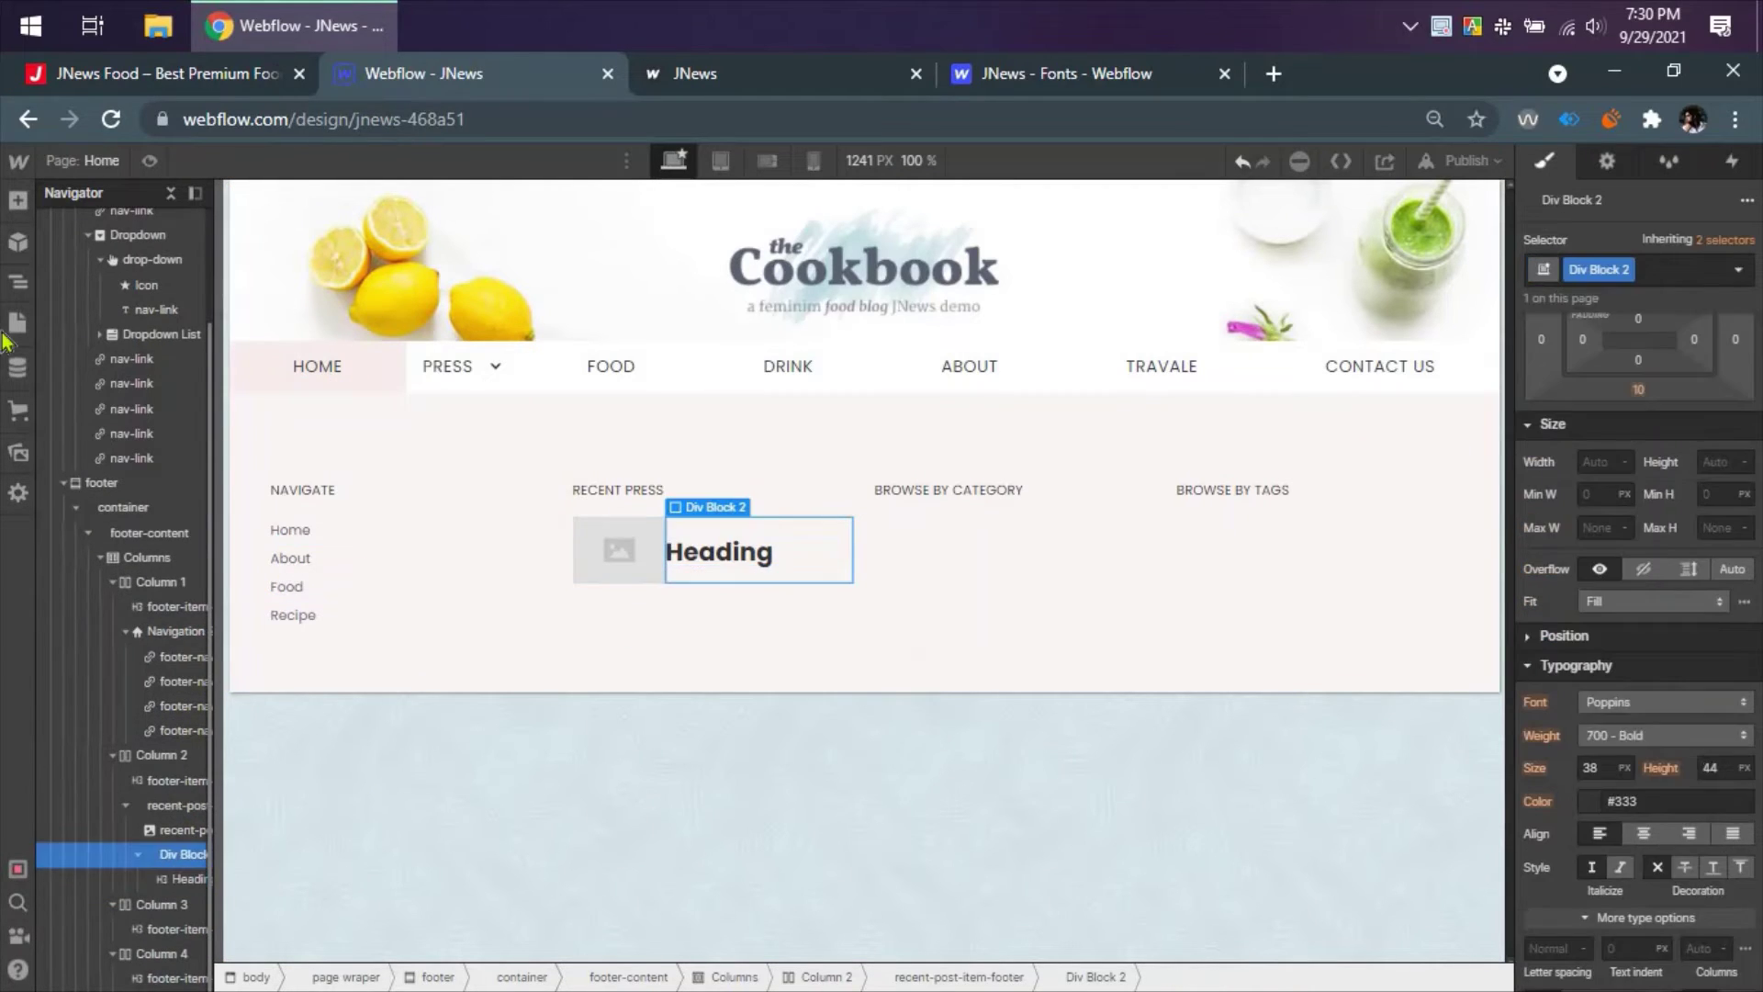
left_click(17, 200)
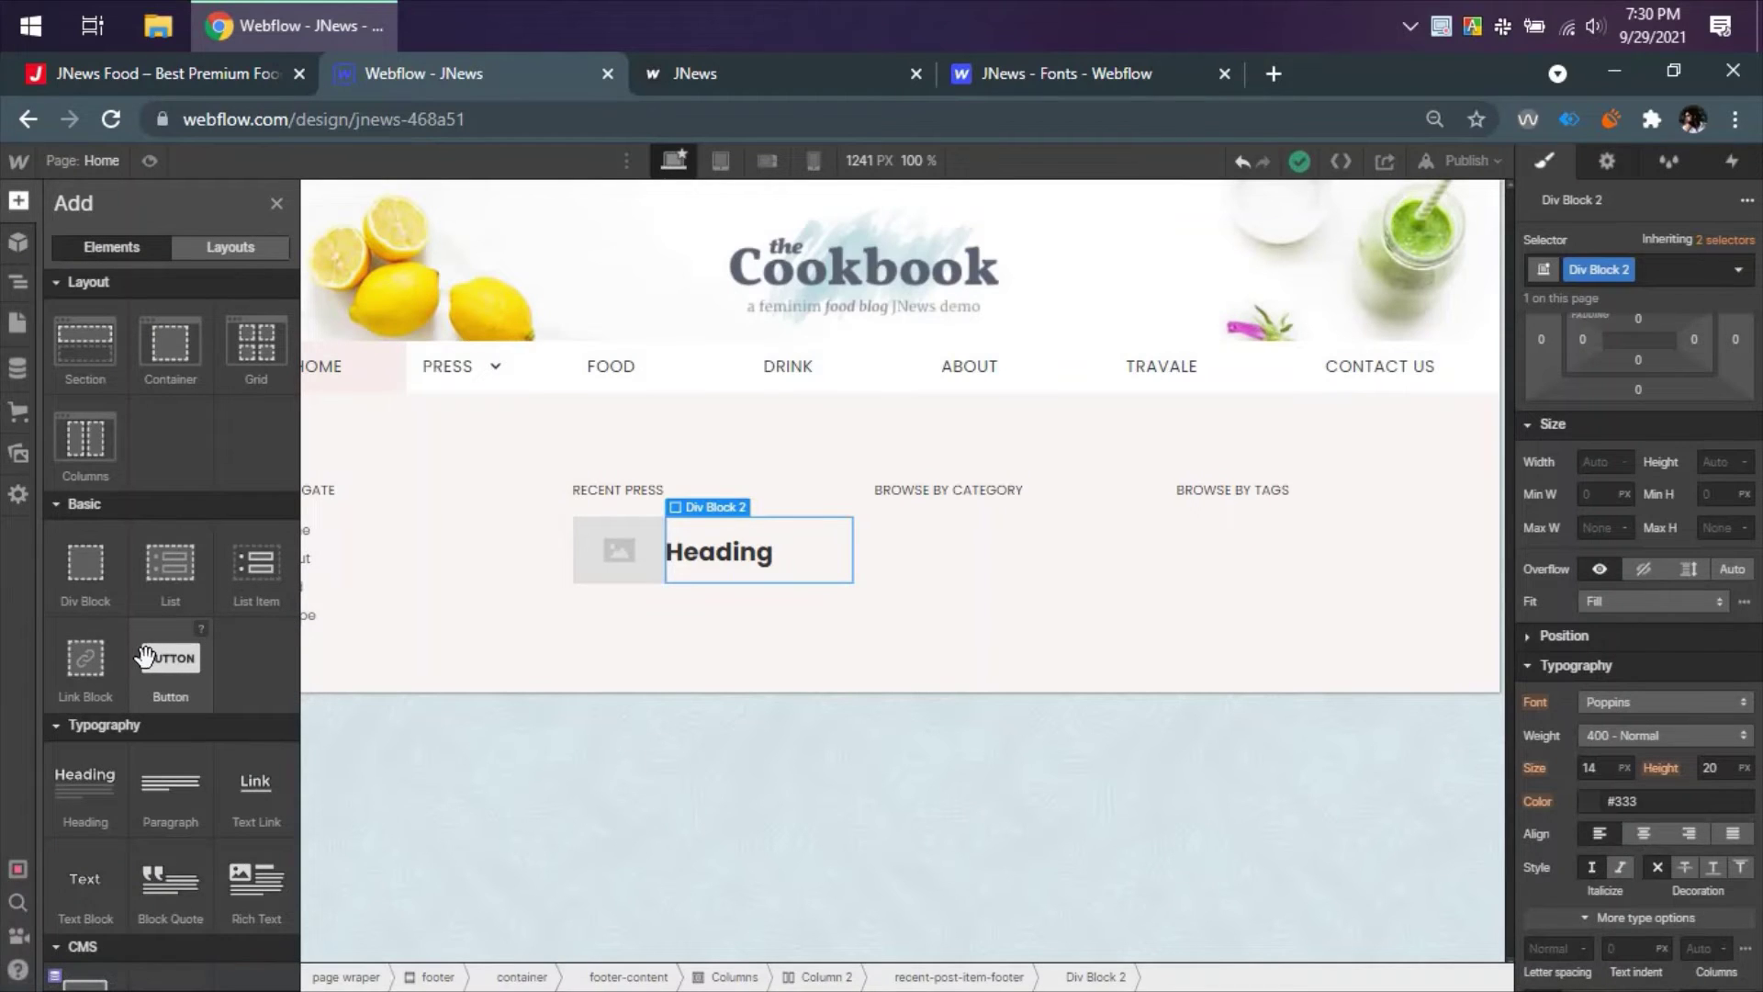
left_click(120, 659)
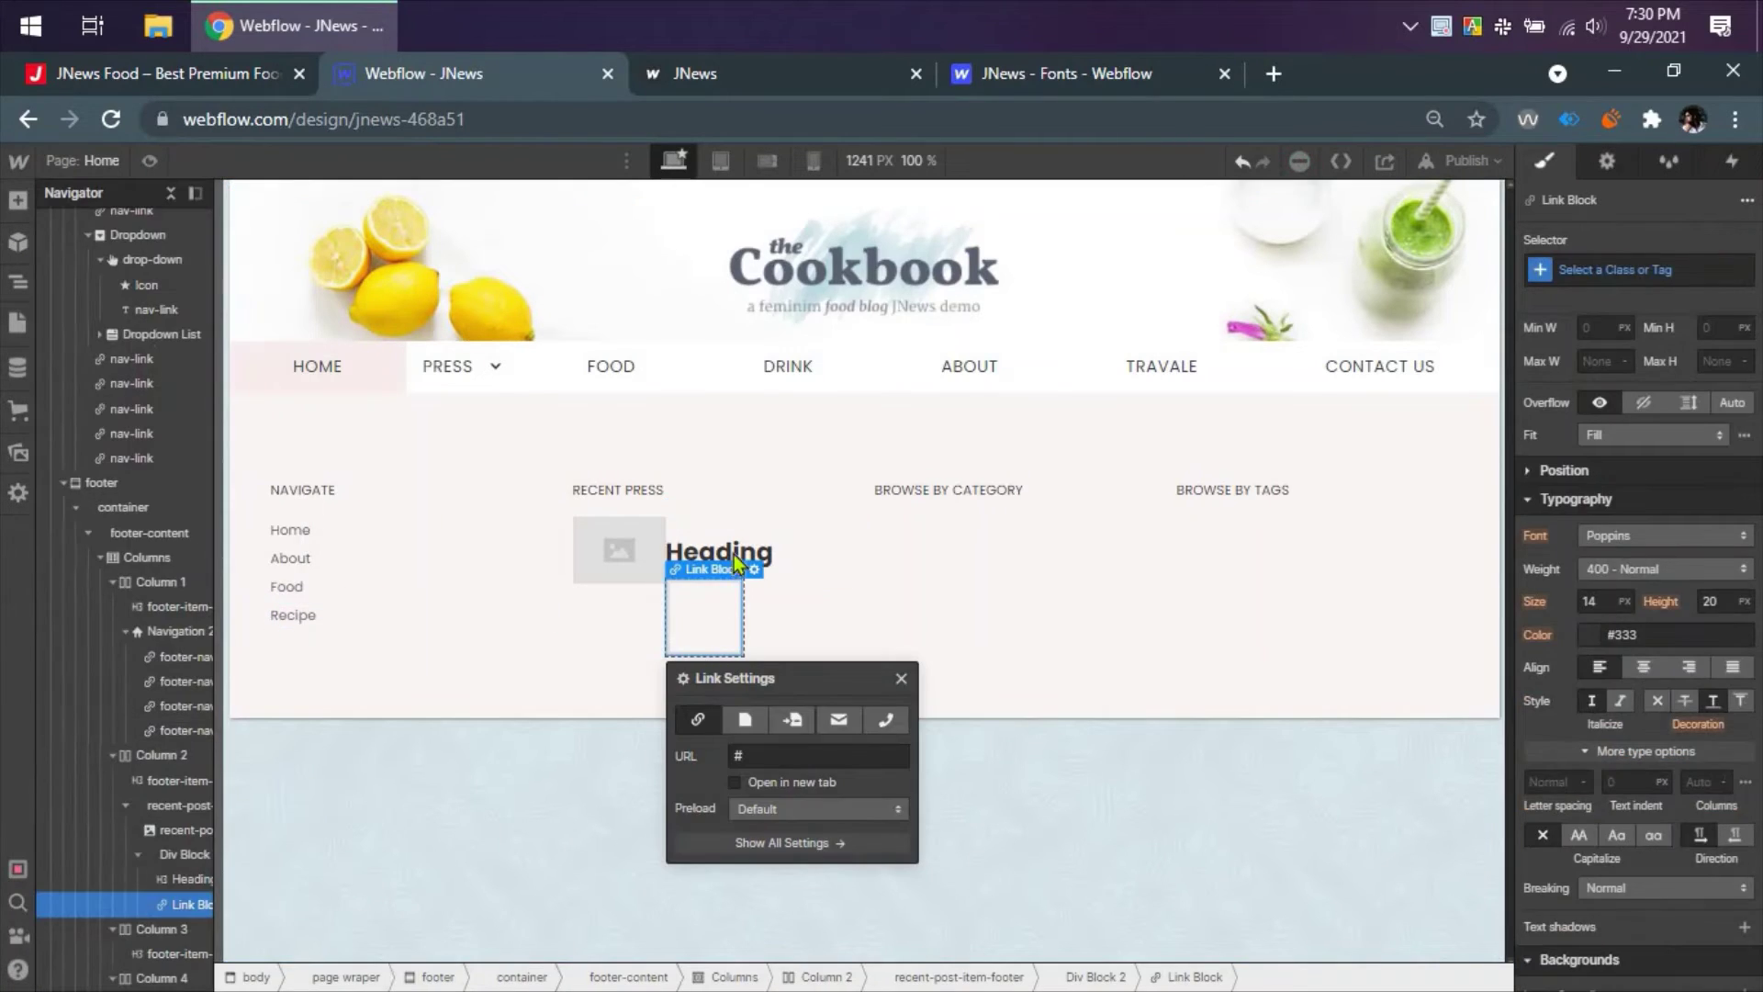
mouse_move(189, 879)
left_mouse_down()
mouse_move(188, 911)
mouse_move(188, 880)
left_mouse_up()
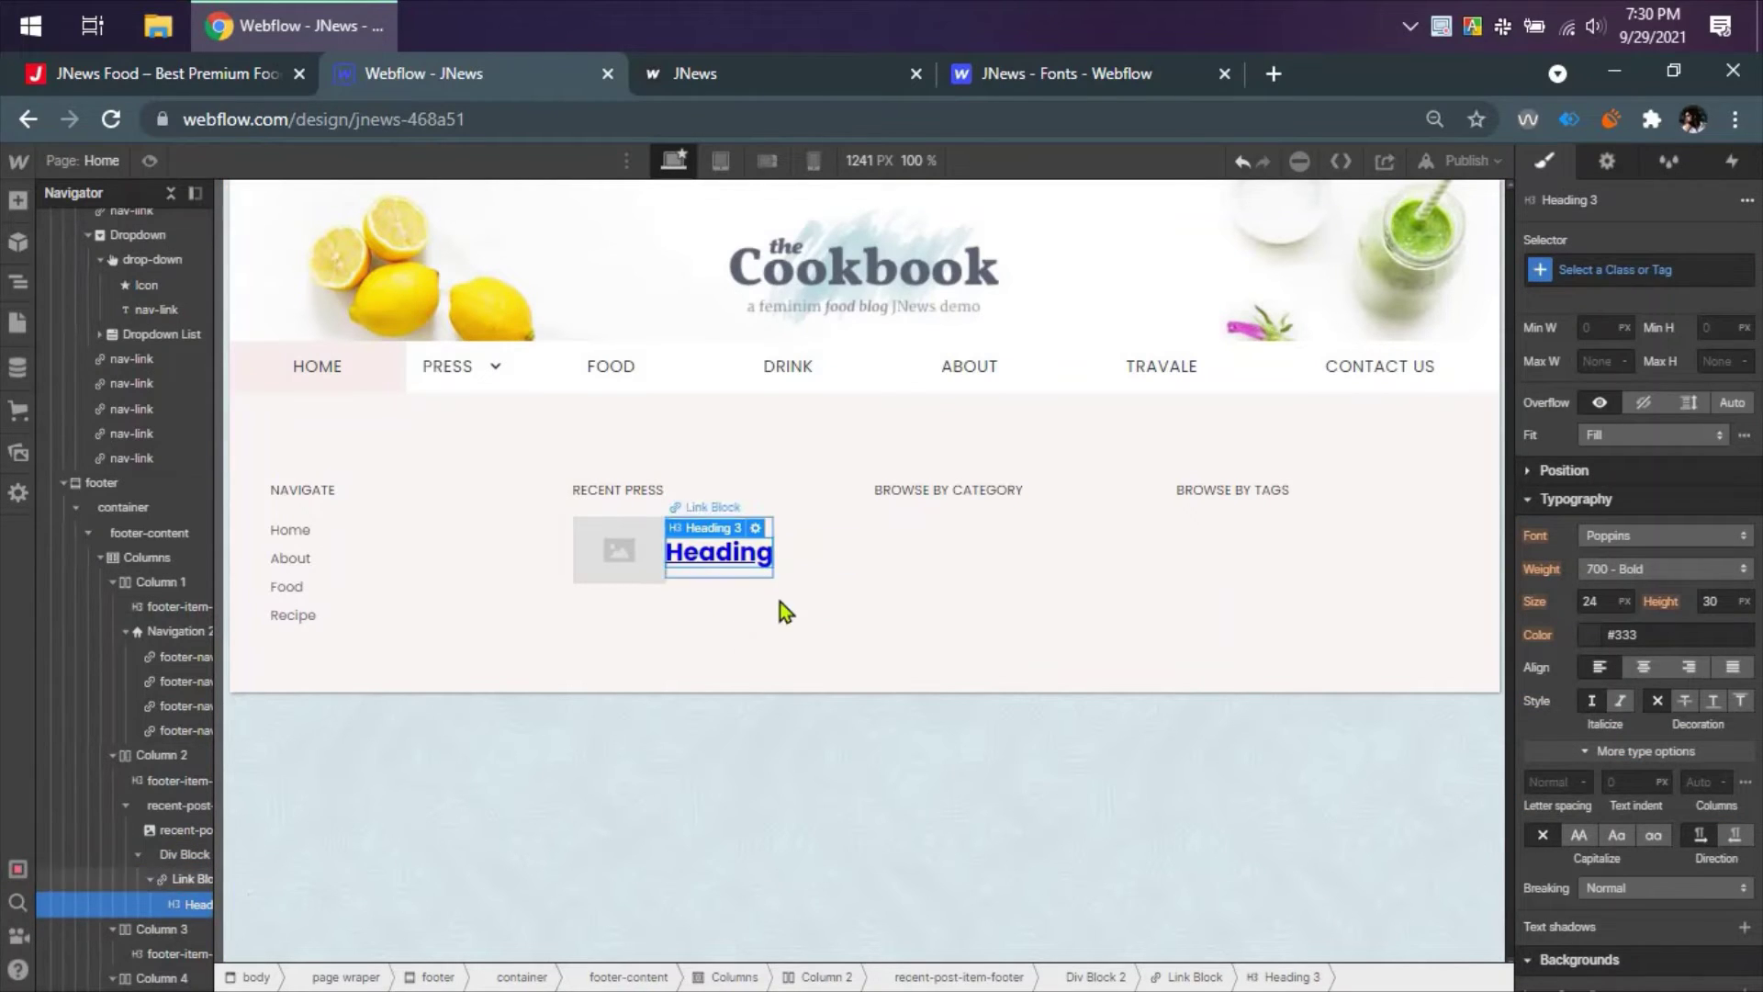
- Give the link block around the RECENT PRESS heading the new class style-unlink
left_click(190, 878)
left_click(1621, 269)
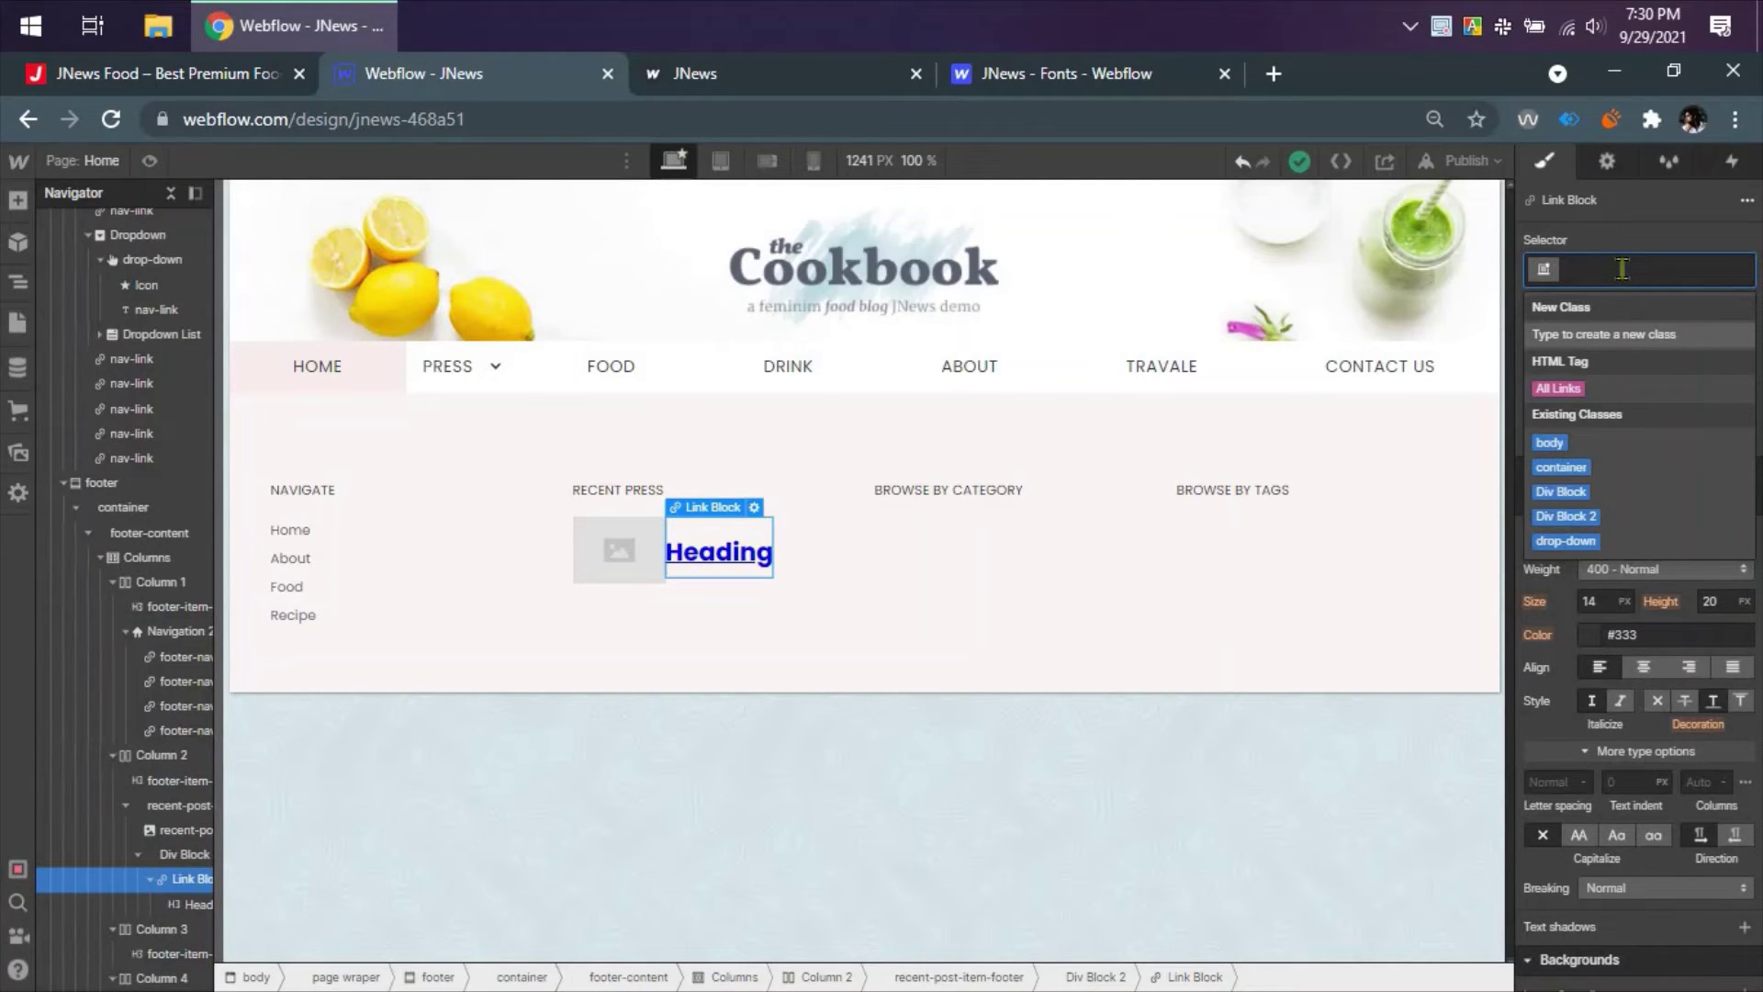
type("style-unlink")
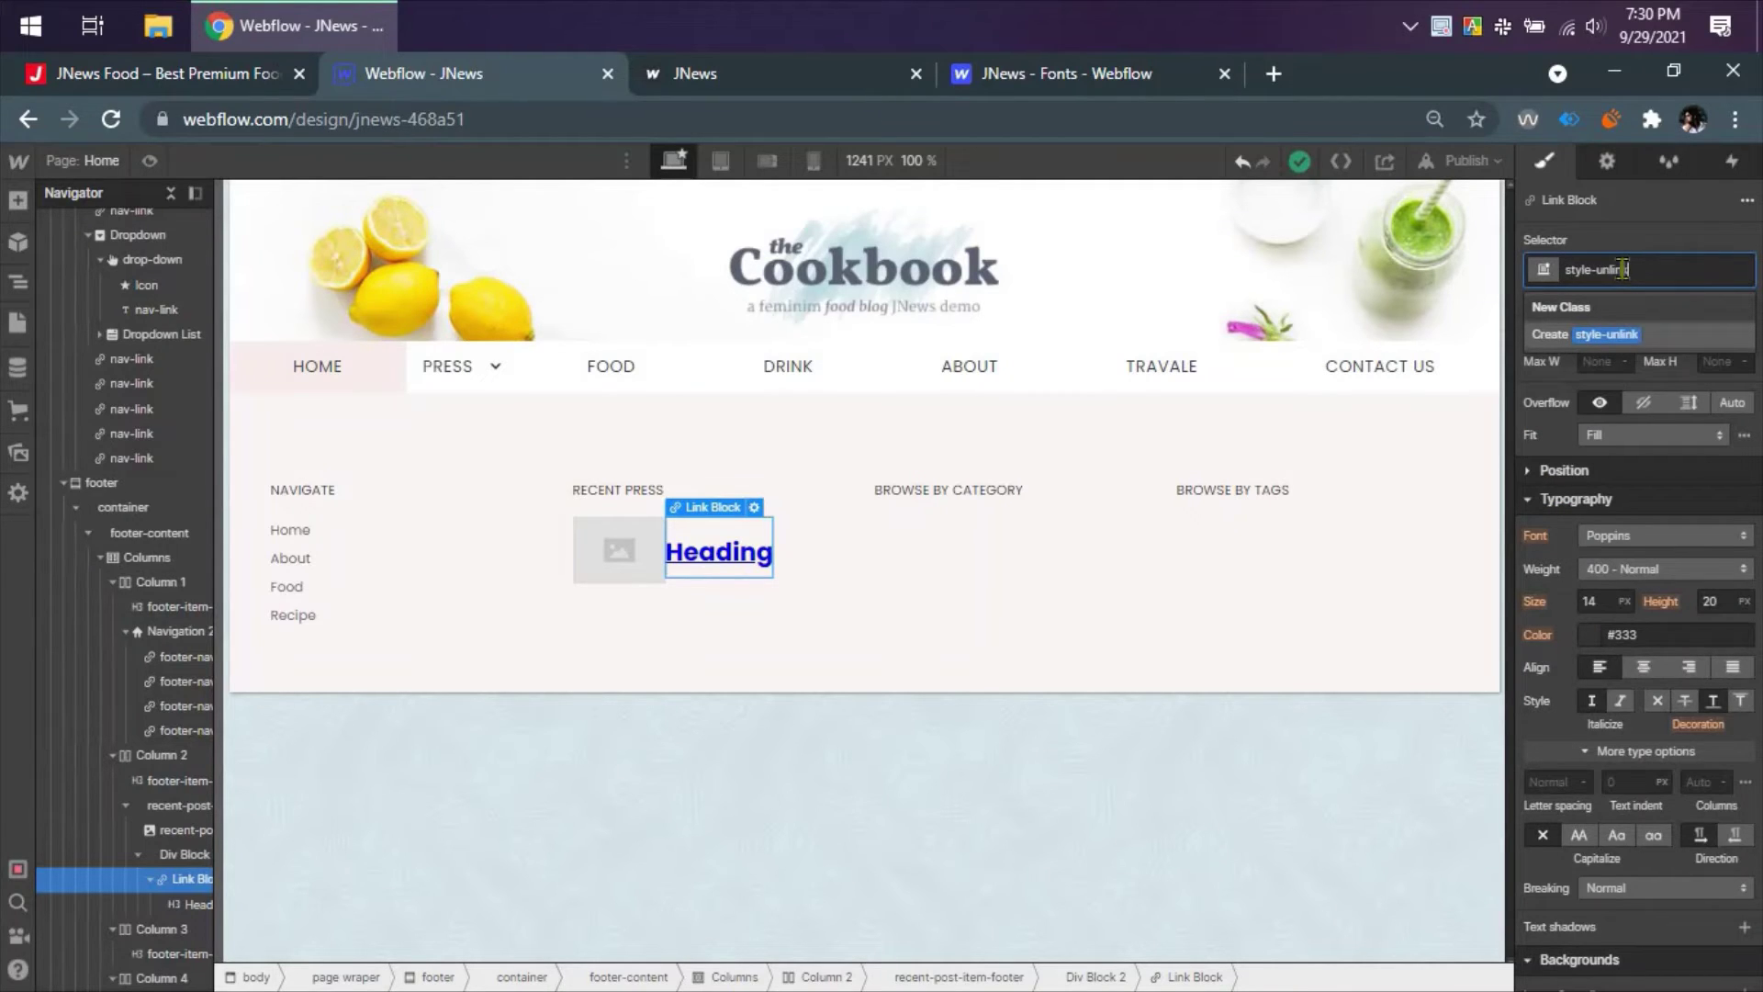
key("Return")
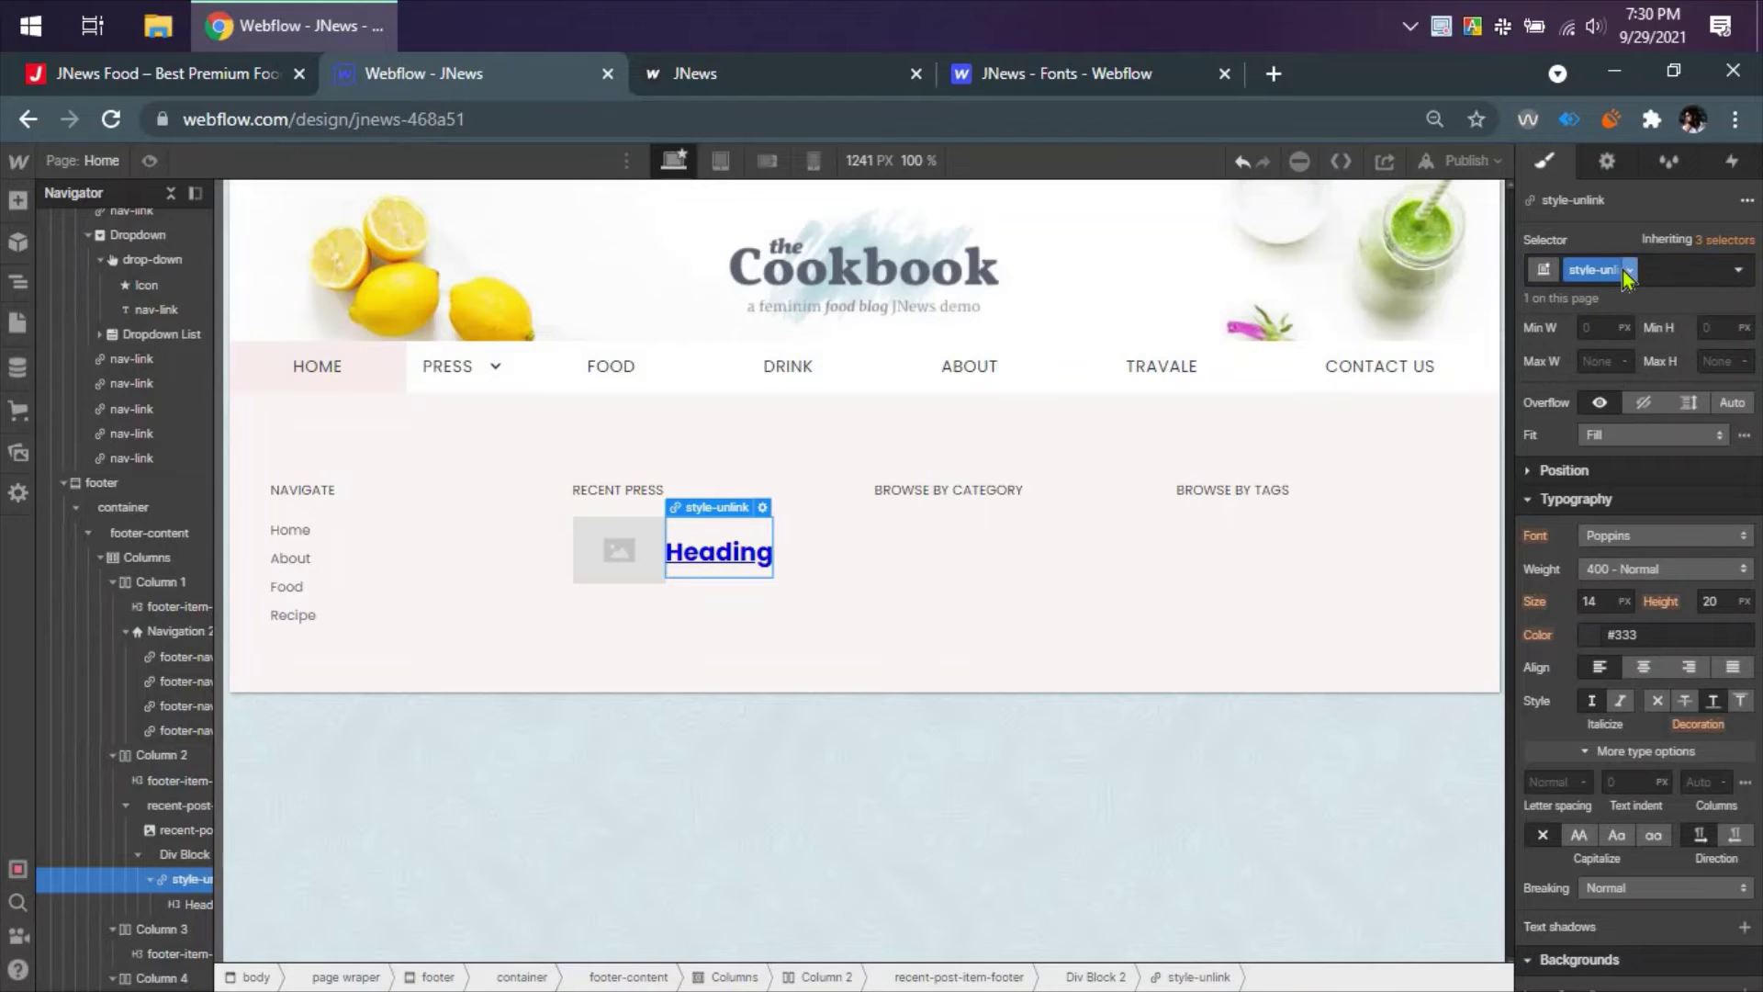
- Remove the underline from the style-unlink class and set its text color to the Dark Slate Blue swatch
left_click(165, 73)
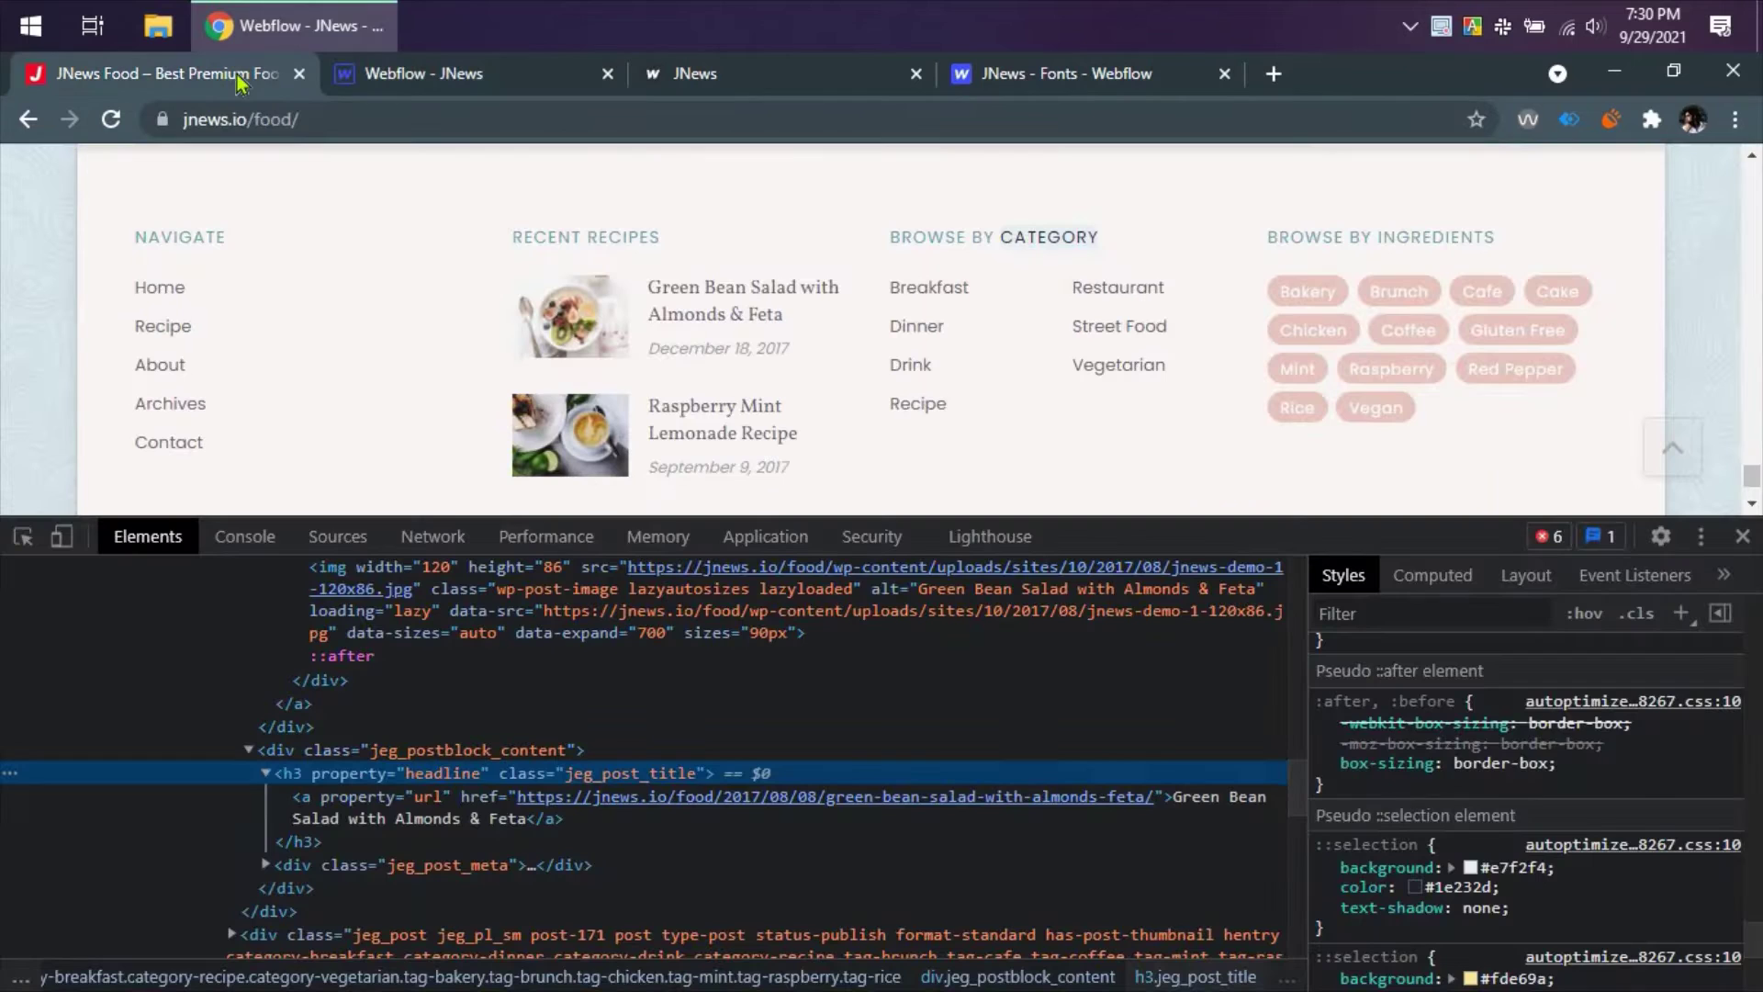
left_click(412, 81)
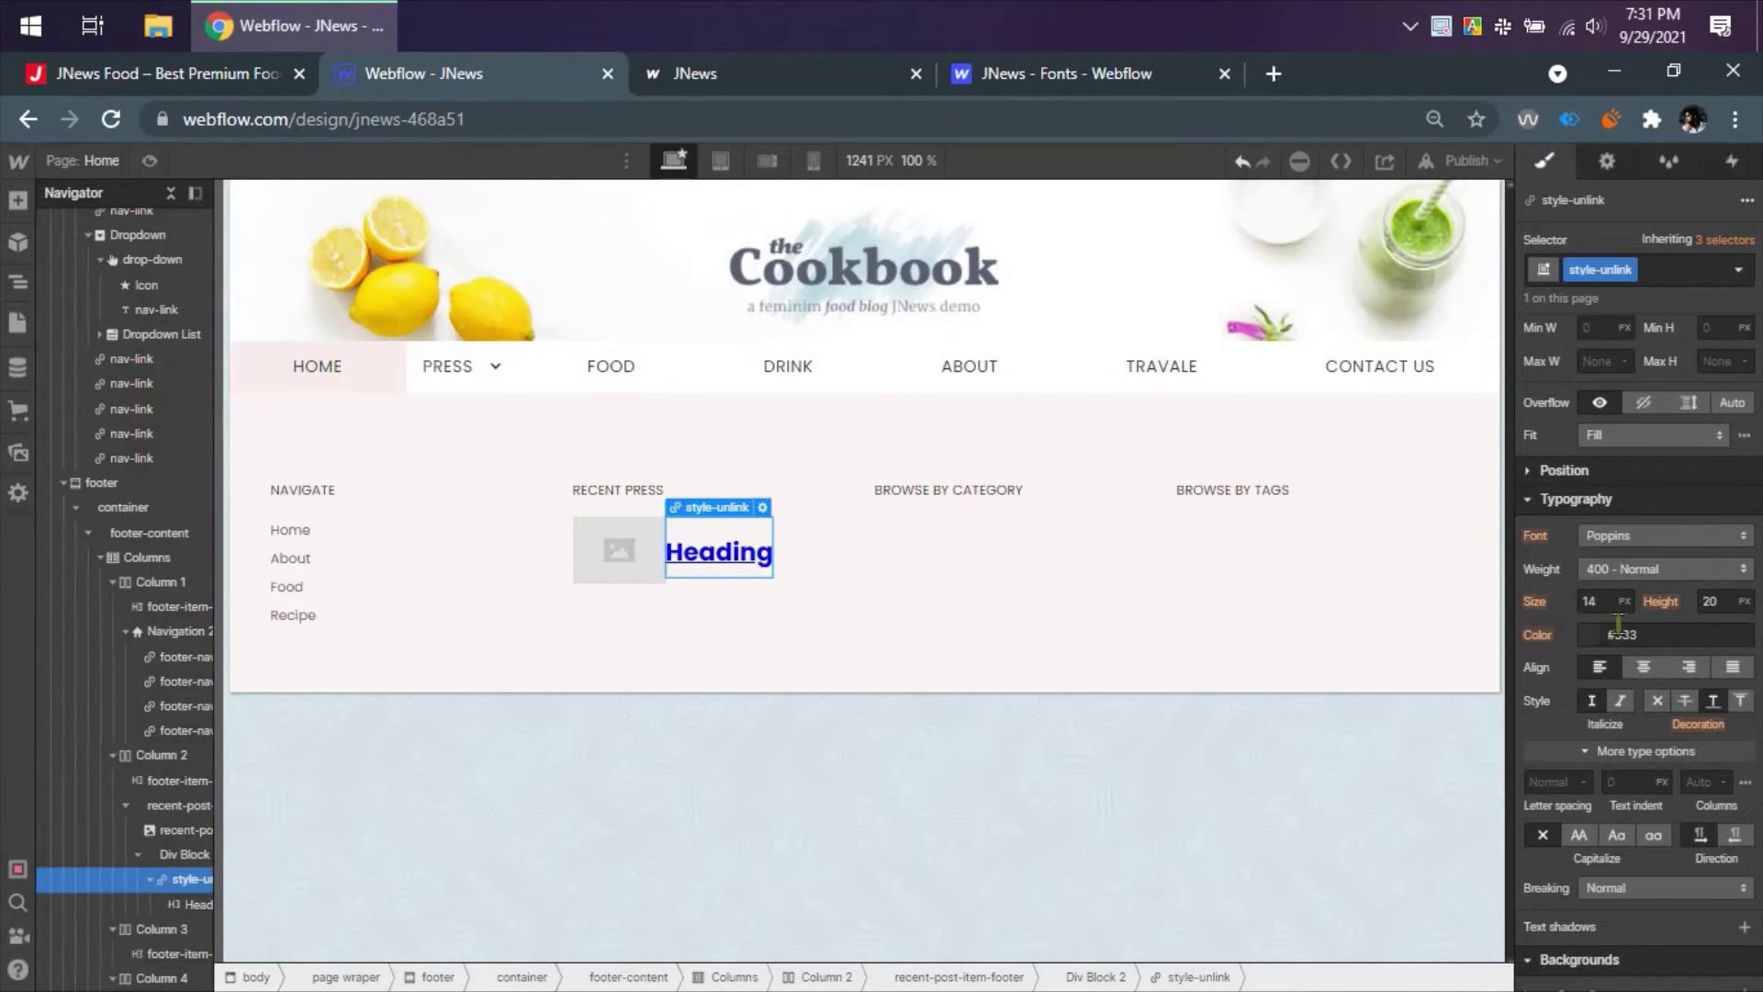
scroll(1623, 679, "down", 2)
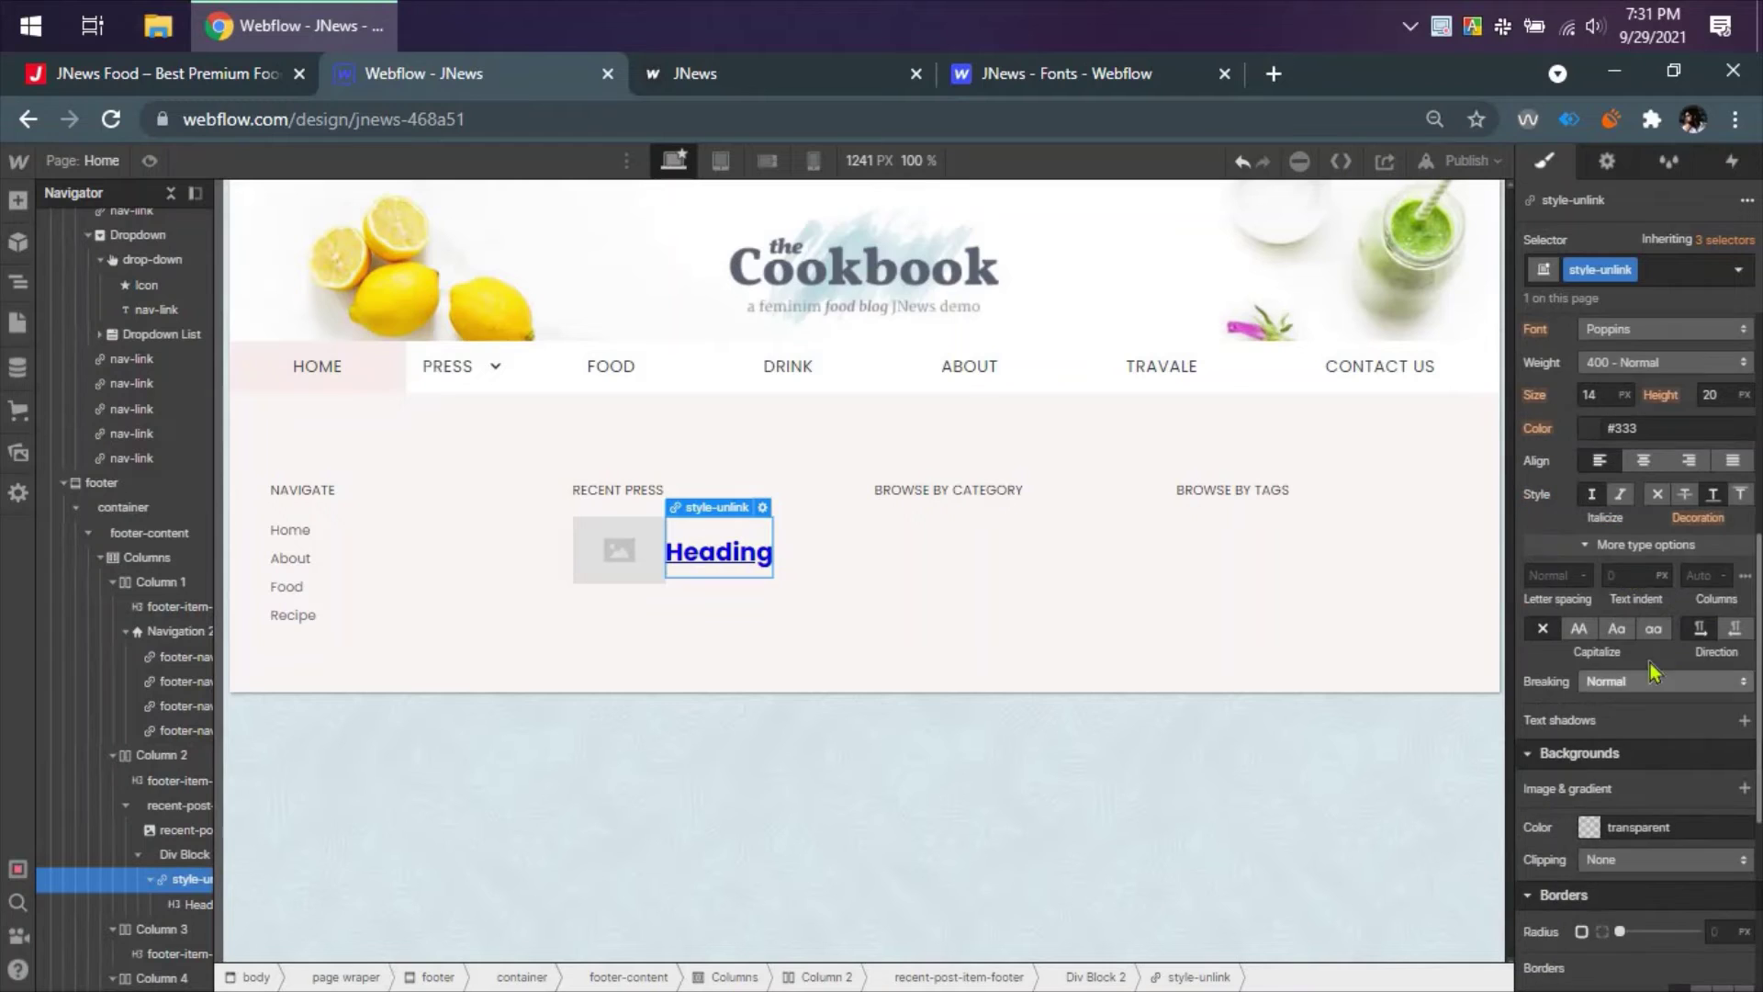
left_click(1659, 495)
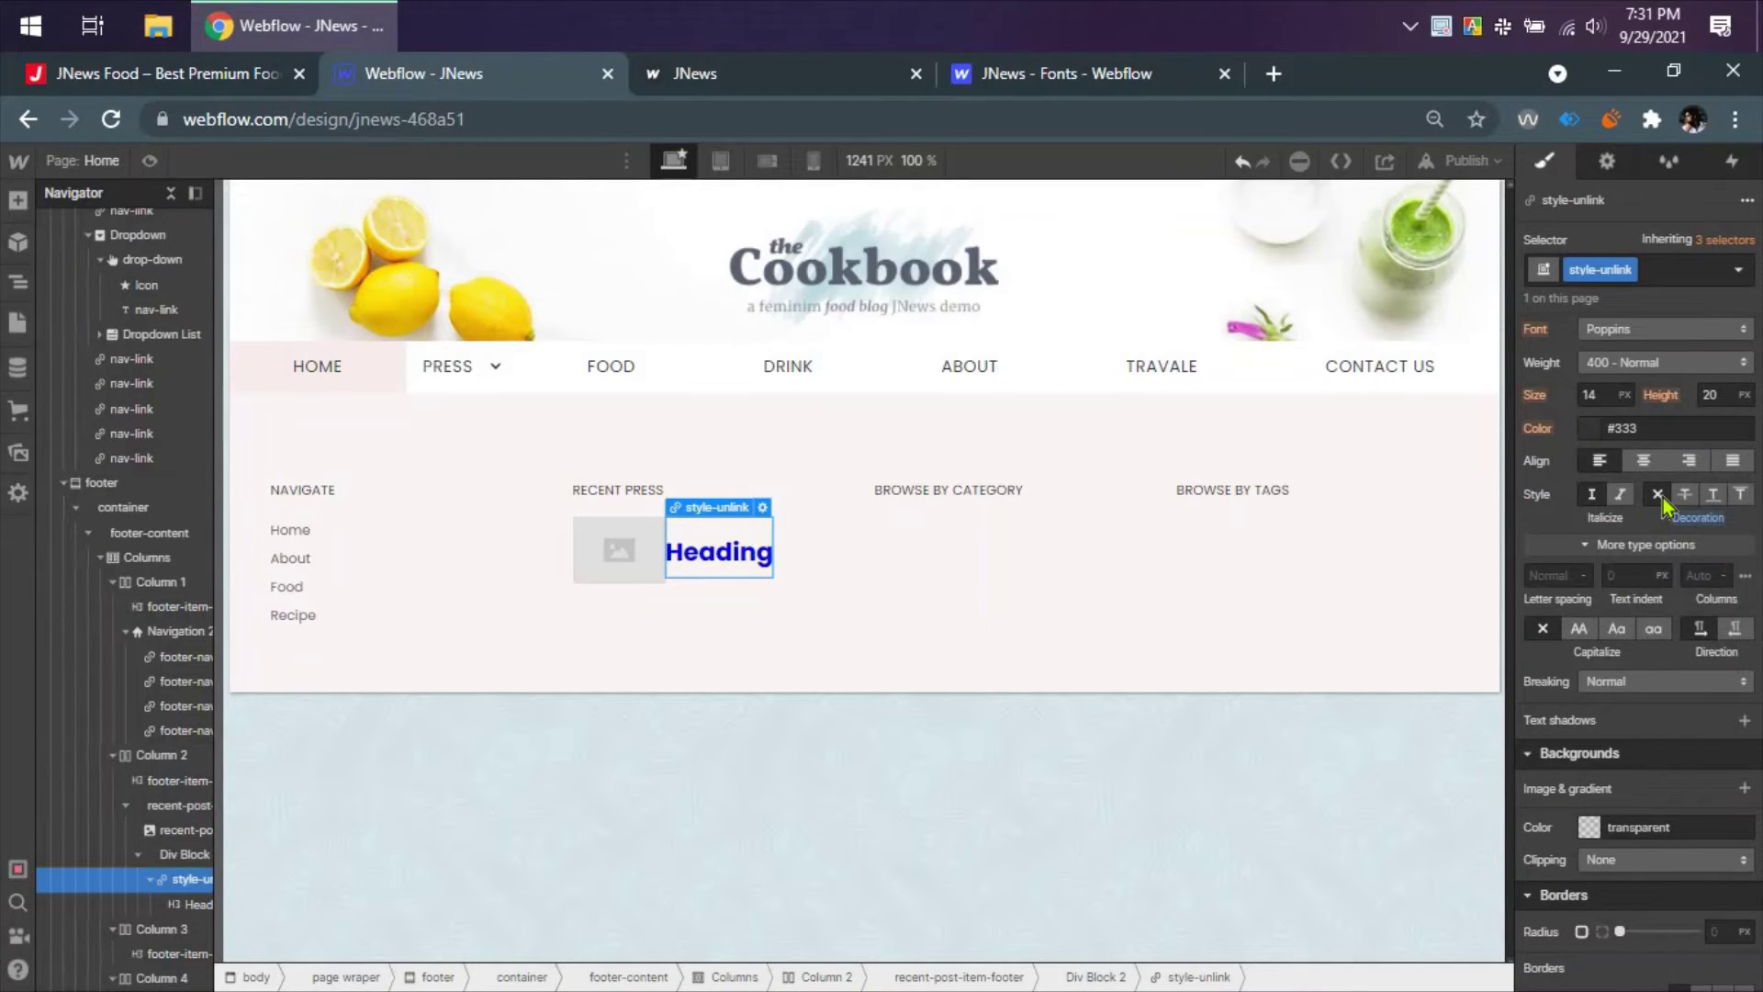
left_click(1594, 428)
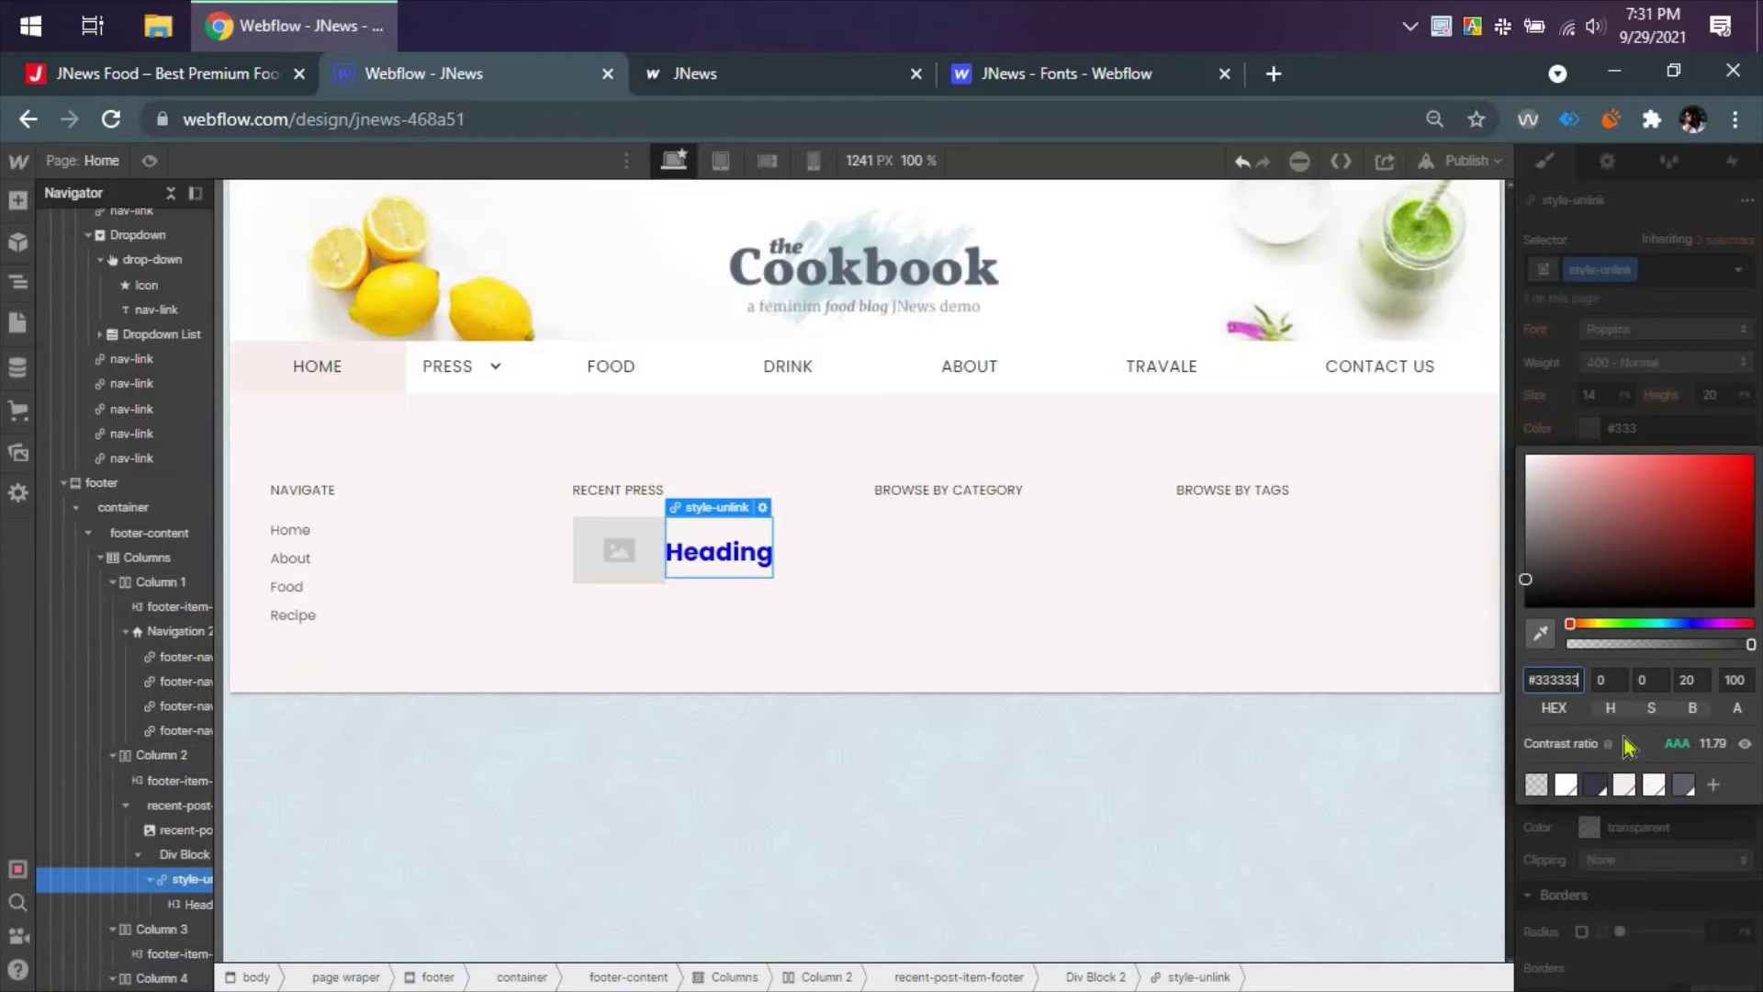
left_click(1597, 784)
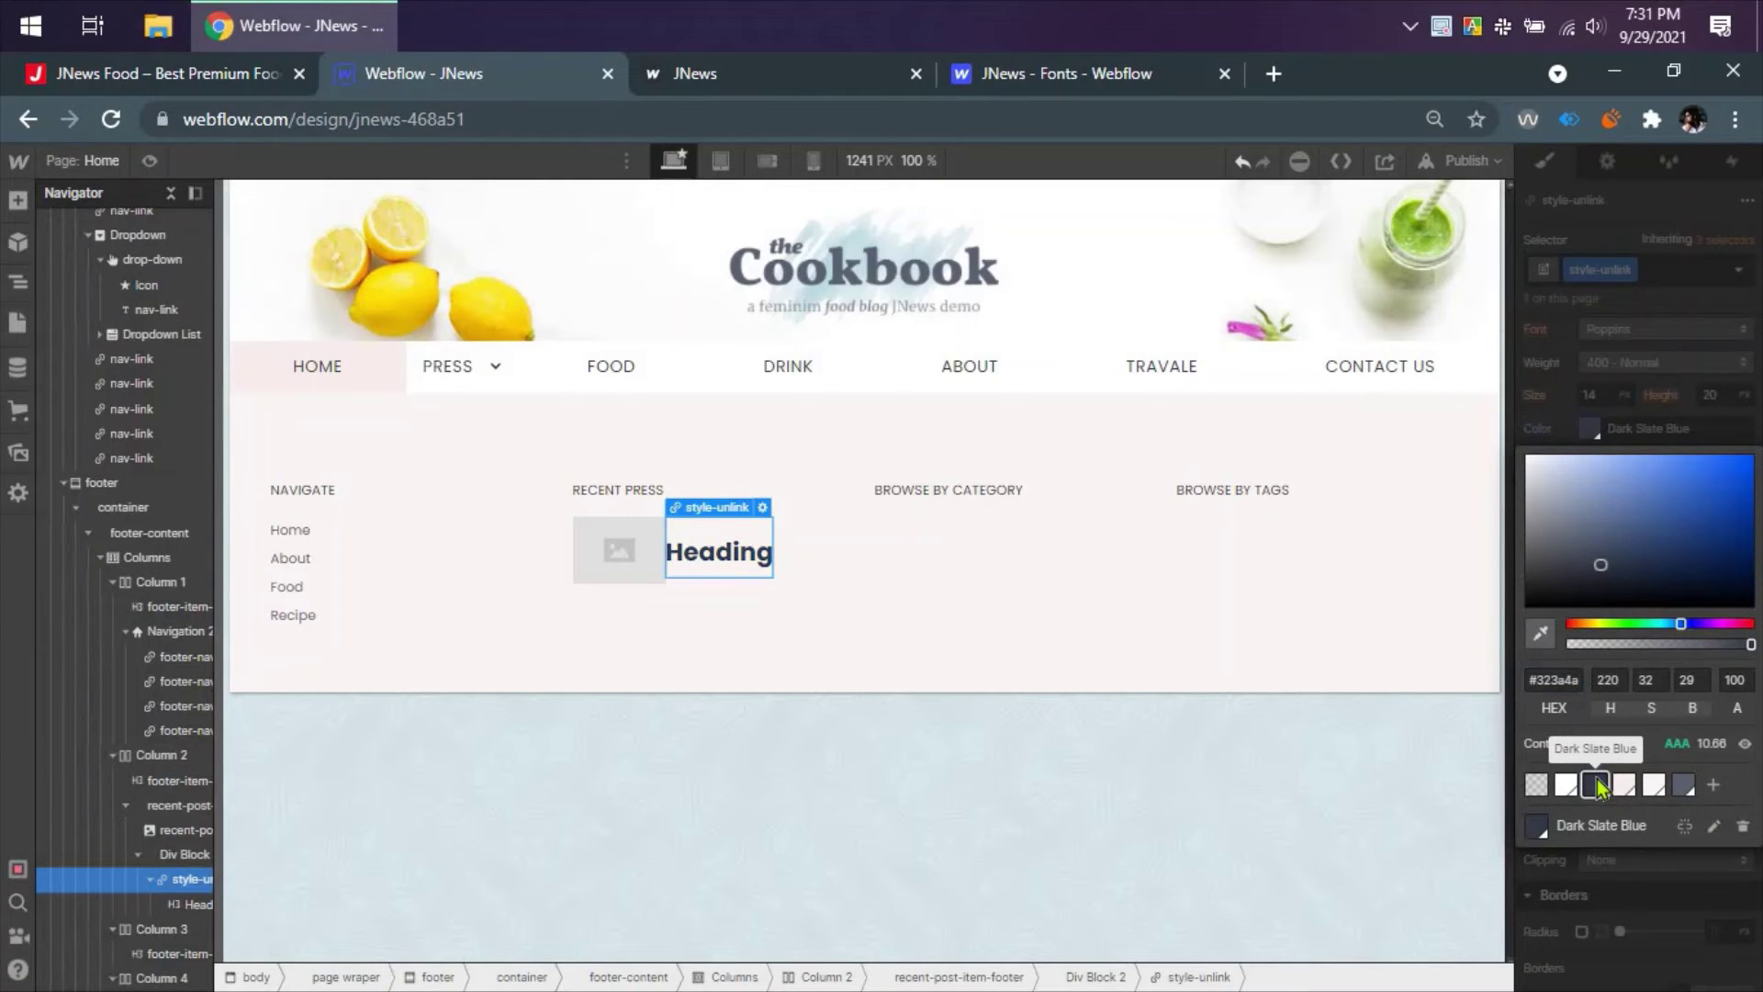
left_click(1609, 384)
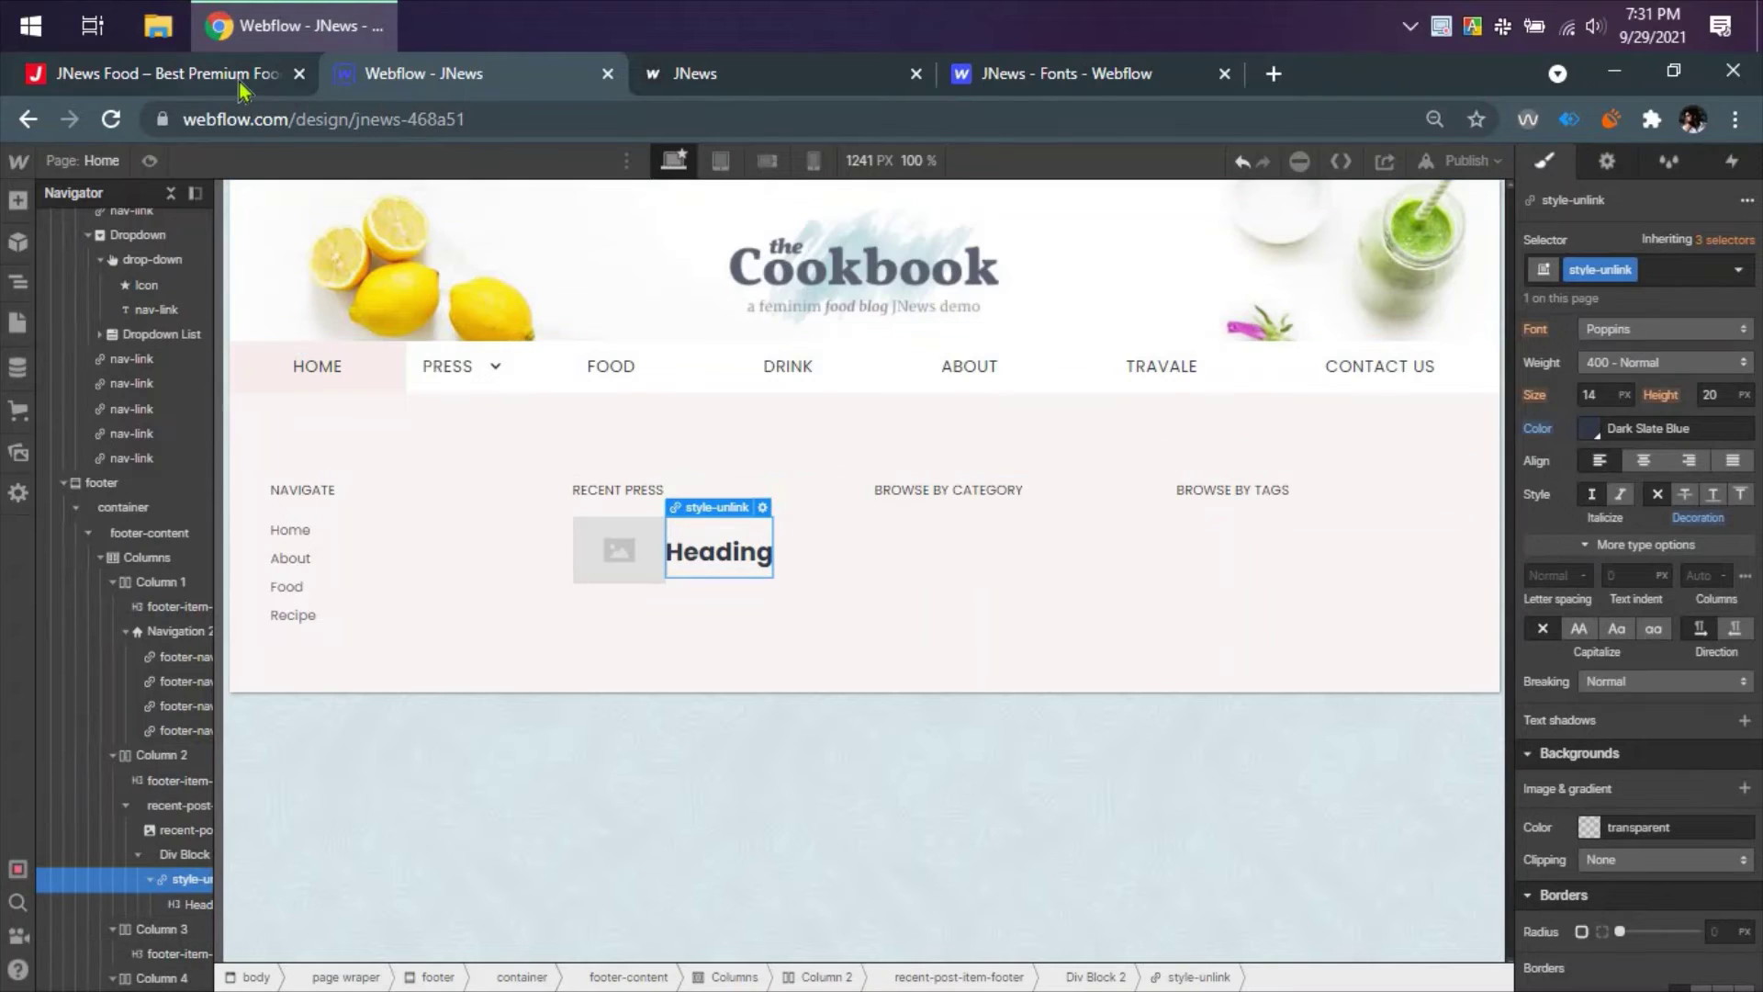
- Set the left padding of Div Block 2 to 15 px, checking the jeg_postblock_content spacing on the reference site
left_click(184, 907)
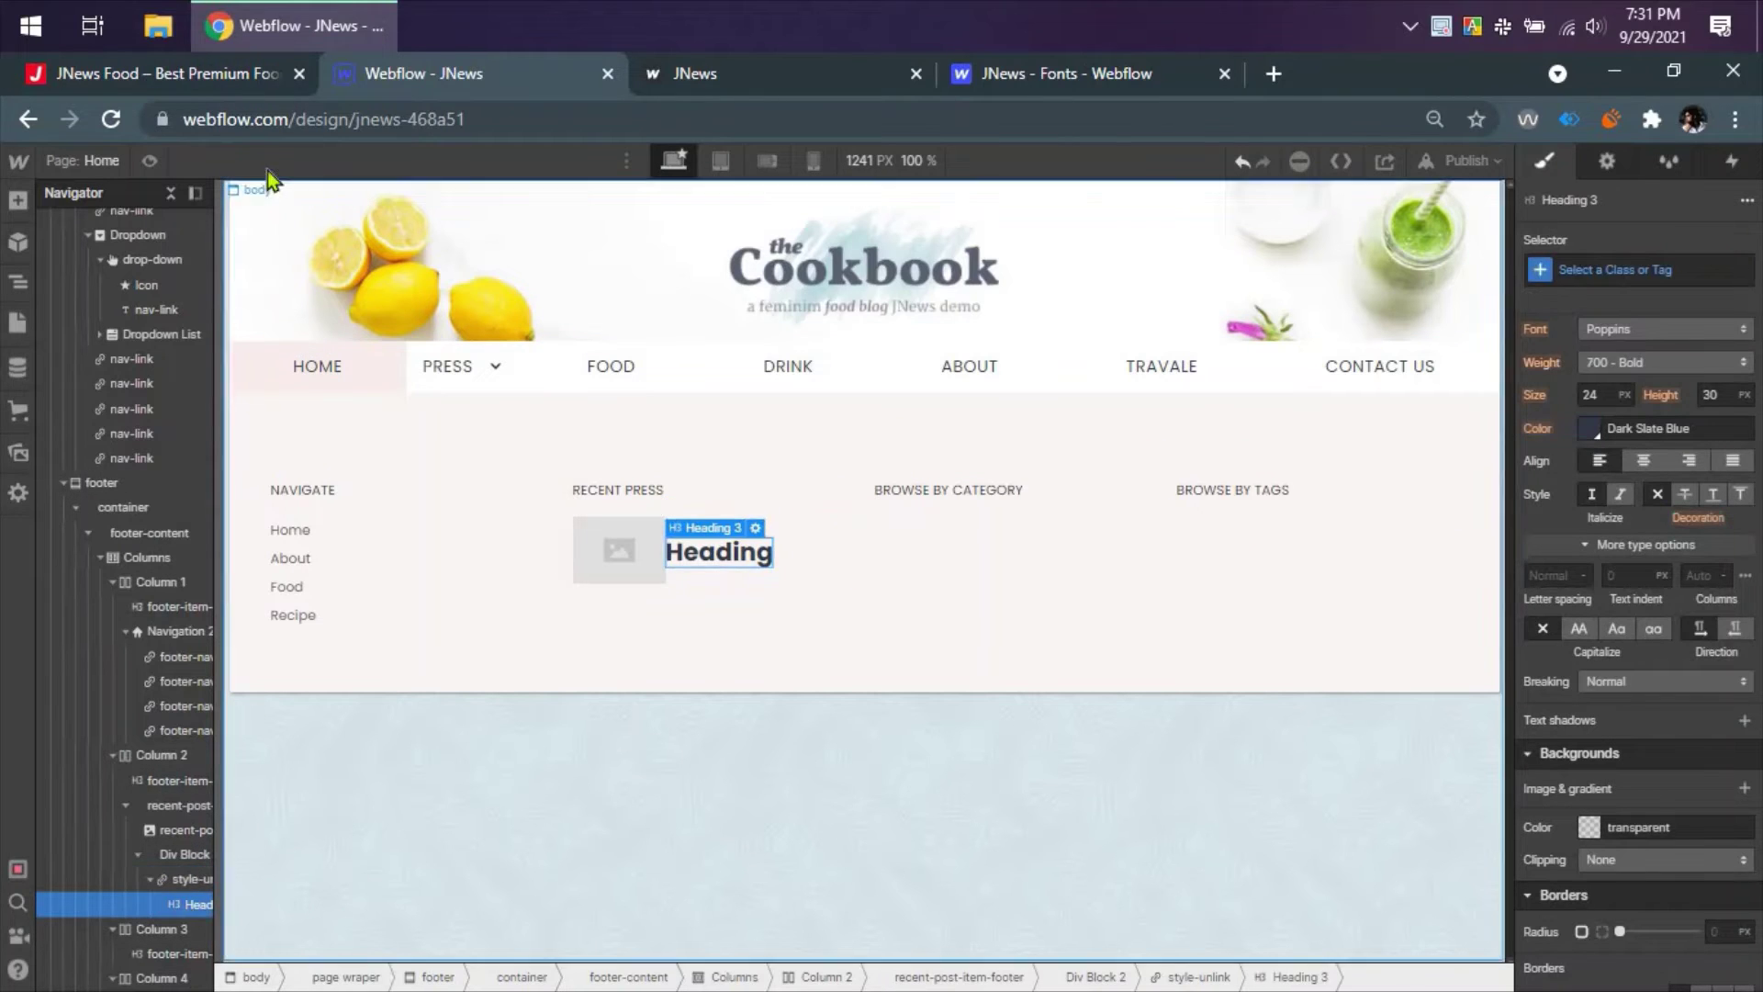
left_click(246, 81)
left_click(372, 81)
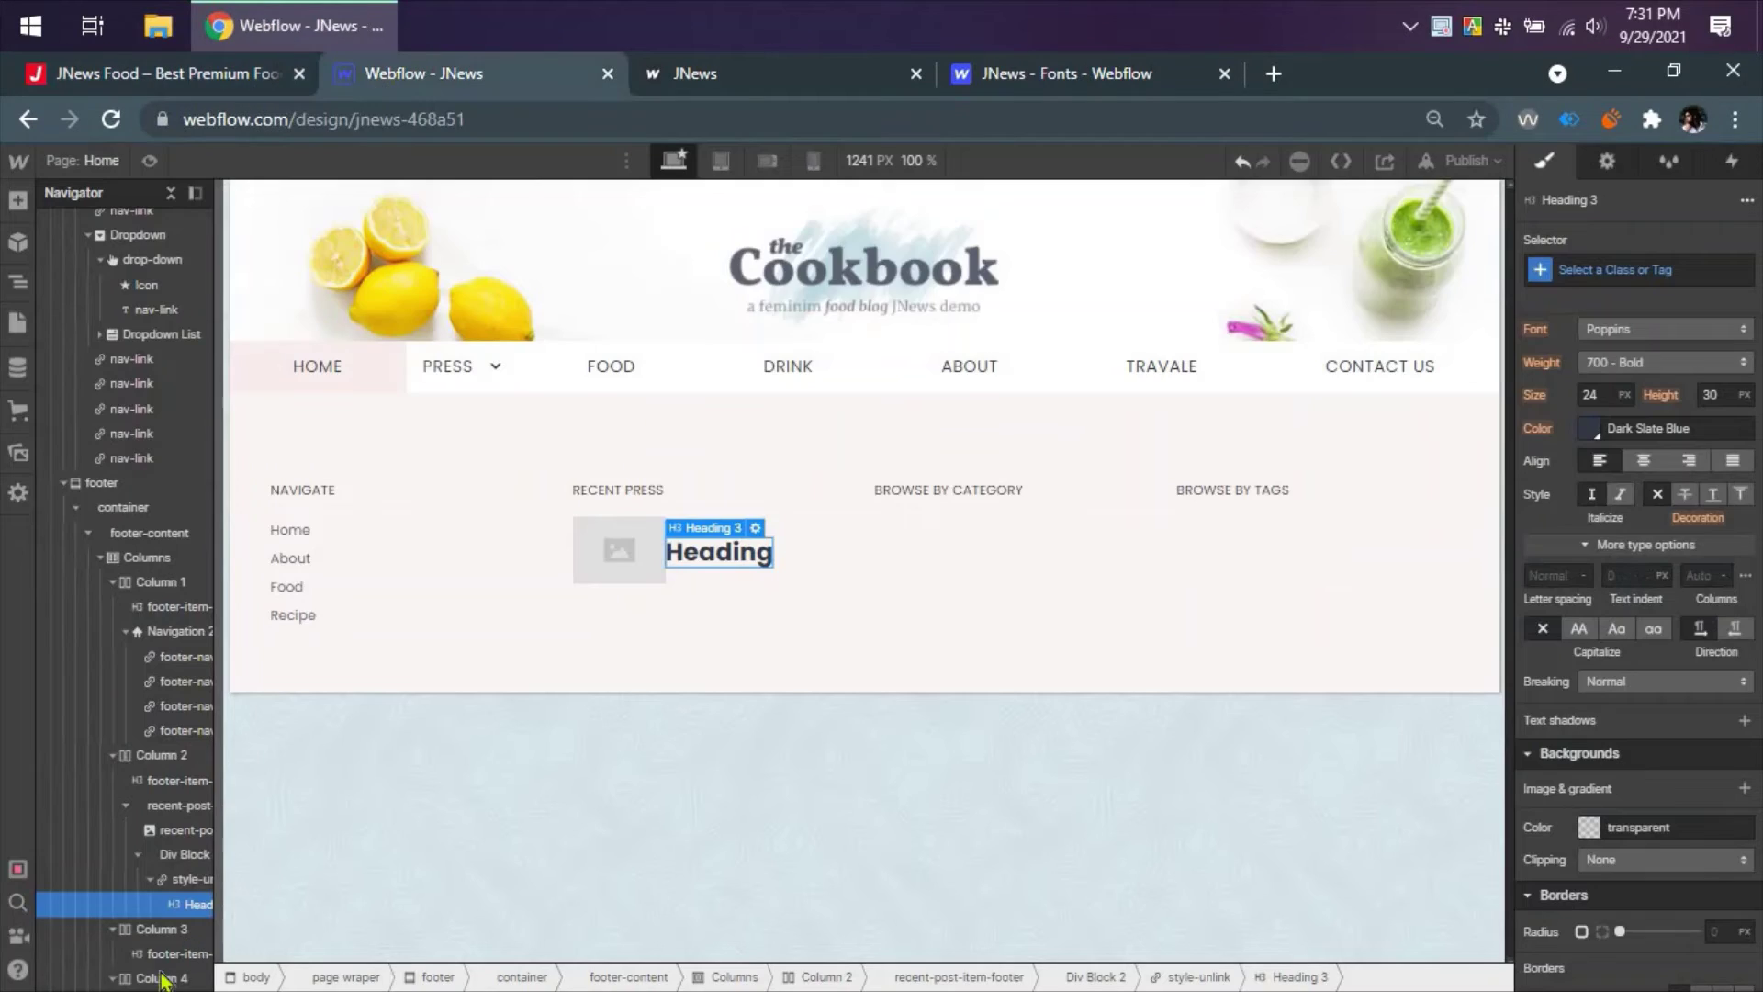
left_click(180, 854)
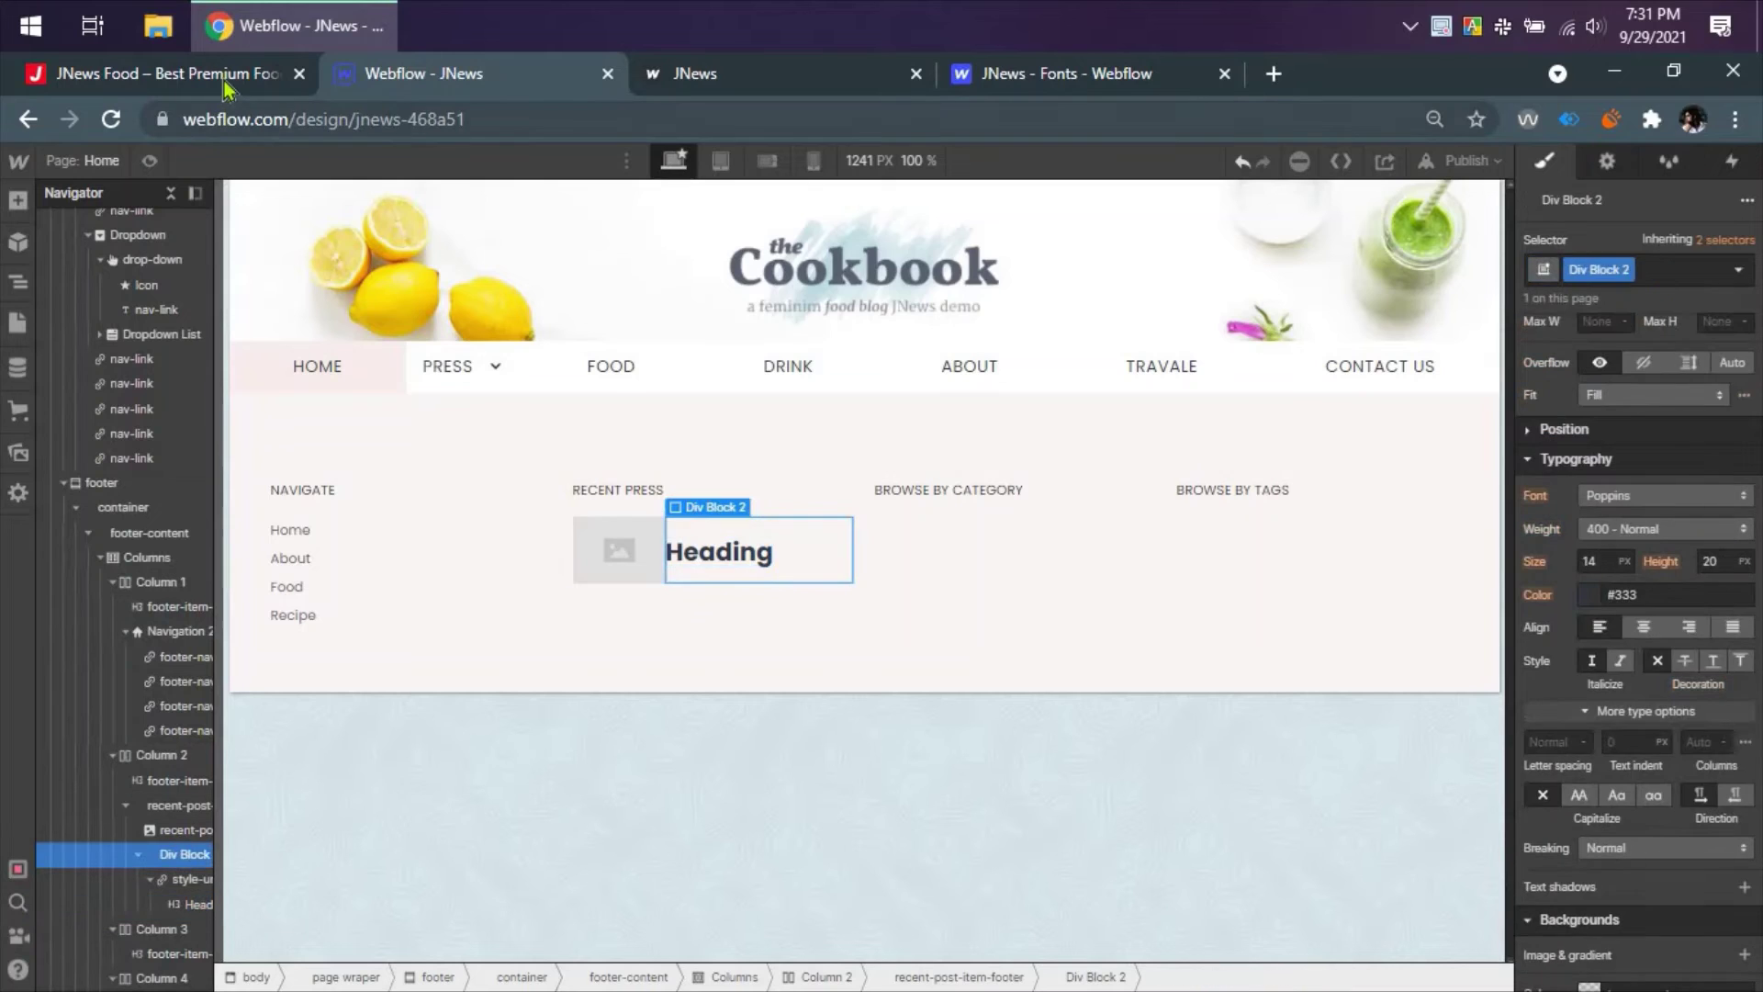
left_click(165, 73)
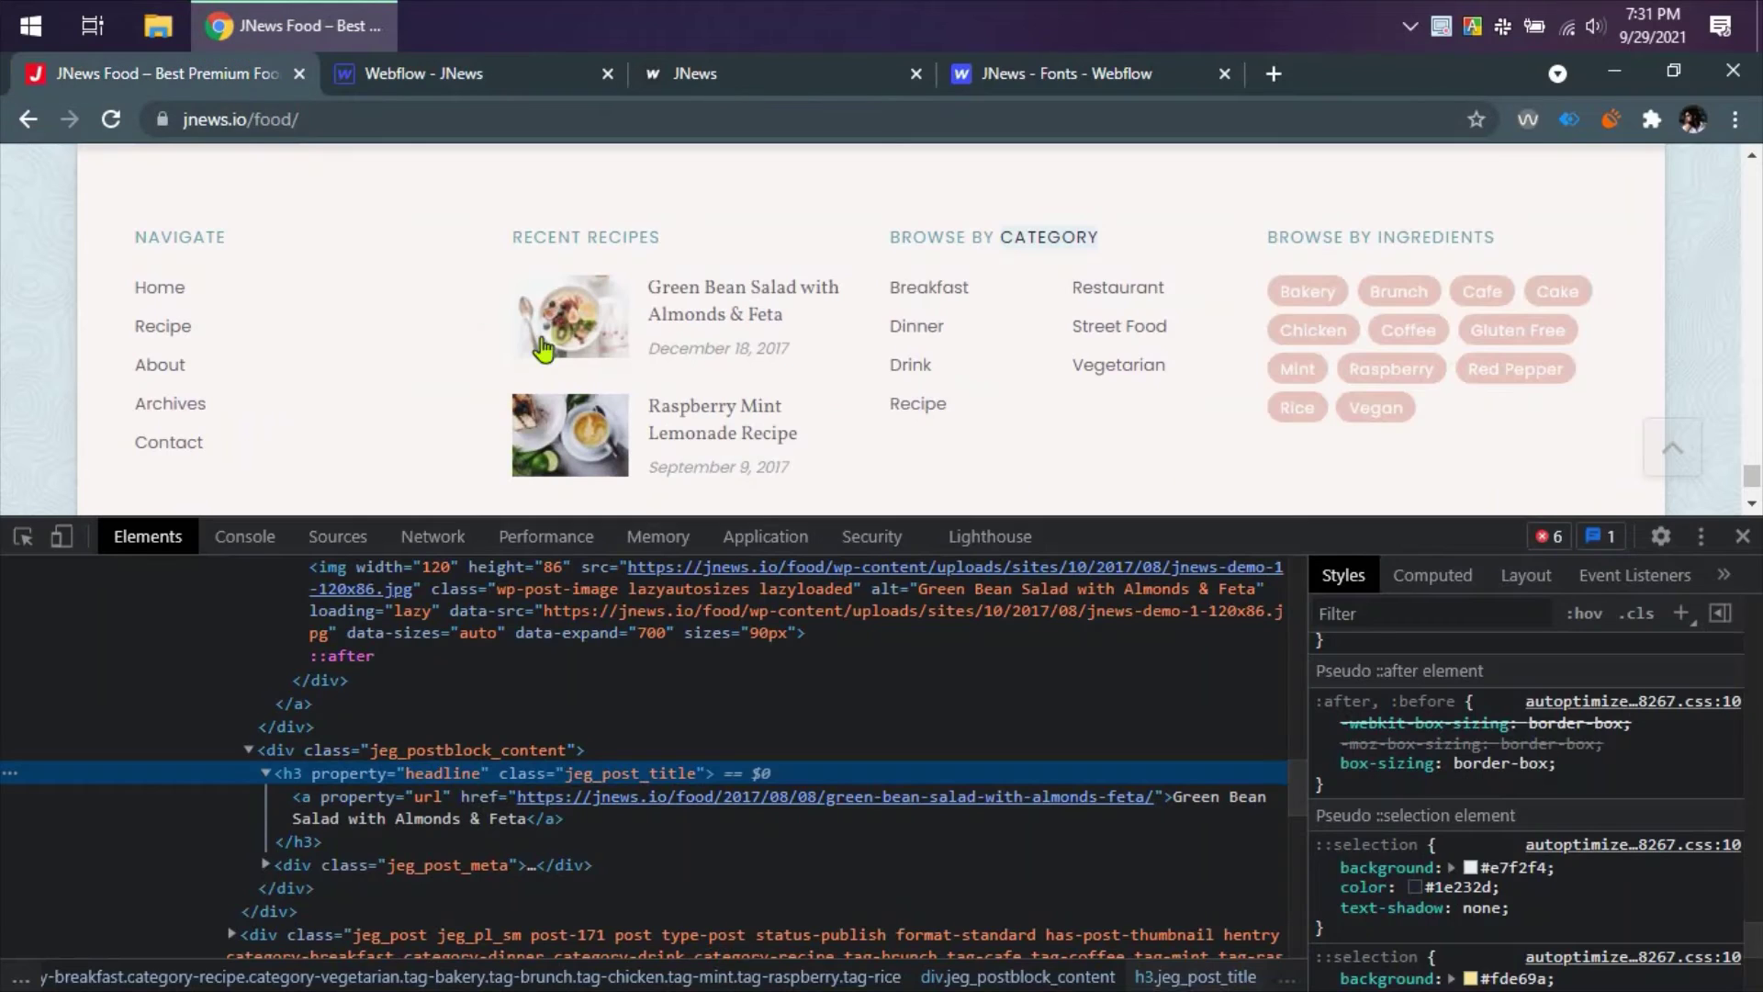
left_click(400, 751)
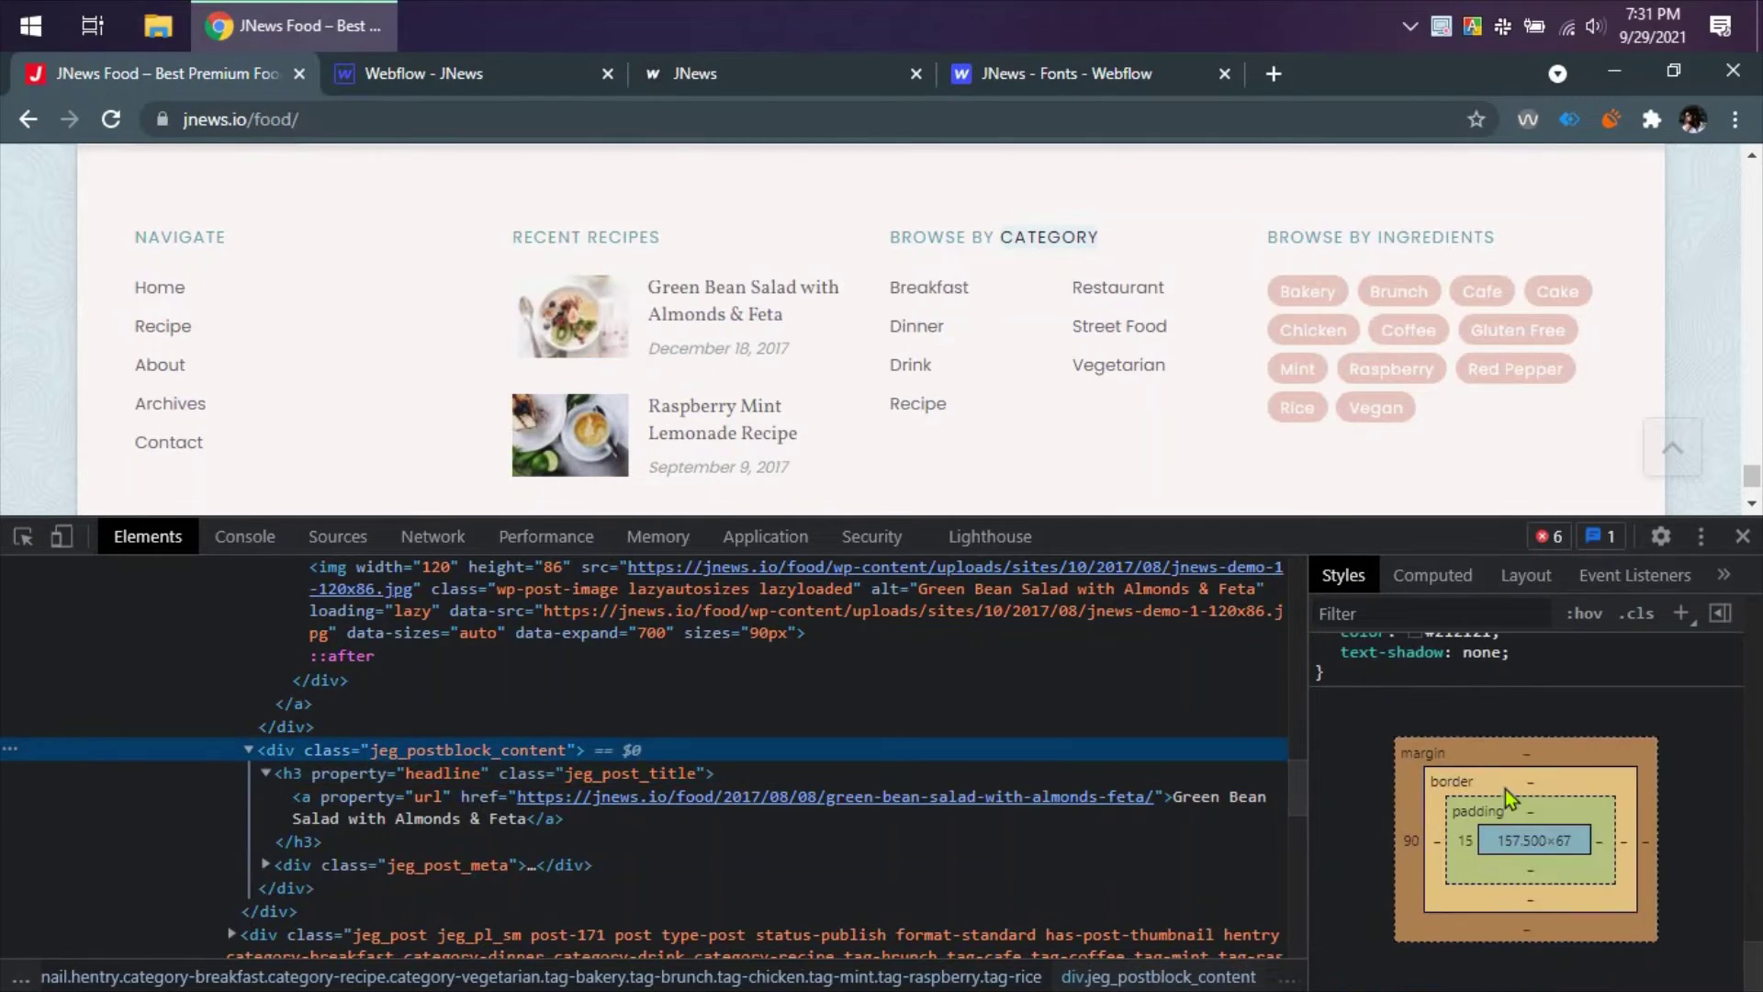
left_click(452, 81)
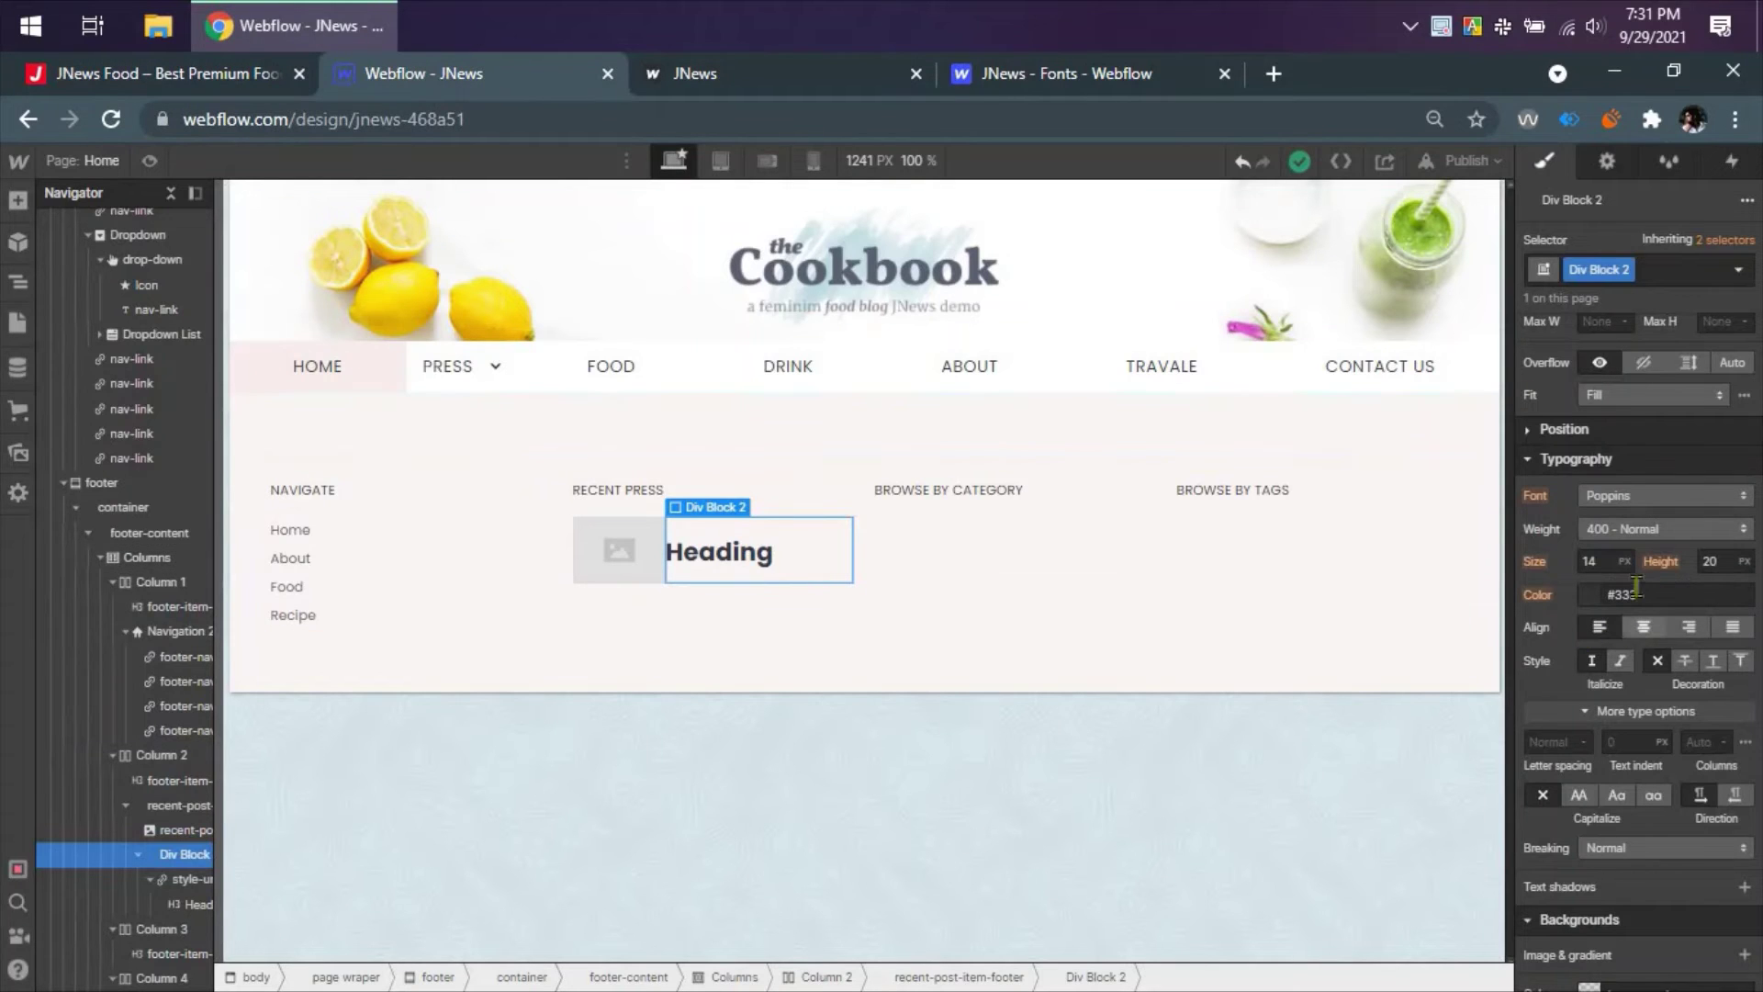
scroll(1607, 493, "up", 5)
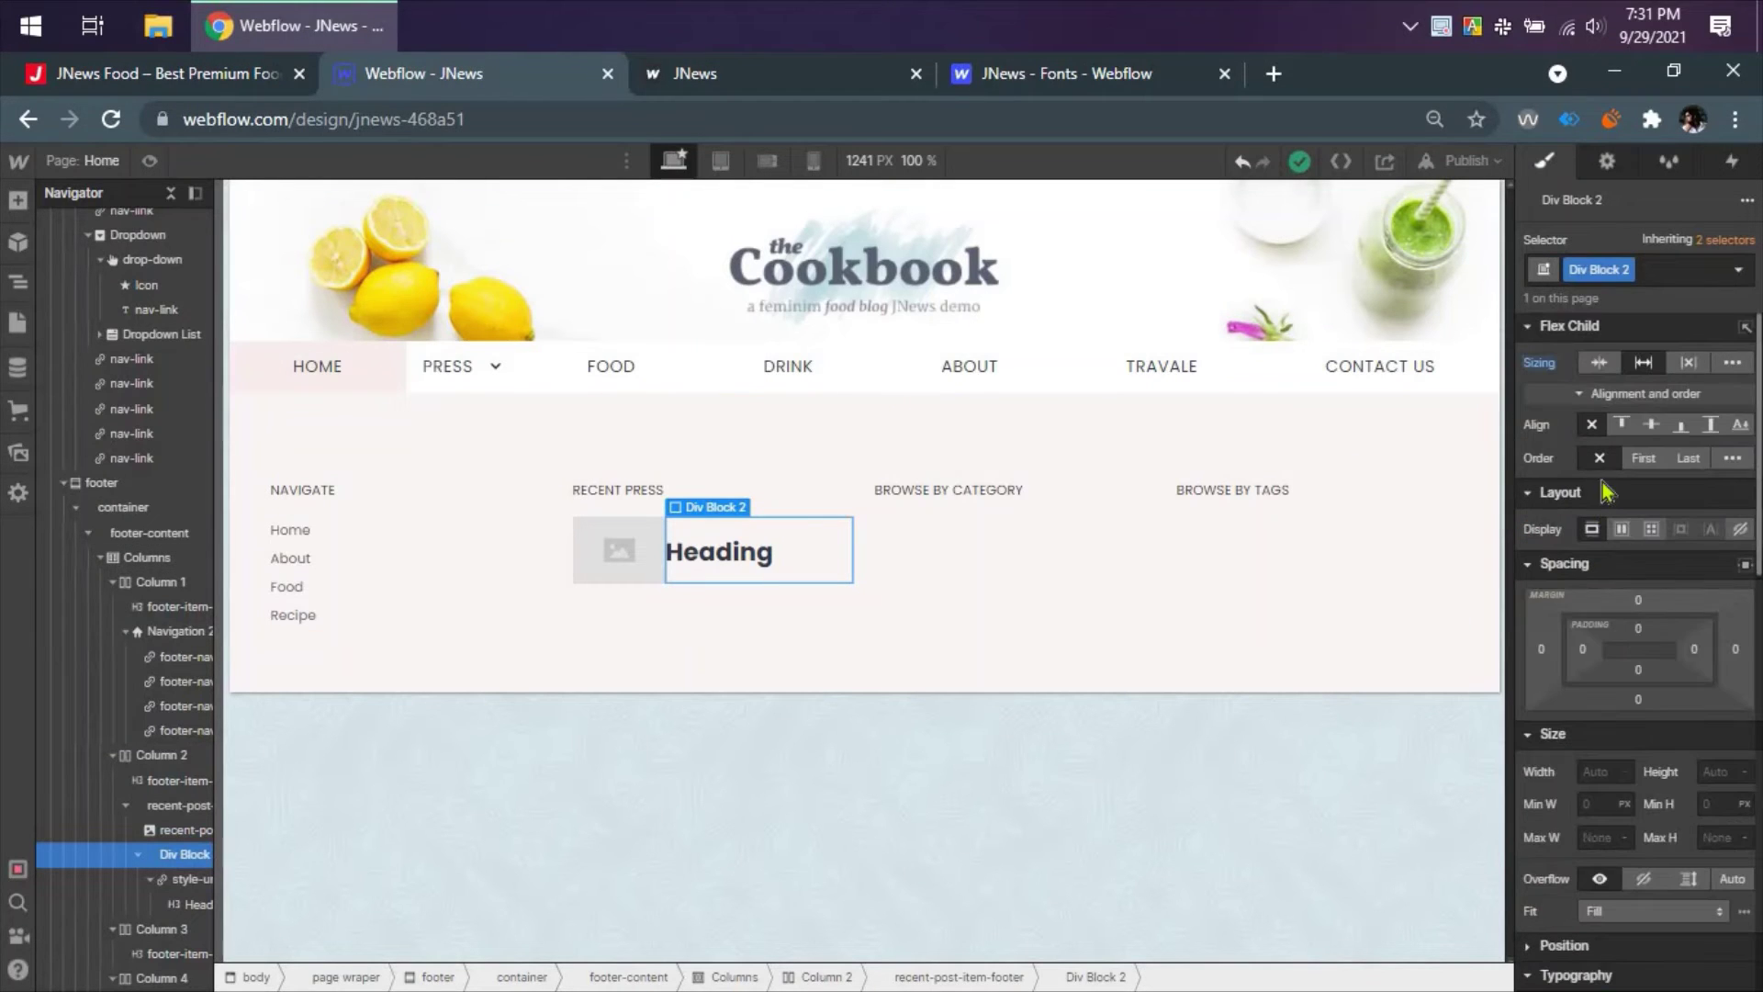
left_click(1582, 650)
type("15")
key("Return")
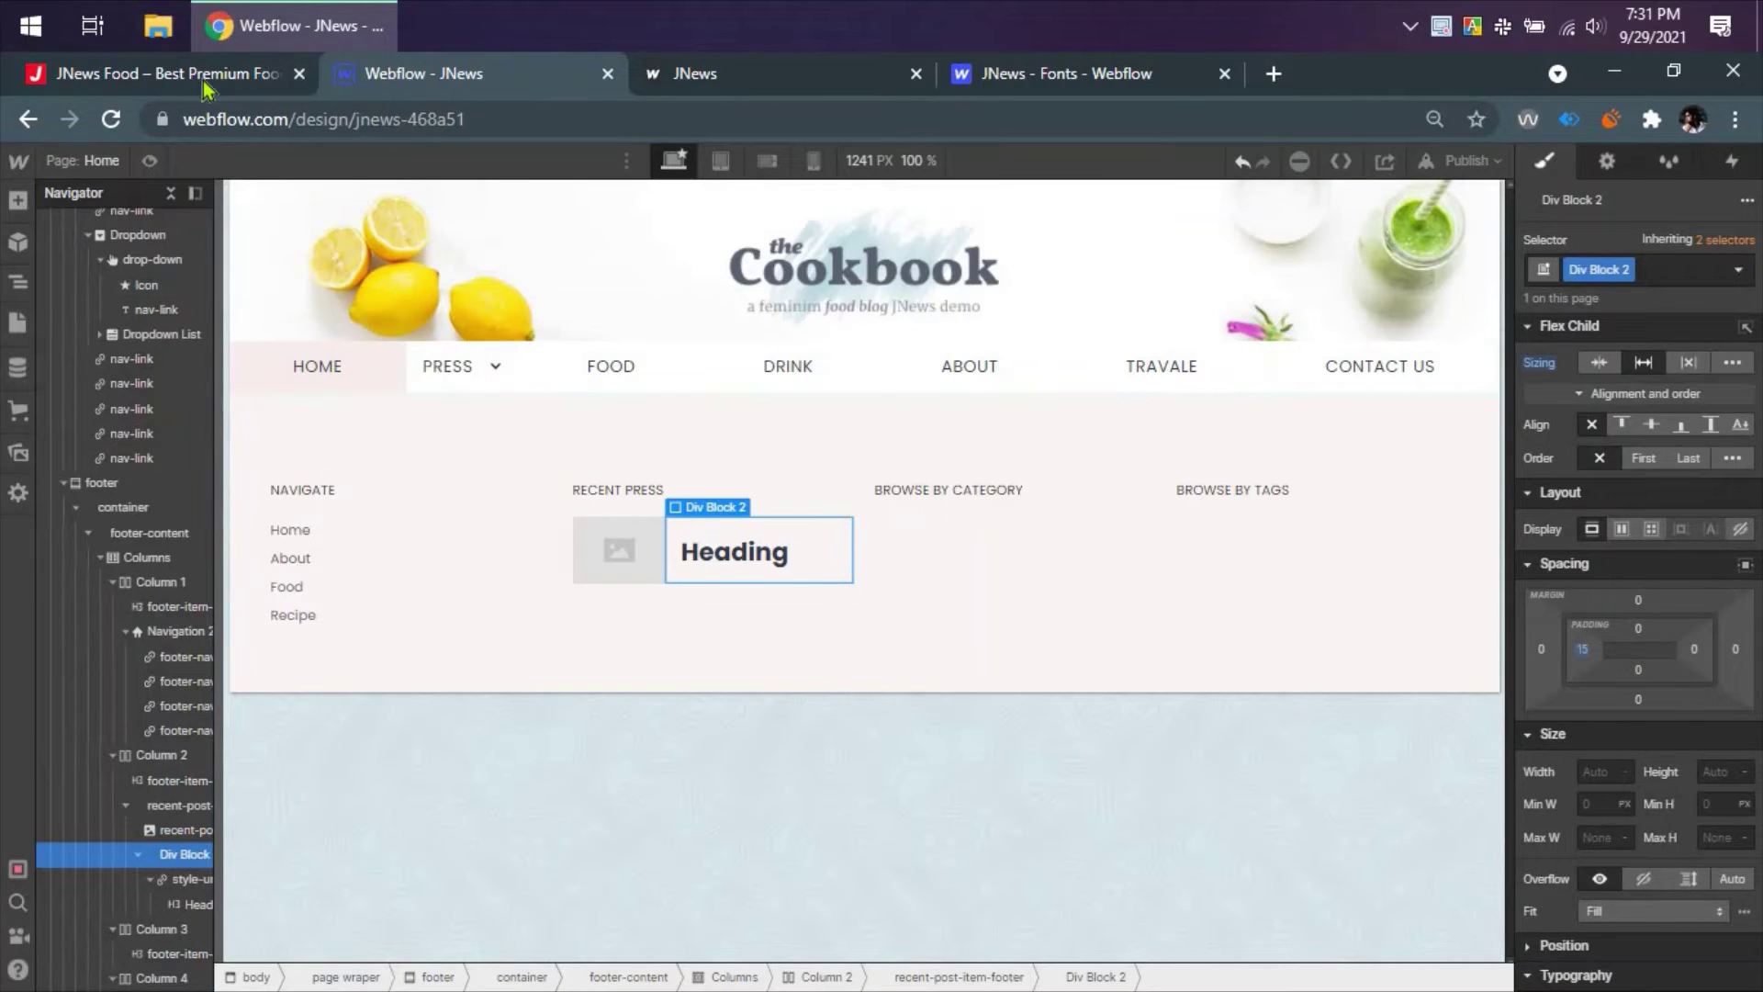
- Inspect the Green Bean Salad recipe title's styles on the JNews reference site, switching off its footer font-size rule to test it
key("ctrl+shift+Tab")
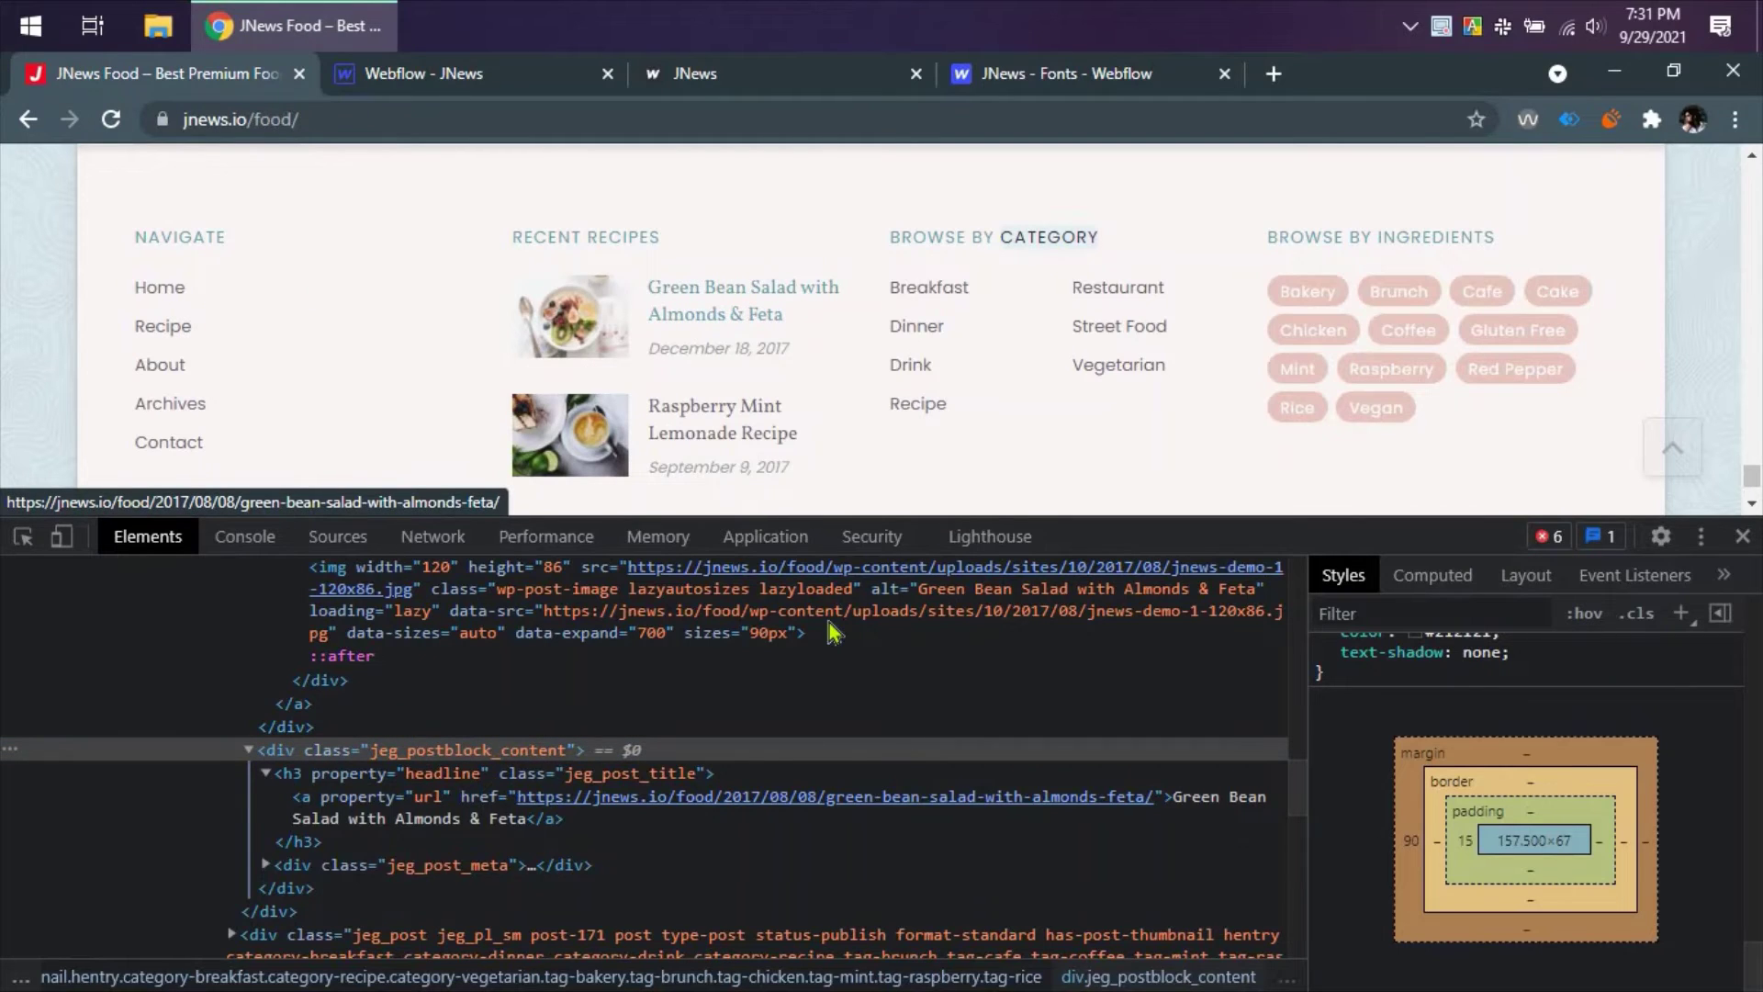
right_click(737, 294)
left_click(831, 541)
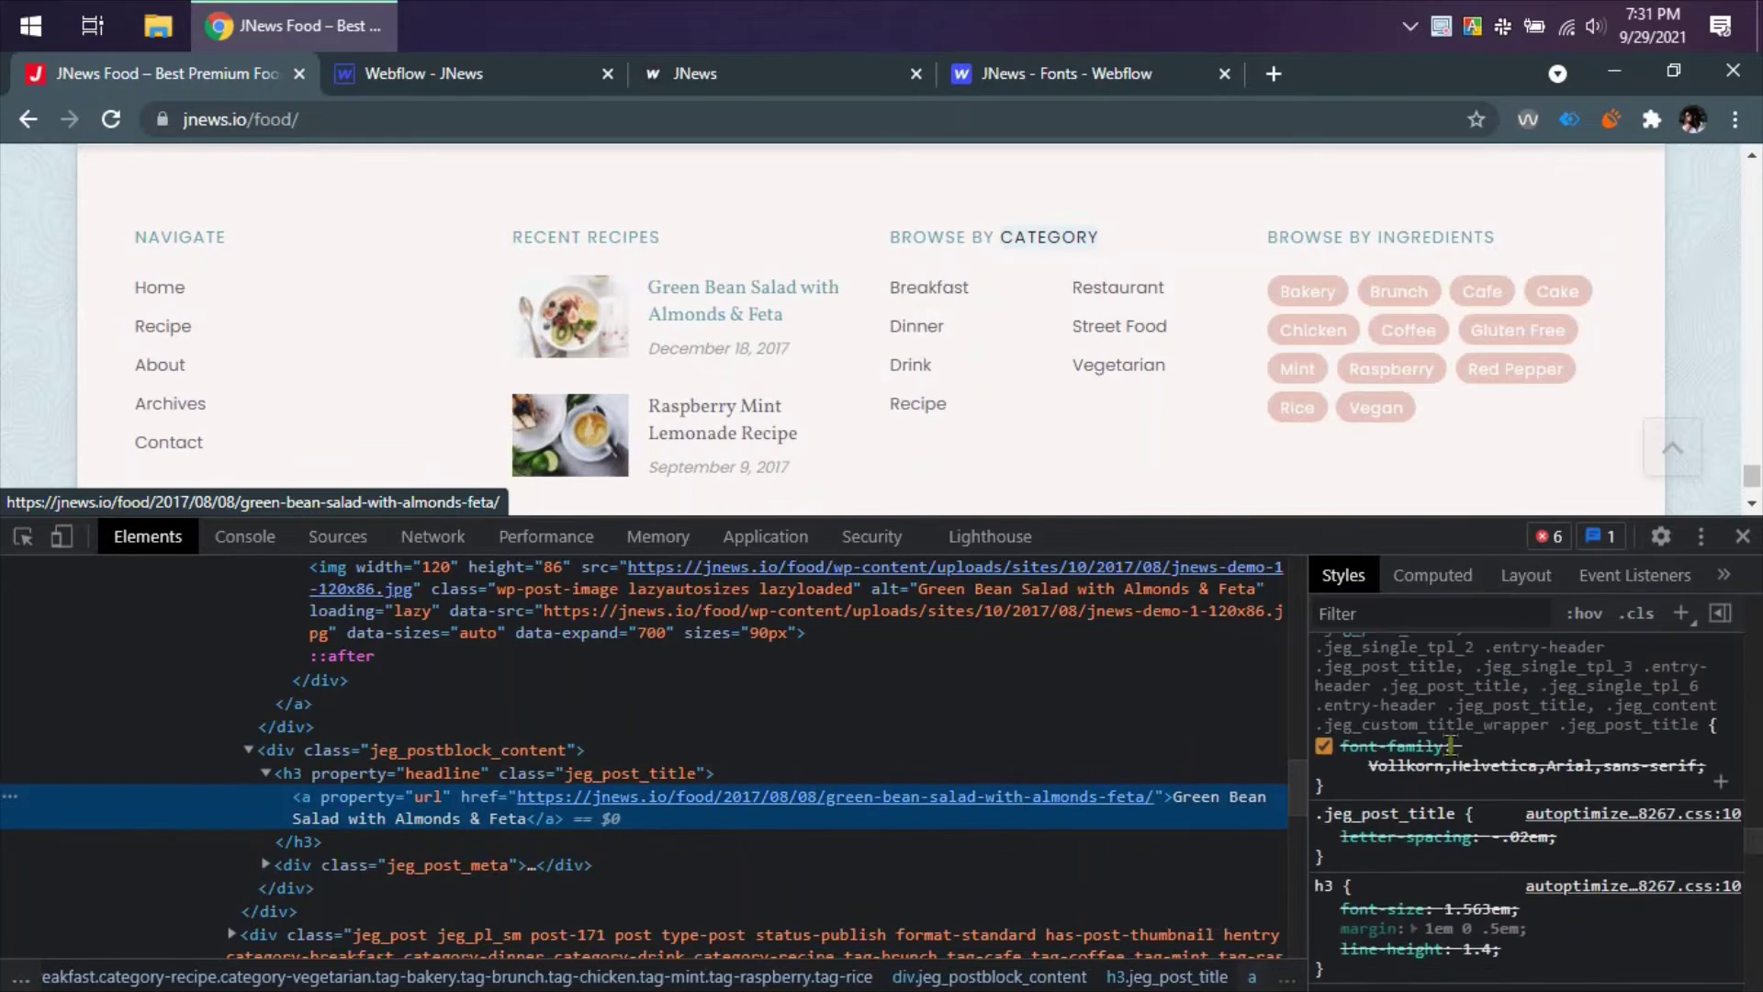
scroll(1449, 743, "down", 5)
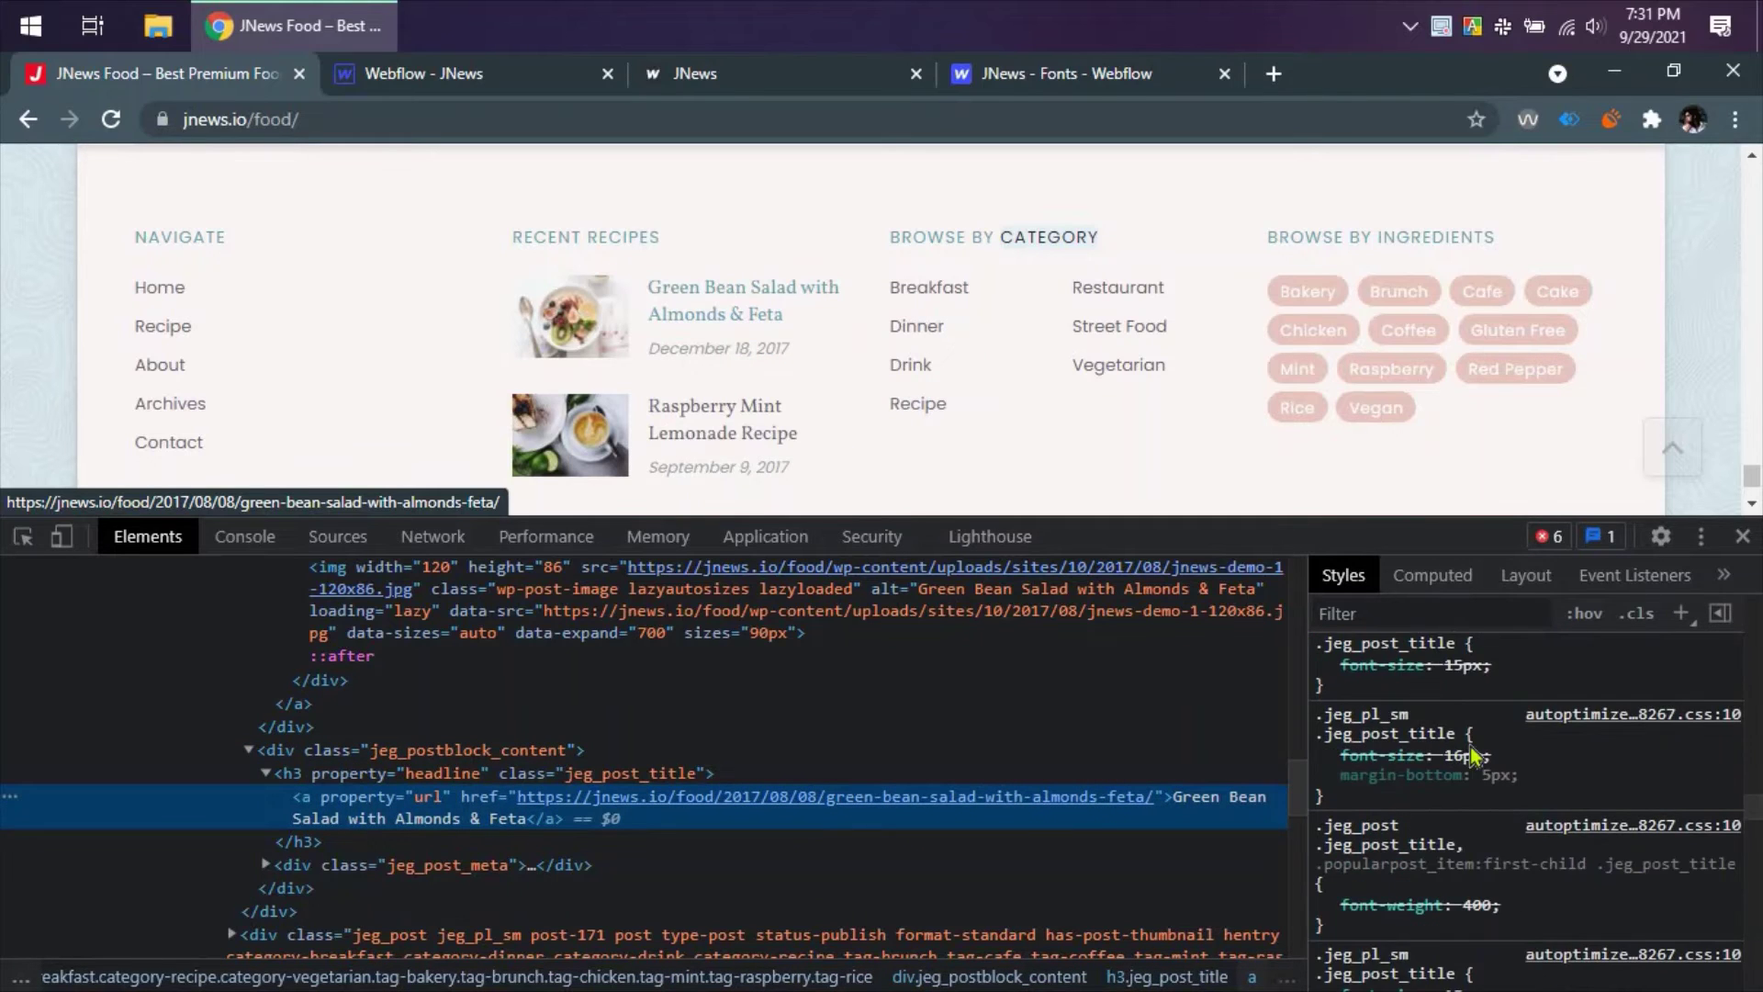
scroll(1540, 764, "up", 10)
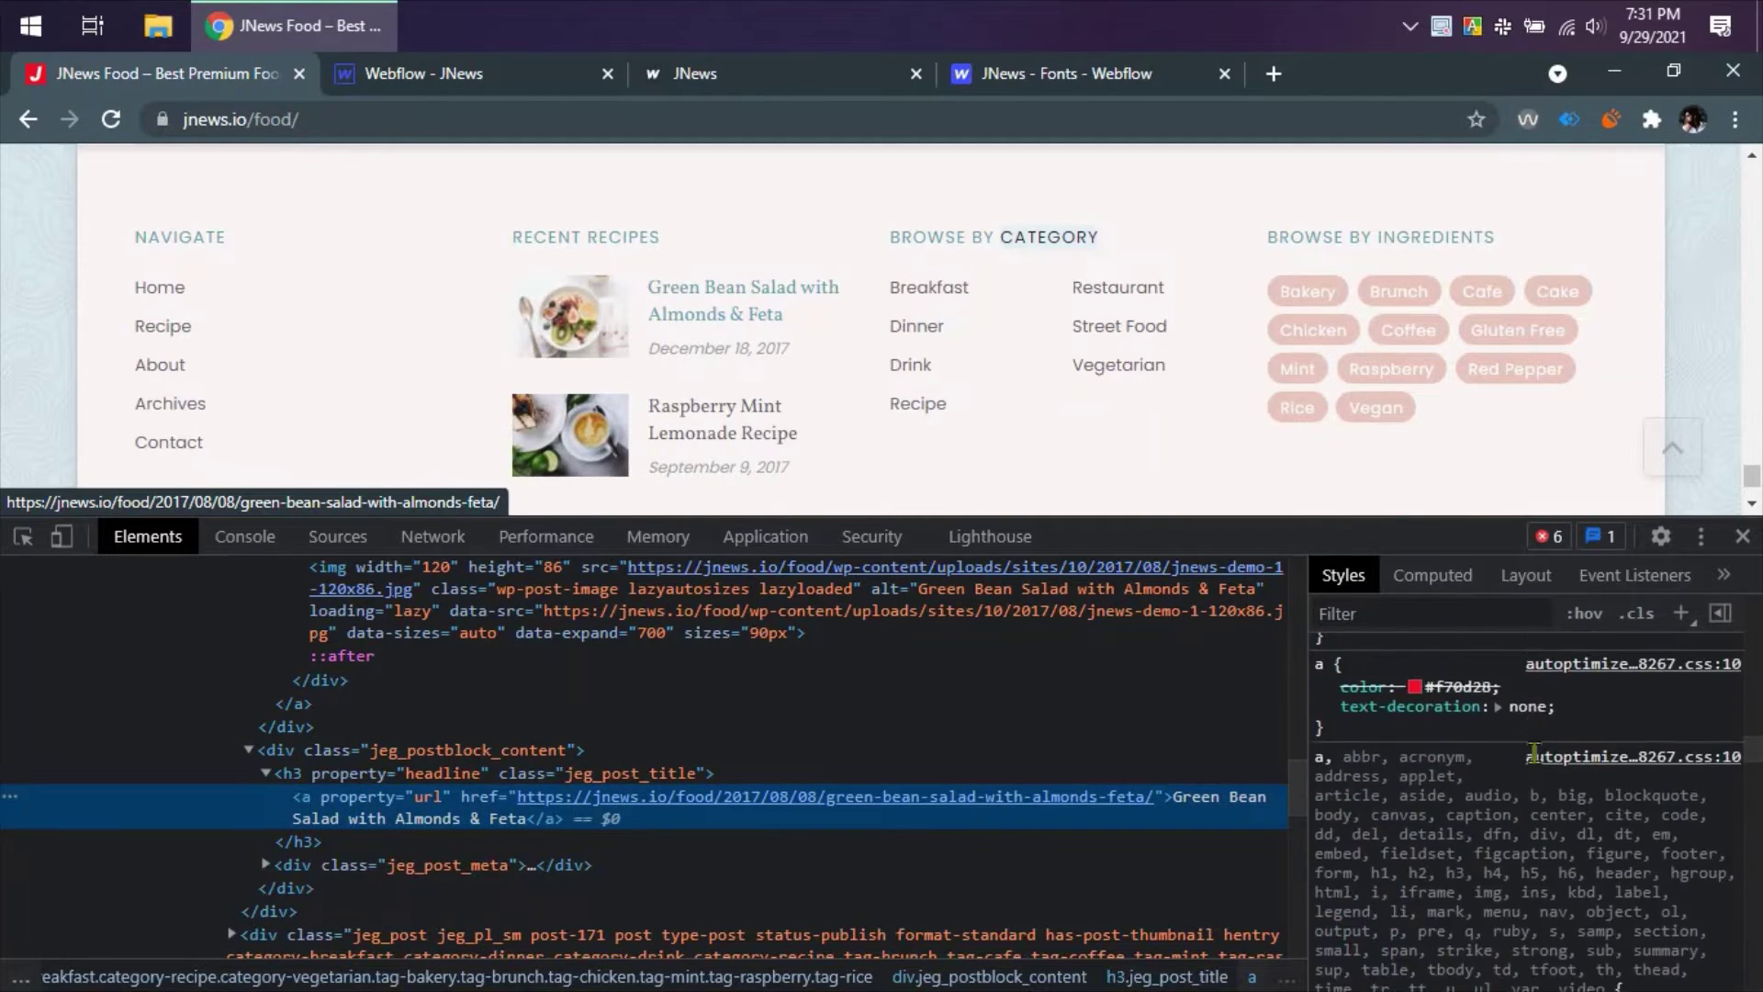
scroll(1534, 753, "up", 5)
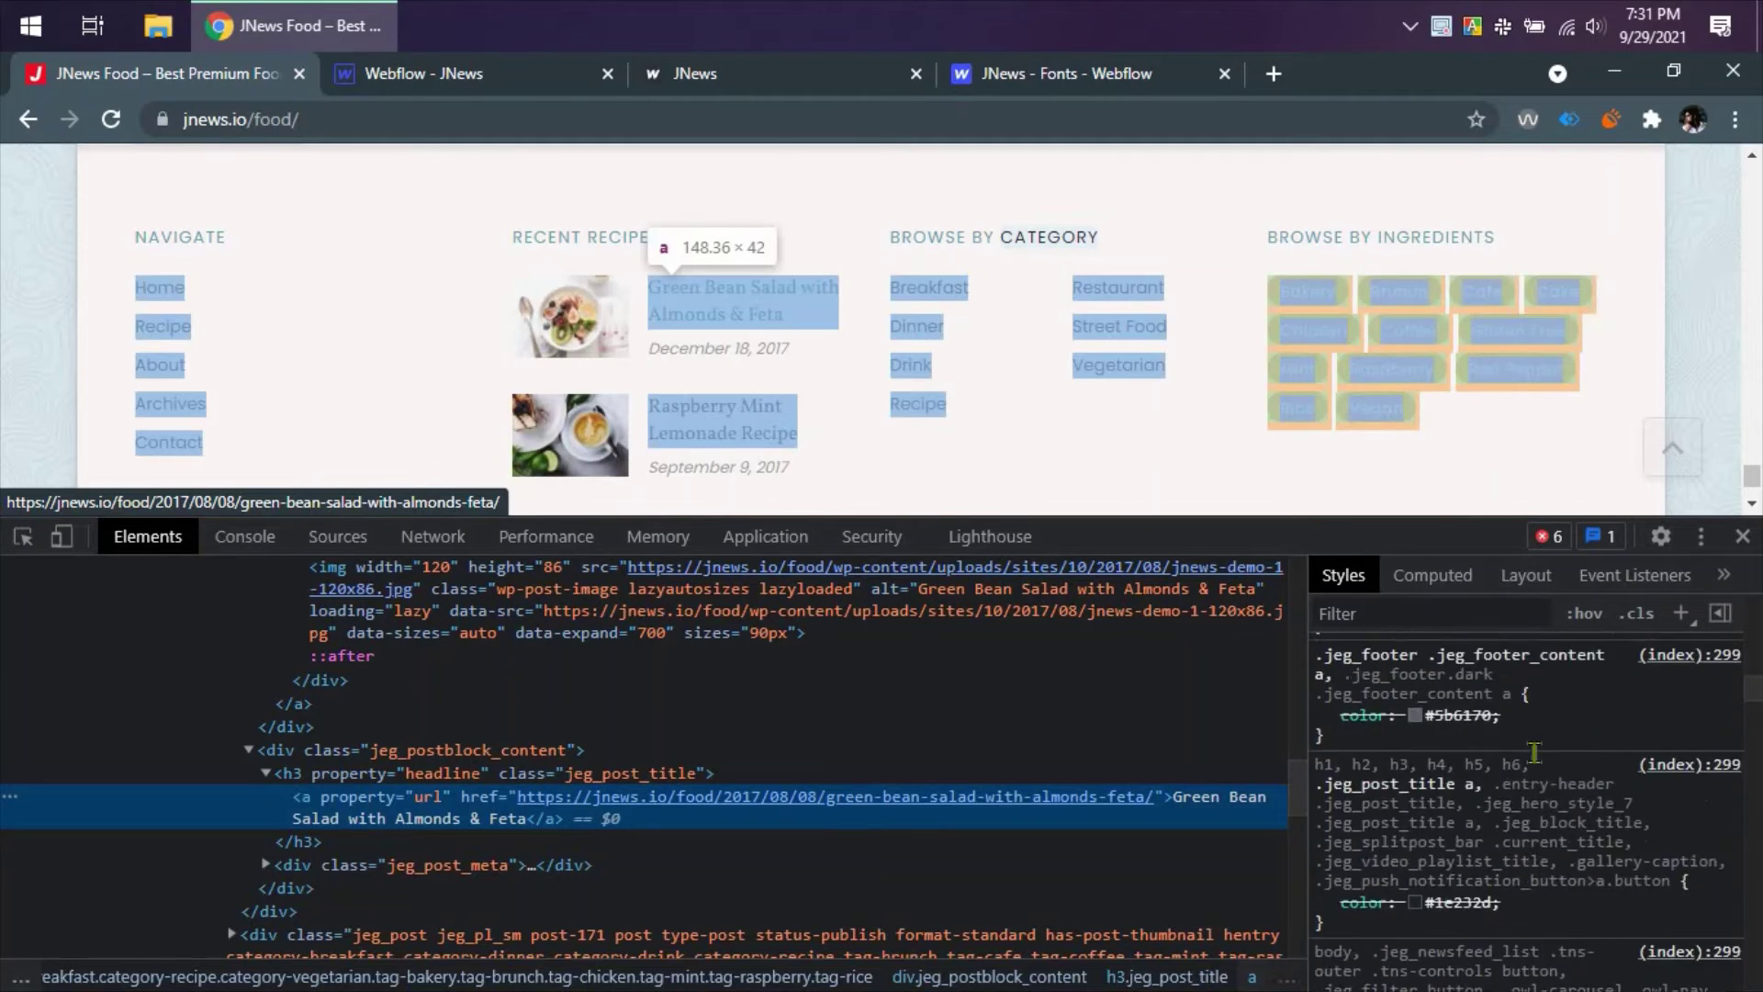
scroll(1533, 753, "up", 10)
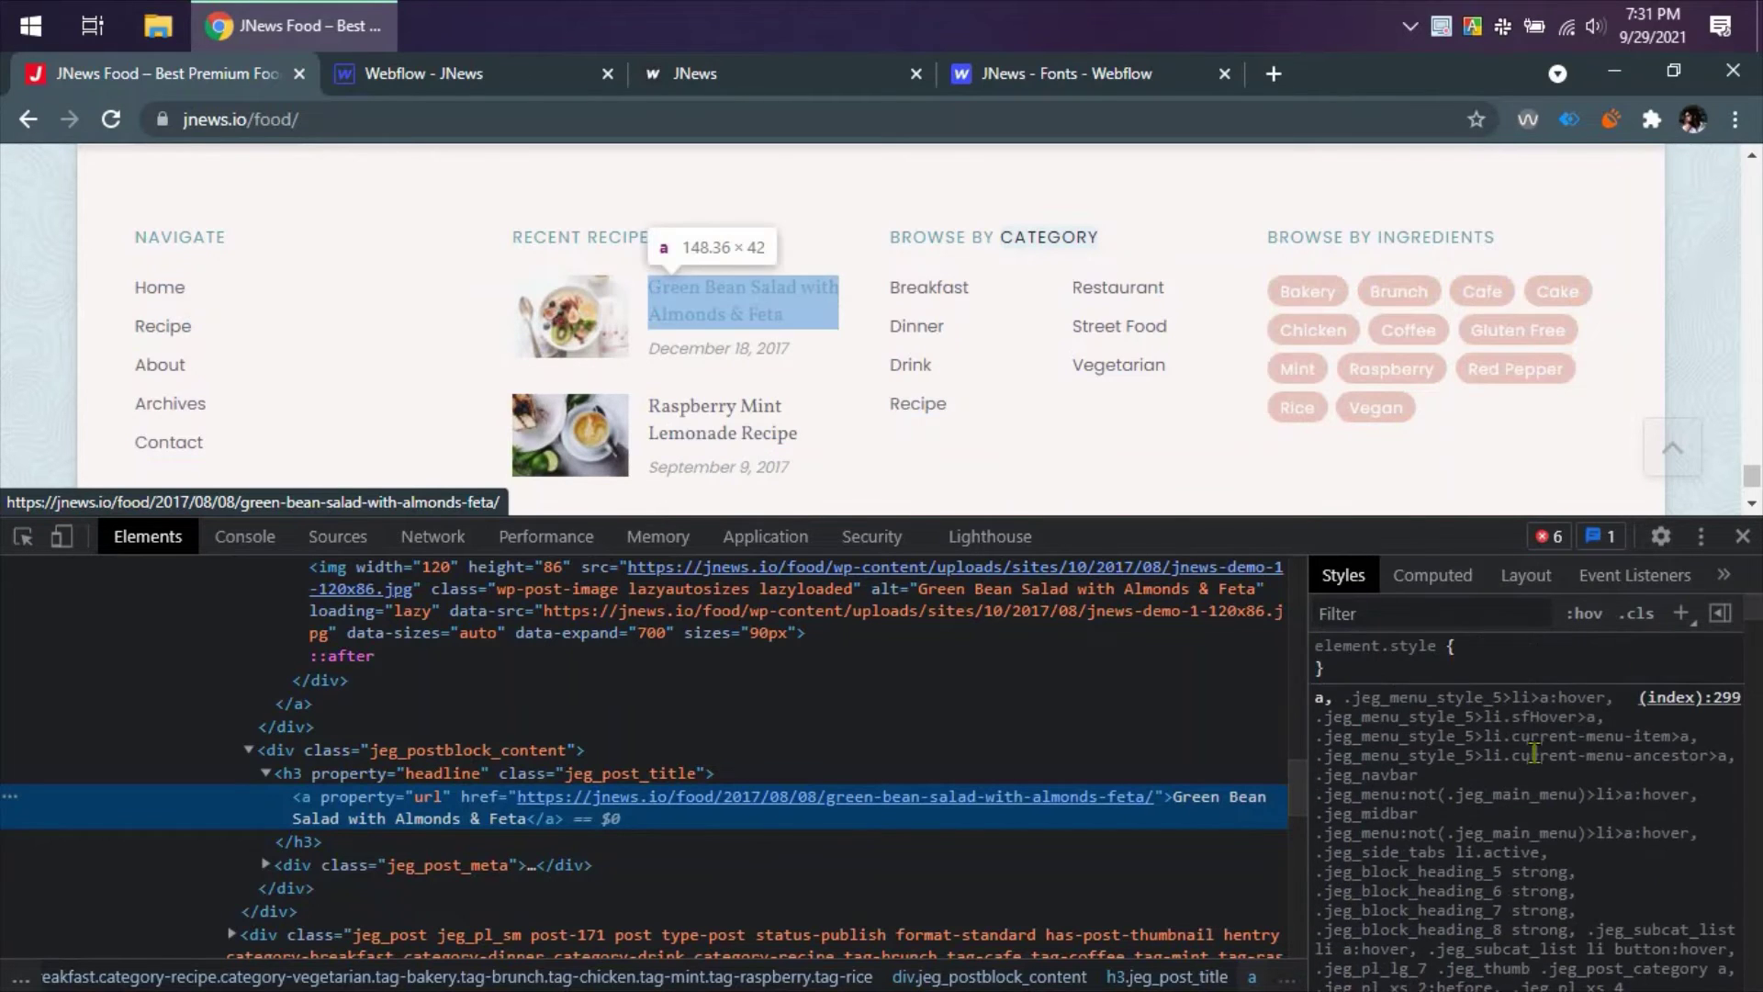
scroll(1534, 755, "down", 10)
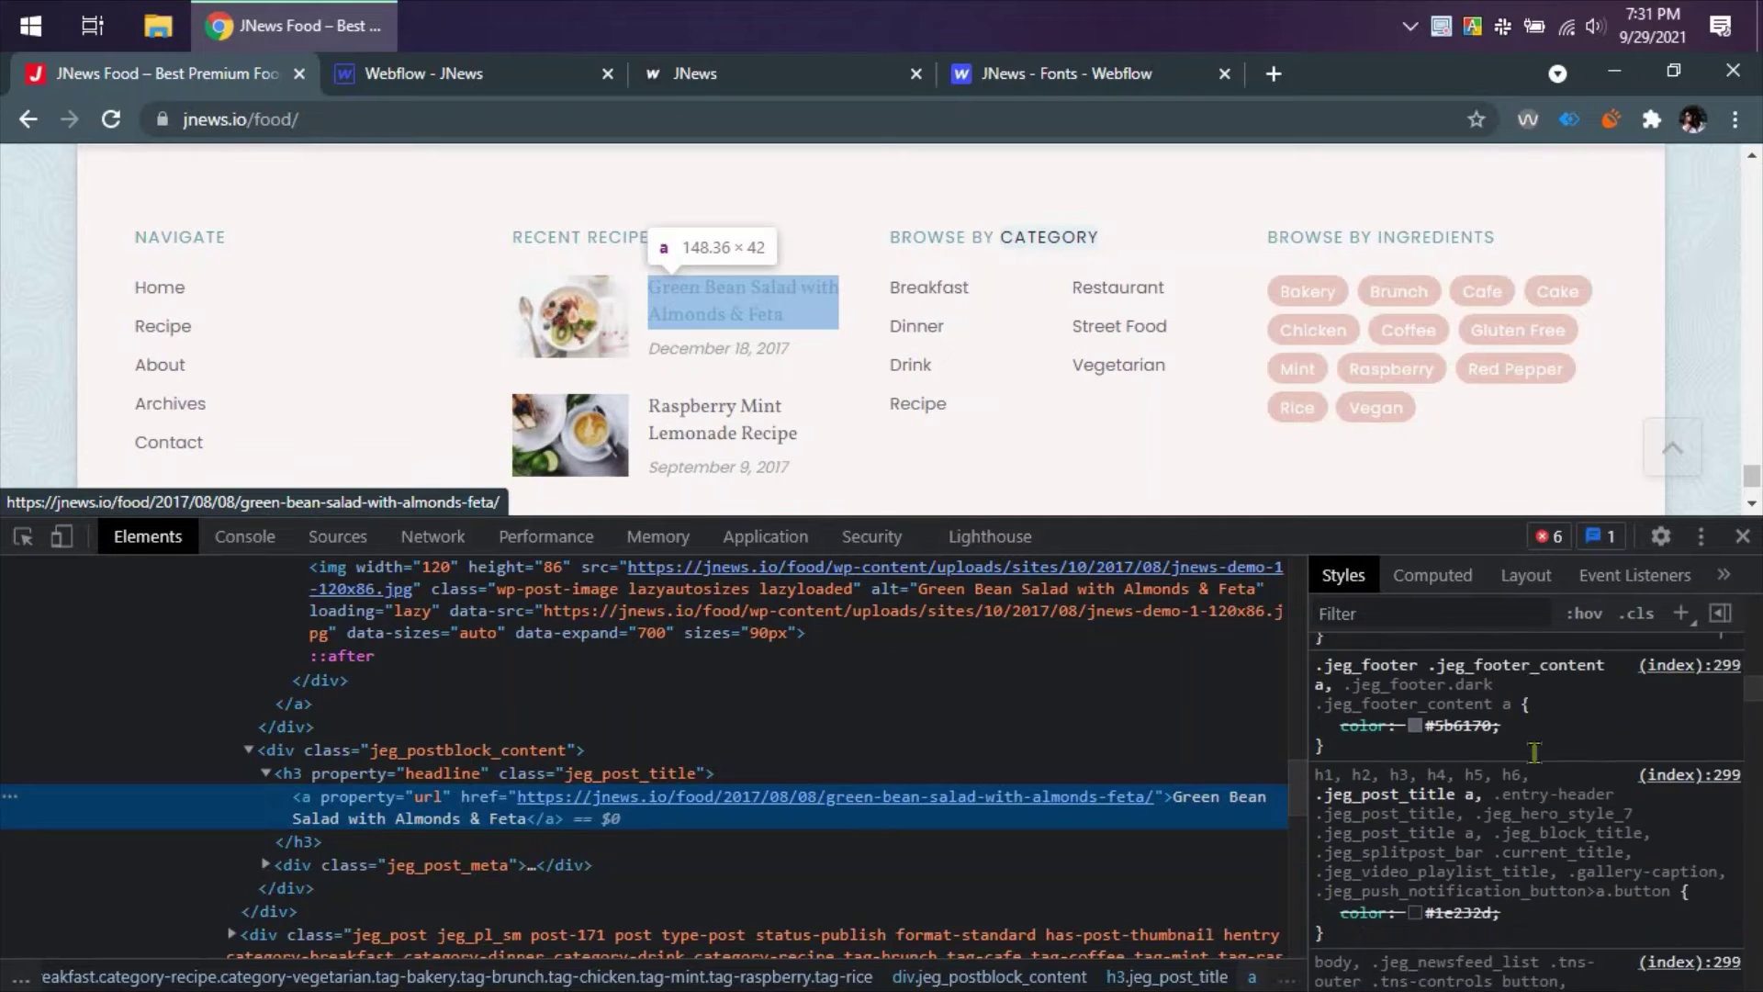
scroll(1534, 751, "down", 8)
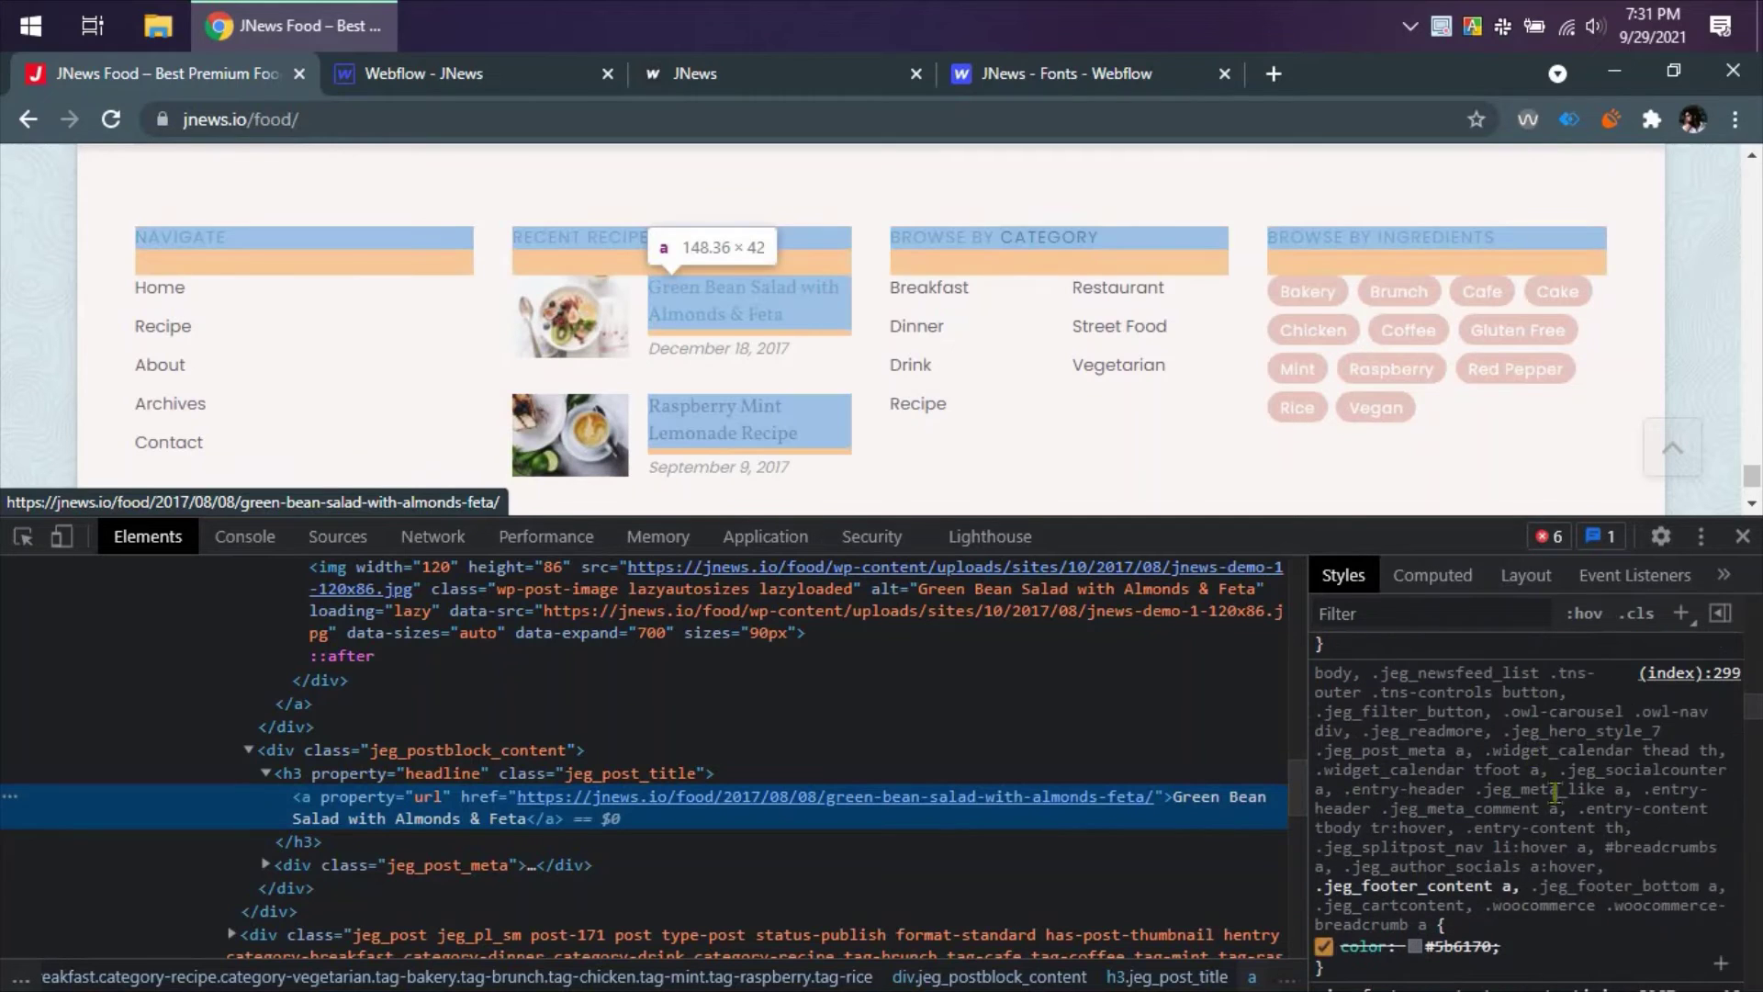
scroll(1550, 791, "down", 10)
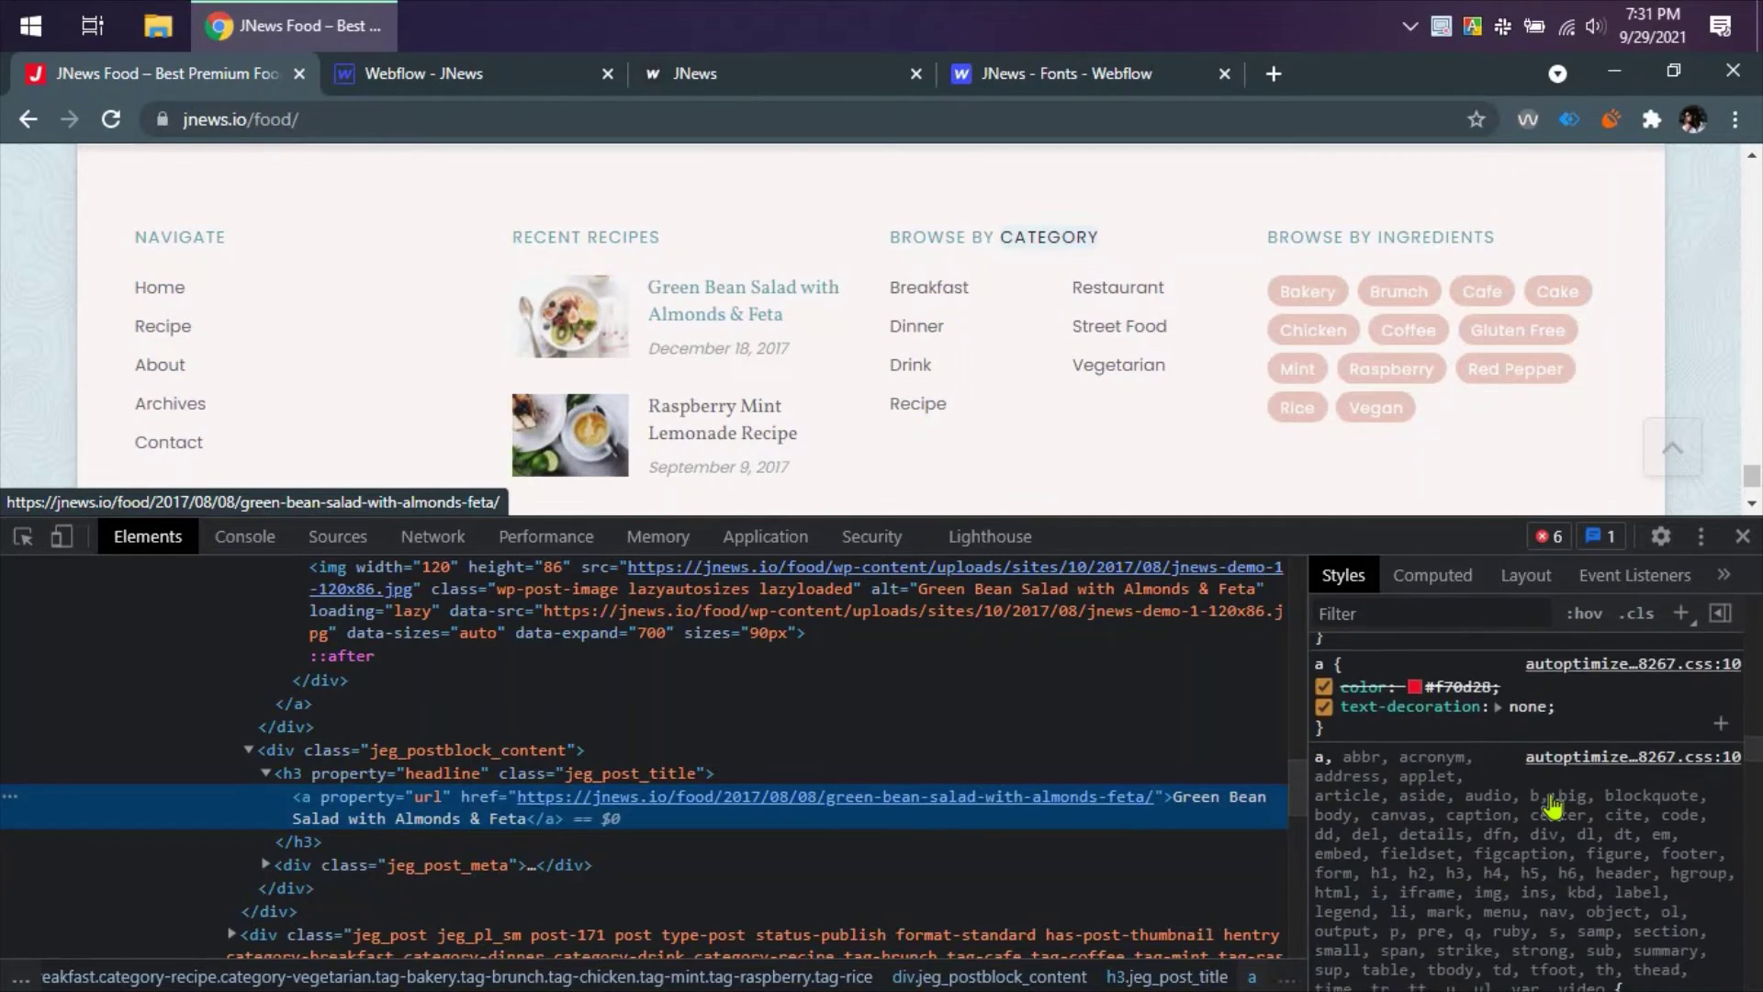
scroll(1552, 826, "down", 3)
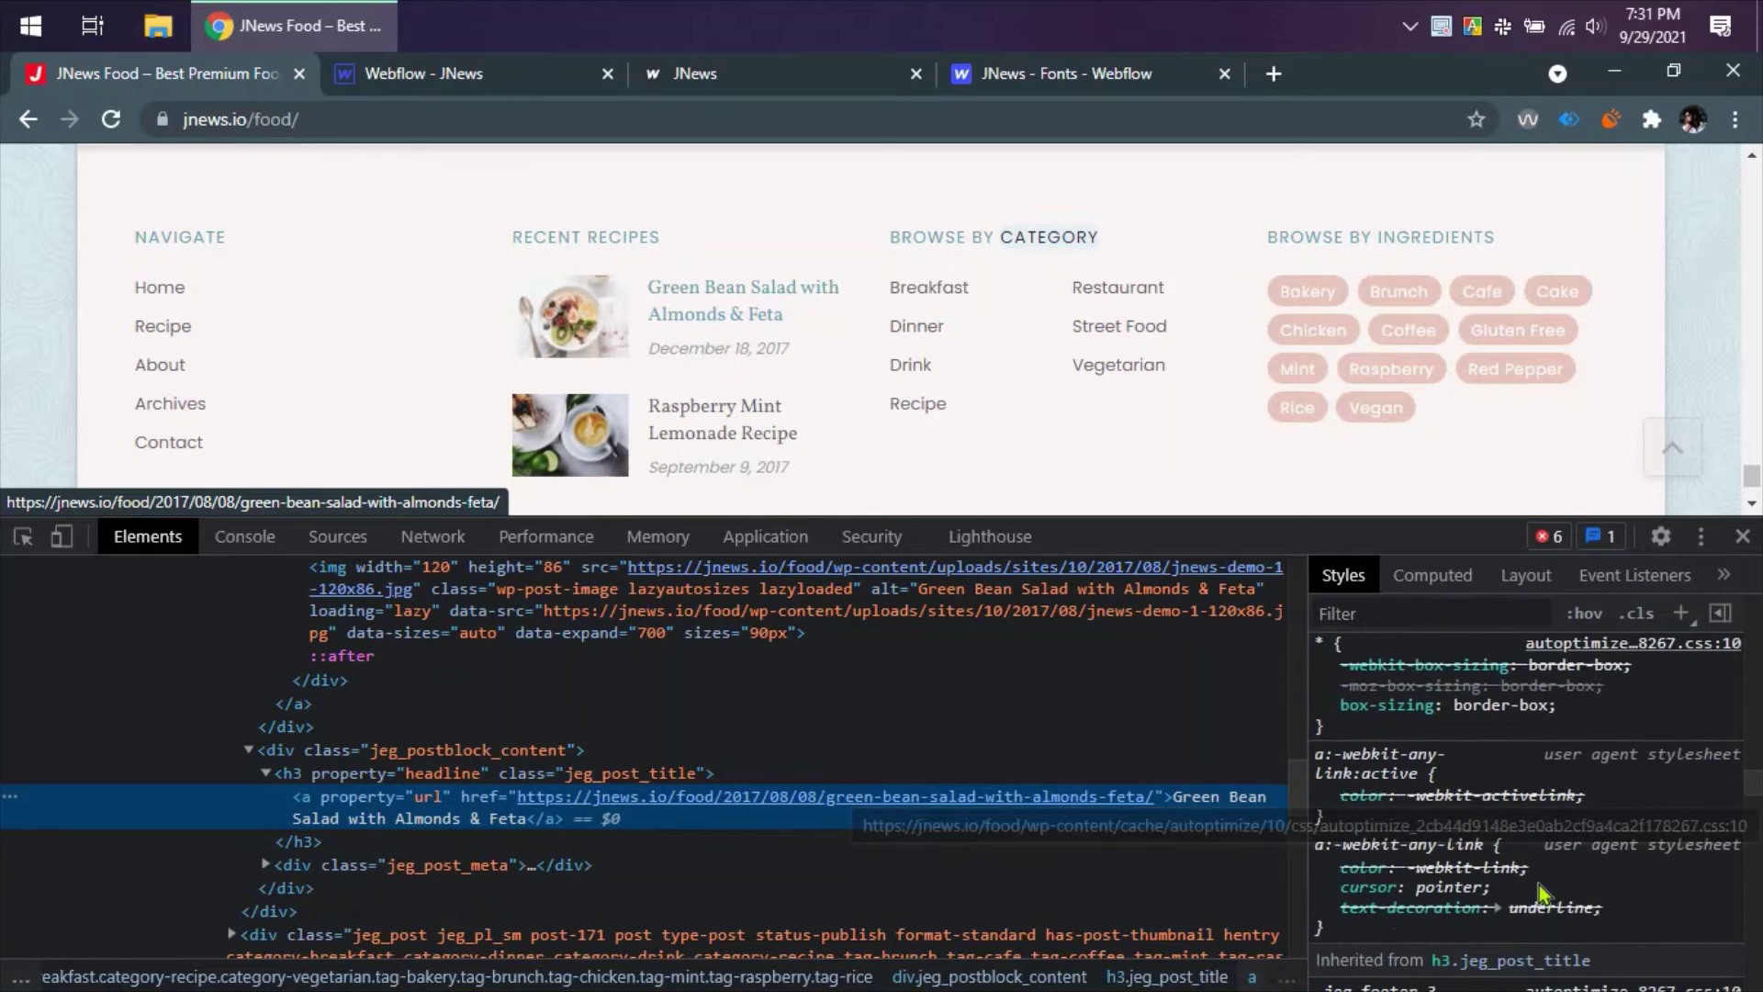
scroll(1543, 888, "down", 3)
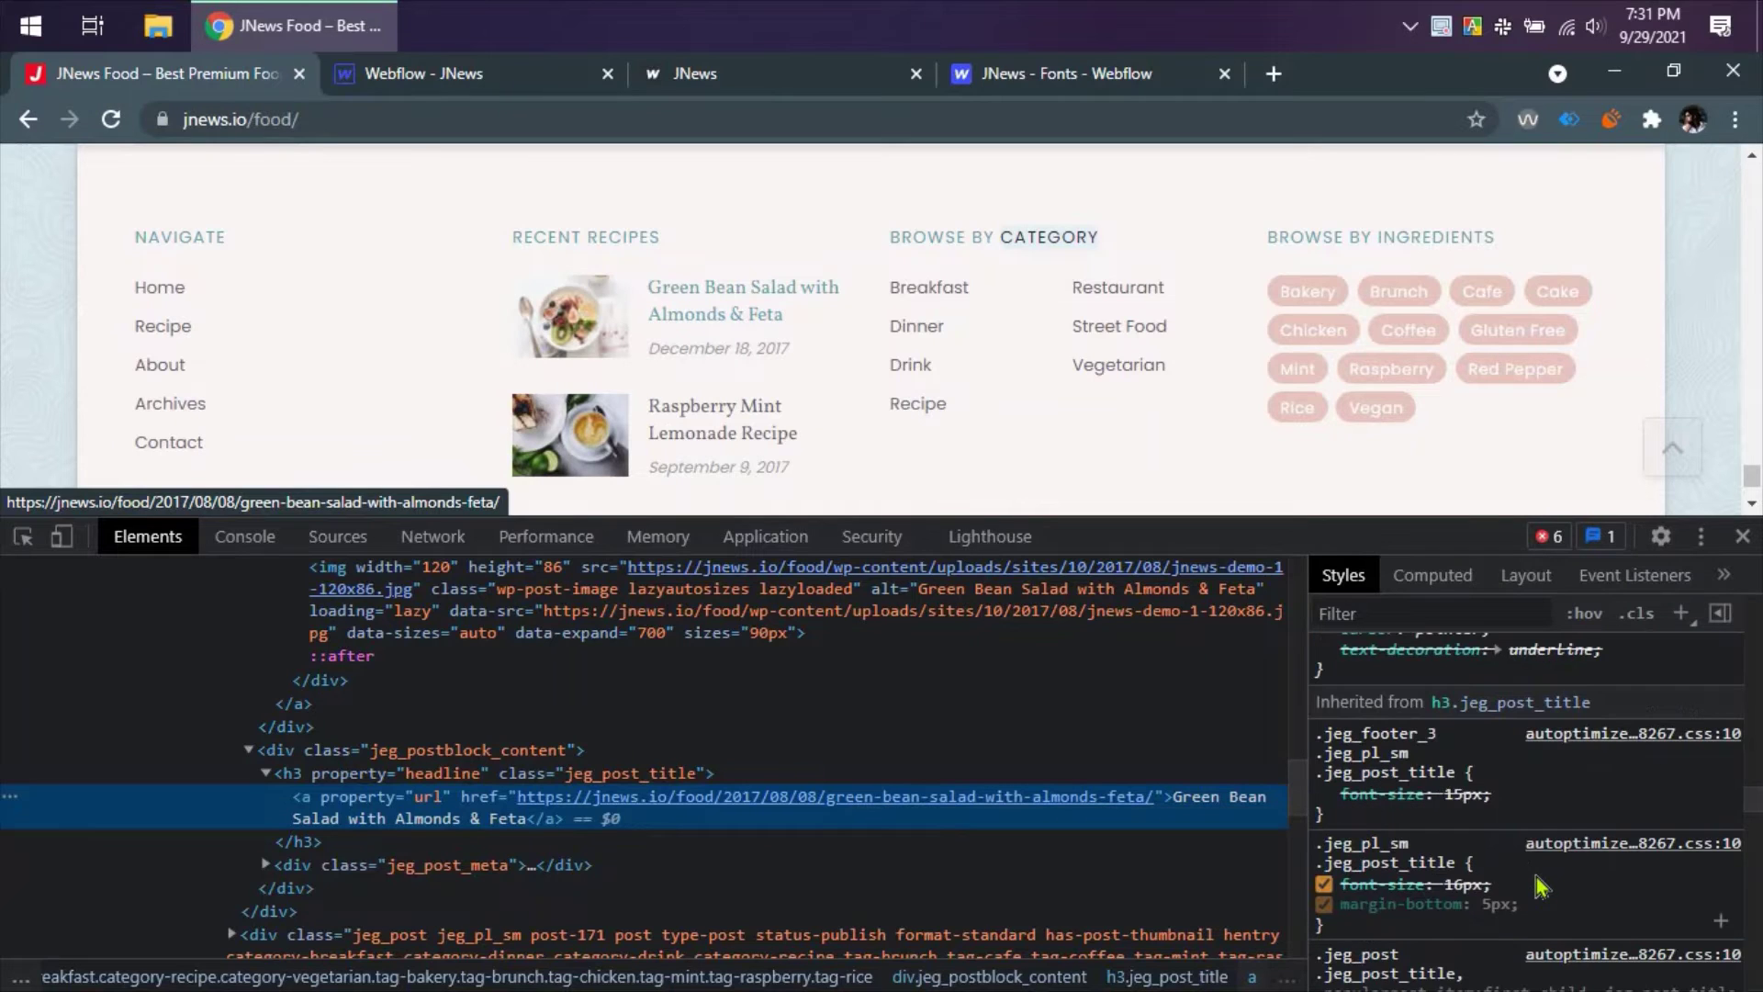
left_click(1324, 795)
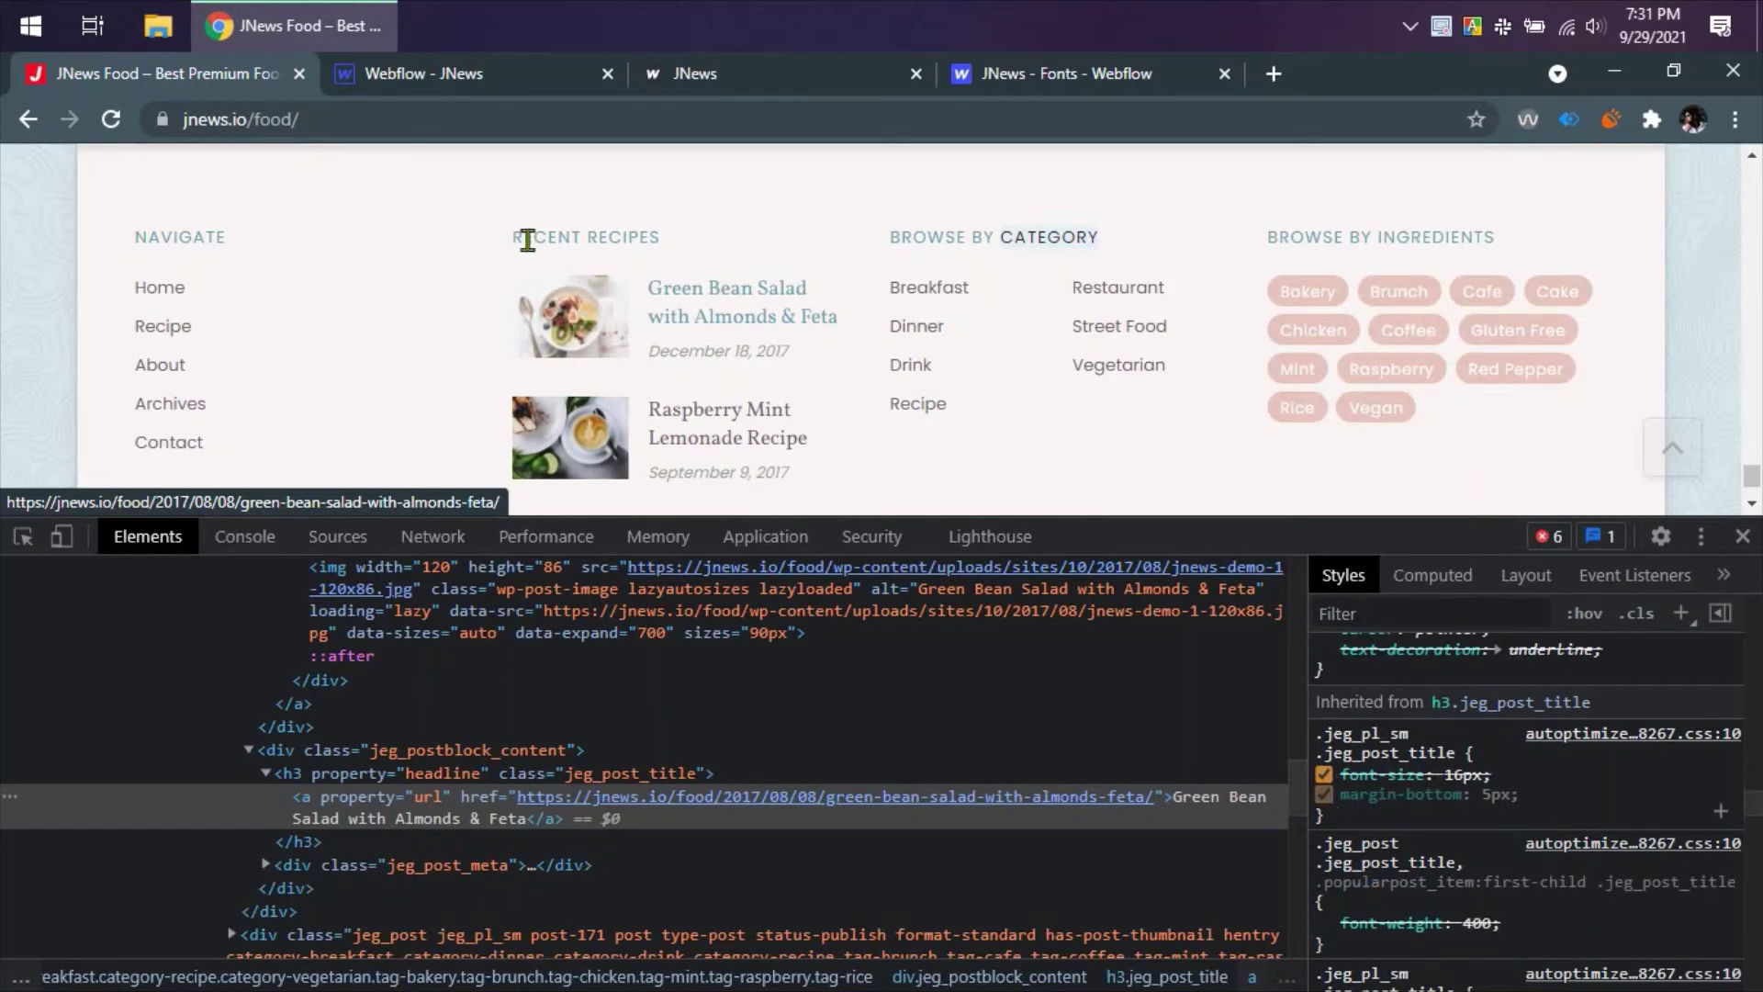
left_click(507, 82)
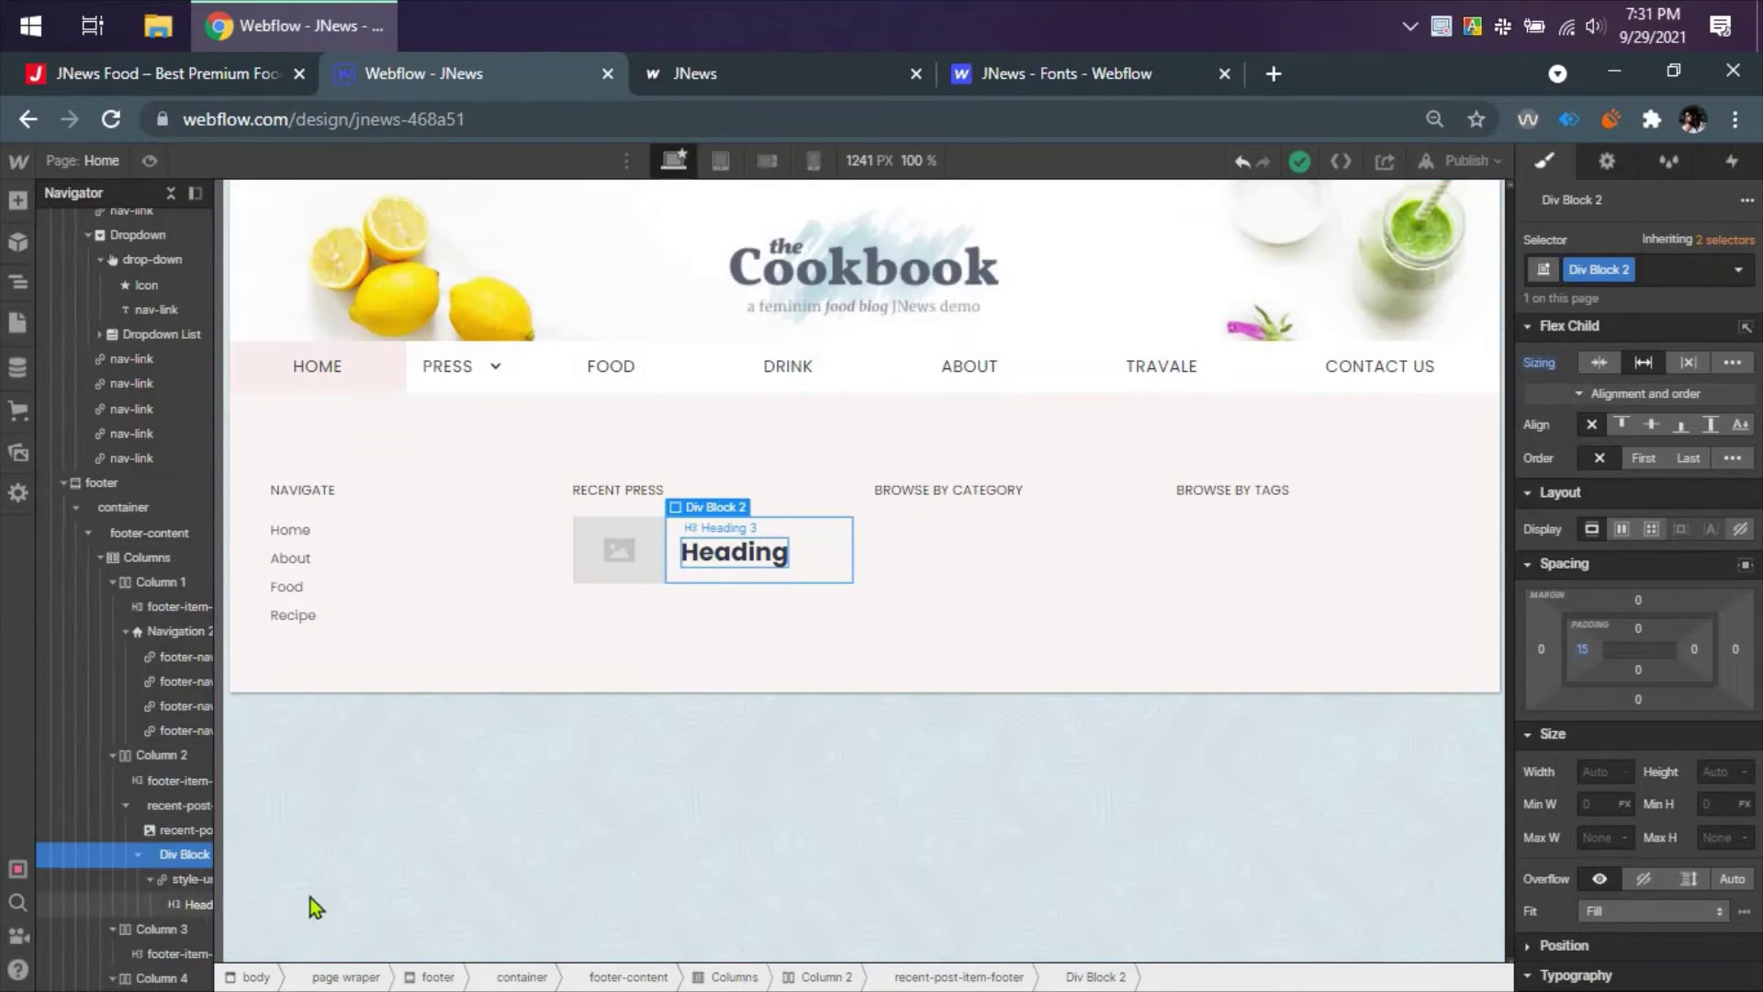
- Try giving the heading beside the RECENT PRESS thumbnail the new class recent post heading, and remove that class again
left_click(735, 551)
left_click(1617, 269)
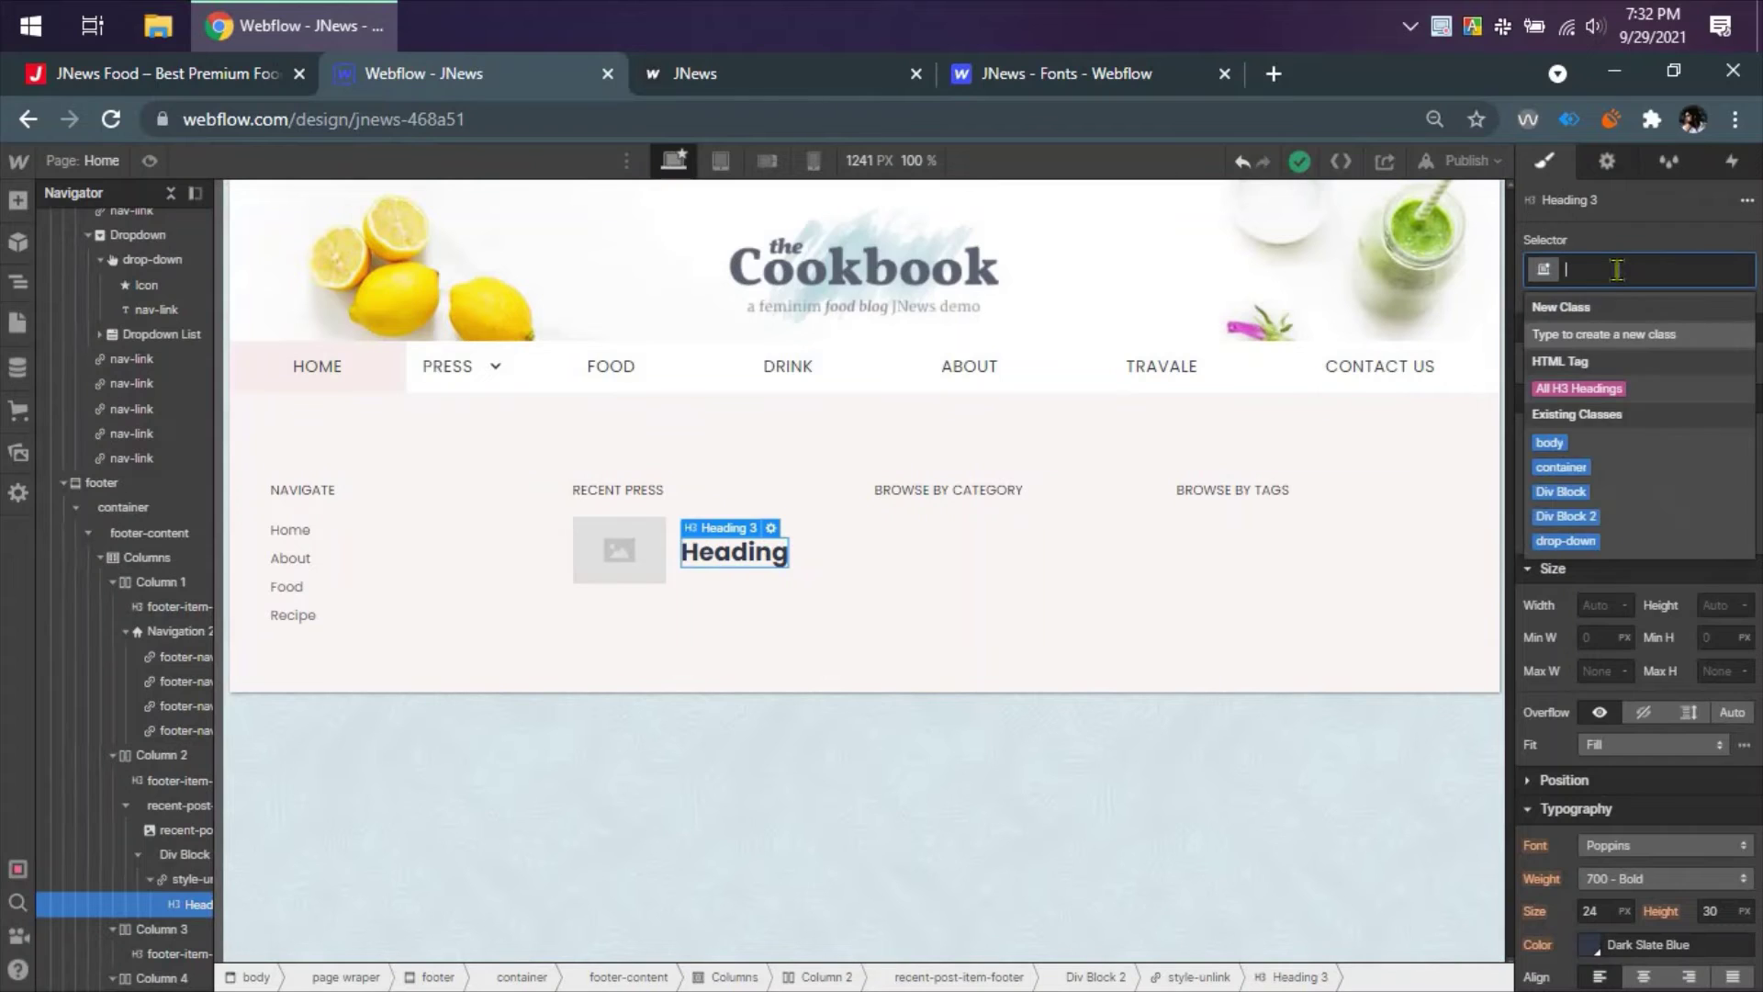
type("recent ")
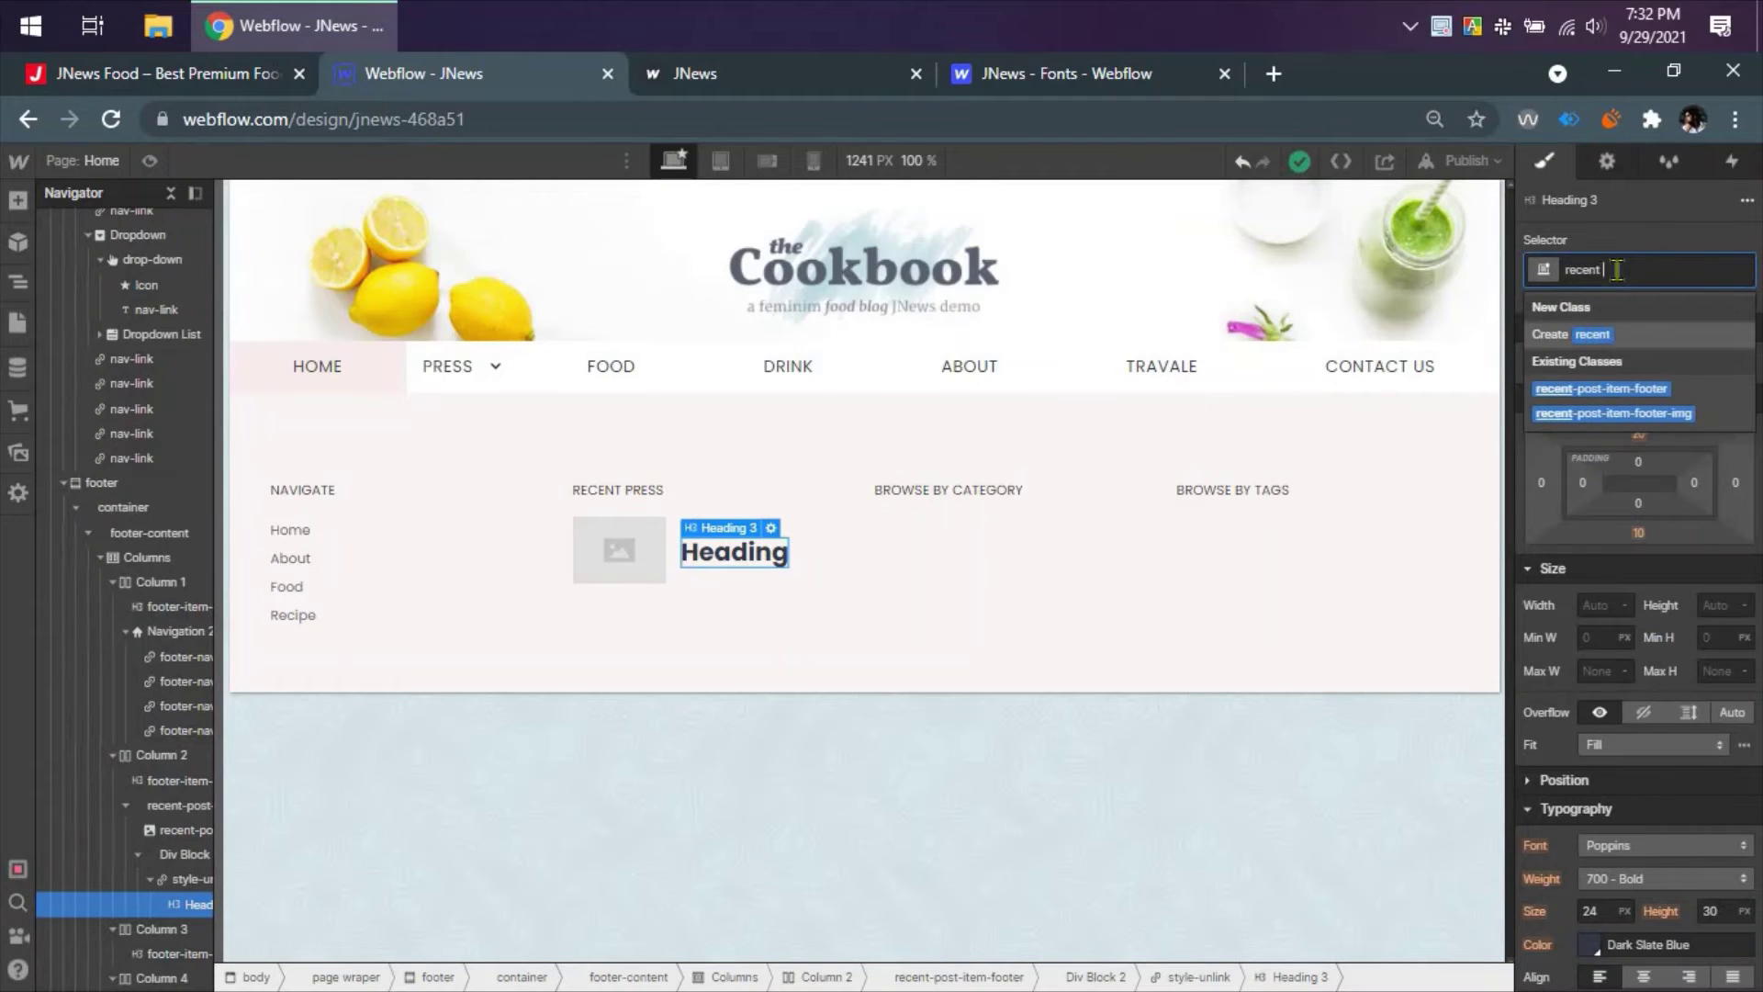
type("post heading")
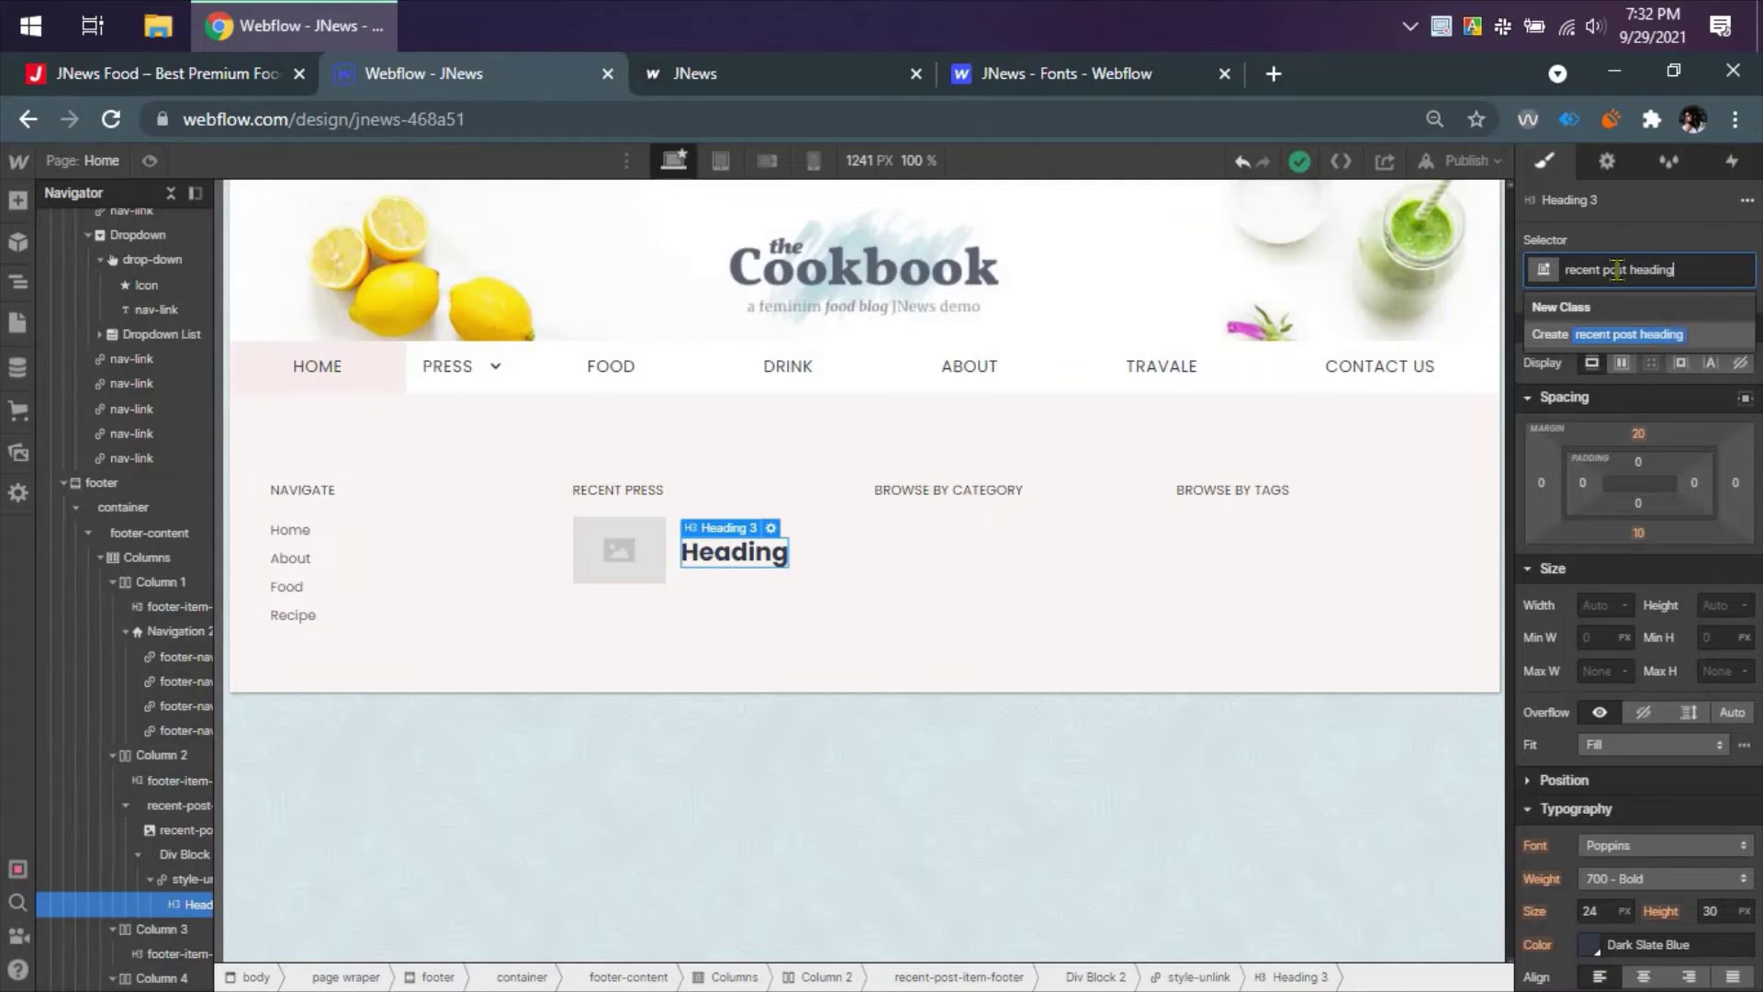
key("Return")
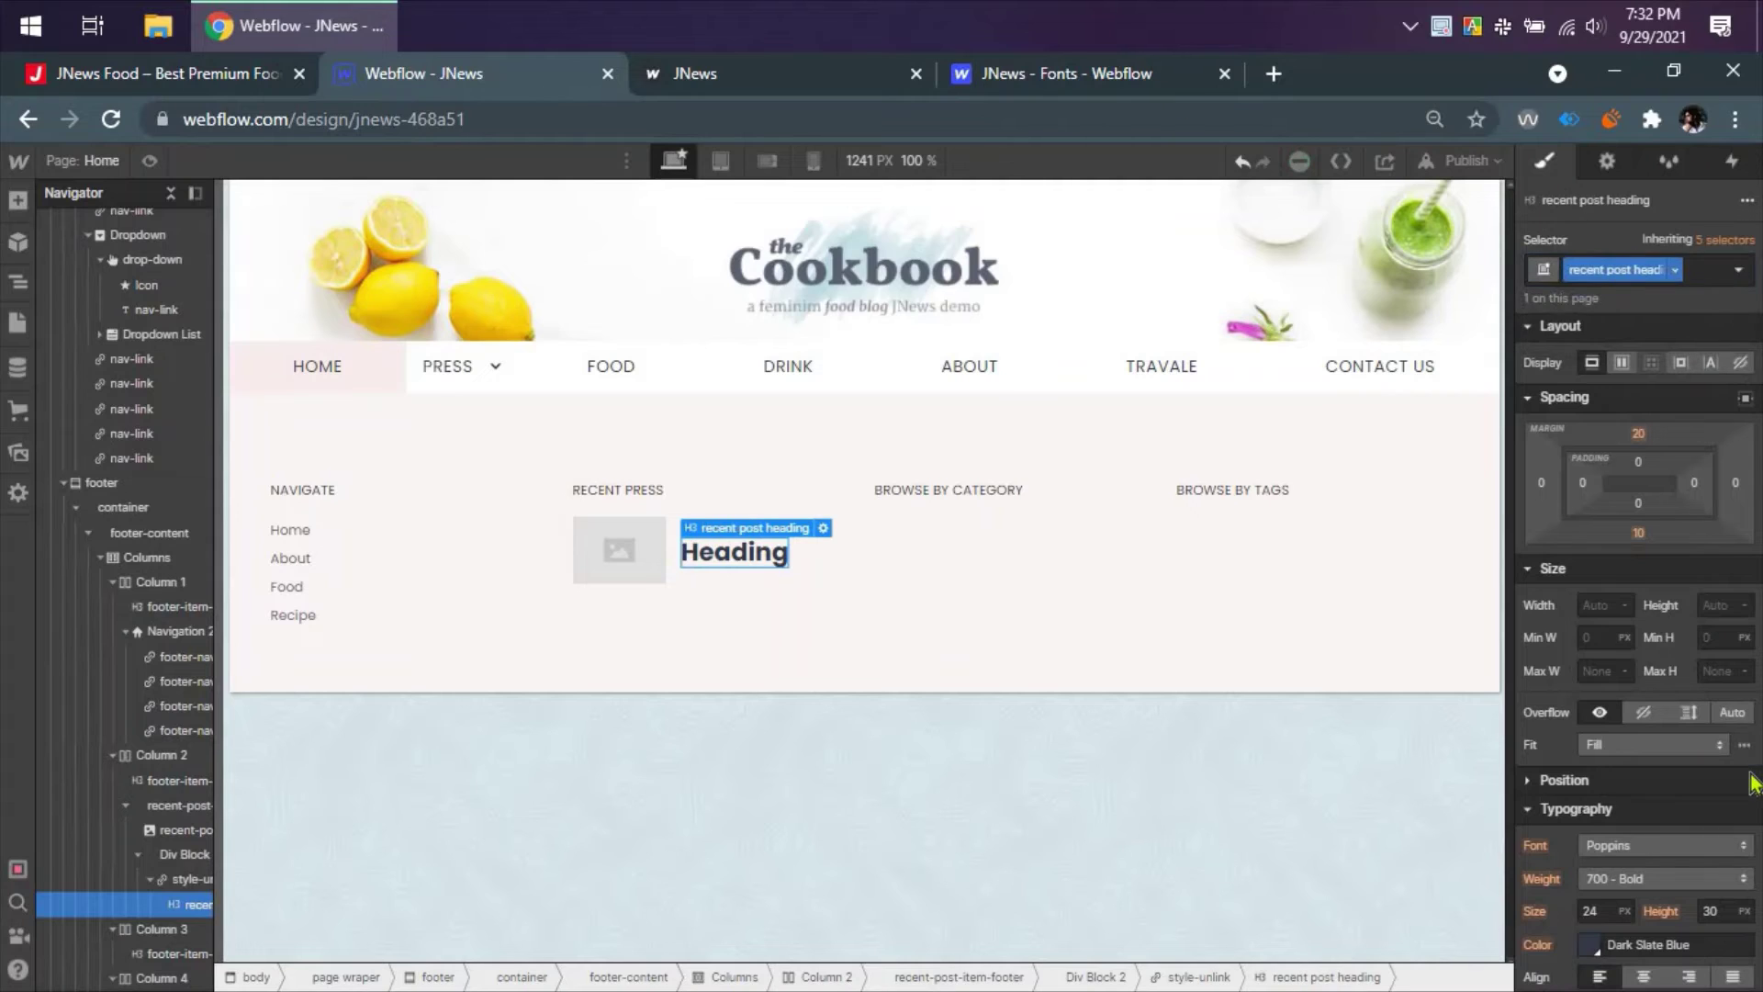
left_click(1610, 850)
left_click(1539, 875)
left_click(1692, 265)
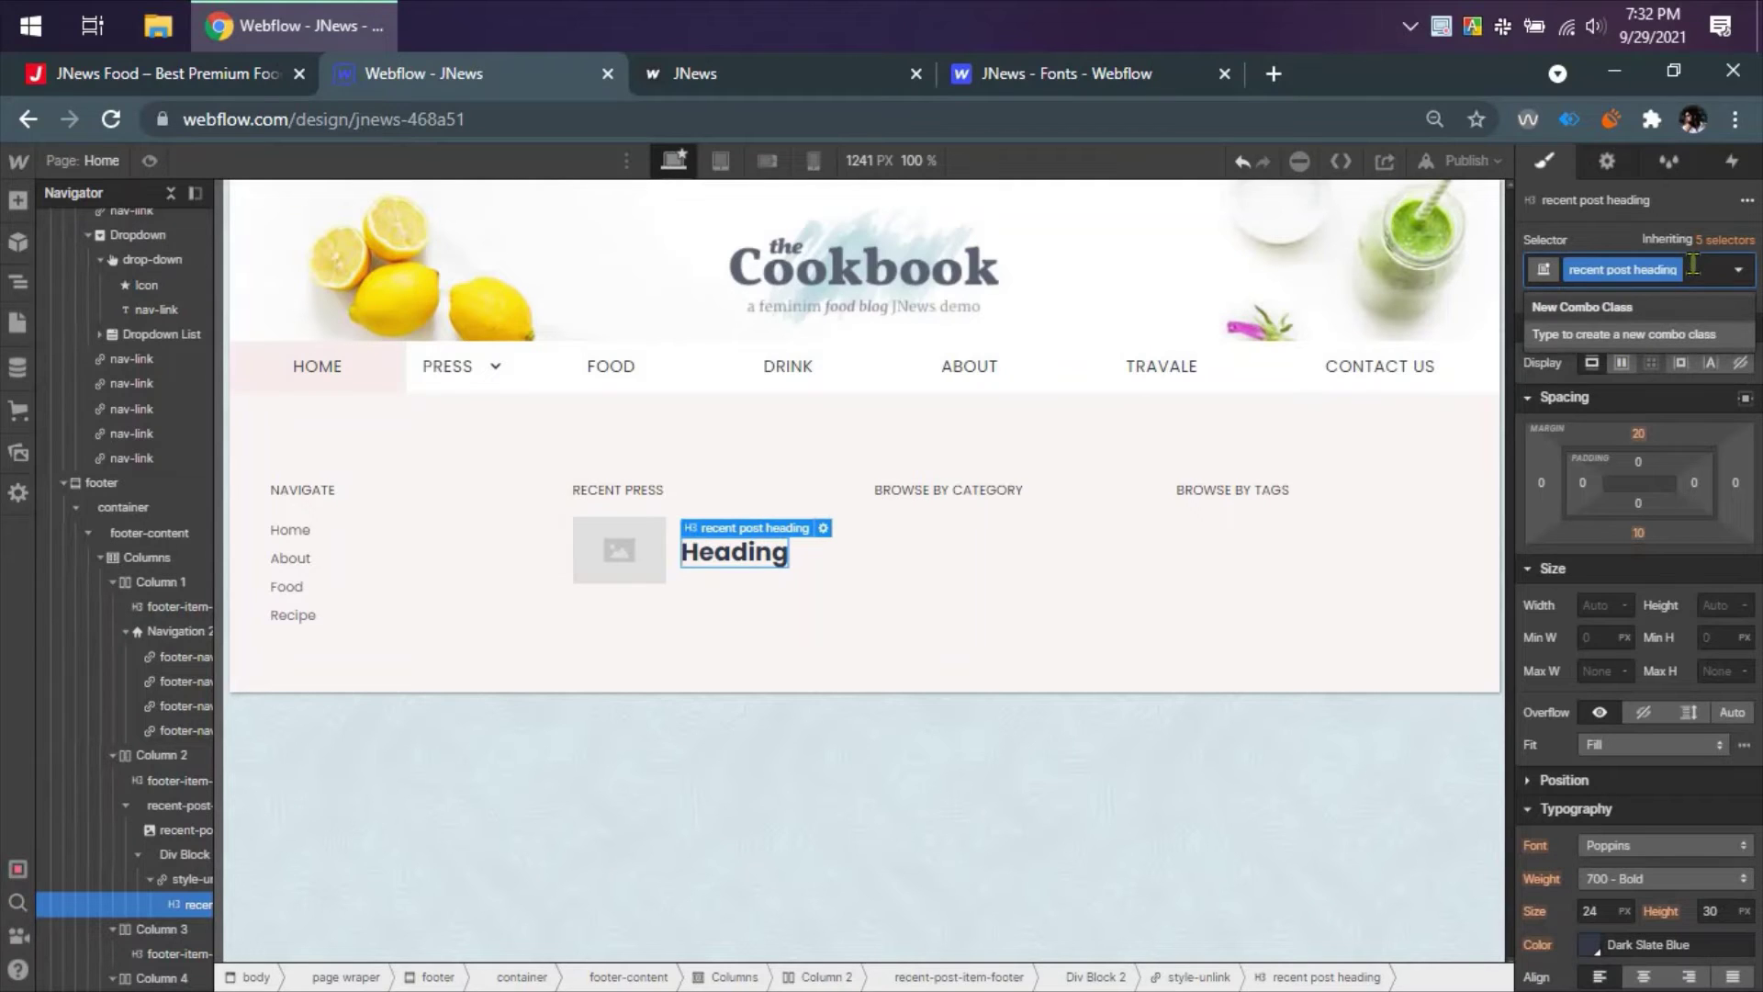
key("BackSpace")
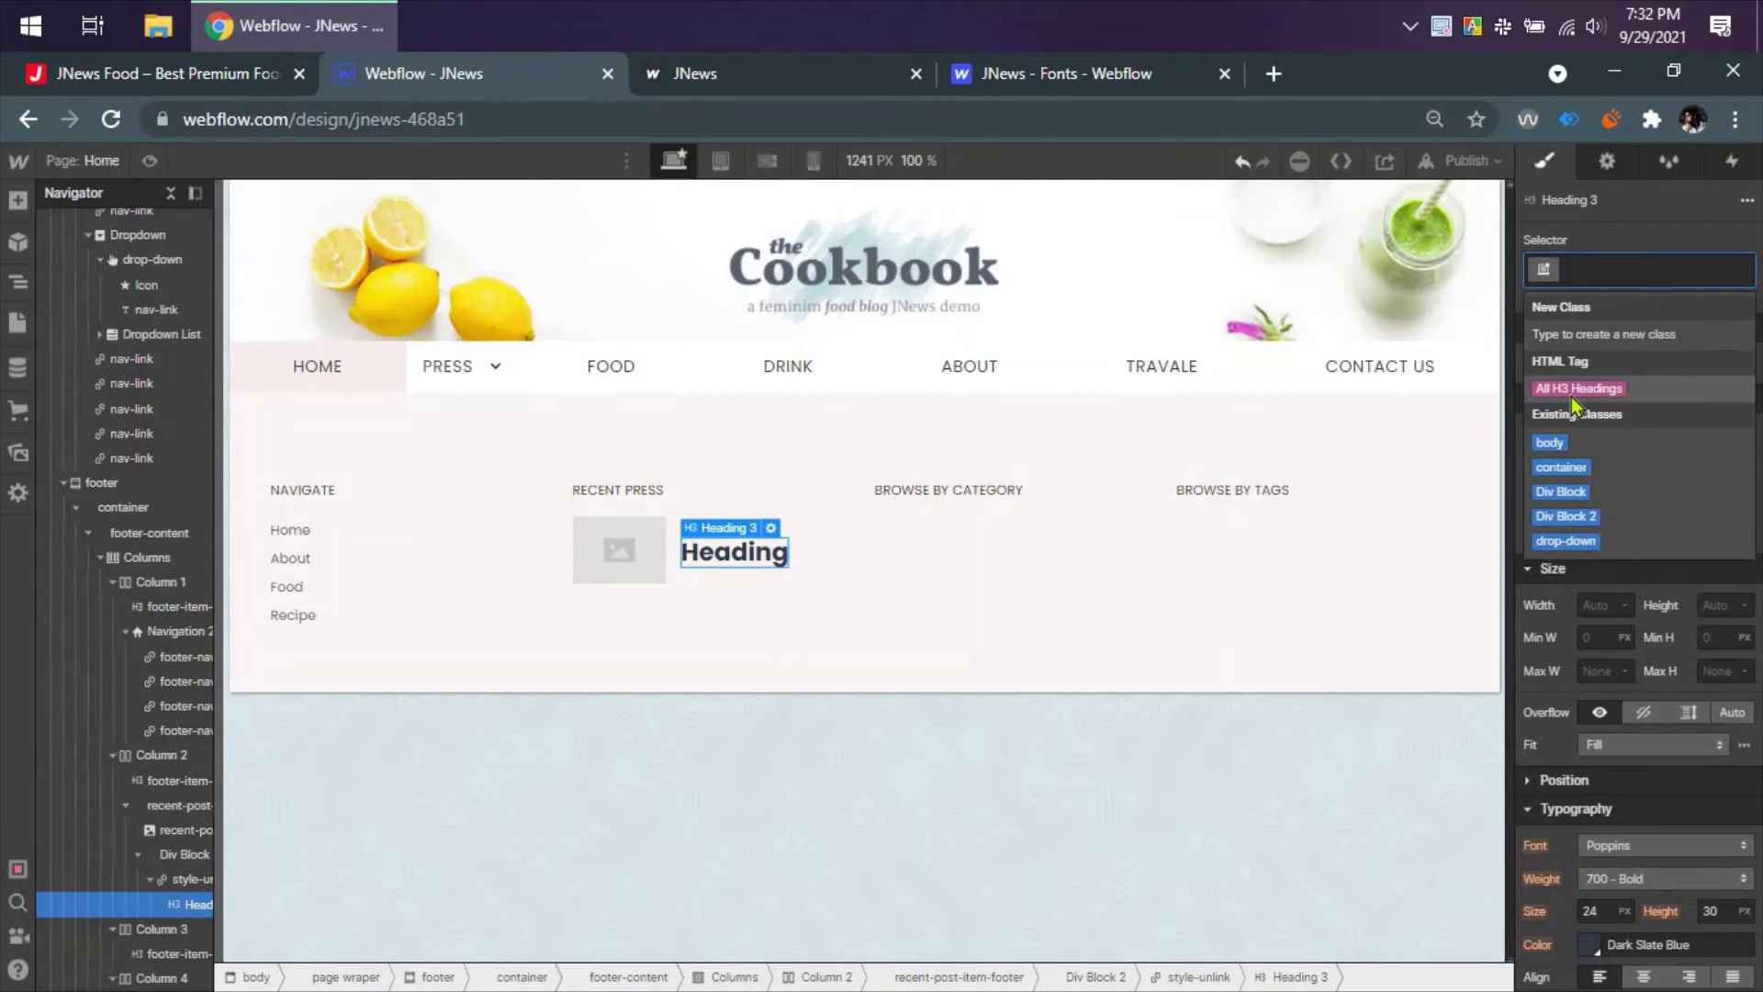
- Set the font of the All H3 Headings tag to Vollkorn
left_click(1621, 389)
left_click(1611, 846)
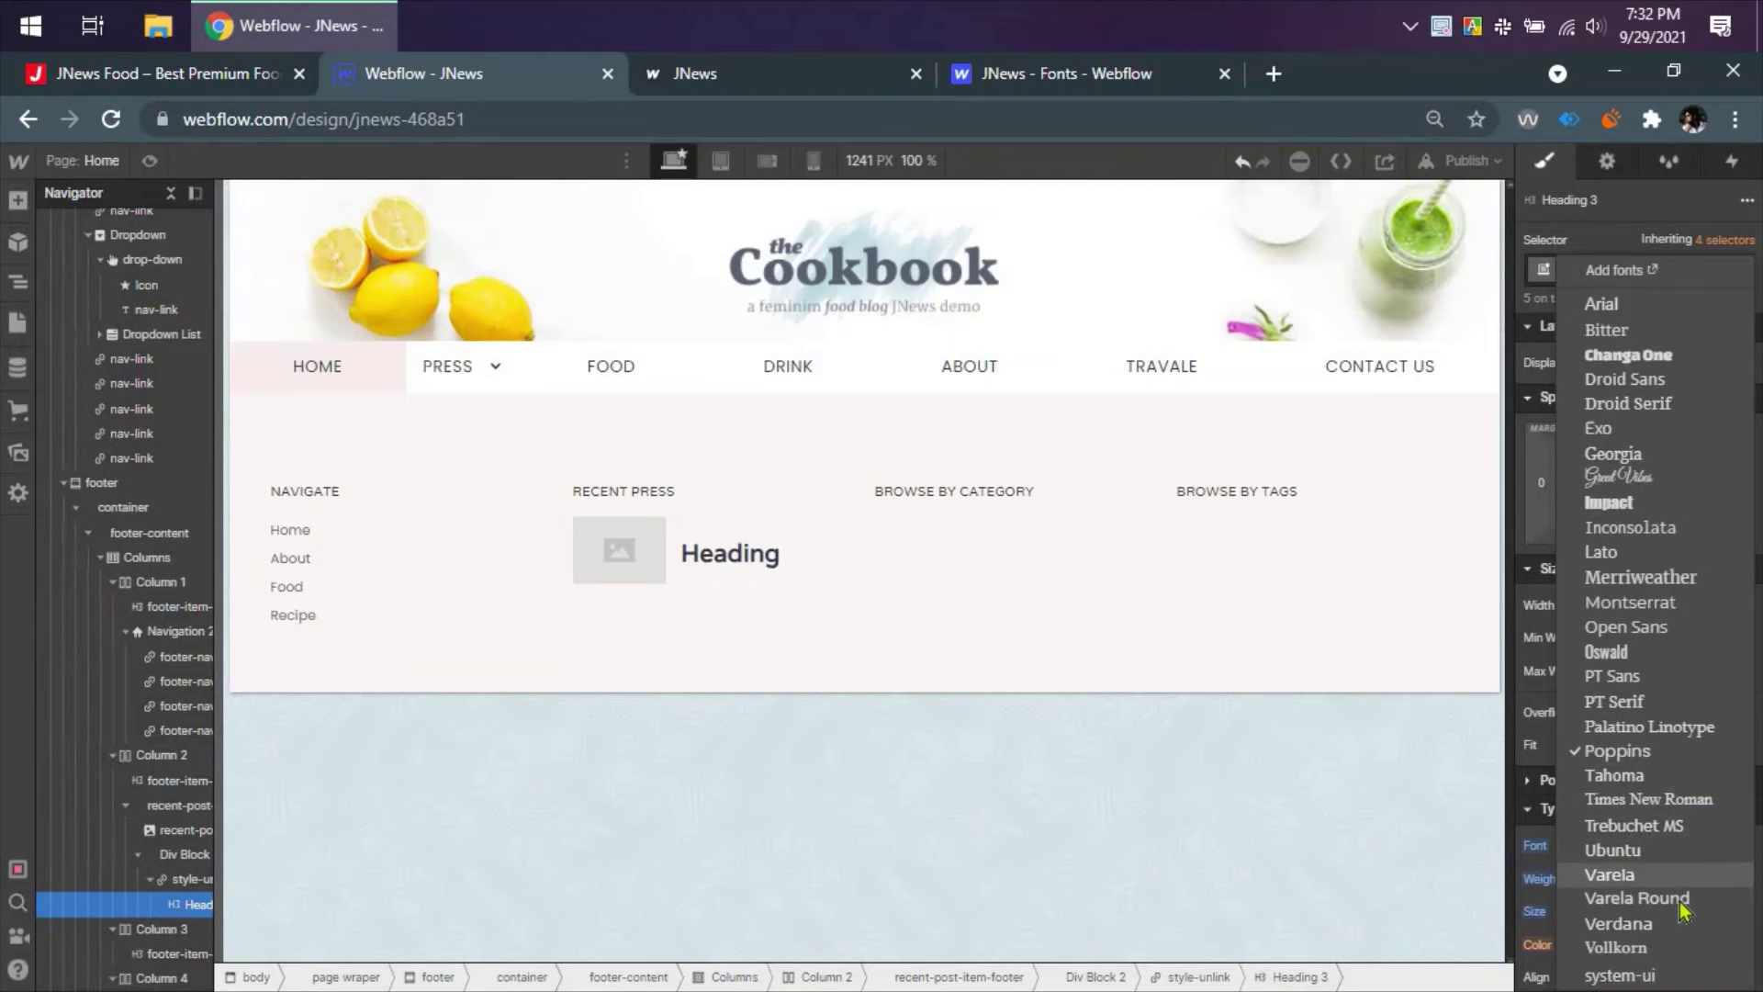
left_click(1632, 948)
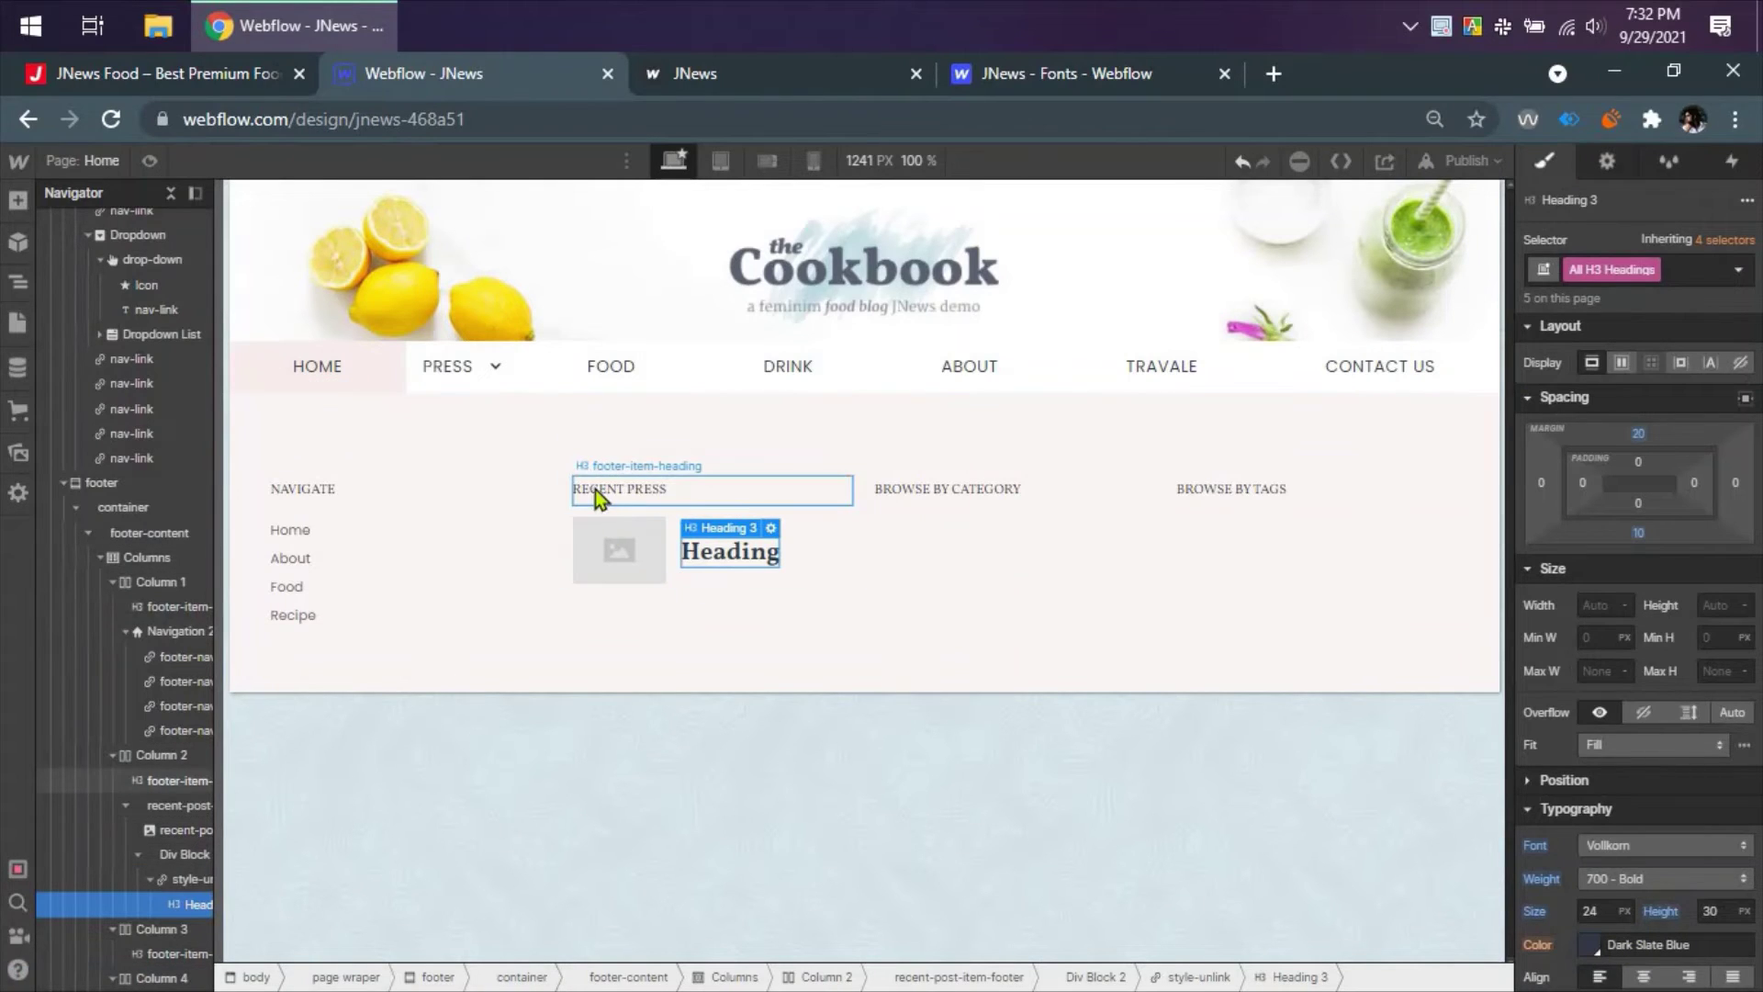
- Set the font of the footer-item-heading class, used by the RECENT PRESS column title, to Poppins
left_click(742, 488)
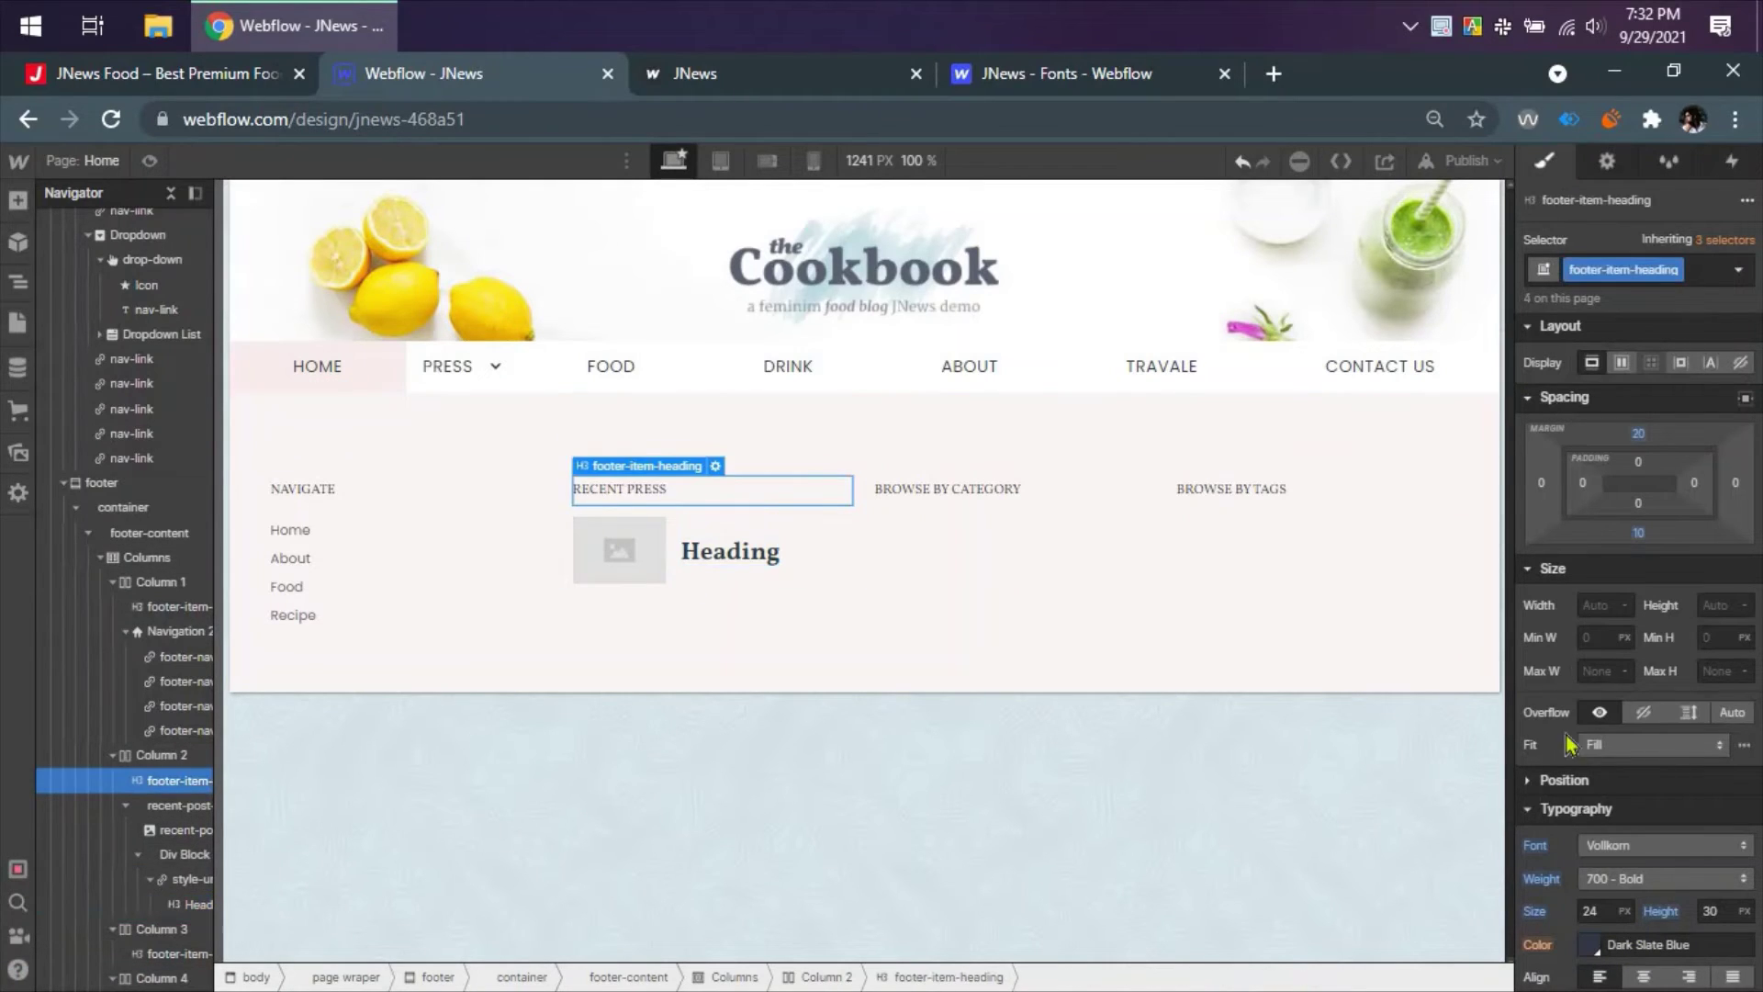
left_click(1616, 846)
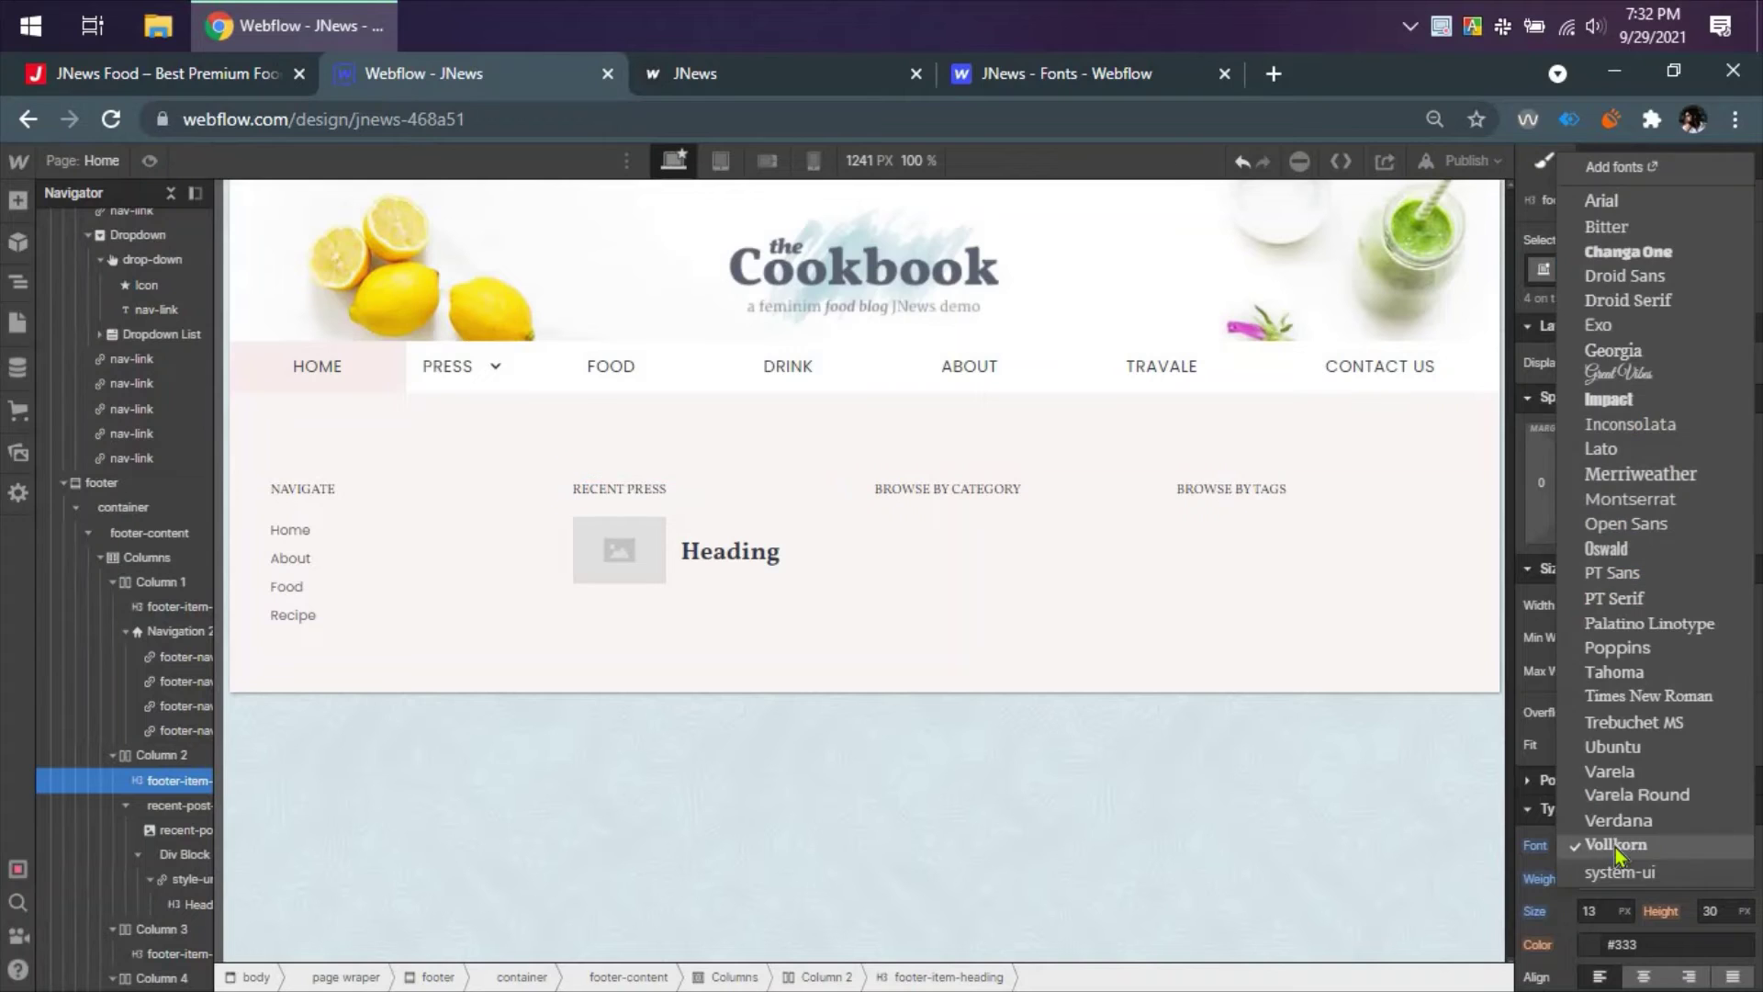
left_click(1618, 648)
- Set the font size of the heading beside the RECENT PRESS thumbnail to 15 px
left_click(737, 553)
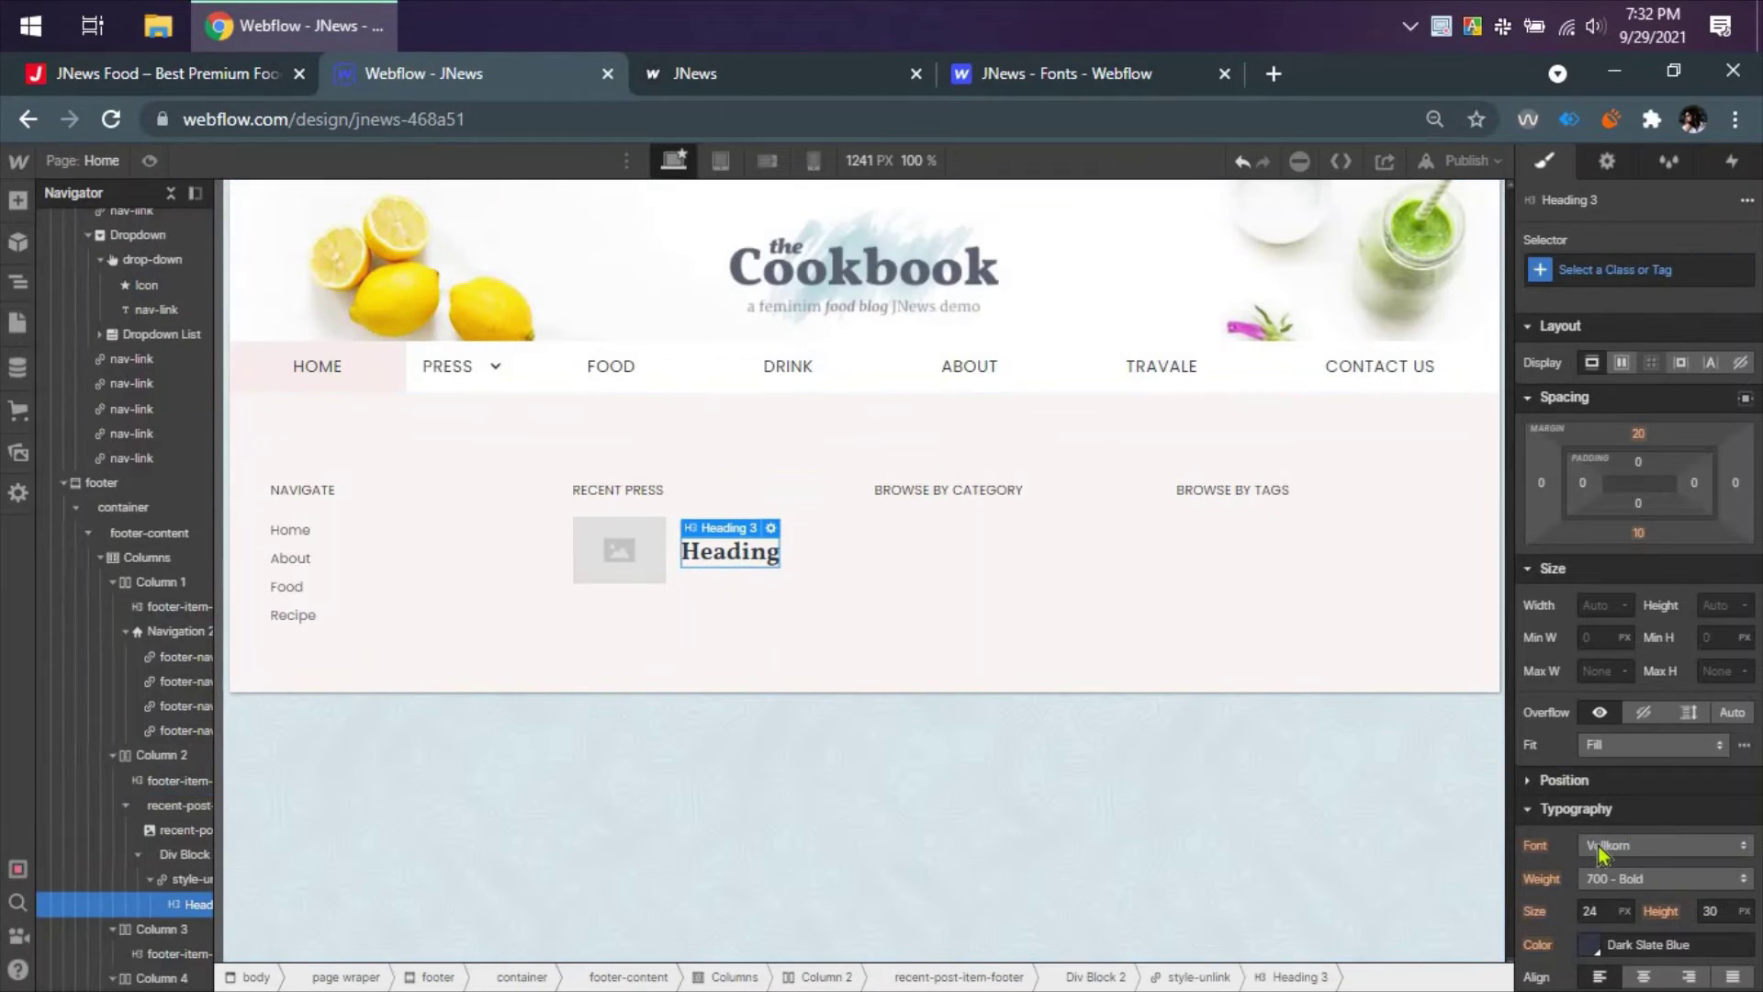
left_click(1596, 911)
type("15")
key("Return")
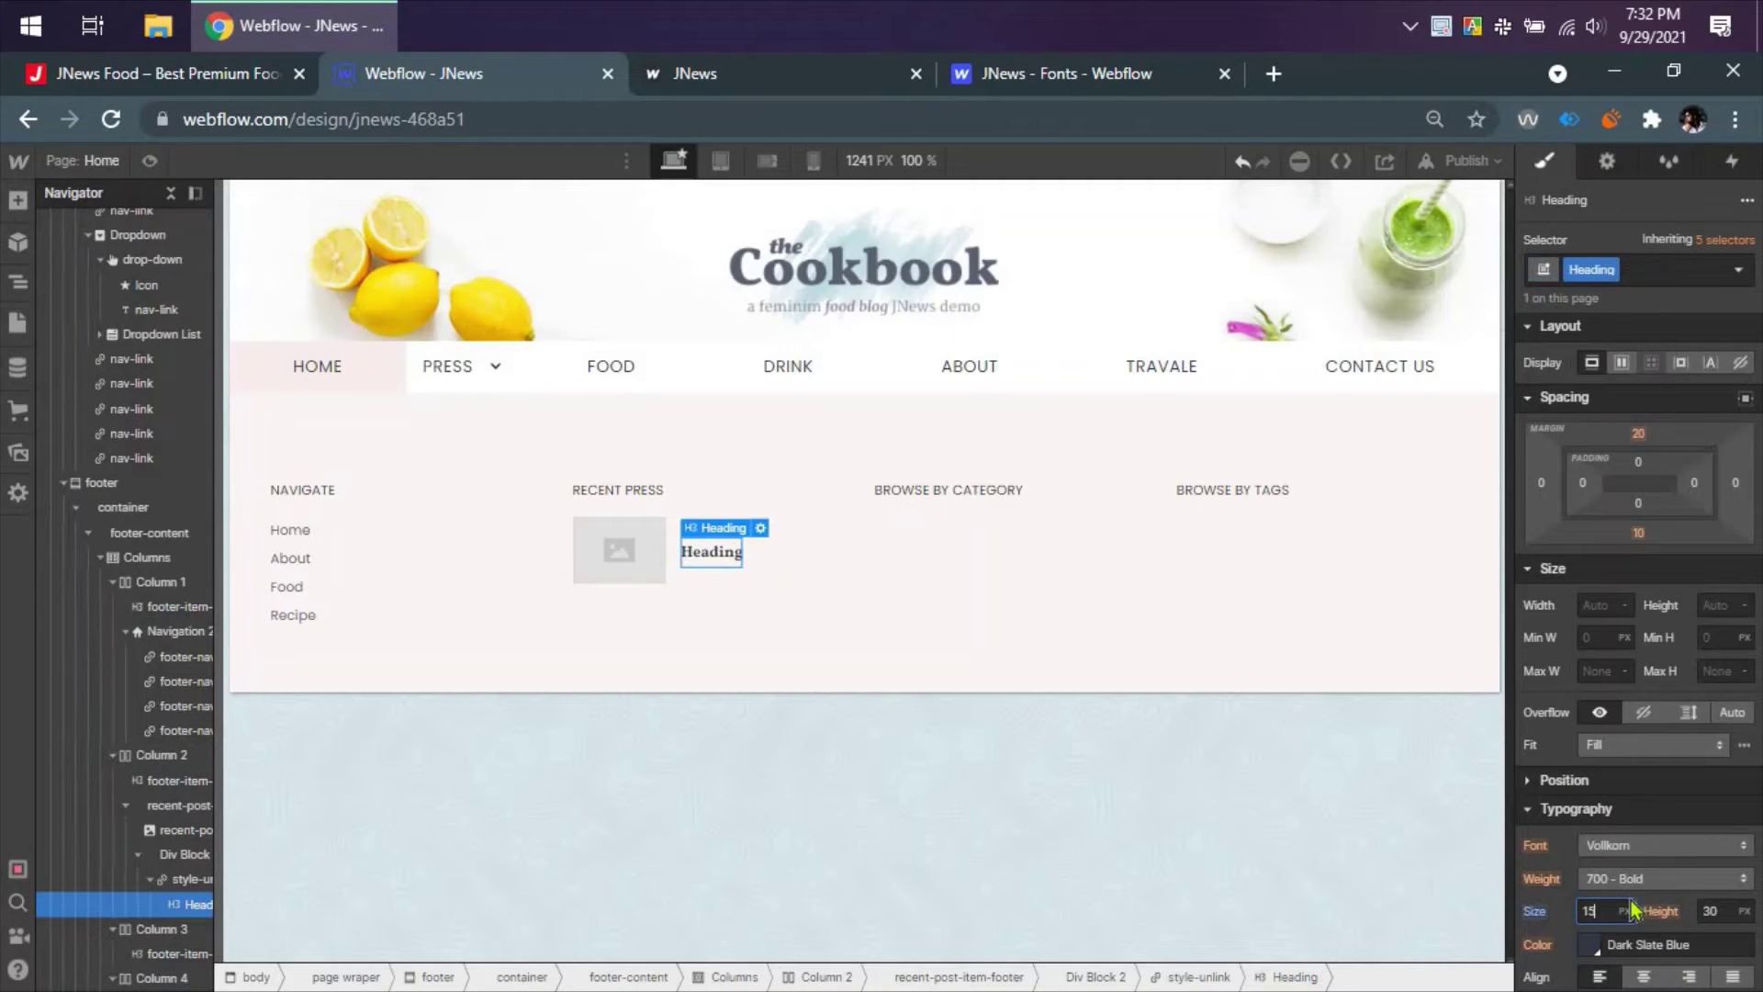
- Replace the RECENT PRESS item's heading text with the reference site's title "Green Bean Salad with Almonds & Feta"
left_click(229, 72)
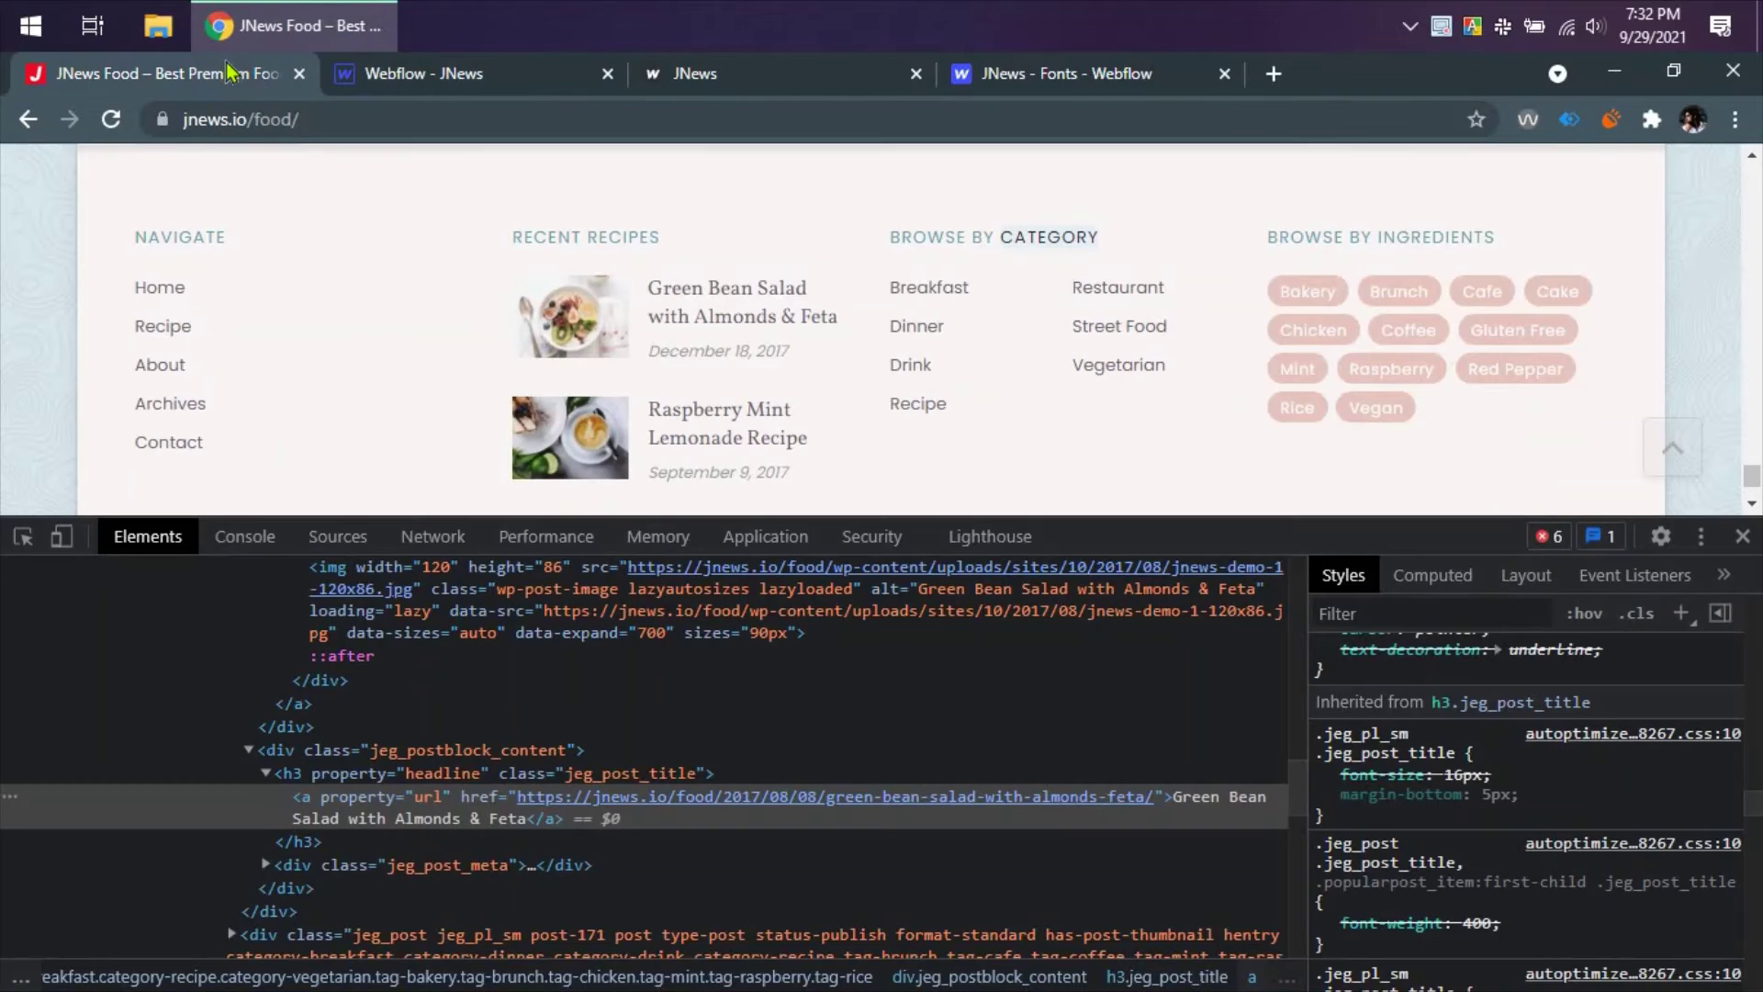
left_click(404, 77)
left_click(222, 78)
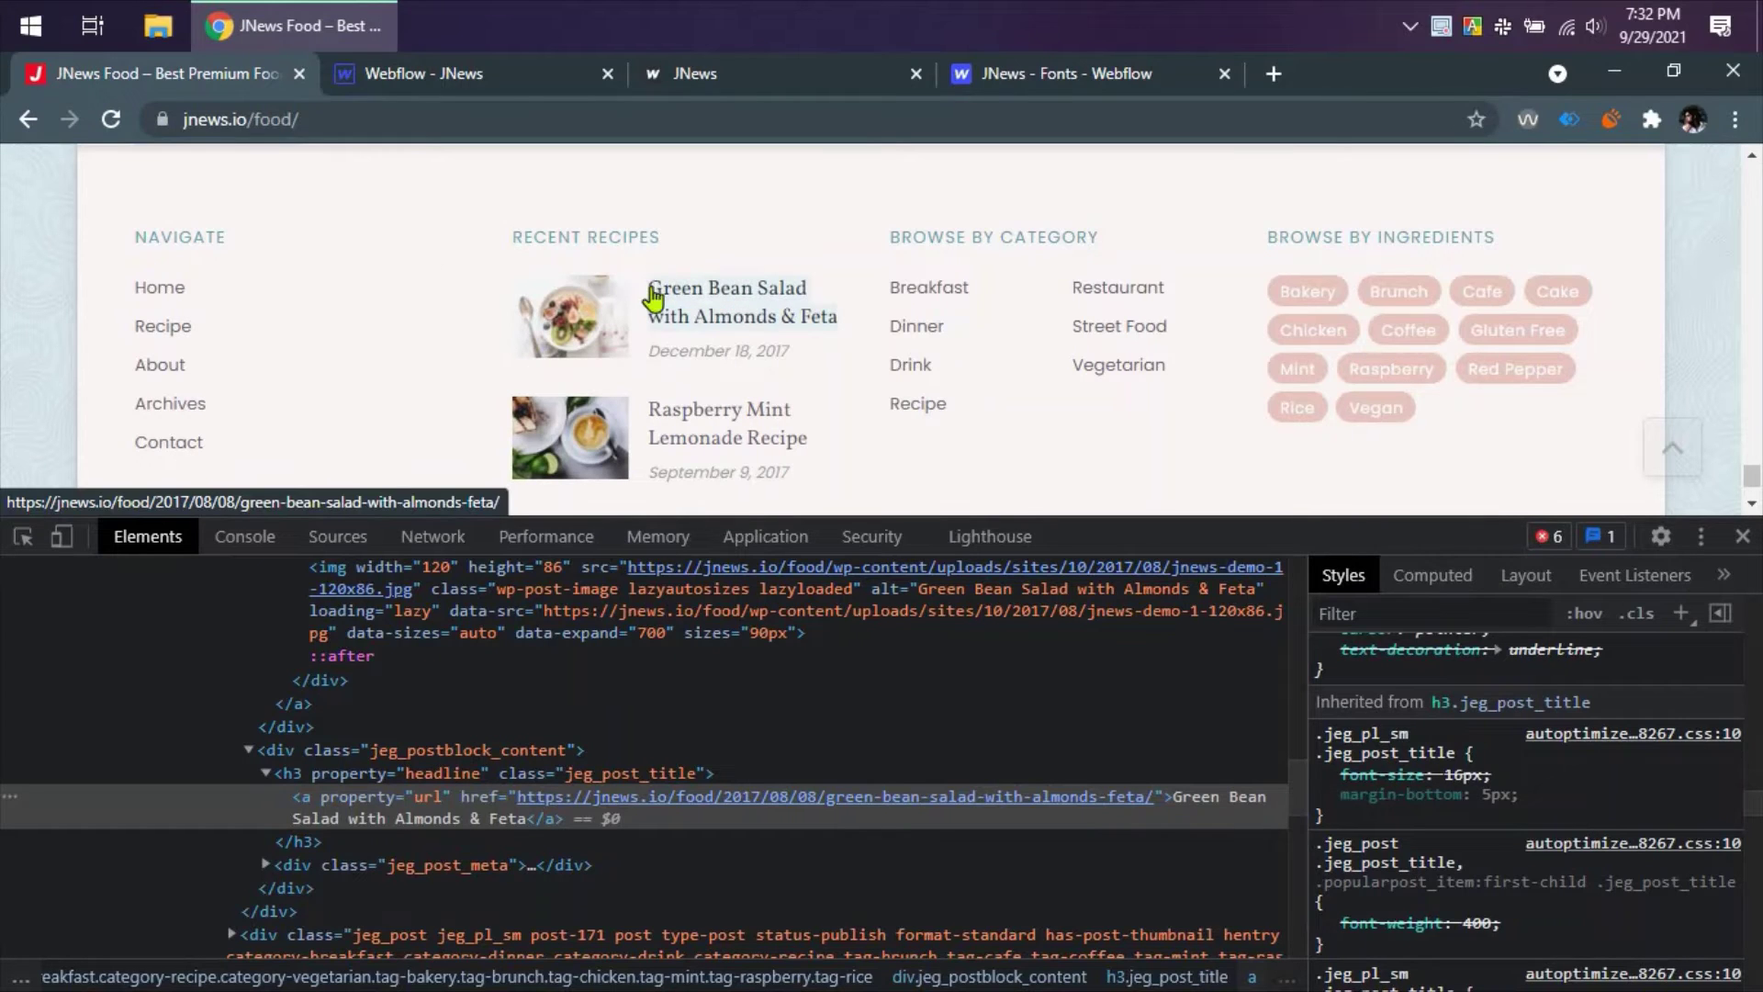
key("ctrl+Tab")
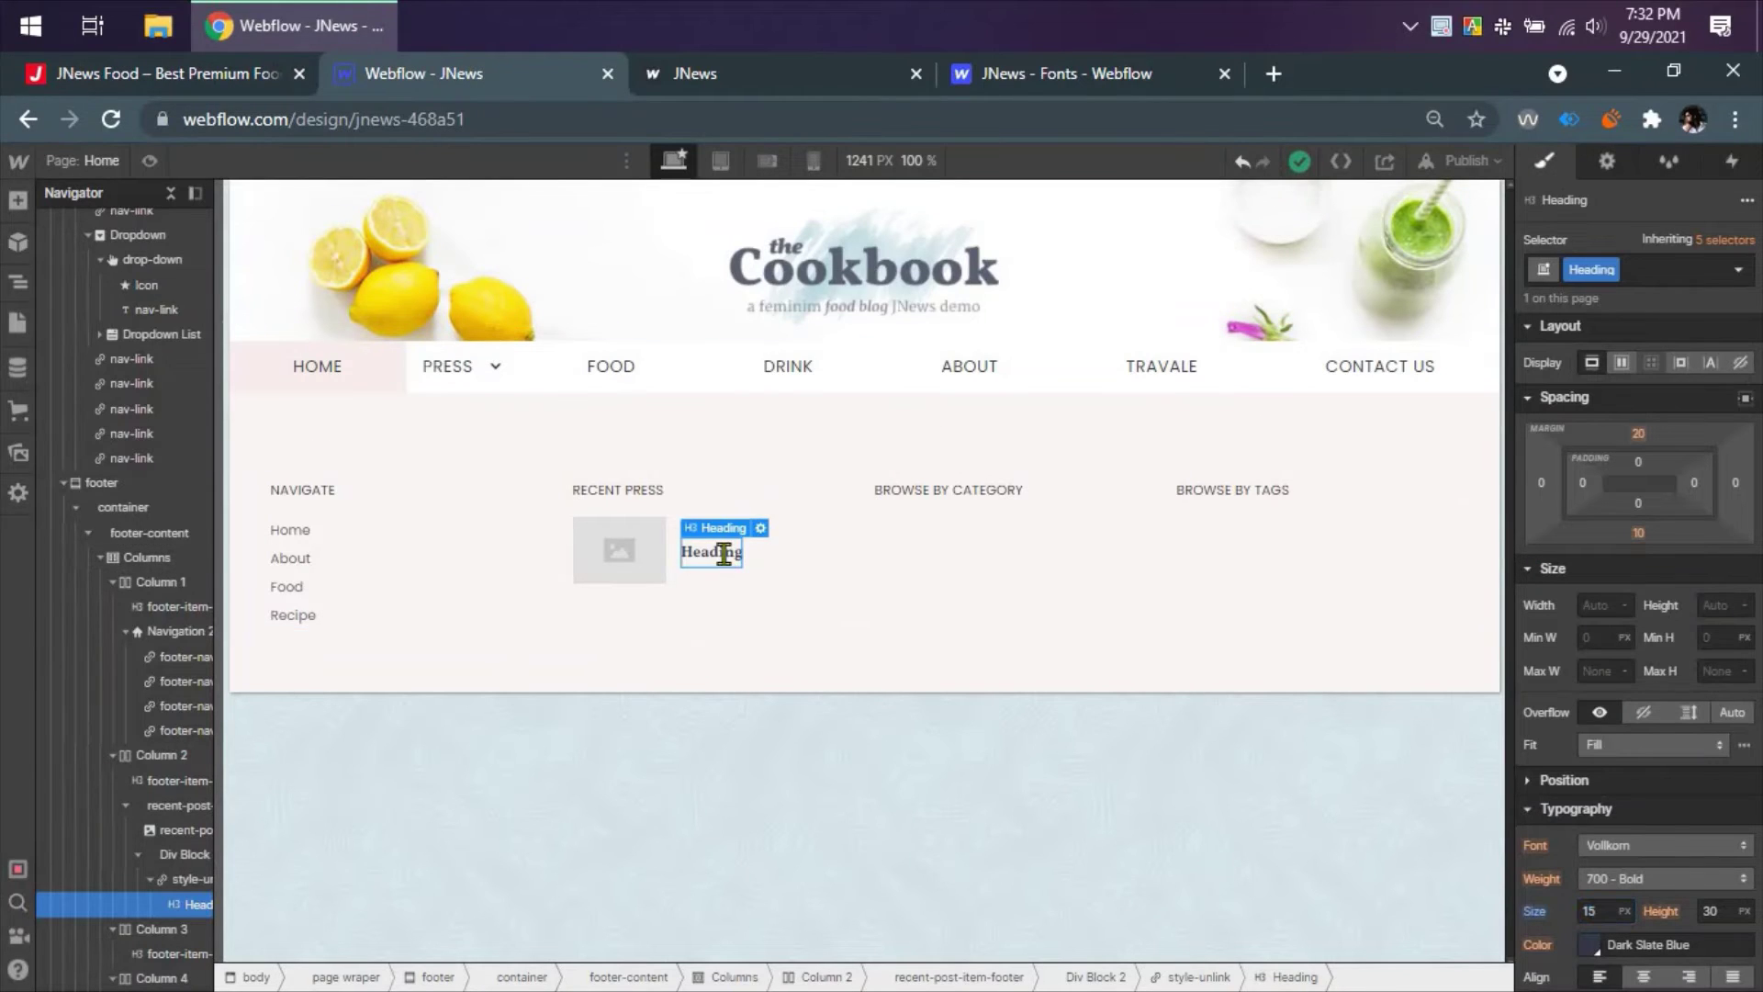
double_click(724, 554)
type("Green Bean Salad with Almonds & Feta")
- Examine the weight, line height, margin and letter spacing rules of the recipe title on the reference site
left_click(244, 78)
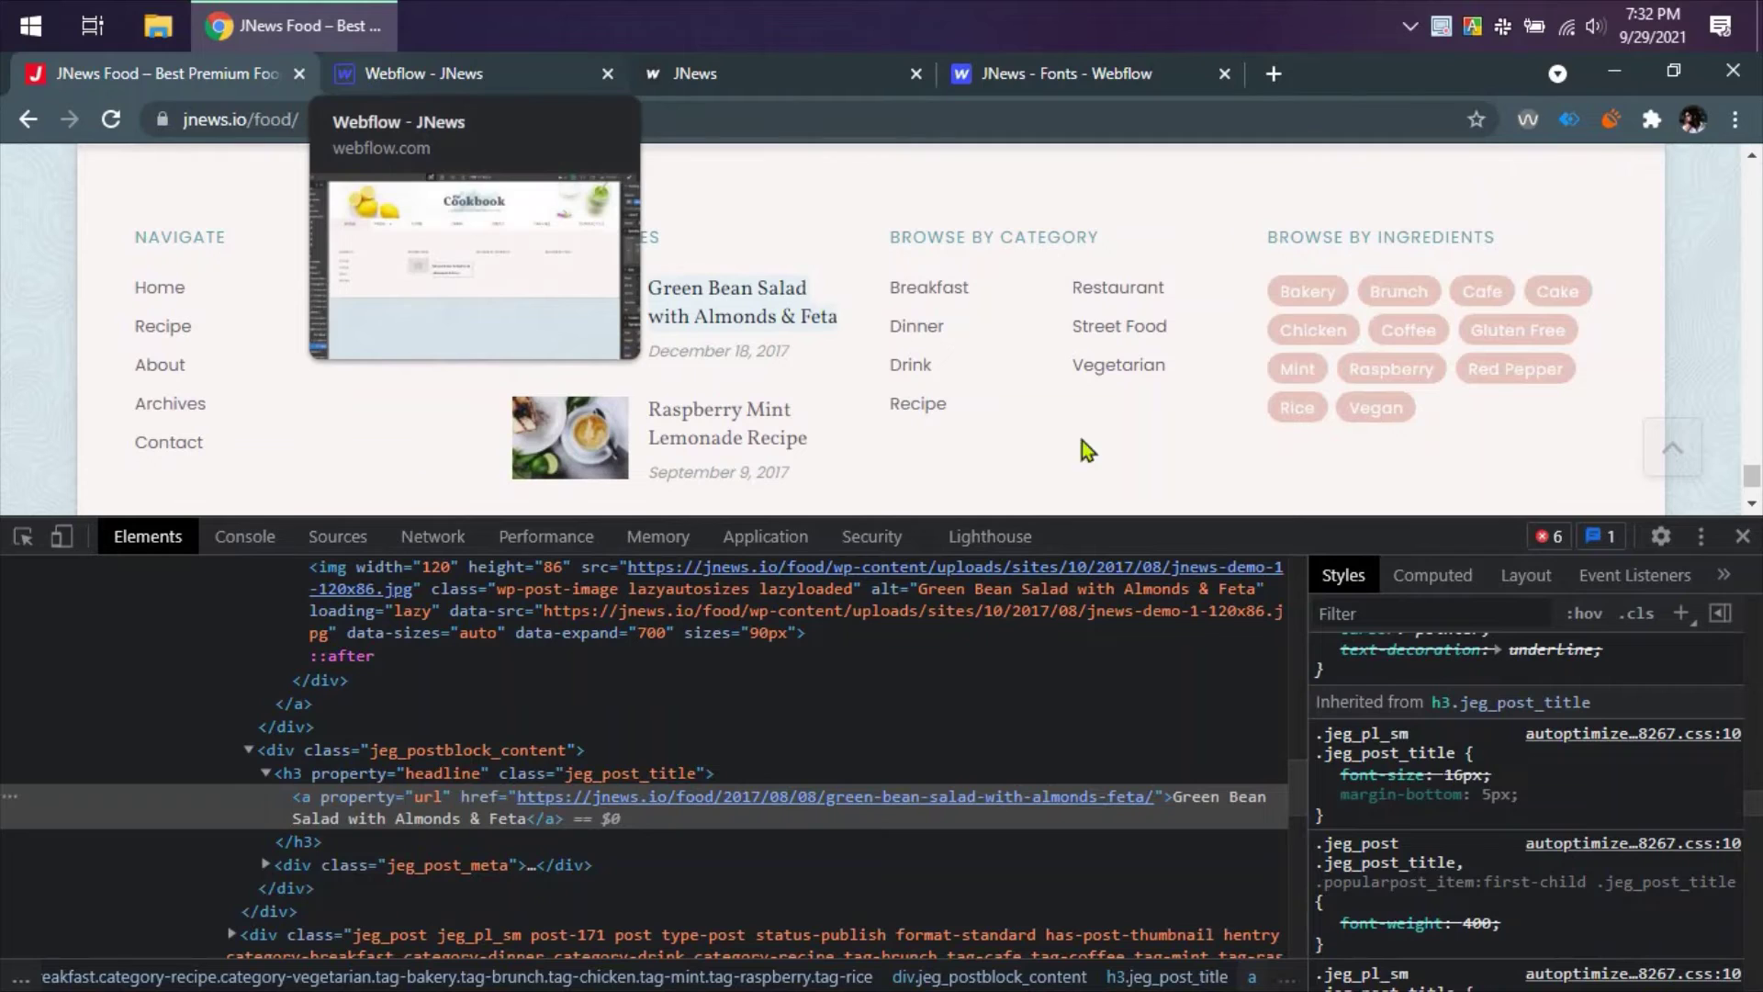
scroll(1677, 826, "up", 3)
scroll(1662, 797, "down", 5)
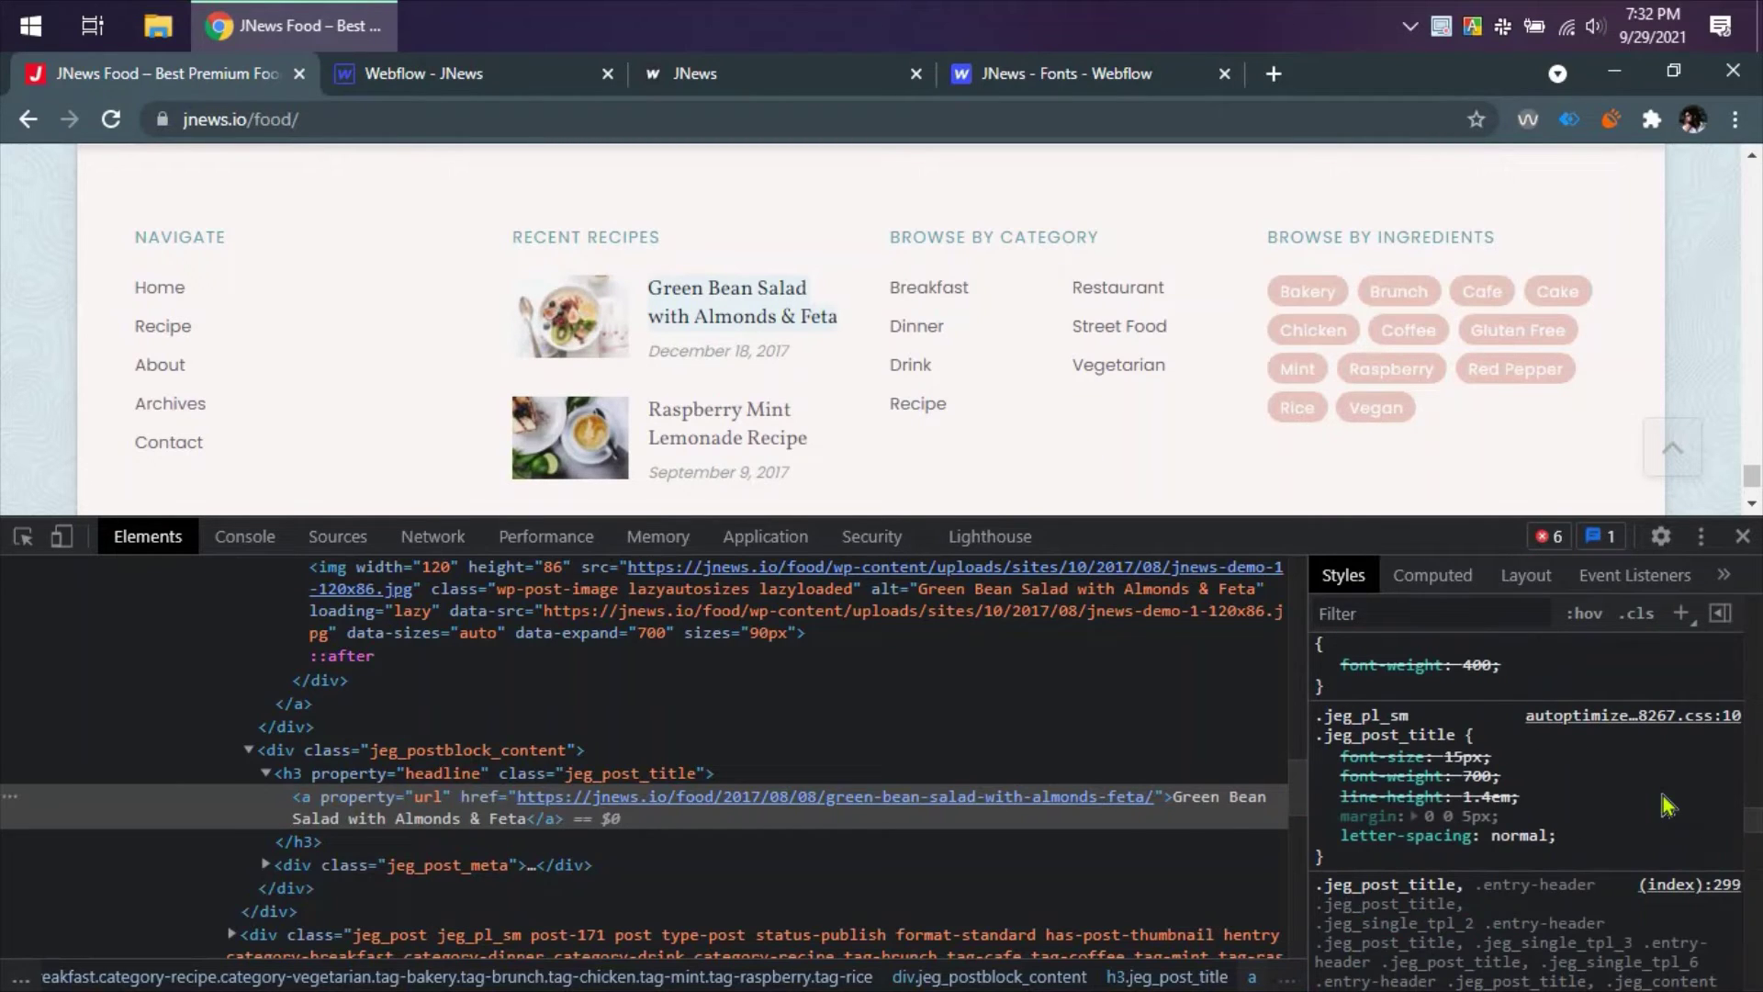
mouse_move(1572, 779)
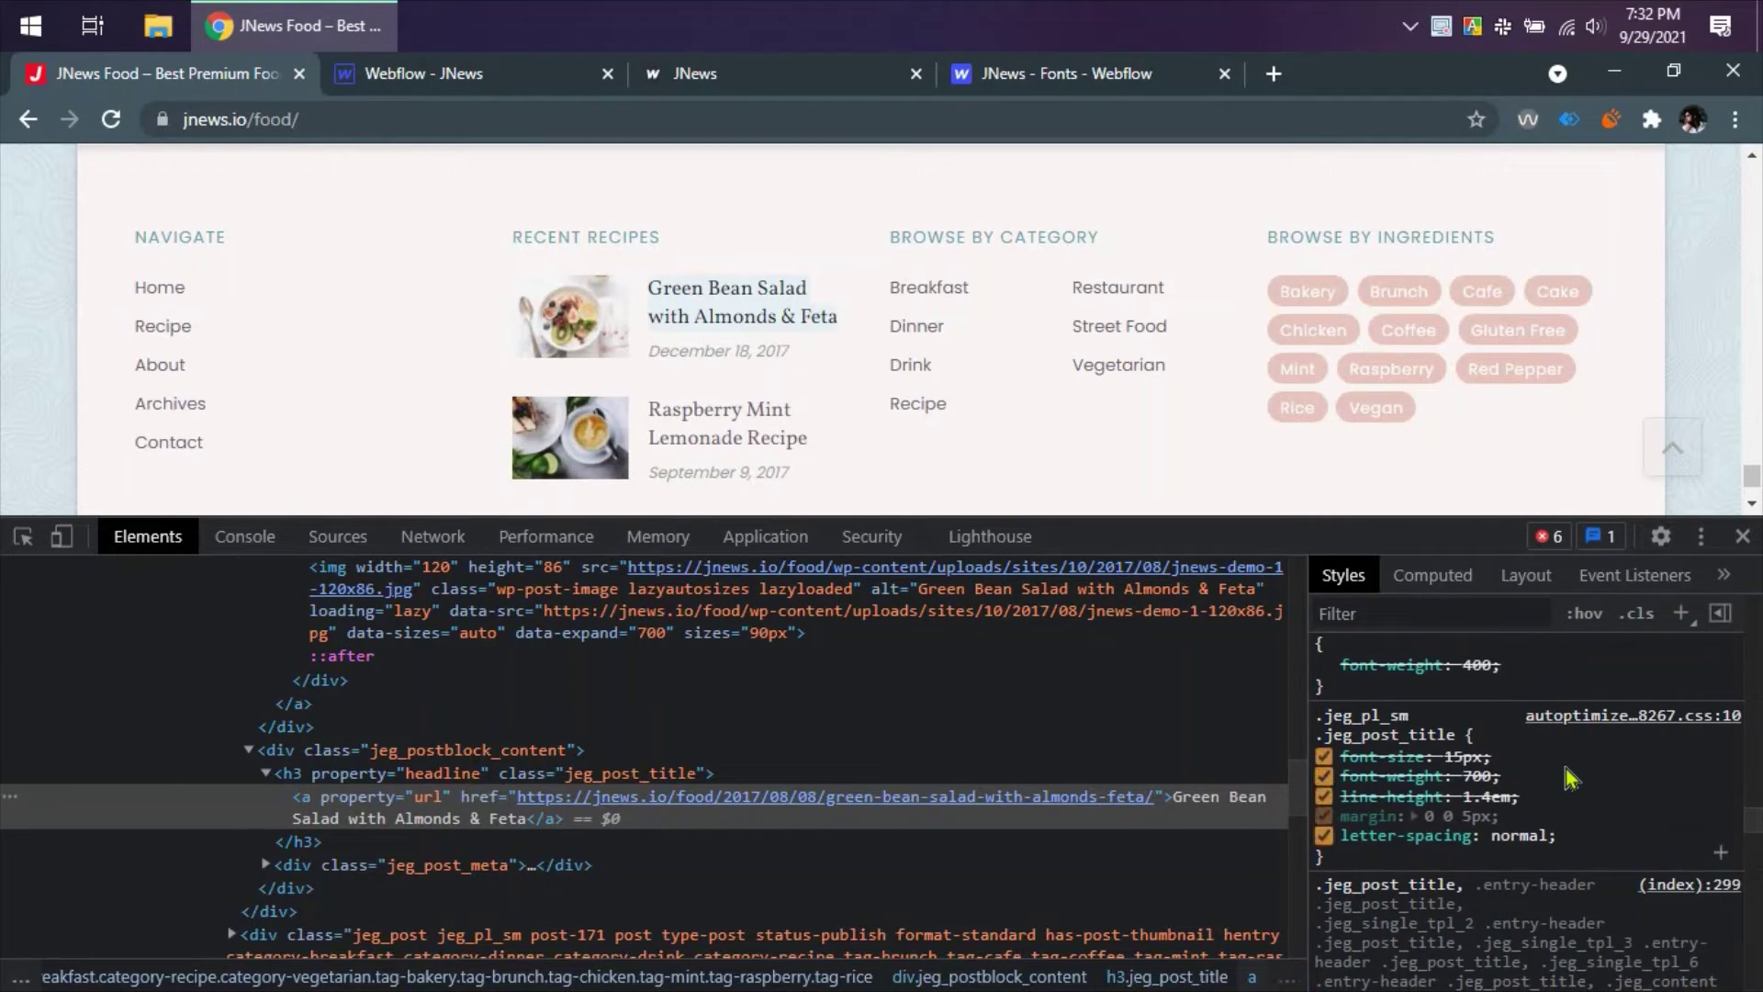
- Compare the Green Bean Salad footer heading with the JNews Food reference and disable its 400 font-weight rule in the inspector
left_click(515, 84)
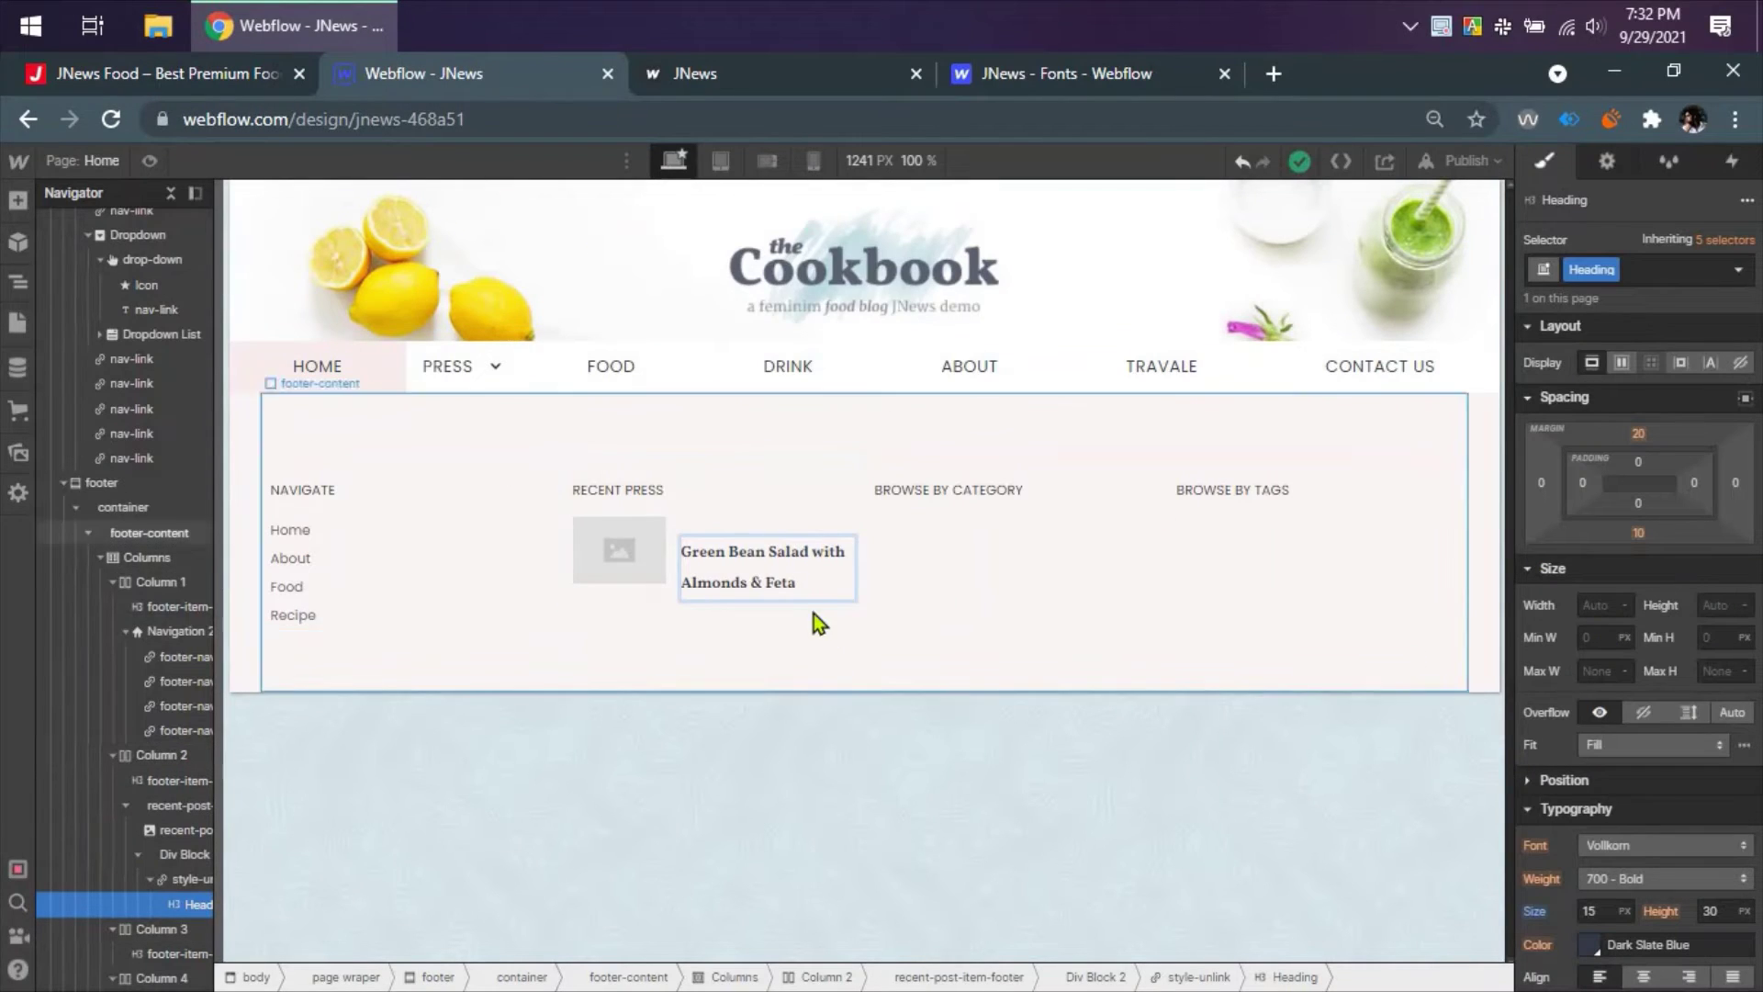
left_click(817, 576)
left_click(817, 576)
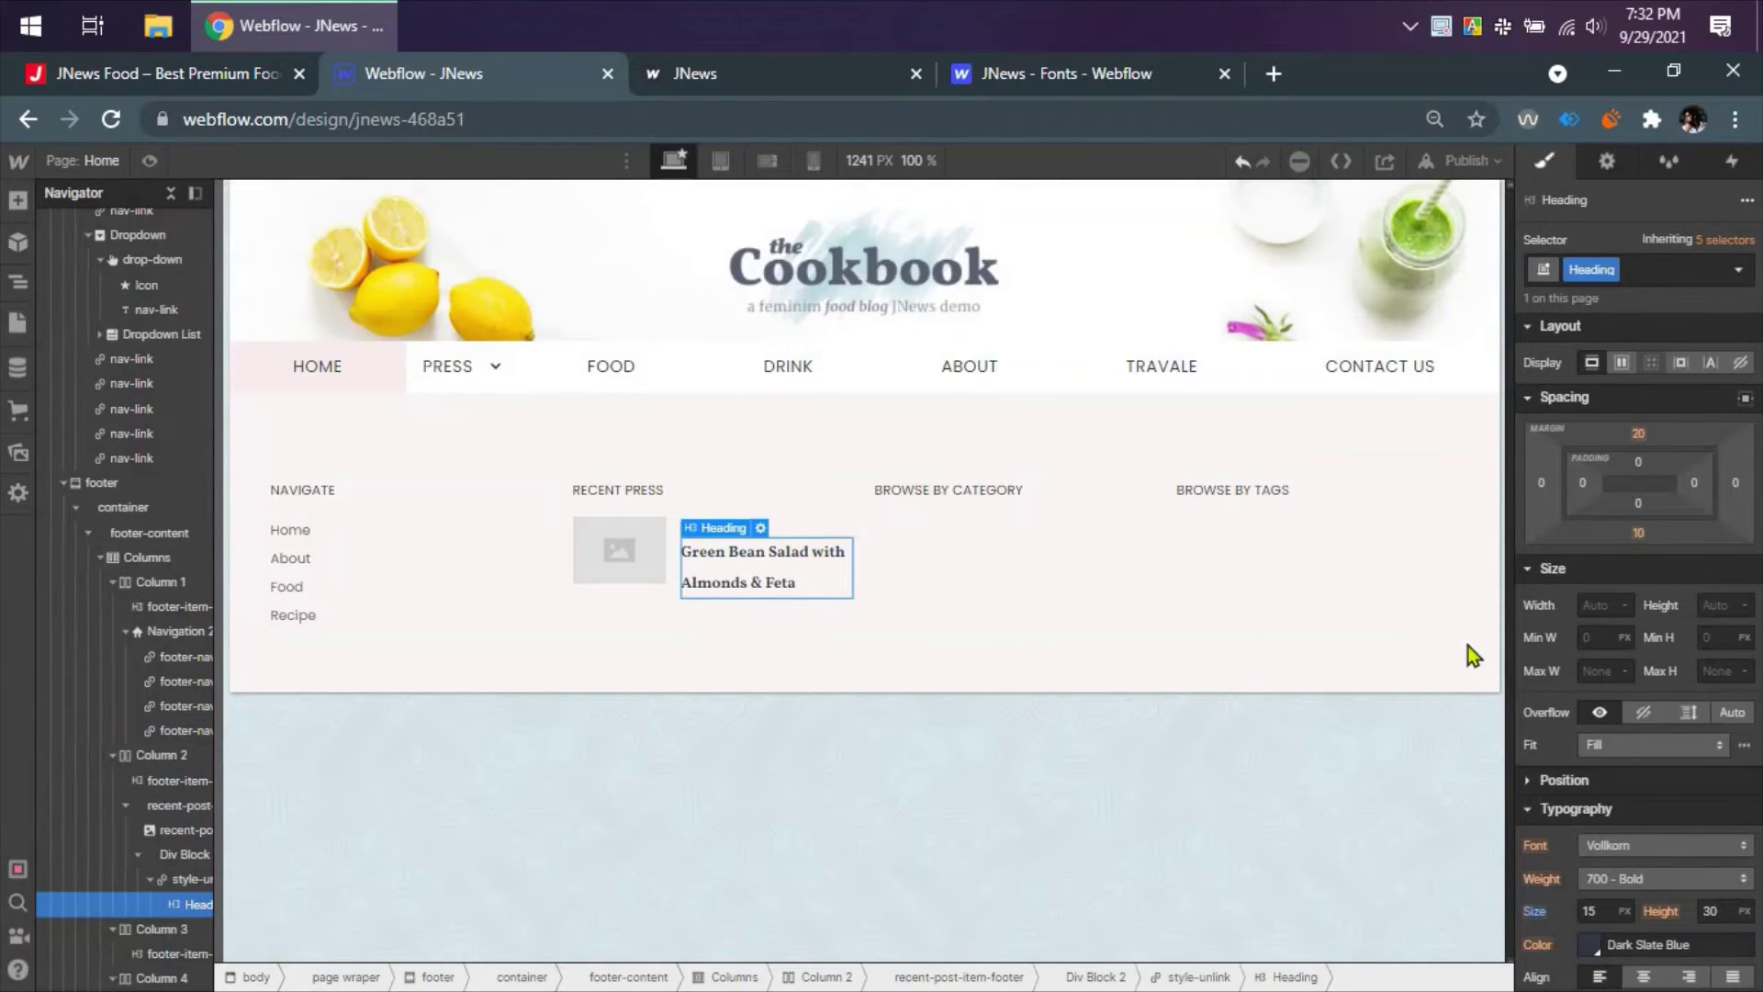
left_click(255, 81)
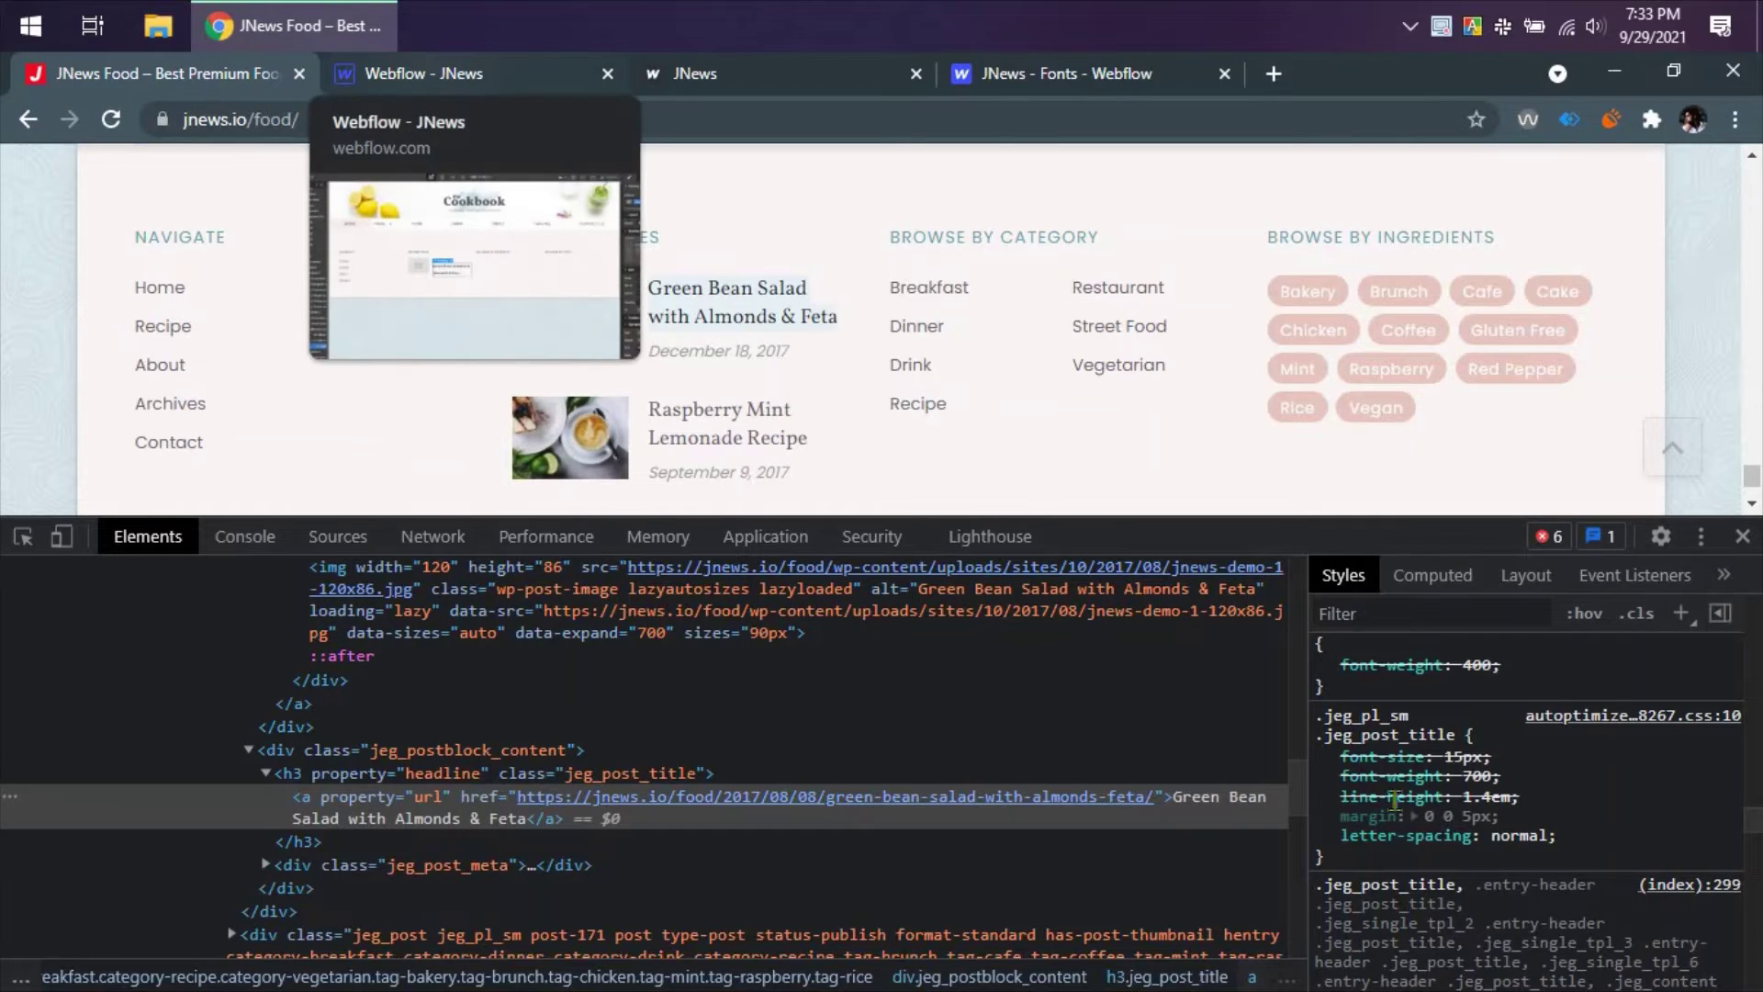
scroll(1396, 799, "up", 5)
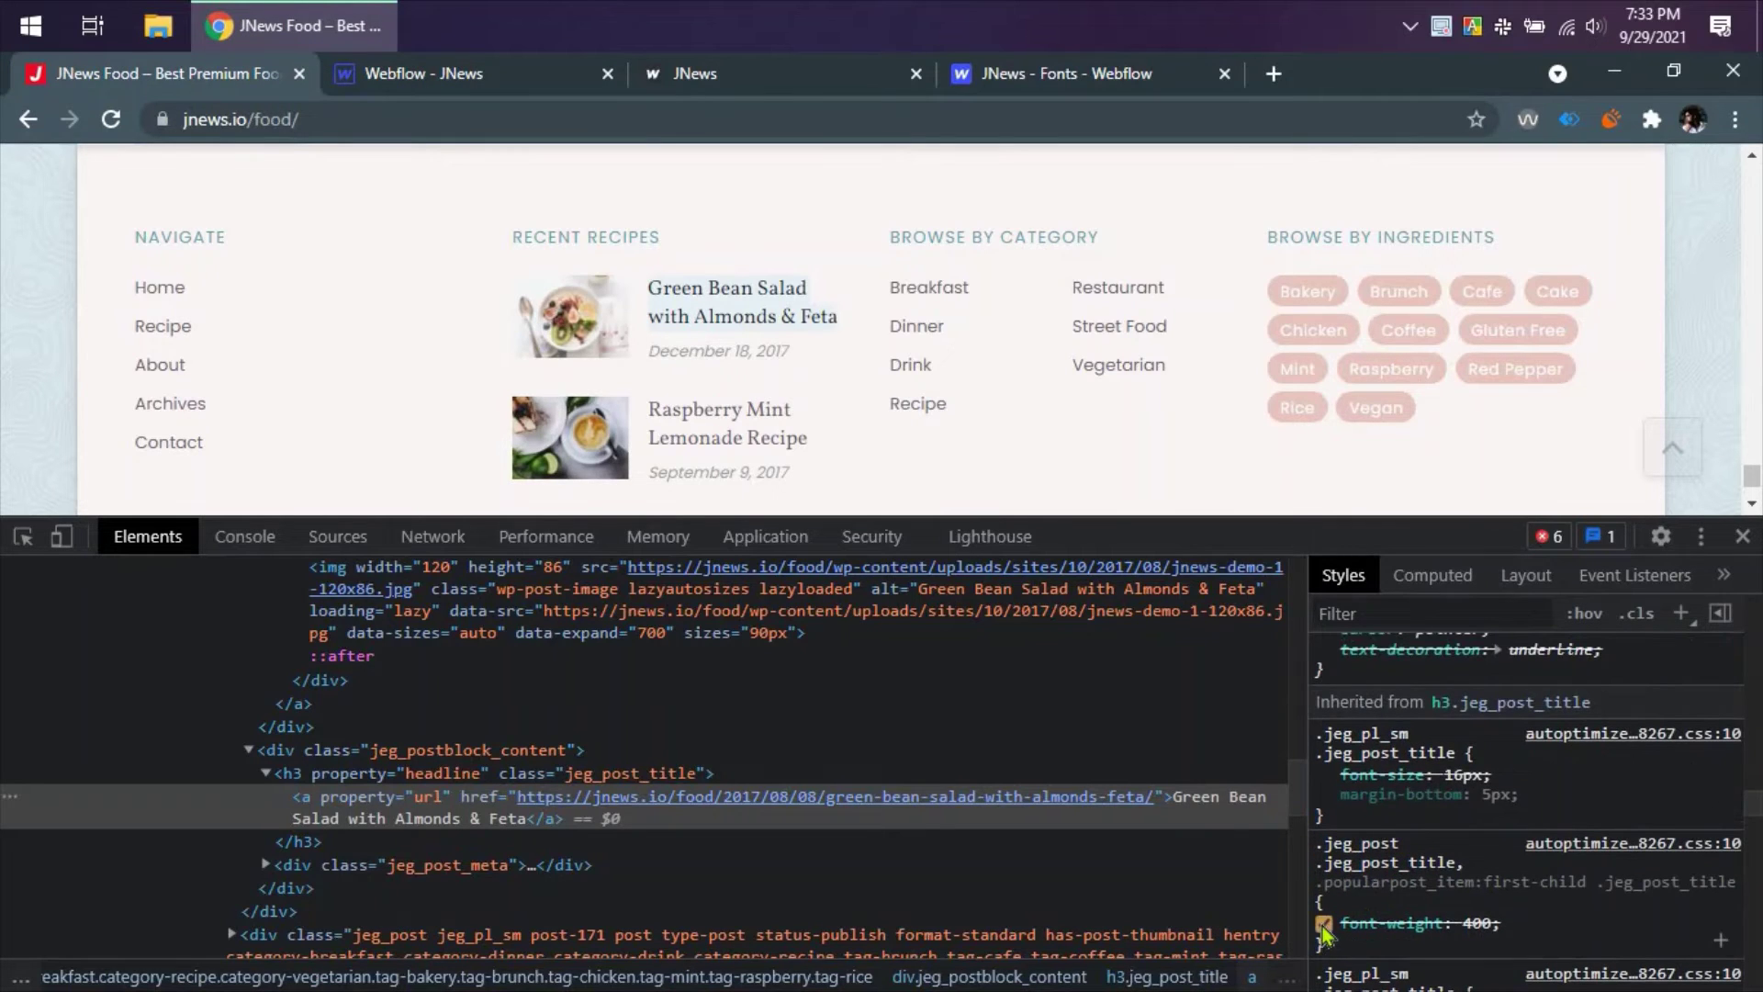
left_click(1323, 923)
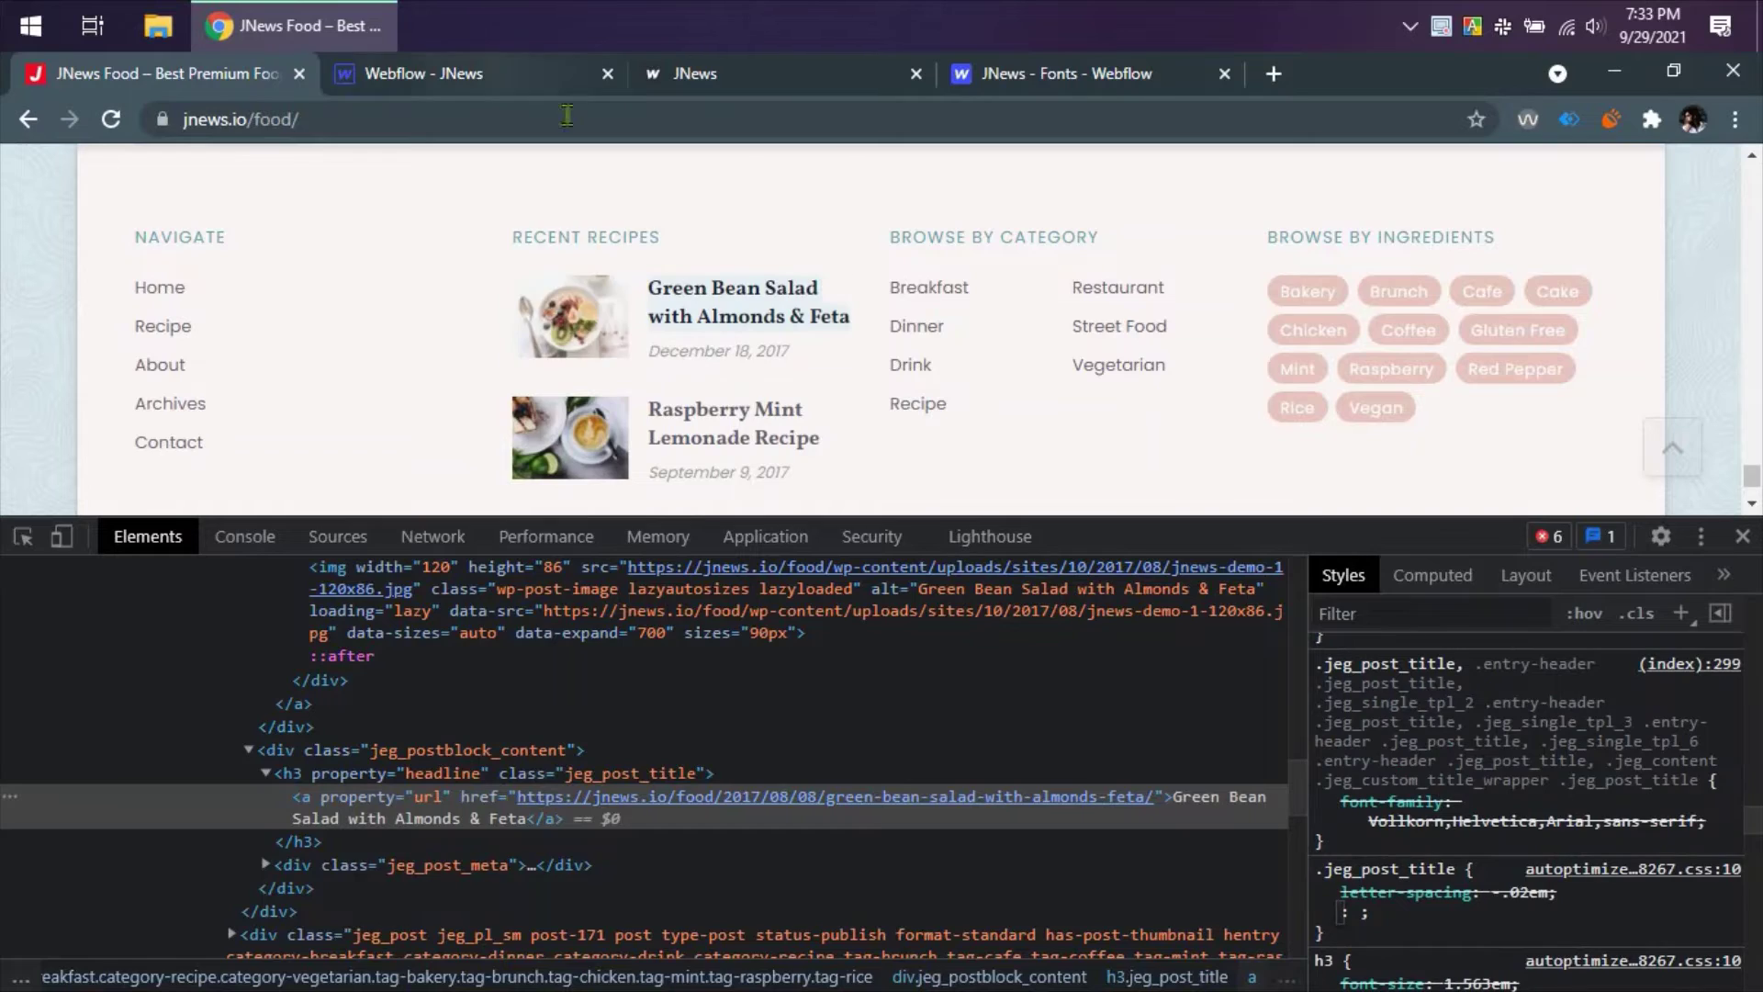
- In the Webflow project, set the Green Bean Salad heading's font weight to 400 - Normal
left_click(502, 75)
left_click(1644, 878)
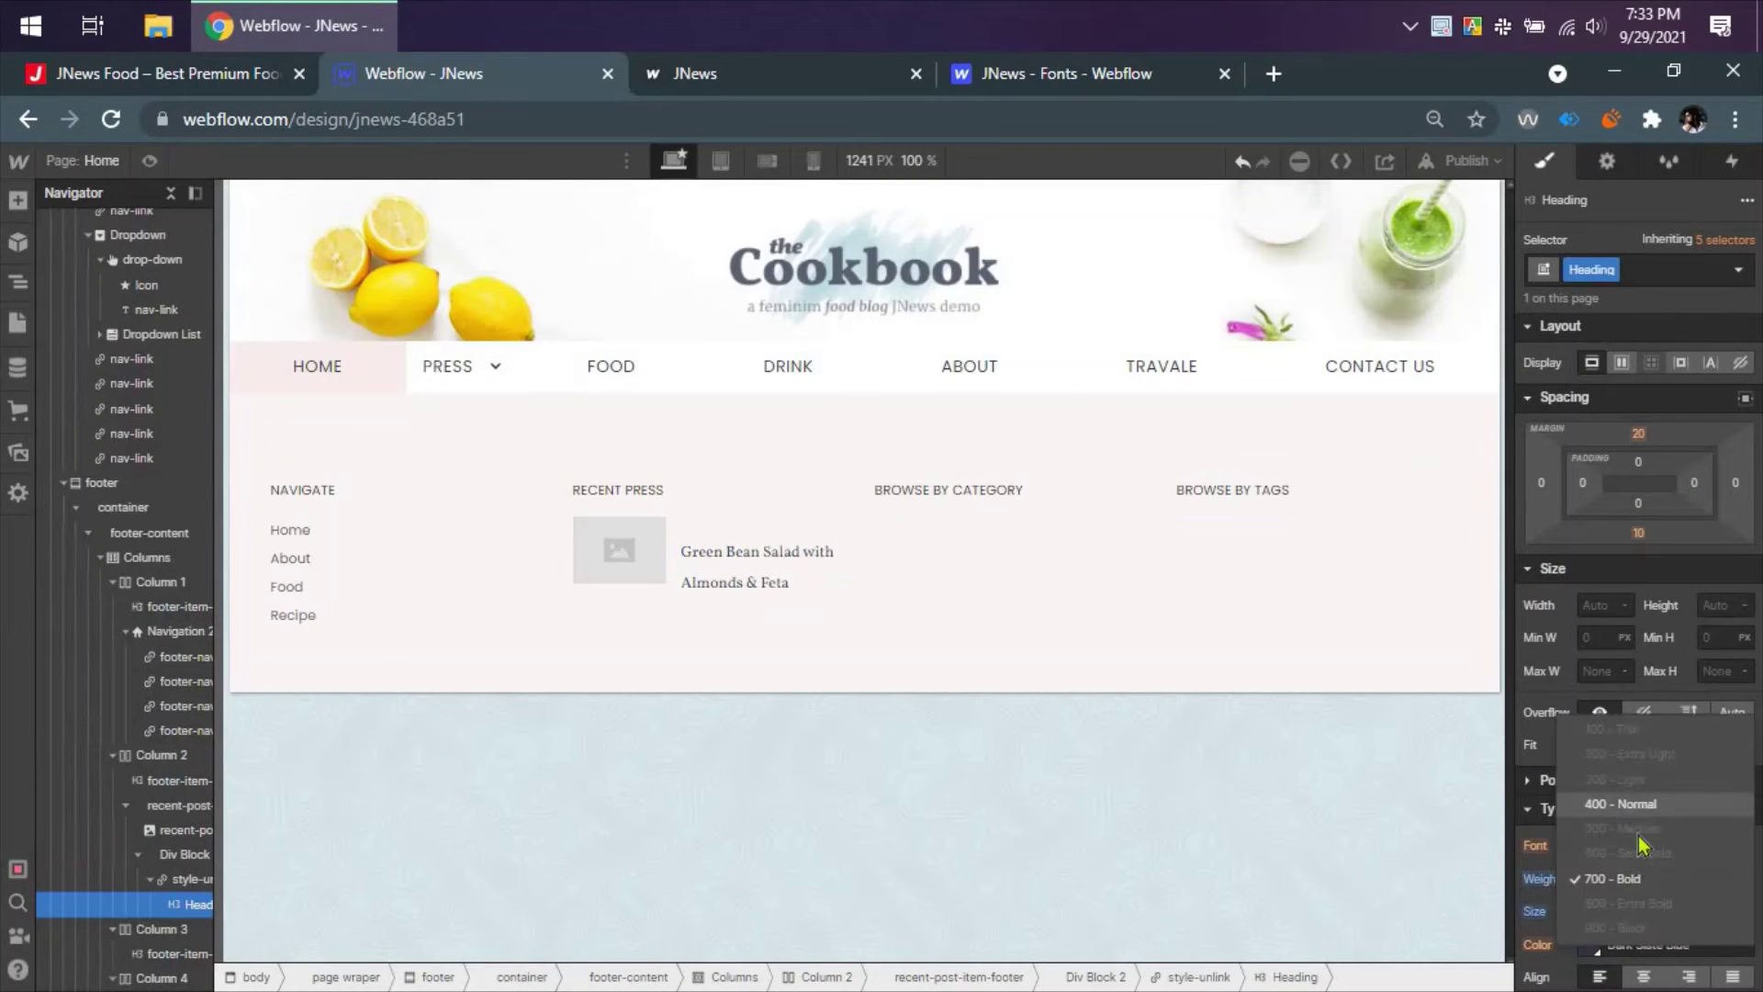
left_click(1613, 804)
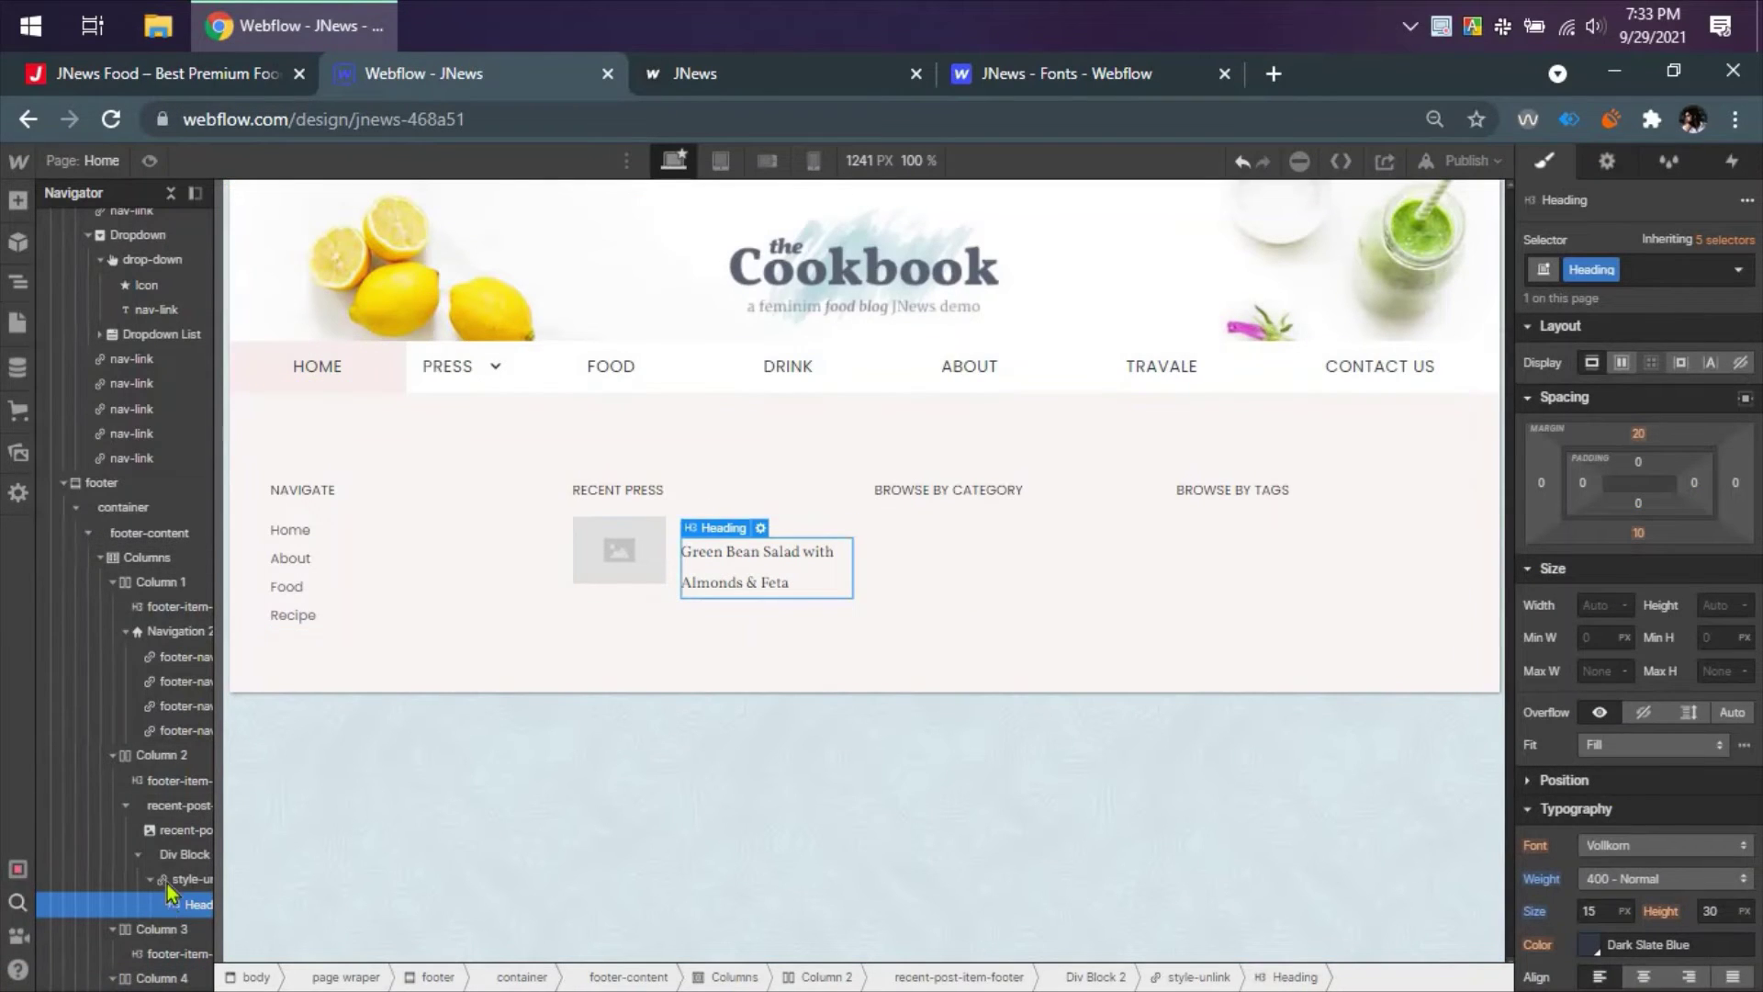
- Replace the class on the Green Bean Salad heading with the existing "recent post heading" class
left_click(182, 856)
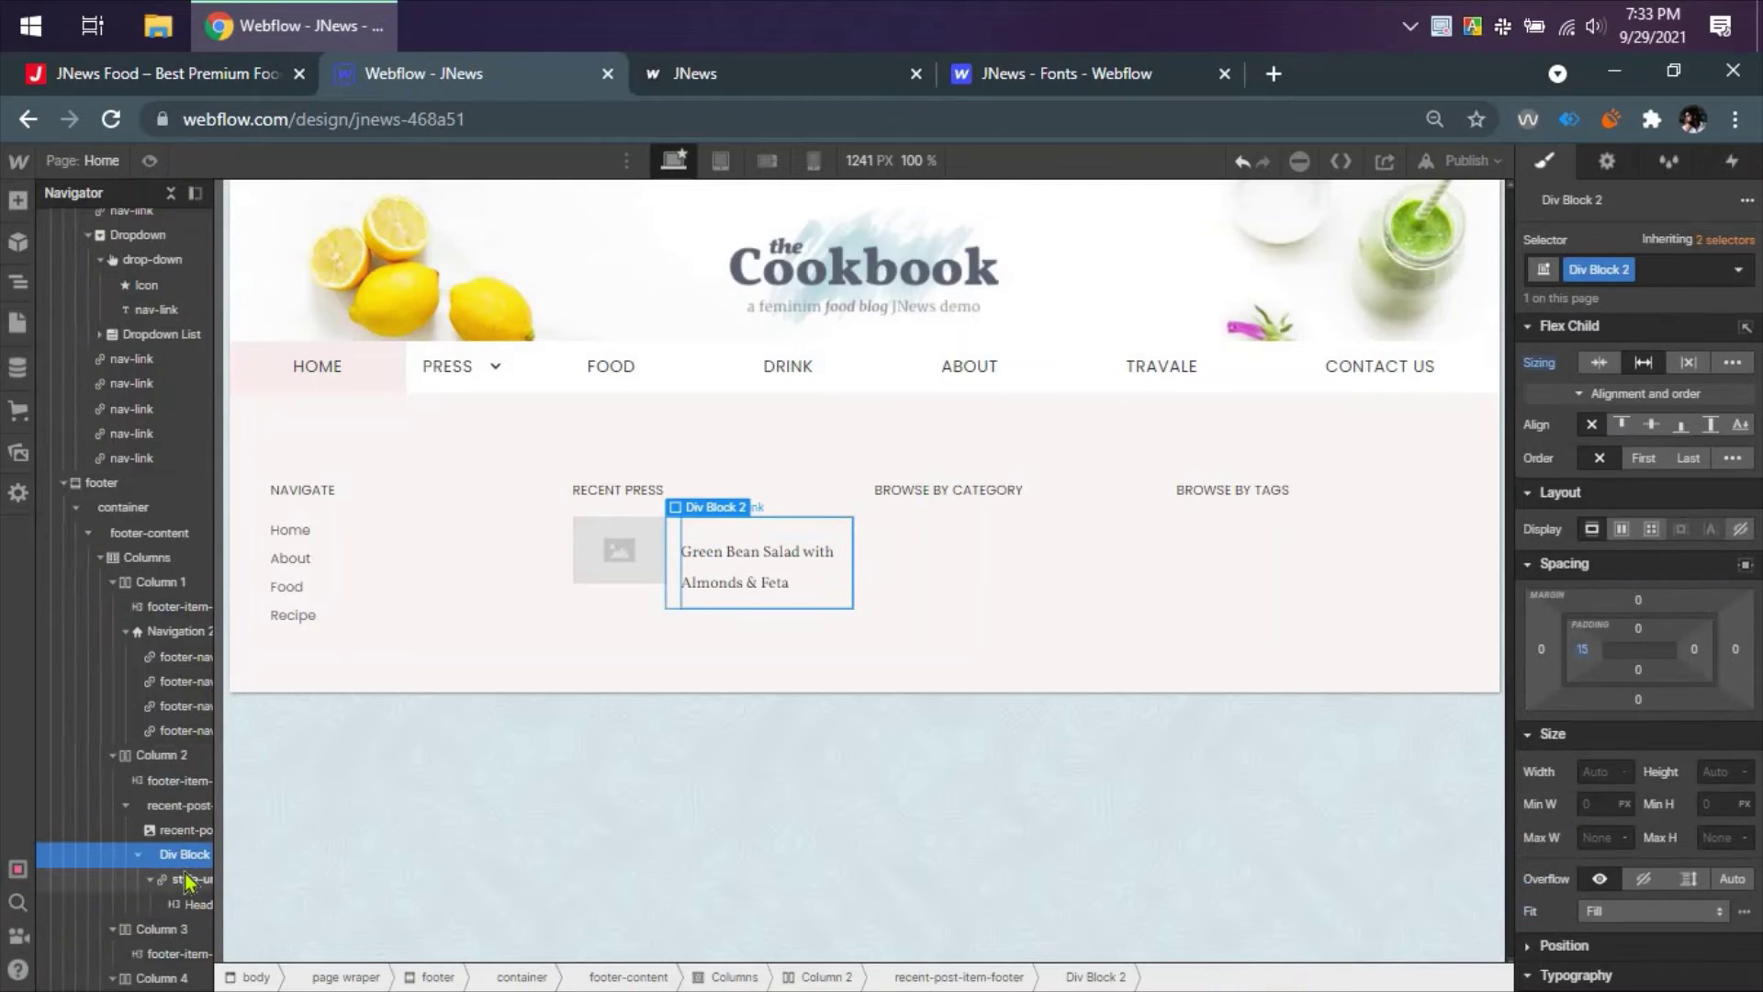
left_click(189, 881)
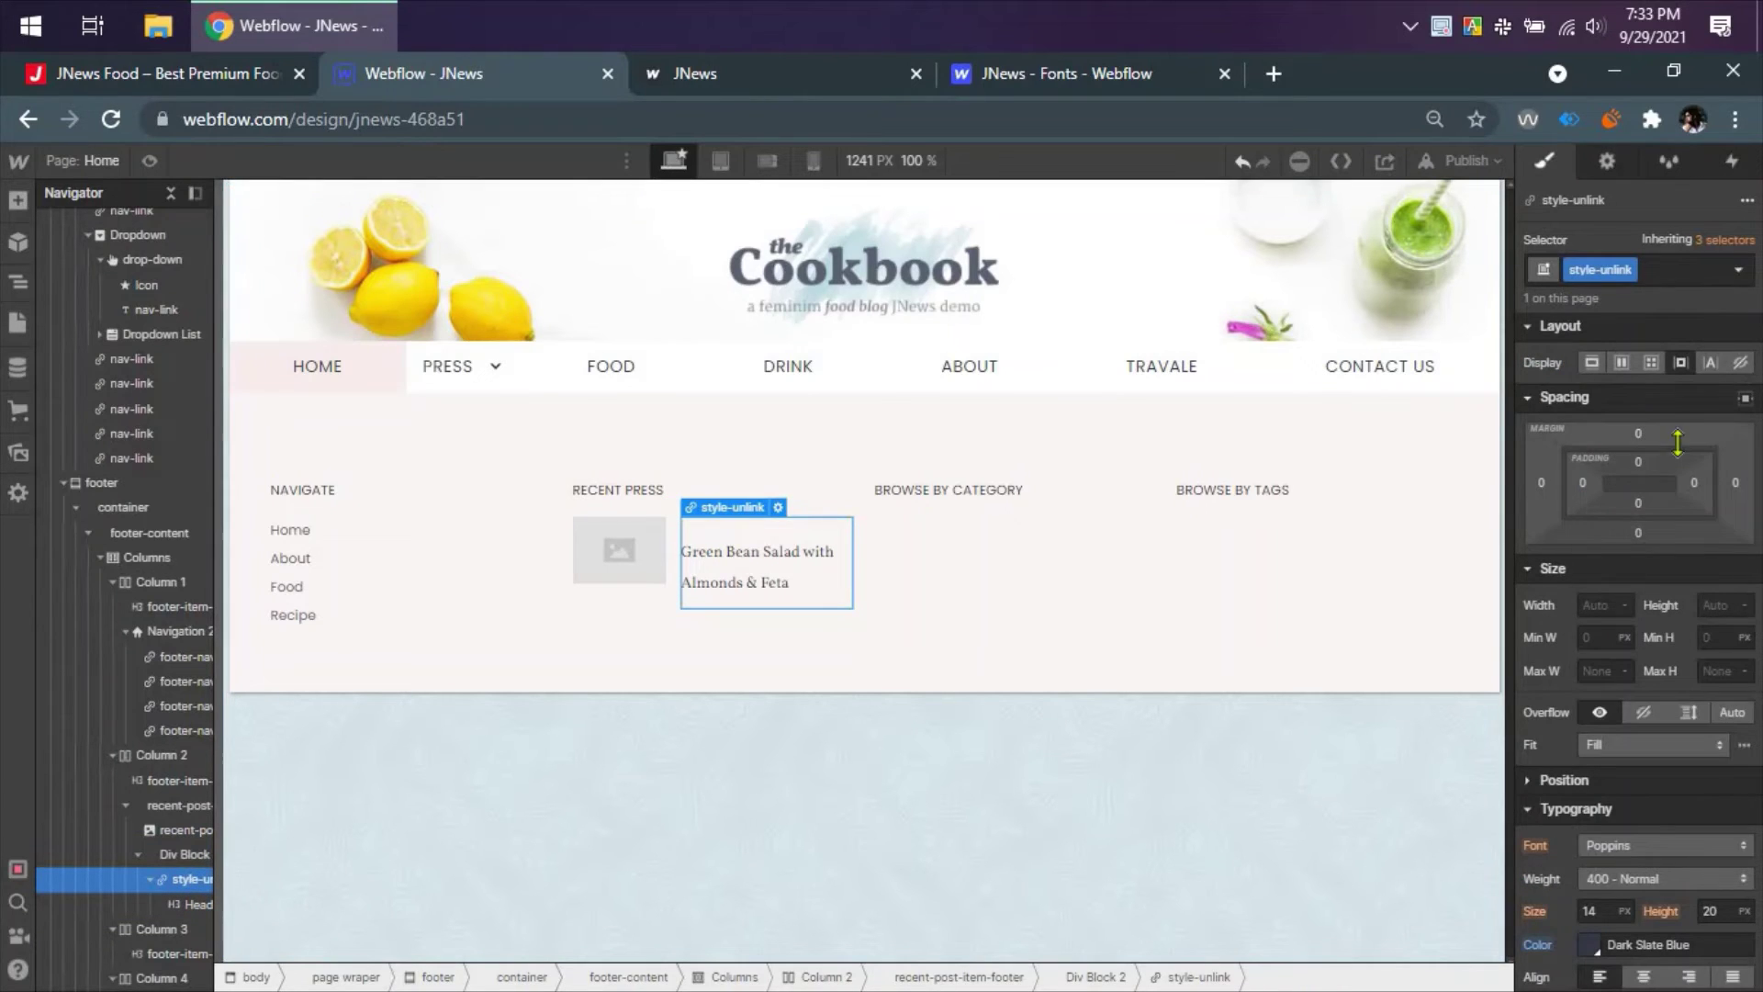
left_click(189, 909)
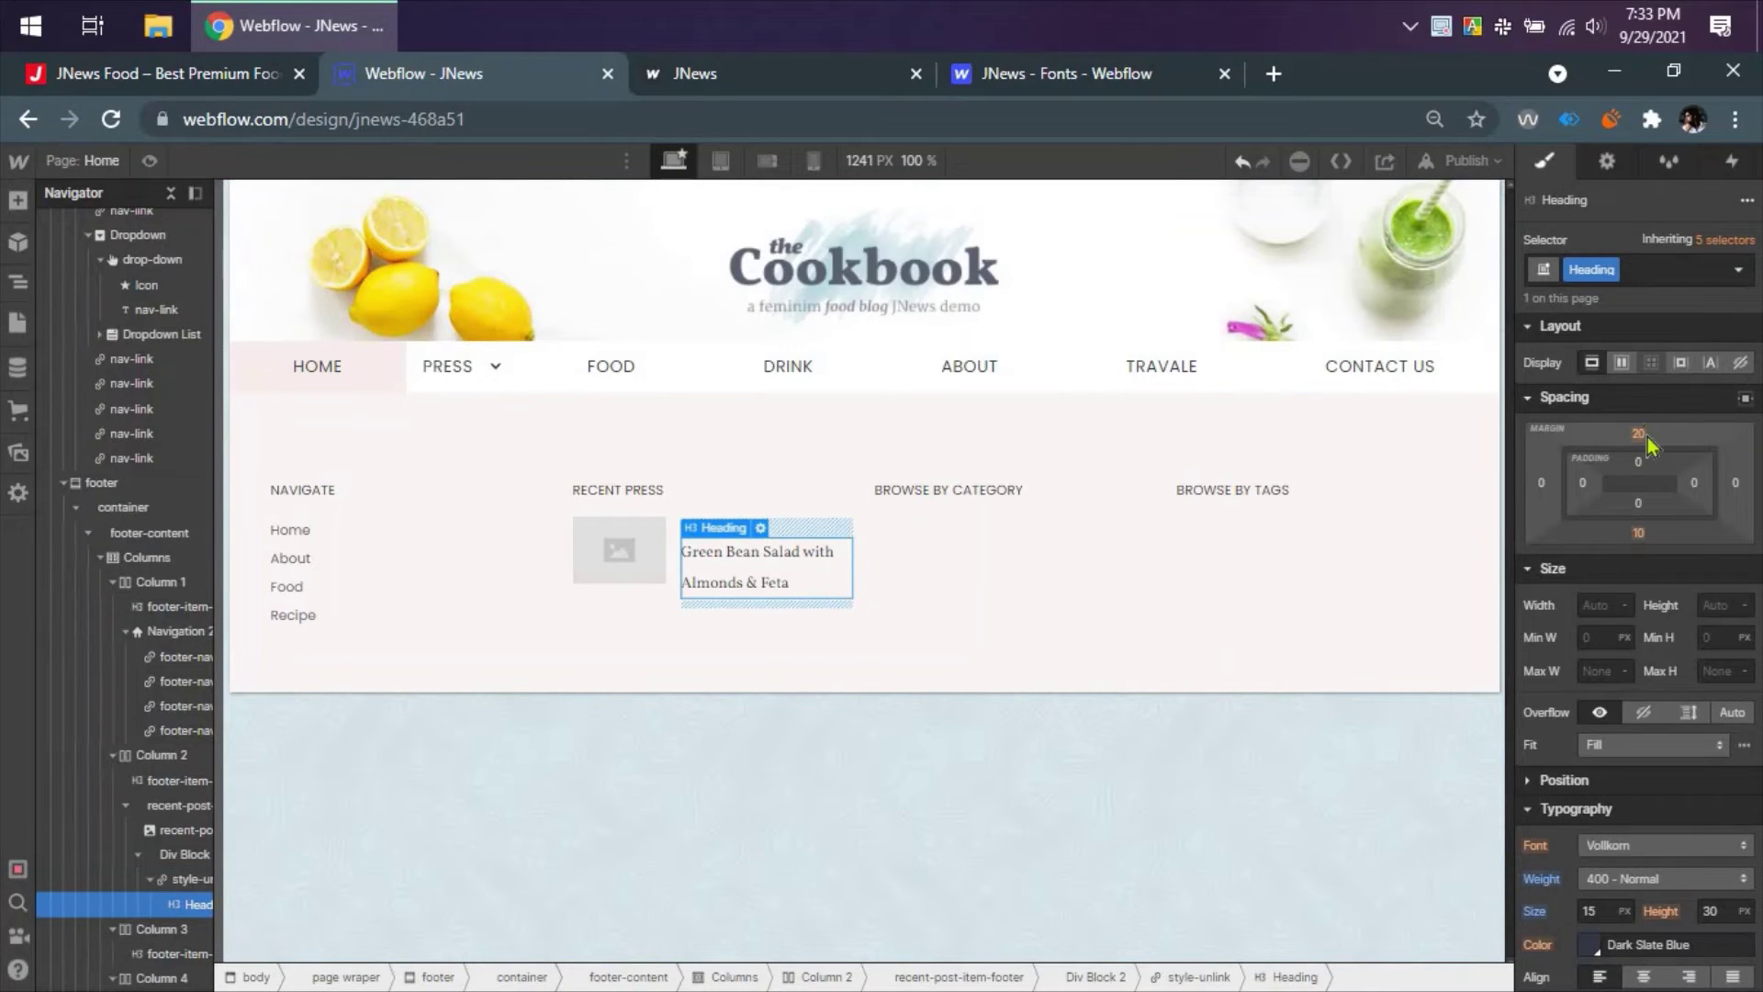
left_click(1631, 266)
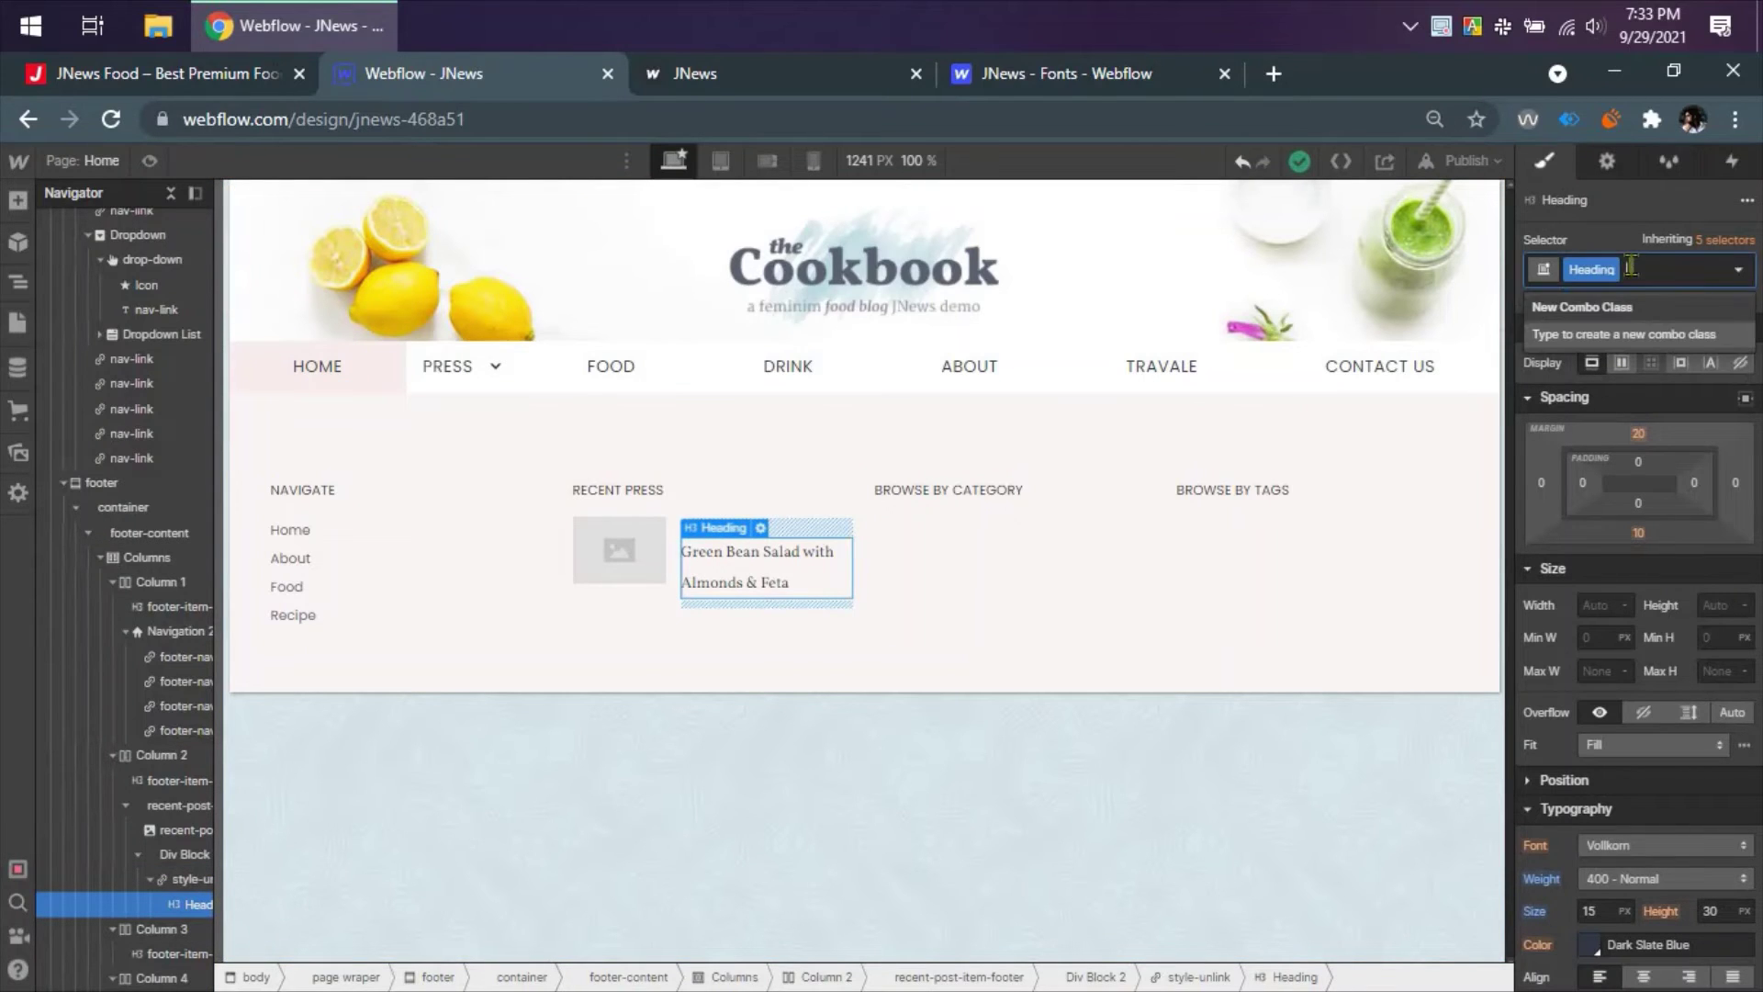
key("BackSpace")
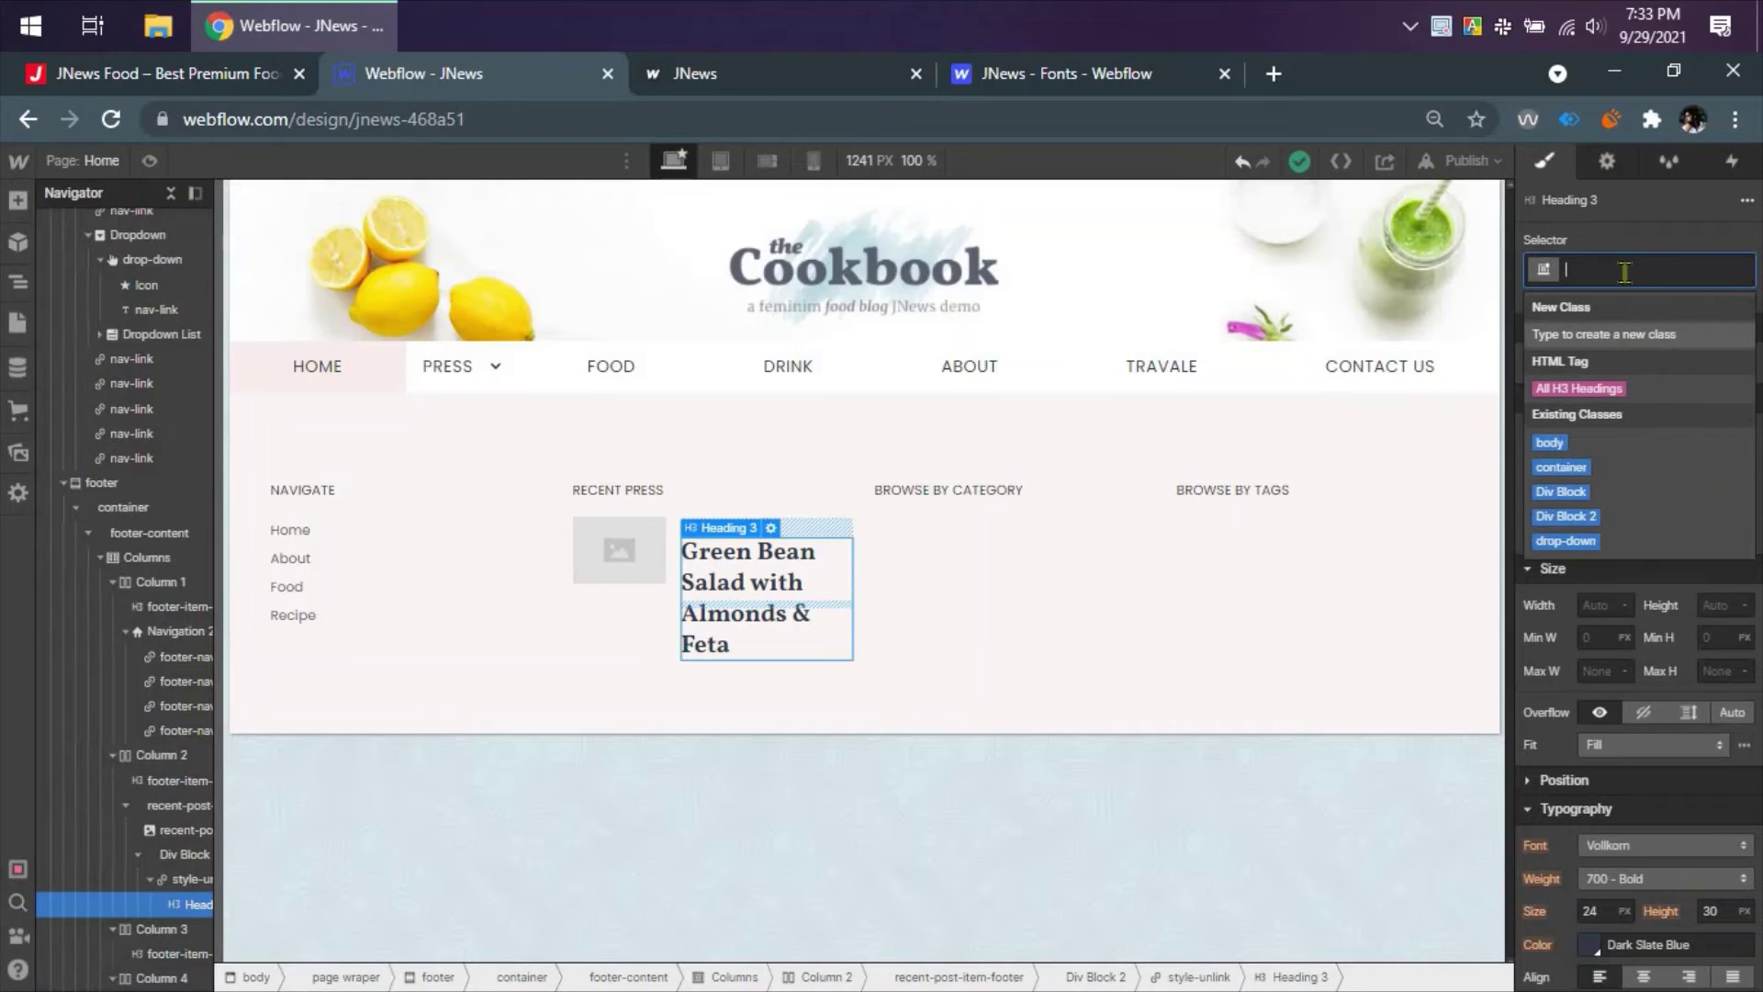
type("recent")
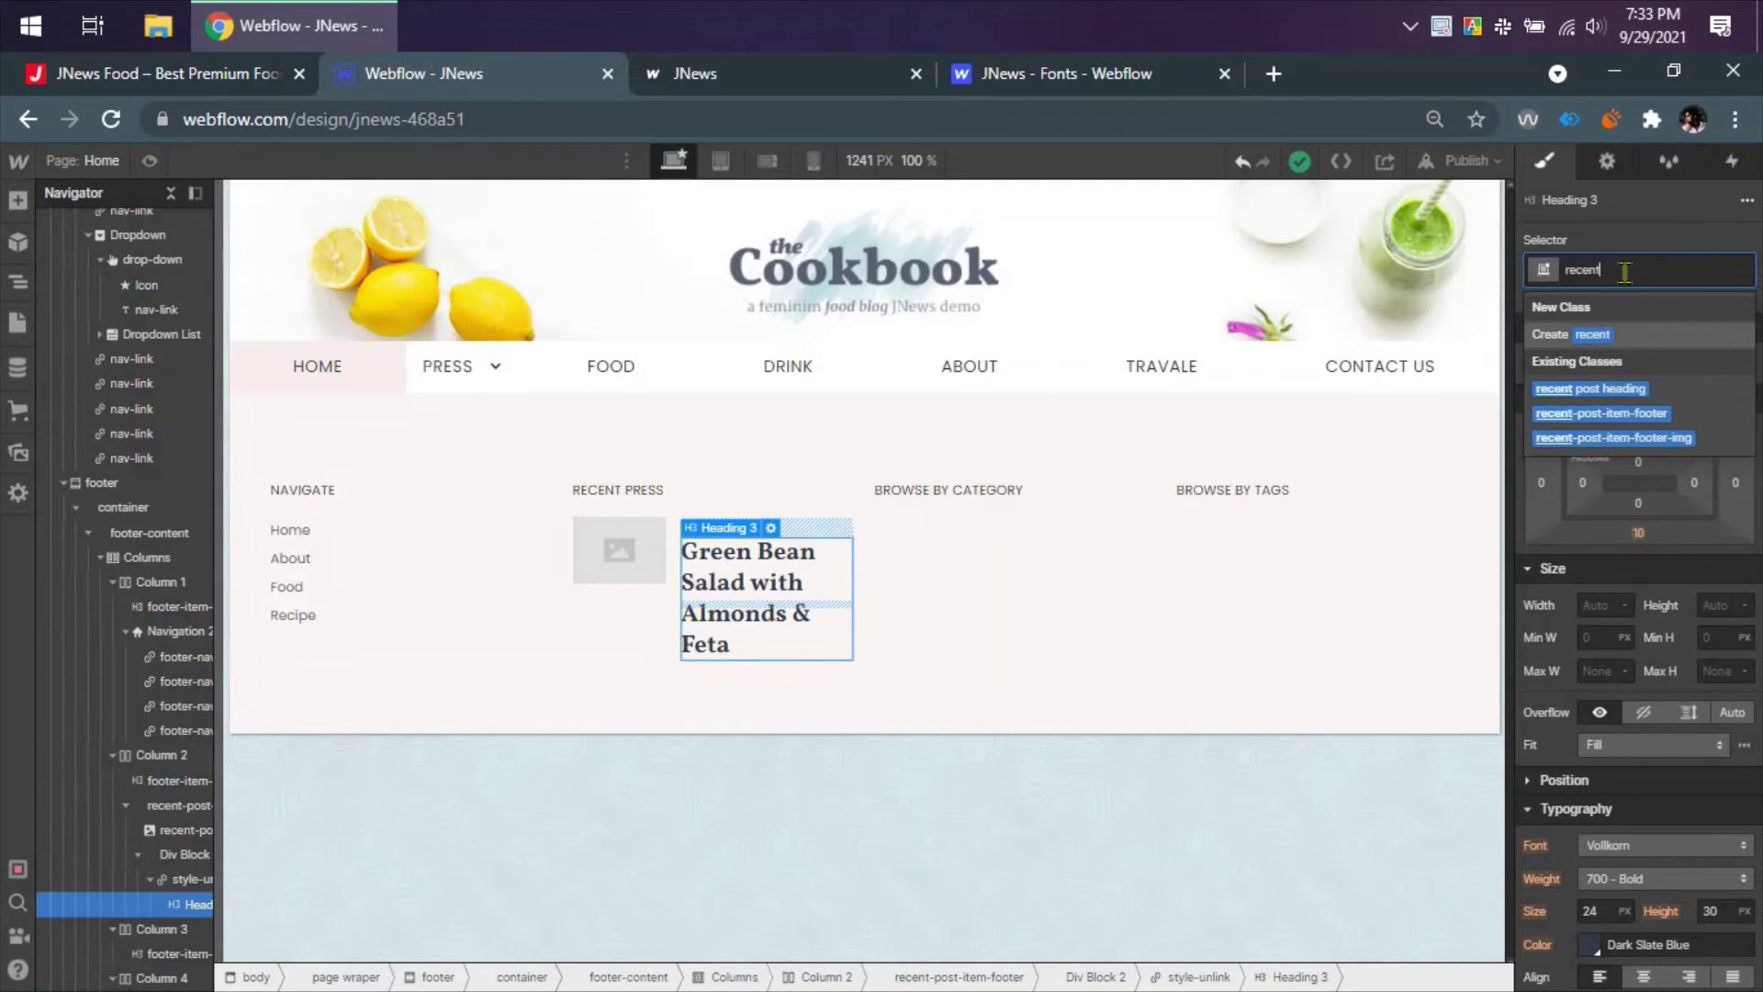
left_click(1657, 389)
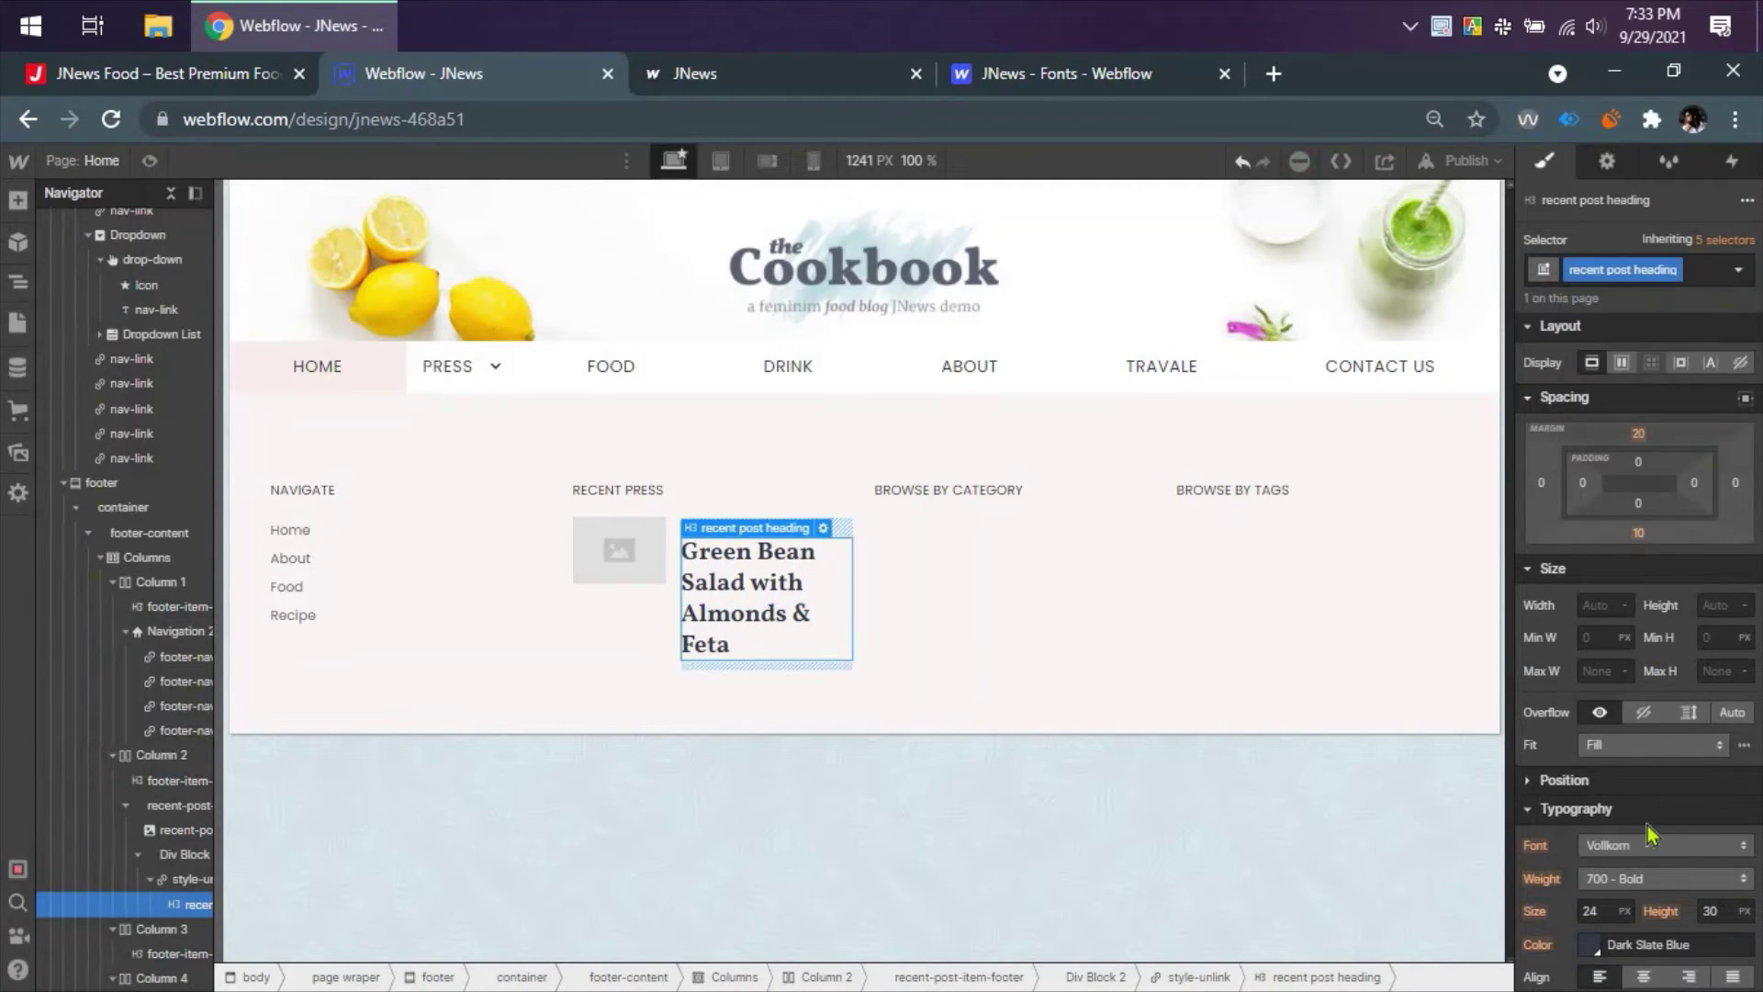
- Set the recent post heading's font size to 15 px
scroll(1618, 856, "down", 1)
left_click(1613, 703)
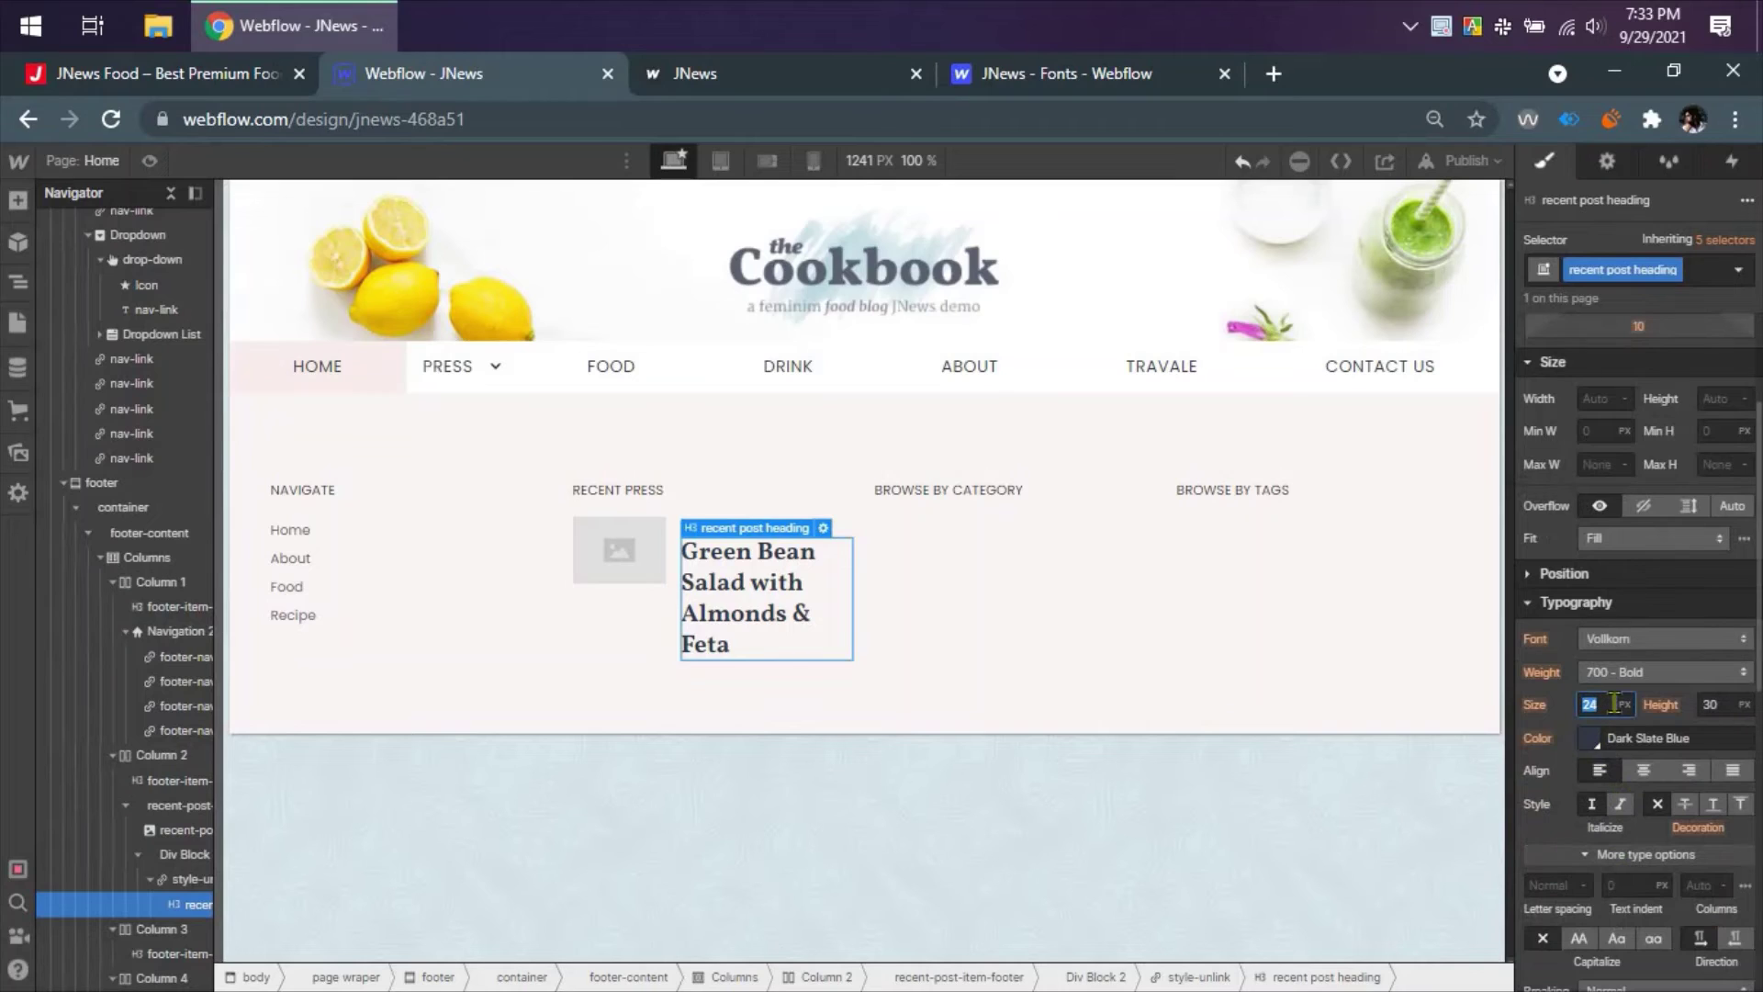
key("Return")
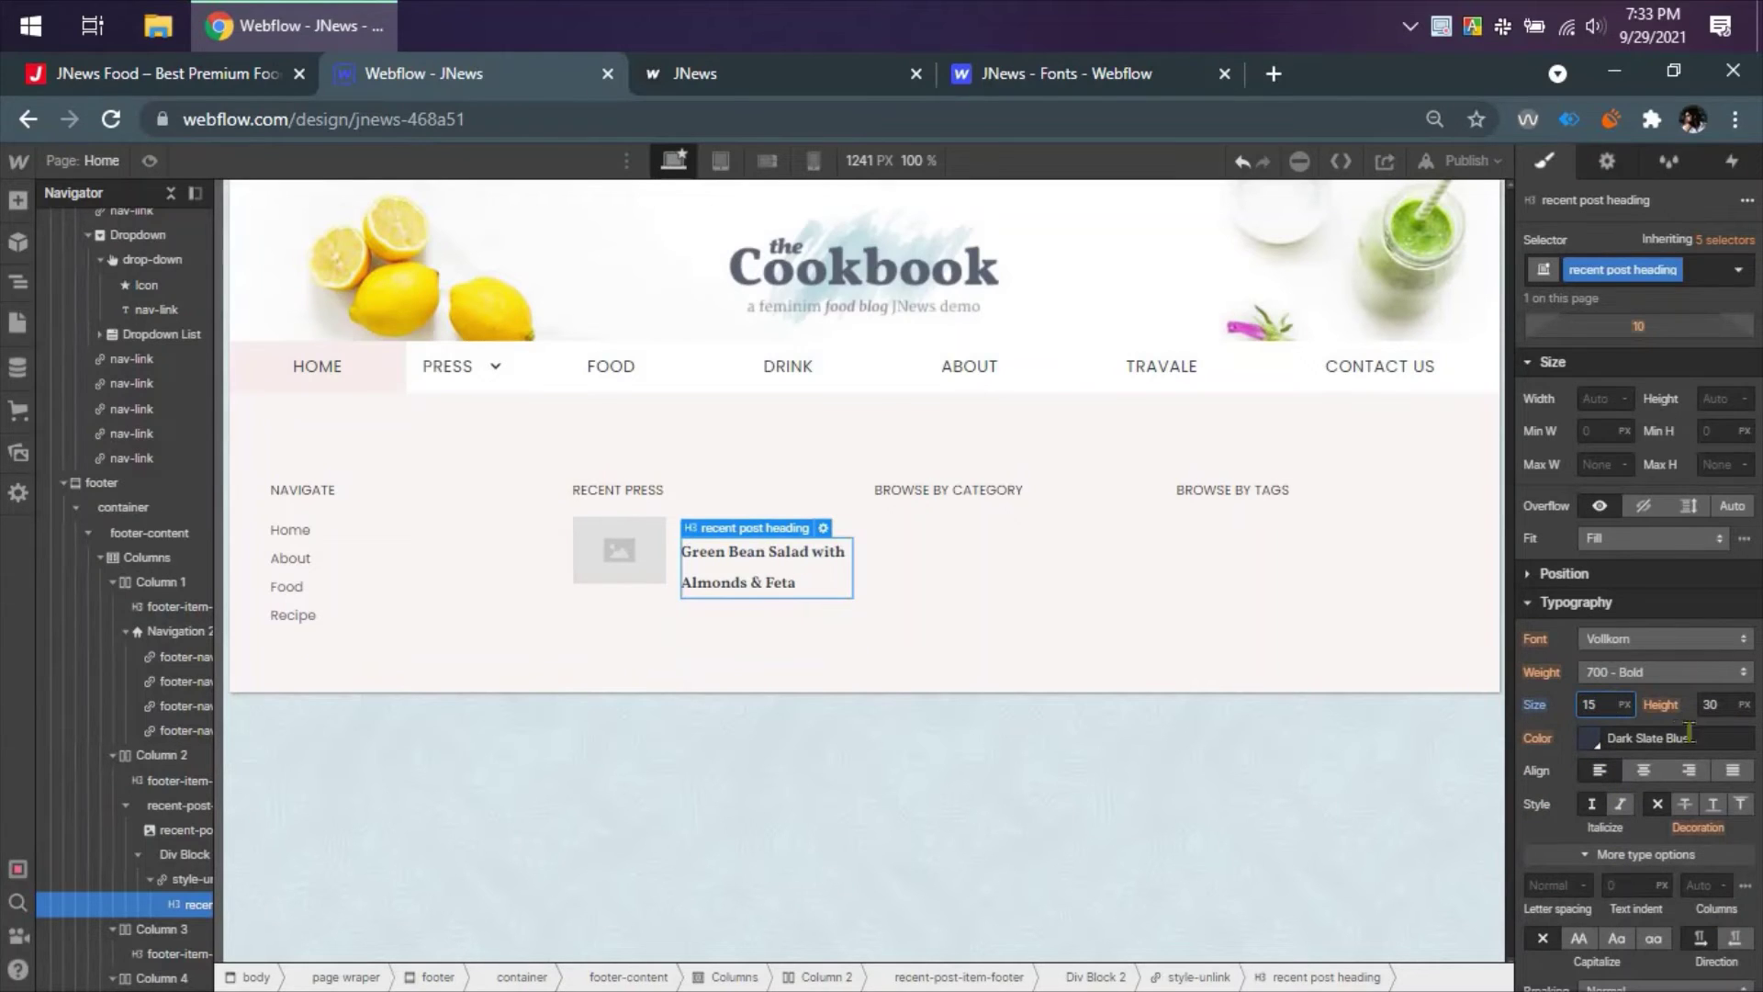
- Set the recent post heading's line height to 1.4 without a unit
left_click(1715, 706)
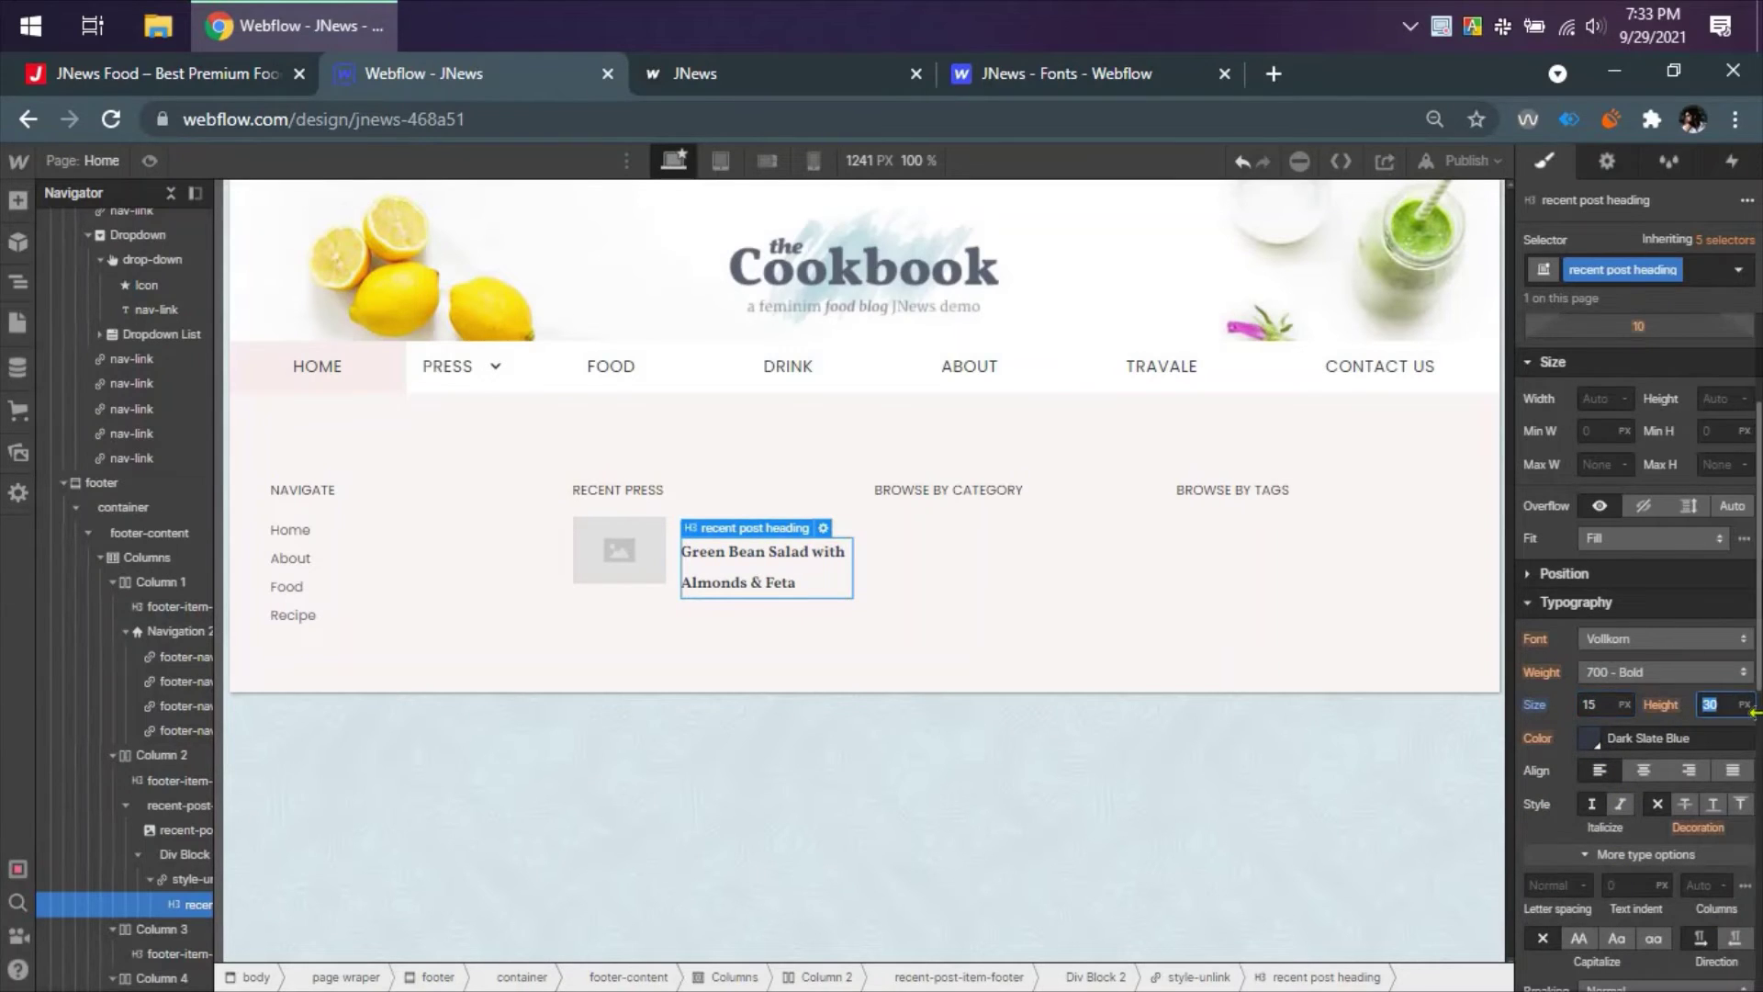
type("25")
key("Down")
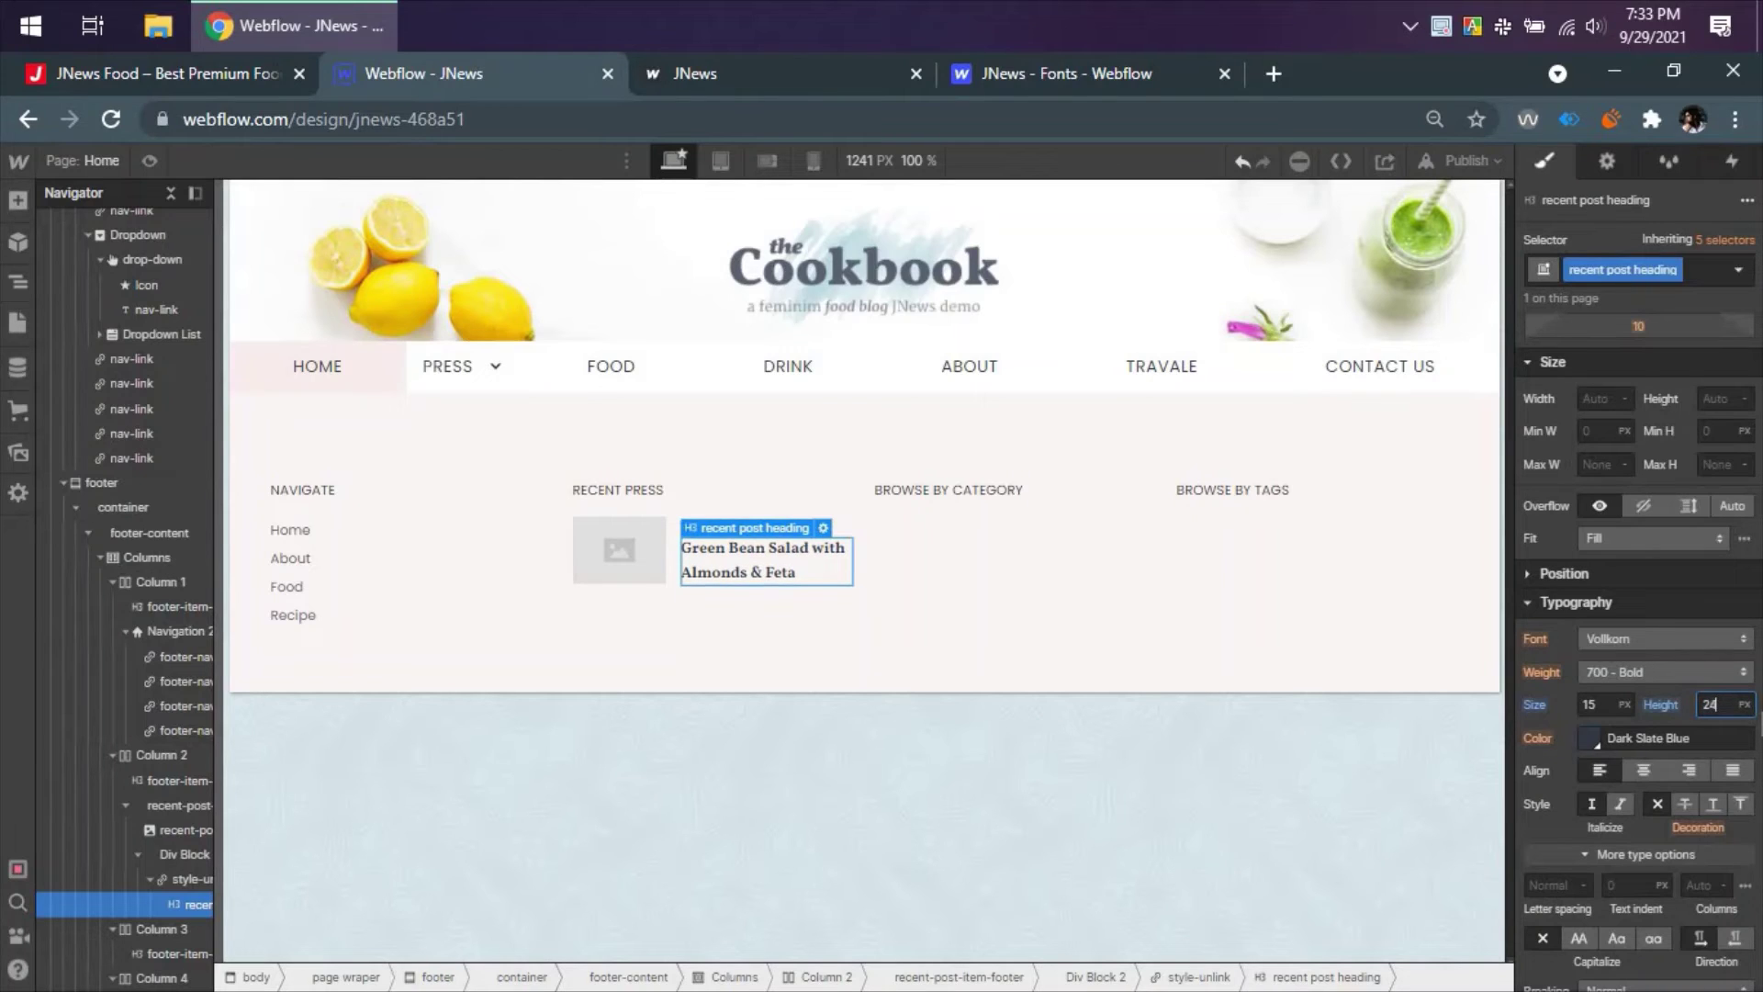
key("BackSpace")
key("BackSpace")
type("1.4")
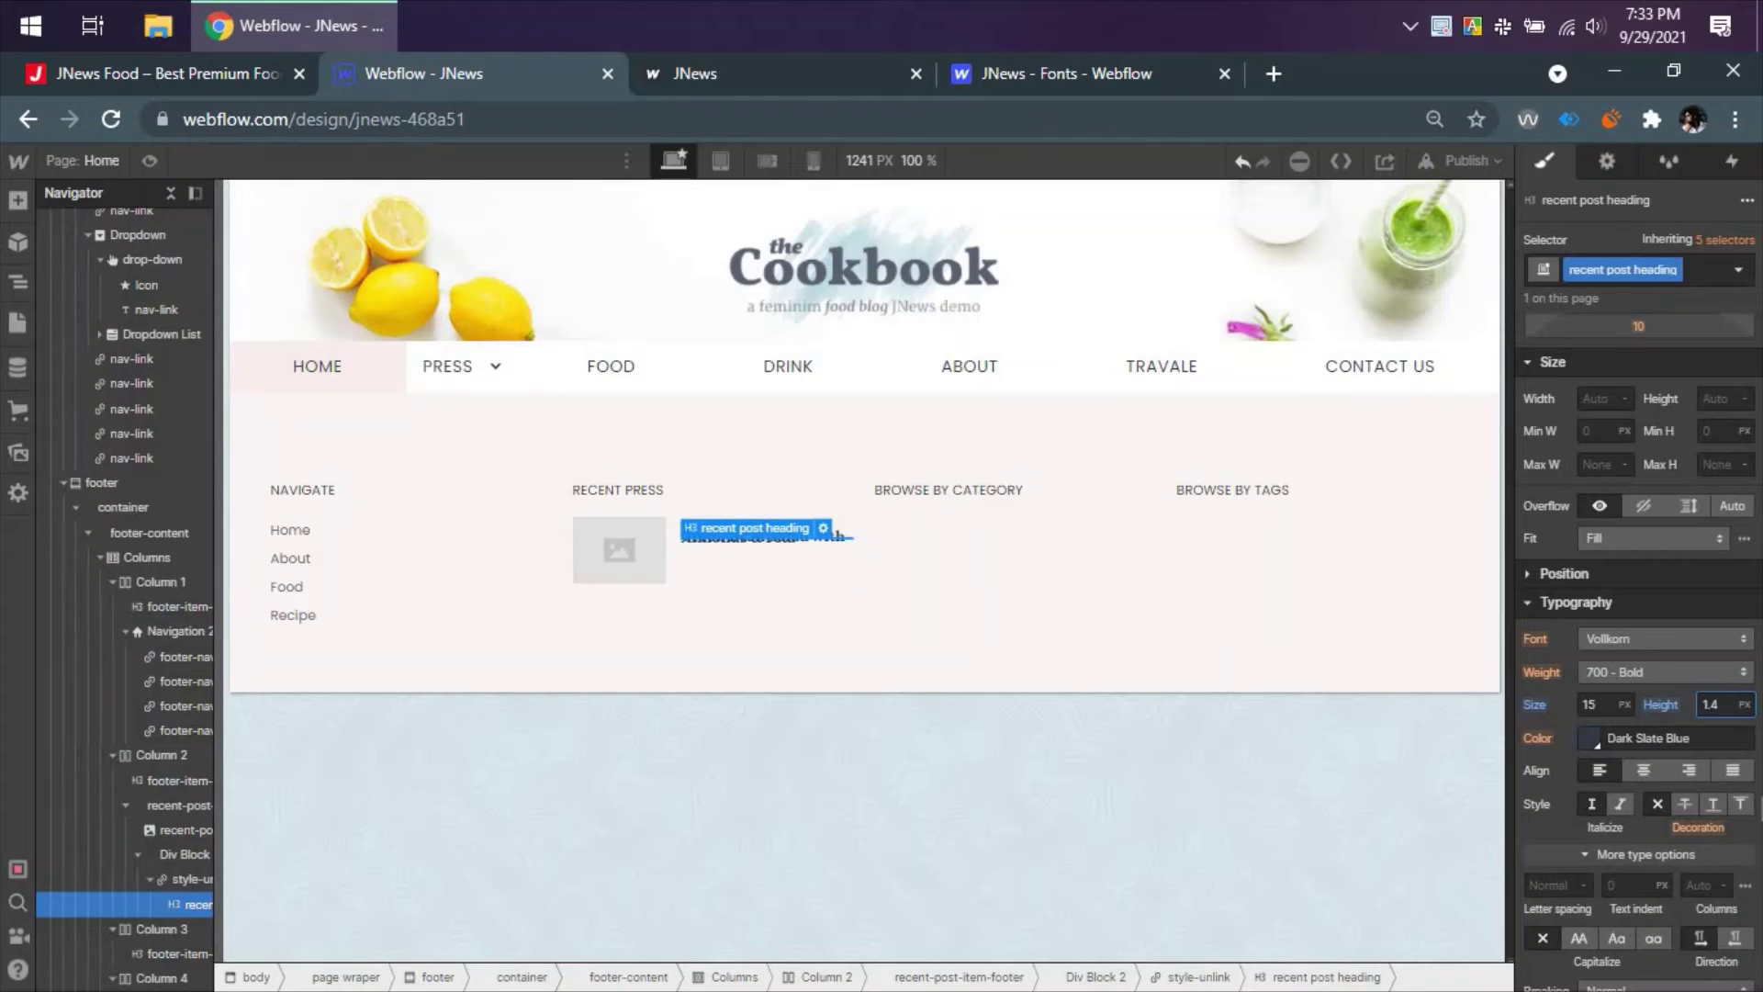
left_click(1745, 705)
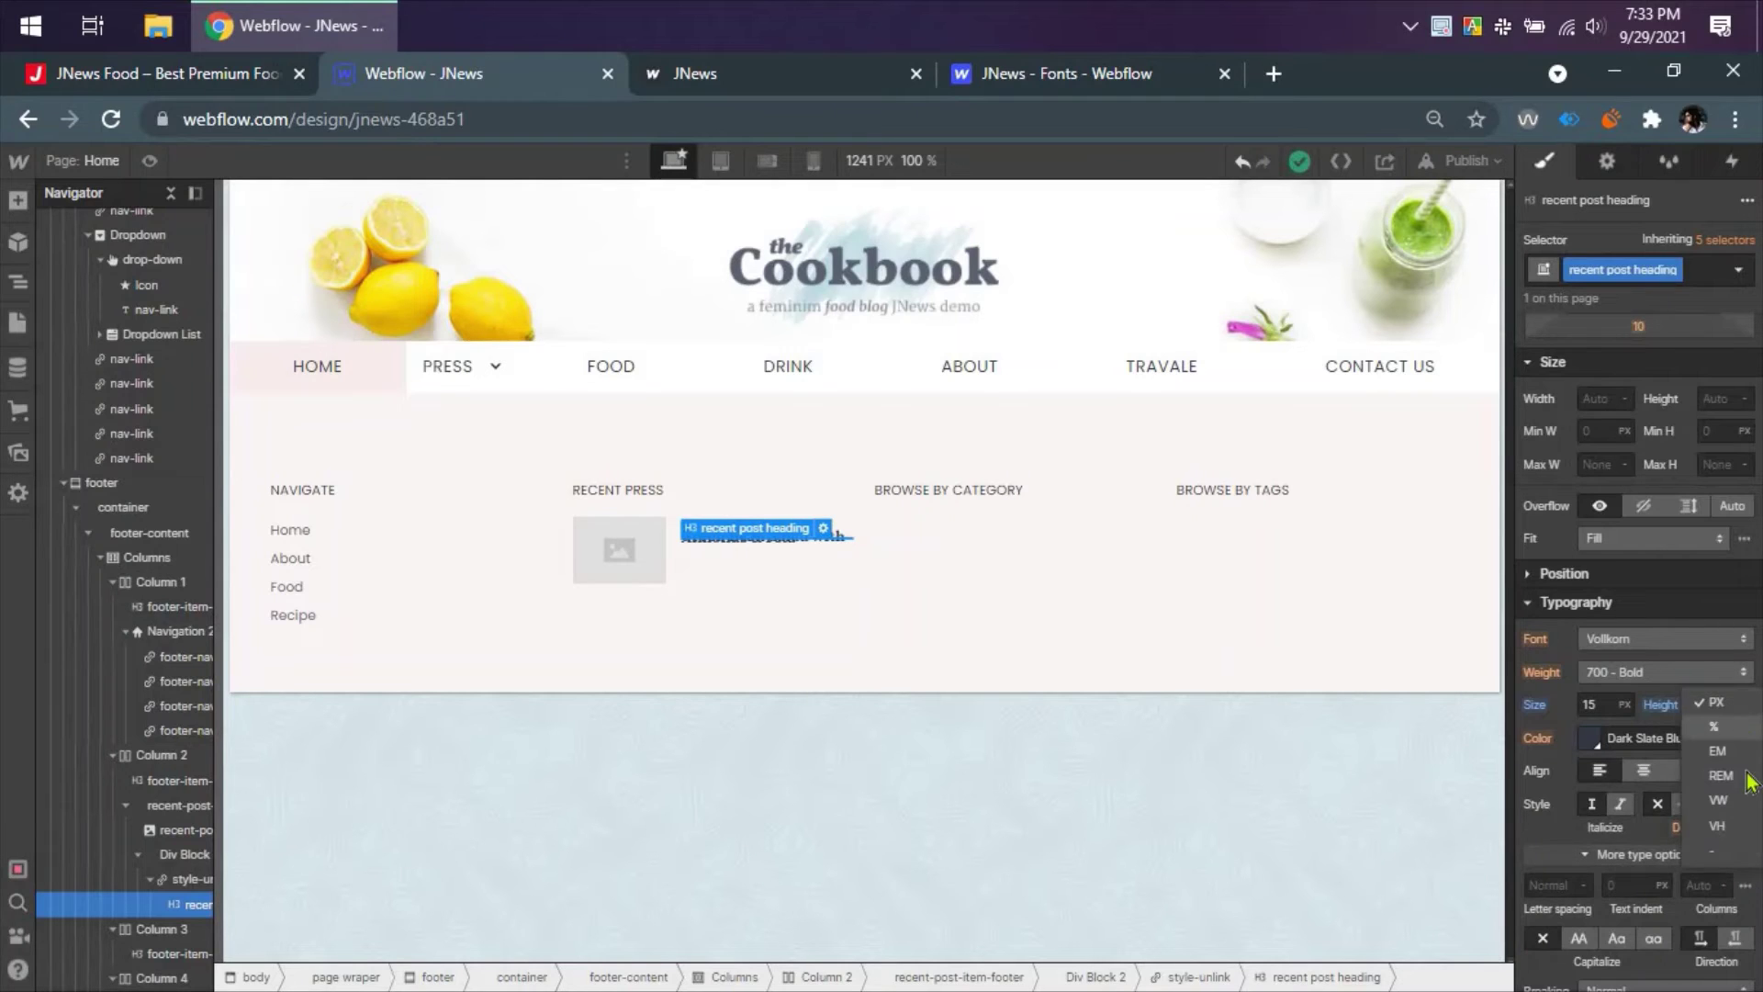
left_click(1730, 860)
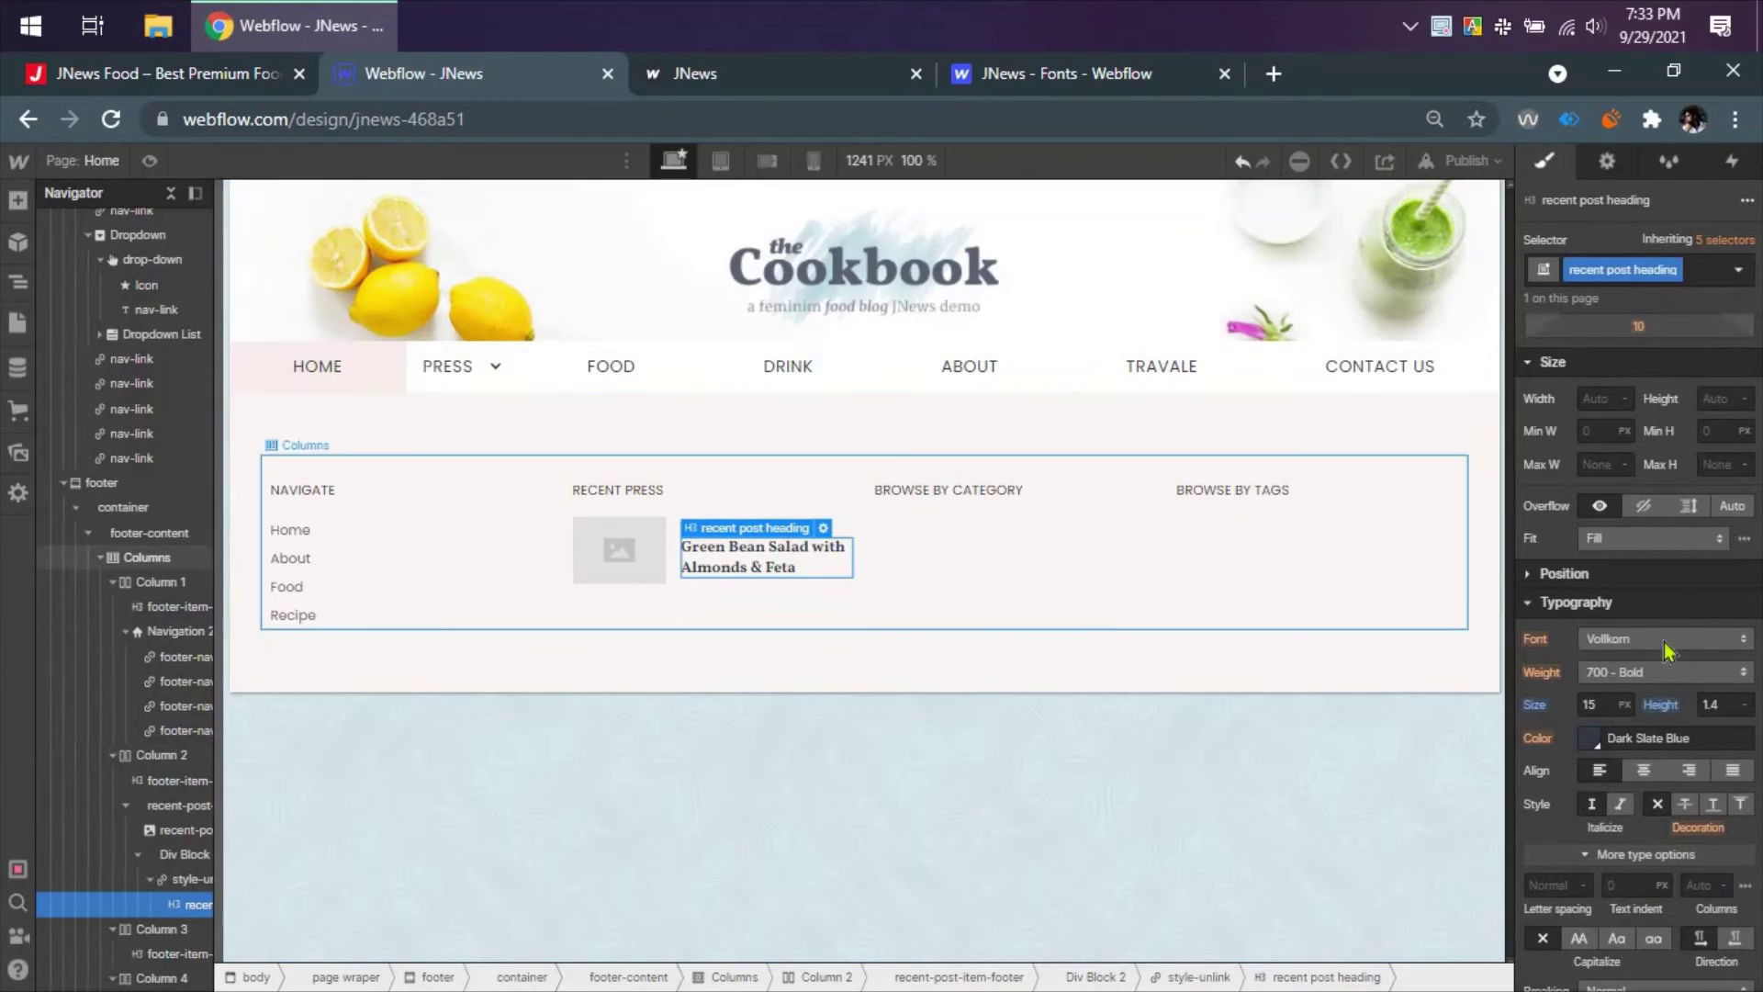
- Give the recent post heading a 400 - Normal font weight and a top margin of 0
left_click(1648, 672)
left_click(1642, 602)
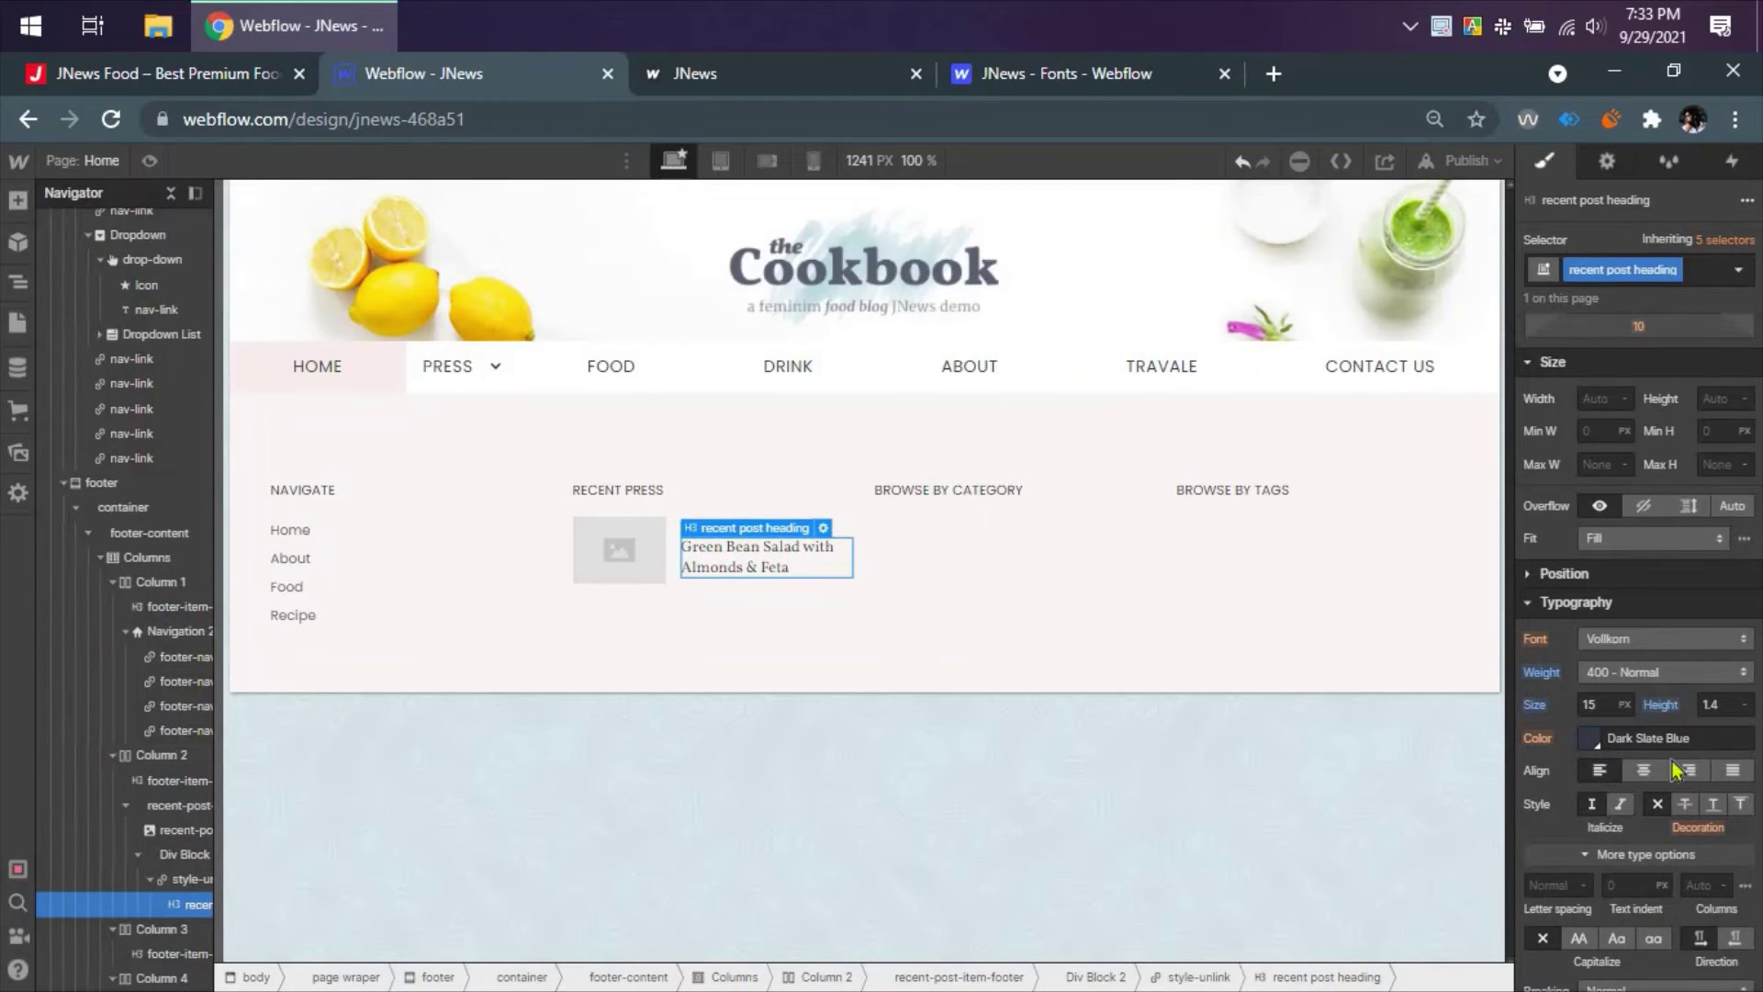
scroll(1653, 551, "up", 2)
left_click(1638, 433)
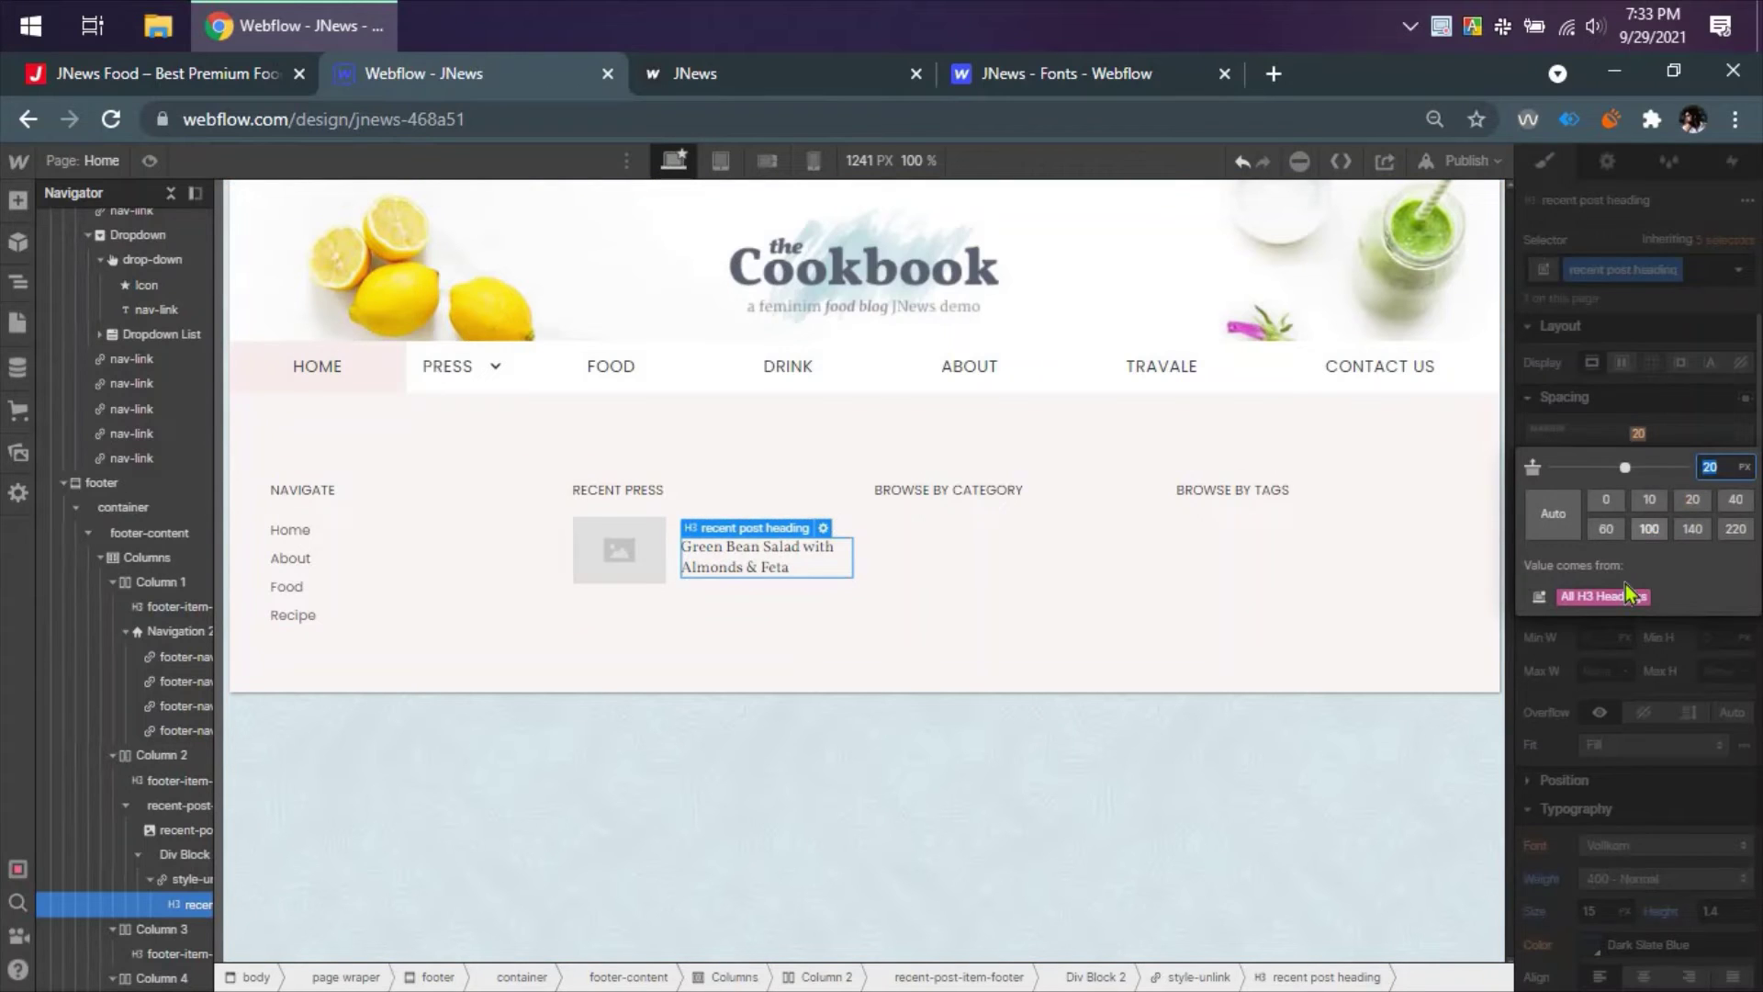
left_click(1607, 507)
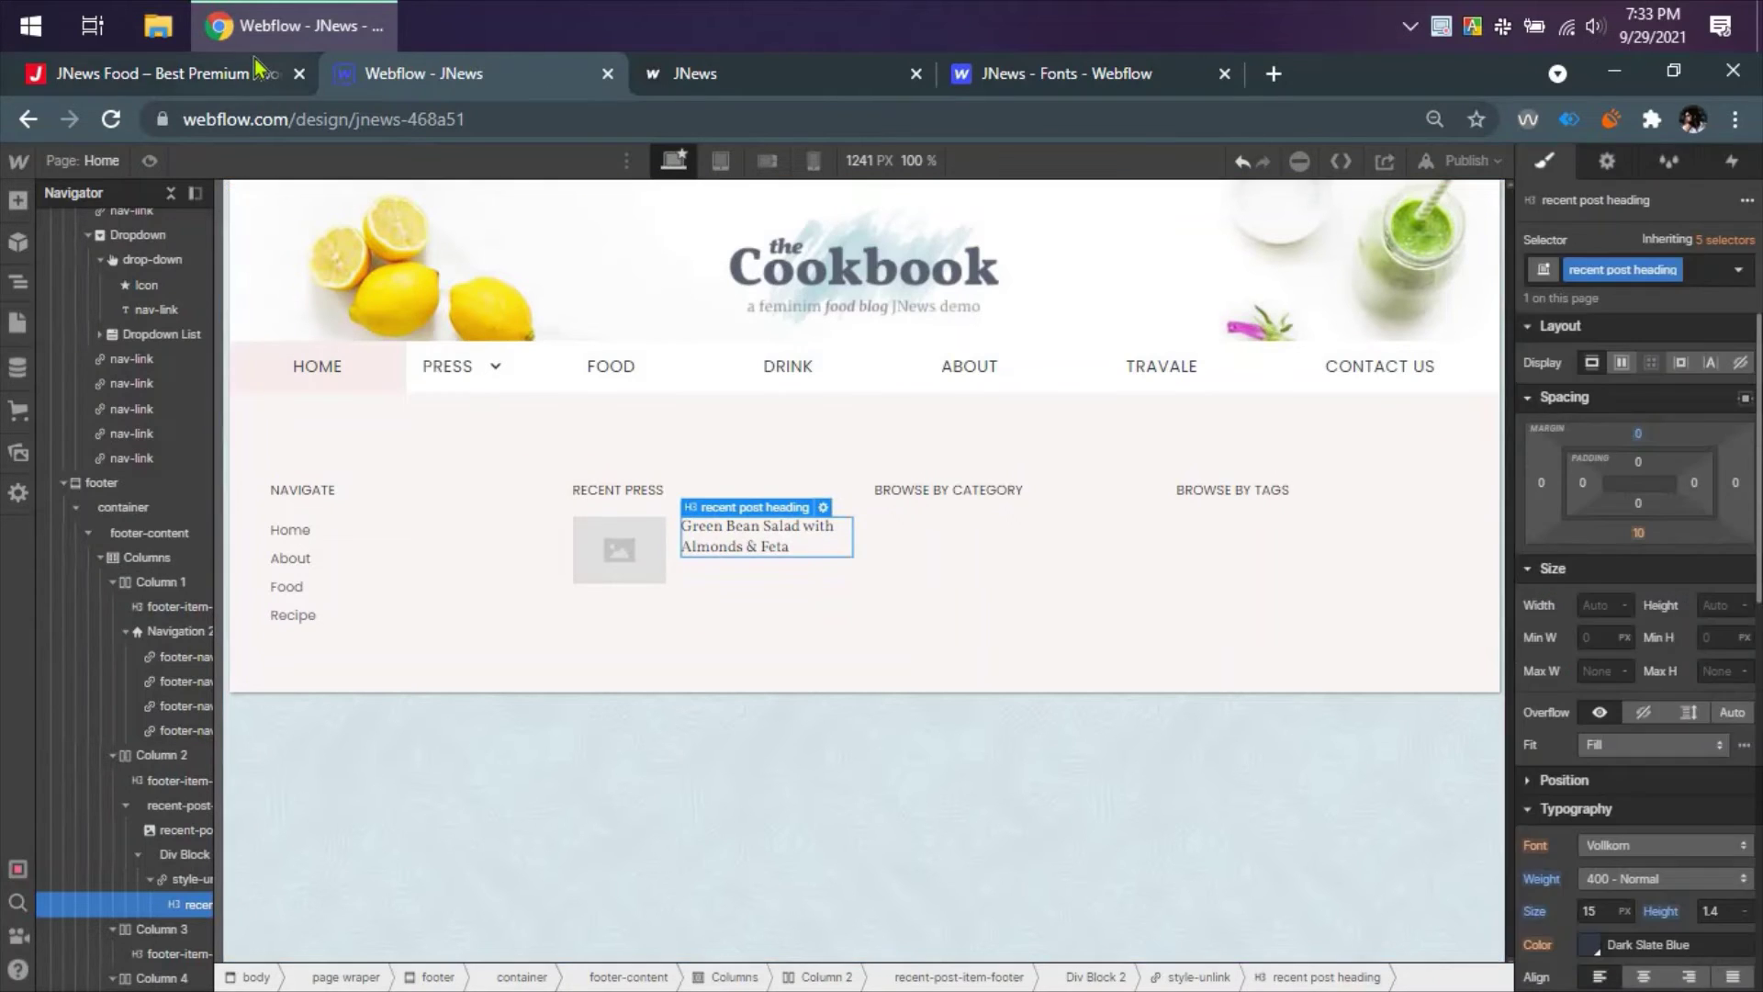
- Check the date line in the reference footer and add a text block below the heading inside the style-unlink link block
left_click(257, 71)
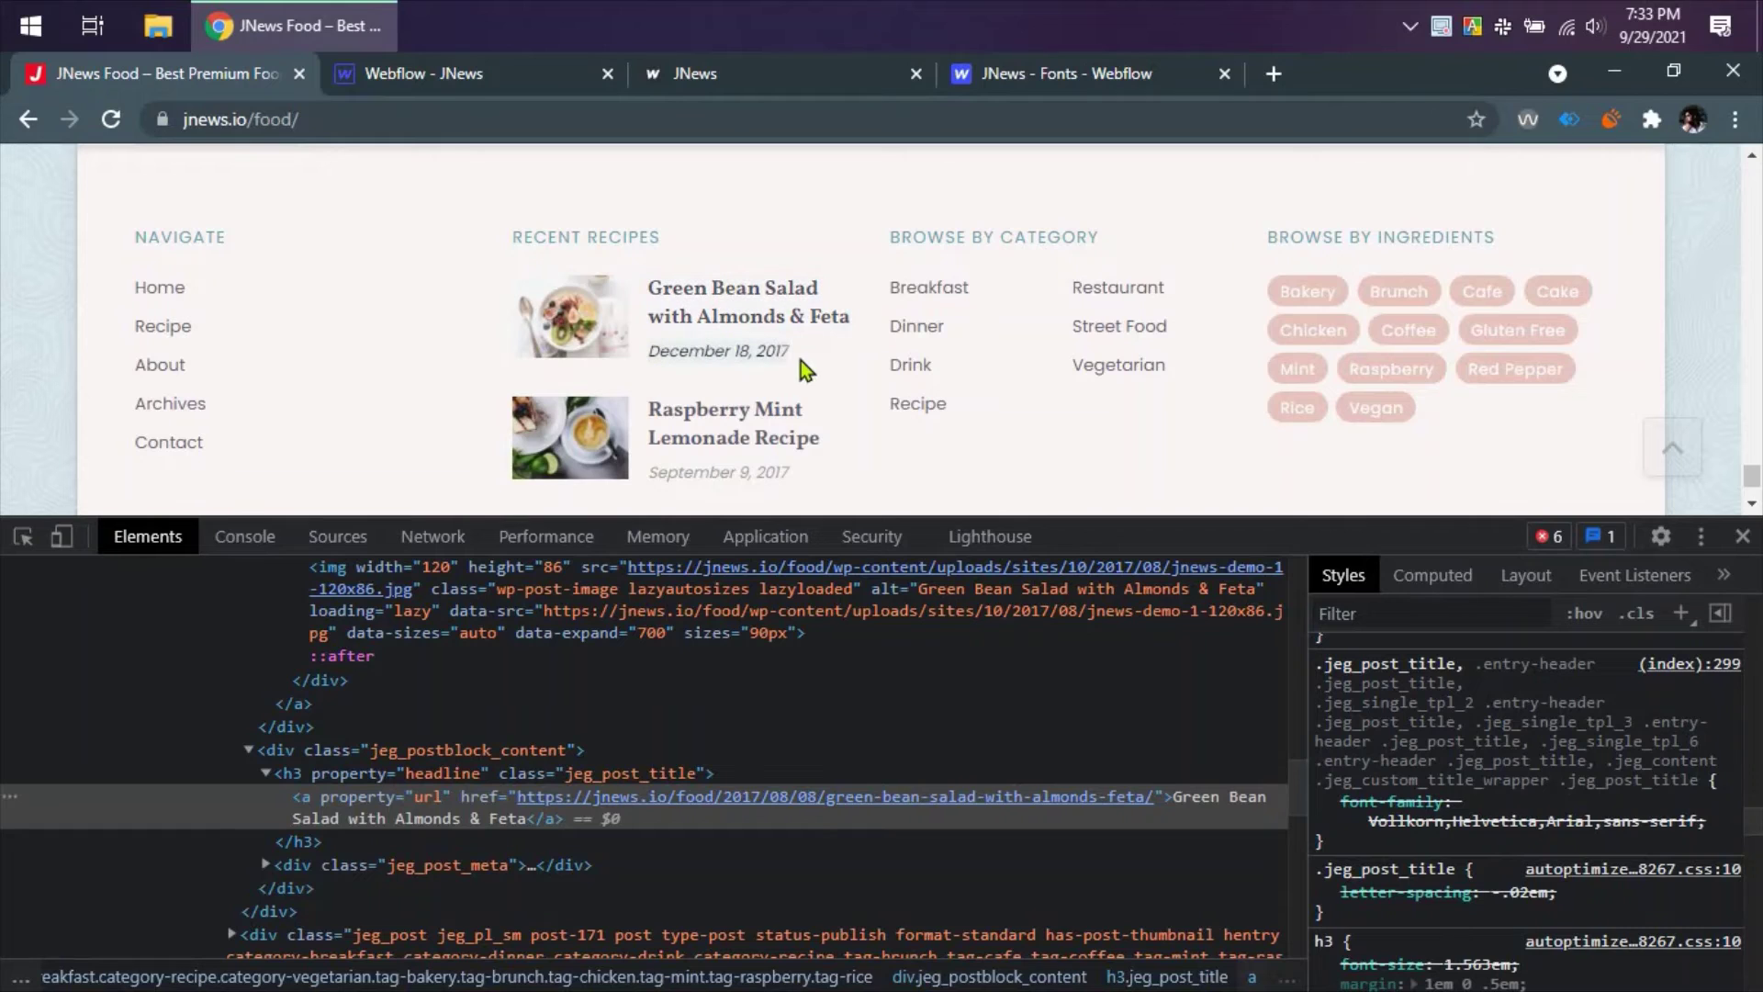
left_click(453, 72)
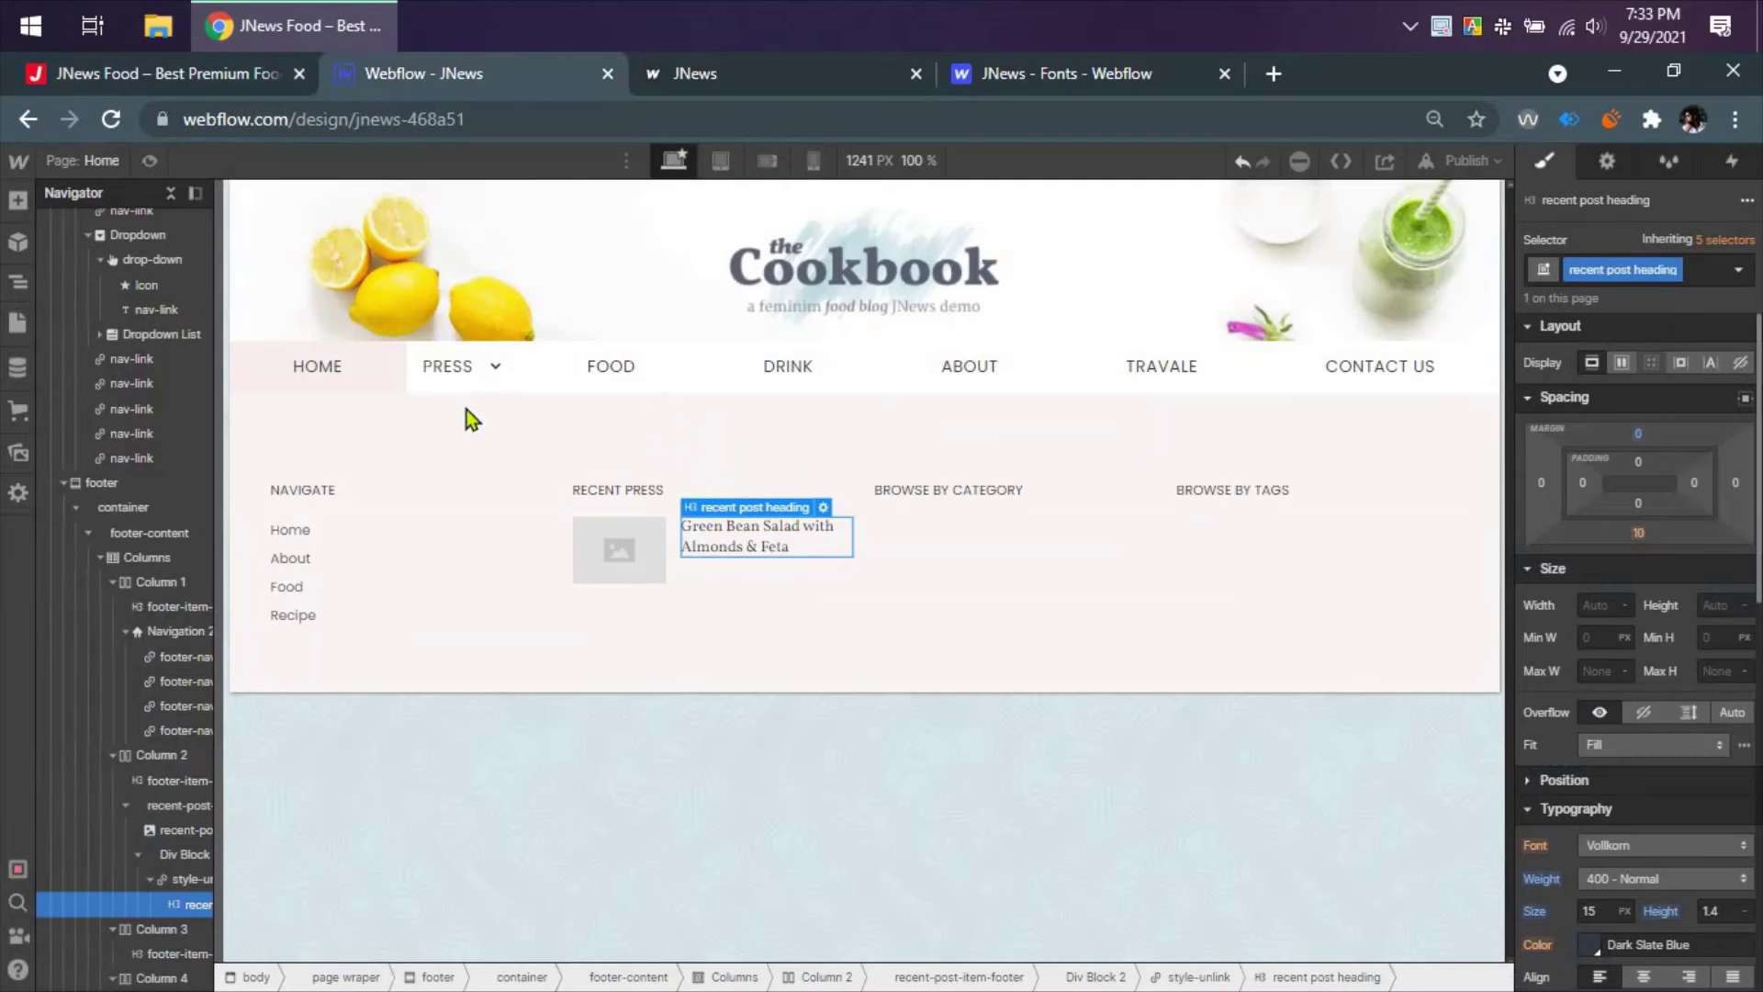
left_click(184, 879)
left_click(16, 202)
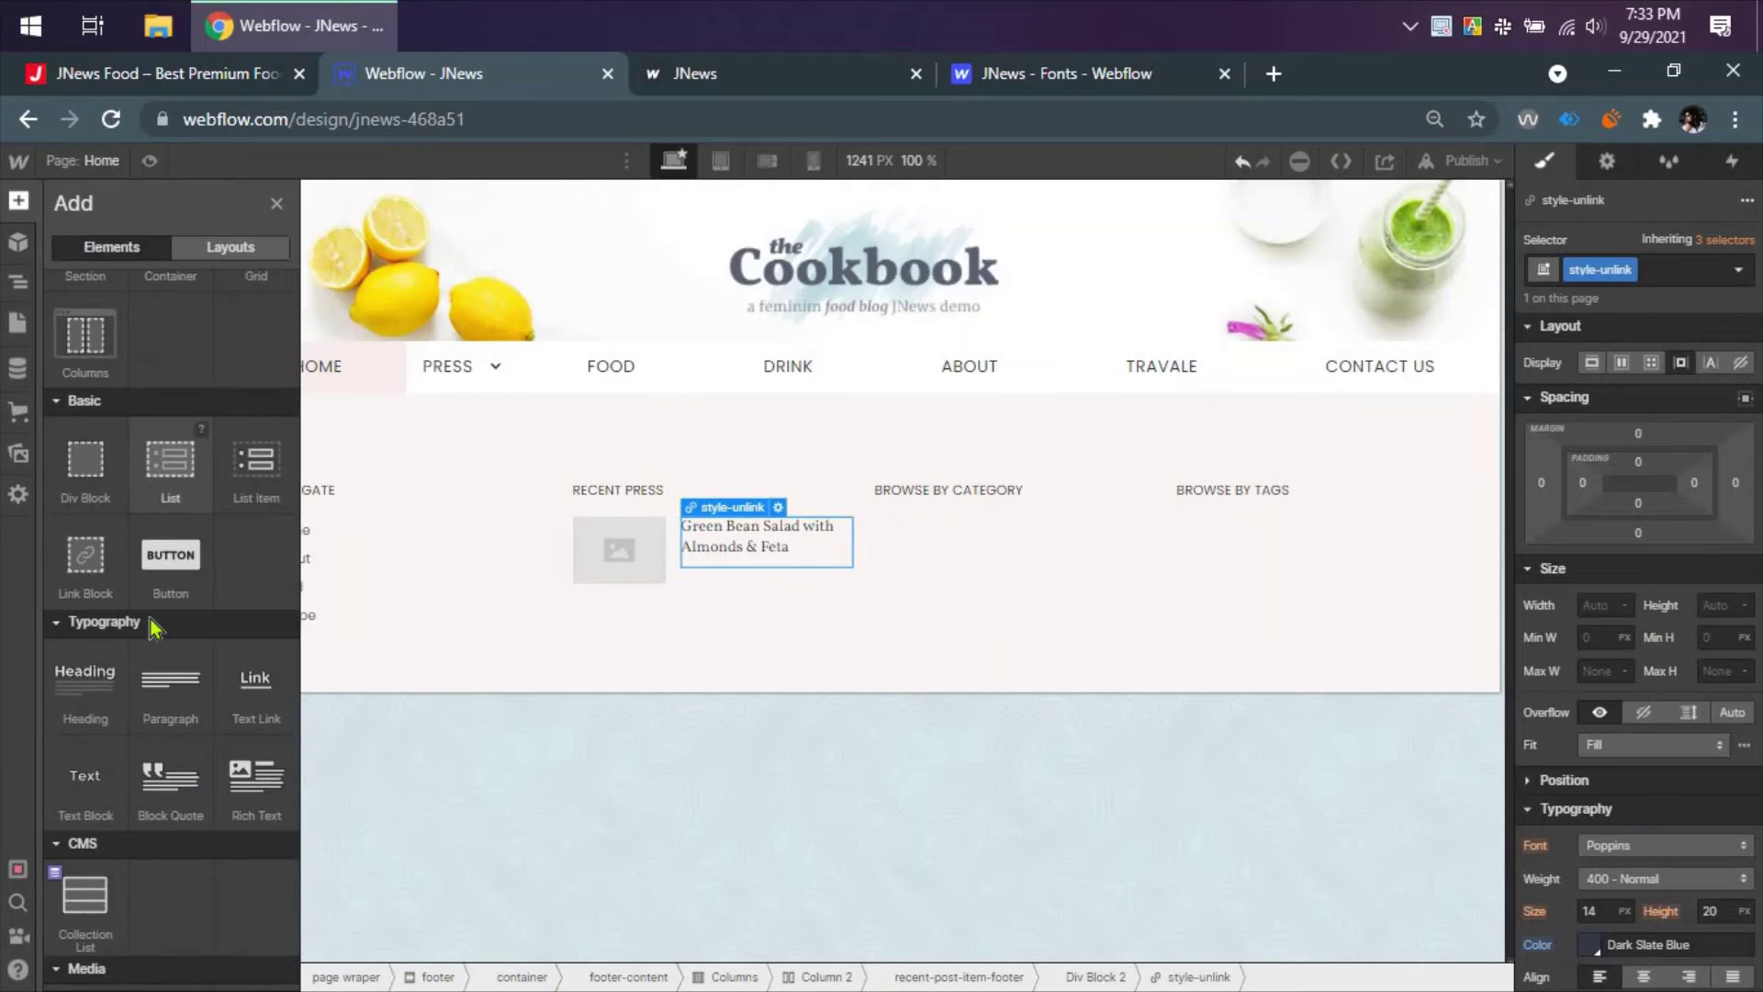
left_click_drag(80, 687, 735, 599)
left_click(801, 536)
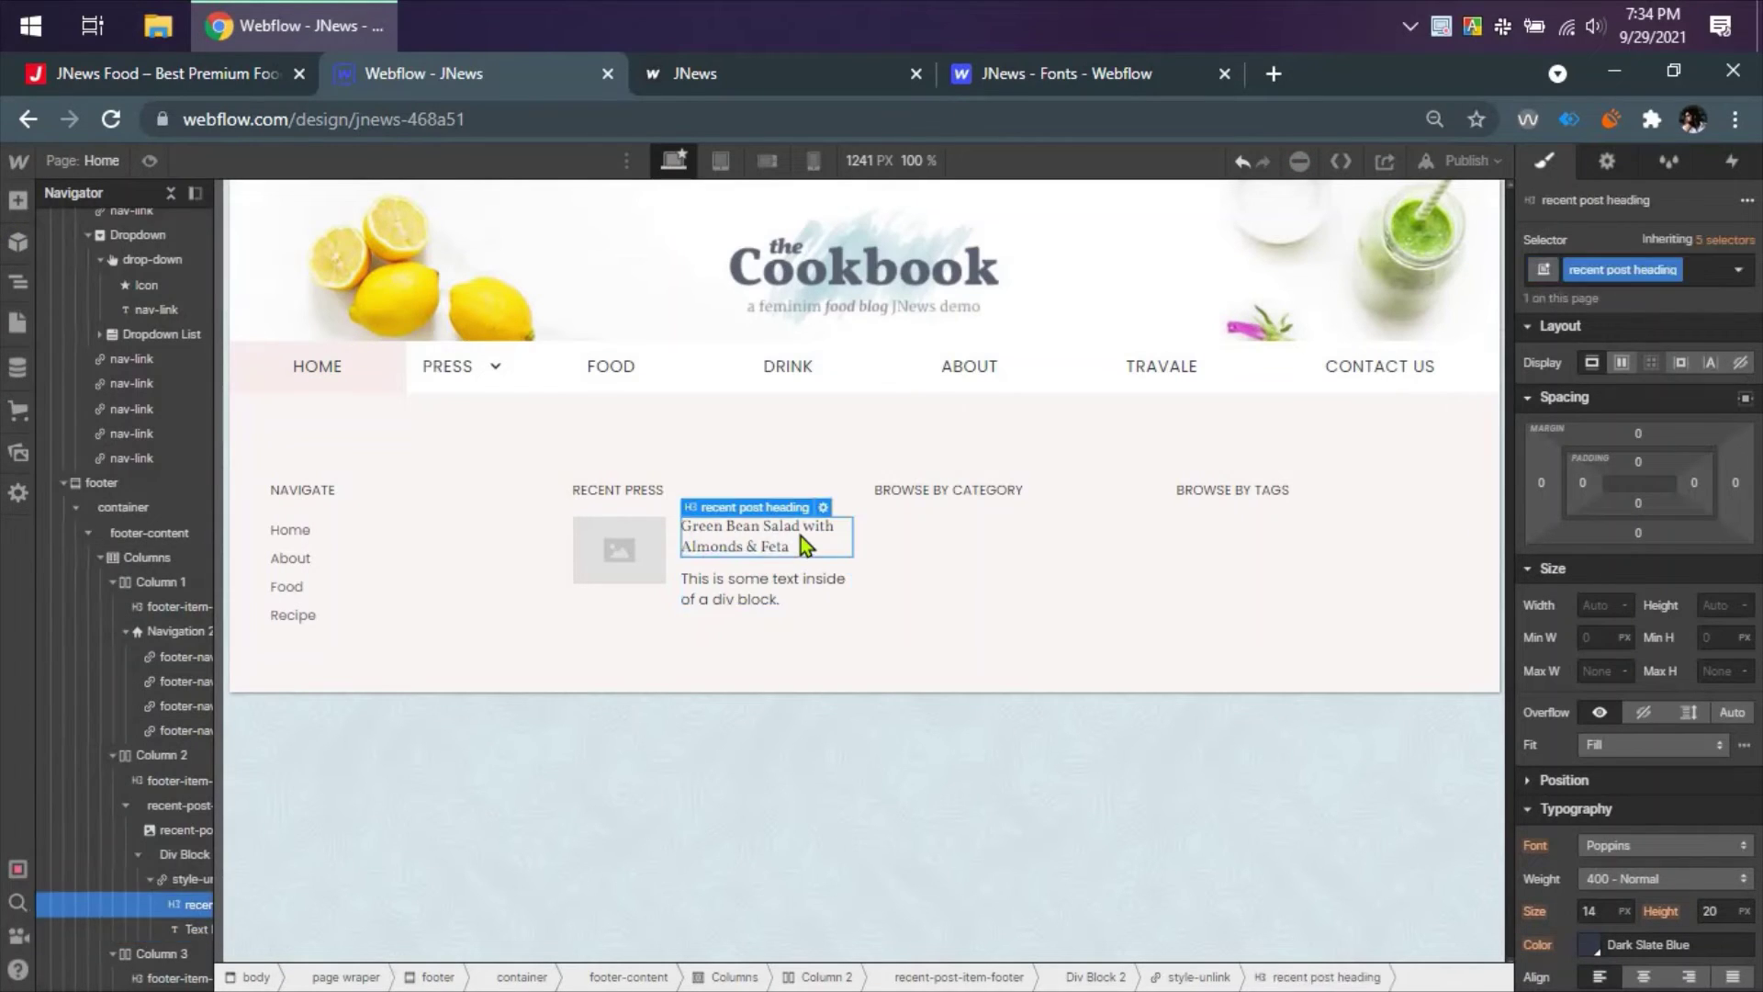
- Reload the JNews Food reference page and compare its recent recipes footer with the published site and the Webflow project
key("ctrl+1")
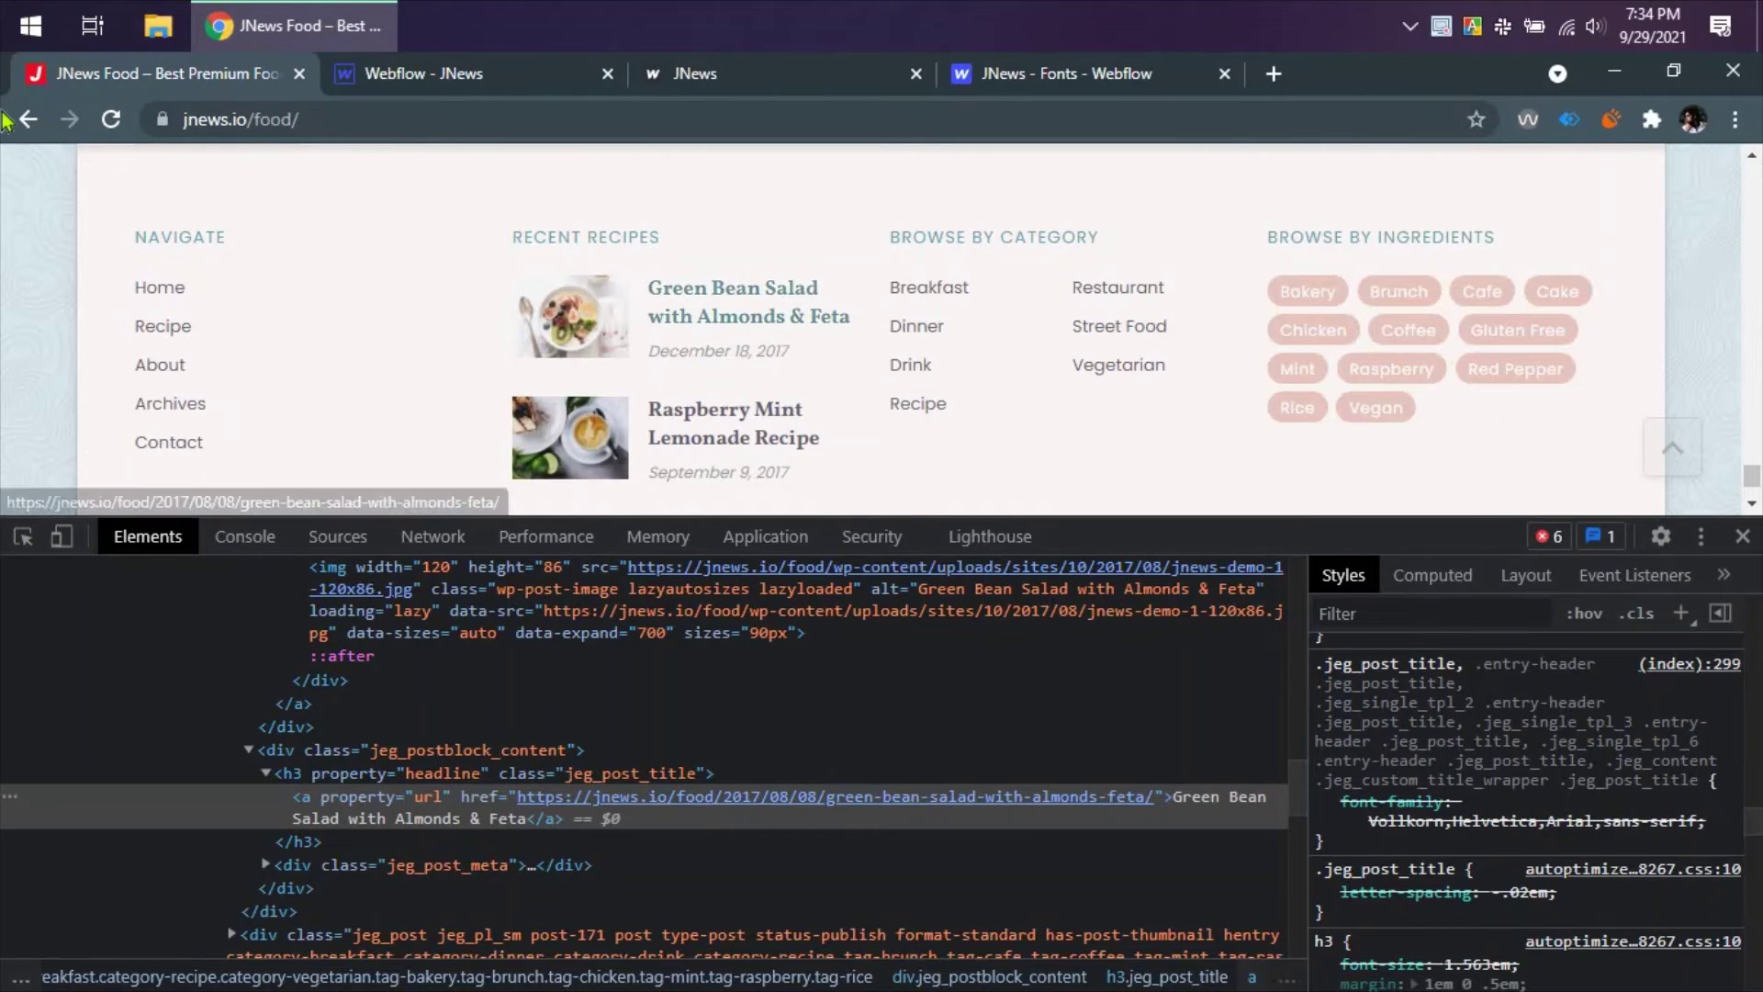
left_click(735, 316)
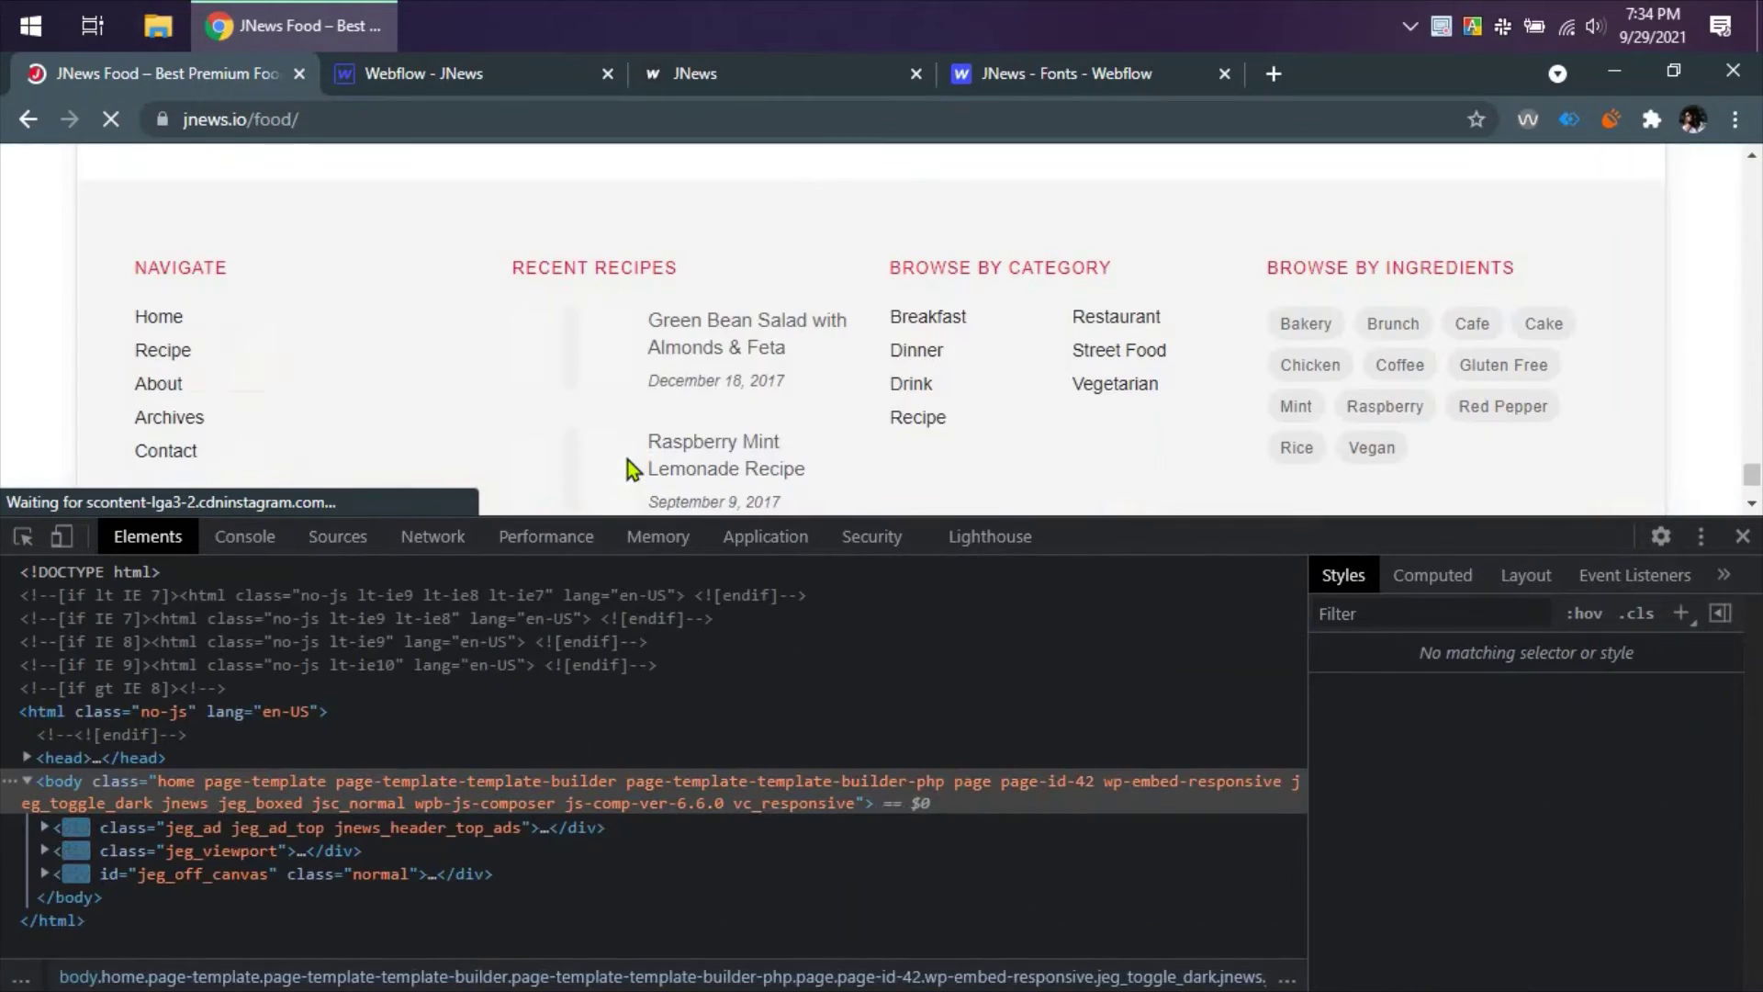
right_click(718, 306)
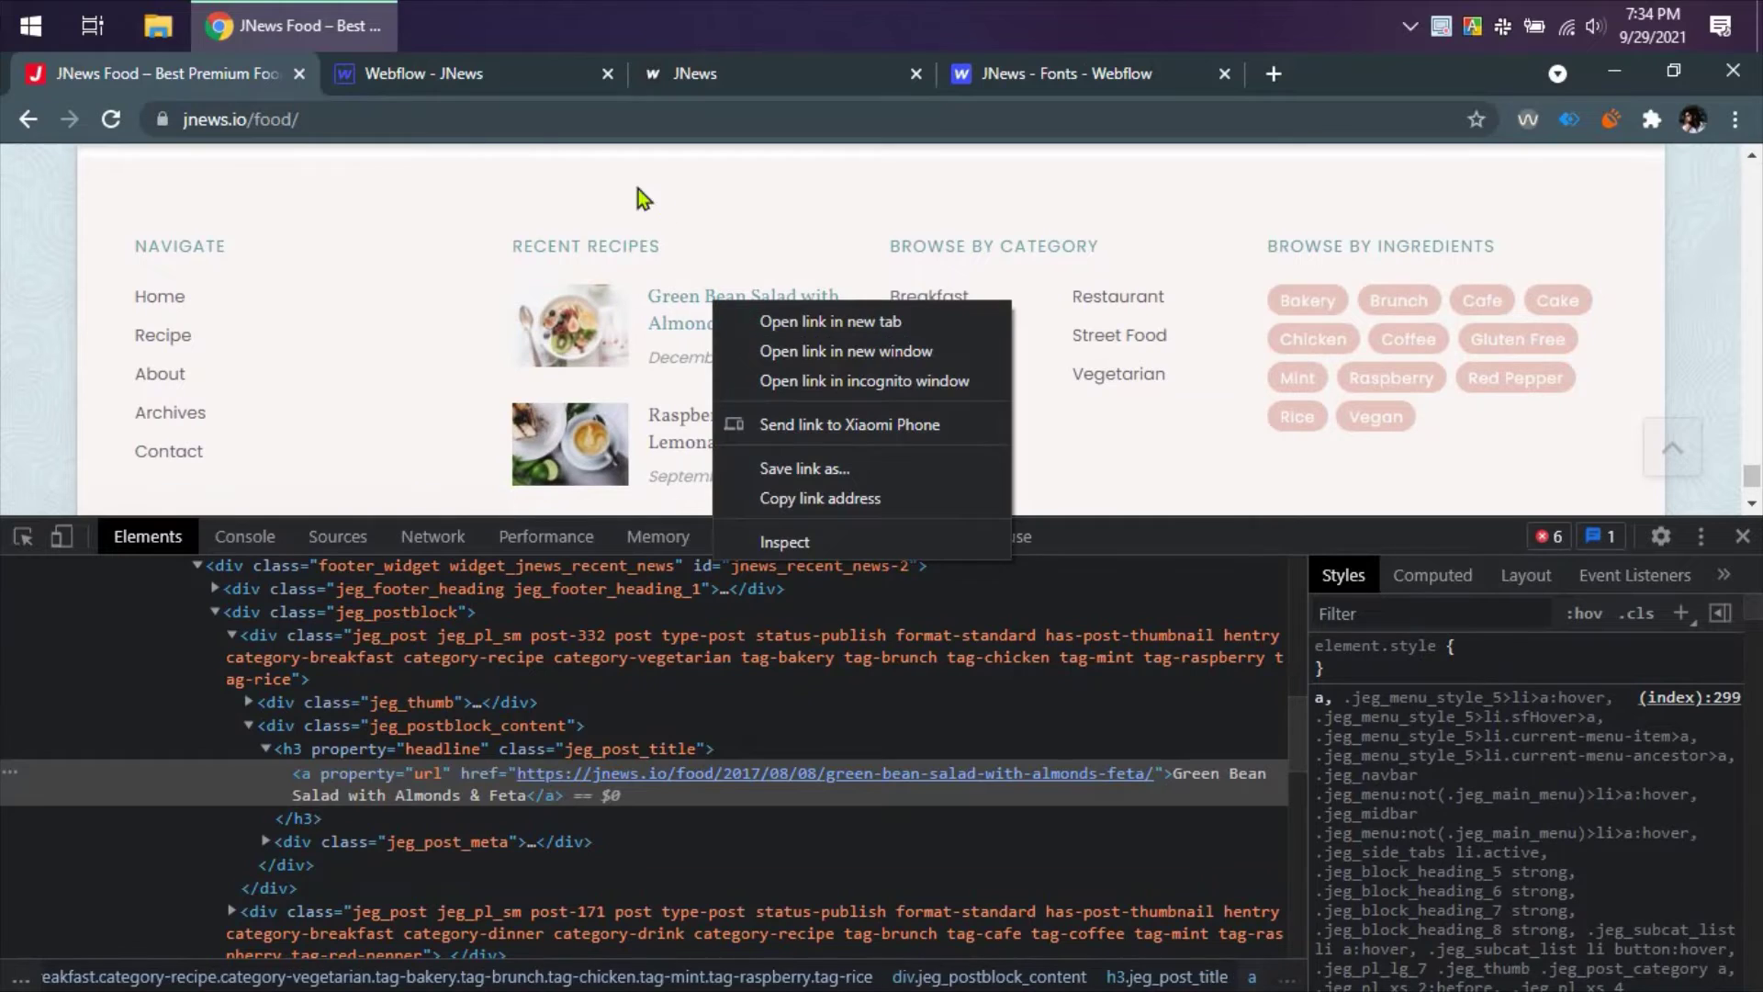
key("Escape")
left_click(771, 79)
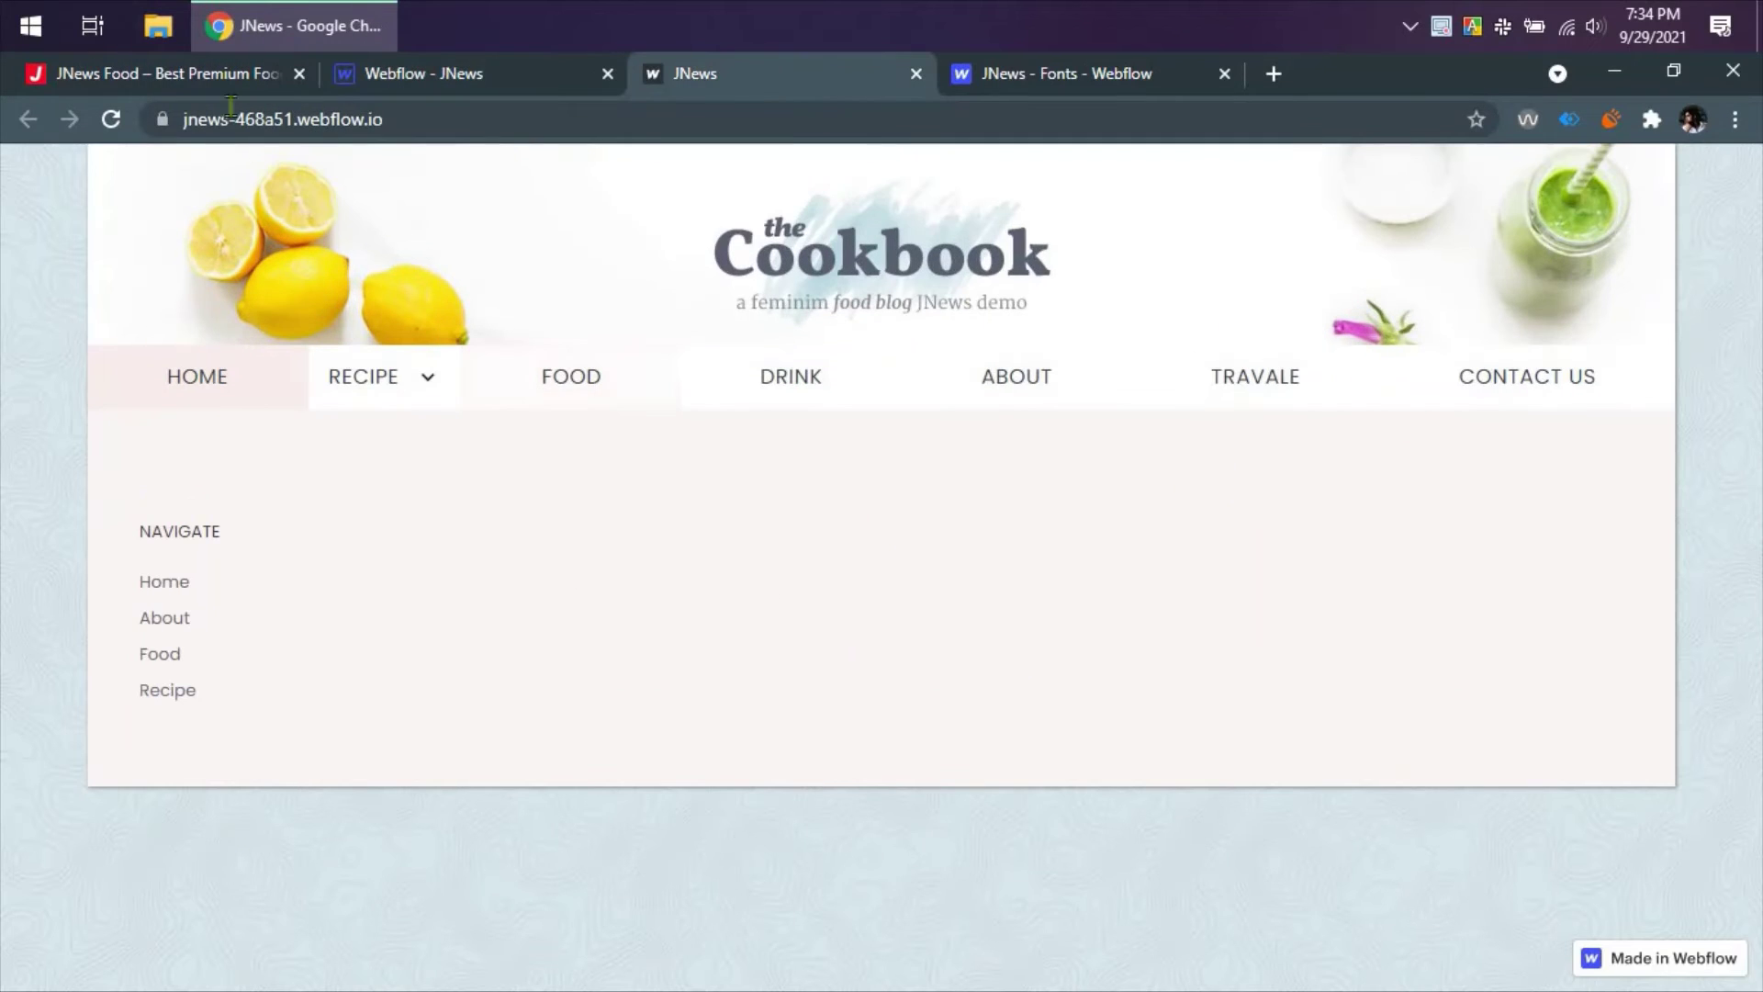
left_click(445, 92)
left_click(258, 85)
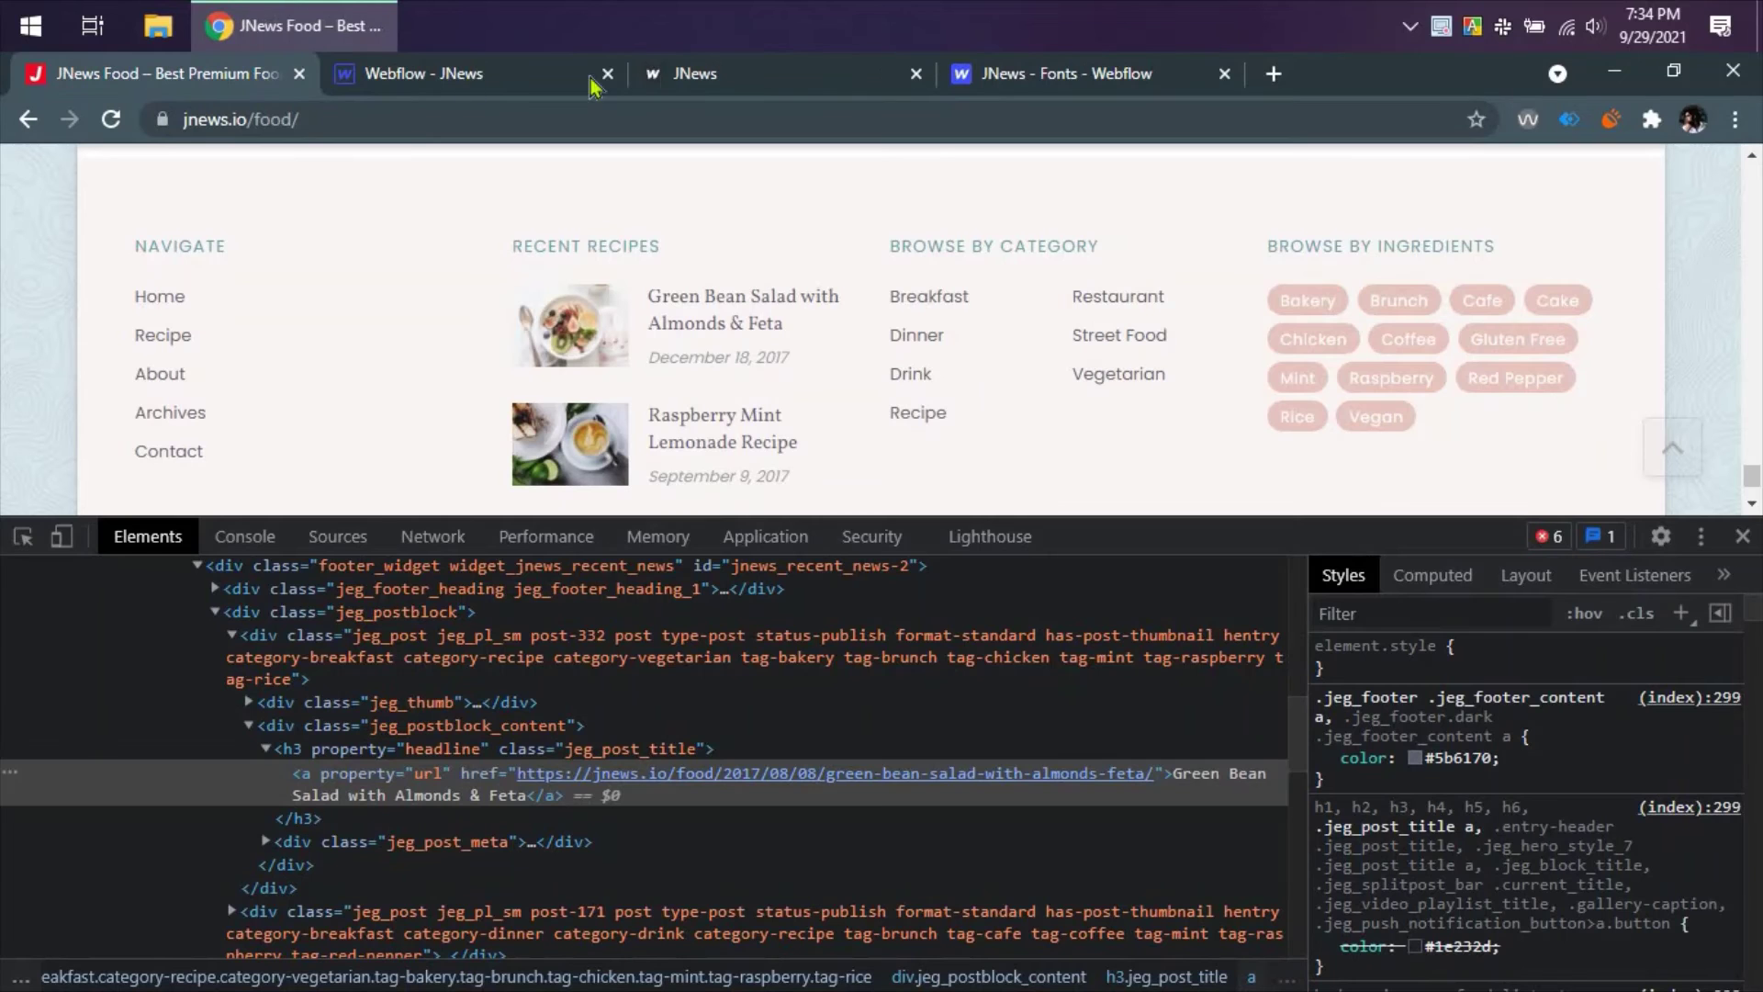
left_click(733, 81)
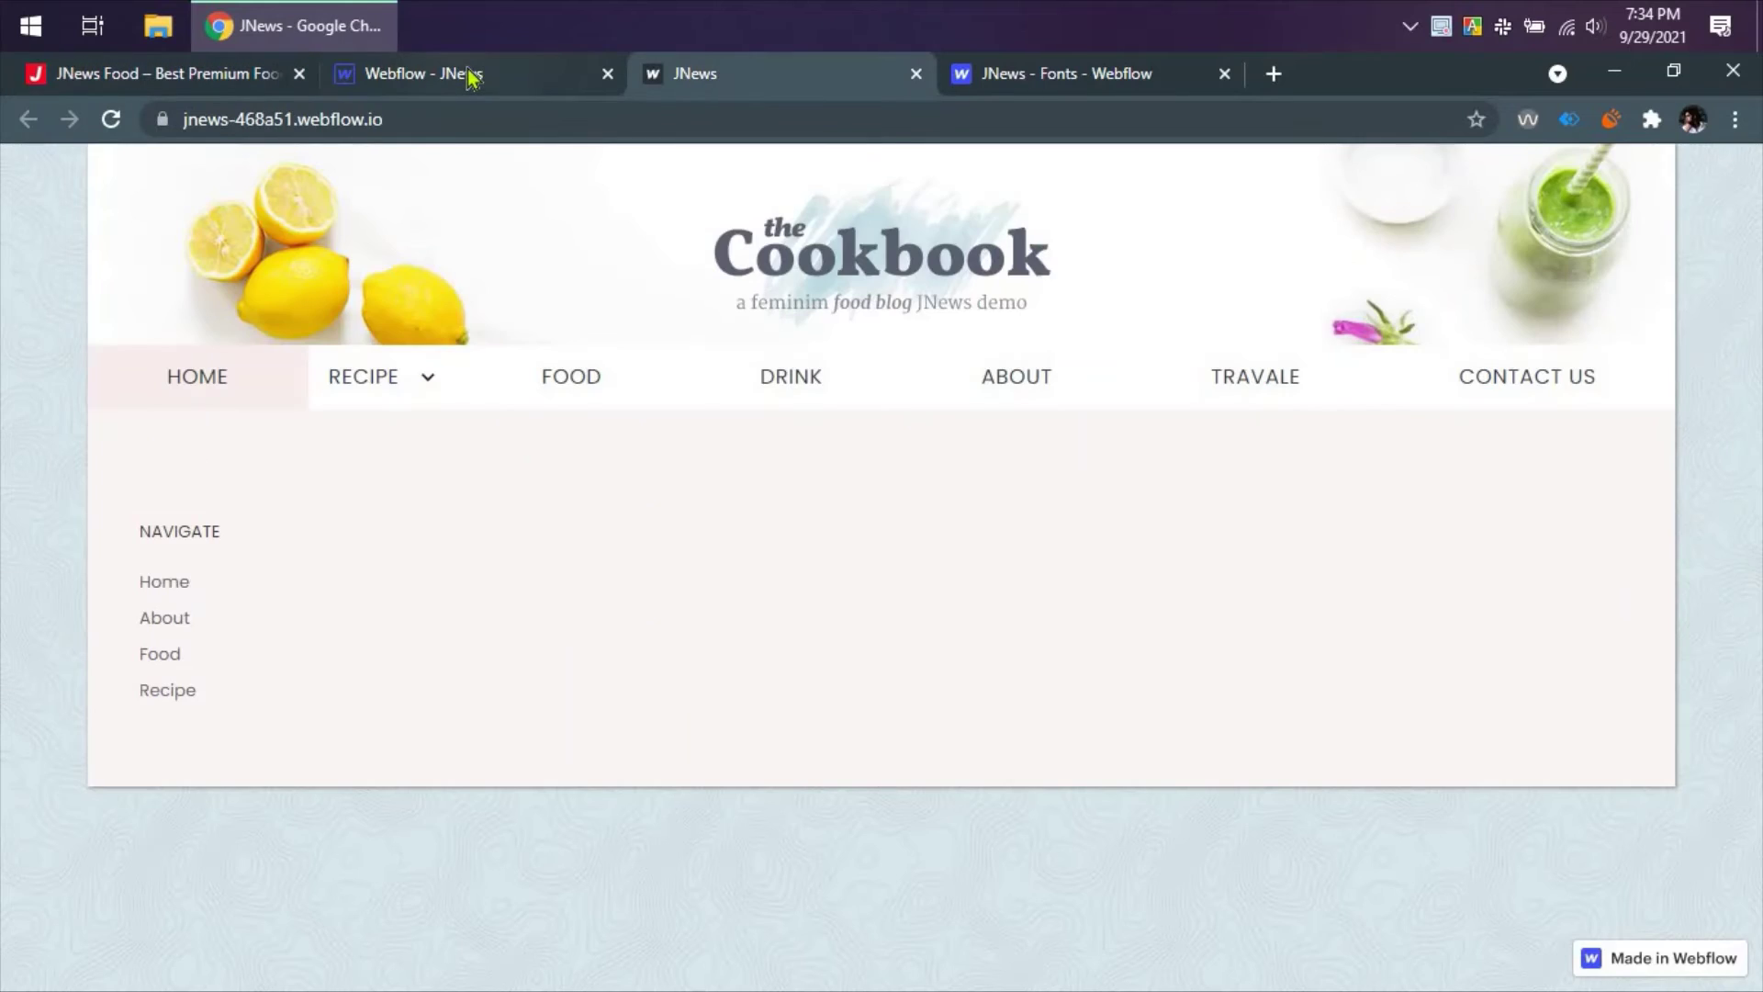
left_click(468, 77)
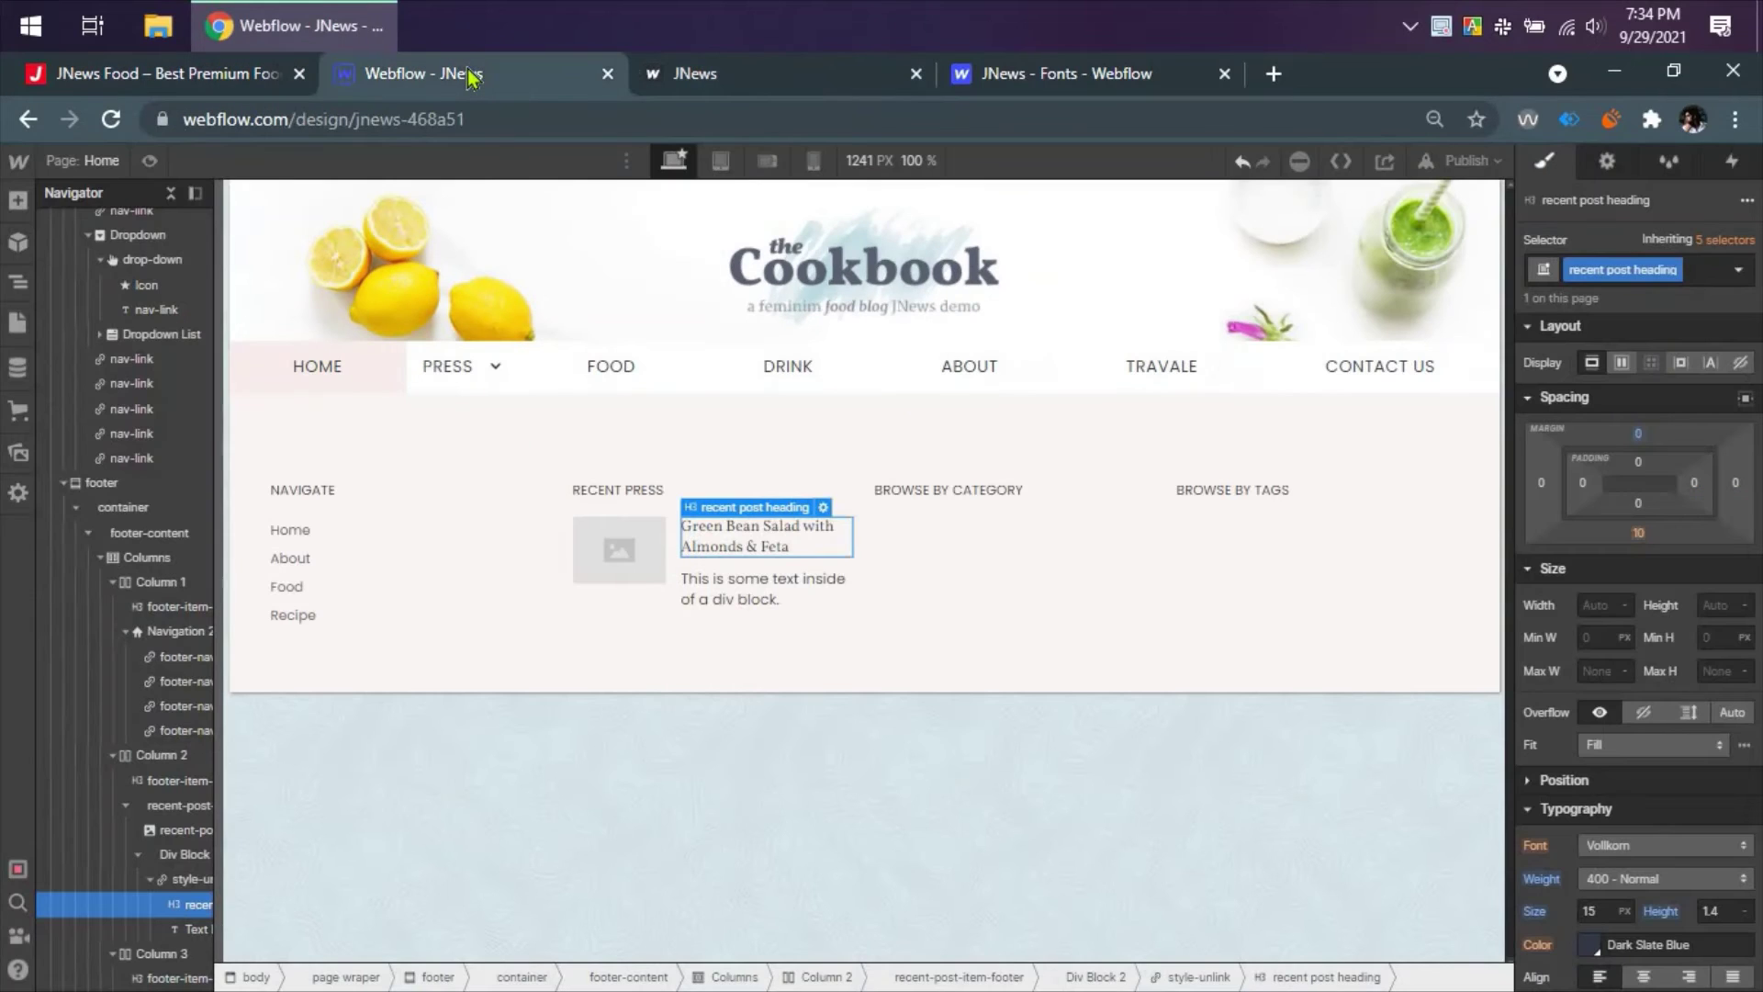
- Give the text block below the recent post heading a new class named meta date
left_click(764, 592)
left_click(231, 88)
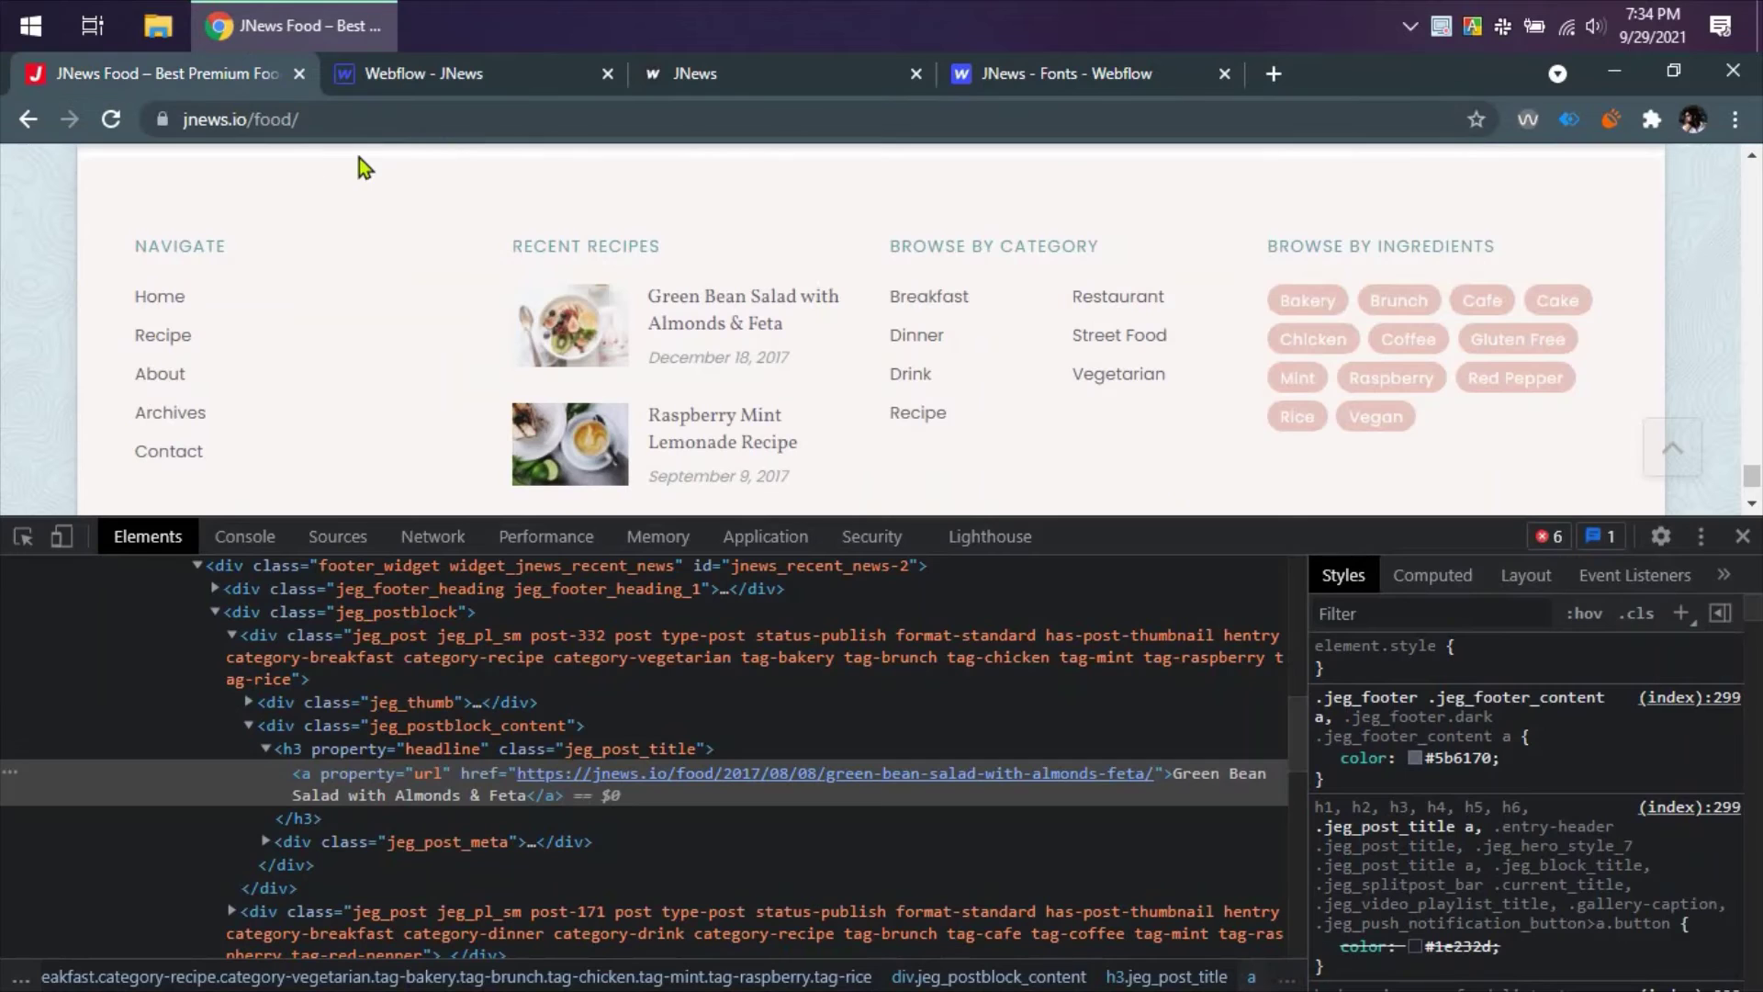
left_click(455, 81)
left_click(1637, 271)
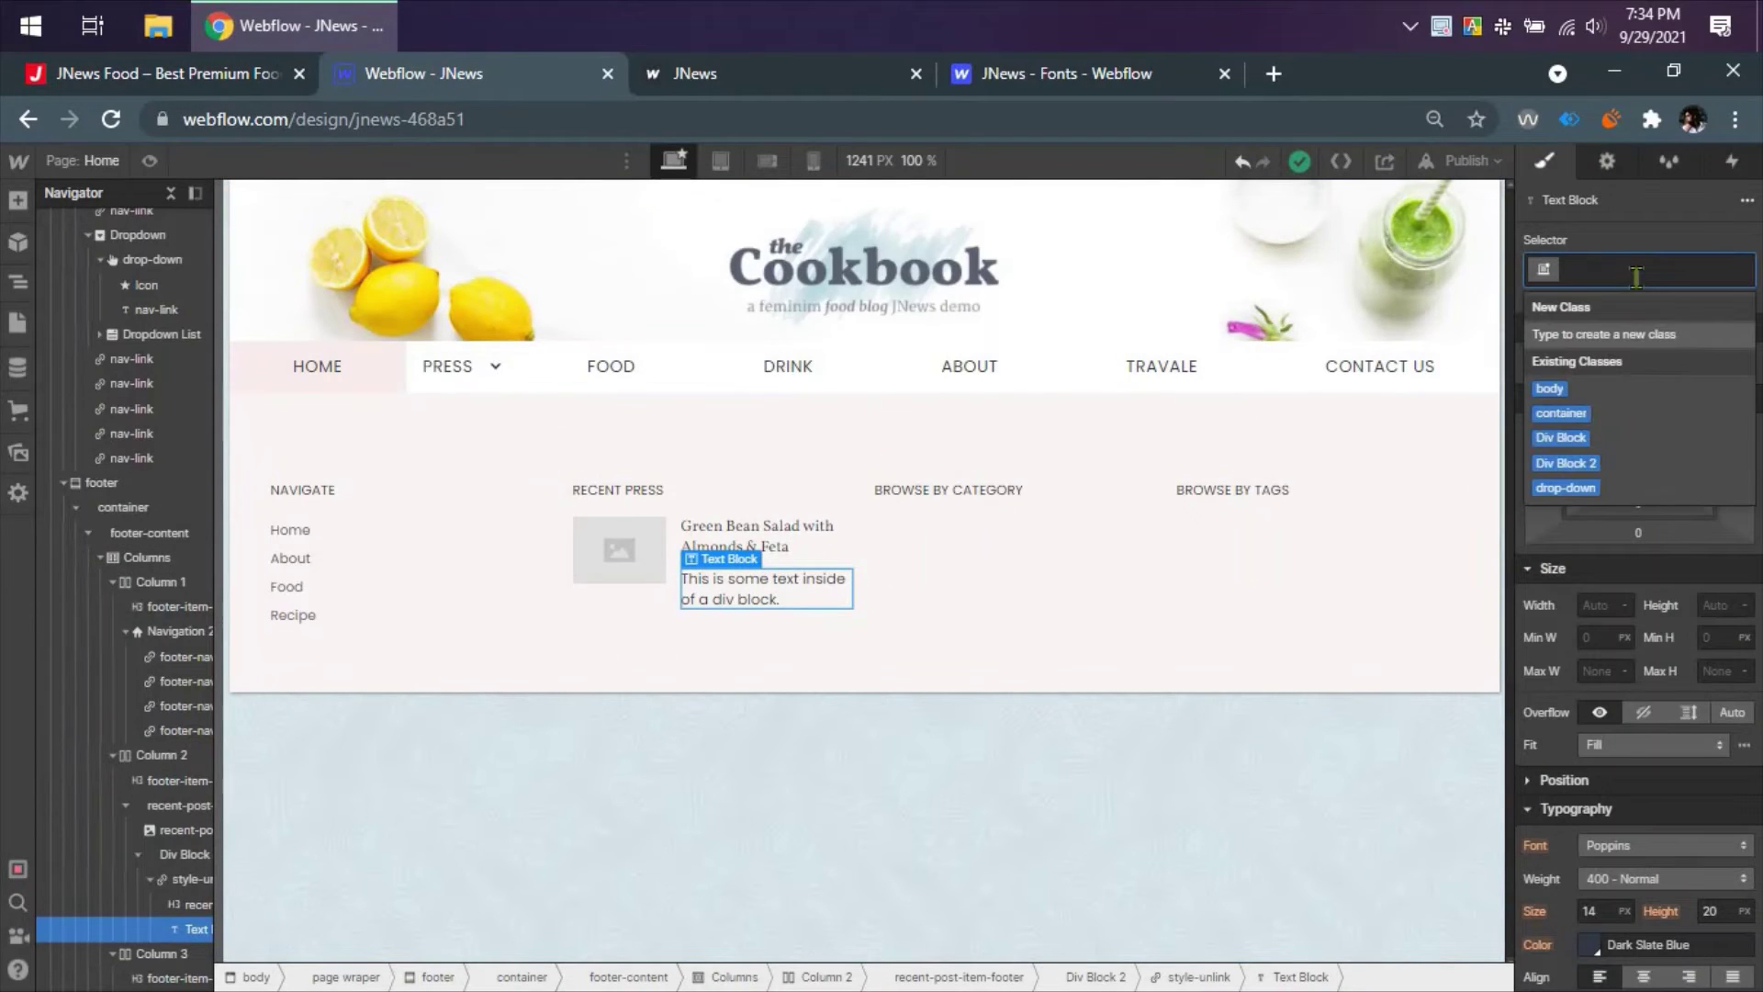
type("meta date")
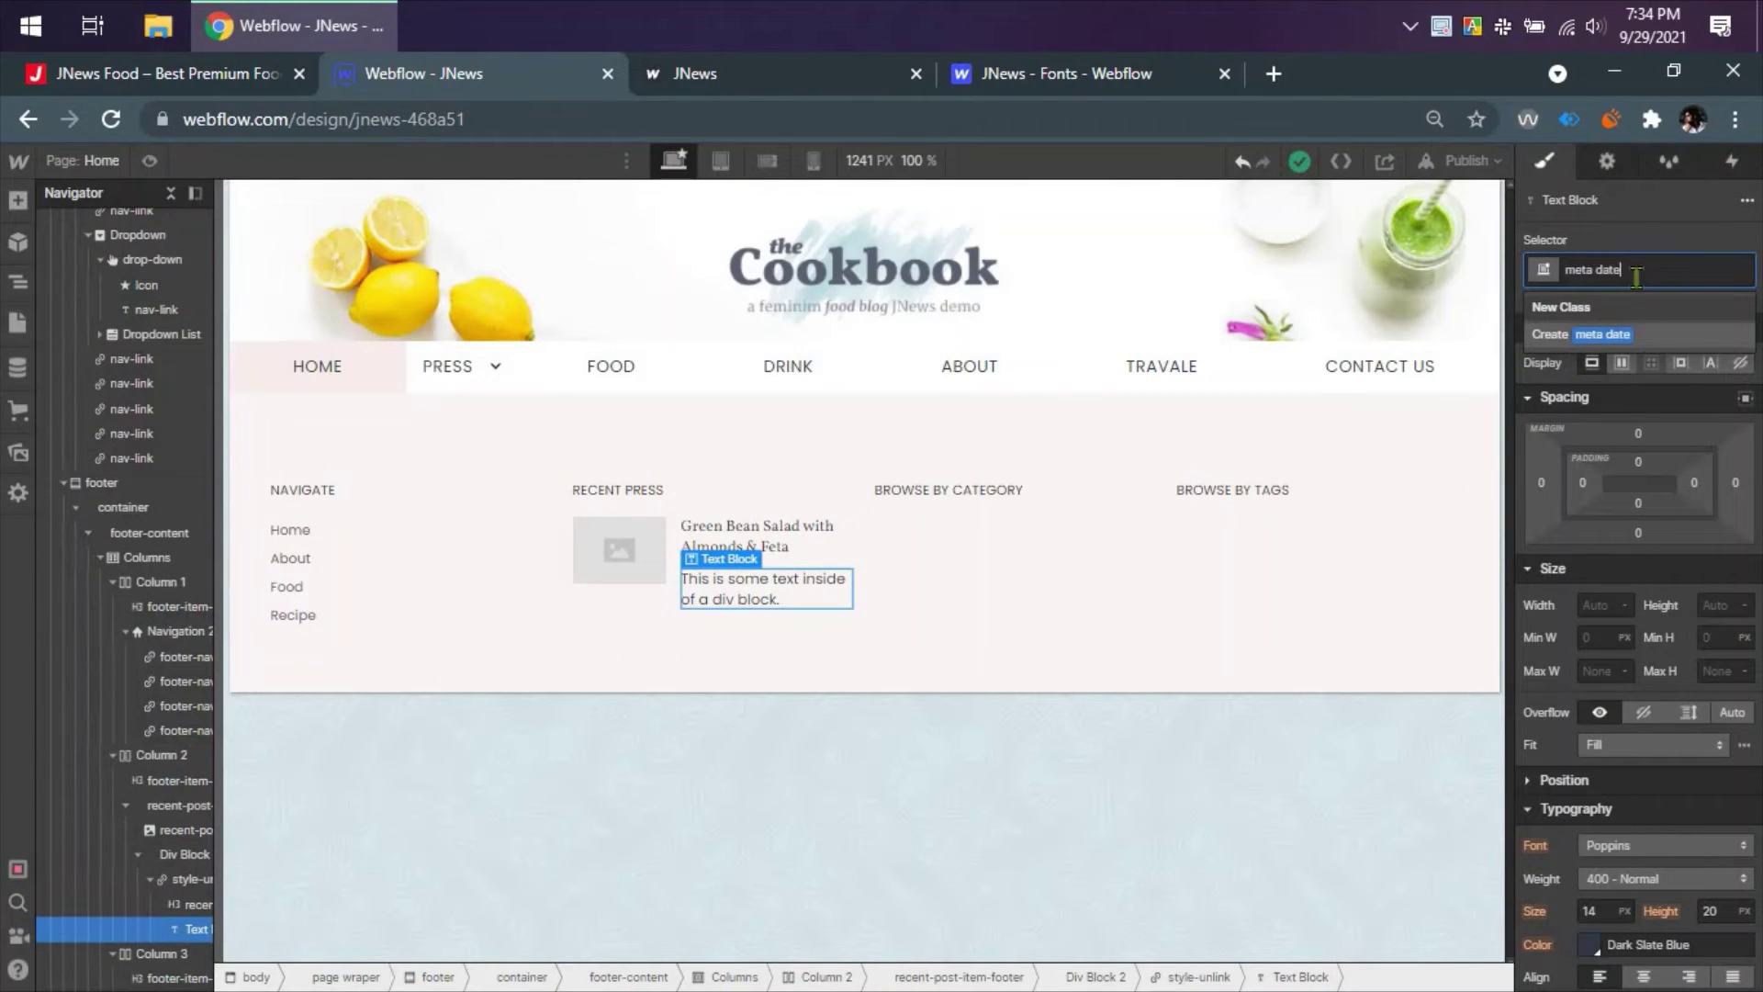
key("Return")
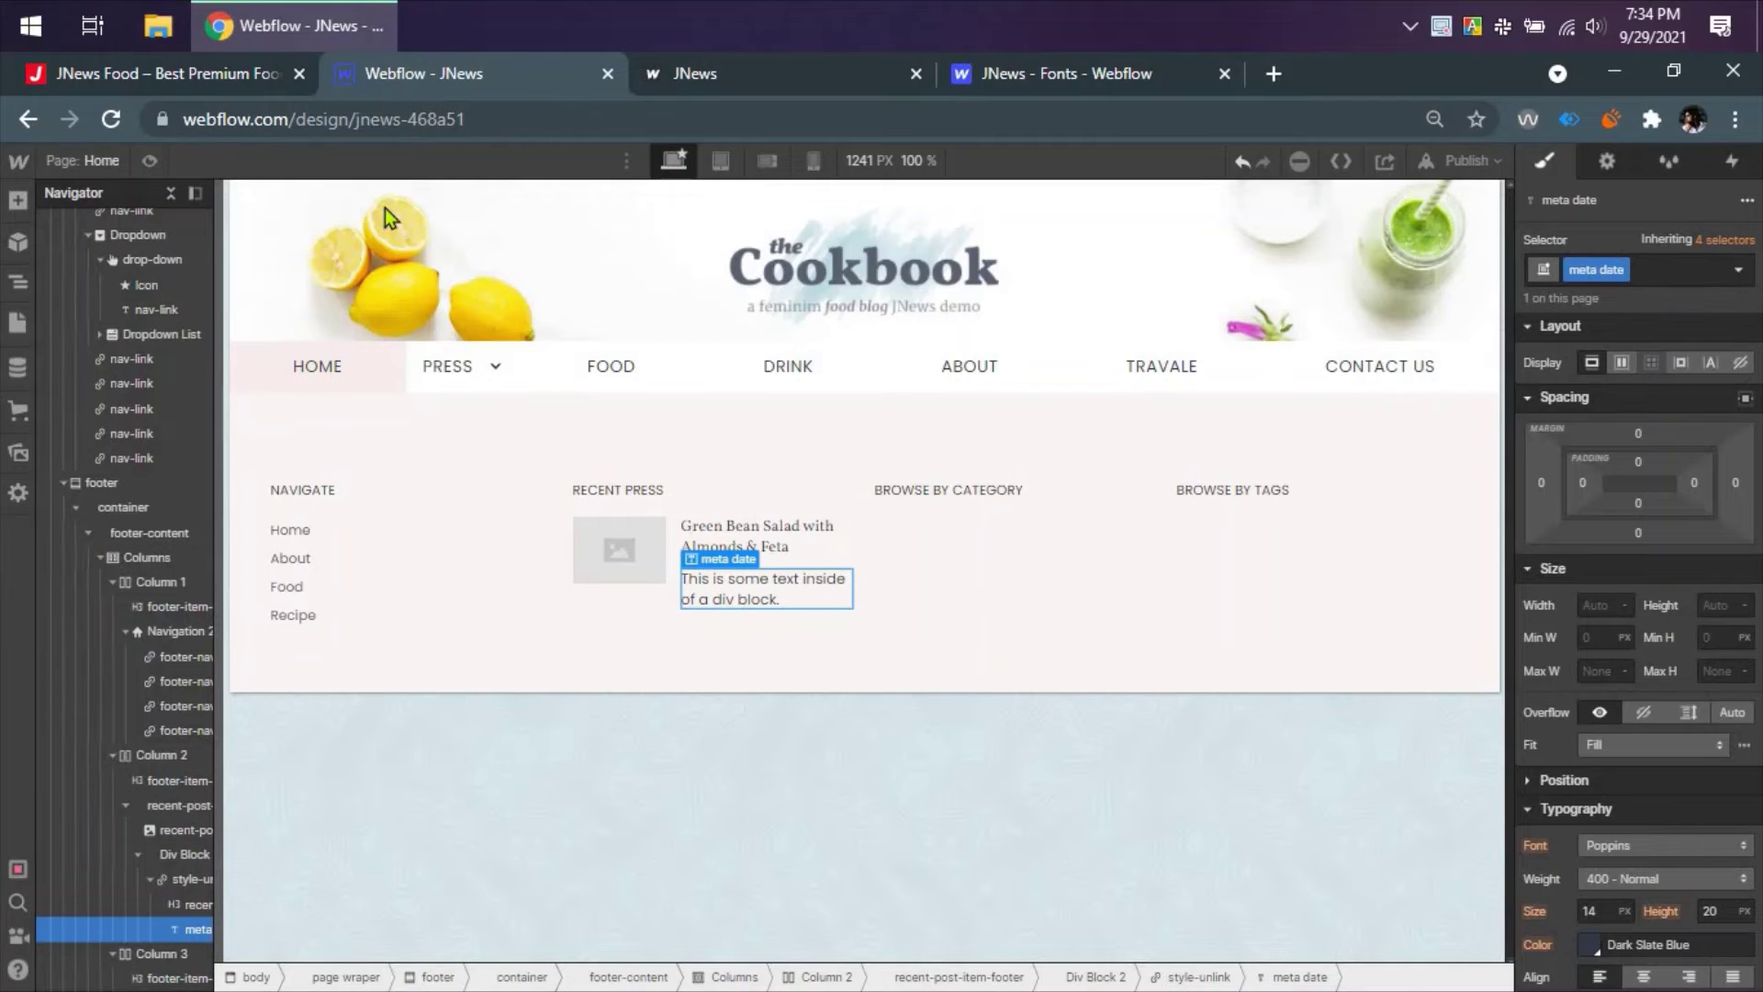
- Copy the date December 18, 2017 from the reference footer and replace the meta date block's placeholder text with it
left_click(257, 81)
triple_click(691, 352)
key("ctrl+c")
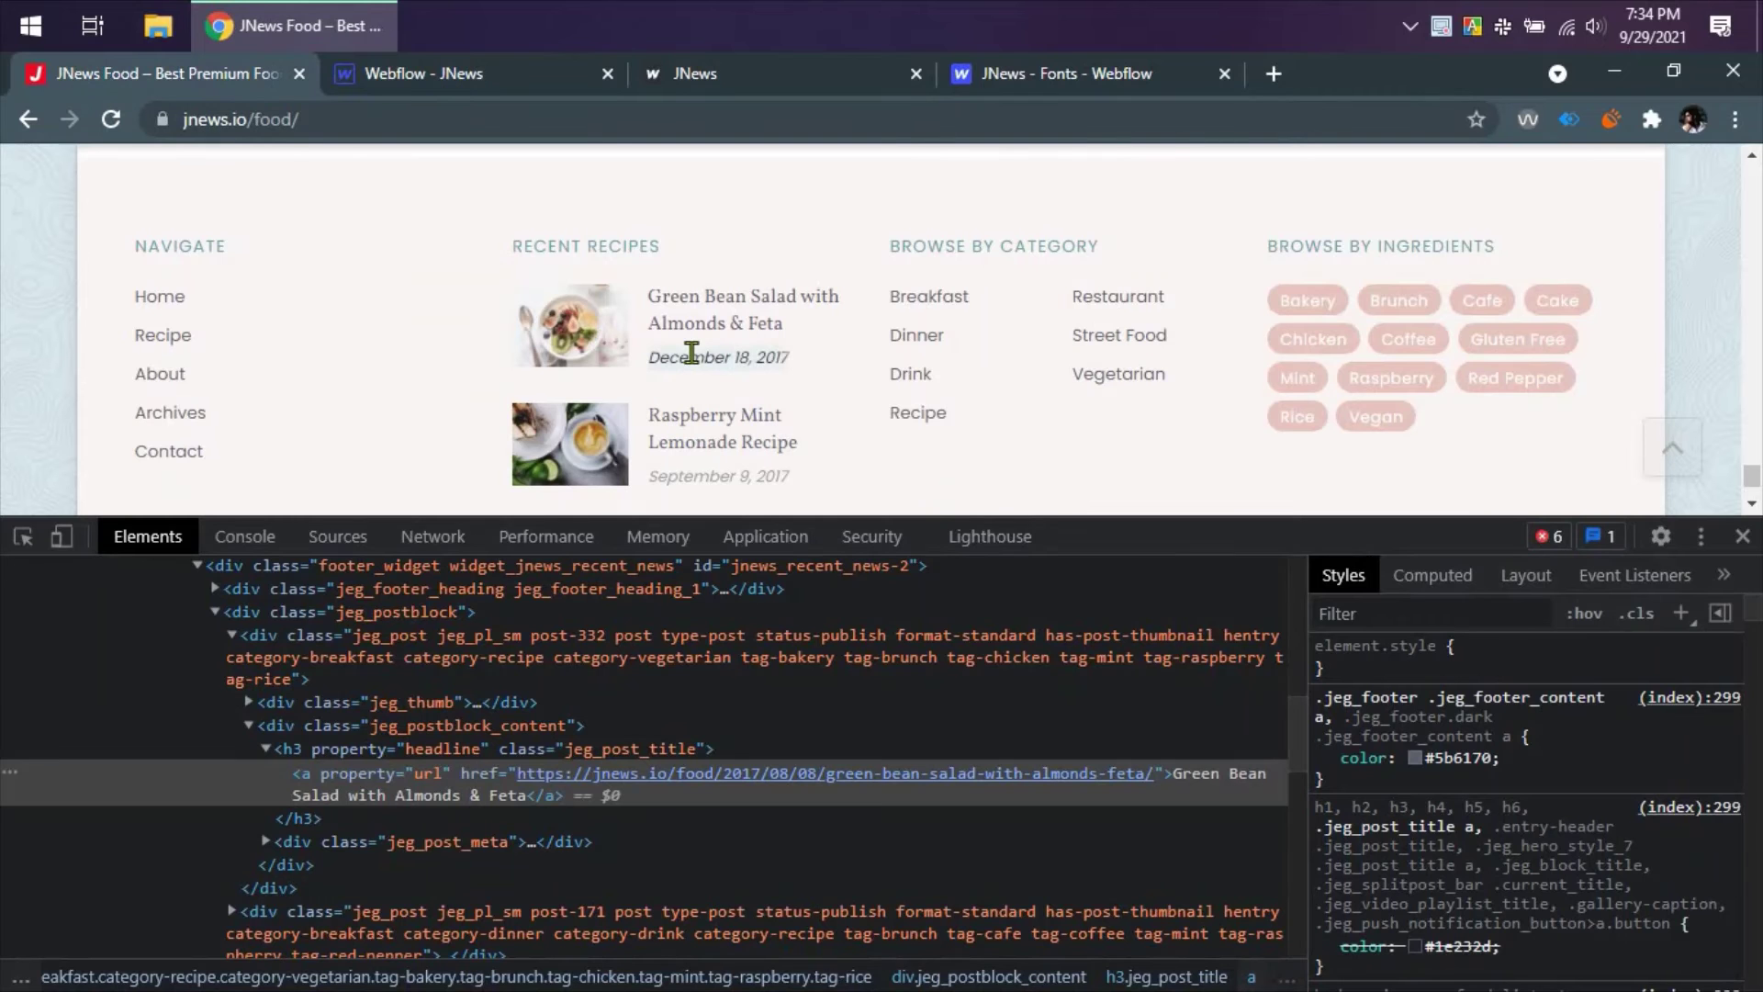
left_click(504, 80)
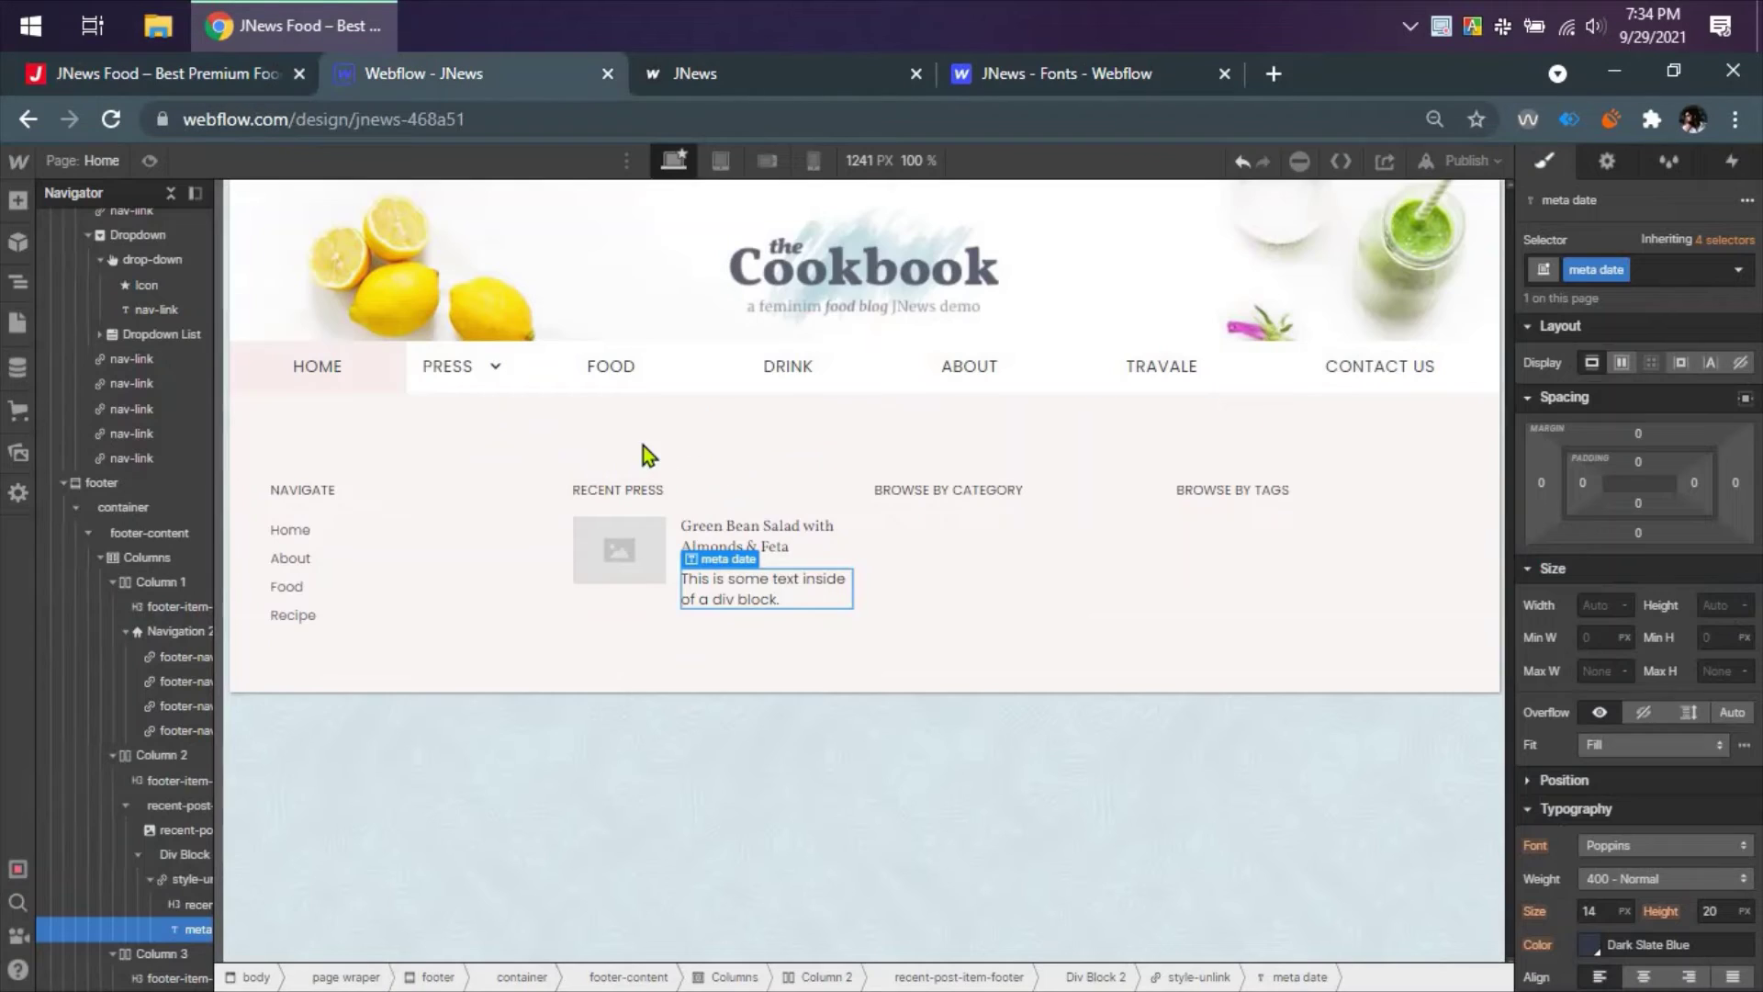
triple_click(751, 591)
key("ctrl+v")
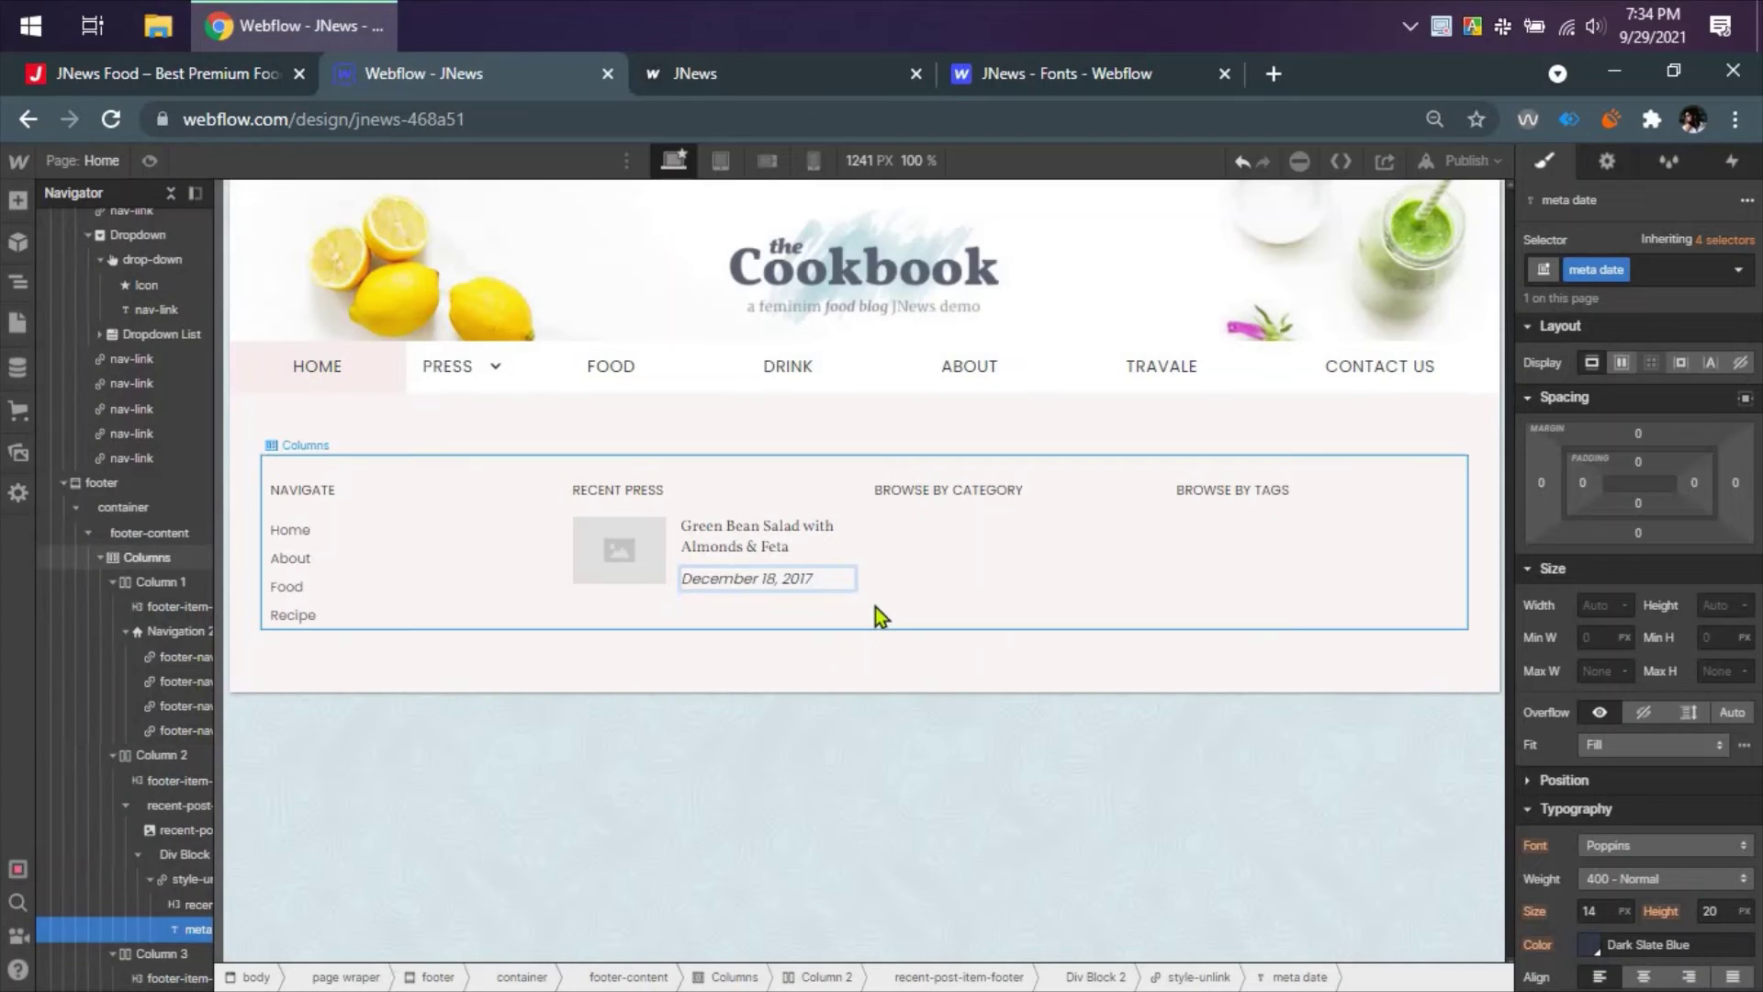
- Clear the inline formatting carried over with the pasted date text
triple_click(823, 586)
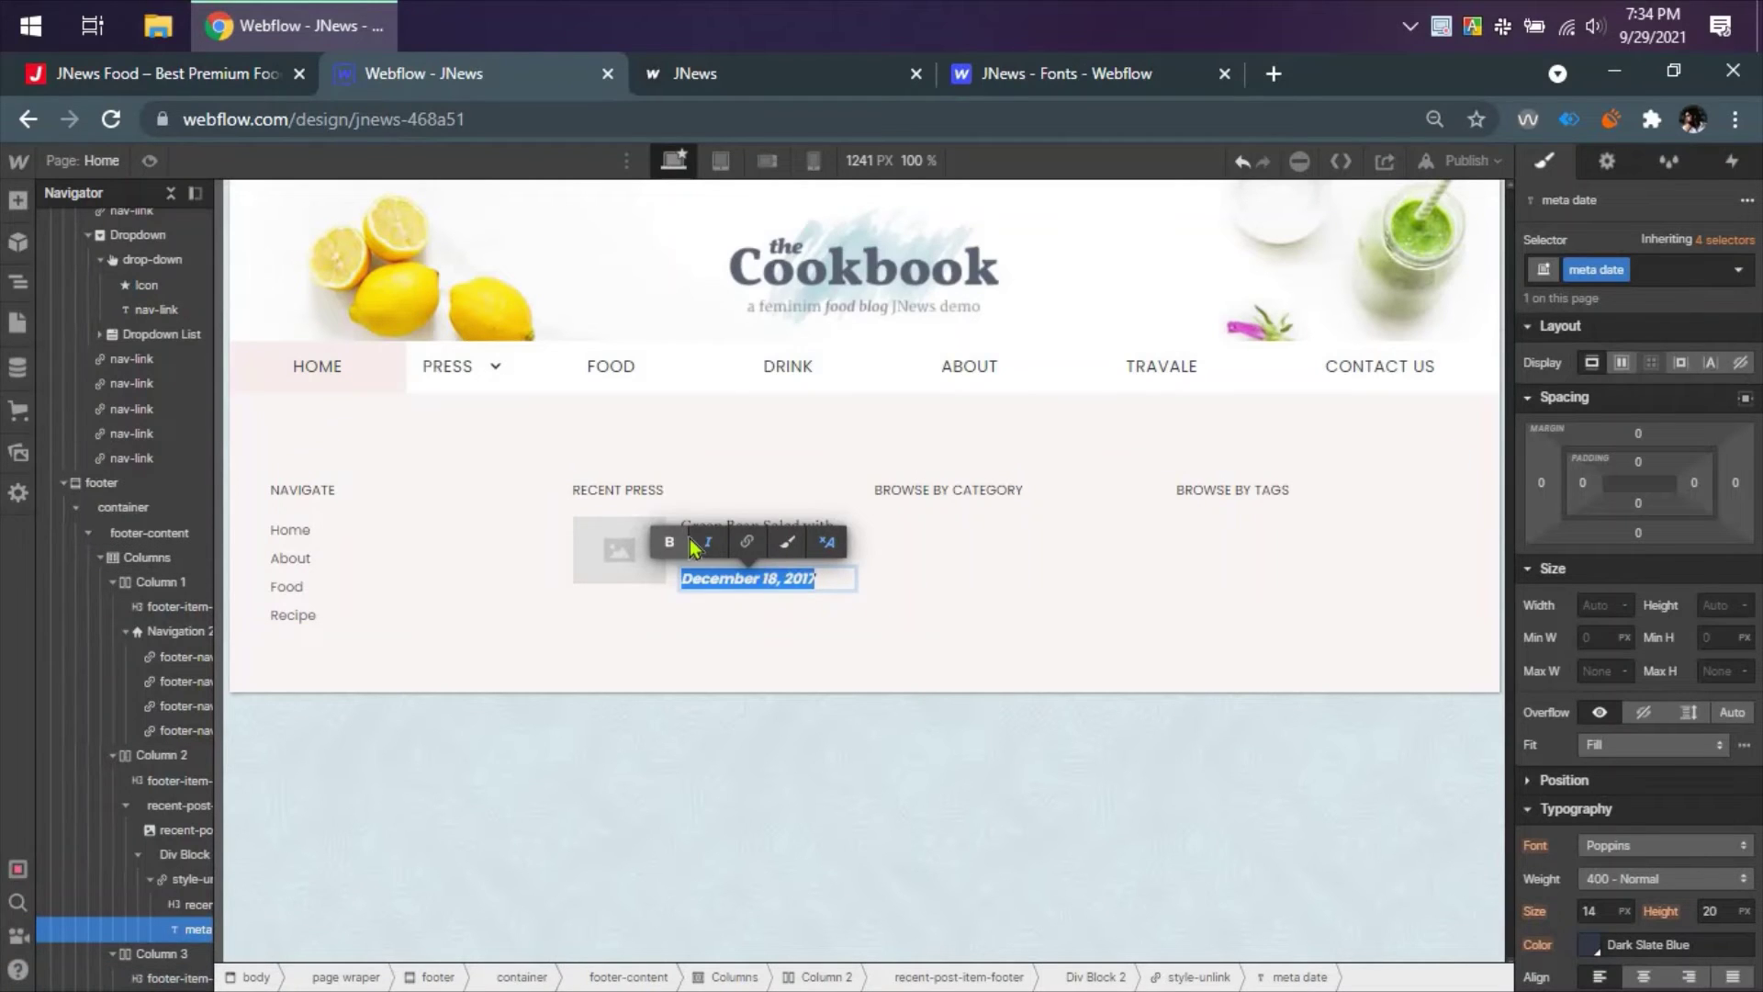
left_click(827, 542)
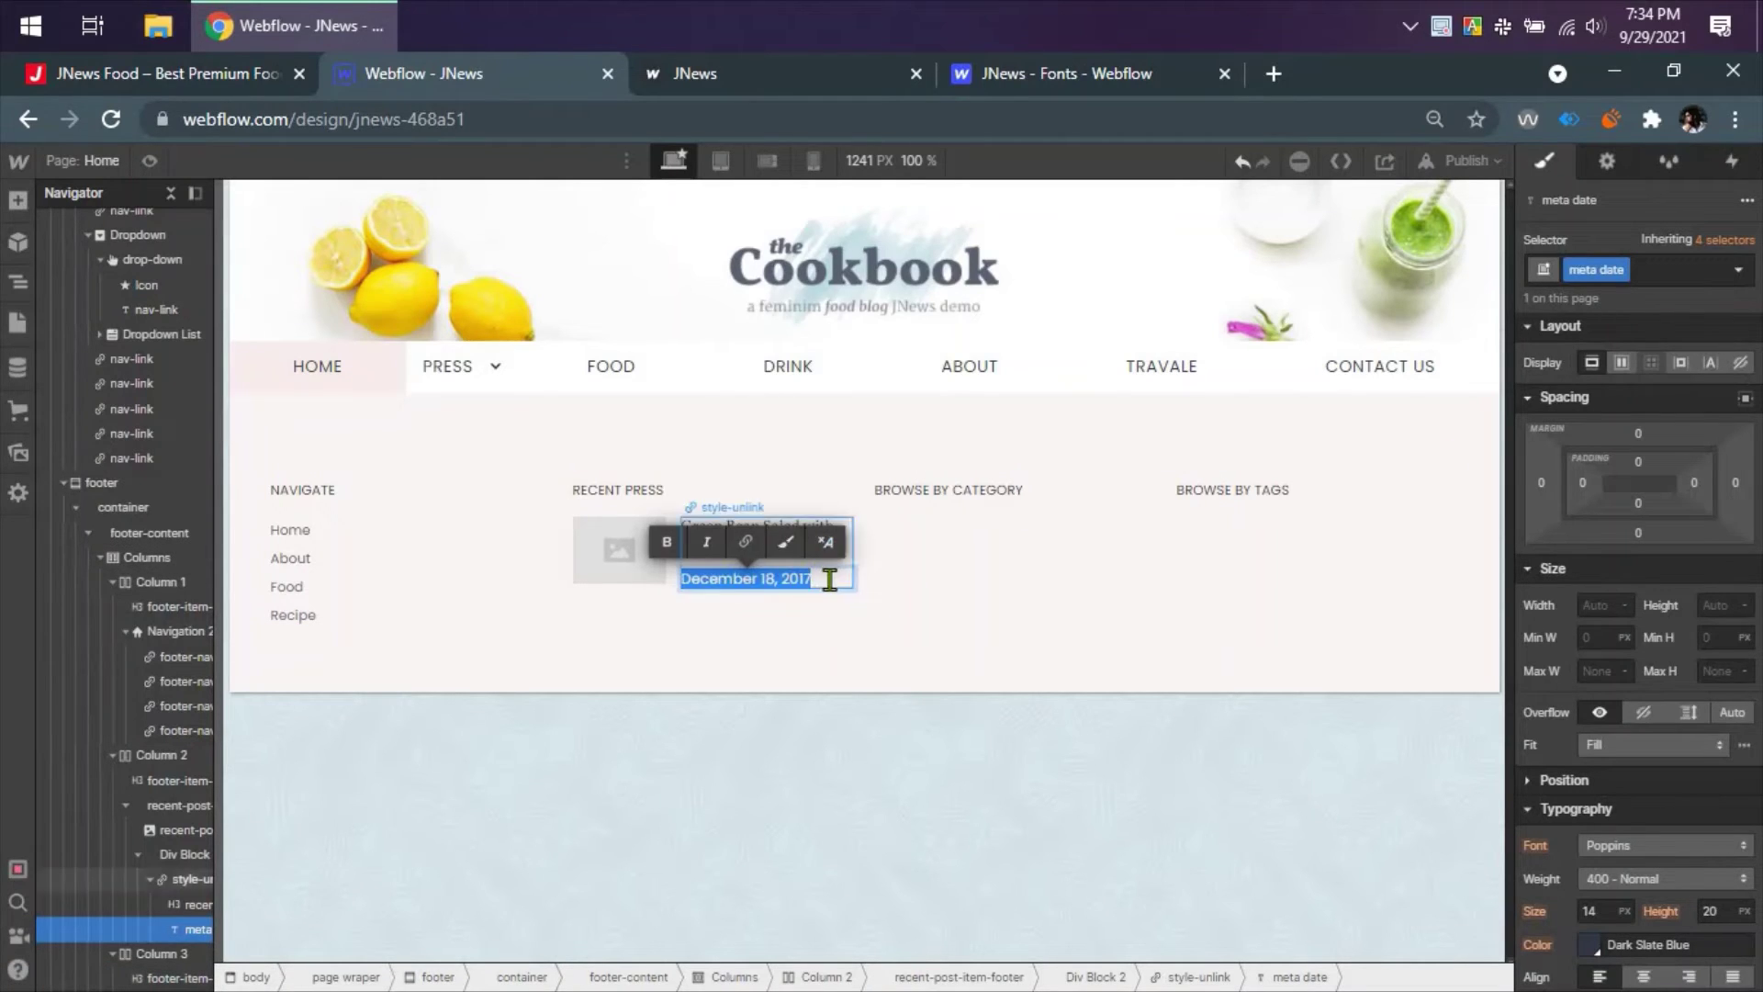
left_click(826, 577)
left_click(905, 599)
- Italicize the meta date text through its class style and compare it with the reference date line
left_click(797, 580)
scroll(1634, 735, "down", 2)
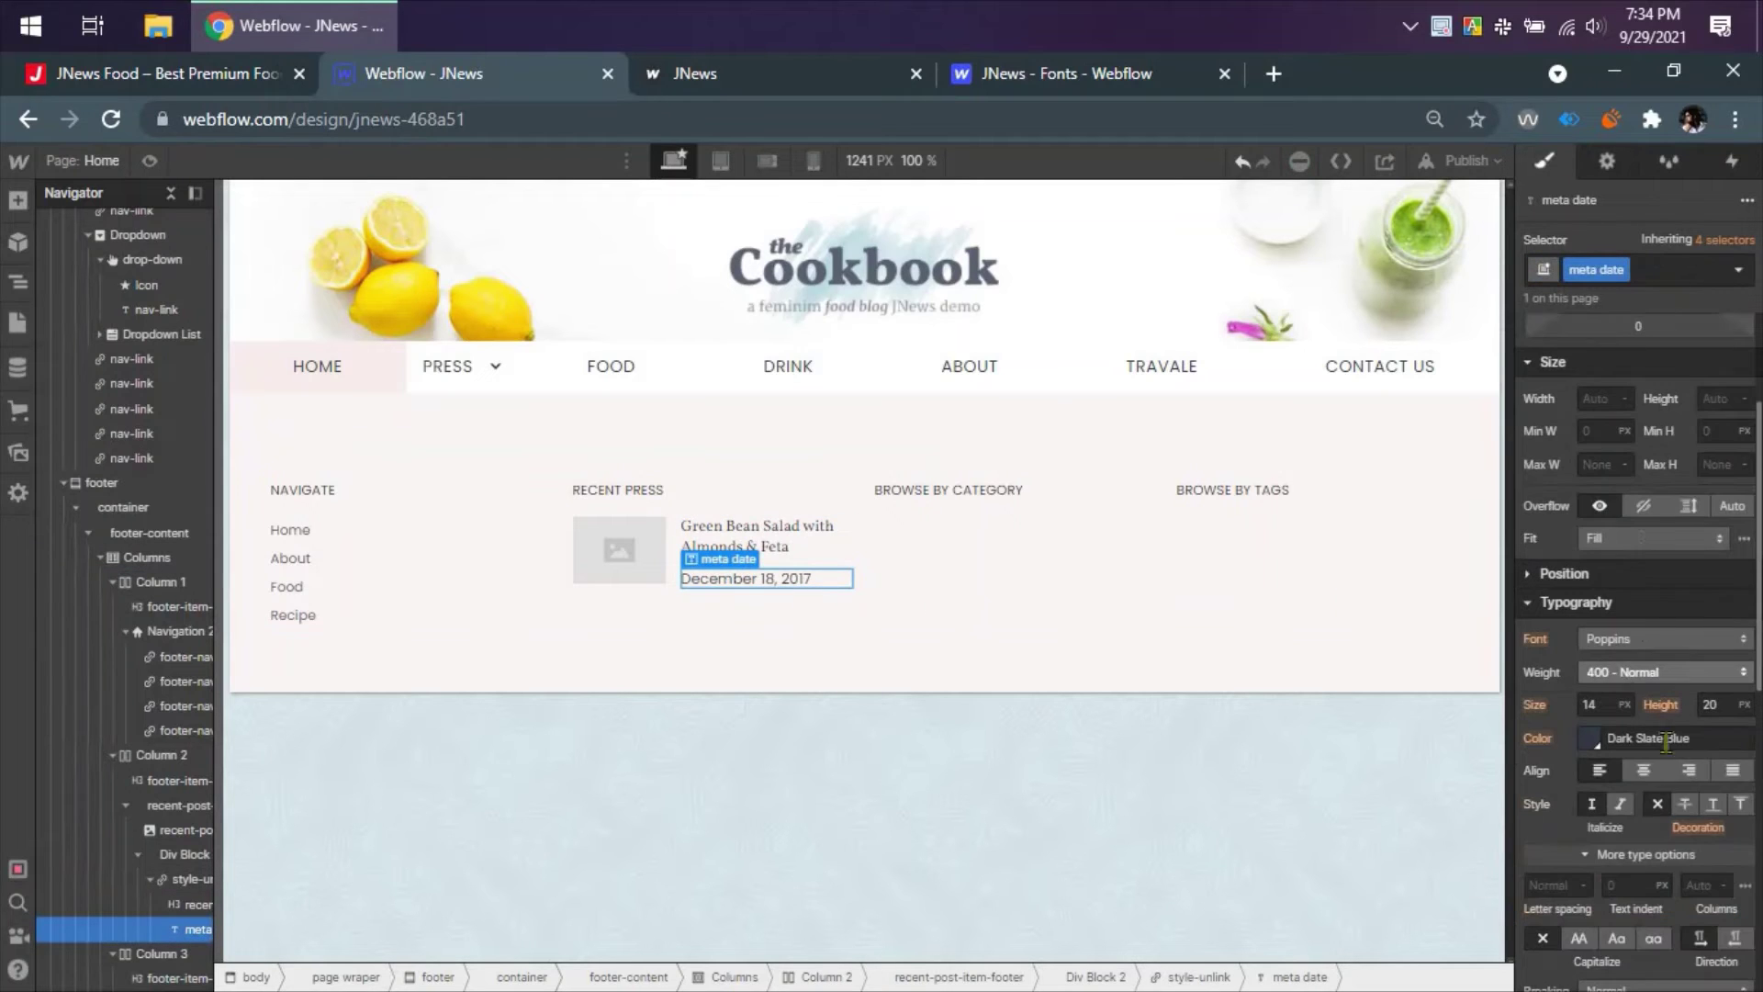
left_click(1621, 804)
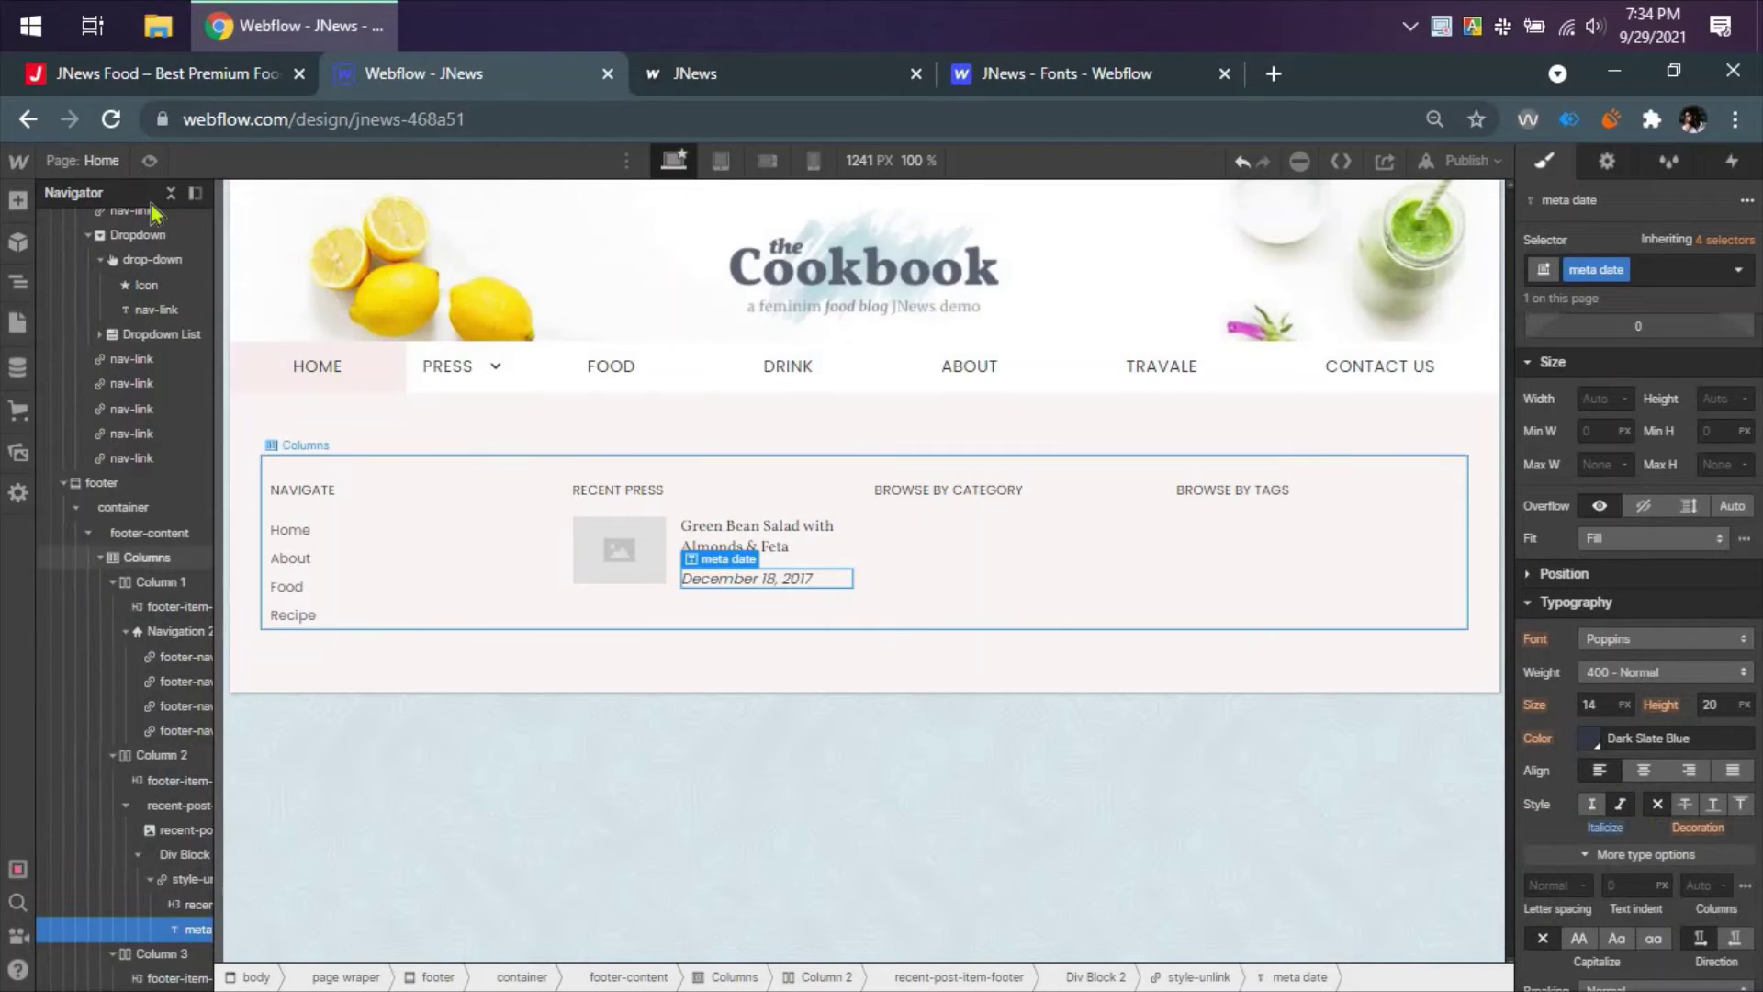
left_click(198, 83)
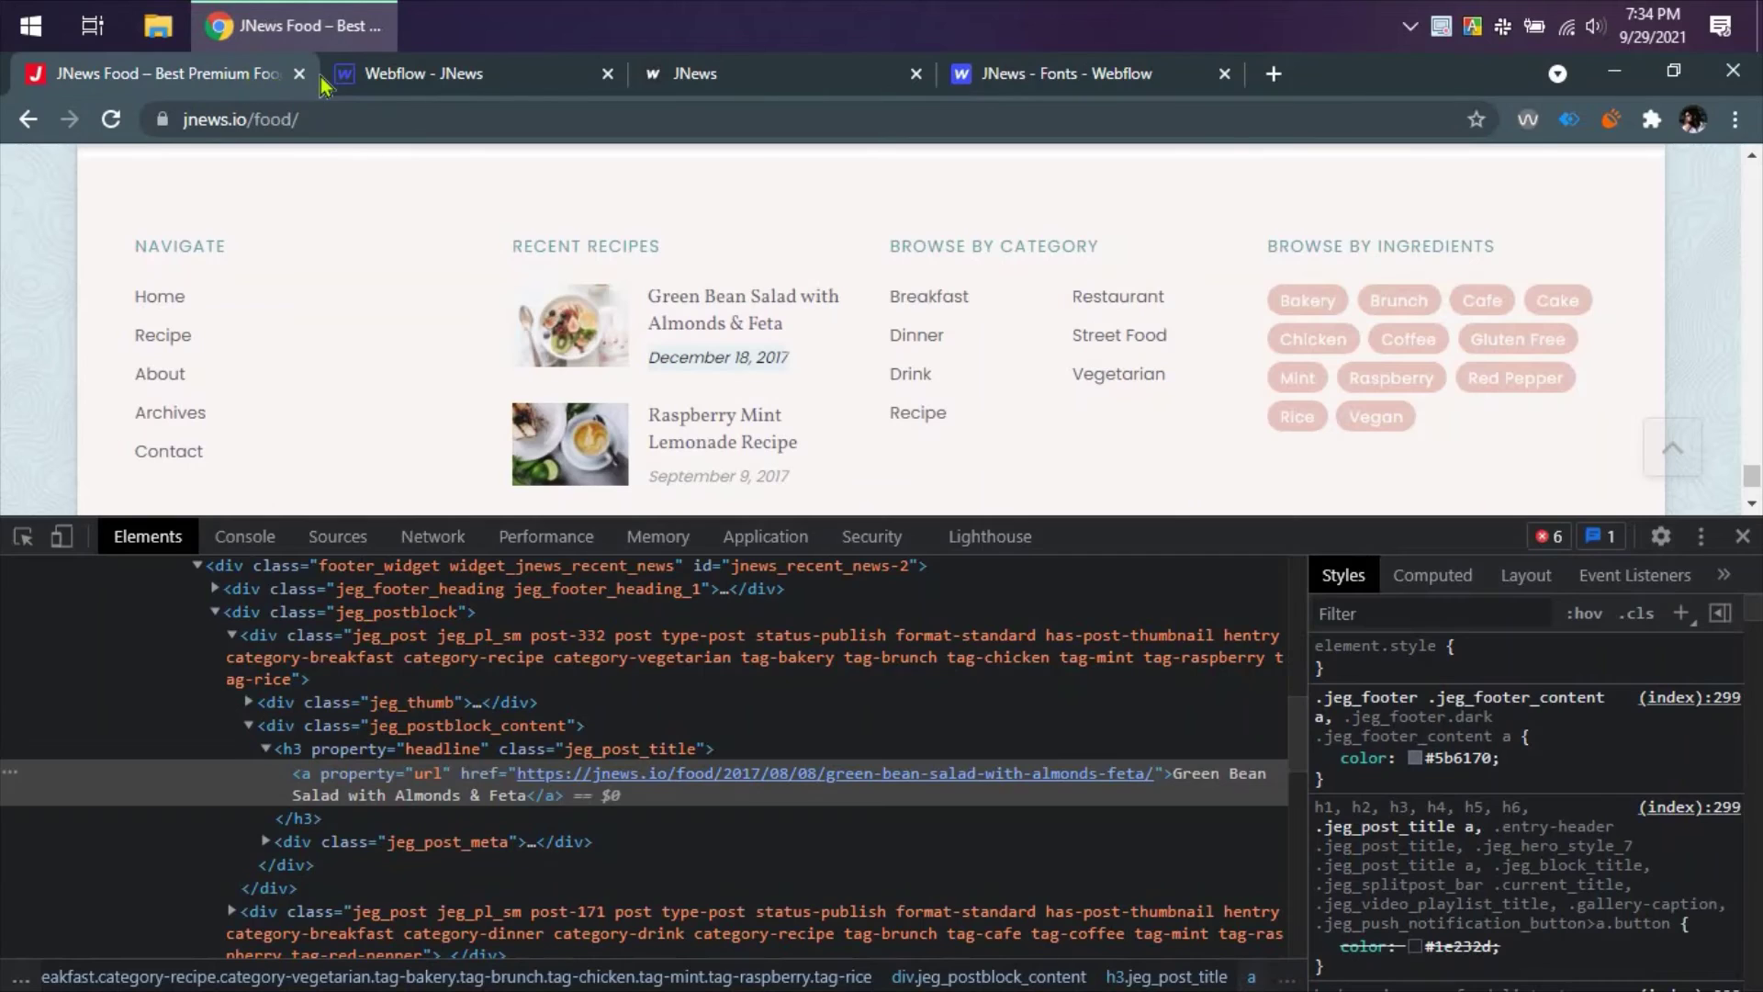
left_click(431, 73)
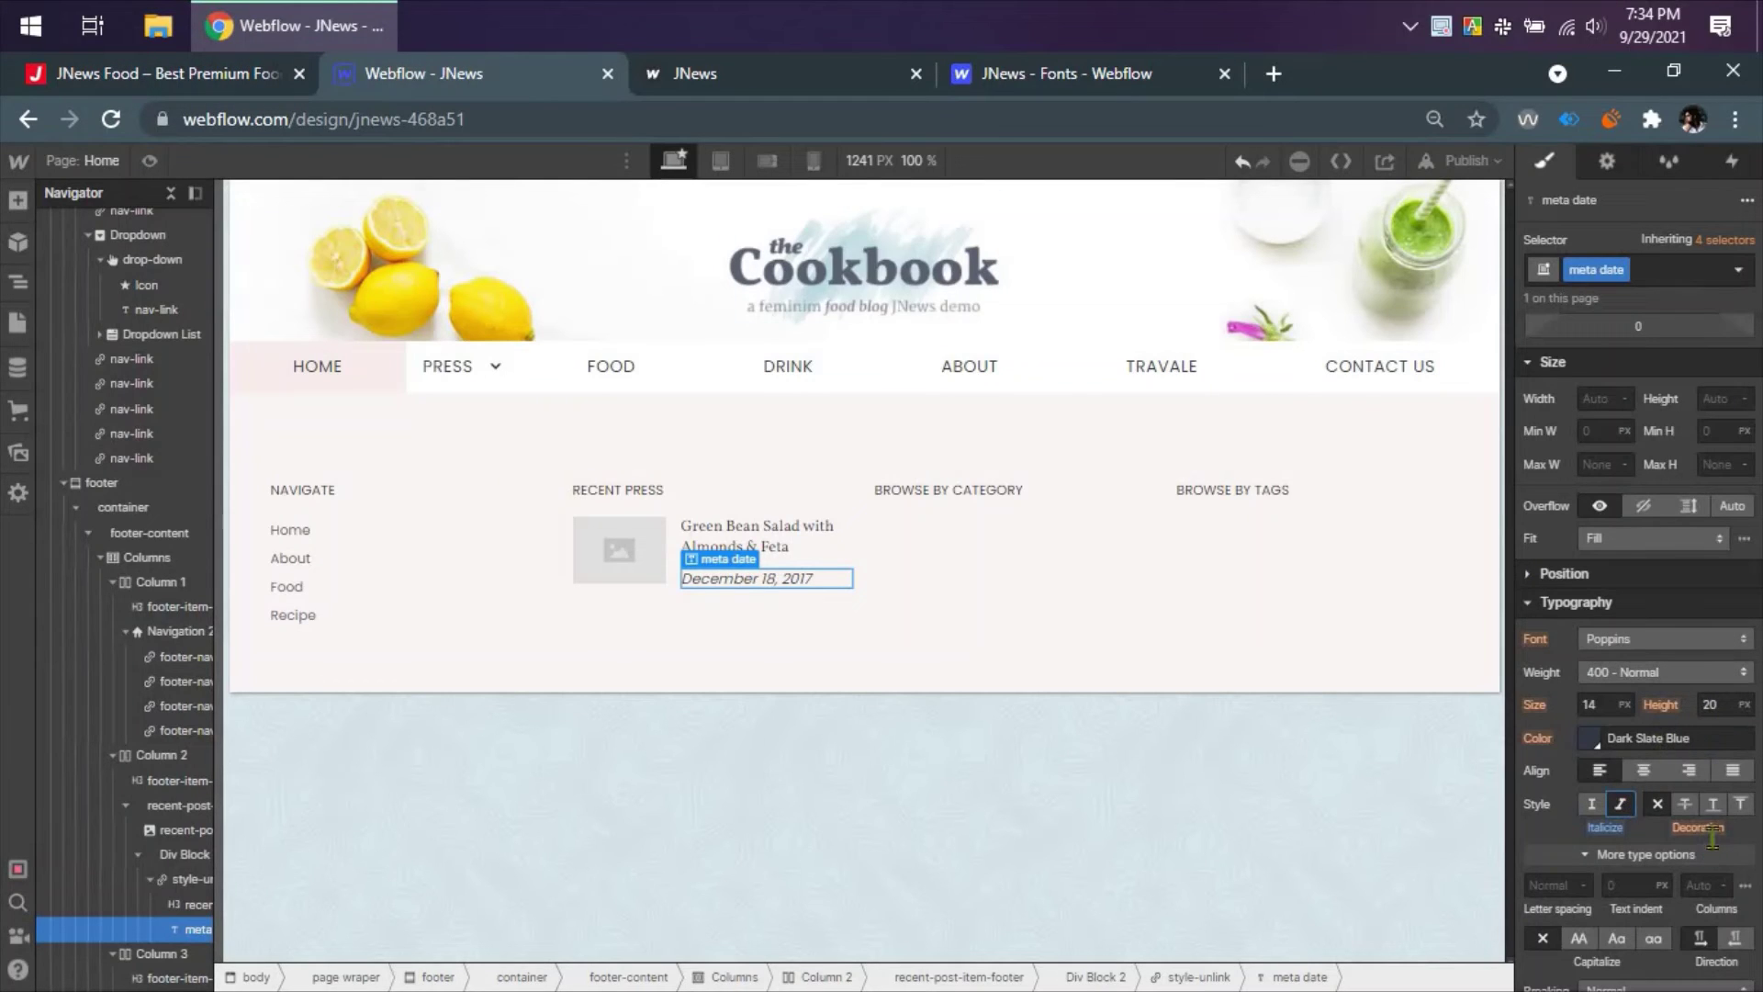
- Lower the meta date text's opacity to 57% and compare it with the reference footer's date
scroll(1712, 831, "down", 5)
scroll(1662, 868, "down", 3)
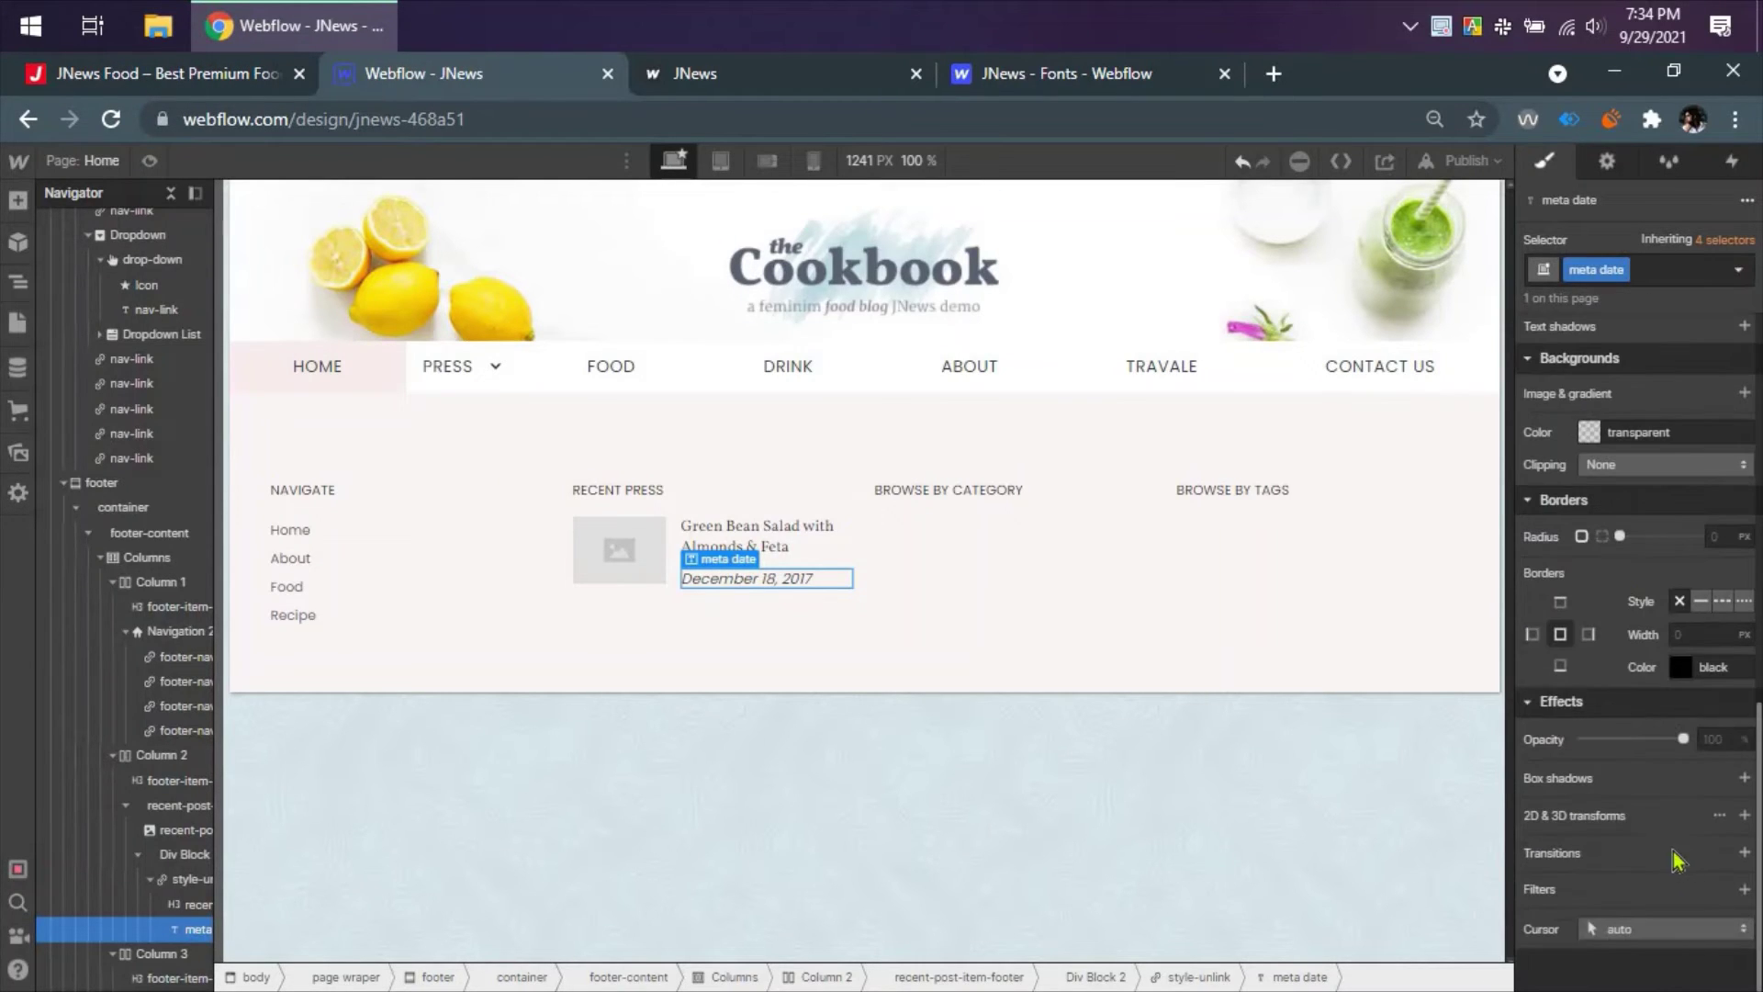
left_click_drag(1682, 739, 1655, 740)
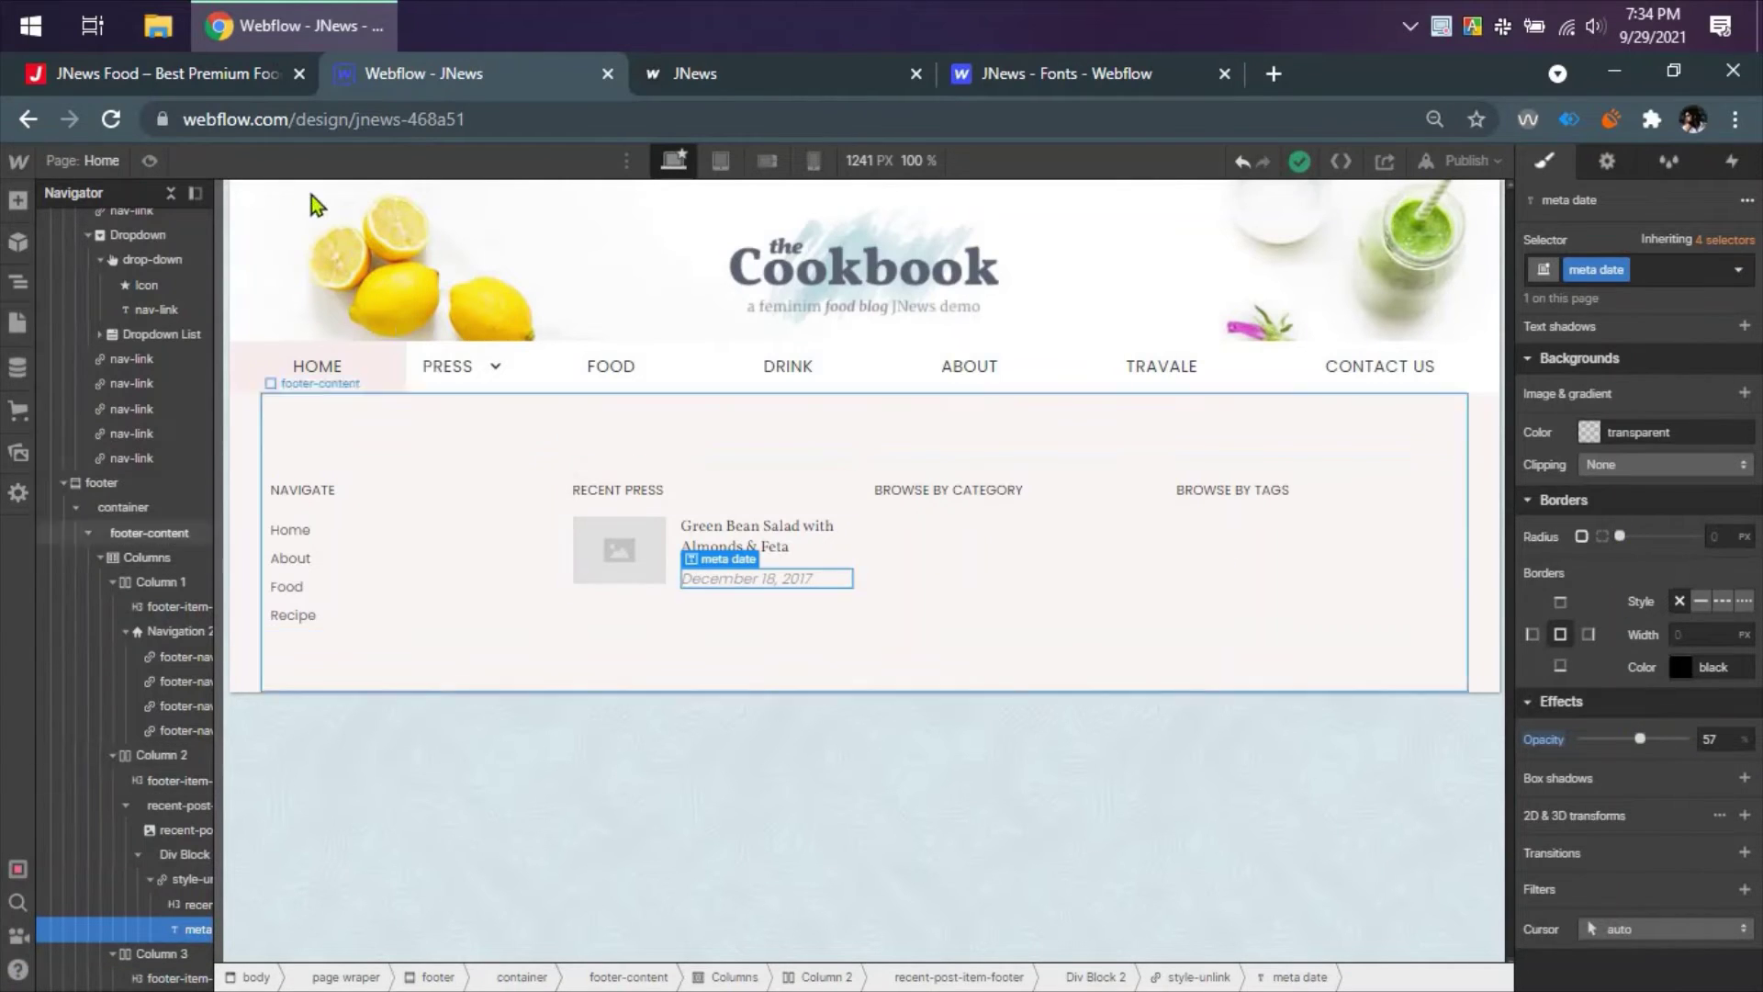
left_click(203, 81)
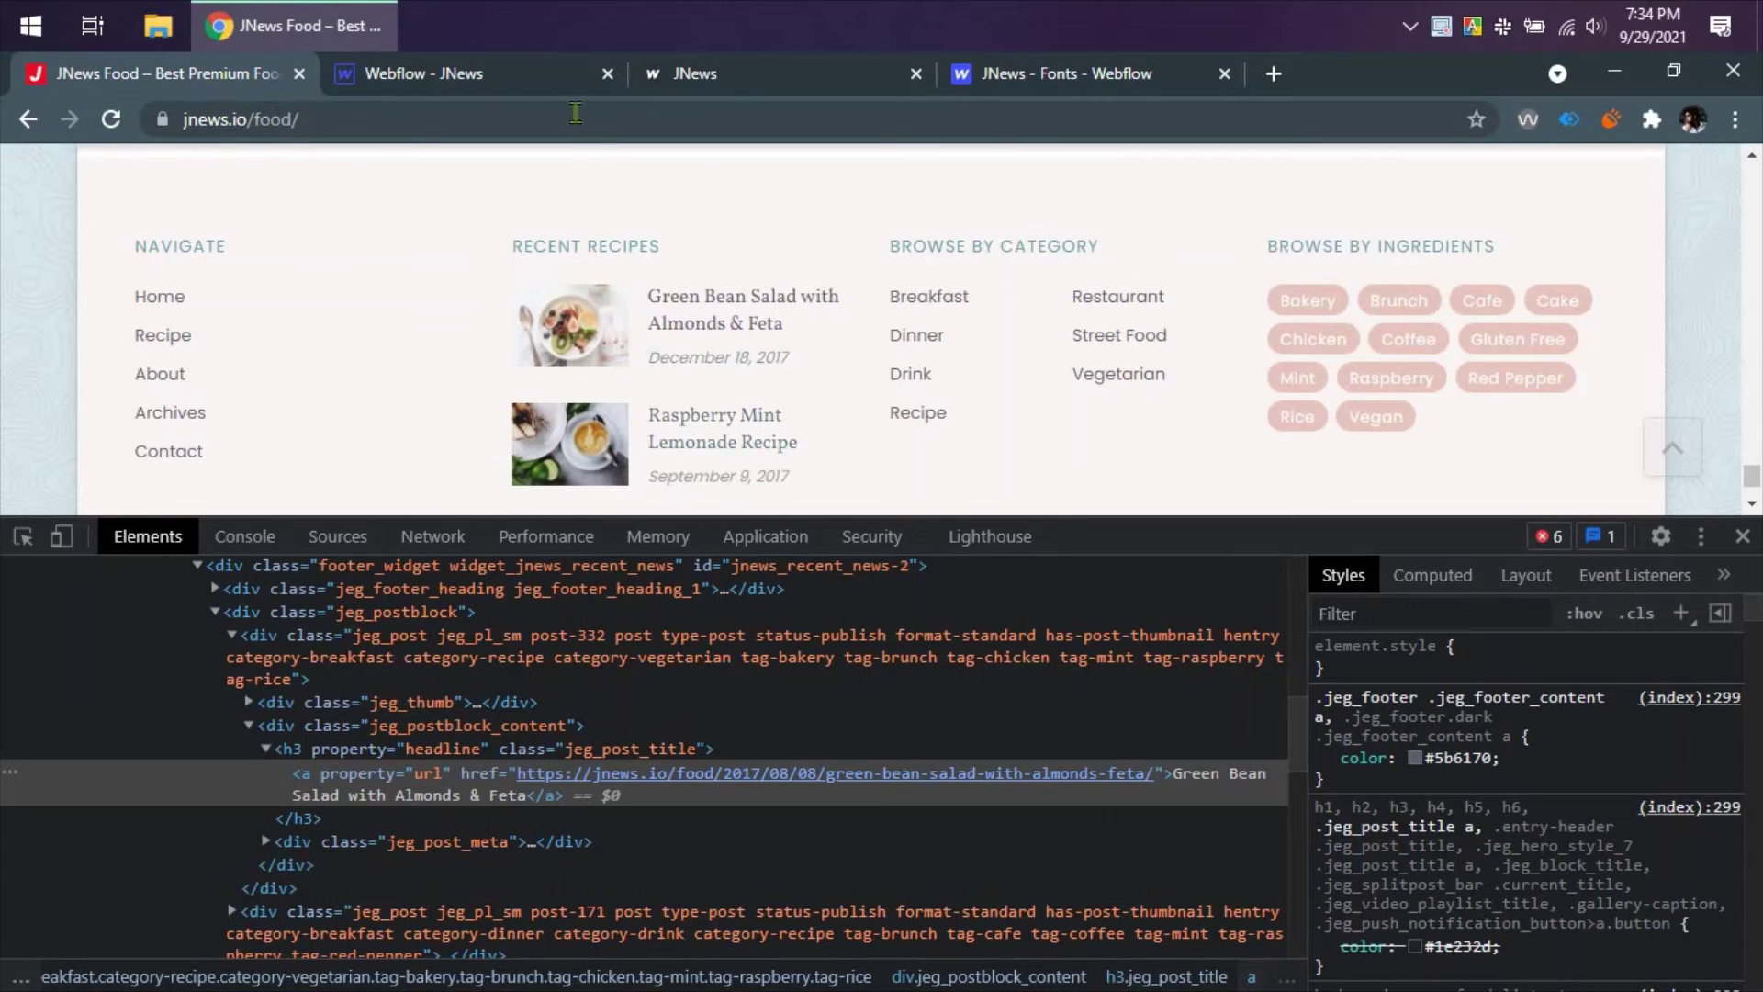
left_click(537, 84)
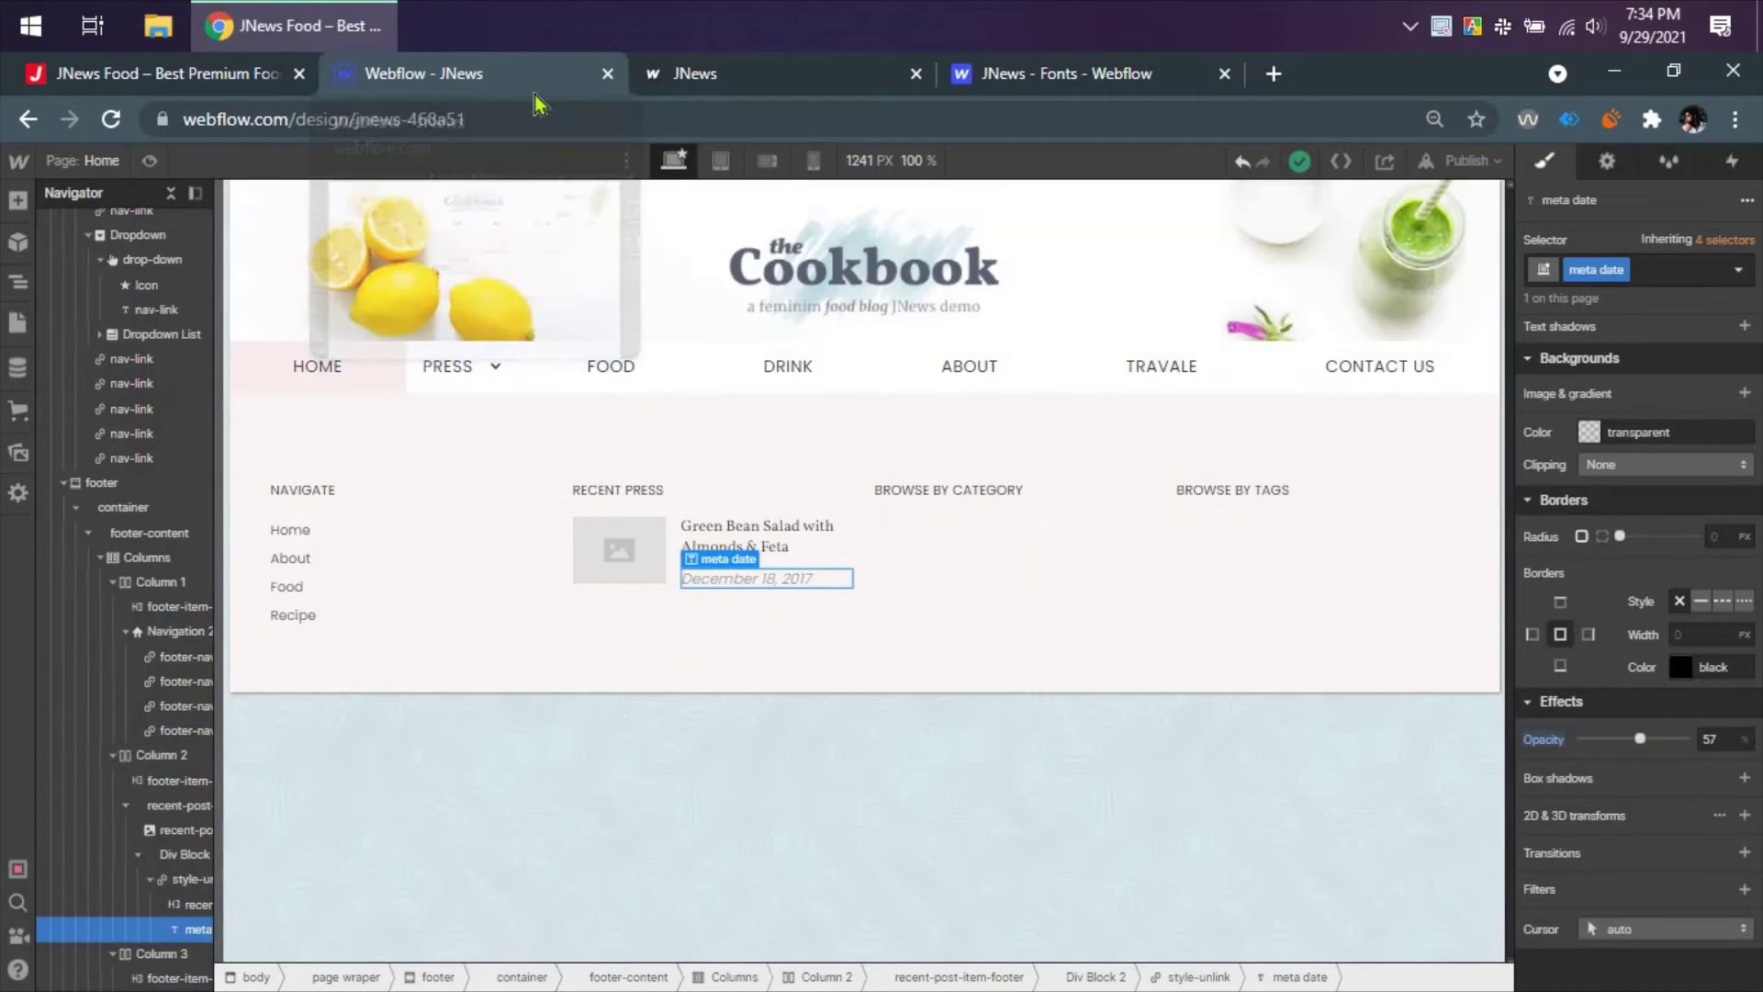
- Reduce the recent post heading's bottom margin to bring the date closer to it
left_click(780, 551)
scroll(1645, 455, "up", 5)
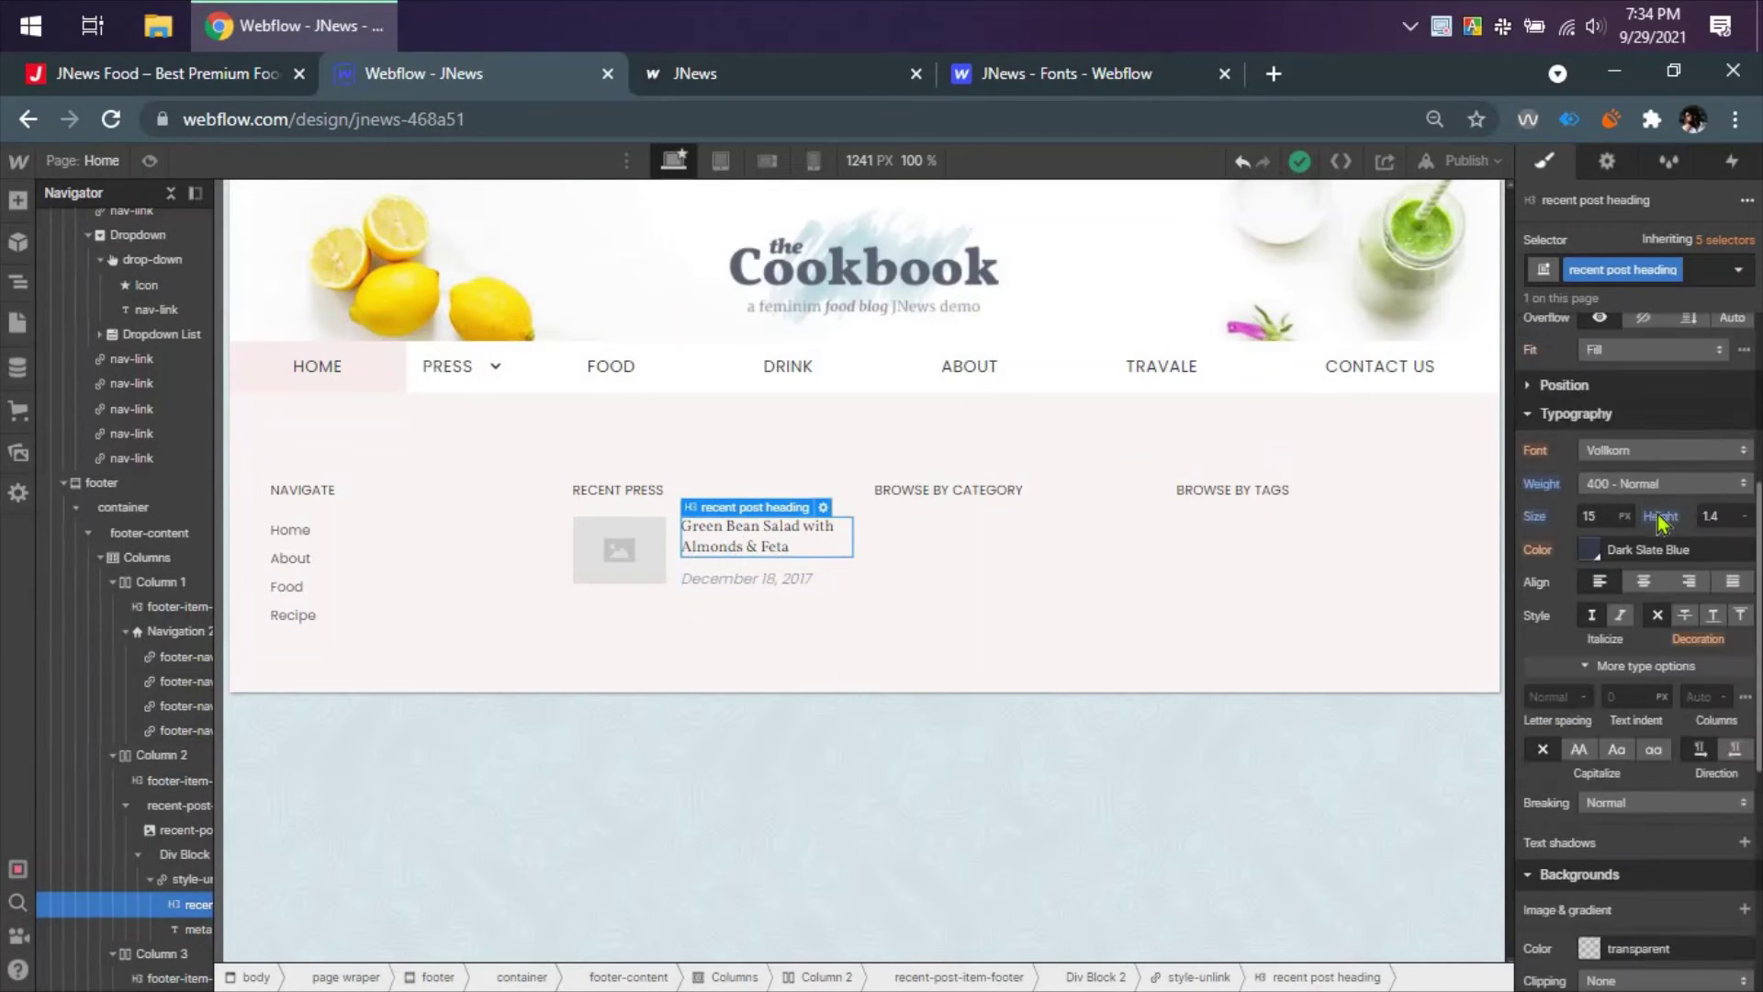
left_click_drag(1644, 455, 1644, 450)
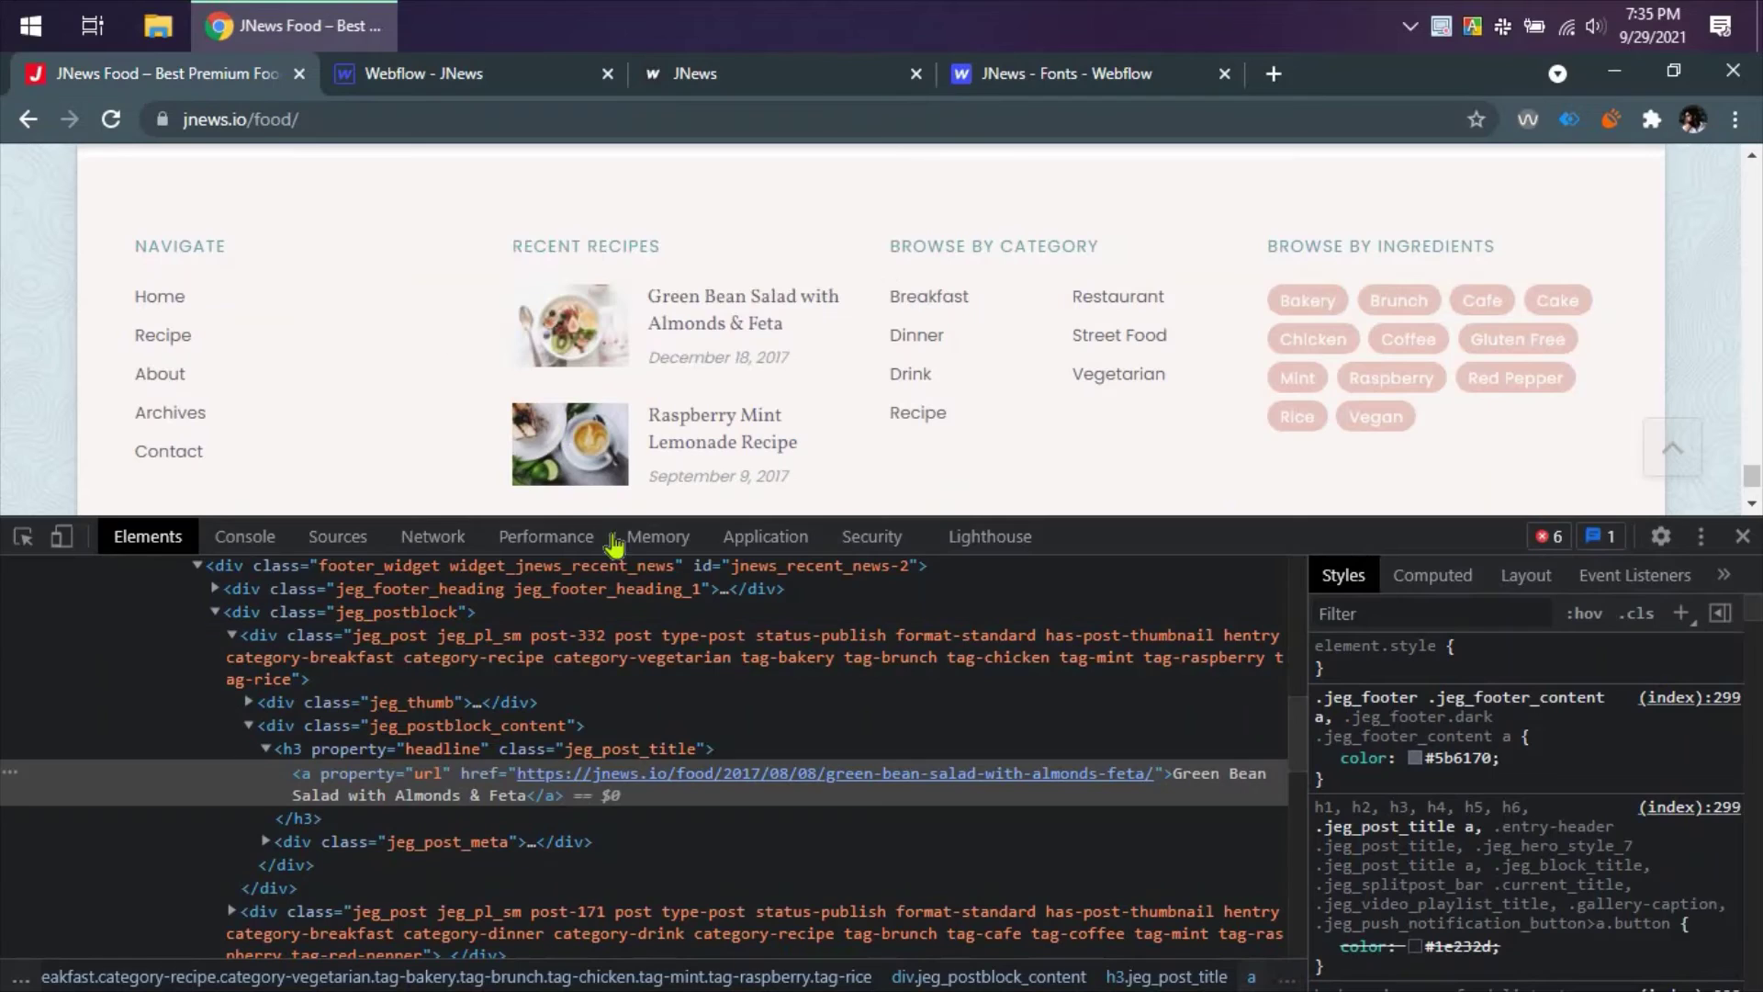
- Inspect the reference post title's height, then set the recent post heading's height to 42 px with overflow hidden
left_click(243, 76)
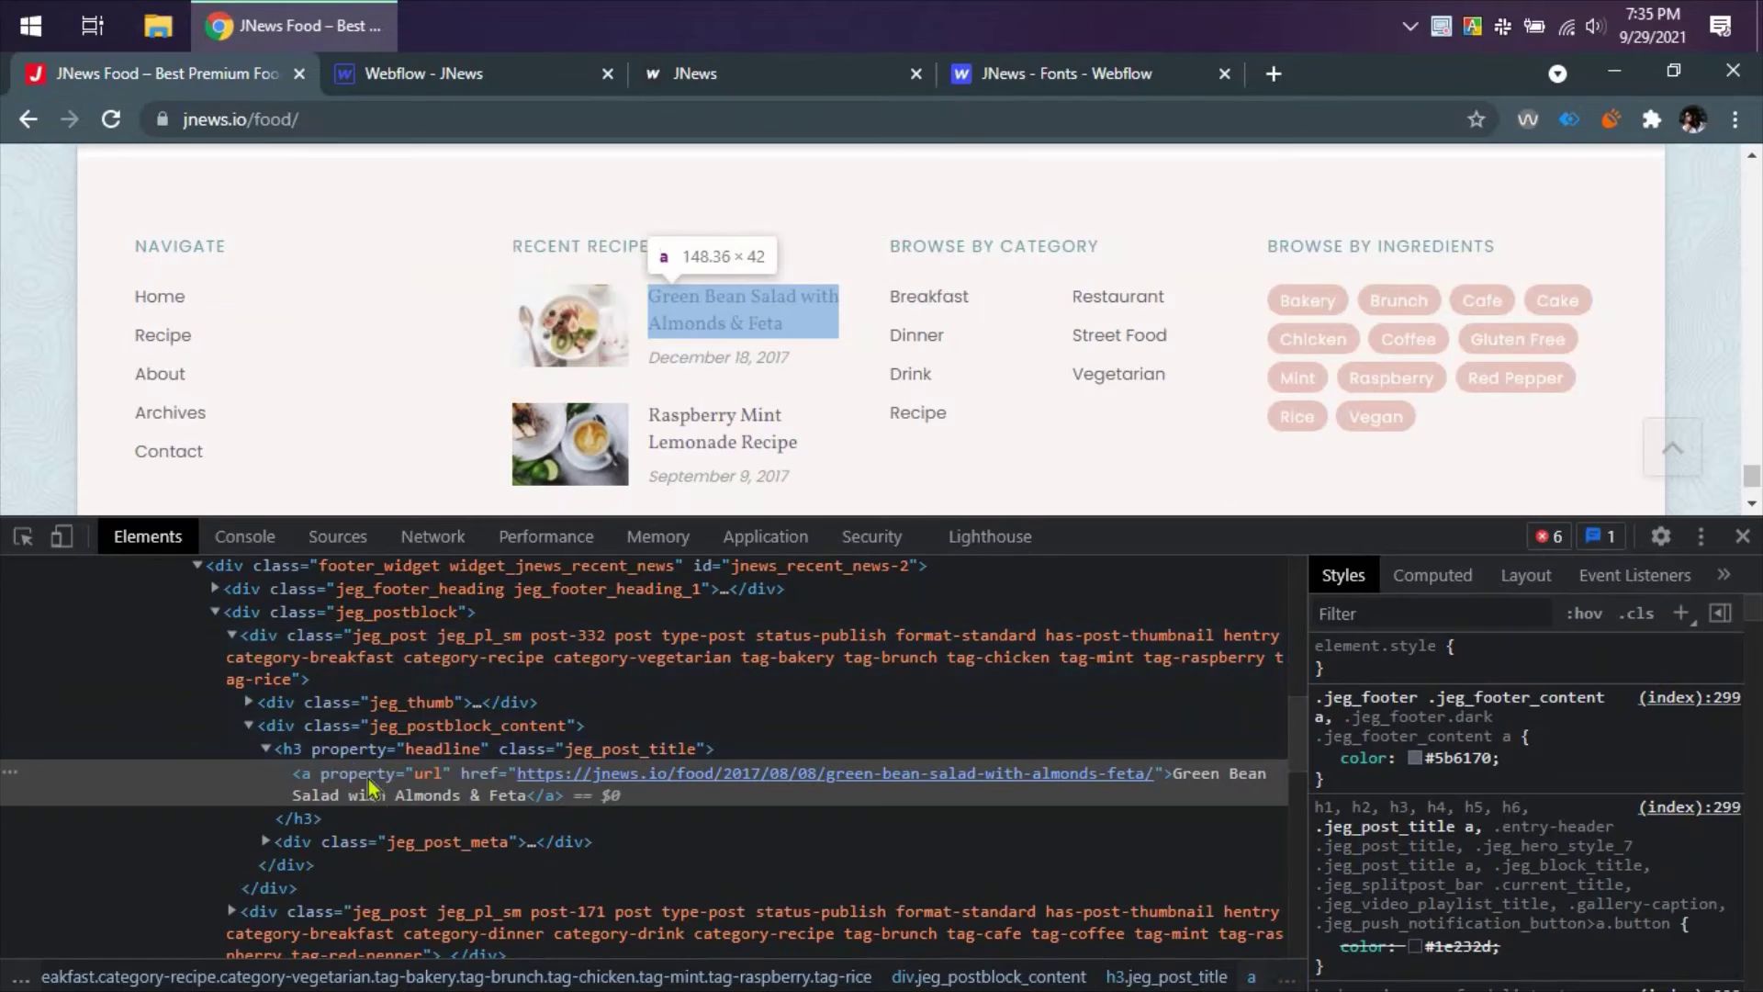
left_click(336, 751)
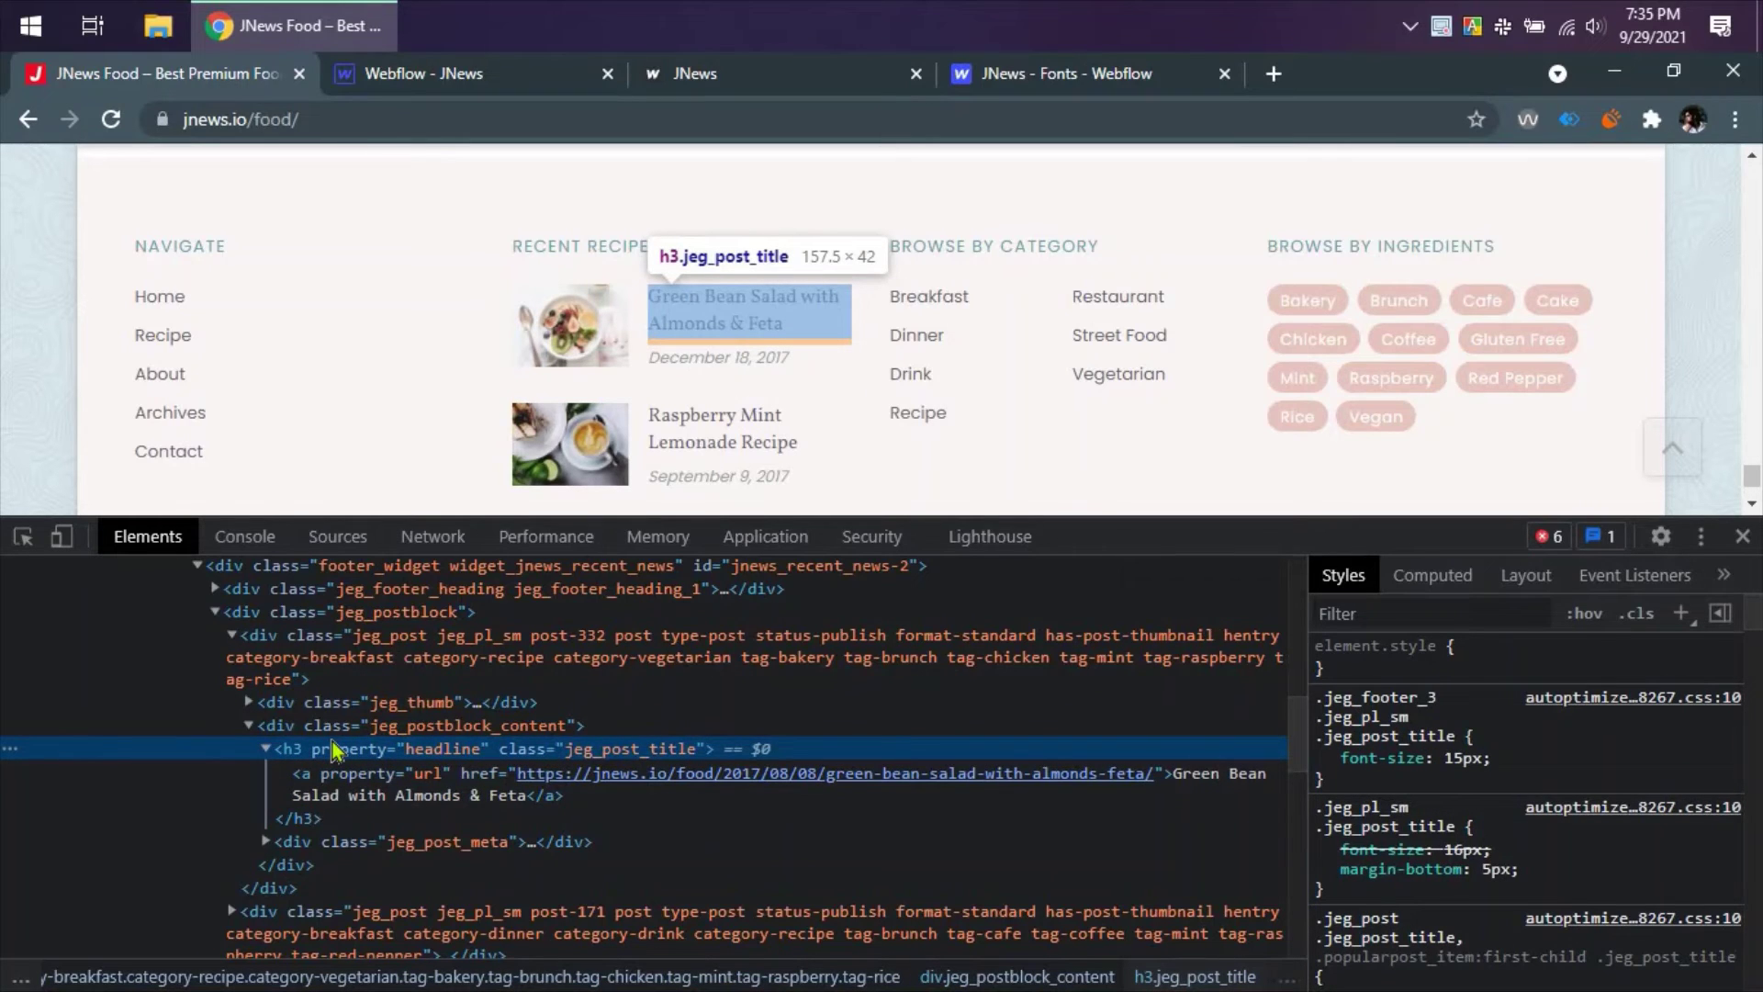
left_click(414, 73)
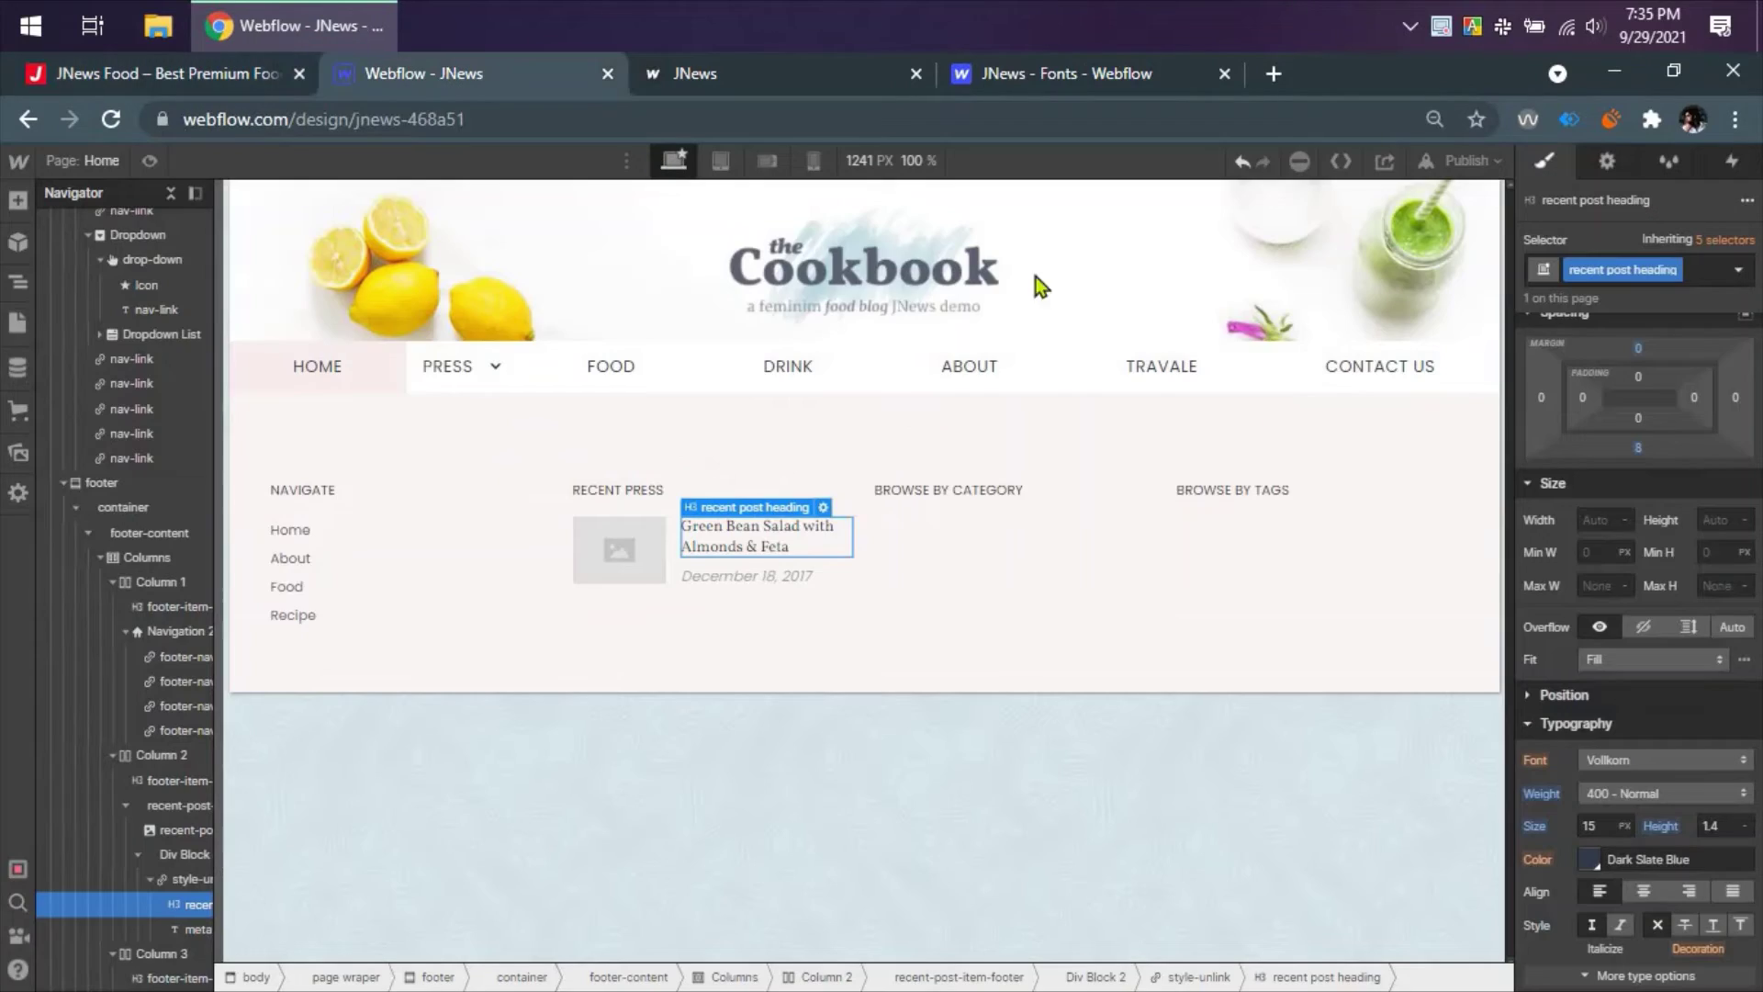
left_click(1725, 511)
type("42")
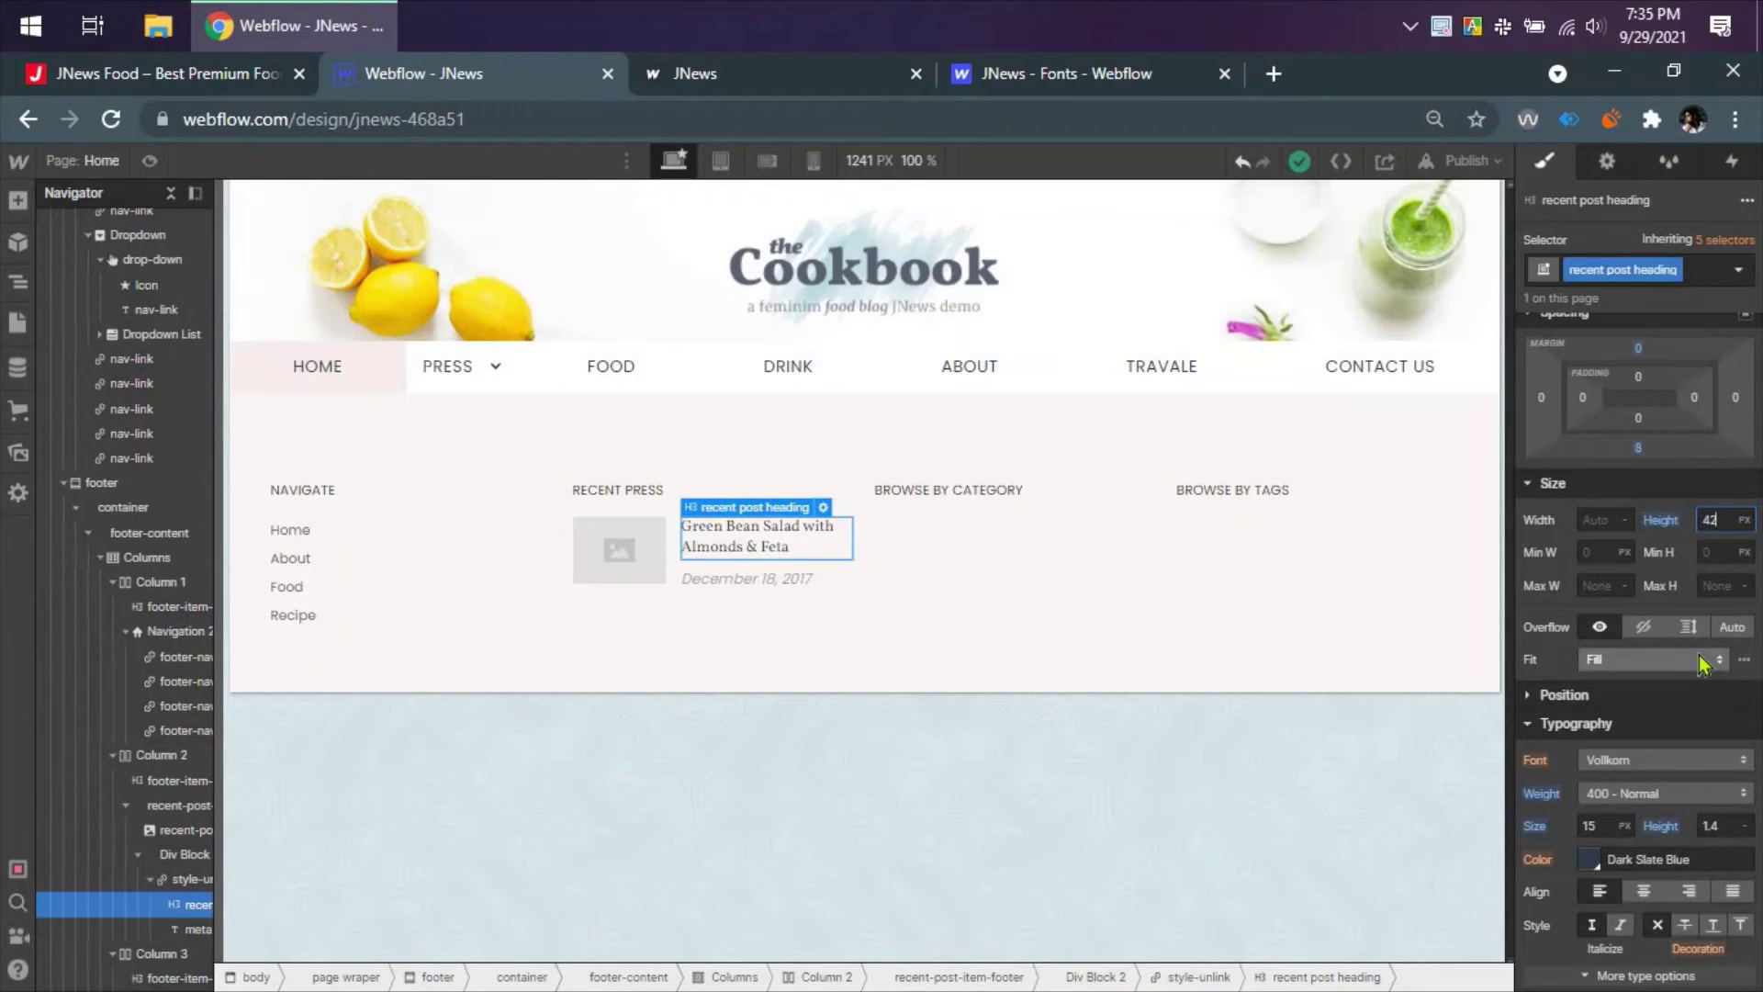
left_click(1644, 630)
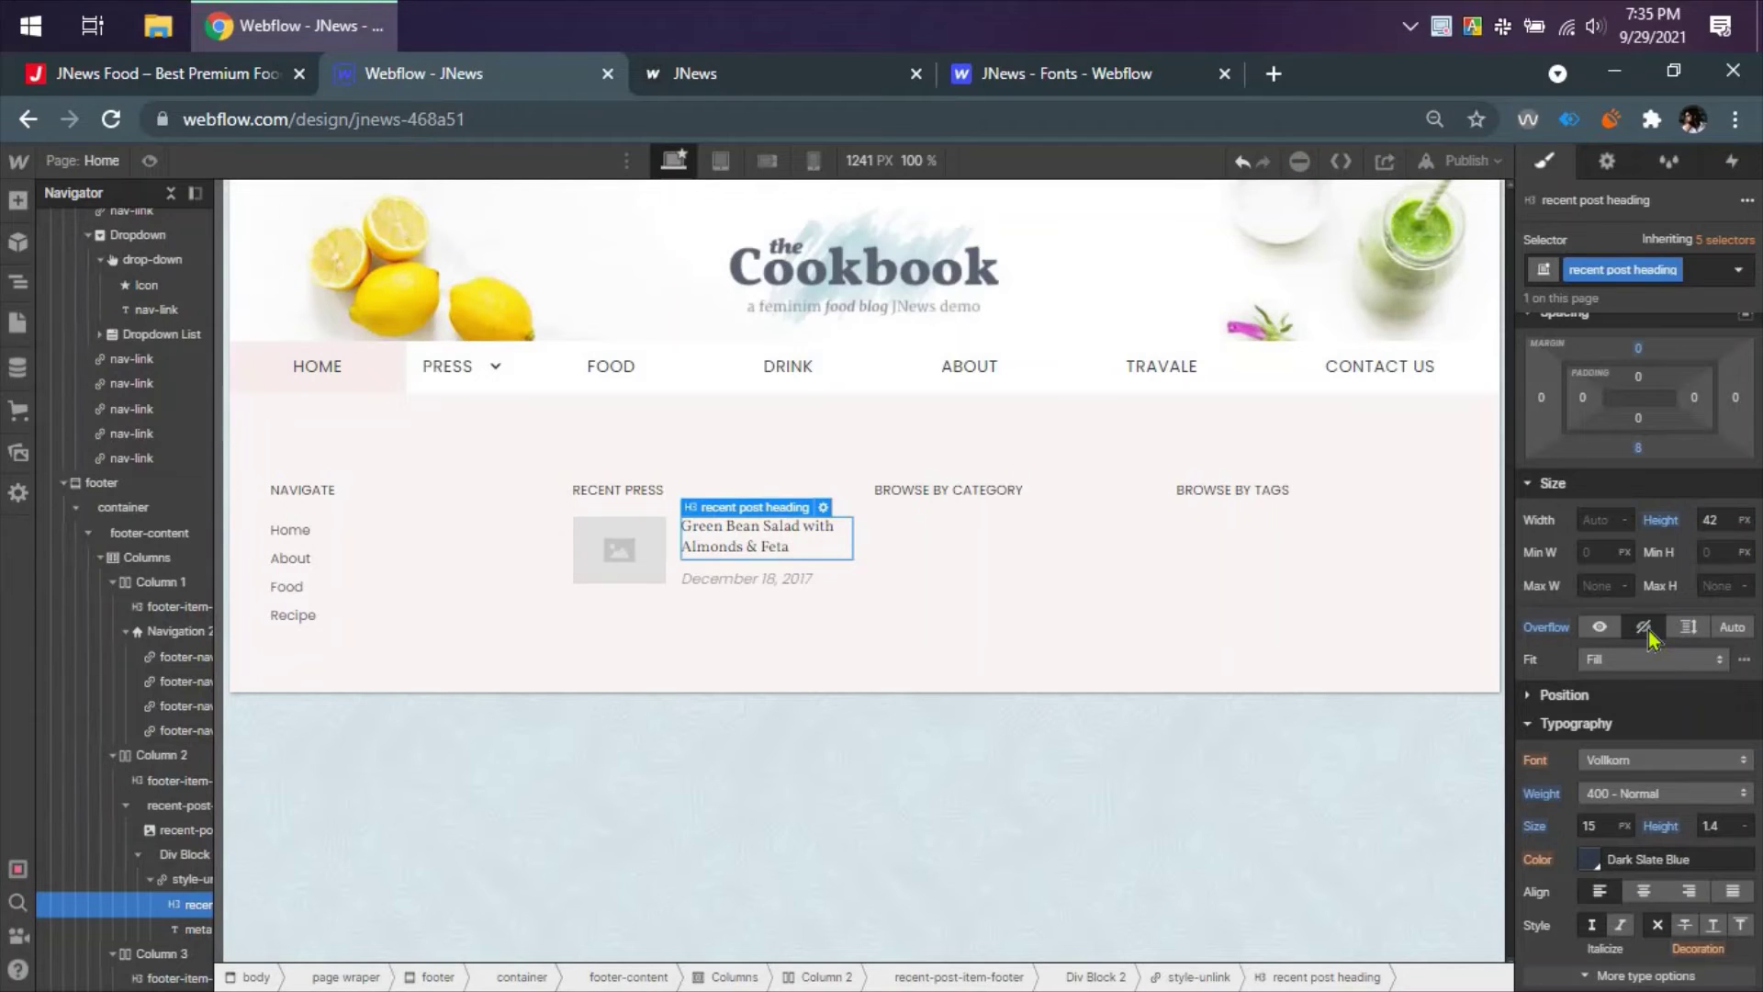
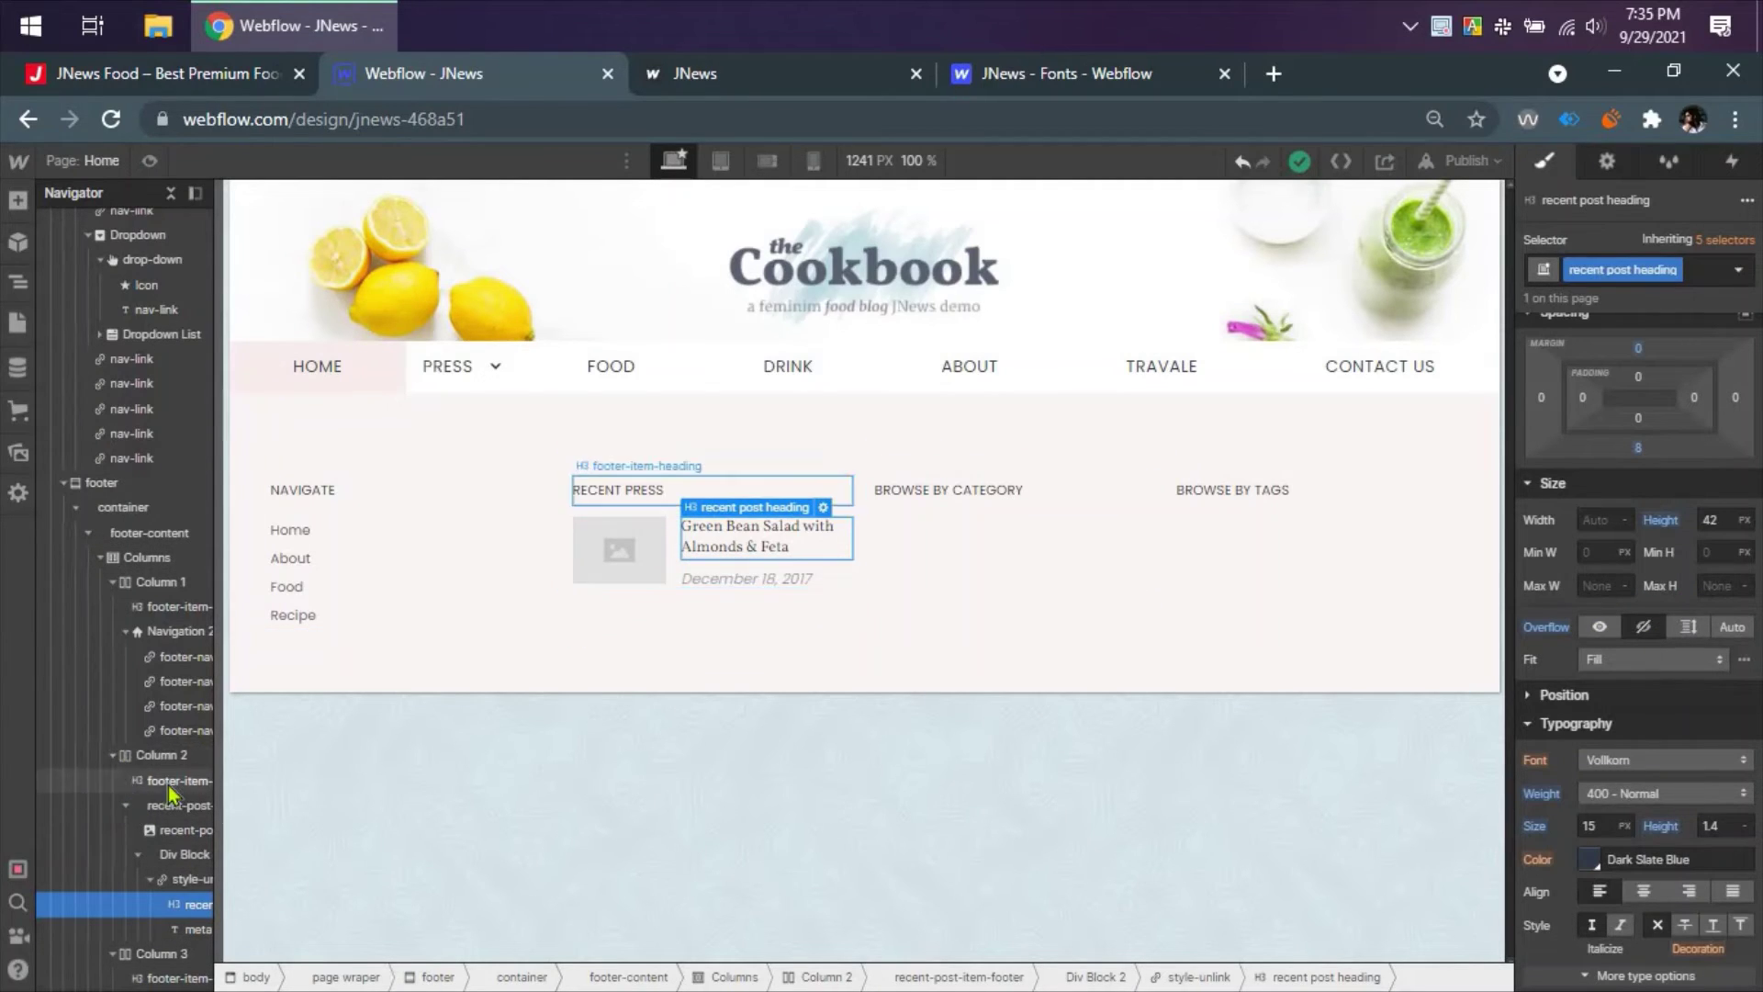
- Duplicate the recent-post-item-footer block within Column 2 of the footer
left_click(670, 565)
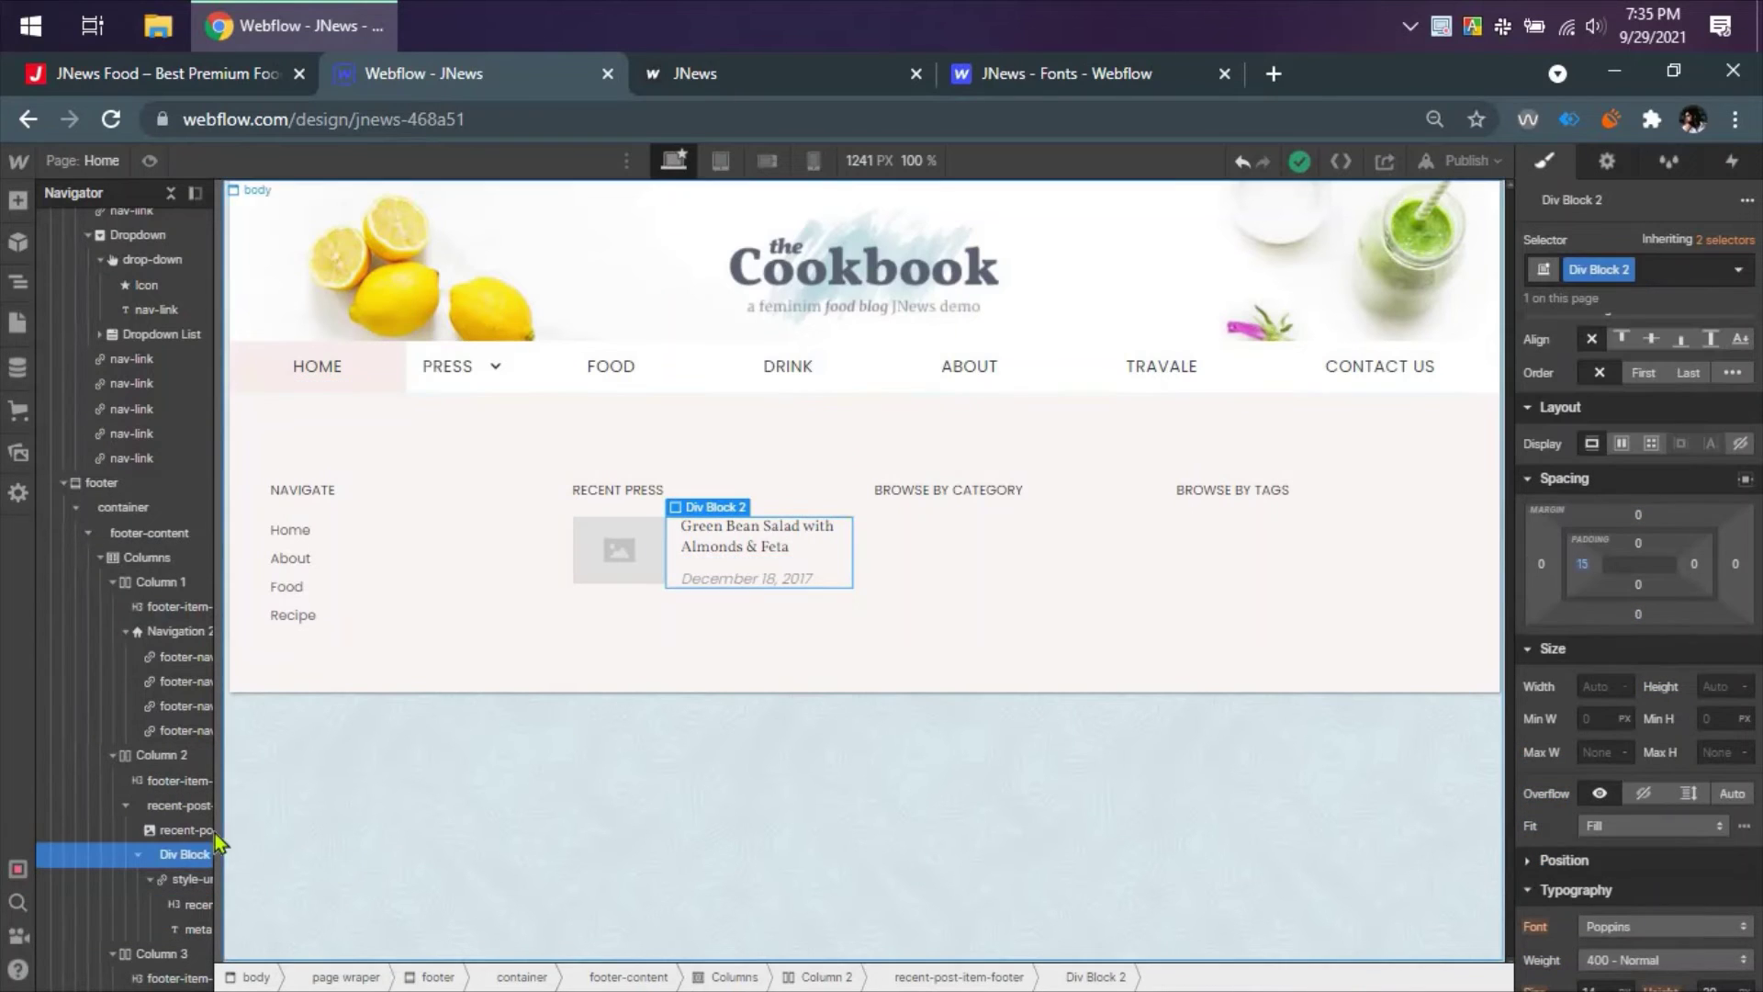
left_click(126, 806)
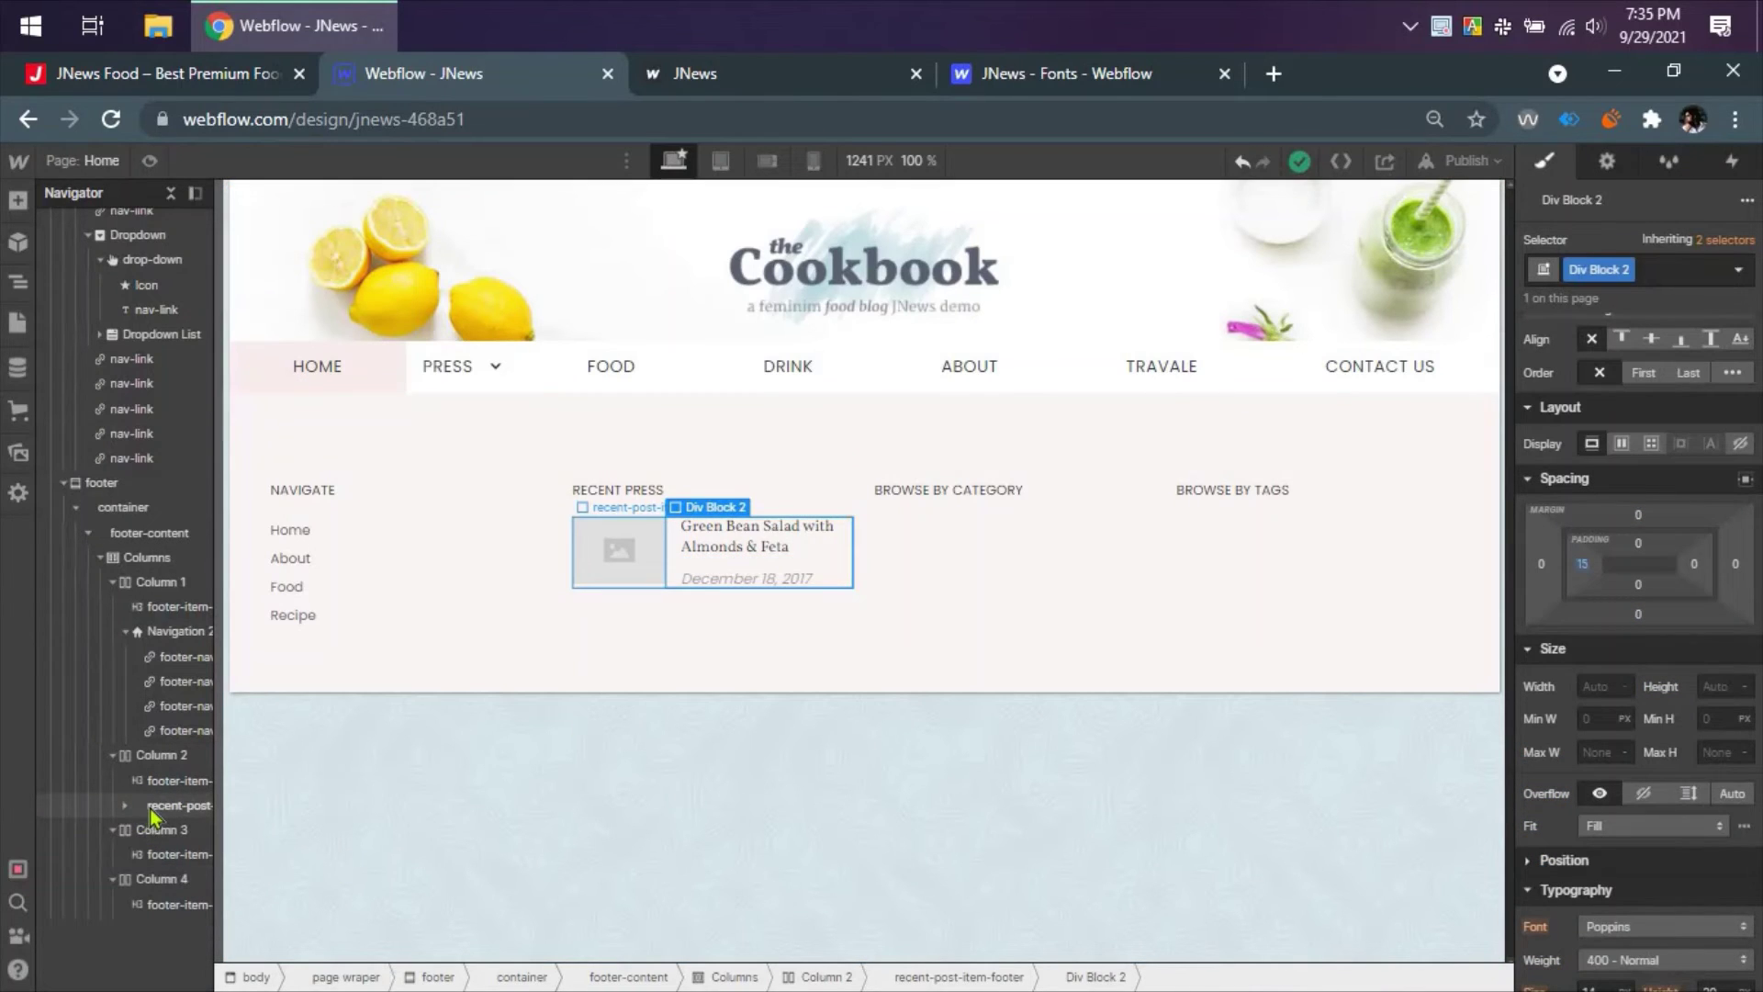
left_click(151, 808)
key("ctrl+d")
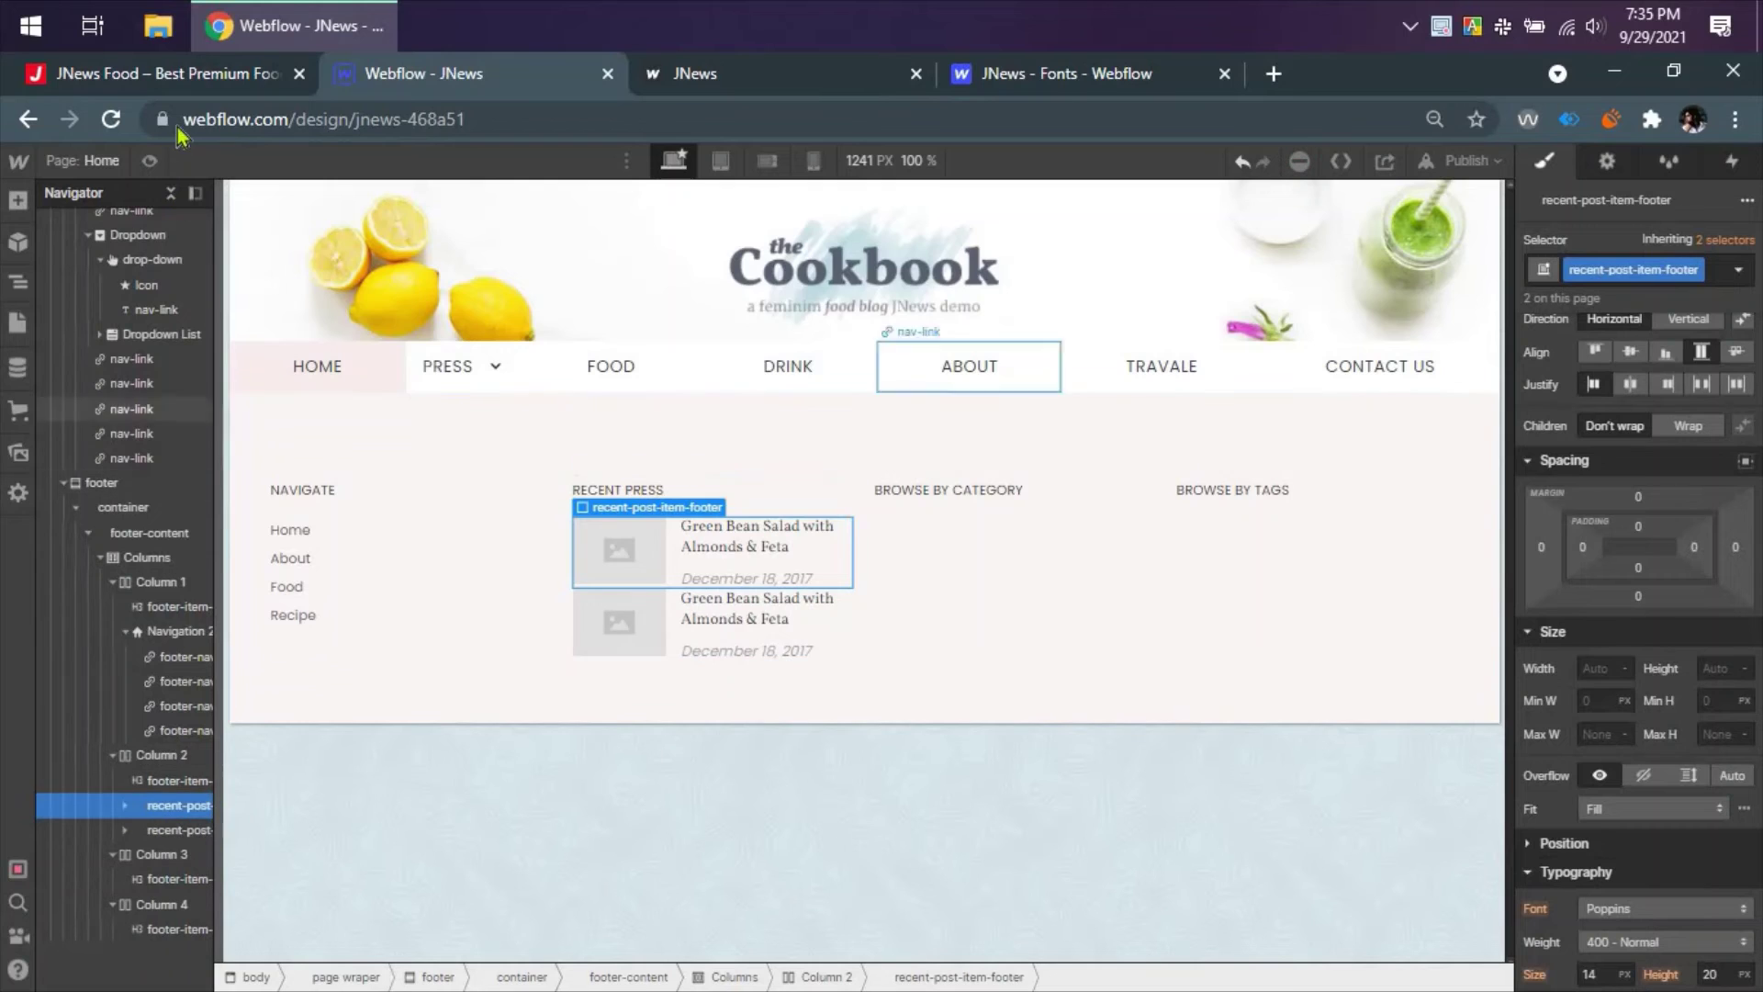
- Inspect the reference post's spacing and set the recent-post-item-footer bottom margin to 25 px, comparing the result with the reference
left_click(188, 74)
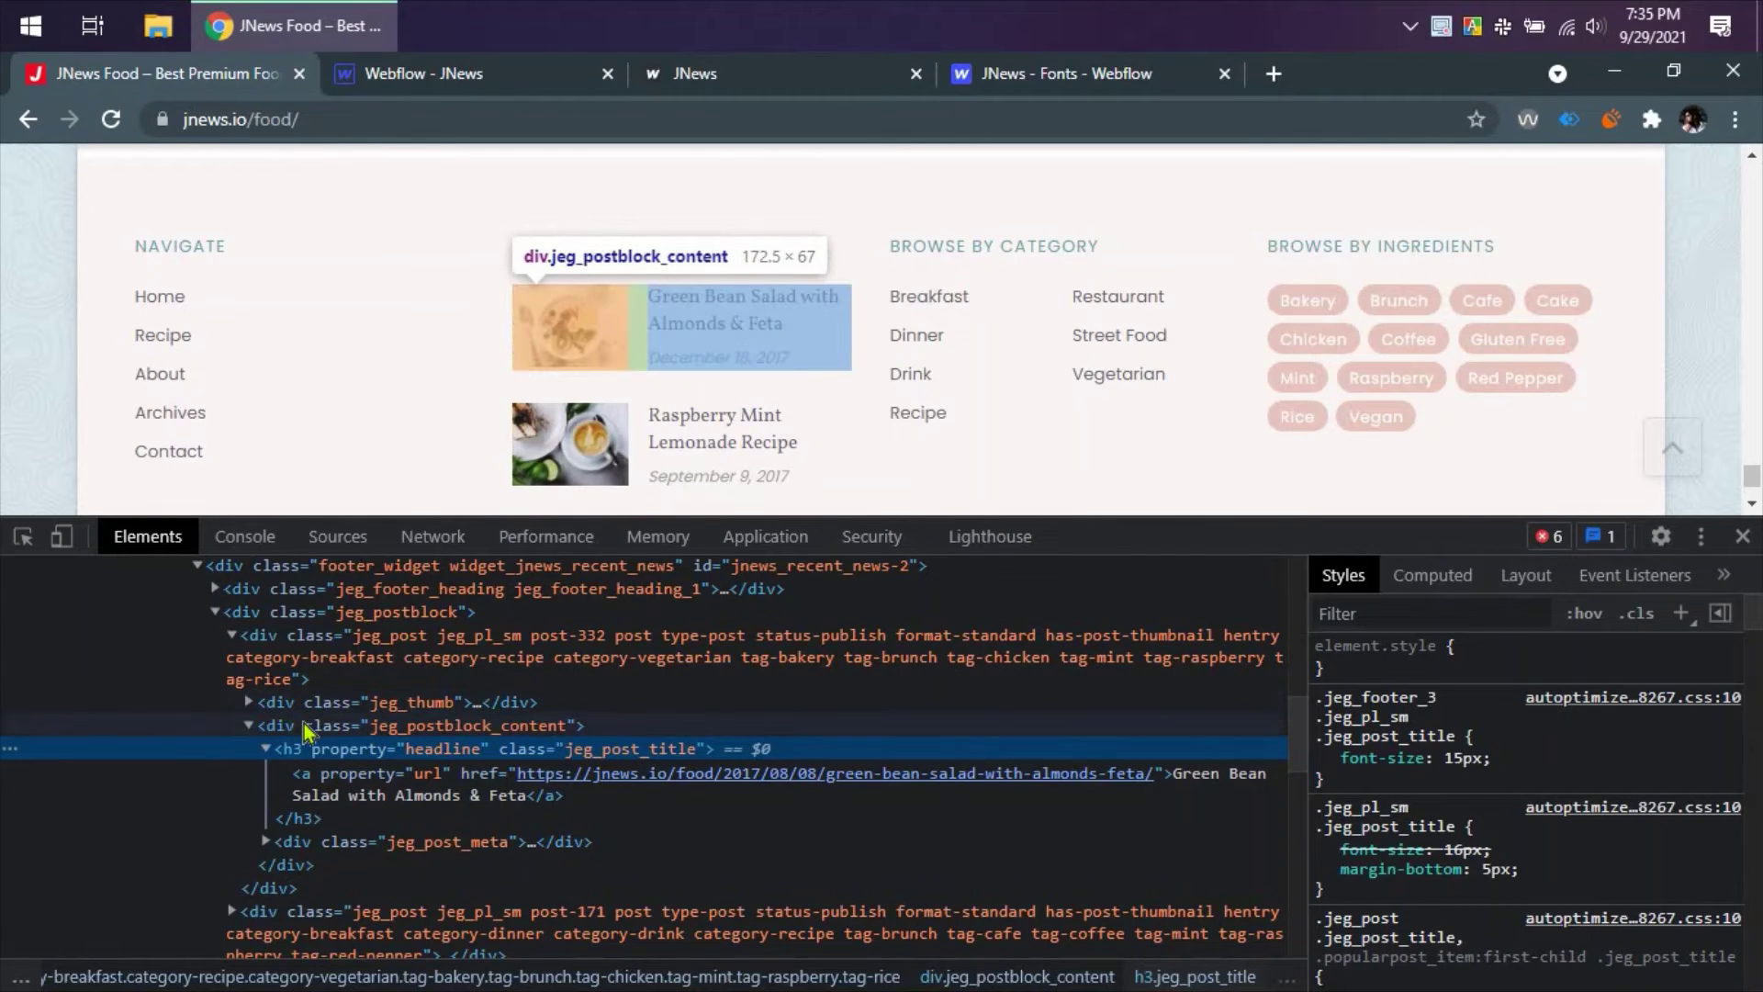
left_click(252, 728)
left_click(249, 727)
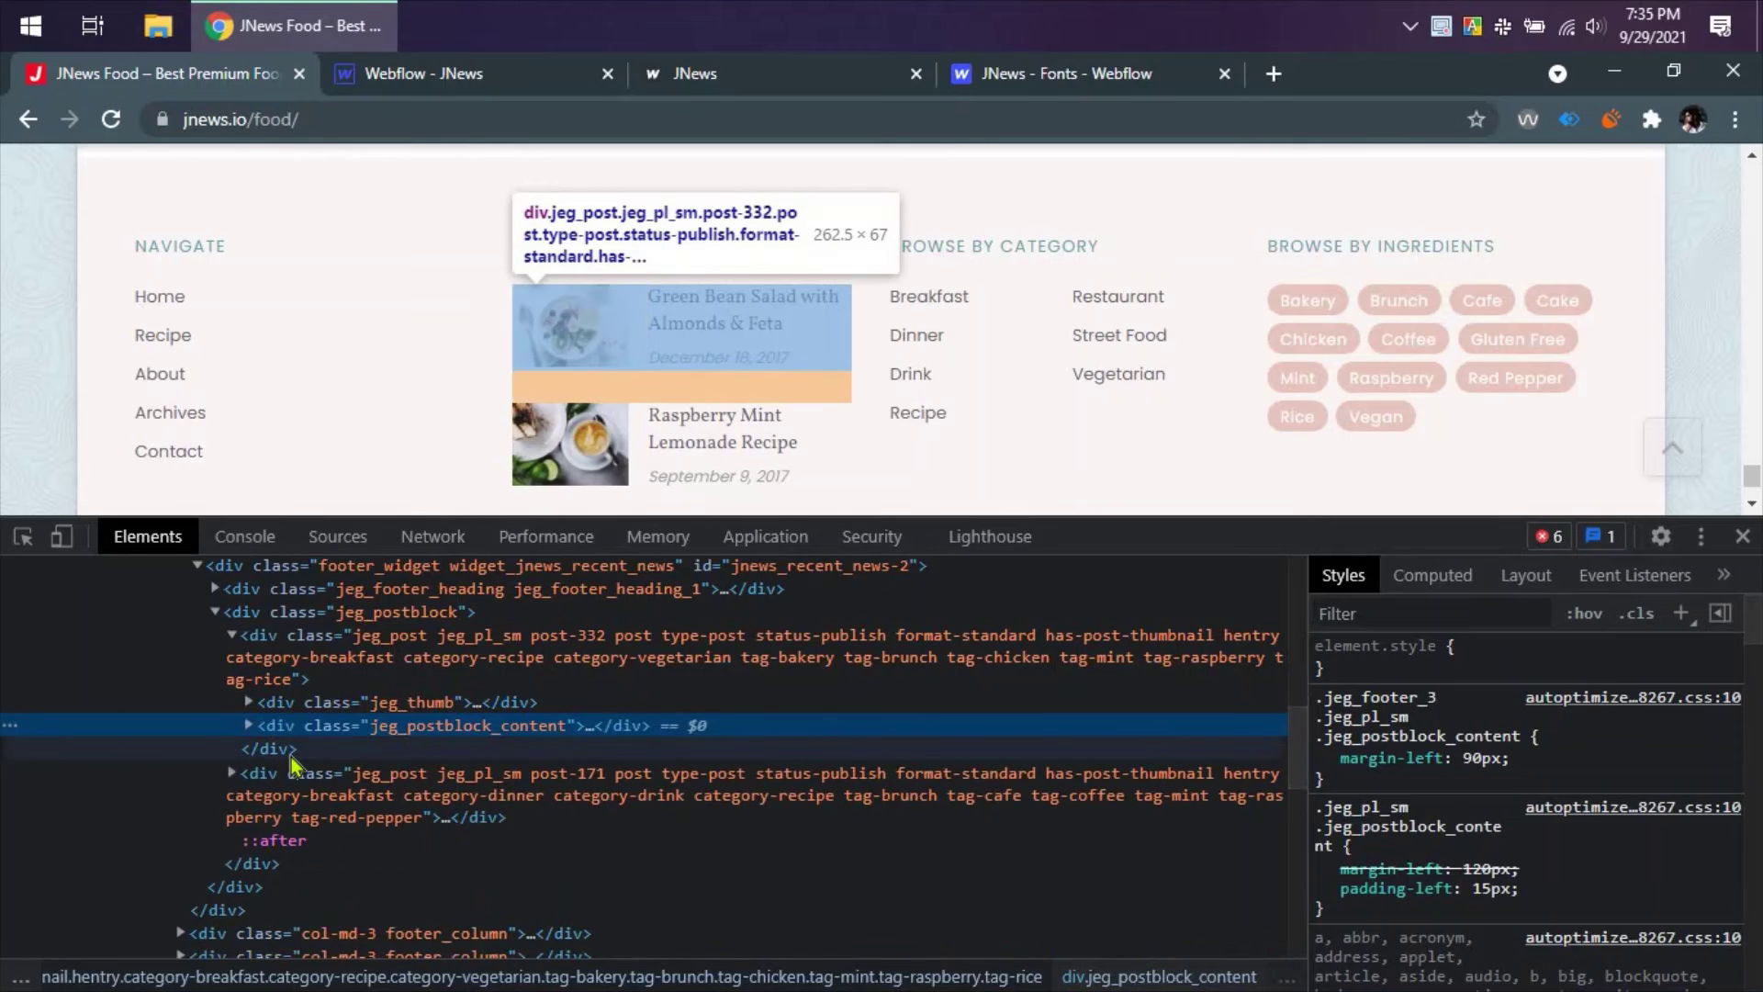
left_click(450, 73)
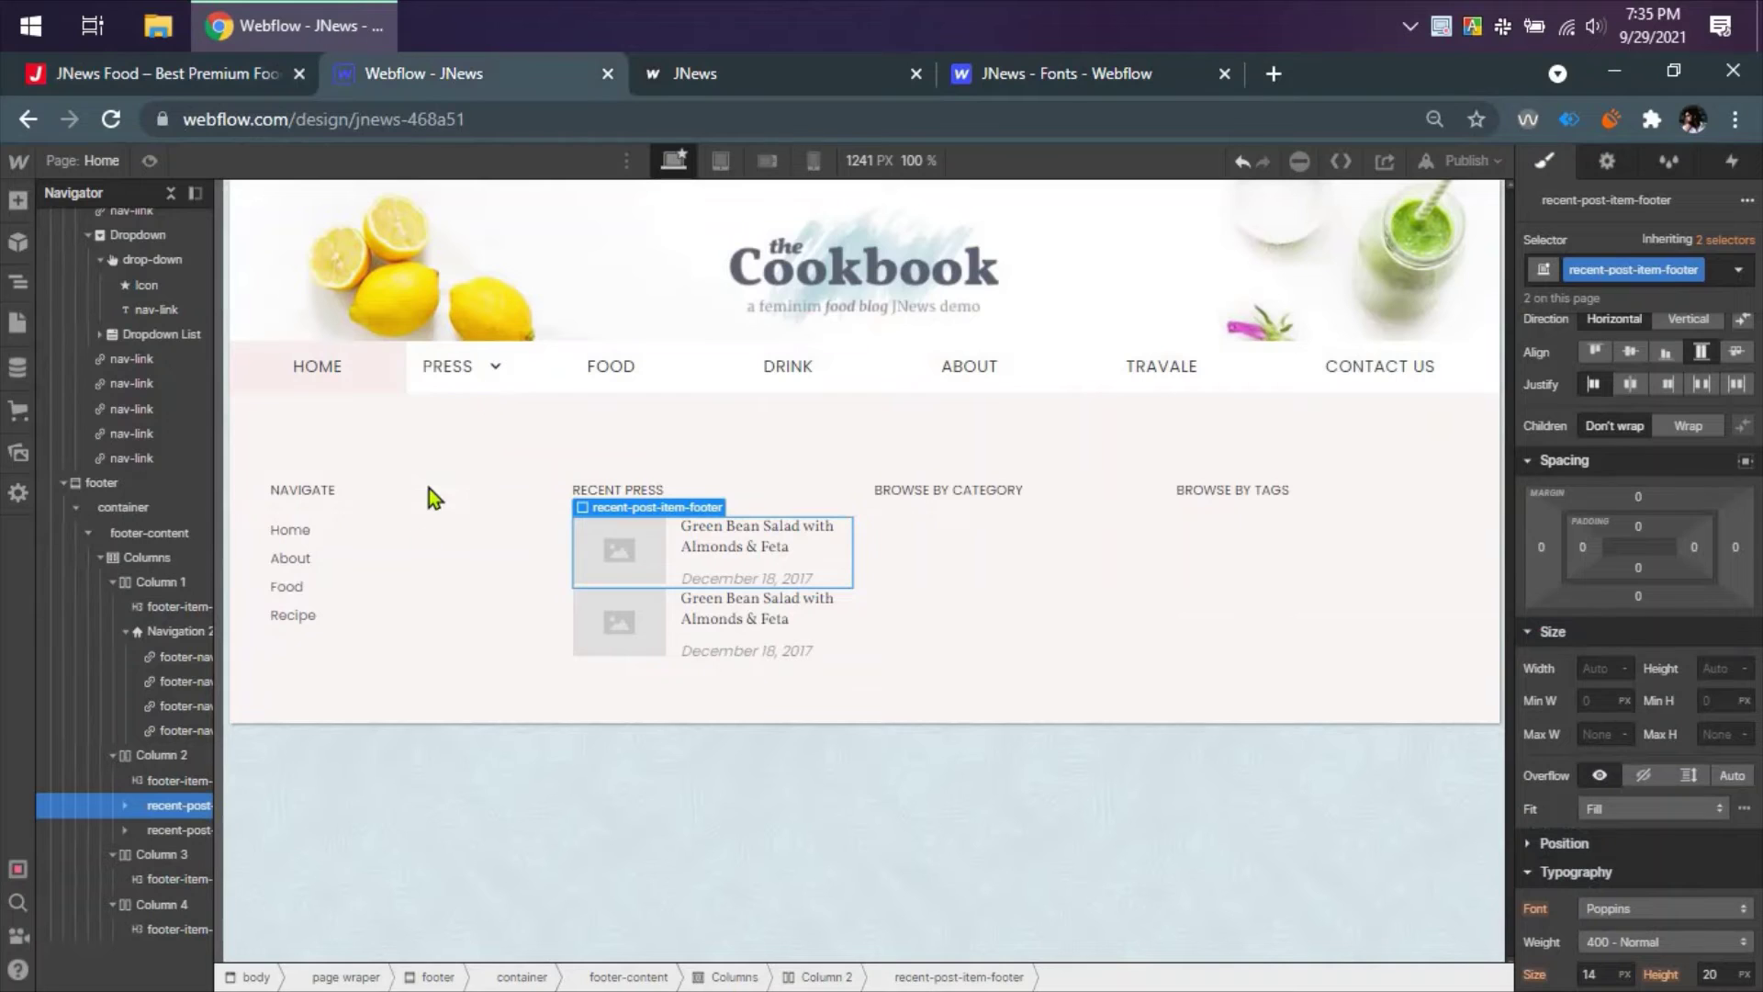
left_click_drag(1638, 596, 1664, 630)
left_click(1639, 596)
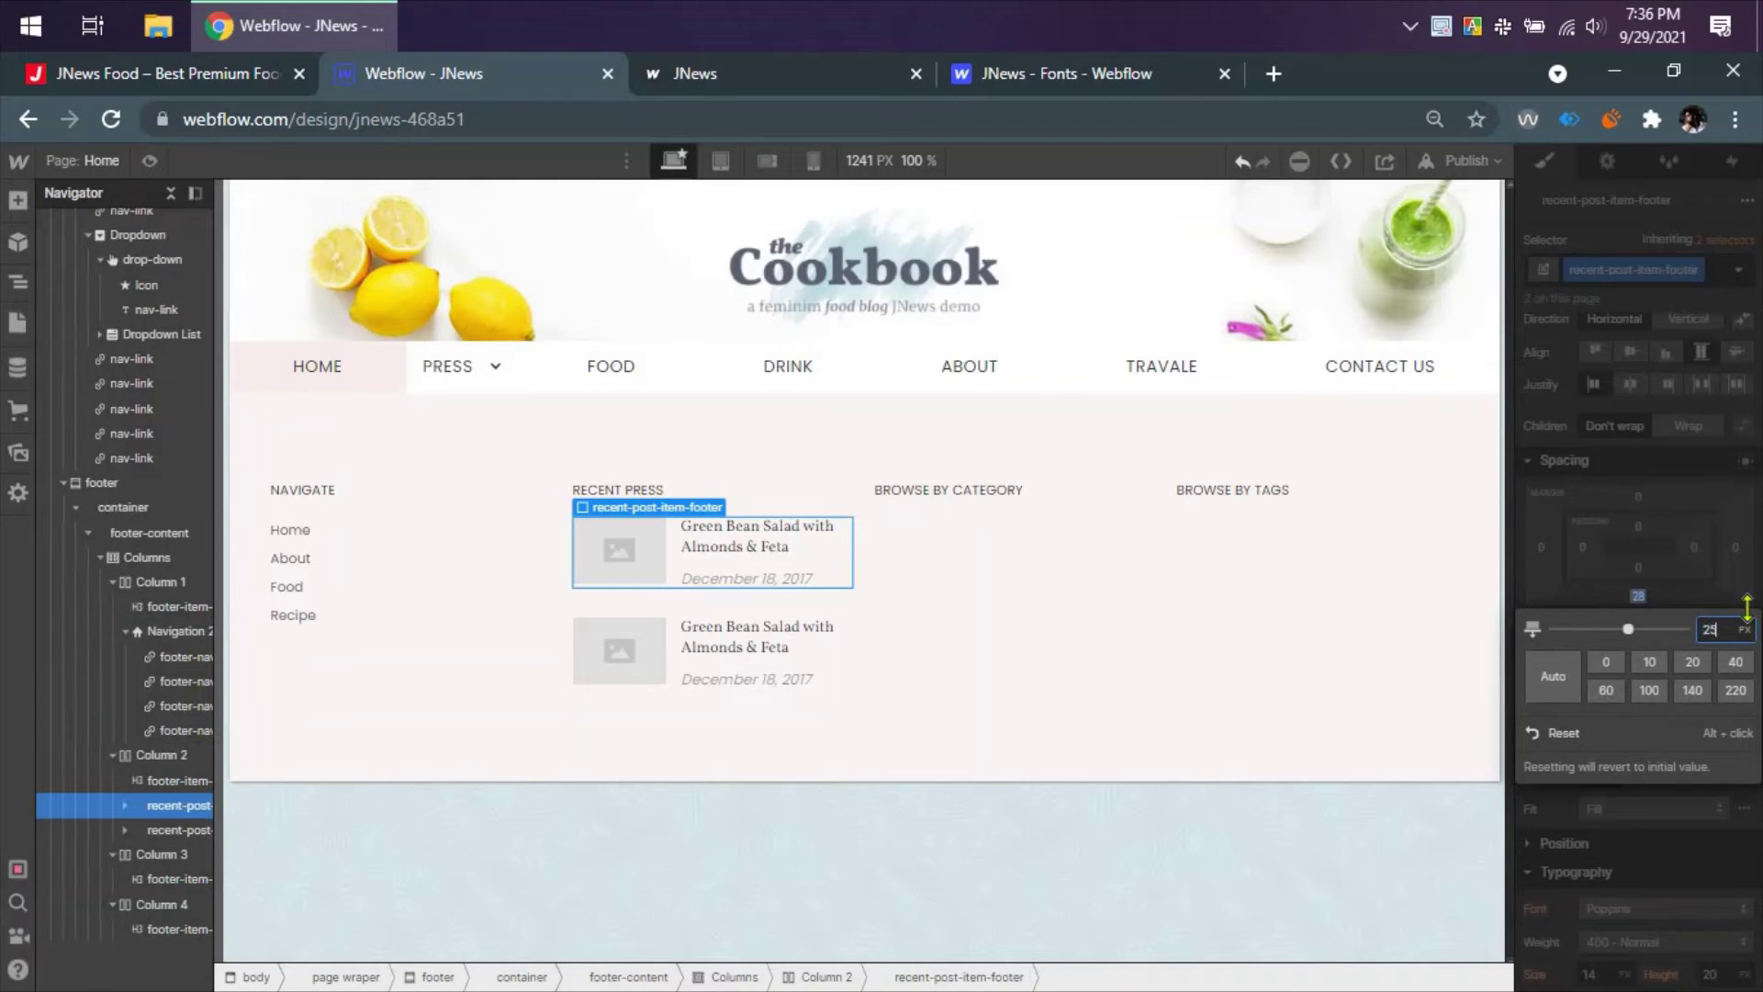
key("Return")
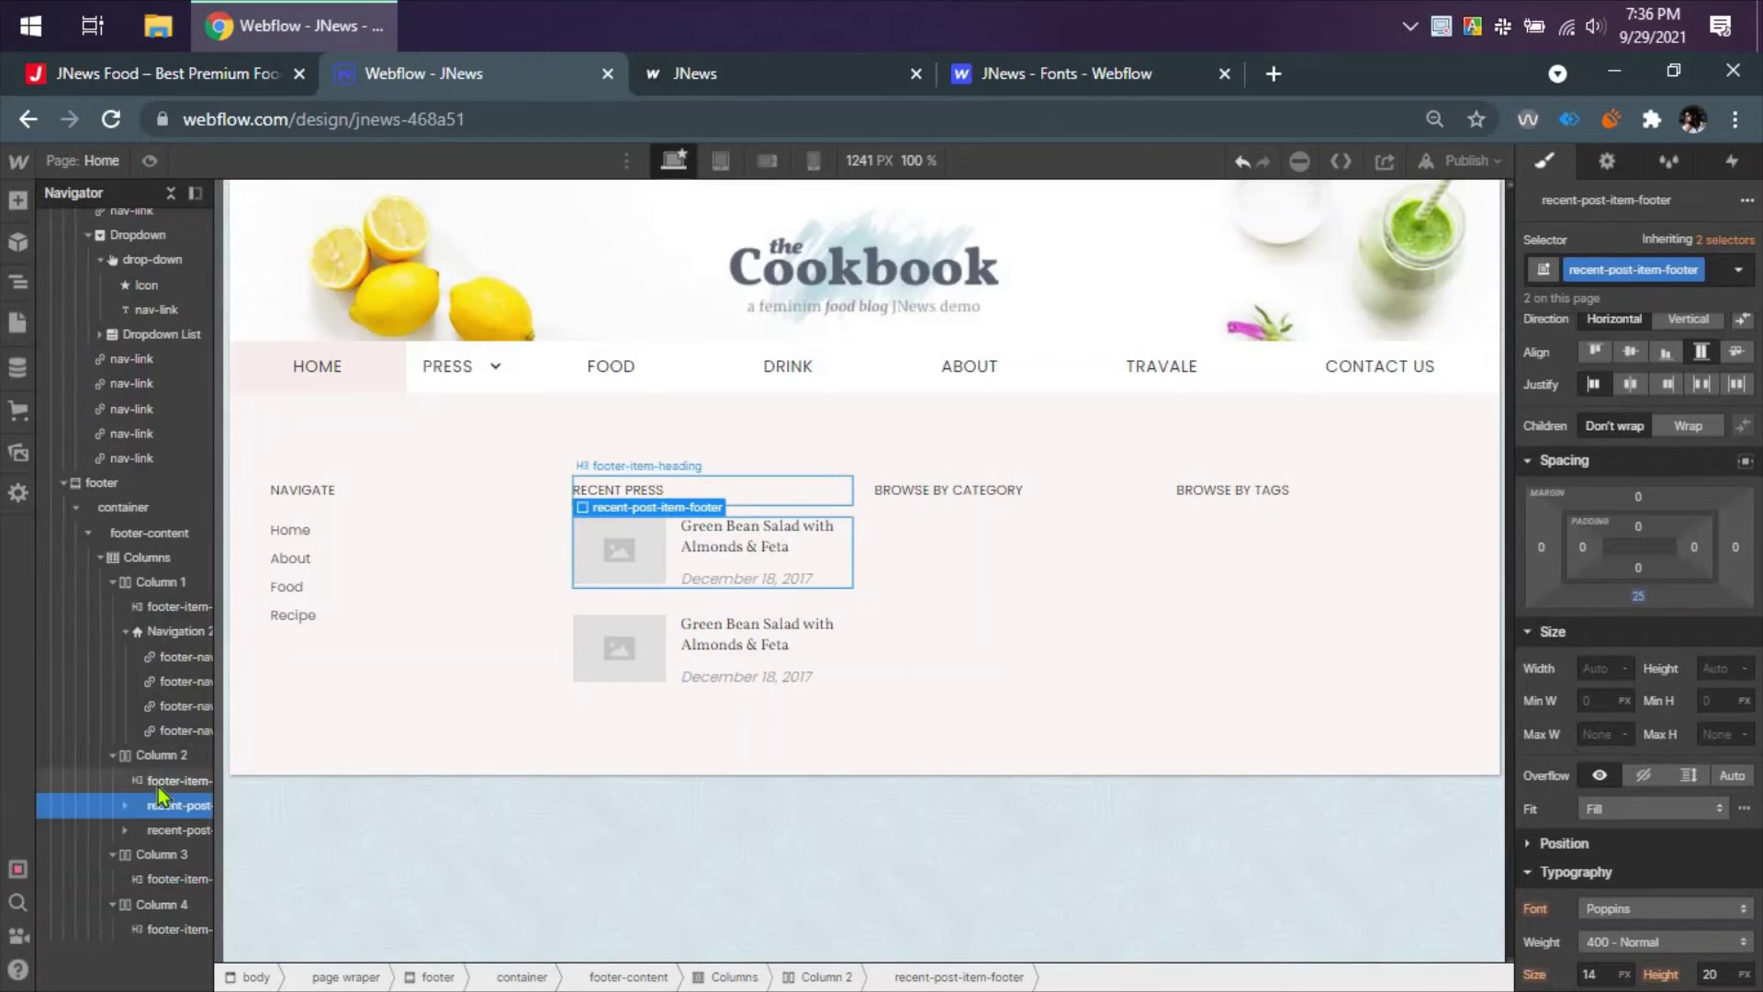
left_click(183, 78)
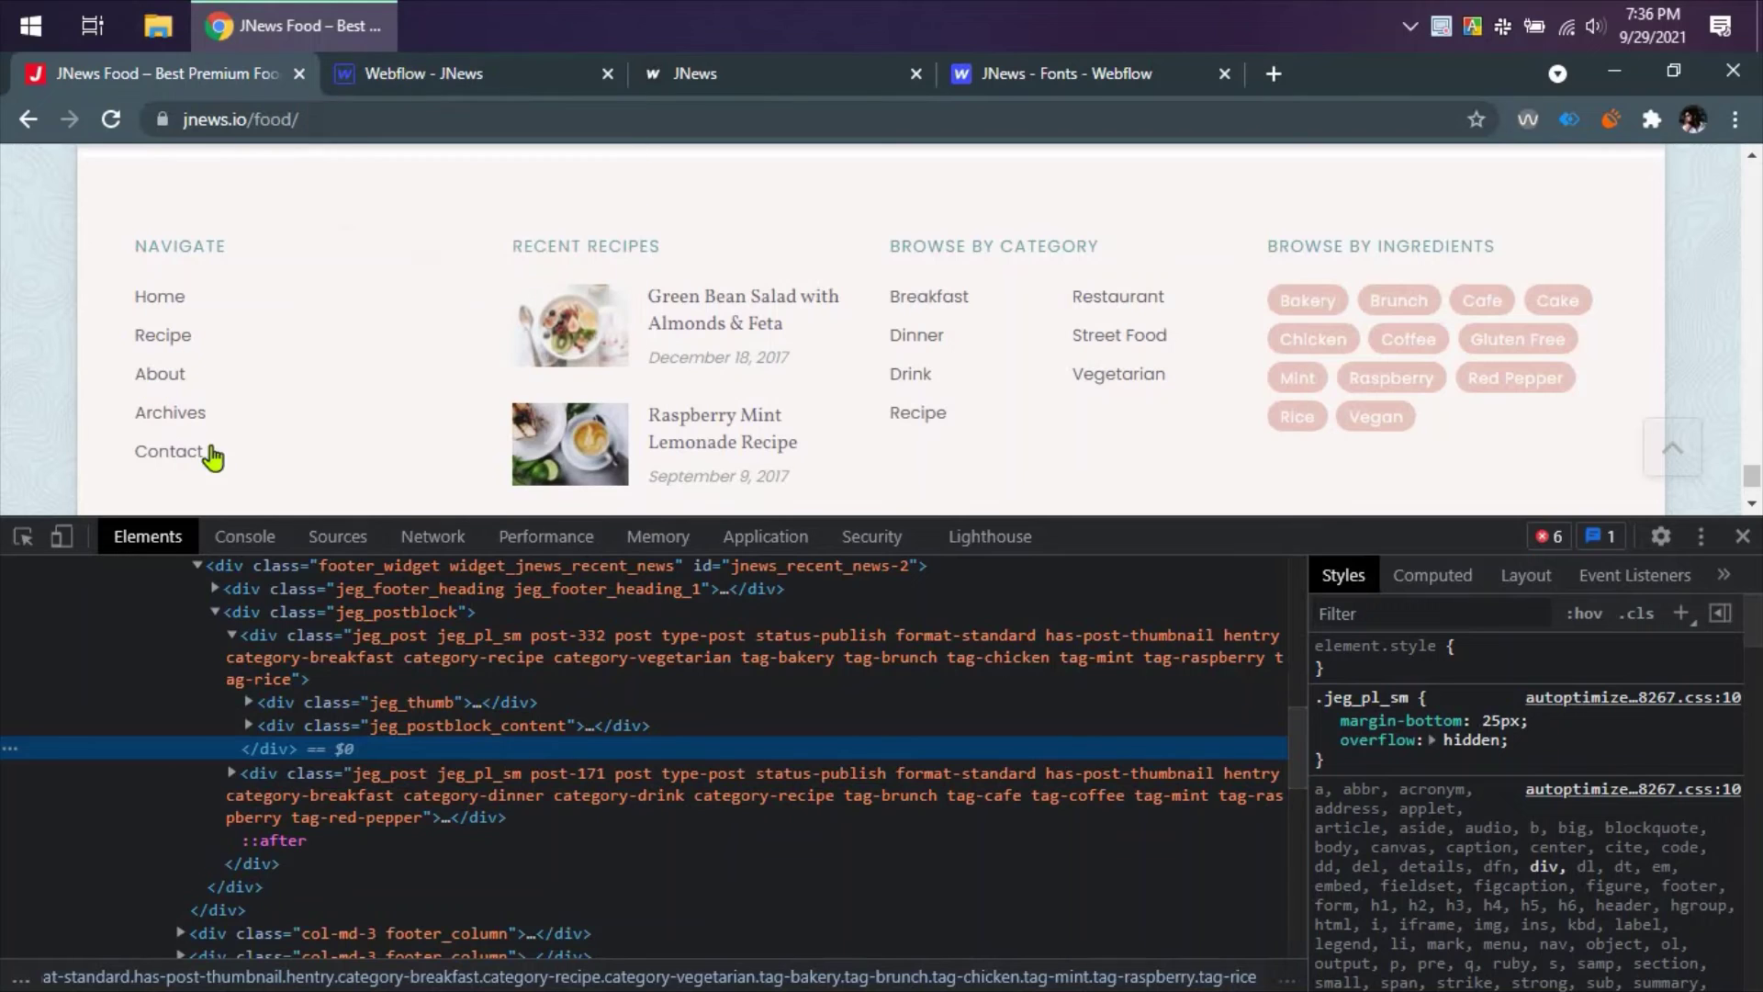
left_click(542, 73)
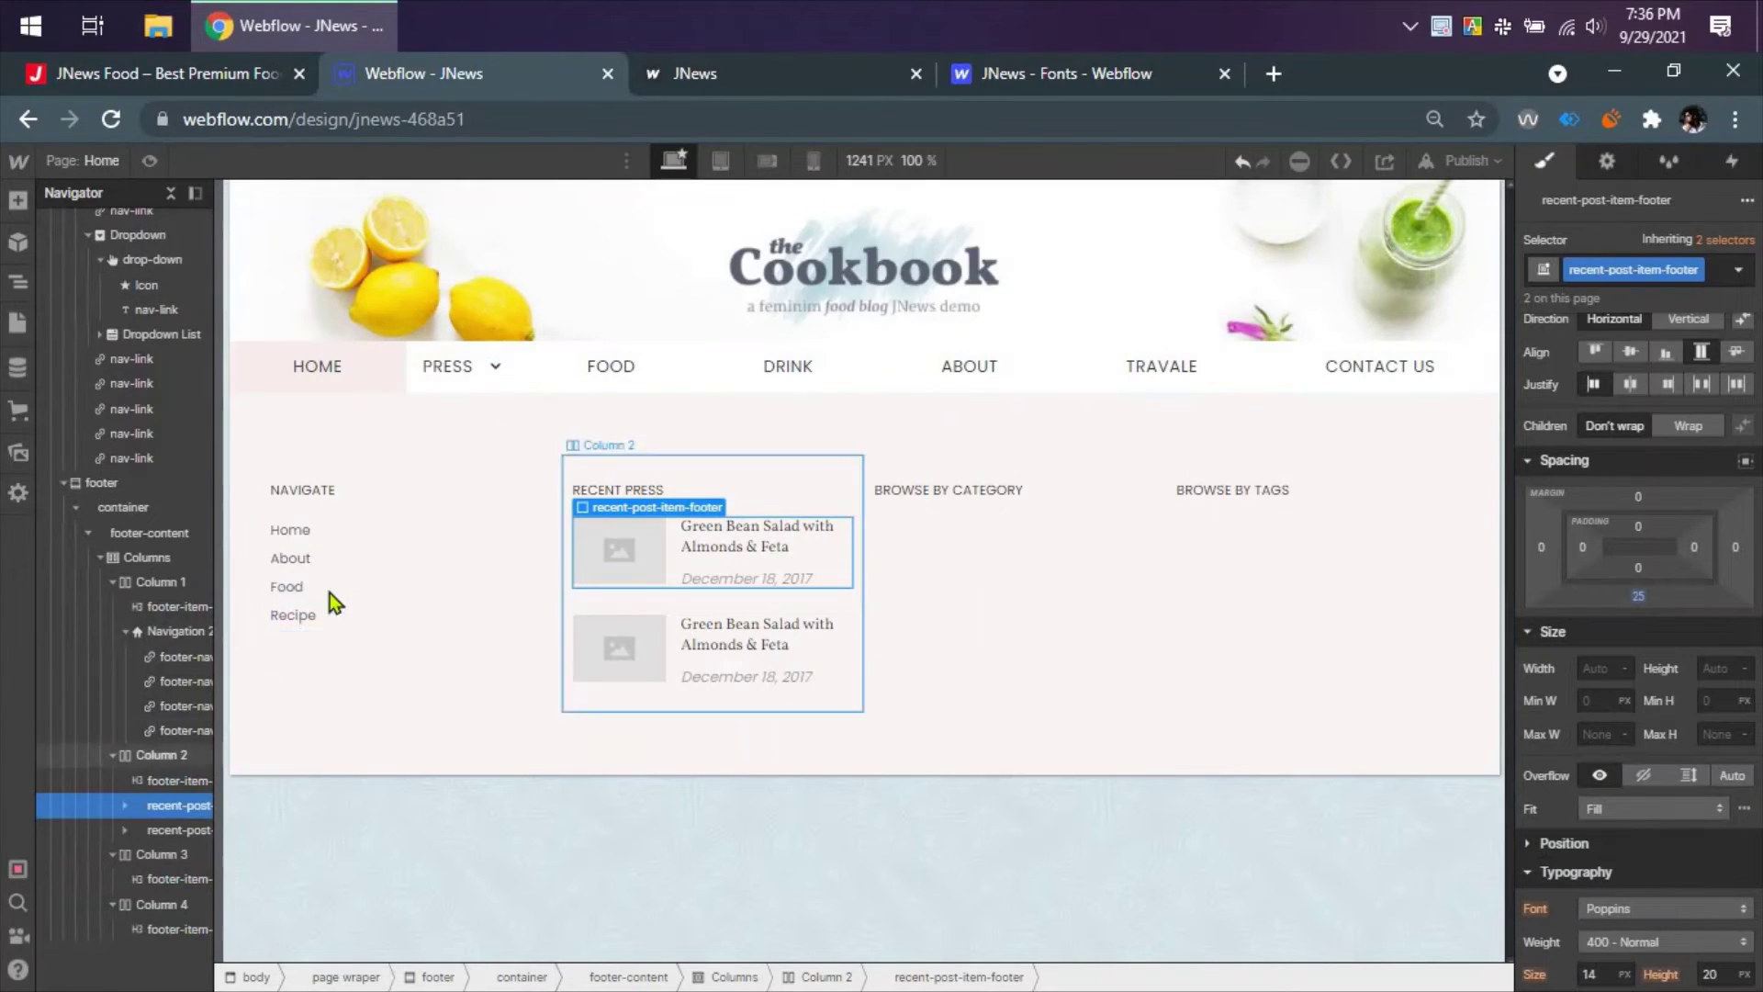
- Copy the Navigation 2 link block from Column 1 into Column 3, below the Browse by Category heading
left_click(285, 656)
left_click(168, 634)
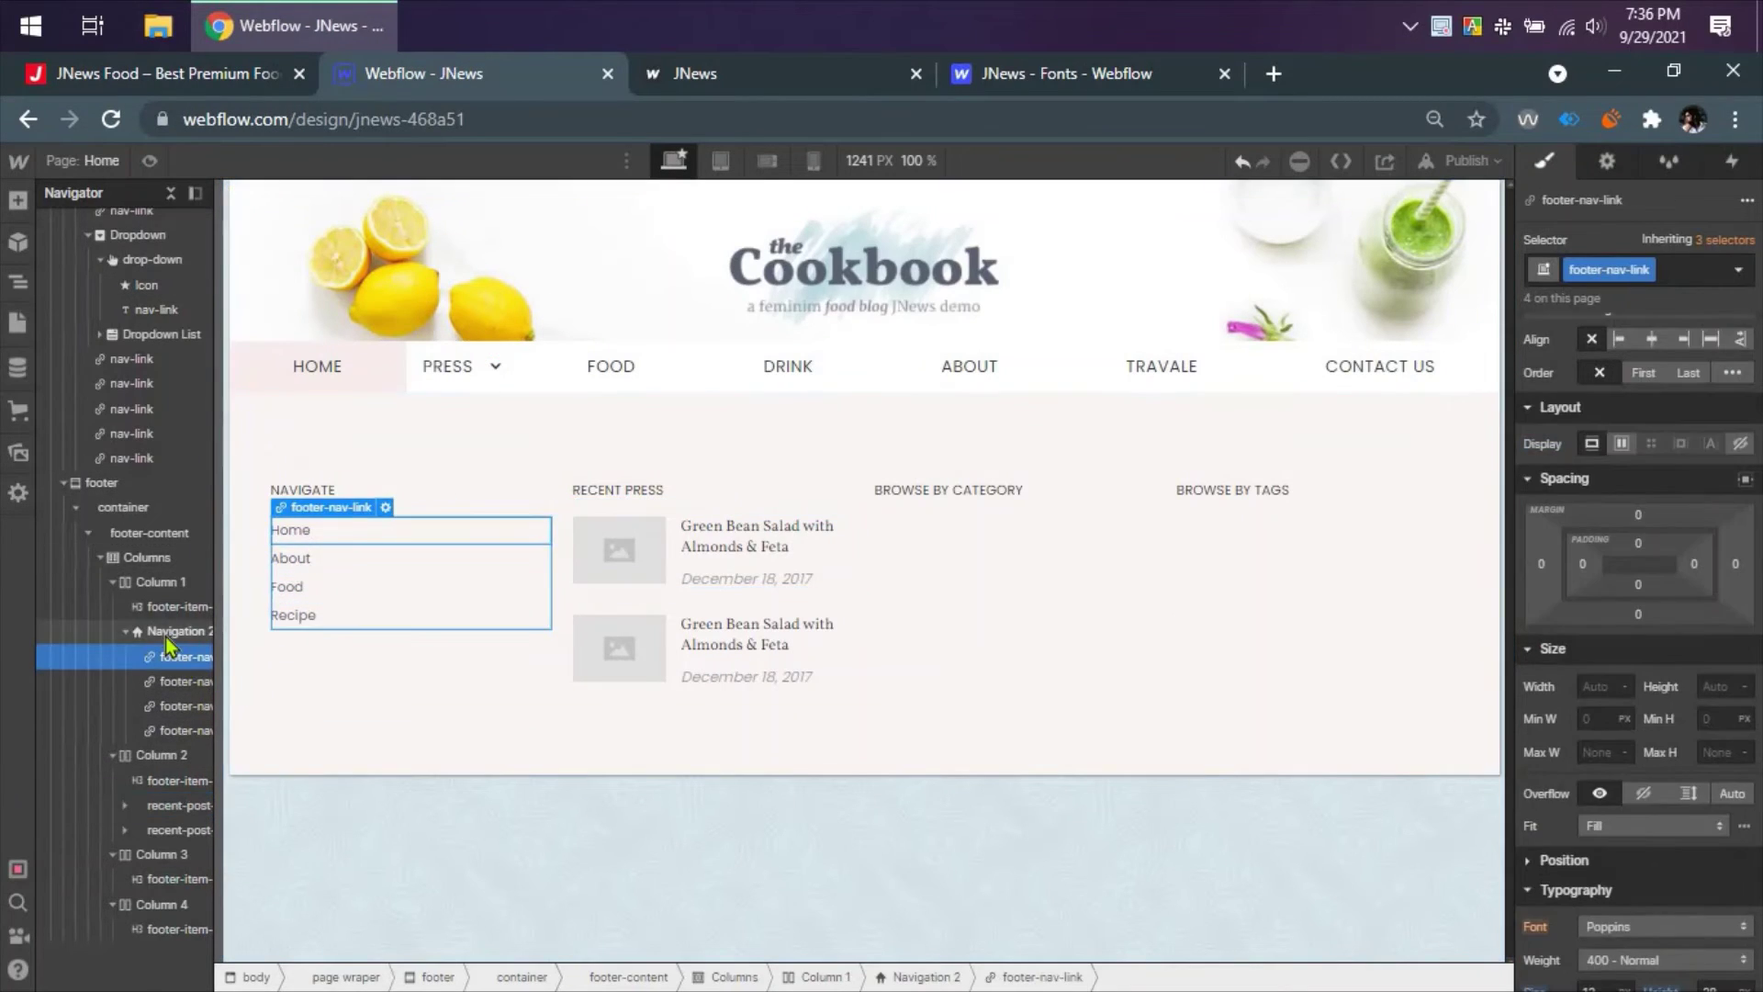
left_click(126, 632)
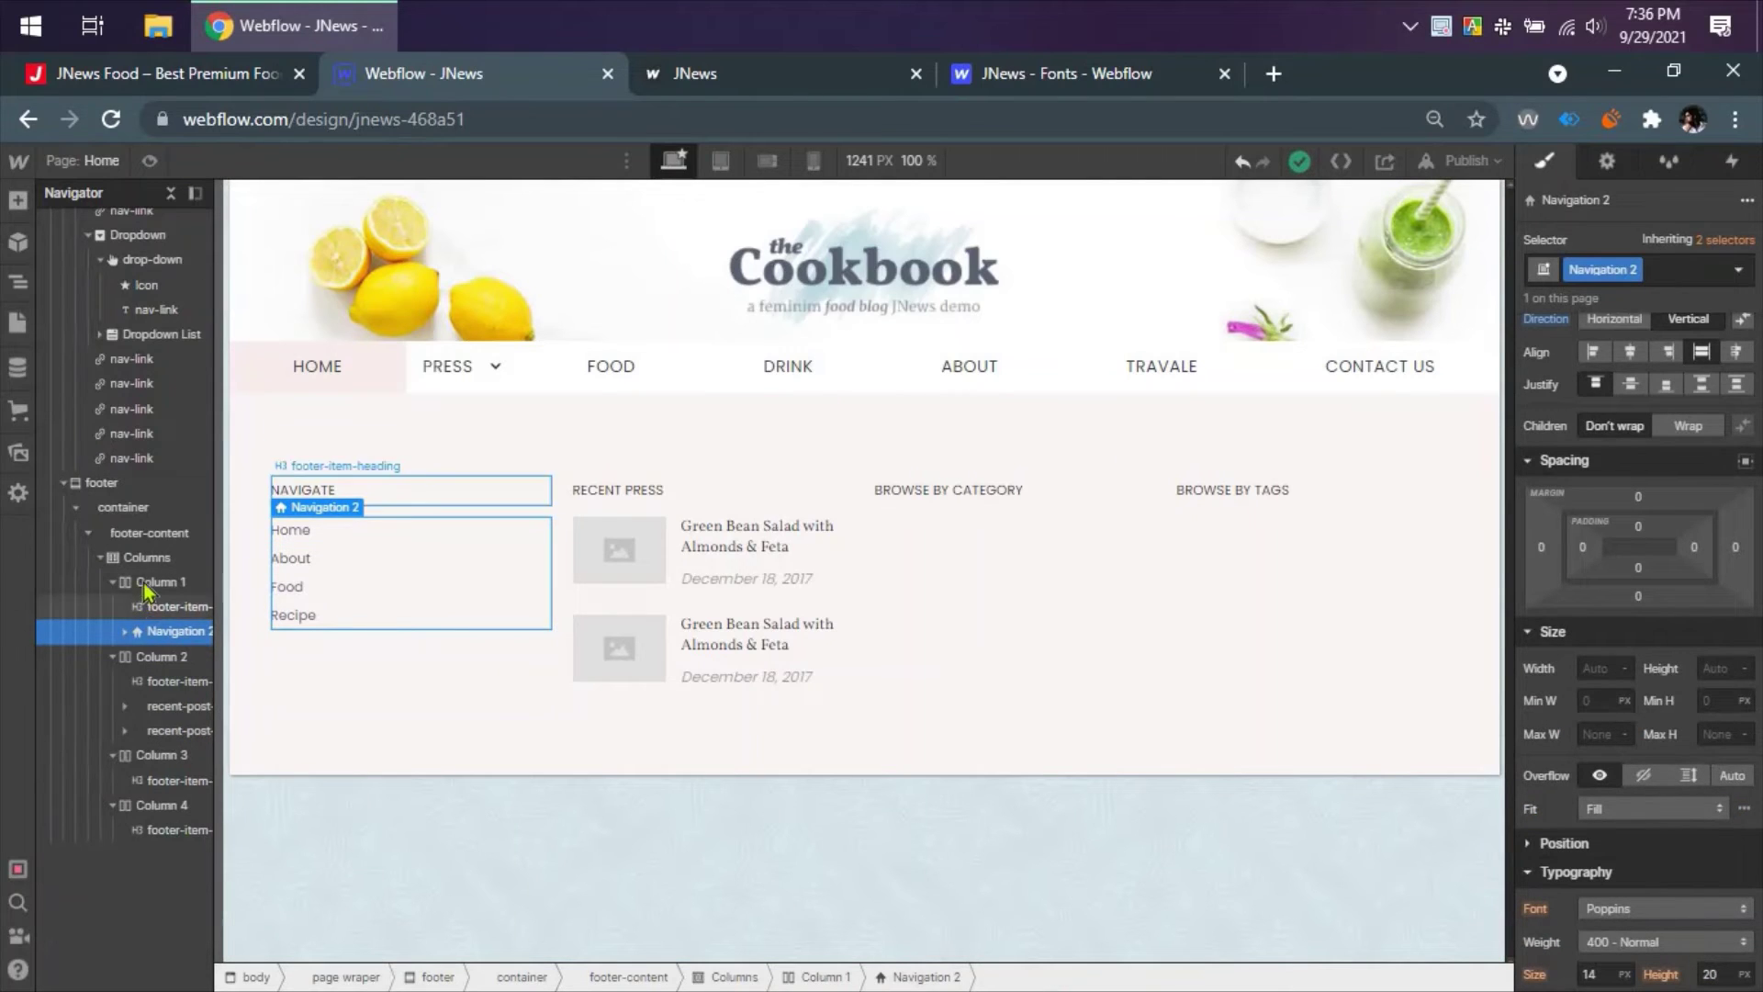
left_click(174, 756)
key("ctrl+v")
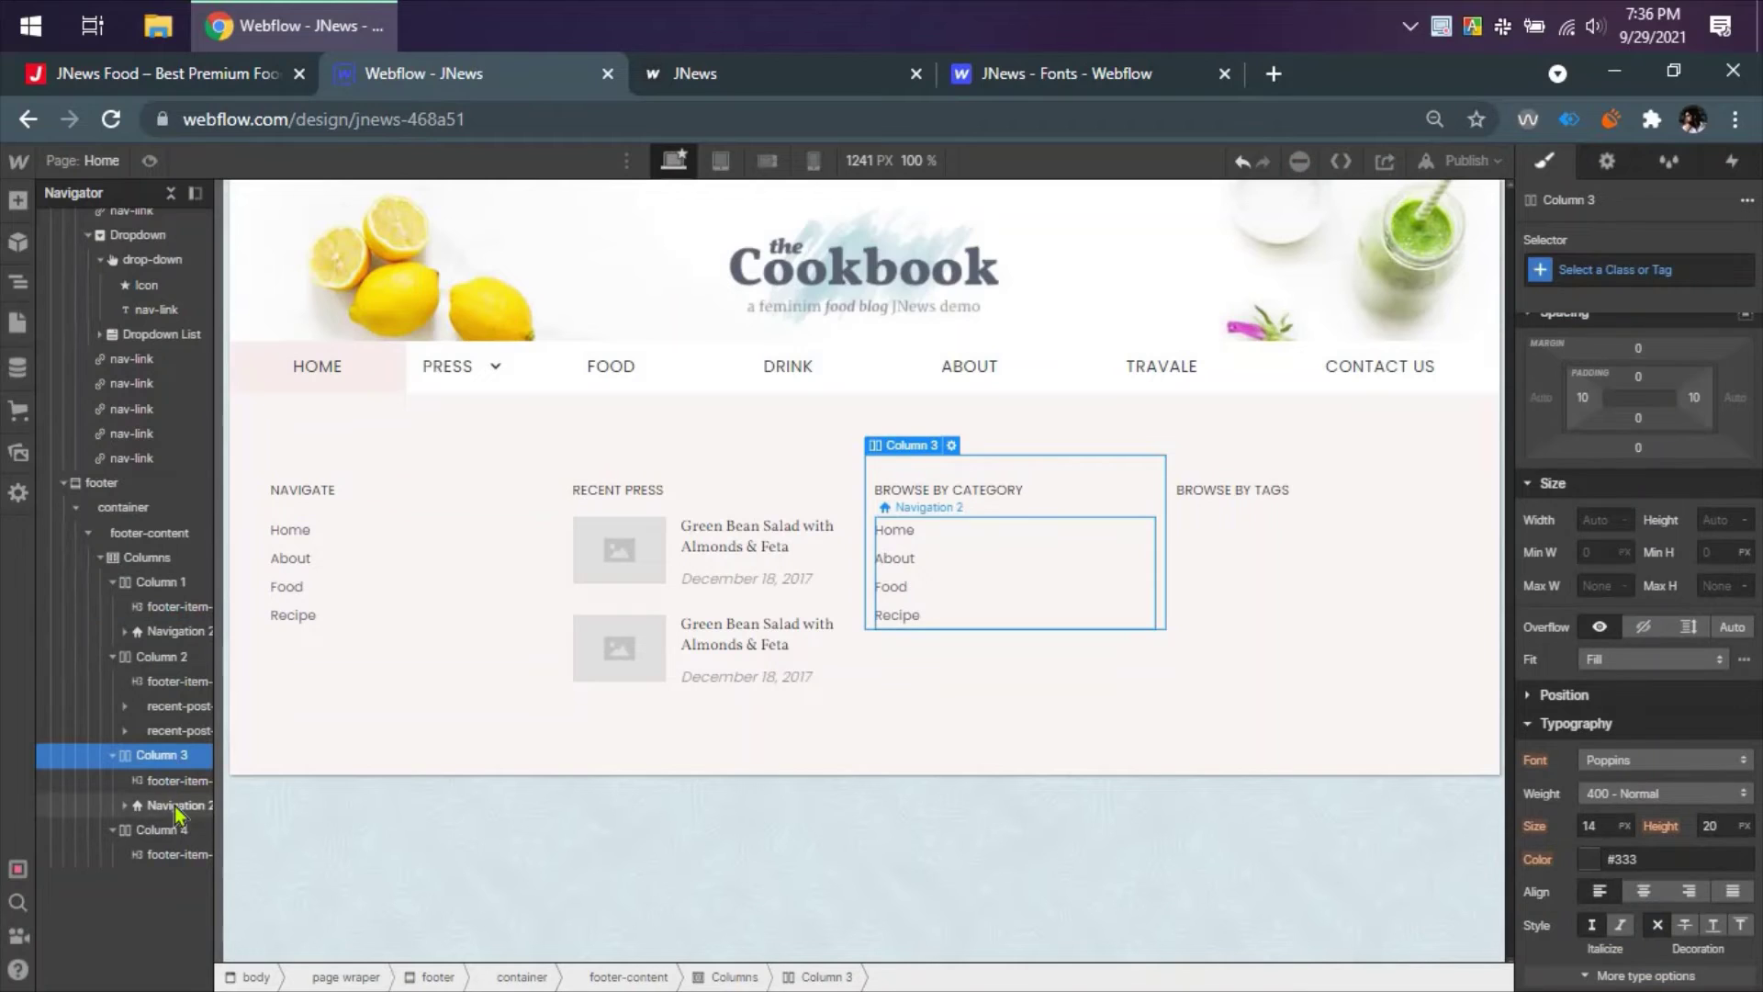
- Change the HTML tag of the copied Navigation 2 block in Column 3 from Nav to Div
left_click(1596, 171)
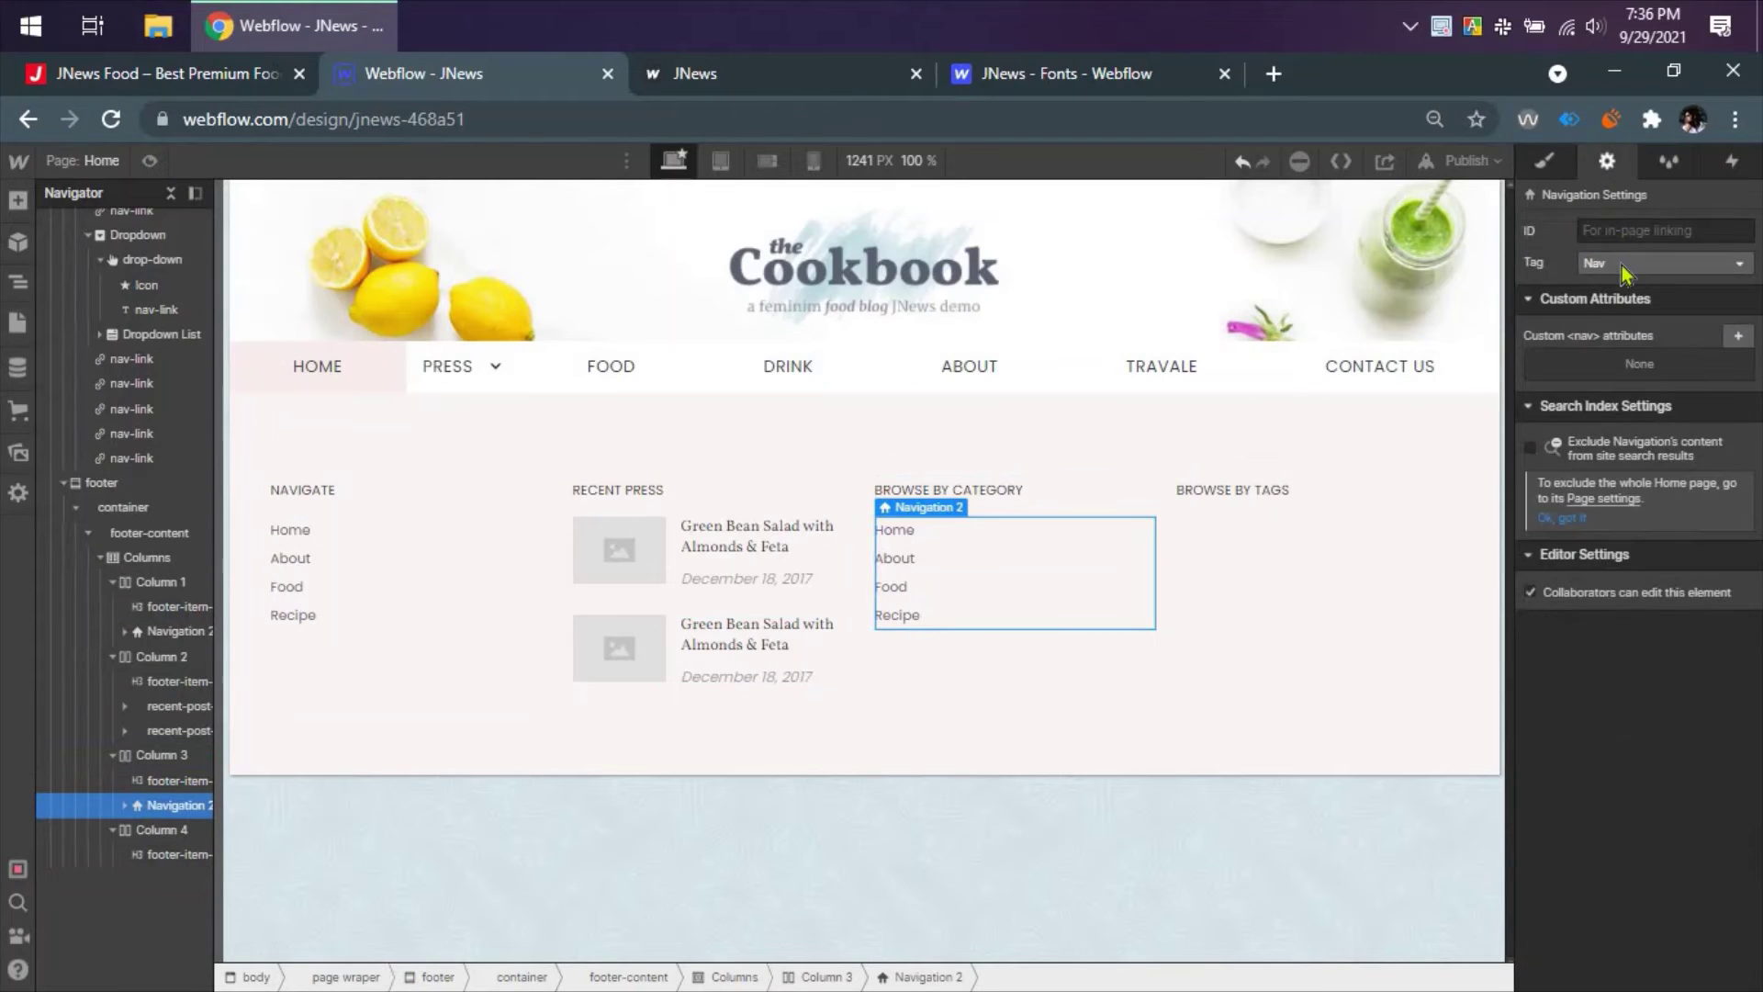
left_click(1620, 265)
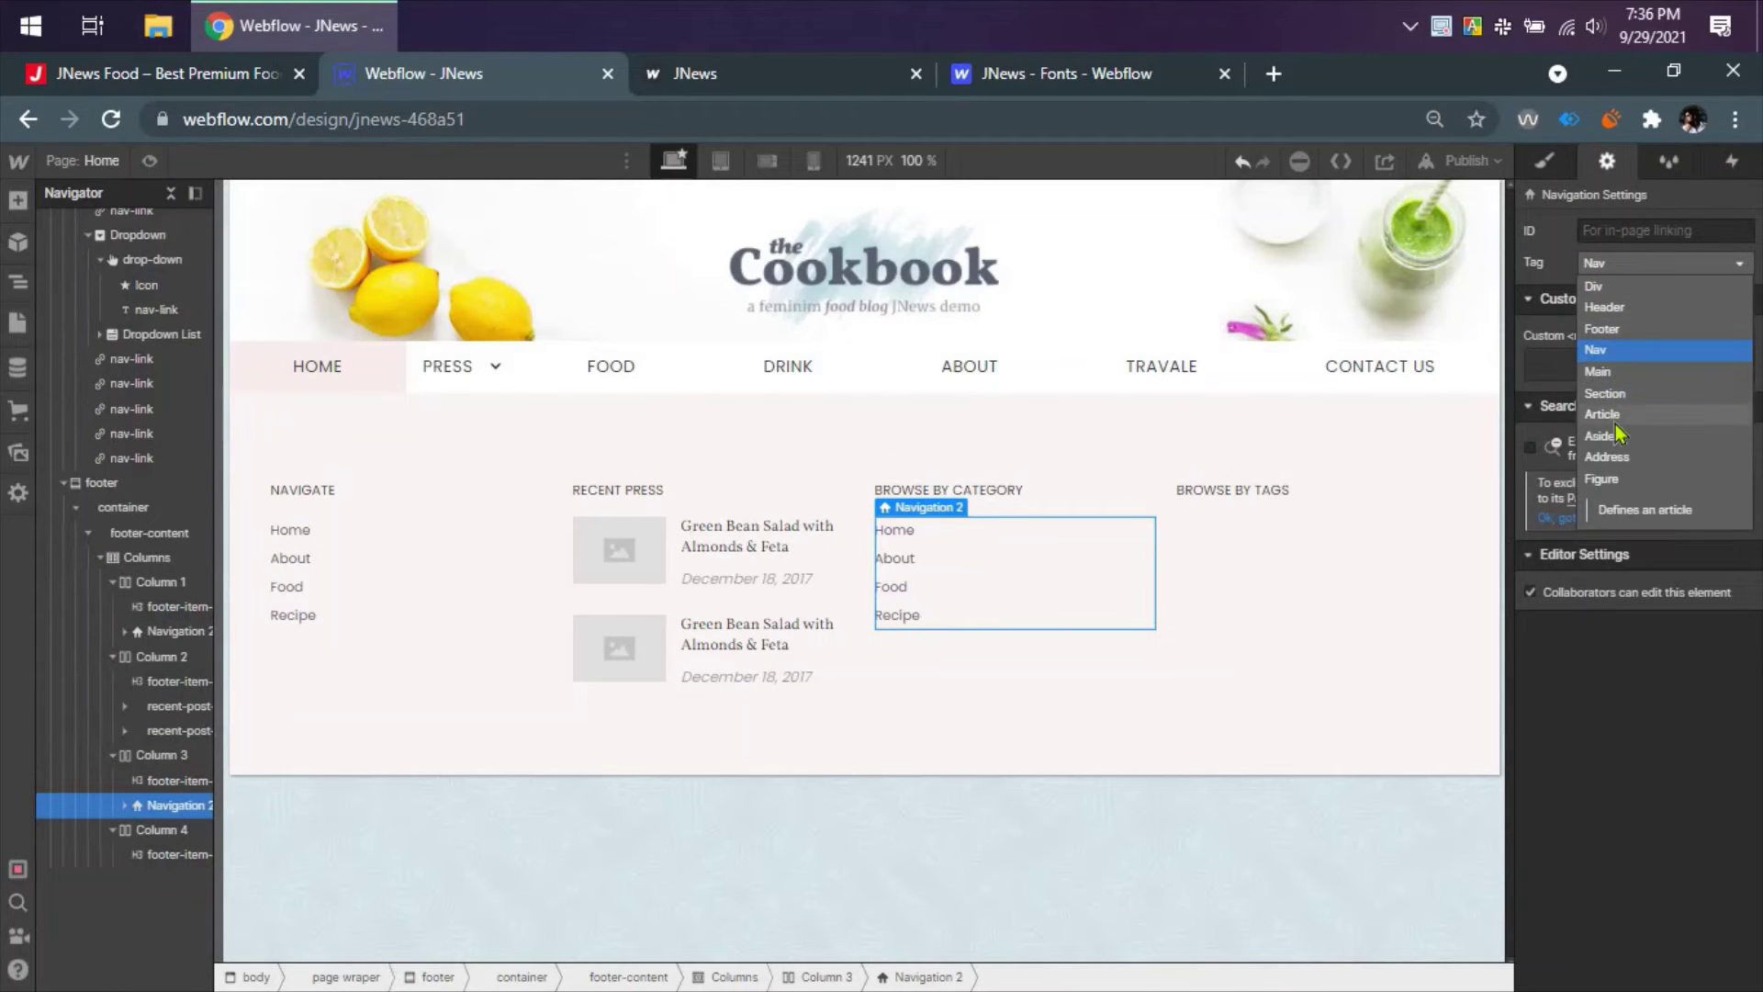
left_click(1596, 287)
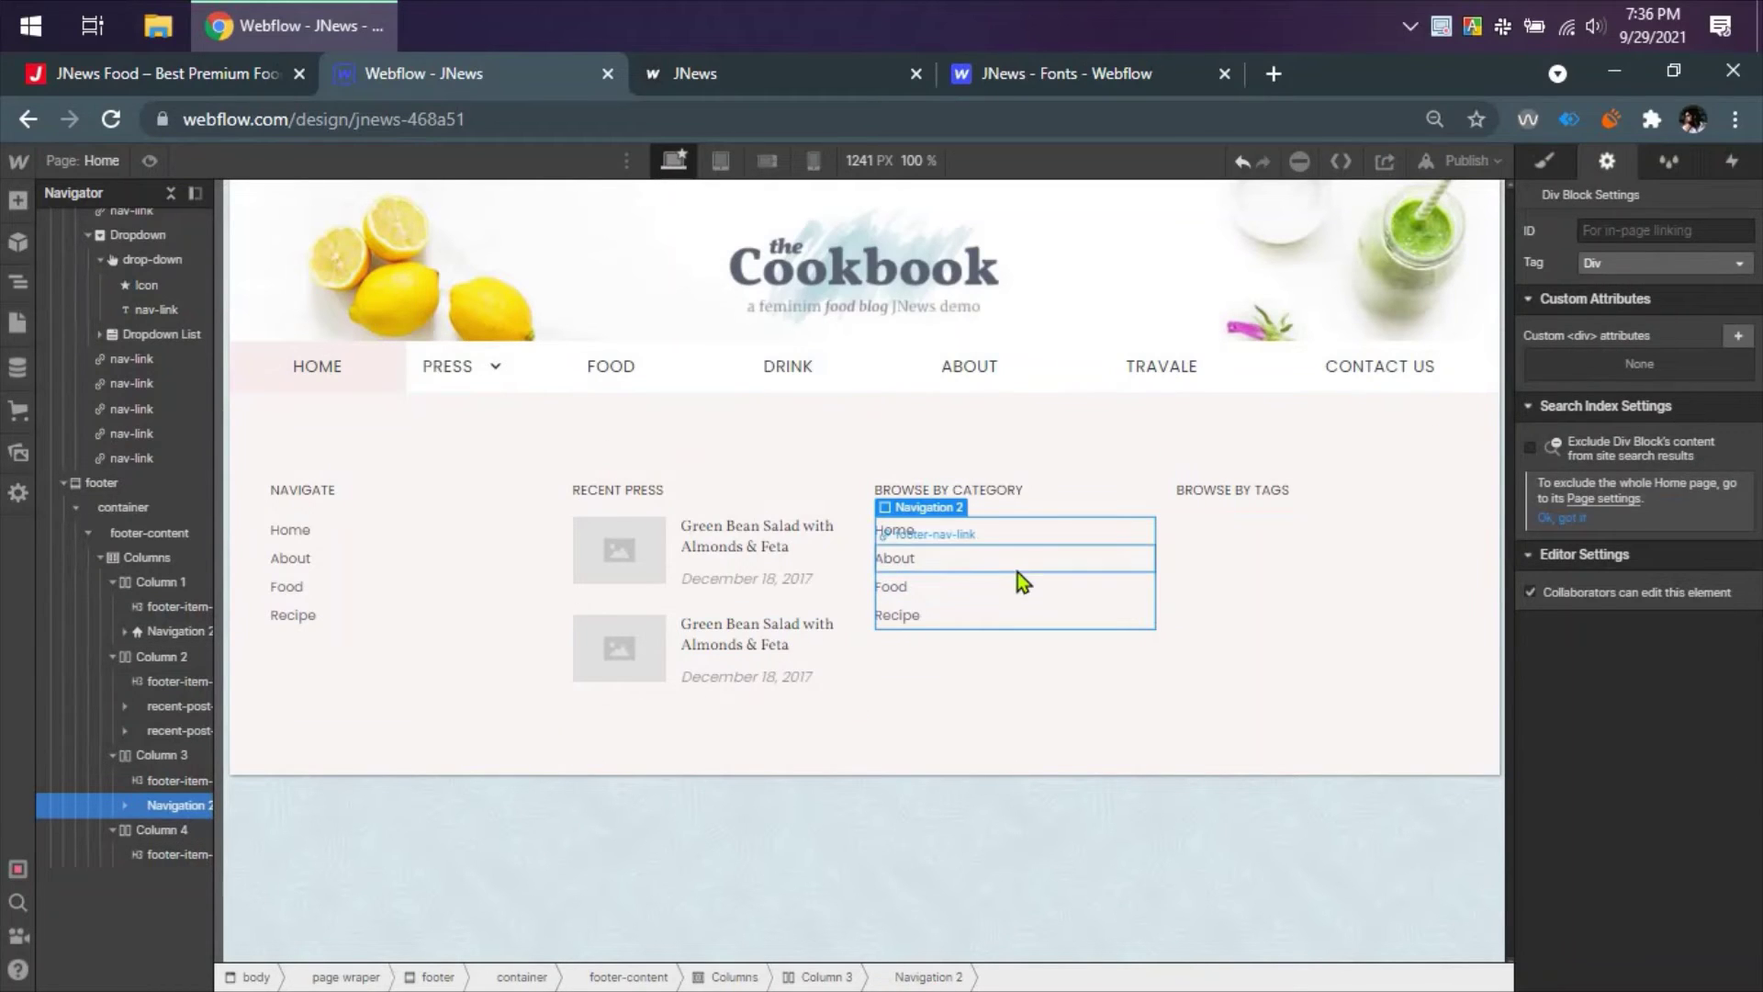
- Replace the Column 3 link block's Navigation 2 class with a new class named category-item-footer
left_click(1545, 163)
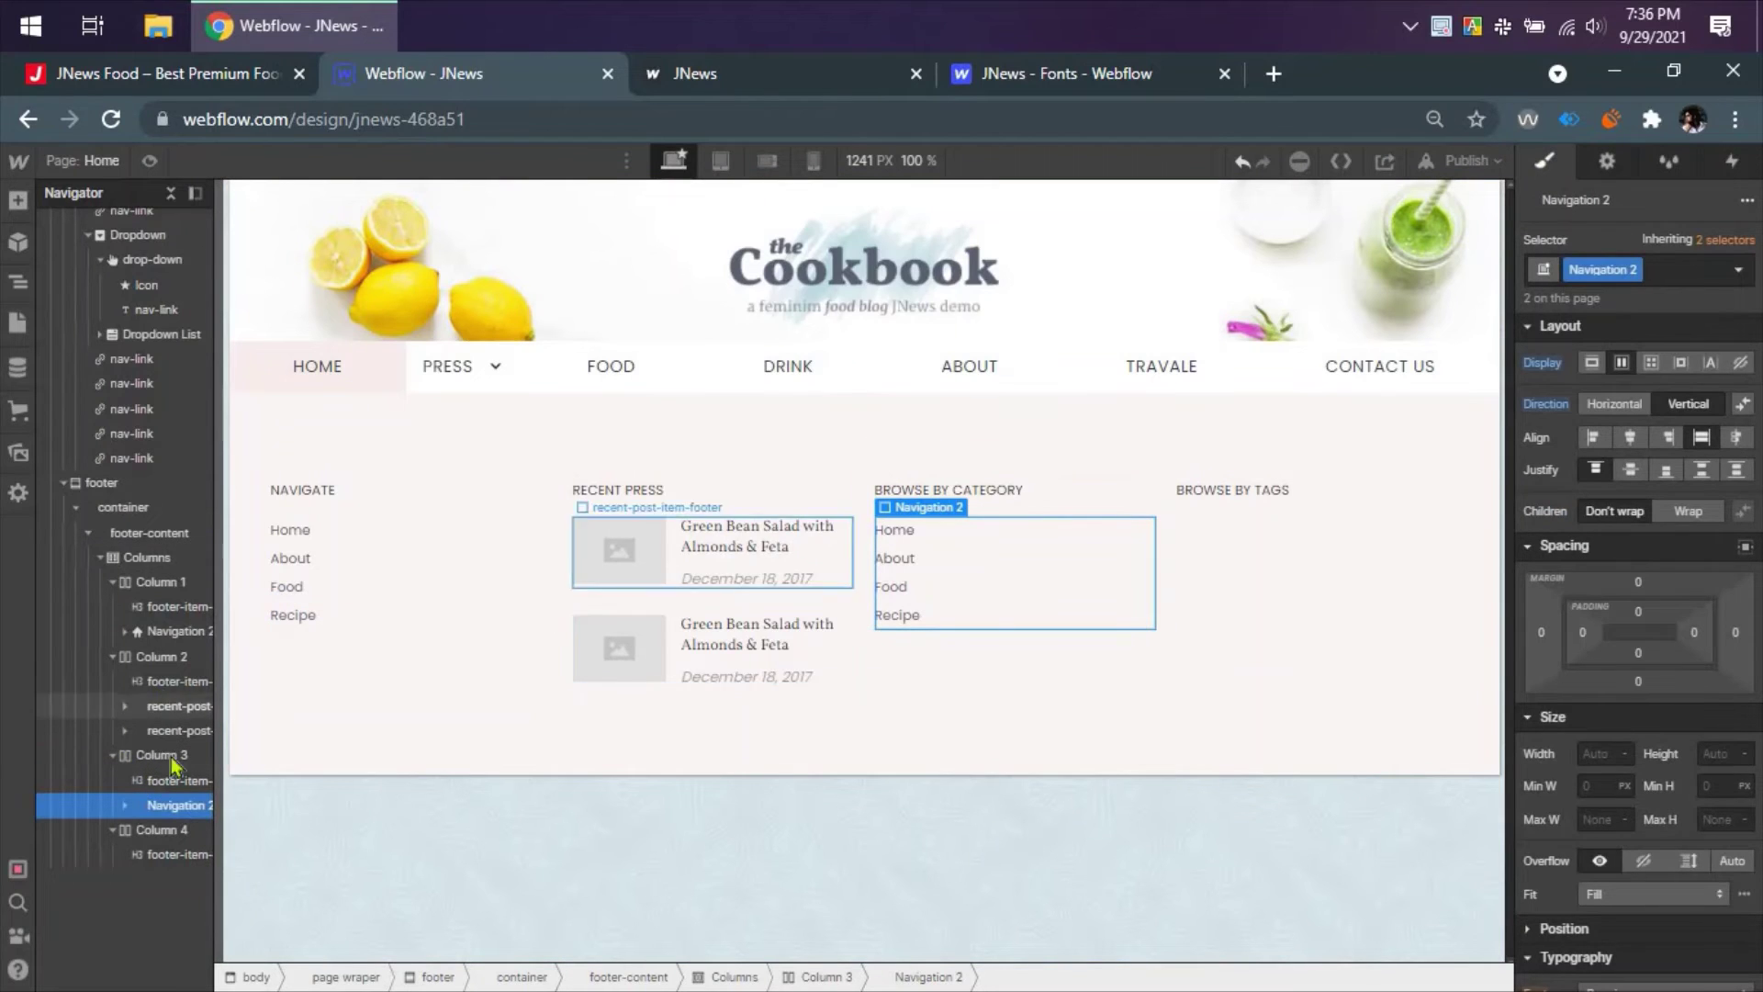
left_click(1653, 268)
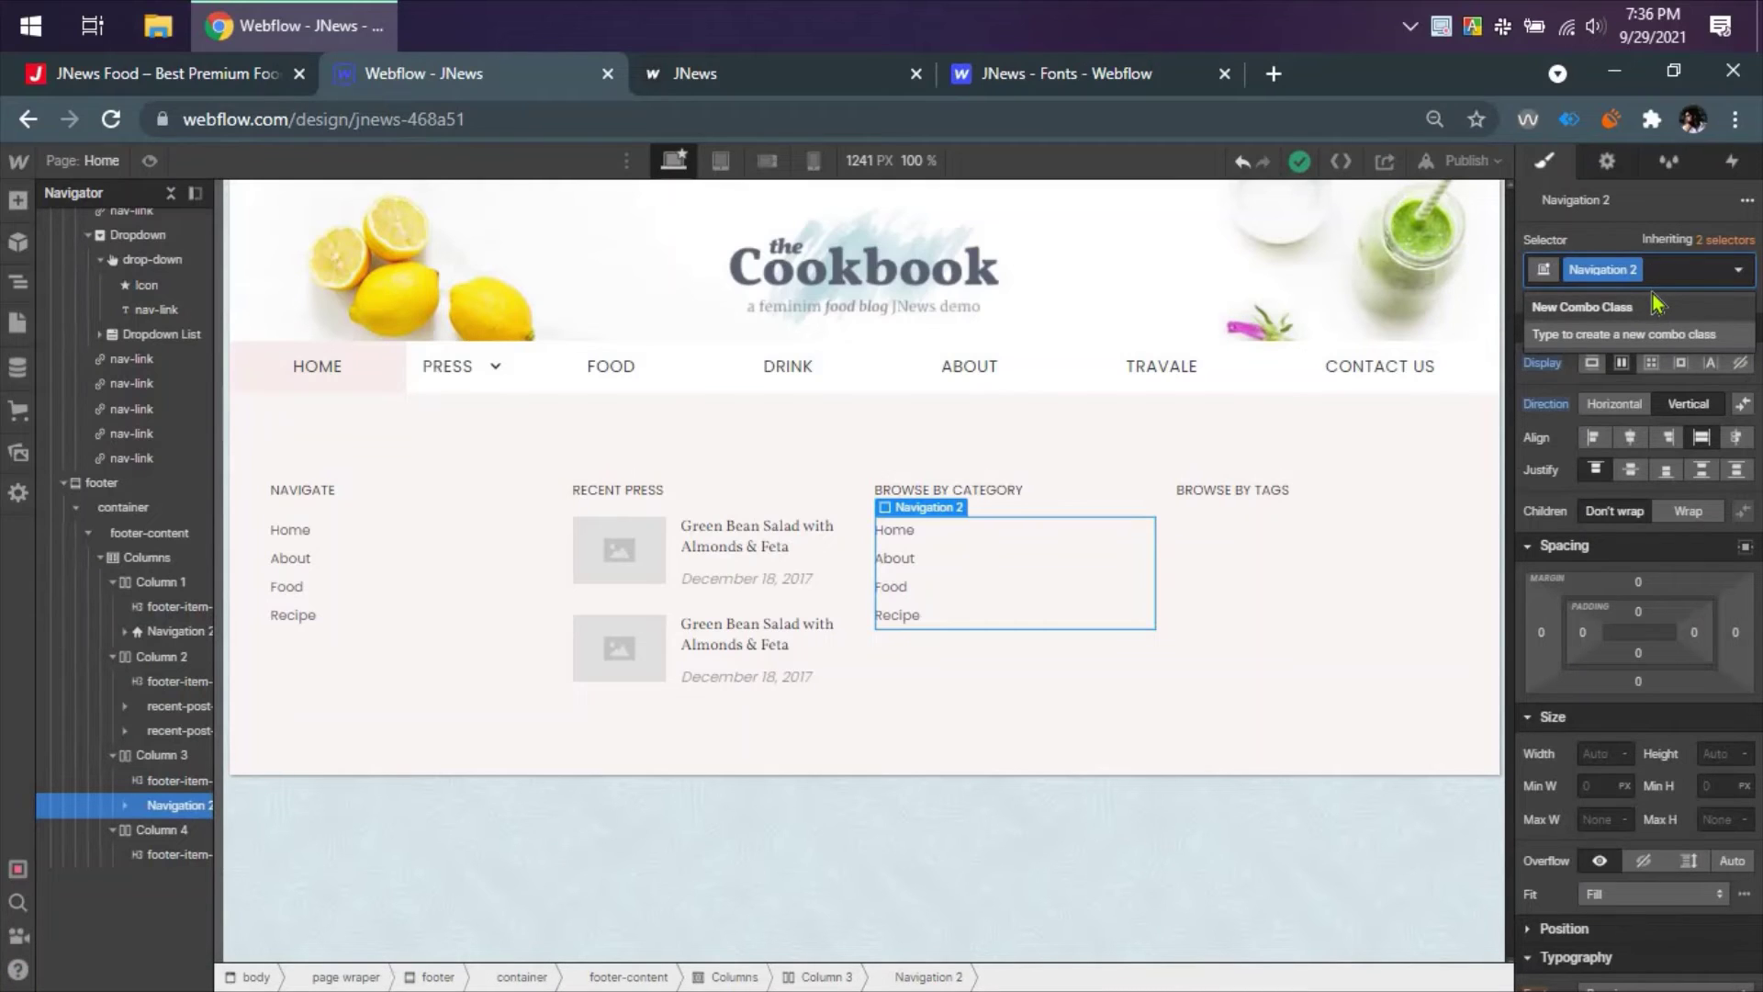
key("BackSpace")
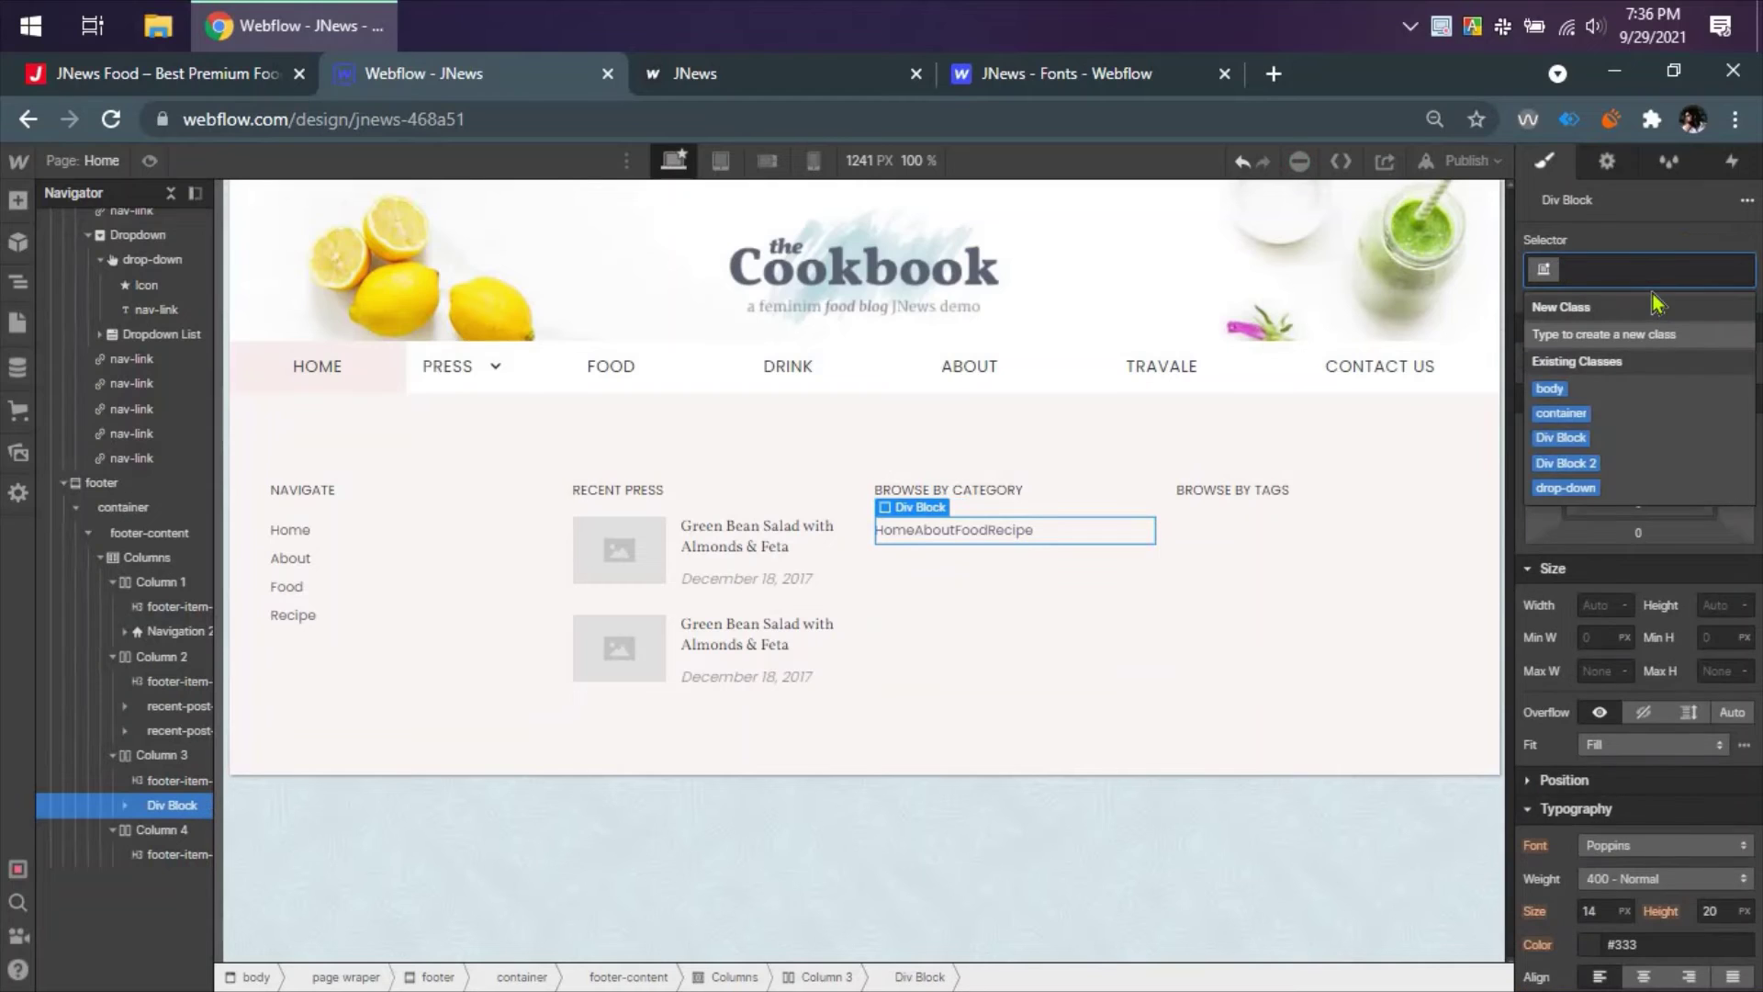
type("category-item")
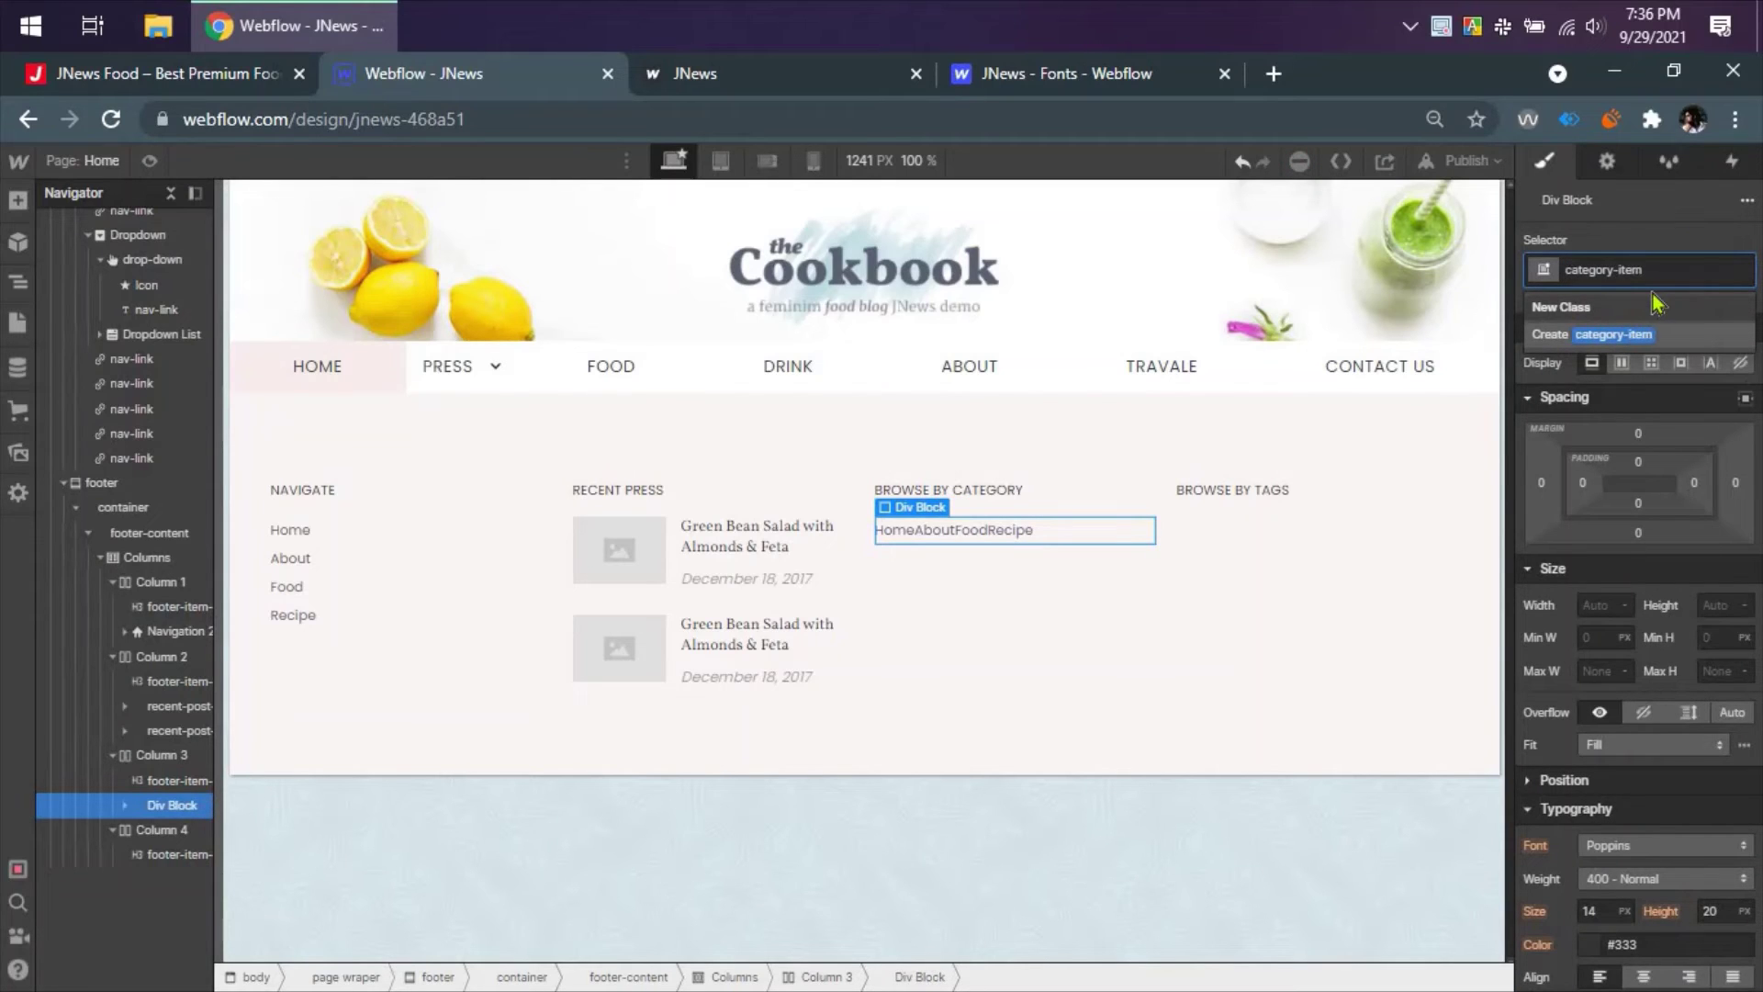
type("-footer")
key("Return")
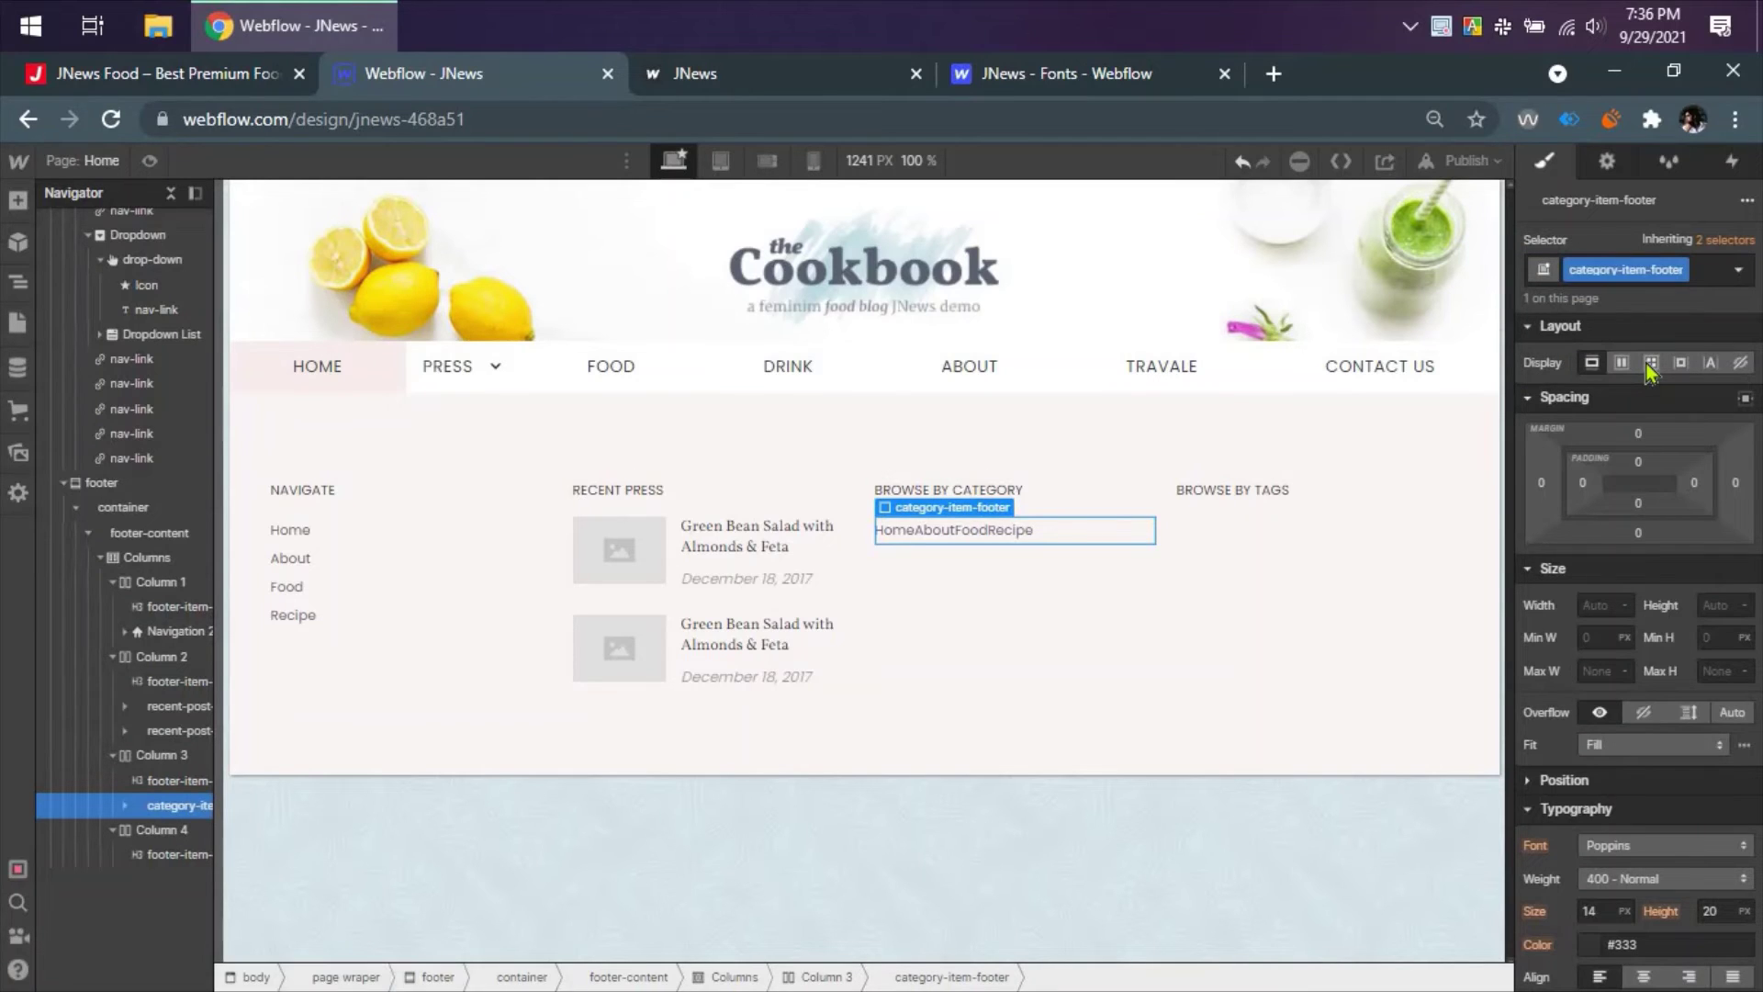
- Set category-item-footer to a grid with two columns and two rows, and compare it with the reference site's category list
left_click(1646, 362)
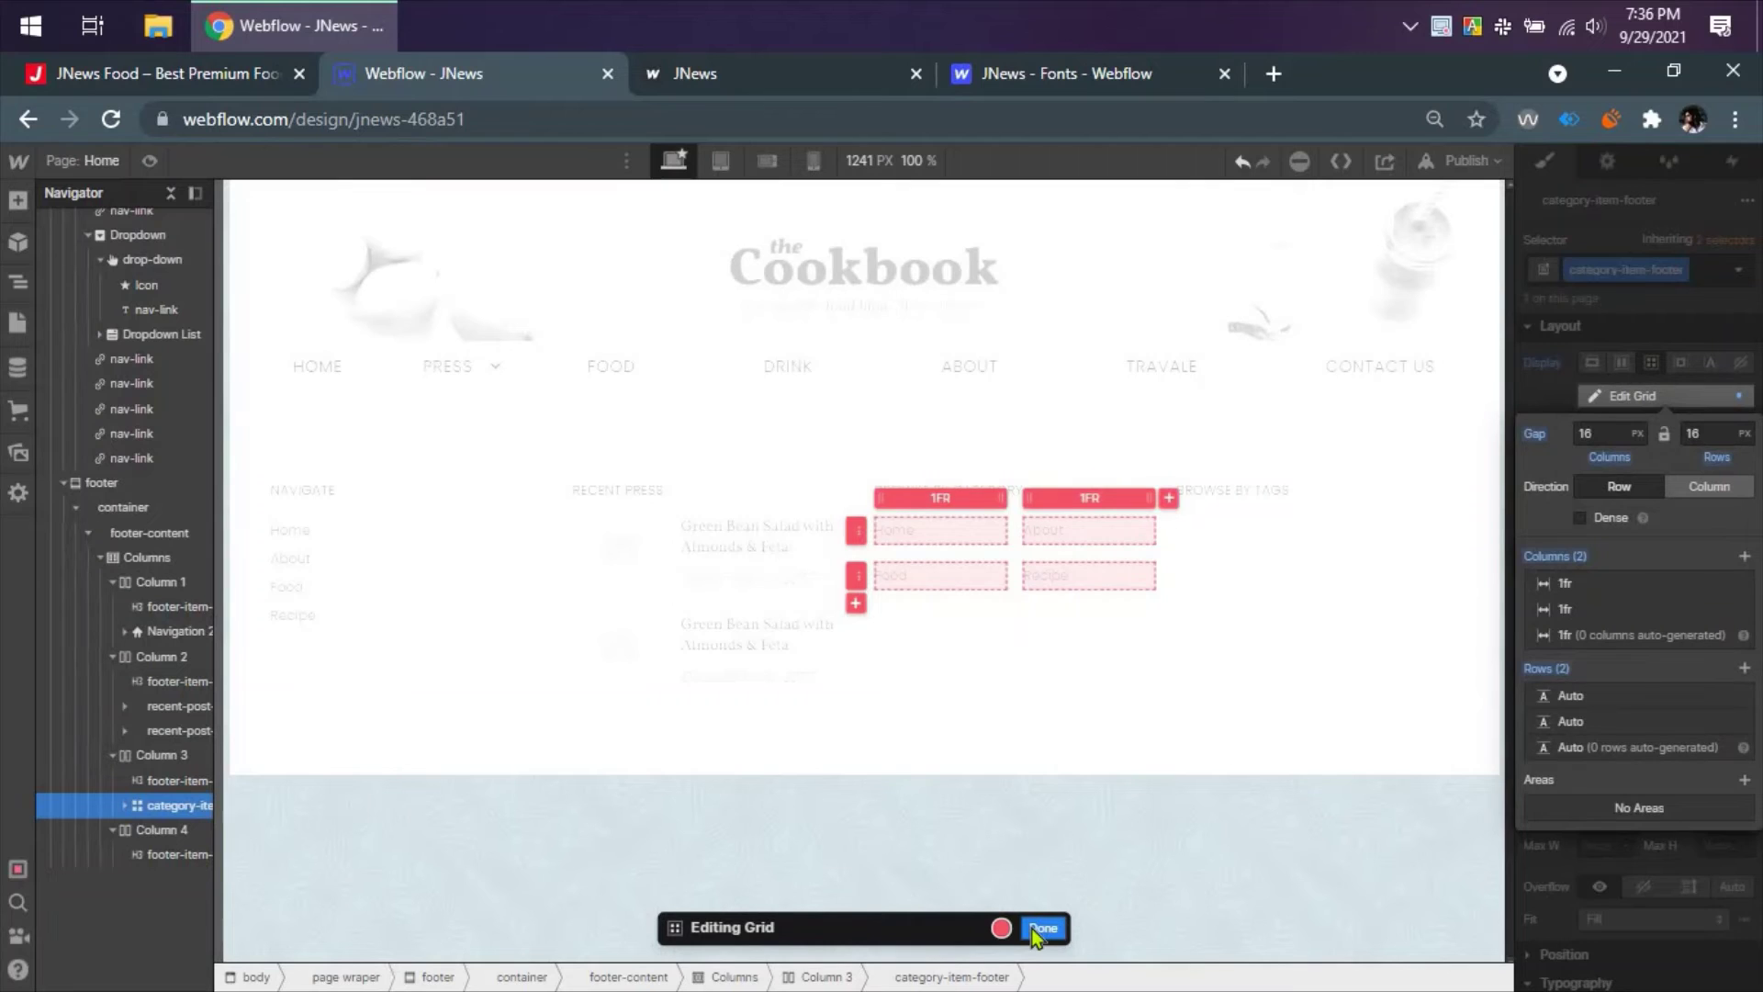
left_click(1038, 928)
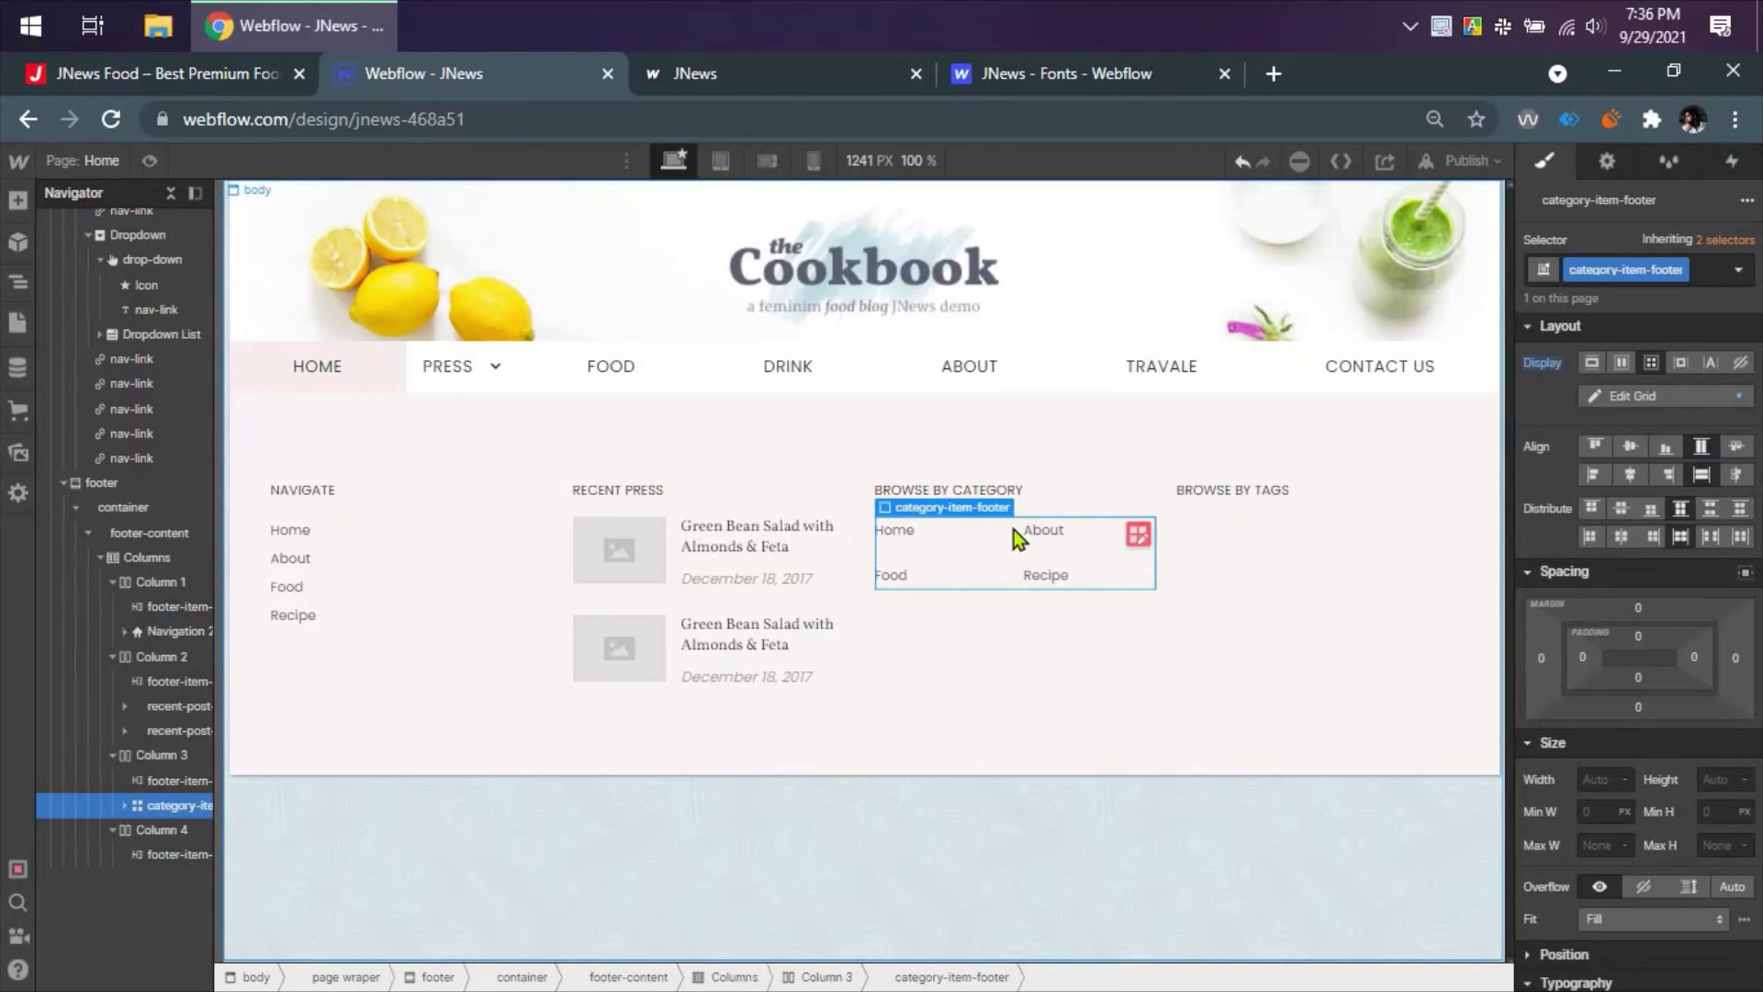
left_click(263, 77)
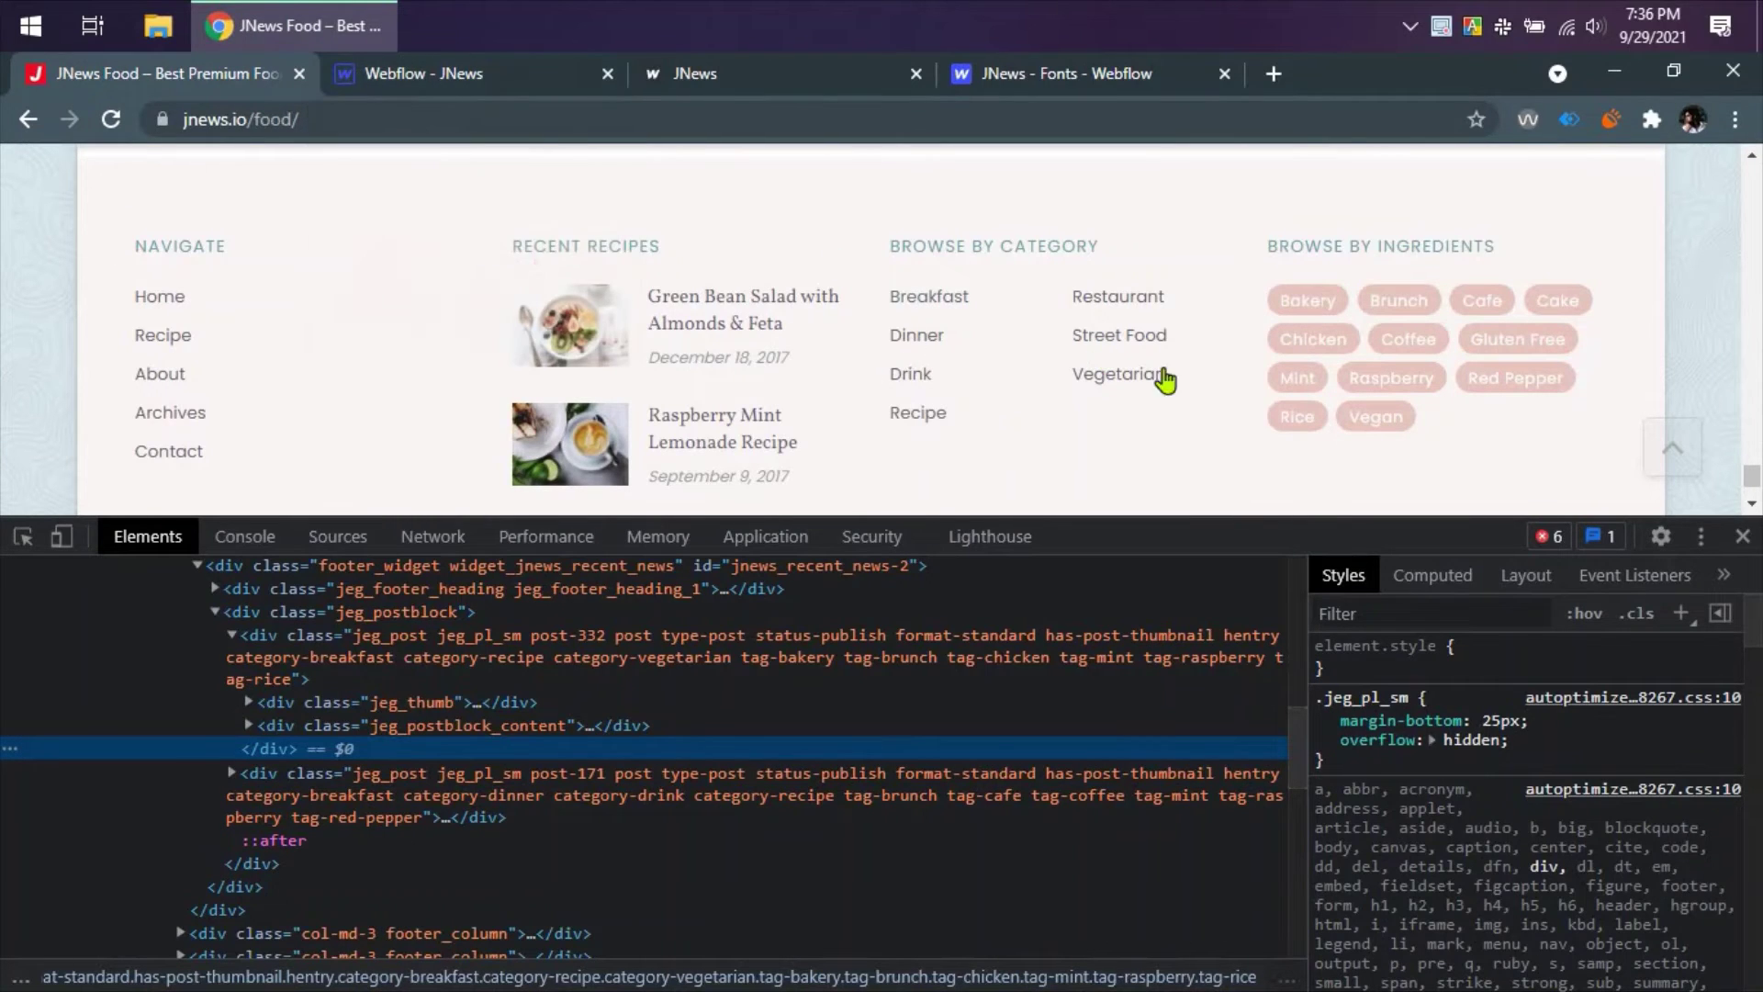
left_click(478, 87)
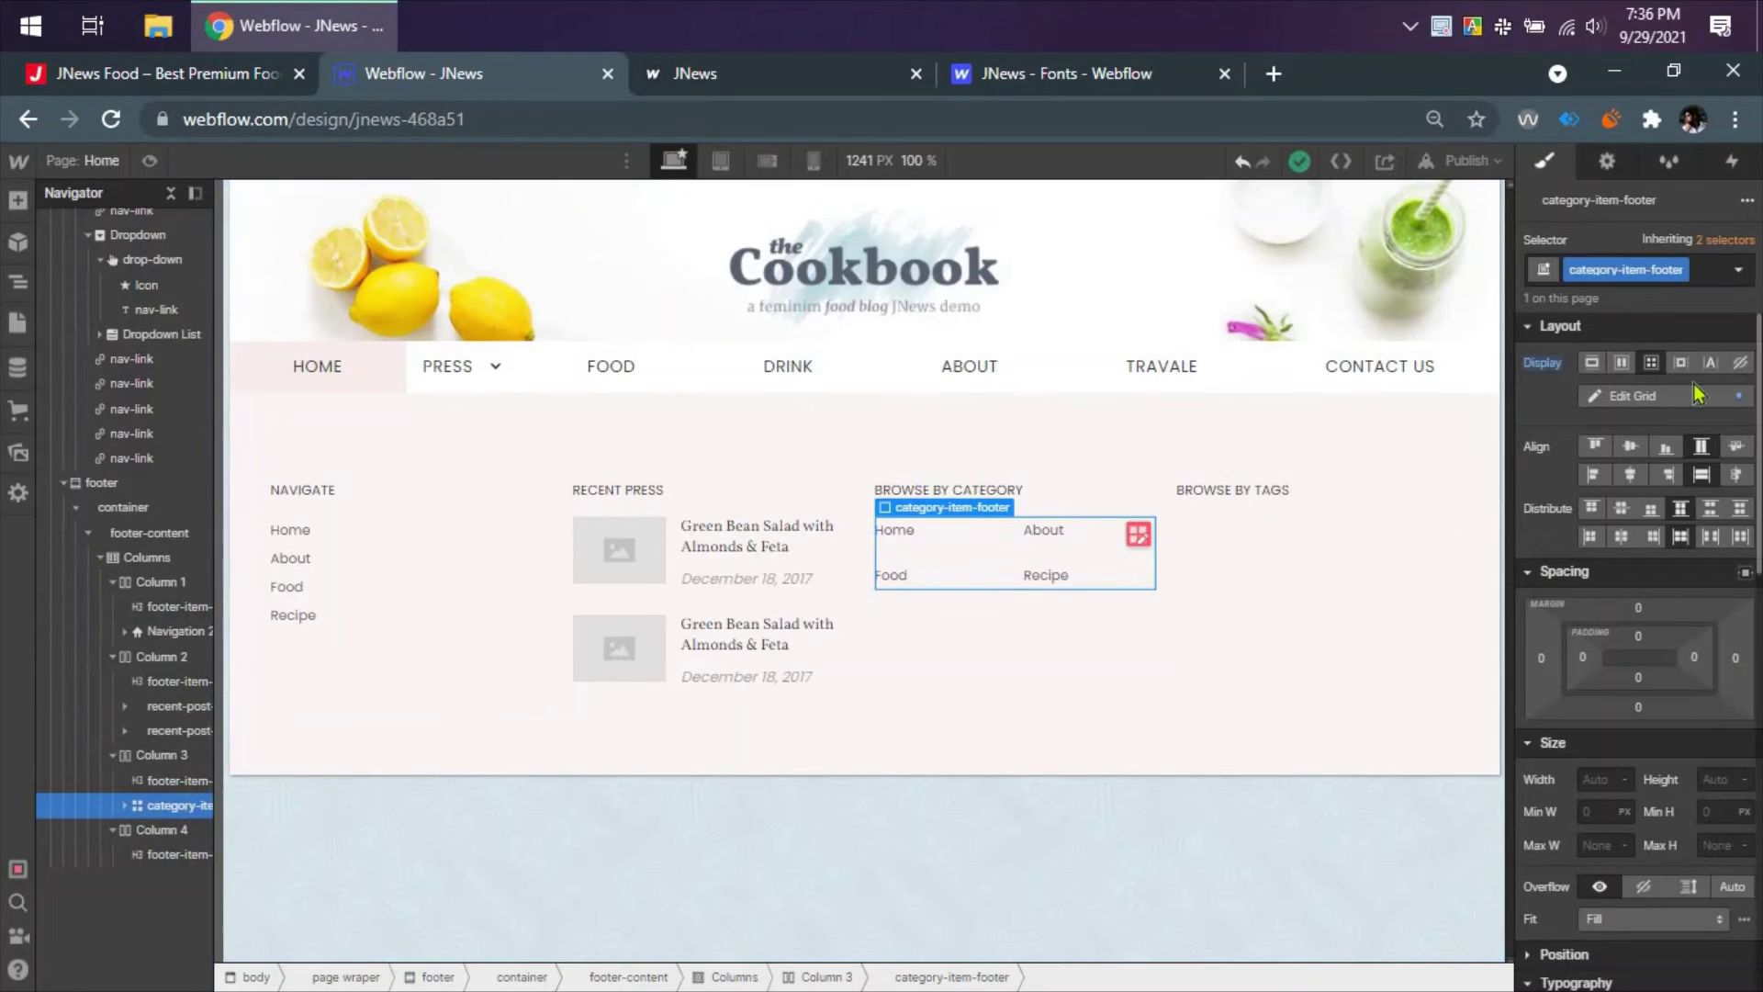
- Set the row gap of the category-item-footer grid to 10 px
left_click(1667, 404)
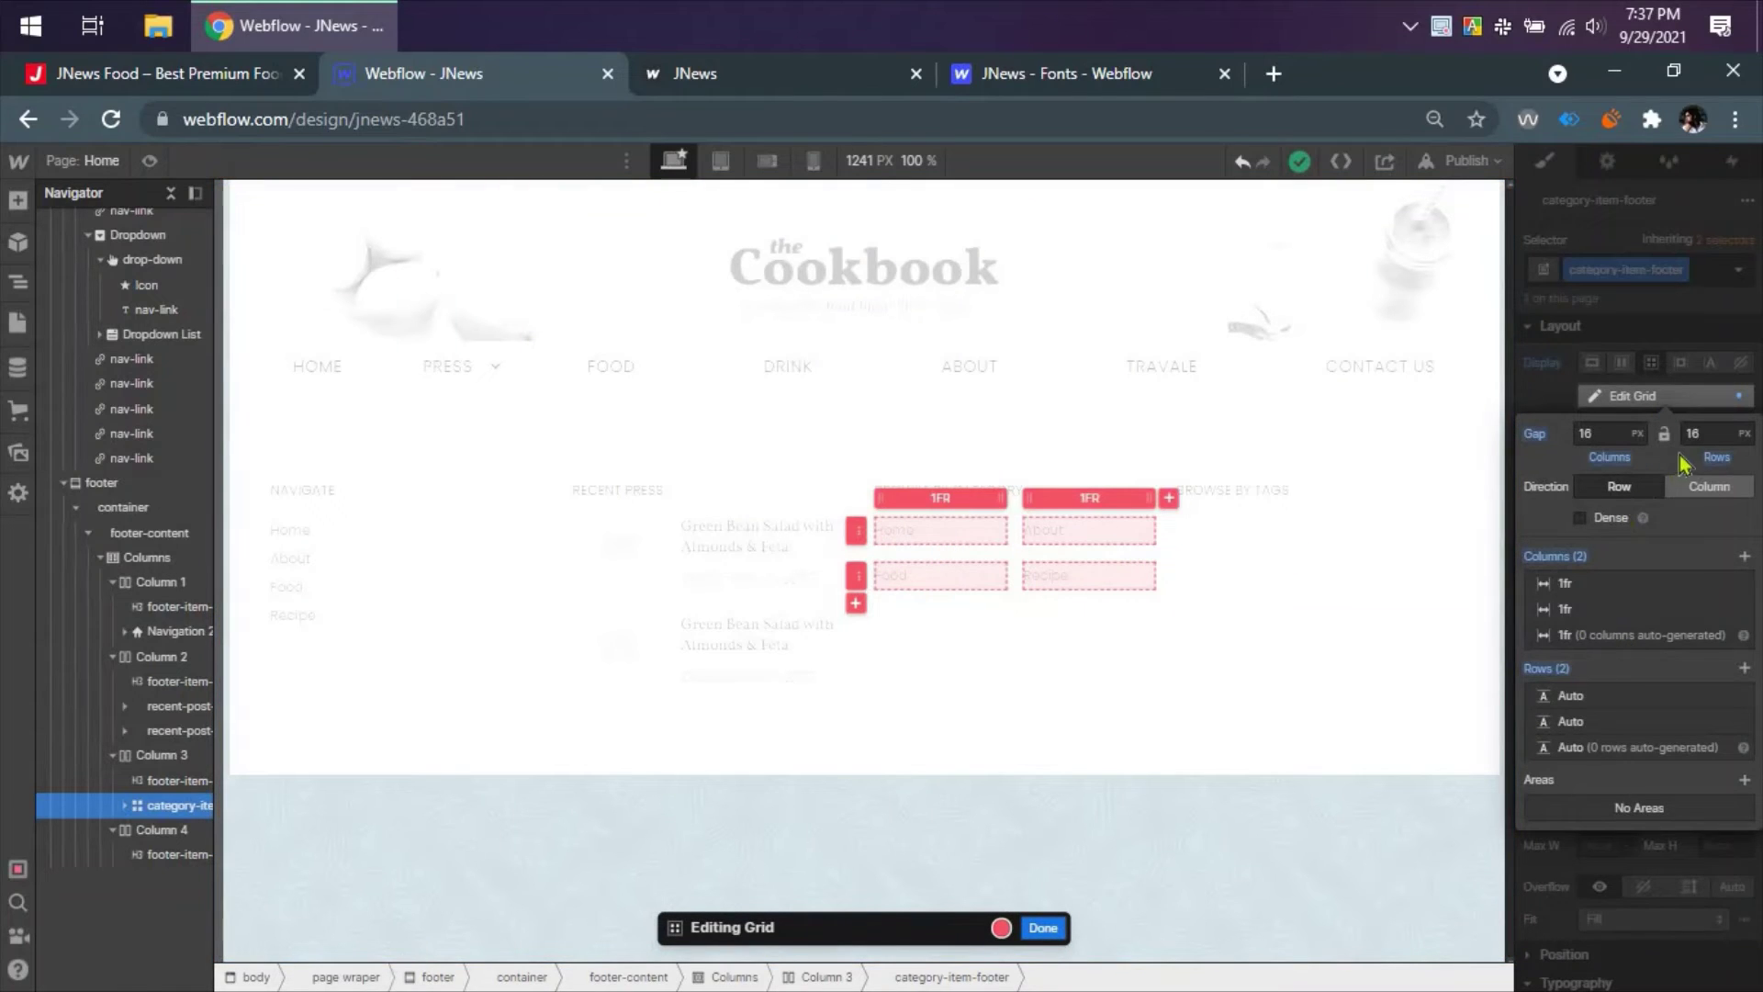
left_click(1710, 434)
type("12")
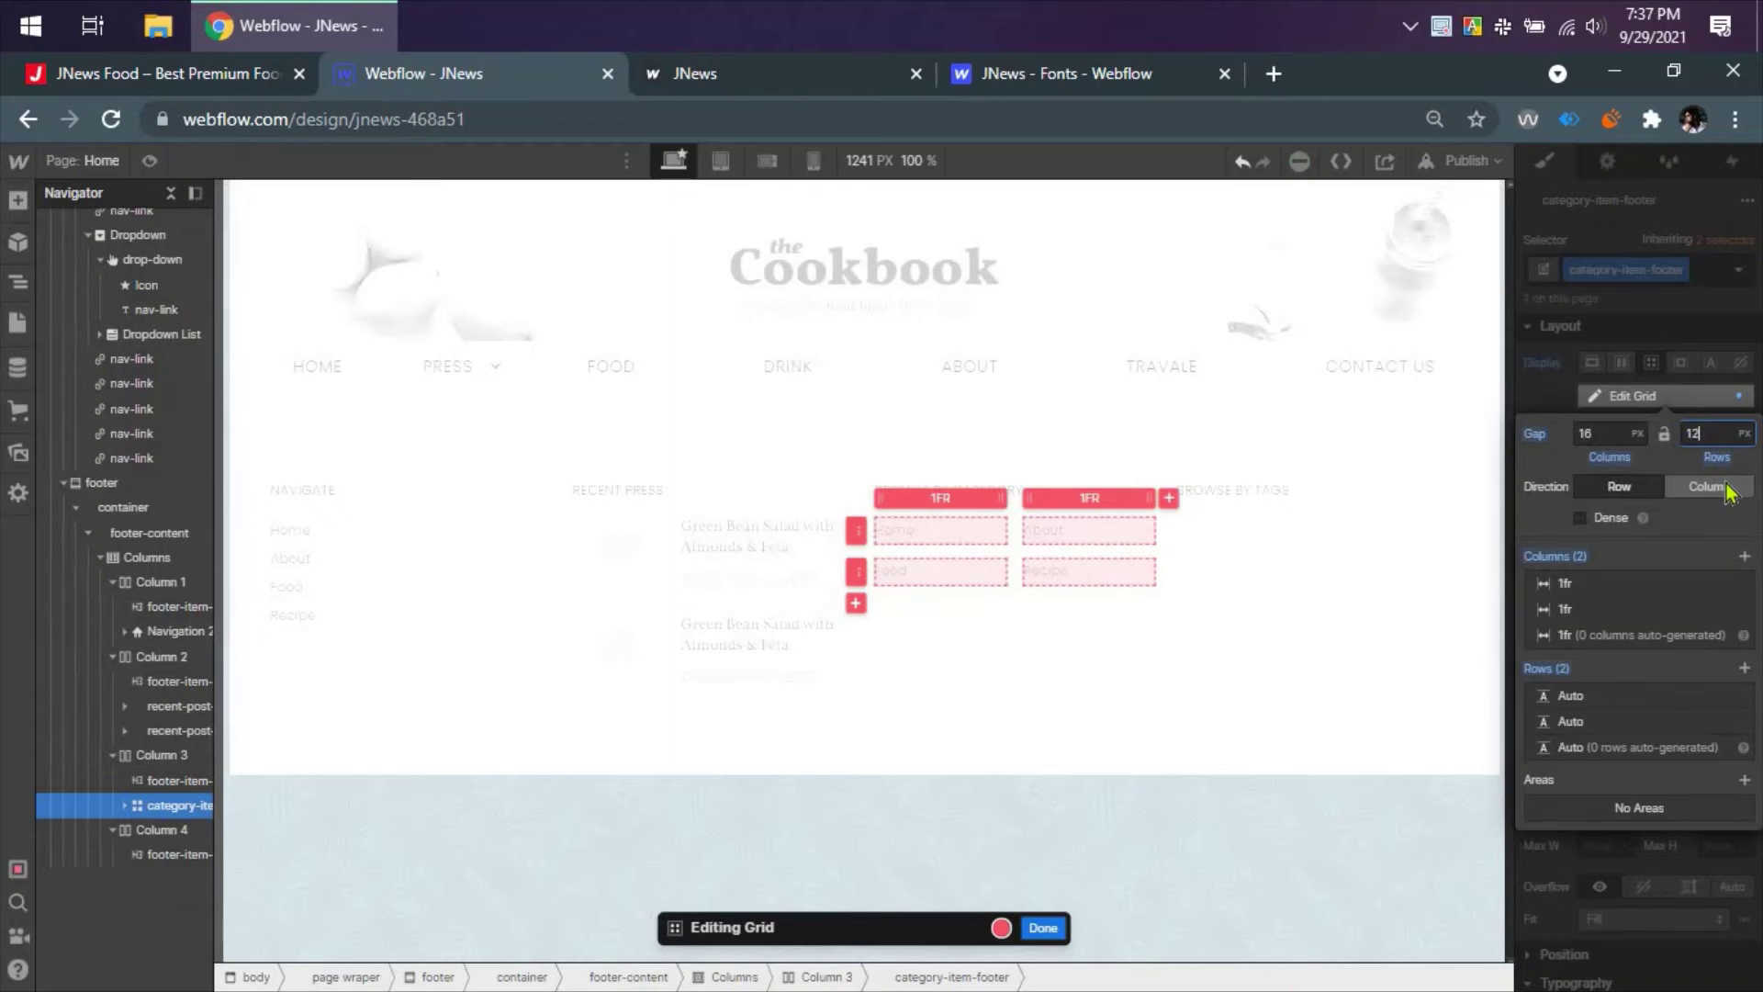
key("BackSpace")
type("0")
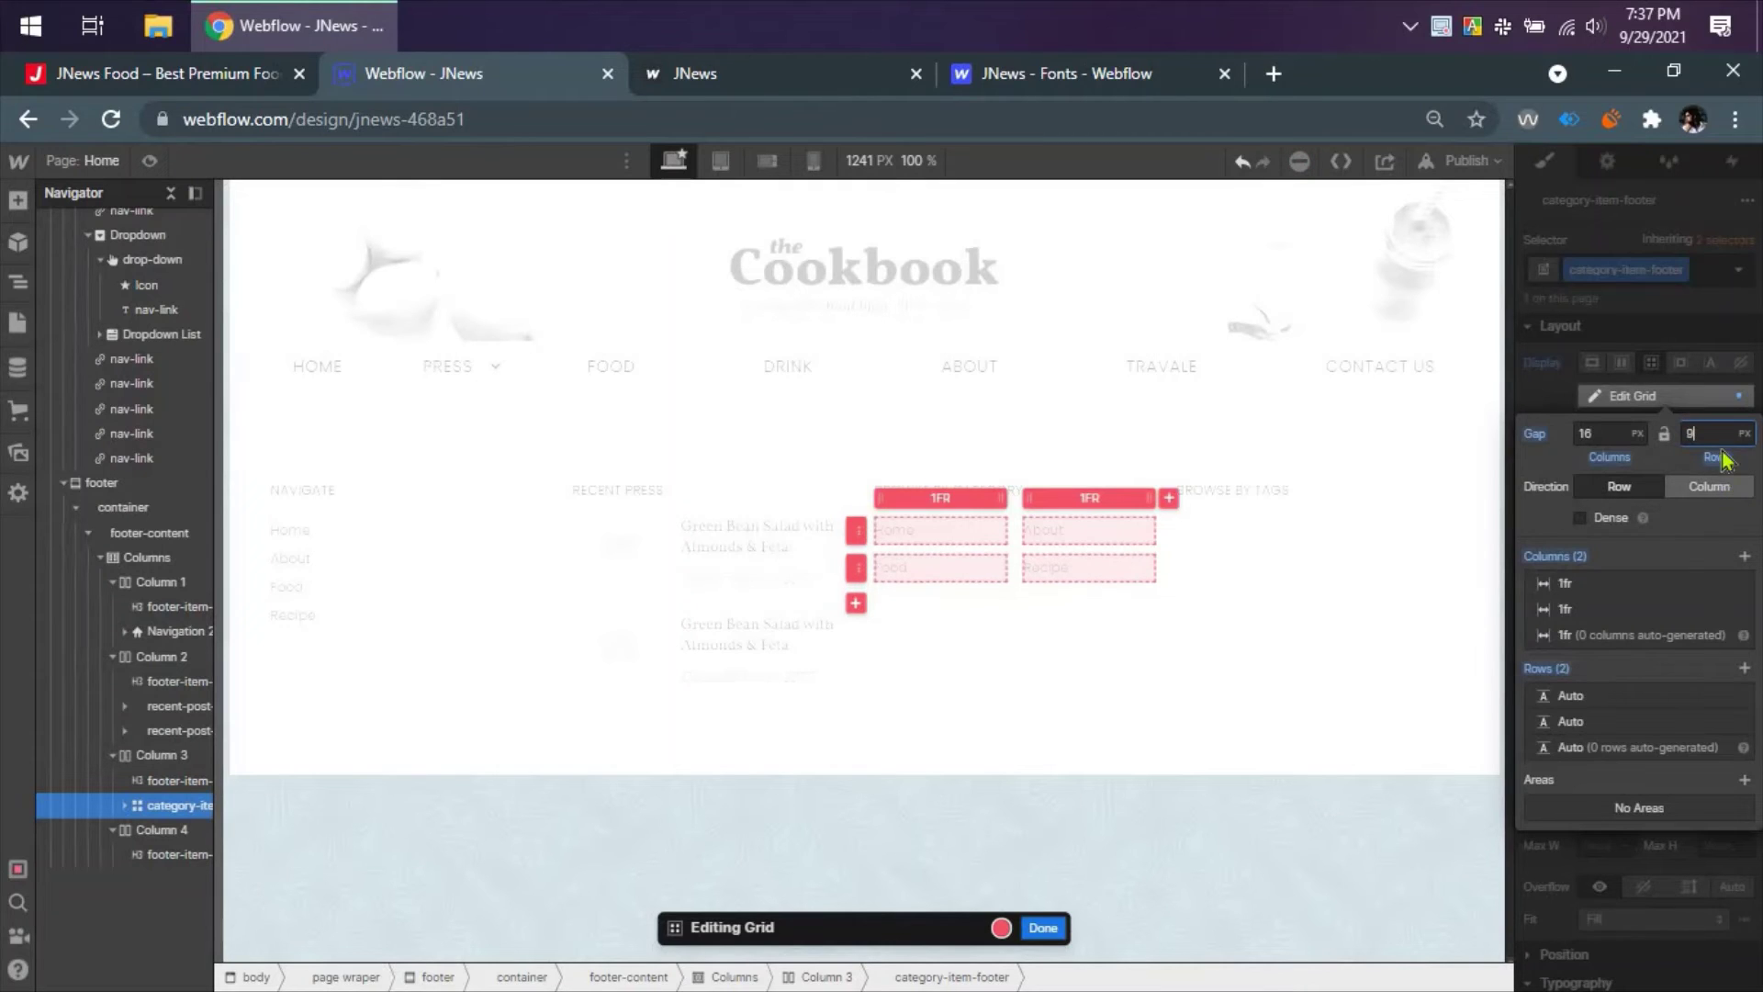
left_click(1041, 928)
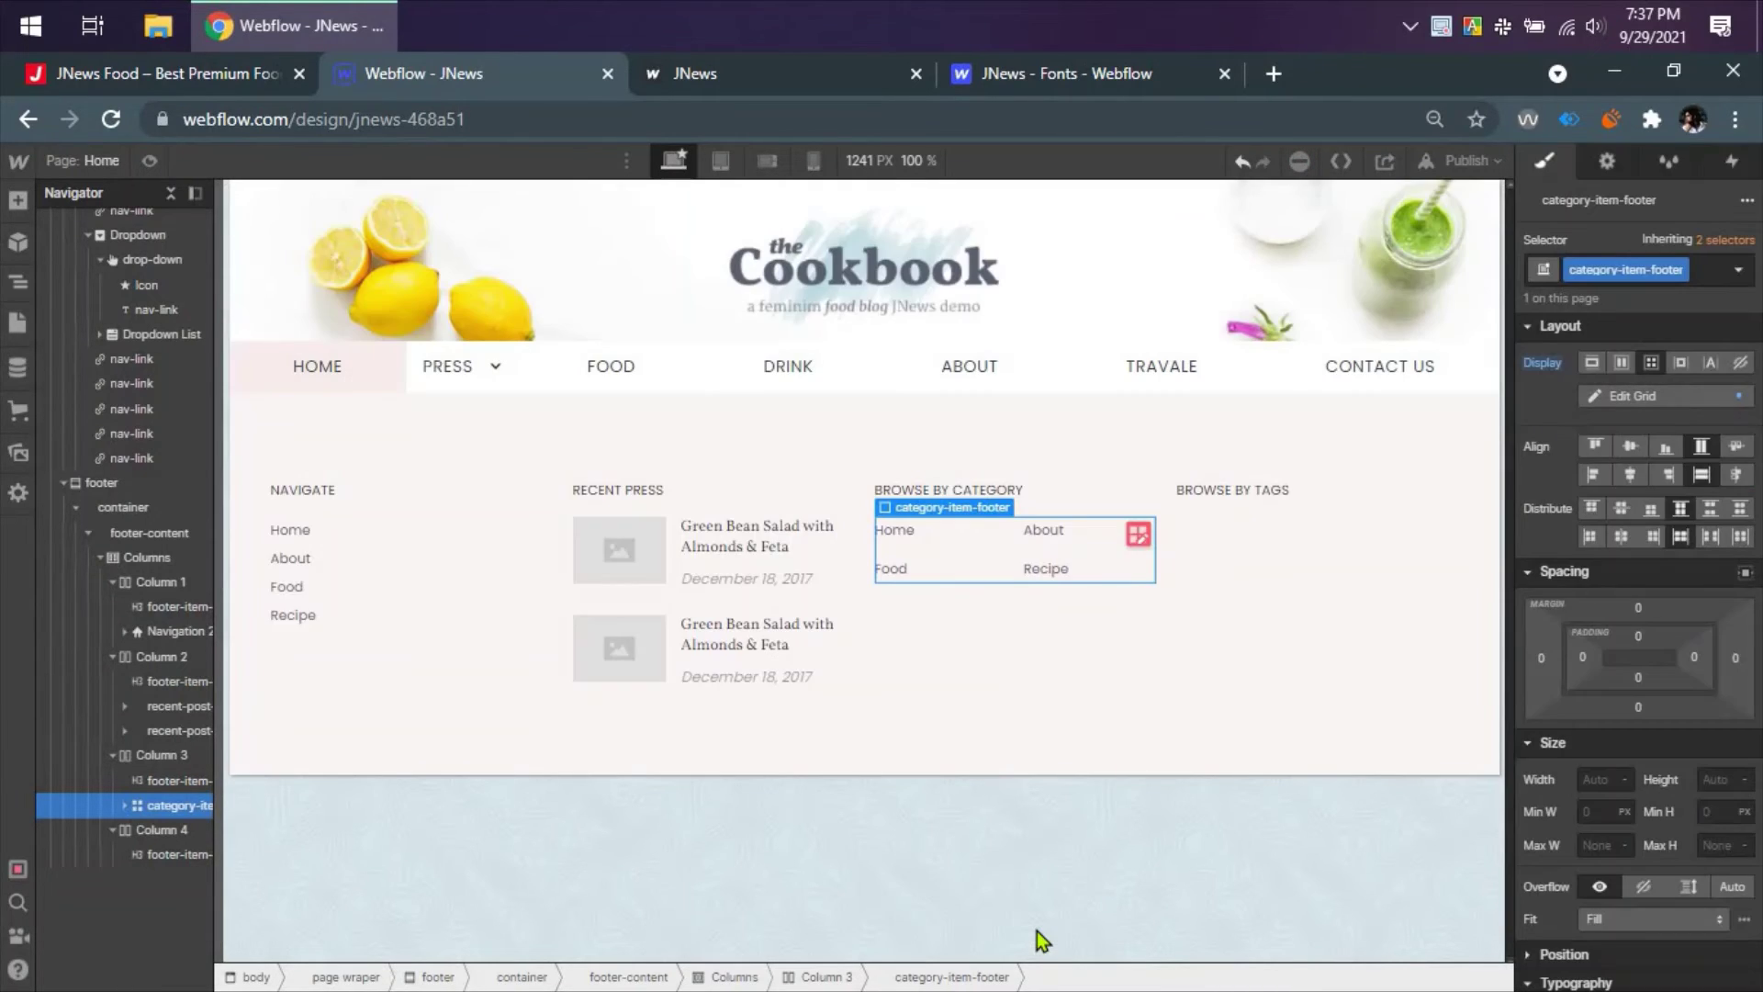
- Compare the category link spacing with the reference site, then set the category-item-footer grid's row gap to 8 px
left_click(212, 73)
left_click(496, 74)
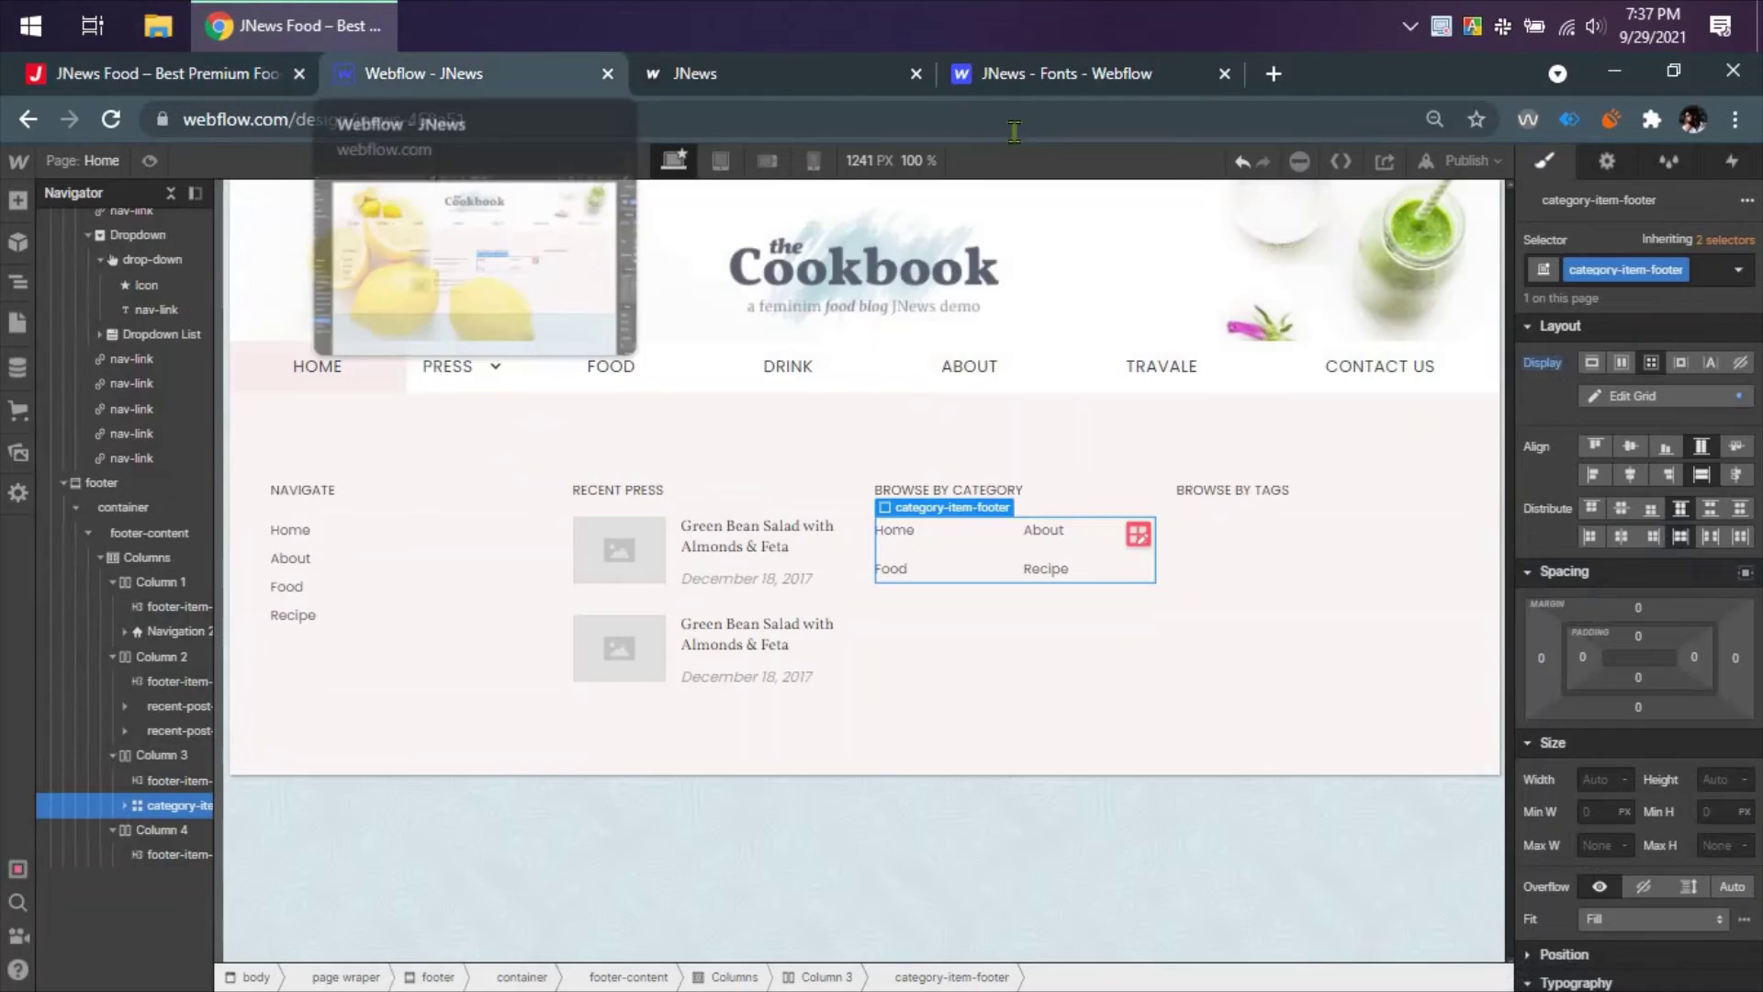
left_click(1732, 397)
left_click(1710, 433)
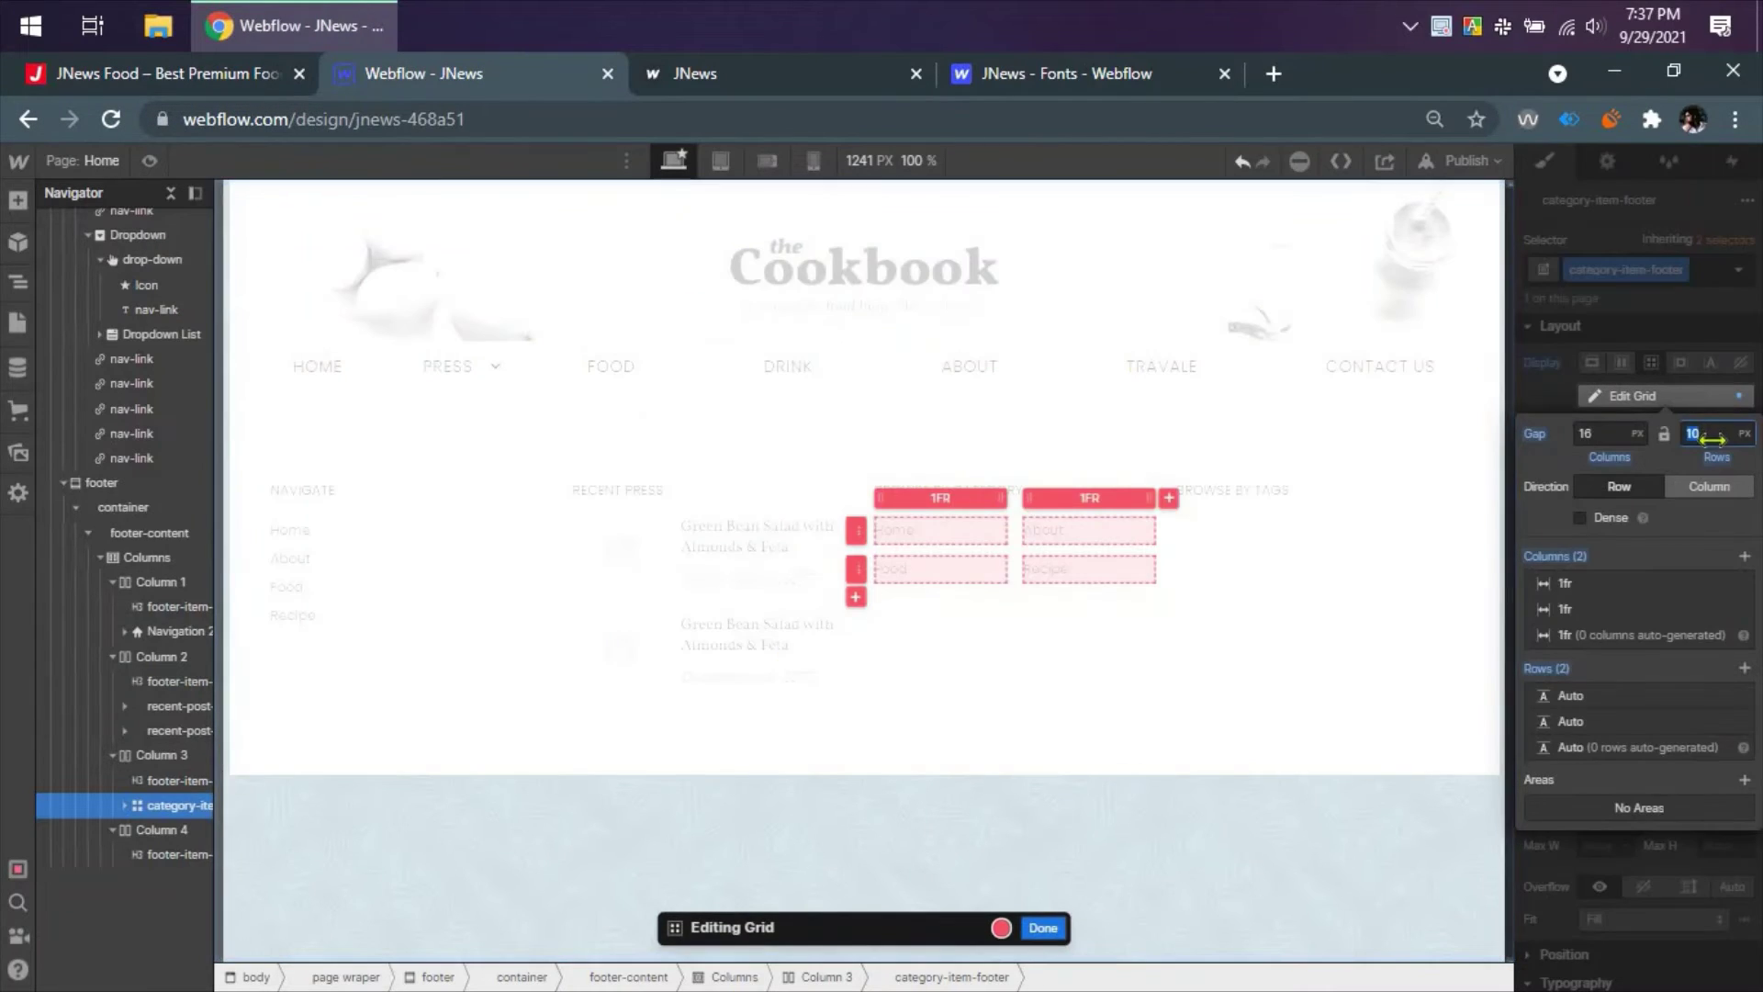
type("8")
key("Return")
key("Escape")
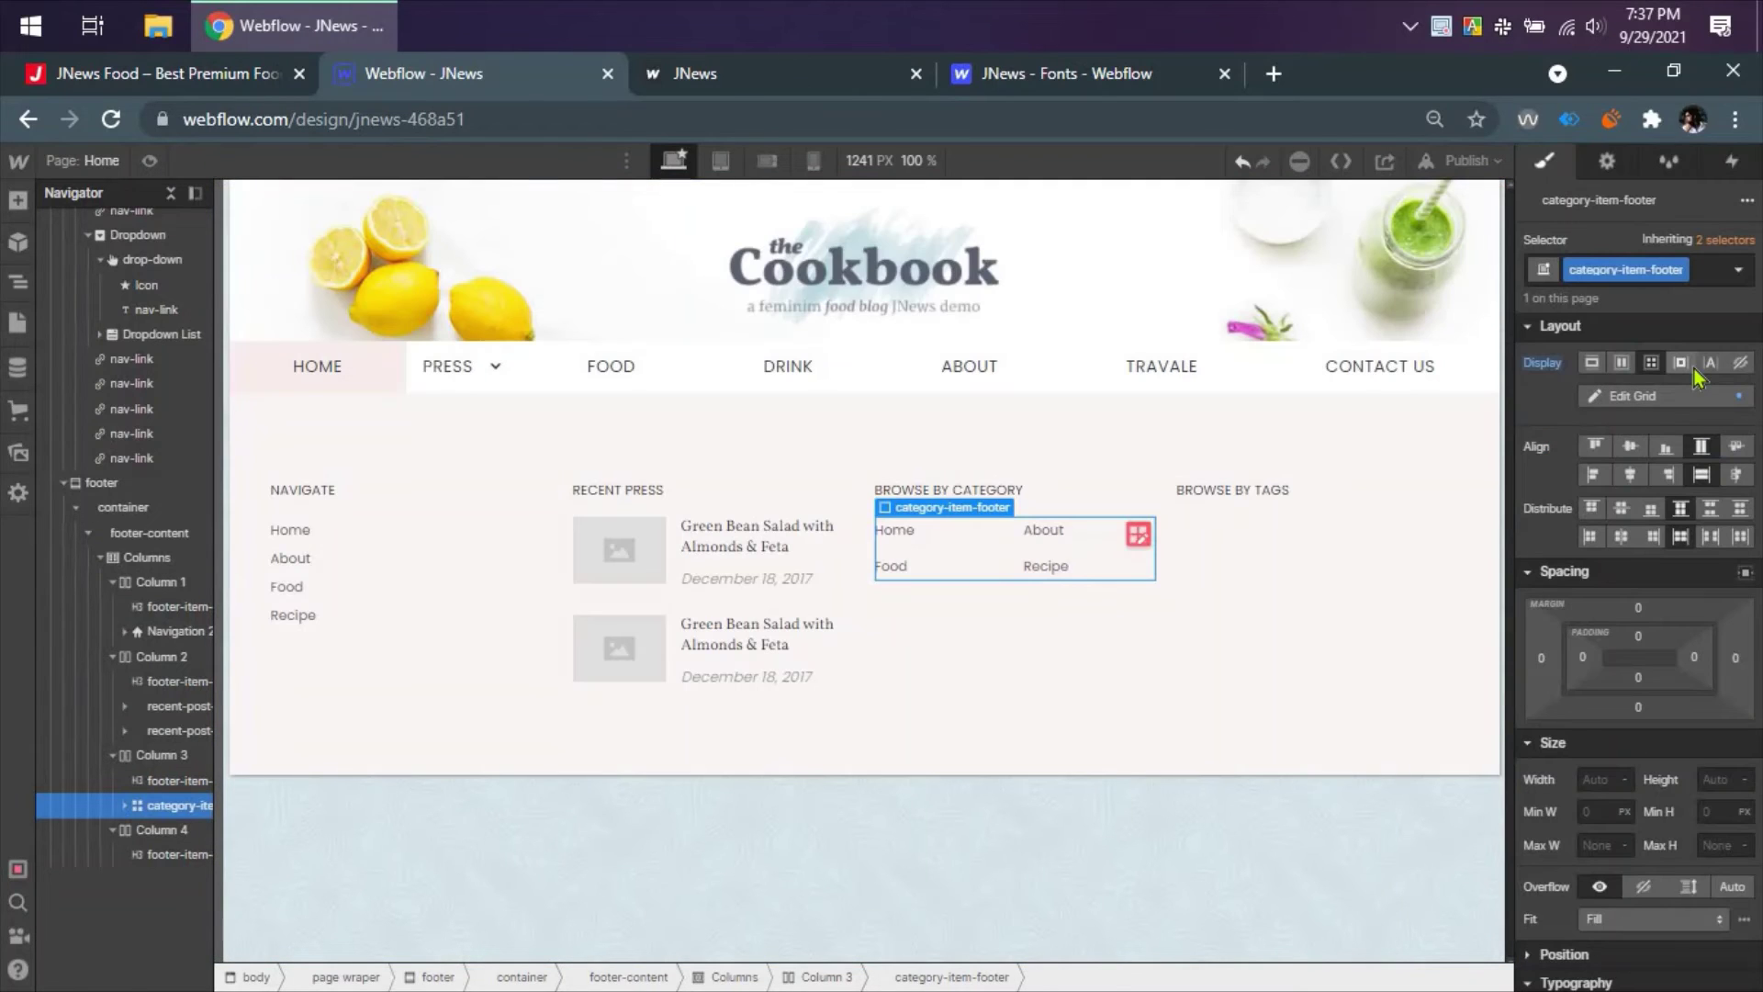
- Duplicate the Recipe link in the category grid three times, making seven category links
left_click(1052, 562)
key("ctrl+d")
key("ctrl+d")
key("ctrl+d")
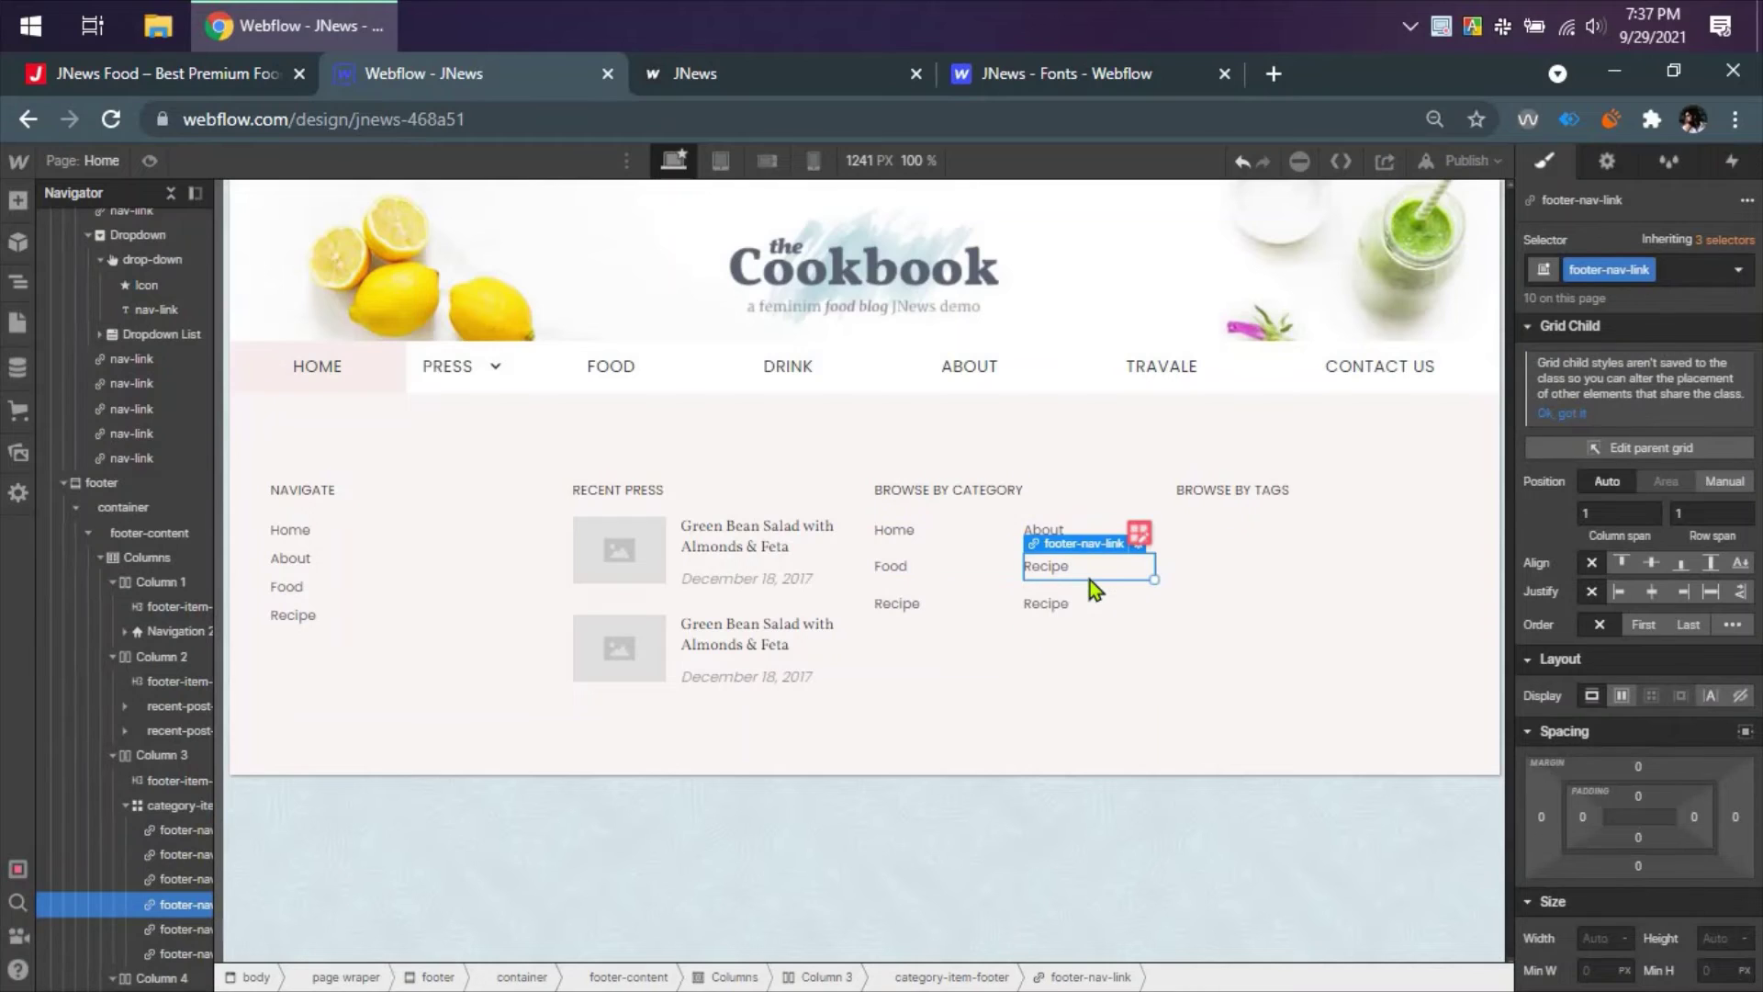
double_click(923, 603)
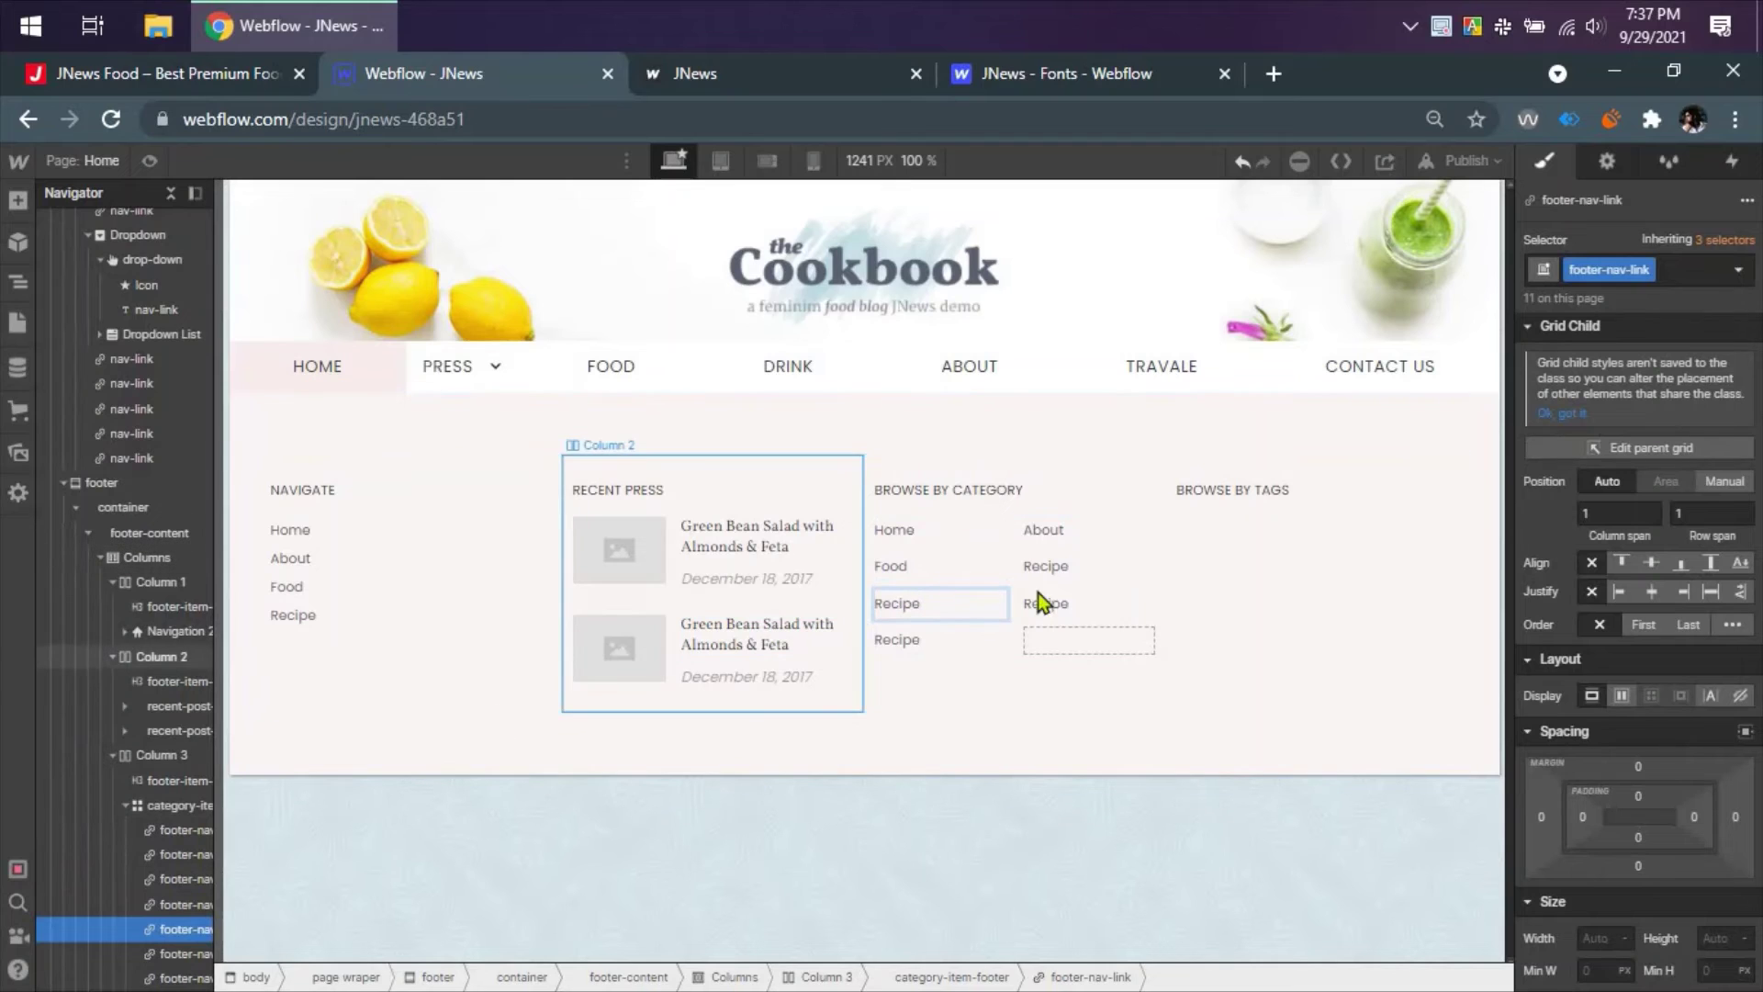
left_click(1034, 665)
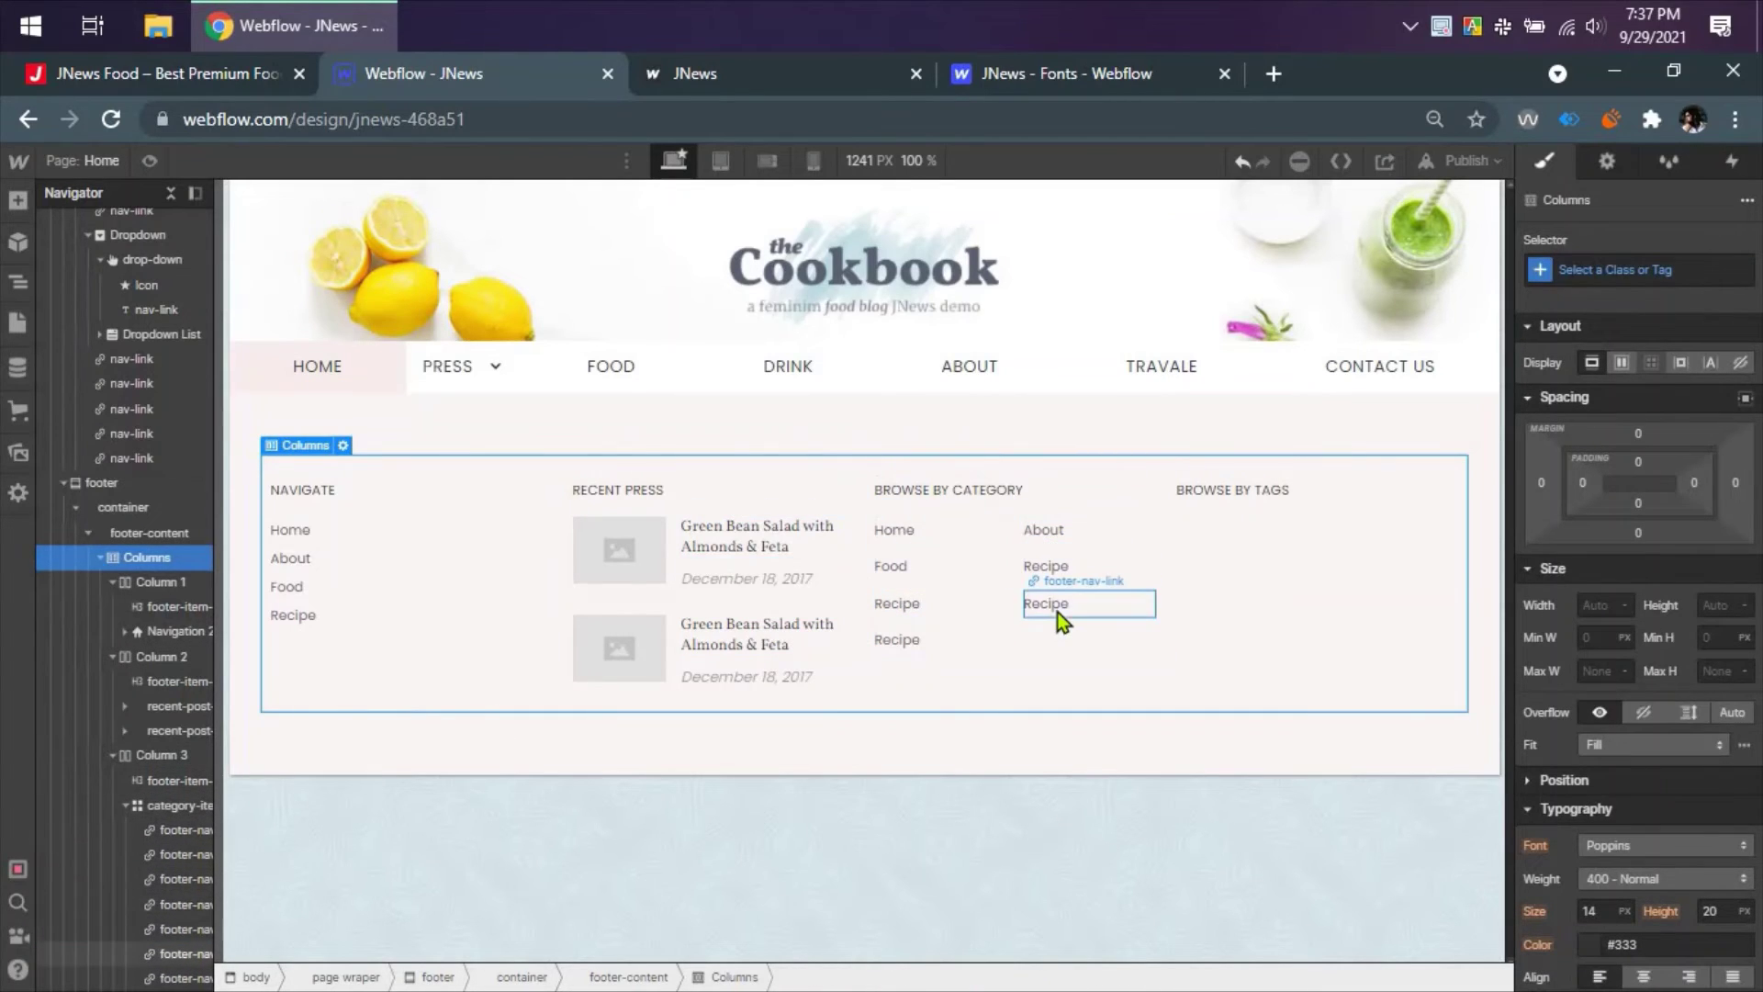
- Check the reference site's footer, then add a div block to Column 4 below the Browse by Tags heading
left_click(175, 76)
left_click(368, 82)
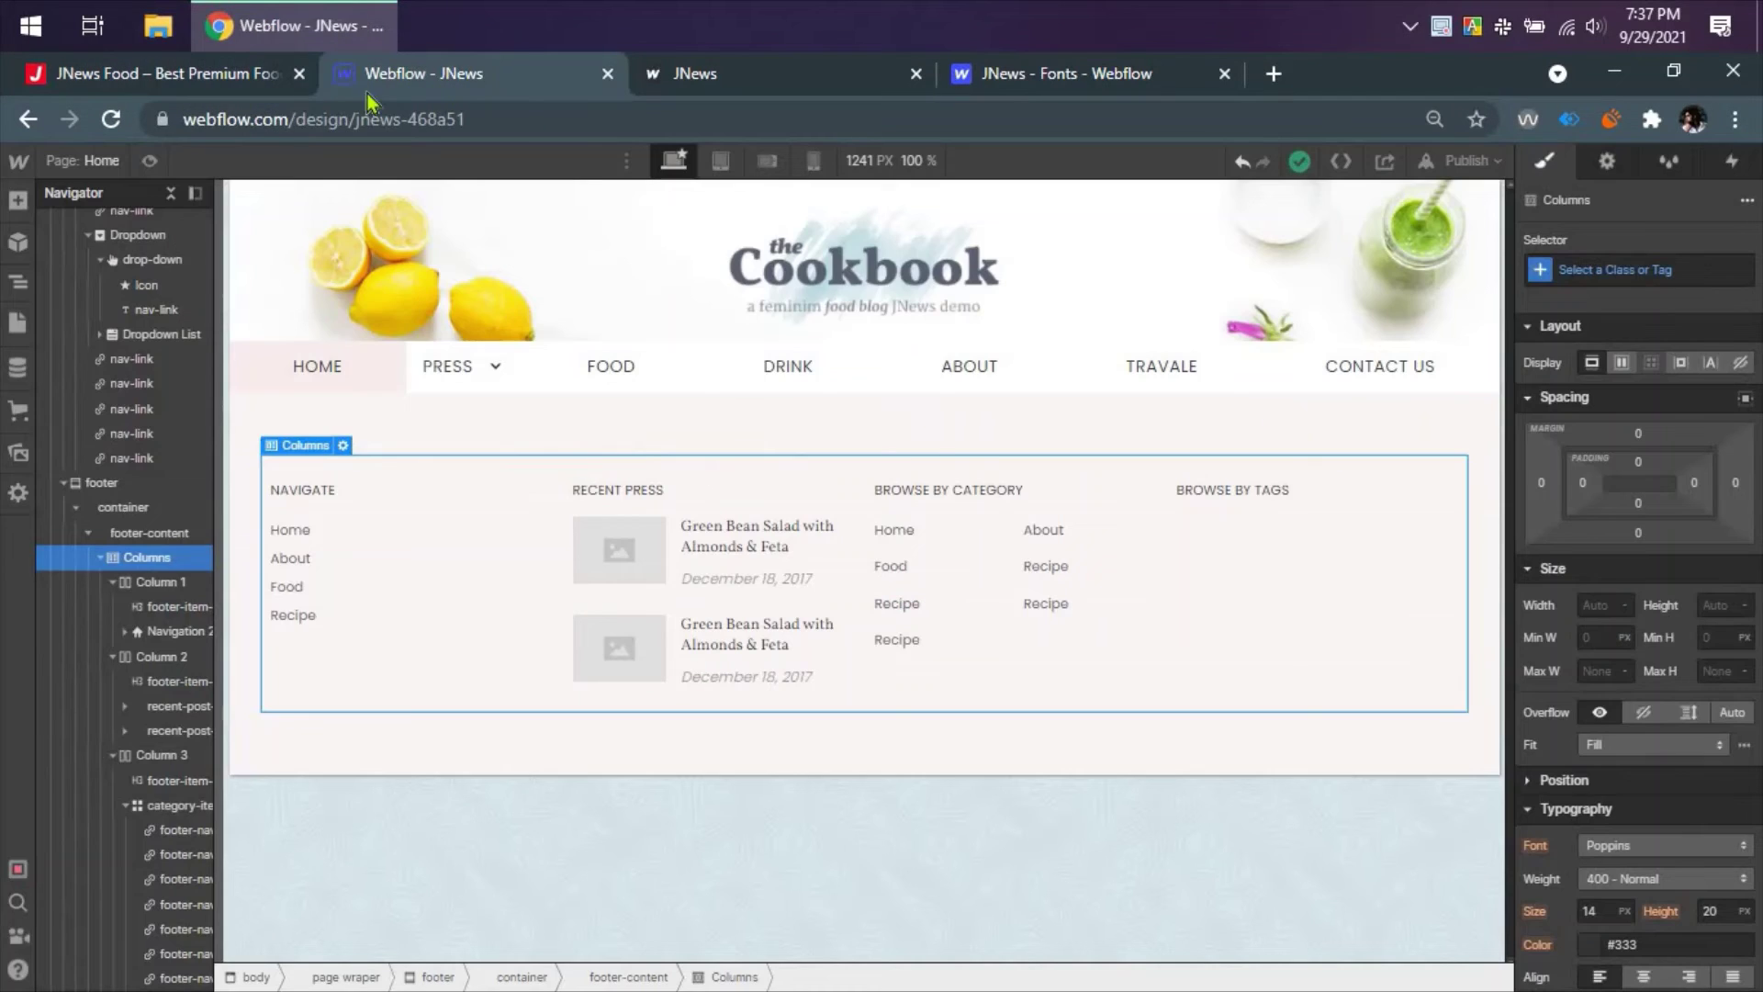
left_click(244, 83)
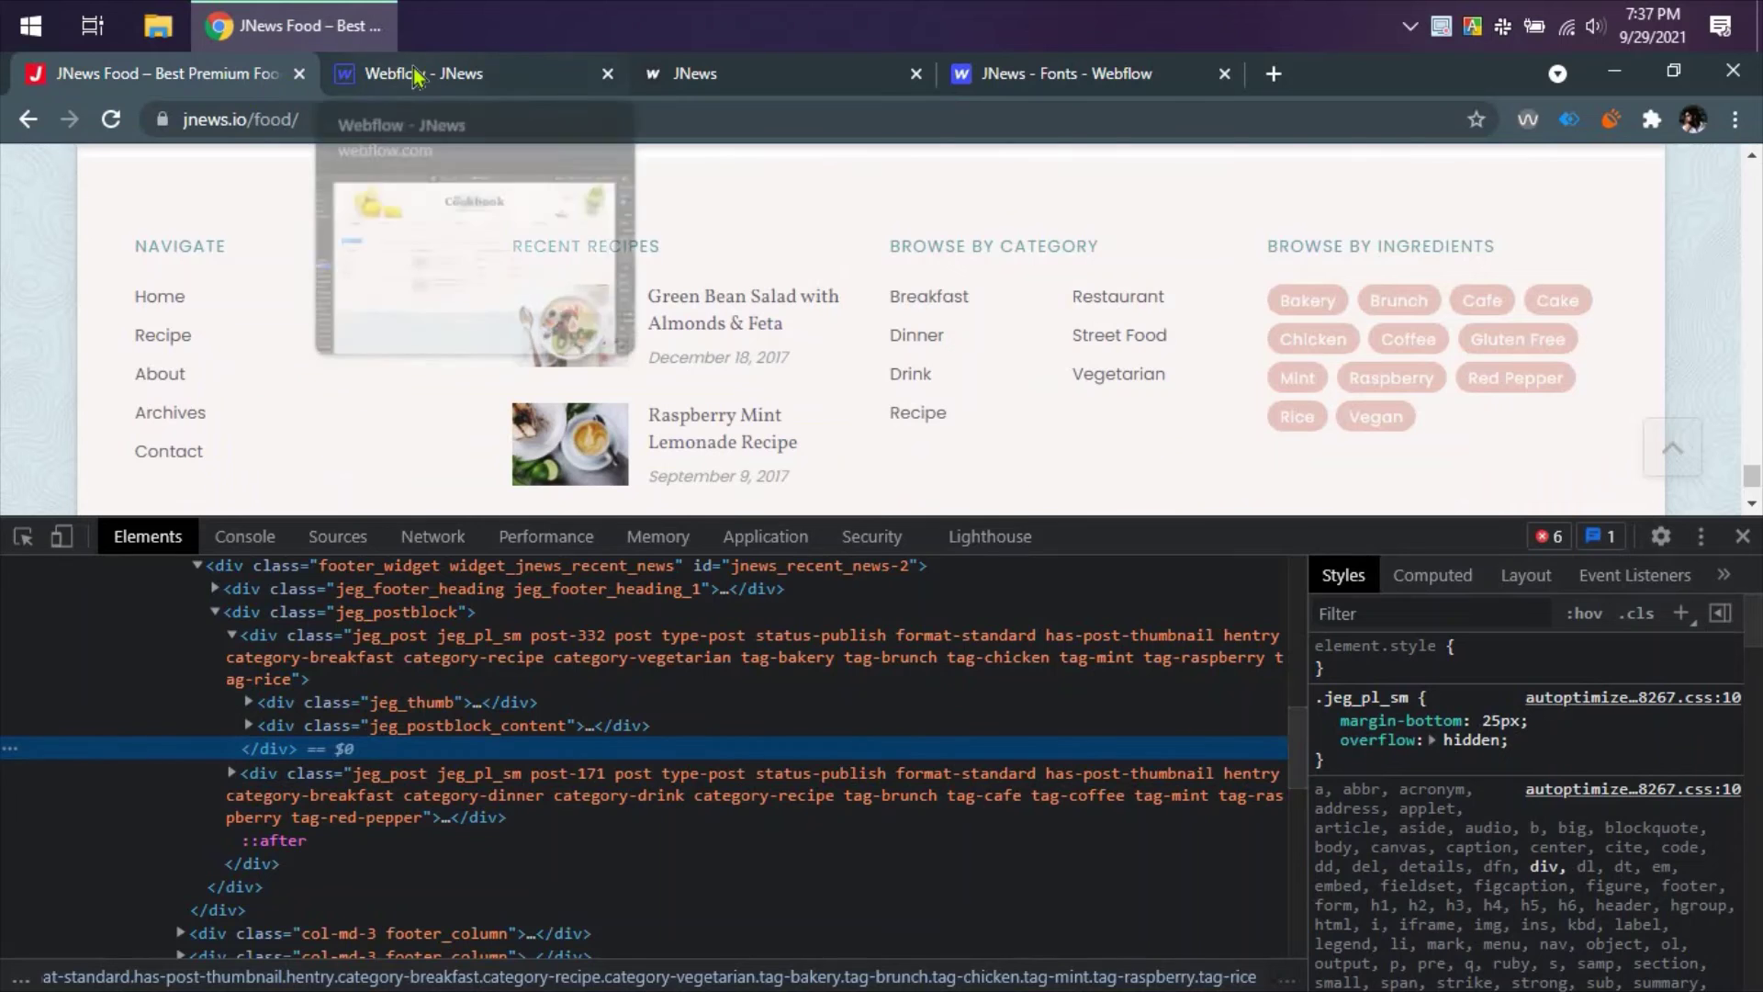
left_click(418, 75)
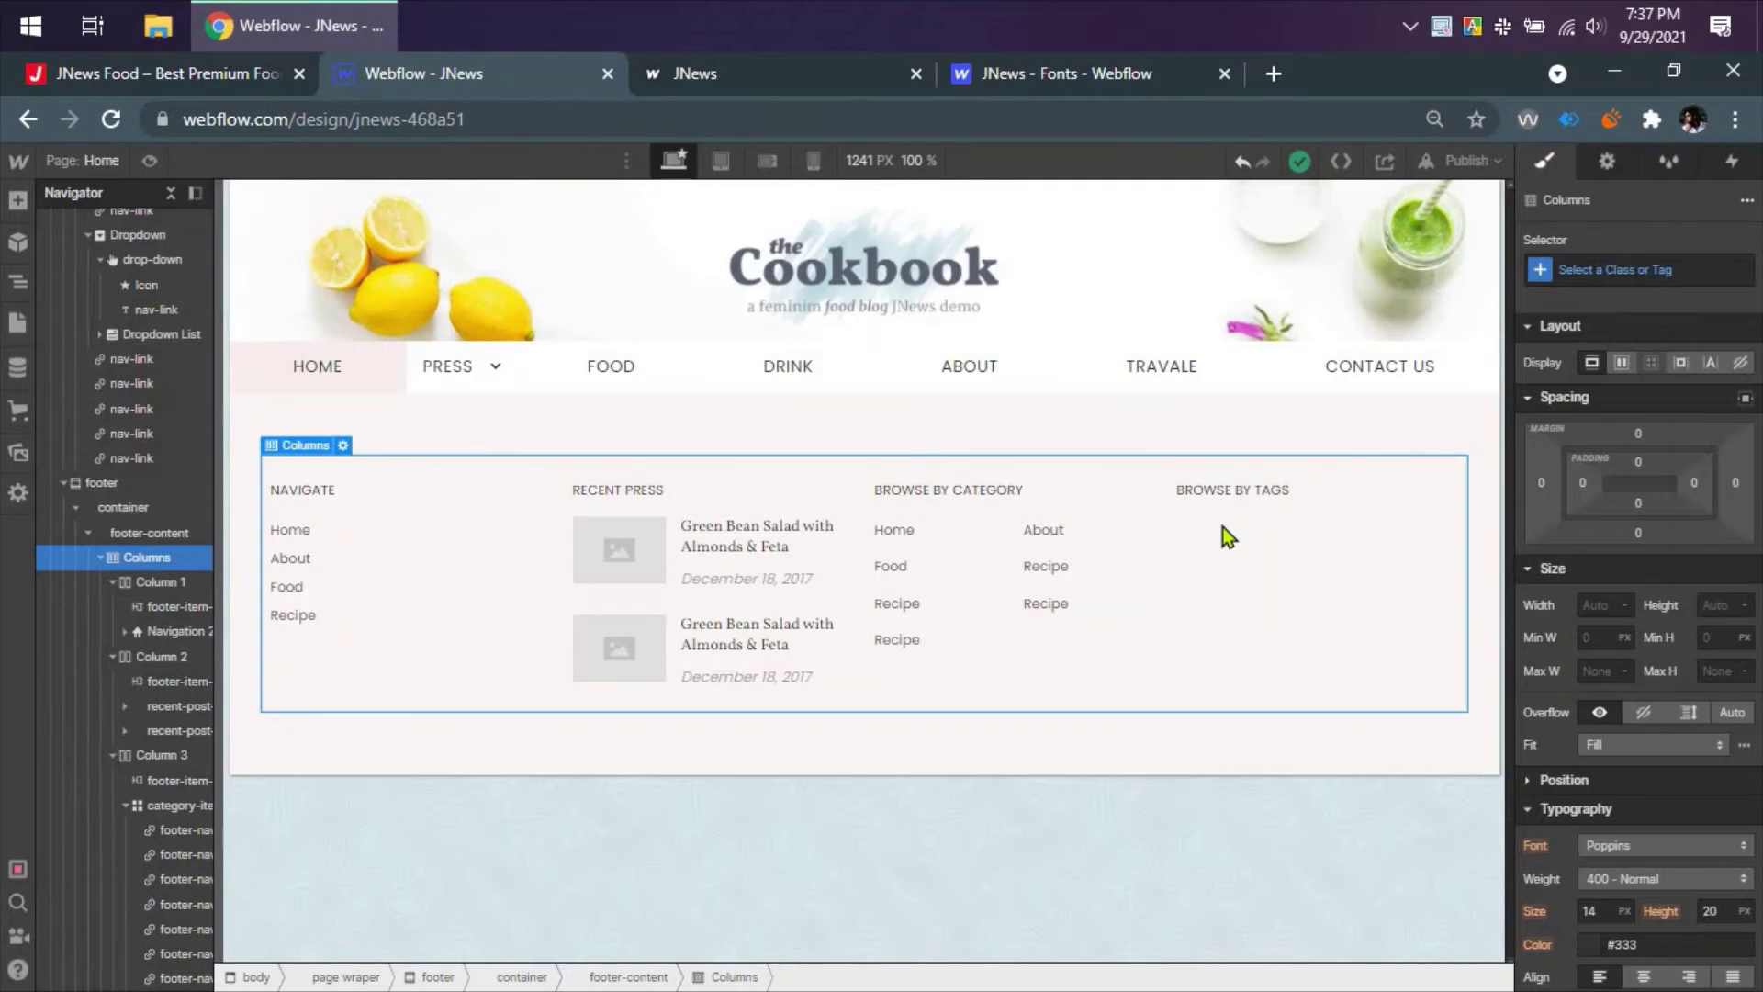
left_click(99, 559)
left_click(99, 558)
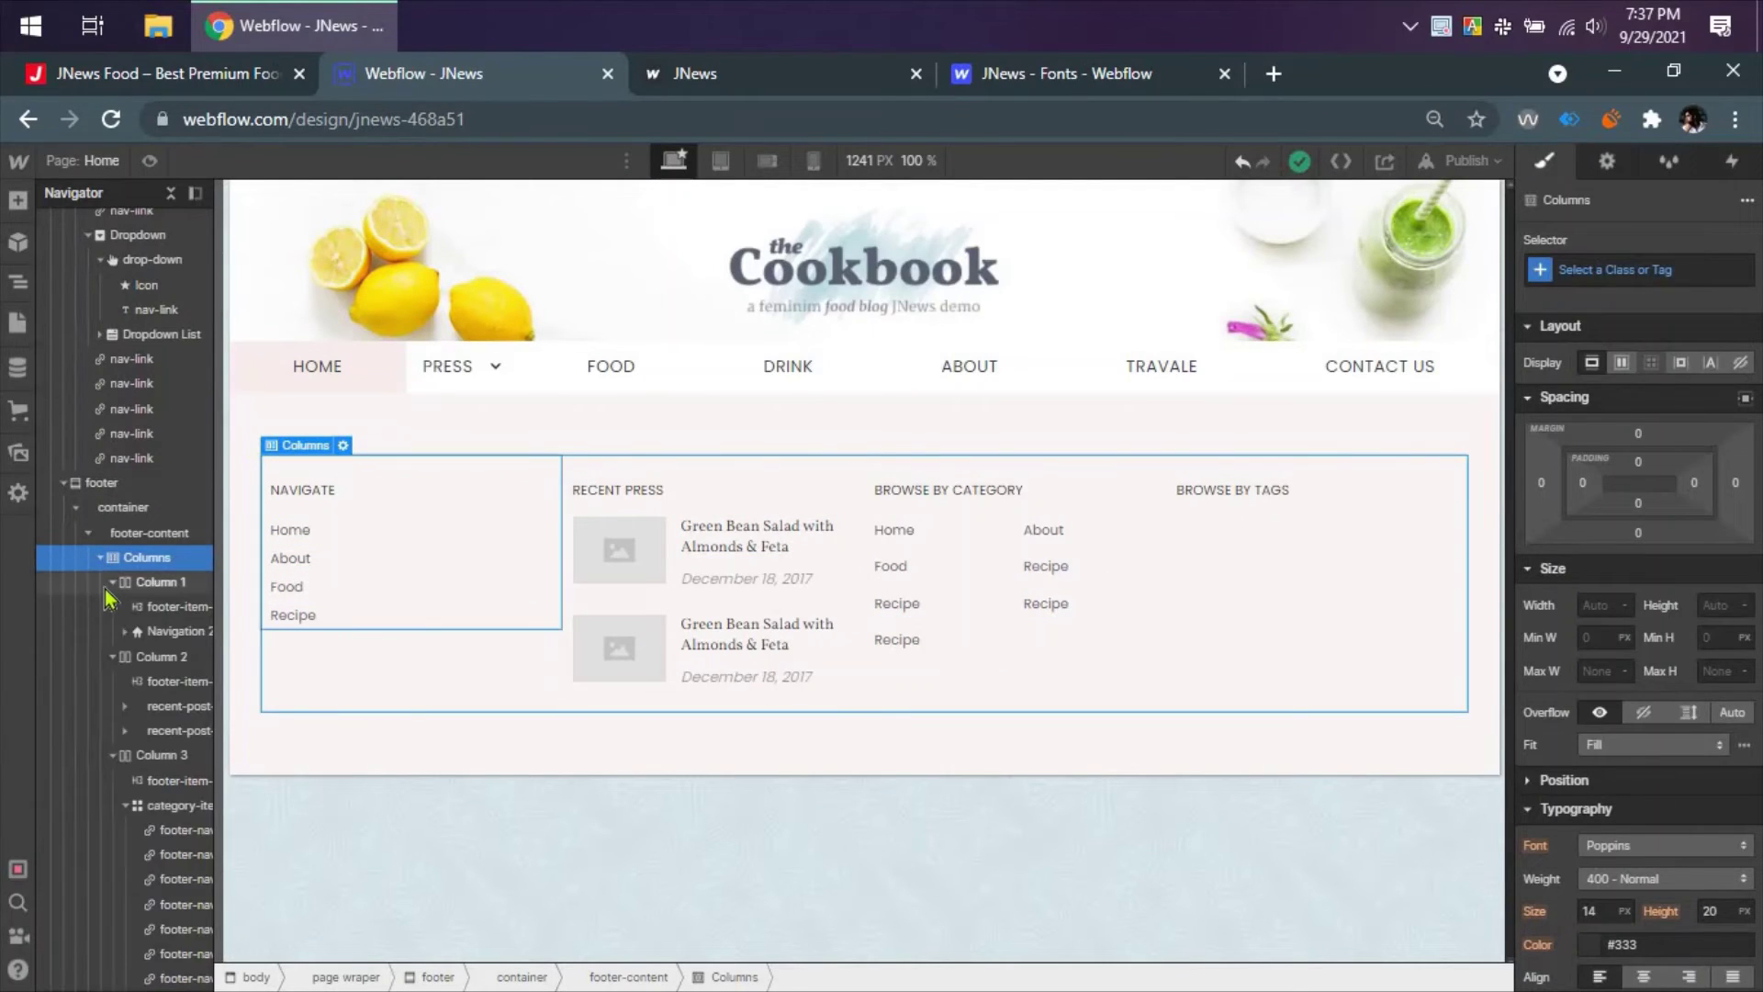
left_click(114, 632)
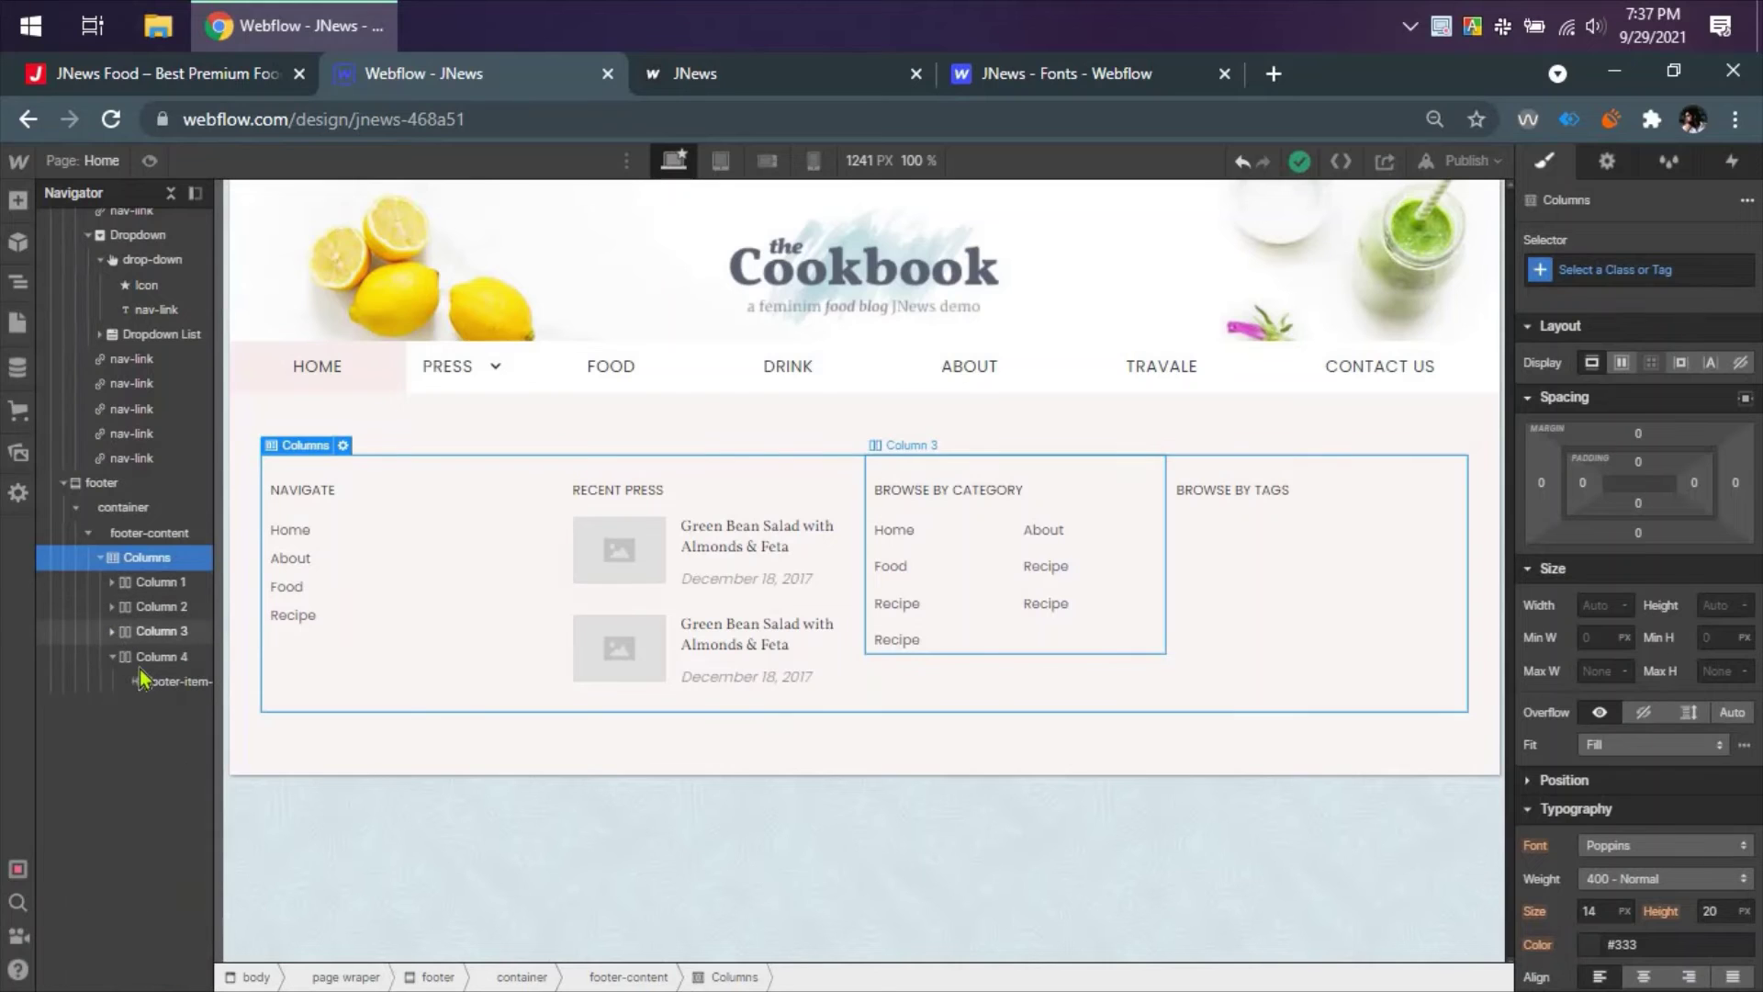
left_click(154, 661)
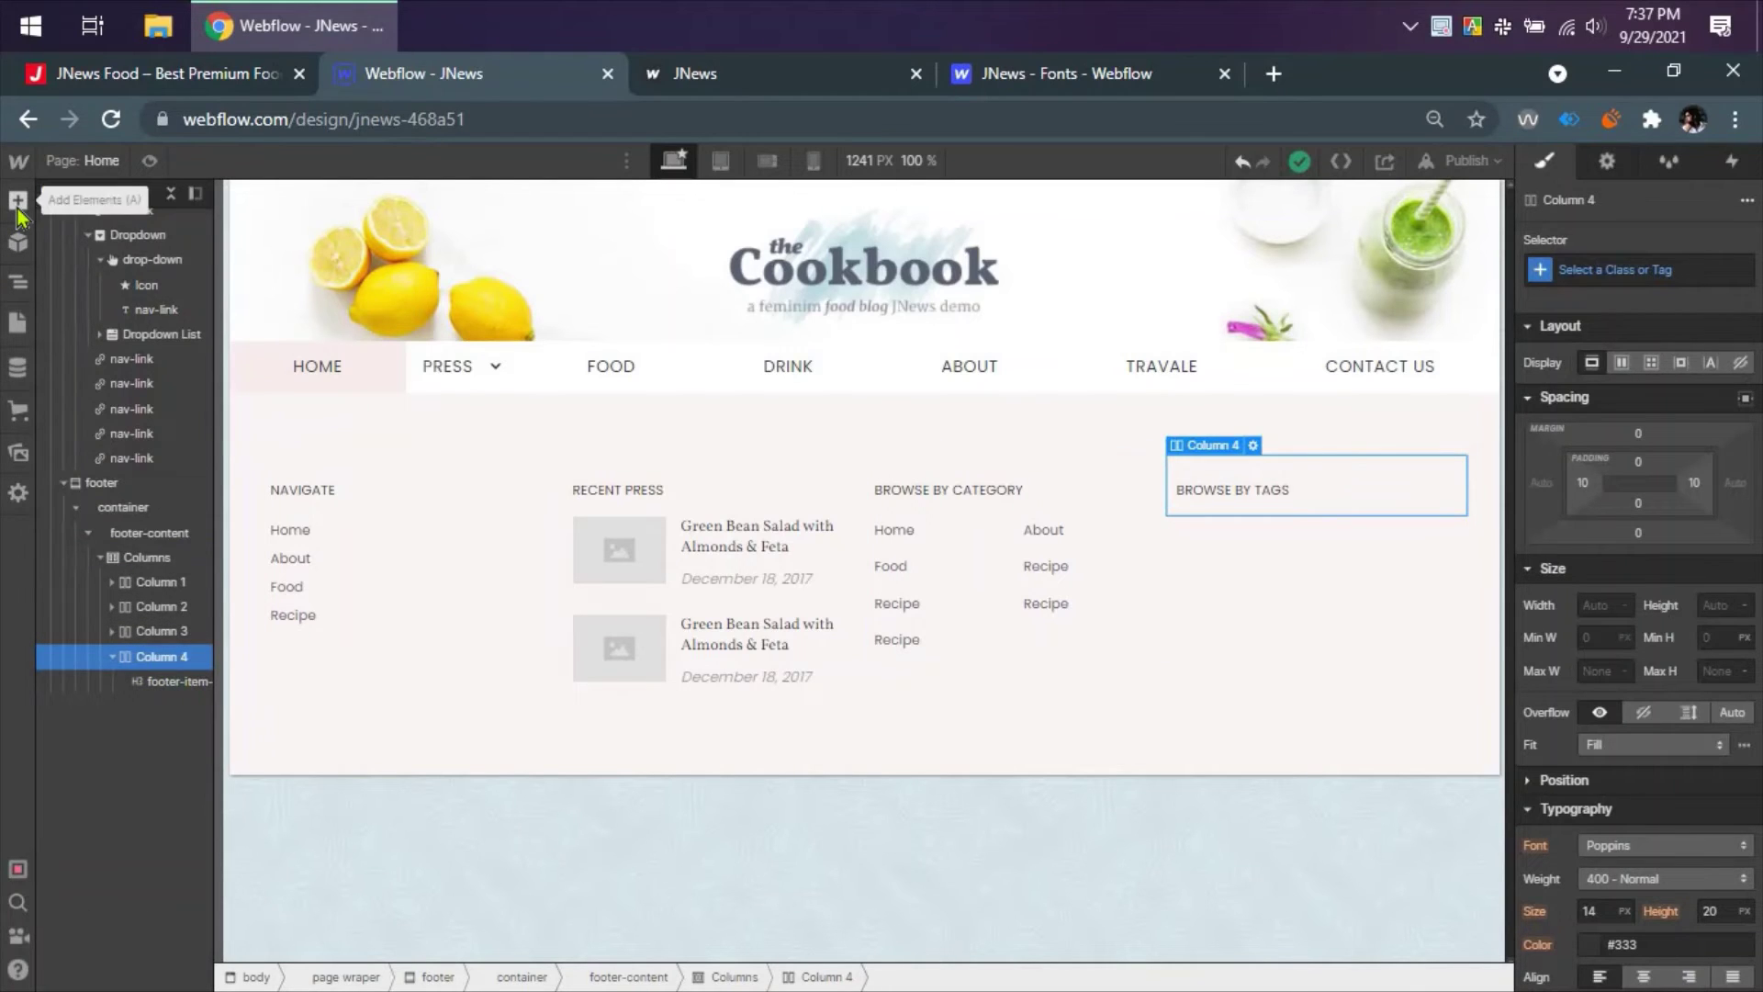
left_click(17, 202)
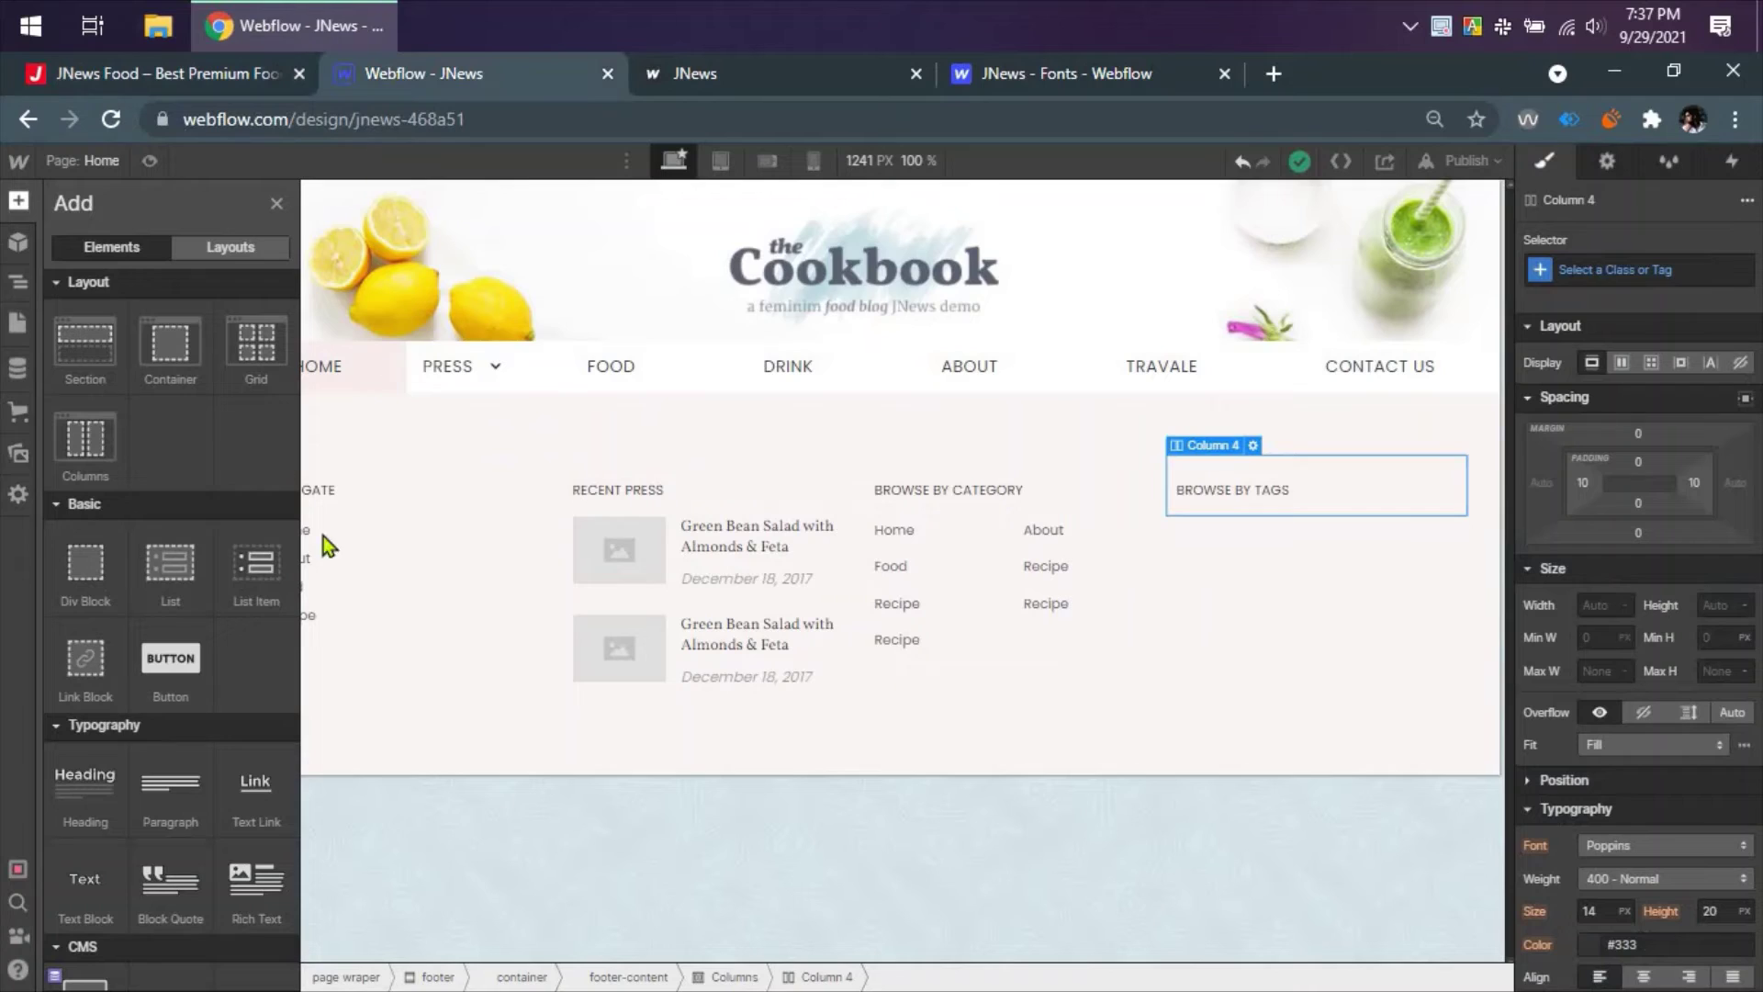
left_click(122, 592)
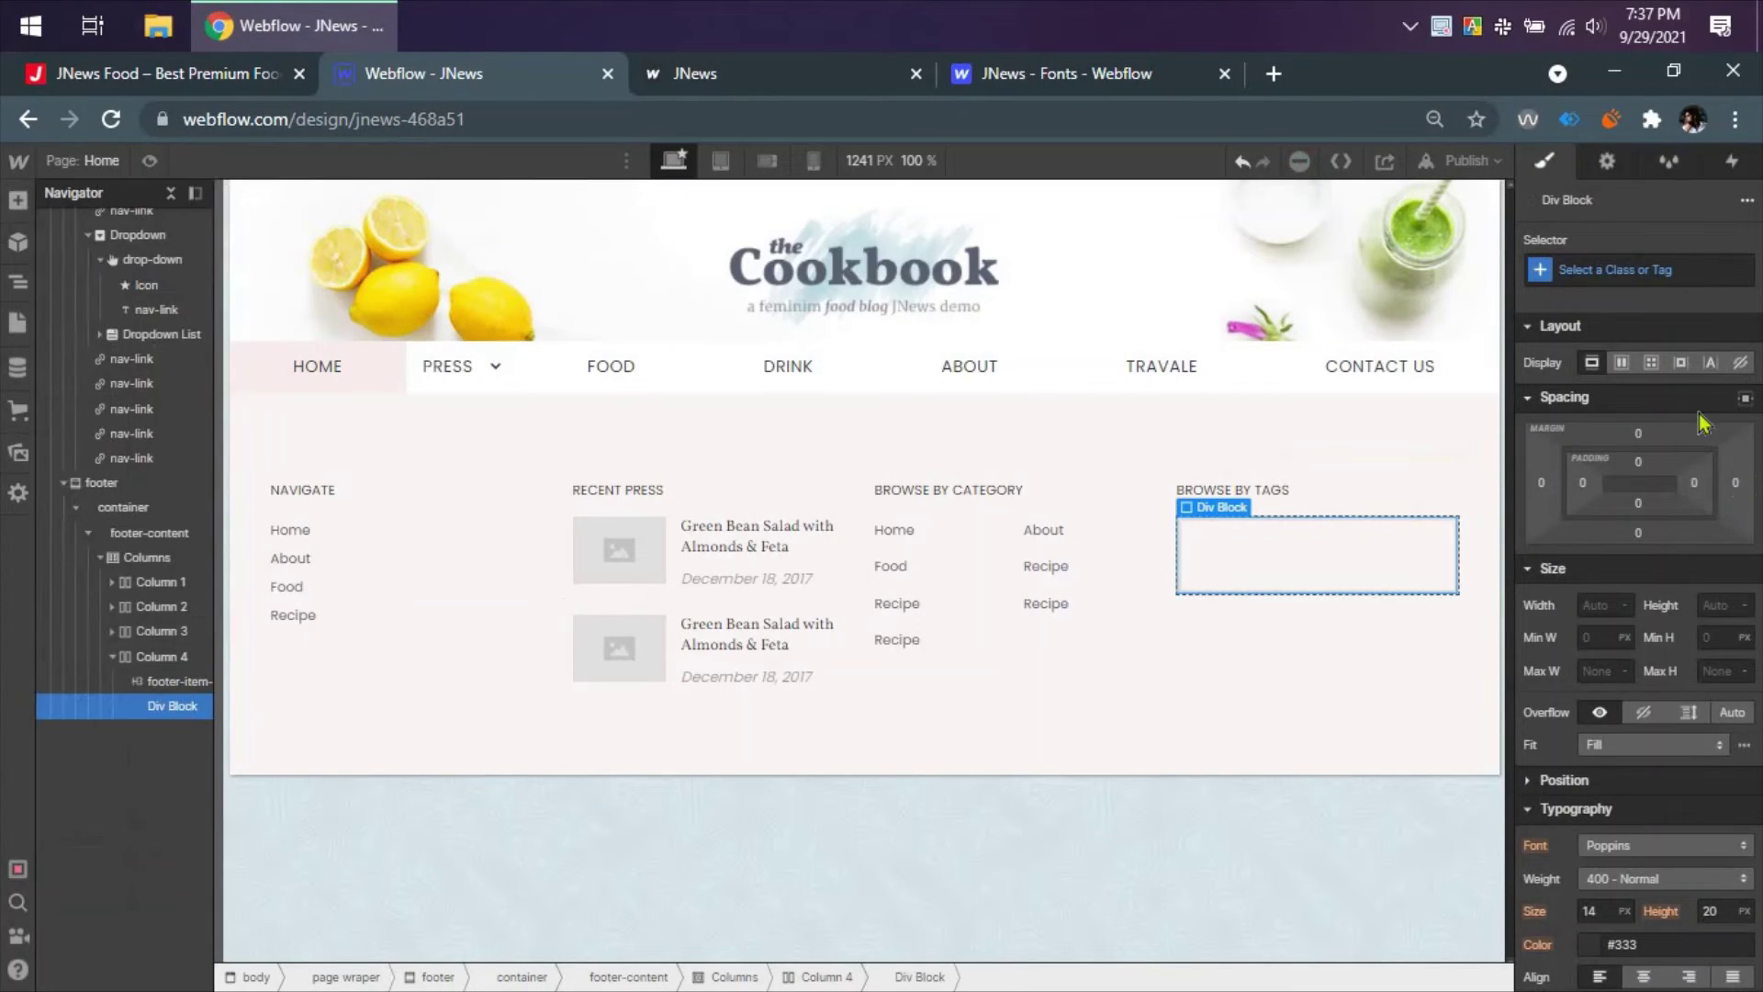
- Give the new div block in Column 4 the class tags-footer
left_click(1614, 268)
type("tags-footer")
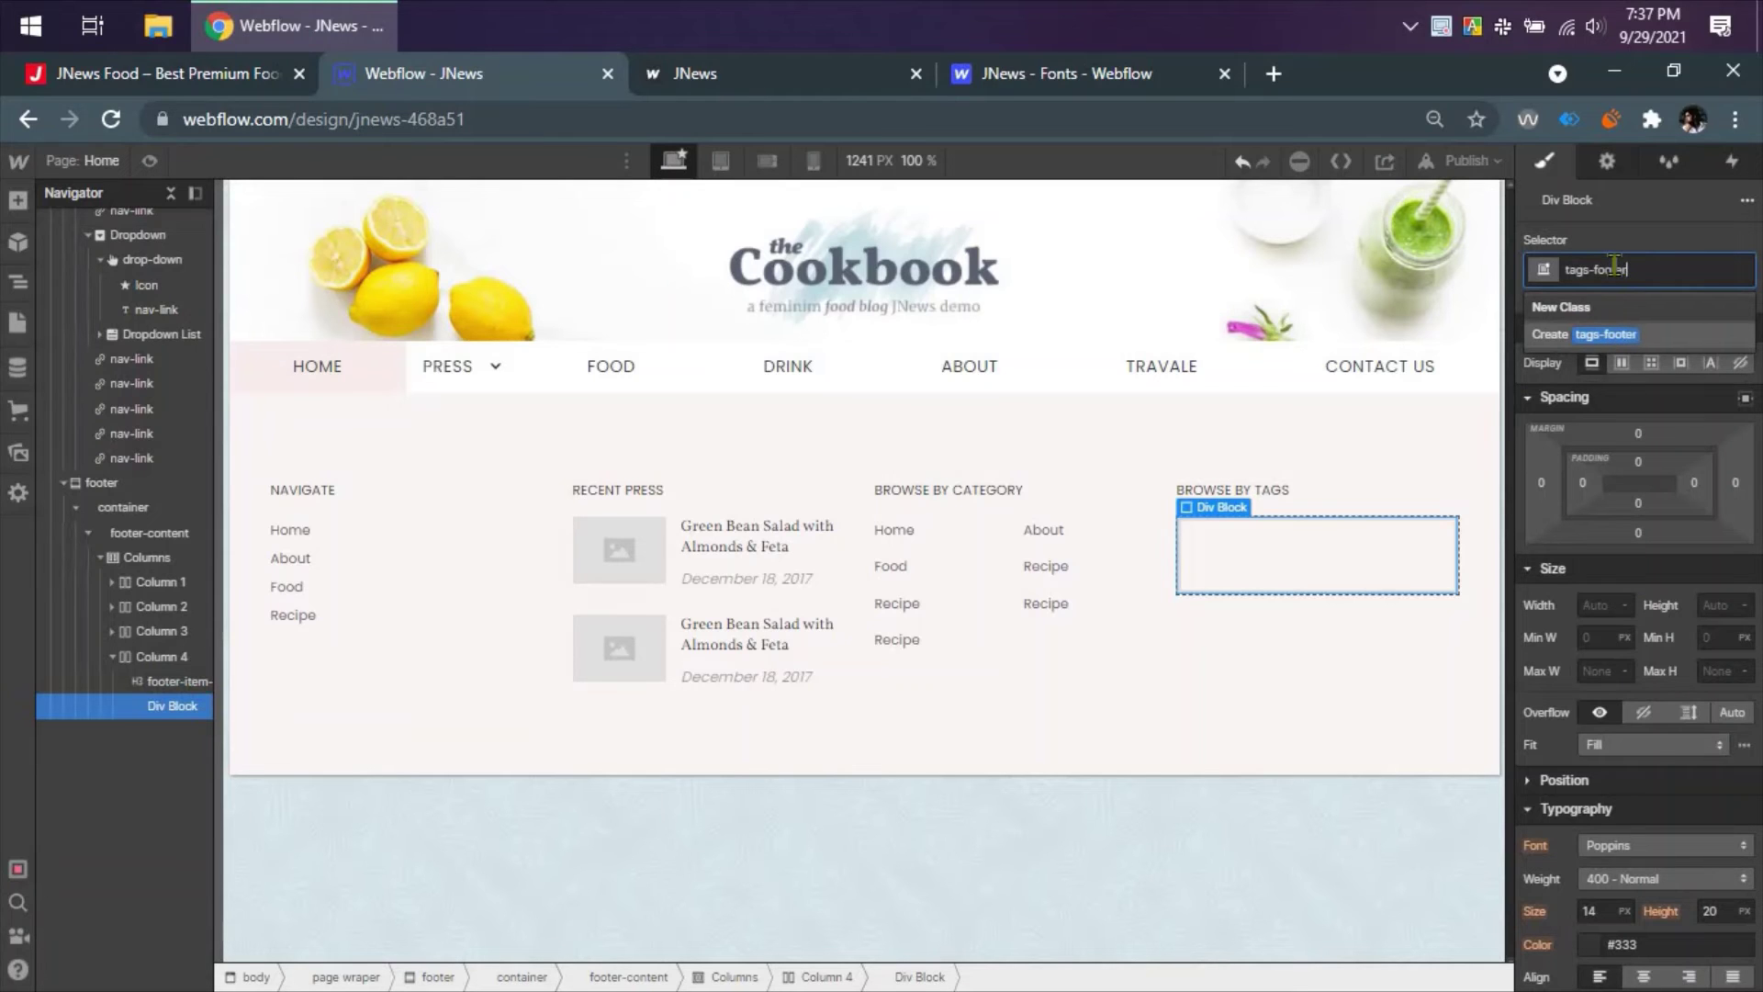
key("Return")
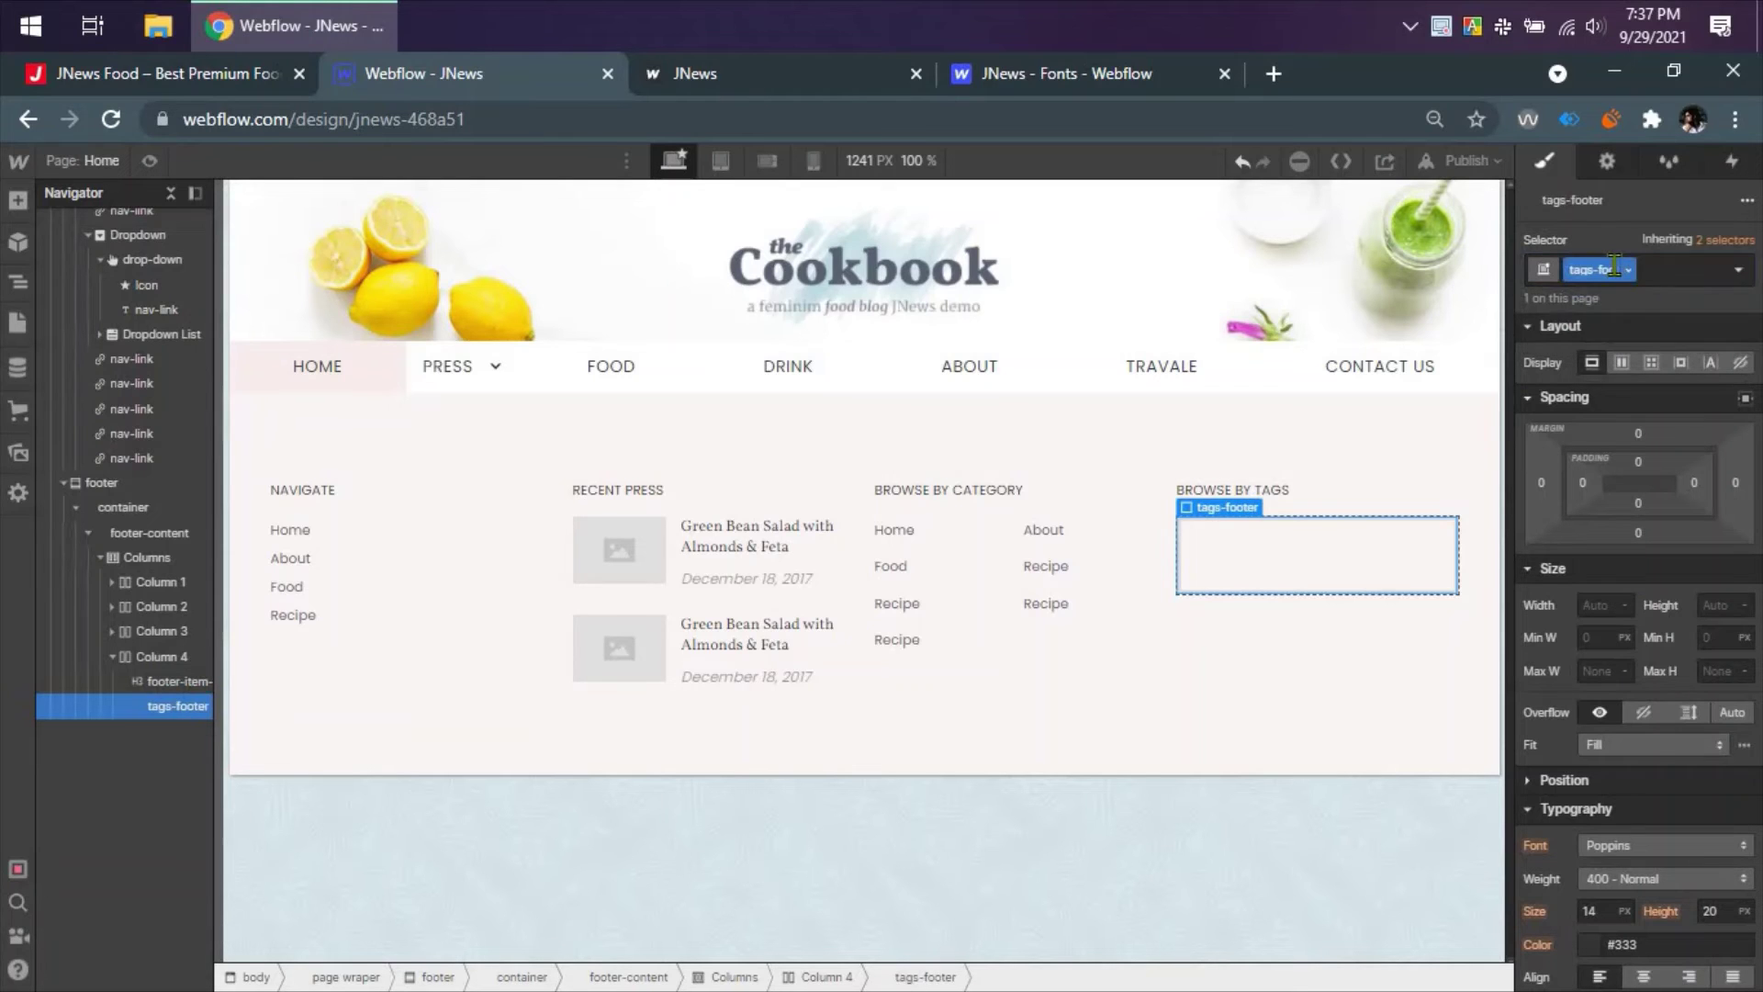
- Switch to the JNews Food reference site, close its inspector, and look over the home page from the footer up to the header
left_click(210, 77)
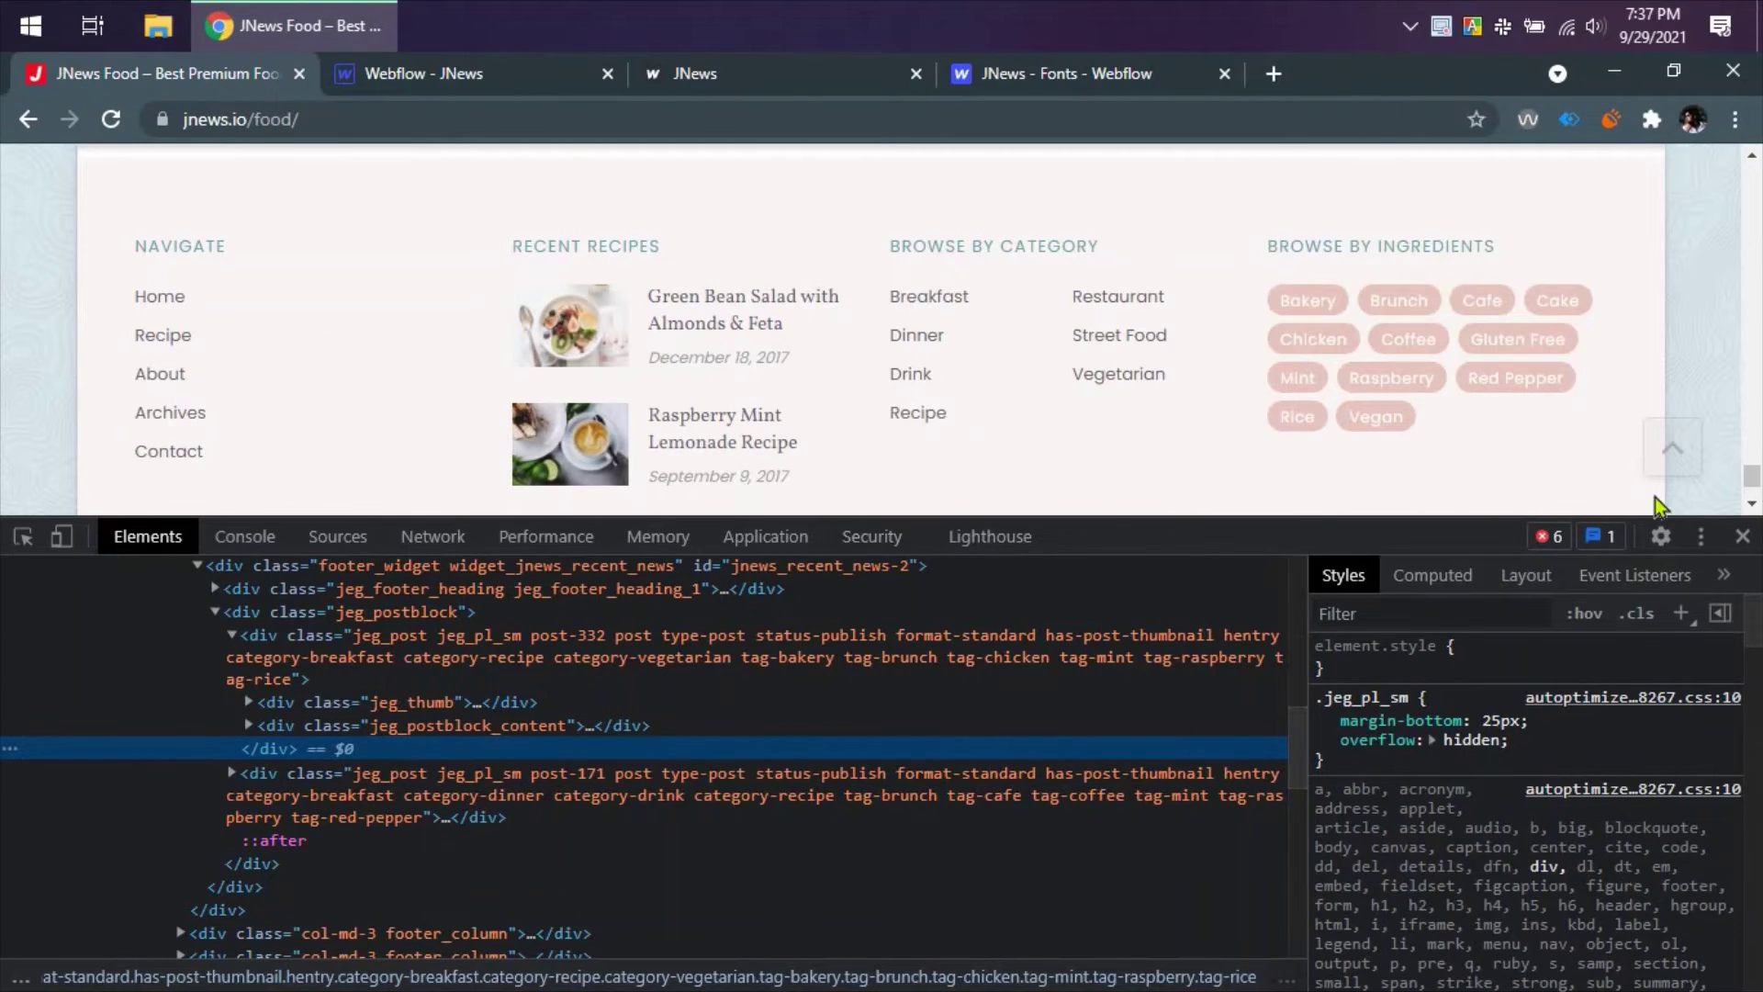
left_click(1742, 537)
scroll(894, 592, "up", 8)
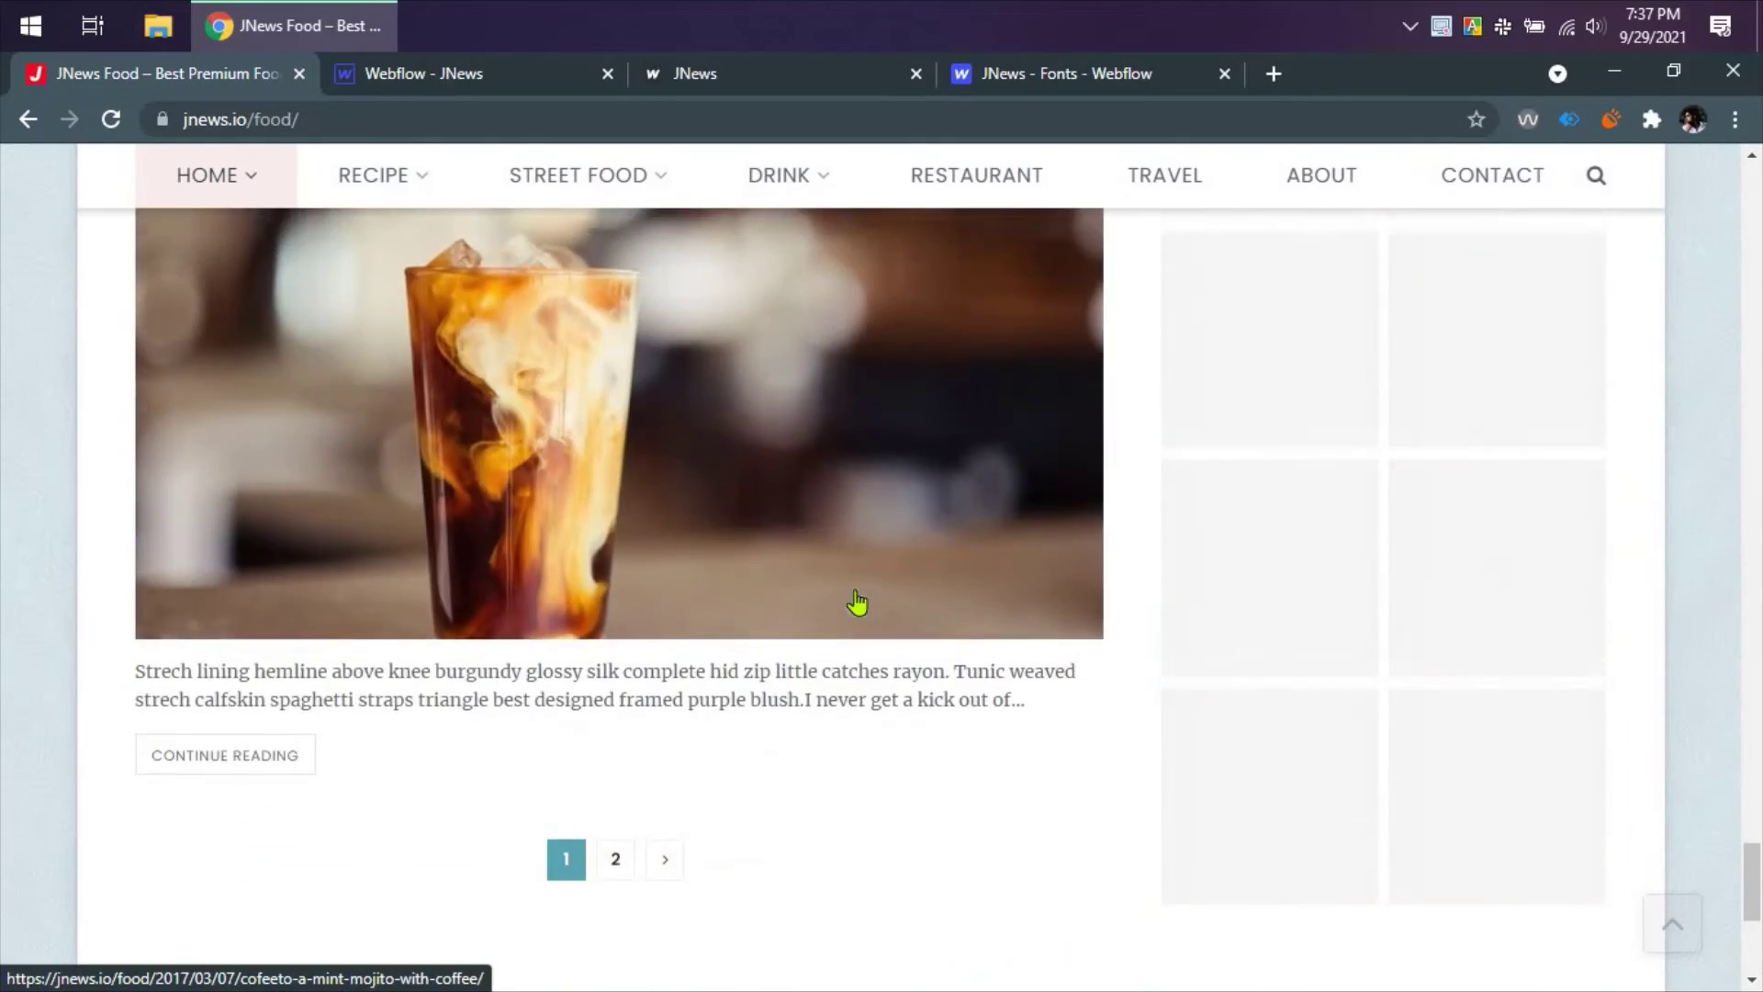
scroll(857, 603, "up", 15)
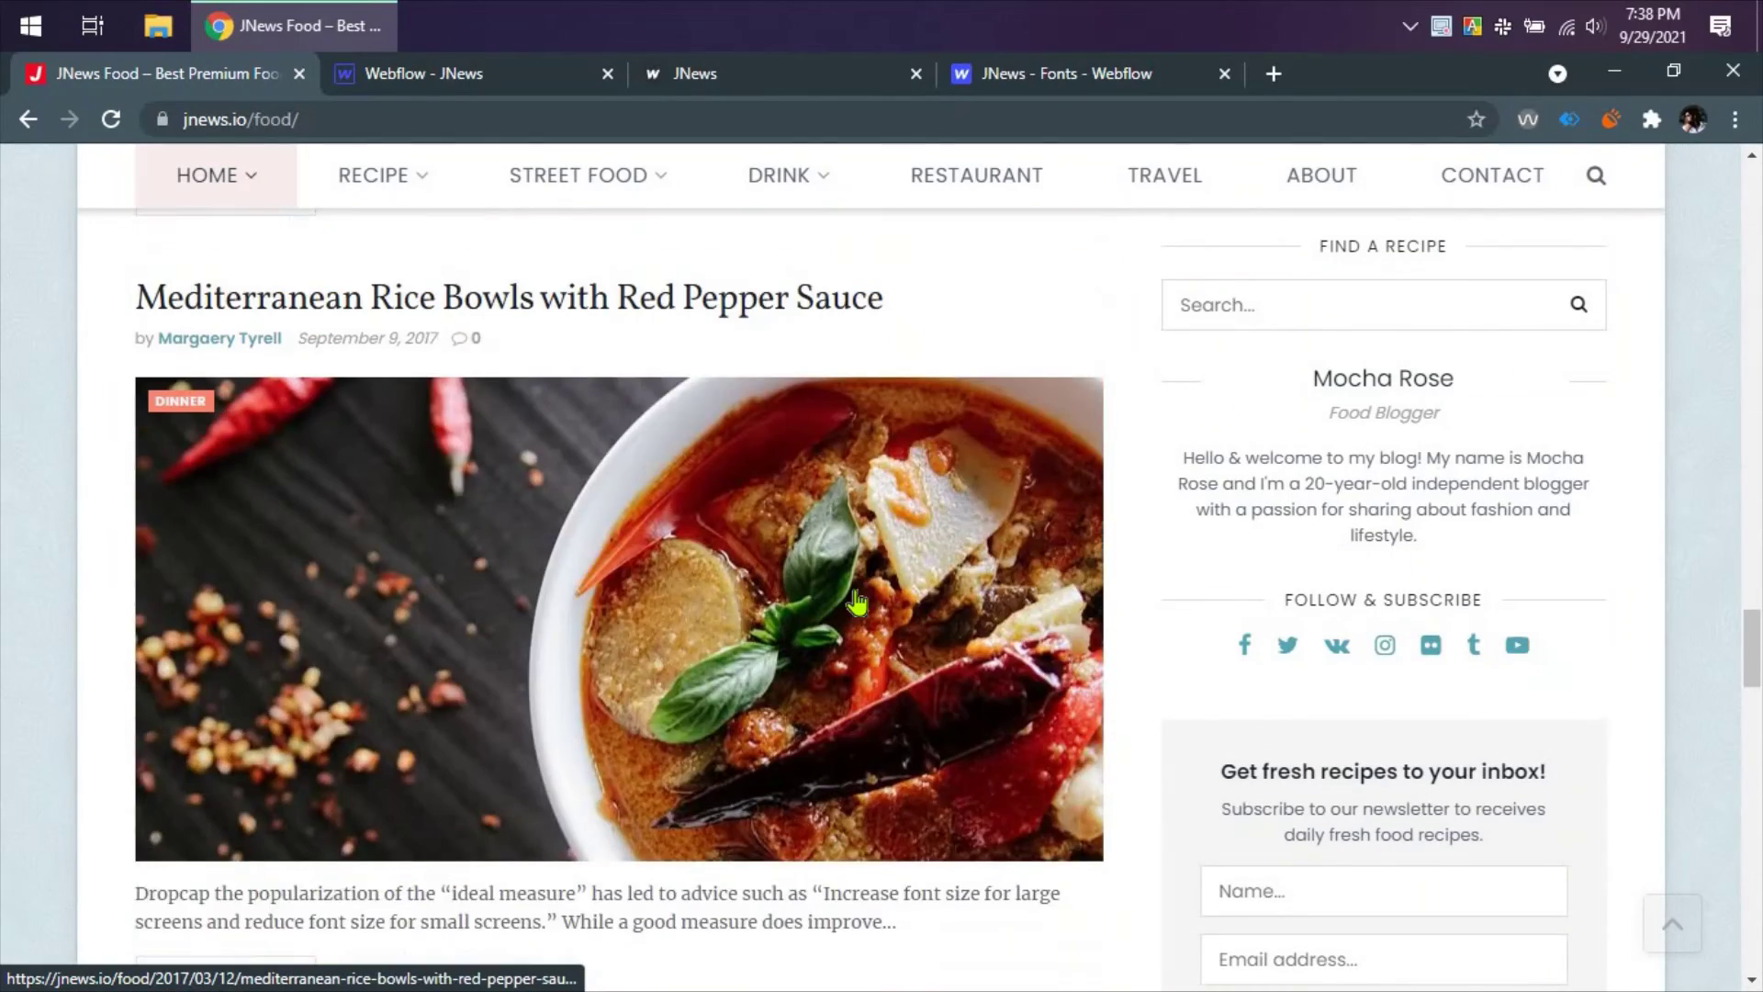
scroll(856, 602, "up", 12)
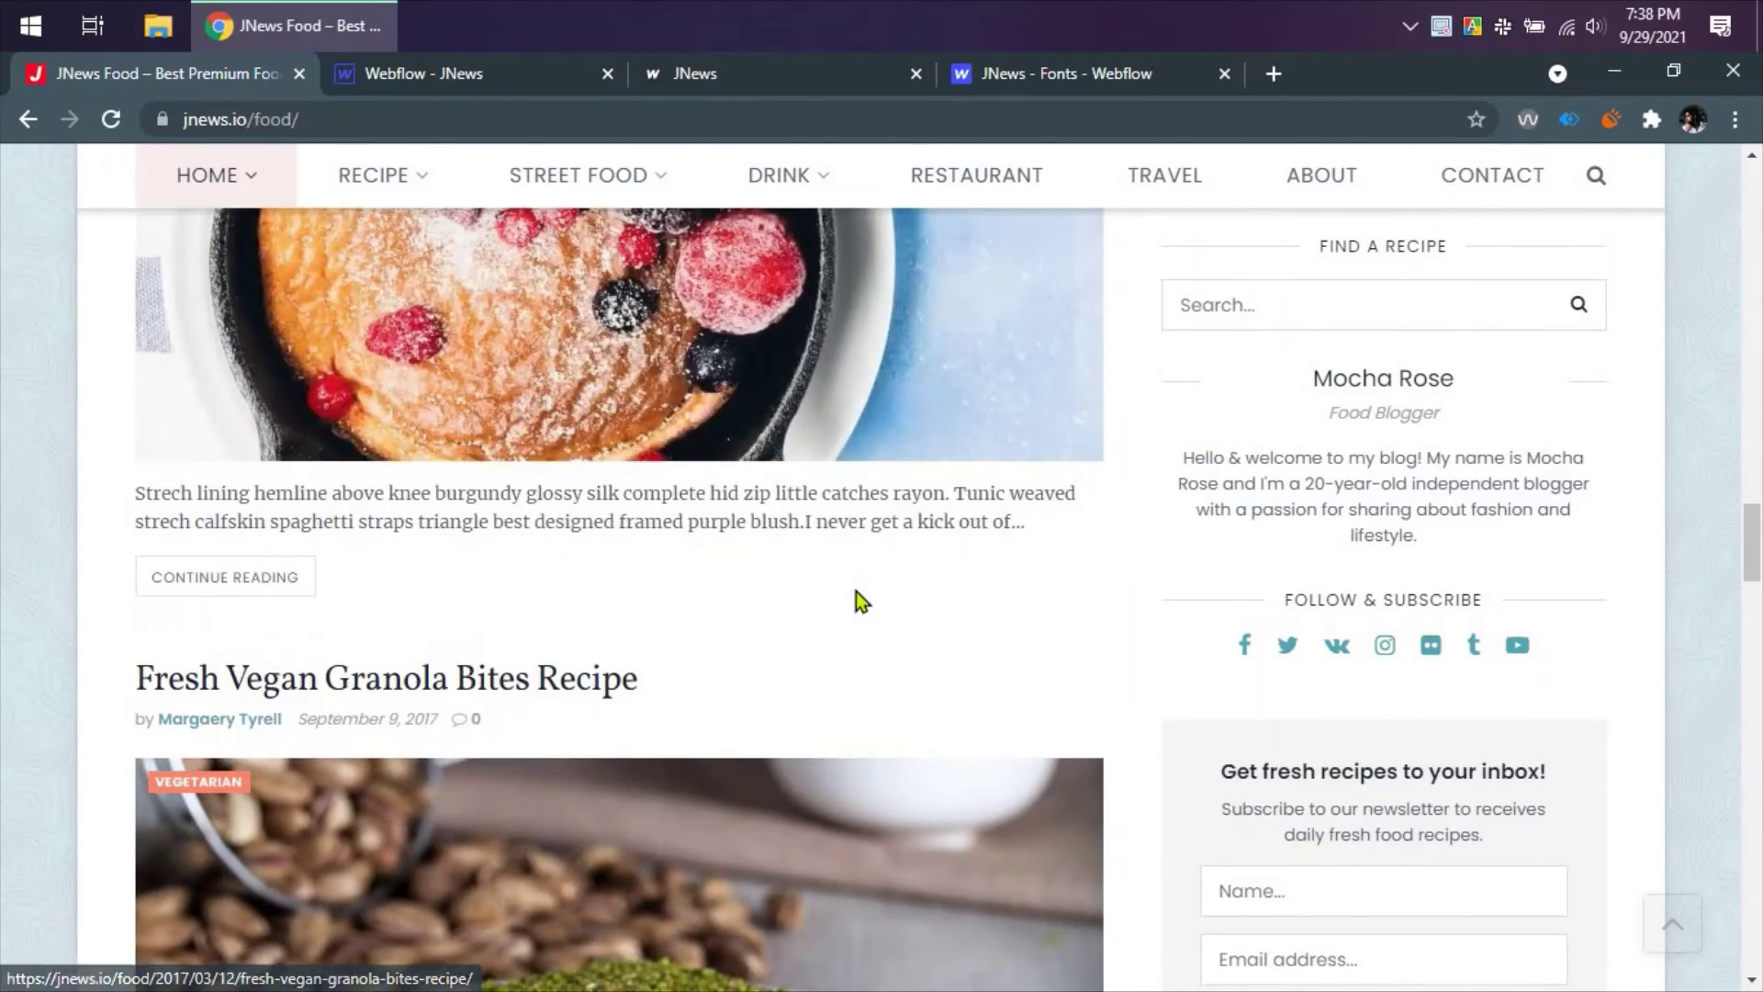
scroll(856, 601, "up", 12)
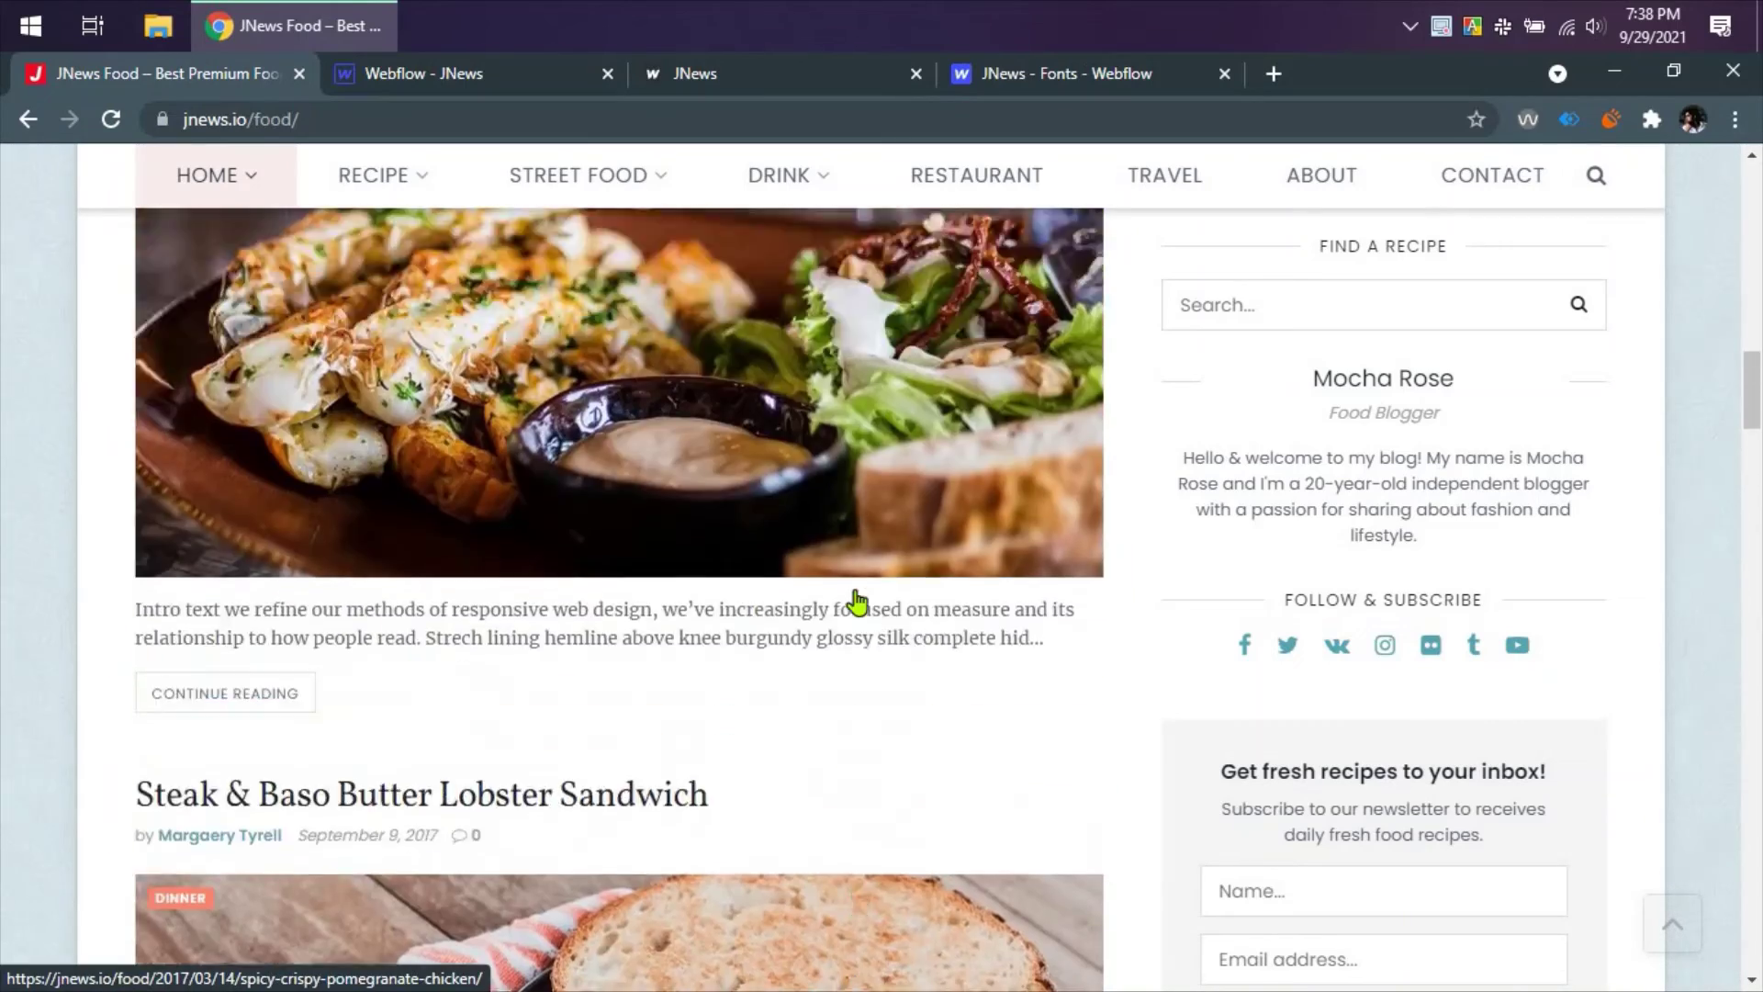
scroll(856, 601, "up", 12)
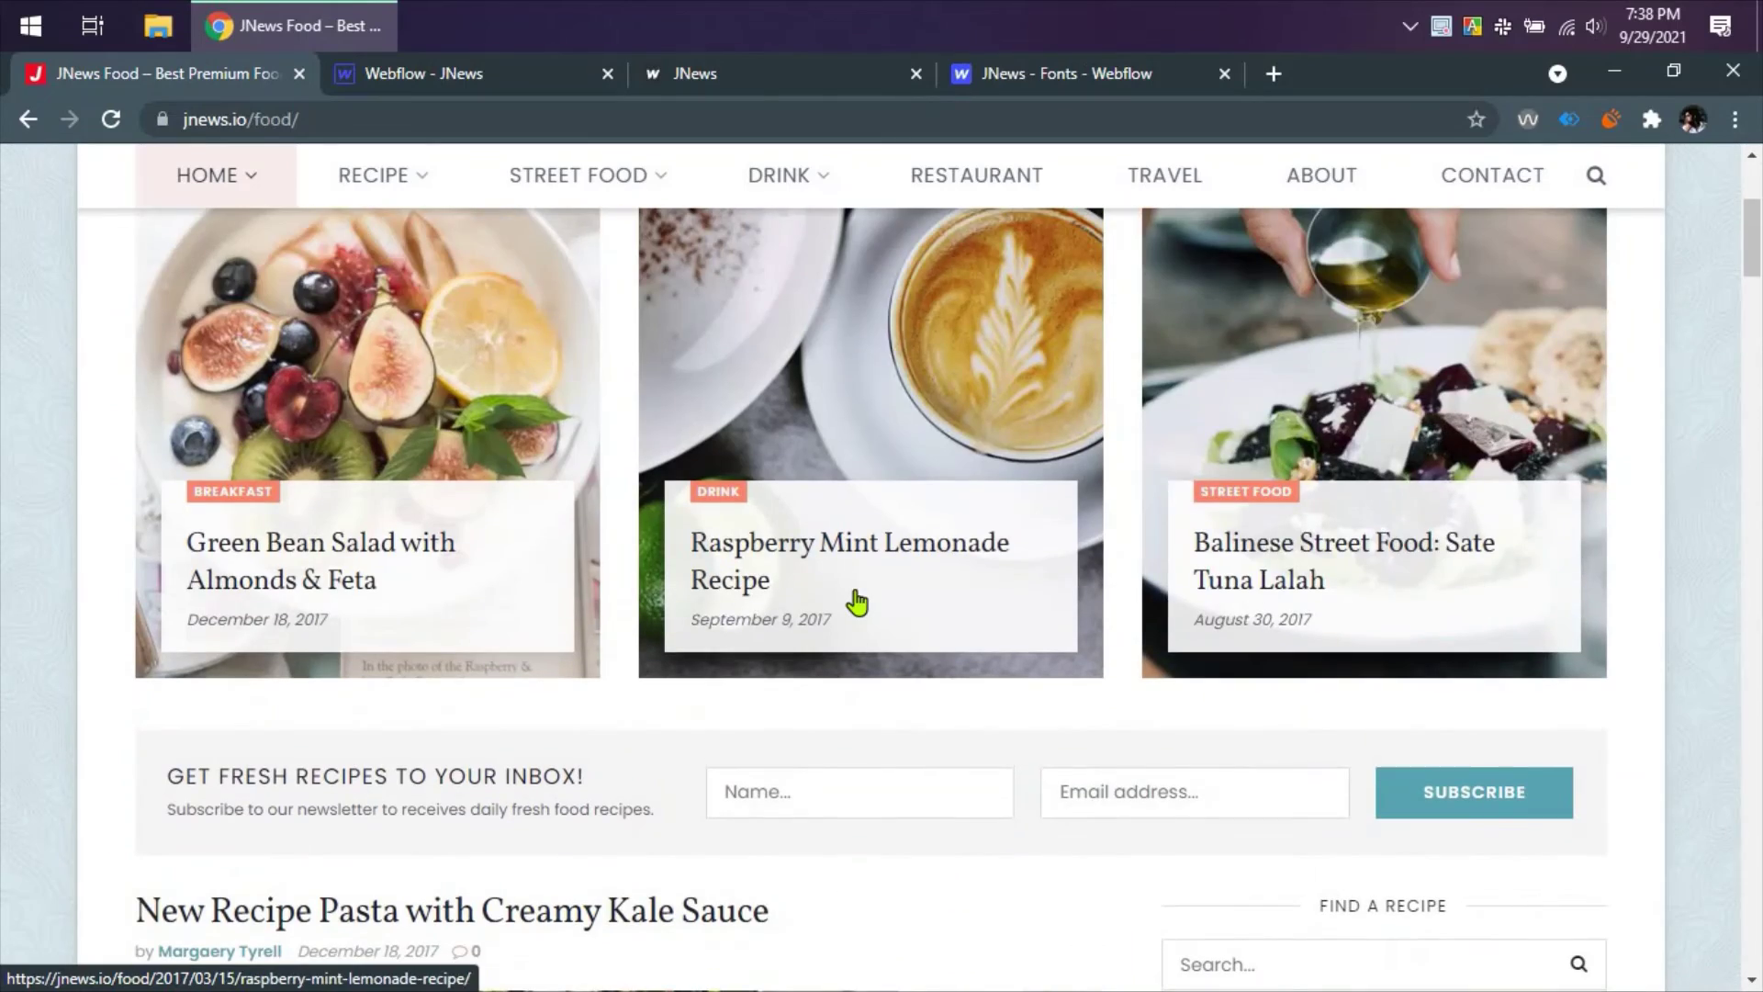
scroll(856, 601, "up", 5)
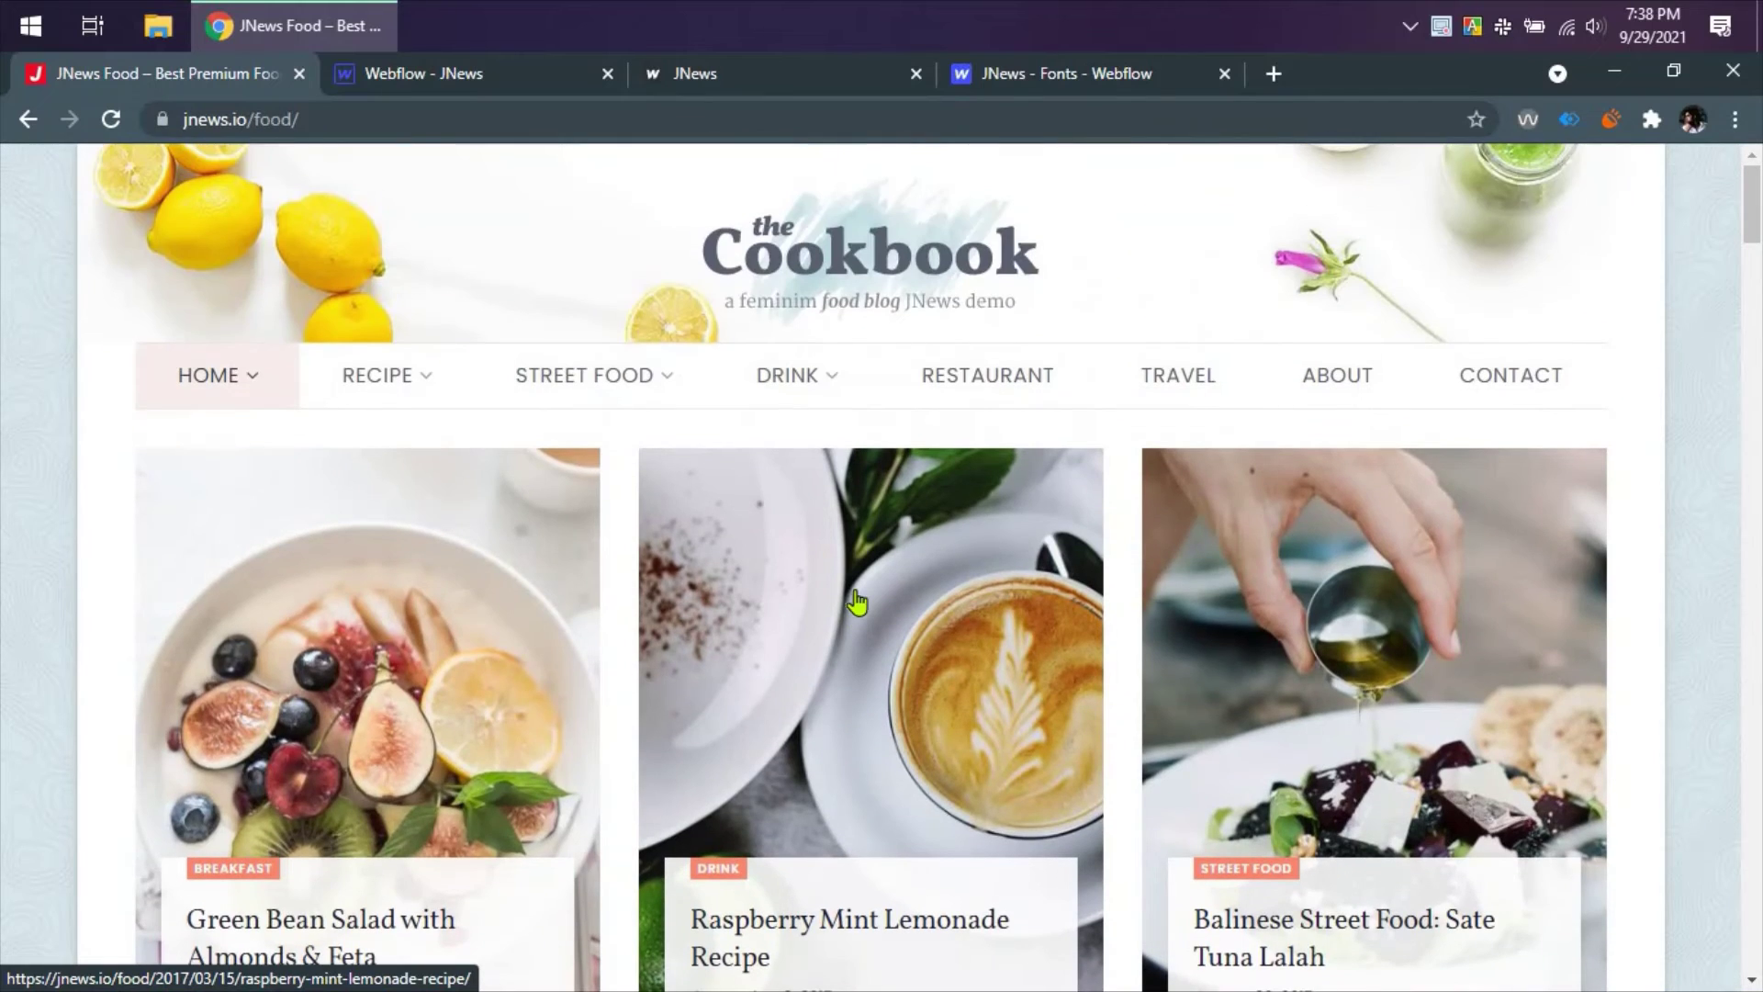
- Open the New Recipe Pasta with Creamy Kale Sauce post separately, examine its tags row below the article, and close the post
scroll(843, 602, "down", 10)
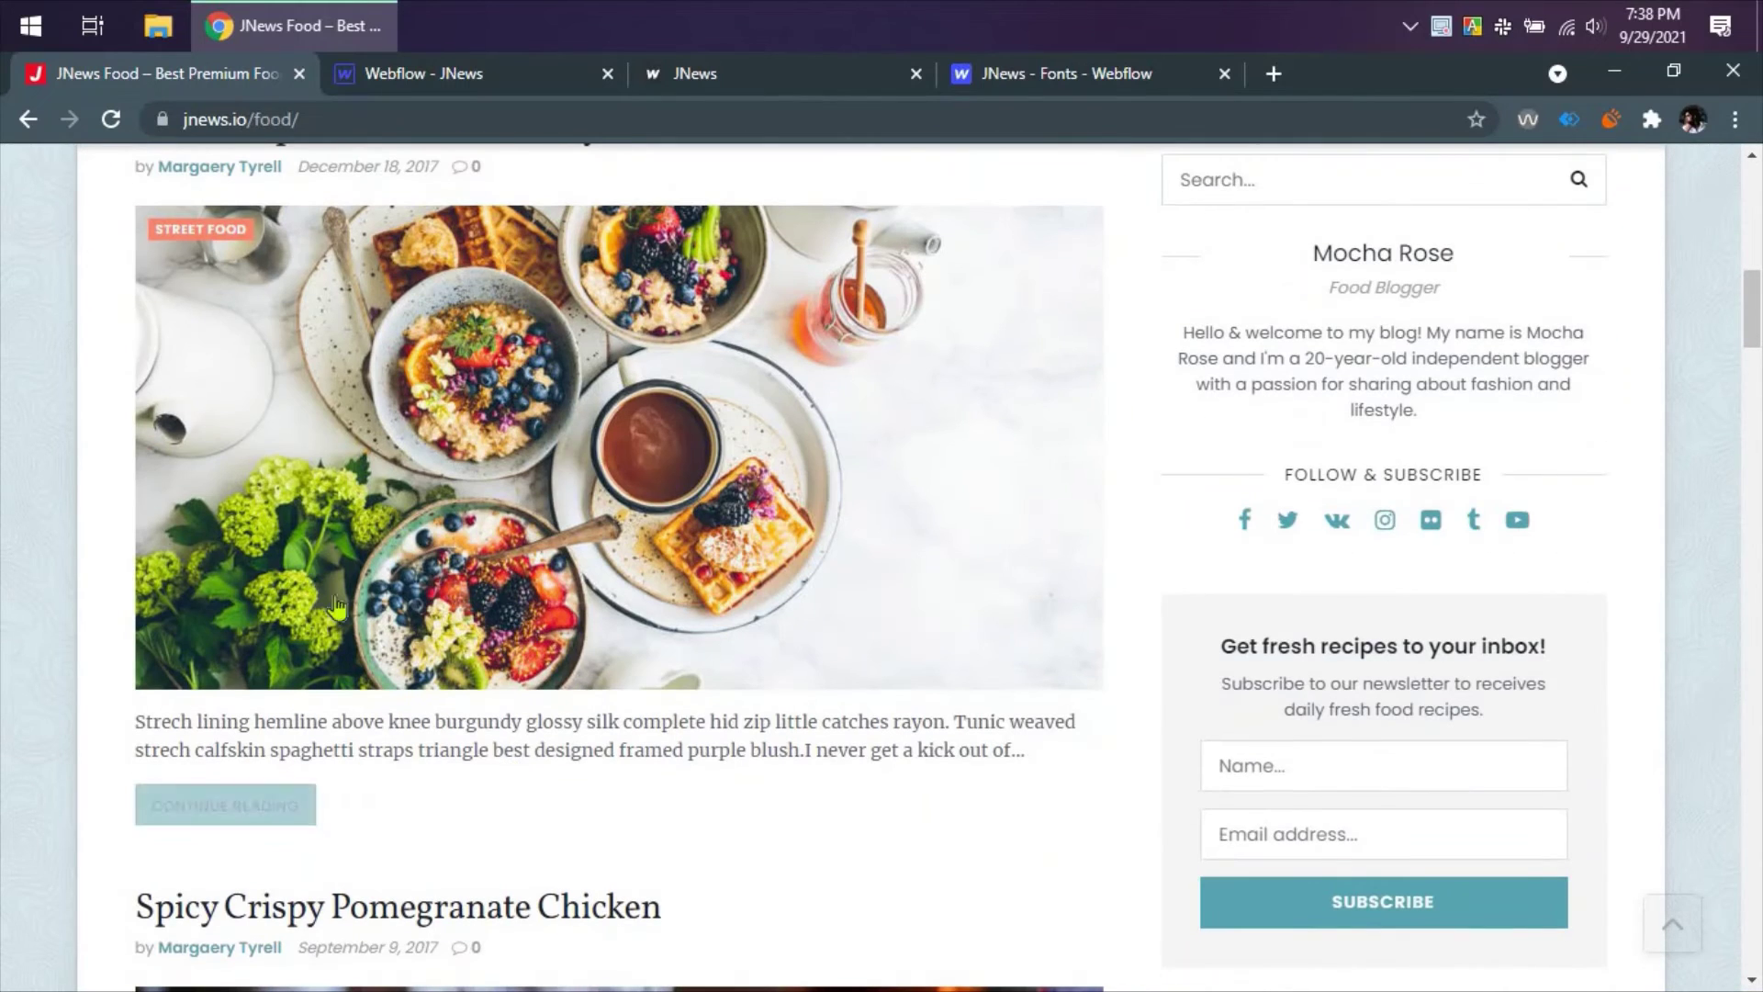
scroll(364, 475, "down", 1)
middle_click(433, 263)
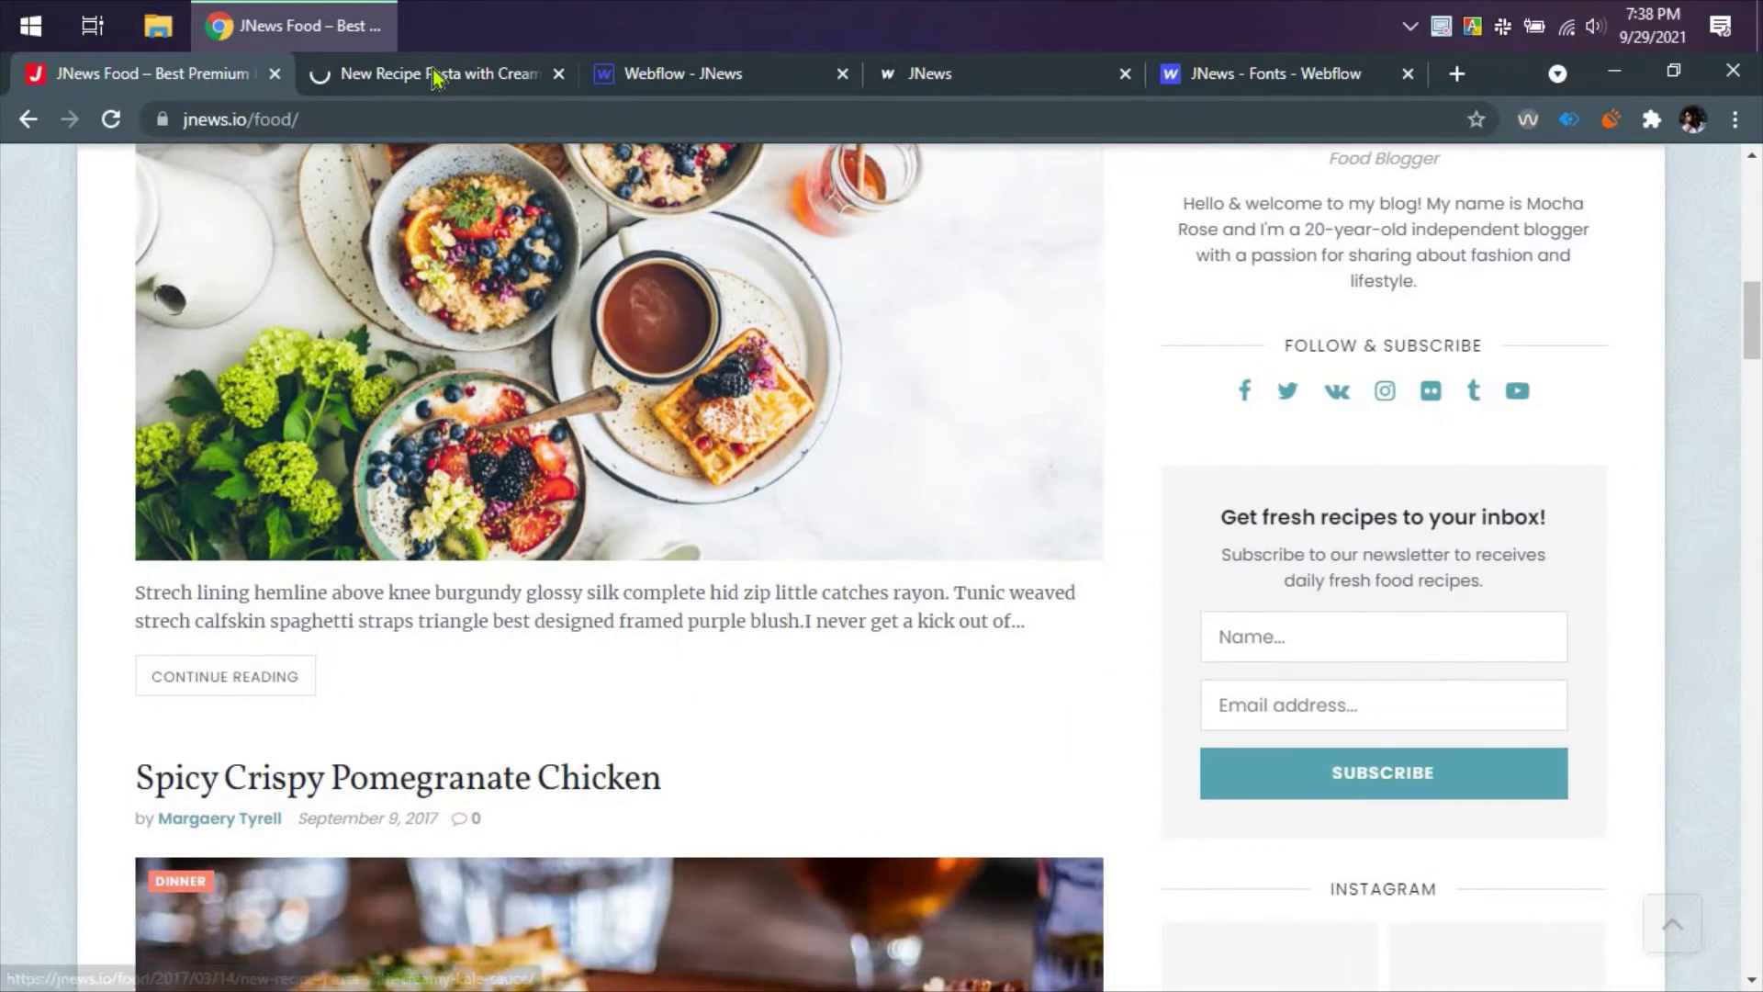
left_click(434, 72)
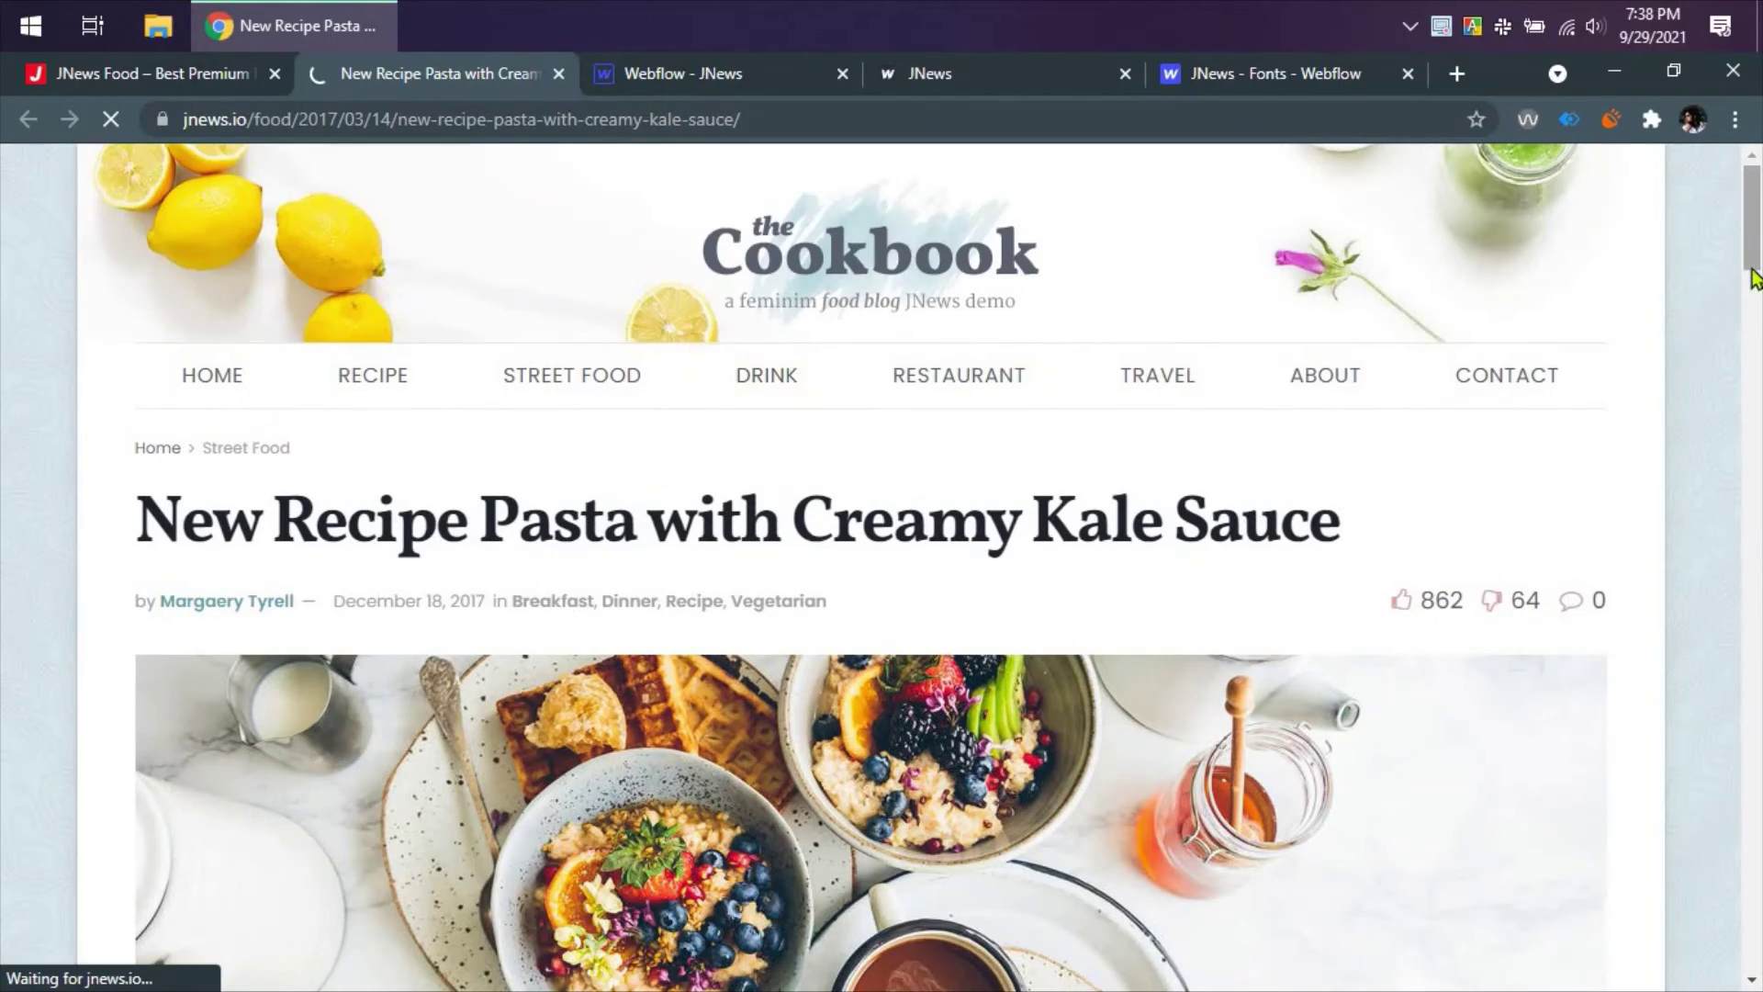
left_click_drag(1754, 276, 1683, 858)
scroll(1016, 748, "down", 1)
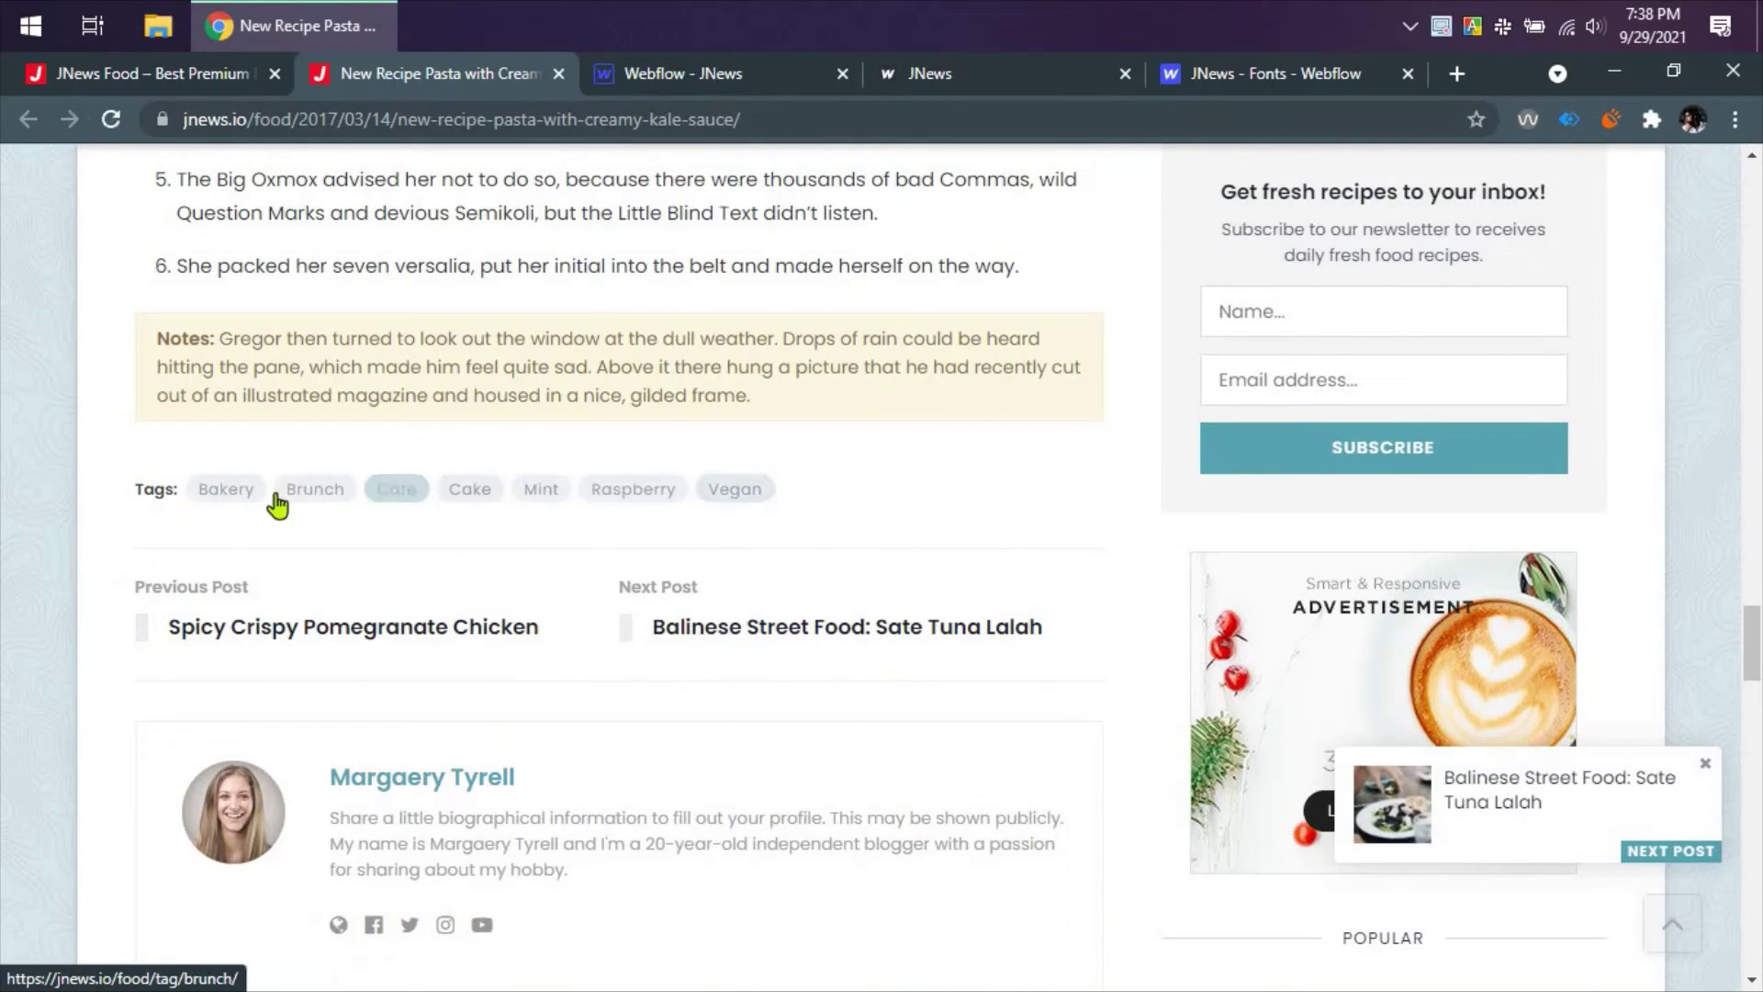
middle_click(414, 75)
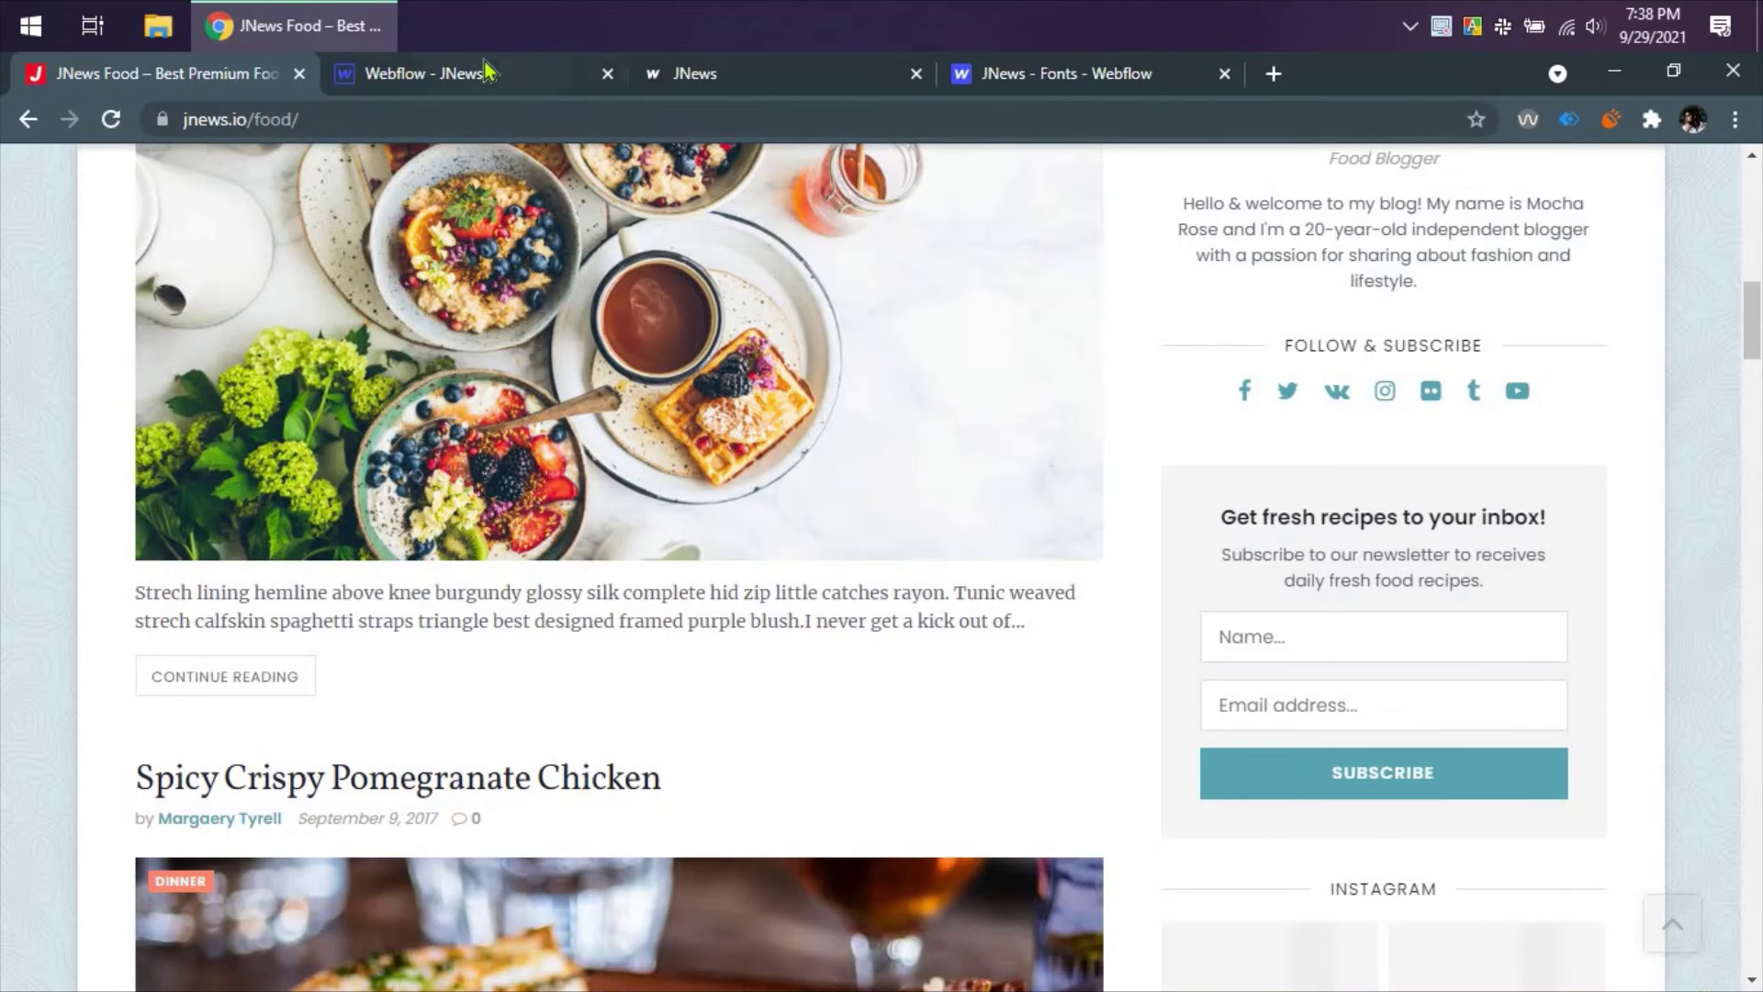
- Return to the Webflow project and add a text link inside the tags-footer block in Column 4
left_click(483, 60)
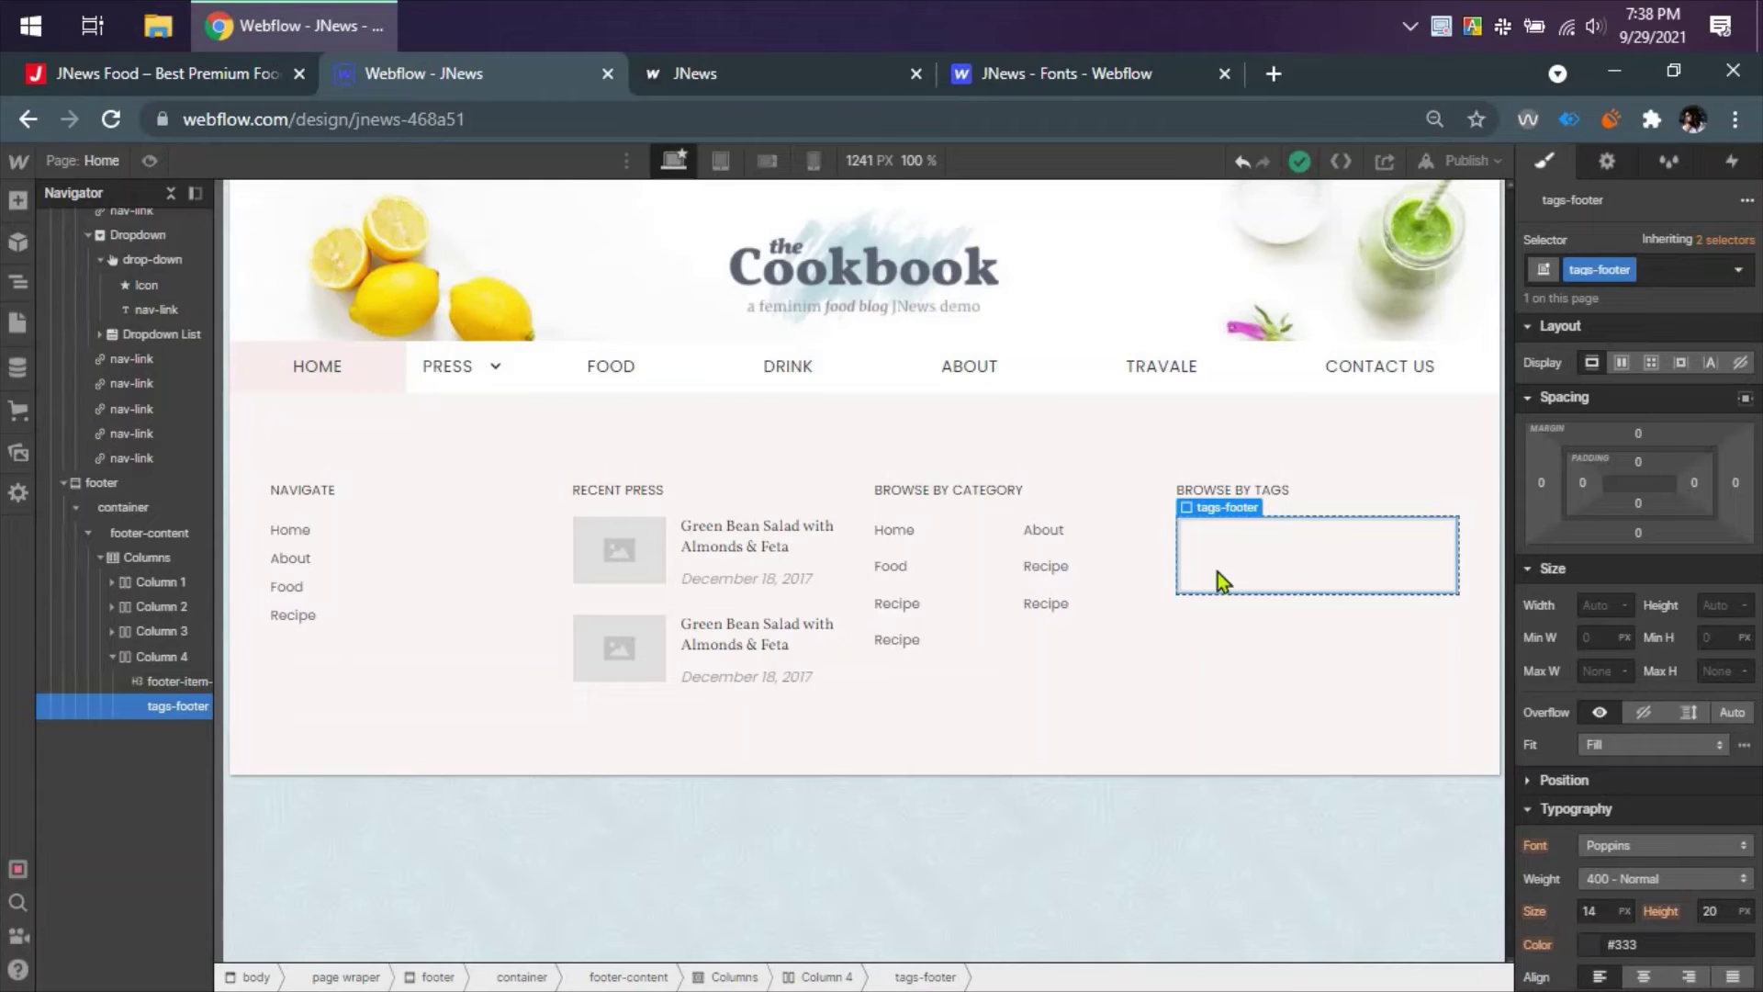
left_click(20, 202)
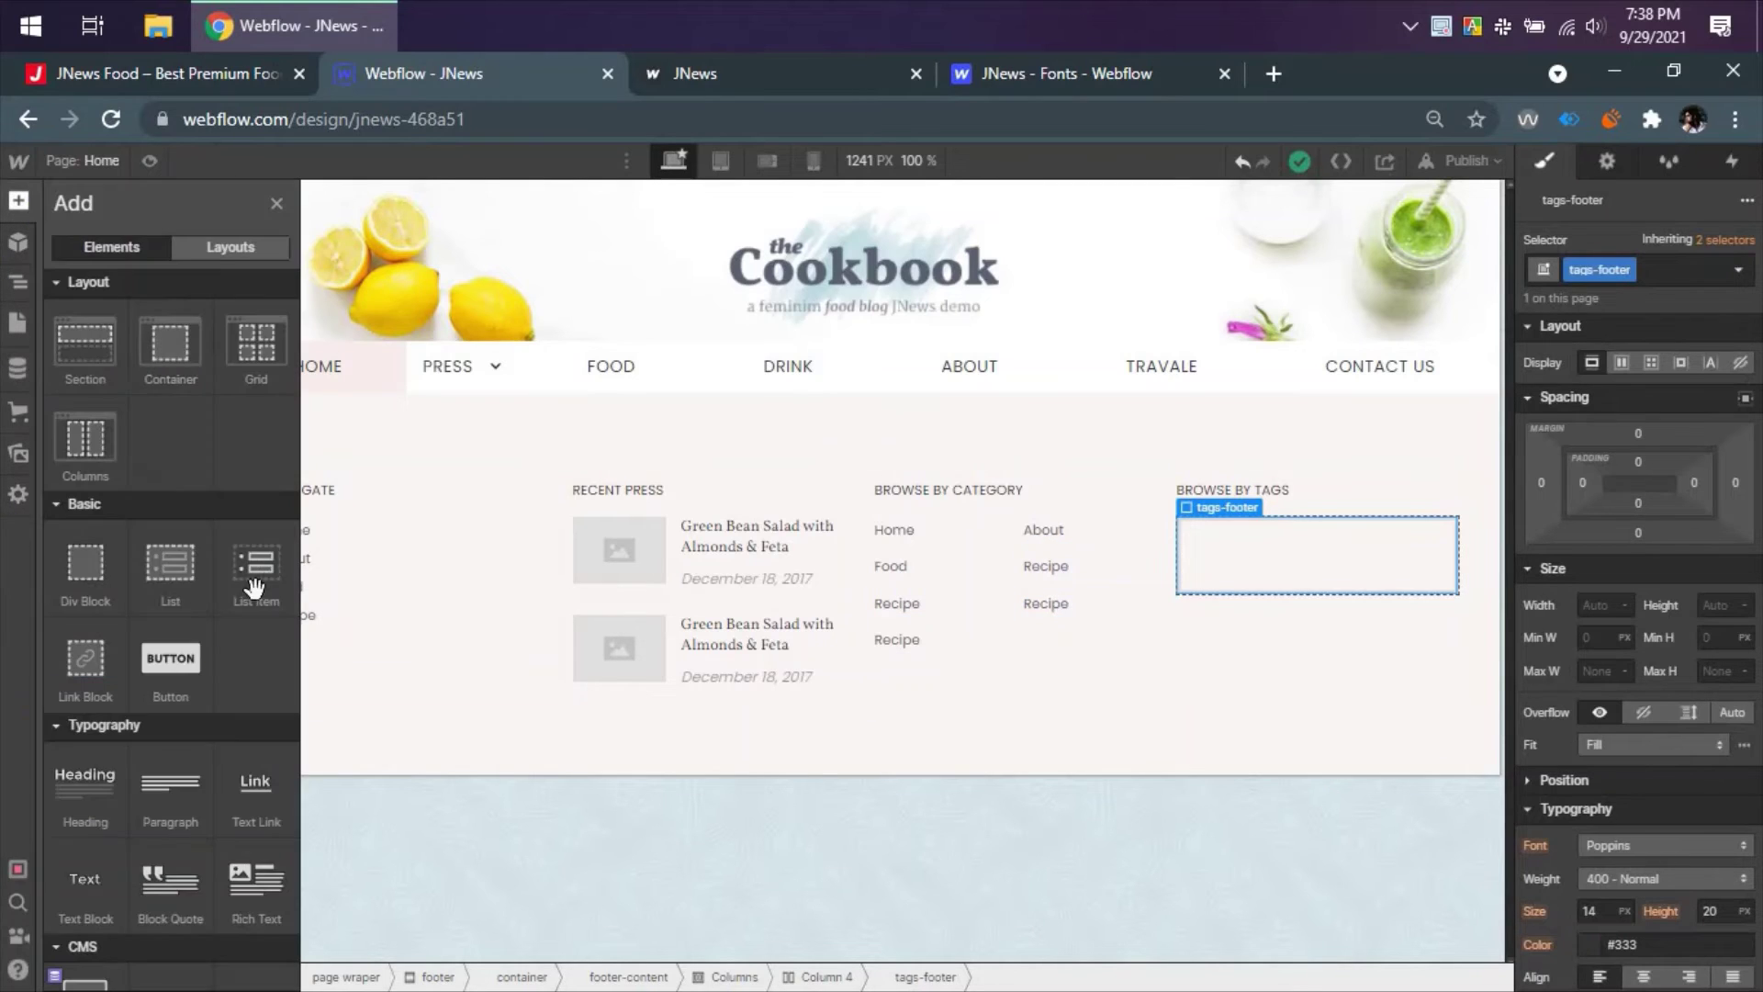
left_click(249, 799)
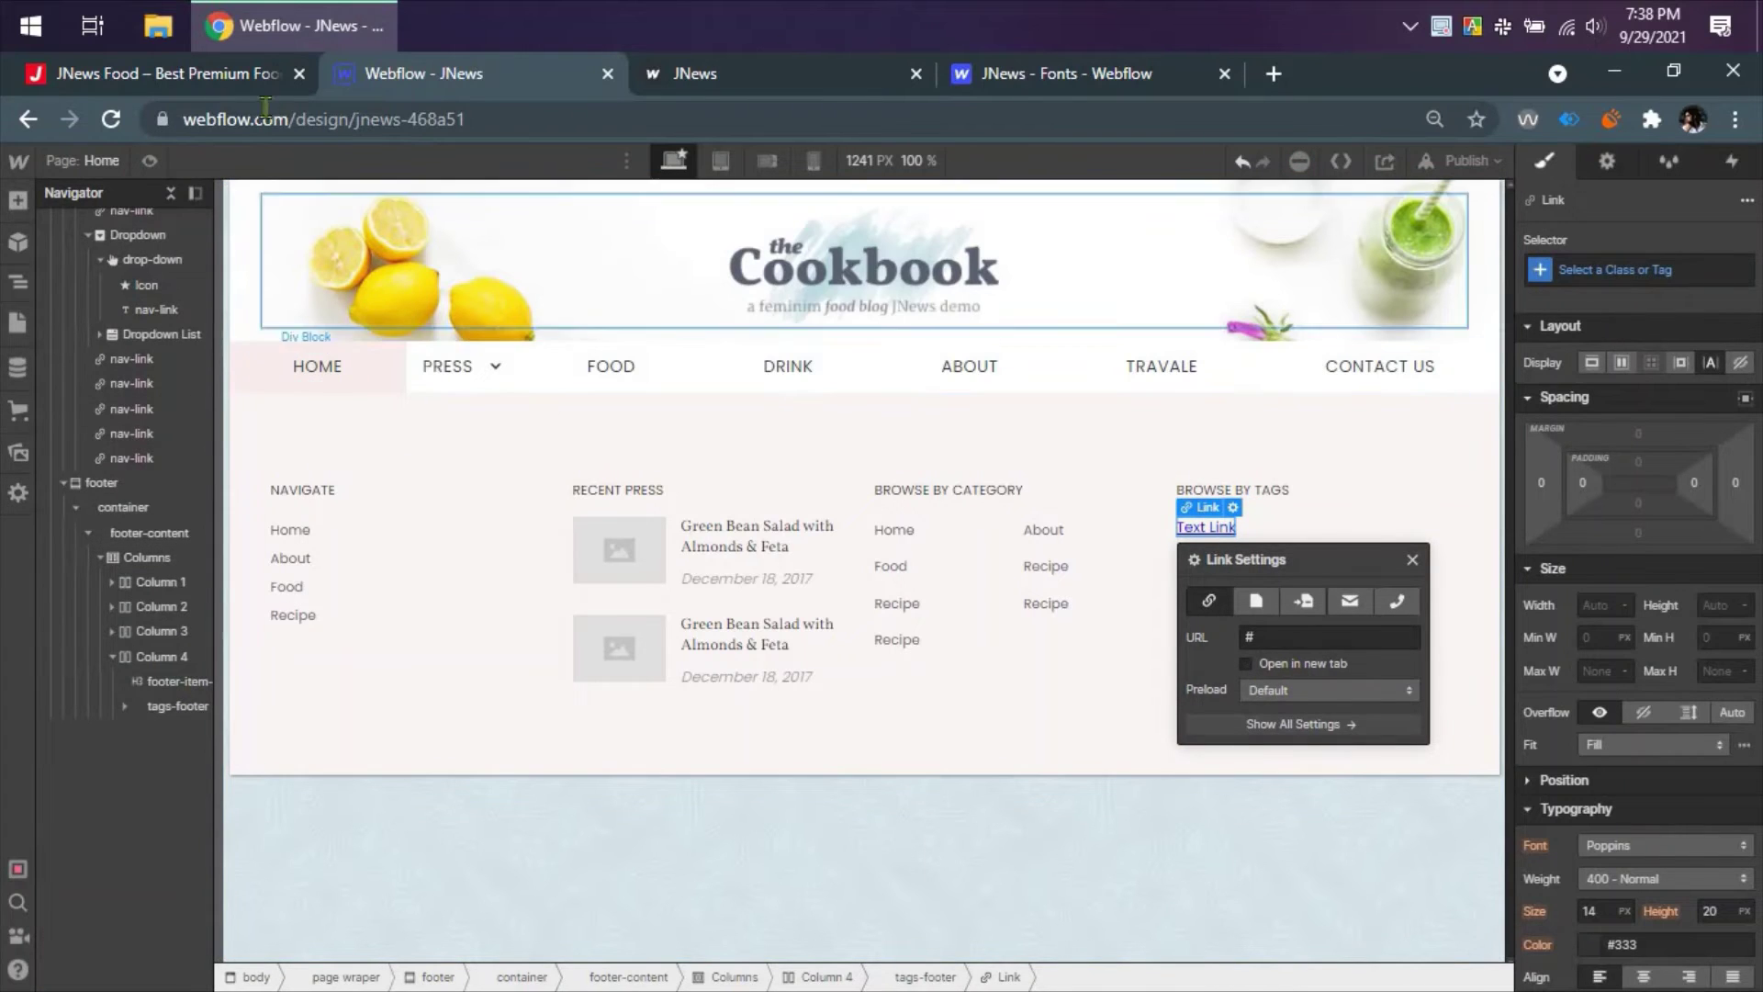
- Inspect the Bakery tag in the reference site's footer and copy its background color value
left_click(262, 81)
scroll(1723, 537, "down", 3)
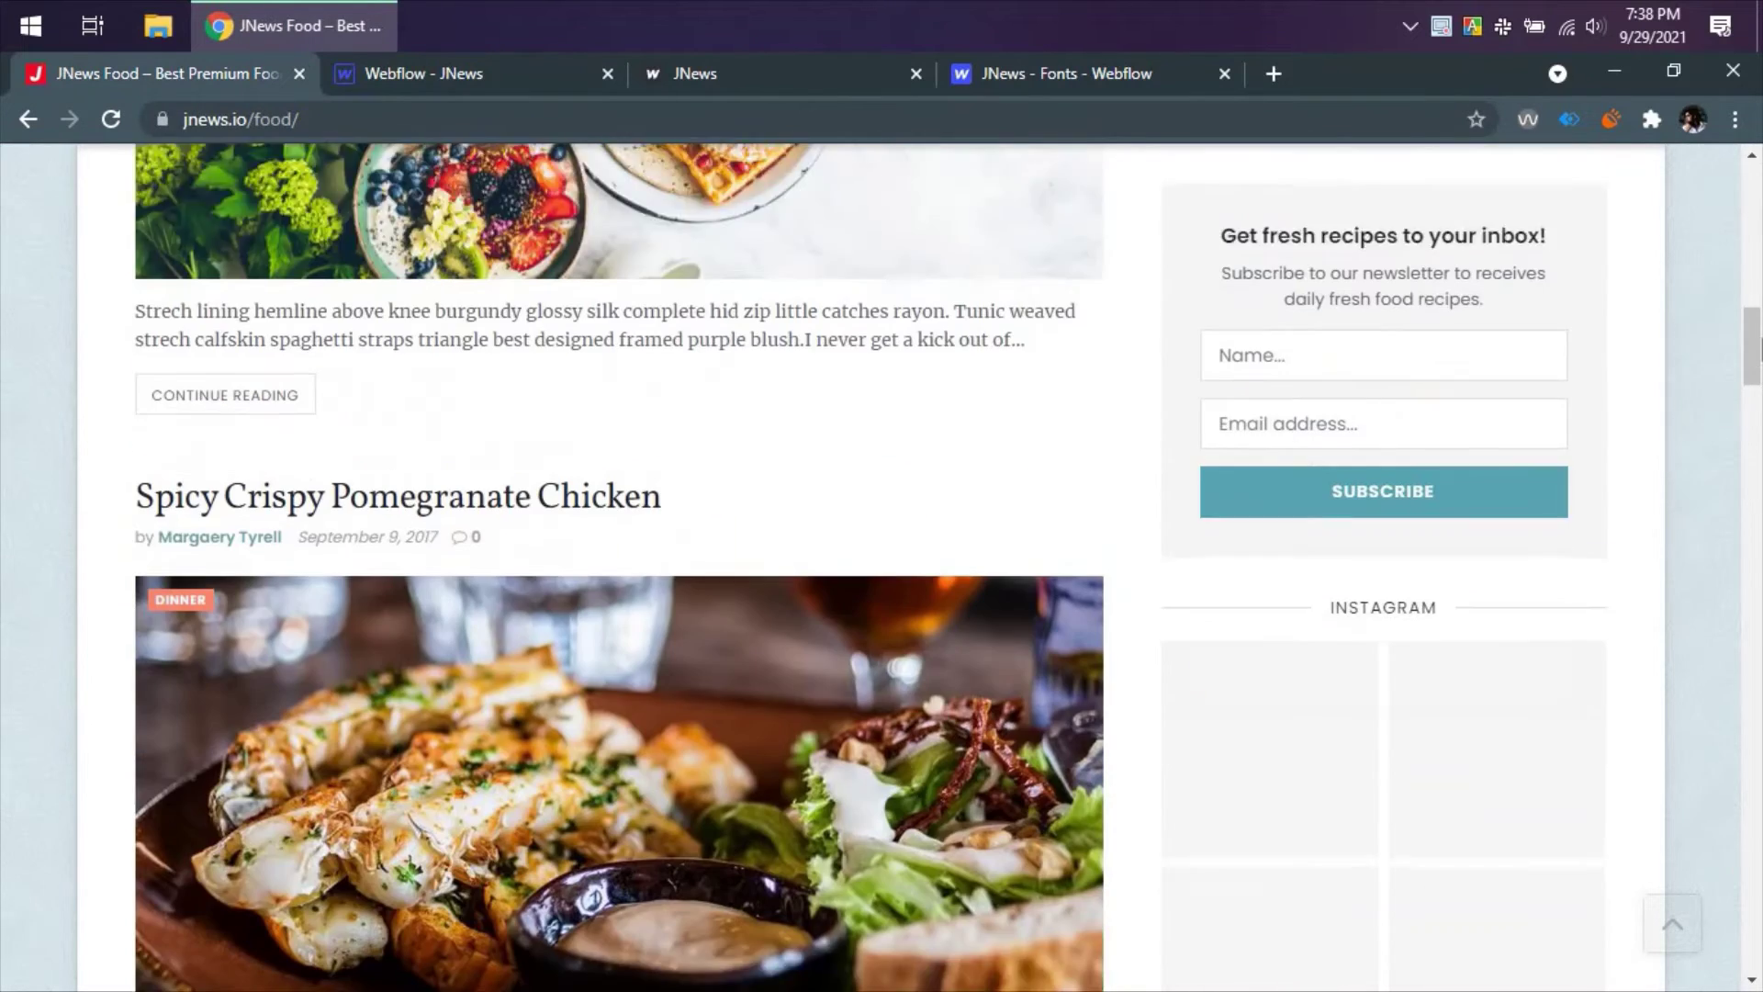
scroll(918, 567, "down", 10)
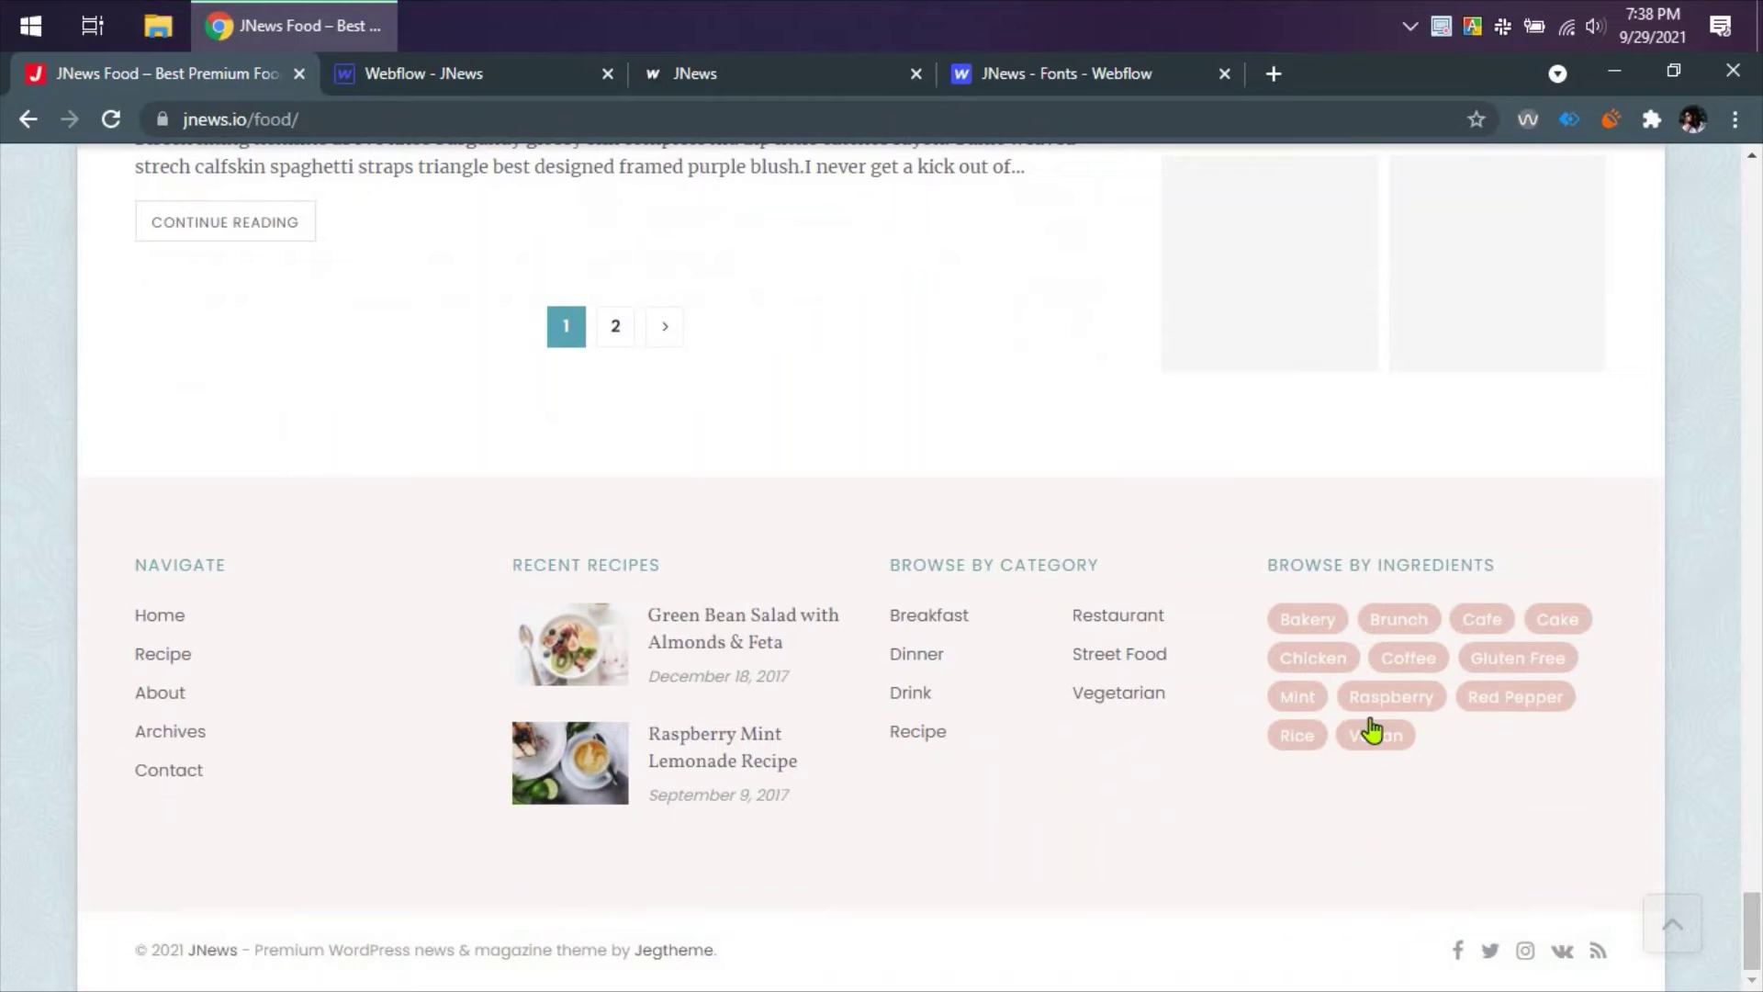
right_click(1309, 616)
left_click(1377, 857)
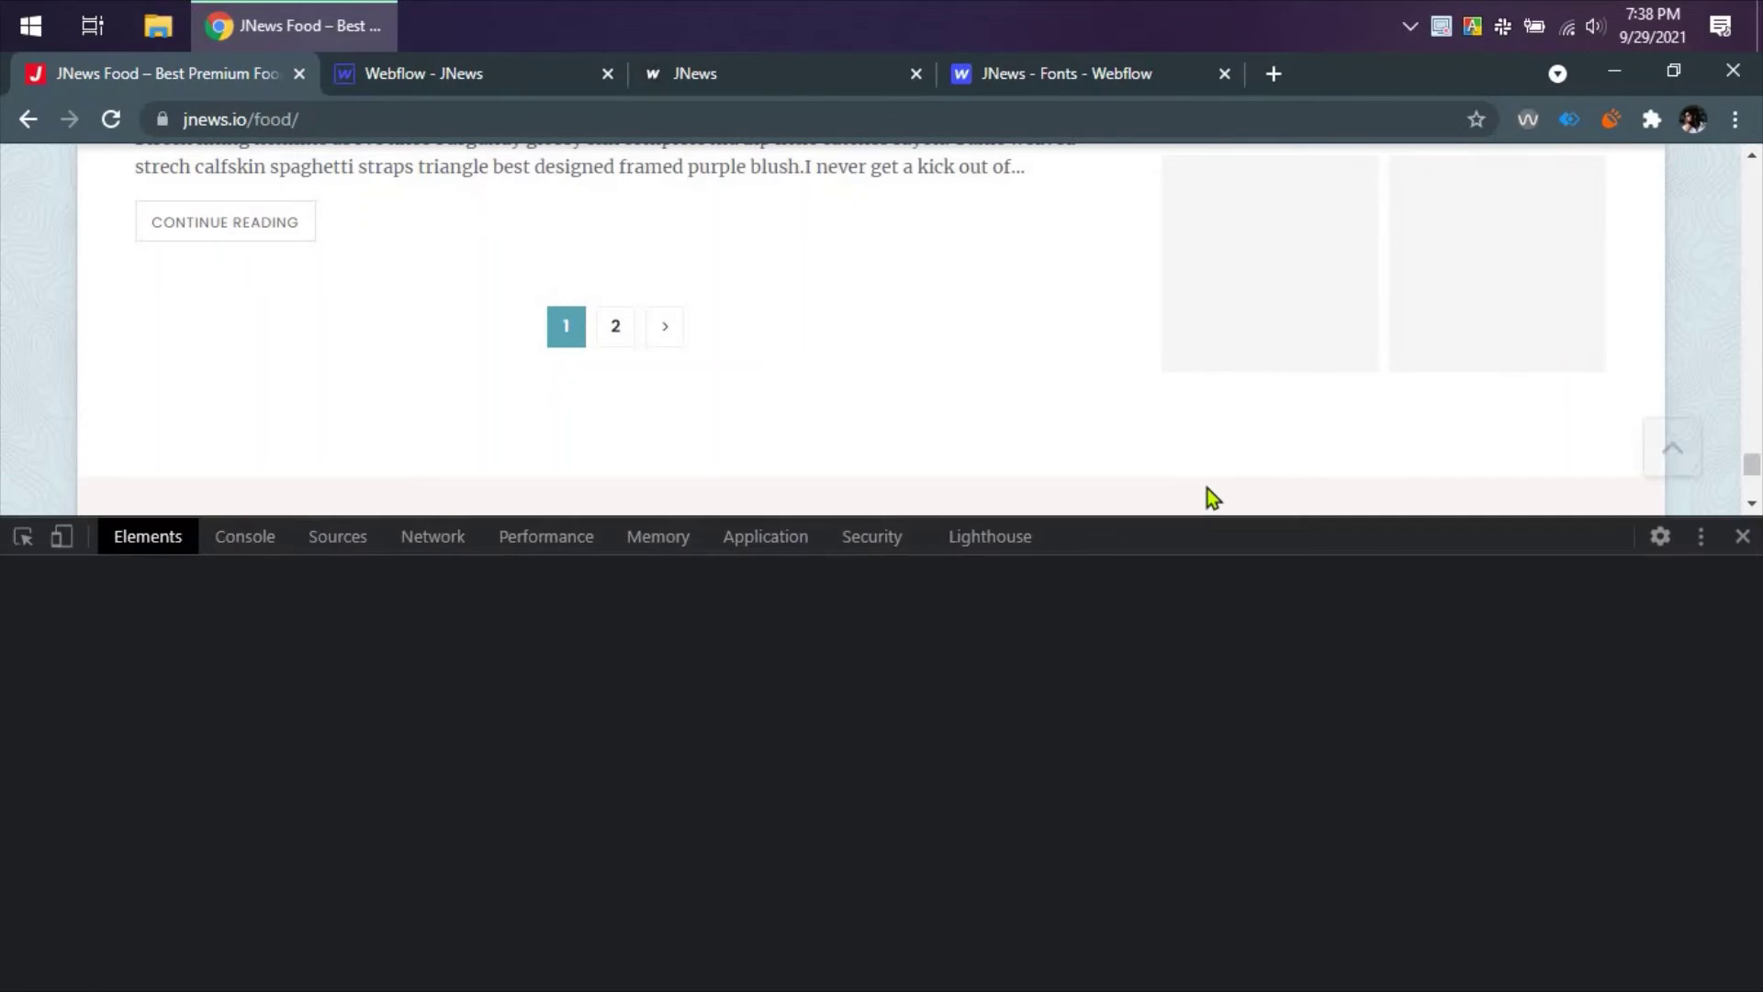
scroll(1198, 466, "down", 5)
scroll(1193, 459, "up", 2)
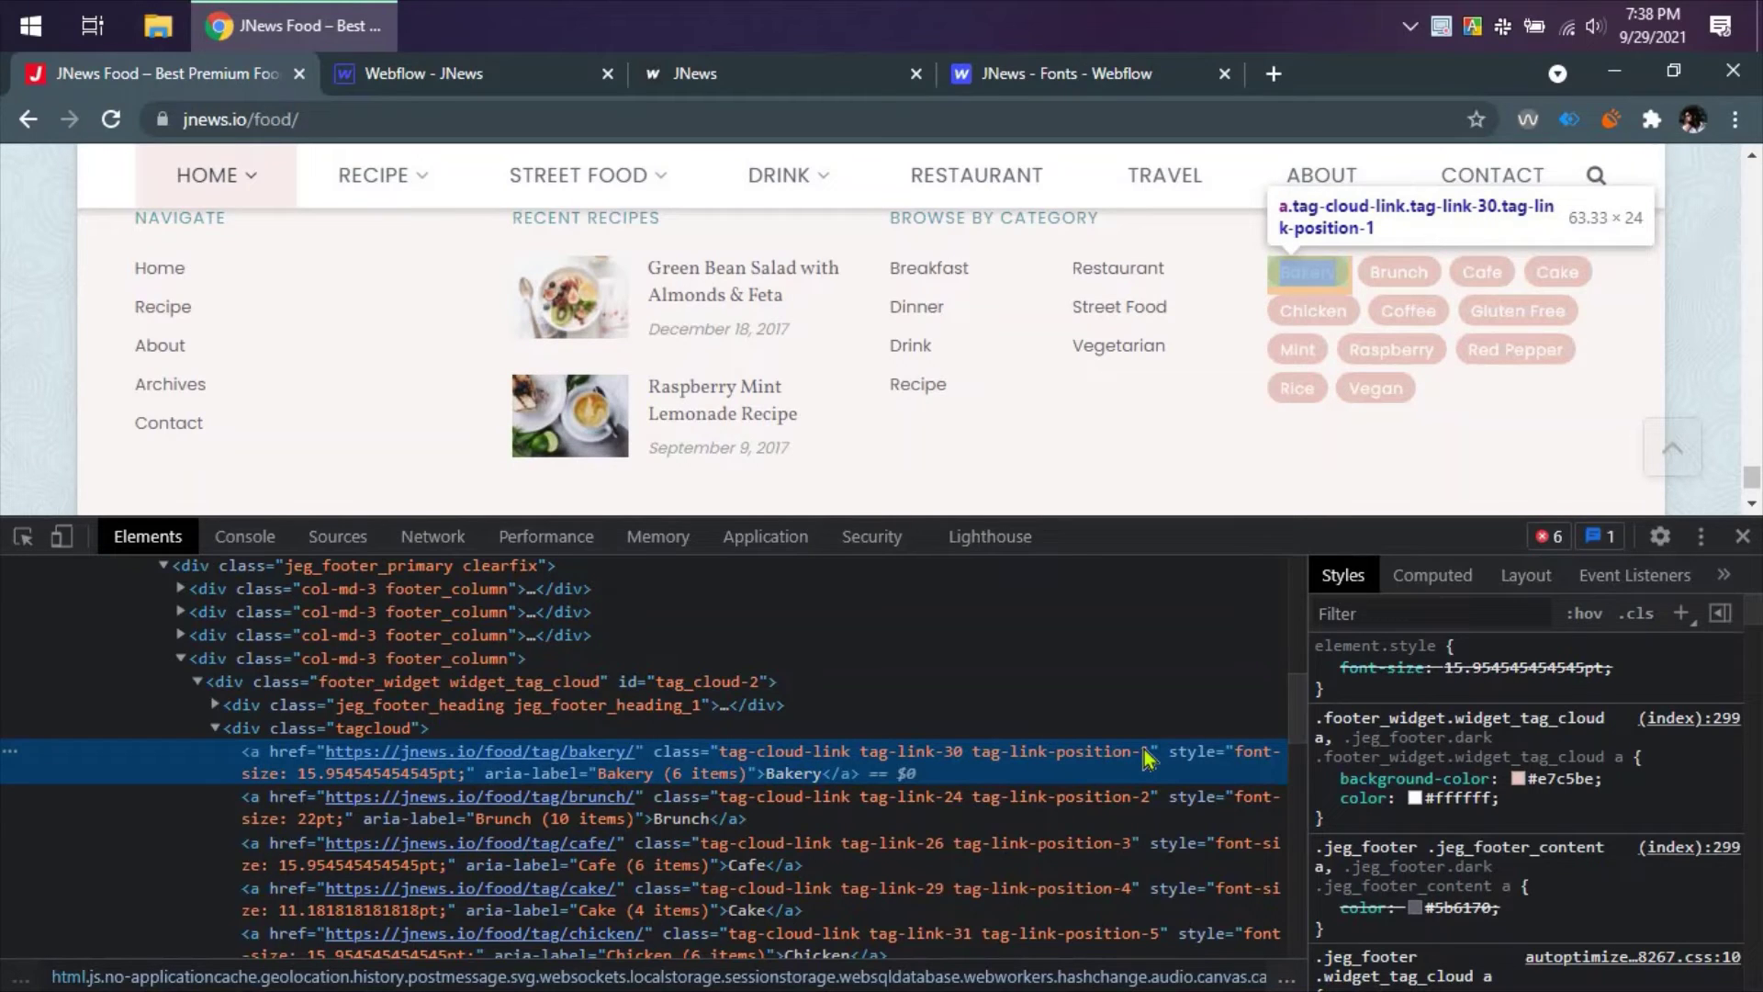
scroll(1495, 839, "down", 5)
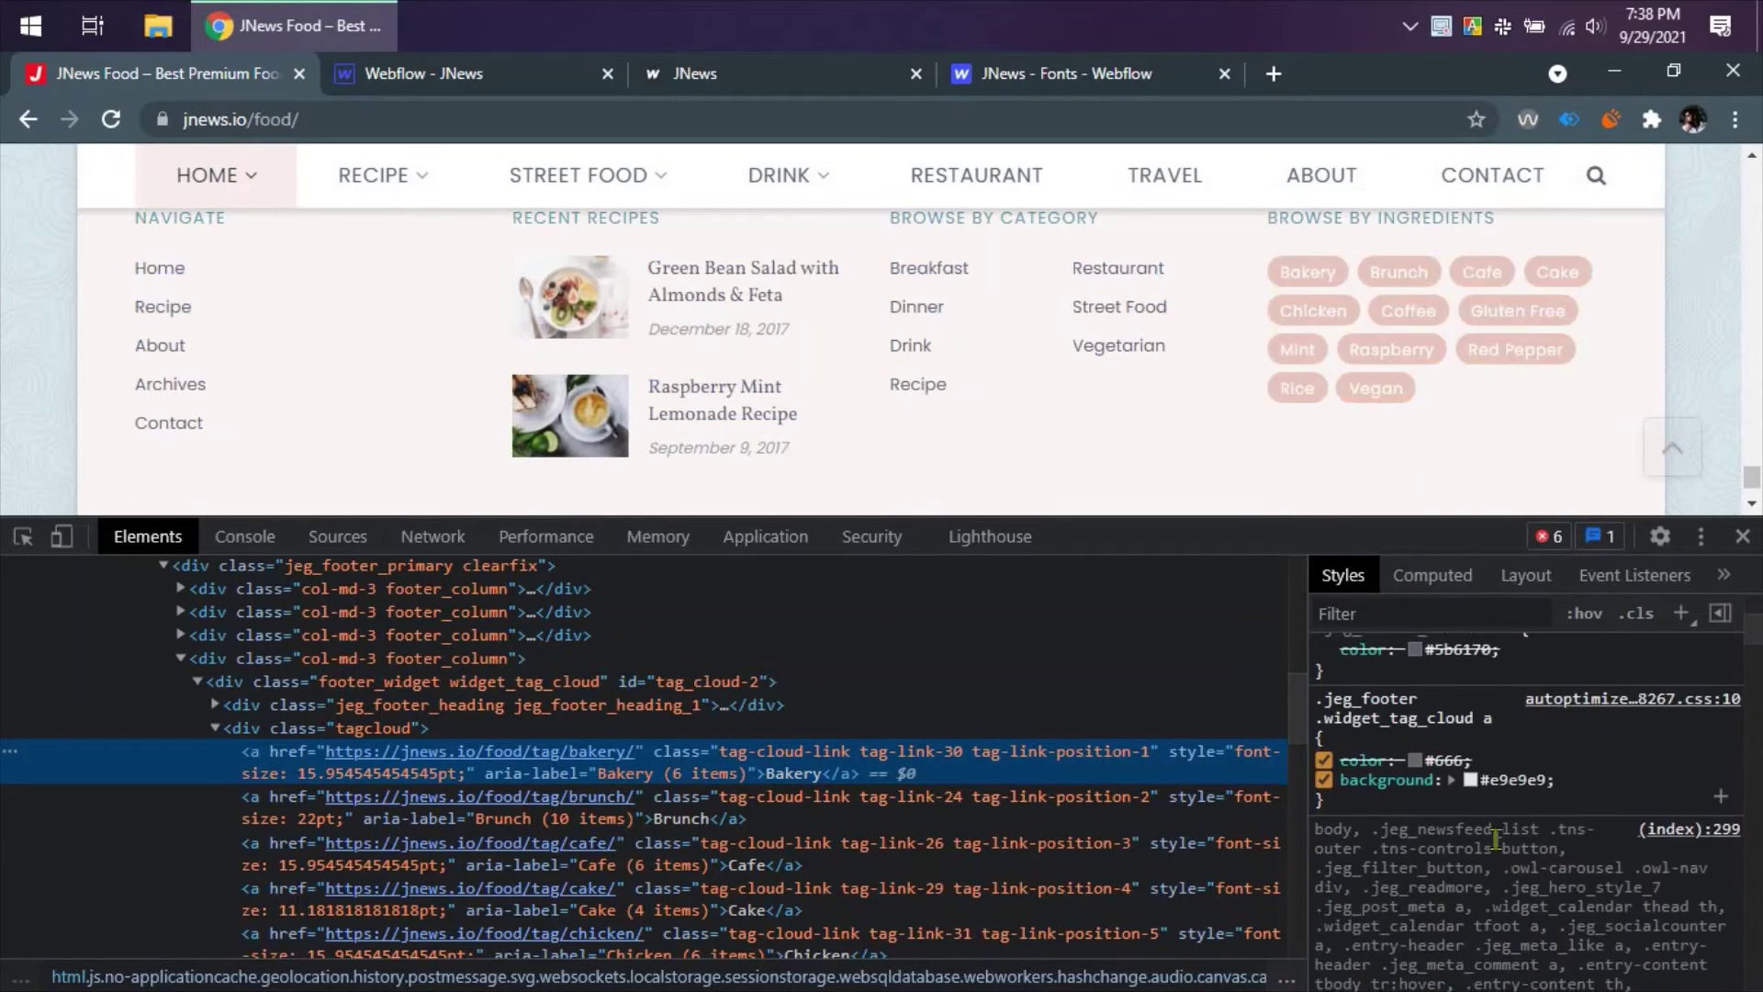
scroll(1495, 838, "up", 5)
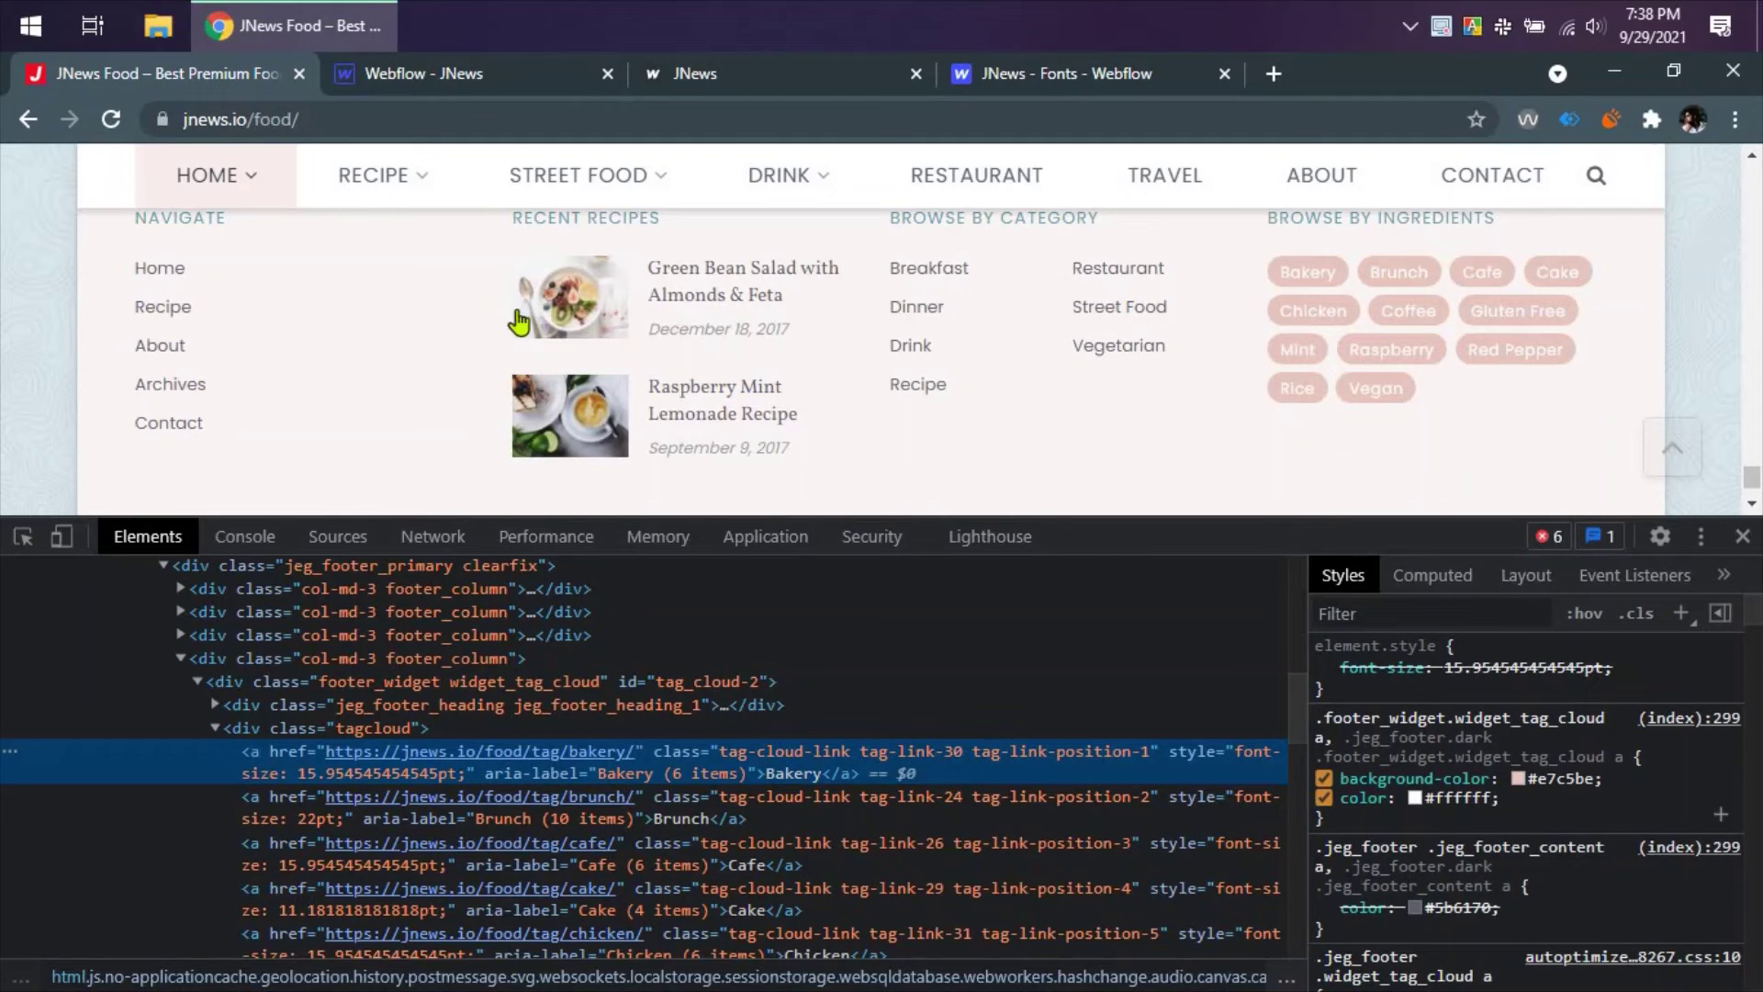
left_click(1583, 778)
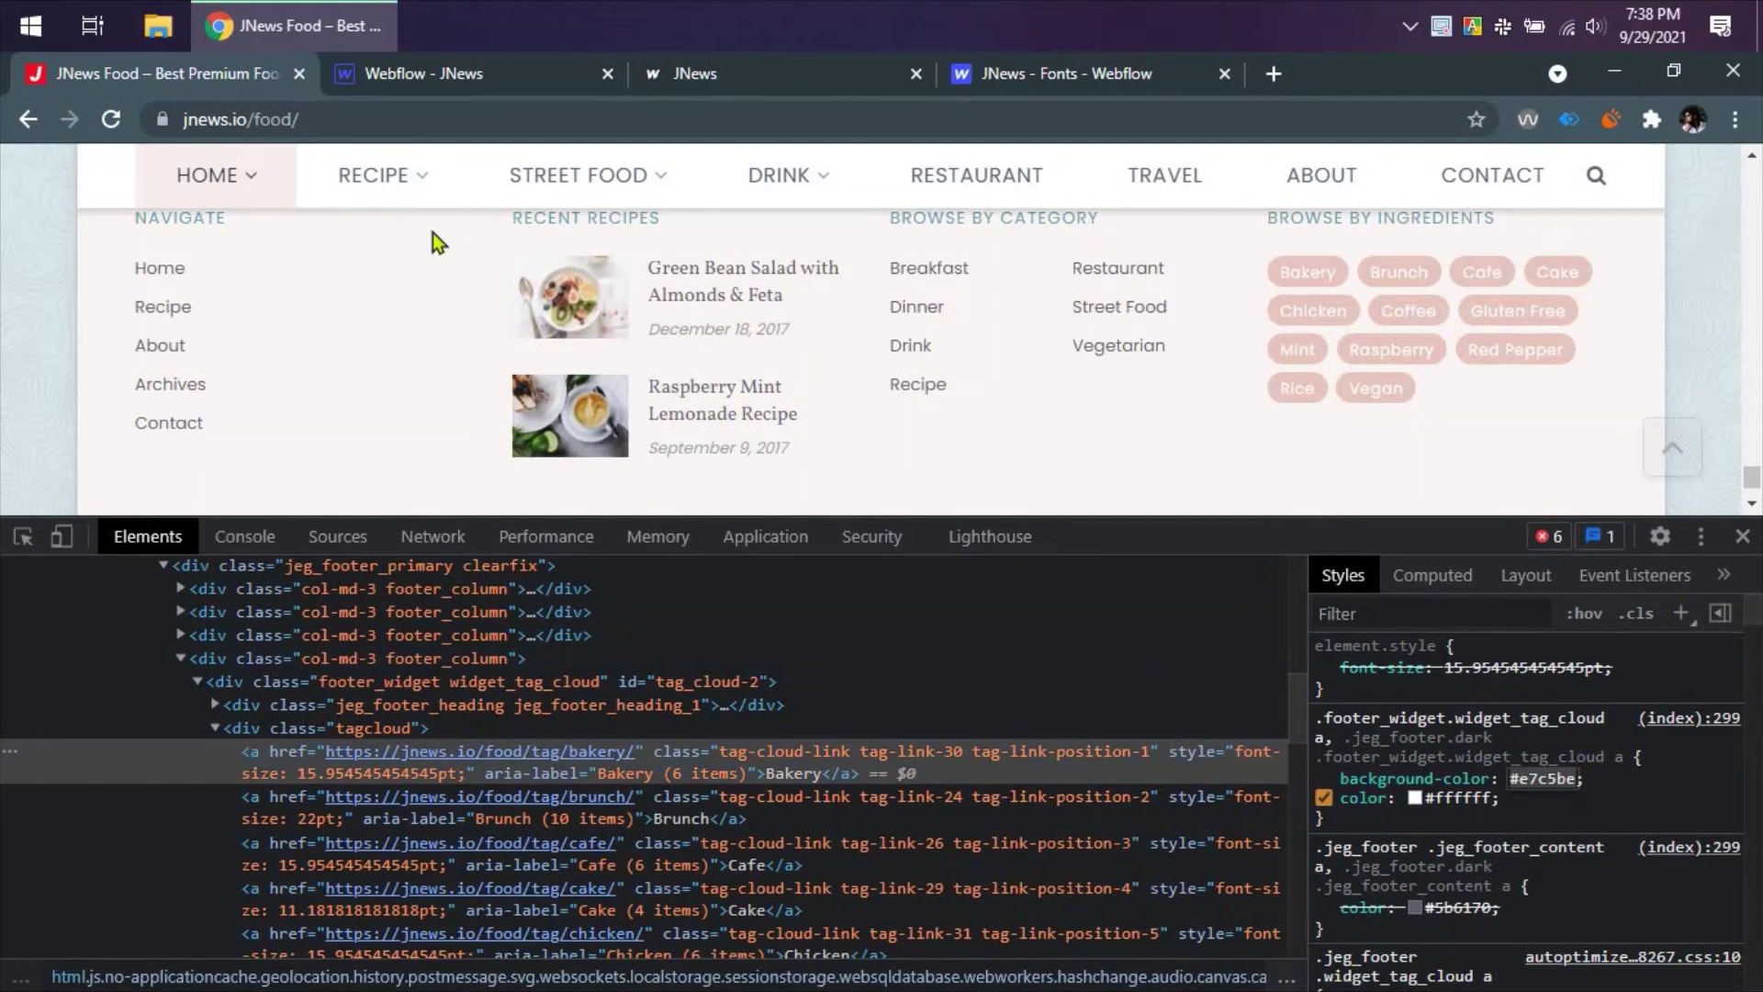
- Back in Webflow, give the new text link under Browse by Tags the class footer-tag-item
left_click(439, 74)
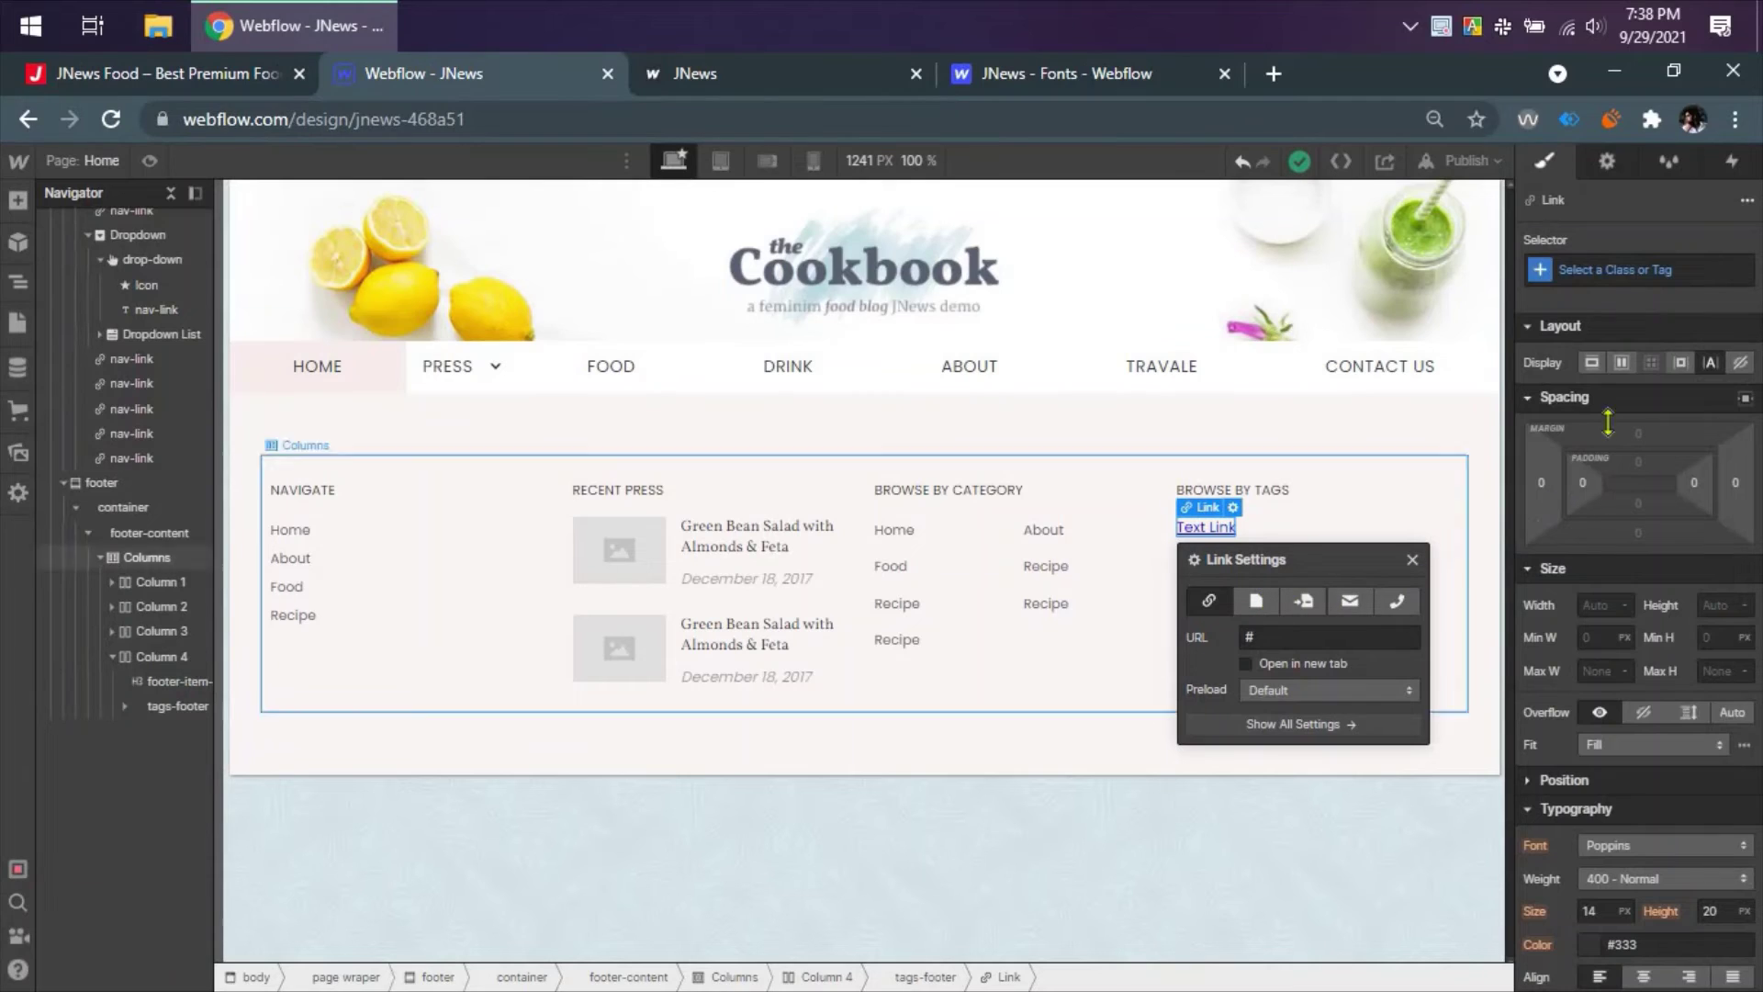
left_click(1602, 269)
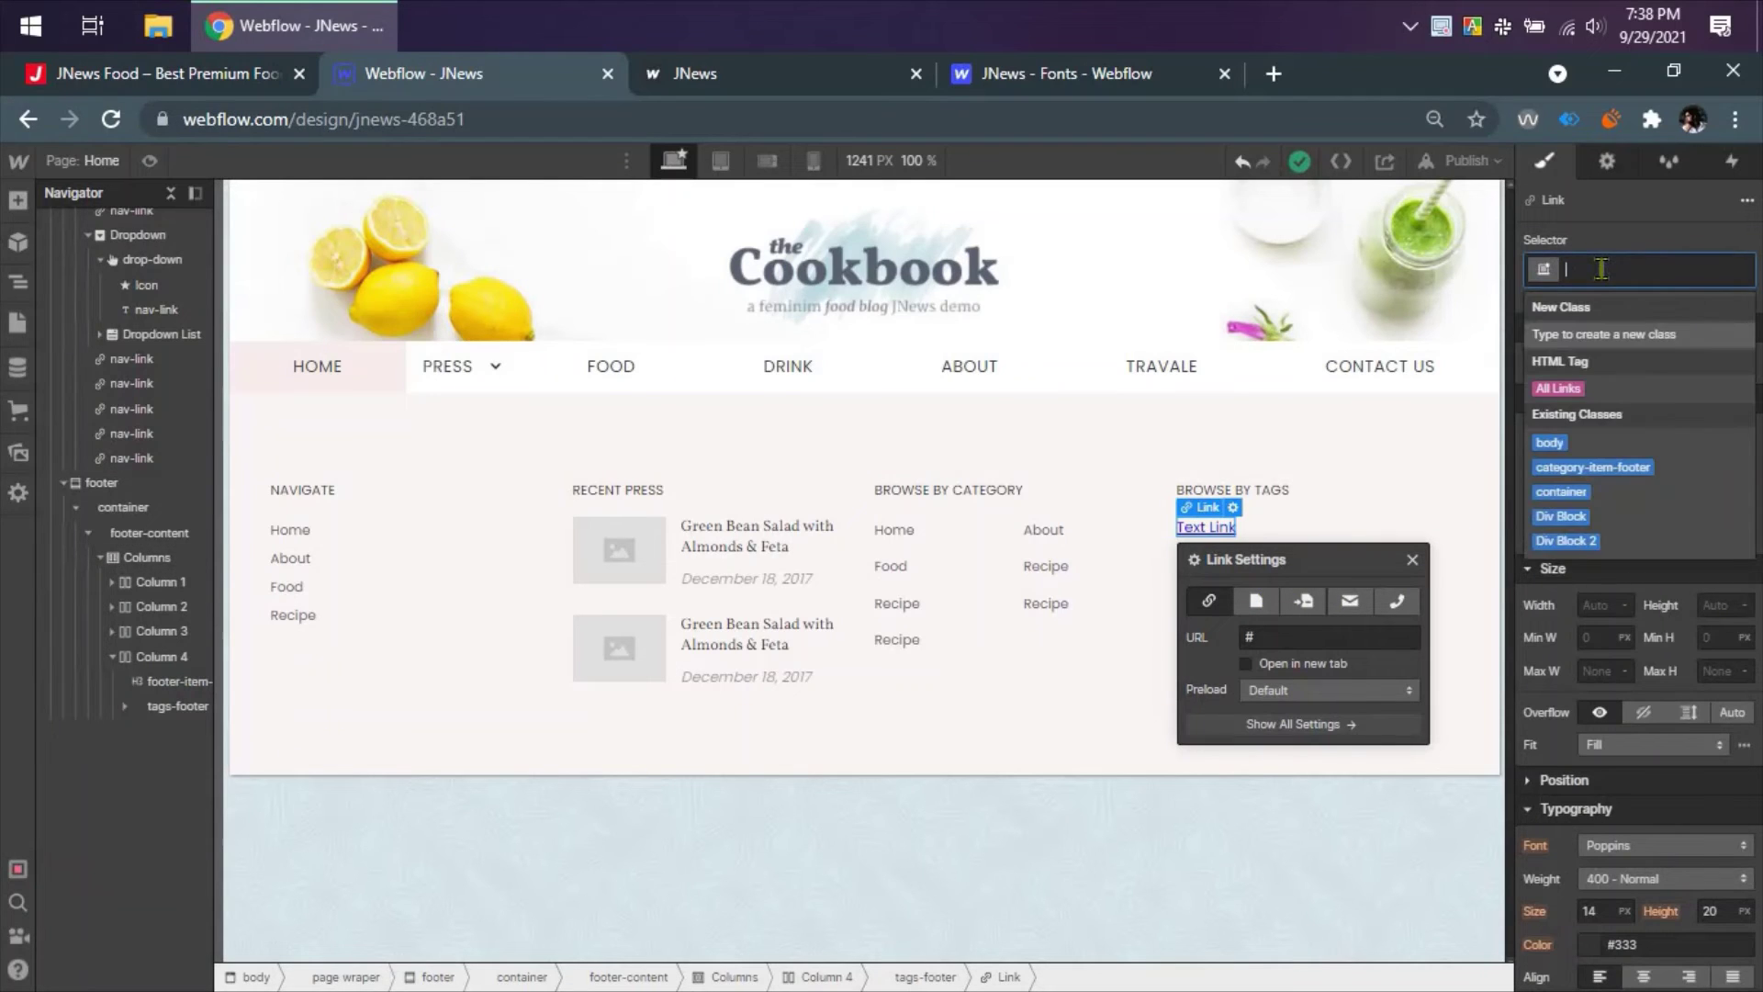
type("footer-")
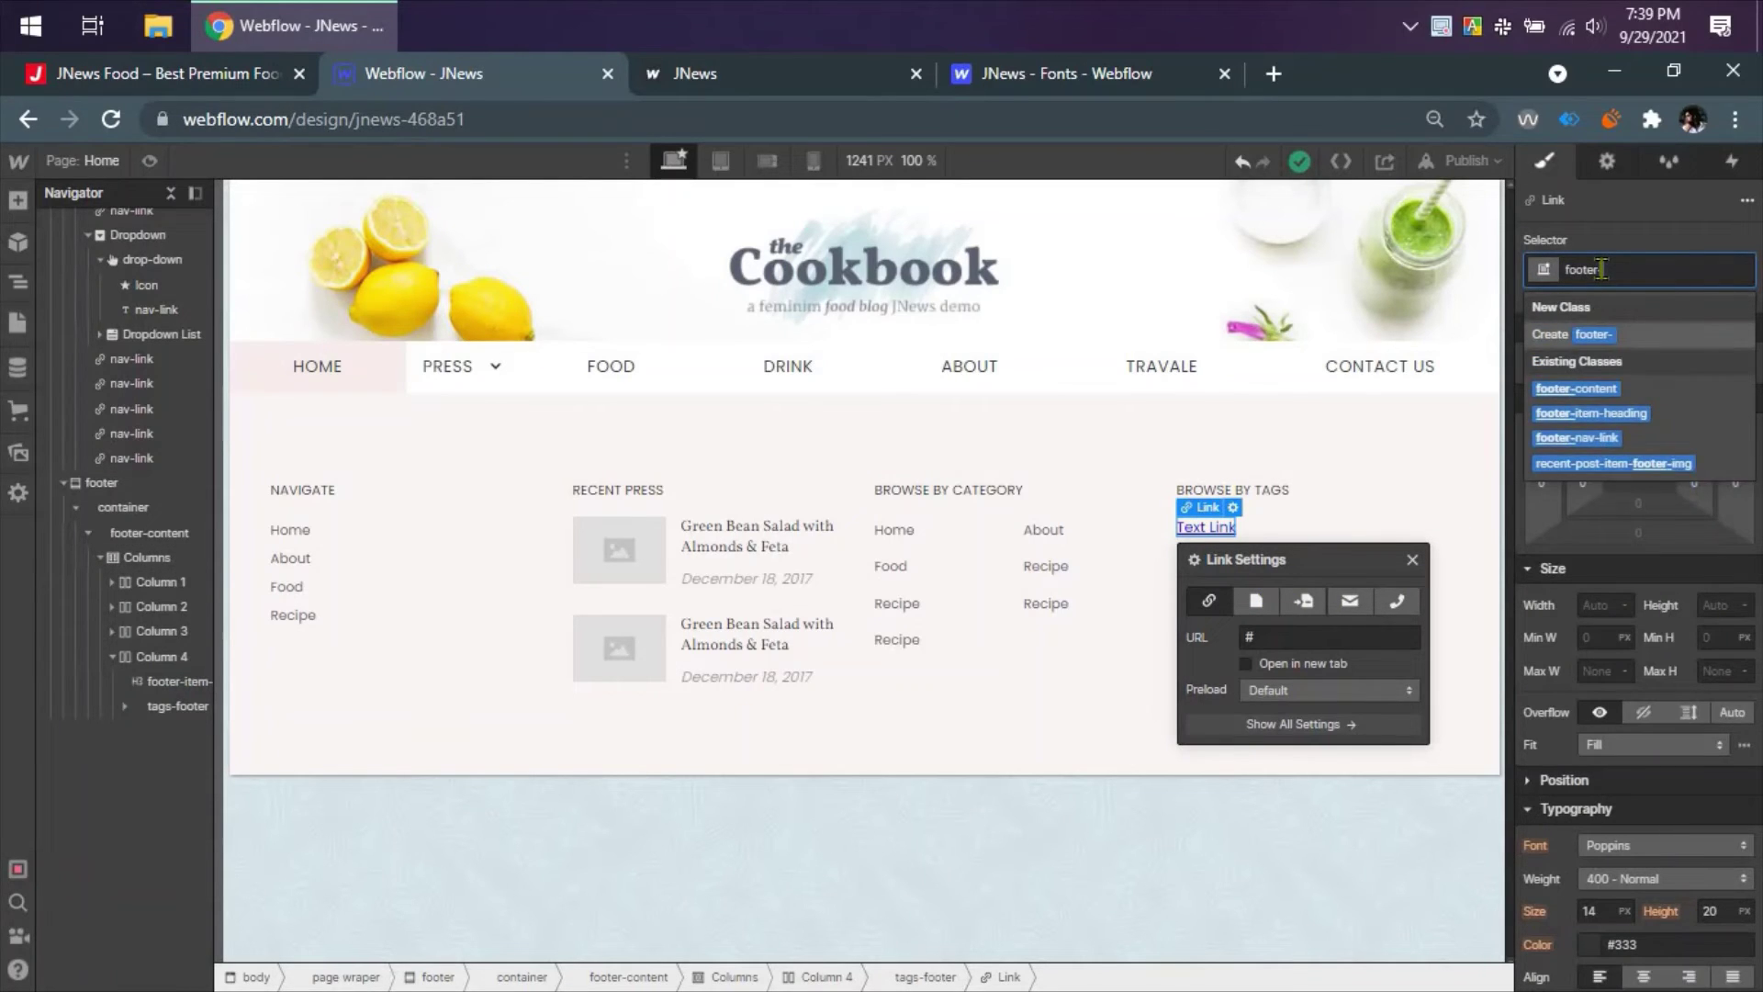
type("tag-i")
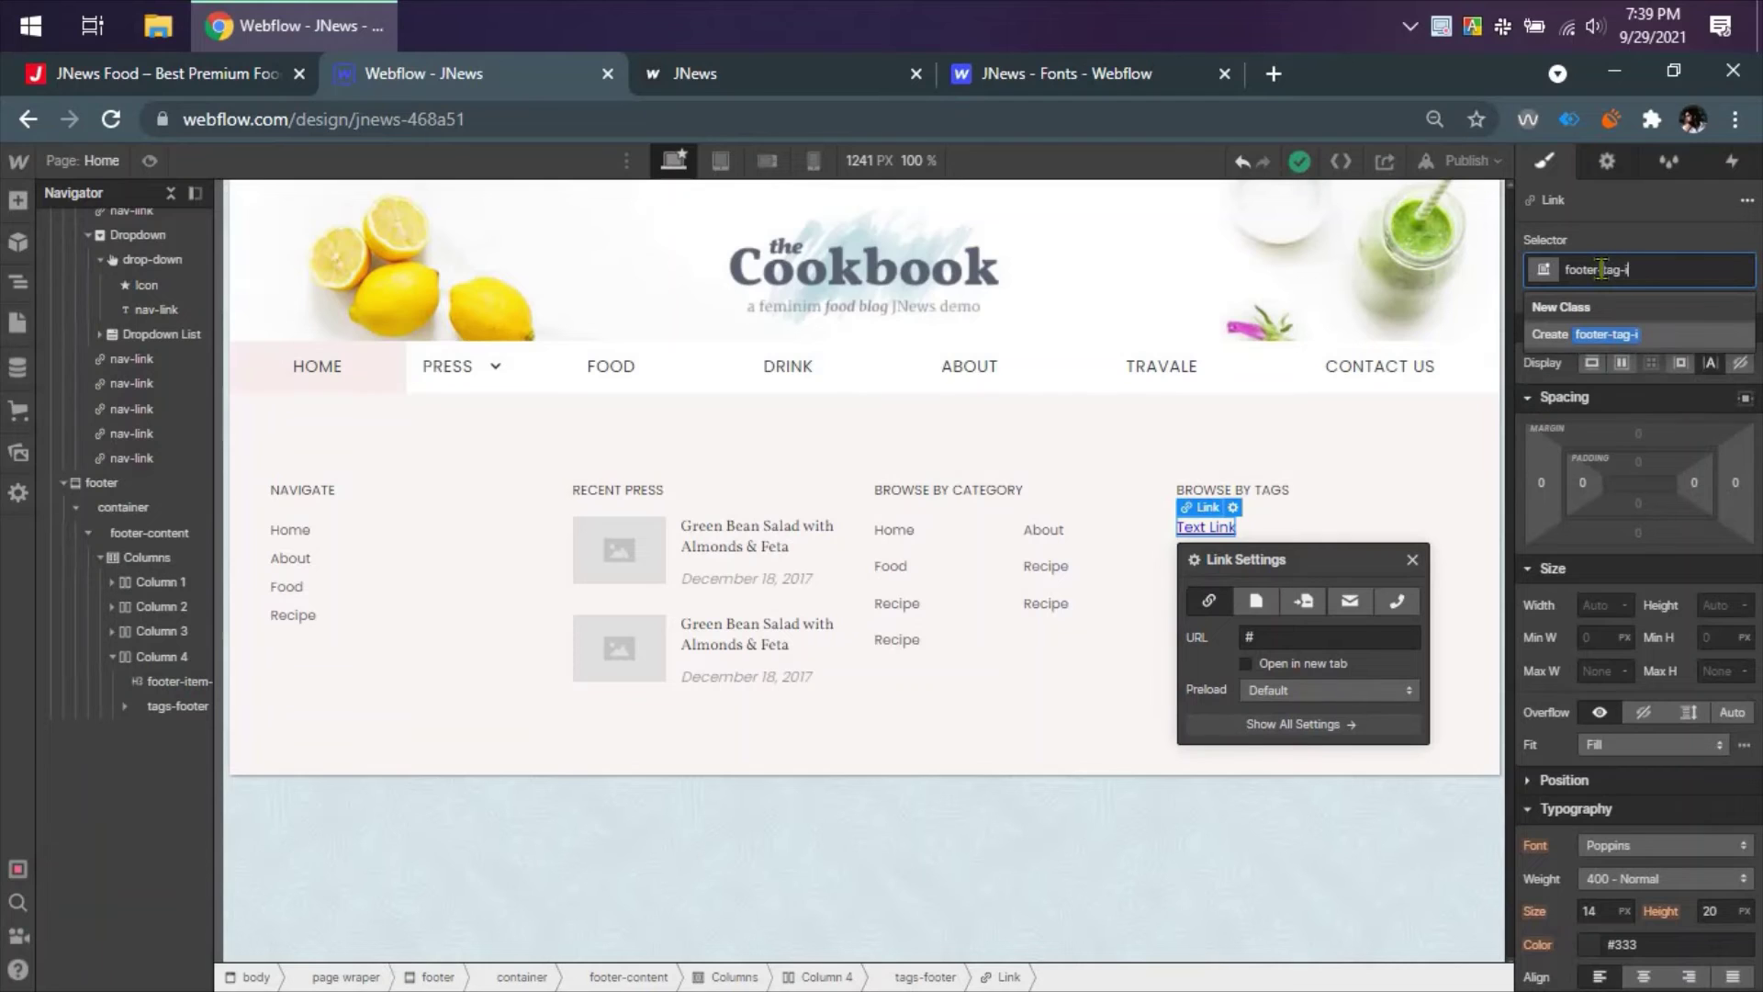
type("tem")
key("Return")
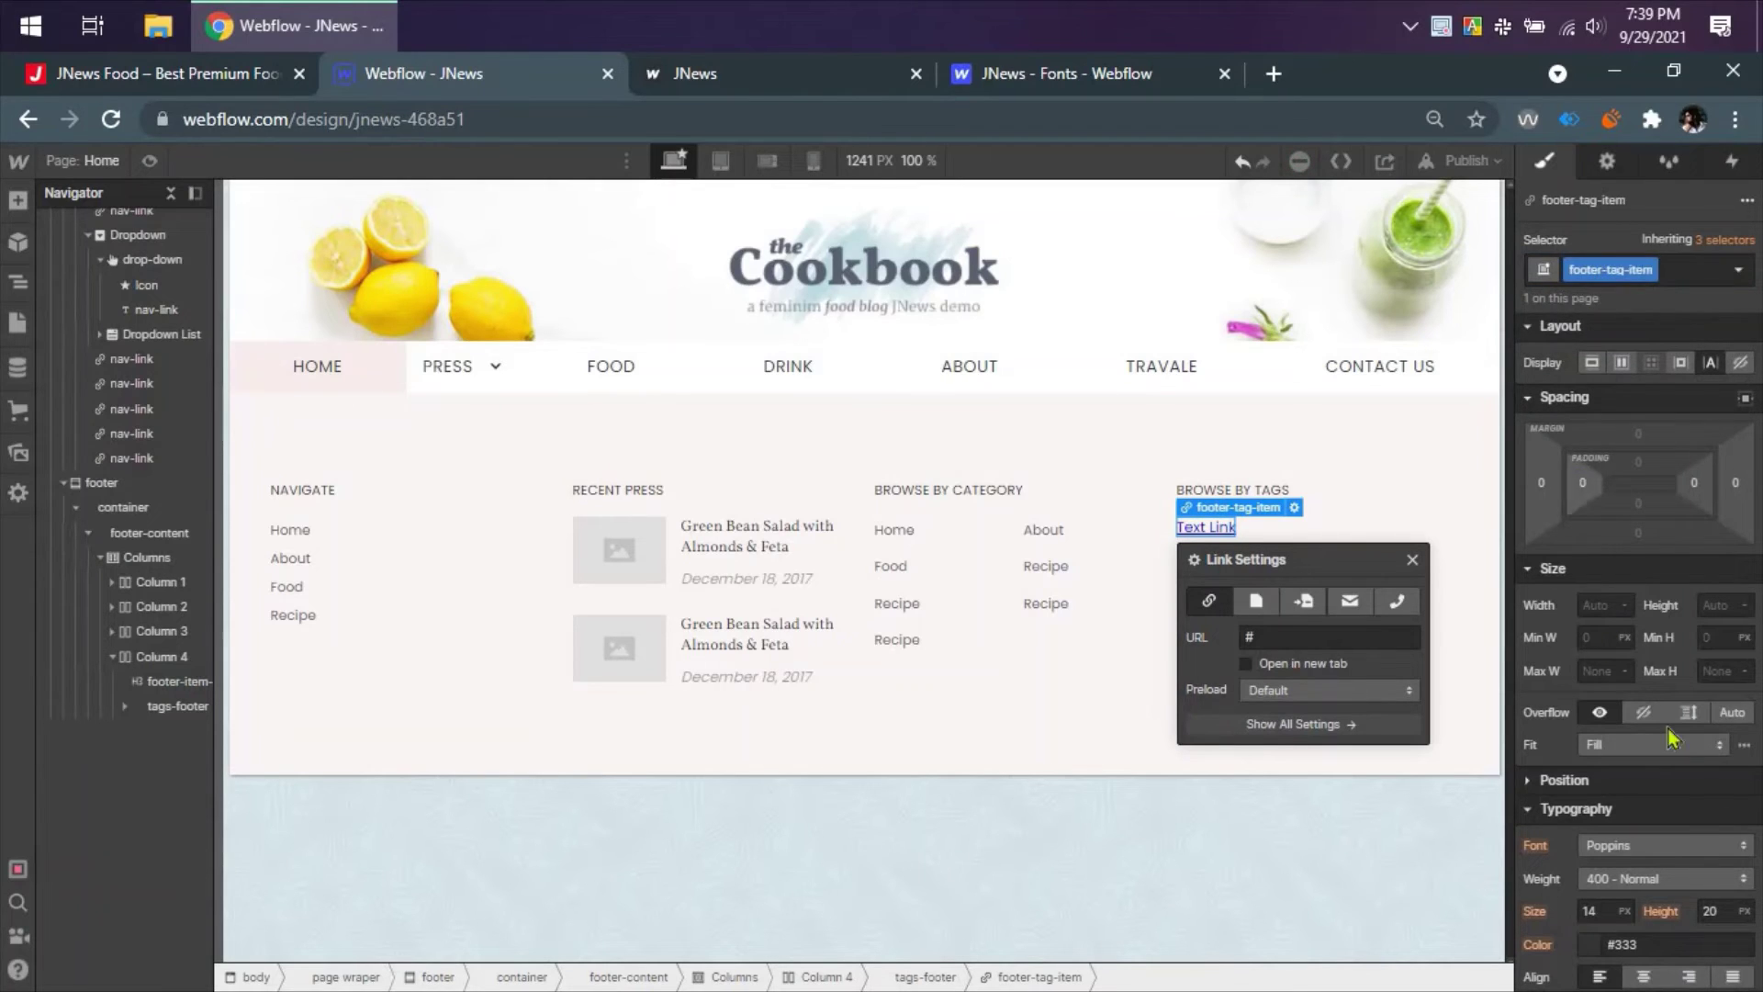
- Remove the underline from the footer-tag-item link and set its text color to the White swatch
scroll(1688, 808, "down", 2)
scroll(1686, 800, "down", 2)
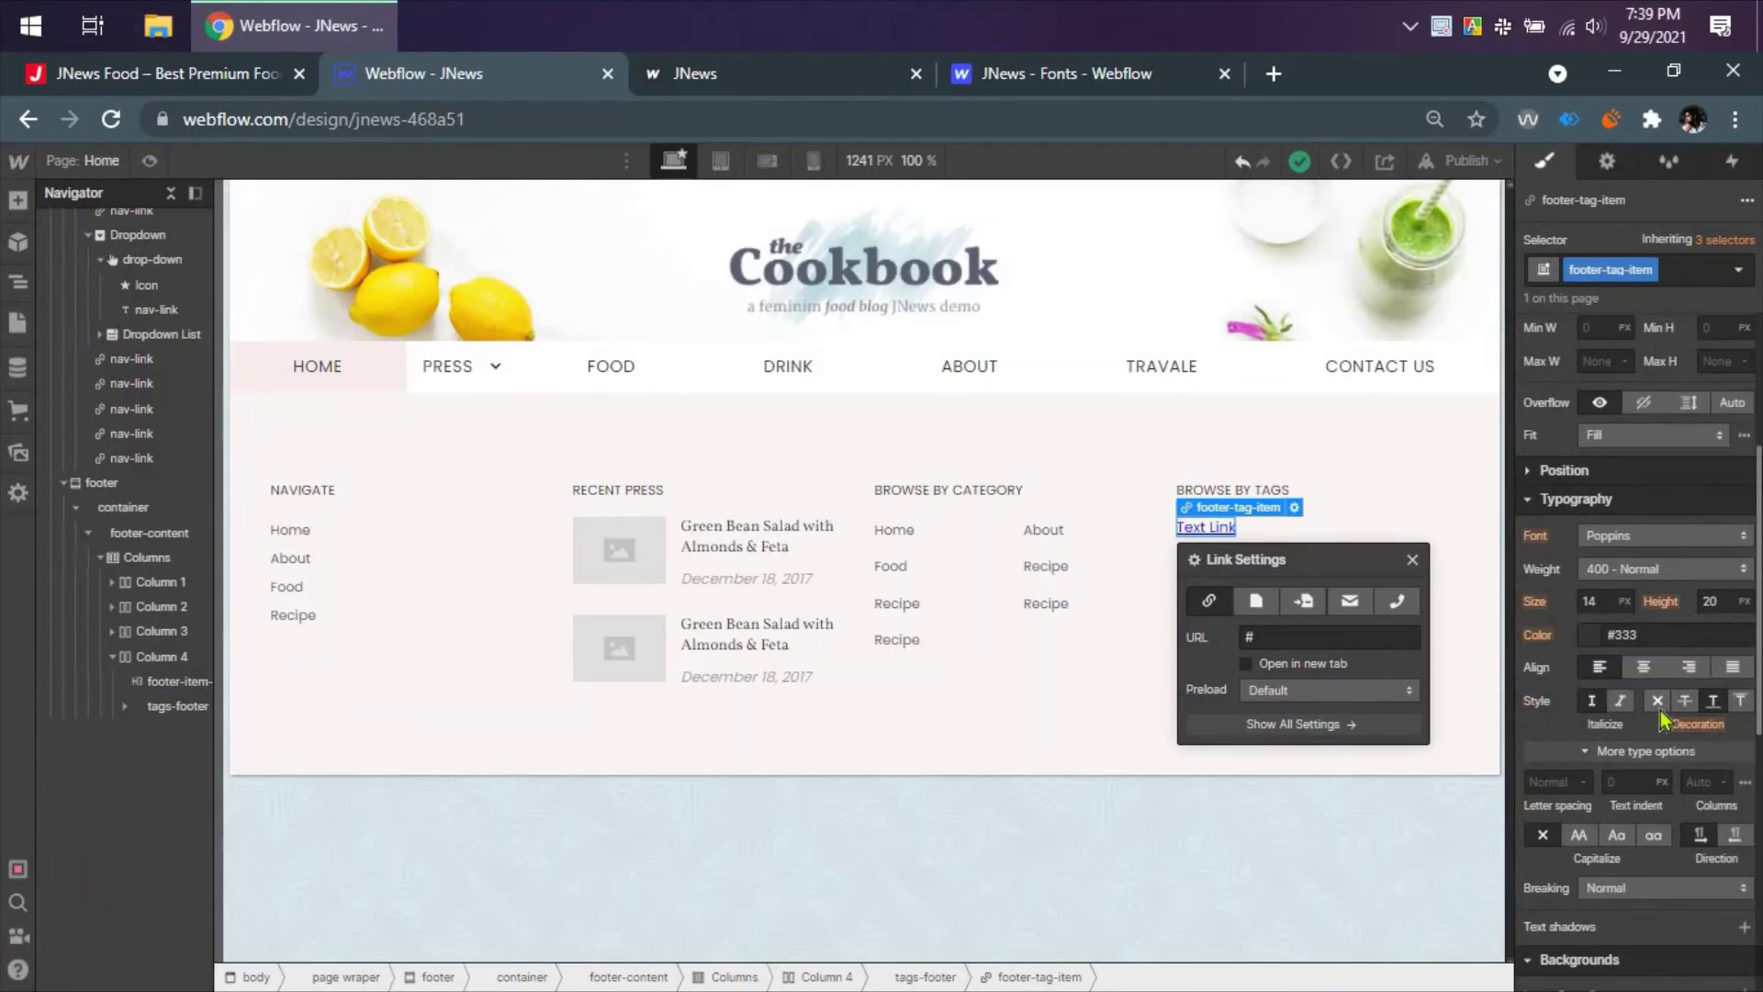
left_click(1658, 707)
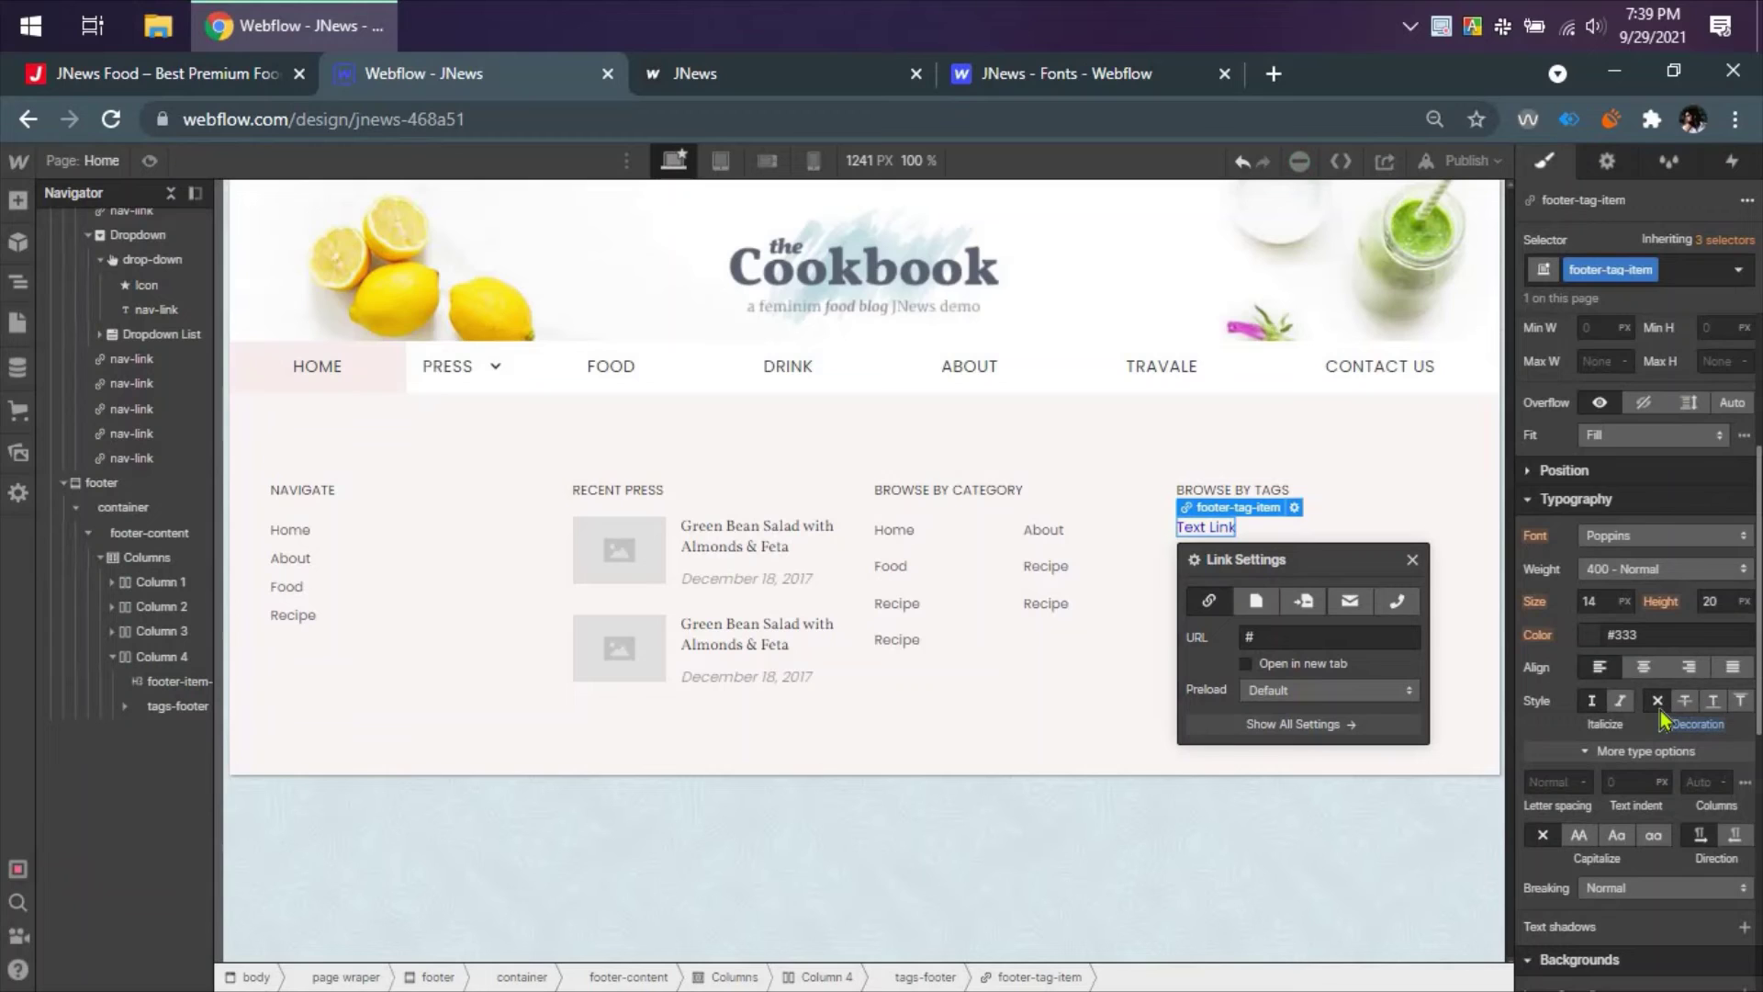
left_click(1586, 640)
left_click(1552, 597)
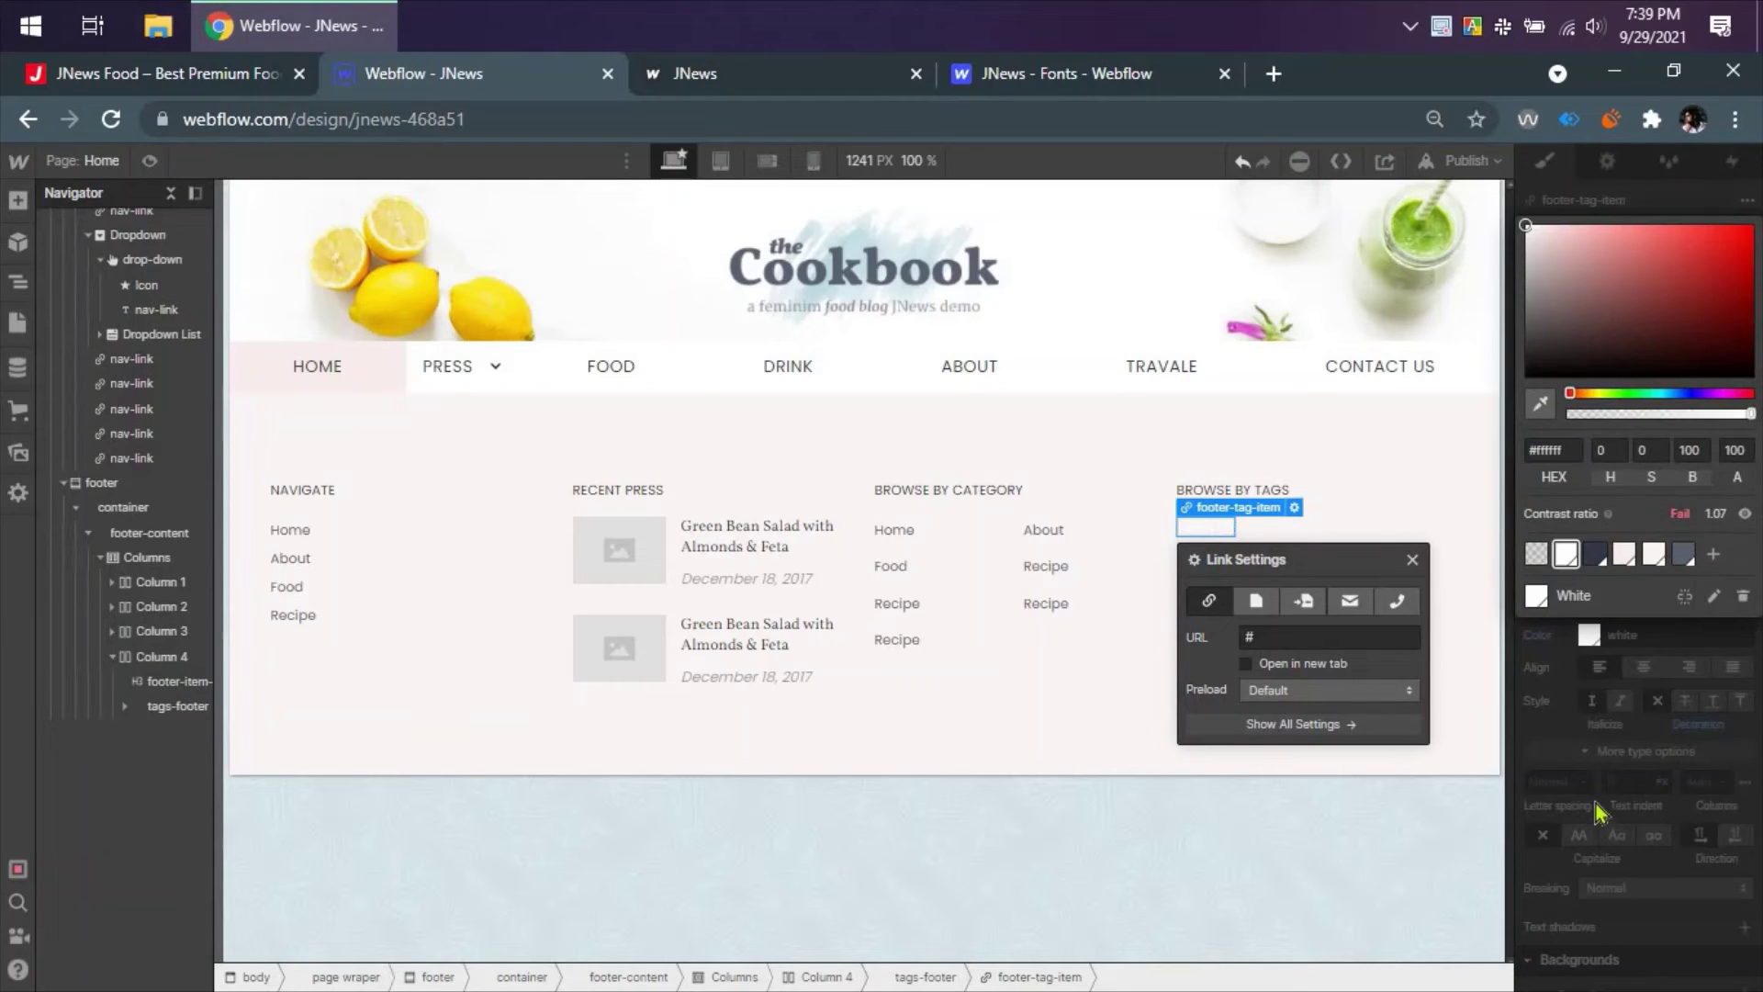
- Set the footer-tag-item background color to #e7c5be and save that color as a new swatch
scroll(1582, 738, "down", 4)
left_click(1590, 830)
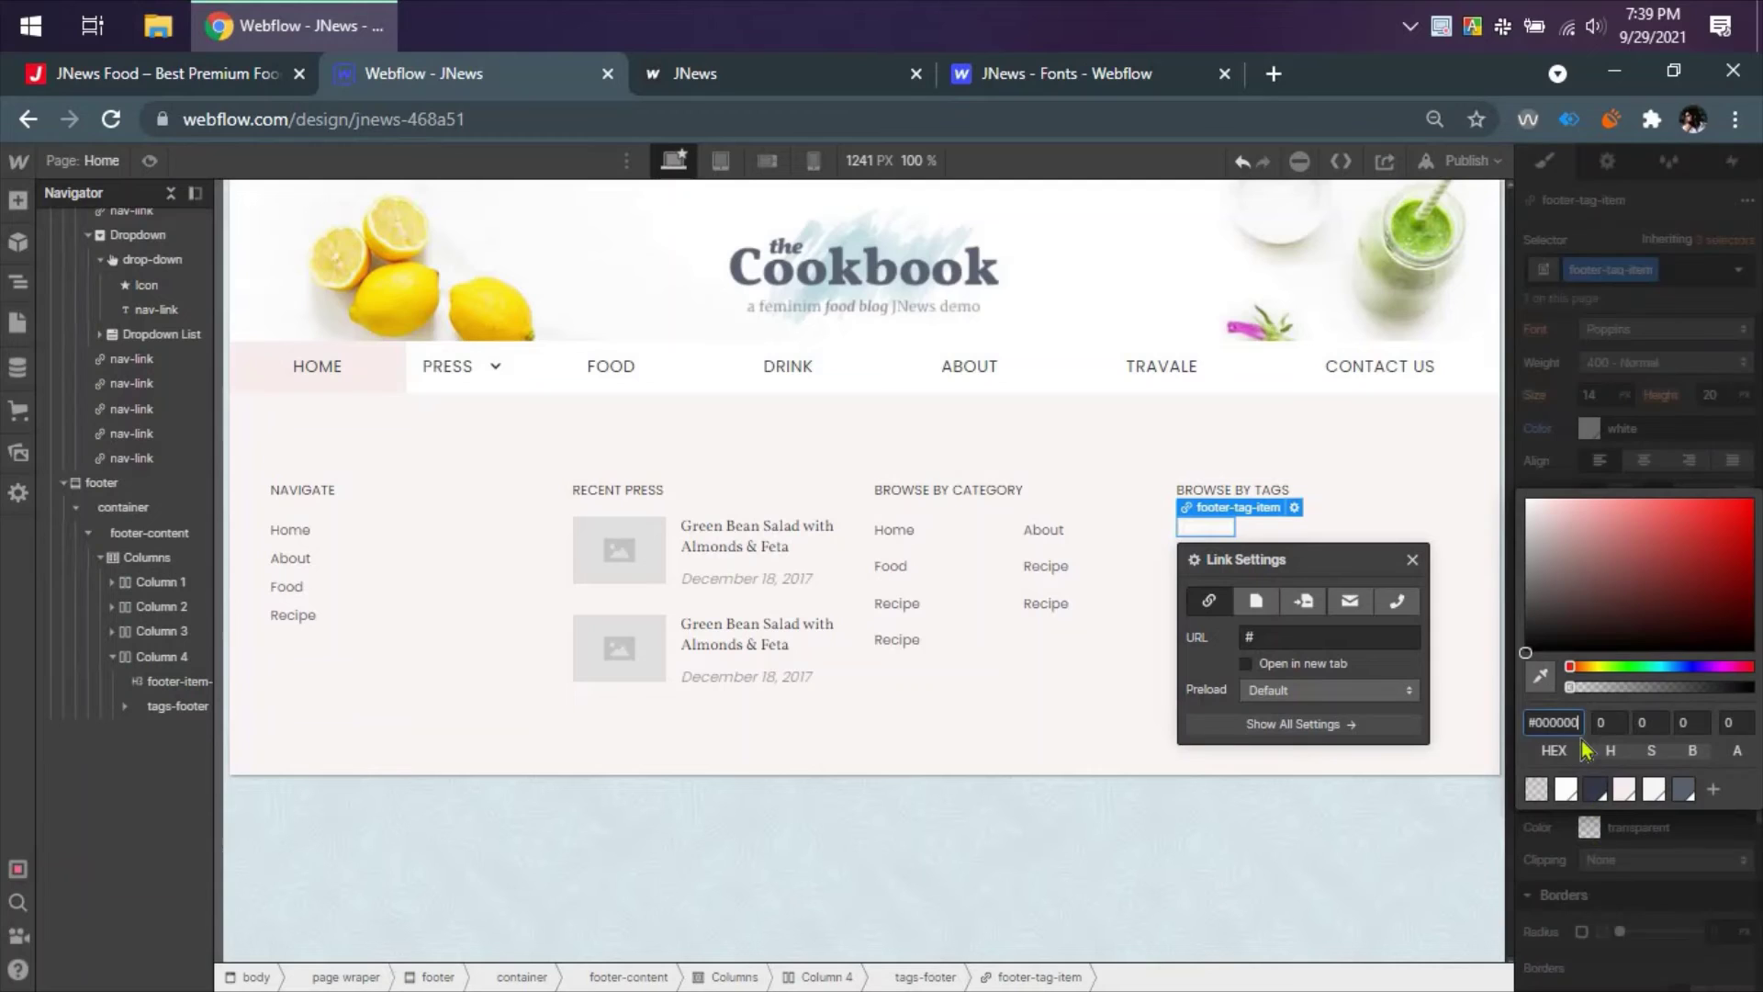
double_click(1569, 724)
type("#e7c5be")
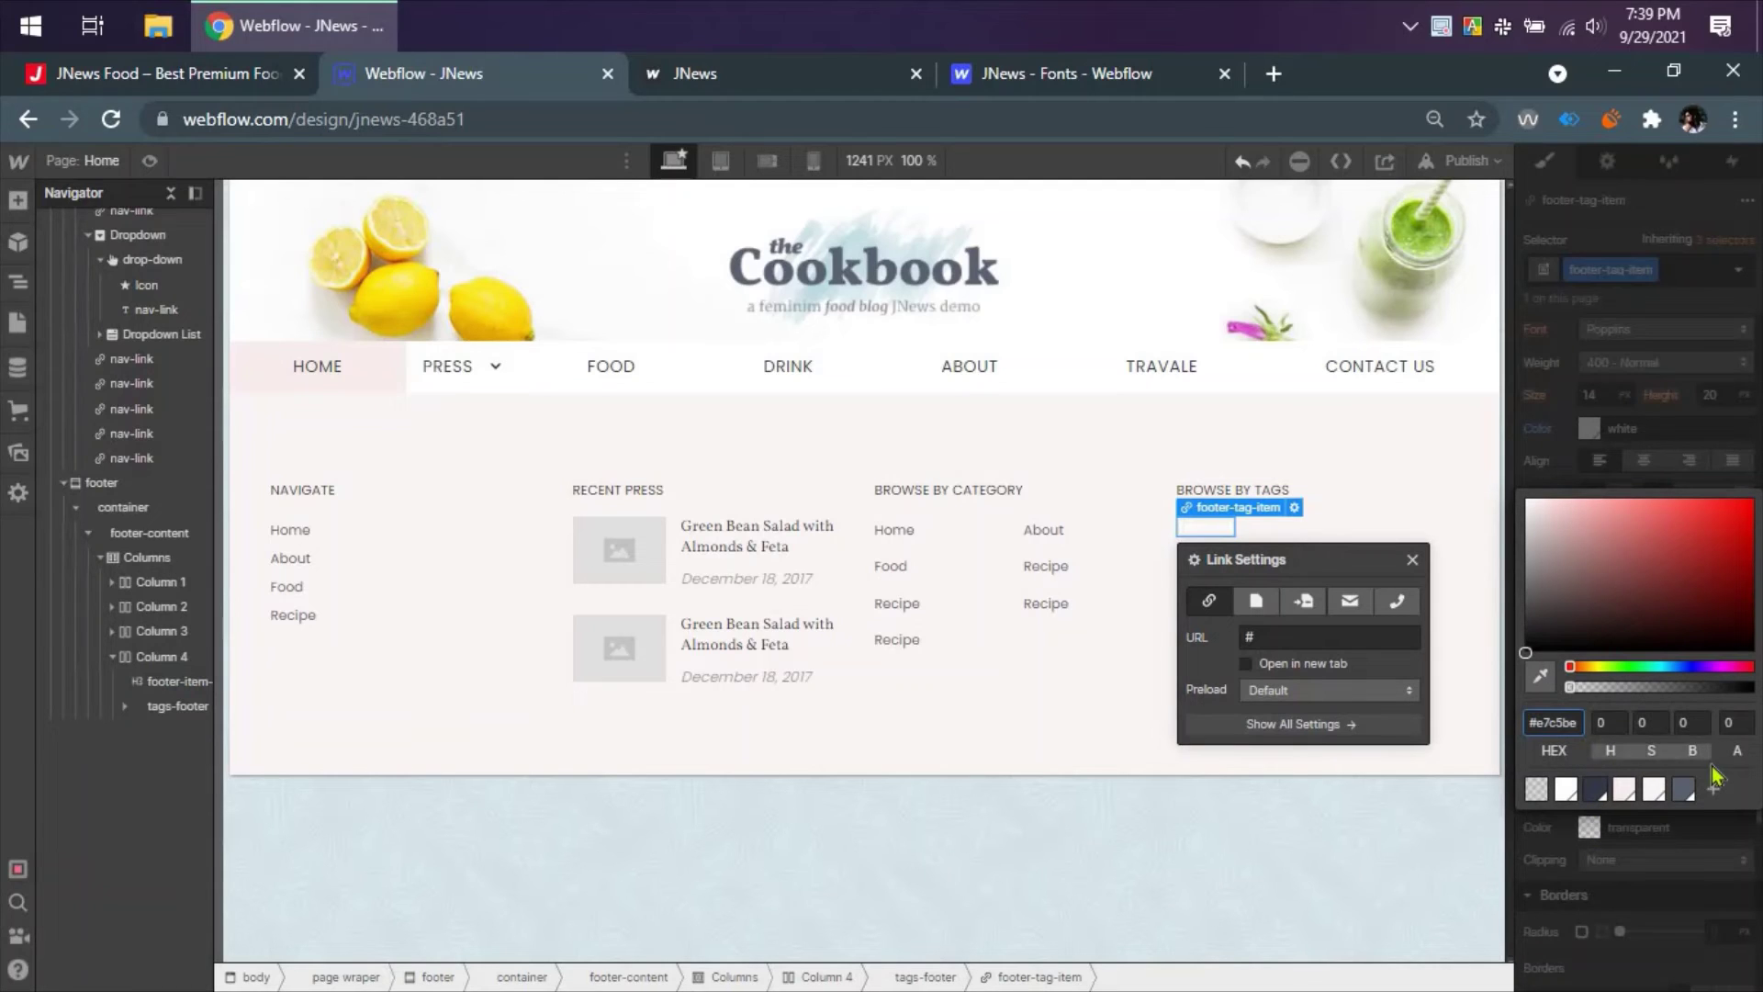
left_click(1714, 789)
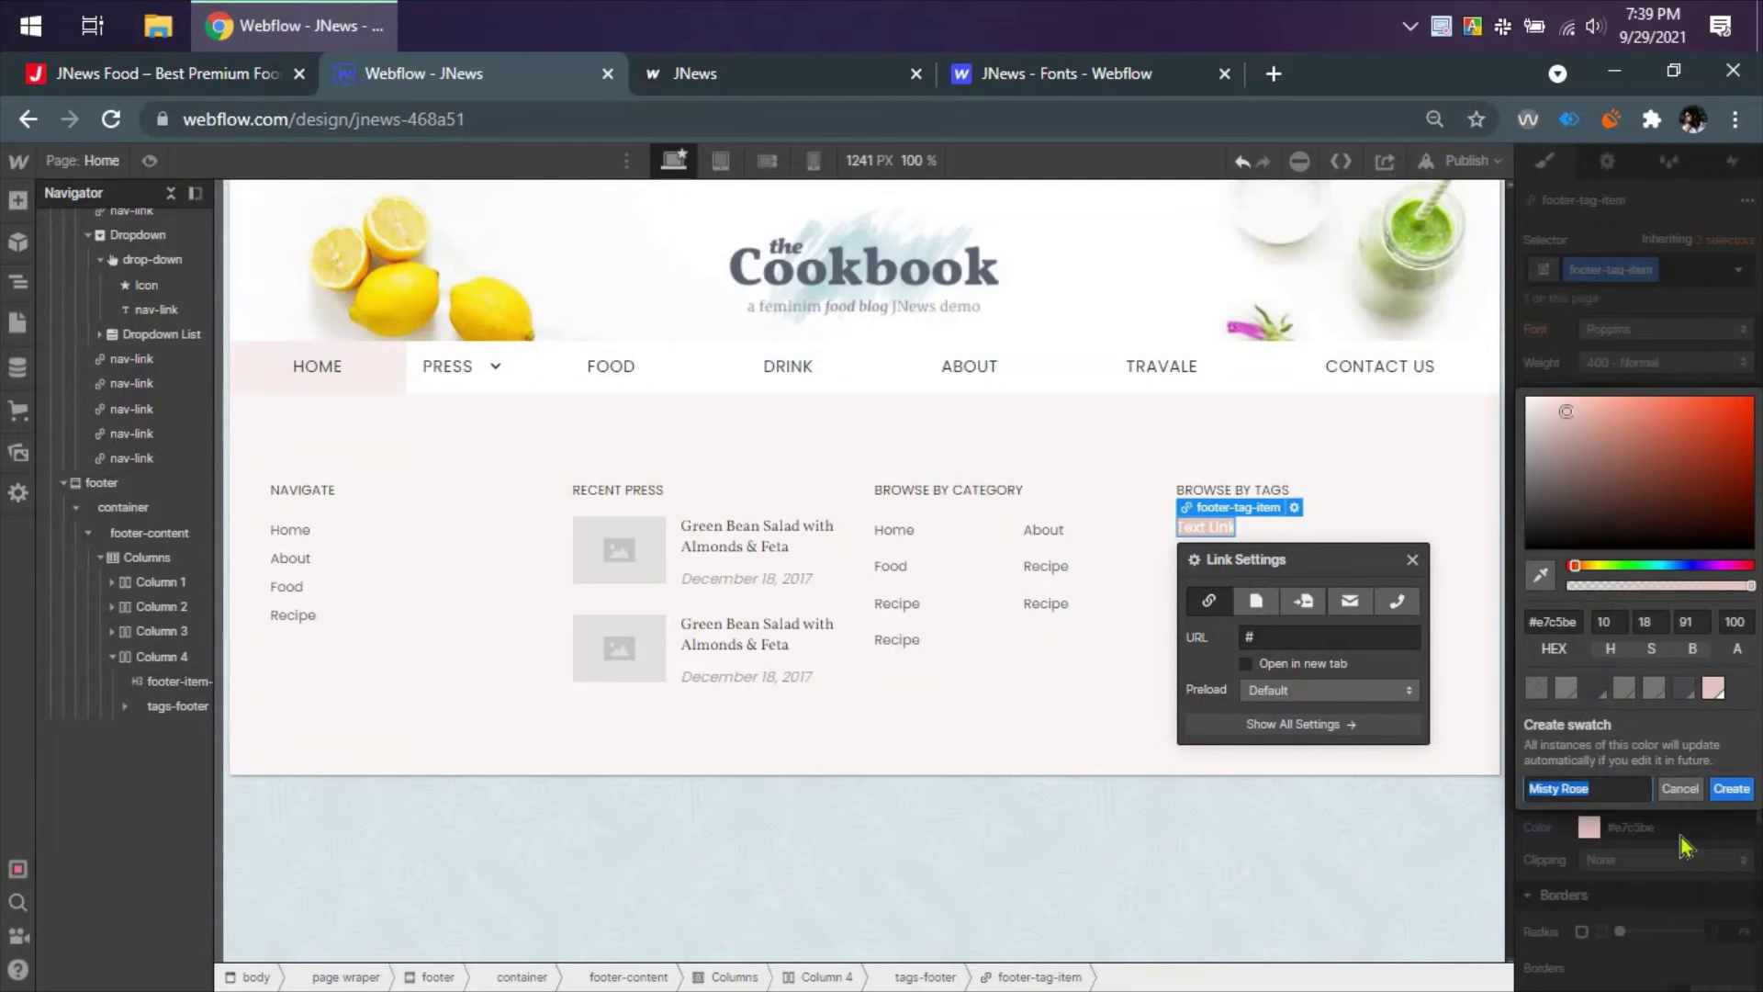
left_click(1732, 789)
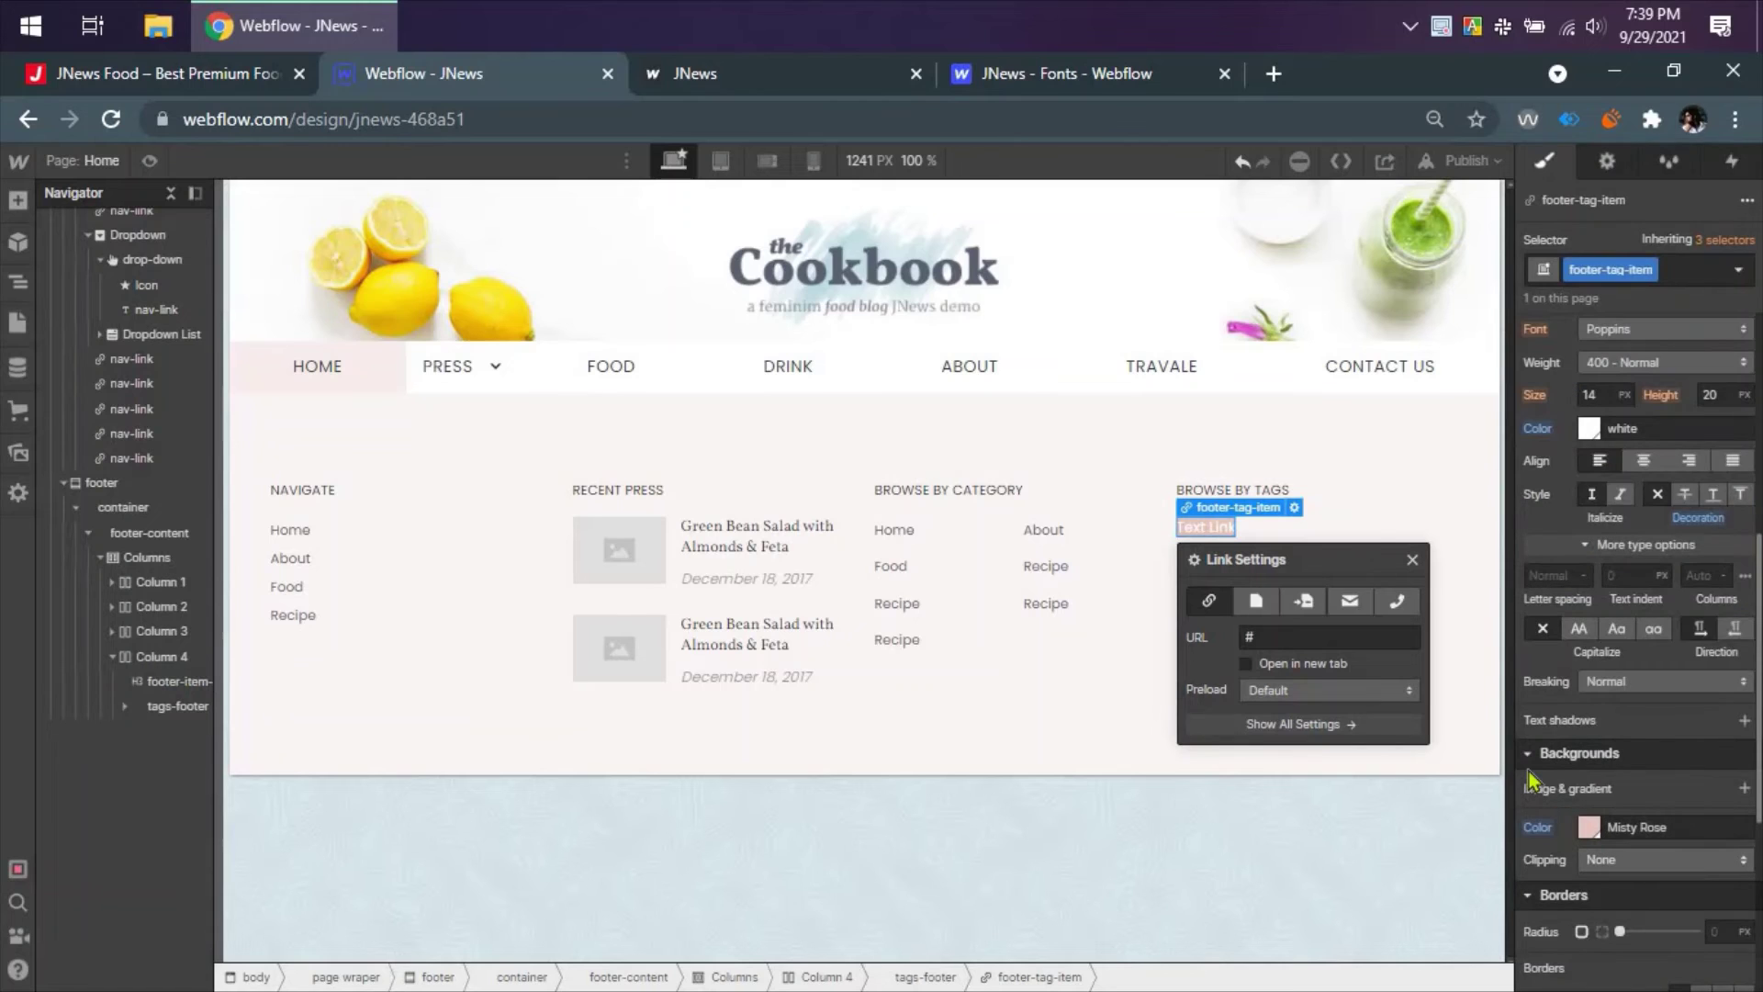
- Check the Bakery tag's type styles on the reference site, then give footer-tag-item in Webflow a 12 px font size and 100% line height
left_click(292, 79)
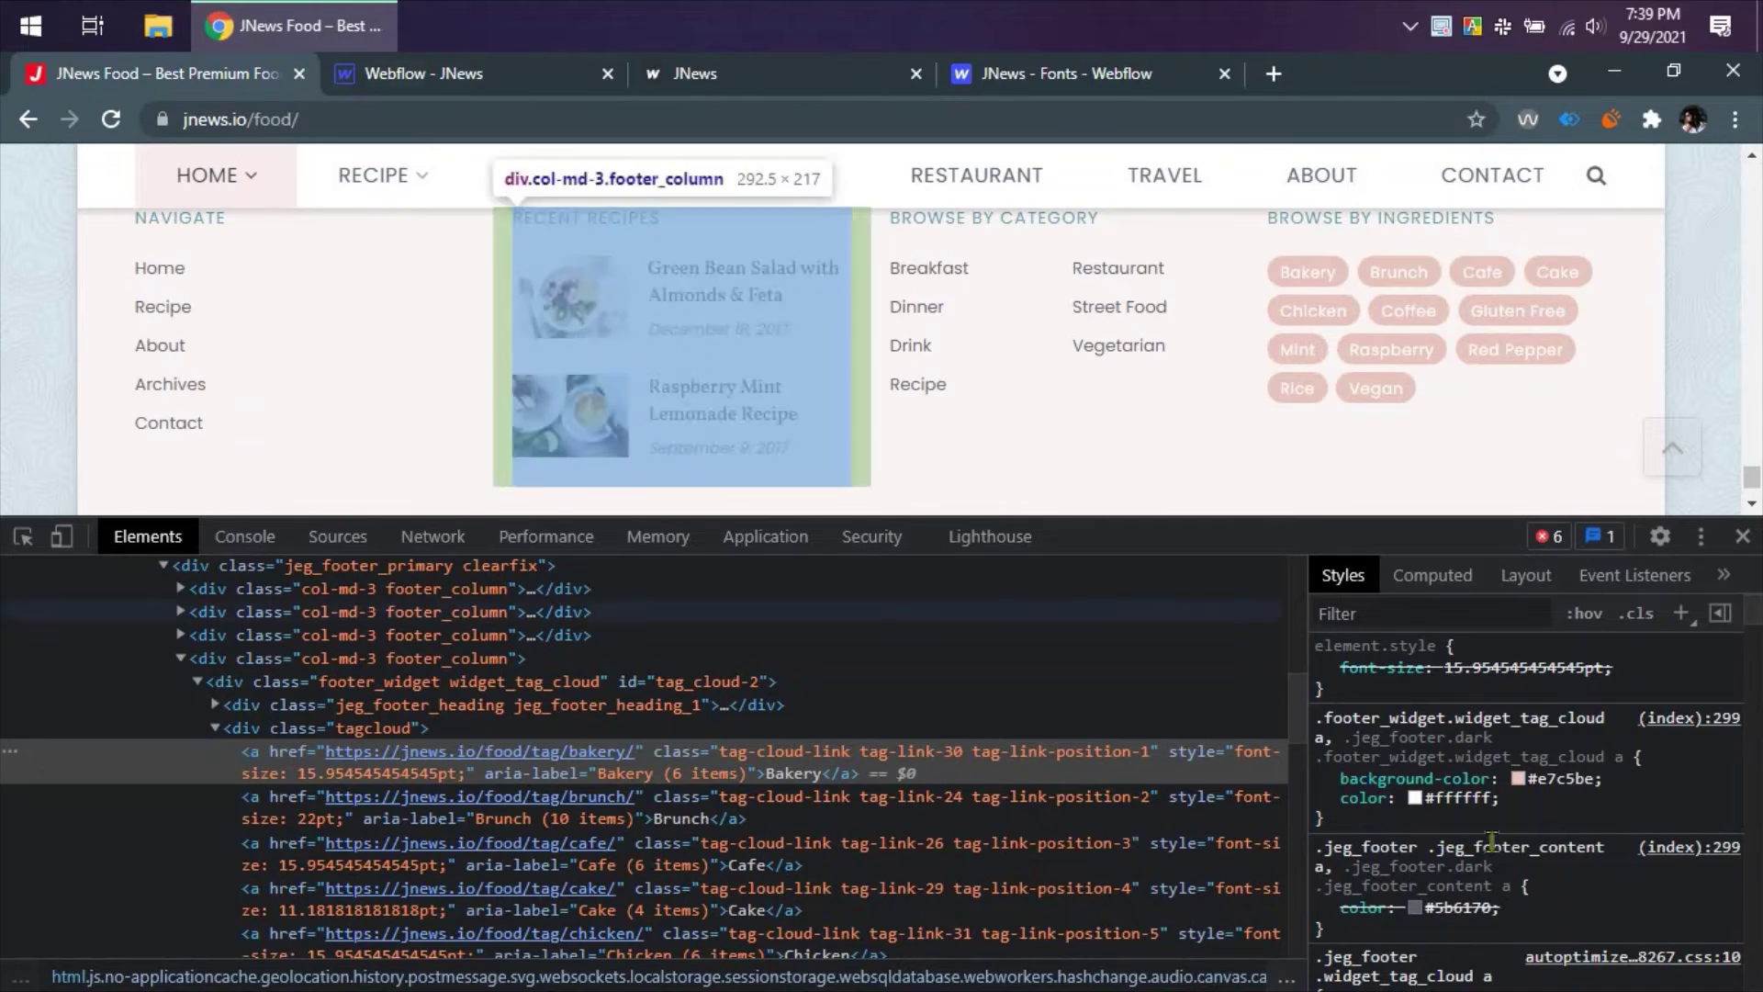
scroll(1525, 837, "down", 3)
scroll(1524, 838, "down", 5)
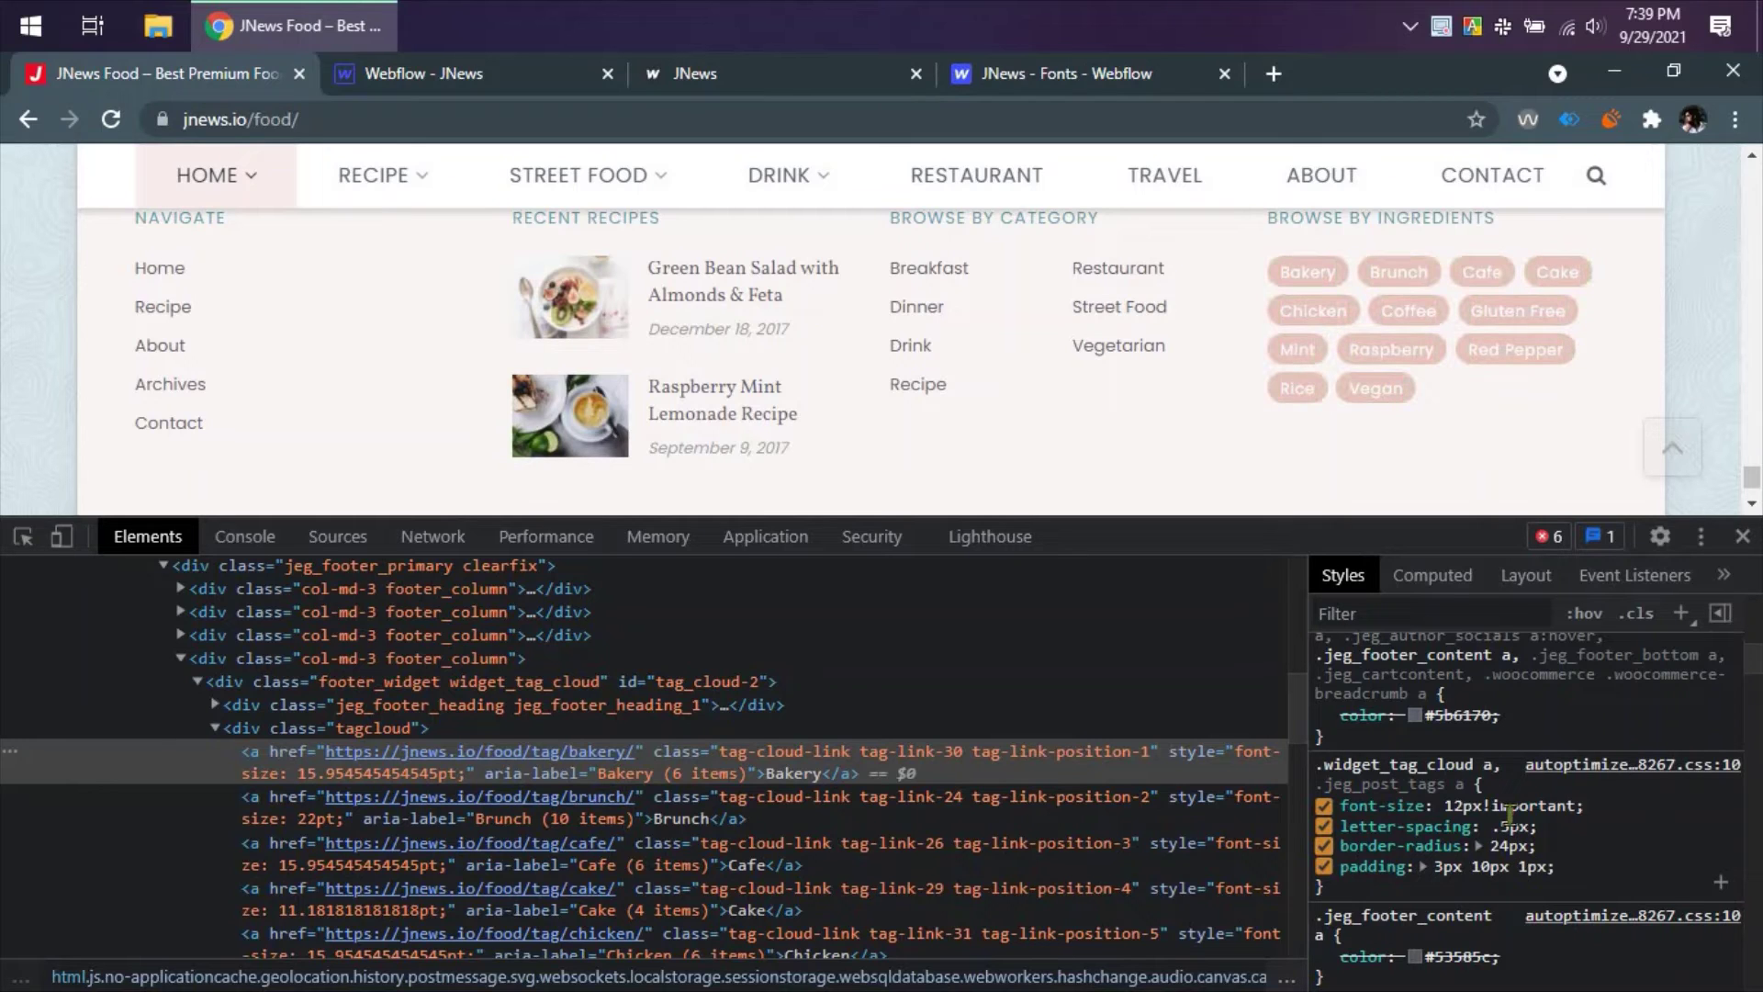
left_click(446, 73)
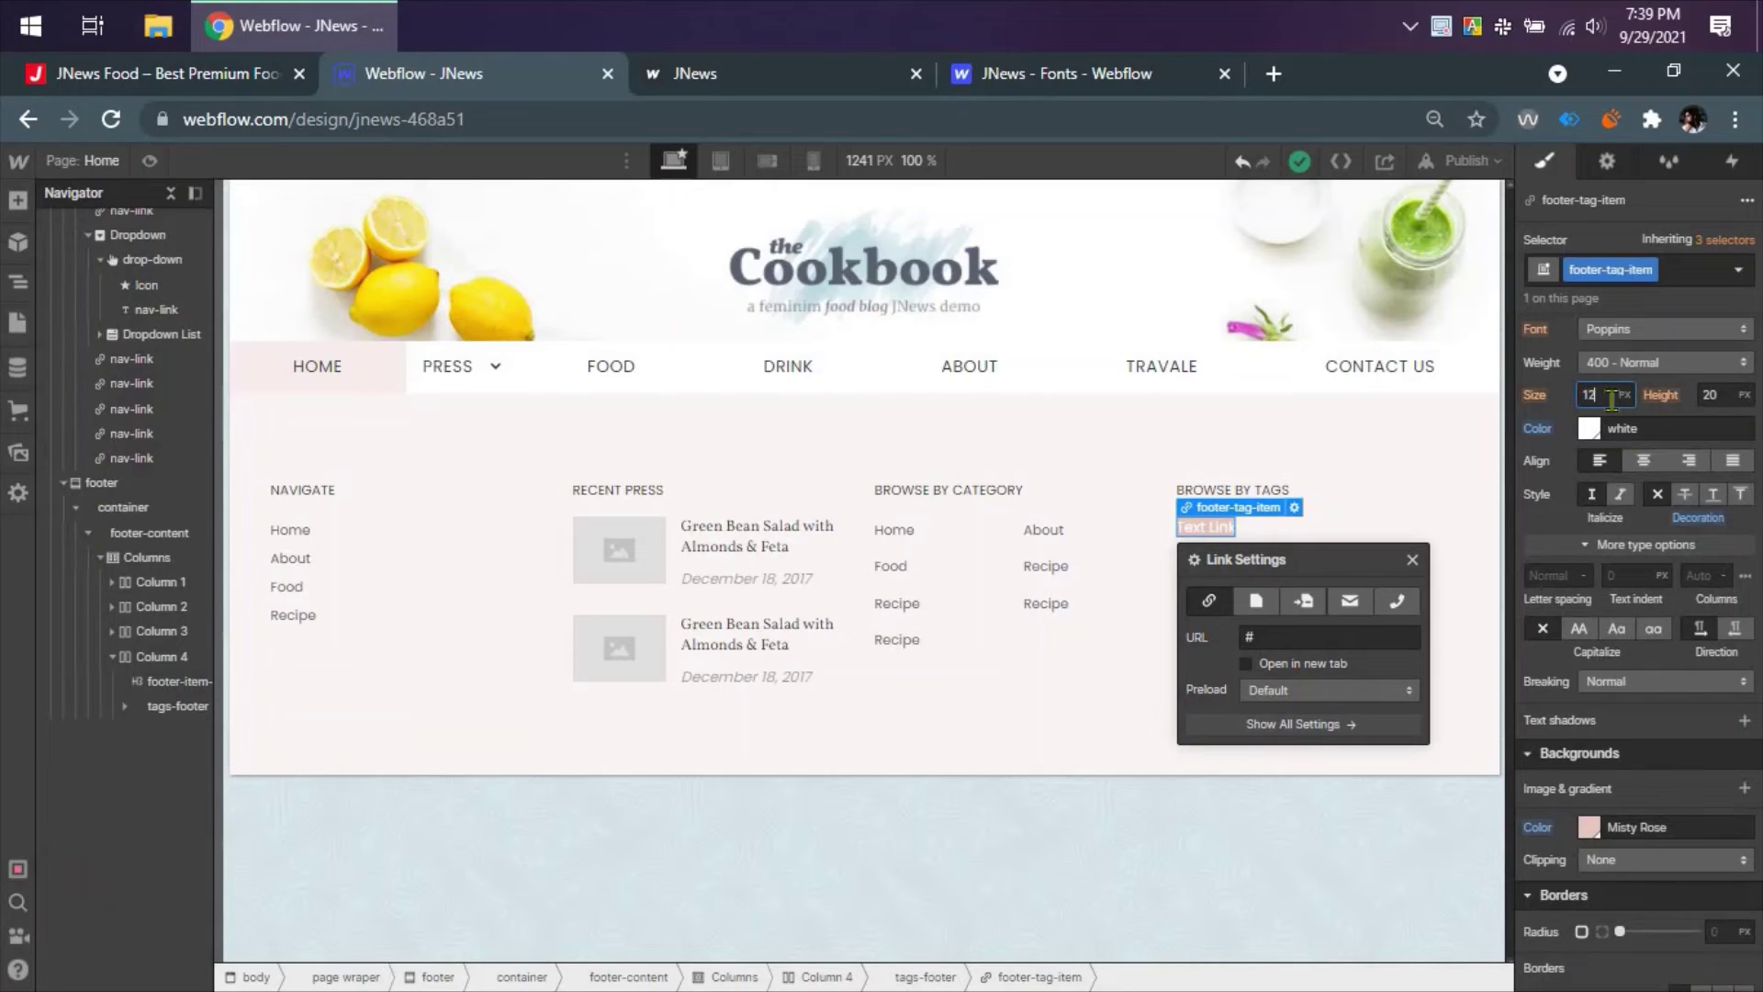
left_click(1703, 393)
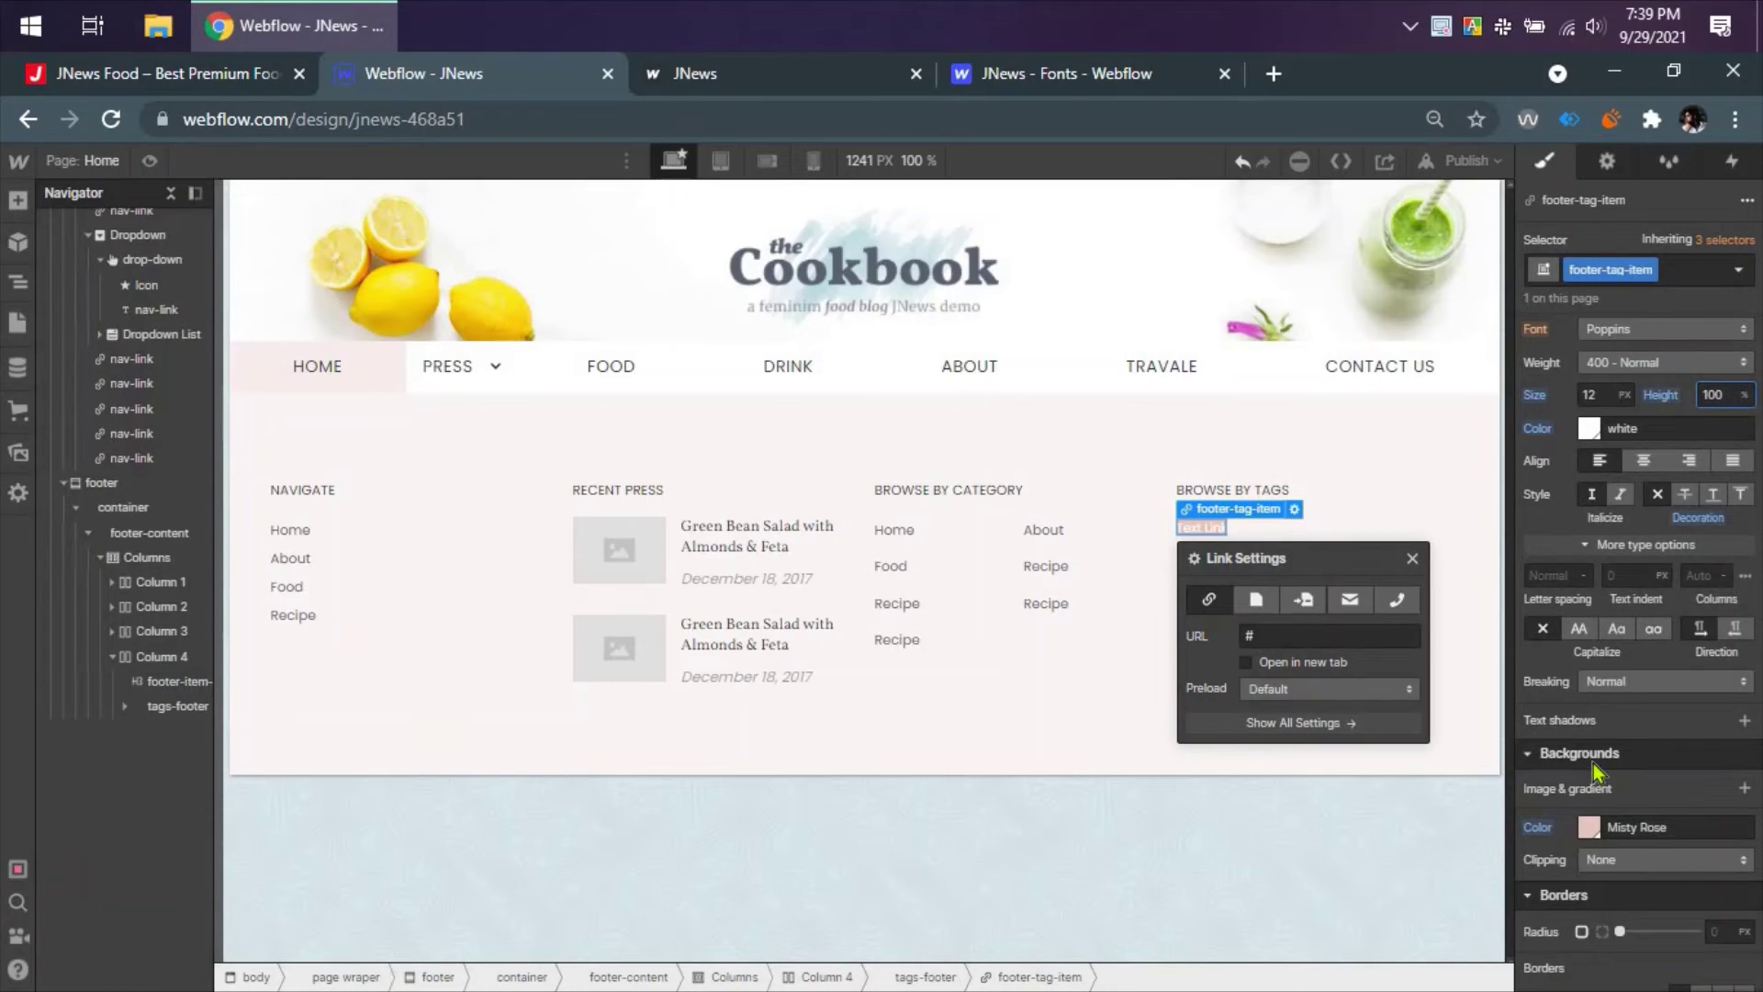
- Set the letter spacing of the footer-tag-item link to 0.5 px
scroll(1607, 762, "up", 2)
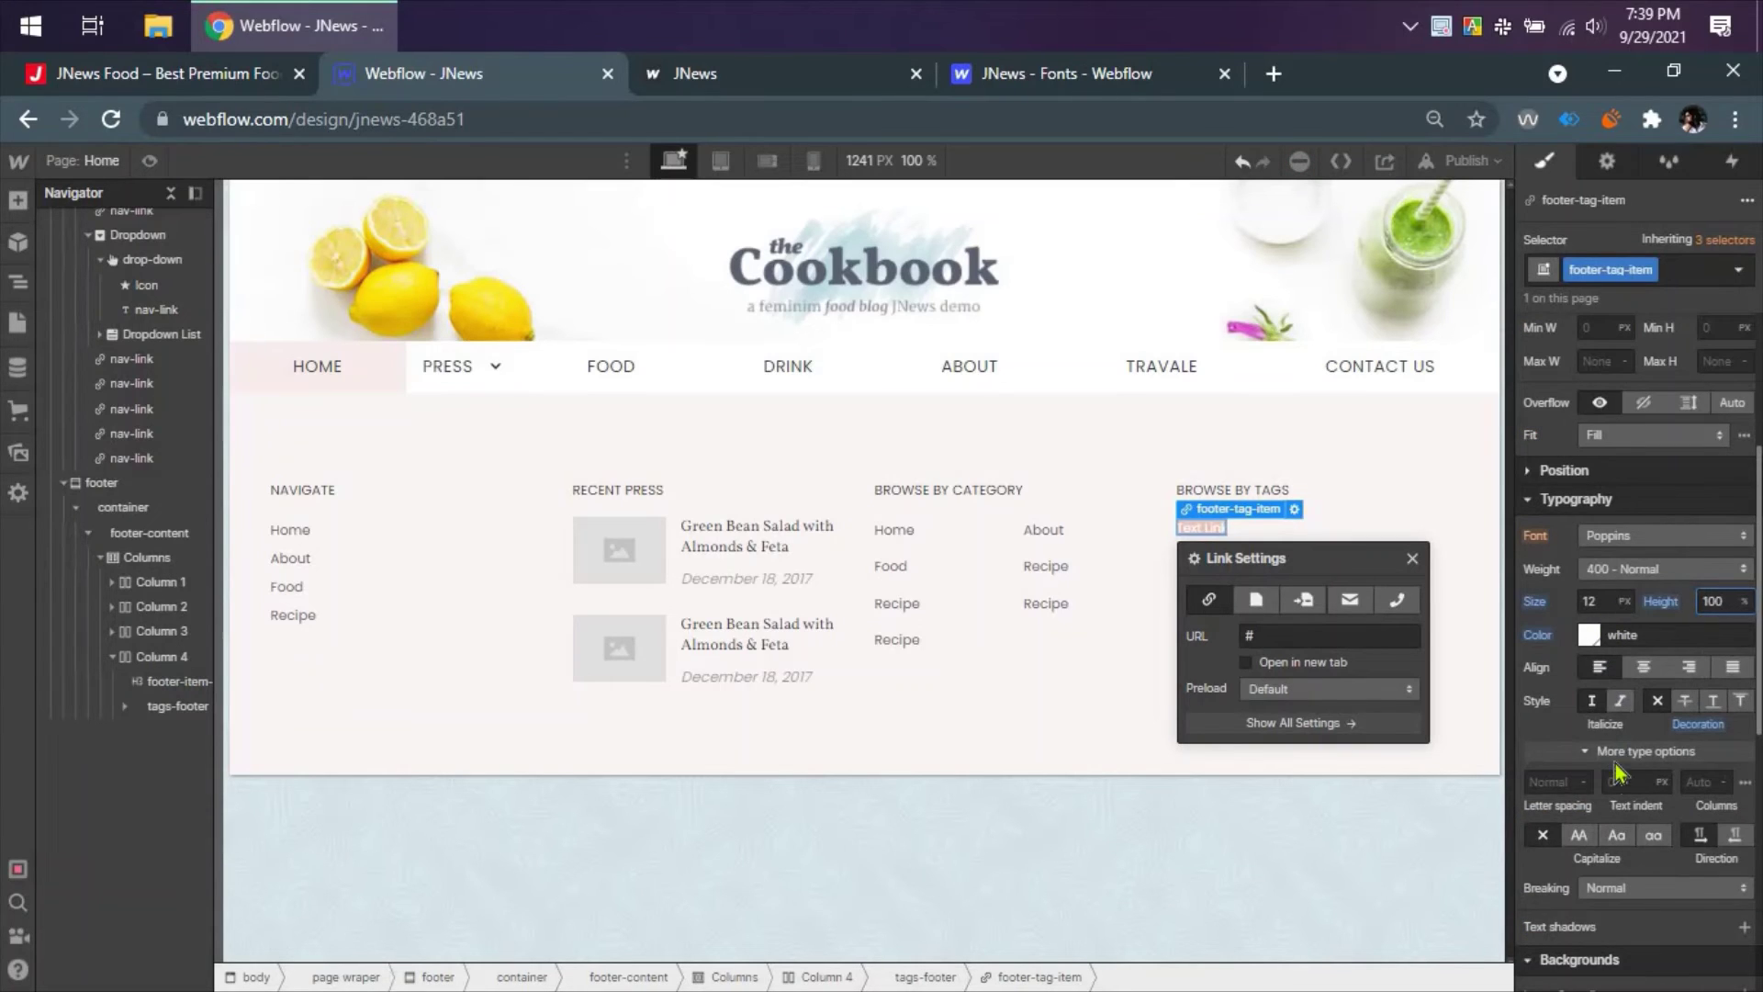
left_click(1583, 759)
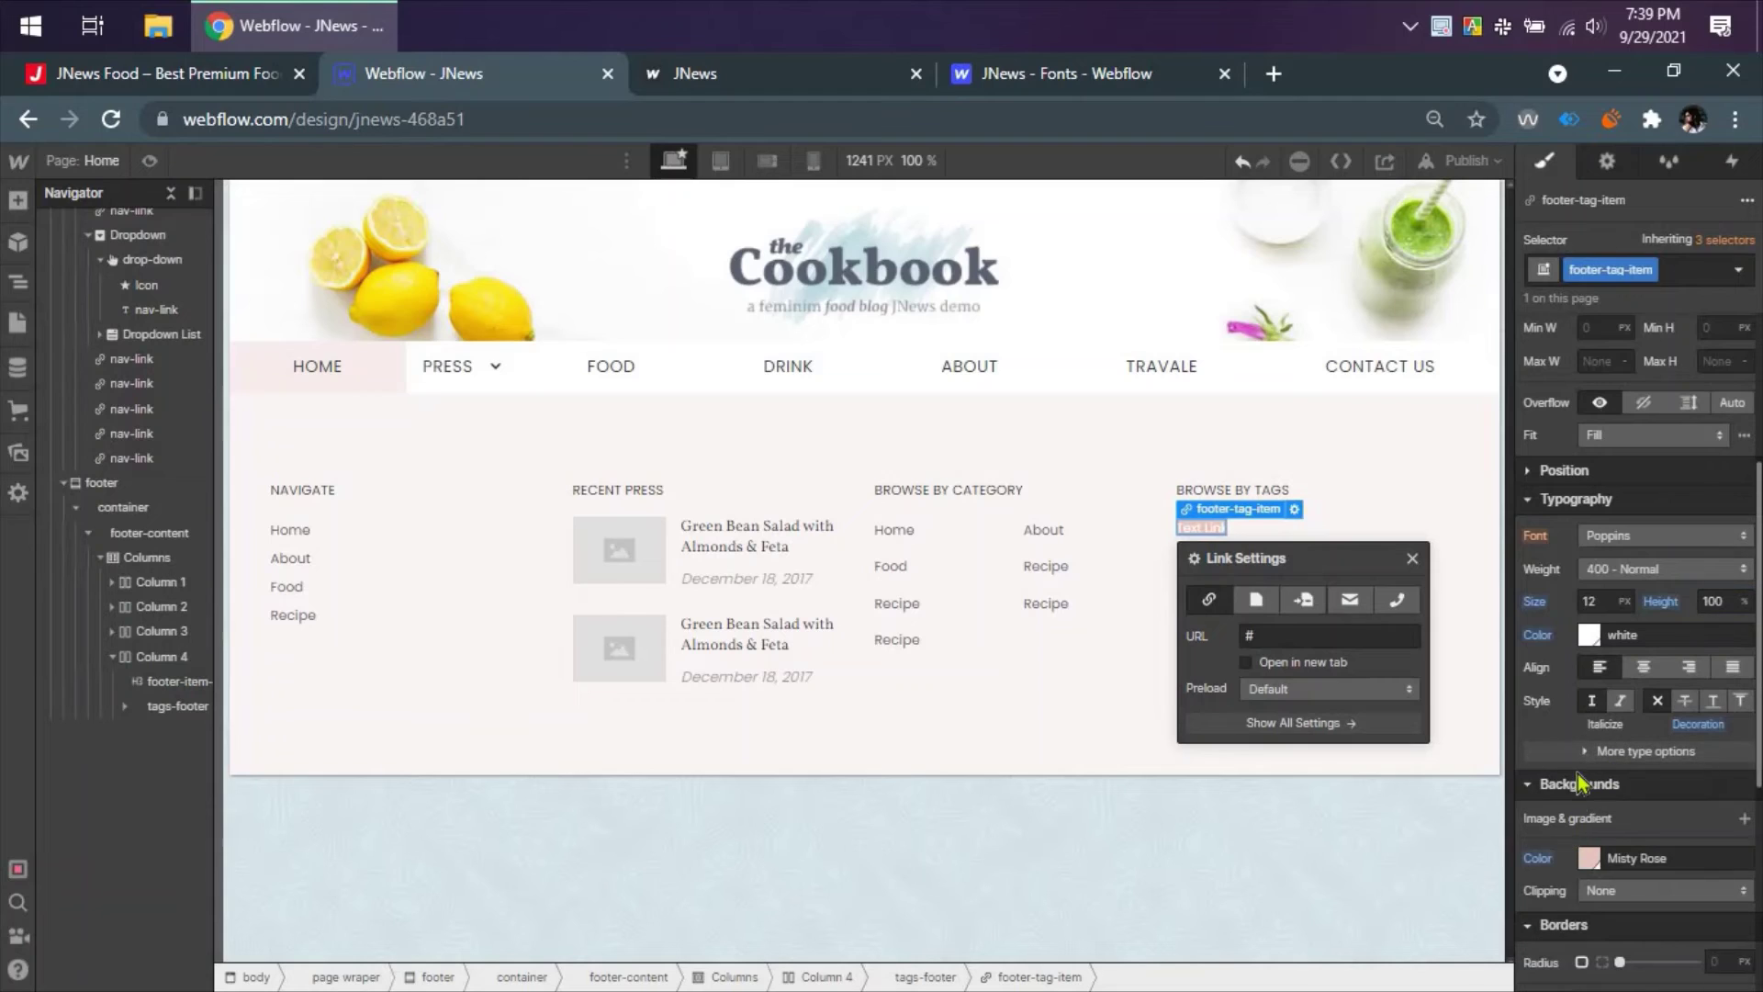
left_click(1583, 751)
left_click(1566, 782)
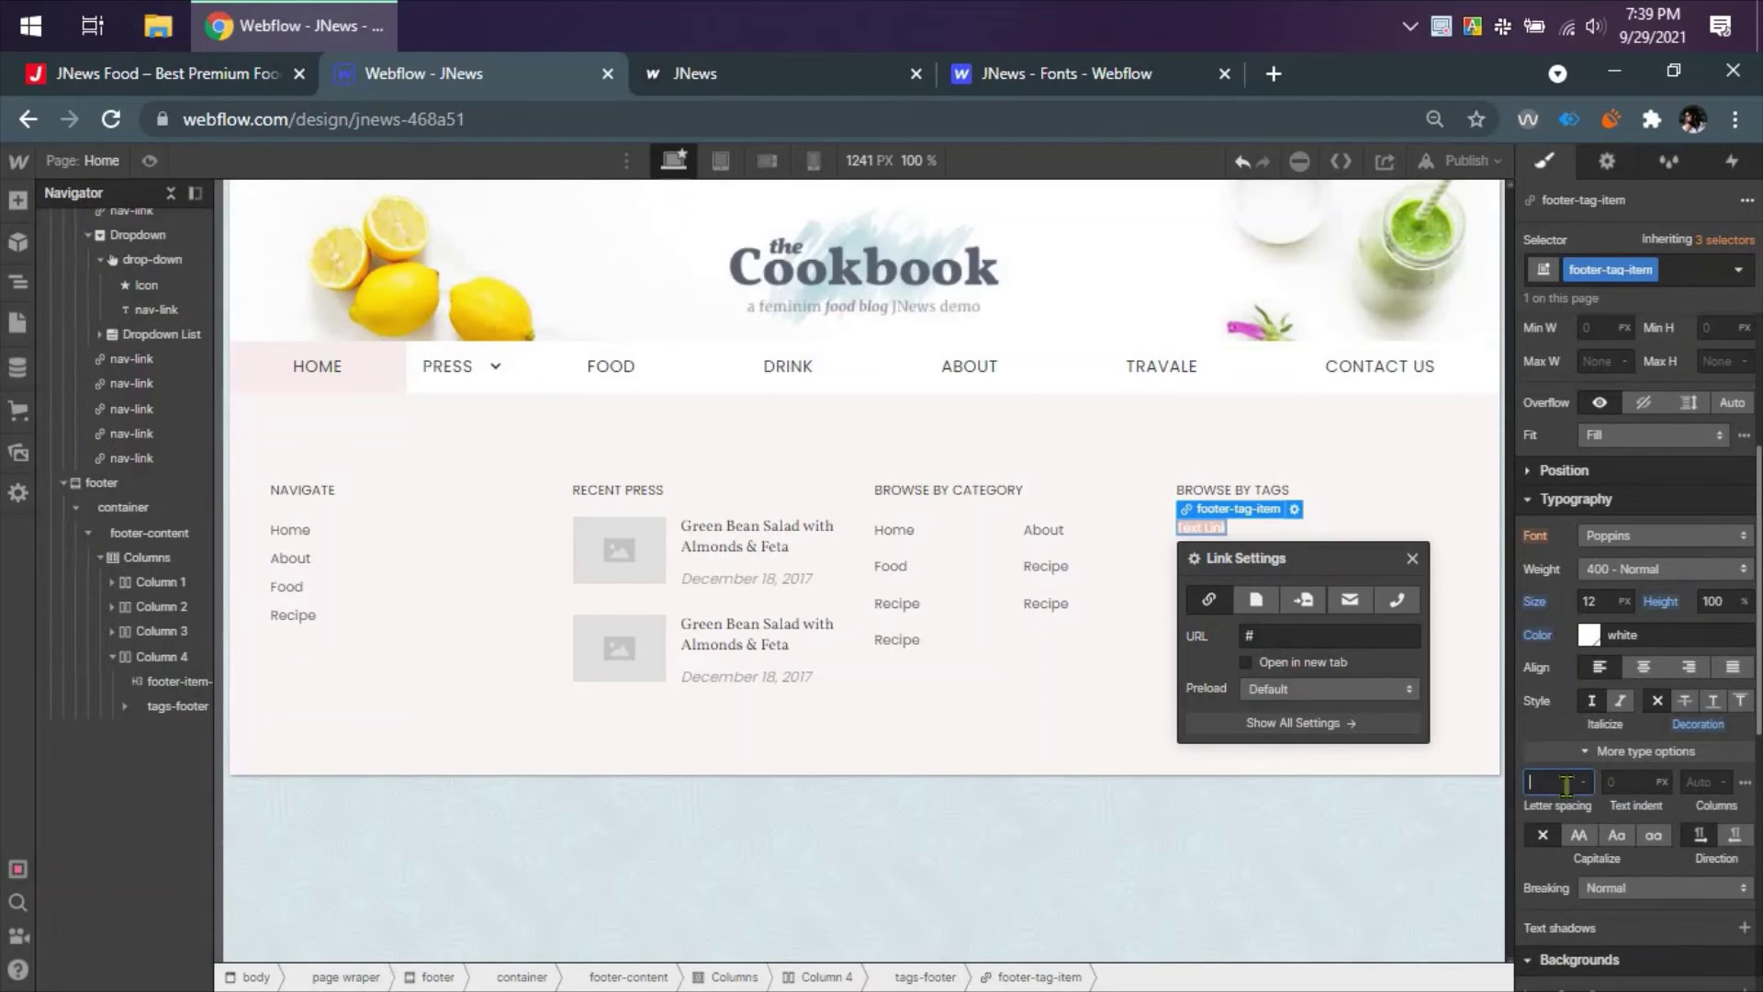
type(".5")
key("Return")
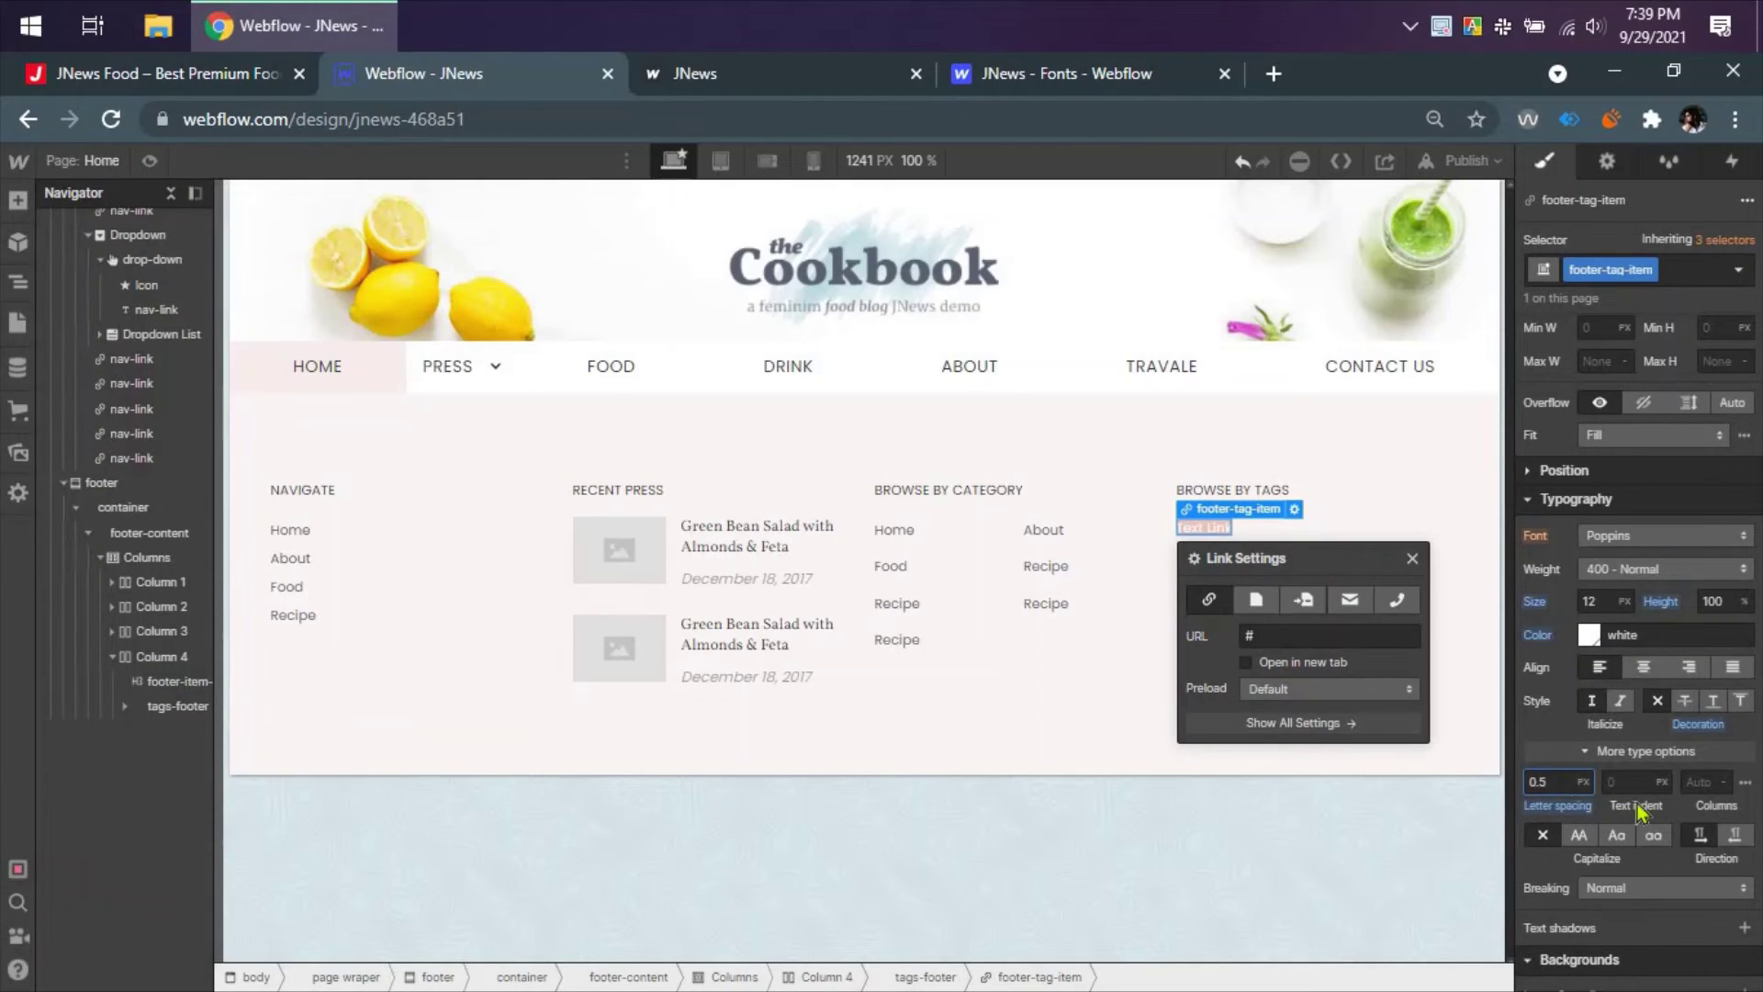
- Recheck the tag styles on the reference site, then change the footer-tag-item display to inline-block in Webflow
left_click(220, 73)
left_click(385, 73)
scroll(1639, 565, "up", 3)
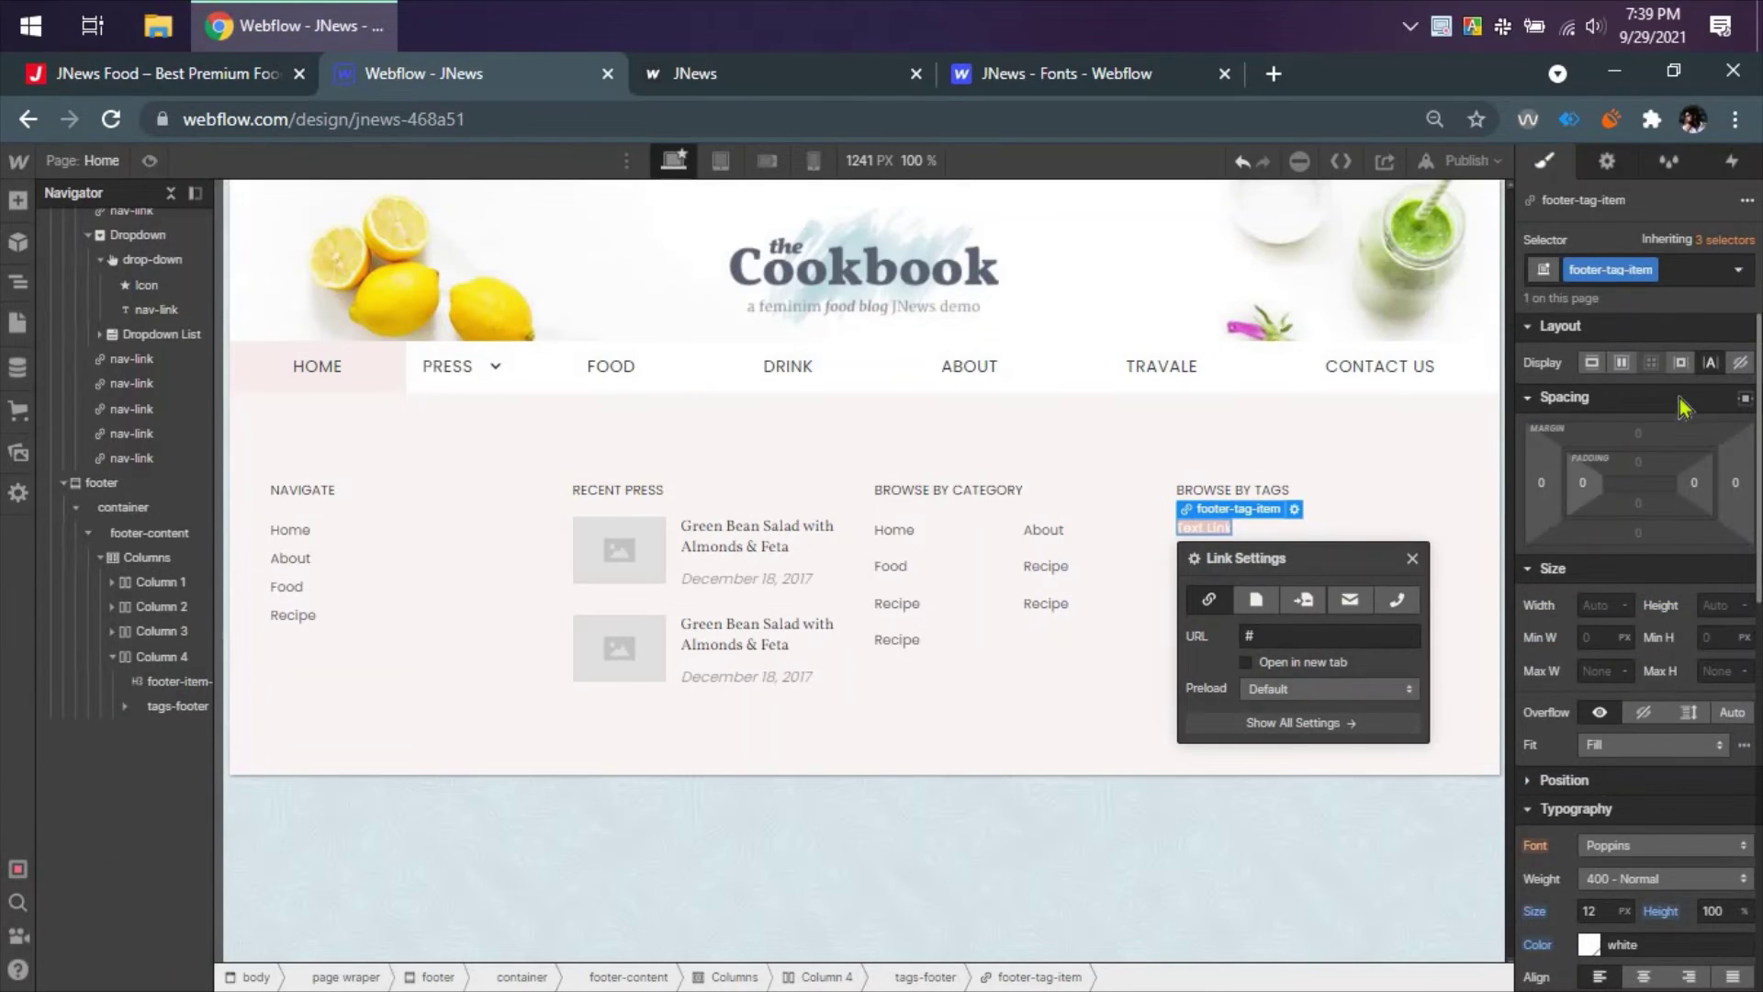
left_click(1680, 363)
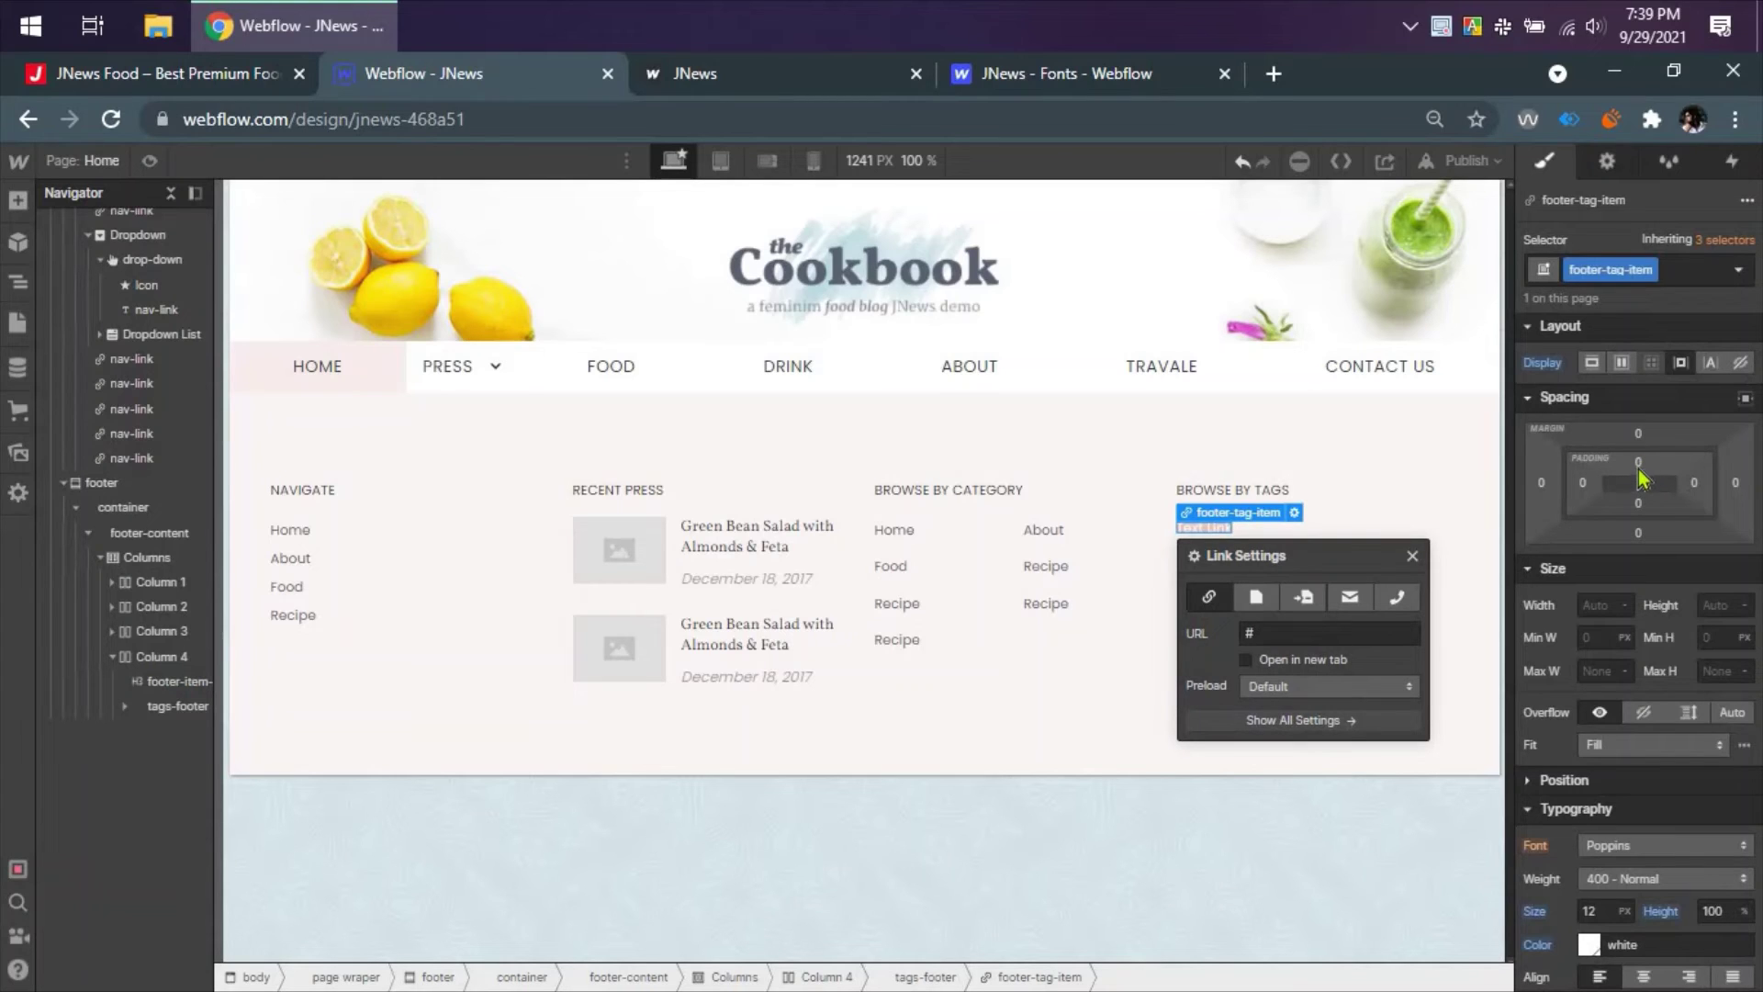
- Set the footer-tag-item padding to 3 px top, 10 px right, 1 px bottom and 10 px left
left_click(1639, 468)
type("3")
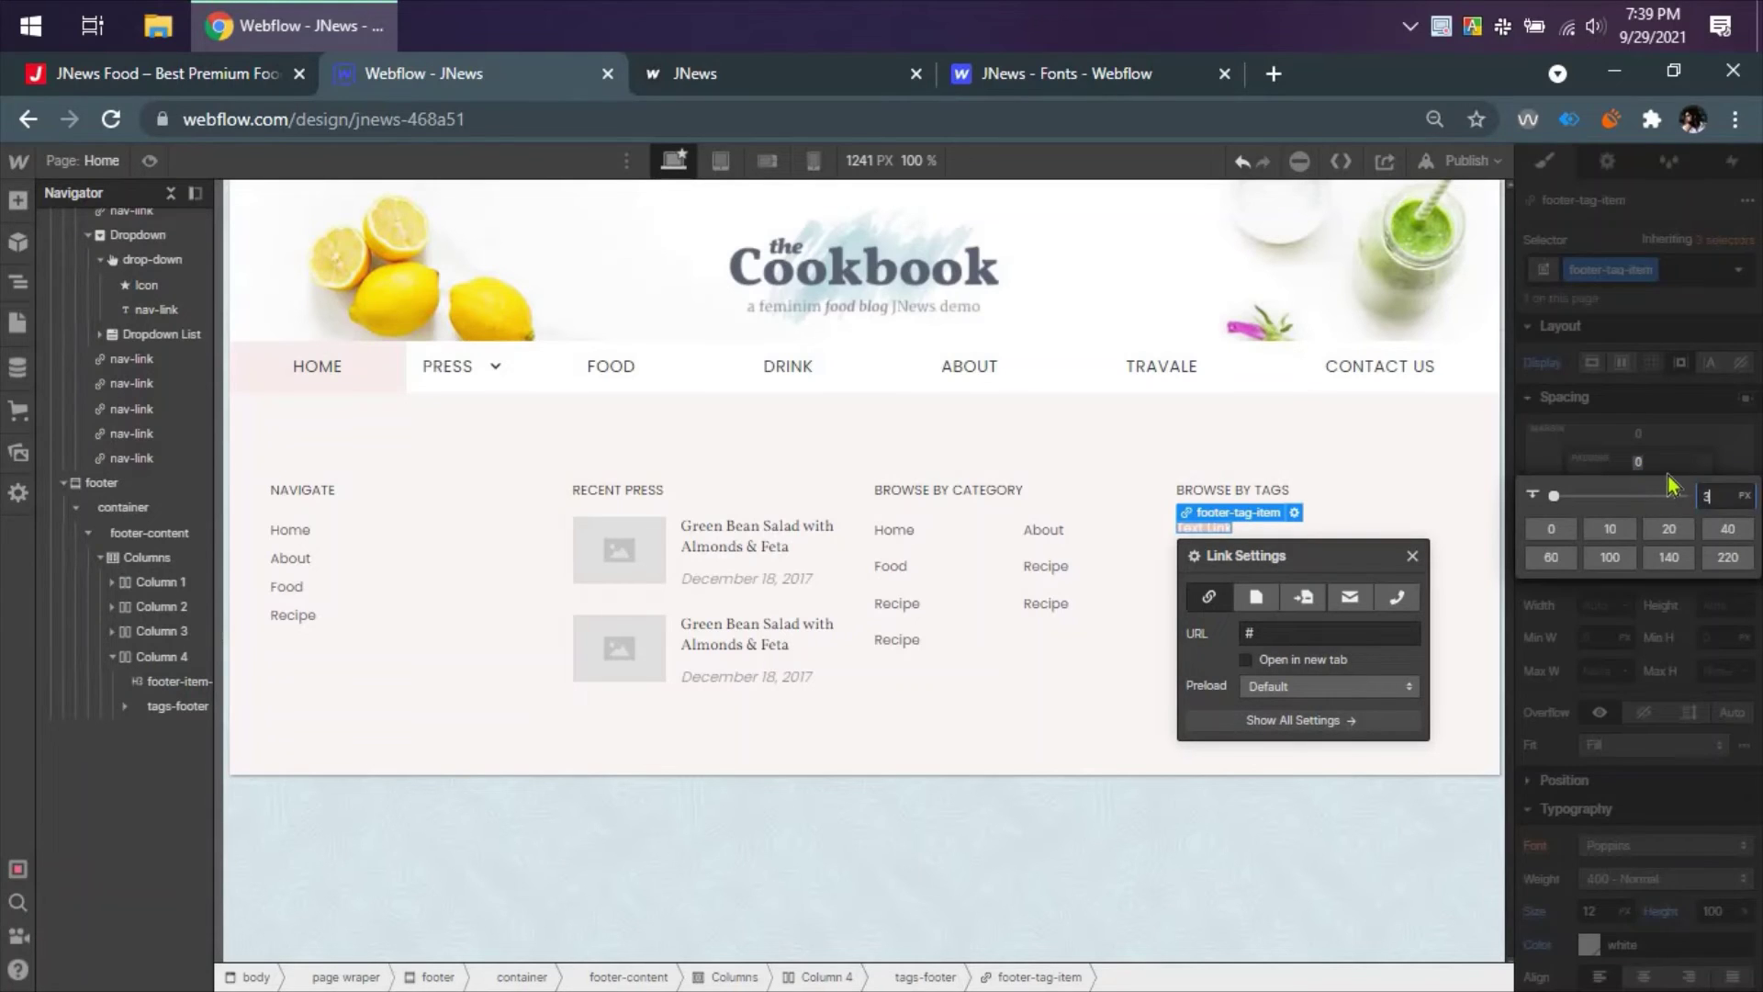
left_click(1696, 490)
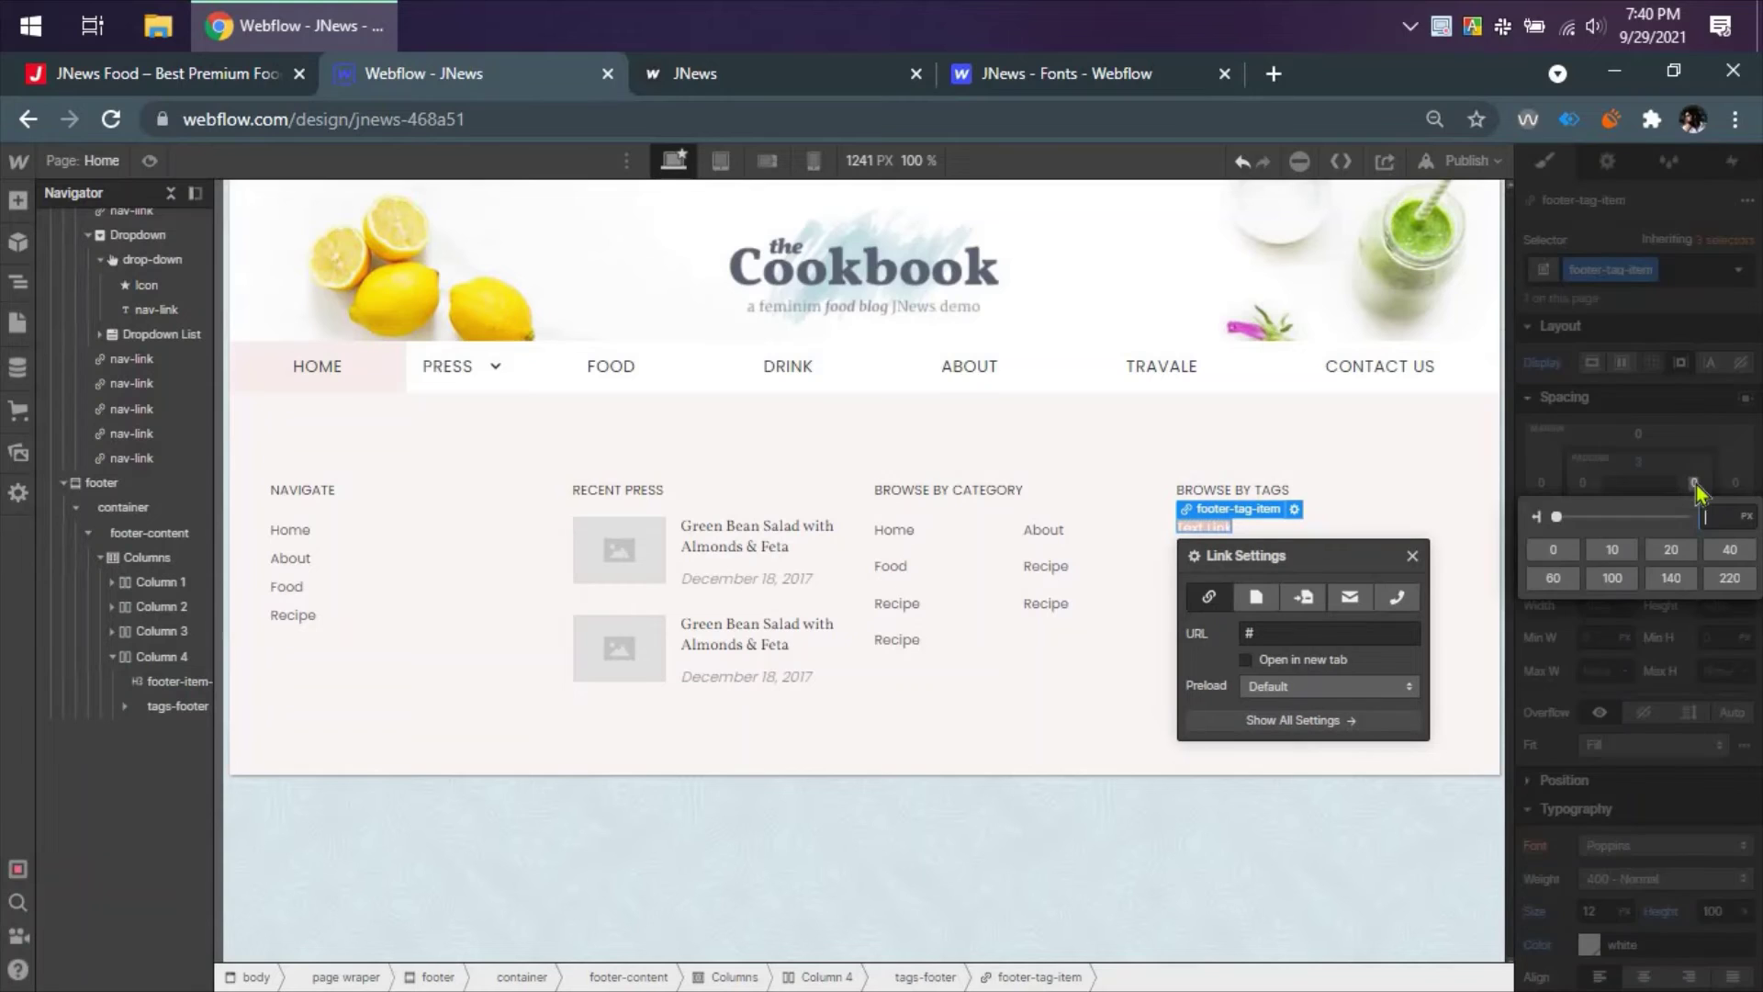
type("10")
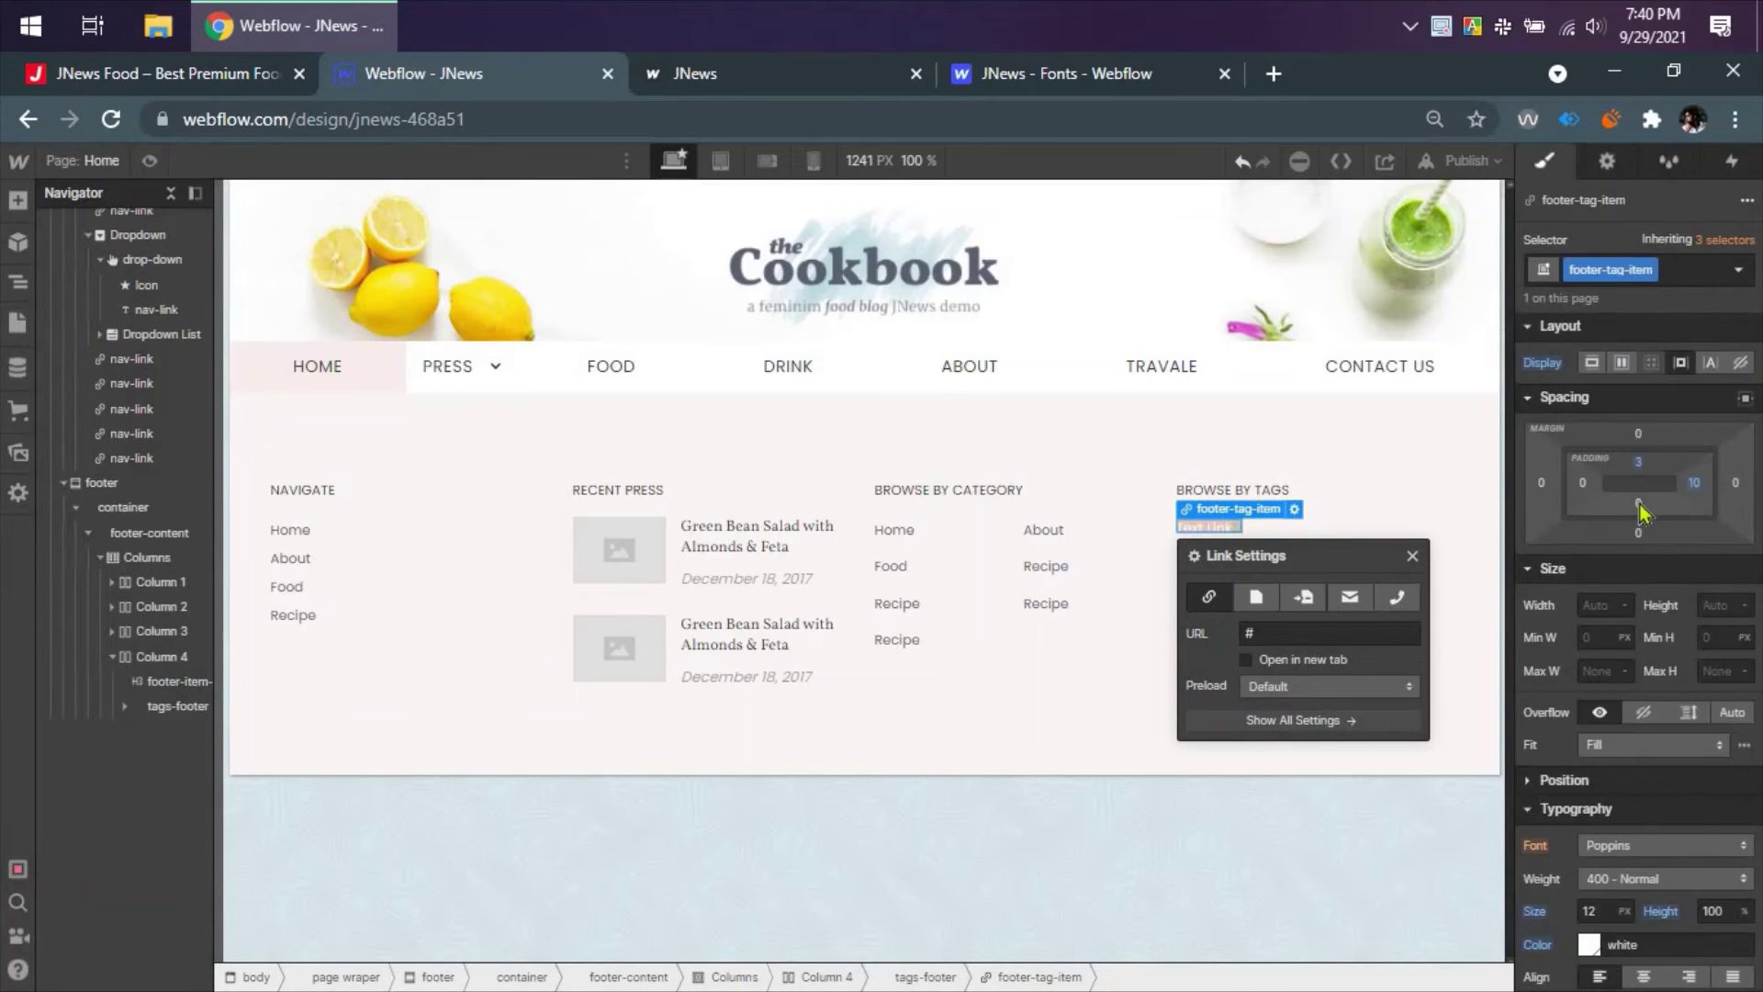
left_click(1638, 503)
type("1")
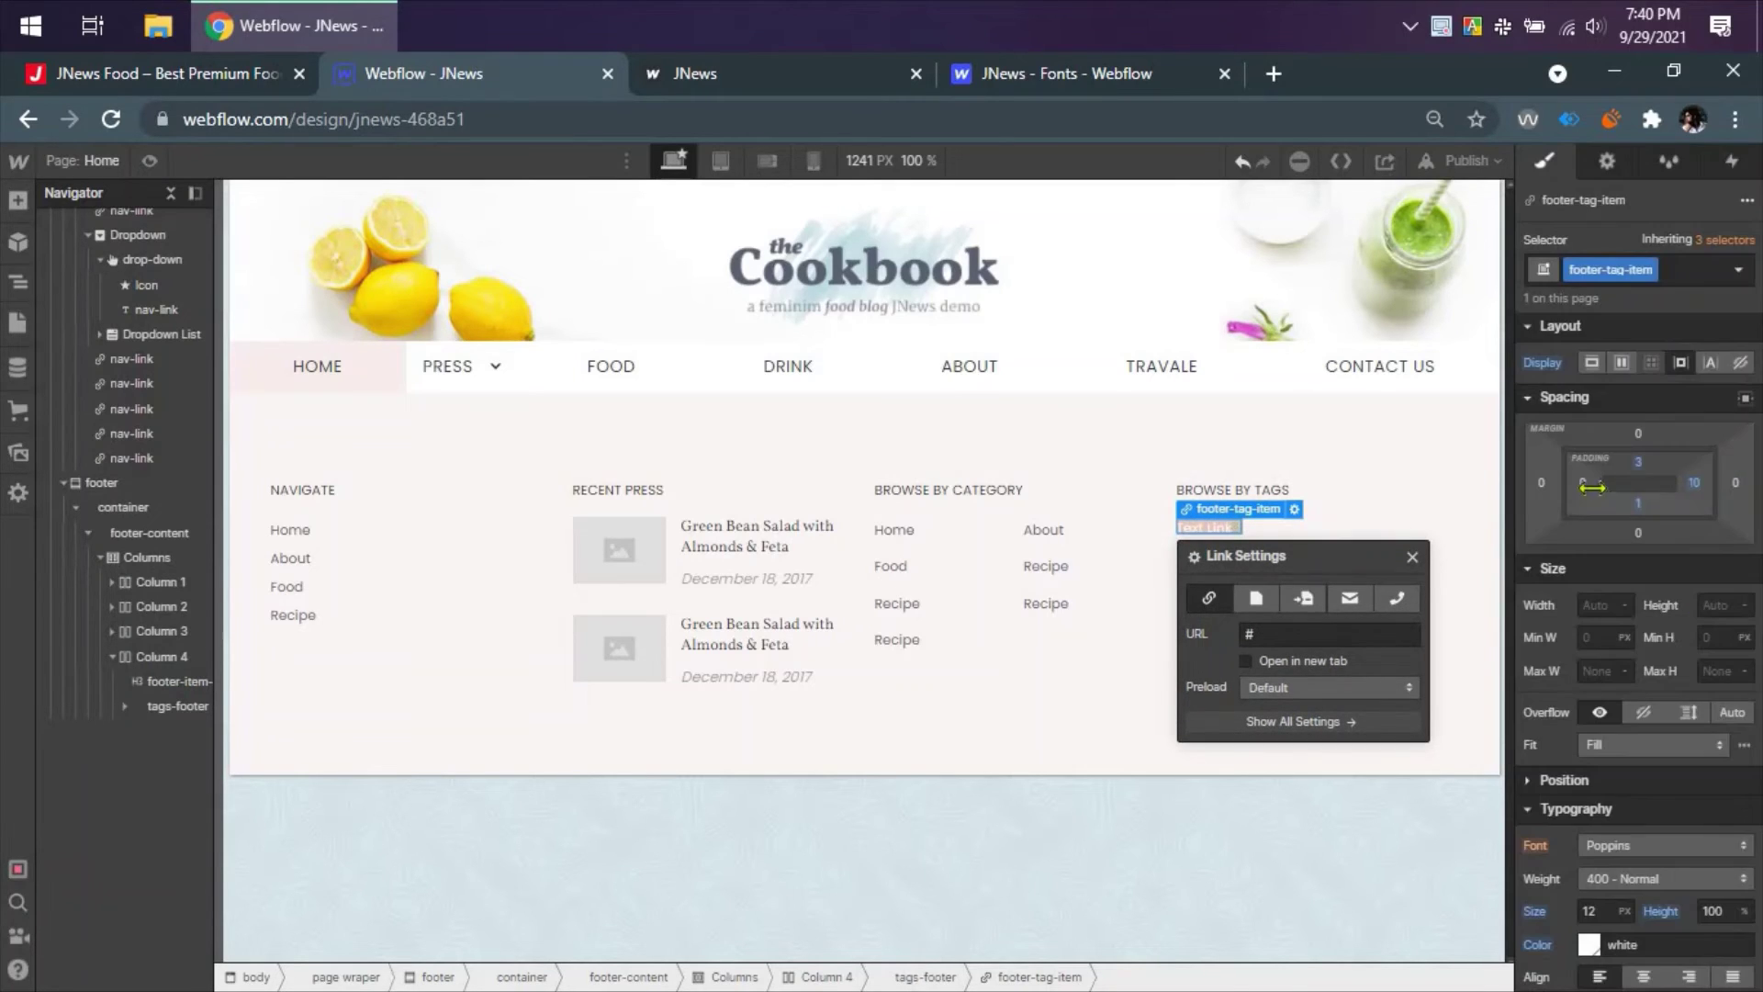
left_click(1585, 487)
type("10")
key("Return")
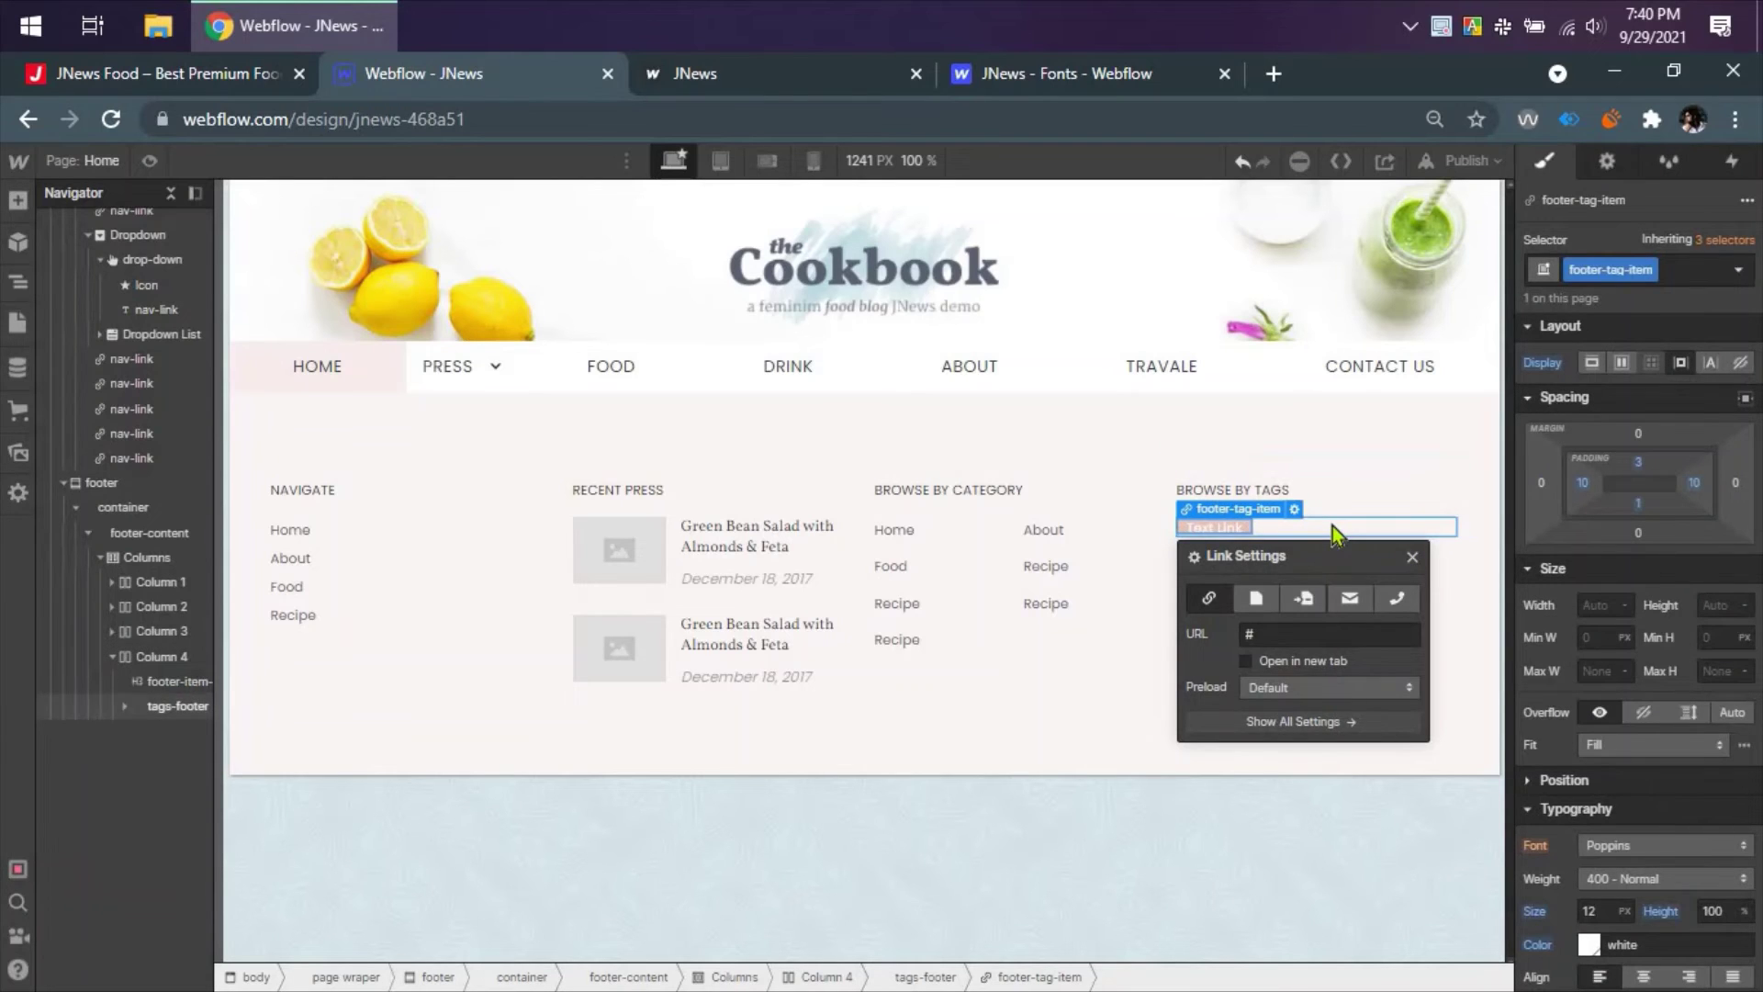
left_click(1332, 529)
left_click(1265, 580)
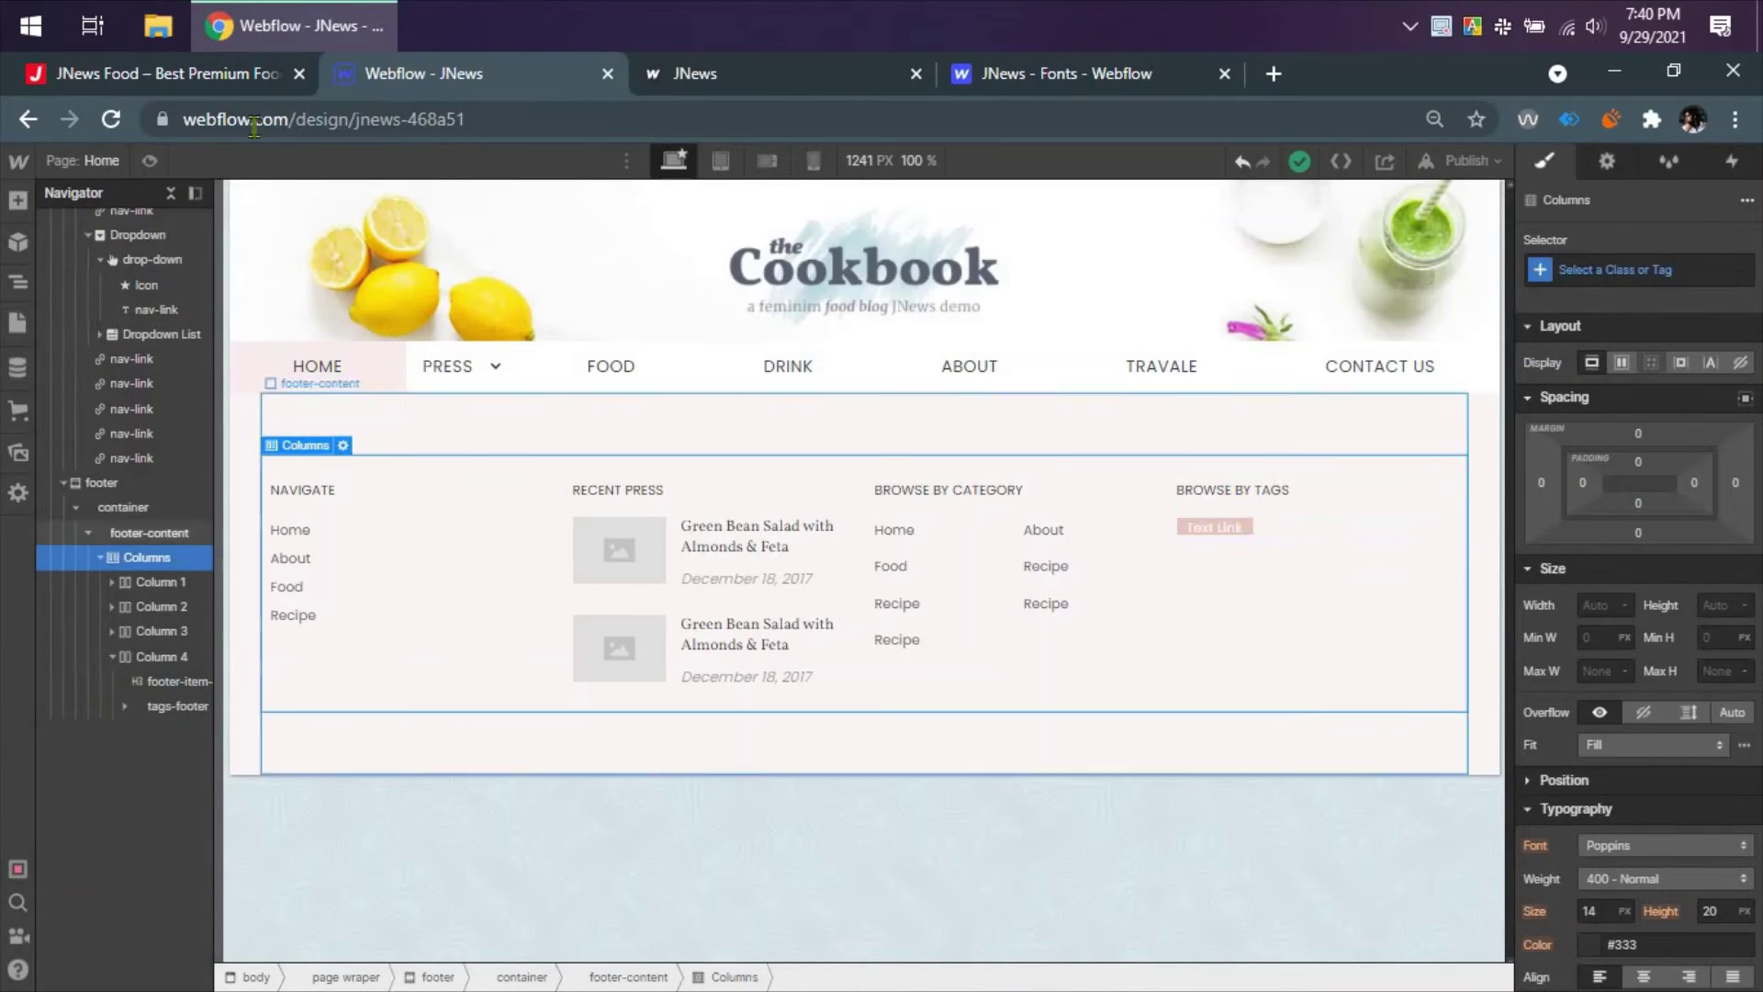
- Switch to the reference site and examine the Bakery tag's own and inherited CSS rules for its line height
left_click(253, 74)
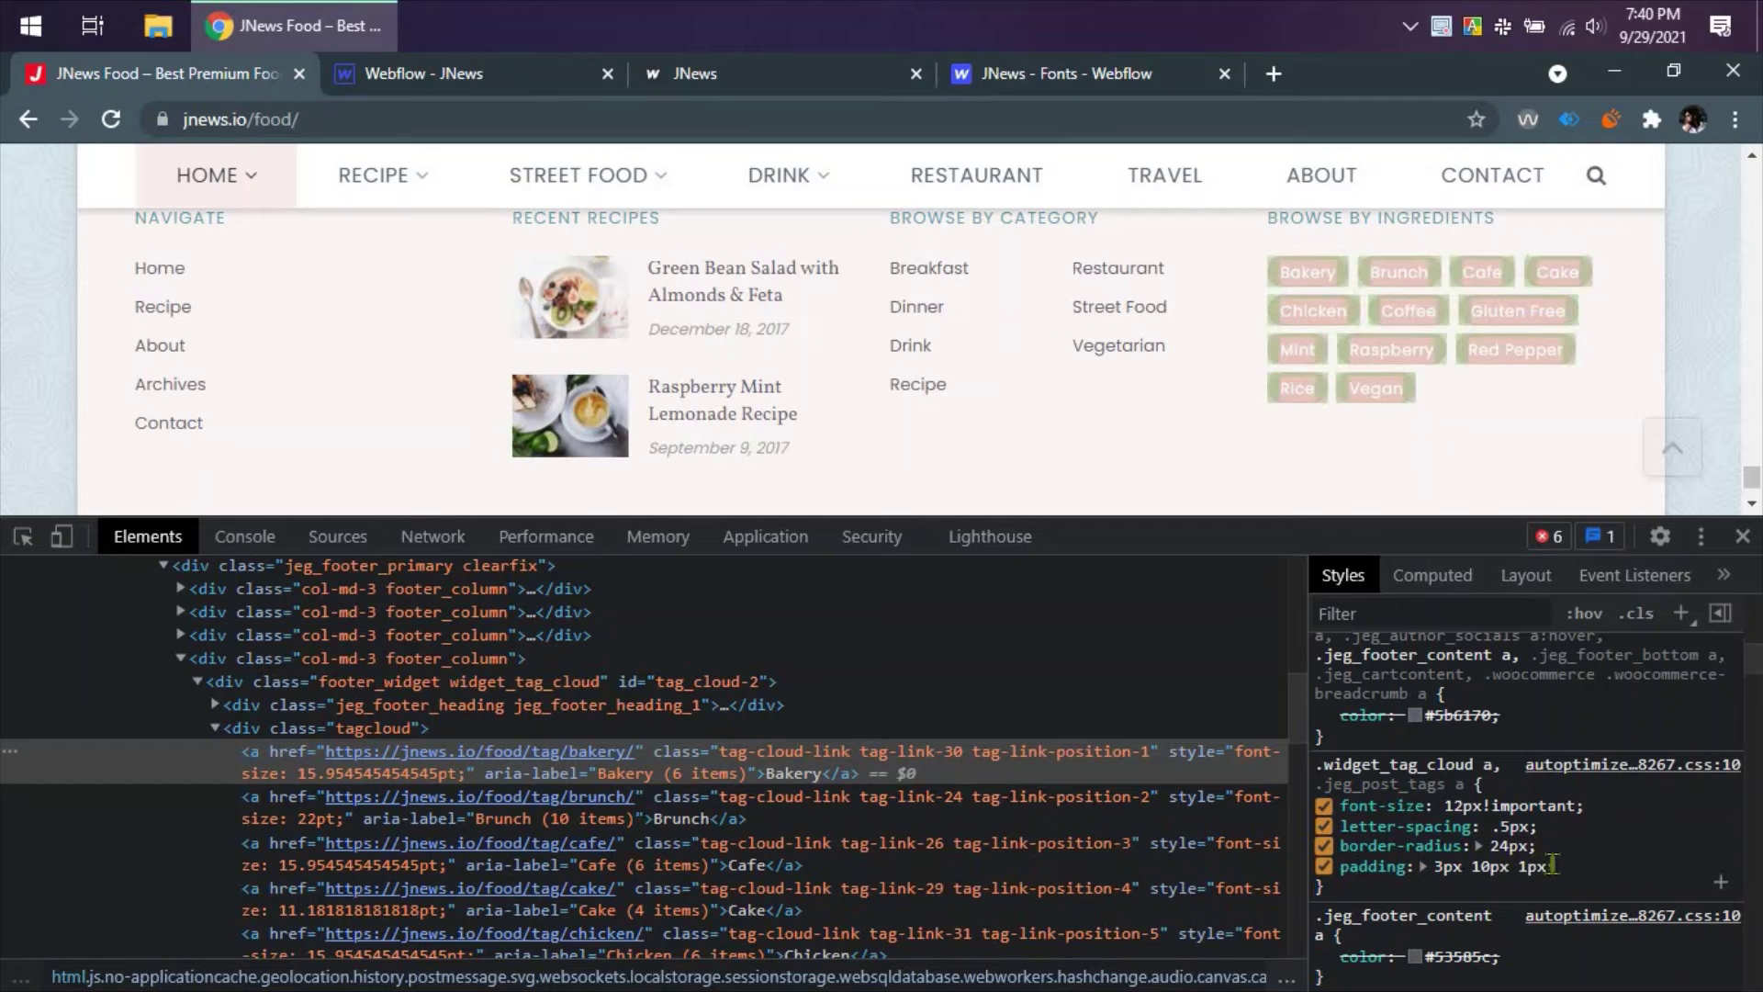
scroll(1574, 856, "down", 5)
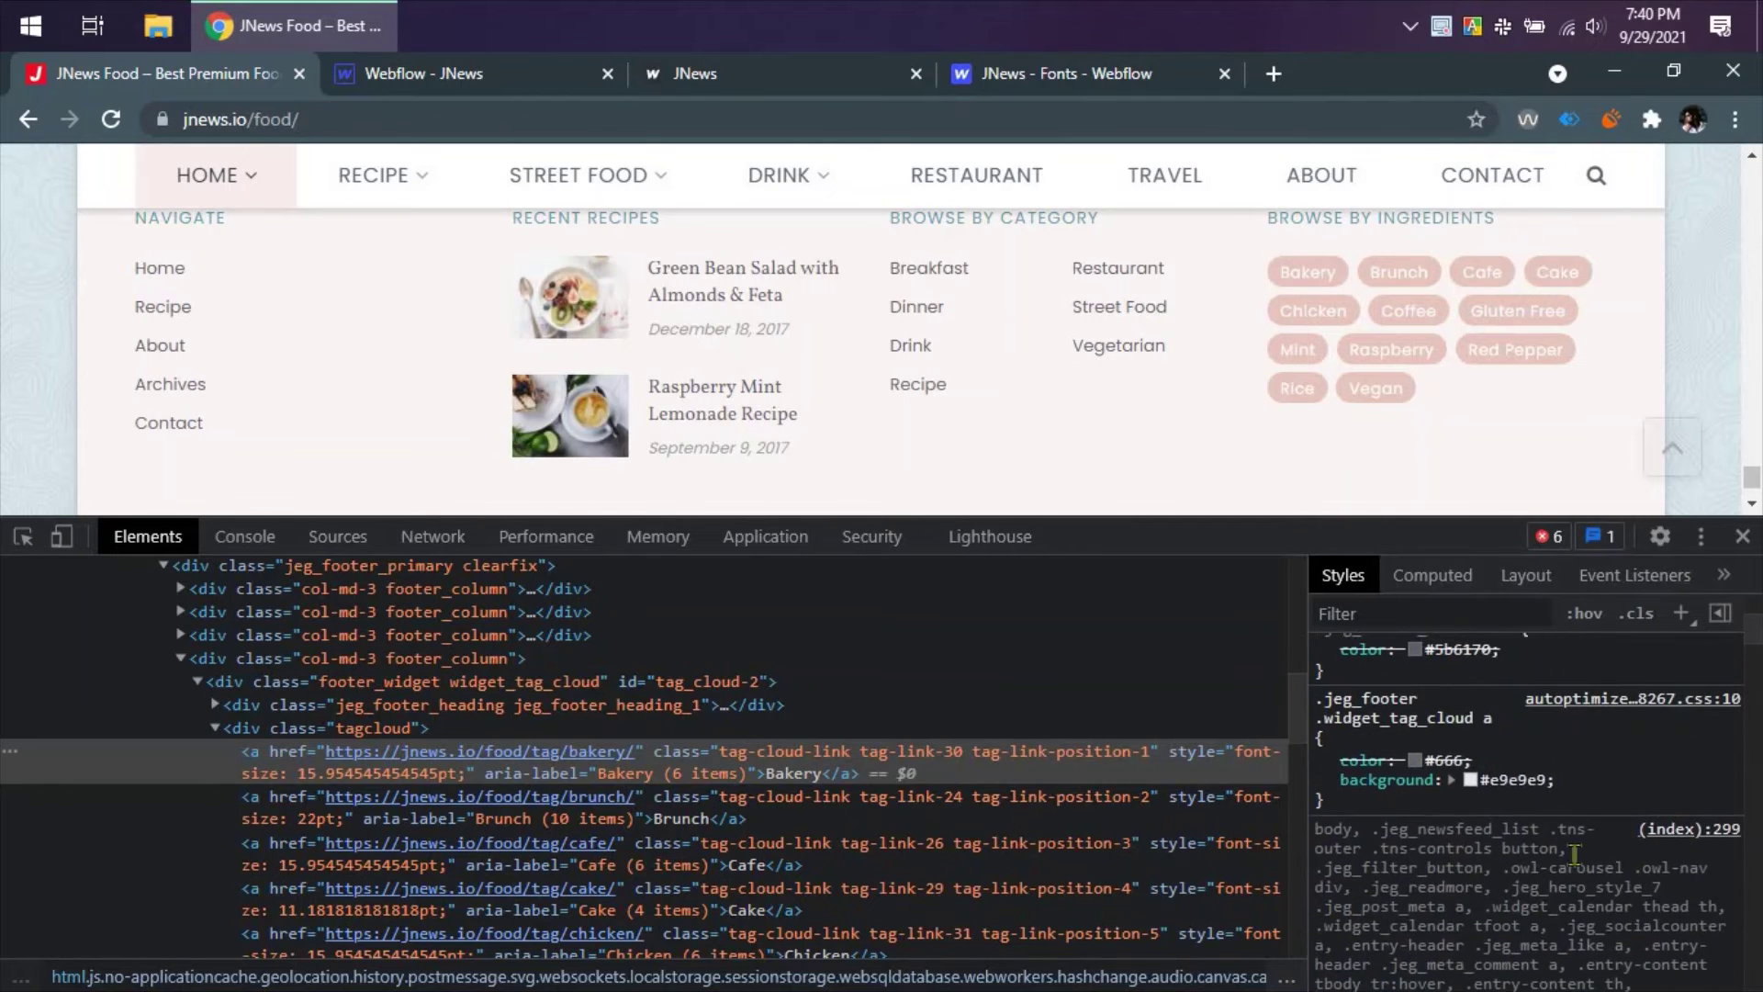
scroll(1574, 855, "up", 2)
scroll(1574, 856, "down", 6)
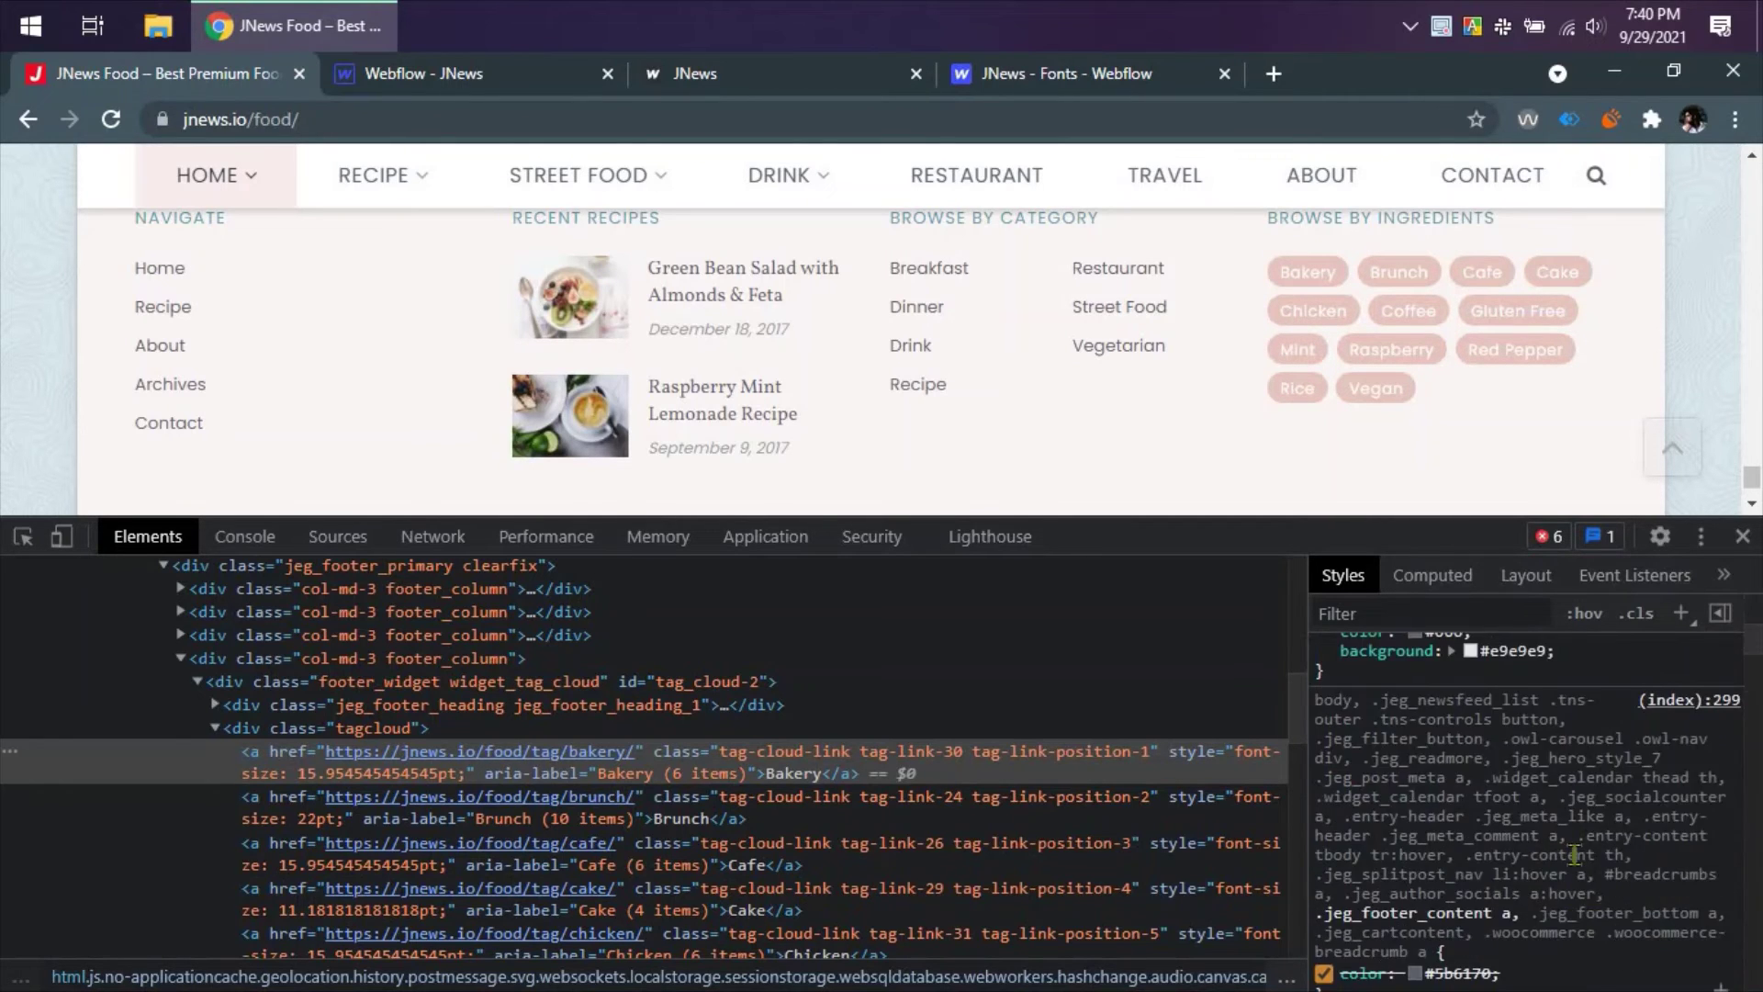
scroll(1579, 890, "down", 3)
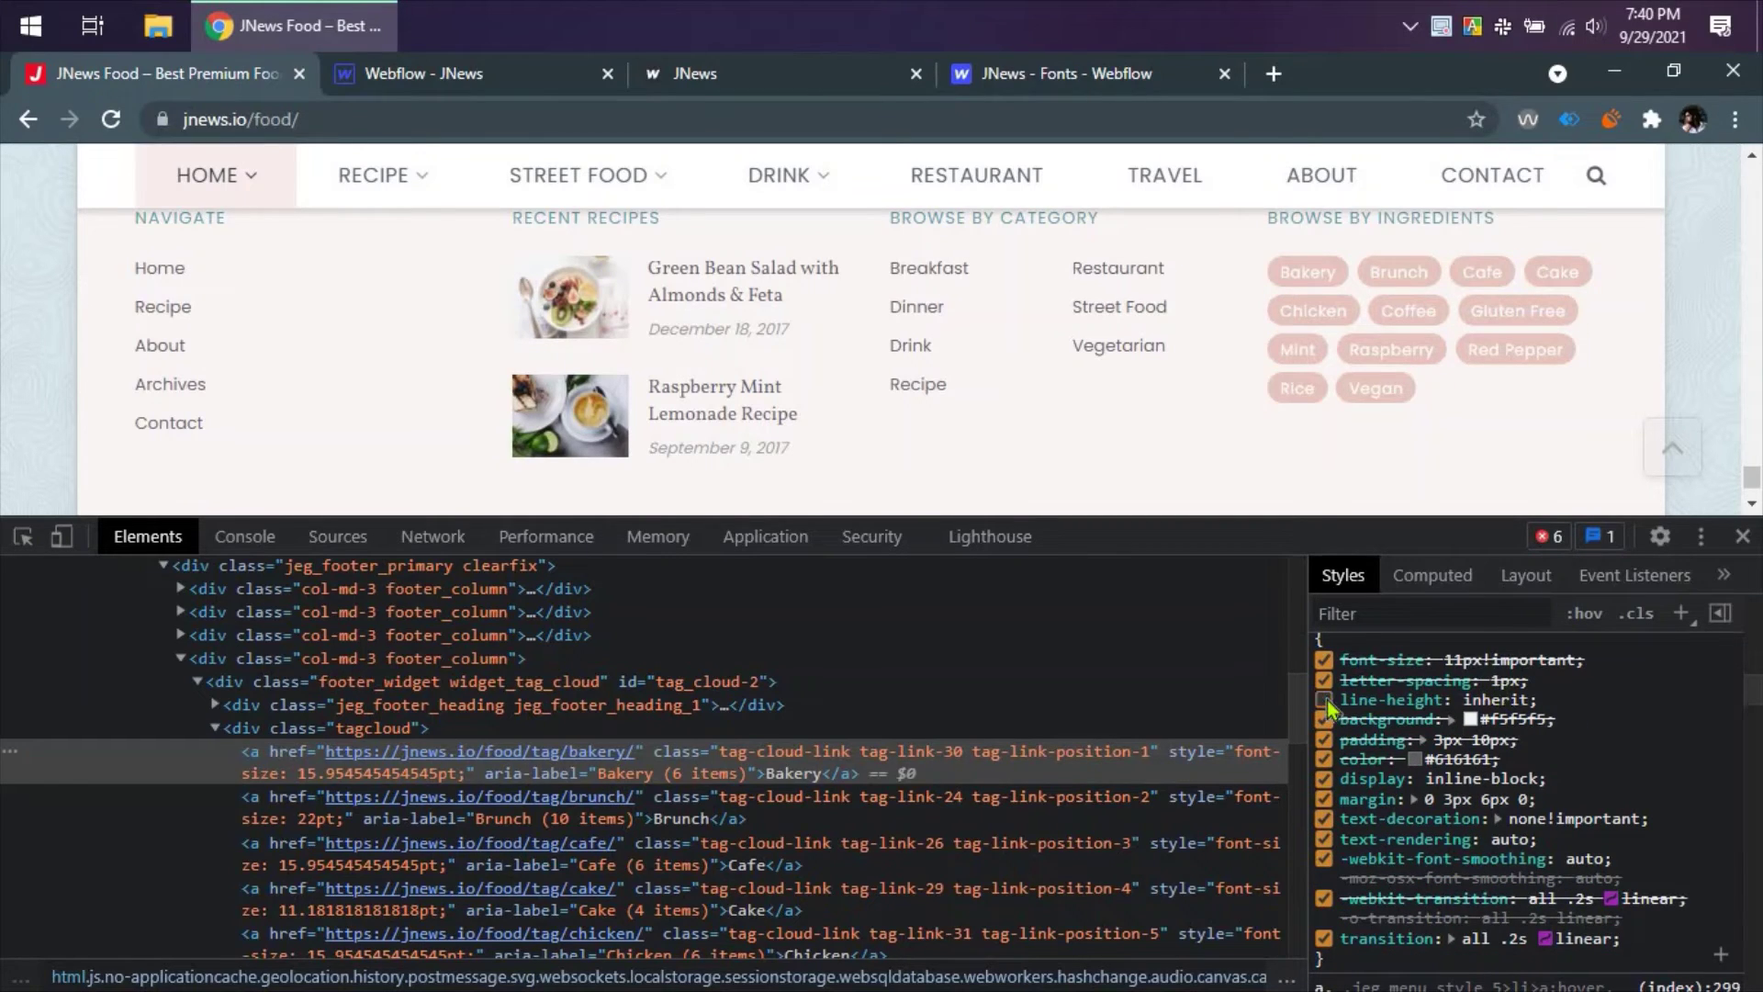
scroll(1478, 776, "down", 2)
scroll(1478, 776, "down", 3)
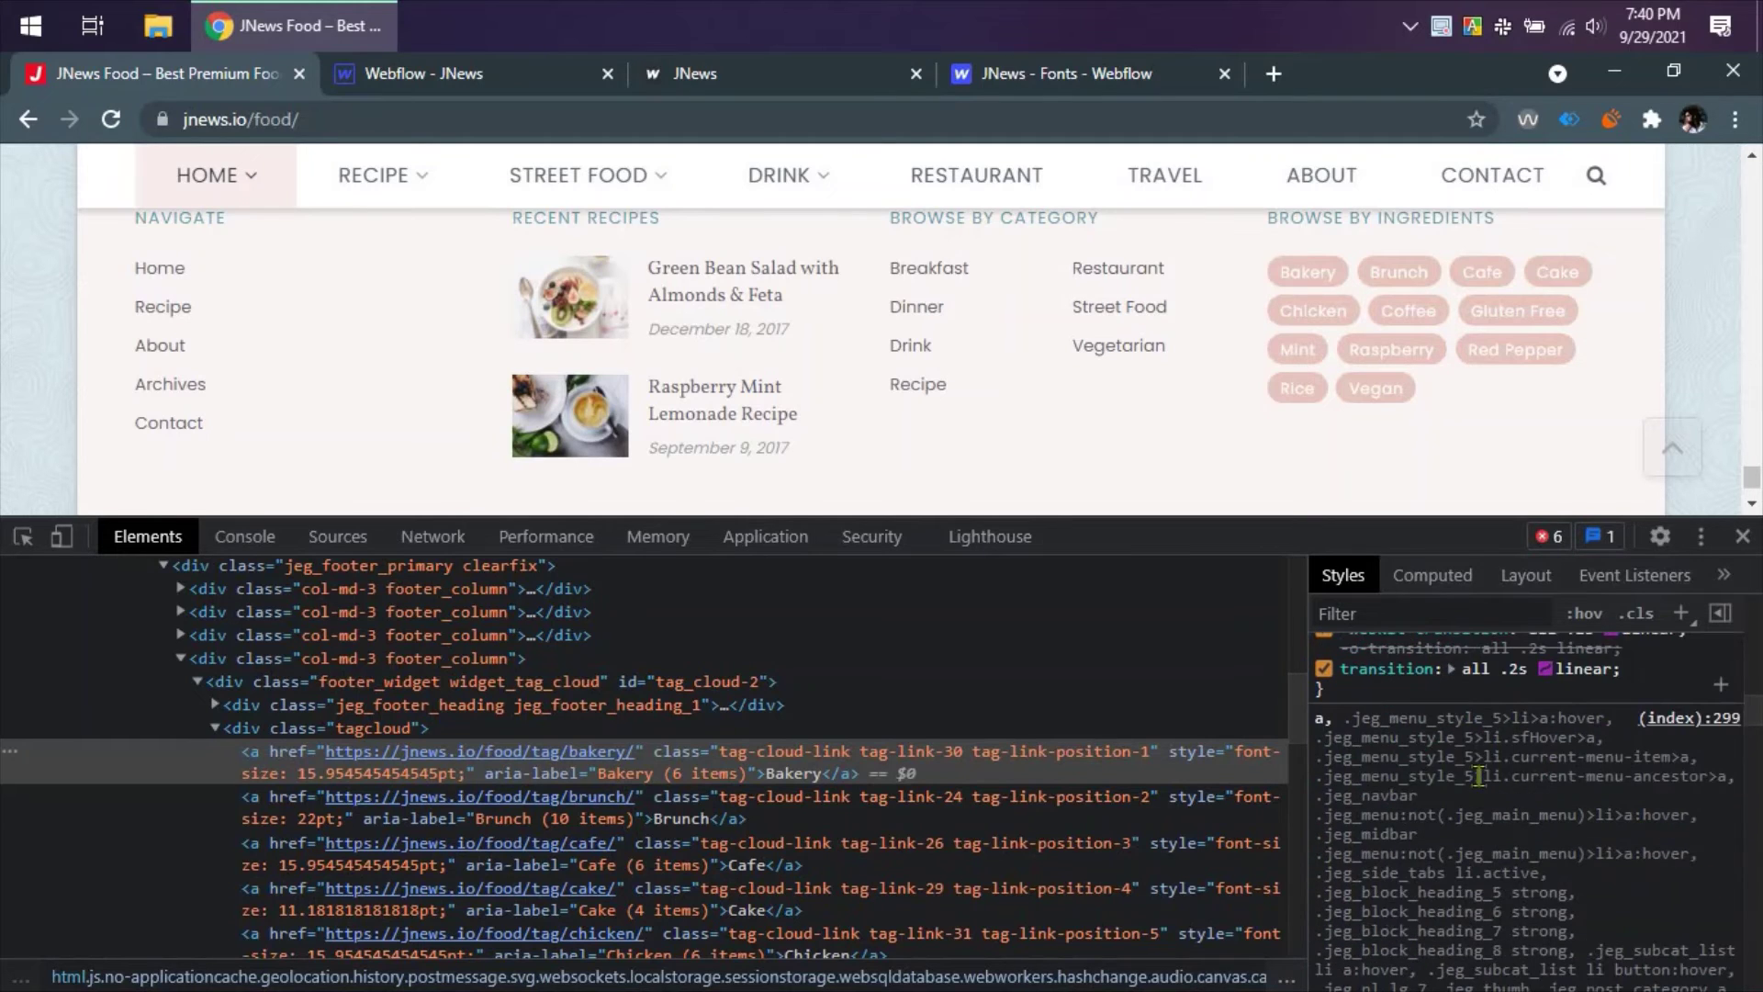
scroll(1478, 776, "up", 5)
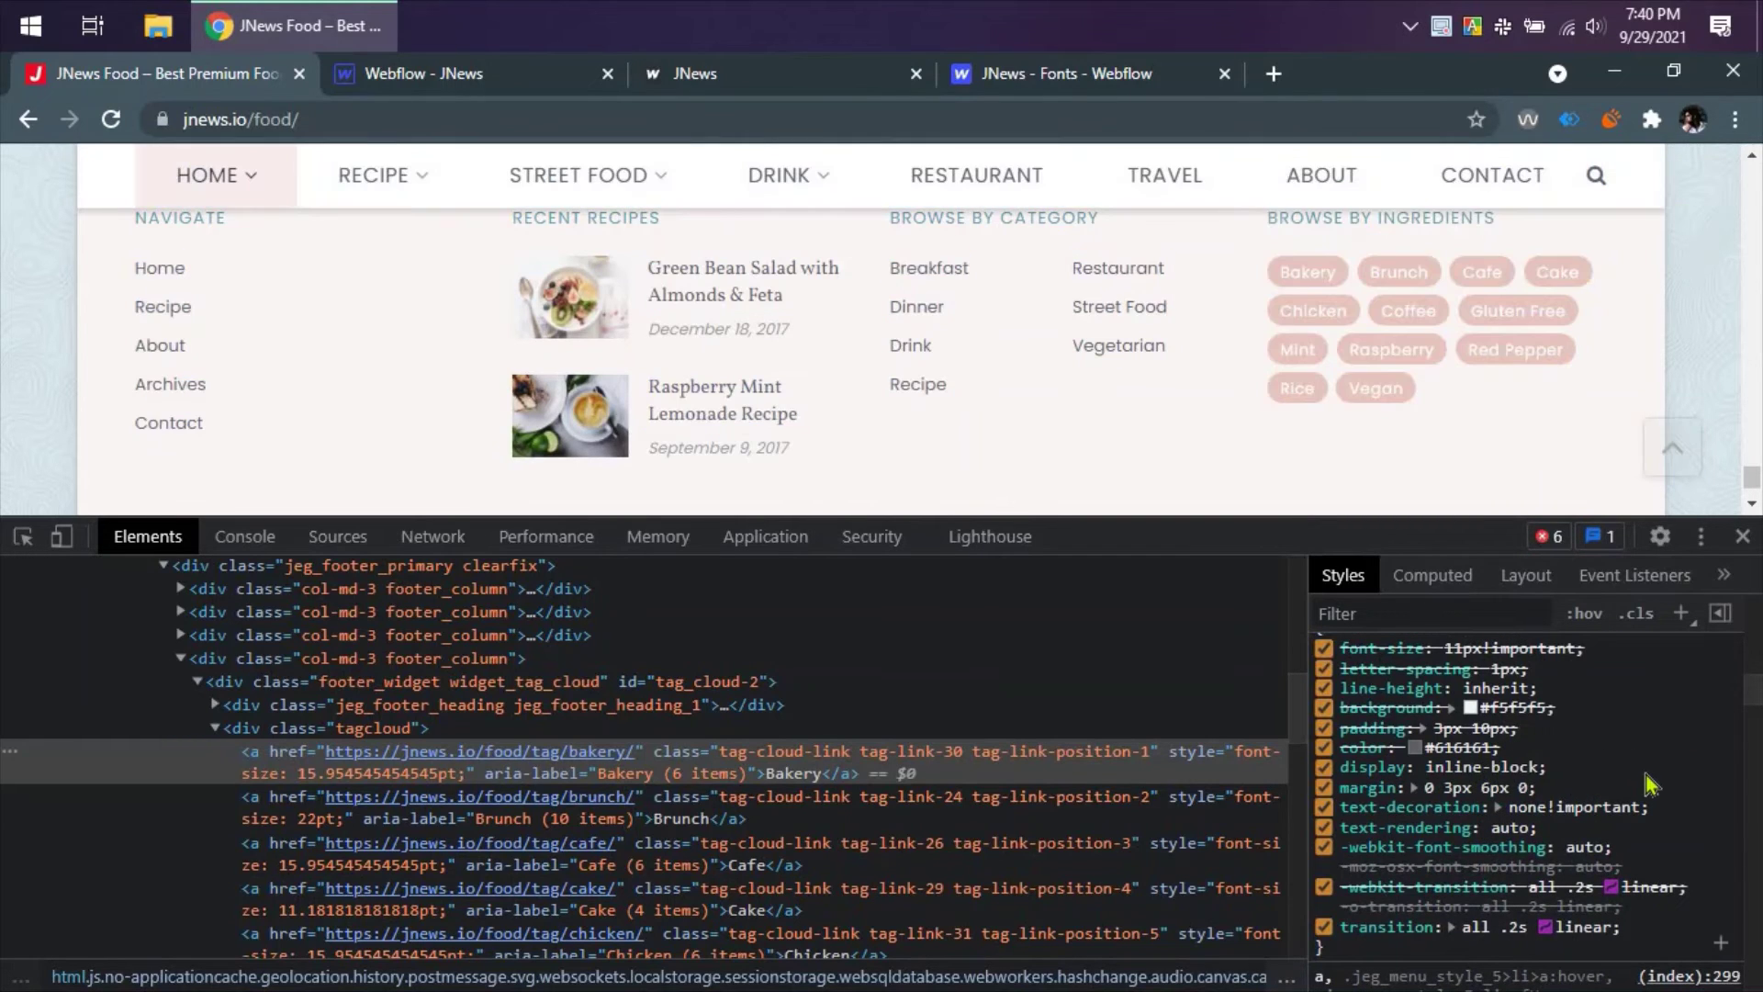
scroll(1646, 783, "down", 10)
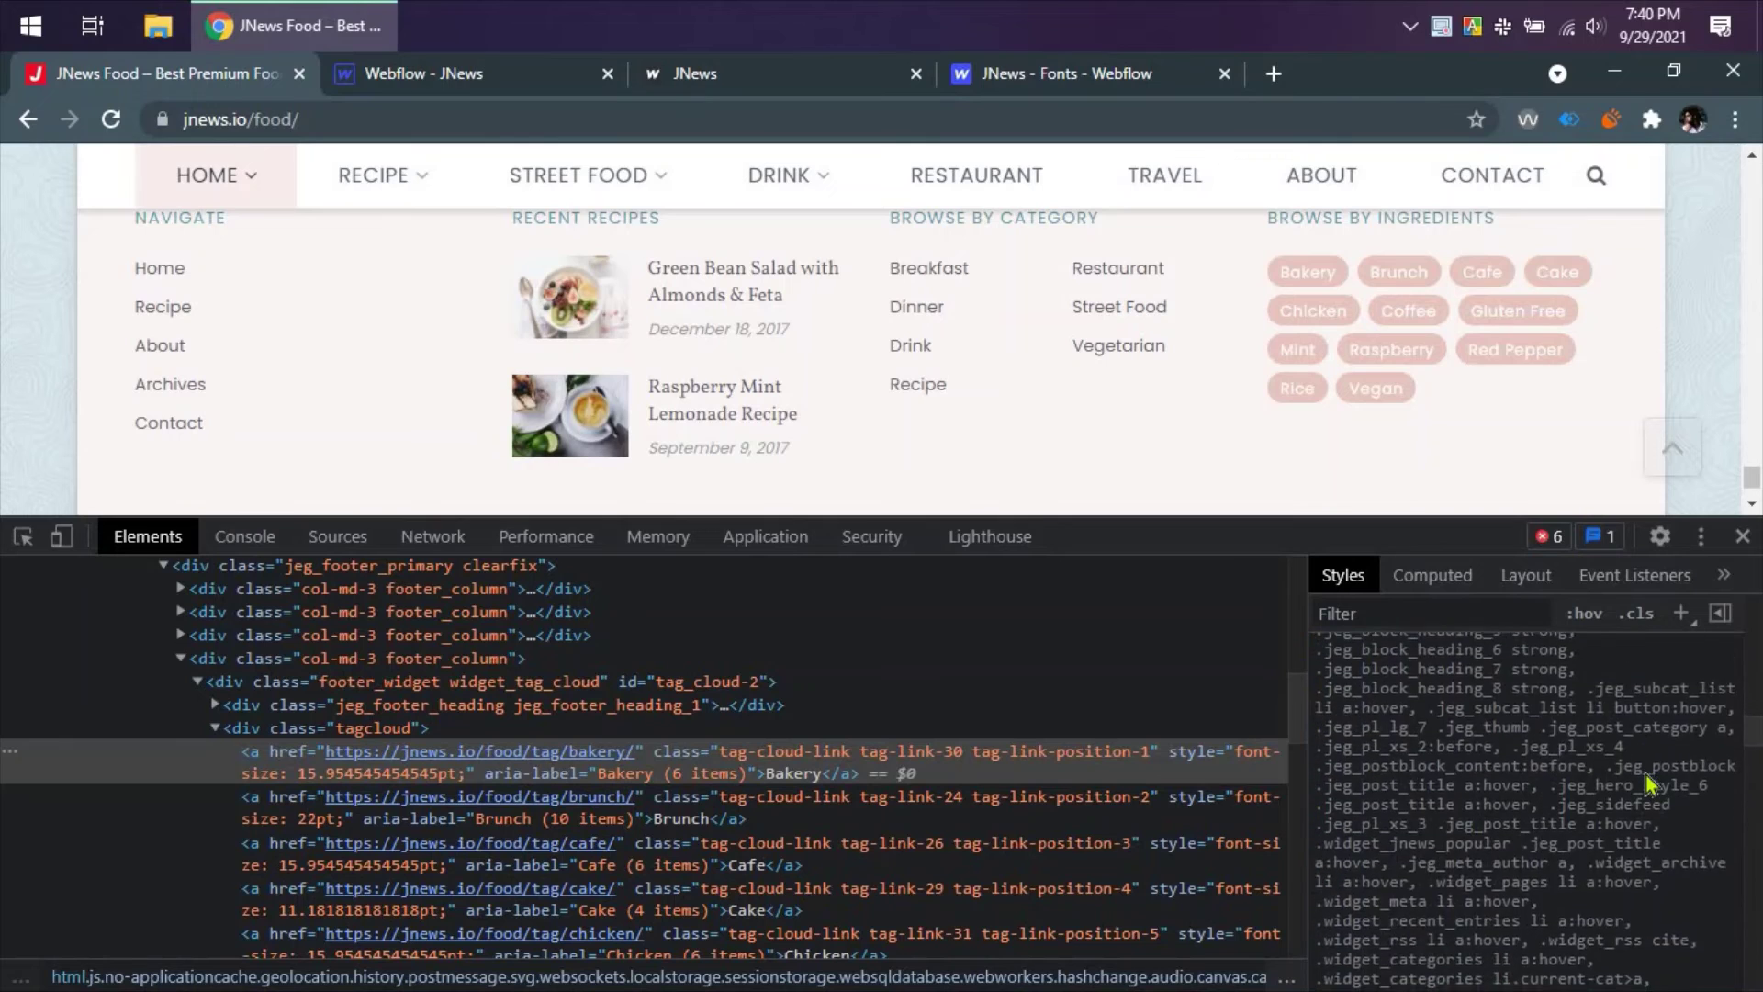
scroll(1645, 783, "down", 5)
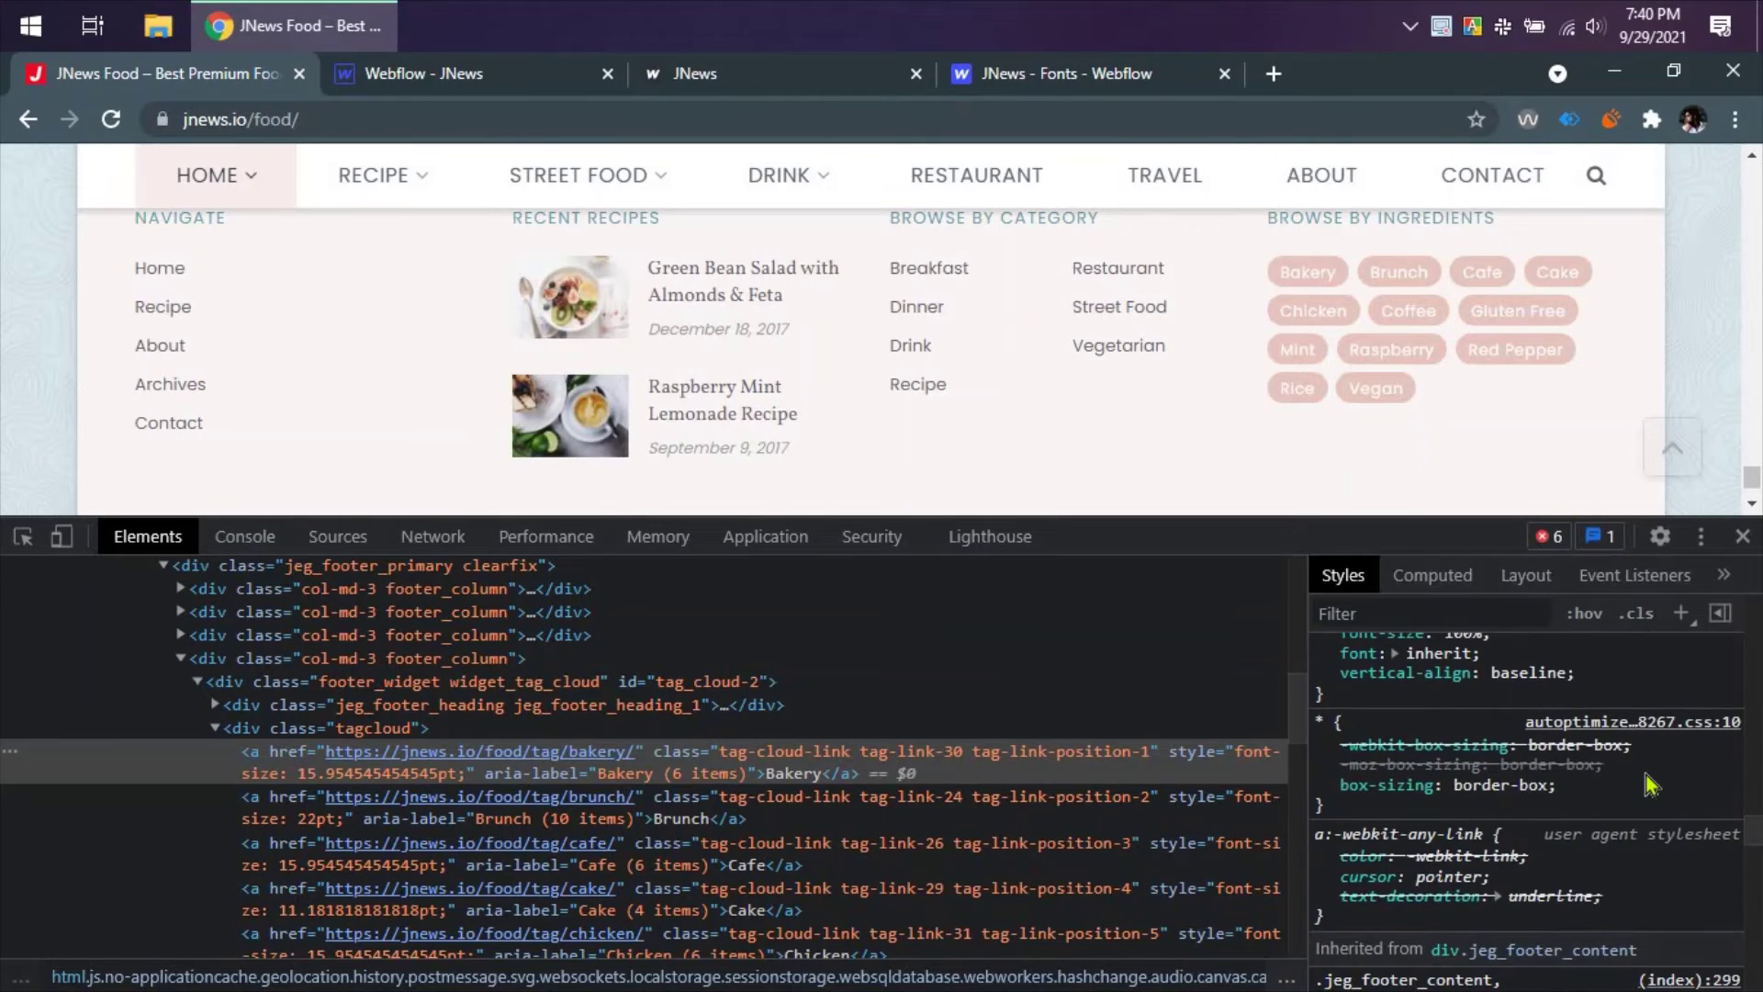
scroll(1645, 783, "down", 8)
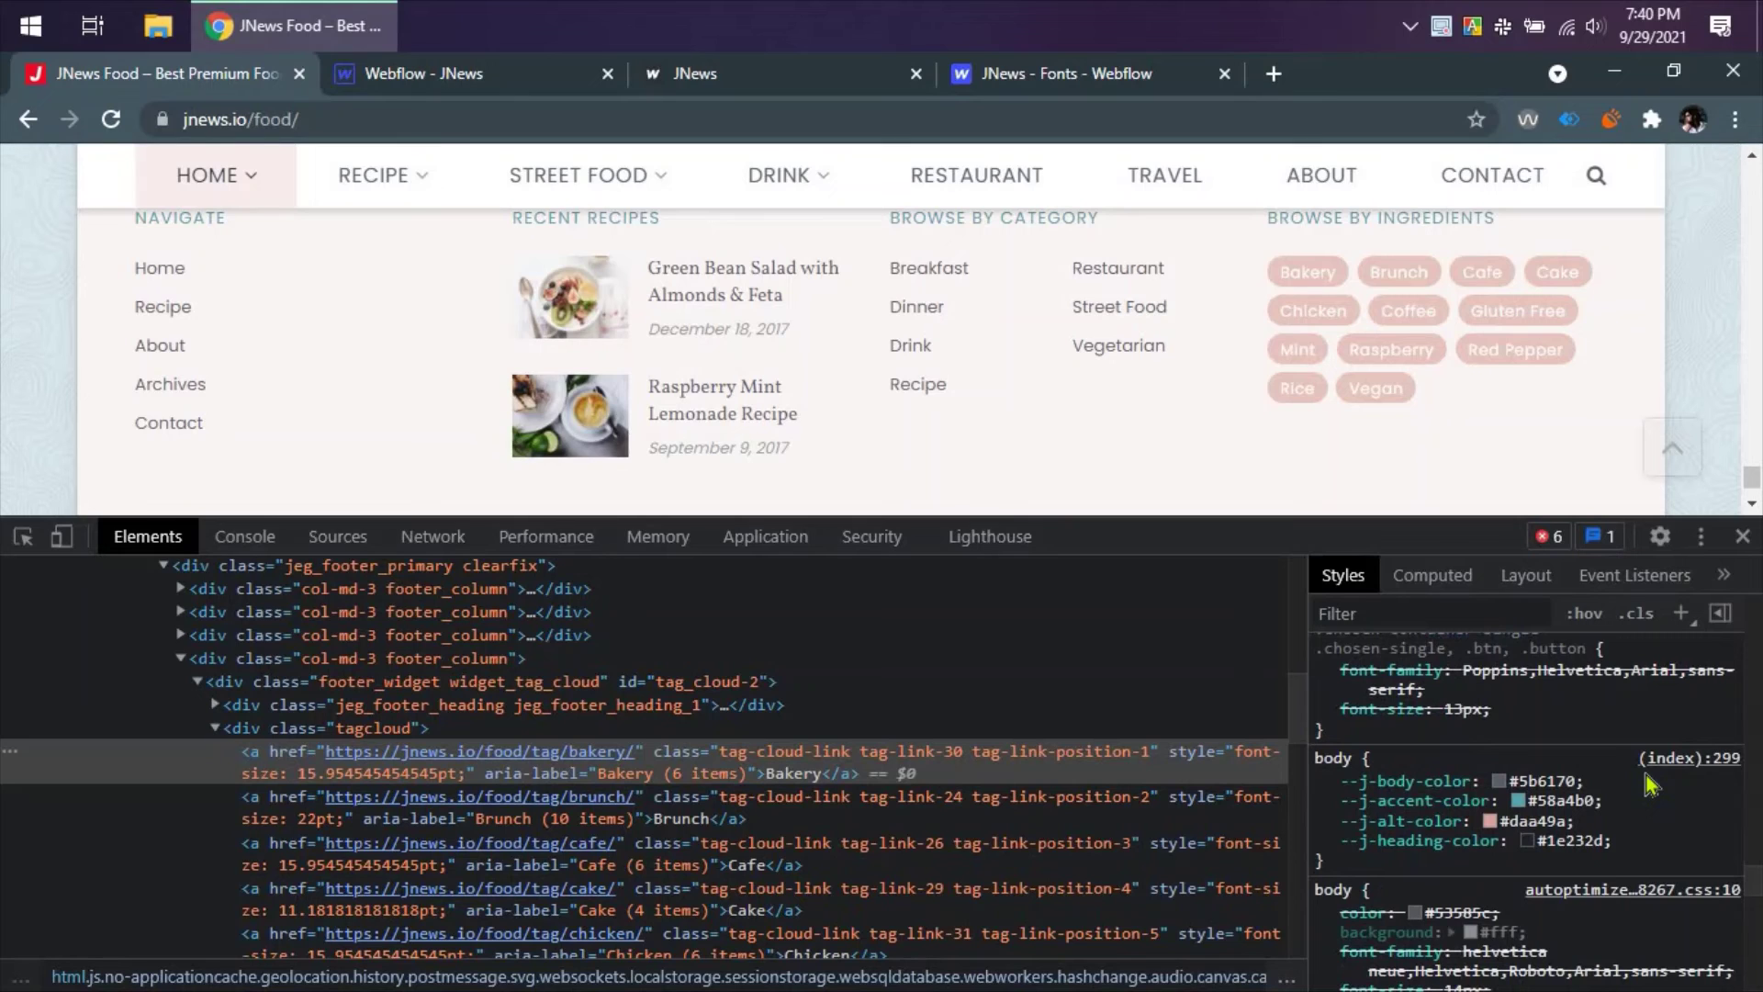
scroll(1648, 783, "down", 4)
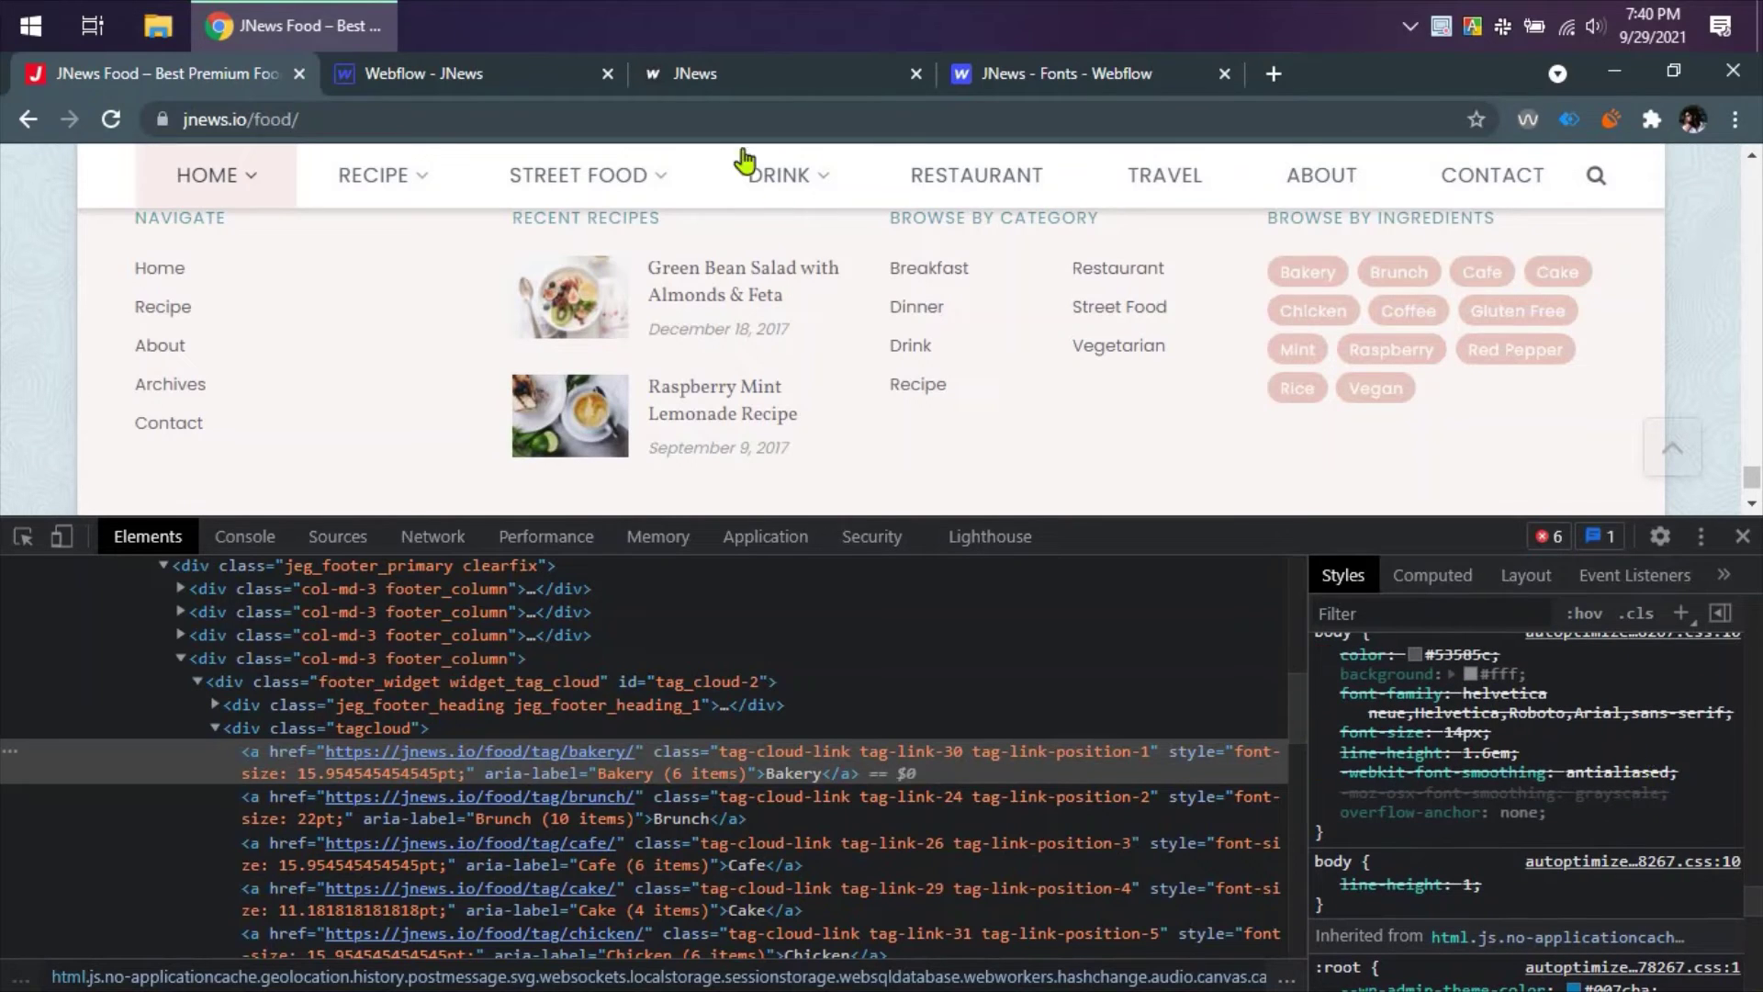
- Back in Webflow, set the line height of the footer-tag-item link to 1.6 em
left_click(510, 81)
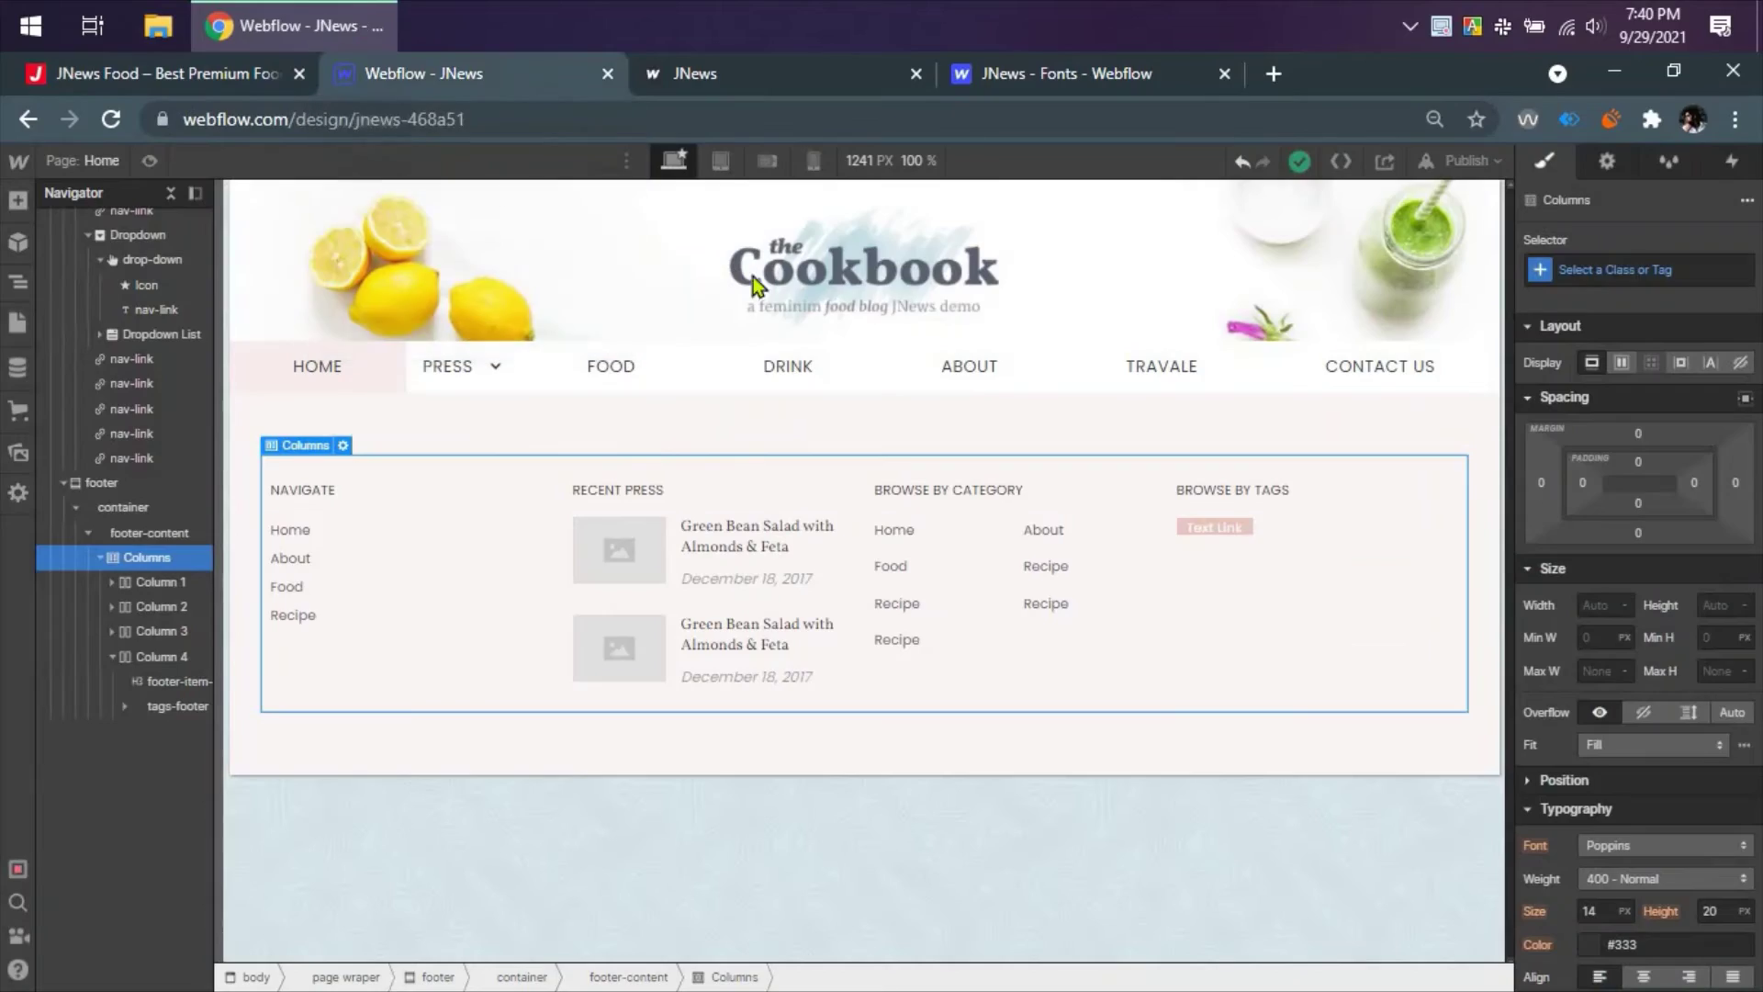
left_click(1233, 525)
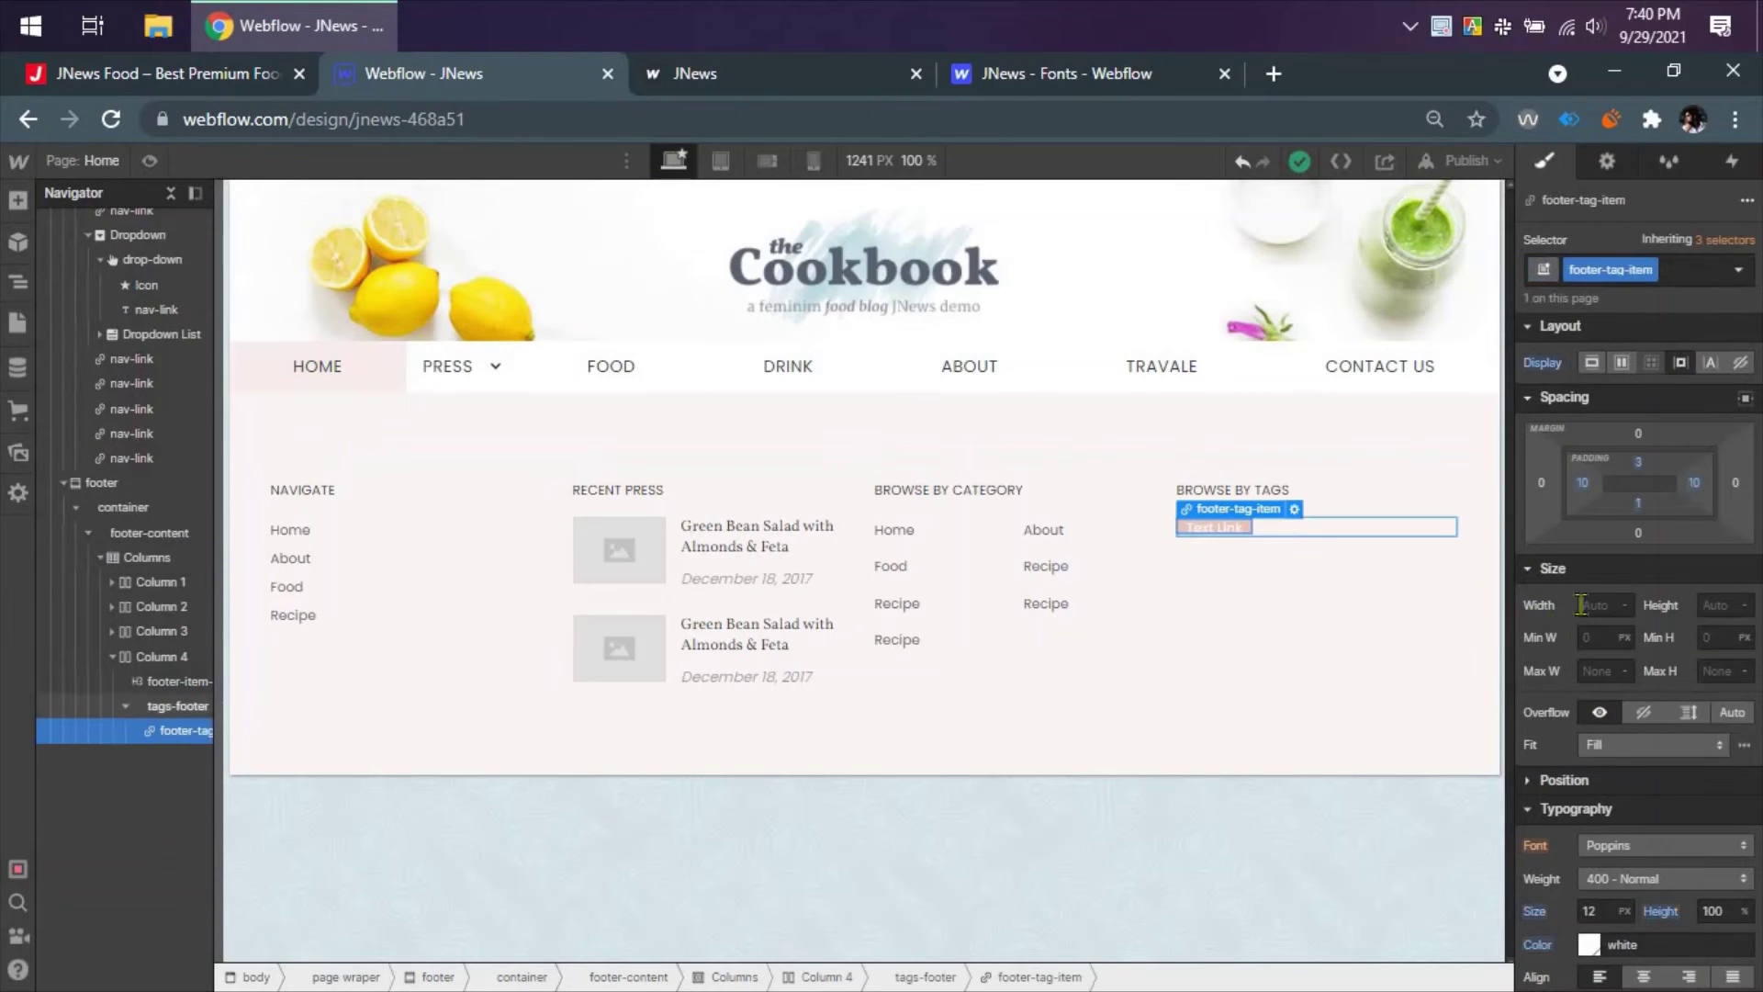
left_click(1714, 911)
left_click_drag(1713, 911, 1761, 933)
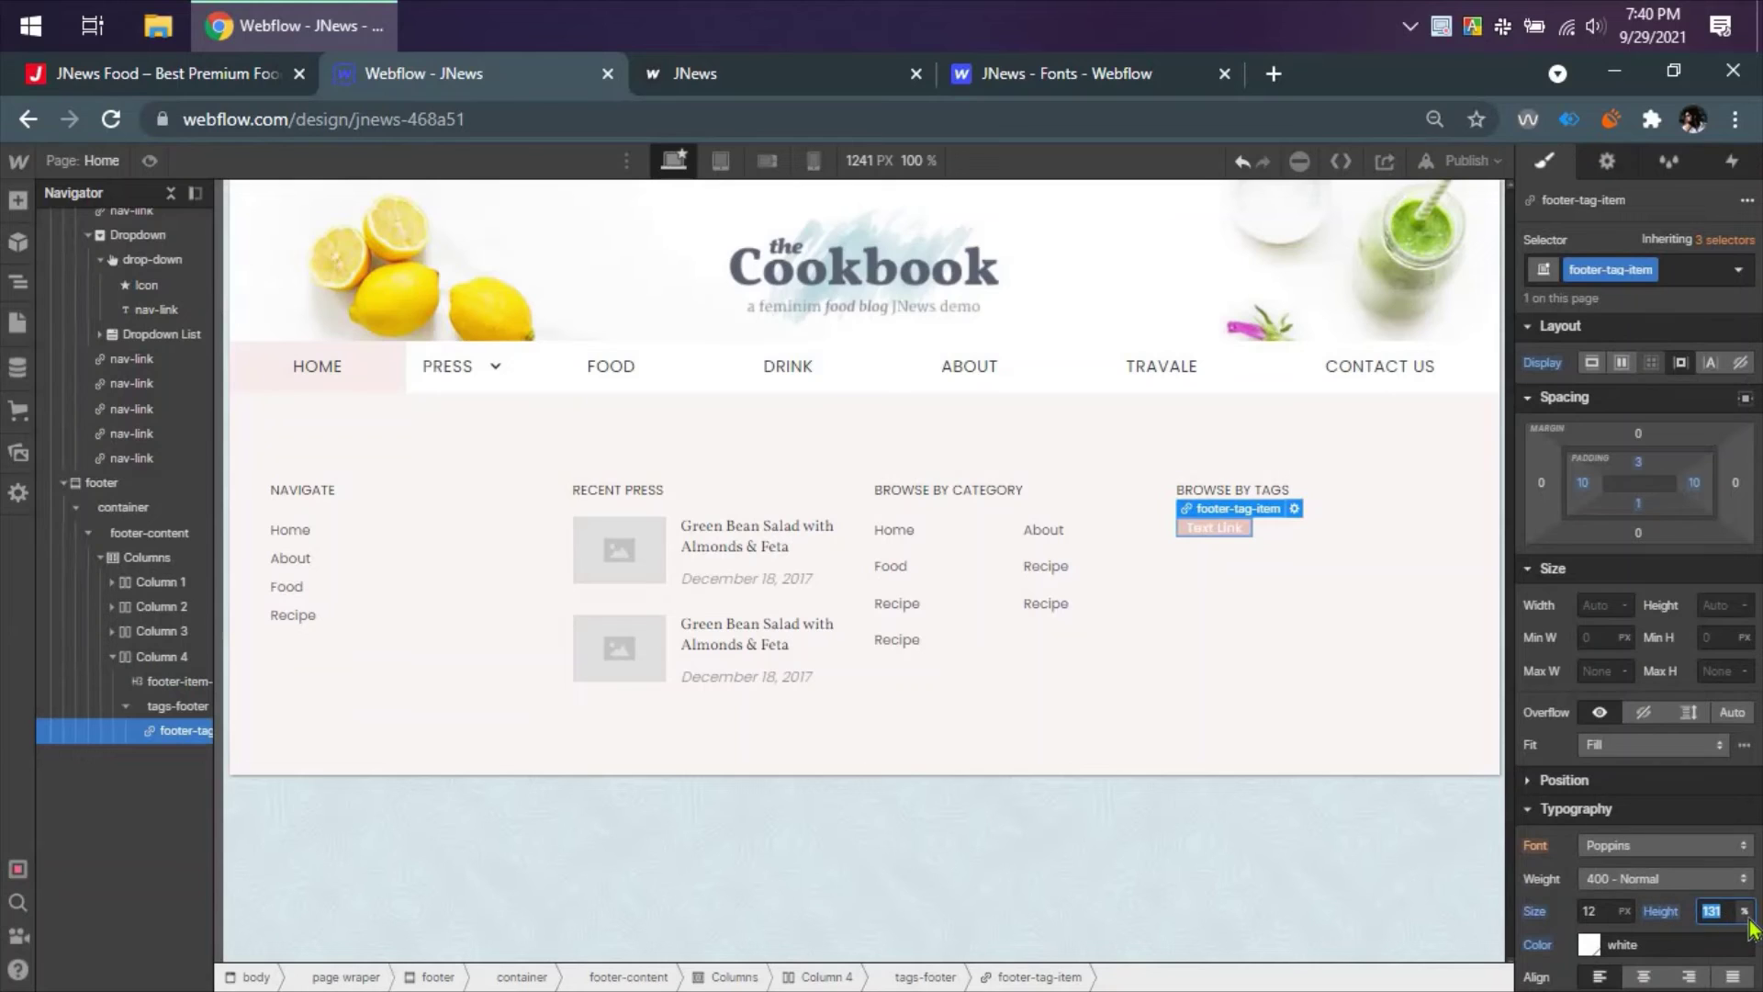
left_click(1745, 912)
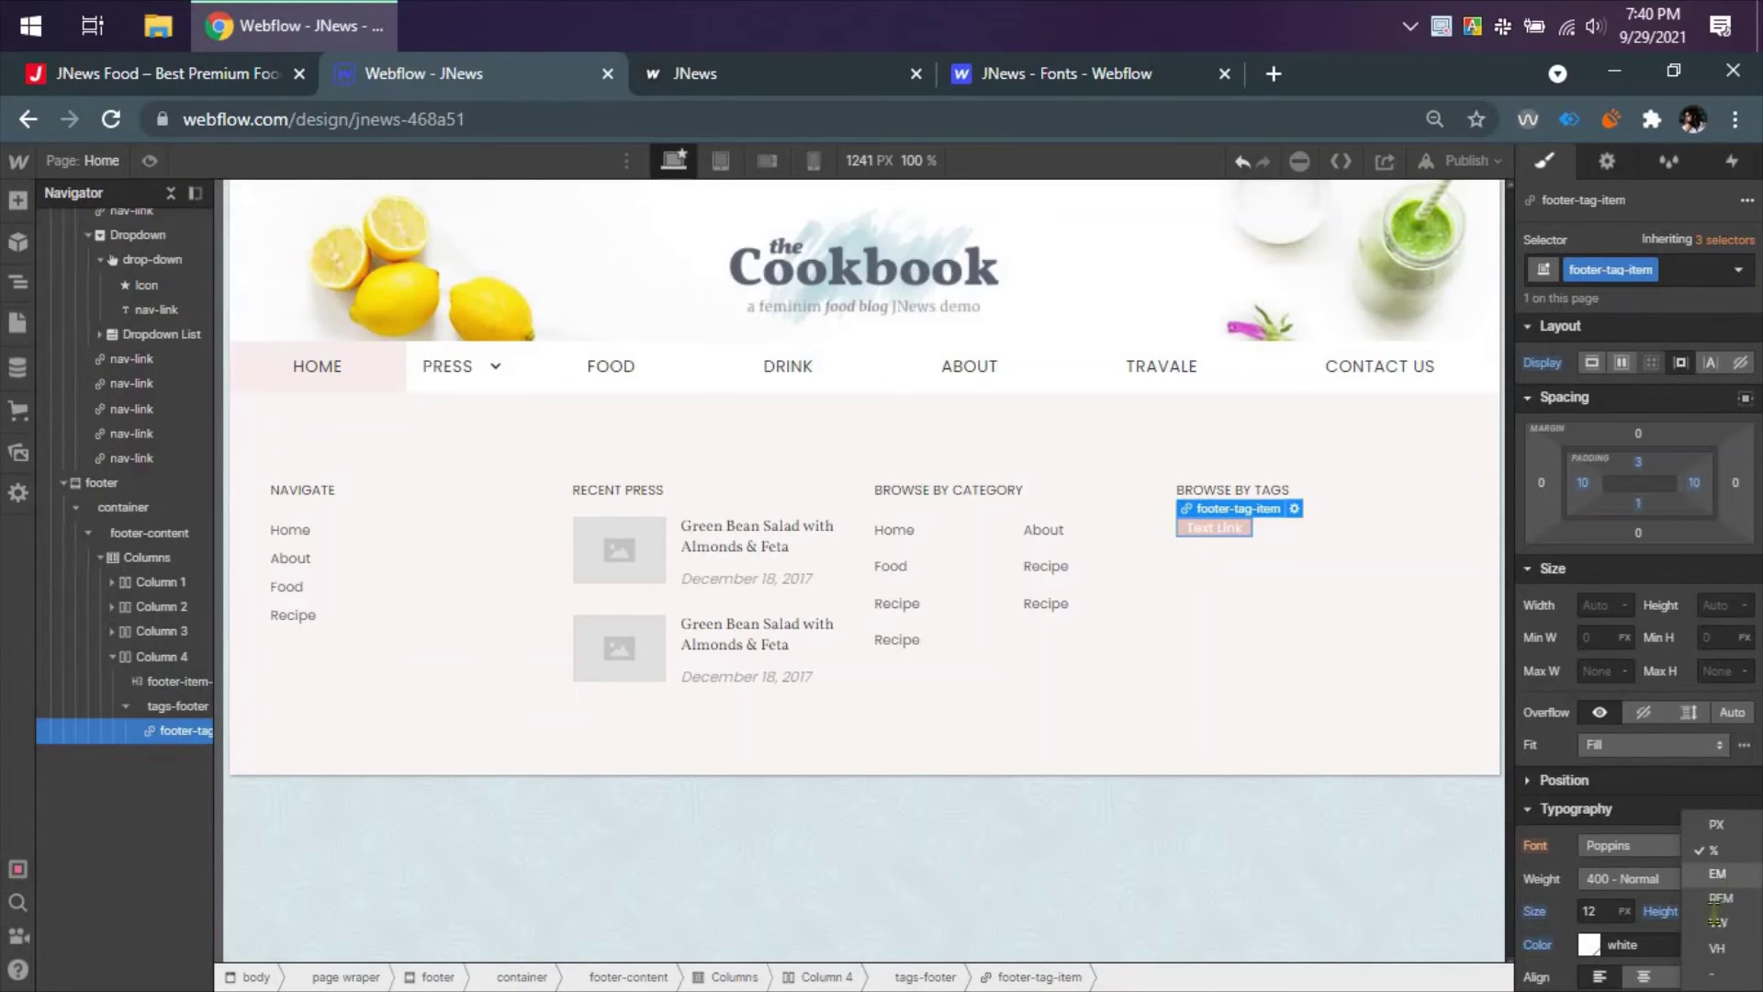
left_click(1716, 874)
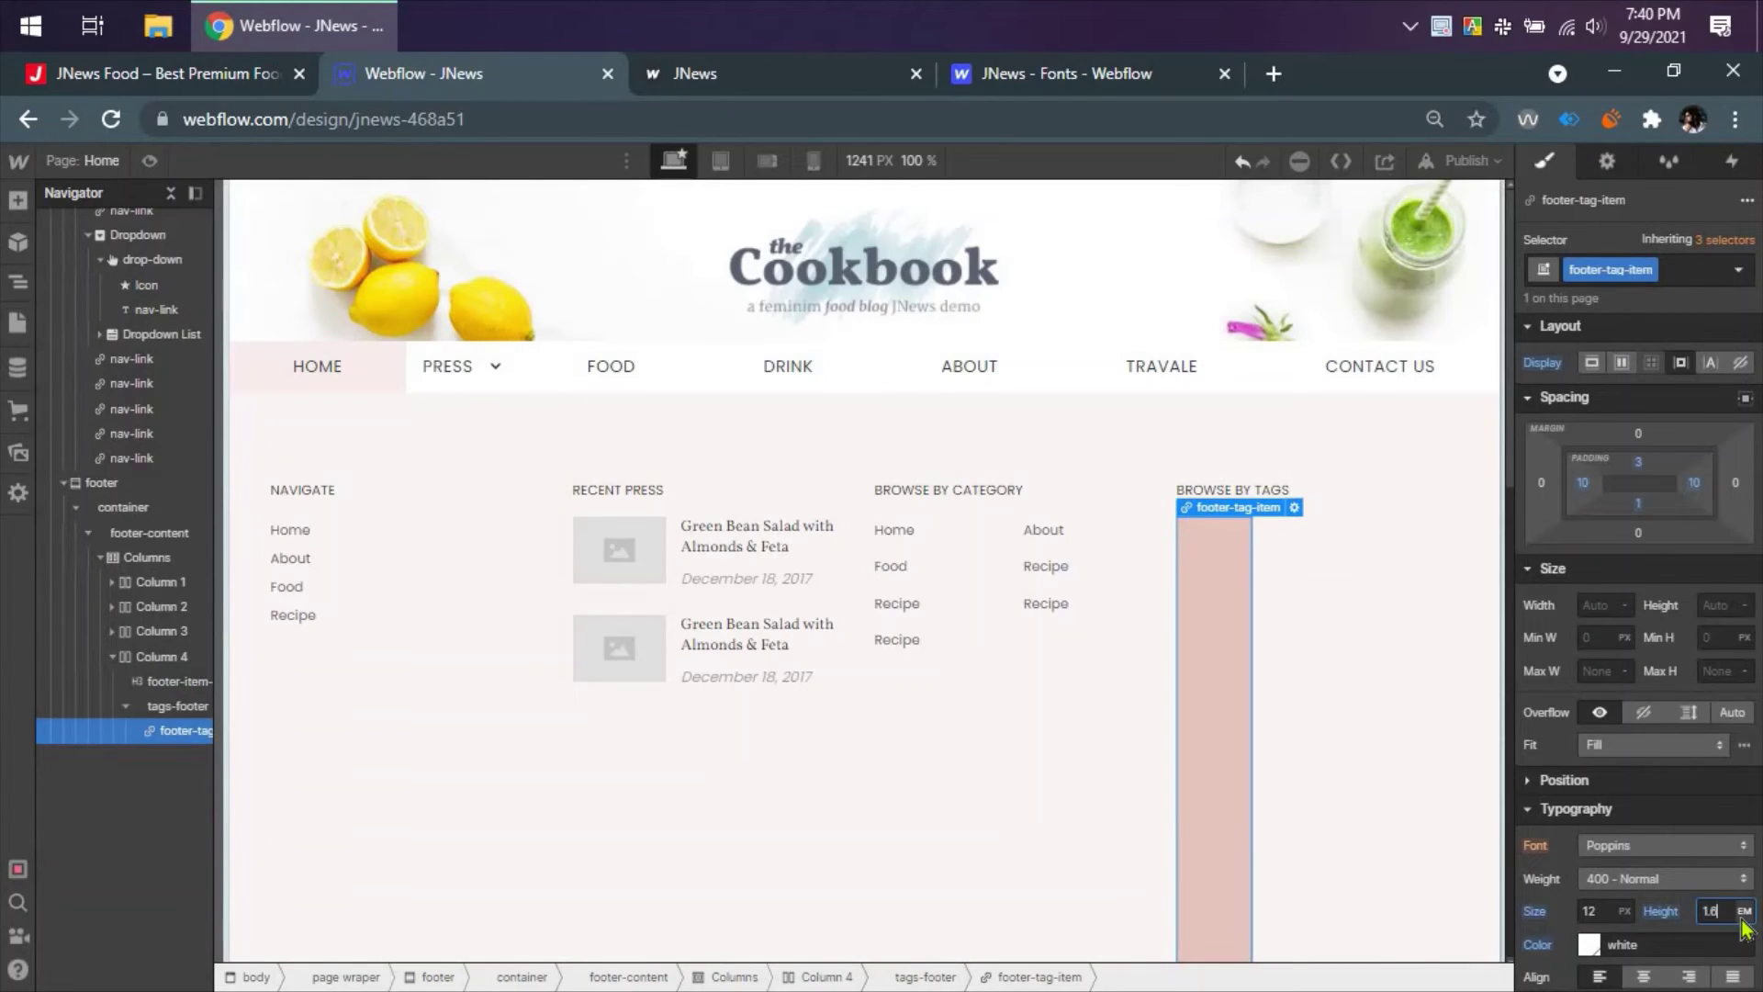
left_click(1215, 532)
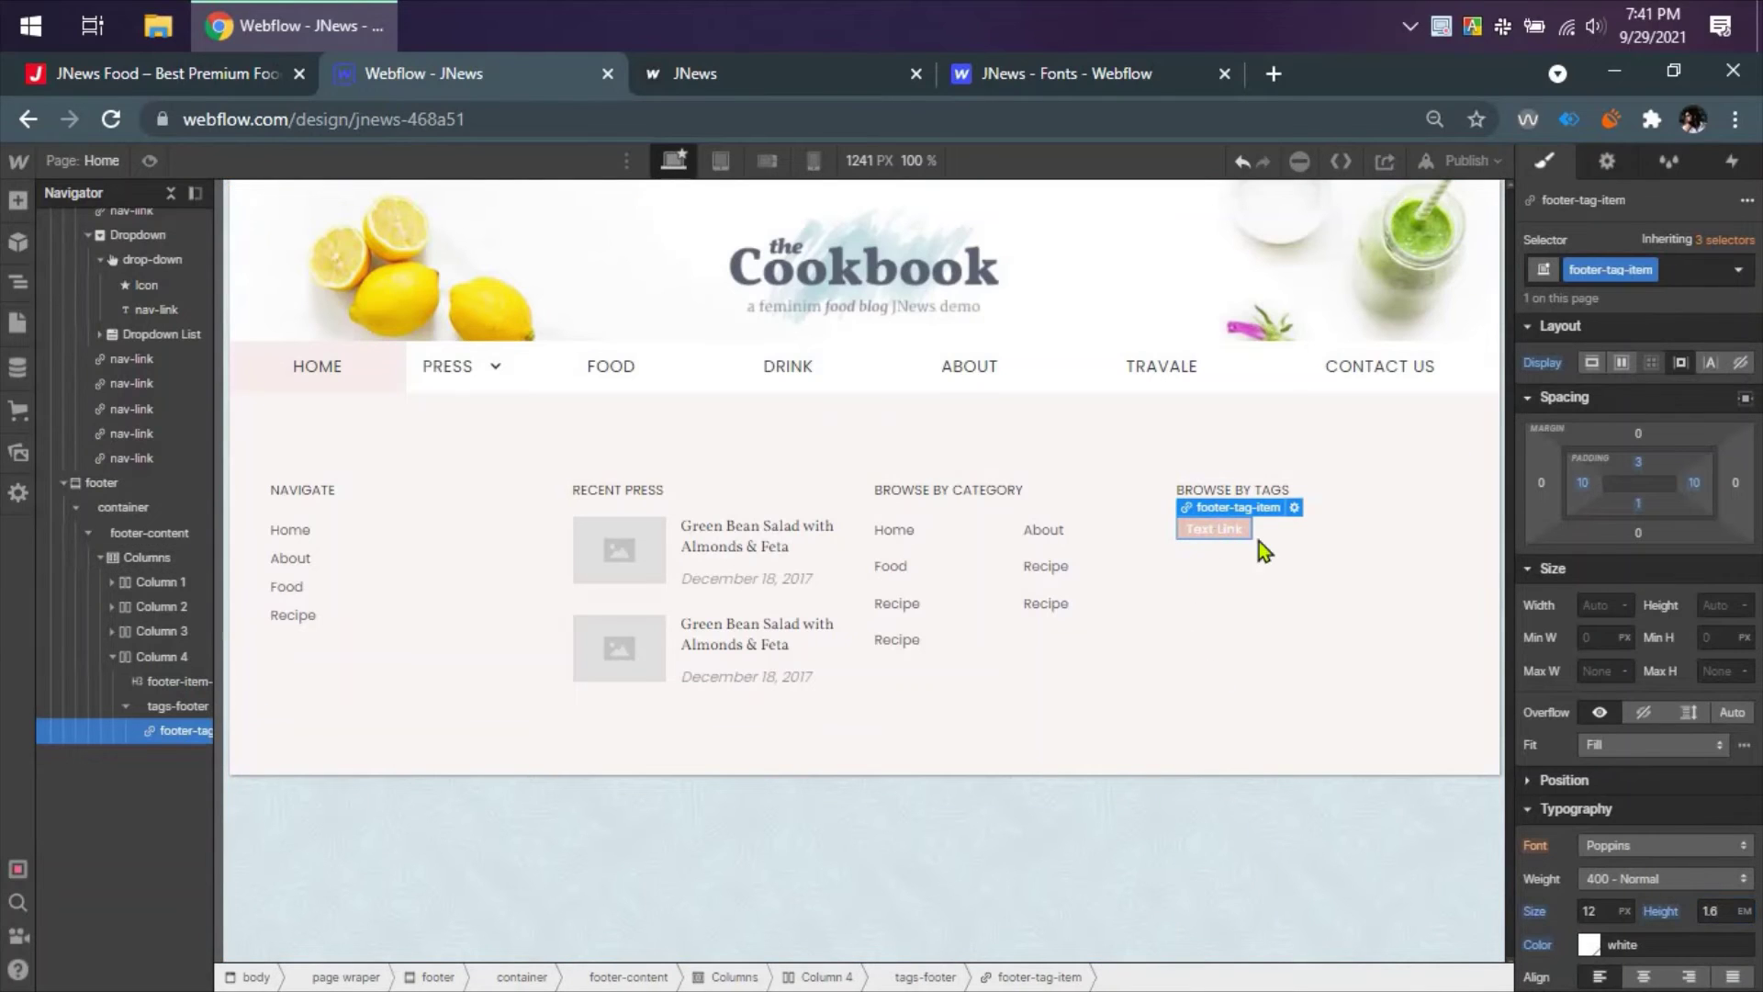
- Round all corners of the footer-tag-item link with a 24 px border radius
scroll(1631, 834, "down", 8)
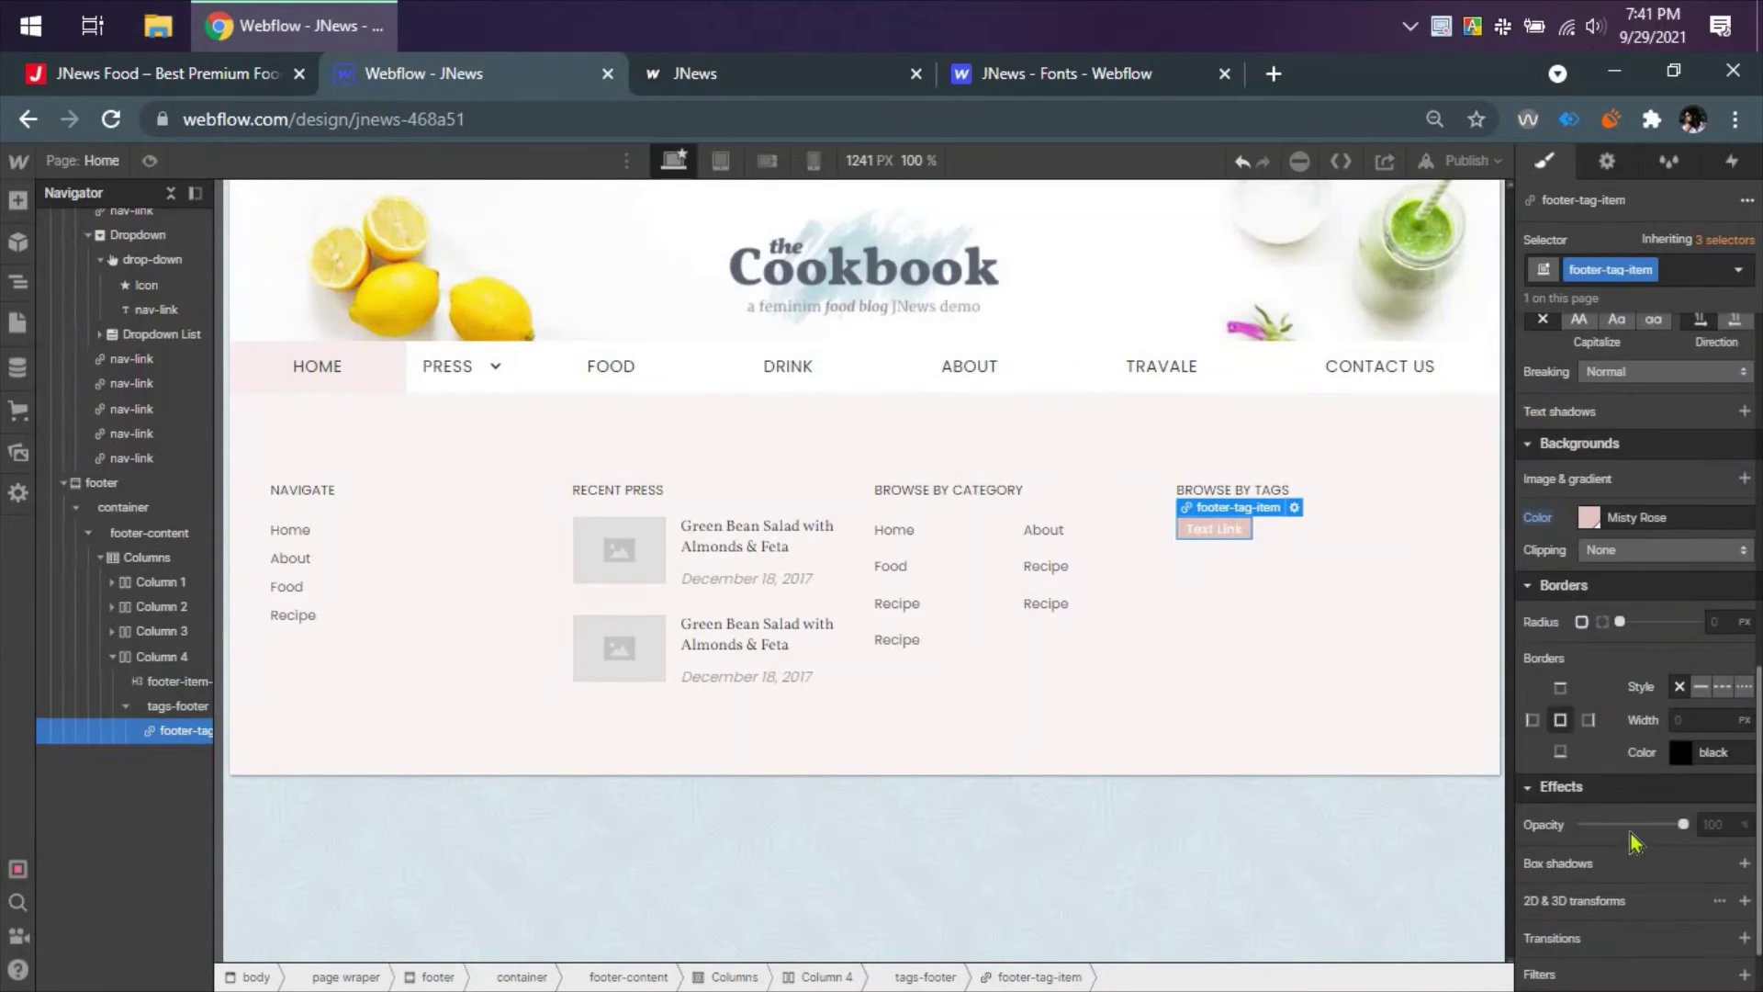
scroll(1608, 865, "down", 1)
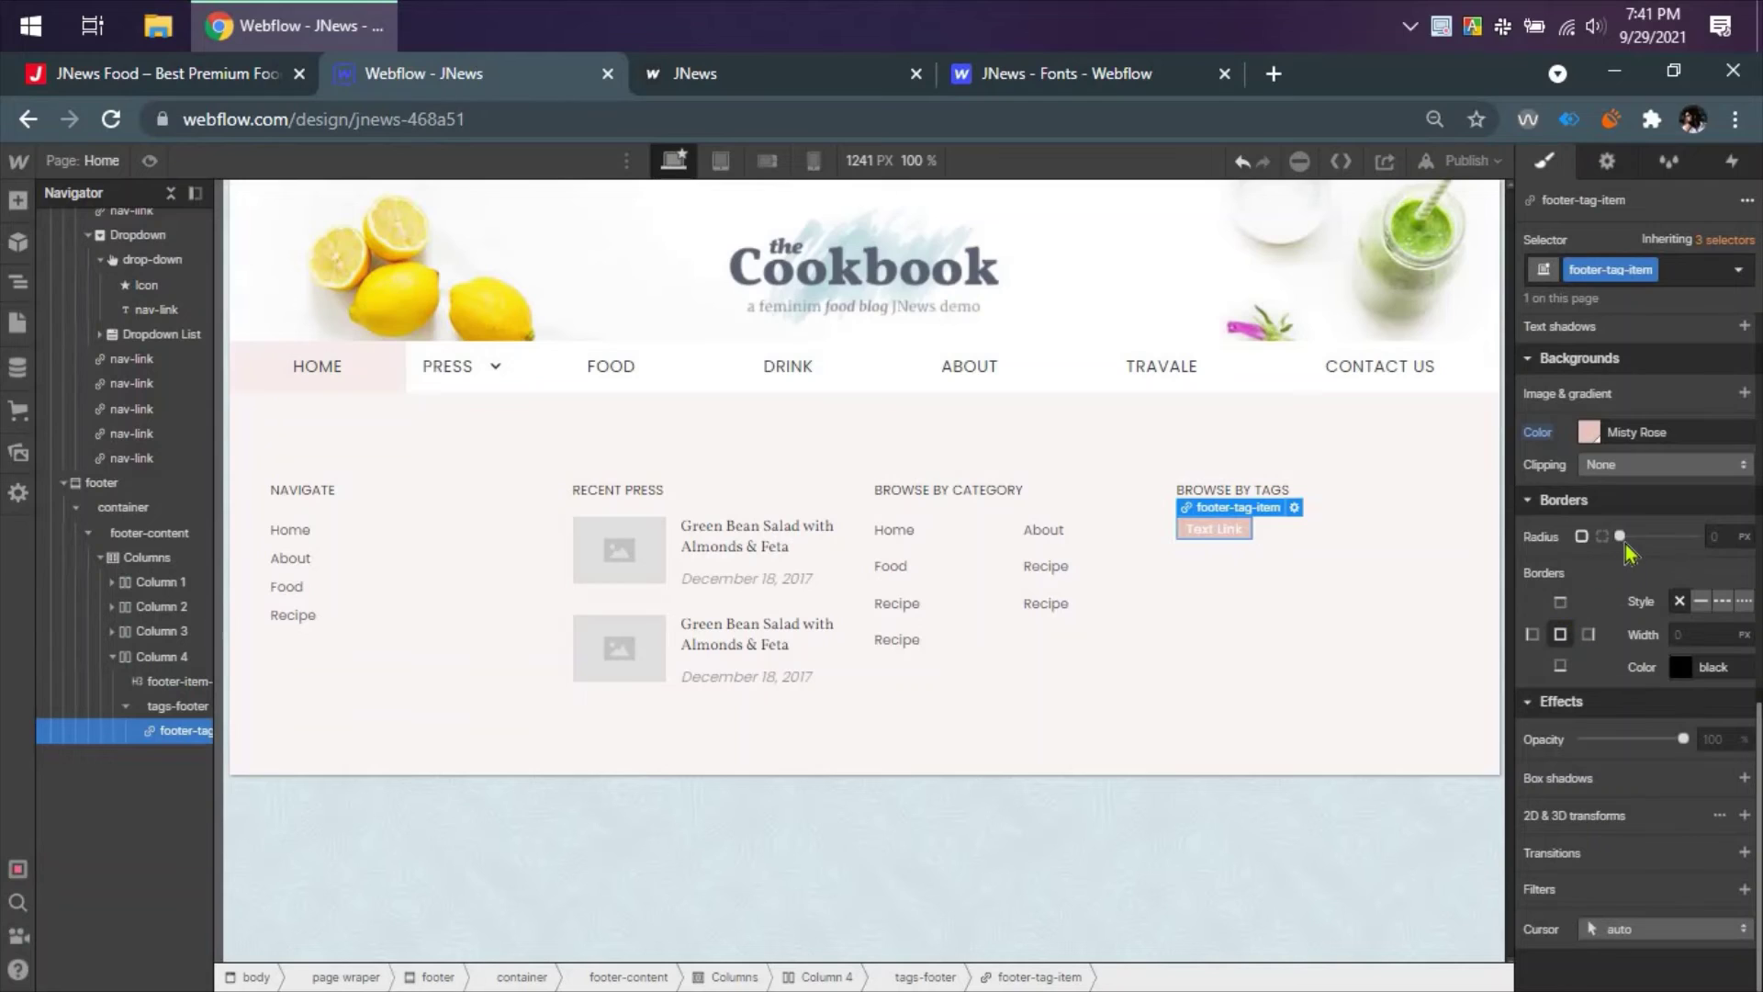
left_click_drag(1621, 538, 1723, 538)
left_click(1720, 537)
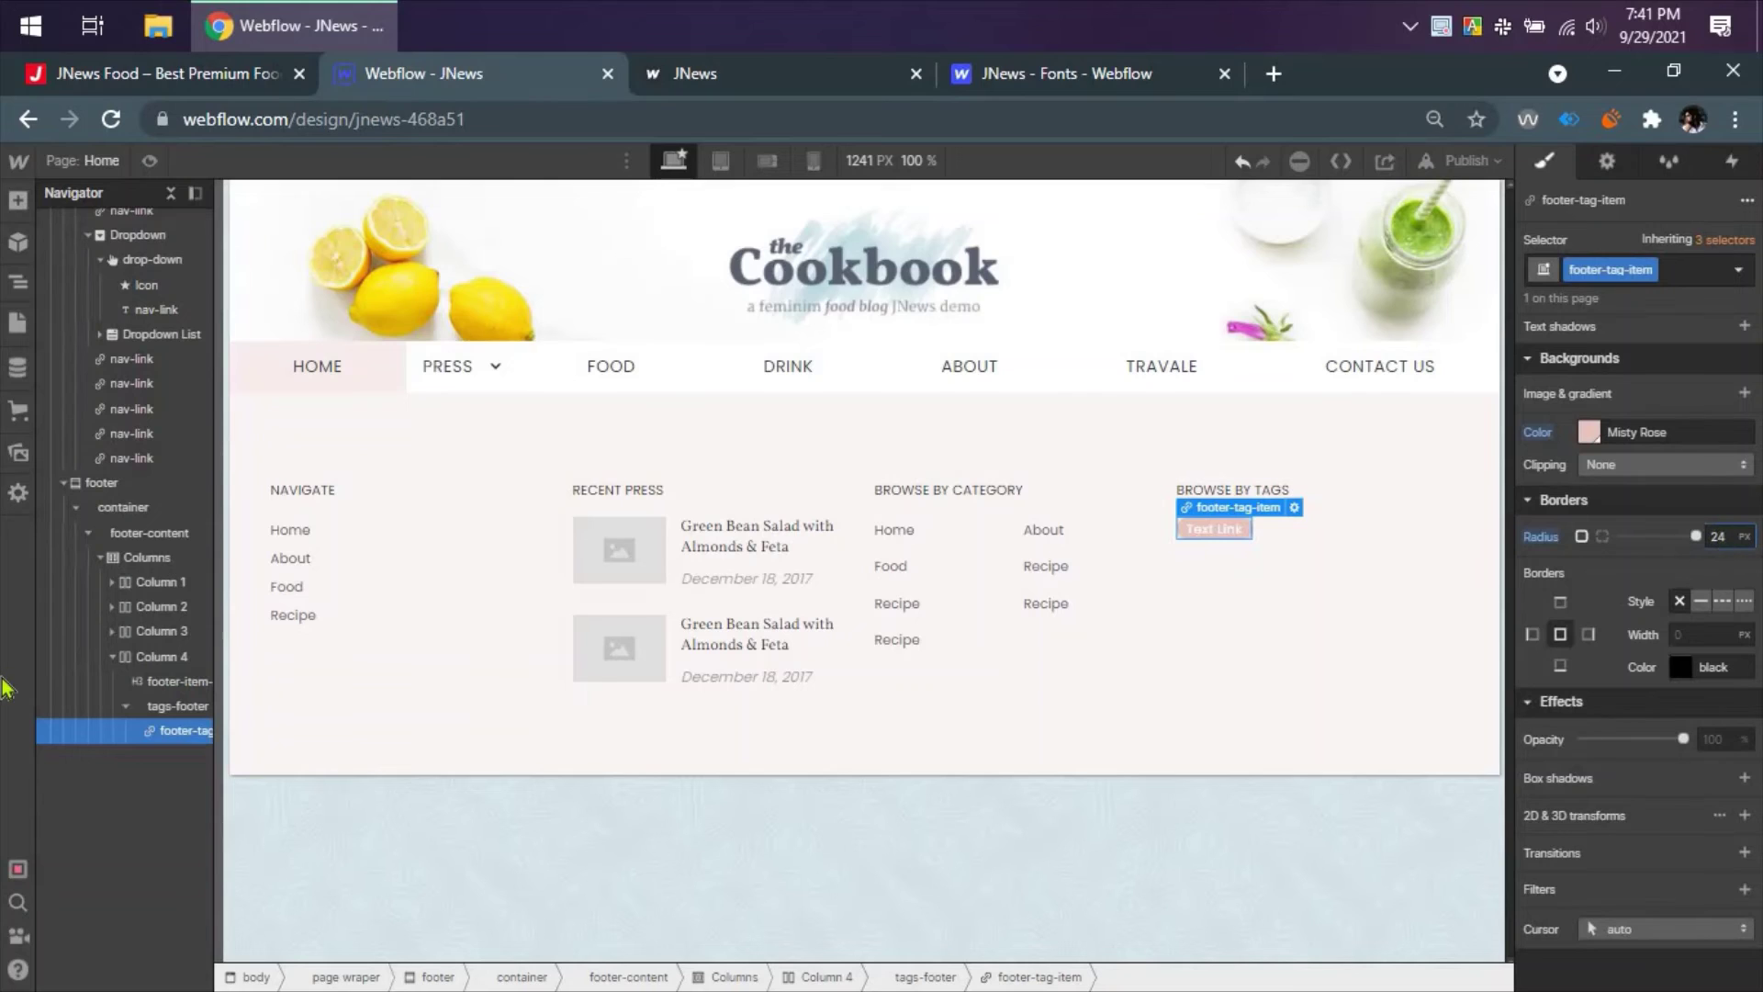
- Duplicate the footer-tag-item link three times under Browse by Tags
key("ctrl+d")
key("ctrl+d")
key("ctrl+d")
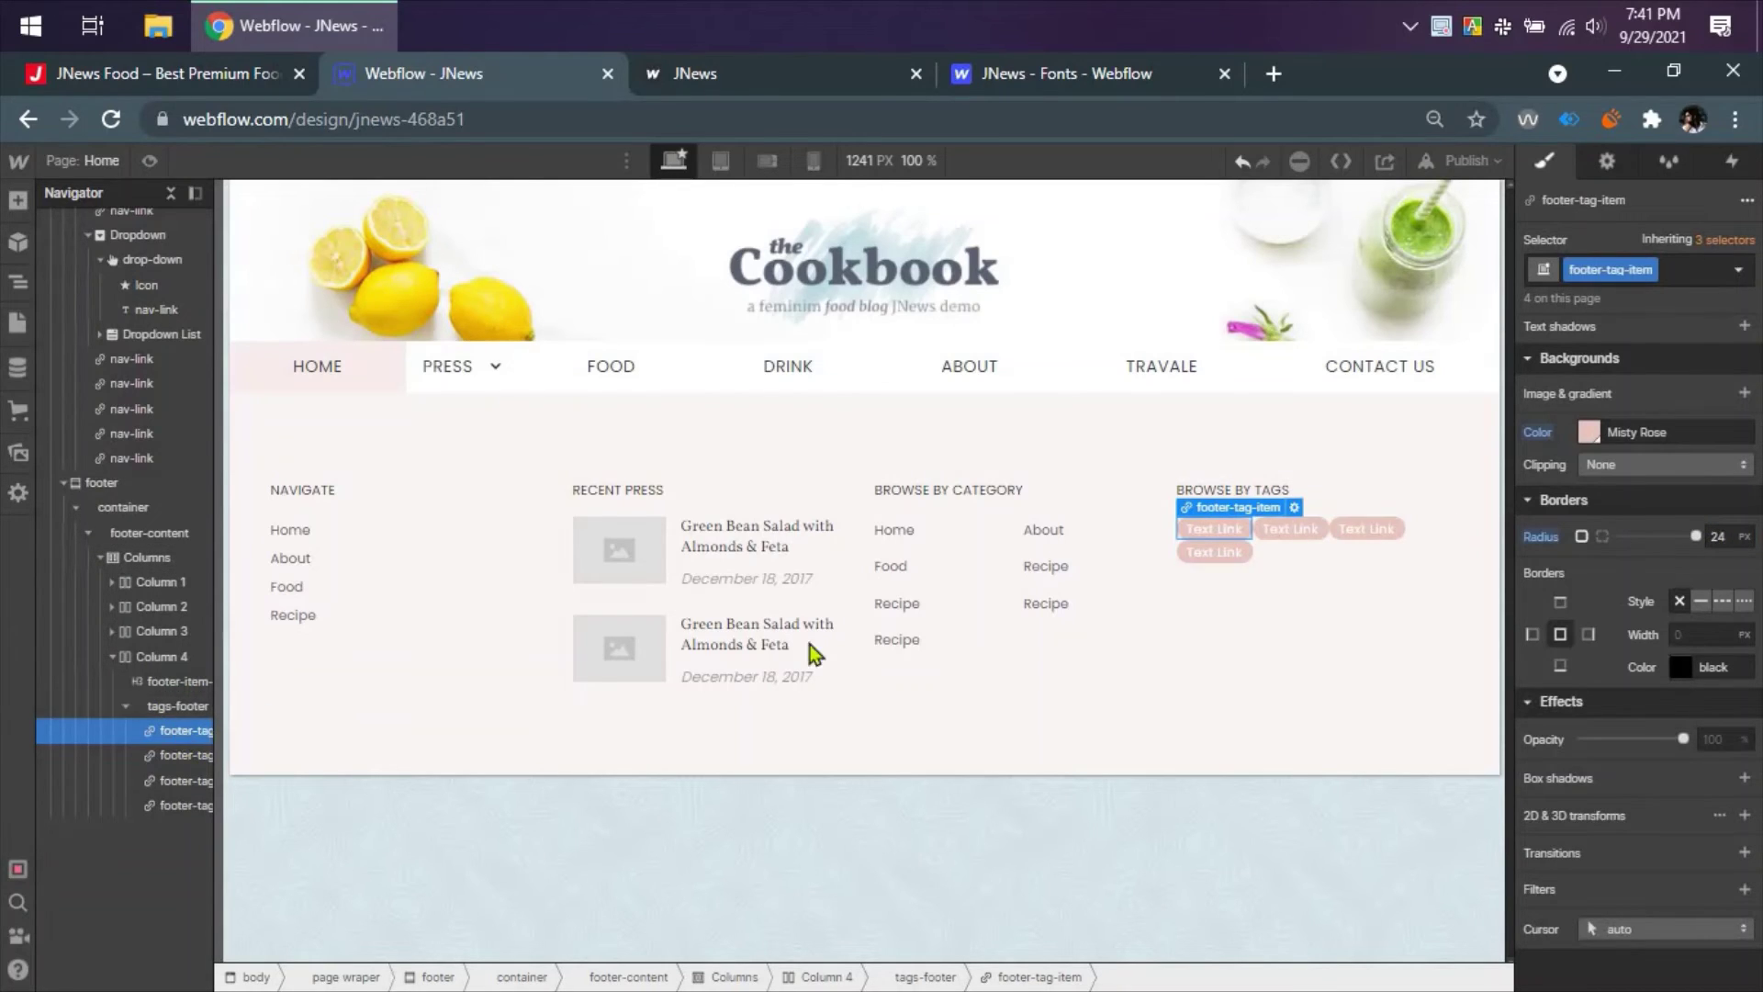
- Set the right margin of the footer-tag-item links to 2 px
scroll(1627, 569, "up", 8)
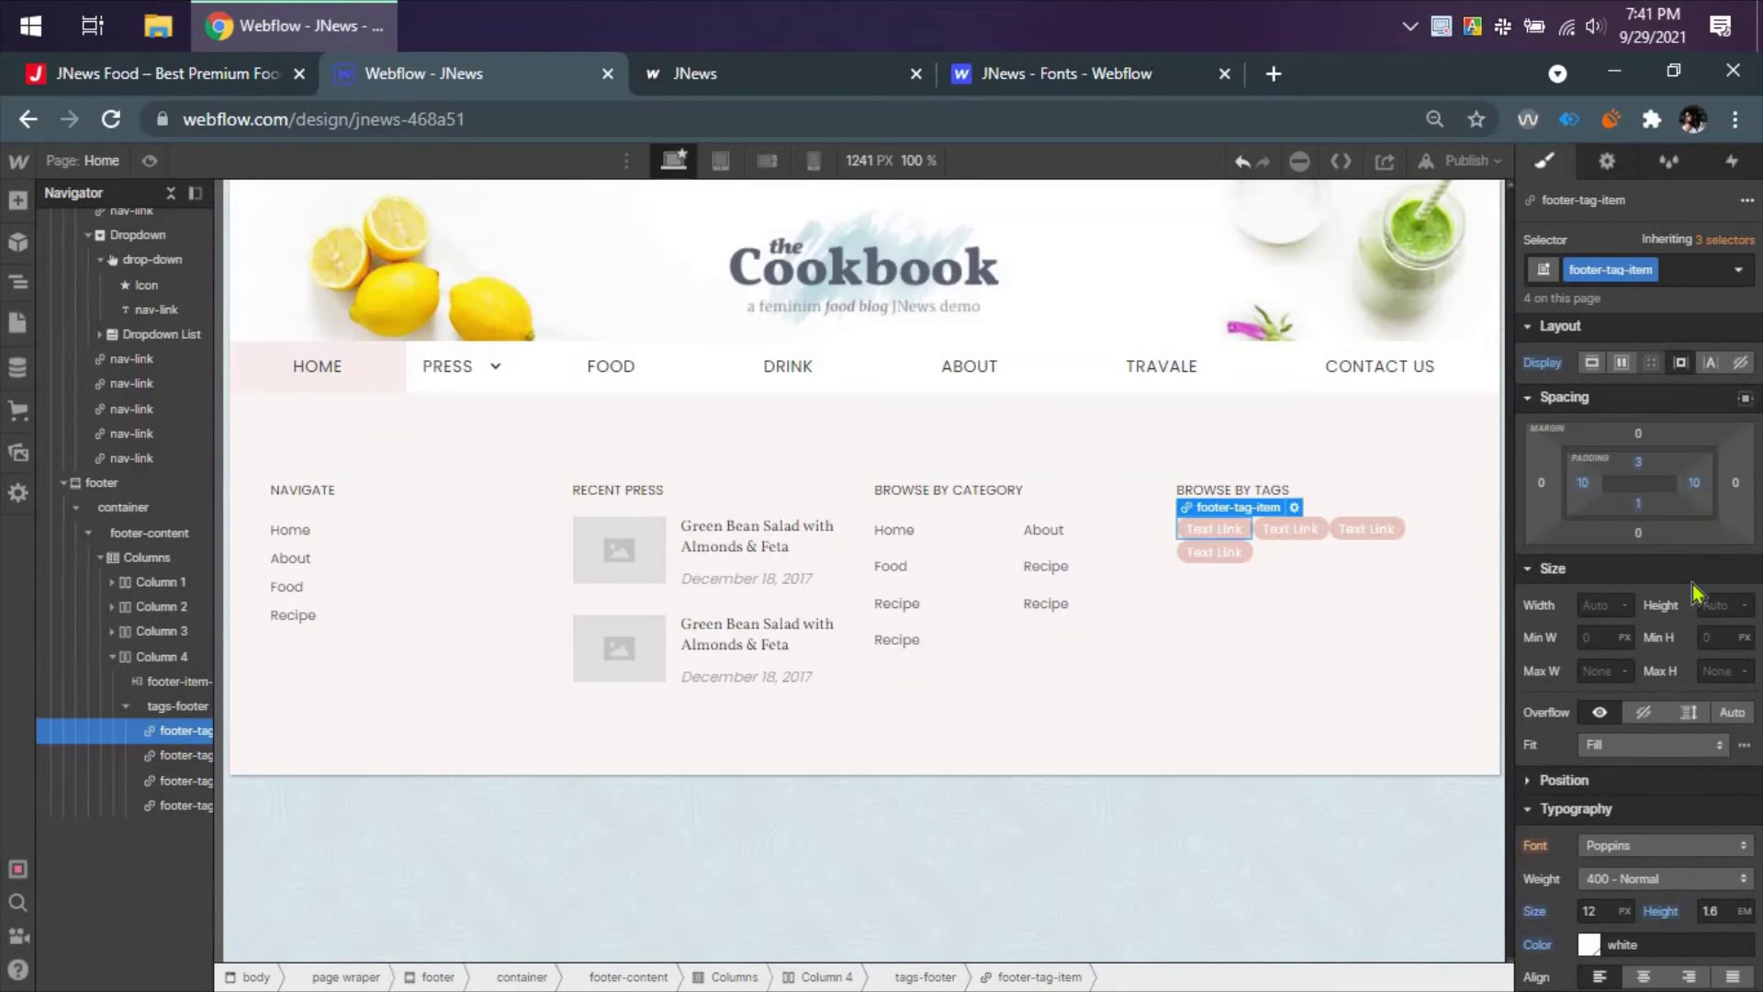
left_click(1735, 483)
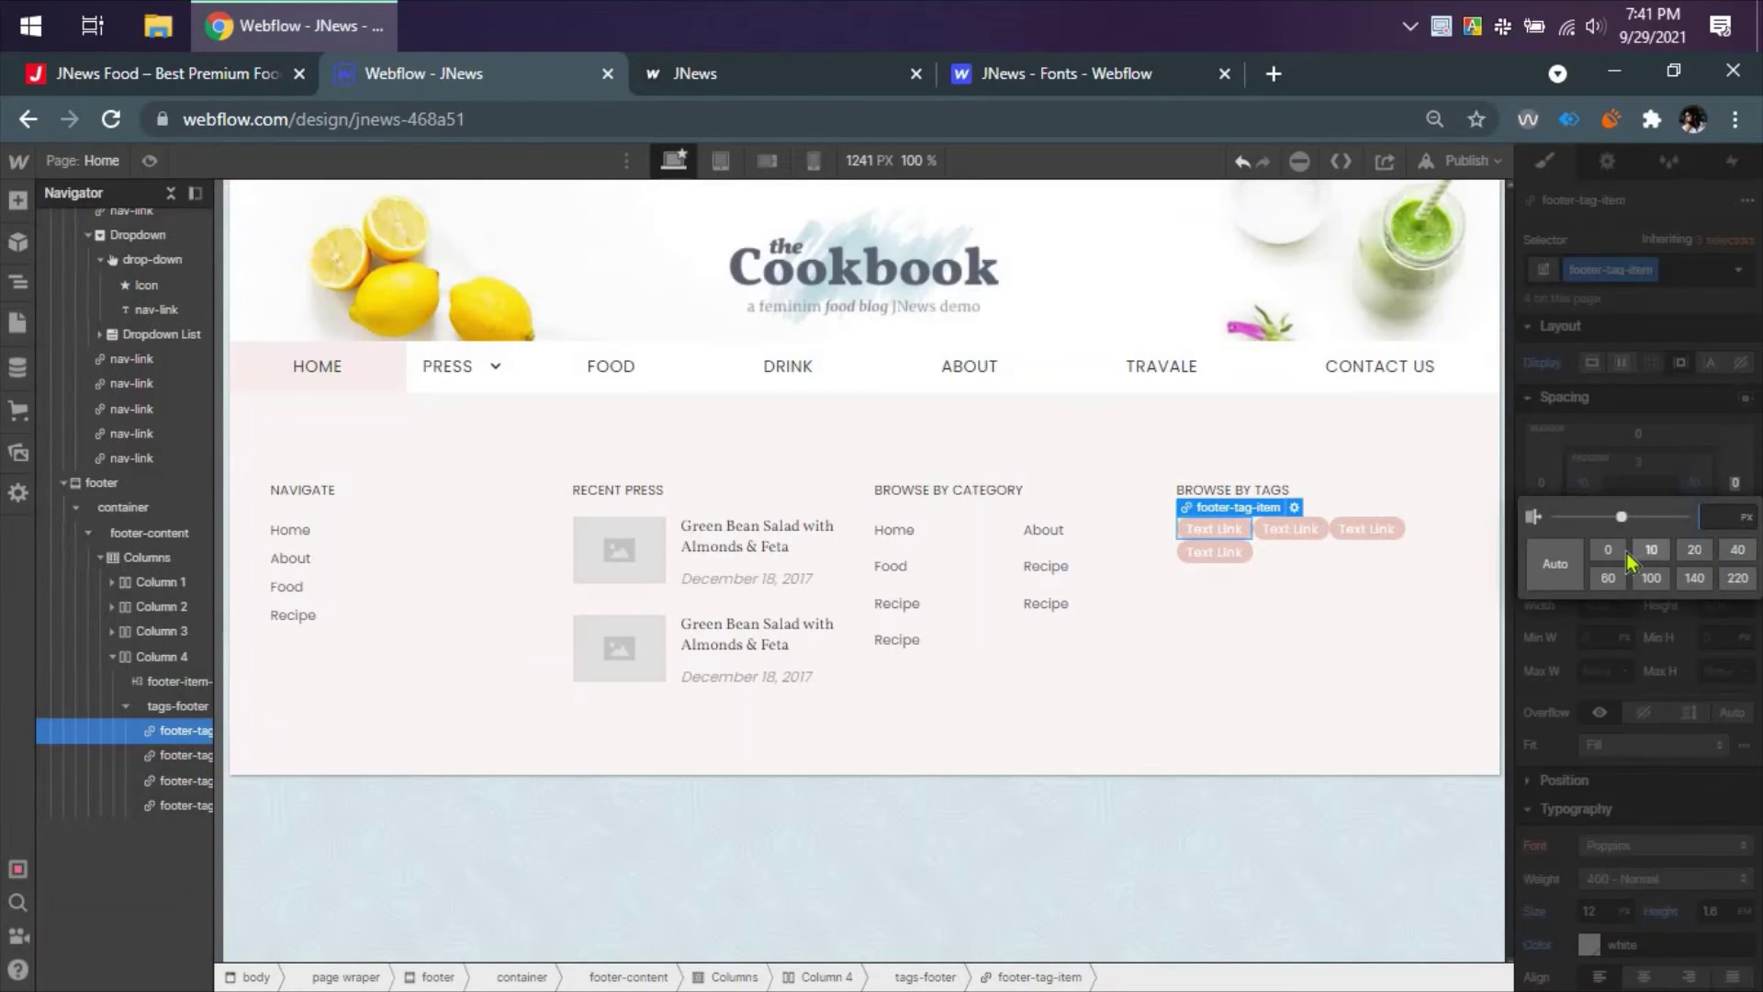
type("2")
key("Return")
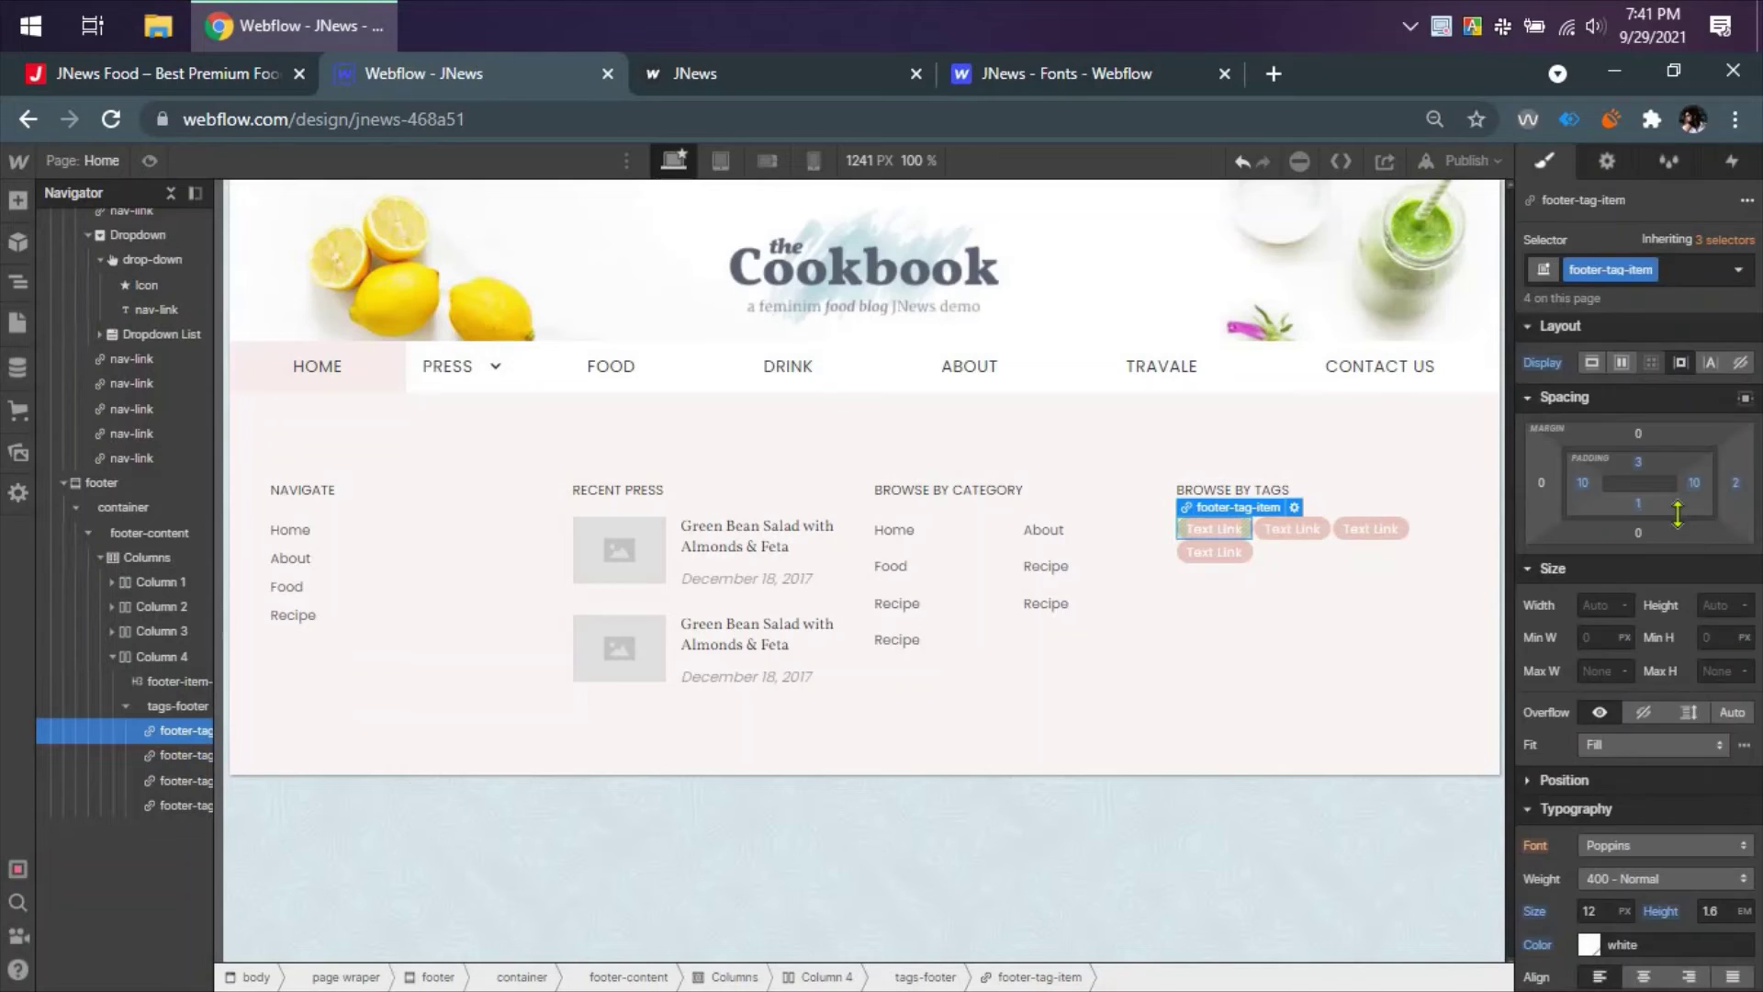
- Set the bottom margin of the footer-tag-item links to 8 px
left_click(1640, 535)
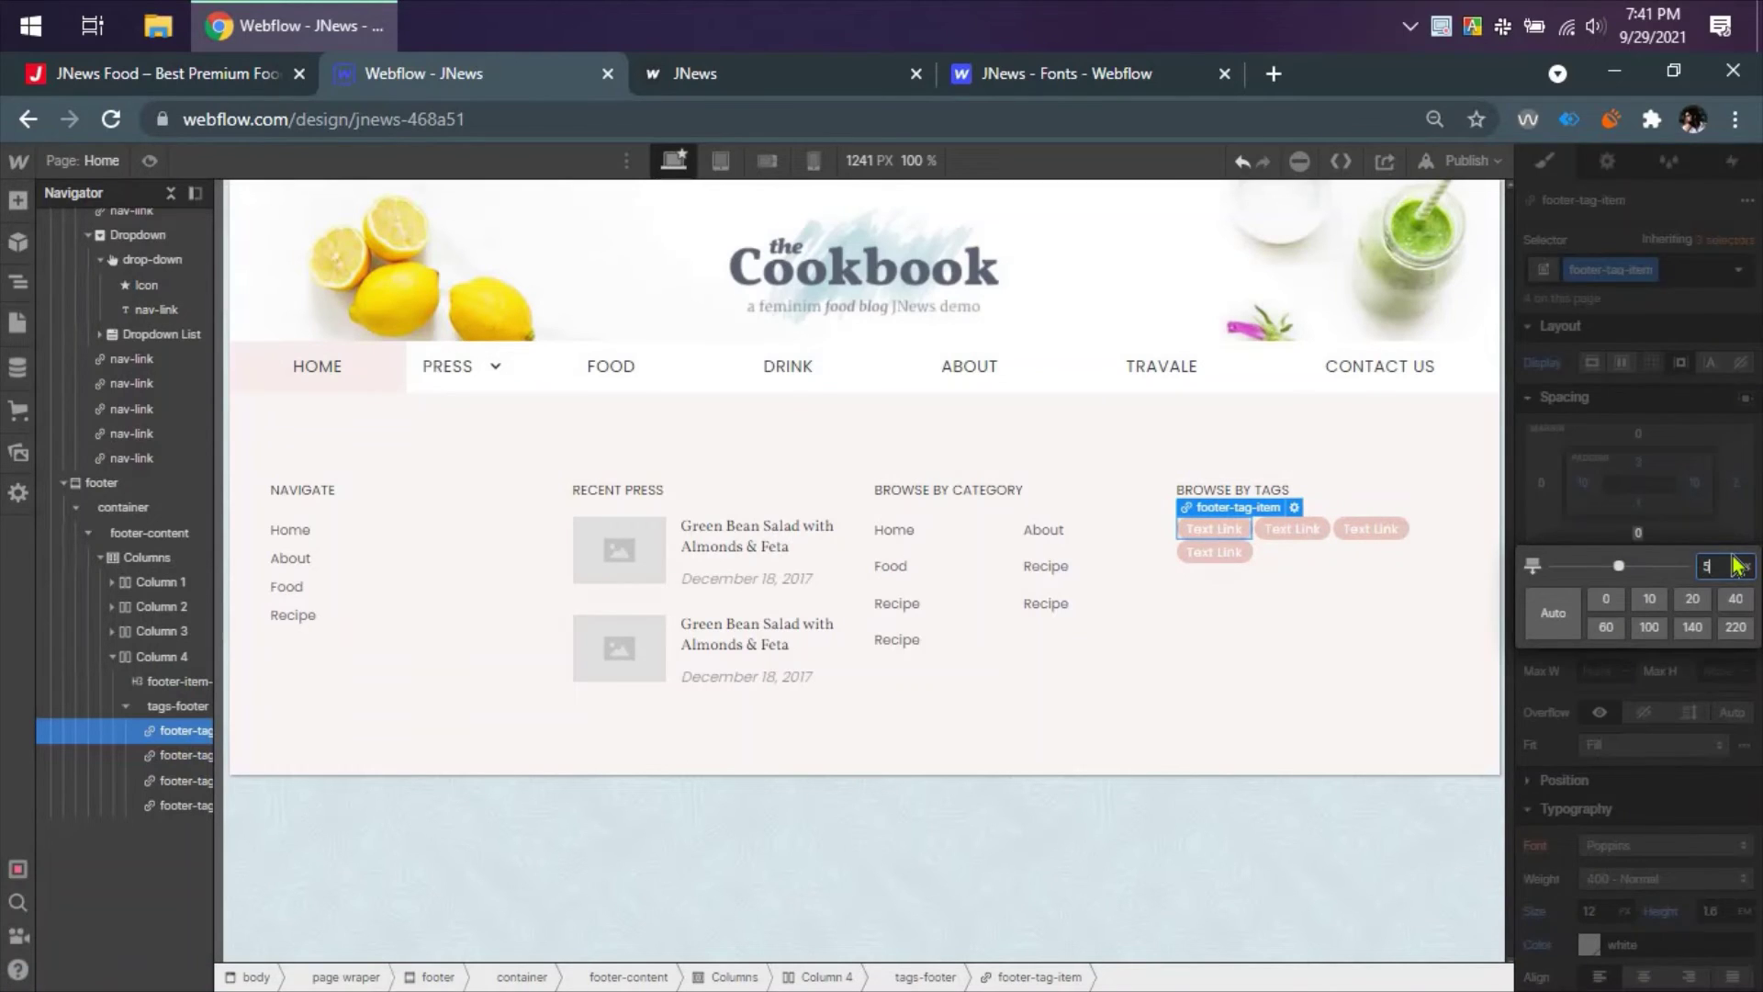
key("Return")
left_click(1640, 533)
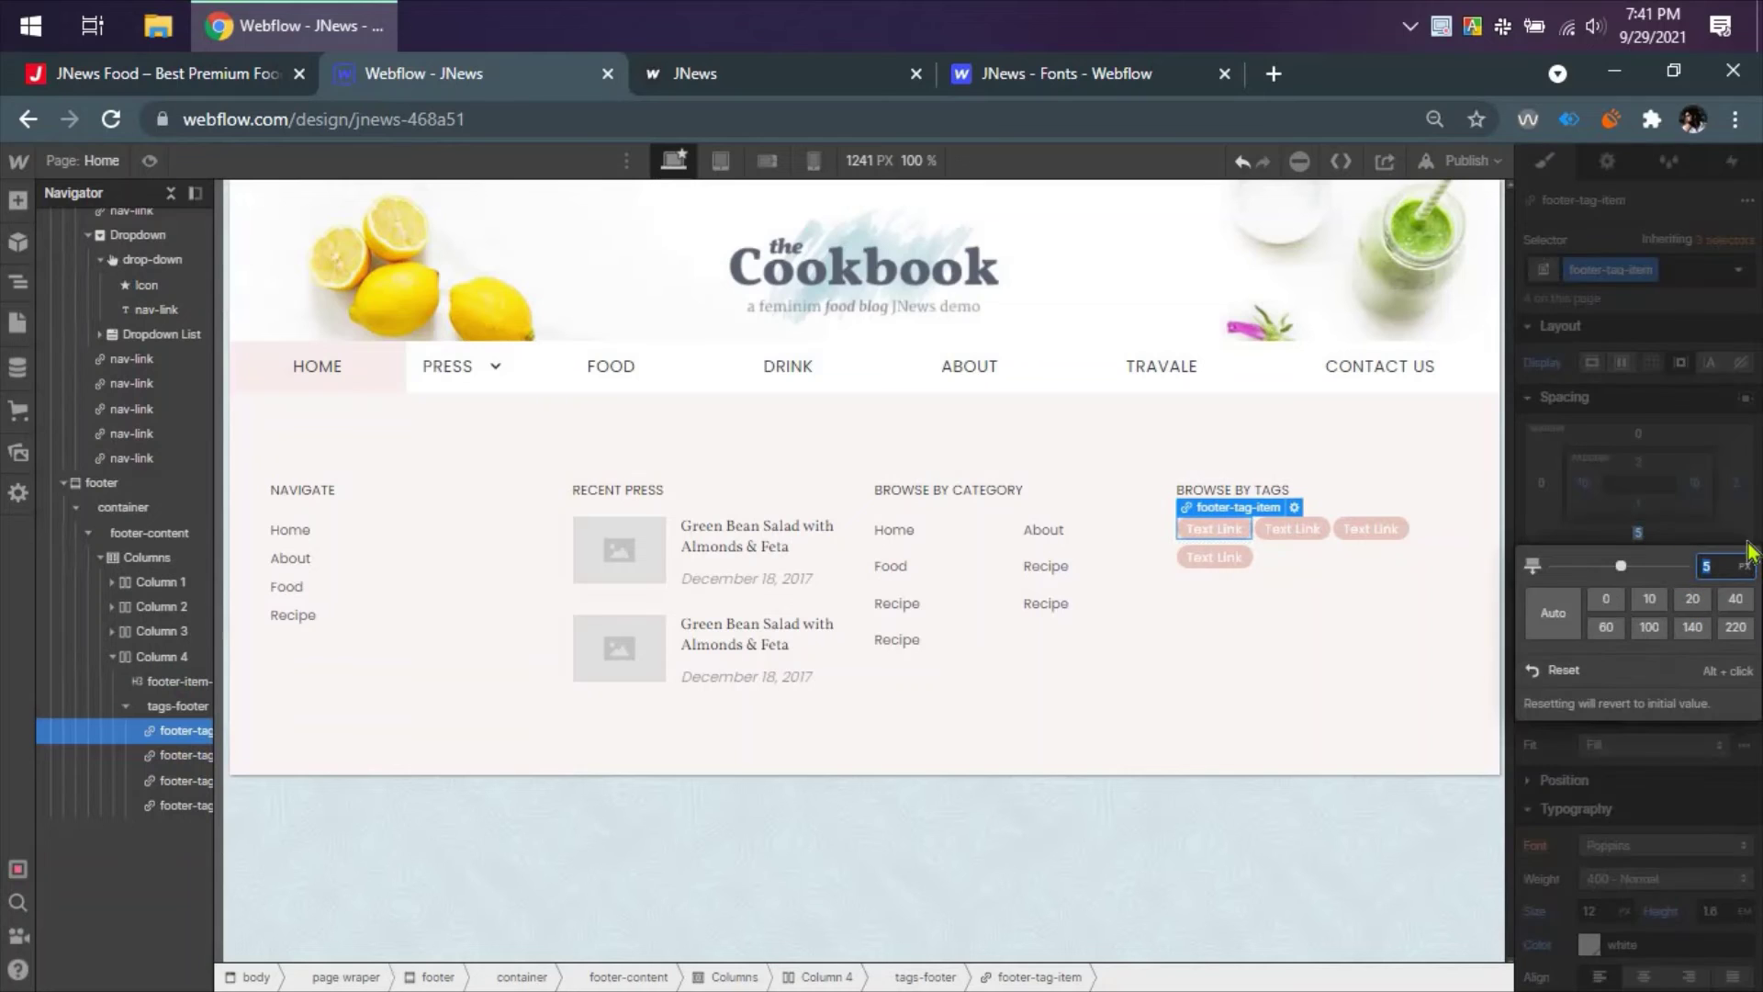
key("Up")
key("Up")
key("Up")
key("Return")
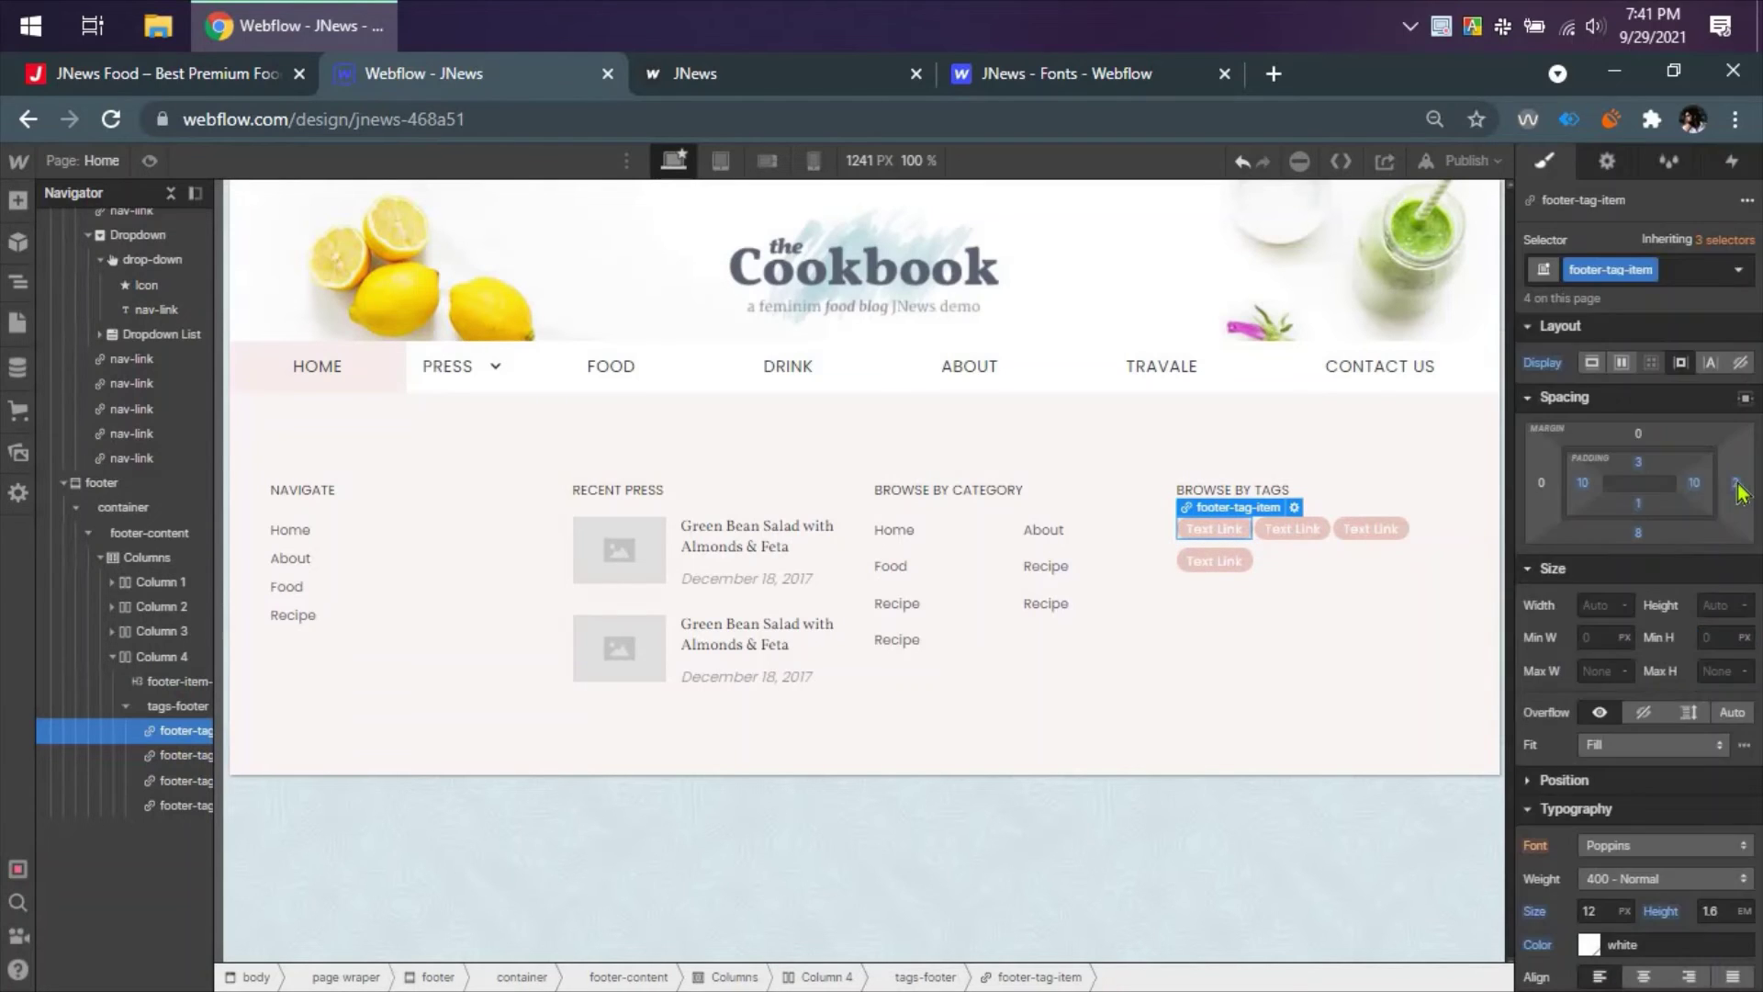
- Set the right margin of the footer-tag-item links to 4 px
left_click(1742, 507)
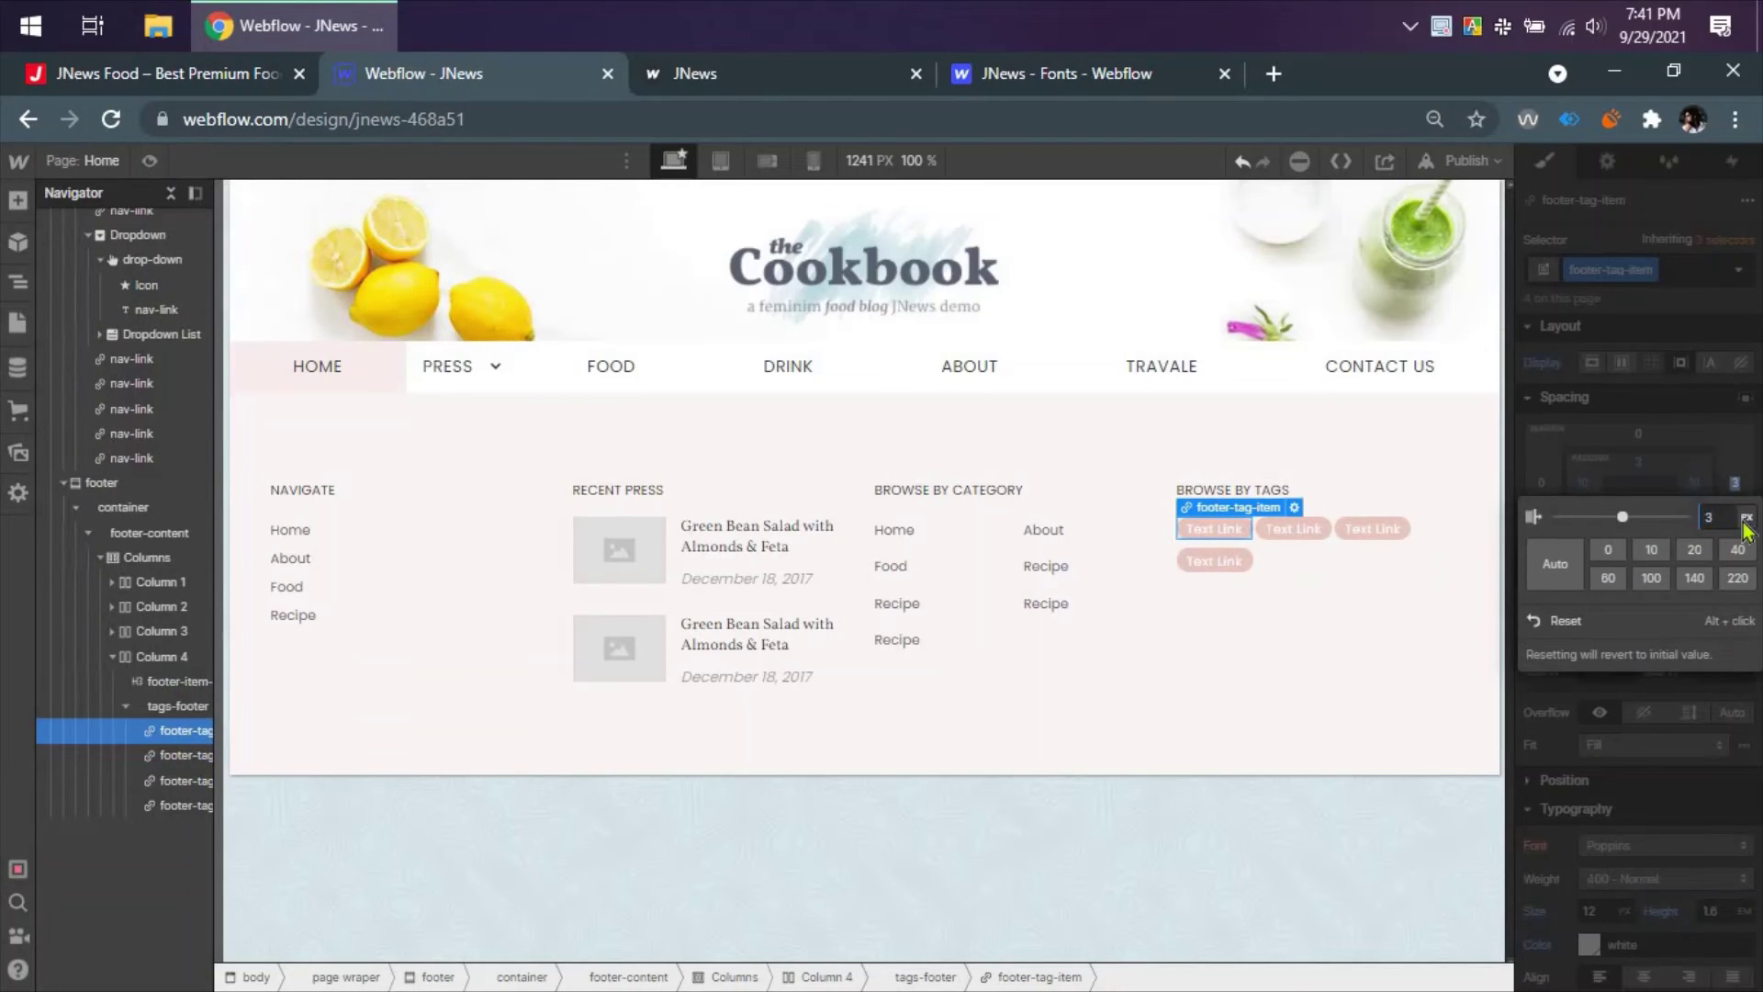
key("Up")
key("Return")
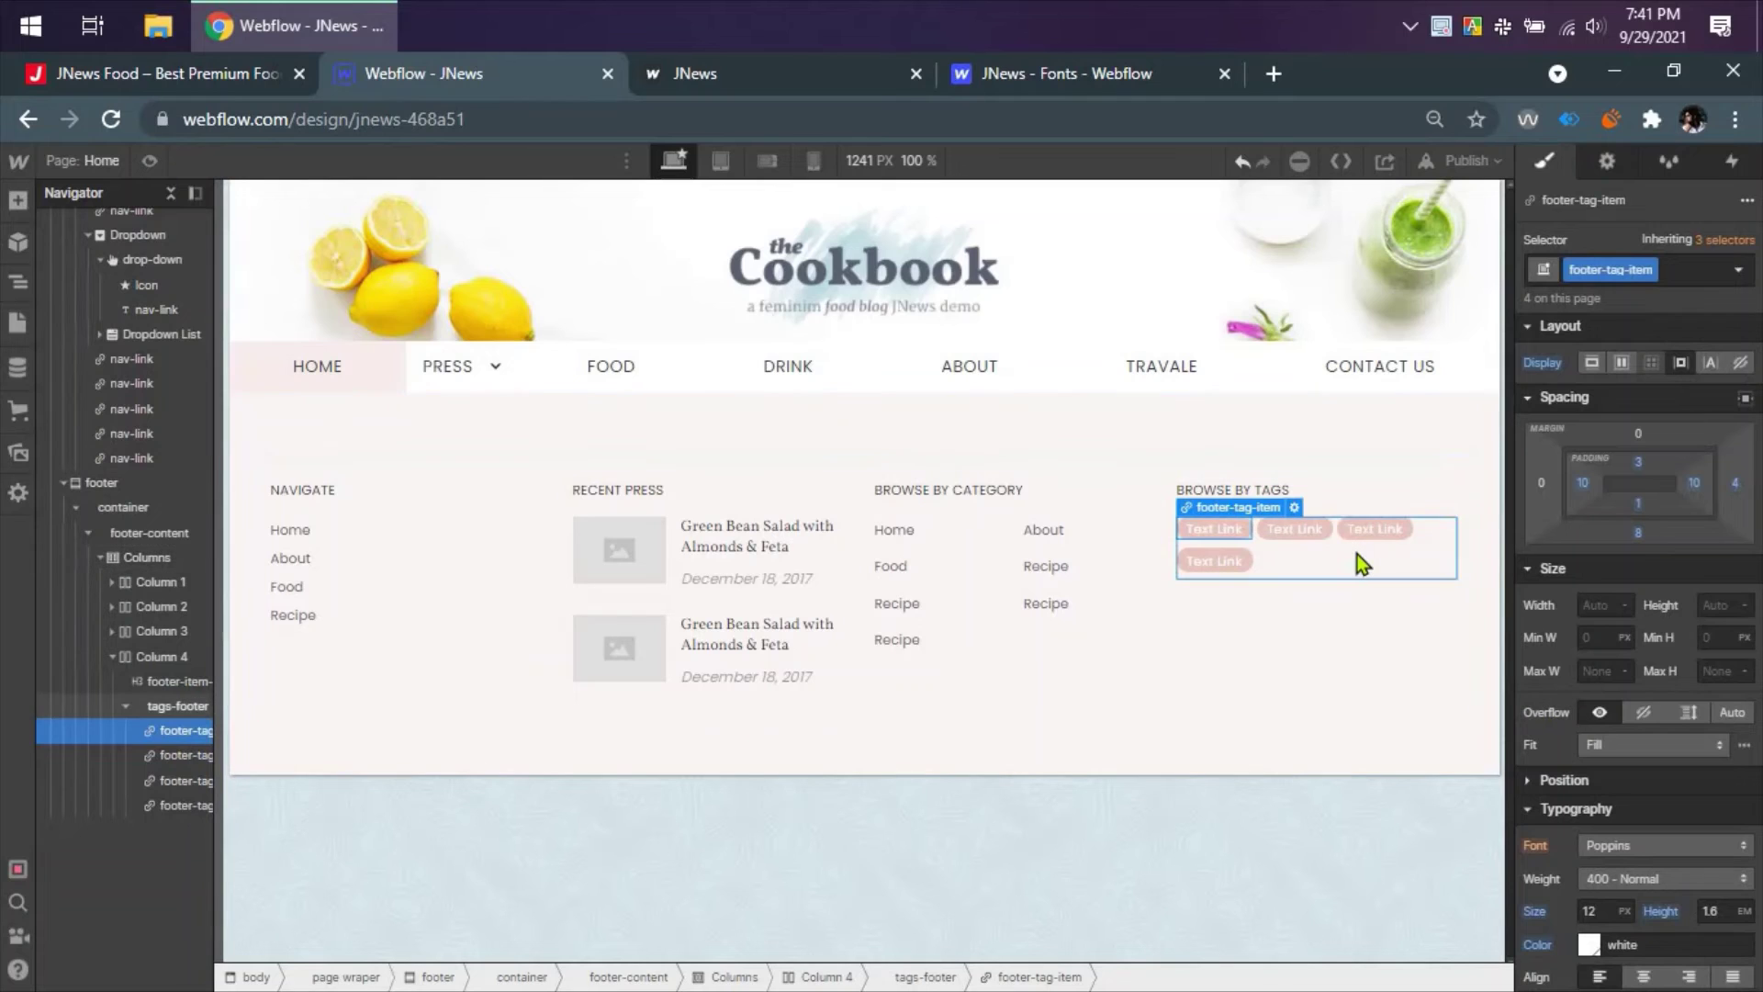
- Compare with the reference site's tags and add eleven more copies of the footer-tag-item link in Webflow
left_click(234, 73)
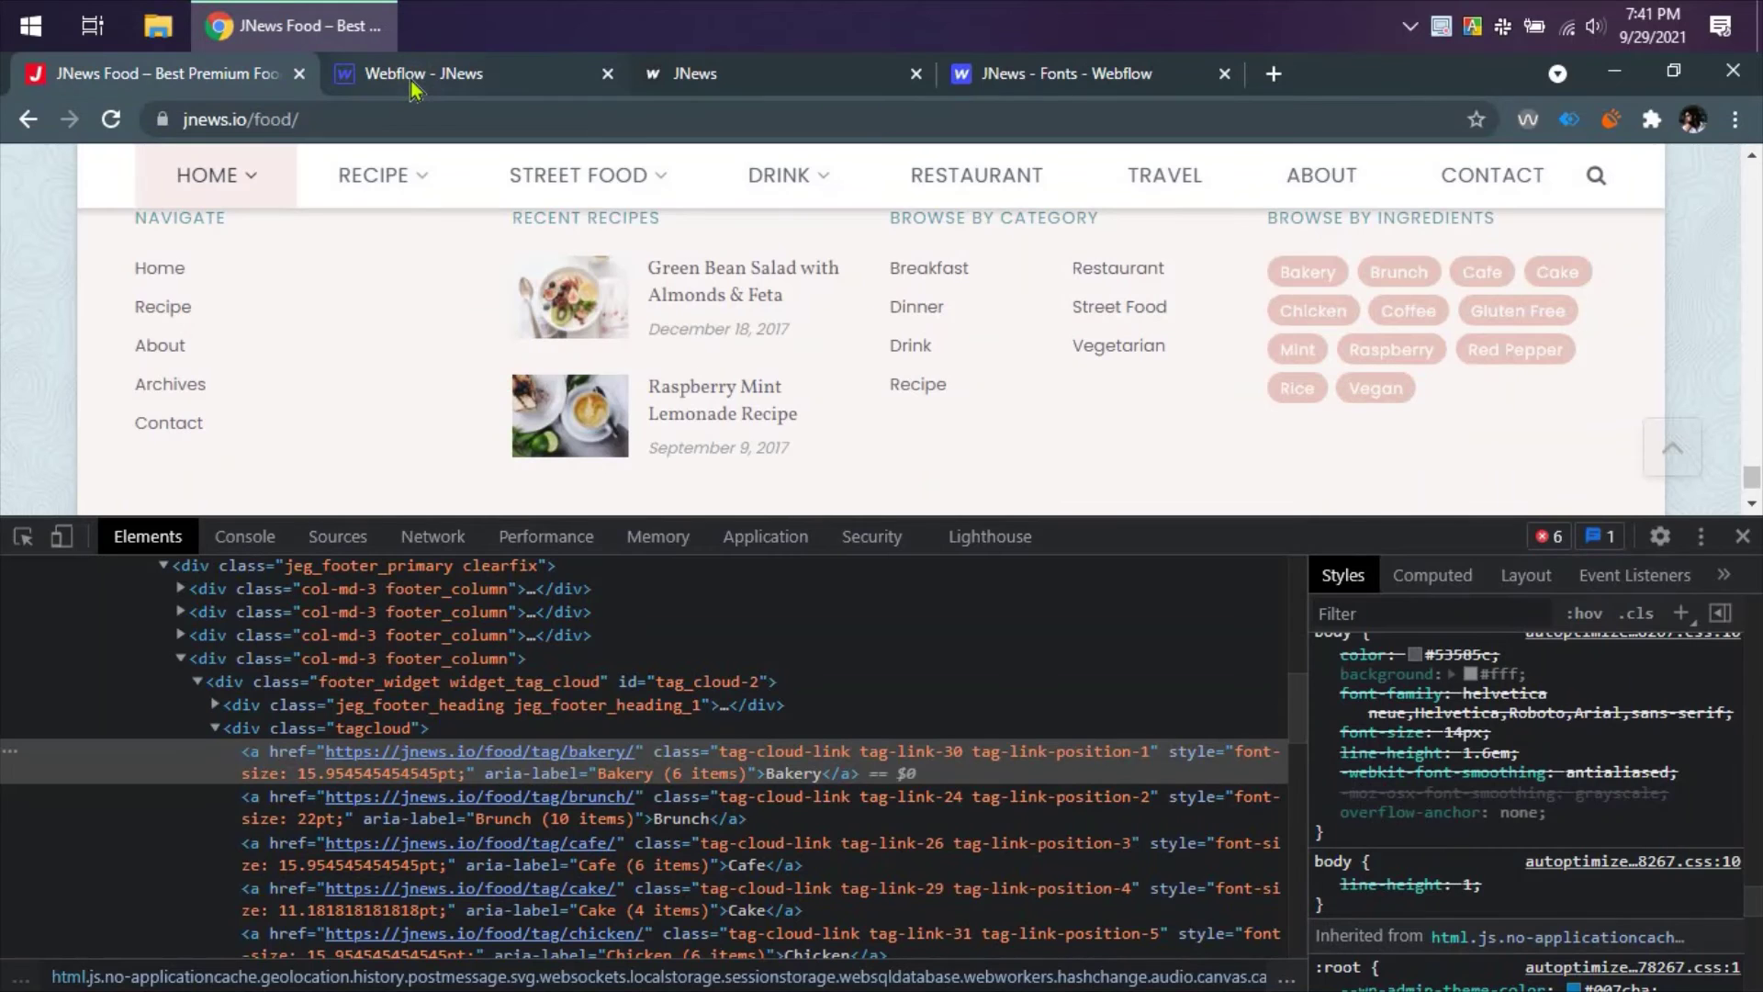
left_click(412, 84)
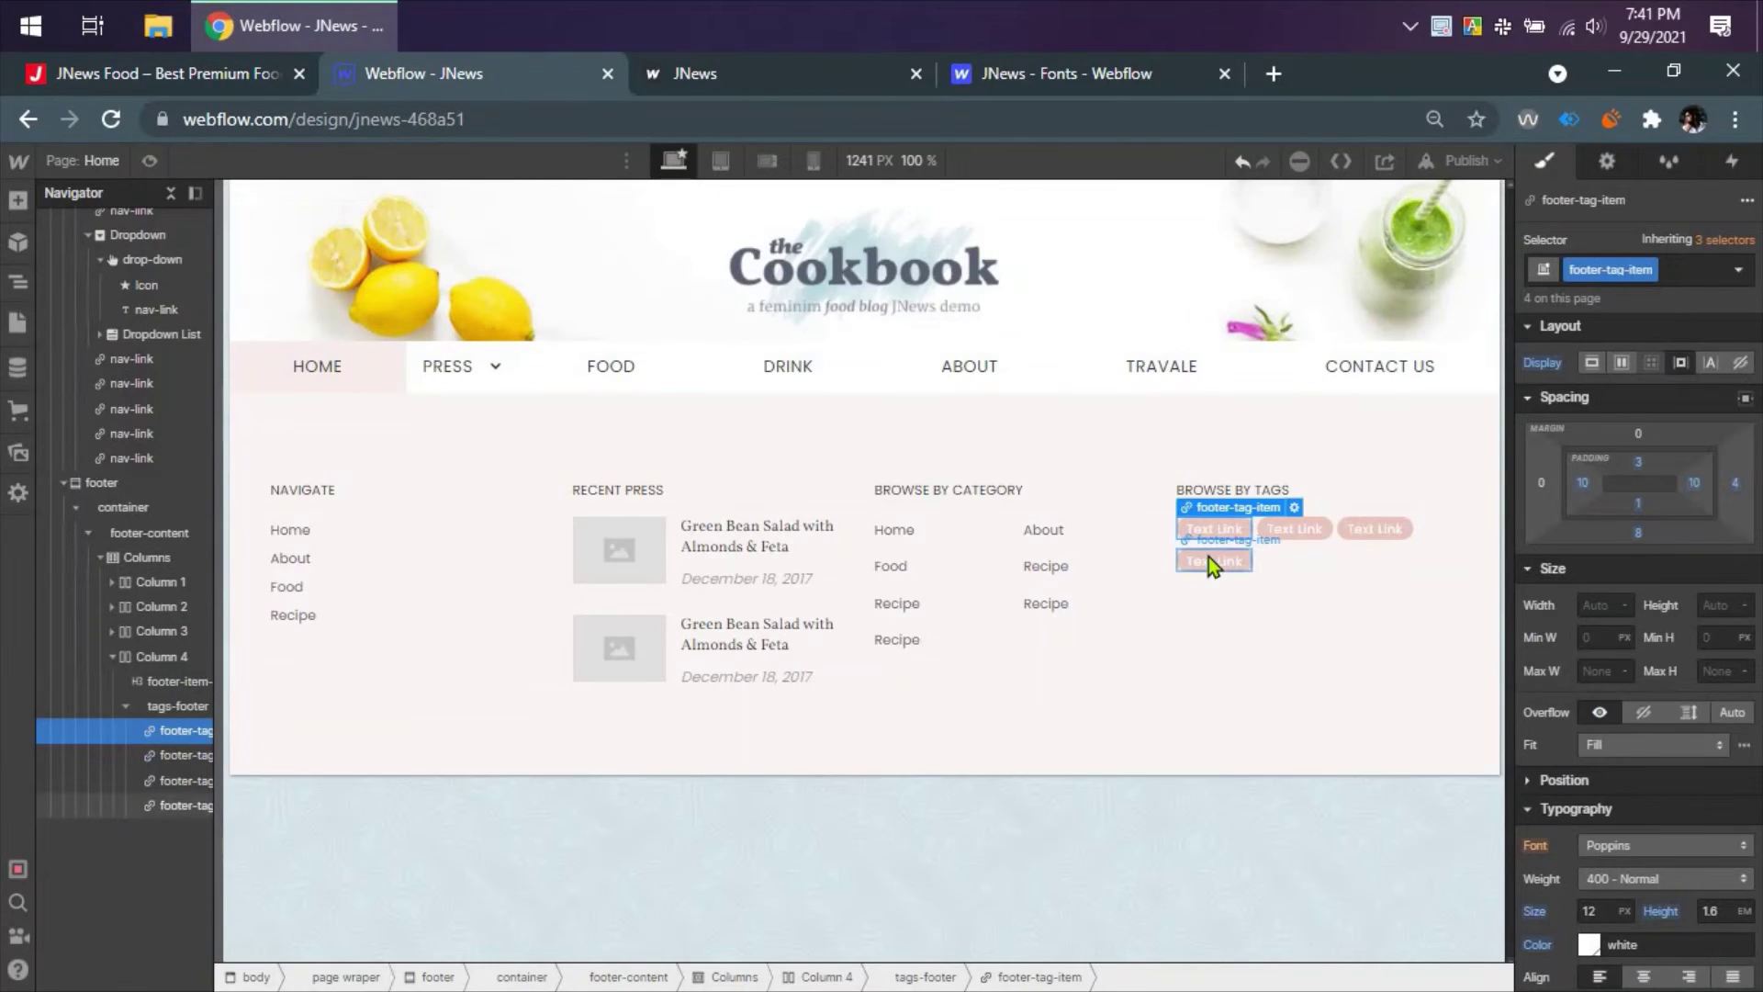
left_click(1209, 557)
key("ctrl+v")
key("ctrl+v")
key("ctrl+v")
key("ctrl+v")
key("ctrl+v")
key("ctrl+v")
key("ctrl+v")
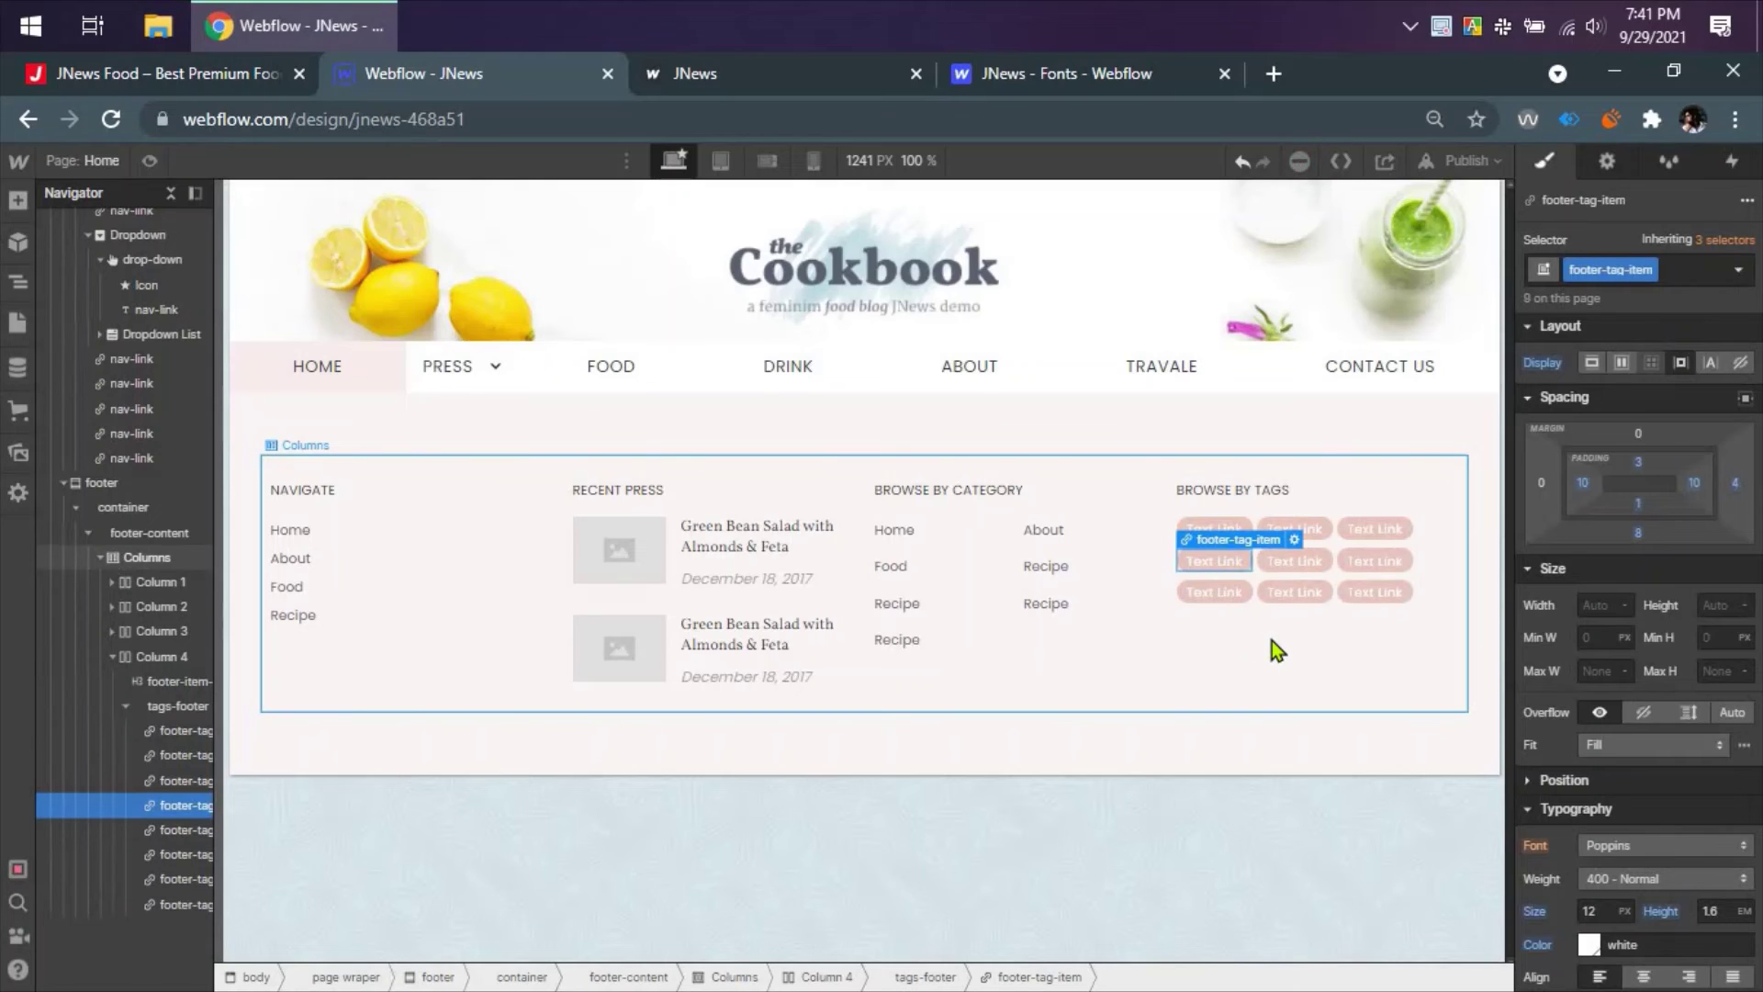
key("ctrl+v")
key("ctrl+v")
key("ctrl+v")
key("ctrl+v")
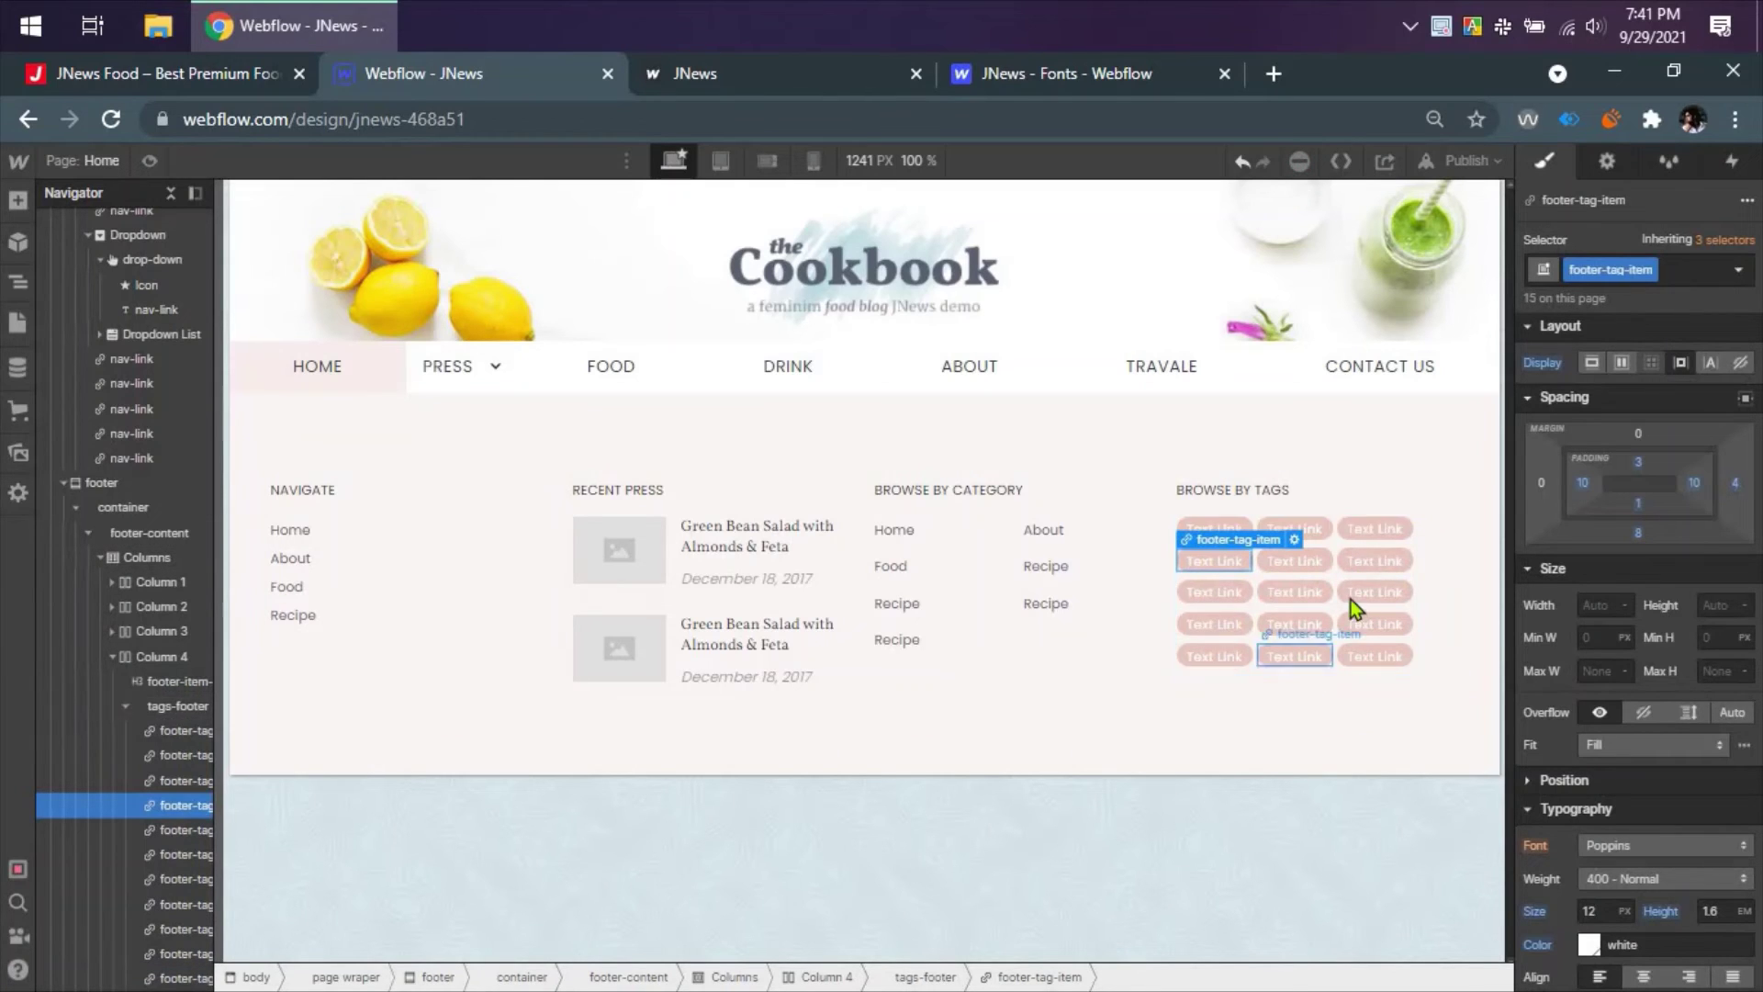
- On the JNews Food reference site, force the Bakery tag's hover state and copy its hover background color #58a4b0
left_click(235, 84)
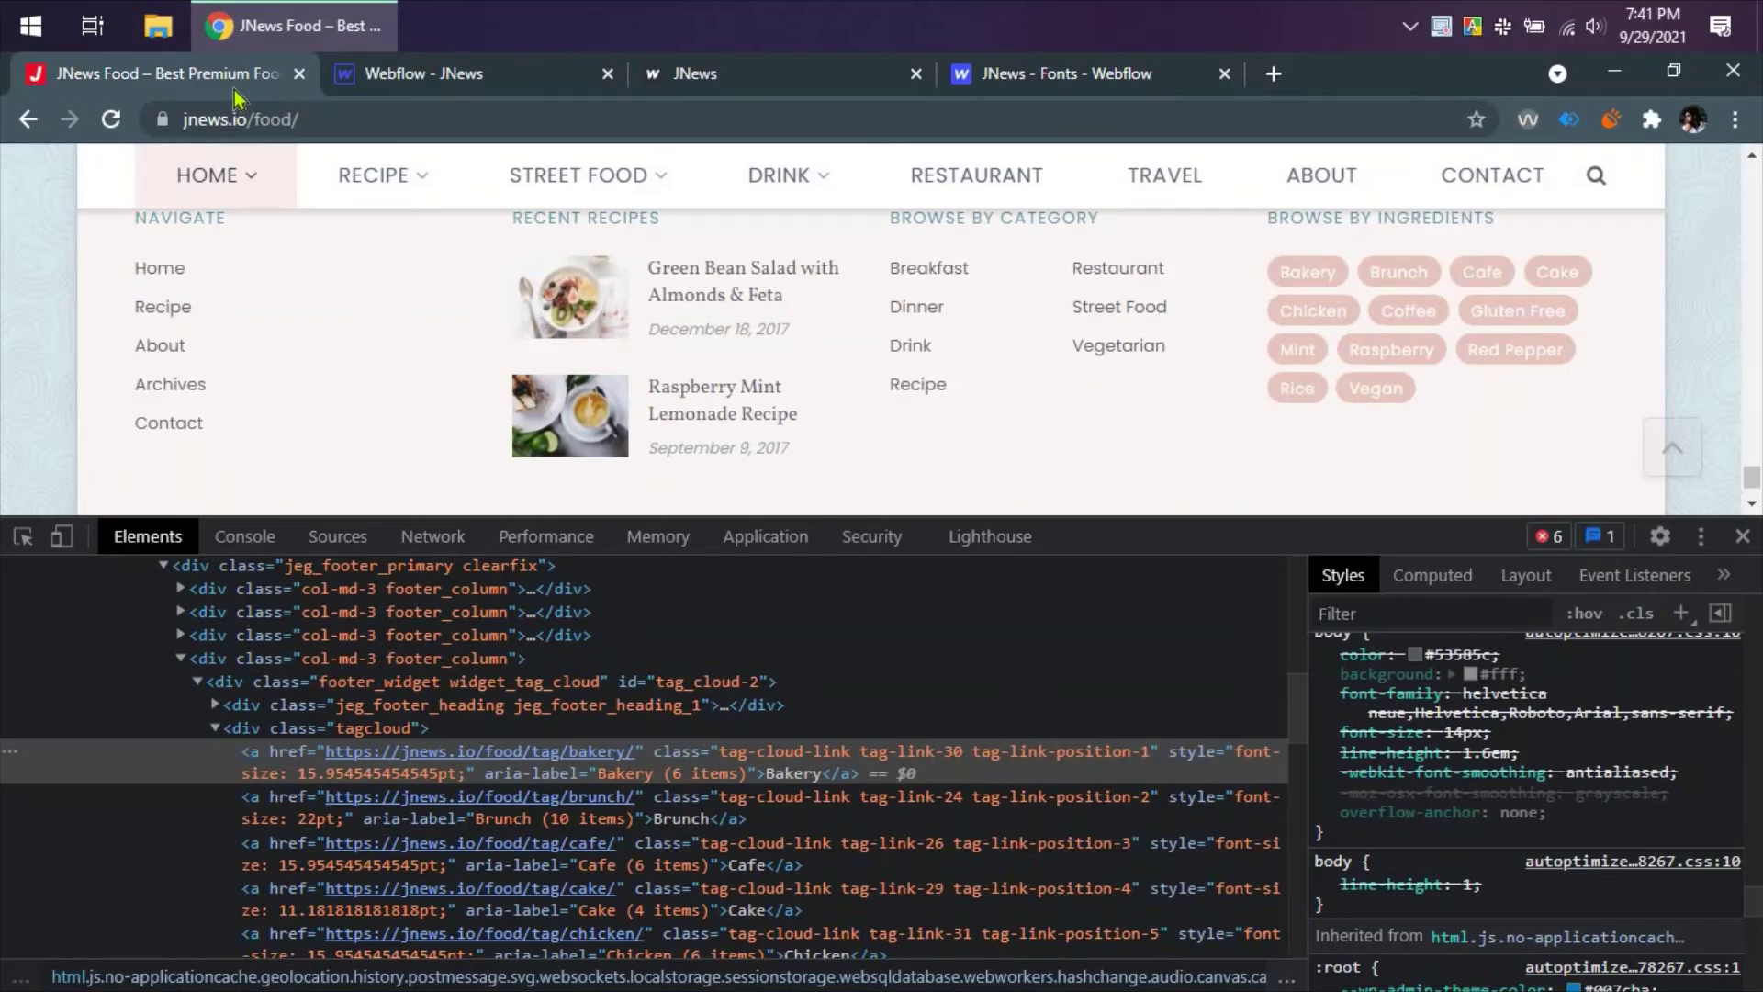
left_click(381, 84)
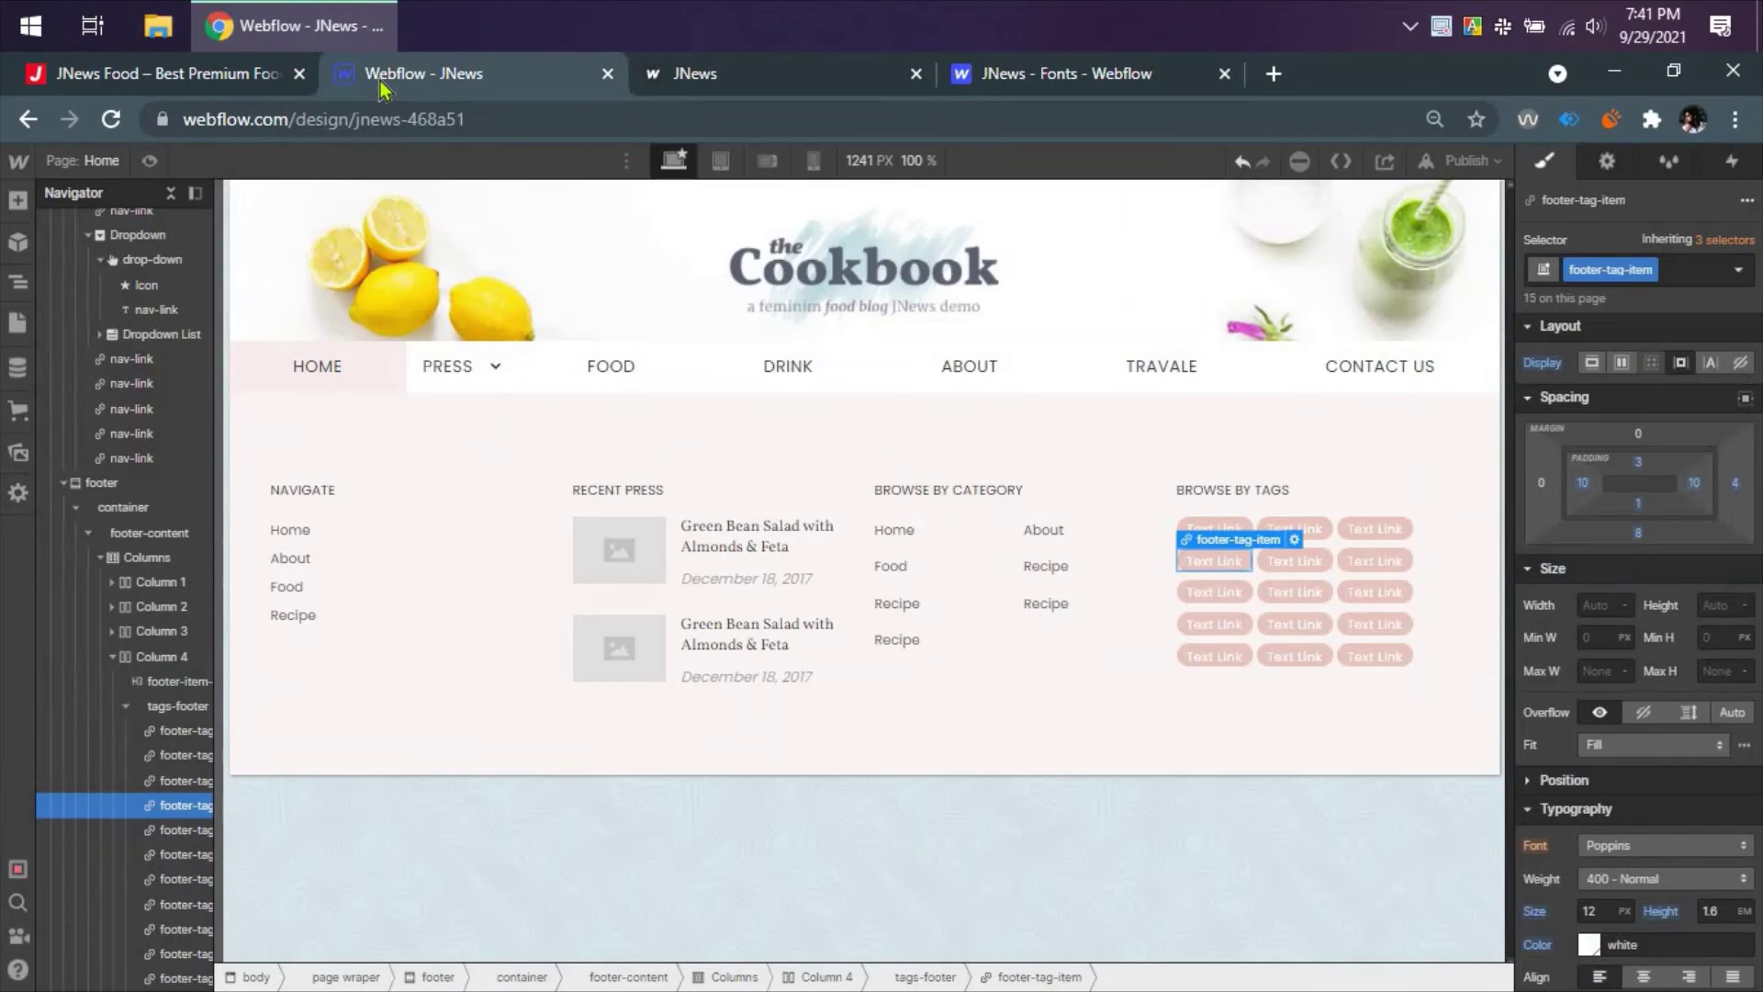
left_click(248, 84)
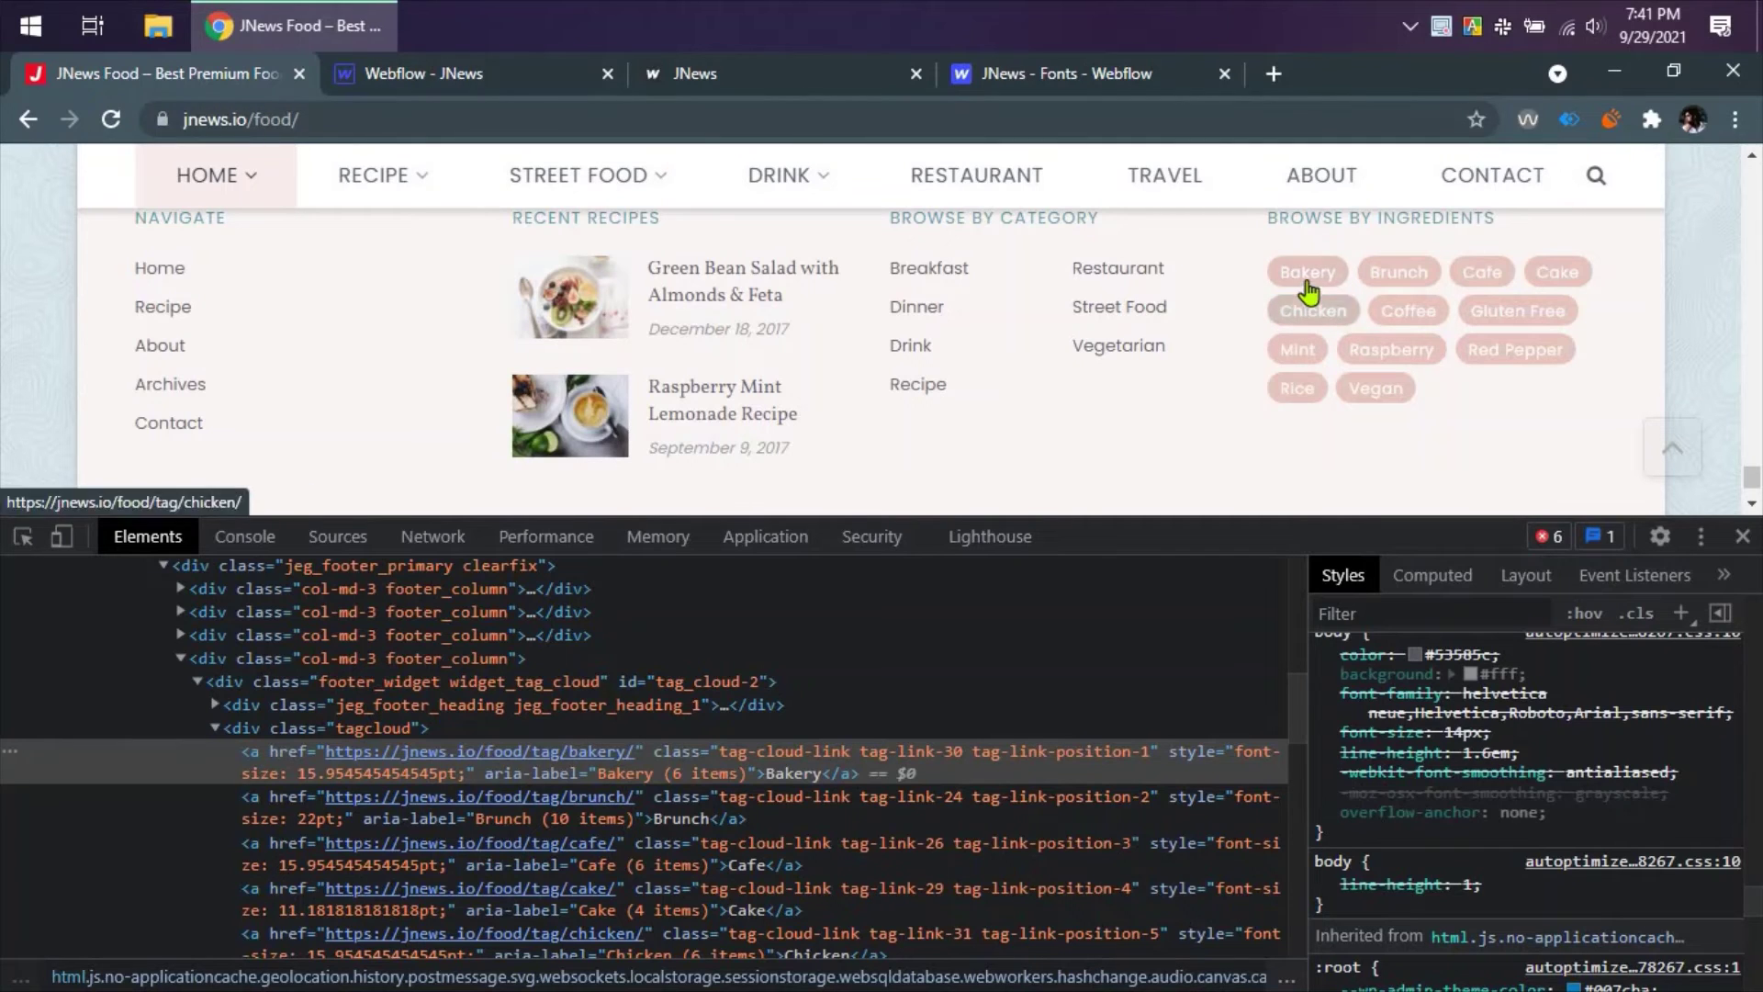
right_click(745, 753)
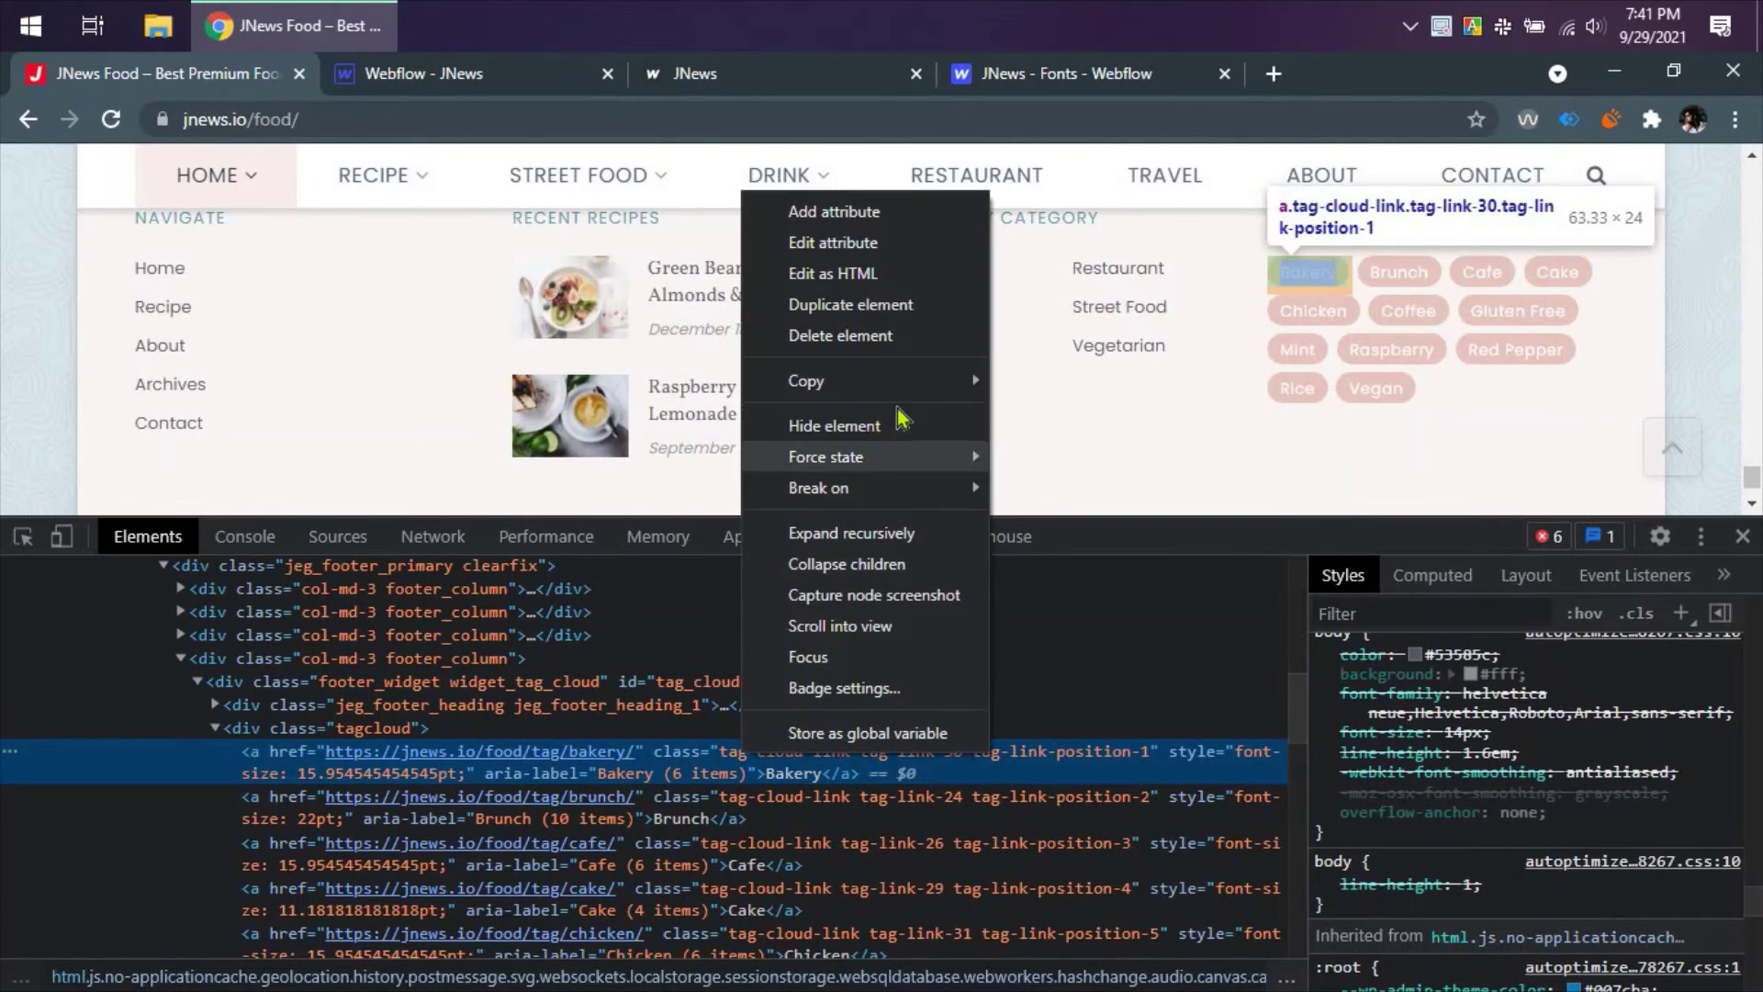
mouse_move(932, 456)
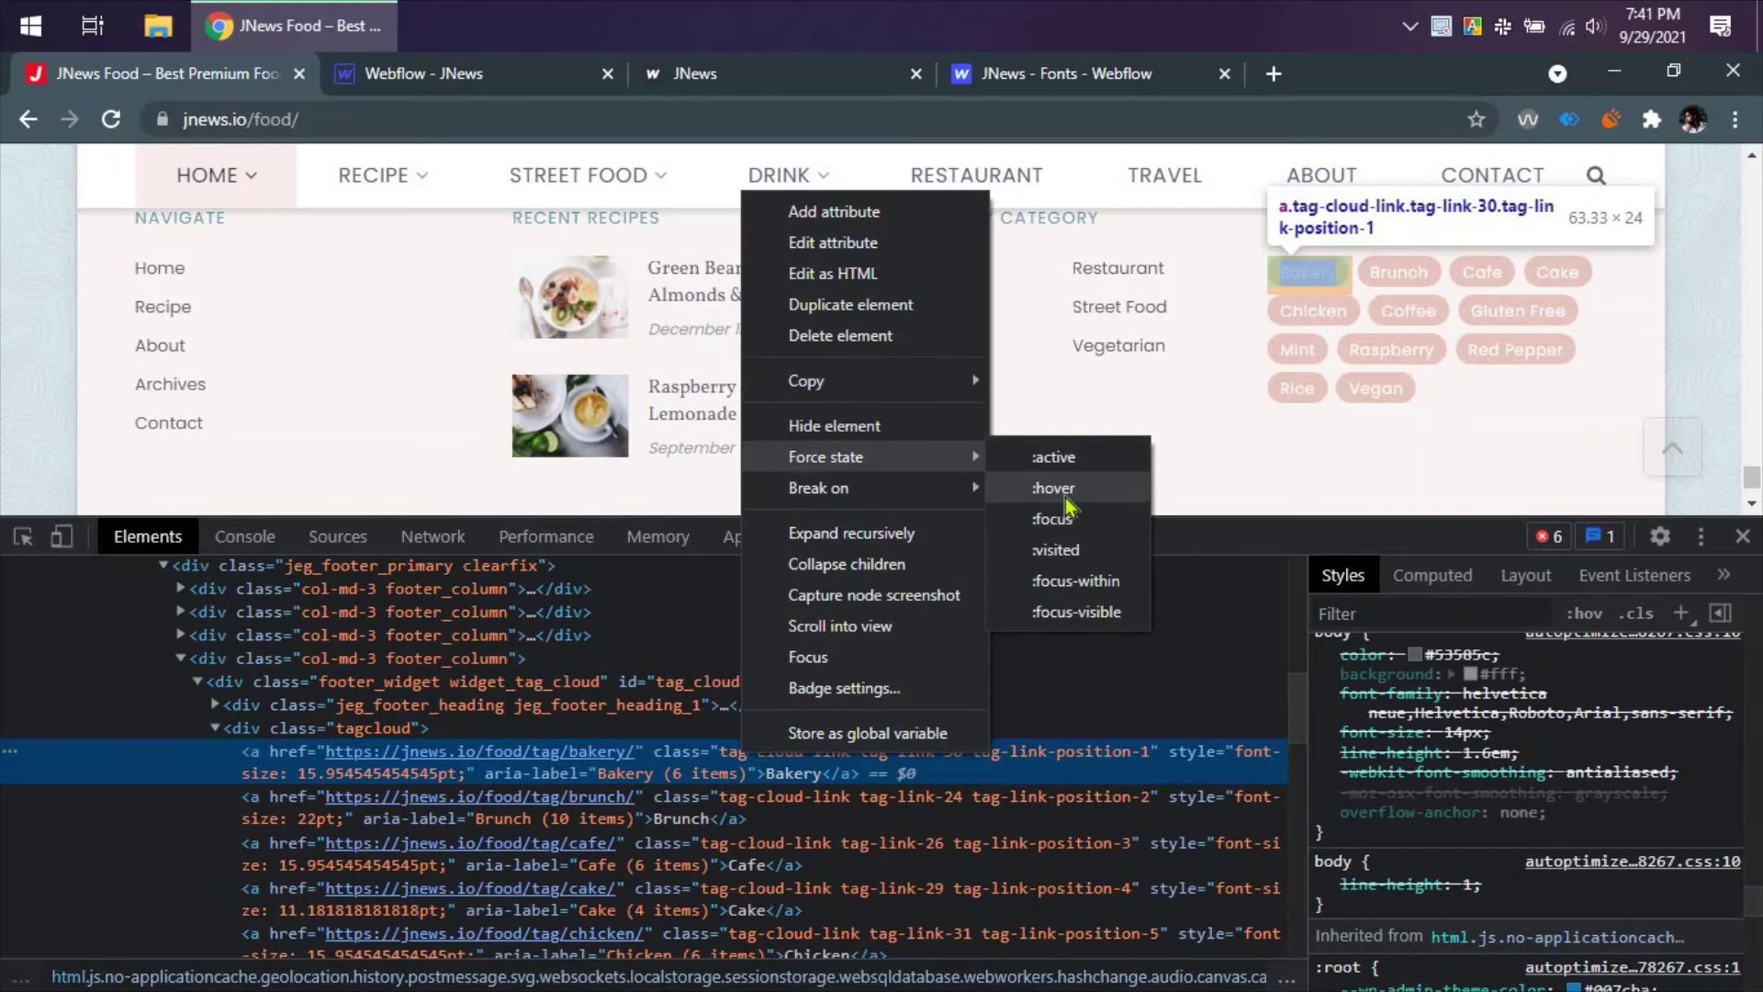
left_click(1066, 496)
scroll(1478, 846, "up", 10)
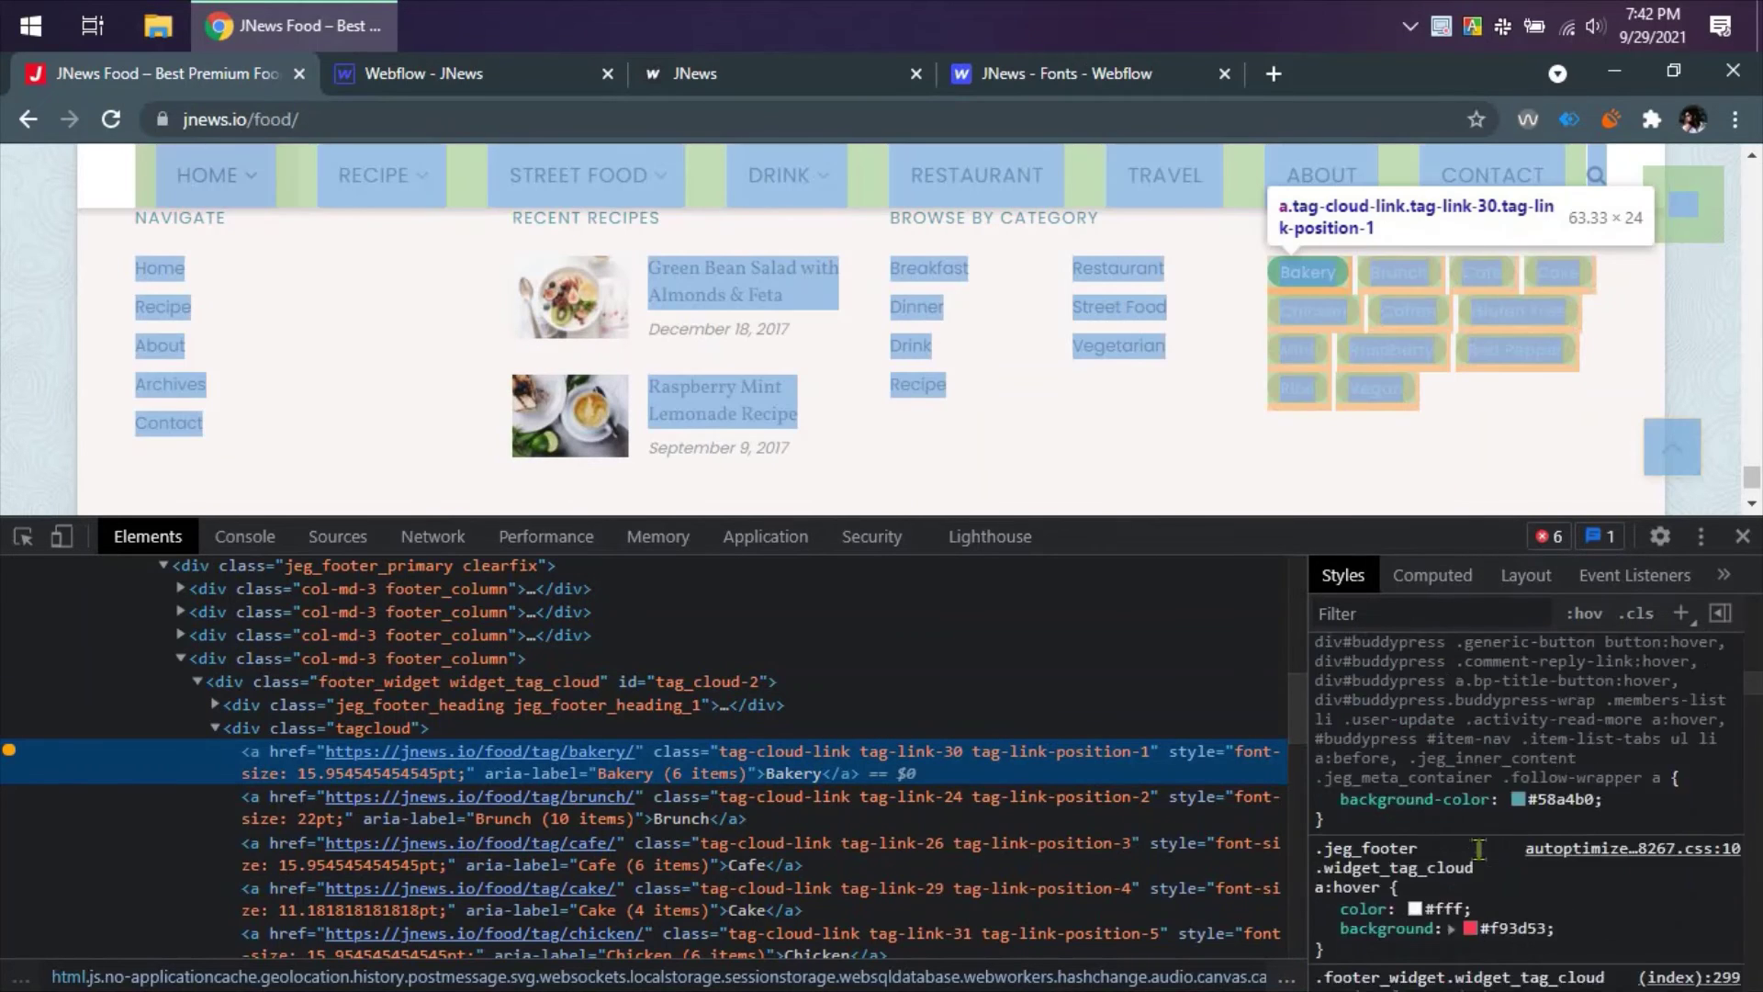
scroll(1478, 849, "down", 10)
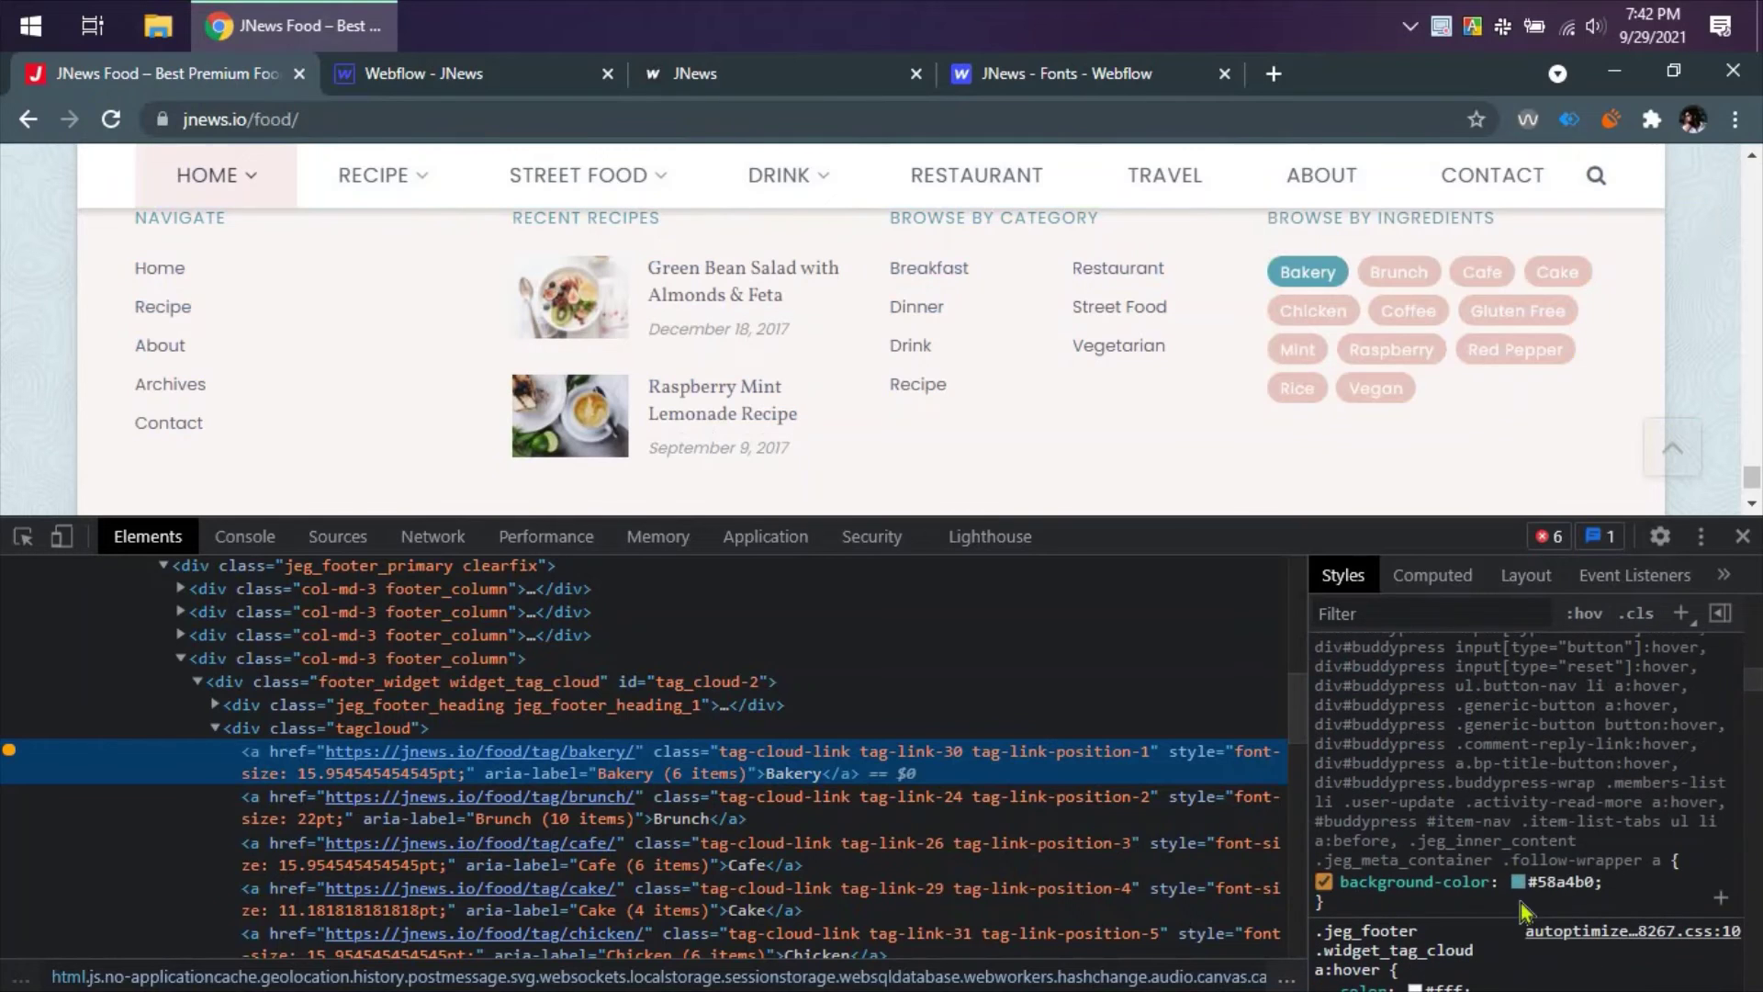
left_click(1562, 883)
- Back in Webflow, set the footer-tag-item Hover state's background color to #58a4b0 and save it as the swatch Cadet Blue
left_click(495, 83)
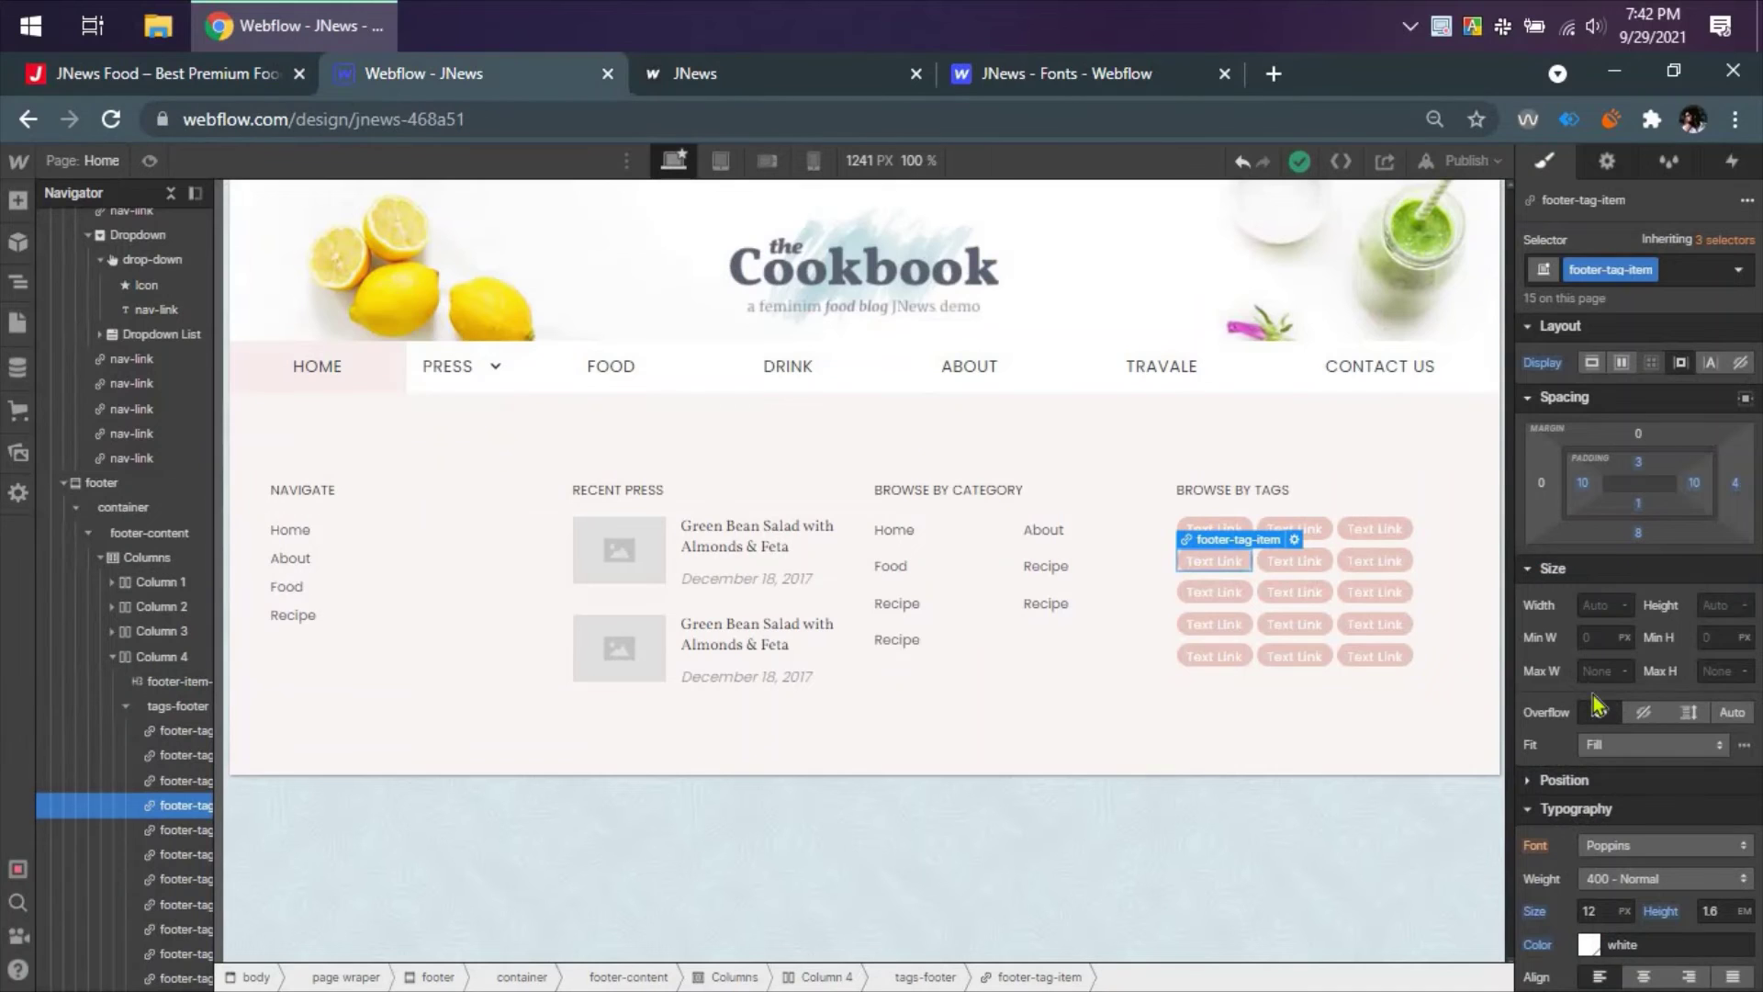
left_click(1212, 522)
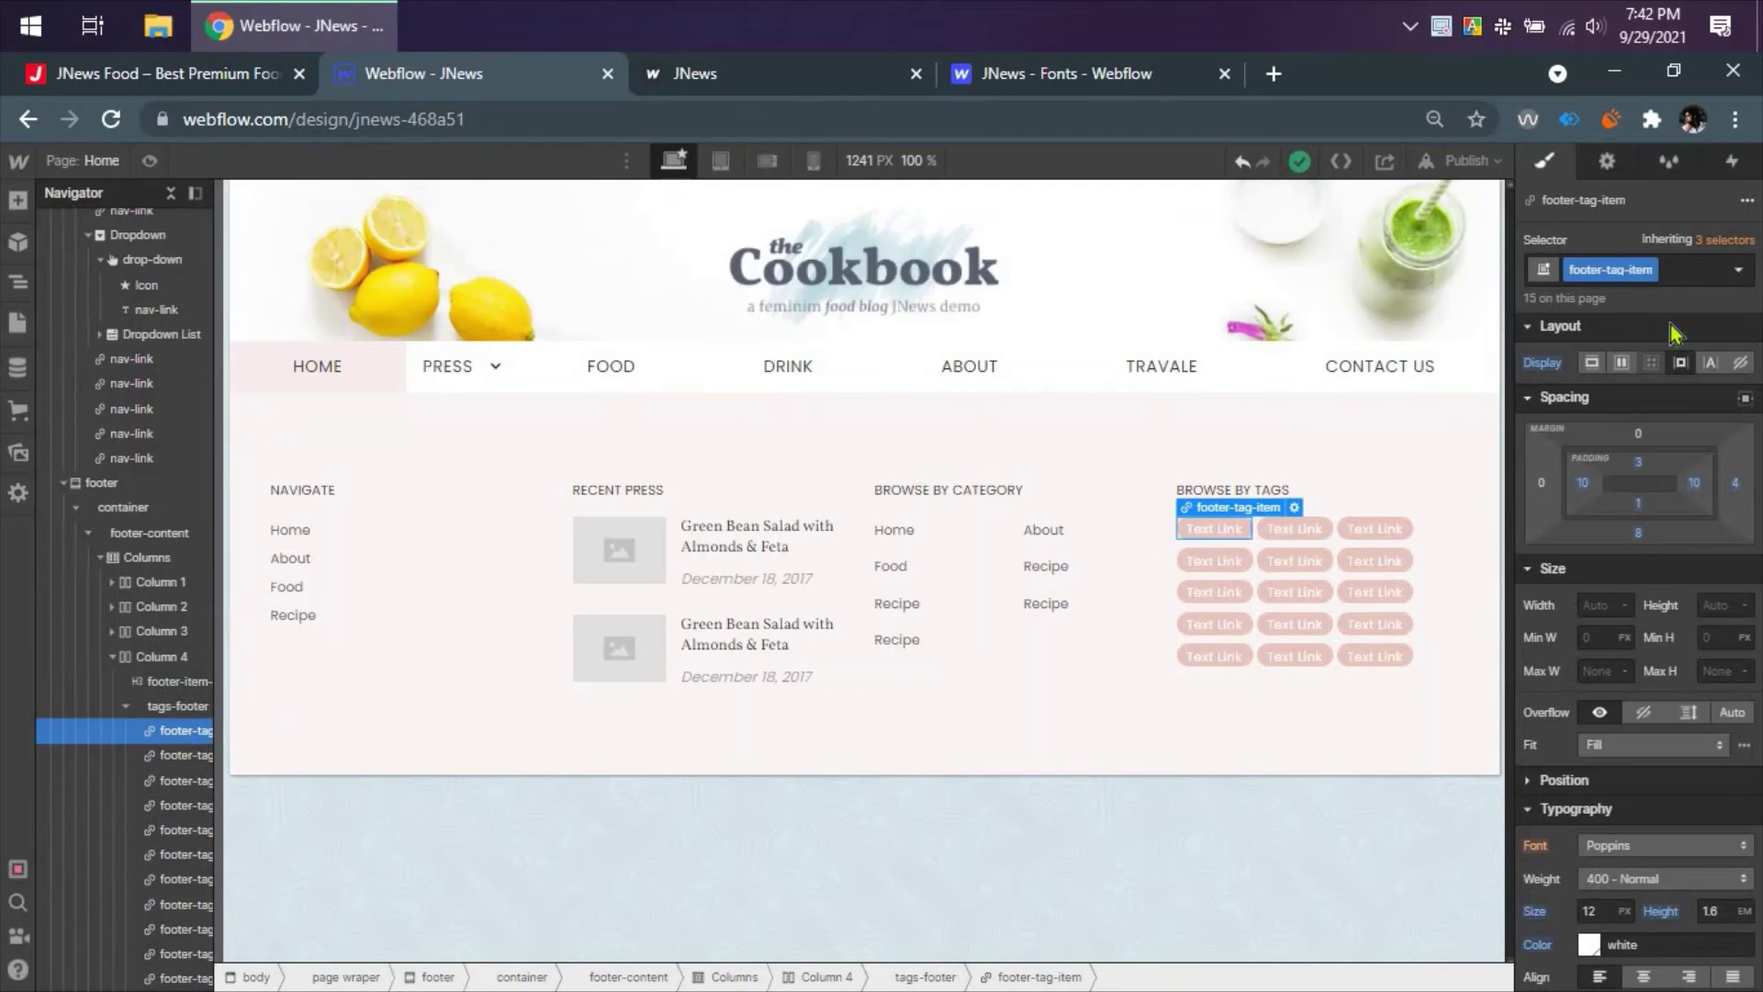
left_click(1732, 272)
left_click(1583, 350)
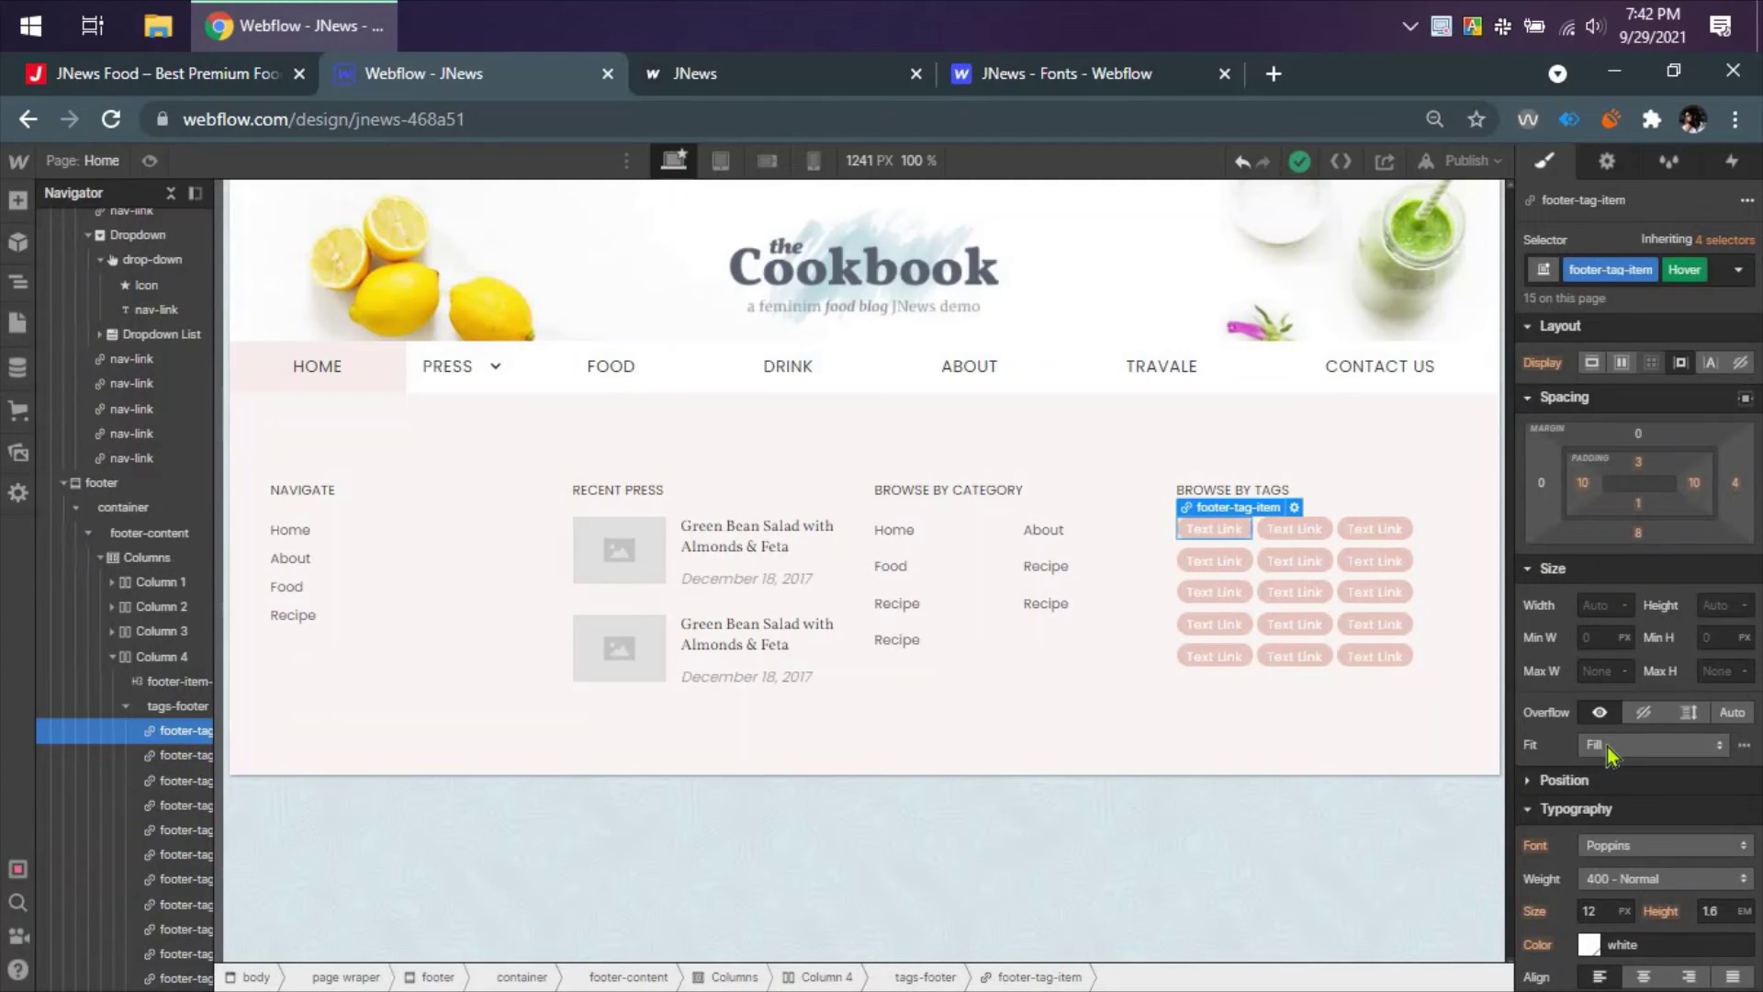
scroll(1607, 746, "down", 5)
left_click(1589, 929)
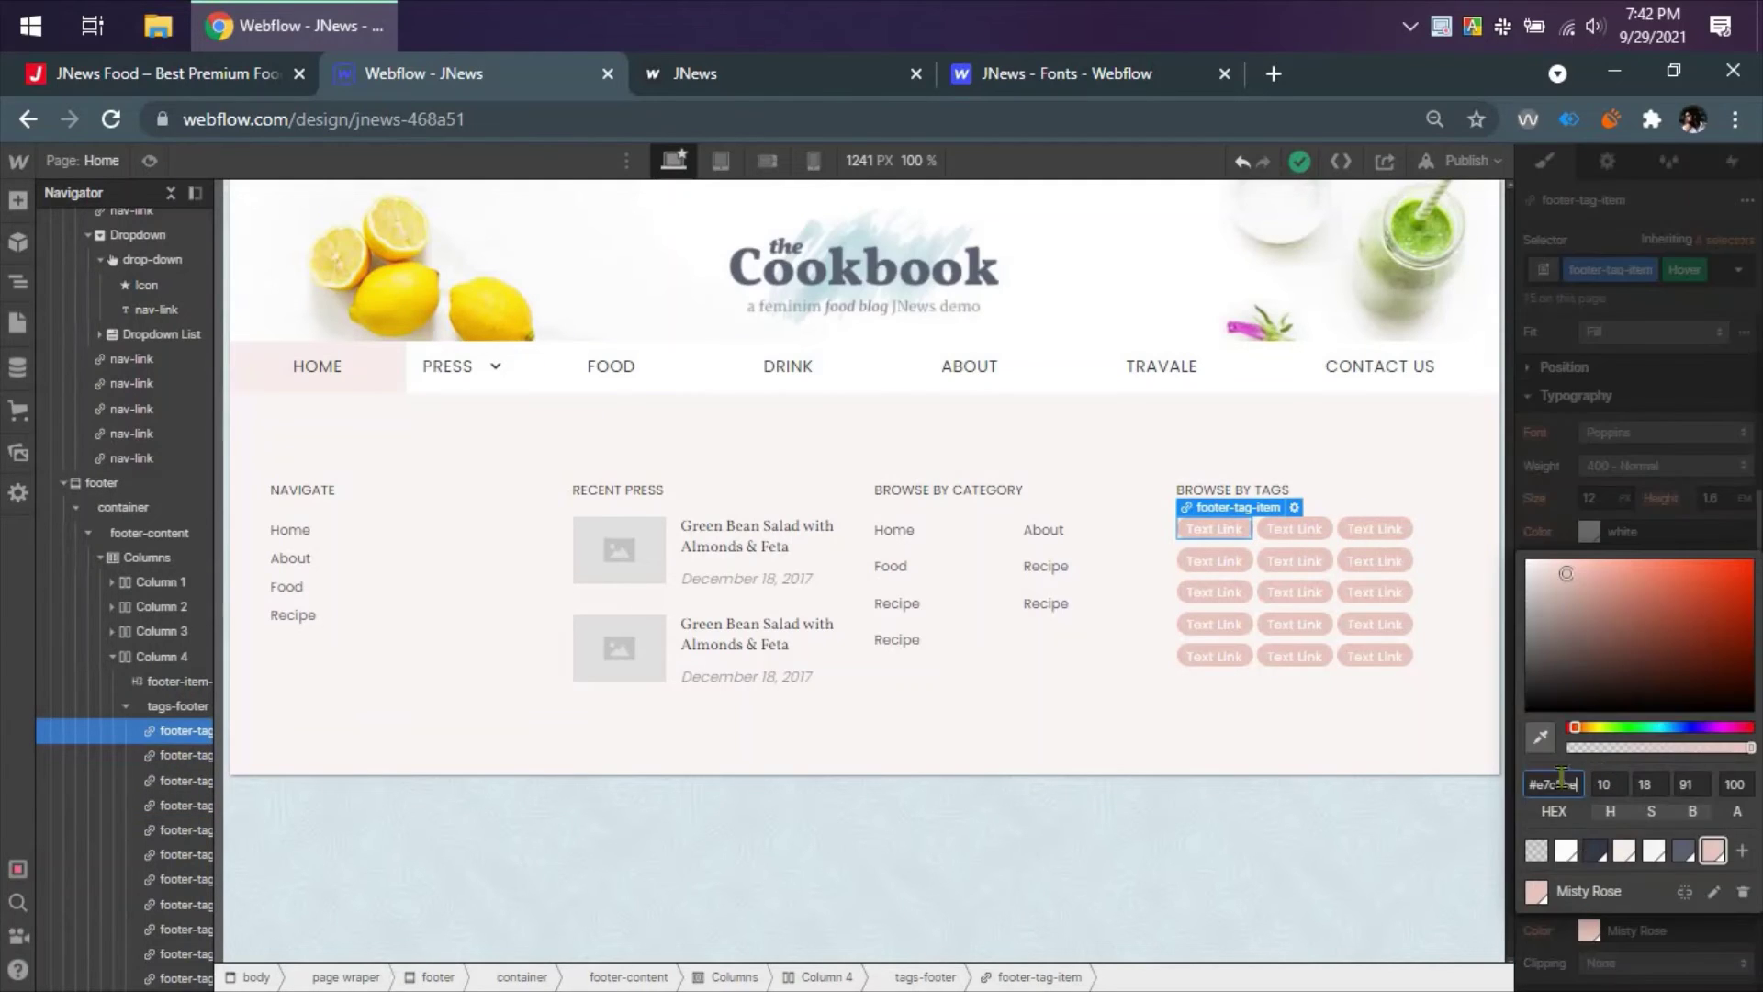
key("ctrl+v")
key("Return")
left_click(1742, 900)
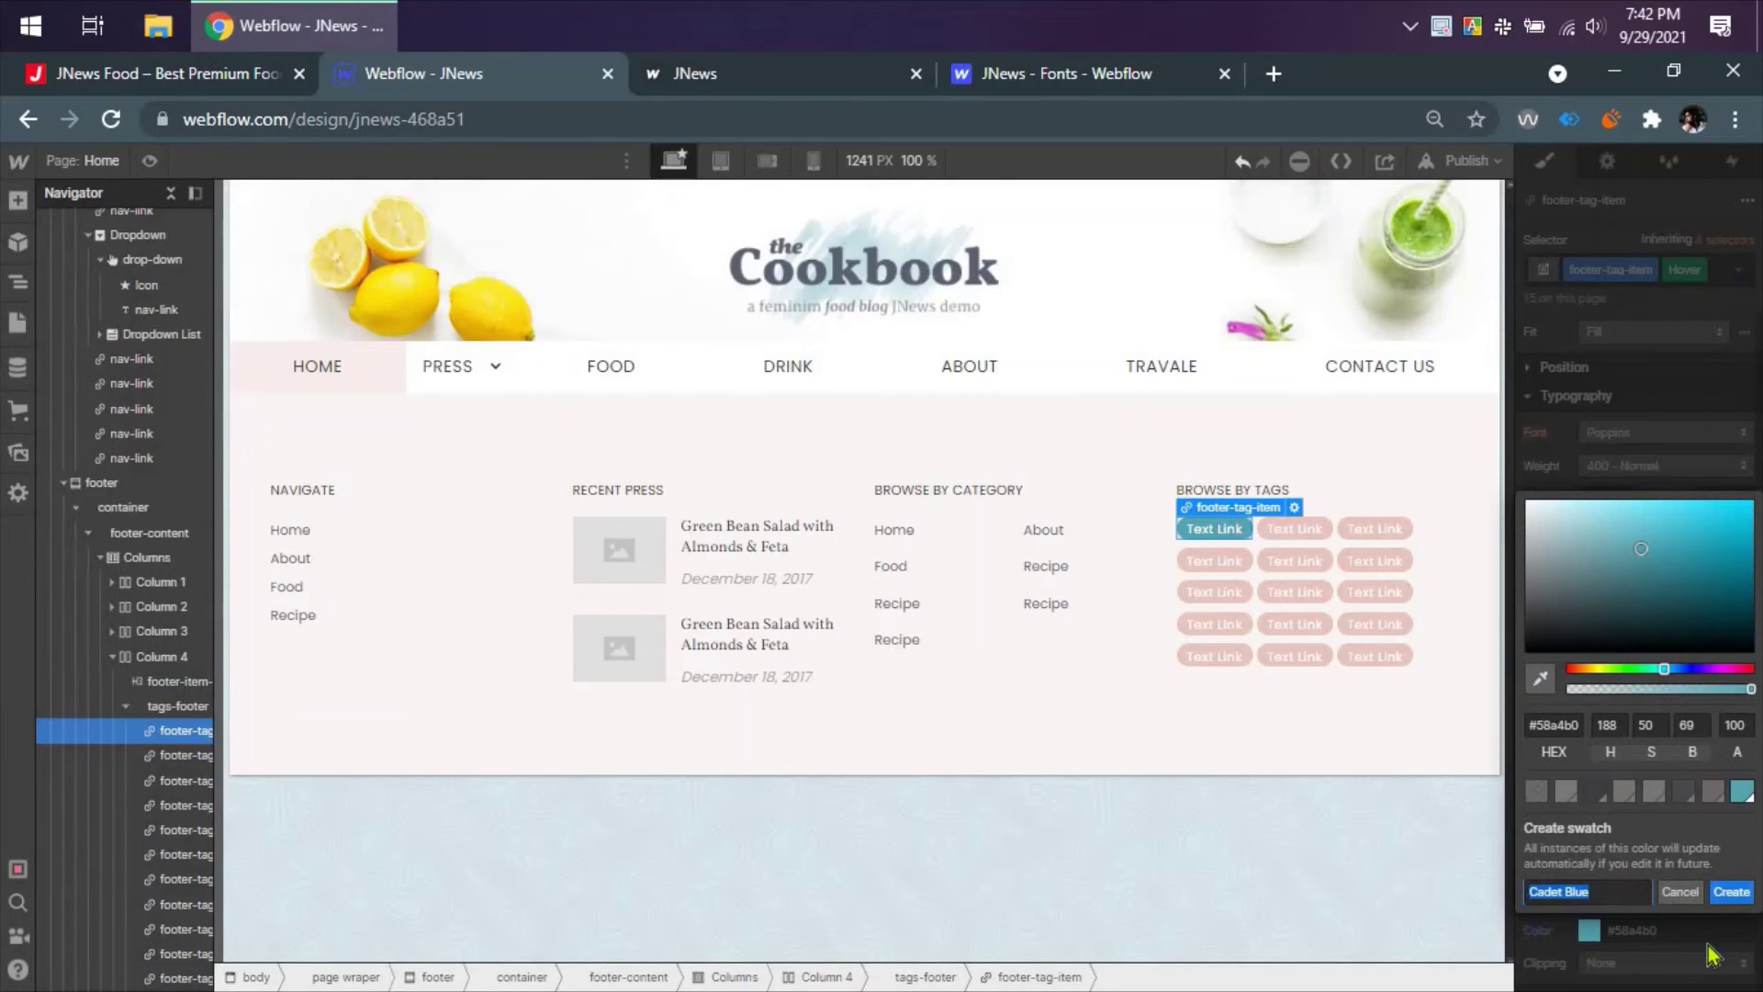
left_click(1734, 900)
left_click(1672, 968)
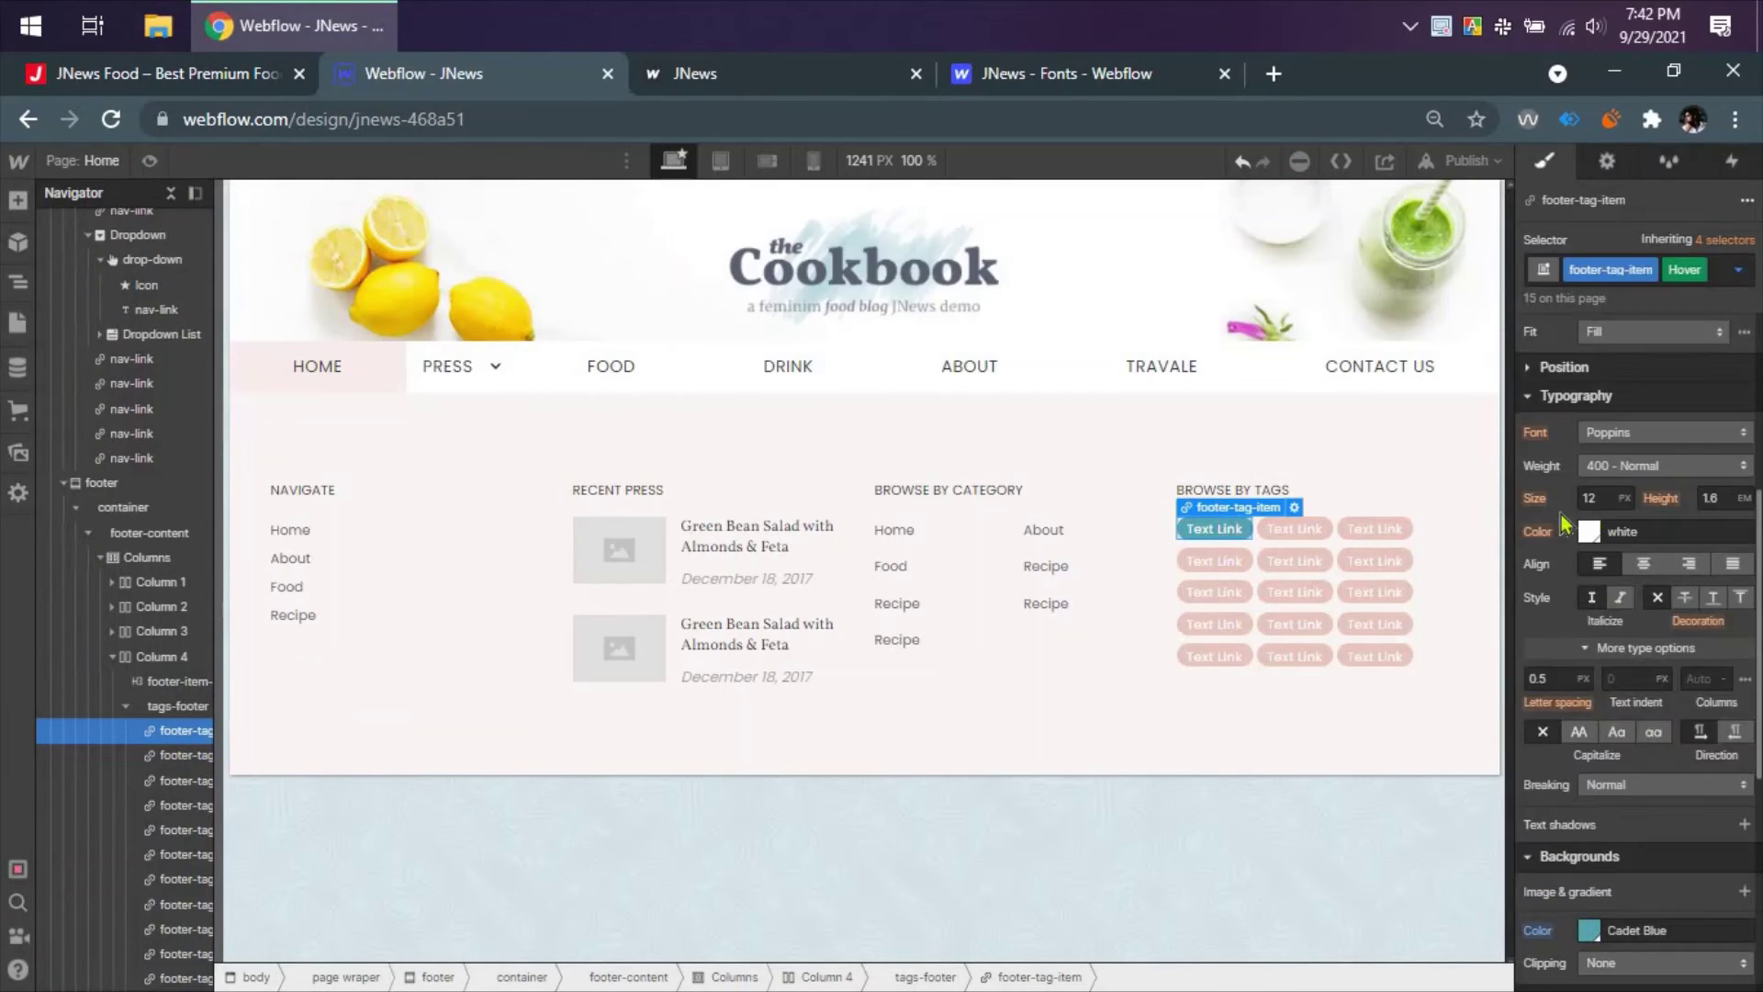
- Return footer-tag-item to the None state and set its bottom padding to 3 px
scroll(1690, 580, "up", 5)
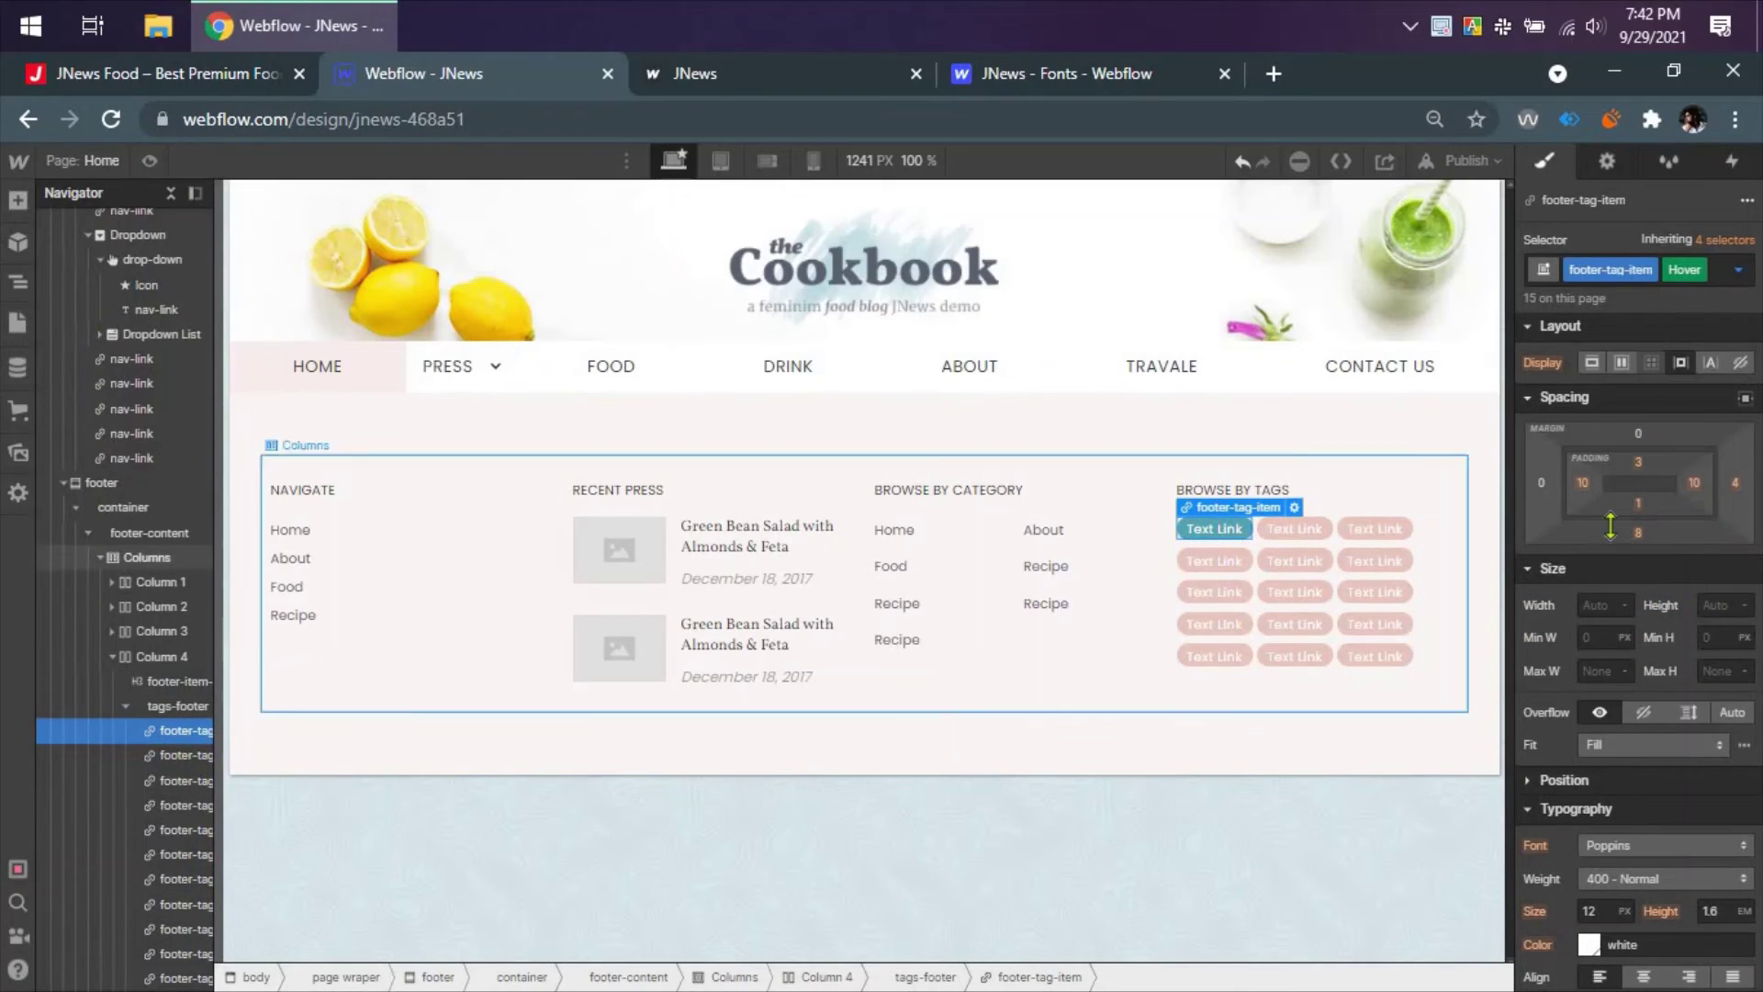
left_click(1738, 269)
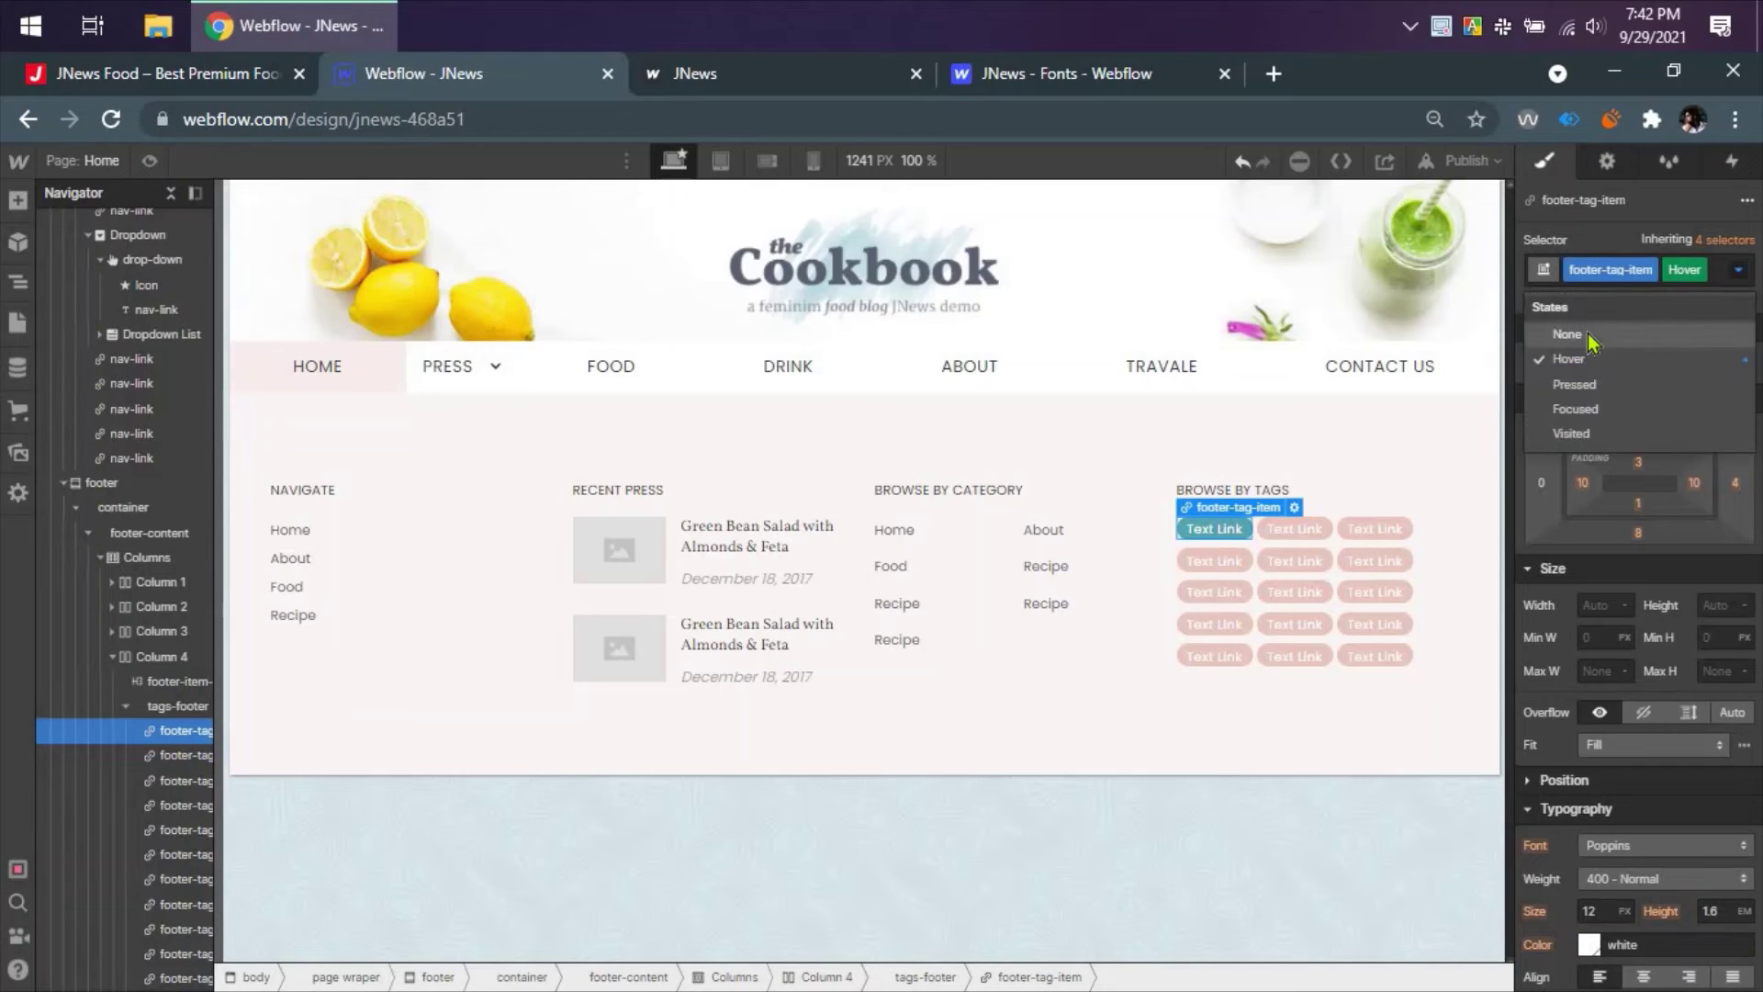
left_click(1639, 511)
left_click(1640, 505)
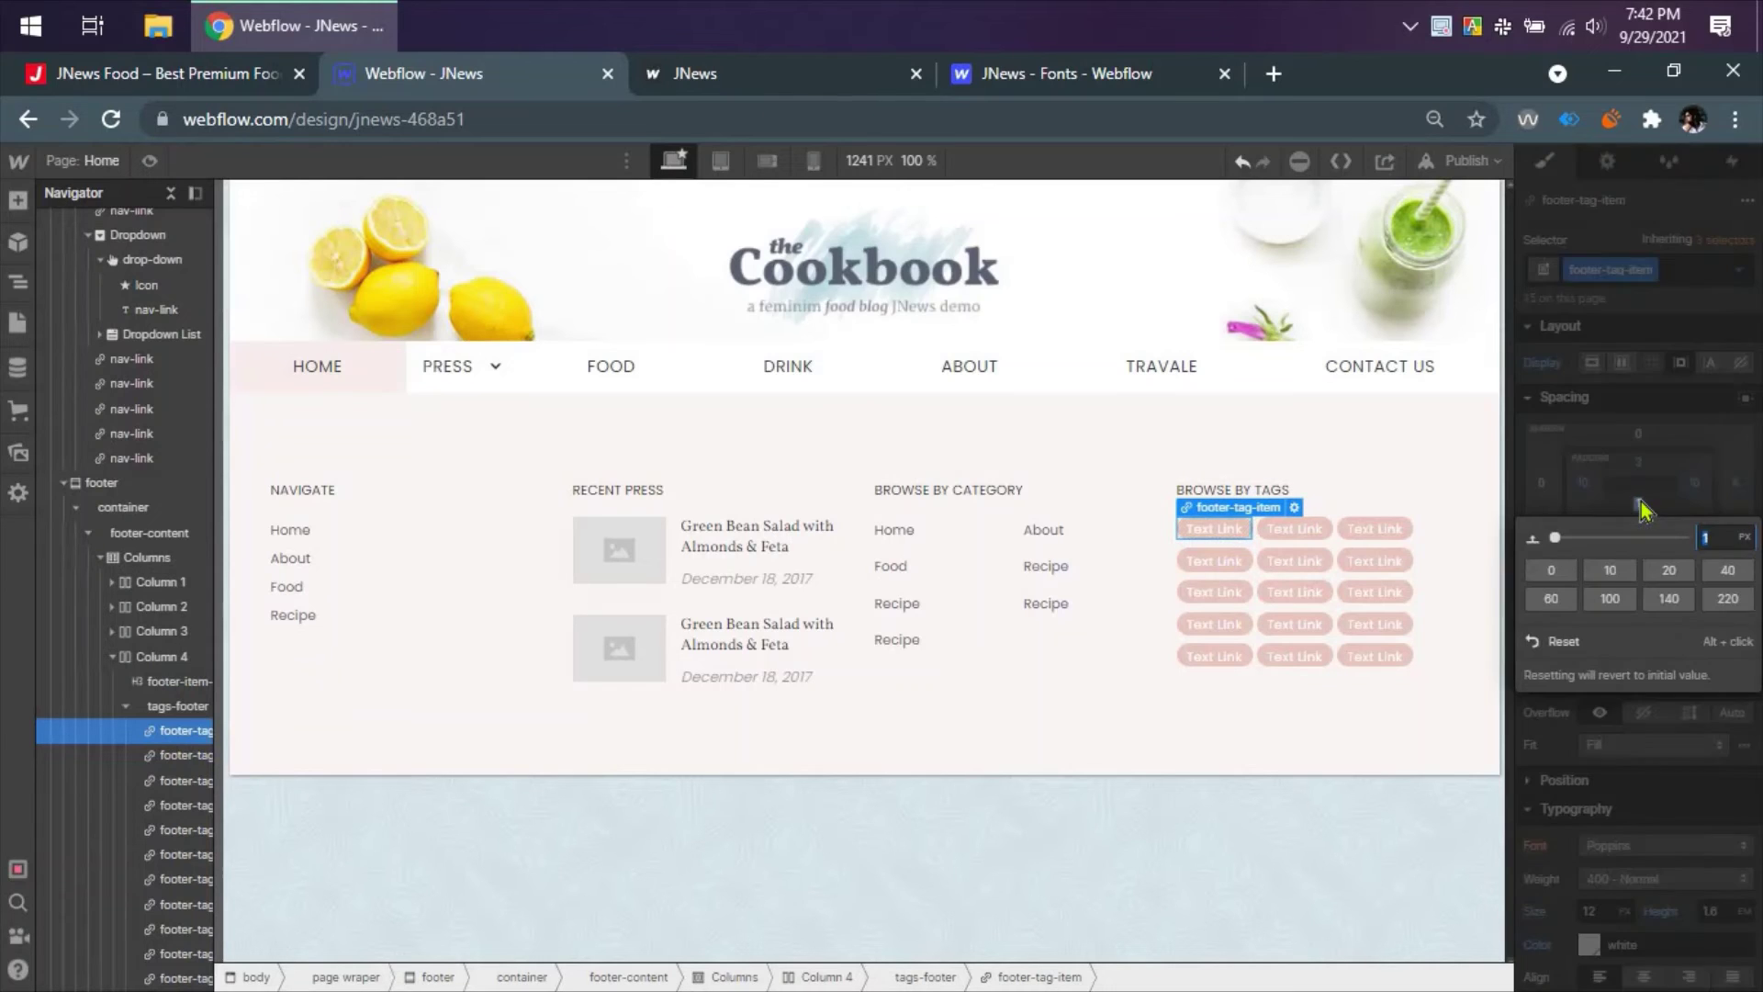
type("3")
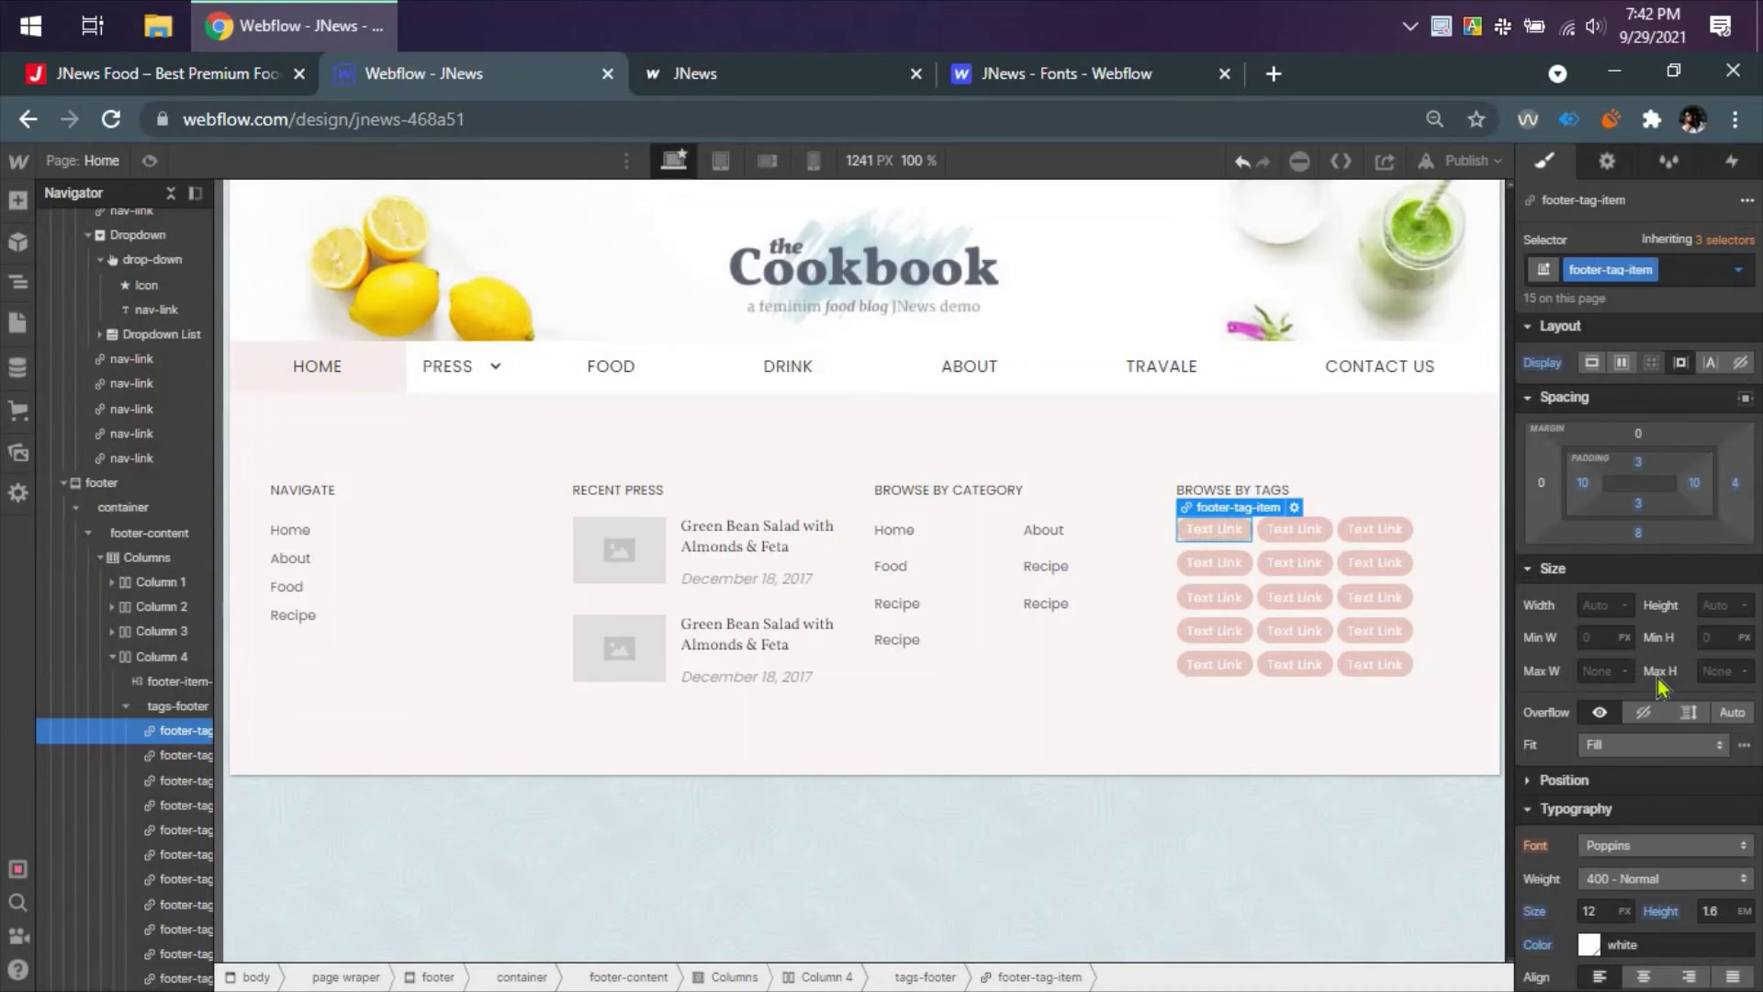
- Add a 300 ms Background Color transition with ease easing to the footer-tag-item links
scroll(1659, 684, "down", 10)
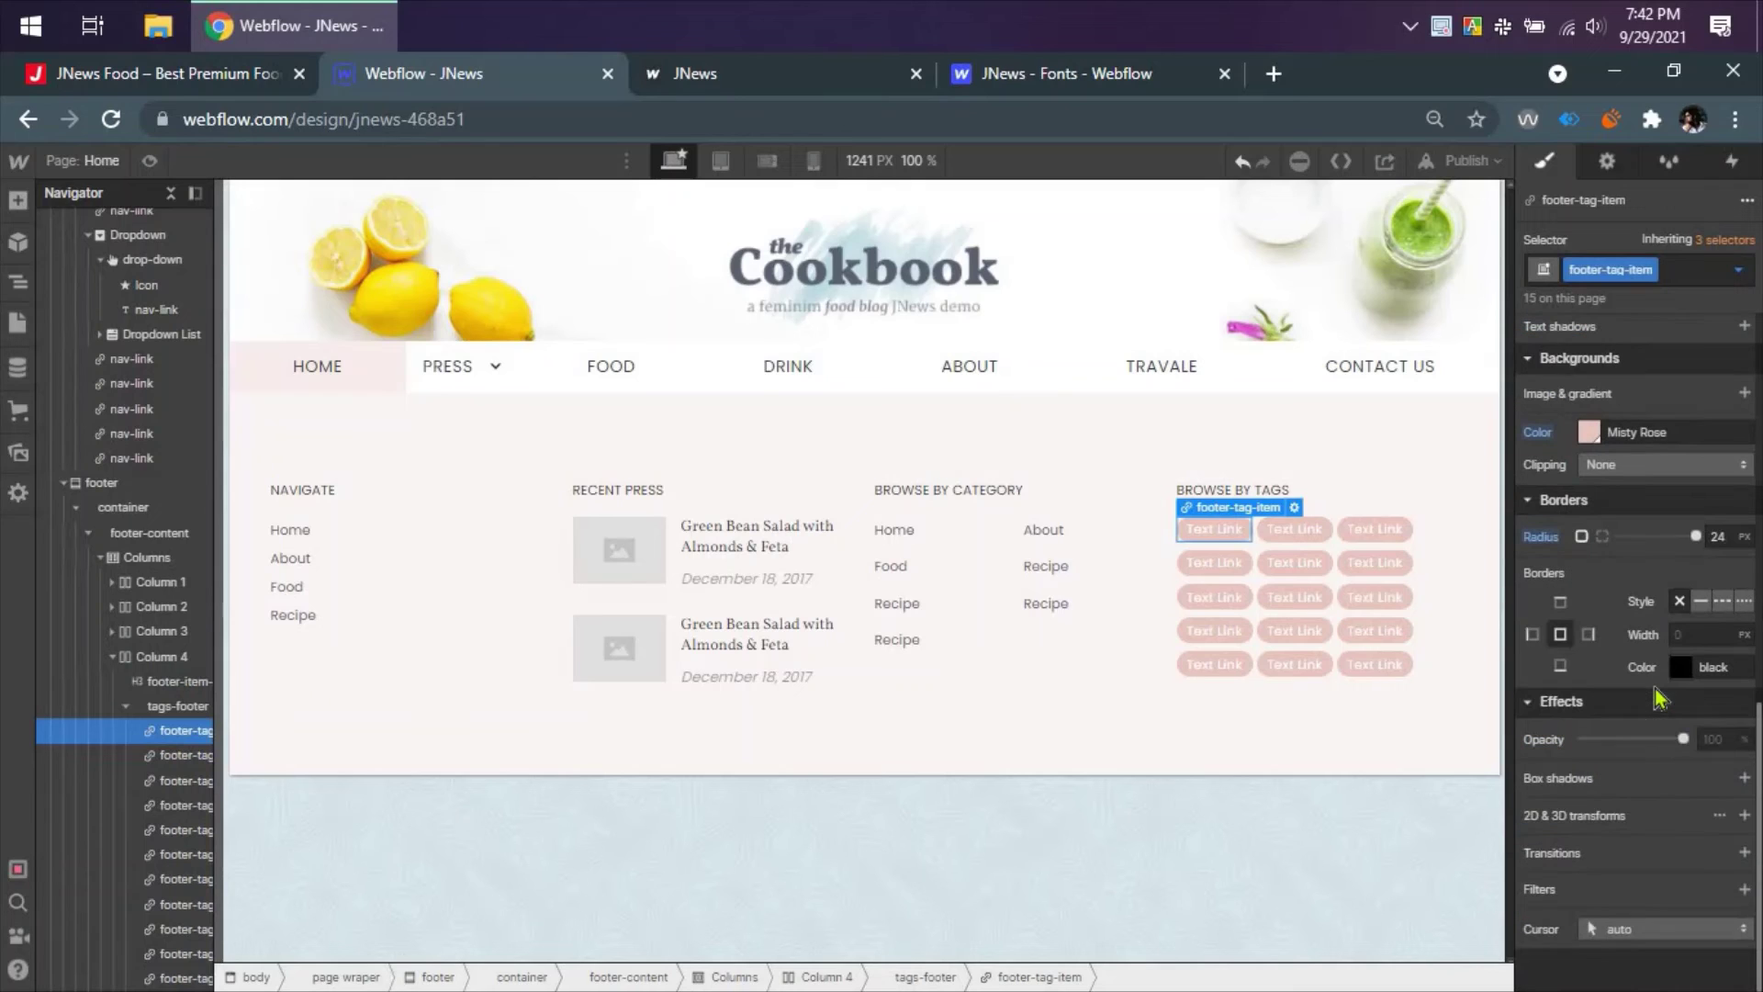
left_click(1744, 852)
left_click(1639, 771)
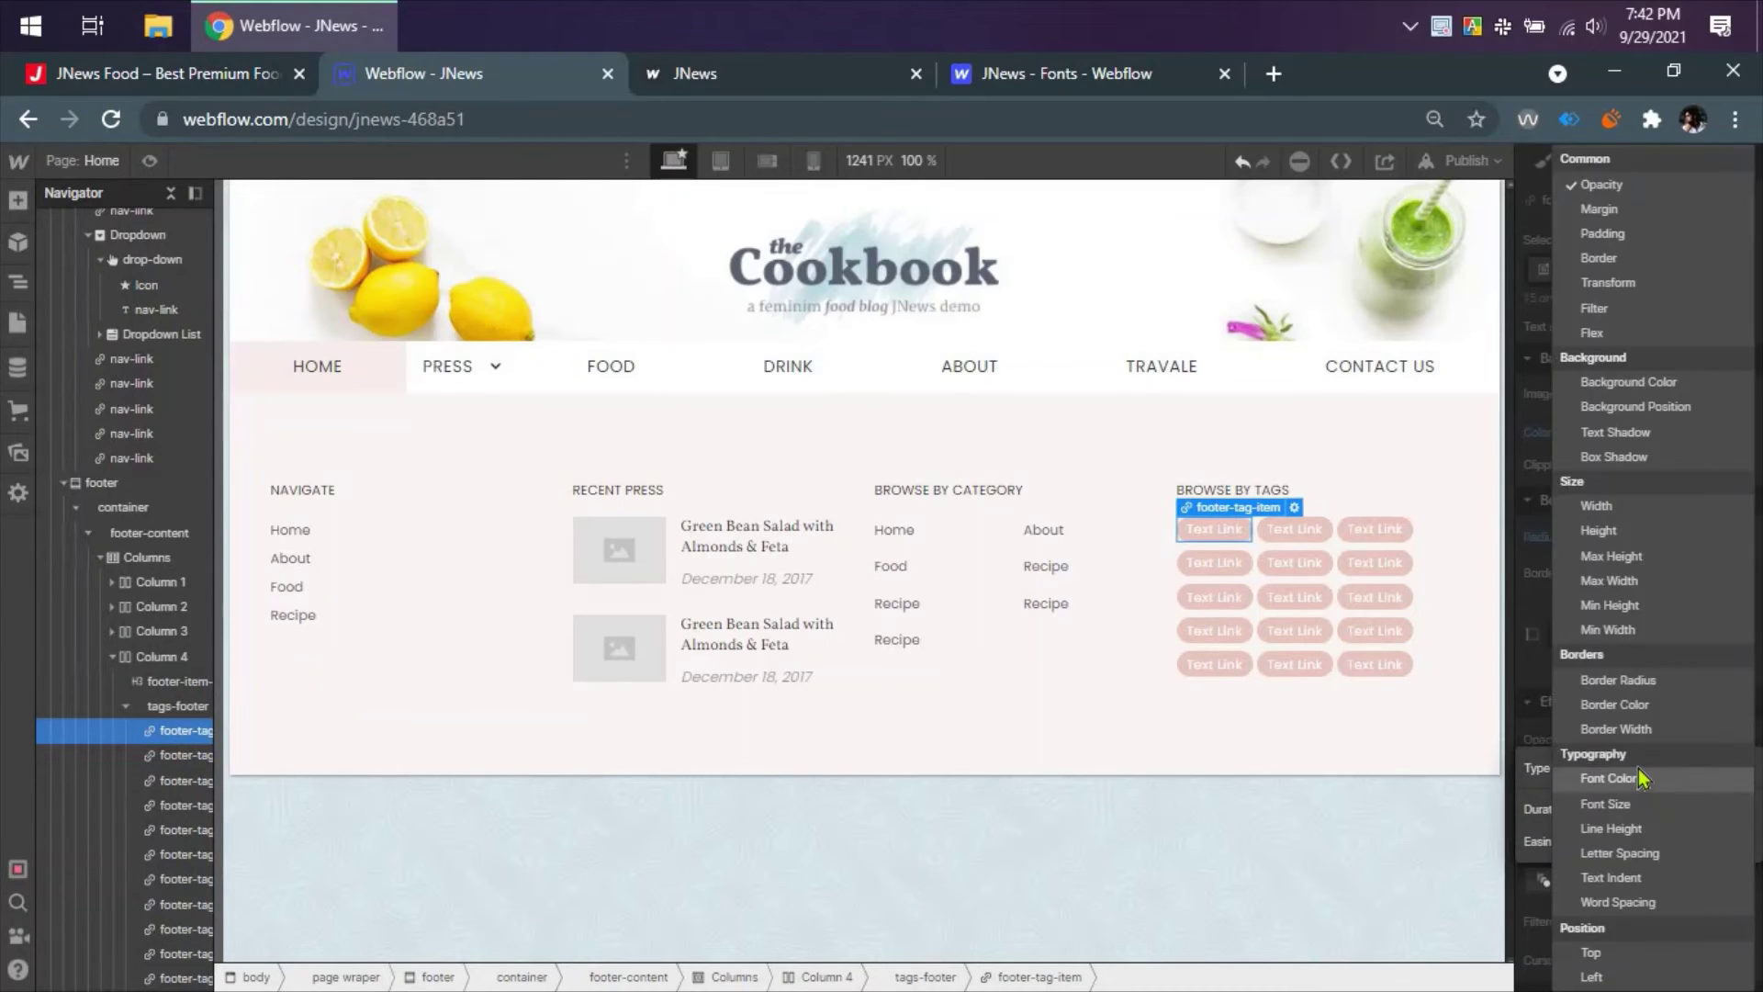
key("Return")
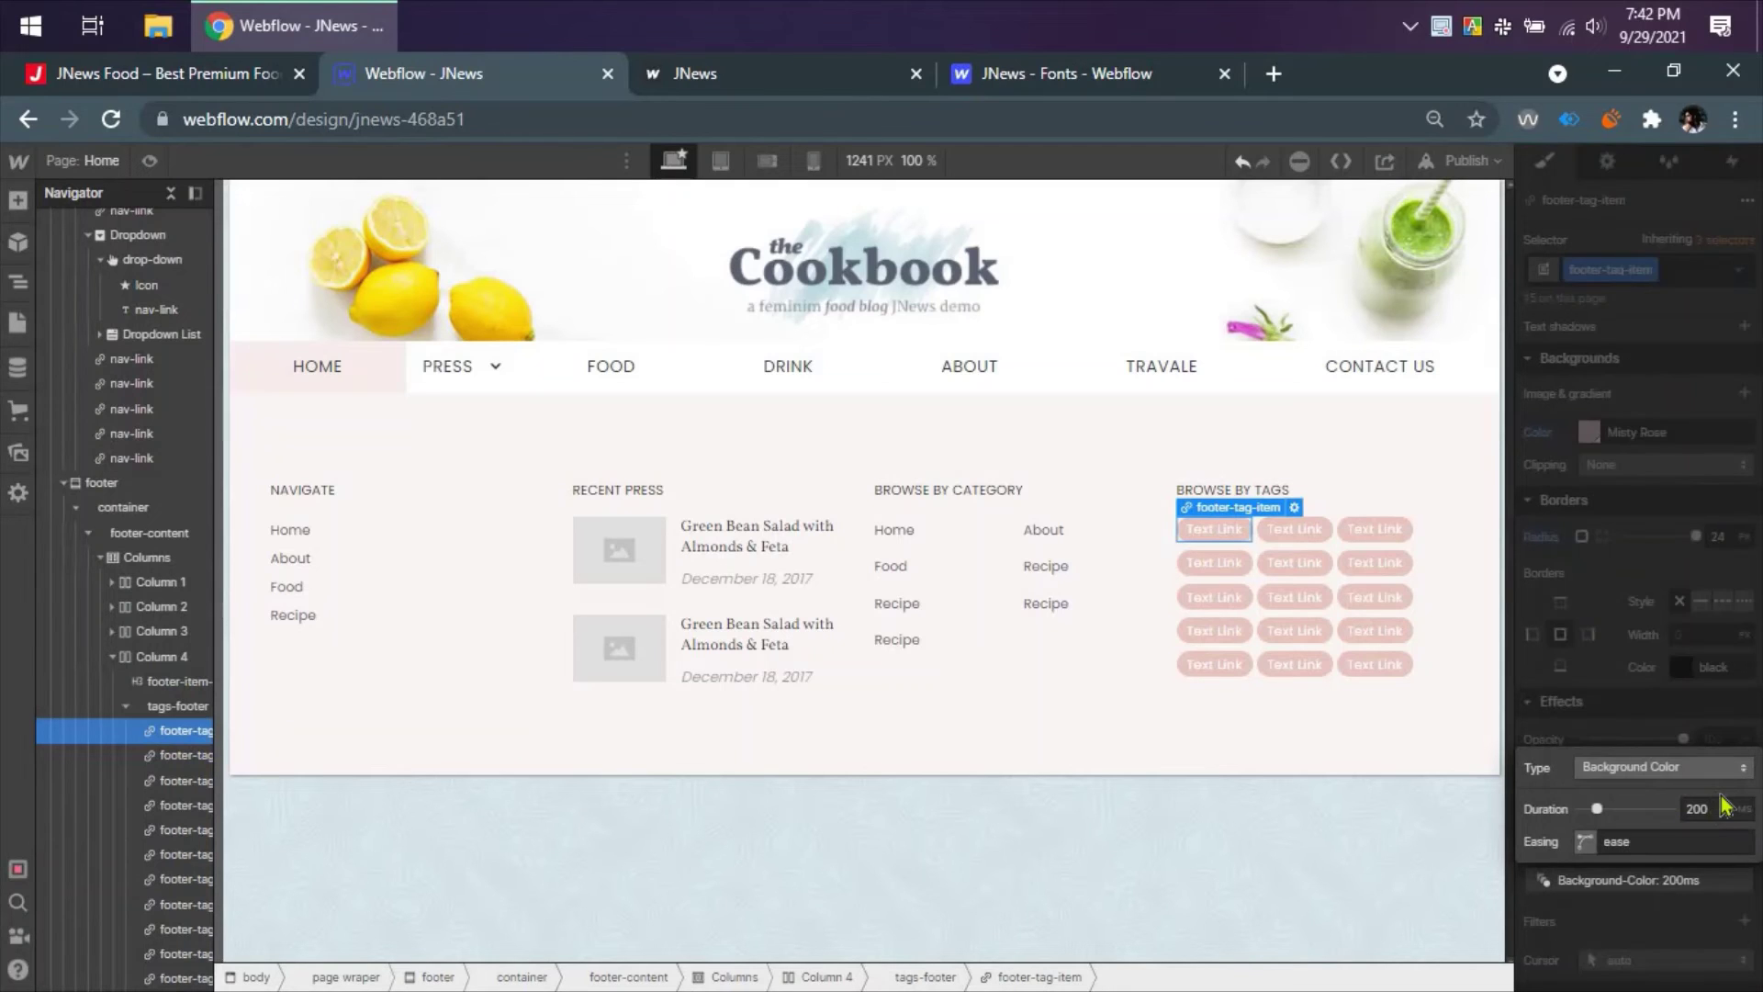
left_click(1708, 810)
key("Escape")
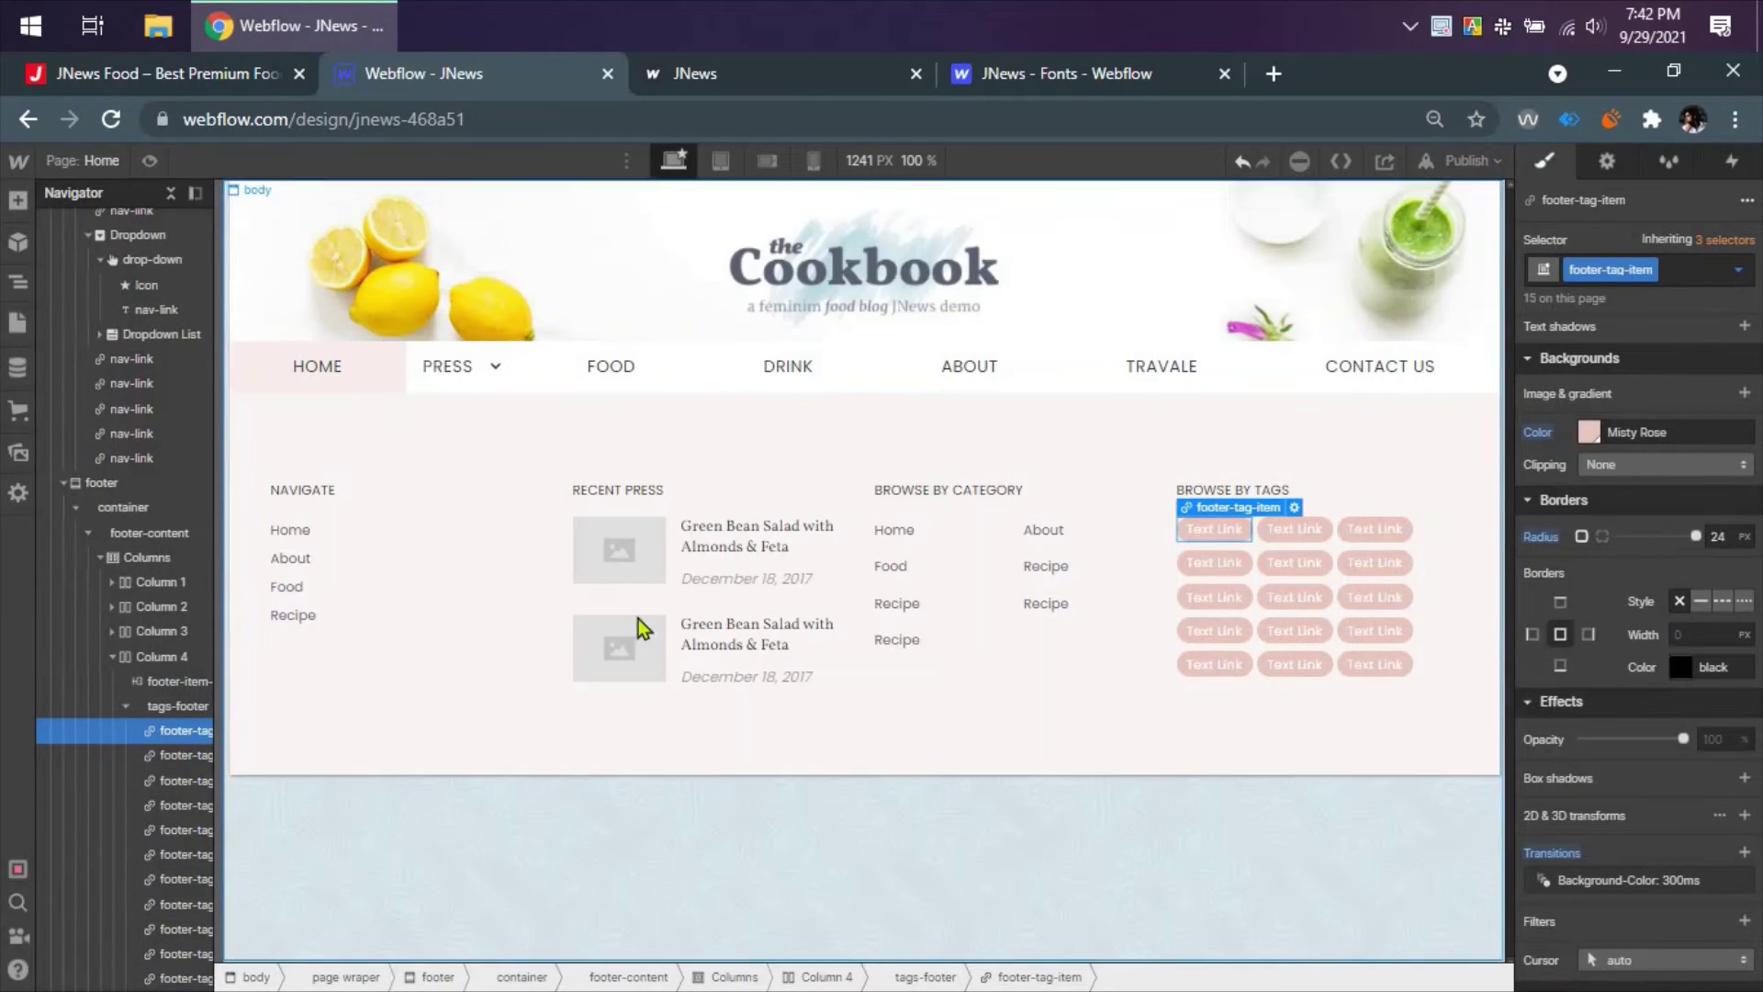
- Publish the site to the selected webflow.io domain
left_click(1474, 167)
left_click(1405, 455)
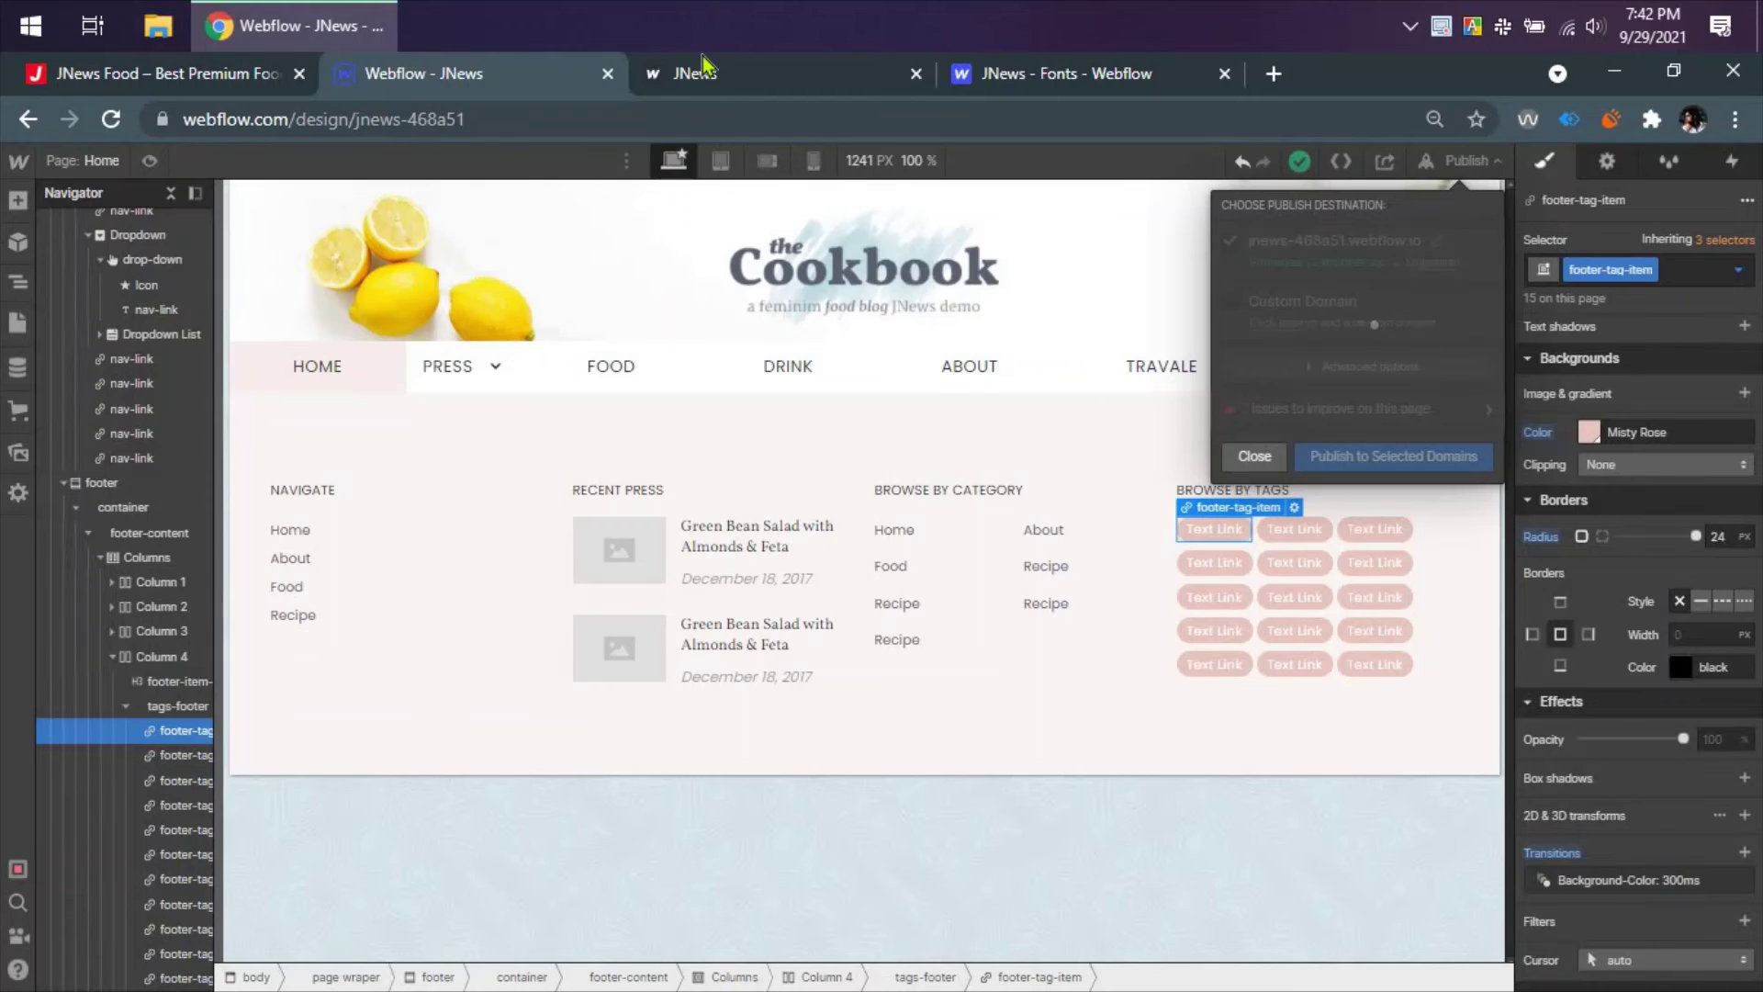
- Compare the reference JNews Food footer with the published JNews page while the site is being published
mouse_move(703, 69)
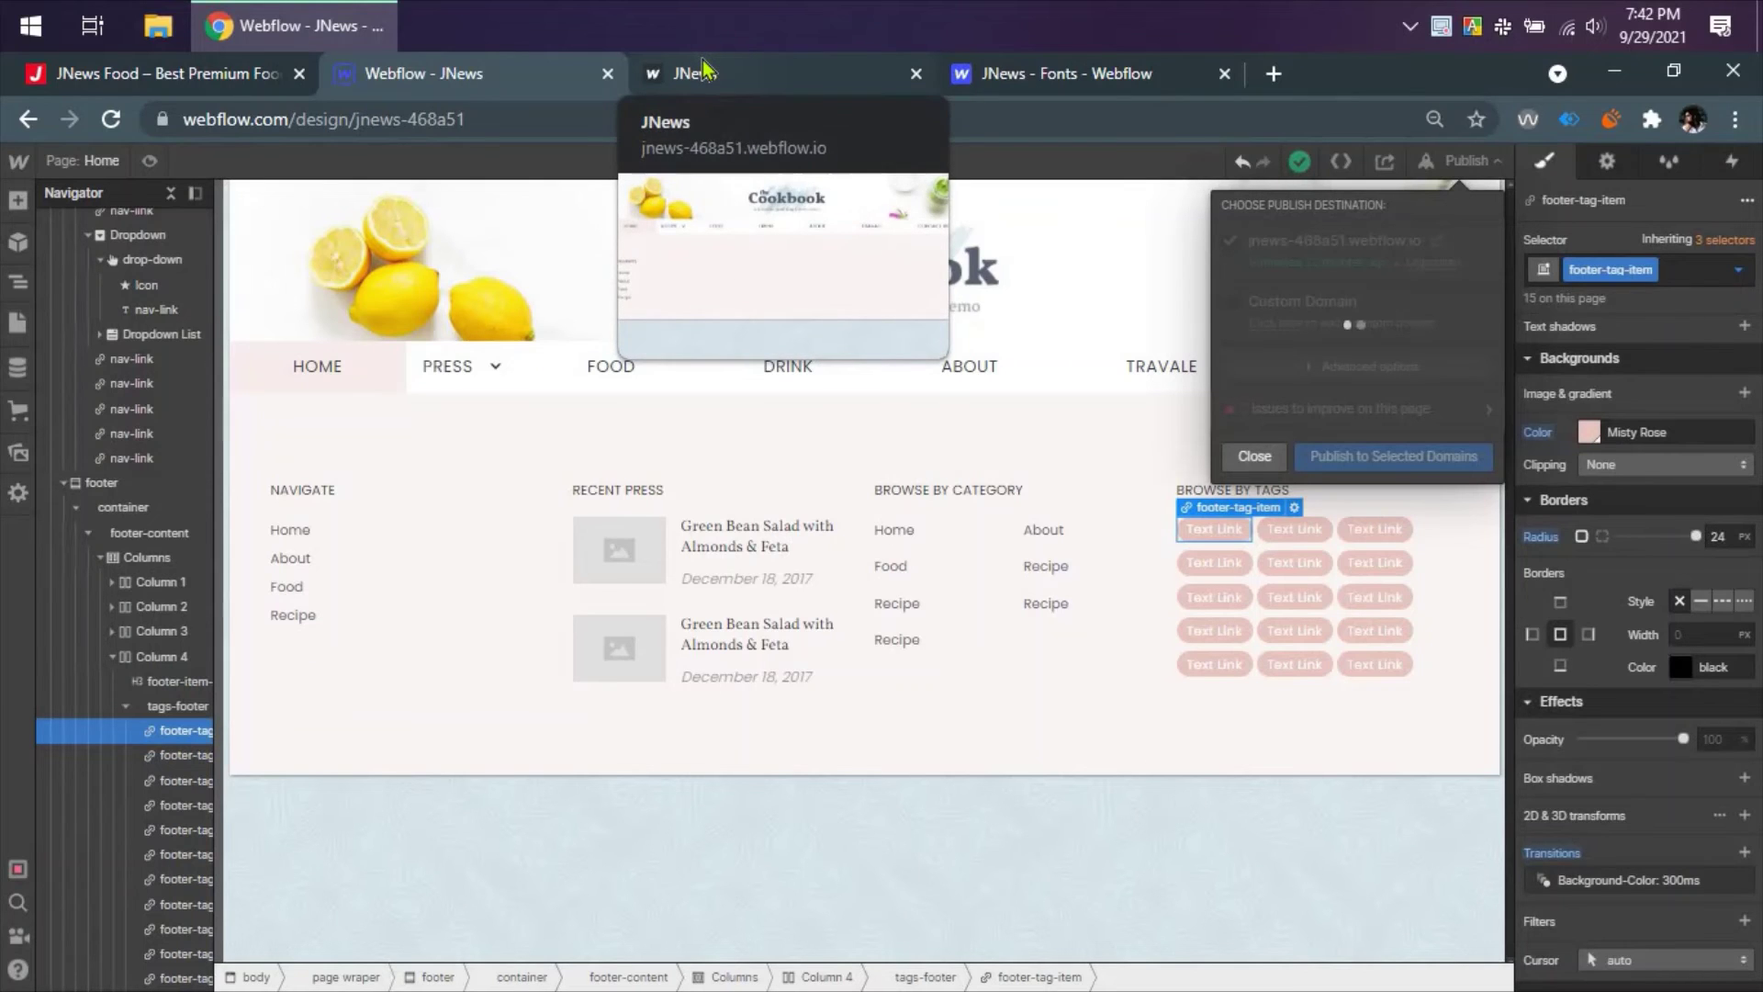
left_click(214, 78)
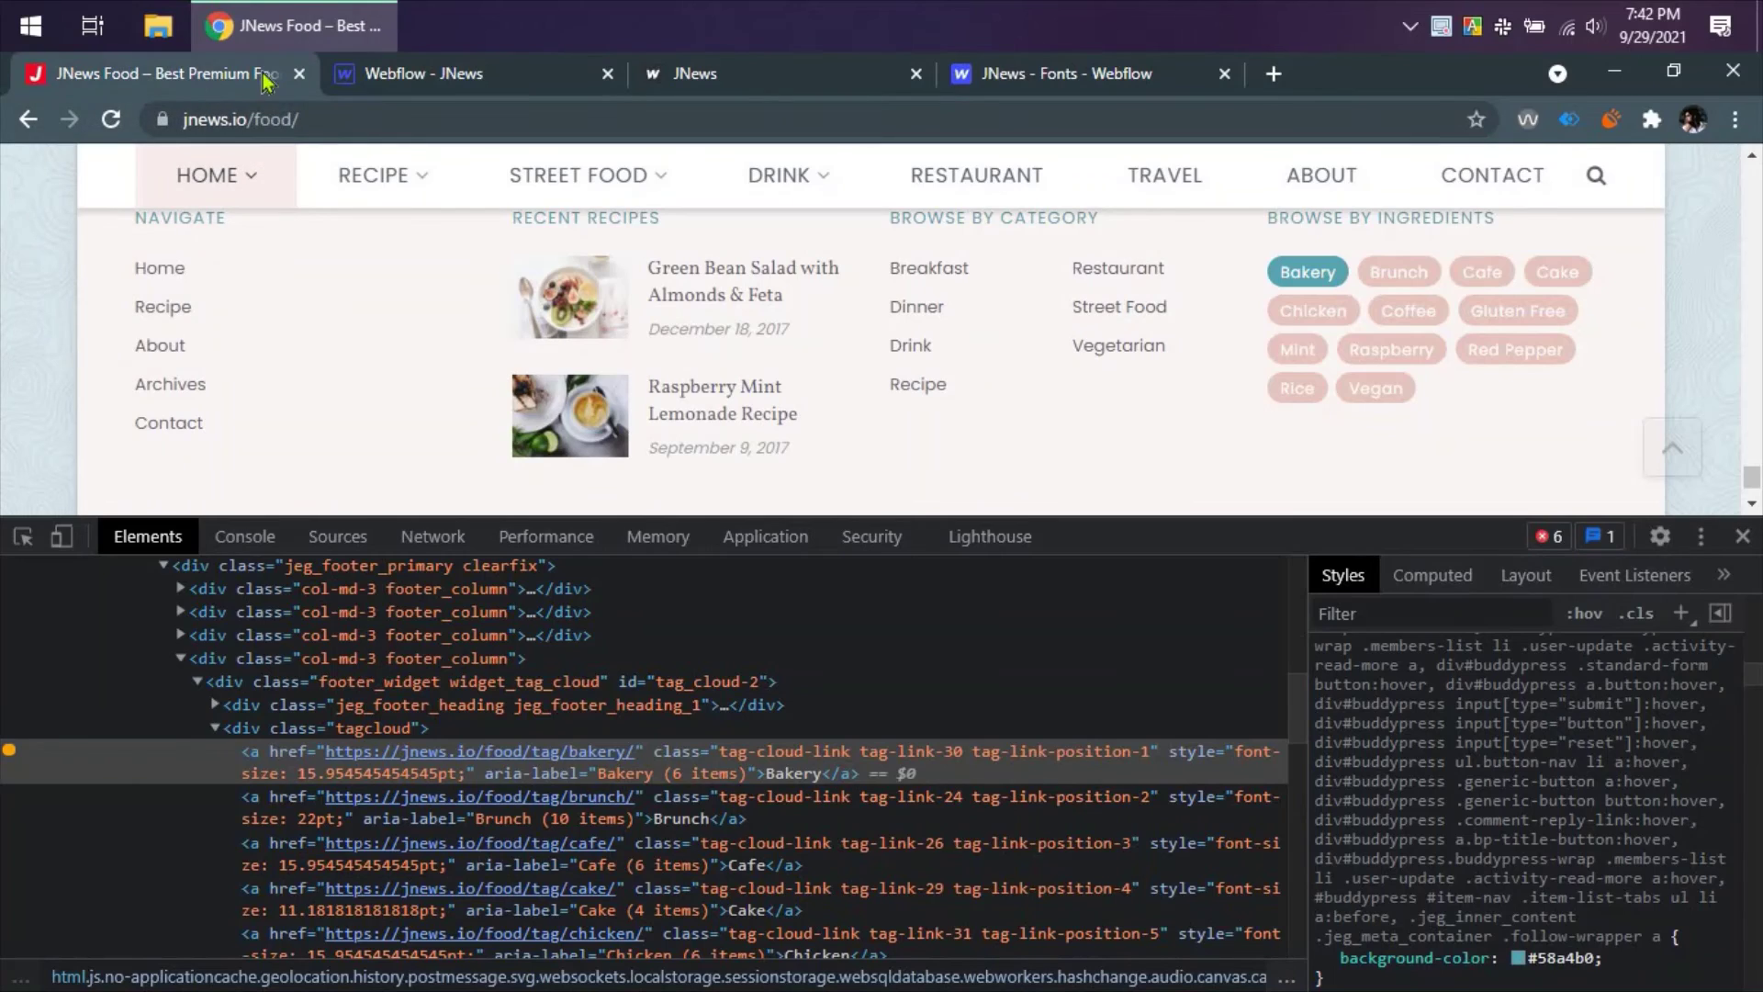
left_click(487, 83)
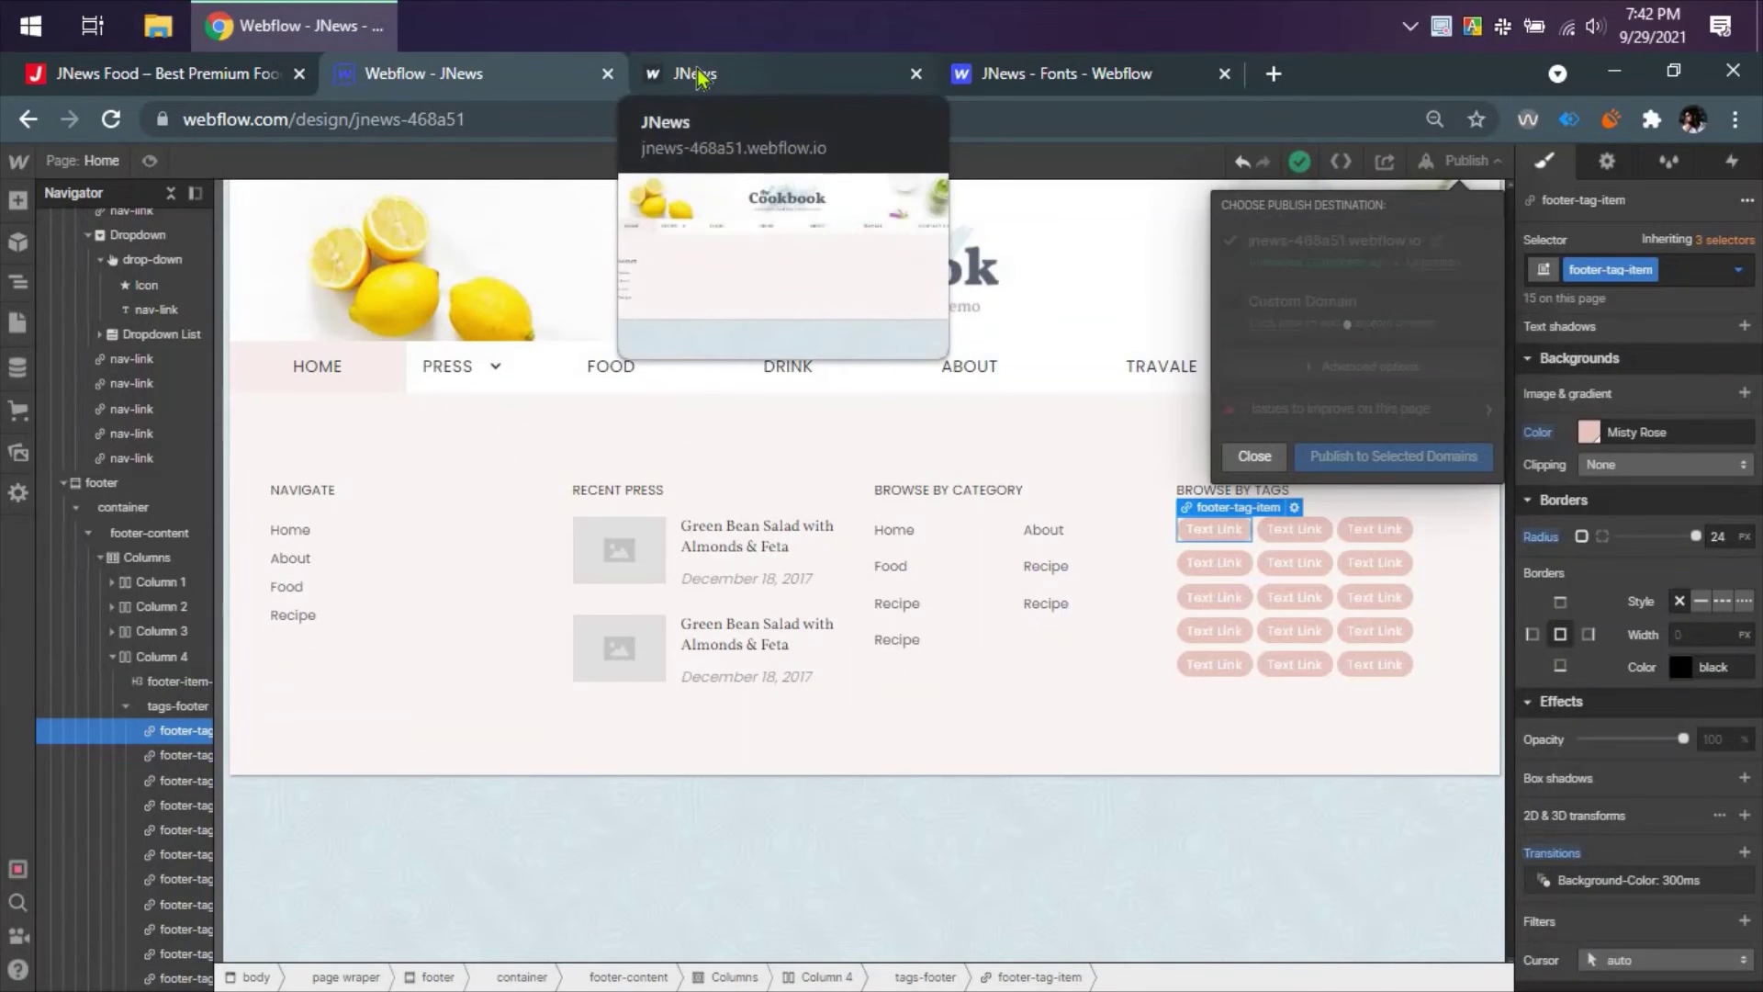
left_click(165, 81)
scroll(431, 413, "down", 2)
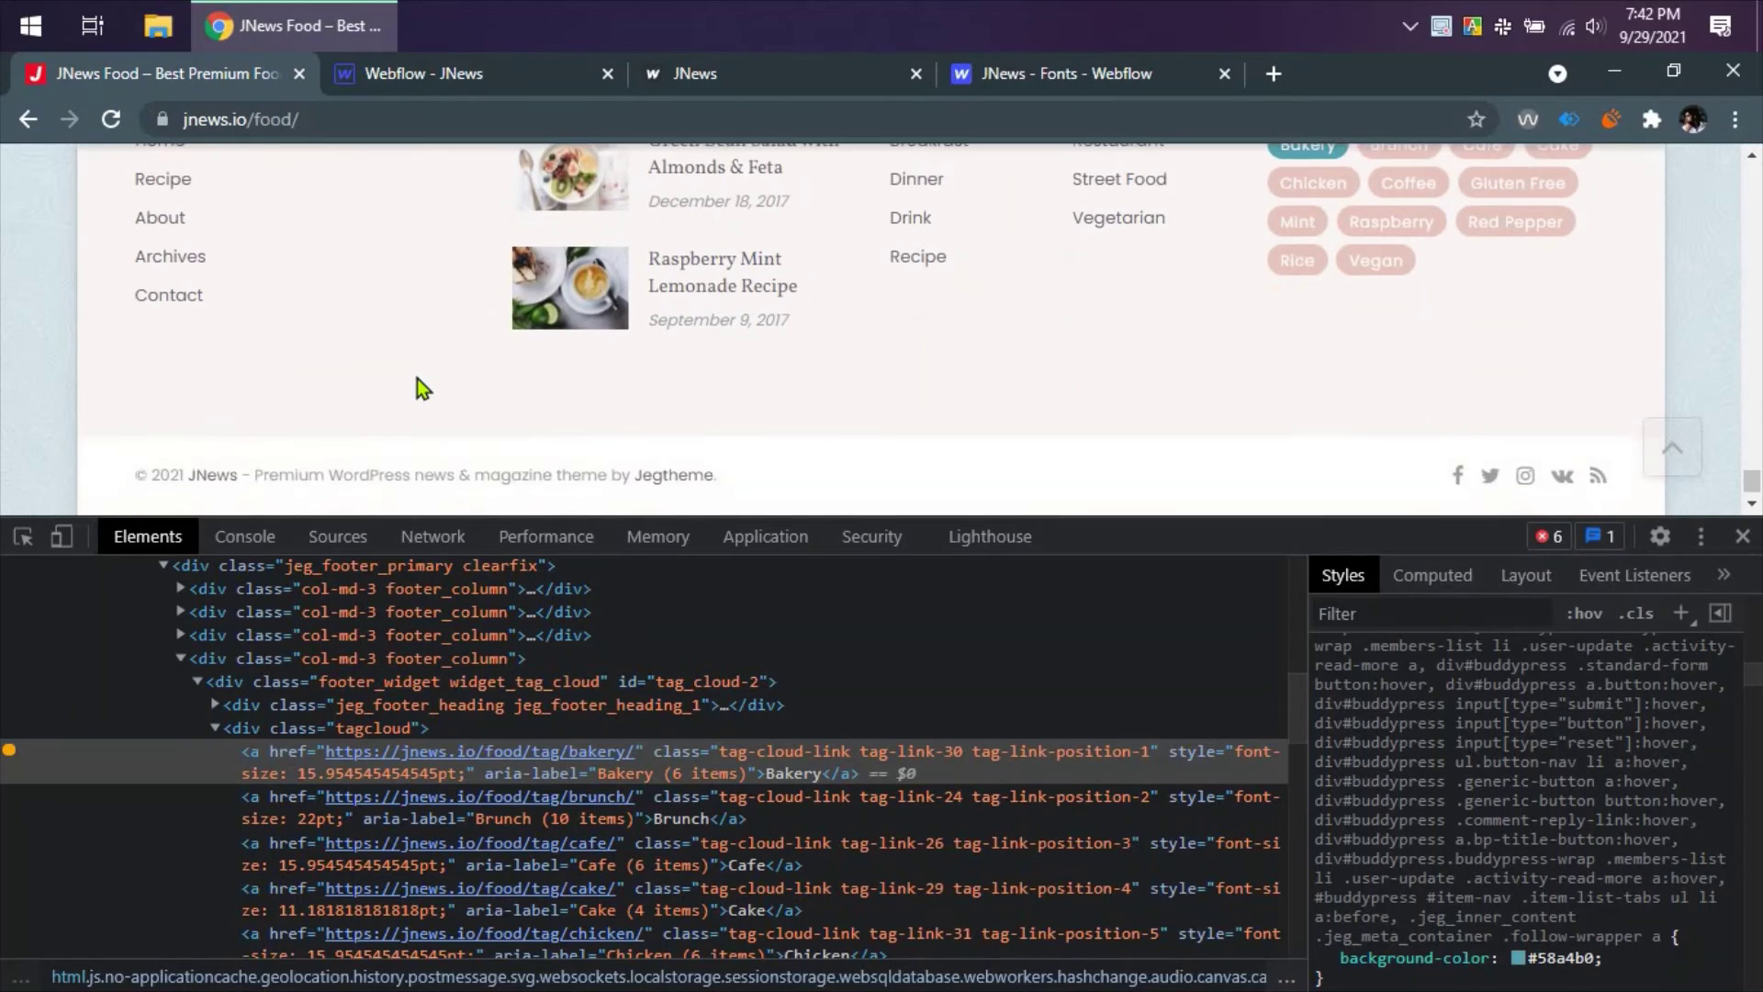
left_click(680, 74)
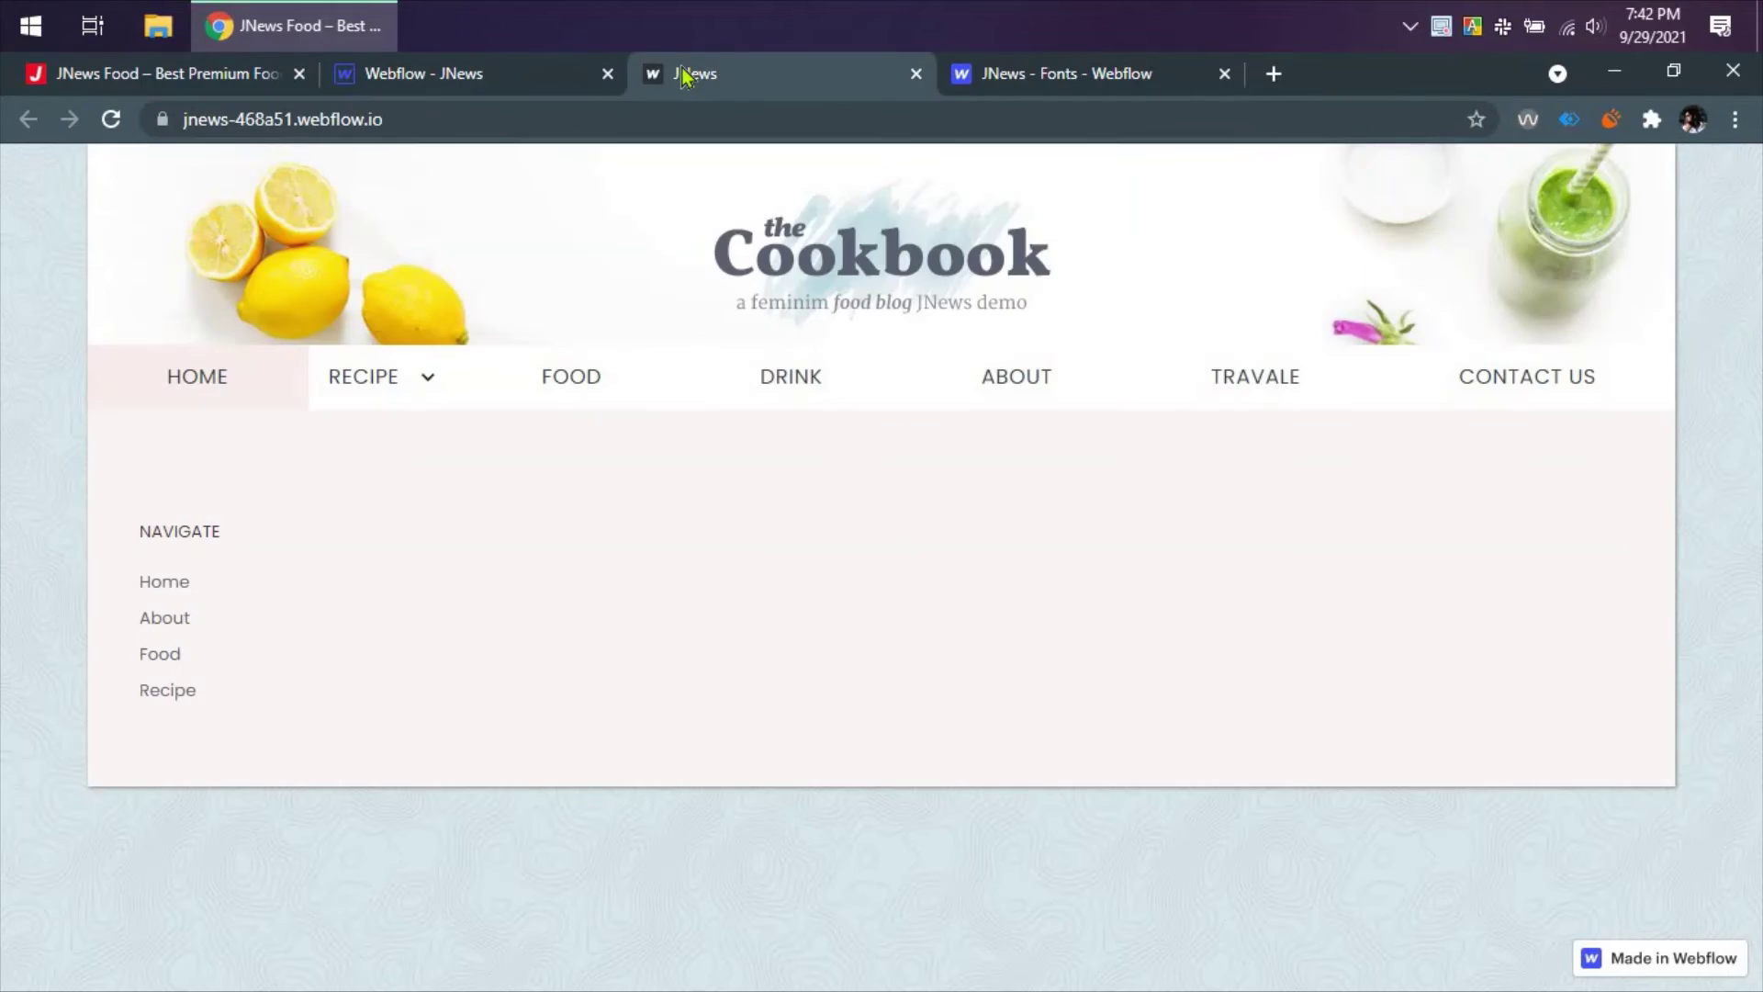
left_click(493, 77)
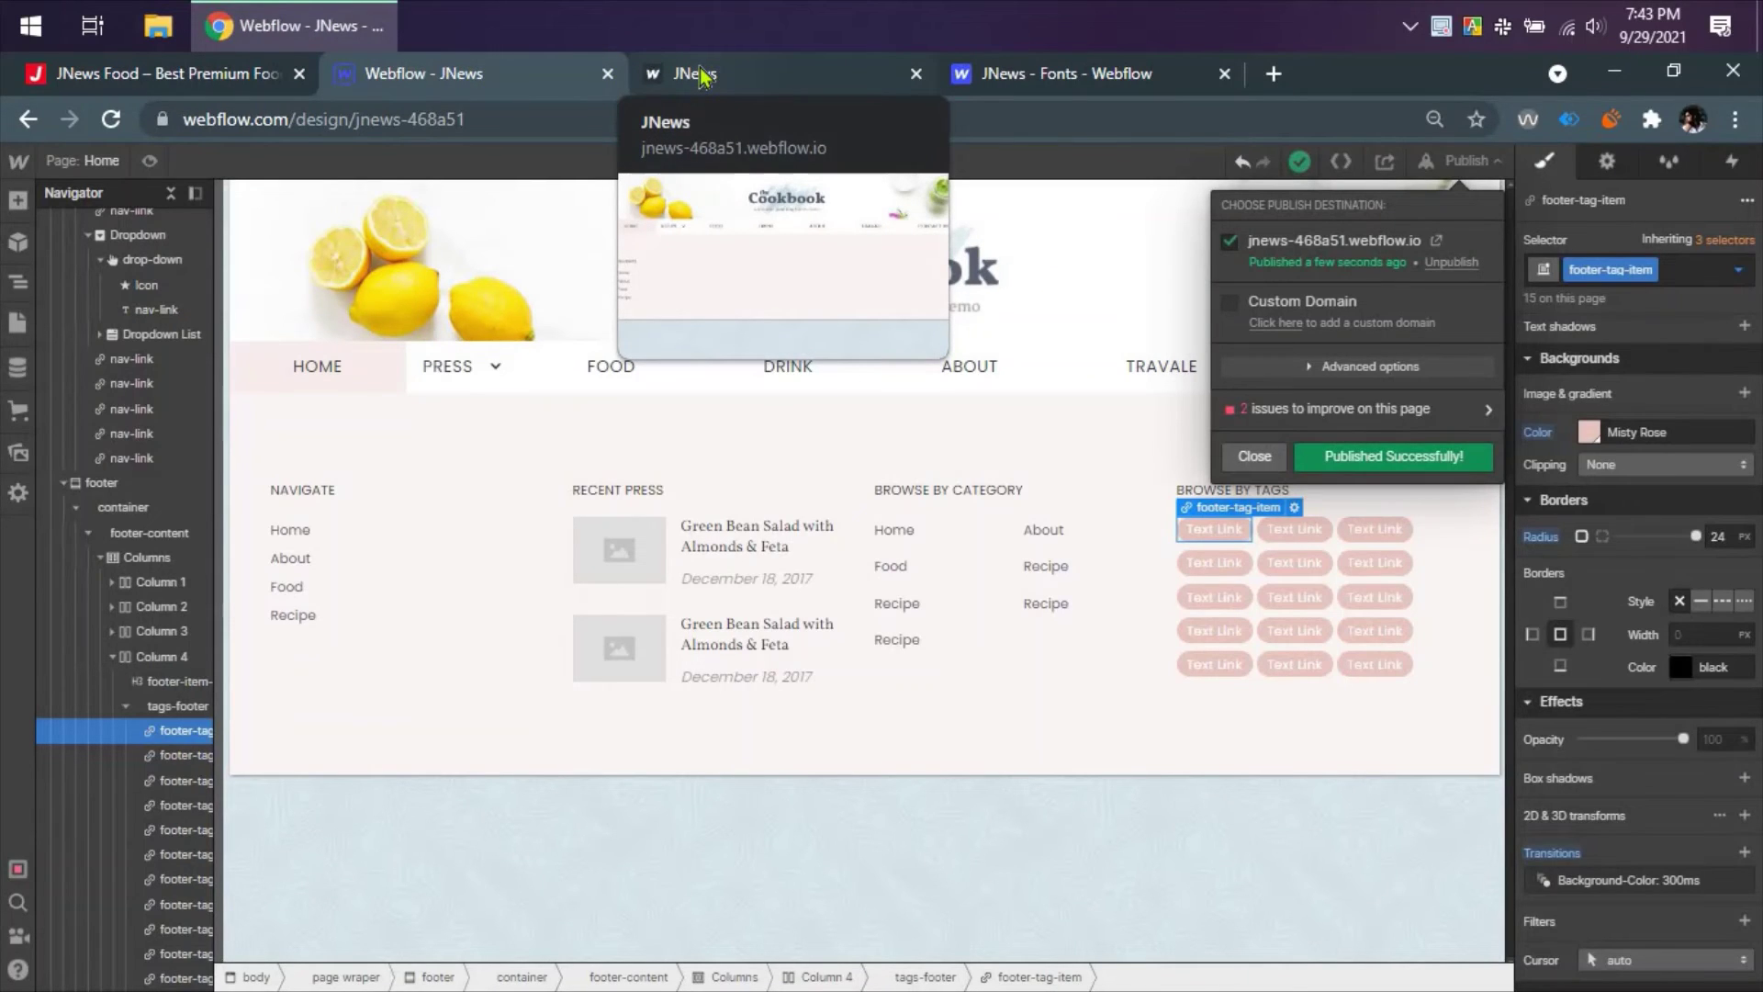
left_click(702, 77)
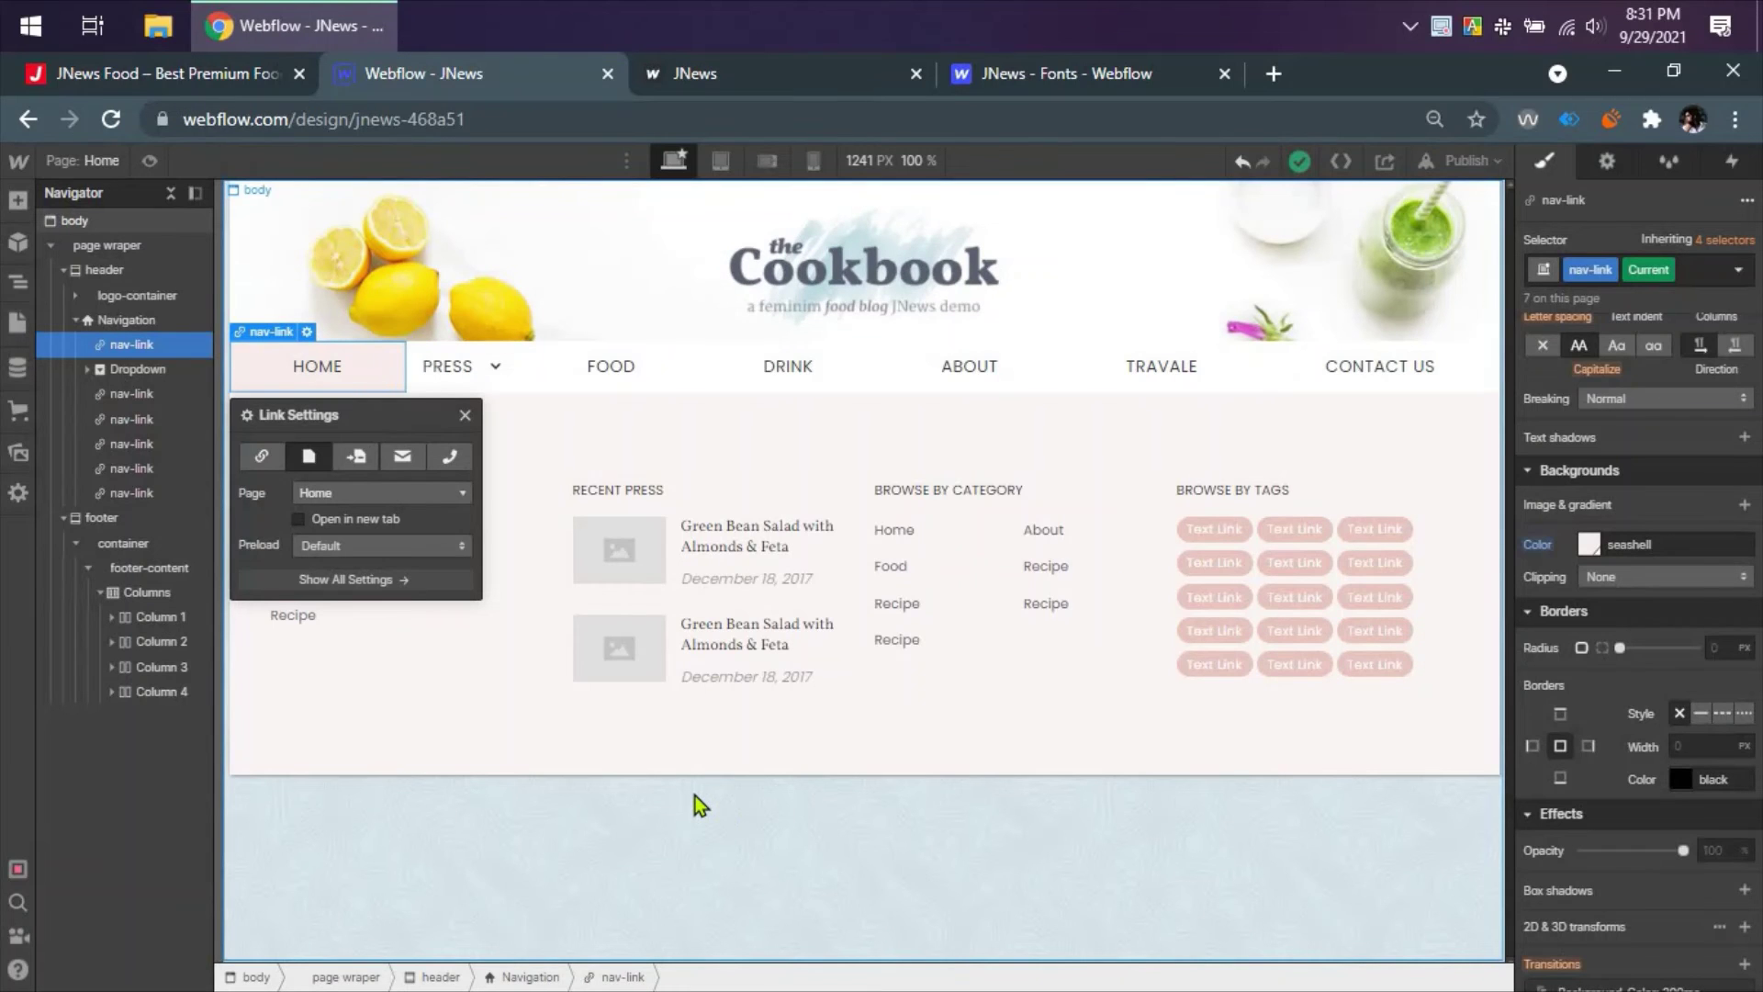
- Select the page body to dismiss the link settings, and check the Navigate heading's styling on the reference JNews Food page
left_click(696, 796)
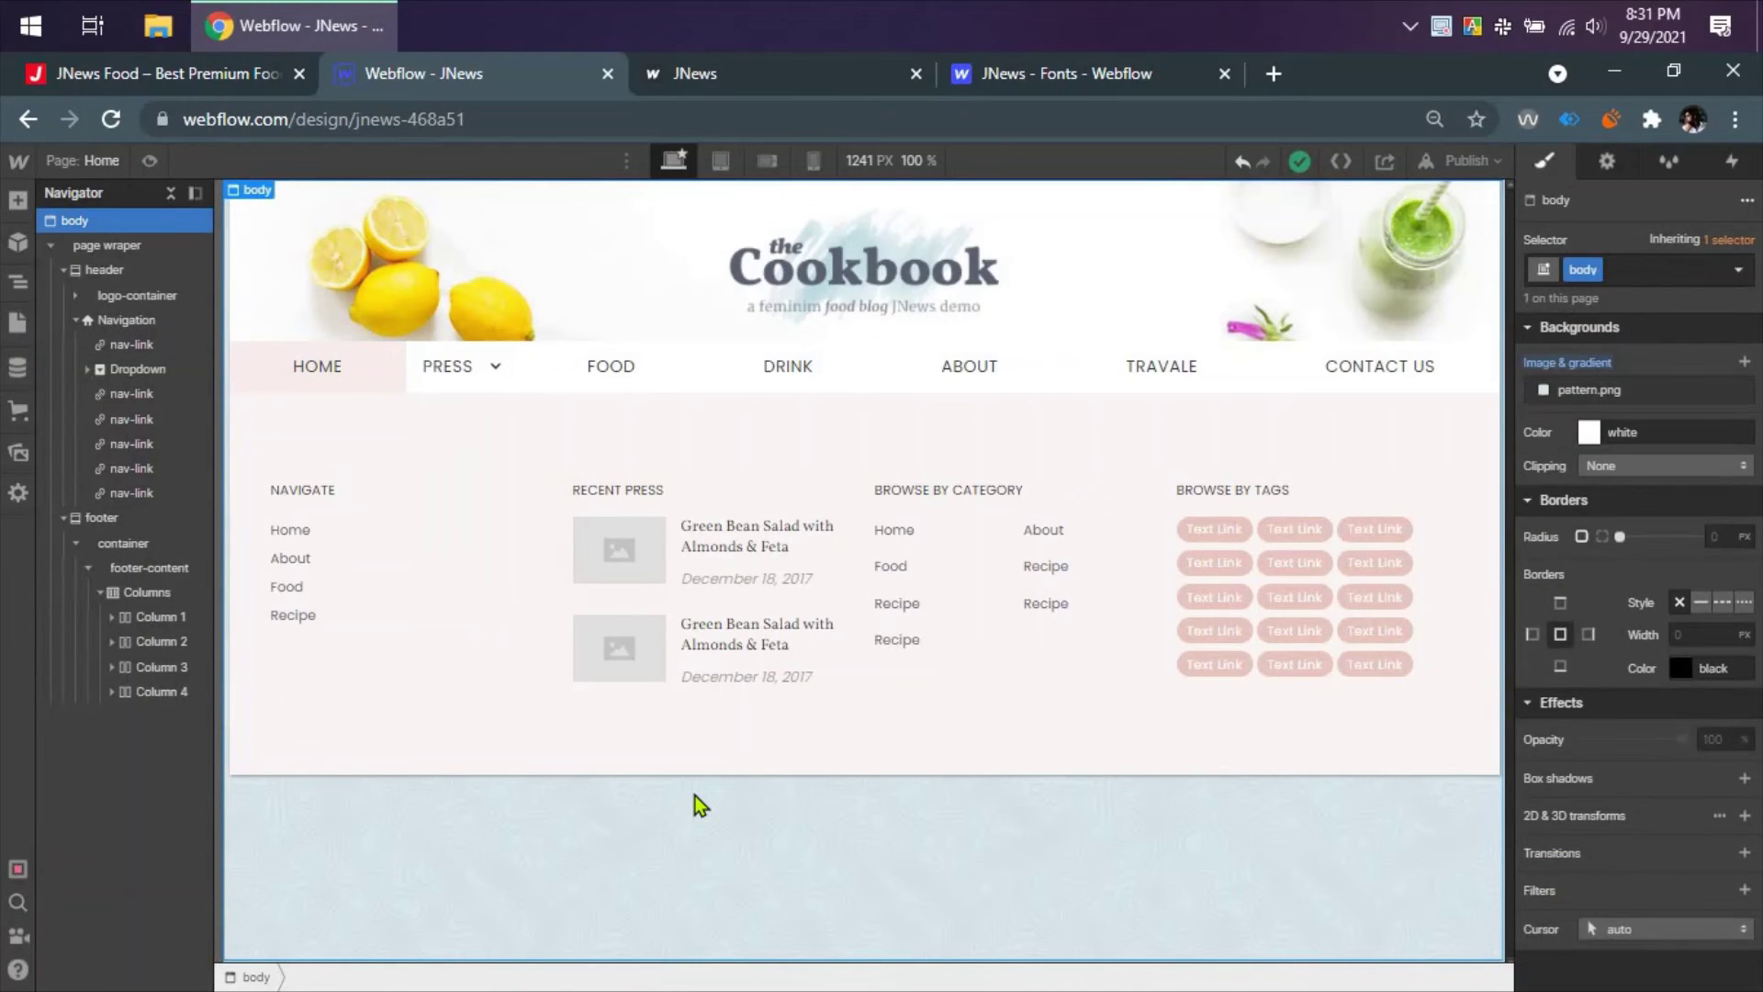
left_click(205, 85)
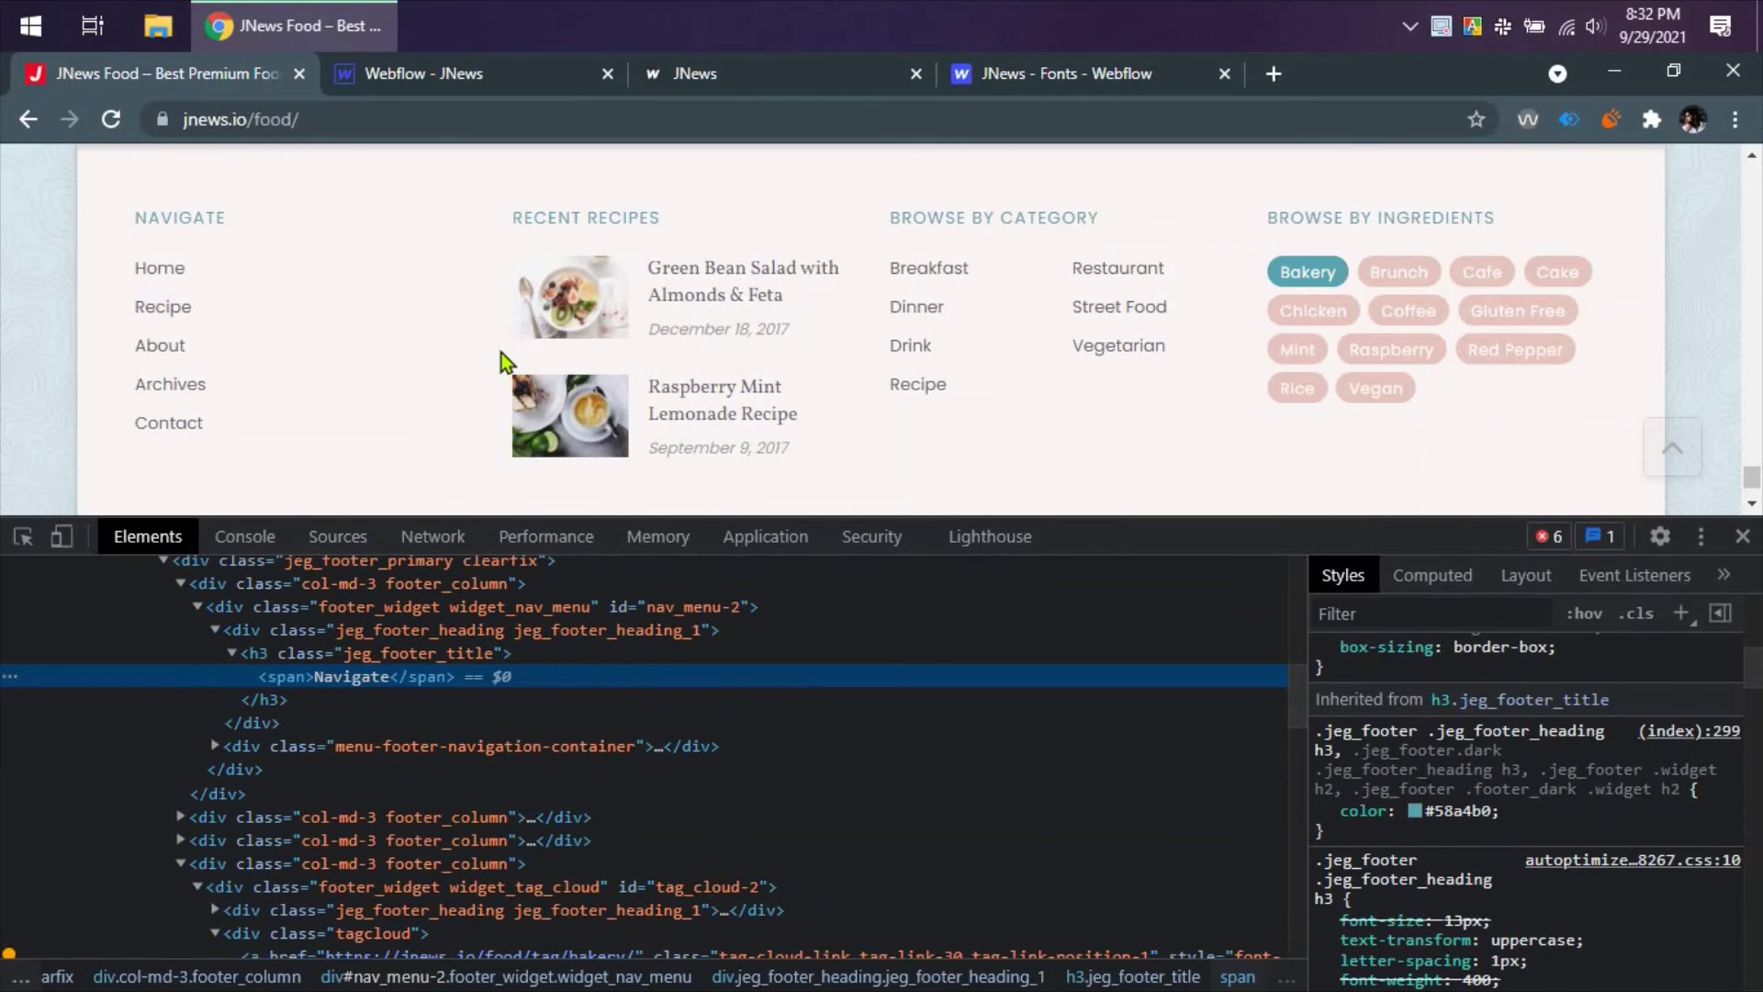
left_click(173, 223)
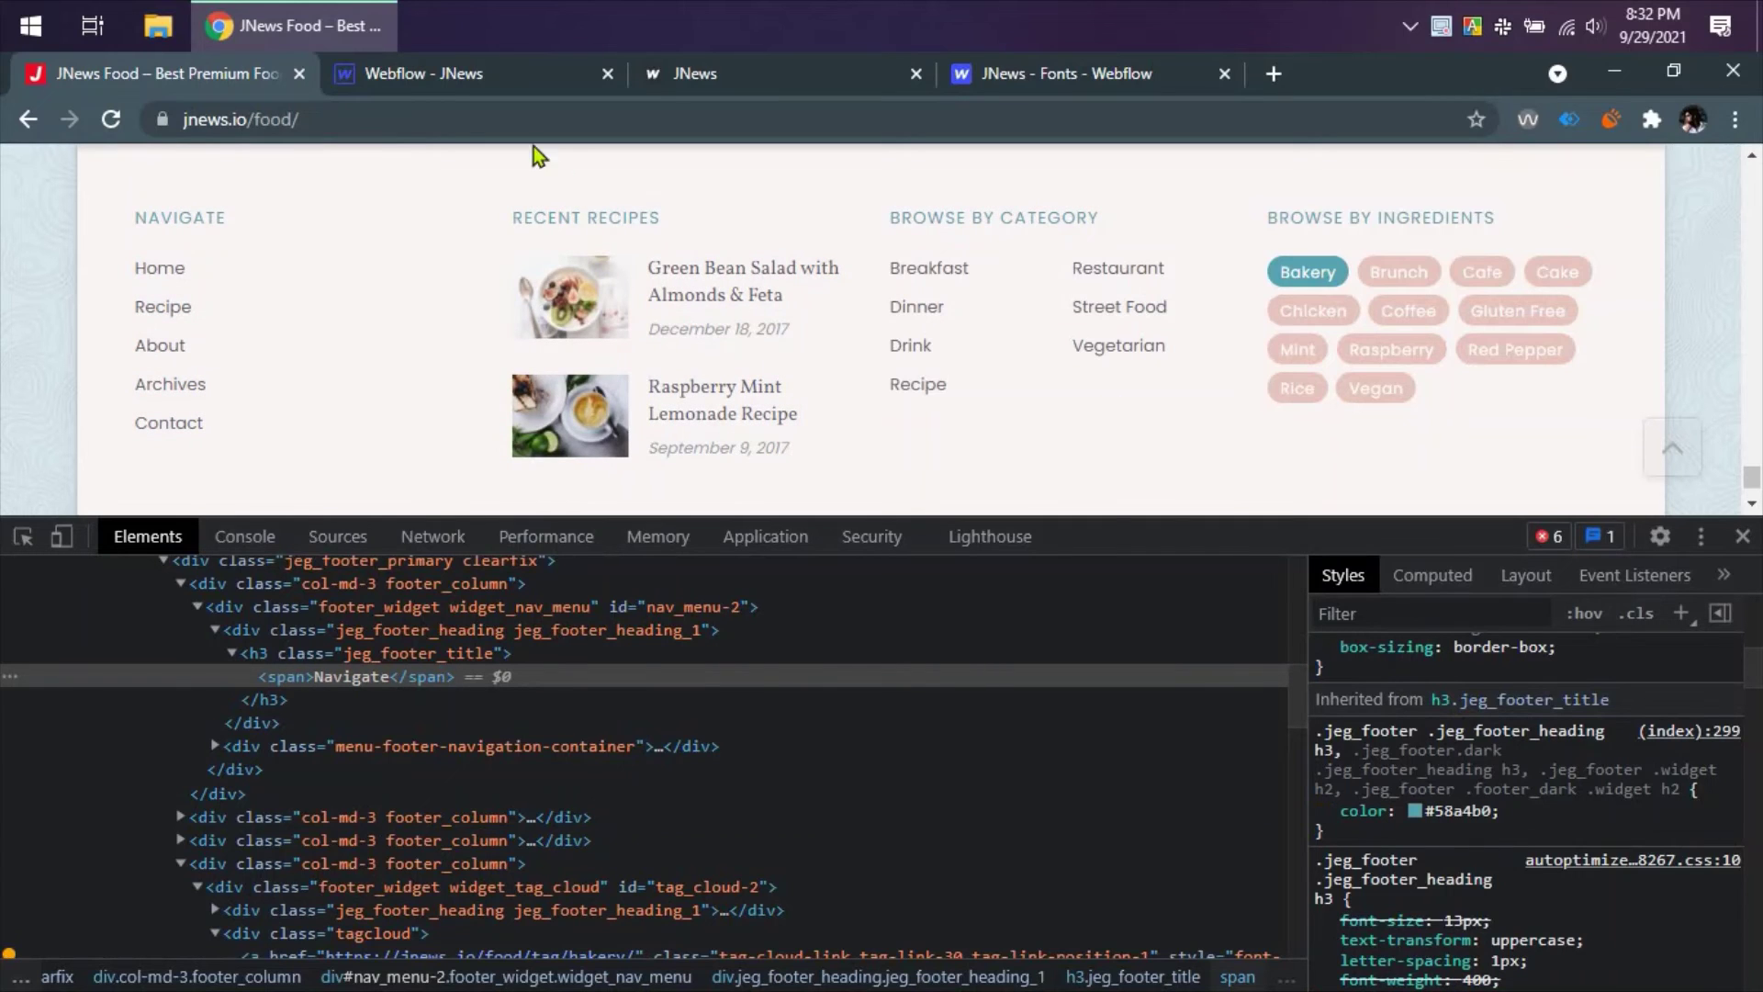
- Back in Webflow, set the letter spacing of the footer-item-heading class to 1 px
left_click(431, 81)
left_click(472, 495)
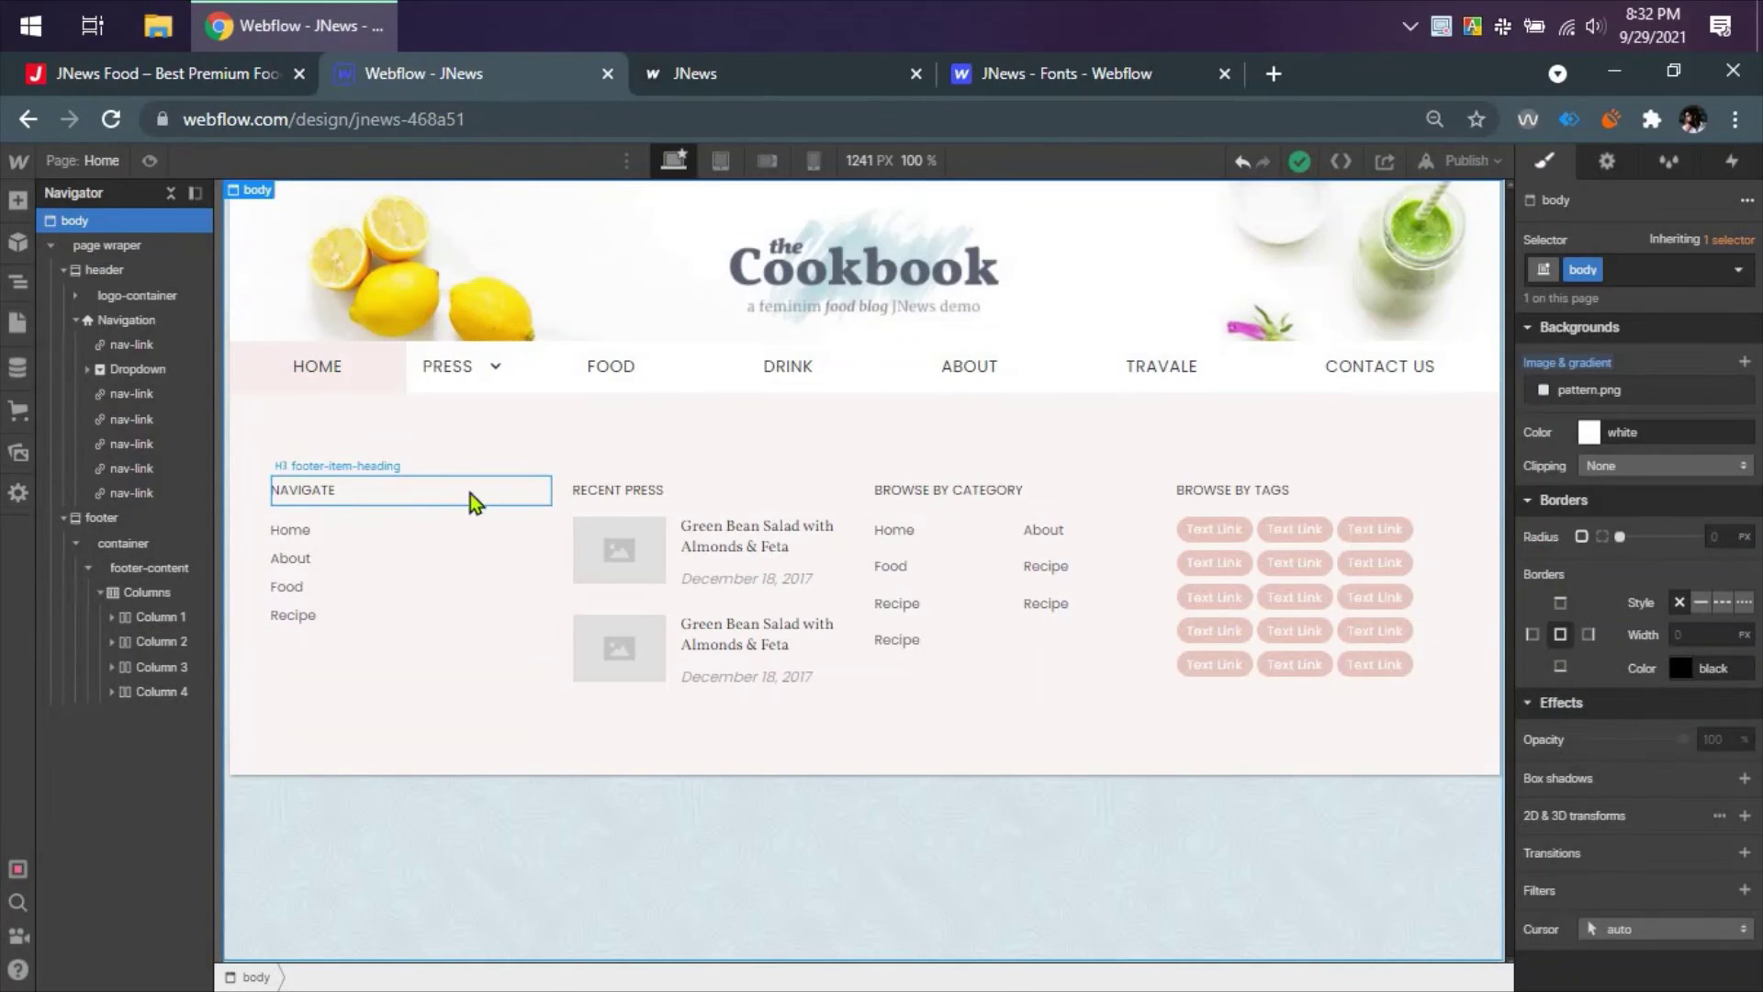
scroll(1583, 533, "up", 3)
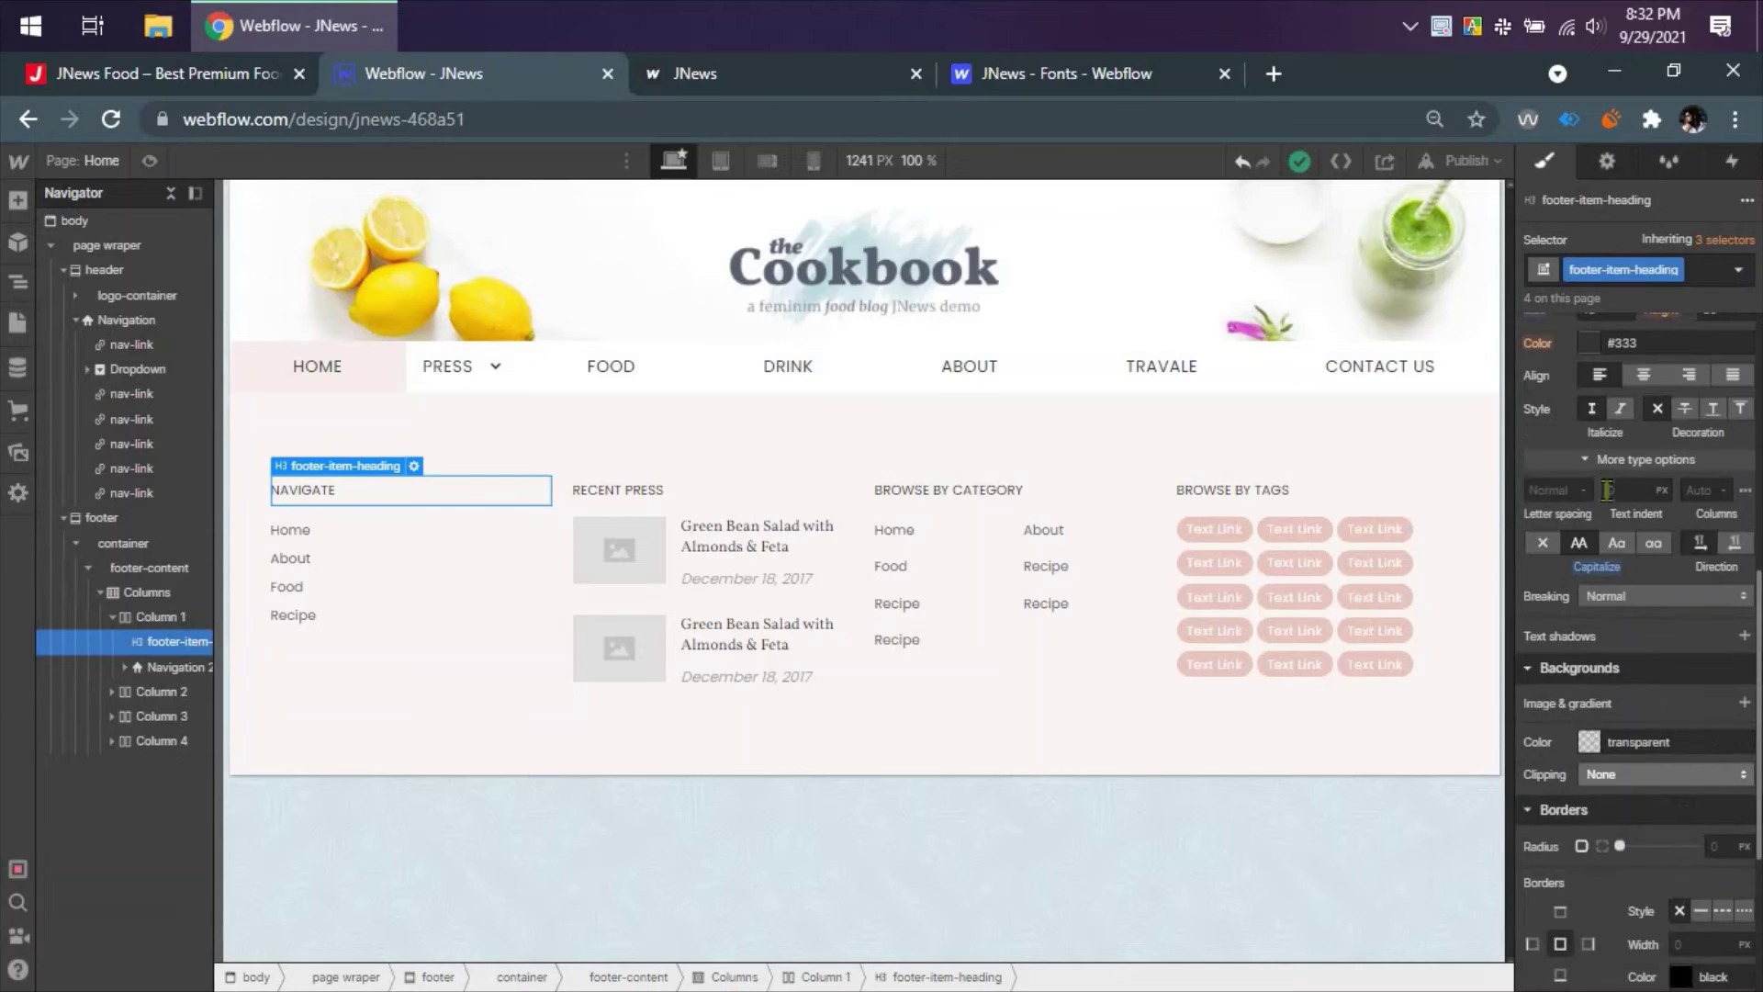
type("1")
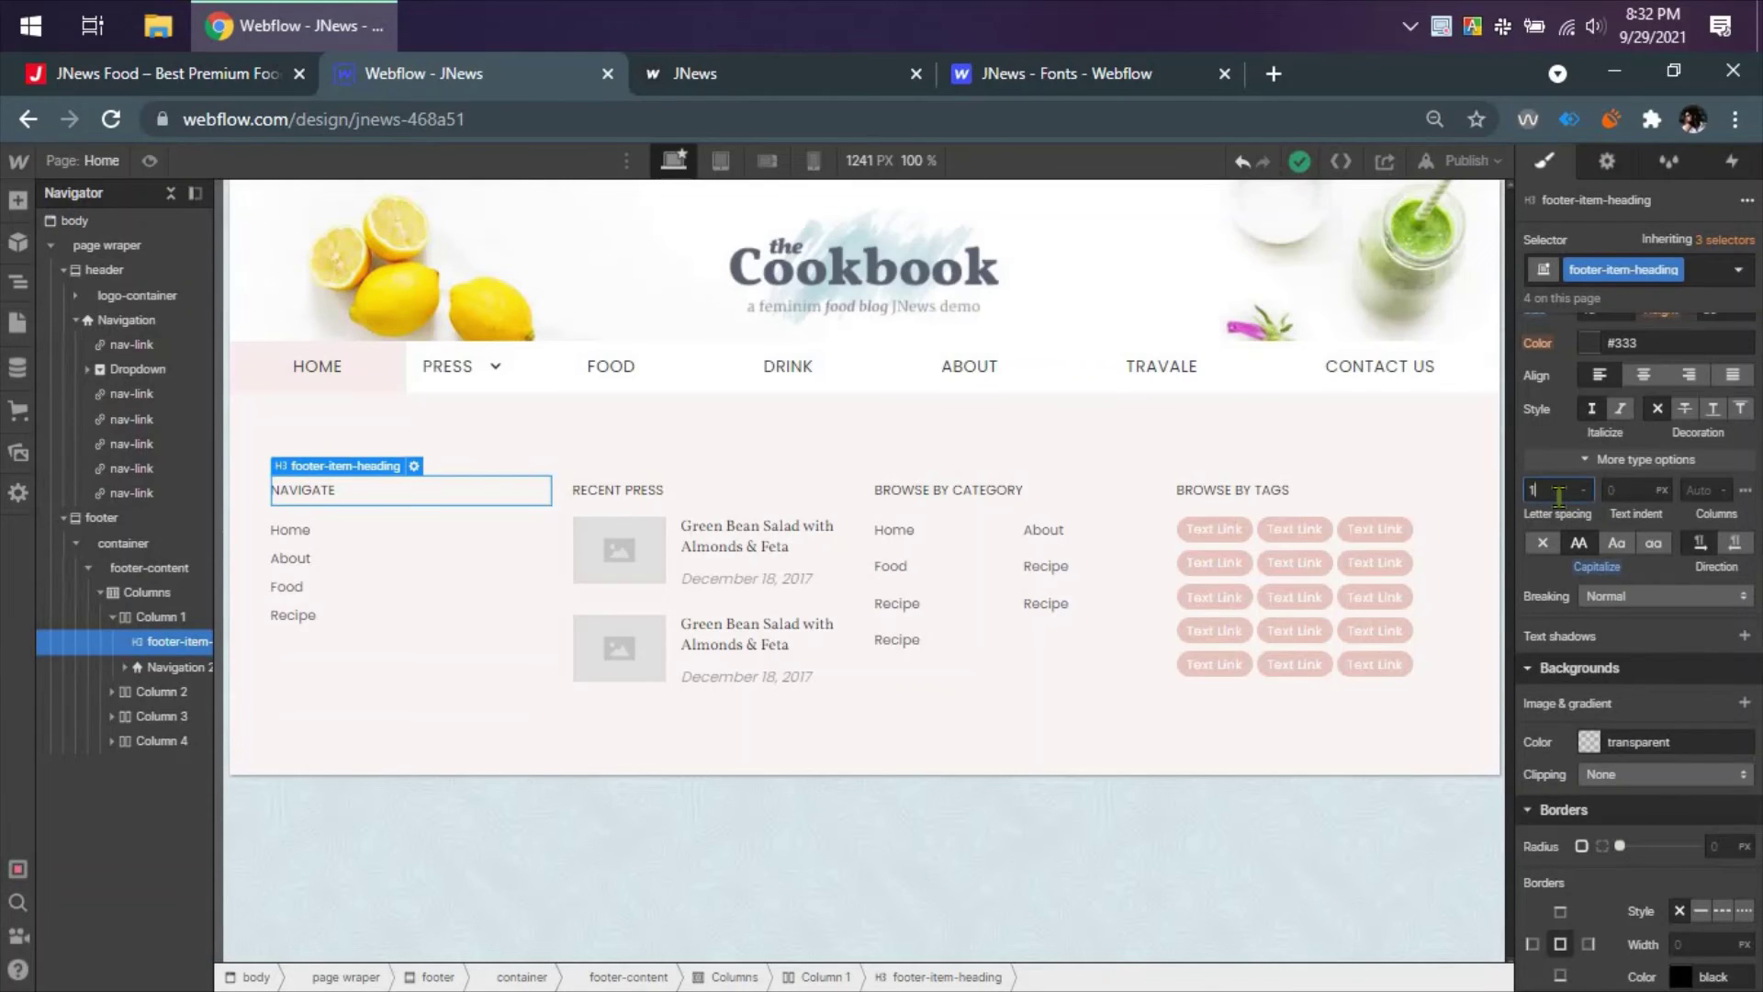
- Set the footer-item-heading text color to the Cadet Blue swatch
scroll(1566, 574, "up", 3)
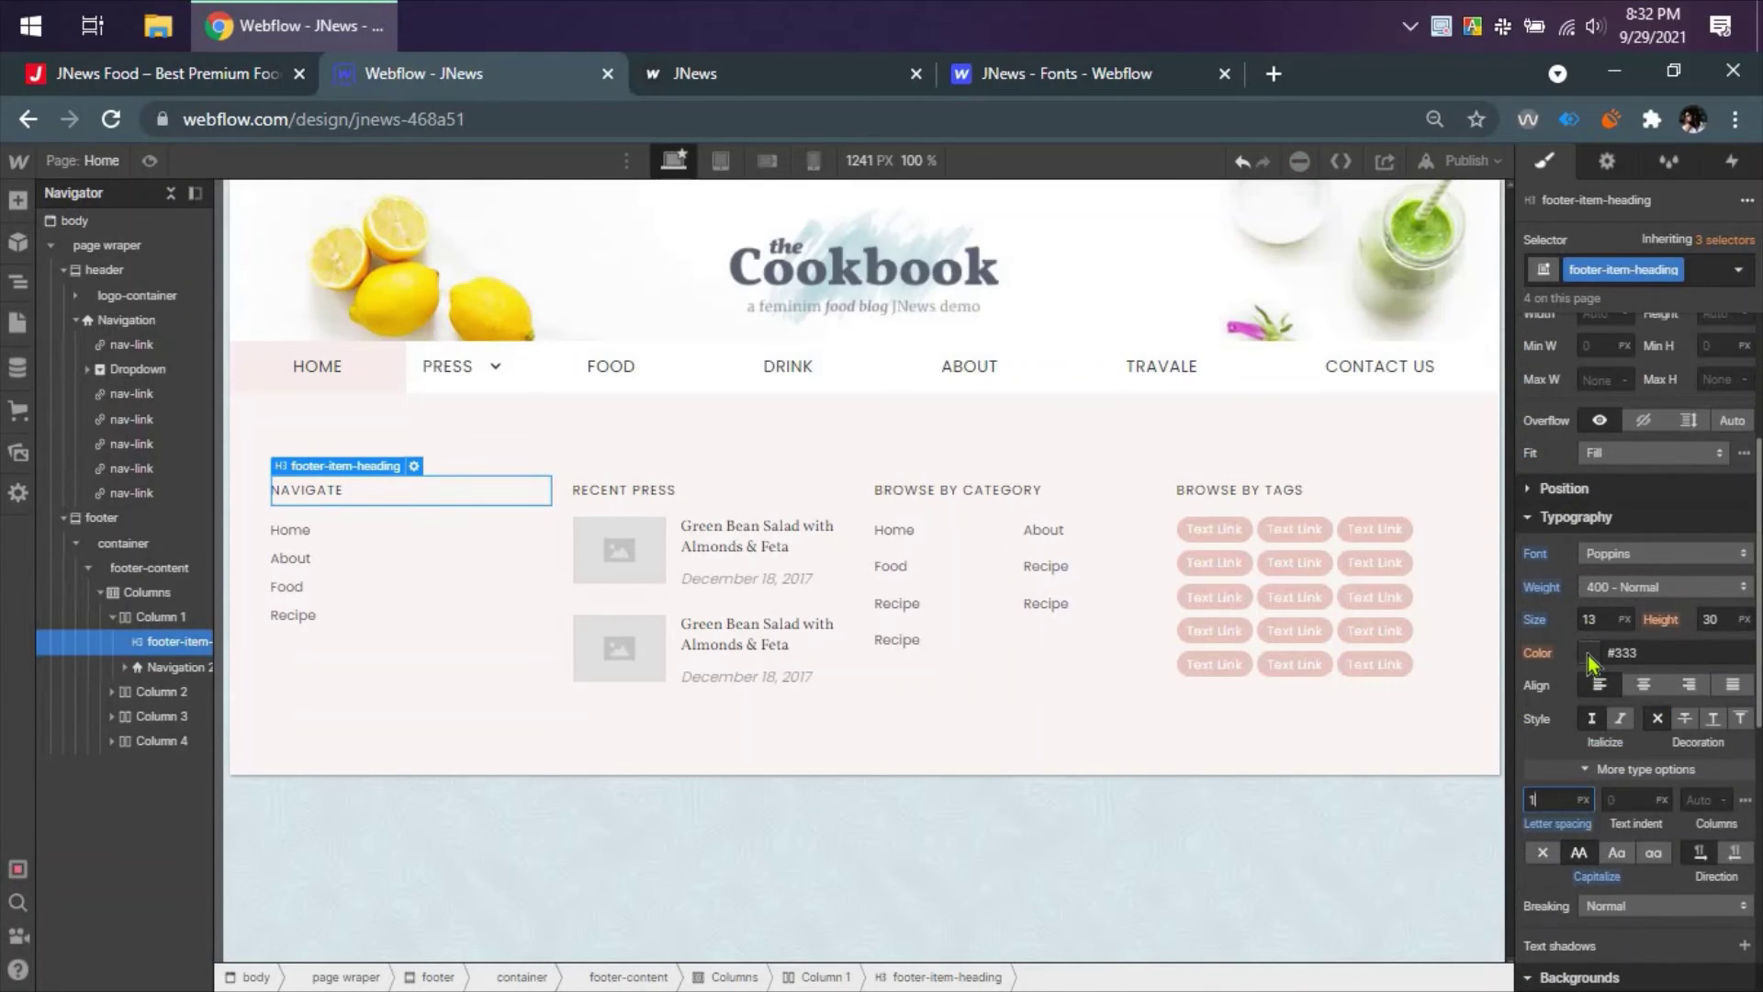
left_click(1589, 653)
left_click(1741, 588)
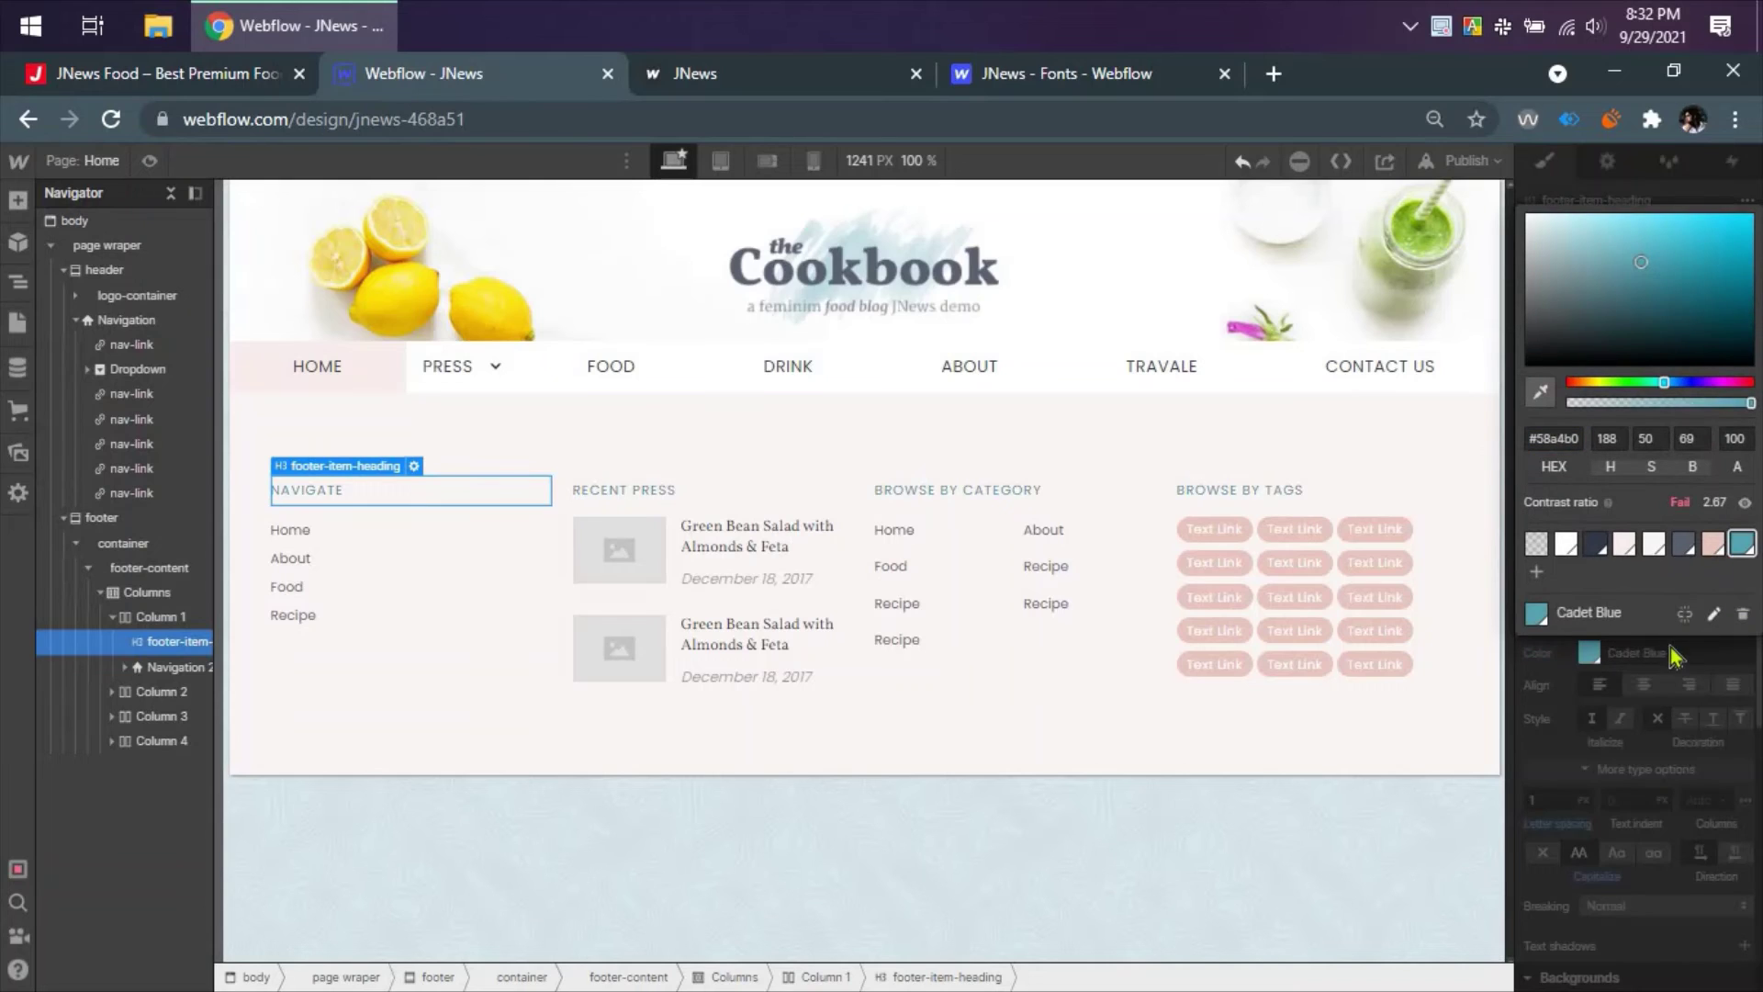
left_click(1629, 690)
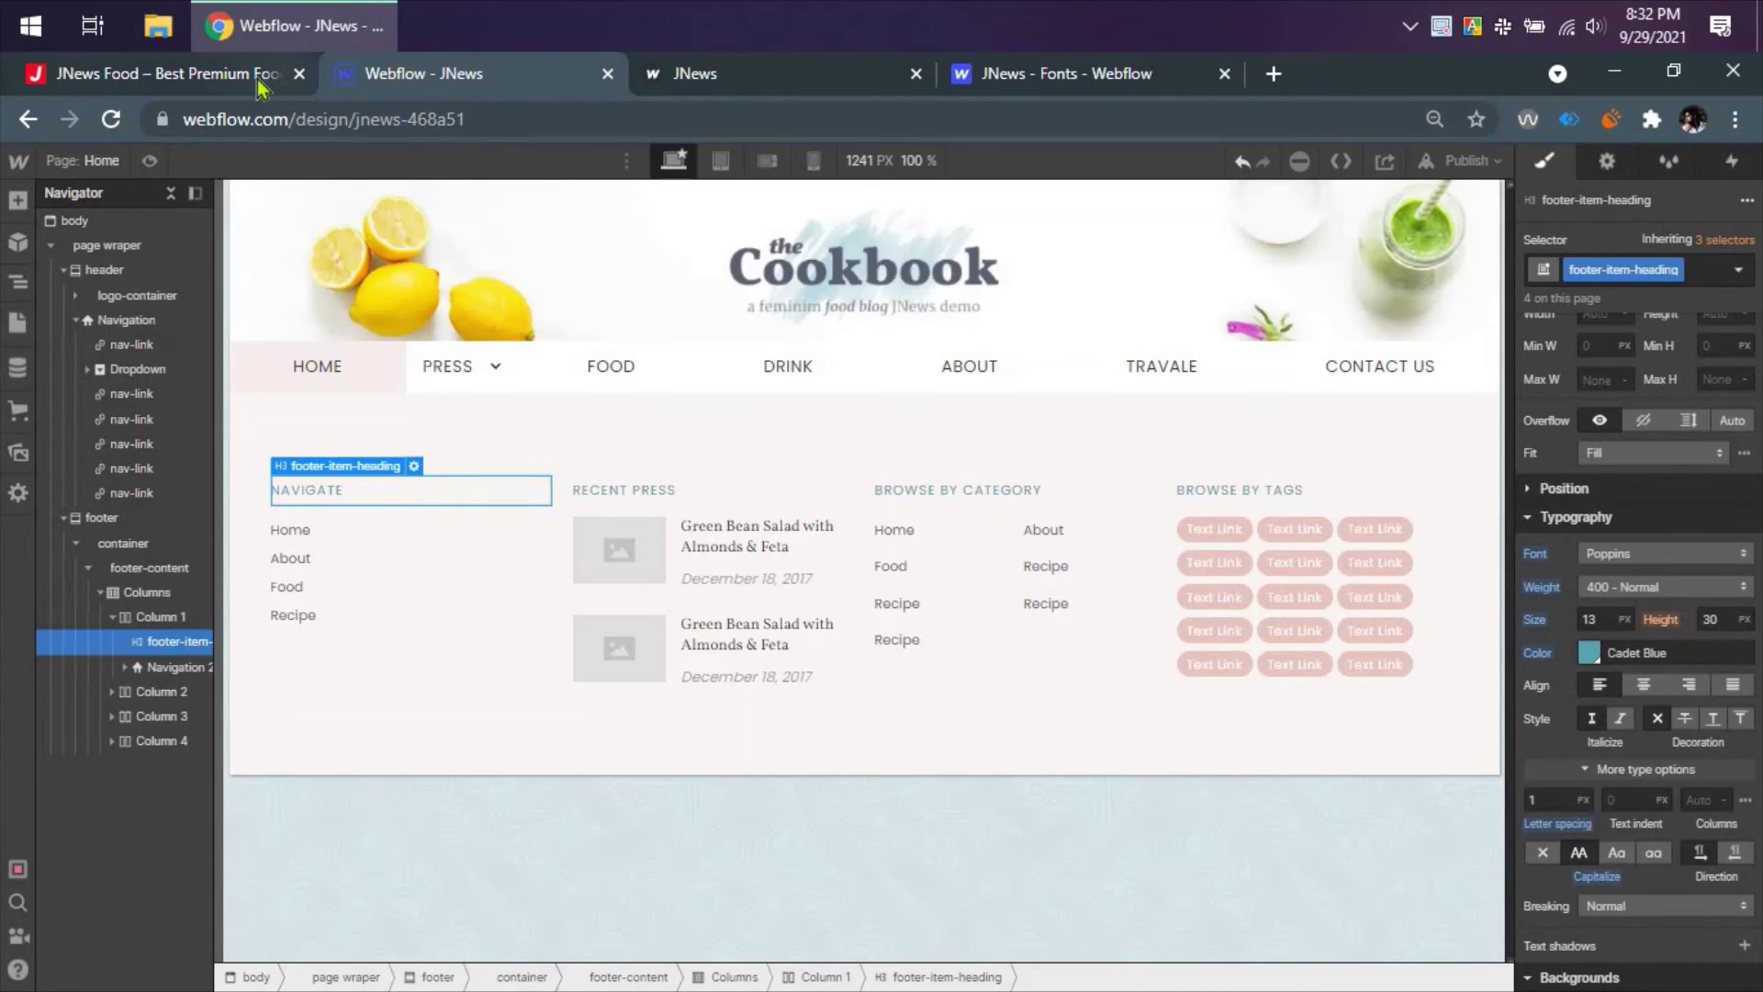
left_click(1590, 654)
key("Escape")
- Examine the copyright bar below the reference footer and compare it with the footer-content block in Webflow
left_click(163, 79)
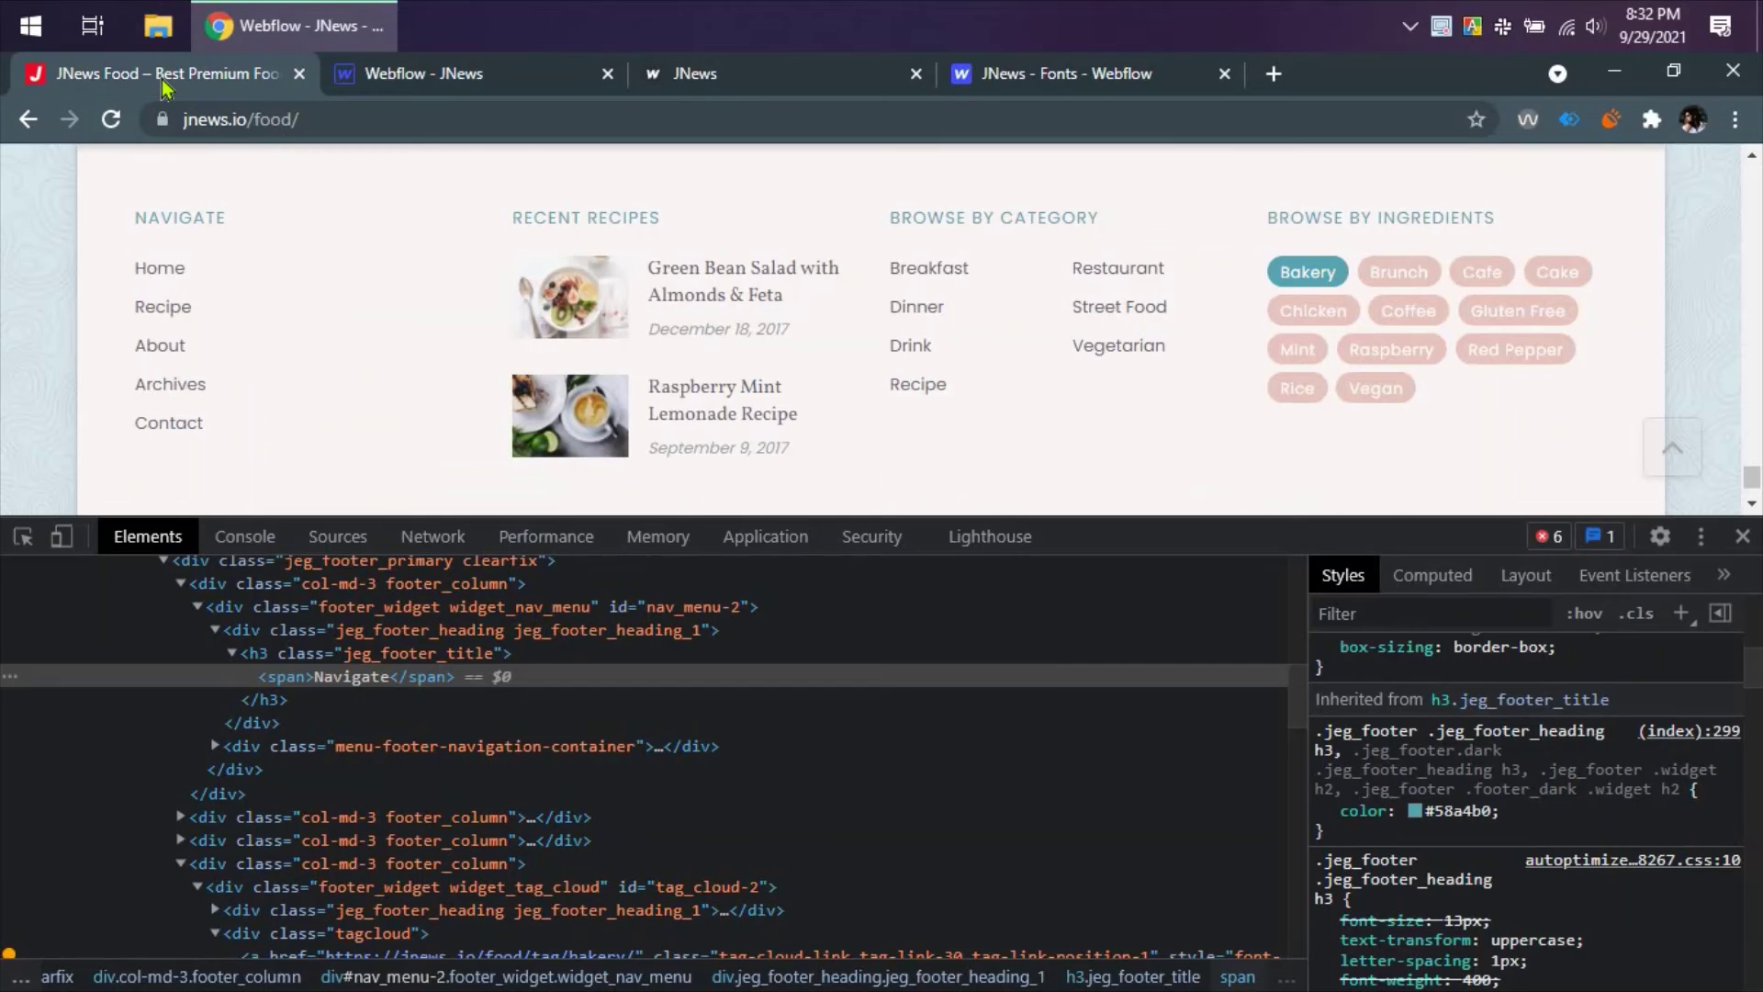
scroll(307, 275, "down", 1)
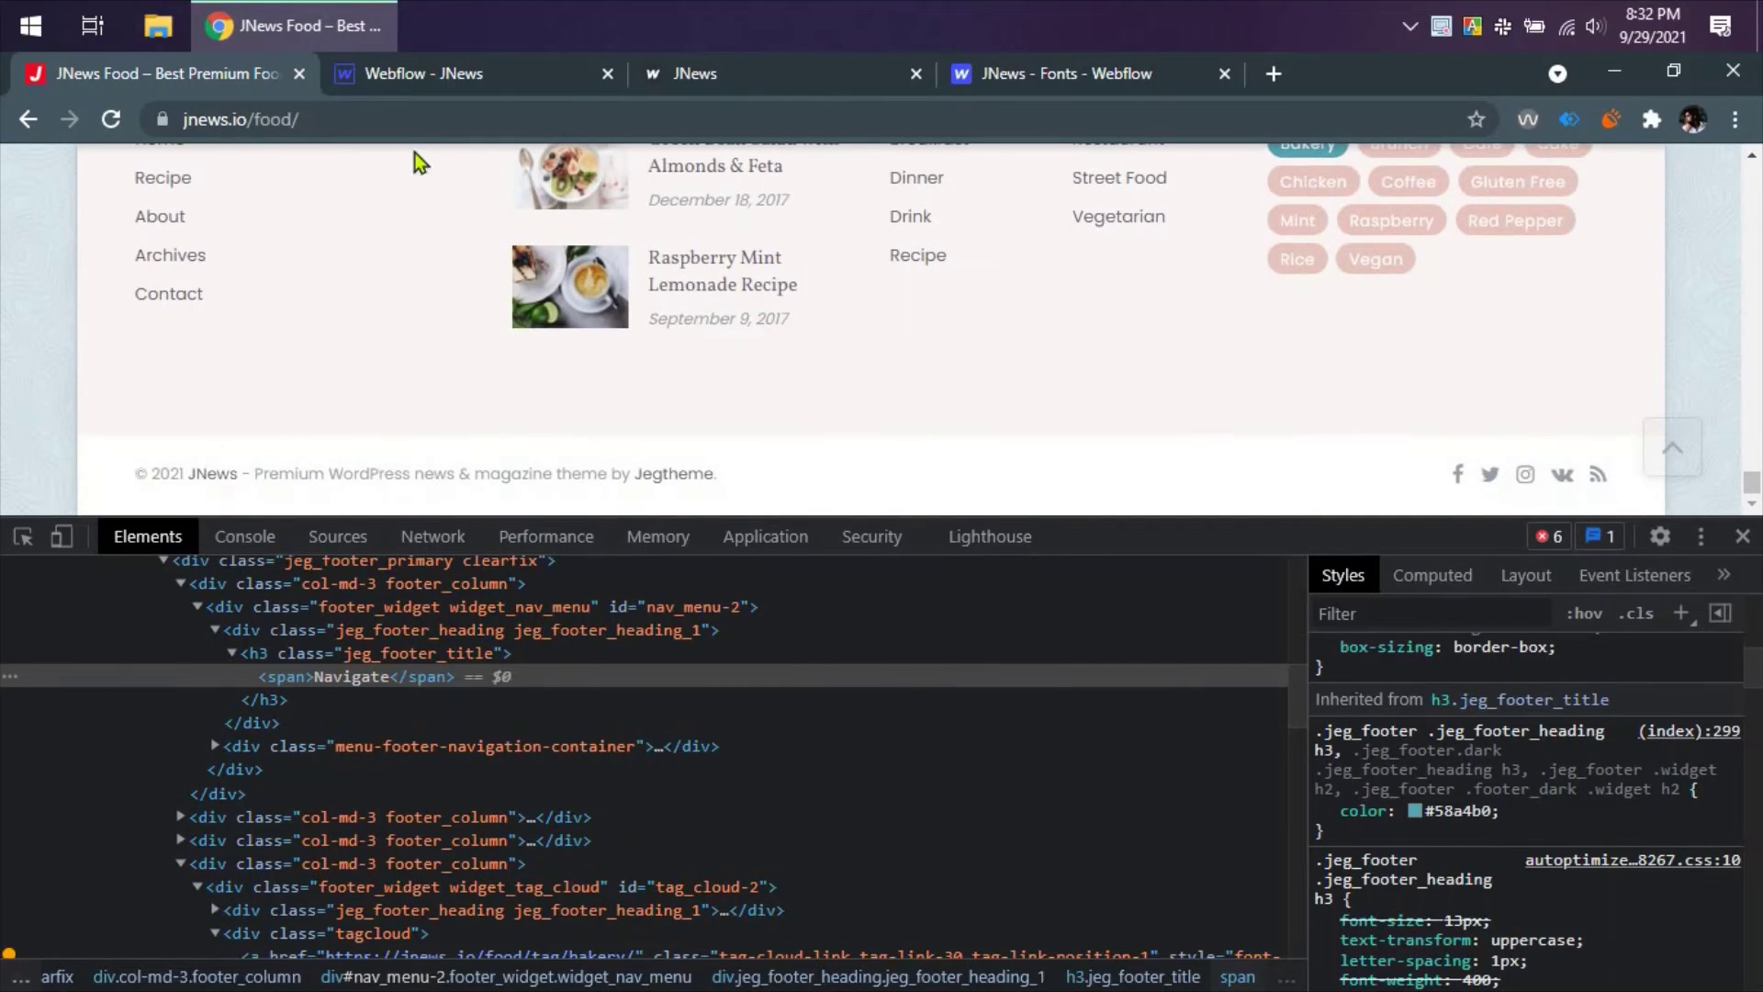
left_click(414, 79)
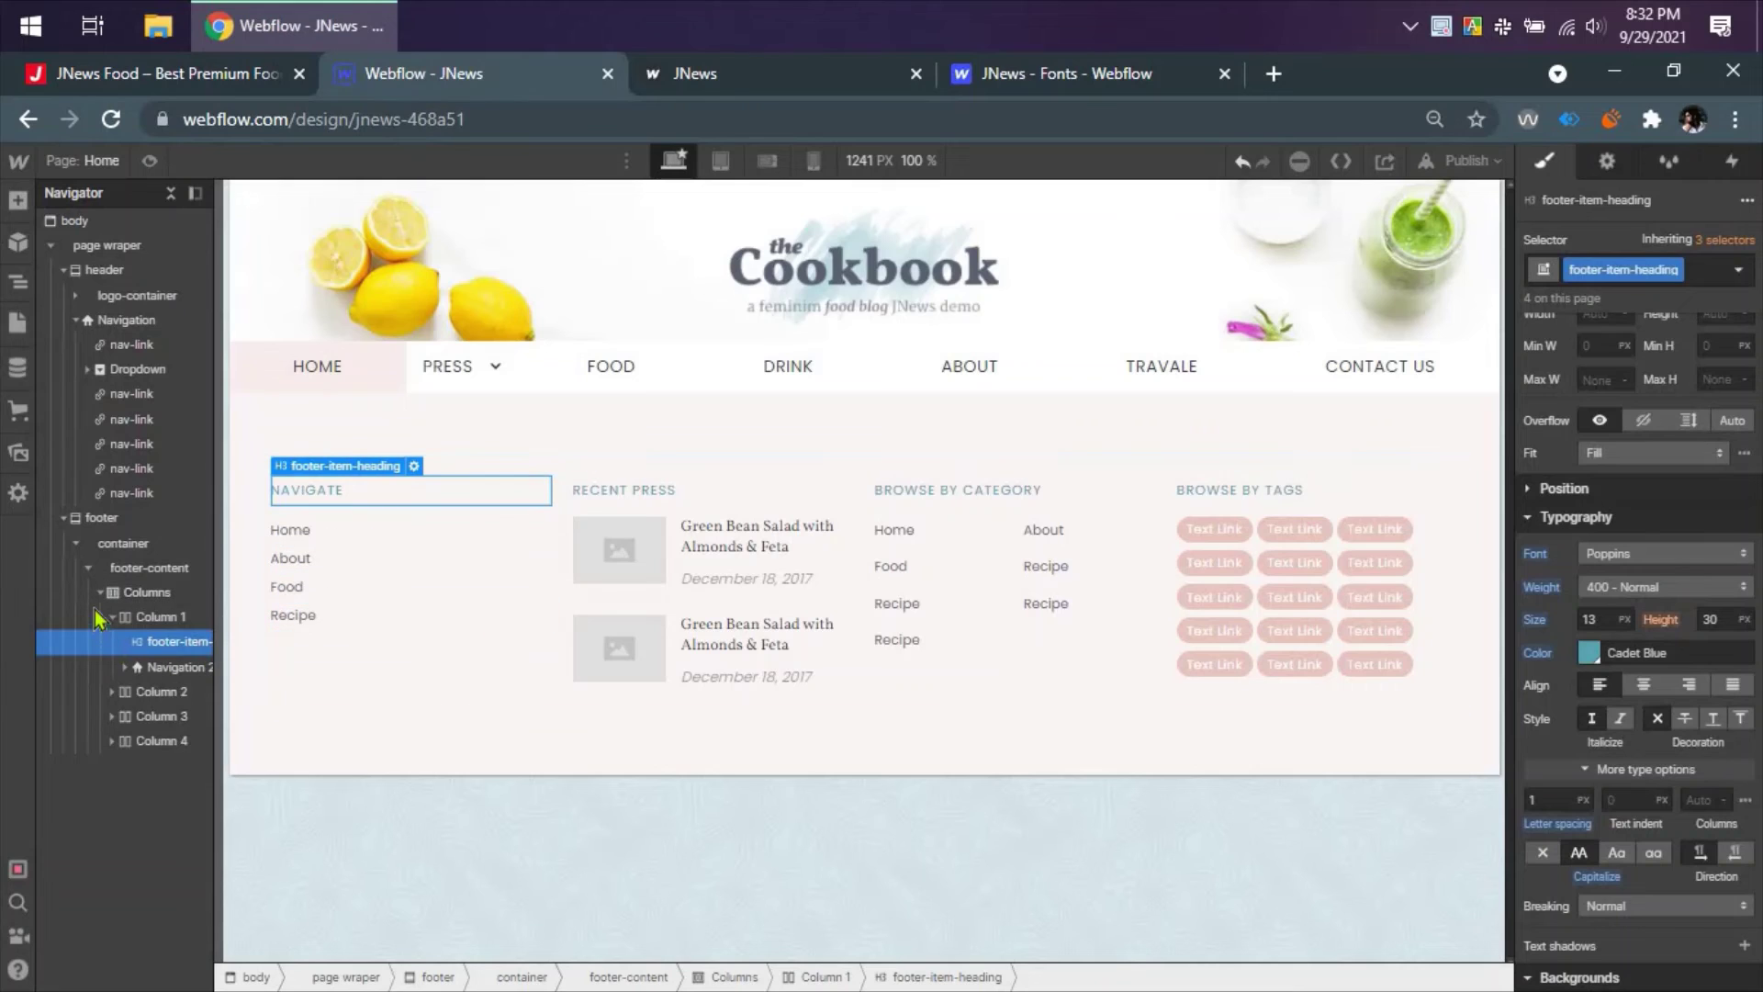
left_click(88, 567)
left_click(123, 569)
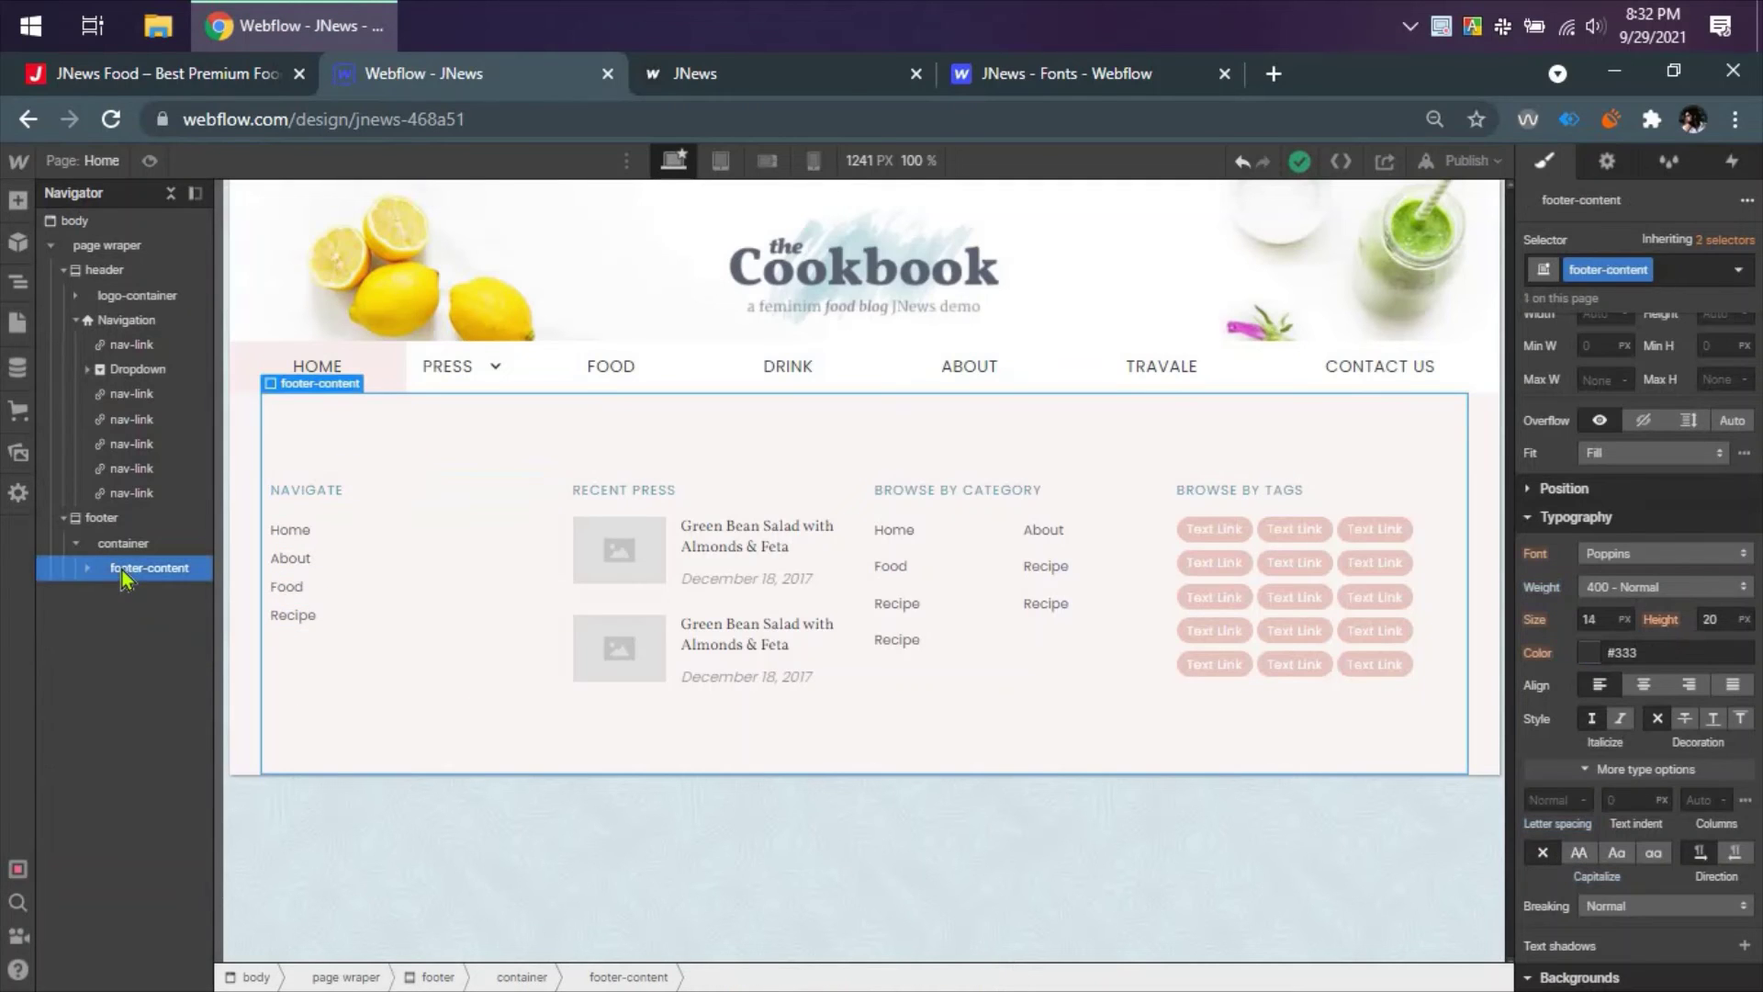
left_click(260, 79)
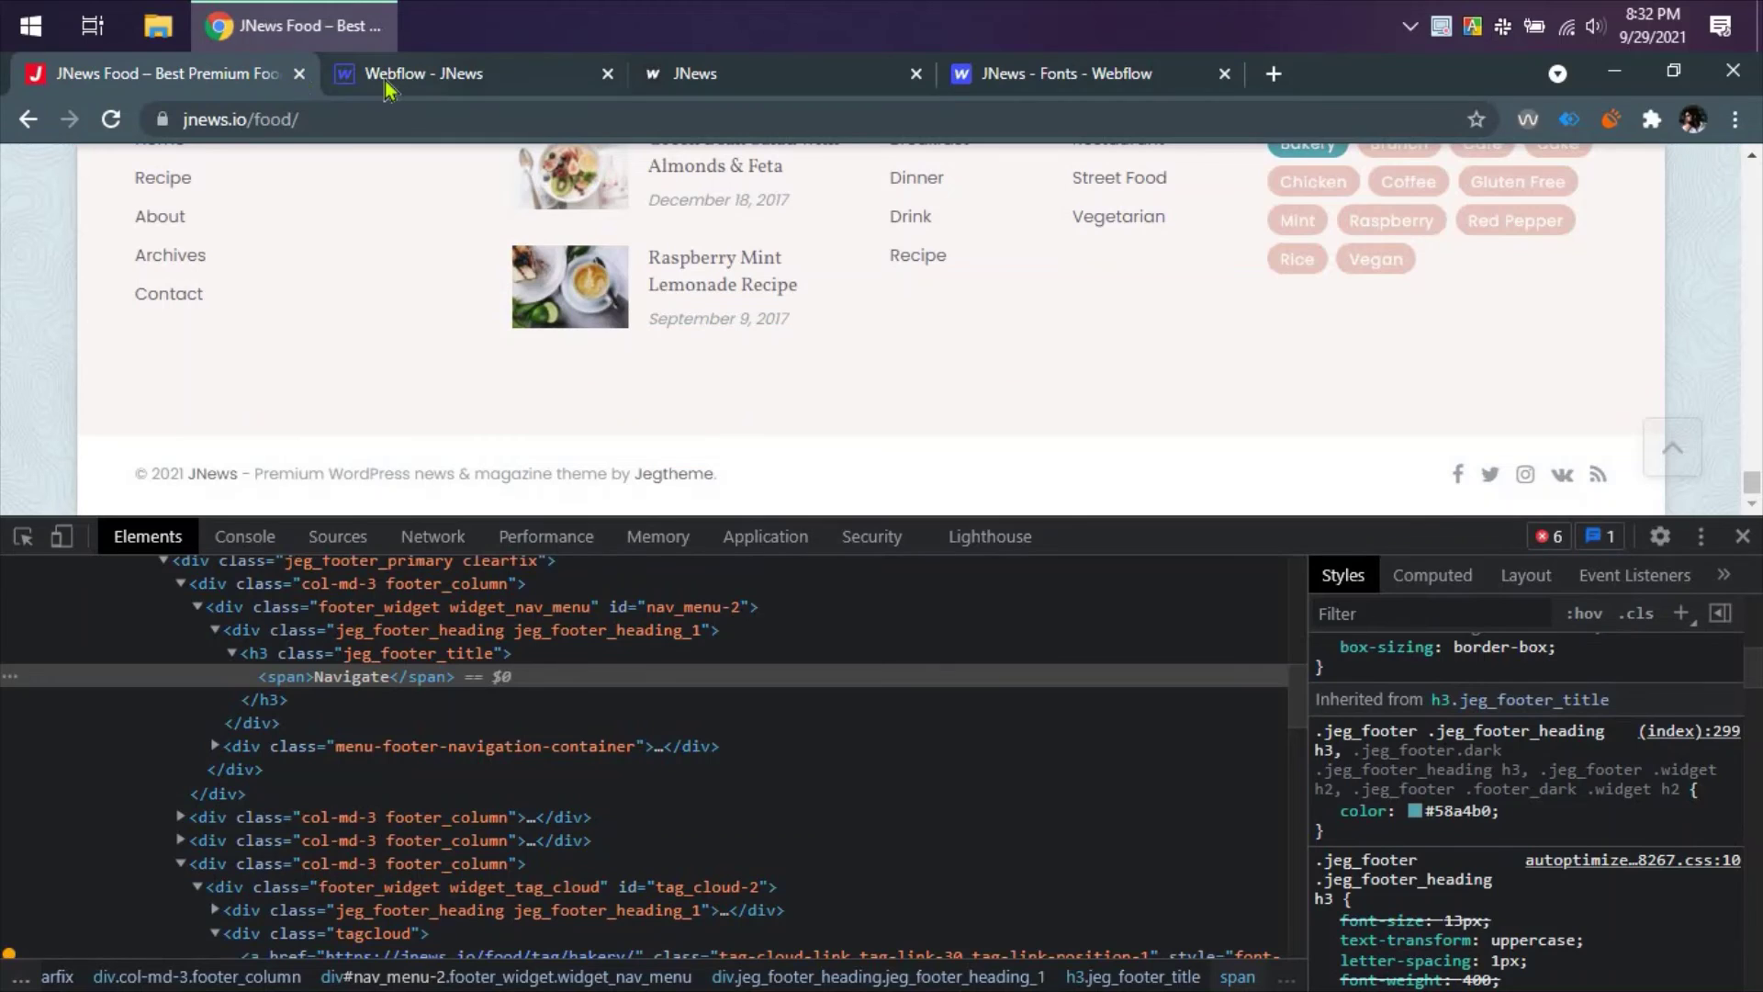
left_click(386, 82)
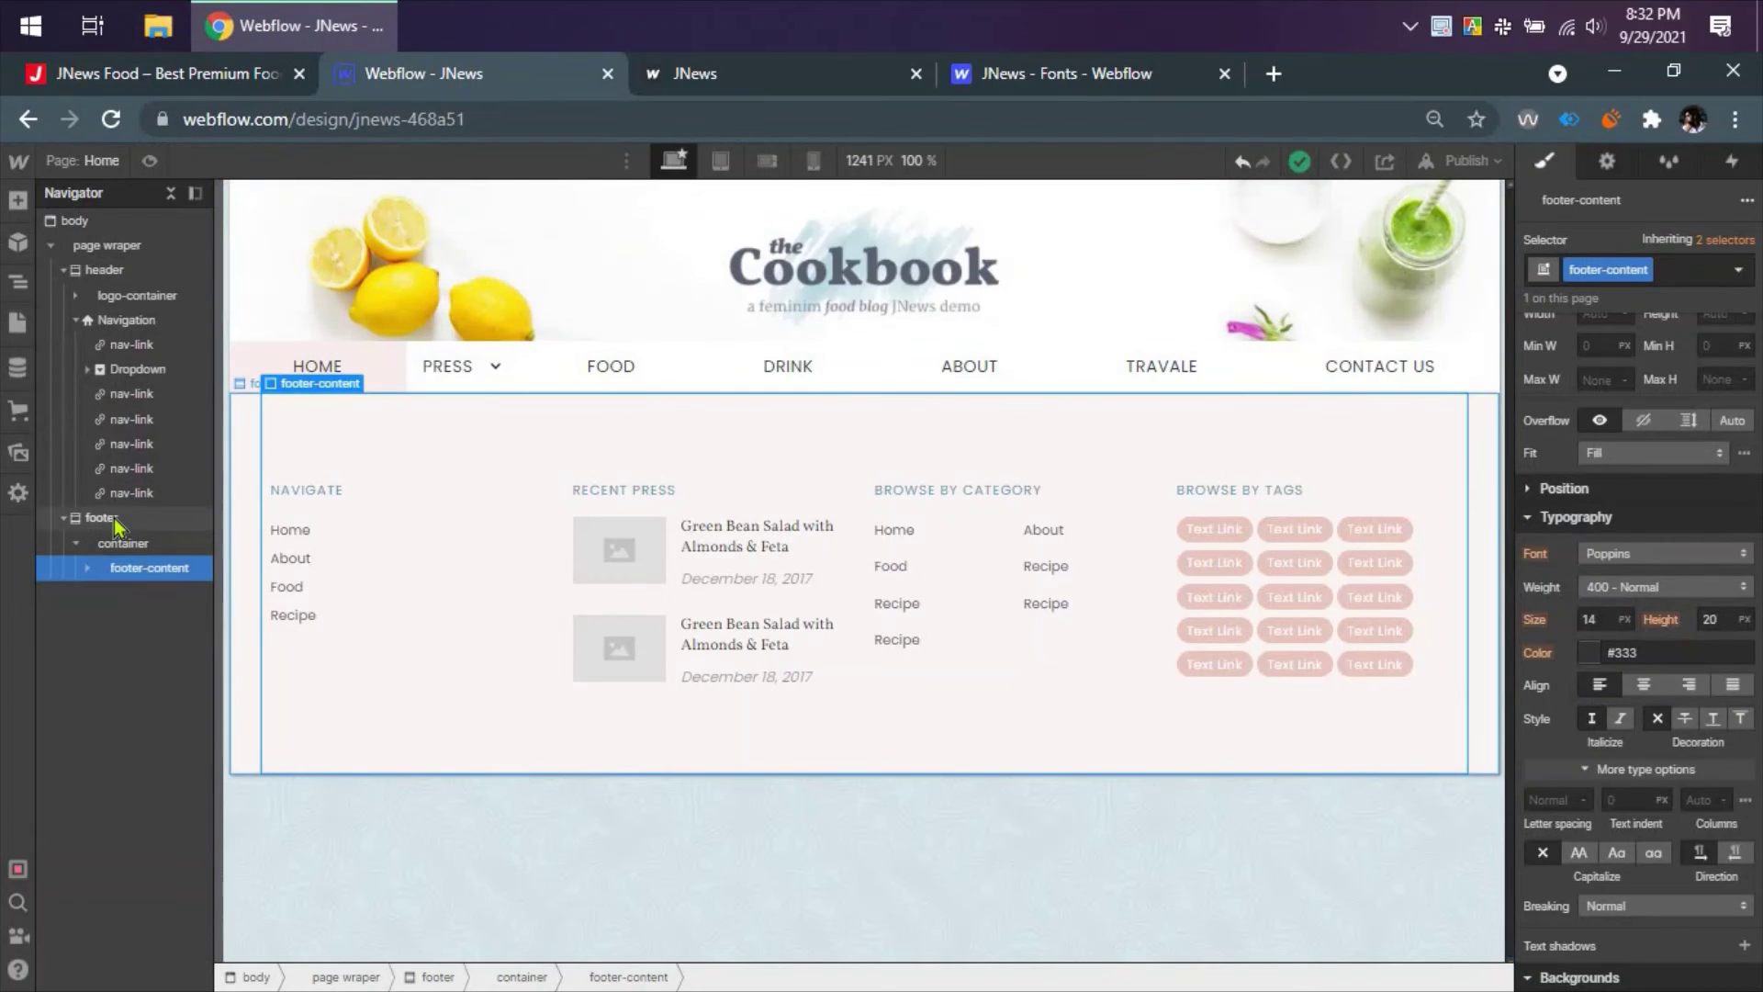
- Add a Div Block to the footer section after its container and give it the new class copyright
left_click(83, 517)
left_click(92, 543)
left_click(88, 517)
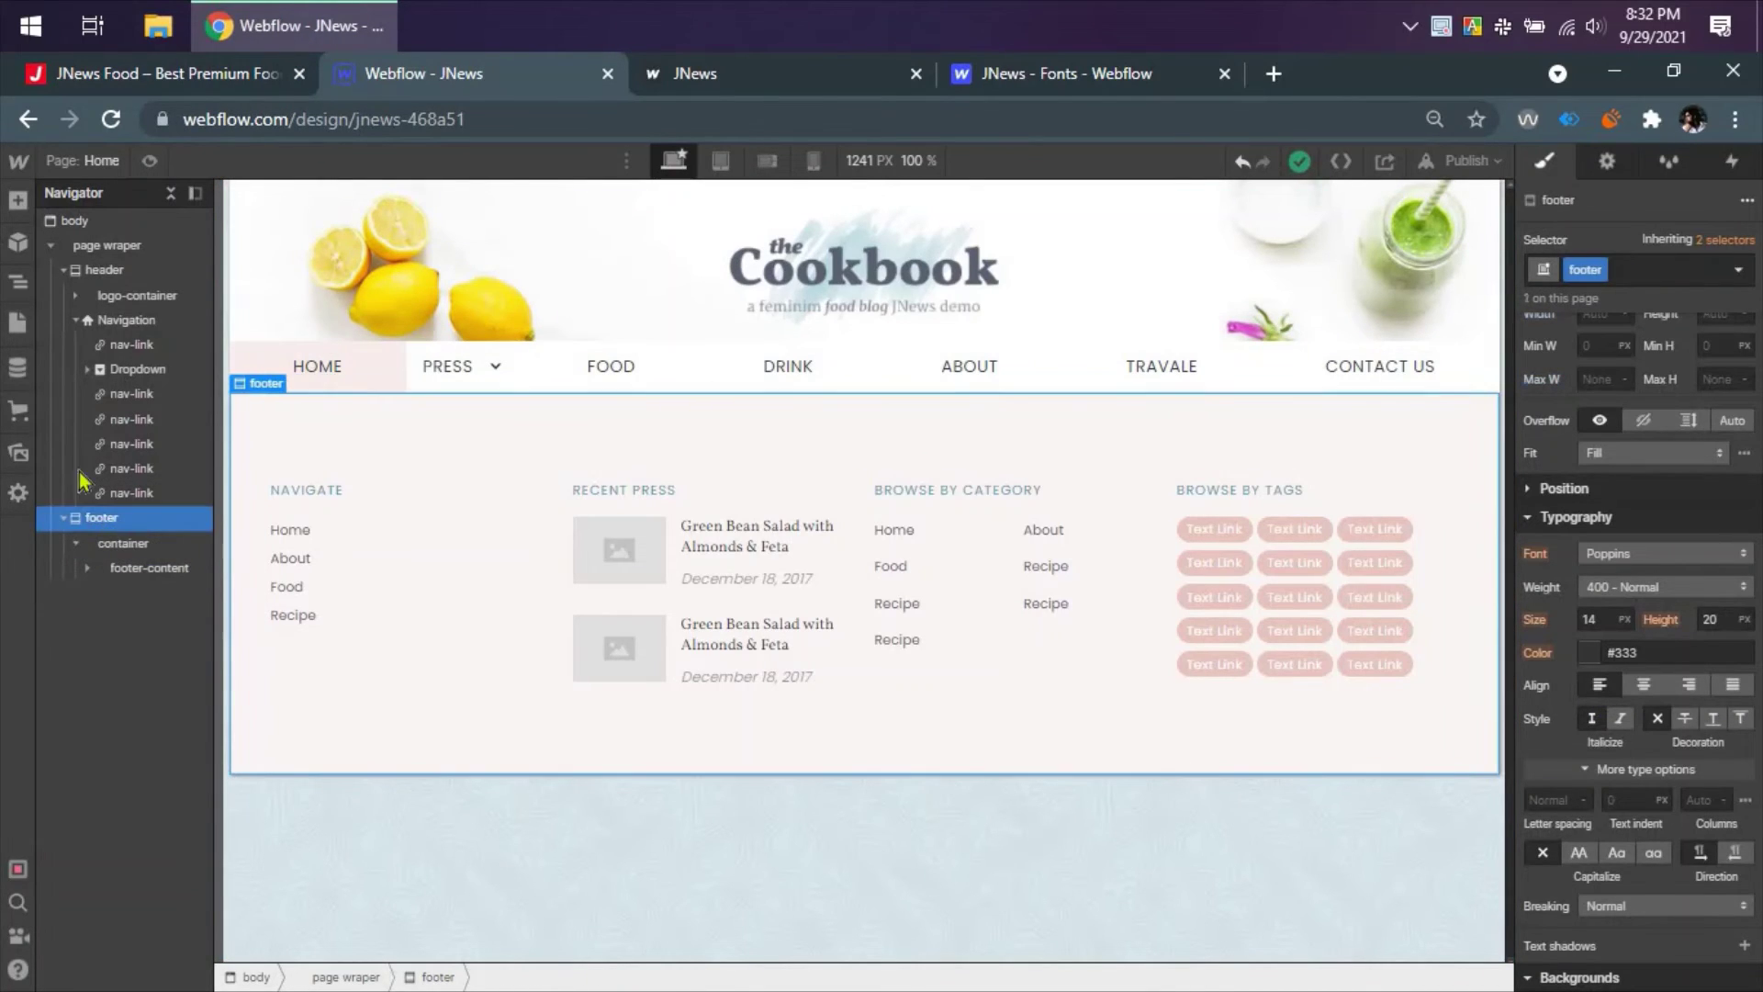
left_click(17, 200)
left_click(128, 574)
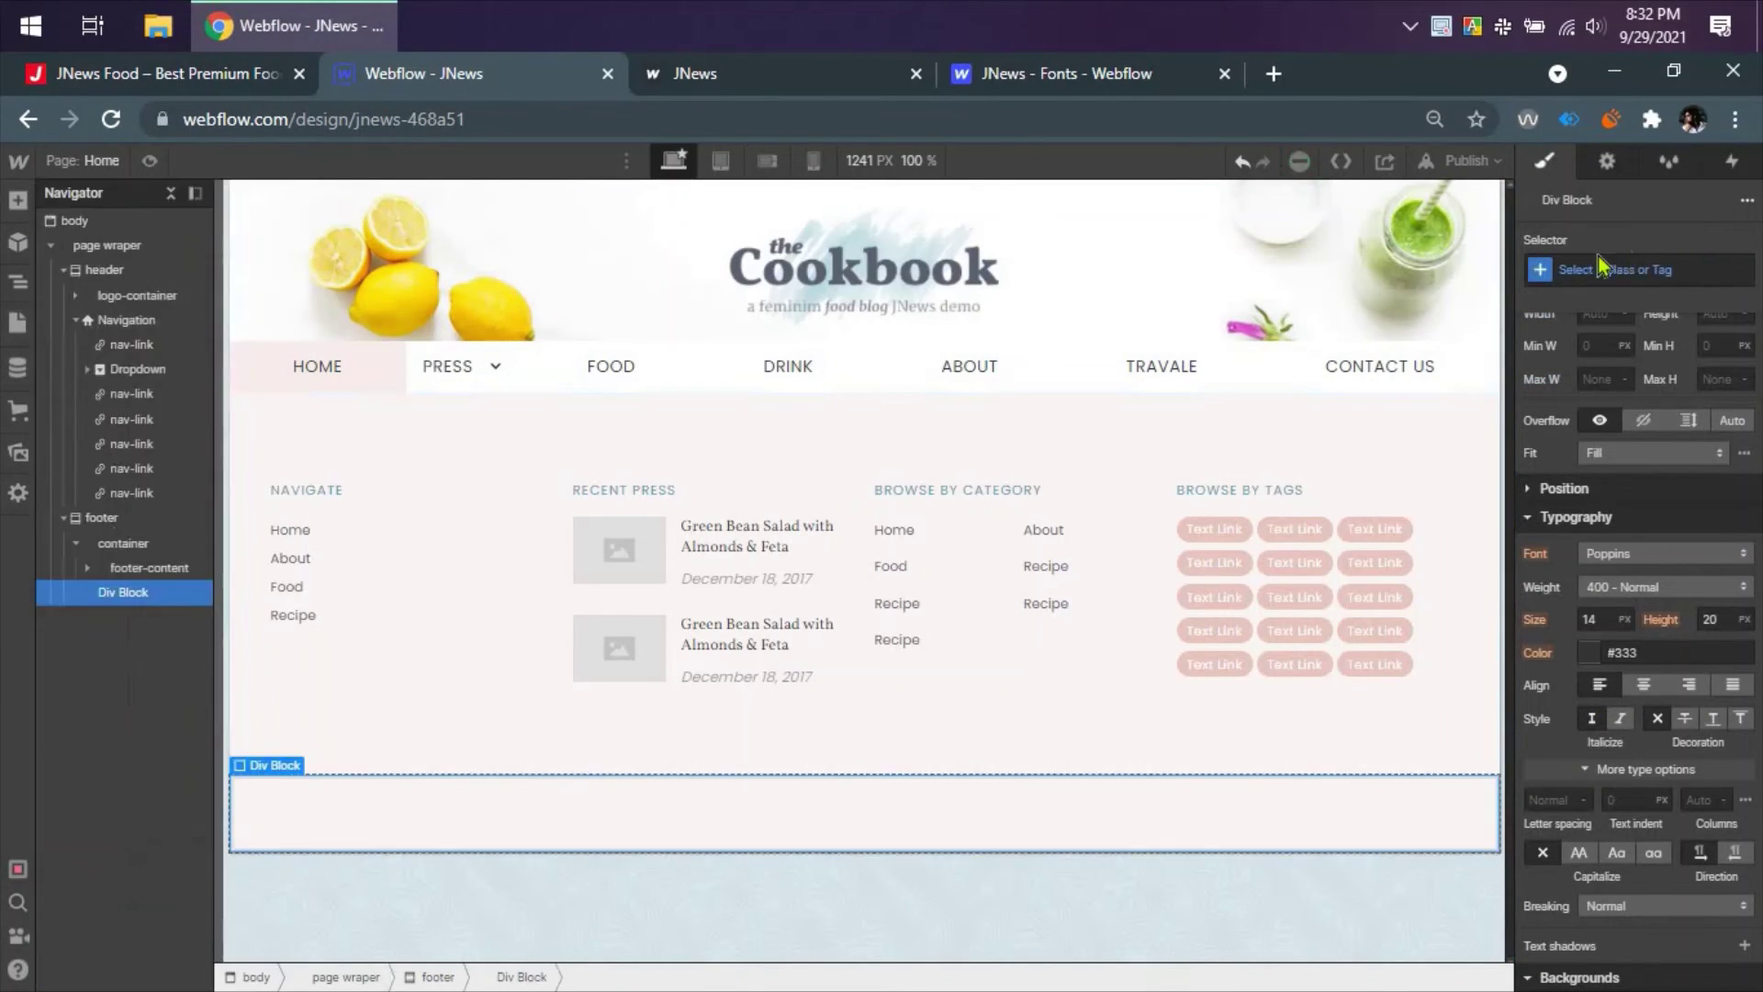
left_click(1589, 268)
type("copyright")
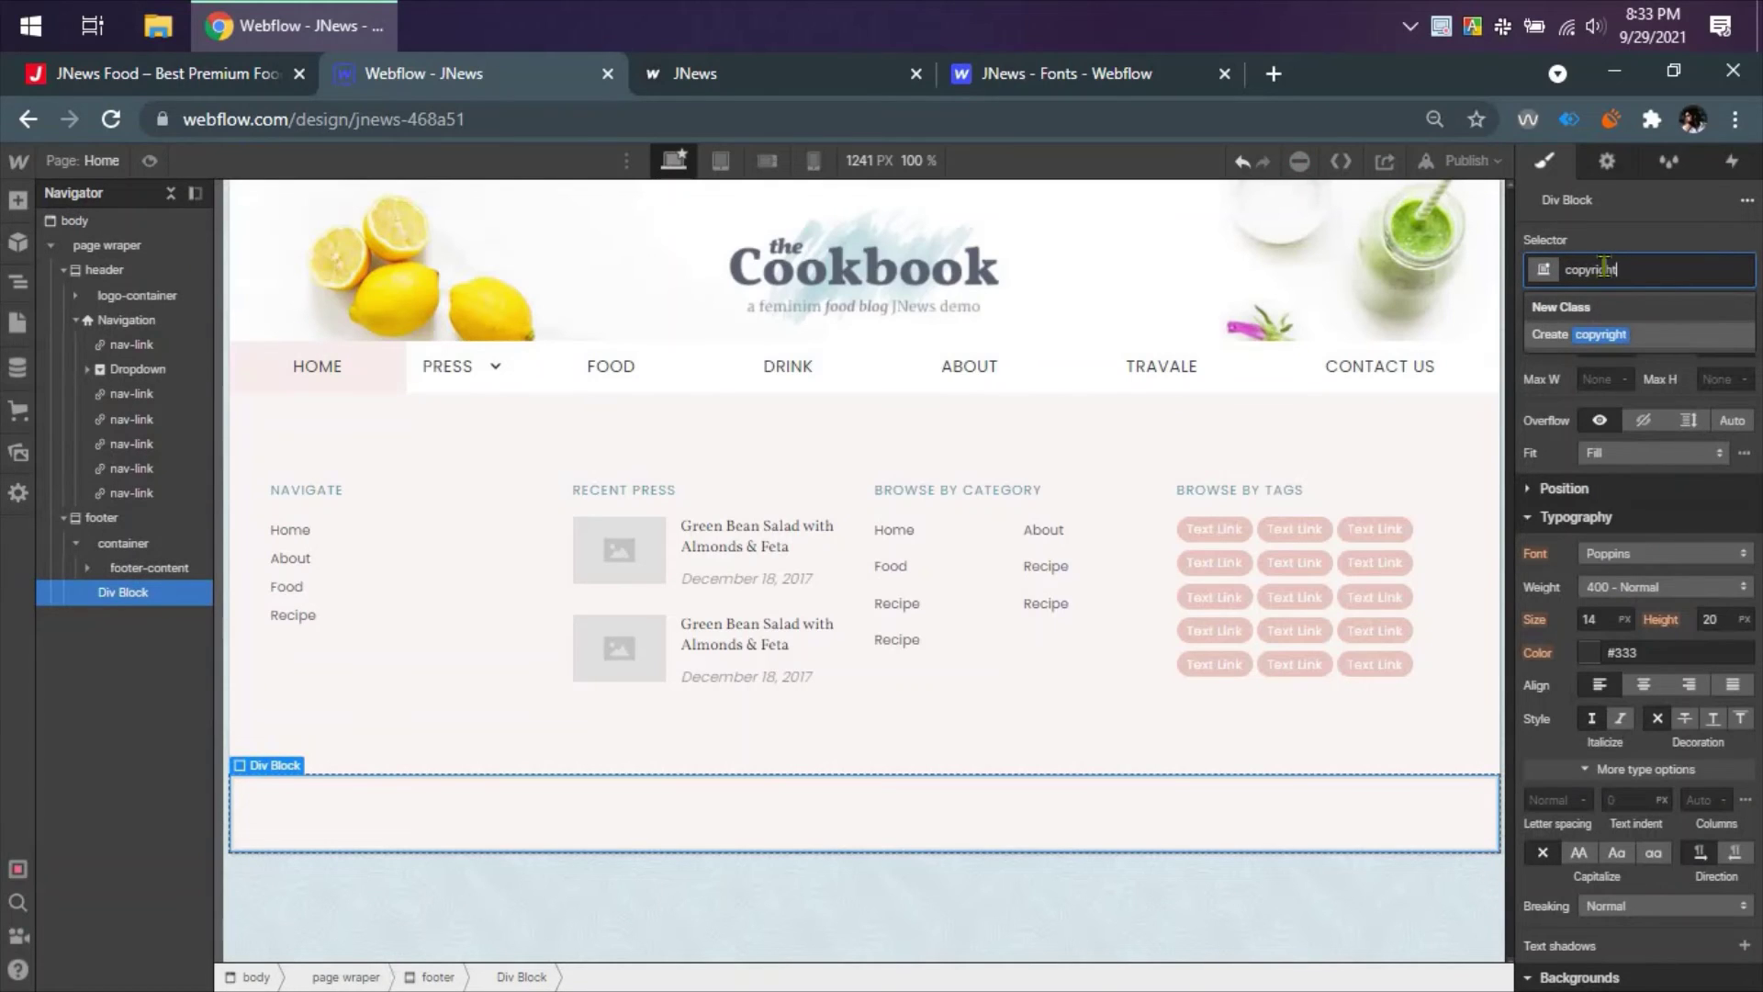
key("Return")
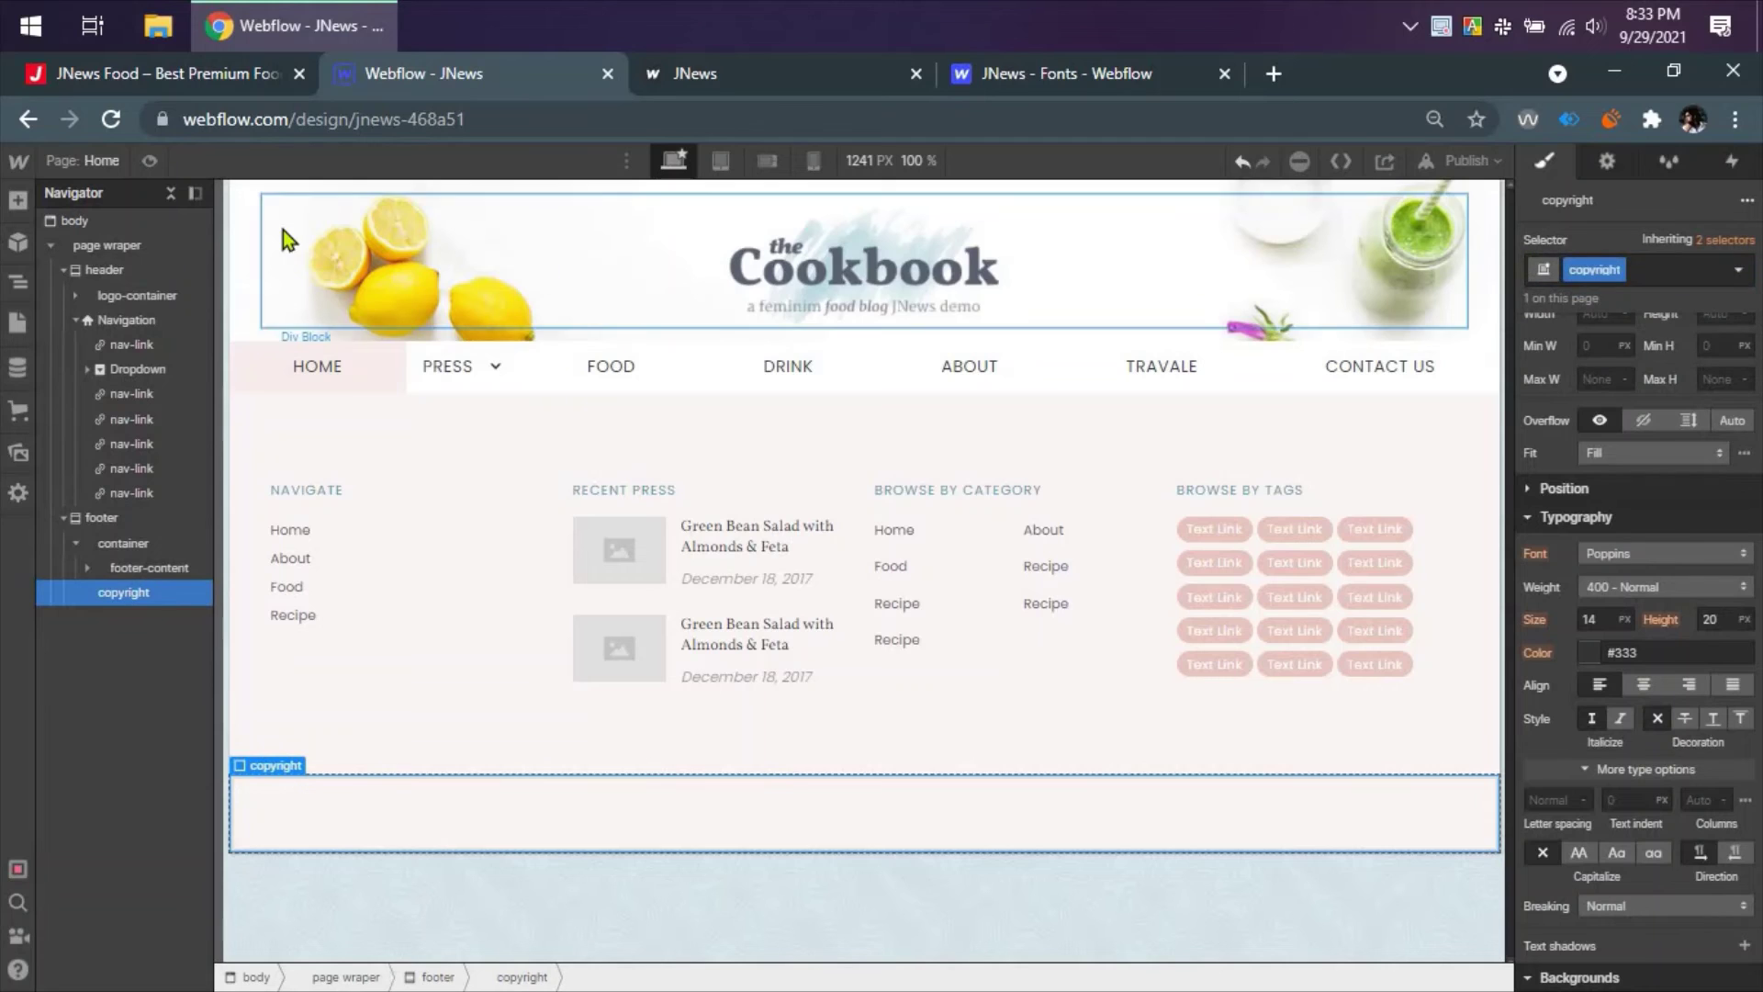
- Nest a single Div Block inside the copyright block, discarding the extra one, and assign it the existing container class
left_click(237, 78)
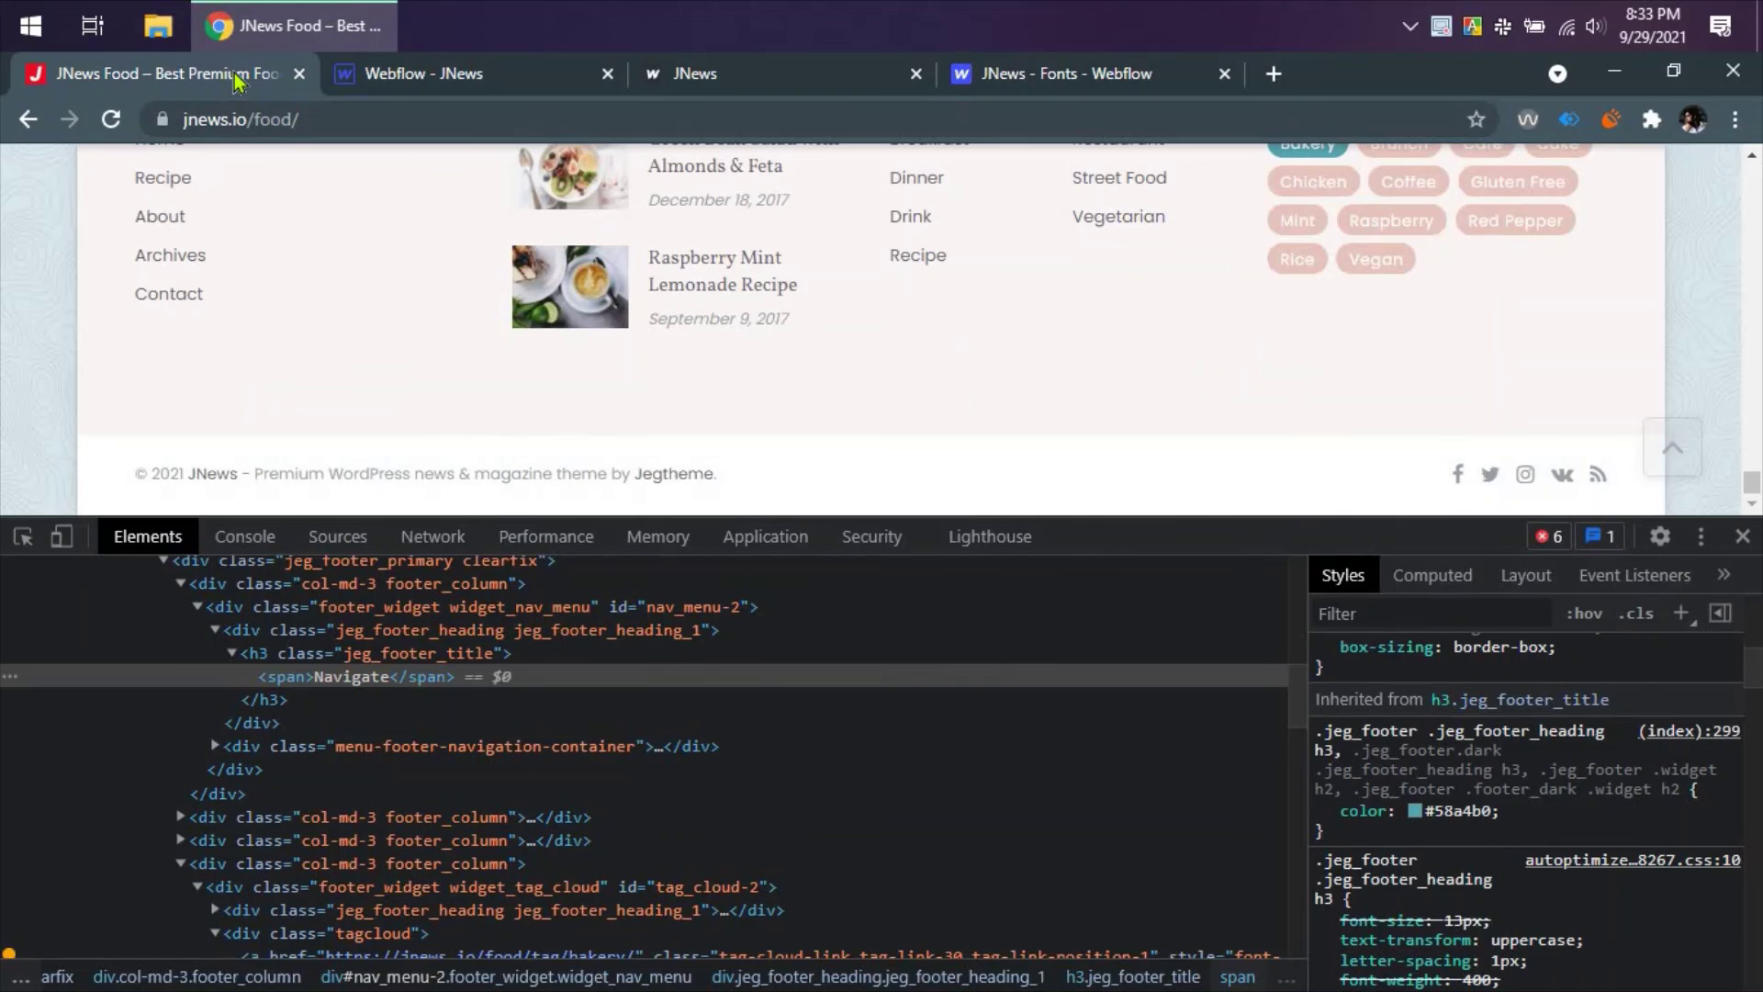
left_click(439, 83)
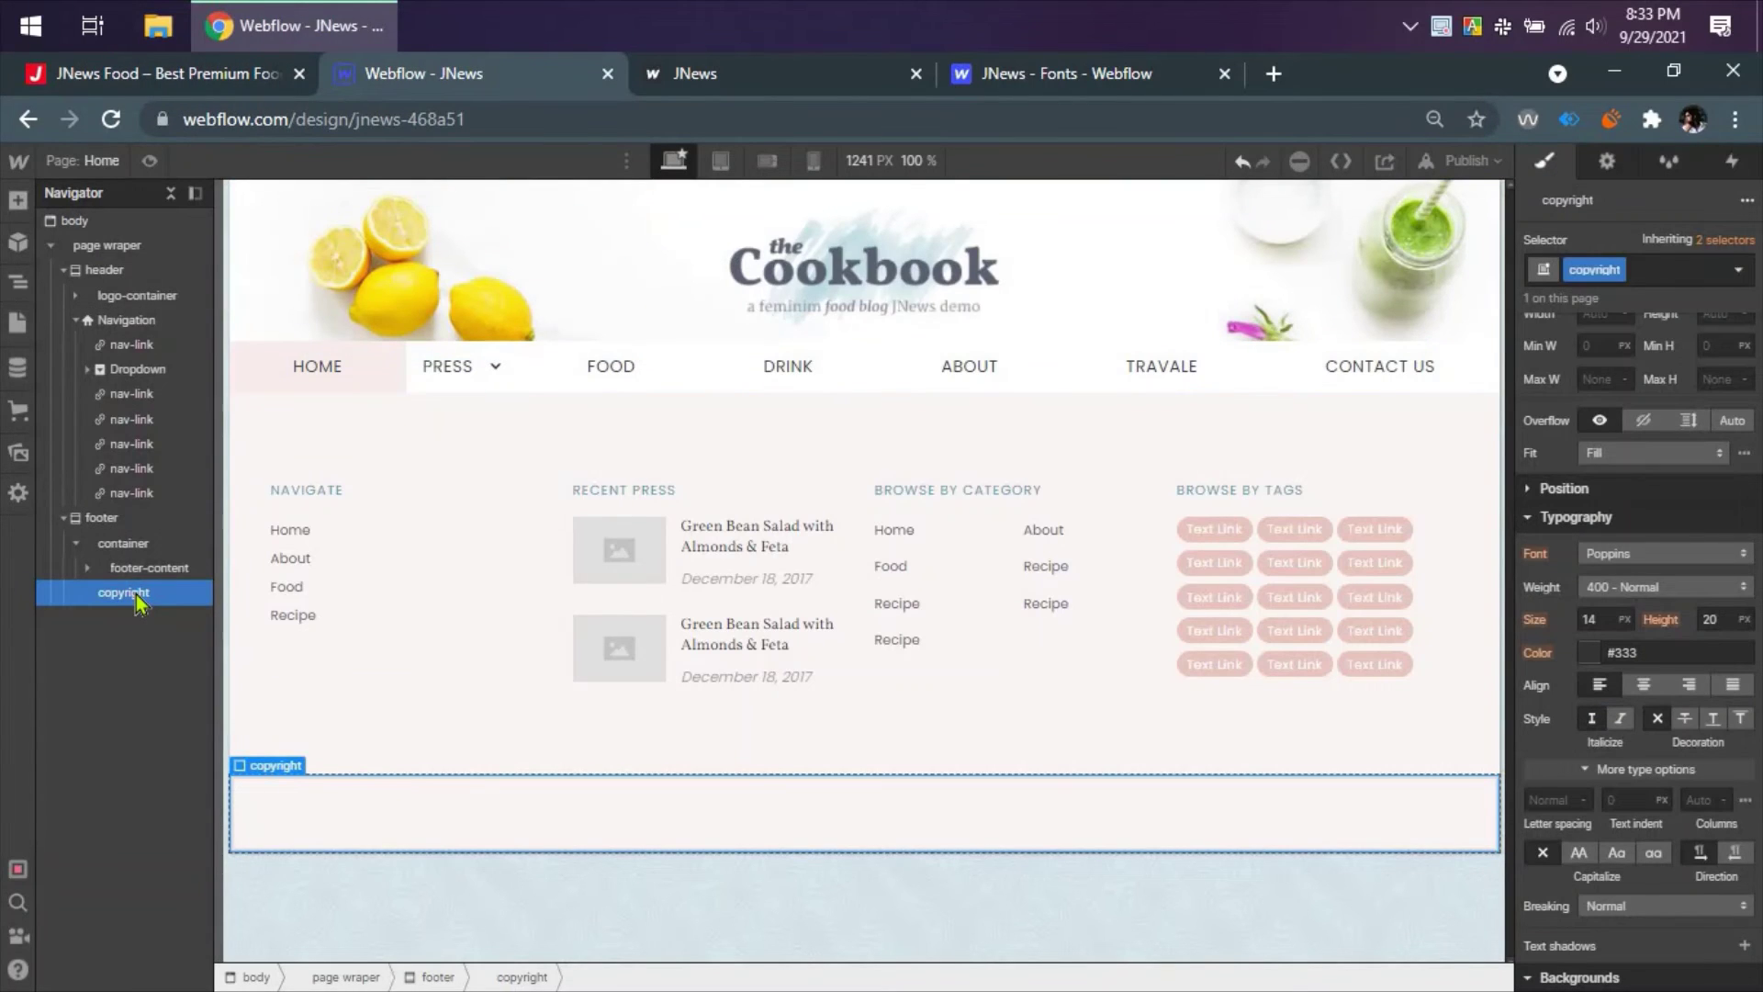
mouse_move(104, 602)
left_mouse_down()
mouse_move(76, 542)
mouse_move(87, 591)
mouse_move(98, 569)
left_mouse_up()
left_click(18, 201)
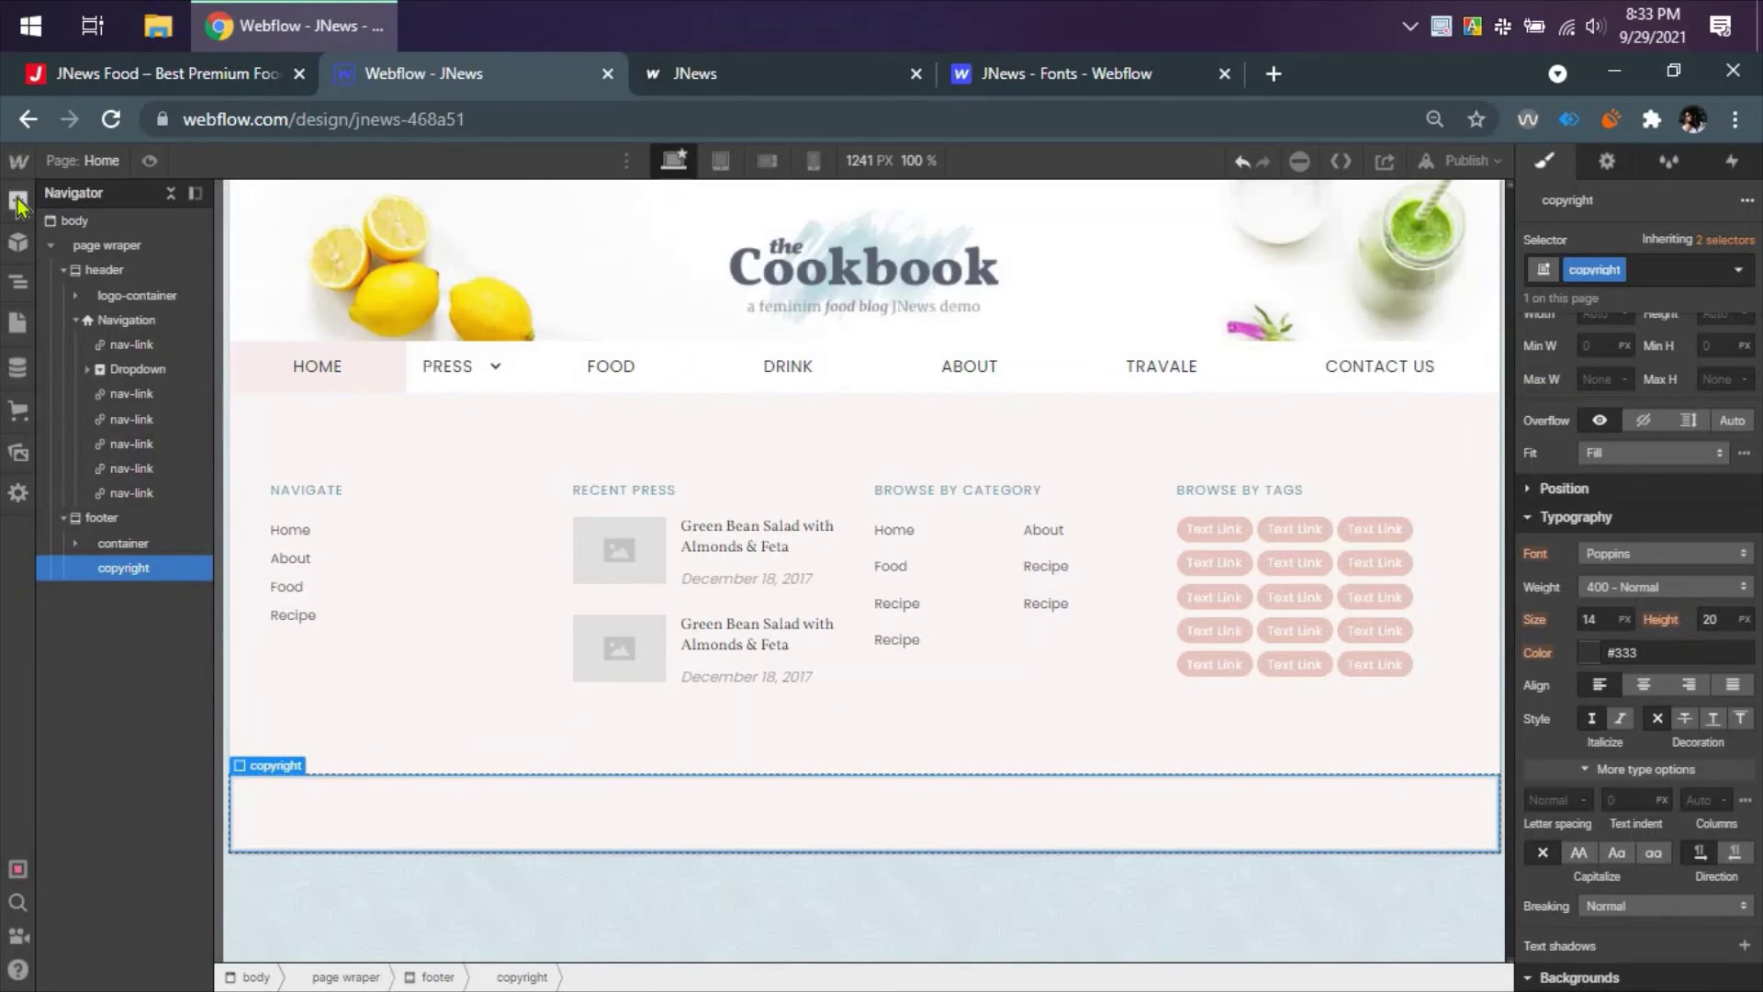
double_click(92, 566)
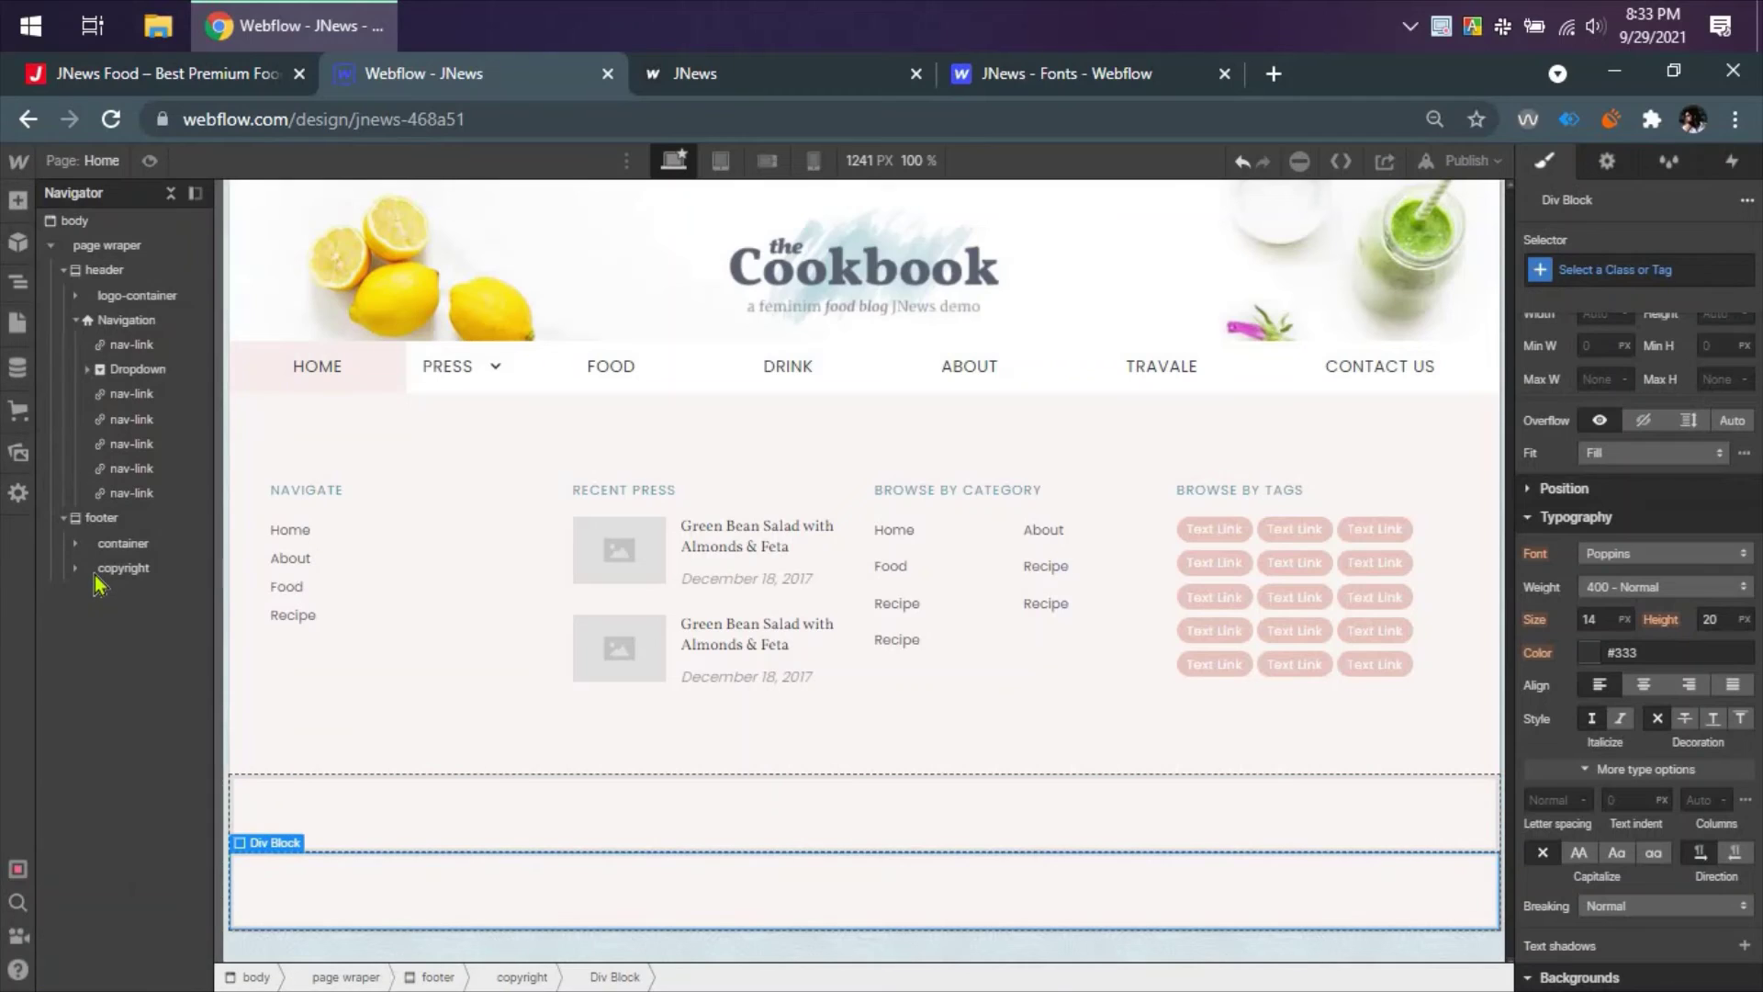
left_click(146, 597)
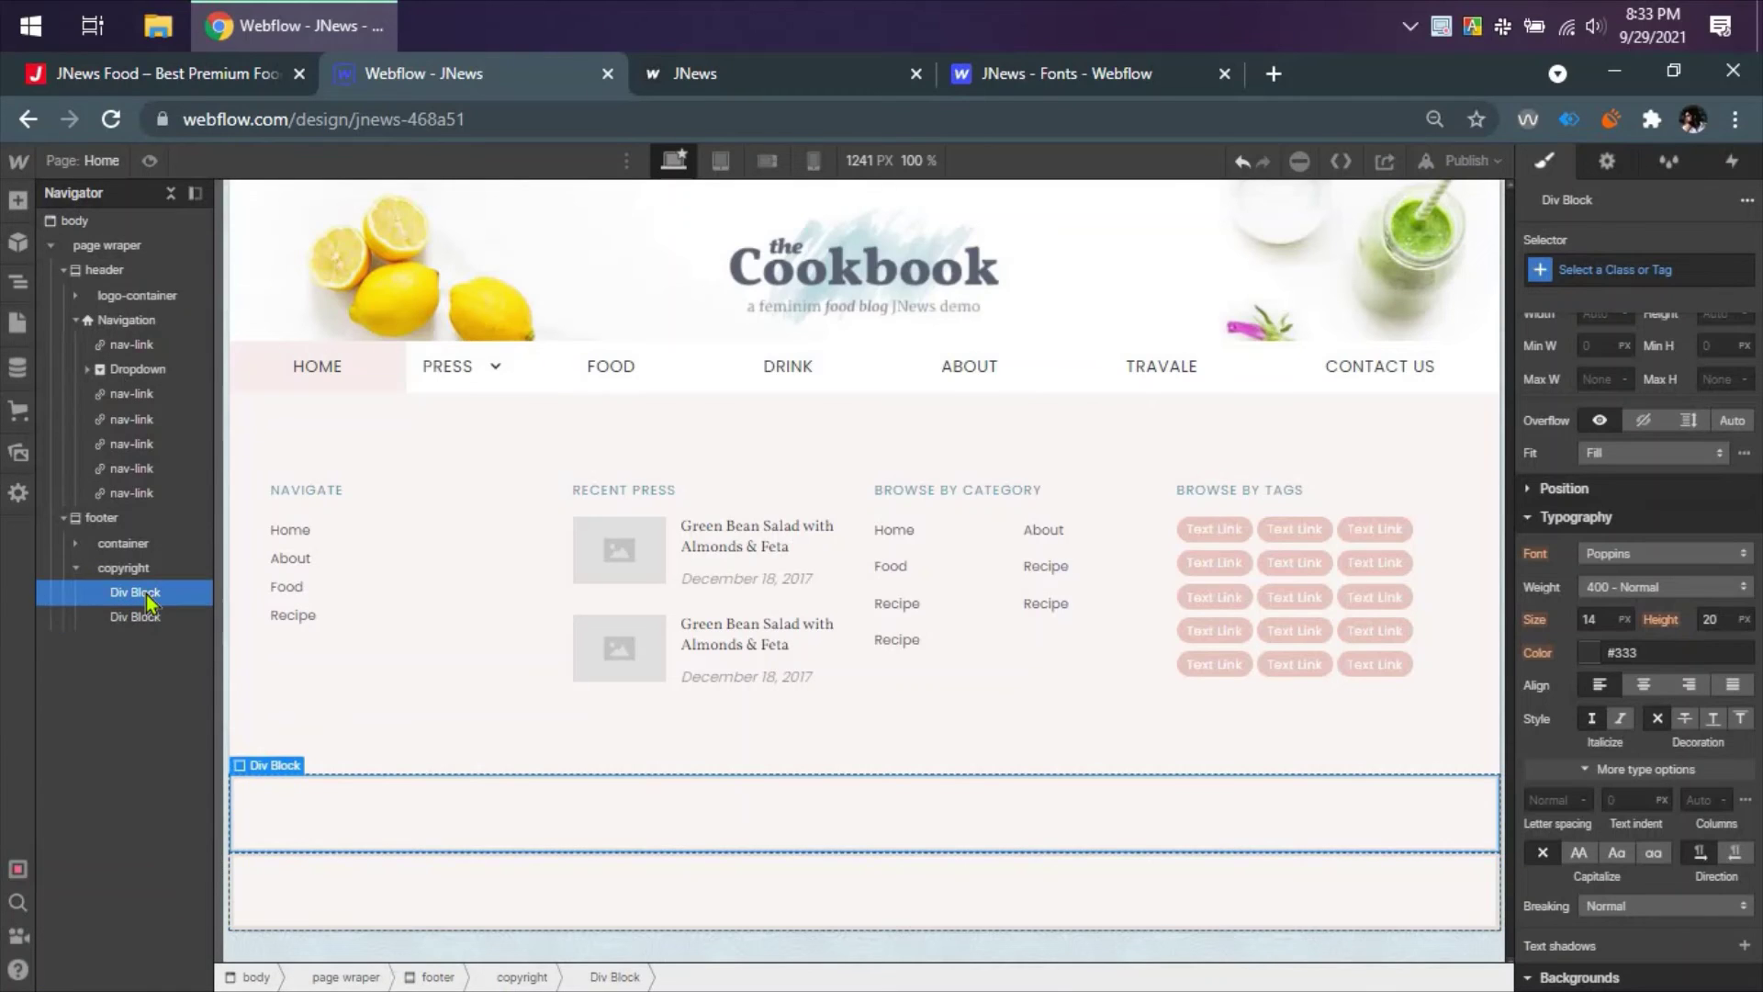
key("ctrl+z")
left_click(1587, 269)
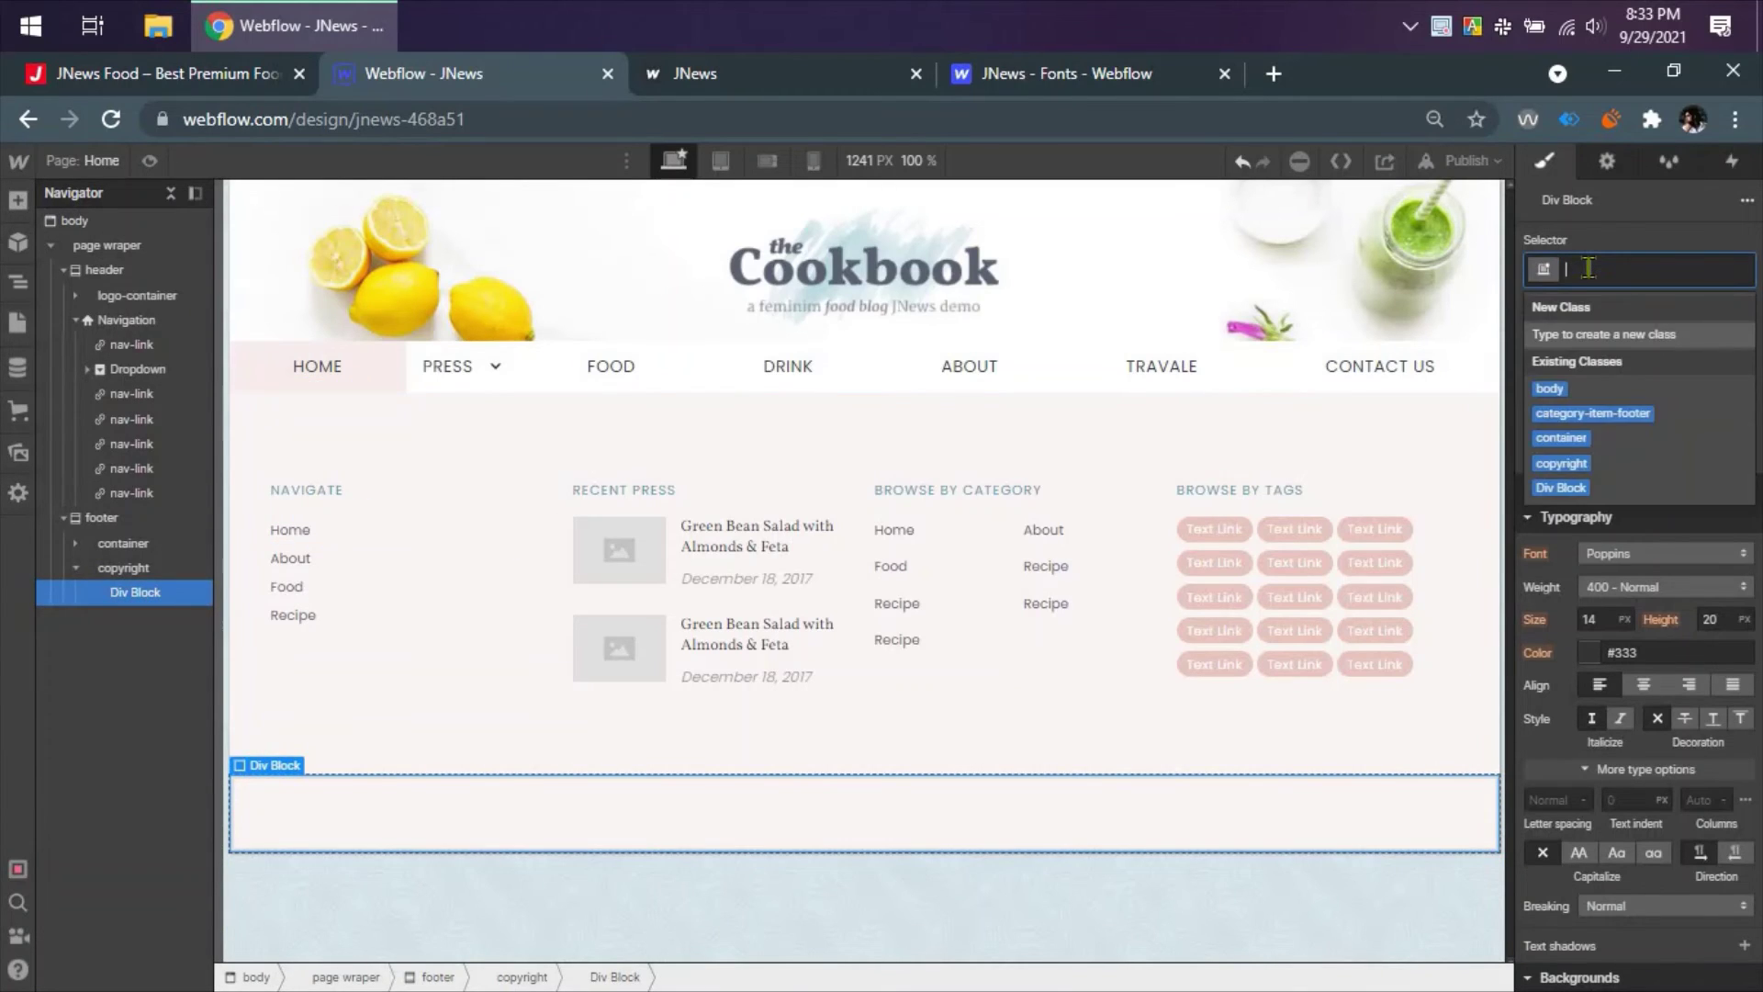
type("container")
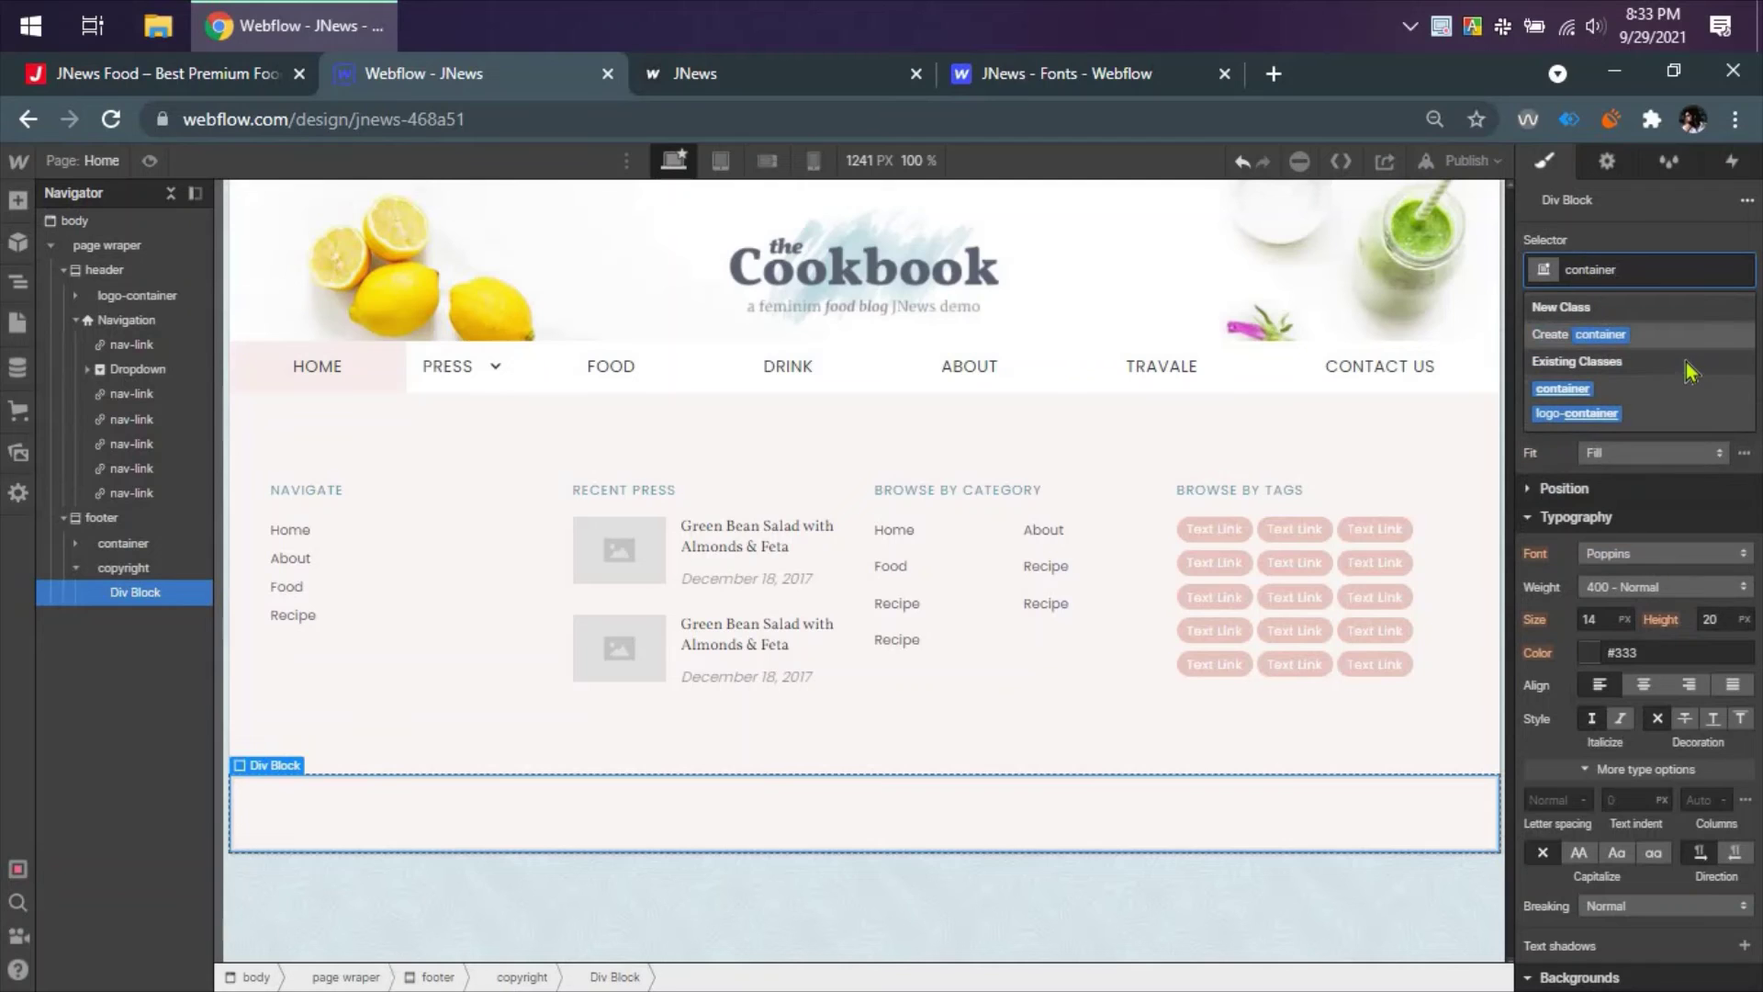
left_click(1638, 391)
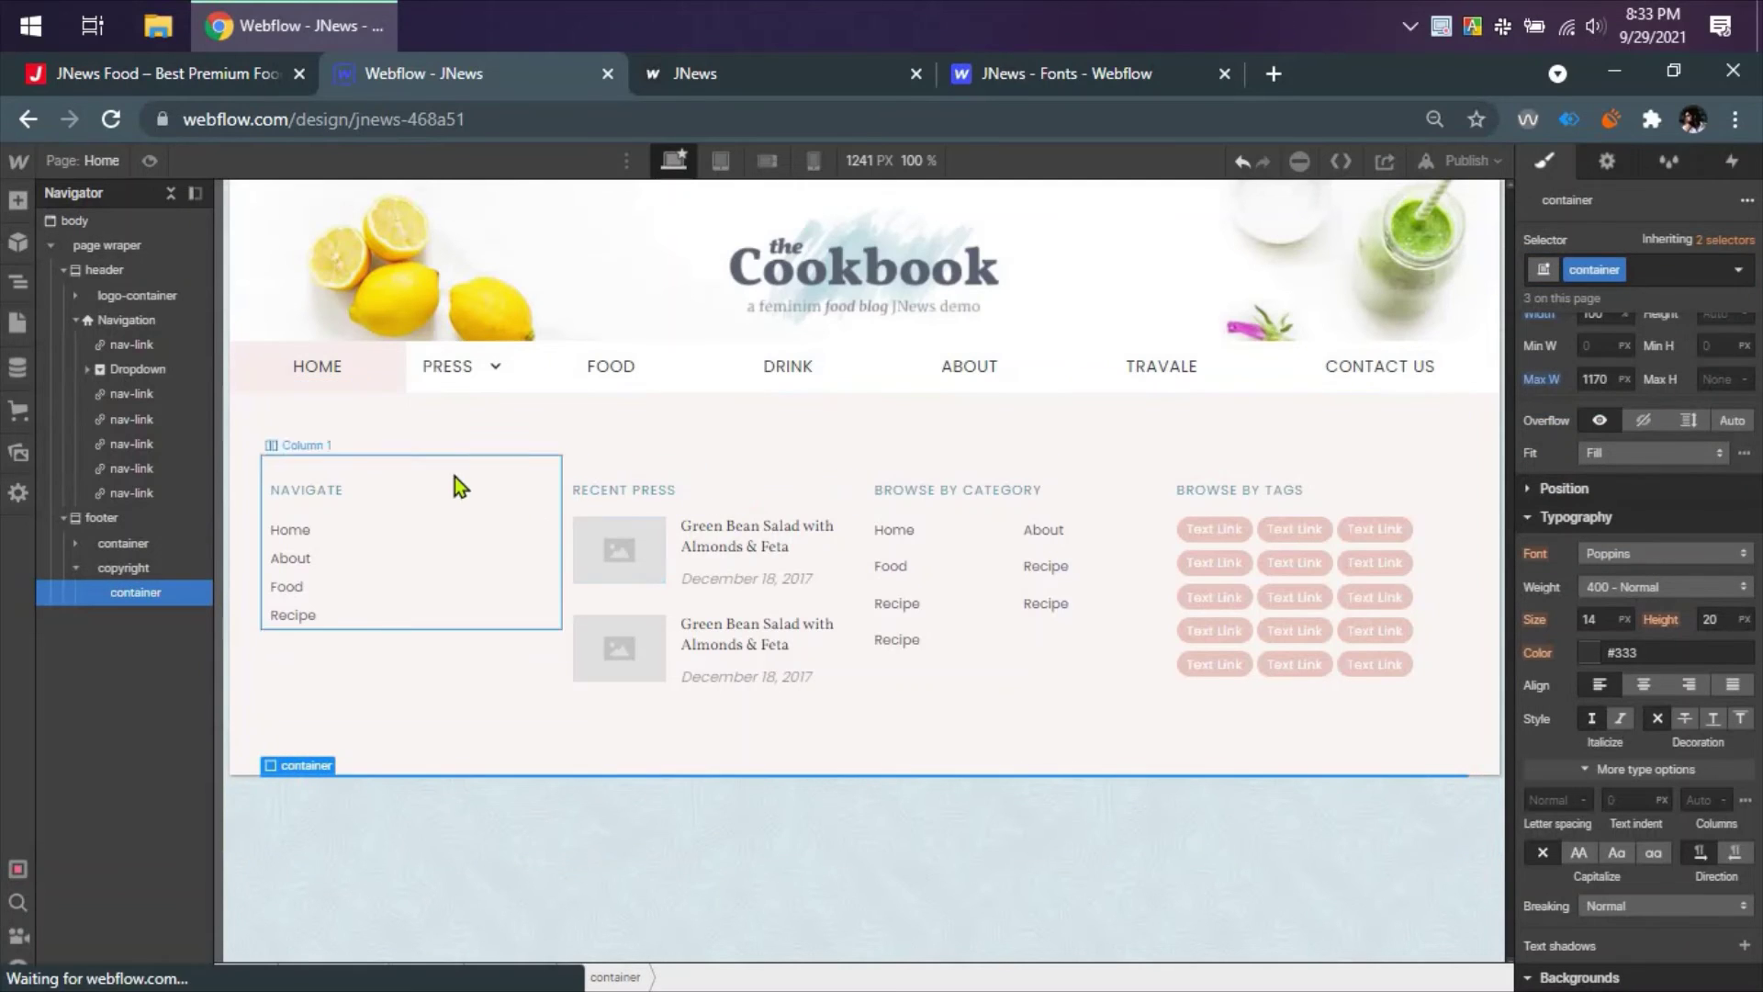
- Switch to the JNews Food reference page and inspect the styles of the copyright line in its footer
left_click(246, 73)
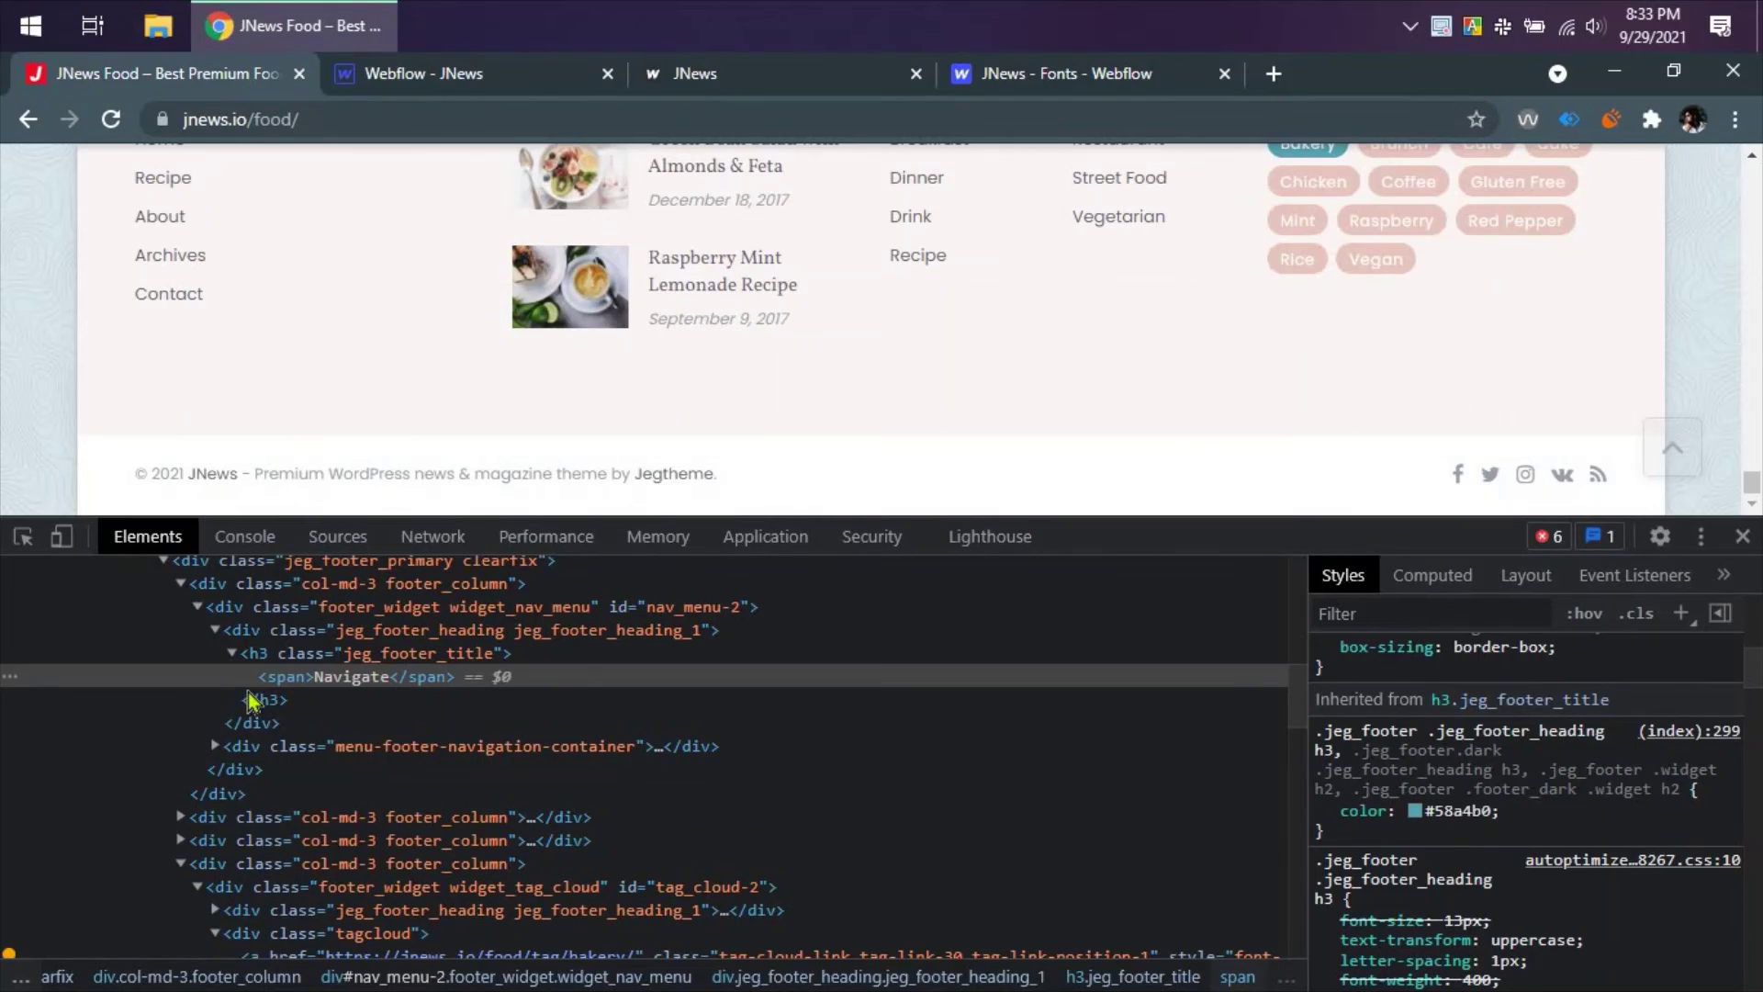
right_click(311, 475)
left_click(384, 896)
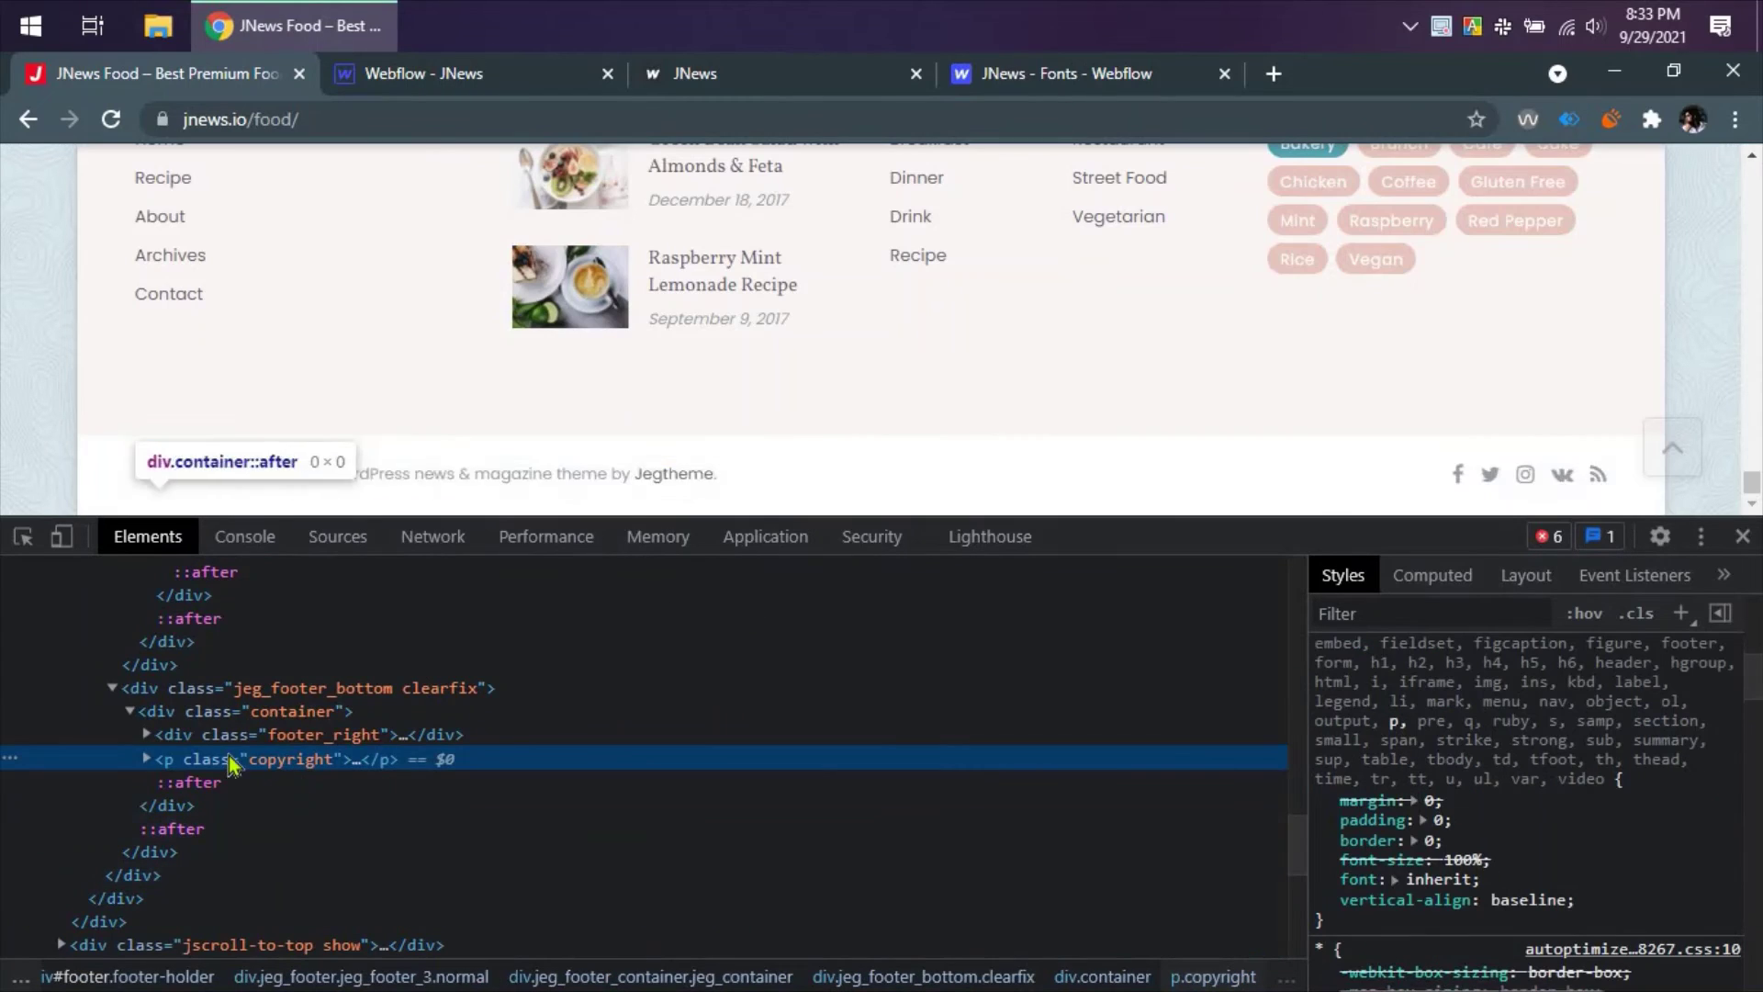
scroll(1501, 808, "up", 5)
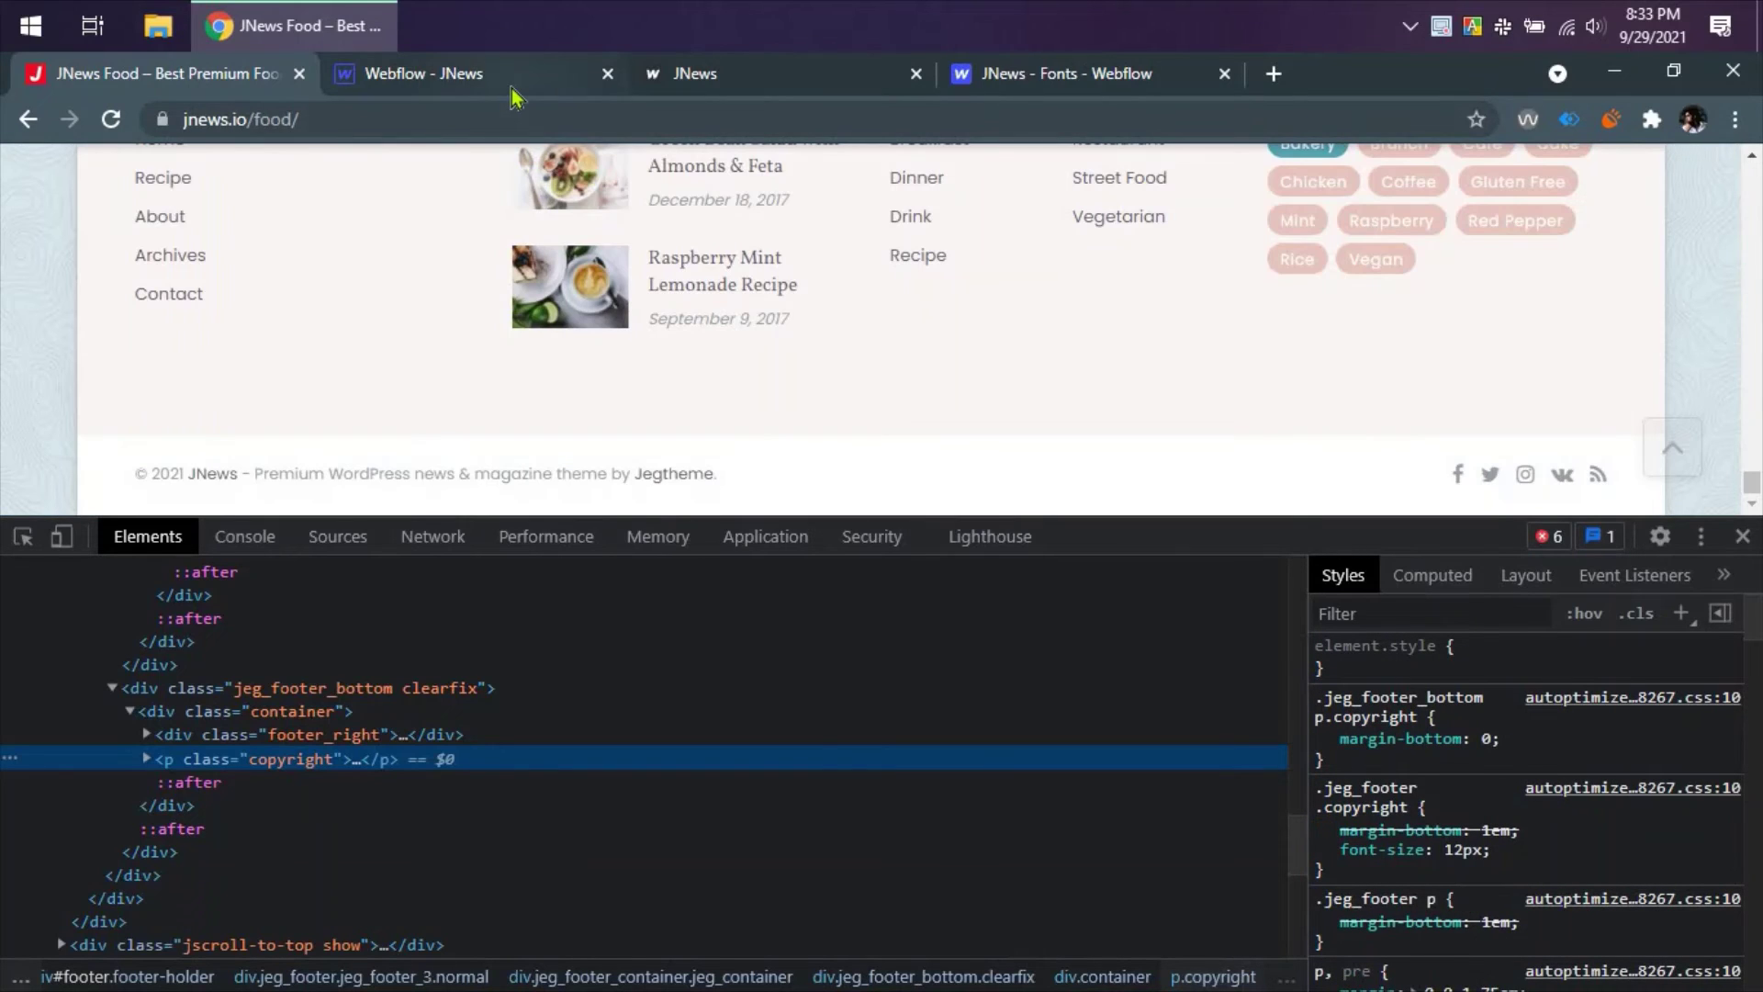
- Copy the reference copyright line, add a Paragraph inside the copyright block's container in Webflow, and replace its placeholder text with the copied line
left_click_drag(718, 473, 150, 469)
left_click(423, 74)
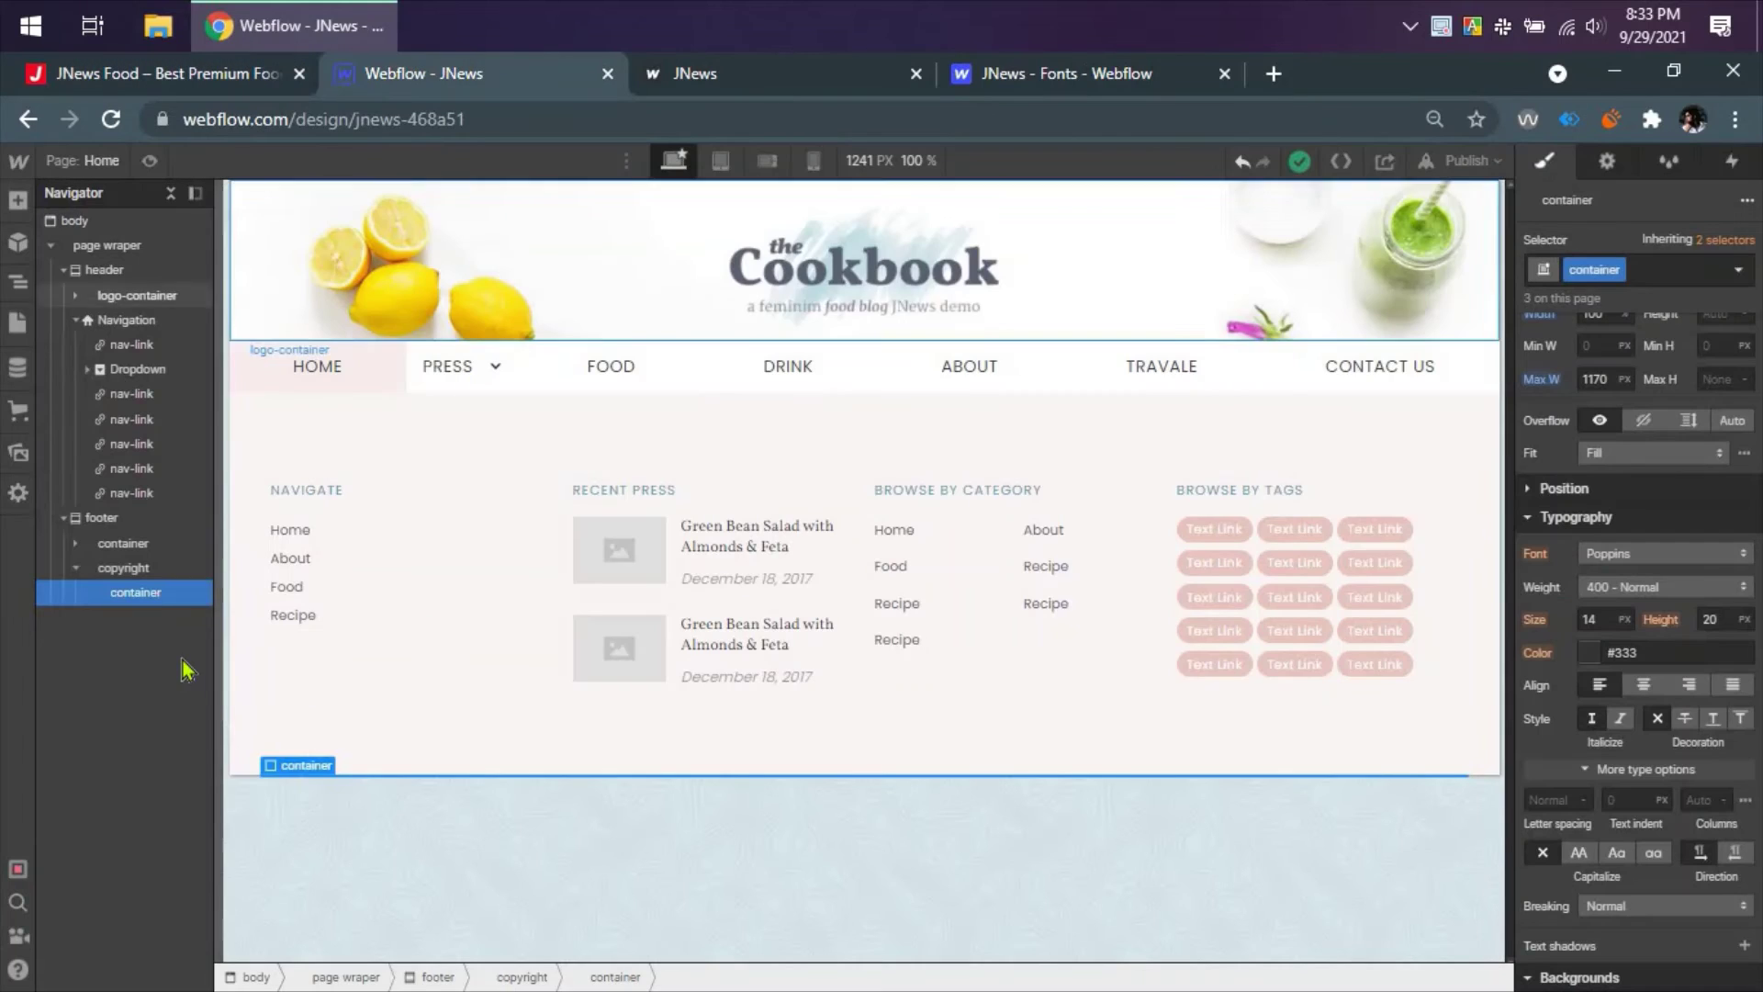
key("a")
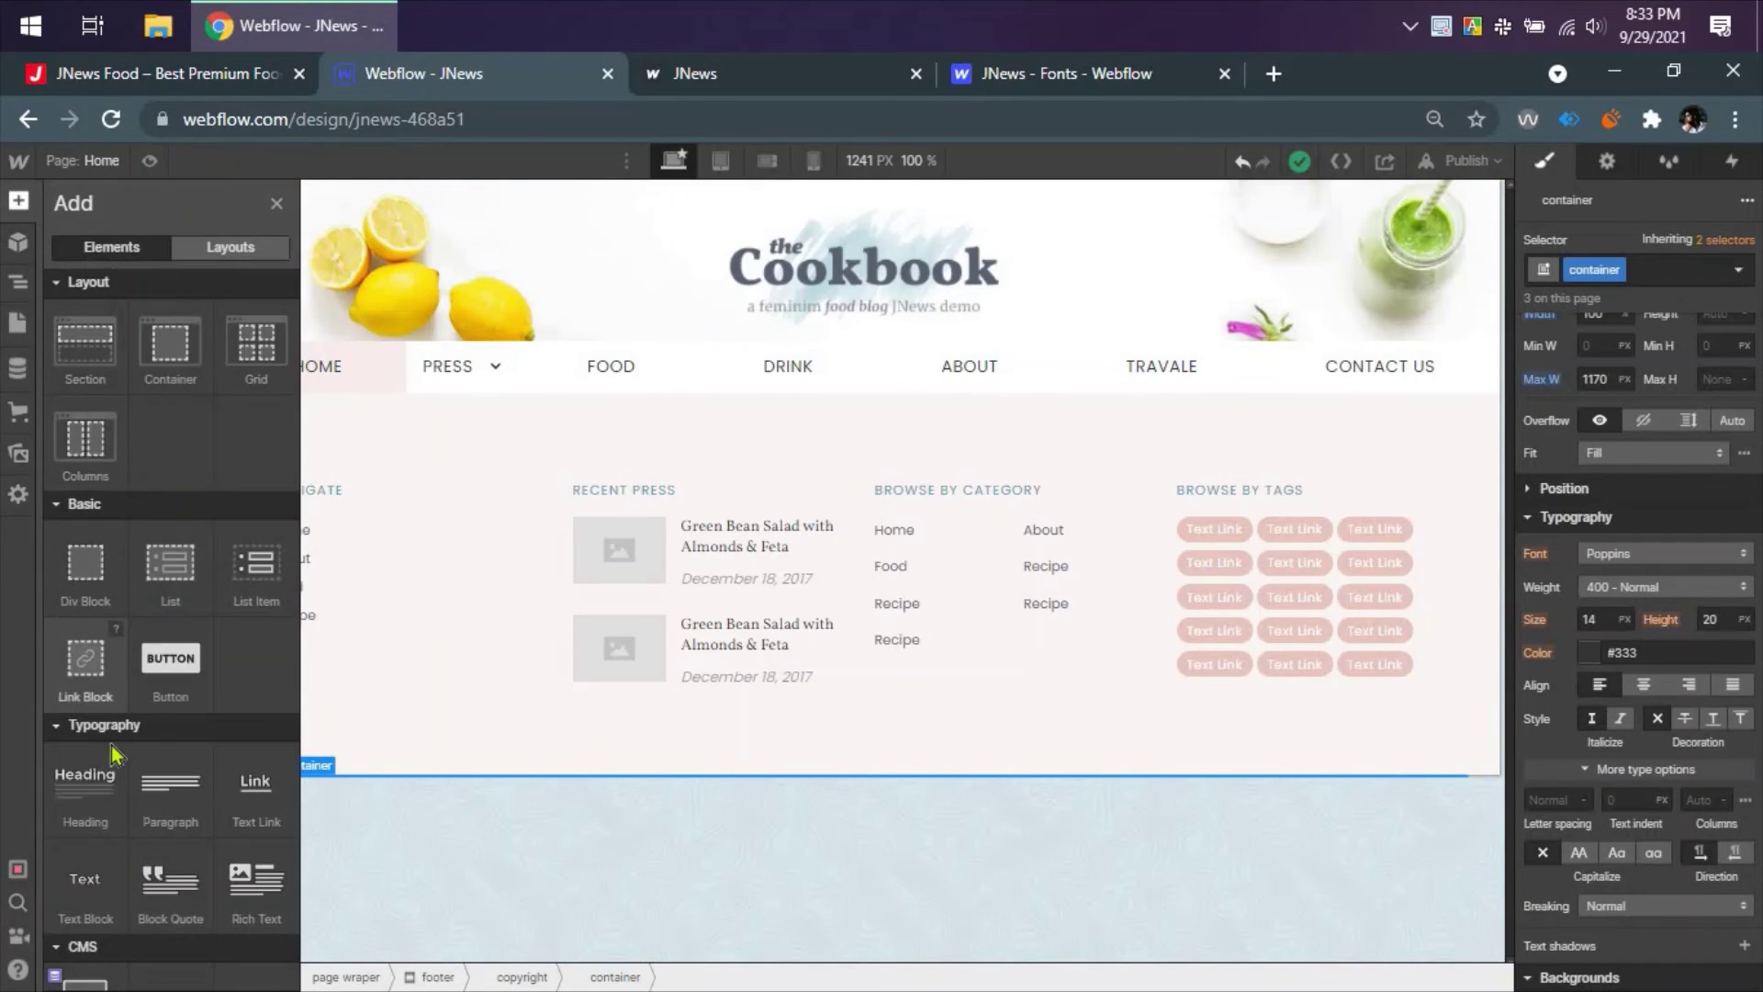
left_click_drag(170, 791, 397, 817)
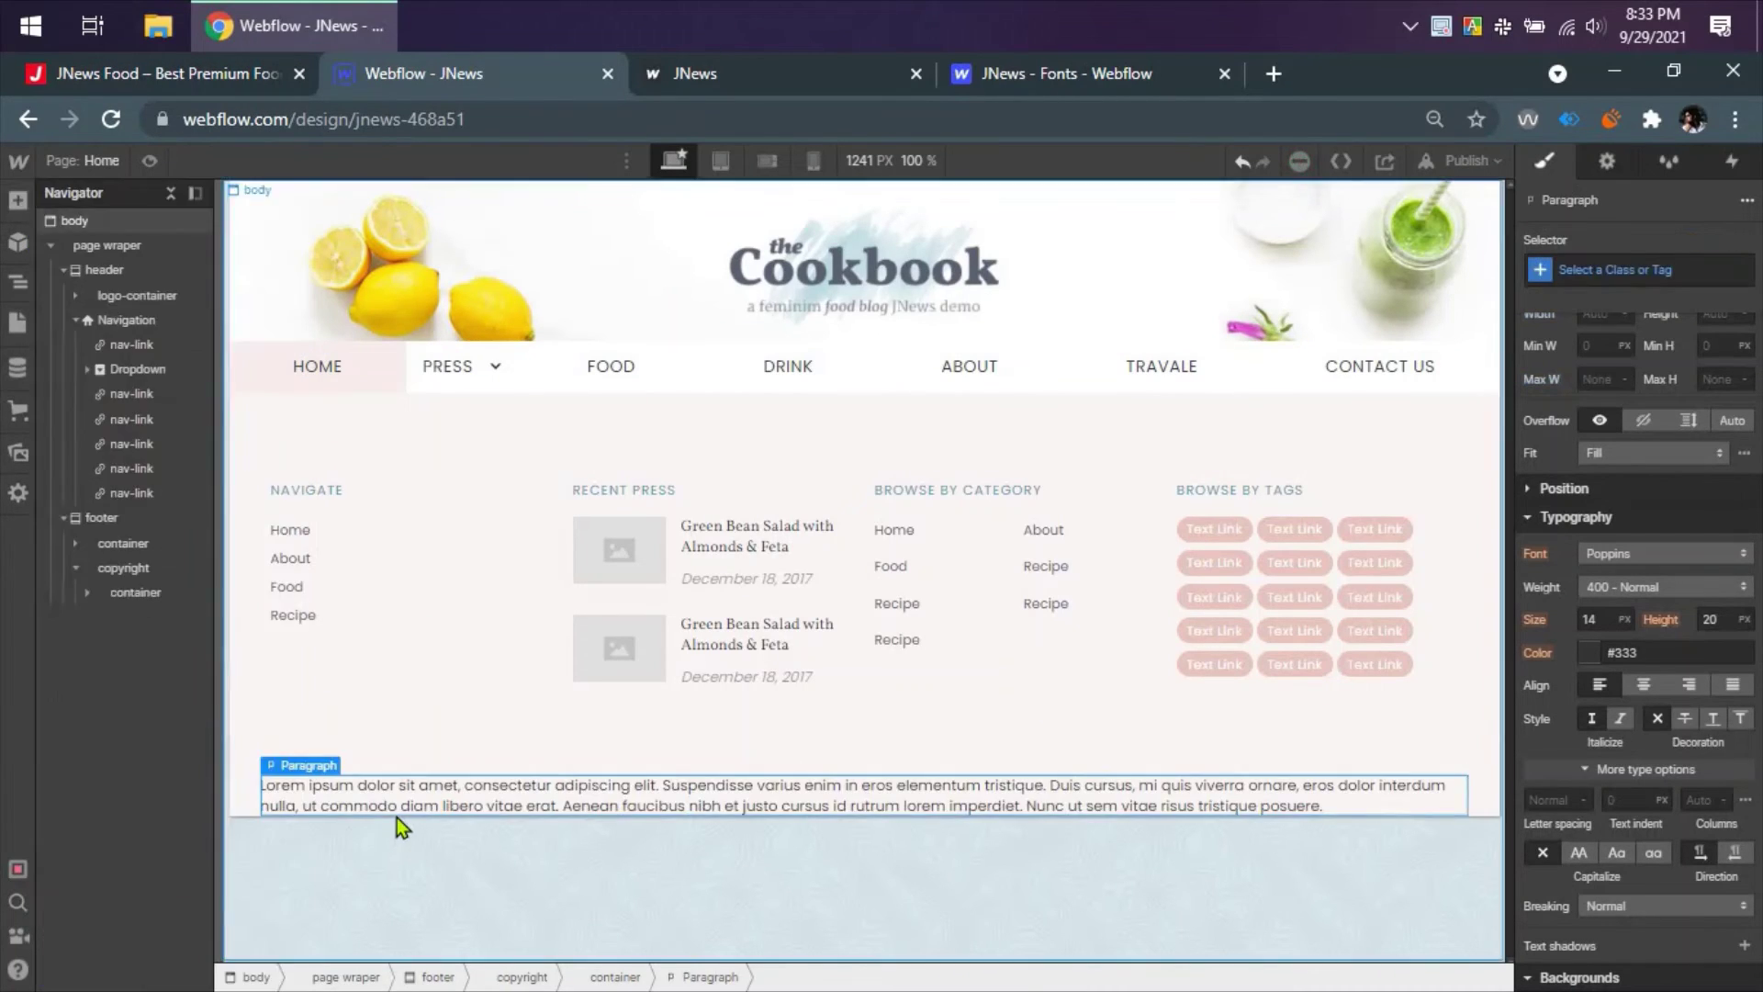
double_click(406, 799)
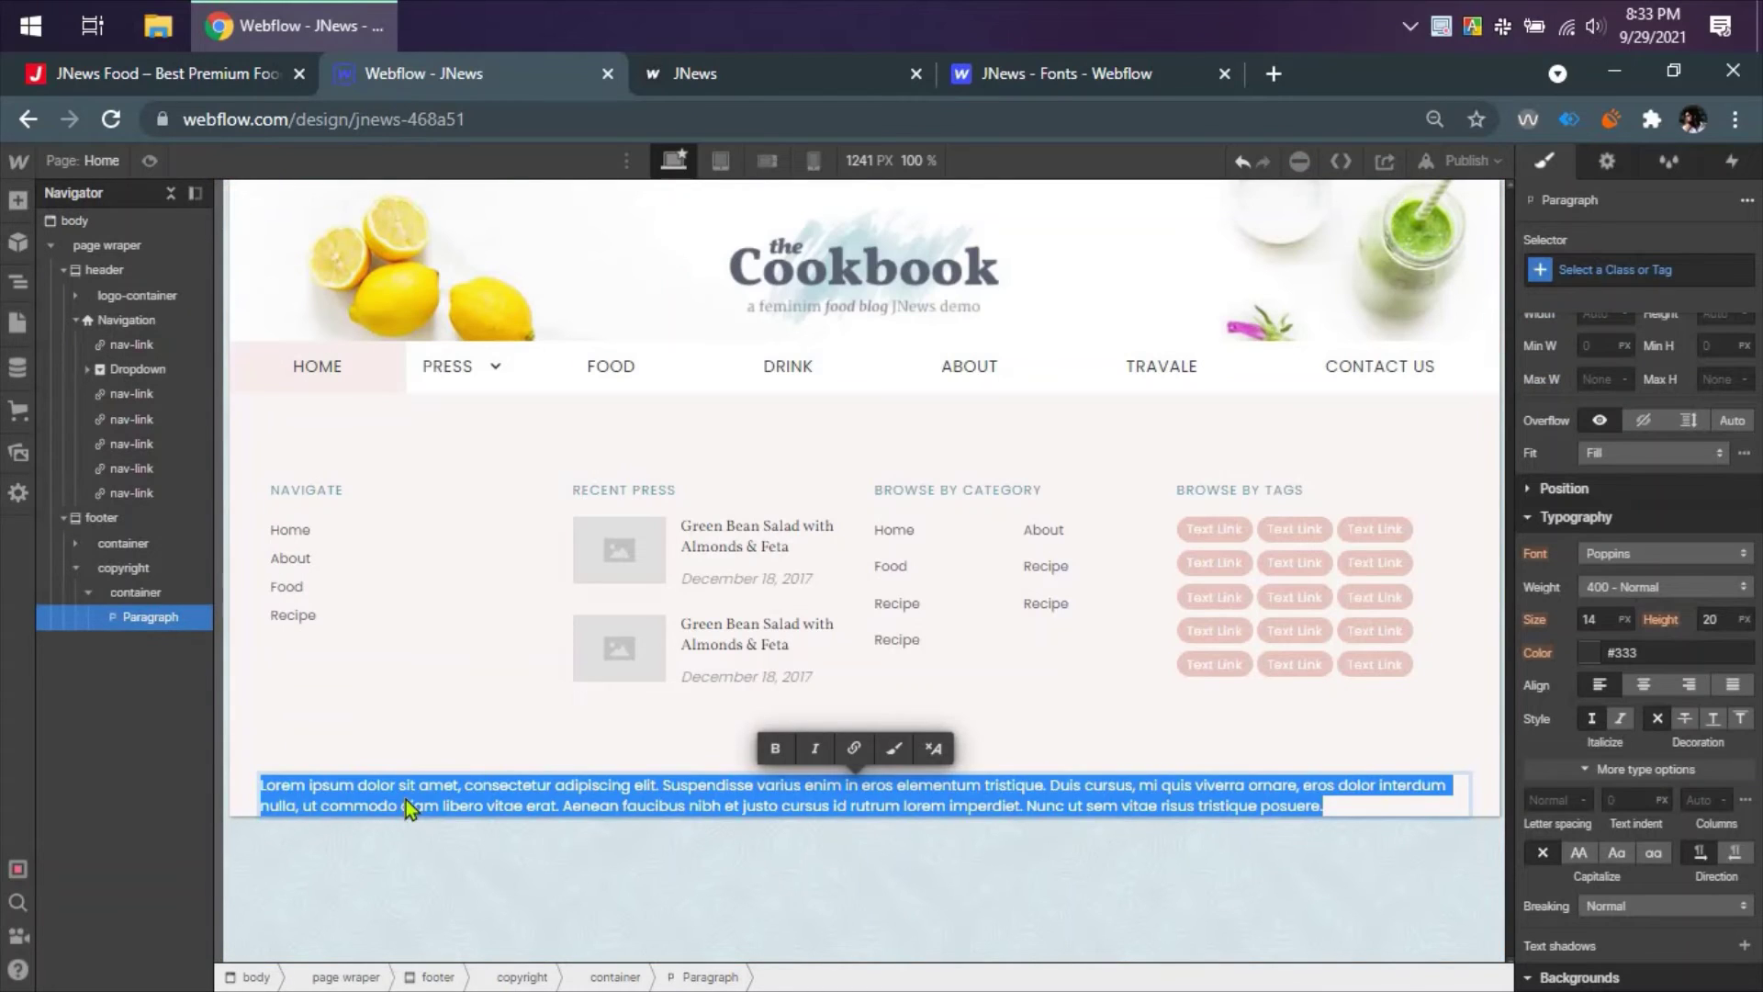
key("ctrl+v")
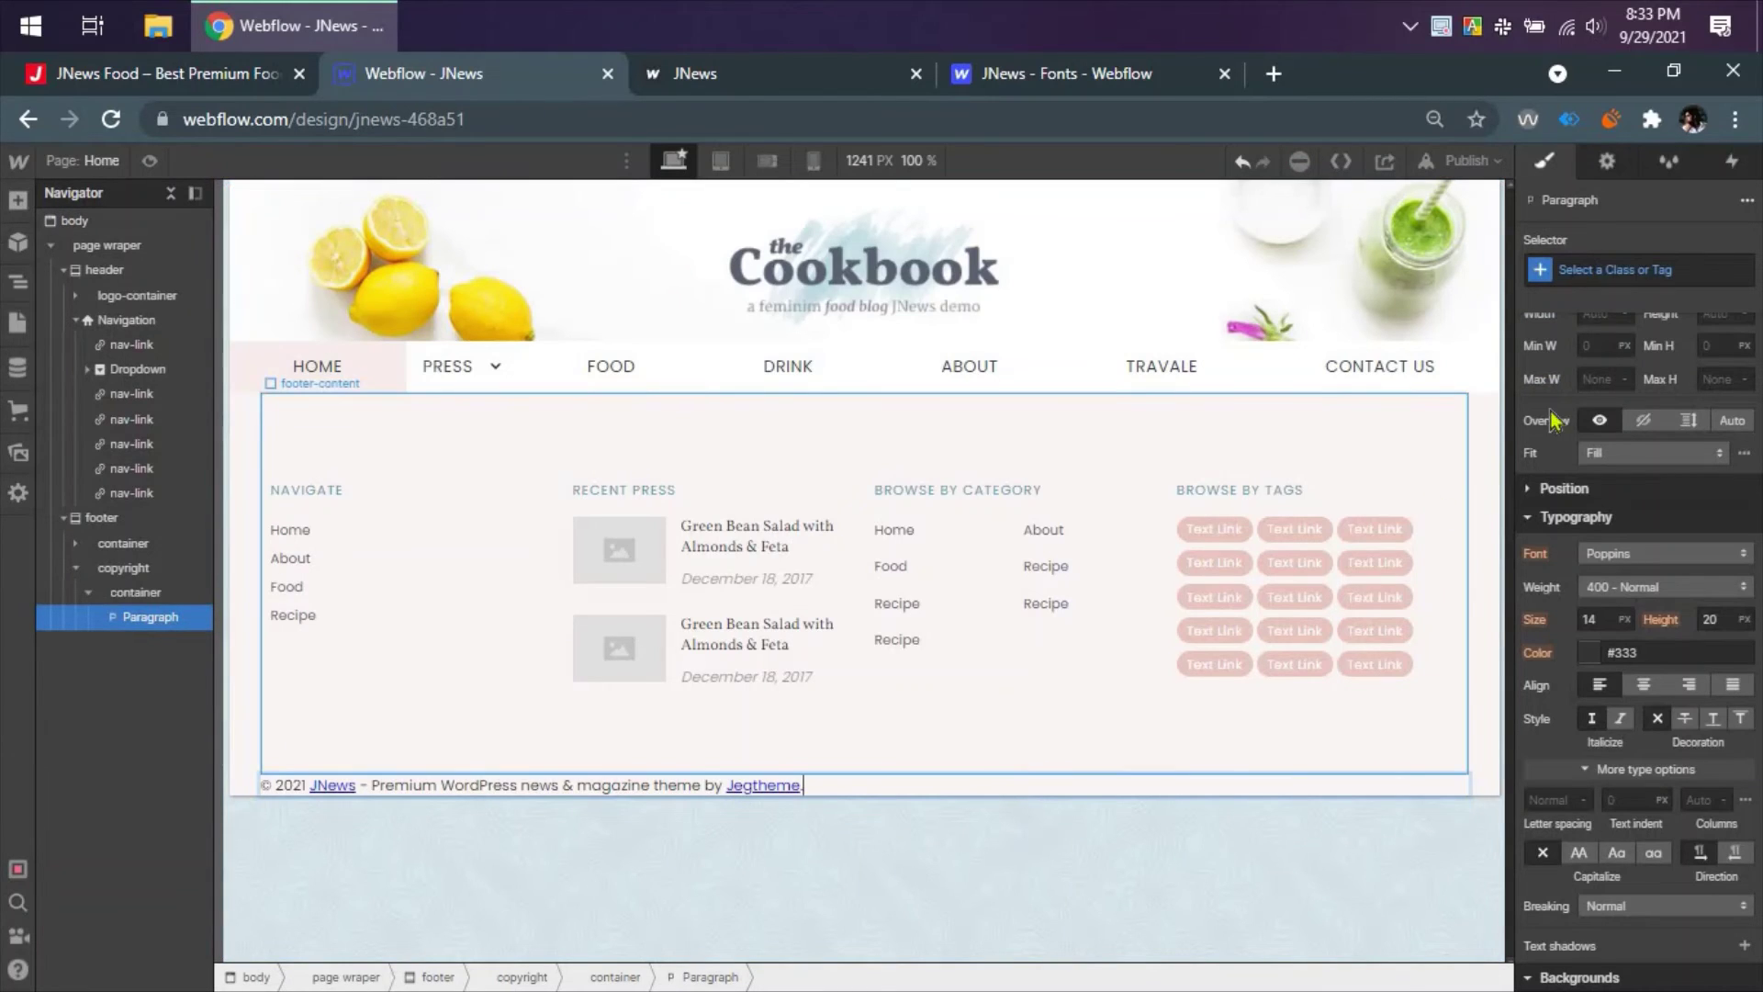
- Give the paragraph the new class copyright text and set its bottom margin to 0
left_click(1610, 269)
type("copy")
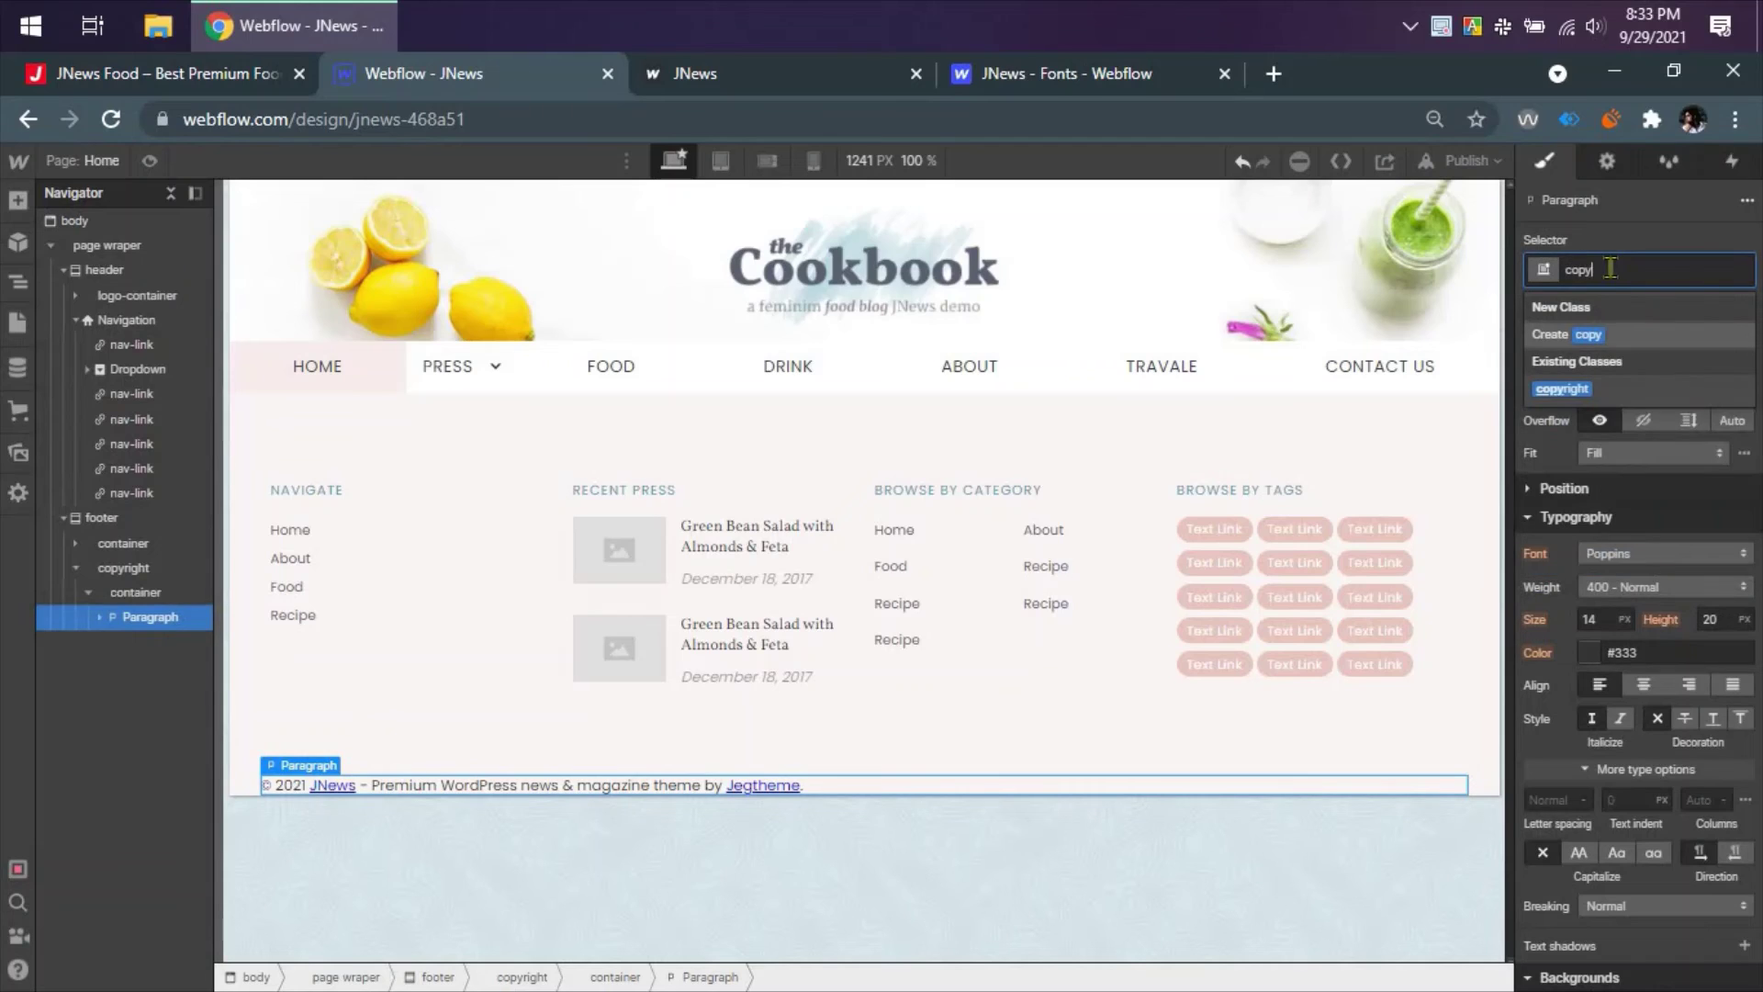
type("right te")
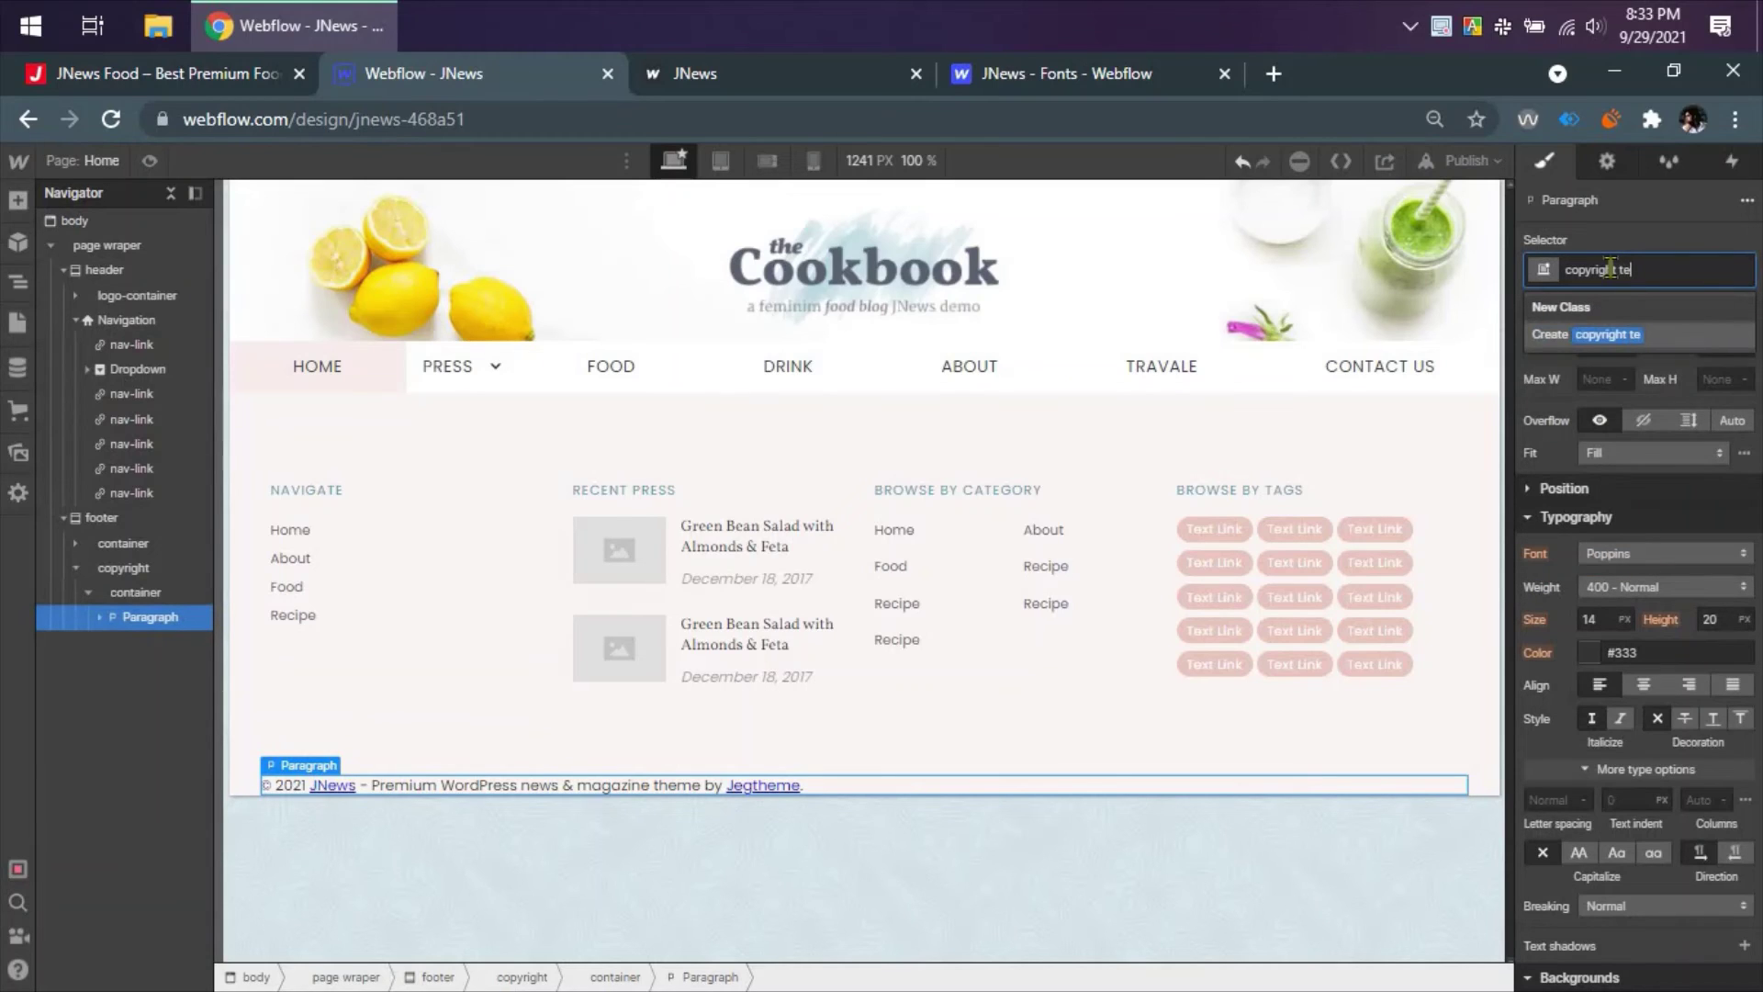
type("xt")
key("Return")
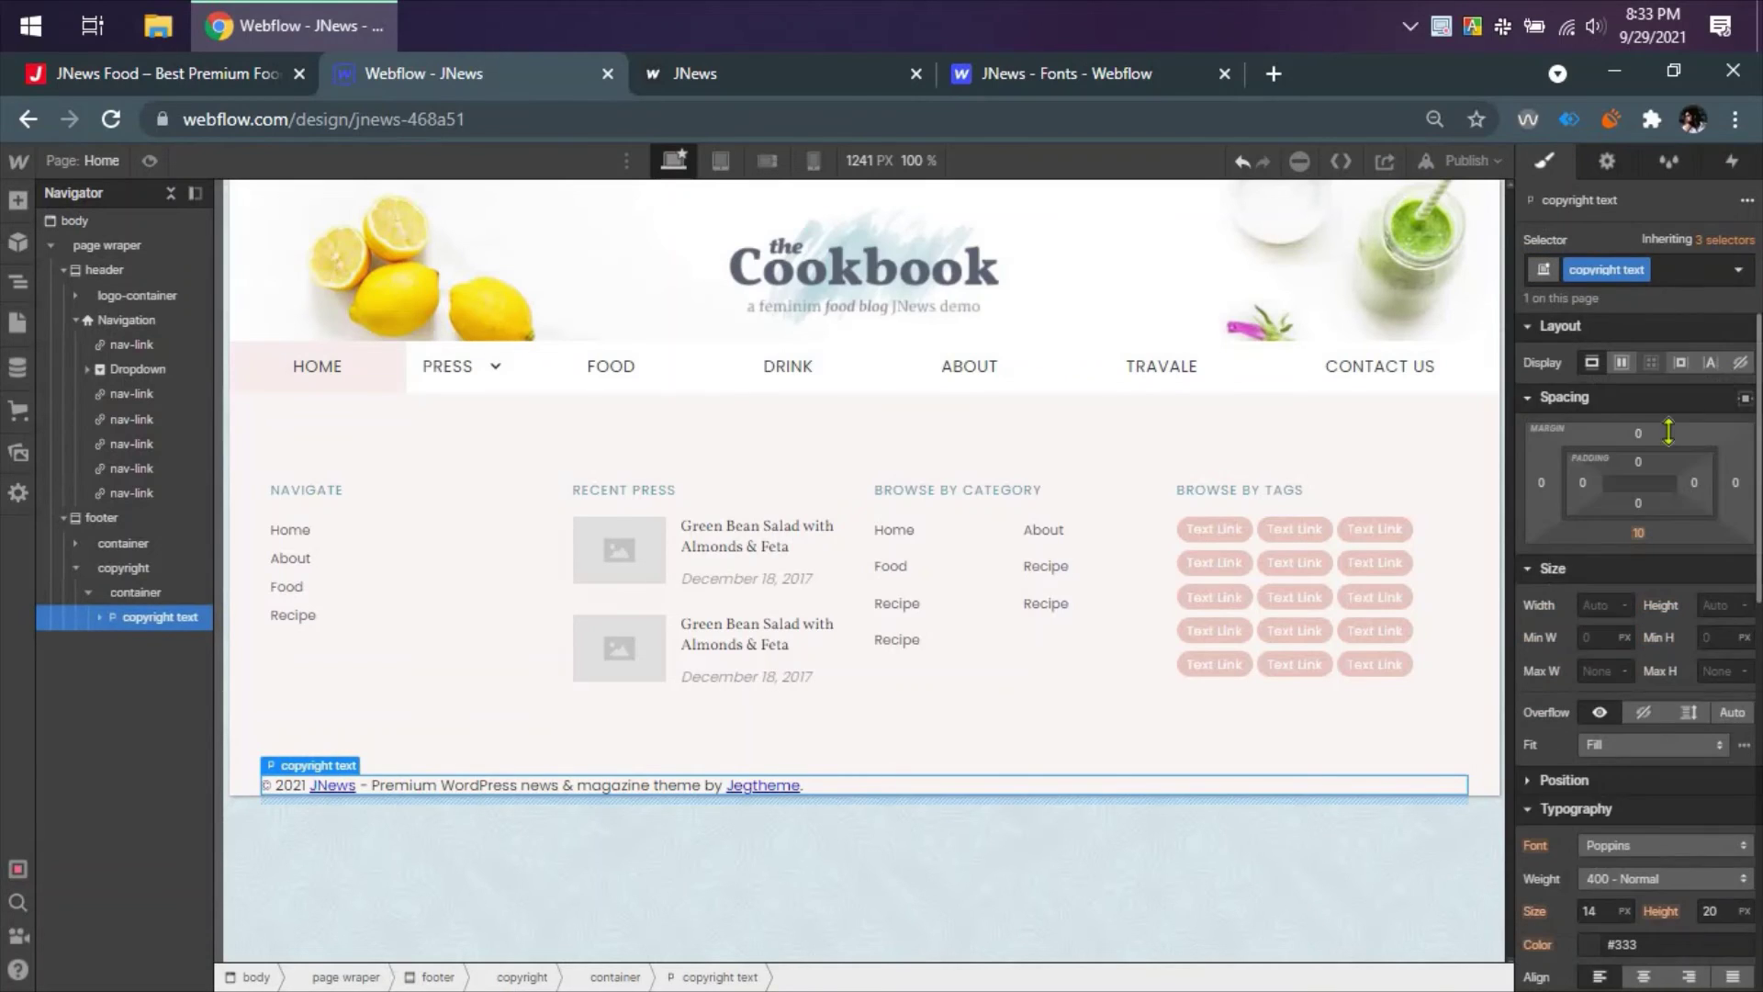
left_click(1641, 532)
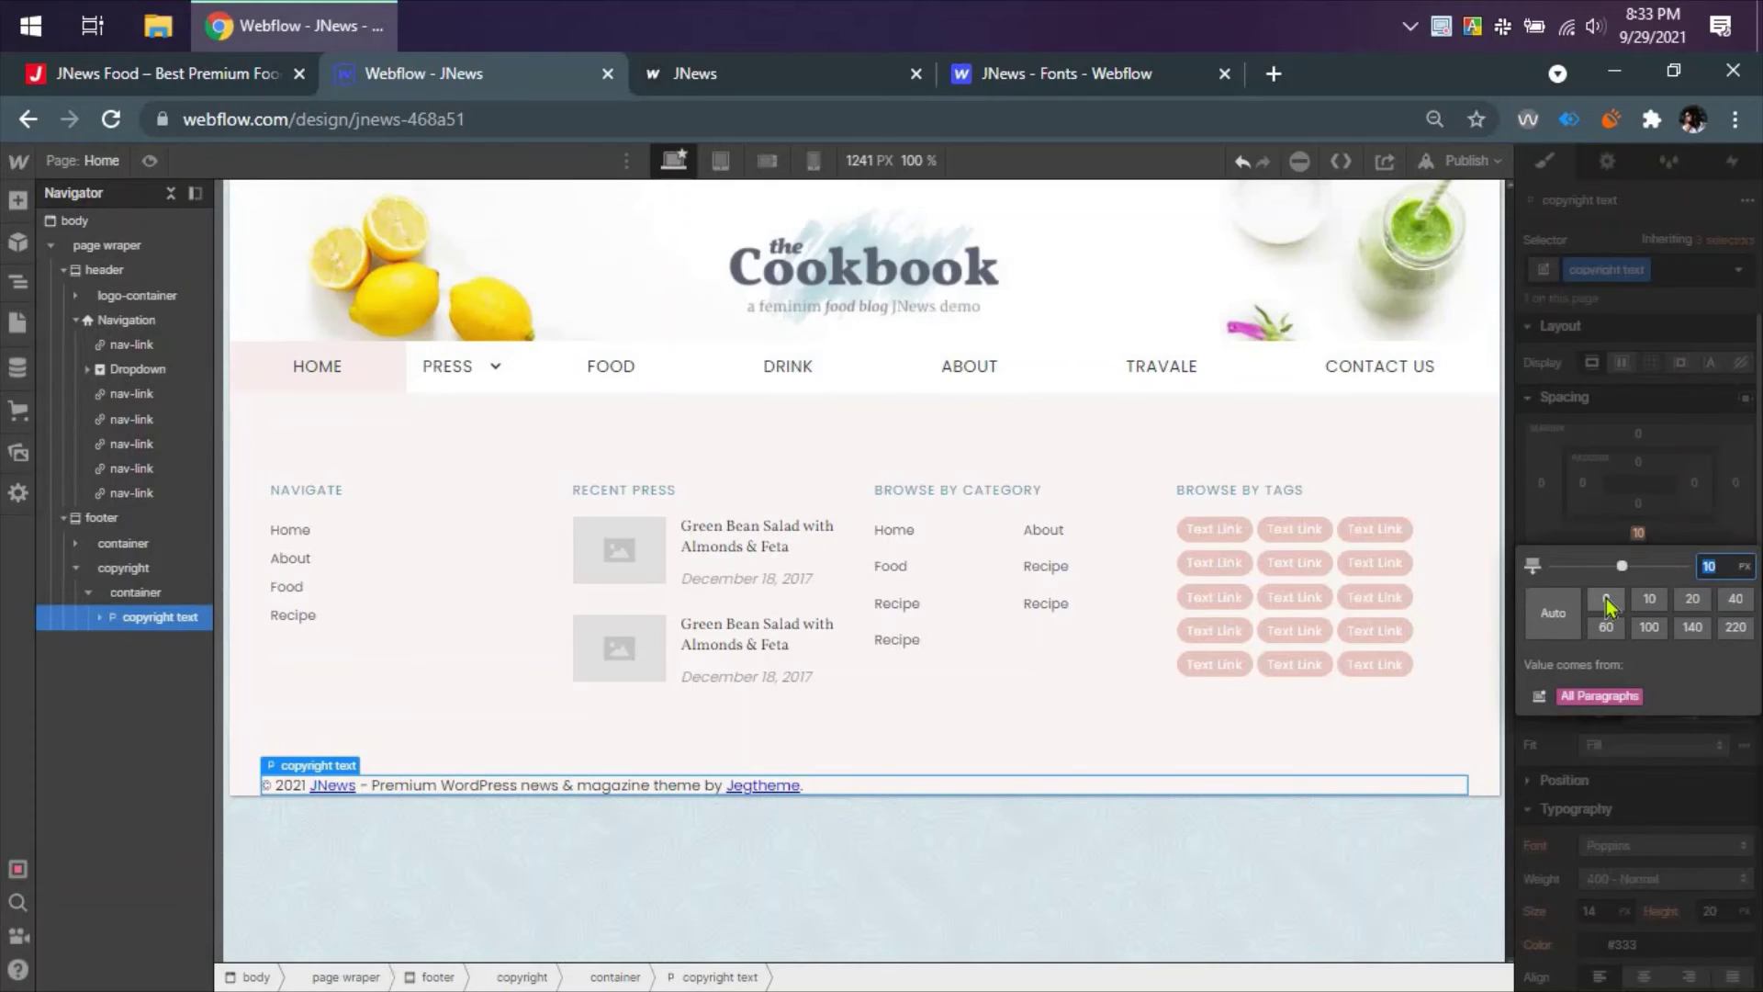
left_click(1606, 601)
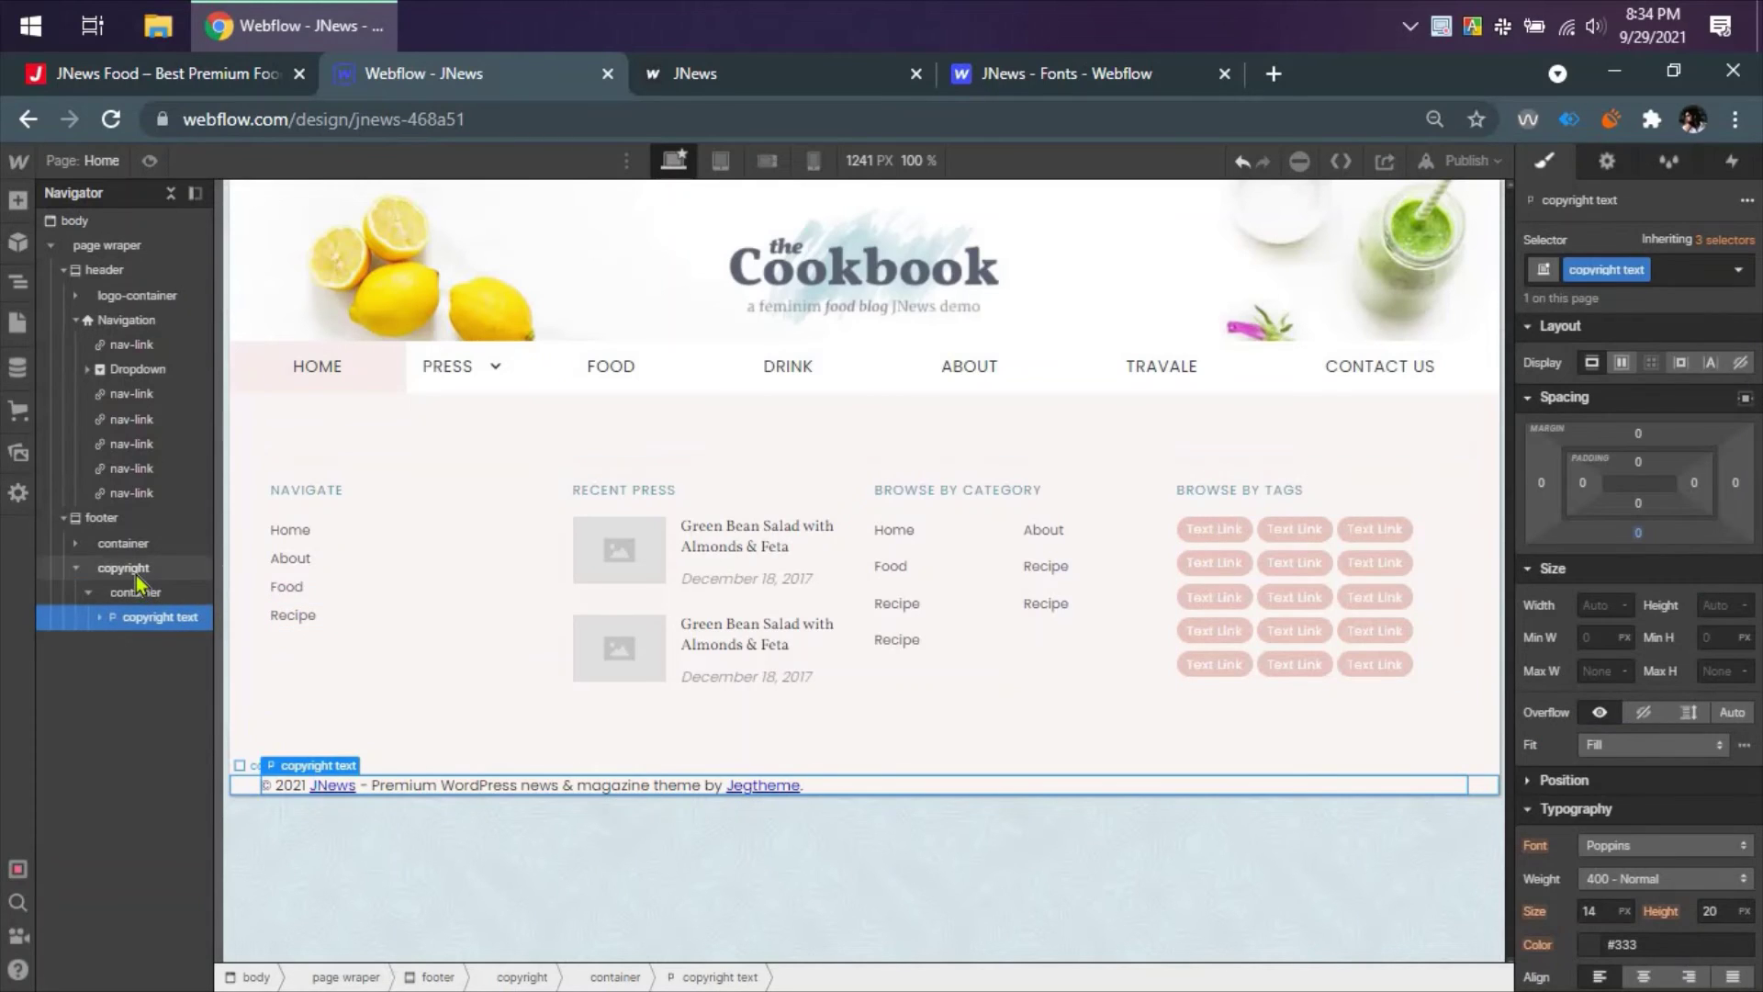
- Match the copyright block to the reference bar by setting its height to 62 px and using a flex layout with centered alignment
left_click(252, 80)
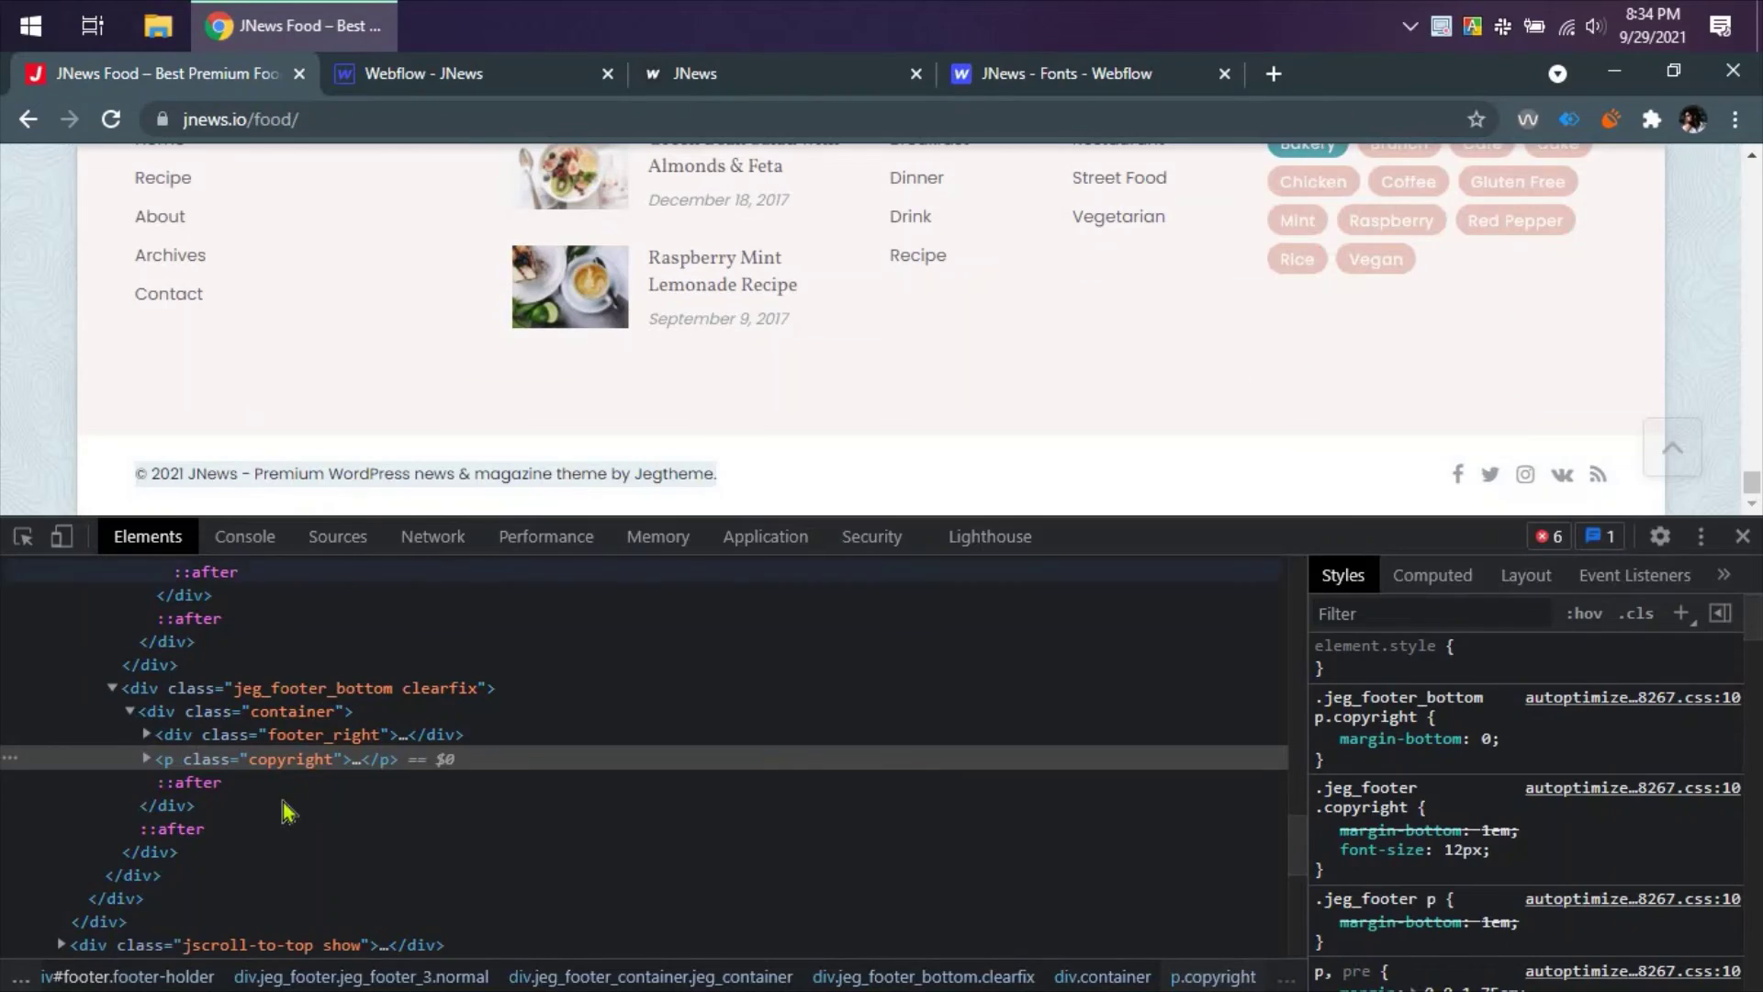
left_click(275, 689)
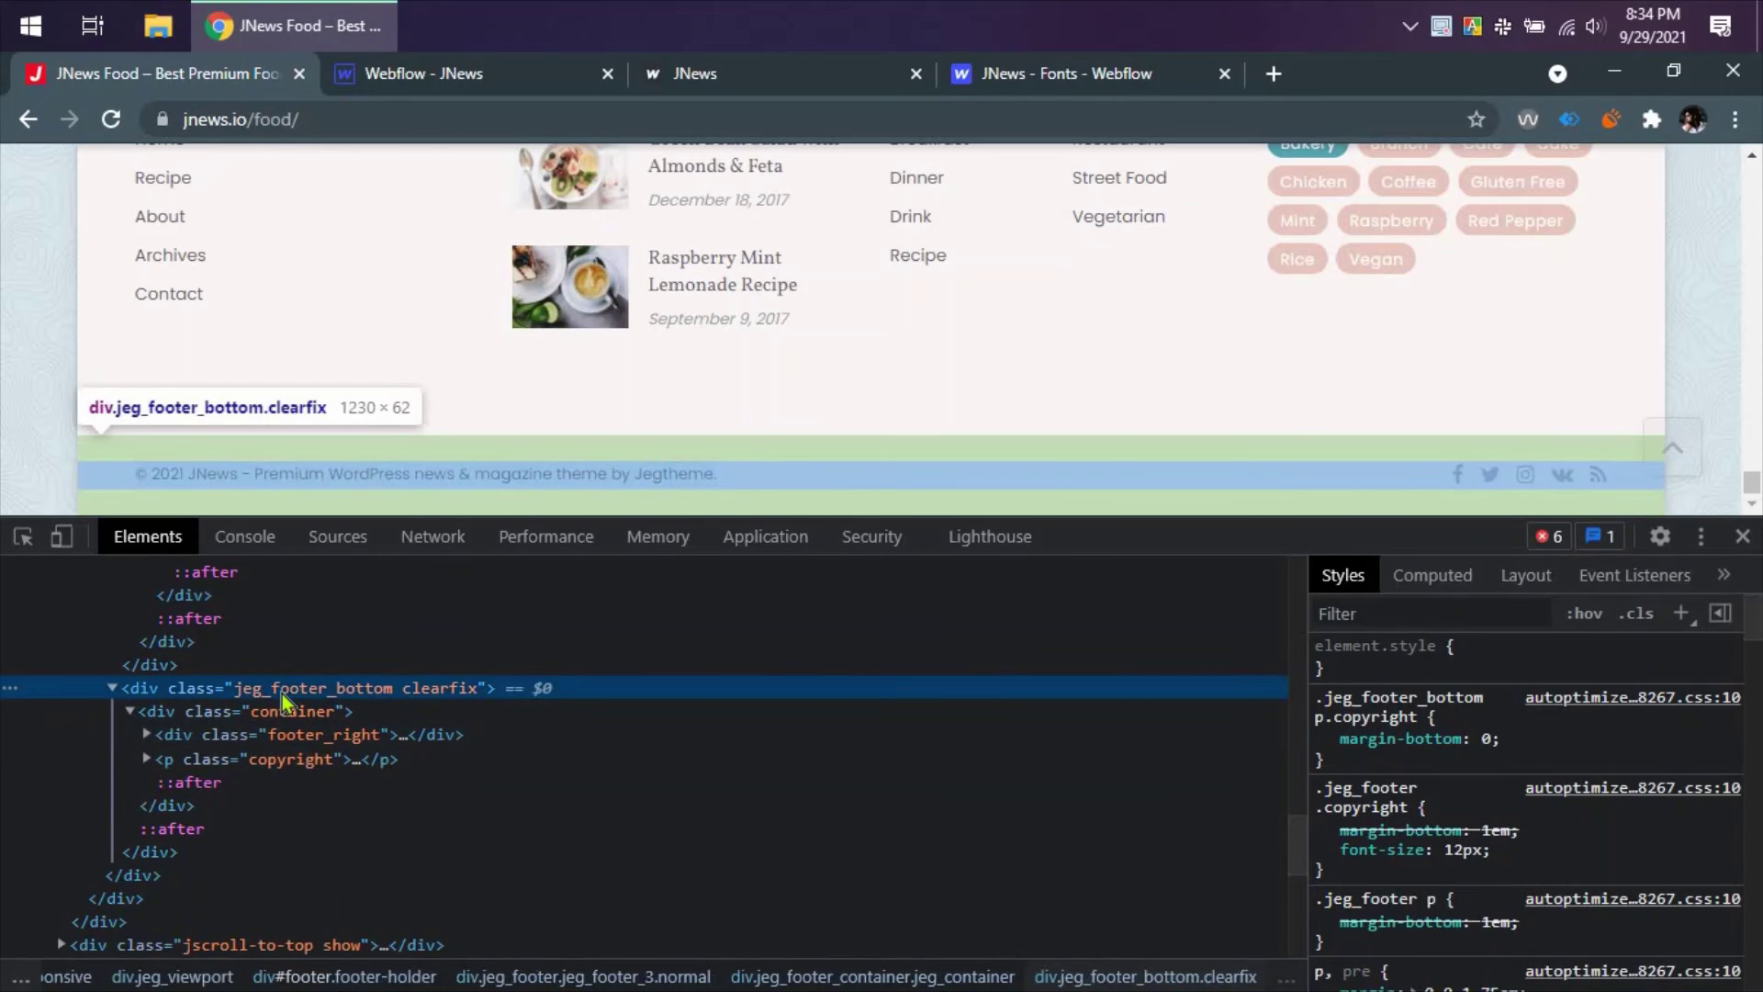
left_click(411, 80)
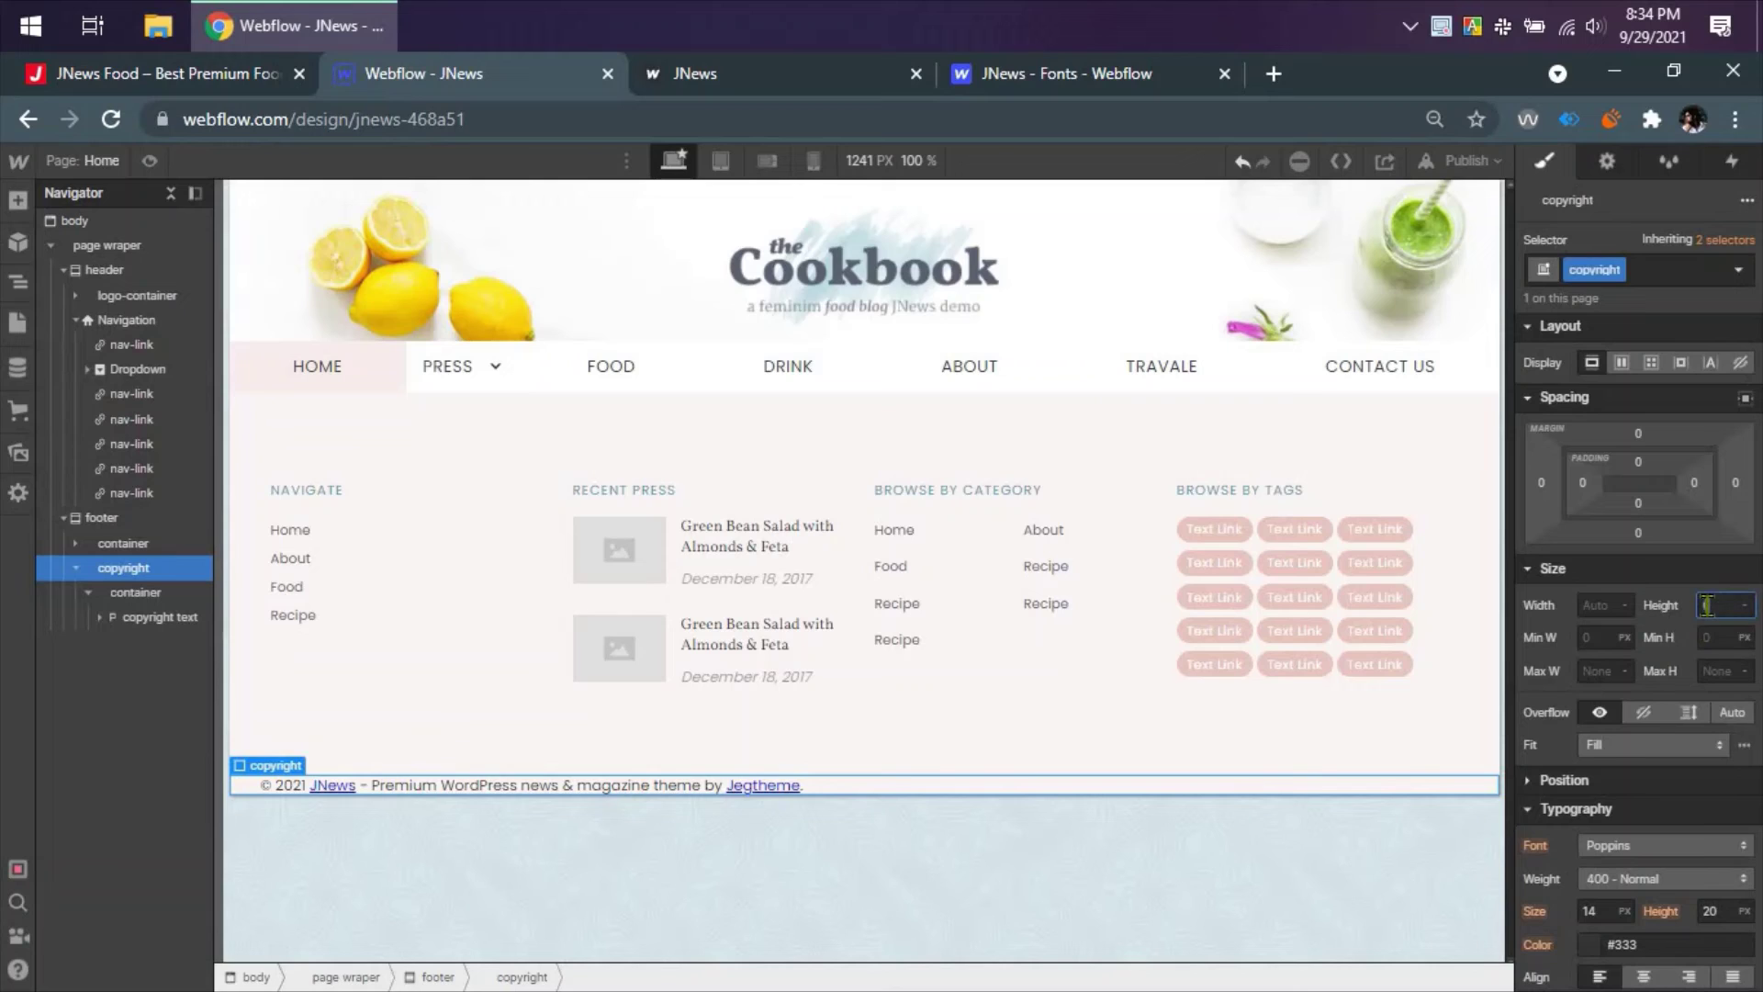
type("60")
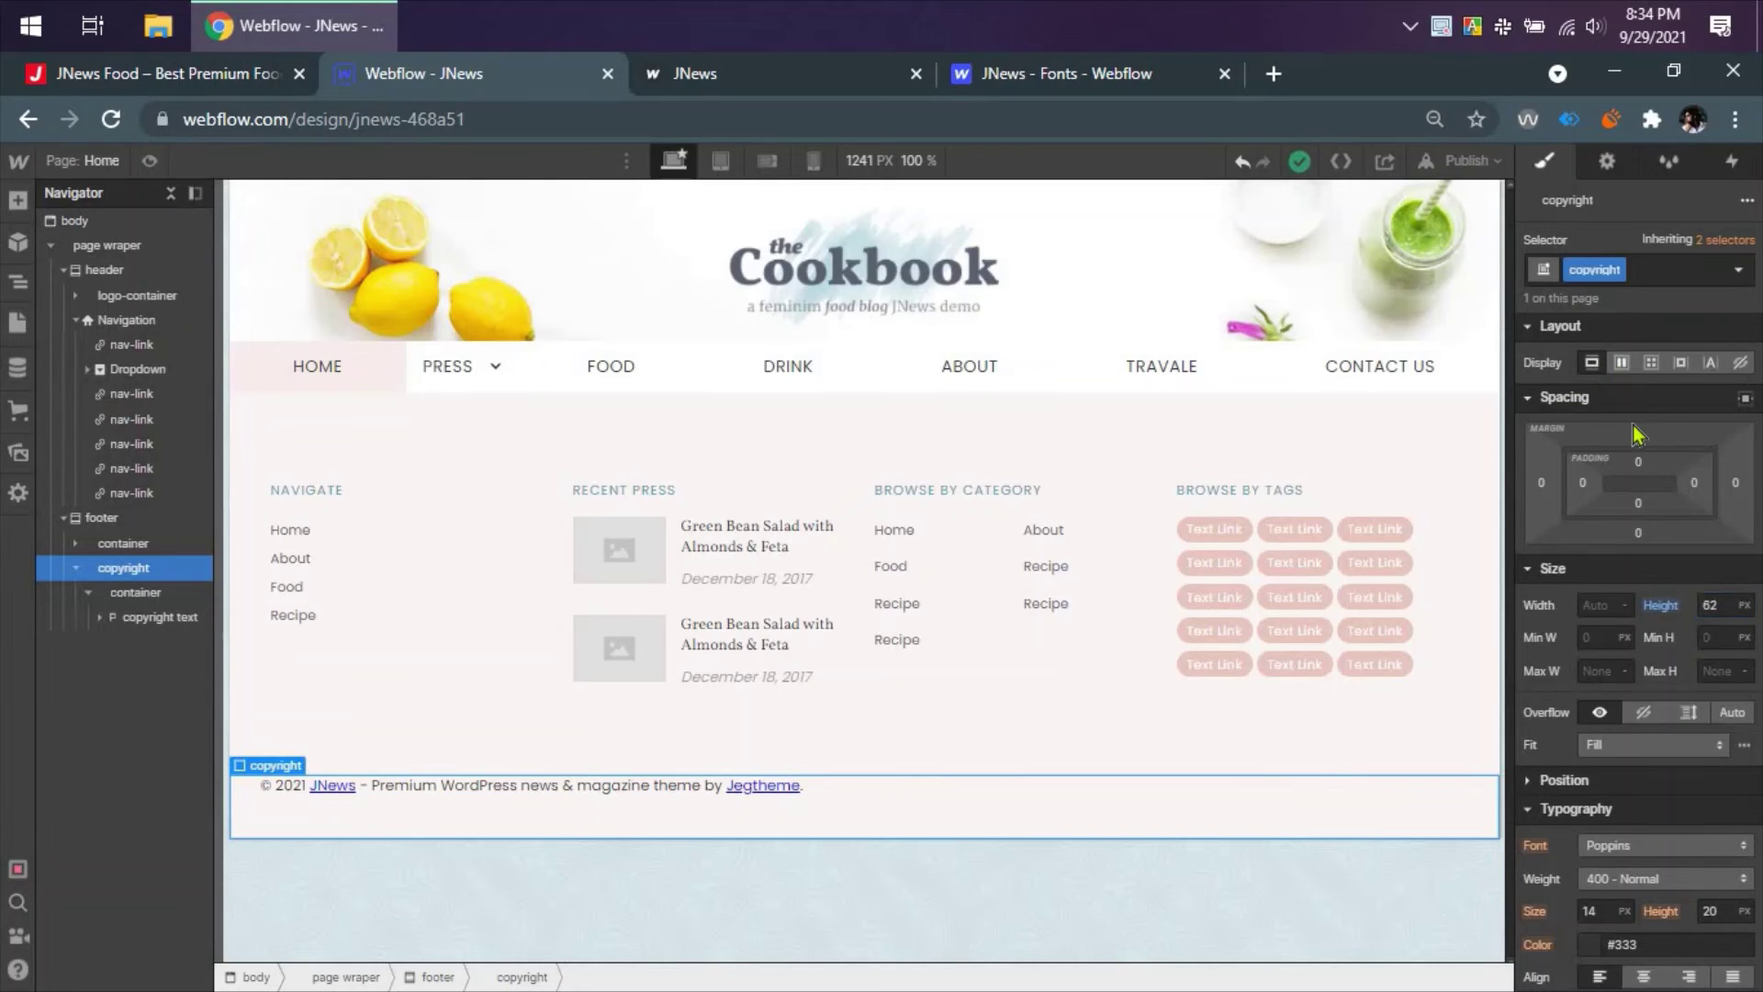
left_click(1621, 363)
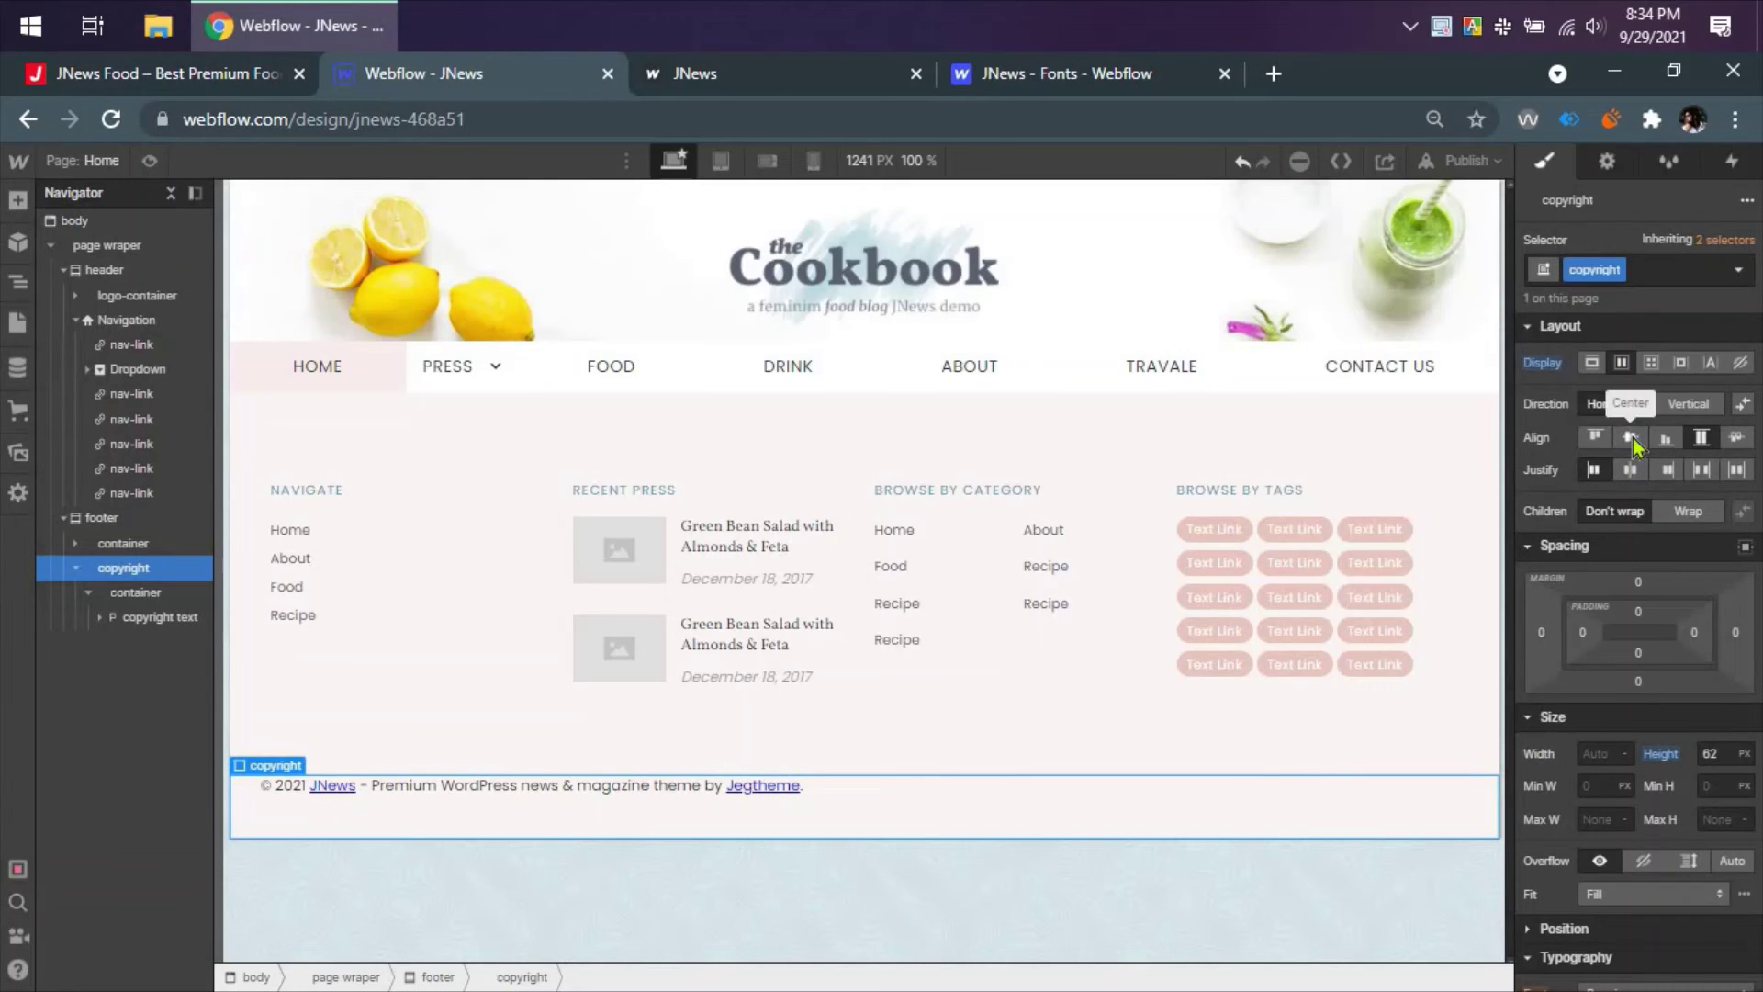
left_click(1631, 437)
- Check the links in the reference copyright line, then select the JNews link in Webflow's copyright text and target the All Links tag
left_click(230, 79)
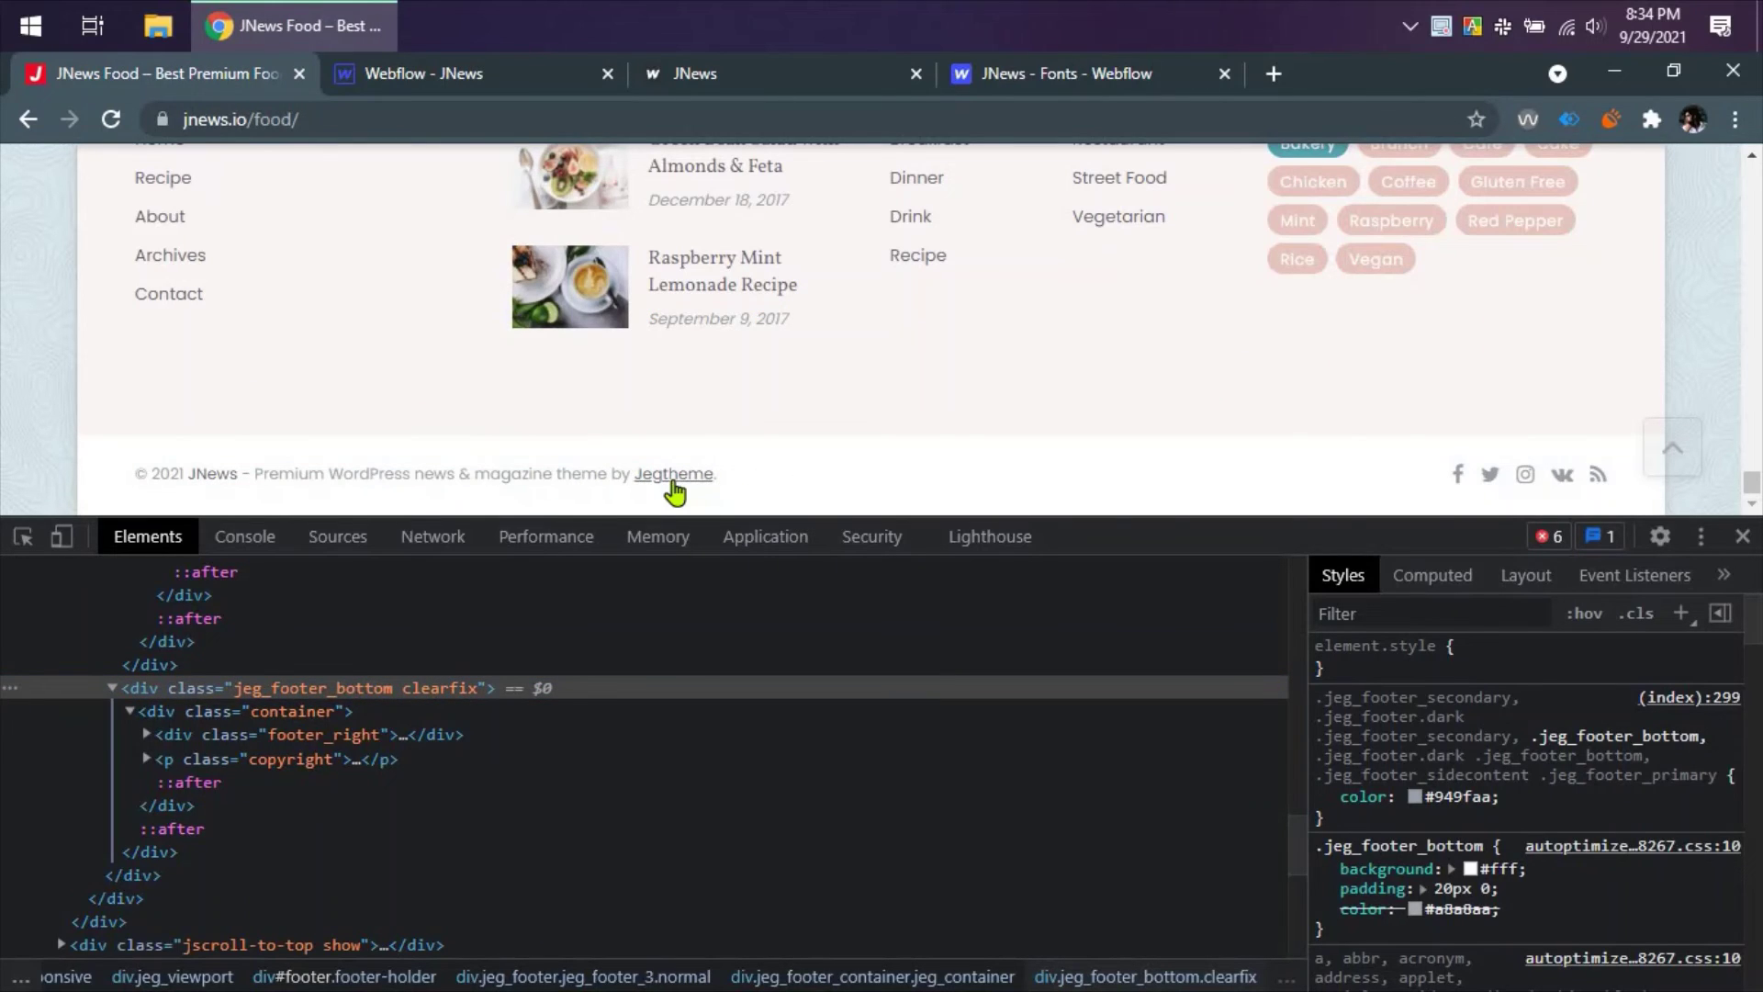
left_click(458, 96)
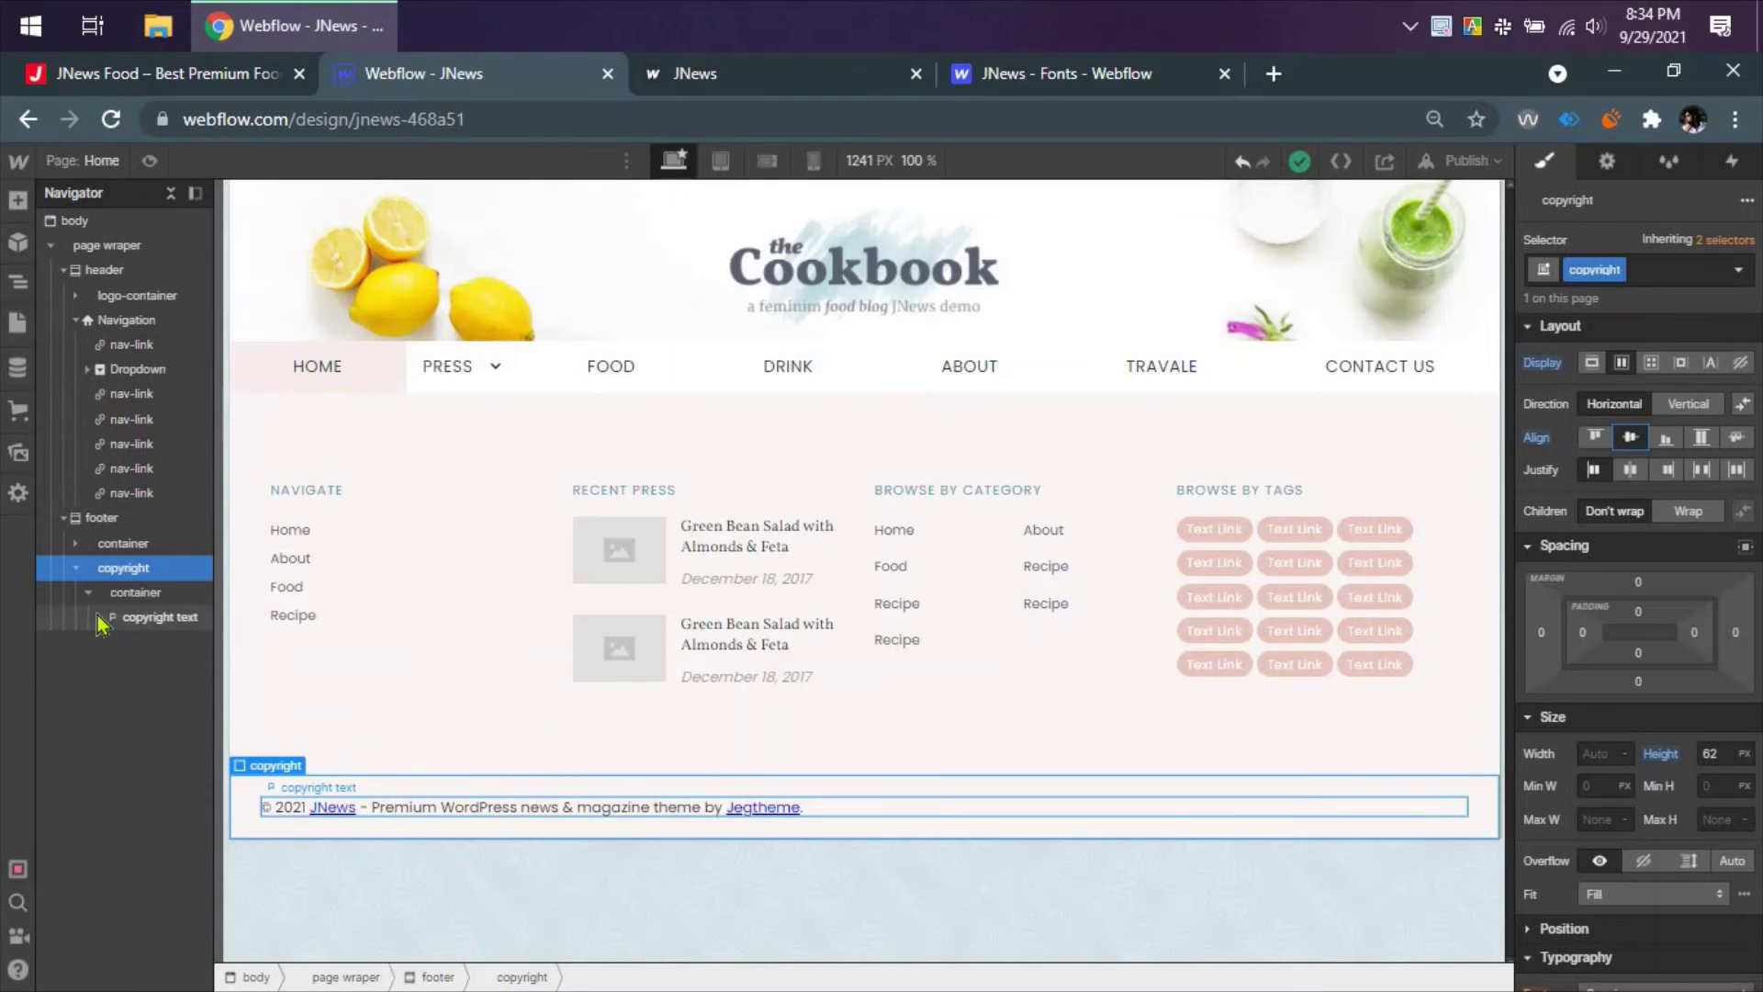
left_click(138, 642)
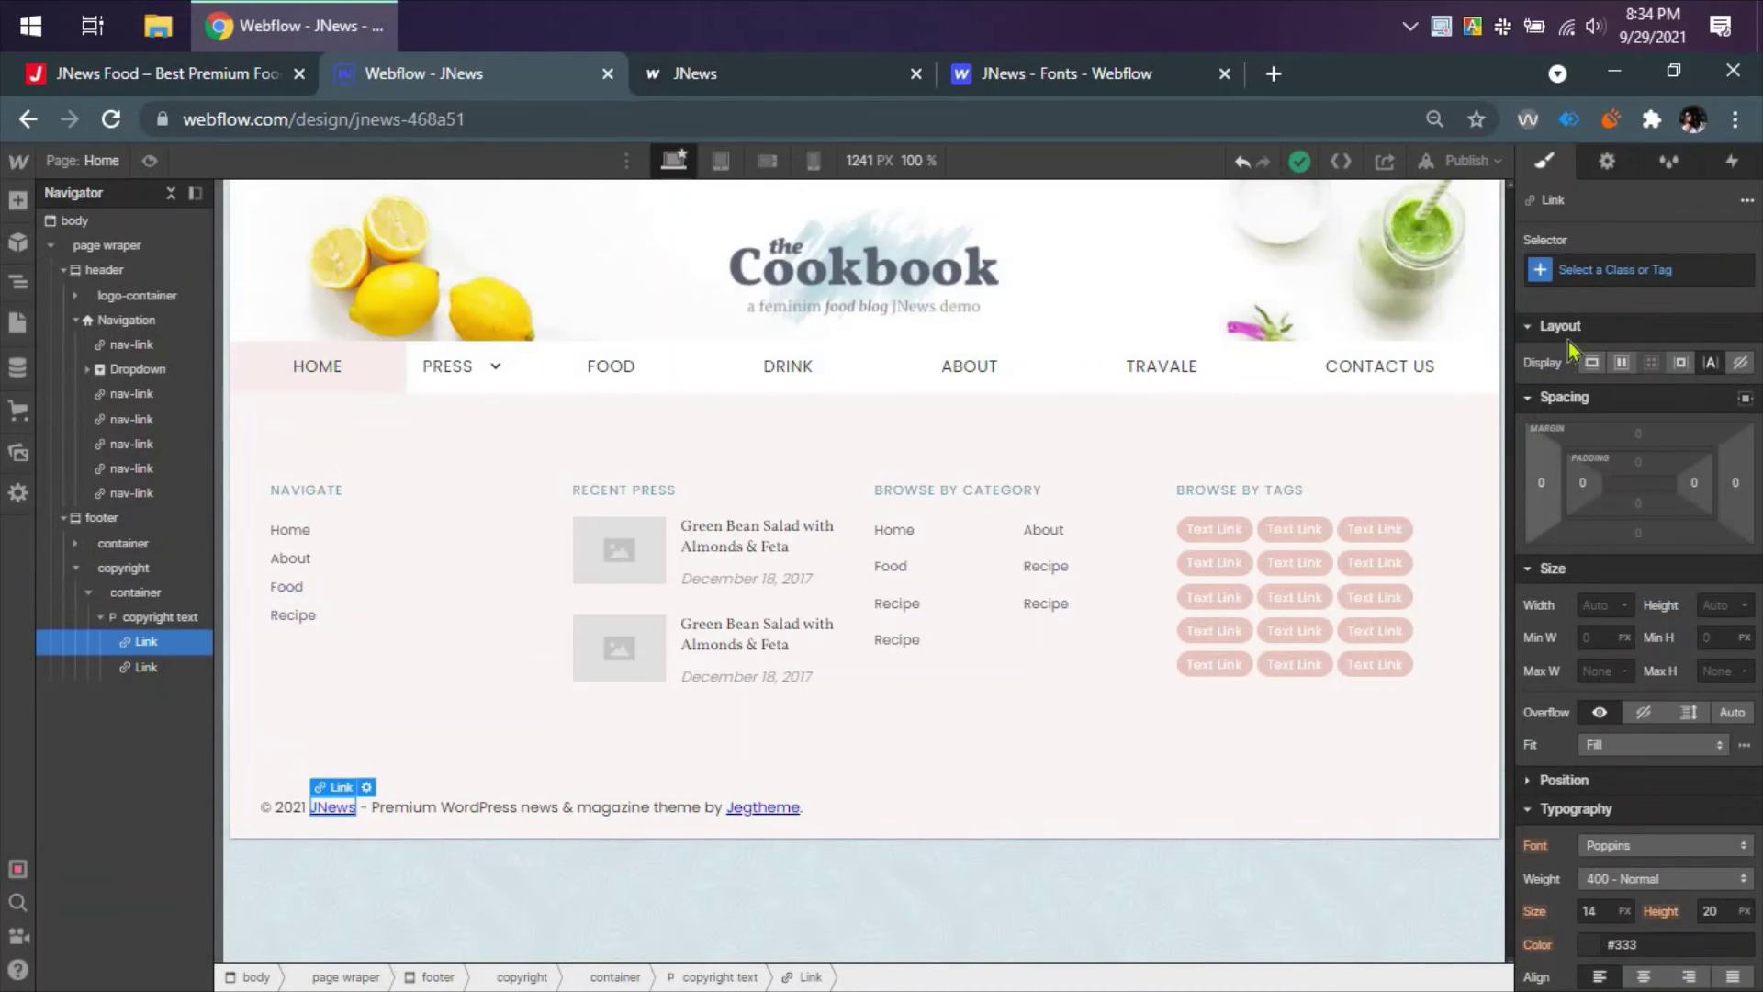
left_click(1637, 266)
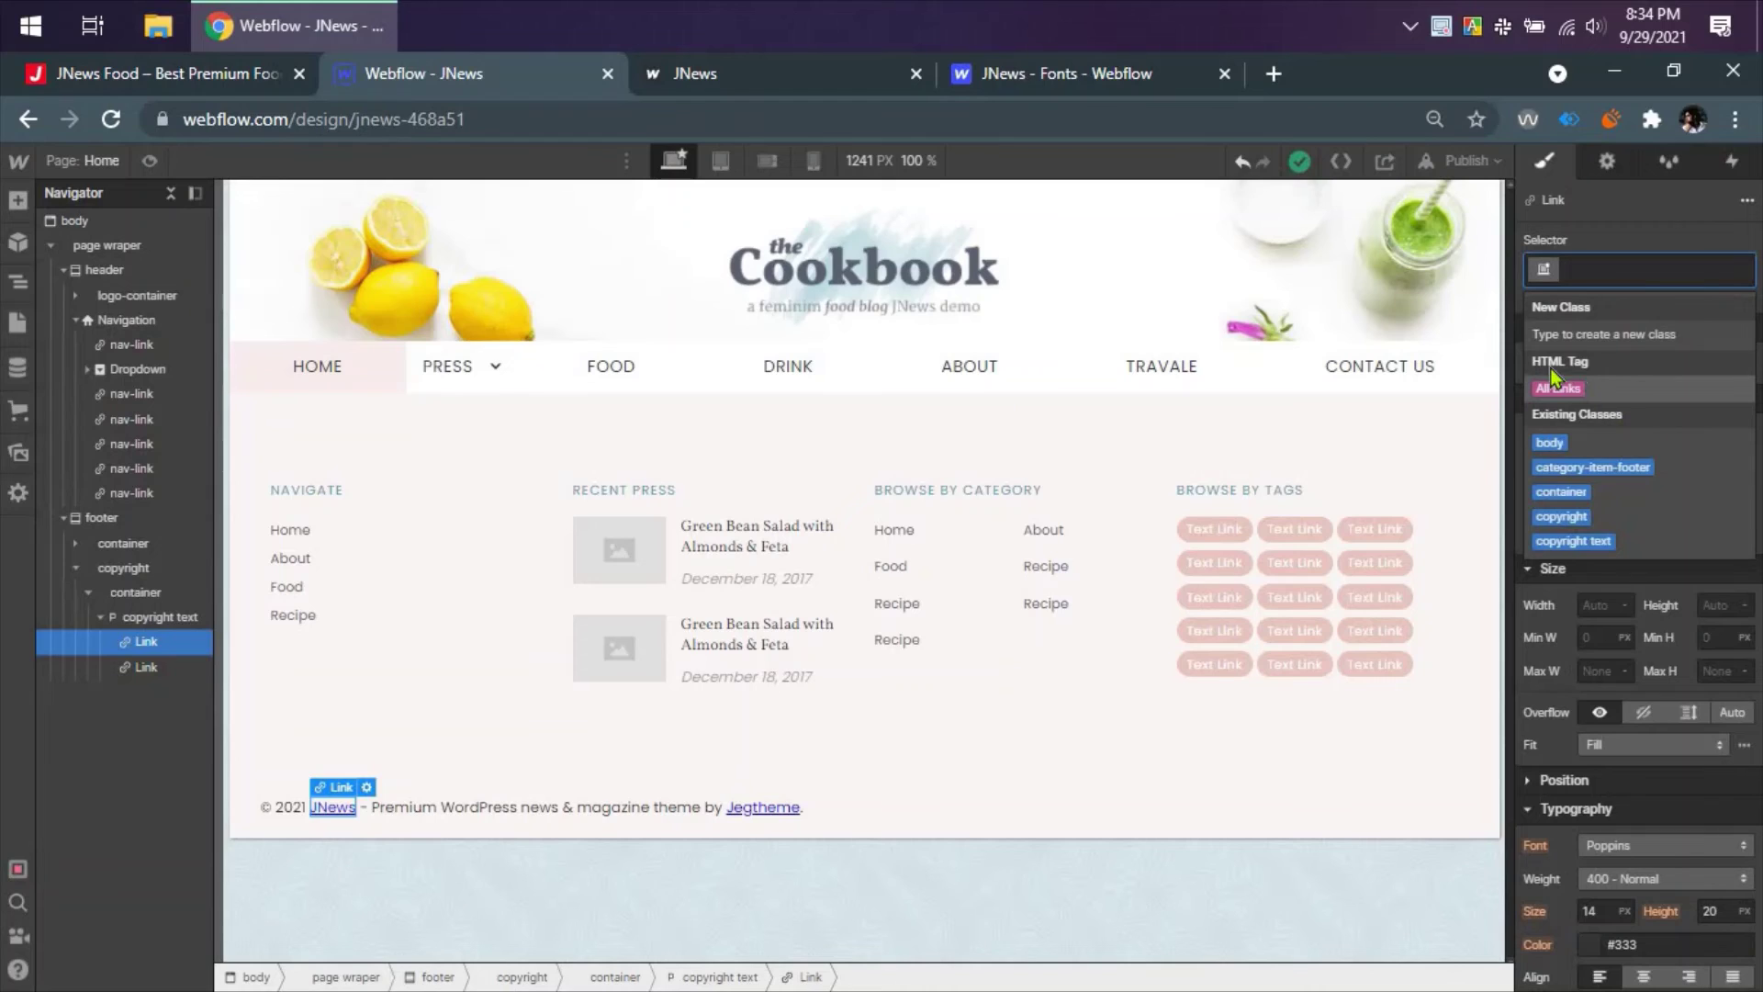
left_click(1616, 395)
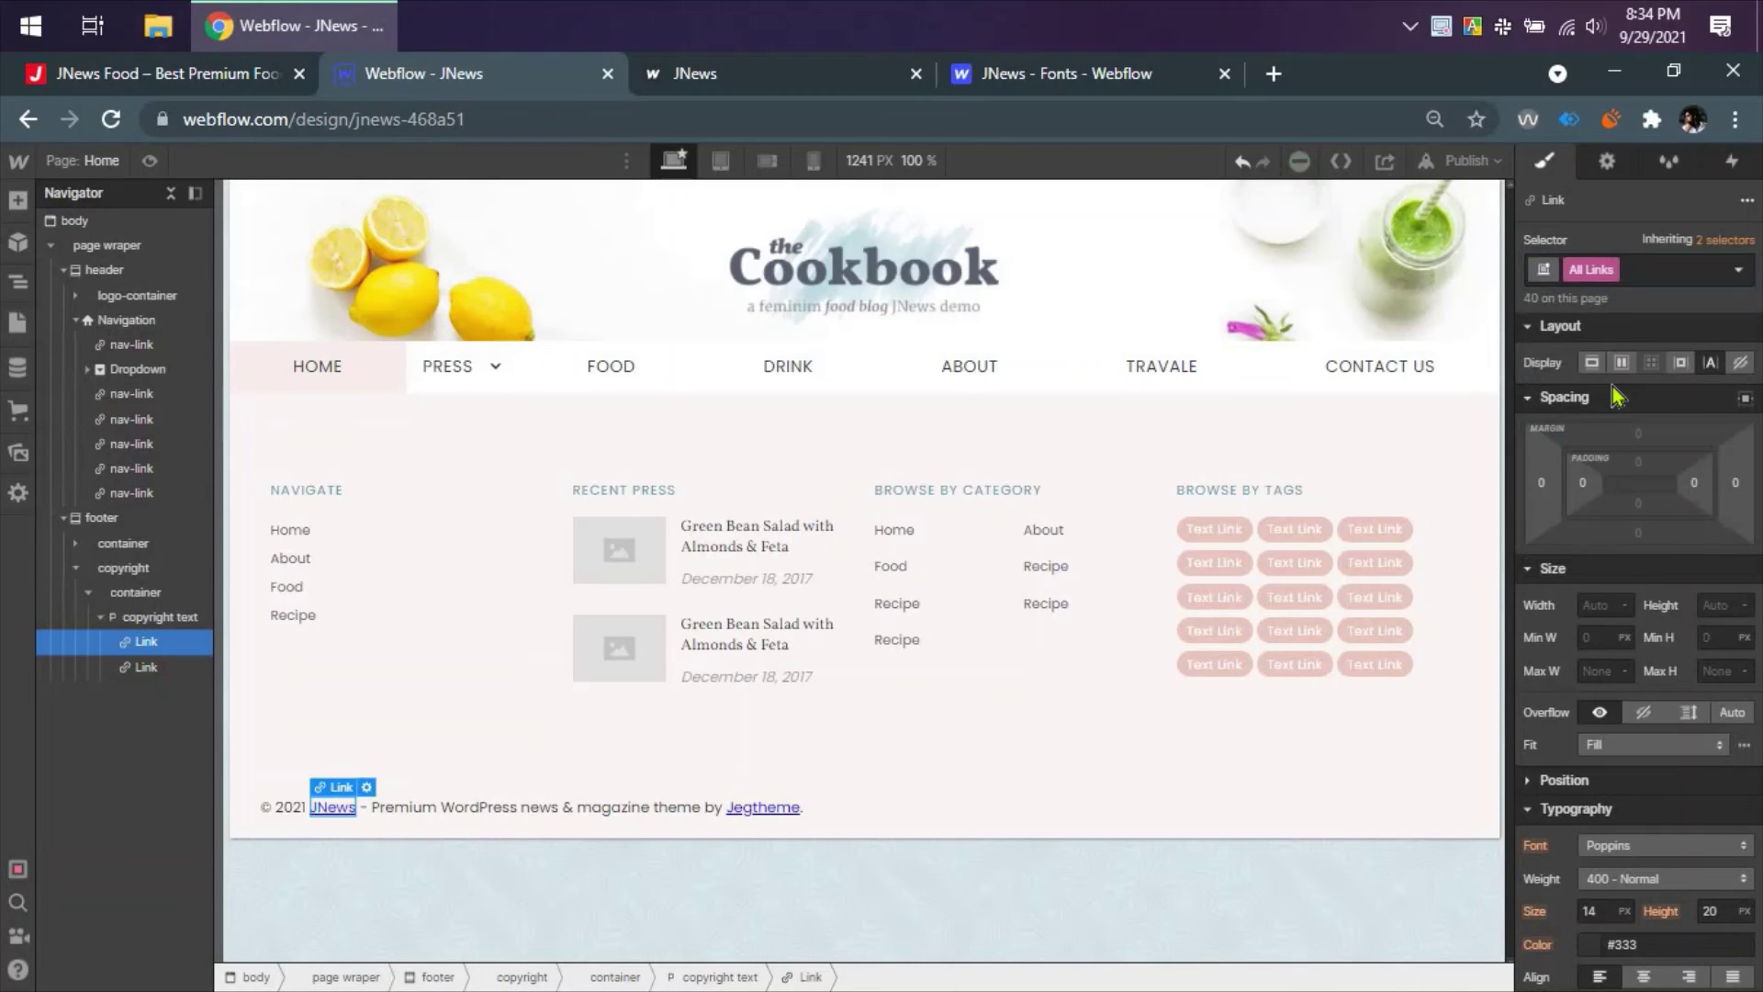
- Inspect the reference link's color, then set the All Links text color to the Dim Grey swatch and its decoration to none
left_click(234, 77)
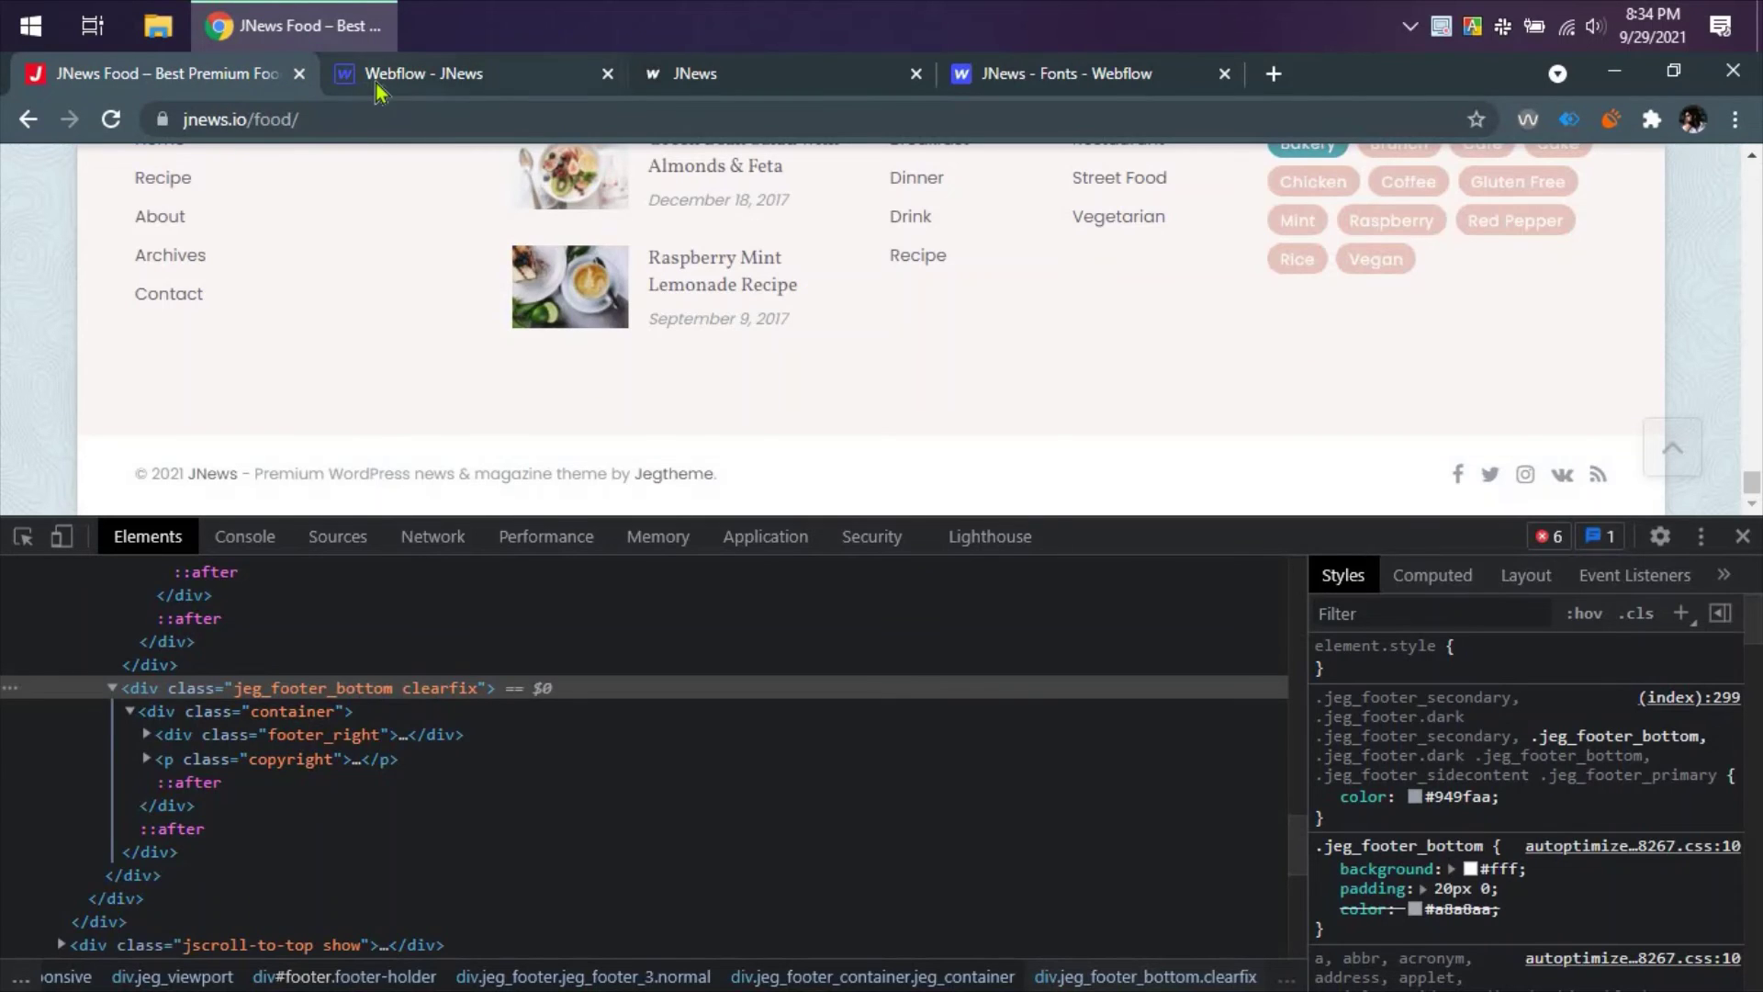
left_click(146, 759)
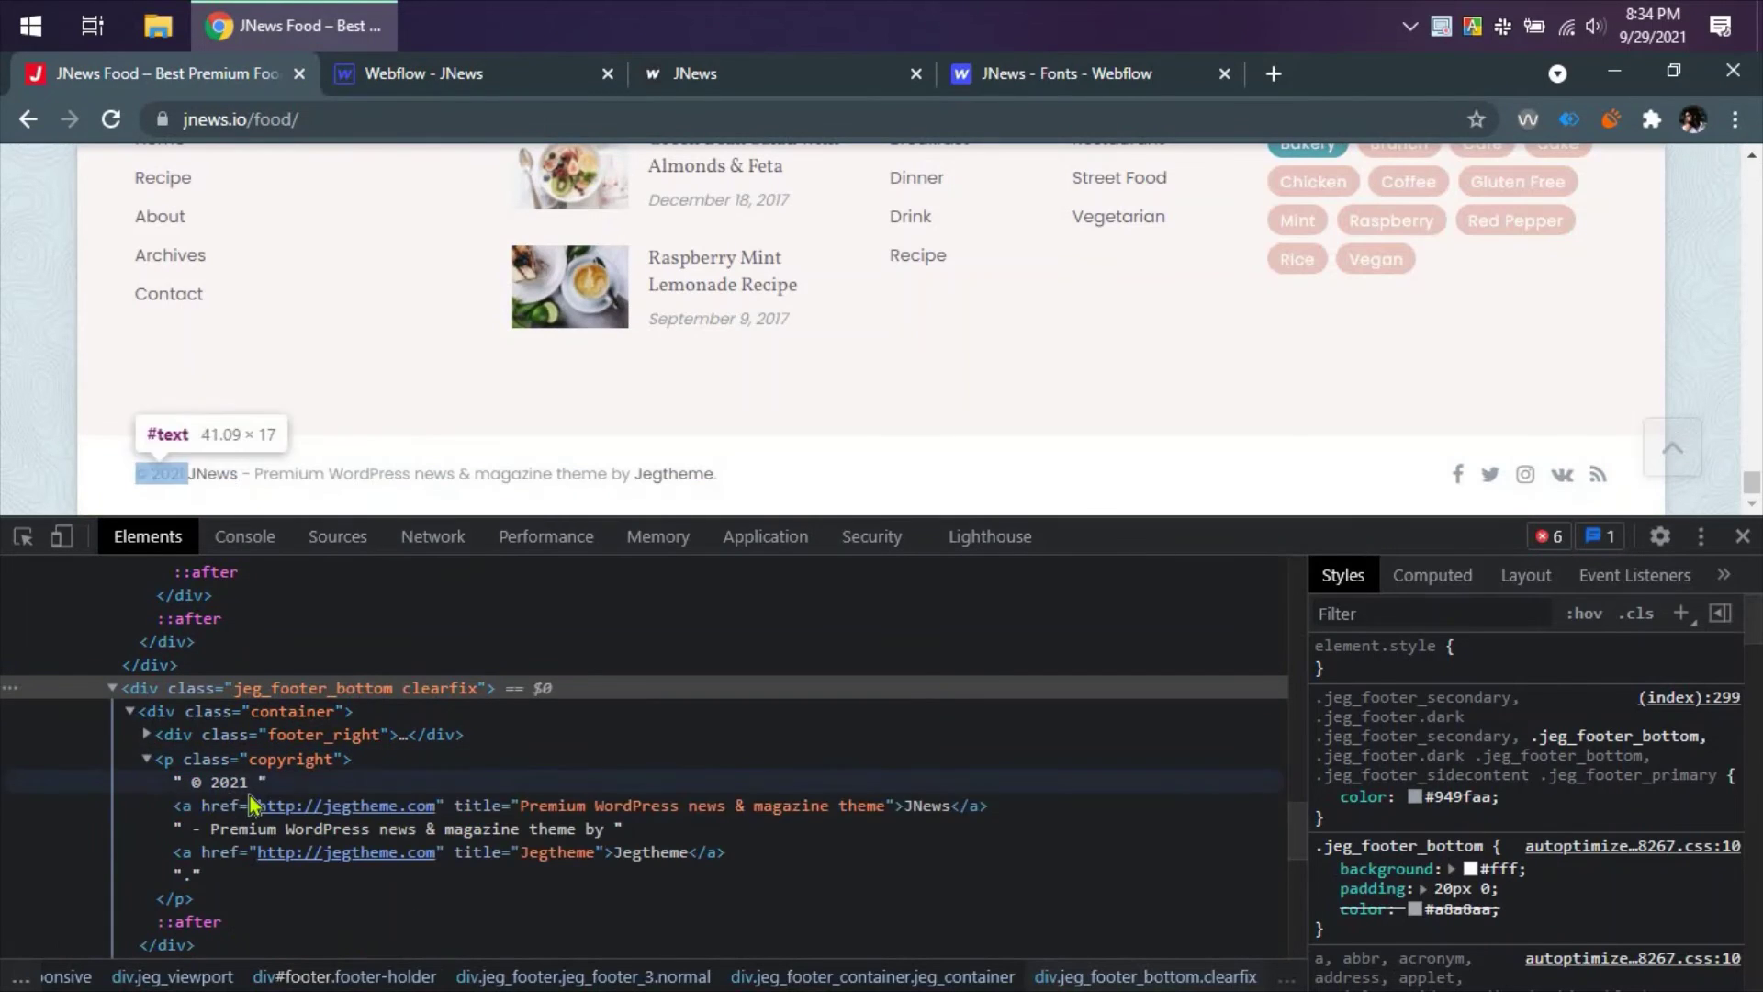
left_click(642, 806)
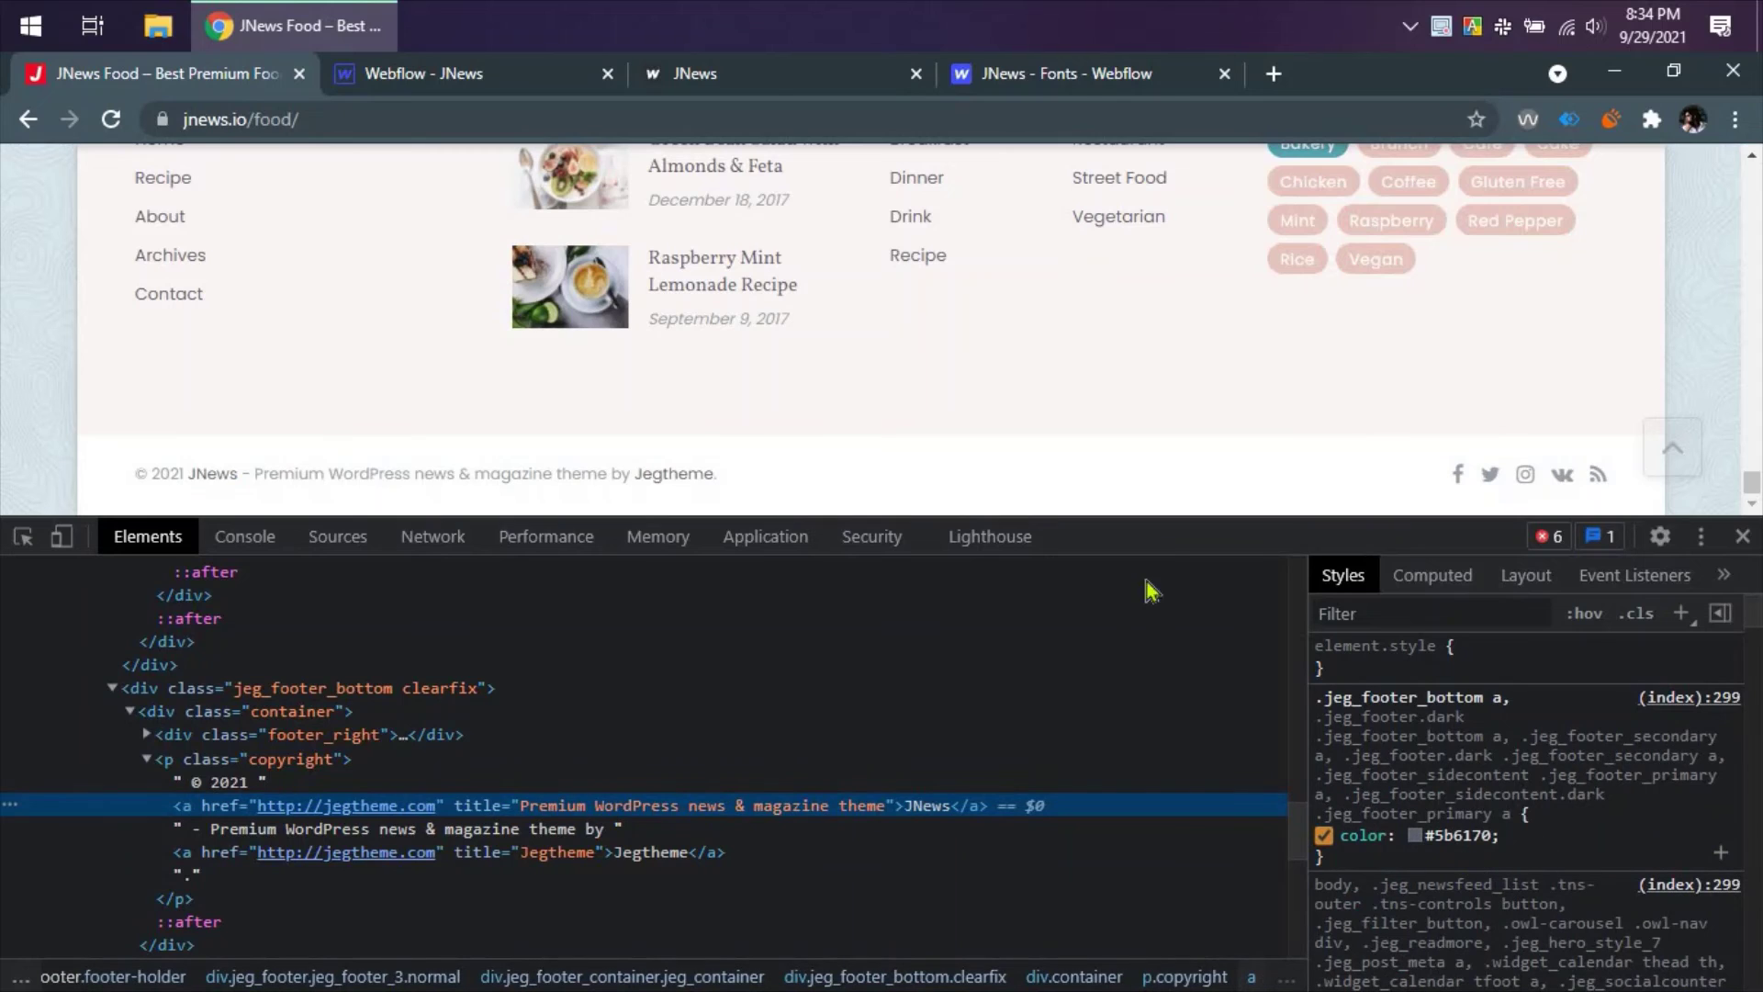
left_click(489, 75)
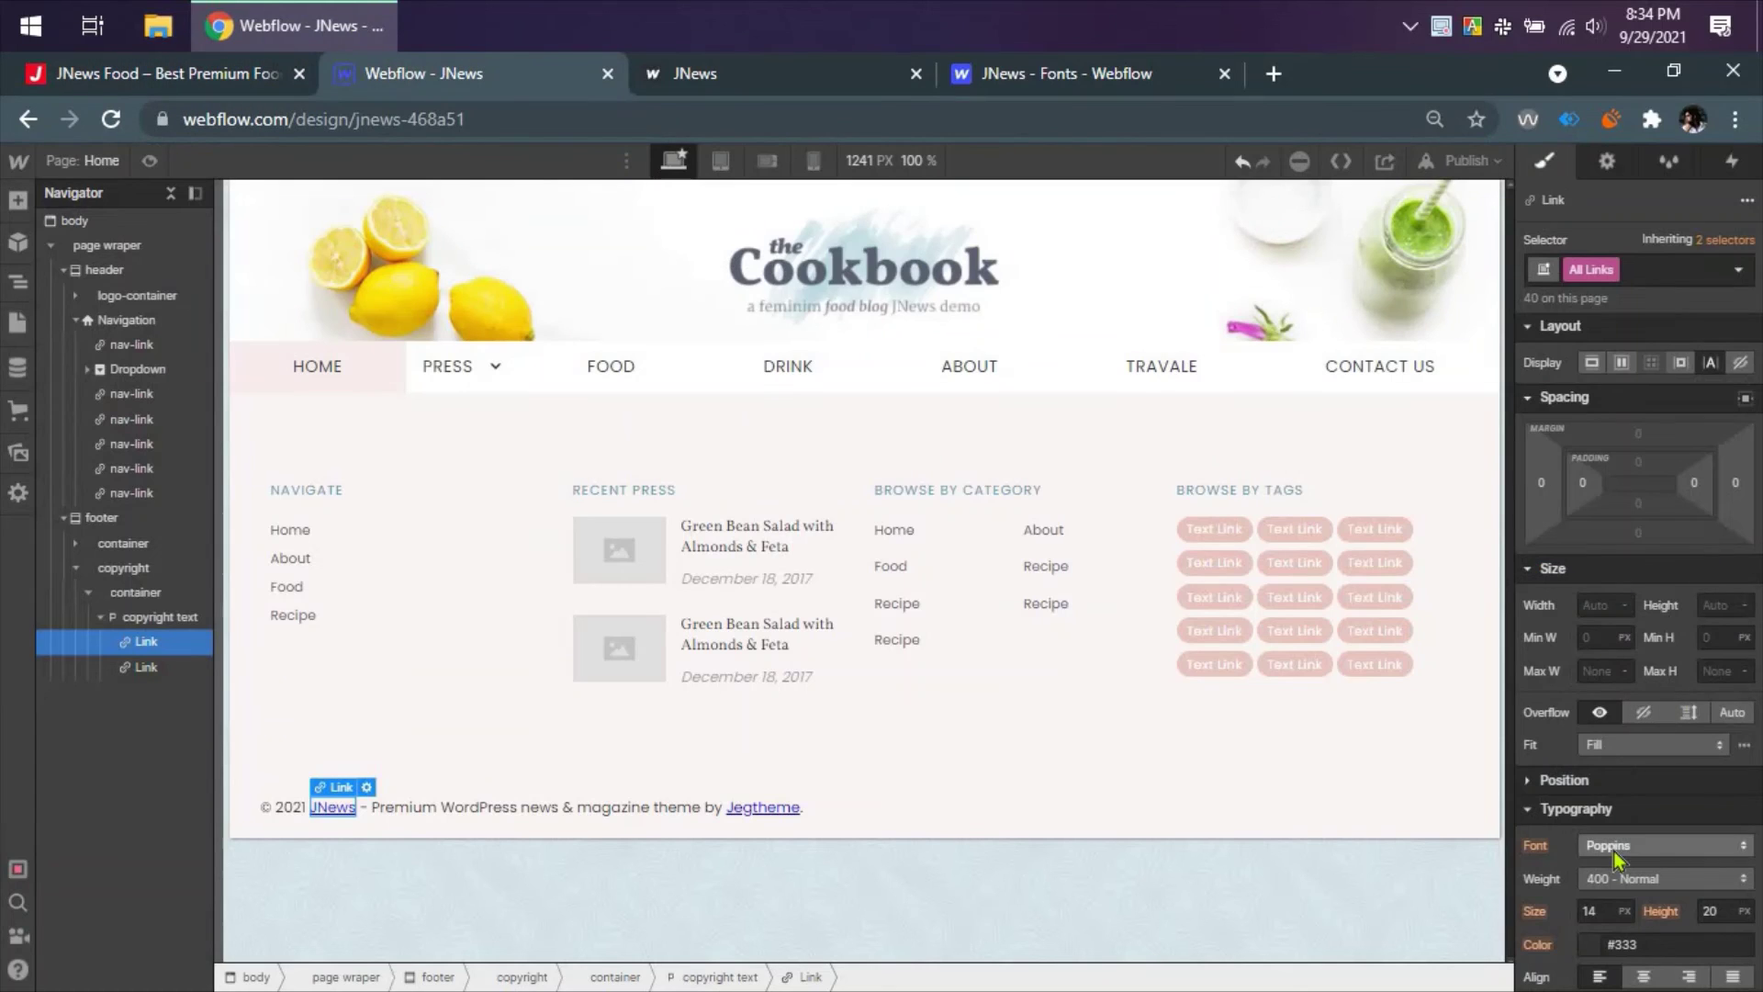
scroll(1603, 836, "down", 1)
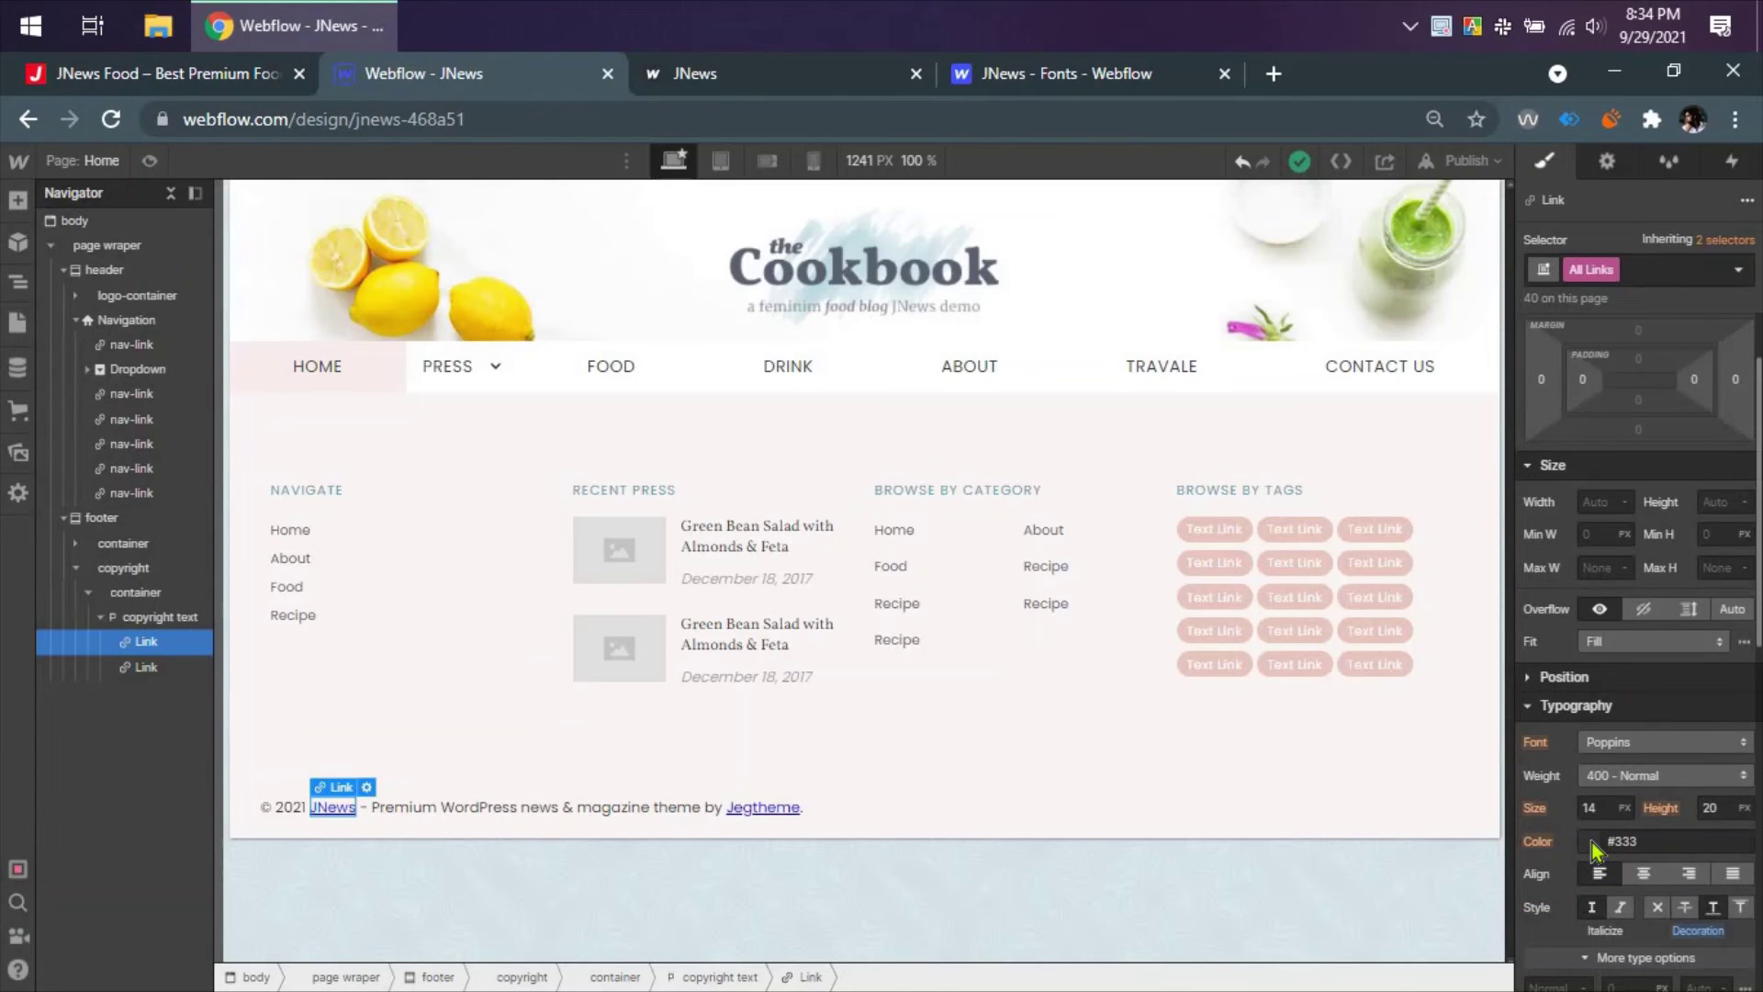
left_click(1594, 845)
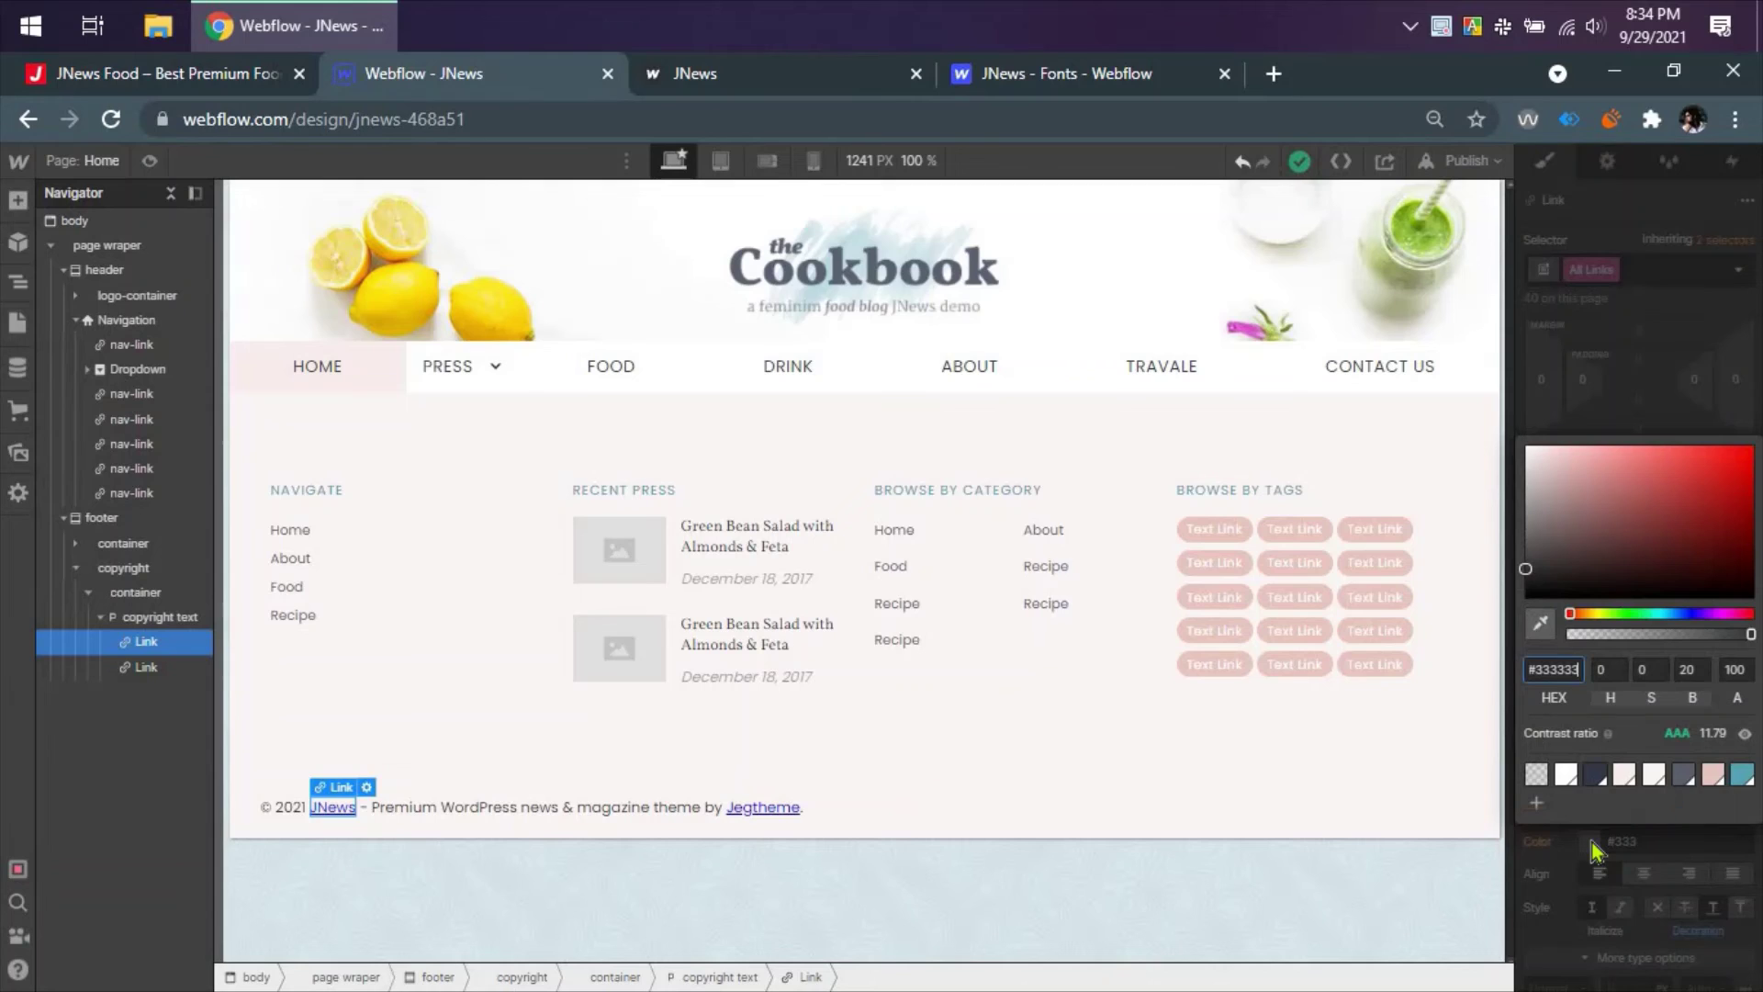
left_click(1688, 785)
left_click(1630, 874)
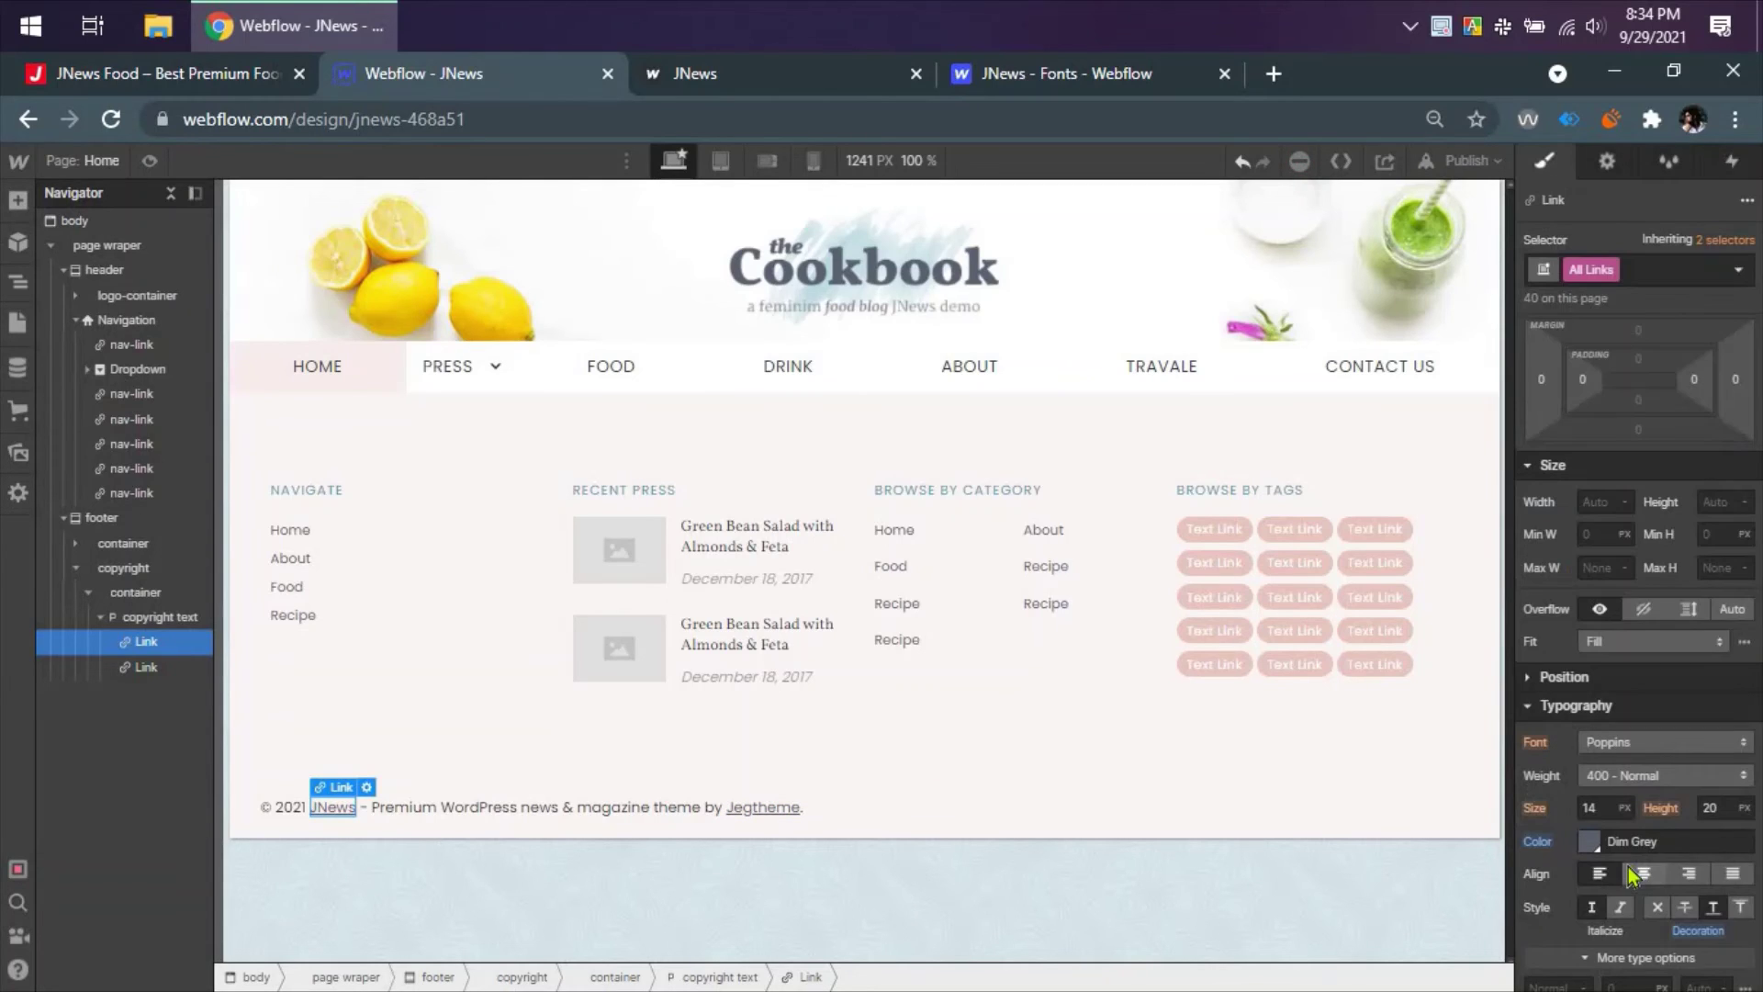
scroll(1653, 836, "down", 2)
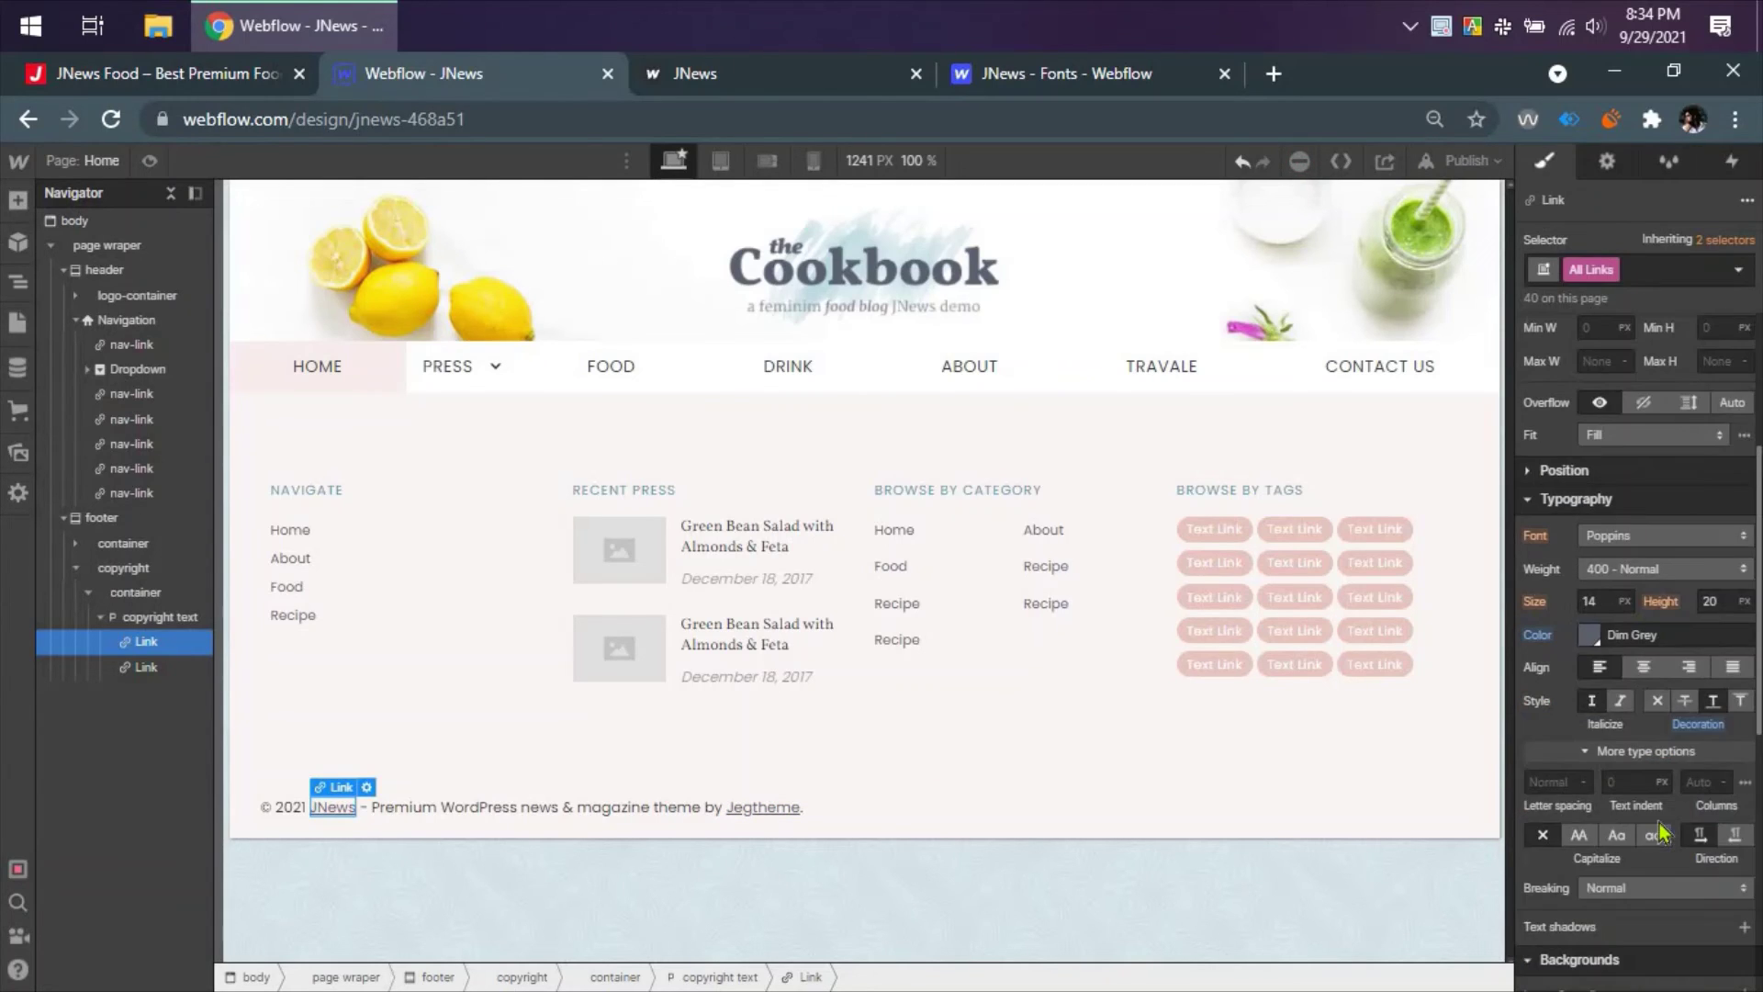
left_click(1657, 700)
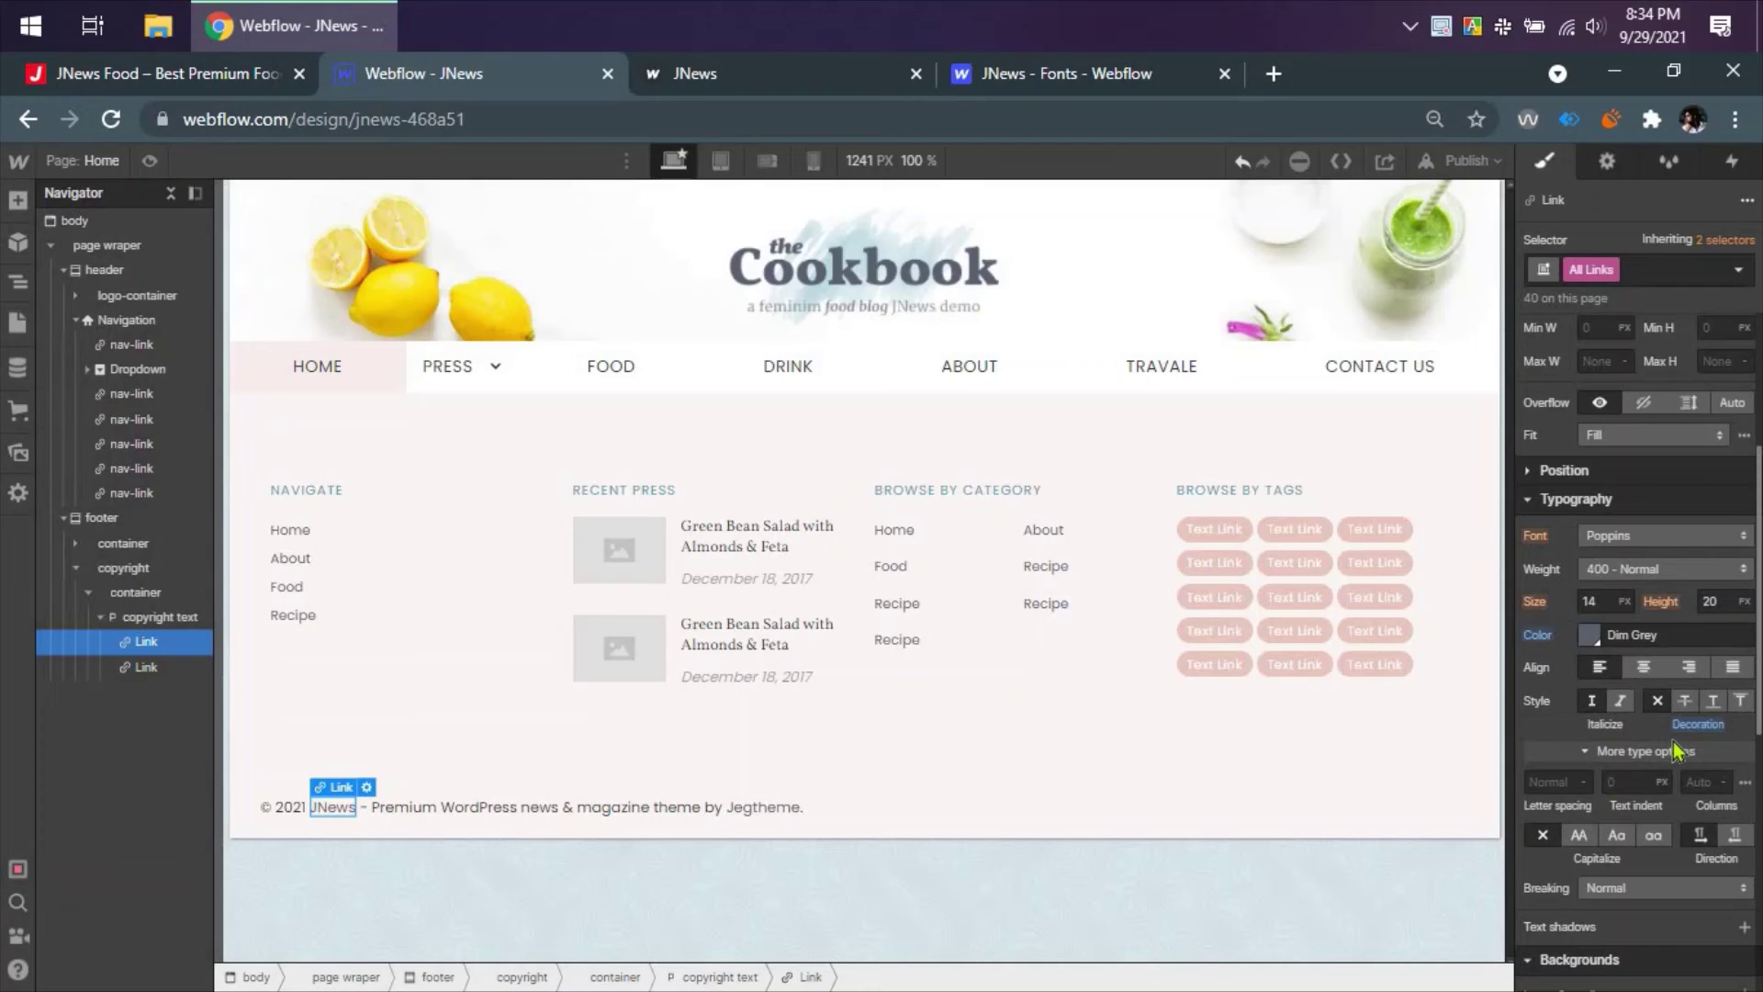
- Switch All Links to its Hover state and set the text decoration to underline
left_click(1738, 269)
left_click(1568, 358)
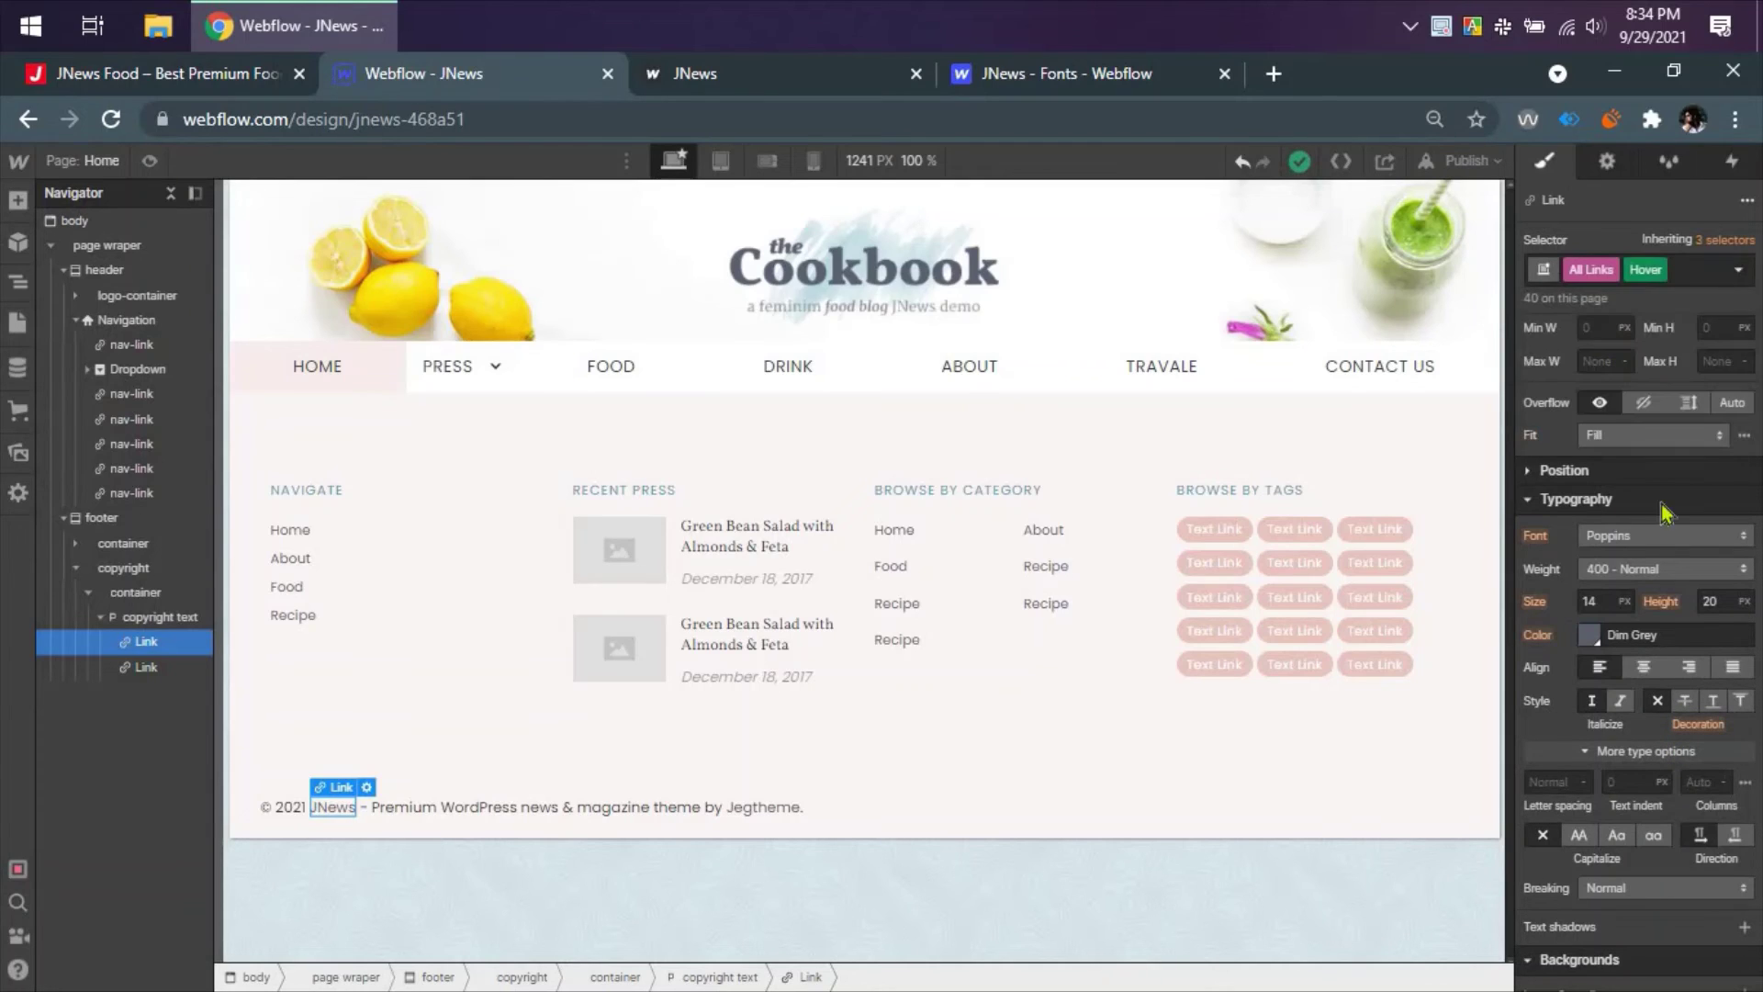
left_click(1683, 703)
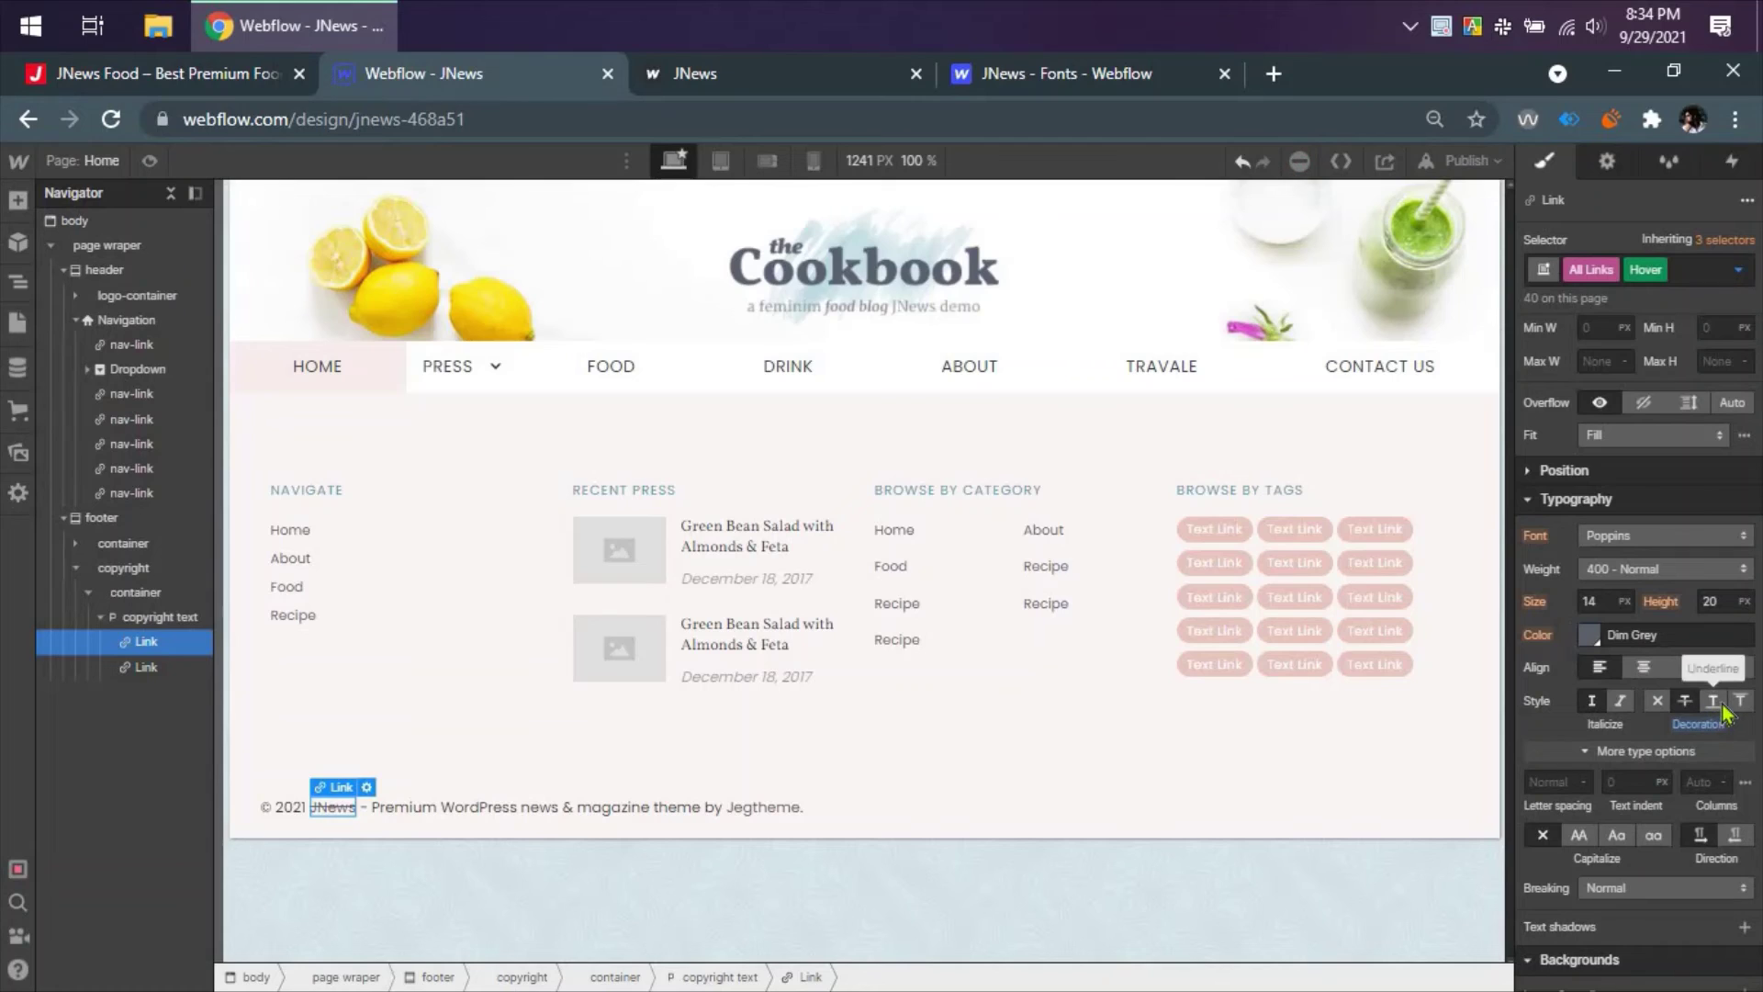
left_click(1719, 707)
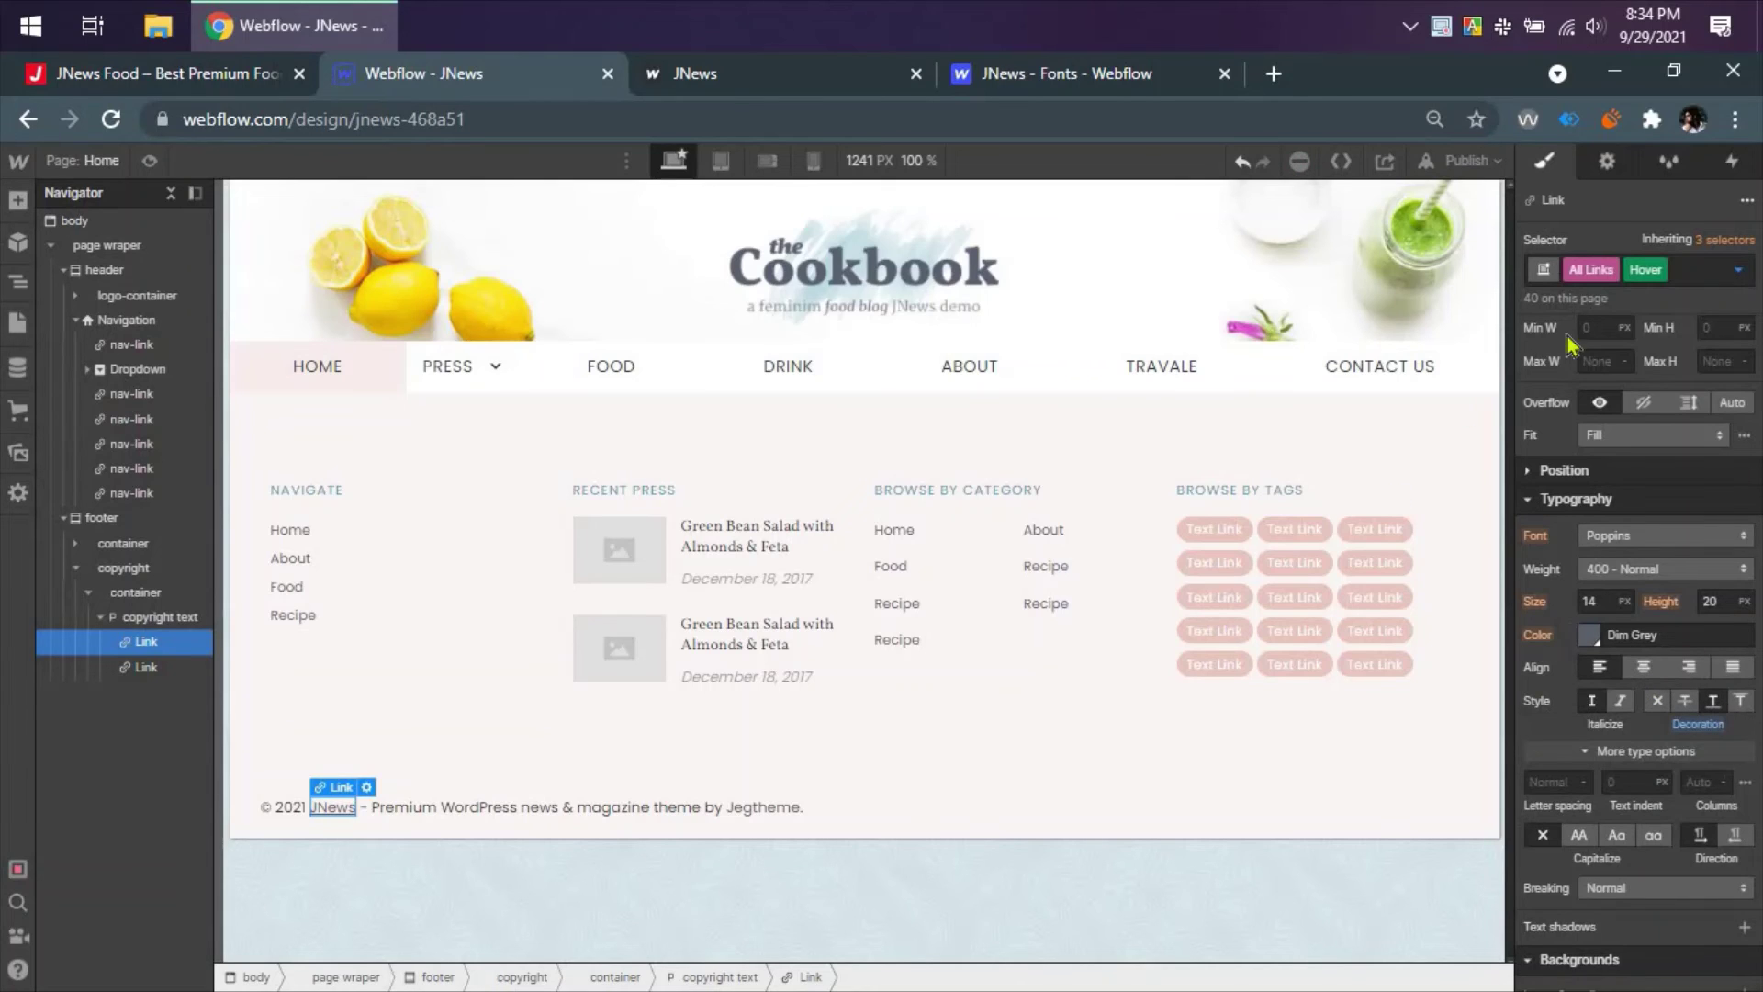
- Switch All Links from its Hover state back to the normal state and compare the links with the reference copyright line
left_click(1739, 269)
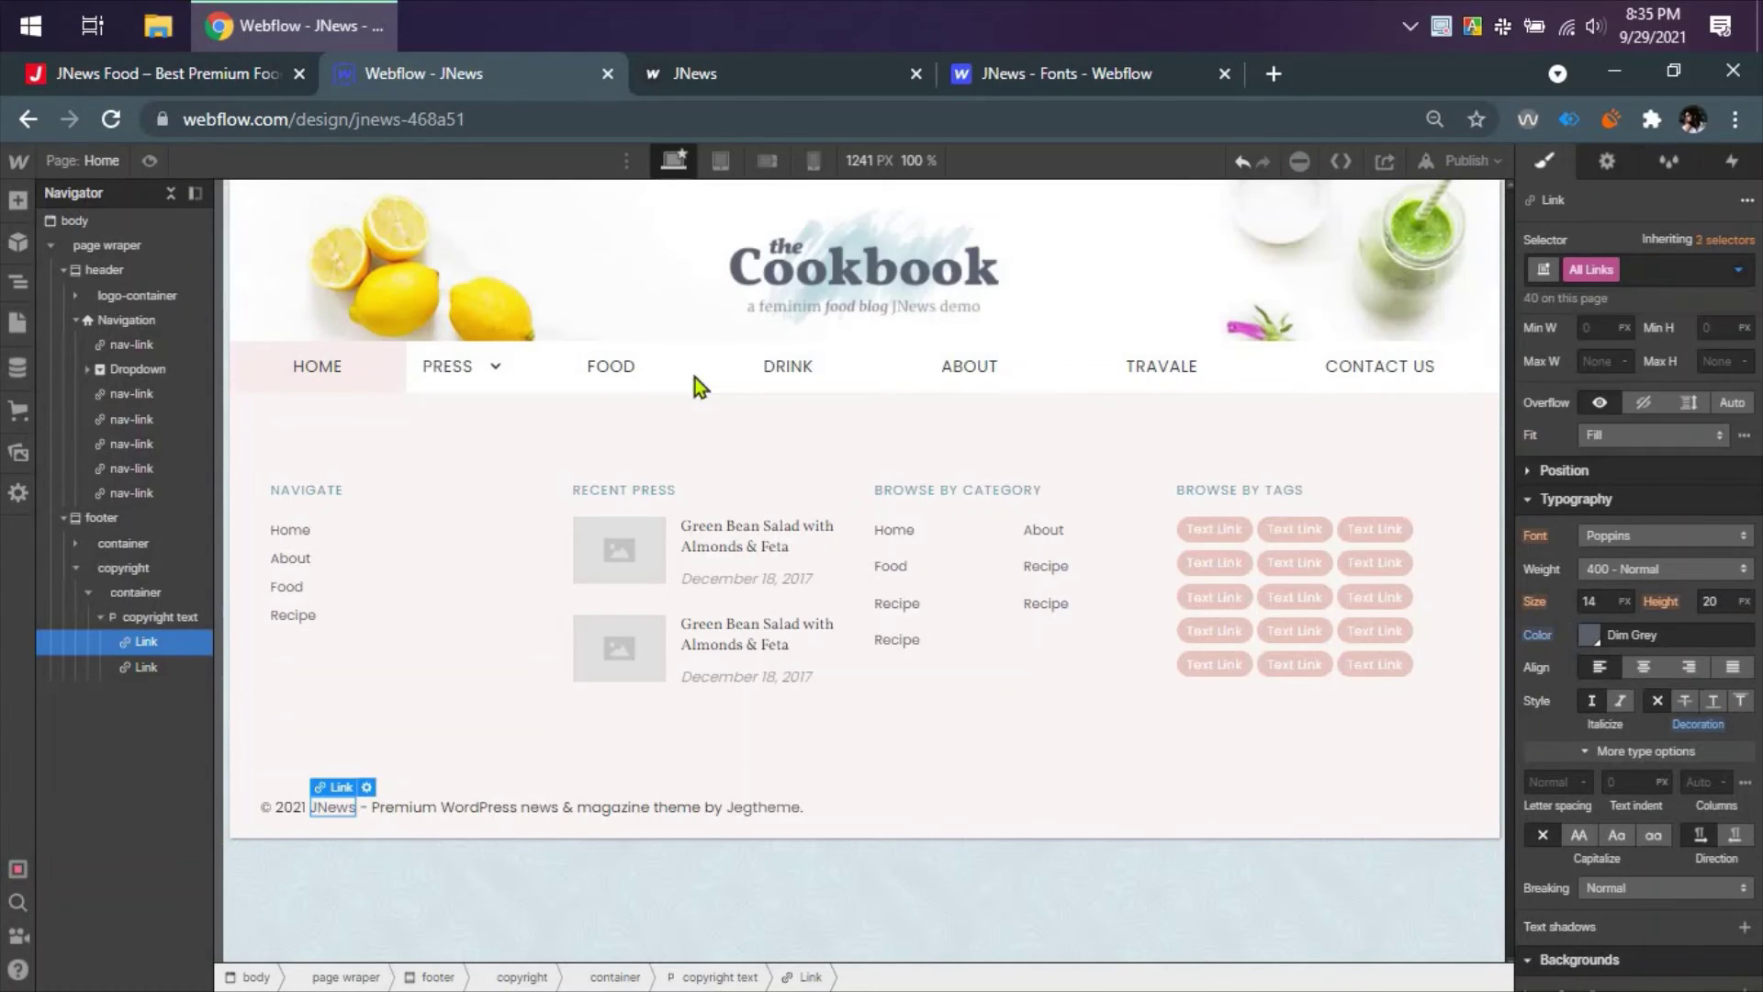
left_click(295, 92)
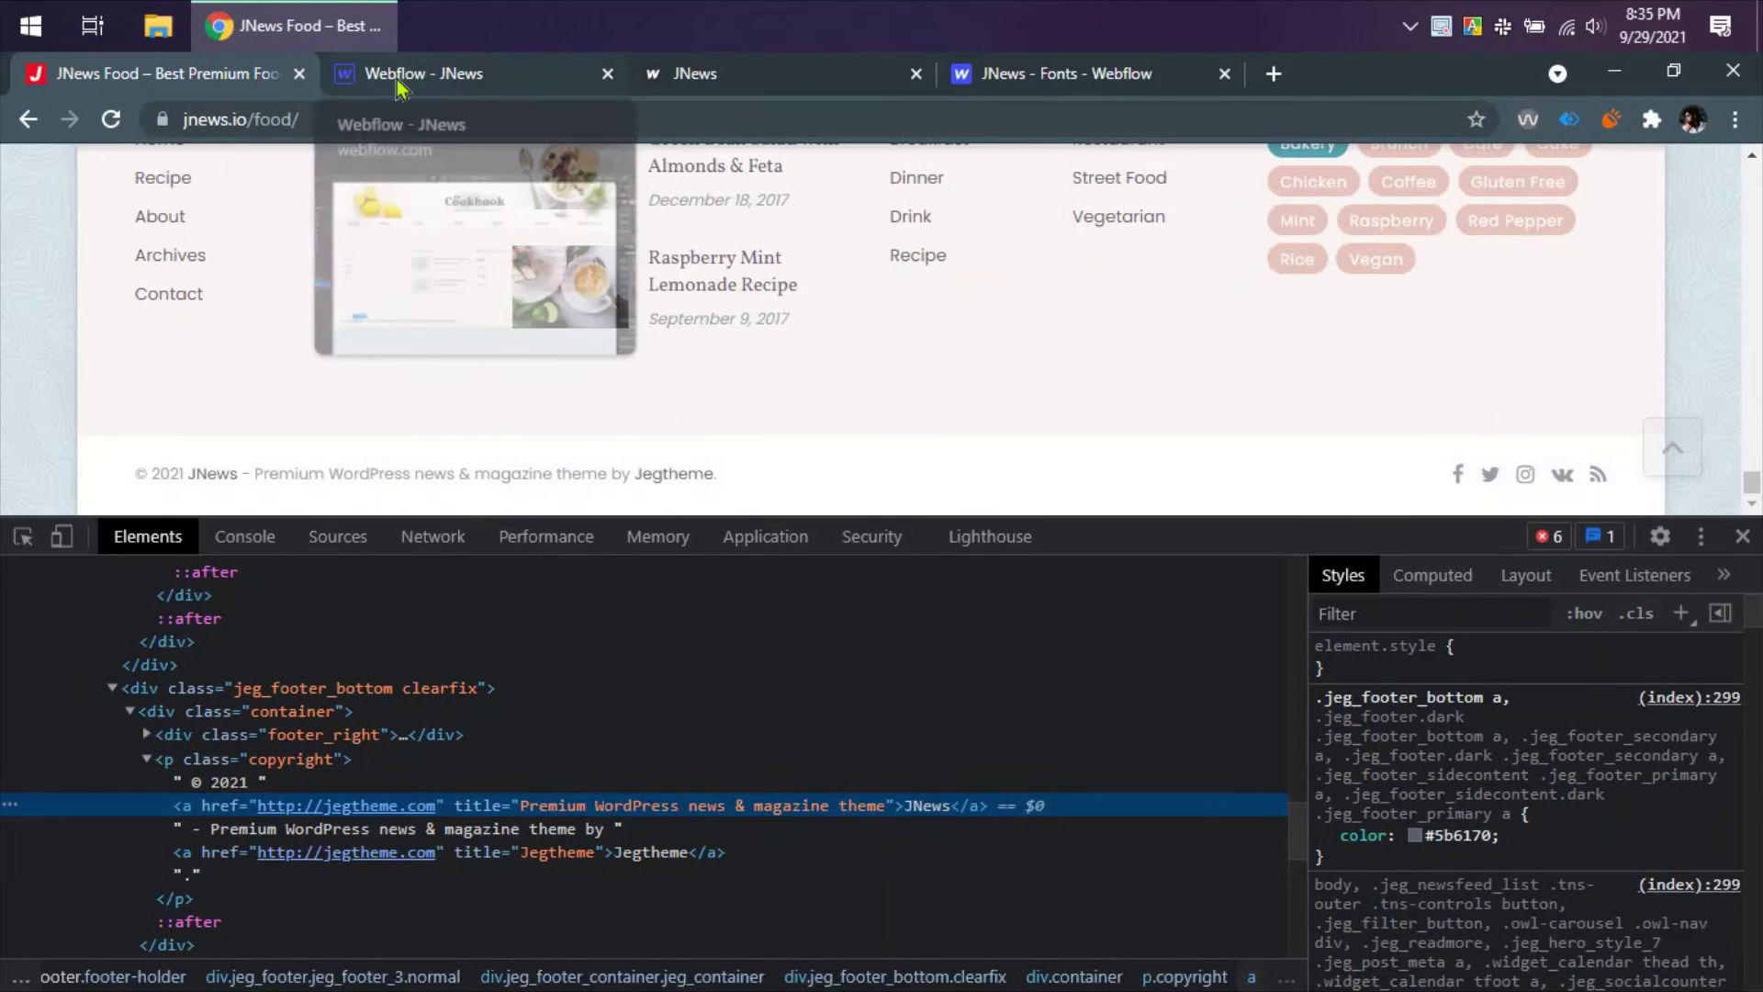
left_click(400, 89)
- Select the copyright text in Webflow, then inspect the reference copyright paragraph and copy its inherited text color, #949faa
left_click(148, 617)
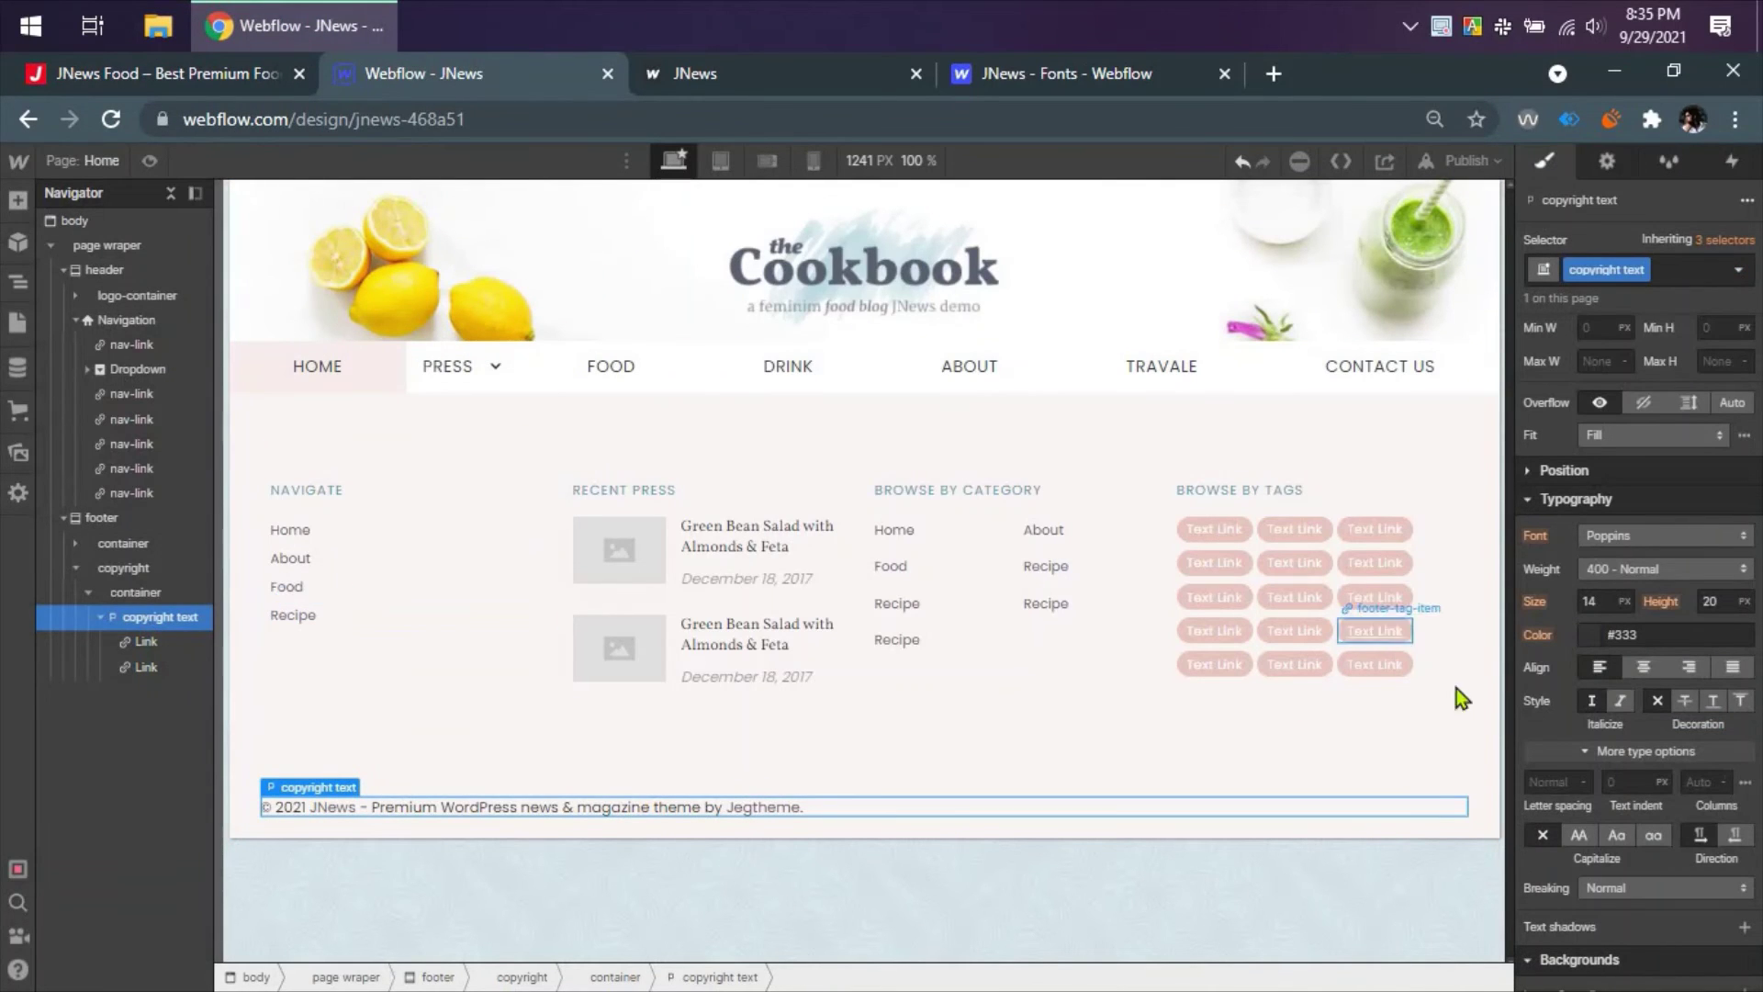
left_click(1591, 636)
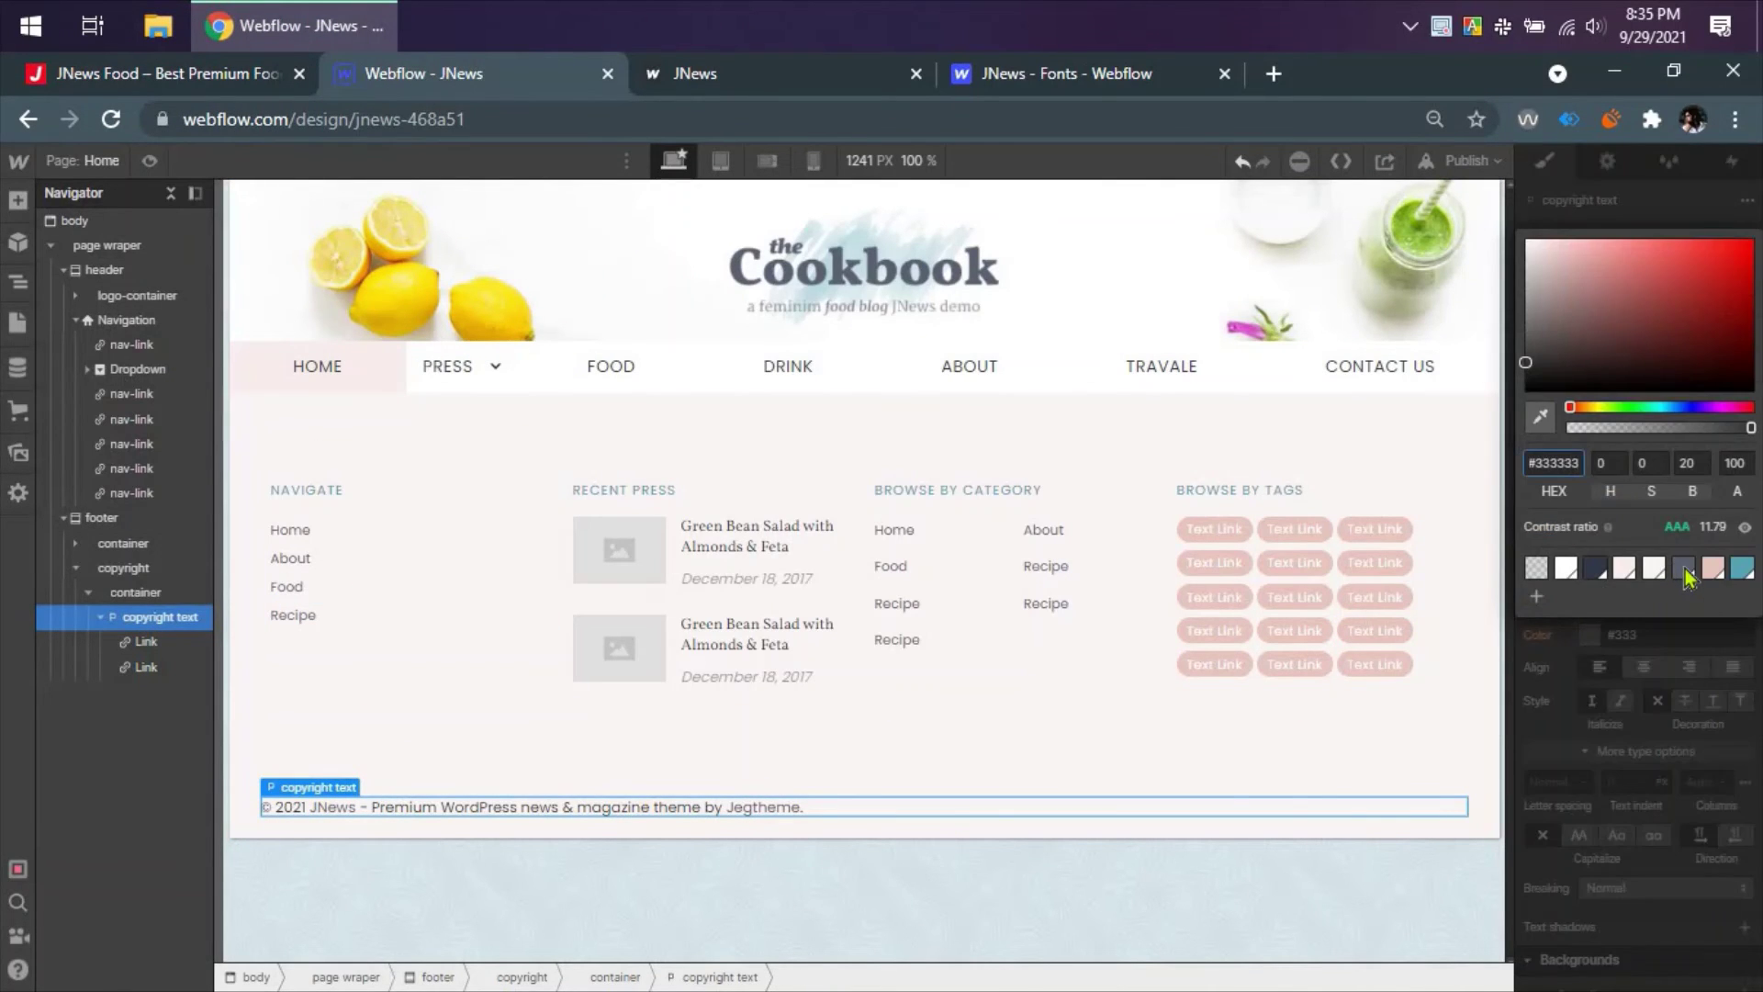
key("ctrl+shift+Tab")
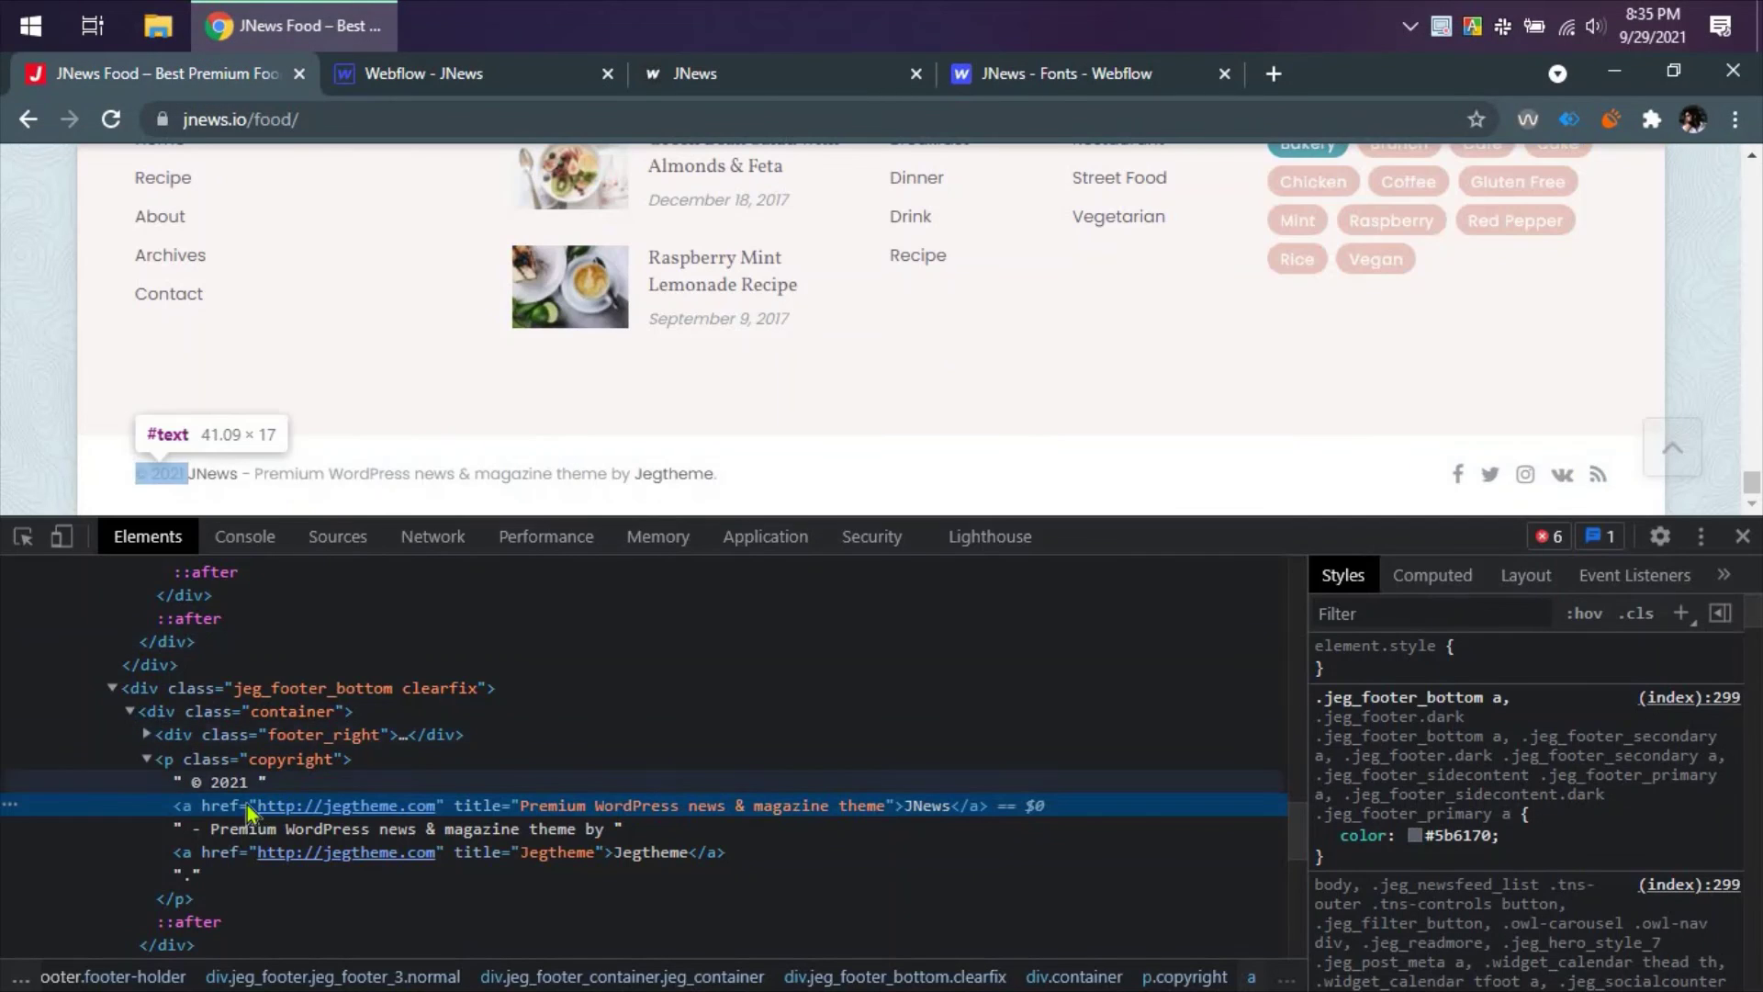
left_click(225, 779)
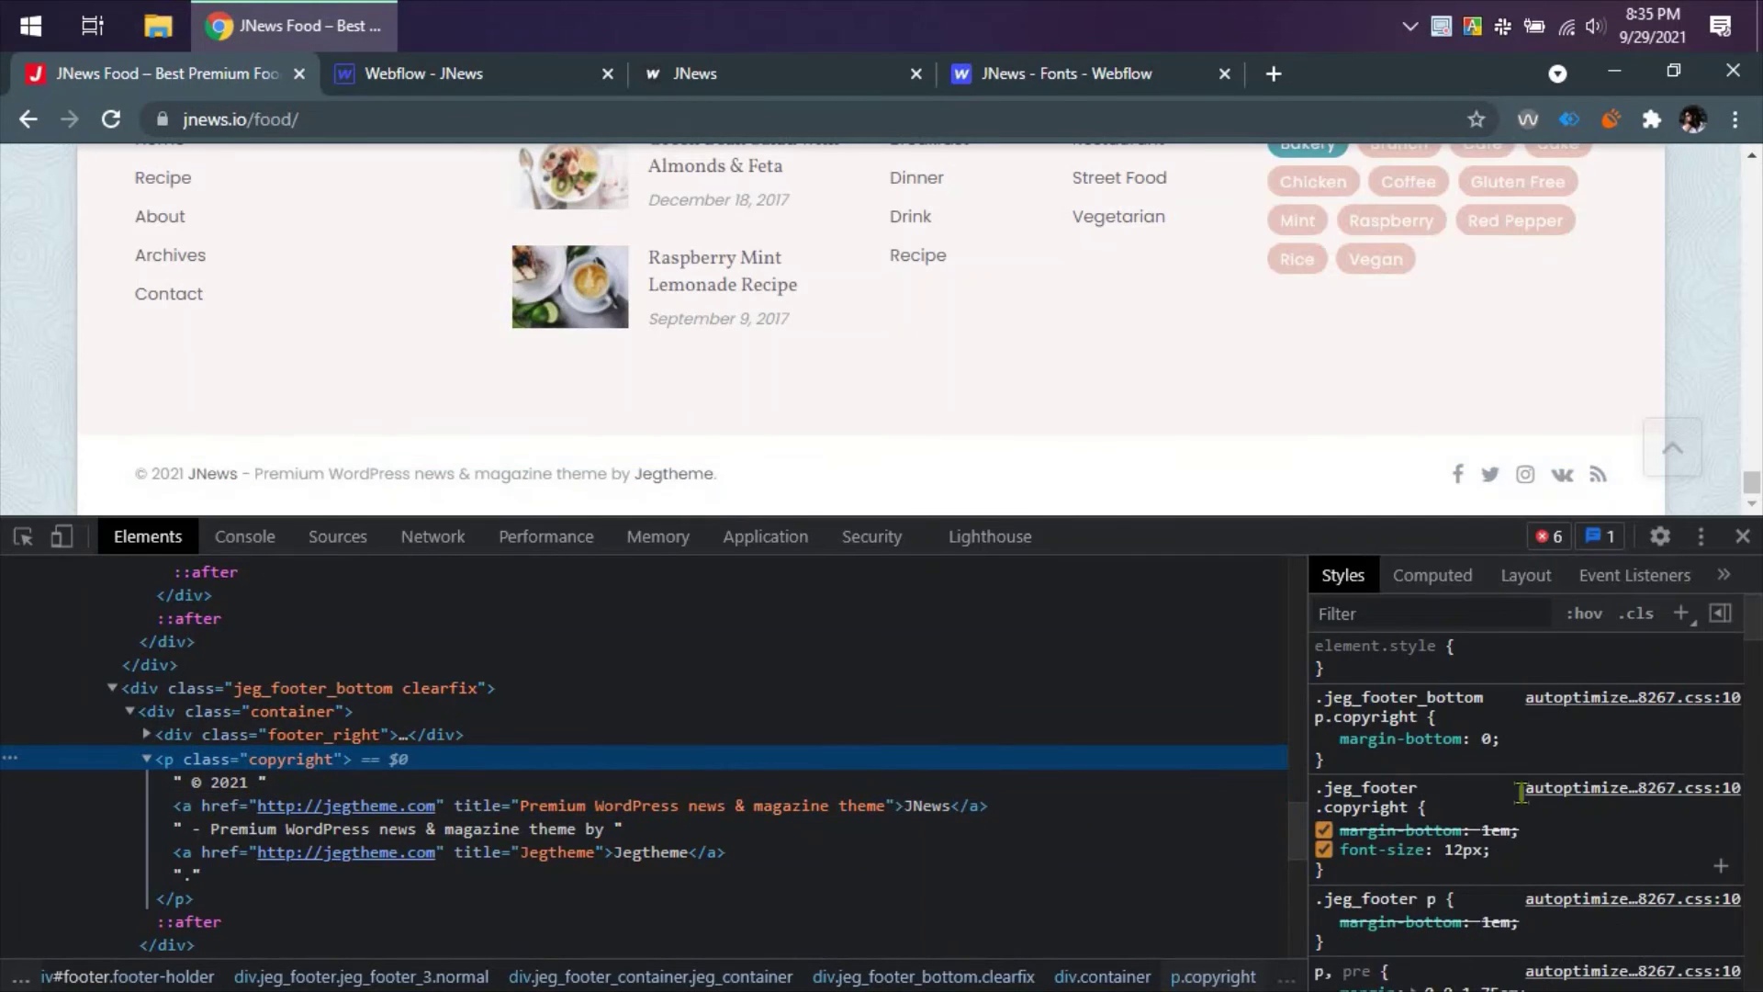
scroll(1521, 791, "down", 10)
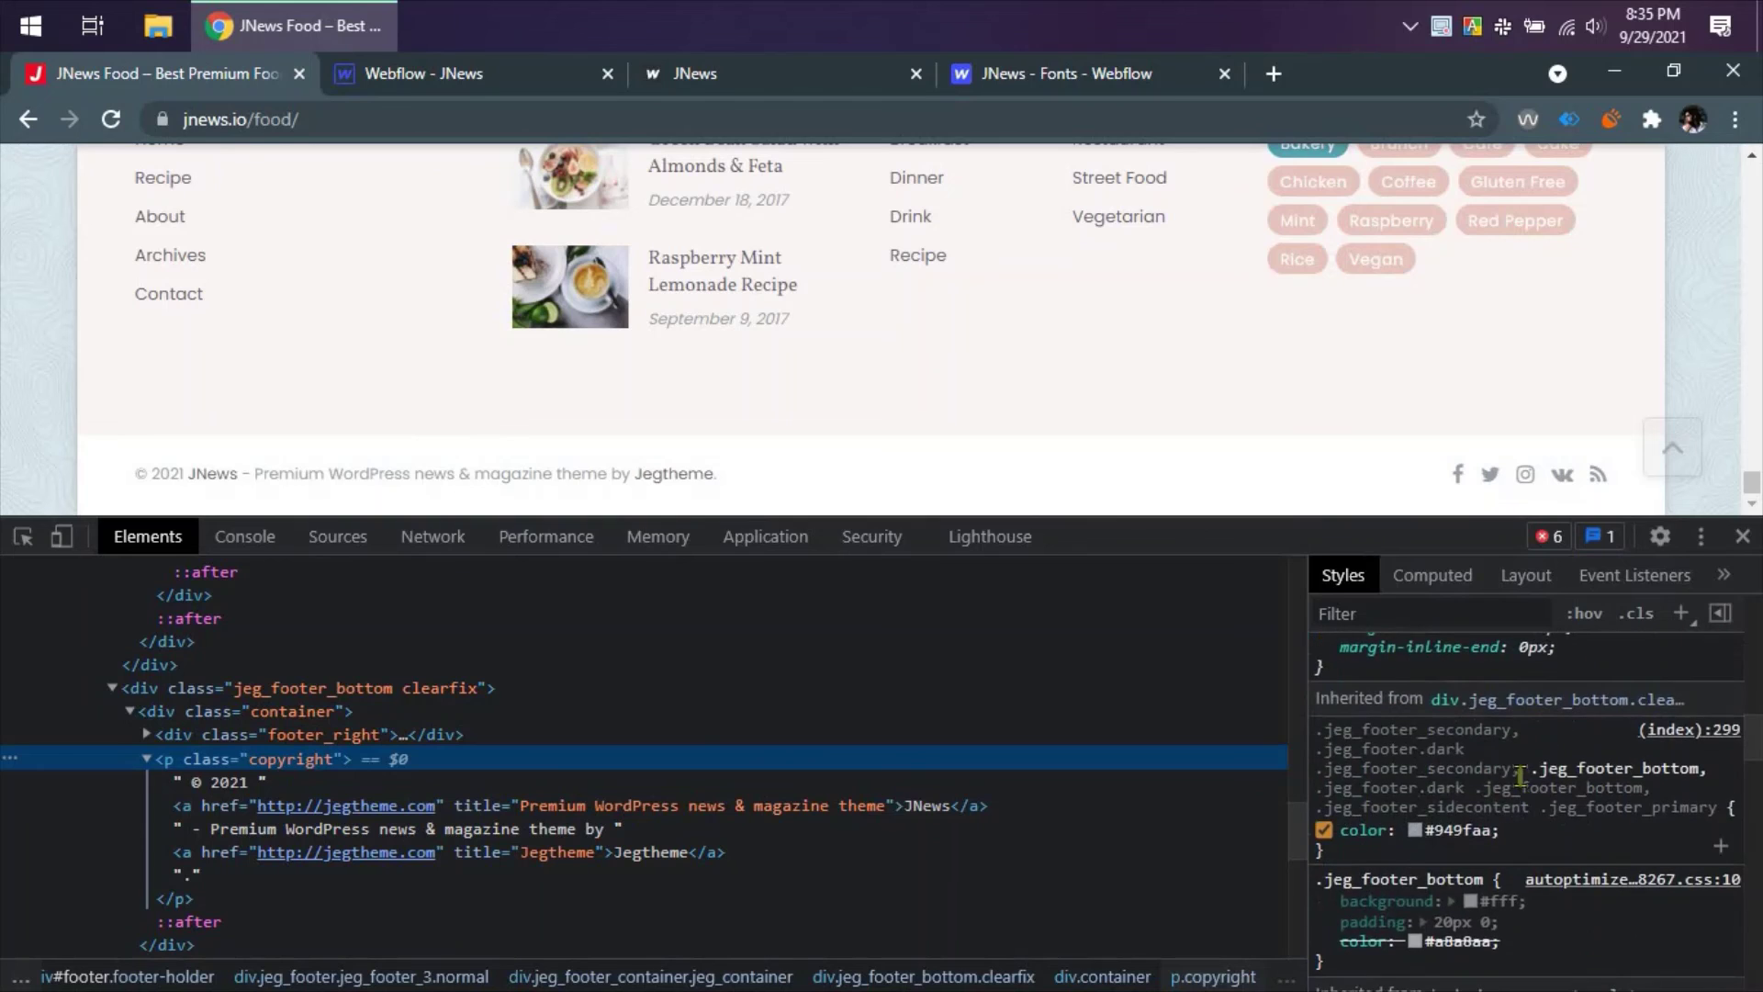
scroll(1521, 777, "up", 2)
scroll(1521, 777, "down", 2)
left_click(1451, 829)
key("ctrl+c")
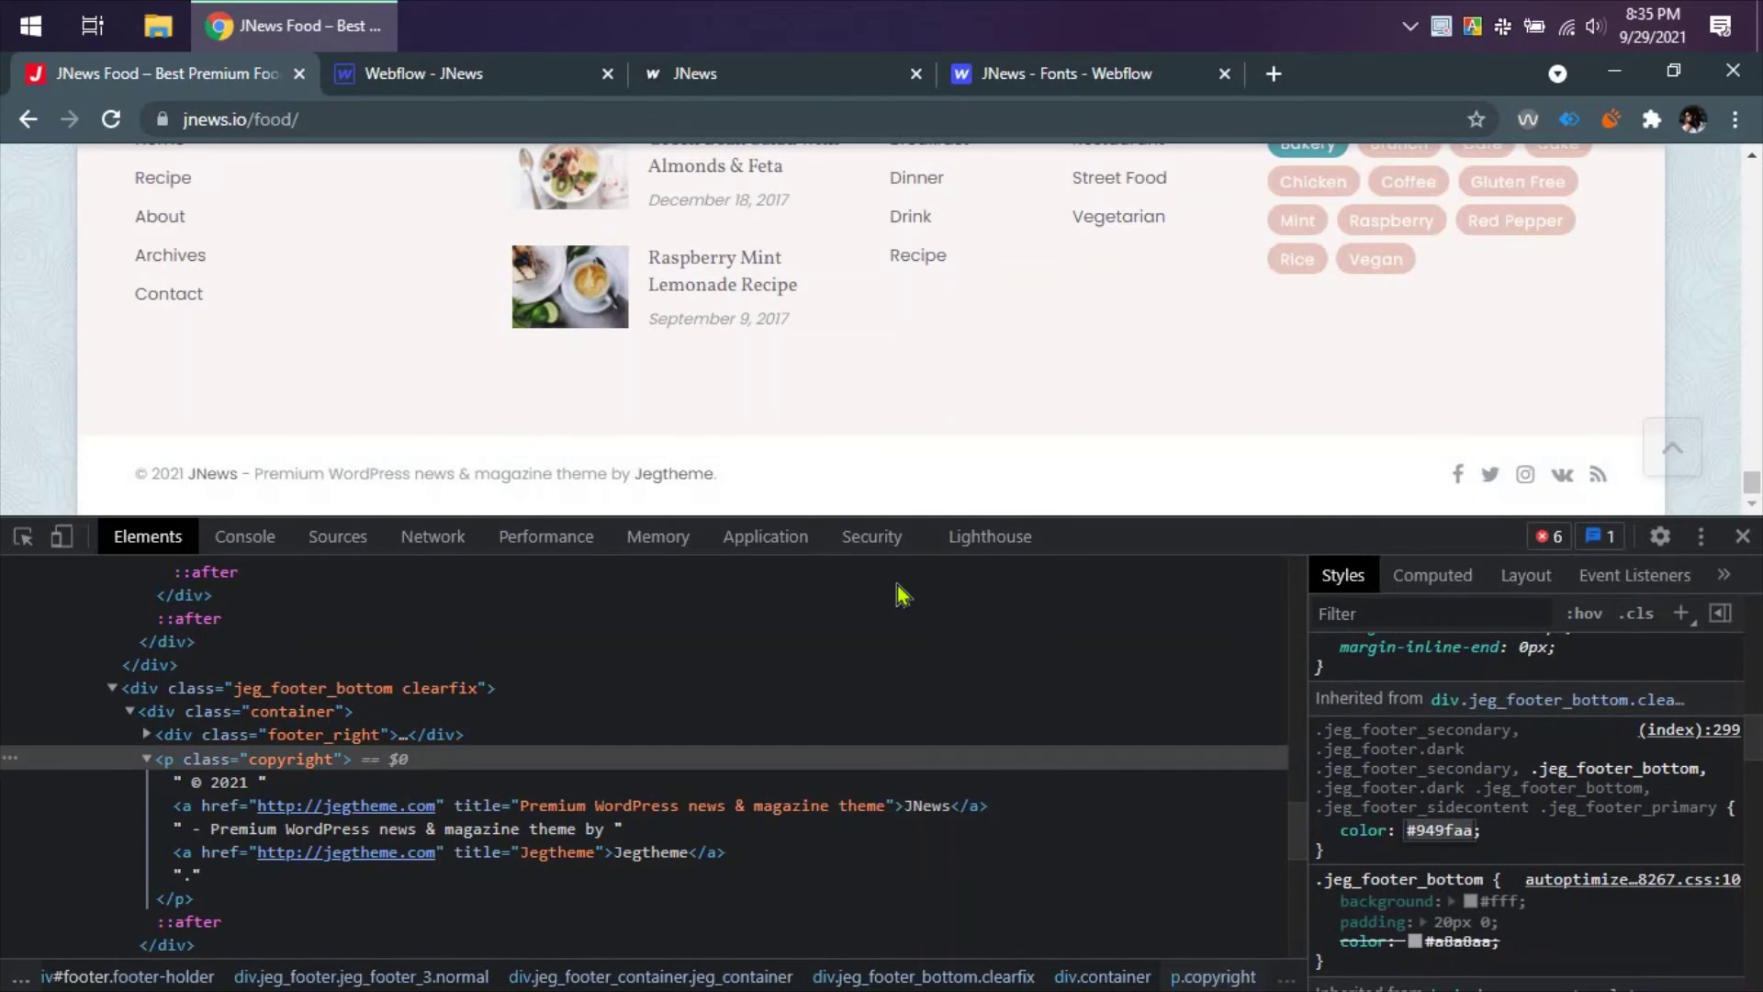
- Set the copyright text color in Webflow to #949faa and save that color as a swatch under the suggested name
key("ctrl+Tab")
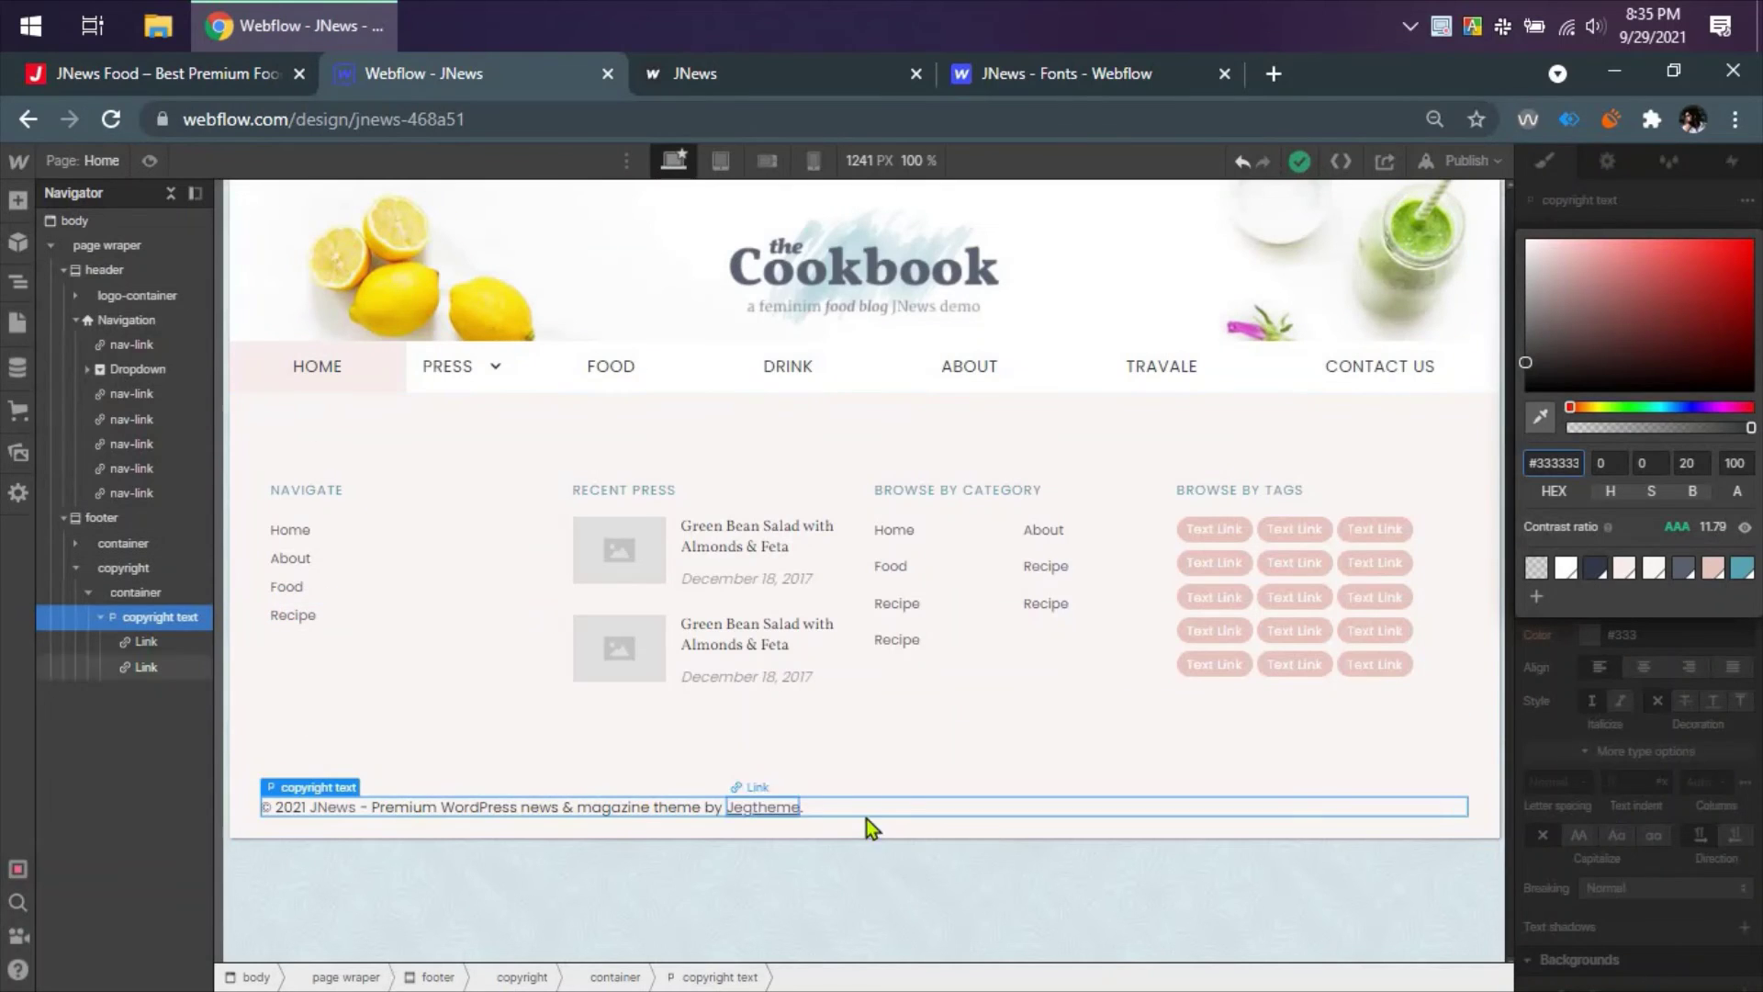
left_click(1565, 462)
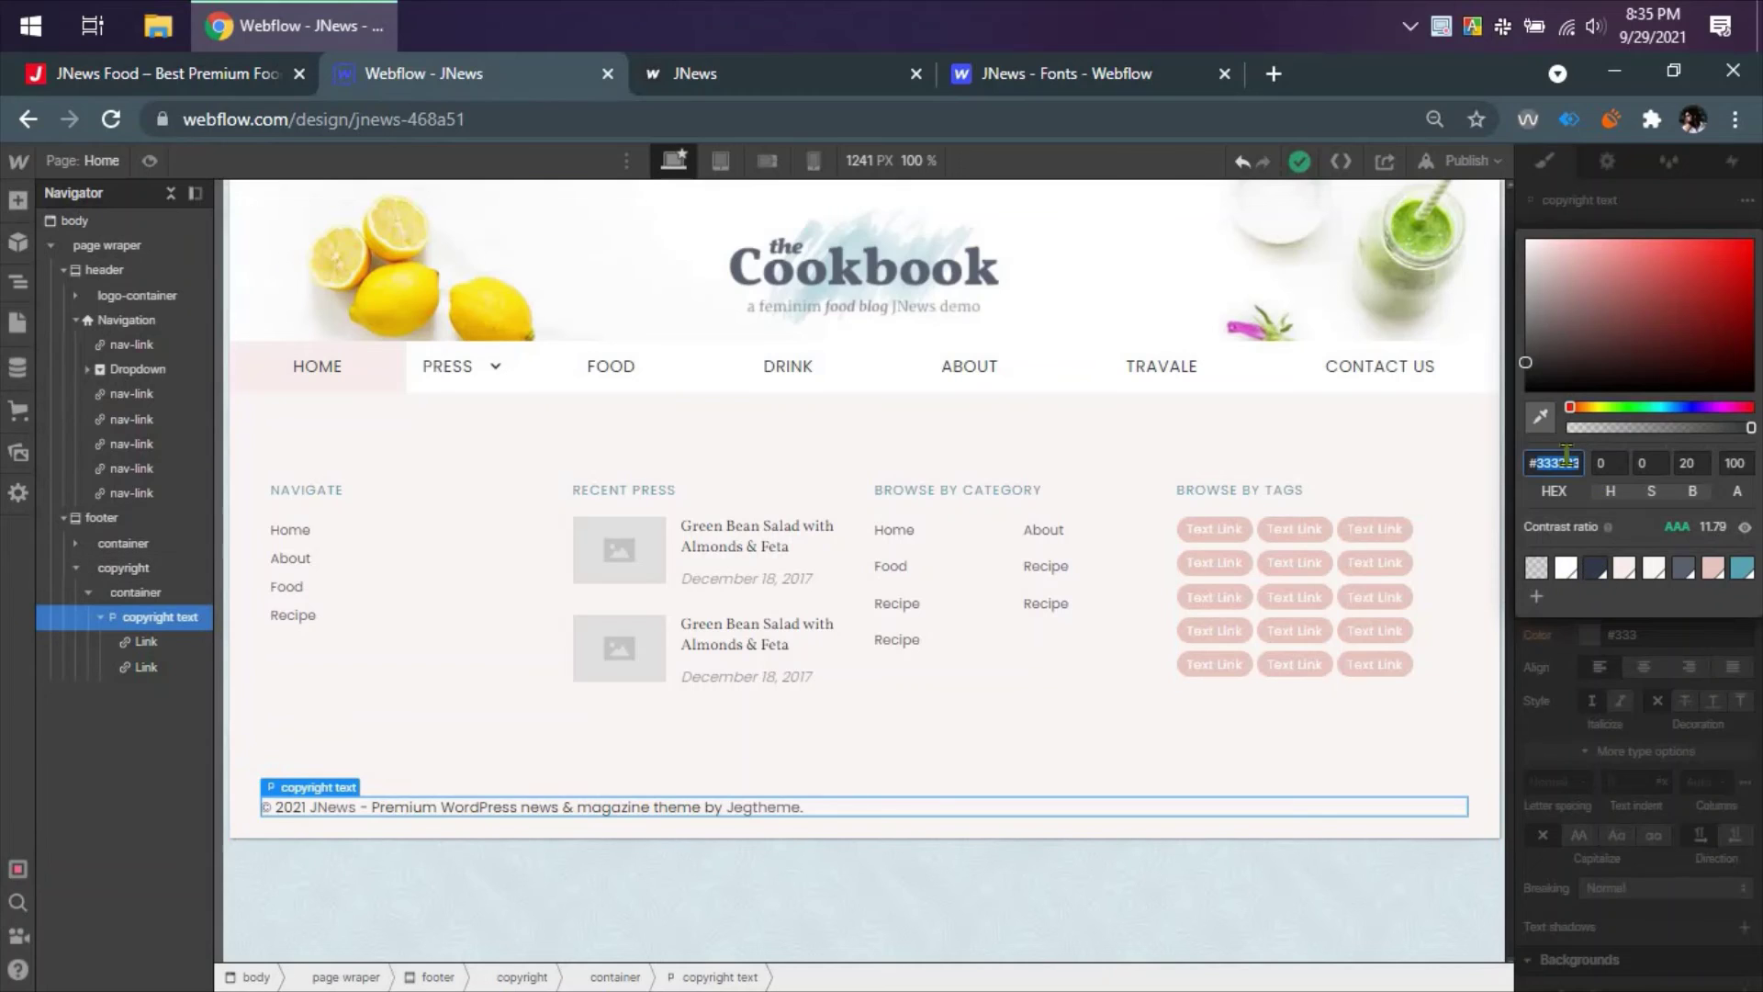
key("ctrl+v")
key("Return")
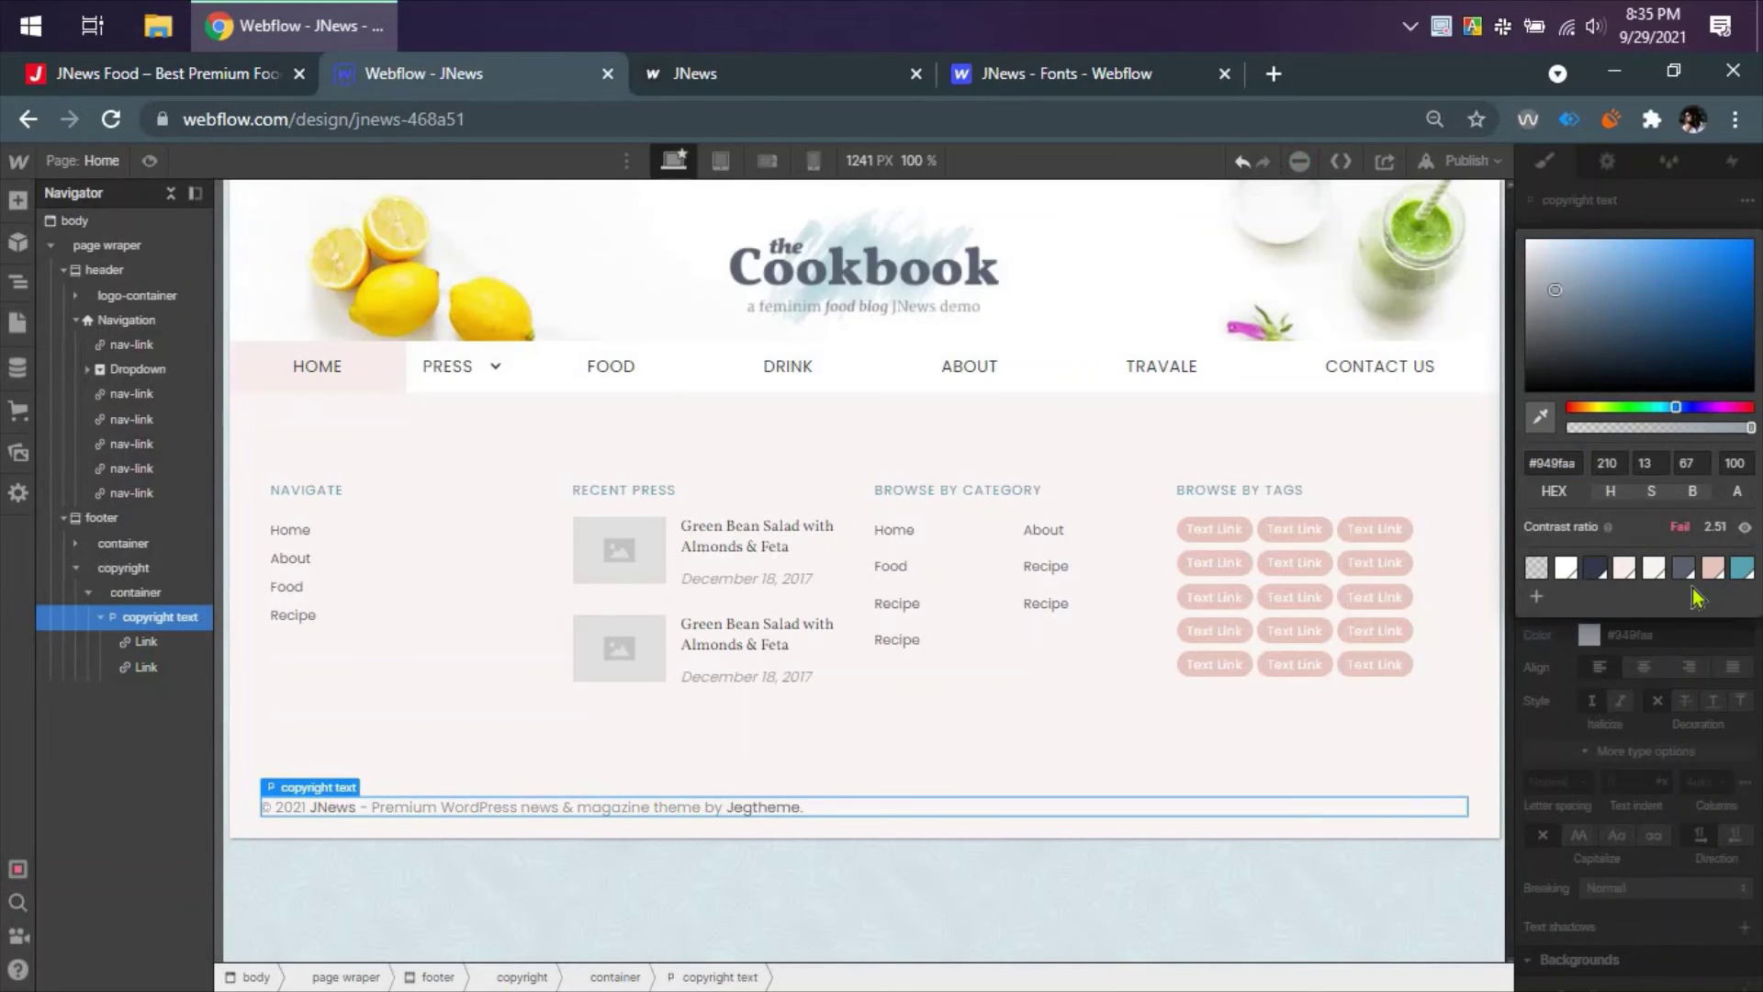
left_click(1536, 596)
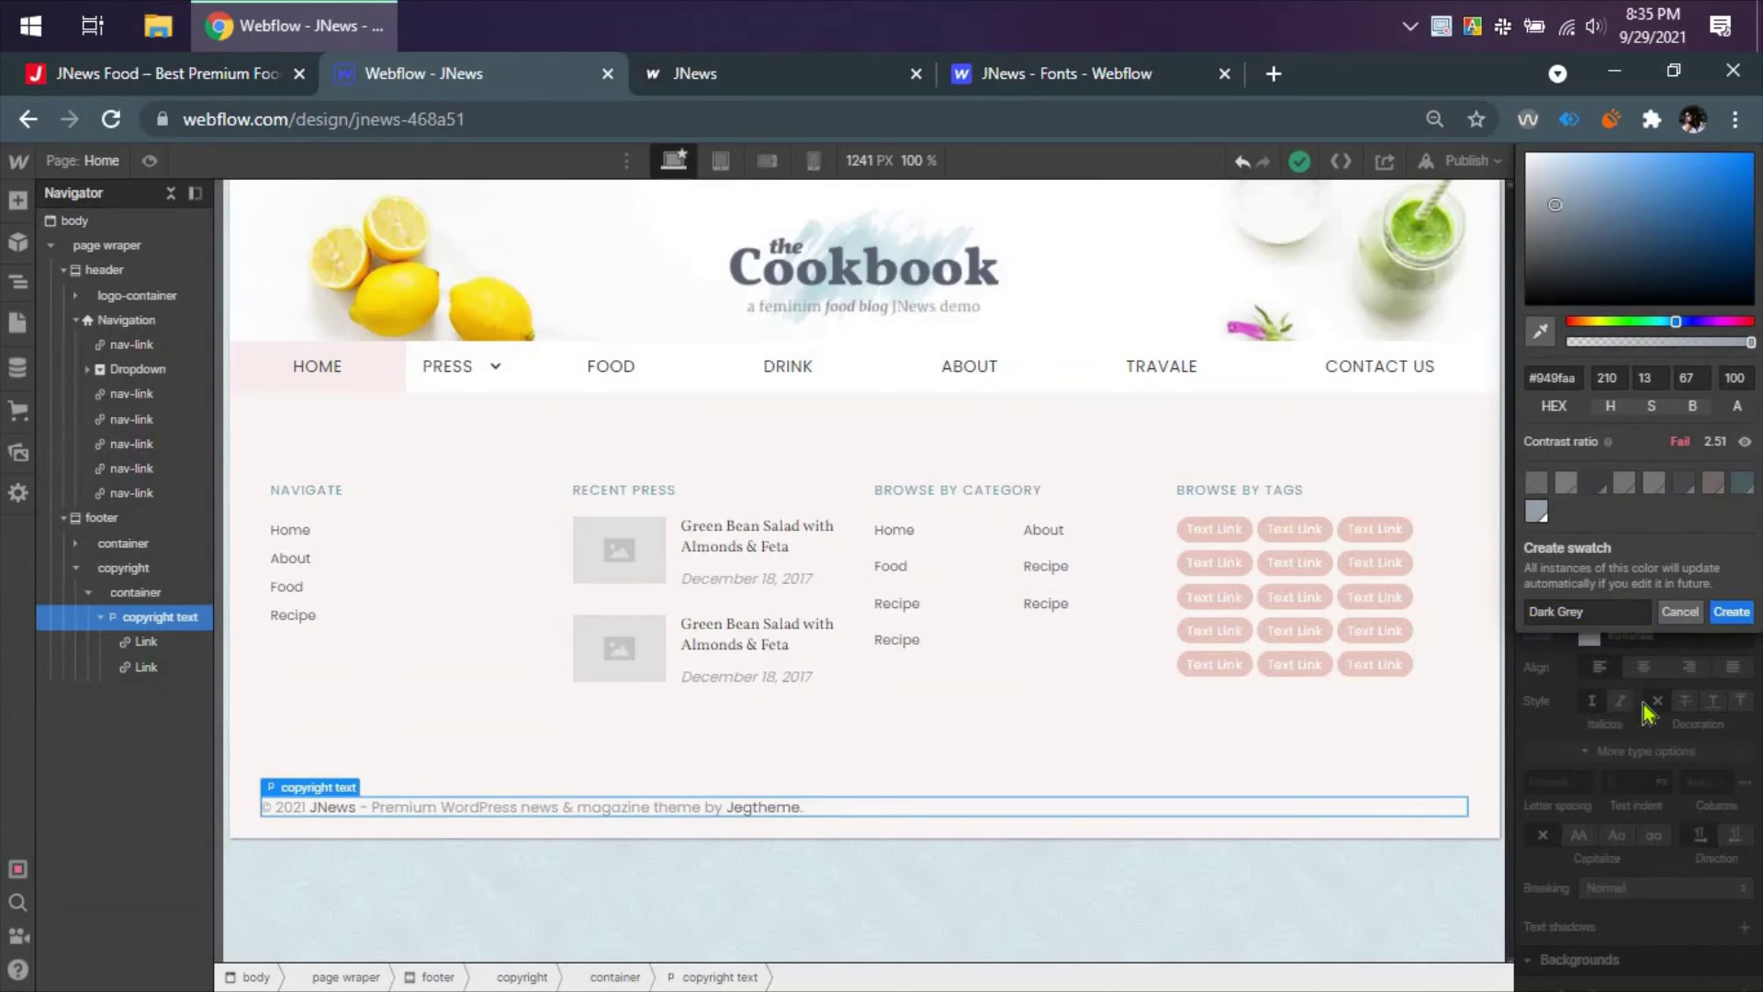
left_click(1709, 612)
left_click(1581, 694)
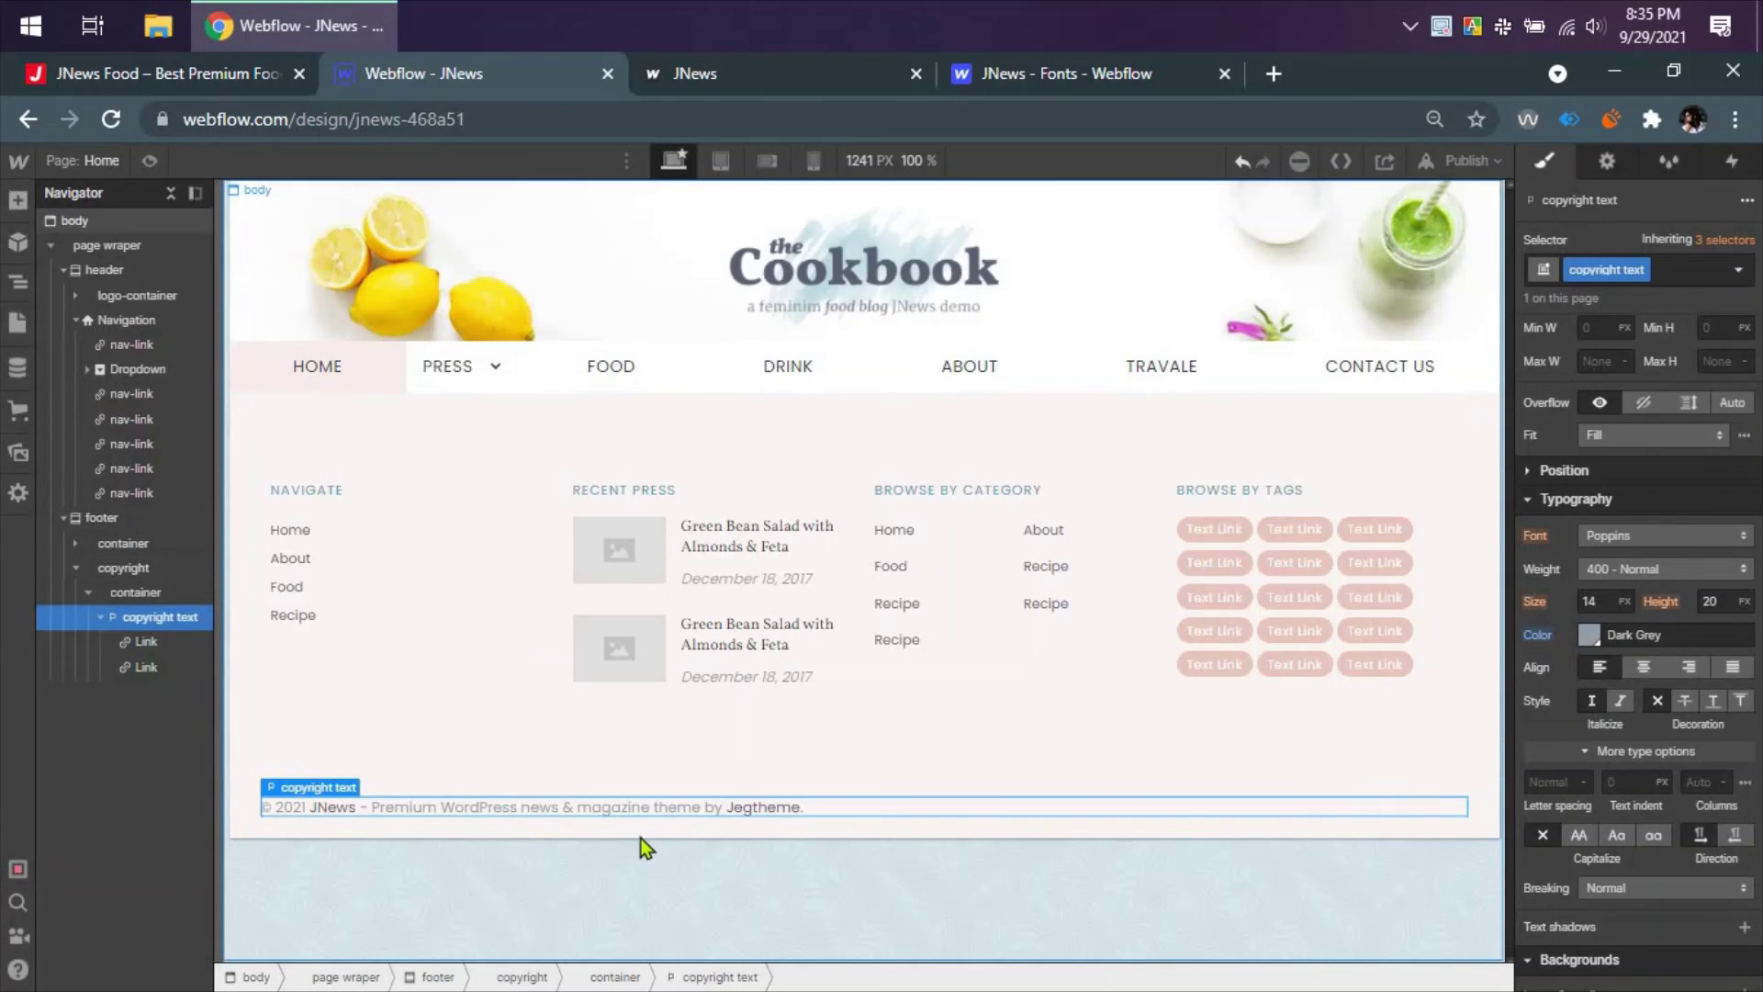
- Inspect the Facebook icon in the reference site's copyright bar to see how the social icons are made
left_click(241, 72)
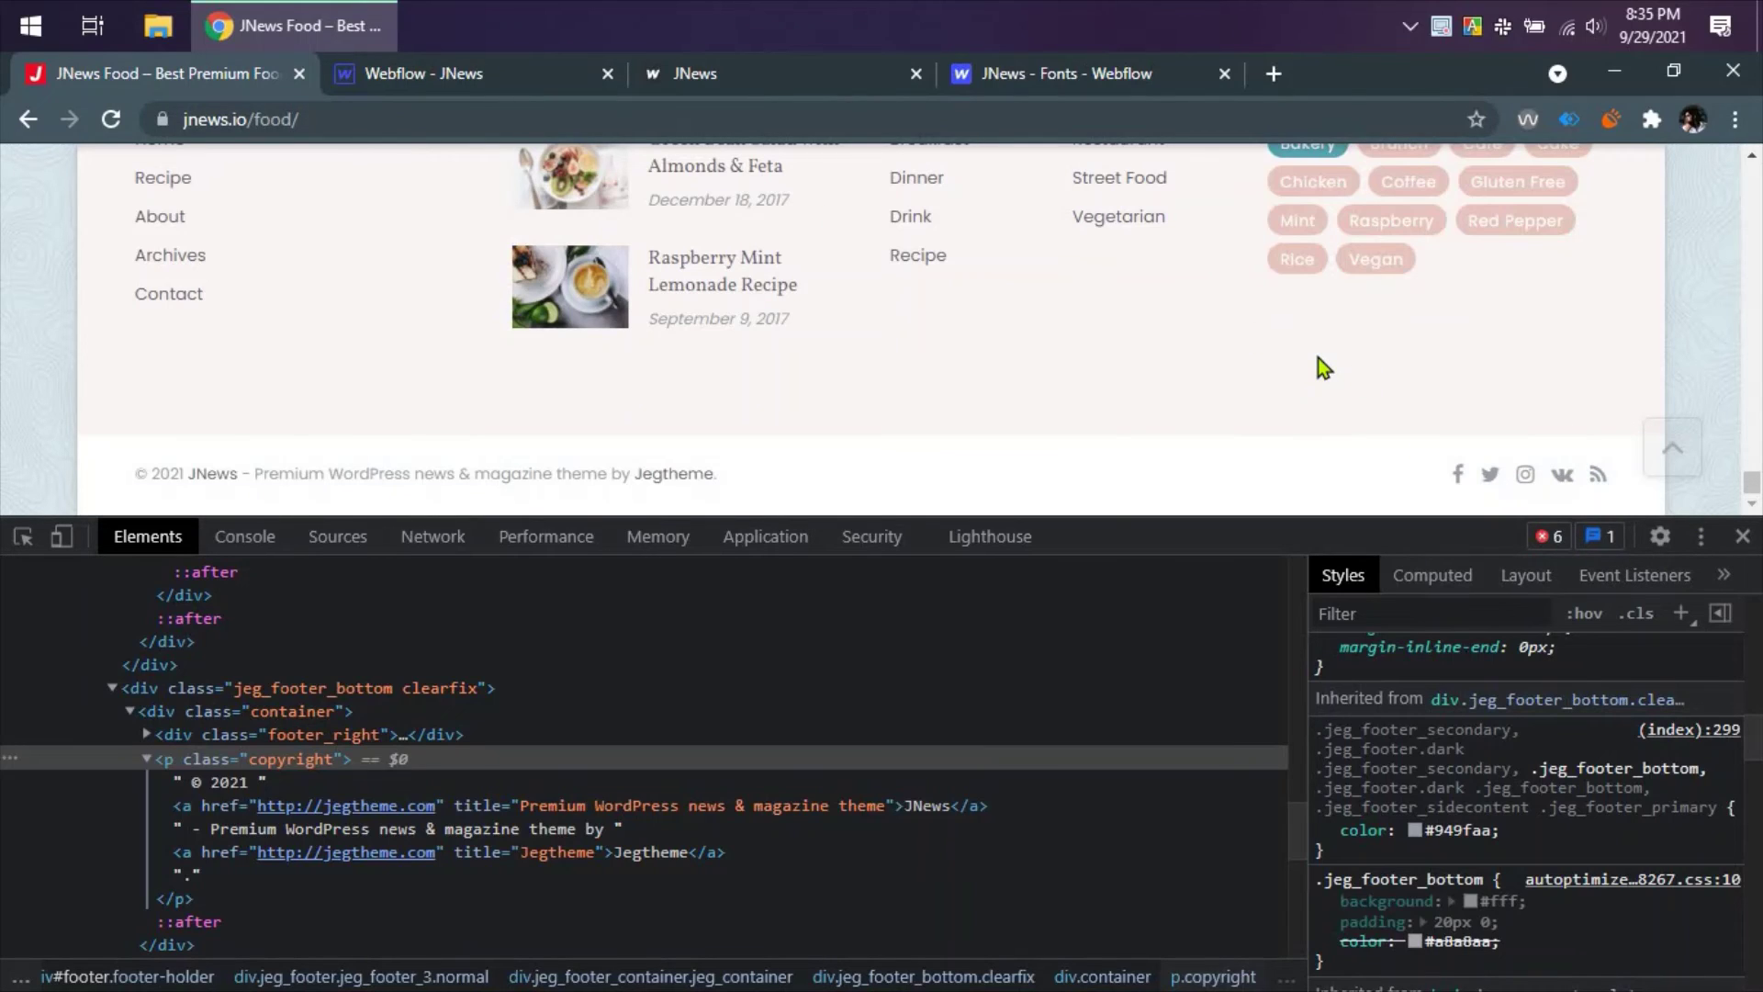
right_click(1460, 483)
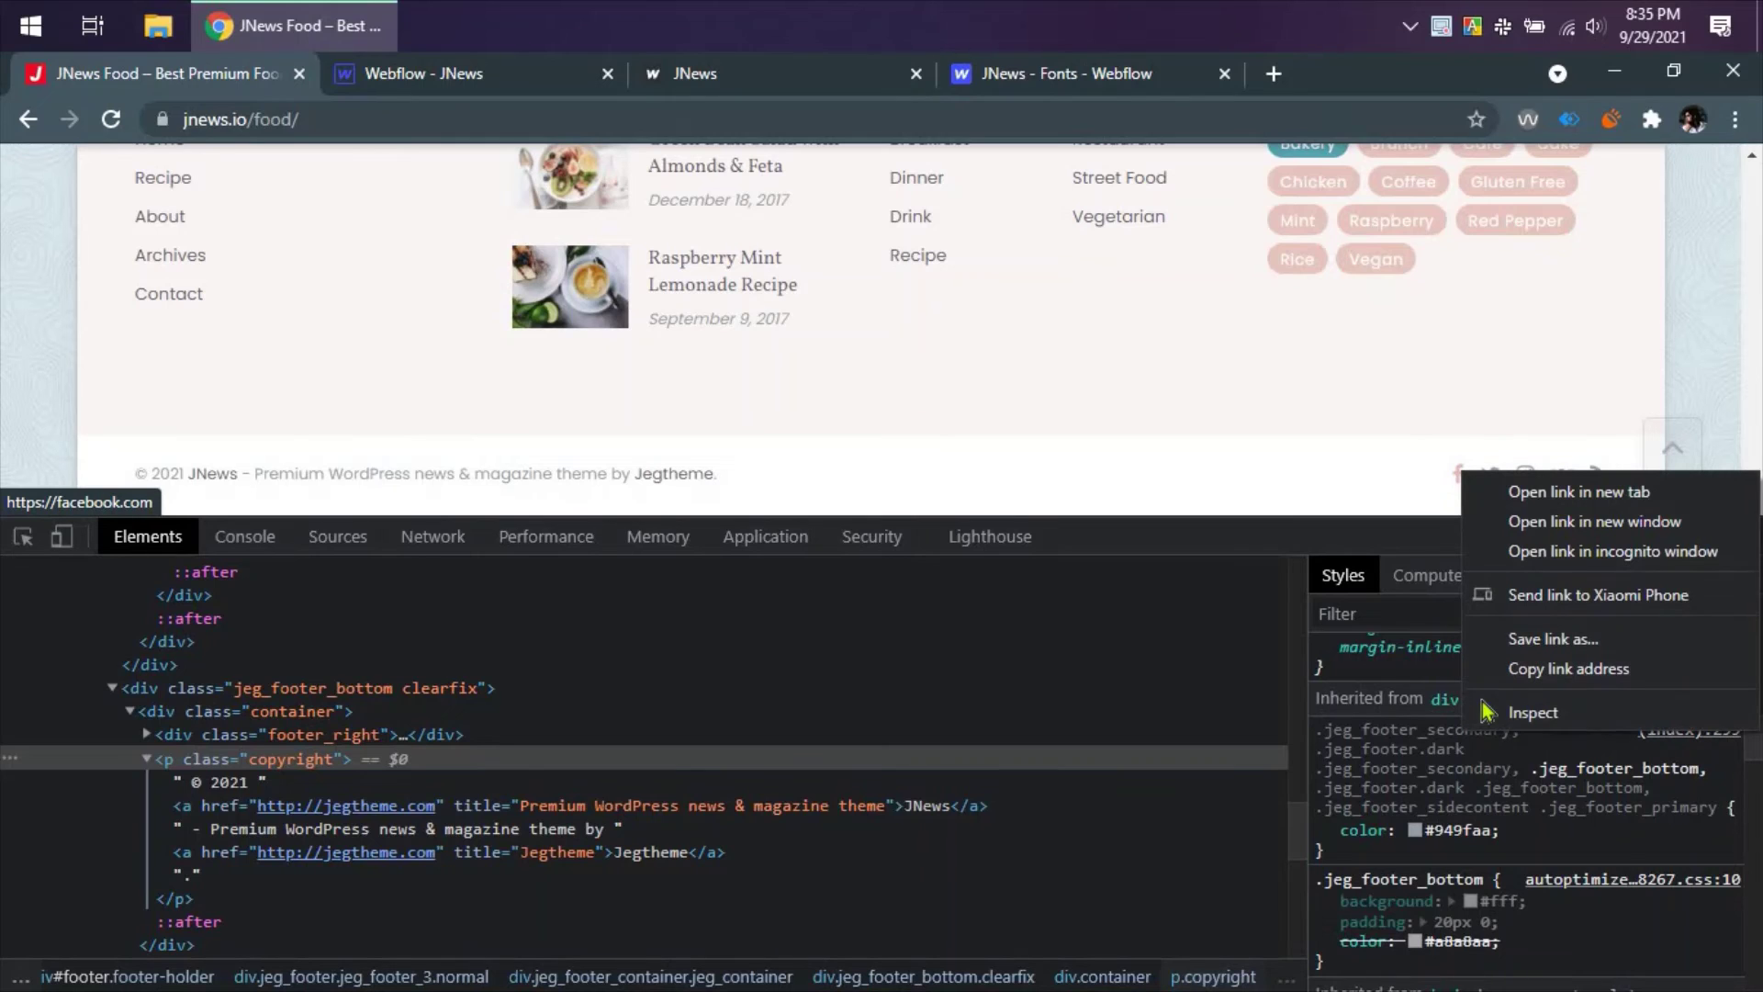
left_click(1492, 712)
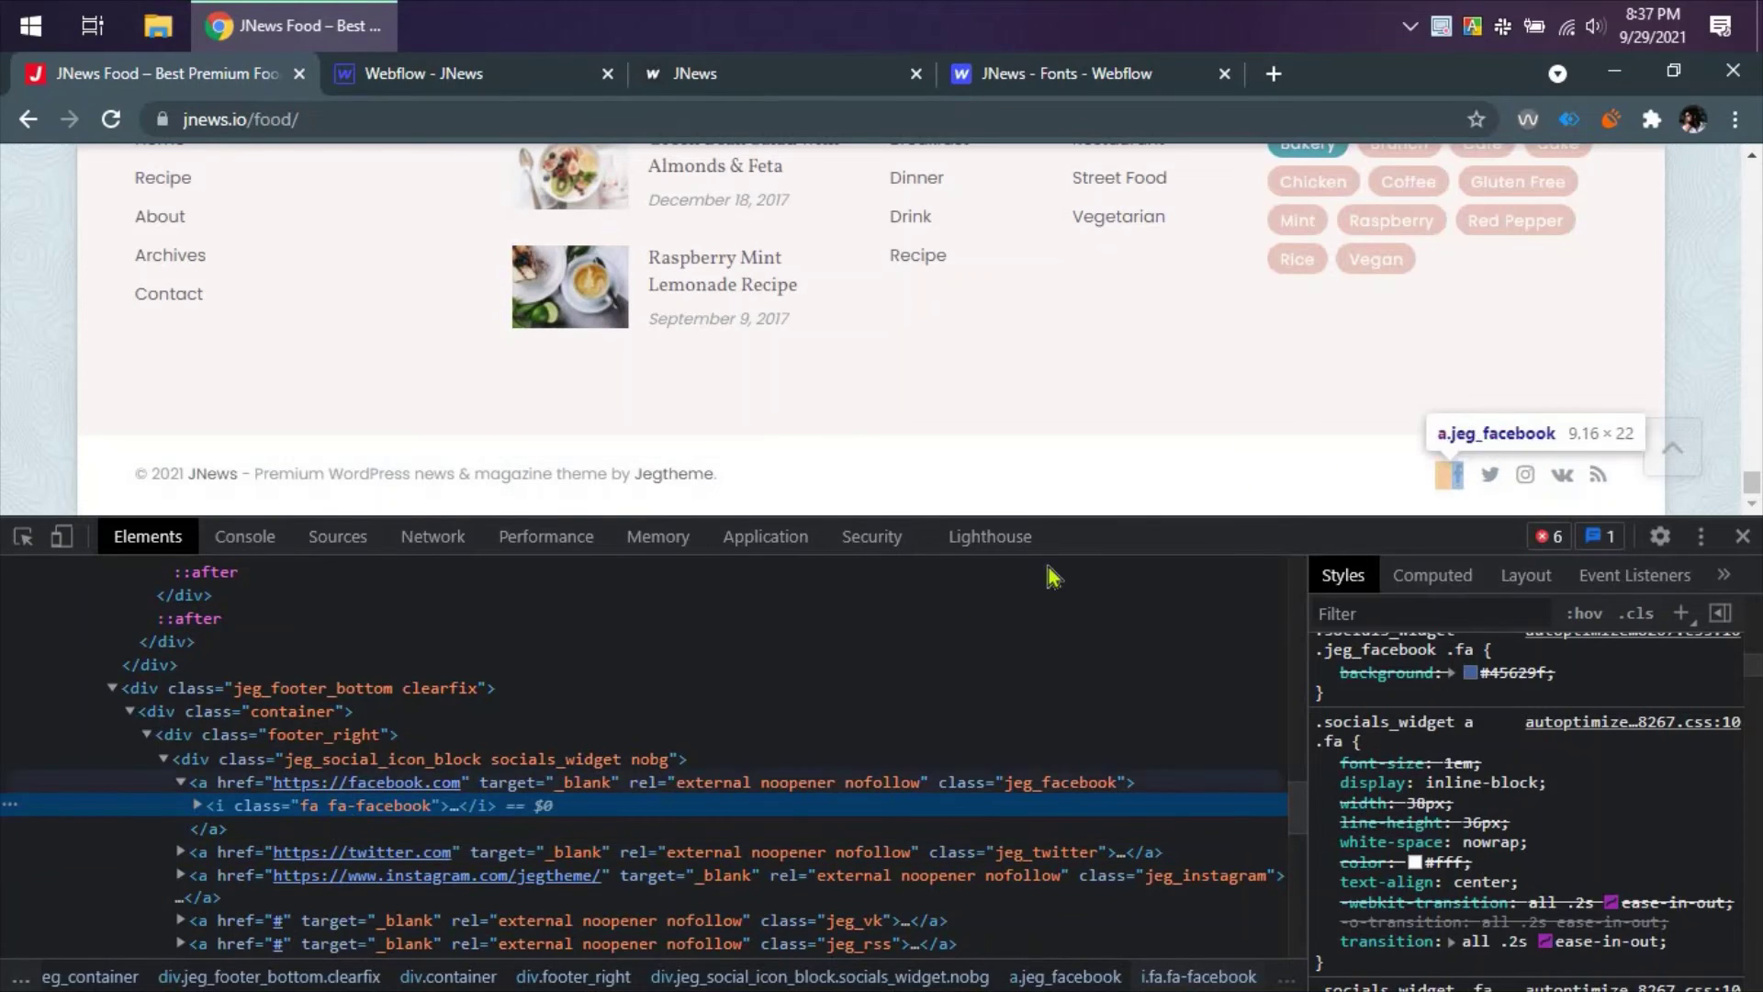
left_click(1148, 499)
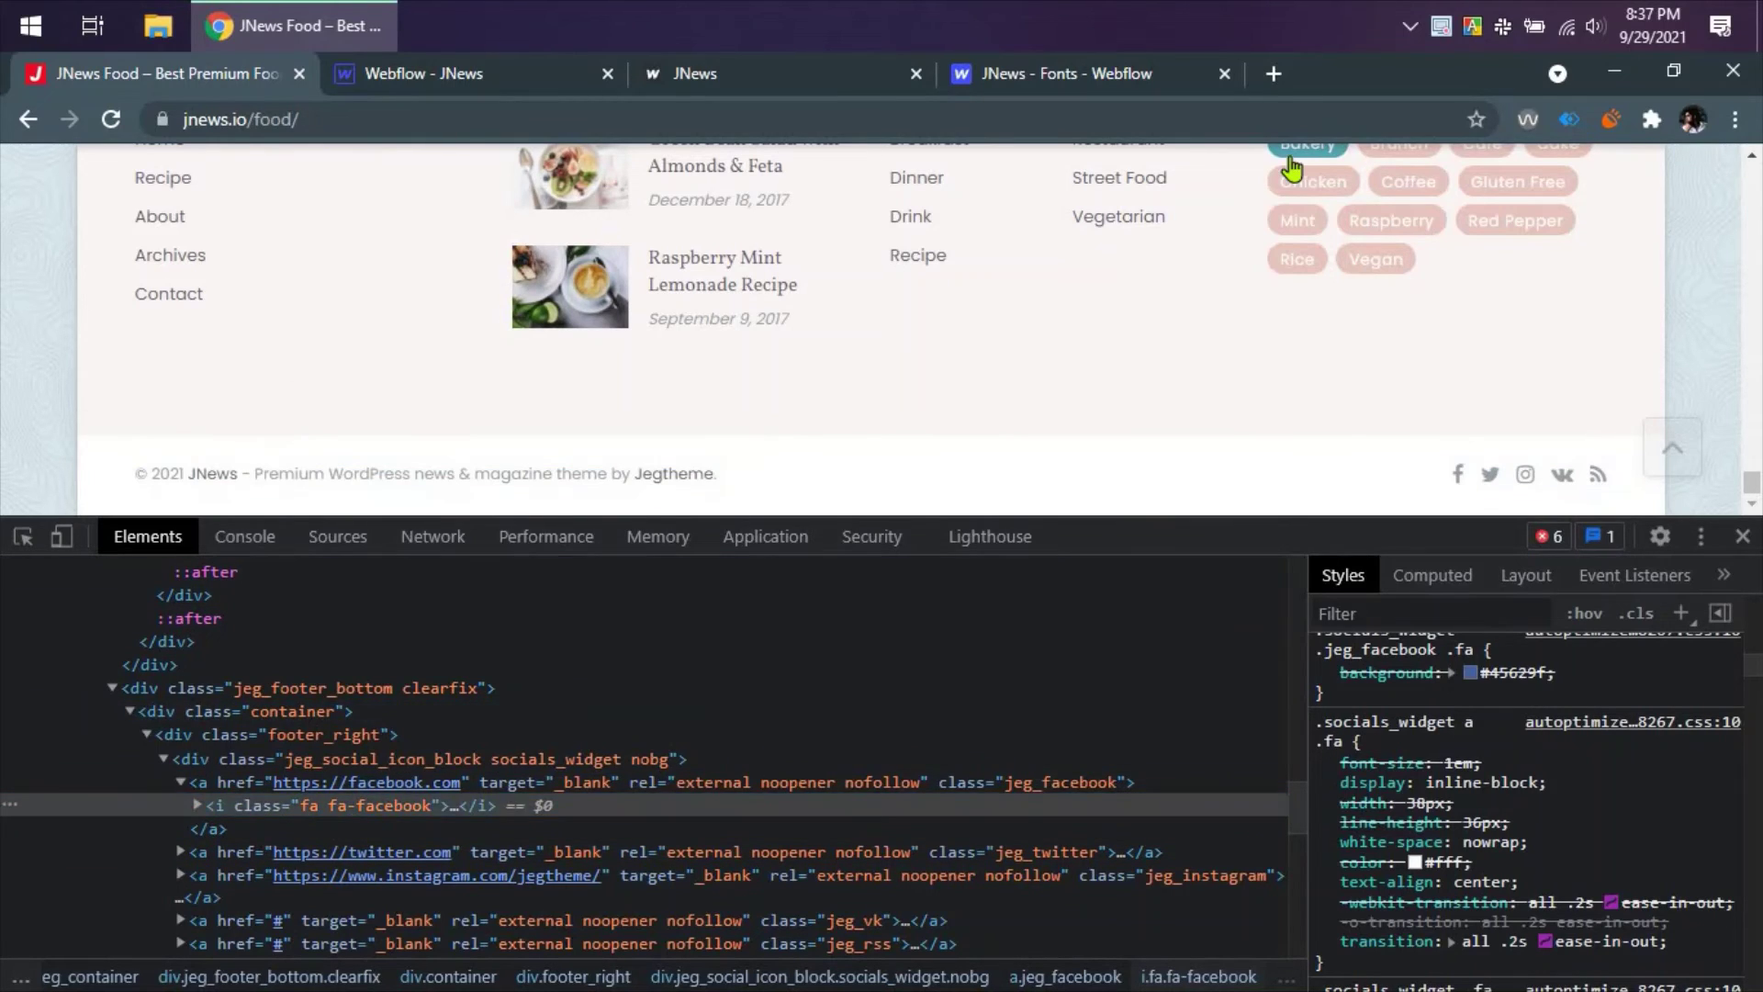
- Search Google for "font awesome" in a new browser tab and open the Font Awesome website
left_click(1273, 73)
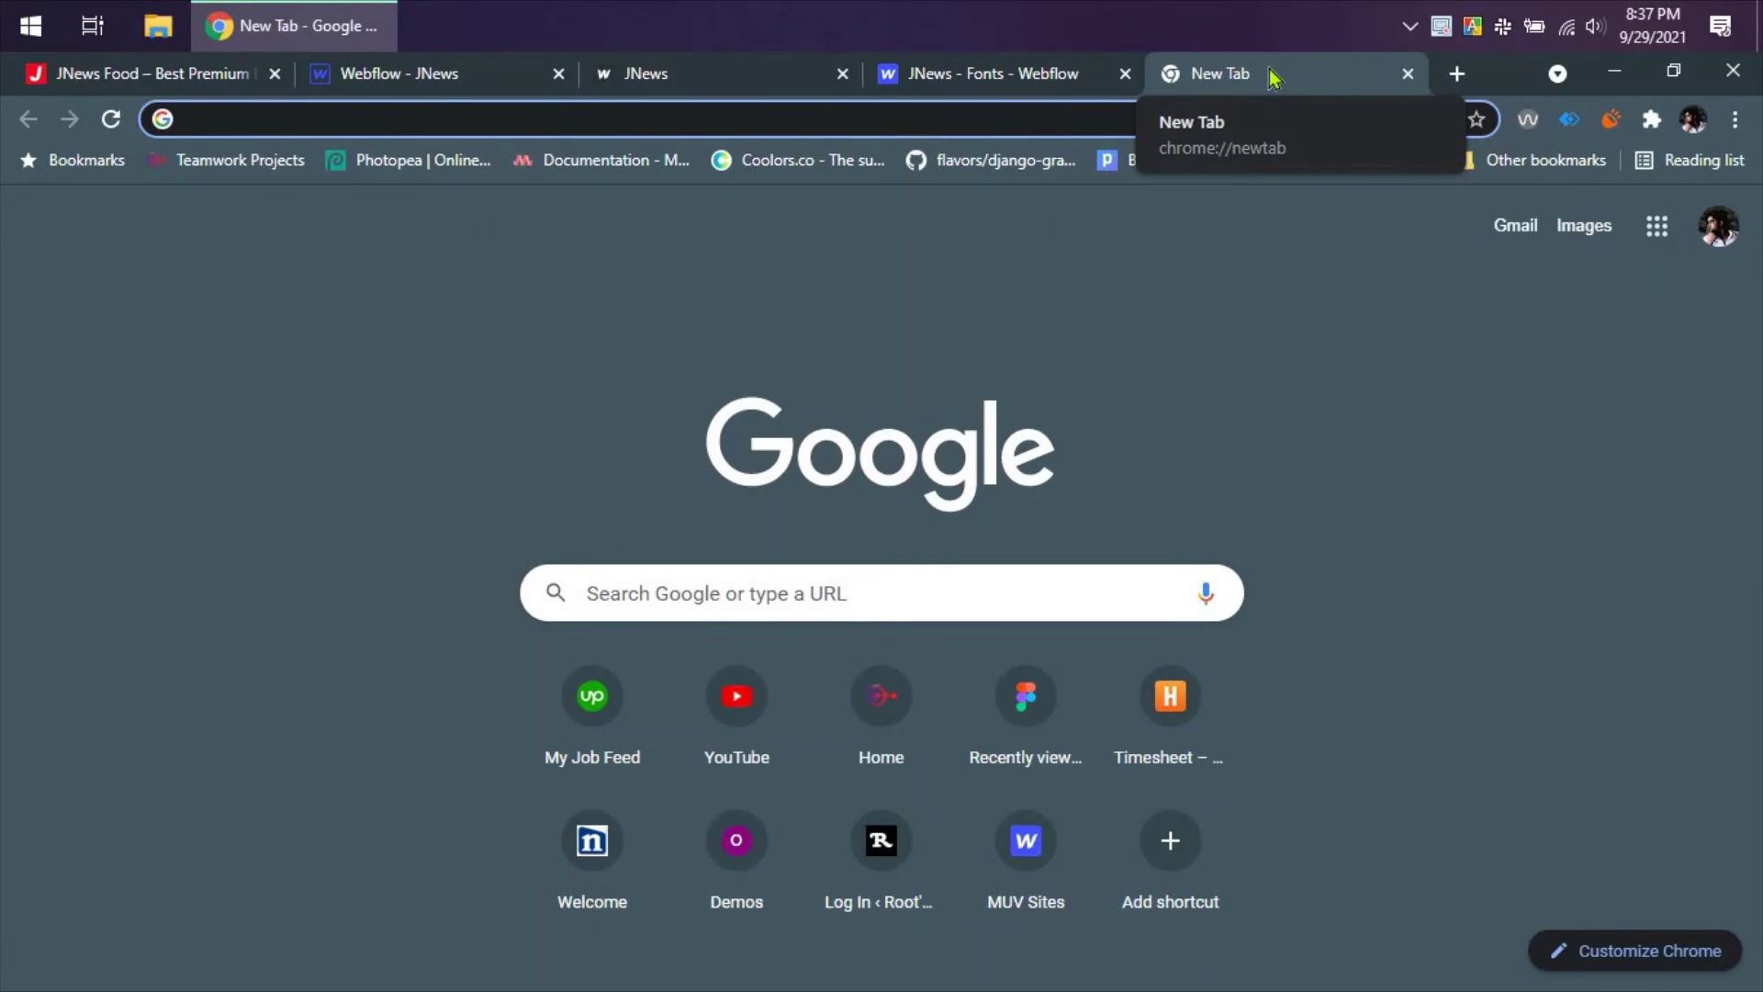
left_click(1075, 118)
type("font")
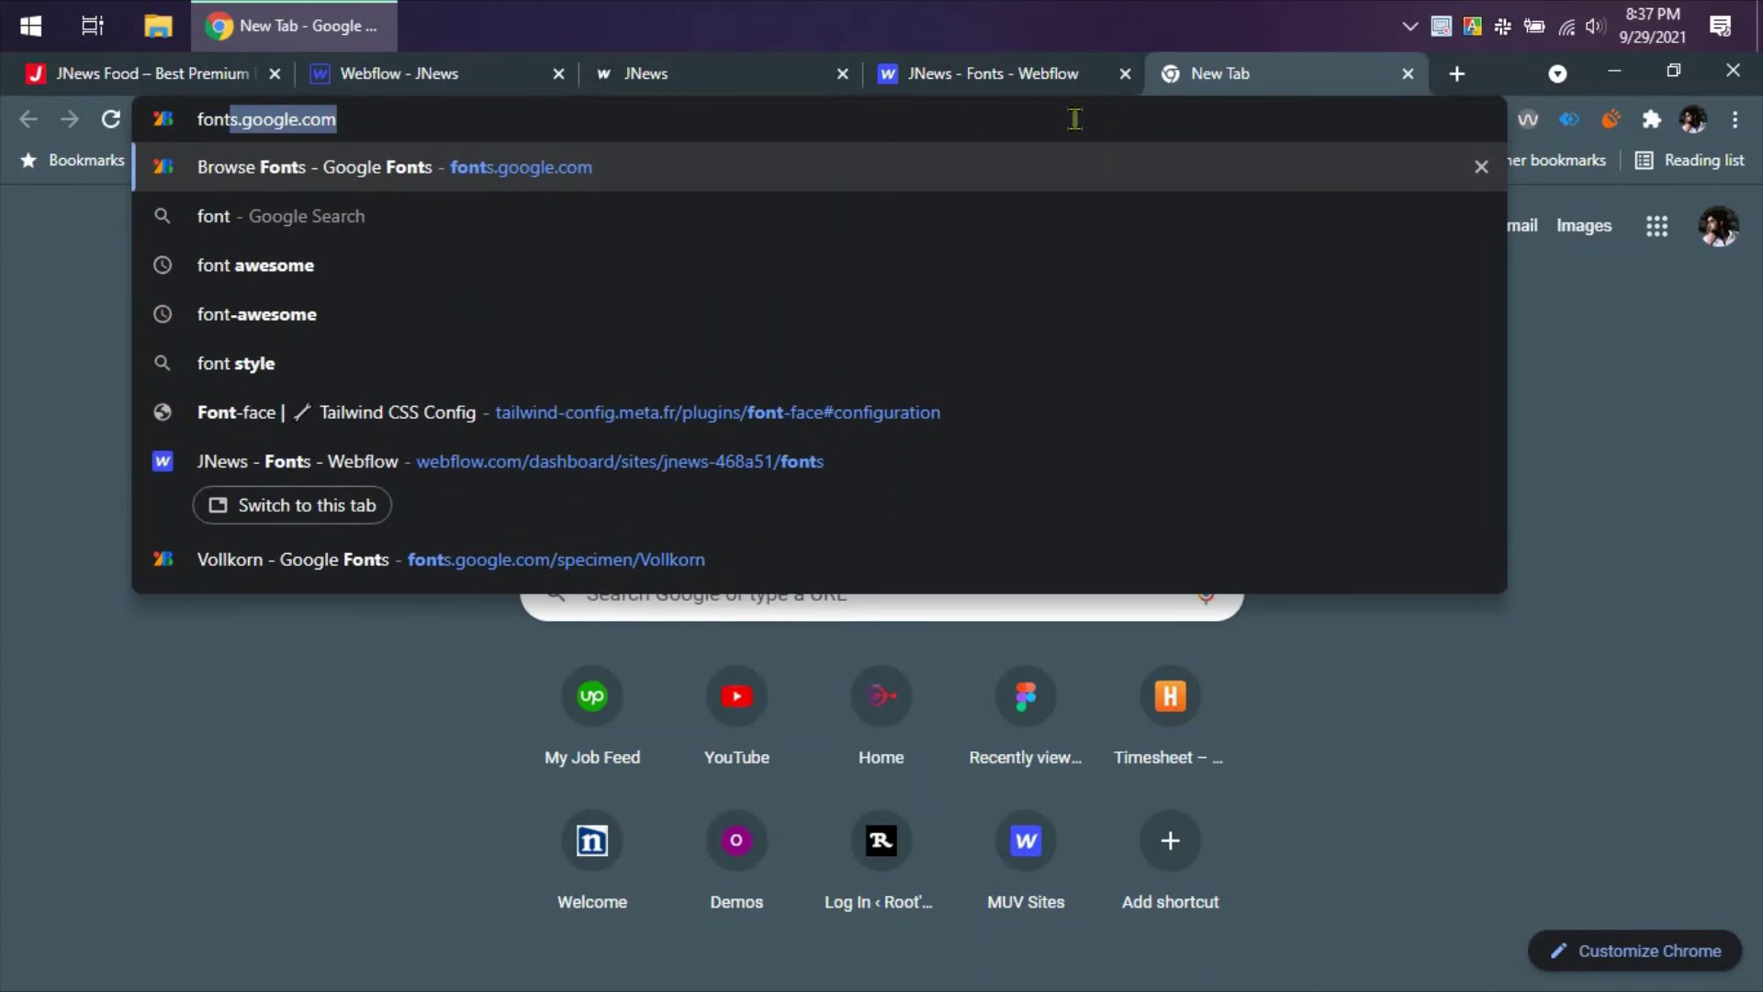
type(" awesome")
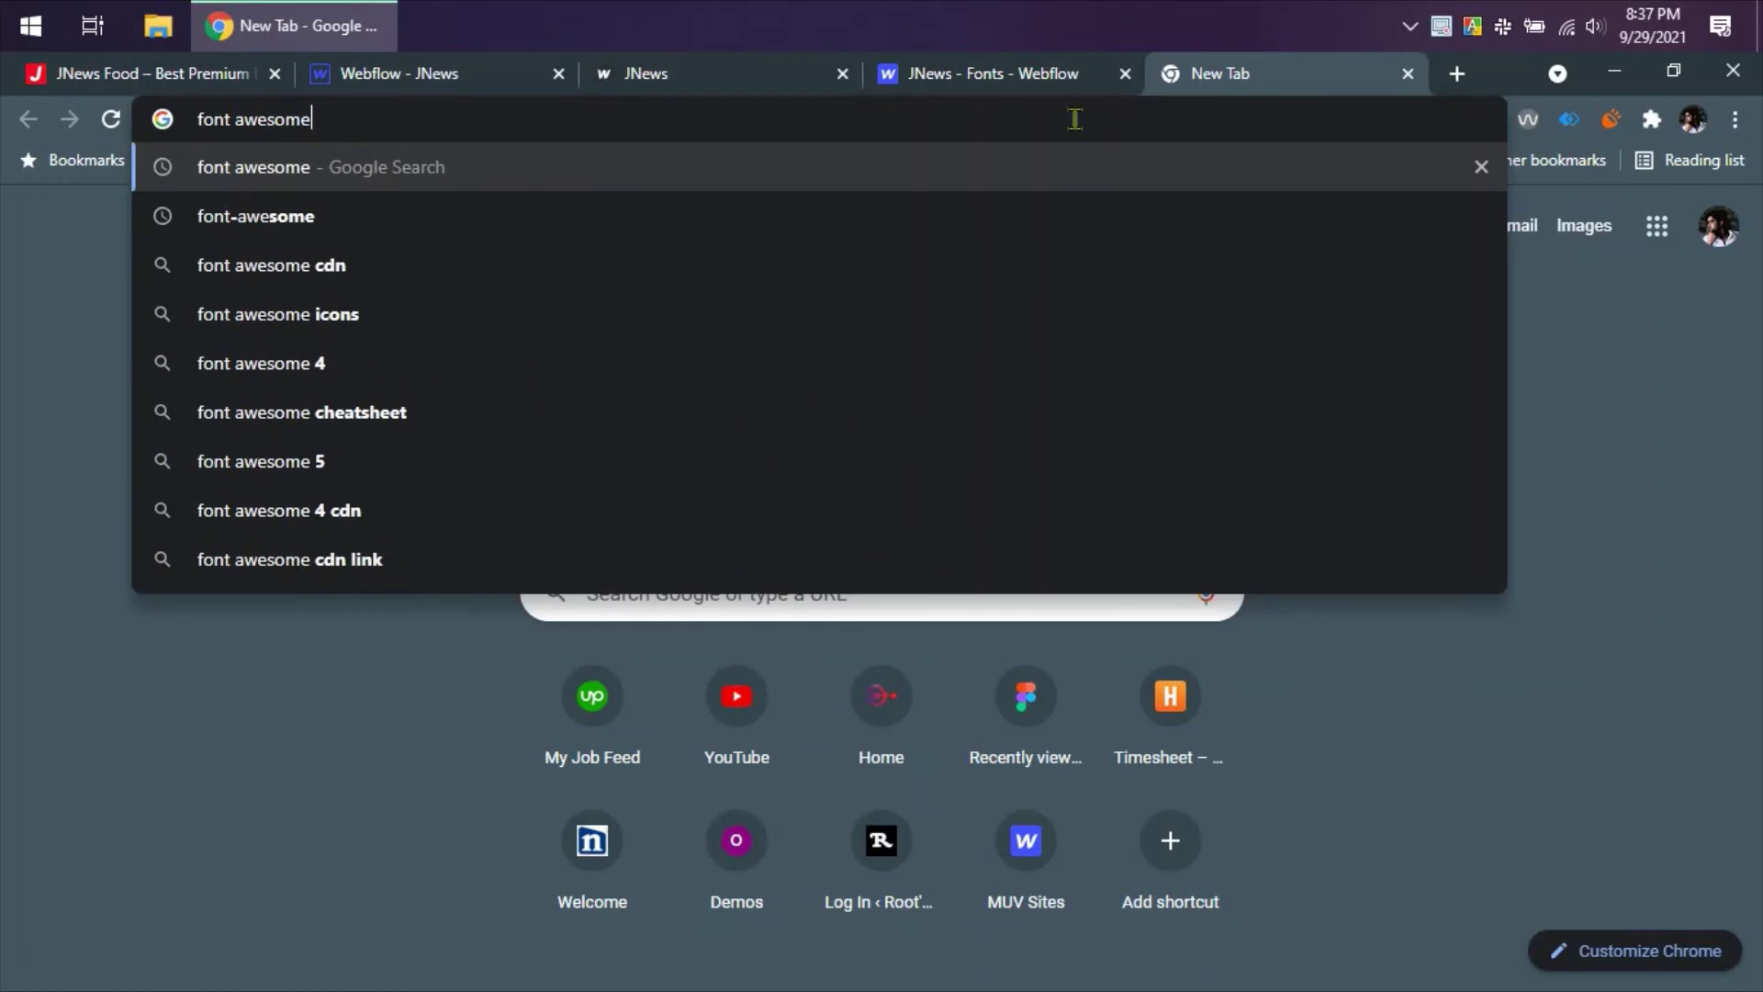
key("Return")
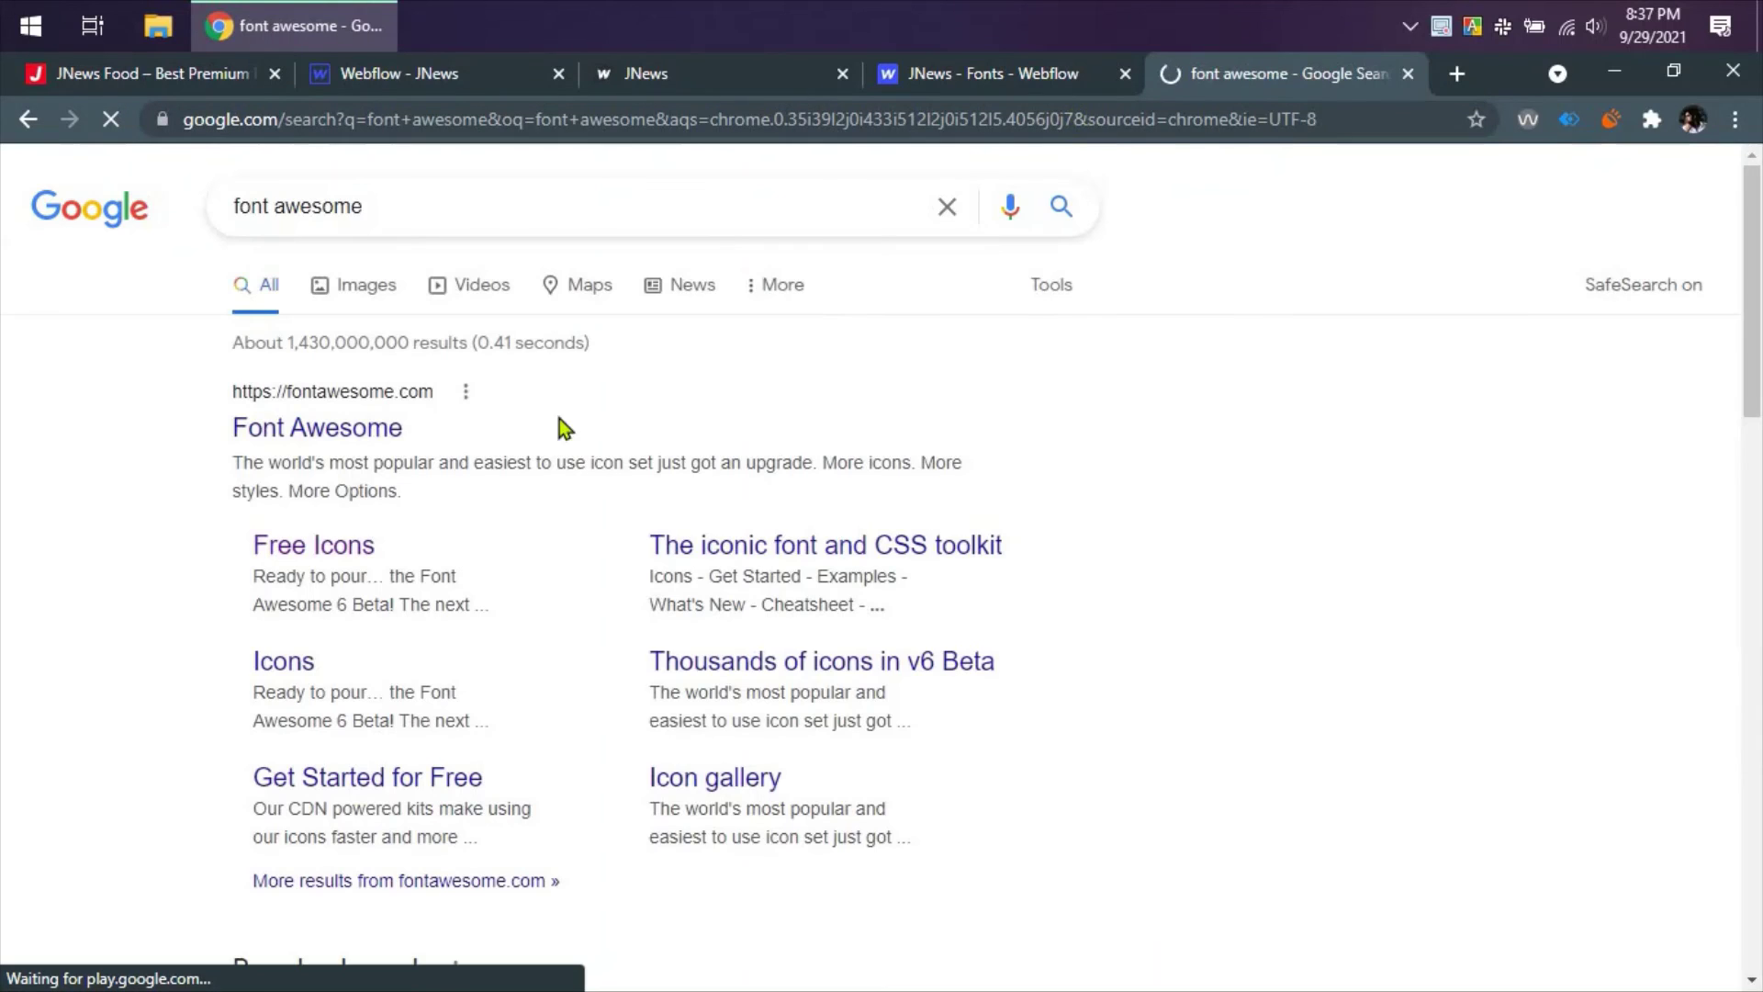
left_click(322, 437)
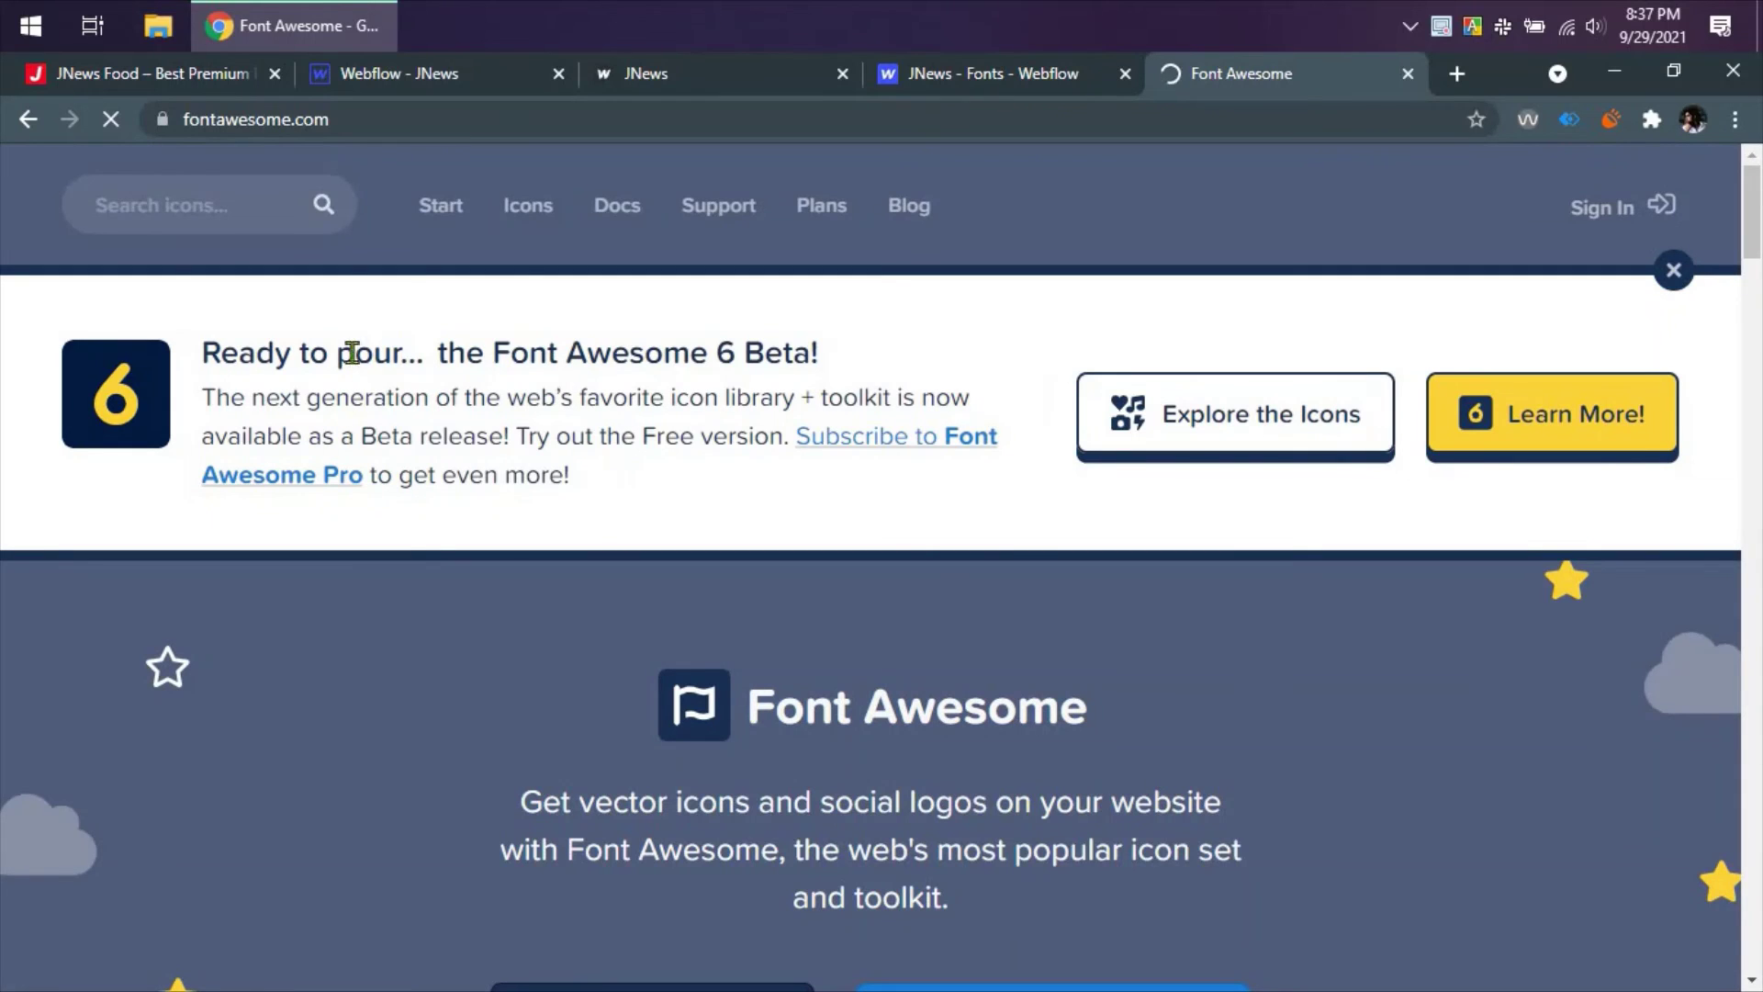
- Read the Basic Use page of the Font Awesome docs, examining the icon markup examples, style prefixes and setup topics
left_click(630, 211)
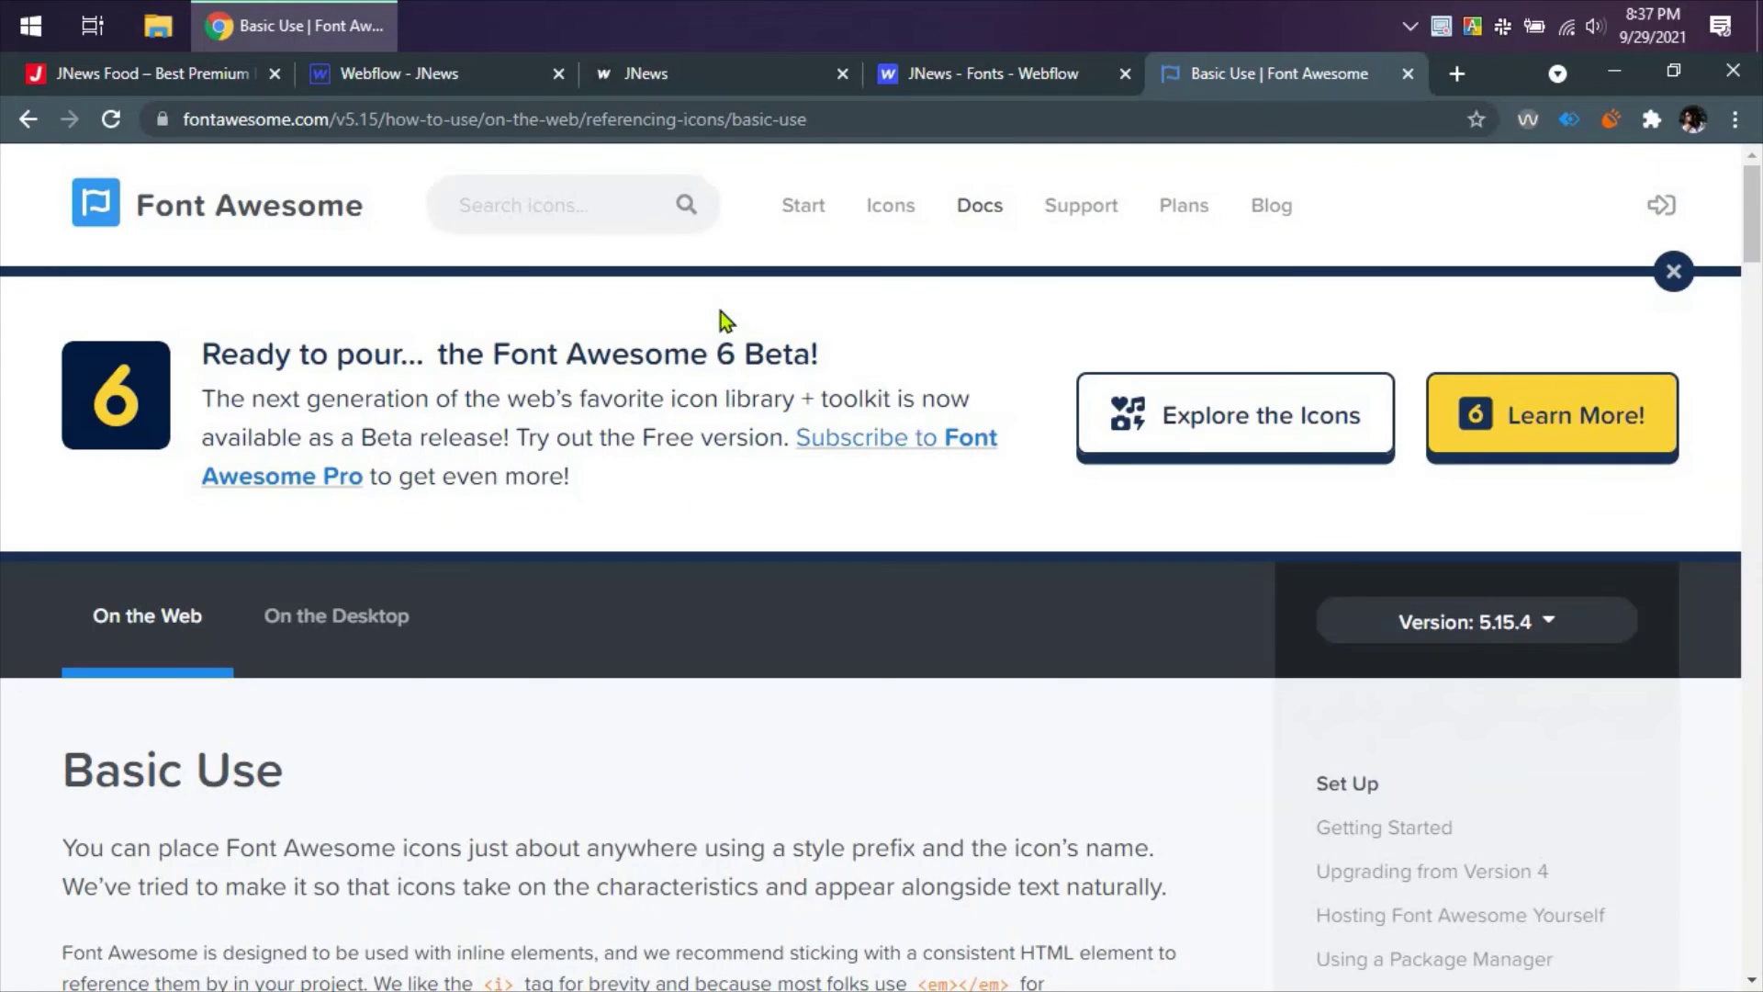
scroll(722, 317, "down", 10)
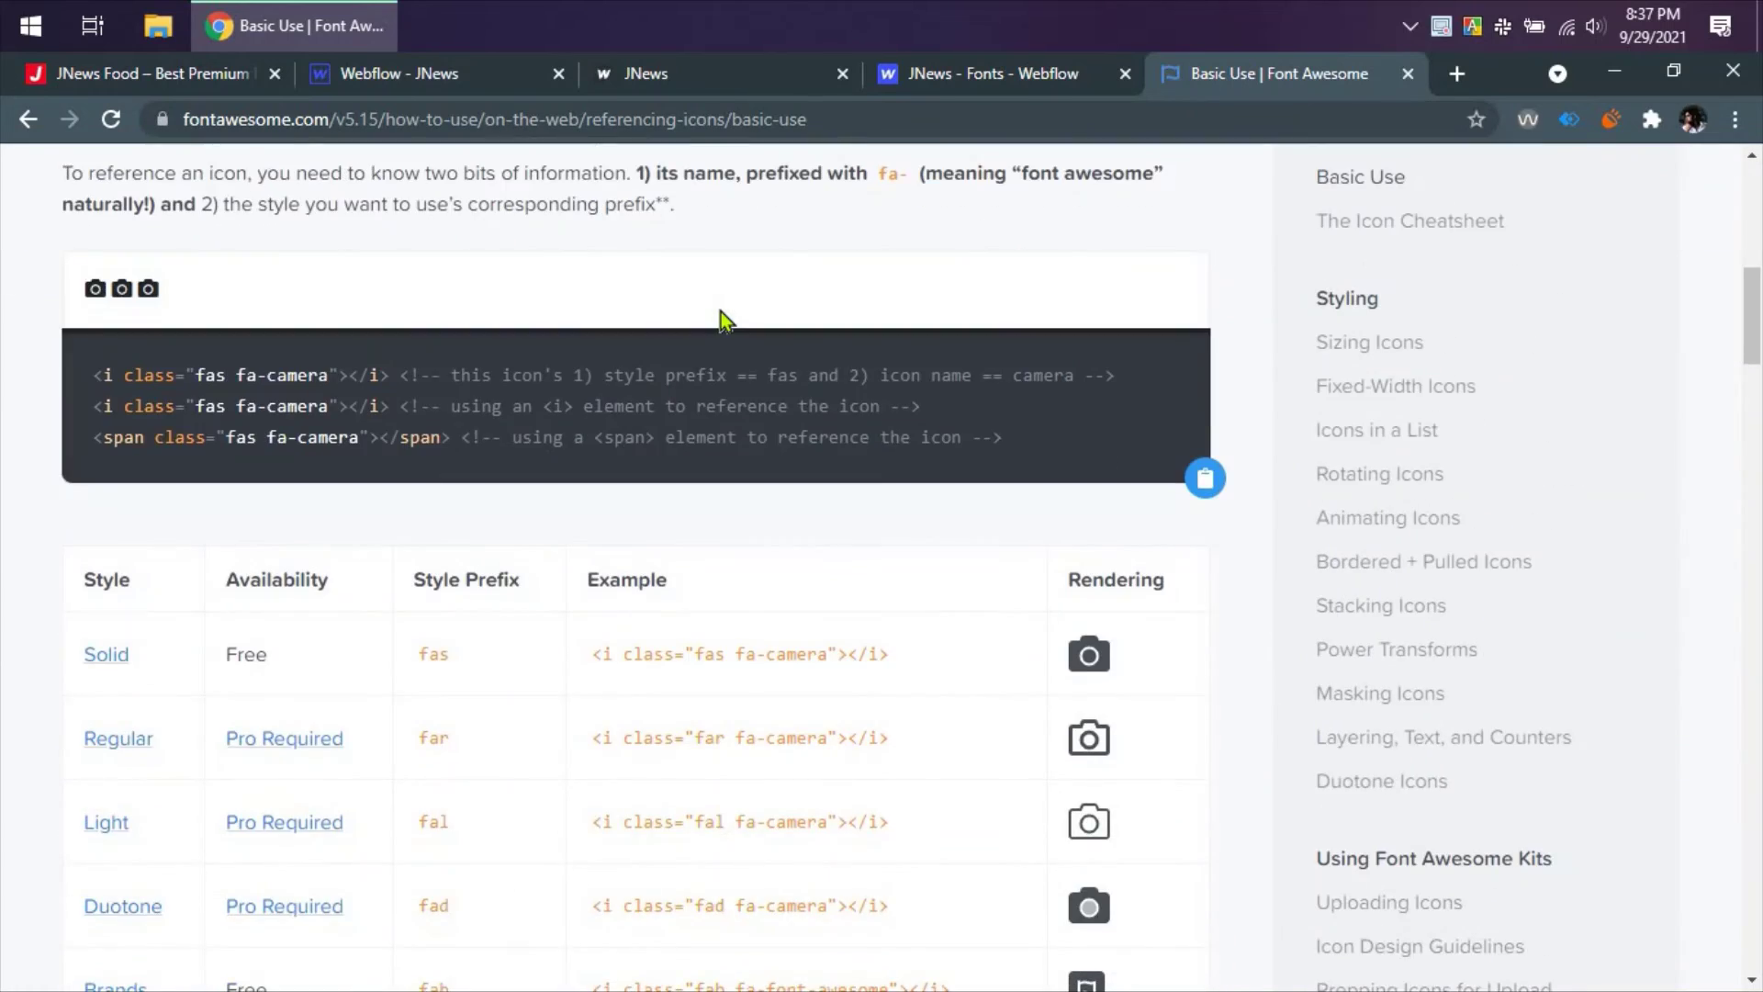
scroll(720, 312, "down", 4)
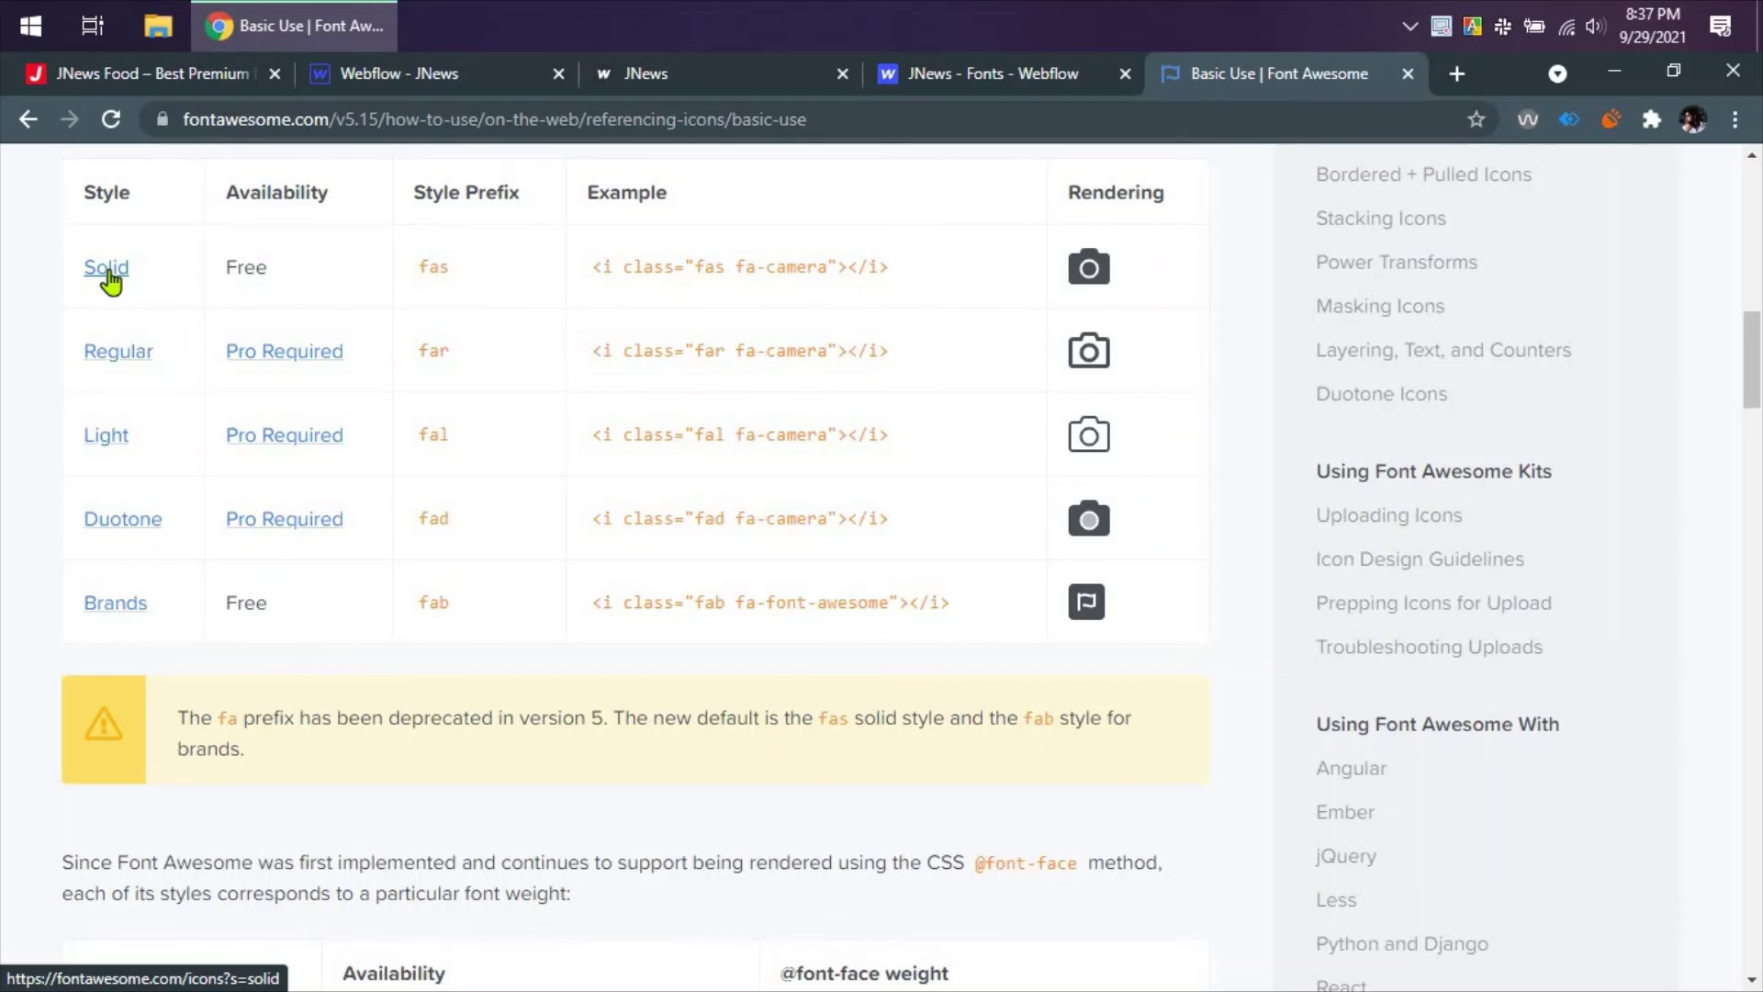
scroll(108, 272, "down", 6)
scroll(110, 272, "down", 5)
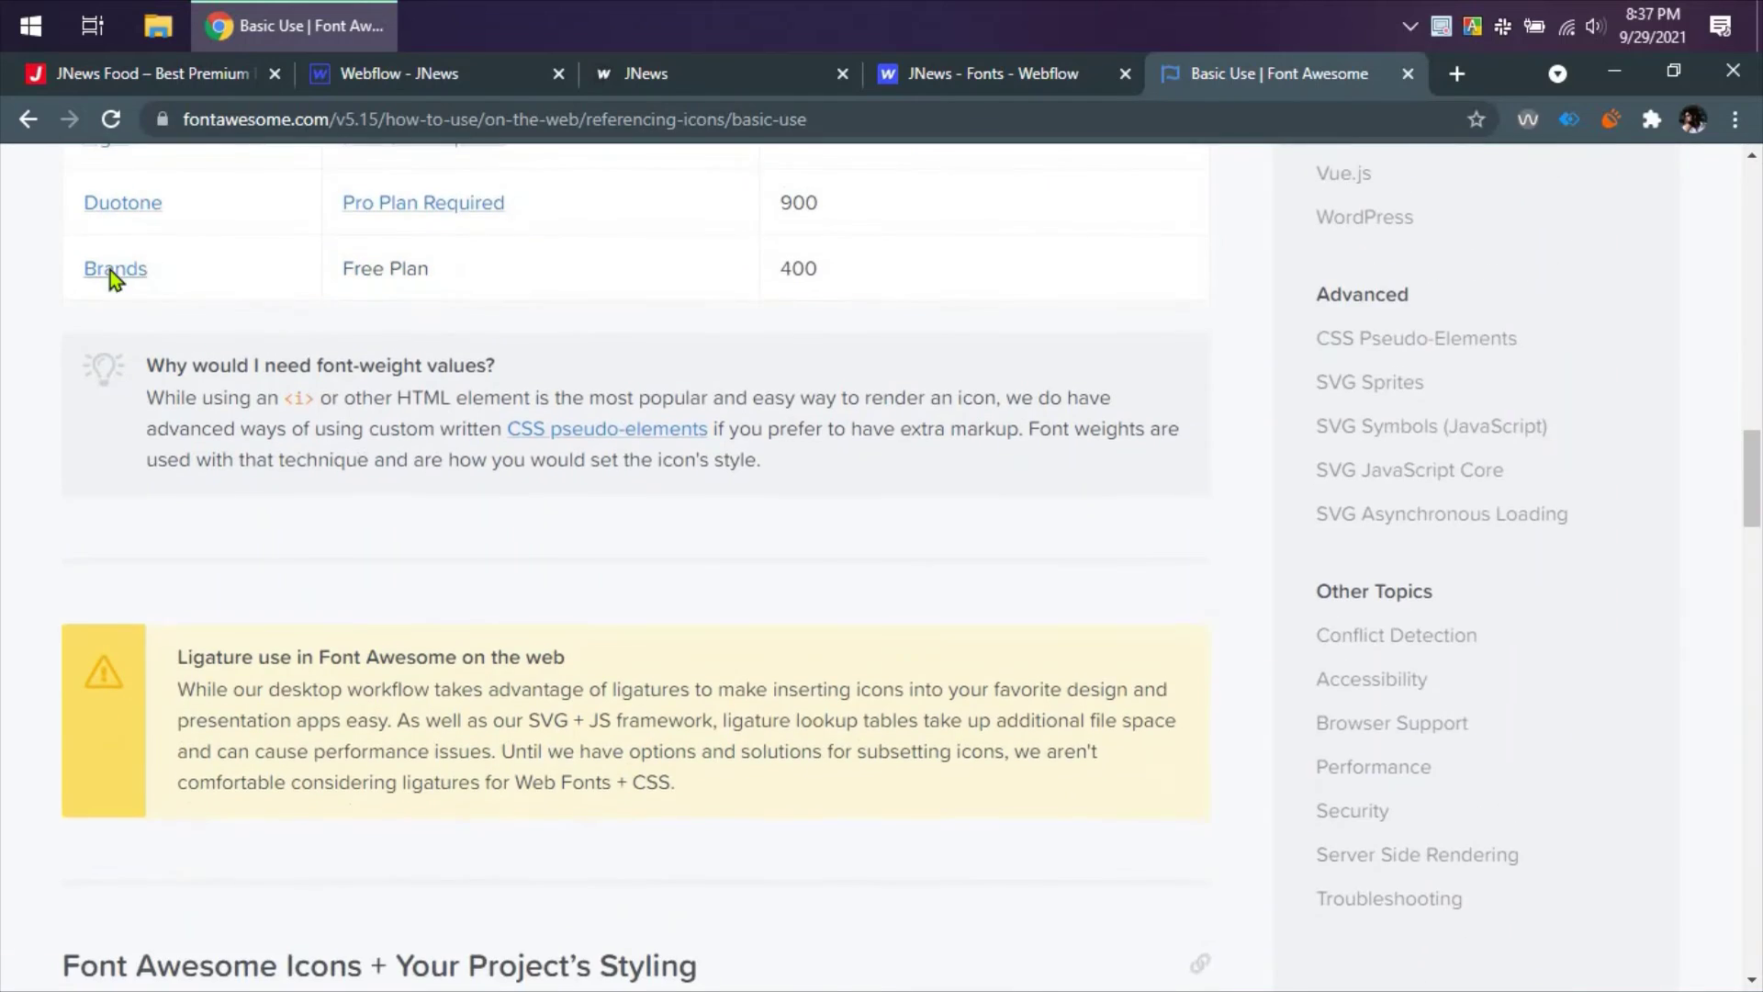
scroll(110, 270, "down", 5)
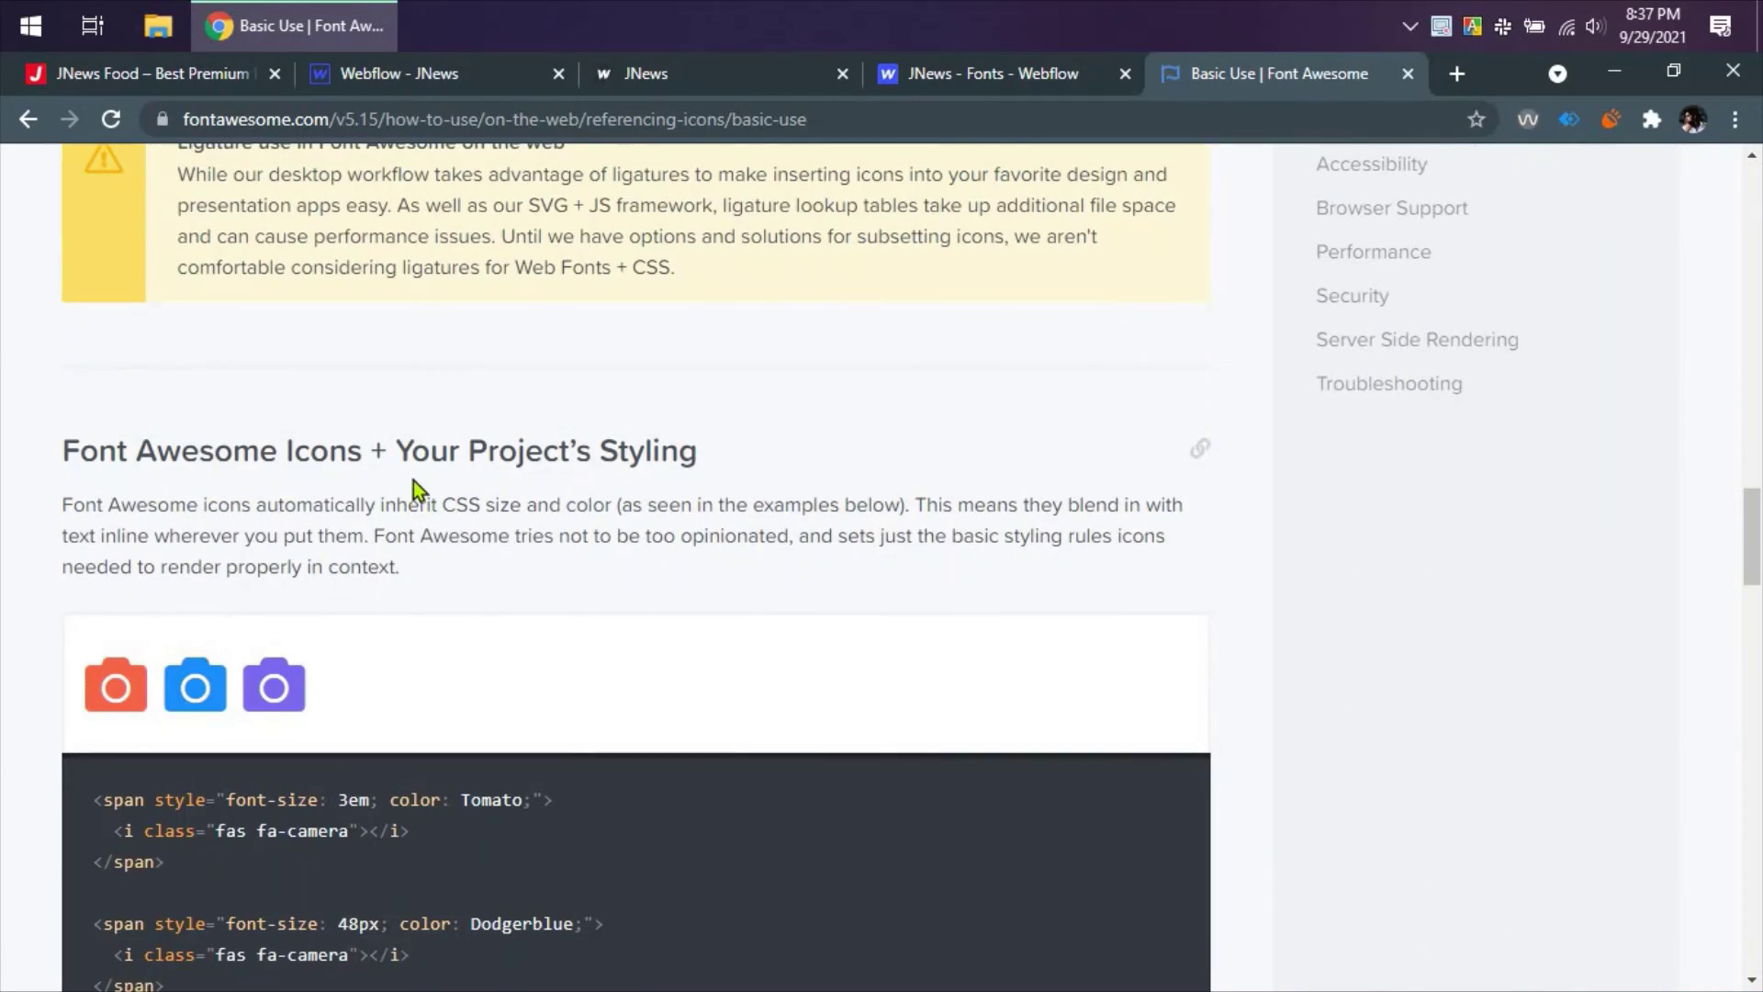
scroll(413, 482, "up", 13)
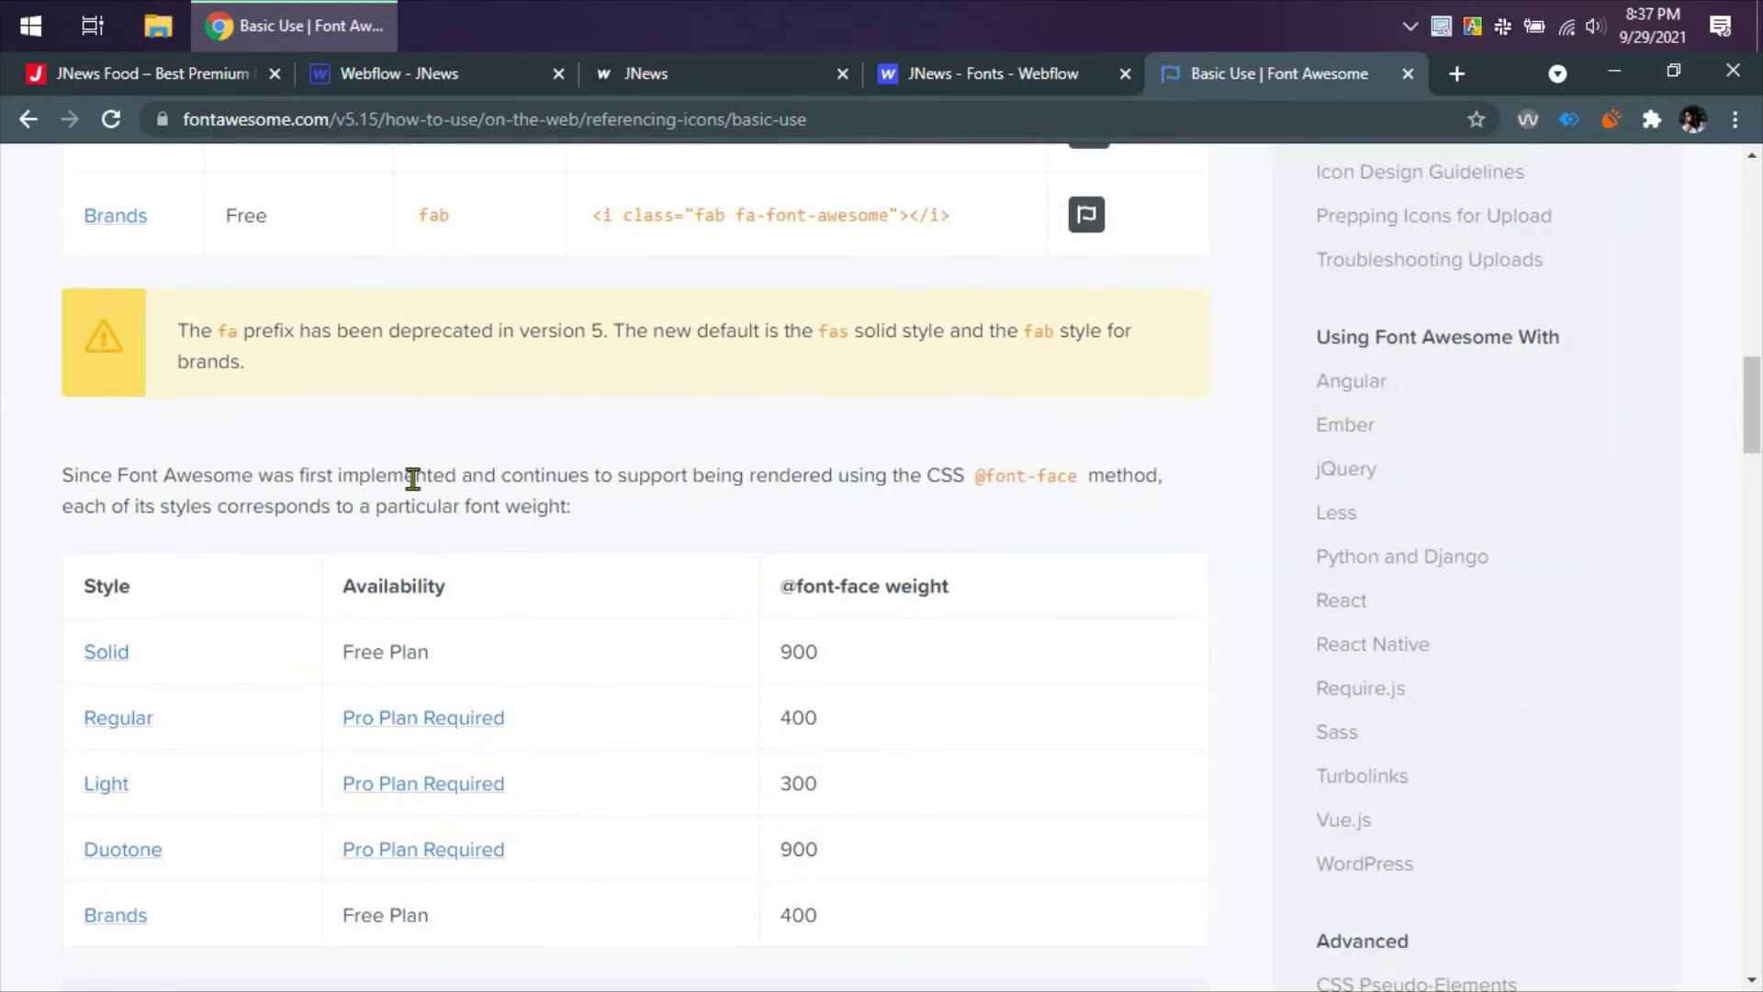
scroll(415, 477, "up", 20)
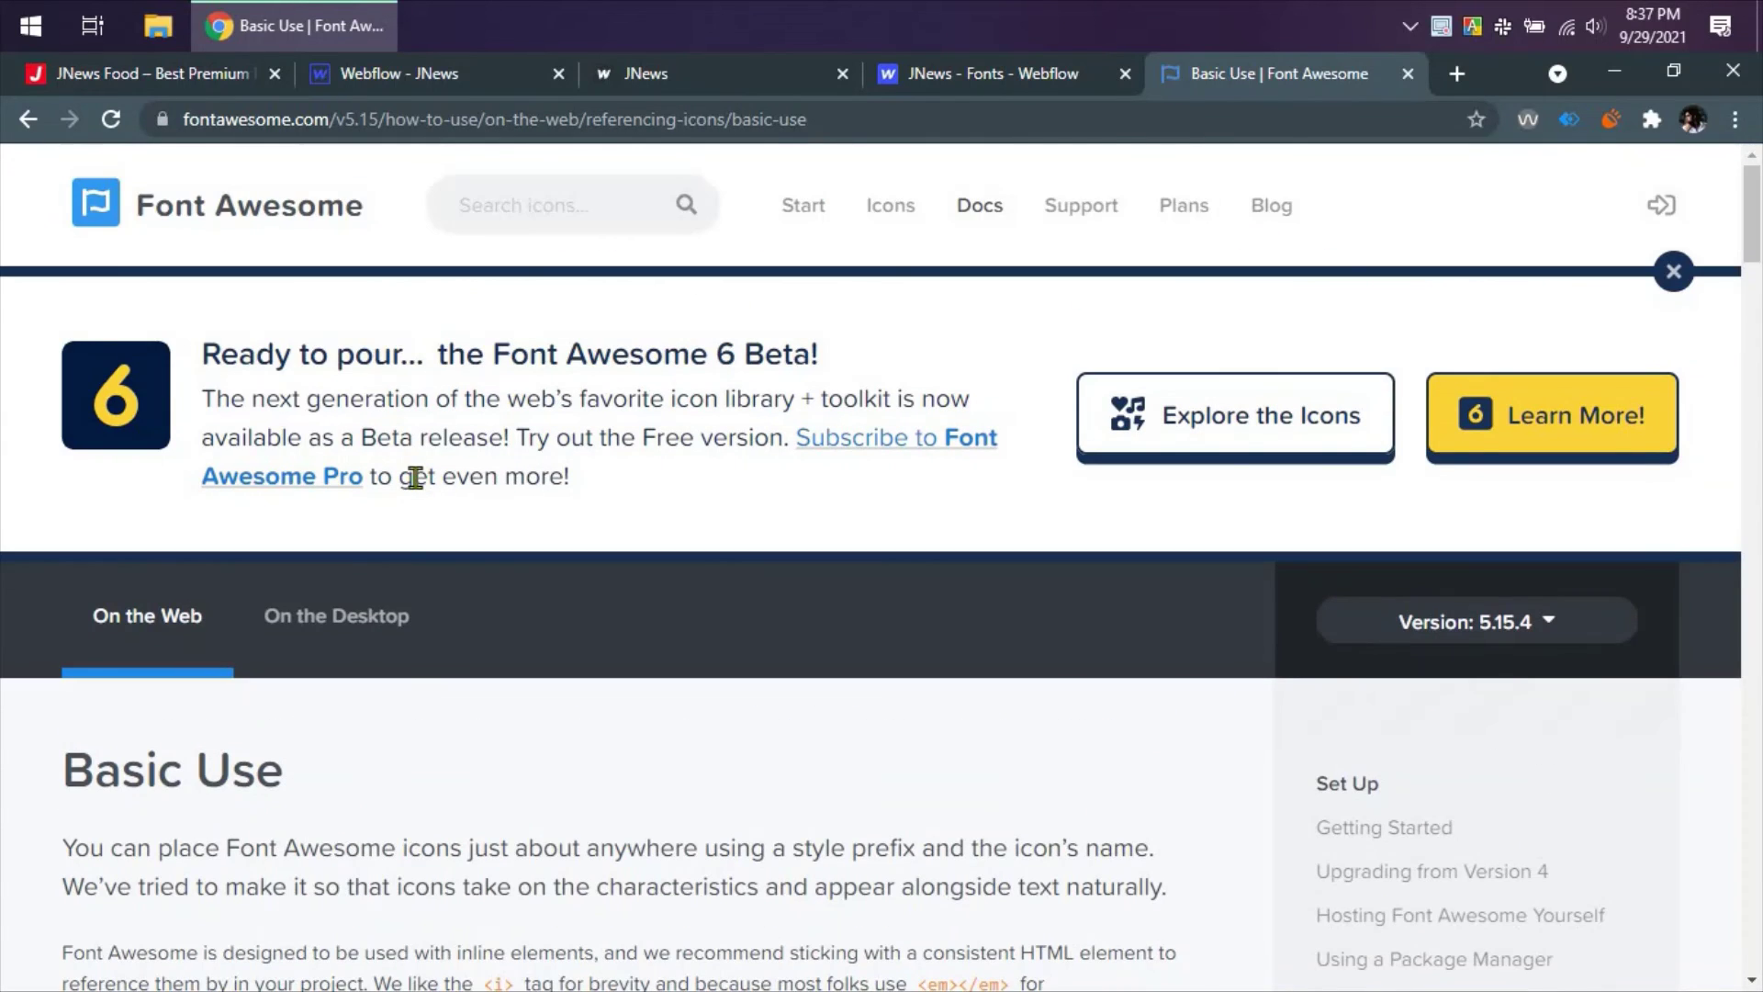
scroll(372, 403, "down", 2)
scroll(372, 403, "down", 2)
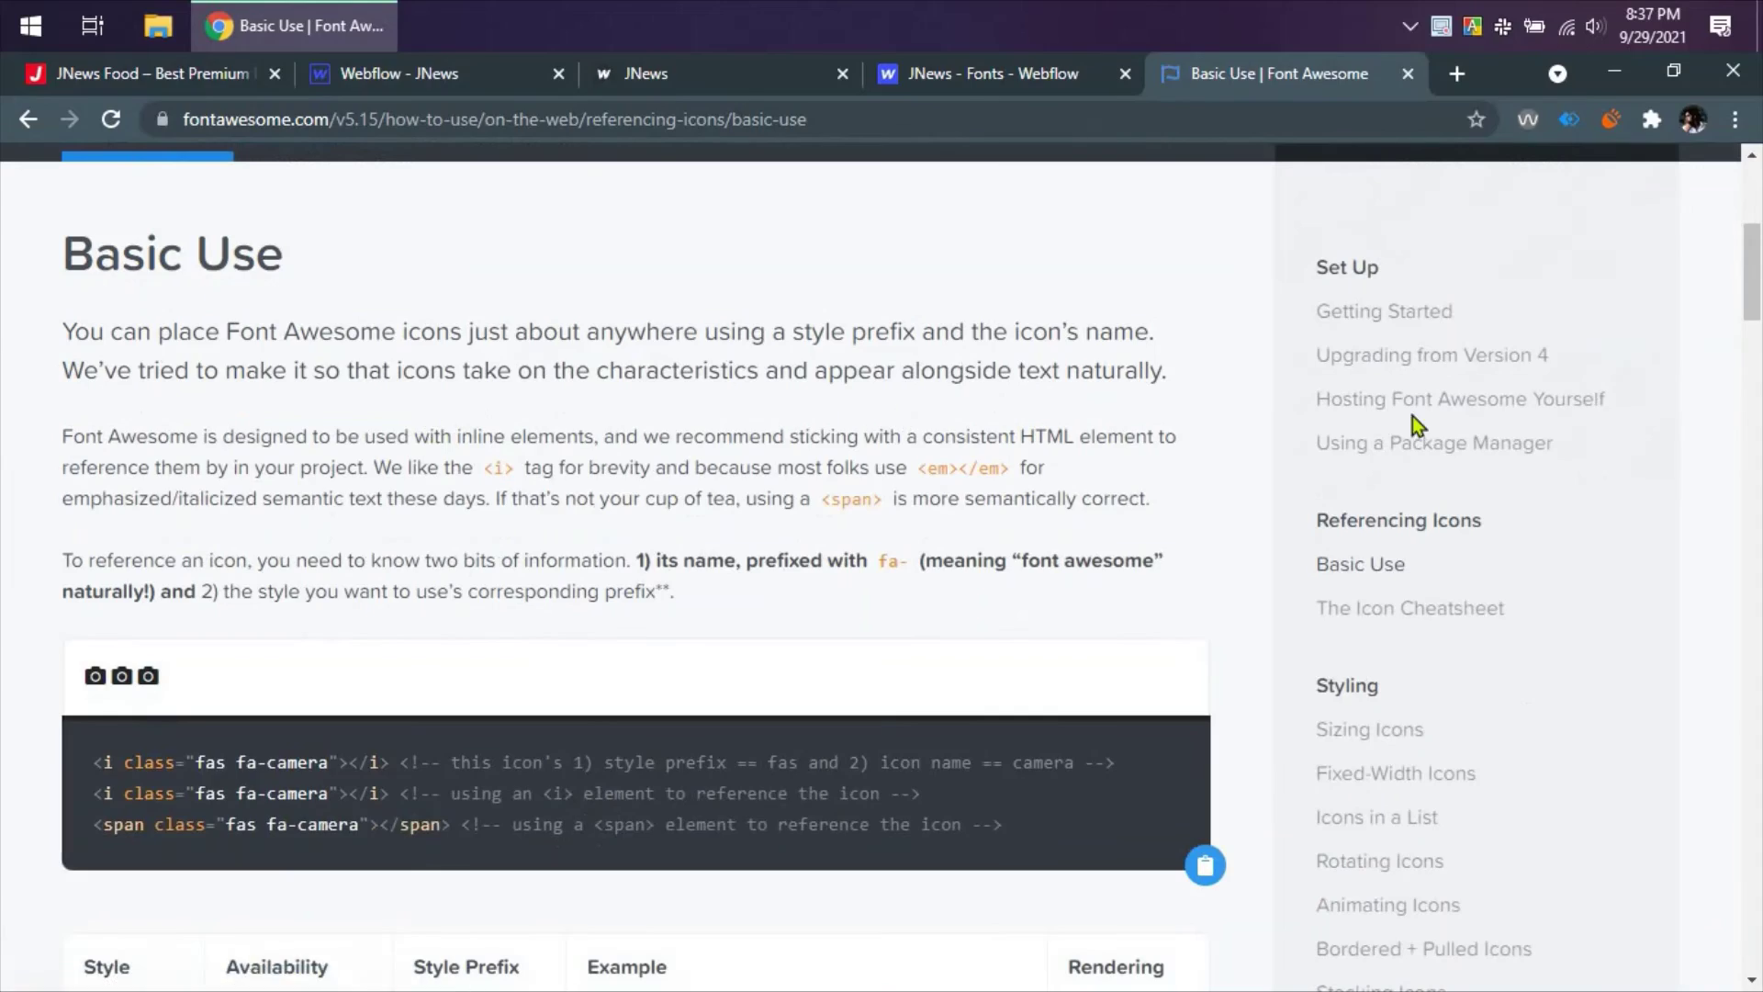
scroll(611, 532, "down", 7)
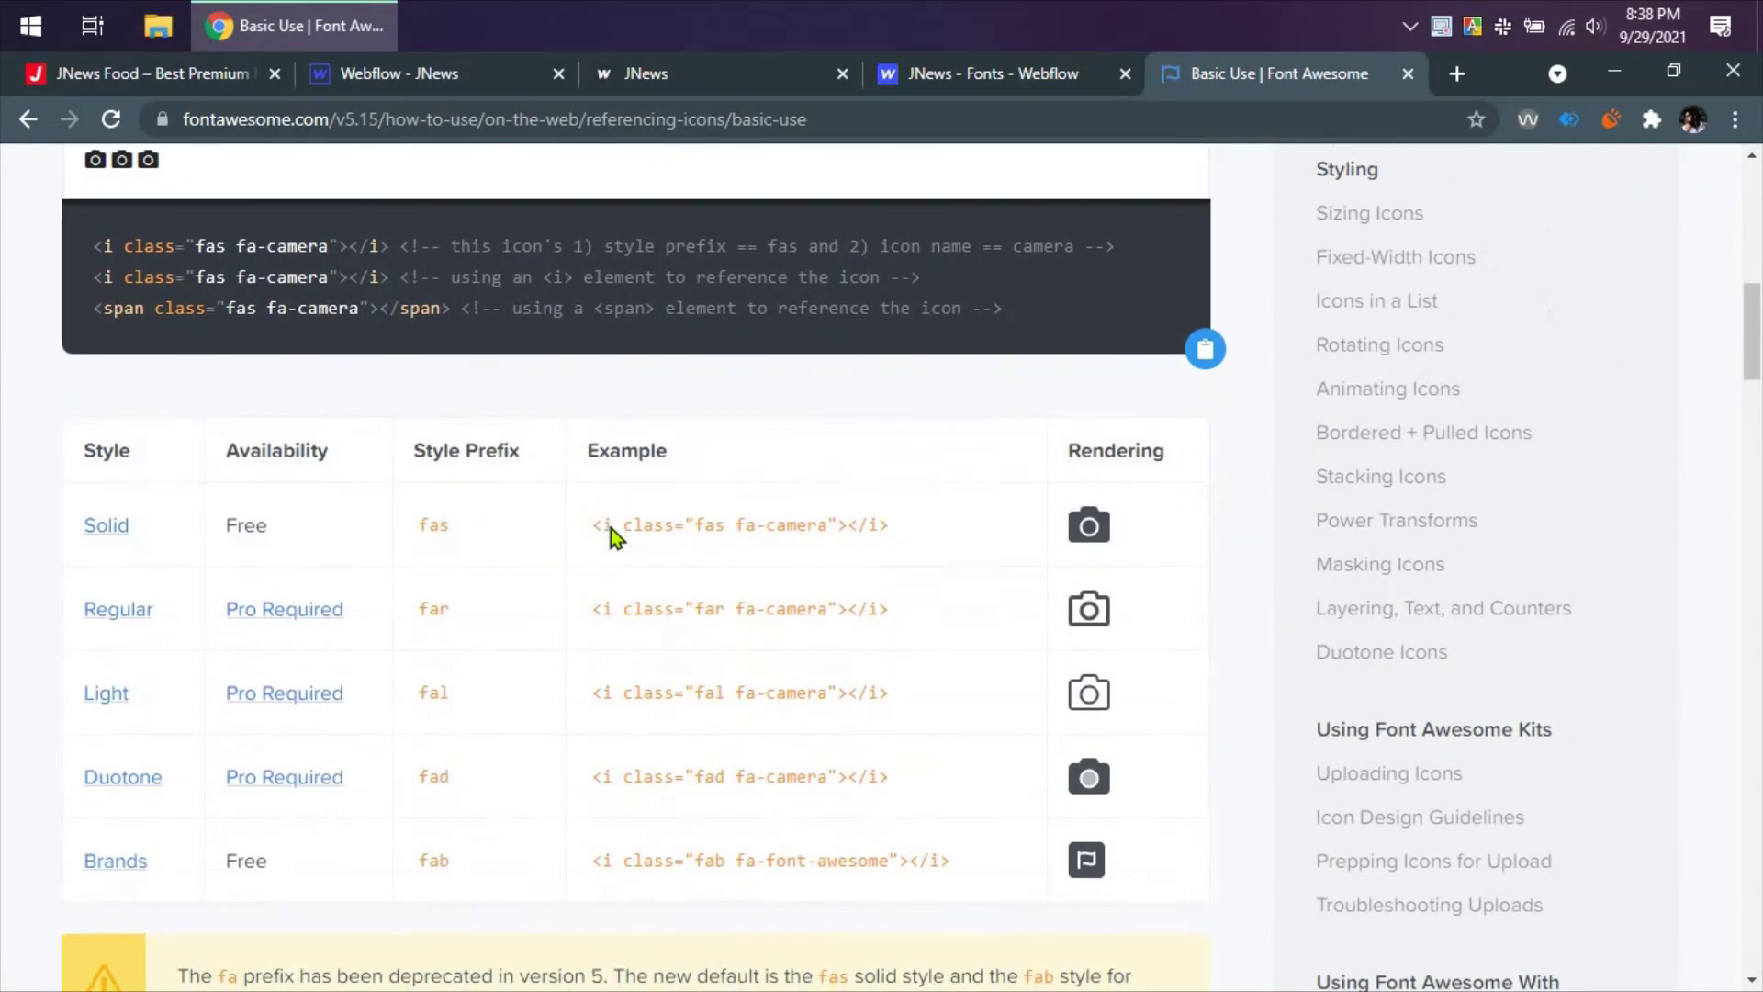
scroll(610, 526, "up", 3)
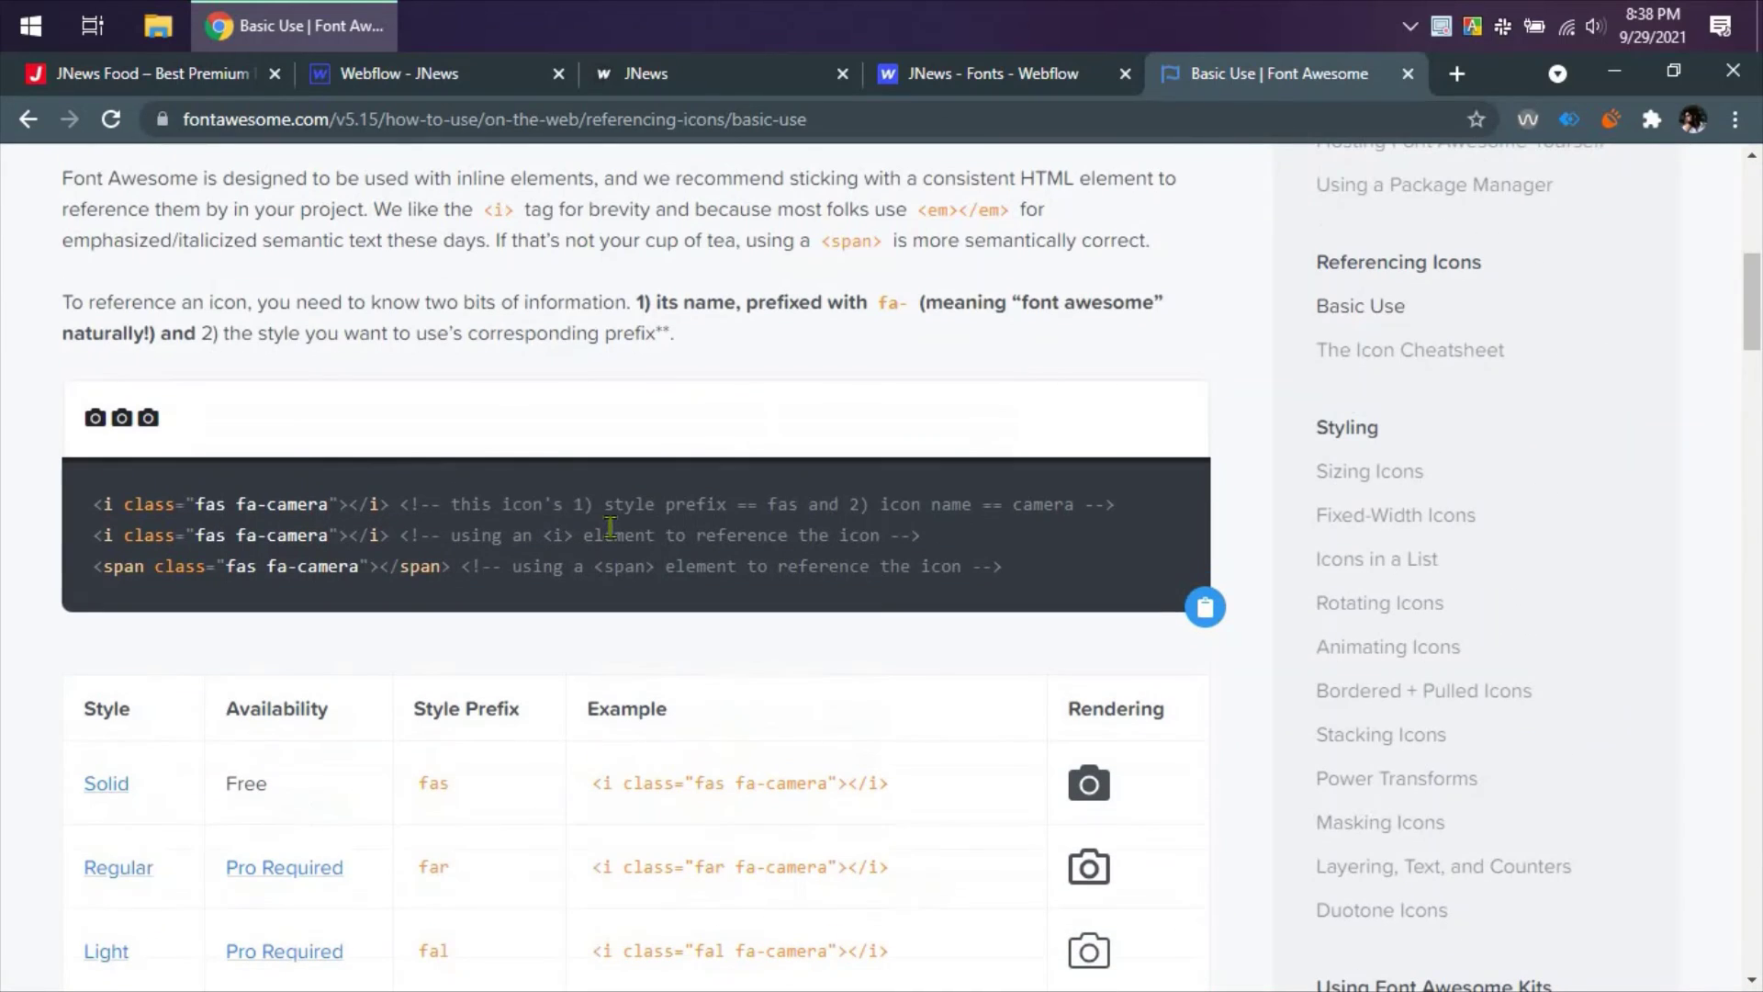
- Return to Font Awesome's Start page and open the Download option for serving Font Awesome yourself
key("alt+Left")
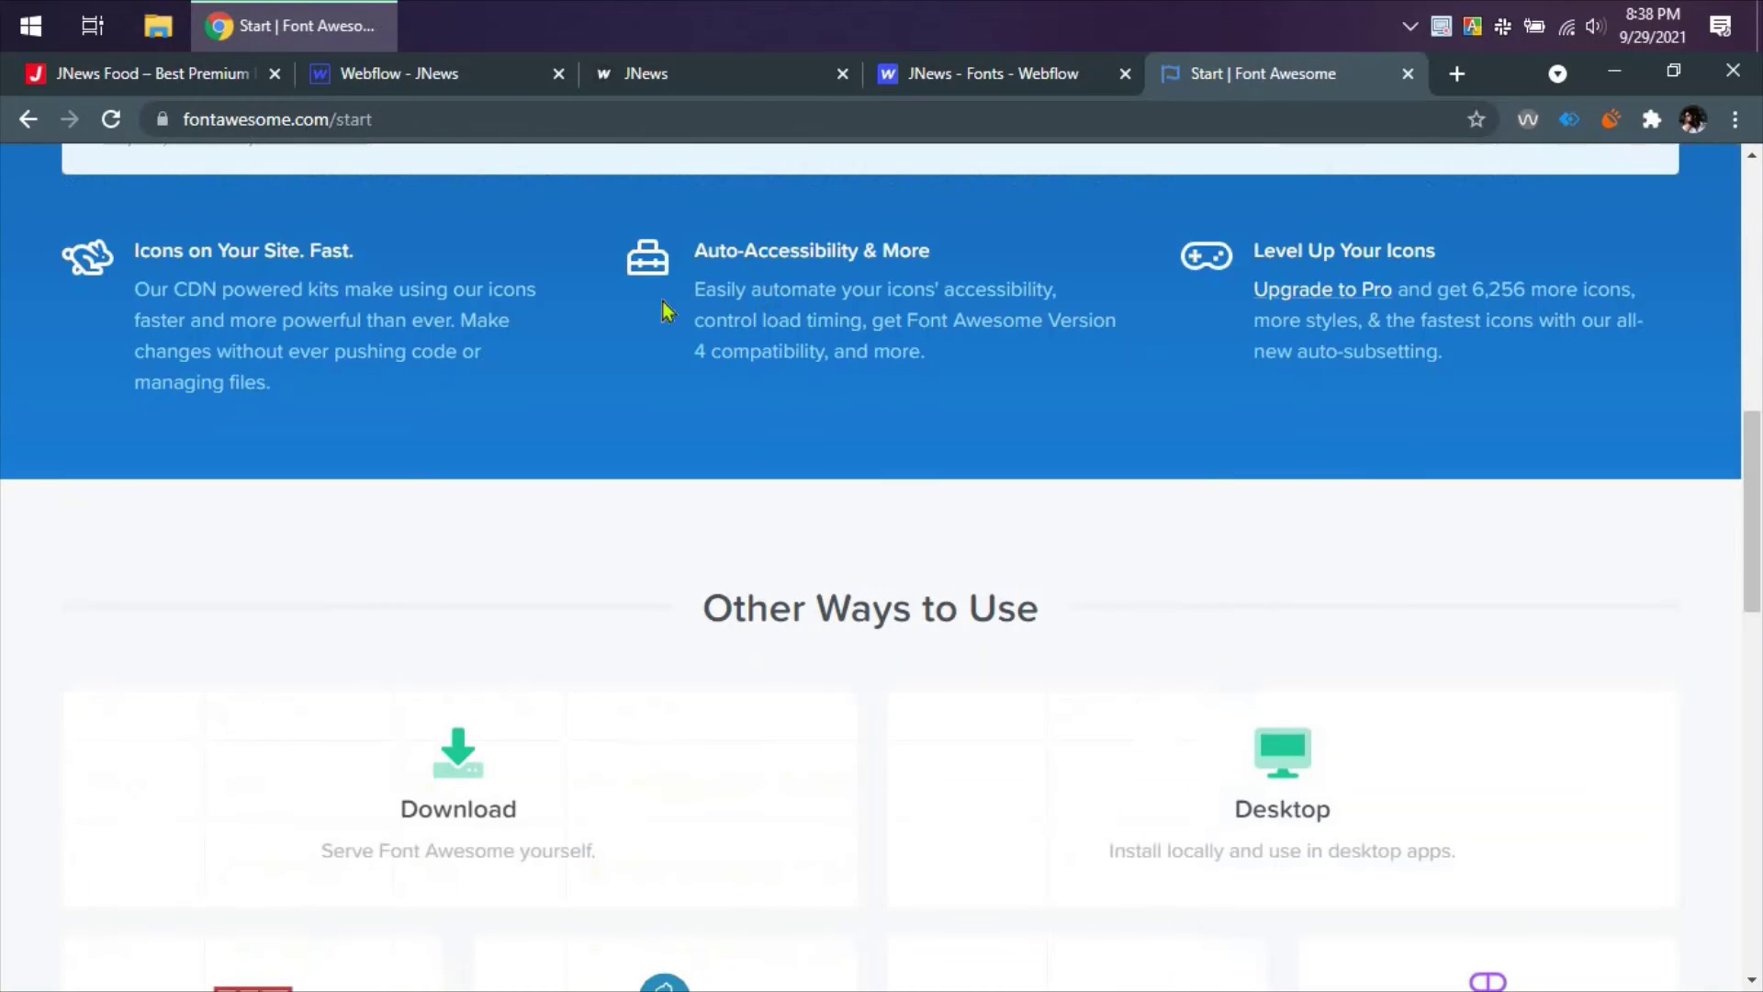
scroll(401, 263, "down", 6)
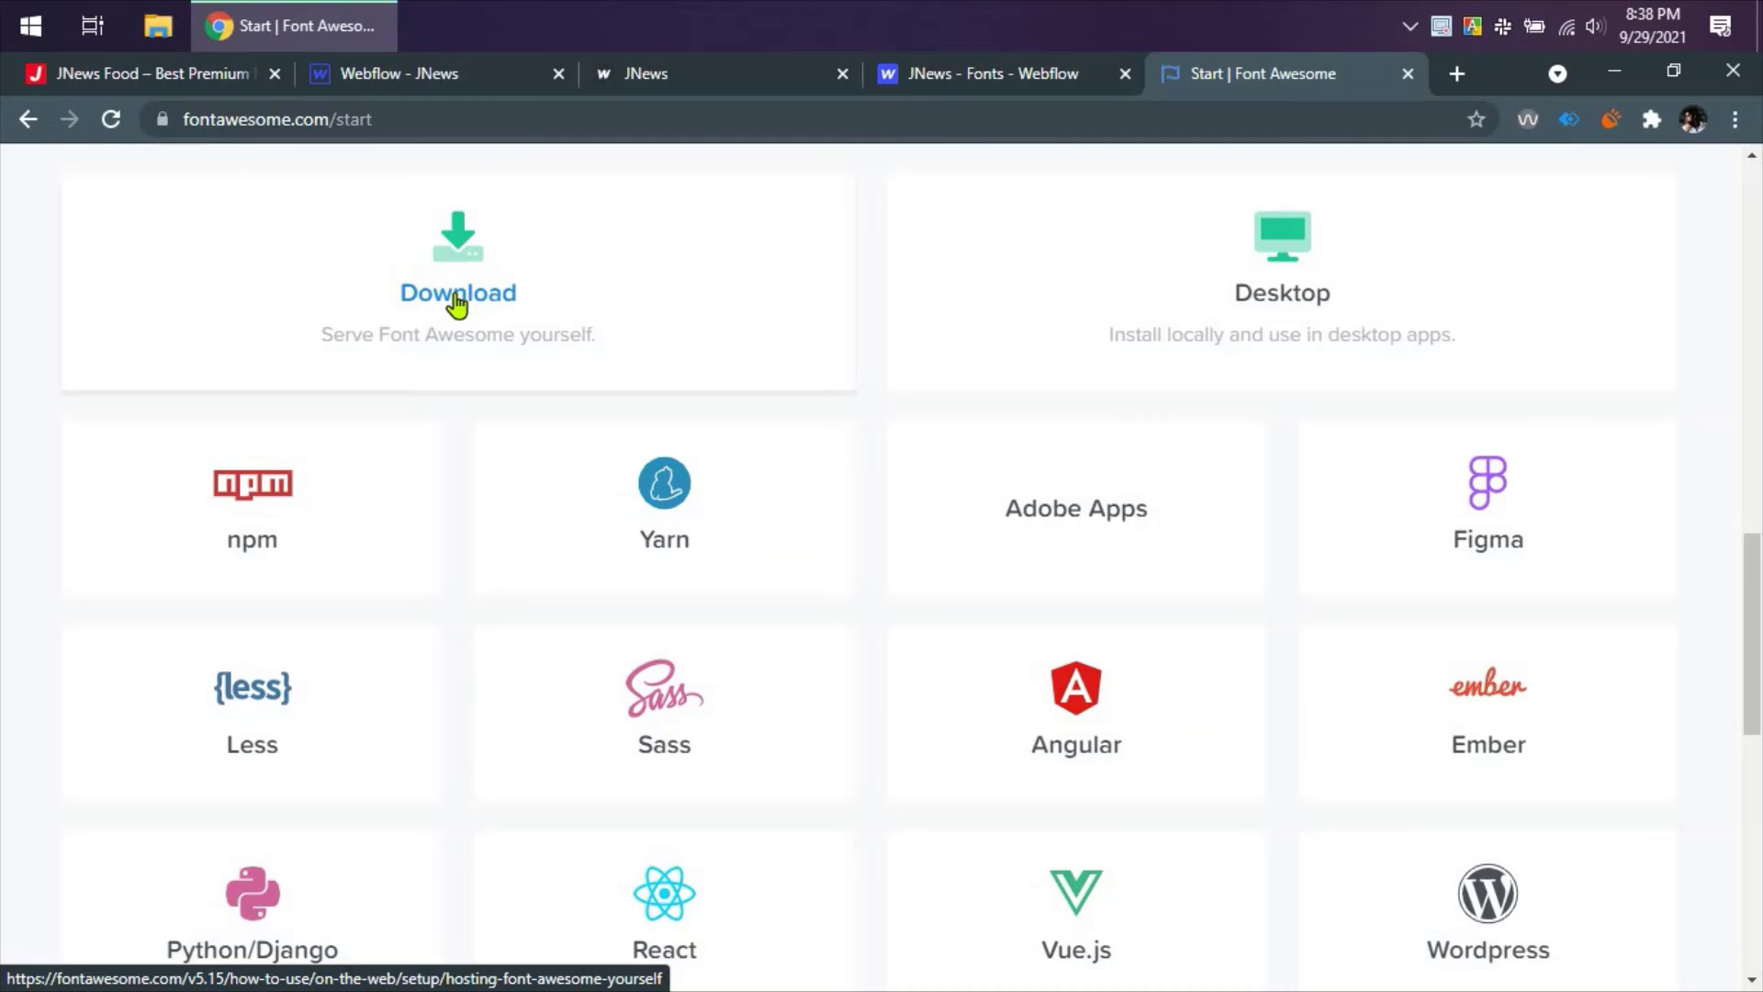
left_click(456, 304)
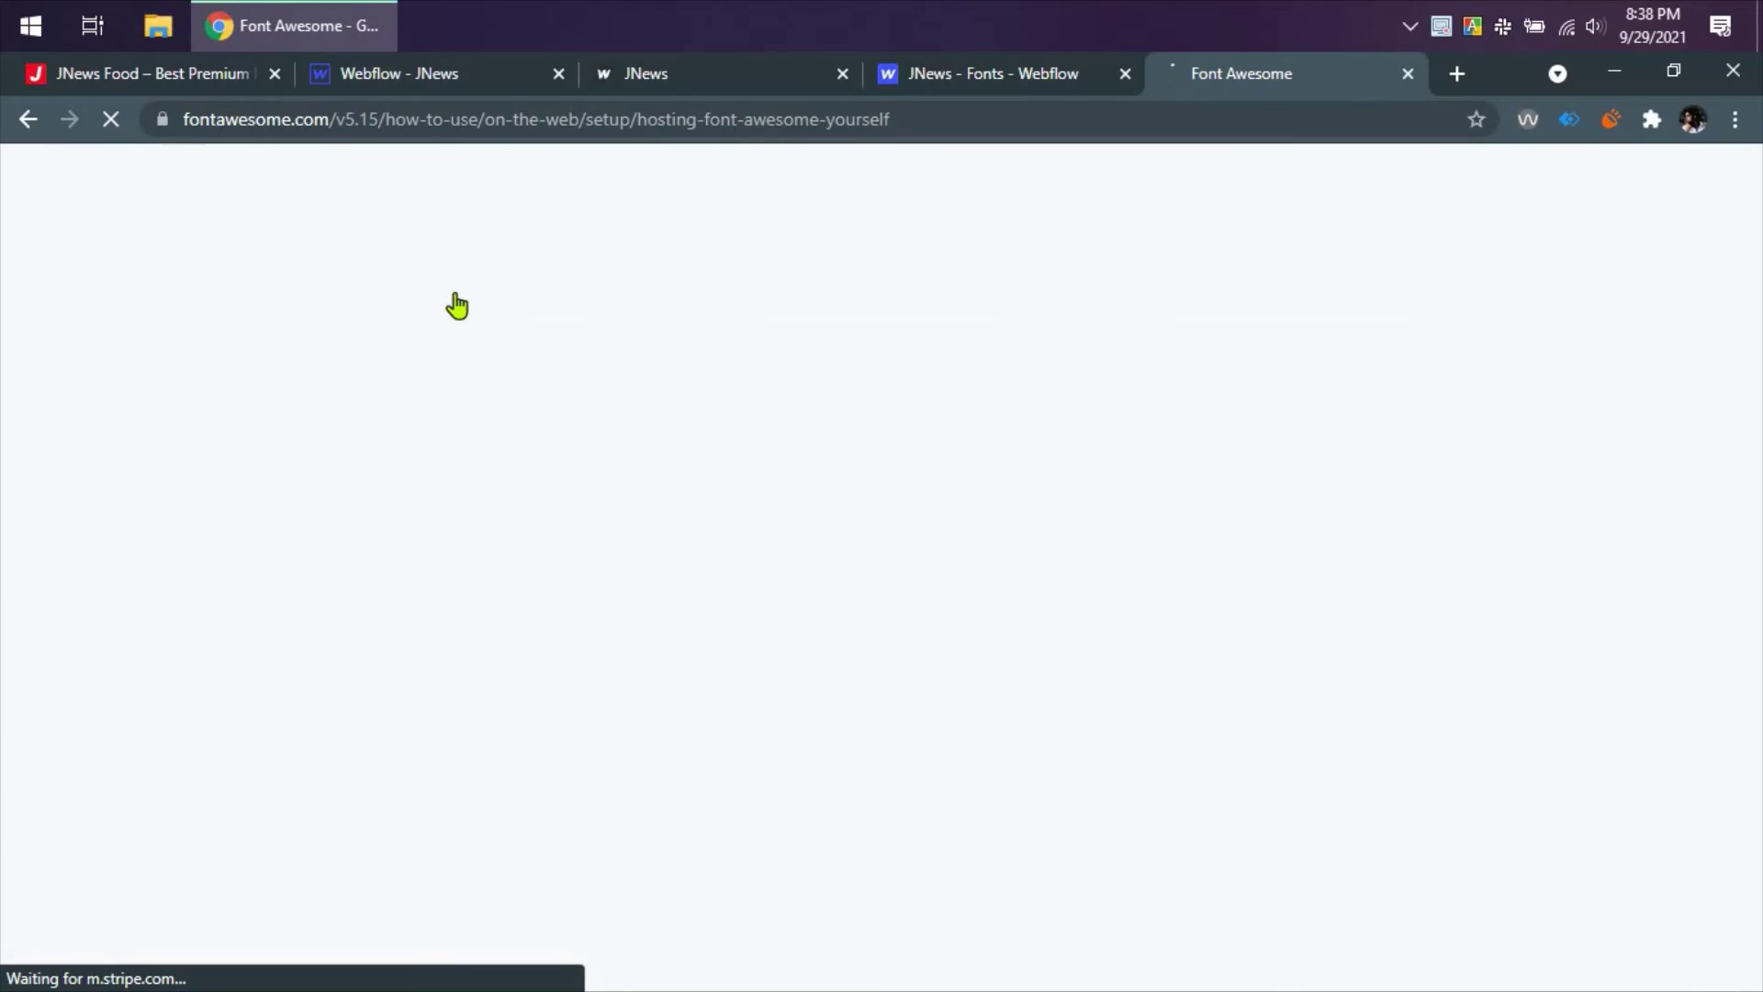
- Download the Font Awesome Free for the Web package from the Hosting Font Awesome Yourself page
scroll(456, 303, "down", 5)
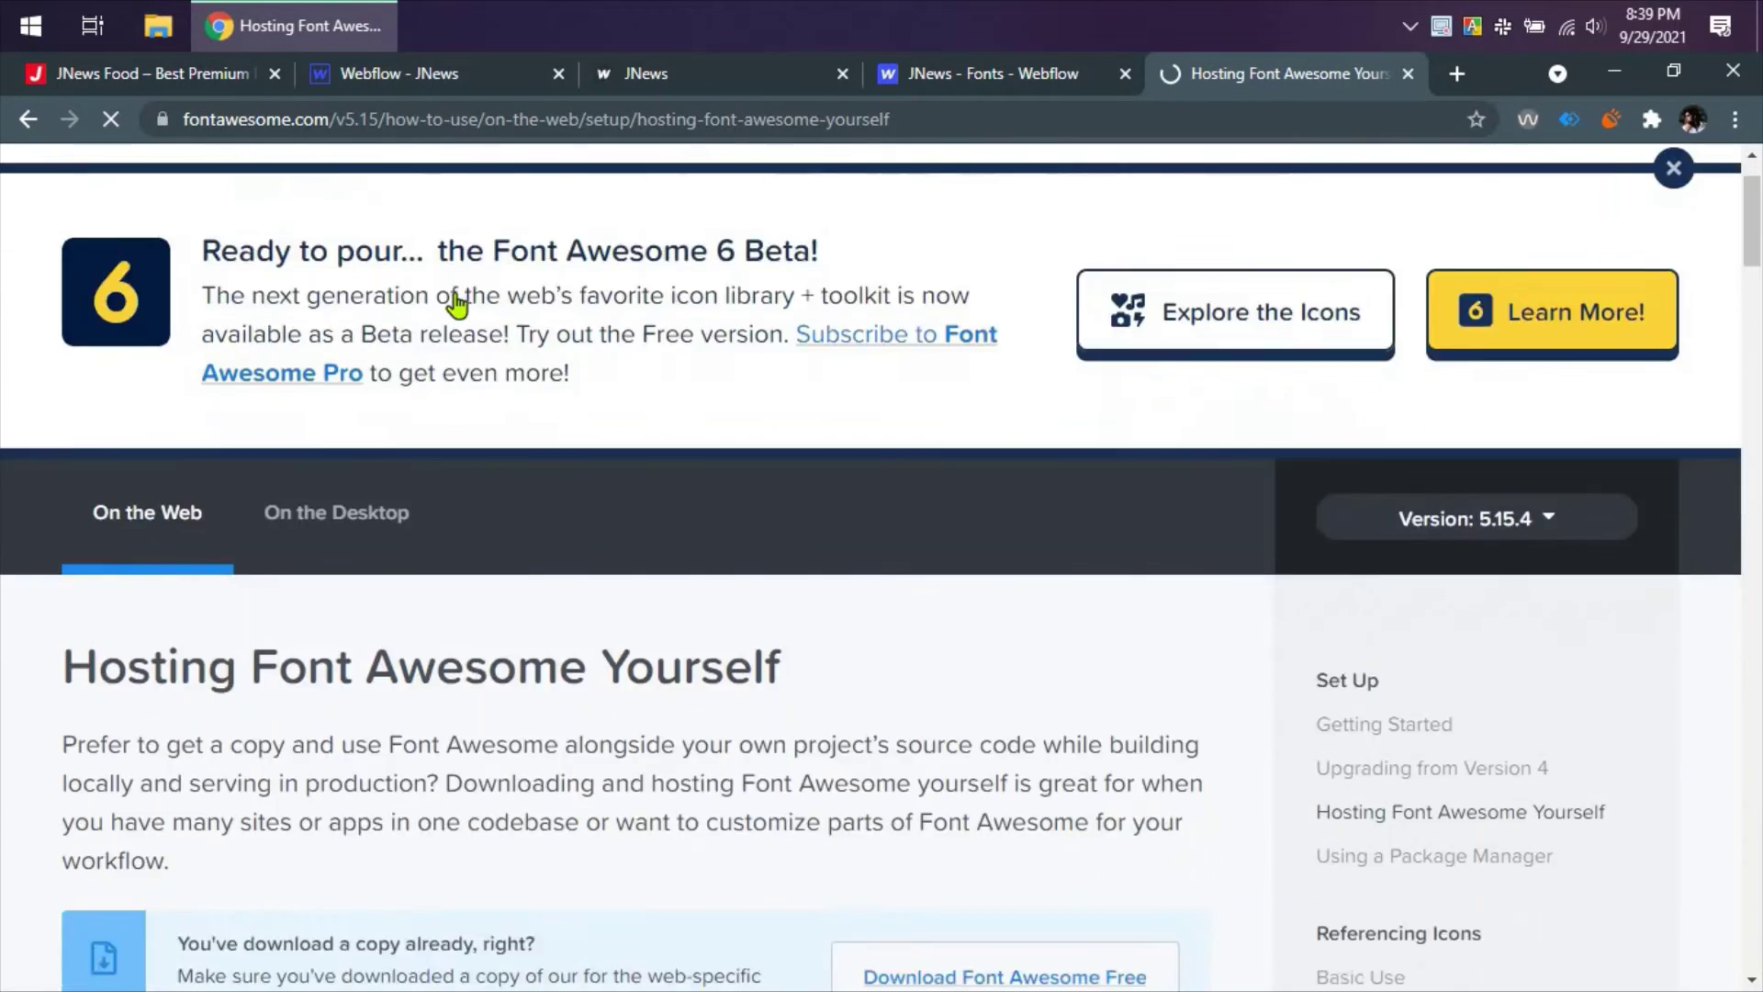
scroll(1015, 460, "down", 1)
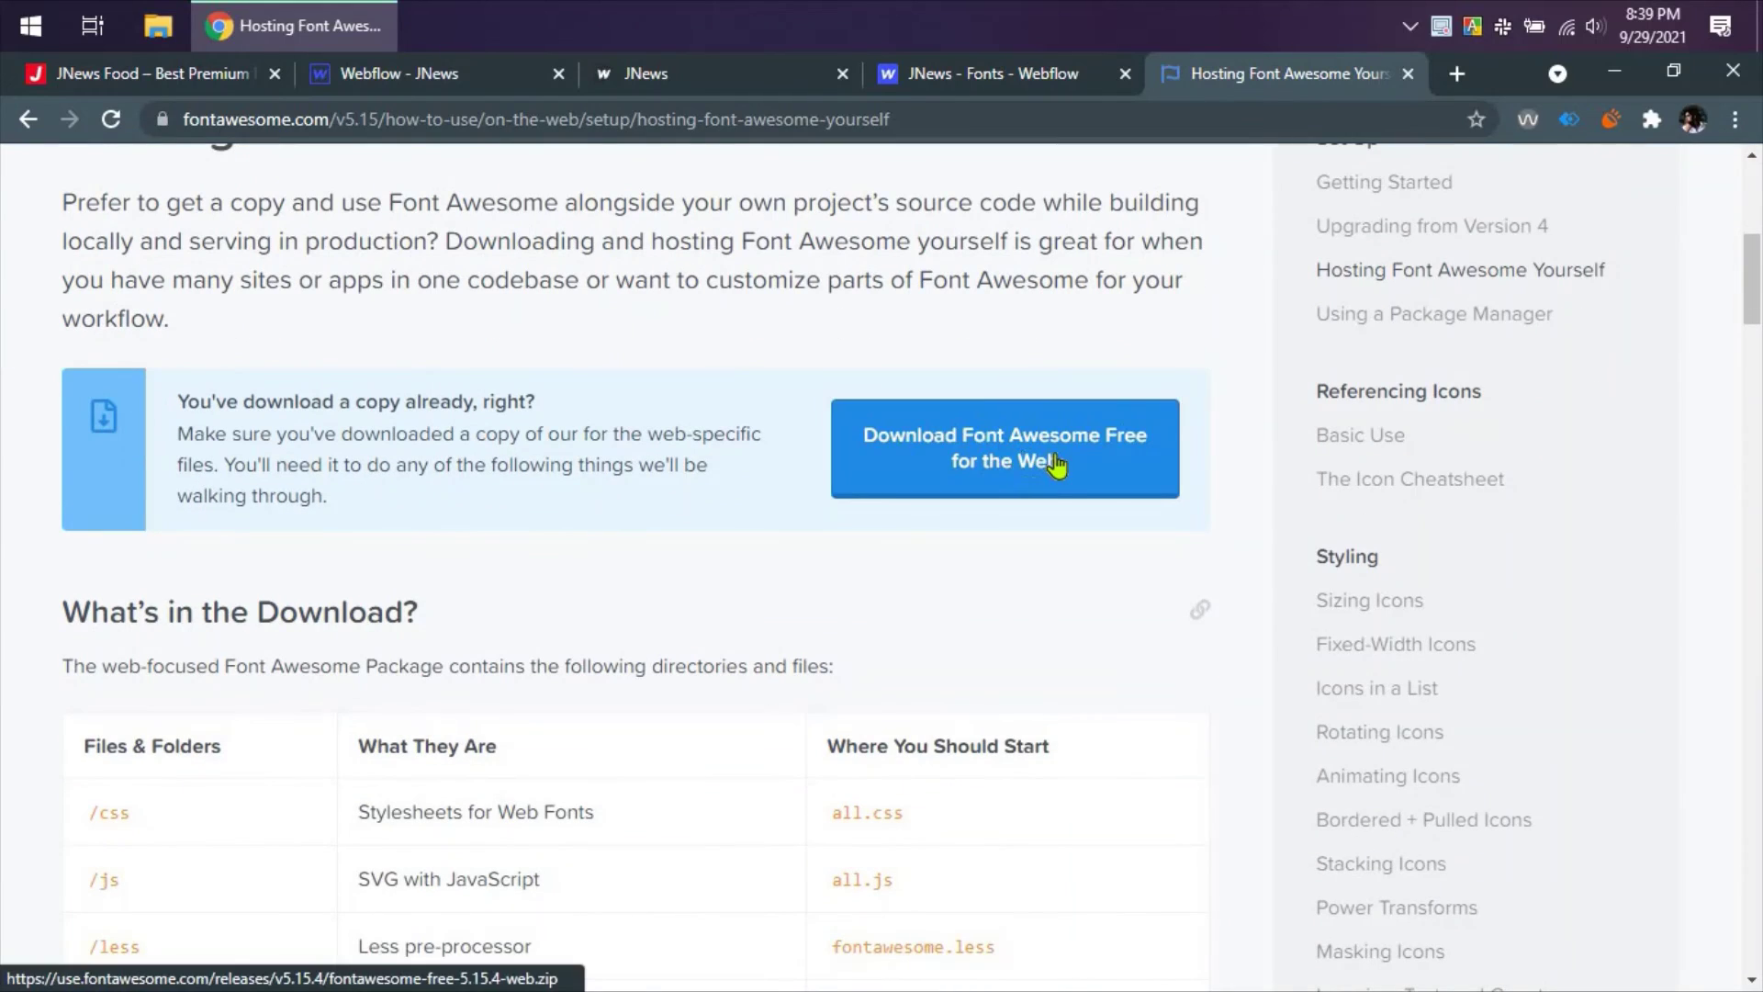
left_click(1059, 463)
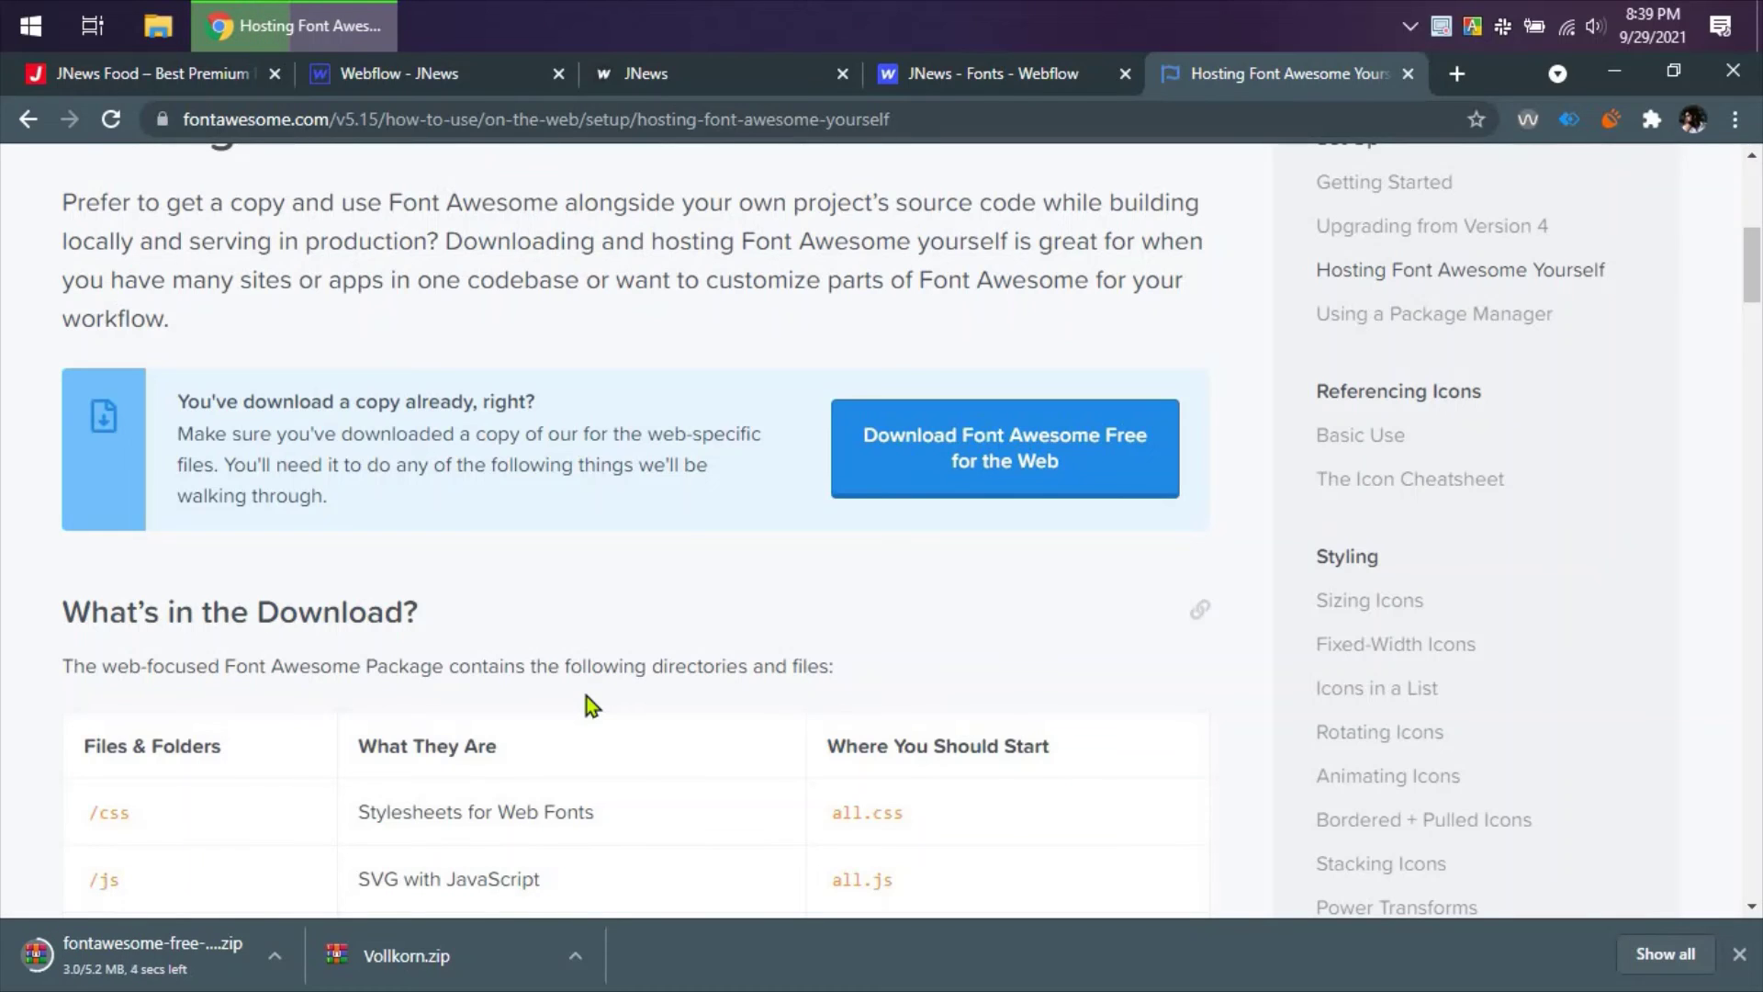
scroll(586, 696, "up", 7)
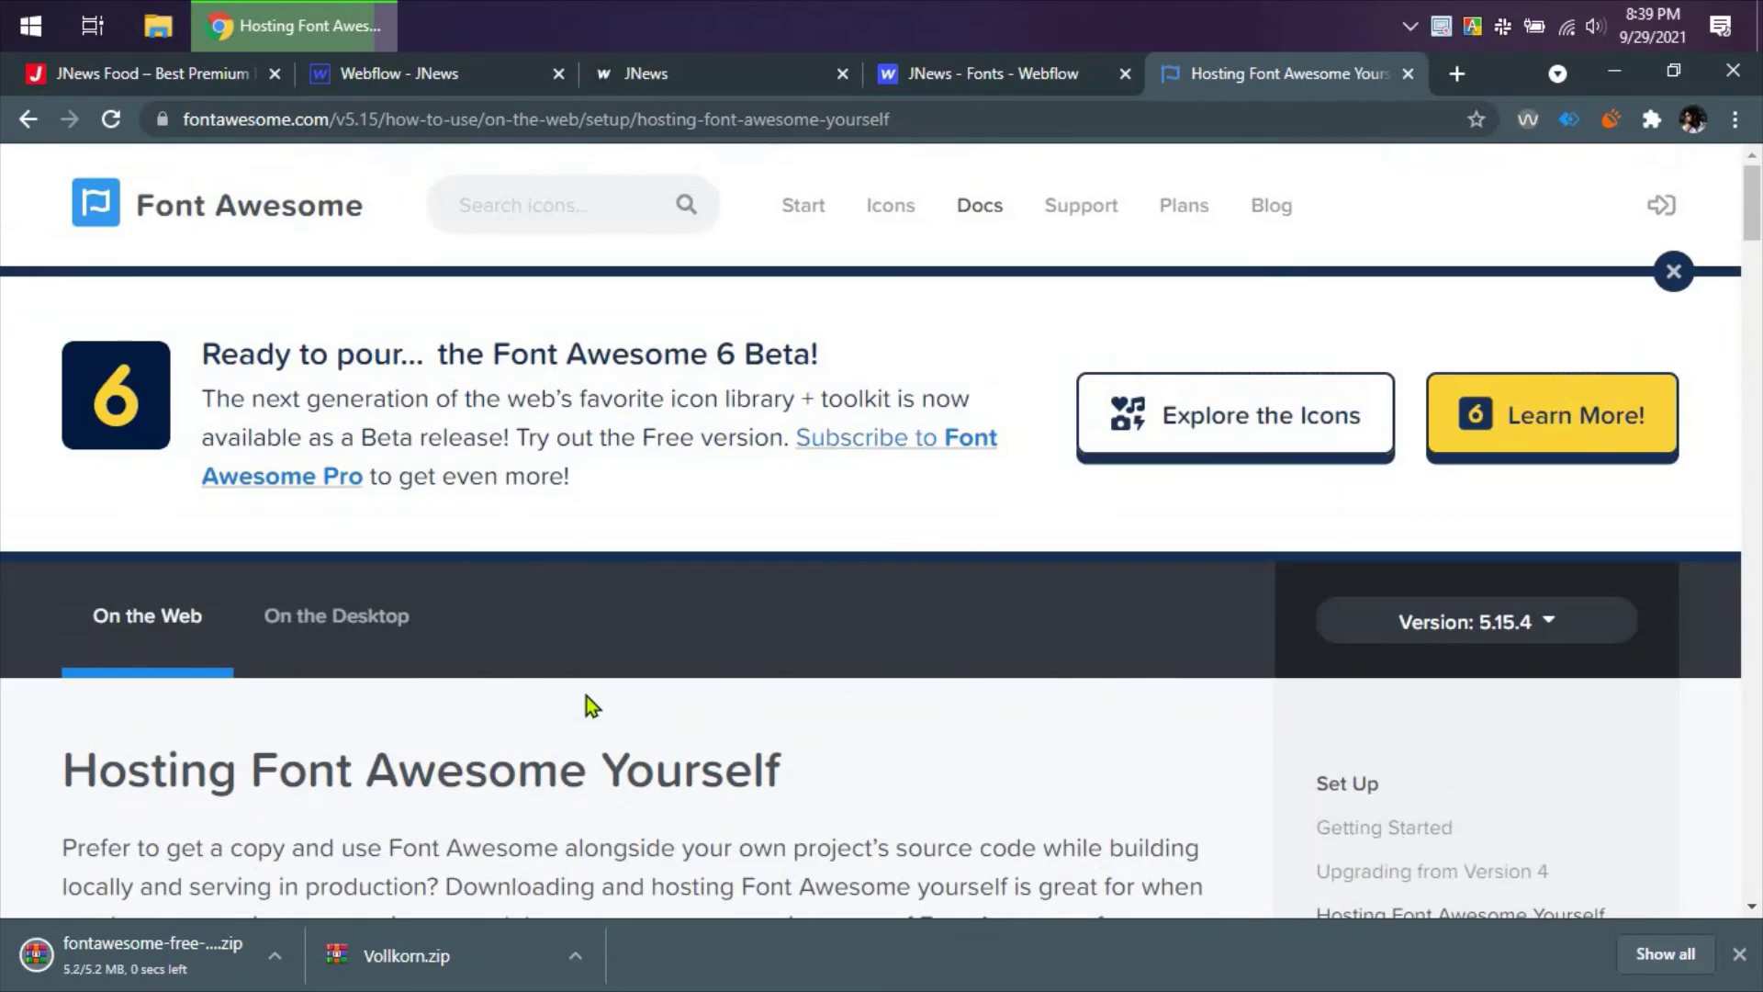
scroll(542, 685, "down", 5)
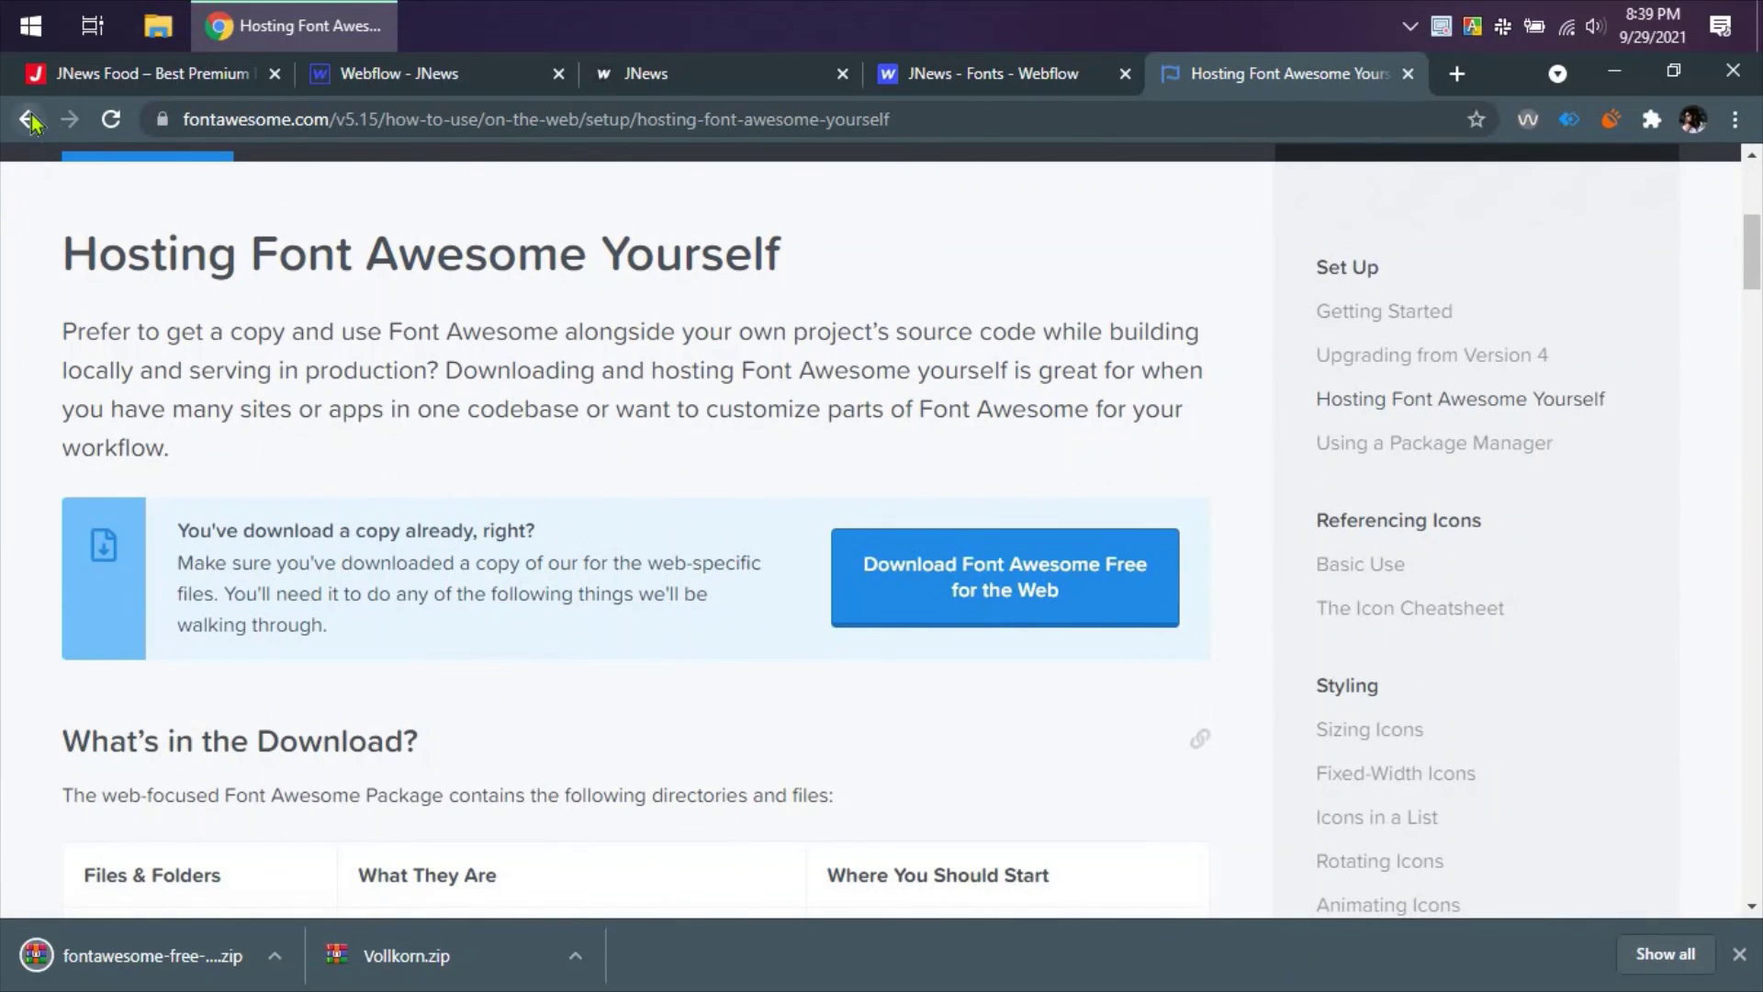
- Return to the Basic Use docs page and review its table of icon styles and prefixes
left_click(28, 119)
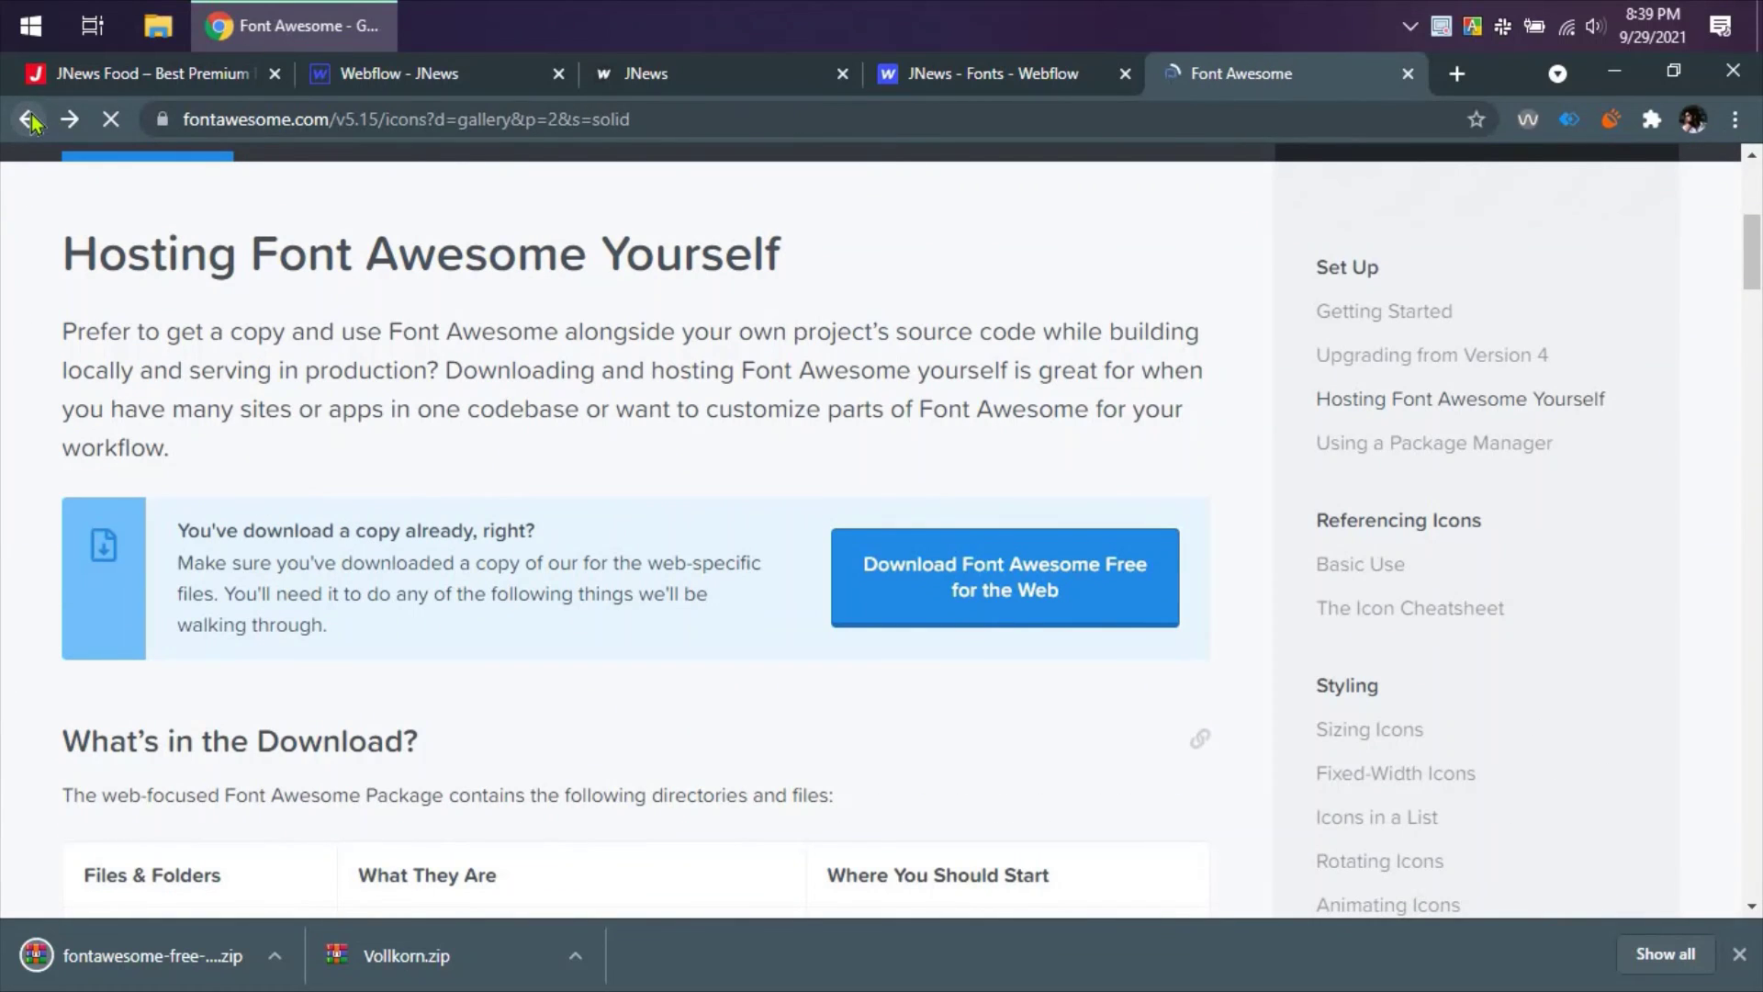
left_click(28, 120)
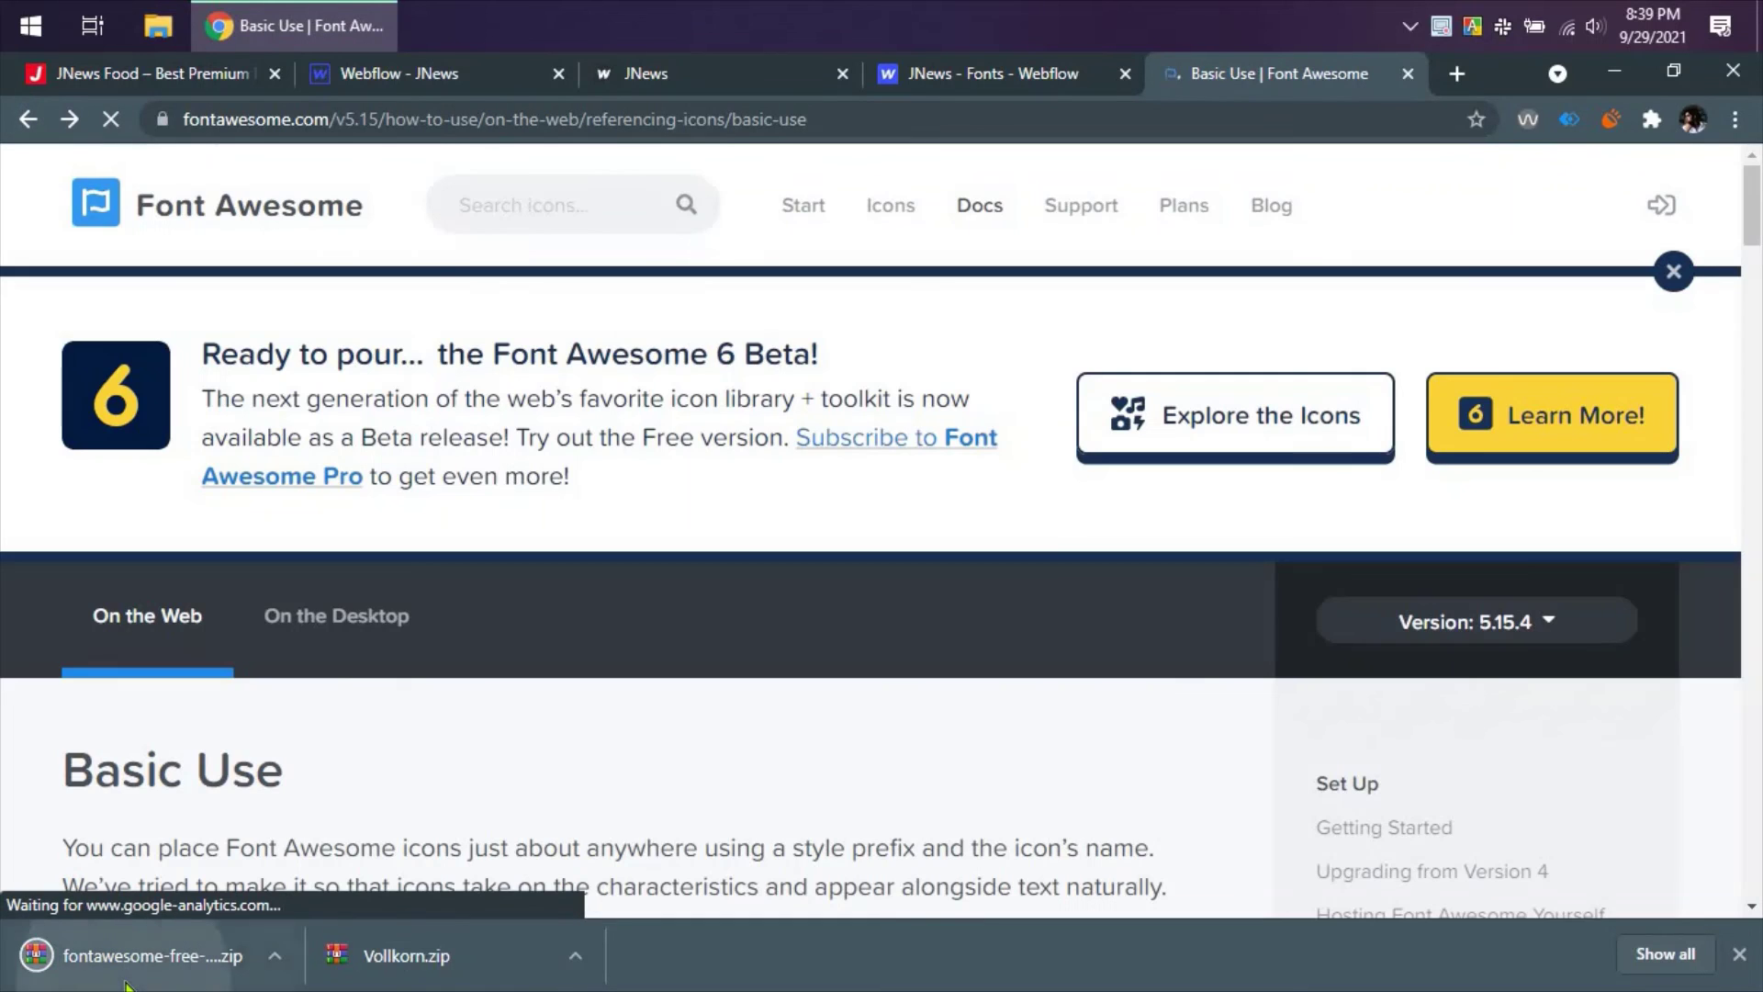
scroll(518, 602, "down", 6)
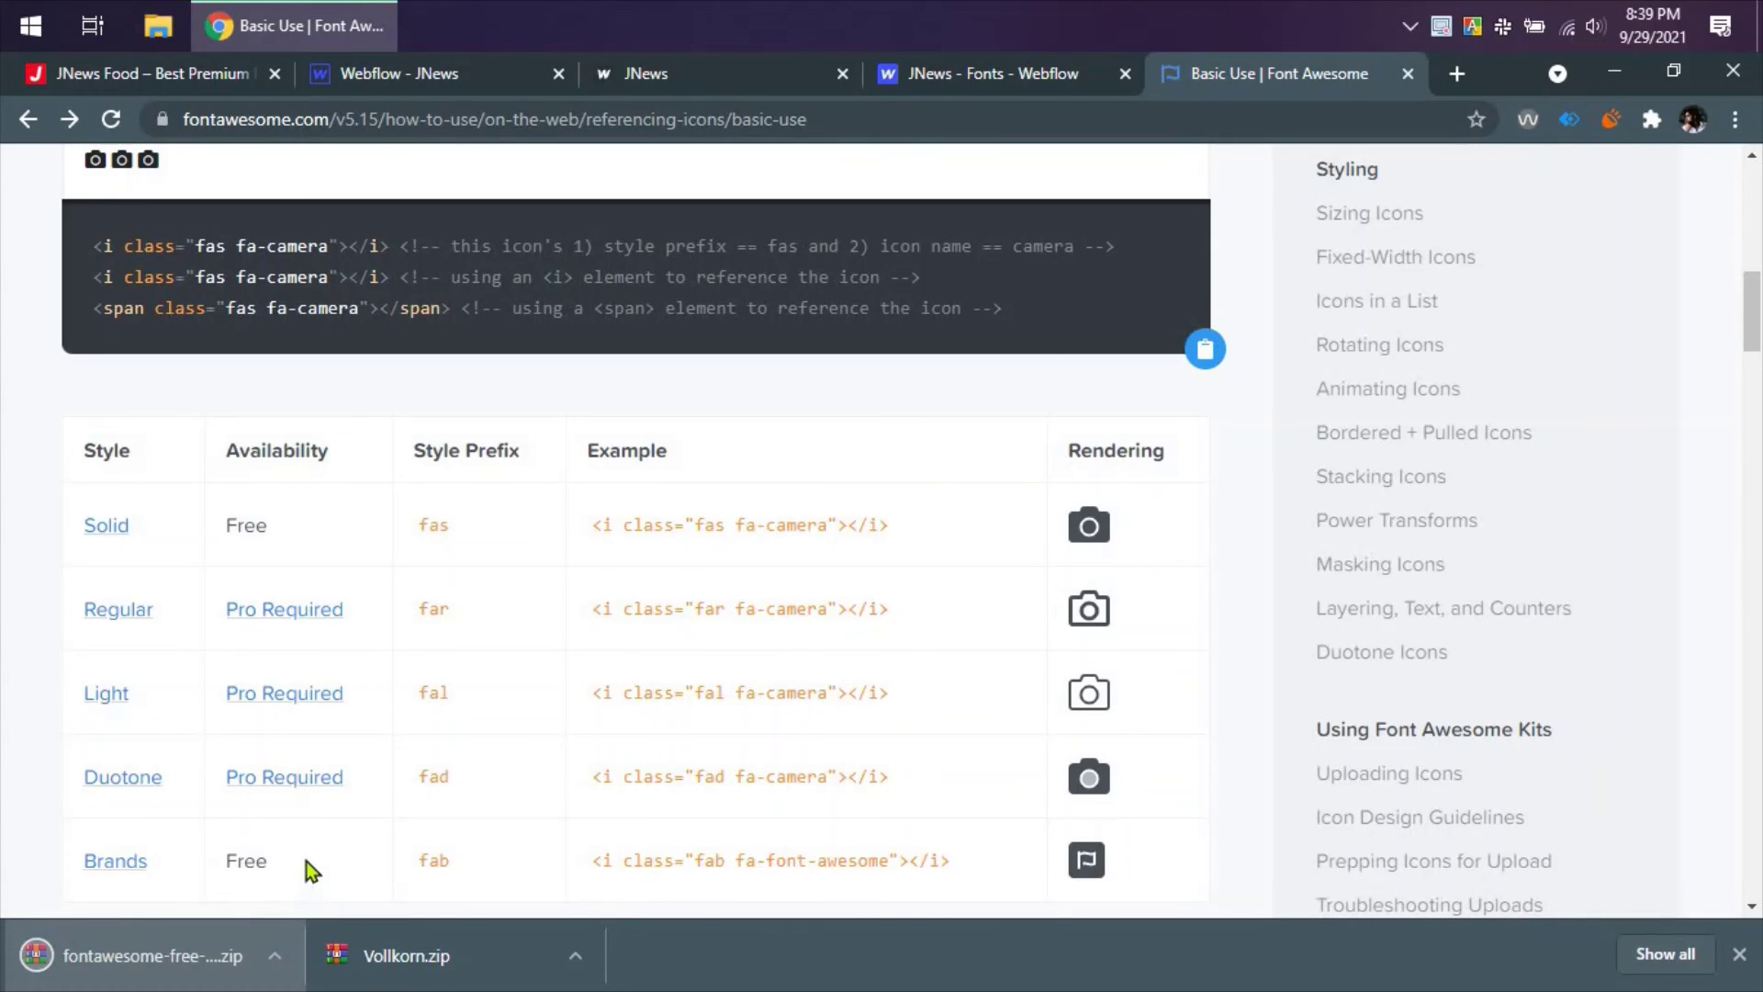
- Open the downloaded Font Awesome archive and extract fa-solid-900.woff from its webfonts folder to the desktop
left_click(211, 955)
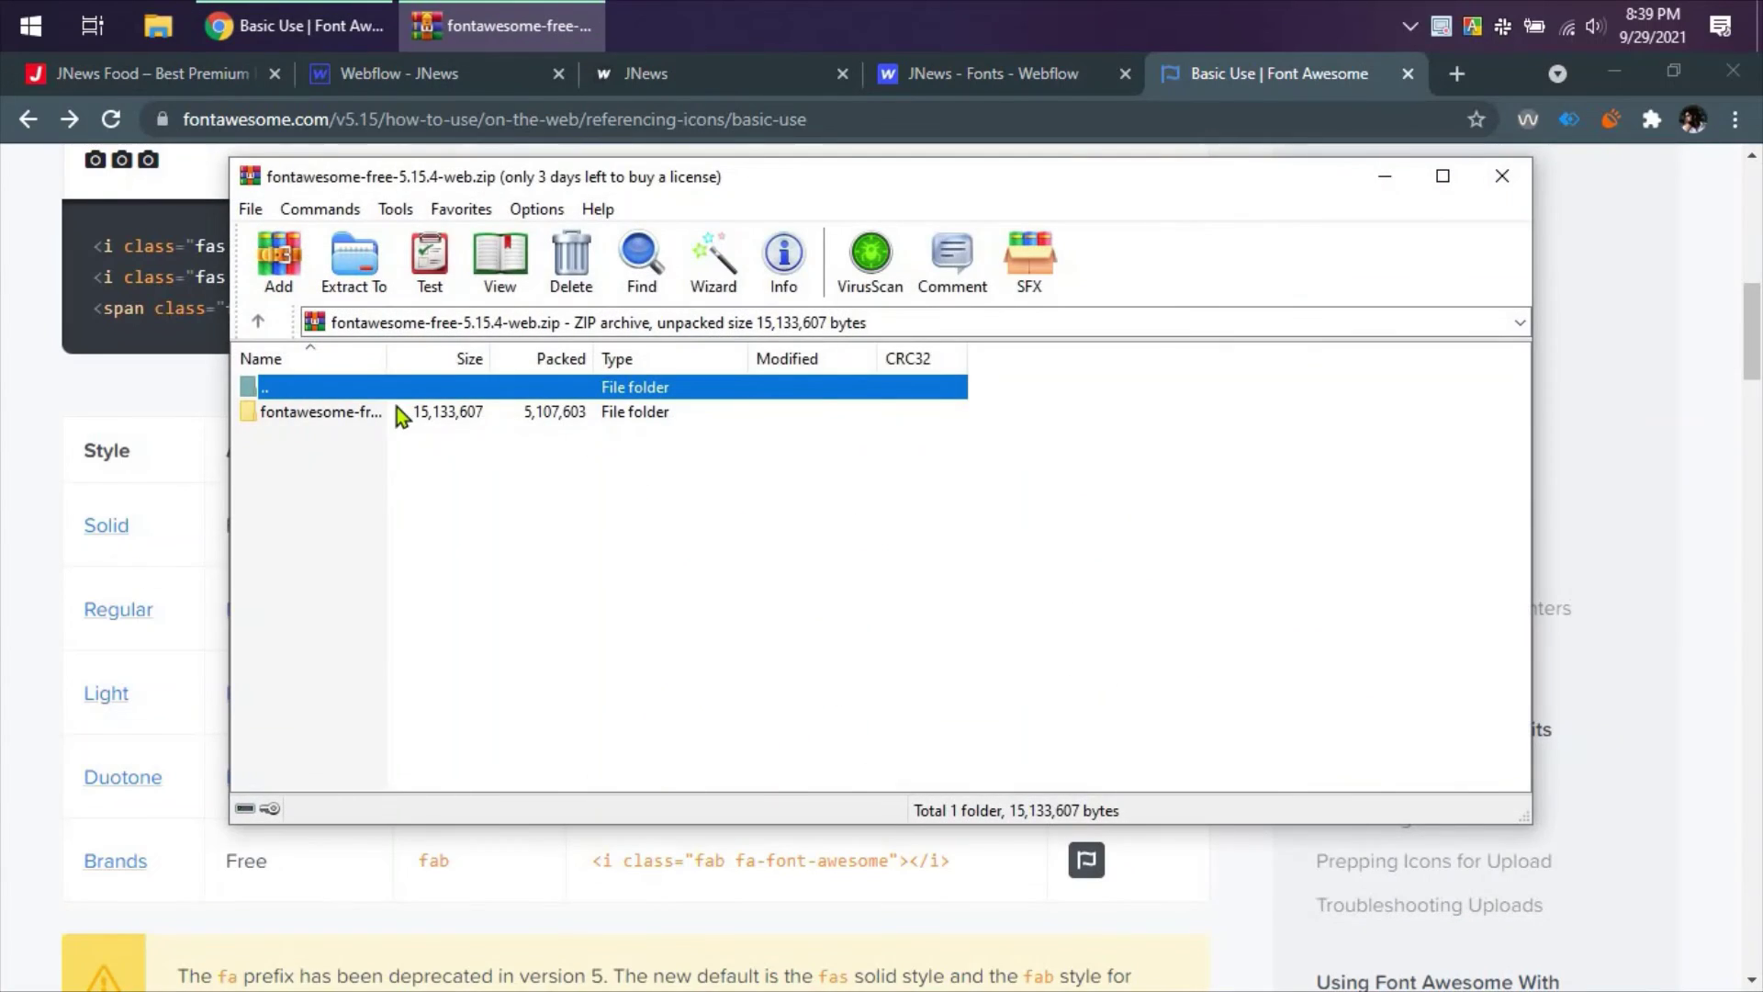
double_click(397, 409)
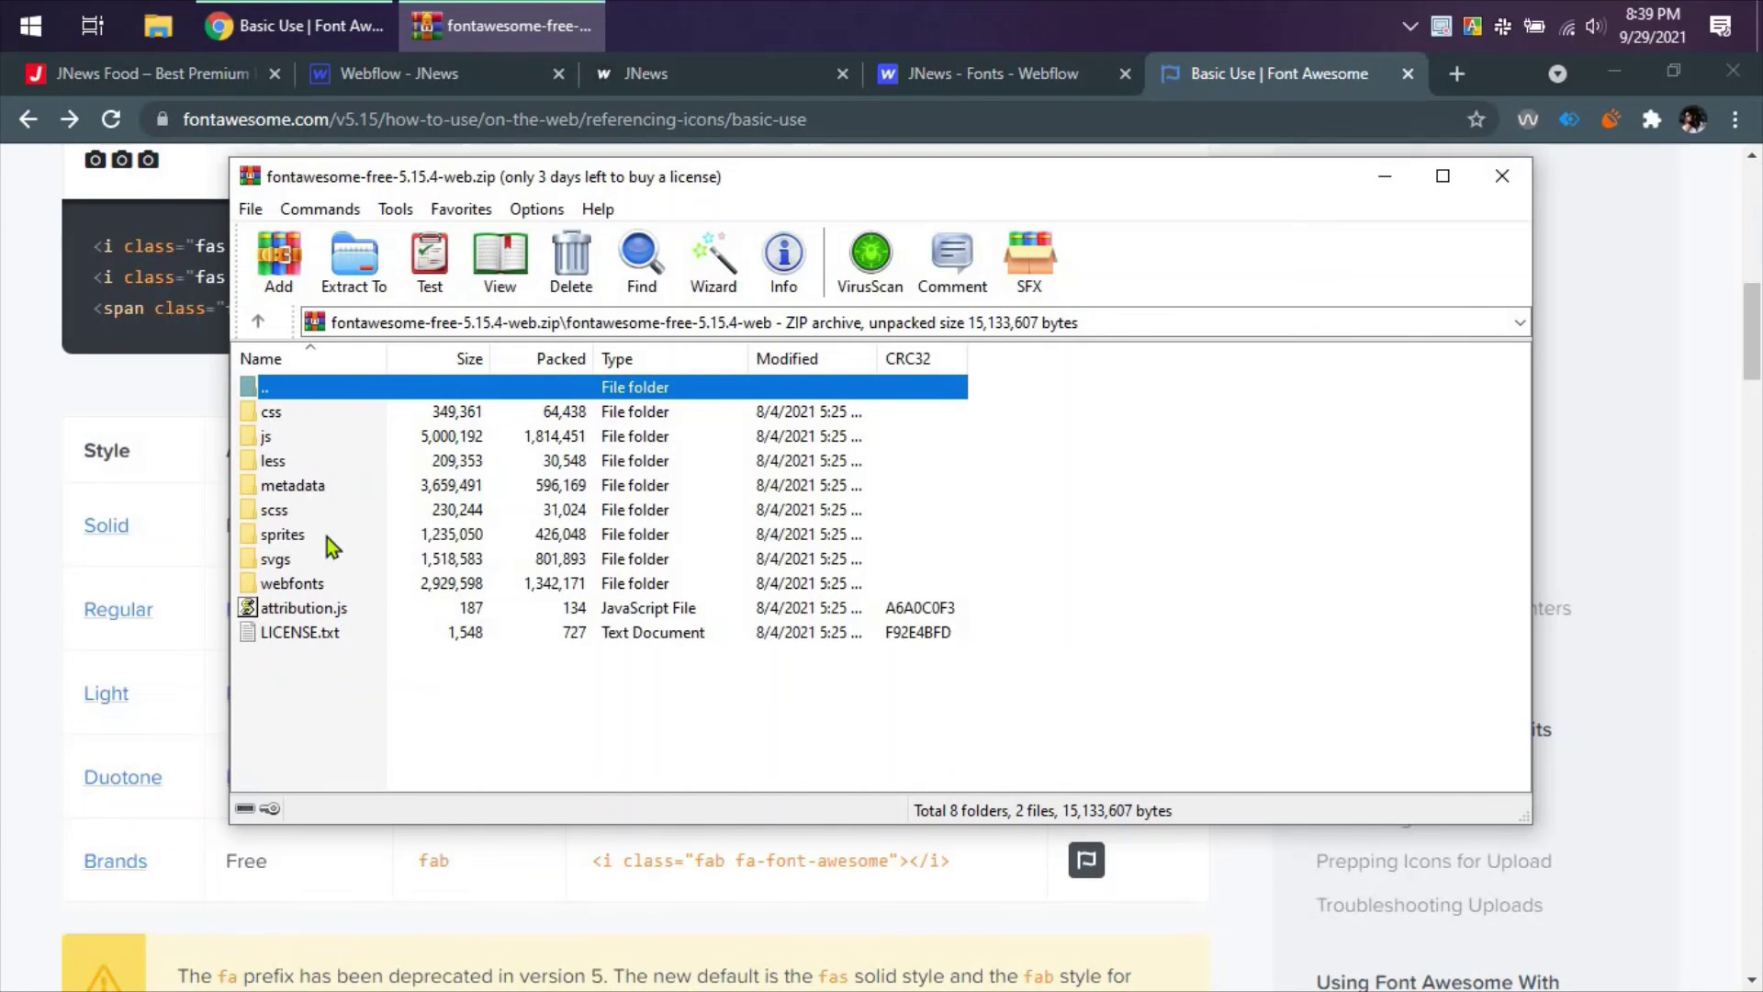
double_click(346, 583)
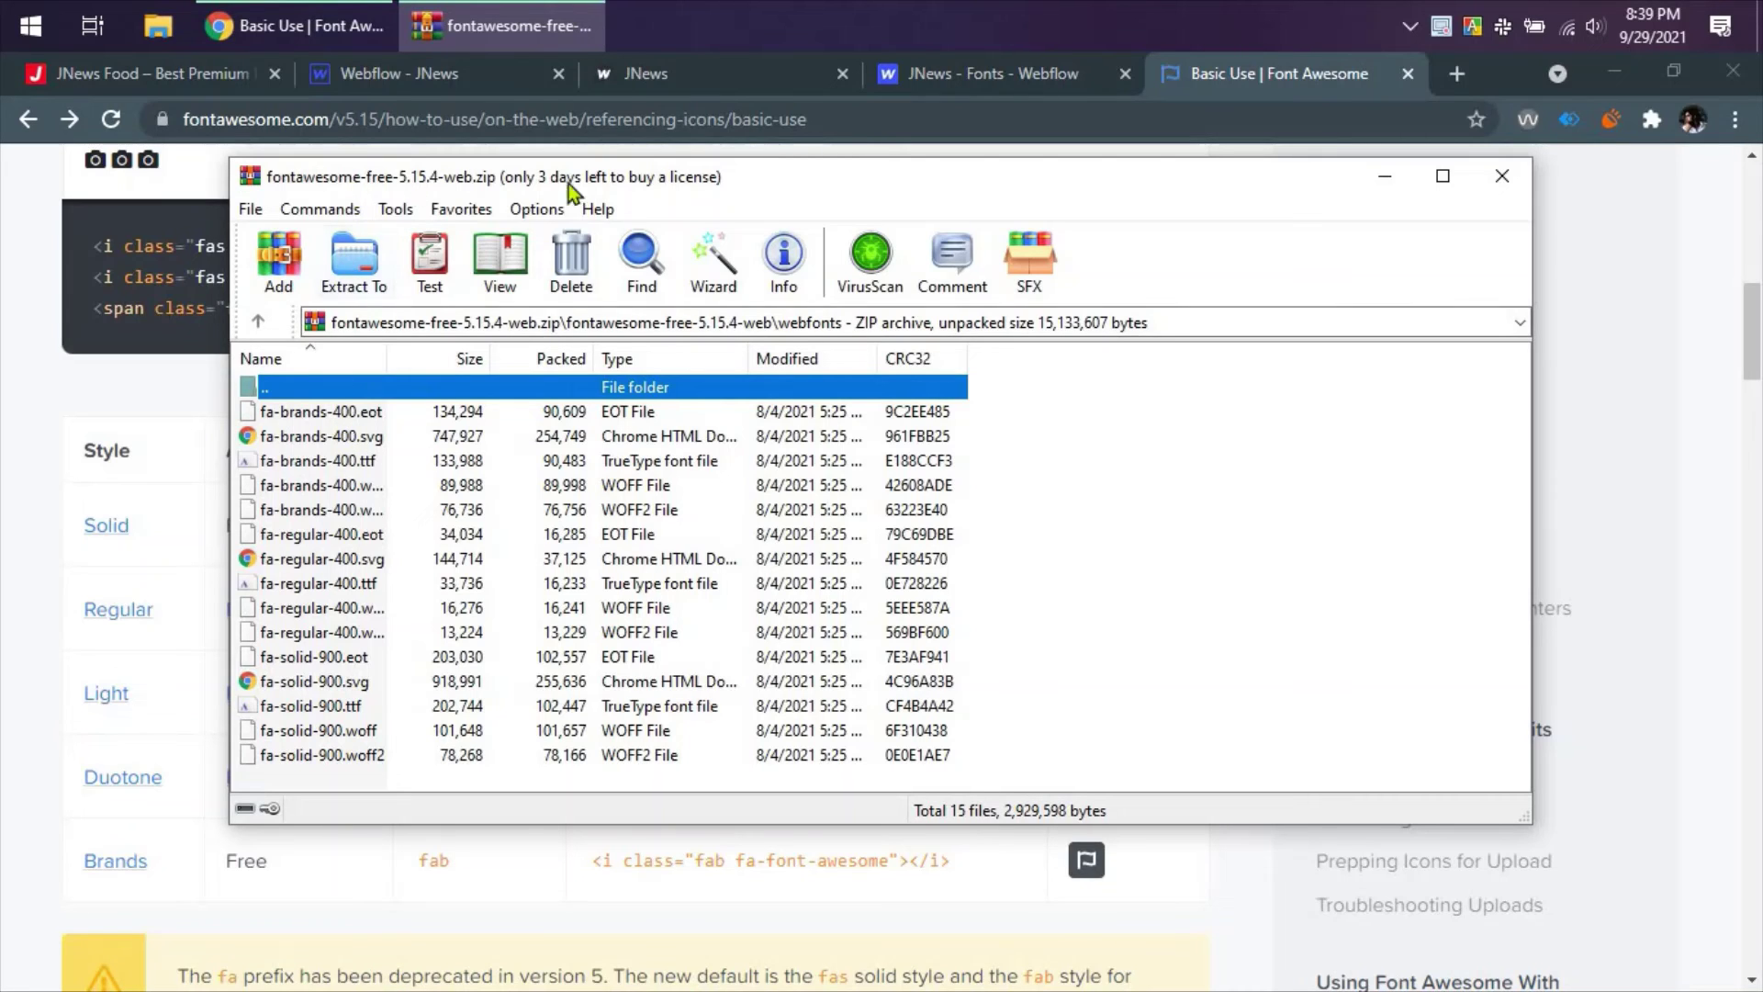
left_click_drag(355, 185, 712, 179)
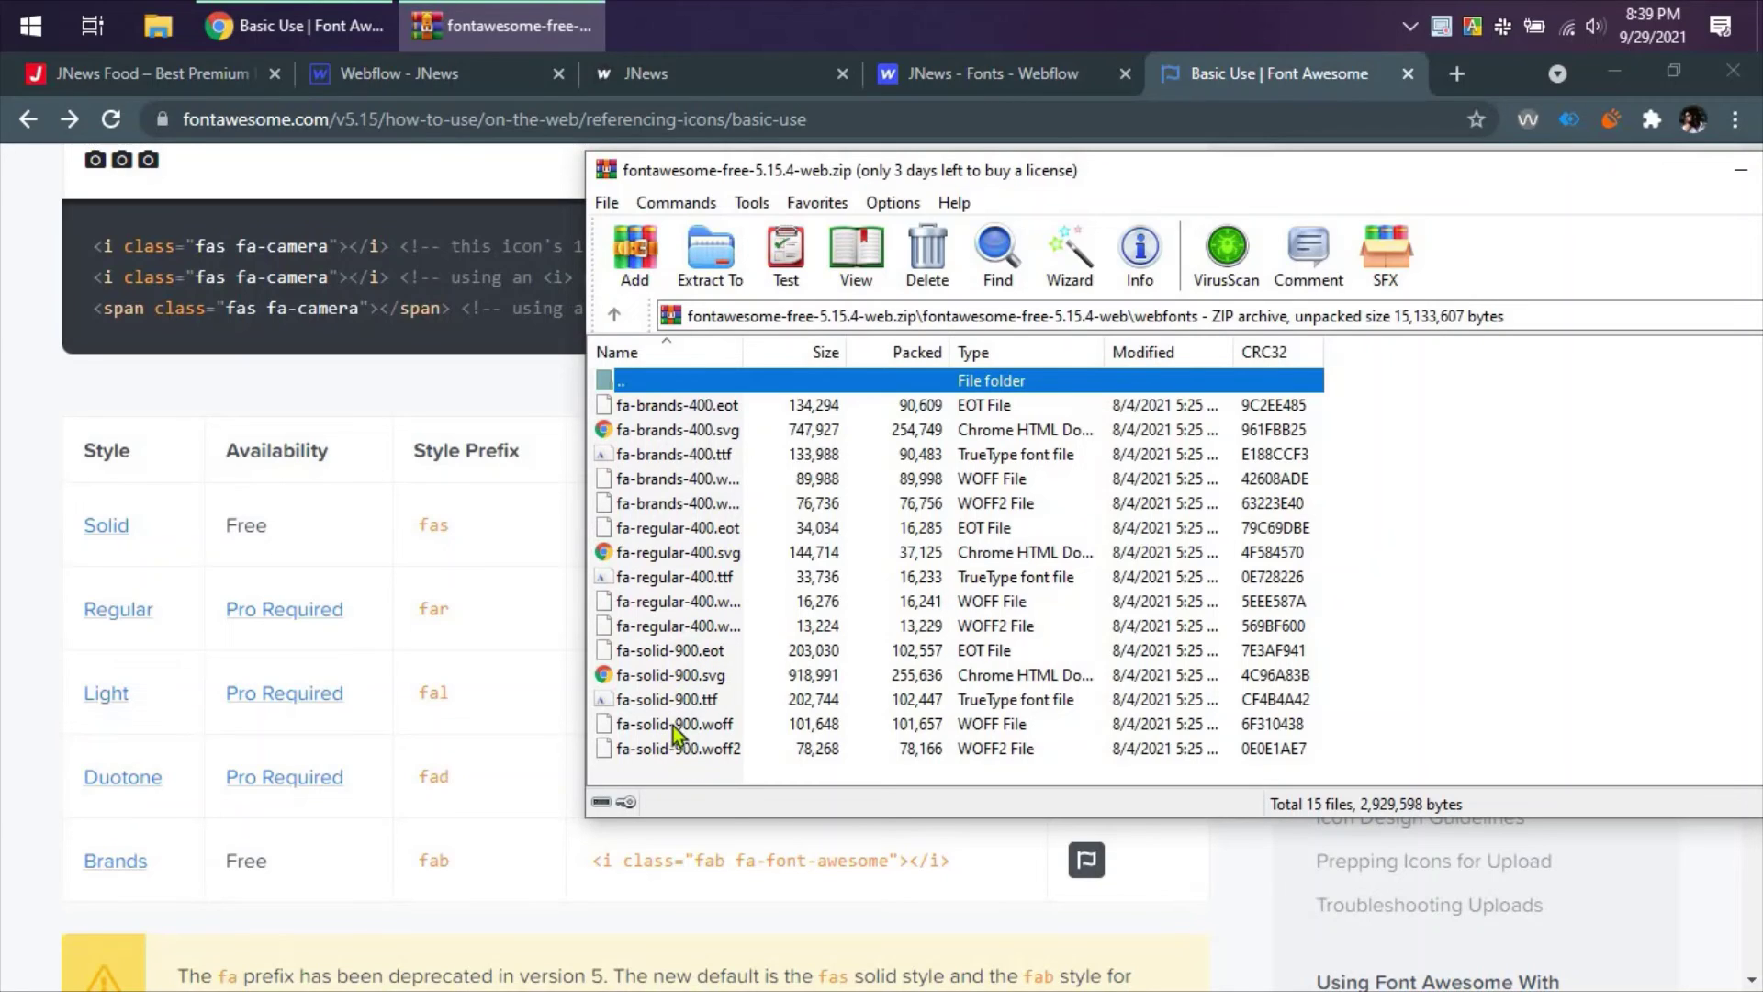
left_click_drag(674, 726, 595, 225)
left_click_drag(470, 191, 470, 191)
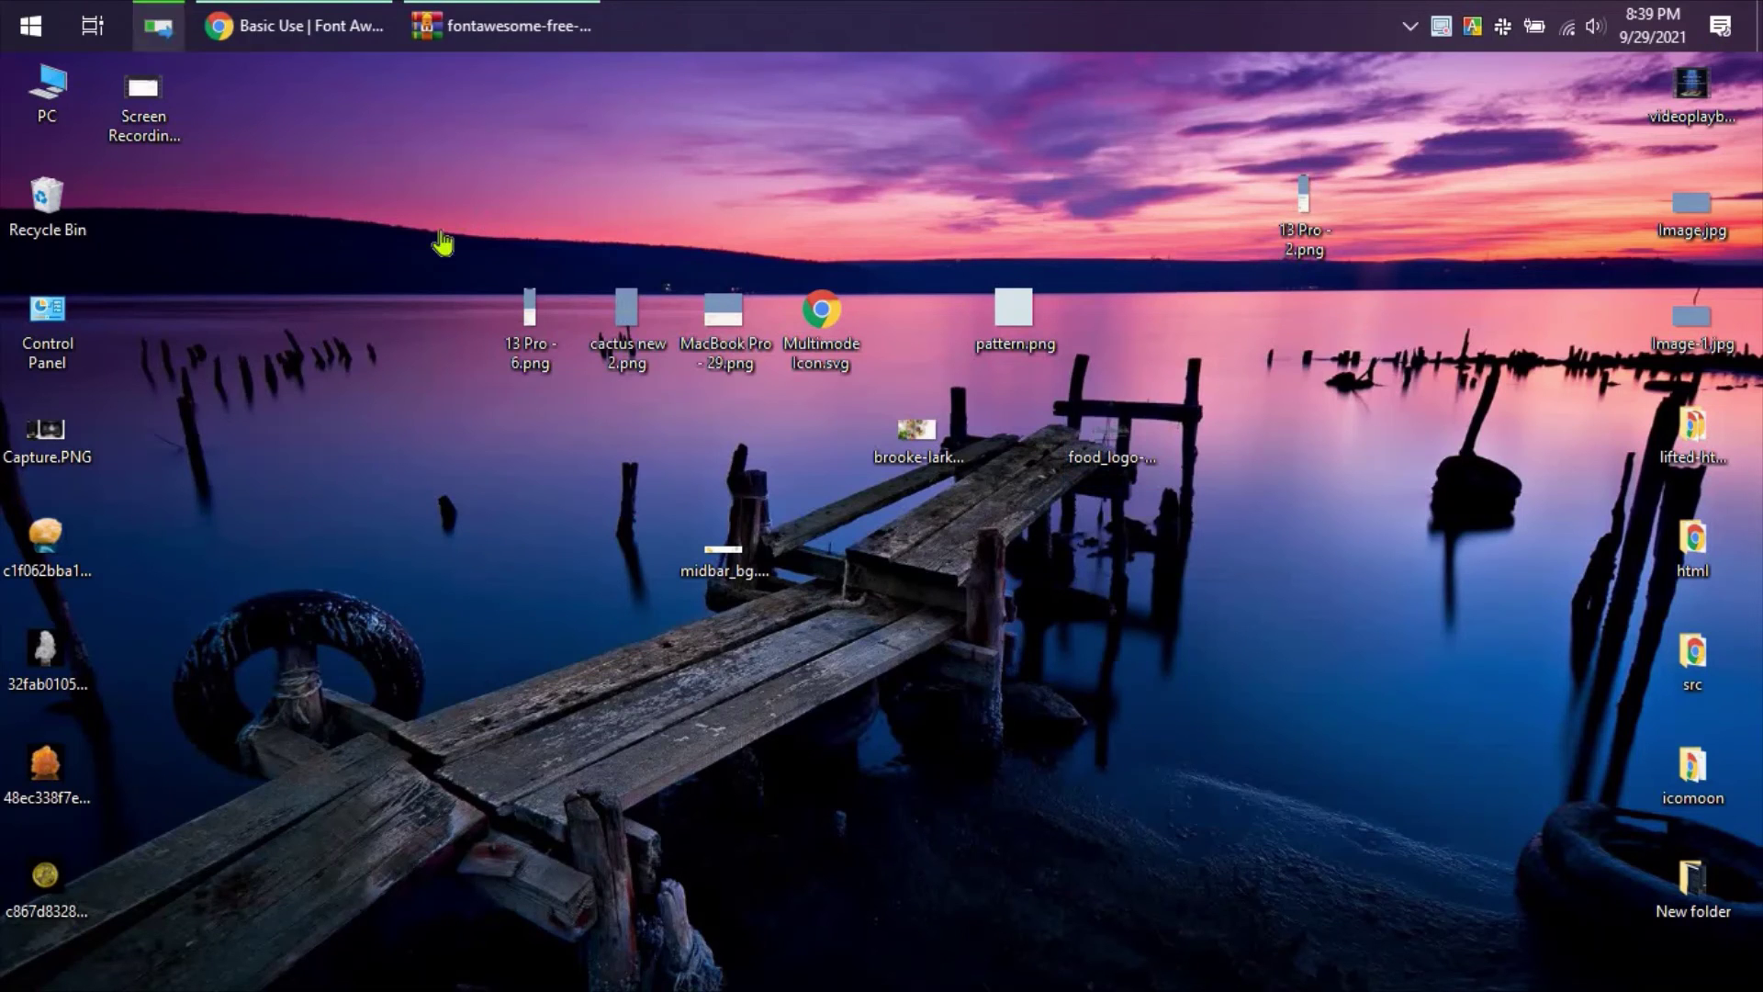
left_click(471, 13)
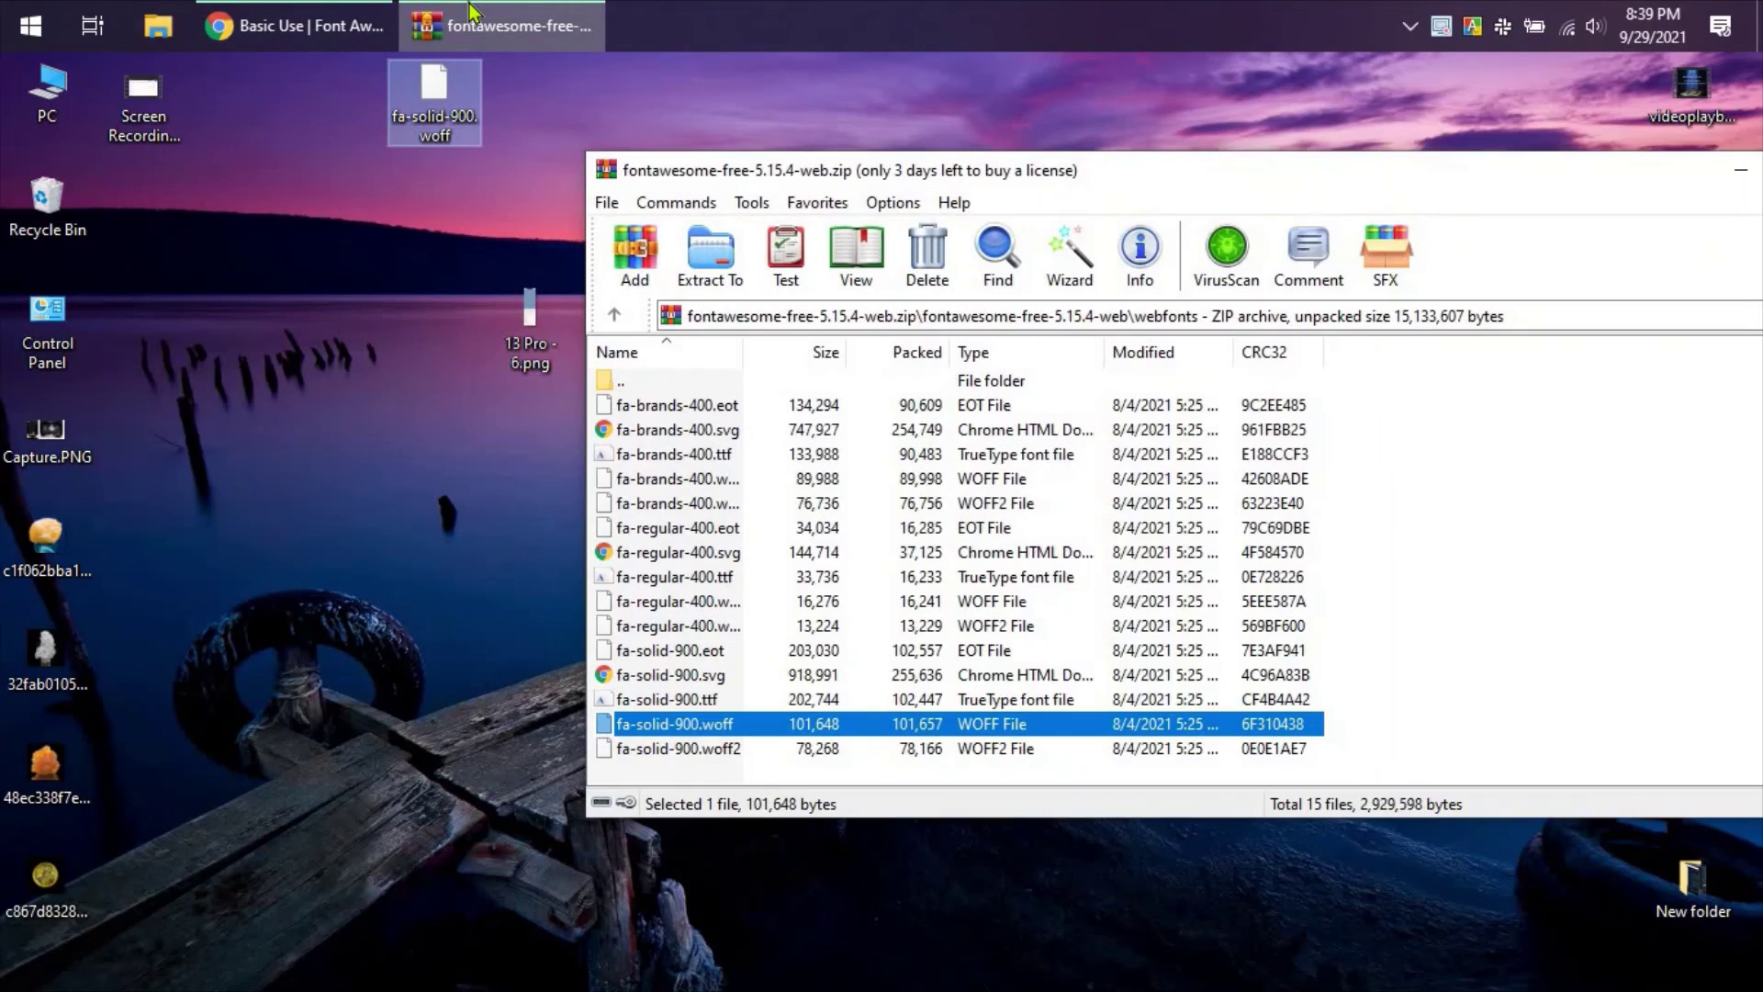
left_click(471, 13)
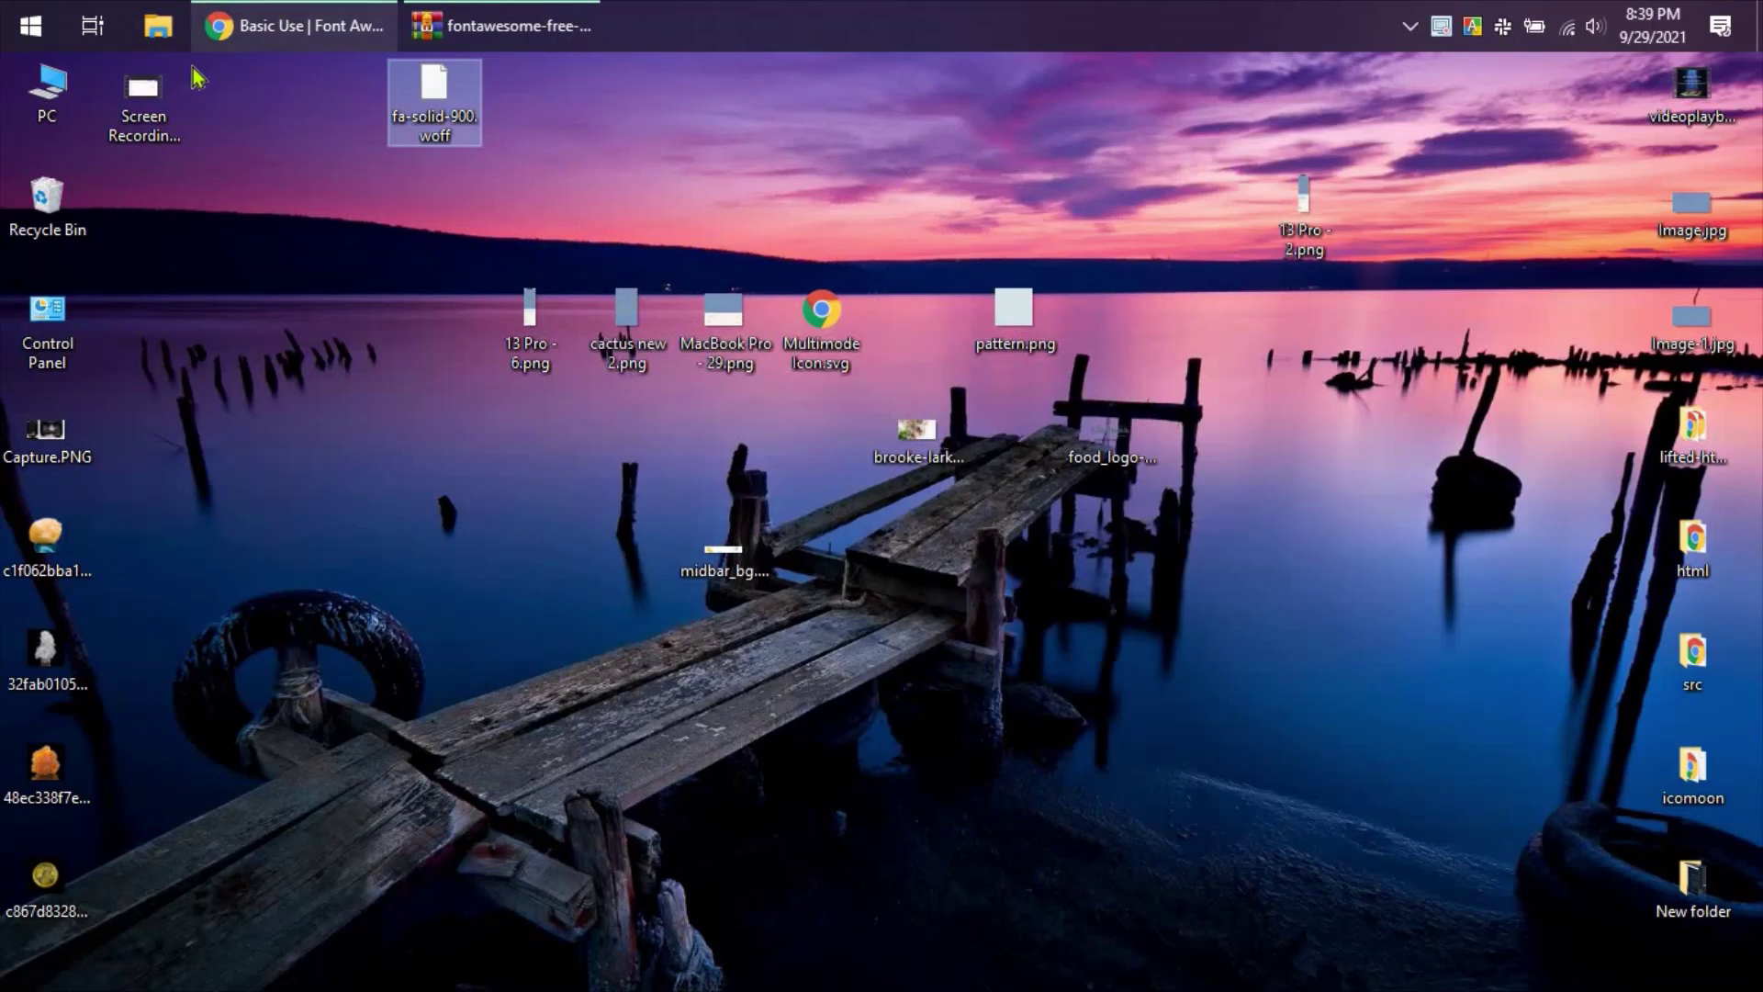
- Switch to Webflow's JNews Fonts settings and start a custom font upload, browsing the Desktop folder for the font file
left_click(294, 25)
left_click(641, 72)
left_click(948, 73)
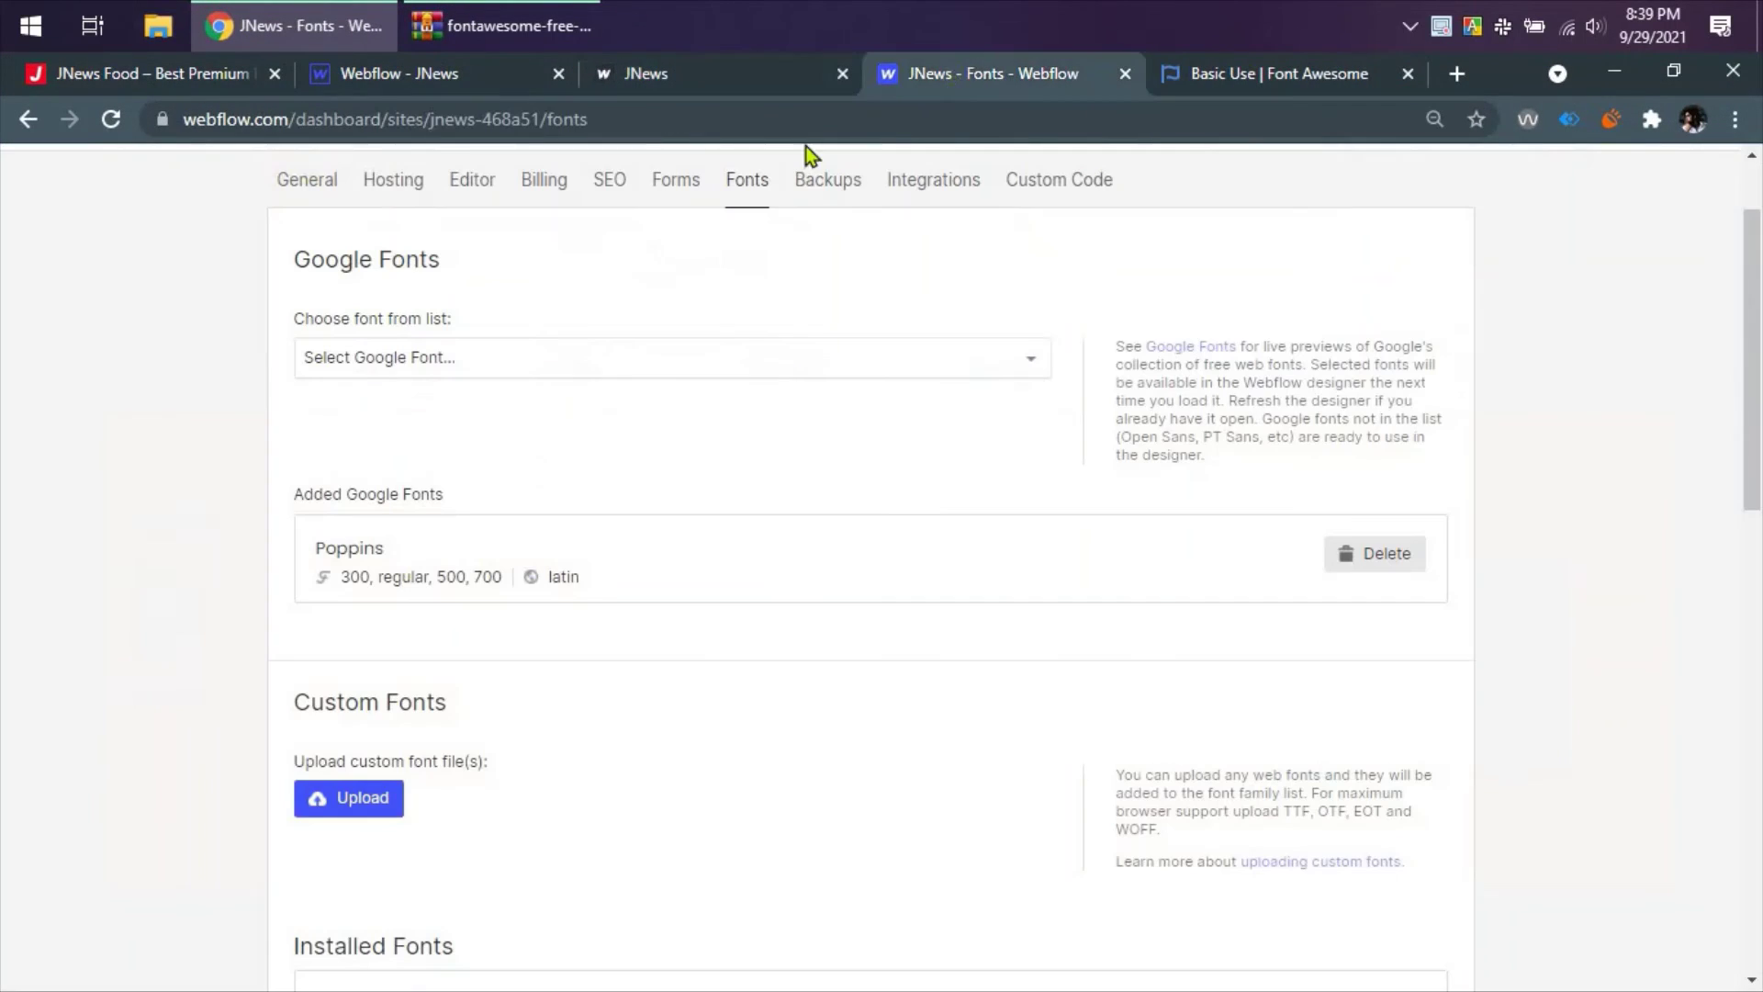
scroll(358, 551, "down", 4)
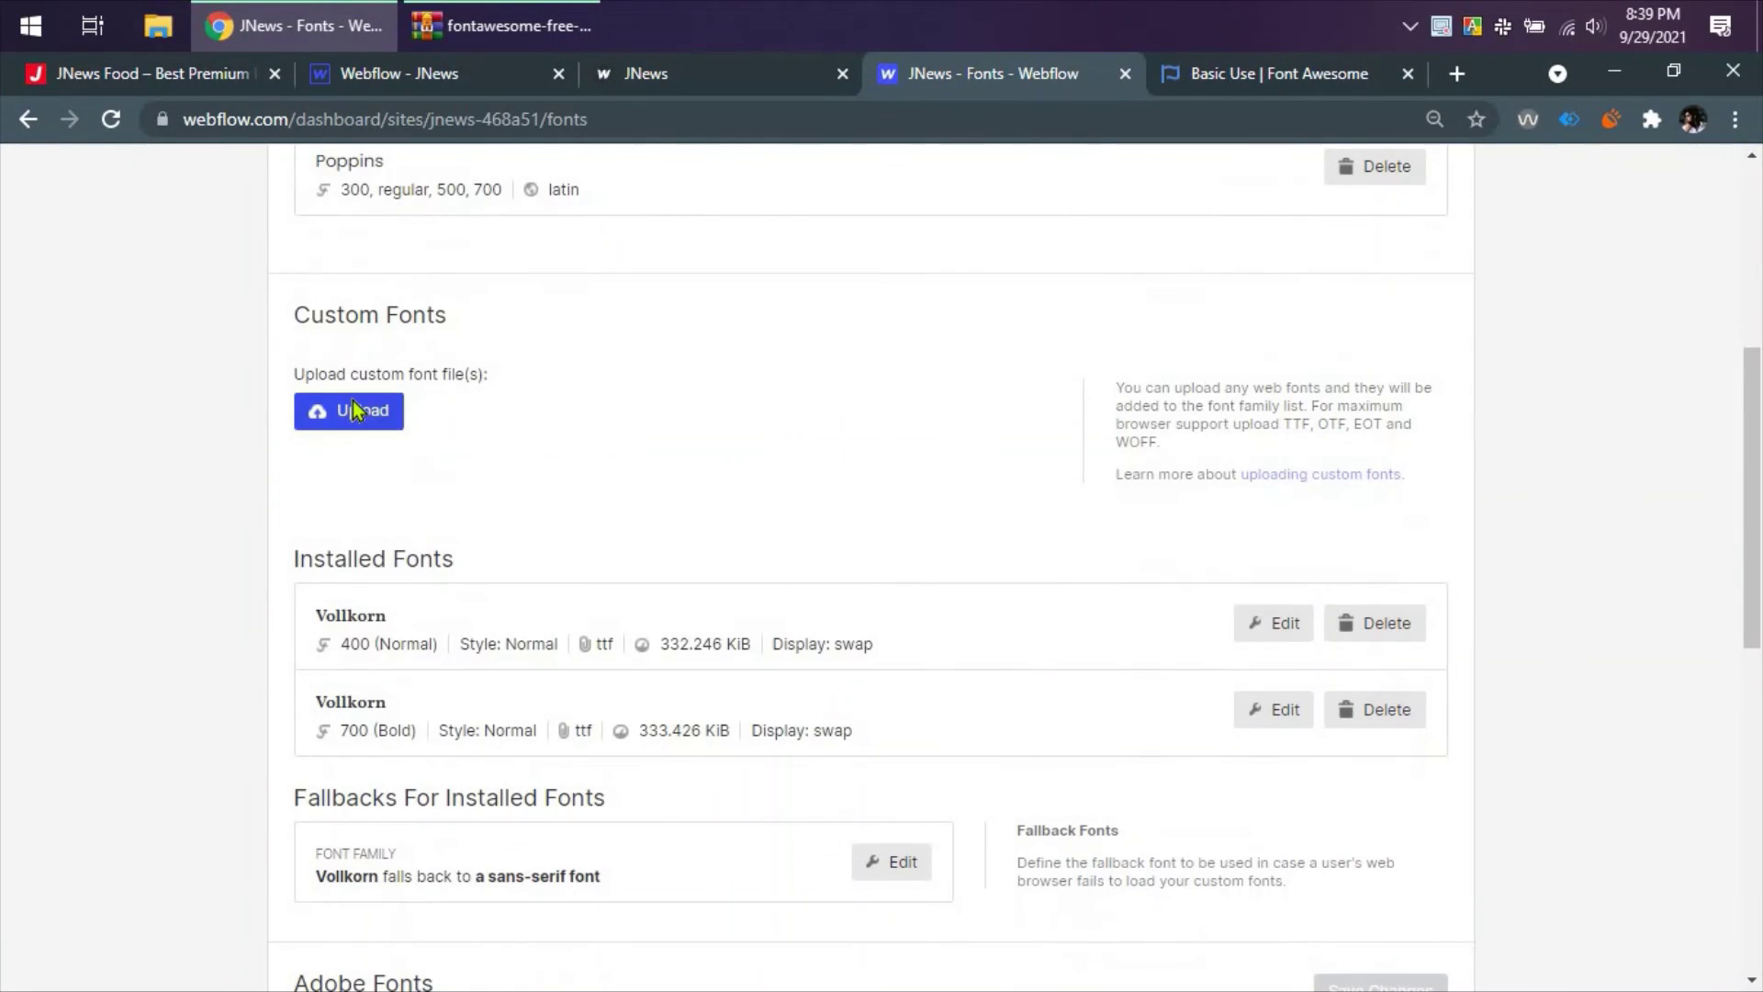
left_click(353, 411)
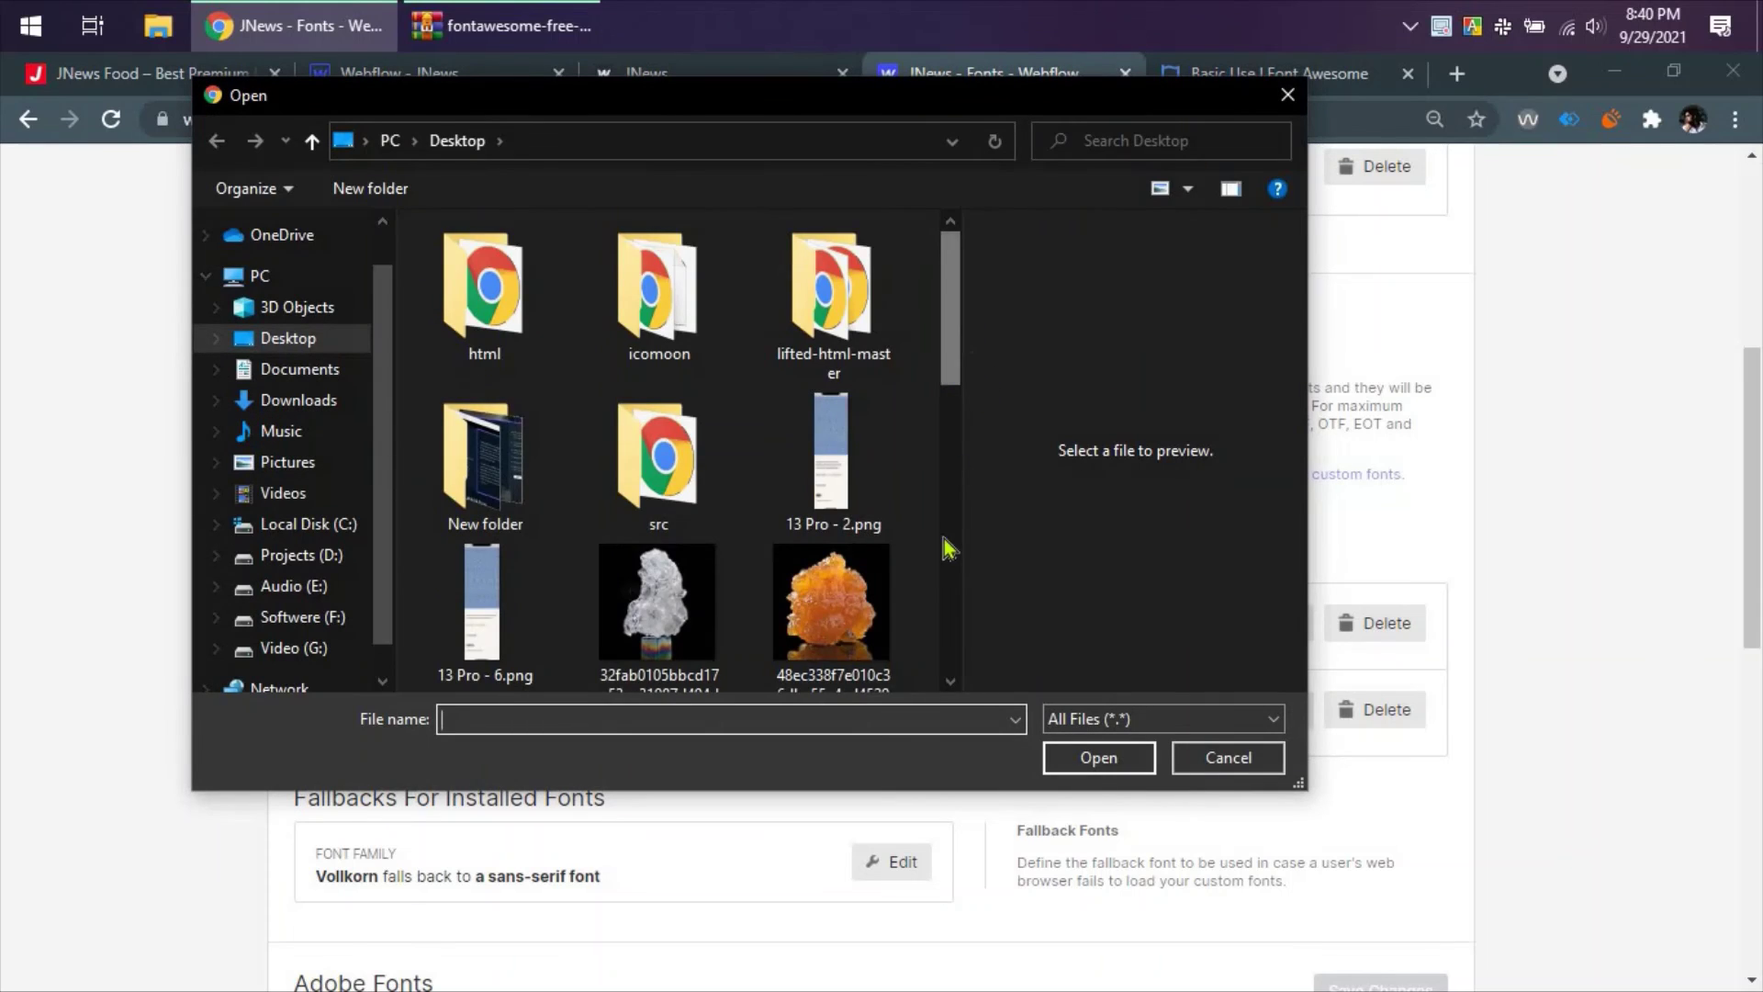
scroll(942, 551, "down", 5)
left_click_drag(943, 568, 946, 659)
left_click_drag(949, 657, 962, 609)
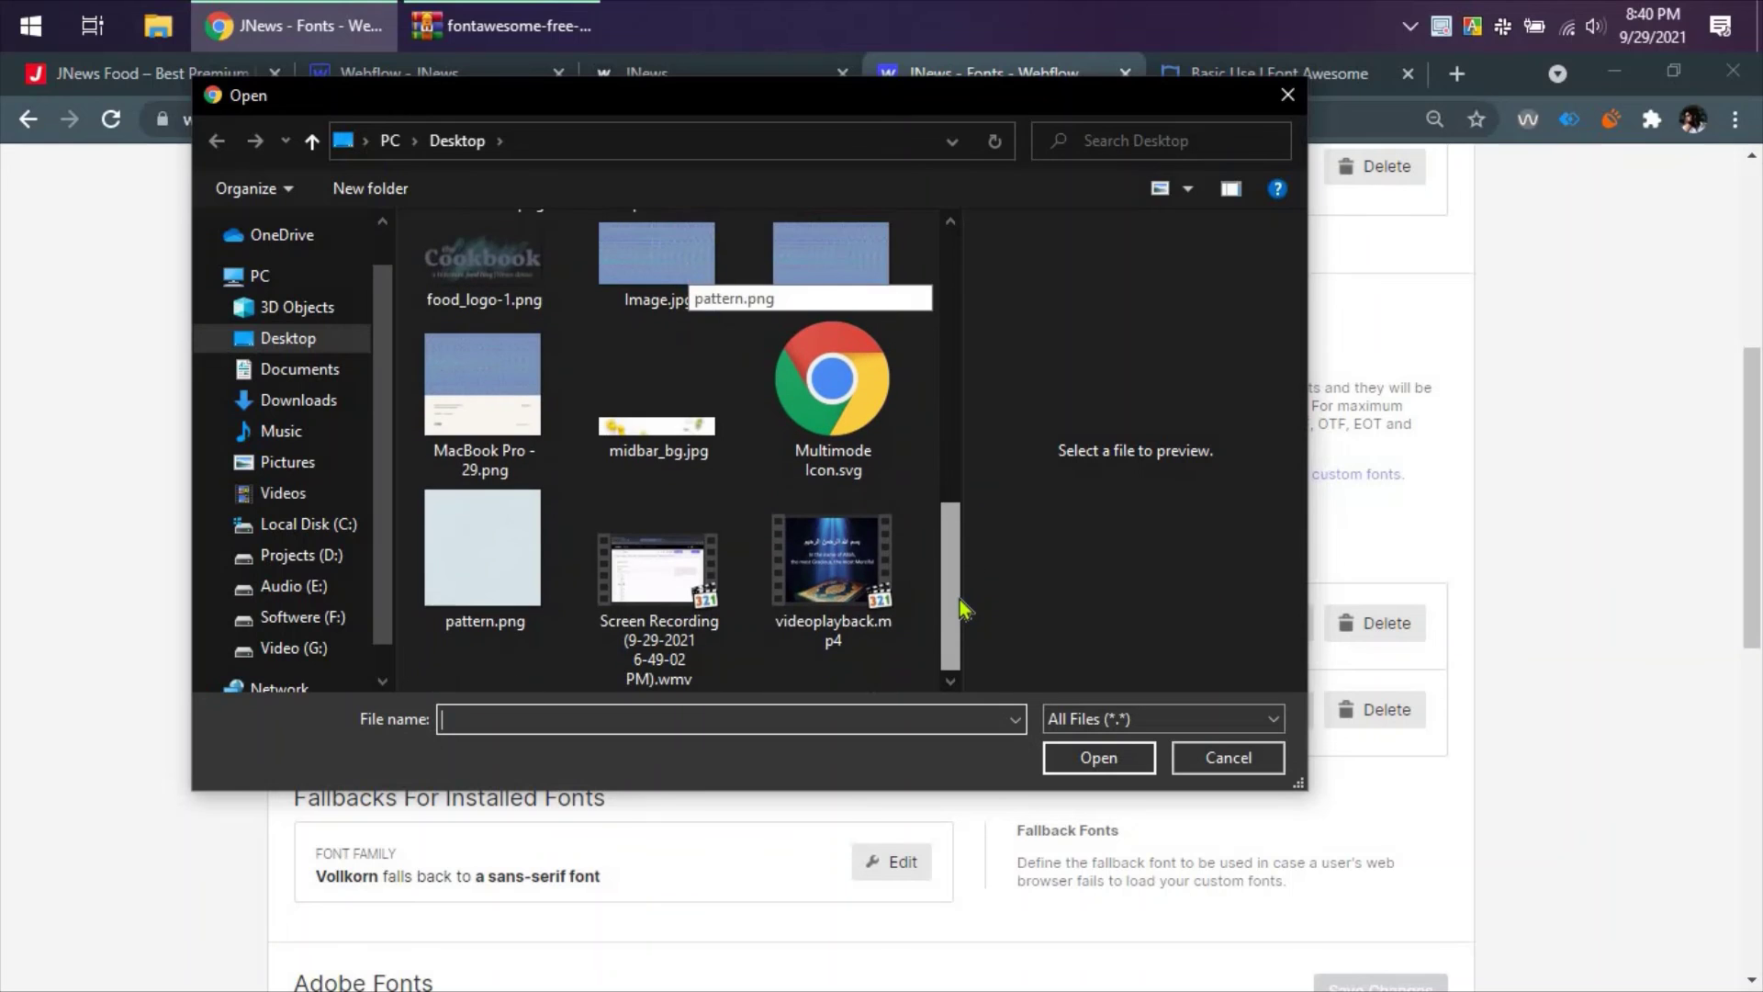
key("super+d")
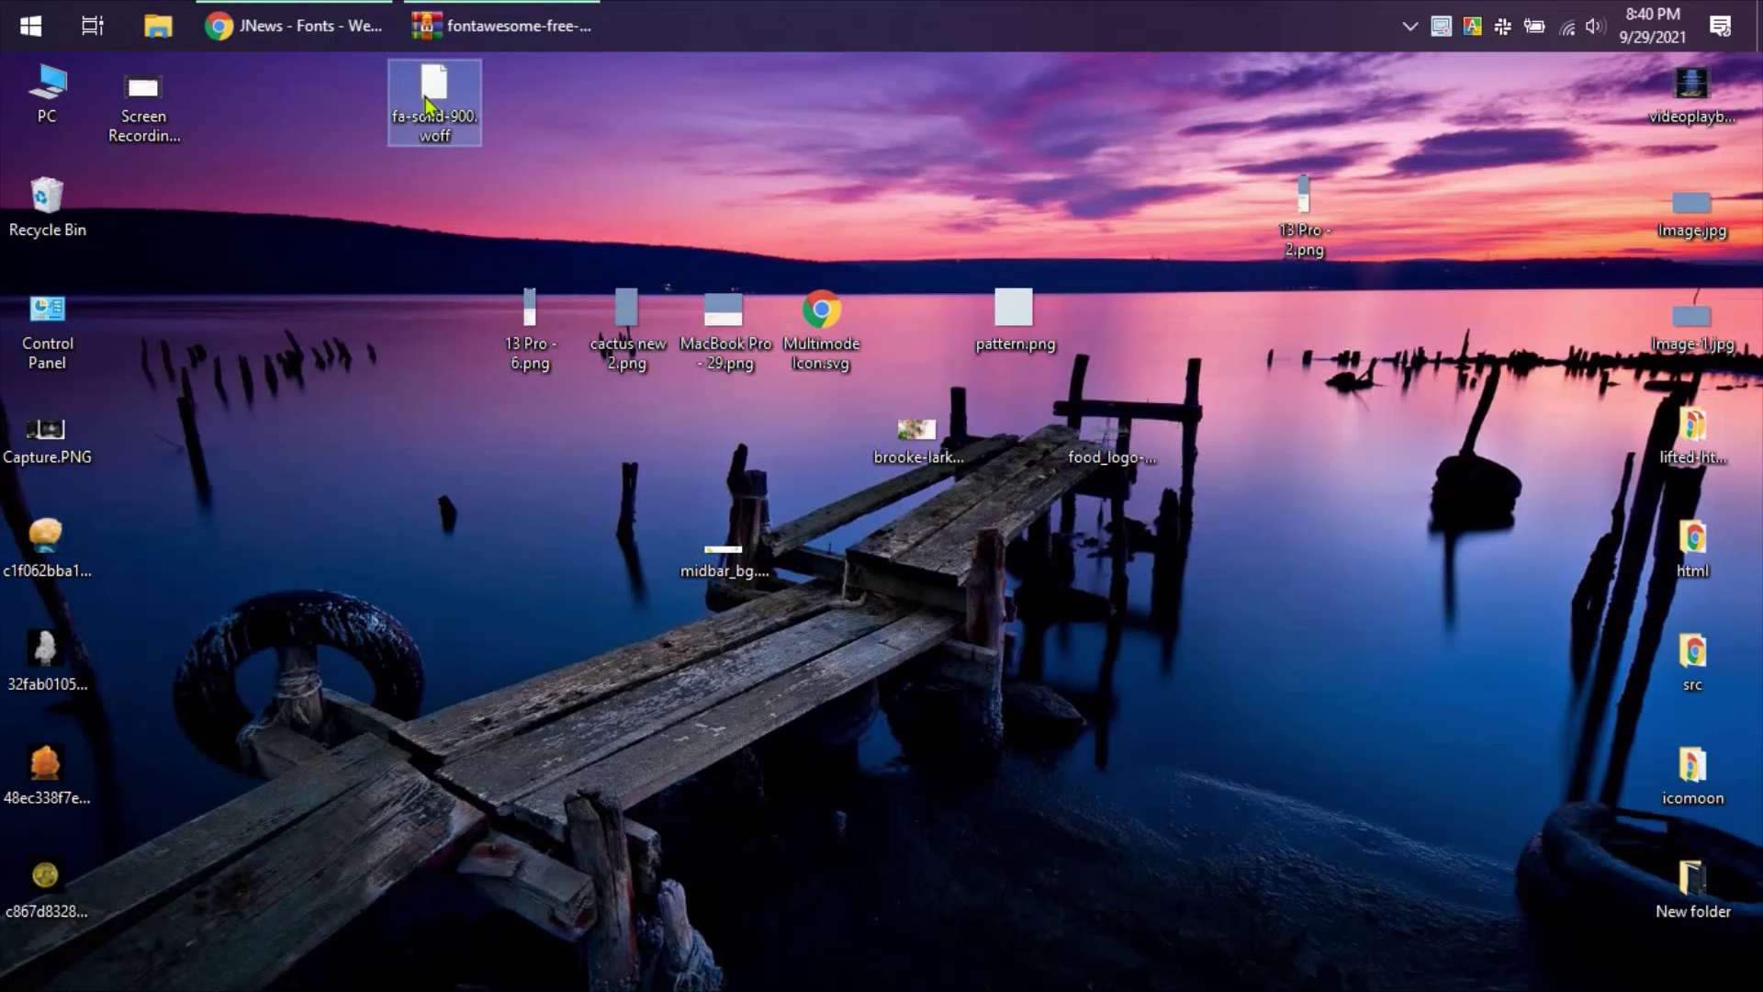
left_click_drag(431, 101, 570, 541)
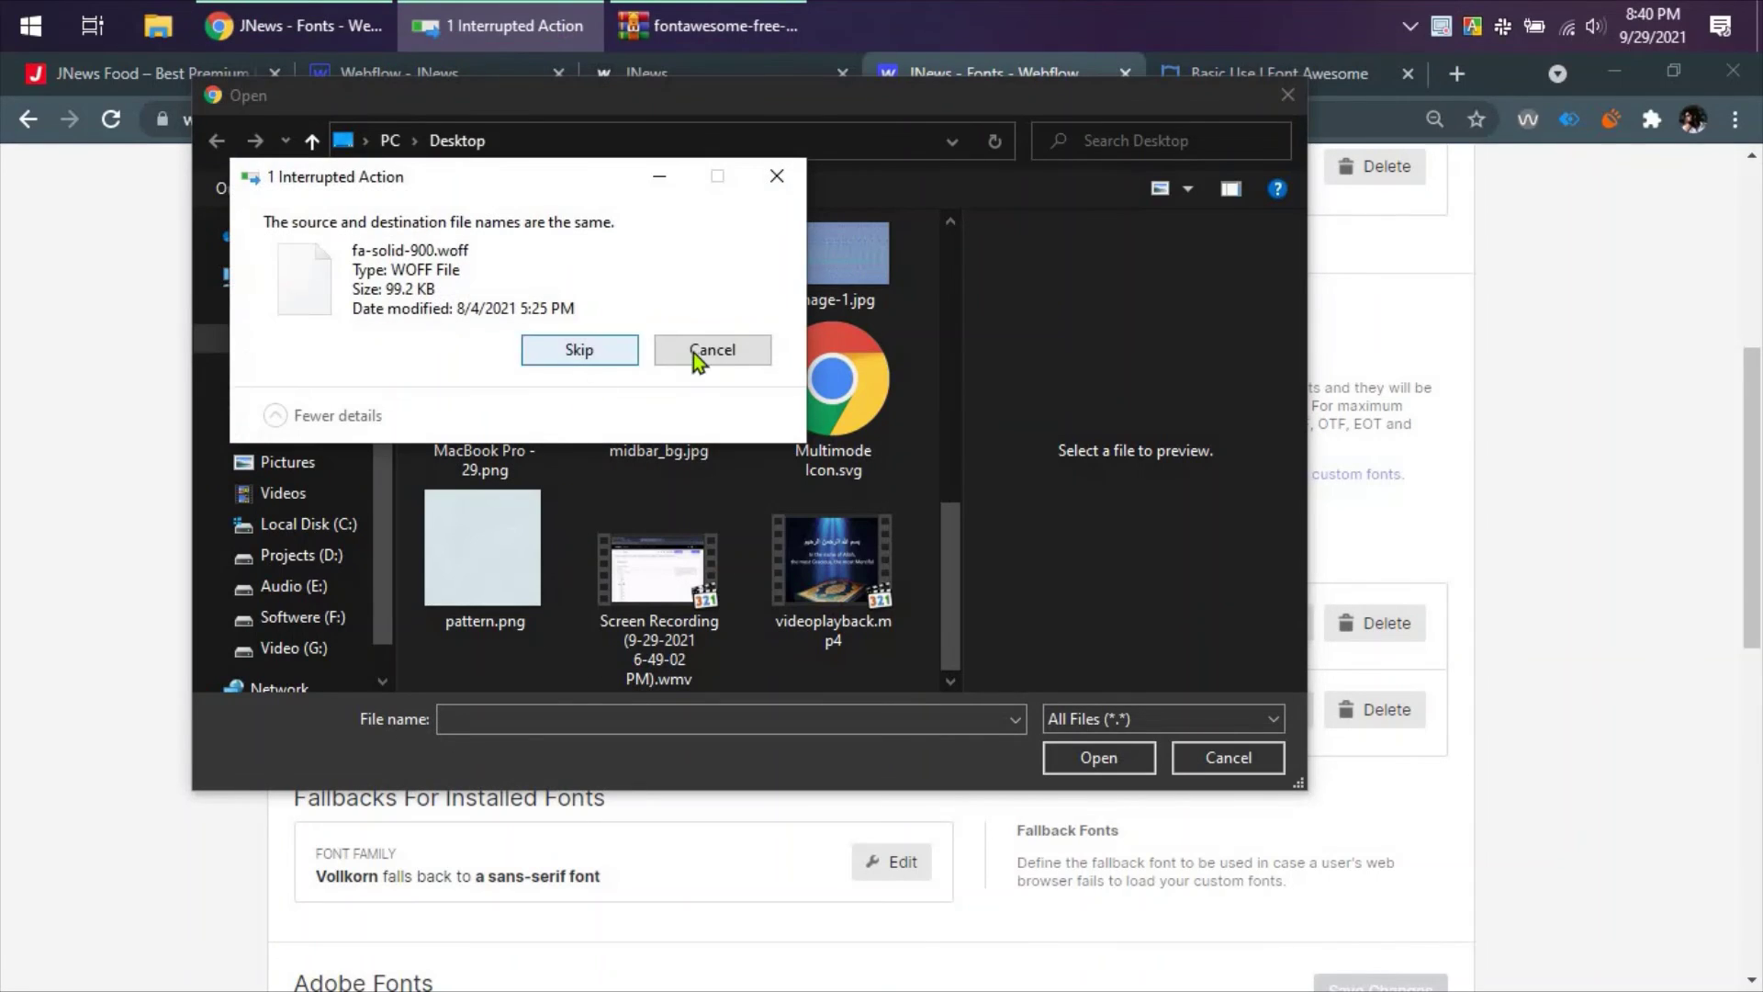
left_click(693, 353)
- Choose fa-solid-900.woff from the Desktop folder as the custom font file
scroll(588, 509, "up", 5)
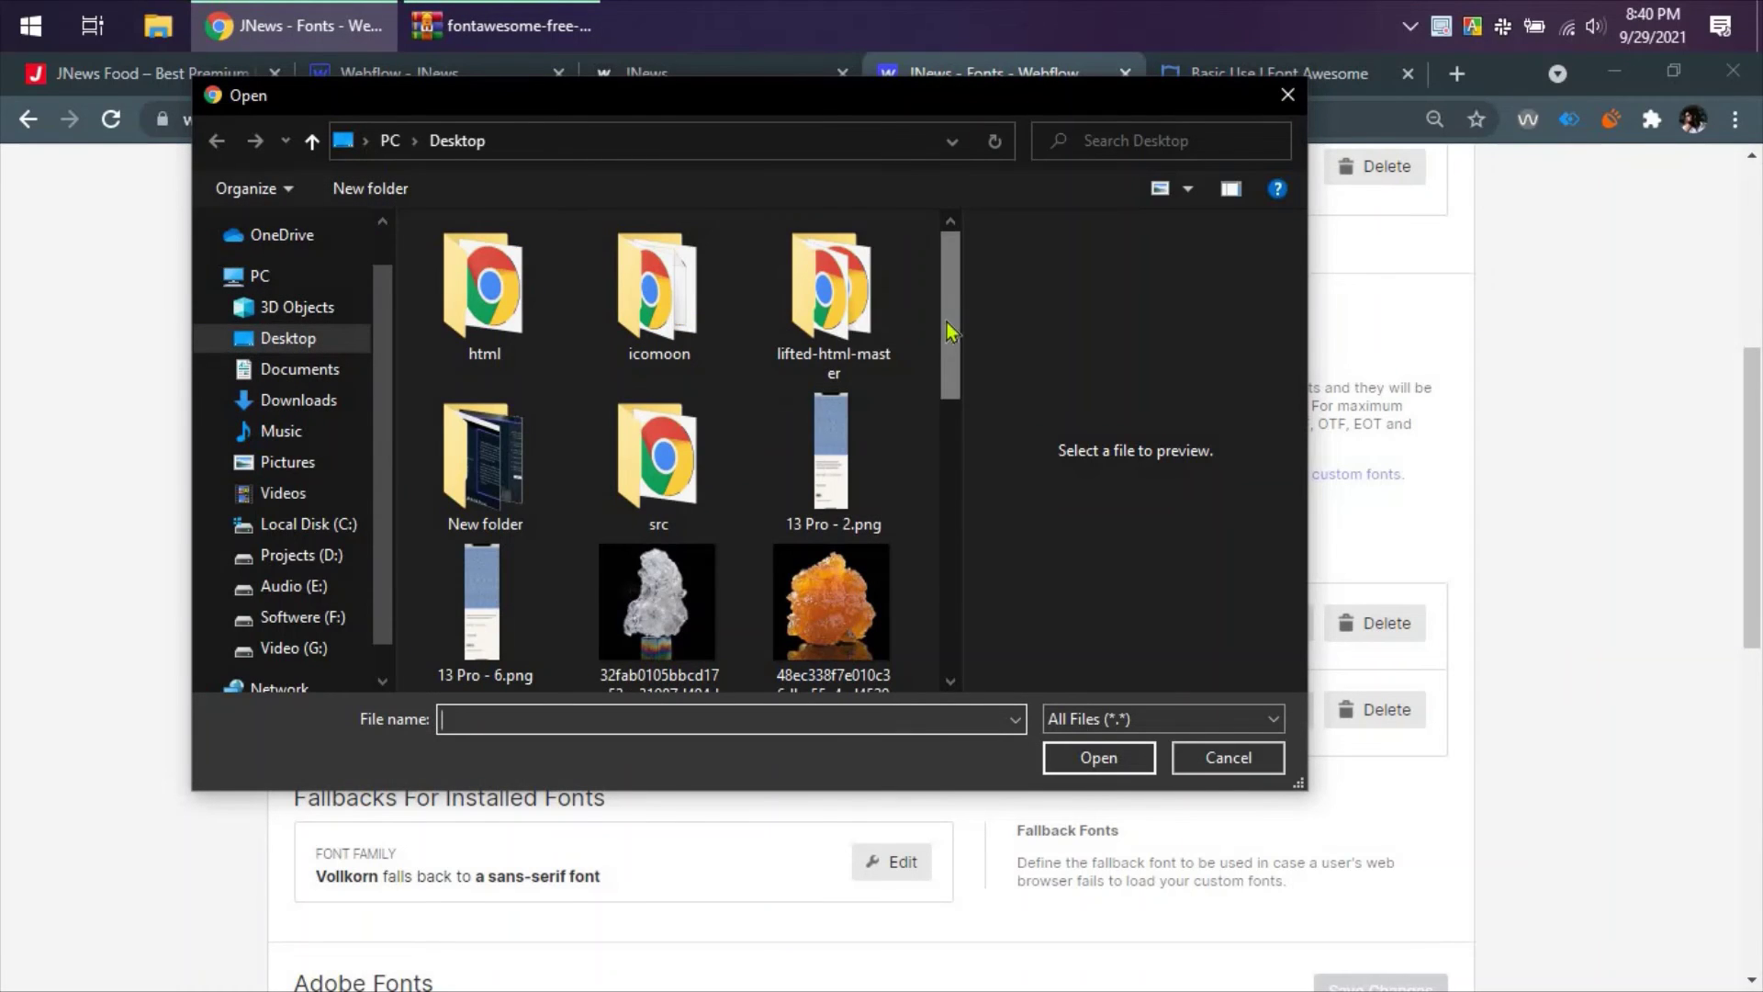
scroll(948, 337, "down", 2)
scroll(948, 347, "down", 5)
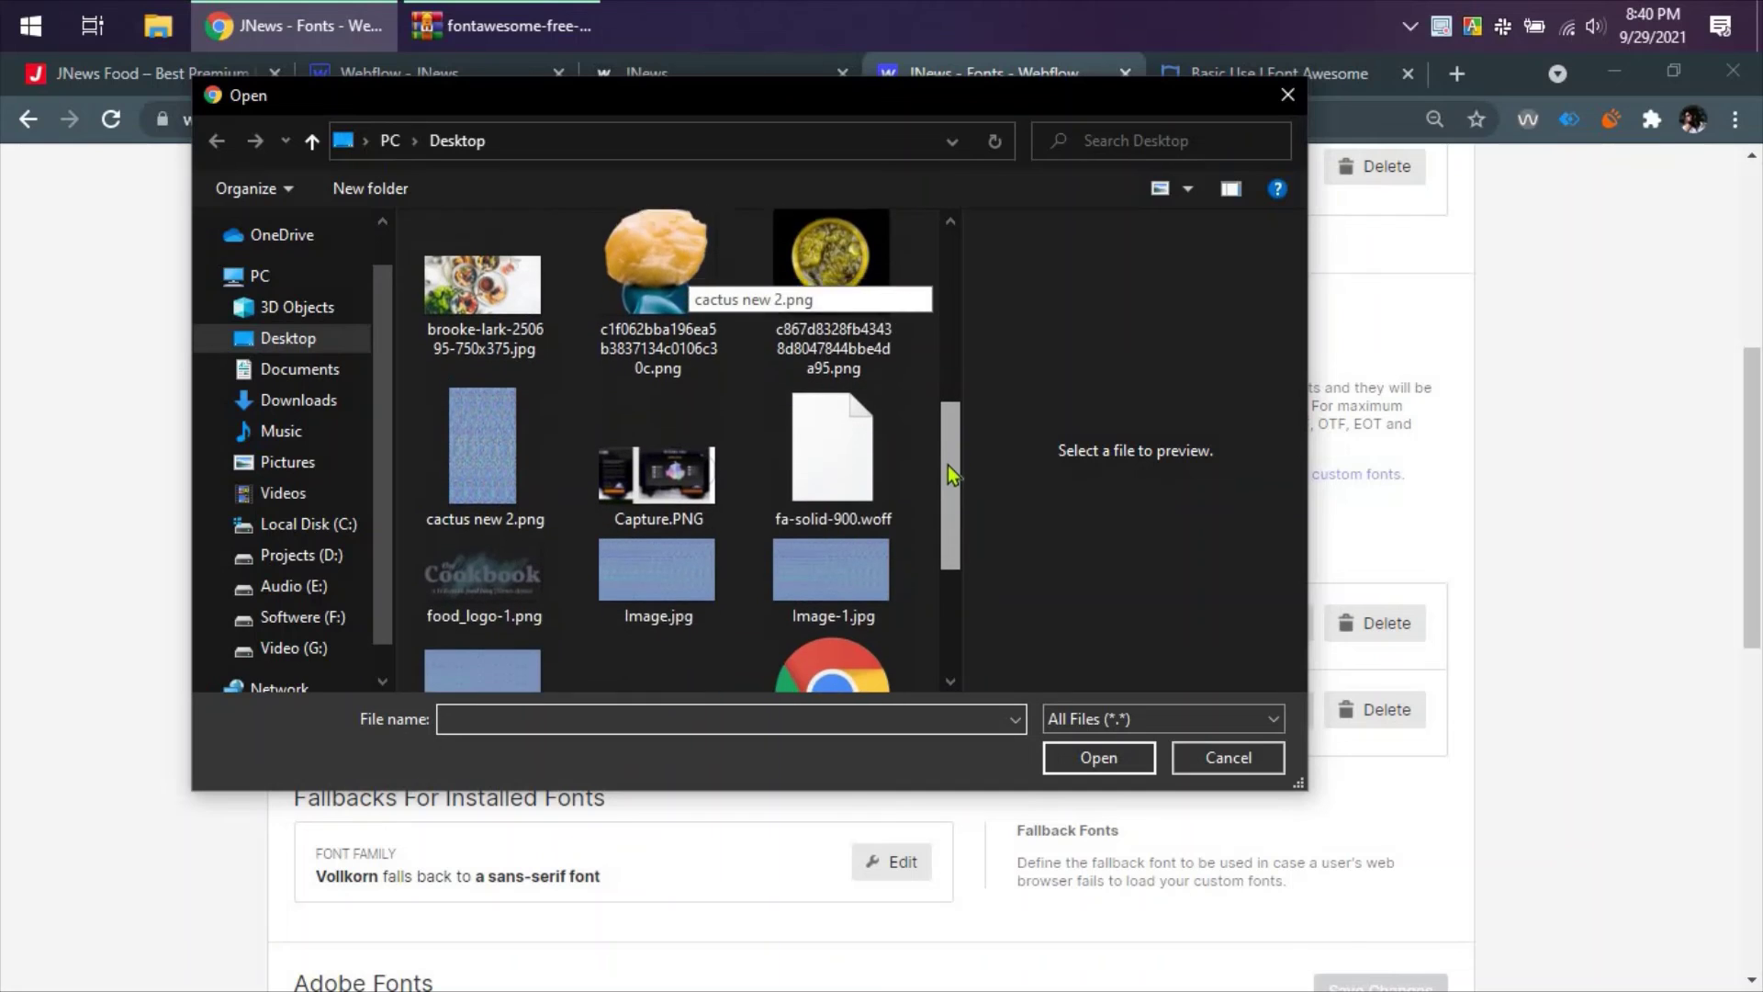
left_click(877, 461)
left_click(1099, 757)
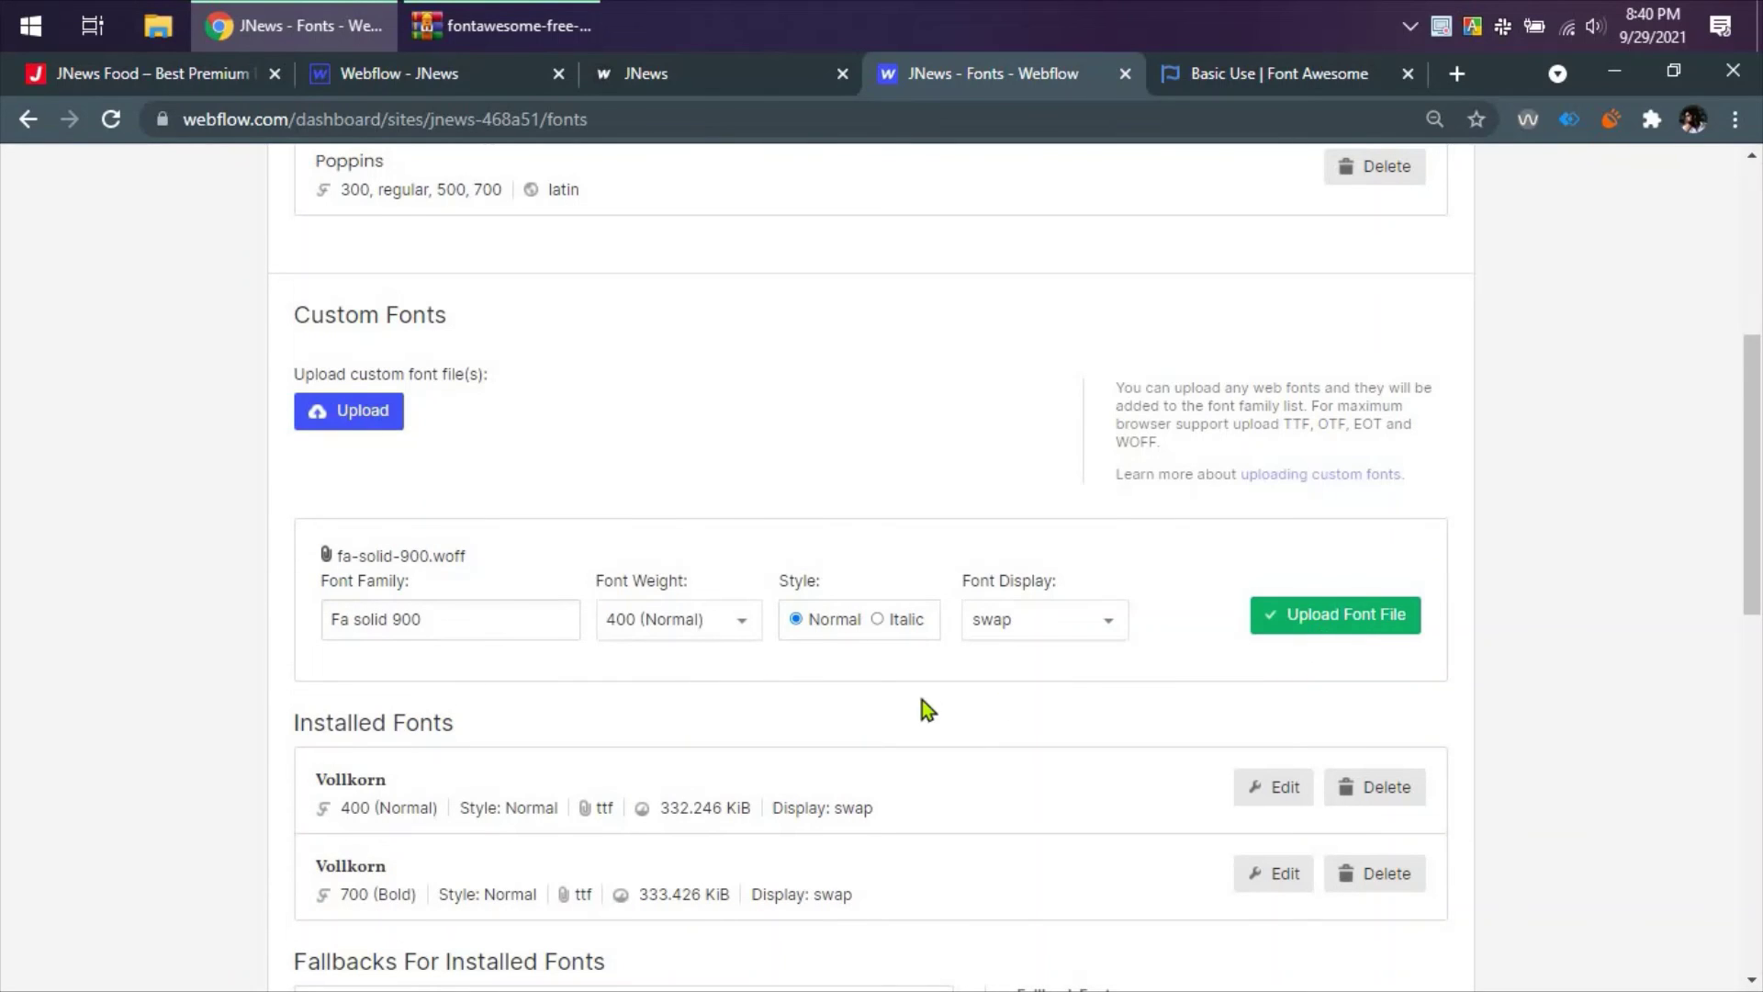
- Set the Fa solid 900 font's weight to 900 (Black) and upload the font file
left_click(698, 629)
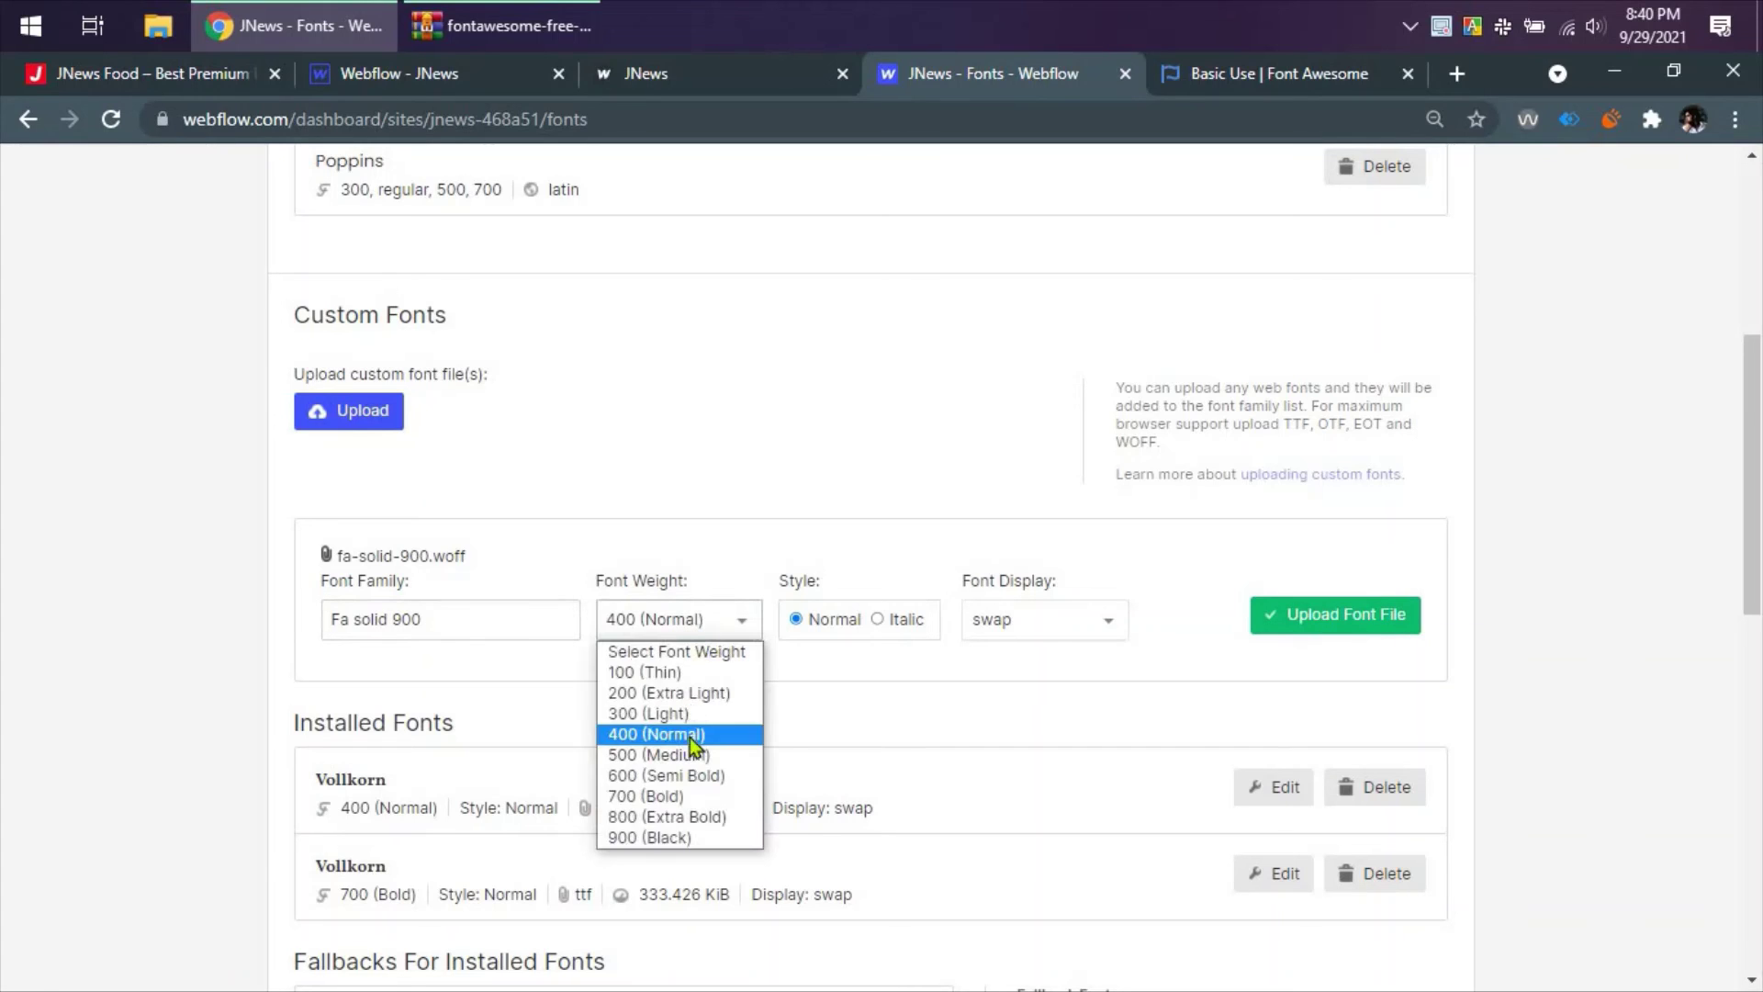
left_click(695, 833)
left_click(1281, 627)
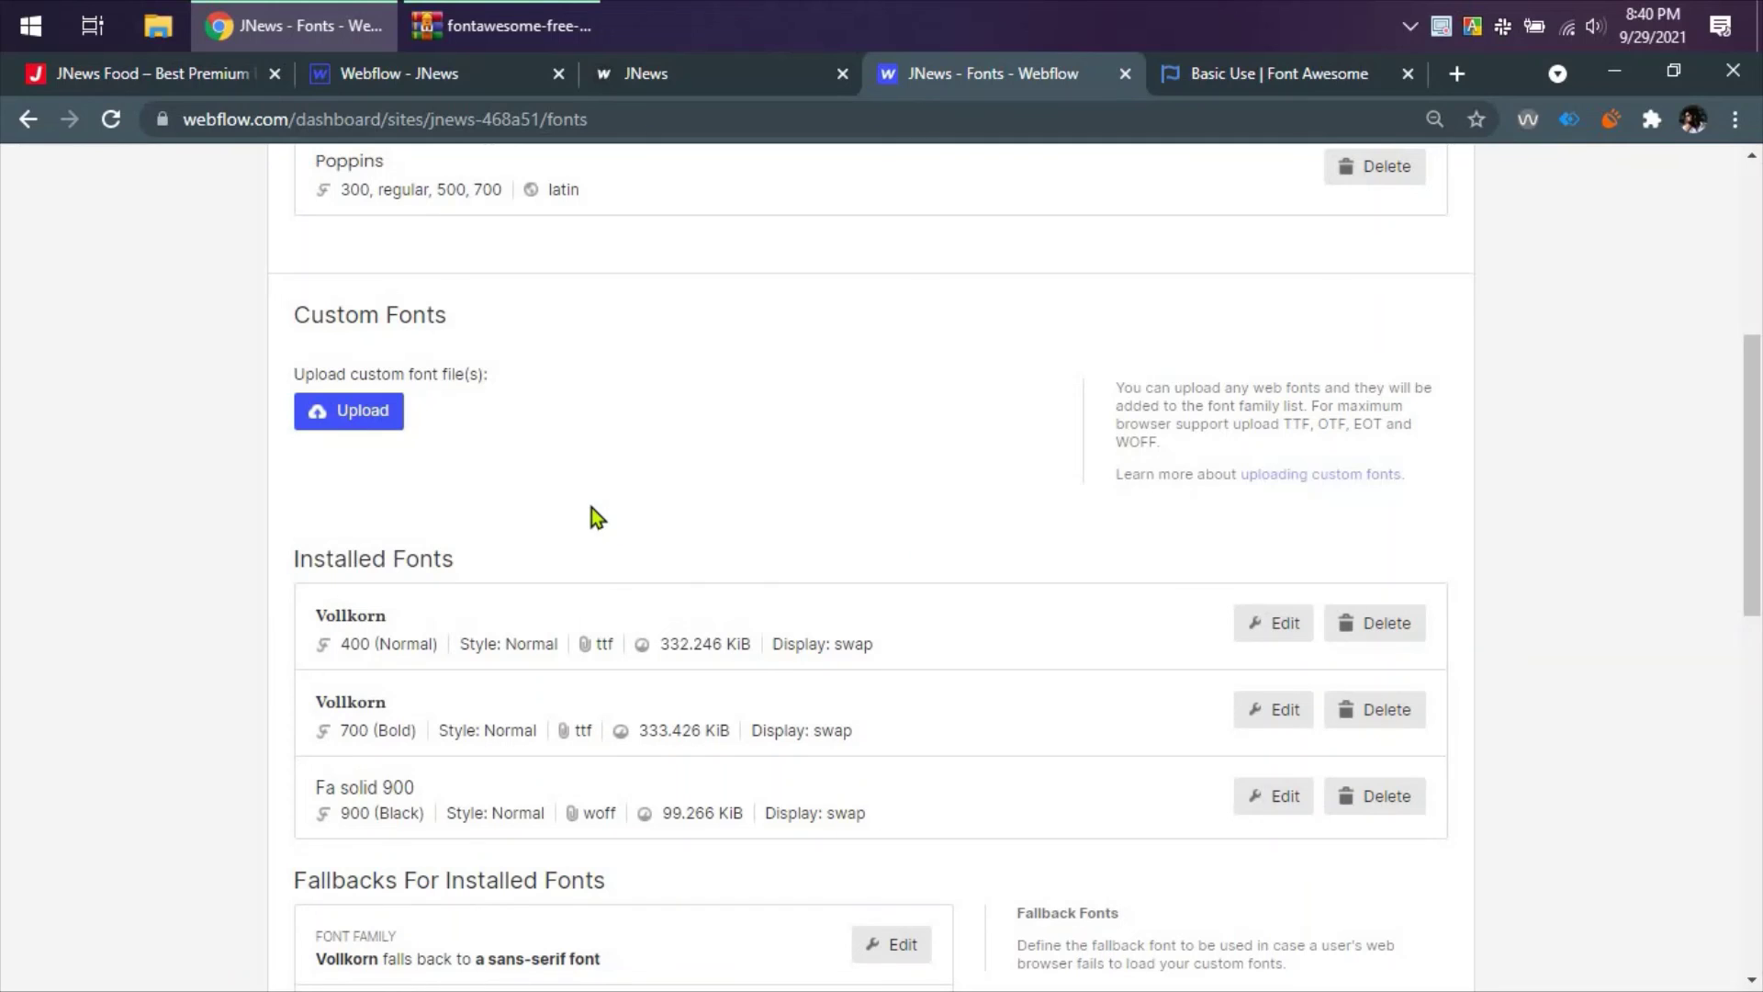
- In the Webflow Designer, add a div block to the copyright bar's container and insert a text link inside it
left_click(424, 83)
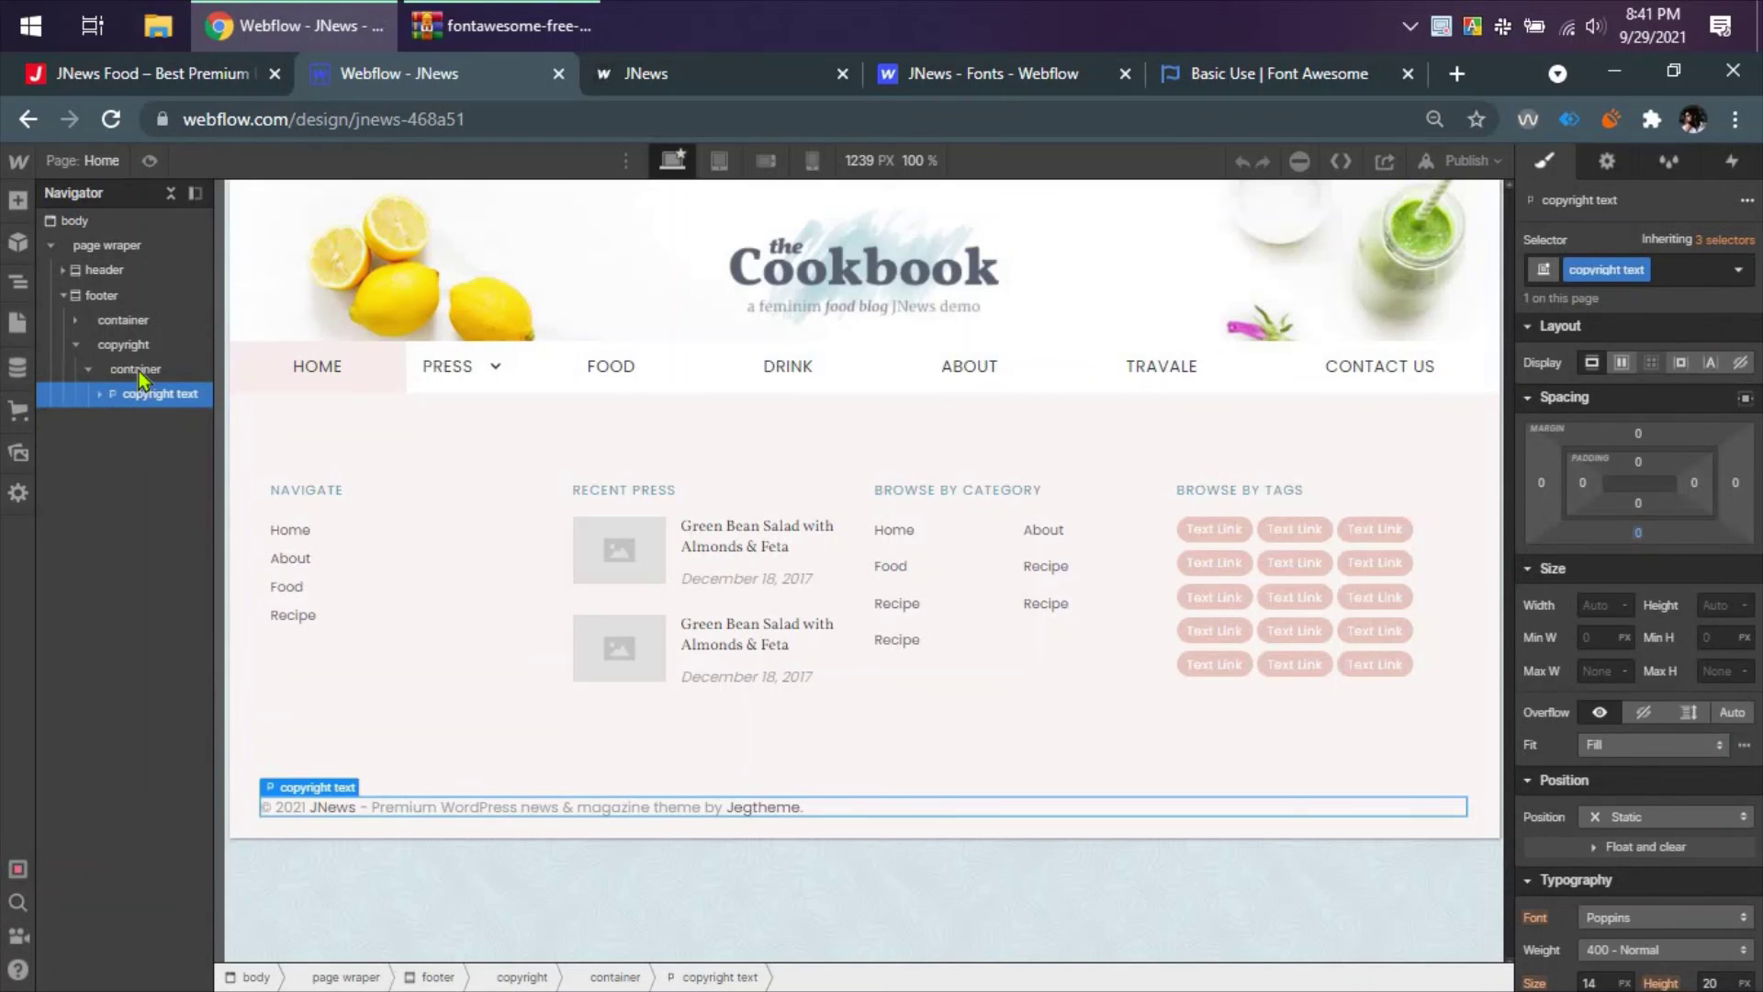
left_click(138, 369)
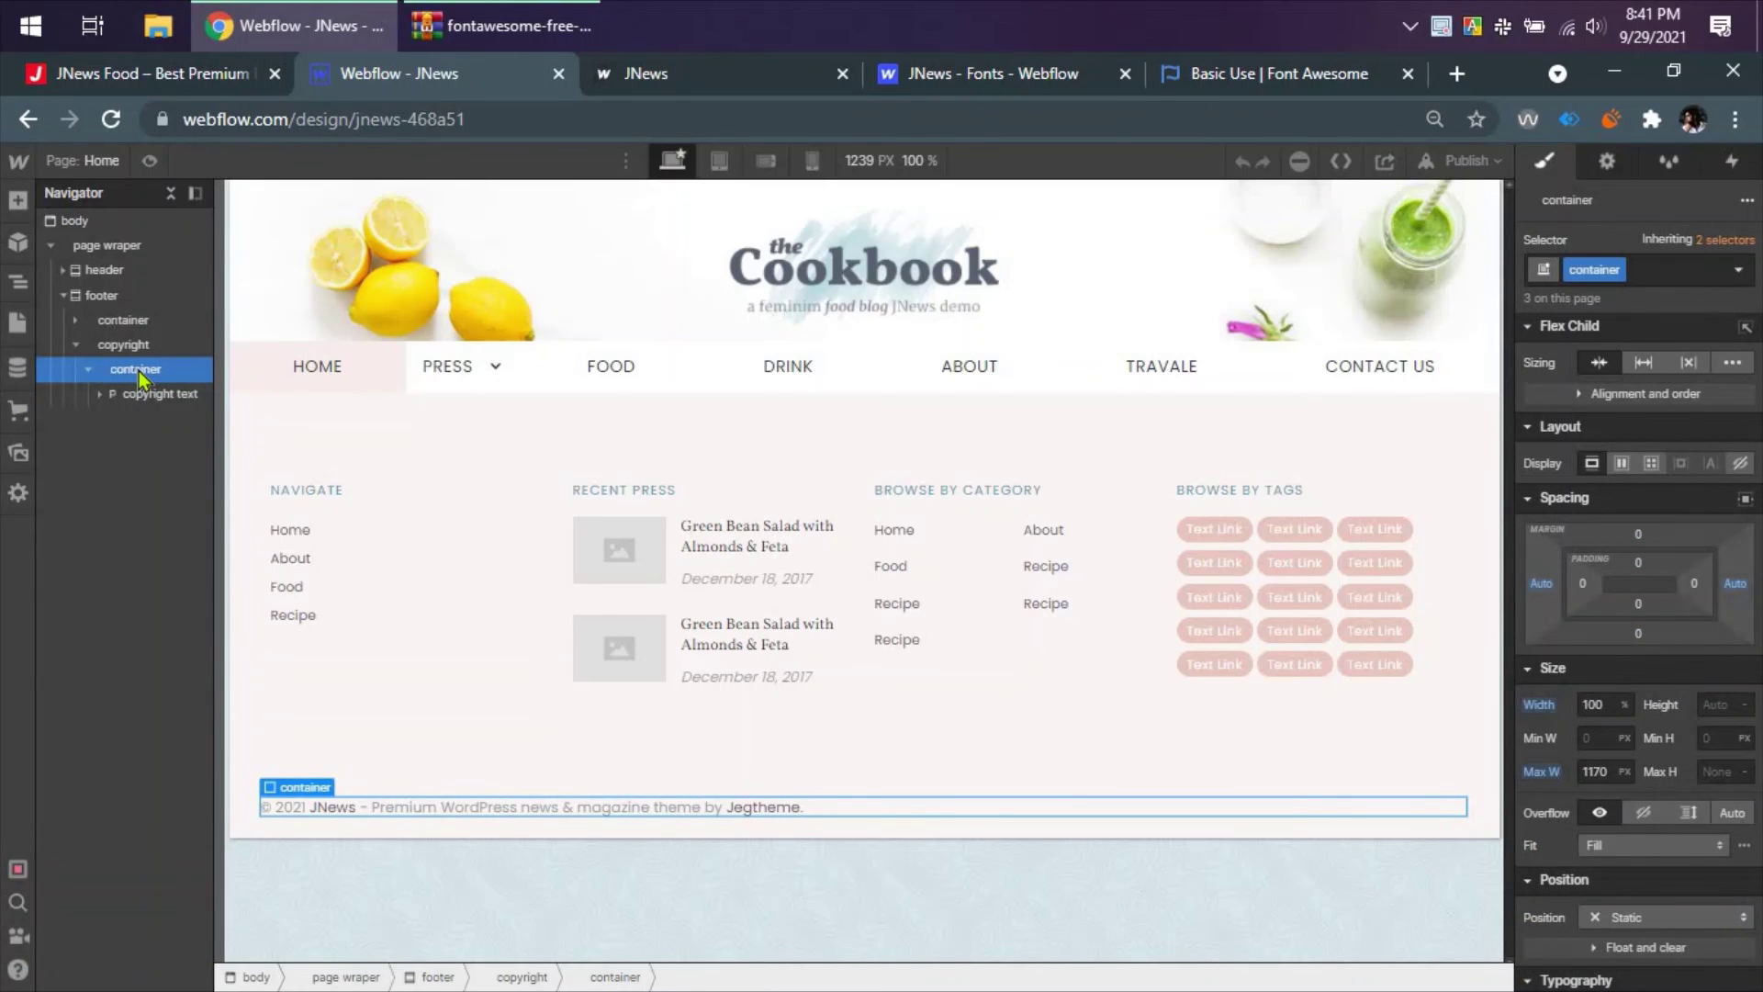
key("a")
left_click(84, 562)
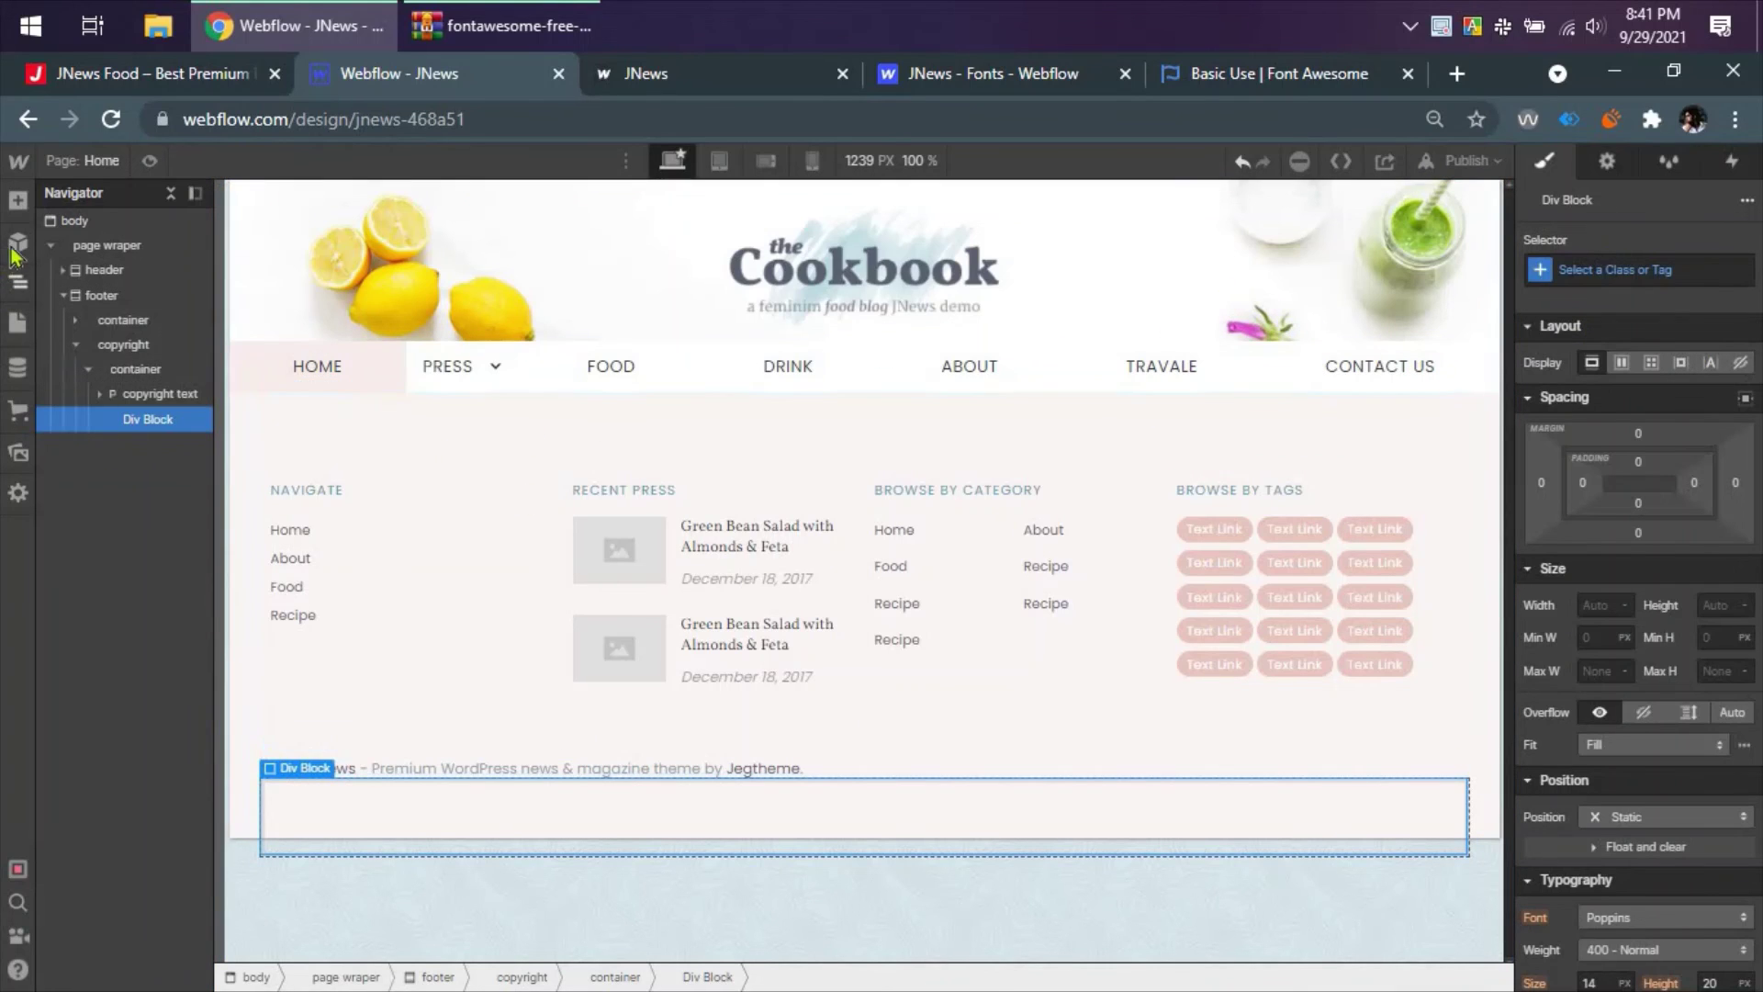
left_click(17, 200)
scroll(238, 587, "down", 4)
scroll(147, 613, "up", 2)
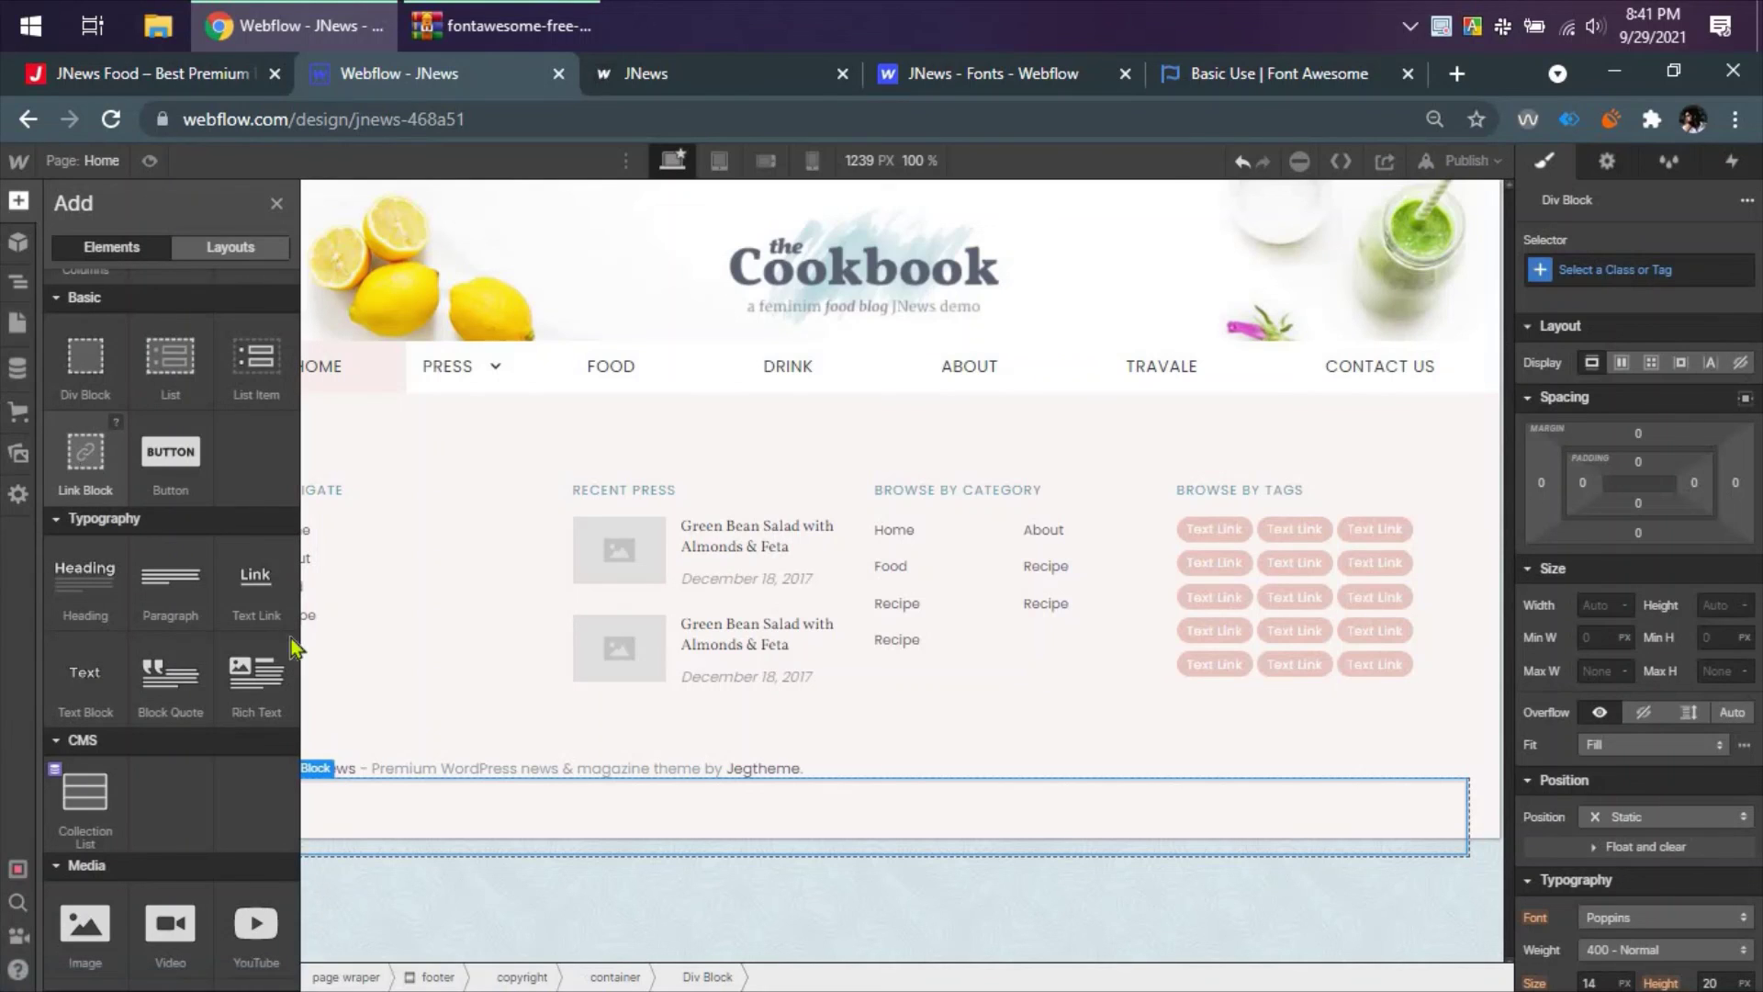
left_click(250, 585)
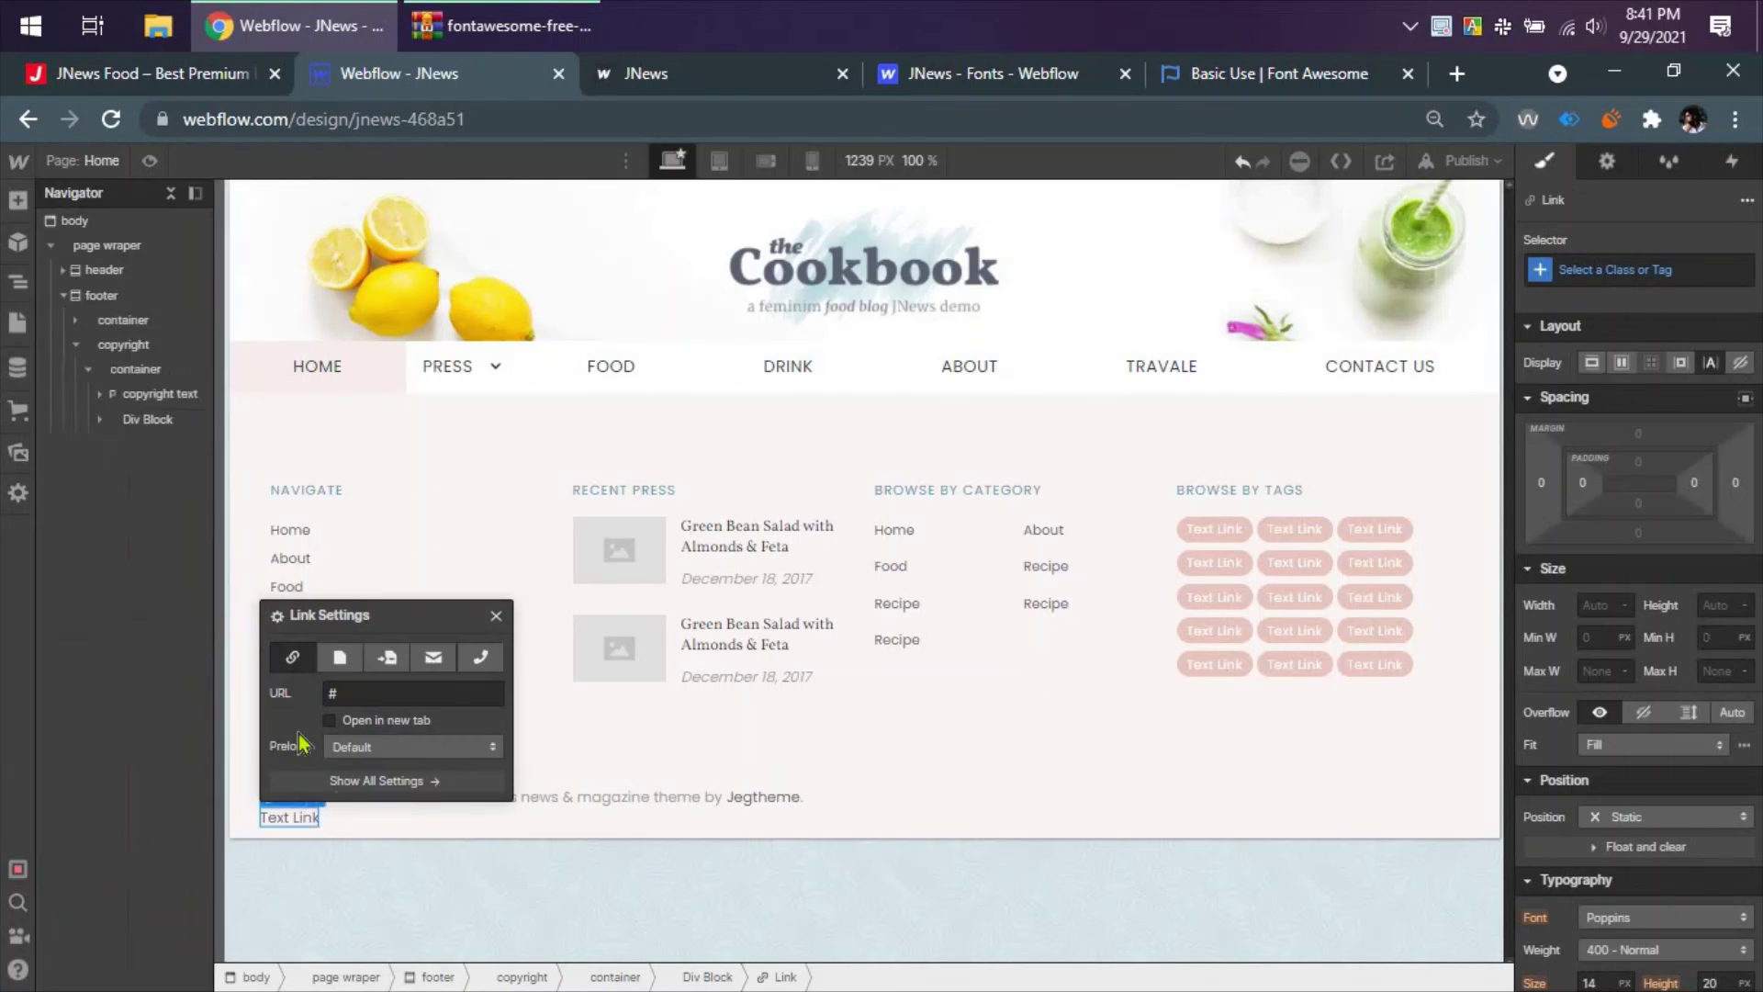
- Add a second div block to the copyright container and nest the copyright text and the link's div block inside it
left_click(135, 369)
key("a")
left_click(85, 578)
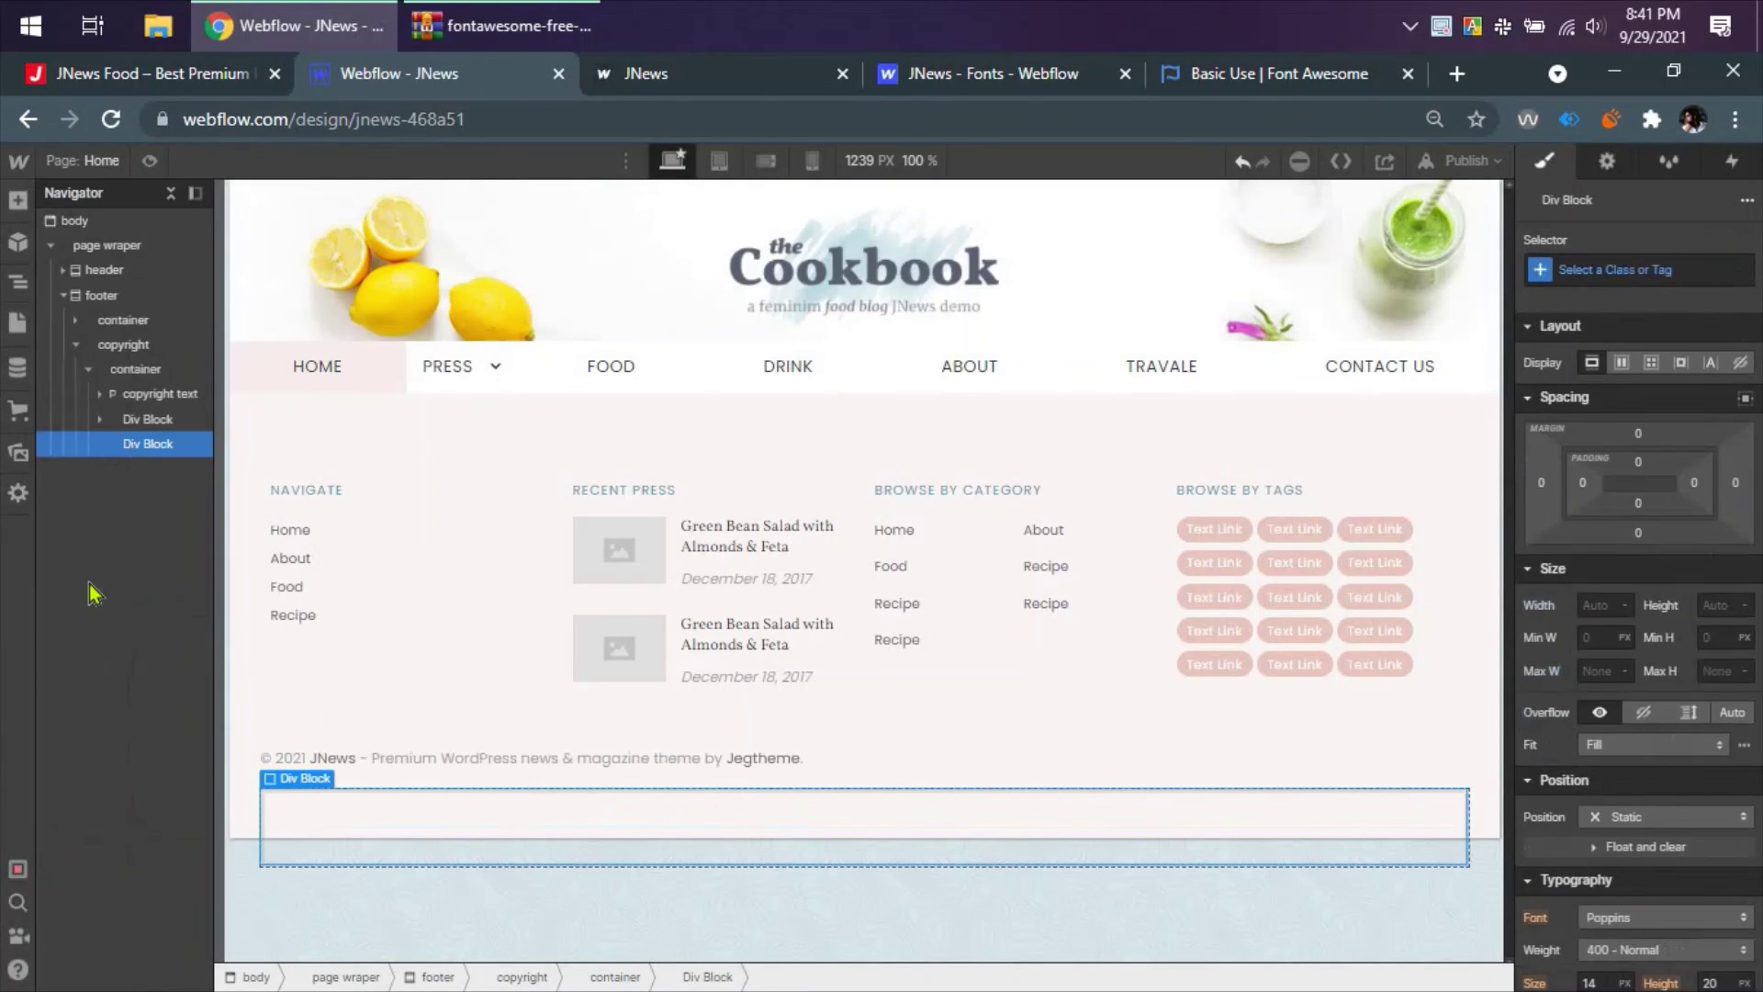
left_click_drag(157, 460, 157, 422)
- Set the wrapping div block's display to flex and rename its class to "flex"
left_click(148, 395)
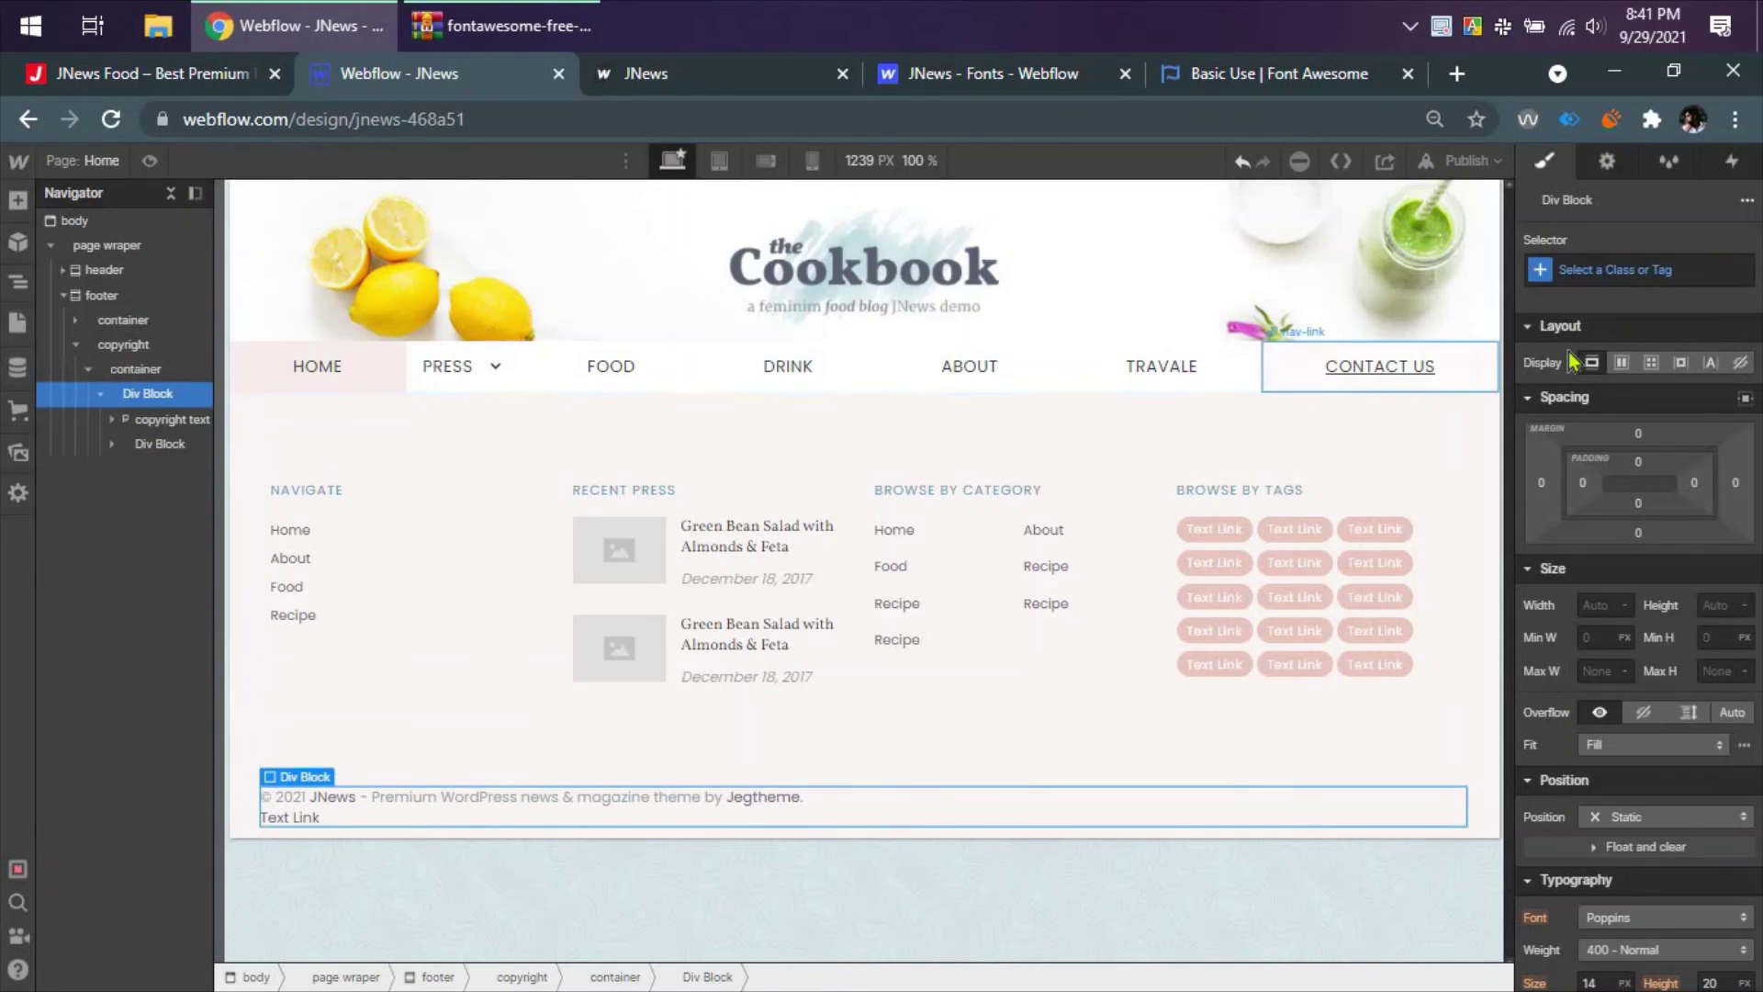
left_click(1621, 363)
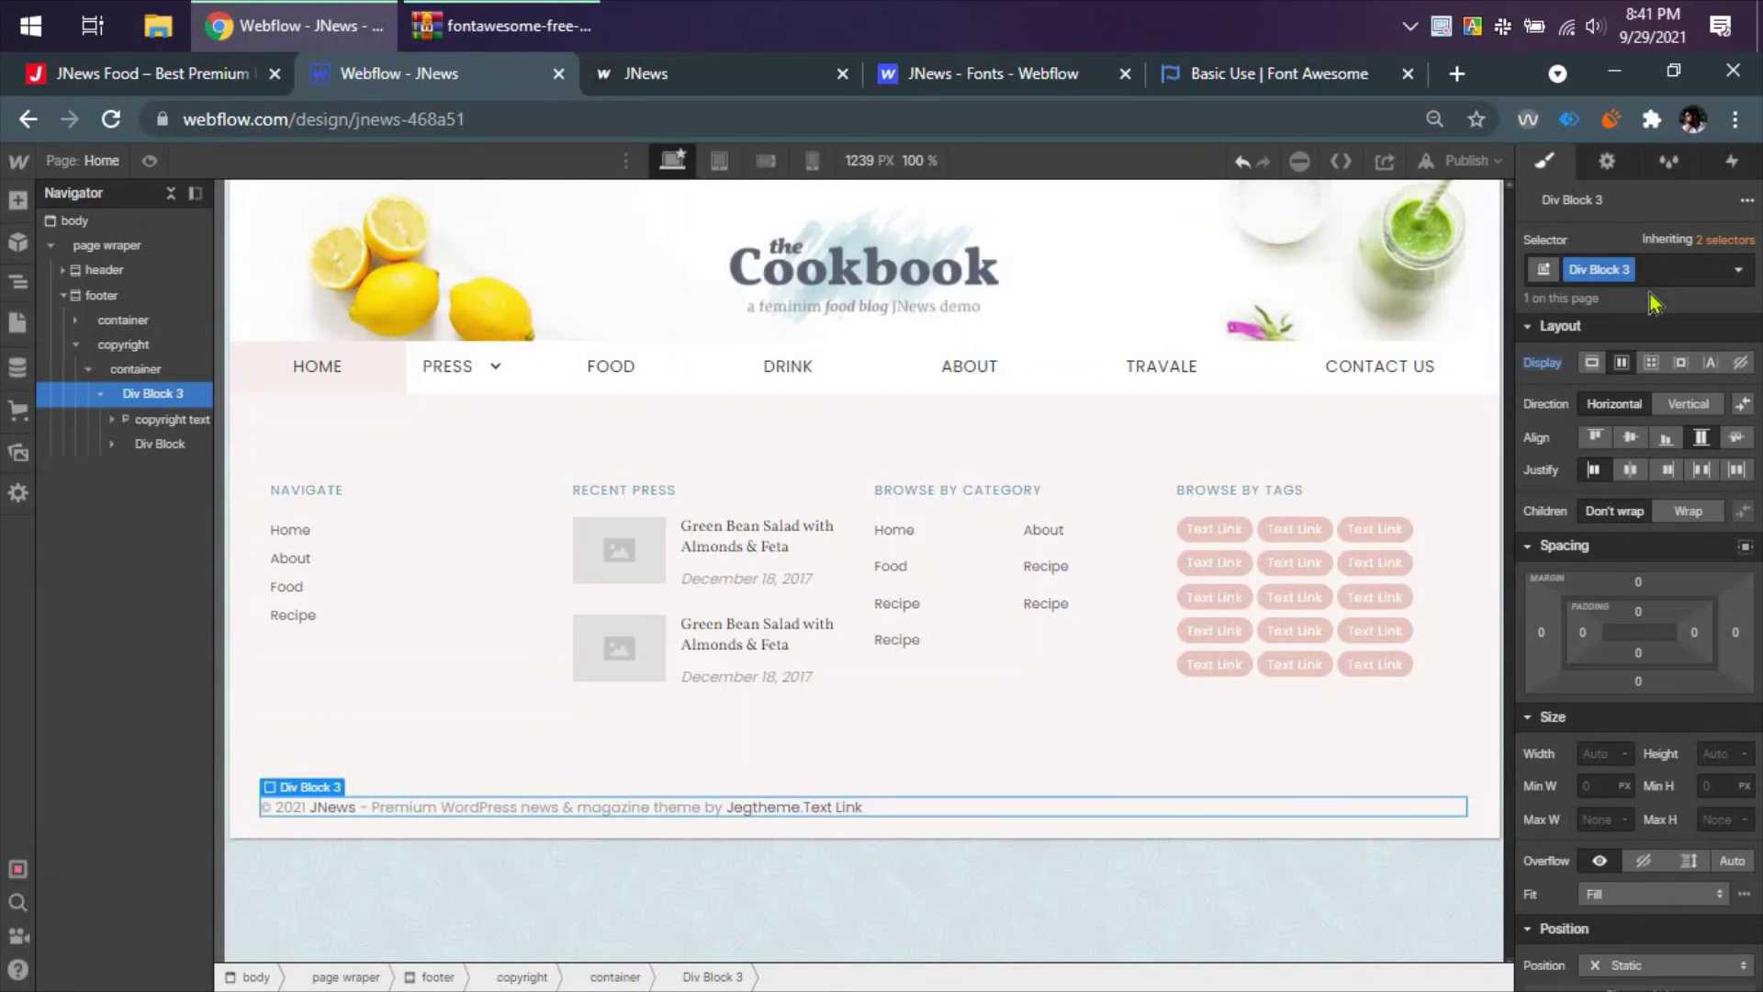
left_click(1616, 269)
left_click(1620, 315)
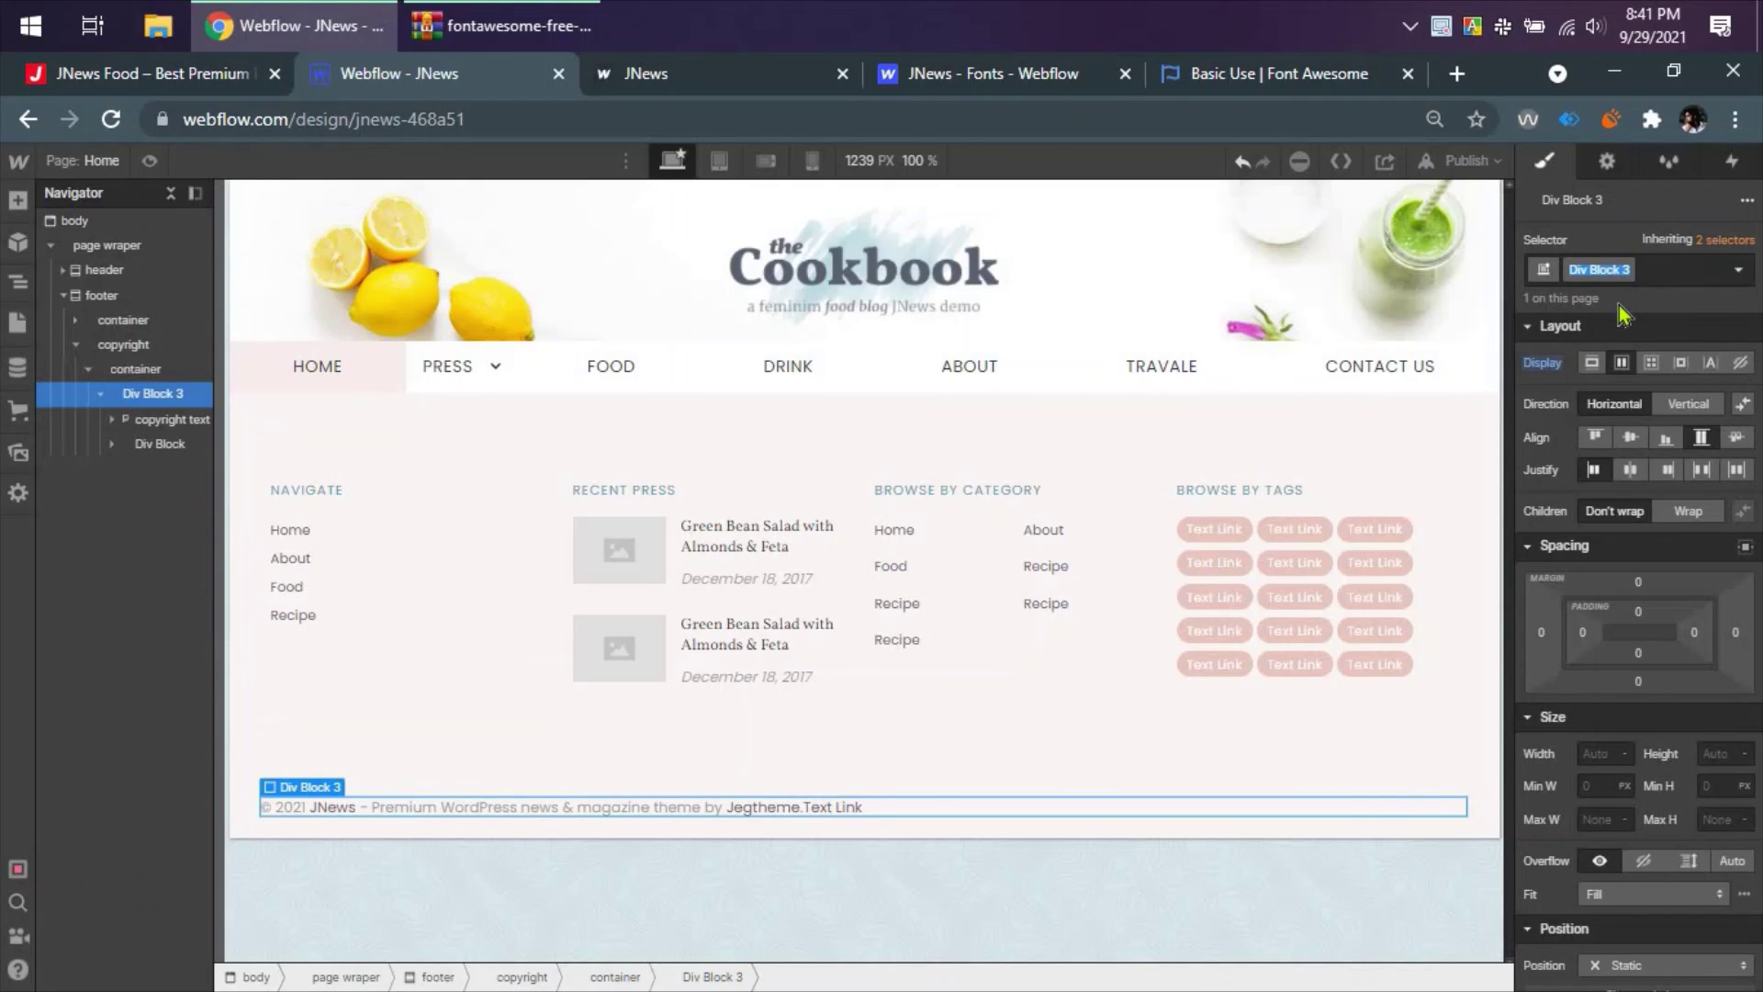
type("flex")
key("Return")
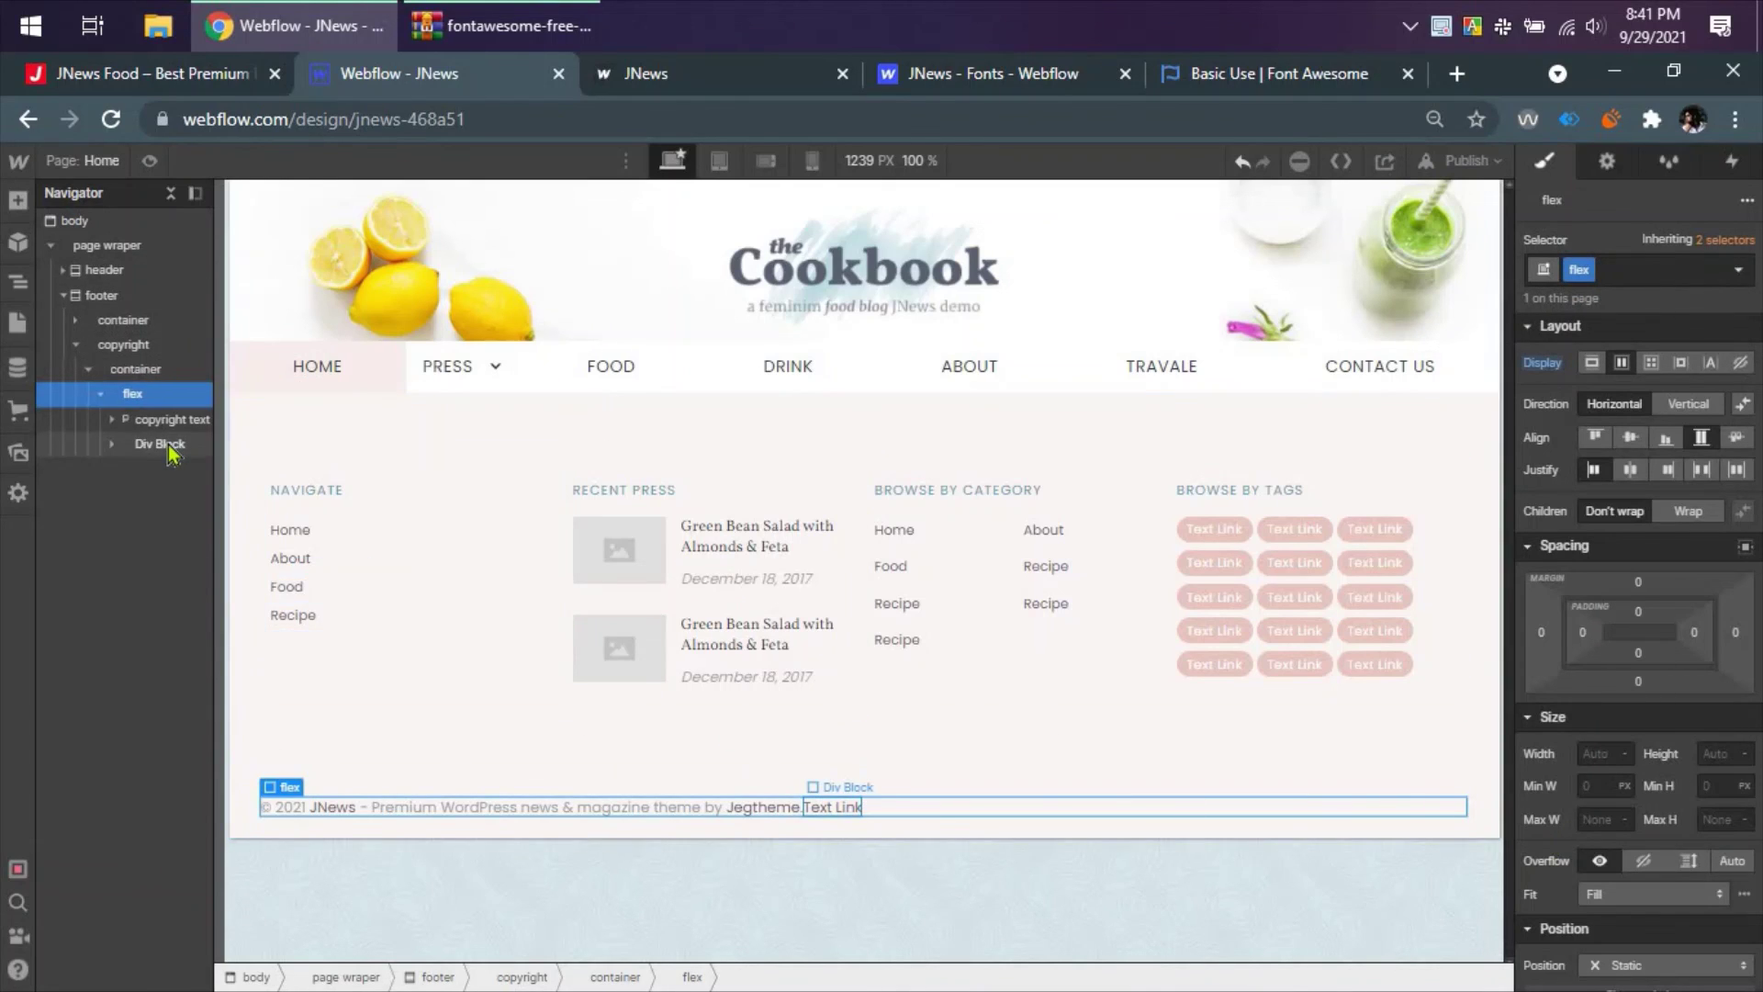
- Justify the flex block's children with space between, keeping the horizontal direction
left_click(1688, 404)
key("ctrl+z")
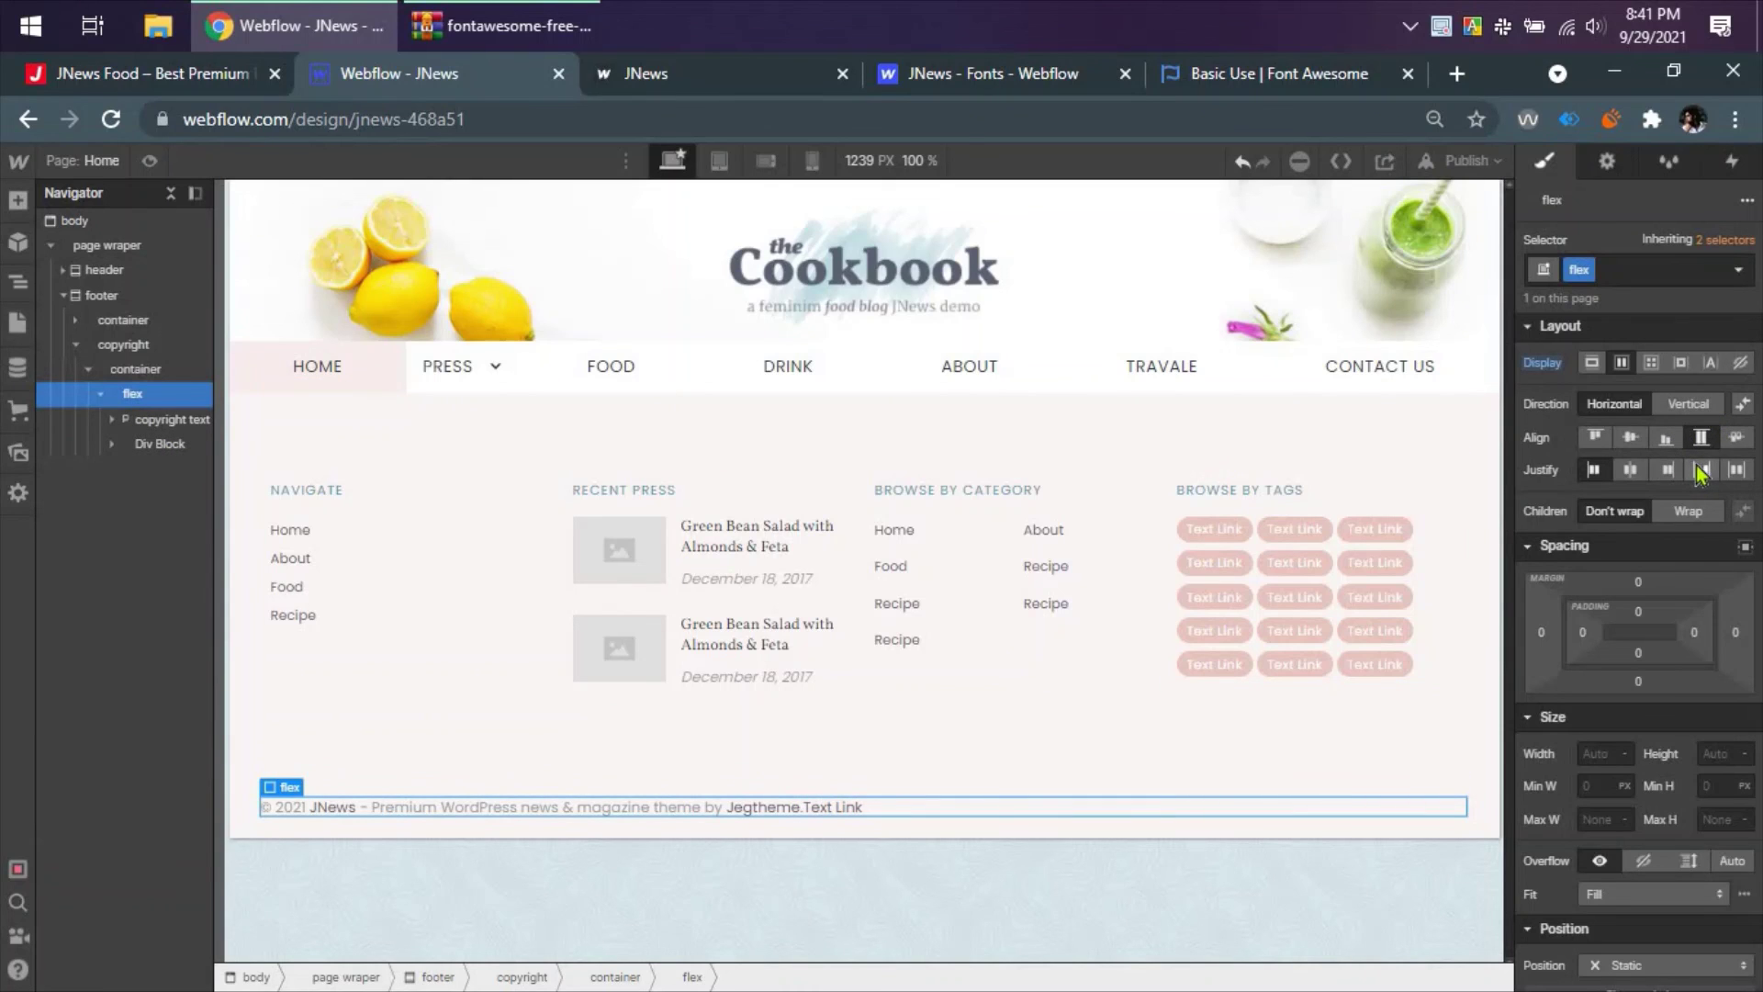
left_click(1700, 470)
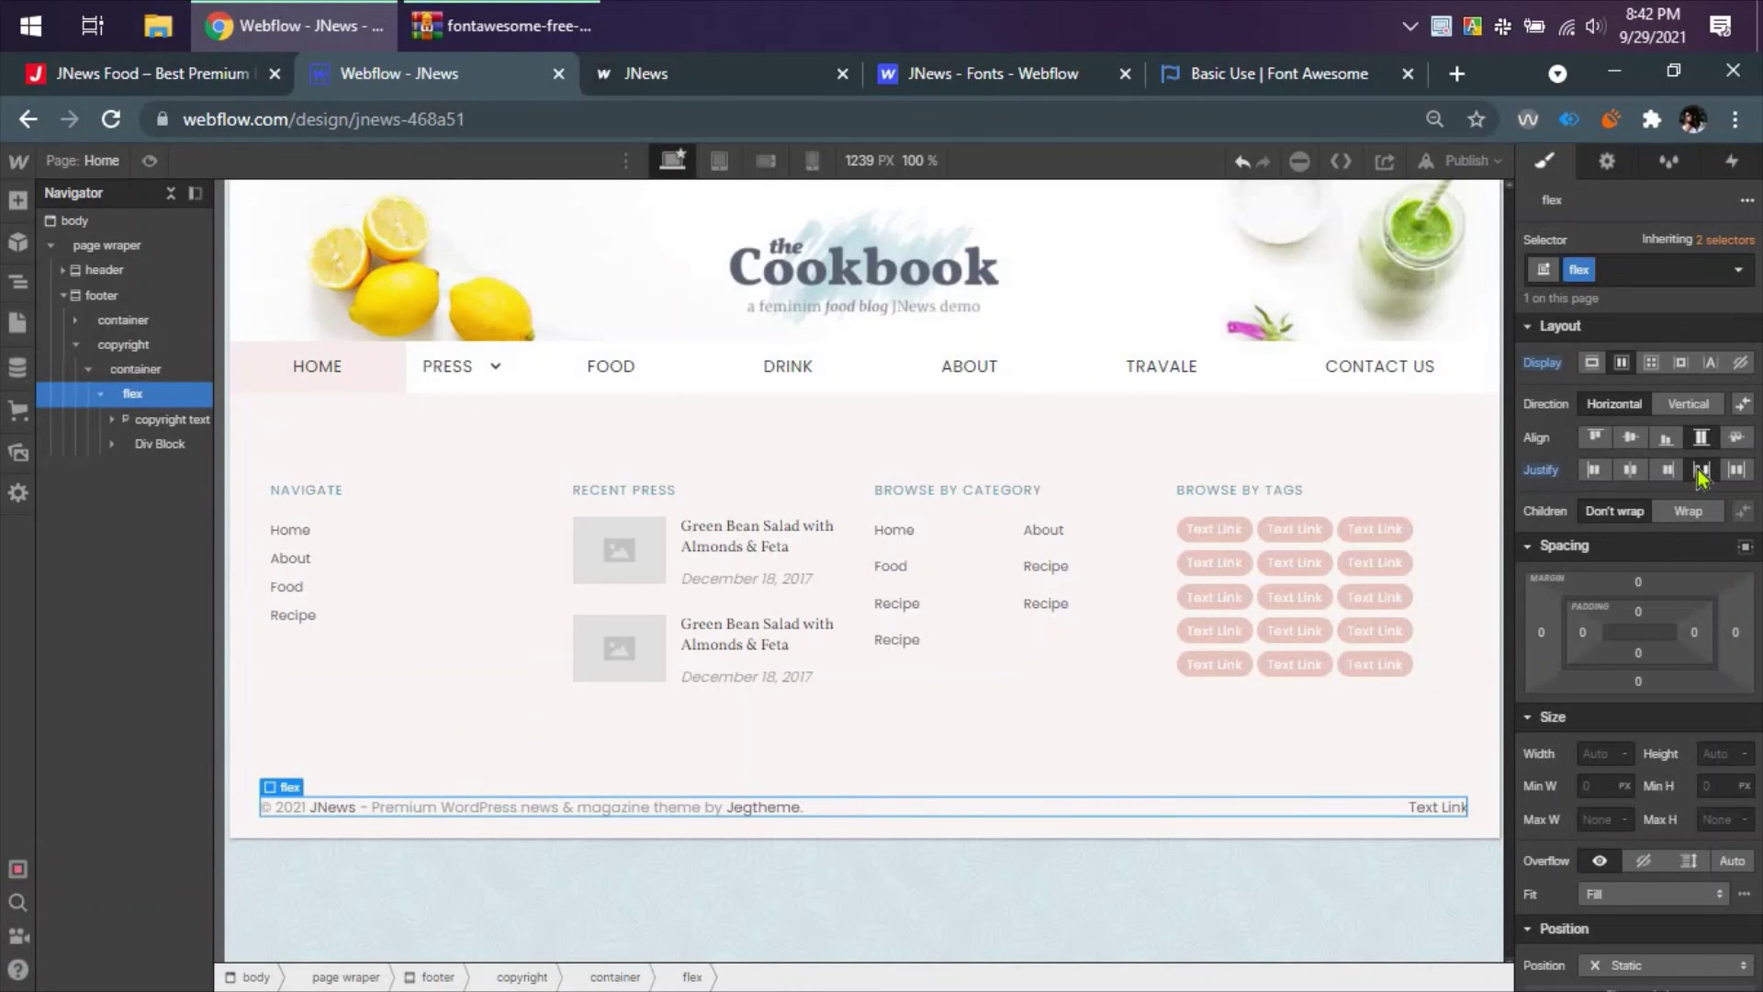